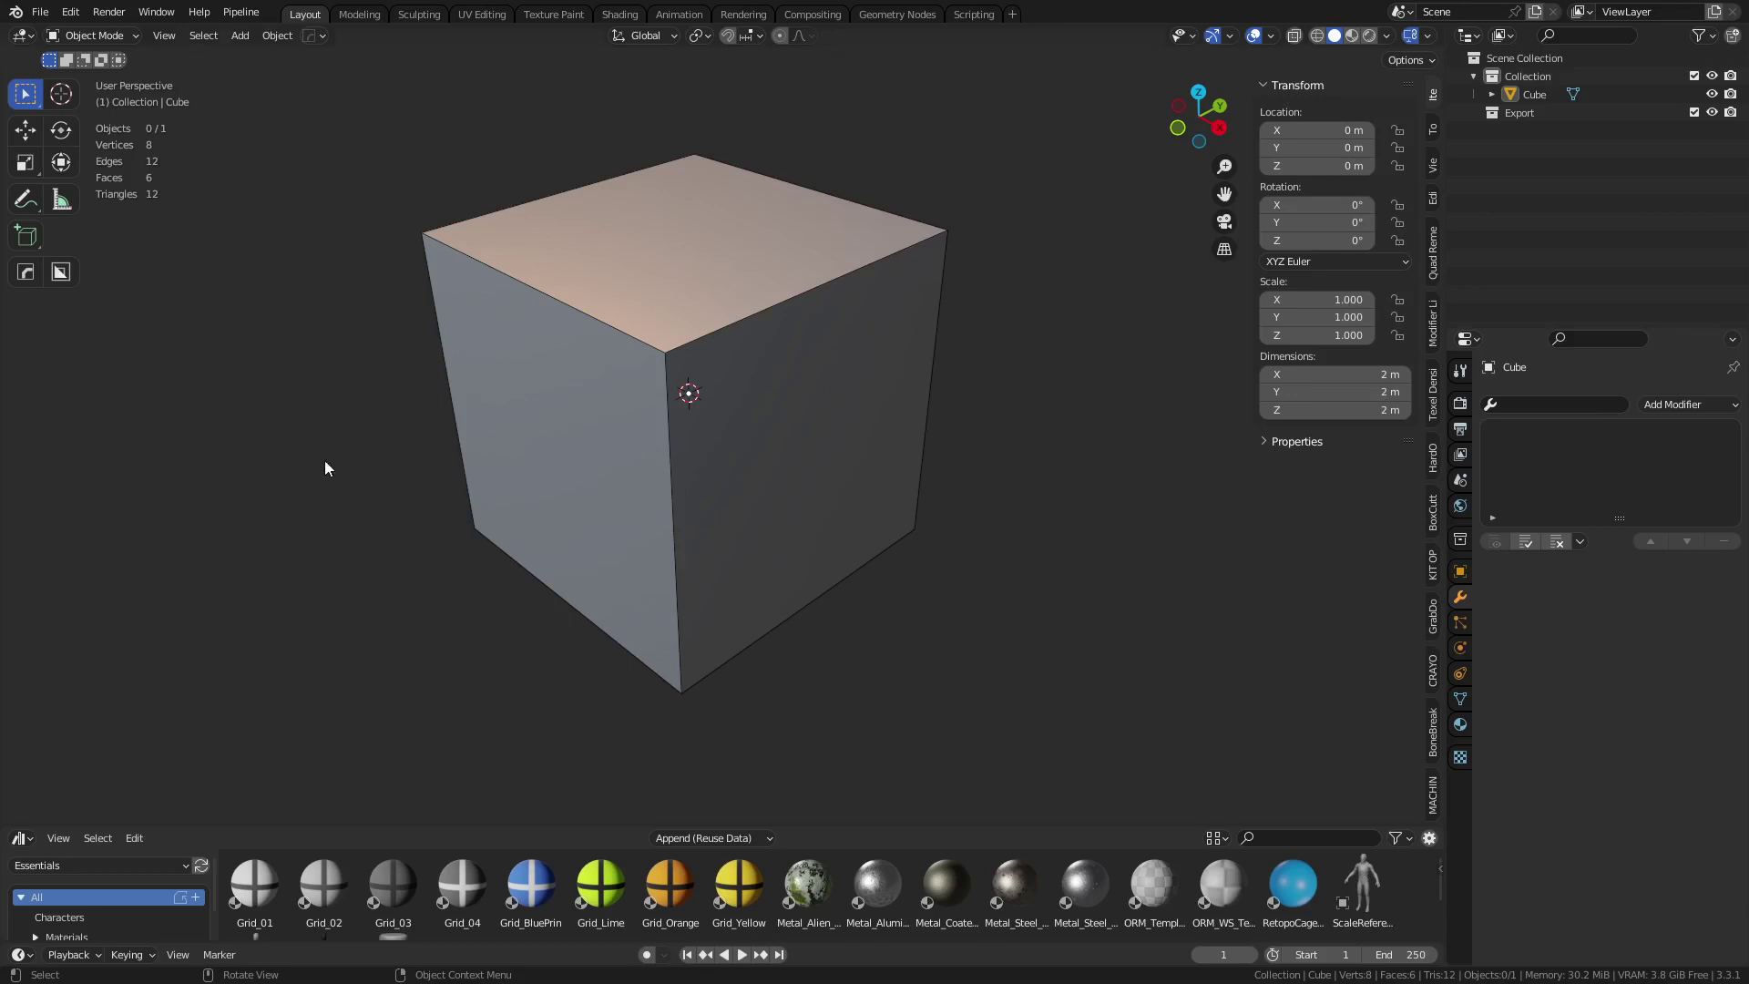
- Add a horizontal loop cut around the cube, centred at its mid-height
{"action": "left_click", "coordinate": [532, 472]}
{"action": "key", "text": "Tab"}
{"action": "key", "text": "ctrl+r"}
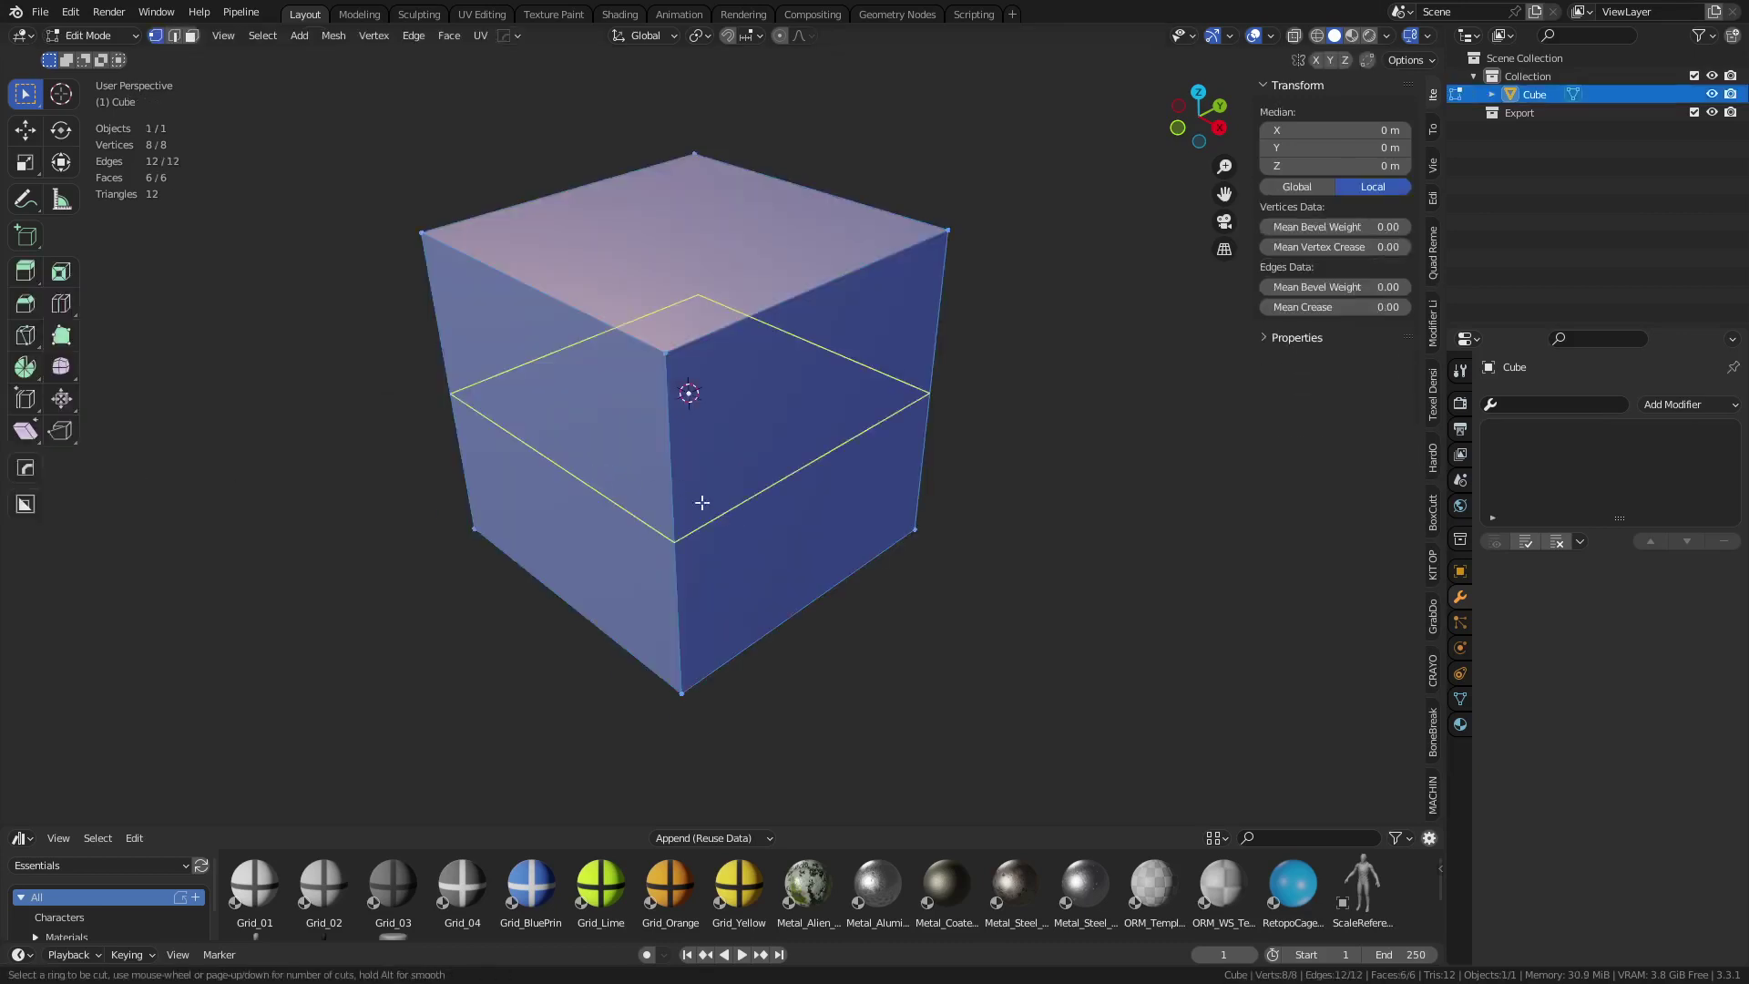
{"action": "left_click", "coordinate": [675, 461]}
{"action": "right_click", "coordinate": [687, 390]}
- Move the cube's lower front face about -1.12 m along Y to form a sloped front
{"action": "left_click", "coordinate": [593, 550]}
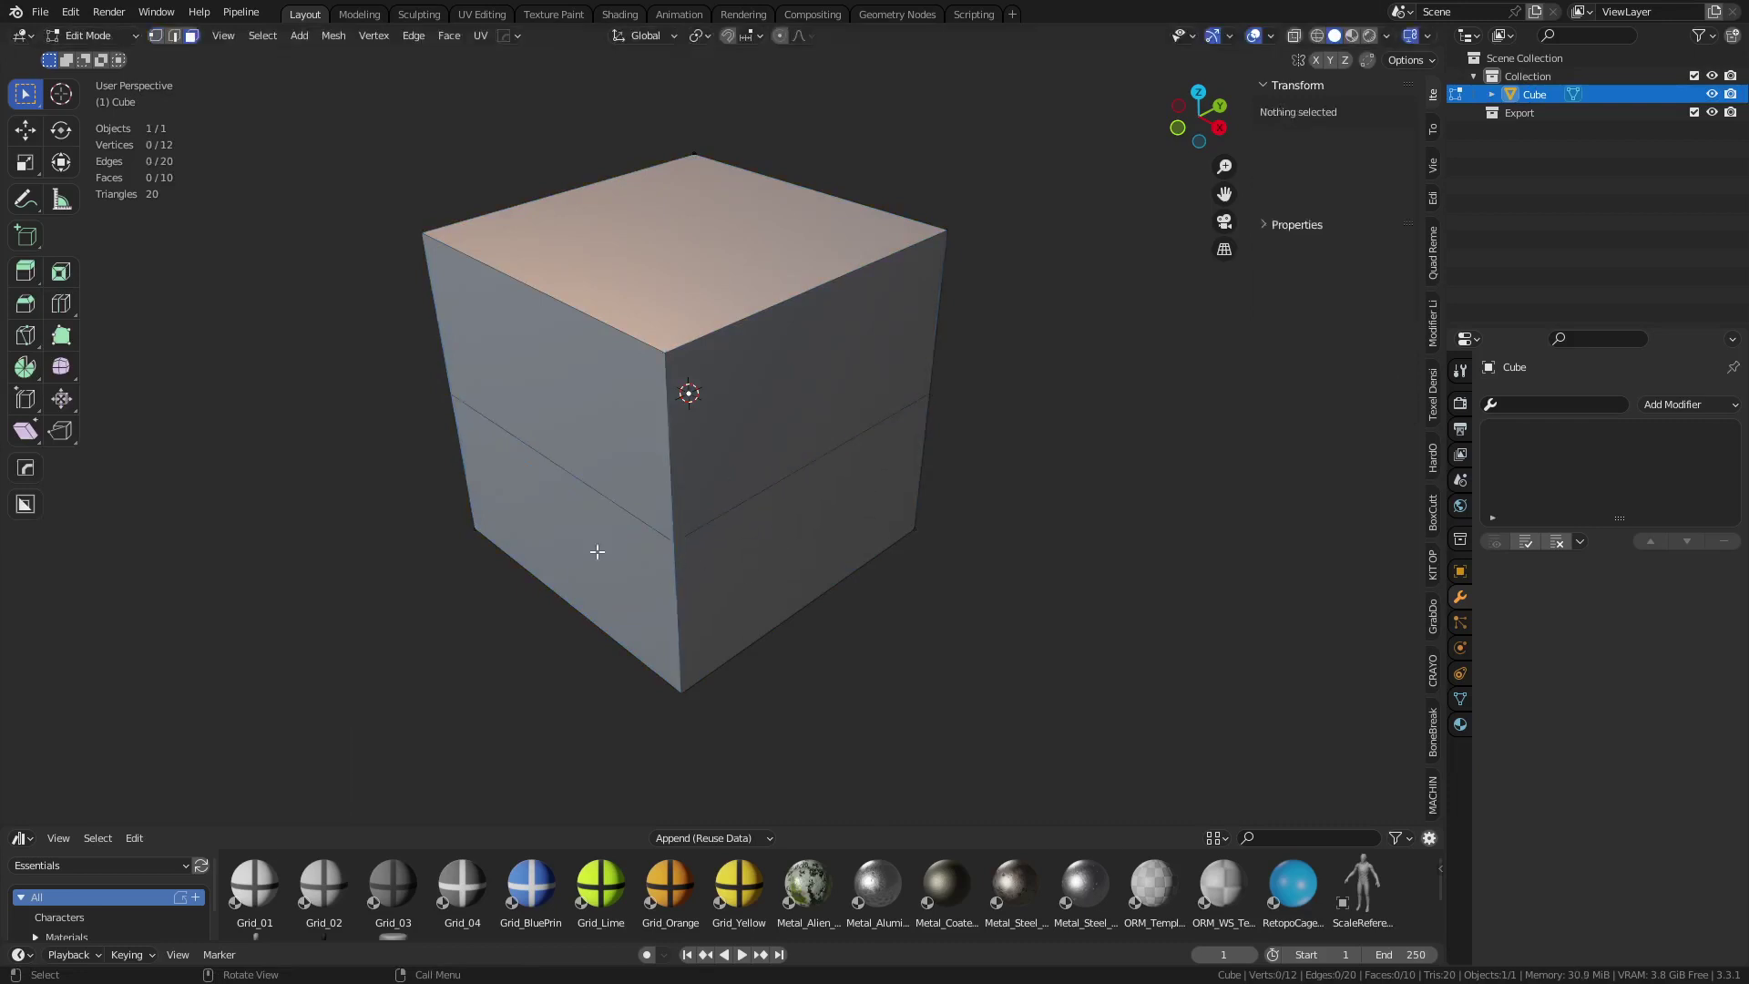
{"action": "key", "text": "g"}
{"action": "key", "text": "y"}
{"action": "left_click", "coordinate": [370, 586]}
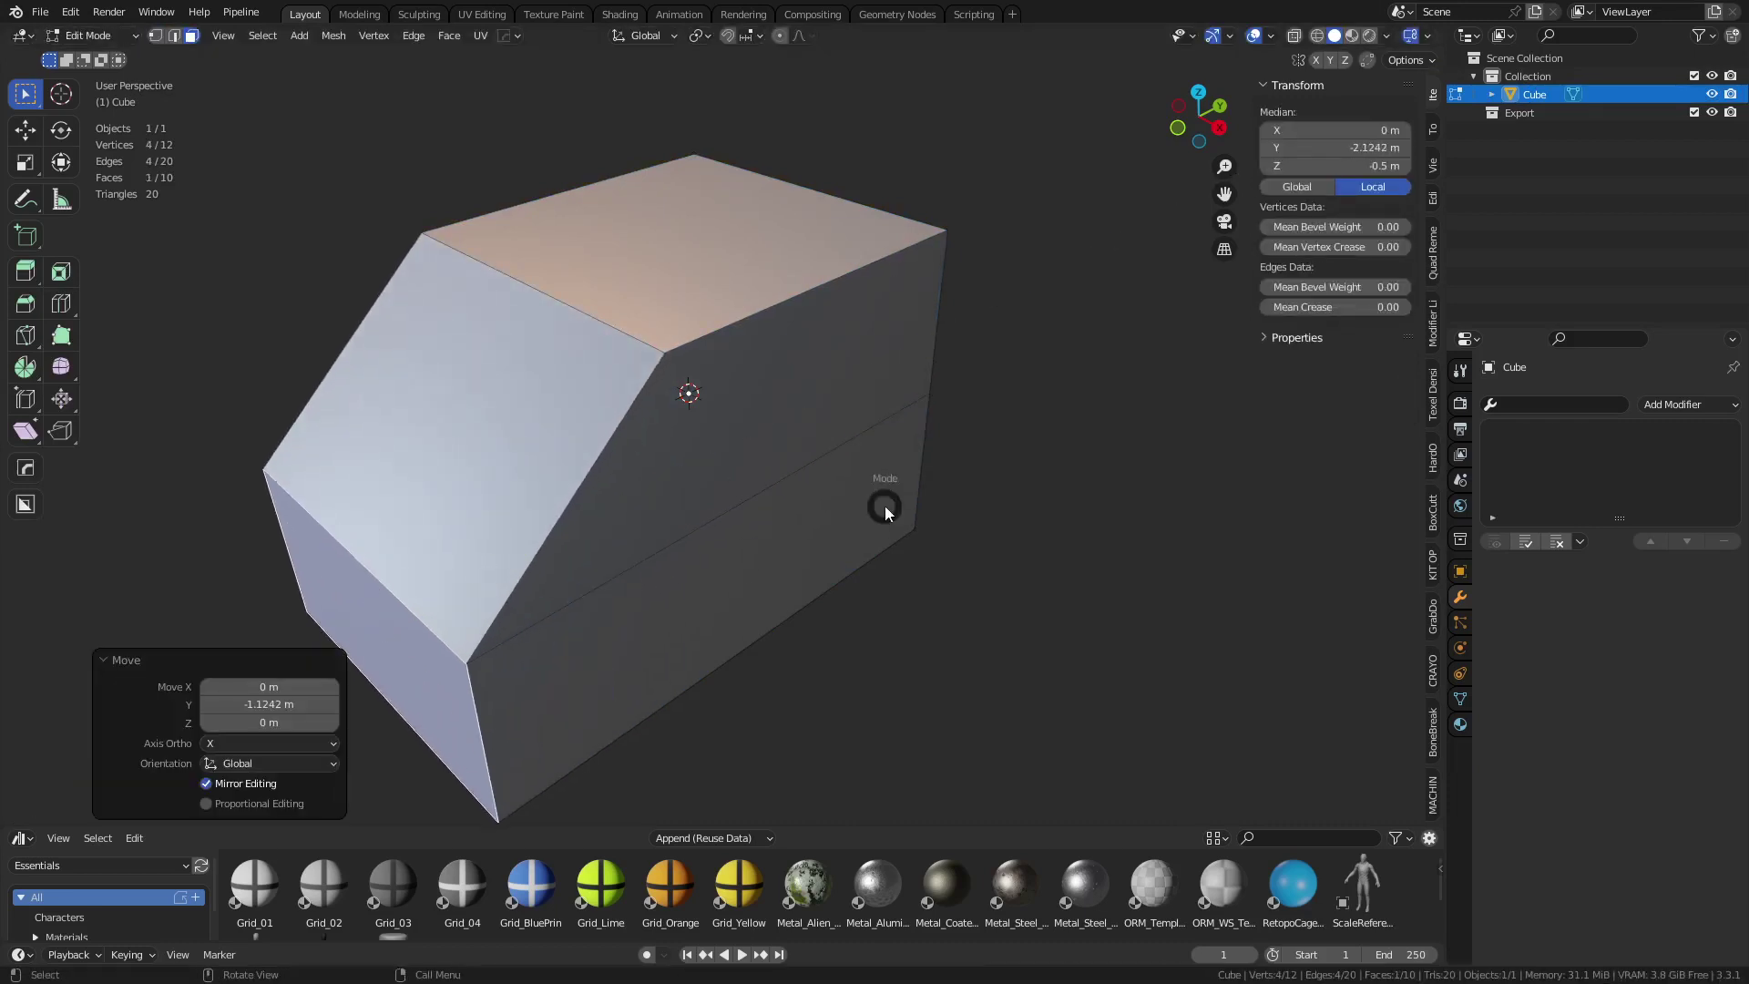
{"action": "key", "text": "Tab"}
- Add a second cube and move it about 1.45 m in X and 0.42 m in Y, overlapping the body's side
{"action": "middle_click_drag", "start_coordinate": [859, 531], "coordinate": [756, 464]}
{"action": "key", "text": "shift+a"}
{"action": "mouse_move", "coordinate": [756, 465]}
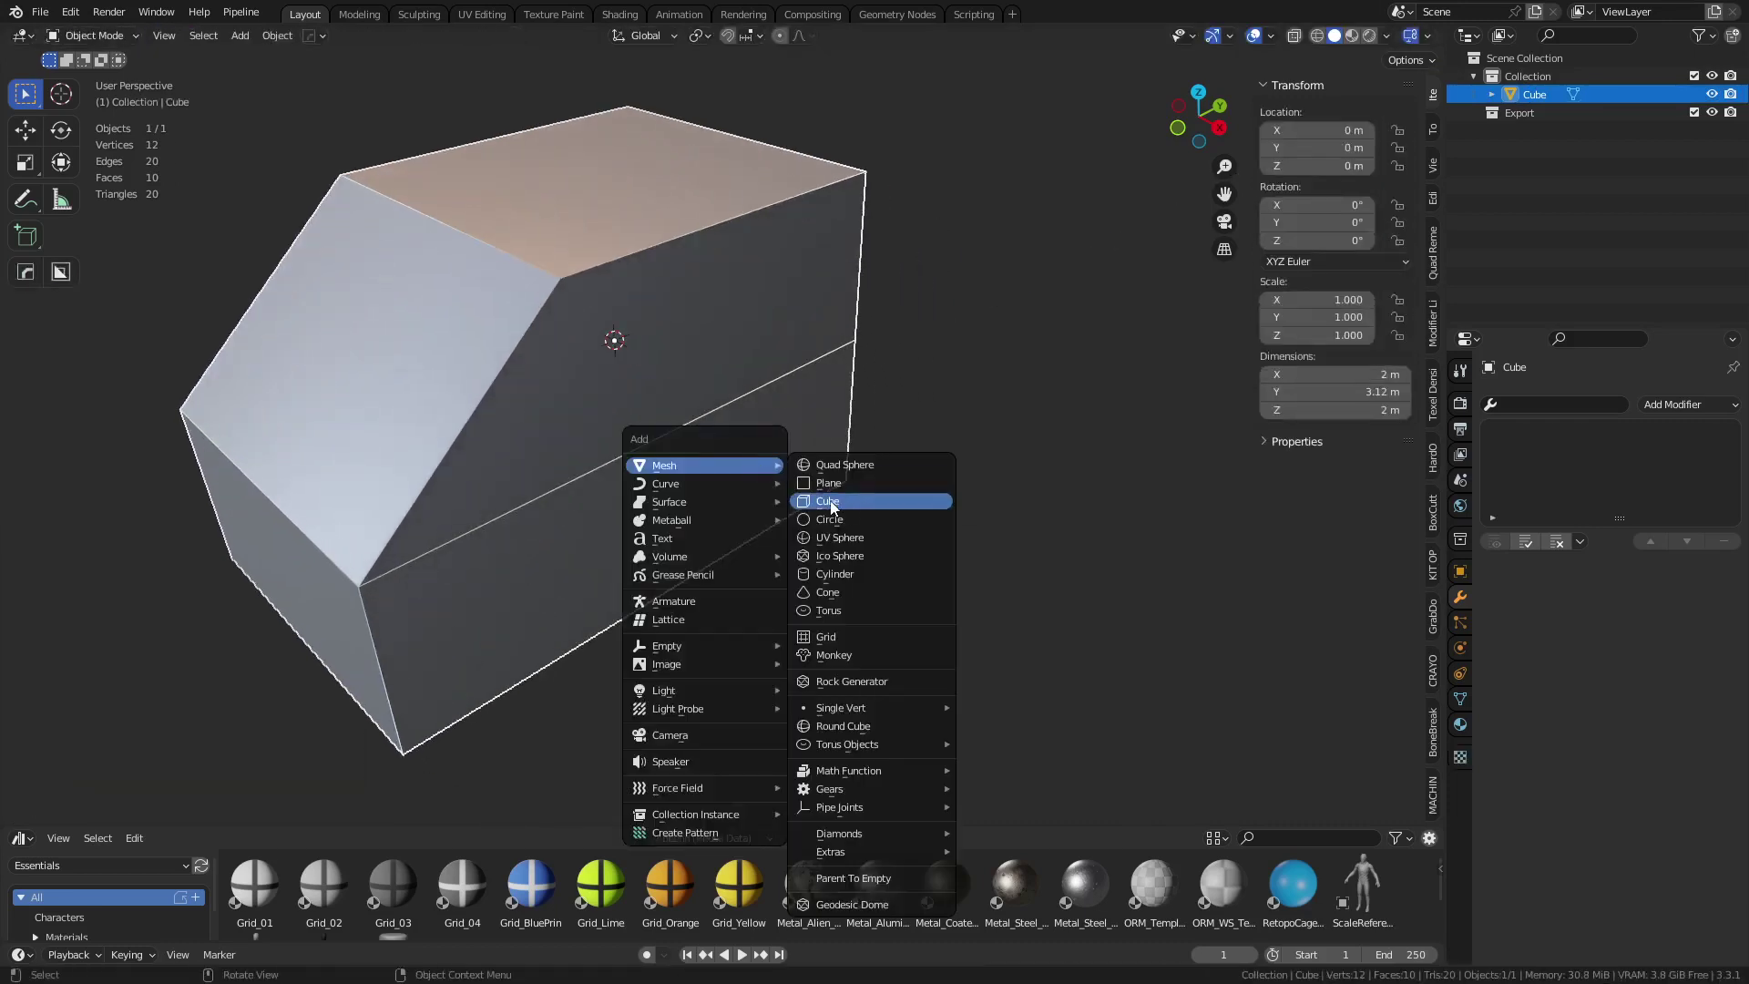
{"action": "left_click", "coordinate": [879, 504]}
{"action": "key", "text": "g"}
{"action": "key", "text": "shift+z"}
{"action": "left_click", "coordinate": [807, 504]}
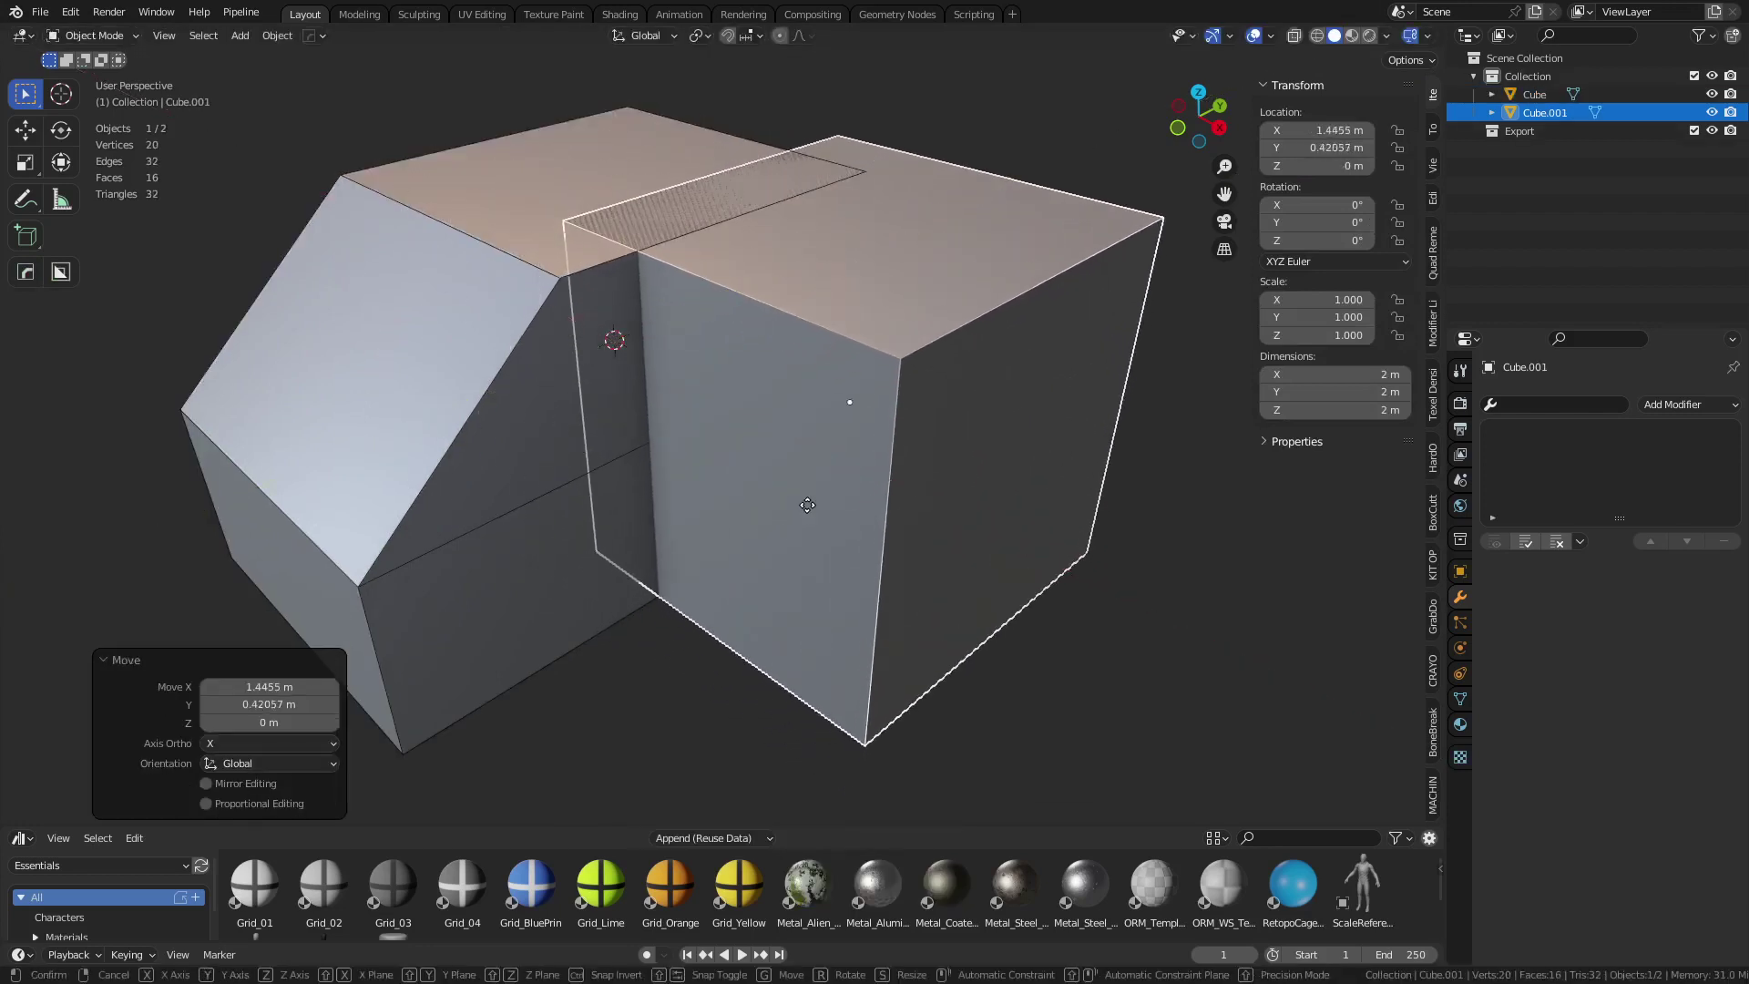
- Lower the second cube about 0.56 m along Z
{"action": "key", "text": "g"}
{"action": "key", "text": "z"}
{"action": "left_click", "coordinate": [818, 593]}
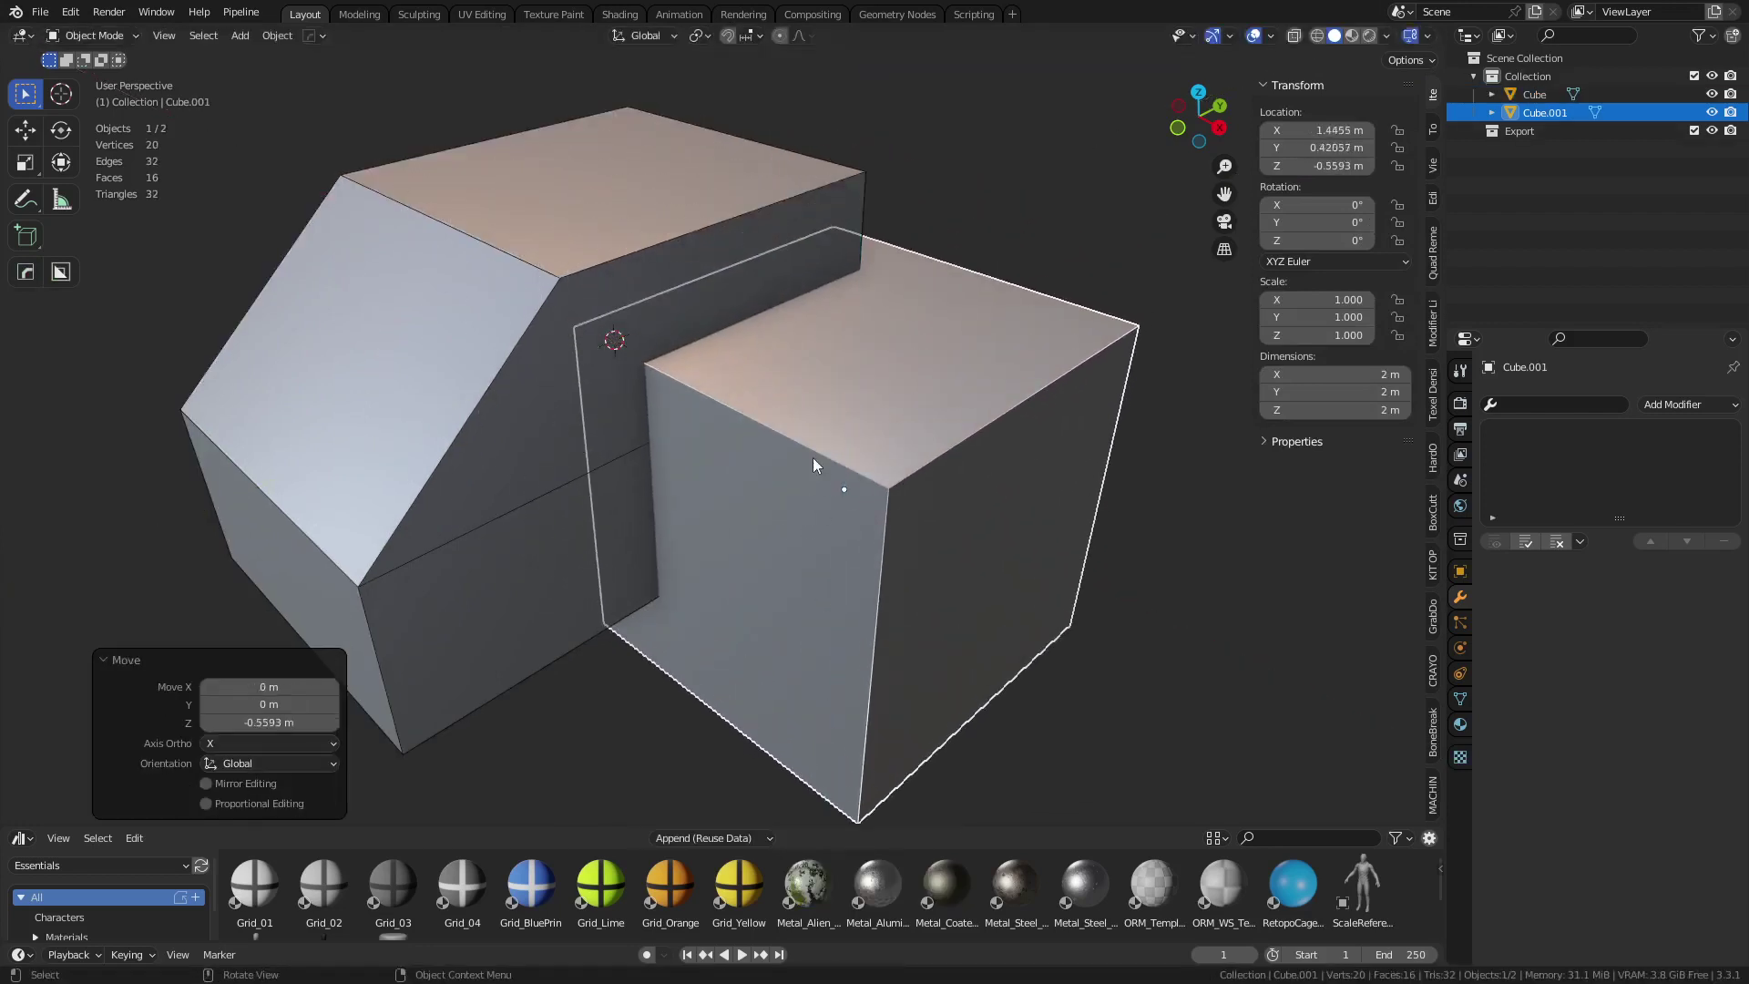
- Cut the second cube out of the sloped body with a non-destructive Bool Tool brush Difference
{"action": "middle_click_drag", "start_coordinate": [825, 552], "coordinate": [811, 509], "text": "shift"}
{"action": "key", "text": "ctrl+Tab"}
{"action": "left_click", "coordinate": [669, 503]}
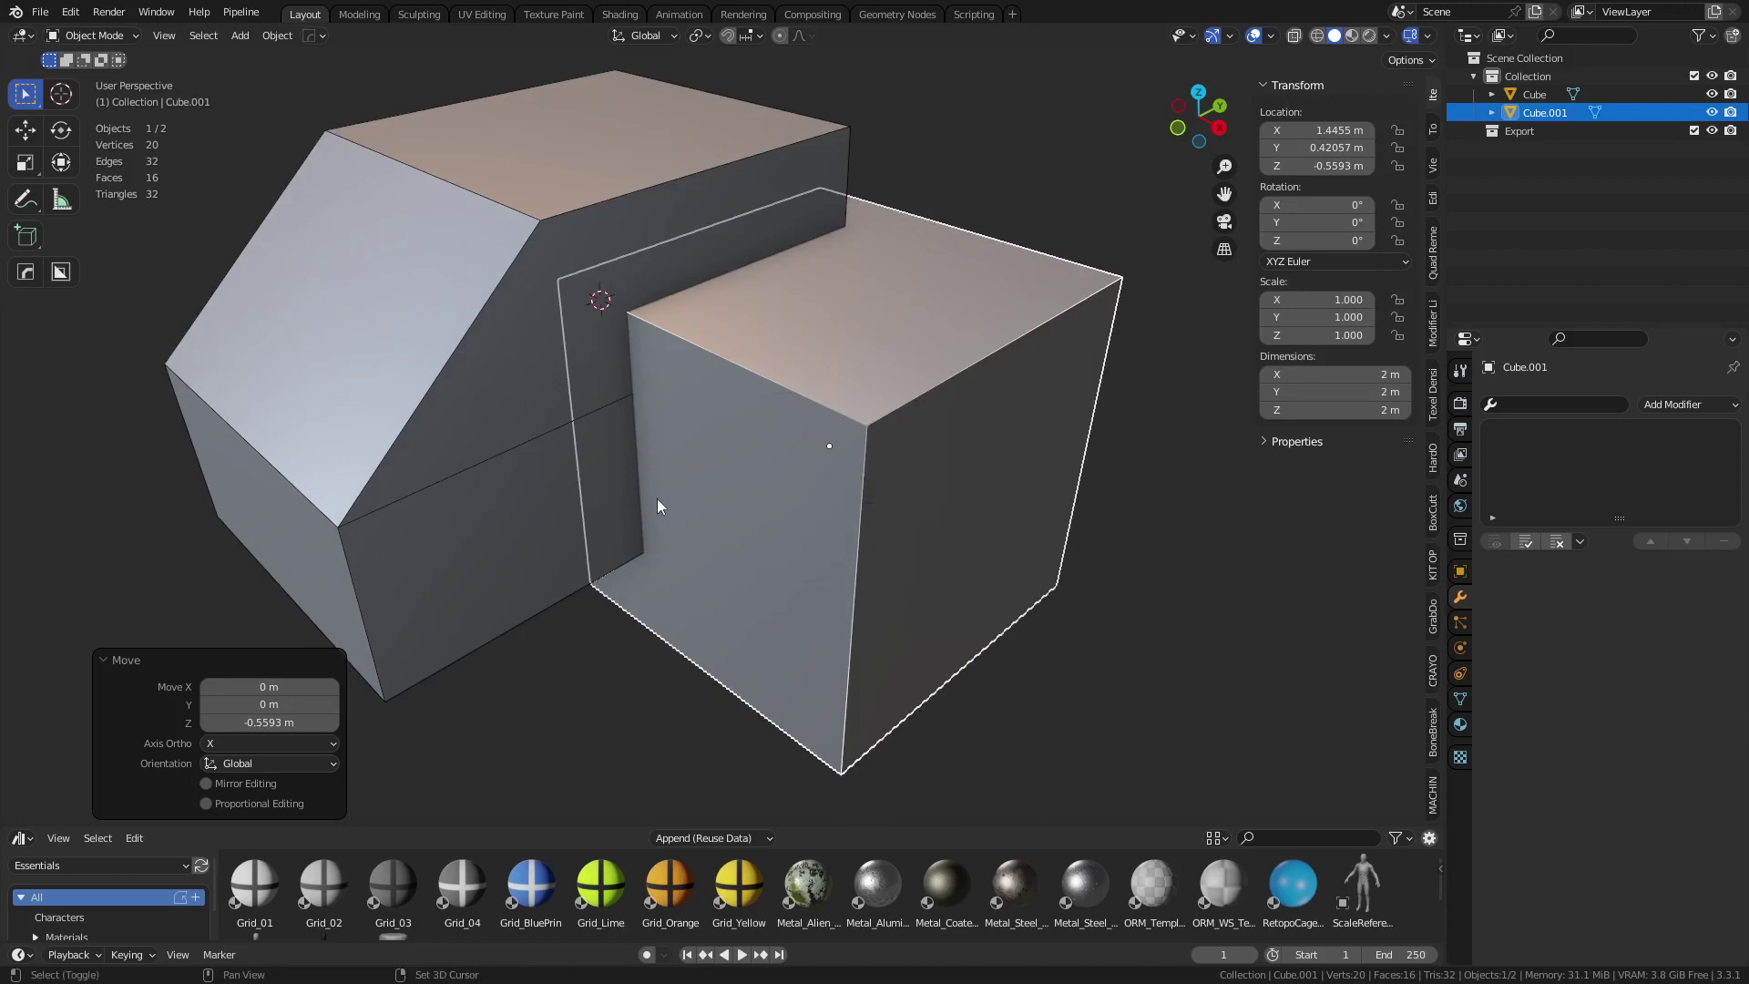
{"action": "left_click", "coordinate": [534, 460], "text": "shift"}
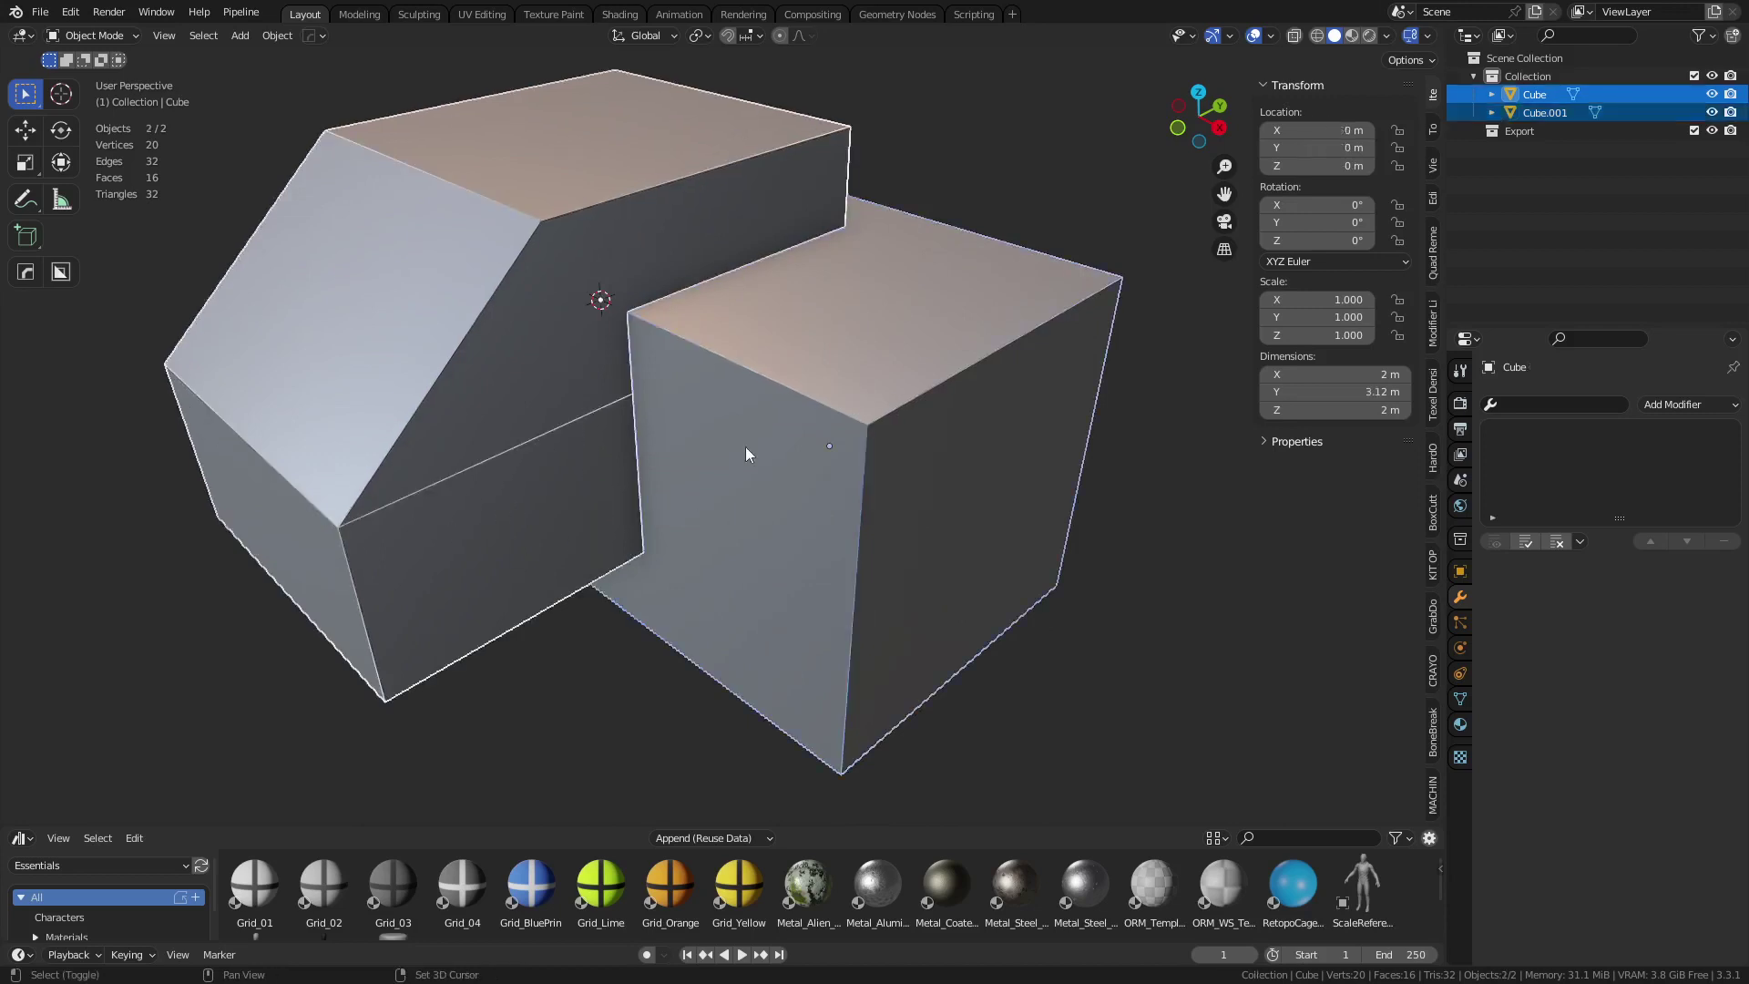
{"action": "key", "text": "shift+ctrl+b"}
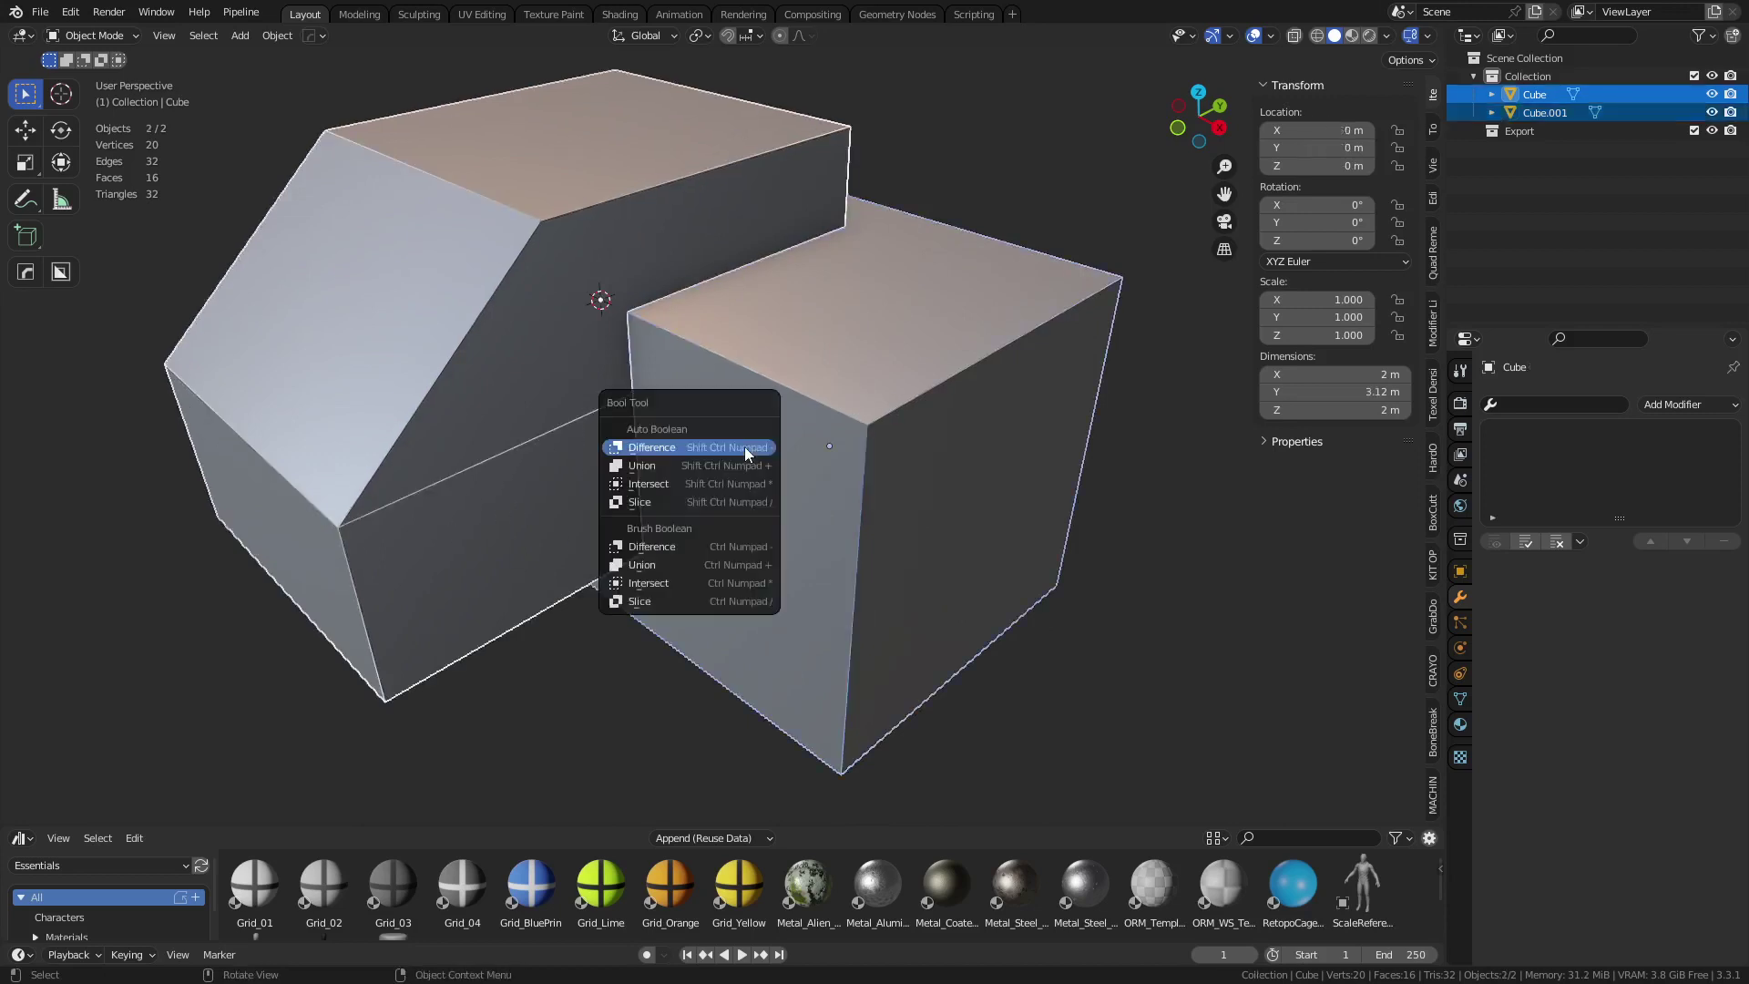
{"action": "left_click", "coordinate": [724, 551]}
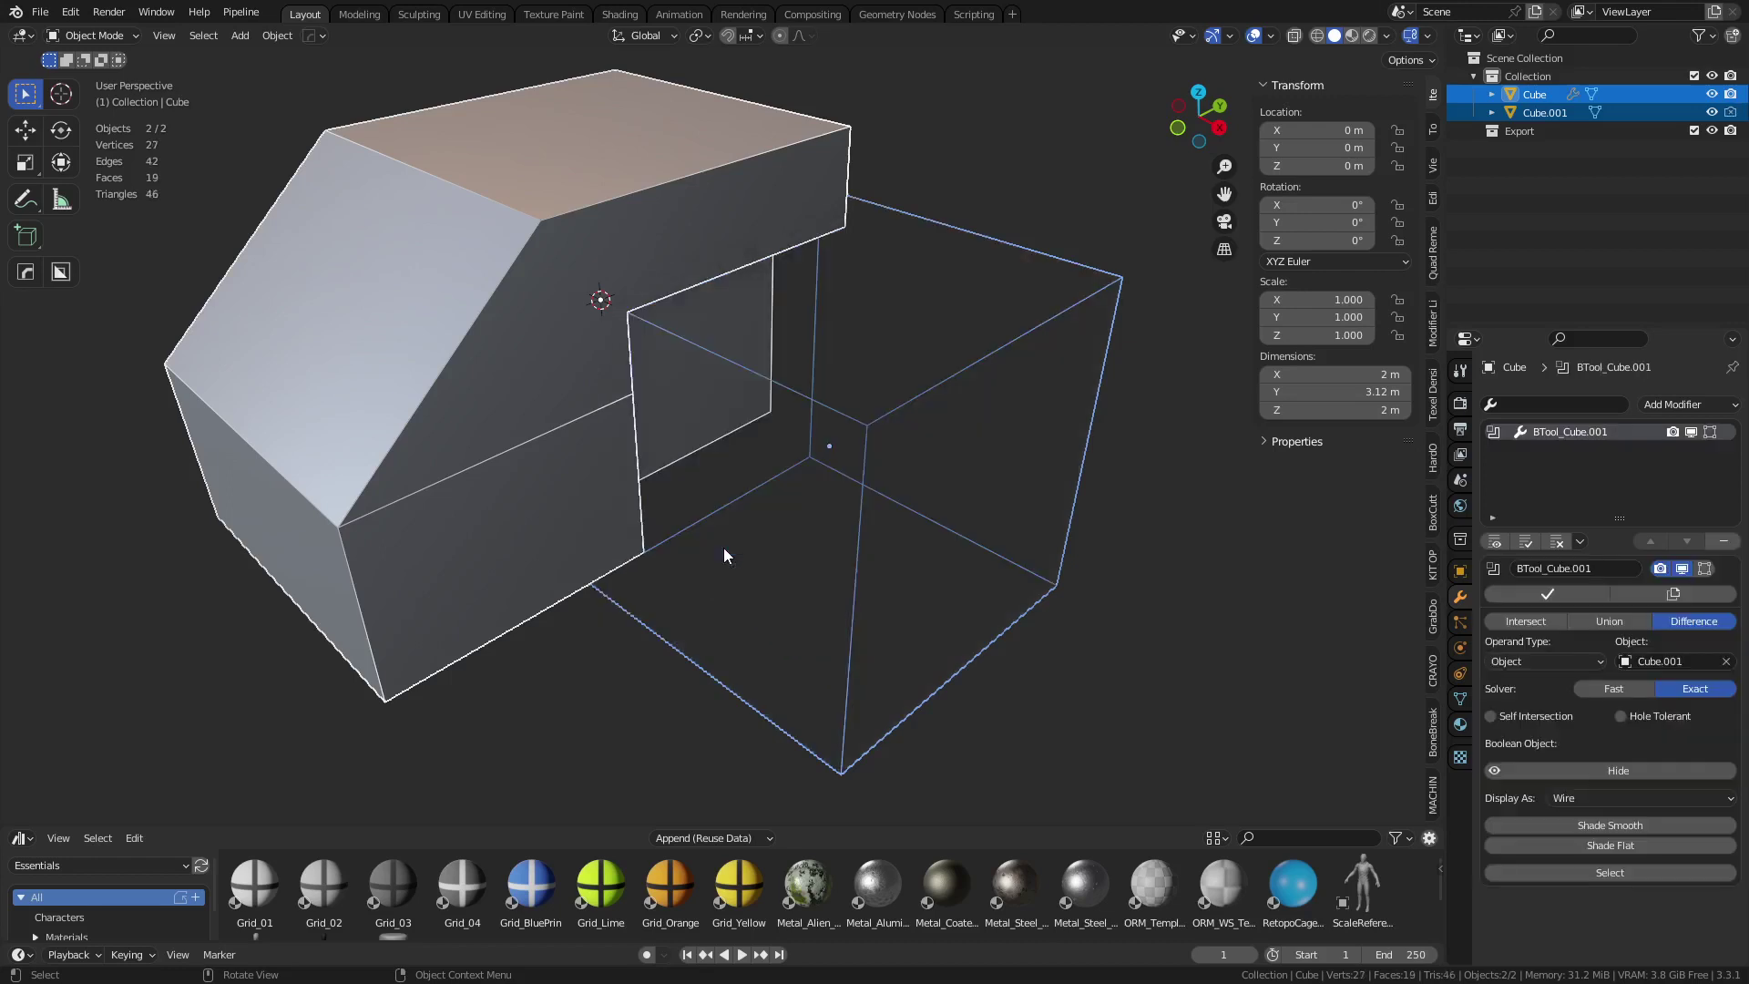
- Select only the cut body and add a Bevel modifier to it
{"action": "left_click", "coordinate": [789, 386], "text": "shift"}
{"action": "left_click", "coordinate": [789, 386], "text": "shift"}
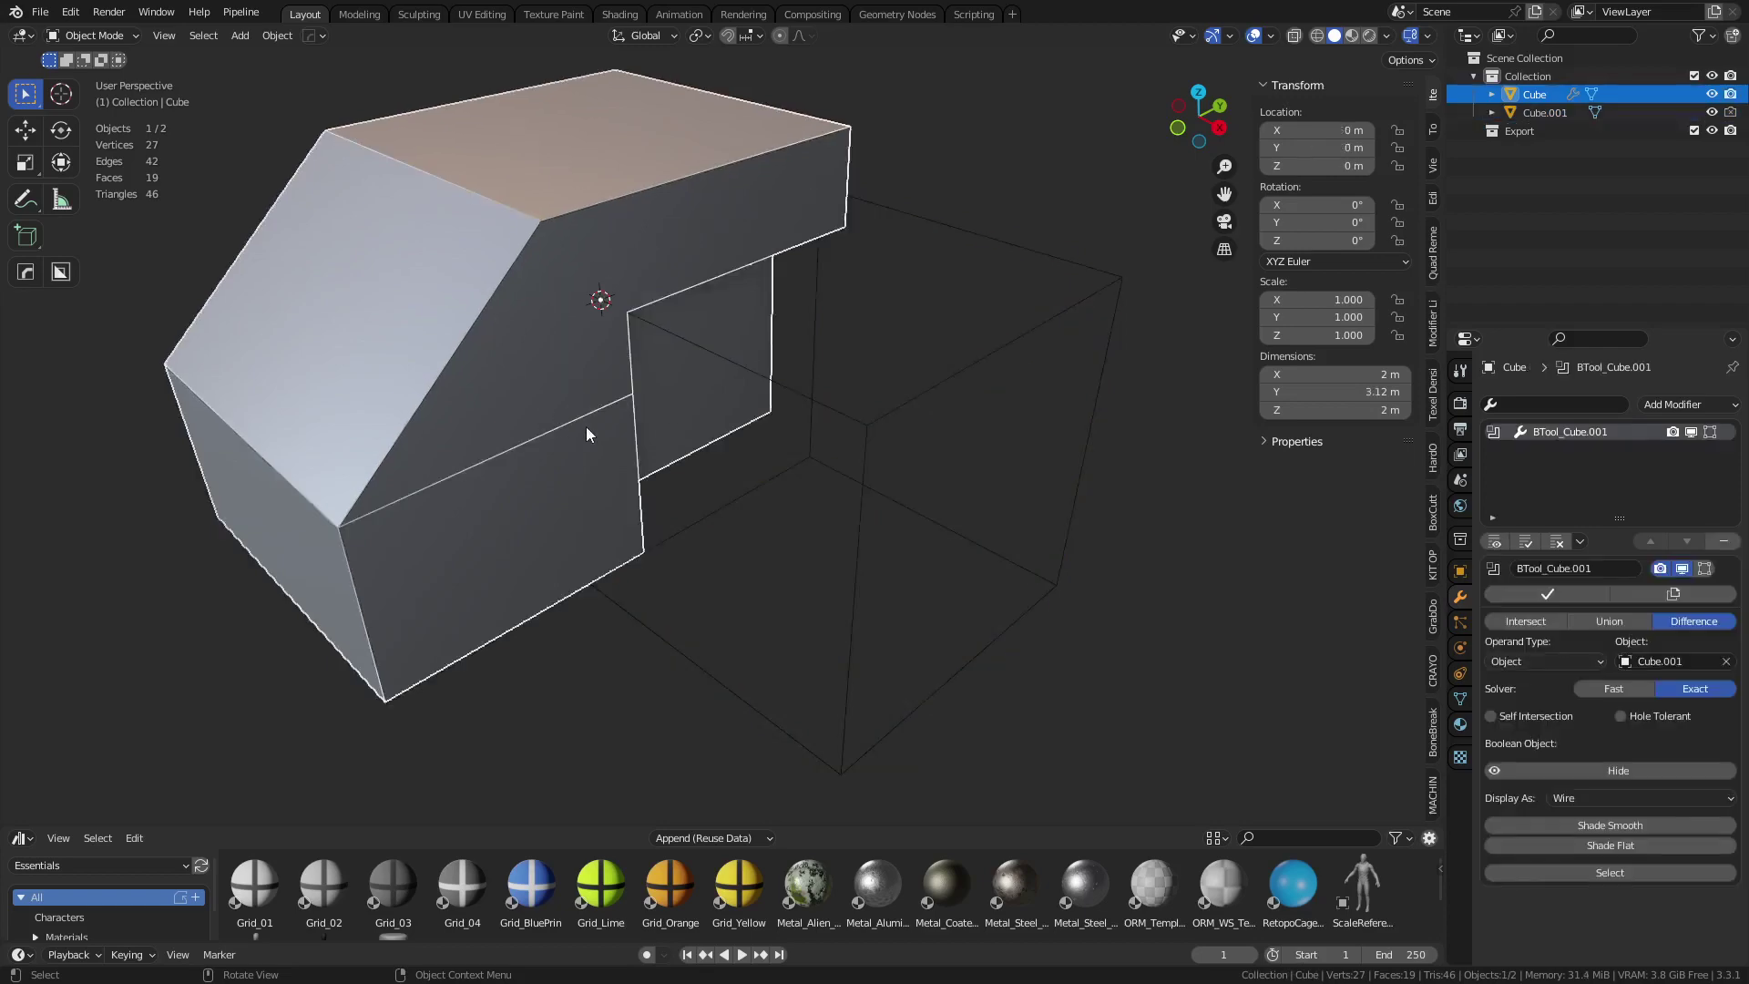
{"action": "scroll", "coordinate": [610, 392], "scroll_direction": "up", "scroll_amount": 4}
{"action": "scroll", "coordinate": [609, 379], "scroll_direction": "down", "scroll_amount": 3}
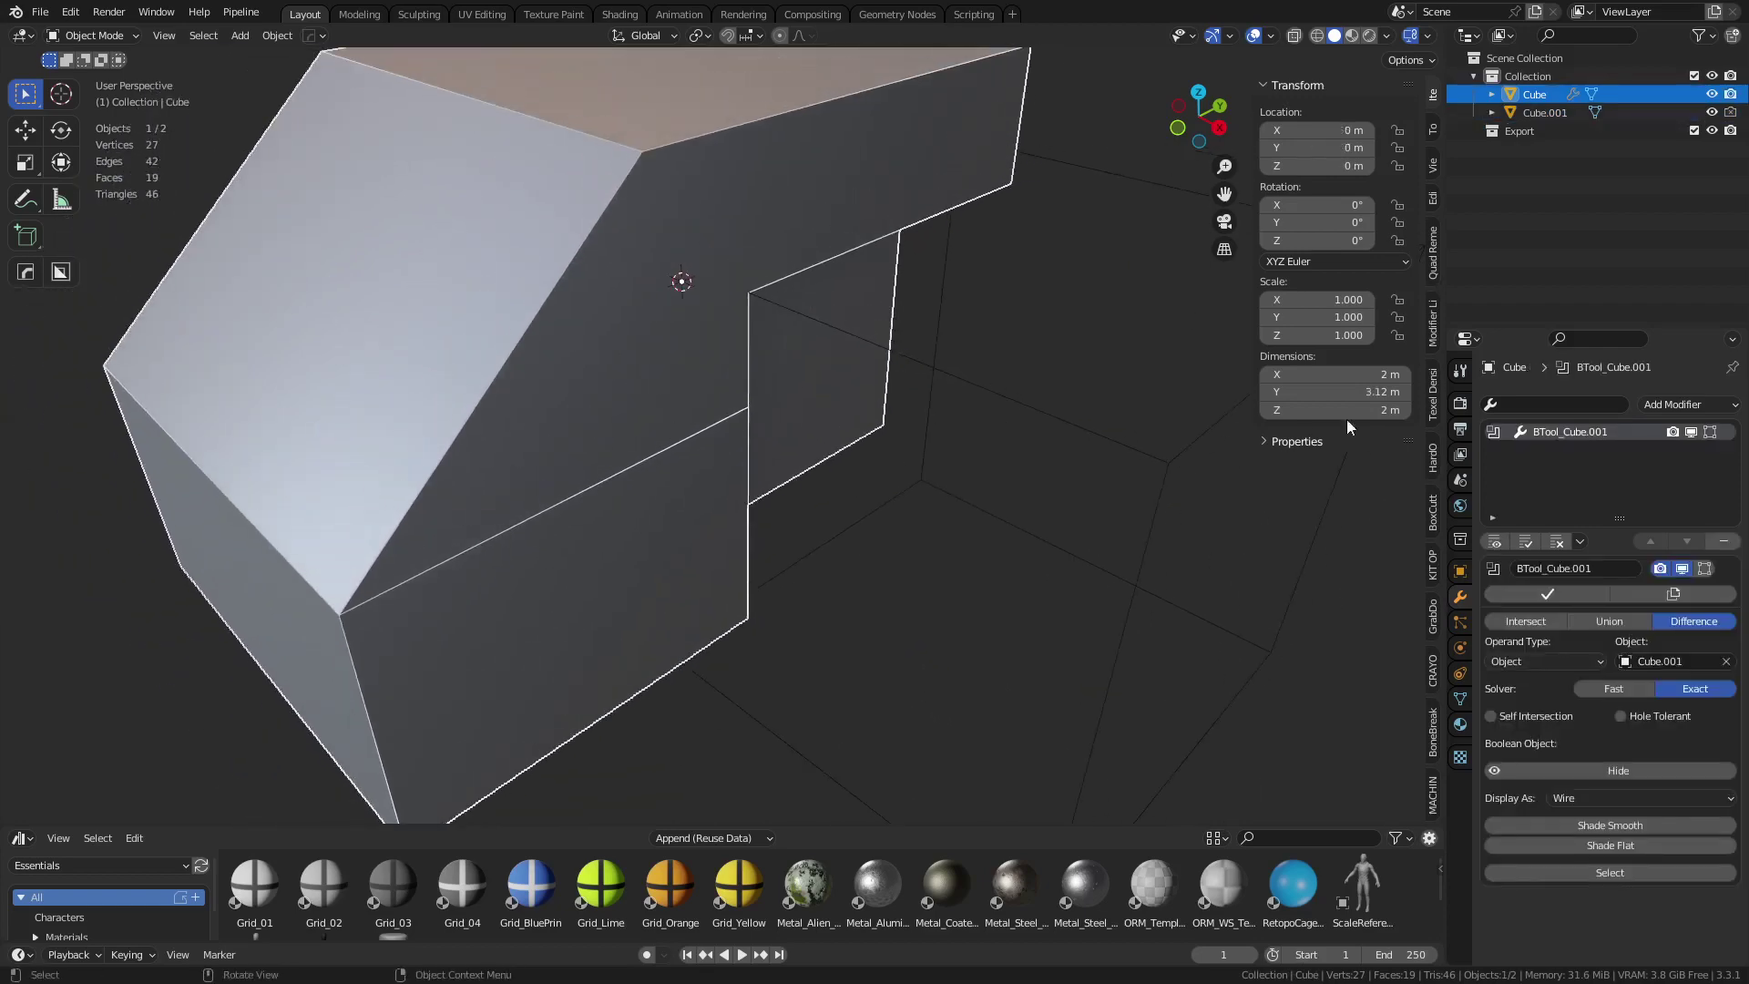
{"action": "left_click", "coordinate": [1687, 404]}
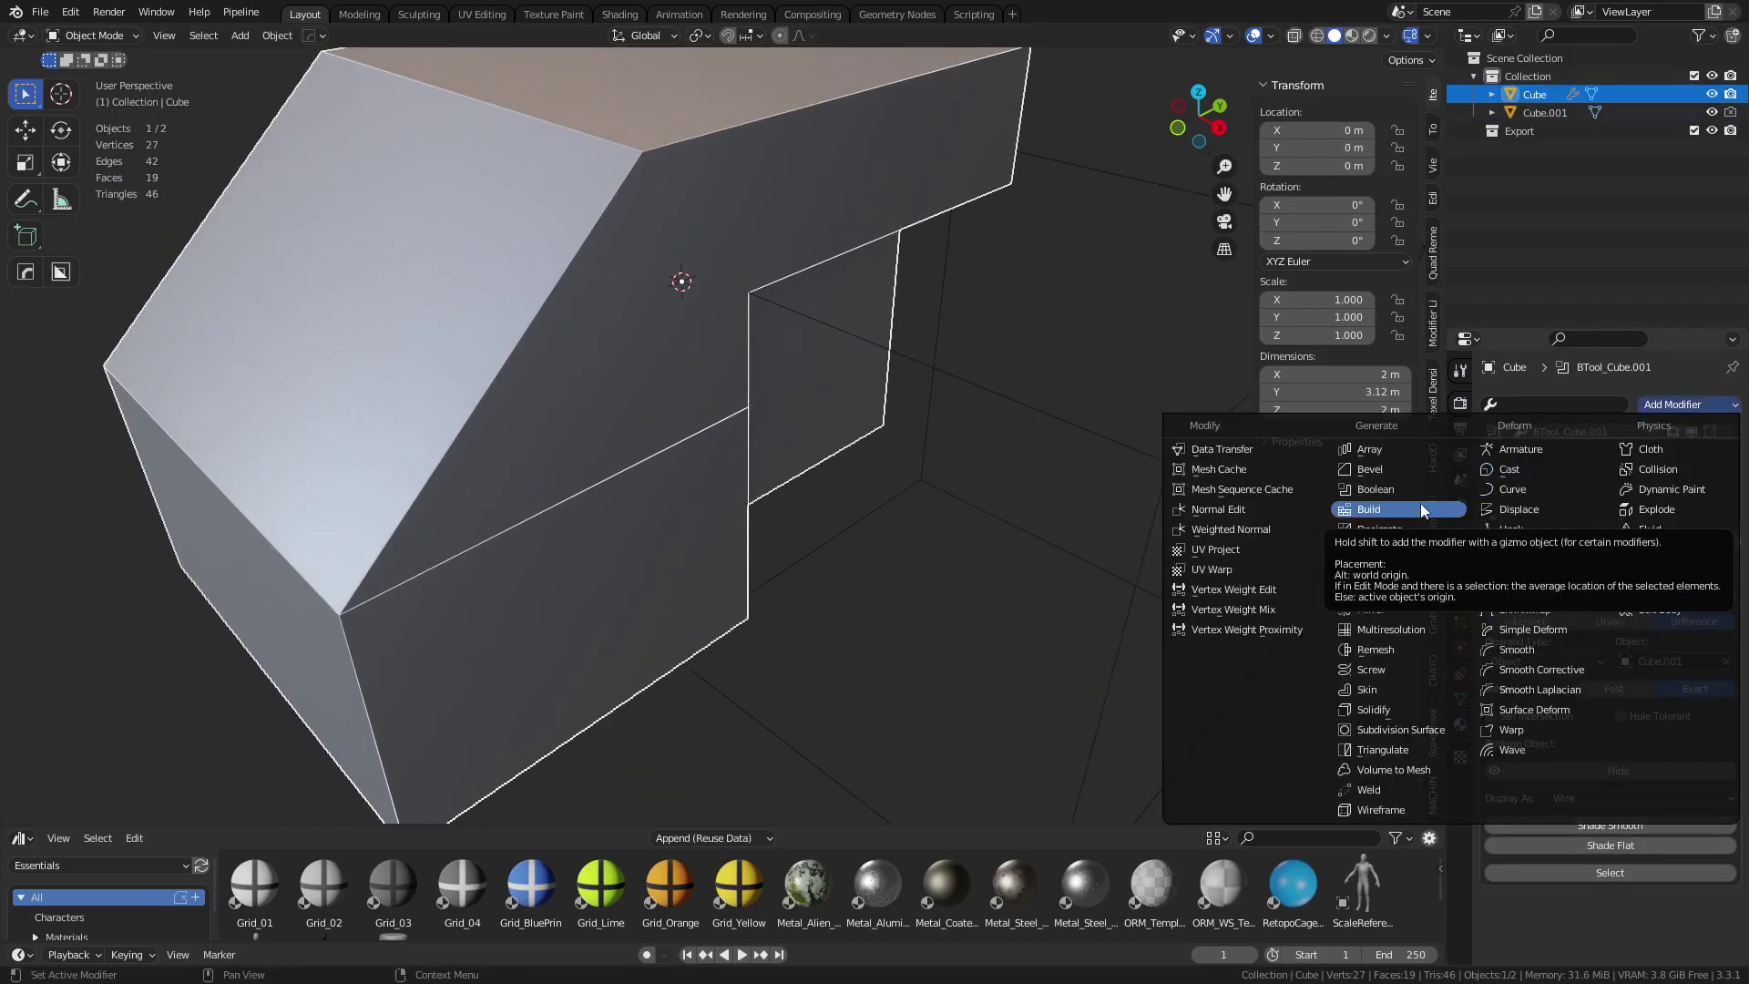
{"action": "left_click", "coordinate": [1416, 472]}
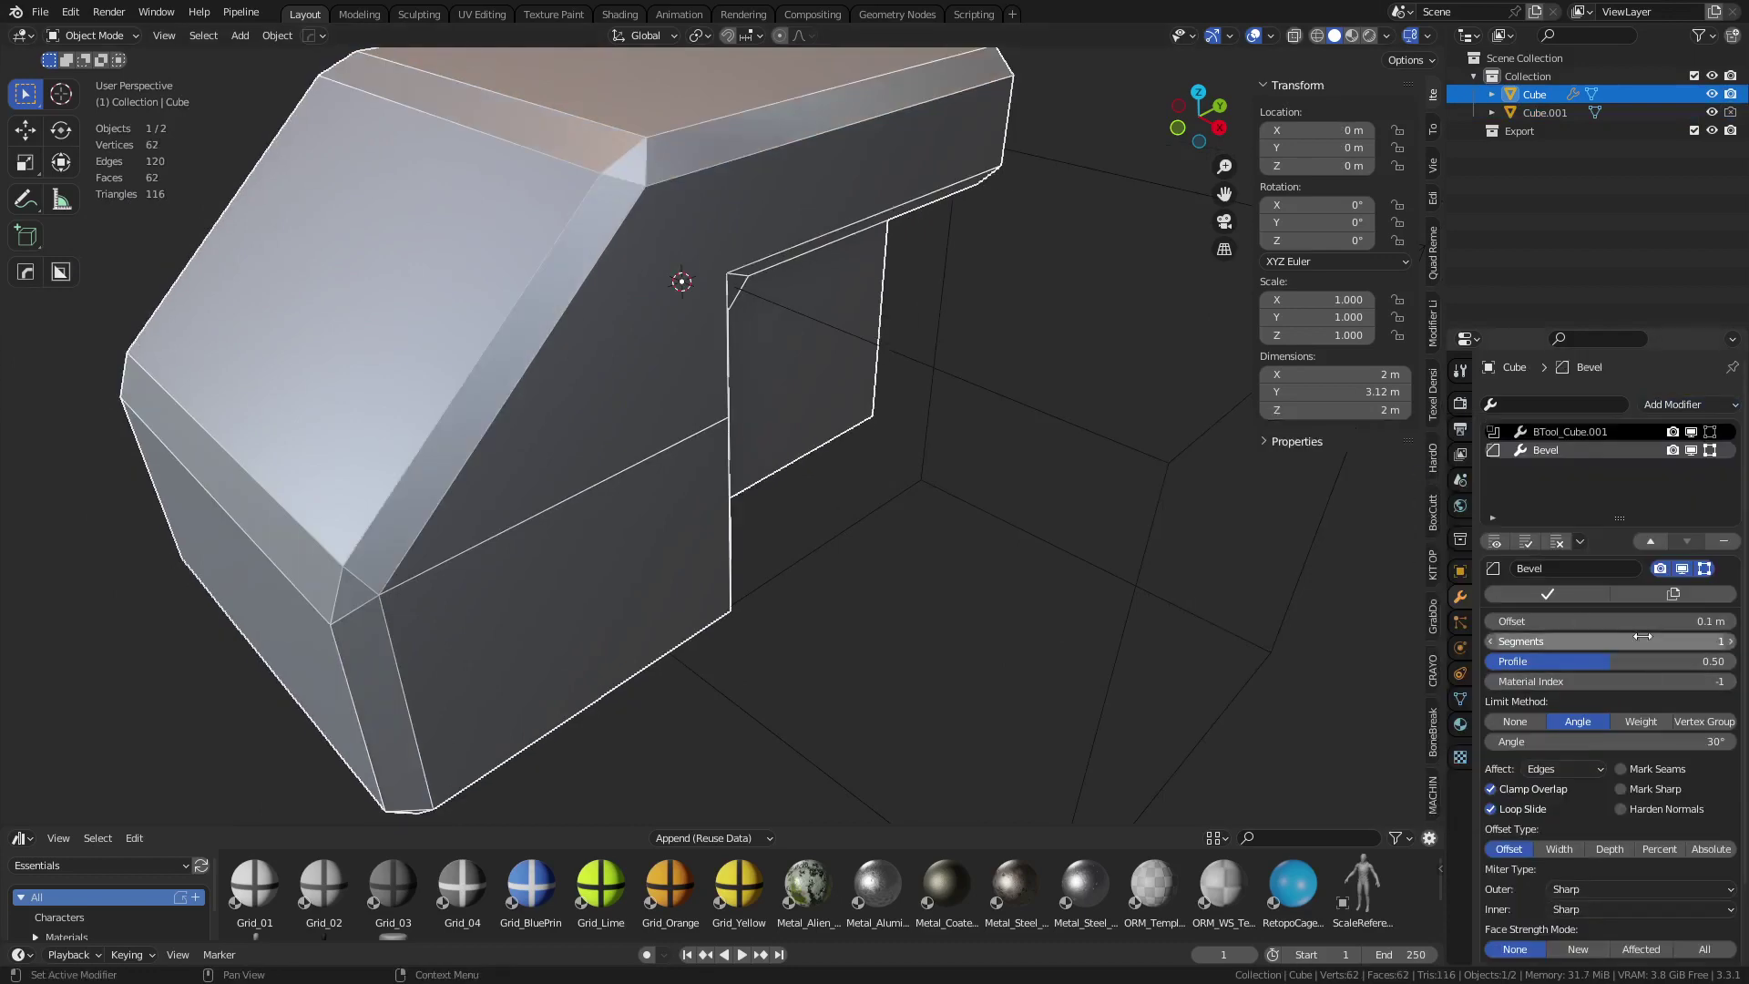
- Set the Bevel modifier's offset to about 0.162 m and its segments to 6
{"action": "mouse_move", "coordinate": [1586, 621]}
{"action": "left_mouse_down"}
{"action": "mouse_move", "coordinate": [1631, 620]}
{"action": "mouse_move", "coordinate": [1599, 620]}
{"action": "left_mouse_up"}
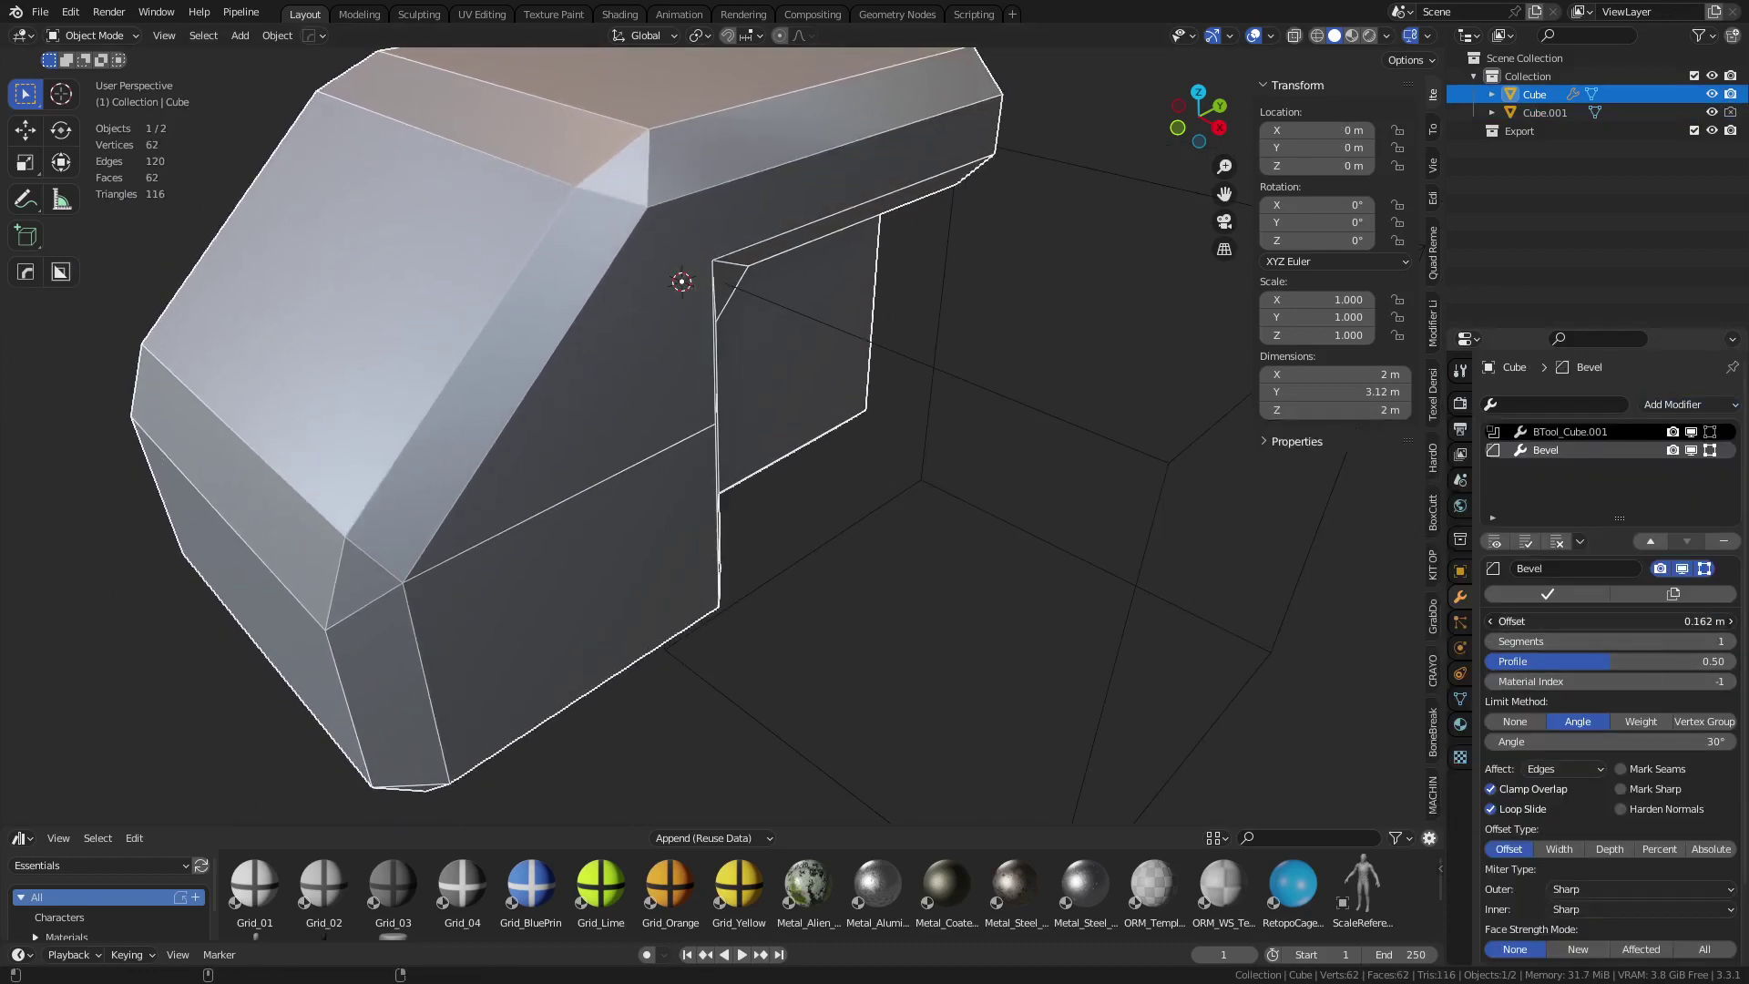
{"action": "left_click", "coordinate": [1730, 642]}
{"action": "left_click", "coordinate": [1730, 641]}
{"action": "left_click", "coordinate": [1730, 641]}
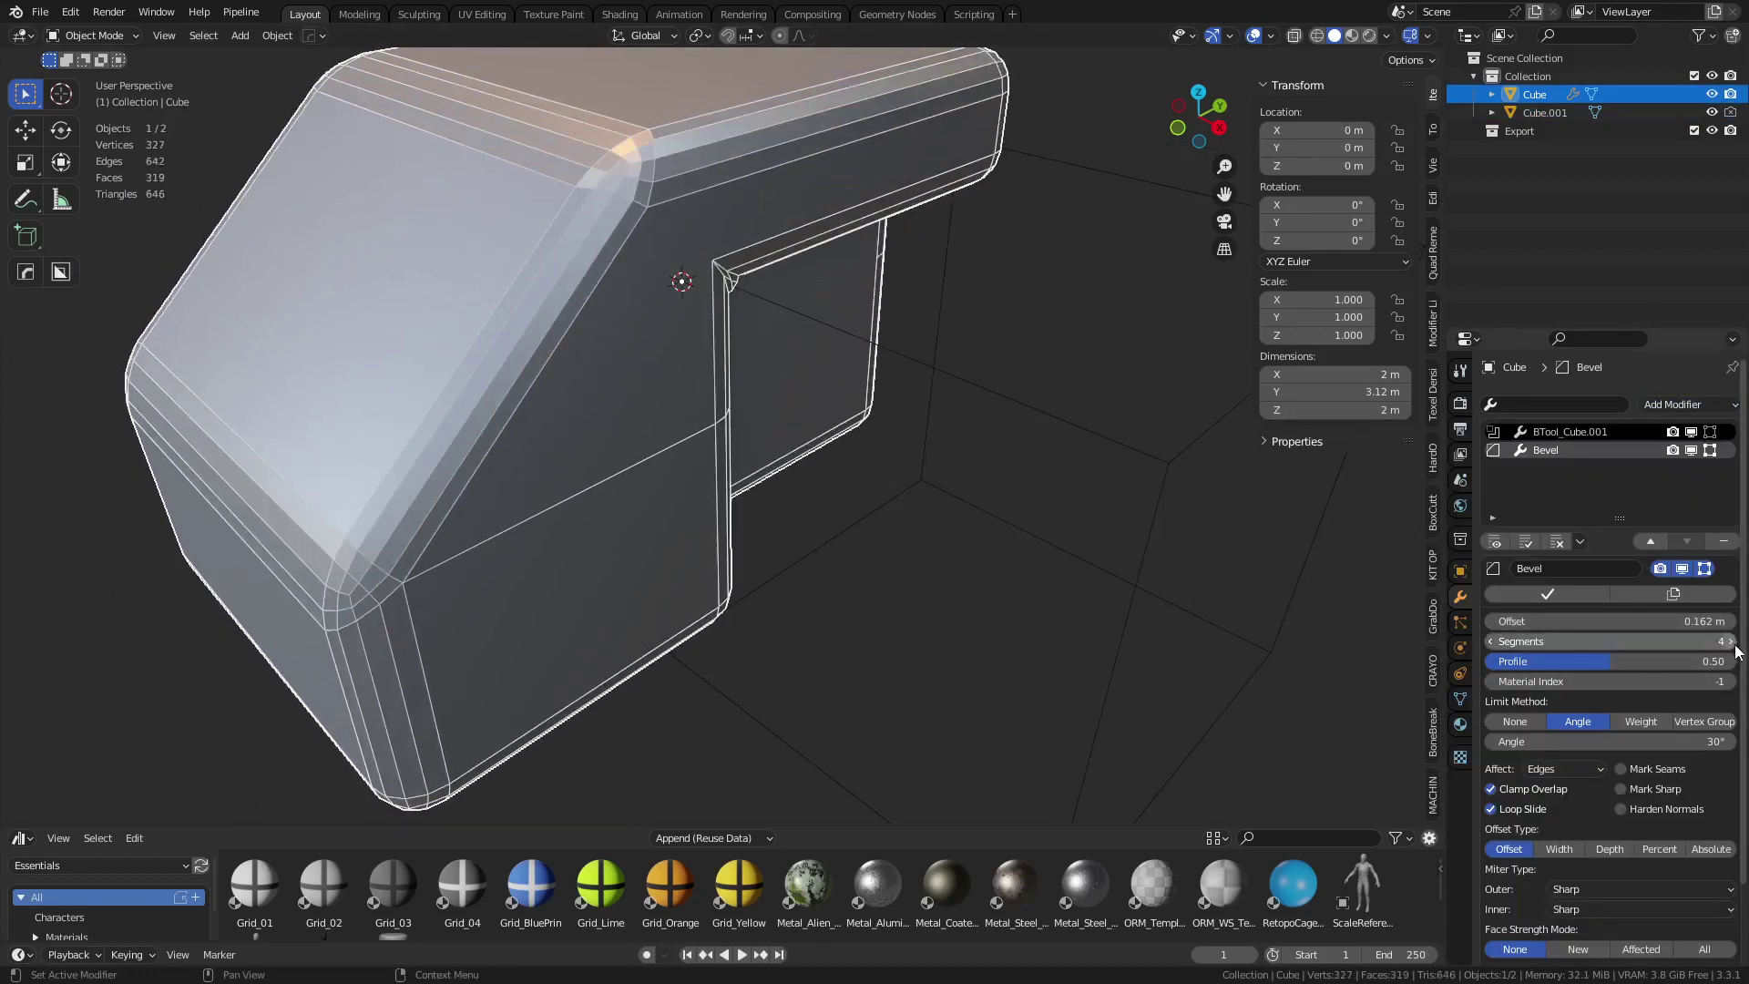
{"action": "left_click", "coordinate": [1730, 641]}
{"action": "left_click", "coordinate": [1730, 642]}
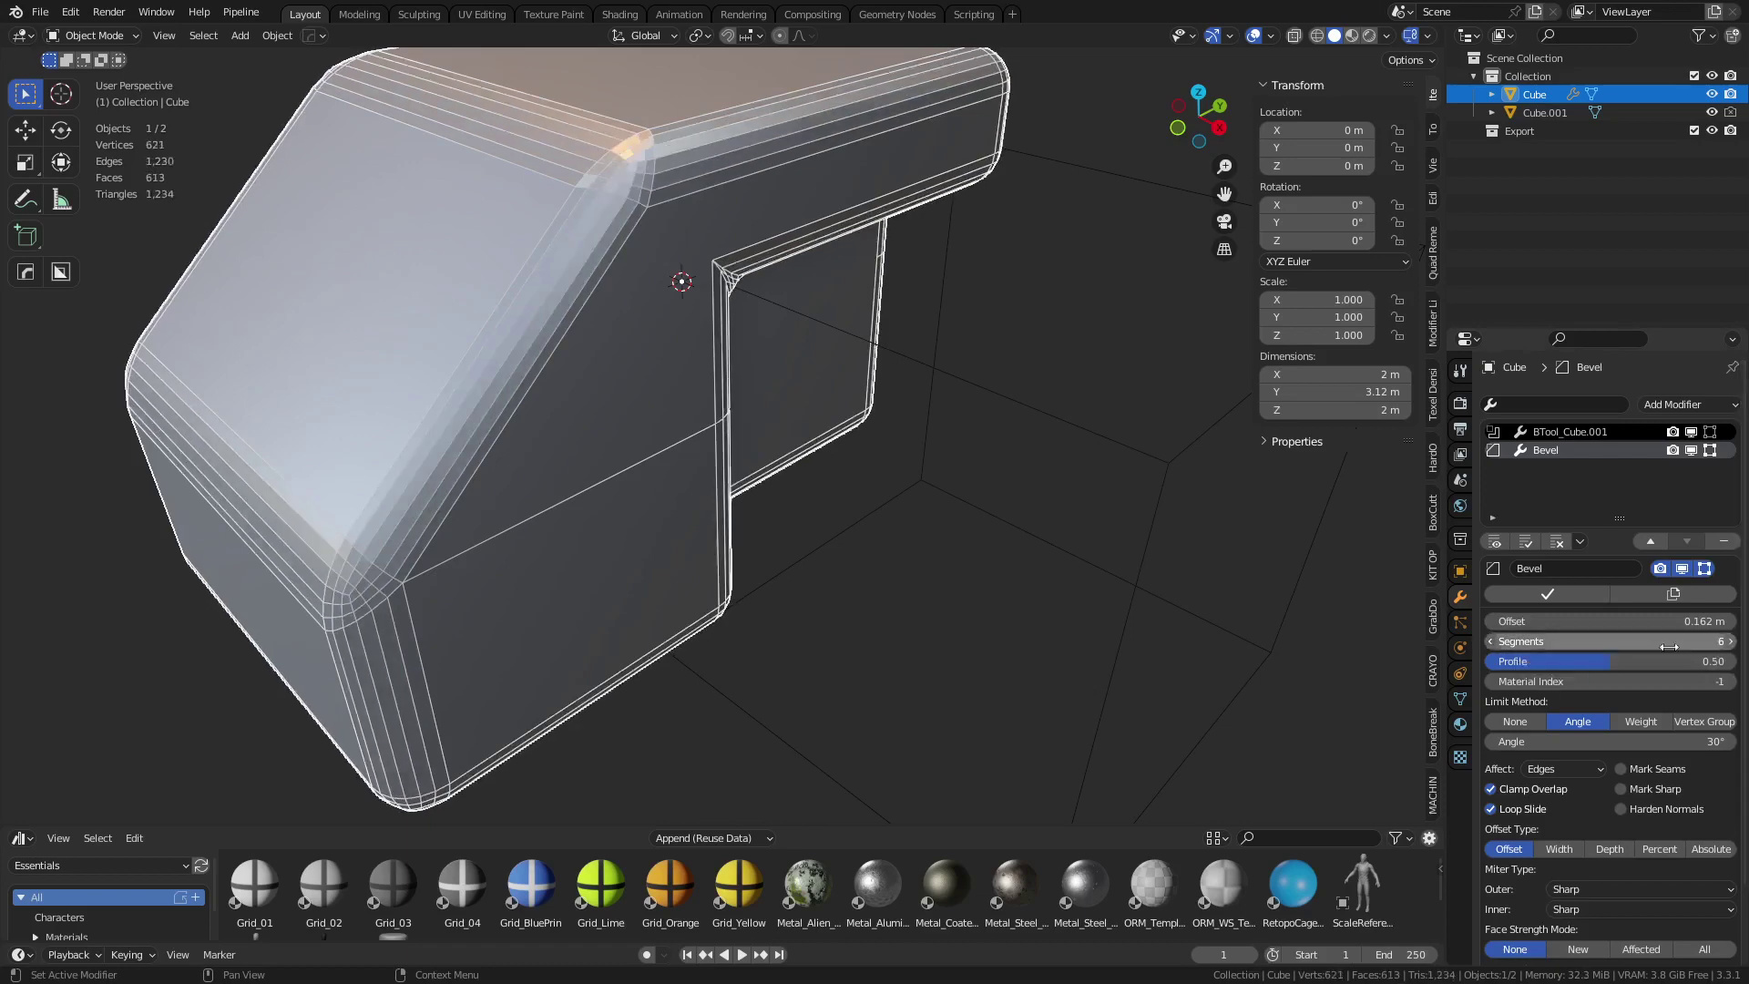
- Bevel the horizontal edge loop around the body's middle with 6 segments and a width of about 0.109 m
{"action": "middle_click_drag", "start_coordinate": [785, 561], "coordinate": [930, 469]}
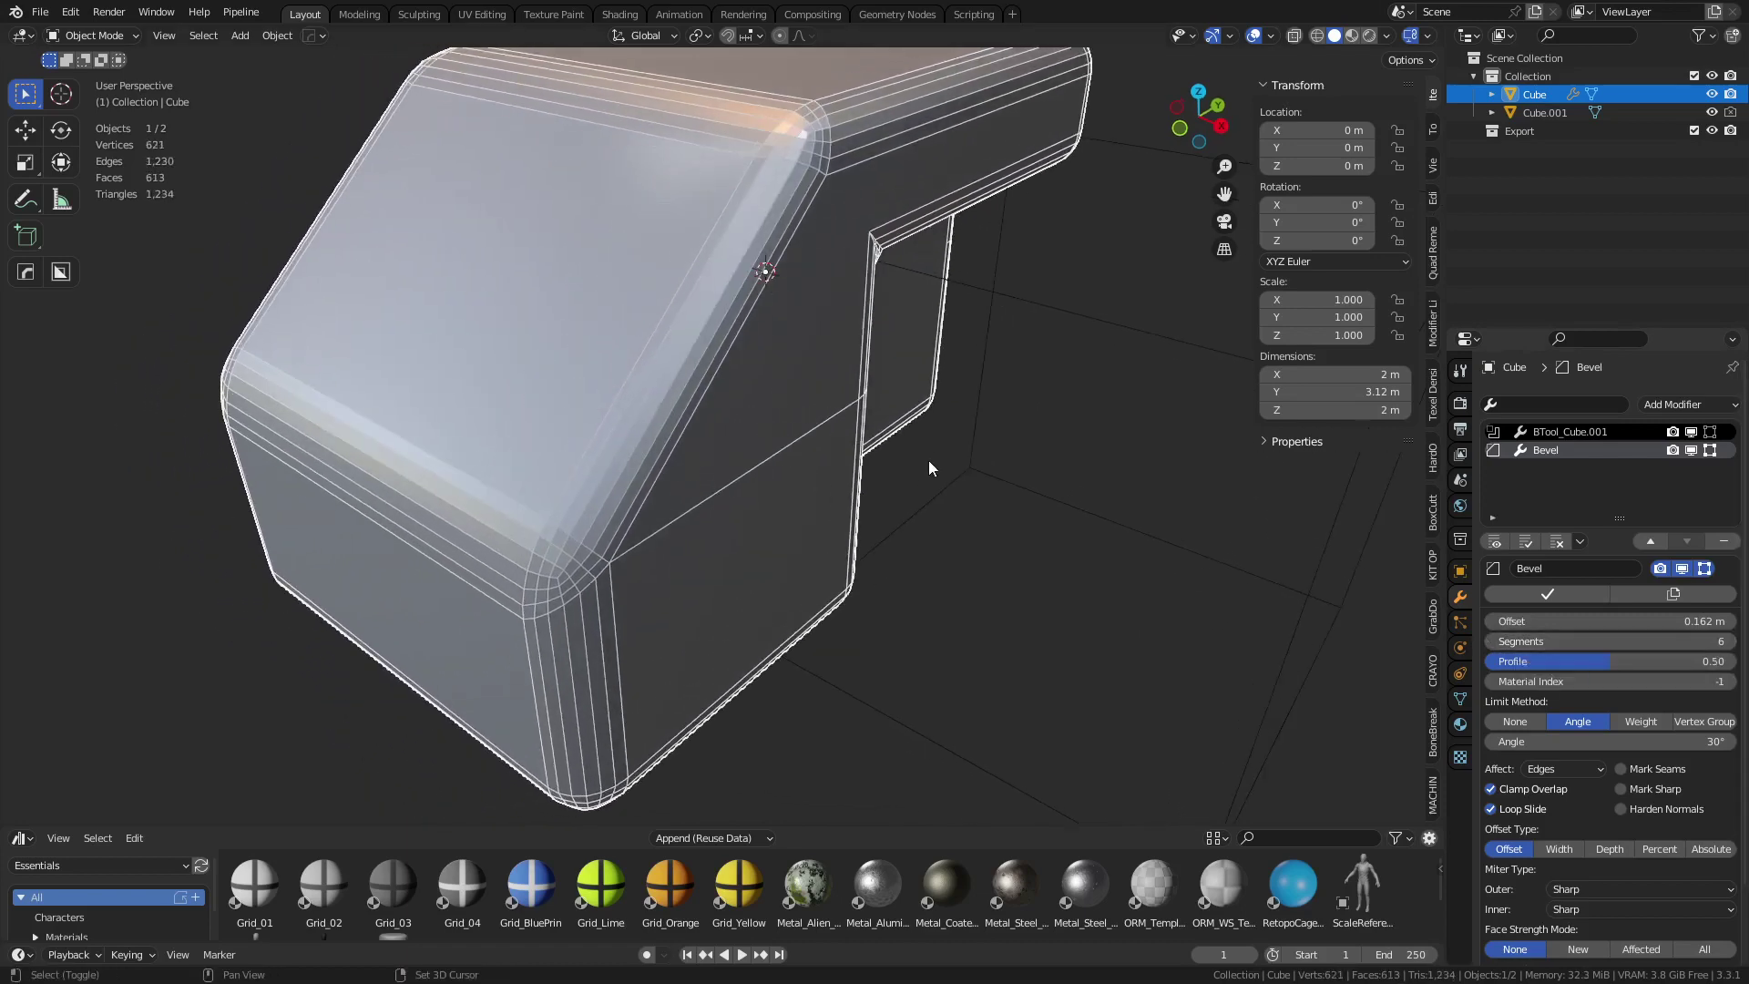
{"action": "scroll", "coordinate": [968, 398], "scroll_direction": "up", "scroll_amount": 3}
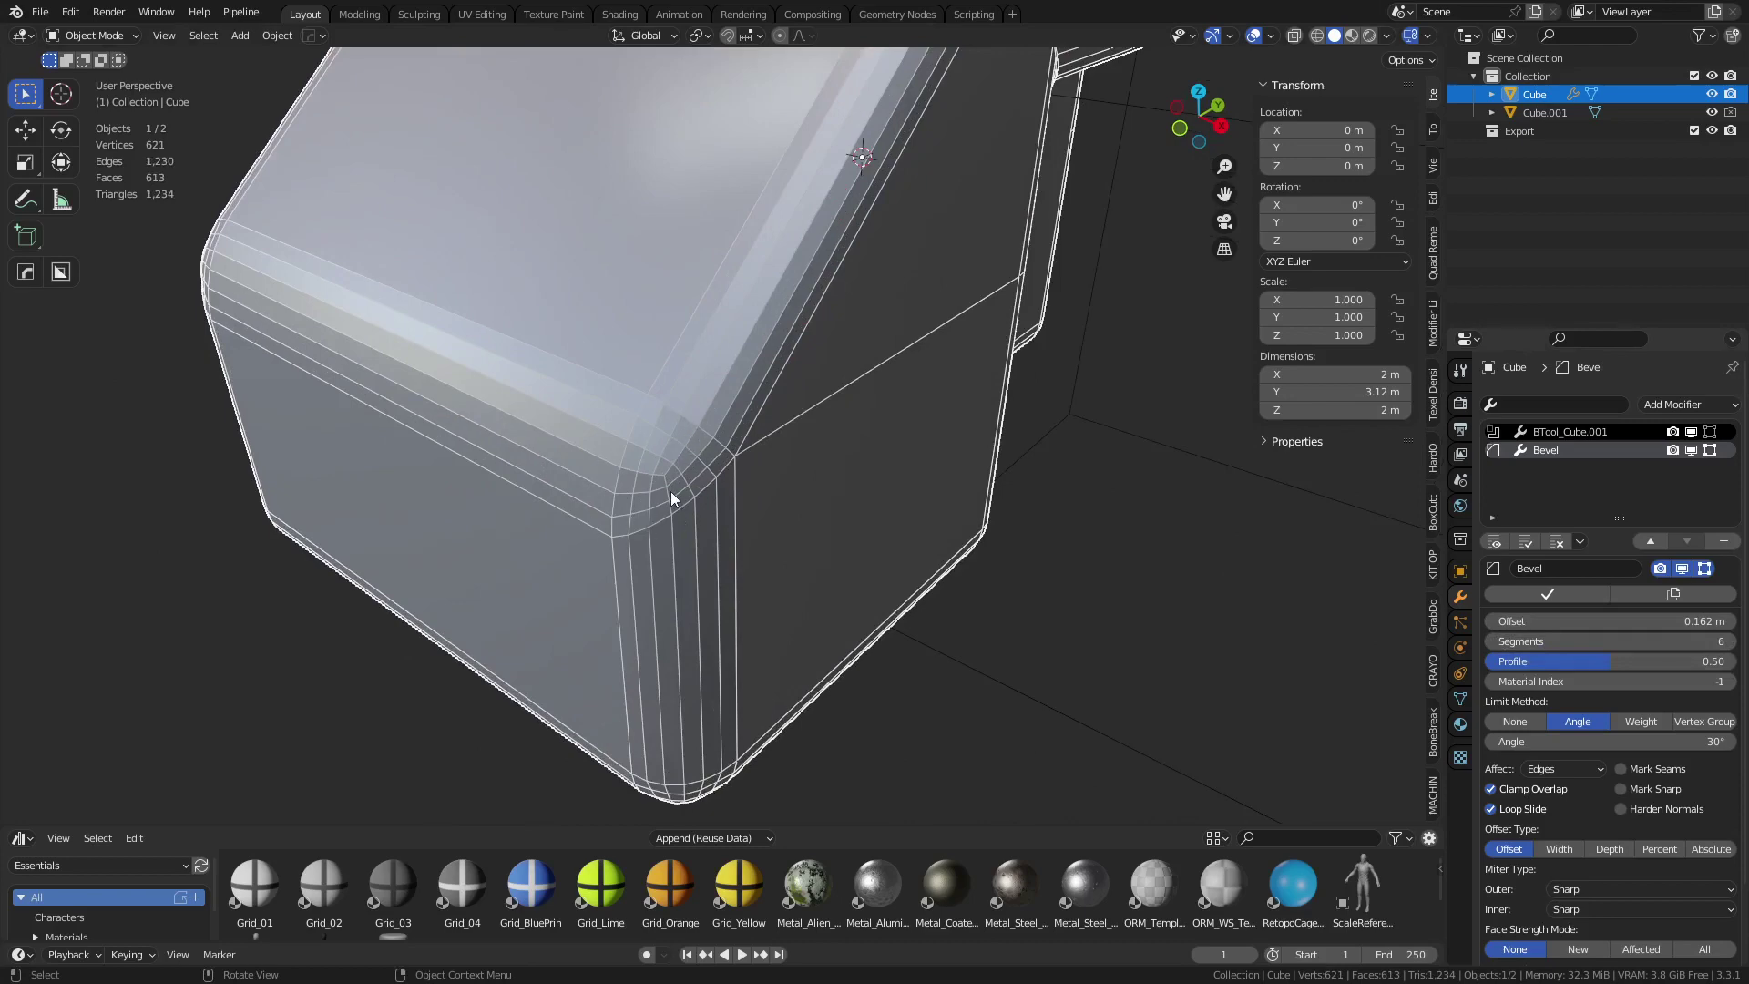
{"action": "key", "text": "ctrl+Tab"}
{"action": "left_click", "coordinate": [721, 499]}
{"action": "scroll", "coordinate": [721, 499], "scroll_direction": "down", "scroll_amount": 3}
{"action": "middle_click_drag", "start_coordinate": [721, 499], "coordinate": [956, 468]}
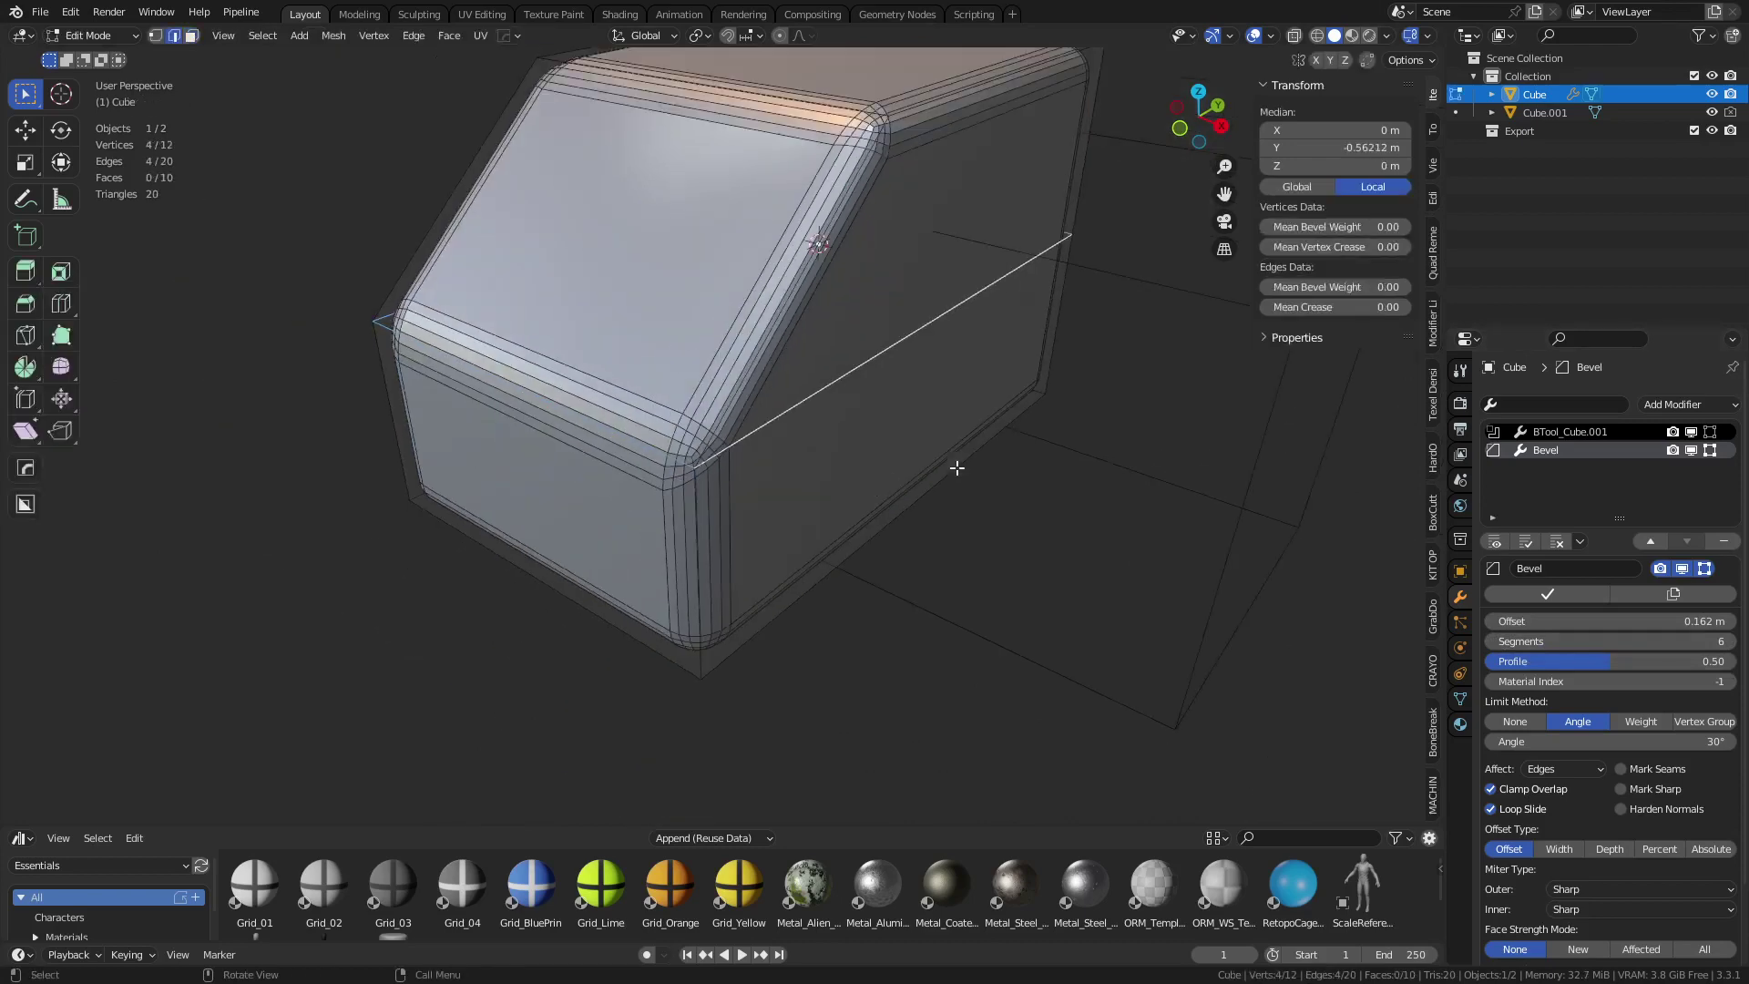
{"action": "scroll", "coordinate": [922, 476], "scroll_direction": "up", "scroll_amount": 4}
{"action": "key", "text": "ctrl+b"}
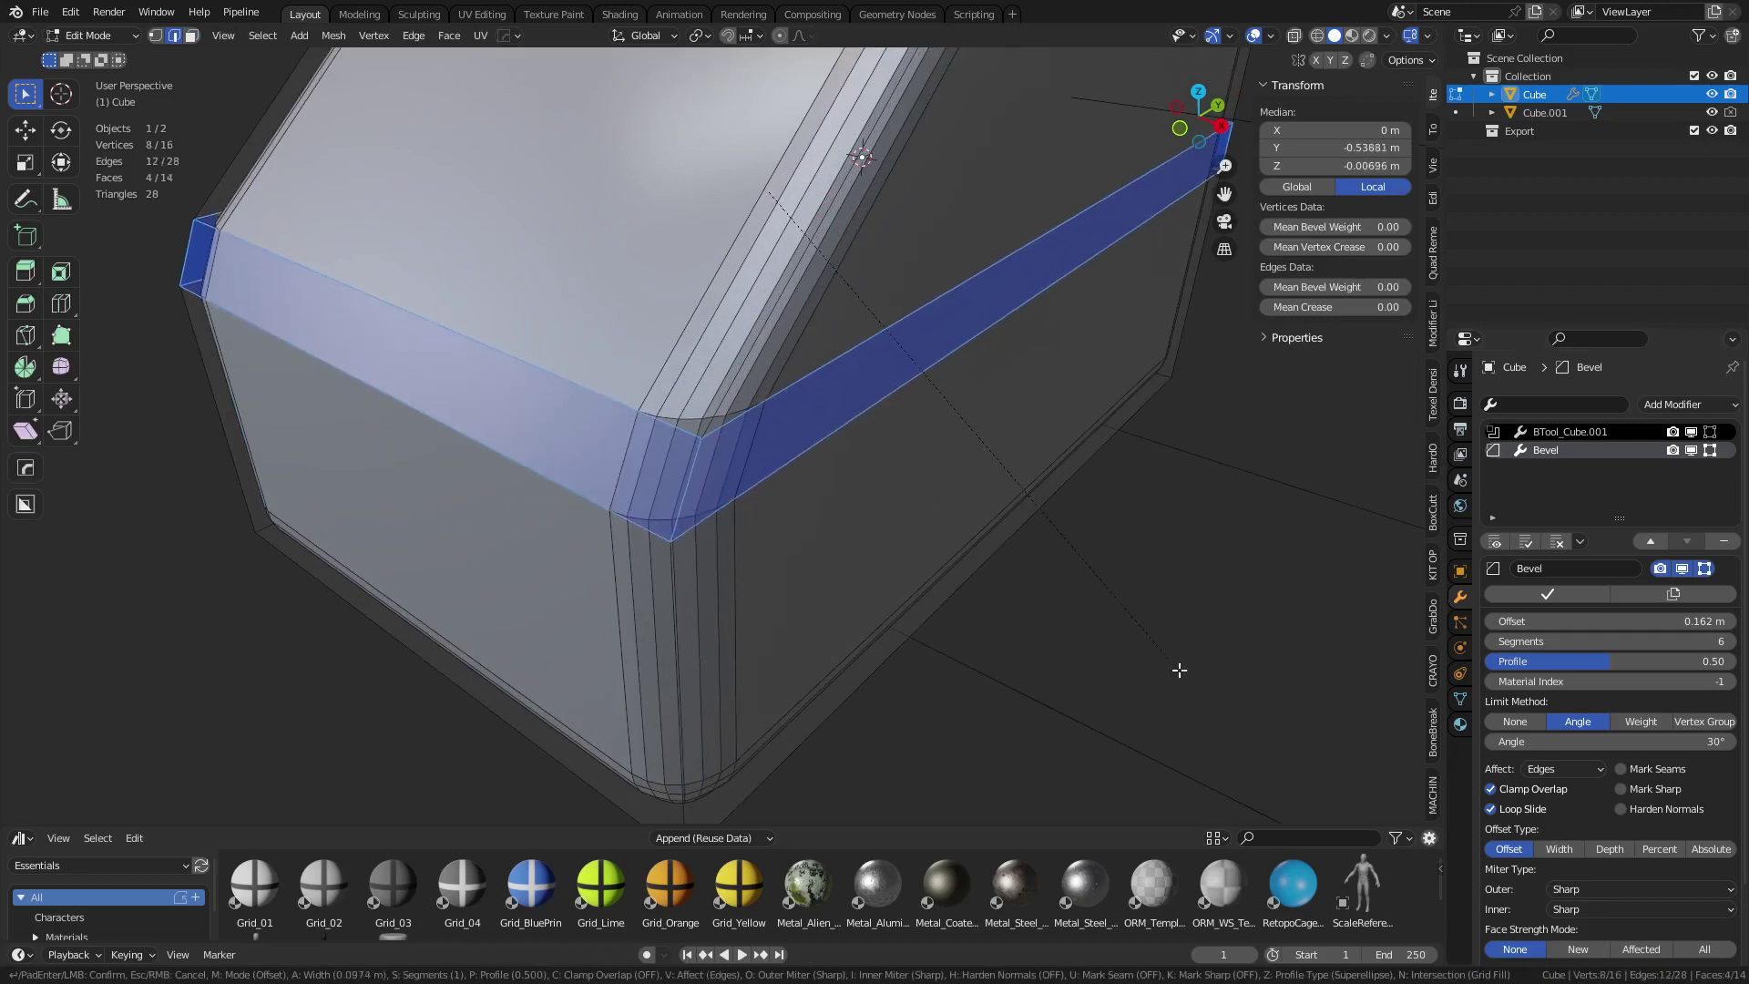
{"action": "scroll", "coordinate": [1195, 686], "scroll_direction": "up", "scroll_amount": 5}
{"action": "left_click", "coordinate": [1195, 685]}
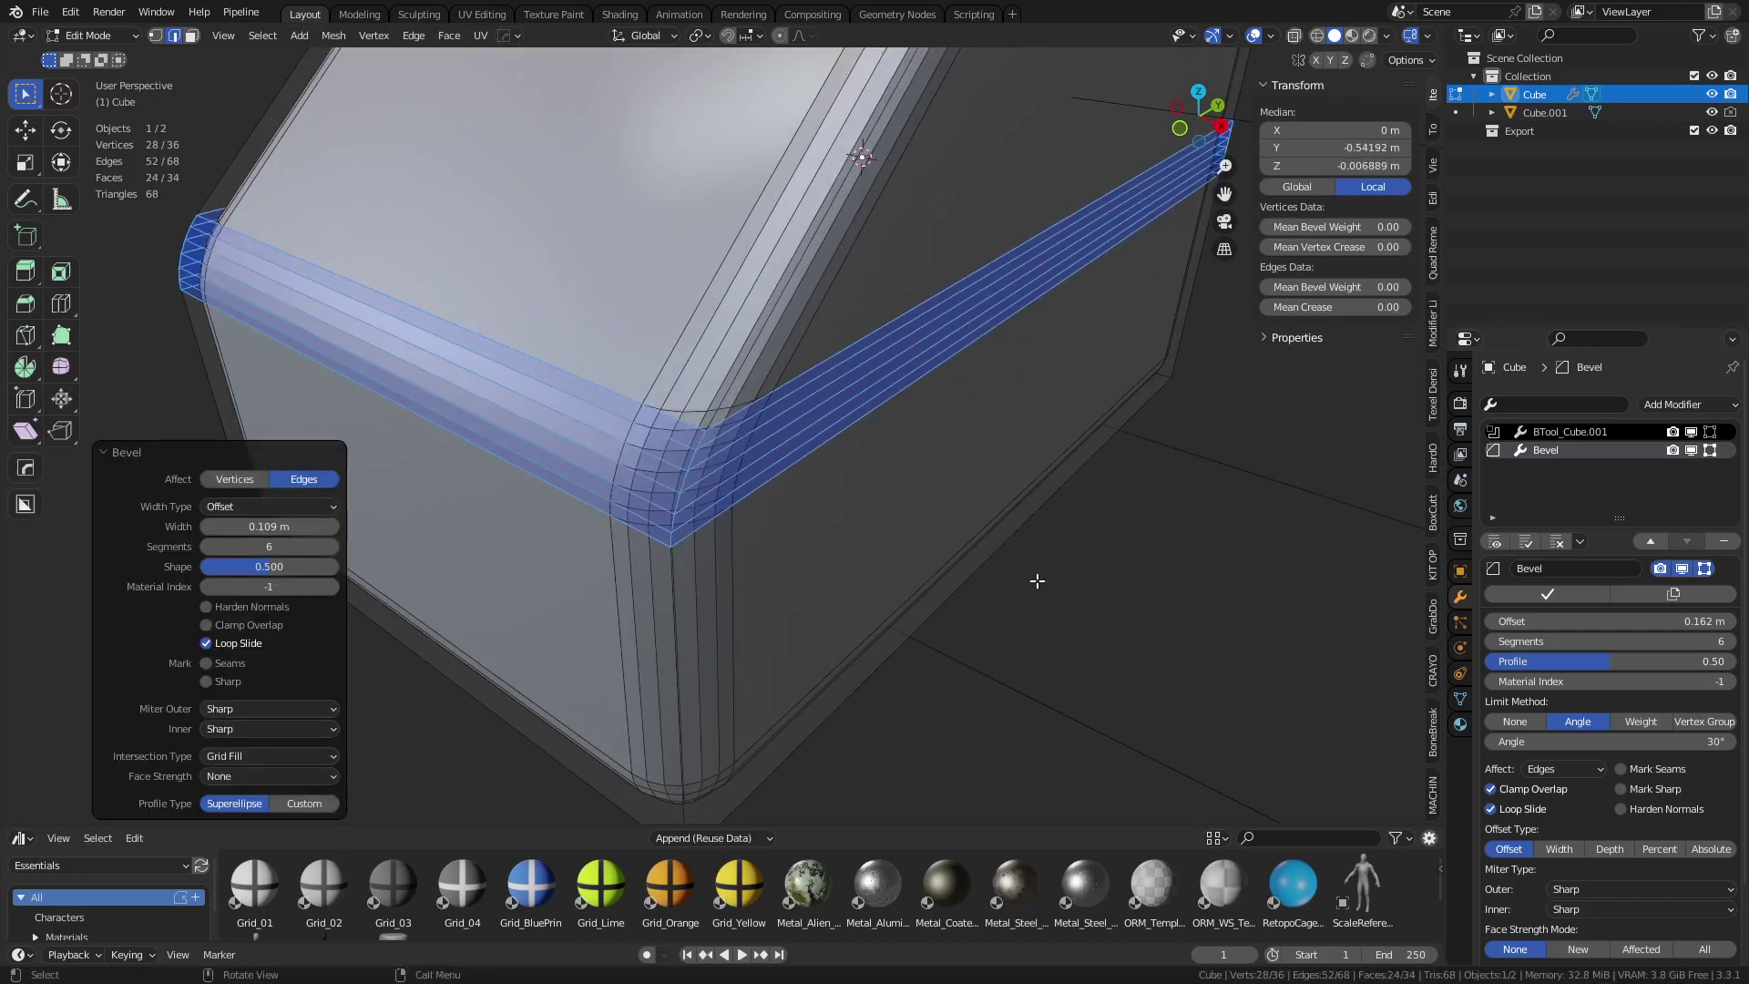
{"action": "key", "text": "Tab"}
- Set the Bevel modifier's outer miter to Arc to clean up the inner corners of the cutout
{"action": "scroll", "coordinate": [1039, 546], "scroll_direction": "down", "scroll_amount": 6}
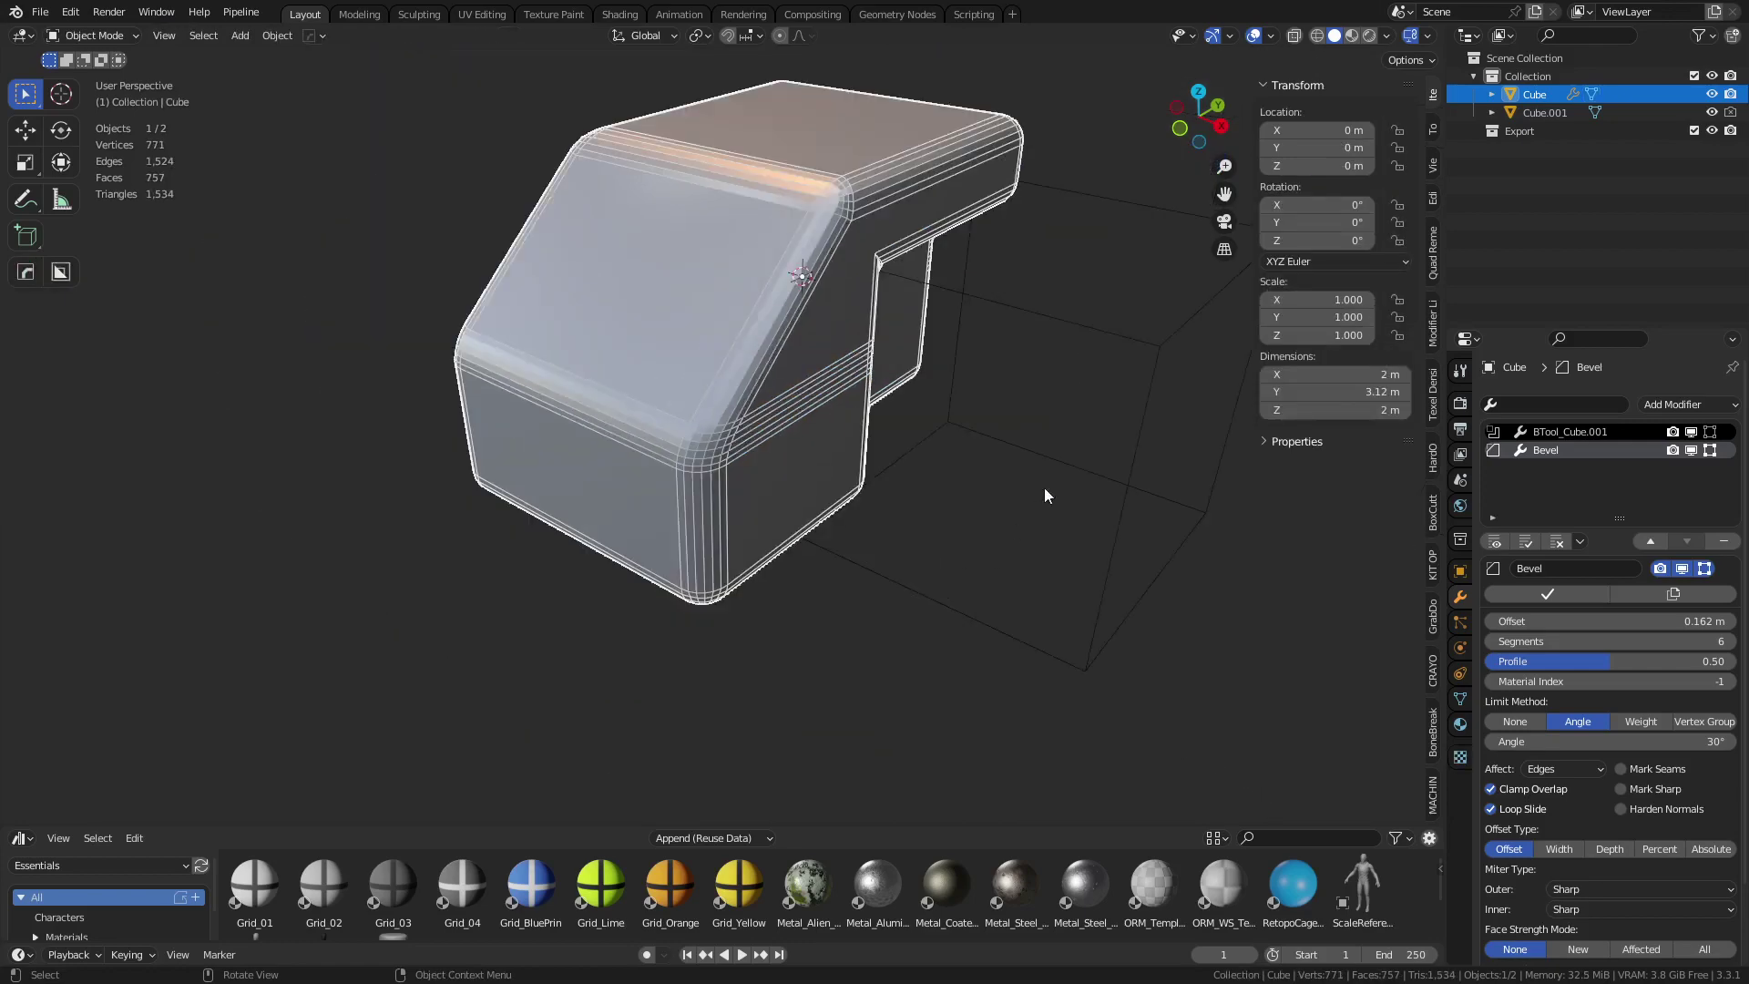
{"action": "middle_click_drag", "start_coordinate": [1044, 489], "coordinate": [822, 462]}
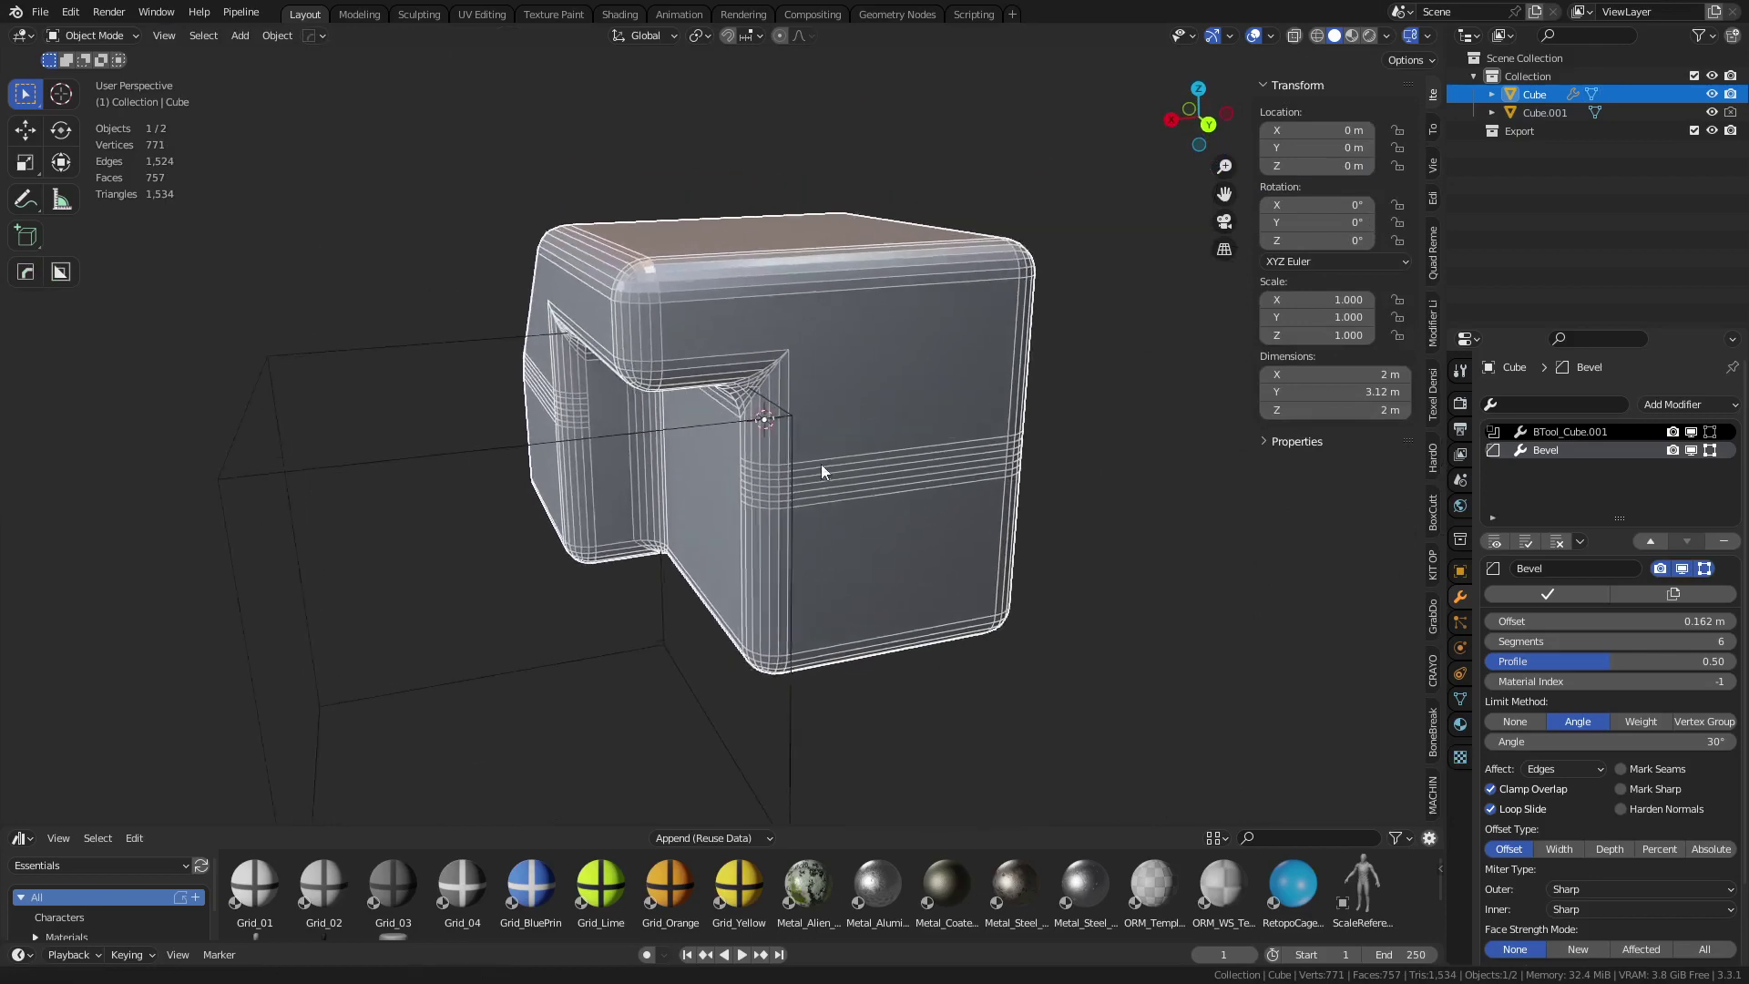
{"action": "scroll", "coordinate": [825, 411], "scroll_direction": "up", "scroll_amount": 4}
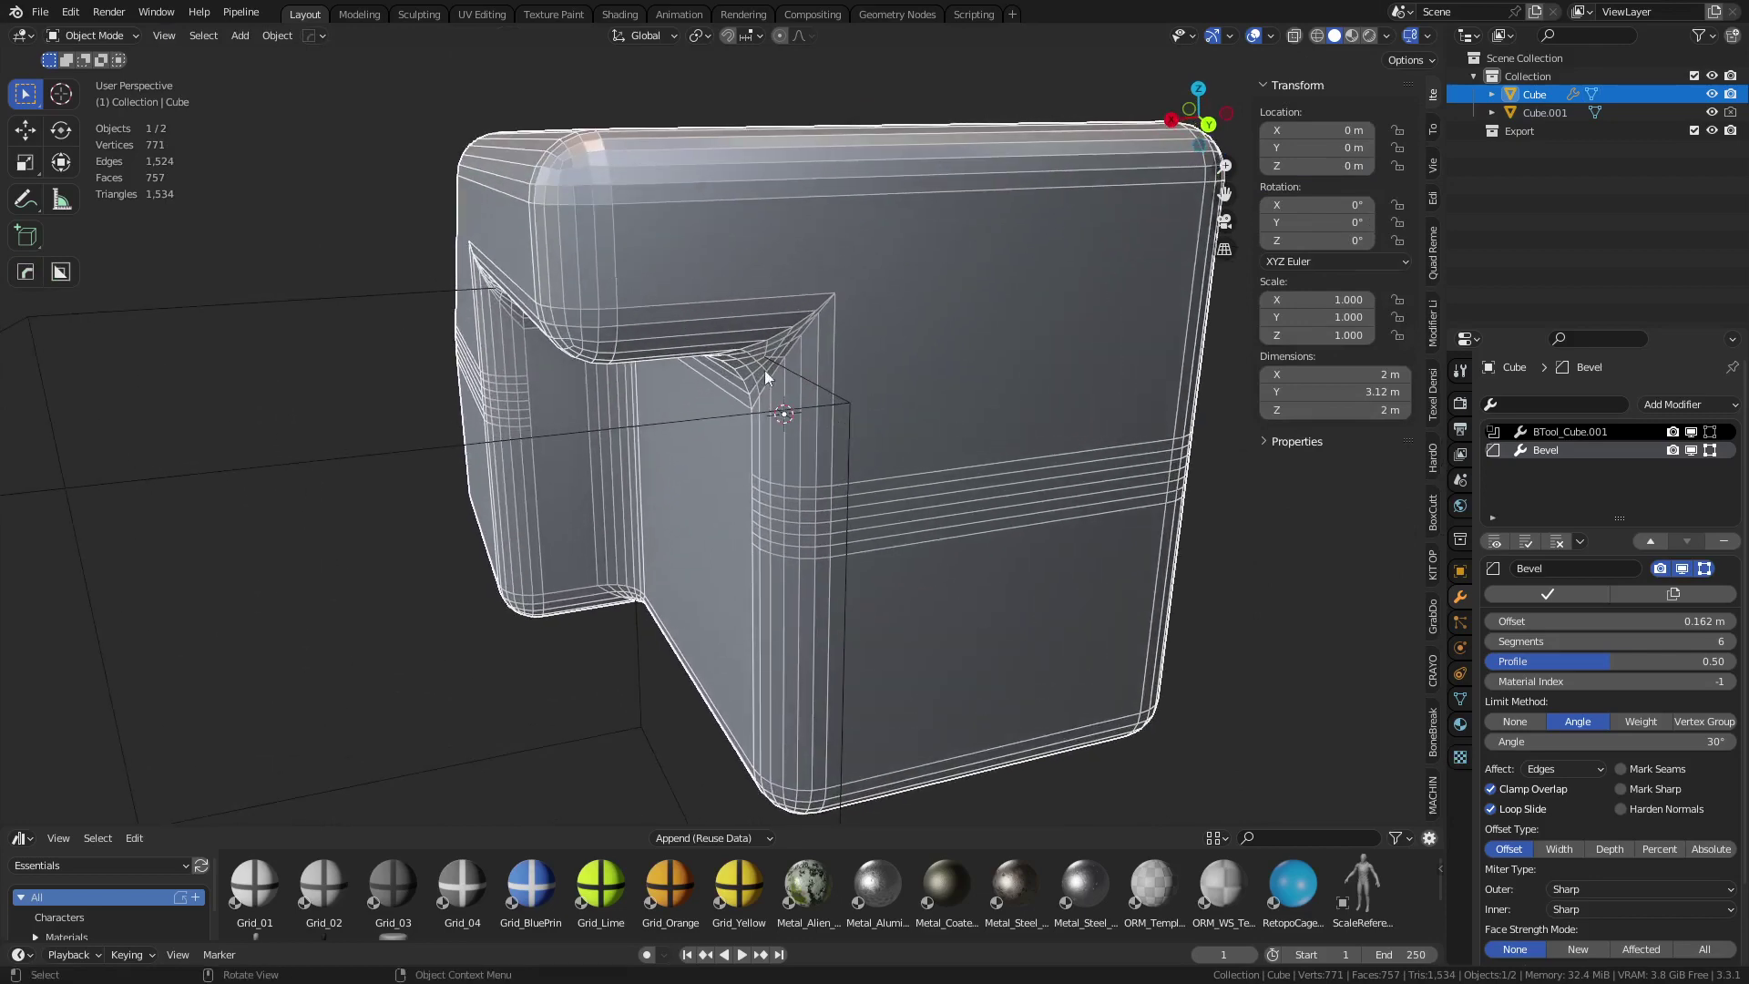
{"action": "middle_click_drag", "start_coordinate": [619, 362], "coordinate": [851, 282]}
{"action": "scroll", "coordinate": [784, 358], "scroll_direction": "up", "scroll_amount": 3}
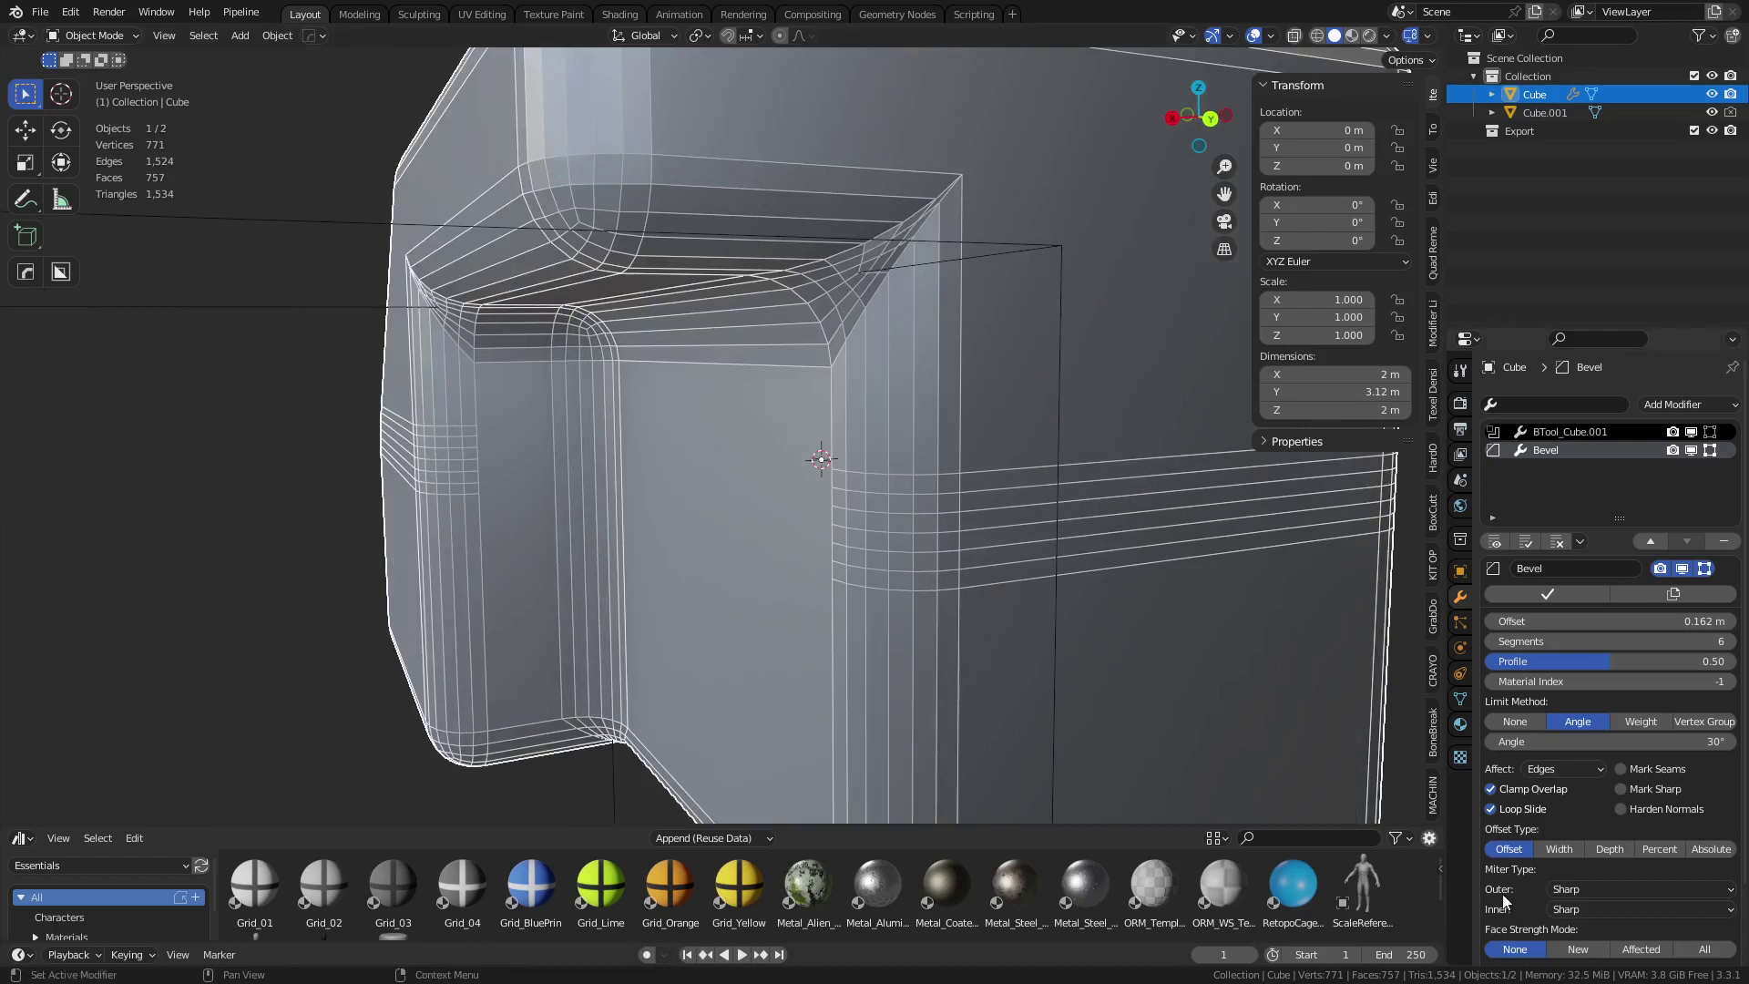
{"action": "left_click", "coordinate": [1569, 891]}
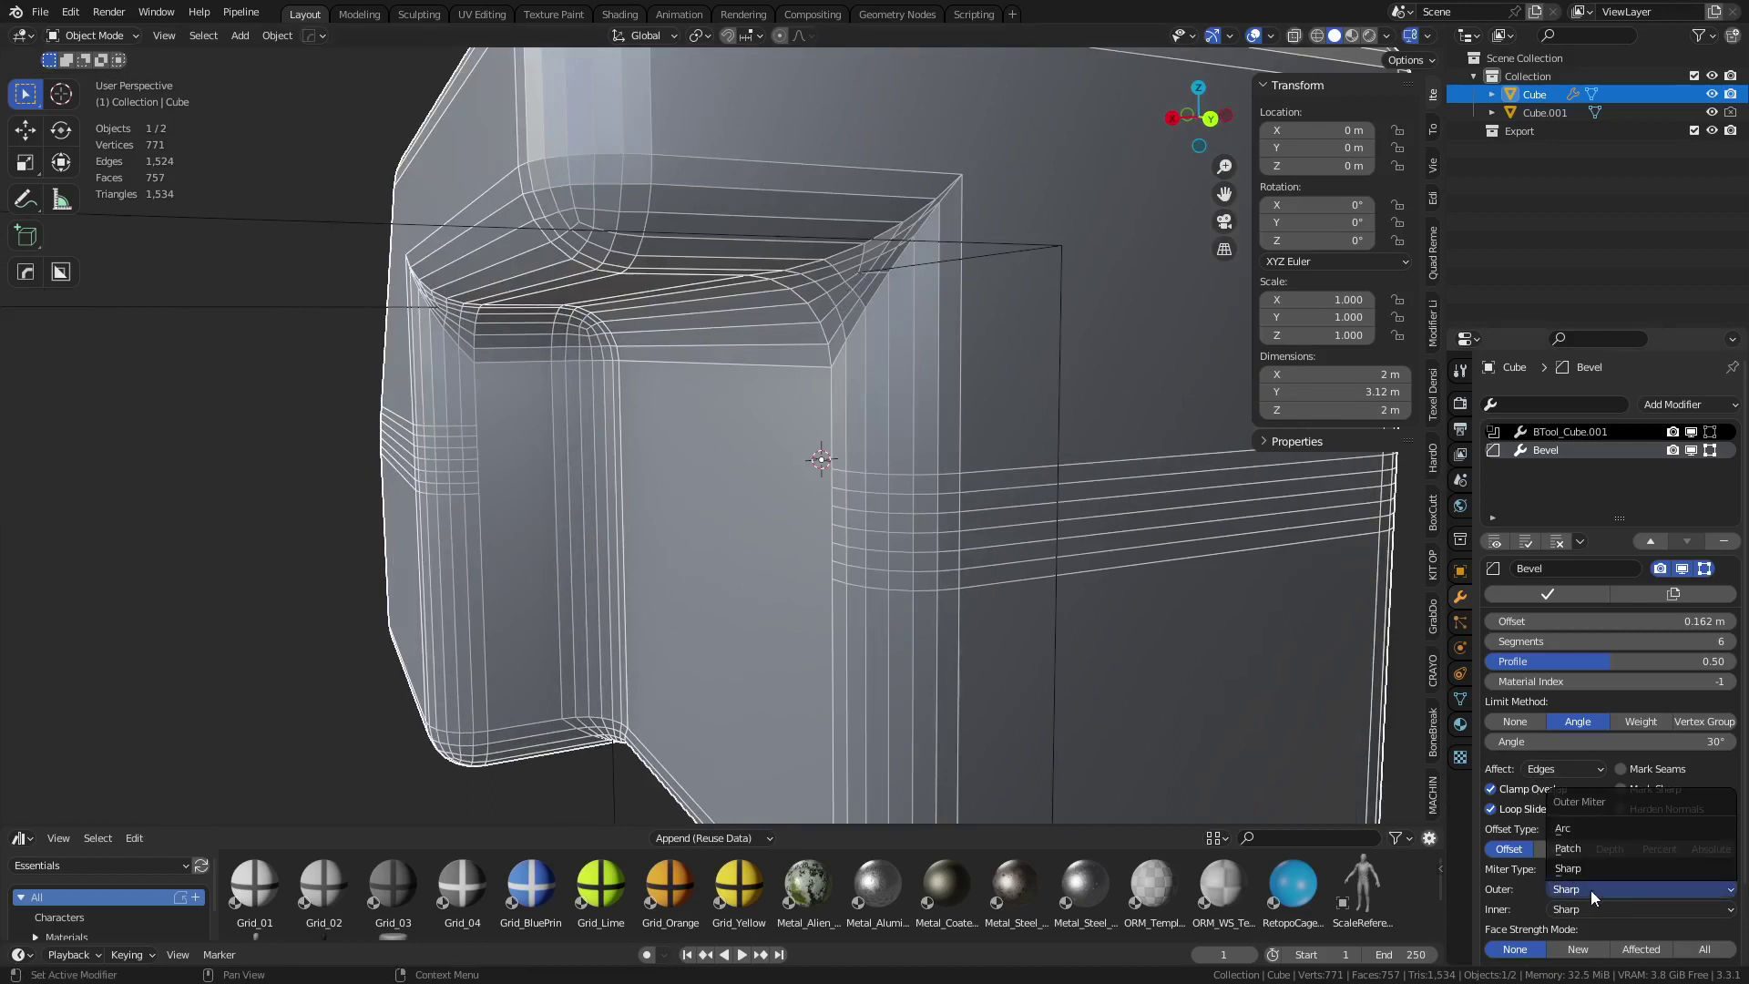
{"action": "left_click", "coordinate": [1583, 829]}
{"action": "scroll", "coordinate": [873, 652], "scroll_direction": "down", "scroll_amount": 4}
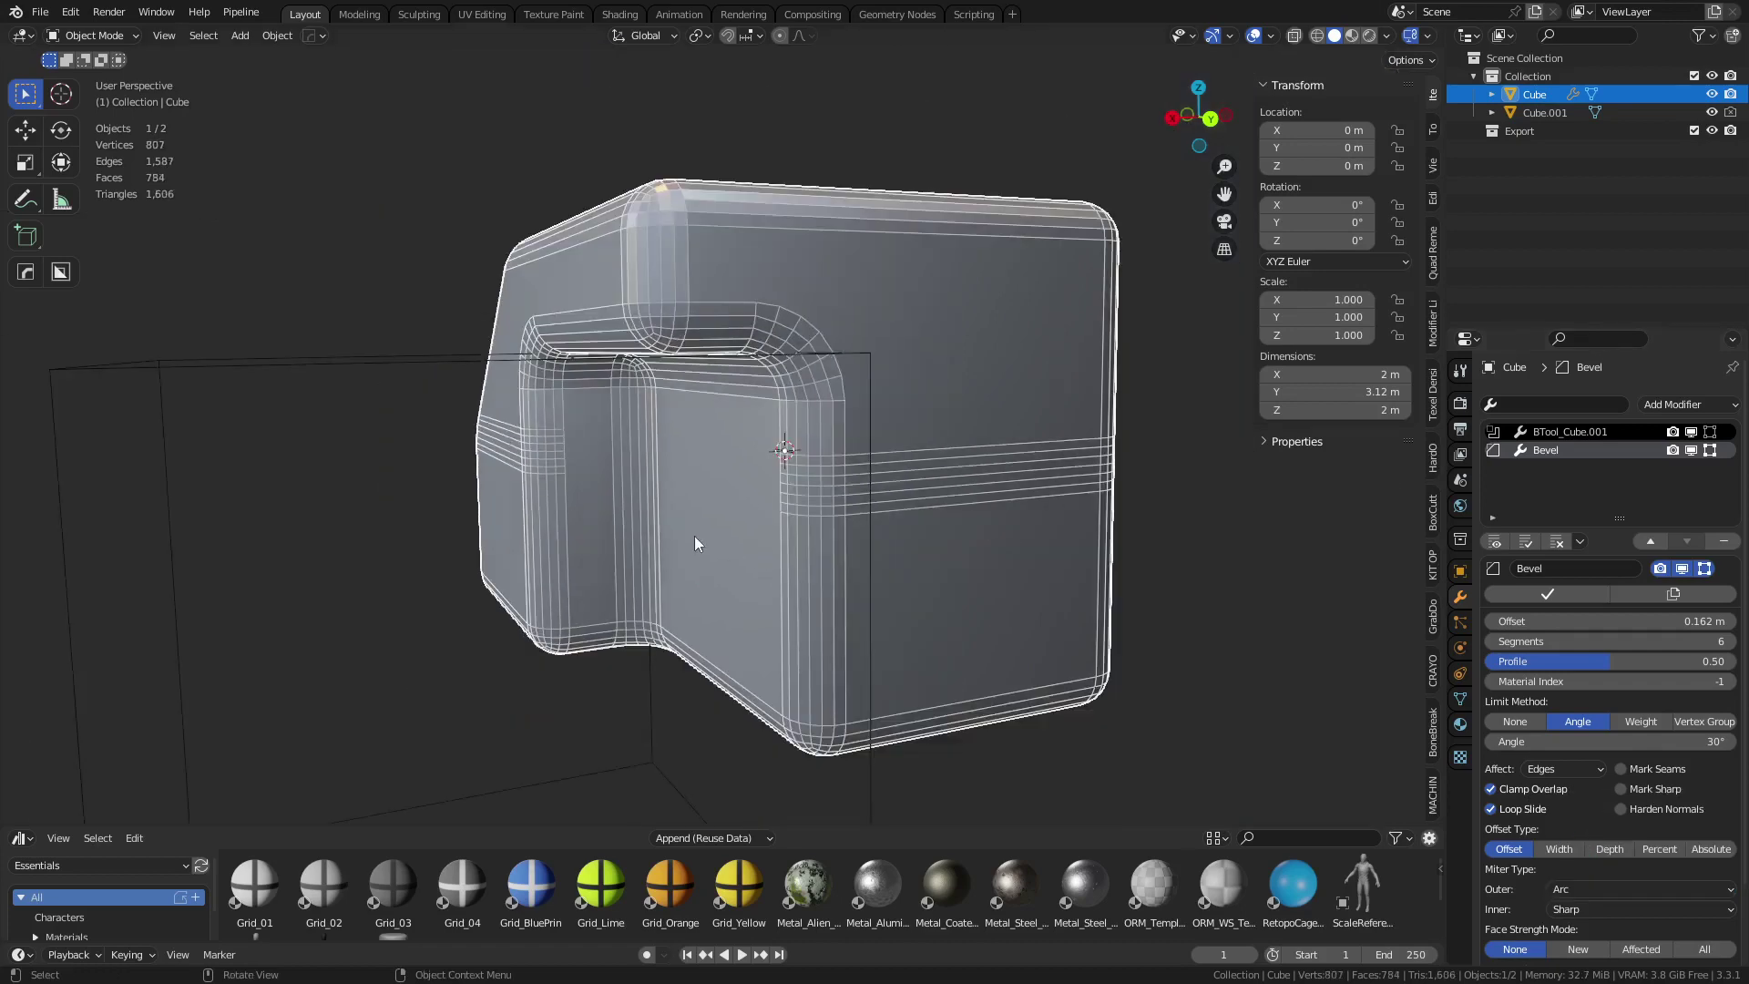
- Set the Bevel modifier's profile to 0.7
{"action": "left_click_drag", "start_coordinate": [1604, 666], "coordinate": [1611, 665]}
{"action": "left_click", "coordinate": [1619, 663]}
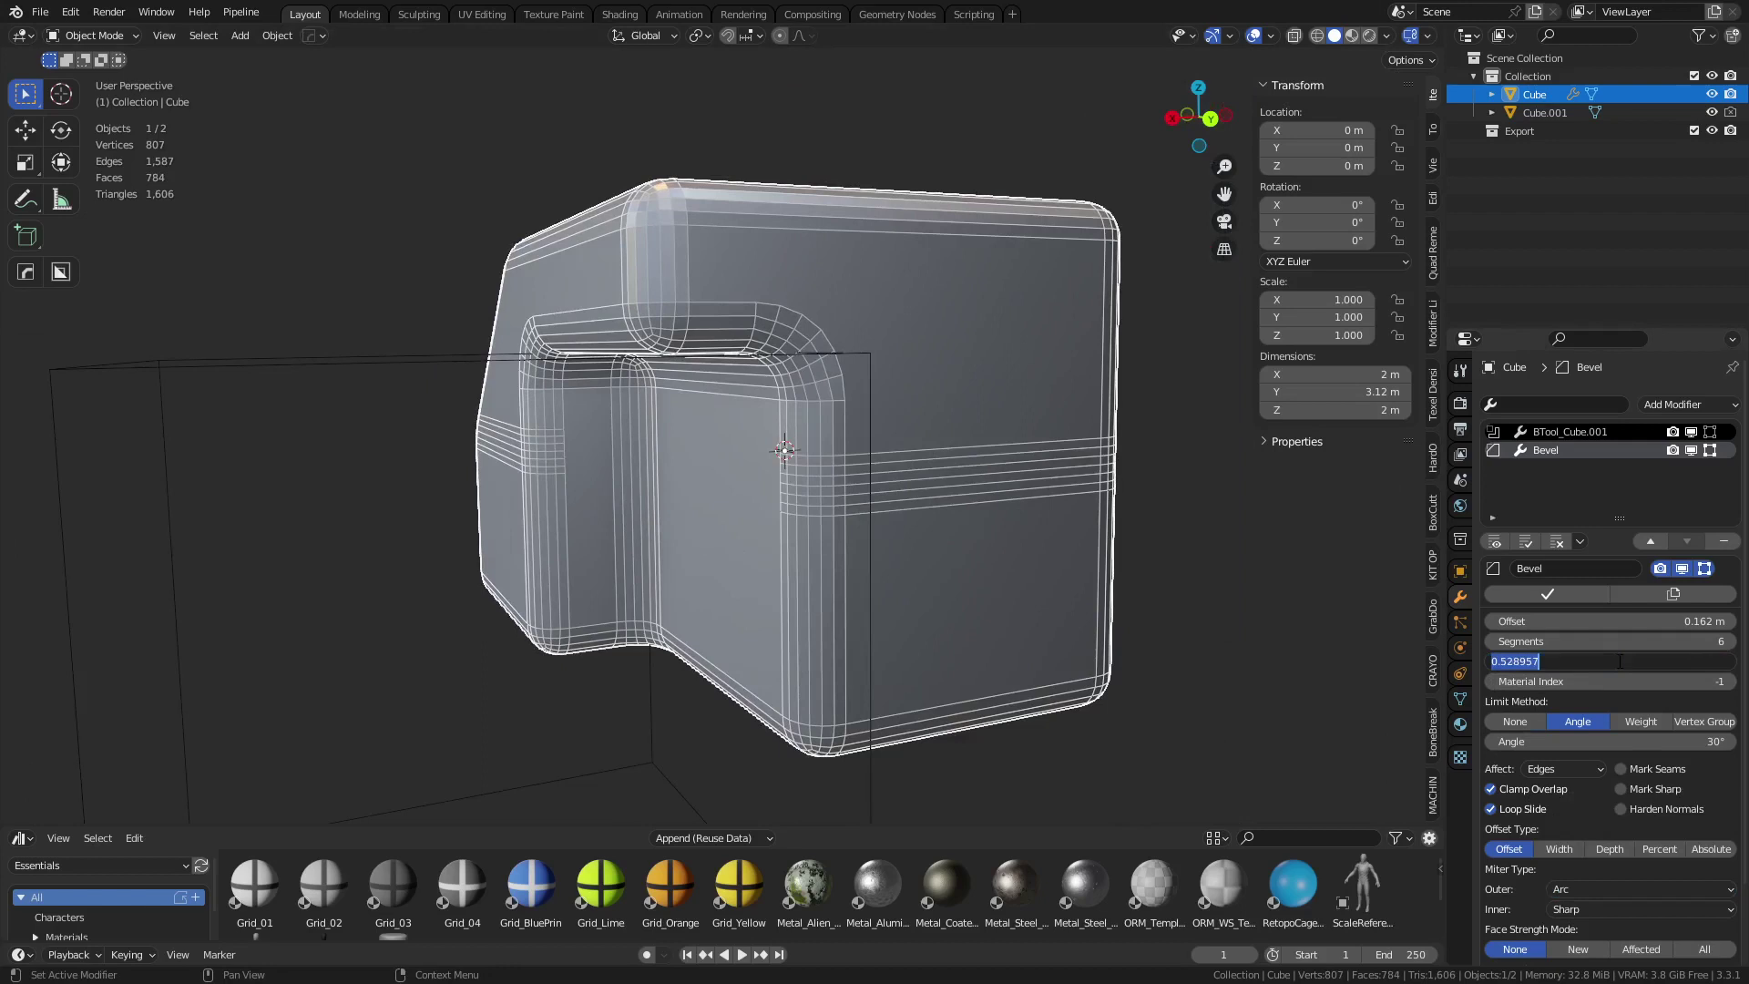
{"action": "type", "text": ".7"}
{"action": "key", "text": "Return"}
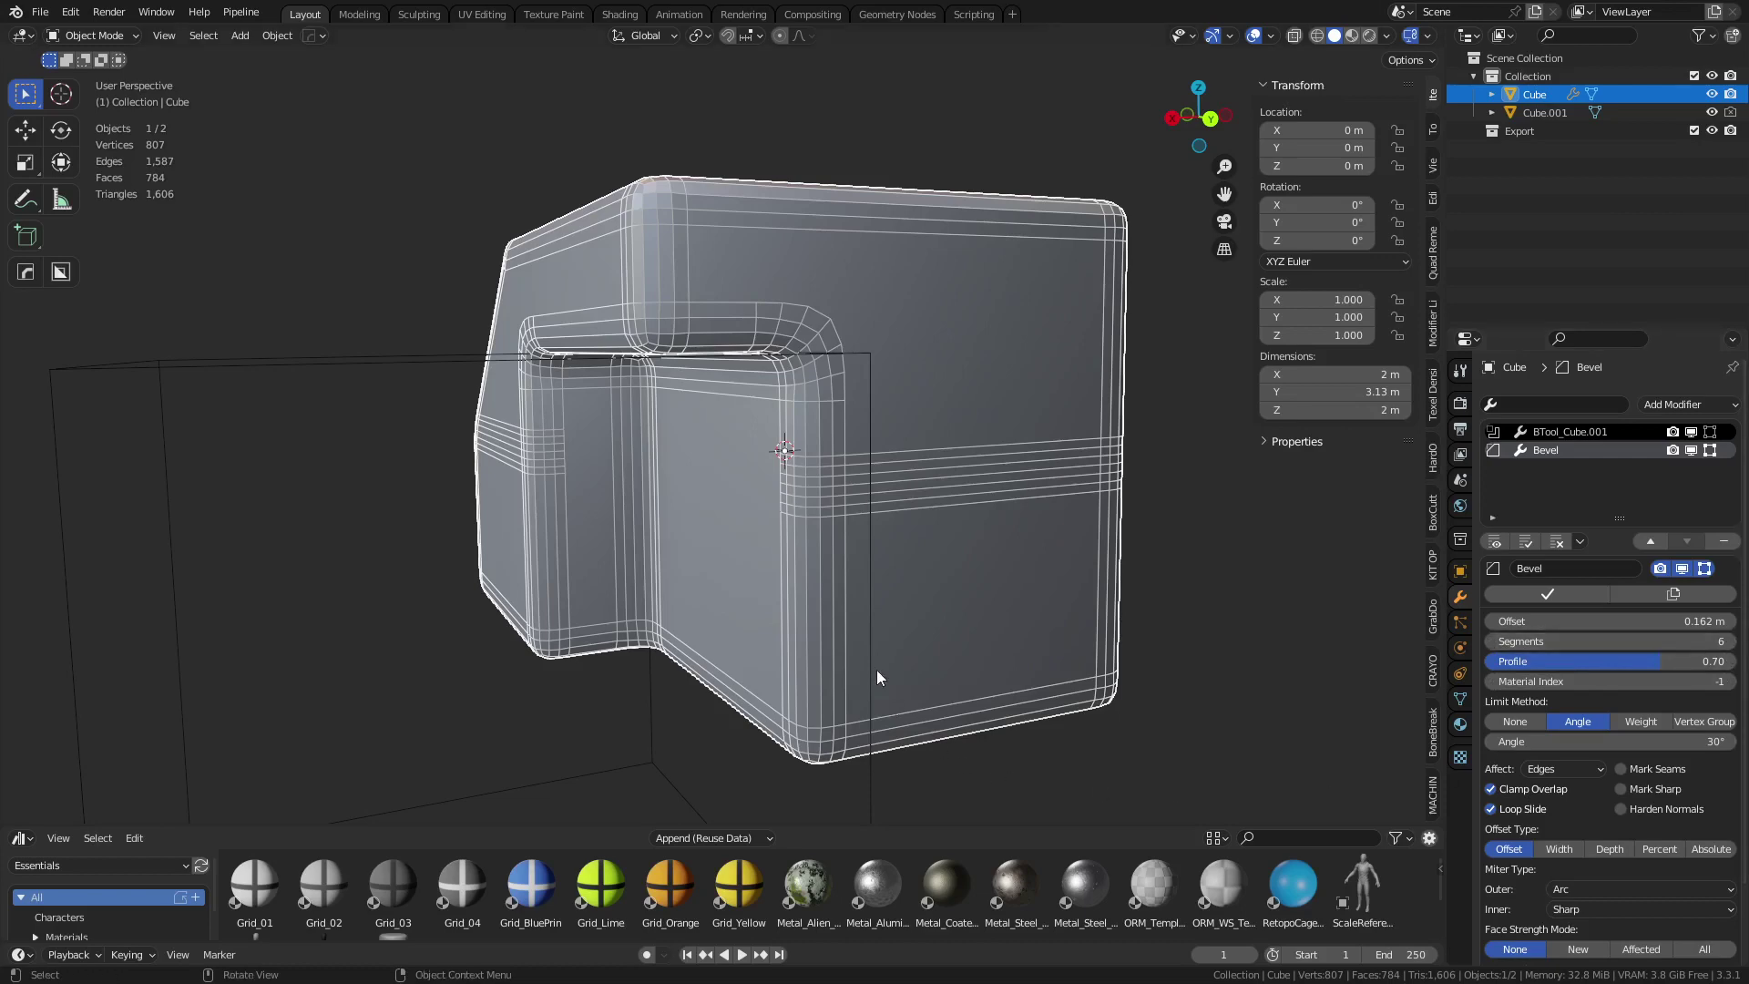
- Bevel the edge between the body's top face and its sloped front in the base mesh
{"action": "middle_click_drag", "start_coordinate": [849, 671], "coordinate": [955, 647]}
{"action": "scroll", "coordinate": [947, 619], "scroll_direction": "up", "scroll_amount": 2}
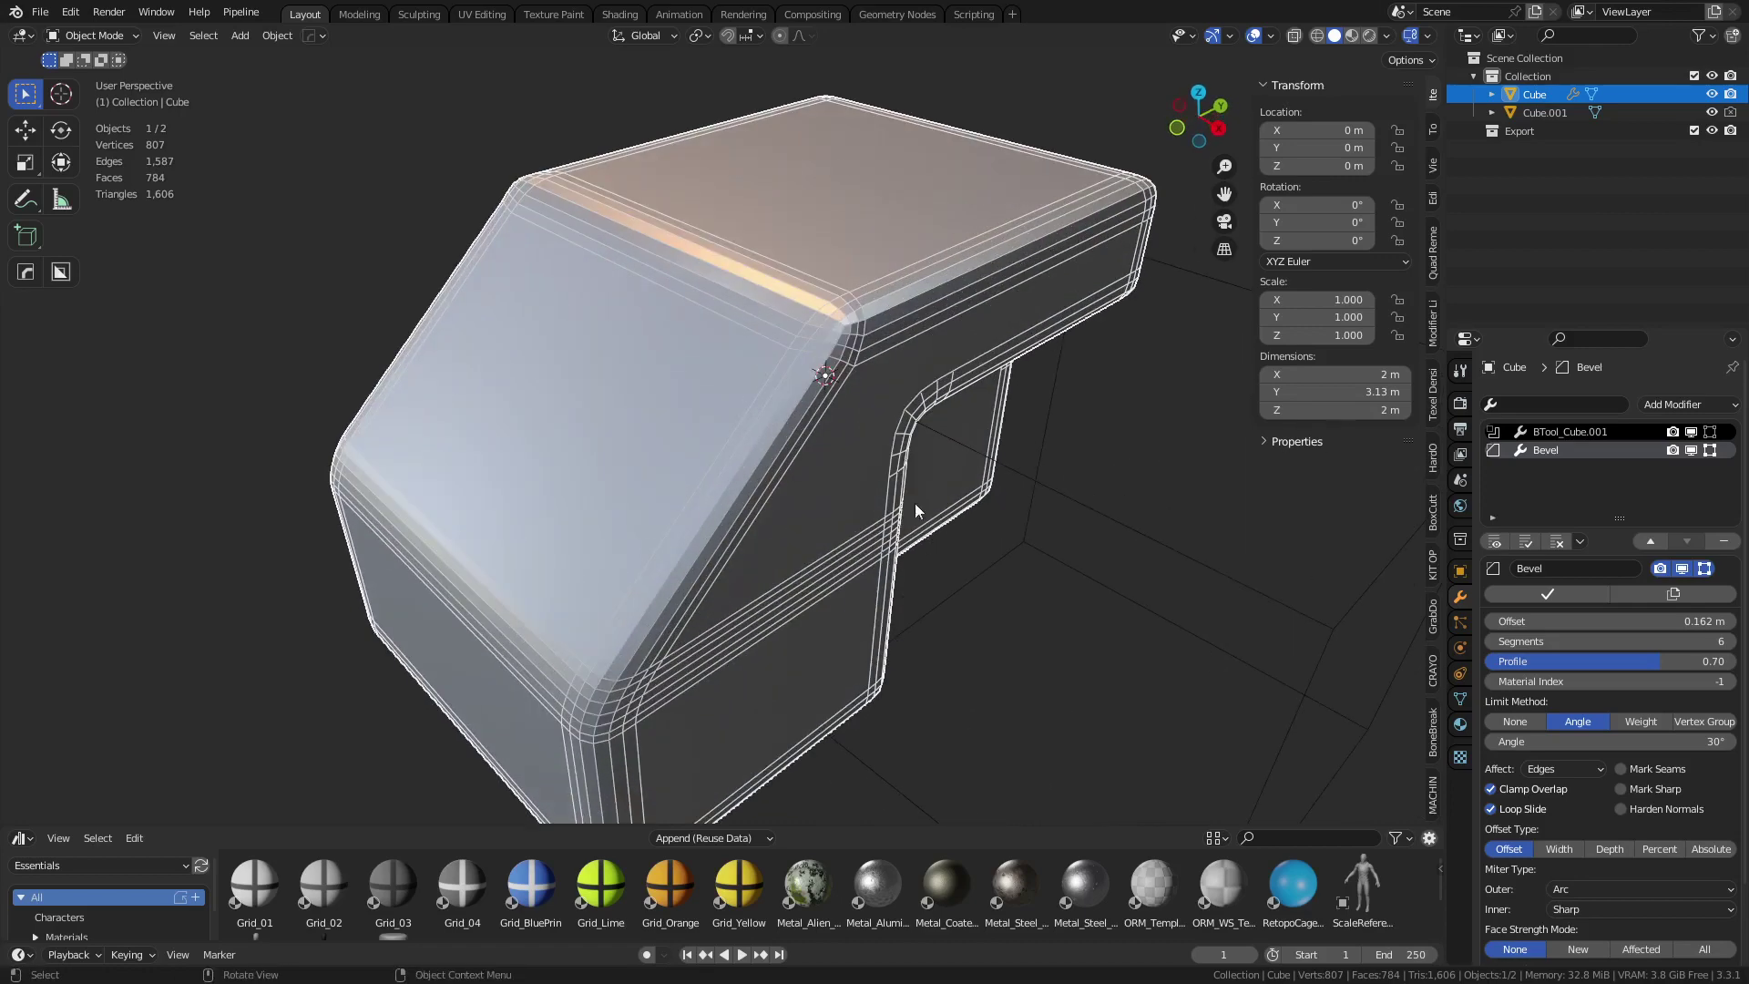
{"action": "key", "text": "Tab"}
{"action": "left_click", "coordinate": [824, 298], "text": "ctrl+alt"}
{"action": "key", "text": "ctrl+b"}
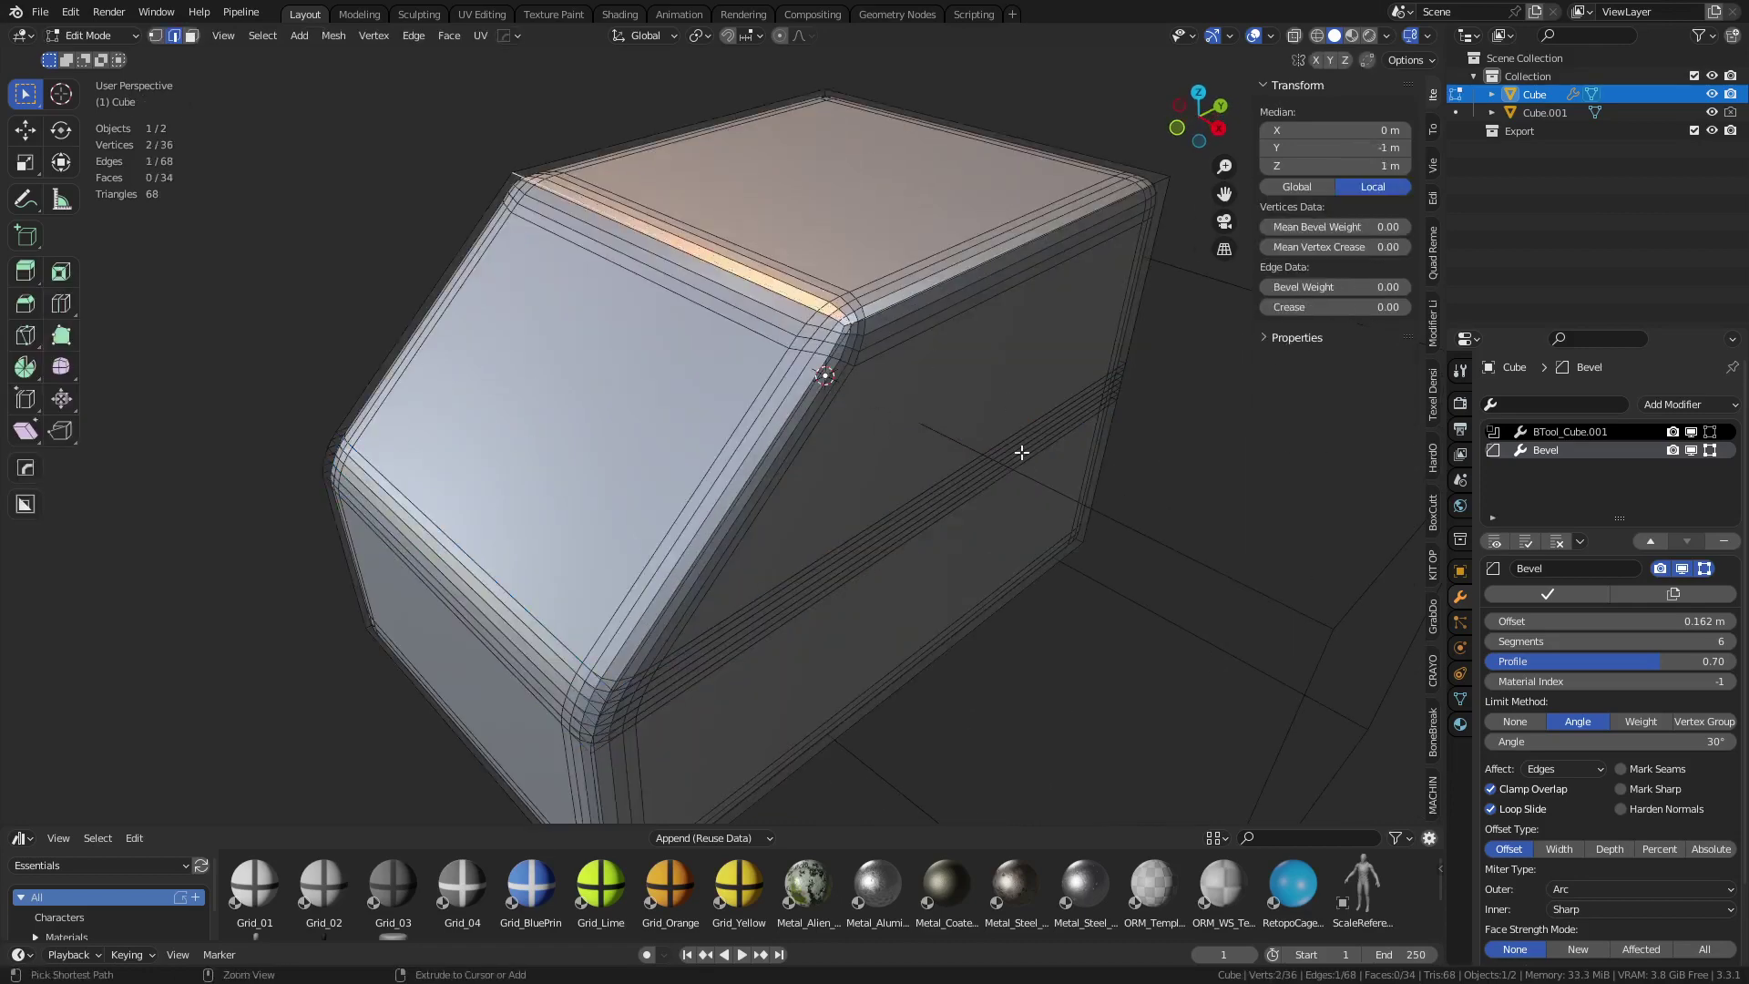
{"action": "left_click", "coordinate": [1067, 489]}
{"action": "key", "text": "ctrl+Tab"}
{"action": "left_click", "coordinate": [904, 511]}
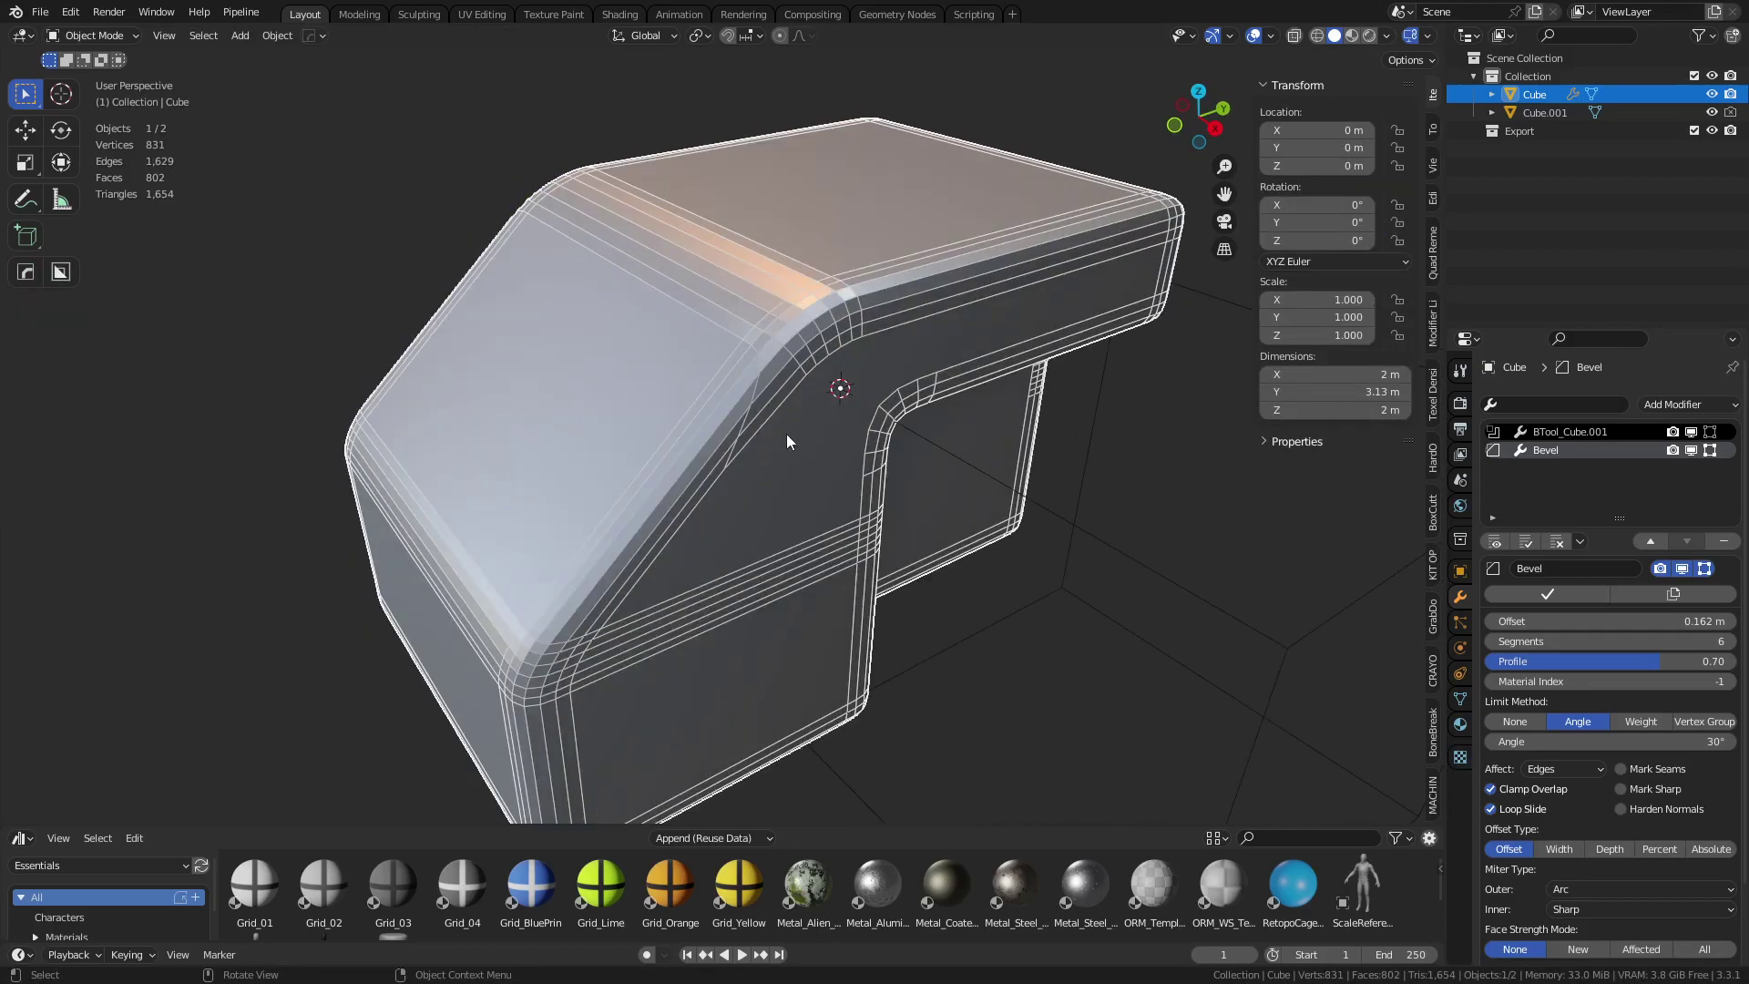
- Turn off Loop Slide in the Bevel modifier
{"action": "scroll", "coordinate": [773, 430], "scroll_direction": "up", "scroll_amount": 3}
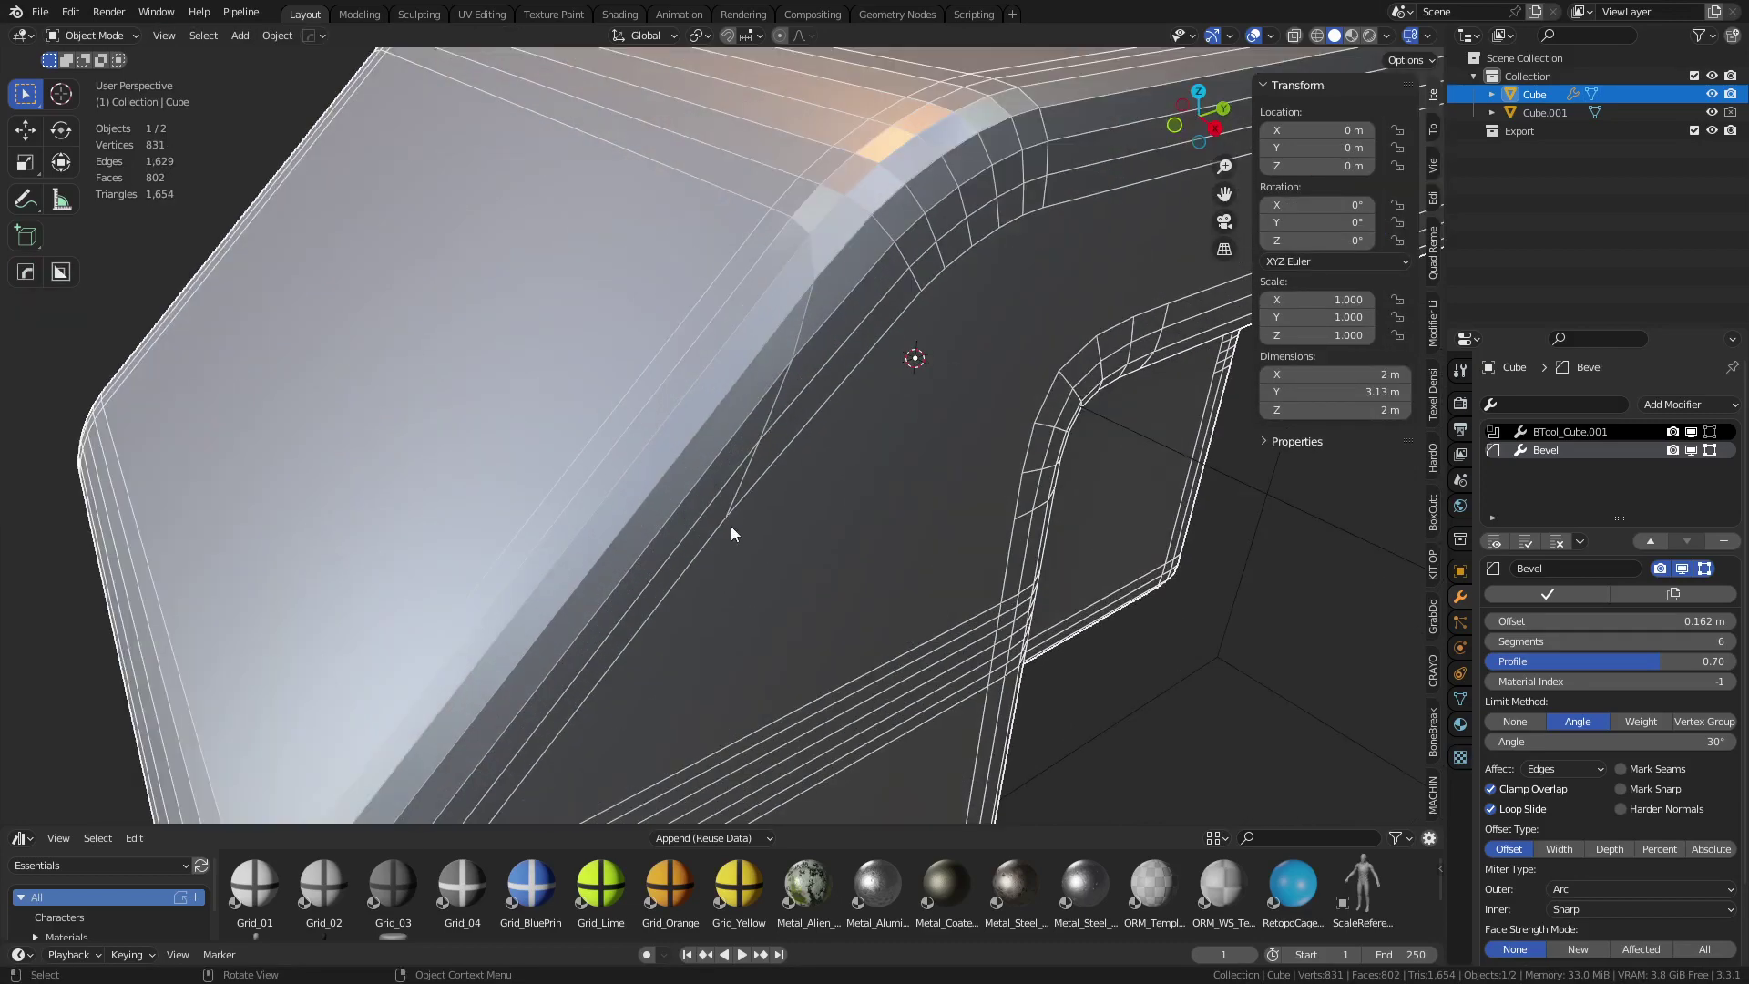
{"action": "left_click", "coordinate": [1520, 809]}
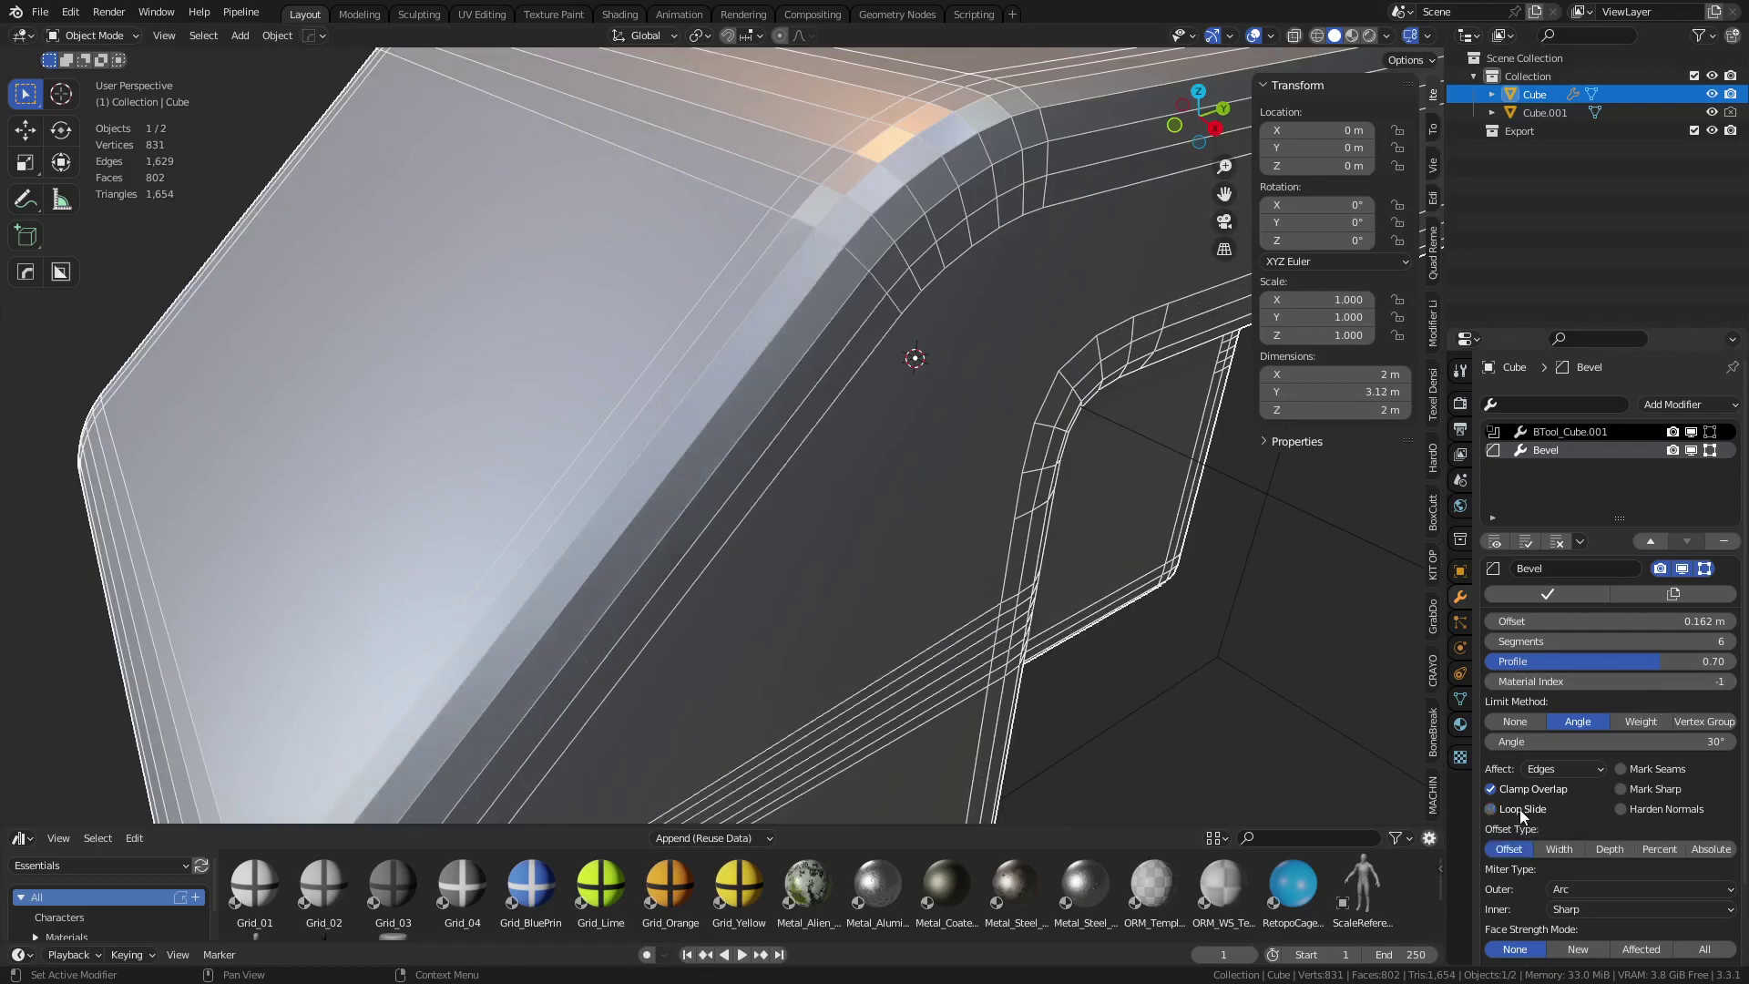
- Move the boolean cutter about 0.09 m along the X axis to adjust the side cutout
{"action": "scroll", "coordinate": [981, 577], "scroll_direction": "down", "scroll_amount": 5}
{"action": "middle_click_drag", "start_coordinate": [906, 574], "coordinate": [767, 484]}
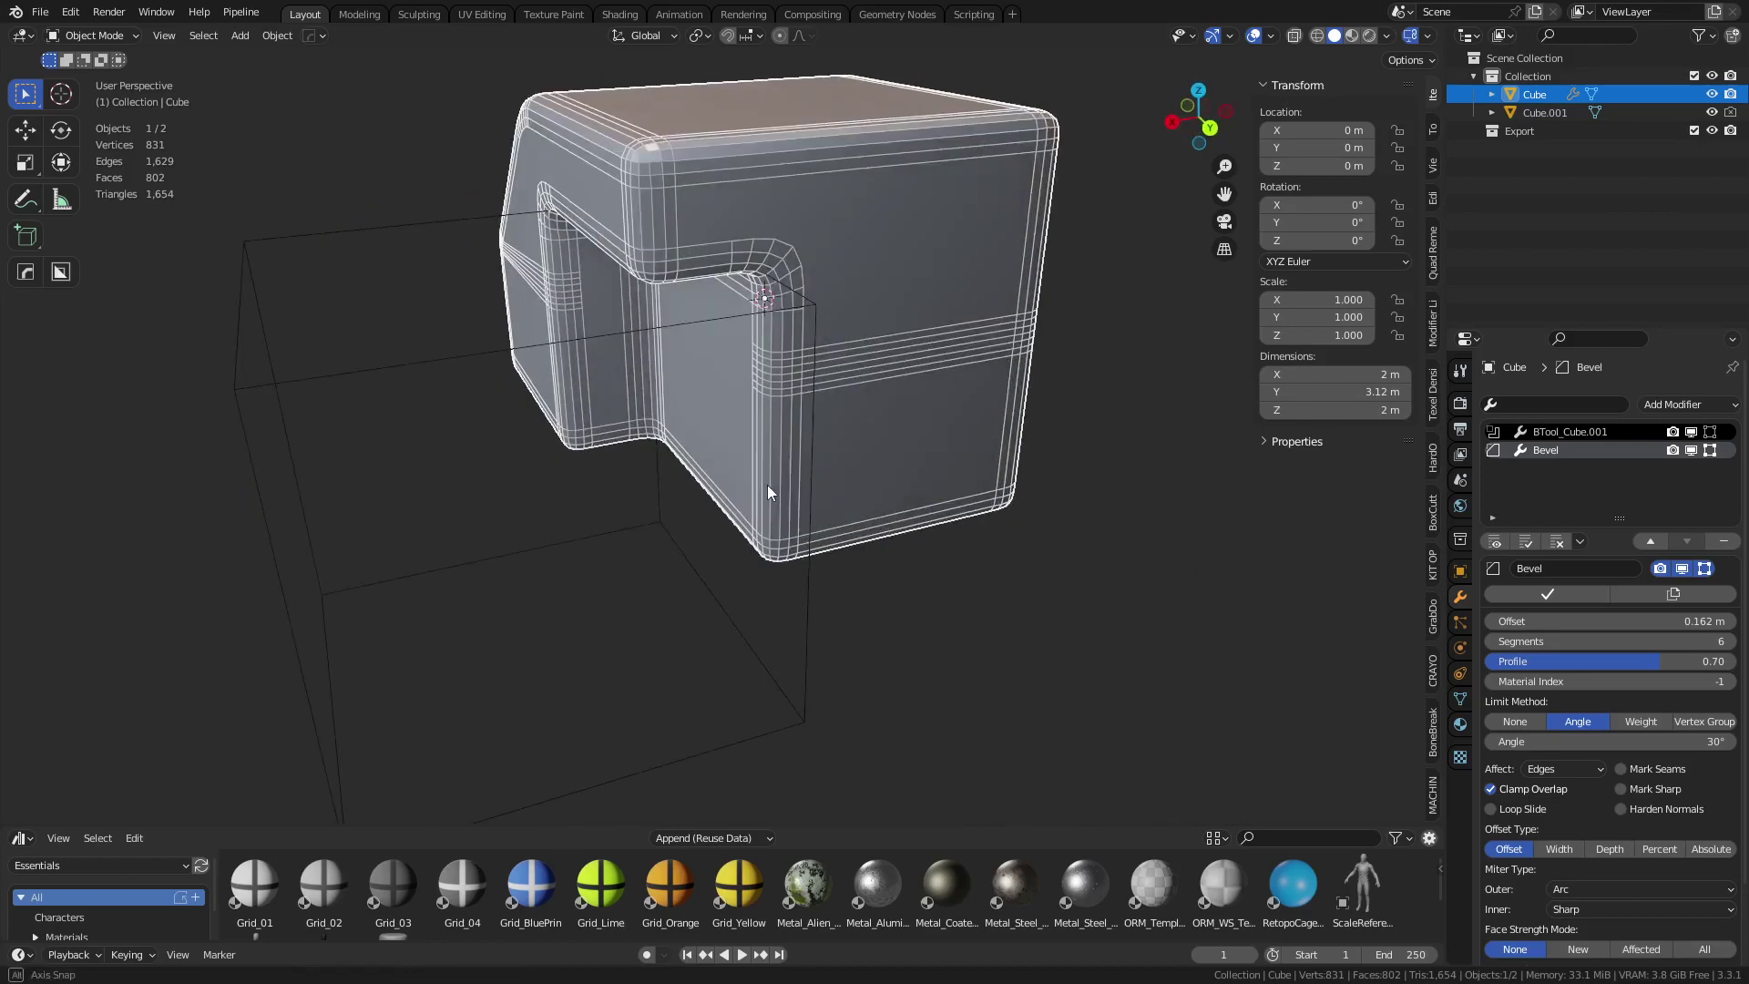
{"action": "left_click", "coordinate": [616, 332]}
{"action": "key", "text": "g"}
{"action": "key", "text": "x"}
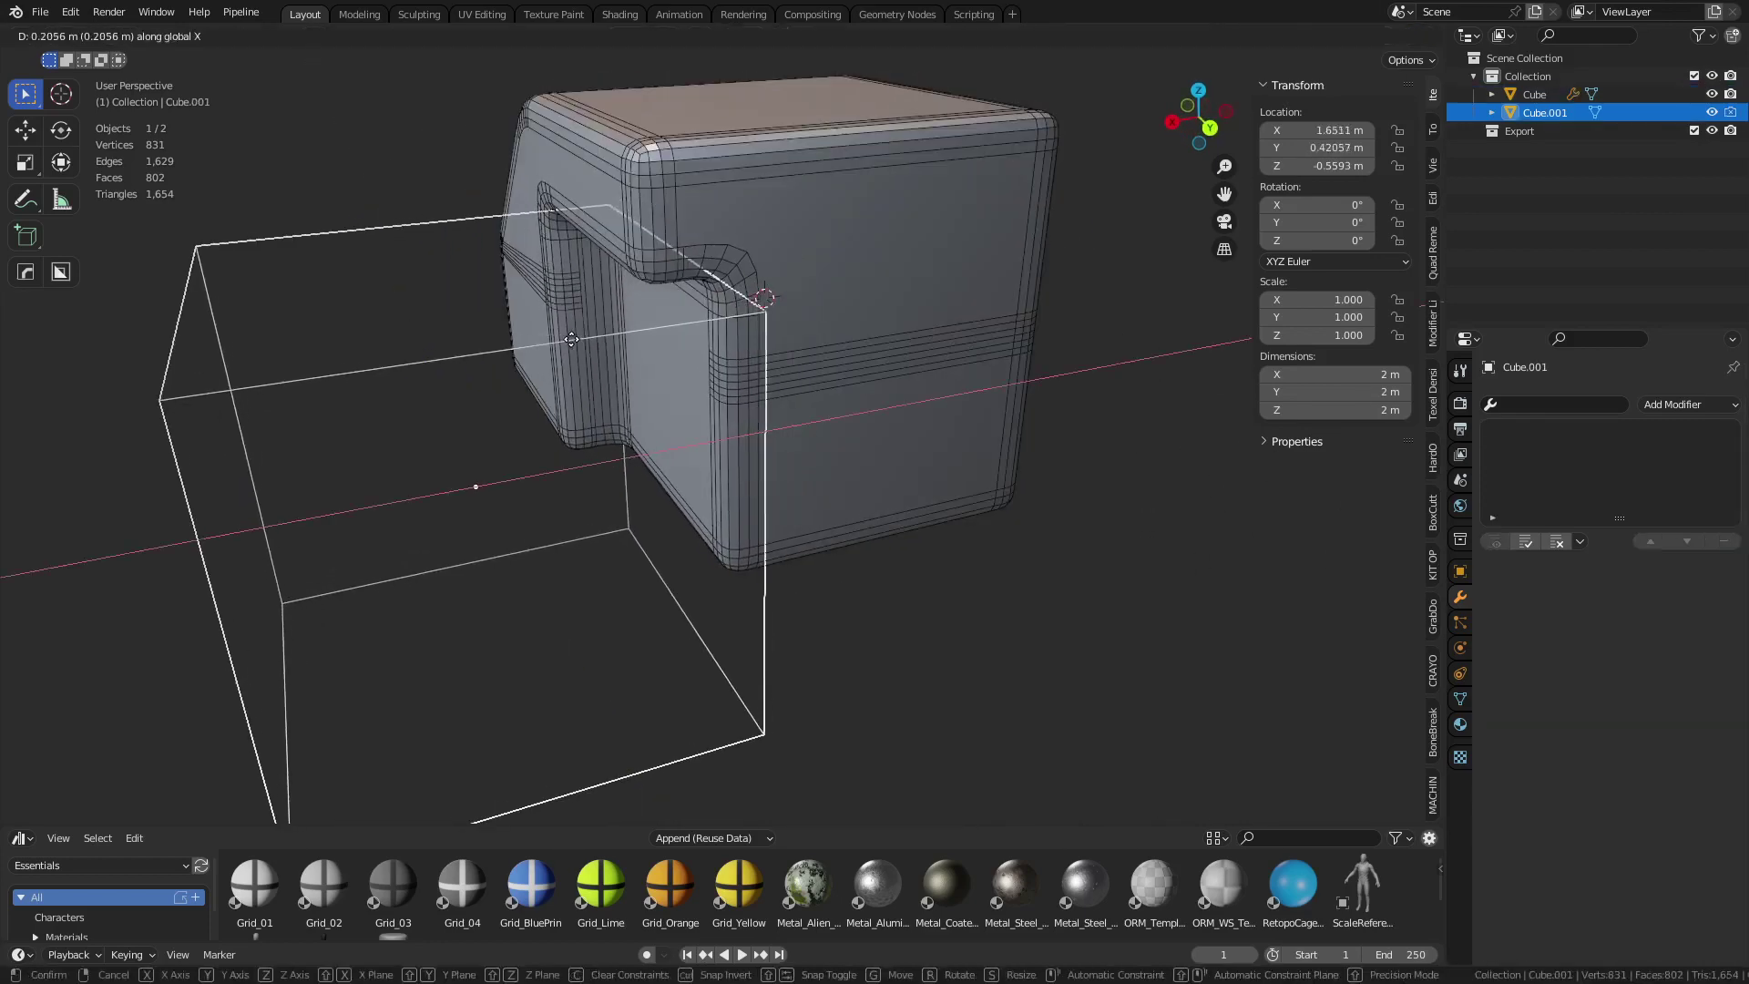
{"action": "left_click", "coordinate": [789, 215]}
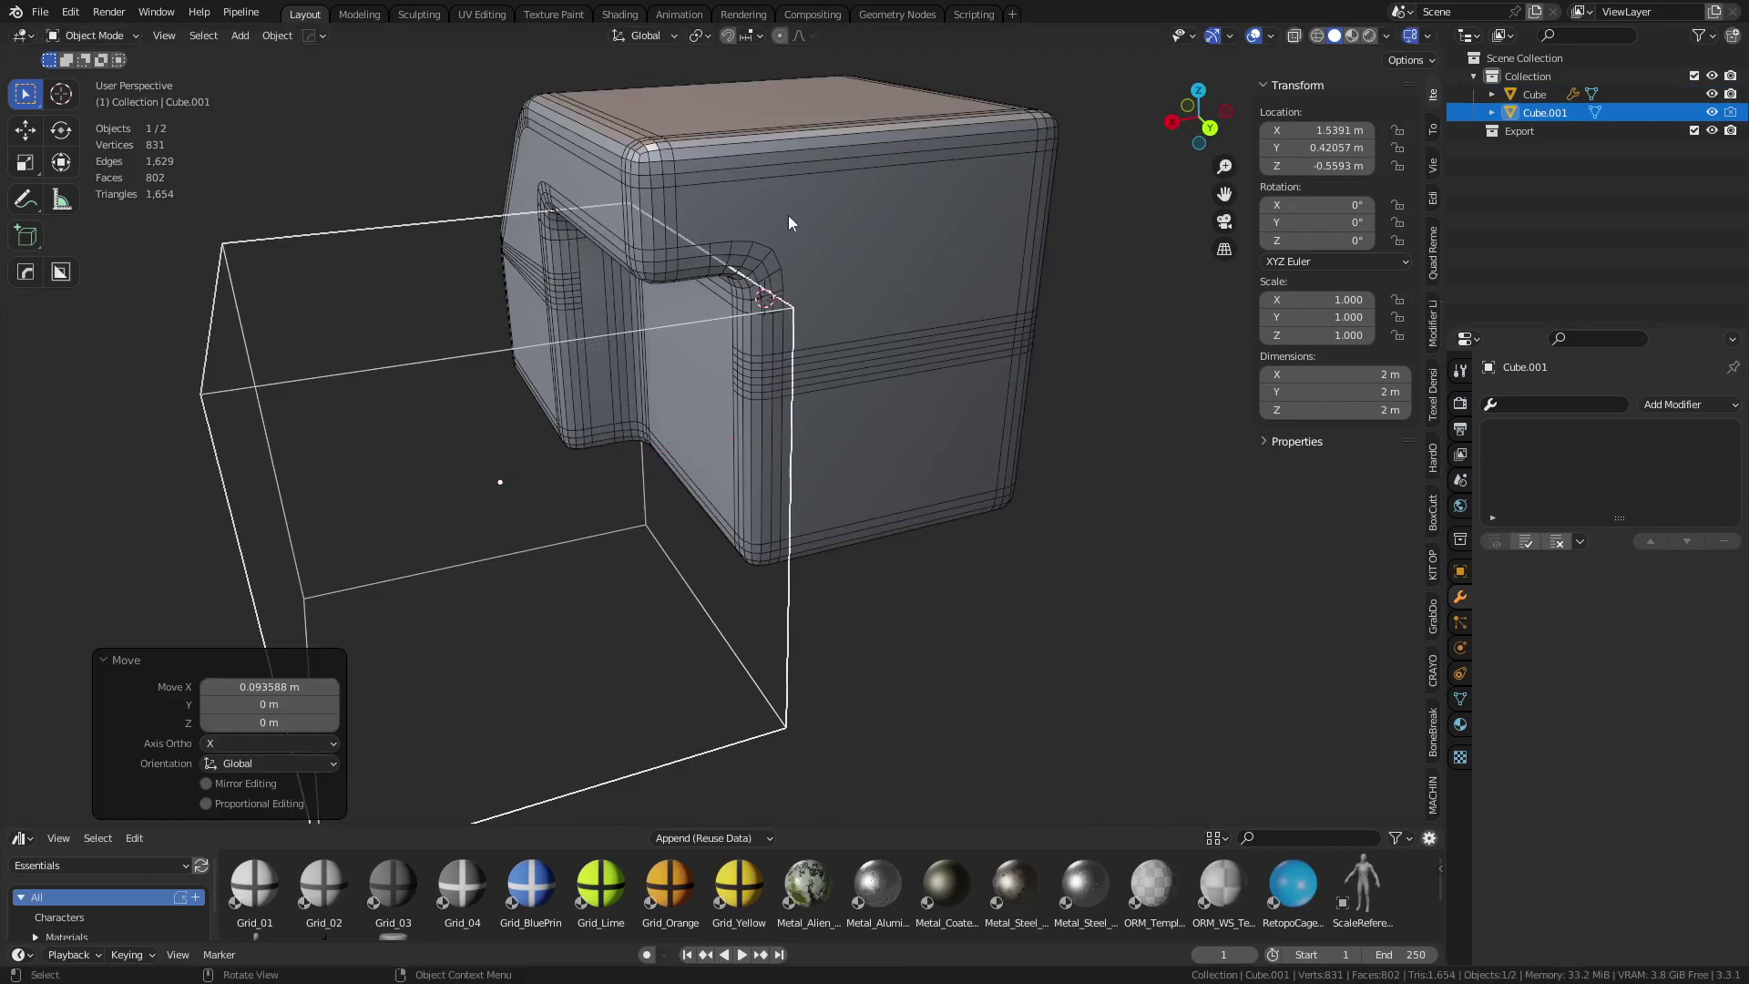
- Set the offset of the body's Bevel modifier to 0.127 m
{"action": "left_click", "coordinate": [789, 215]}
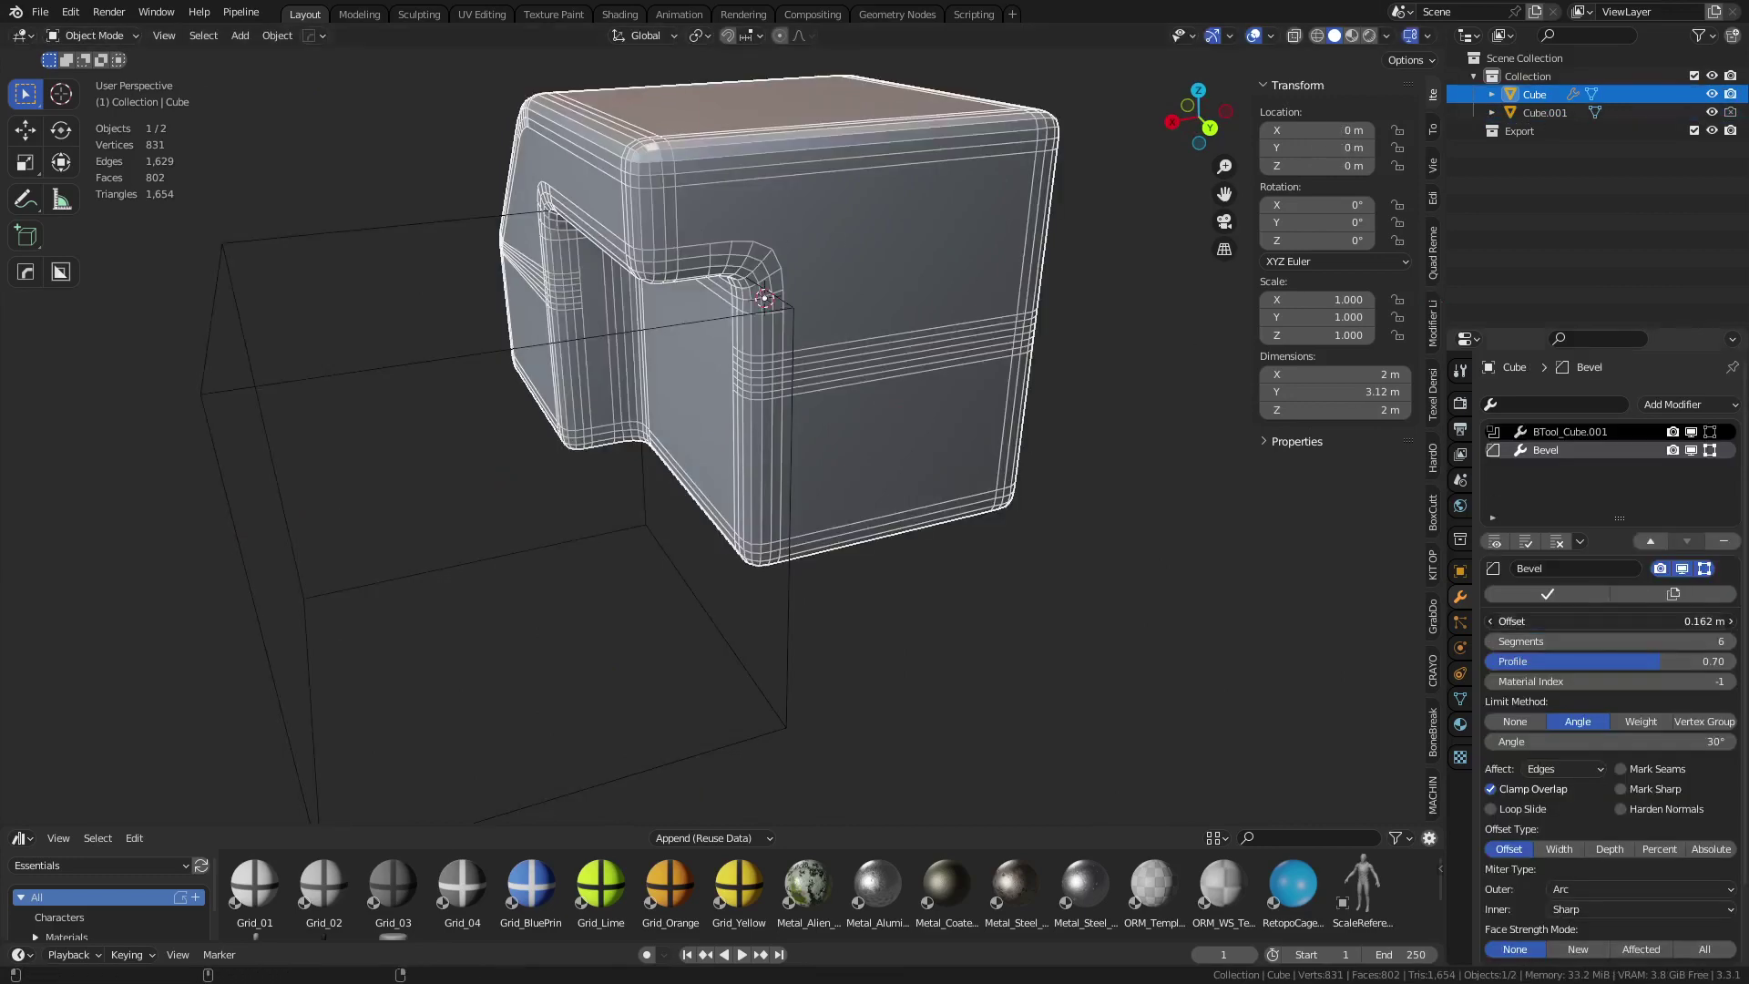
{"action": "left_click_drag", "start_coordinate": [1631, 620], "coordinate": [1574, 621]}
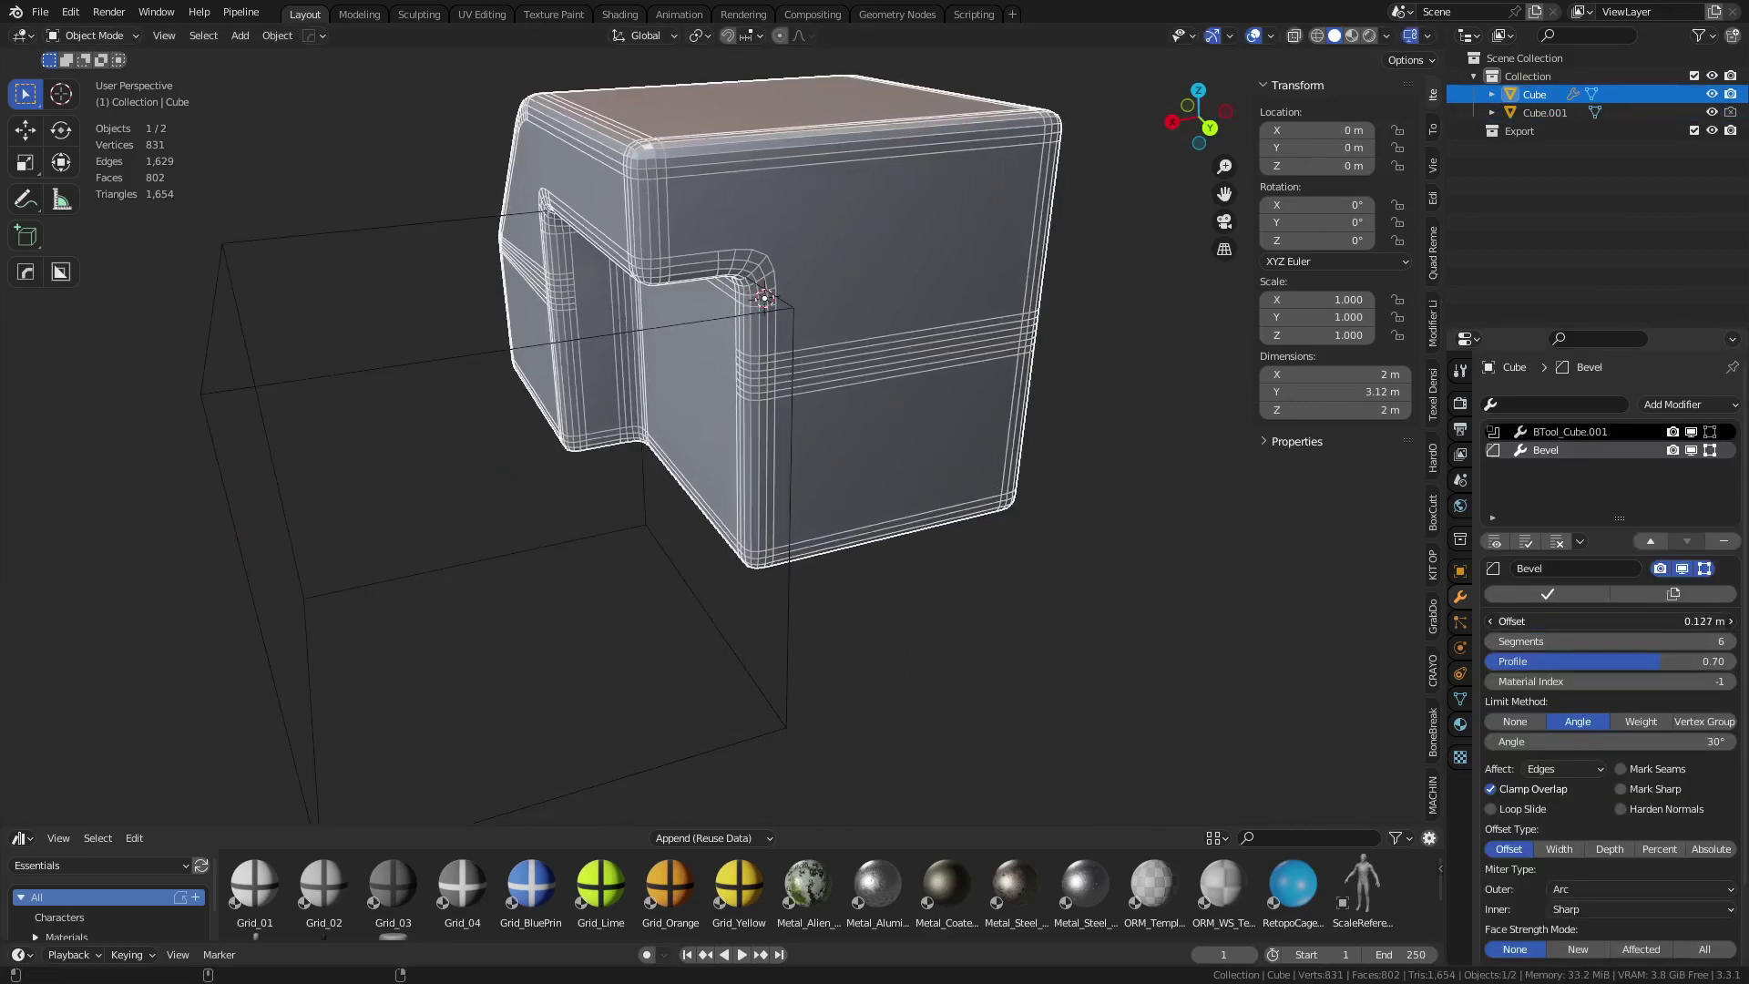
{"action": "middle_click_drag", "start_coordinate": [989, 527], "coordinate": [844, 461]}
{"action": "left_click", "coordinate": [1011, 687]}
{"action": "scroll", "coordinate": [1014, 656], "scroll_direction": "up", "scroll_amount": 2}
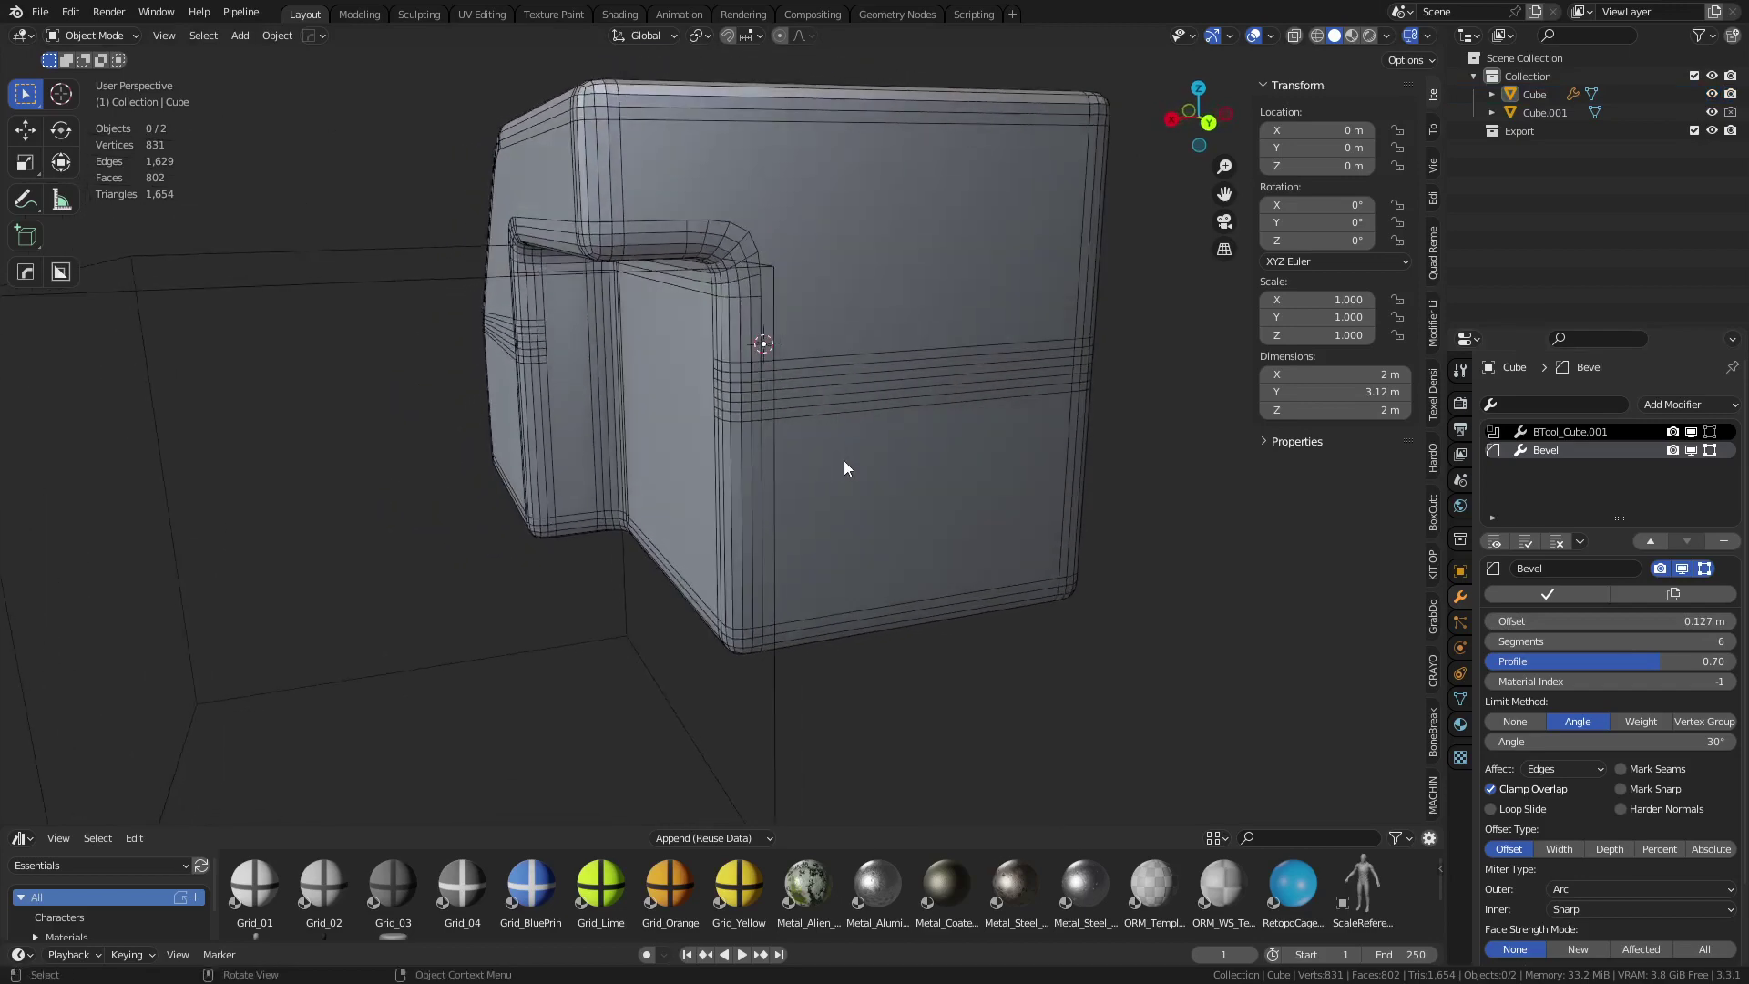
- Add a Mirror modifier to the body on the X axis, with bisect enabled on X
{"action": "left_click", "coordinate": [833, 403]}
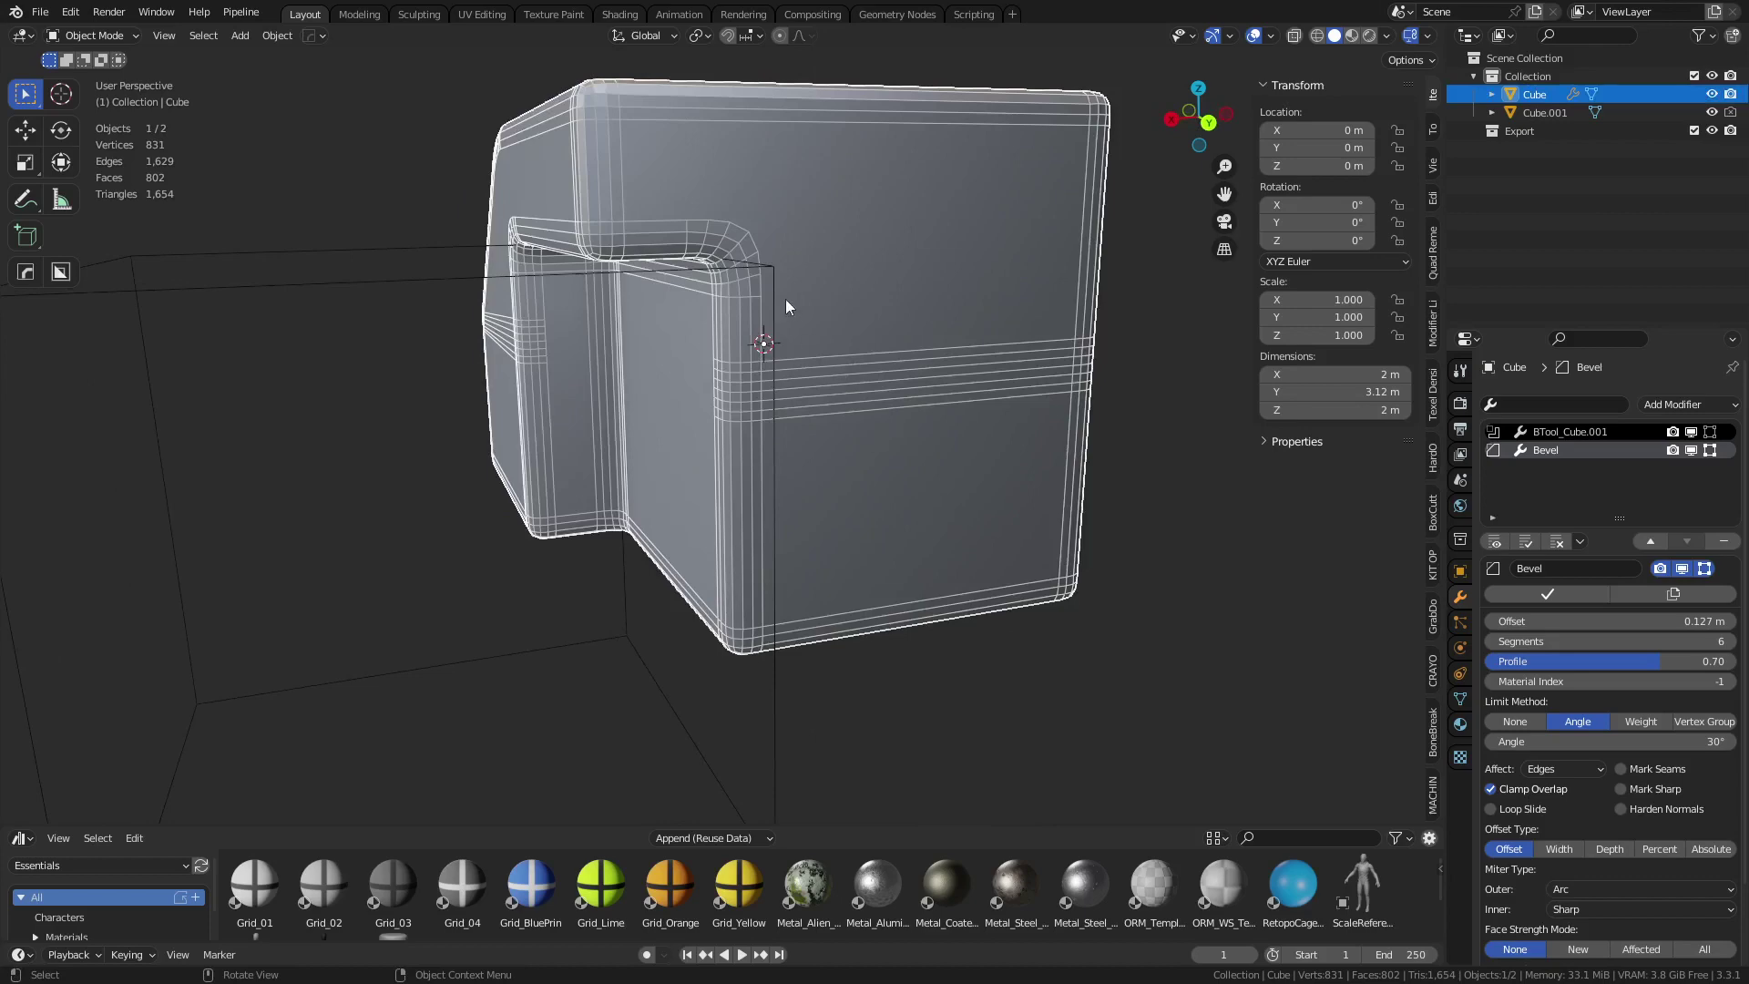
{"action": "left_click", "coordinate": [1683, 404]}
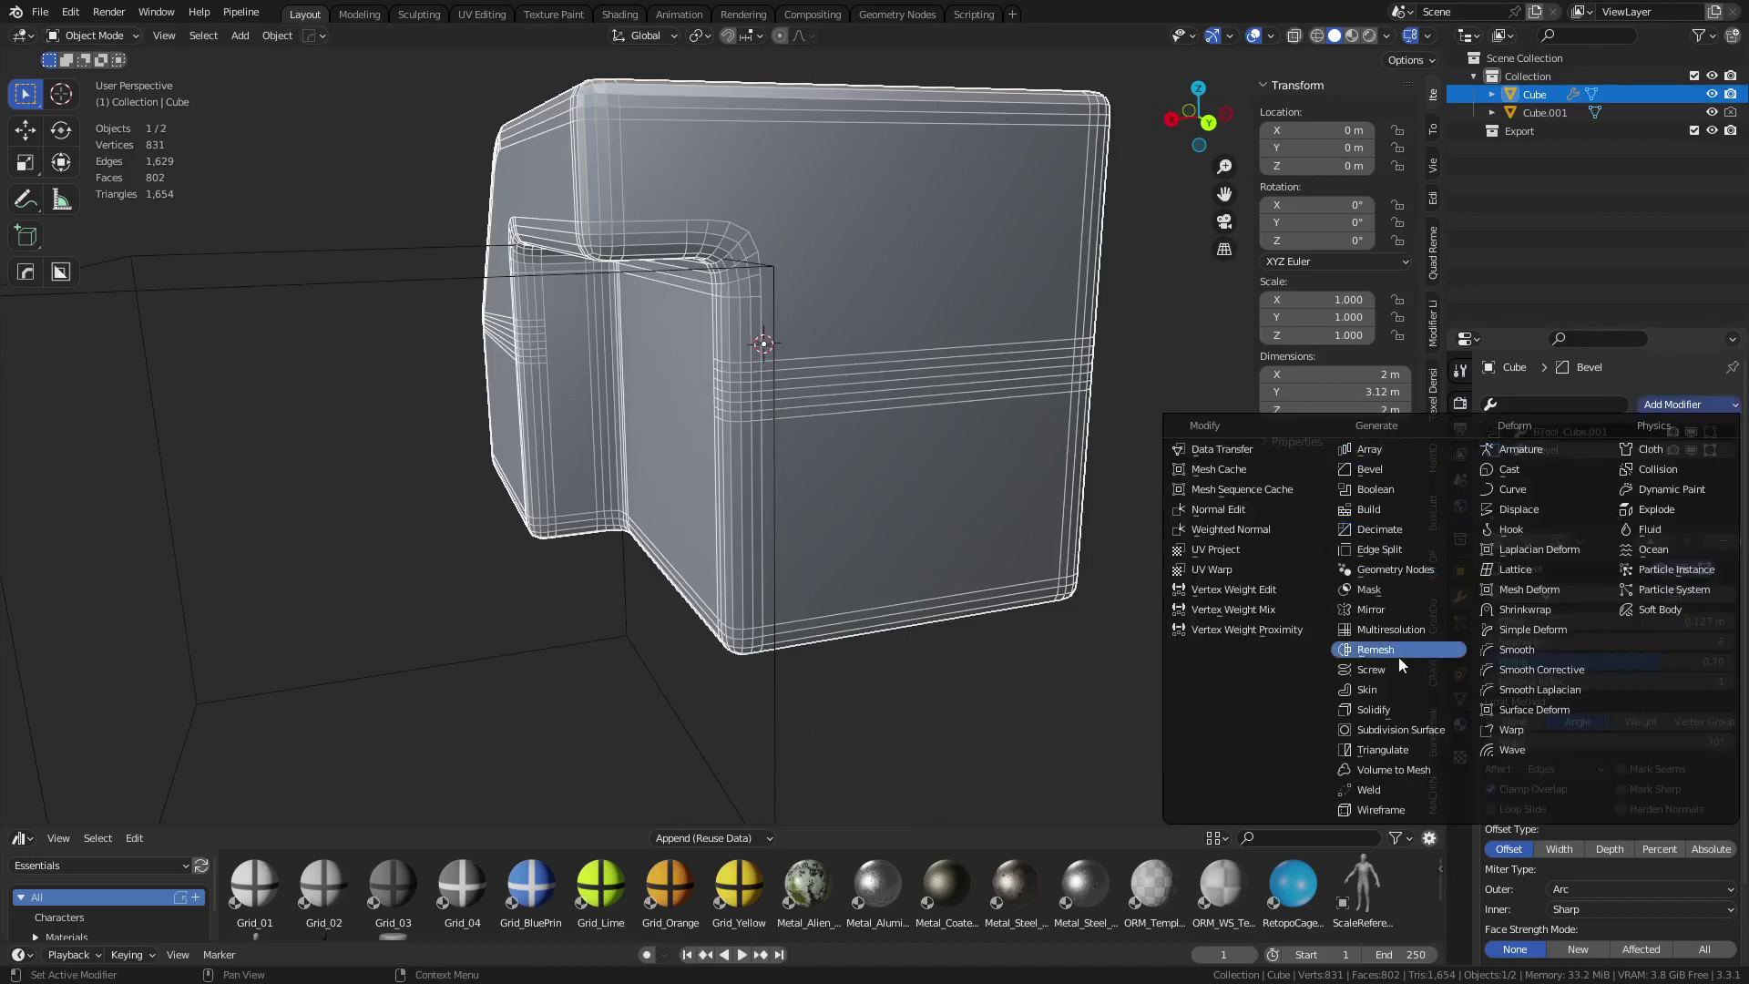
{"action": "left_click", "coordinate": [1402, 609]}
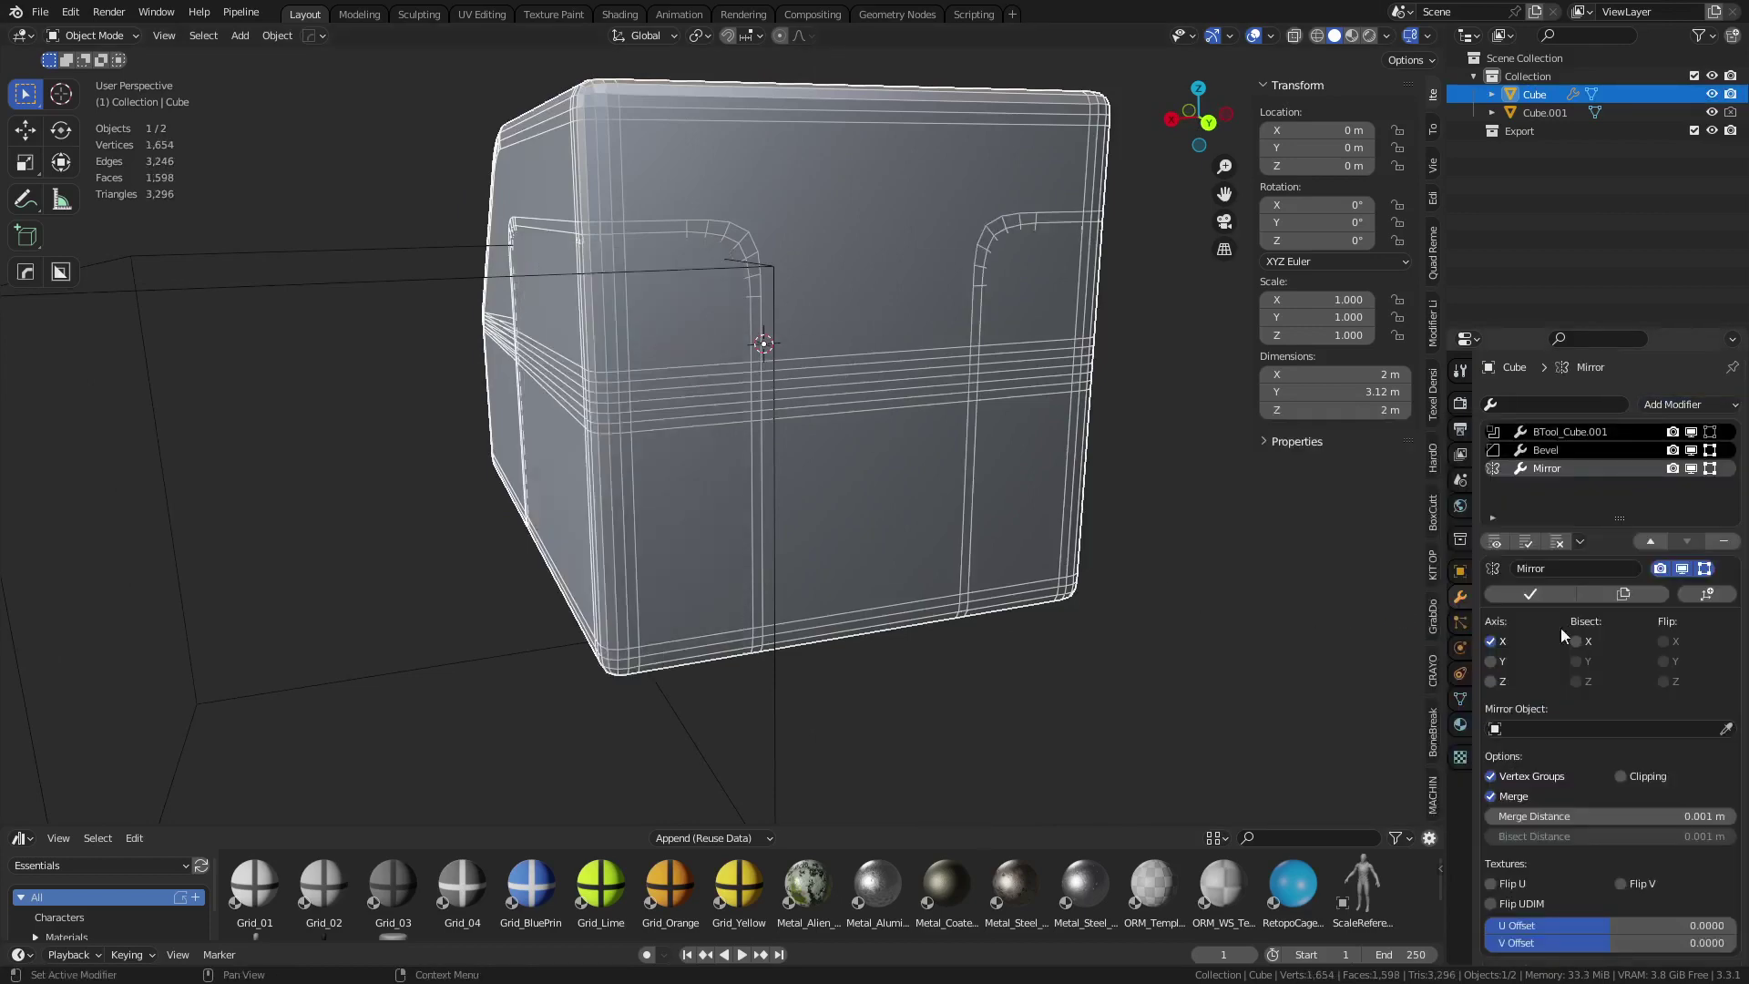
{"action": "left_click", "coordinate": [1587, 642]}
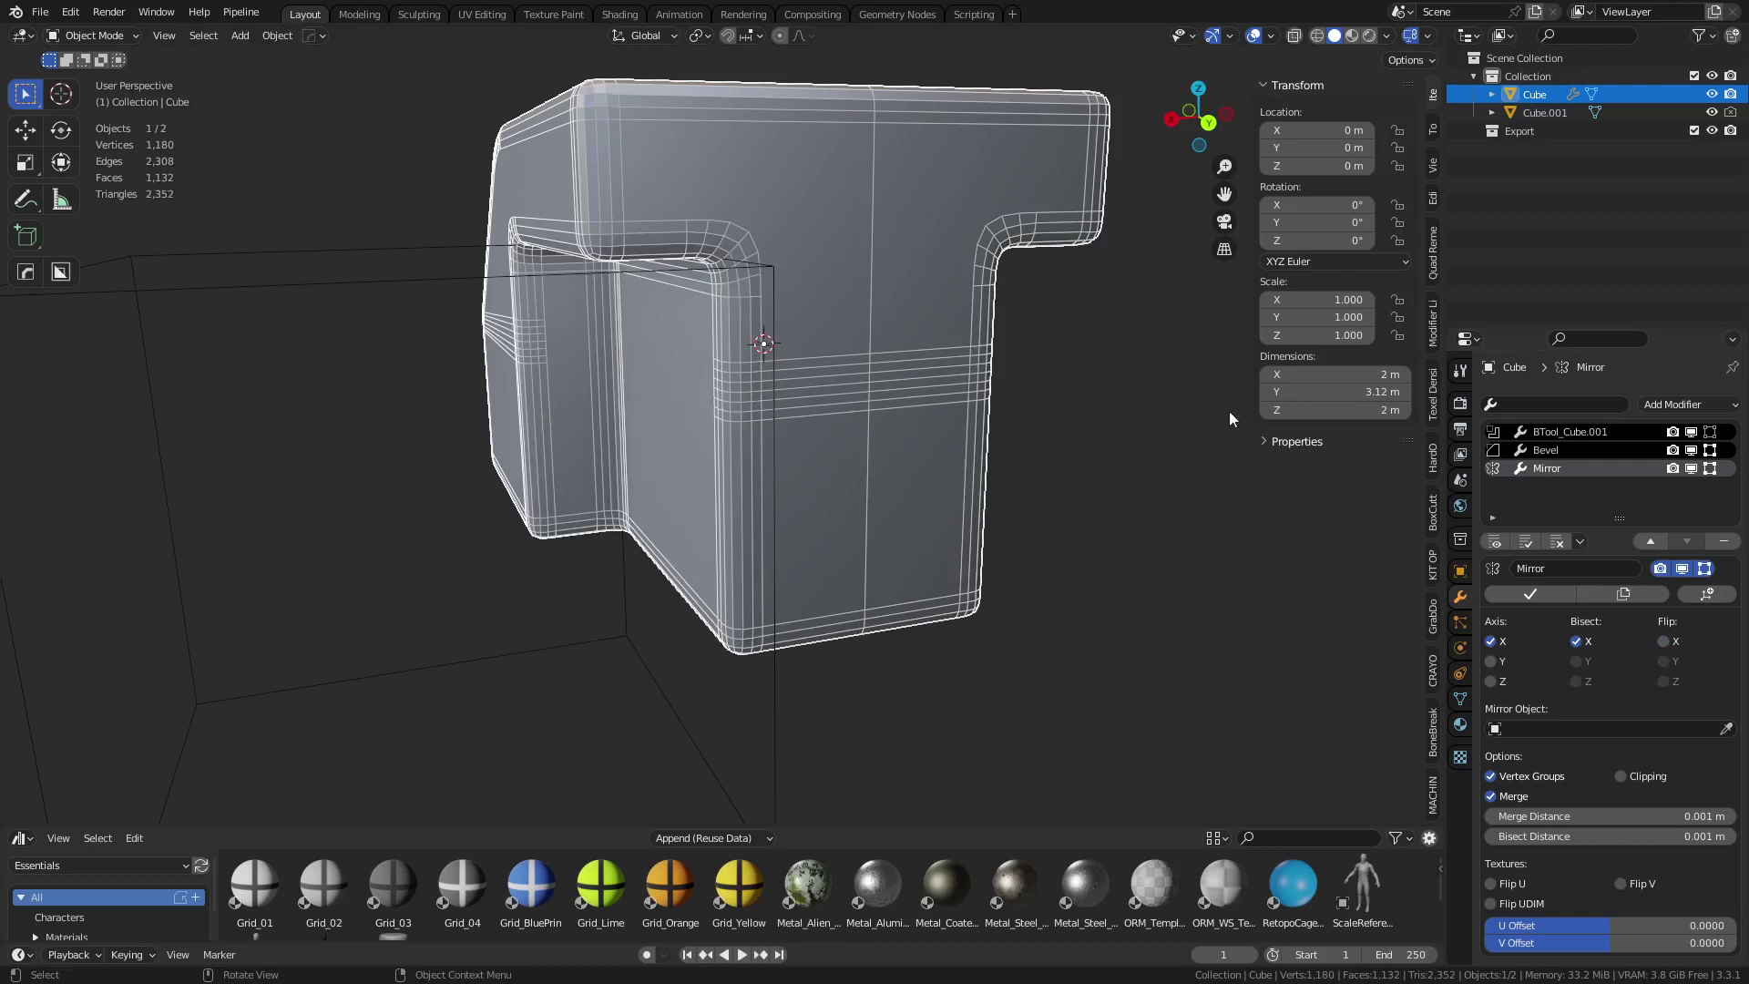
{"action": "middle_click_drag", "start_coordinate": [1104, 521], "coordinate": [1061, 581]}
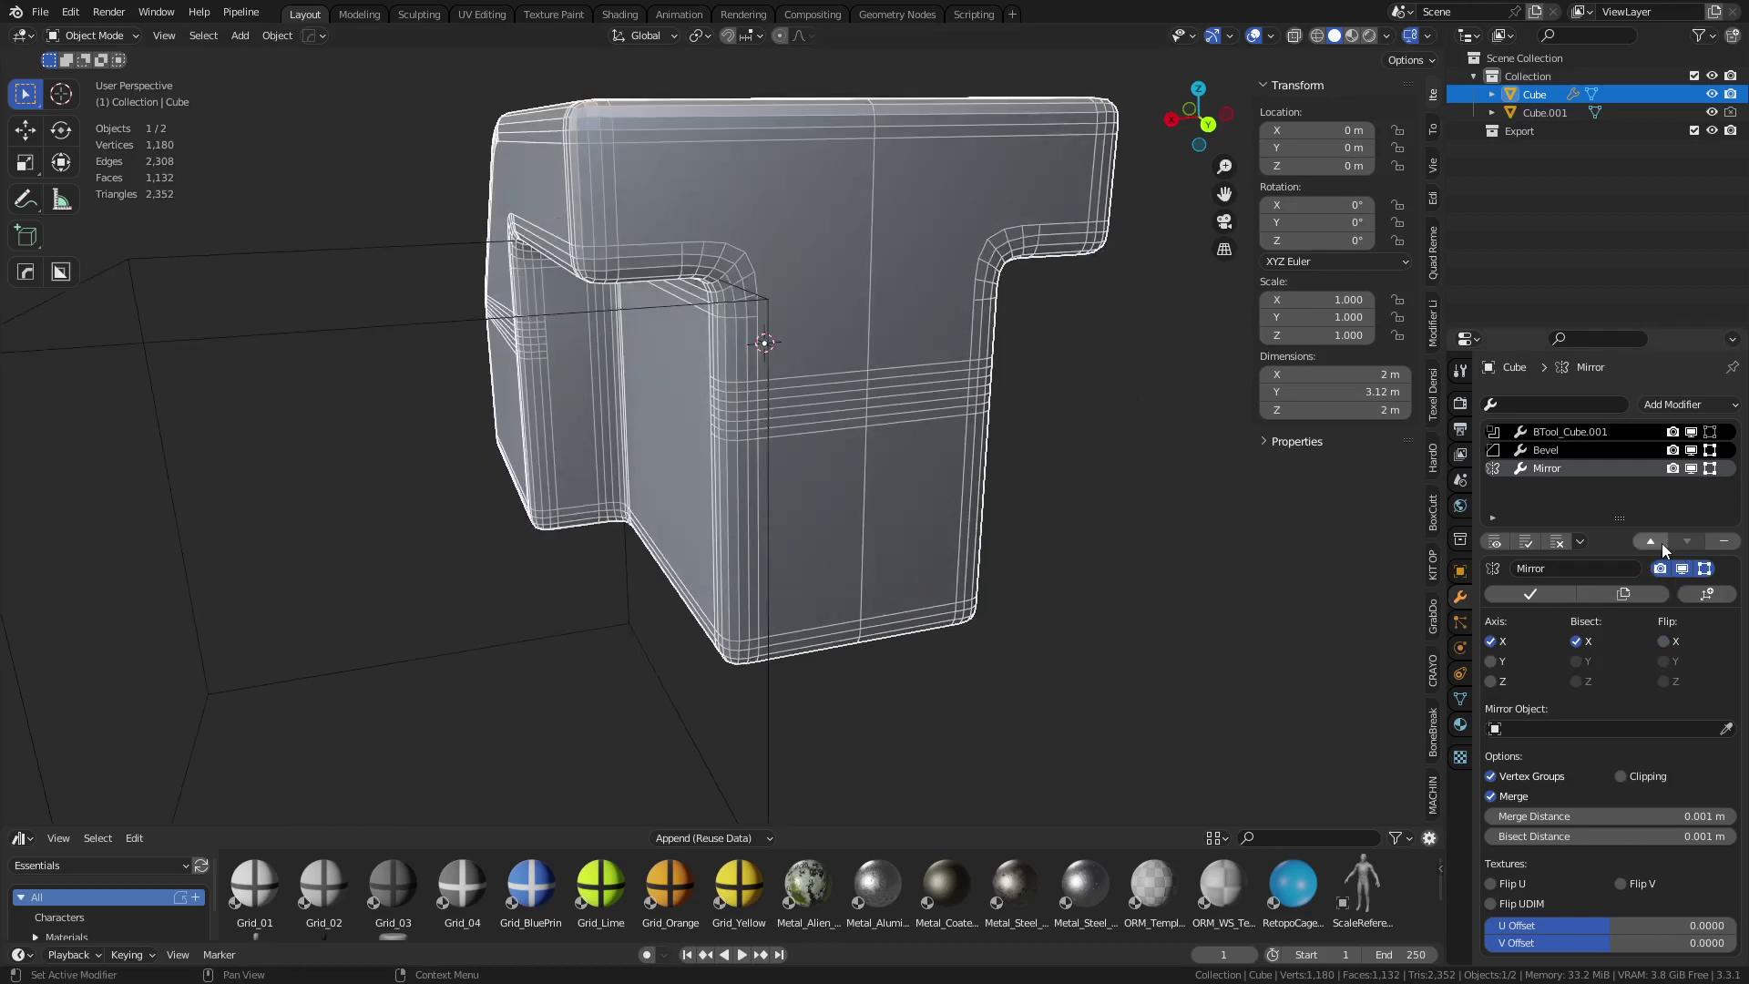
- Bevel the lower back edge of the body's base mesh with a width of about 0.538 m and 12 segments
{"action": "middle_click_drag", "start_coordinate": [1239, 583], "coordinate": [906, 504]}
{"action": "scroll", "coordinate": [804, 547], "scroll_direction": "up", "scroll_amount": 2}
{"action": "key", "text": "ctrl+Tab"}
{"action": "left_click", "coordinate": [1048, 500]}
{"action": "left_click", "coordinate": [964, 585], "text": "alt"}
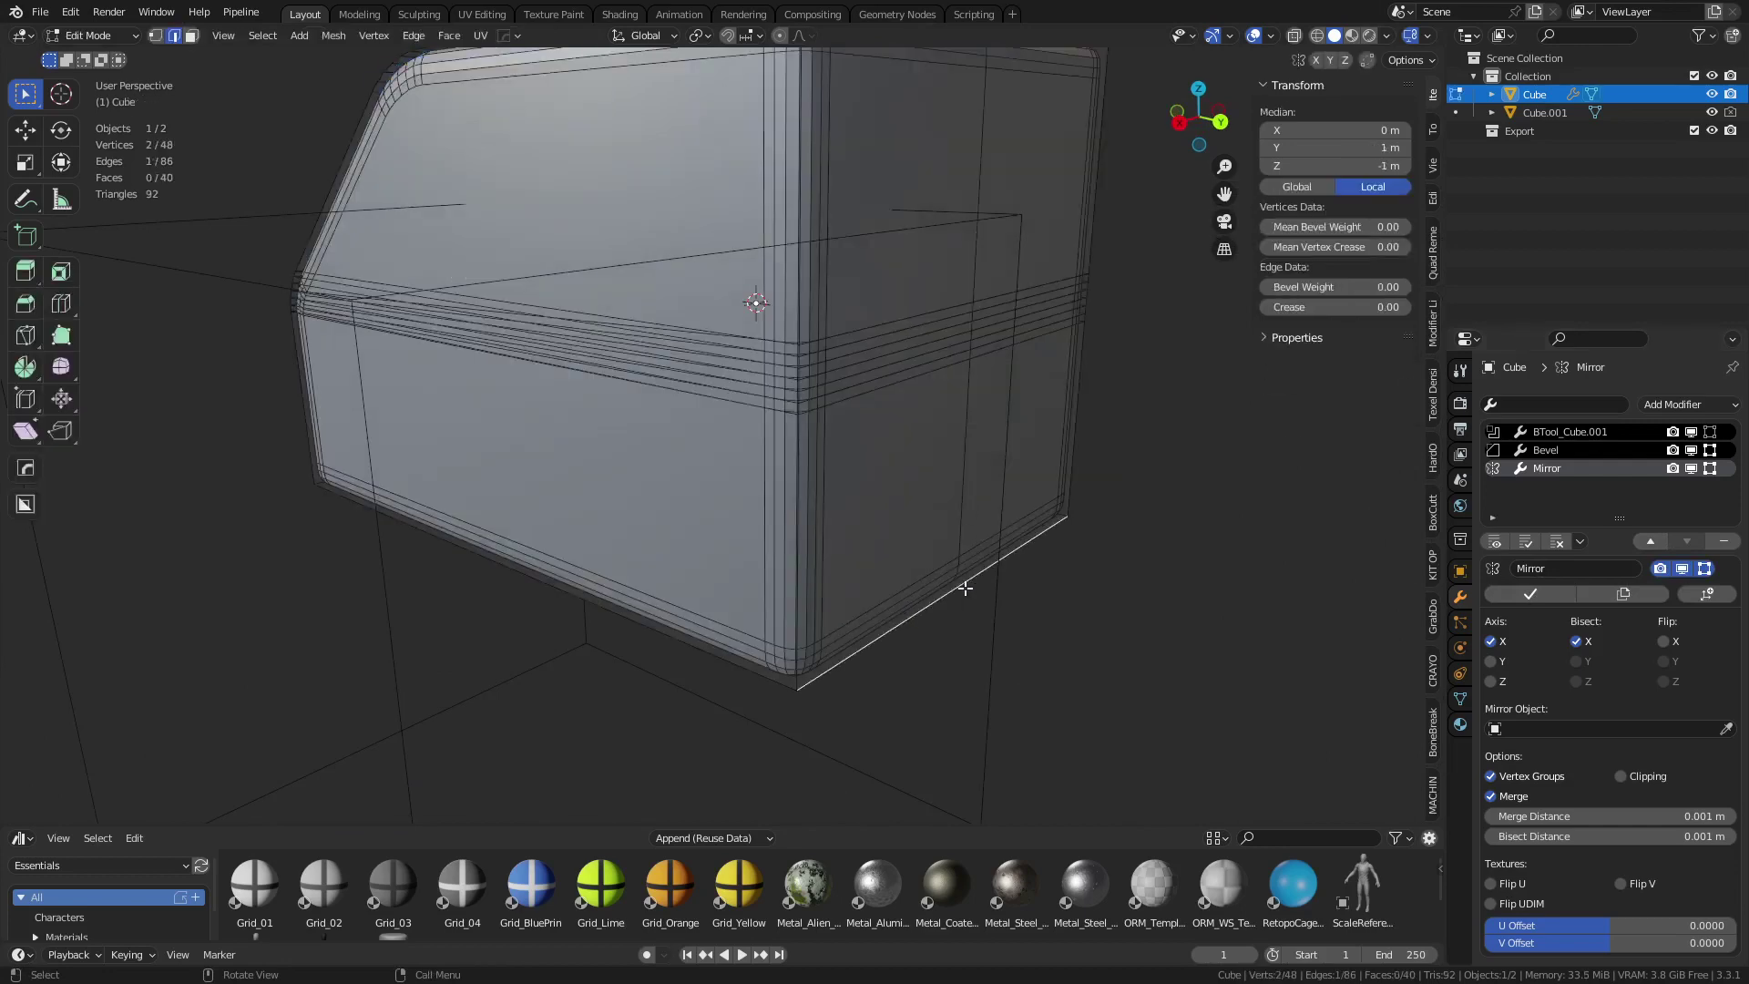
{"action": "key", "text": "ctrl+b"}
{"action": "scroll", "coordinate": [1168, 621], "scroll_direction": "up", "scroll_amount": 5}
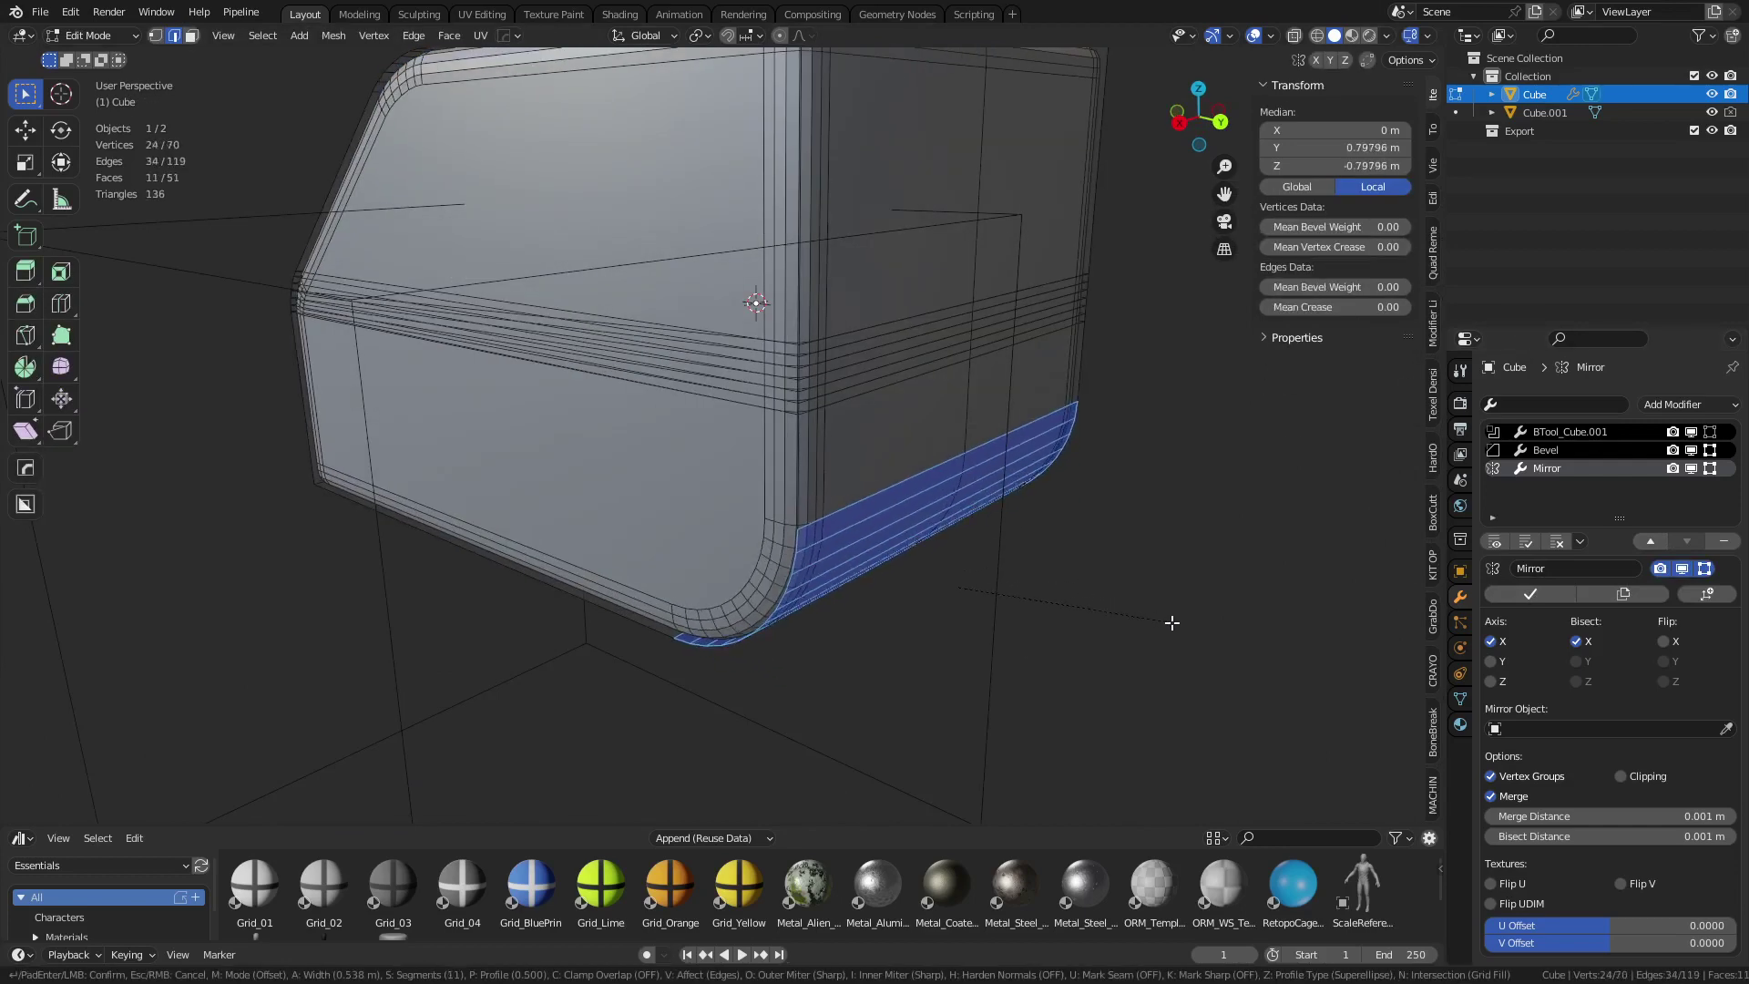
{"action": "left_click", "coordinate": [812, 671]}
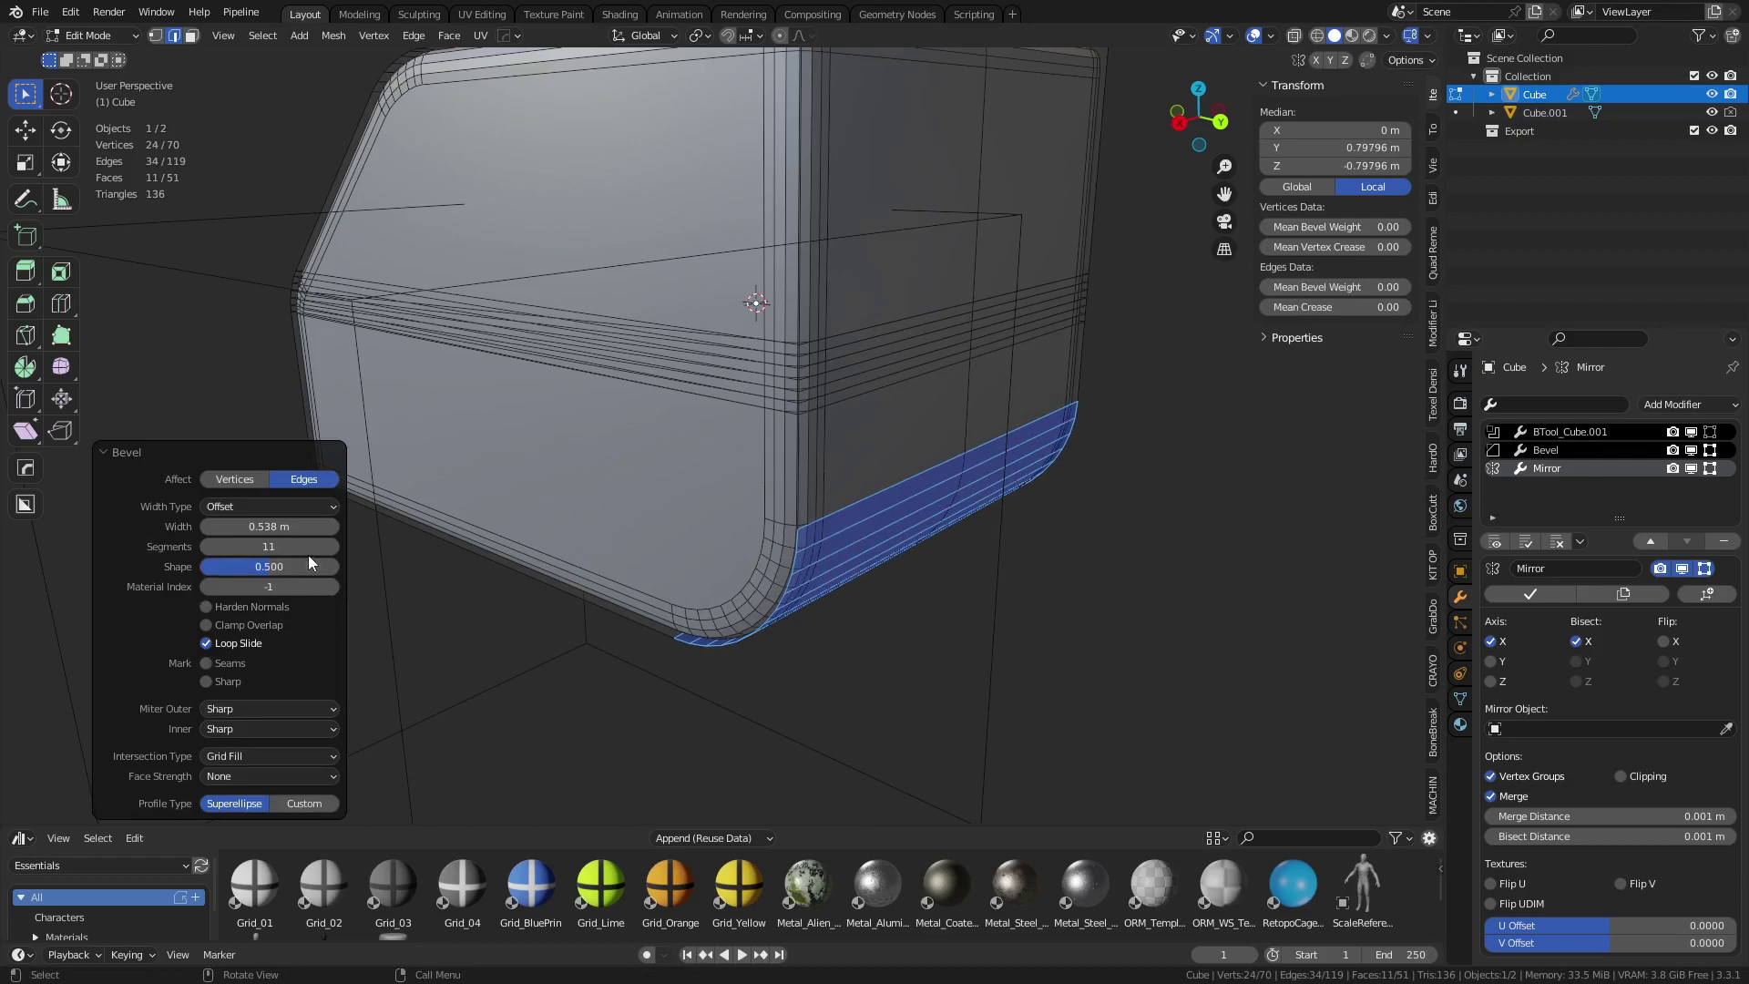
{"action": "left_click", "coordinate": [334, 547]}
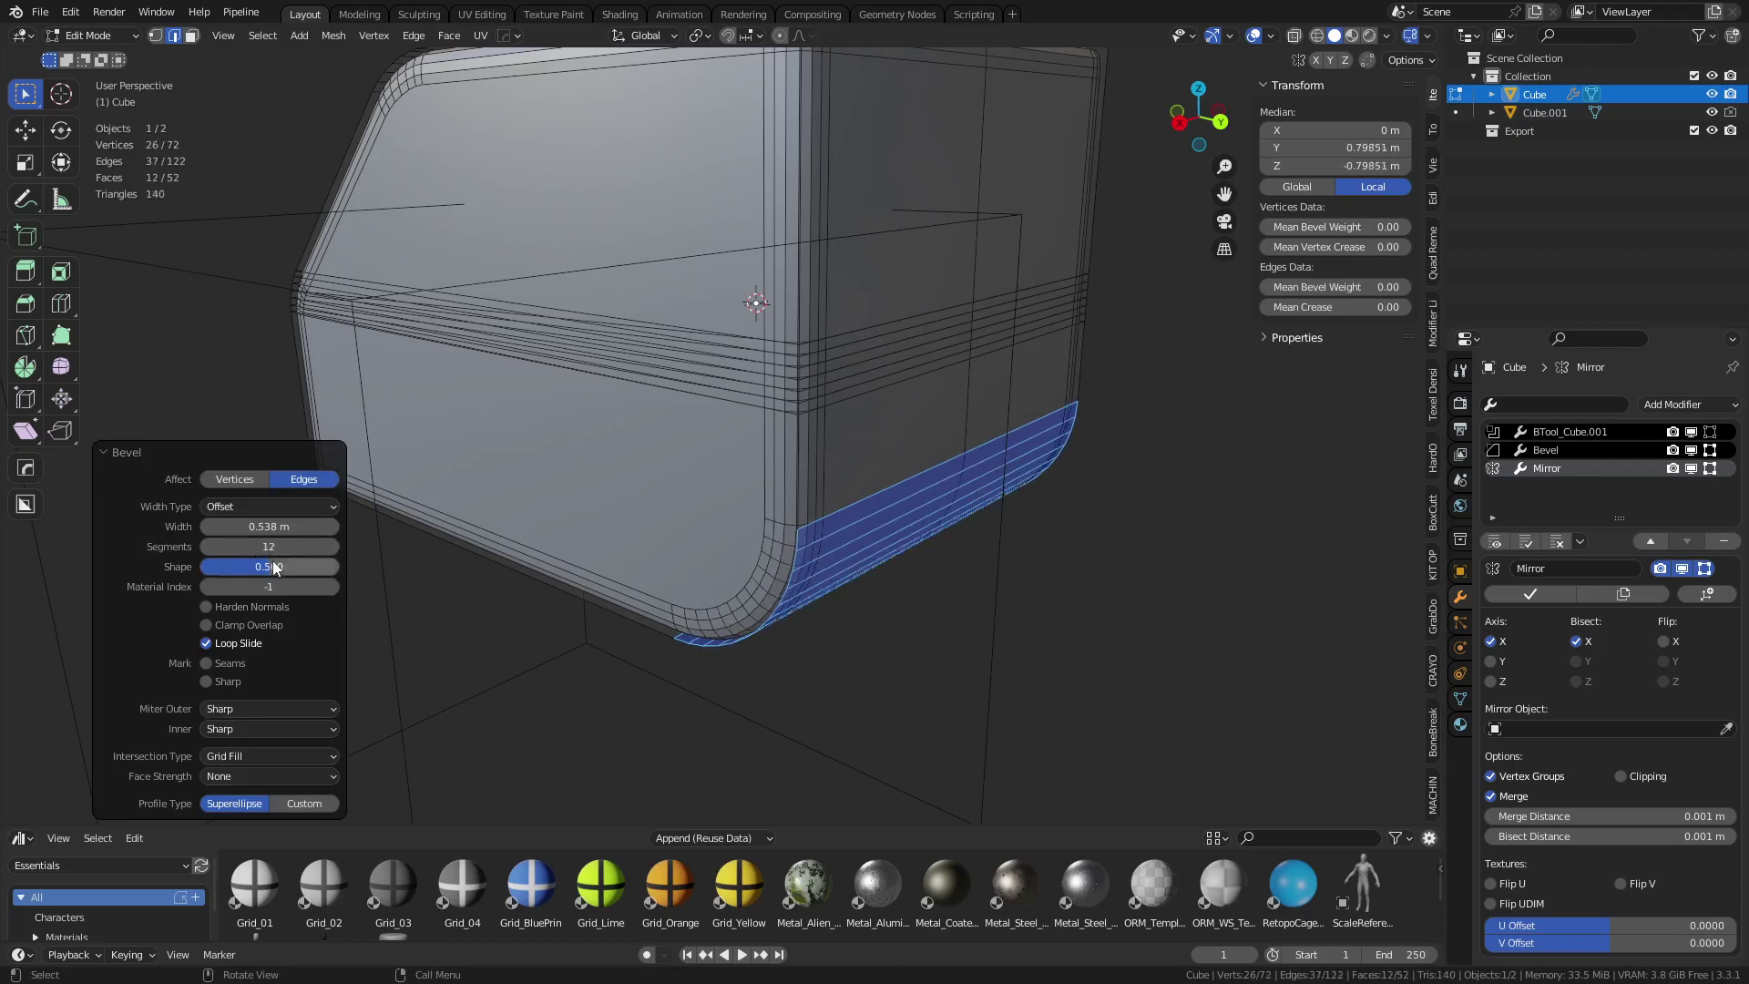
{"action": "middle_click_drag", "start_coordinate": [597, 551], "coordinate": [743, 370]}
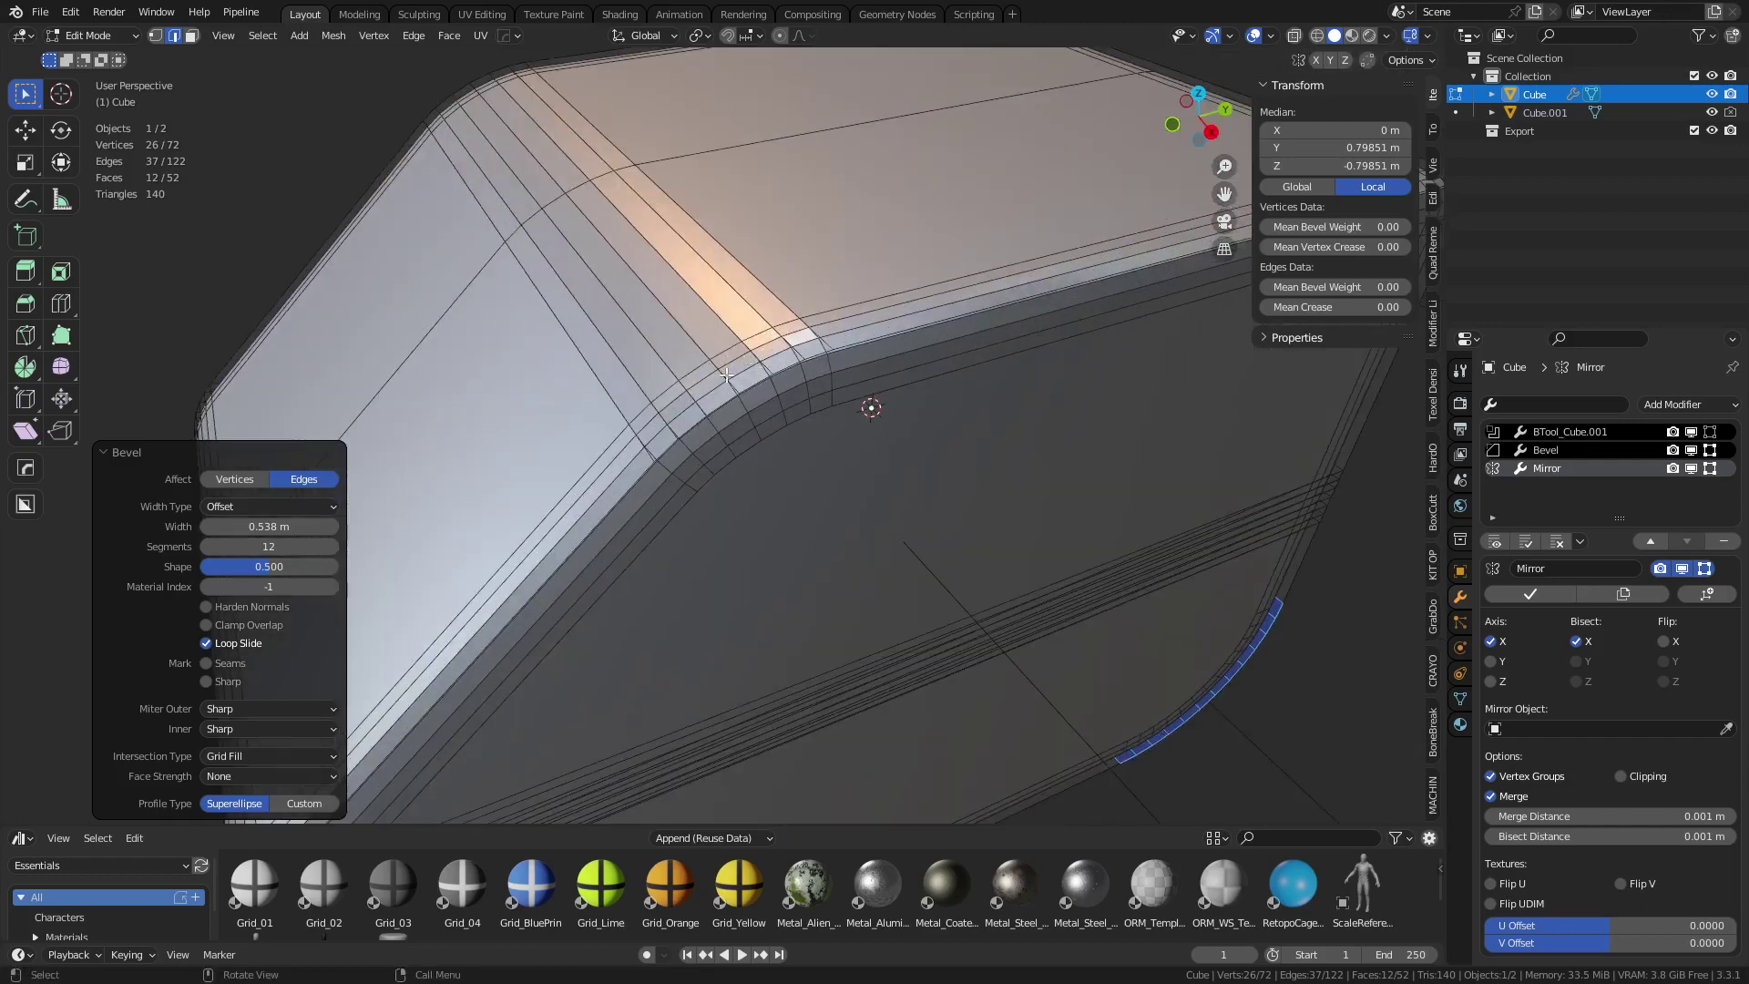
{"action": "scroll", "coordinate": [728, 376], "scroll_direction": "down", "scroll_amount": 6}
{"action": "middle_click_drag", "start_coordinate": [953, 528], "coordinate": [925, 476], "text": "shift"}
{"action": "key", "text": "Tab"}
- Bevel the cutter's upper front edge about 0.3 m wide with 12 segments to round the corner of the cutout
{"action": "middle_click_drag", "start_coordinate": [866, 580], "coordinate": [742, 412]}
{"action": "left_click", "coordinate": [677, 337]}
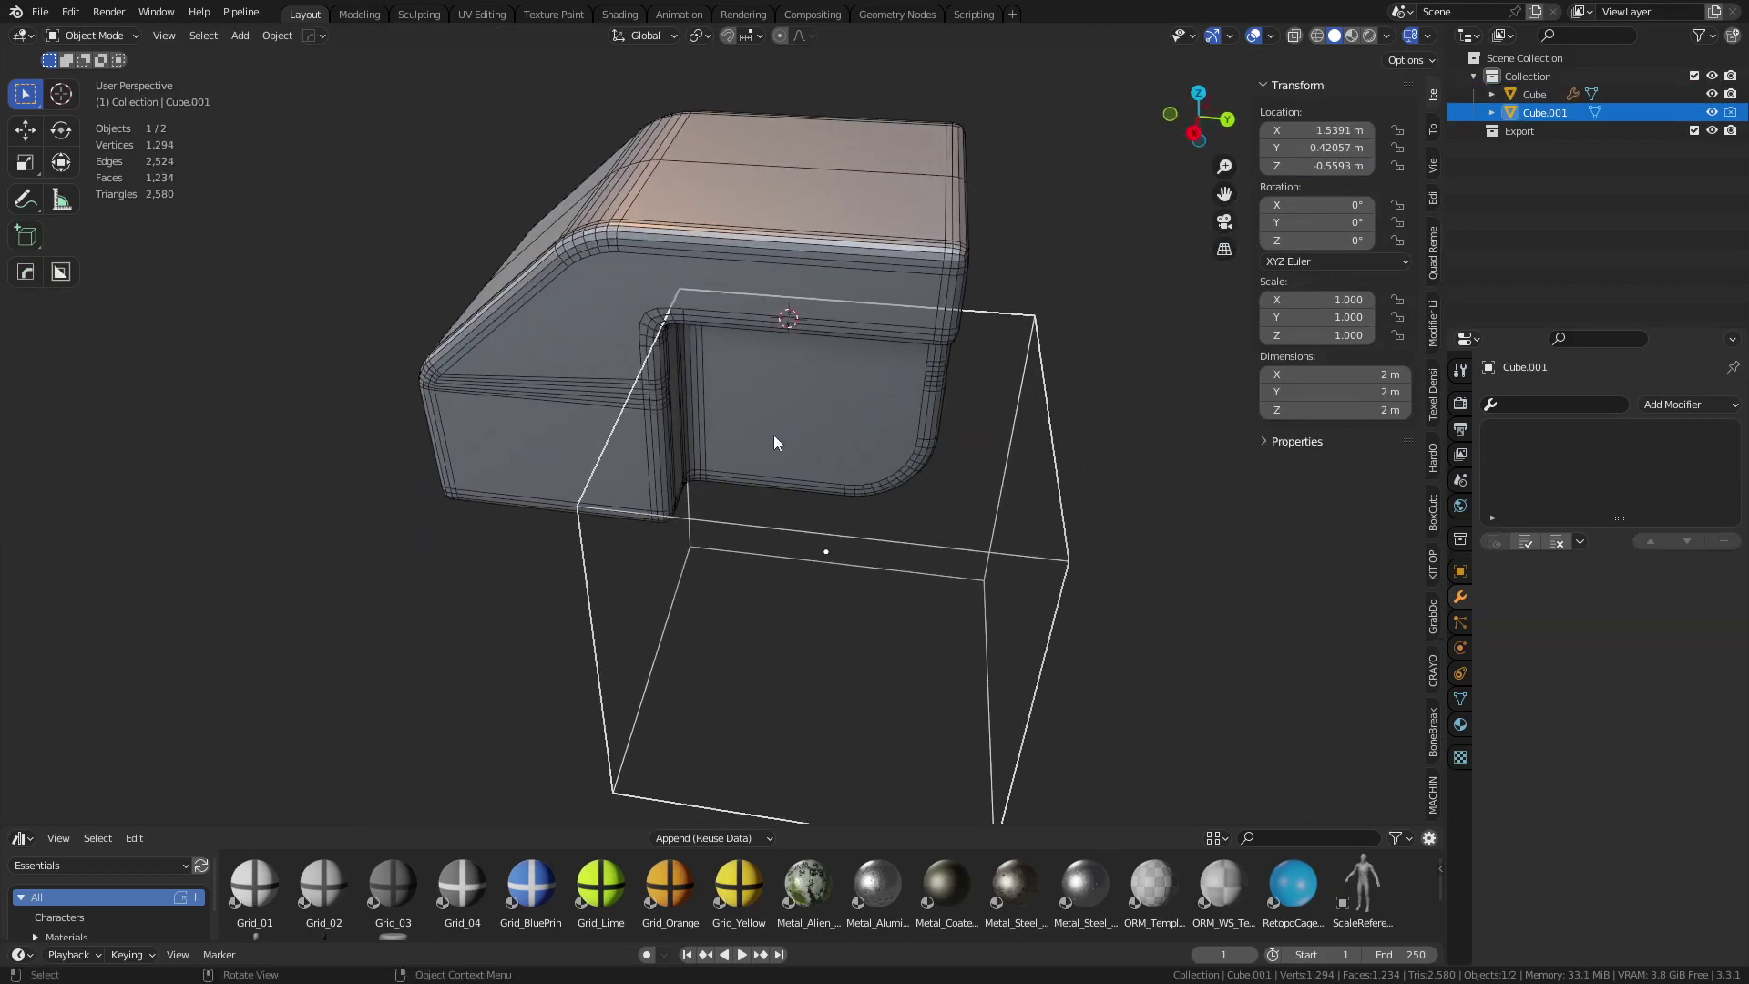
{"action": "key", "text": "Tab"}
{"action": "left_click", "coordinate": [643, 399]}
{"action": "middle_click_drag", "start_coordinate": [796, 470], "coordinate": [808, 434]}
{"action": "scroll", "coordinate": [808, 434], "scroll_direction": "up", "scroll_amount": 2}
{"action": "key", "text": "ctrl+b"}
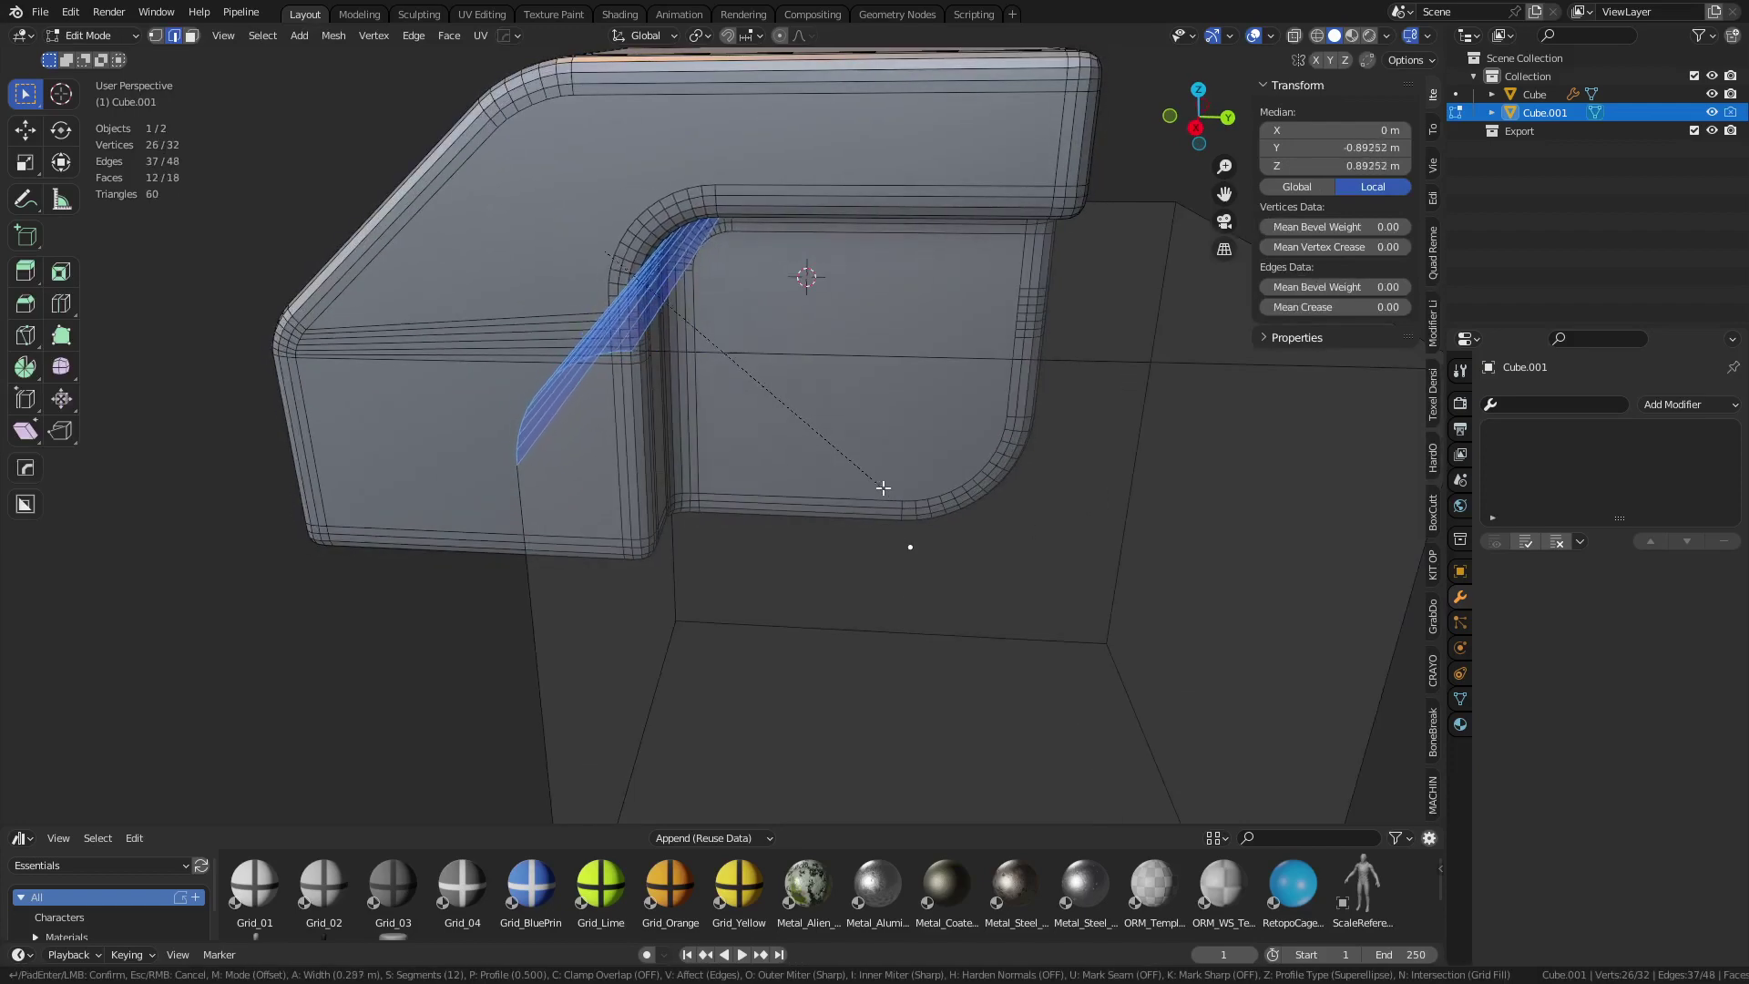
{"action": "left_click", "coordinate": [884, 488]}
{"action": "key", "text": "Tab"}
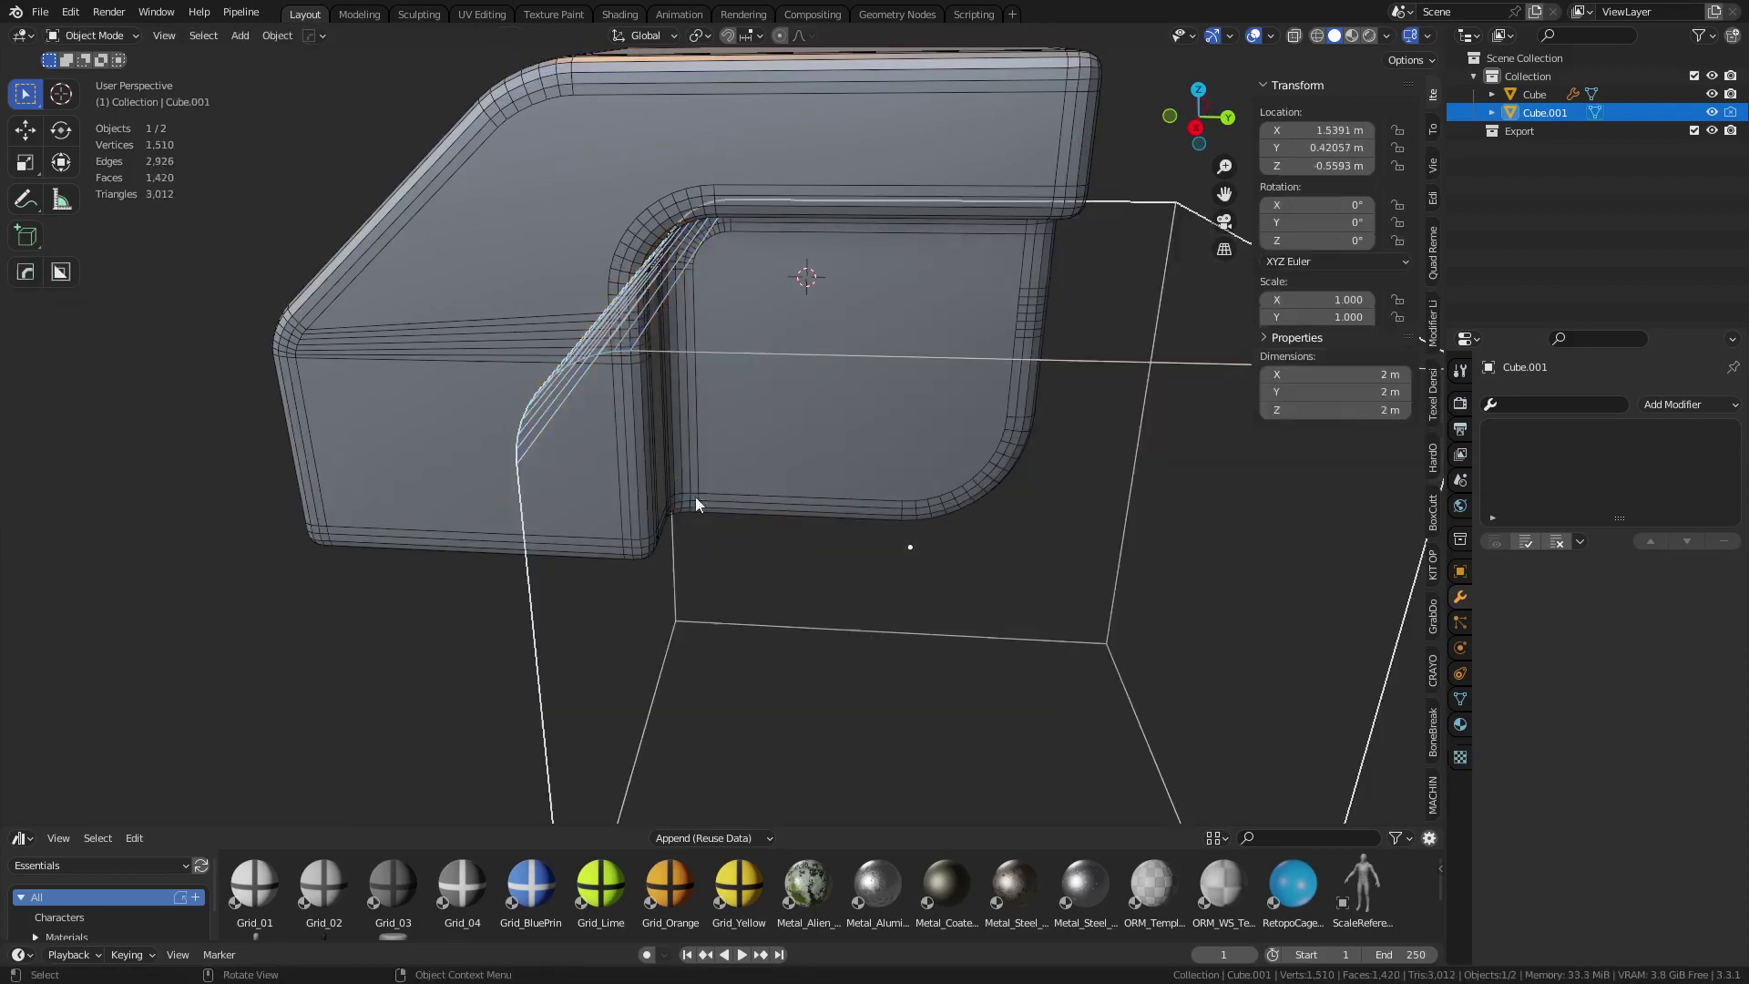
- Examine the mirrored body's rounded cutouts and the bevel topology at its front corner from several angles
{"action": "middle_click_drag", "start_coordinate": [696, 459], "coordinate": [636, 416]}
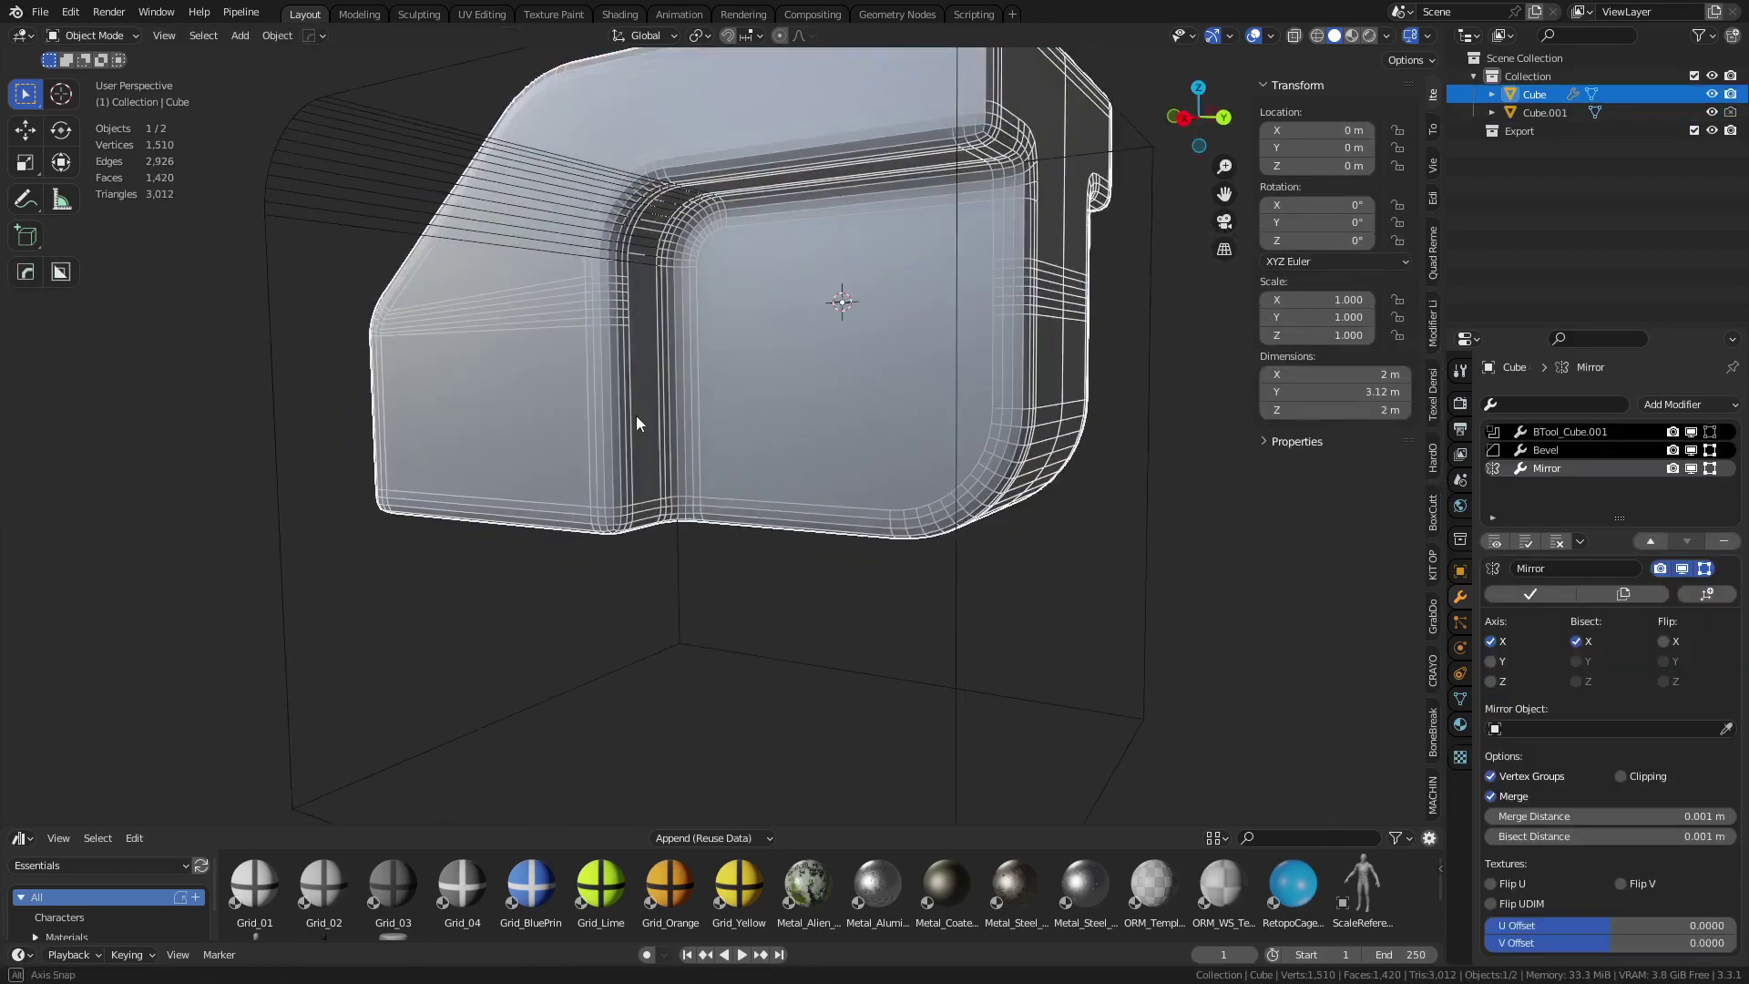
{"action": "scroll", "coordinate": [636, 415], "scroll_direction": "down", "scroll_amount": 3}
{"action": "middle_click_drag", "start_coordinate": [911, 405], "coordinate": [796, 445]}
{"action": "middle_click_drag", "start_coordinate": [847, 553], "coordinate": [761, 546], "text": "shift"}
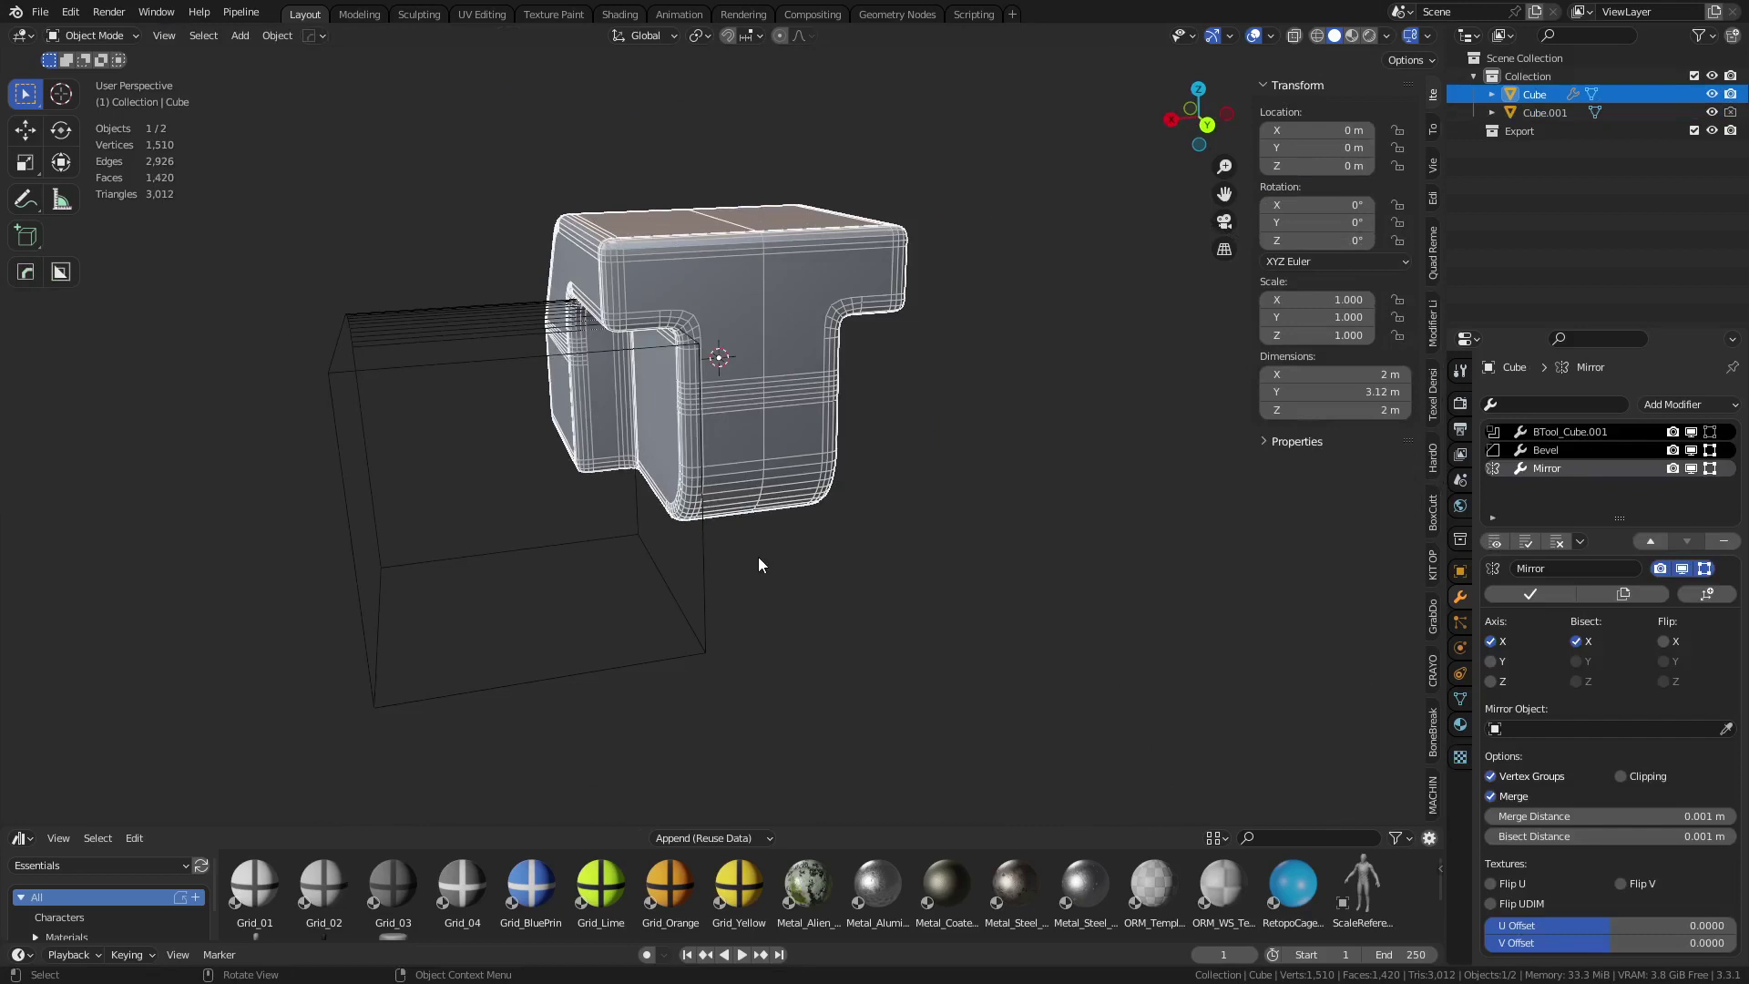
{"action": "left_click", "coordinate": [706, 560]}
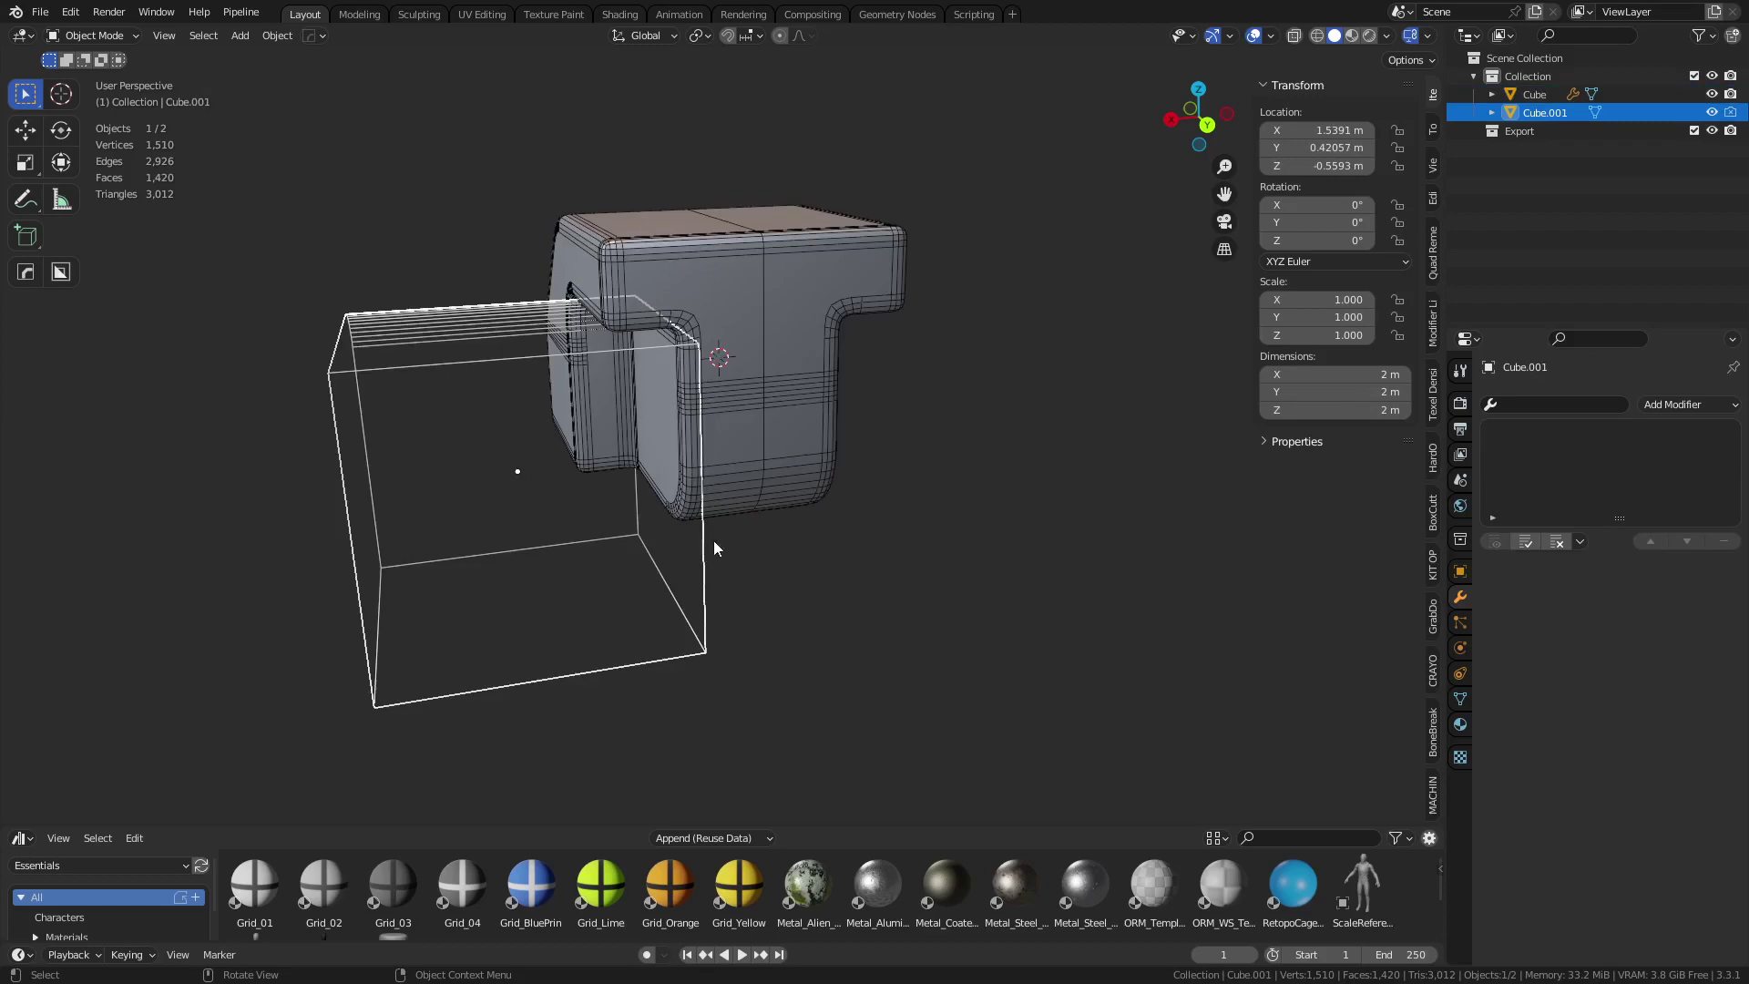
{"action": "mouse_move", "coordinate": [684, 542]}
{"action": "middle_mouse_down"}
{"action": "mouse_move", "coordinate": [801, 523]}
{"action": "mouse_move", "coordinate": [941, 543]}
{"action": "mouse_move", "coordinate": [592, 632]}
{"action": "mouse_move", "coordinate": [832, 585]}
{"action": "mouse_move", "coordinate": [684, 554]}
{"action": "middle_mouse_up"}
{"action": "left_click", "coordinate": [591, 632]}
{"action": "scroll", "coordinate": [679, 538], "scroll_direction": "up", "scroll_amount": 2}
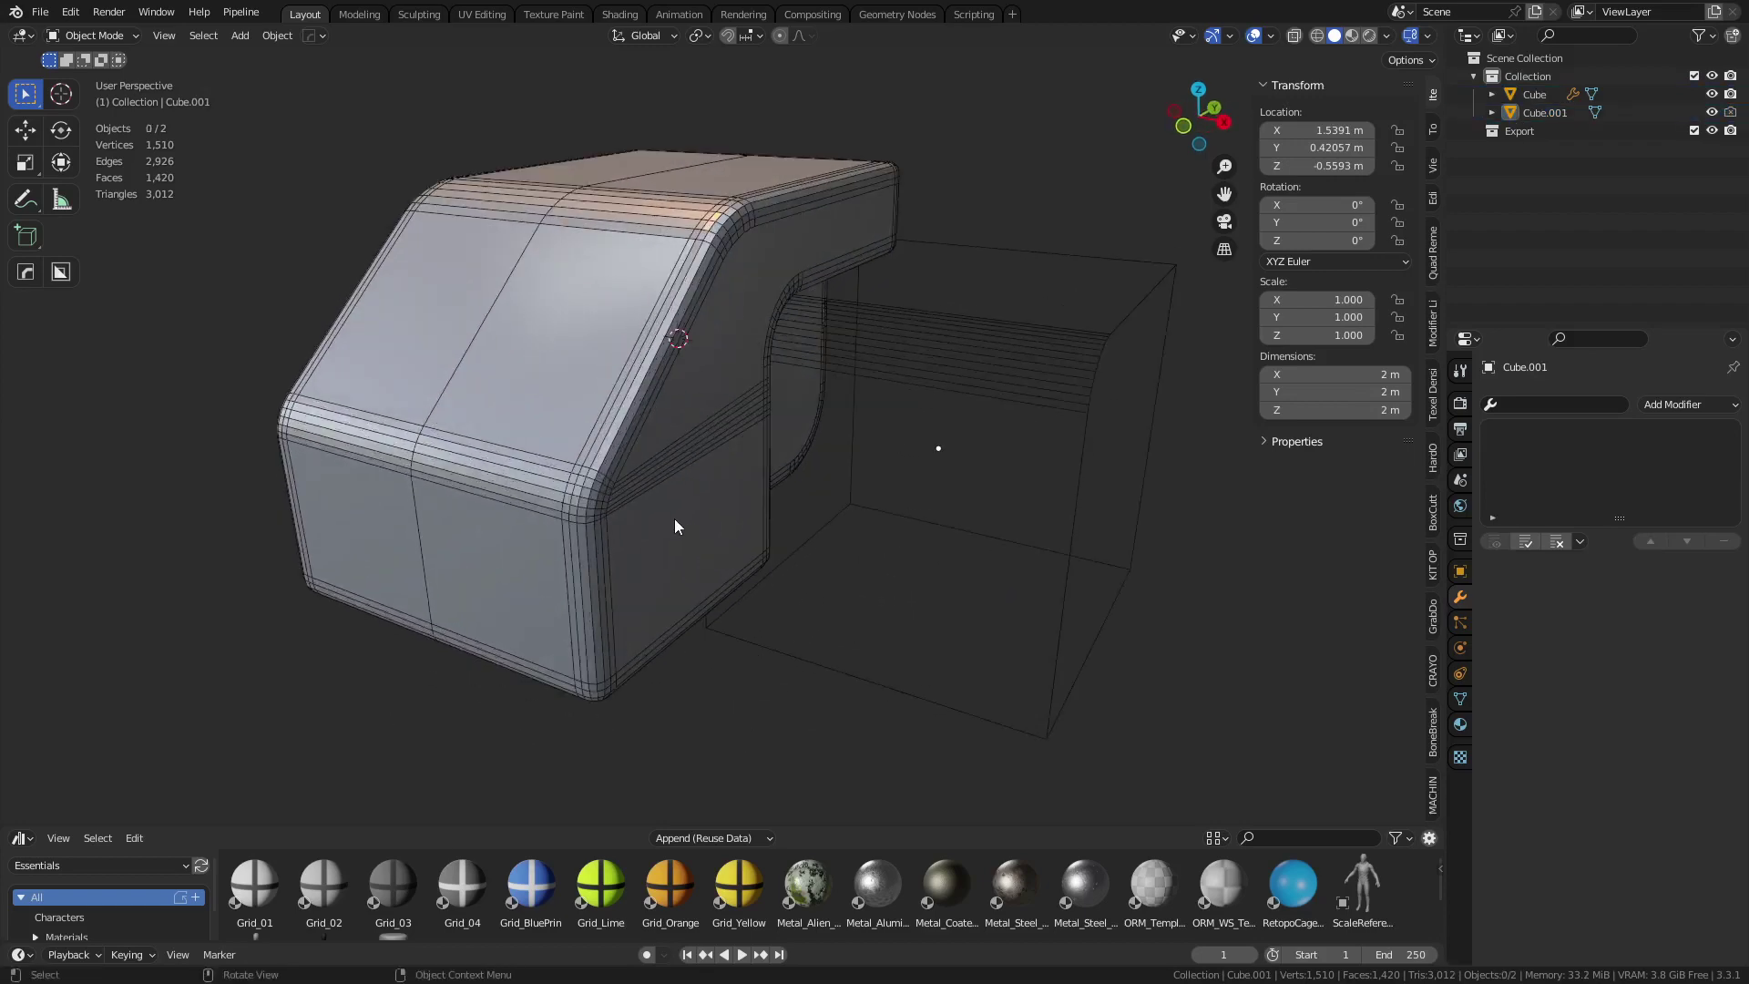
{"action": "scroll", "coordinate": [679, 532], "scroll_direction": "up", "scroll_amount": 7}
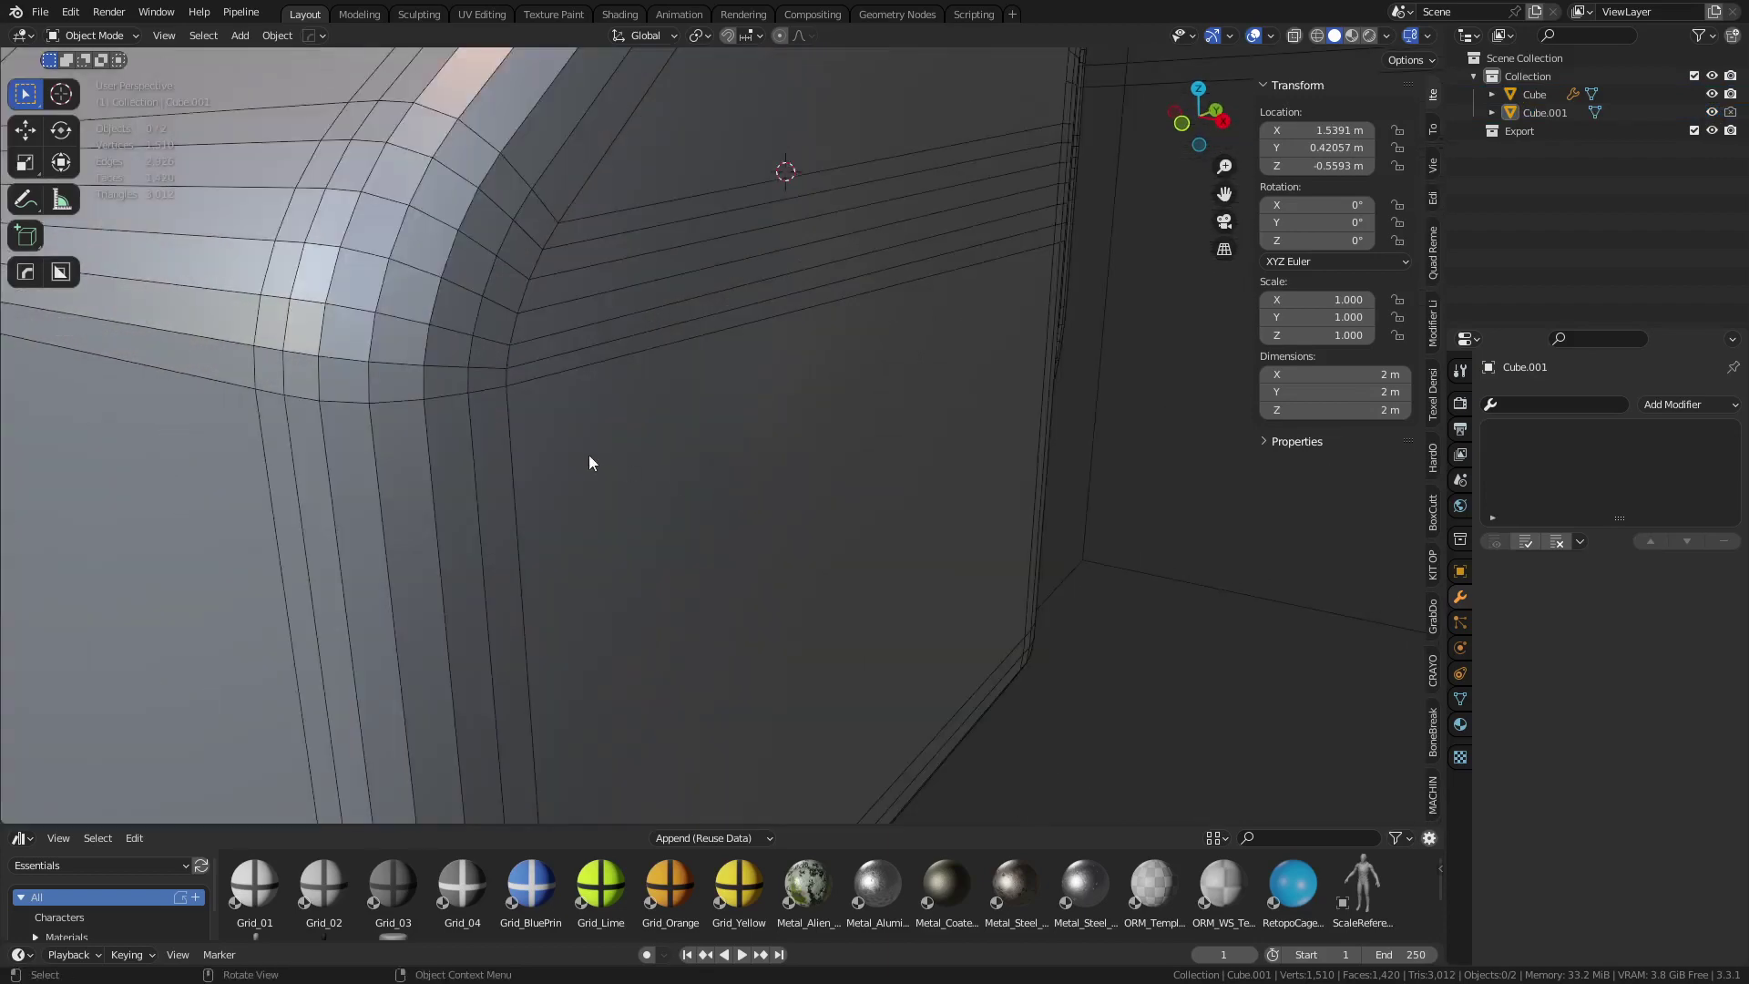
- Inspect the base-mesh edges around the body's front corner by selecting them, without editing the geometry
{"action": "left_click", "coordinate": [620, 469]}
{"action": "key", "text": "ctrl+Tab"}
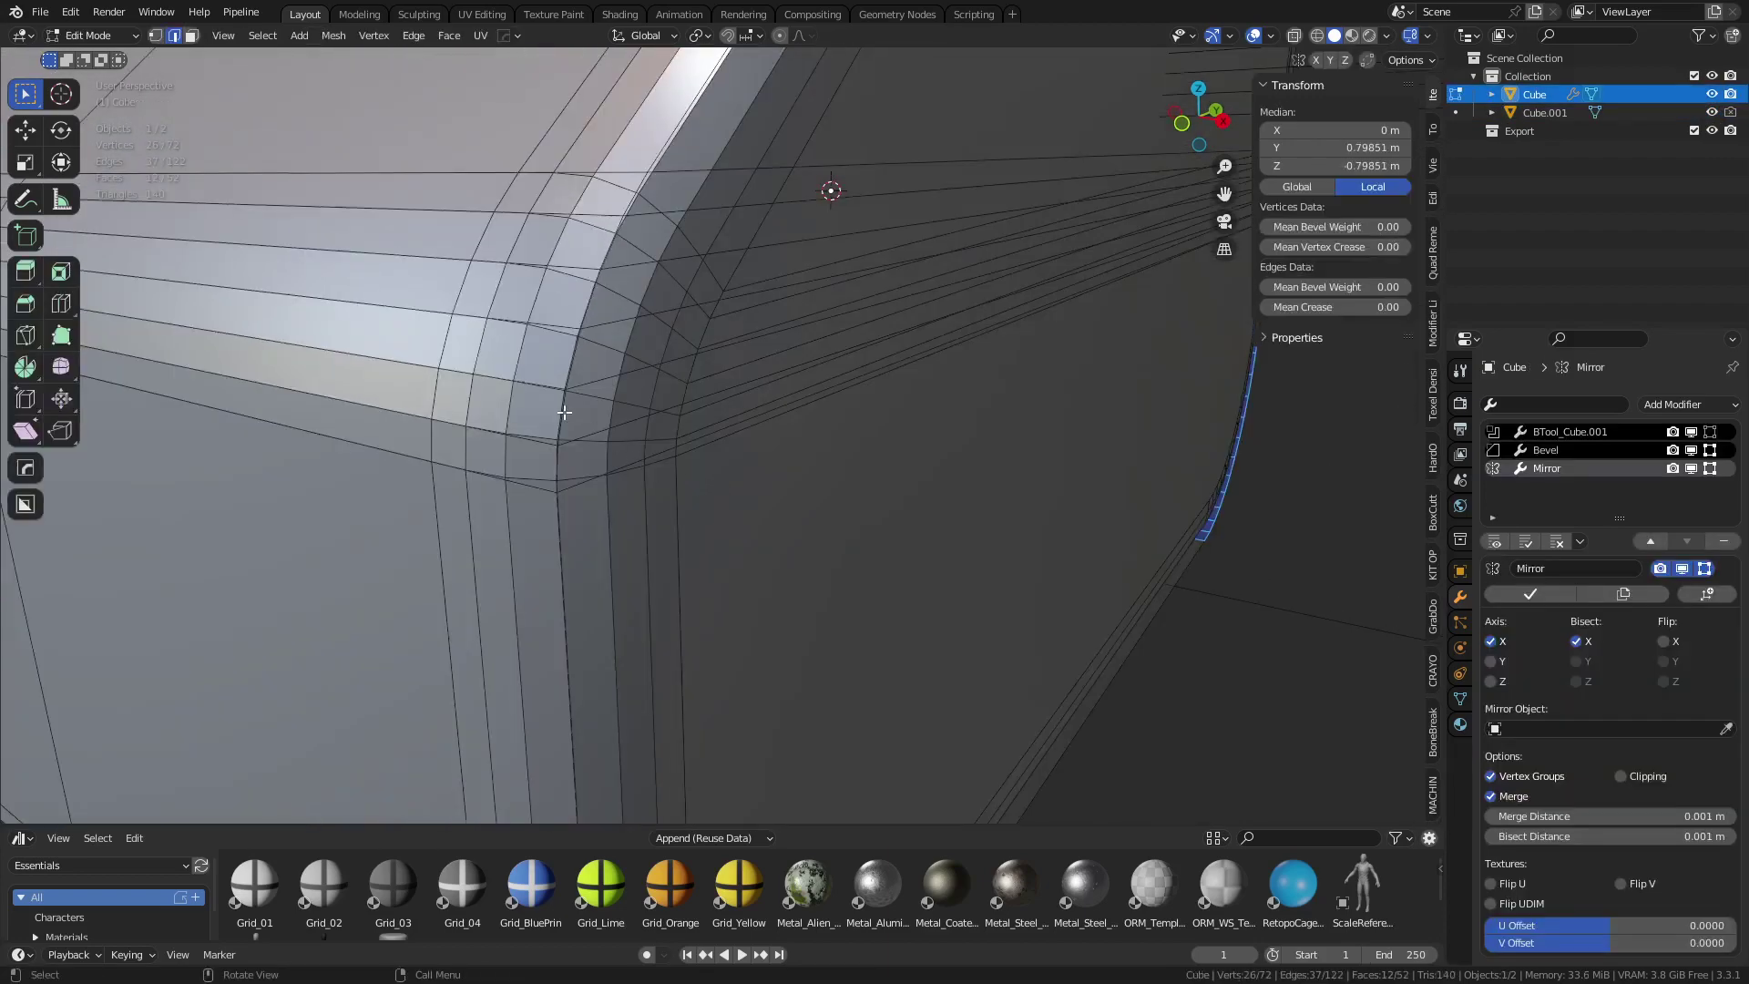
{"action": "left_click", "coordinate": [564, 412]}
{"action": "left_click", "coordinate": [566, 529]}
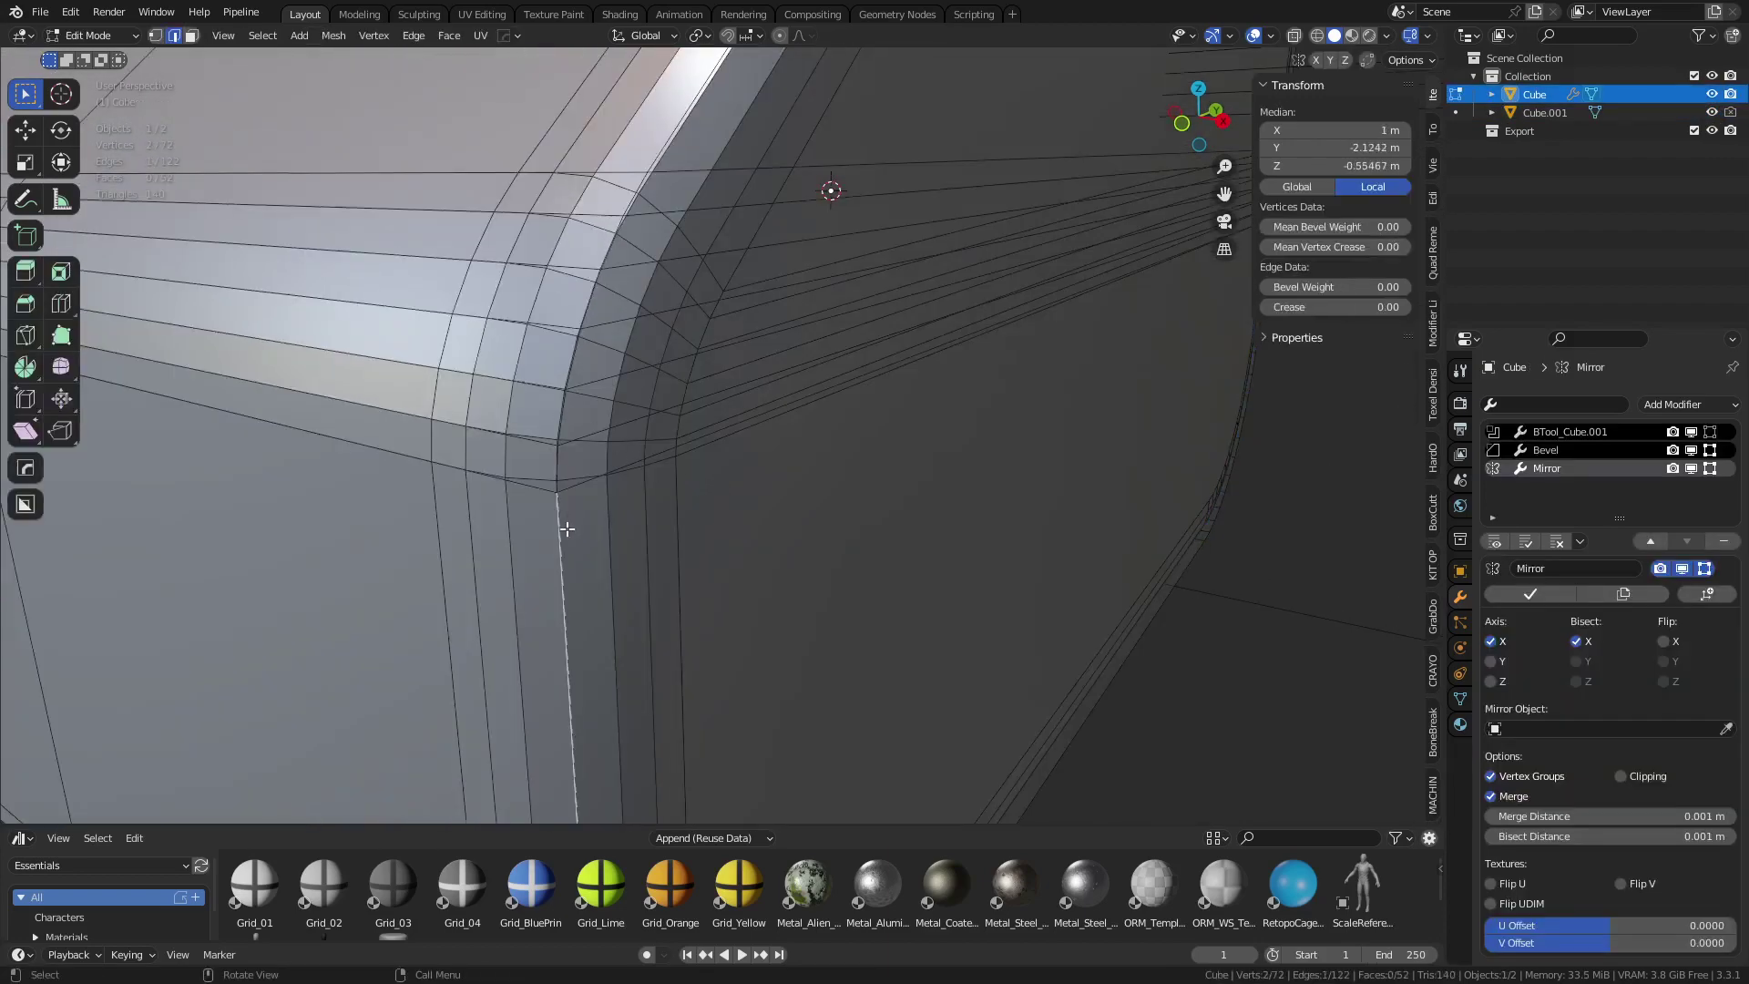
{"action": "left_click", "coordinate": [569, 416]}
{"action": "key", "text": "ctrl+Tab"}
{"action": "left_click", "coordinate": [636, 559]}
{"action": "scroll", "coordinate": [769, 559], "scroll_direction": "down", "scroll_amount": 10}
{"action": "mouse_move", "coordinate": [769, 559]}
{"action": "middle_mouse_down"}
{"action": "mouse_move", "coordinate": [712, 577]}
{"action": "mouse_move", "coordinate": [703, 556]}
{"action": "mouse_move", "coordinate": [795, 559]}
{"action": "mouse_move", "coordinate": [767, 548]}
{"action": "middle_mouse_up"}
{"action": "scroll", "coordinate": [792, 559], "scroll_direction": "up", "scroll_amount": 2}
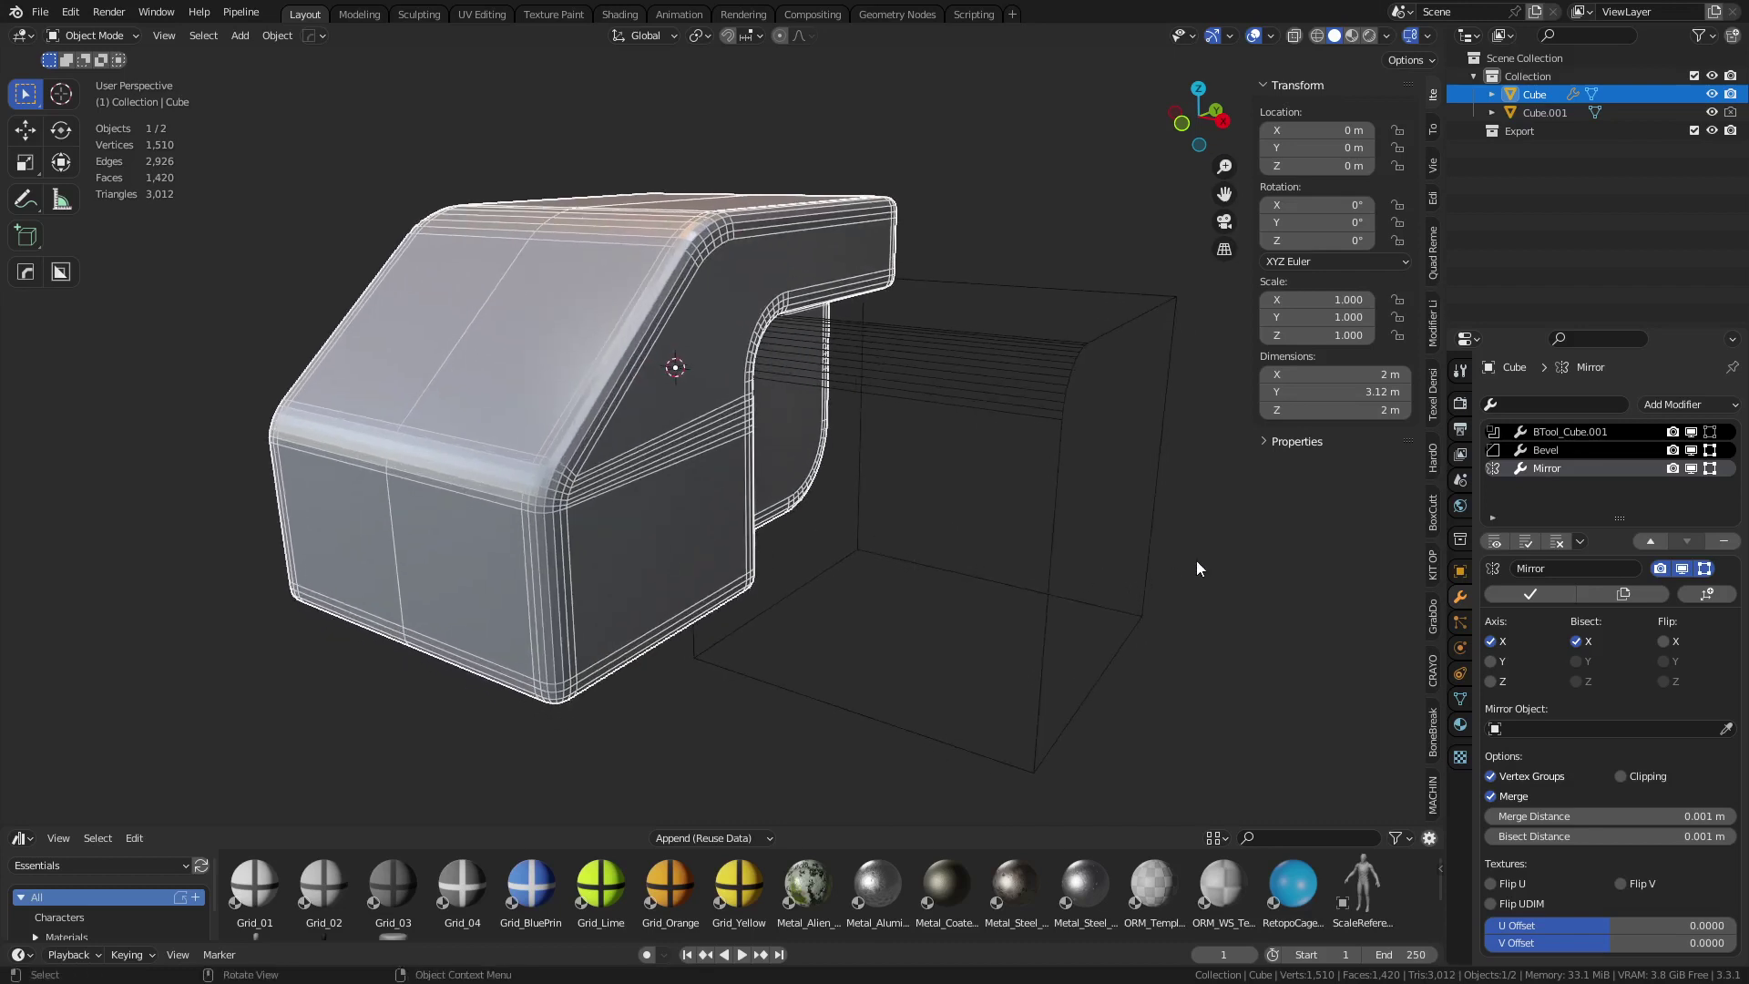
- Duplicate the mirrored body in place and convert the copy to a mesh with all its modifiers applied
{"action": "key", "text": "shift+d"}
{"action": "right_click", "coordinate": [739, 528]}
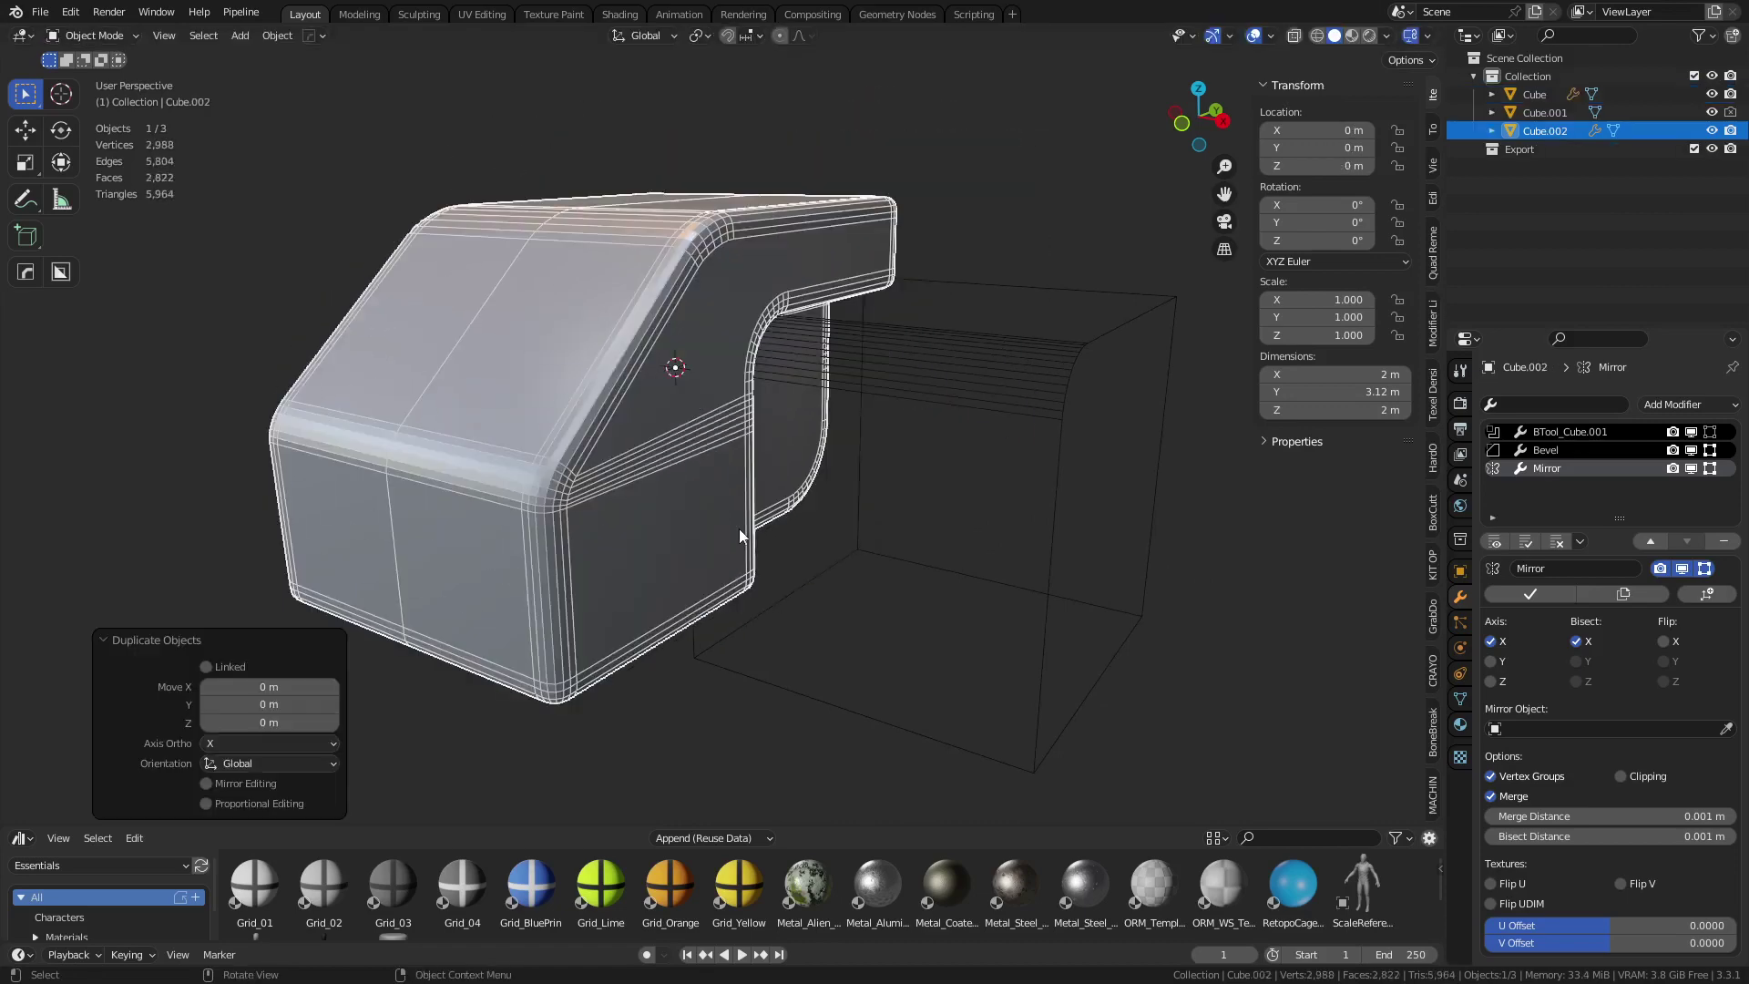
{"action": "right_click", "coordinate": [750, 501]}
{"action": "mouse_move", "coordinate": [747, 617]}
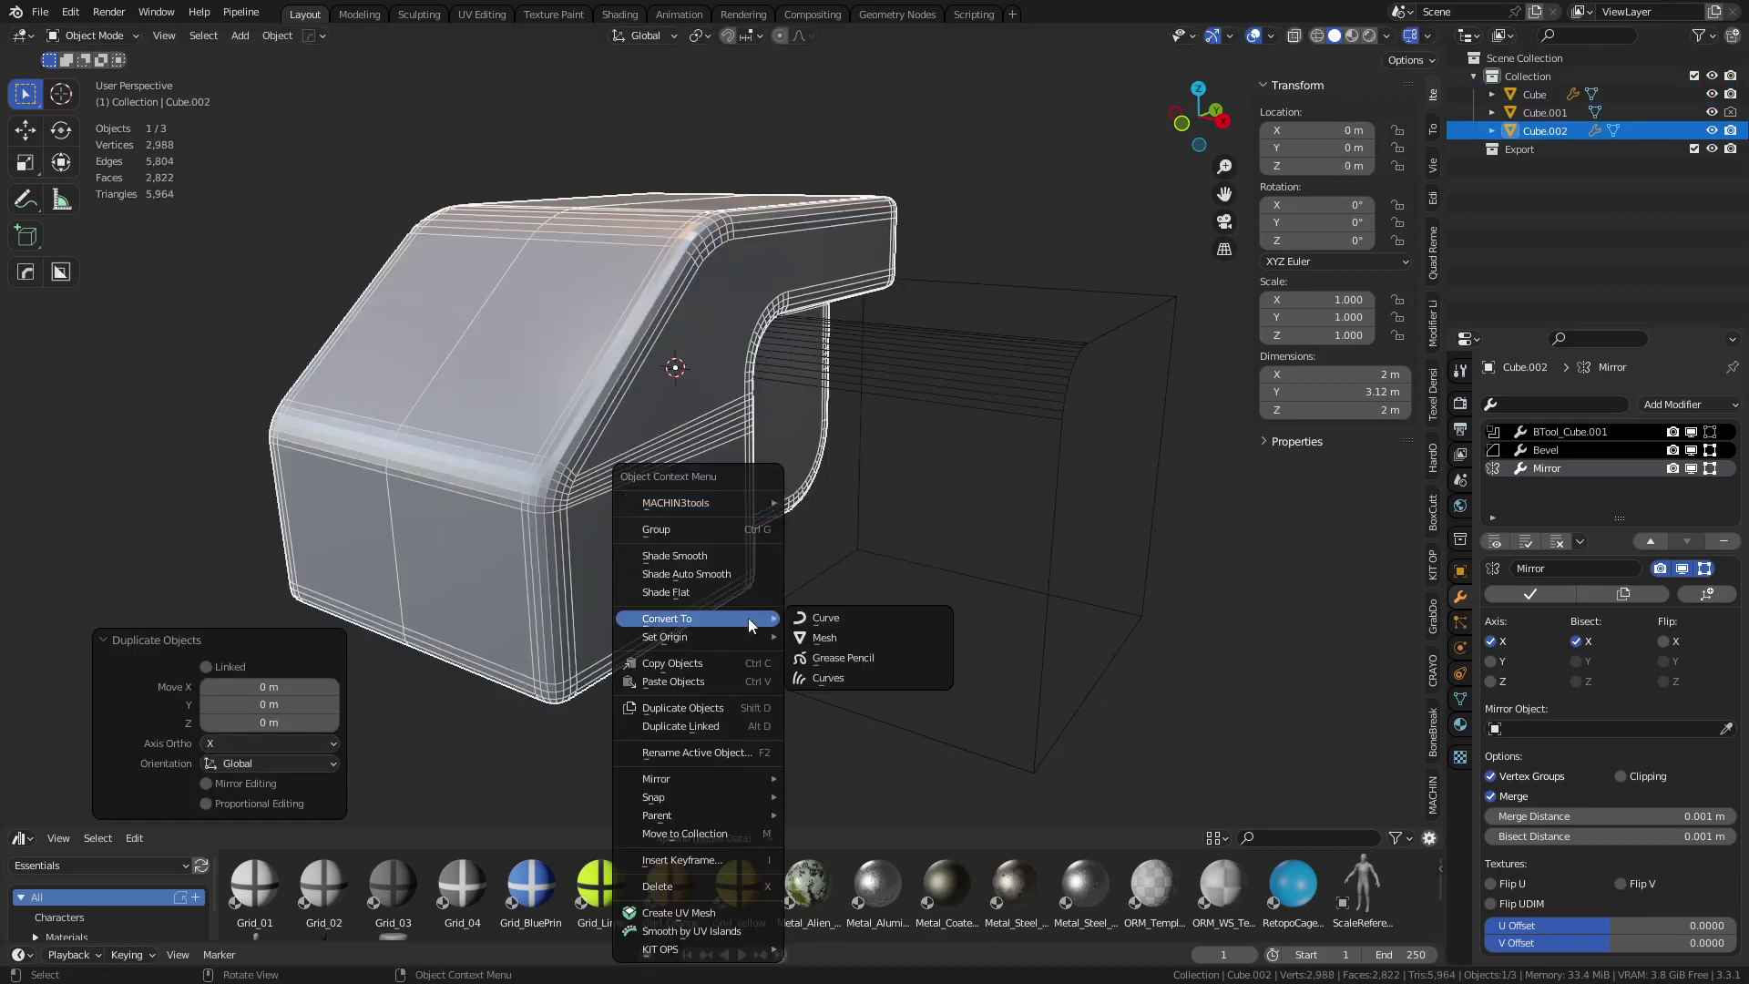
{"action": "left_click", "coordinate": [822, 637]}
{"action": "key", "text": "g"}
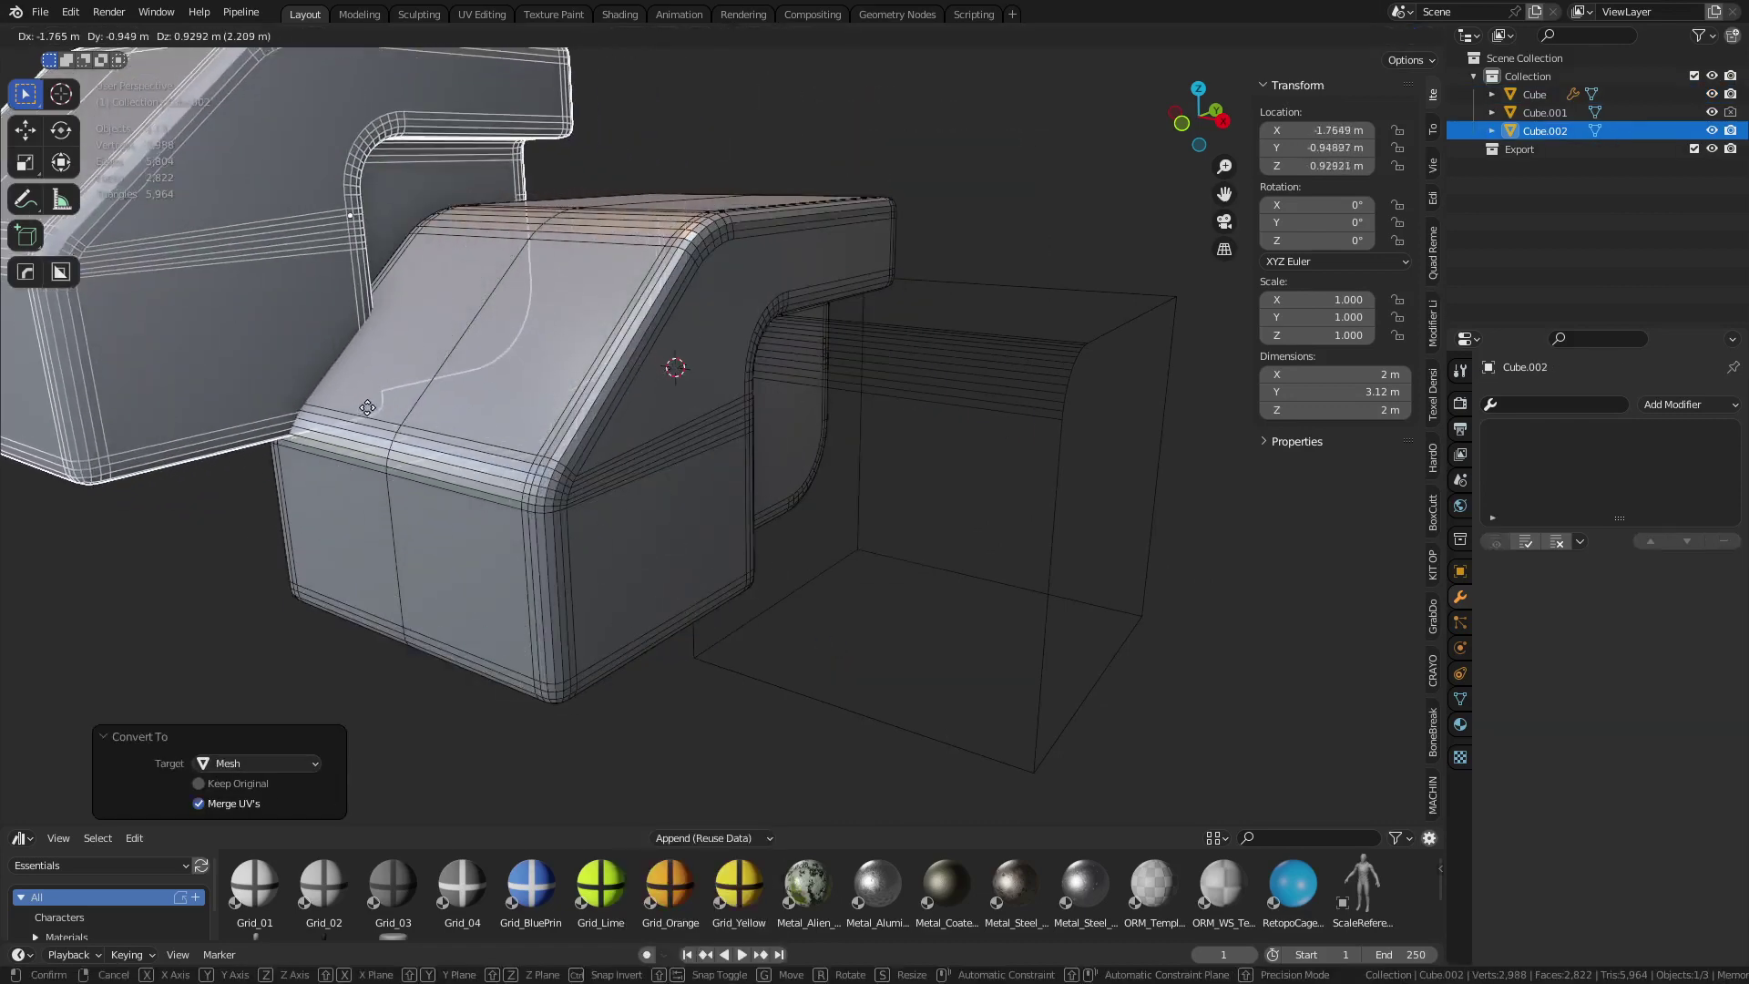
{"action": "right_click", "coordinate": [368, 410]}
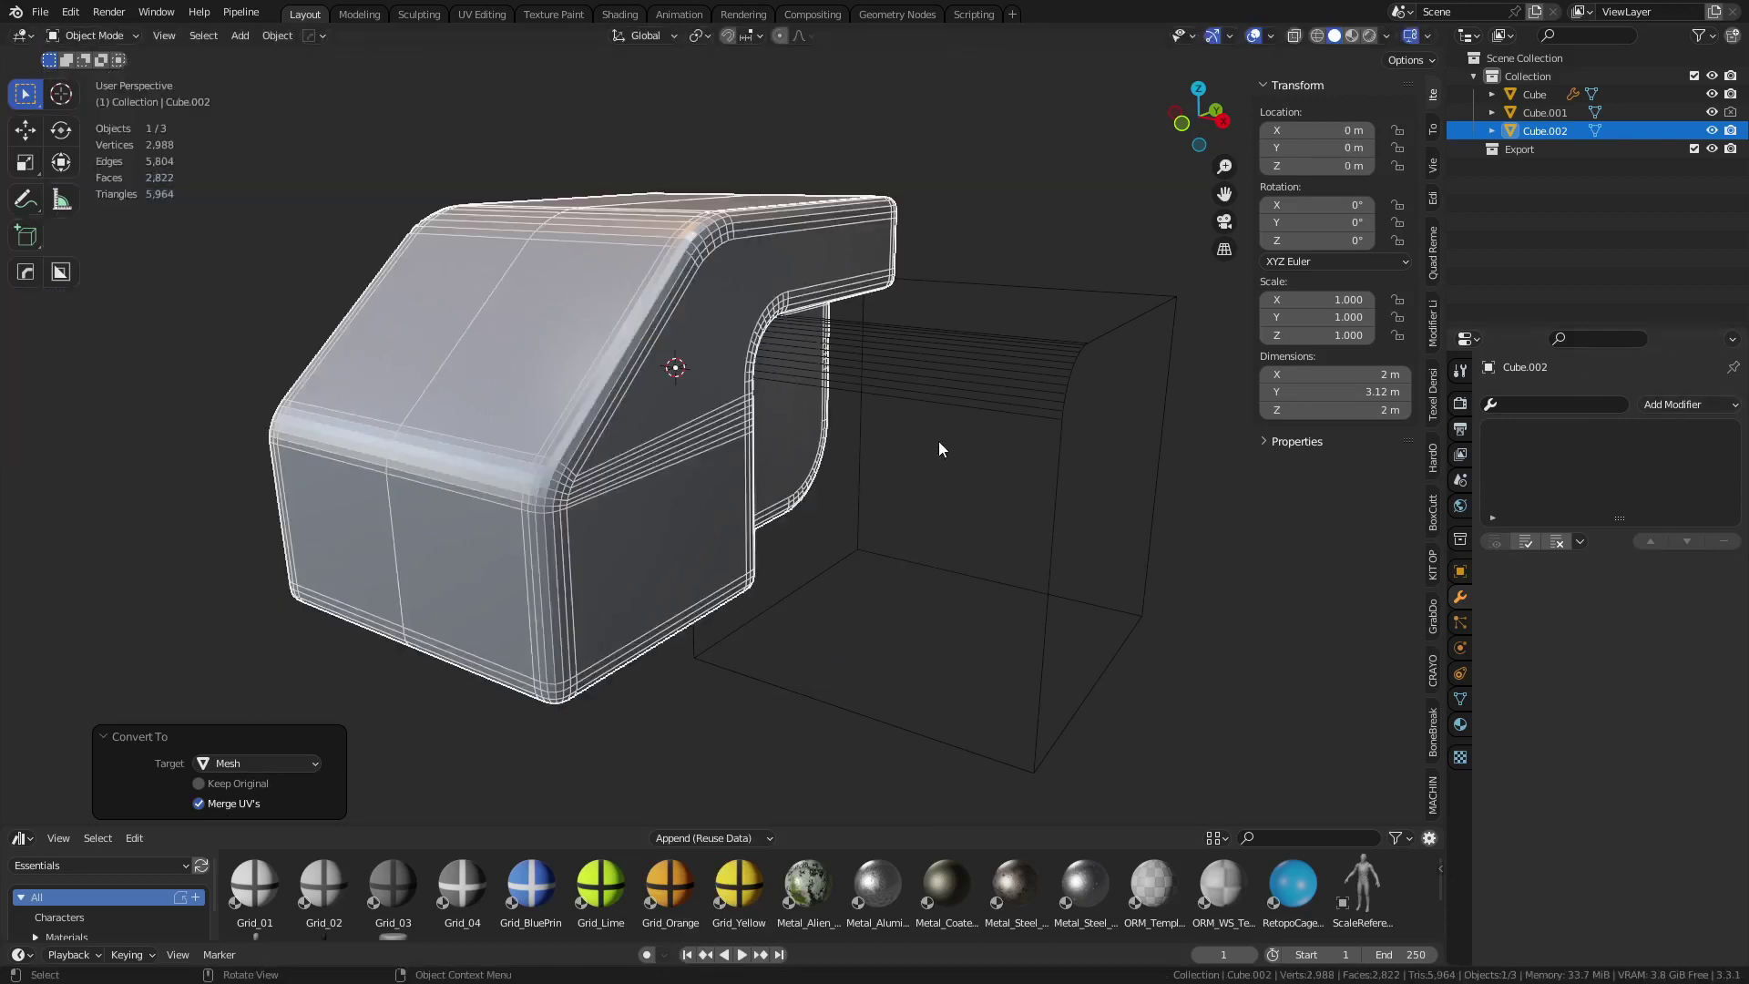
- Move the converted copy into a new collection named NewMesh
{"action": "key", "text": "m"}
{"action": "left_click", "coordinate": [904, 443]}
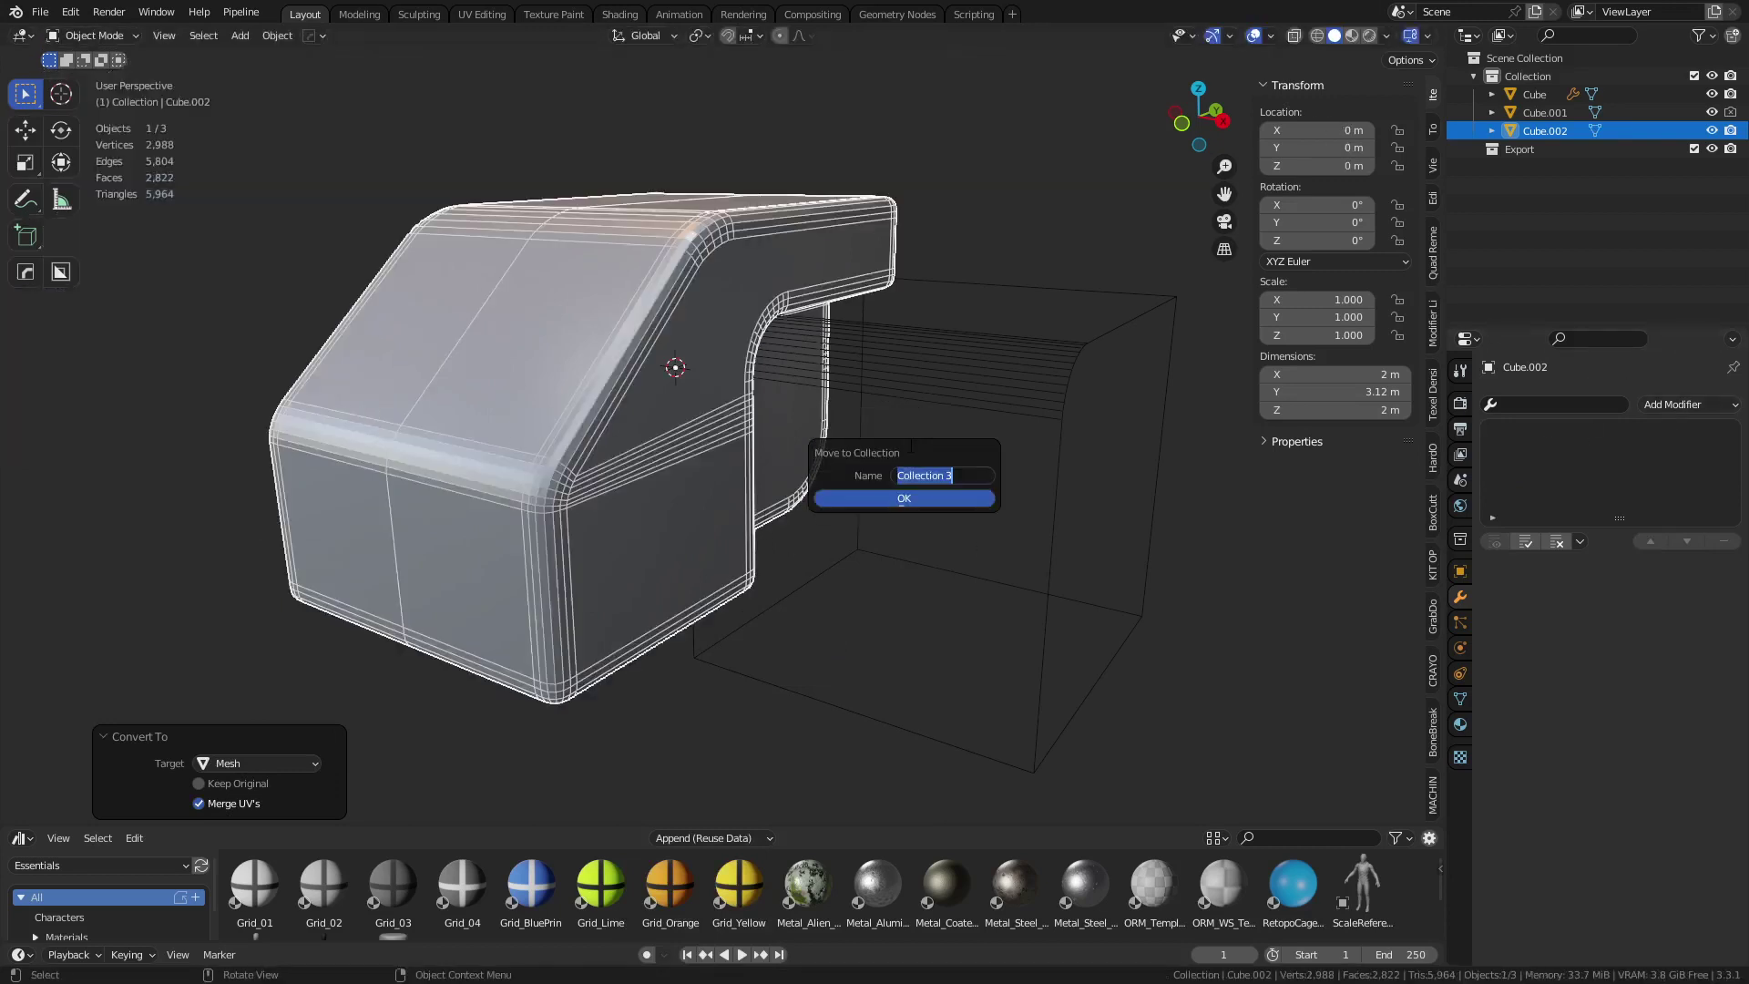
{"action": "type", "text": "NewMesh"}
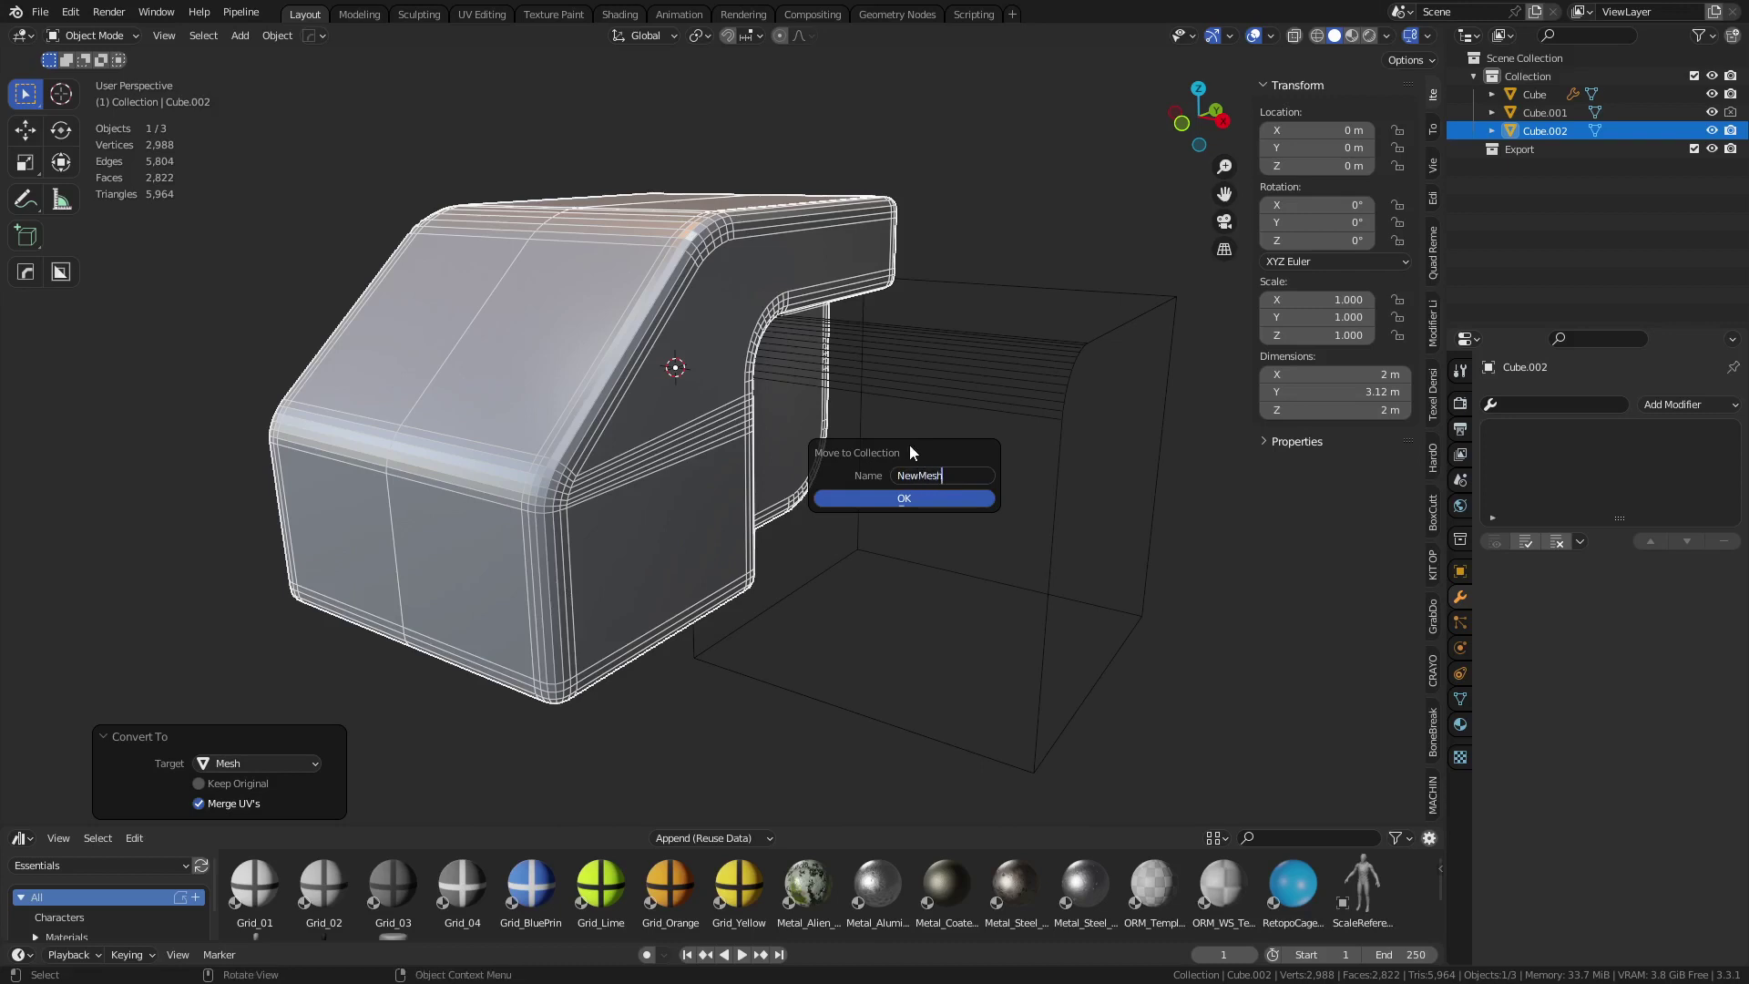
{"action": "key", "text": "Return"}
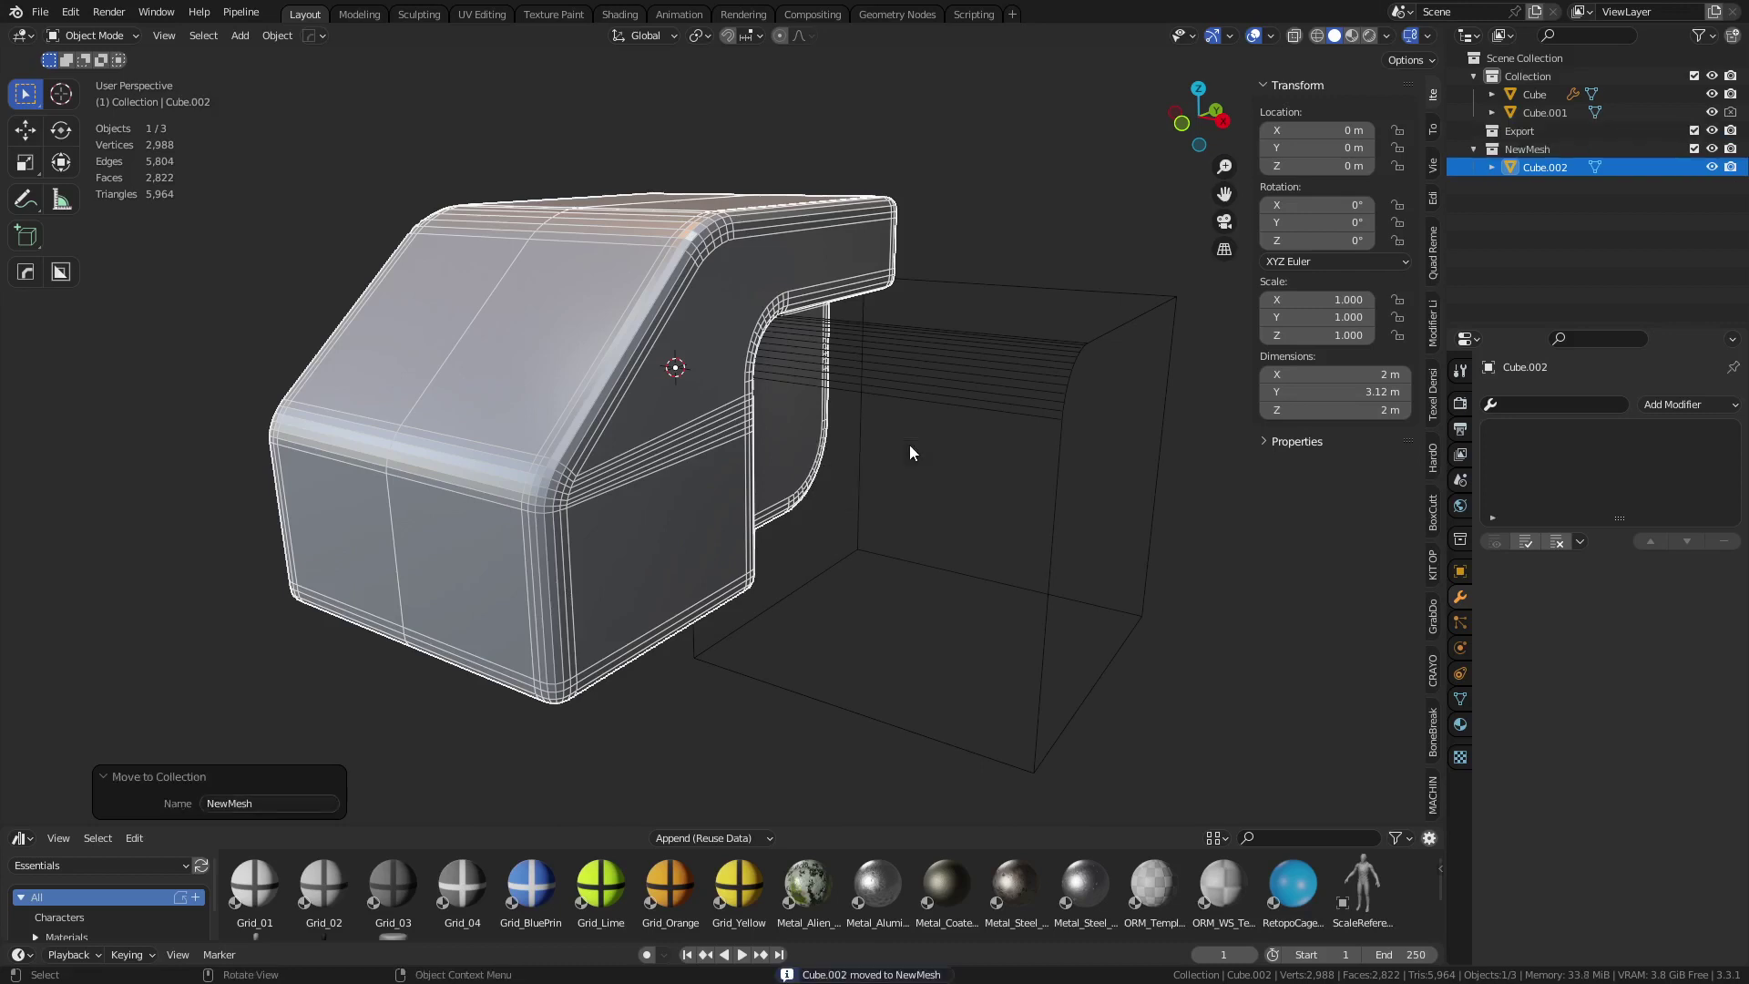
{"action": "left_click", "coordinate": [1695, 77]}
{"action": "left_click", "coordinate": [1694, 79]}
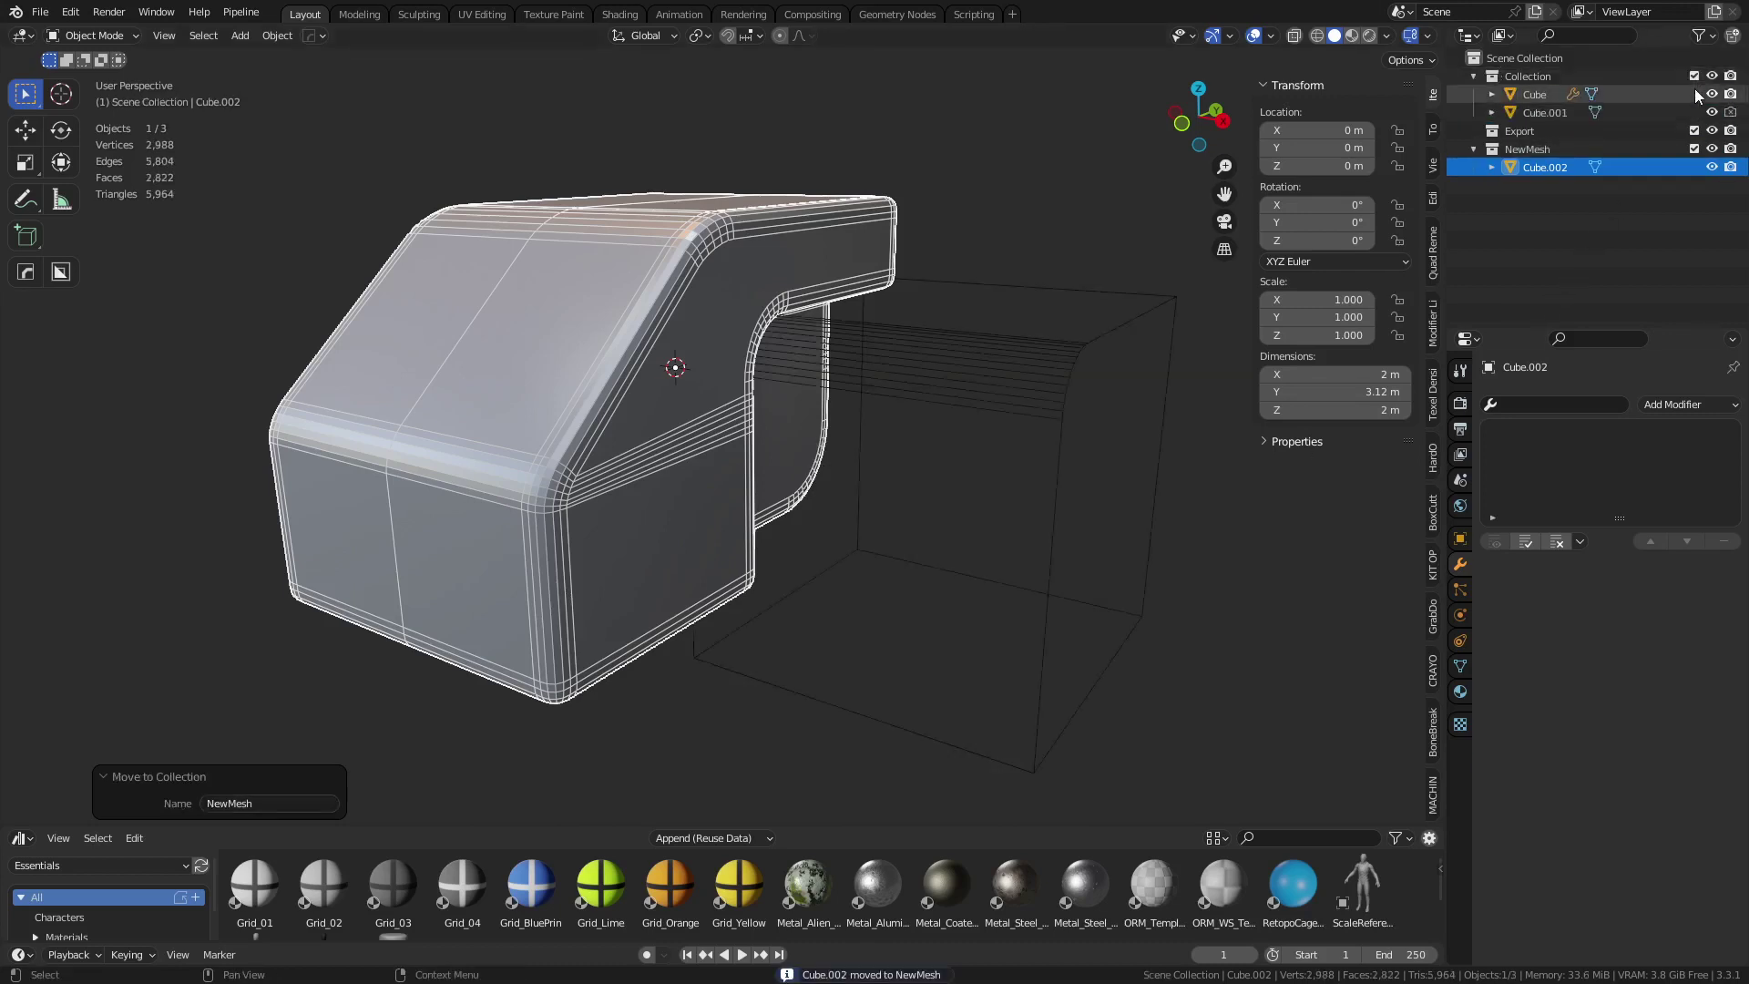
- Exclude the Collection and Export collections from the view layer, keep NewMesh enabled, and select its converted mesh
{"action": "left_click", "coordinate": [1695, 78]}
{"action": "left_click", "coordinate": [1695, 94]}
{"action": "left_click", "coordinate": [1695, 112]}
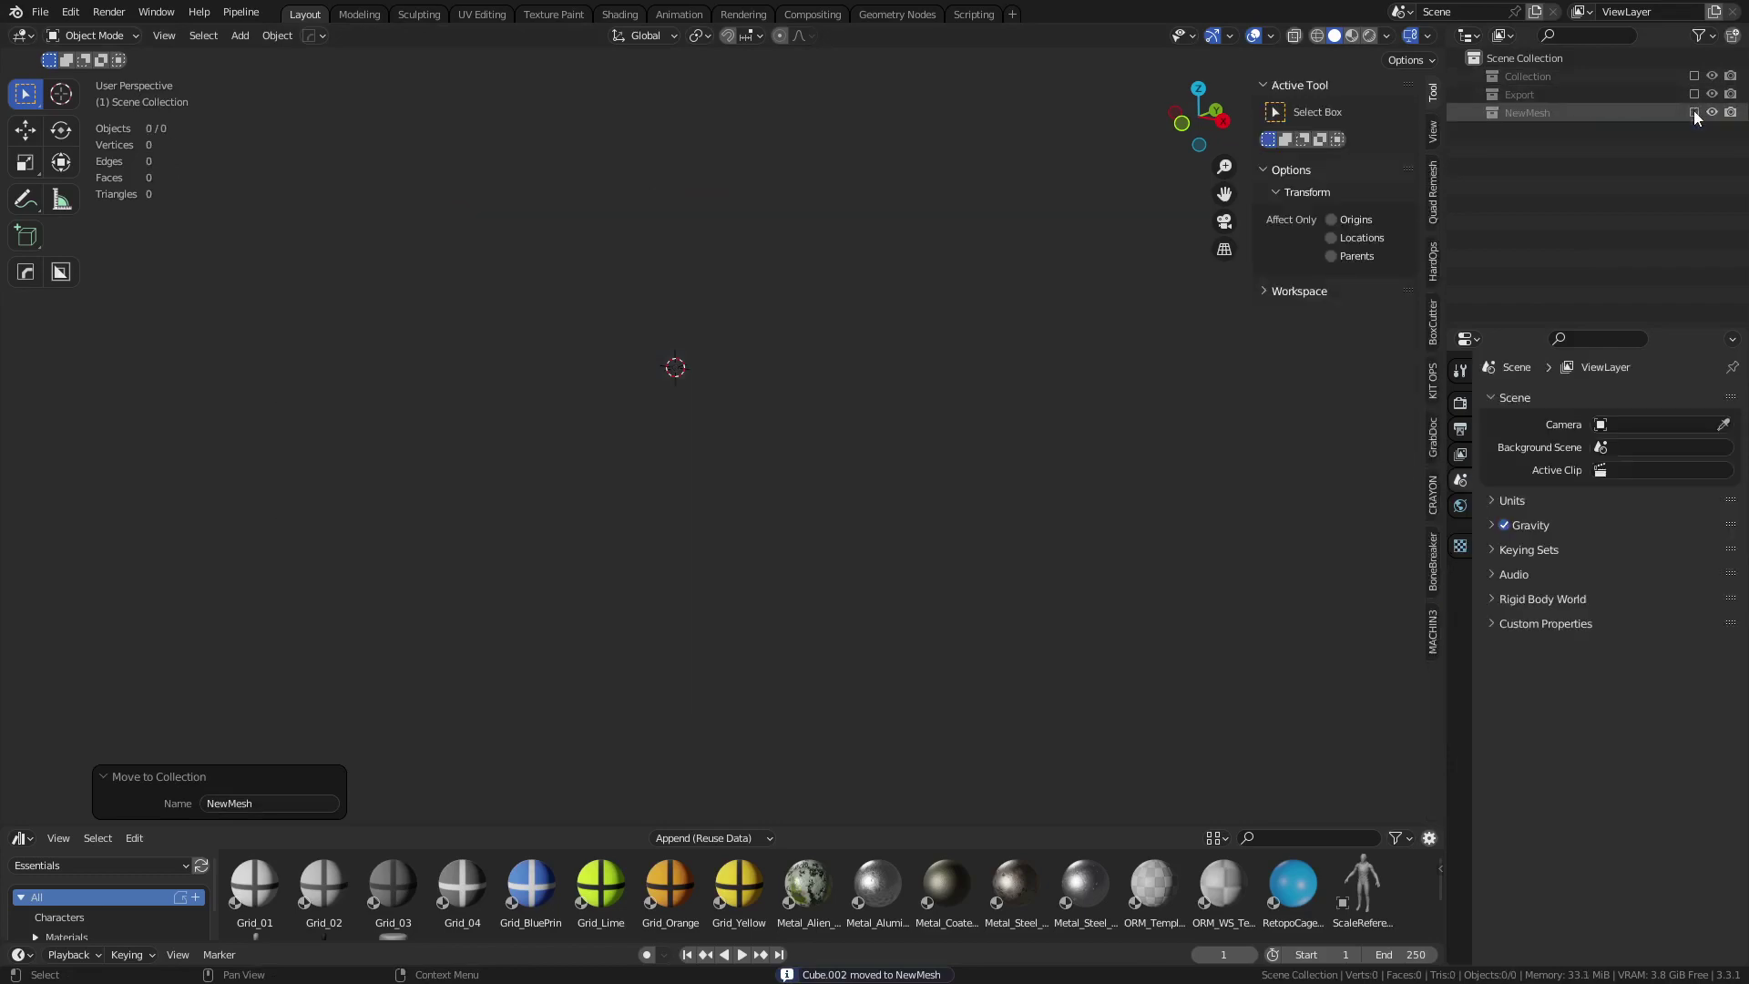
{"action": "left_click", "coordinate": [1695, 112]}
{"action": "left_click", "coordinate": [663, 441]}
{"action": "key", "text": "grave"}
{"action": "left_click", "coordinate": [920, 442]}
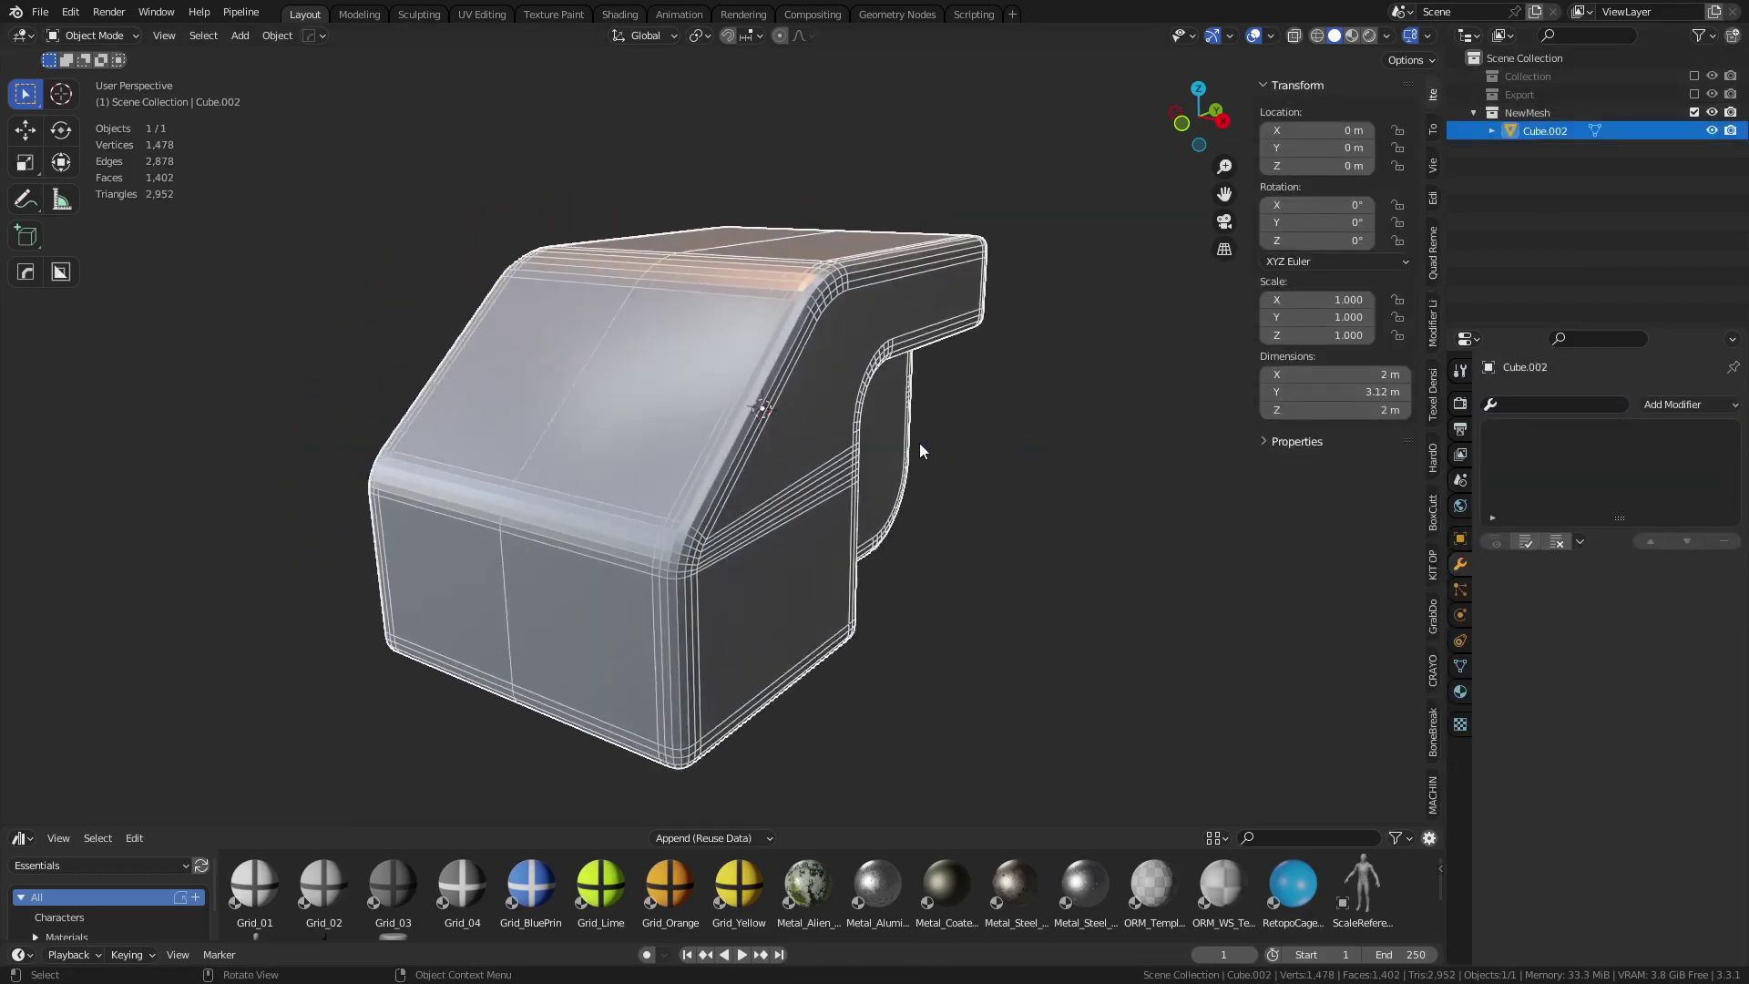
- In Edit Mode, select the middle edge loops of the front corner bevel and of the front and side bottom edges
{"action": "middle_click_drag", "start_coordinate": [945, 564], "coordinate": [948, 520]}
{"action": "scroll", "coordinate": [843, 550], "scroll_direction": "up", "scroll_amount": 5}
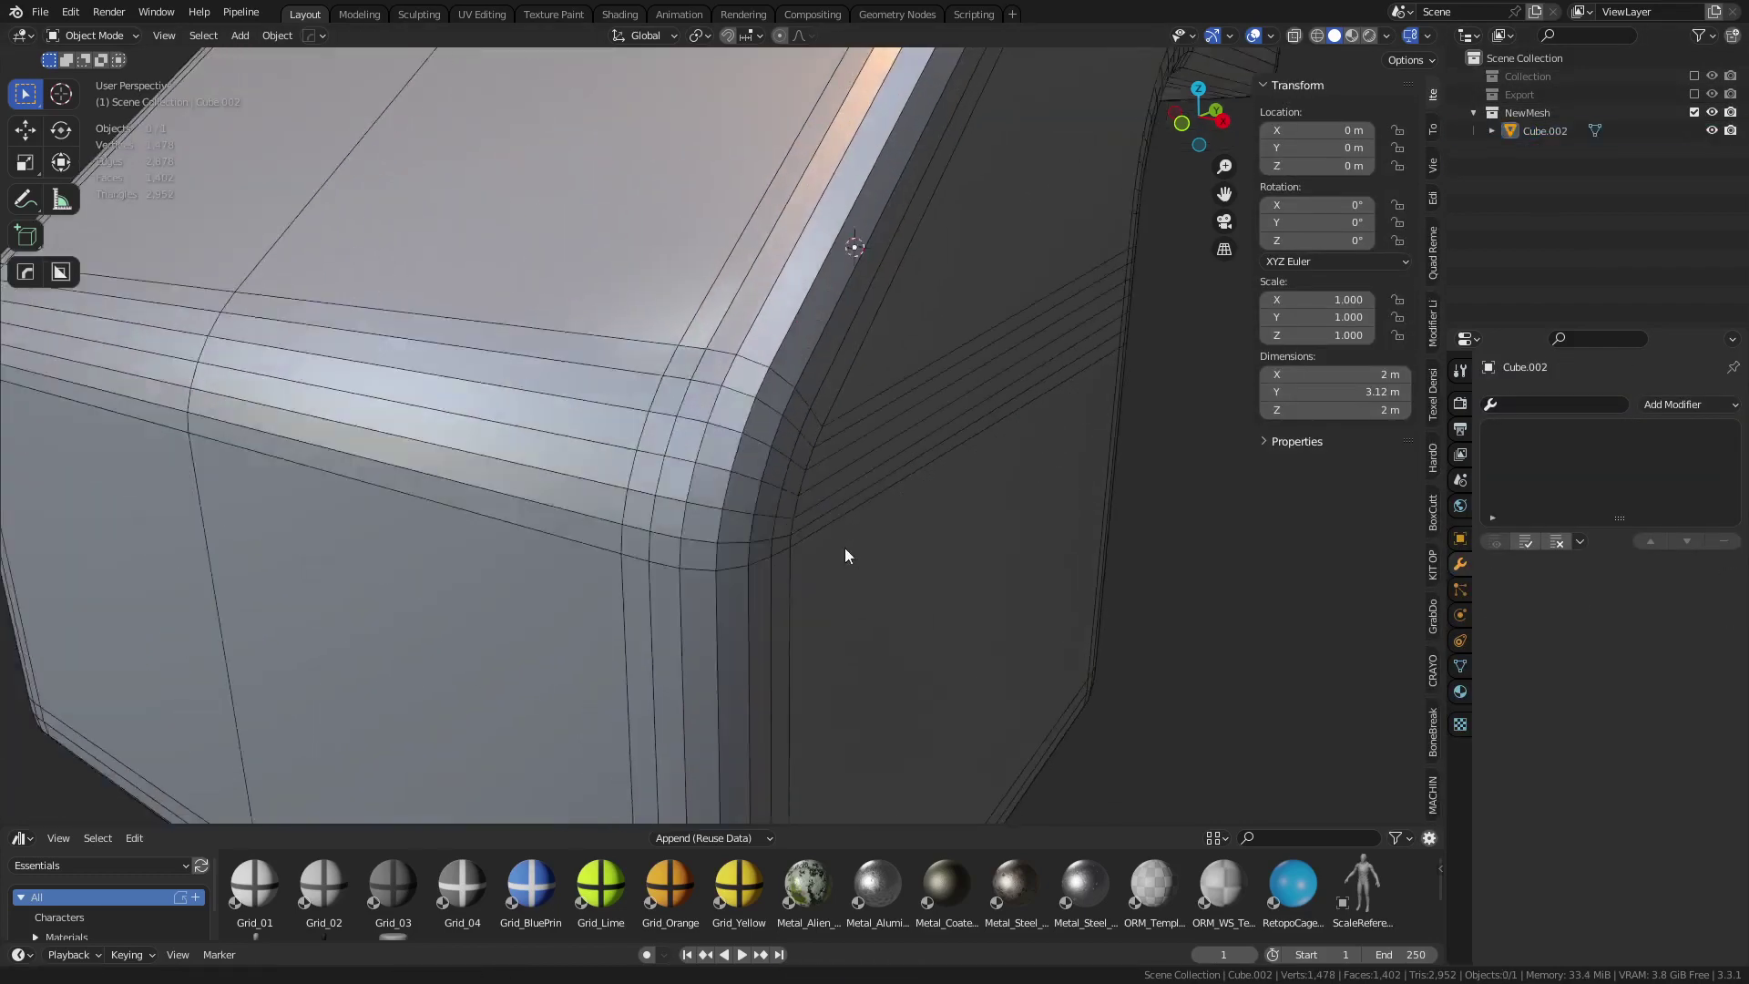
{"action": "key", "text": "Tab"}
{"action": "left_click", "coordinate": [370, 305]}
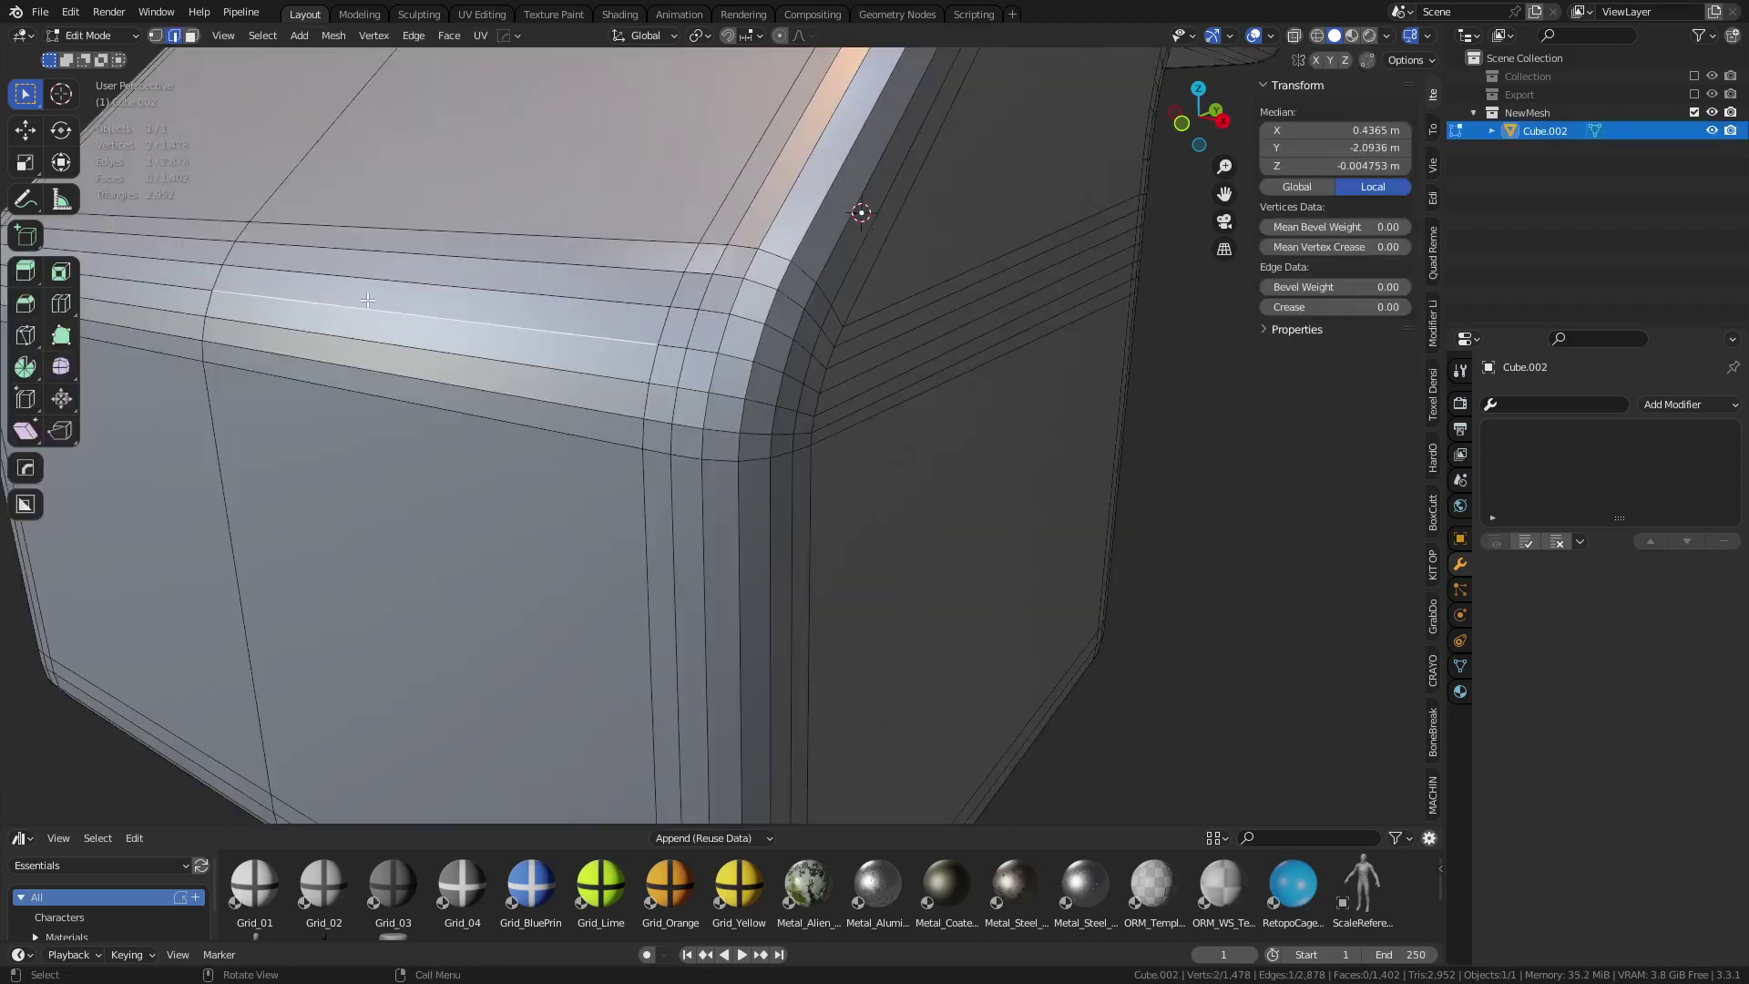
{"action": "middle_click", "coordinate": [770, 468], "text": "alt"}
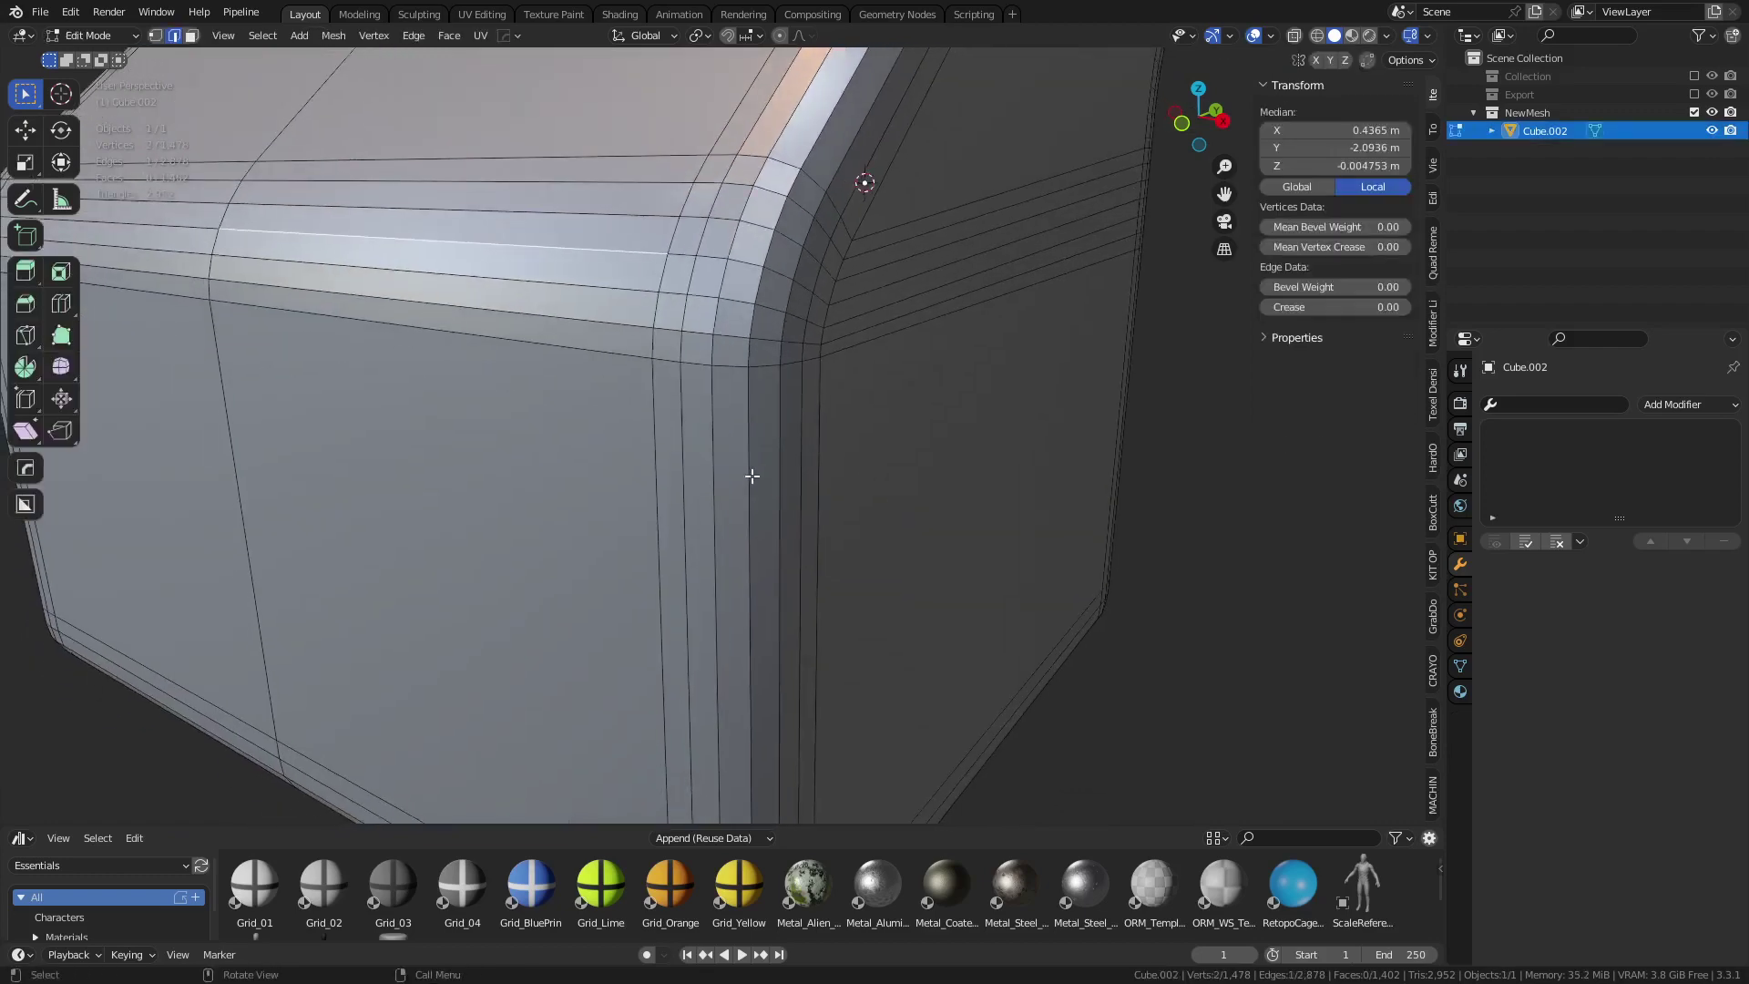
{"action": "left_click", "coordinate": [750, 477], "text": "alt"}
{"action": "scroll", "coordinate": [749, 477], "scroll_direction": "down", "scroll_amount": 5}
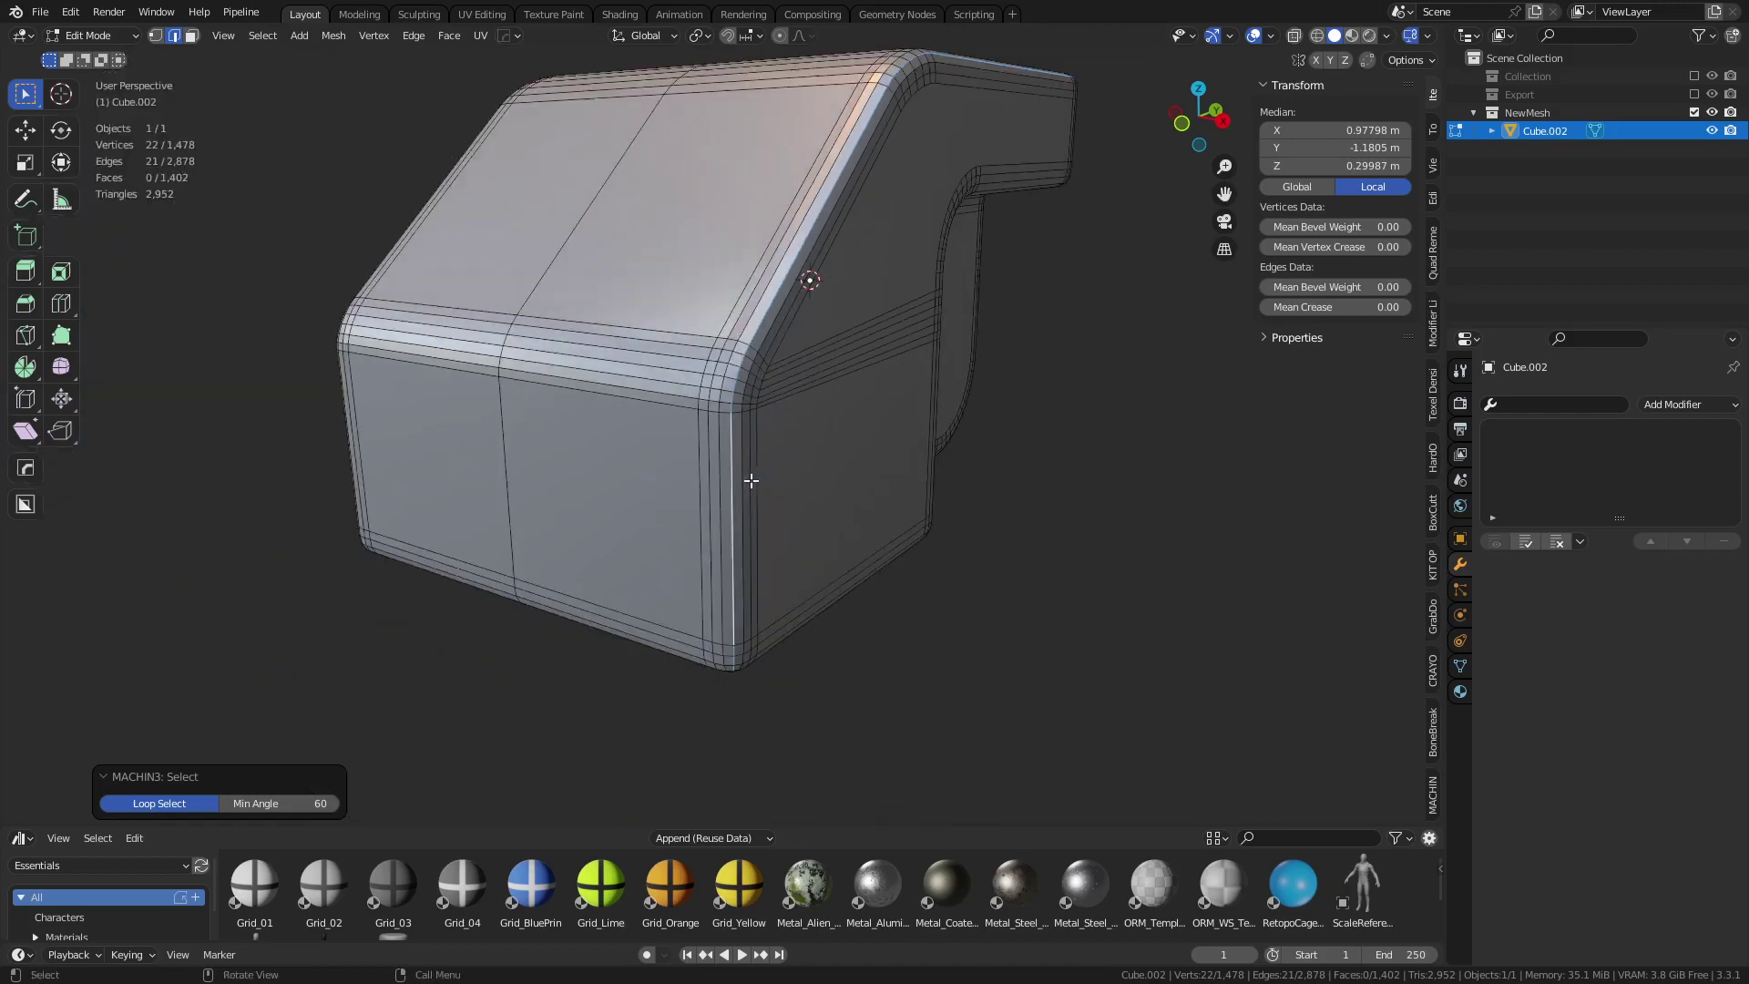
{"action": "middle_click_drag", "start_coordinate": [754, 480], "coordinate": [752, 415]}
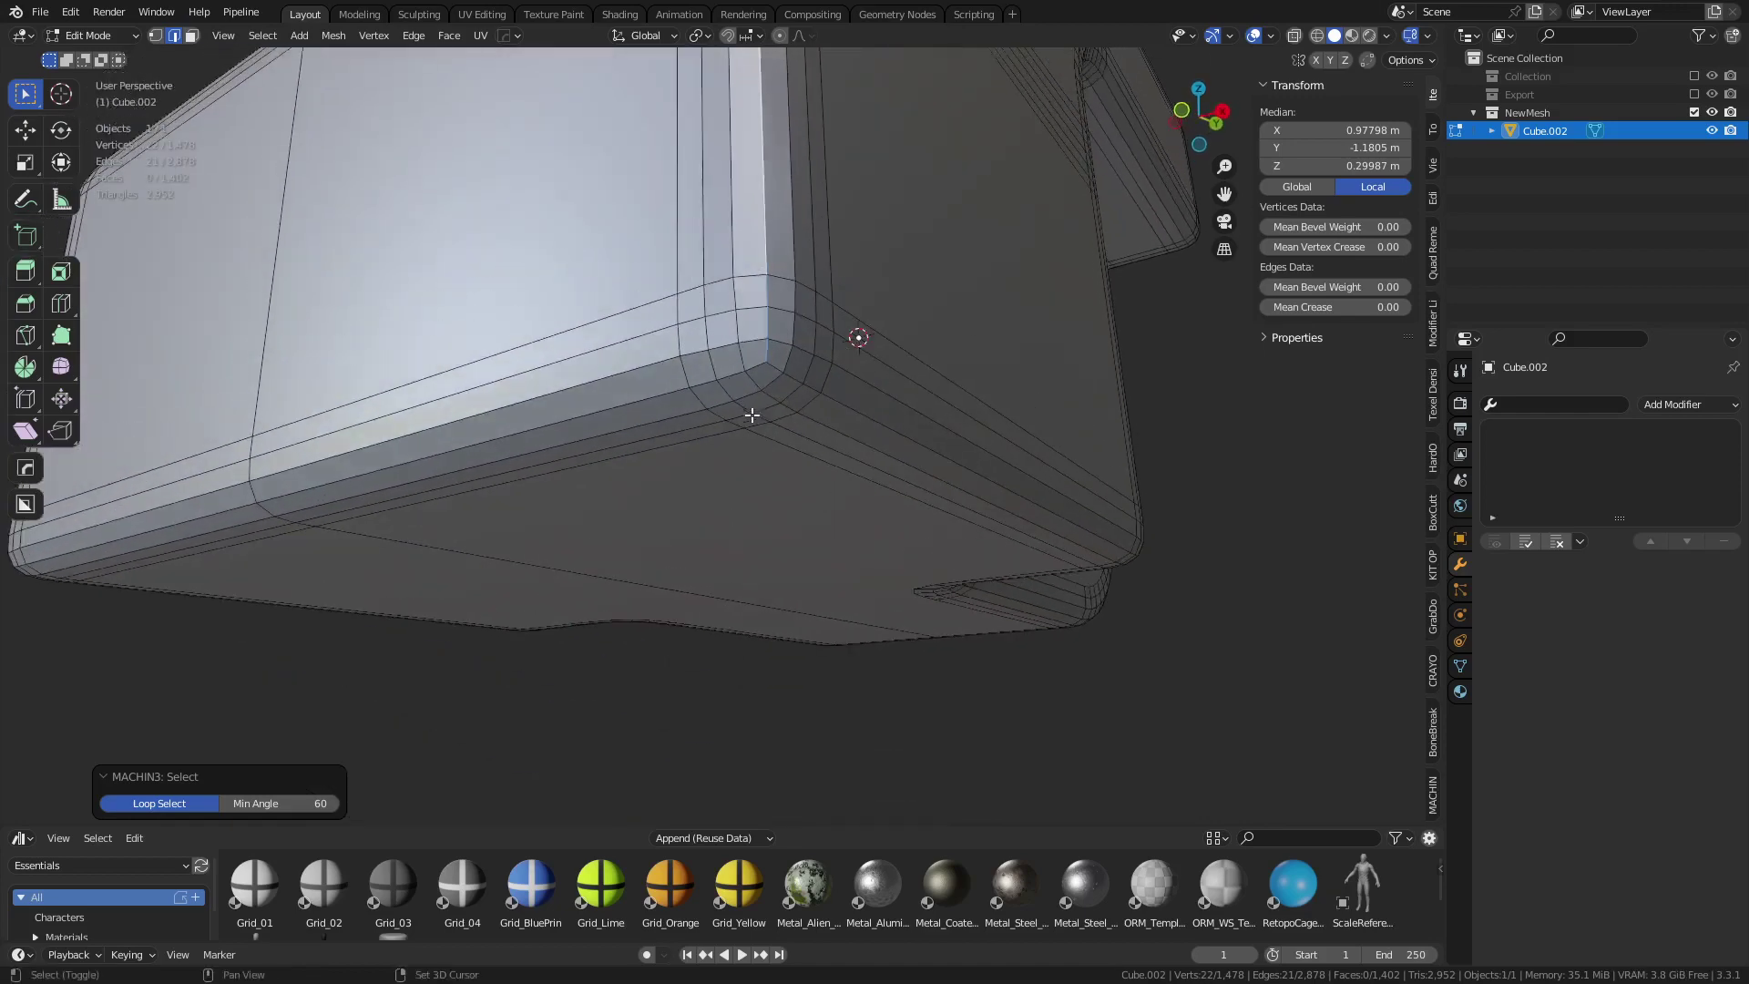
{"action": "left_click", "coordinate": [619, 398], "text": "alt+shift"}
{"action": "left_click", "coordinate": [861, 403], "text": "alt+shift"}
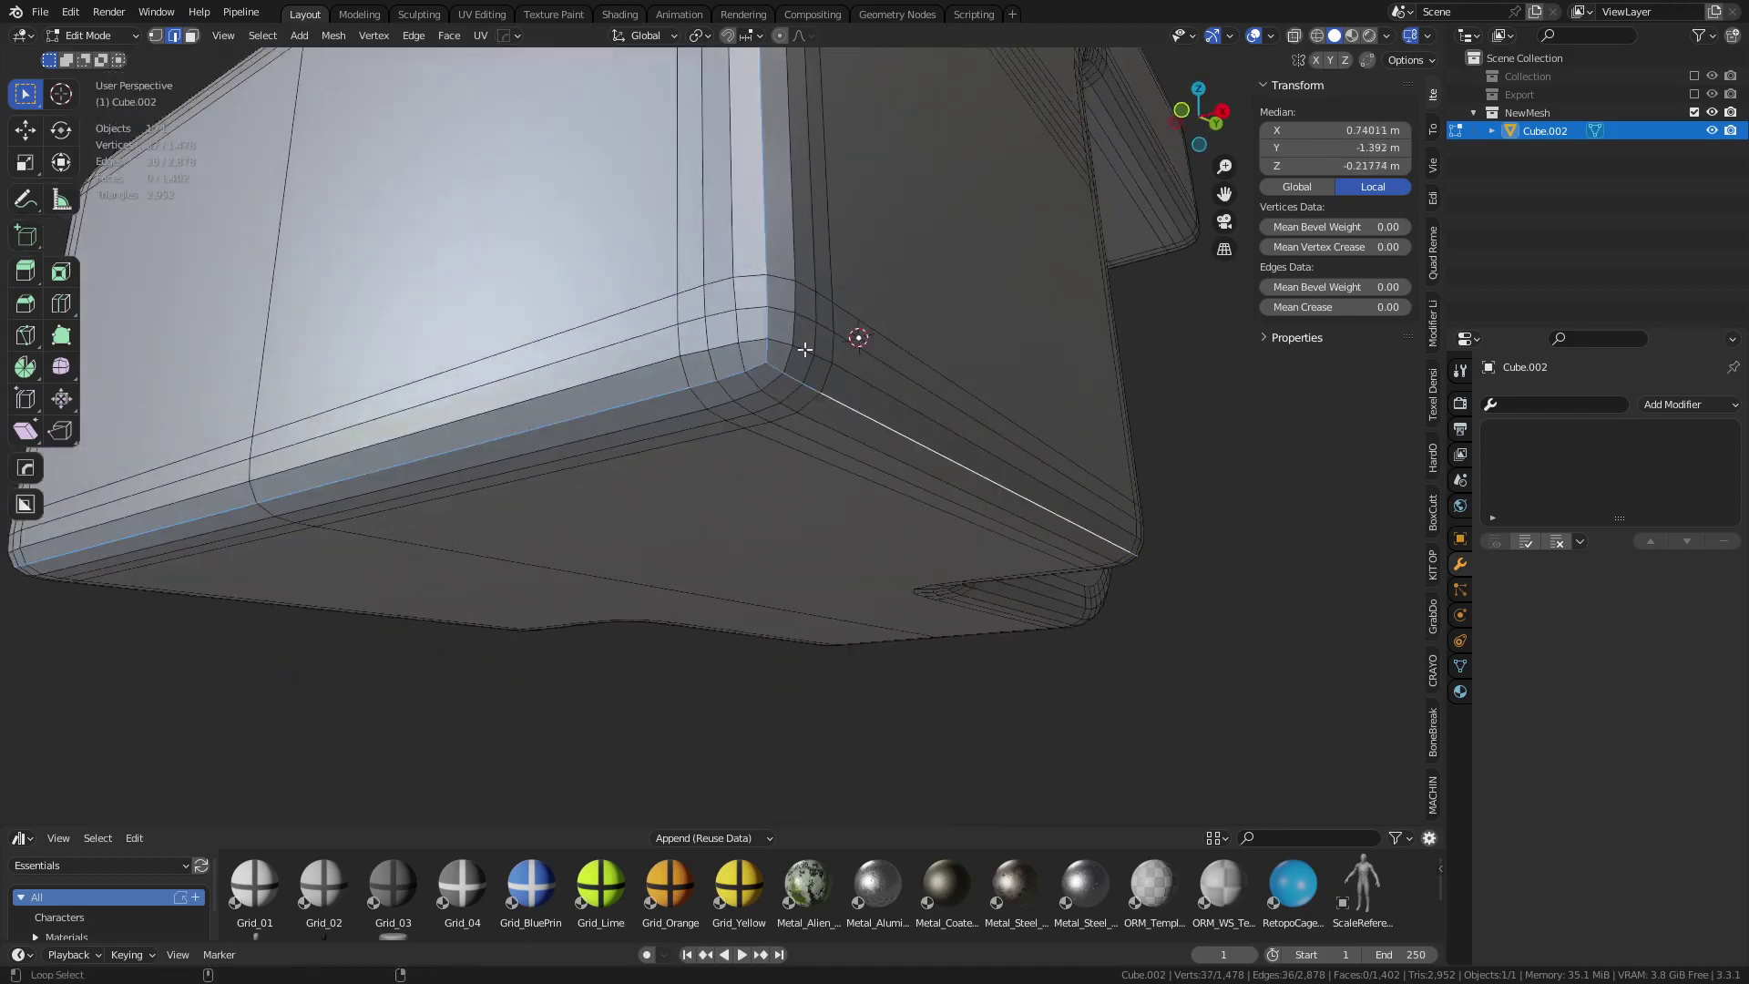
- Extend the edge selection around the side cutout's outline and along the upper rear vertical corner
{"action": "middle_click_drag", "start_coordinate": [1027, 433], "coordinate": [558, 441]}
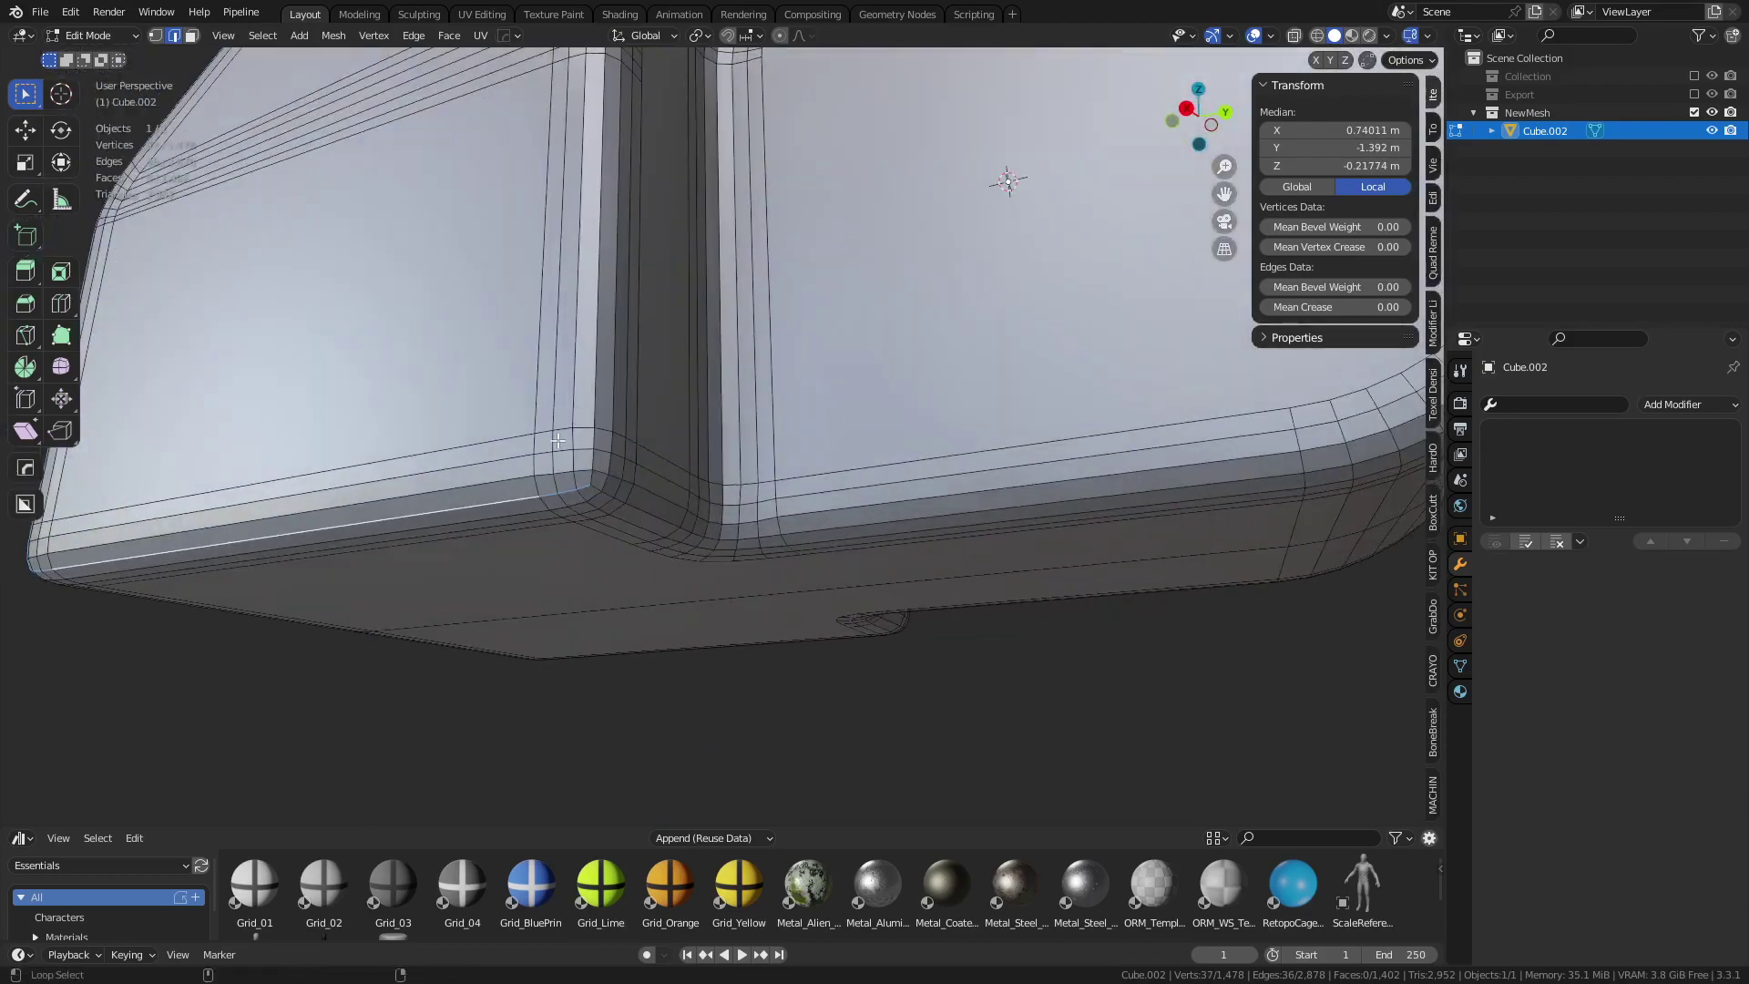
{"action": "left_click", "coordinate": [600, 389], "text": "alt+shift"}
{"action": "left_click", "coordinate": [637, 507], "text": "alt+shift"}
{"action": "middle_click_drag", "start_coordinate": [637, 507], "coordinate": [945, 483]}
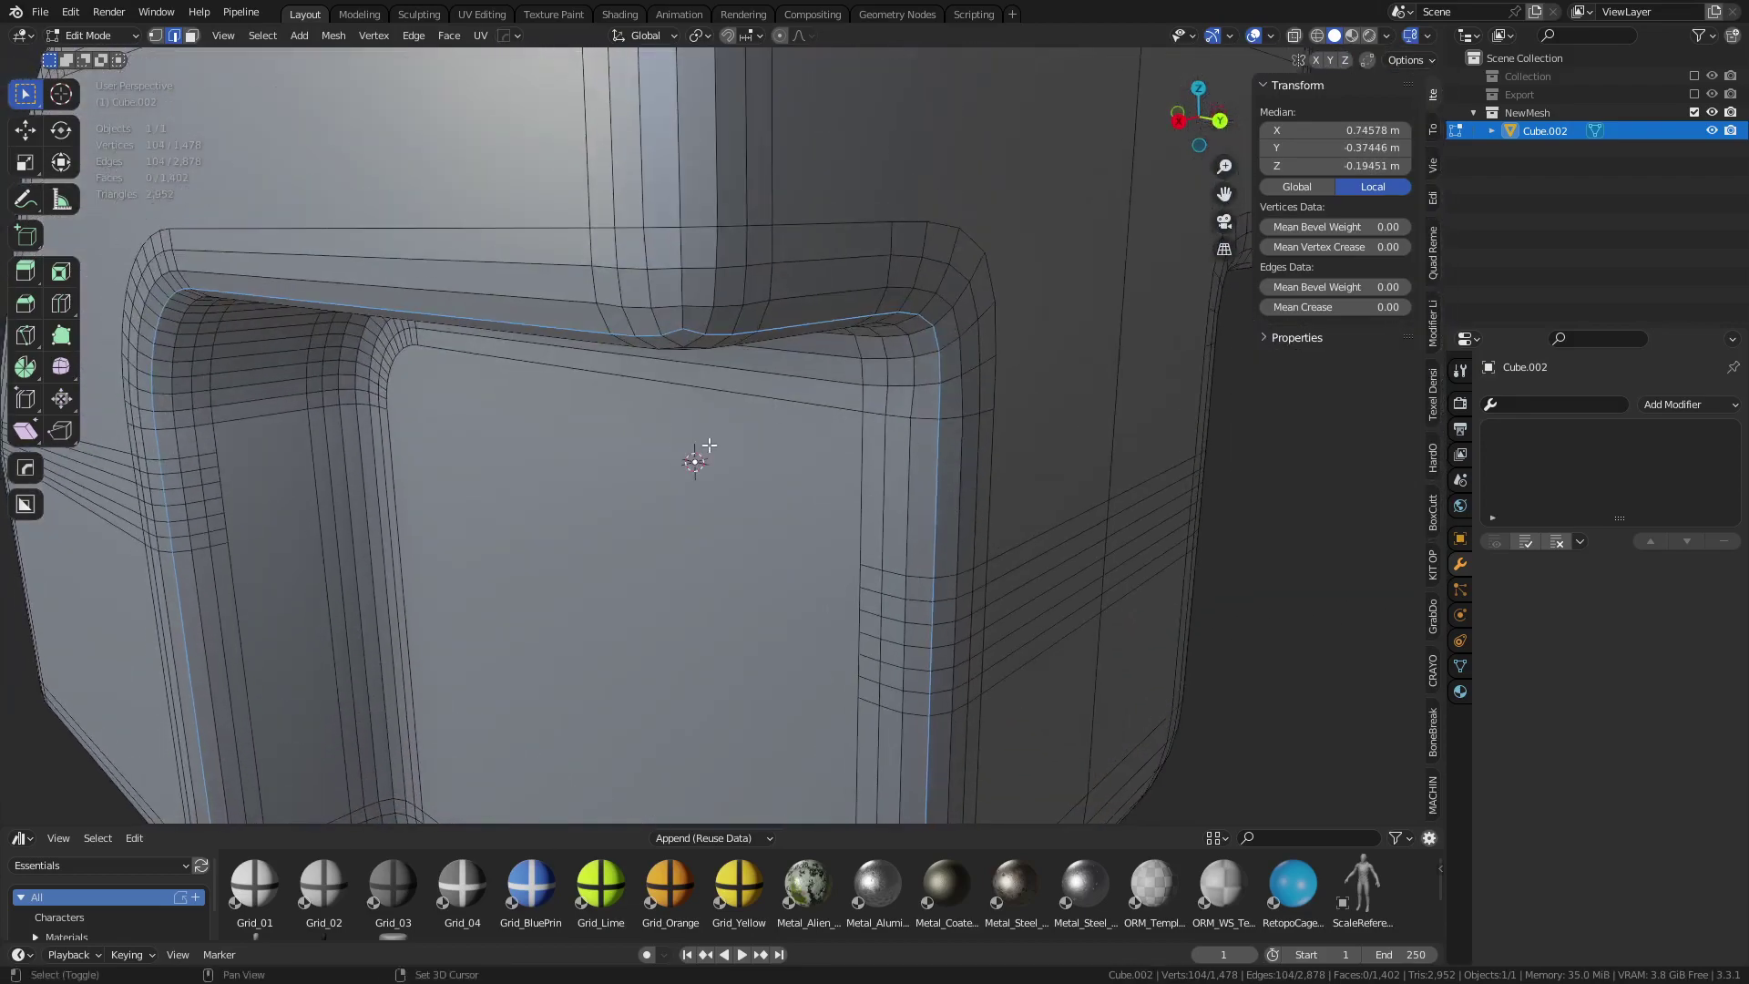
{"action": "middle_click_drag", "start_coordinate": [709, 444], "coordinate": [933, 480]}
{"action": "left_click", "coordinate": [861, 458], "text": "alt+shift"}
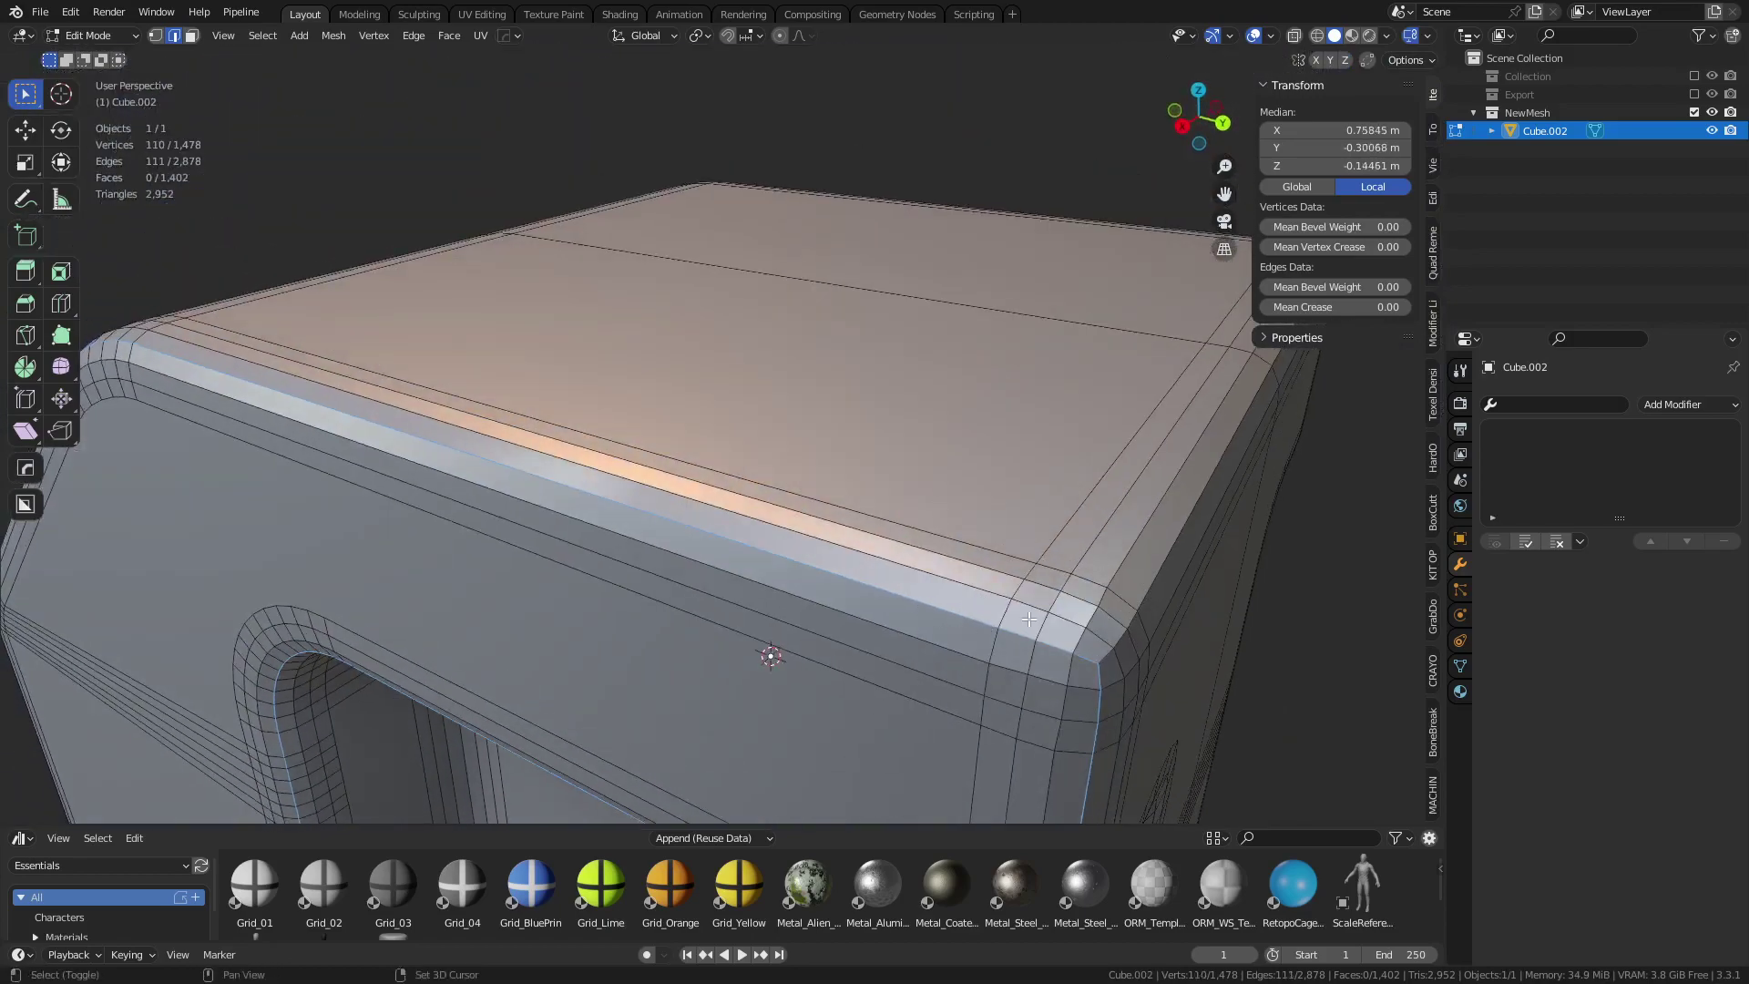
- Add the roof's rear edge and half of its front bevel to the selection, and mark all selected edges as seams
{"action": "middle_click_drag", "start_coordinate": [1029, 620], "coordinate": [853, 556]}
{"action": "left_click", "coordinate": [796, 489], "text": "alt+shift"}
{"action": "middle_click_drag", "start_coordinate": [796, 488], "coordinate": [837, 458]}
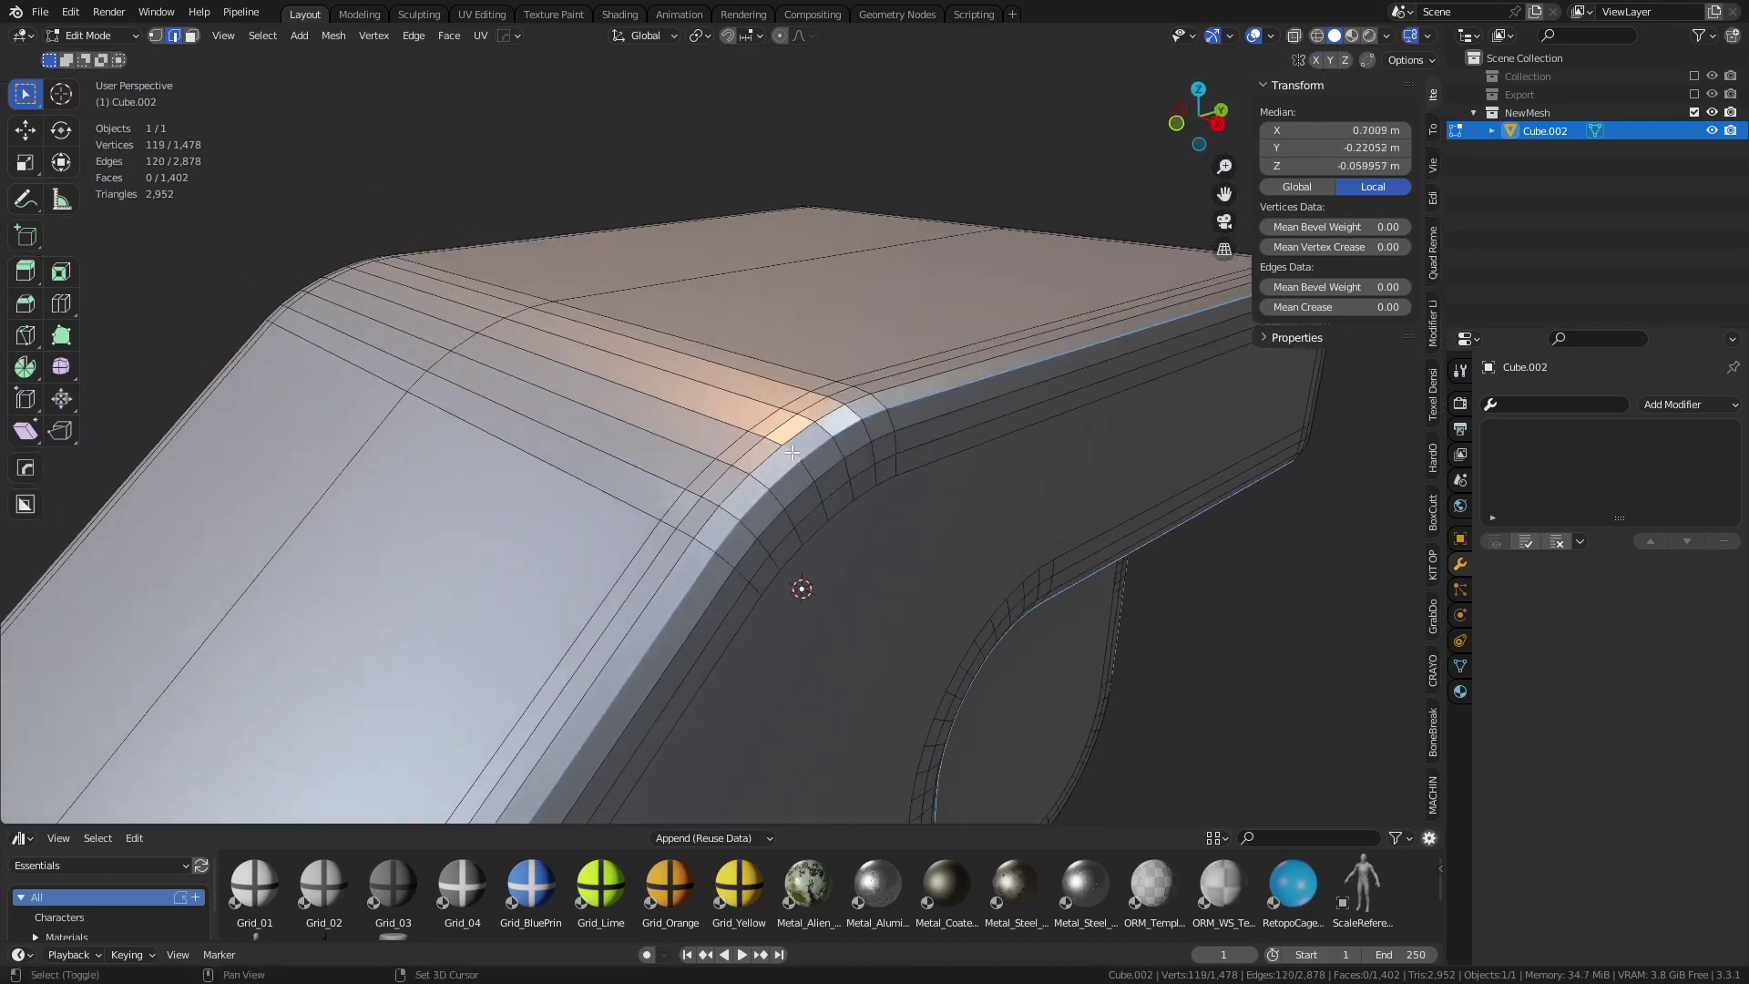
{"action": "left_click", "coordinate": [439, 321], "text": "ctrl"}
{"action": "middle_click_drag", "start_coordinate": [439, 321], "coordinate": [608, 422]}
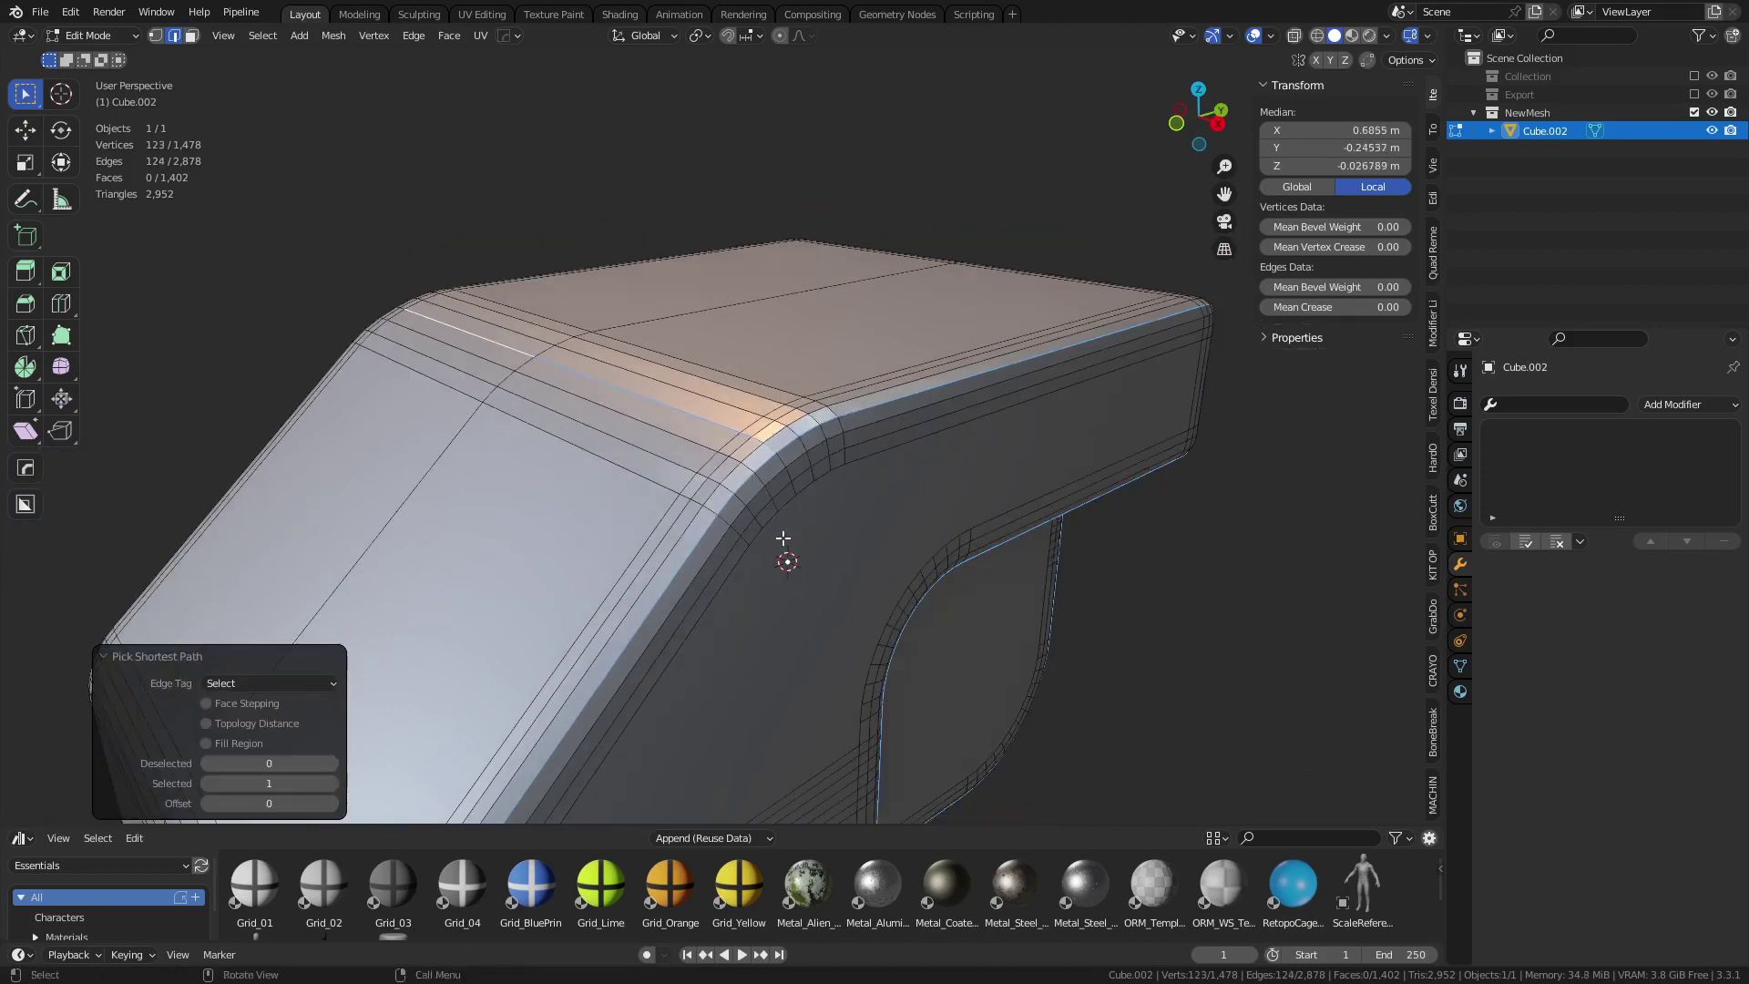
{"action": "middle_click_drag", "start_coordinate": [784, 539], "coordinate": [765, 461]}
{"action": "key", "text": "ctrl+e"}
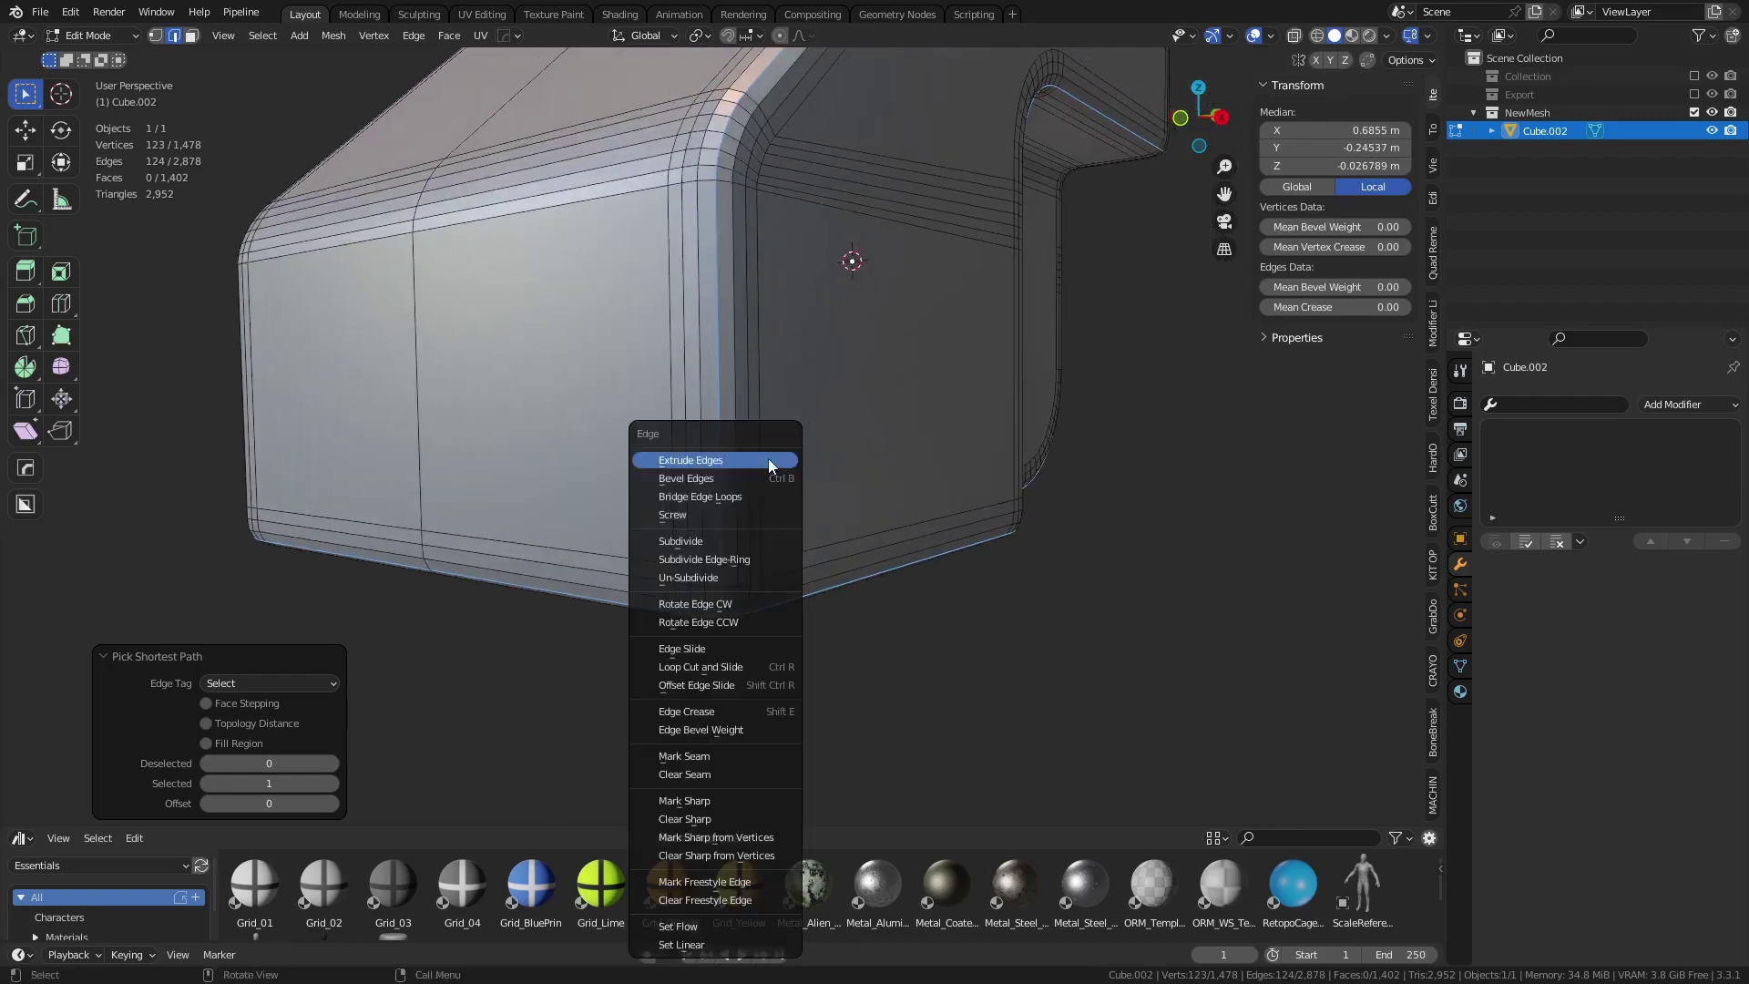
{"action": "key", "text": "ctrl+e"}
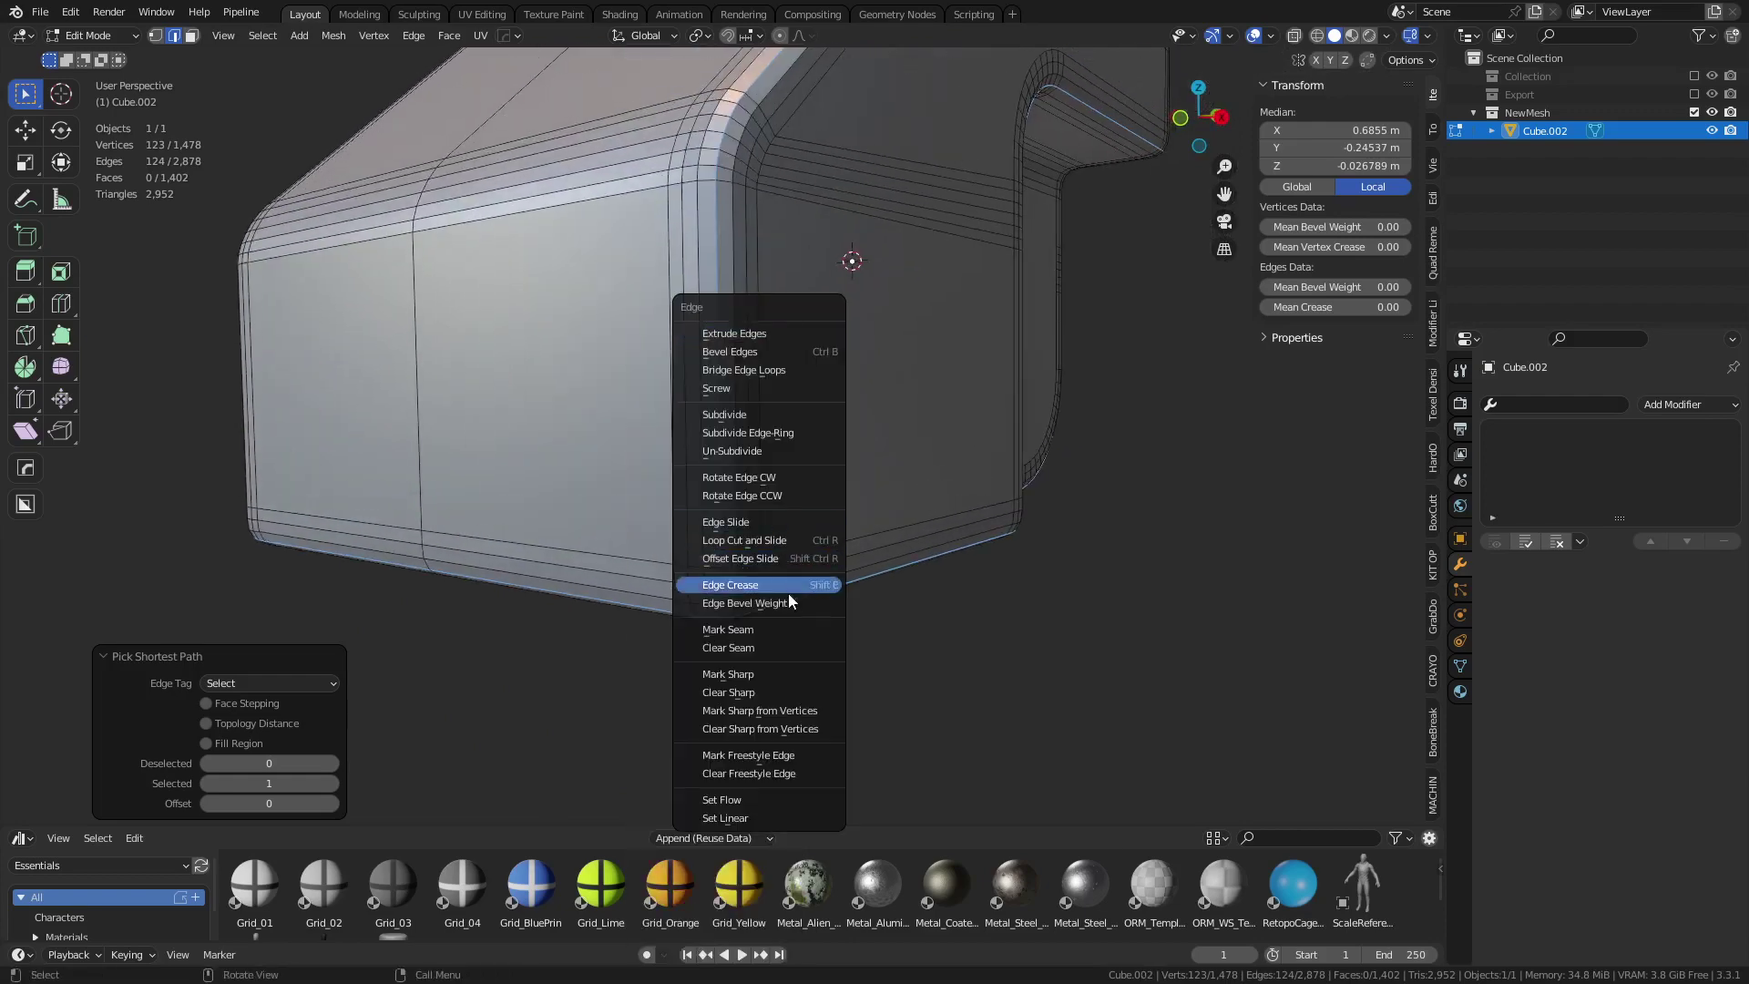
{"action": "left_click", "coordinate": [789, 630]}
- Mark a seam across the lower rear rounded corner, running from the side seam to the body's centre line
{"action": "middle_click_drag", "start_coordinate": [786, 607], "coordinate": [702, 385]}
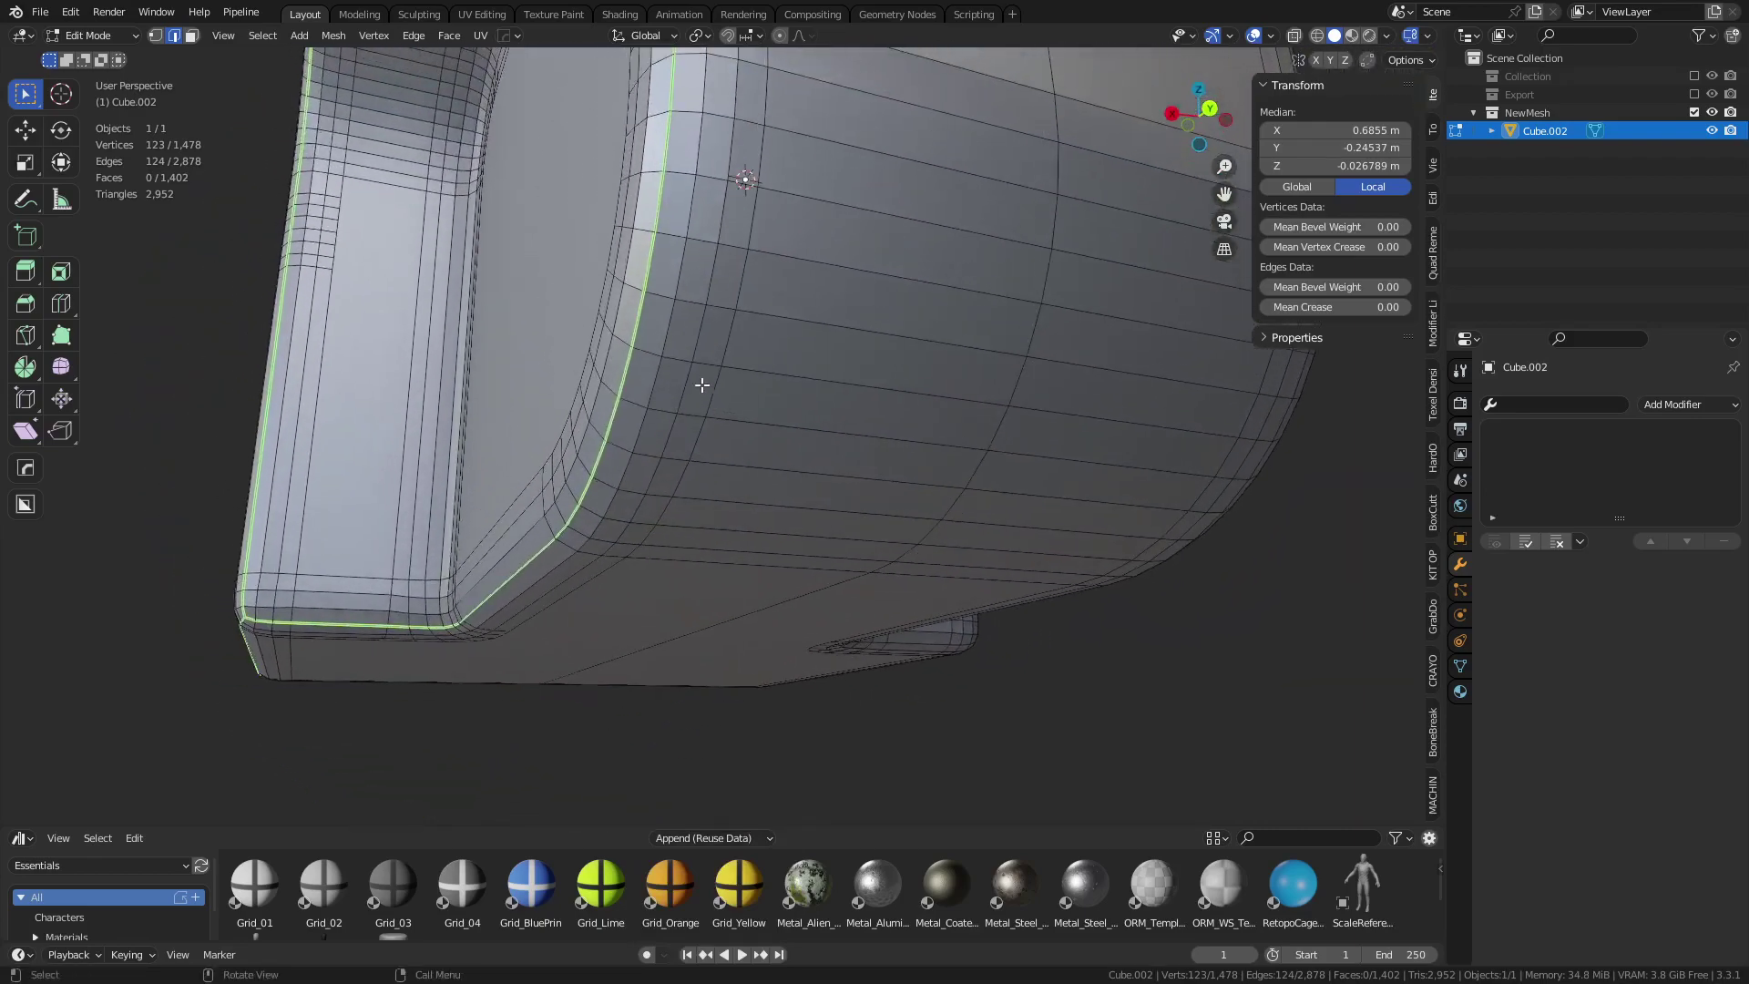
{"action": "left_click", "coordinate": [668, 293]}
{"action": "middle_click_drag", "start_coordinate": [670, 303], "coordinate": [1050, 332]}
{"action": "left_click", "coordinate": [976, 372], "text": "ctrl"}
{"action": "right_click", "coordinate": [977, 372]}
{"action": "left_click", "coordinate": [977, 372]}
- Mark a seam along the middle of the bevel between slope and front face, from the side seam to the centre line
{"action": "scroll", "coordinate": [862, 519], "scroll_direction": "up", "scroll_amount": 4}
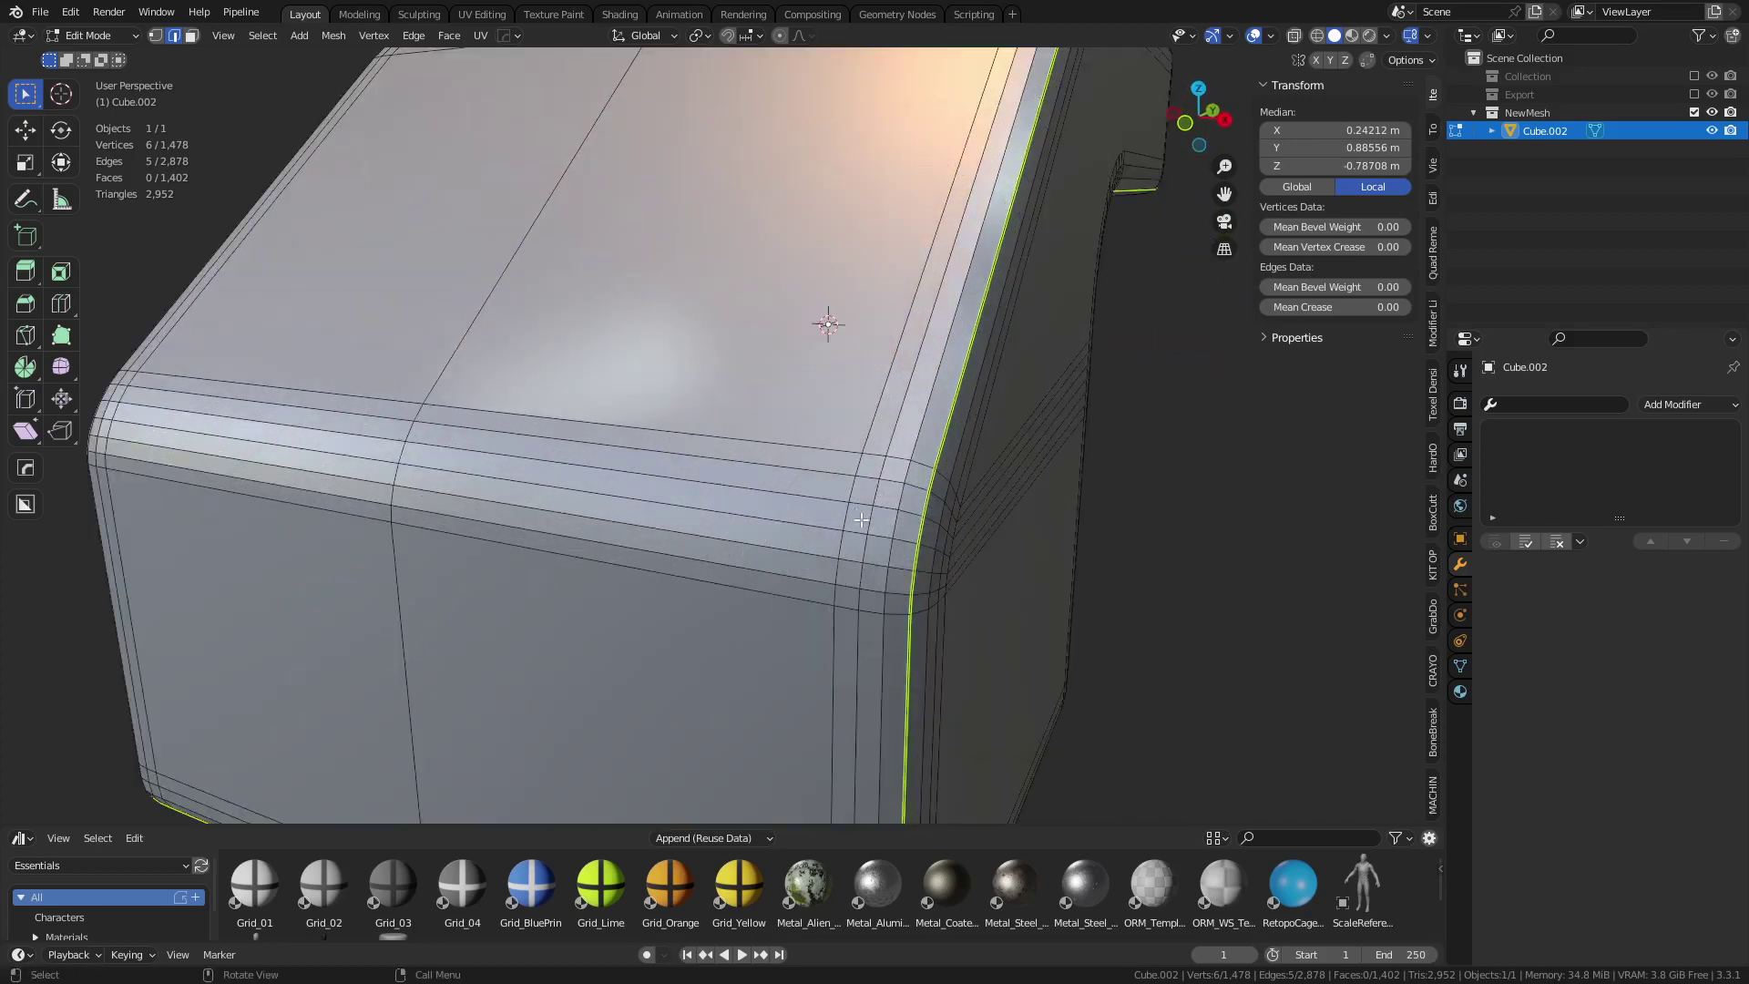
{"action": "left_click", "coordinate": [497, 482], "text": "ctrl"}
{"action": "right_click", "coordinate": [498, 481]}
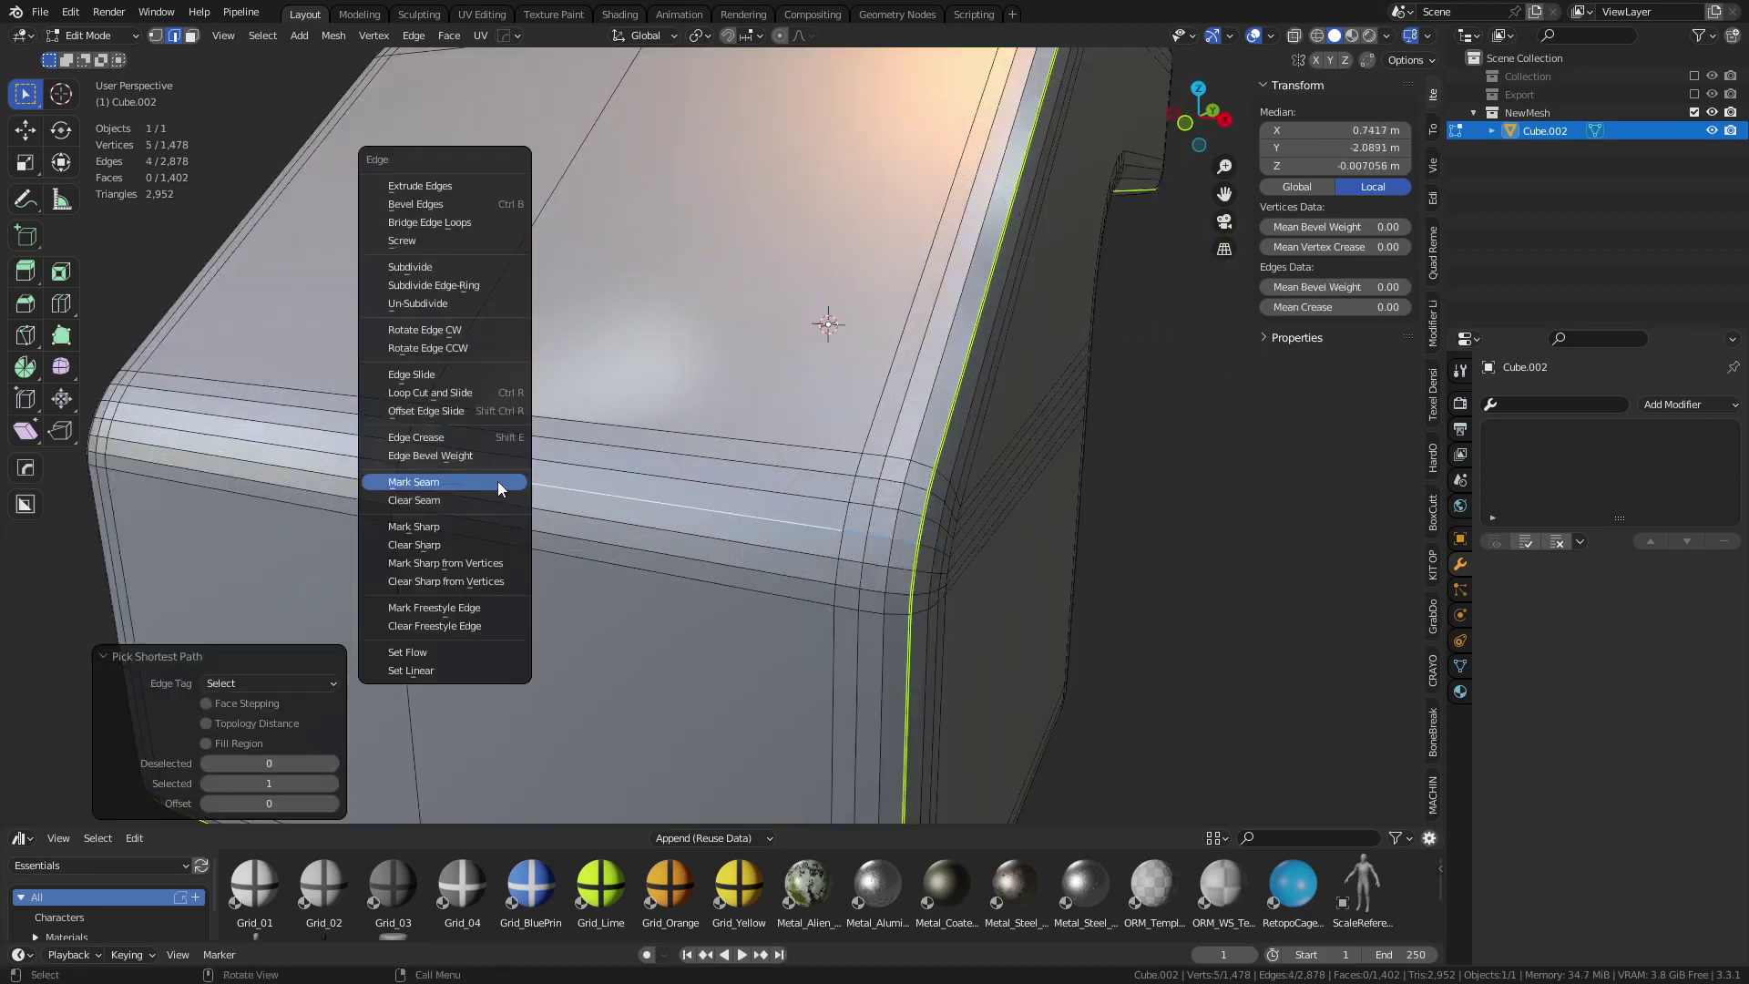
{"action": "left_click", "coordinate": [497, 481]}
{"action": "scroll", "coordinate": [892, 465], "scroll_direction": "down", "scroll_amount": 2}
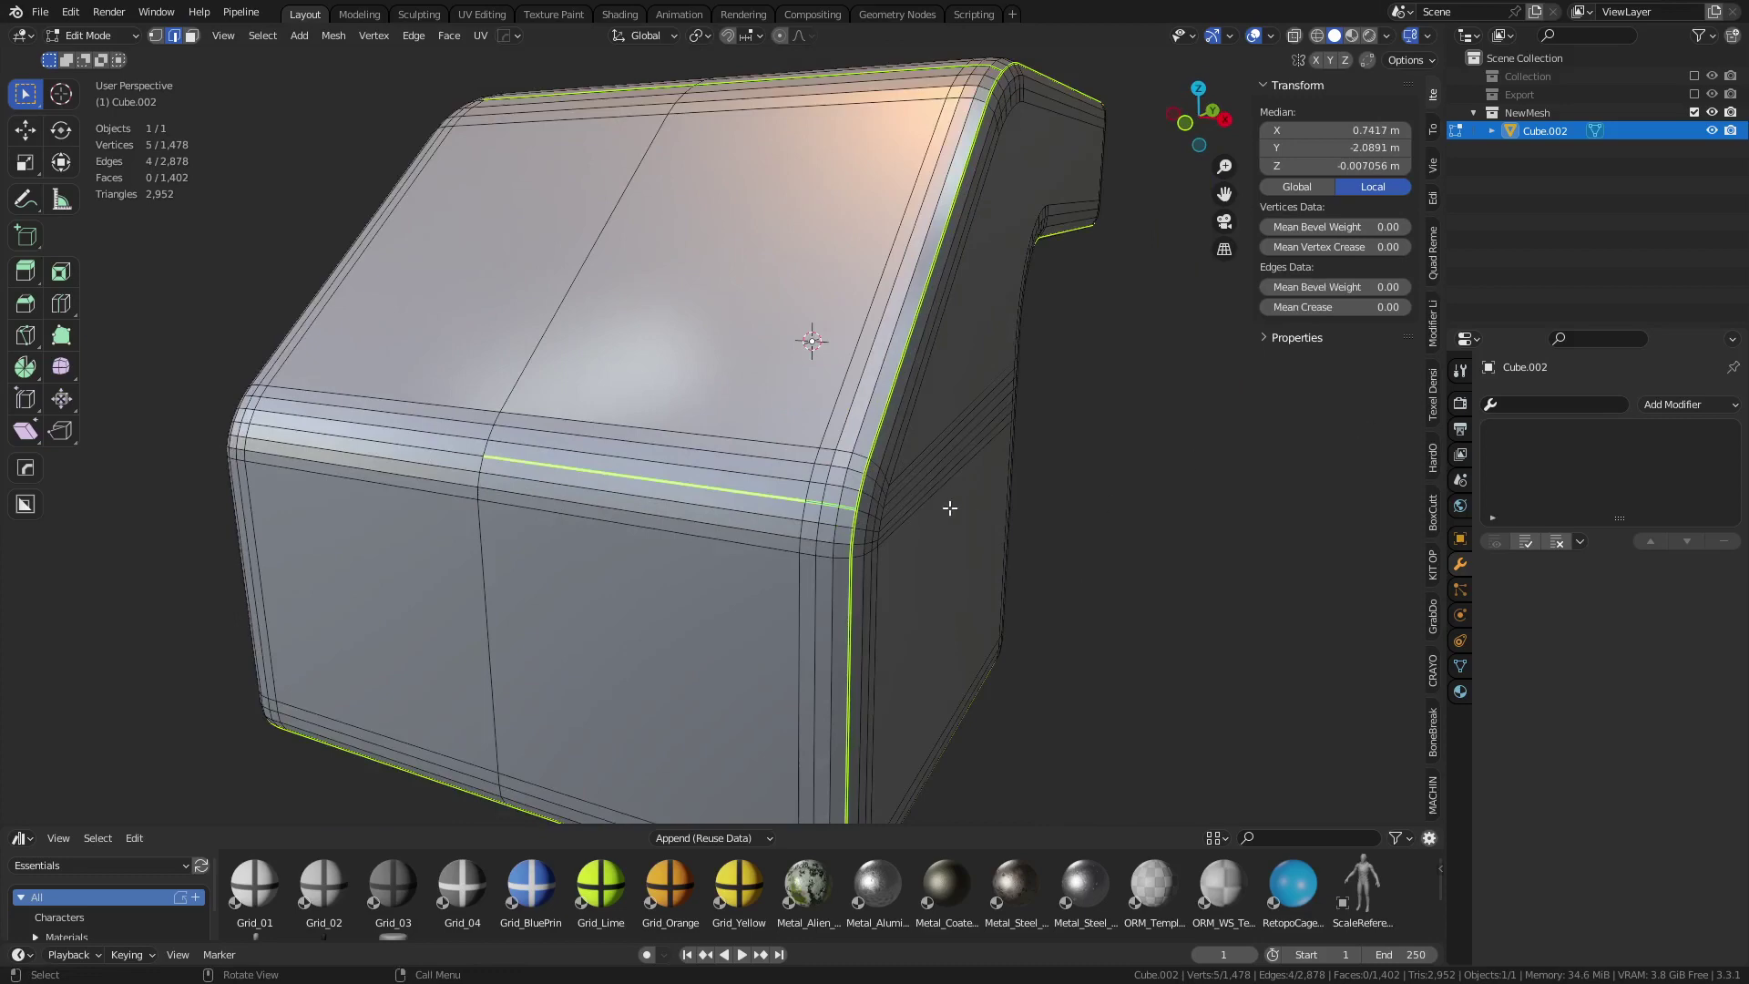
- Mirror the seams to the other half with a Mirror modifier on X with Bisect X enabled, and apply the modifier
{"action": "key", "text": "Tab"}
{"action": "left_click", "coordinate": [1667, 404]}
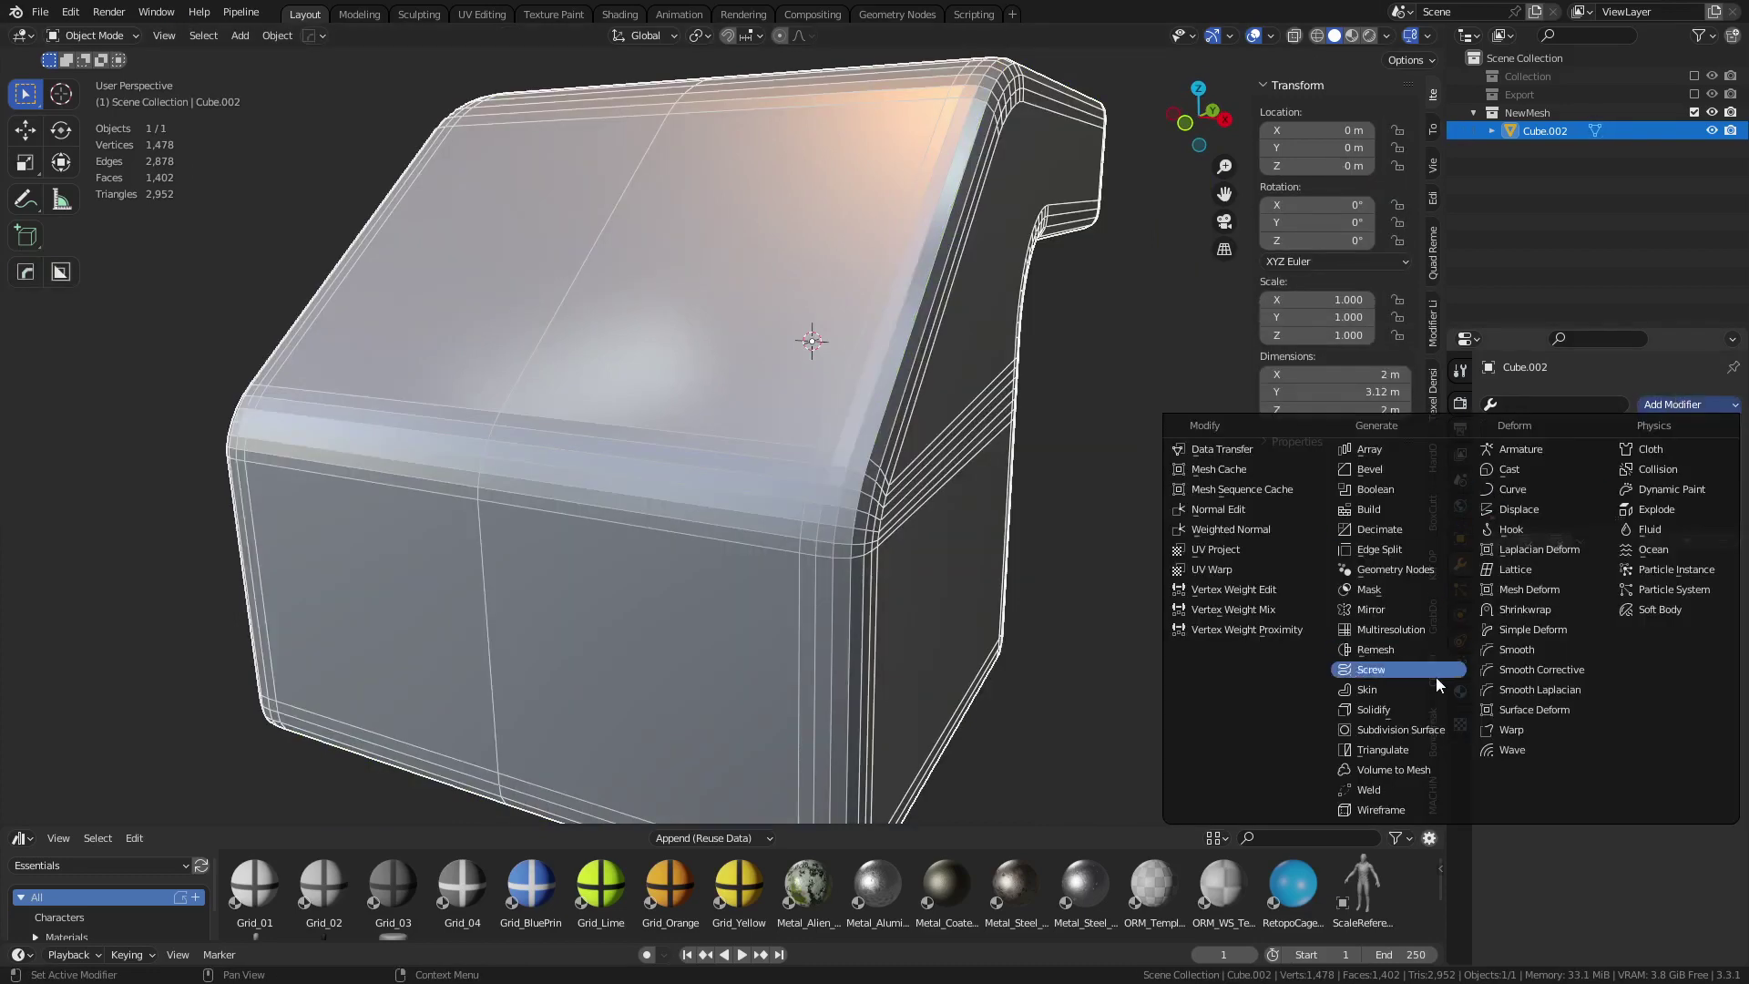
{"action": "left_click", "coordinate": [1426, 610]}
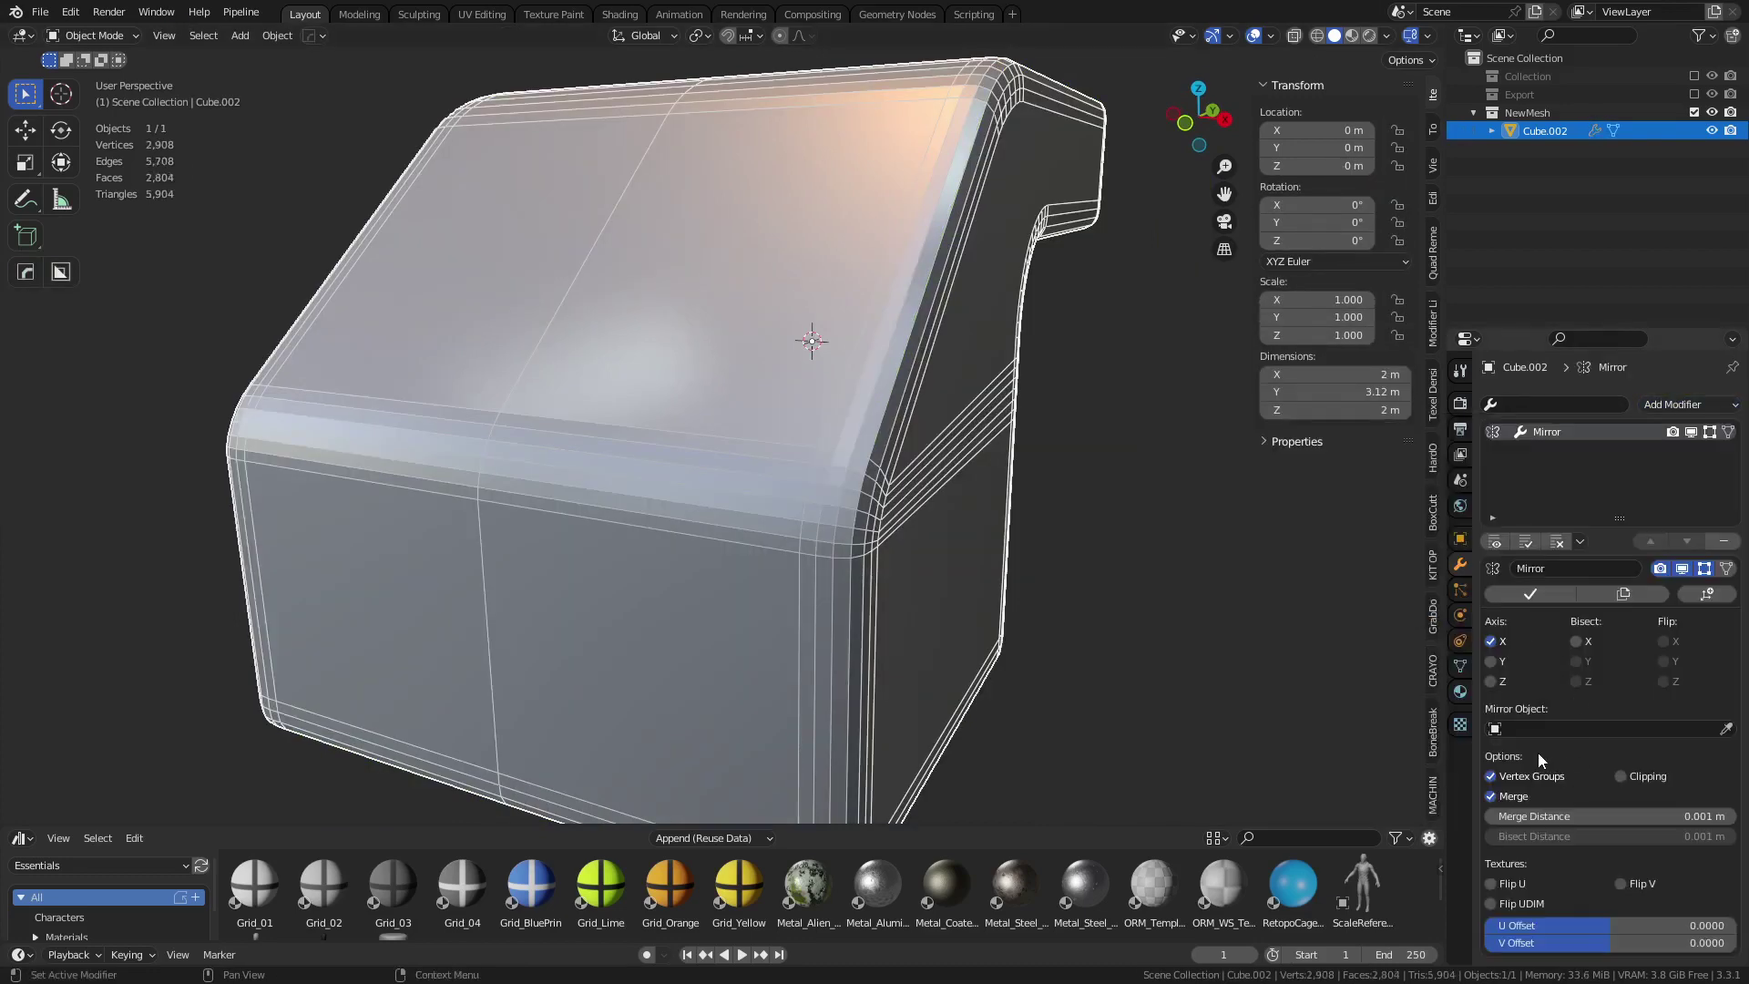
{"action": "left_click", "coordinate": [1577, 642]}
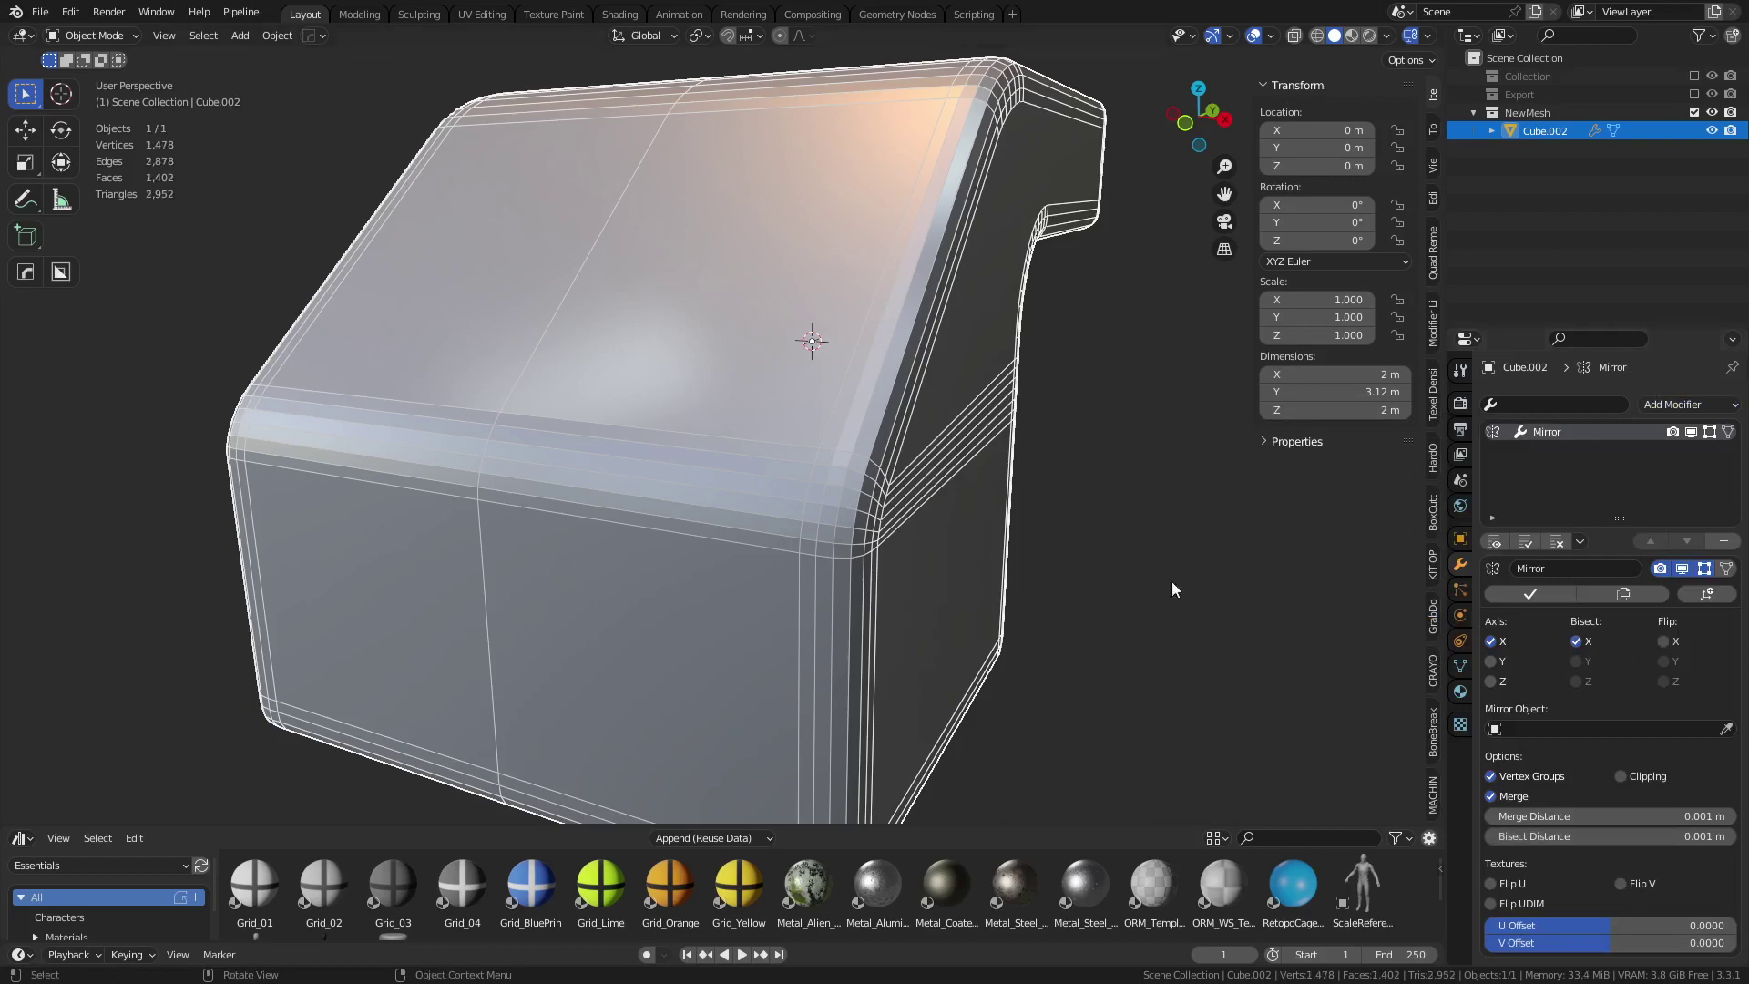
{"action": "left_click", "coordinate": [1533, 595]}
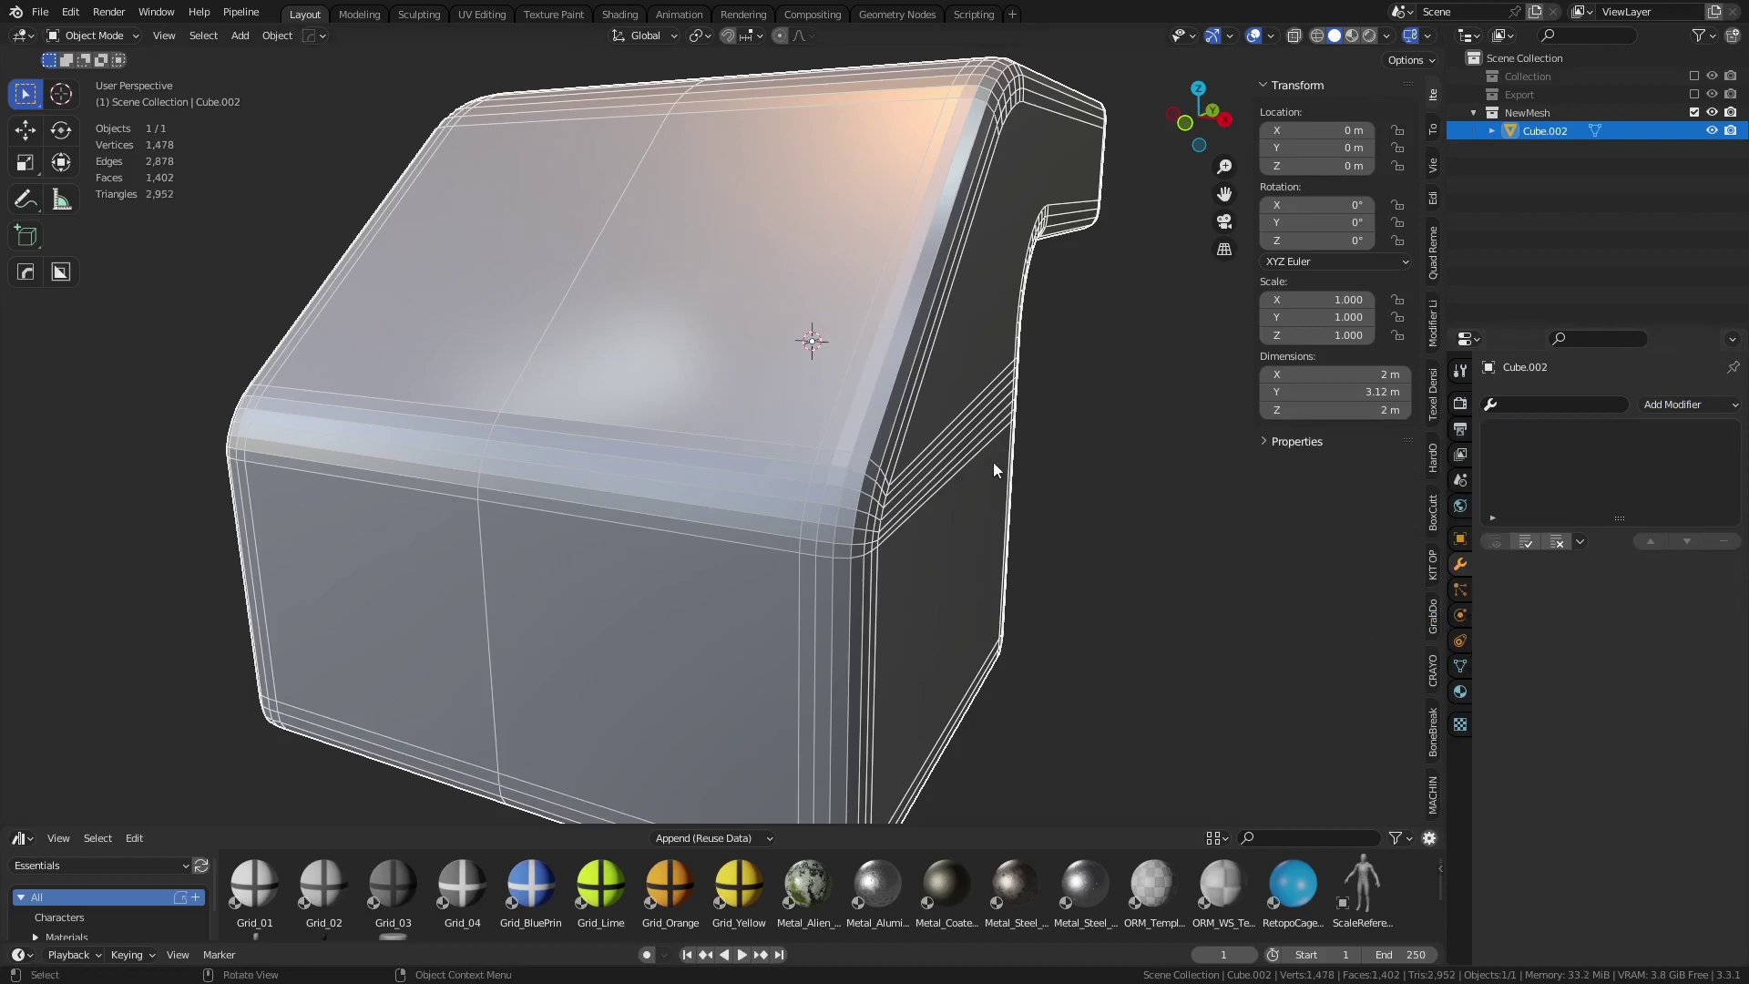
{"action": "key", "text": "Tab"}
{"action": "key", "text": "a"}
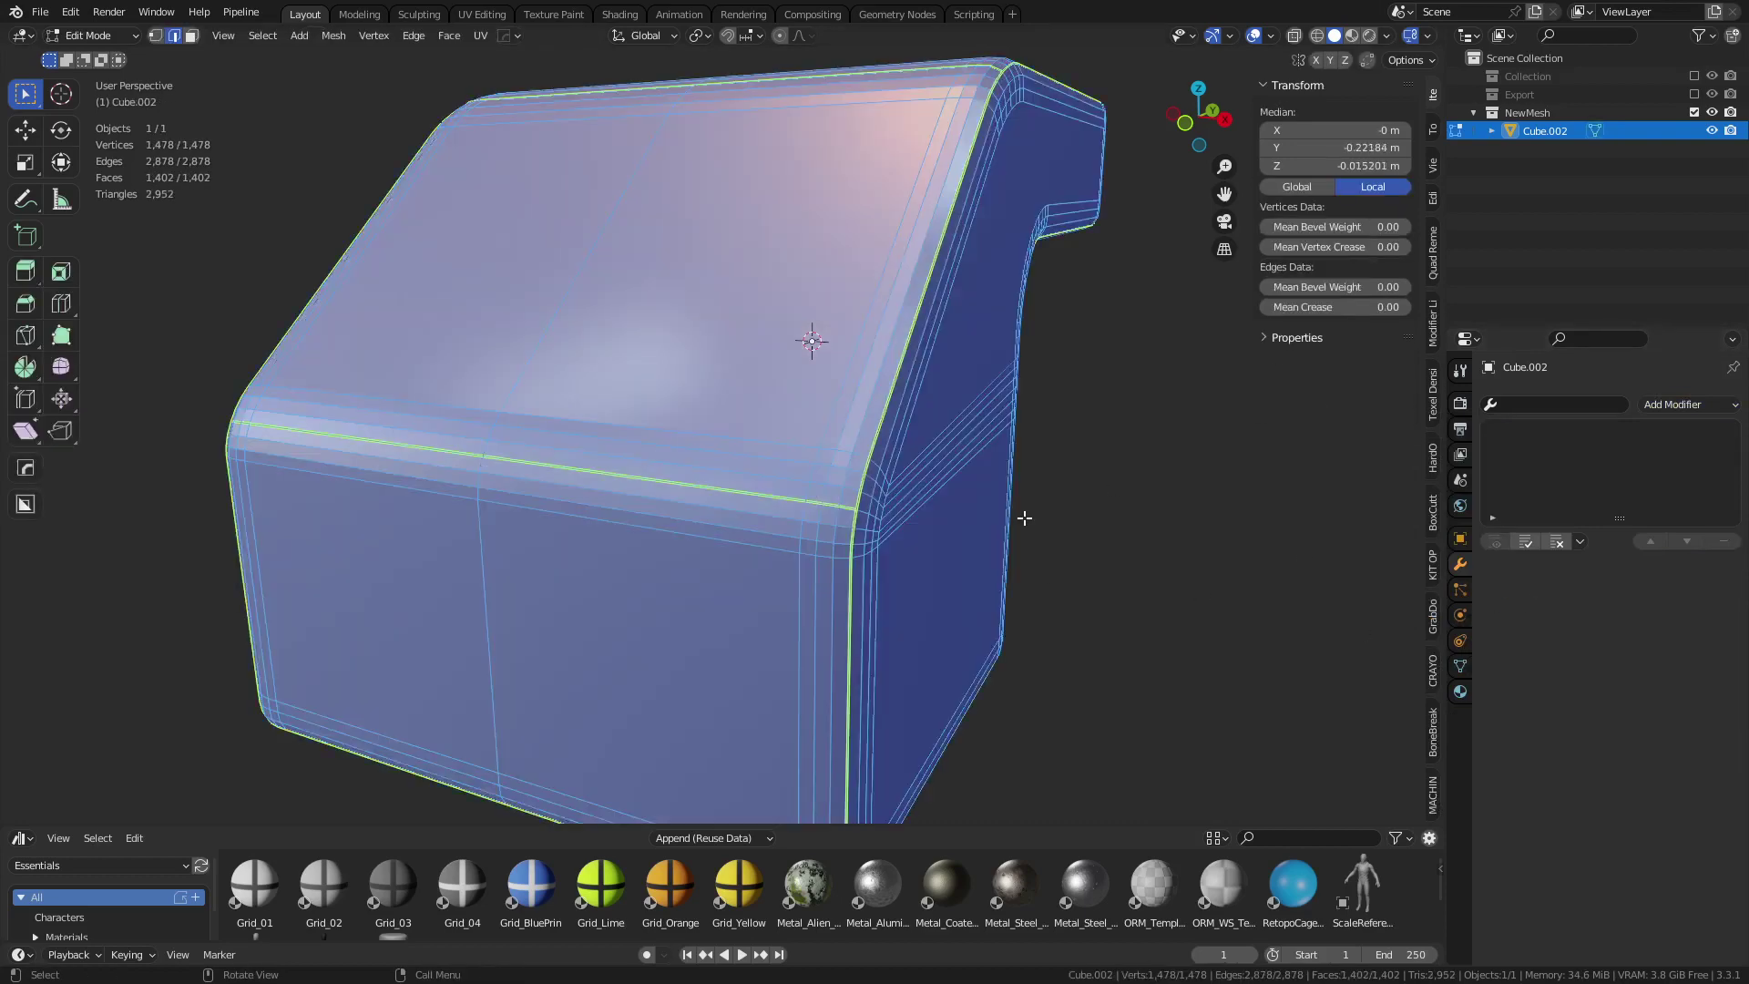
{"action": "middle_click_drag", "start_coordinate": [1023, 515], "coordinate": [765, 446]}
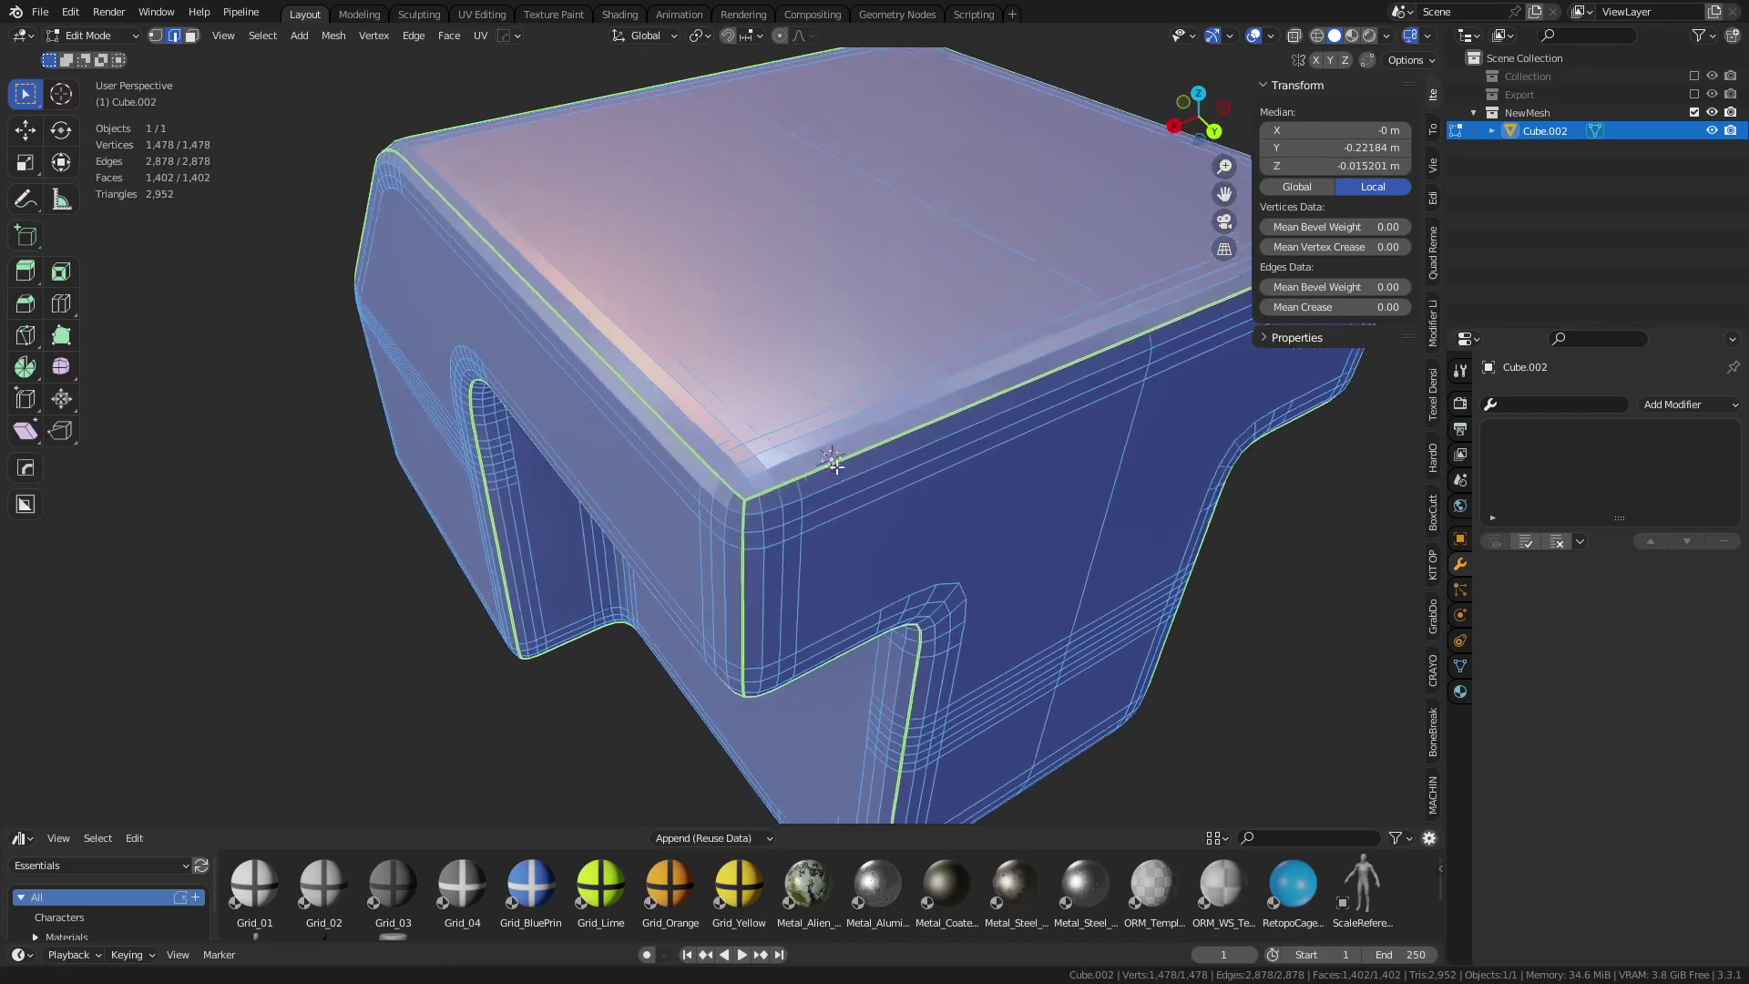
- Apply Shade Auto Smooth to the mesh and set its Auto Smooth angle to 180°
{"action": "key", "text": "Tab"}
{"action": "right_click", "coordinate": [782, 455]}
{"action": "mouse_move", "coordinate": [782, 458]}
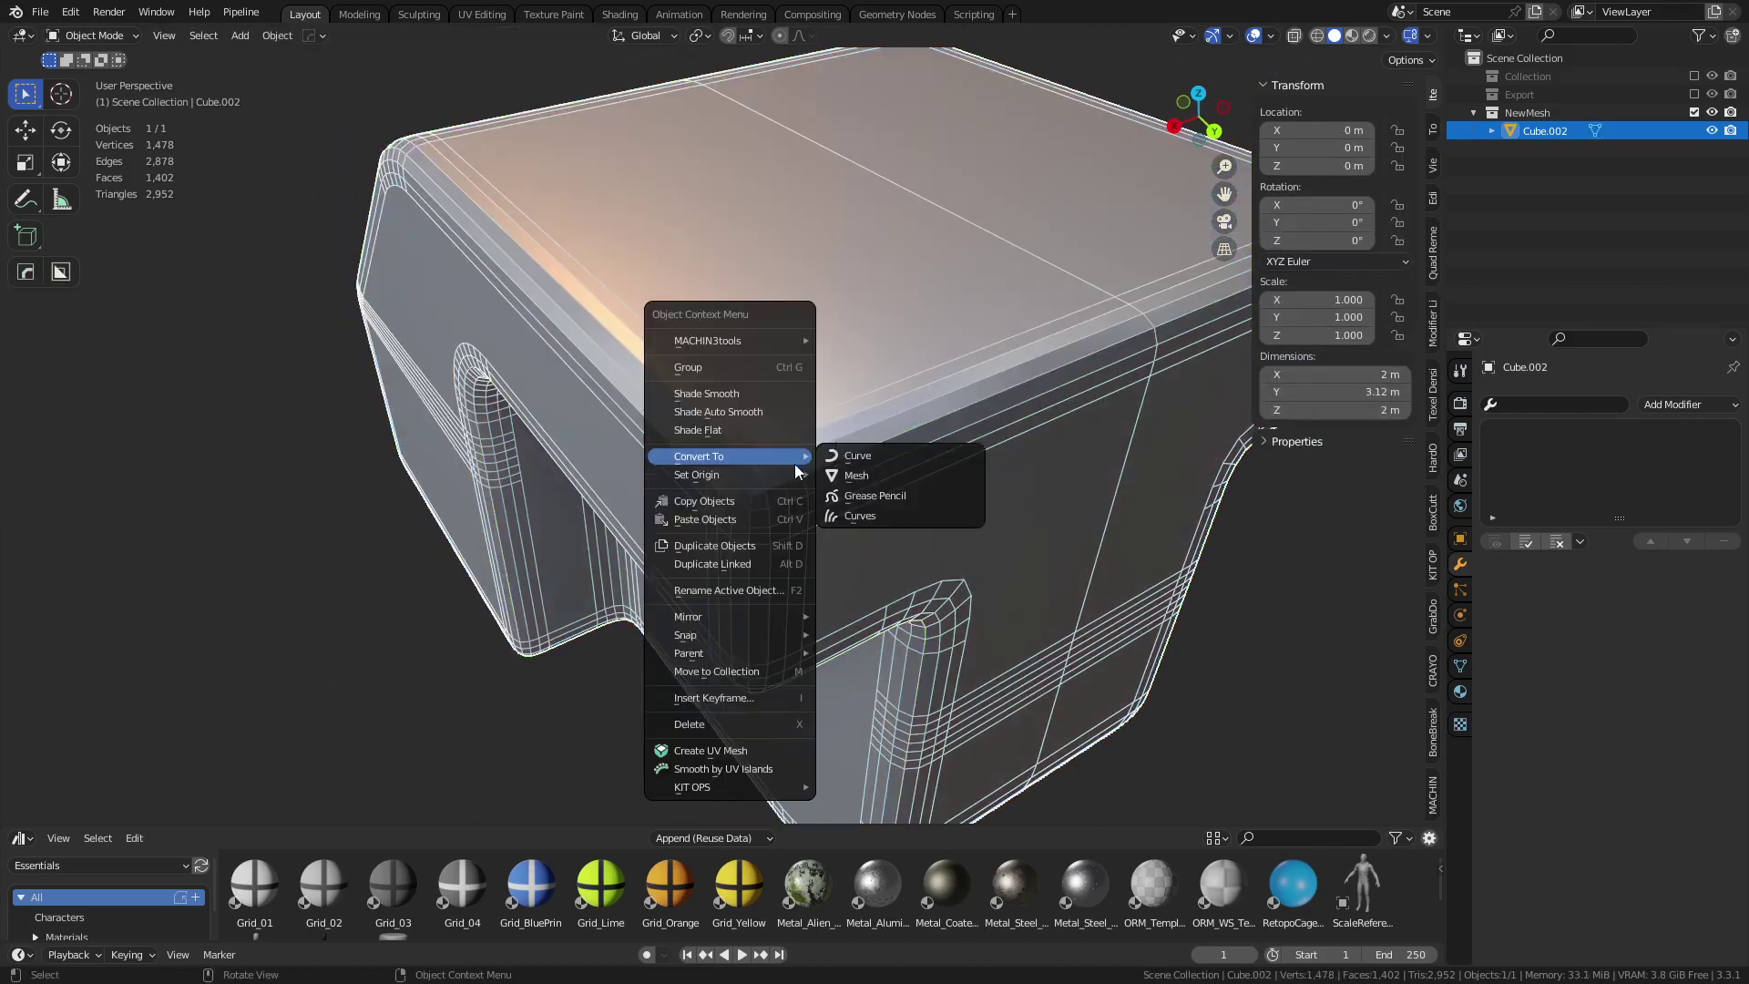
{"action": "left_click", "coordinate": [760, 415]}
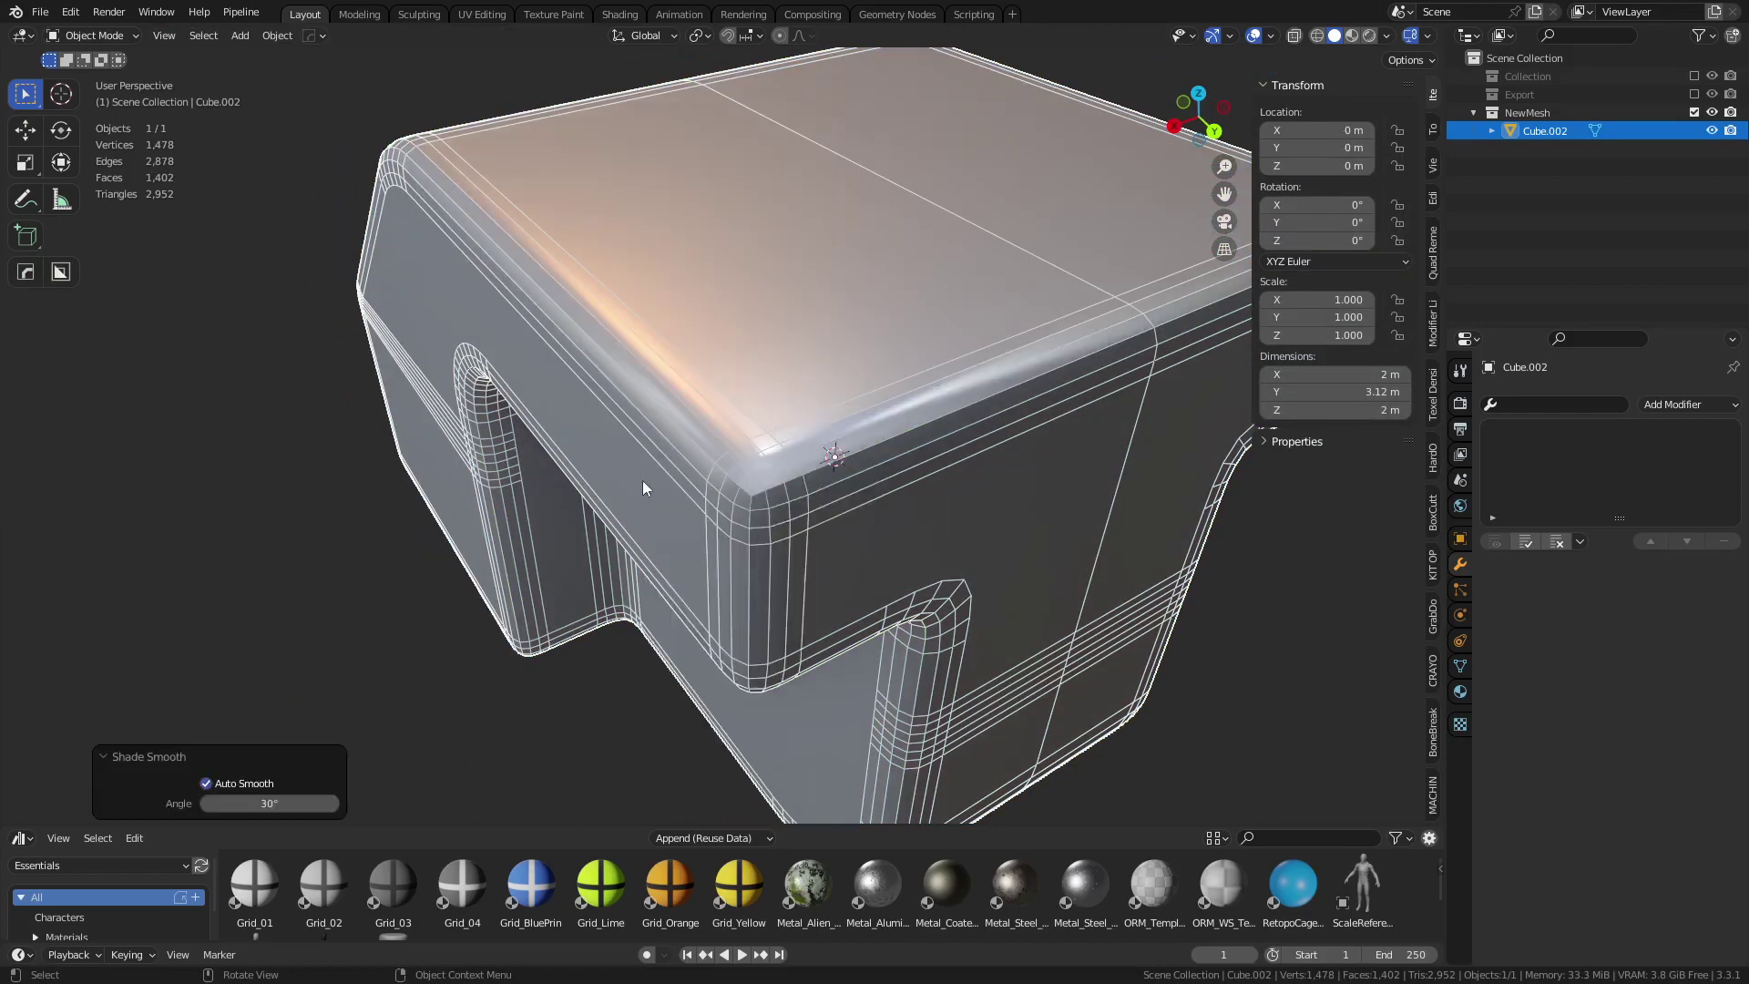
{"action": "left_click", "coordinate": [1460, 666]}
{"action": "left_click", "coordinate": [1521, 776]}
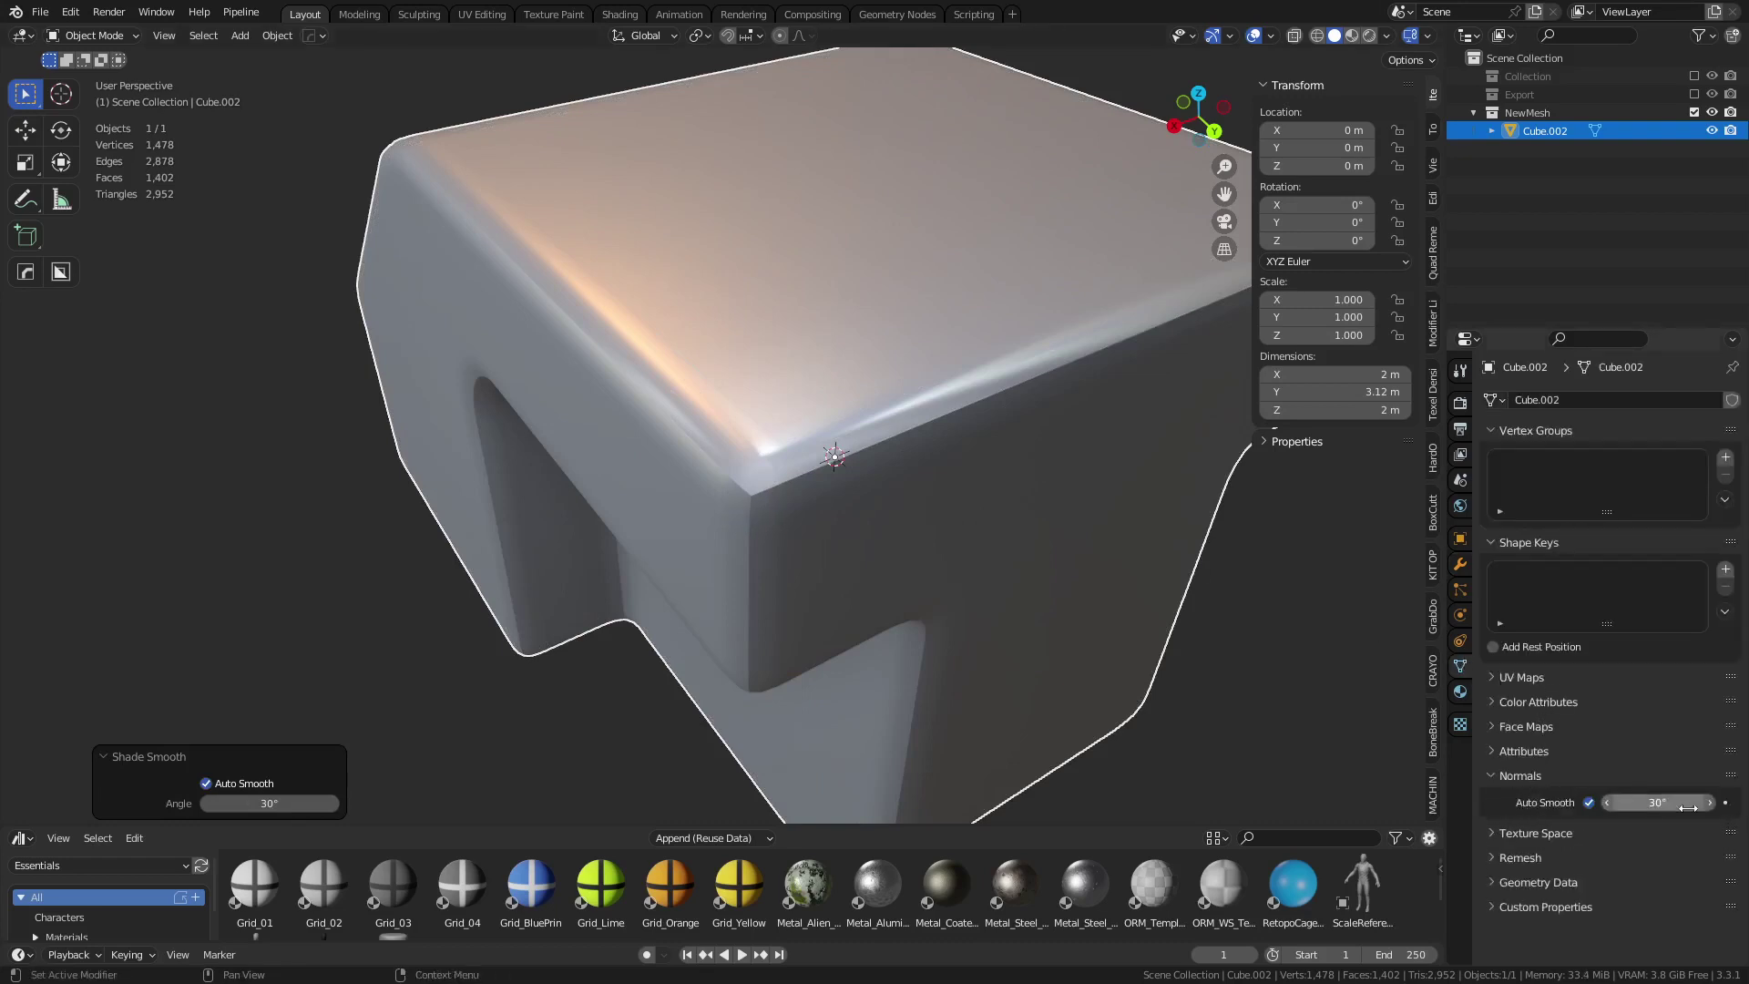
{"action": "left_click", "coordinate": [1654, 808]}
{"action": "type", "text": "180"}
{"action": "key", "text": "Return"}
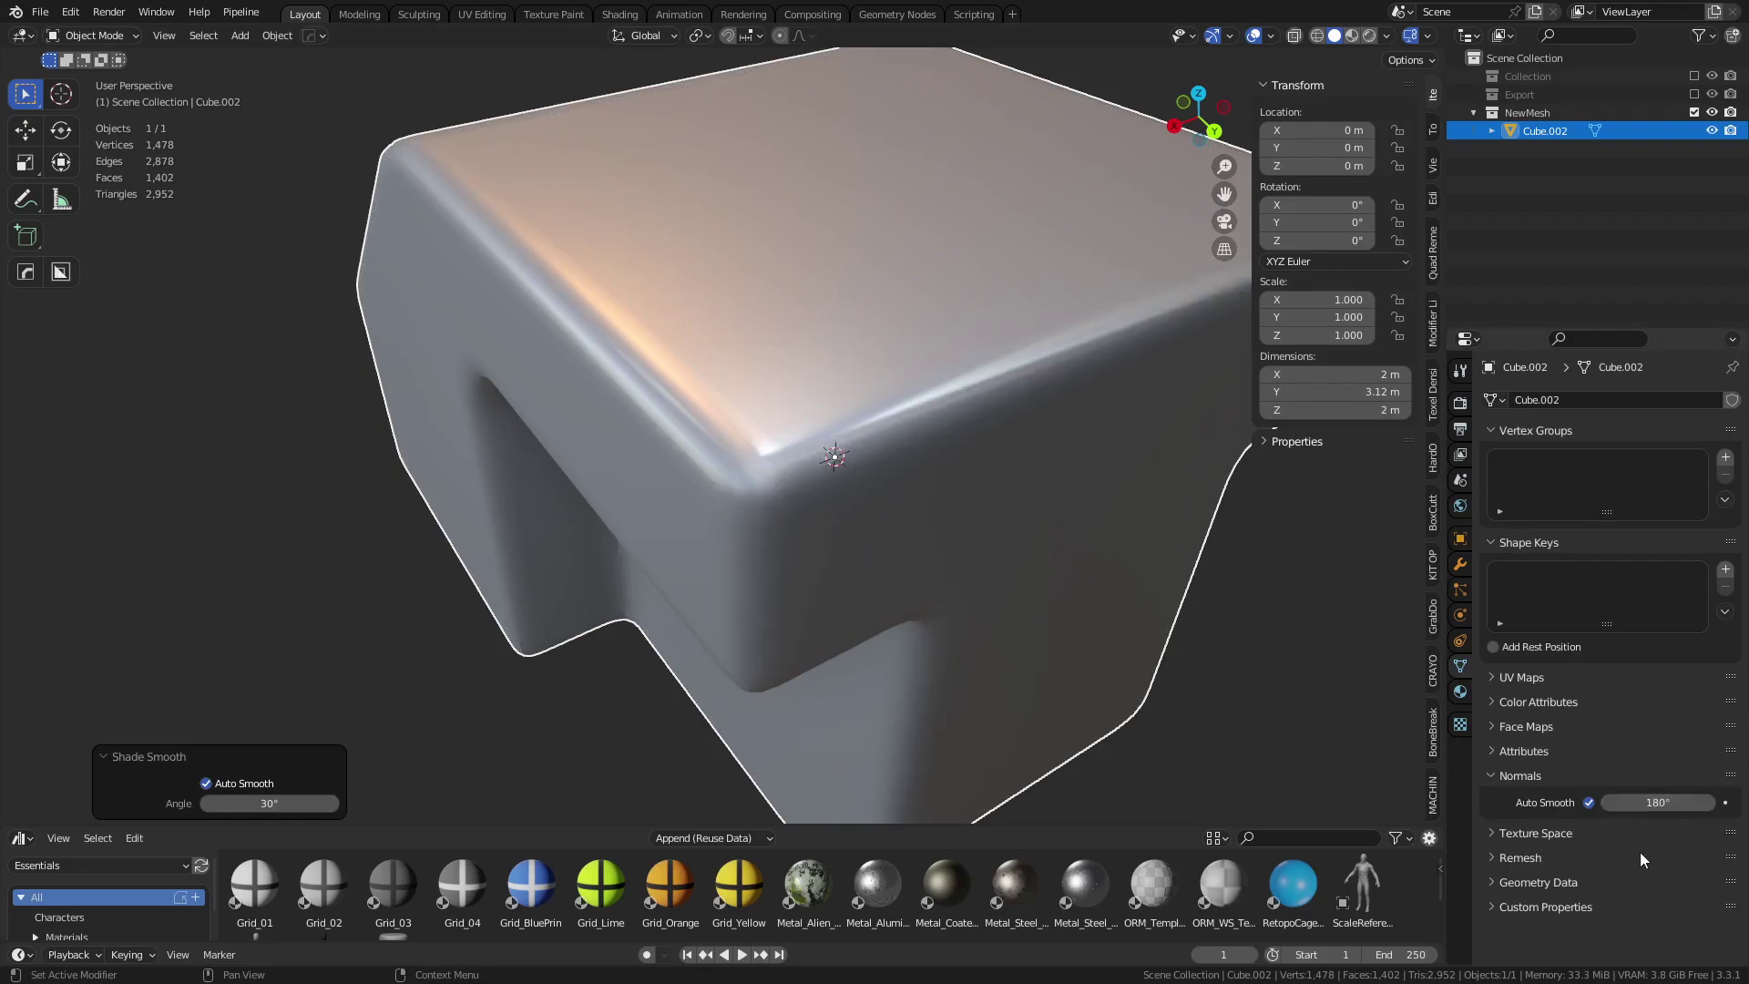
- Return to Edit Mode and check the seams on the smoothed body from the side
{"action": "key", "text": "Tab"}
{"action": "key", "text": "ctrl+Tab"}
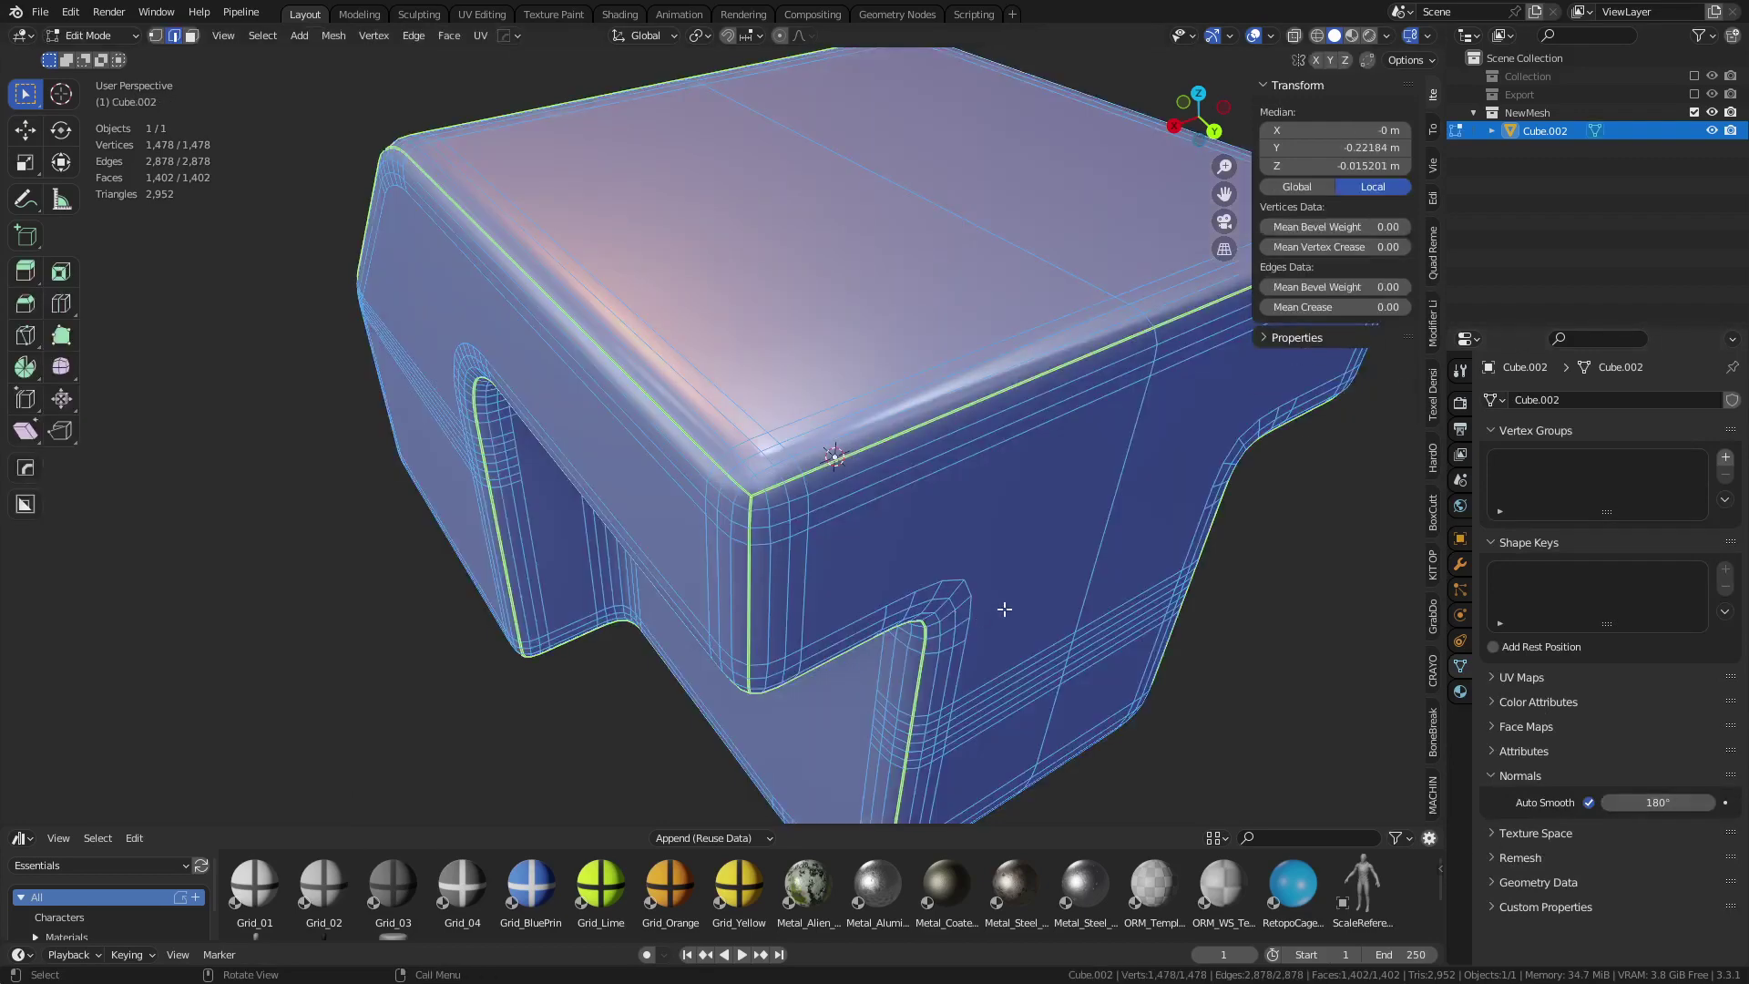
{"action": "left_click", "coordinate": [920, 614]}
{"action": "middle_click_drag", "start_coordinate": [920, 614], "coordinate": [870, 584]}
{"action": "key", "text": "Tab"}
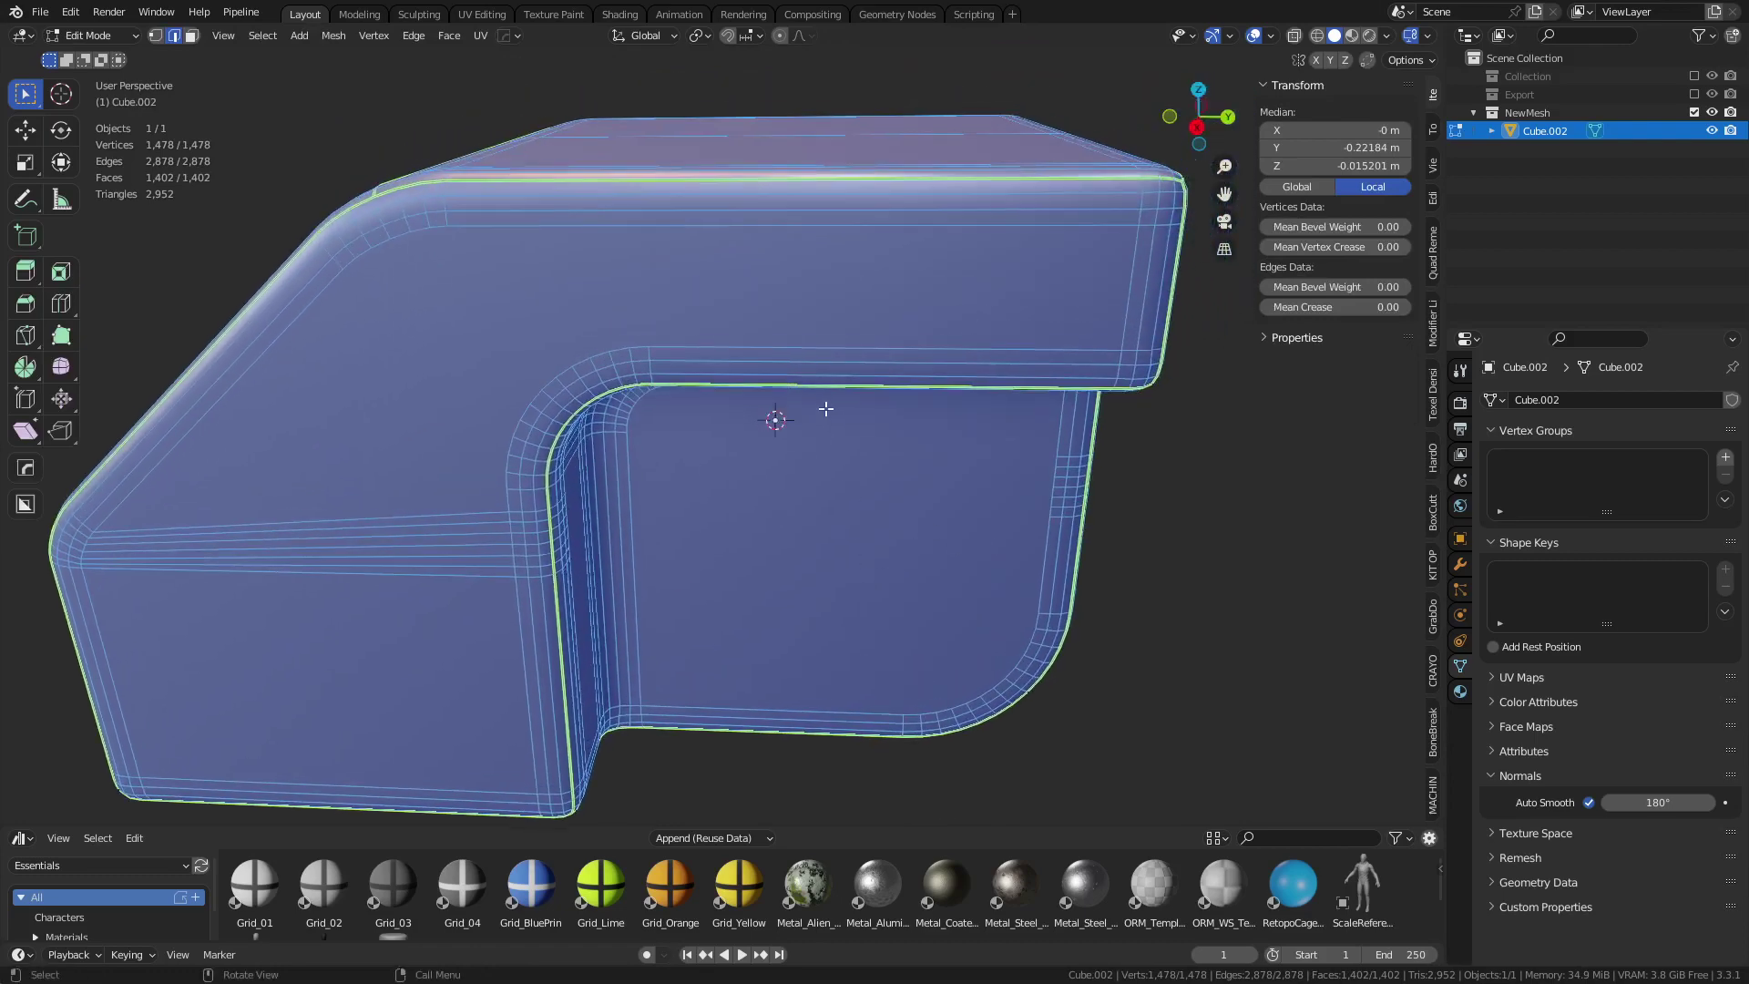
{"action": "middle_click_drag", "start_coordinate": [825, 409], "coordinate": [828, 418]}
{"action": "key", "text": "ctrl+r"}
{"action": "key", "text": "Escape"}
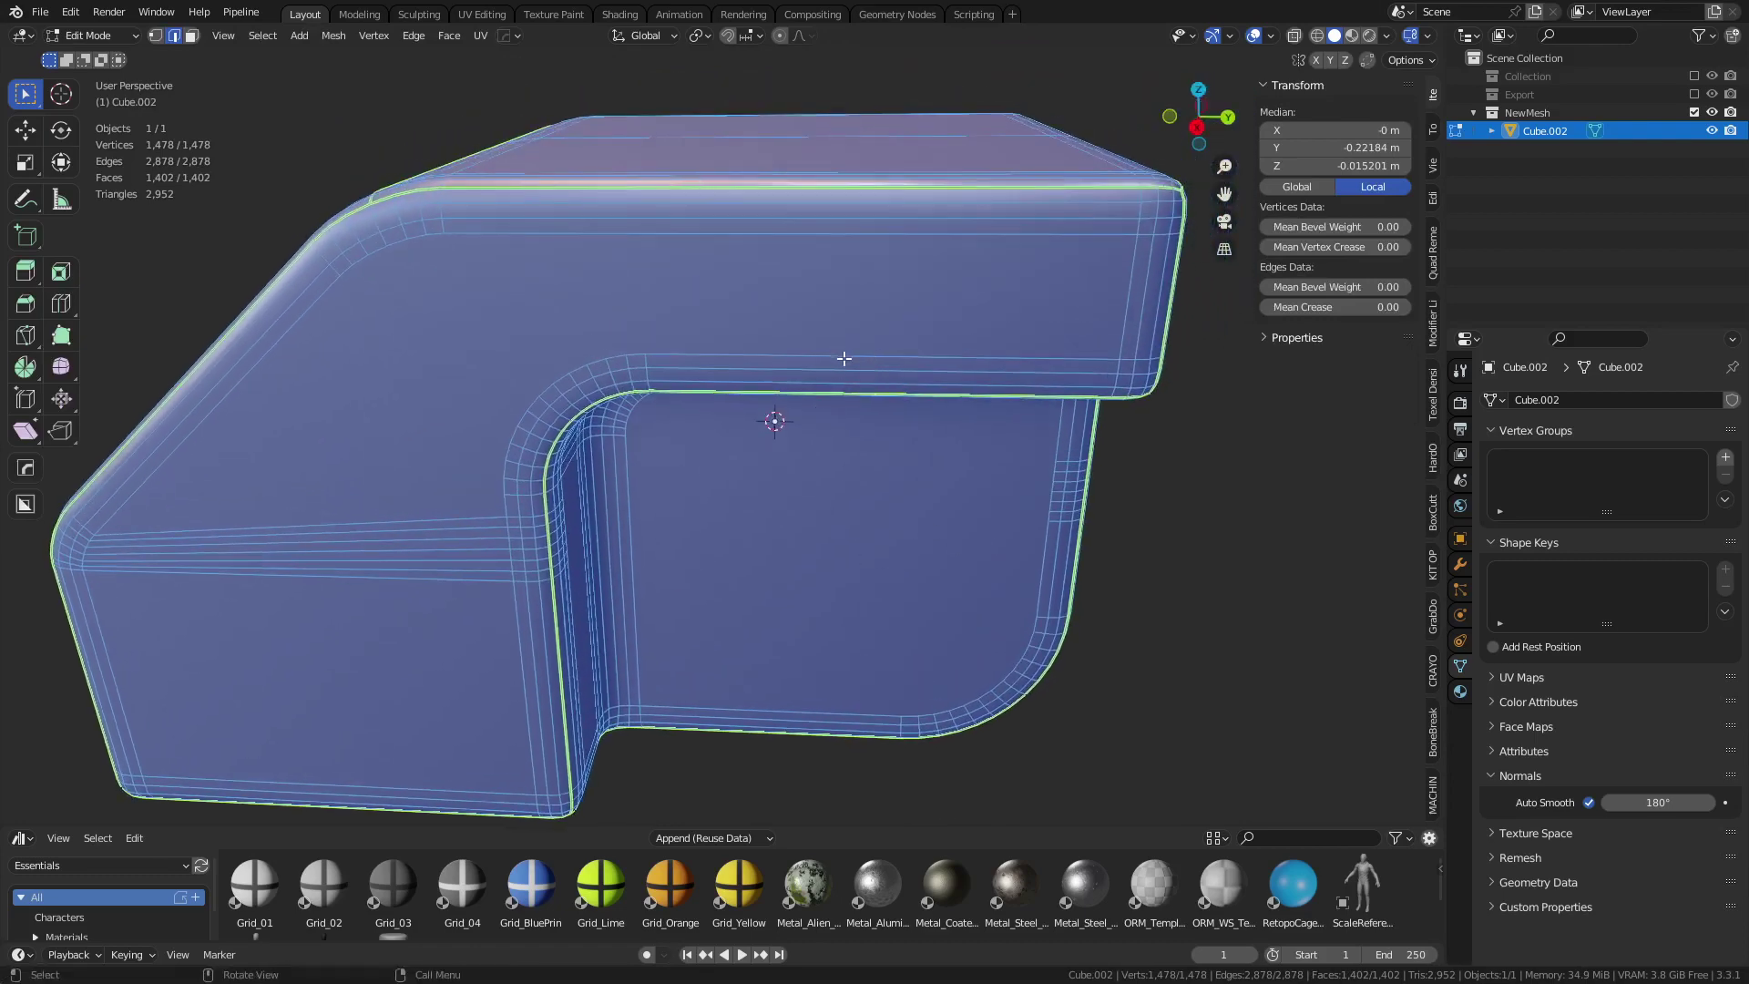
- Knife-cut a vertical line straight through the whole body in the right orthographic view, at about Y 0.18 m
{"action": "middle_click_drag", "start_coordinate": [844, 357], "coordinate": [926, 477]}
{"action": "key", "text": "KP_3"}
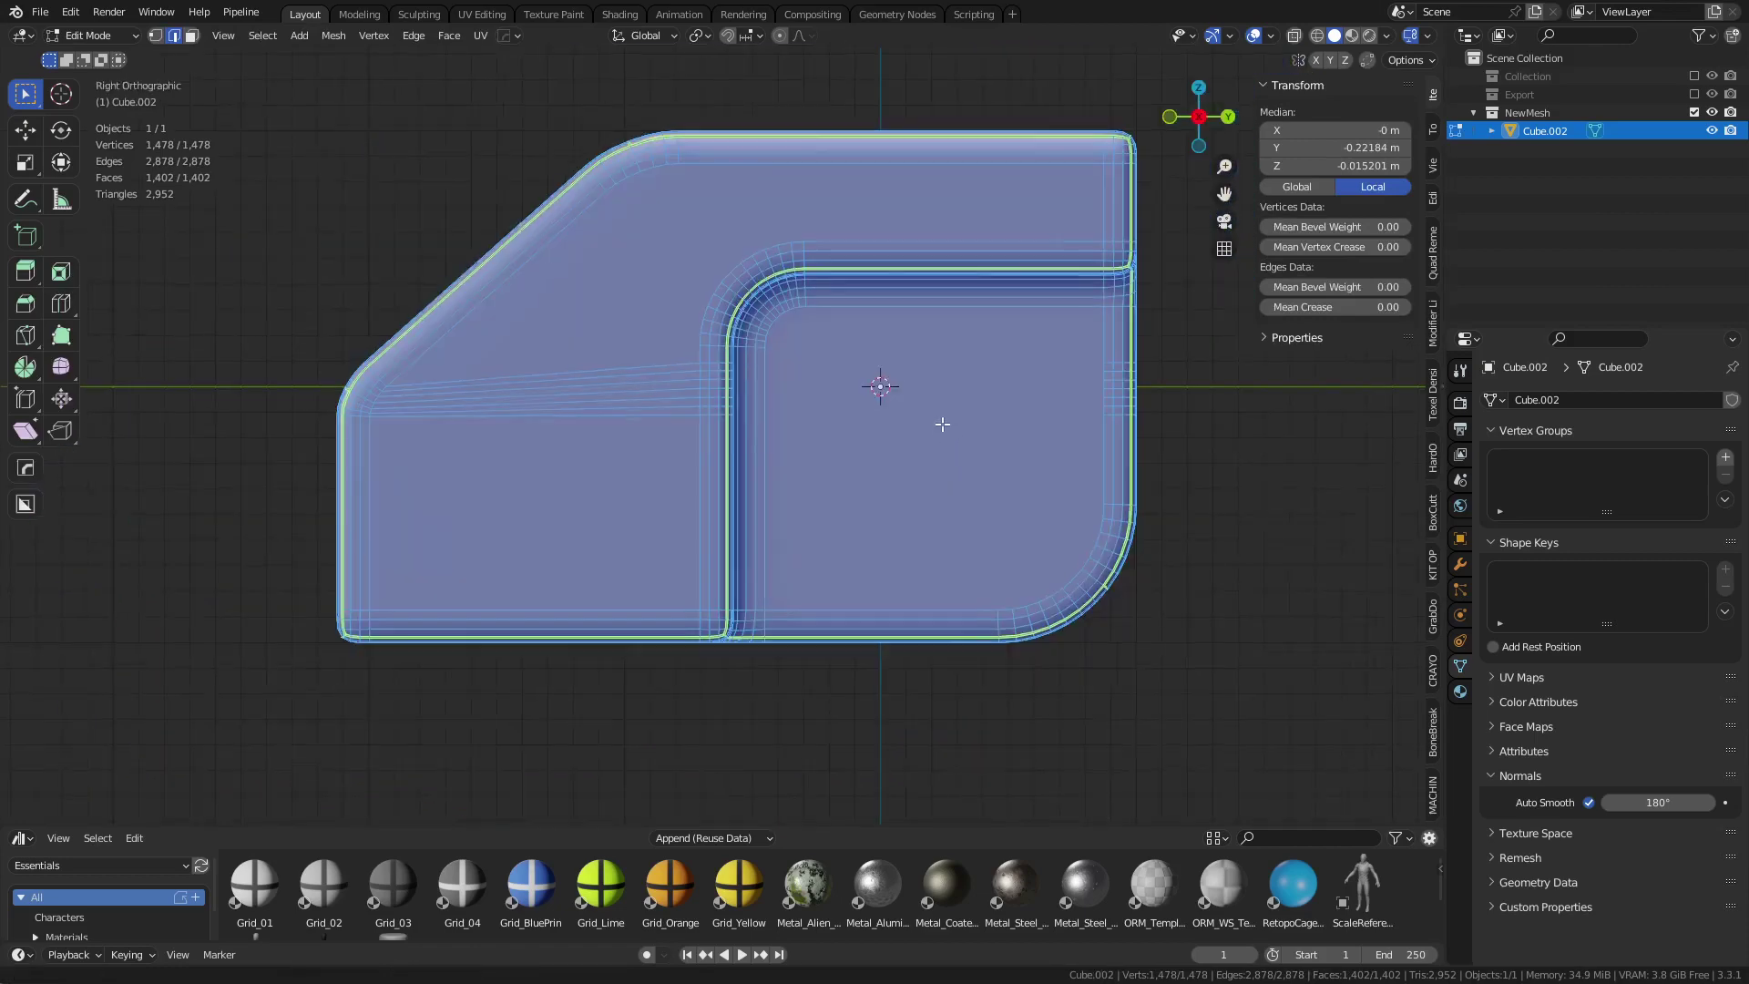
{"action": "key", "text": "k"}
{"action": "left_click", "coordinate": [866, 688]}
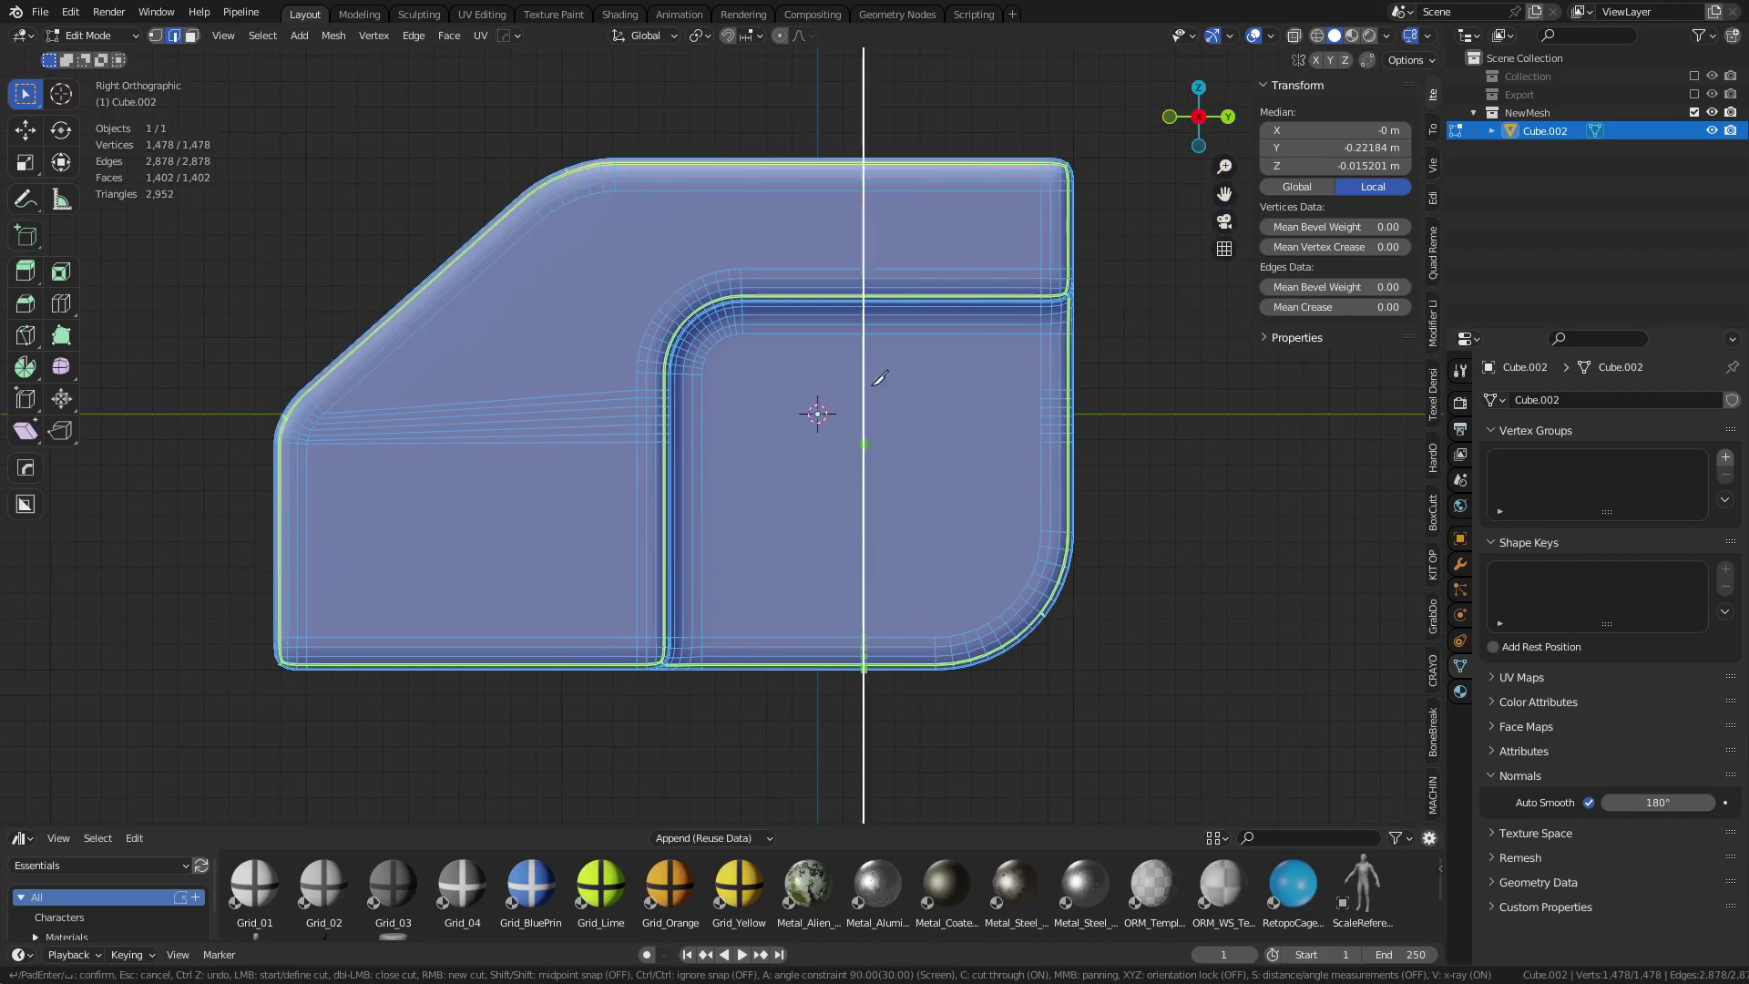
{"action": "middle_click_drag", "start_coordinate": [921, 479], "coordinate": [896, 489]}
{"action": "key", "text": "Return"}
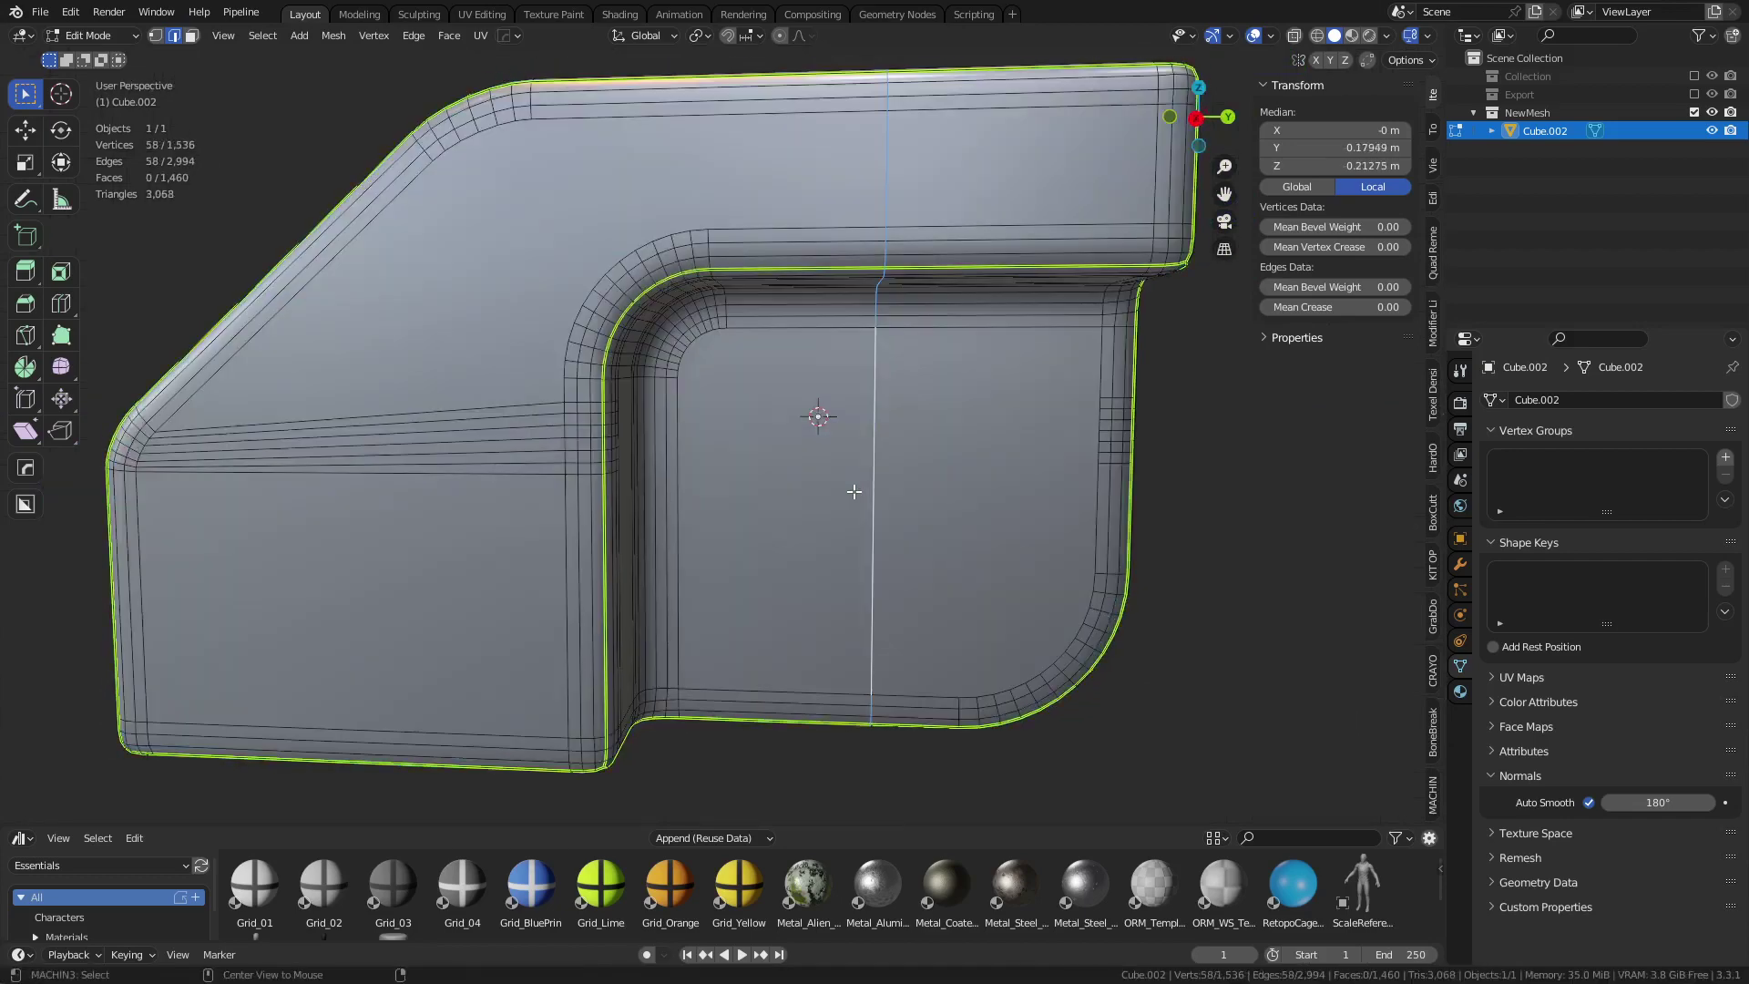
- Bevel the vertical cut loop with one segment and a width of about 0.0097 m
{"action": "scroll", "coordinate": [1034, 508], "scroll_direction": "up", "scroll_amount": 4}
{"action": "key", "text": "ctrl+b"}
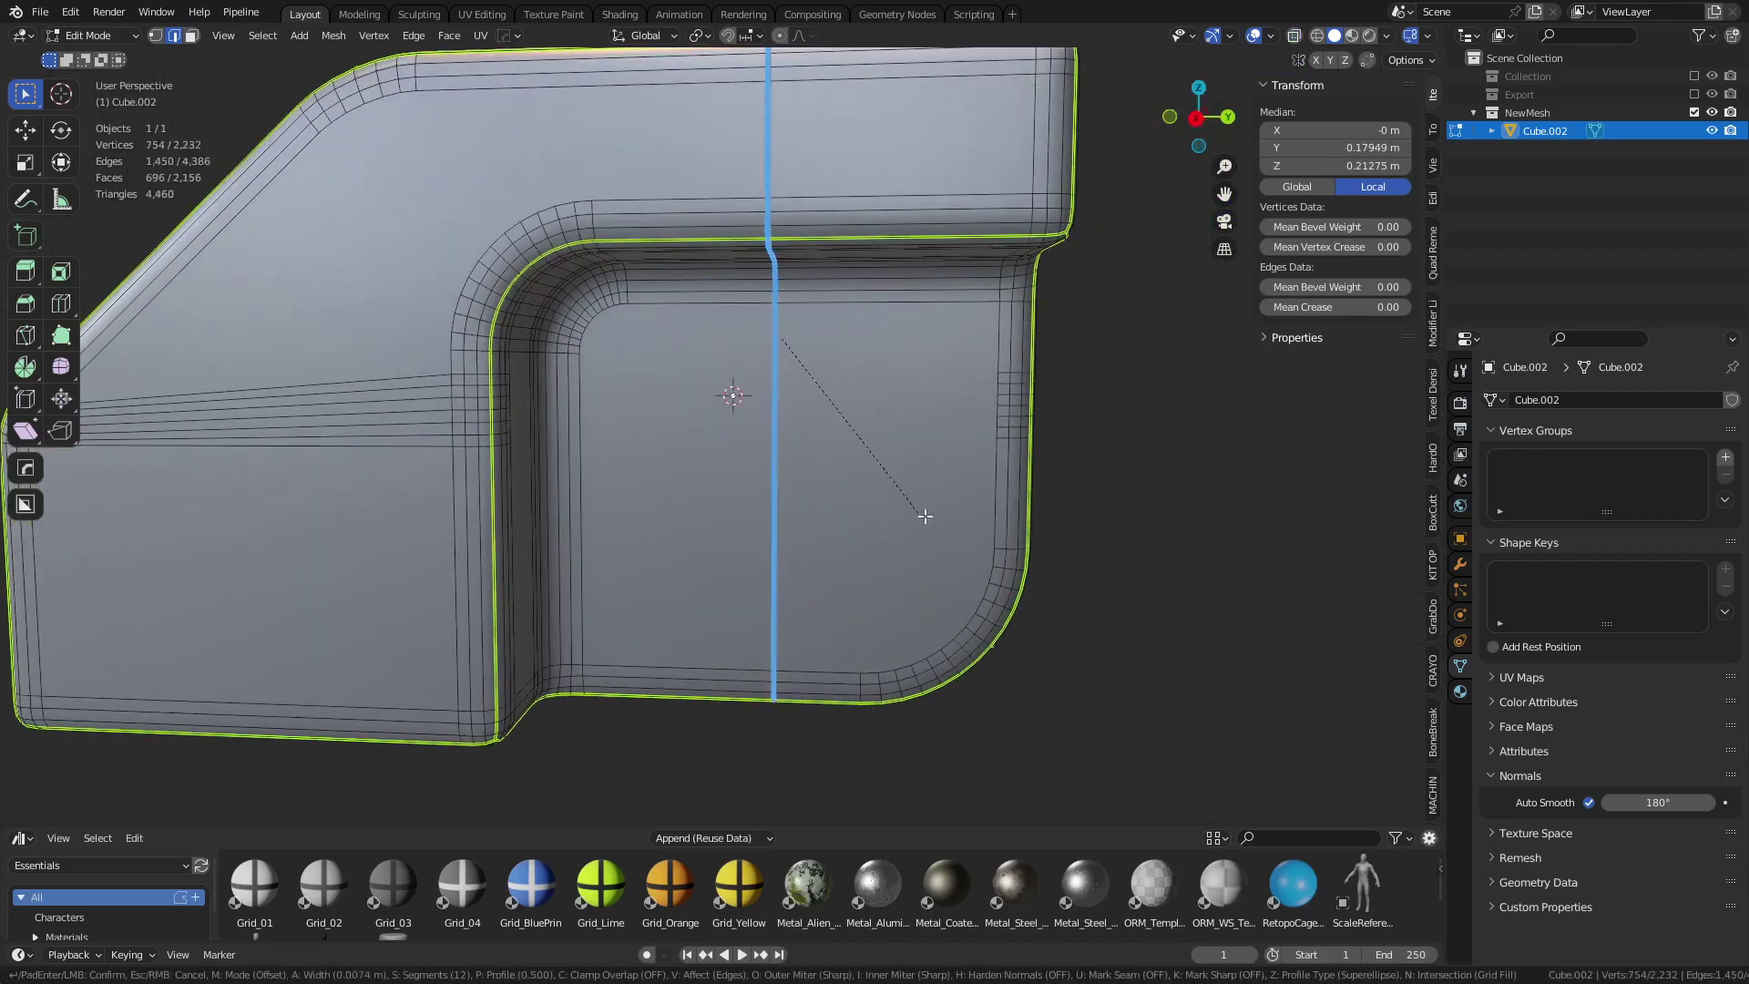
{"action": "scroll", "coordinate": [994, 535], "scroll_direction": "down", "scroll_amount": 11}
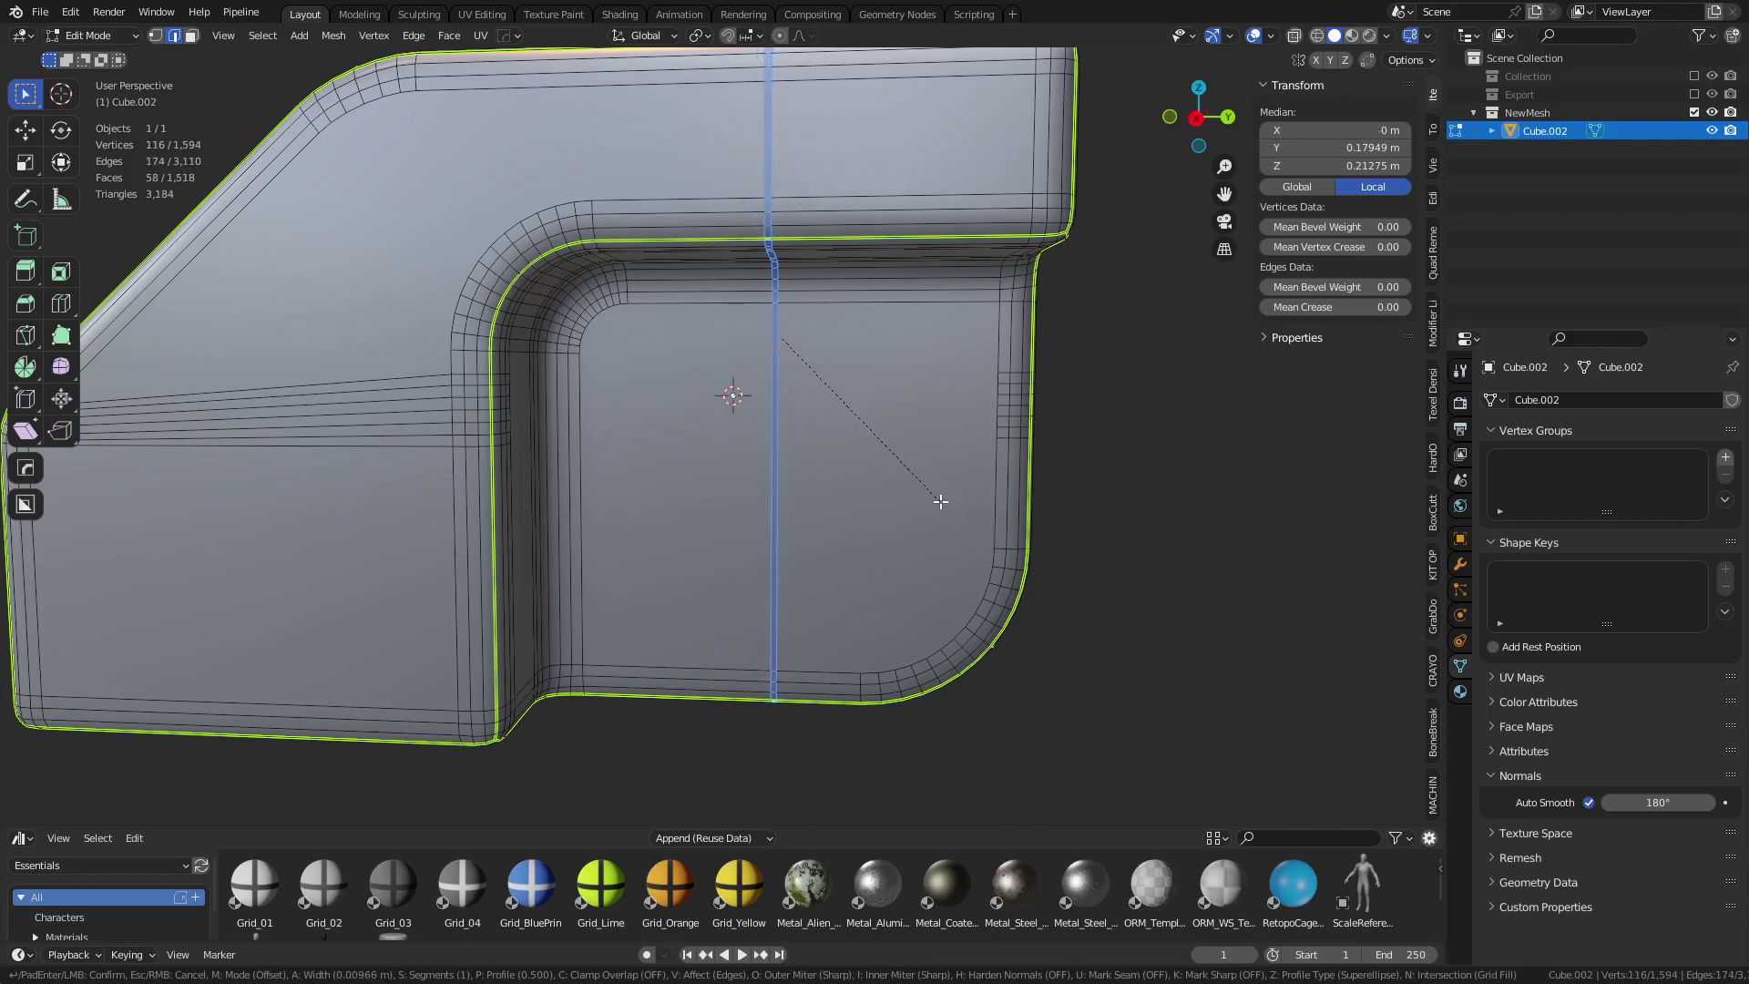
{"action": "left_click", "coordinate": [940, 501]}
- Add one centered loop cut inside the beveled strip and Shrink/Fatten it inward by 0.025 m to form a groove
{"action": "scroll", "coordinate": [936, 500], "scroll_direction": "up", "scroll_amount": 4}
{"action": "middle_click_drag", "start_coordinate": [936, 499], "coordinate": [838, 472], "text": "shift"}
{"action": "key", "text": "ctrl+r"}
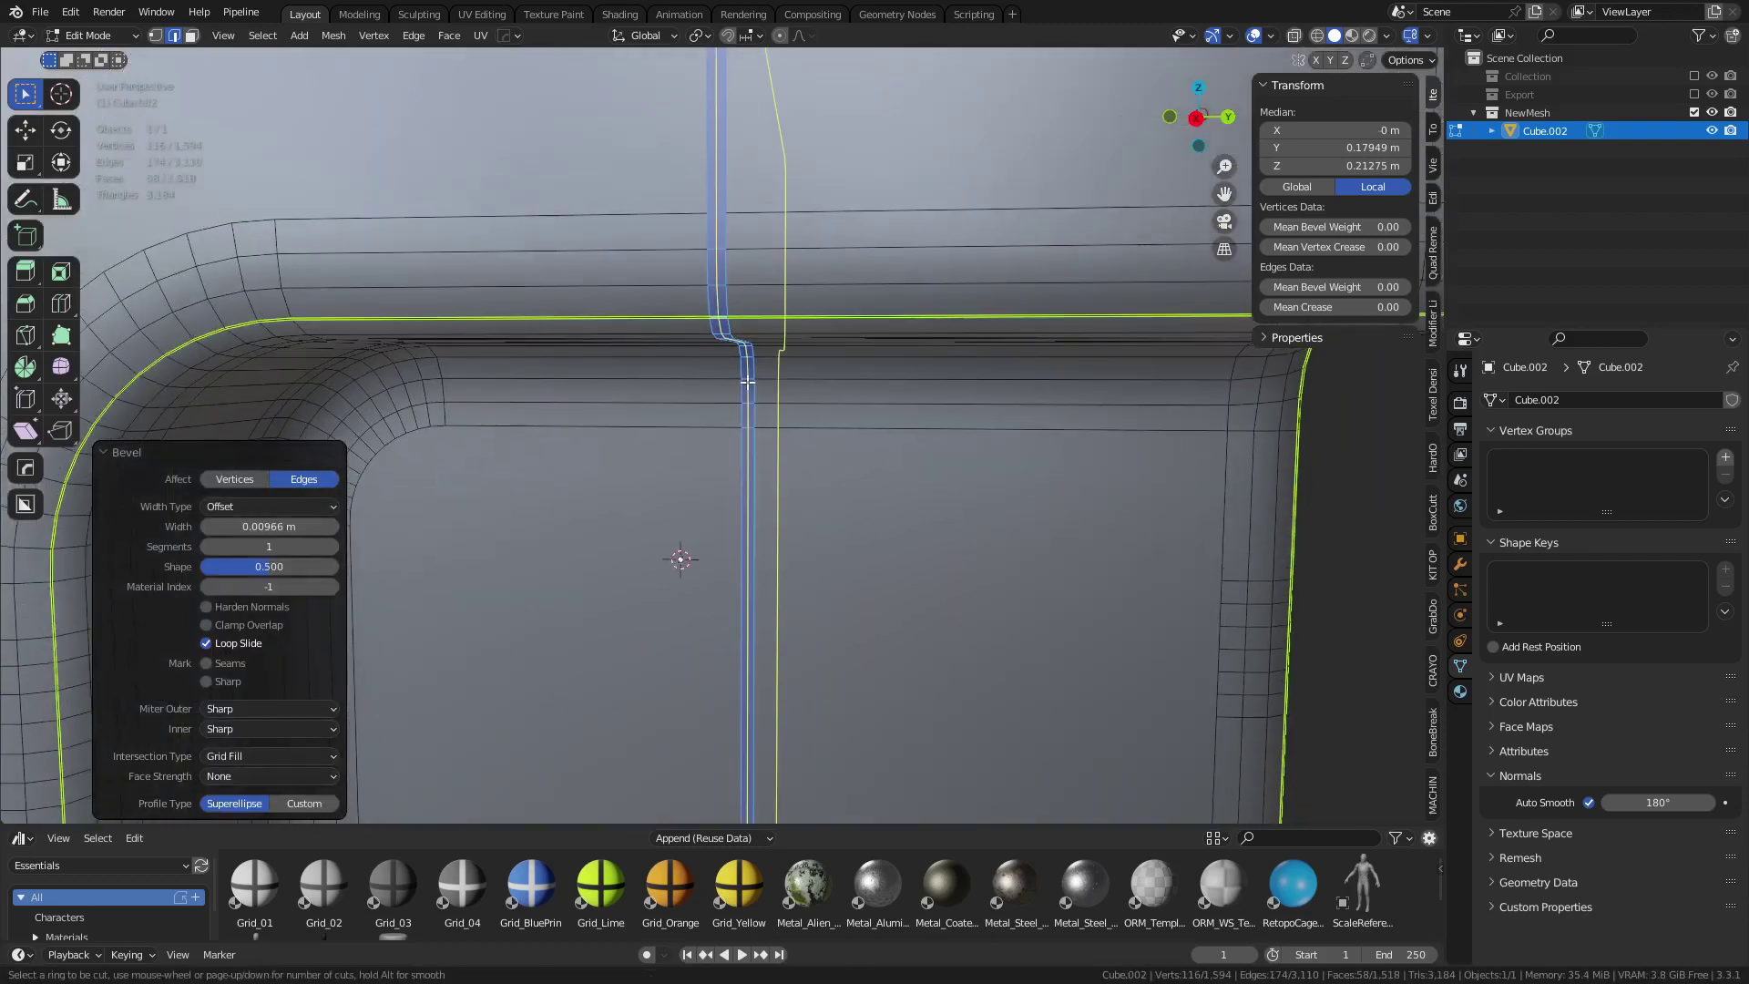
{"action": "left_click", "coordinate": [747, 381]}
{"action": "right_click", "coordinate": [747, 382]}
{"action": "key", "text": "alt+s"}
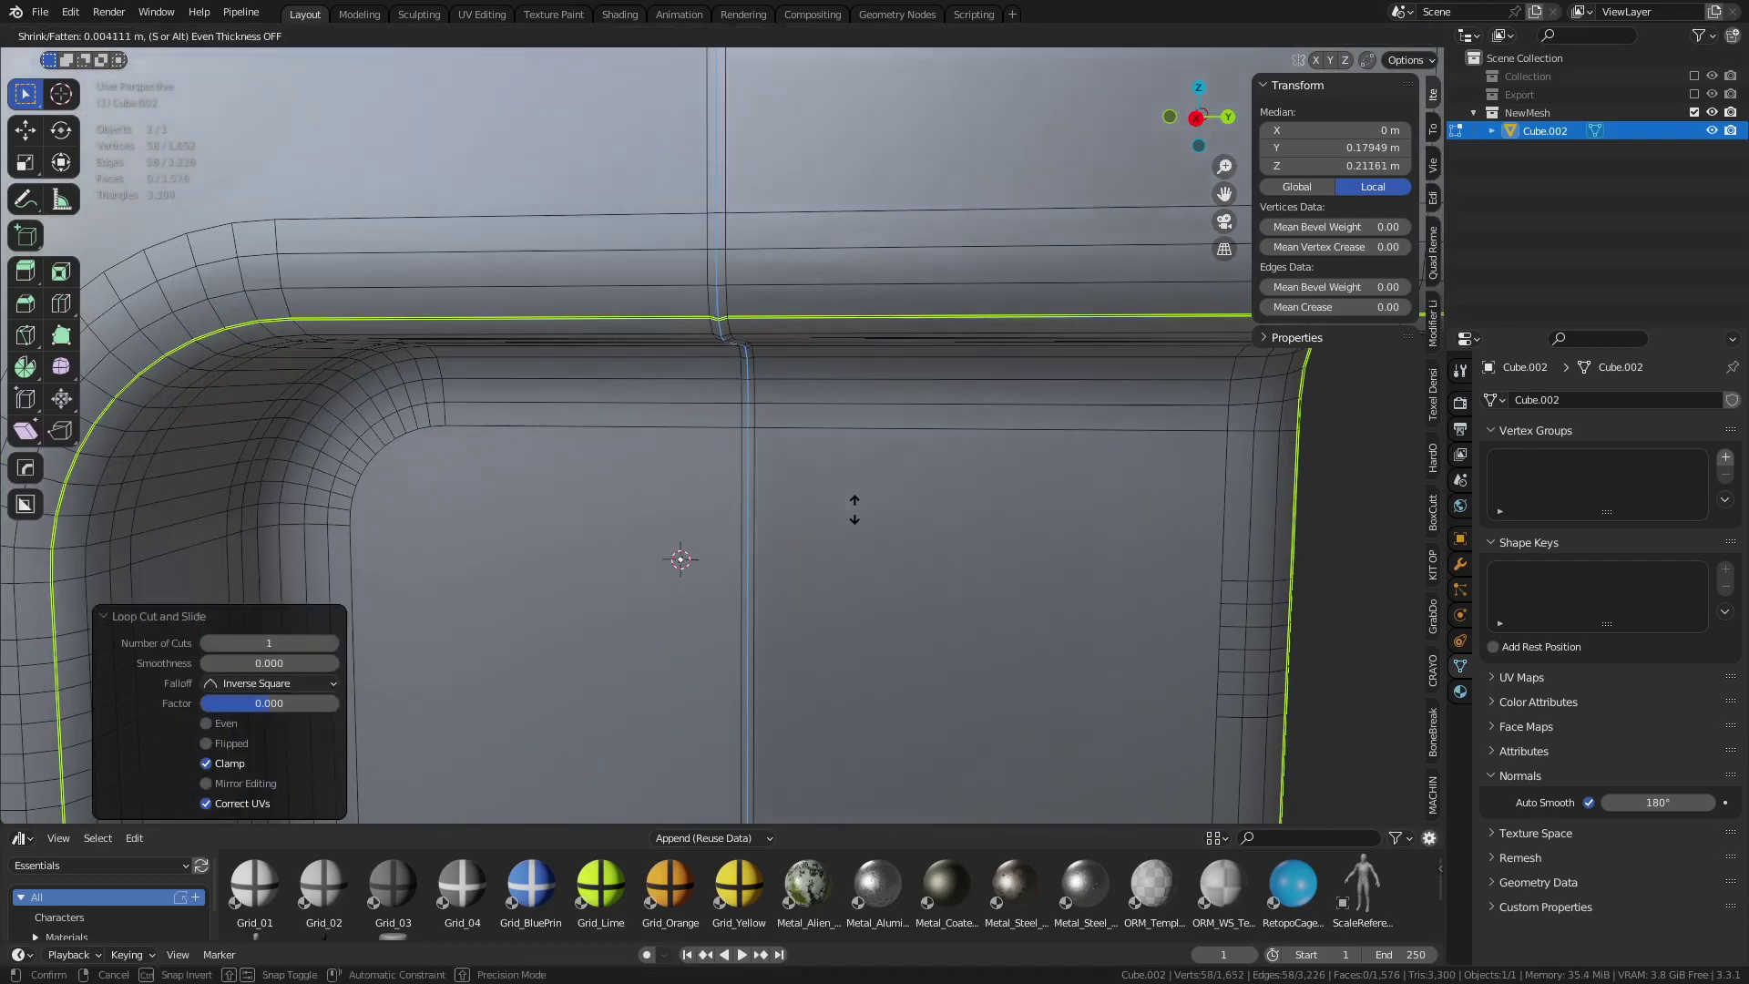
{"action": "left_click", "coordinate": [848, 580]}
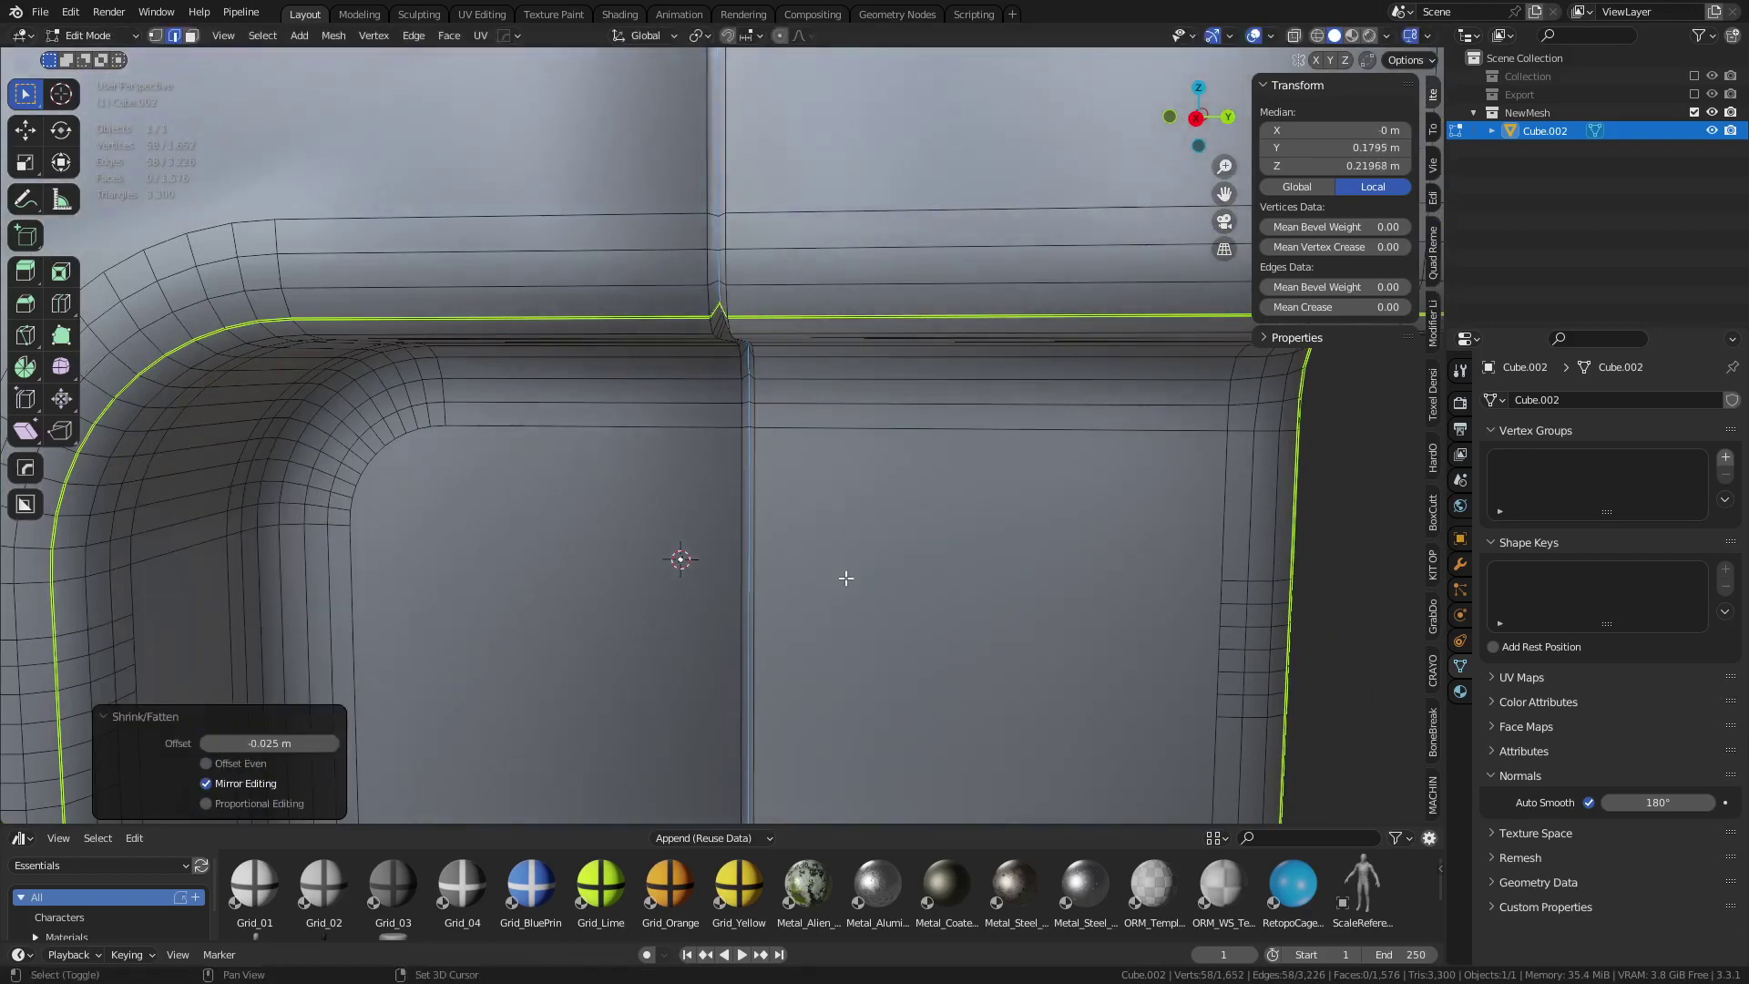
- Examine the groove's shading in Object Mode and return to Edit Mode
{"action": "scroll", "coordinate": [855, 429], "scroll_direction": "up", "scroll_amount": 3}
{"action": "middle_click_drag", "start_coordinate": [856, 422], "coordinate": [802, 464], "text": "shift"}
{"action": "key", "text": "ctrl+Tab"}
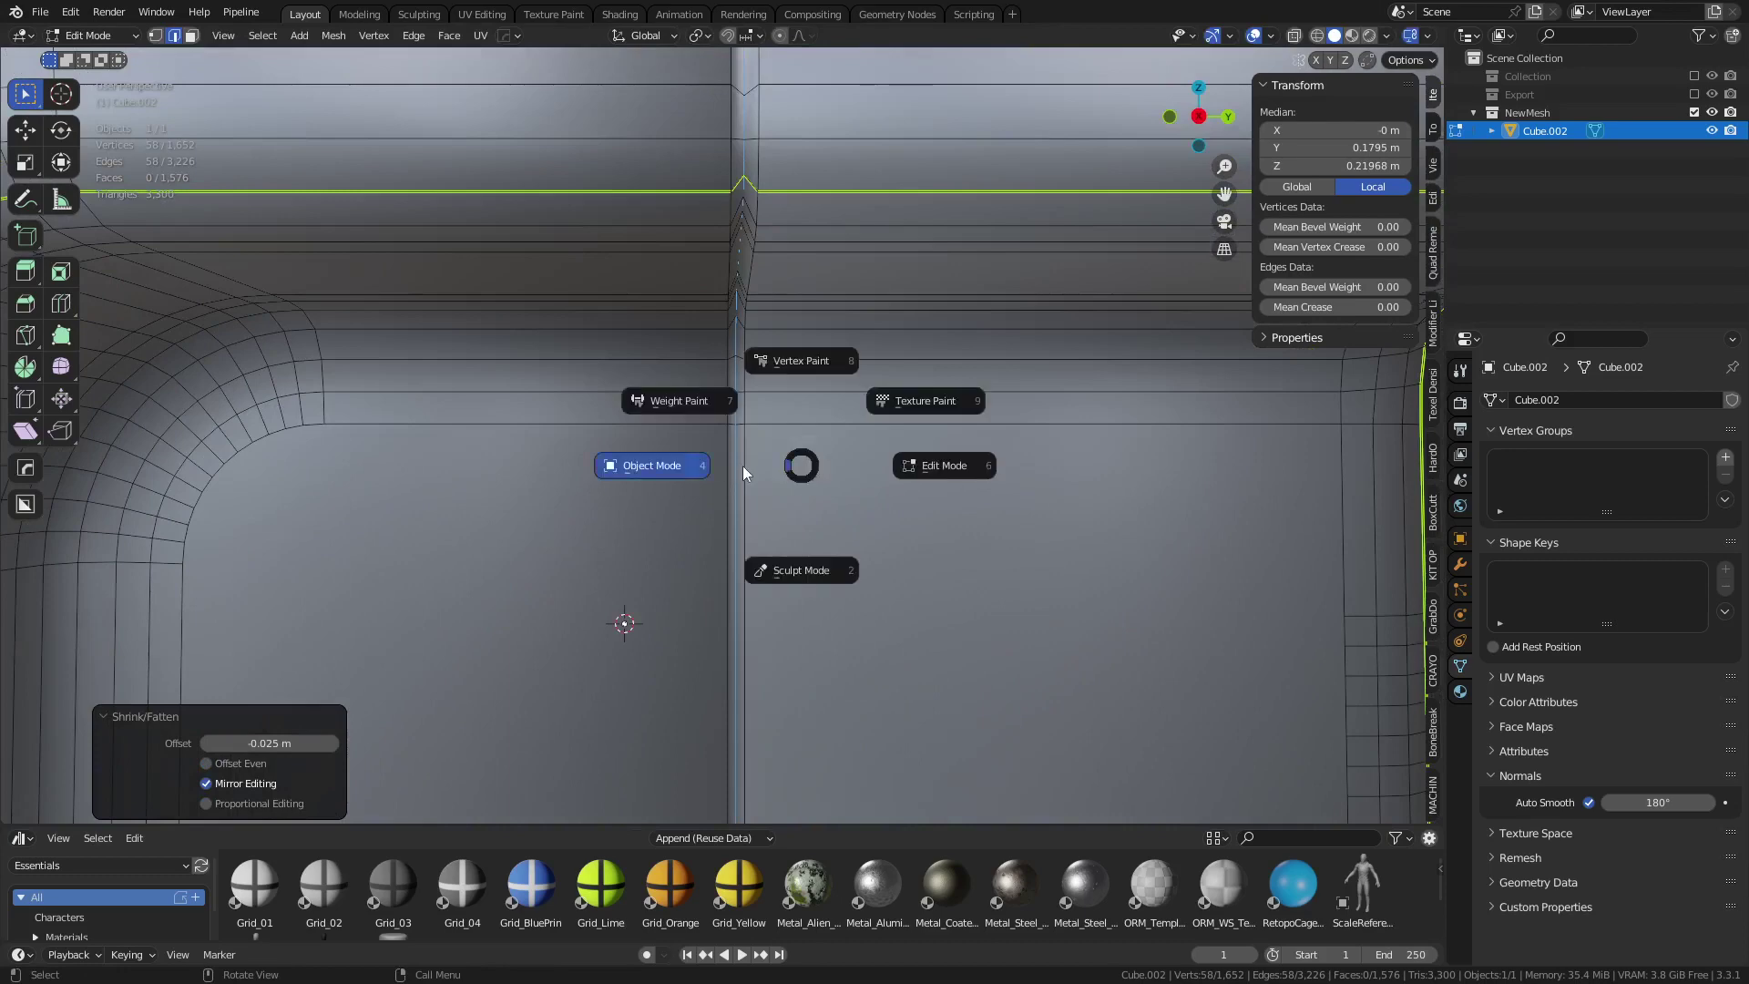
{"action": "left_click", "coordinate": [741, 466]}
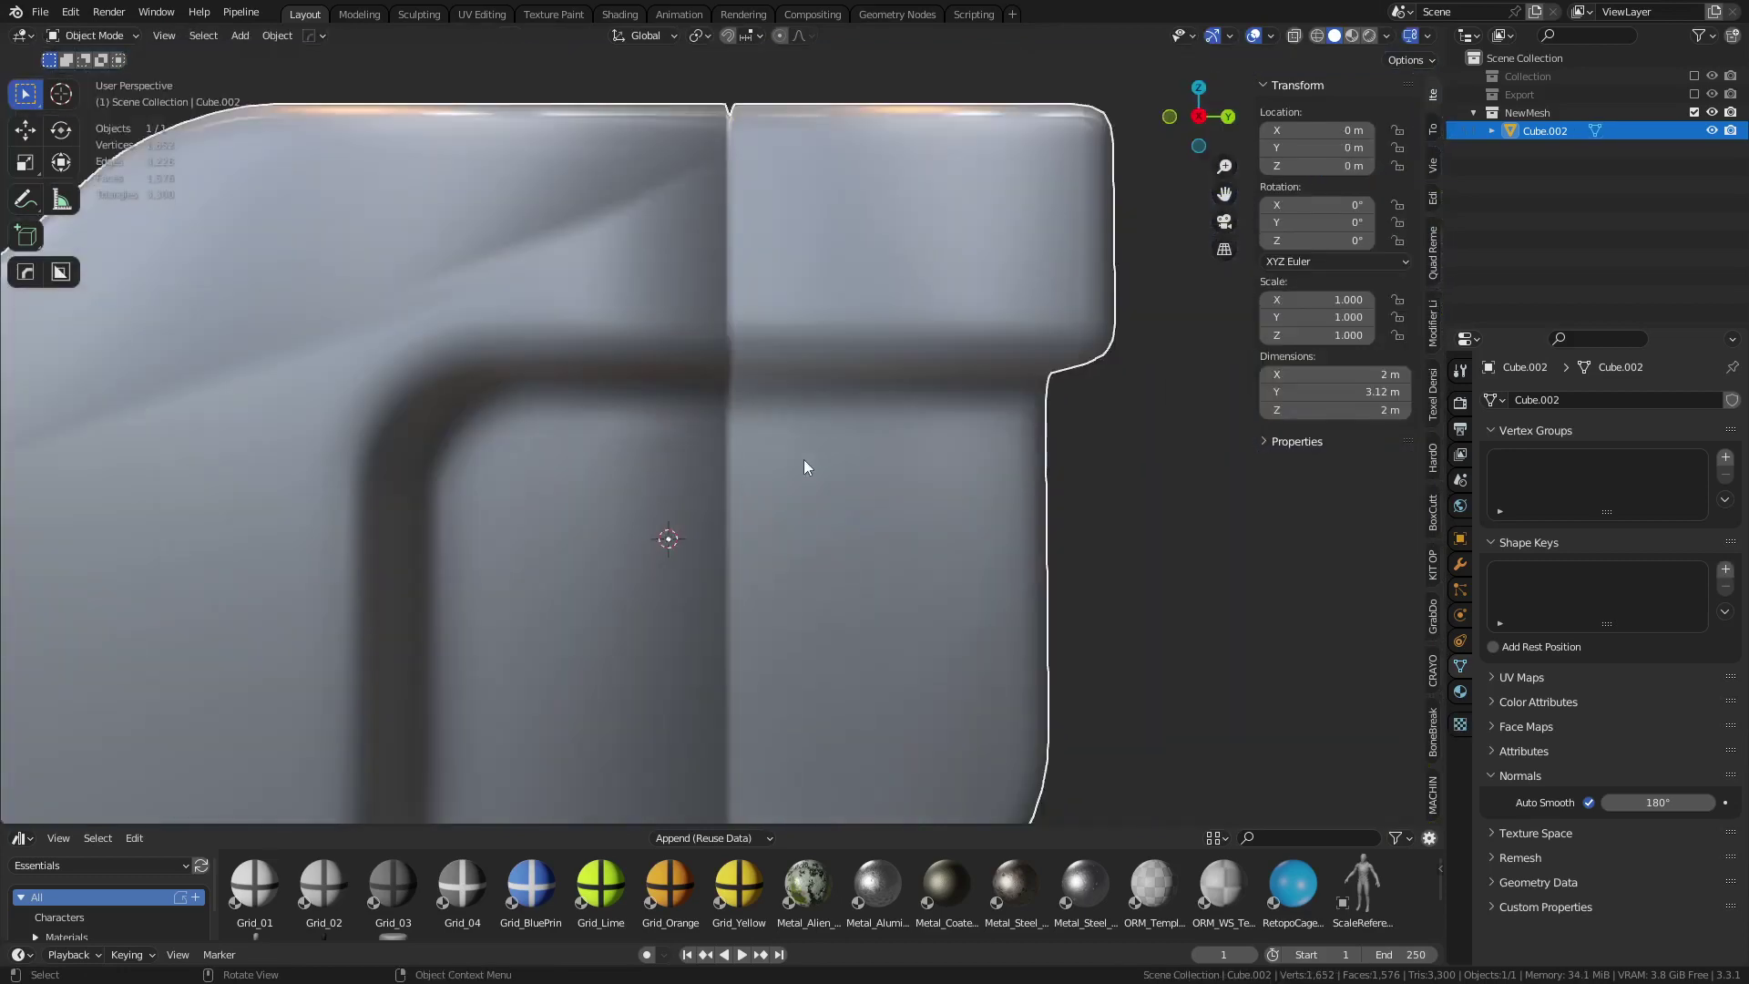
{"action": "scroll", "coordinate": [806, 483], "scroll_direction": "up", "scroll_amount": 3}
{"action": "key", "text": "ctrl+Tab"}
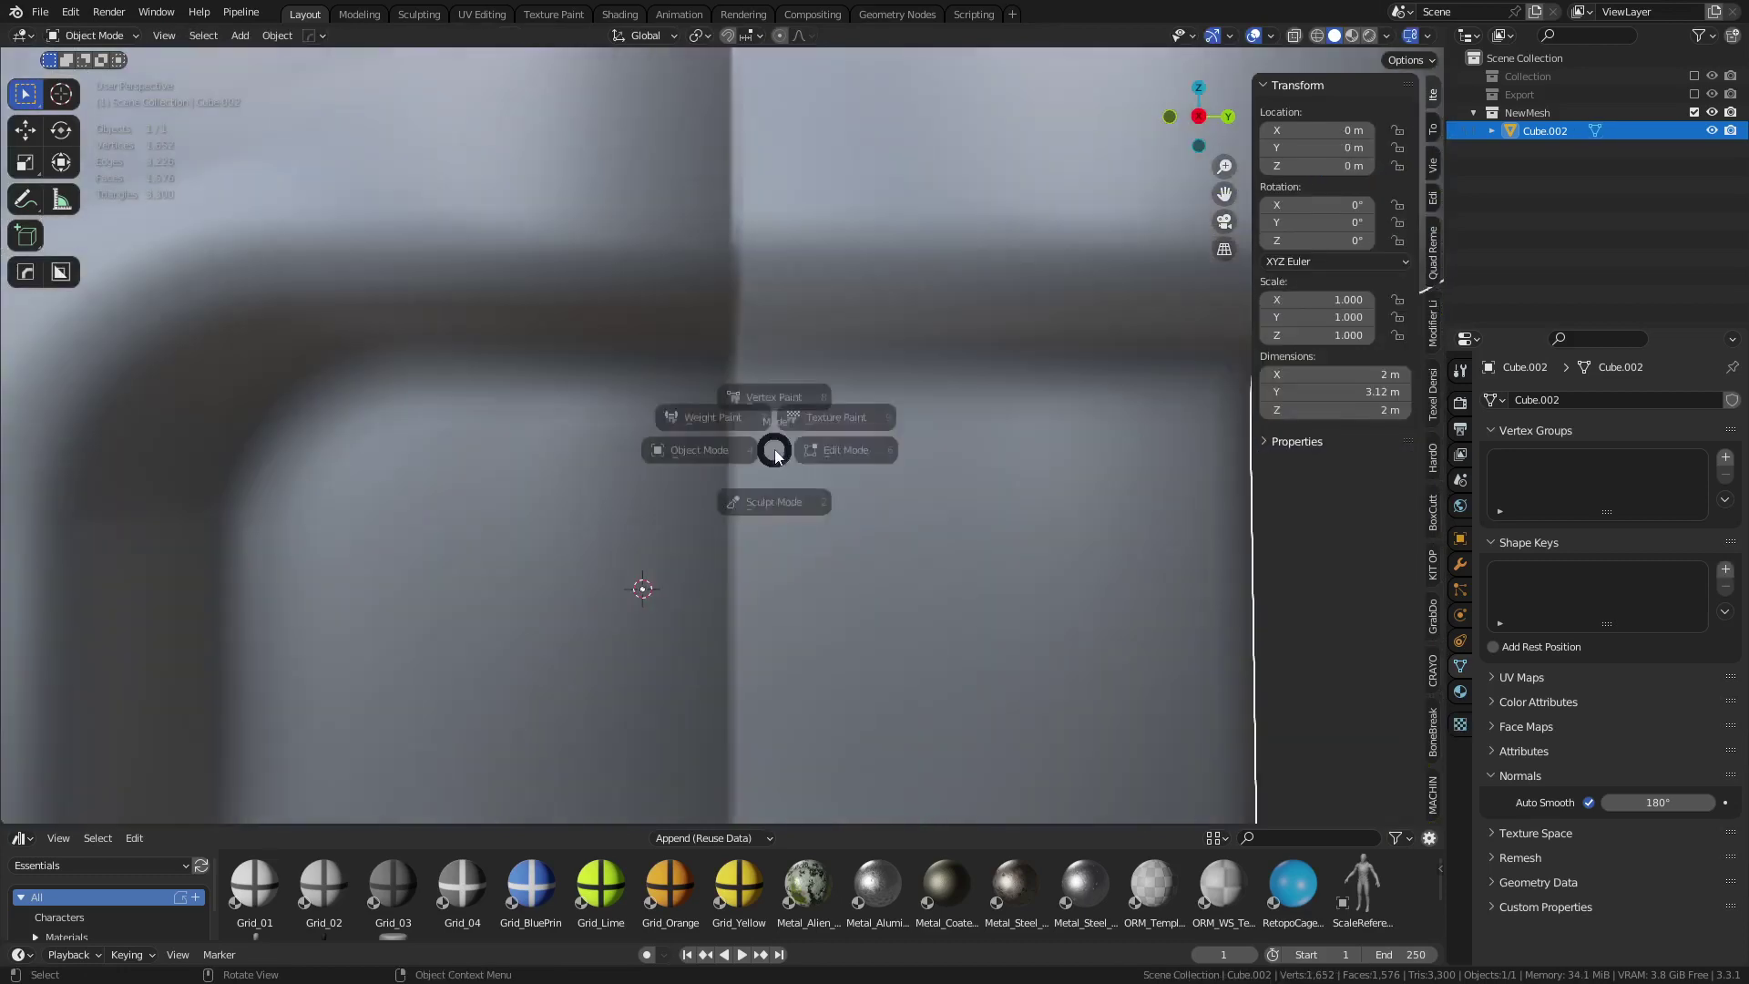
{"action": "left_click", "coordinate": [797, 463]}
{"action": "middle_click_drag", "start_coordinate": [798, 464], "coordinate": [859, 459]}
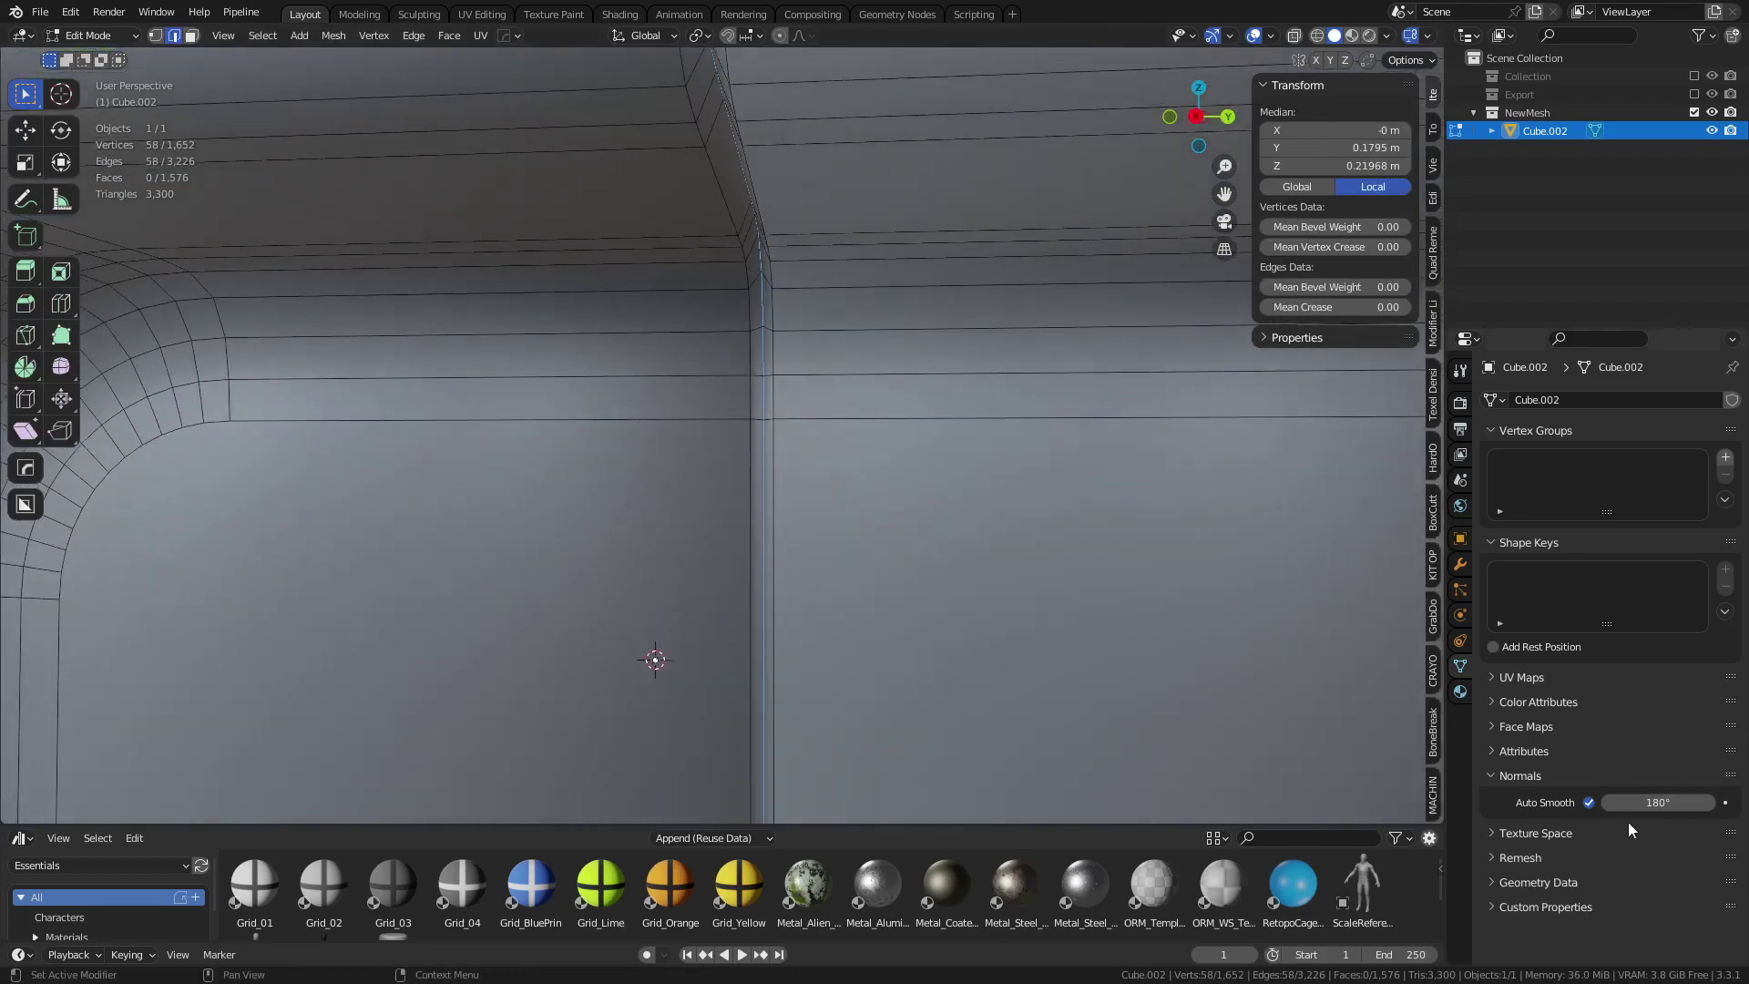
- Mark the loop at the bottom of the groove as sharp
{"action": "scroll", "coordinate": [948, 500], "scroll_direction": "down", "scroll_amount": 5}
{"action": "middle_click_drag", "start_coordinate": [743, 399], "coordinate": [706, 466]}
{"action": "middle_click_drag", "start_coordinate": [801, 514], "coordinate": [893, 517], "text": "shift"}
{"action": "middle_click_drag", "start_coordinate": [893, 518], "coordinate": [920, 492]}
{"action": "scroll", "coordinate": [919, 492], "scroll_direction": "up", "scroll_amount": 3}
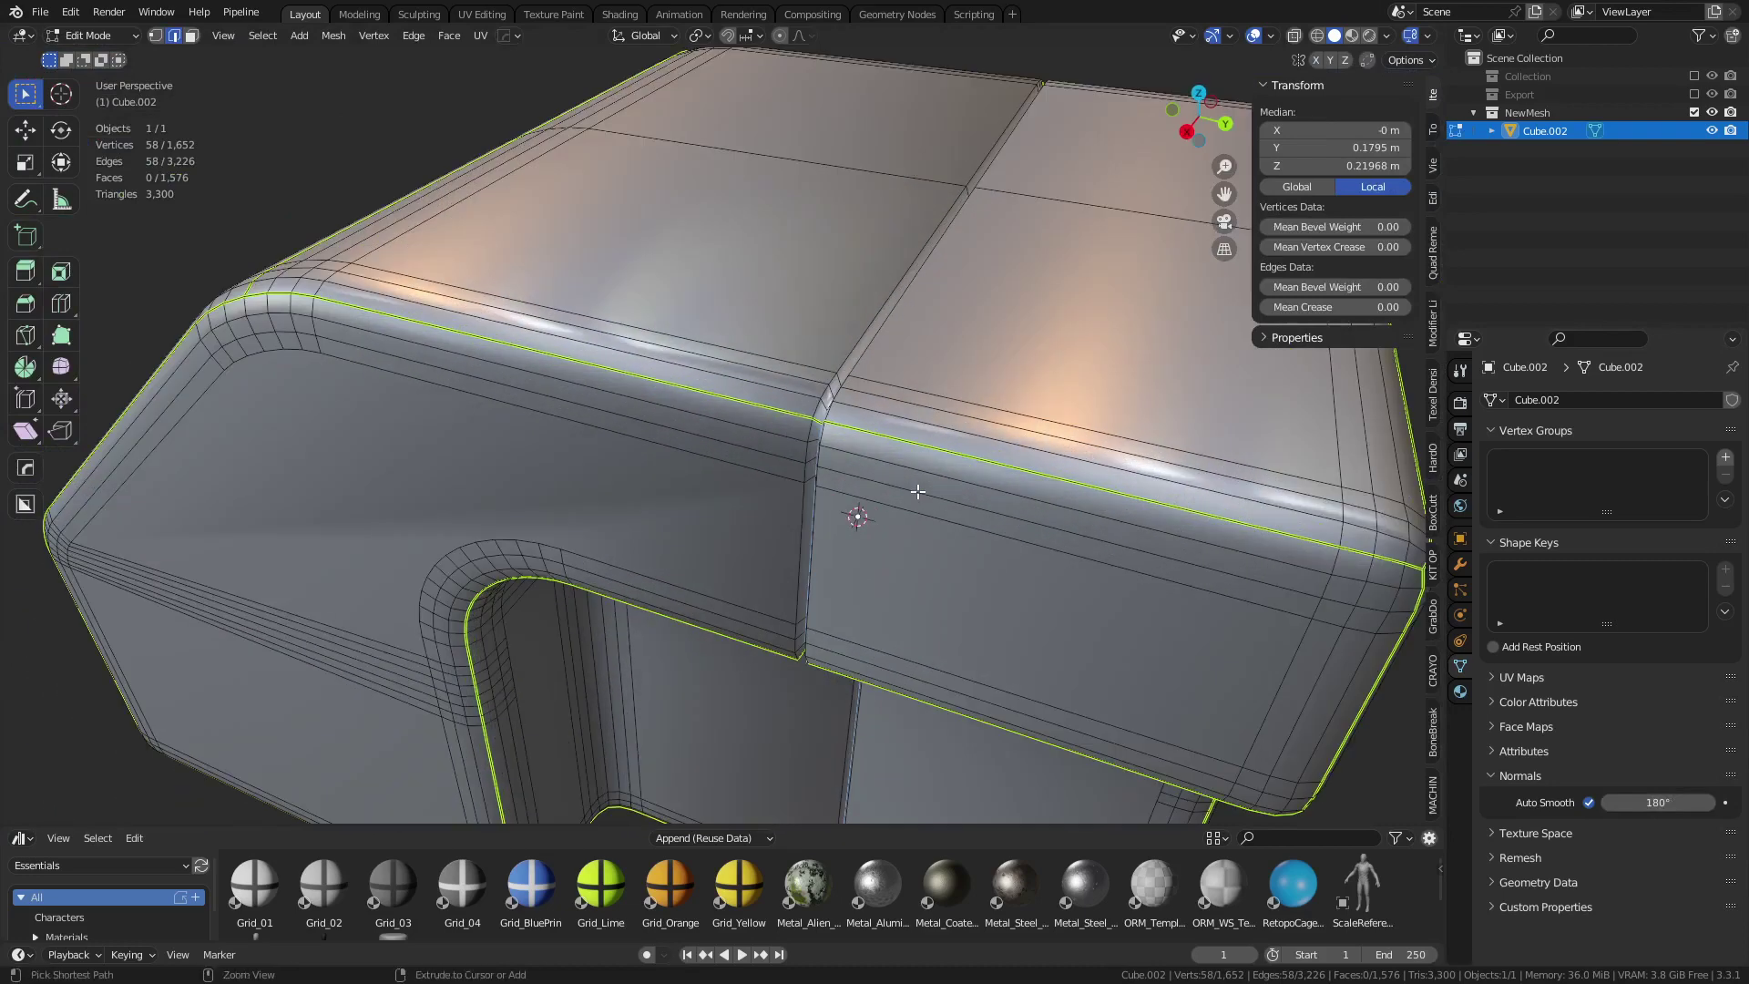
{"action": "key", "text": "ctrl+e"}
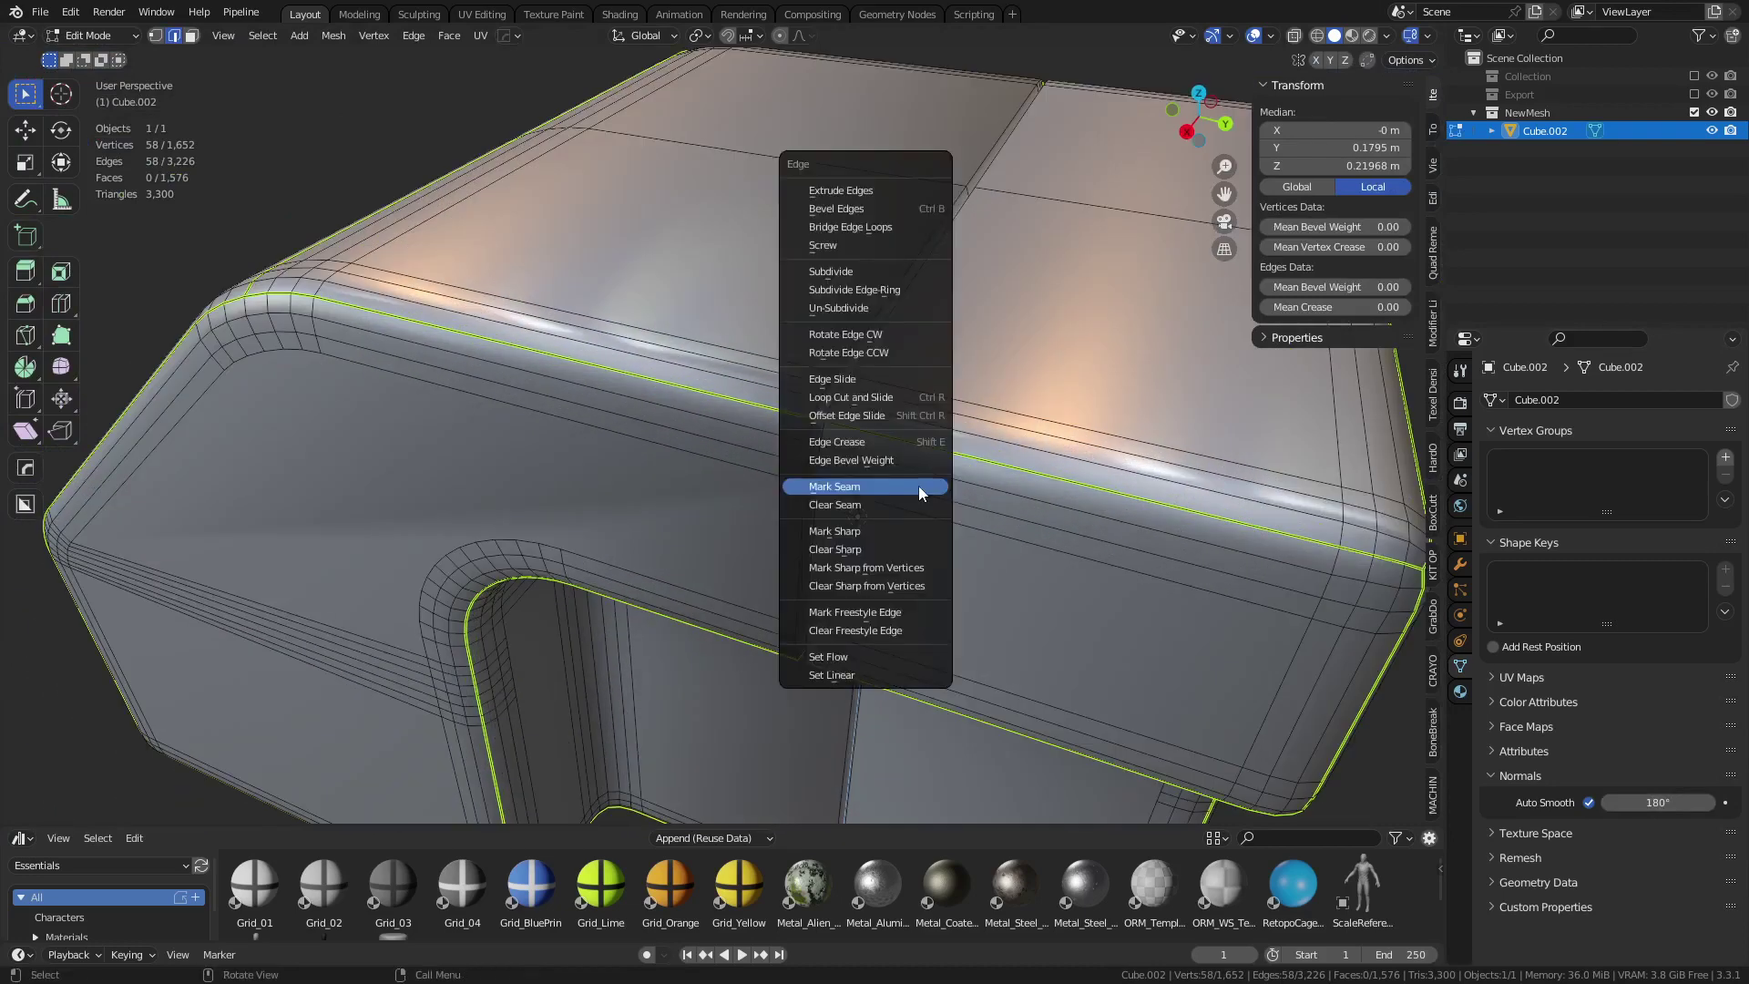
{"action": "left_click", "coordinate": [904, 533]}
- Check the sharp-marked groove's shading in Object Mode, then examine its edges in Edit Mode from the right orthographic view
{"action": "key", "text": "ctrl+Tab"}
{"action": "middle_click_drag", "start_coordinate": [929, 531], "coordinate": [995, 501]}
{"action": "left_click", "coordinate": [893, 531]}
{"action": "middle_click_drag", "start_coordinate": [941, 337], "coordinate": [795, 446]}
{"action": "key", "text": "ctrl+Tab"}
{"action": "left_click", "coordinate": [867, 442]}
{"action": "middle_click_drag", "start_coordinate": [900, 454], "coordinate": [906, 386], "text": "alt"}
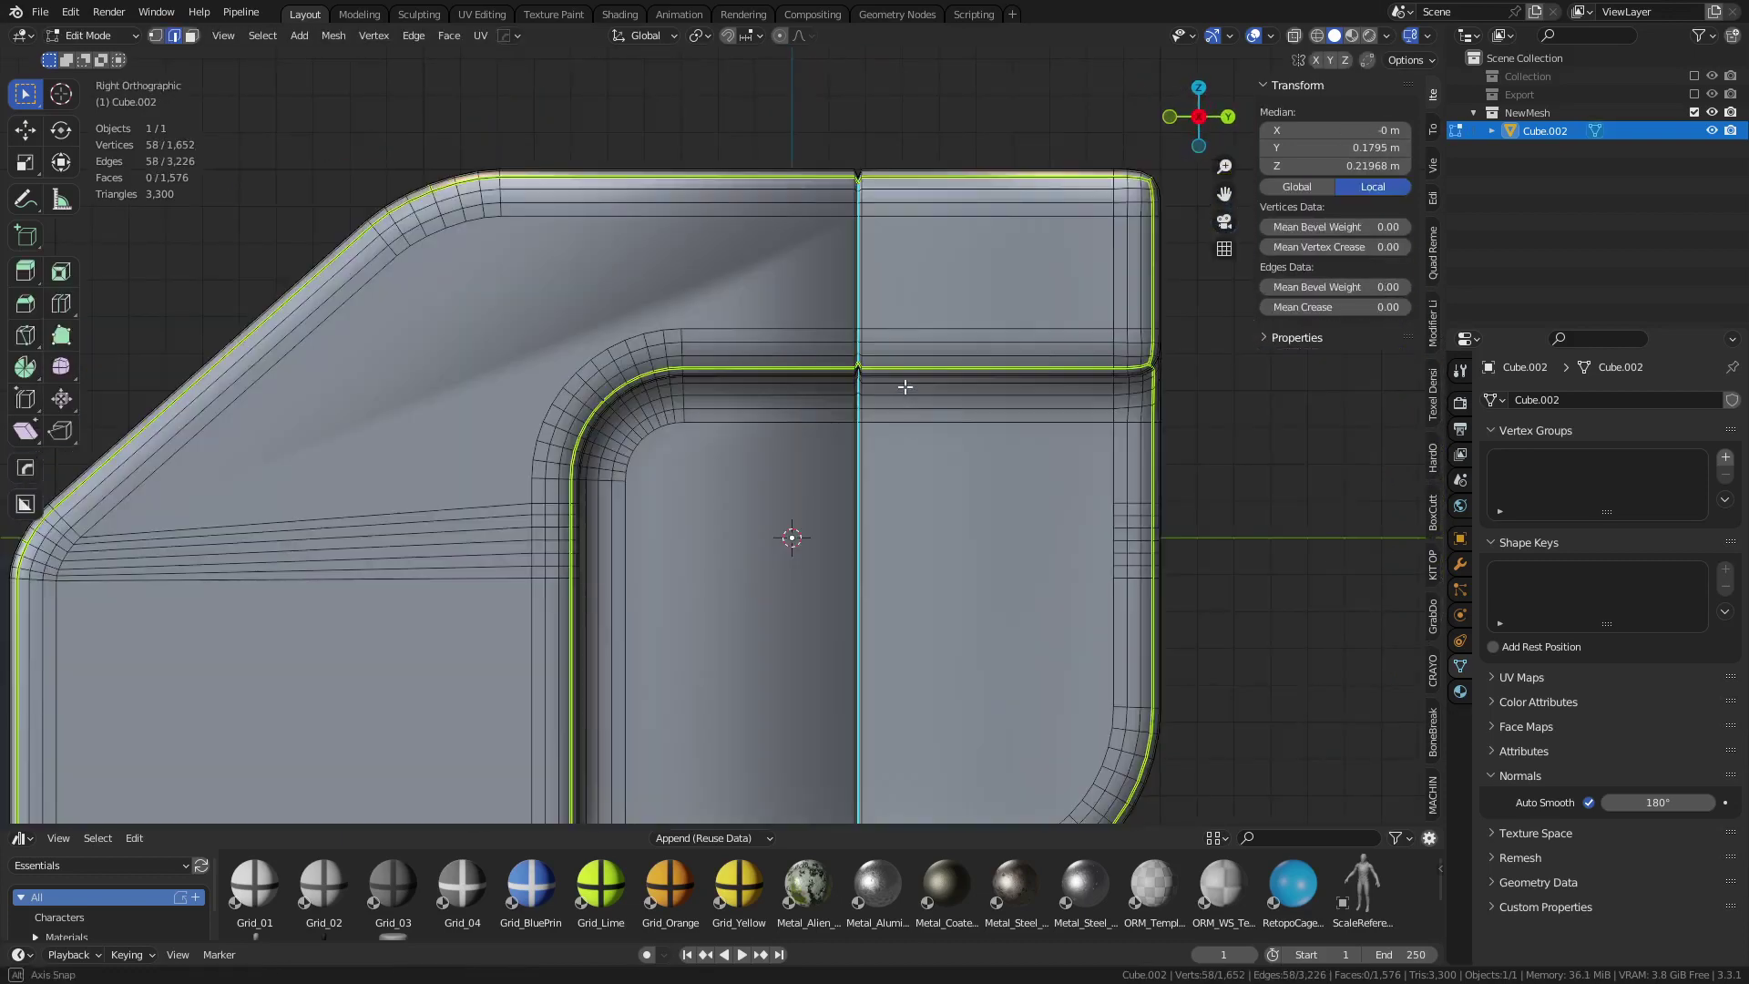
{"action": "scroll", "coordinate": [863, 433], "scroll_direction": "down", "scroll_amount": 3}
{"action": "scroll", "coordinate": [811, 525], "scroll_direction": "up", "scroll_amount": 3}
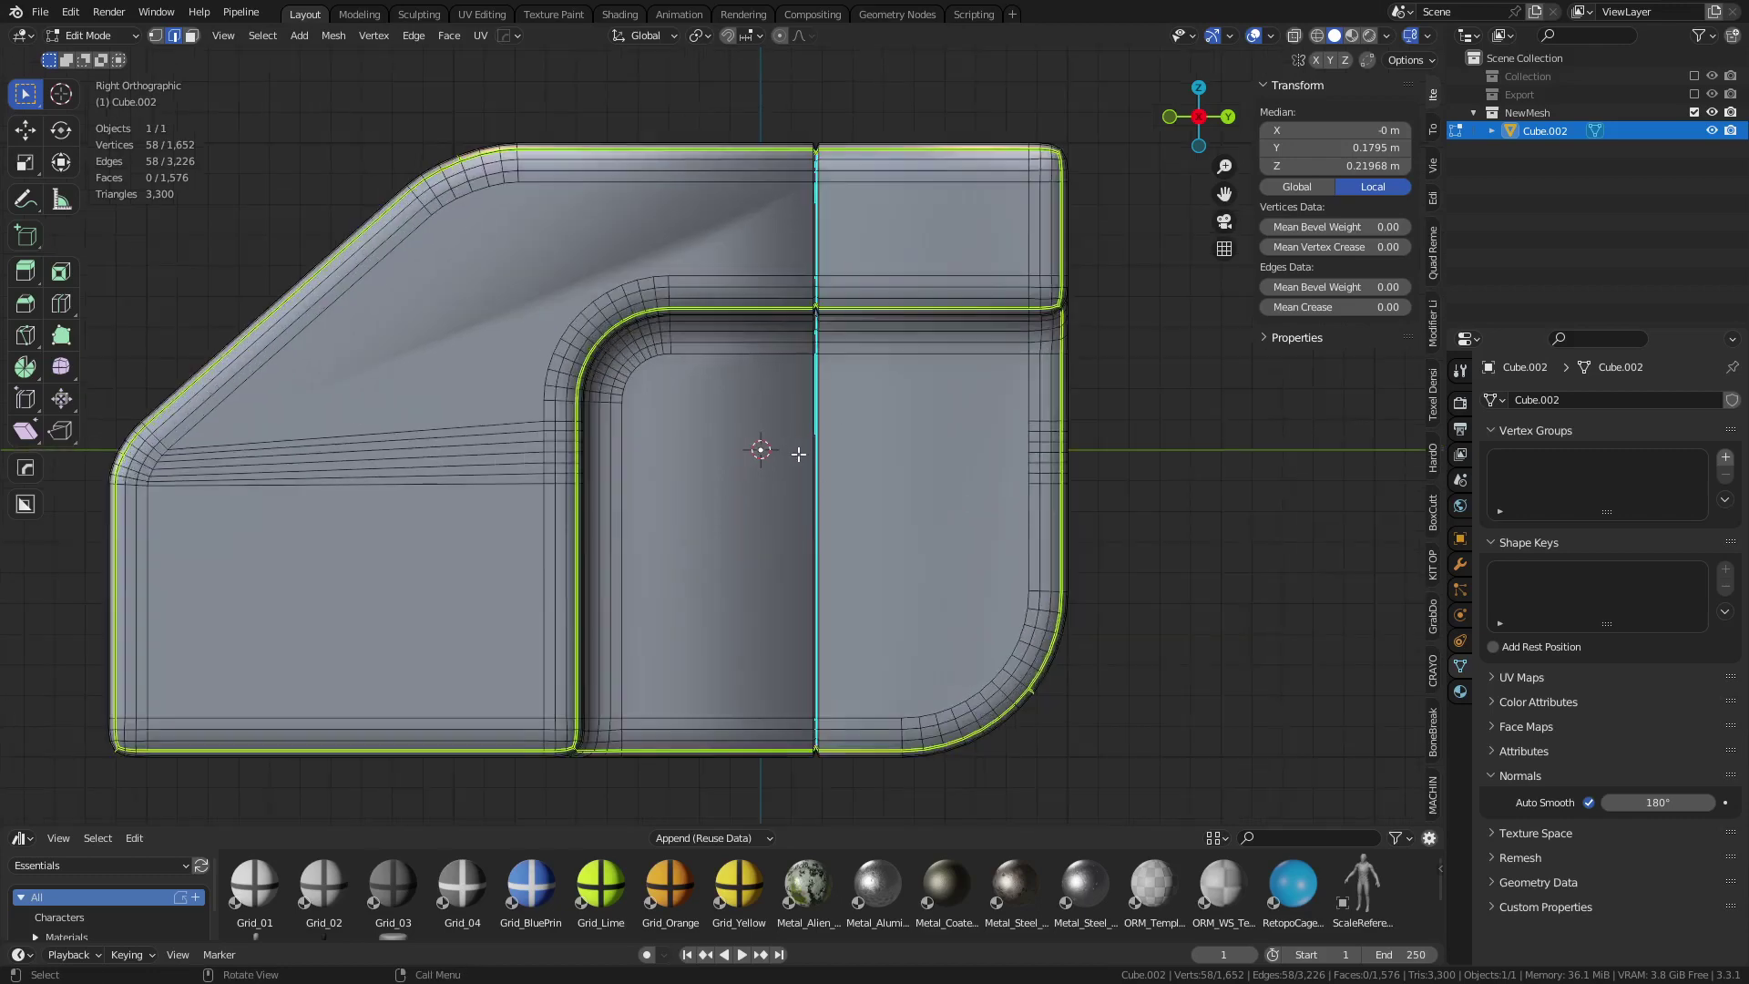
- Select both outer edge loops of the groove and bevel them with two segments and a width of about 0.007 m
{"action": "middle_click_drag", "start_coordinate": [798, 454], "coordinate": [777, 352]}
{"action": "scroll", "coordinate": [785, 449], "scroll_direction": "up", "scroll_amount": 5}
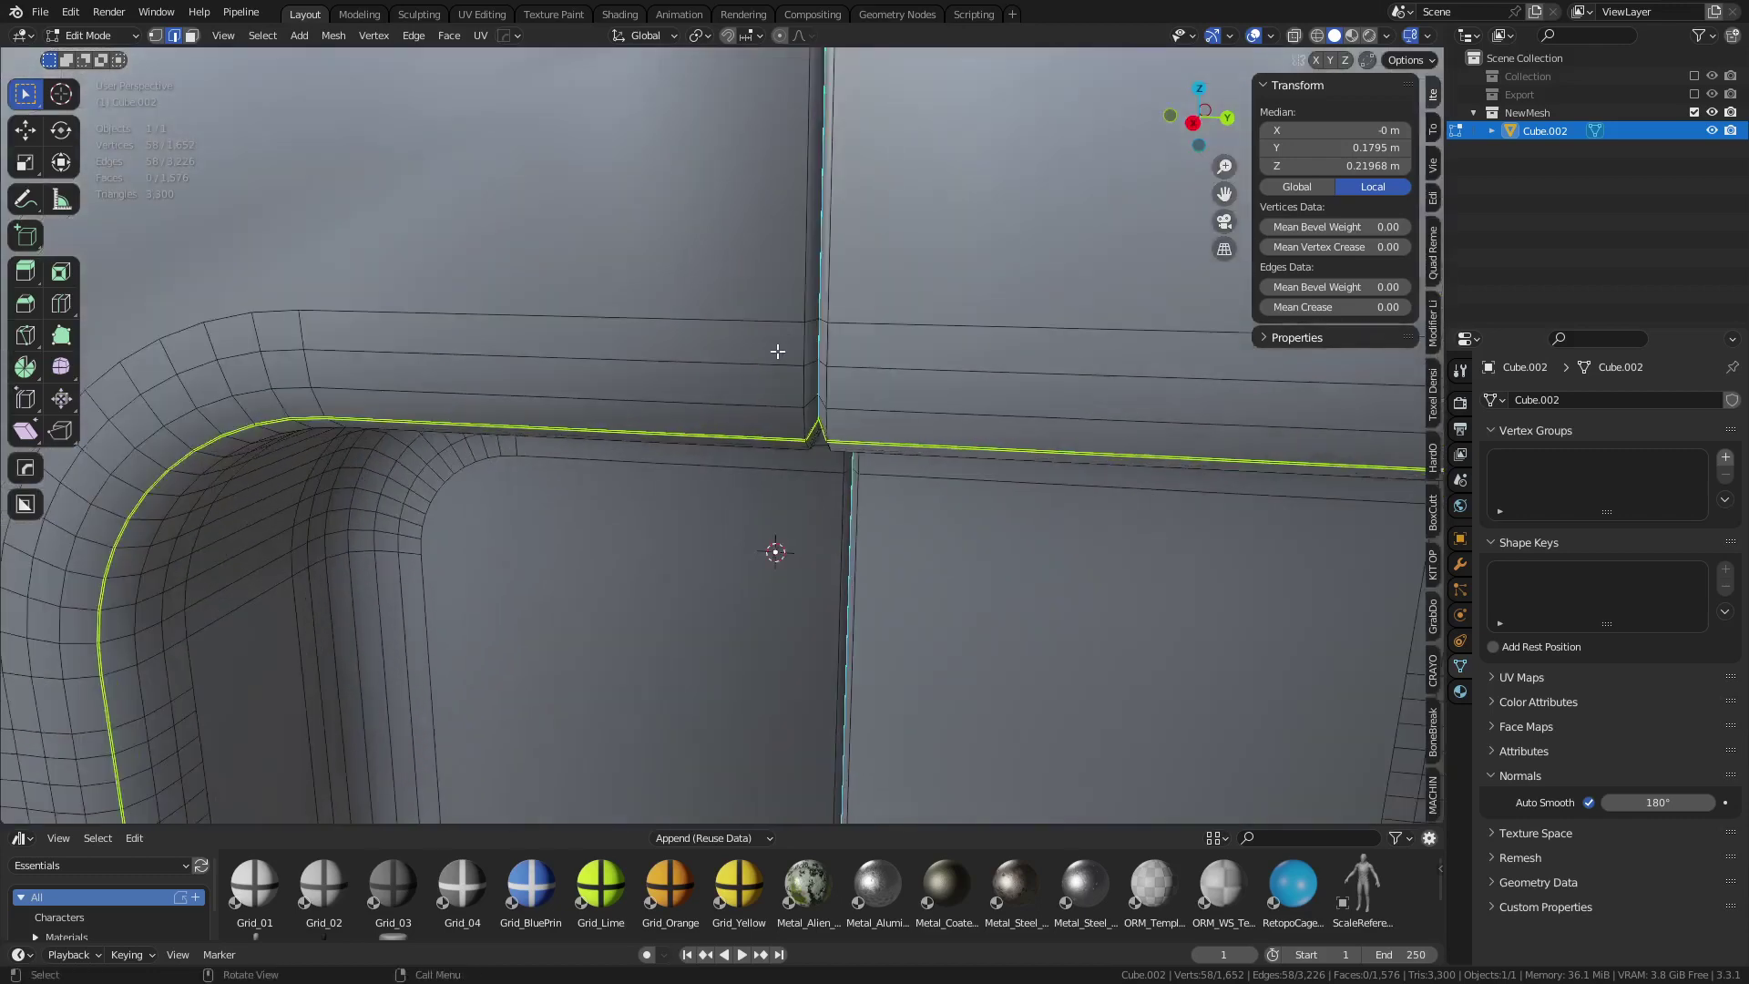
{"action": "left_click", "coordinate": [799, 294], "text": "alt+shift"}
{"action": "left_click", "coordinate": [832, 275], "text": "alt+shift"}
{"action": "middle_click_drag", "start_coordinate": [832, 276], "coordinate": [1040, 444], "text": "shift"}
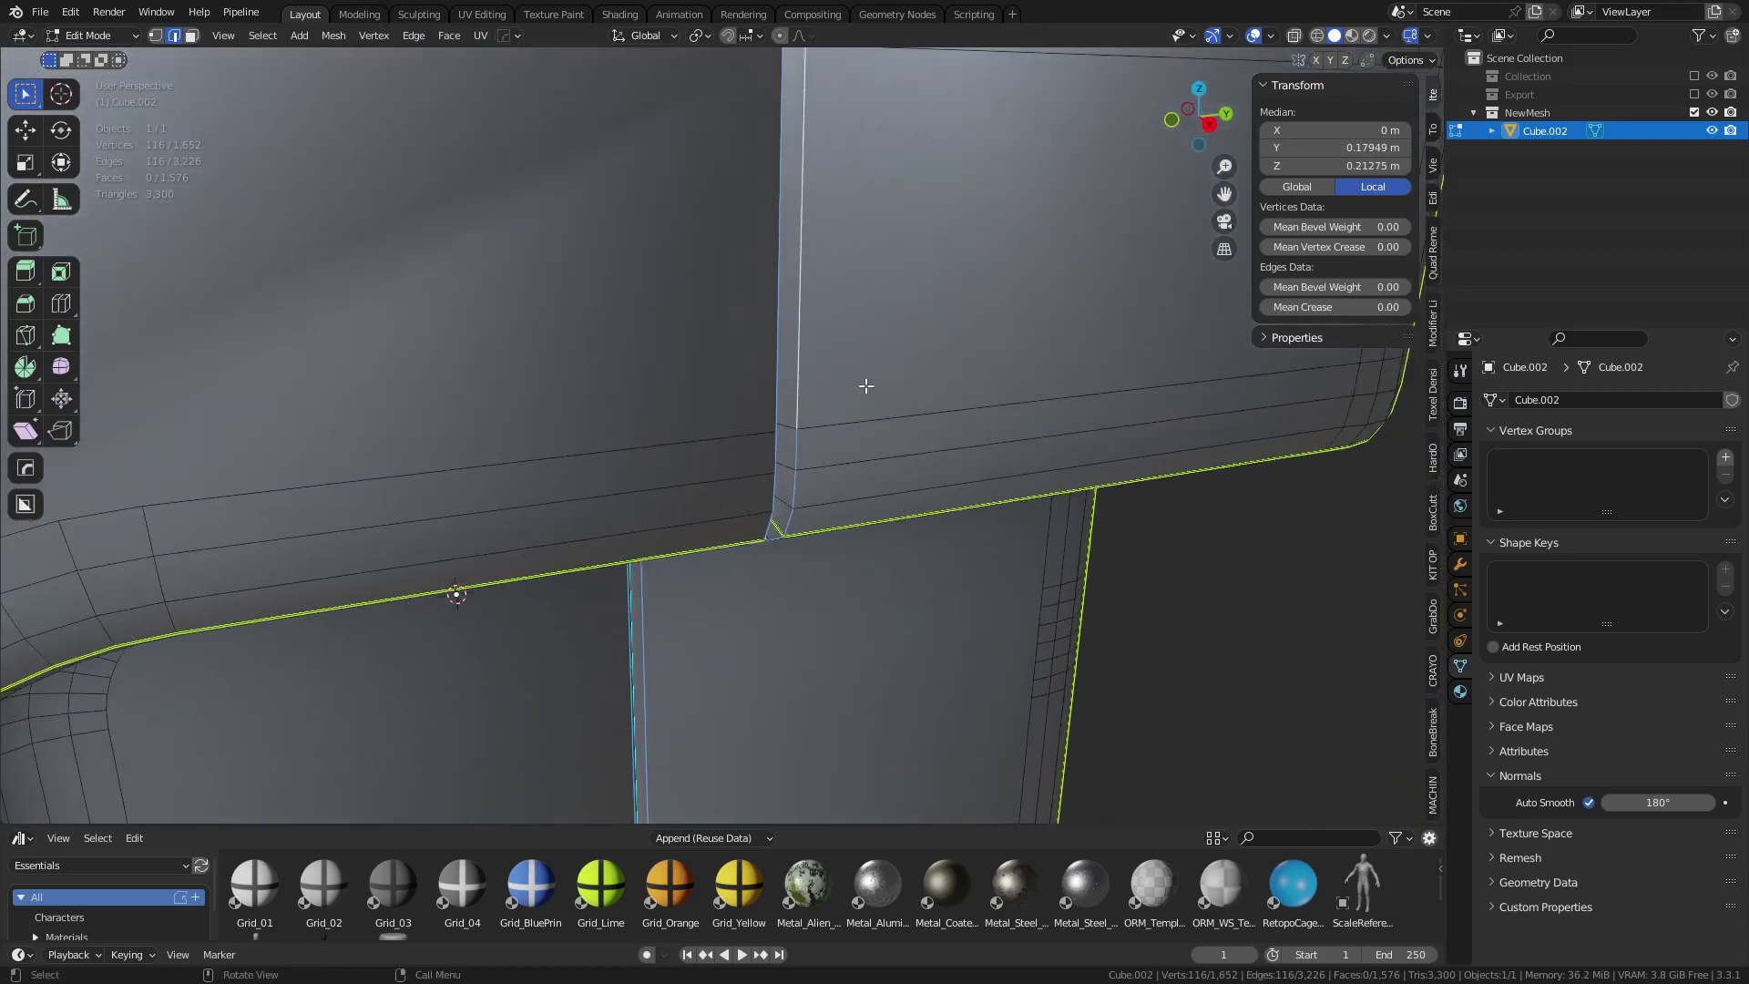
{"action": "key", "text": "ctrl+b"}
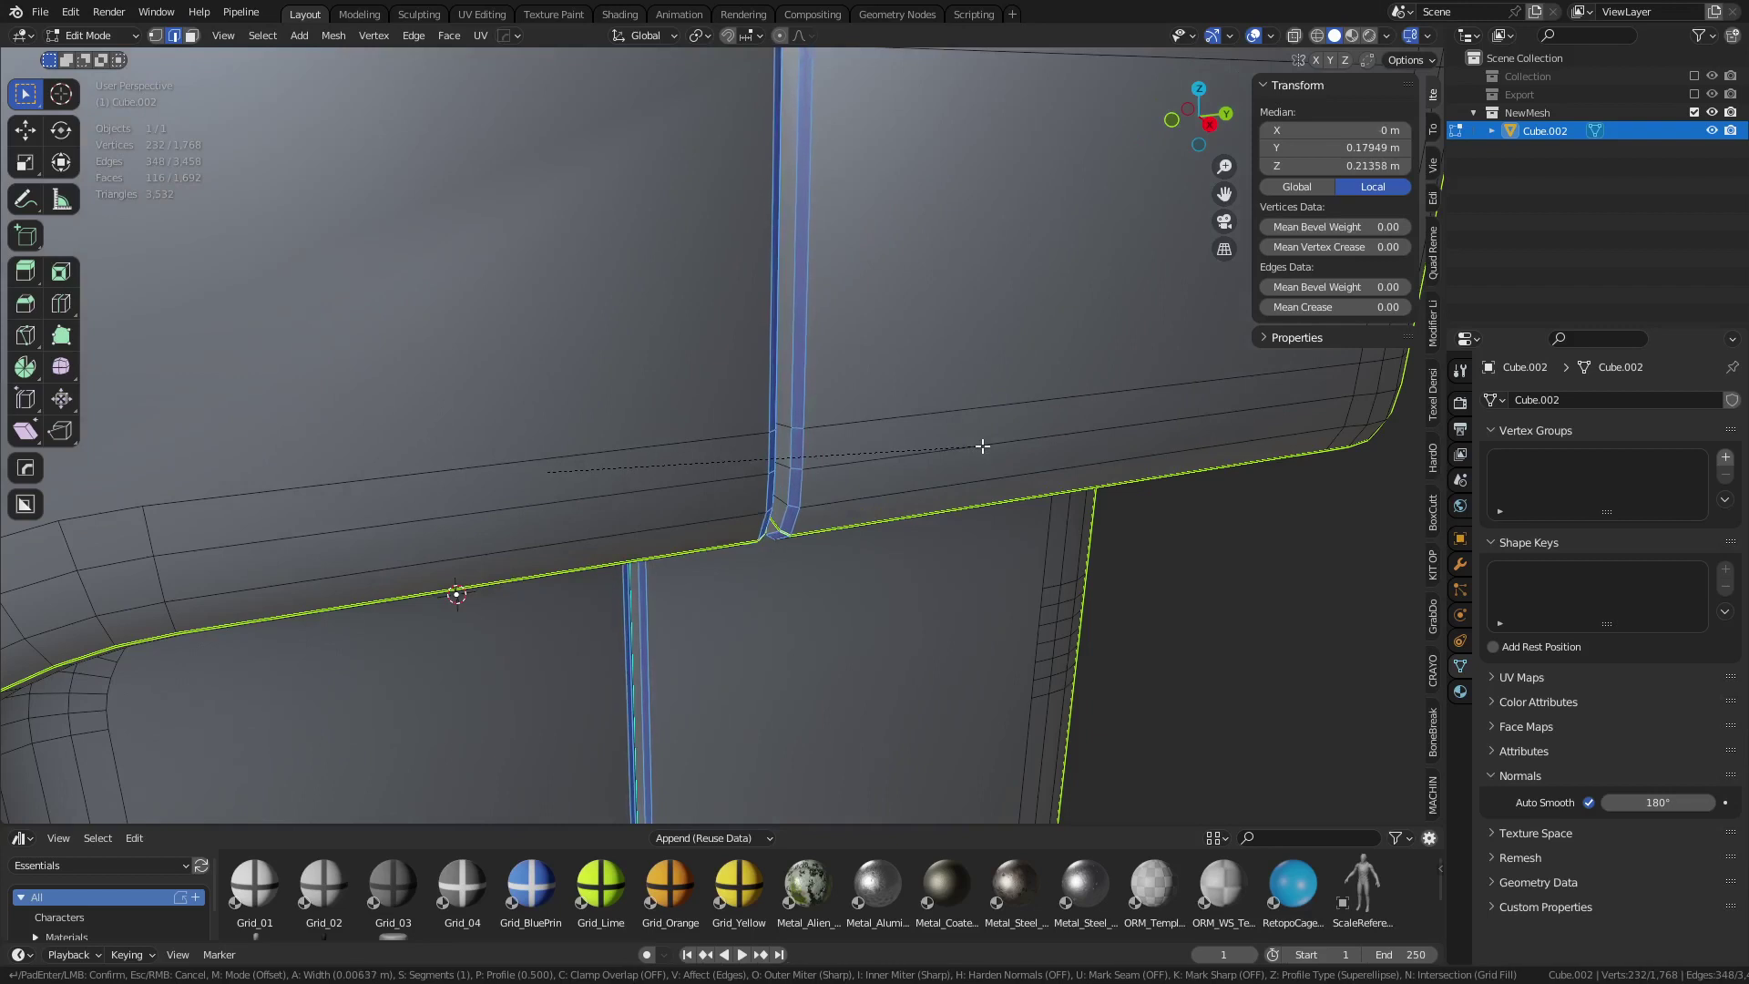
{"action": "scroll", "coordinate": [980, 446], "scroll_direction": "up", "scroll_amount": 1}
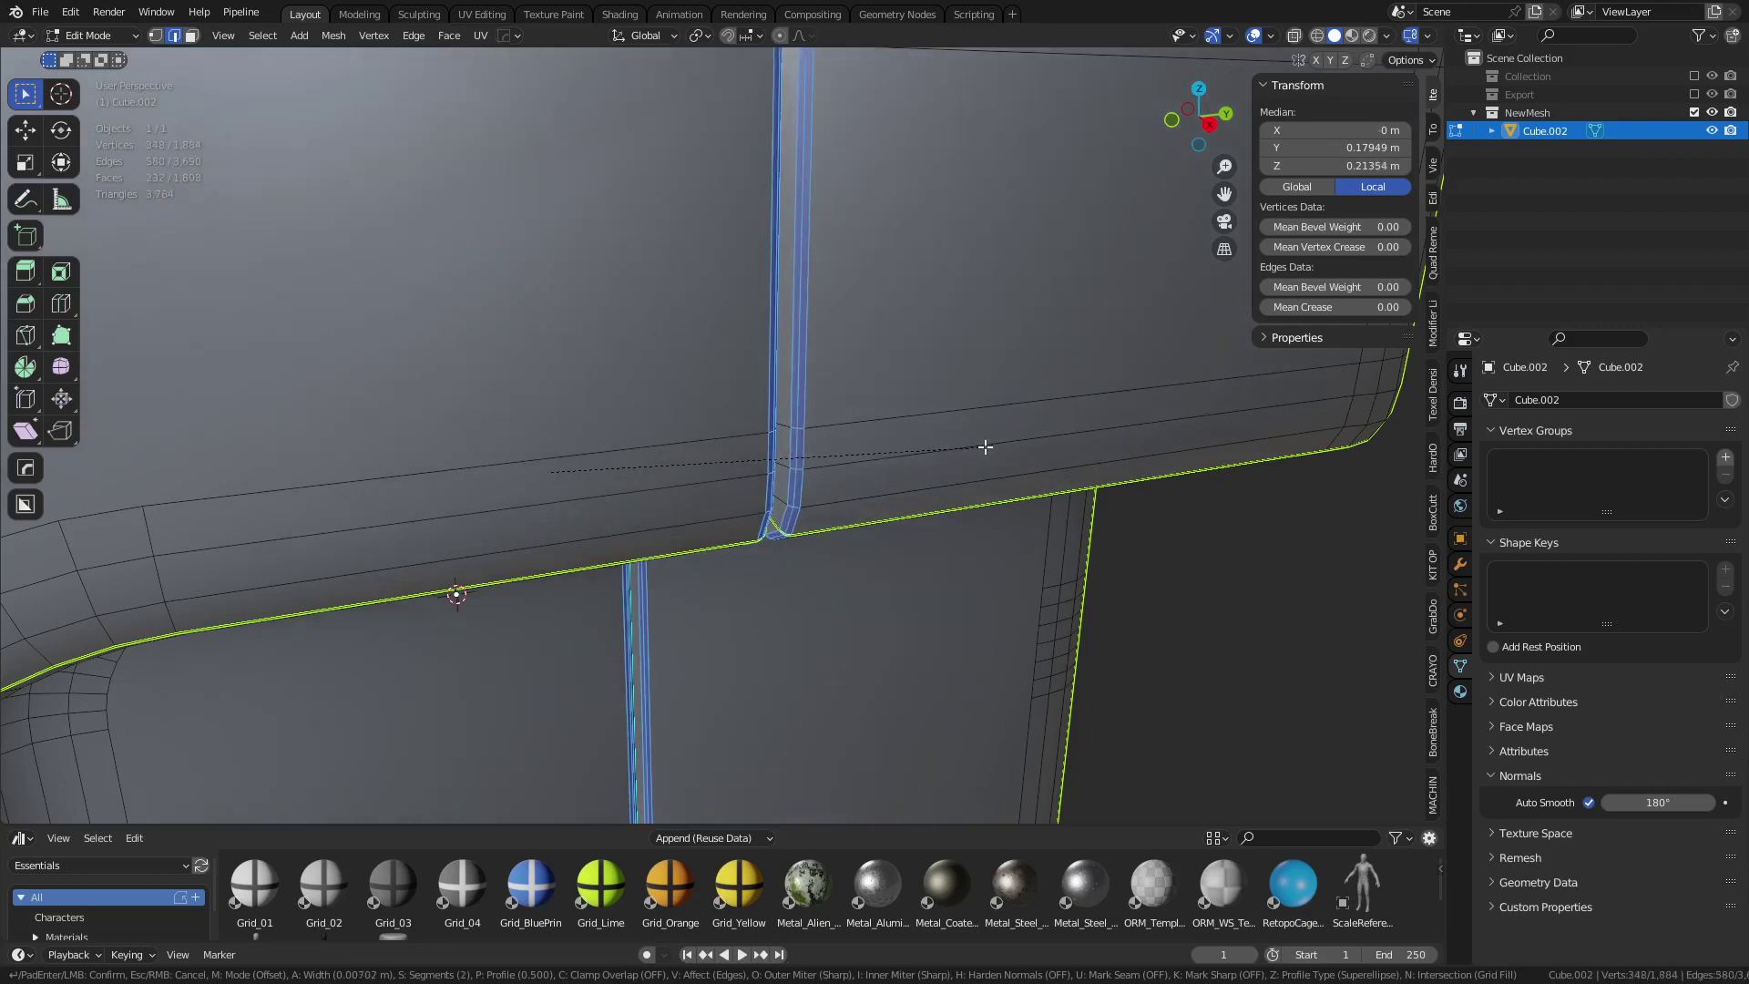
{"action": "left_click", "coordinate": [985, 446]}
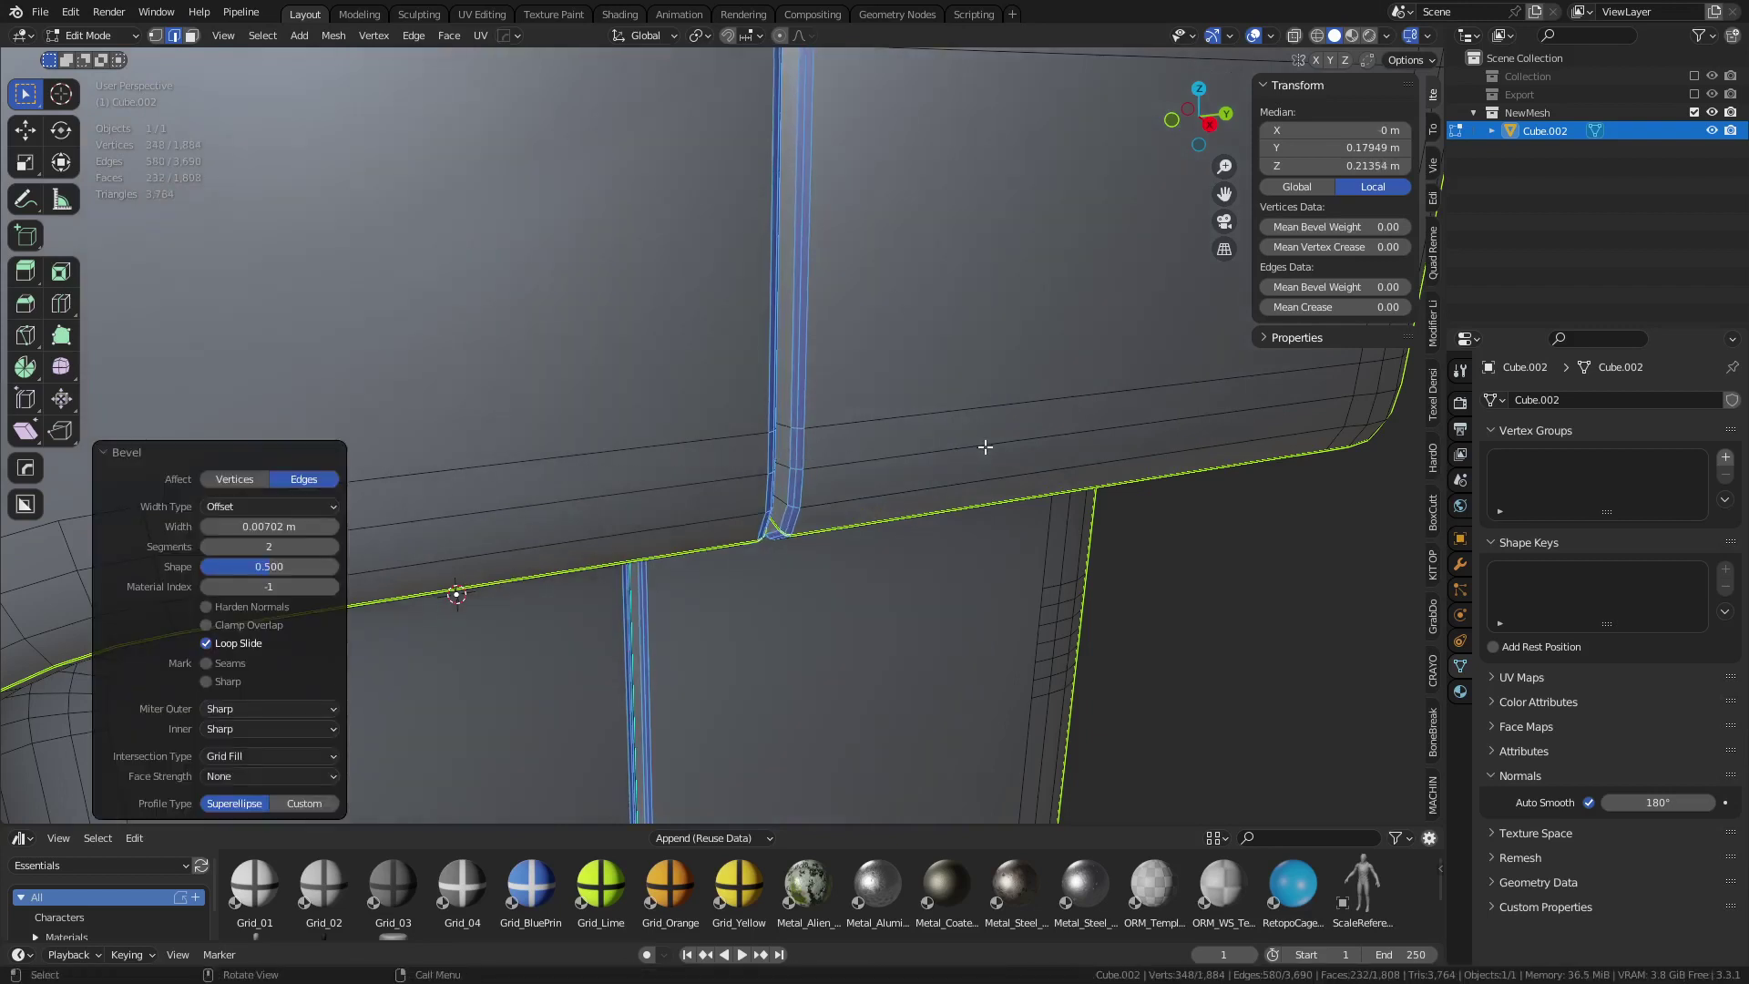
- Inspect the softened groove on the whole body in Object Mode, with and without the wireframe overlay
{"action": "key", "text": "ctrl+Tab"}
{"action": "left_click", "coordinate": [925, 452]}
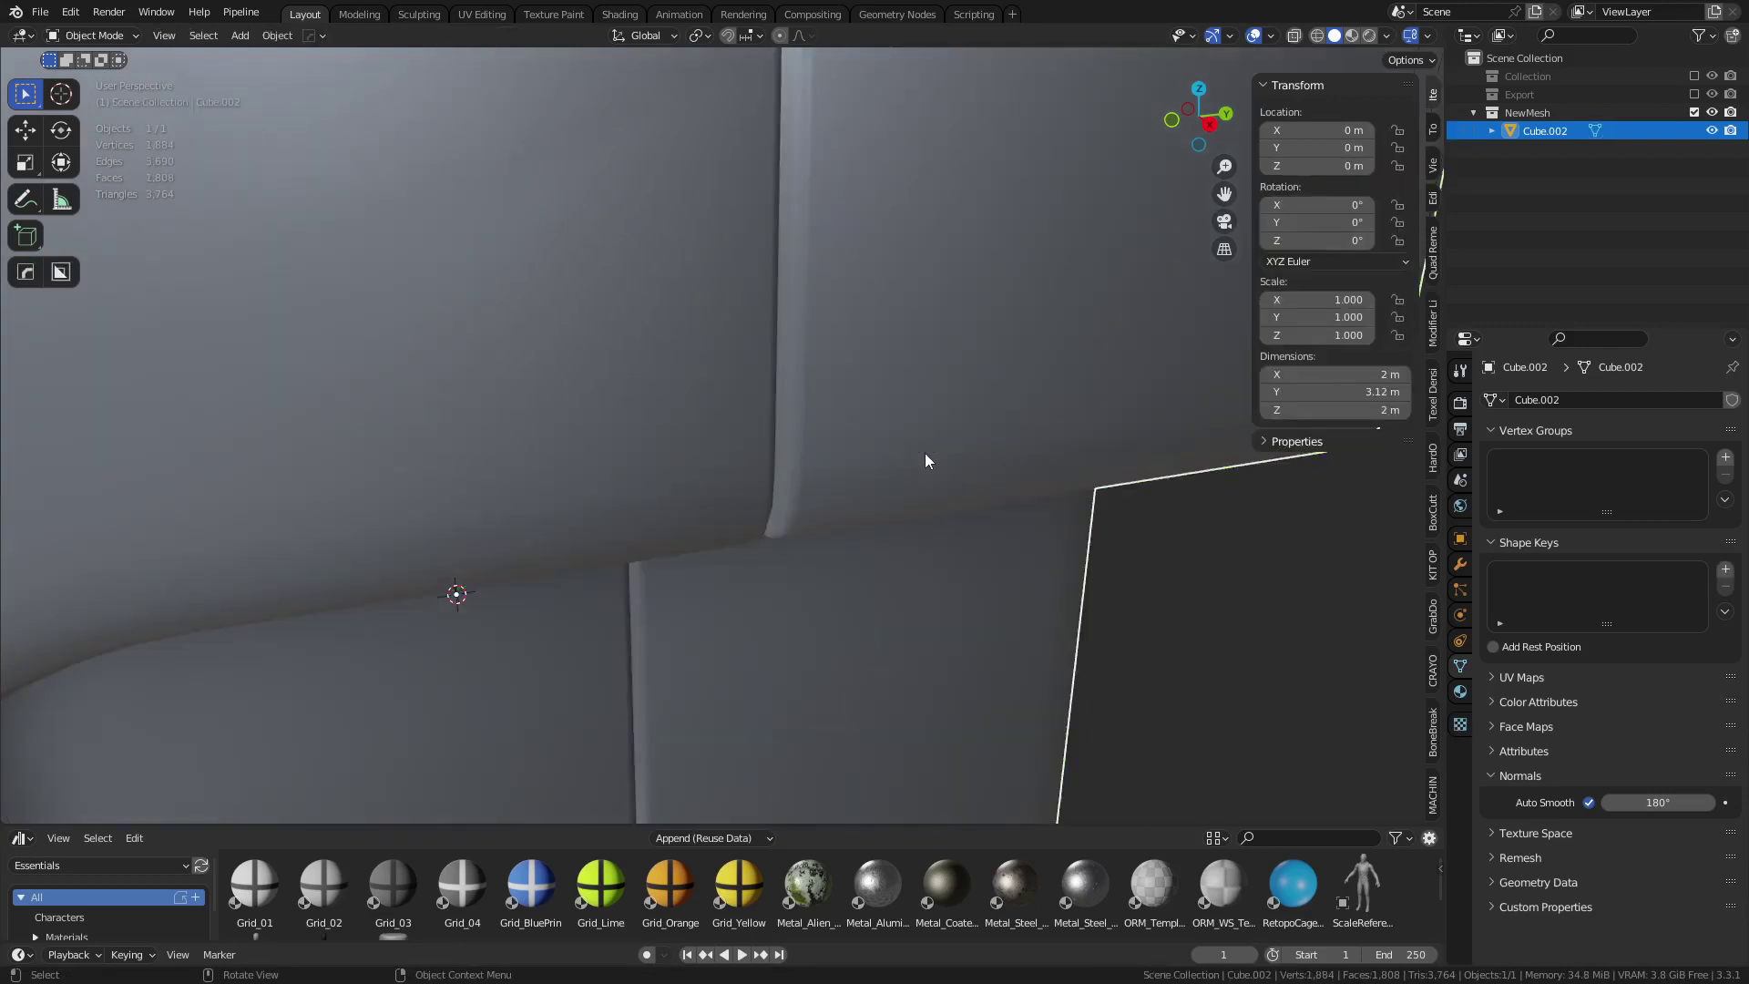
{"action": "left_click", "coordinate": [1194, 582]}
{"action": "scroll", "coordinate": [1043, 543], "scroll_direction": "down", "scroll_amount": 8}
{"action": "middle_click_drag", "start_coordinate": [966, 523], "coordinate": [924, 491]}
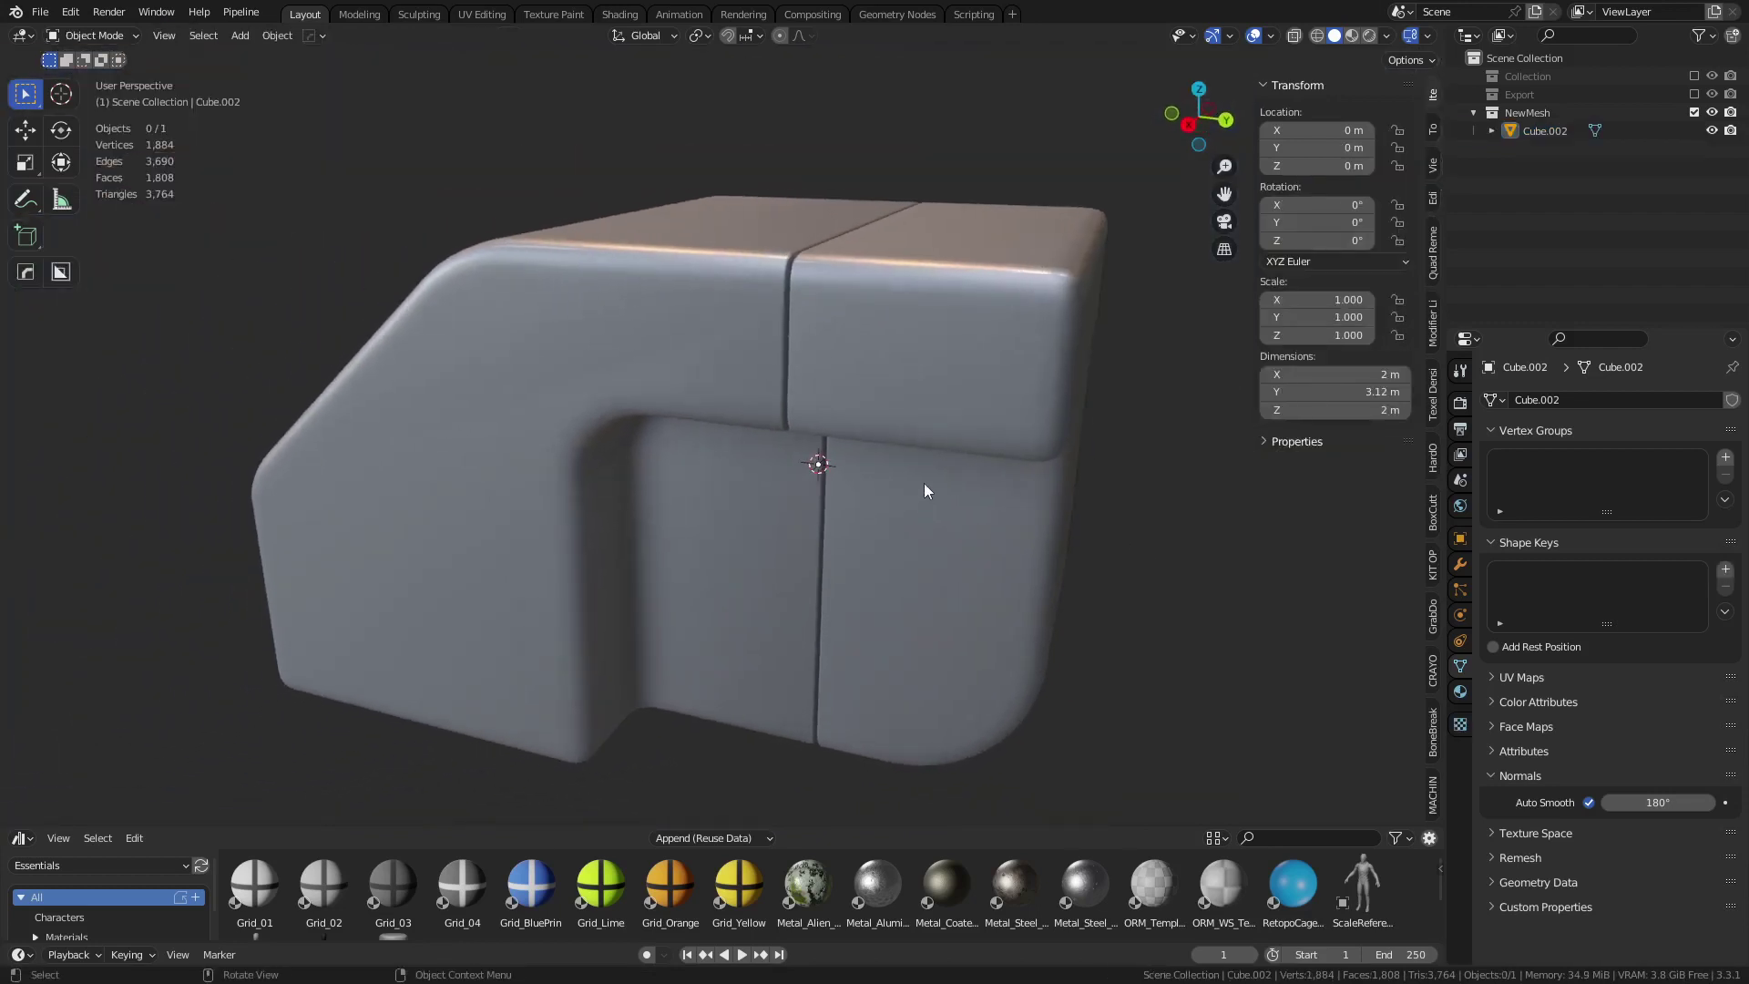
{"action": "scroll", "coordinate": [786, 305], "scroll_direction": "up", "scroll_amount": 4}
{"action": "key", "text": "Tab"}
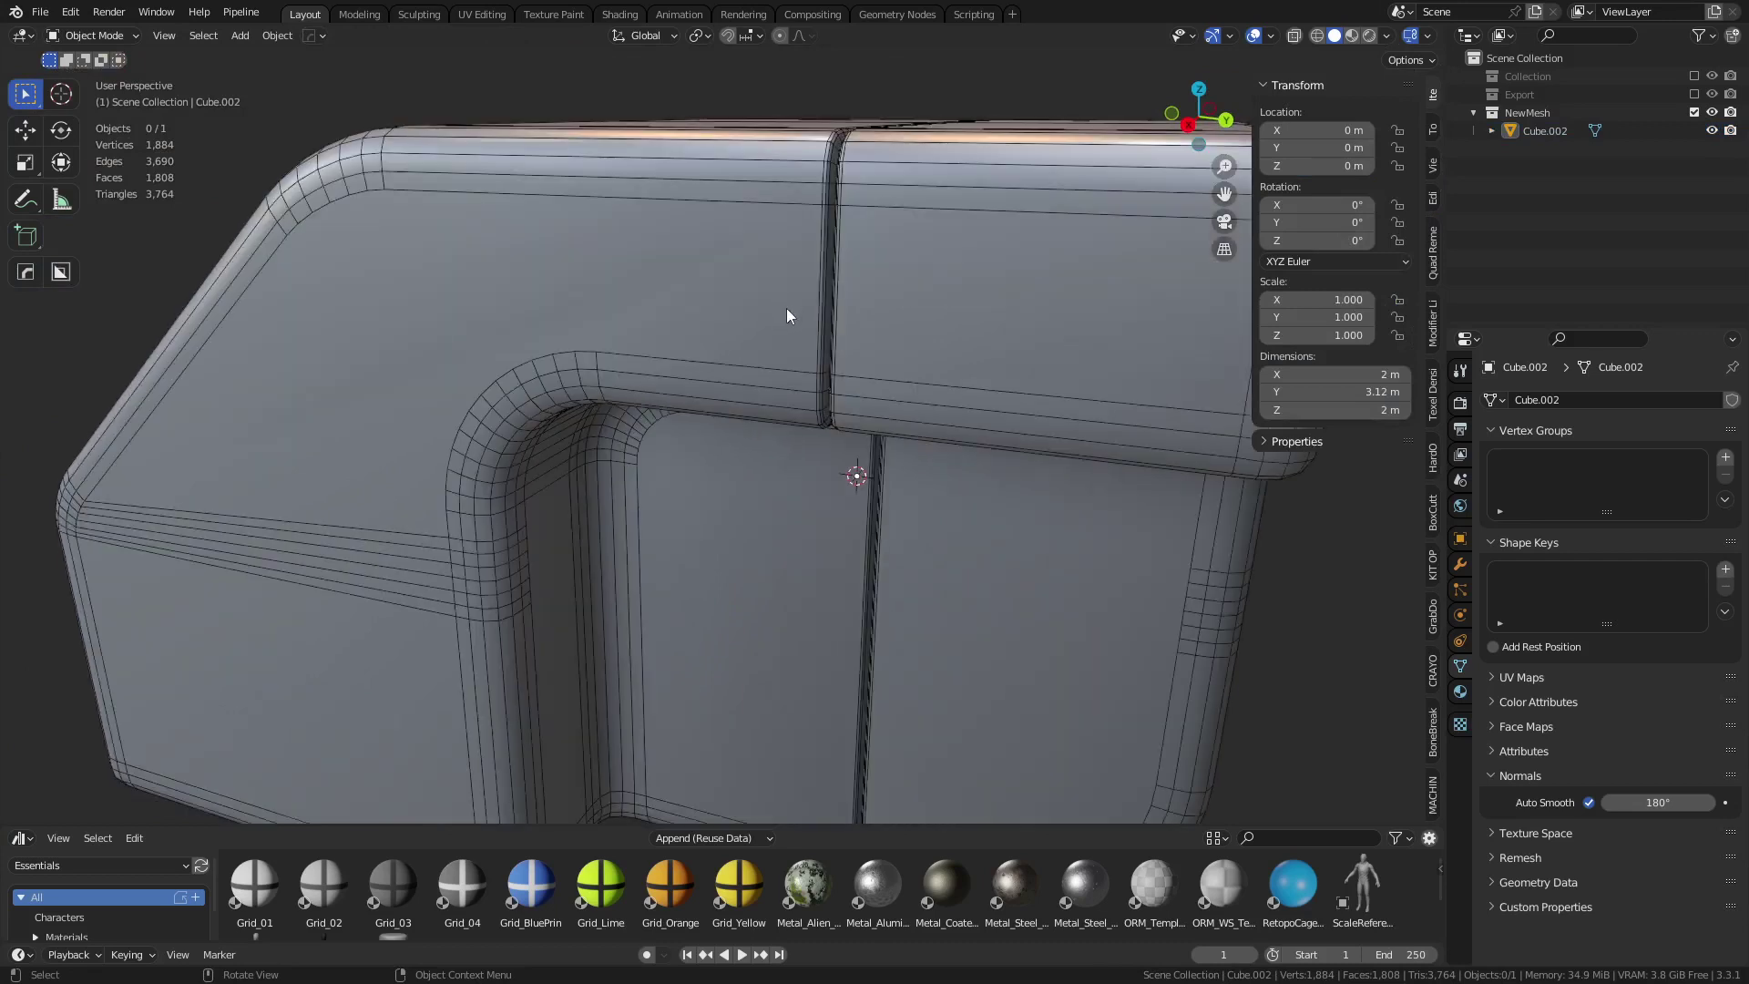
{"action": "key", "text": "Tab"}
- Add a Weighted Normal modifier to the body with Keep Sharp enabled and a weight of 100
{"action": "left_click", "coordinate": [785, 308]}
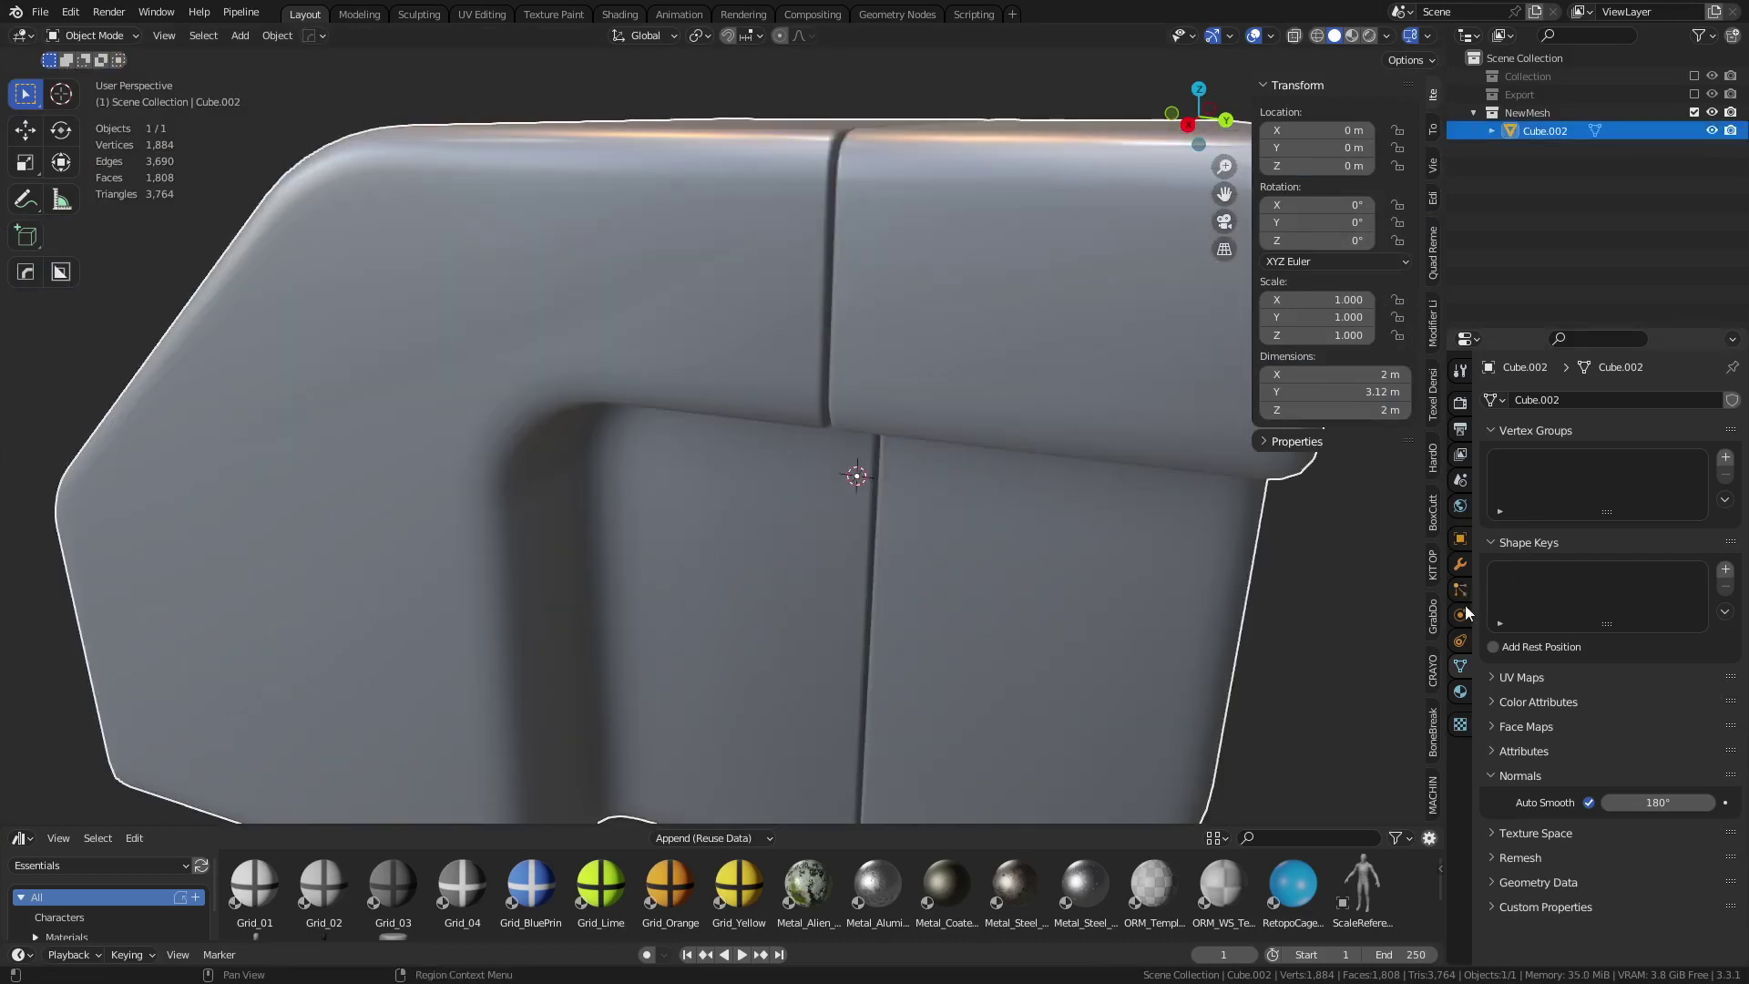
{"action": "left_click", "coordinate": [1461, 564]}
{"action": "left_click", "coordinate": [1664, 402]}
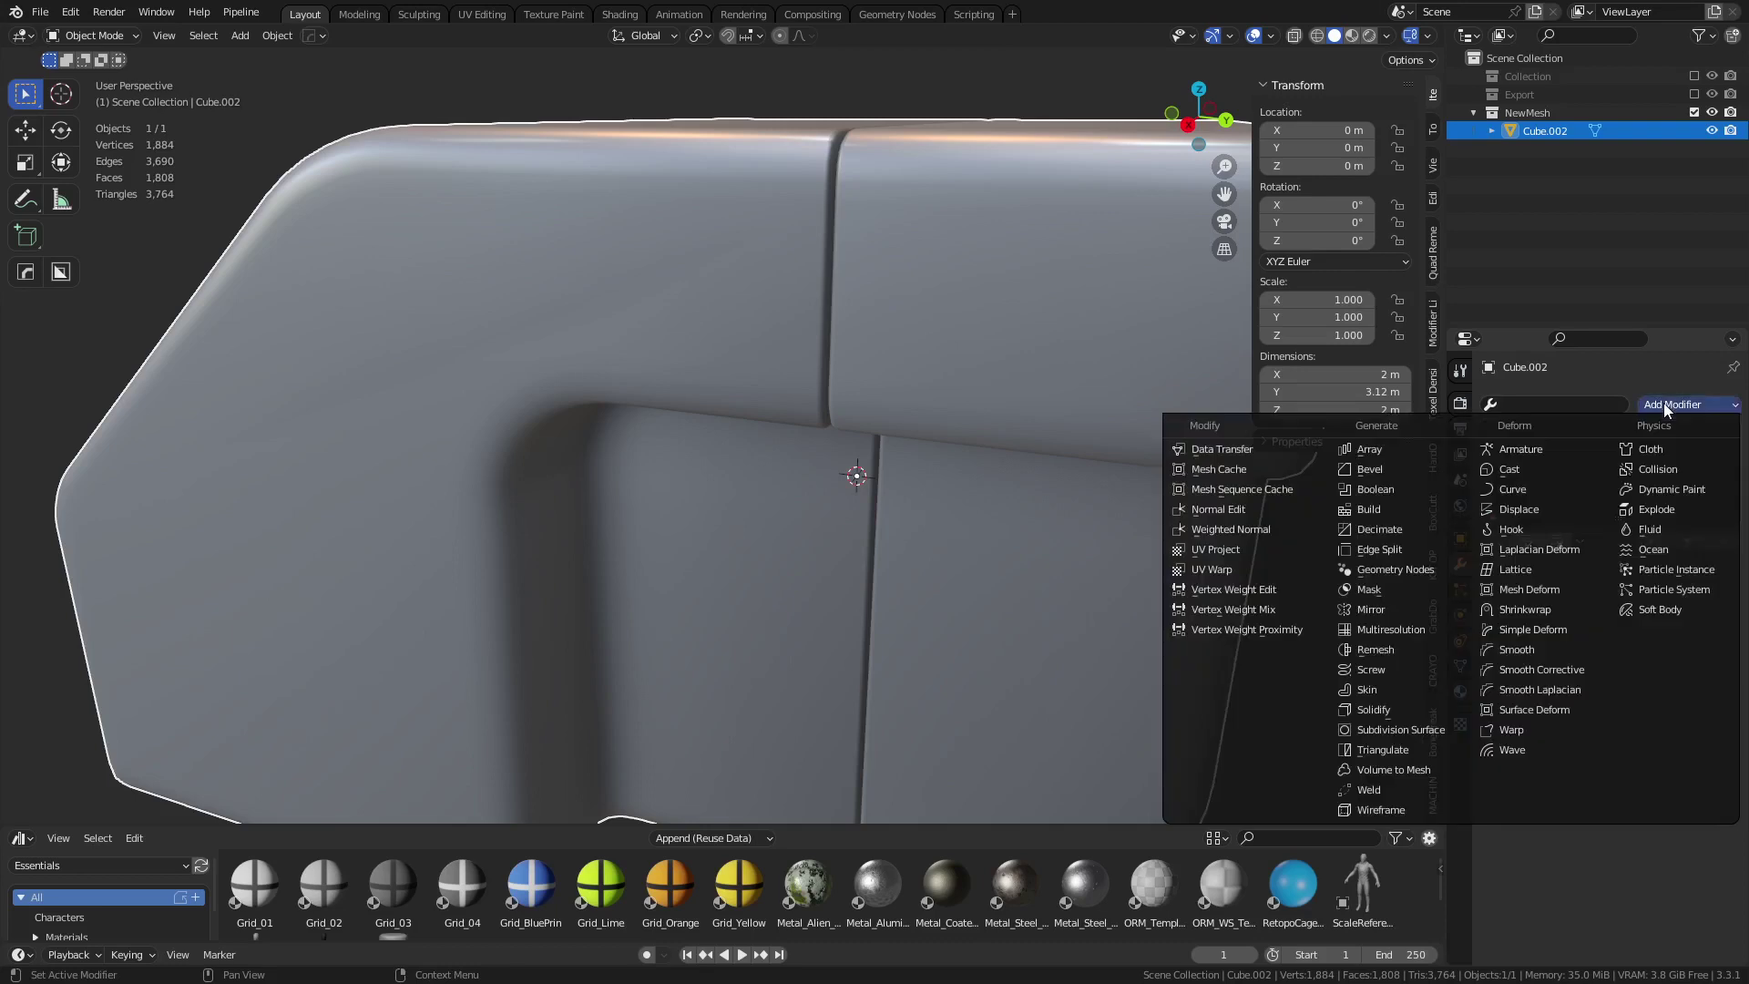
{"action": "left_click", "coordinate": [1266, 529]}
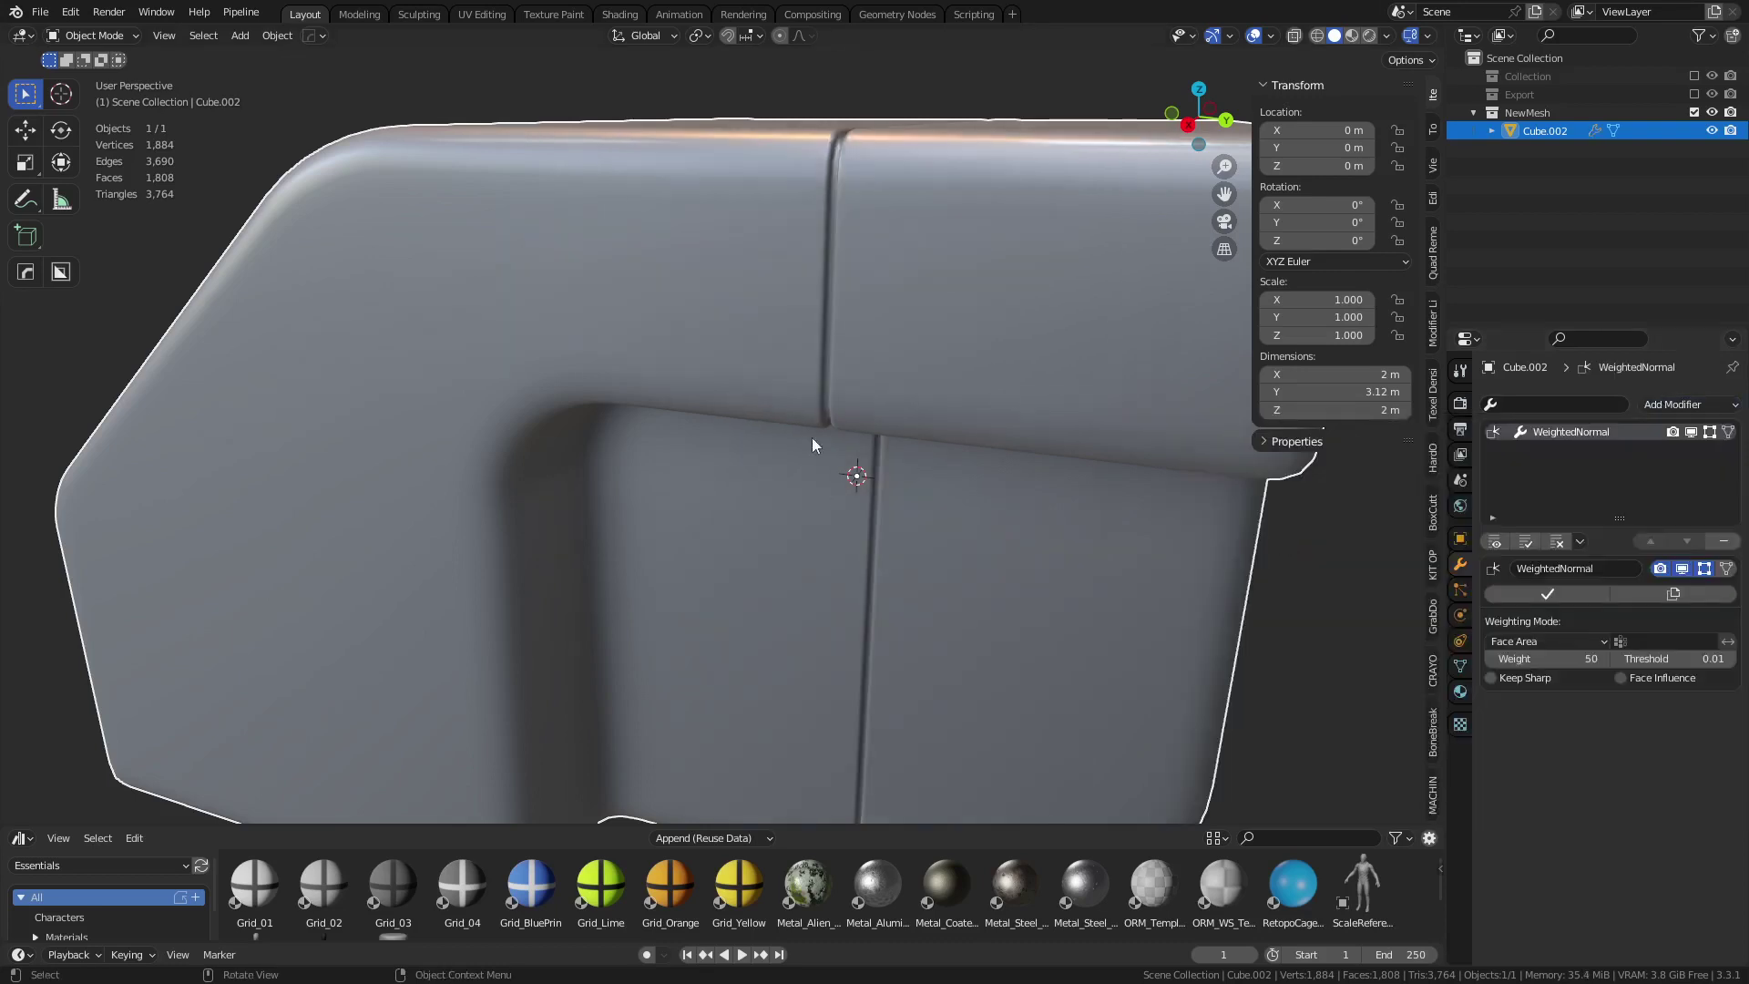
{"action": "left_click", "coordinate": [1518, 680]}
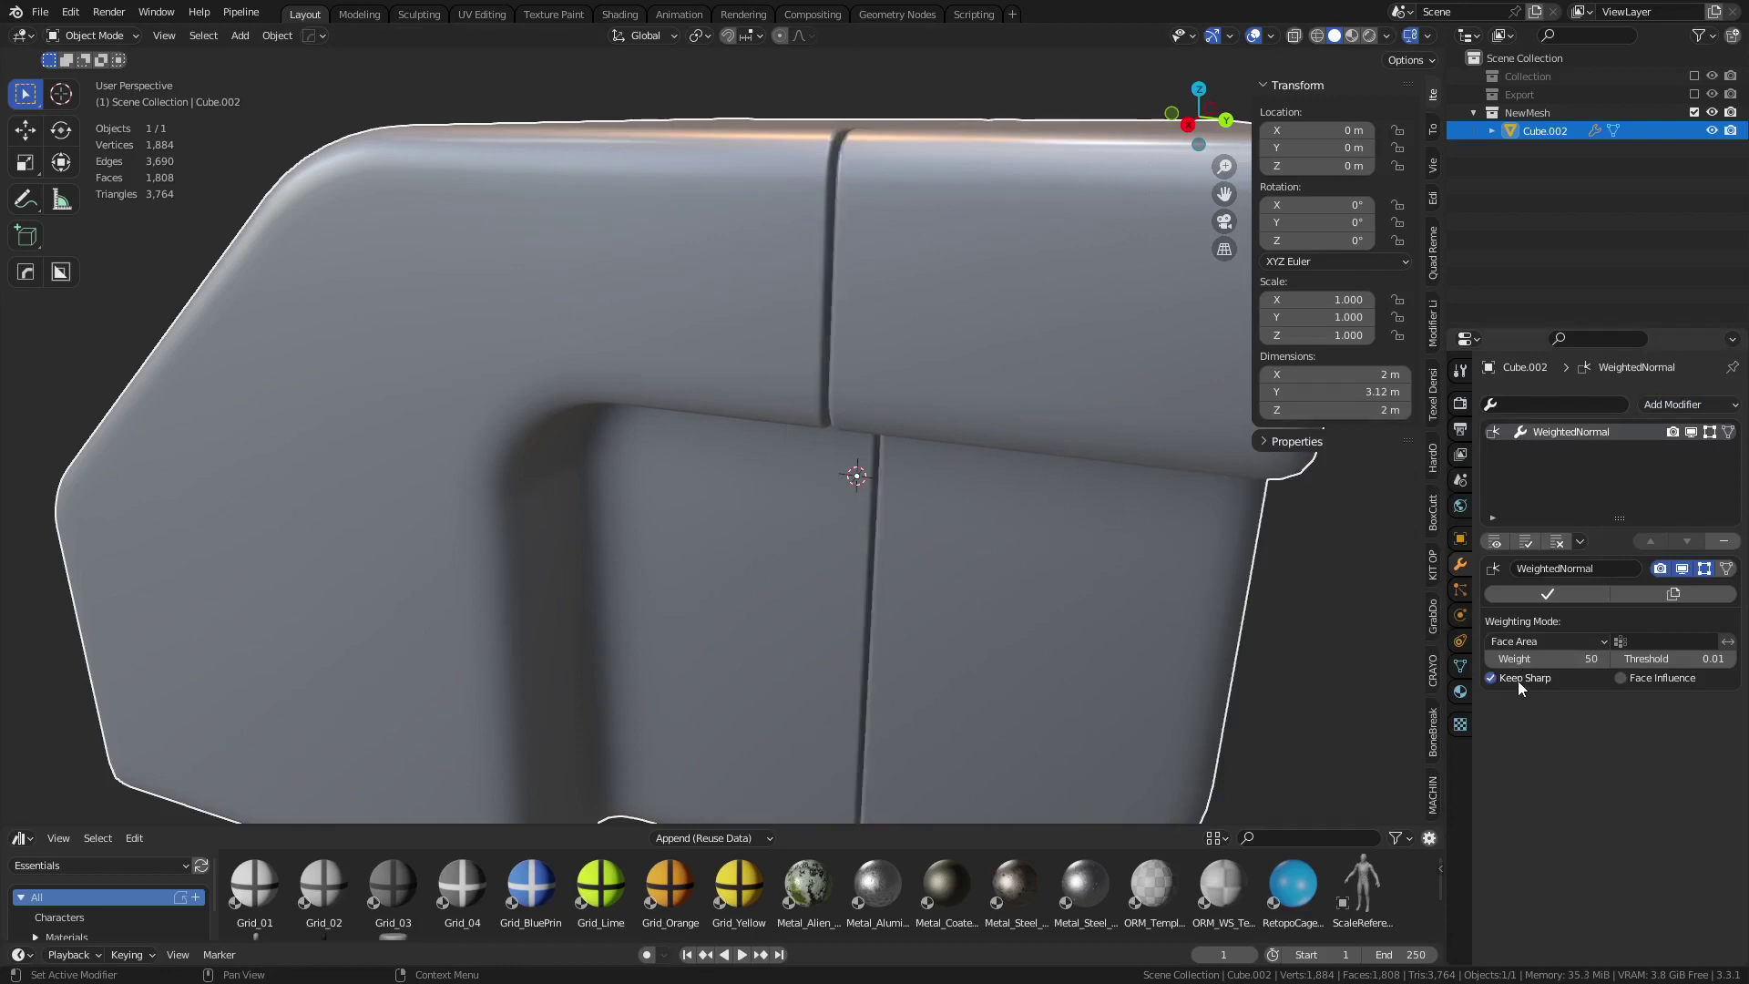
{"action": "mouse_move", "coordinate": [1039, 574]}
{"action": "middle_mouse_down"}
{"action": "mouse_move", "coordinate": [1058, 604]}
{"action": "mouse_move", "coordinate": [1061, 565]}
{"action": "mouse_move", "coordinate": [1017, 578]}
{"action": "middle_mouse_up"}
{"action": "left_click", "coordinate": [1527, 681]}
{"action": "left_click", "coordinate": [1527, 681]}
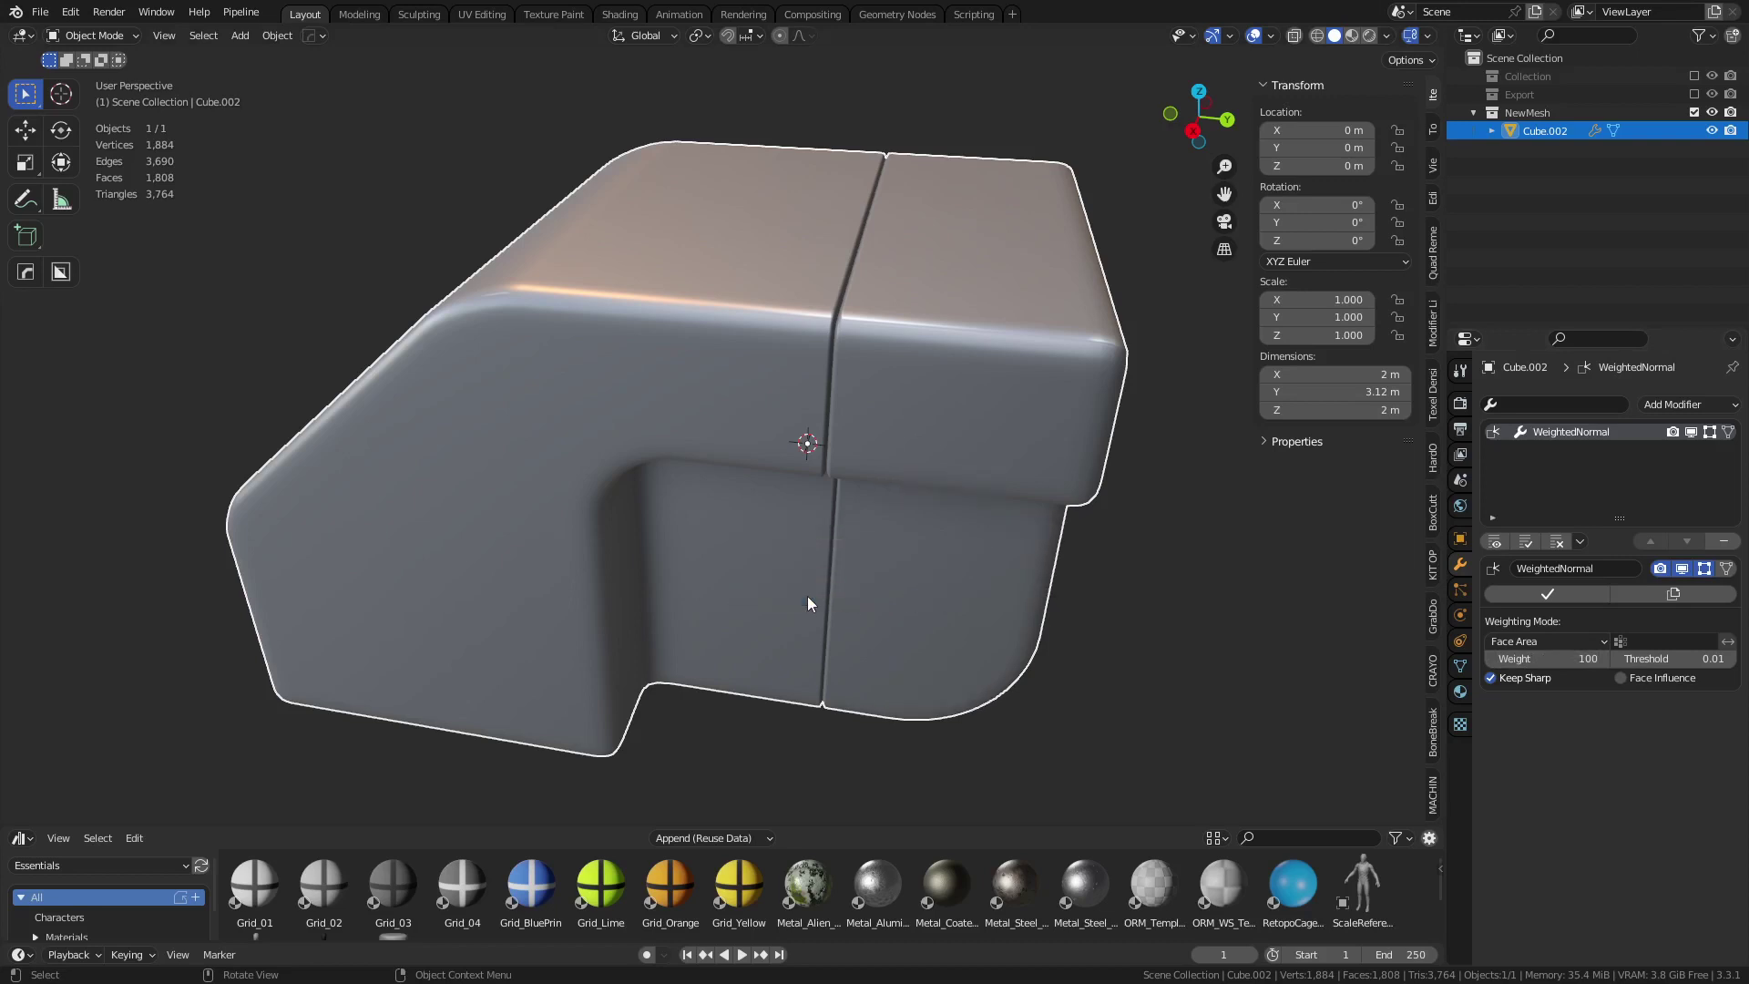
- Inspect the weighted-normal shading from the side, with and without the wireframe overlay
{"action": "left_click", "coordinate": [1114, 664]}
{"action": "middle_click_drag", "start_coordinate": [999, 654], "coordinate": [1057, 608]}
{"action": "key", "text": "shift+alt+z"}
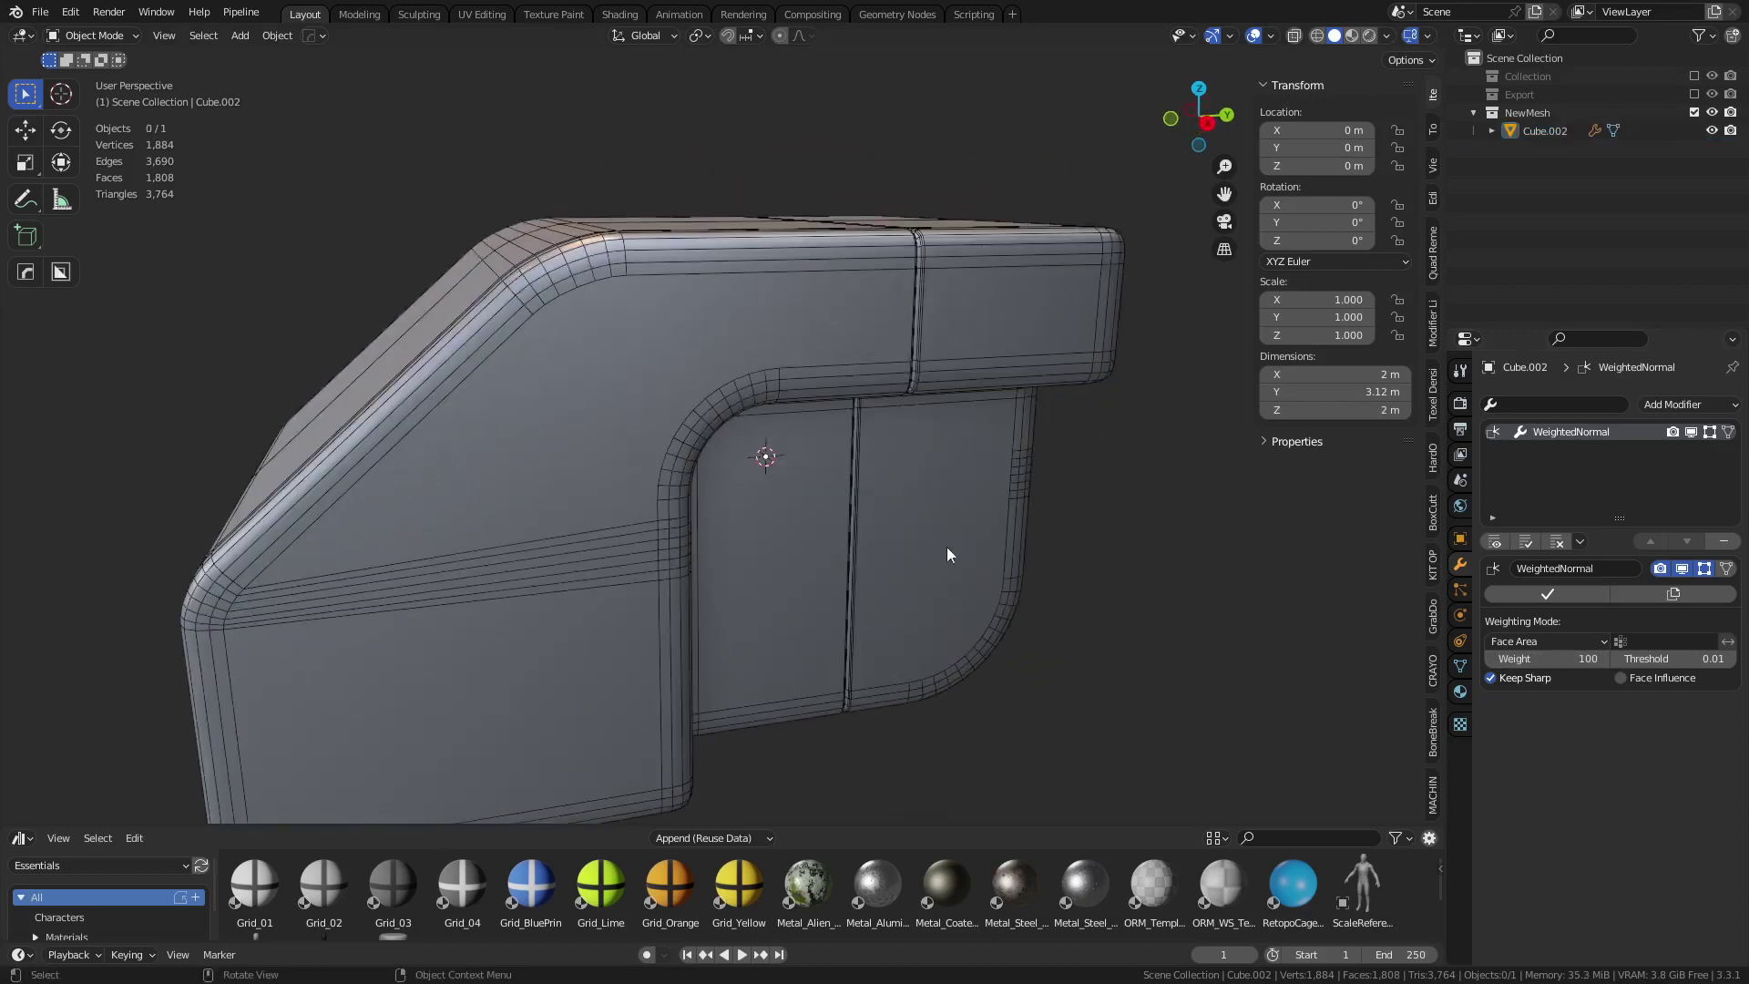
{"action": "middle_click_drag", "start_coordinate": [948, 547], "coordinate": [690, 474], "text": "shift"}
{"action": "key", "text": "shift+alt+z"}
{"action": "scroll", "coordinate": [1041, 468], "scroll_direction": "up", "scroll_amount": 2}
{"action": "key", "text": "shift+alt+z"}
- Select only the loop at the bottom of the groove in Edit Mode and mark it as a seam
{"action": "key", "text": "ctrl+Tab"}
{"action": "left_click", "coordinate": [848, 478]}
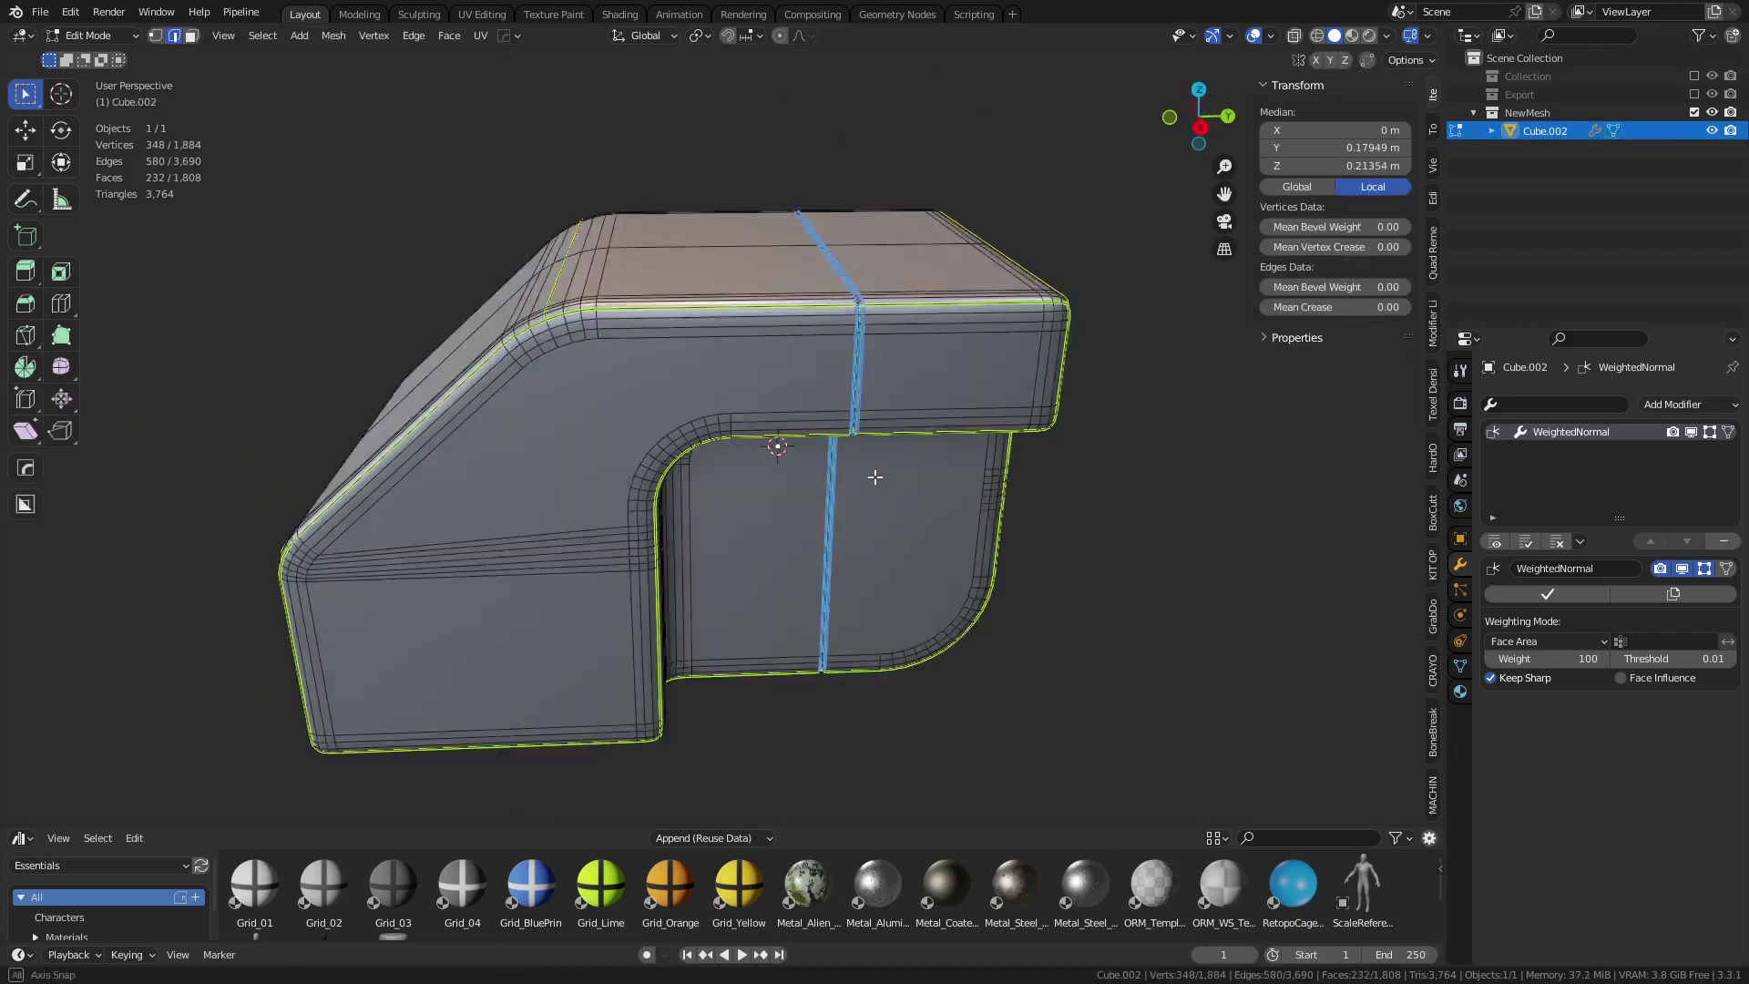
{"action": "middle_click_drag", "start_coordinate": [874, 478], "coordinate": [830, 490]}
{"action": "scroll", "coordinate": [915, 500], "scroll_direction": "up", "scroll_amount": 1}
{"action": "left_click", "coordinate": [1139, 528]}
{"action": "middle_click_drag", "start_coordinate": [789, 348], "coordinate": [771, 433], "text": "shift"}
{"action": "scroll", "coordinate": [721, 414], "scroll_direction": "up", "scroll_amount": 3}
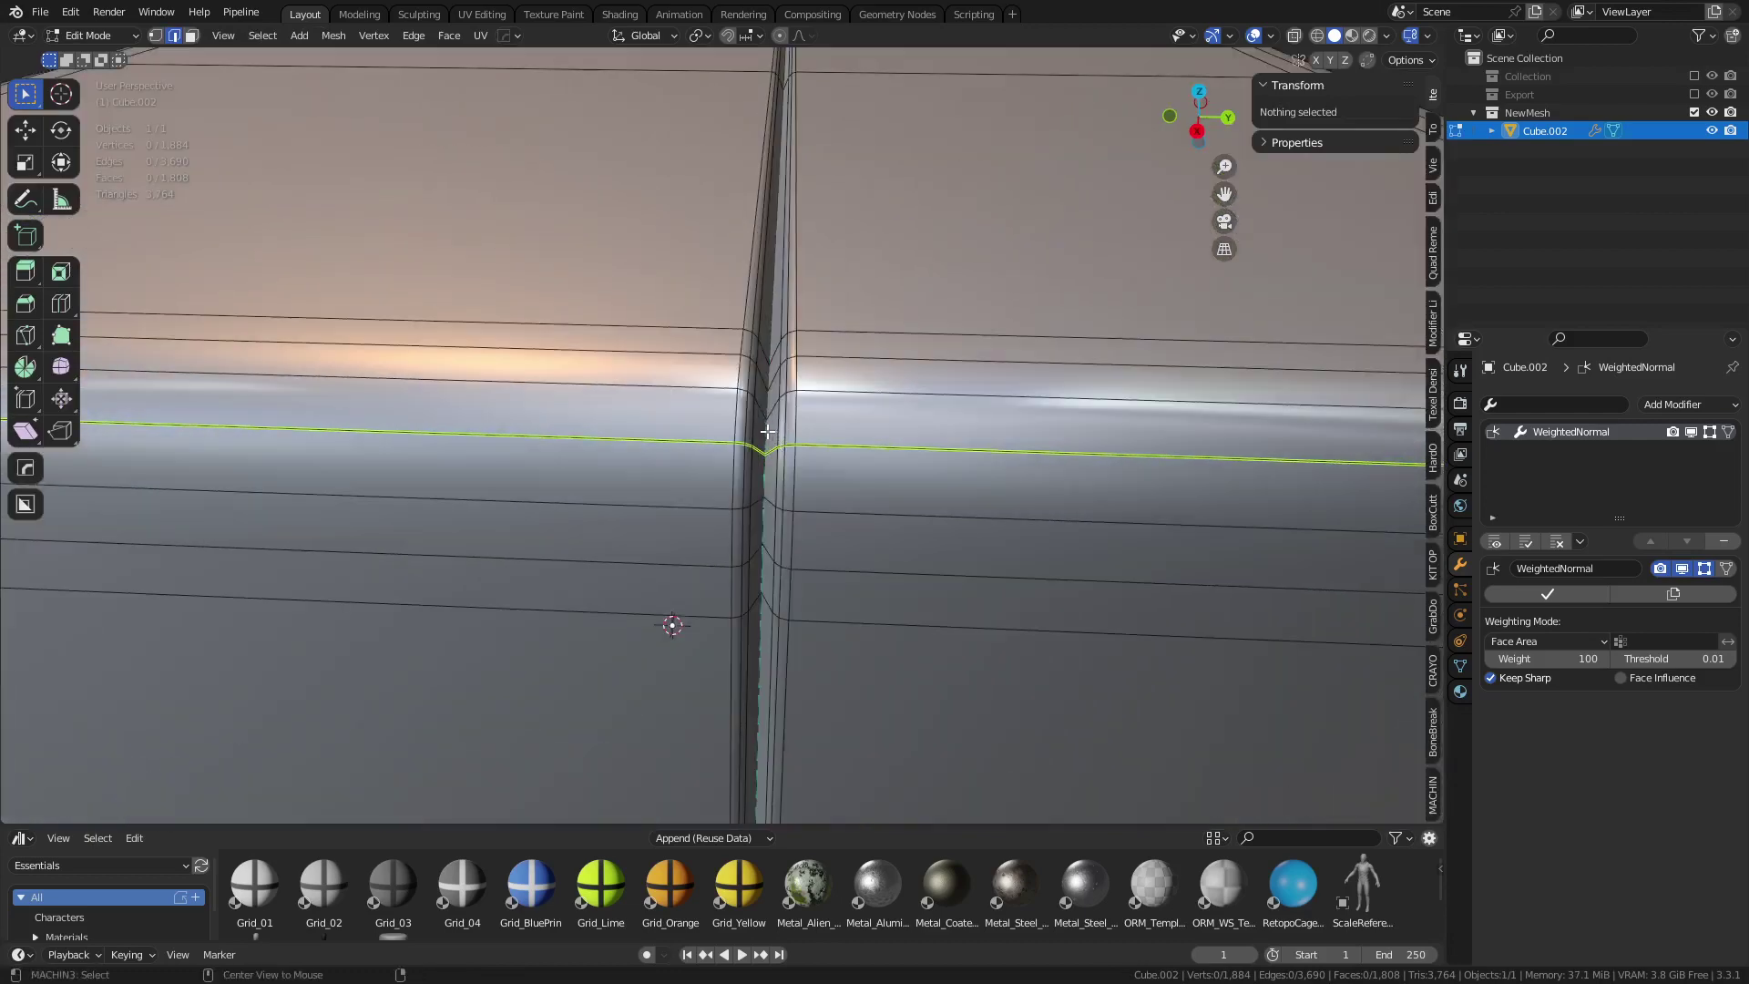
{"action": "left_click", "coordinate": [768, 431], "text": "alt"}
{"action": "key", "text": "u"}
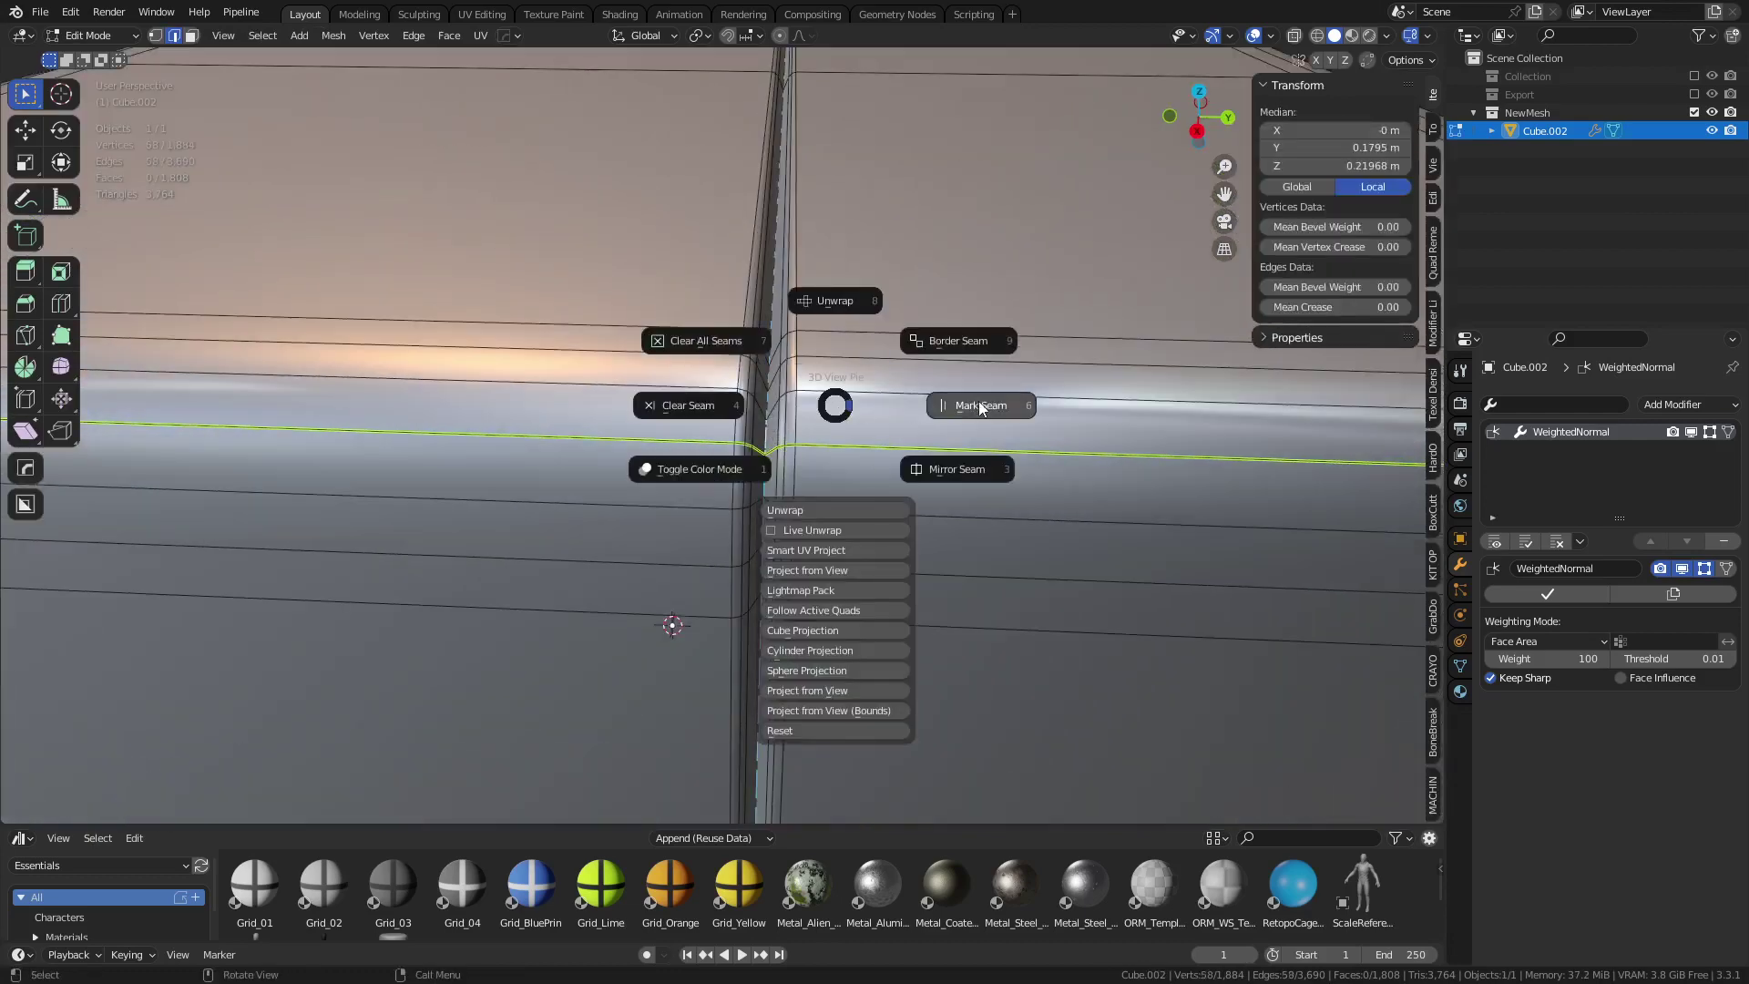
{"action": "left_click", "coordinate": [981, 405]}
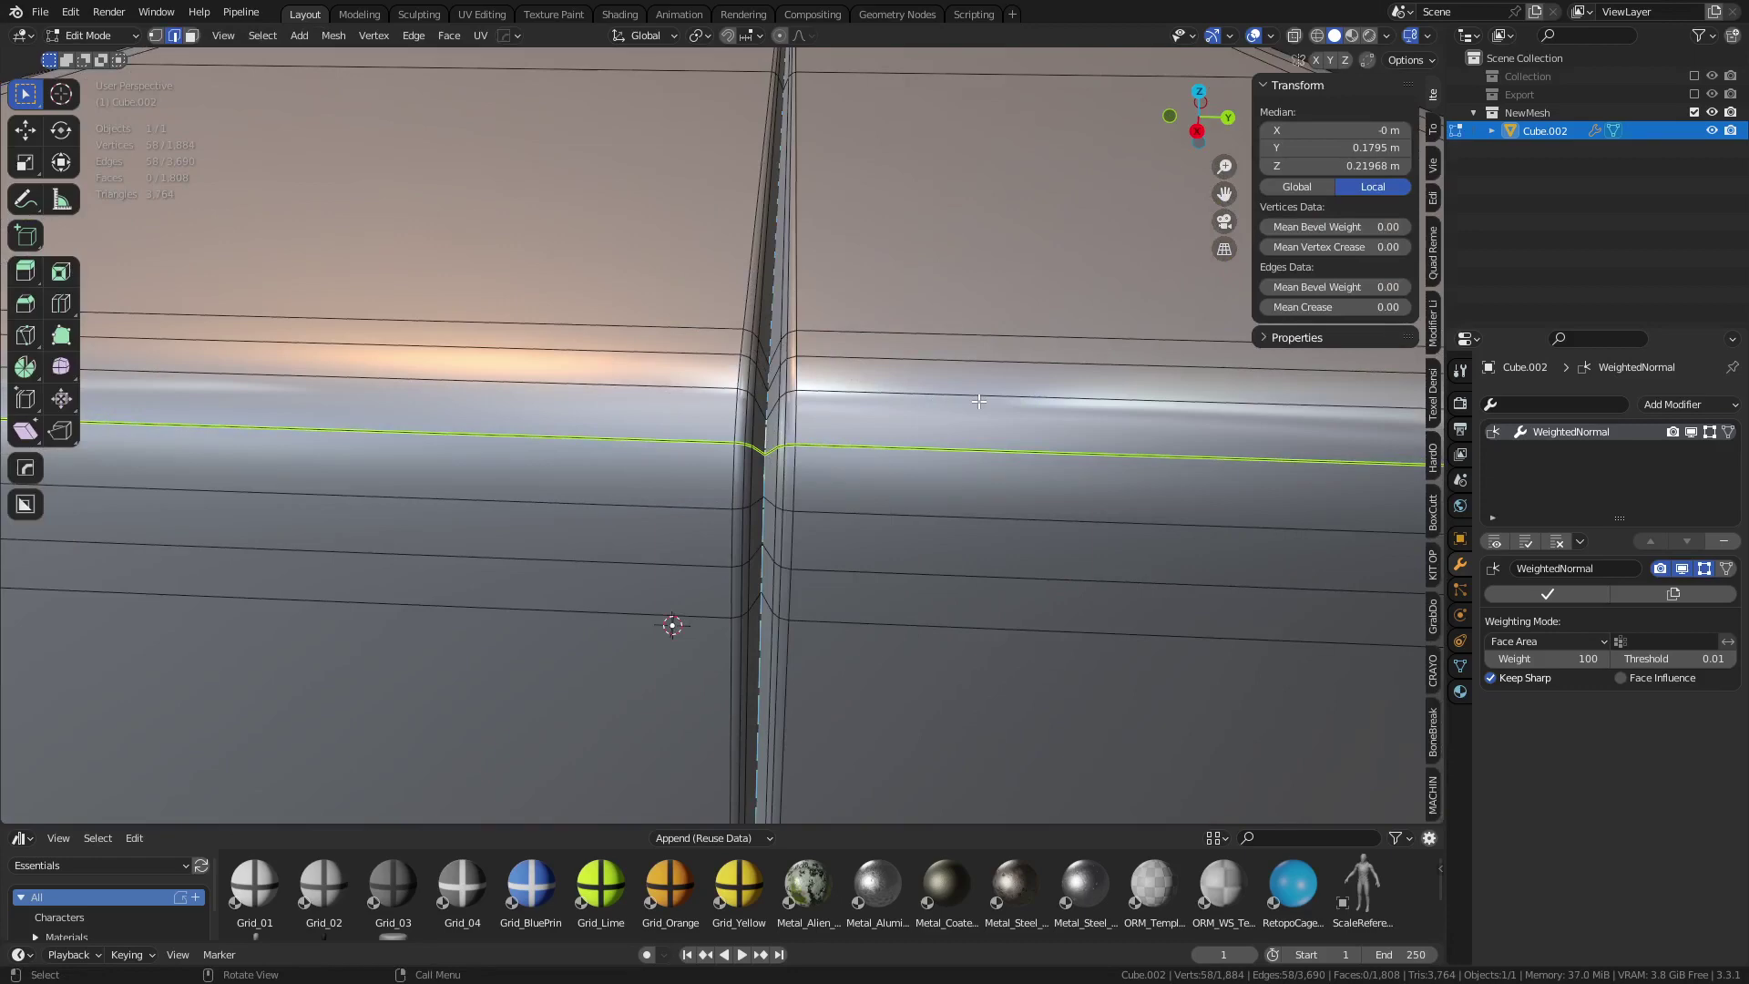
- Look over the whole grooved body in Object Mode with the wireframe overlay shown
{"action": "key", "text": "z"}
{"action": "left_click", "coordinate": [902, 414]}
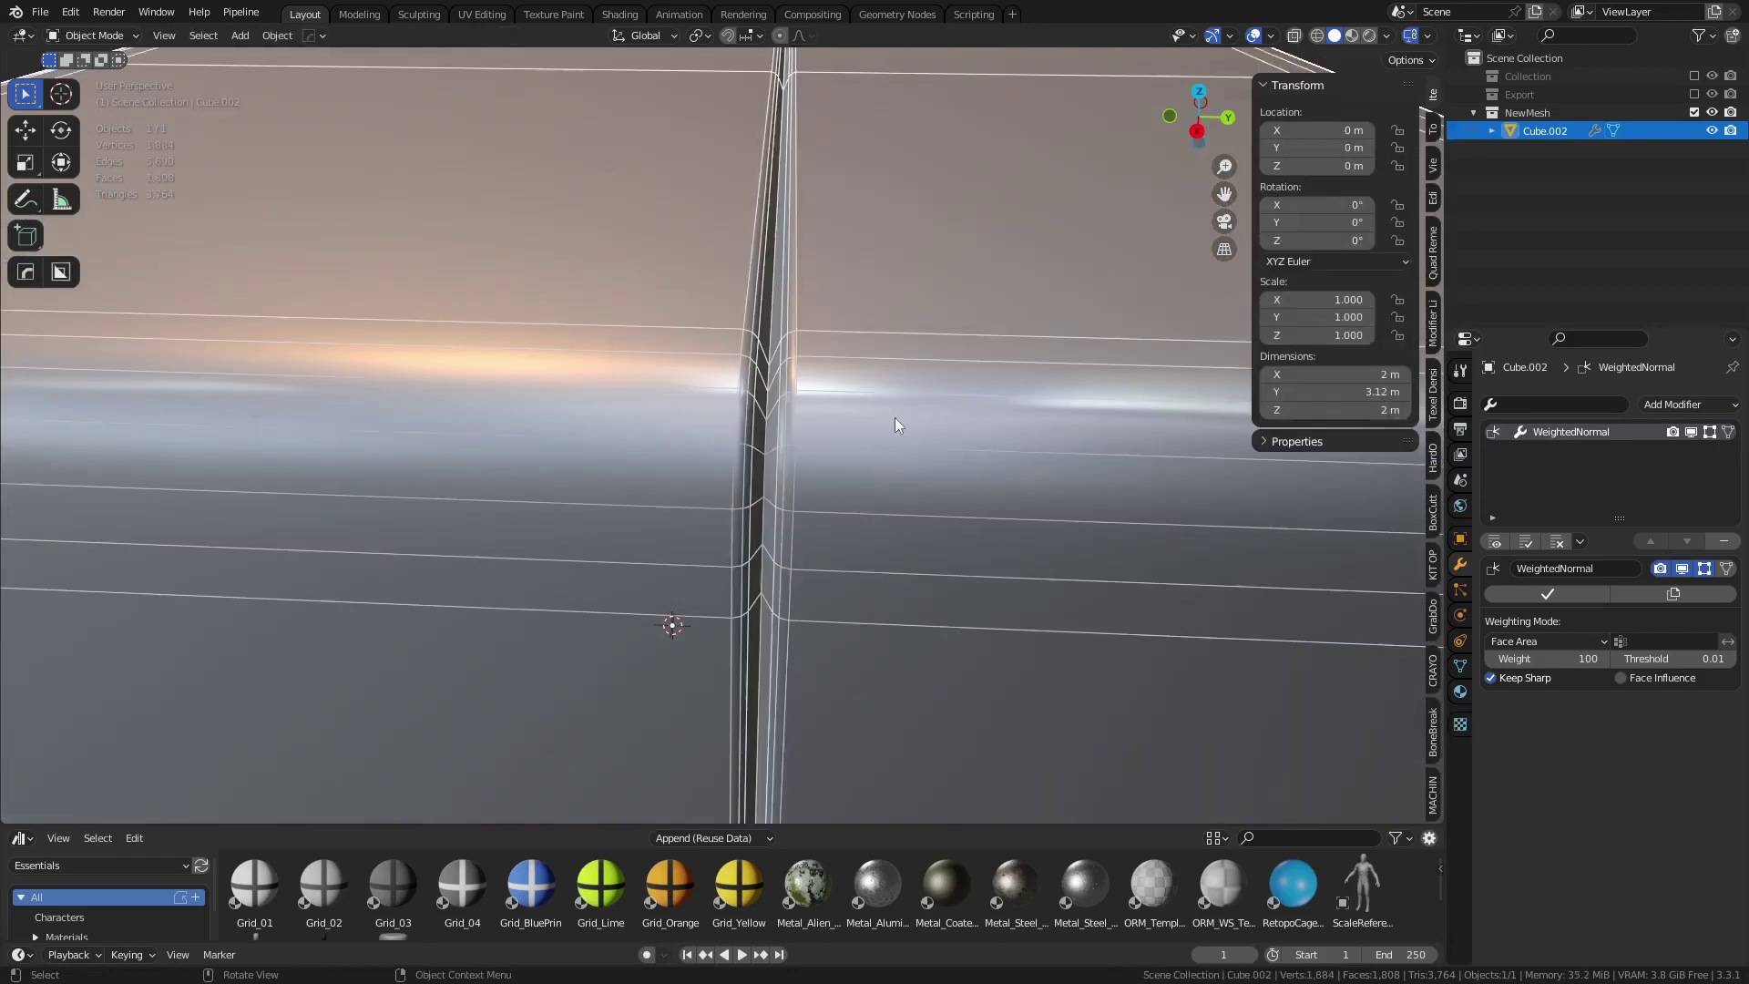
{"action": "key", "text": "ctrl+z"}
{"action": "key", "text": "Tab"}
{"action": "scroll", "coordinate": [676, 461], "scroll_direction": "down", "scroll_amount": 6}
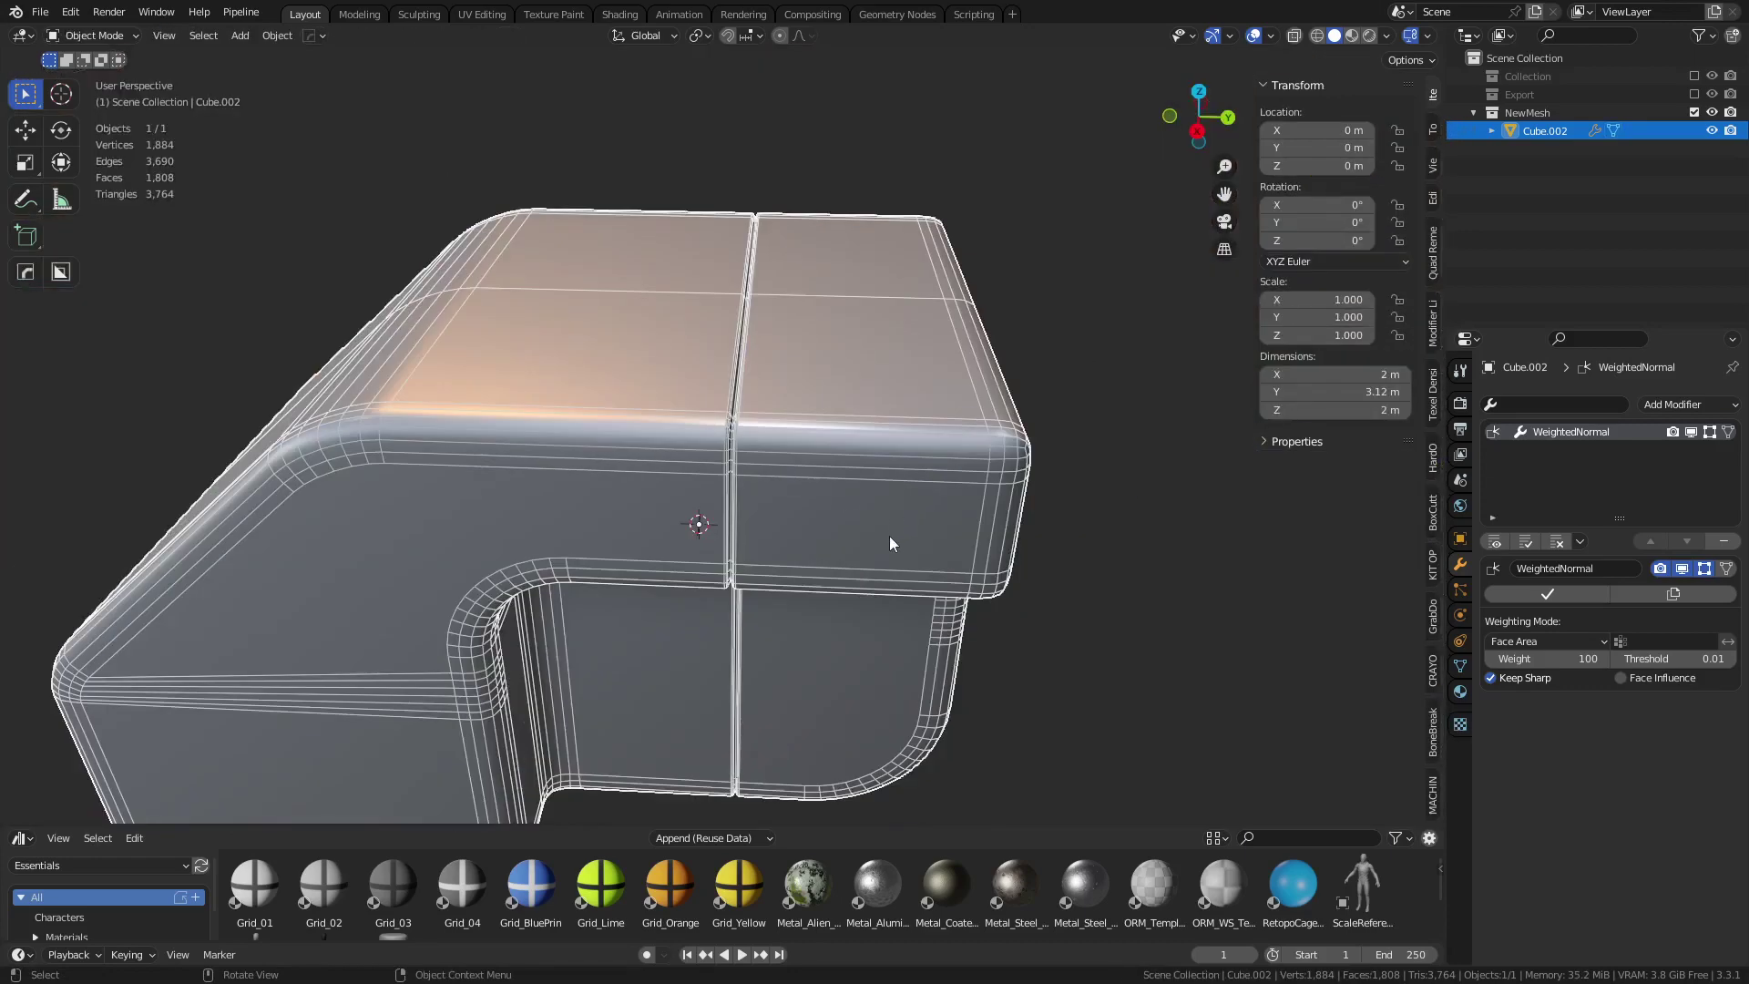
{"action": "middle_click_drag", "start_coordinate": [839, 625], "coordinate": [769, 487]}
- Select the entire mesh in Edit Mode and switch to the UV Editing workspace
{"action": "key", "text": "Tab"}
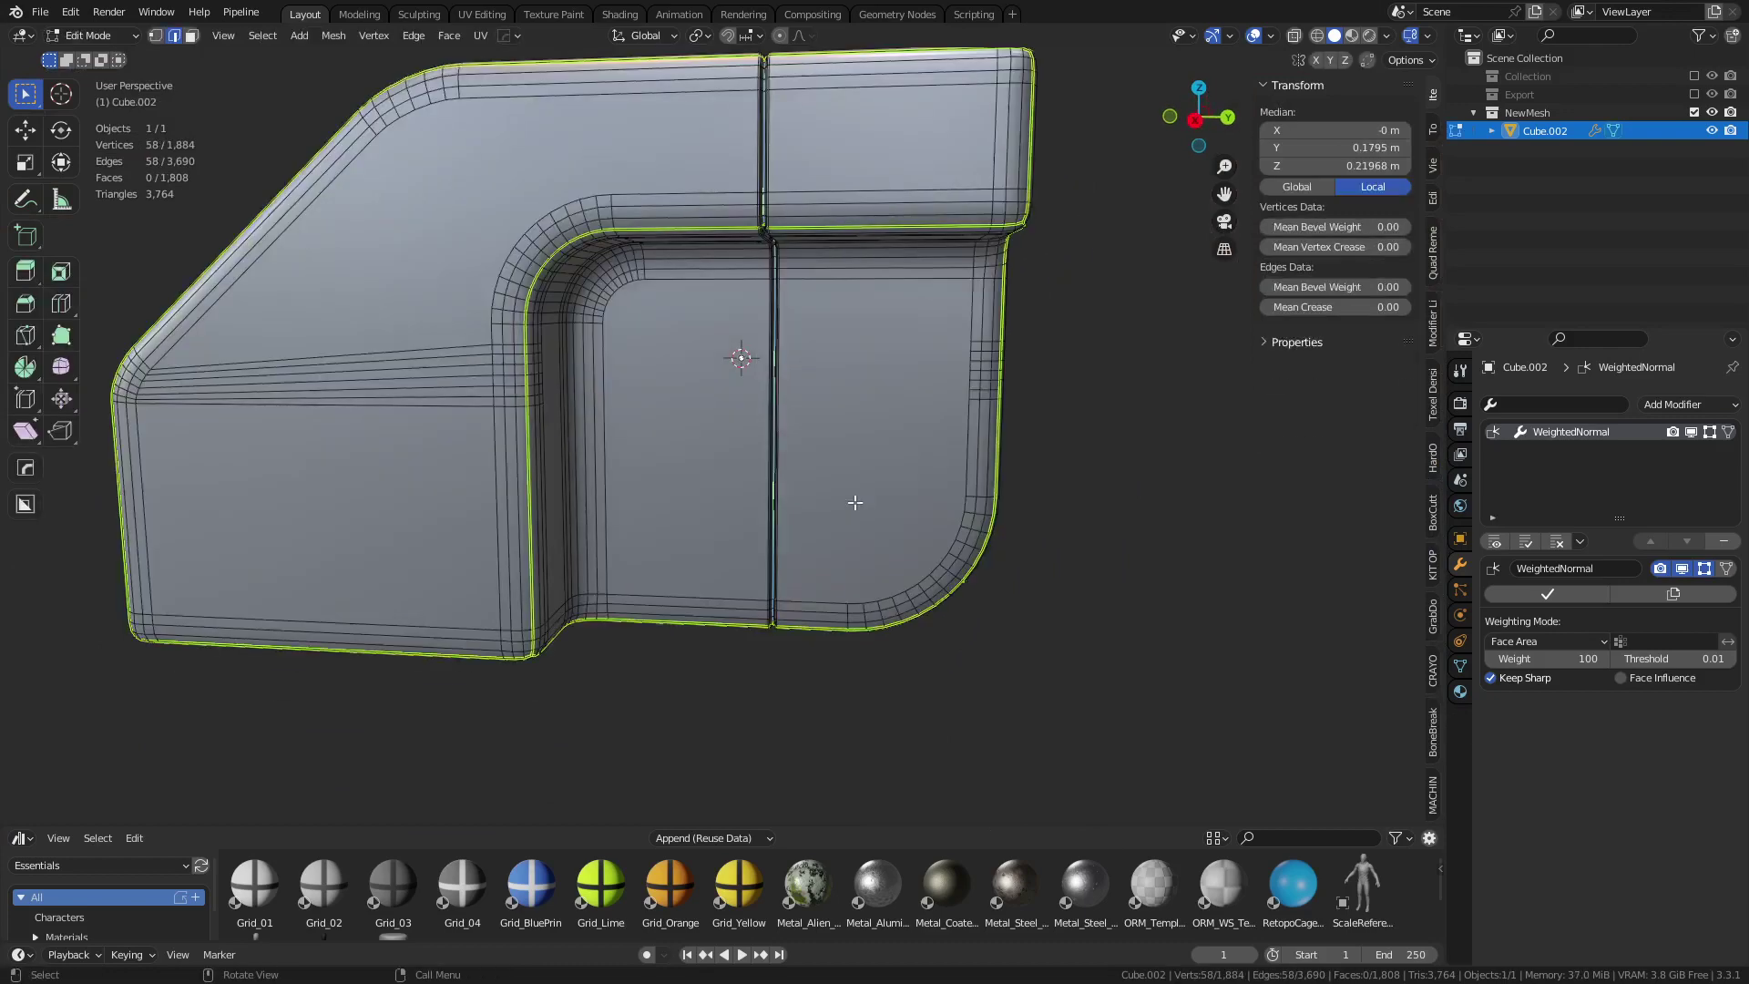
{"action": "key", "text": "a"}
{"action": "left_click", "coordinate": [466, 15]}
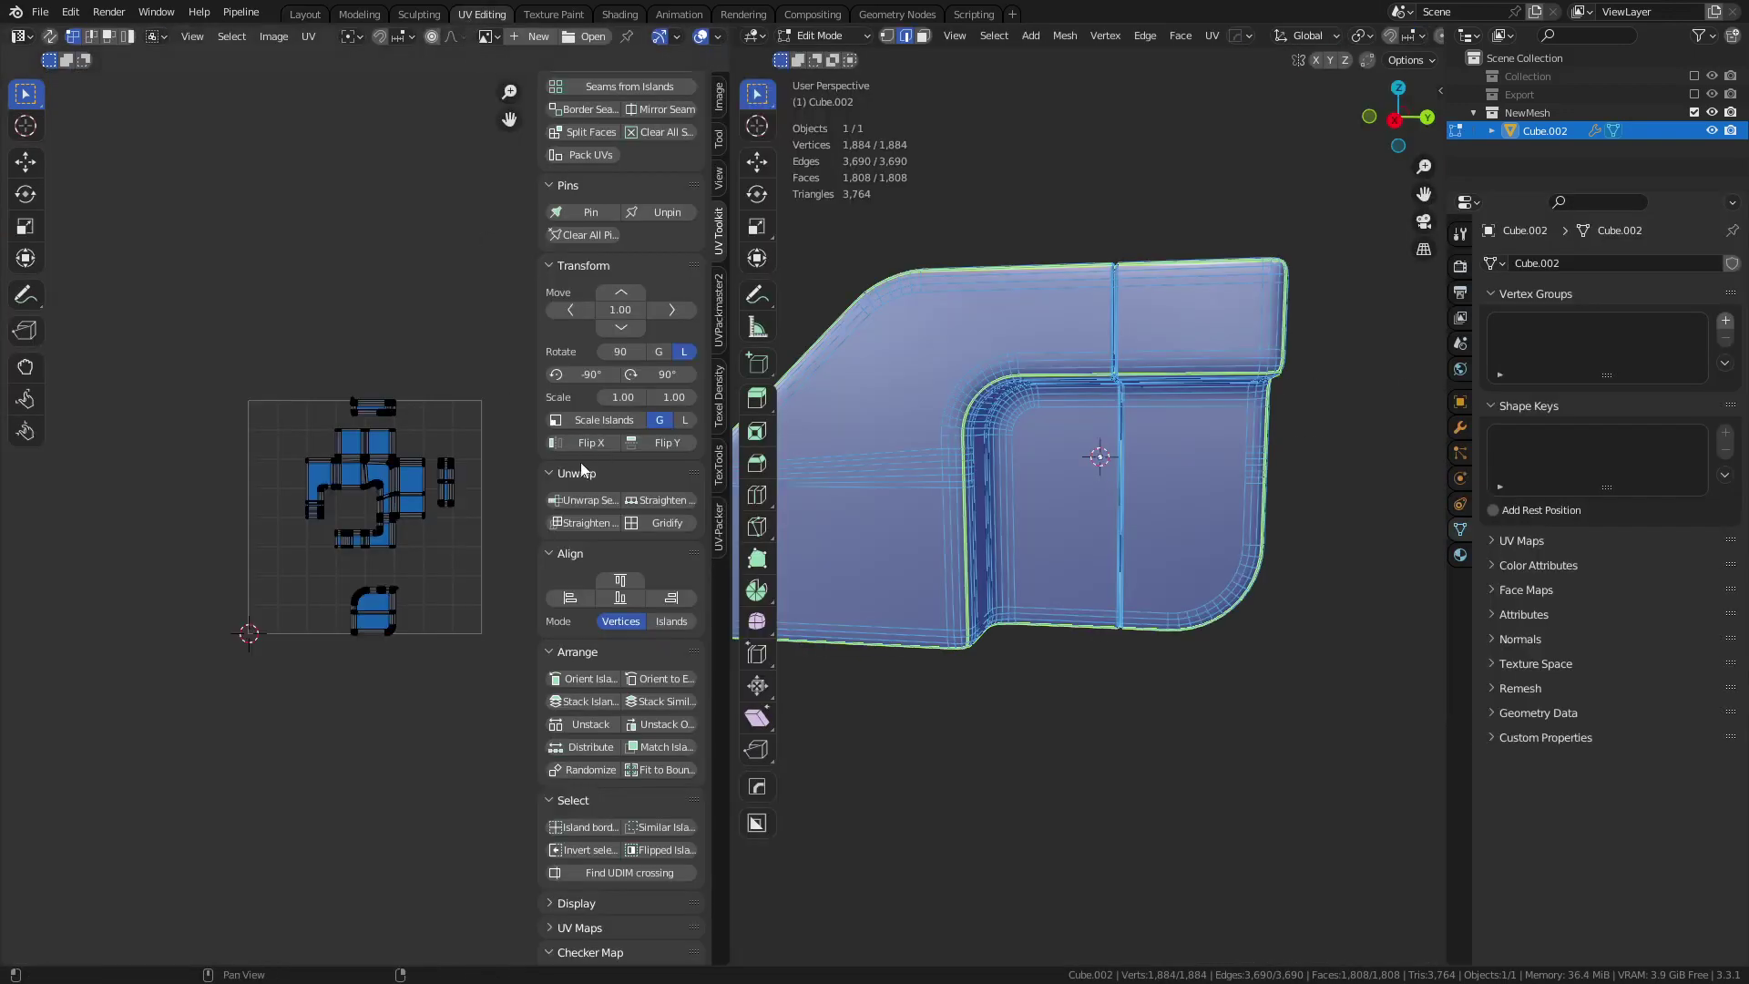
- Unwrap the entire mesh and turn on the Angle stretch display for its UV islands
{"action": "key", "text": "u"}
{"action": "left_click", "coordinate": [978, 441]}
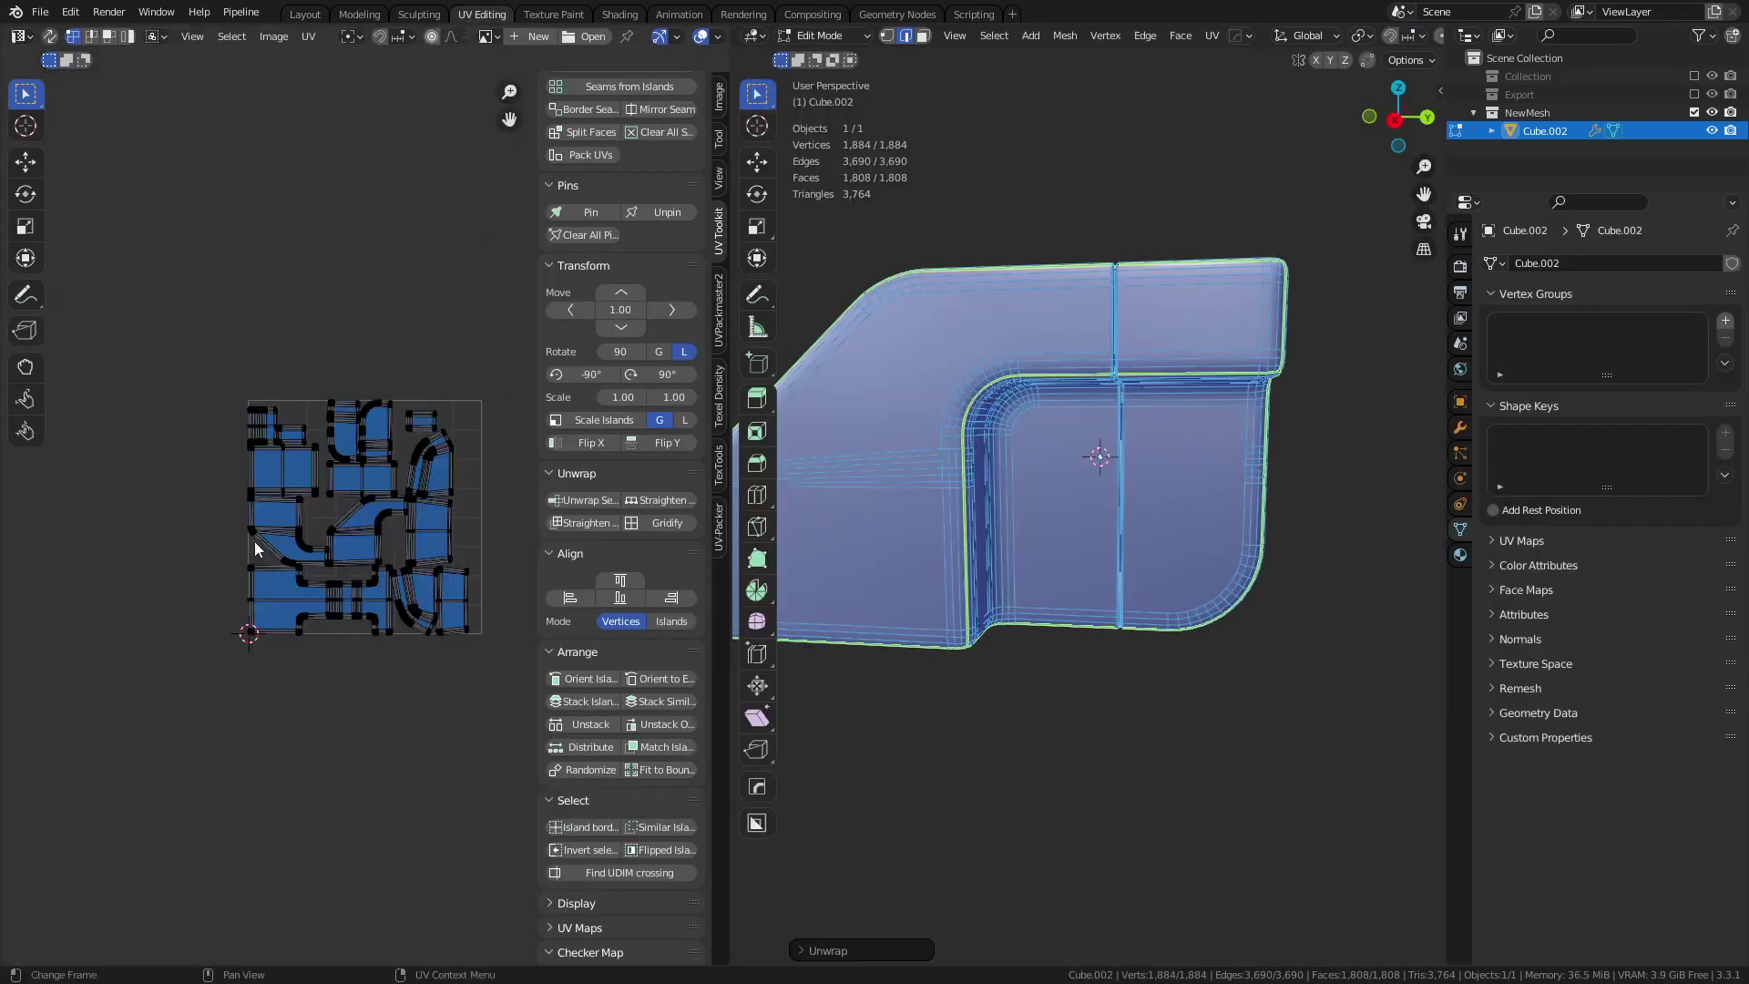
{"action": "scroll", "coordinate": [353, 527], "scroll_direction": "up", "scroll_amount": 6}
{"action": "scroll", "coordinate": [309, 529], "scroll_direction": "up", "scroll_amount": 4}
{"action": "scroll", "coordinate": [330, 503], "scroll_direction": "down", "scroll_amount": 4}
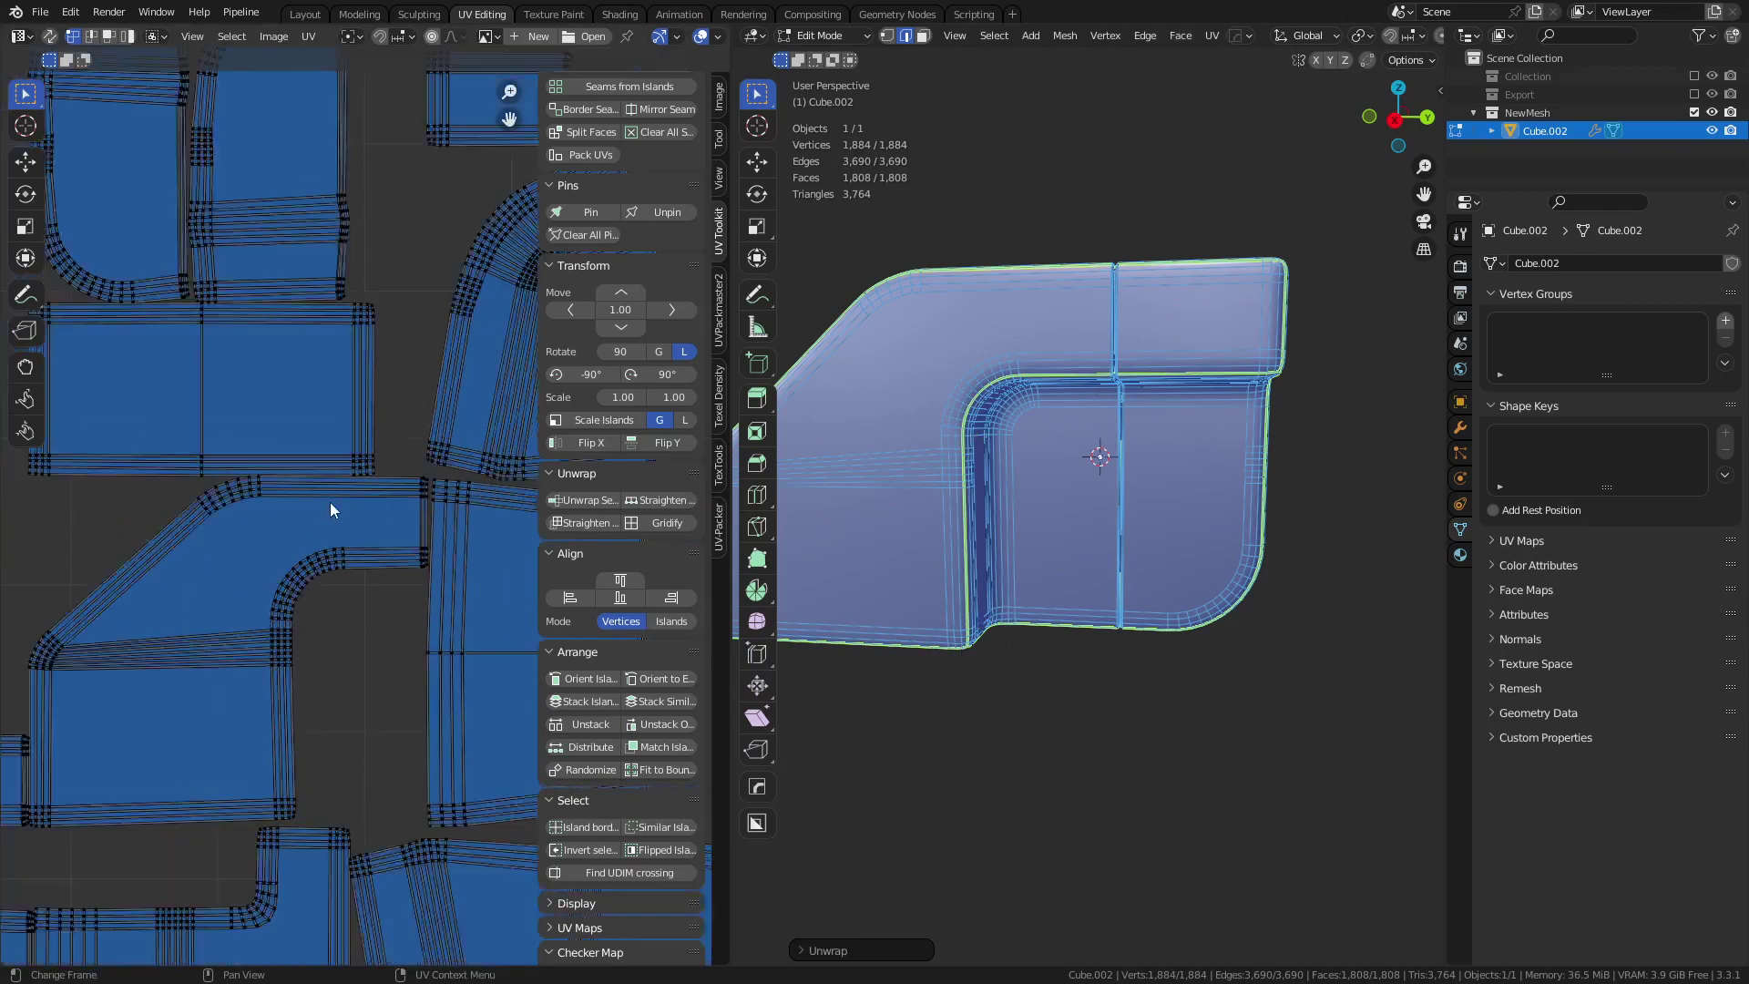
{"action": "middle_click_drag", "start_coordinate": [387, 357], "coordinate": [383, 480]}
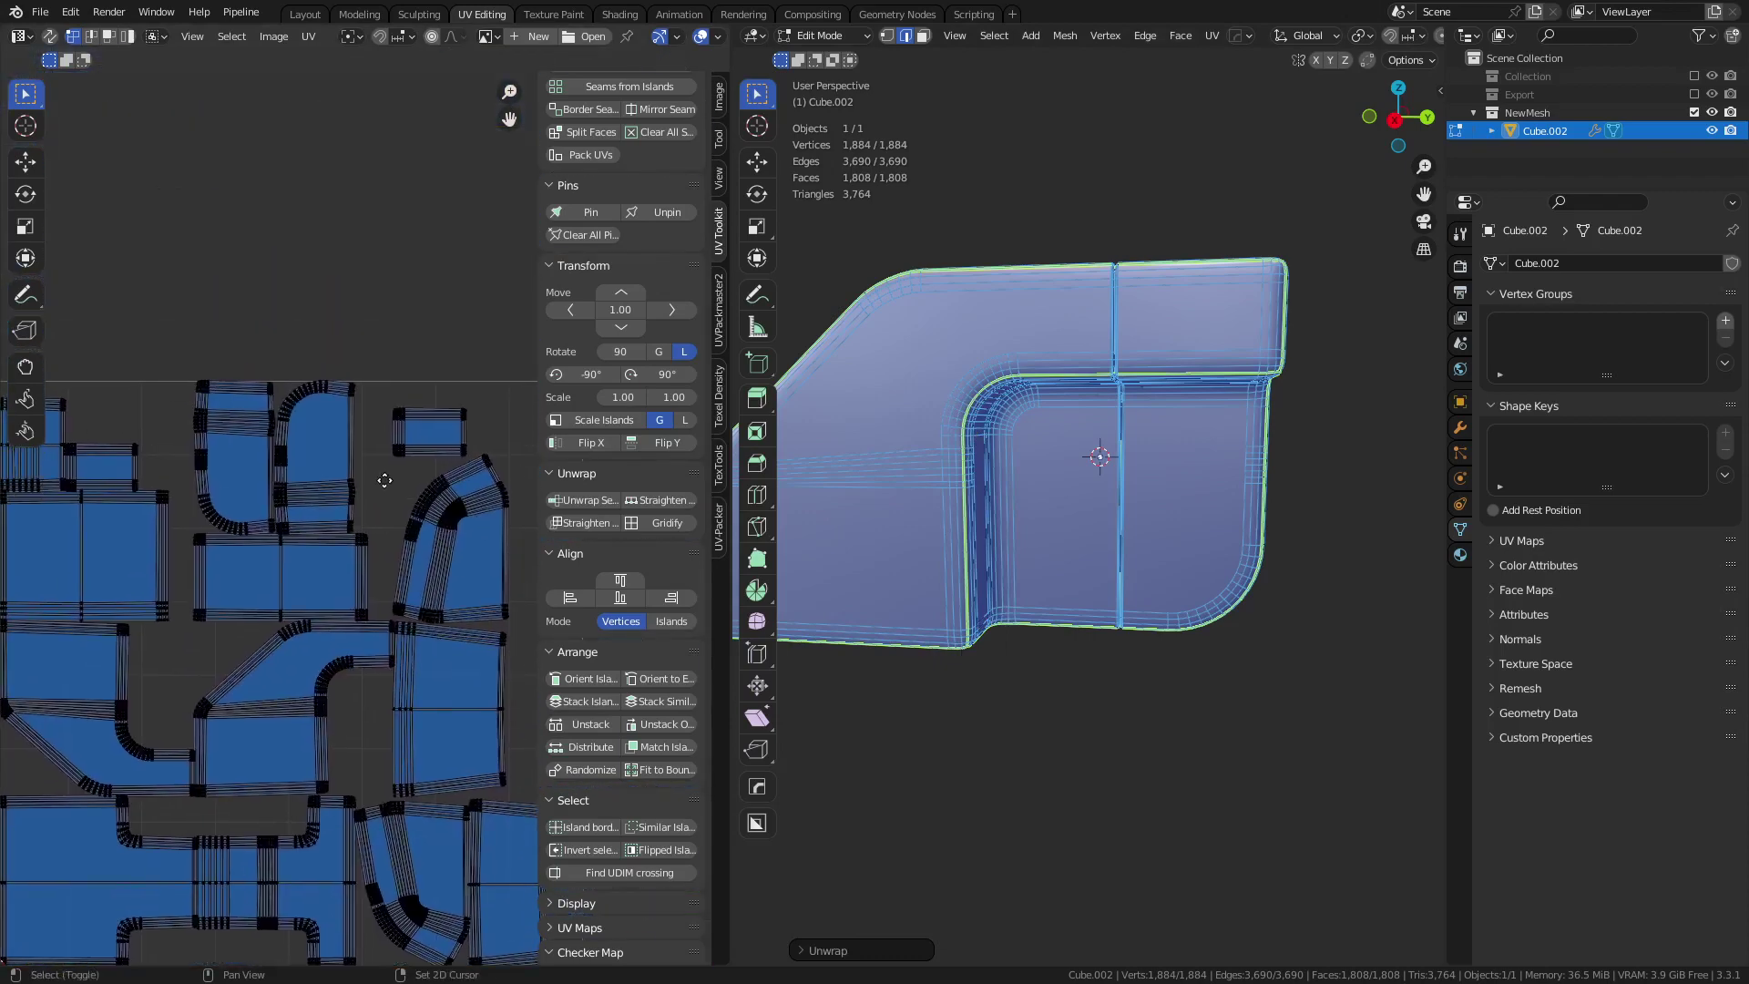
{"action": "scroll", "coordinate": [636, 37], "scroll_direction": "down", "scroll_amount": 3}
{"action": "left_click", "coordinate": [609, 38]}
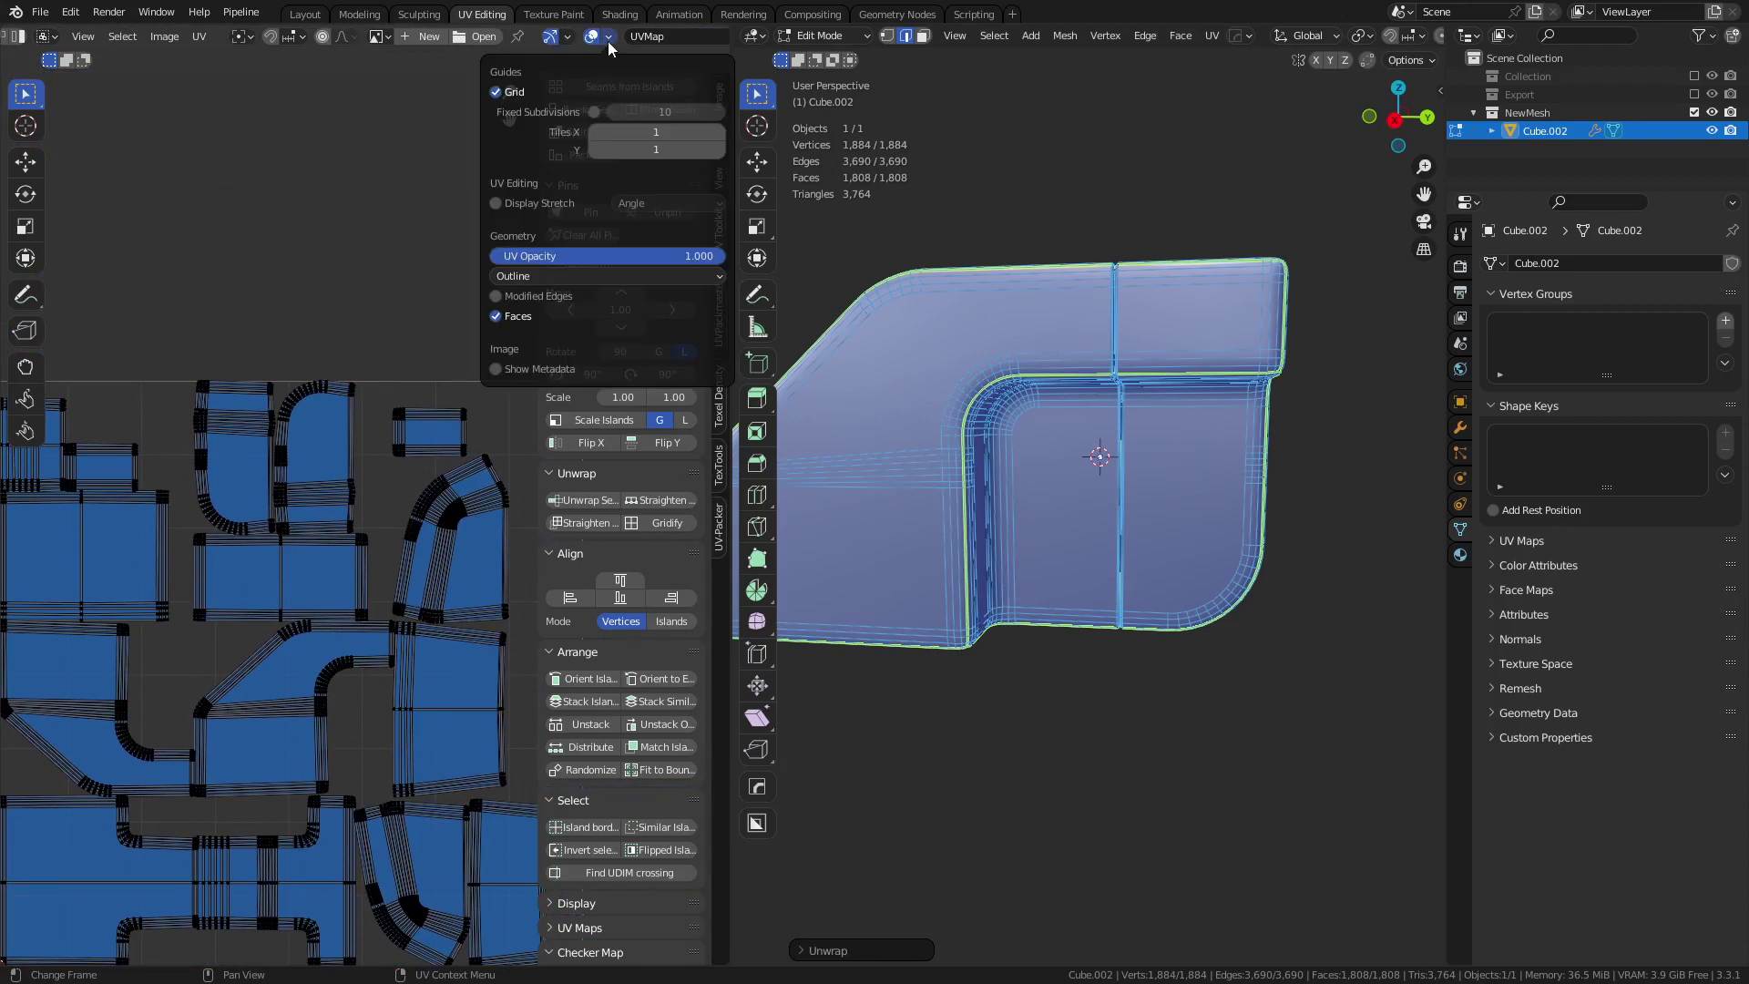
{"action": "left_click", "coordinate": [541, 205]}
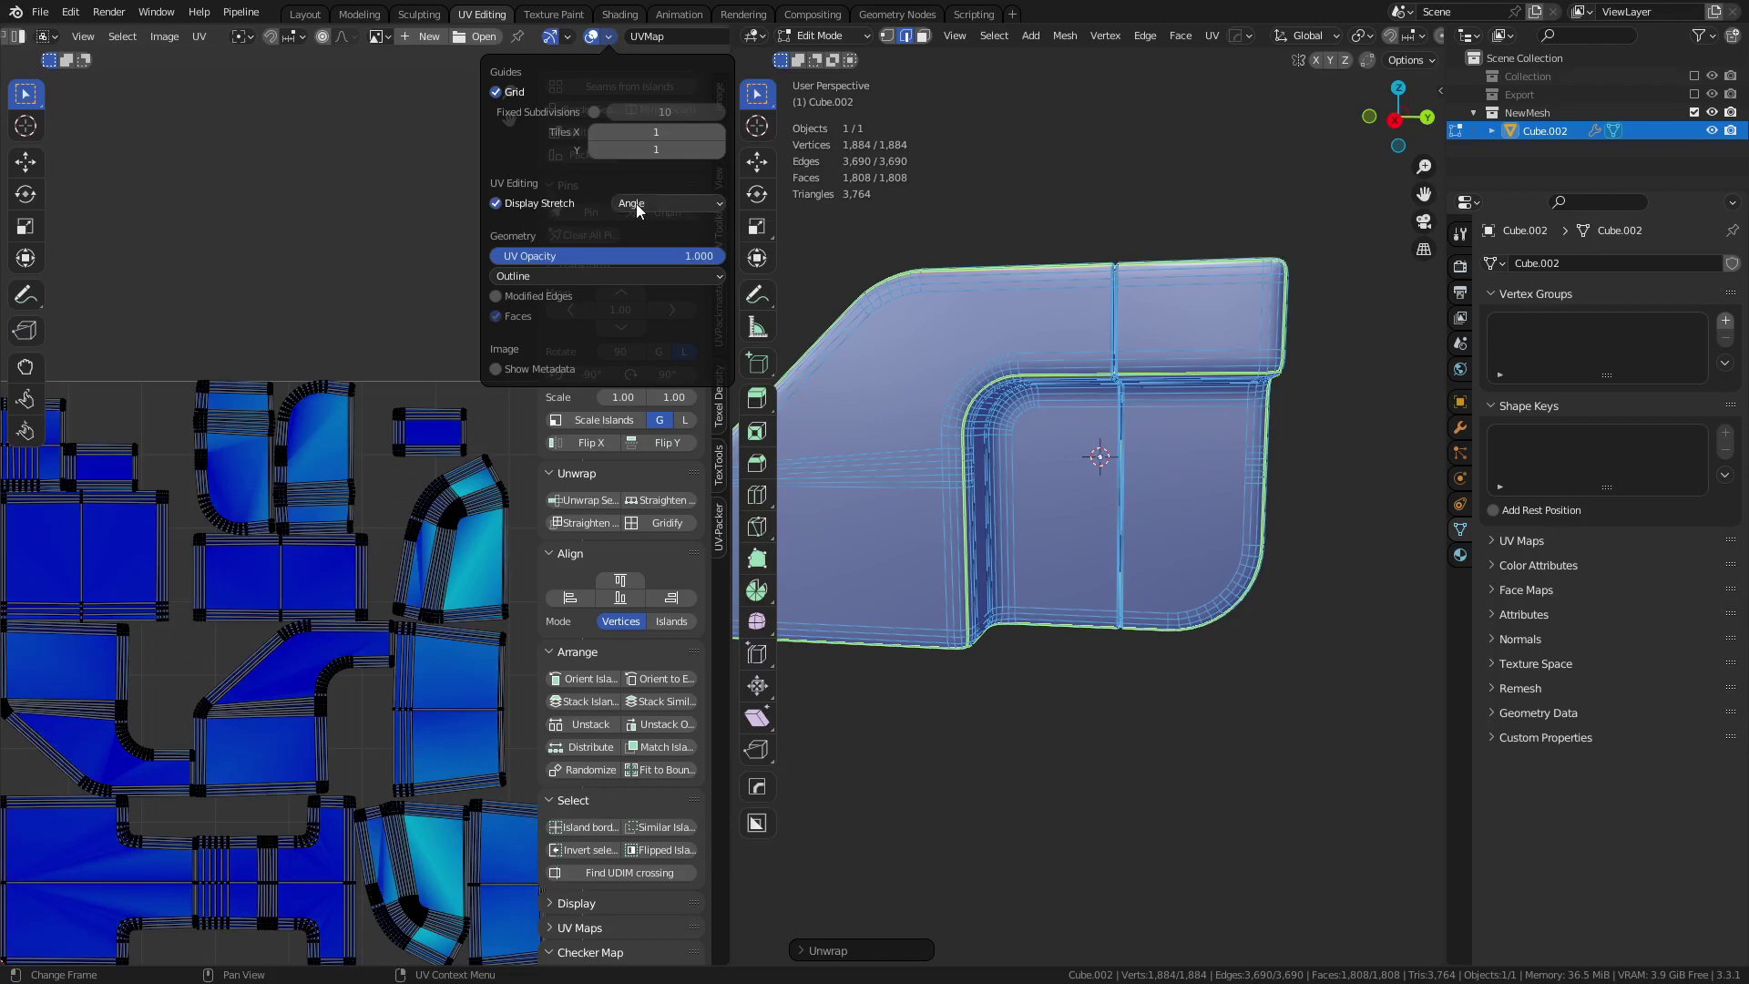
- Examine the curved recess islands and the neighbouring flat islands for angle stretching
{"action": "middle_click_drag", "start_coordinate": [428, 482], "coordinate": [310, 391]}
{"action": "scroll", "coordinate": [310, 391], "scroll_direction": "up", "scroll_amount": 4}
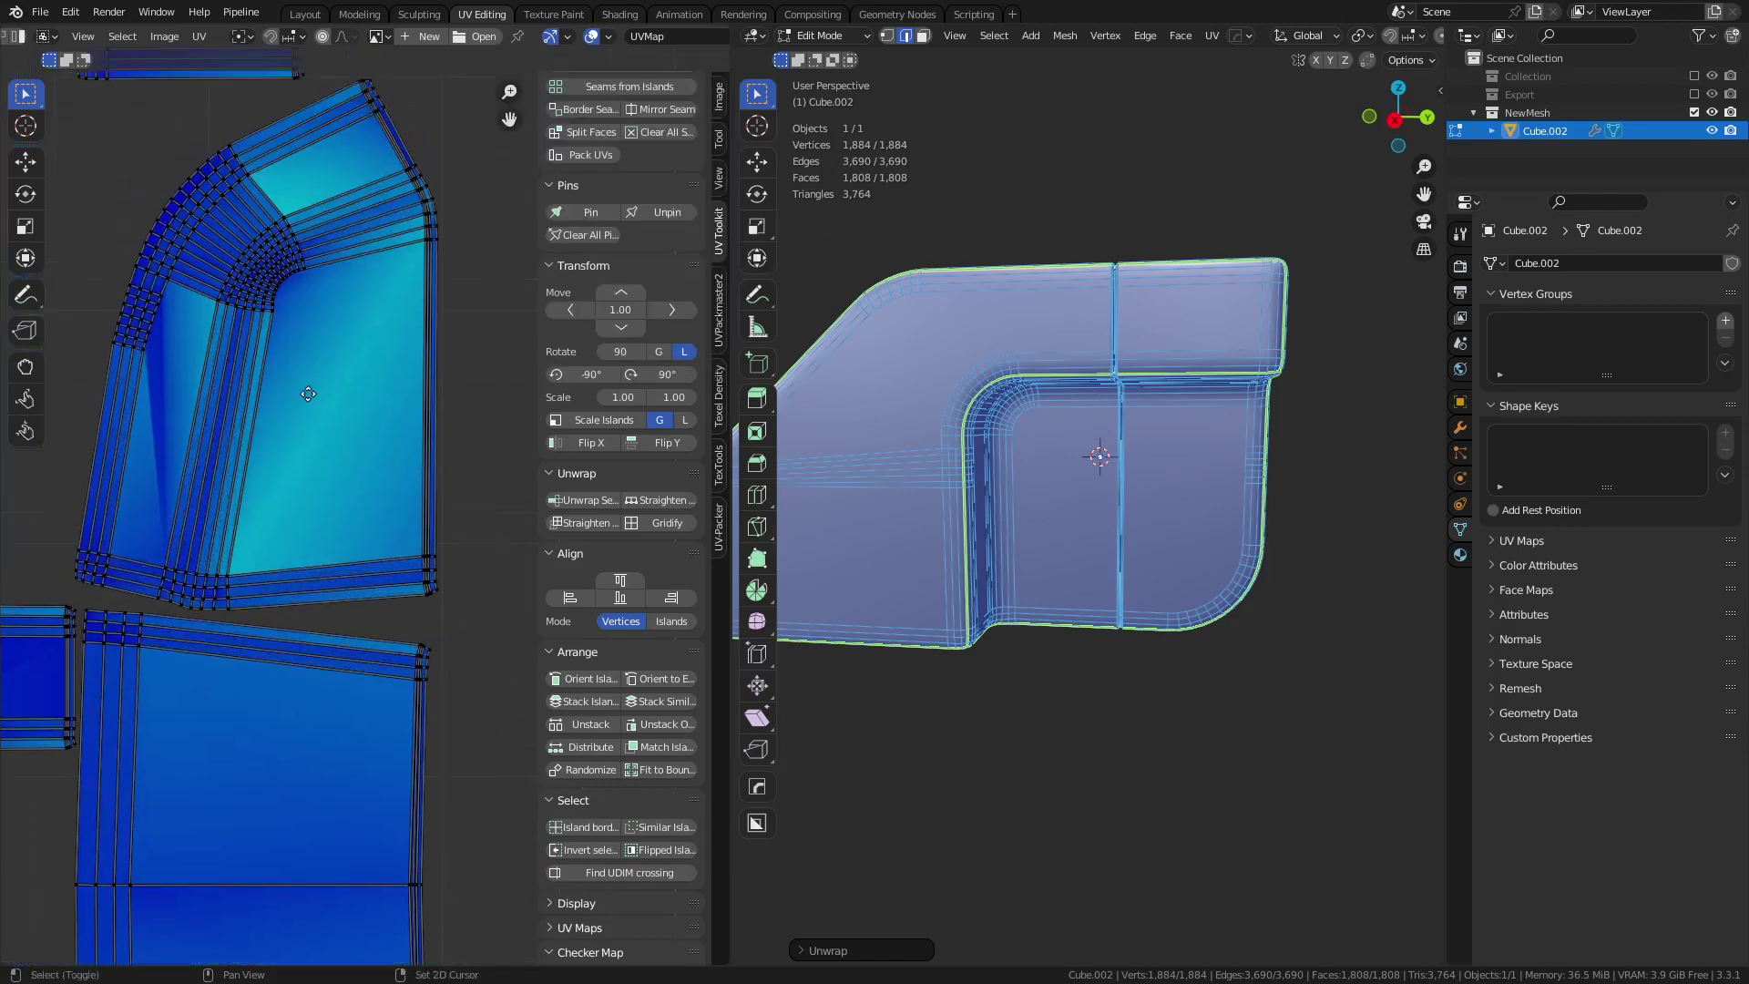
{"action": "scroll", "coordinate": [310, 393], "scroll_direction": "up", "scroll_amount": 1}
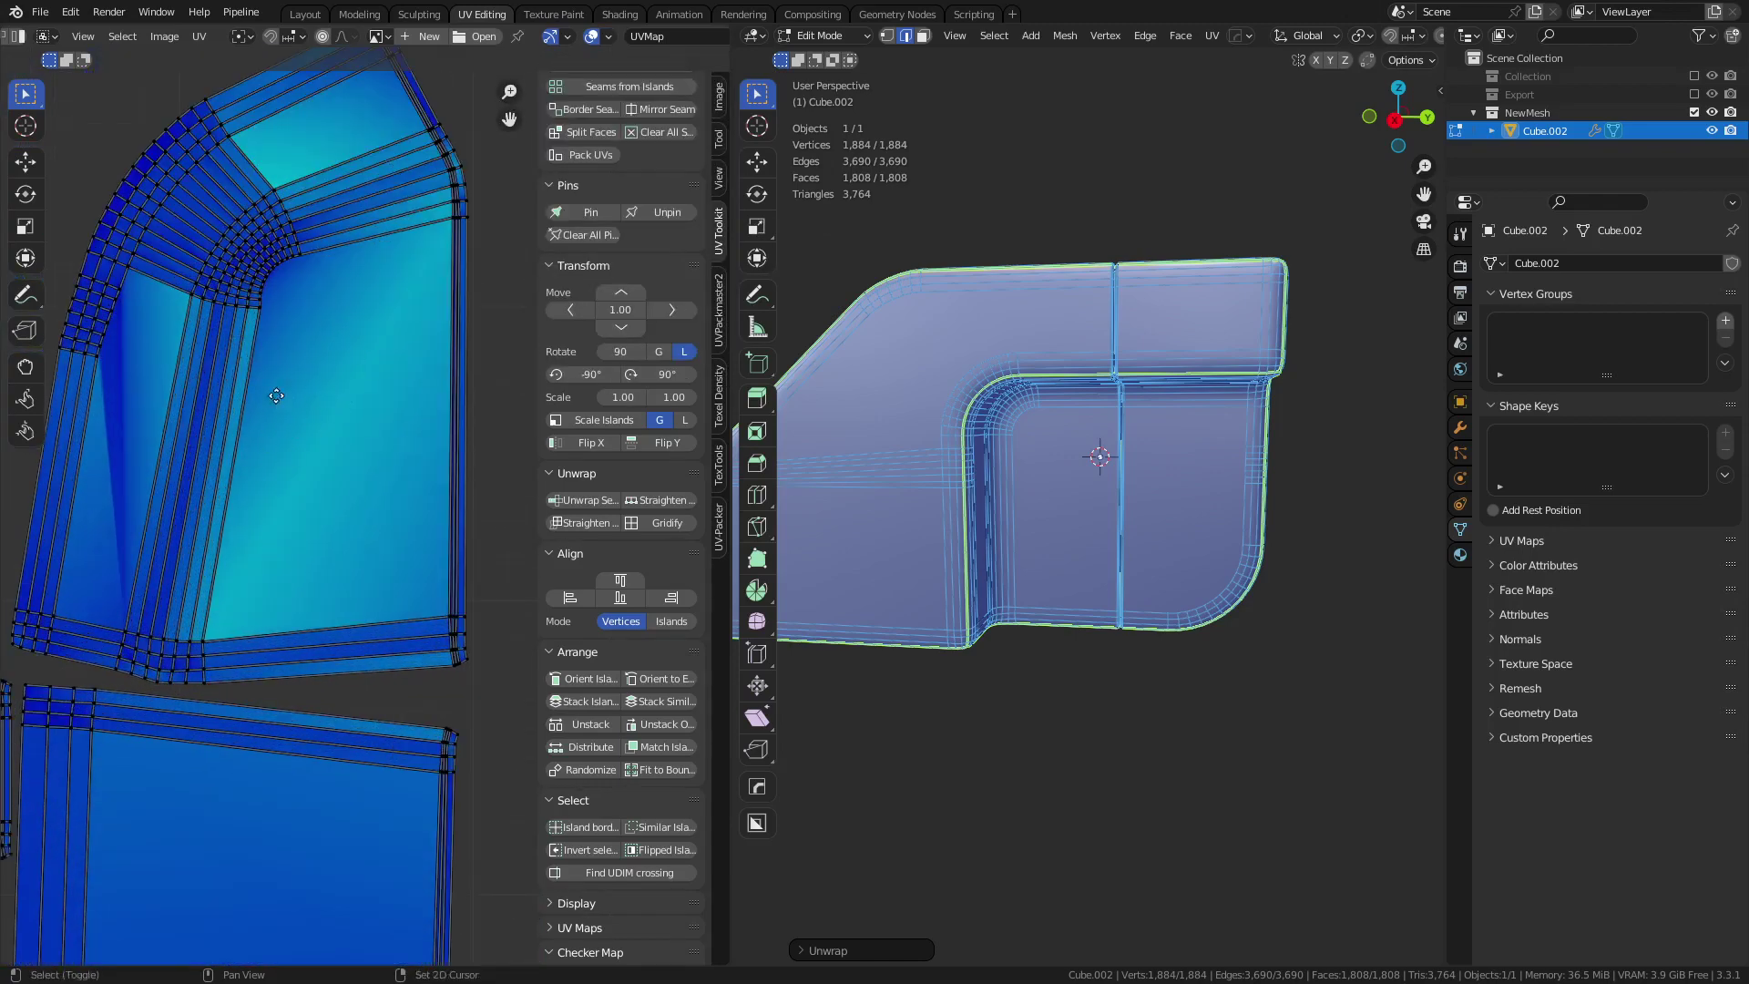
{"action": "middle_click_drag", "start_coordinate": [287, 425], "coordinate": [304, 434]}
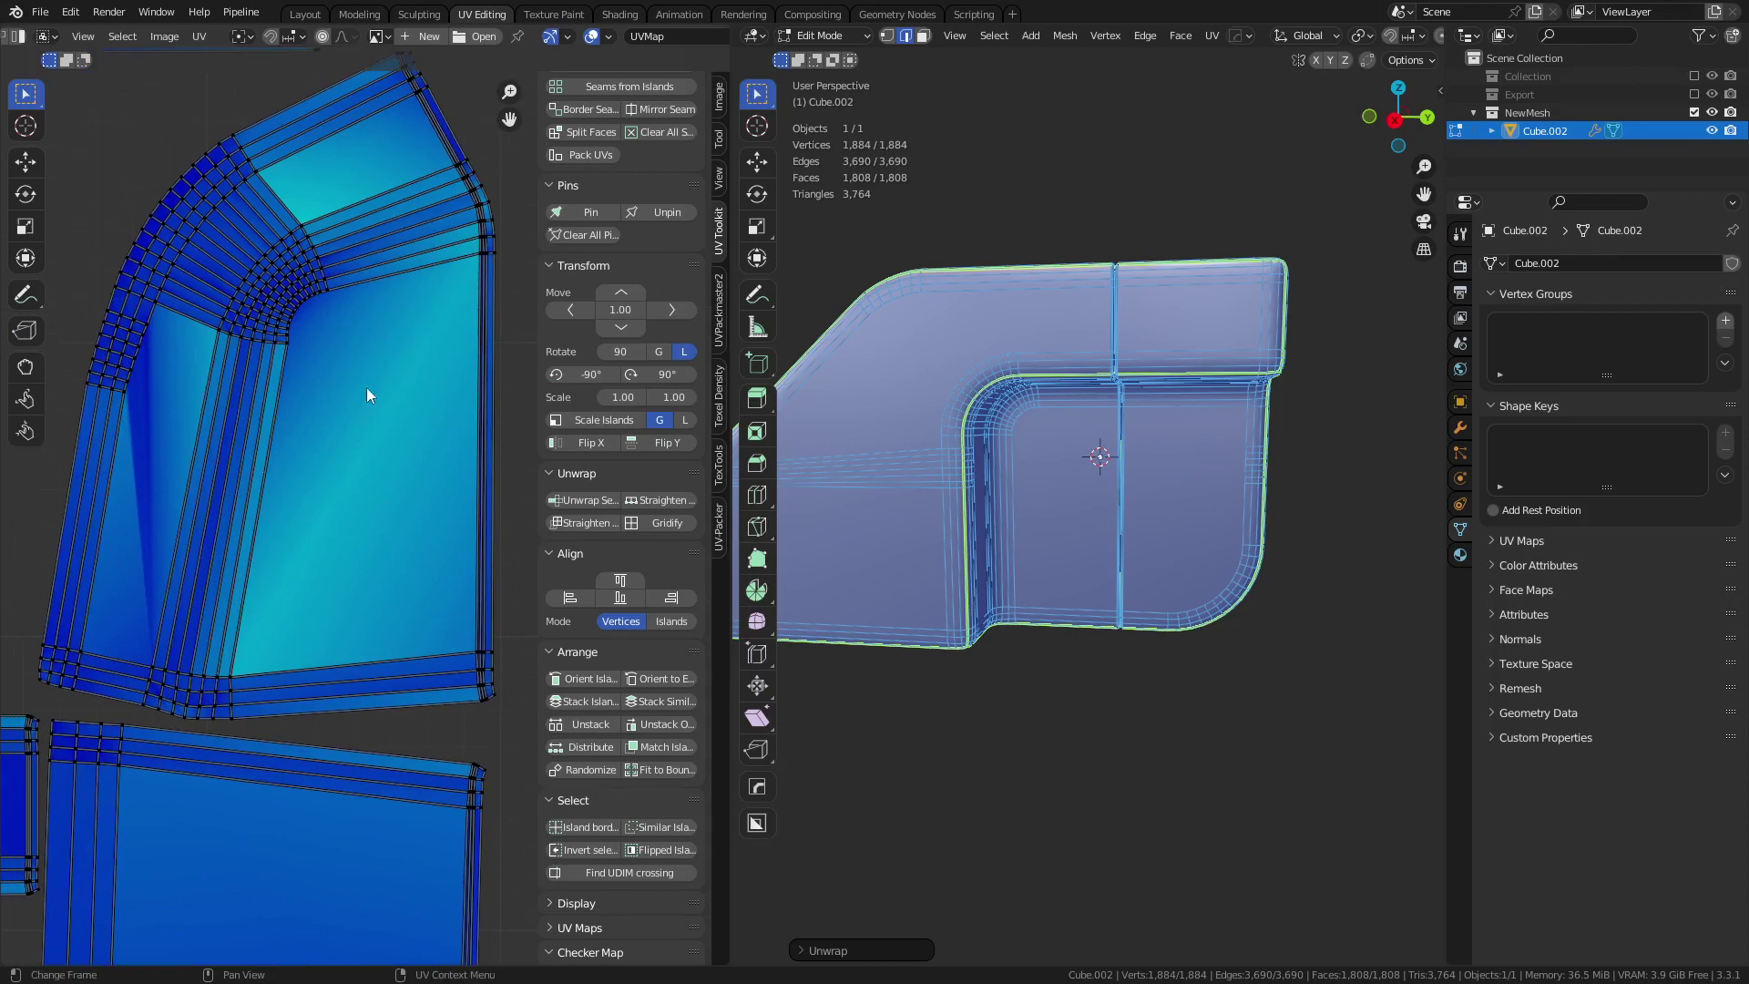
{"action": "scroll", "coordinate": [273, 532], "scroll_direction": "down", "scroll_amount": 3}
{"action": "middle_click_drag", "start_coordinate": [273, 532], "coordinate": [274, 464]}
{"action": "scroll", "coordinate": [357, 570], "scroll_direction": "up", "scroll_amount": 3}
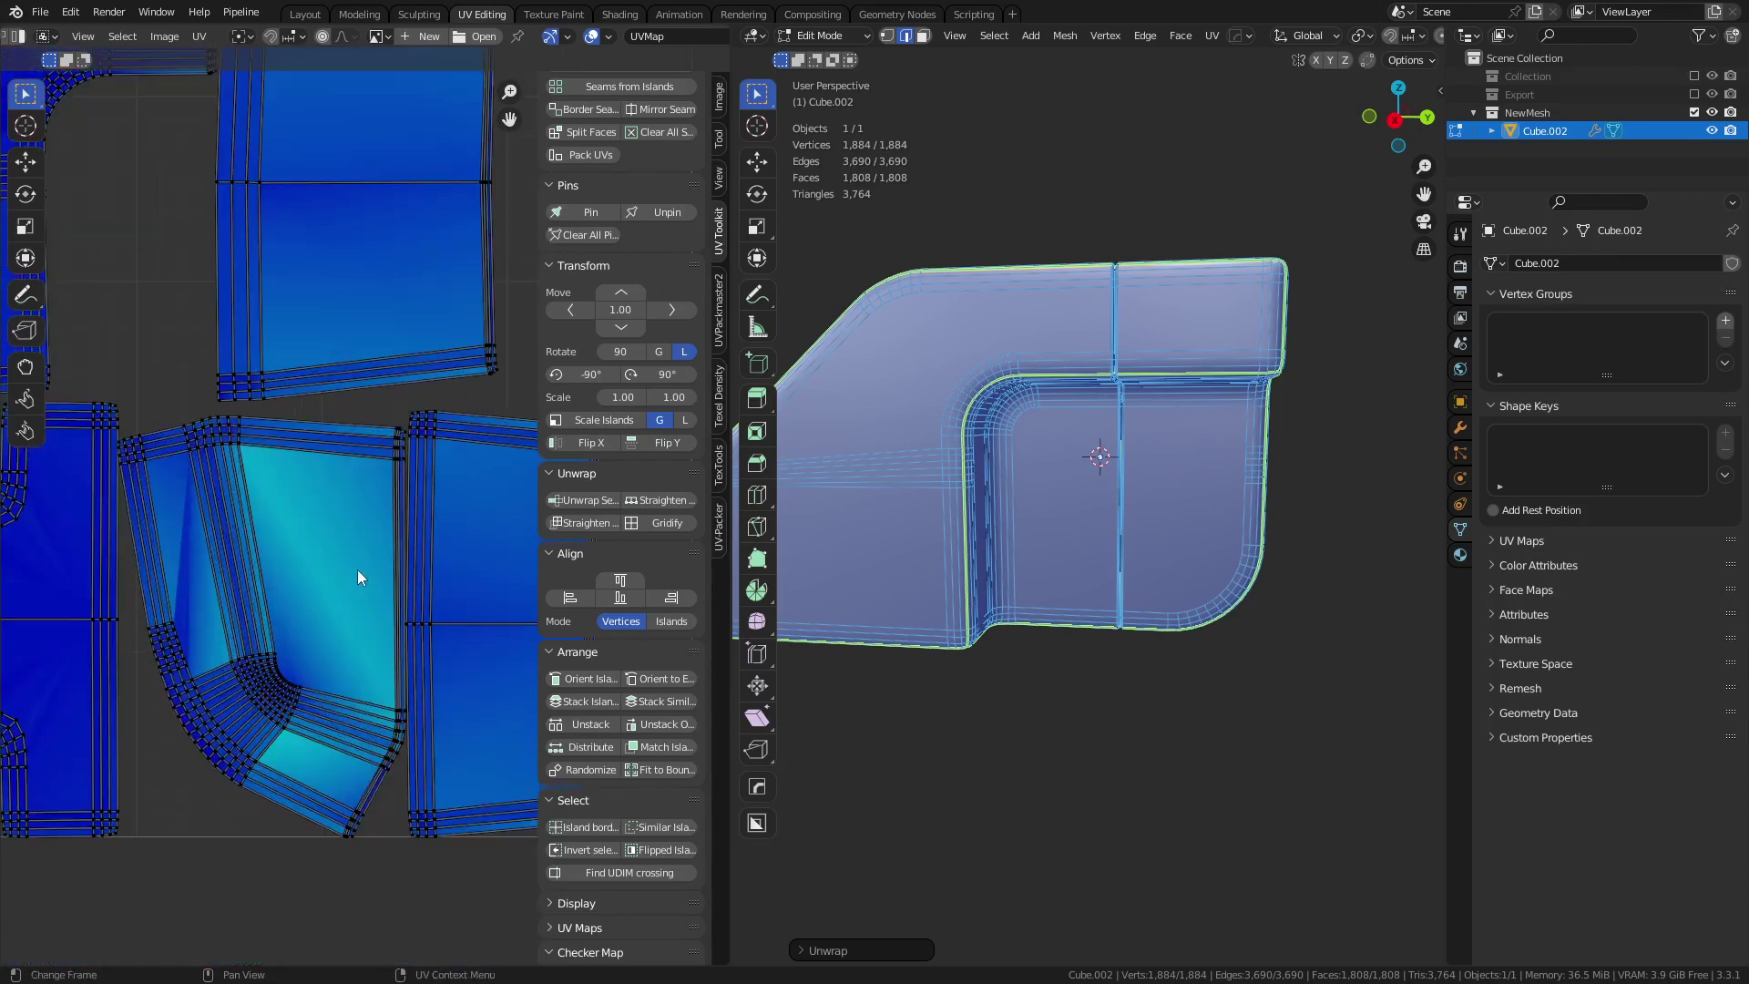
{"action": "middle_click_drag", "start_coordinate": [357, 570], "coordinate": [275, 483]}
{"action": "scroll", "coordinate": [276, 483], "scroll_direction": "up", "scroll_amount": 3}
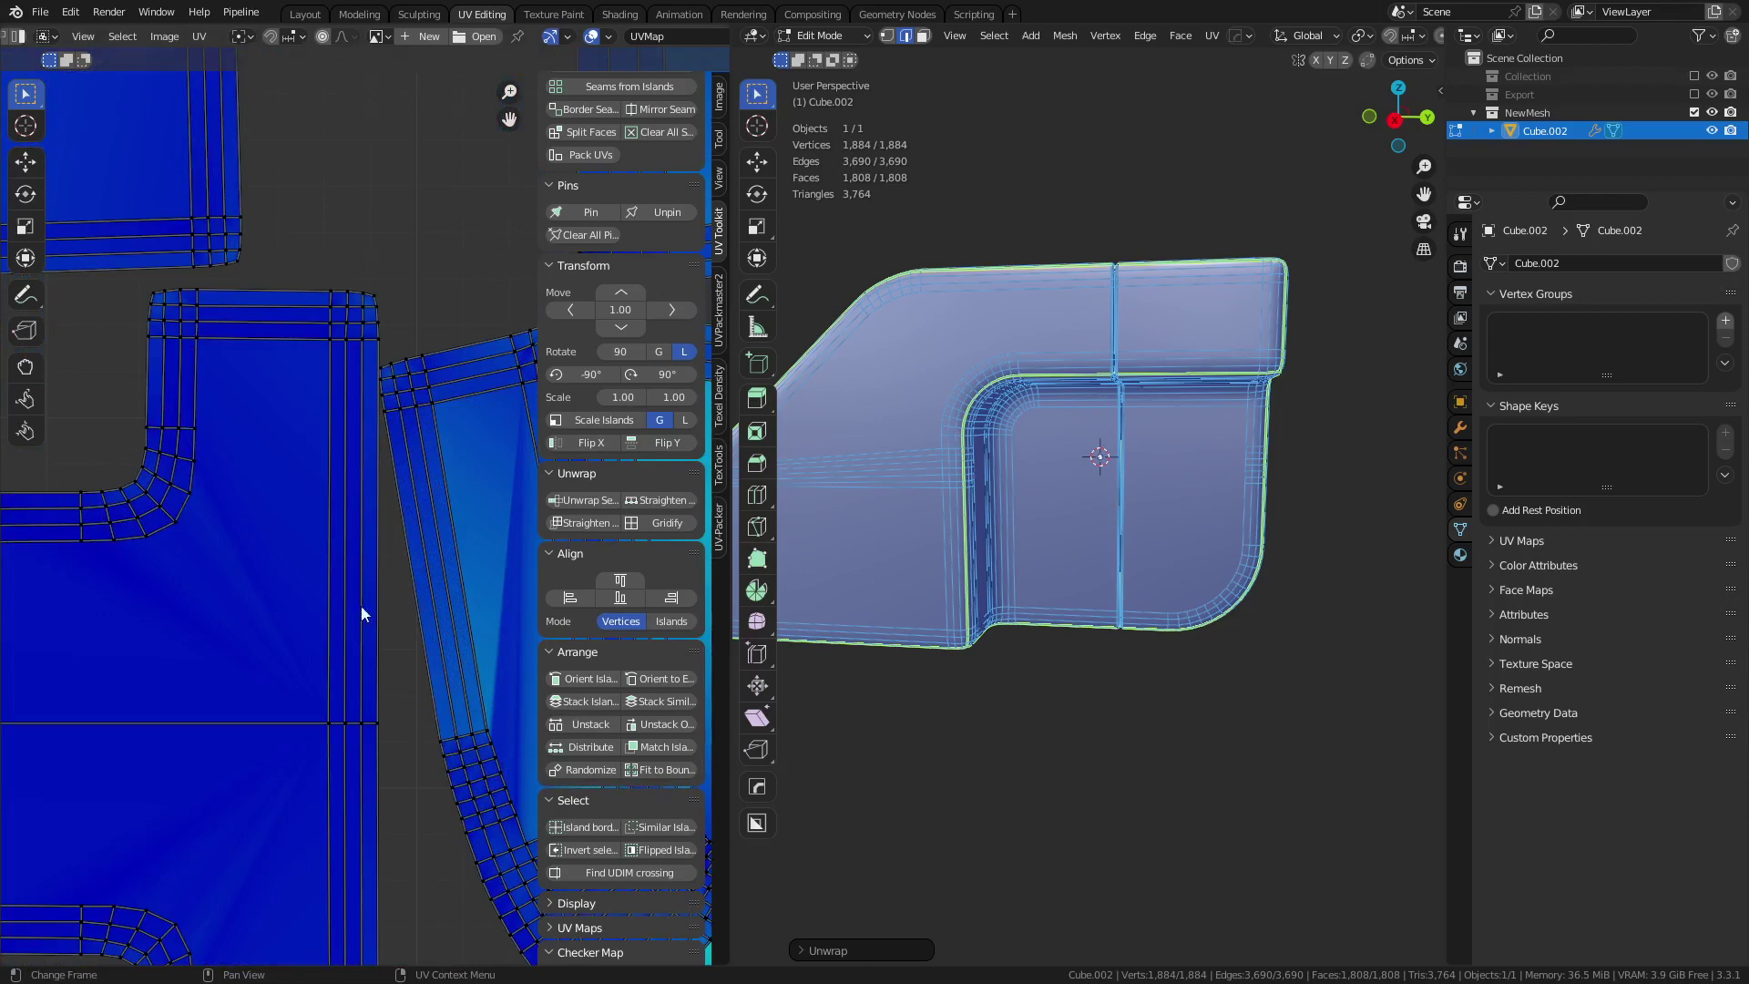
{"action": "scroll", "coordinate": [365, 612], "scroll_direction": "down", "scroll_amount": 2}
- Select the edge path along the inner edge of the L-shaped recess and mark it as a seam
{"action": "middle_click_drag", "start_coordinate": [1137, 558], "coordinate": [921, 602]}
{"action": "scroll", "coordinate": [921, 601], "scroll_direction": "up", "scroll_amount": 5}
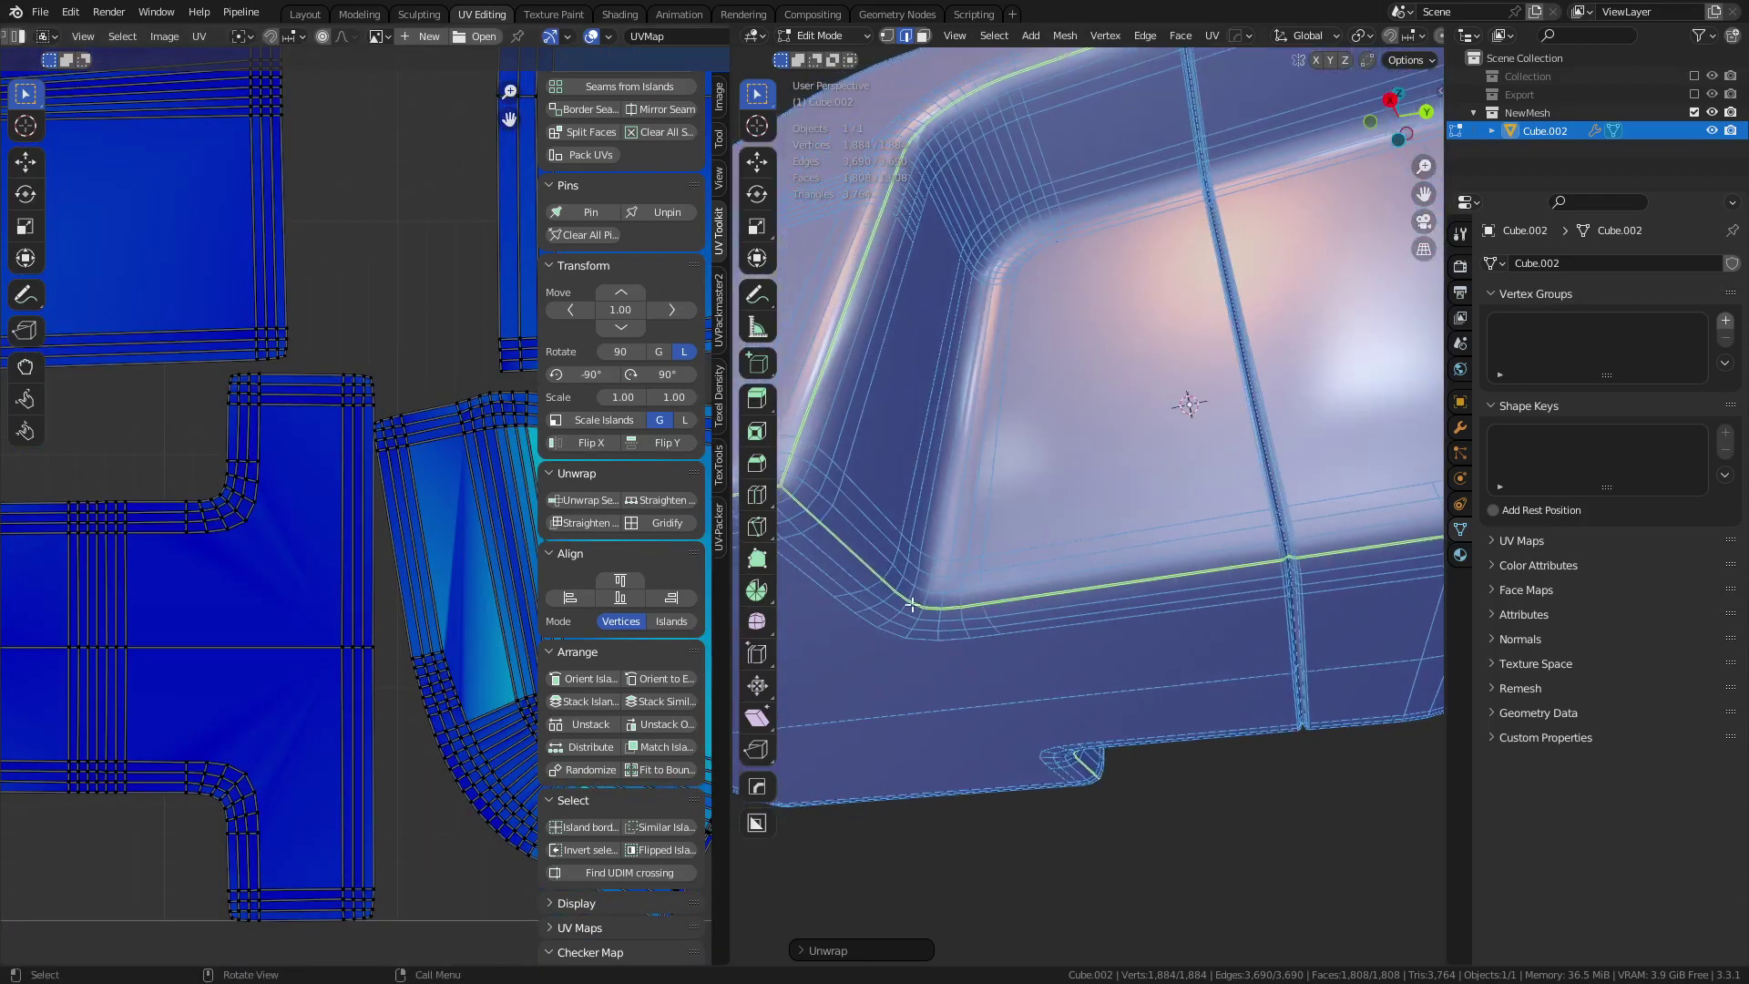
{"action": "left_click", "coordinate": [911, 604]}
{"action": "middle_click_drag", "start_coordinate": [1013, 247], "coordinate": [1089, 344]}
{"action": "left_click", "coordinate": [950, 439], "text": "ctrl"}
{"action": "left_click", "coordinate": [1067, 301], "text": "ctrl"}
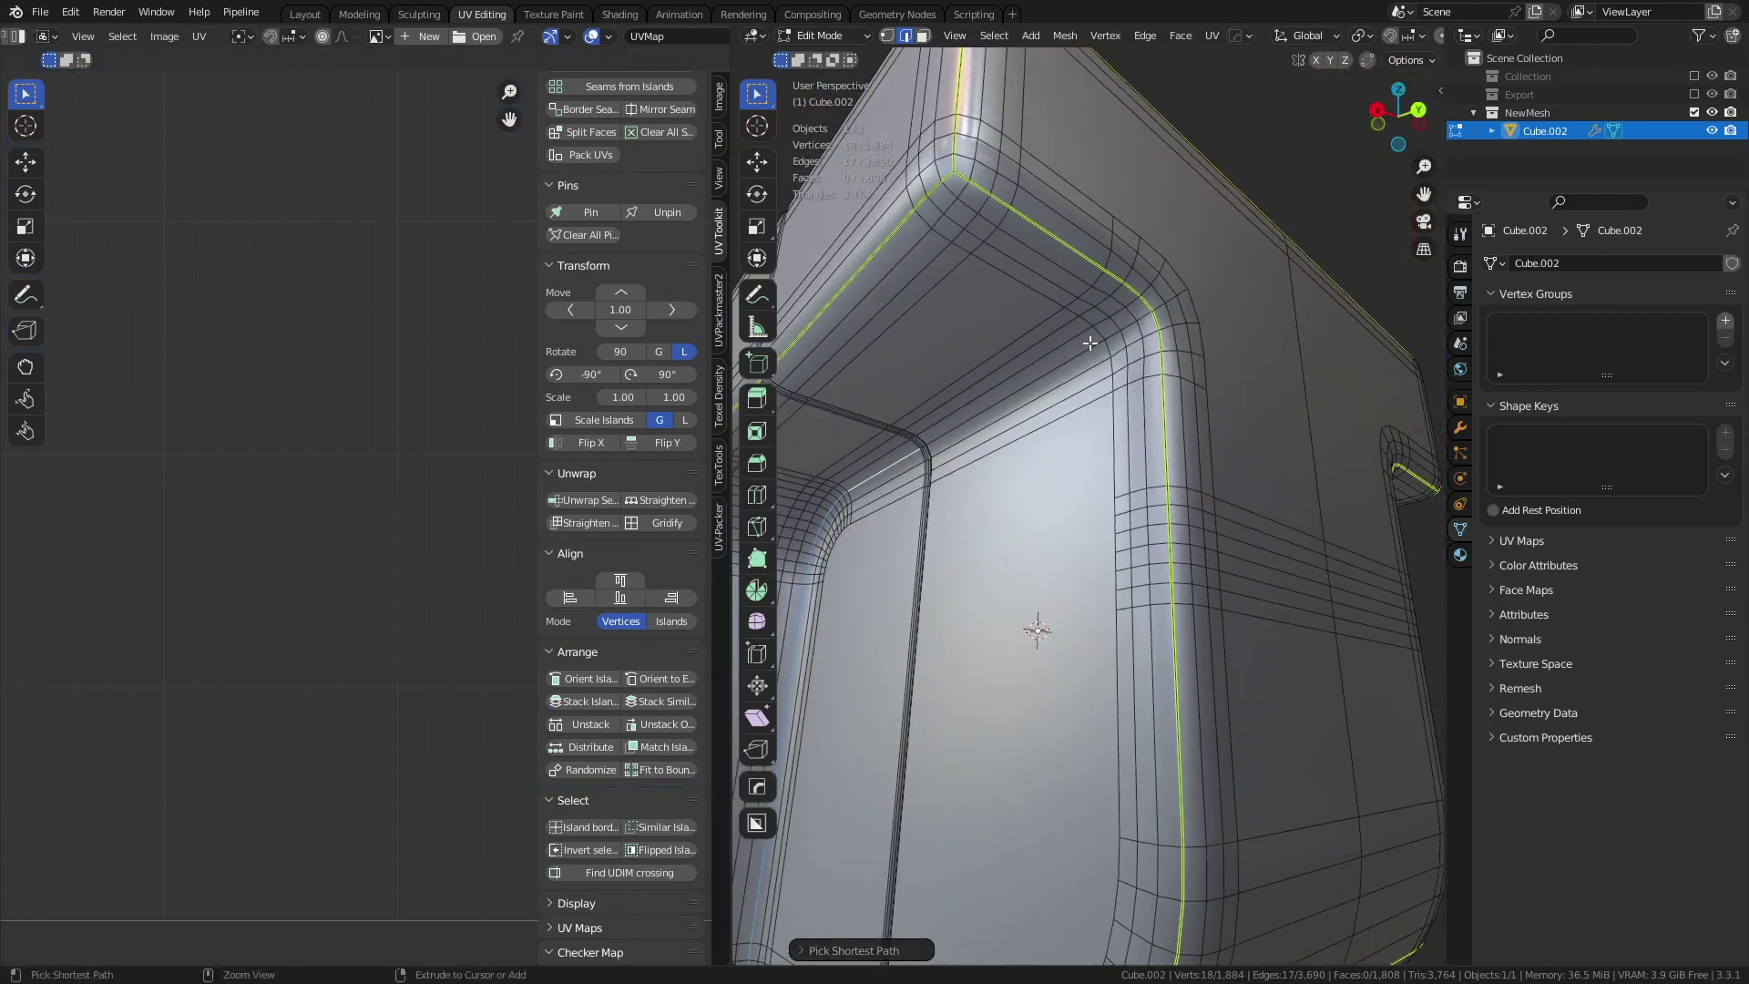
{"action": "left_click", "coordinate": [1145, 315], "text": "ctrl"}
{"action": "key", "text": "alt+u"}
{"action": "left_click", "coordinate": [1132, 490]}
- Select the whole mesh in Edit Mode and unwrap it again with the added recess seam
{"action": "key", "text": "a"}
{"action": "middle_click_drag", "start_coordinate": [1132, 490], "coordinate": [1148, 531]}
{"action": "key", "text": "alt+x"}
{"action": "key", "text": "Tab"}
{"action": "left_click", "coordinate": [1055, 576]}
{"action": "key", "text": "Tab"}
{"action": "key", "text": "Tab"}
{"action": "key", "text": "Tab"}
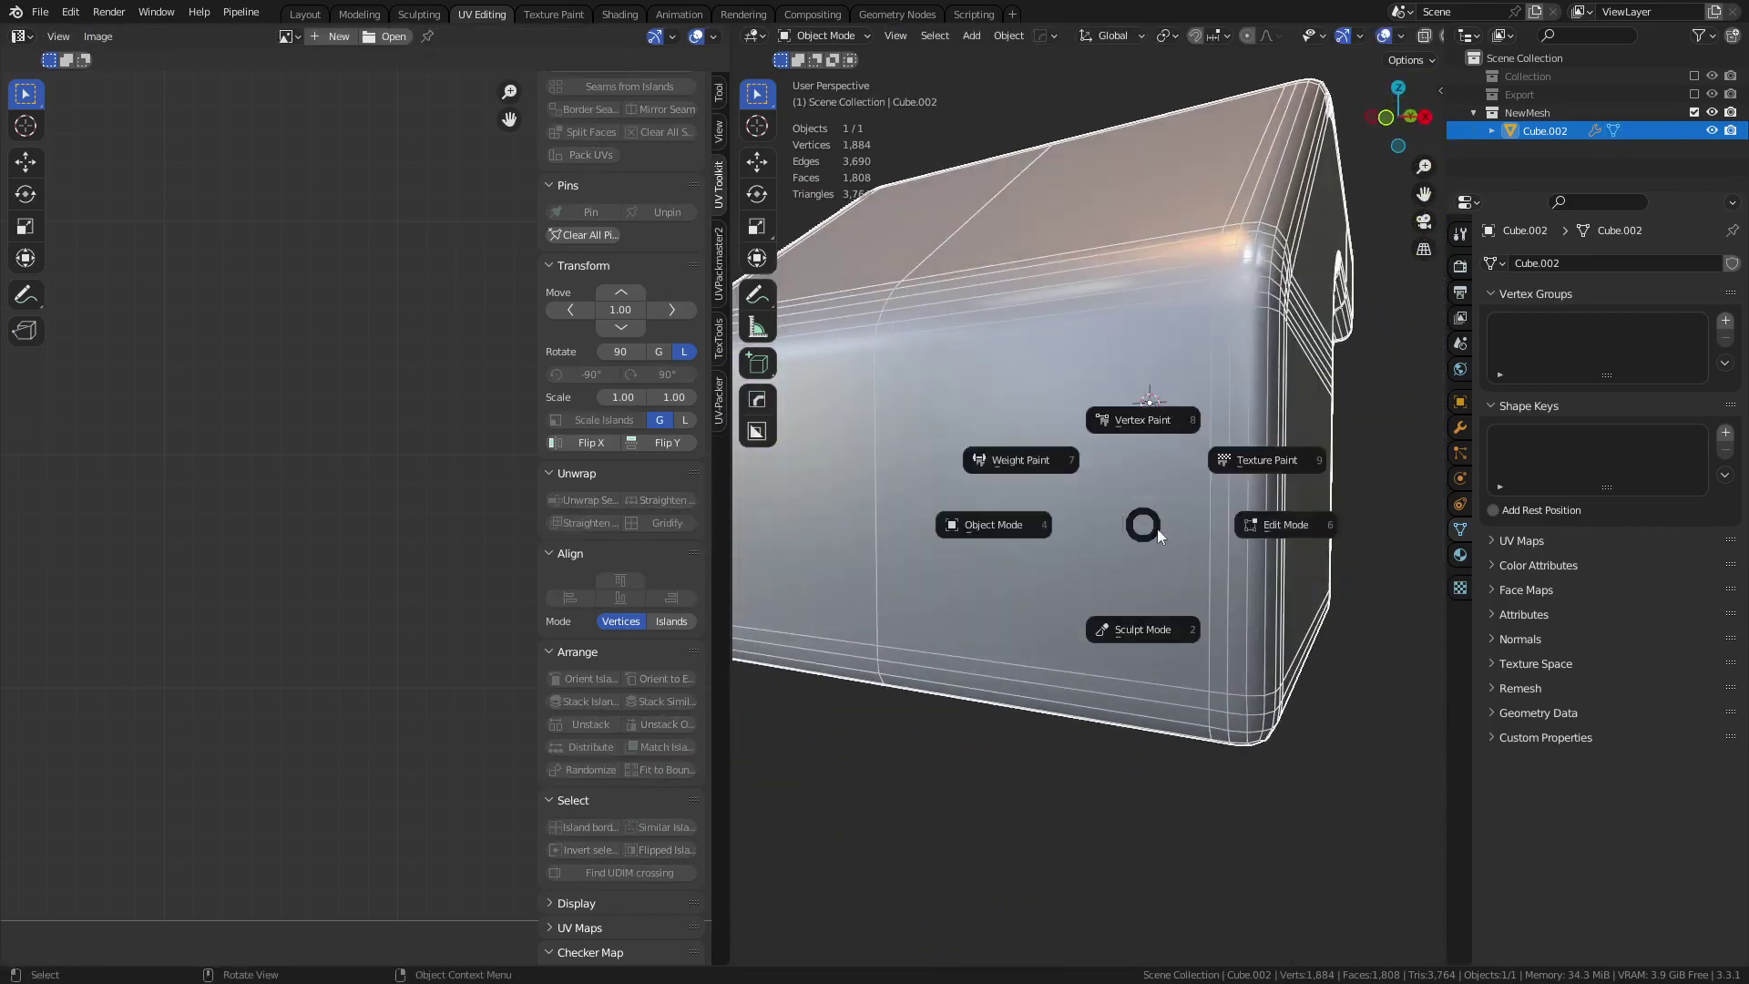
{"action": "key", "text": "u"}
{"action": "left_click", "coordinate": [1113, 452]}
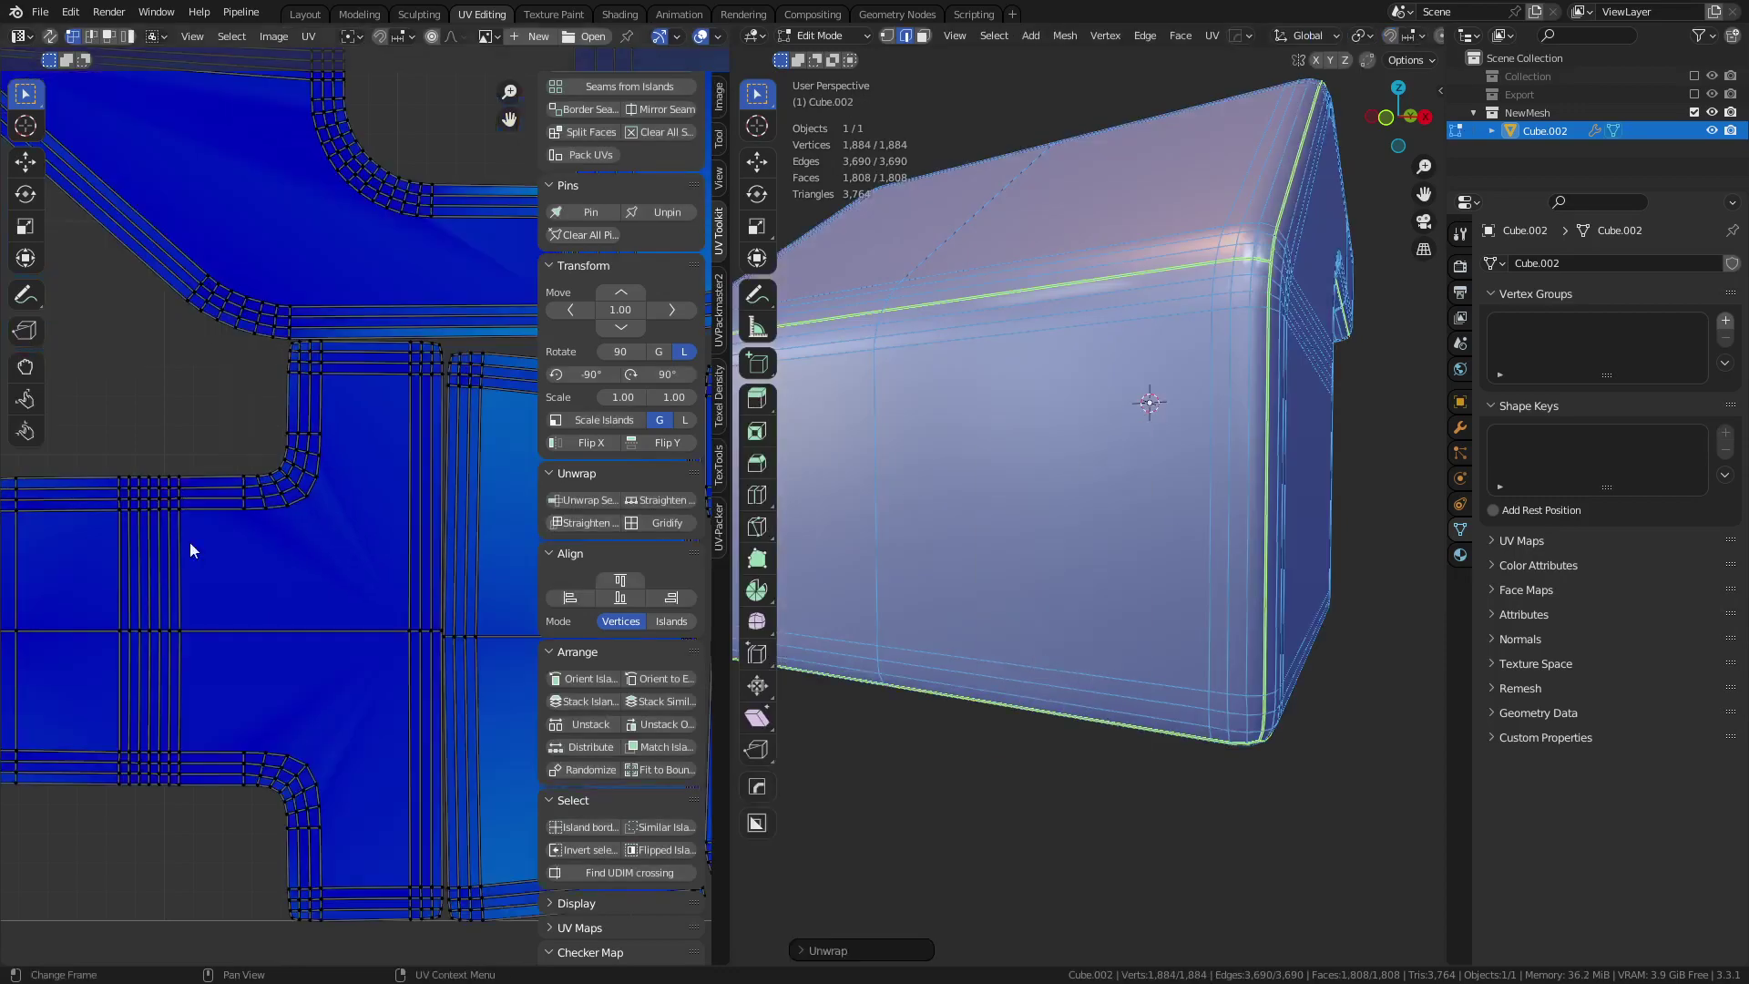
- Check the new island layout for remaining stretch, including the rounded panel islands
{"action": "scroll", "coordinate": [189, 543], "scroll_direction": "down", "scroll_amount": 5}
{"action": "scroll", "coordinate": [202, 547], "scroll_direction": "up", "scroll_amount": 6}
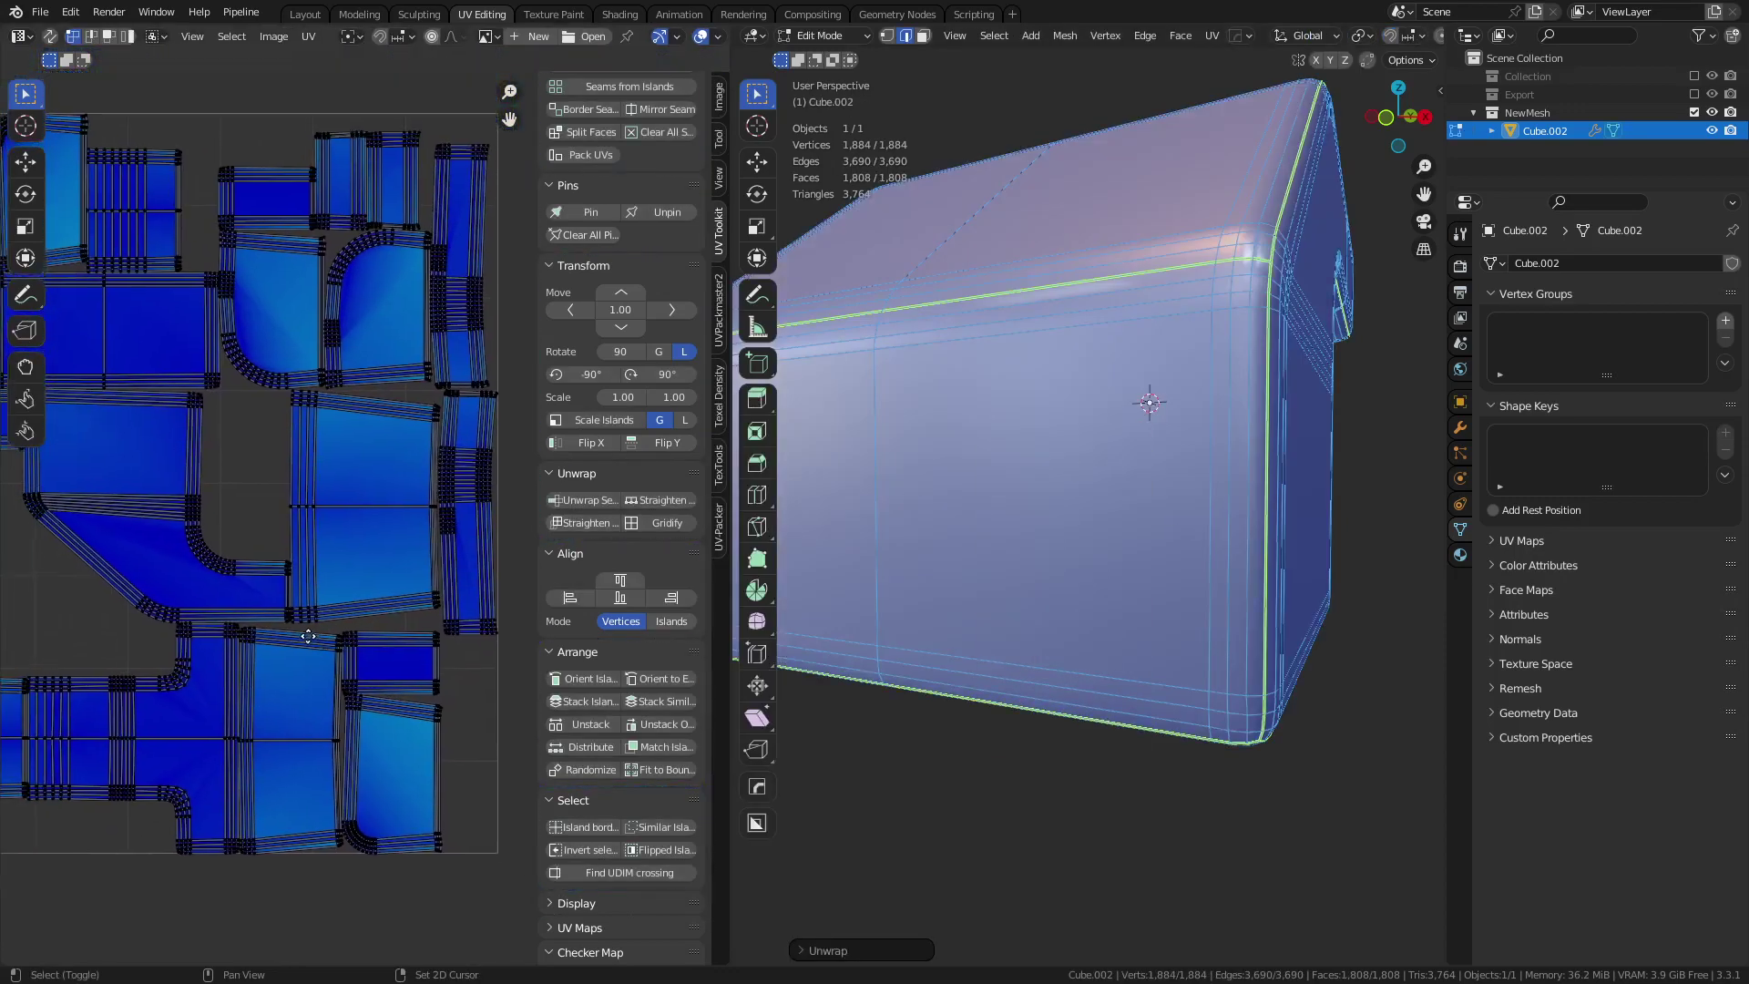
{"action": "middle_click_drag", "start_coordinate": [348, 357], "coordinate": [342, 537]}
{"action": "scroll", "coordinate": [342, 528], "scroll_direction": "up", "scroll_amount": 6}
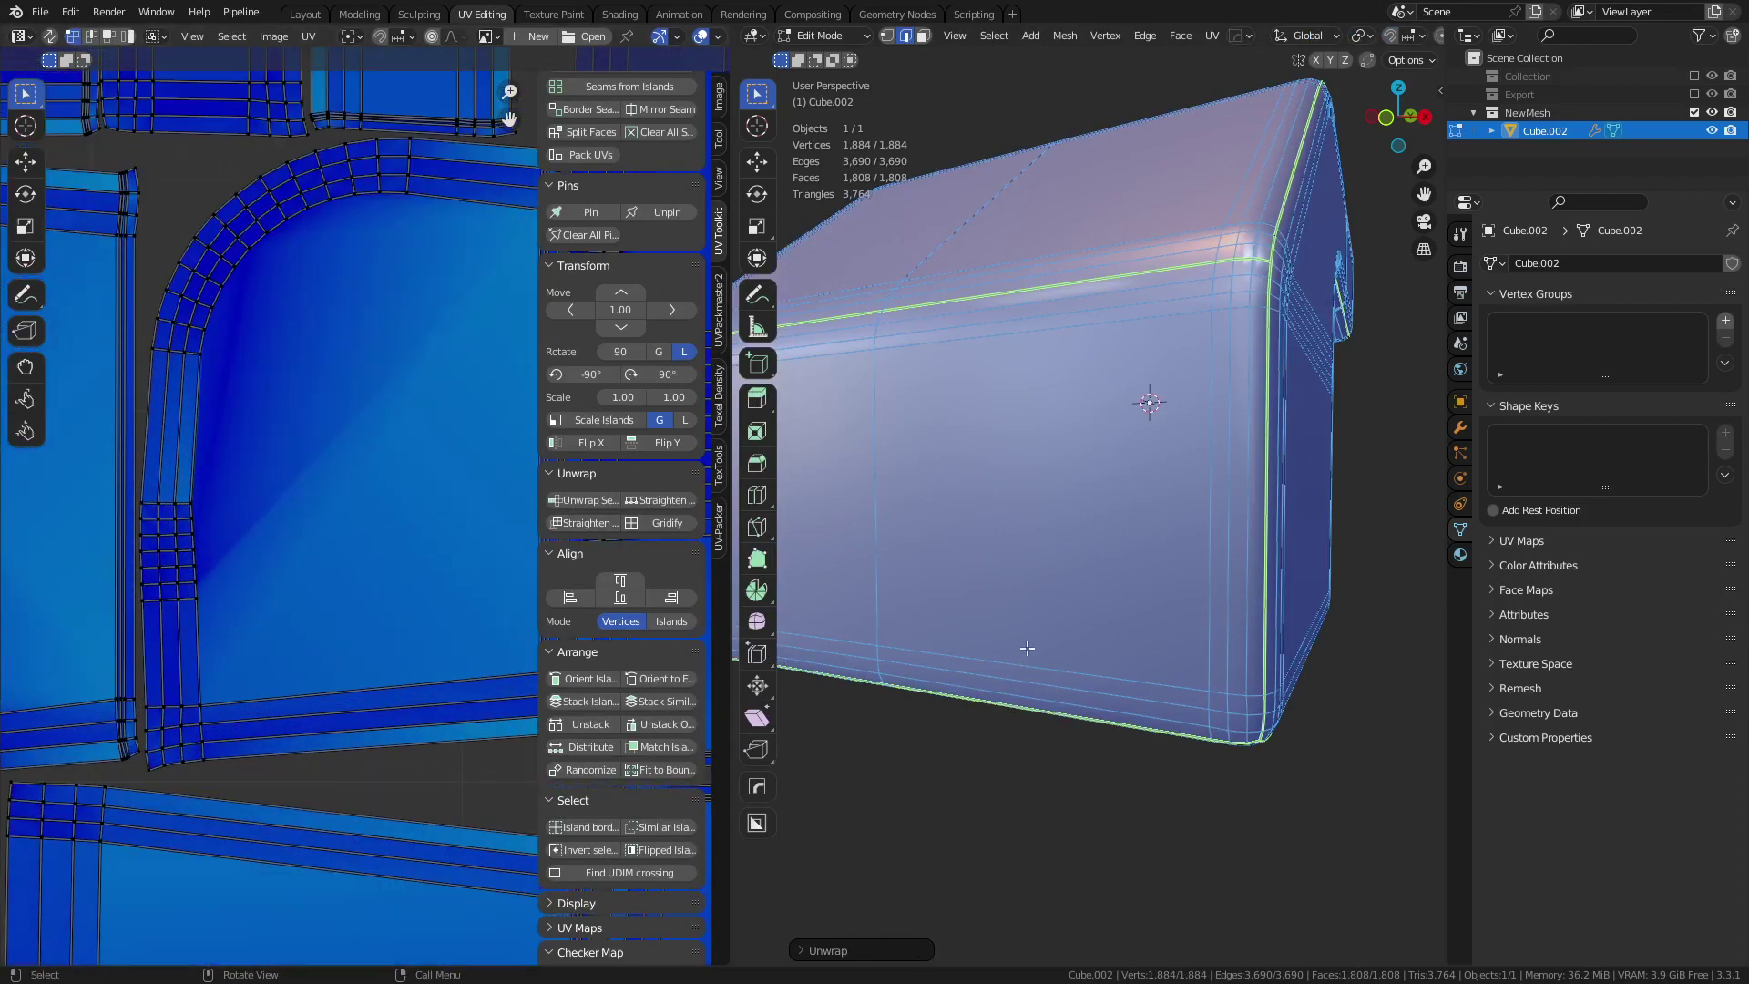
{"action": "scroll", "coordinate": [227, 514], "scroll_direction": "down", "scroll_amount": 8}
{"action": "scroll", "coordinate": [330, 611], "scroll_direction": "up", "scroll_amount": 5}
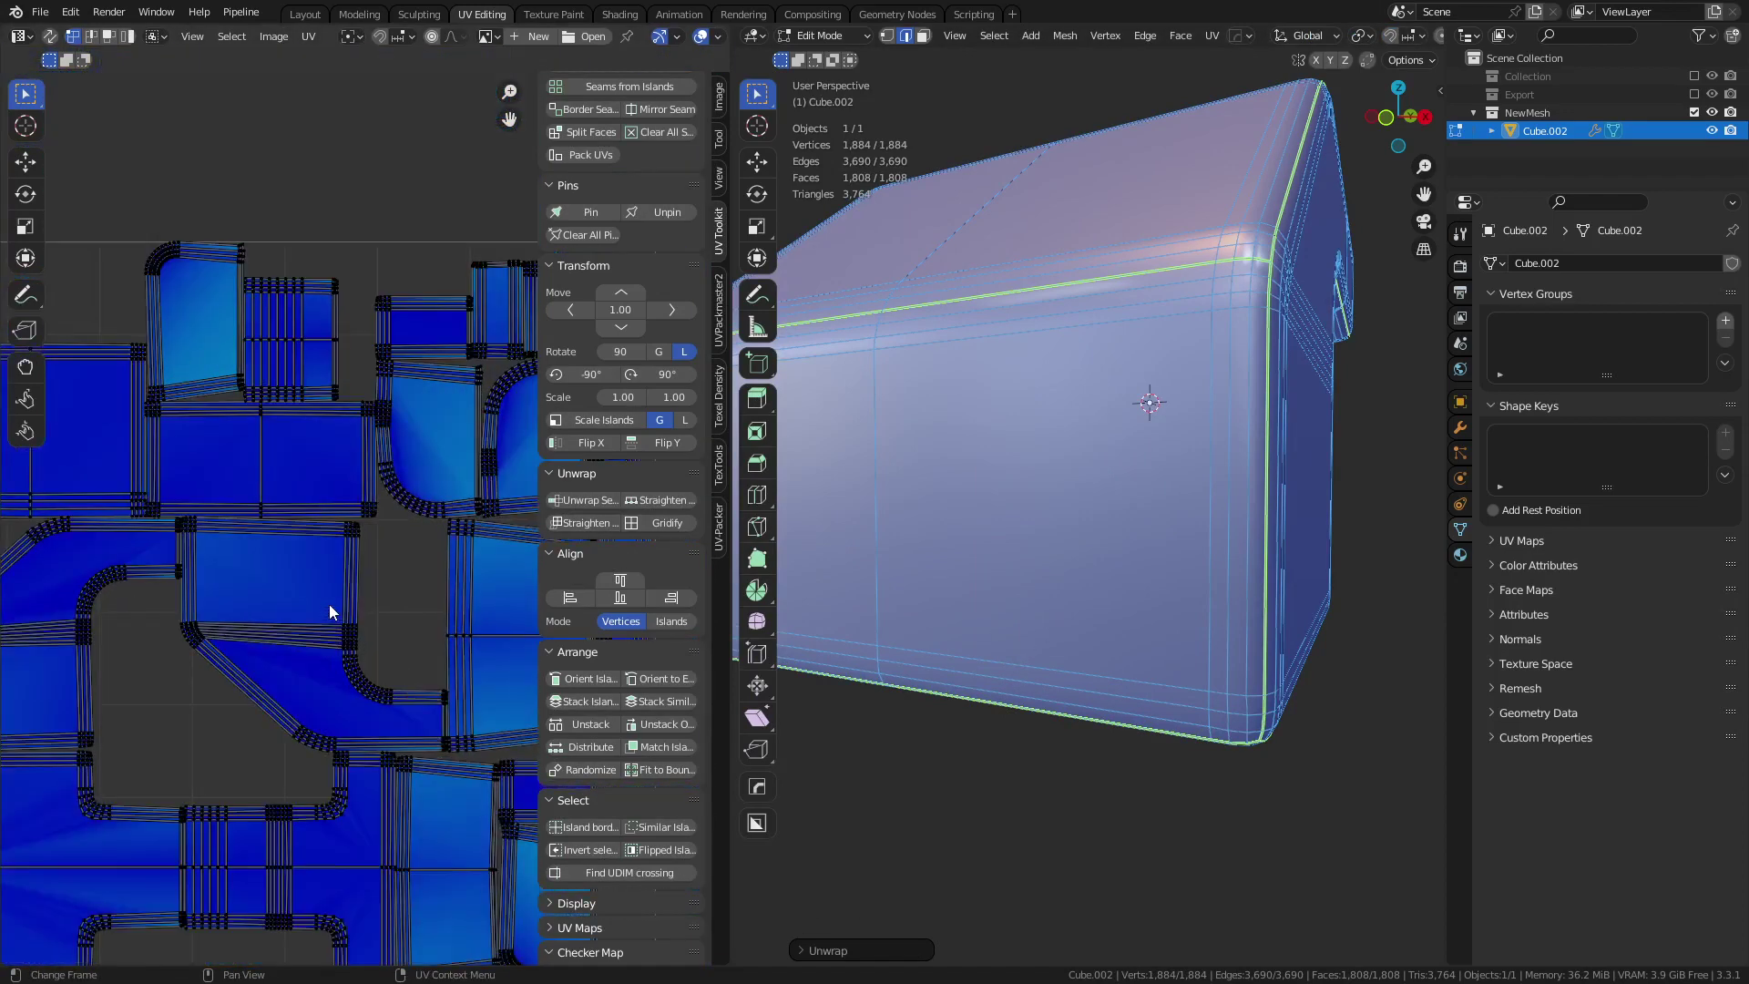
{"action": "scroll", "coordinate": [346, 612], "scroll_direction": "down", "scroll_amount": 2}
- Unwrap the selected mesh again with the Conformal method and Fill Holes turned off
{"action": "key", "text": "u"}
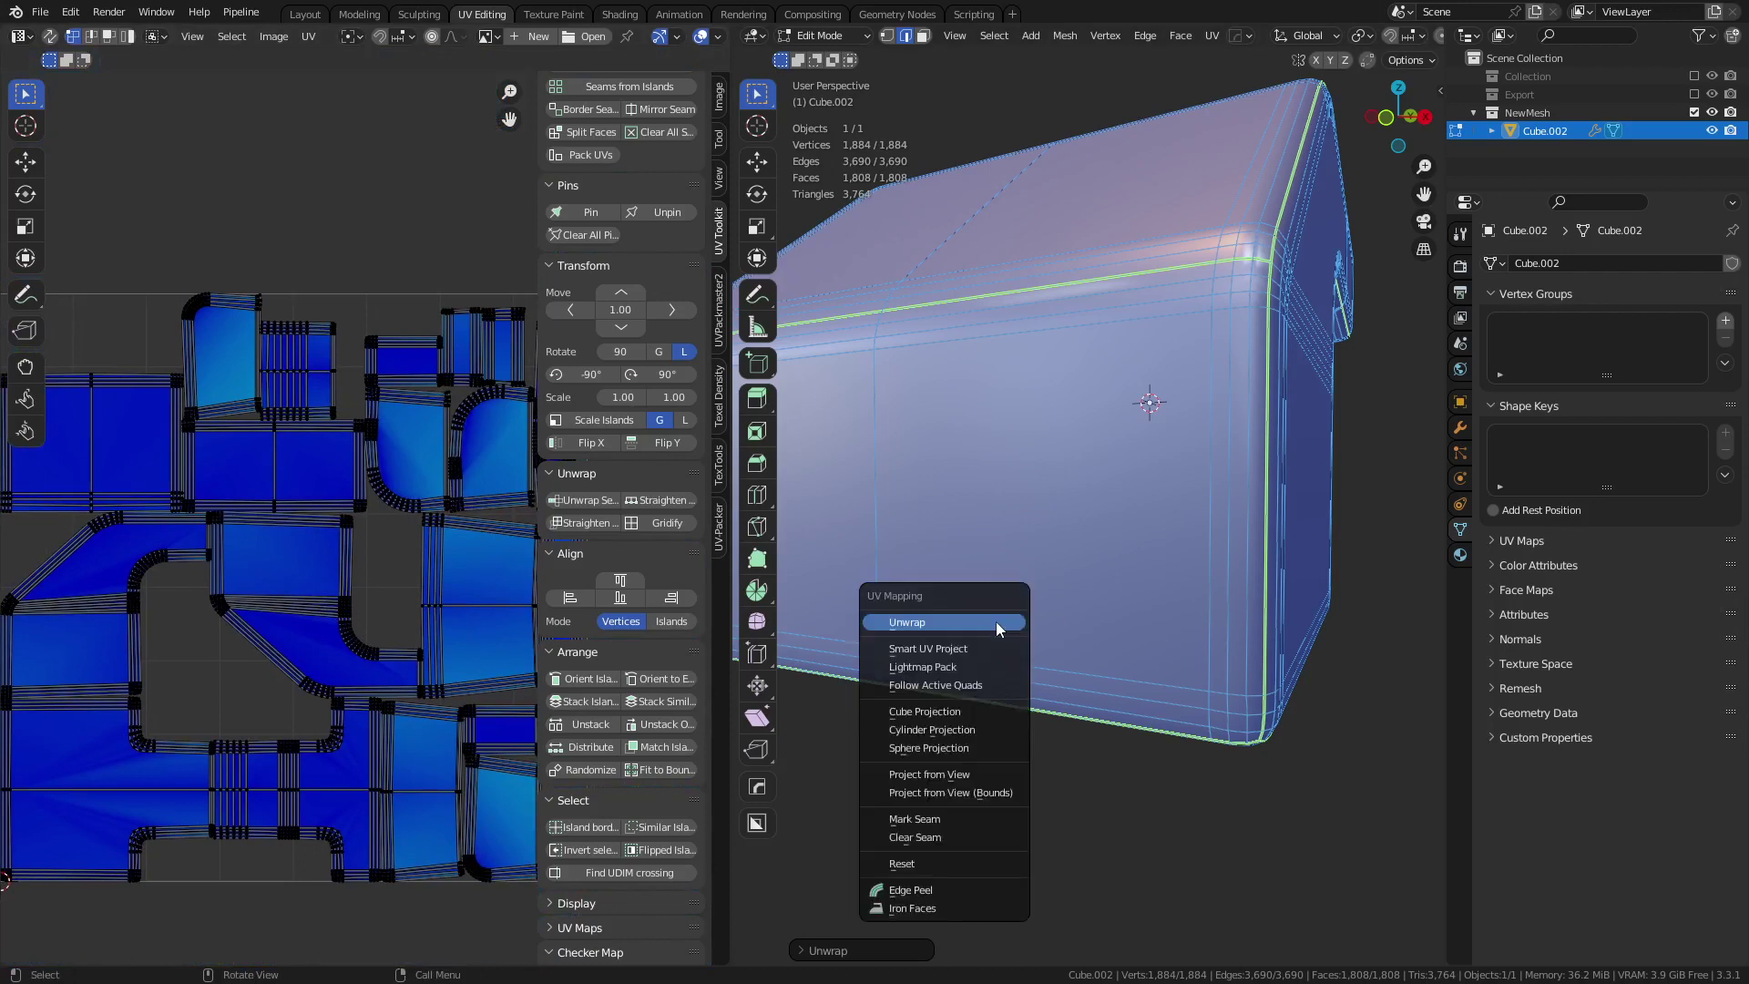
{"action": "left_click", "coordinate": [1000, 622]}
{"action": "left_click", "coordinate": [846, 949]}
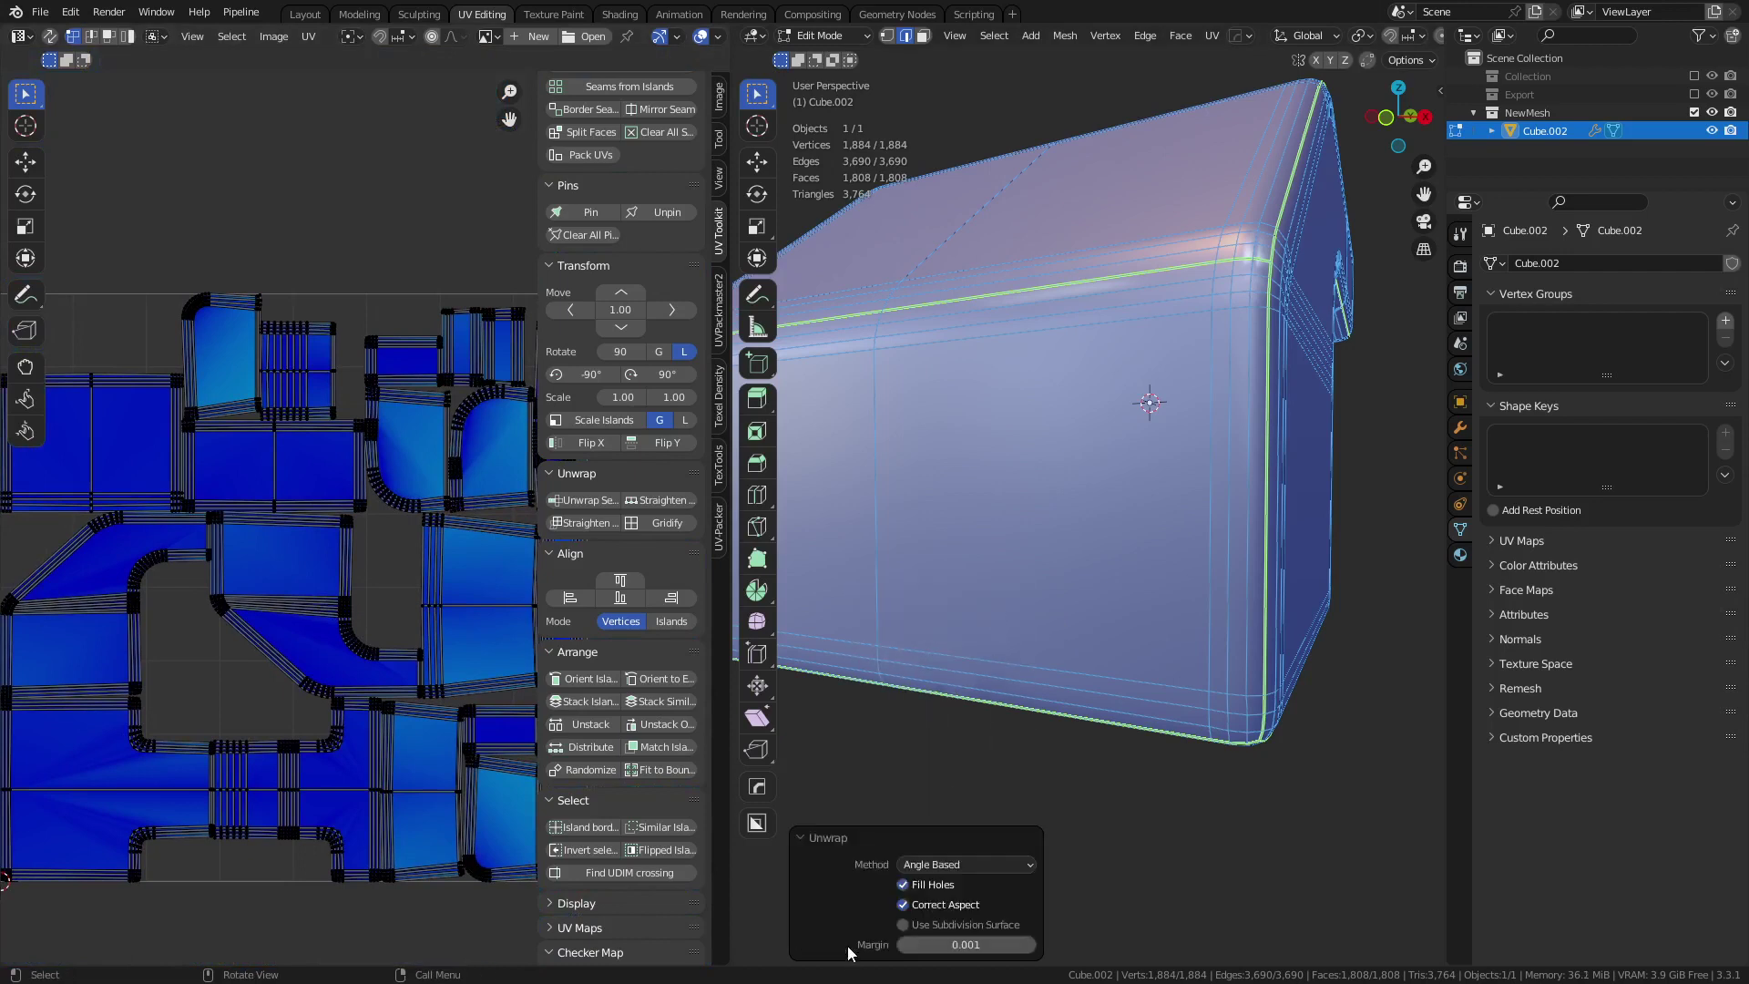
{"action": "left_click", "coordinate": [951, 870]}
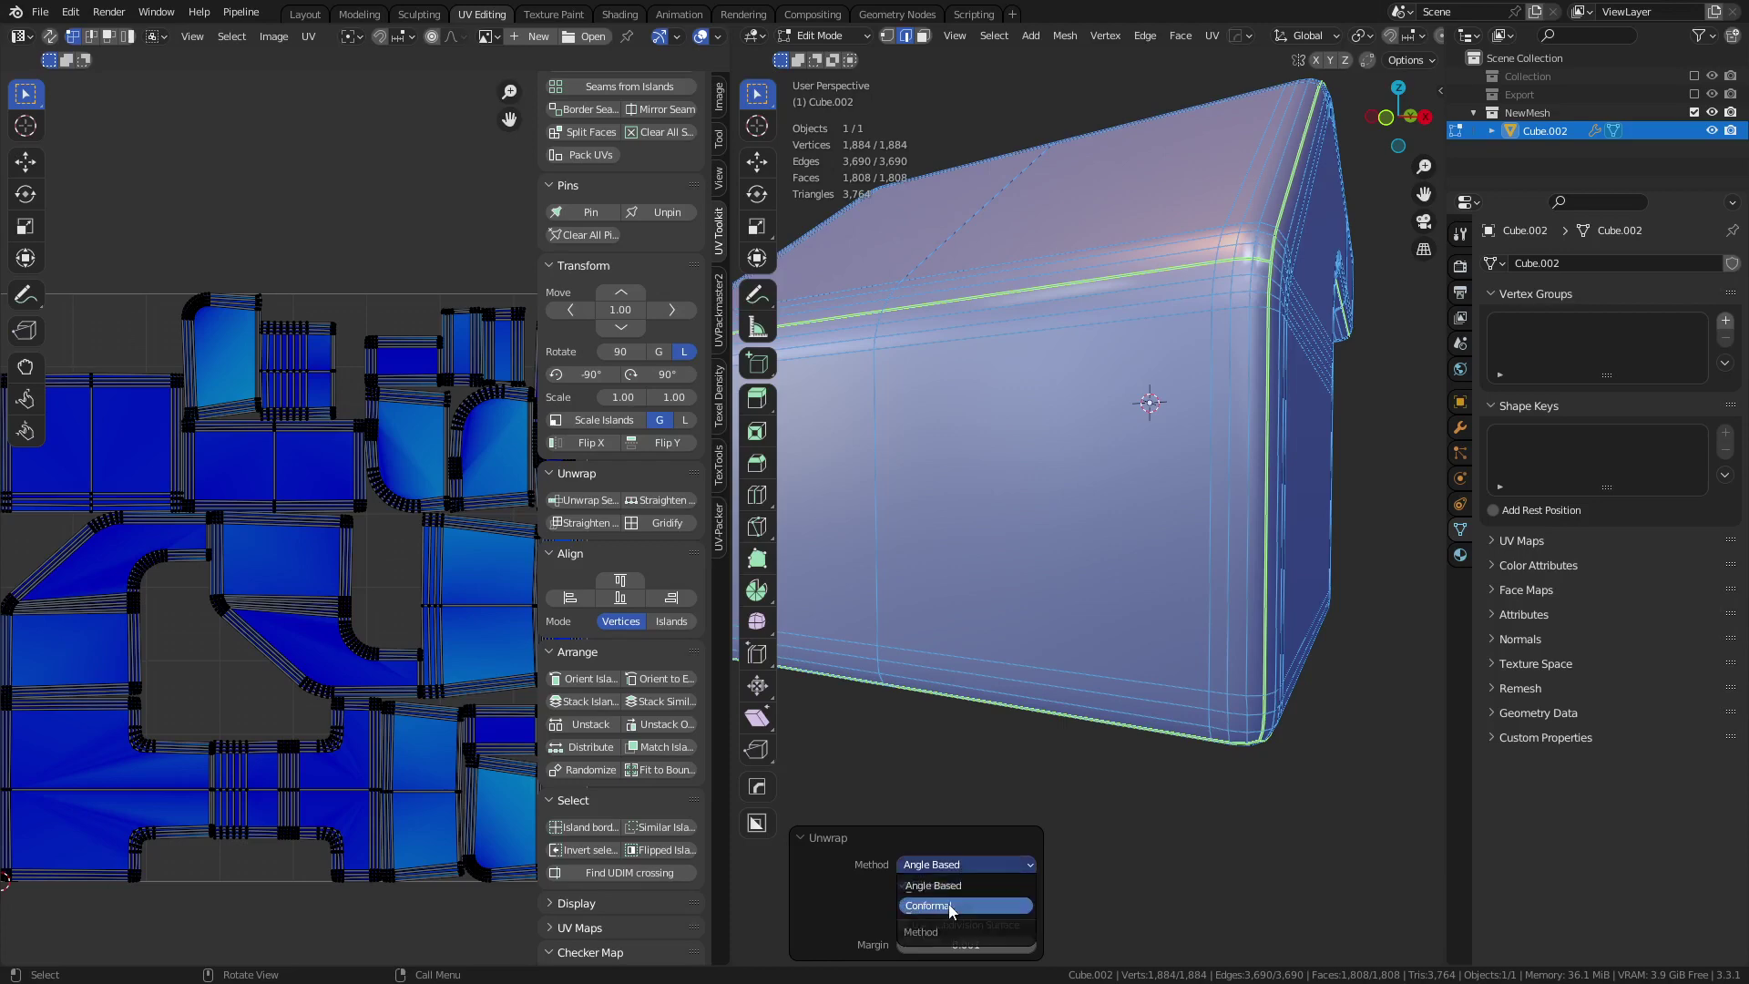
{"action": "left_click", "coordinate": [950, 907]}
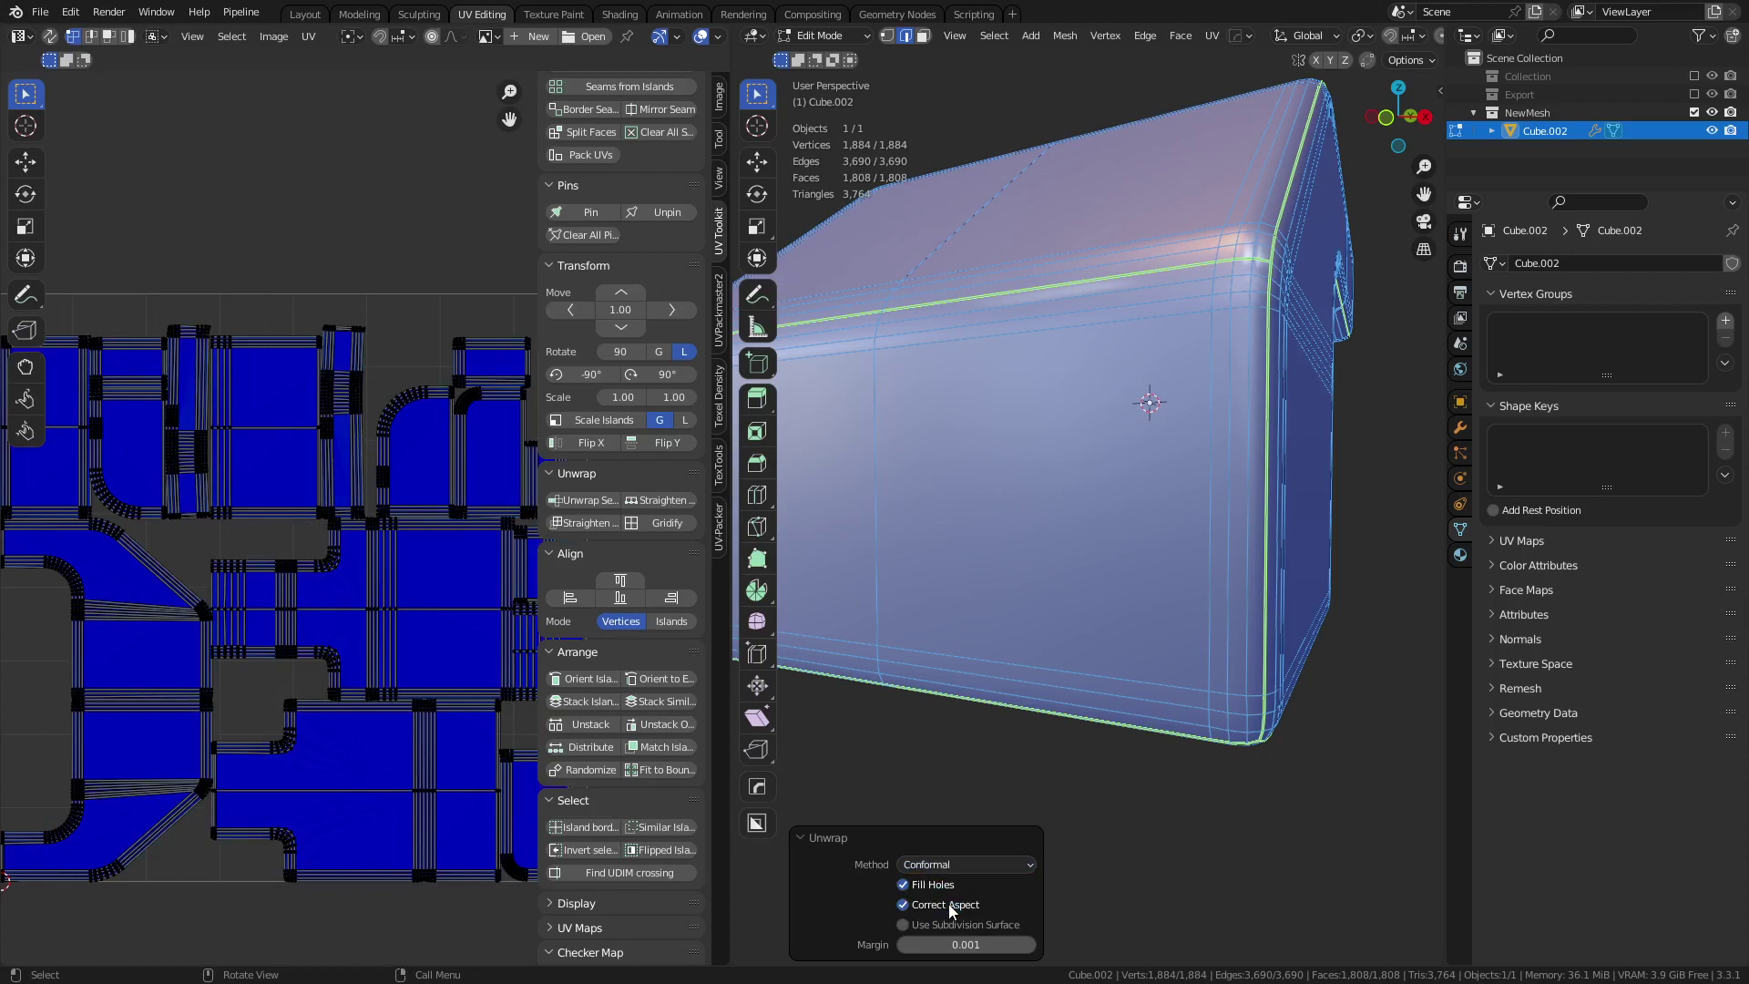
{"action": "middle_click_drag", "start_coordinate": [222, 605], "coordinate": [278, 483]}
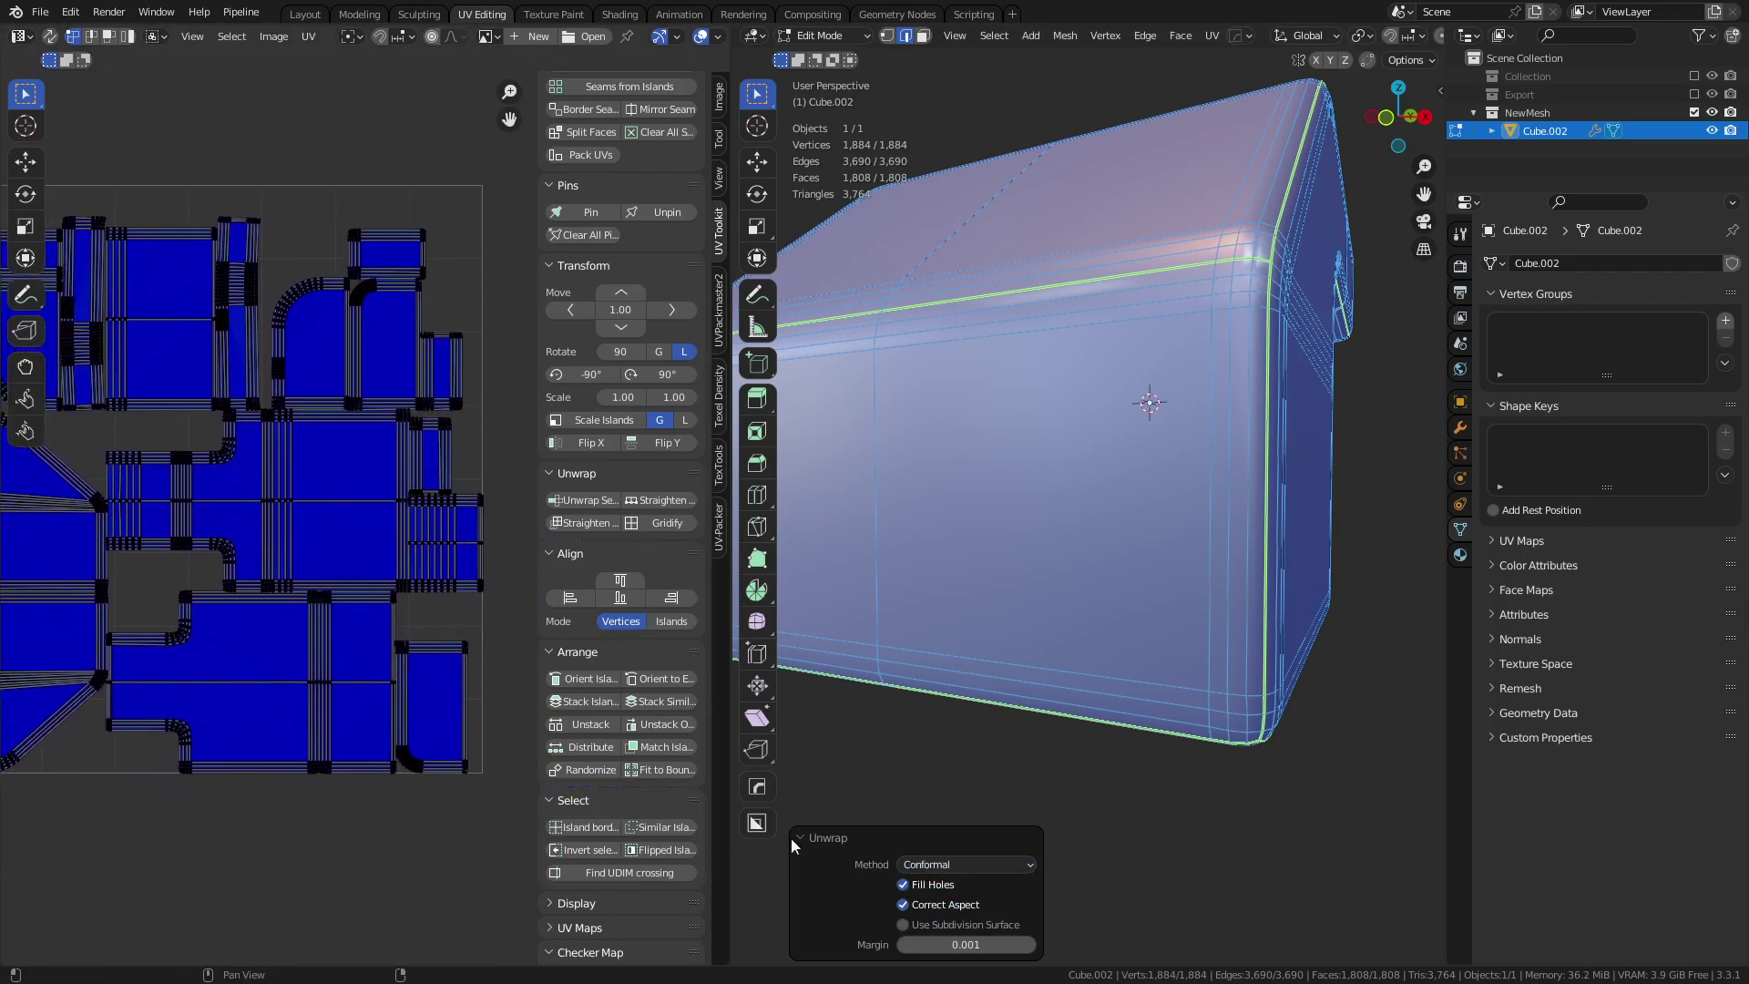
{"action": "left_click", "coordinate": [930, 885]}
{"action": "middle_click_drag", "start_coordinate": [283, 428], "coordinate": [344, 488]}
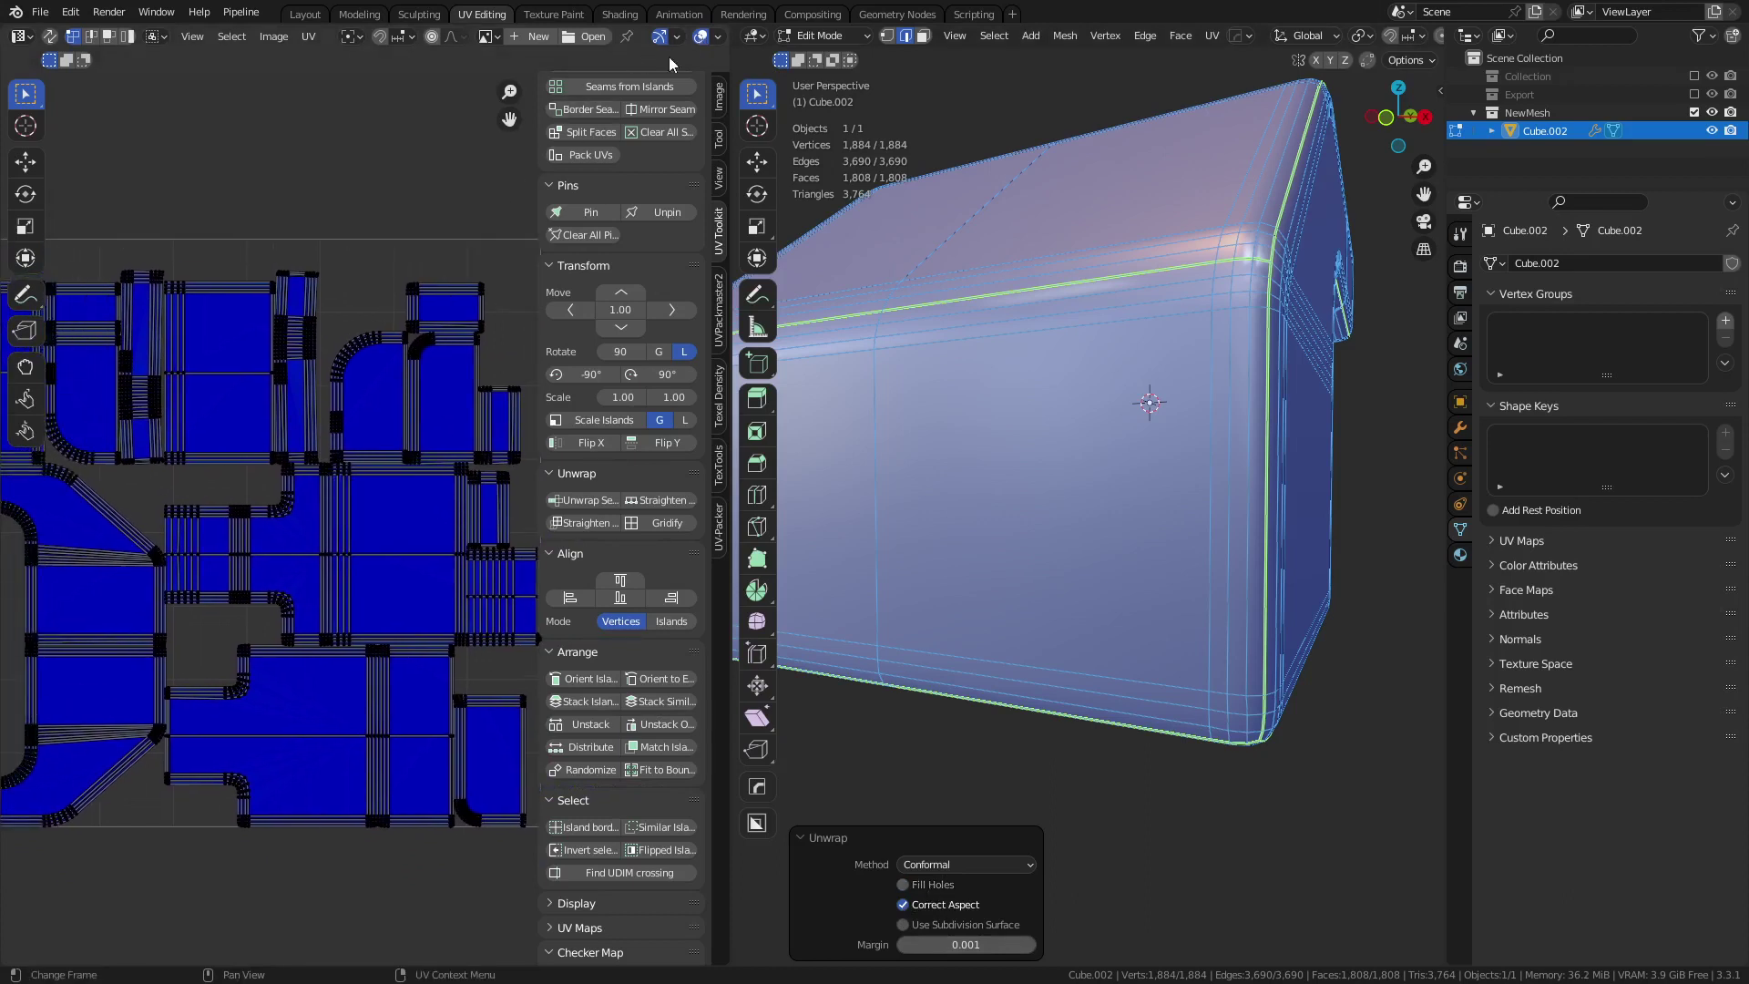
- Inspect the seams and topology around the recess and outer edges in Edit Mode and Object Mode
{"action": "left_click", "coordinate": [710, 37]}
{"action": "middle_click_drag", "start_coordinate": [1069, 452], "coordinate": [1100, 418]}
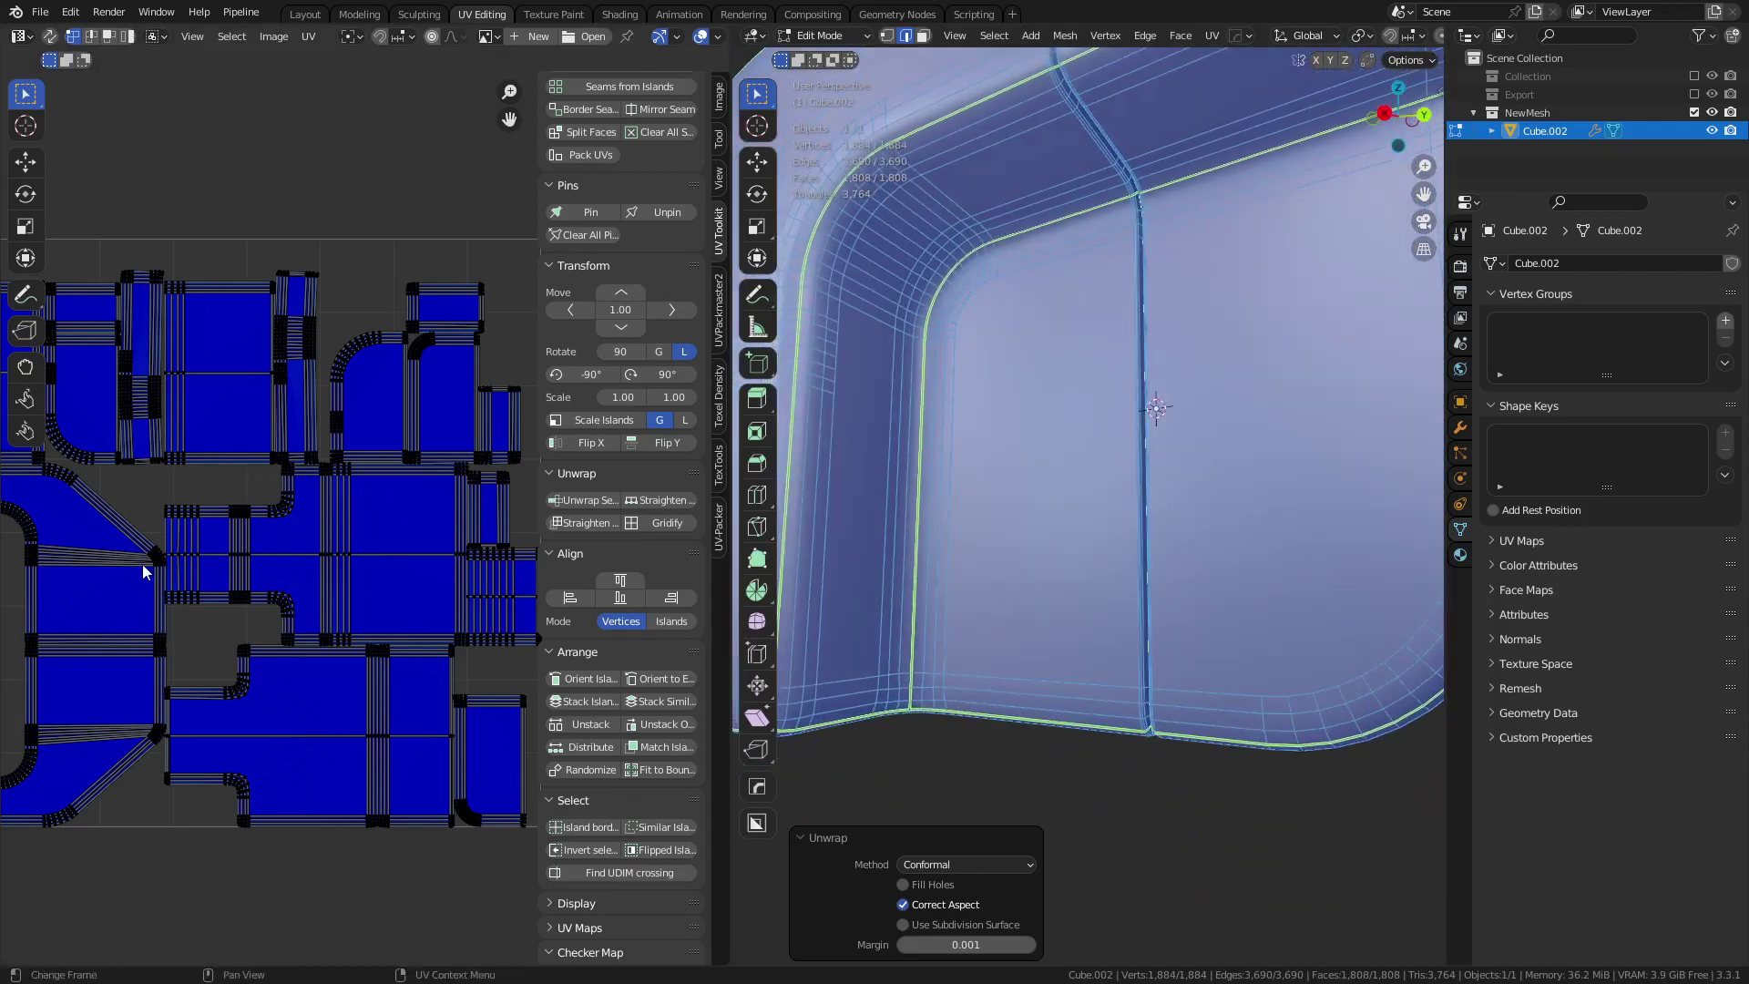
{"action": "key", "text": "ctrl+Tab"}
{"action": "left_click", "coordinate": [1026, 548]}
{"action": "scroll", "coordinate": [1062, 608], "scroll_direction": "down", "scroll_amount": 4}
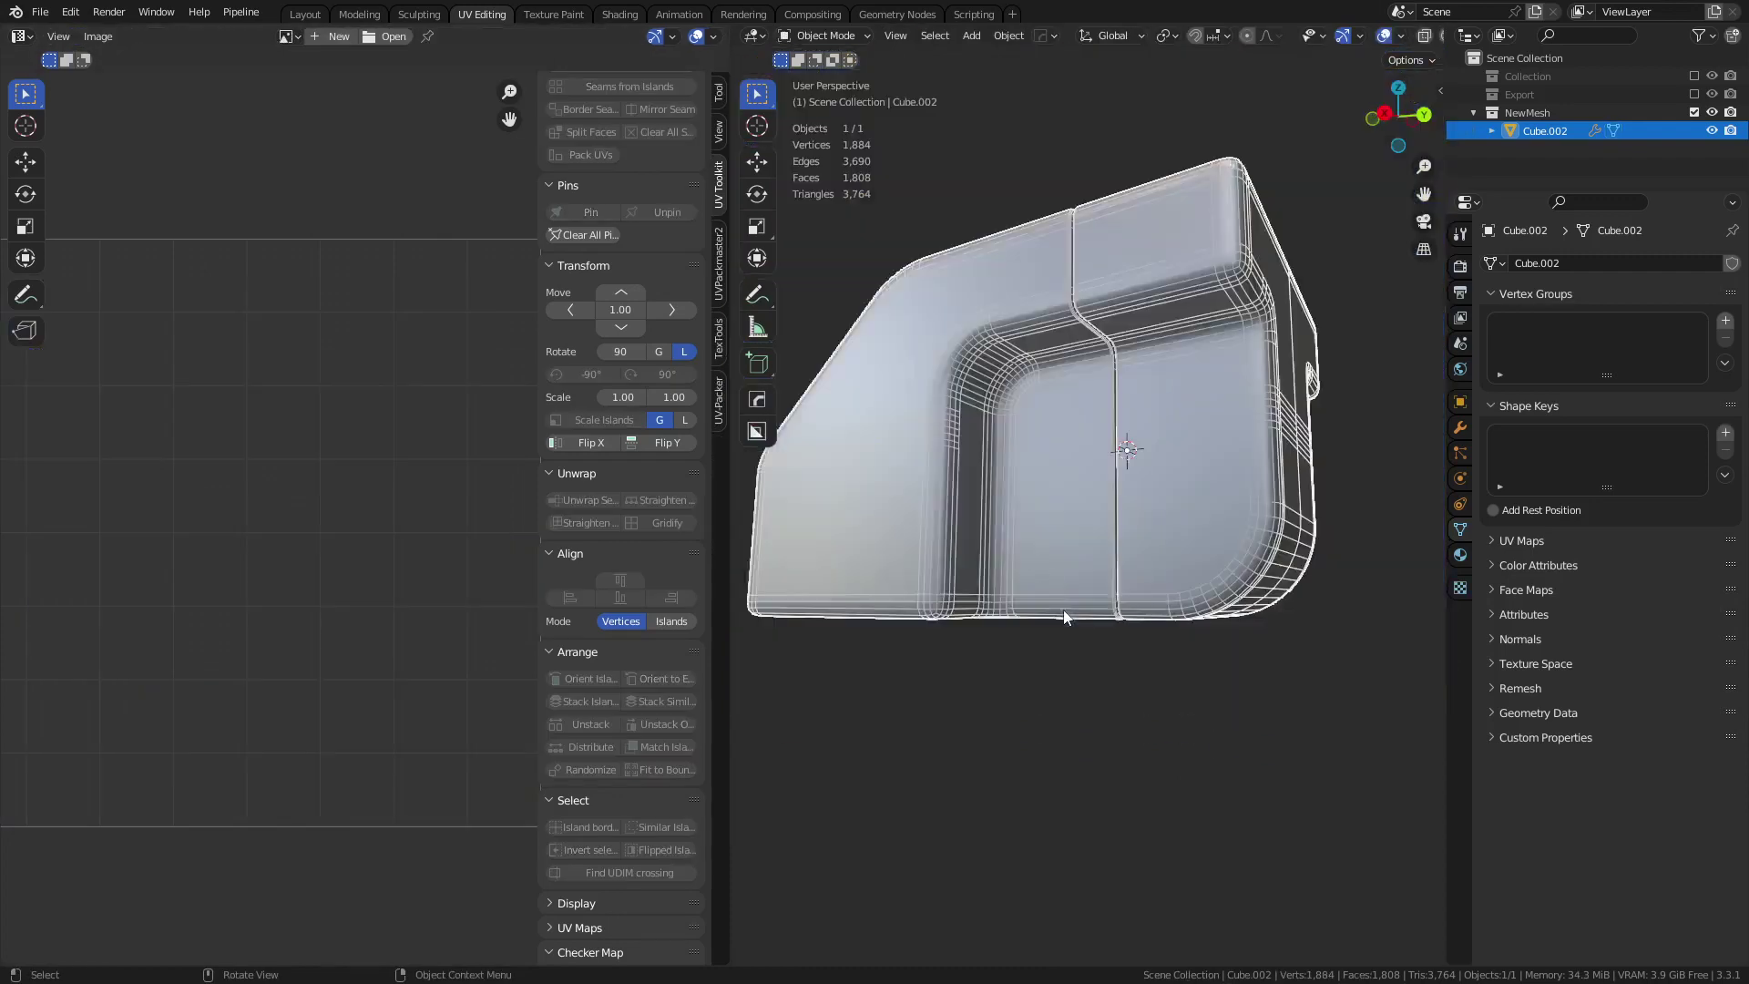
{"action": "scroll", "coordinate": [1061, 608], "scroll_direction": "up", "scroll_amount": 2}
{"action": "key", "text": "ctrl+Tab"}
{"action": "left_click", "coordinate": [1172, 598]}
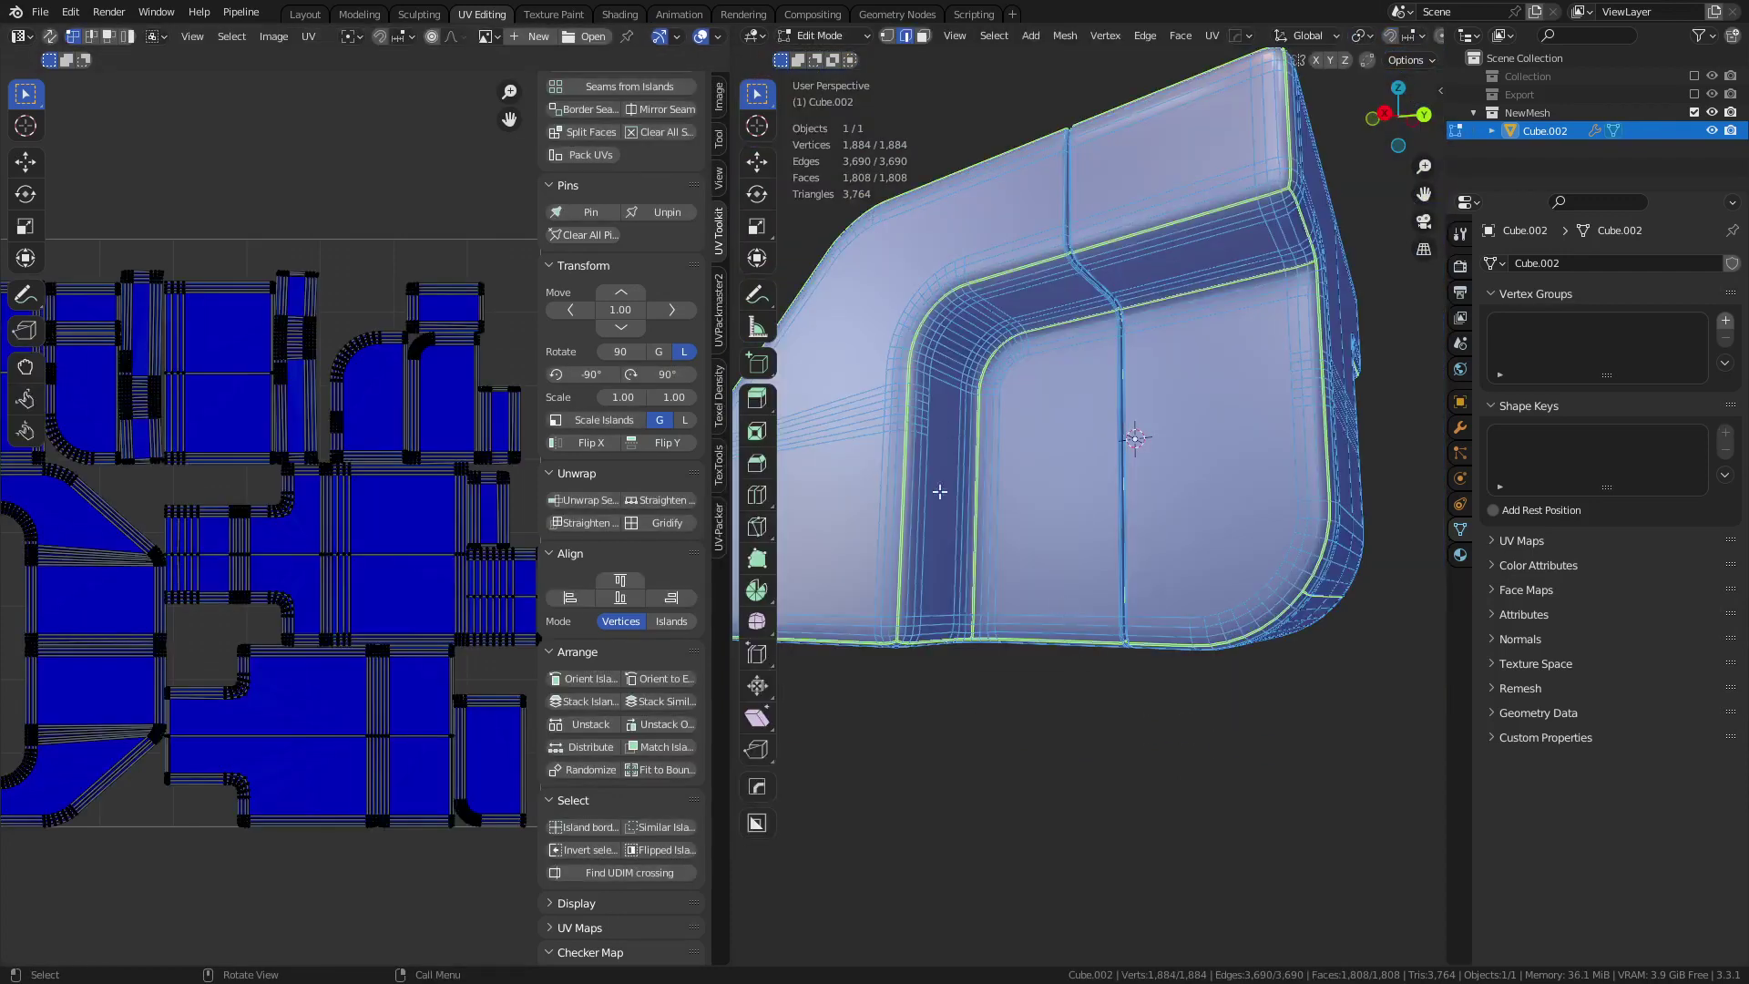
{"action": "key", "text": "ctrl+Tab"}
{"action": "left_click", "coordinate": [961, 435]}
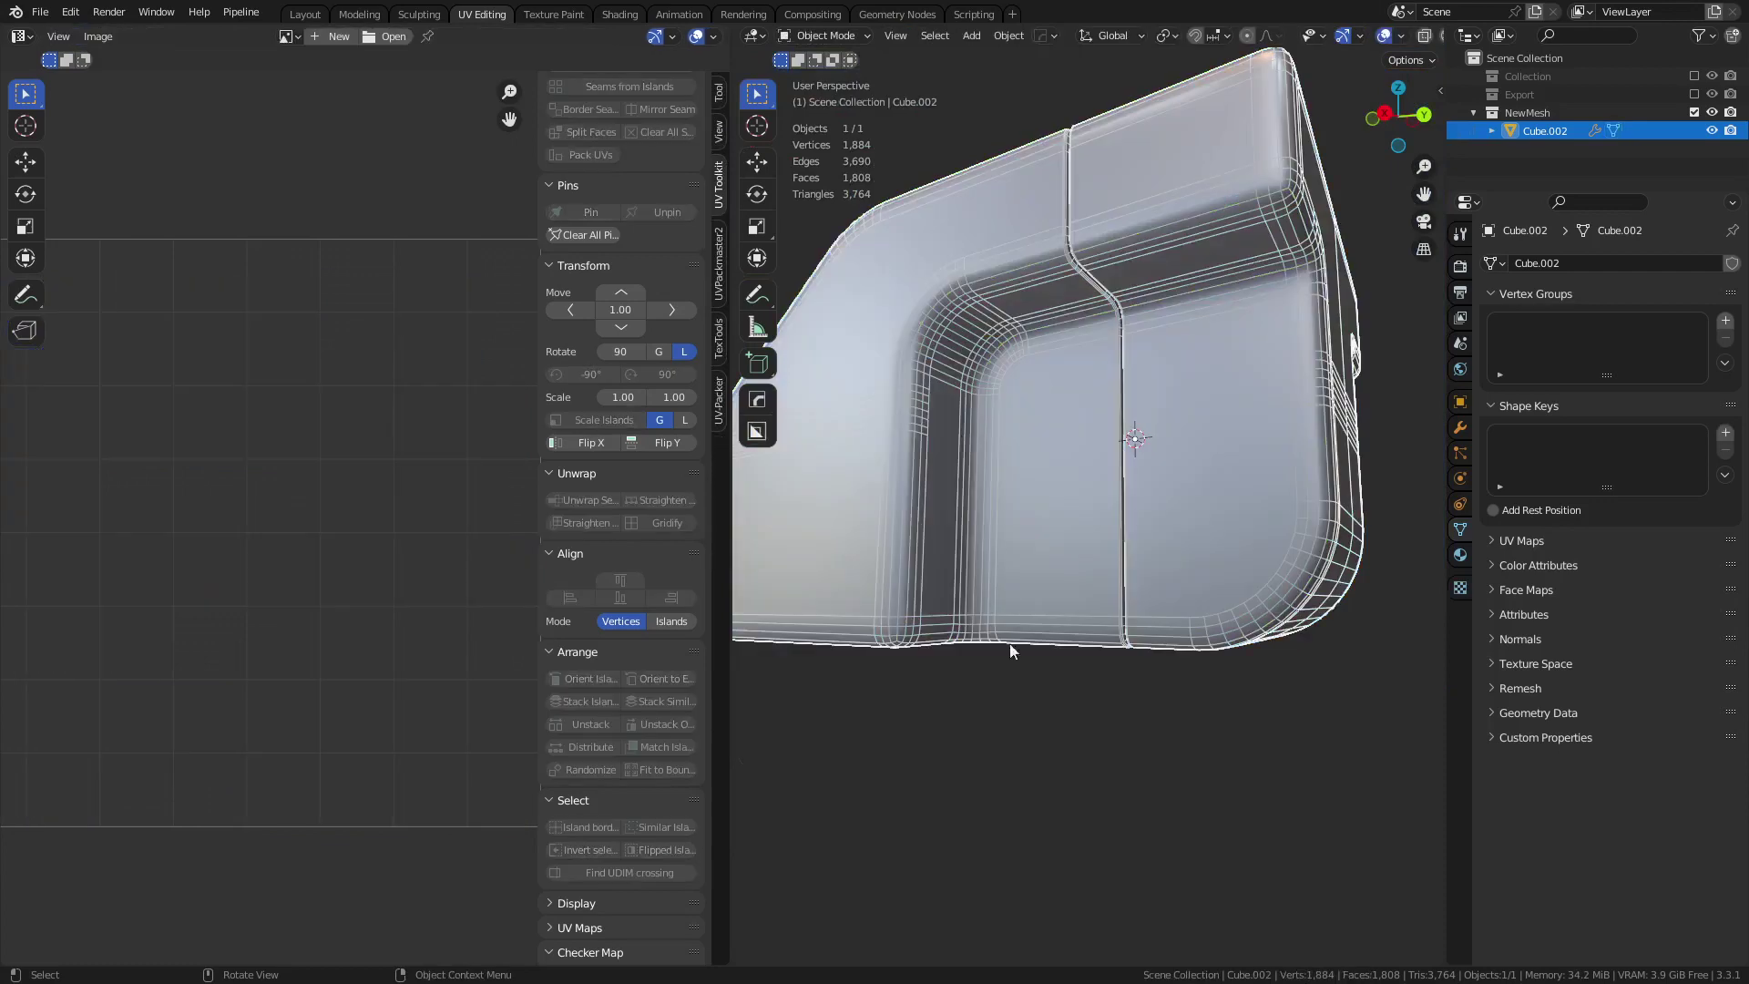
{"action": "key", "text": "alt+a"}
{"action": "middle_click_drag", "start_coordinate": [938, 499], "coordinate": [1066, 547]}
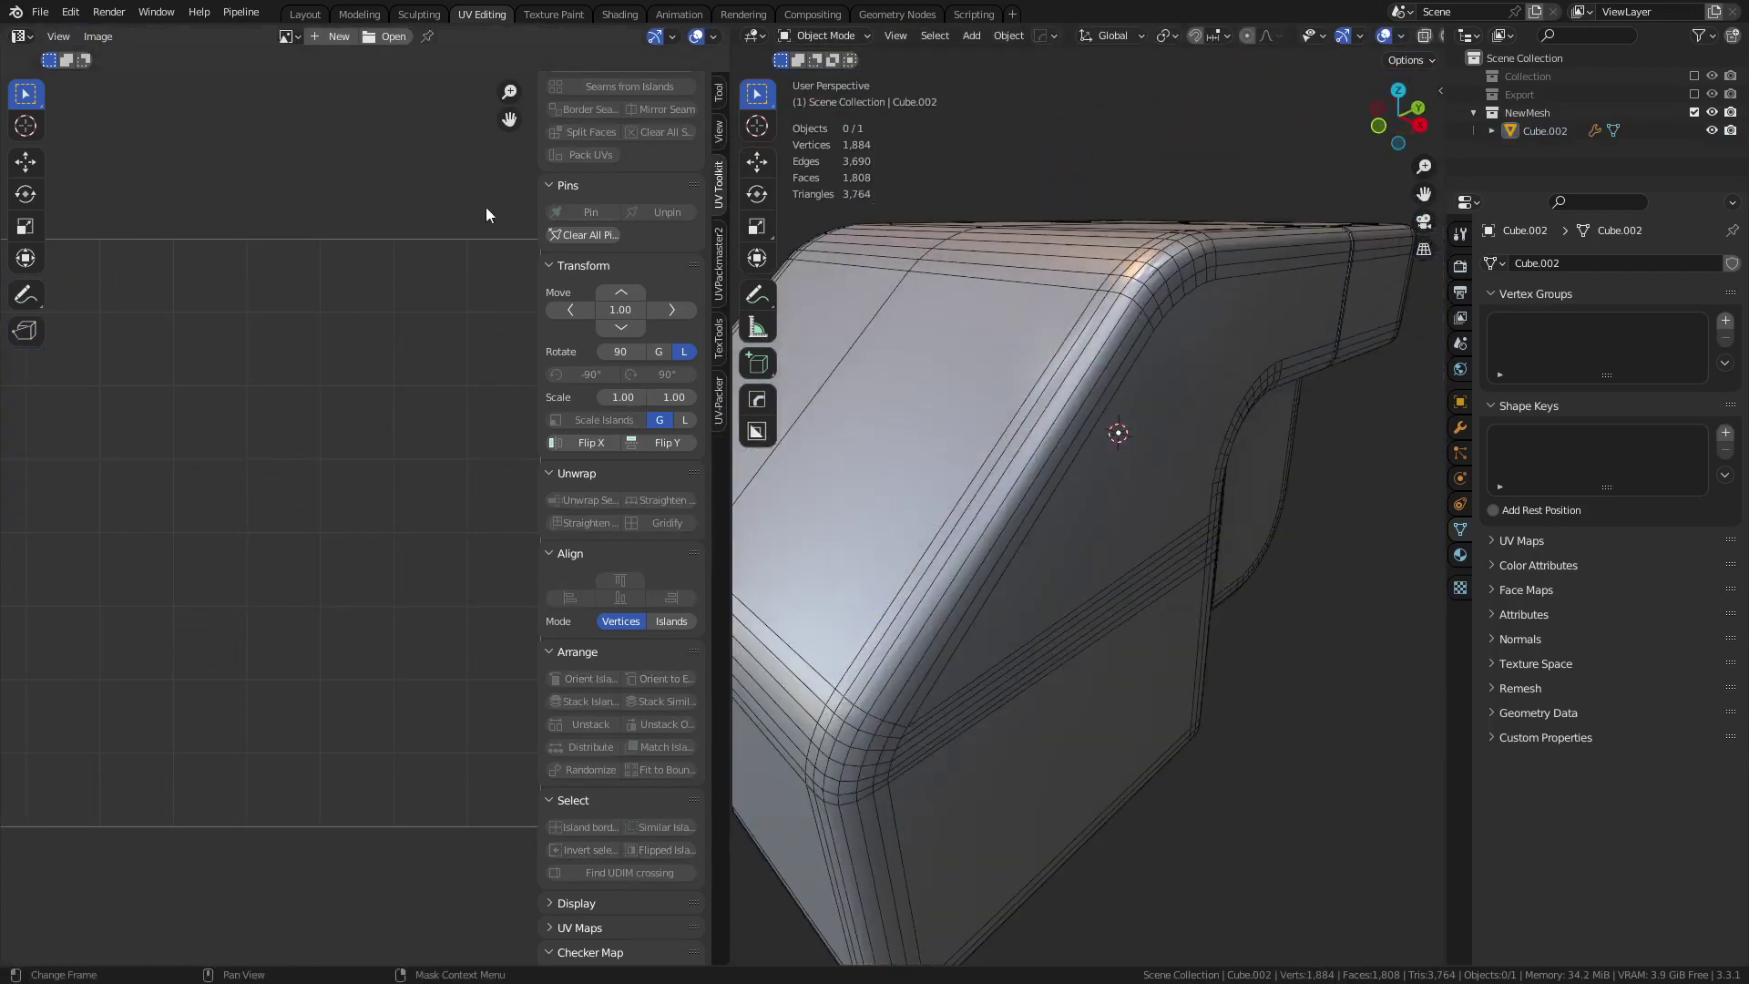
- Select the body in Object Mode and create a new material for it in the Shading workspace
{"action": "left_click", "coordinate": [991, 447]}
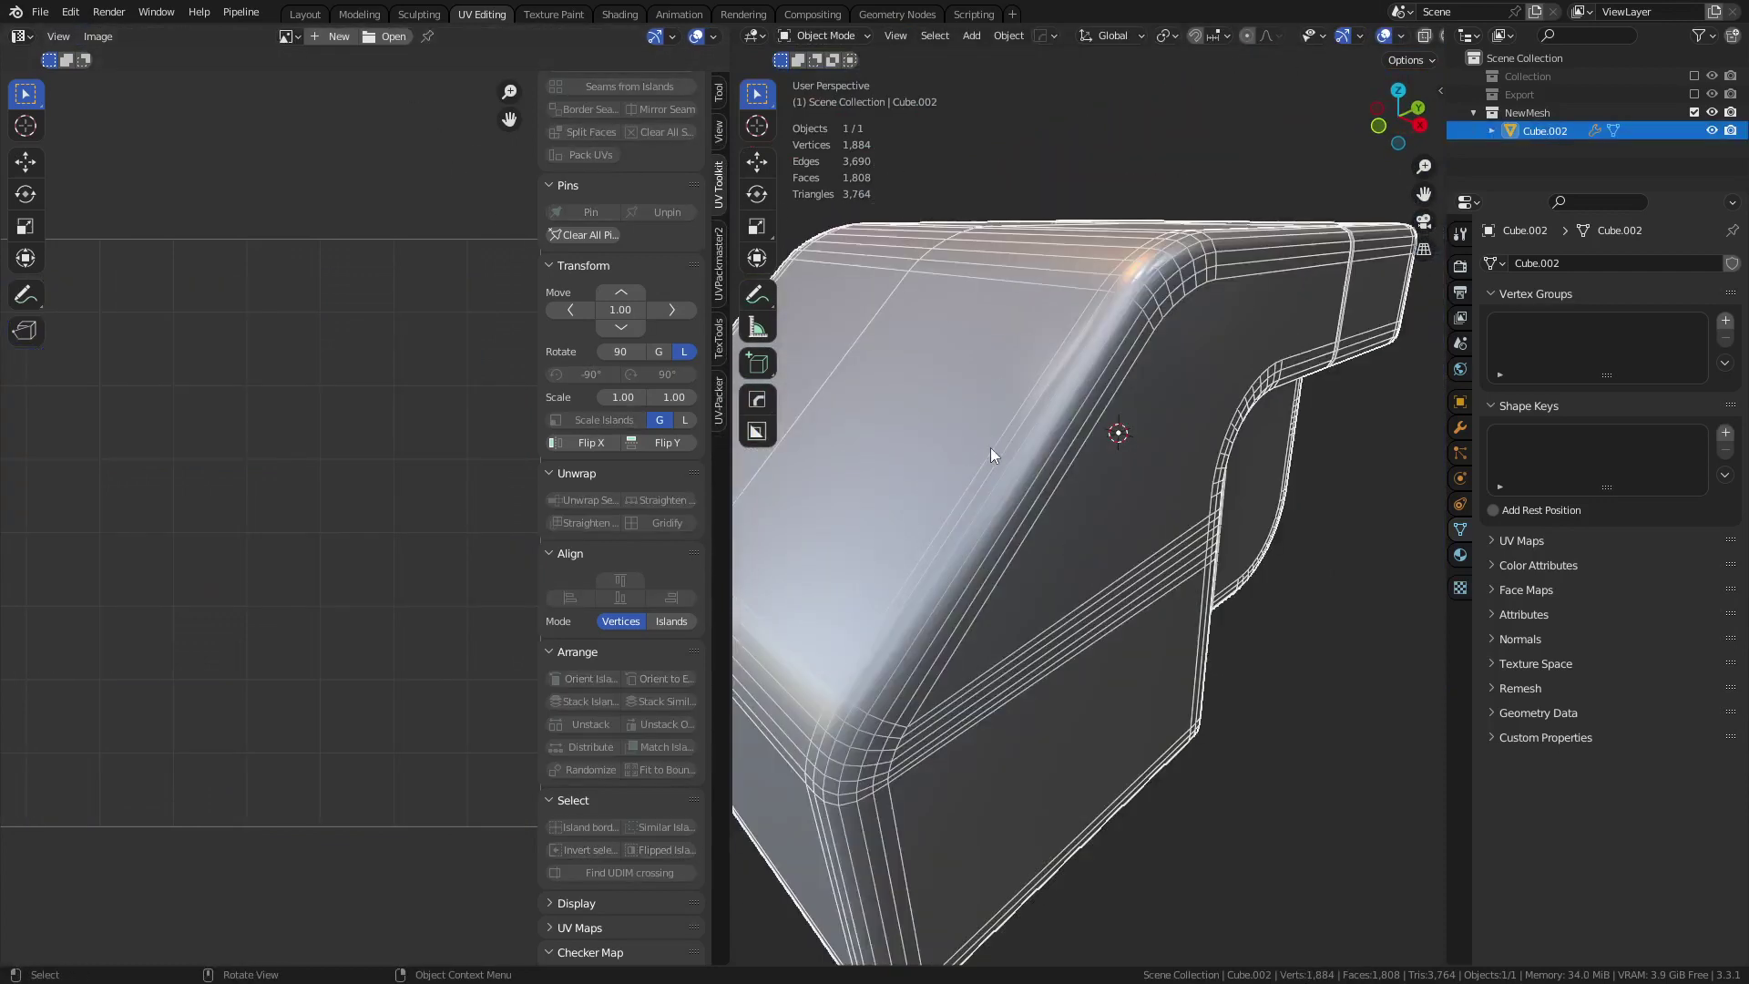
{"action": "left_click", "coordinate": [622, 14]}
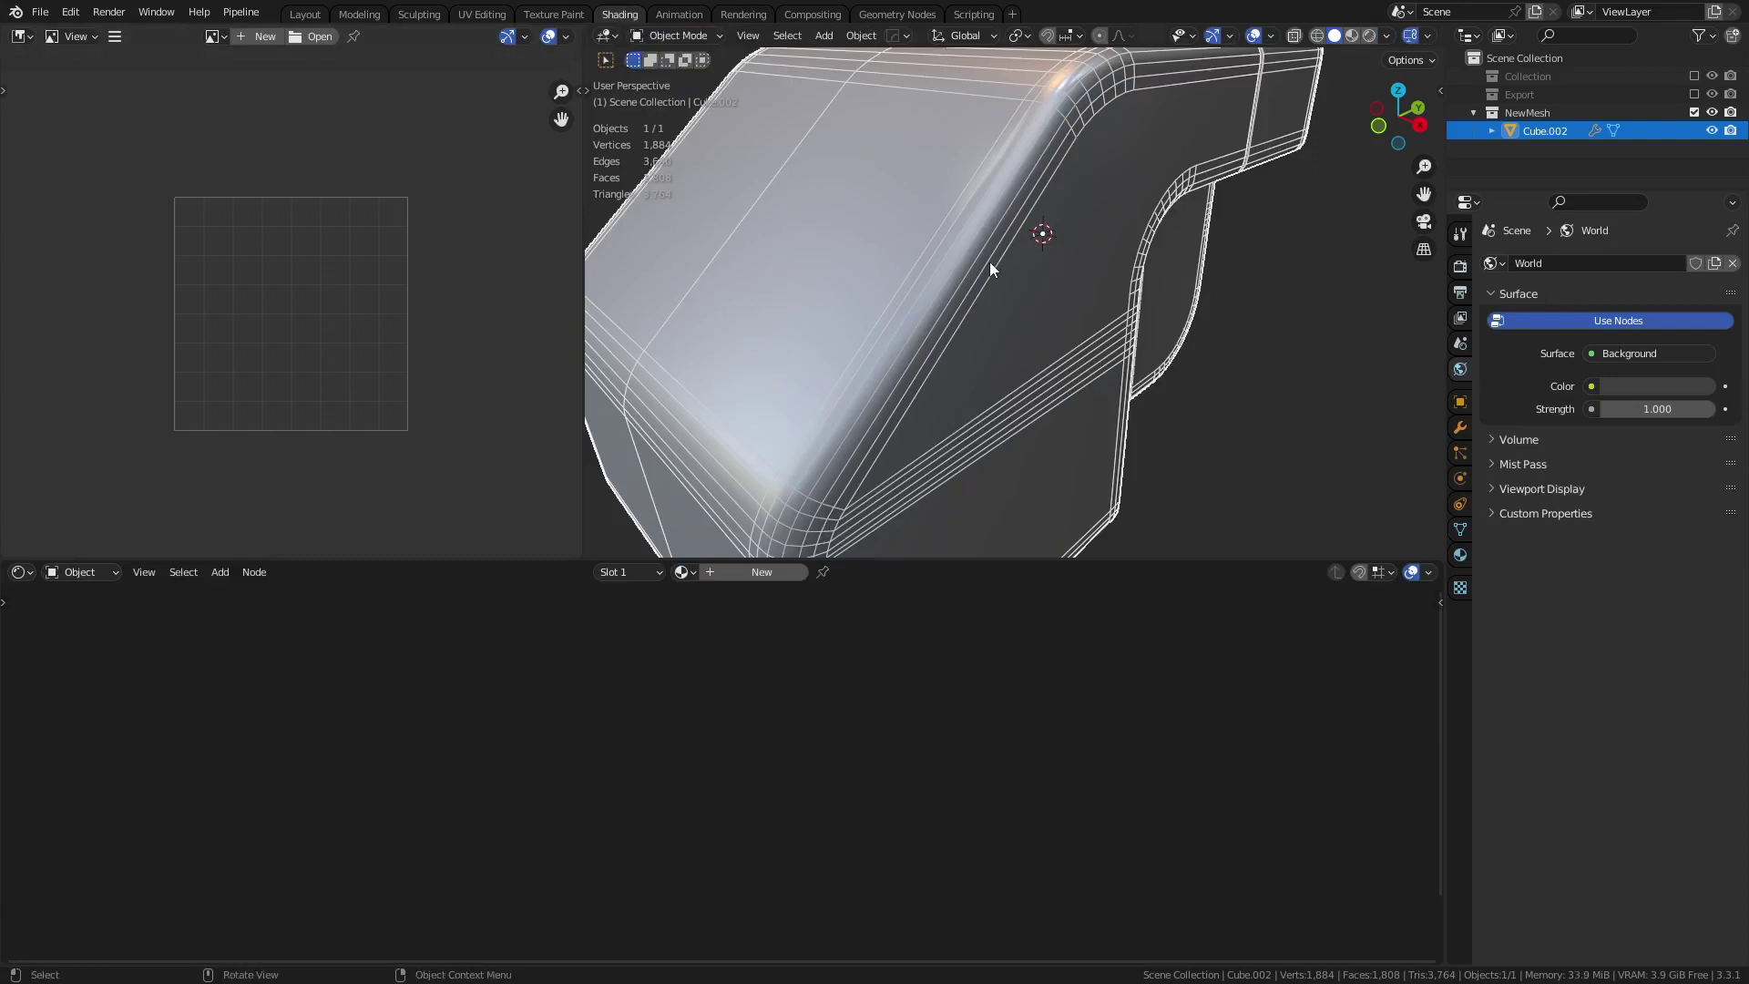
{"action": "left_click", "coordinate": [736, 577]}
{"action": "left_click", "coordinate": [686, 611]}
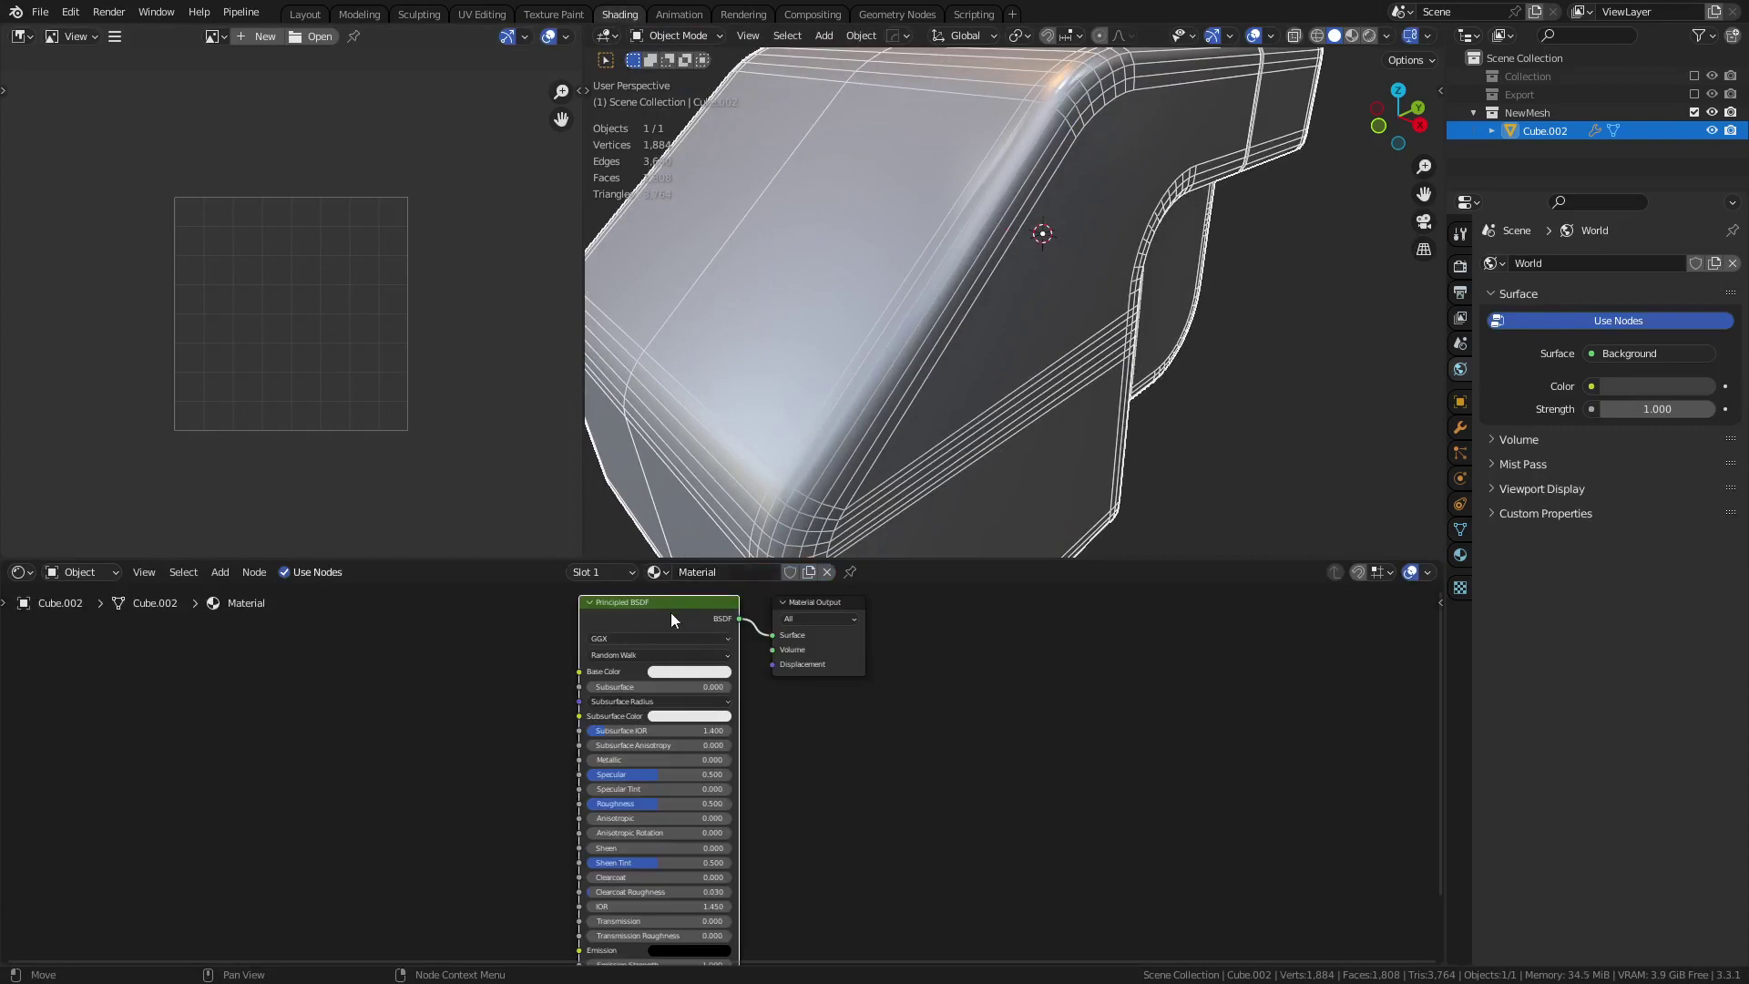
{"action": "middle_click_drag", "start_coordinate": [765, 666], "coordinate": [957, 674]}
- Set the render engine to Cycles and collapse the Sampling and SimpleBake sections of the render settings
{"action": "left_click", "coordinate": [1460, 267]}
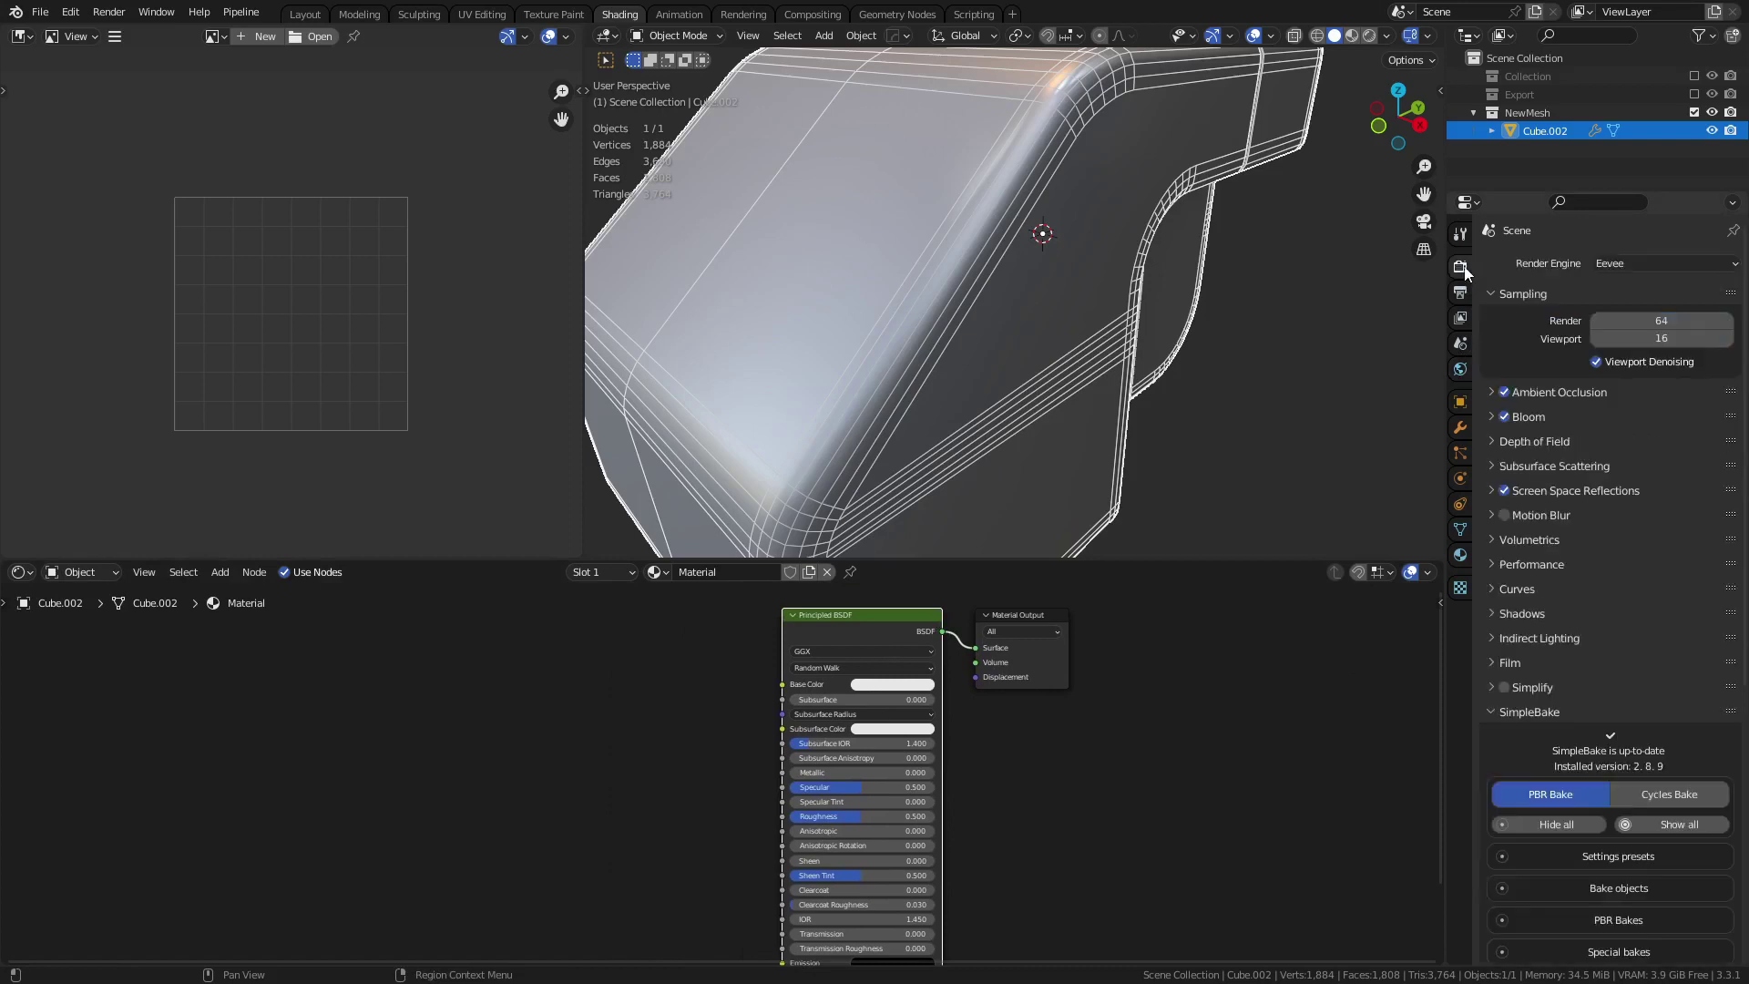
{"action": "left_click", "coordinate": [1621, 262]}
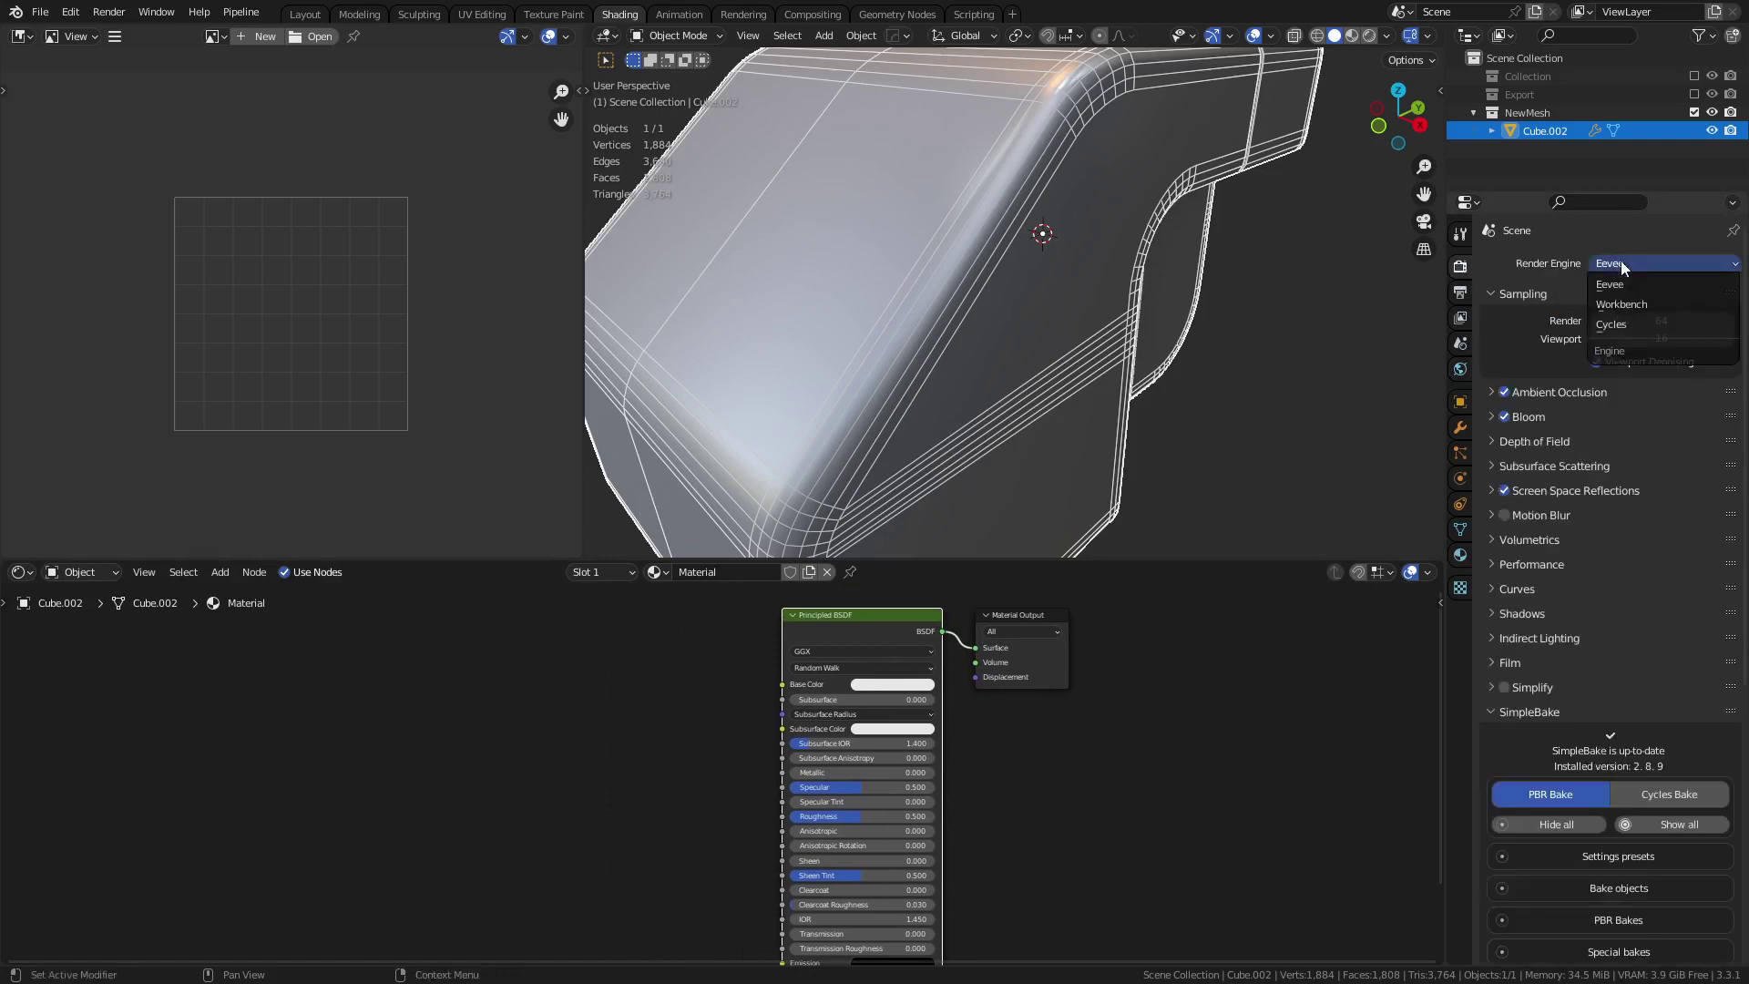
{"action": "left_click", "coordinate": [1633, 324]}
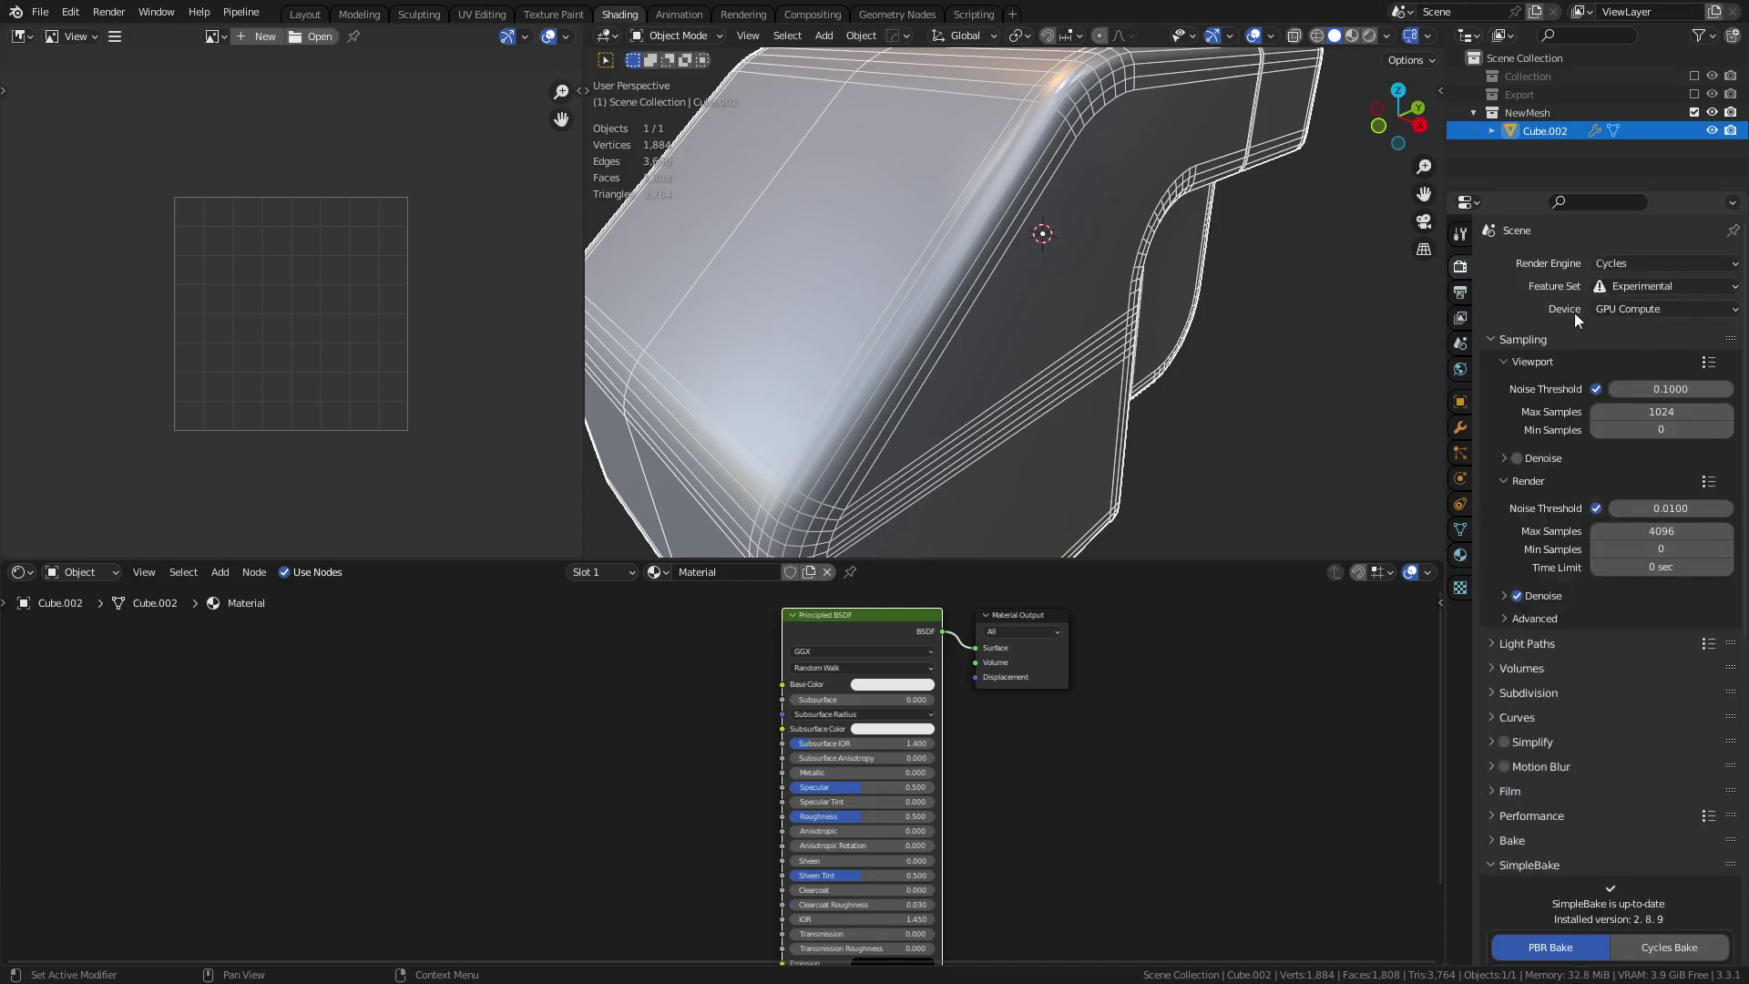
{"action": "left_click", "coordinate": [1524, 340]}
{"action": "left_click", "coordinate": [1549, 589]}
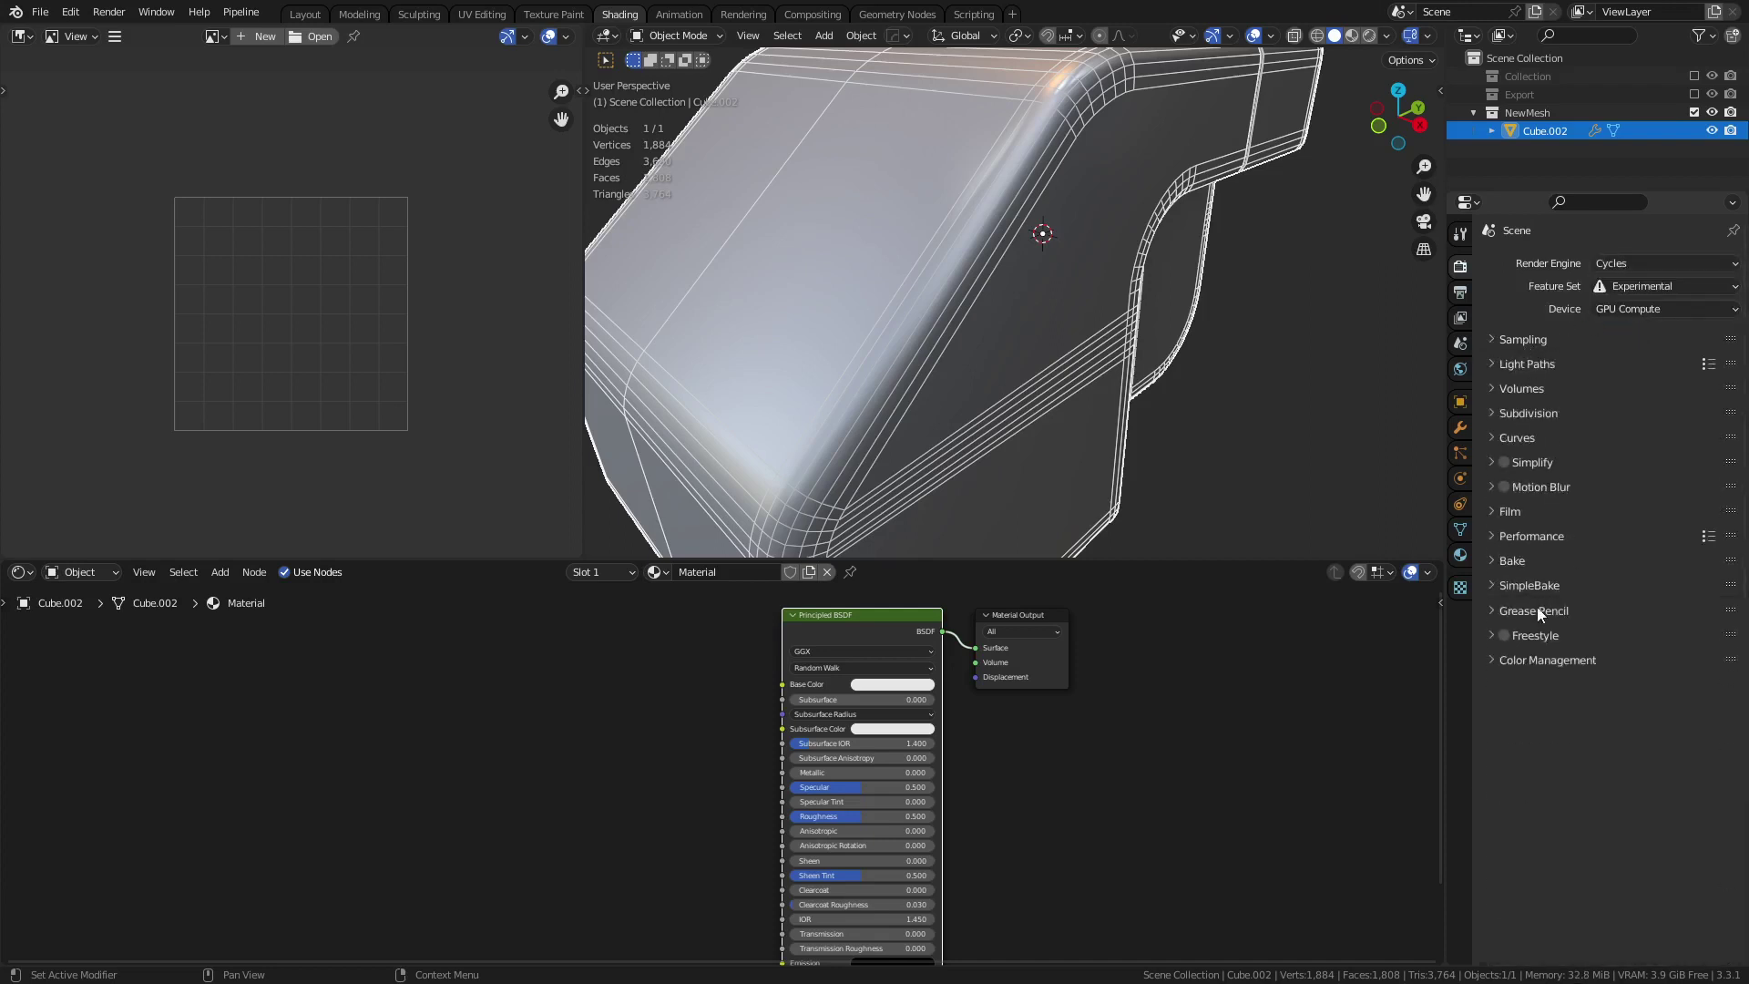
- Expand the Bake section of the render settings and look over its options
{"action": "left_click", "coordinate": [1507, 561]}
{"action": "scroll", "coordinate": [1528, 589], "scroll_direction": "down", "scroll_amount": 3}
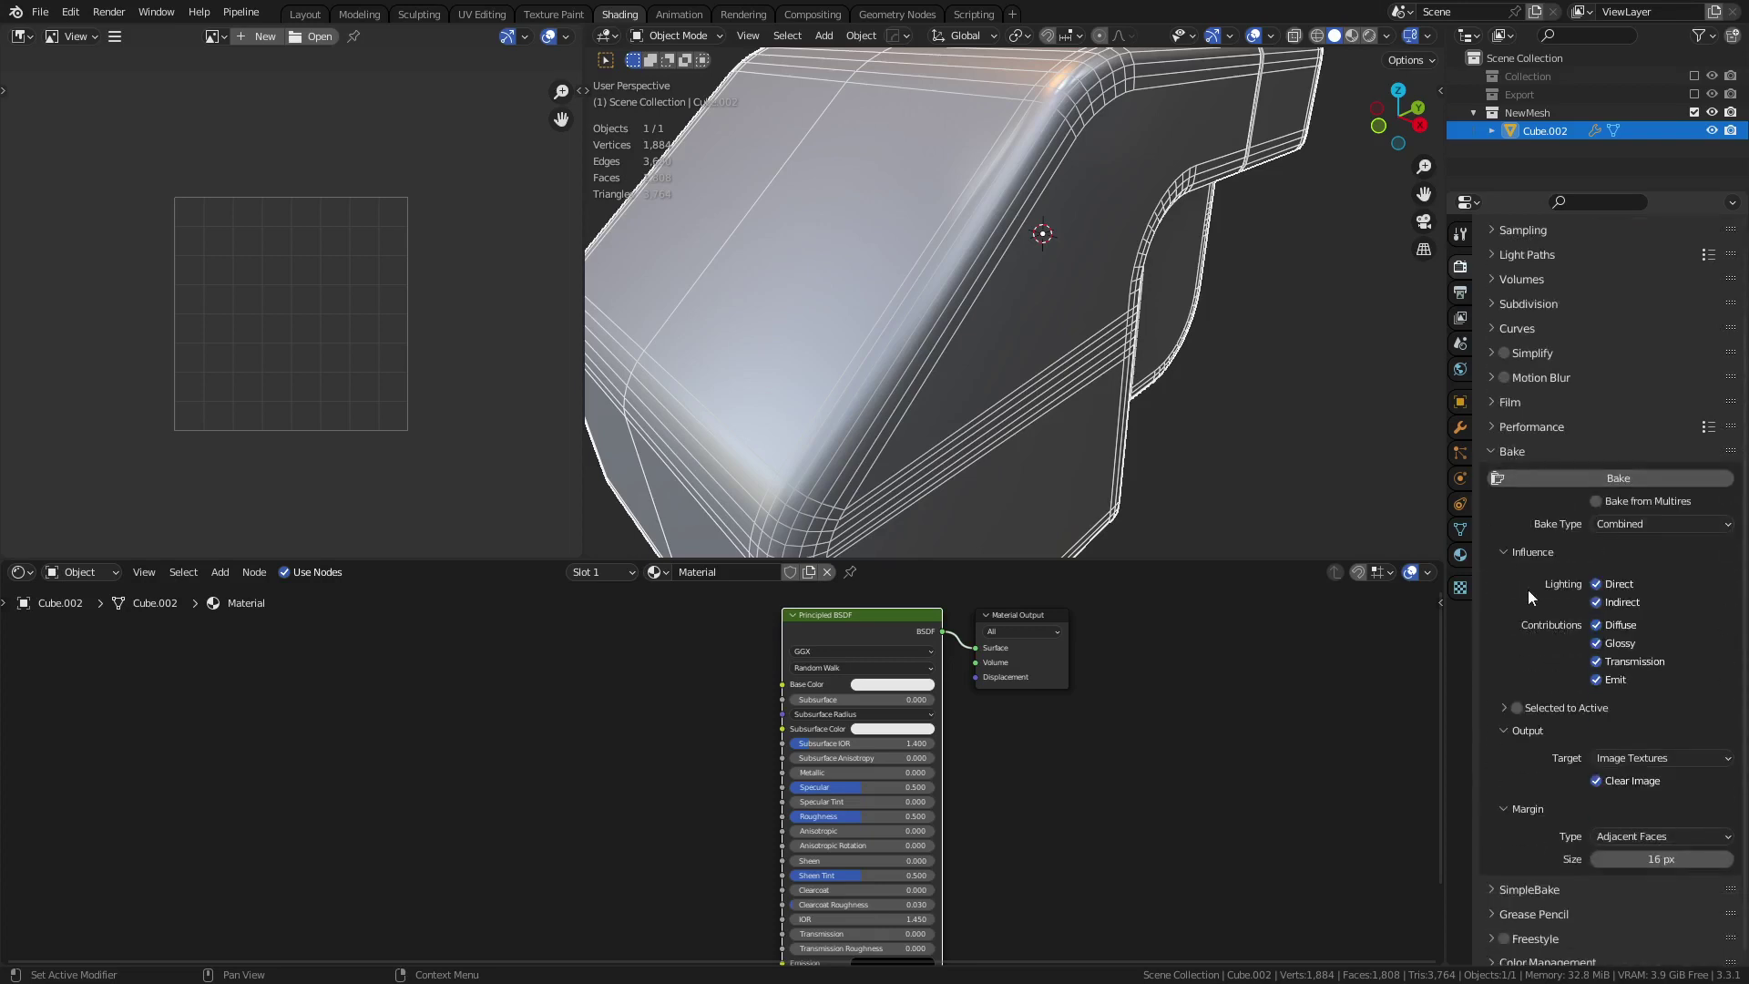
{"action": "scroll", "coordinate": [1637, 506], "scroll_direction": "up", "scroll_amount": 3}
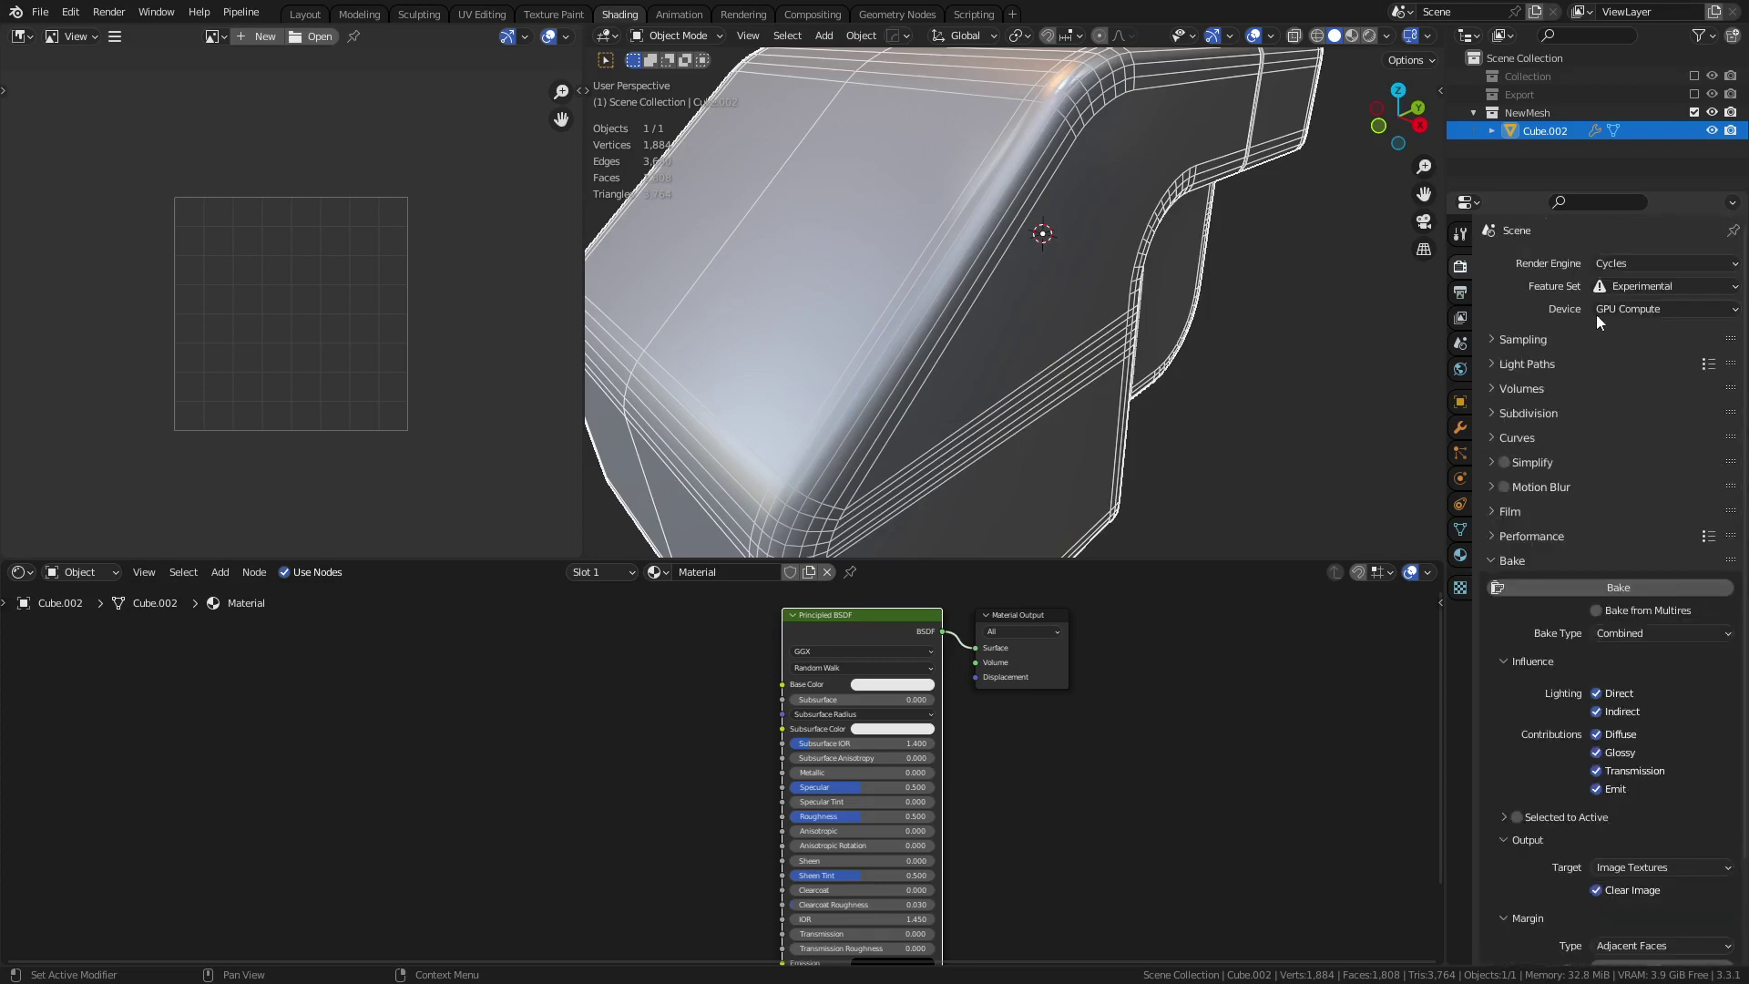
- Check the Cycles render devices in the System preferences and the scene's render device options
{"action": "left_click", "coordinate": [70, 13]}
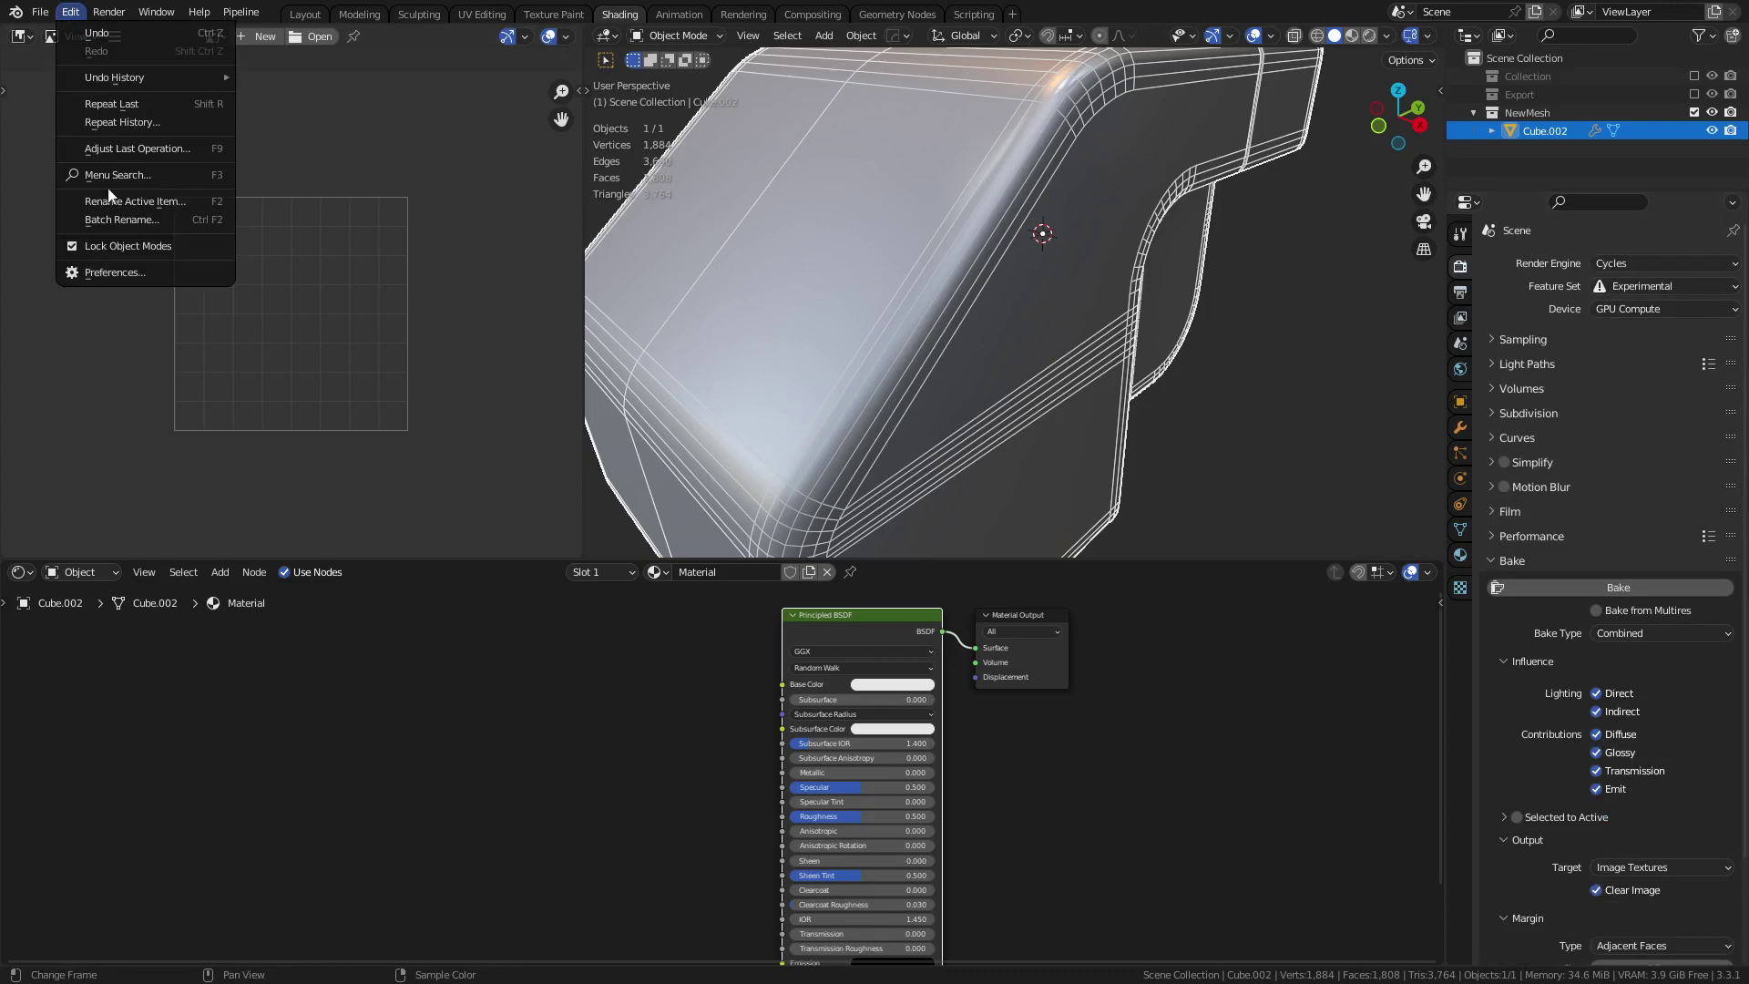
{"action": "left_click", "coordinate": [126, 273]}
{"action": "left_click_drag", "start_coordinate": [342, 30], "coordinate": [772, 137]}
{"action": "left_click", "coordinate": [508, 426]}
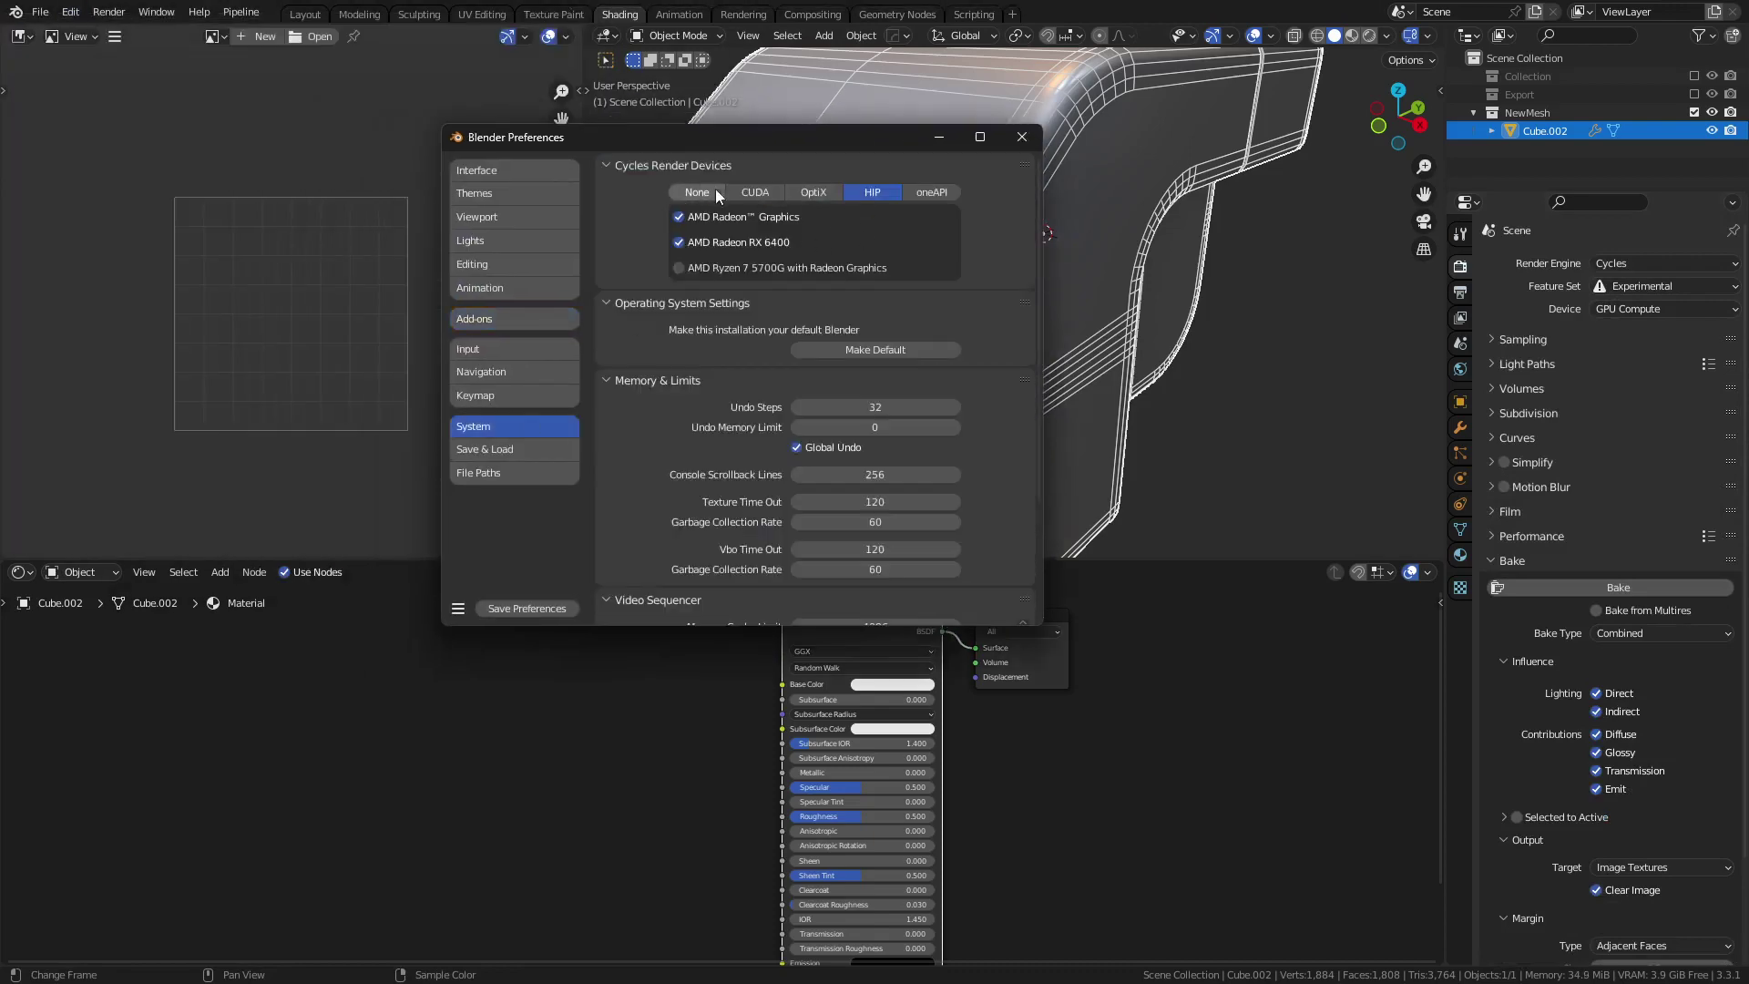
{"action": "left_click", "coordinate": [1021, 136]}
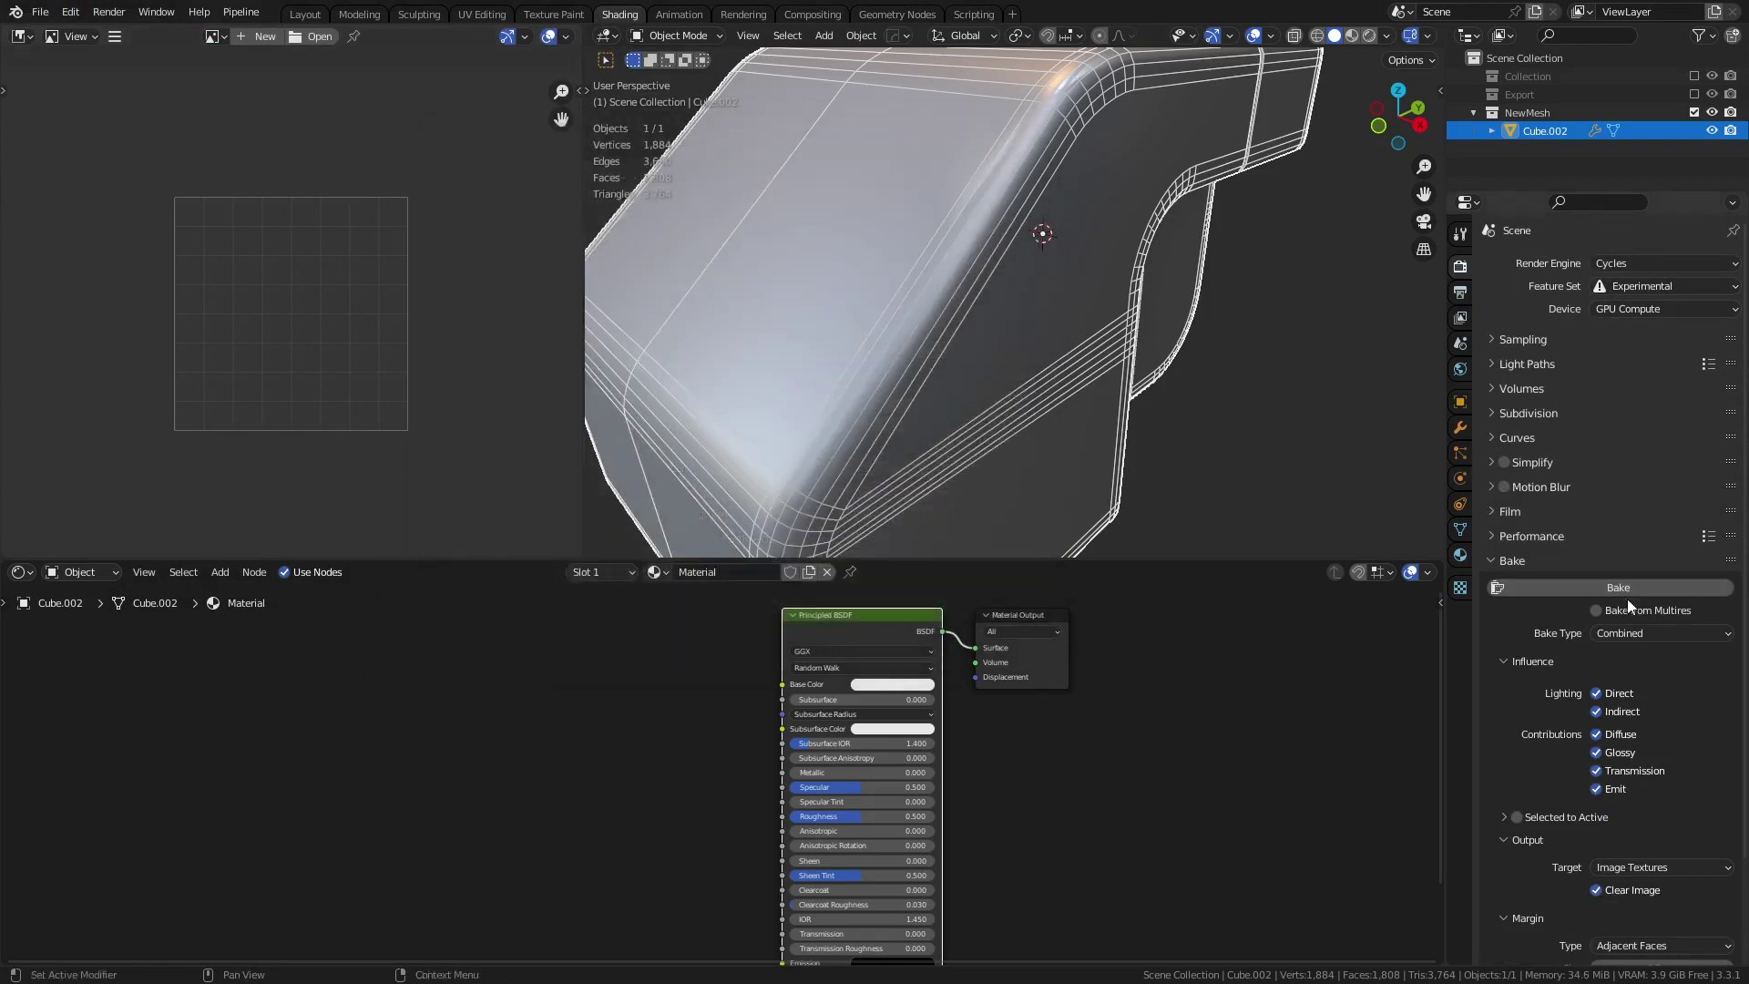
{"action": "left_click", "coordinate": [1622, 309]}
{"action": "left_click", "coordinate": [1210, 774]}
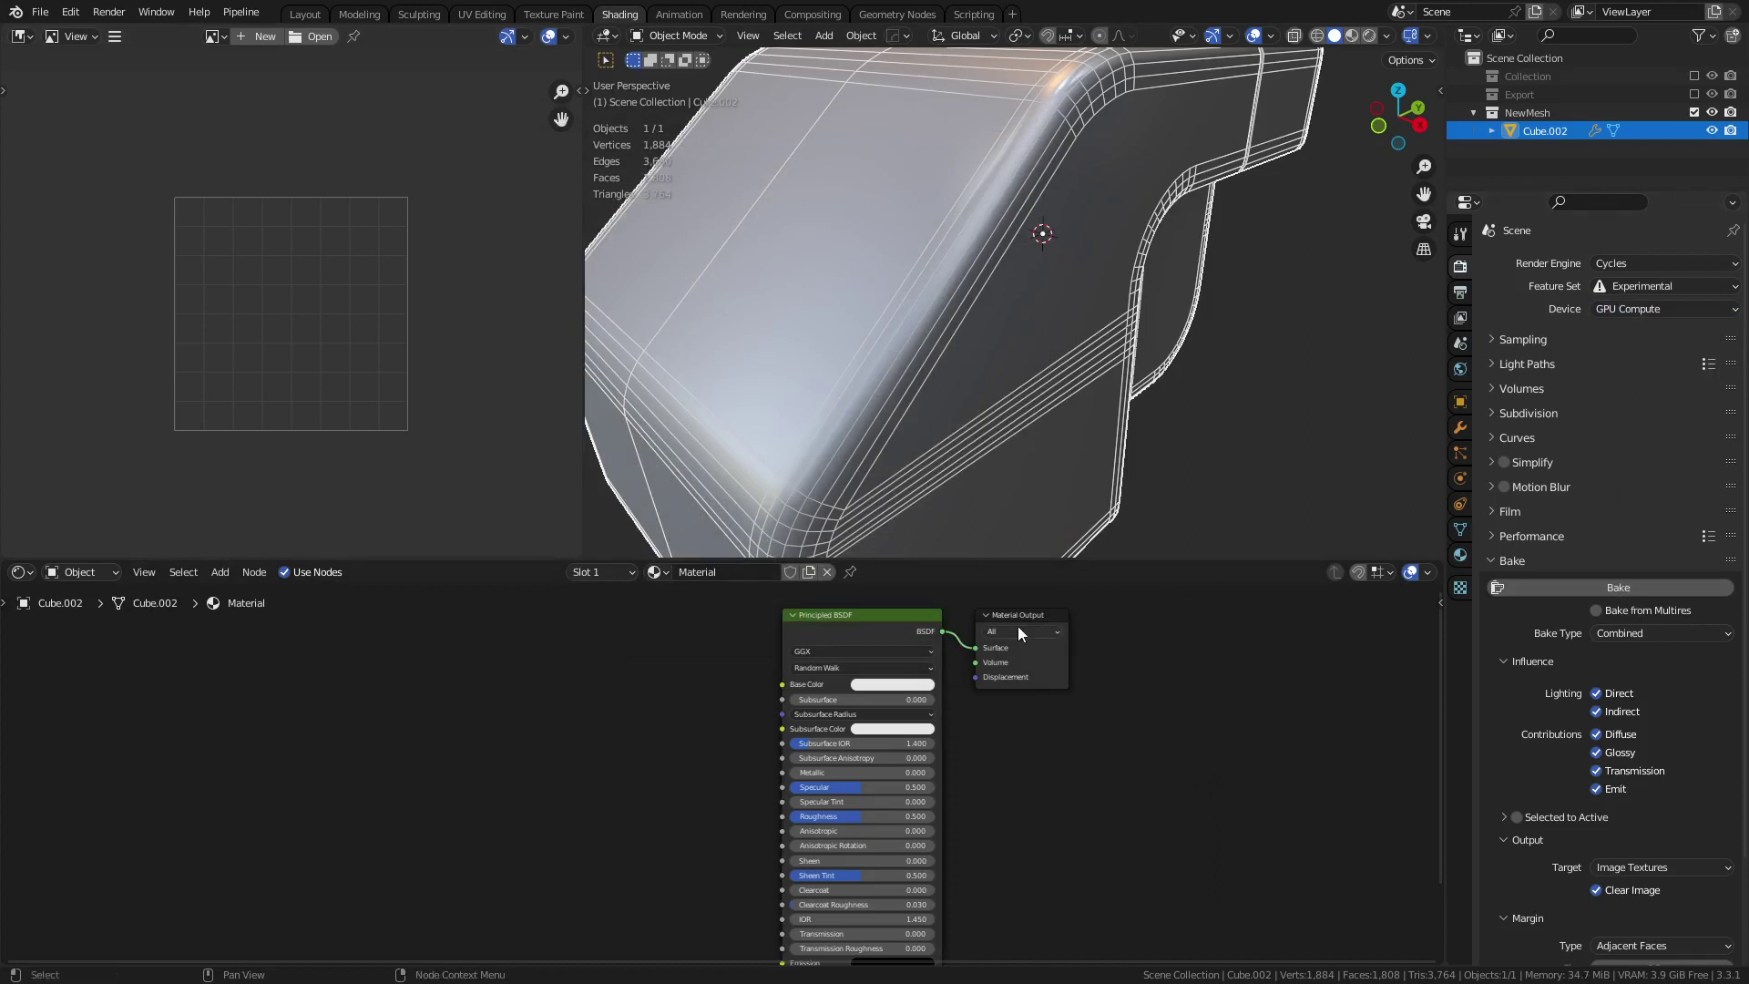
- Add an unconnected Image Texture node to the body's material, beside the Principled BSDF node
{"action": "middle_click_drag", "start_coordinate": [686, 687], "coordinate": [773, 687]}
{"action": "scroll", "coordinate": [711, 706], "scroll_direction": "up", "scroll_amount": 2}
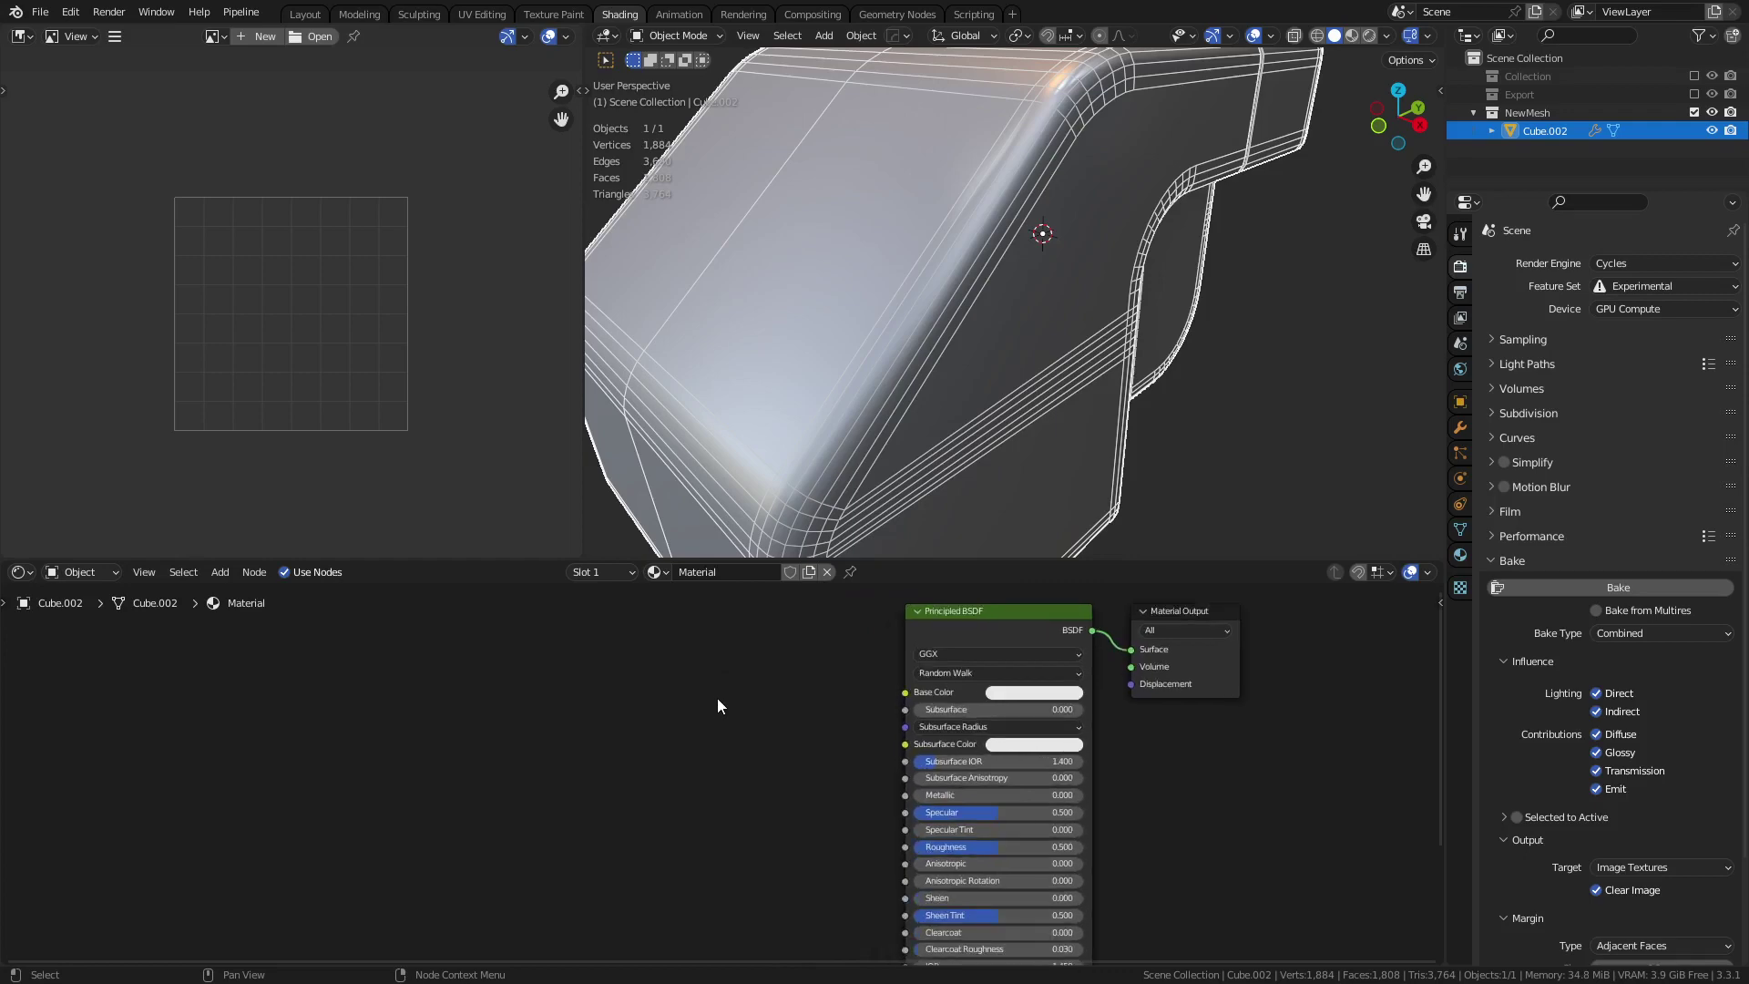
{"action": "scroll", "coordinate": [1019, 412], "scroll_direction": "down", "scroll_amount": 6}
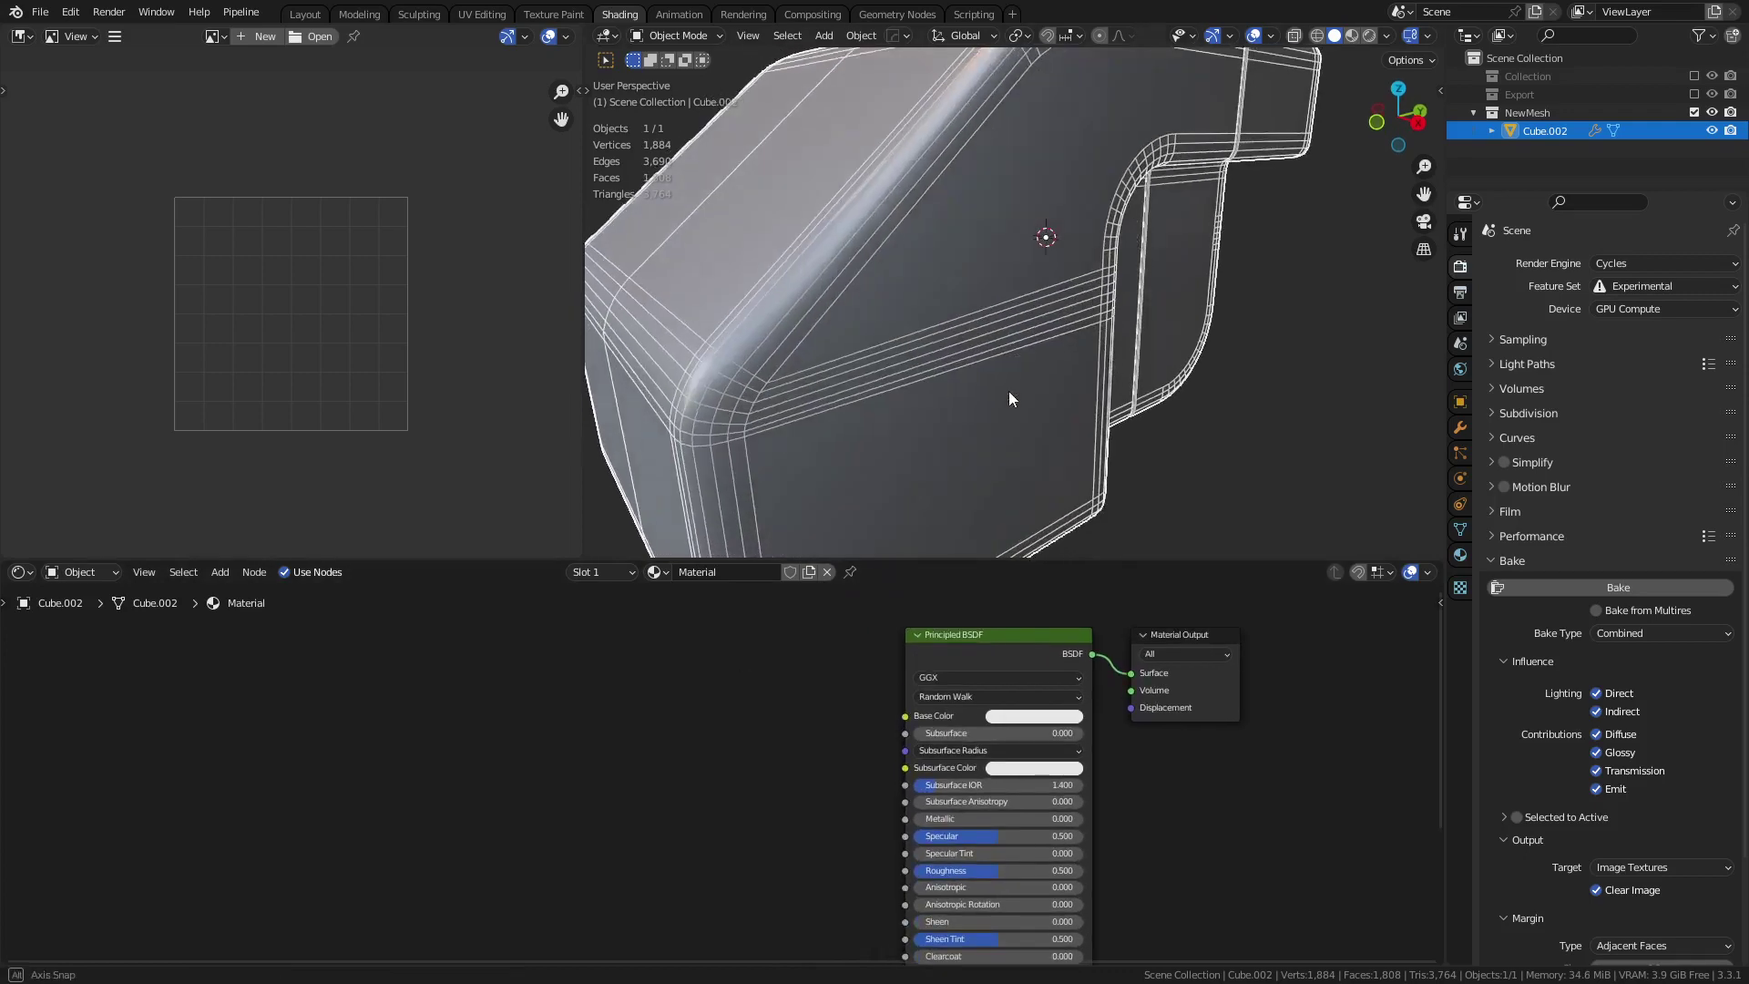
{"action": "middle_click_drag", "start_coordinate": [1055, 340], "coordinate": [1065, 340], "text": "shift"}
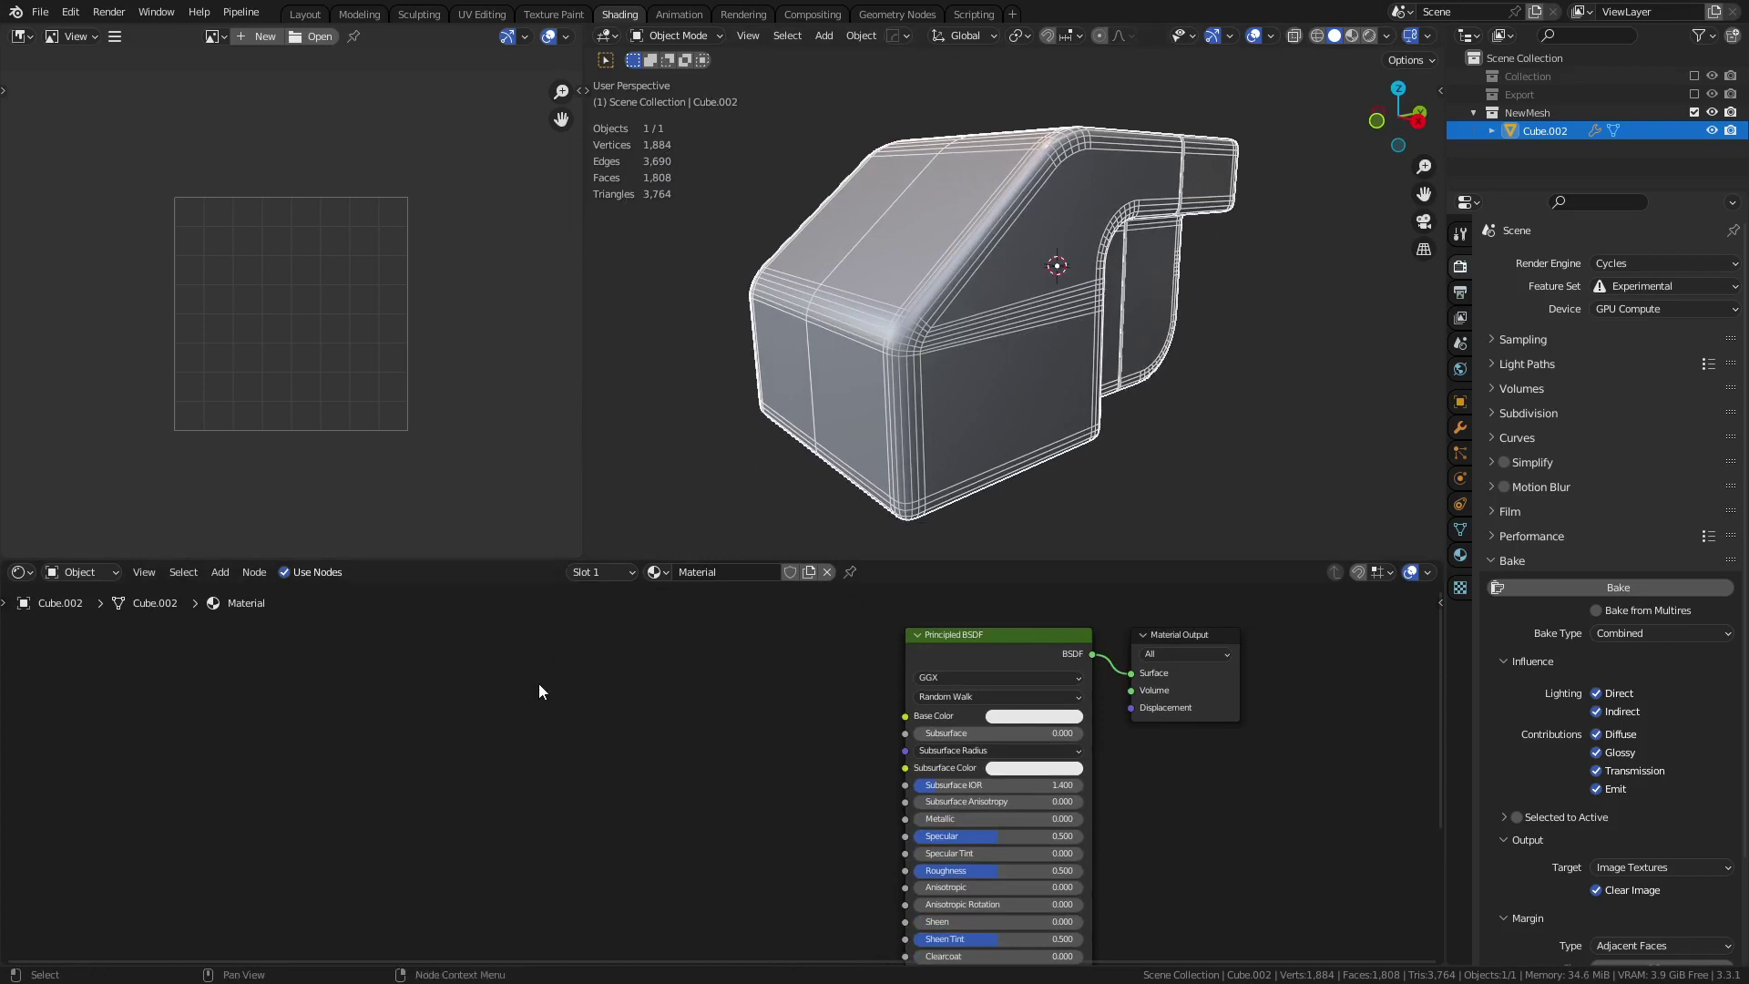
{"action": "key", "text": "shift+a"}
{"action": "mouse_move", "coordinate": [507, 758]}
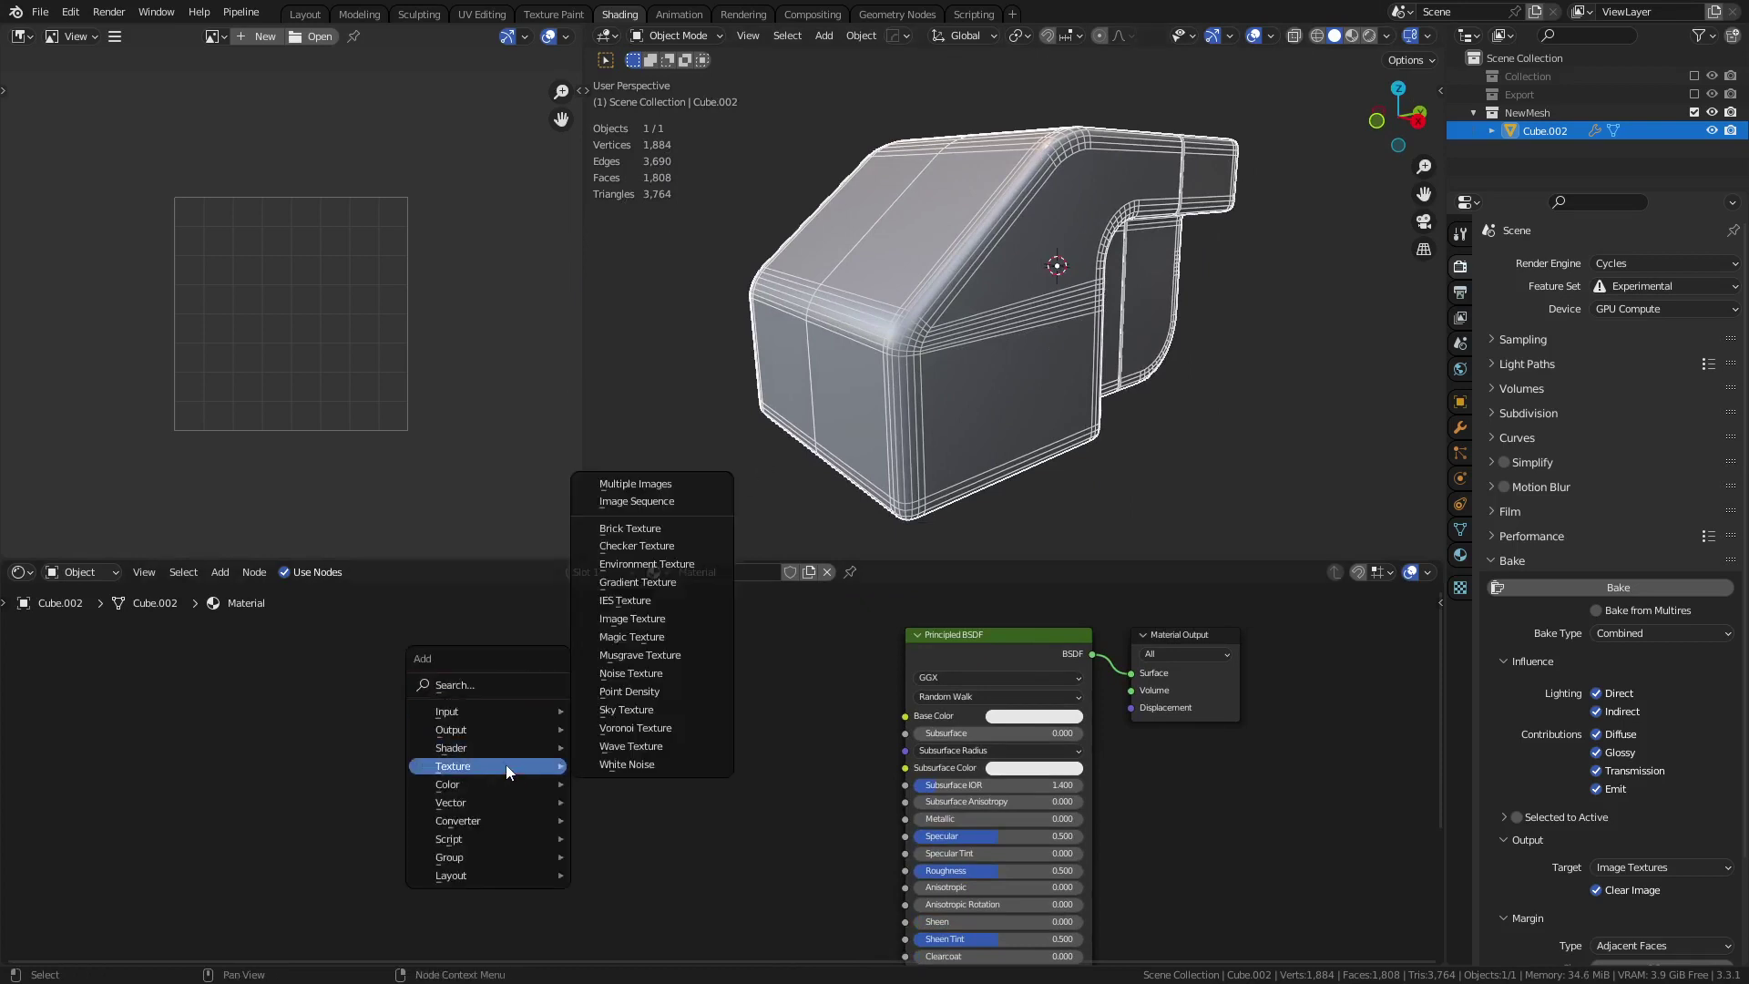
{"action": "left_click", "coordinate": [665, 623]}
{"action": "left_click", "coordinate": [405, 623]}
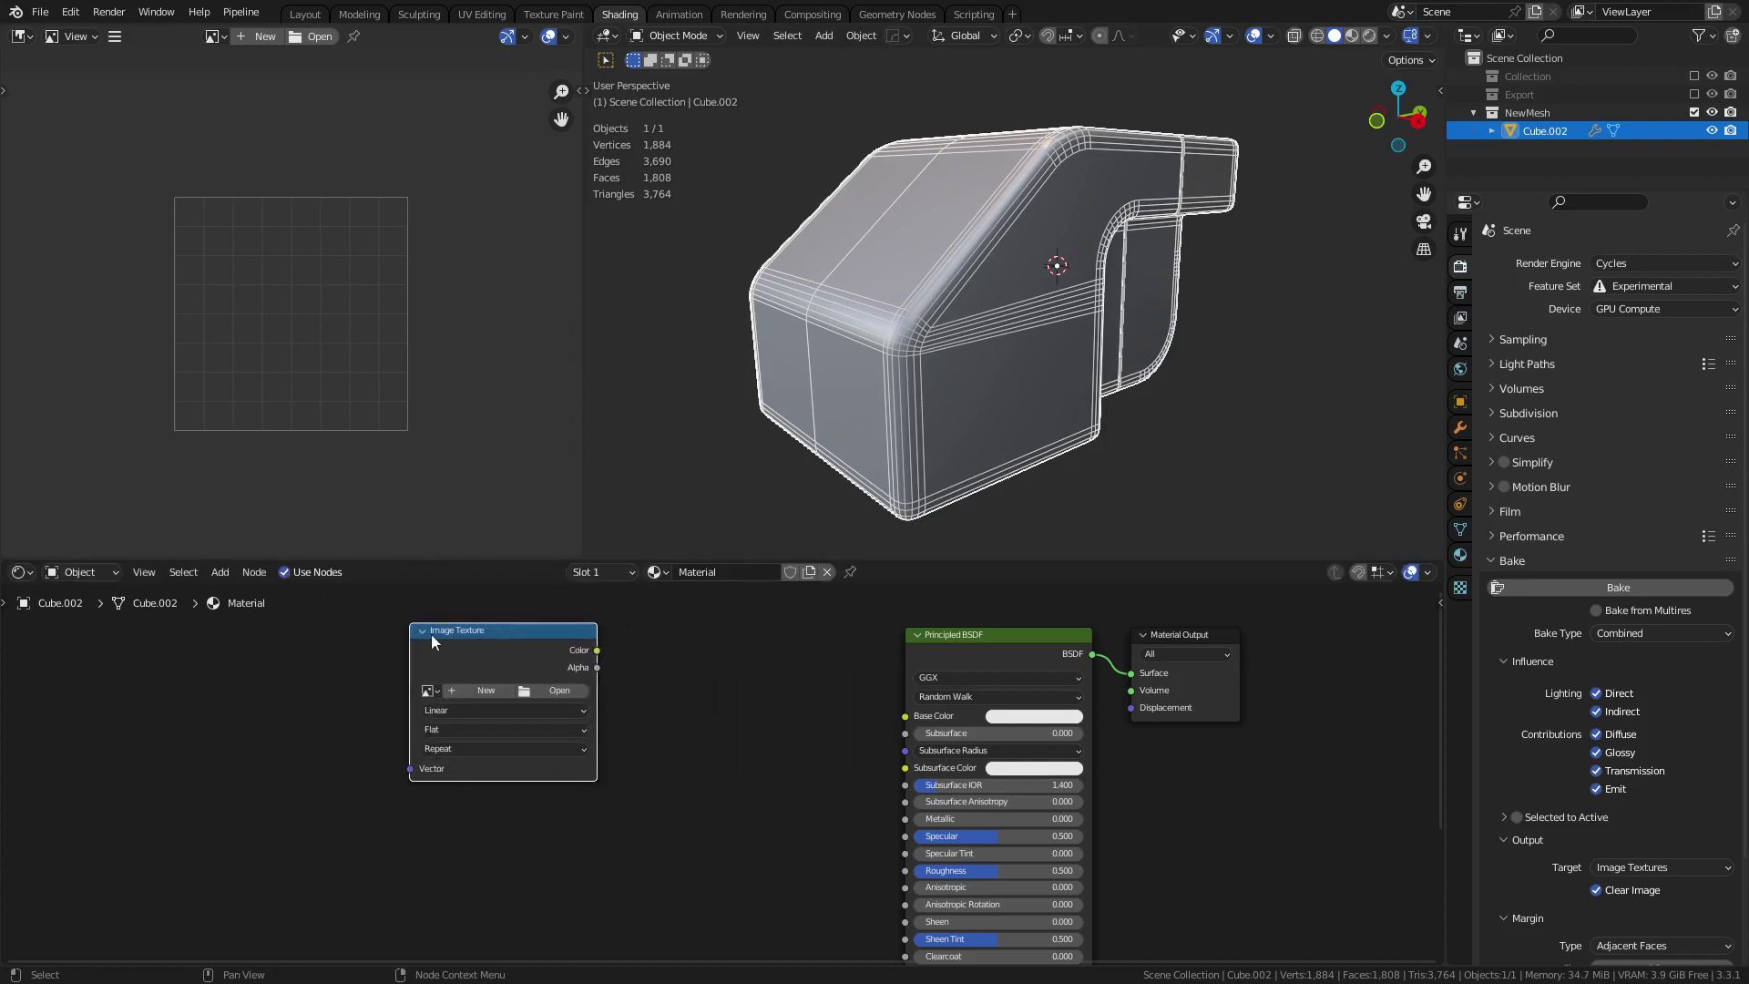
- Create a blank 2048 × 2048 px image named bake in the Image Texture node
{"action": "left_click", "coordinate": [500, 692]}
{"action": "left_click", "coordinate": [521, 729]}
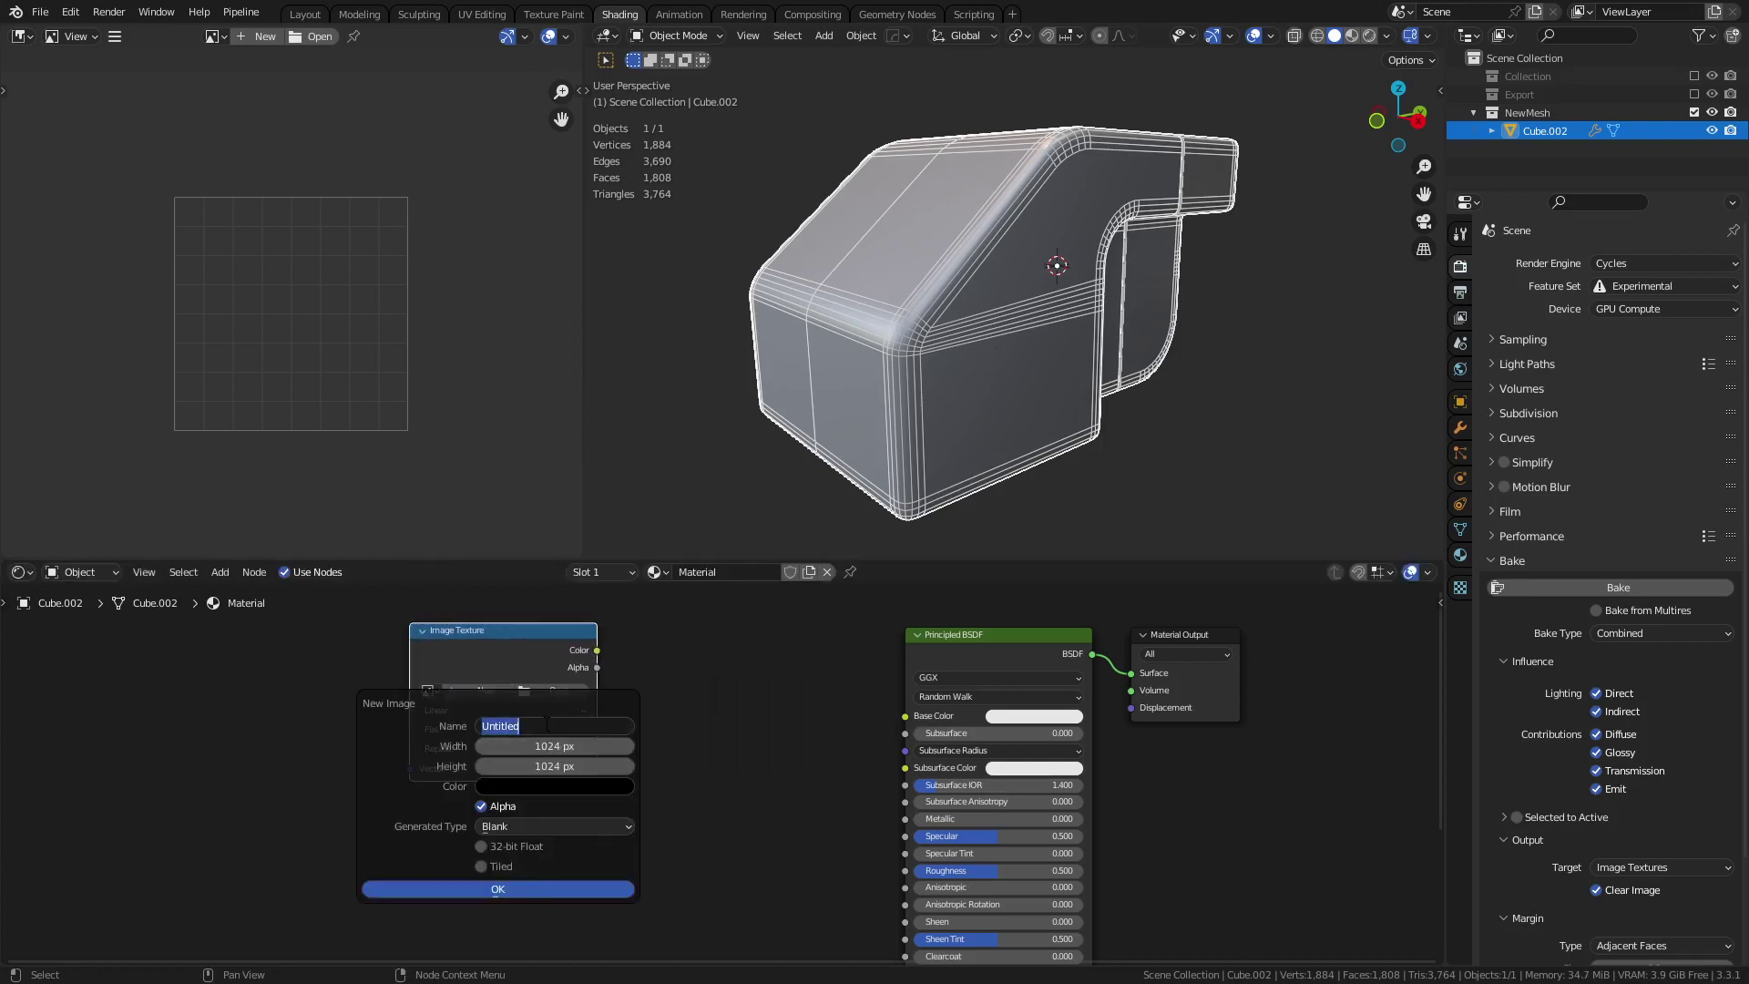
{"action": "type", "text": "bake"}
{"action": "left_click", "coordinate": [575, 747]}
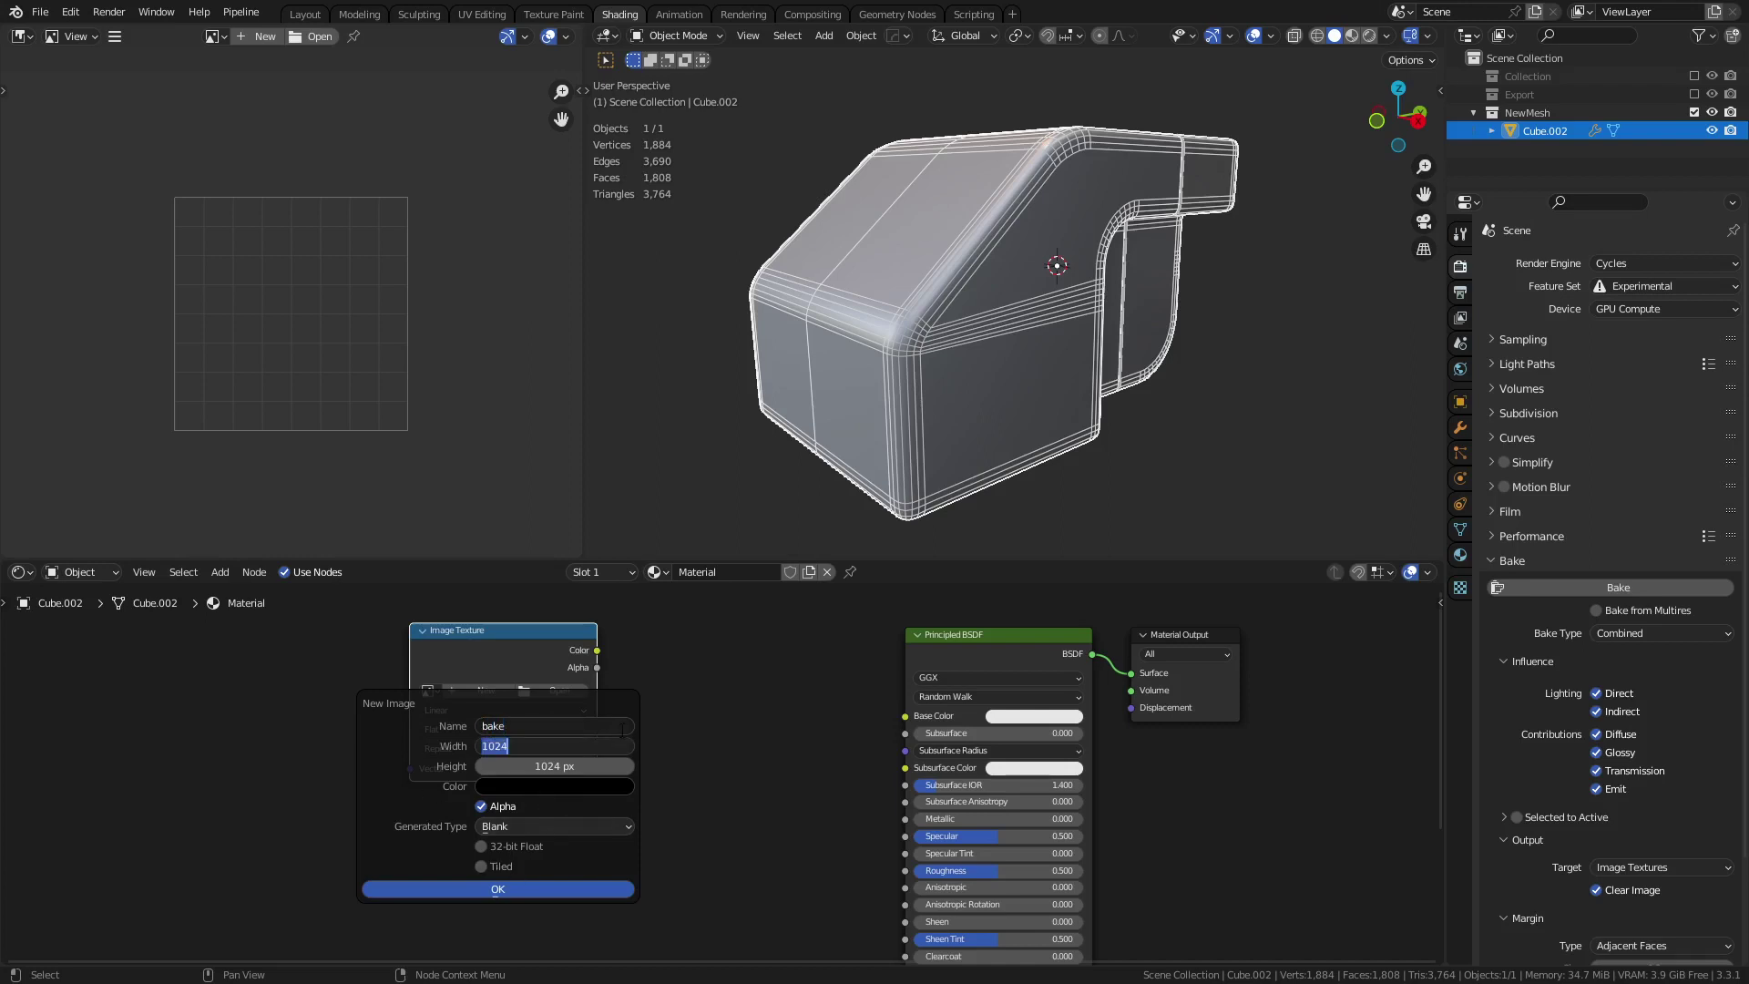
{"action": "type", "text": "2048"}
{"action": "key", "text": "Tab"}
{"action": "type", "text": "2048"}
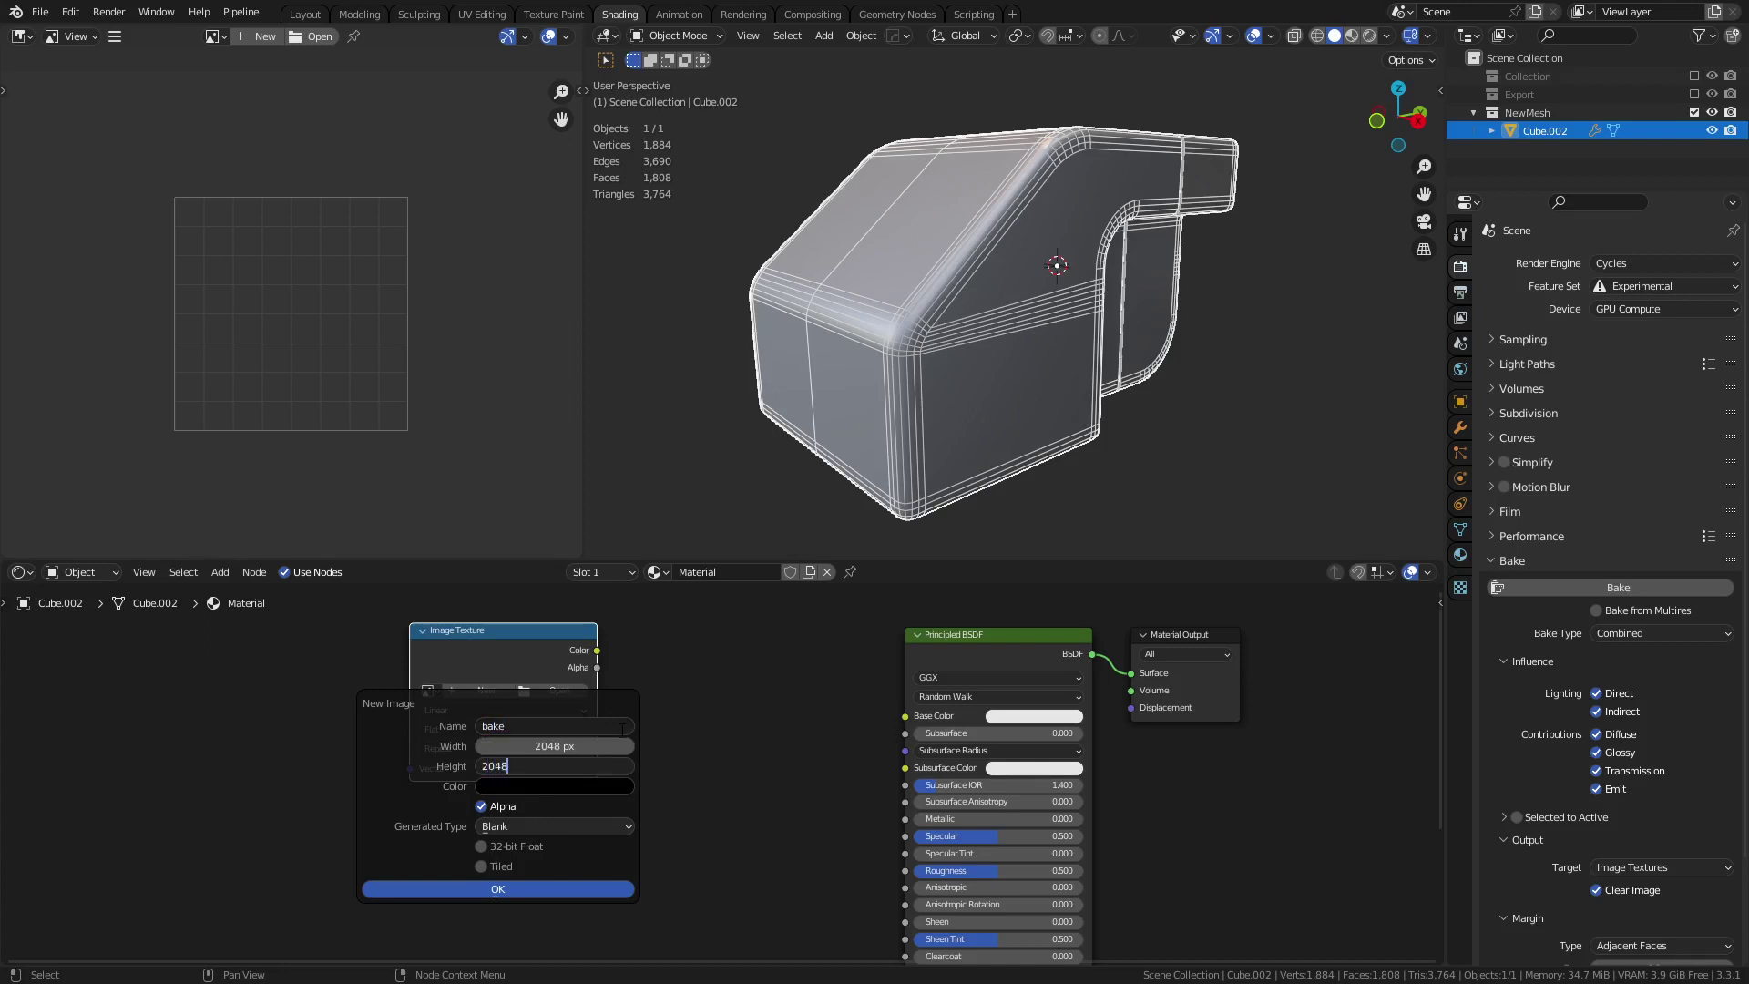
{"action": "key", "text": "Return"}
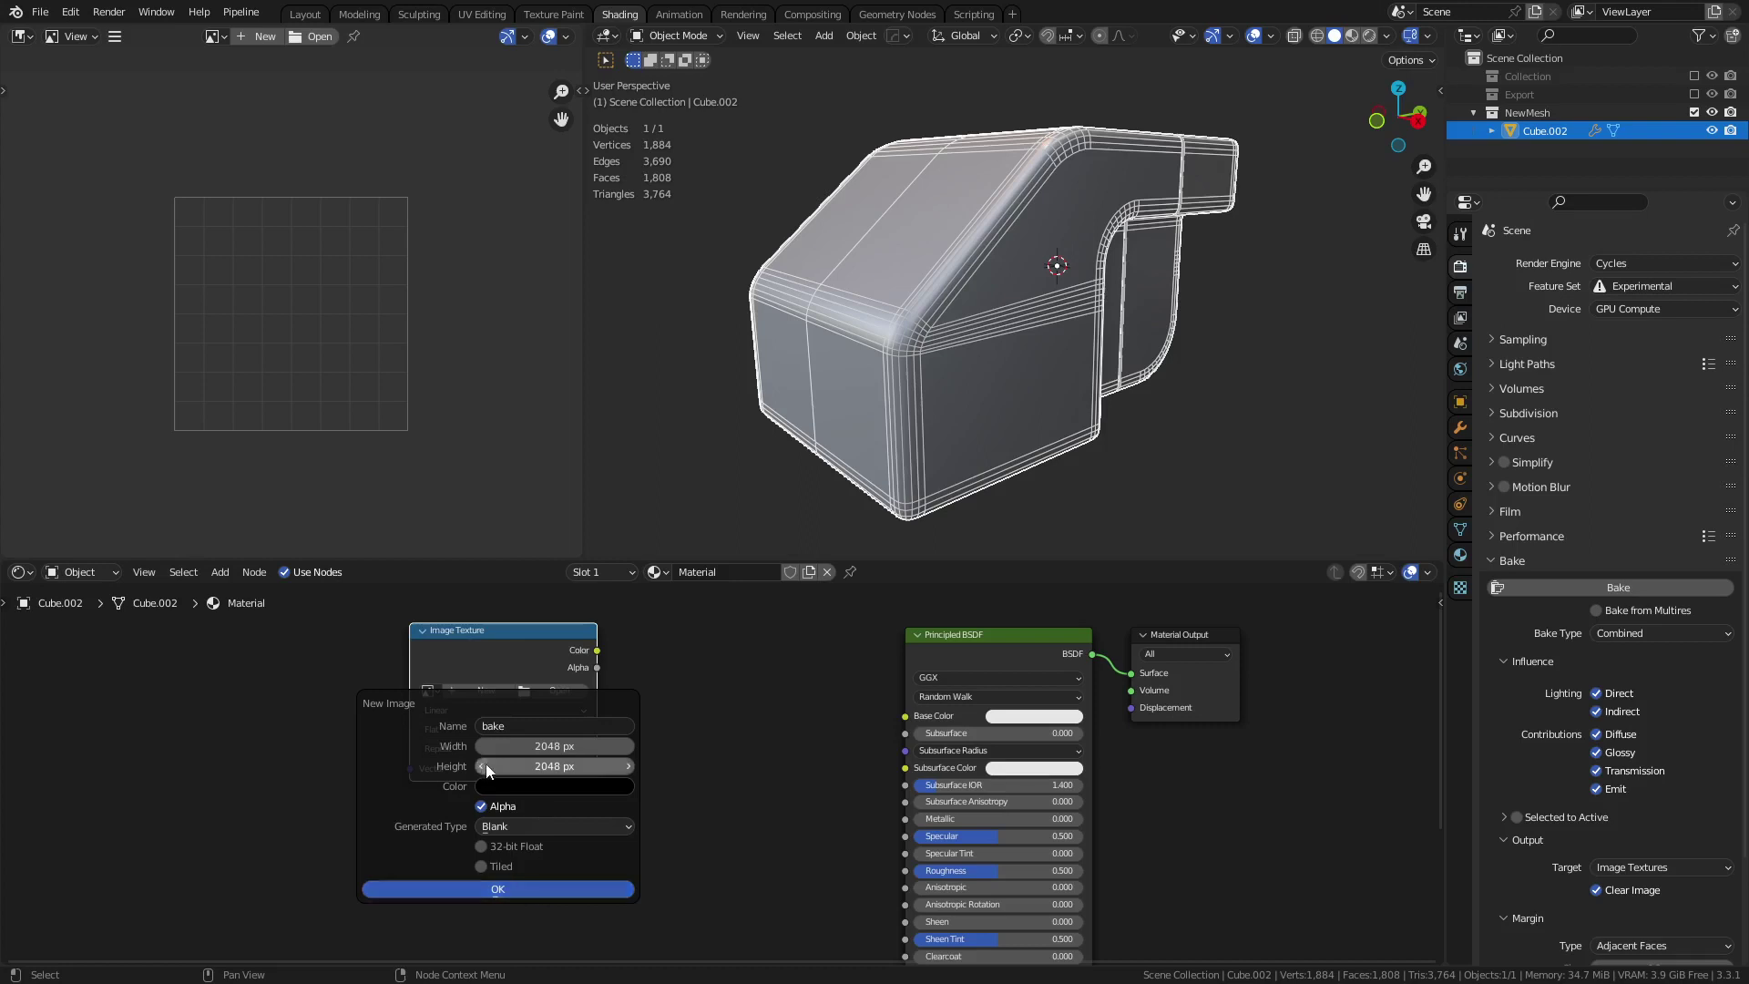
{"action": "left_click", "coordinate": [514, 888]}
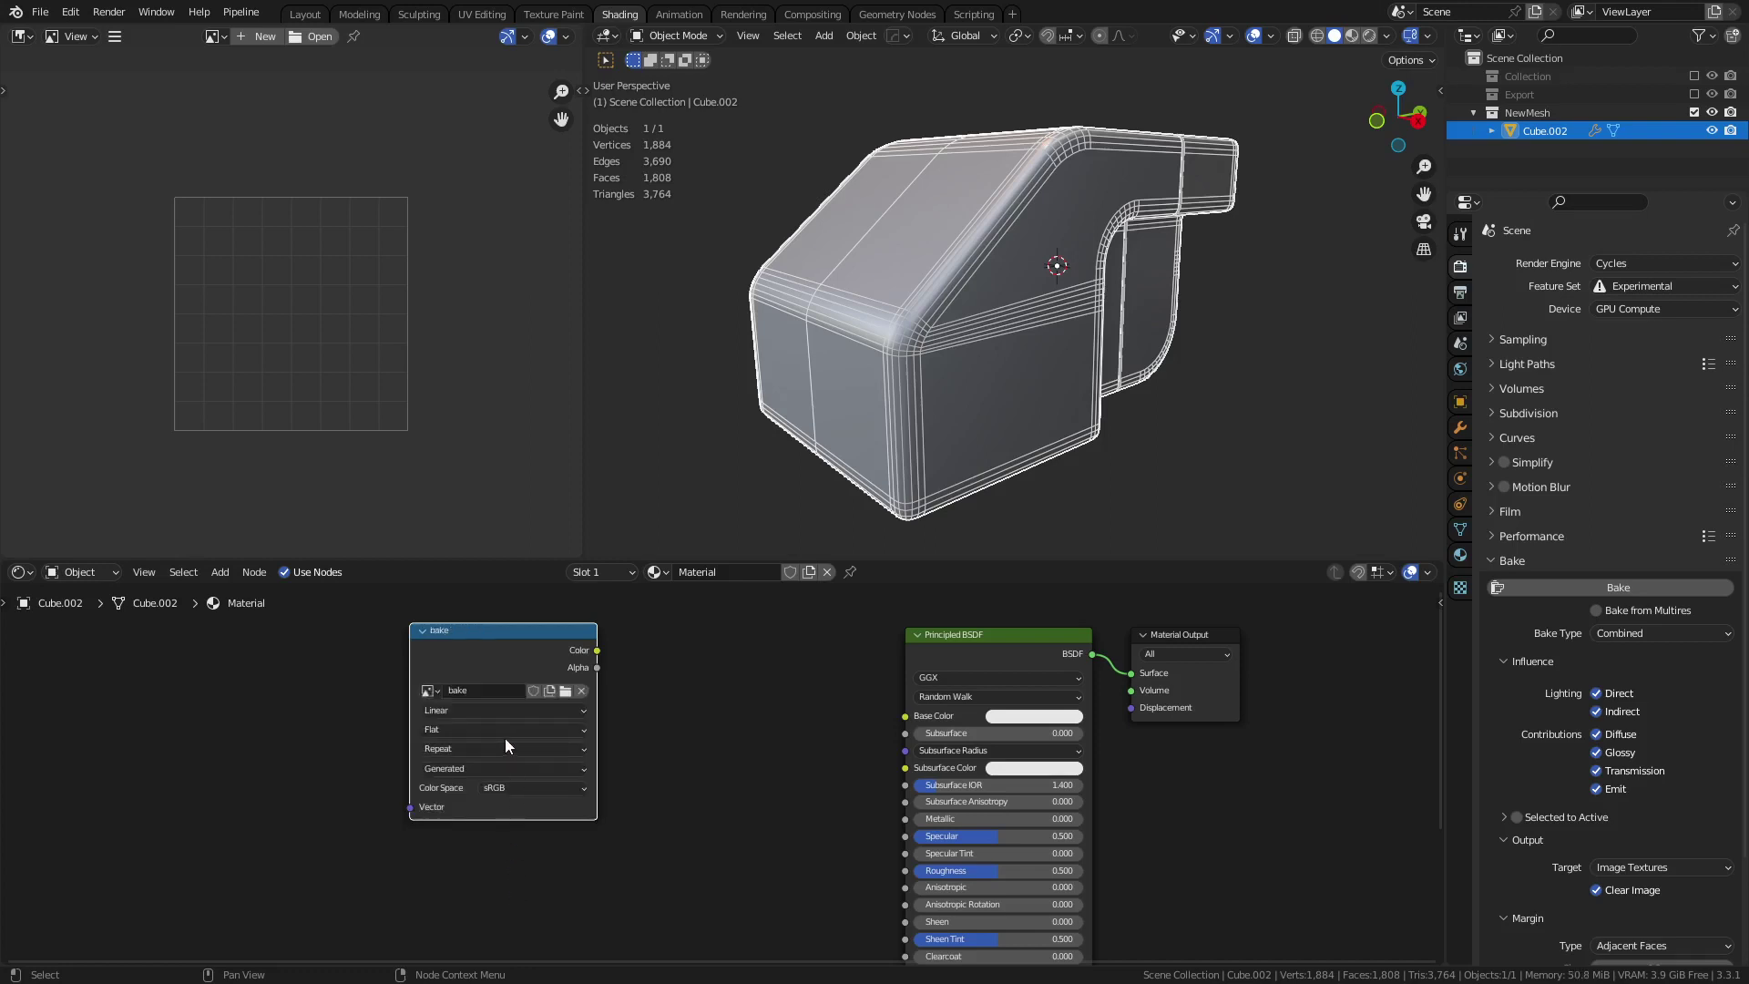
- Move the bake texture node clear of the shader, display the bake image in the Image Editor and keep the node selected
{"action": "left_click_drag", "start_coordinate": [504, 640], "coordinate": [459, 677]}
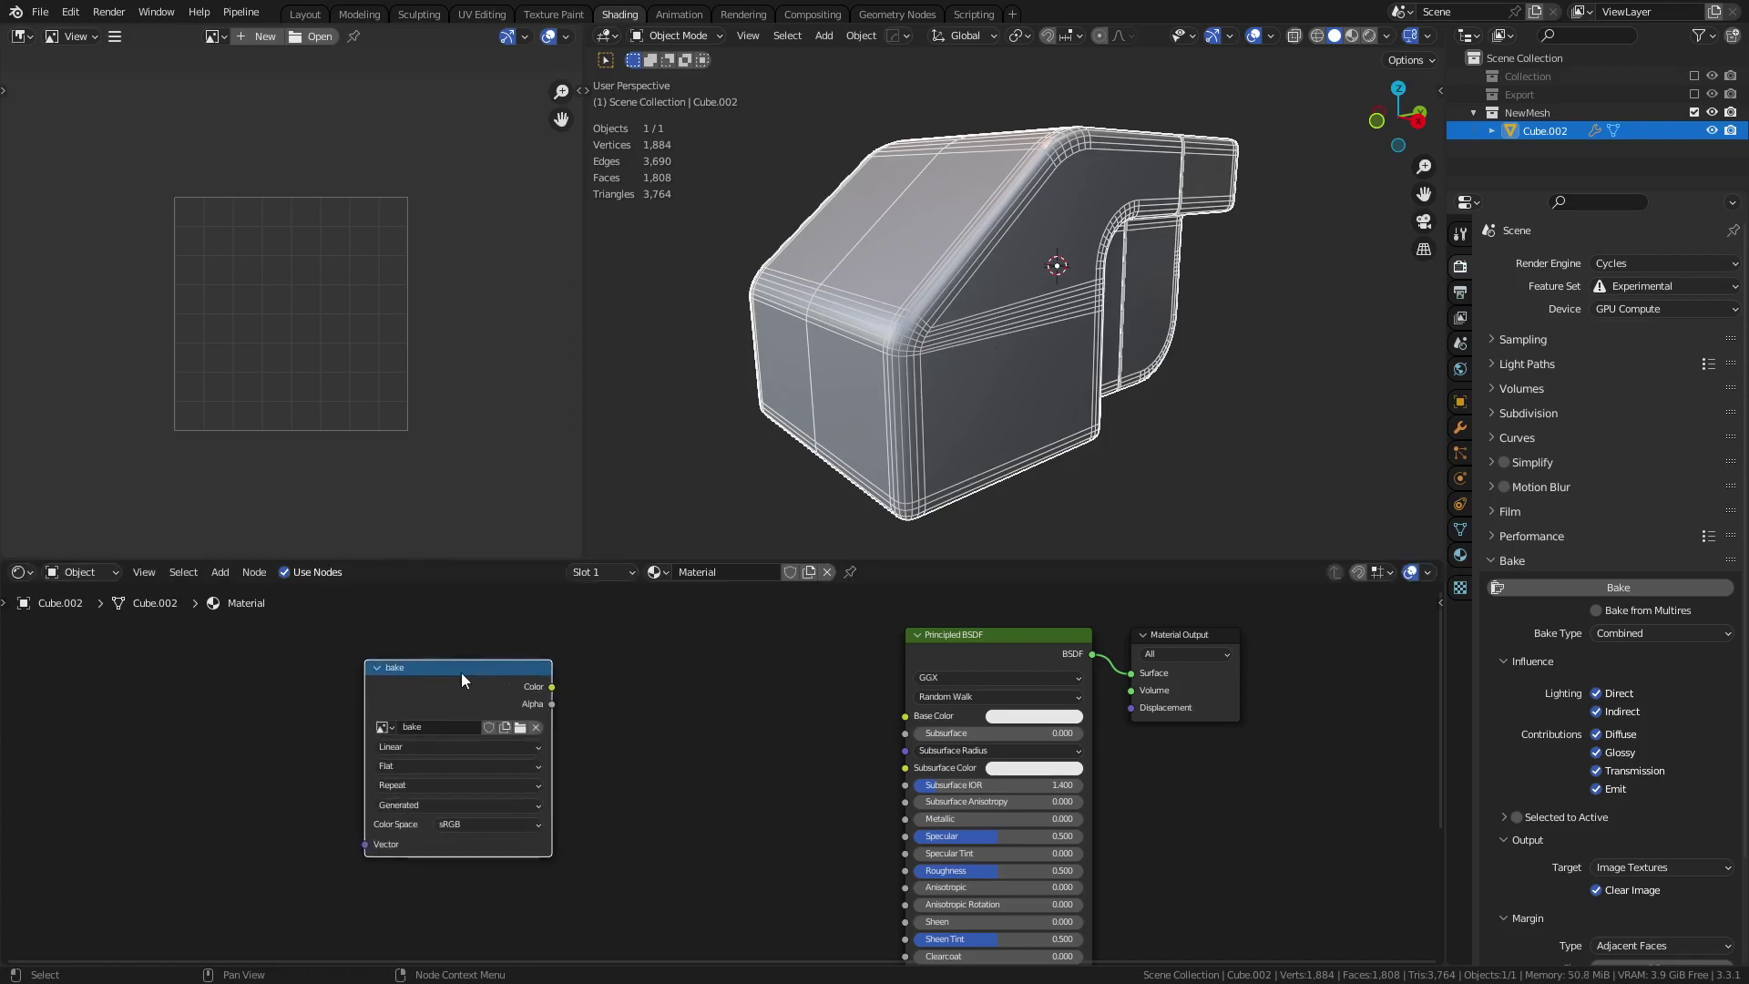
{"action": "left_click", "coordinate": [214, 37]}
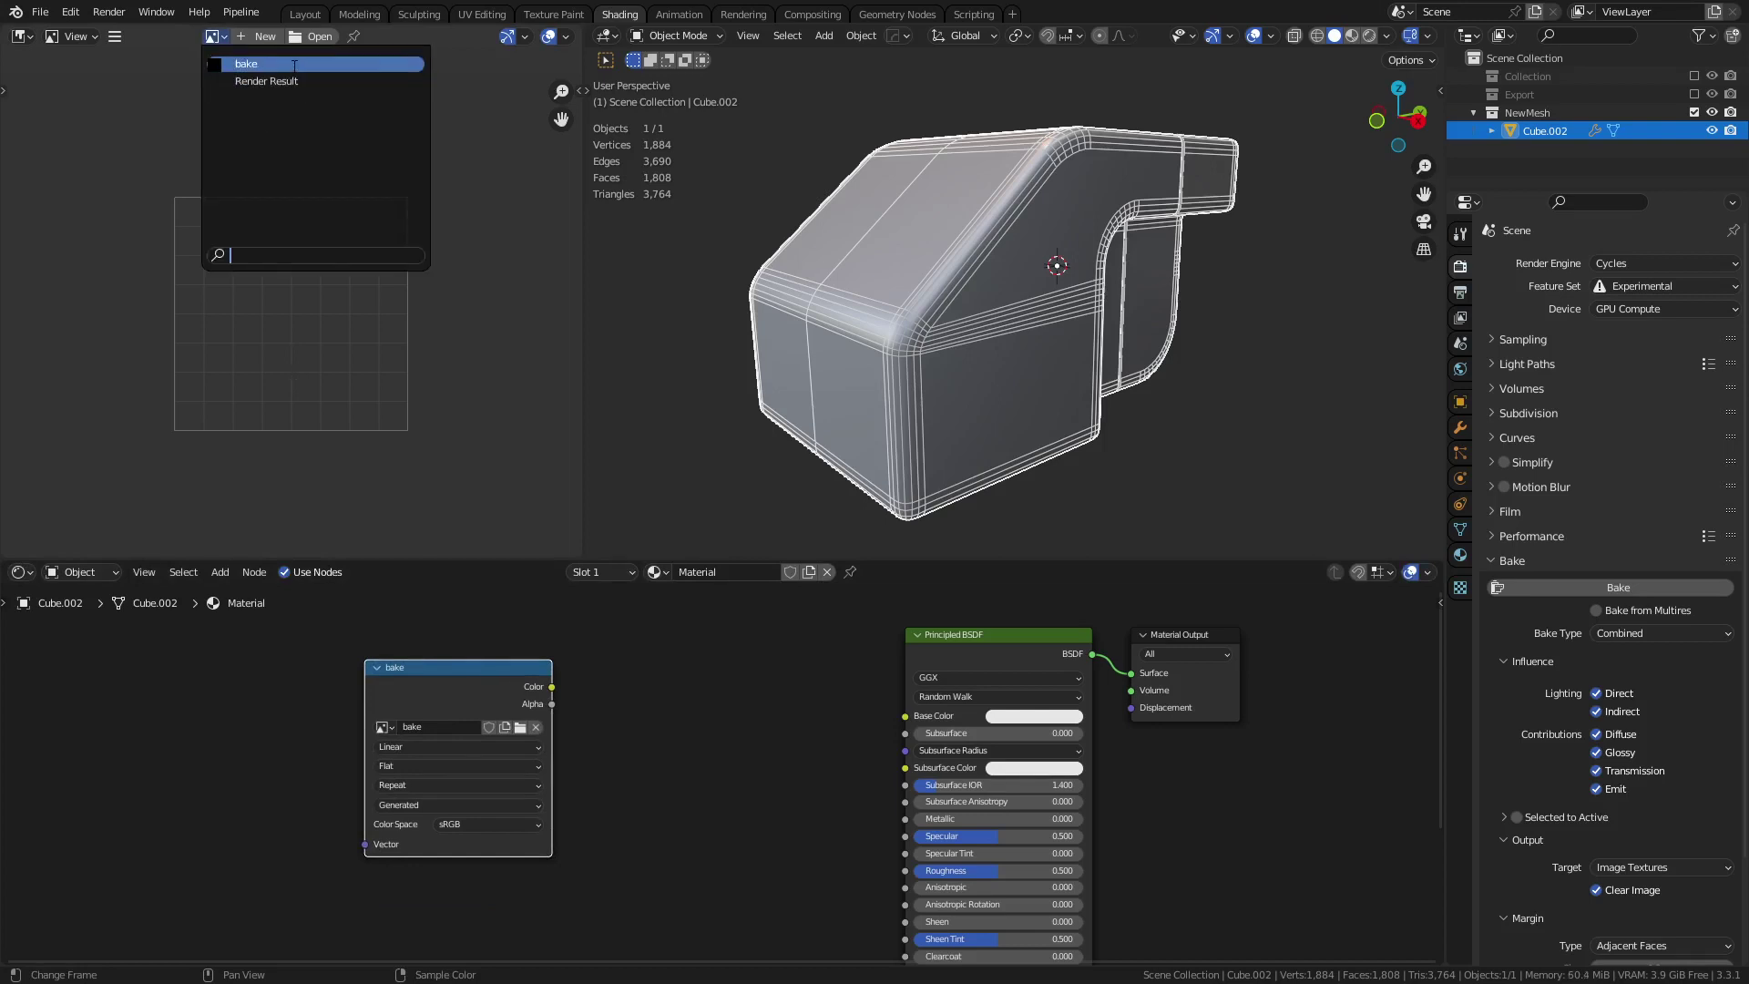
{"action": "left_click", "coordinate": [214, 37]}
{"action": "left_click", "coordinate": [239, 63]}
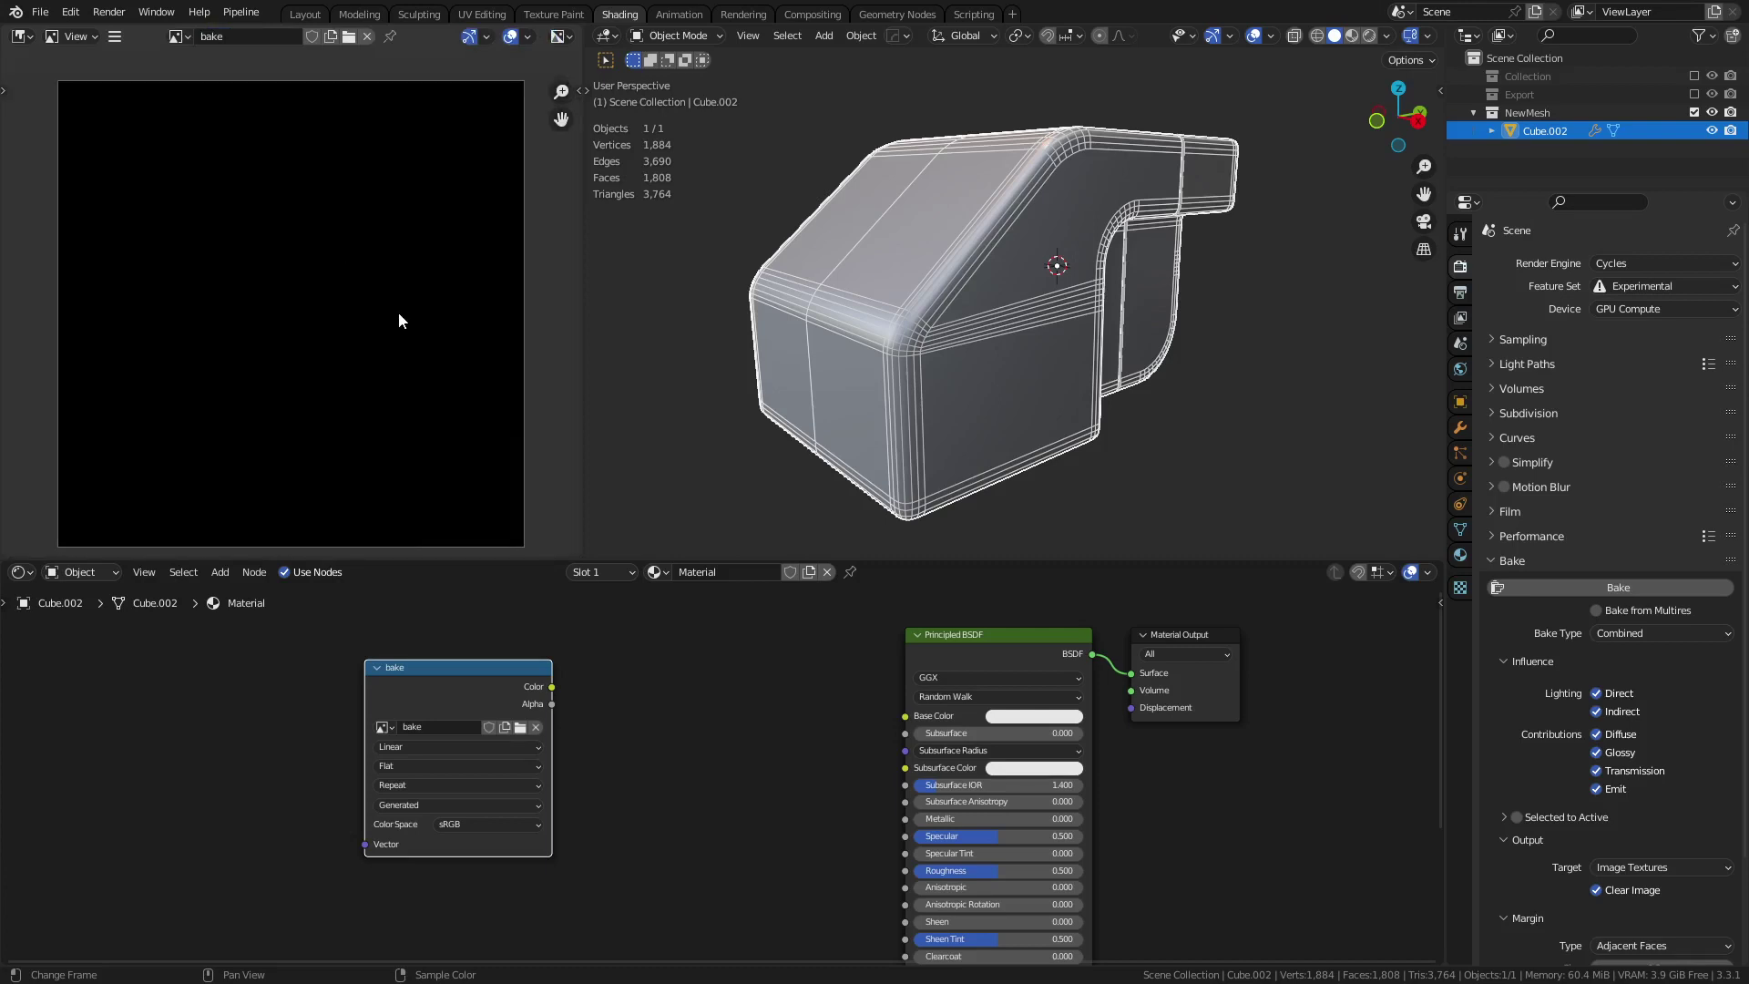
{"action": "left_click", "coordinate": [458, 669]}
- Set the bake type to Ambient Occlusion
{"action": "scroll", "coordinate": [1654, 660], "scroll_direction": "down", "scroll_amount": 3}
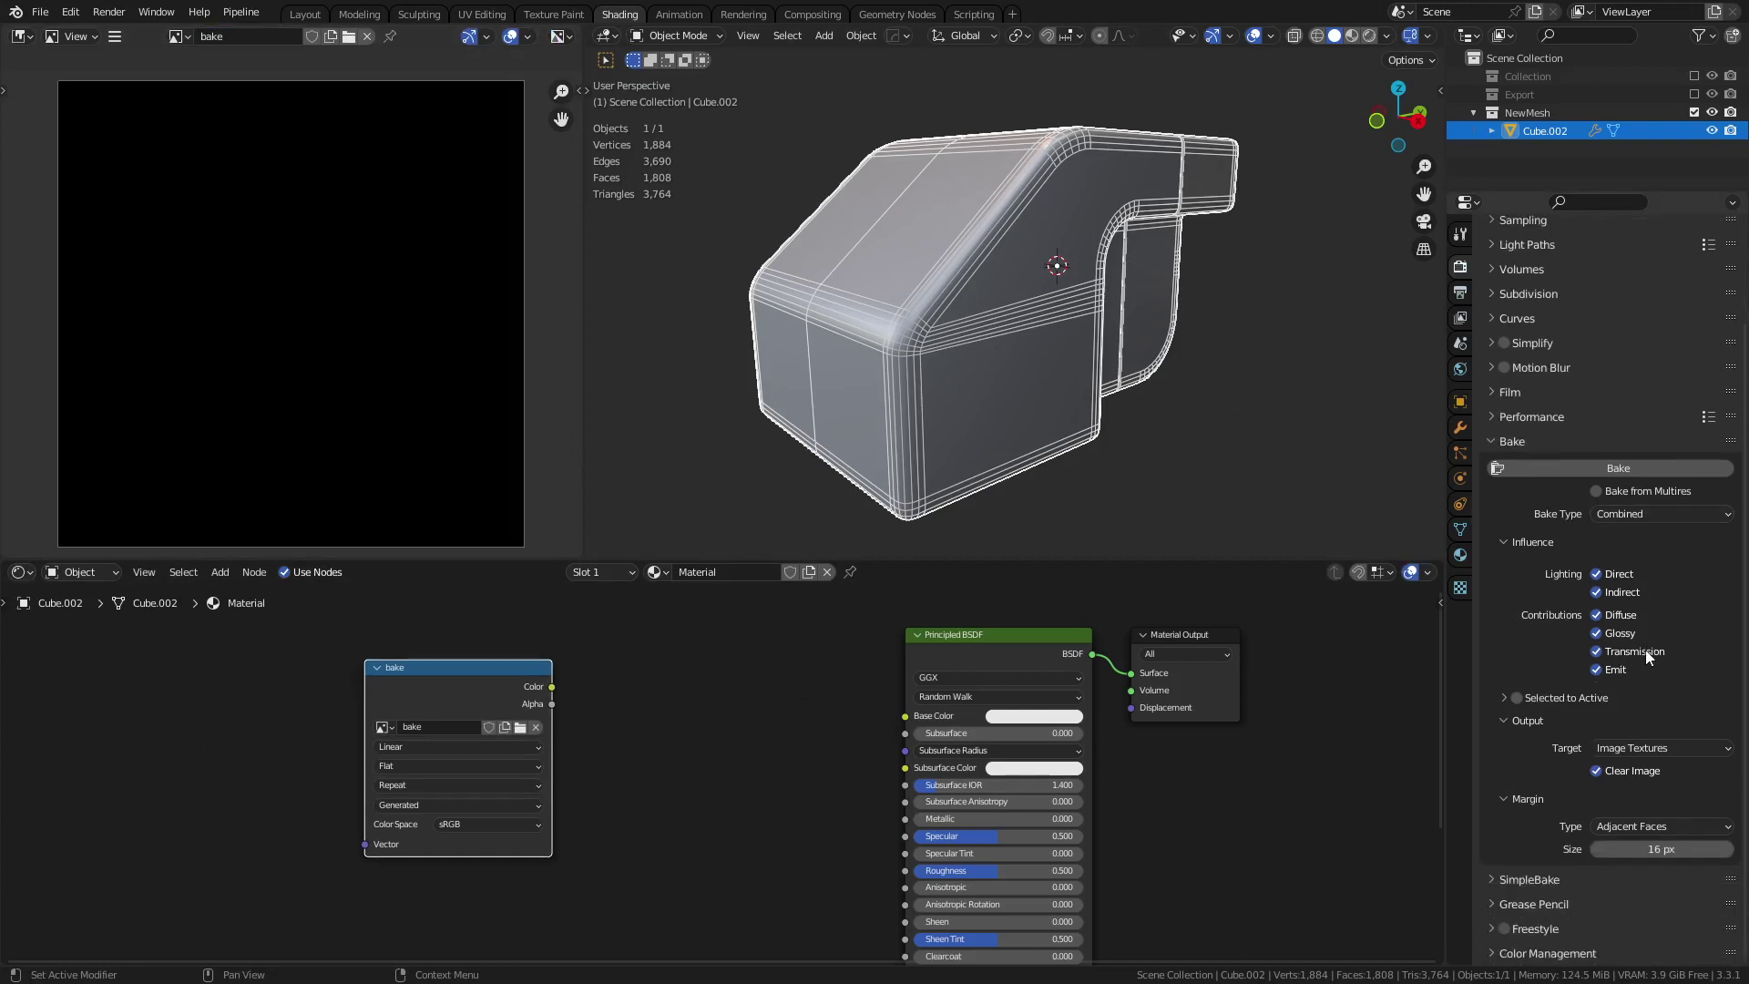
{"action": "left_click", "coordinate": [1637, 518]}
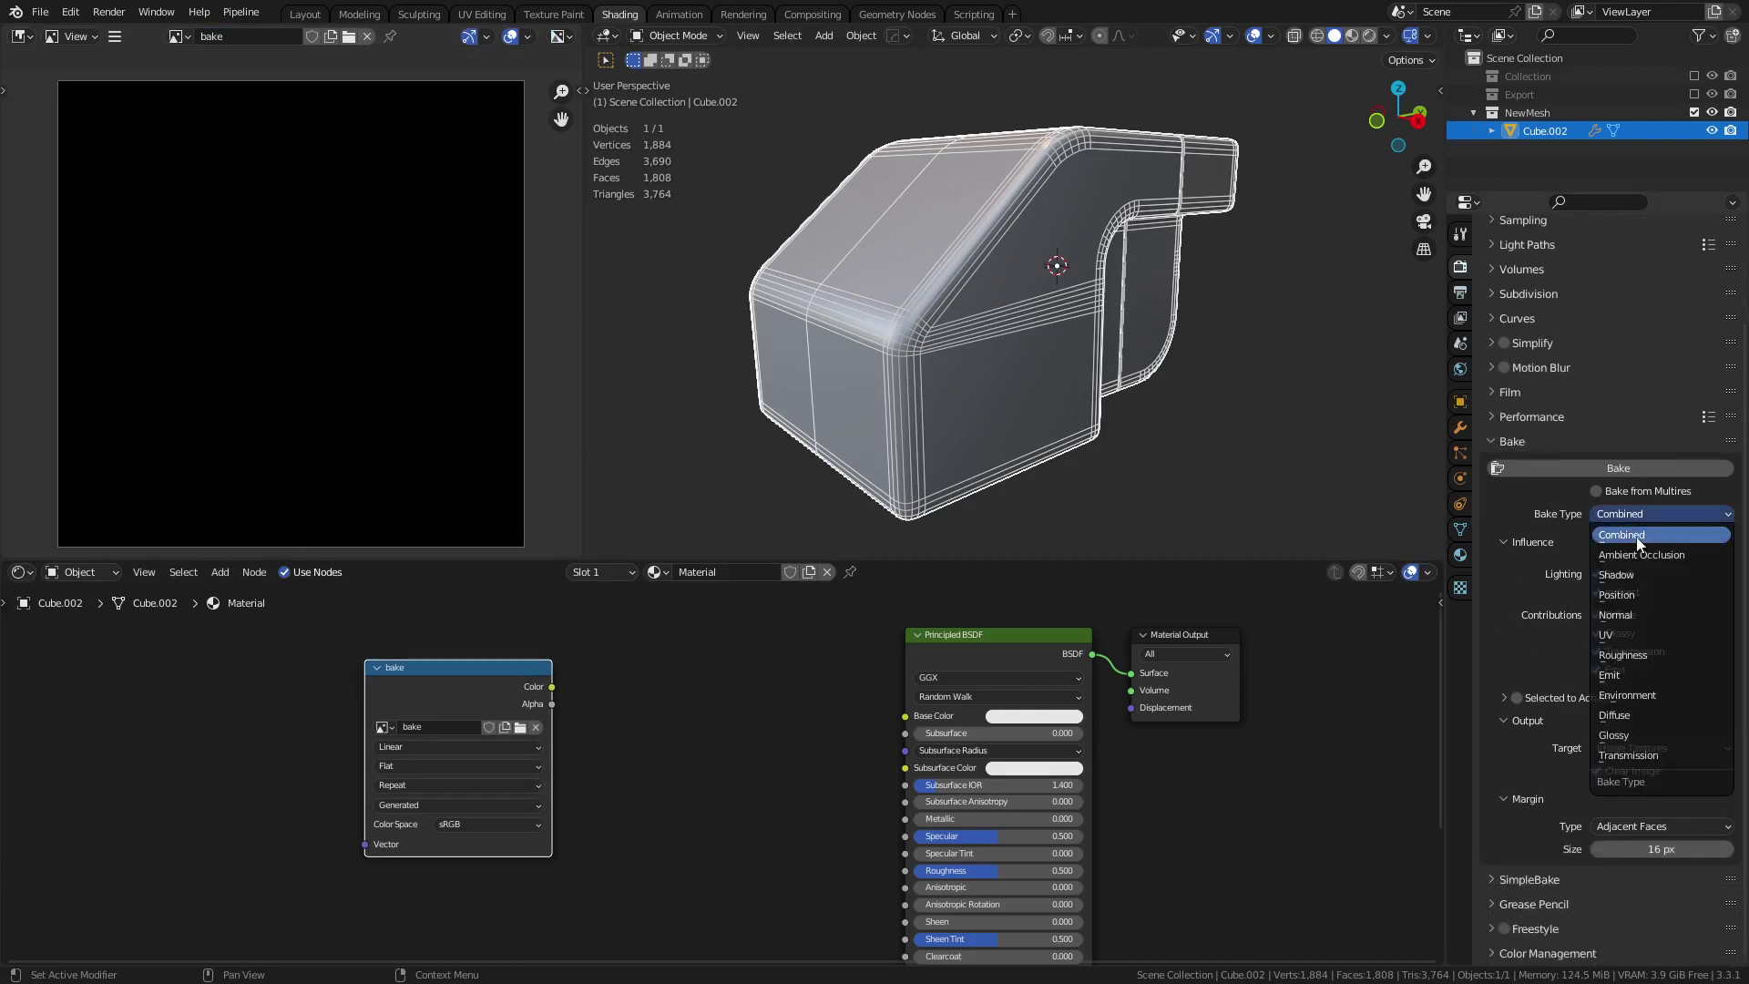
{"action": "left_click", "coordinate": [1637, 536]}
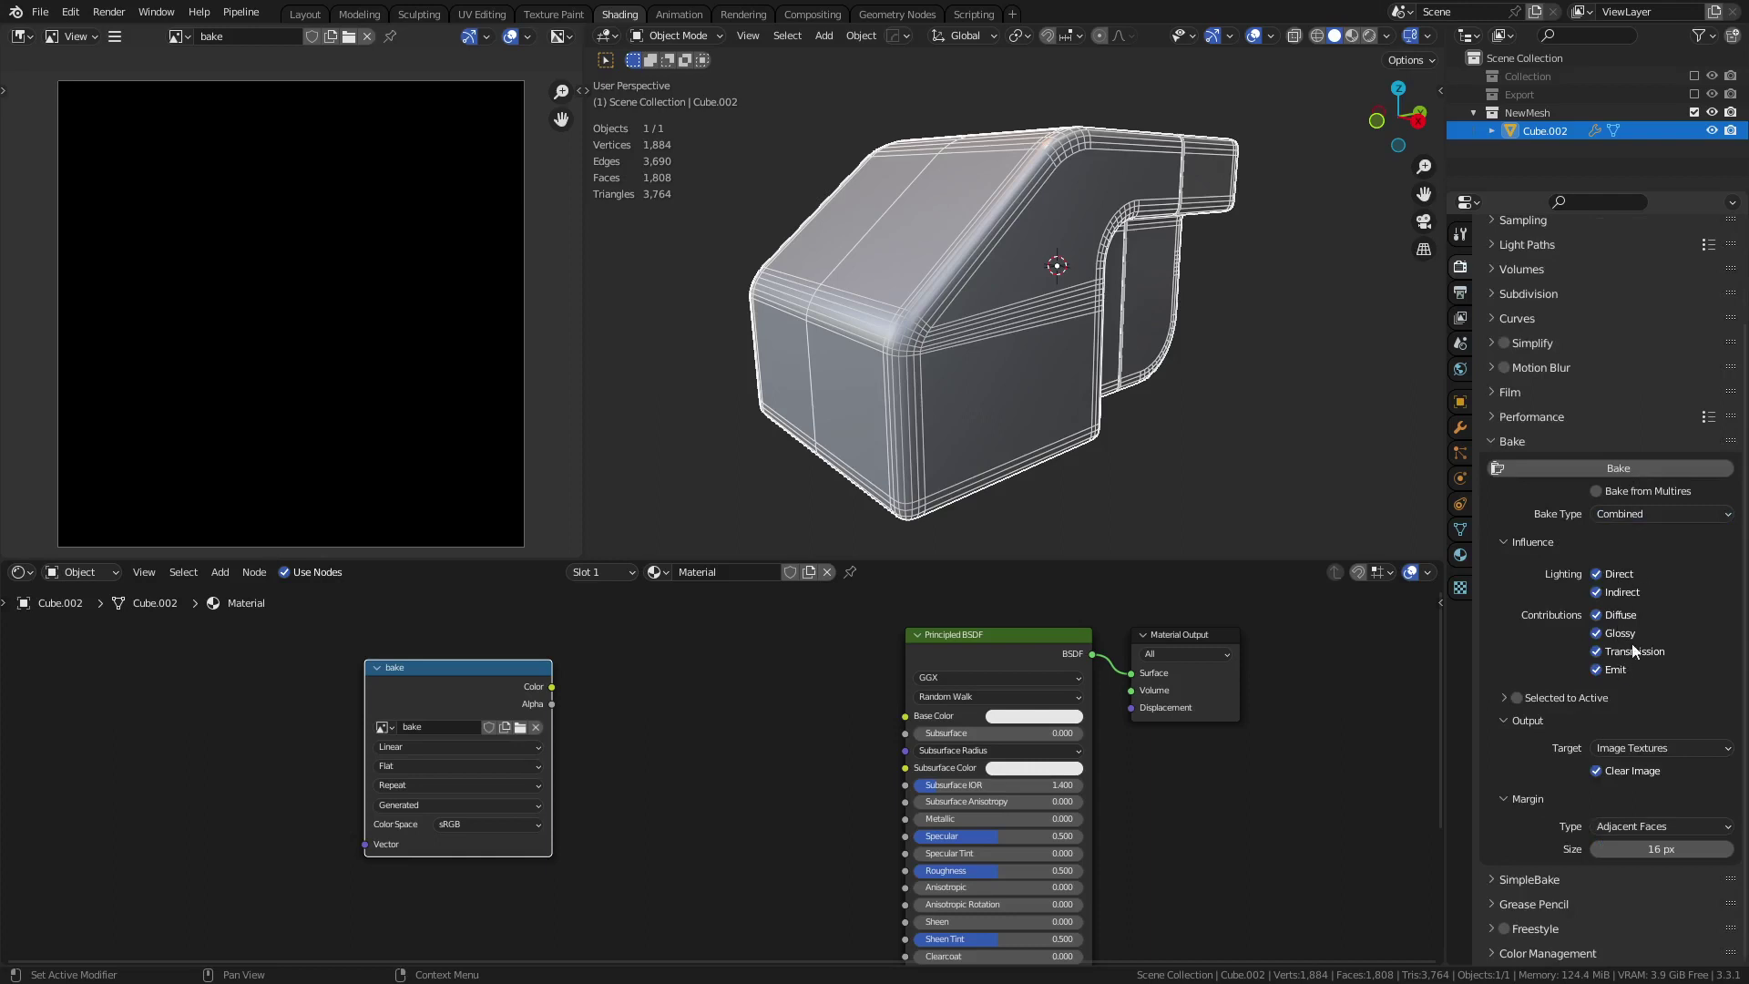
{"action": "left_click", "coordinate": [1654, 512]}
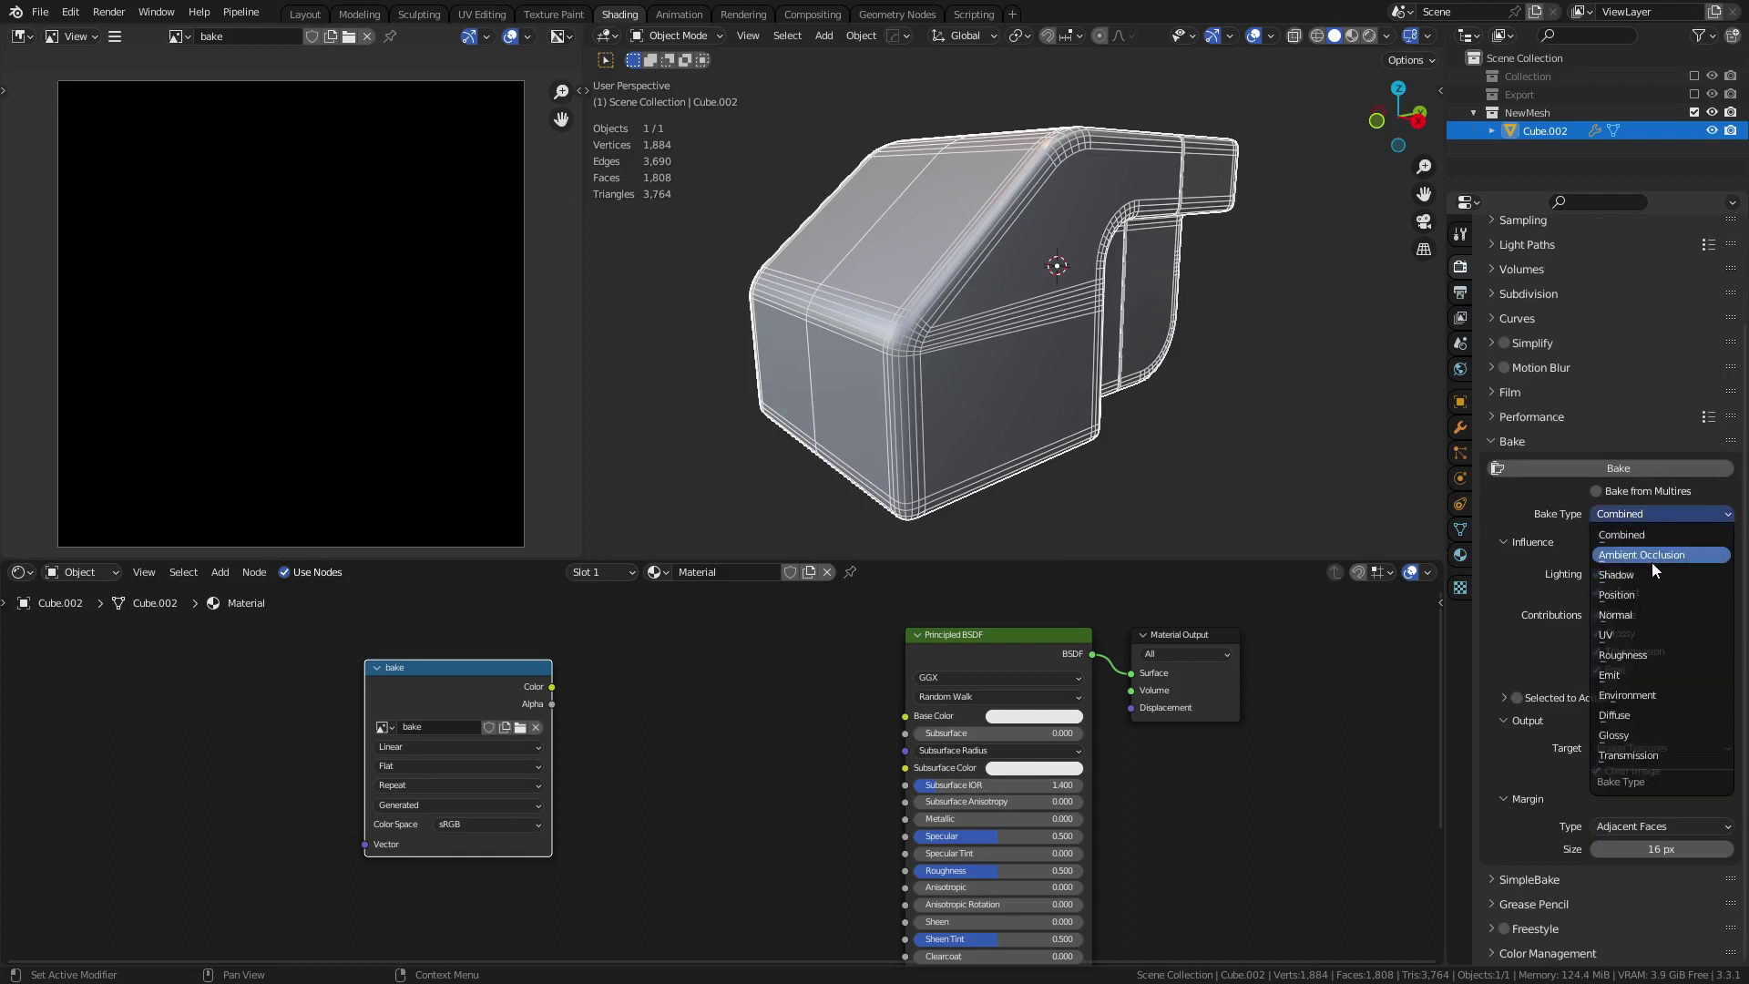
{"action": "left_click", "coordinate": [1653, 557]}
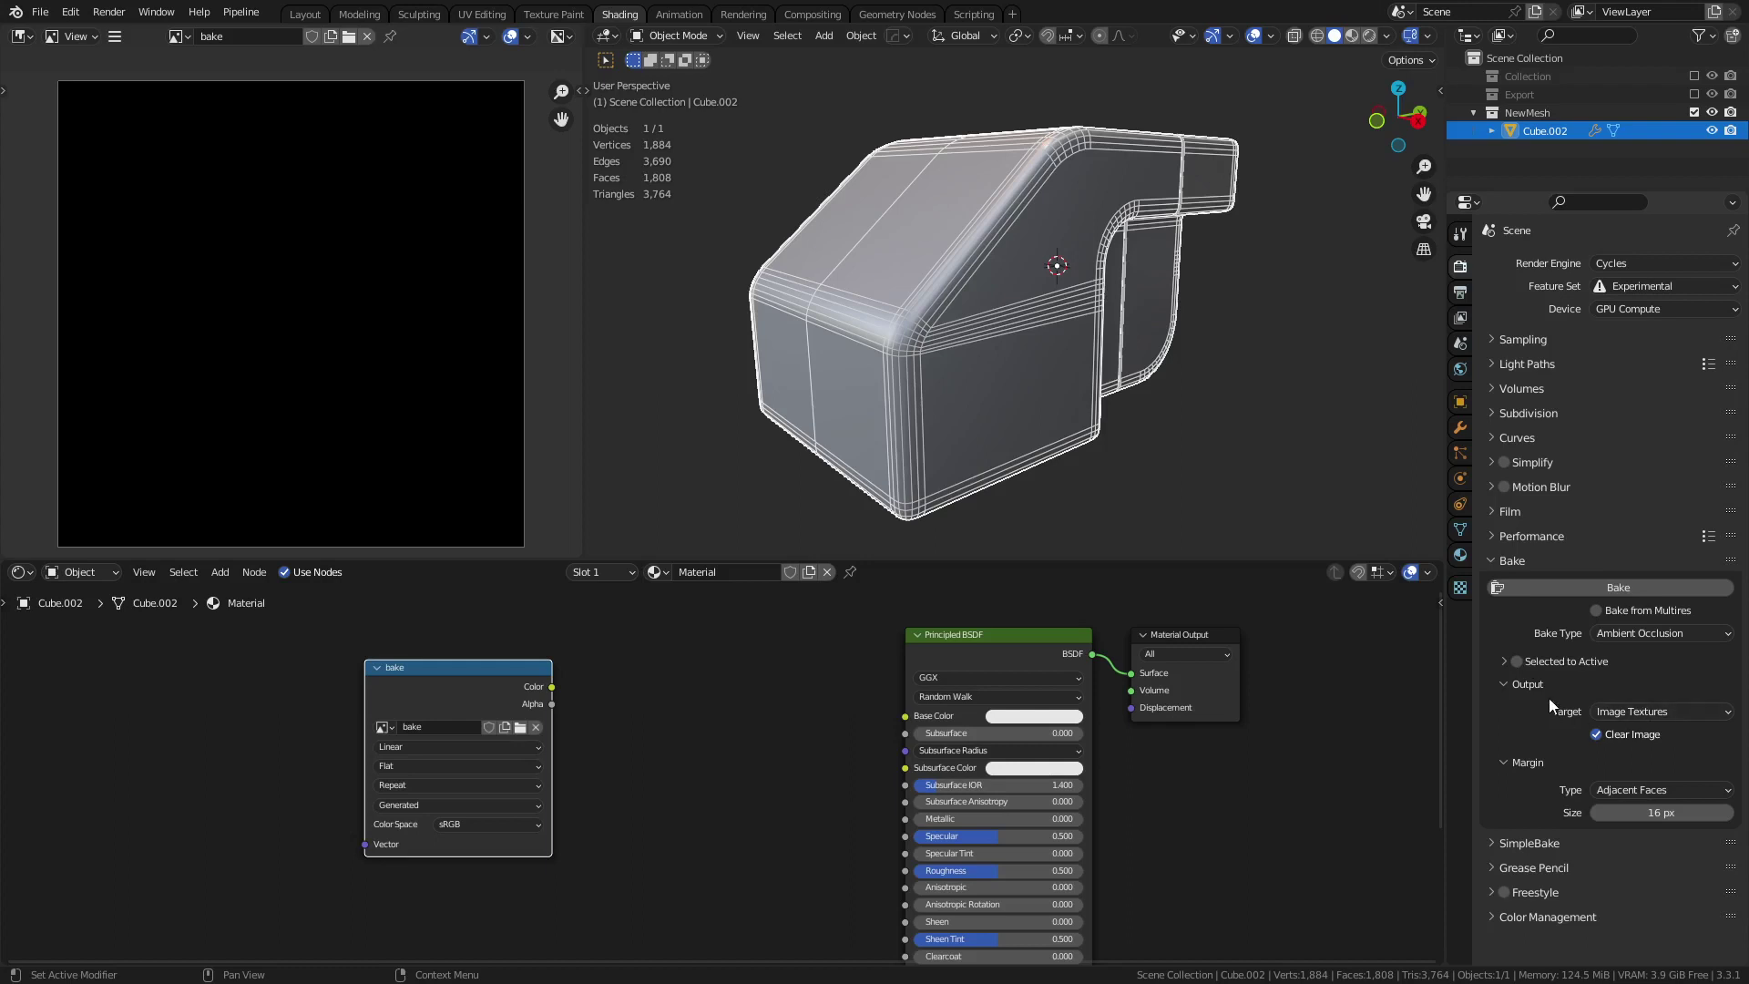
- Use Image Textures as the bake output target and Adjacent Faces as the margin type
{"action": "left_click_drag", "start_coordinate": [462, 673], "coordinate": [455, 678]}
{"action": "left_click", "coordinate": [1683, 715]}
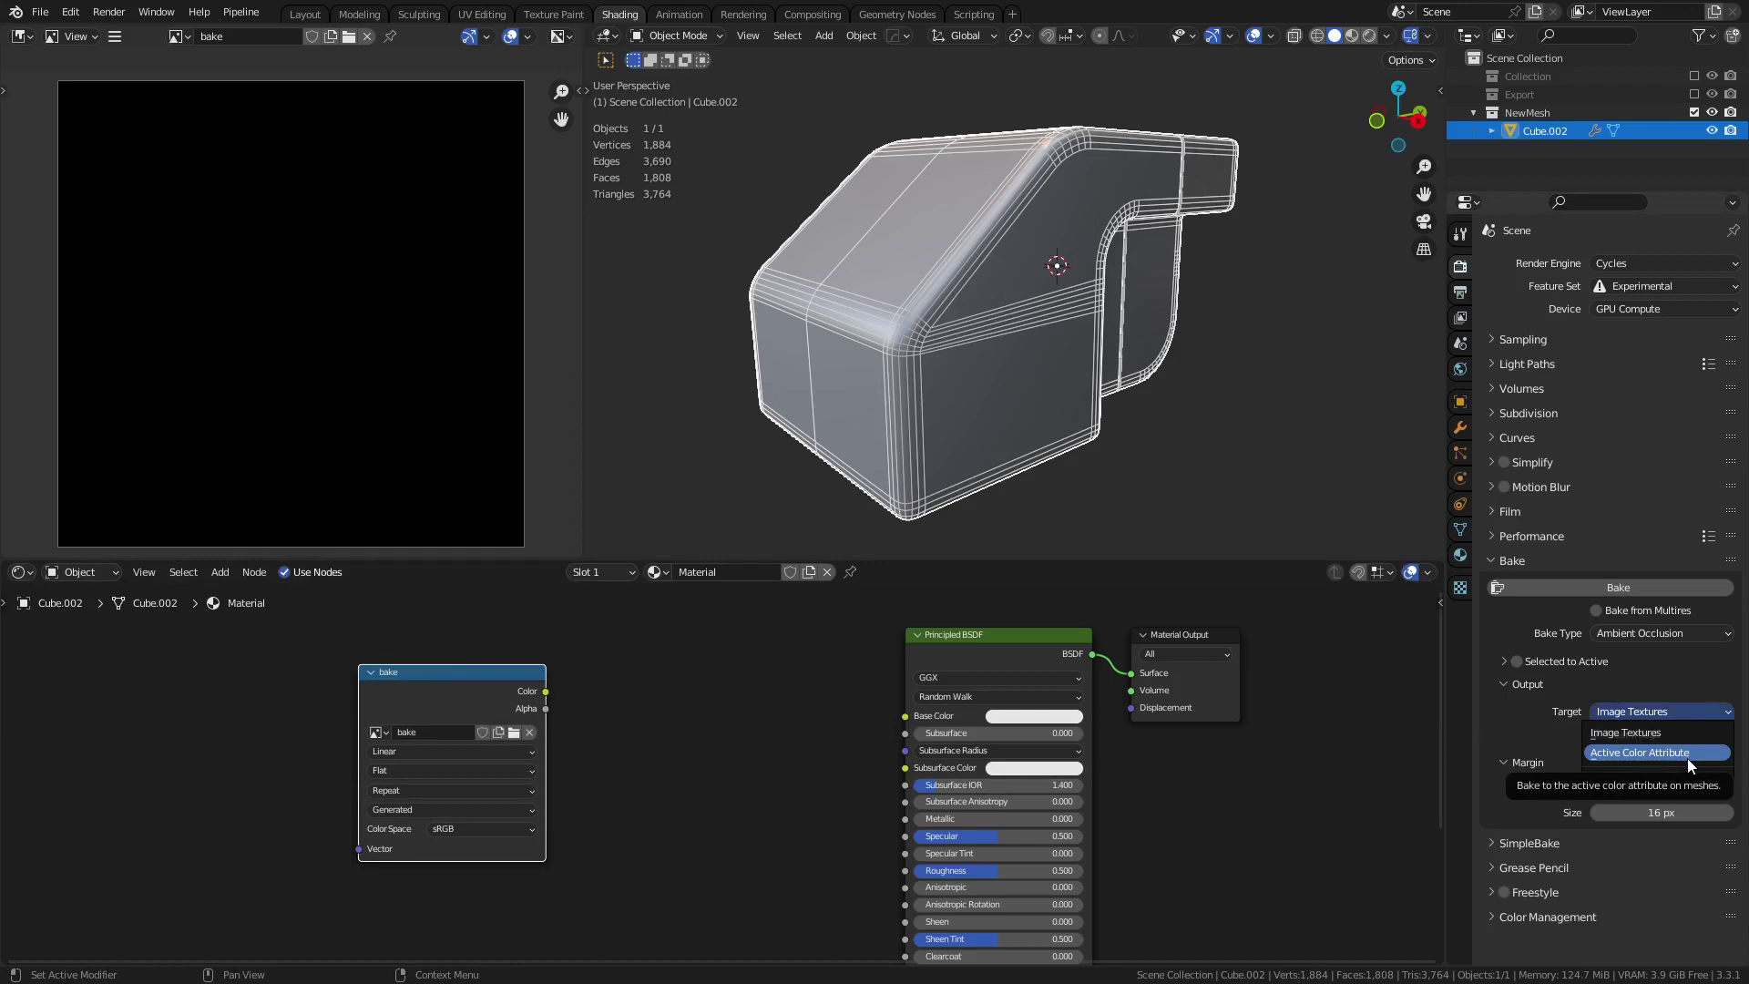
{"action": "left_click", "coordinate": [1682, 731]}
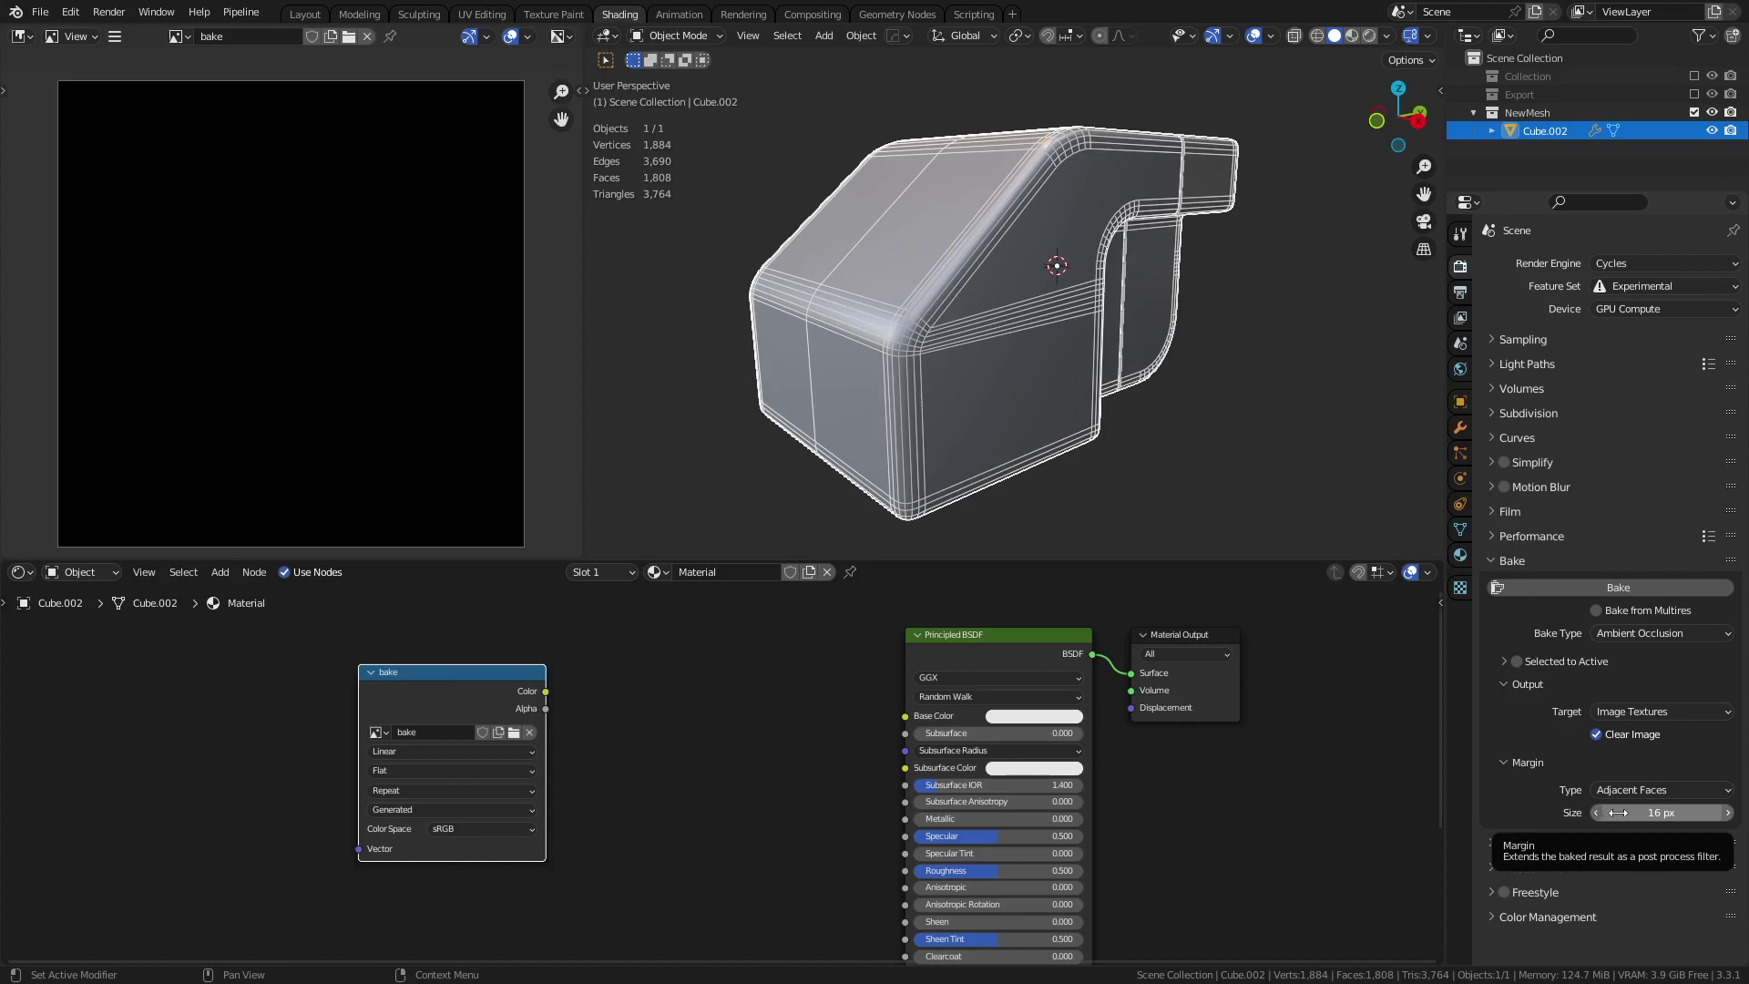
{"action": "left_click", "coordinate": [1667, 791]}
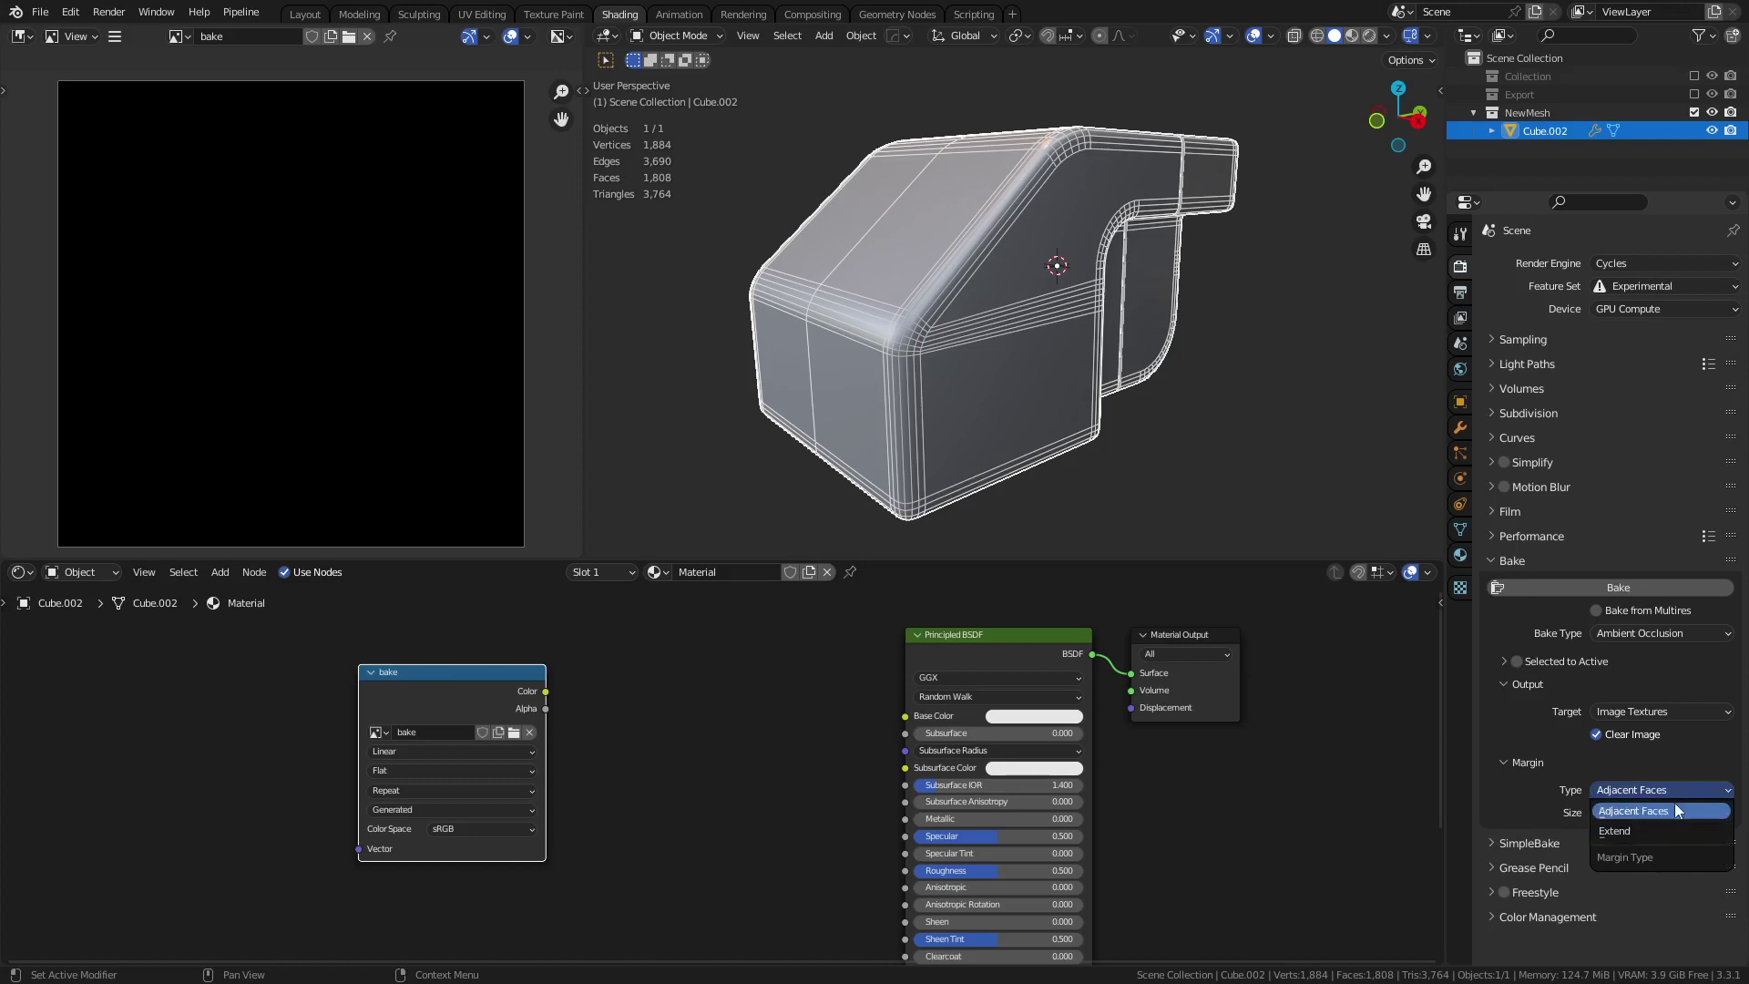
{"action": "left_click", "coordinate": [1674, 810]}
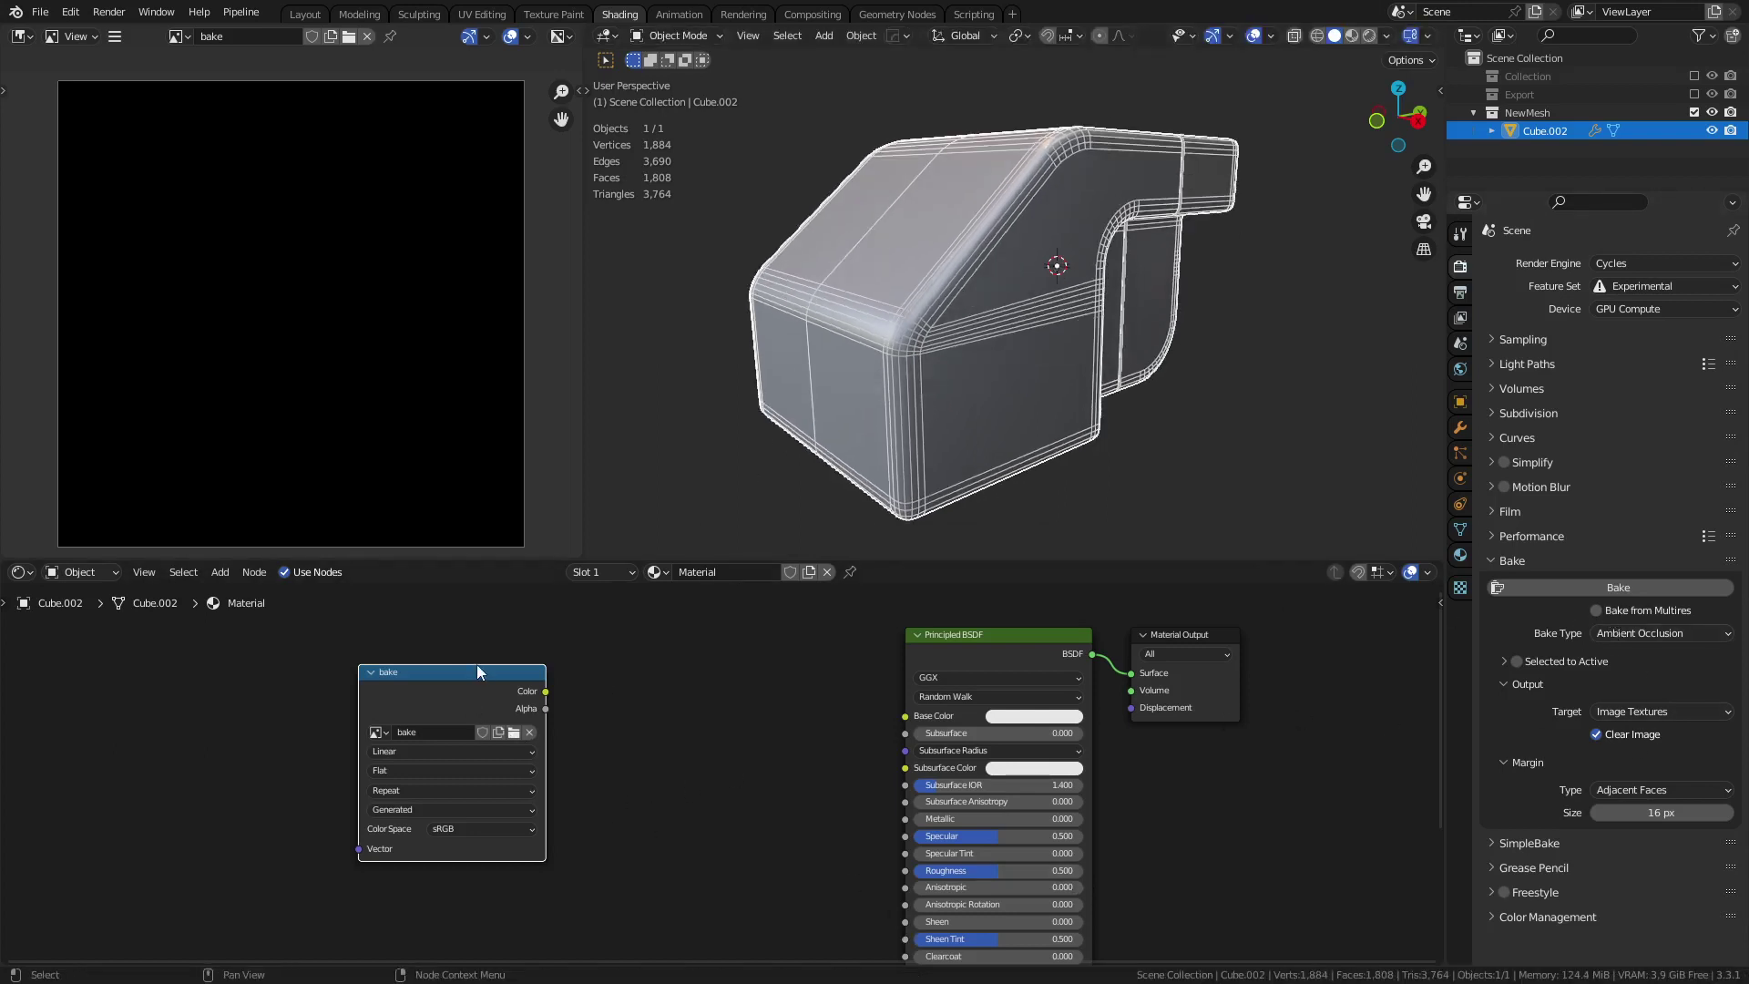
- Bake the ambient occlusion into the bake image with its texture node selected
{"action": "left_click_drag", "start_coordinate": [477, 664], "coordinate": [496, 670]}
{"action": "key", "text": "Escape"}
{"action": "left_click", "coordinate": [1612, 587]}
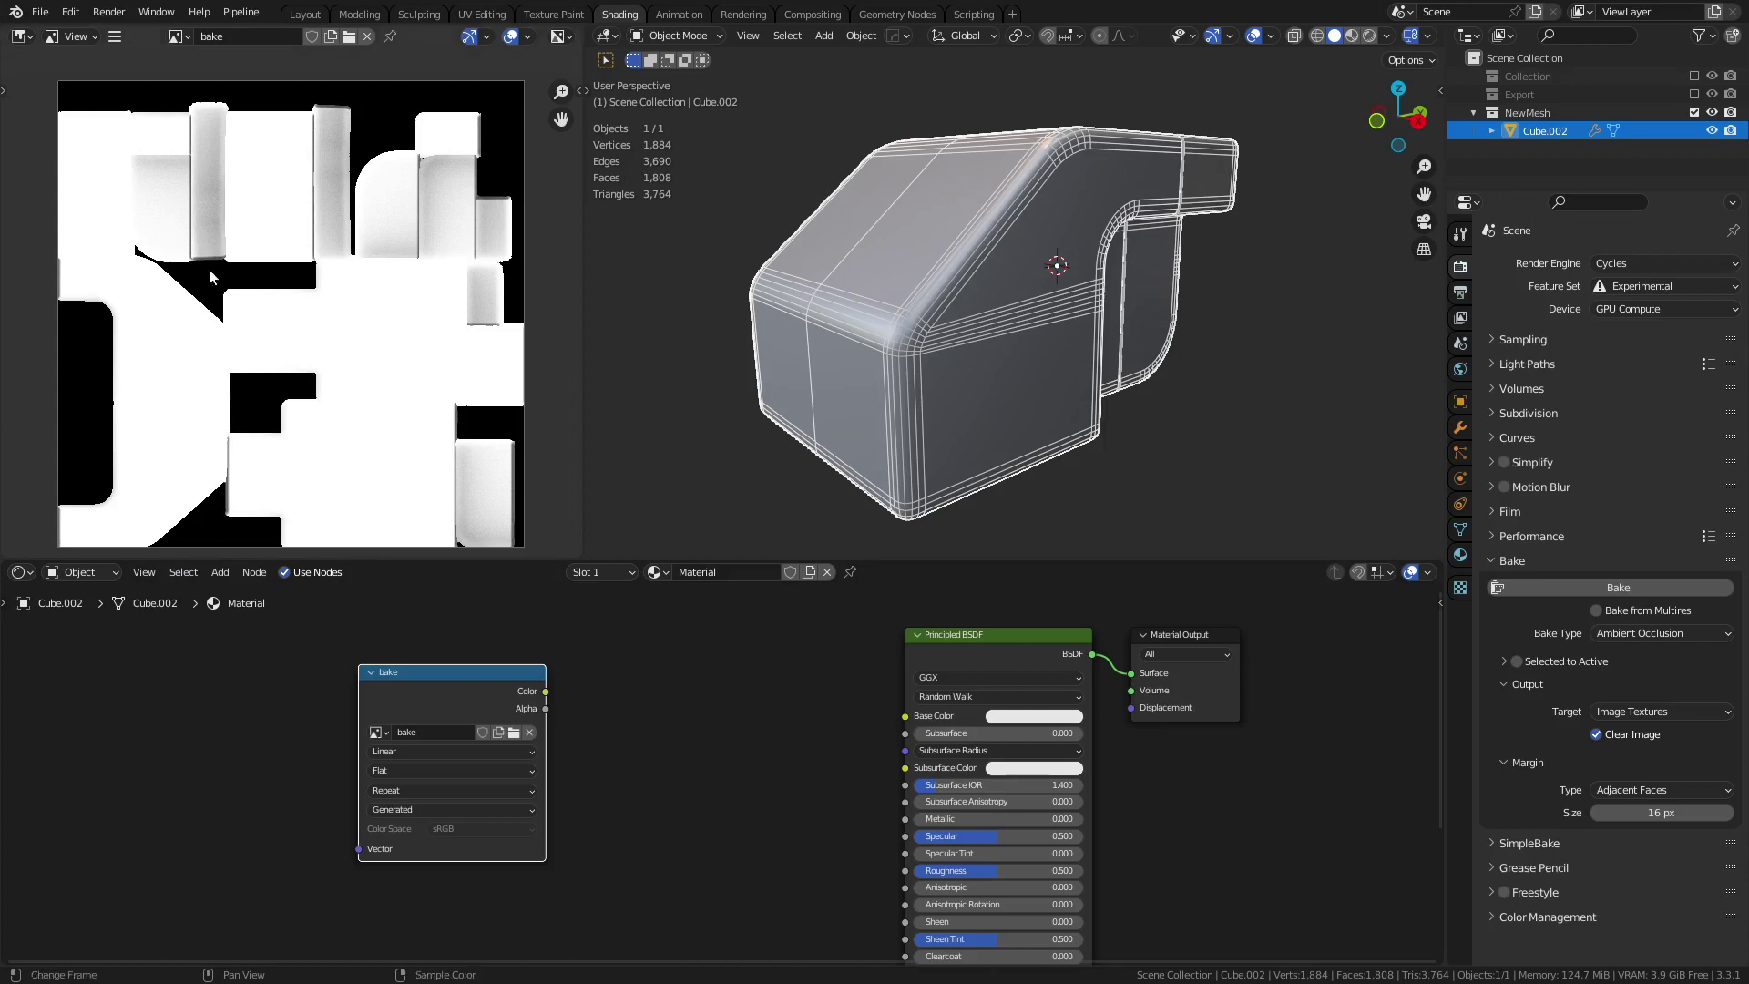
- Save the baked image to the Desktop as AO.png in PNG format
{"action": "left_click", "coordinate": [114, 37]}
{"action": "mouse_move", "coordinate": [150, 80]}
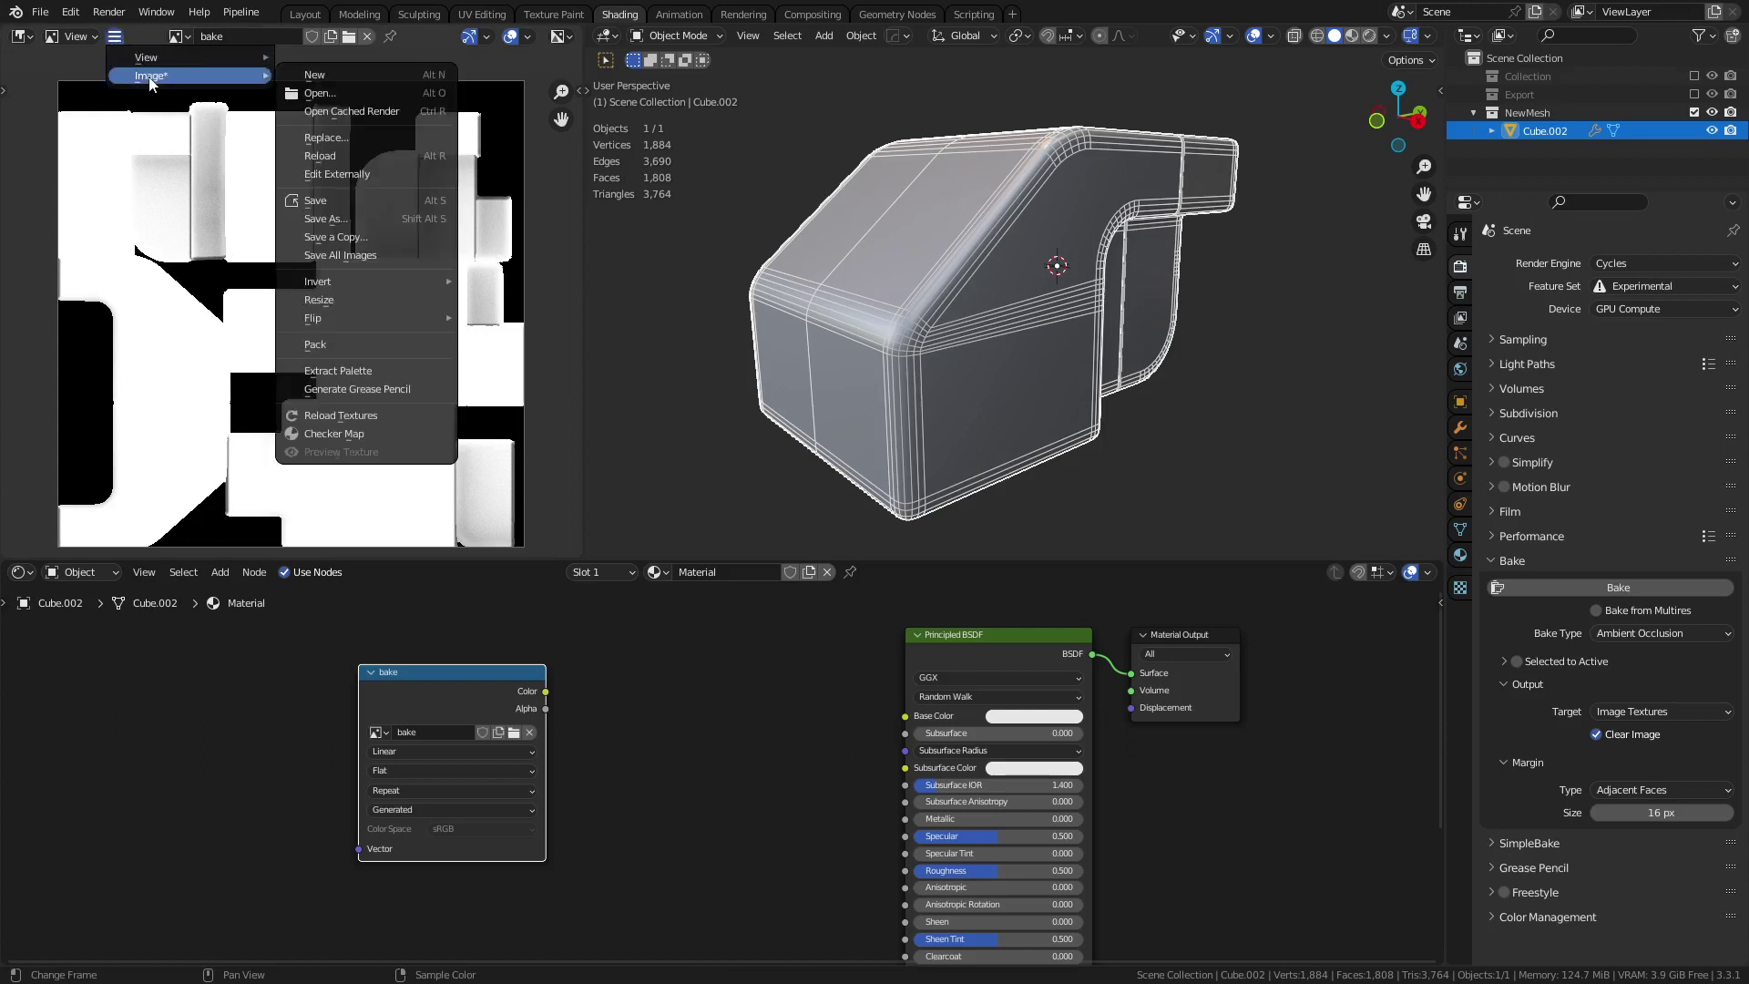
{"action": "left_click", "coordinate": [392, 218]}
{"action": "left_click", "coordinate": [461, 414]}
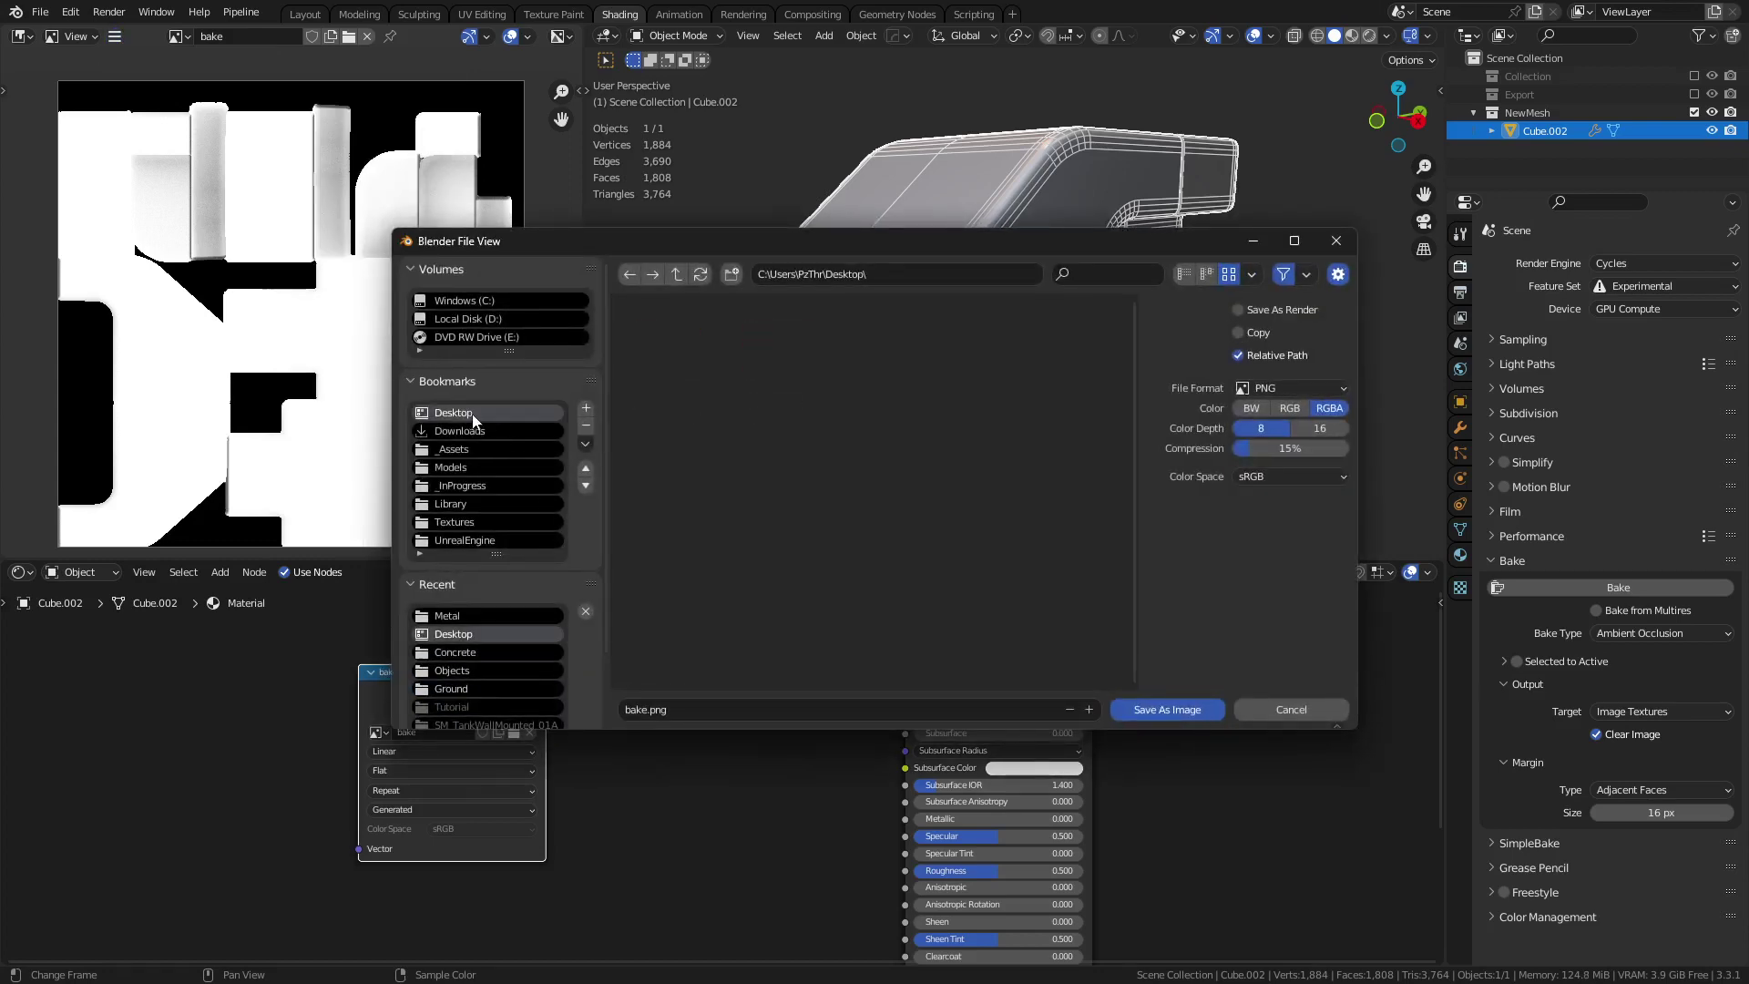
{"action": "left_click", "coordinate": [711, 709]}
{"action": "type", "text": "AO"}
{"action": "left_click", "coordinate": [1135, 711]}
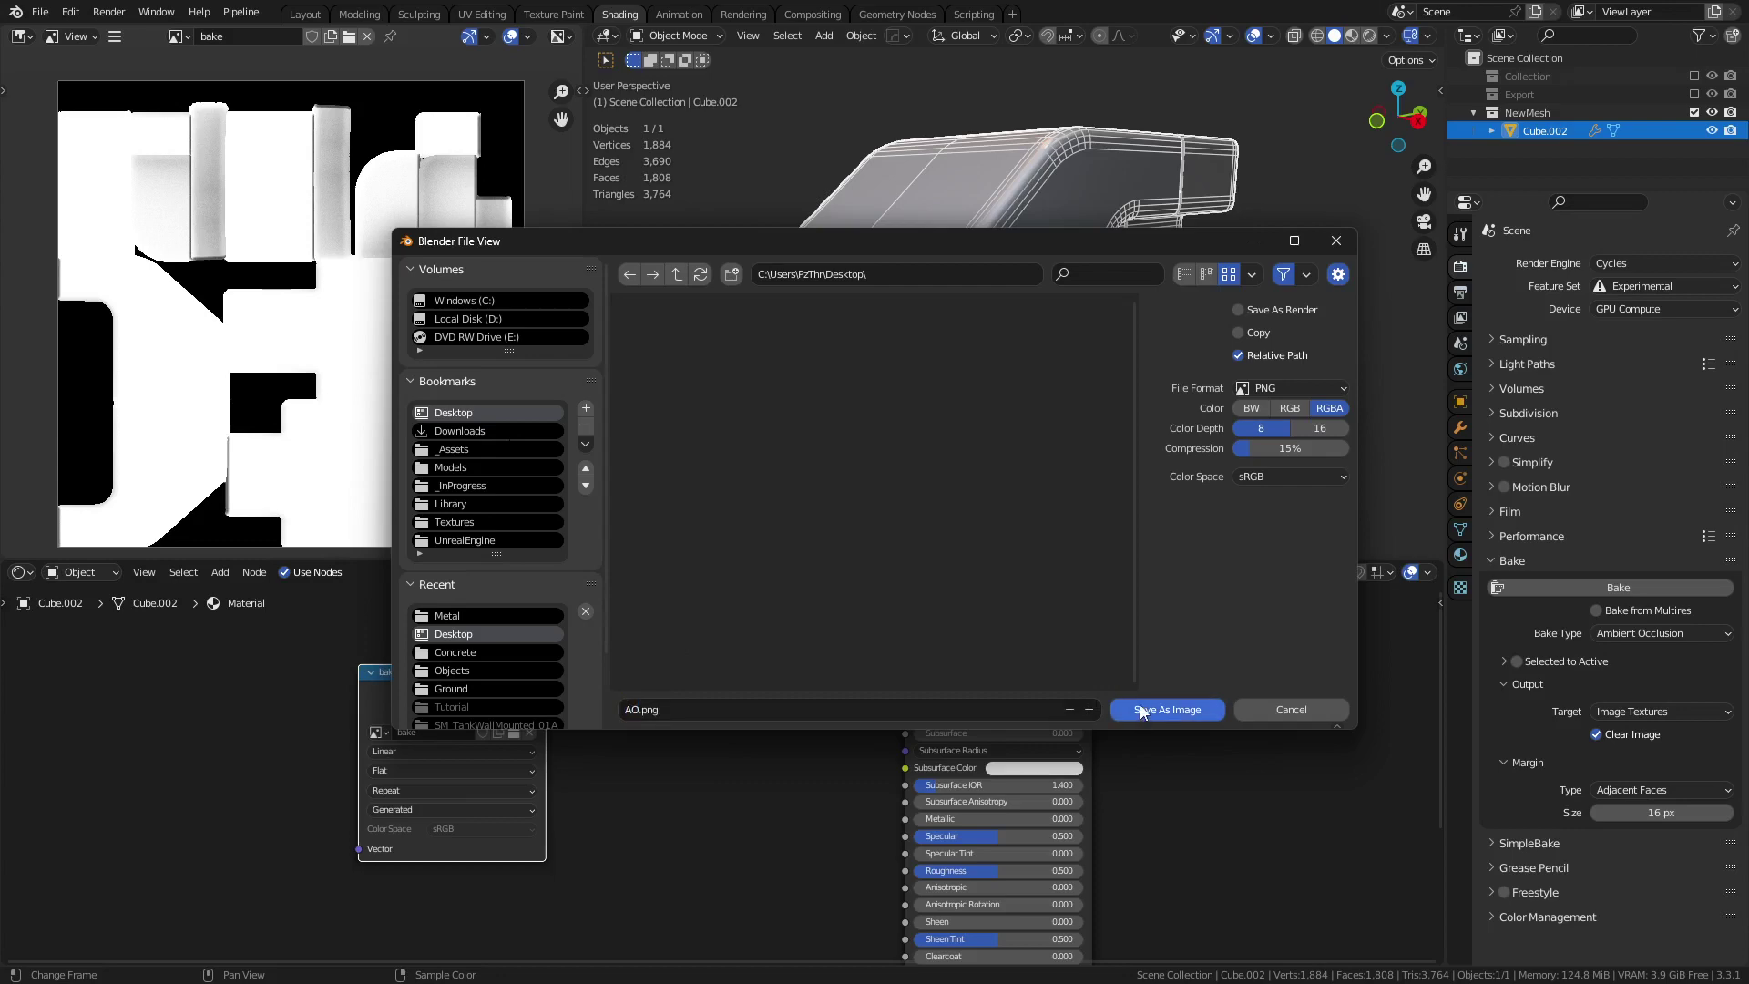
{"action": "left_click", "coordinate": [1141, 710]}
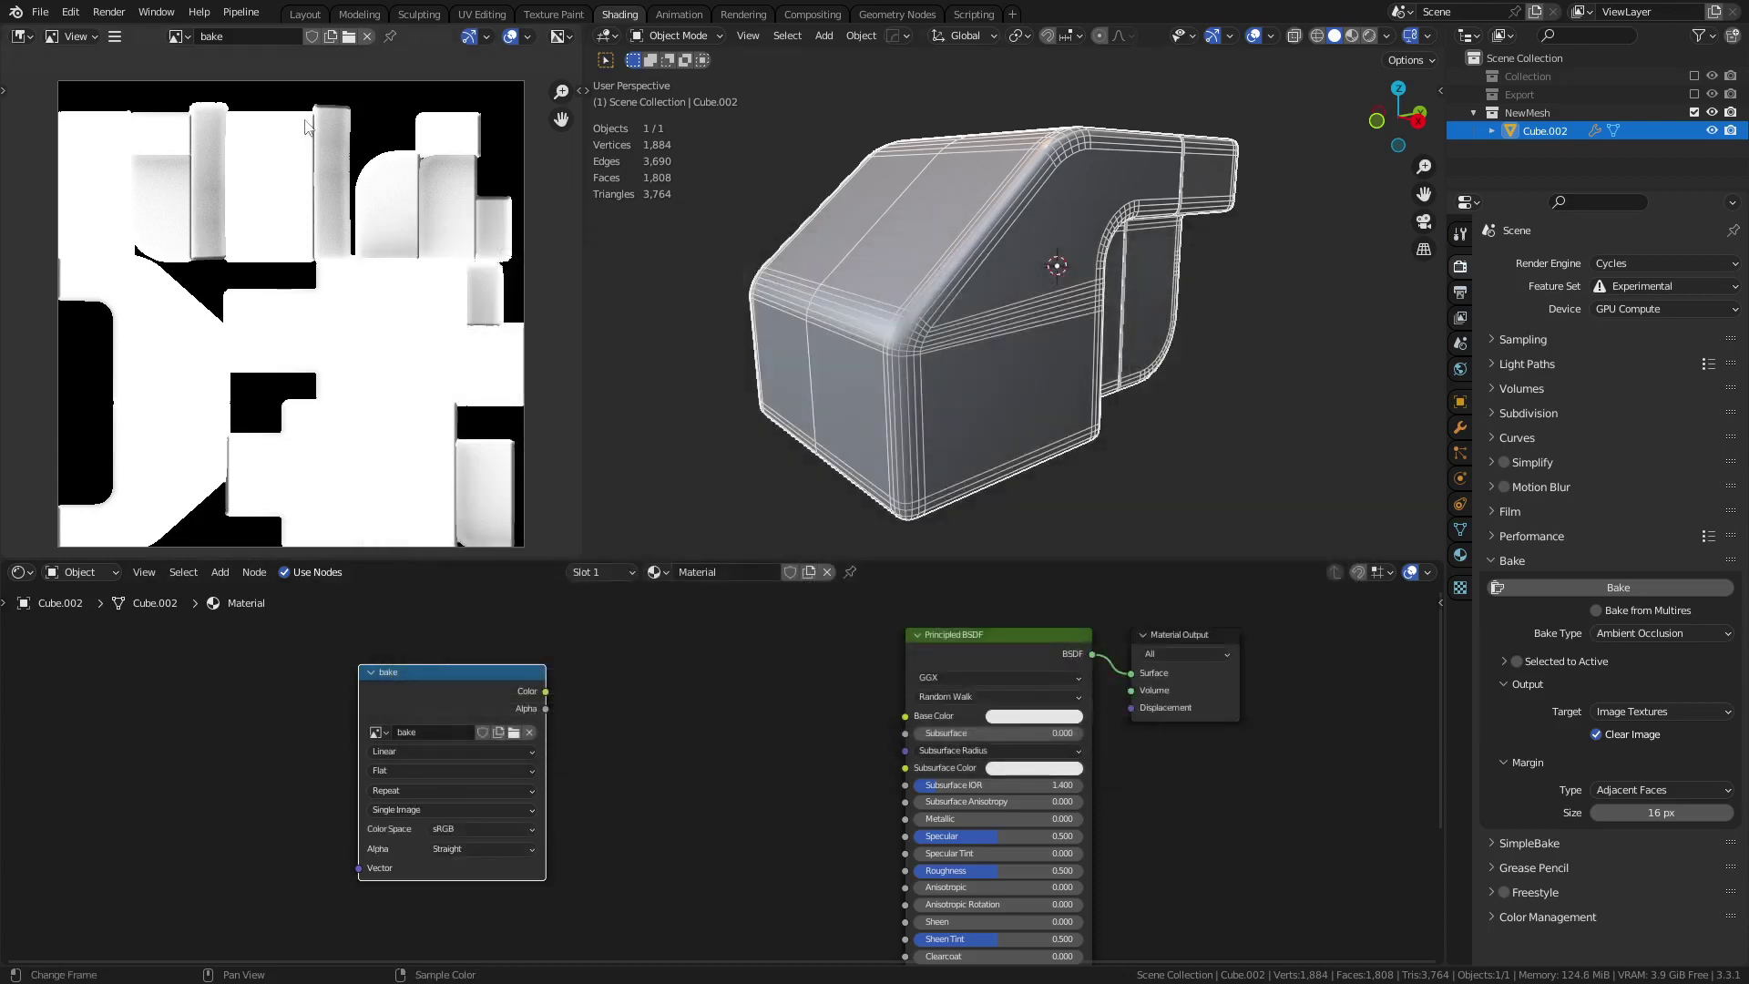
- Examine the baked ambient occlusion map up close in the Image Editor
{"action": "left_click", "coordinate": [114, 36]}
{"action": "mouse_move", "coordinate": [144, 79]}
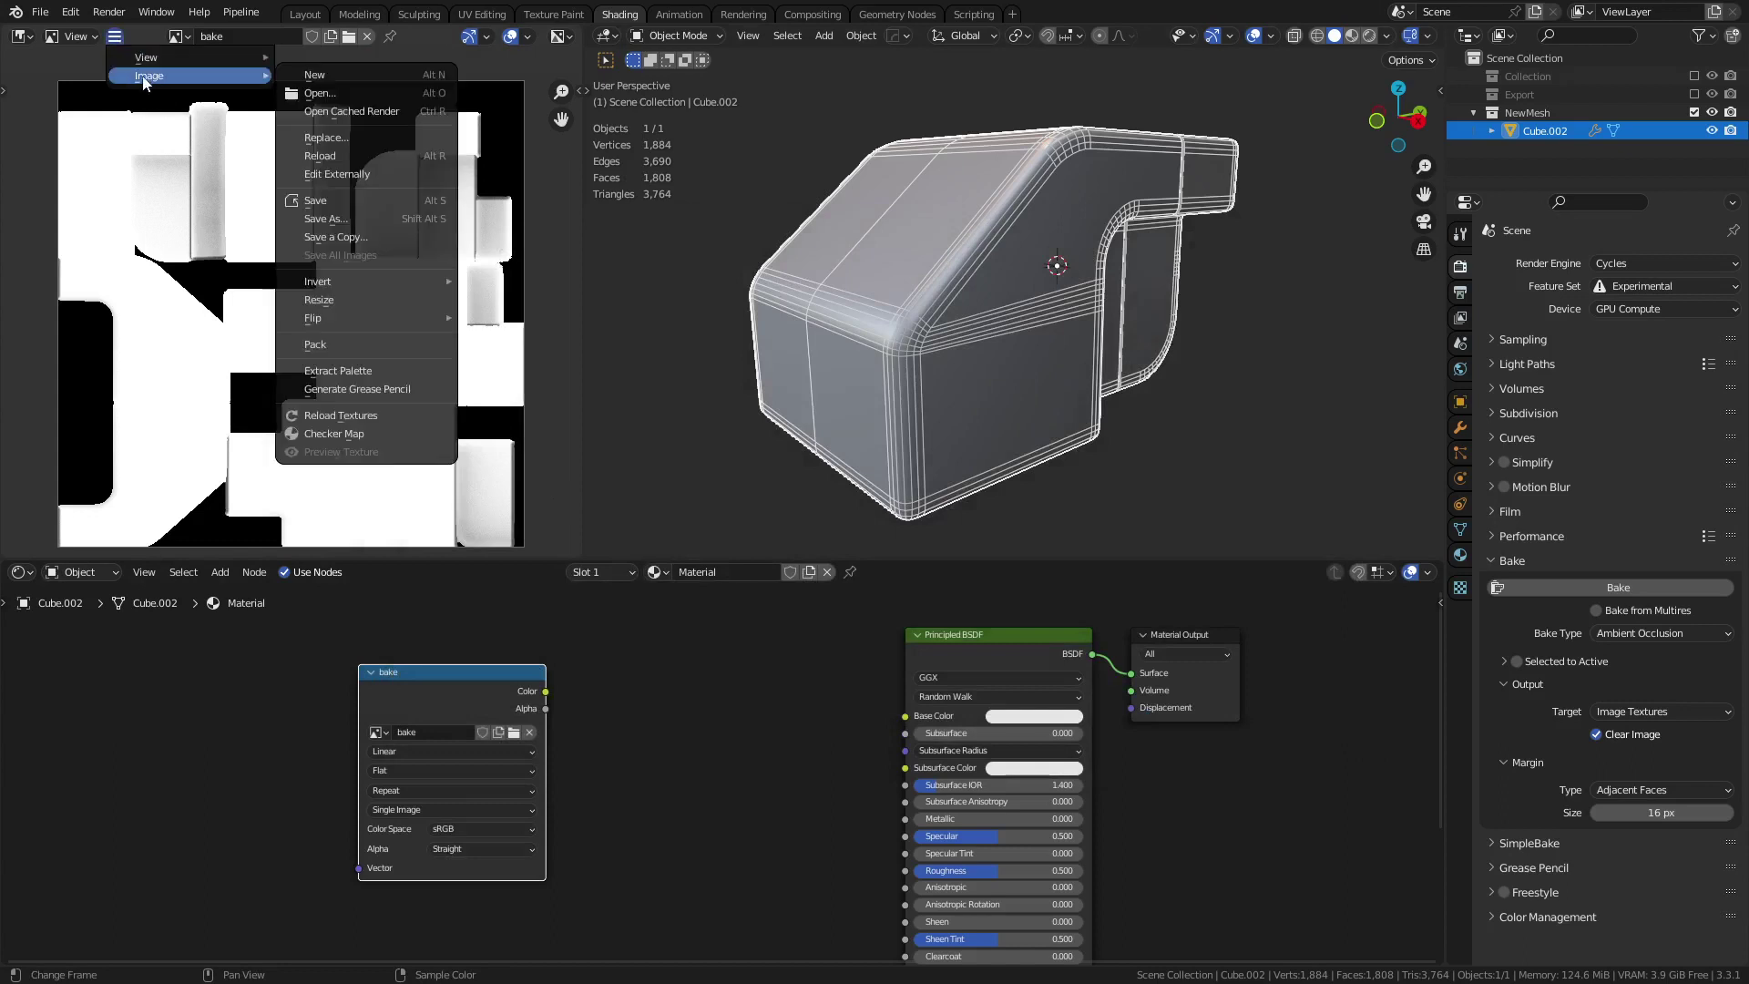
{"action": "scroll", "coordinate": [318, 270], "scroll_direction": "up", "scroll_amount": 6}
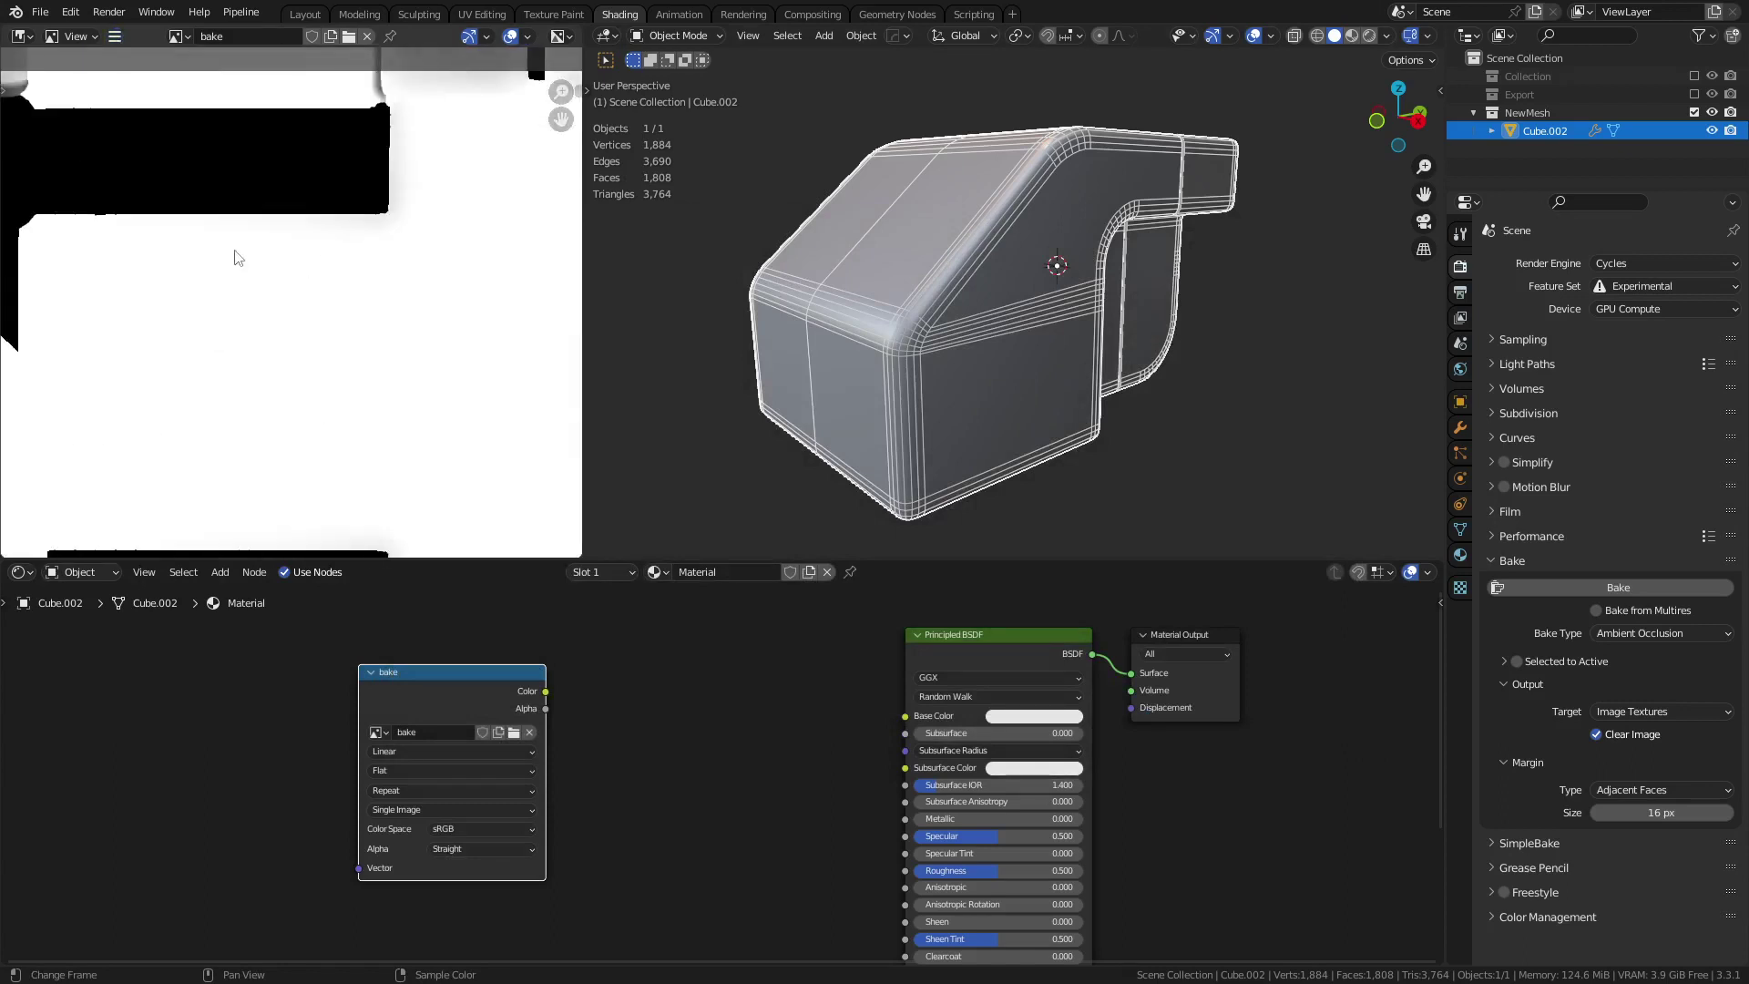
- Inspect the diagonal island edge in the baked map and reload the bake image
{"action": "scroll", "coordinate": [318, 270], "scroll_direction": "up", "scroll_amount": 5}
{"action": "middle_click_drag", "start_coordinate": [305, 281], "coordinate": [339, 270]}
{"action": "scroll", "coordinate": [318, 272], "scroll_direction": "down", "scroll_amount": 5}
{"action": "middle_click_drag", "start_coordinate": [179, 413], "coordinate": [415, 361]}
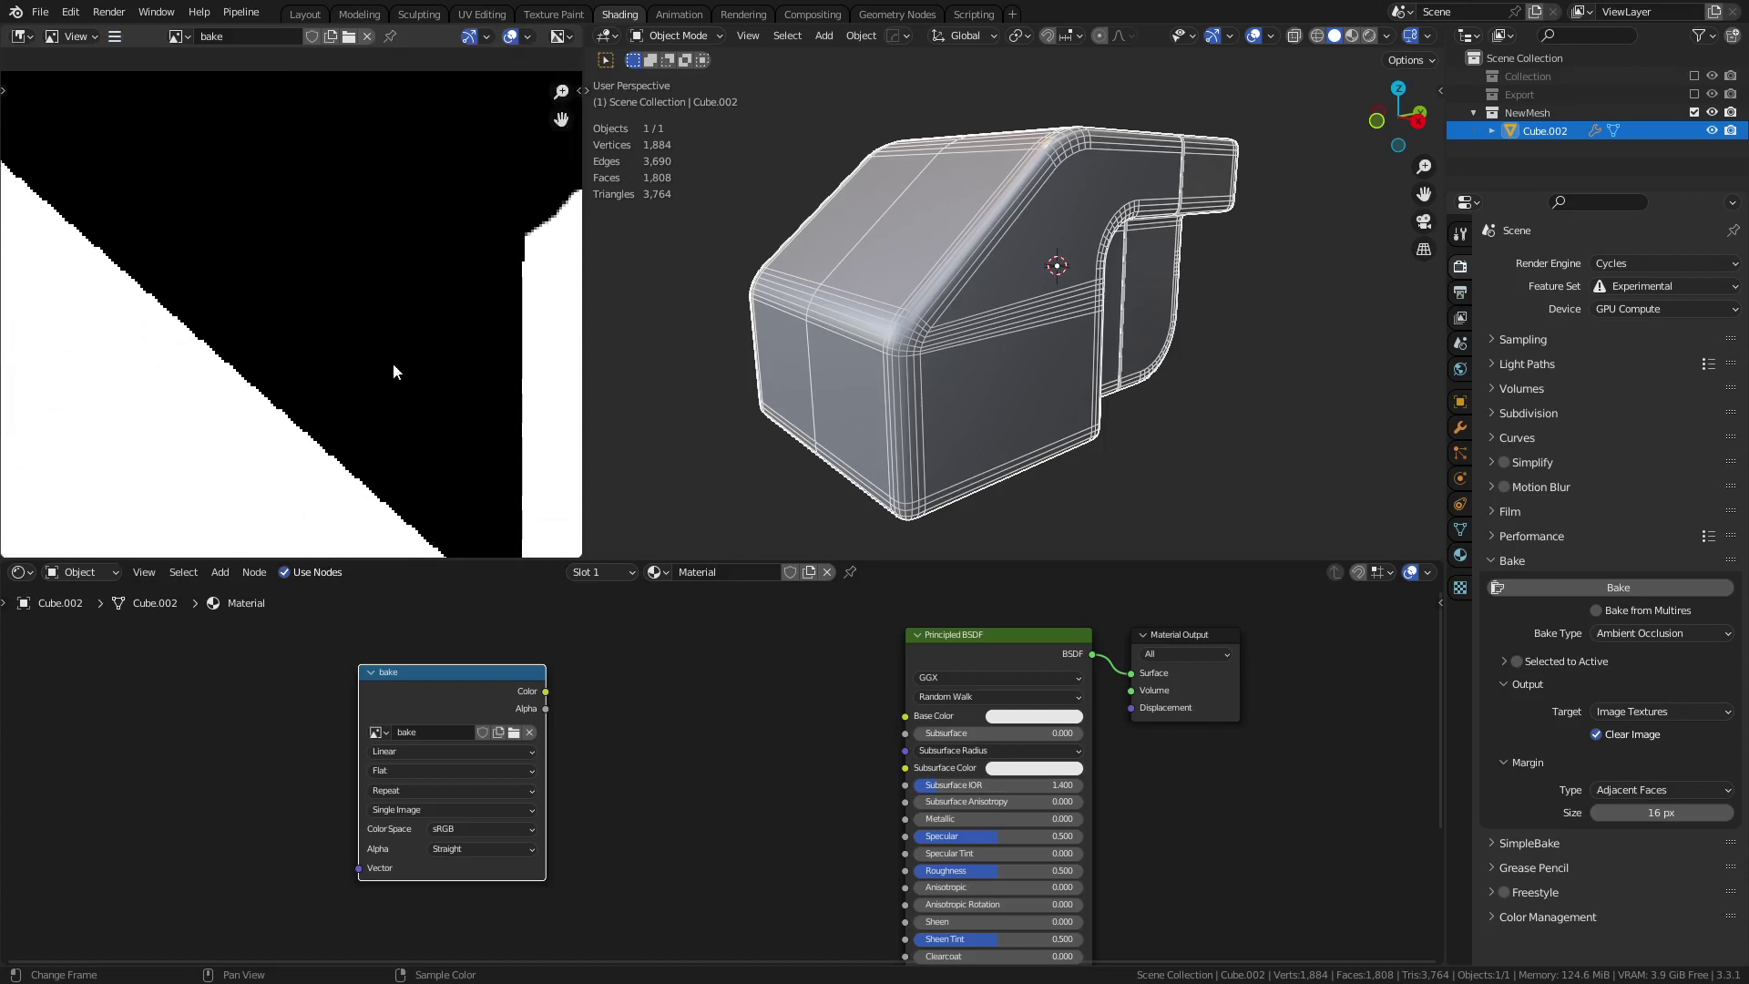
{"action": "middle_click_drag", "start_coordinate": [246, 313], "coordinate": [310, 352]}
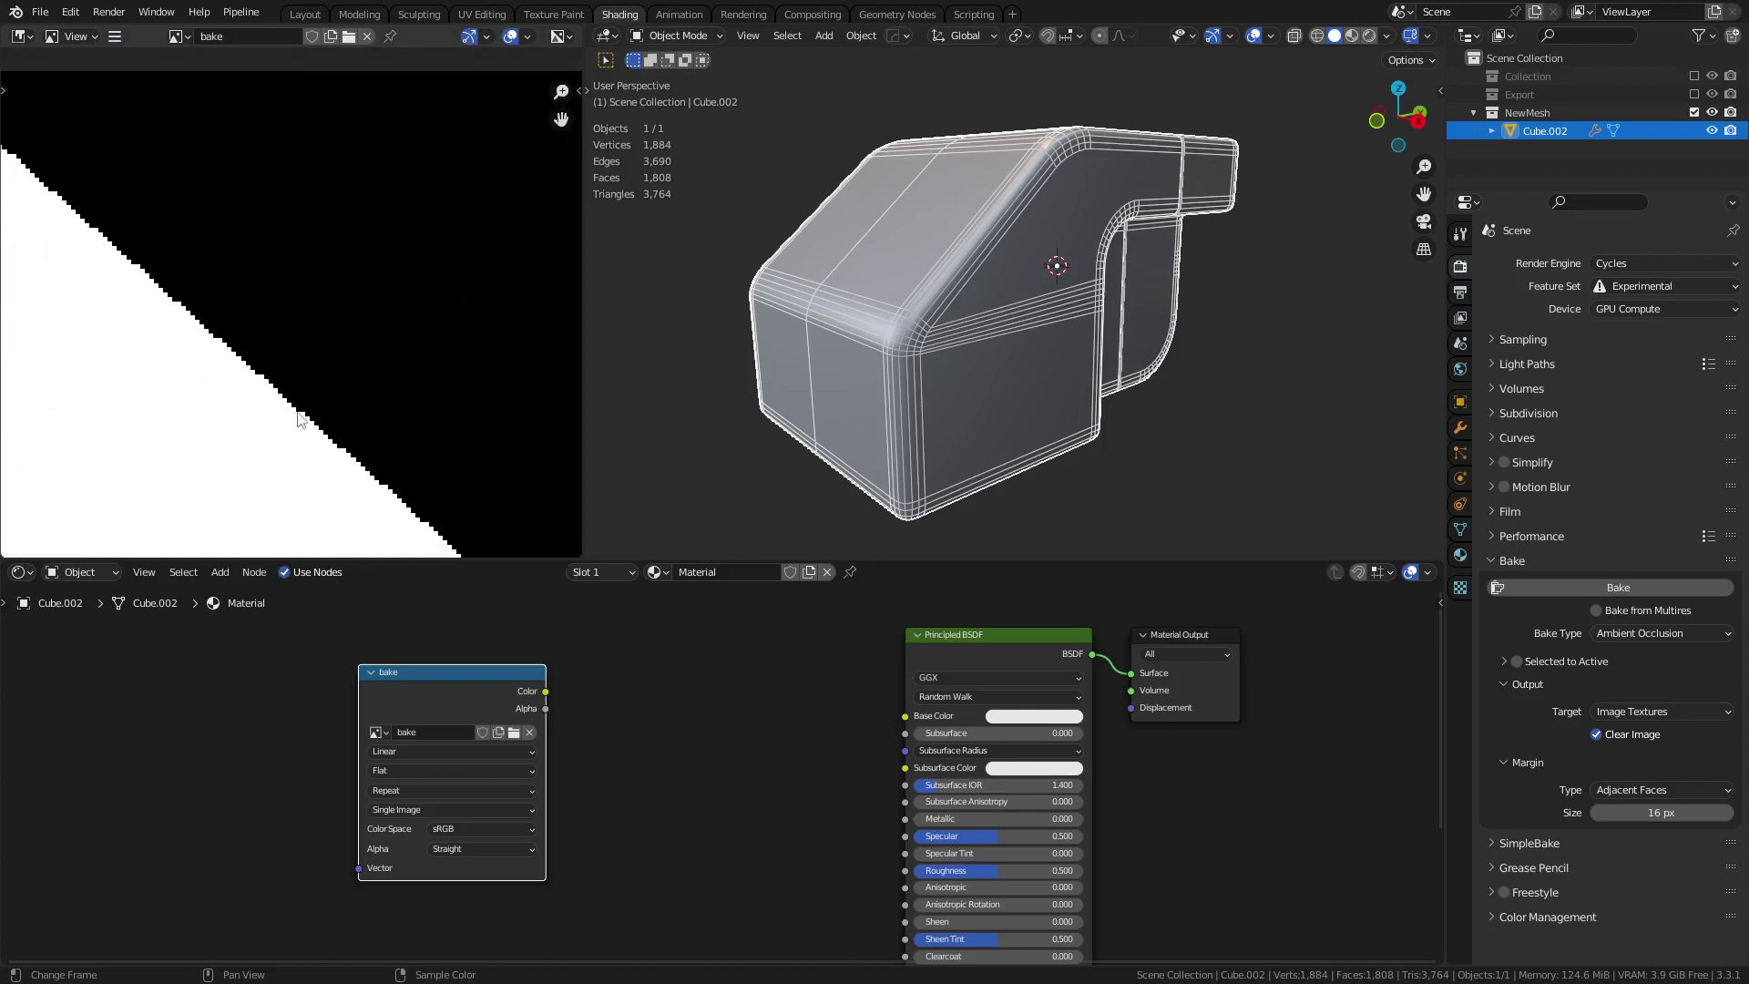
{"action": "left_click", "coordinate": [115, 37]}
{"action": "mouse_move", "coordinate": [166, 83]}
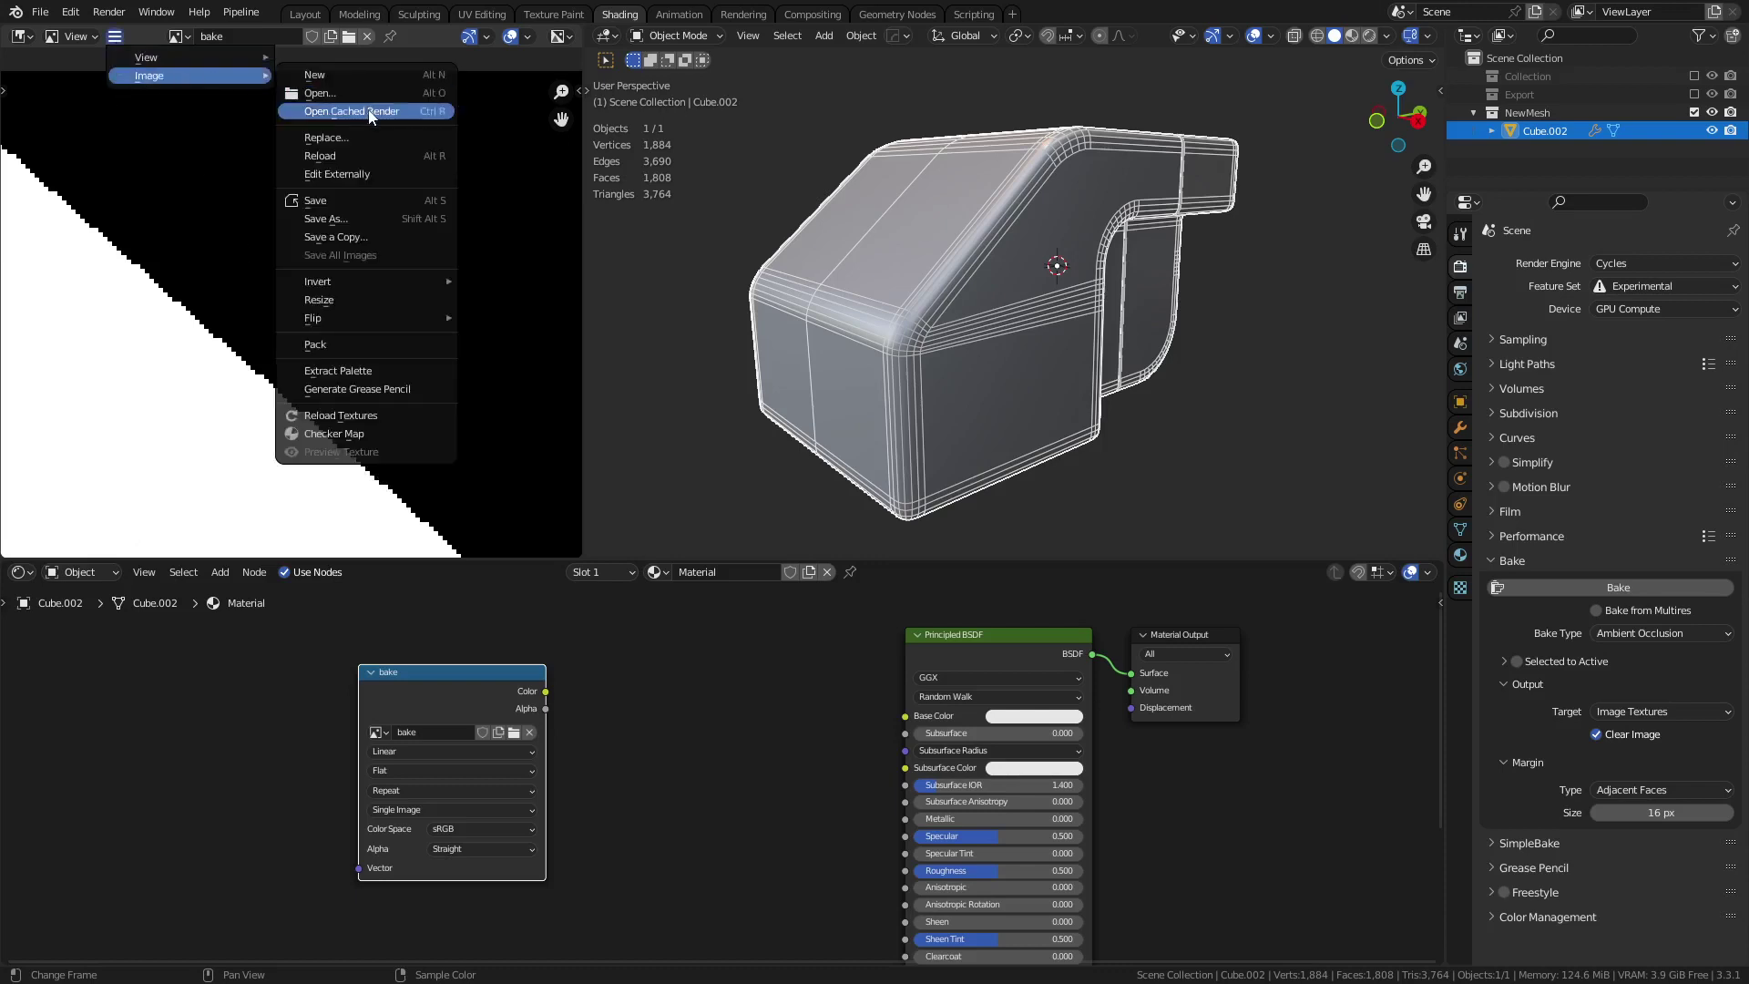
{"action": "left_click", "coordinate": [320, 156]}
{"action": "scroll", "coordinate": [190, 272], "scroll_direction": "up", "scroll_amount": 4}
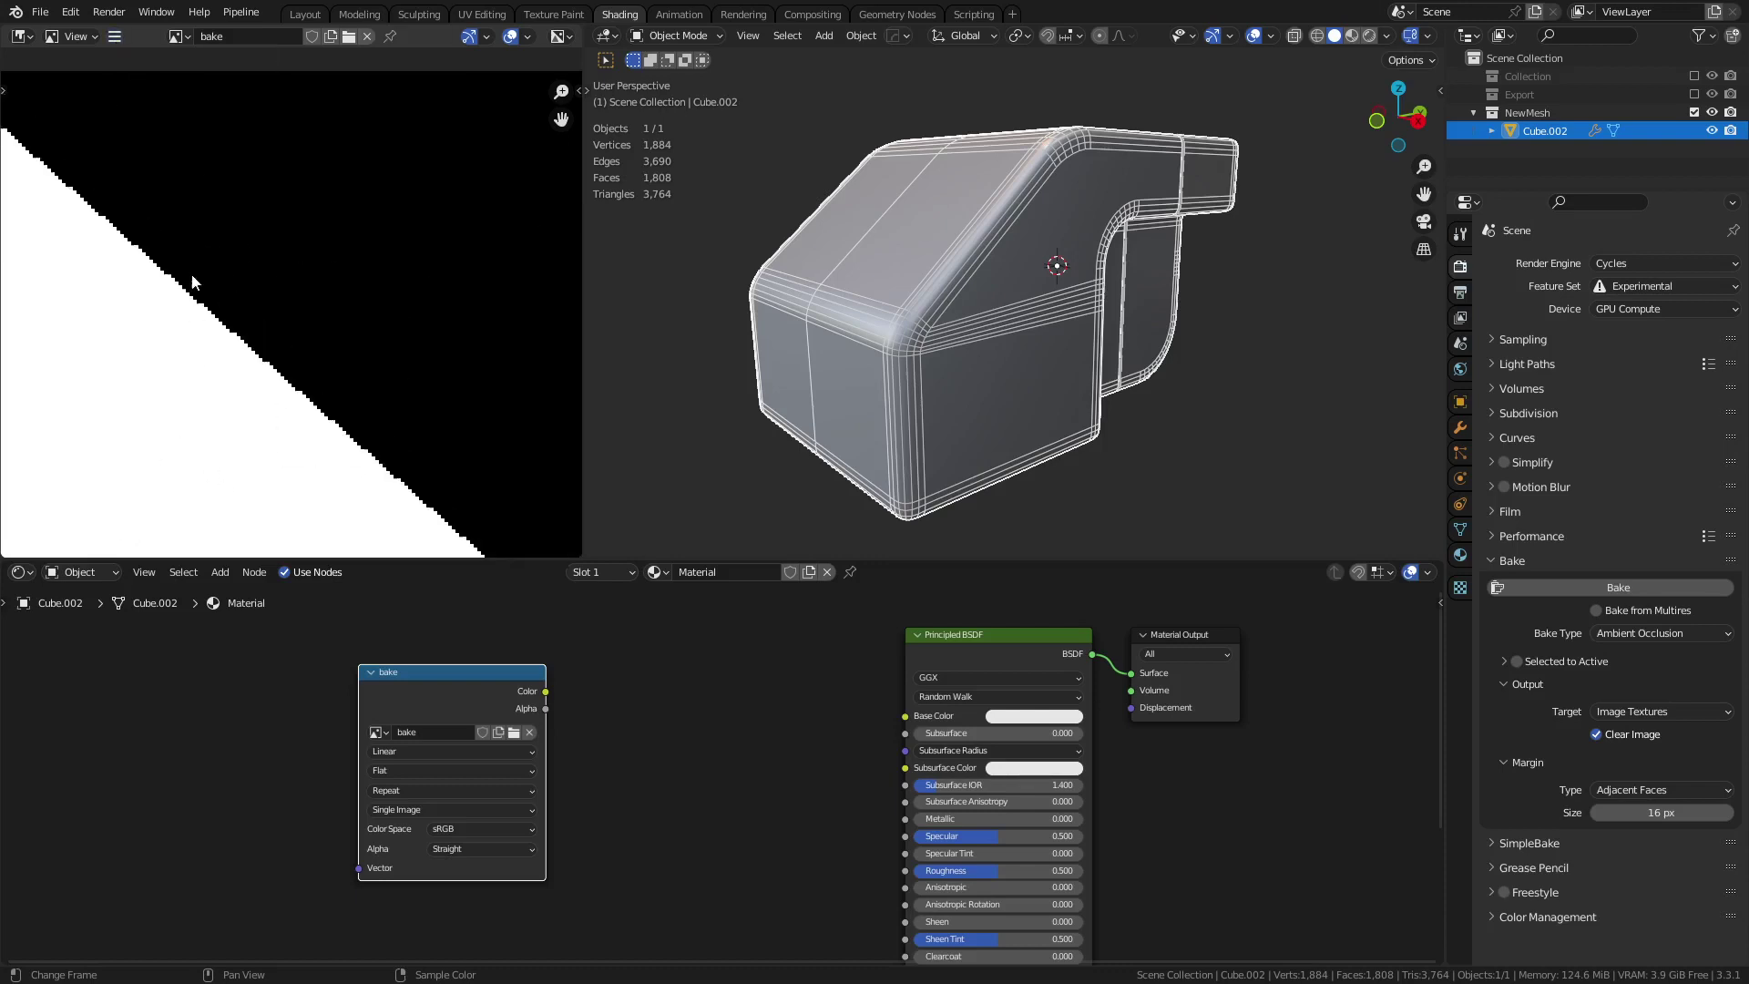
- Try to resize the bake image to 10124 by 1024 pixels and undo the resize
{"action": "left_click", "coordinate": [115, 36]}
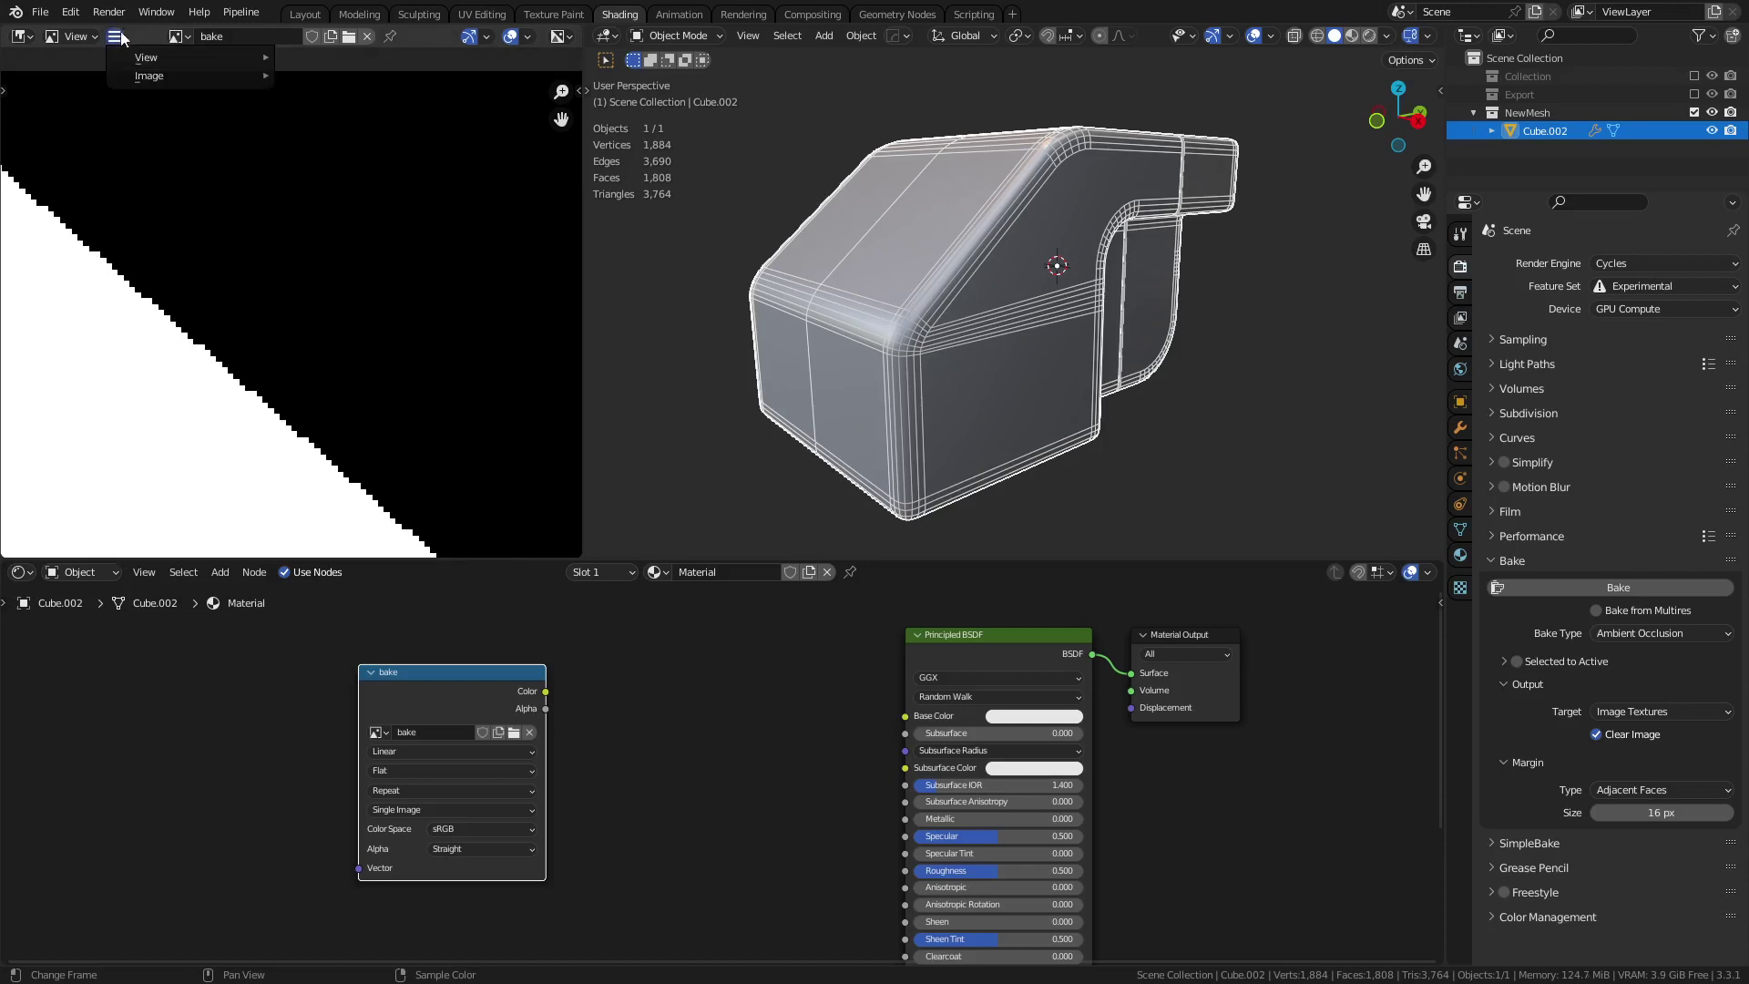
{"action": "mouse_move", "coordinate": [178, 77]}
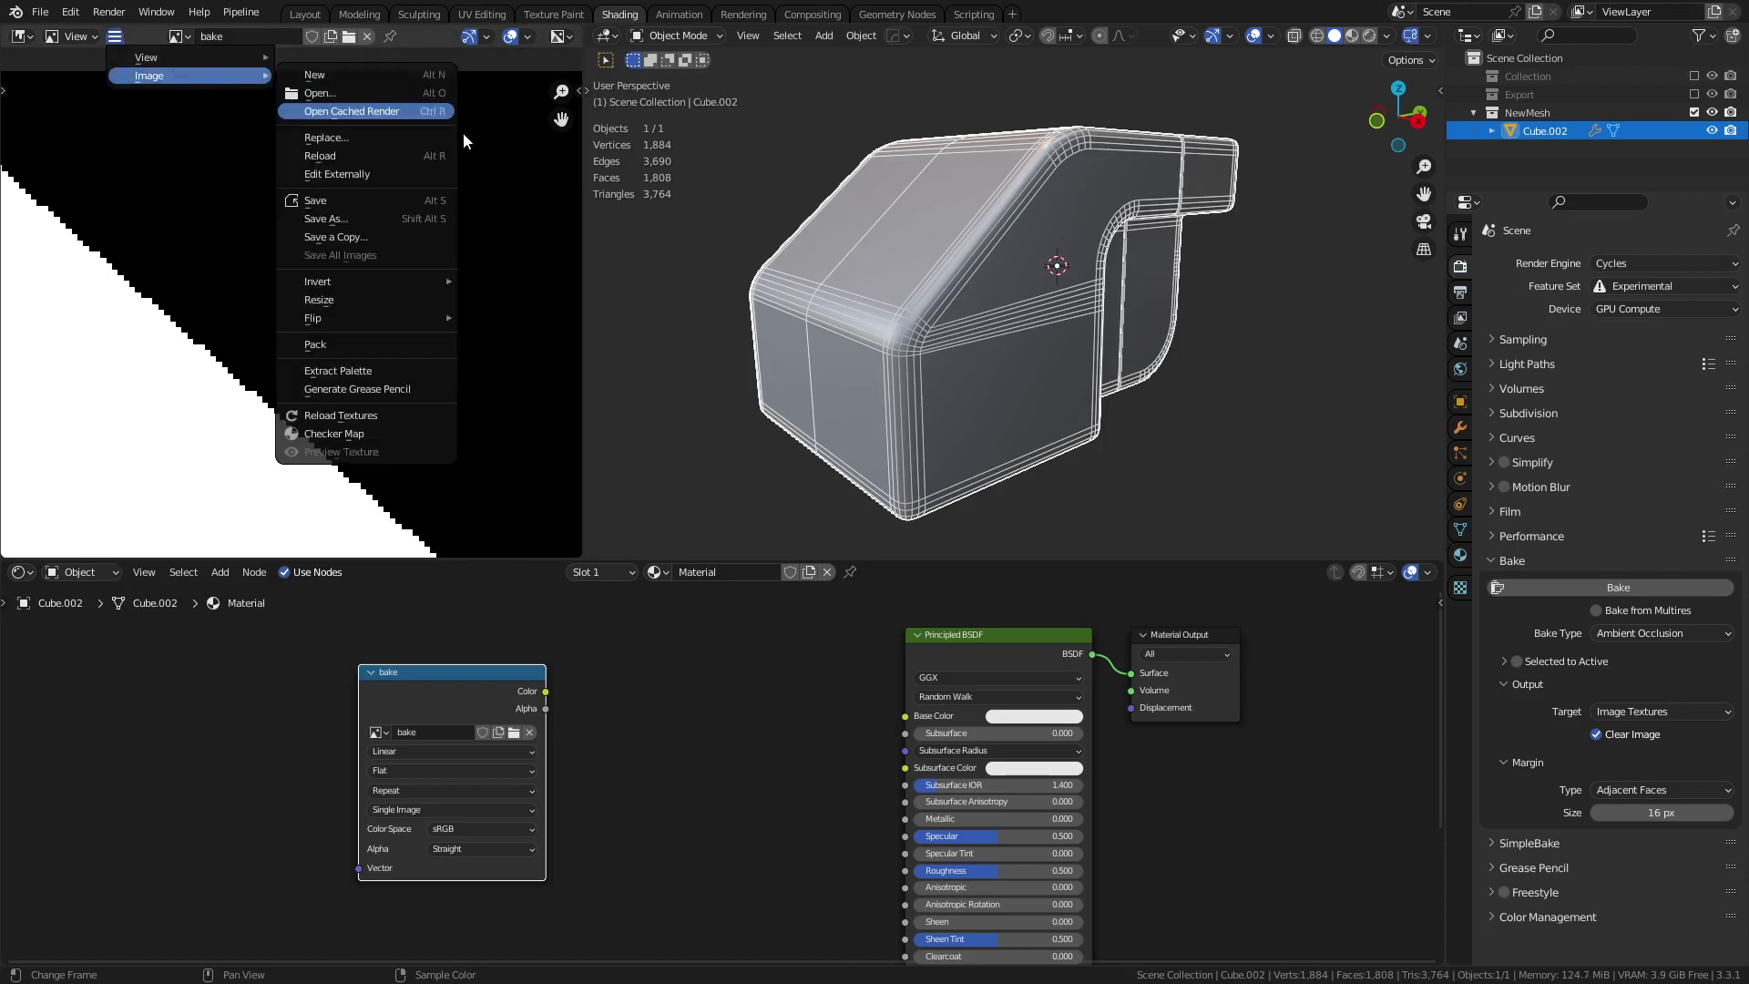
{"action": "left_click", "coordinate": [395, 298]}
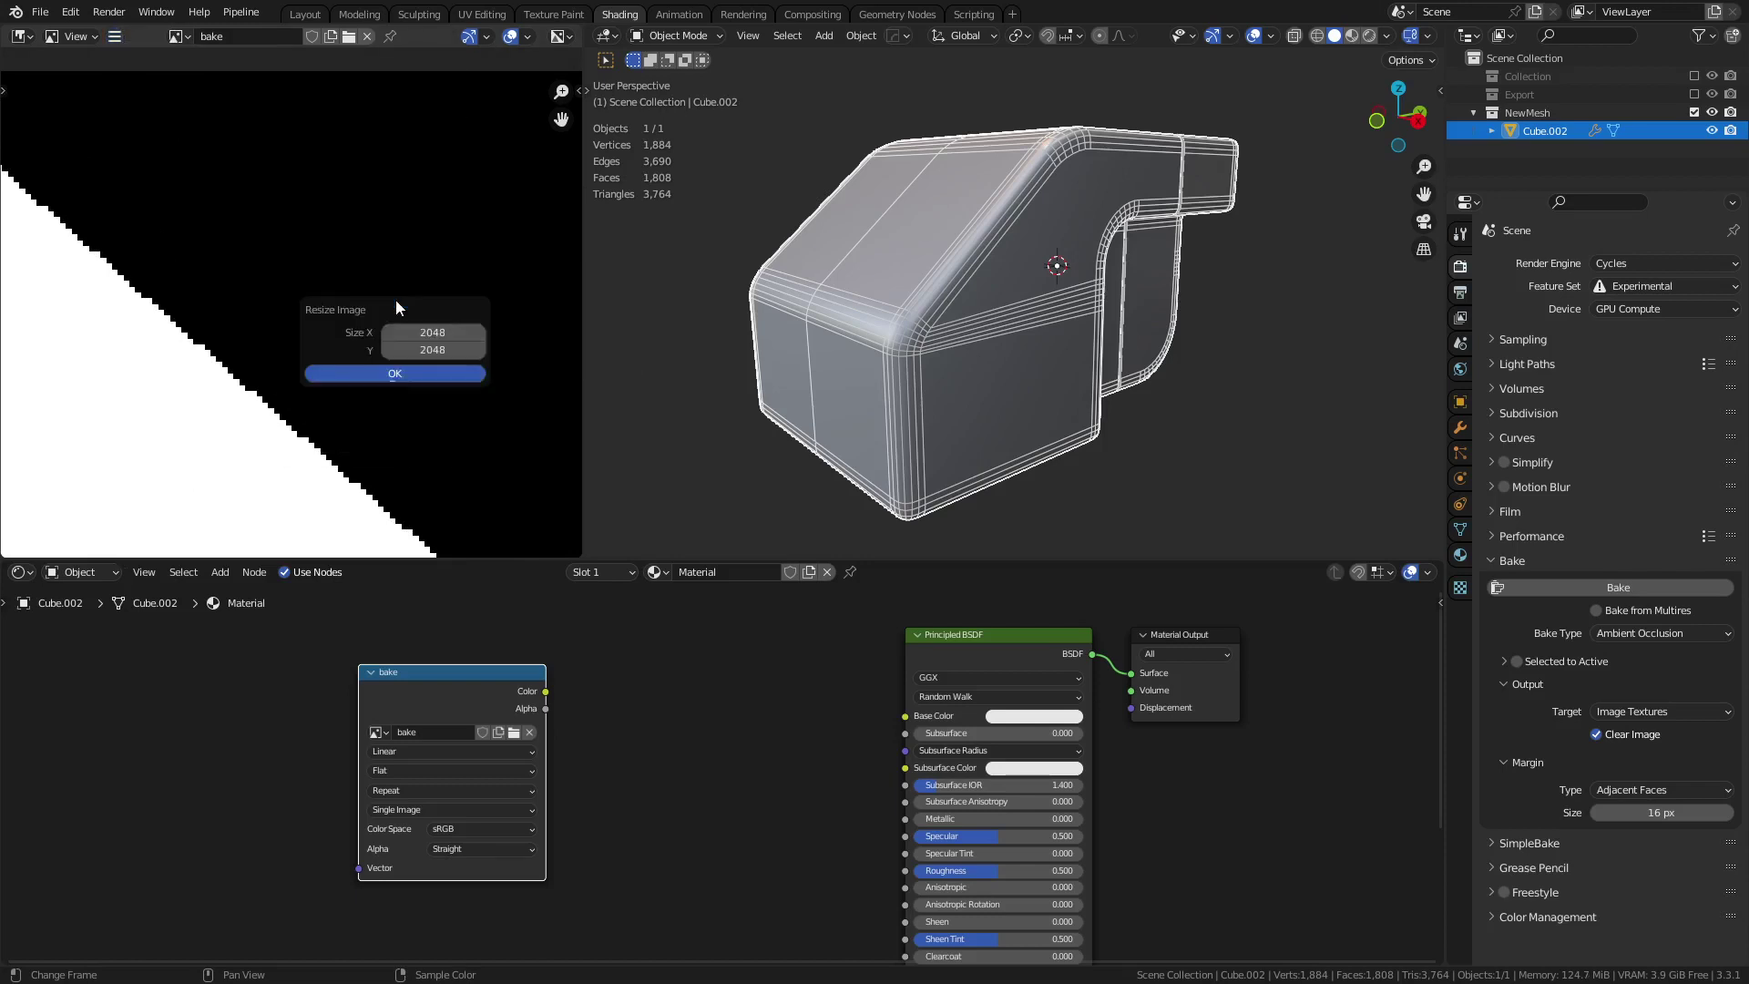
{"action": "left_click", "coordinate": [440, 334]}
{"action": "type", "text": "101"}
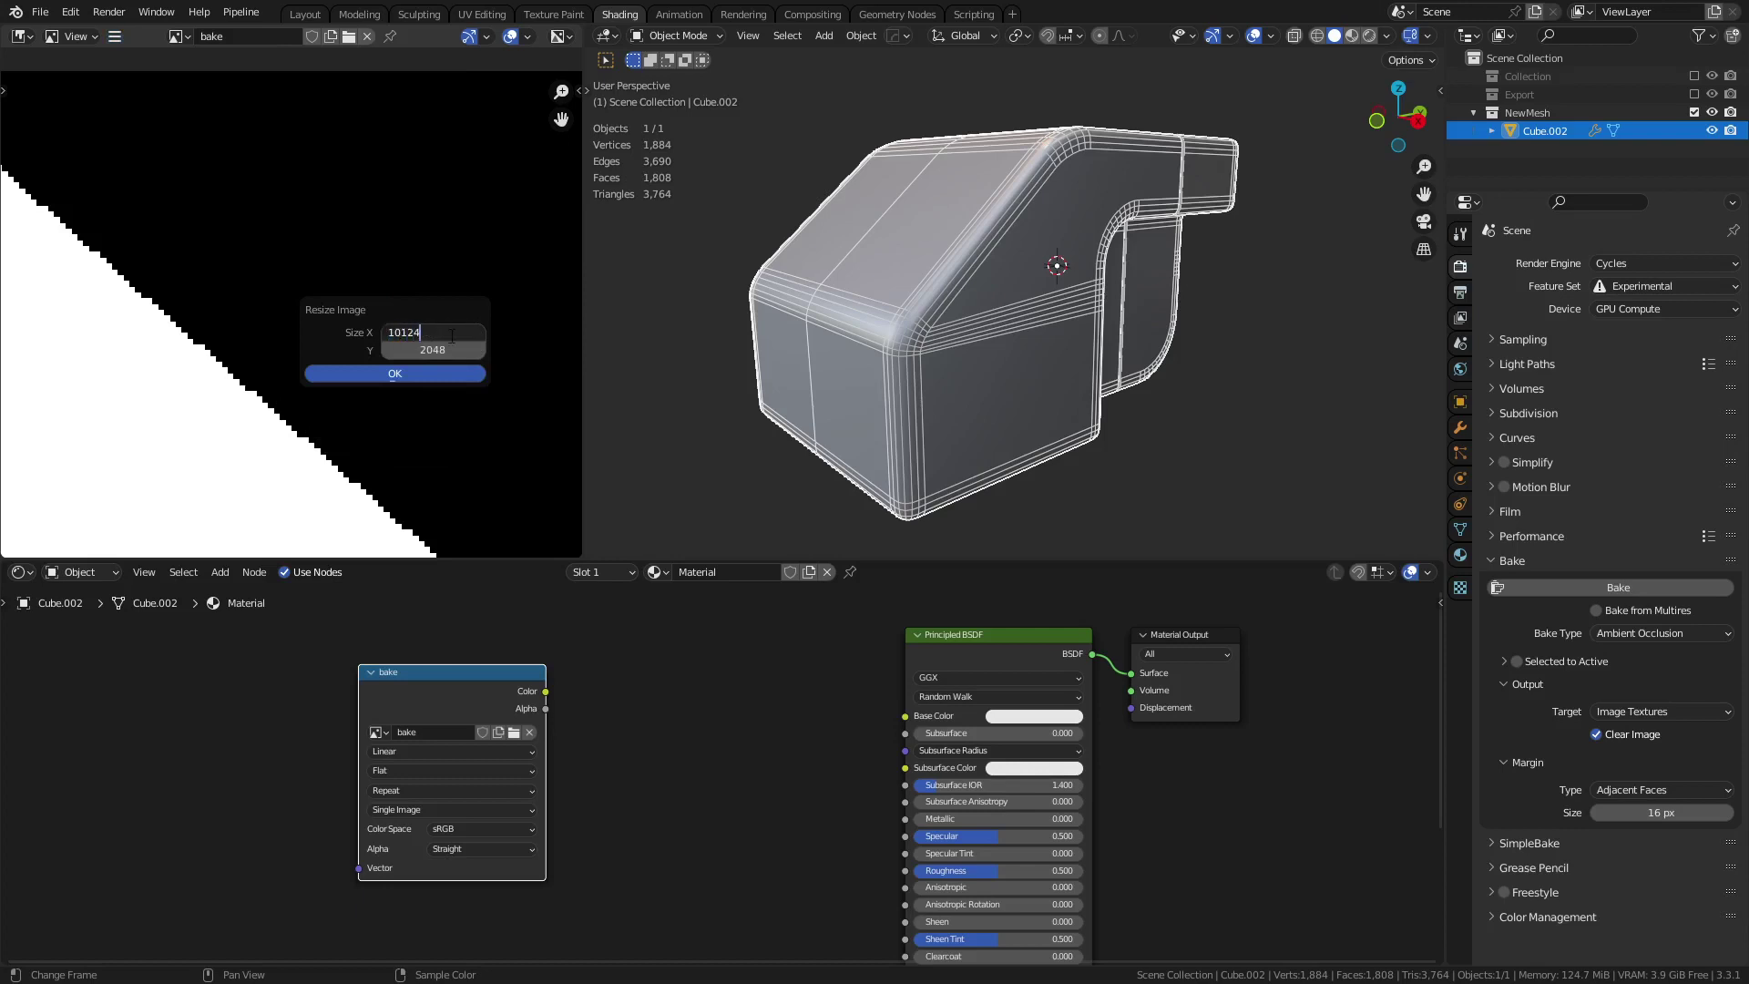
{"action": "key", "text": "Tab"}
{"action": "type", "text": "1"}
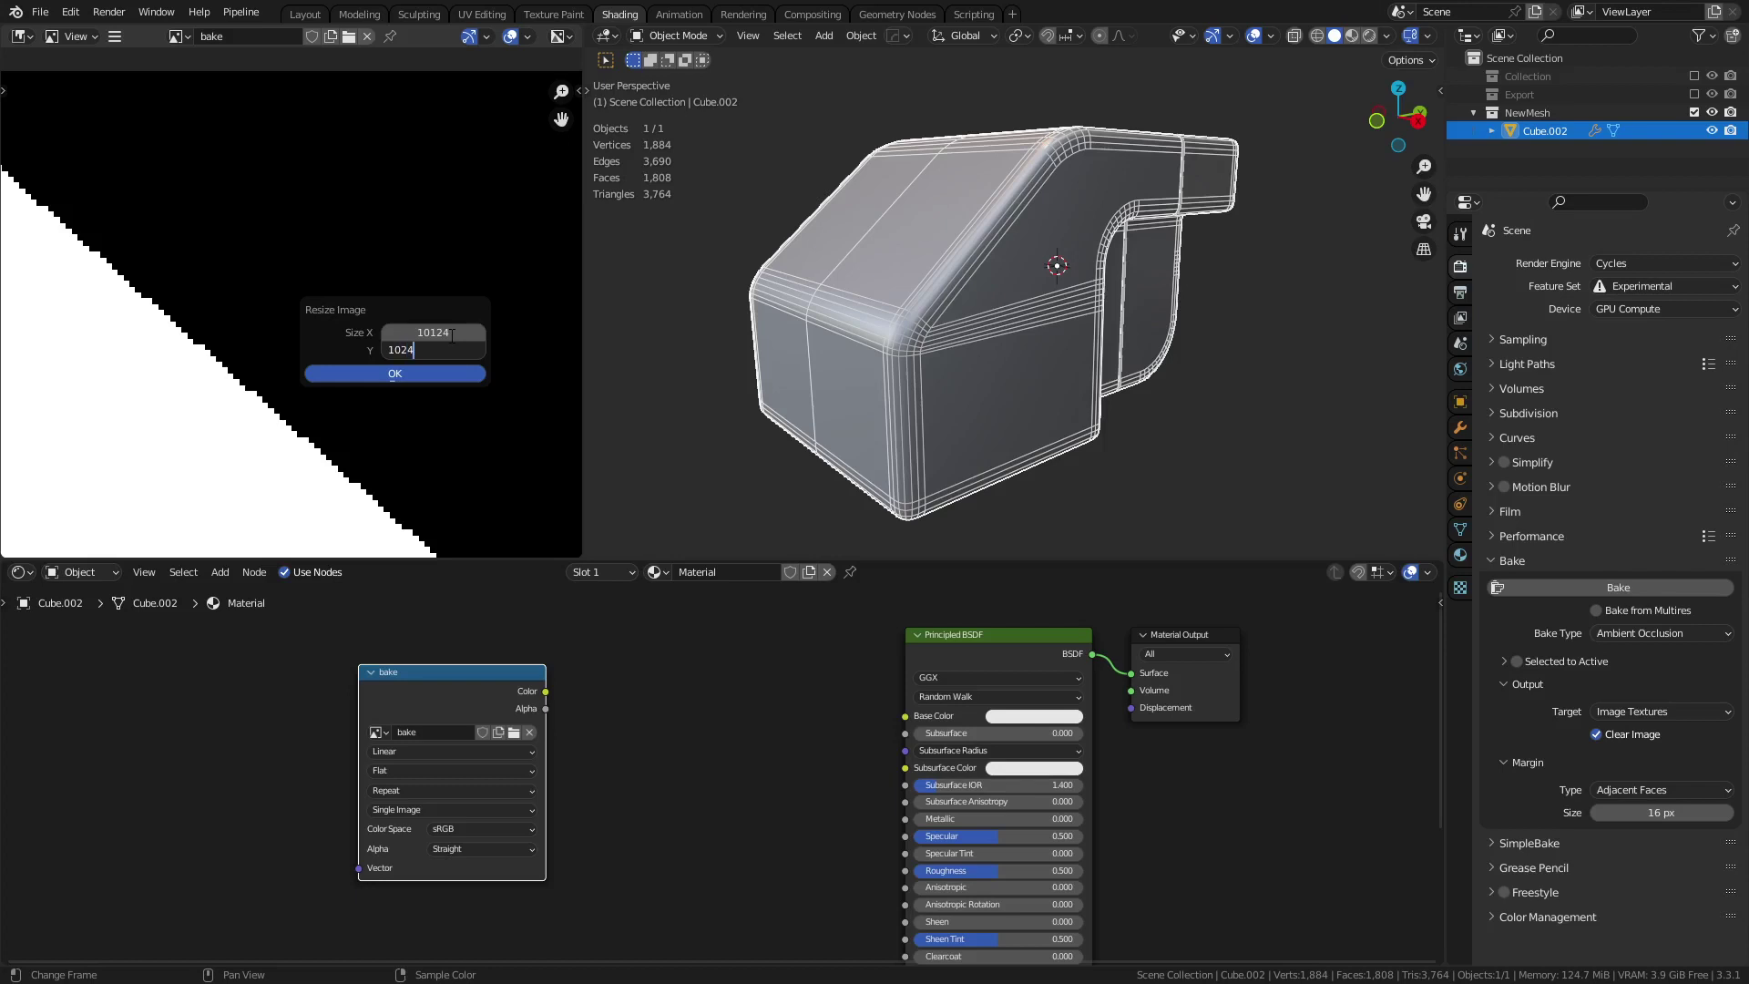
{"action": "key", "text": "Return"}
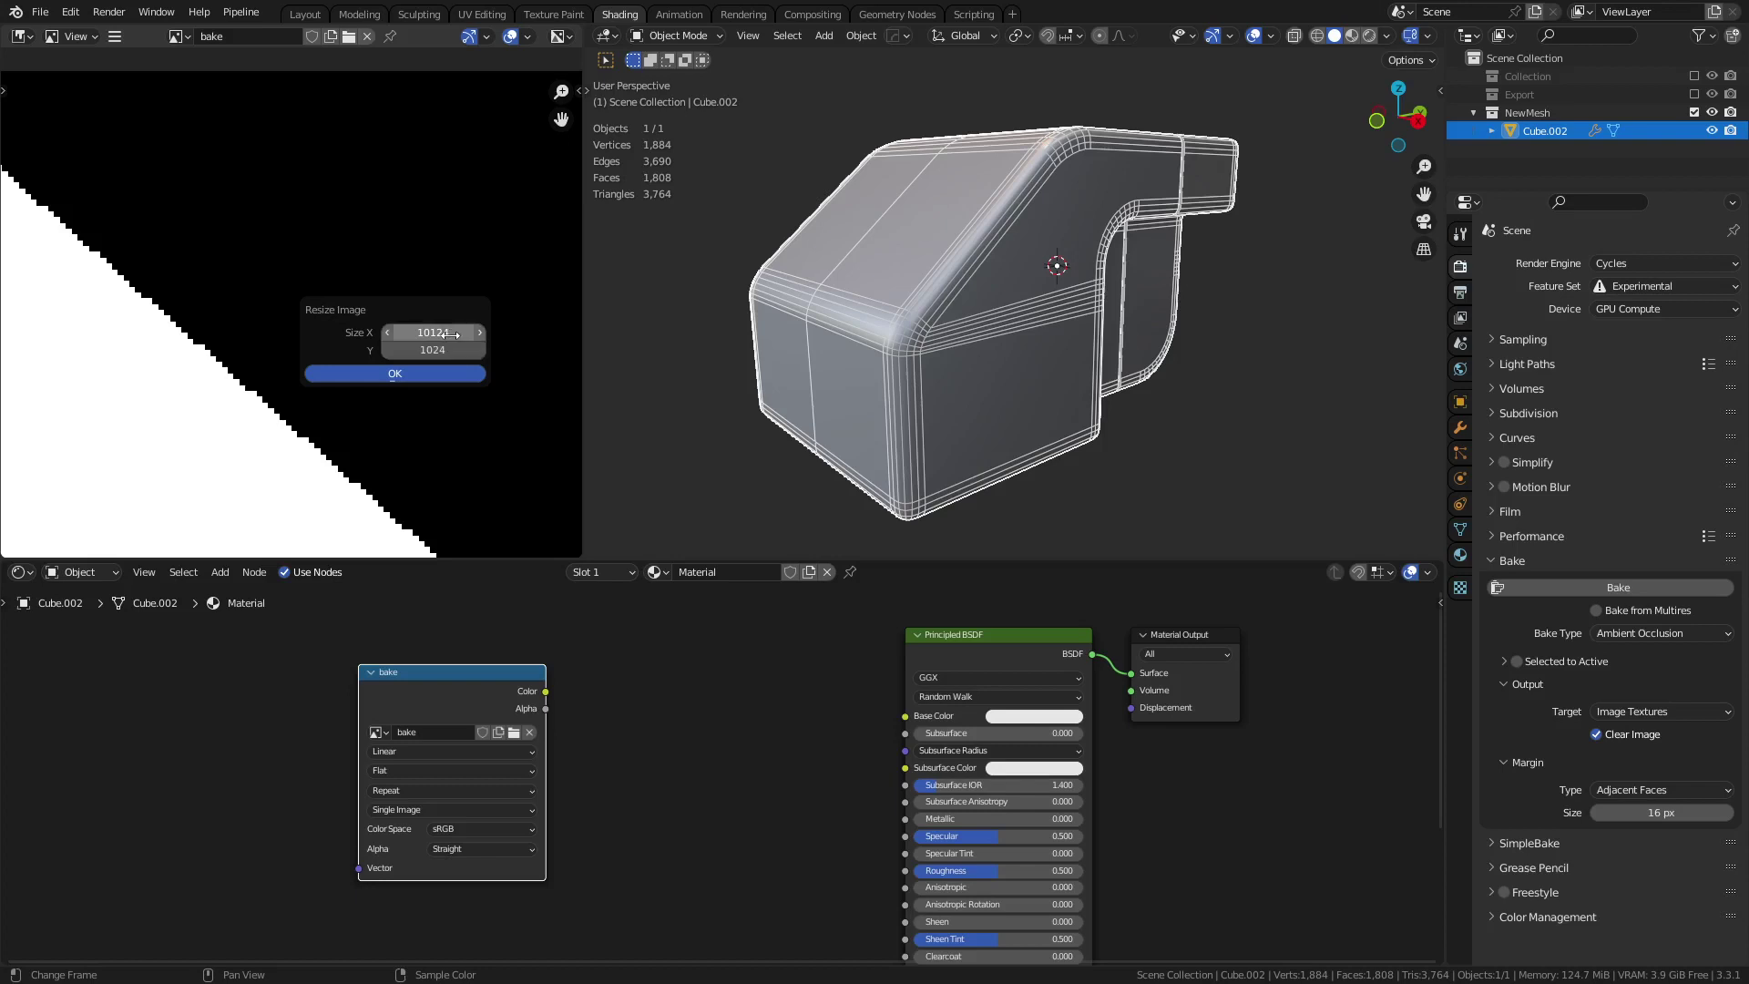
{"action": "key", "text": "Return"}
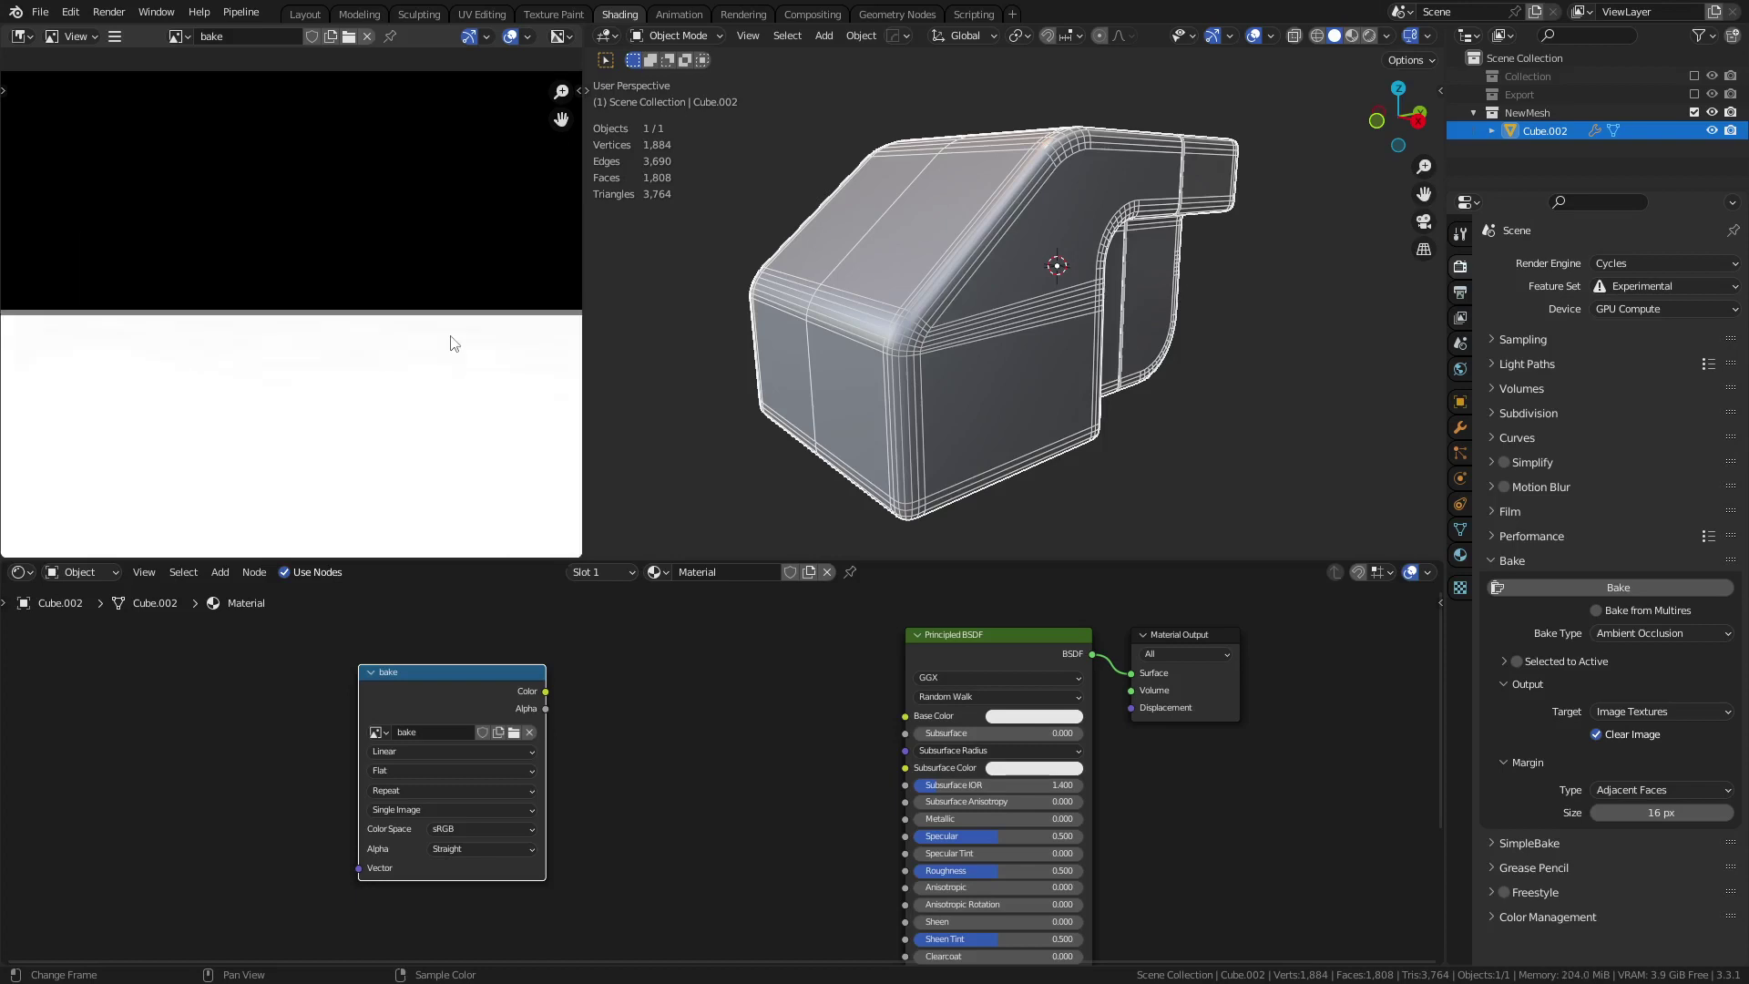
{"action": "scroll", "coordinate": [456, 345], "scroll_direction": "down", "scroll_amount": 14}
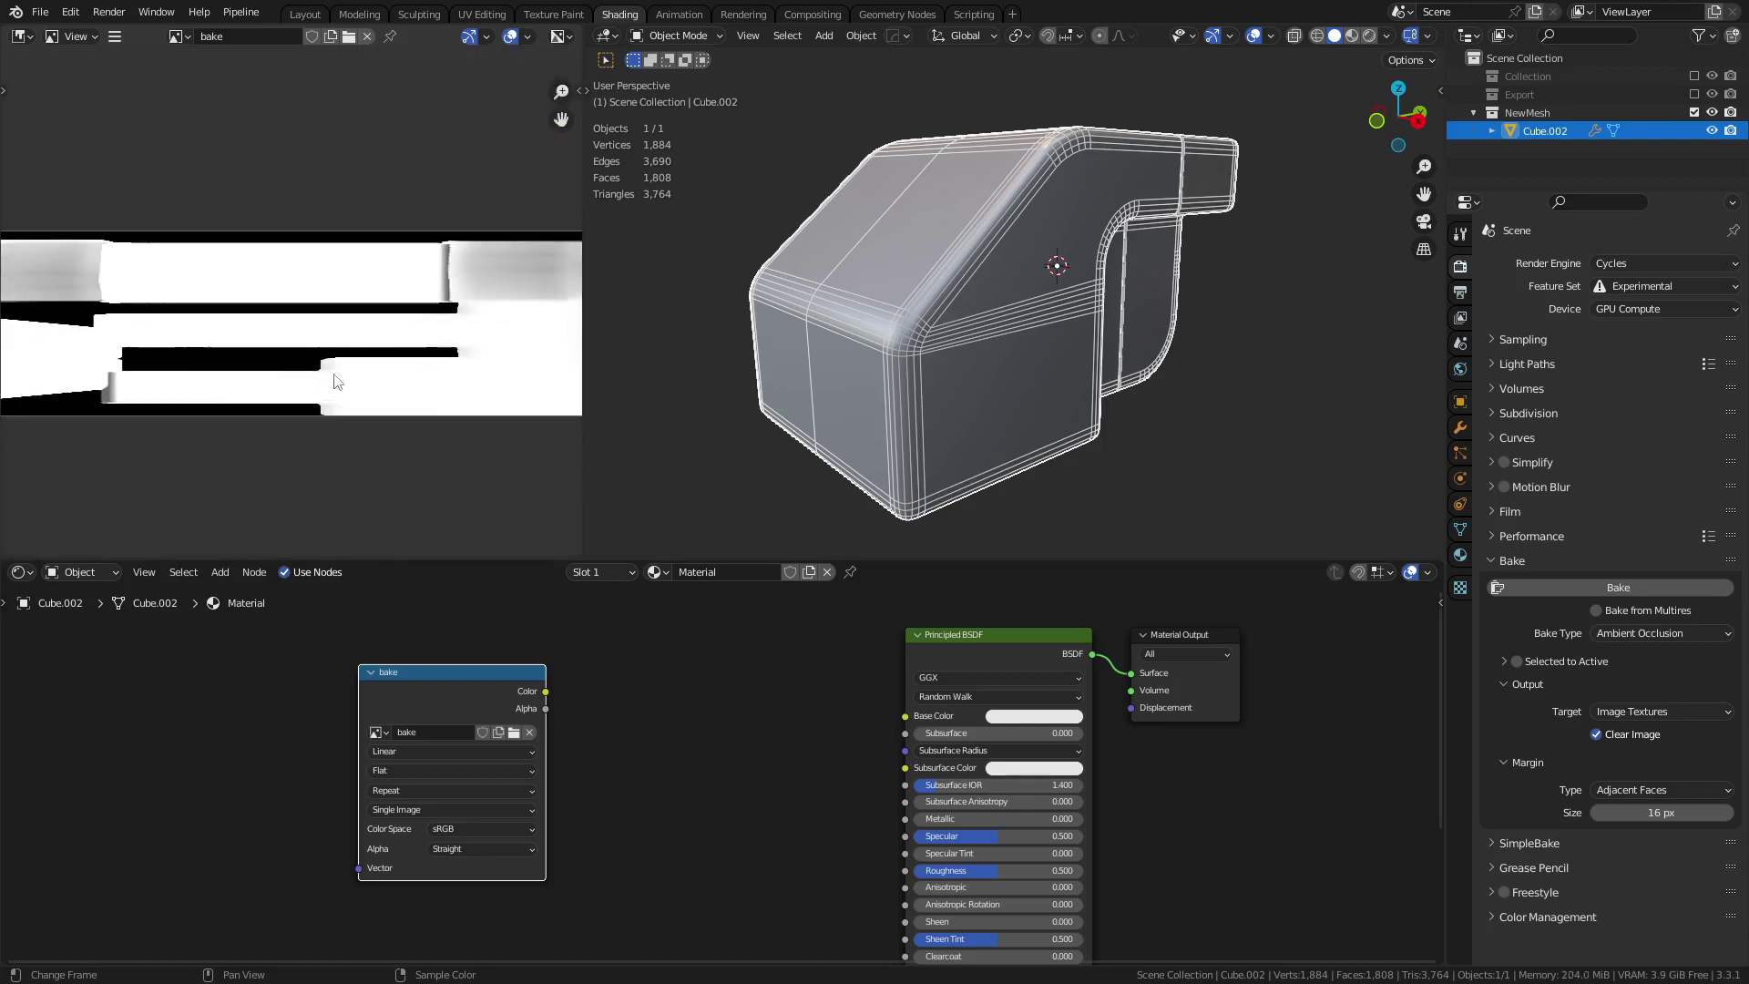
{"action": "key", "text": "ctrl+z"}
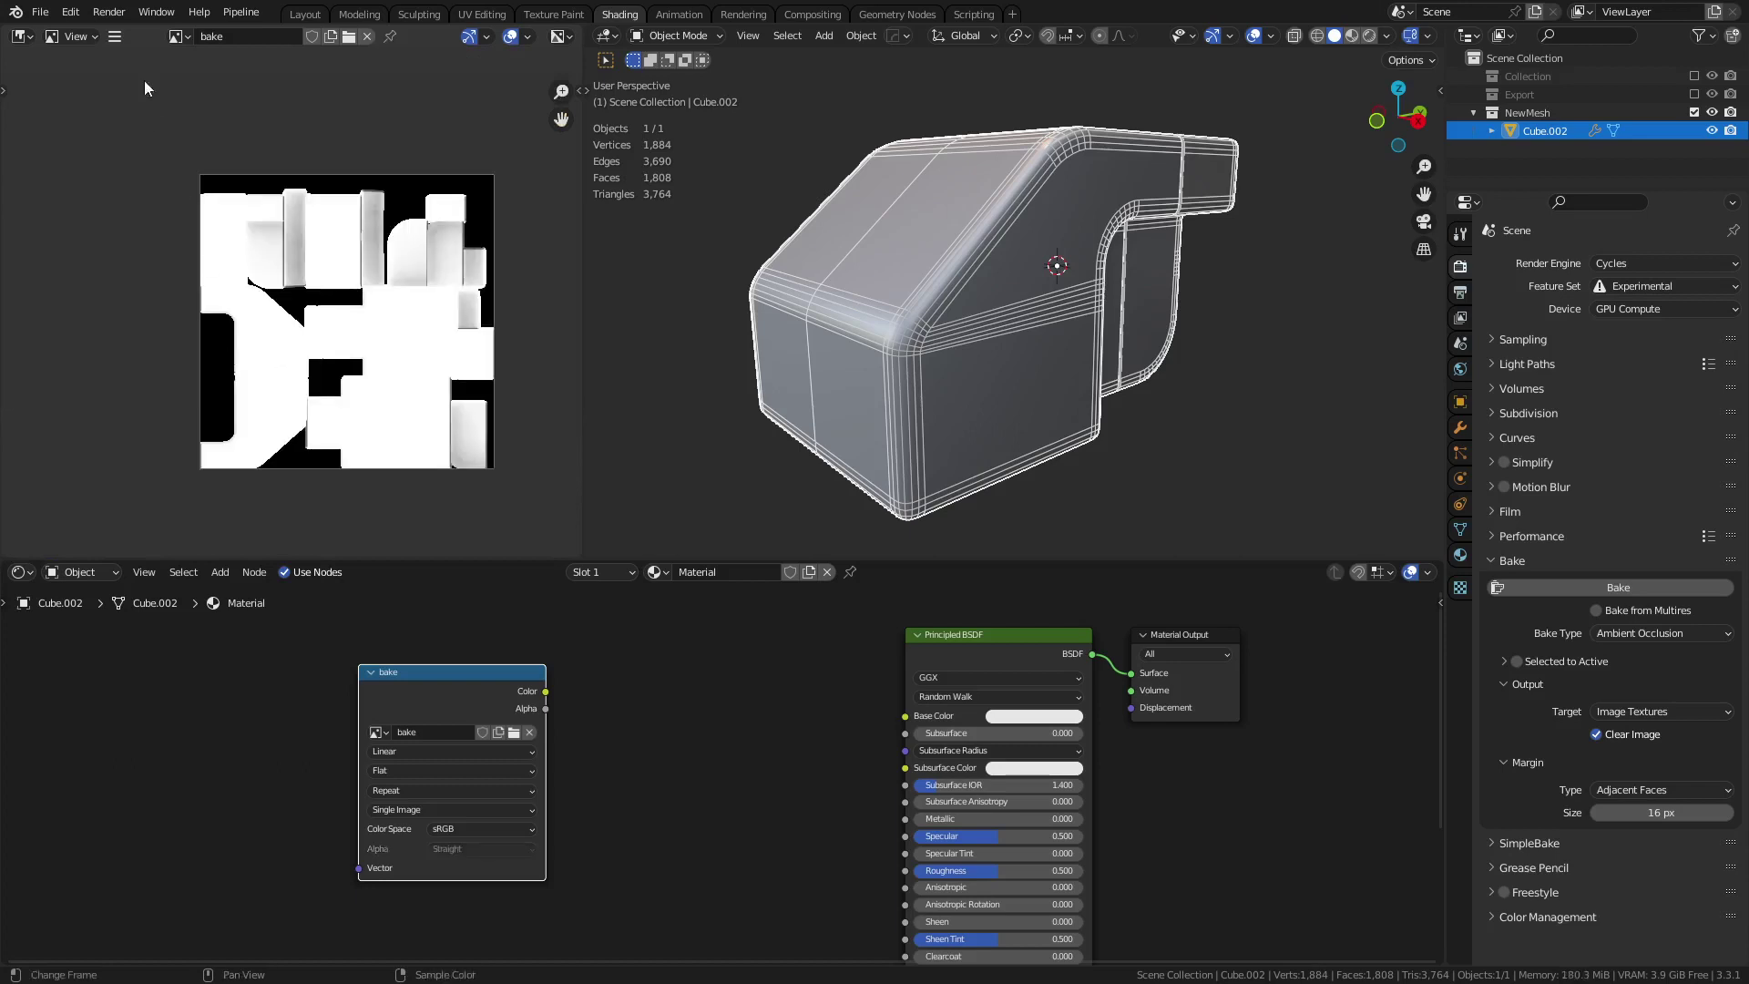
- Try resizing the bake image to 1024 by 1024 pixels and inspect its diagonal island edge up close
{"action": "left_click", "coordinate": [119, 35]}
{"action": "mouse_move", "coordinate": [172, 77]}
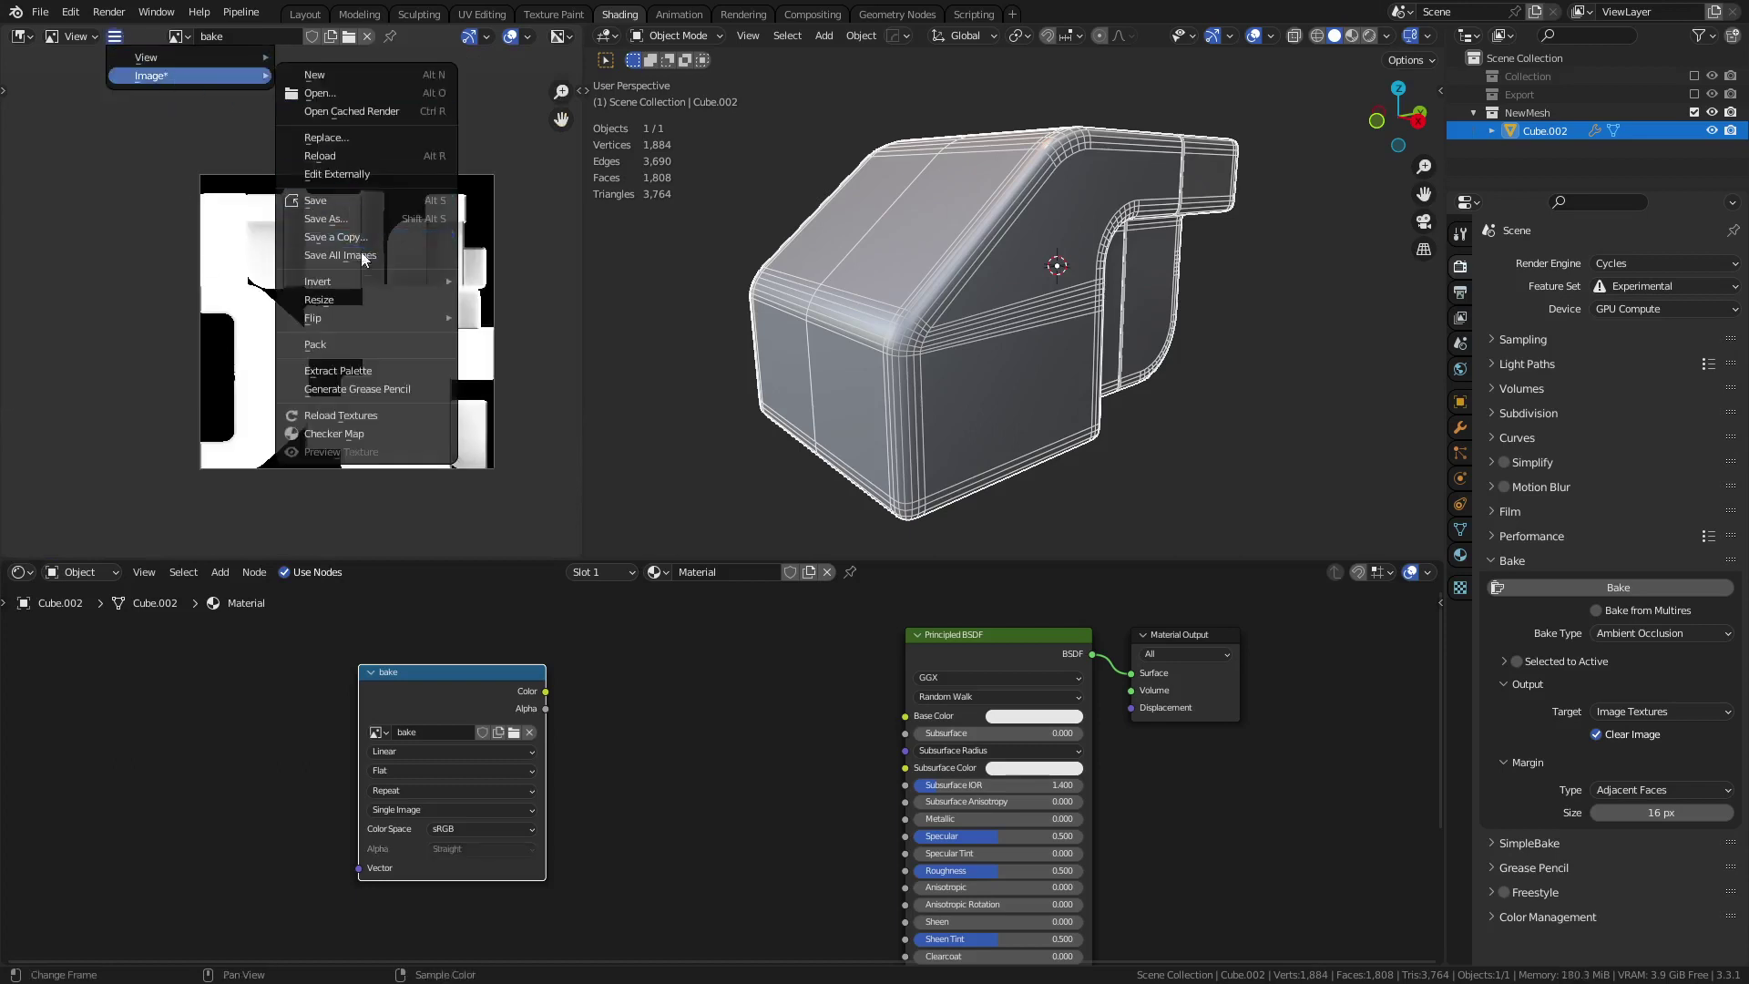
{"action": "left_click", "coordinate": [368, 300]}
{"action": "left_click", "coordinate": [419, 334]}
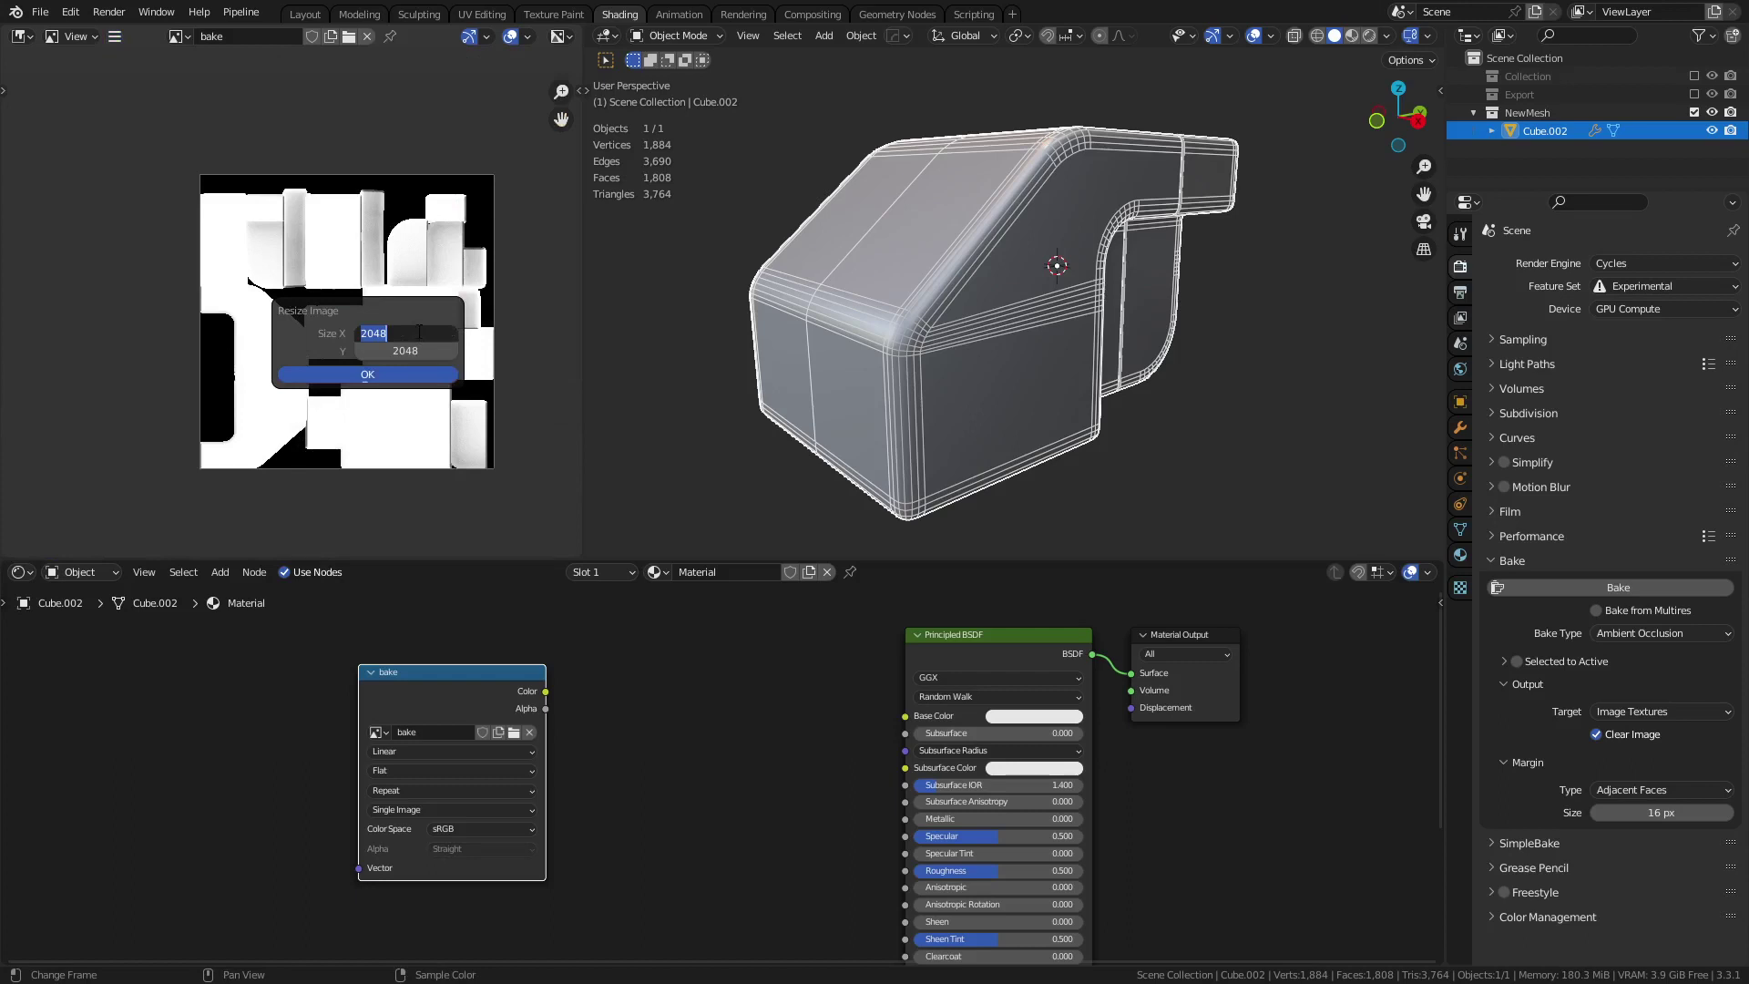
{"action": "type", "text": "1024"}
{"action": "key", "text": "Tab"}
{"action": "type", "text": "1024"}
{"action": "key", "text": "Return"}
{"action": "key", "text": "Return"}
{"action": "scroll", "coordinate": [418, 339], "scroll_direction": "up", "scroll_amount": 10}
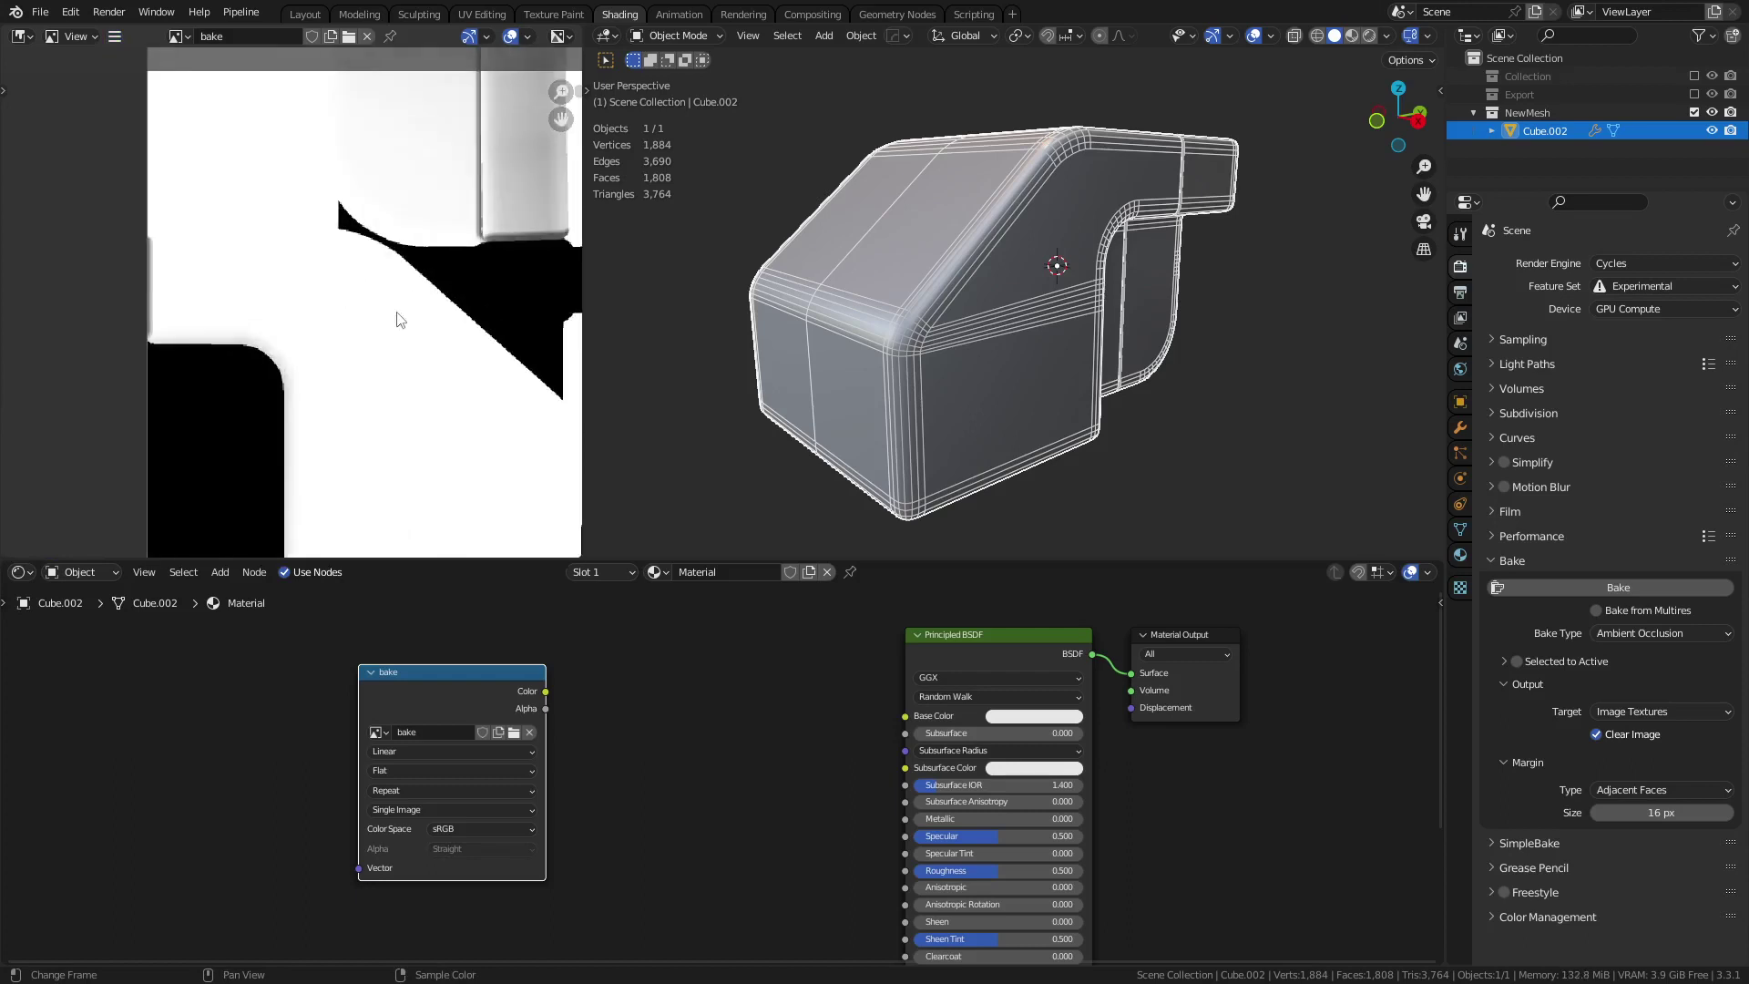
{"action": "scroll", "coordinate": [383, 339], "scroll_direction": "up", "scroll_amount": 3}
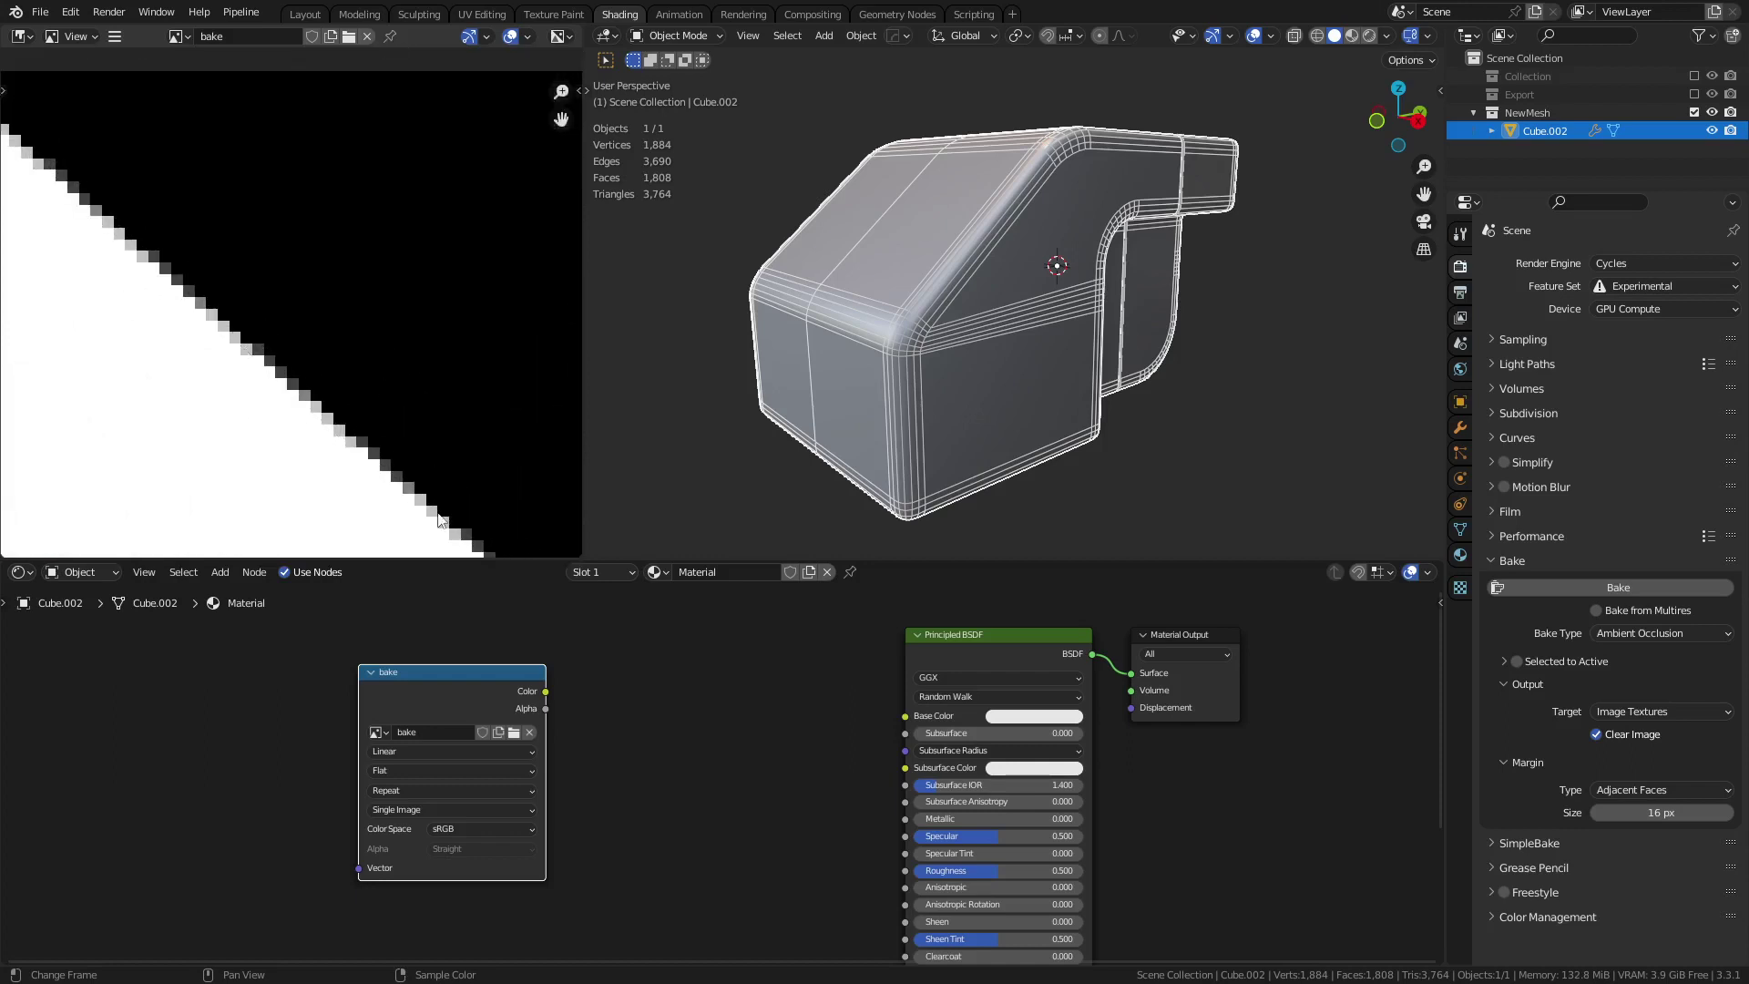
{"action": "scroll", "coordinate": [422, 351], "scroll_direction": "down", "scroll_amount": 10}
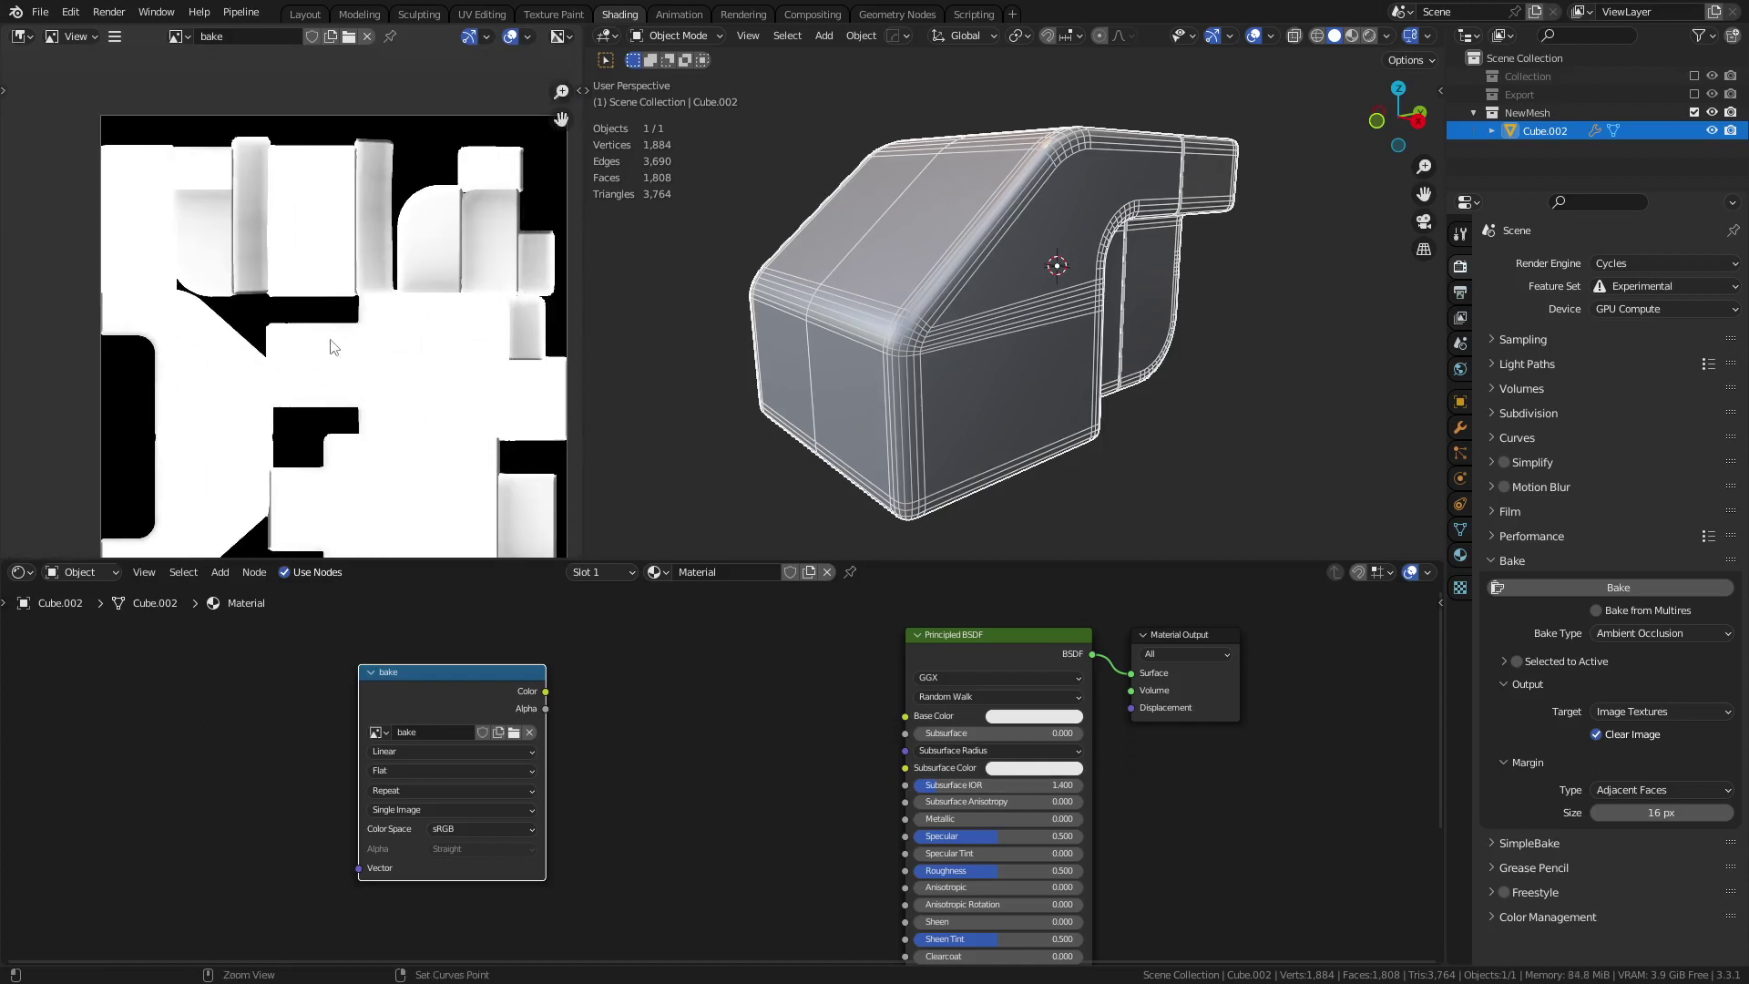
{"action": "scroll", "coordinate": [333, 346], "scroll_direction": "down", "scroll_amount": 3}
{"action": "scroll", "coordinate": [183, 382], "scroll_direction": "up", "scroll_amount": 3}
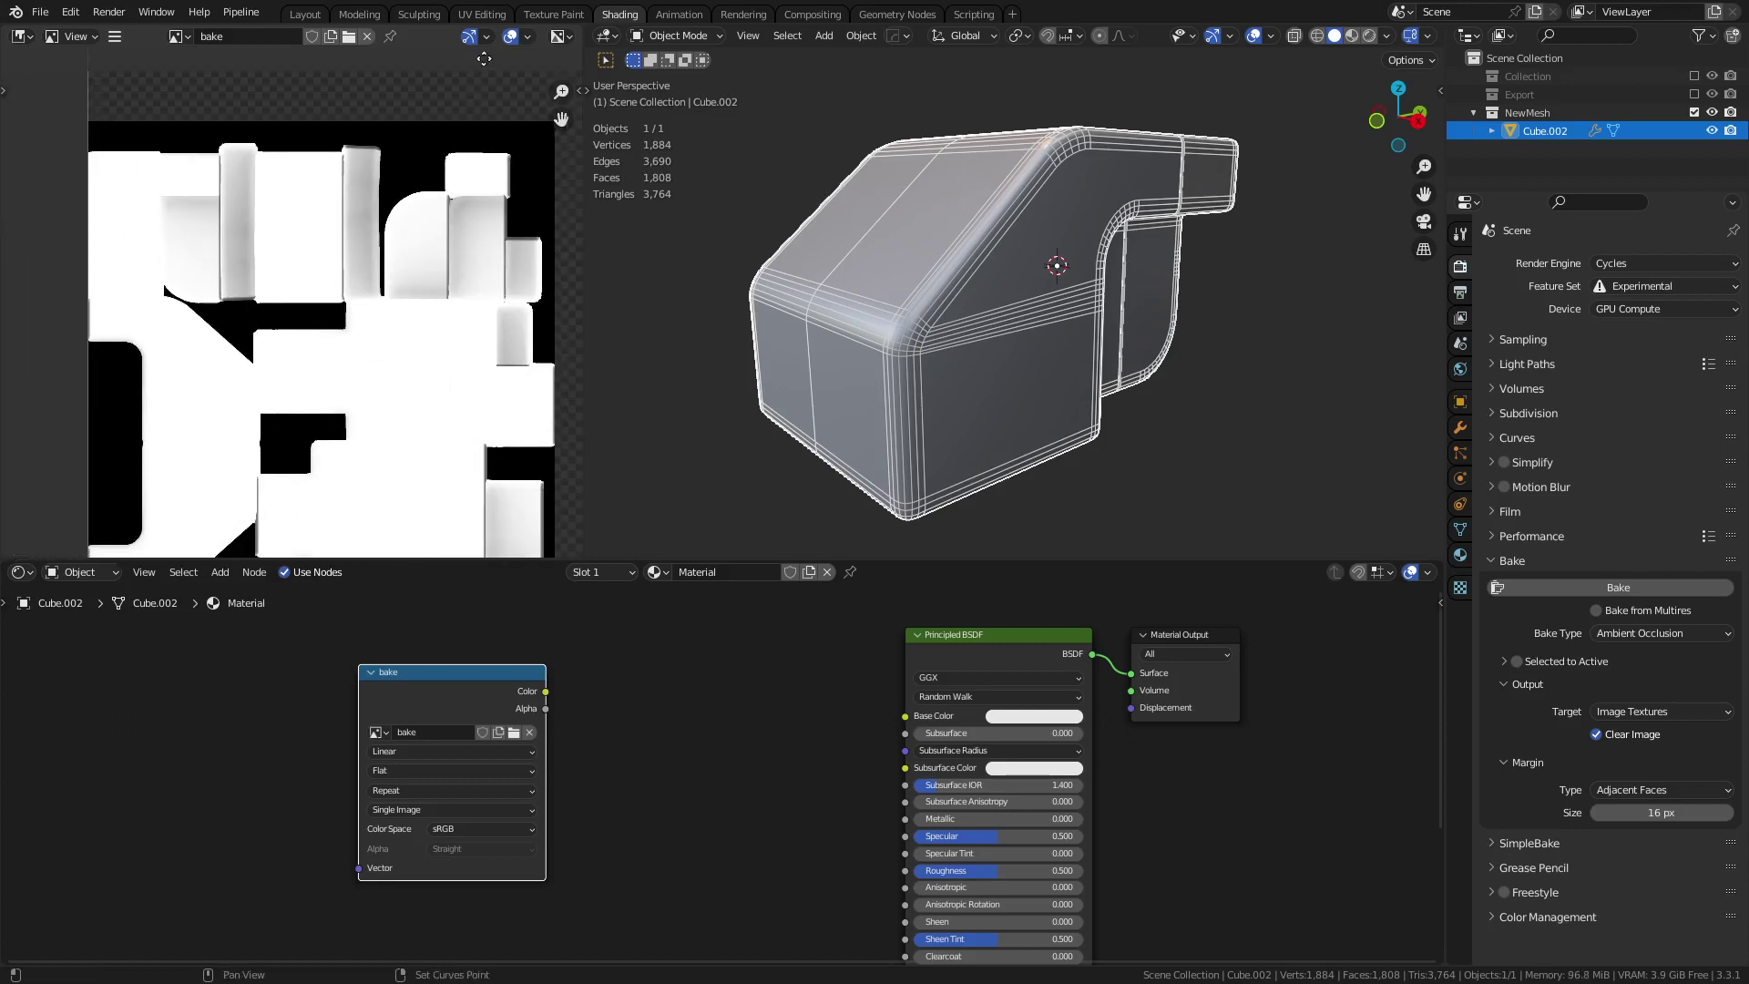
- Check the bake image's size in the Resize Image settings without changing it
{"action": "left_click", "coordinate": [115, 37]}
{"action": "mouse_move", "coordinate": [162, 76]}
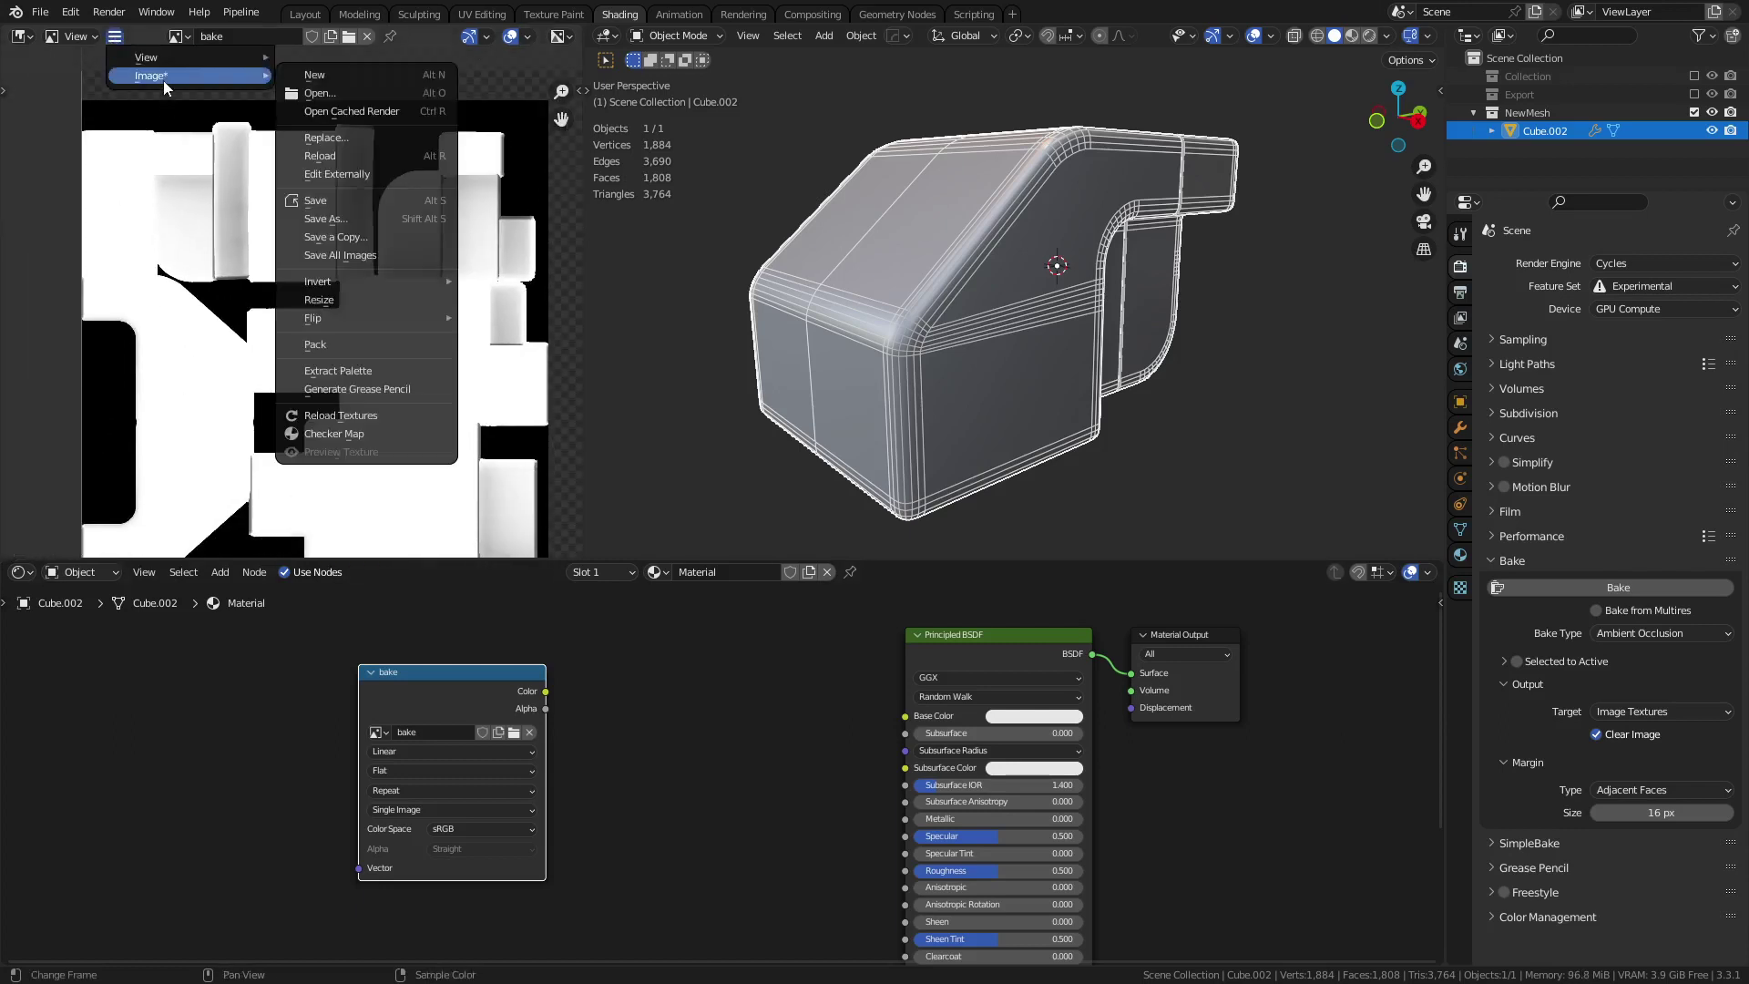
{"action": "left_click", "coordinate": [359, 299]}
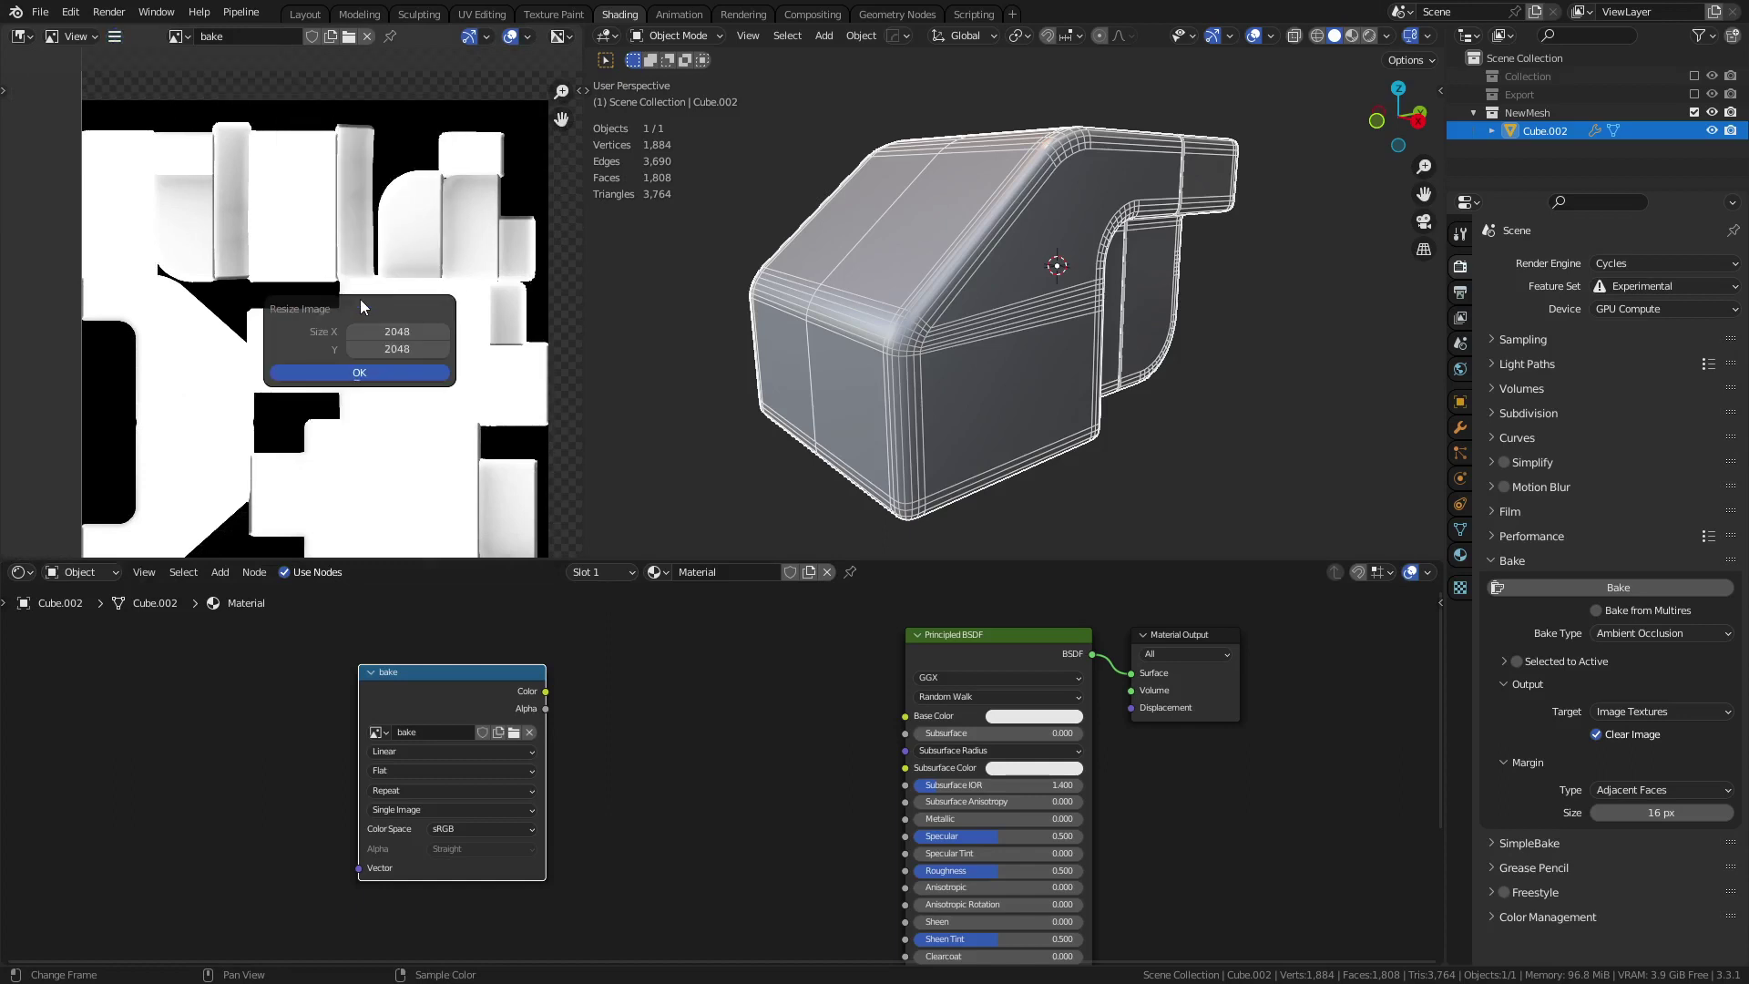
{"action": "left_click", "coordinate": [342, 216]}
{"action": "scroll", "coordinate": [410, 328], "scroll_direction": "down", "scroll_amount": 3}
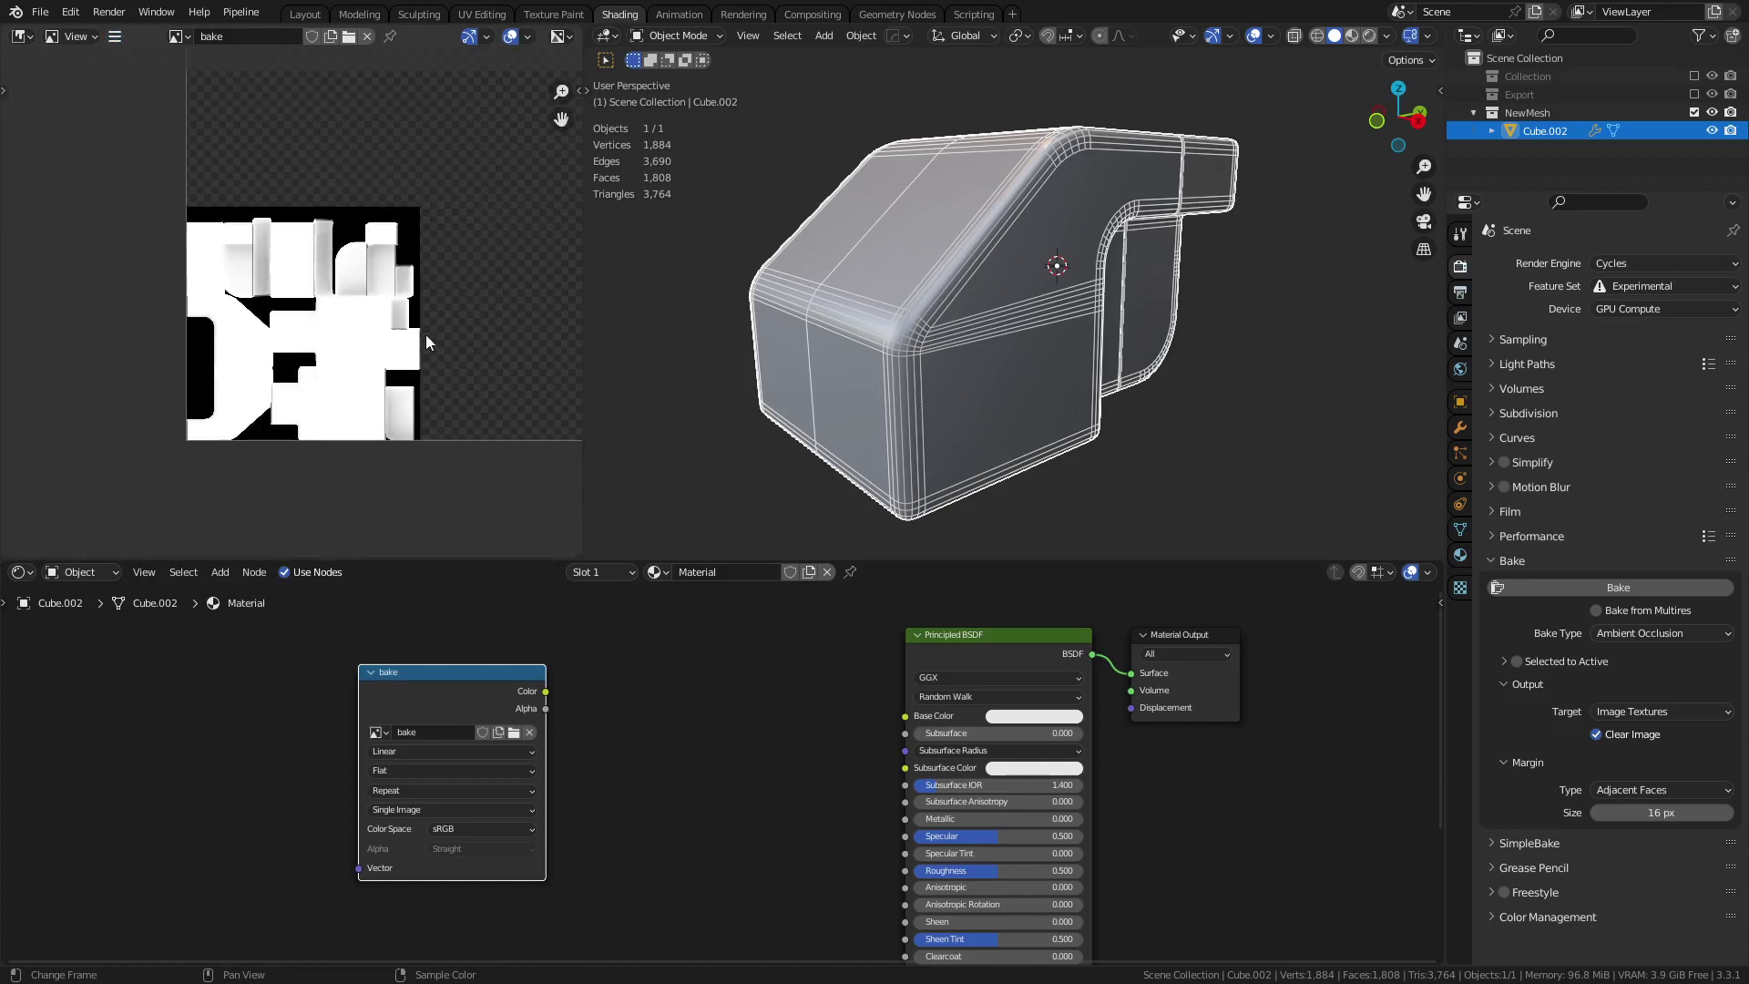
{"action": "scroll", "coordinate": [424, 333], "scroll_direction": "up", "scroll_amount": 2}
{"action": "middle_click_drag", "start_coordinate": [370, 318], "coordinate": [338, 322]}
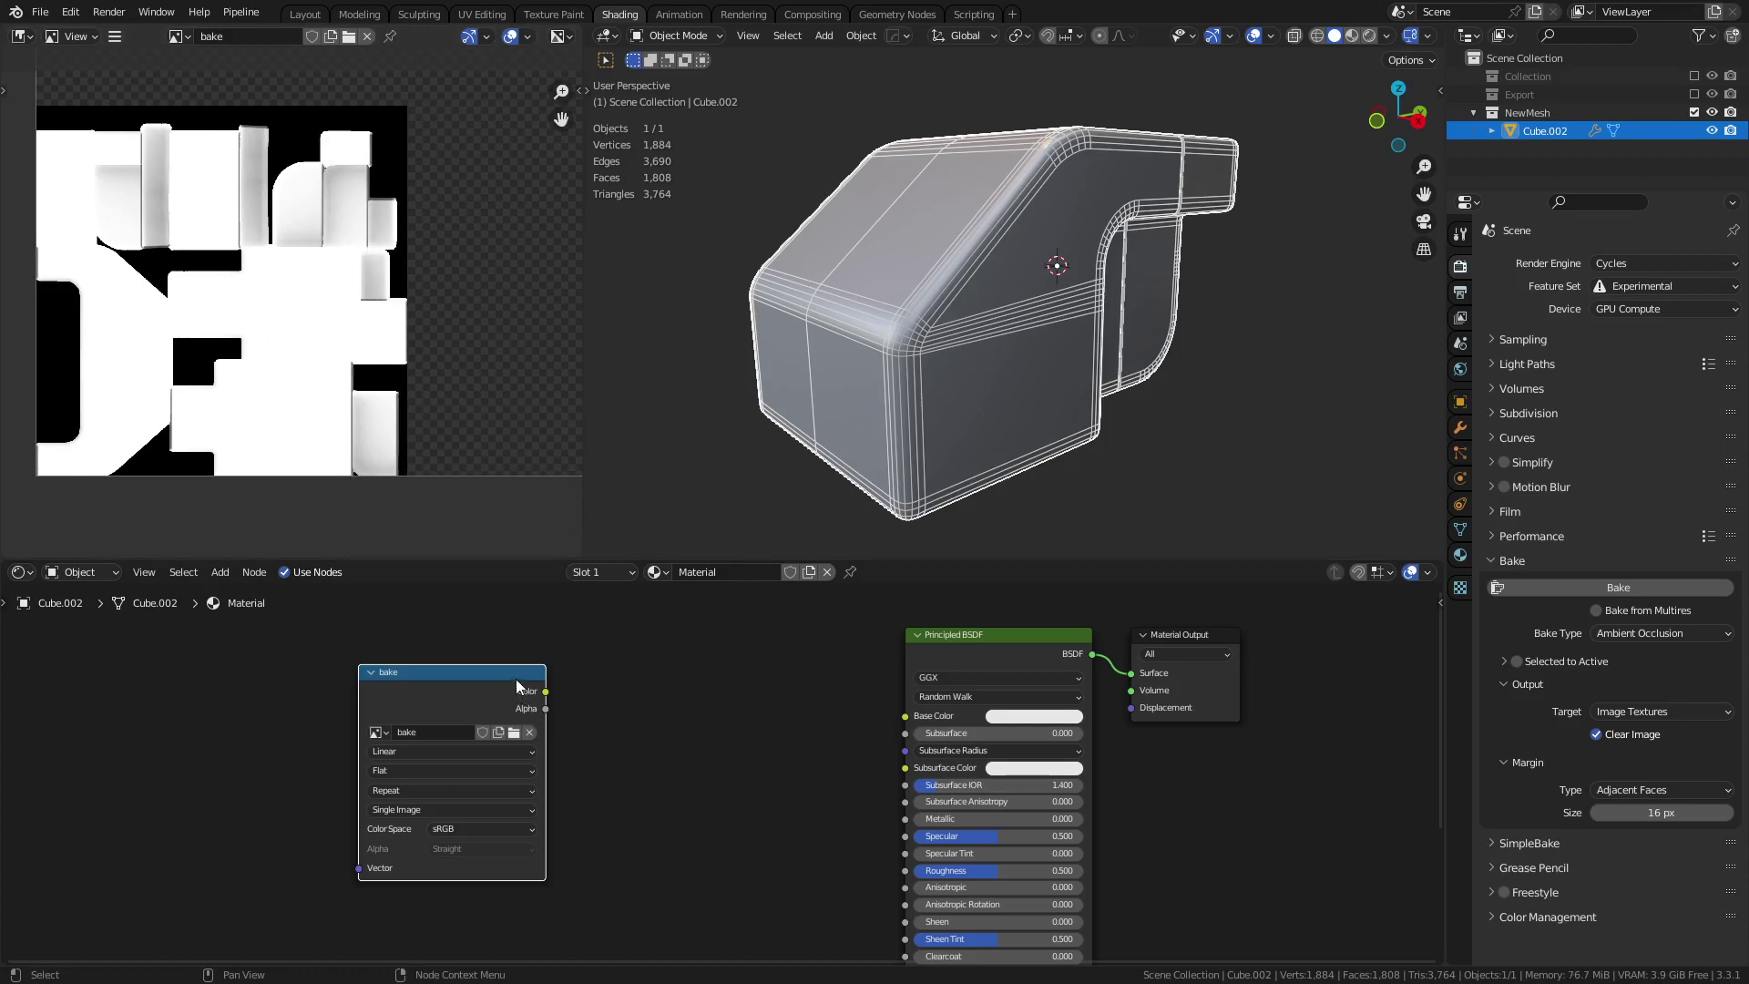
- Move the bake texture node aside and add an Image Texture node before the Principled BSDF
{"action": "left_click_drag", "start_coordinate": [516, 685], "coordinate": [251, 666]}
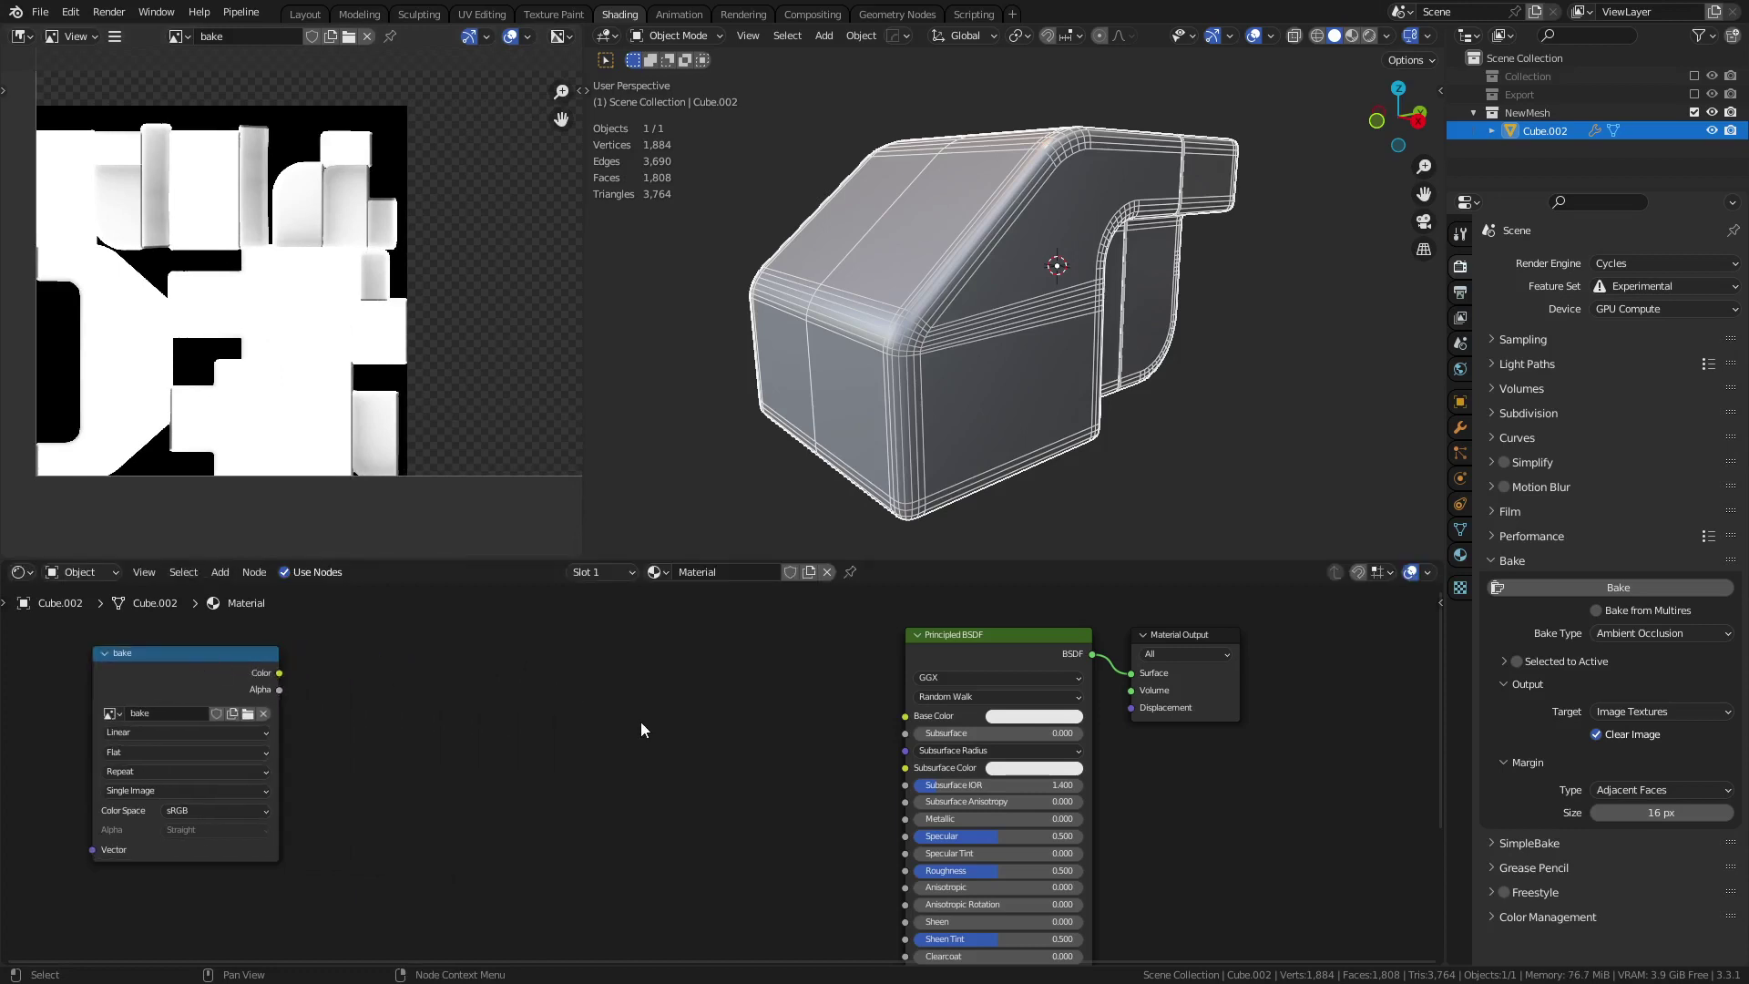
{"action": "key", "text": "shift+a"}
{"action": "mouse_move", "coordinate": [627, 711]}
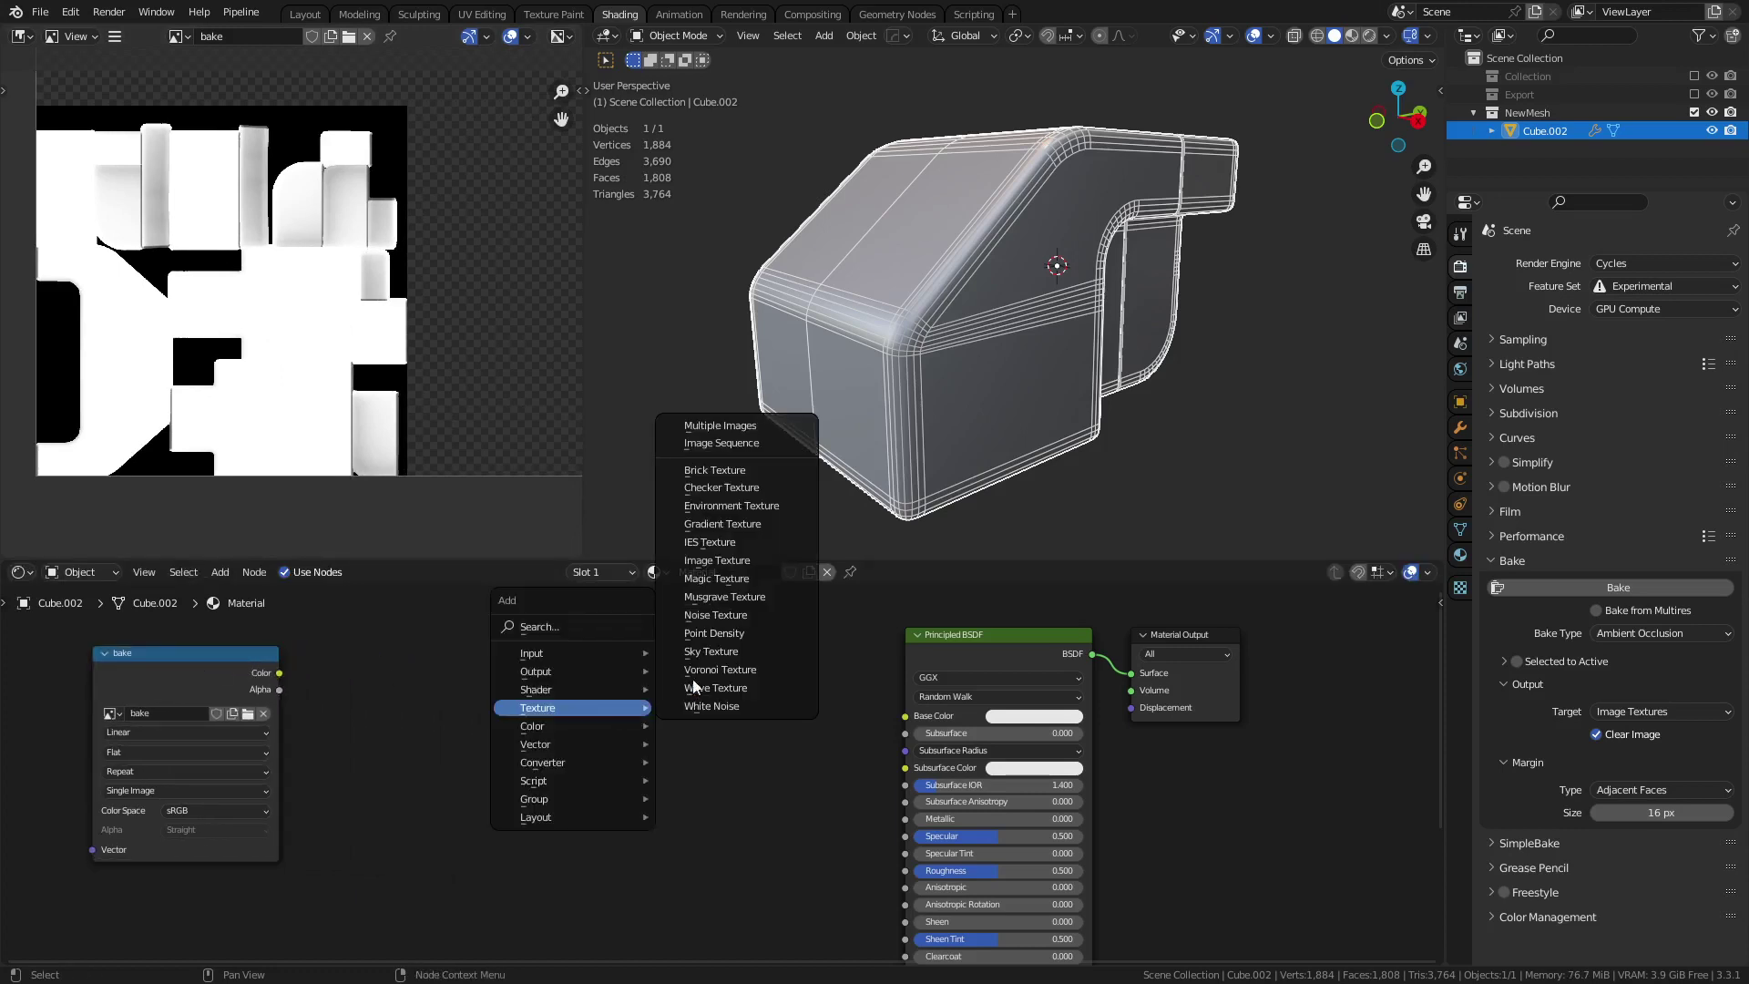
{"action": "left_click", "coordinate": [717, 561]}
{"action": "left_click", "coordinate": [553, 609]}
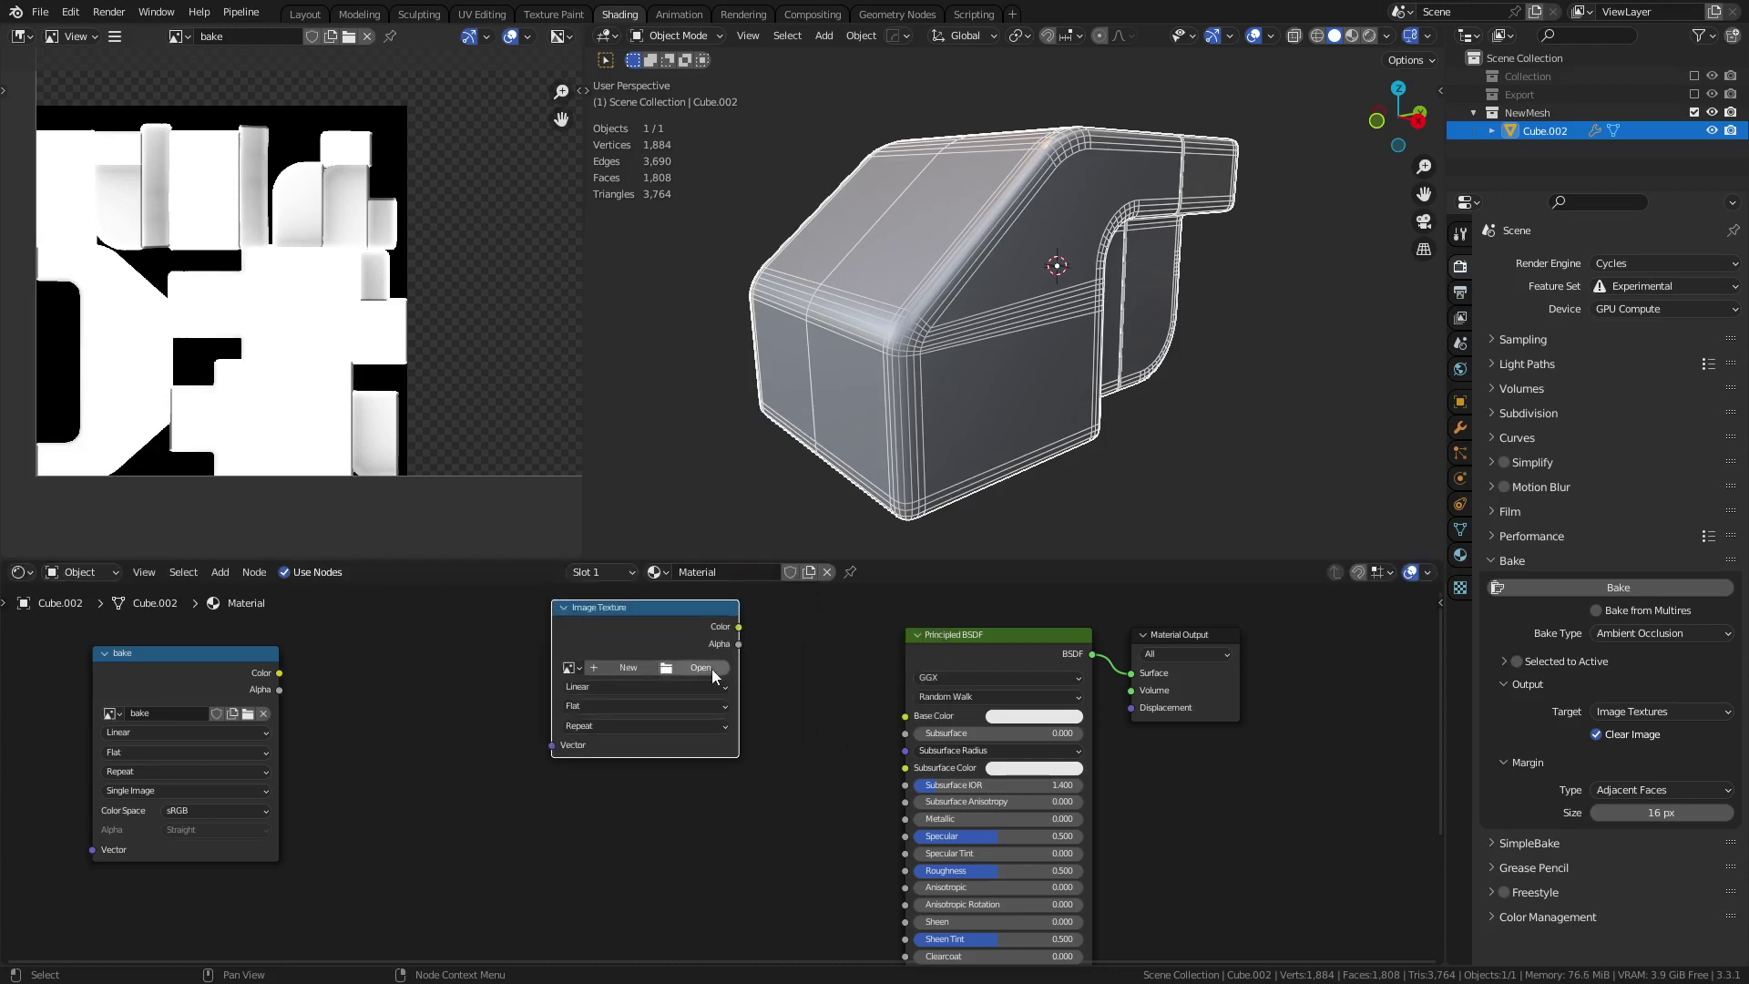
- Load AO.png from the Desktop into the new texture node and connect its Color to the Principled BSDF's Base Color
{"action": "left_click", "coordinate": [701, 667]}
{"action": "left_click", "coordinate": [477, 413]}
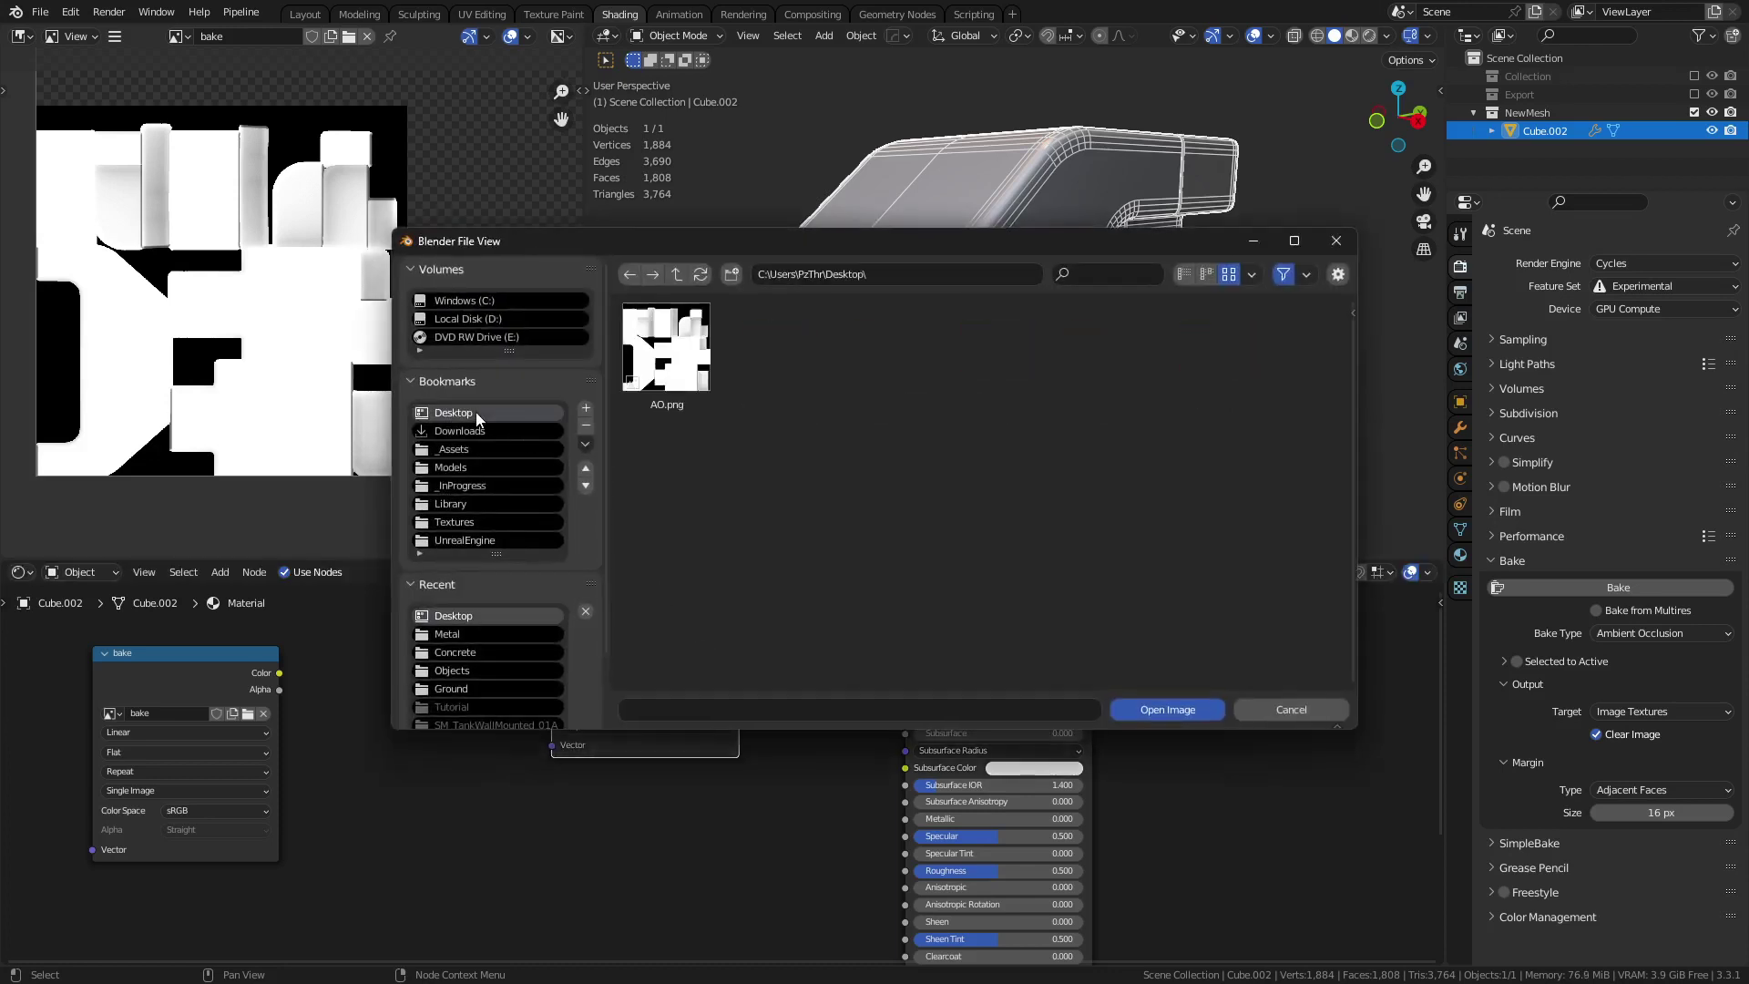
{"action": "left_click", "coordinate": [694, 393]}
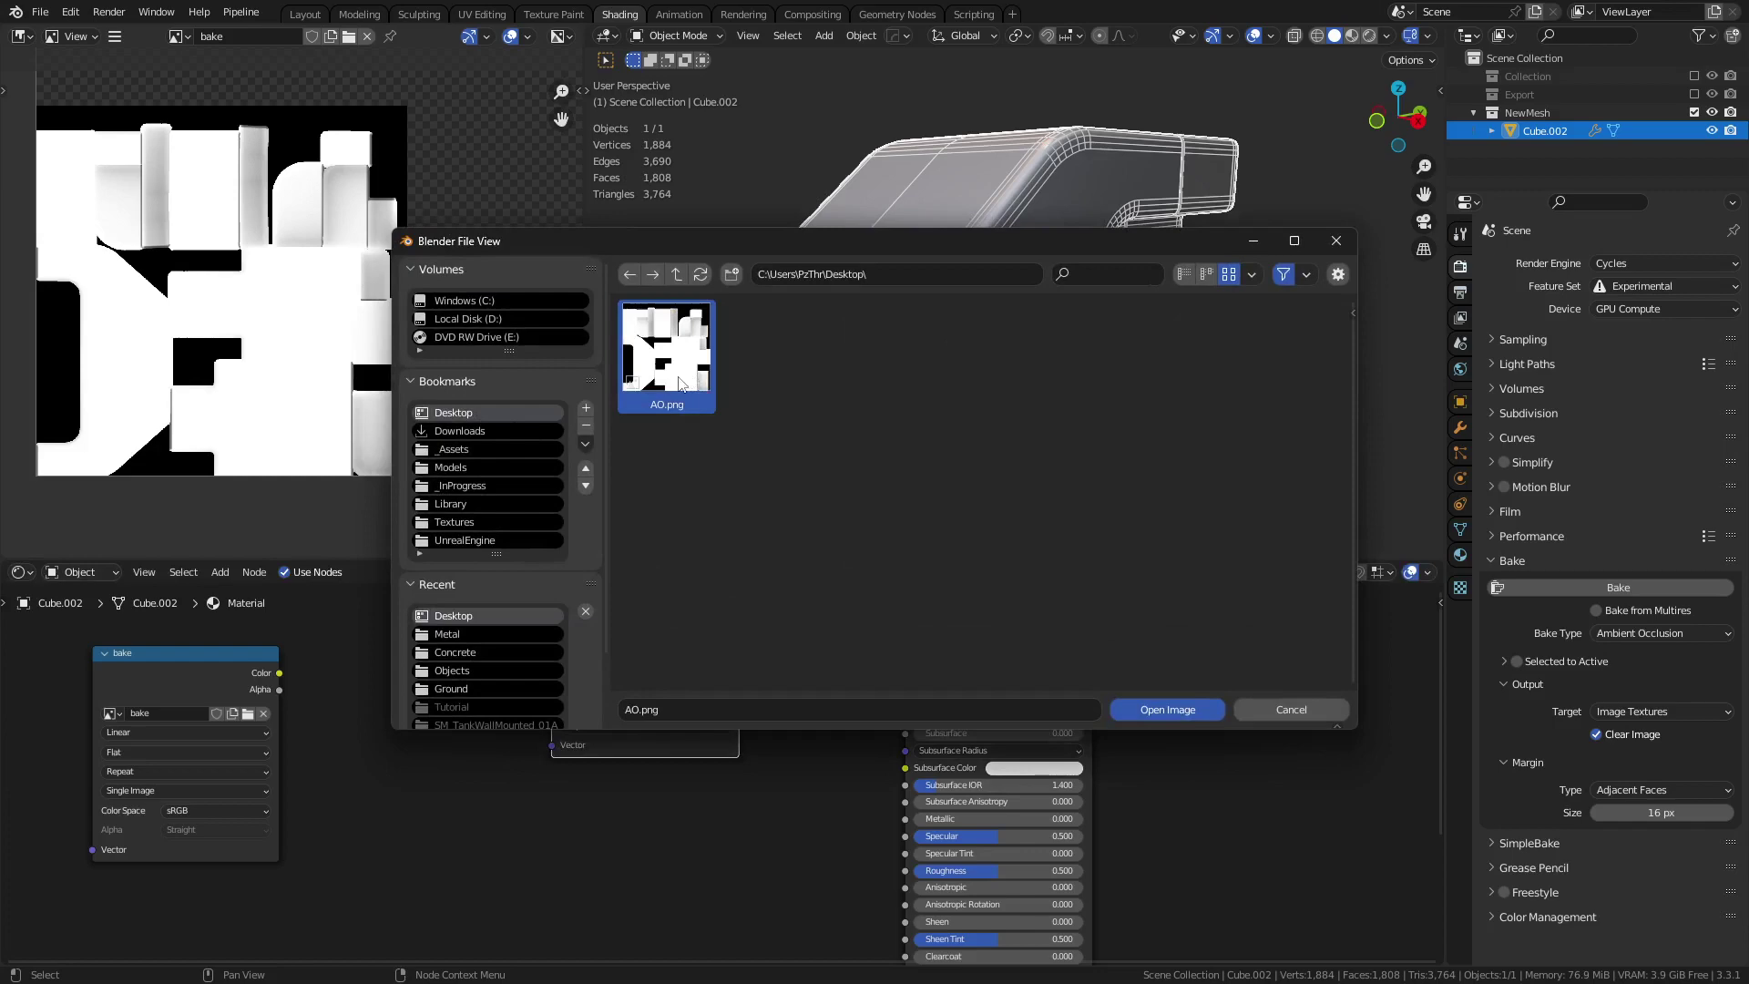
{"action": "double_click", "coordinate": [679, 384]}
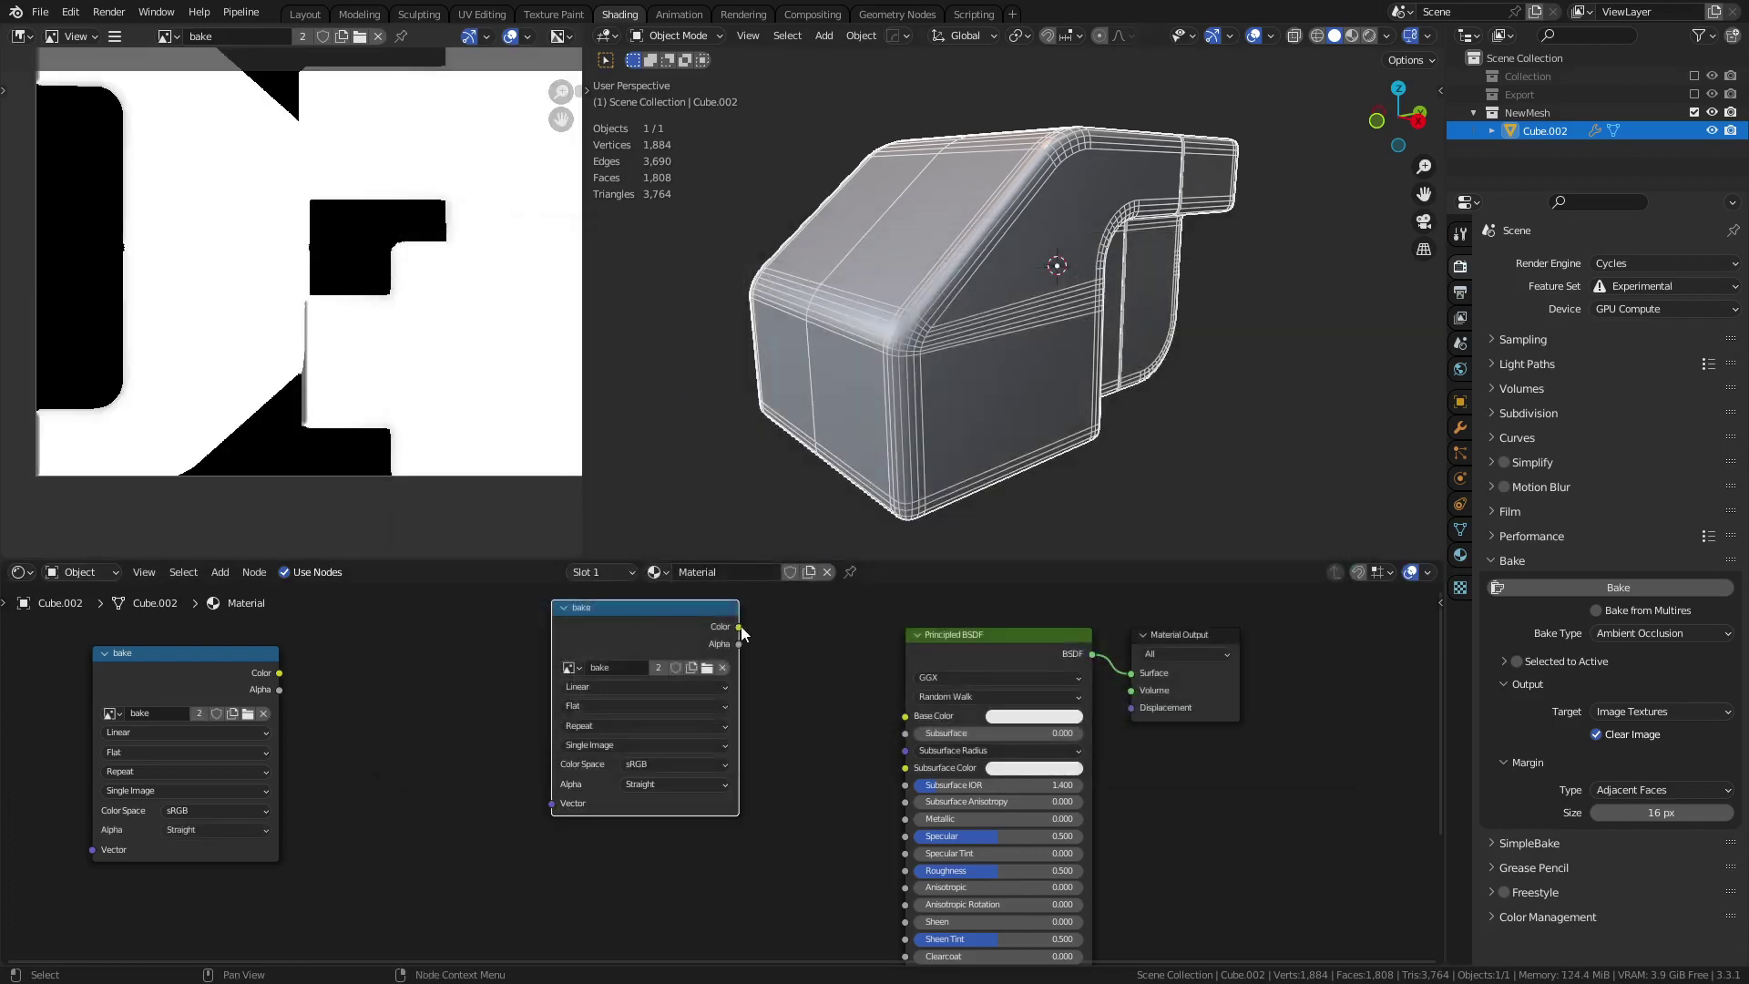
{"action": "left_click_drag", "start_coordinate": [740, 628], "coordinate": [910, 718]}
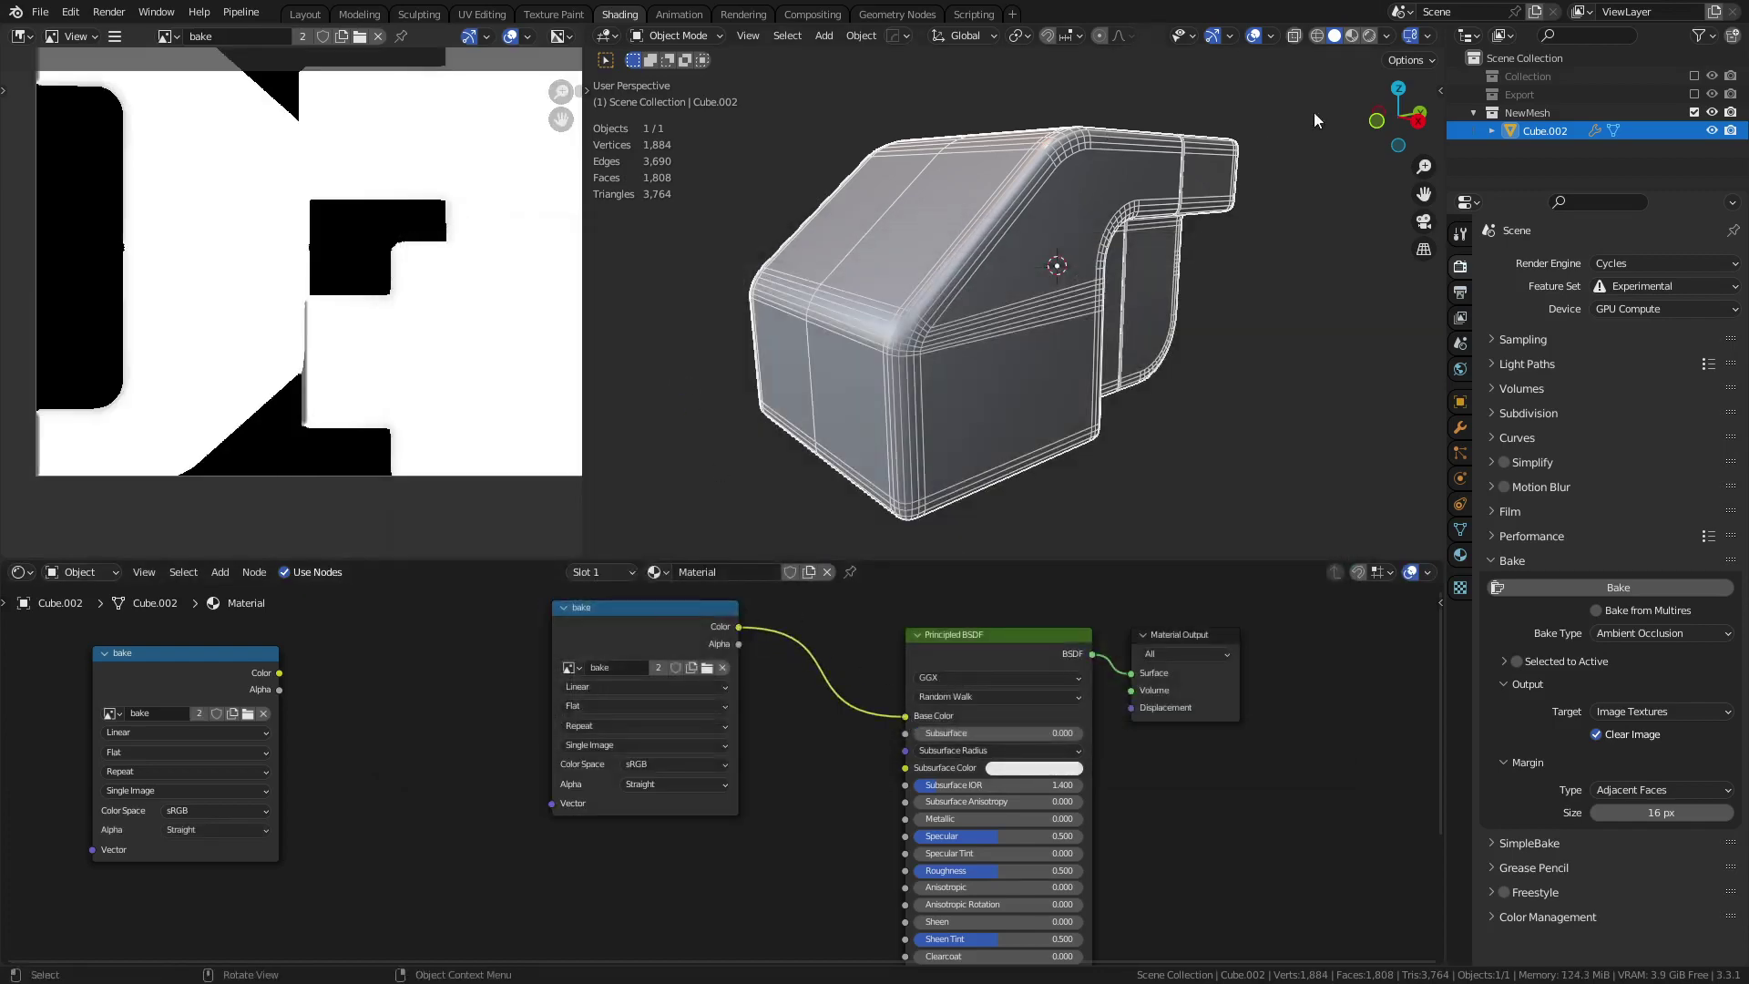
- Show the block in Material Preview and compare it with the occlusion texture disconnected from and reconnected to Base Color
{"action": "left_click", "coordinate": [1353, 35]}
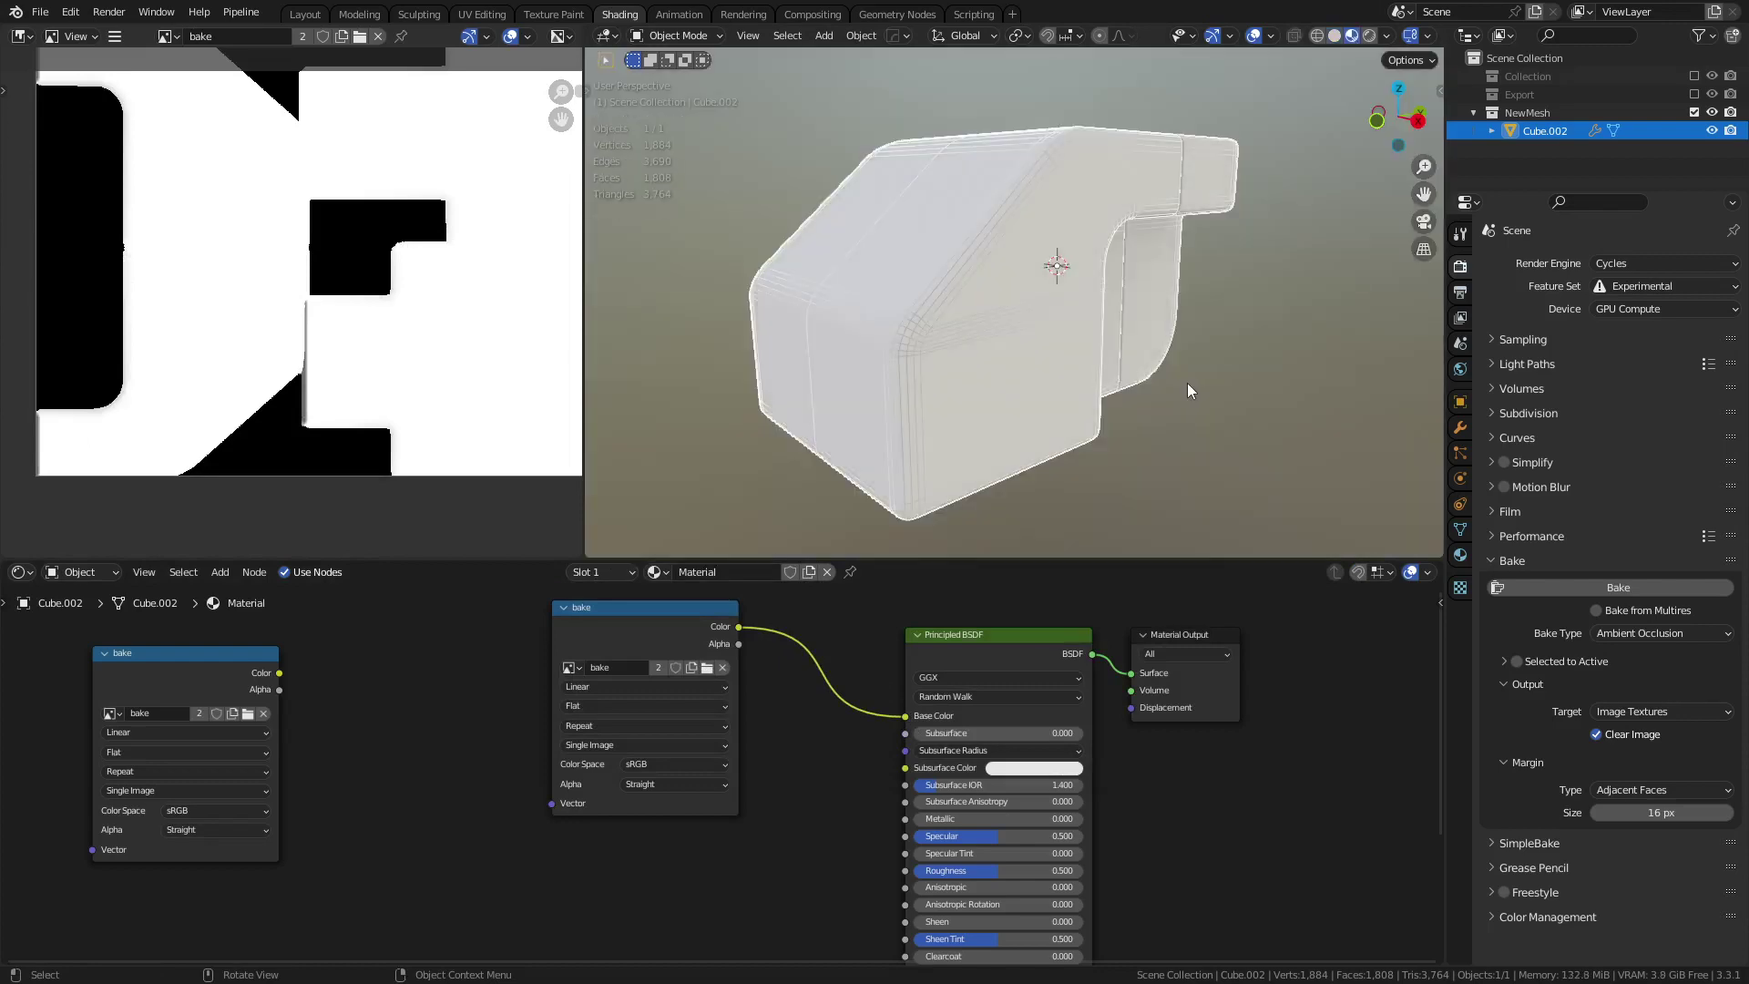
{"action": "left_click", "coordinate": [1250, 376]}
{"action": "middle_click_drag", "start_coordinate": [1244, 421], "coordinate": [1003, 290]}
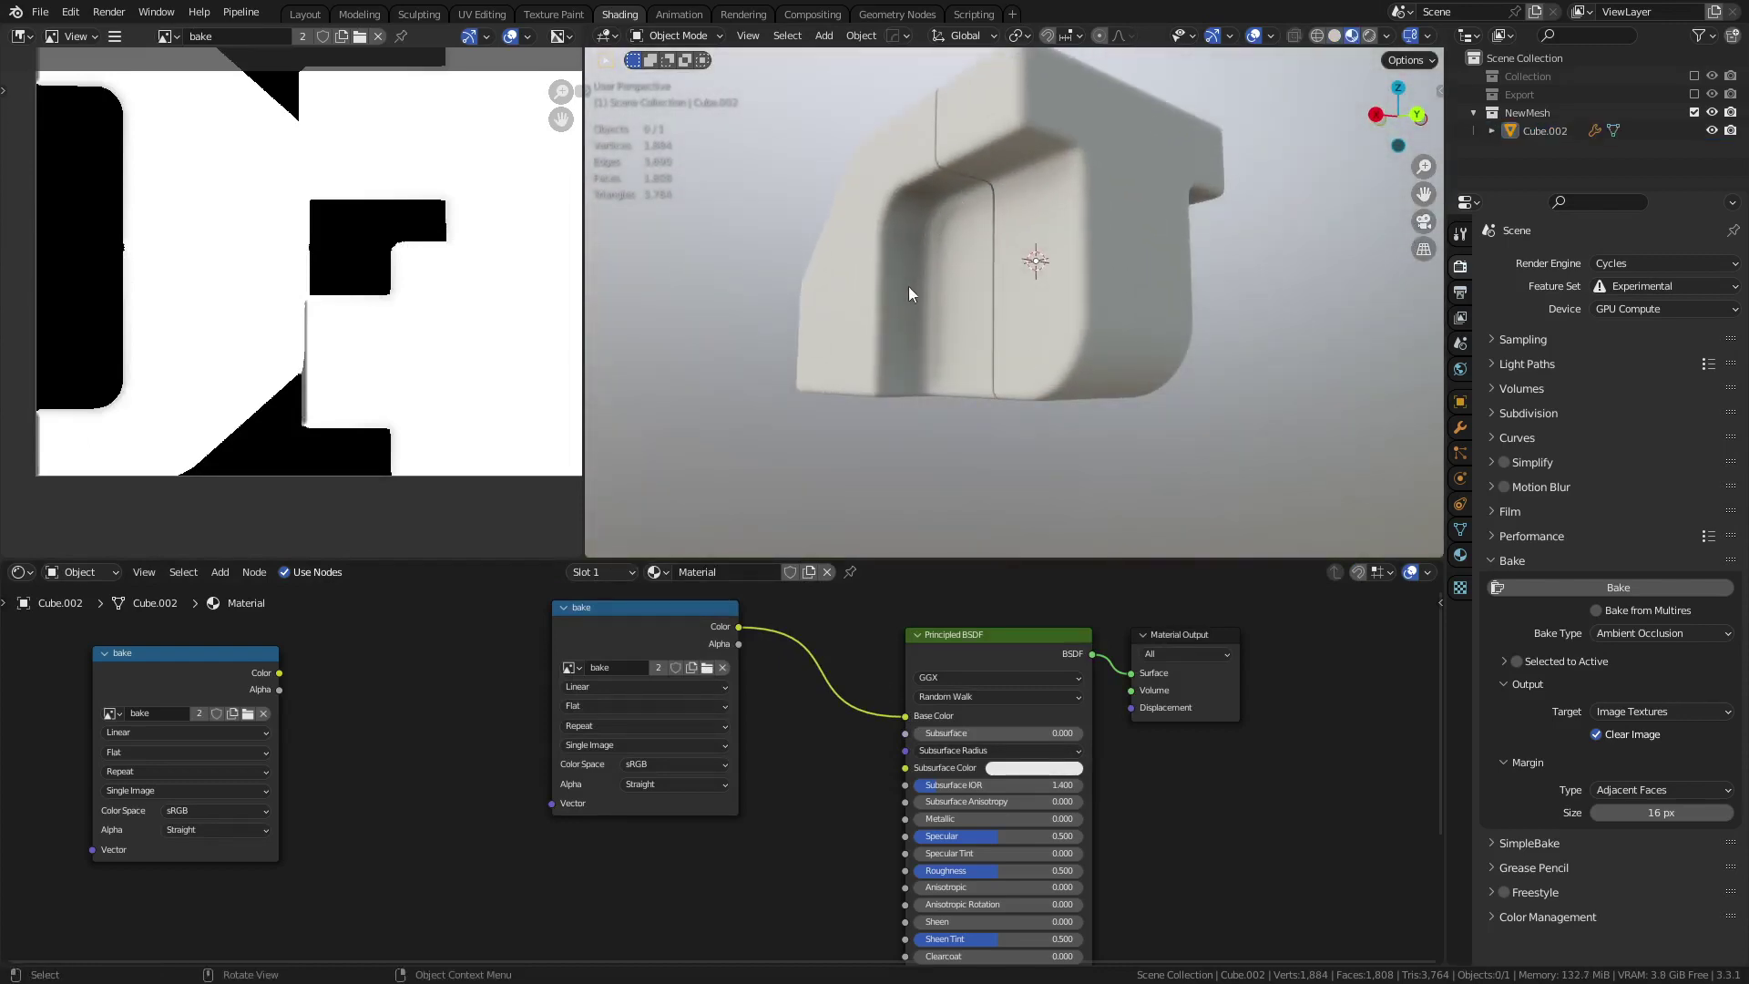
{"action": "left_click_drag", "start_coordinate": [901, 717], "coordinate": [865, 697]}
{"action": "left_click_drag", "start_coordinate": [739, 627], "coordinate": [905, 718]}
{"action": "middle_click_drag", "start_coordinate": [954, 474], "coordinate": [1140, 370]}
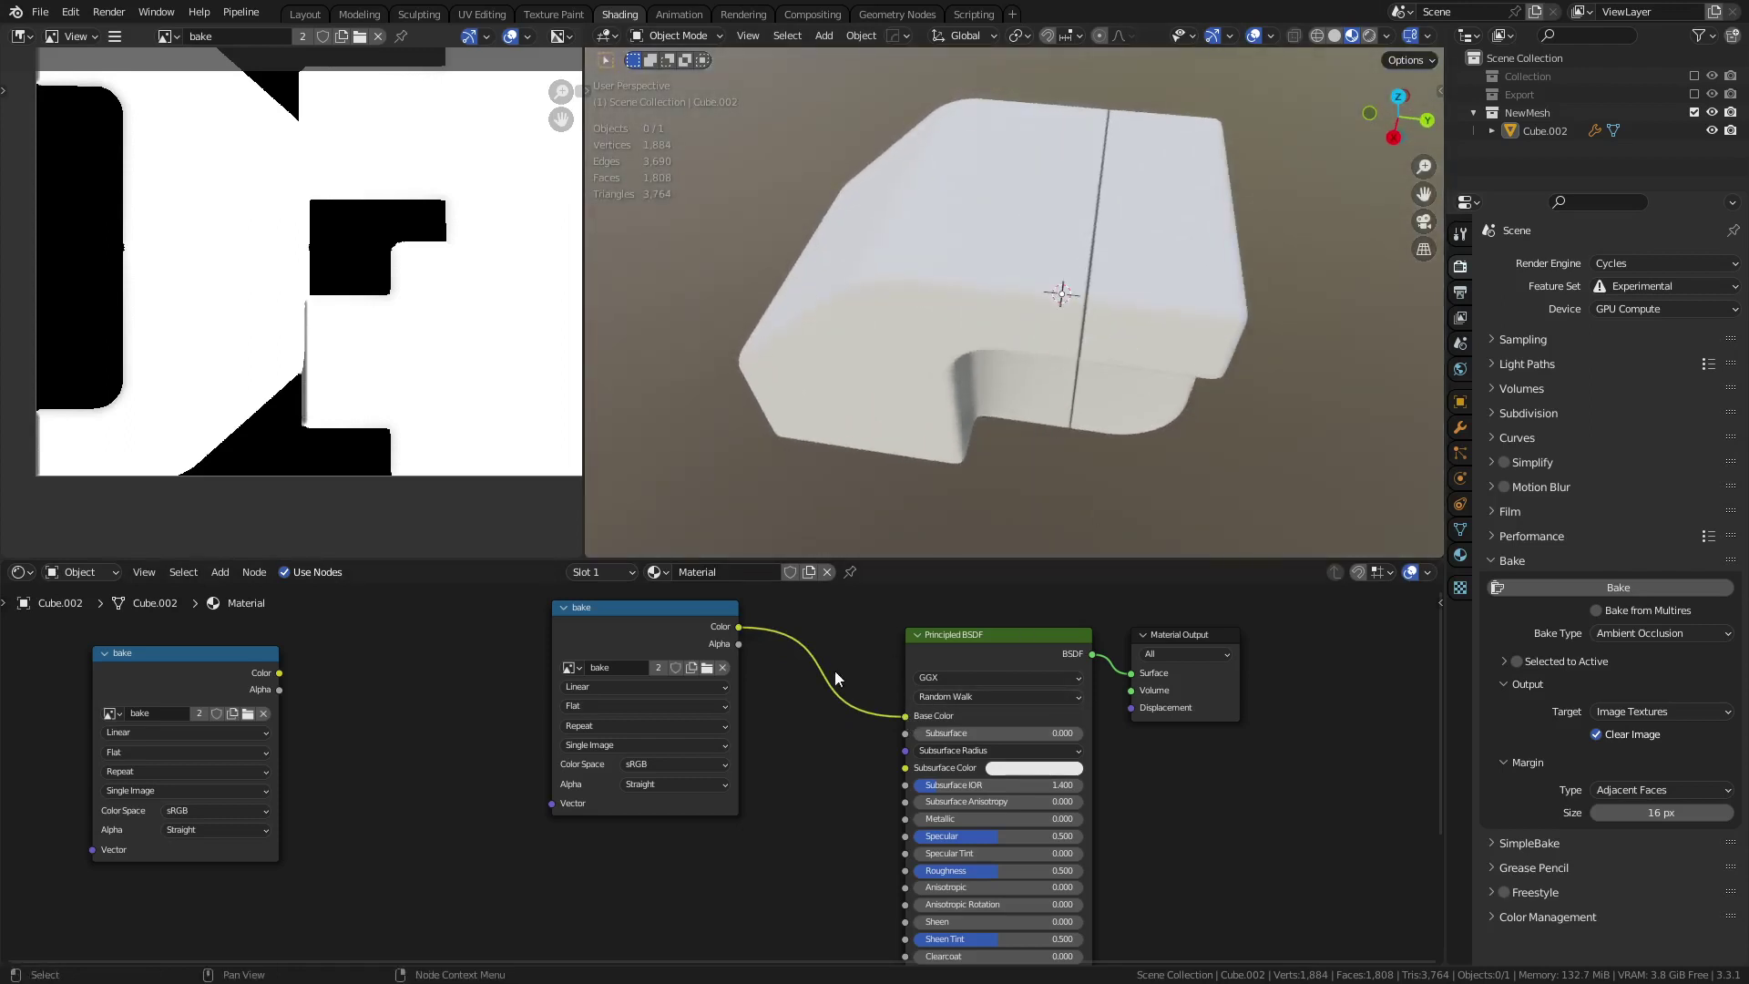
- Move the unconnected bake texture node farther away from the shader nodes
{"action": "left_click_drag", "start_coordinate": [254, 663], "coordinate": [64, 625]}
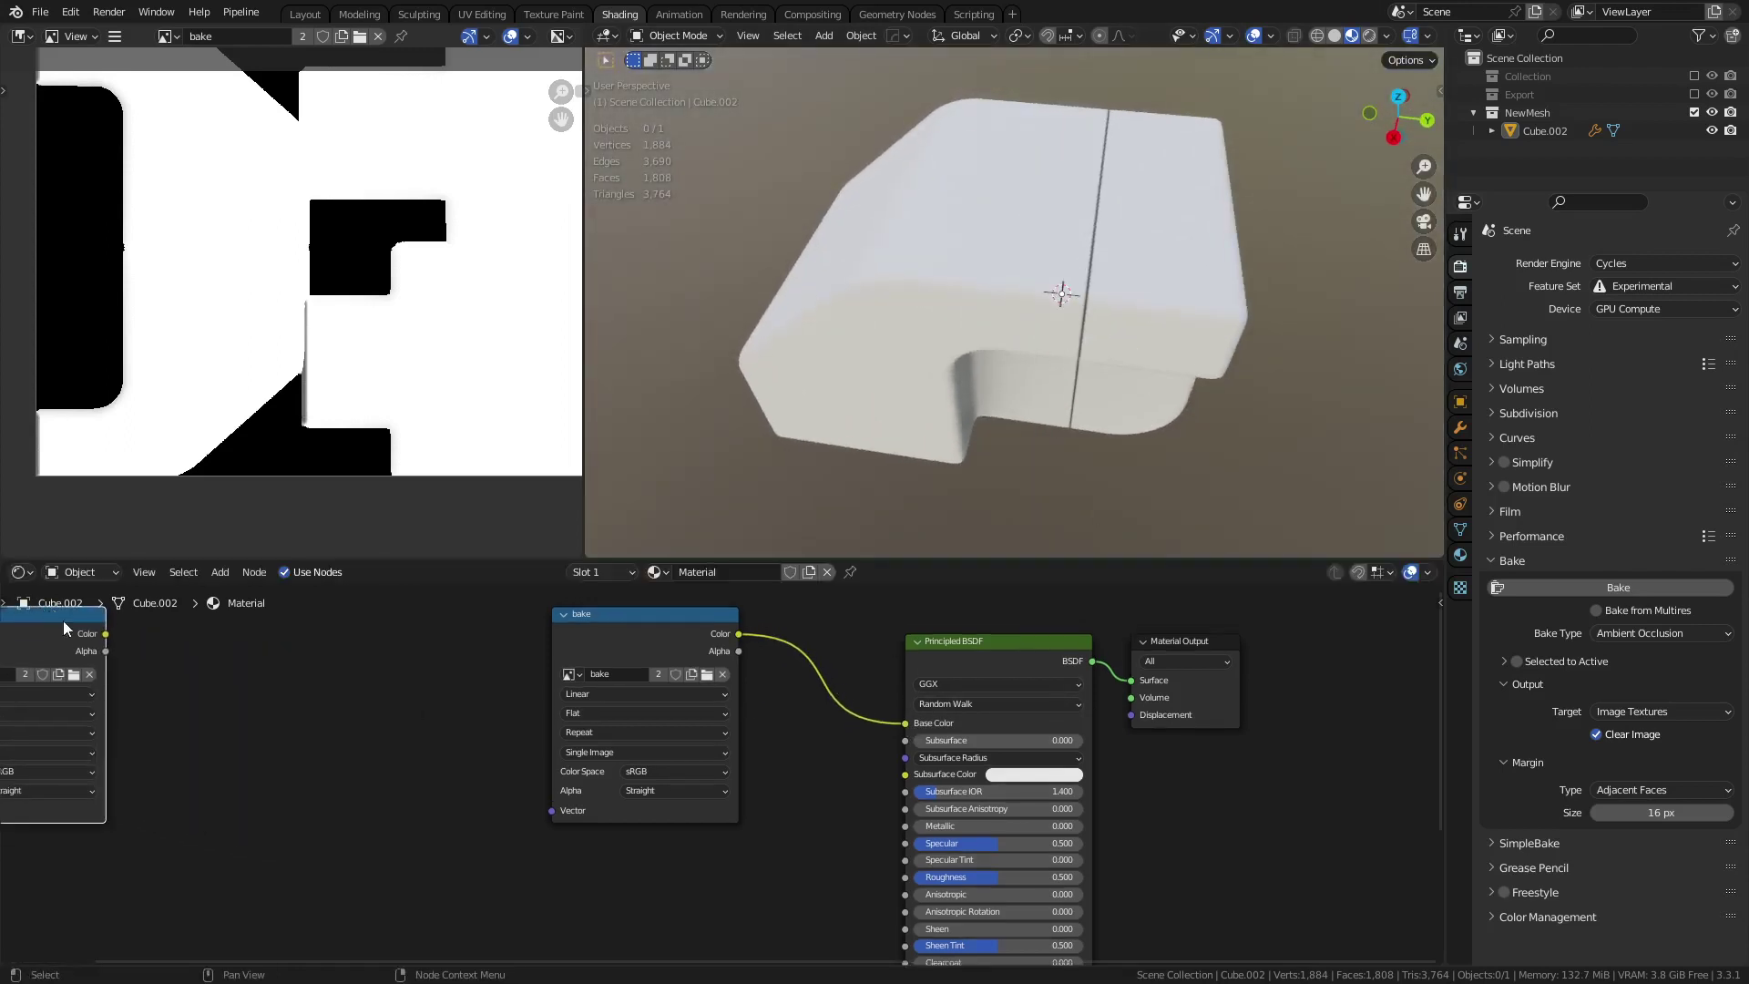
{"action": "middle_click_drag", "start_coordinate": [390, 703], "coordinate": [481, 713]}
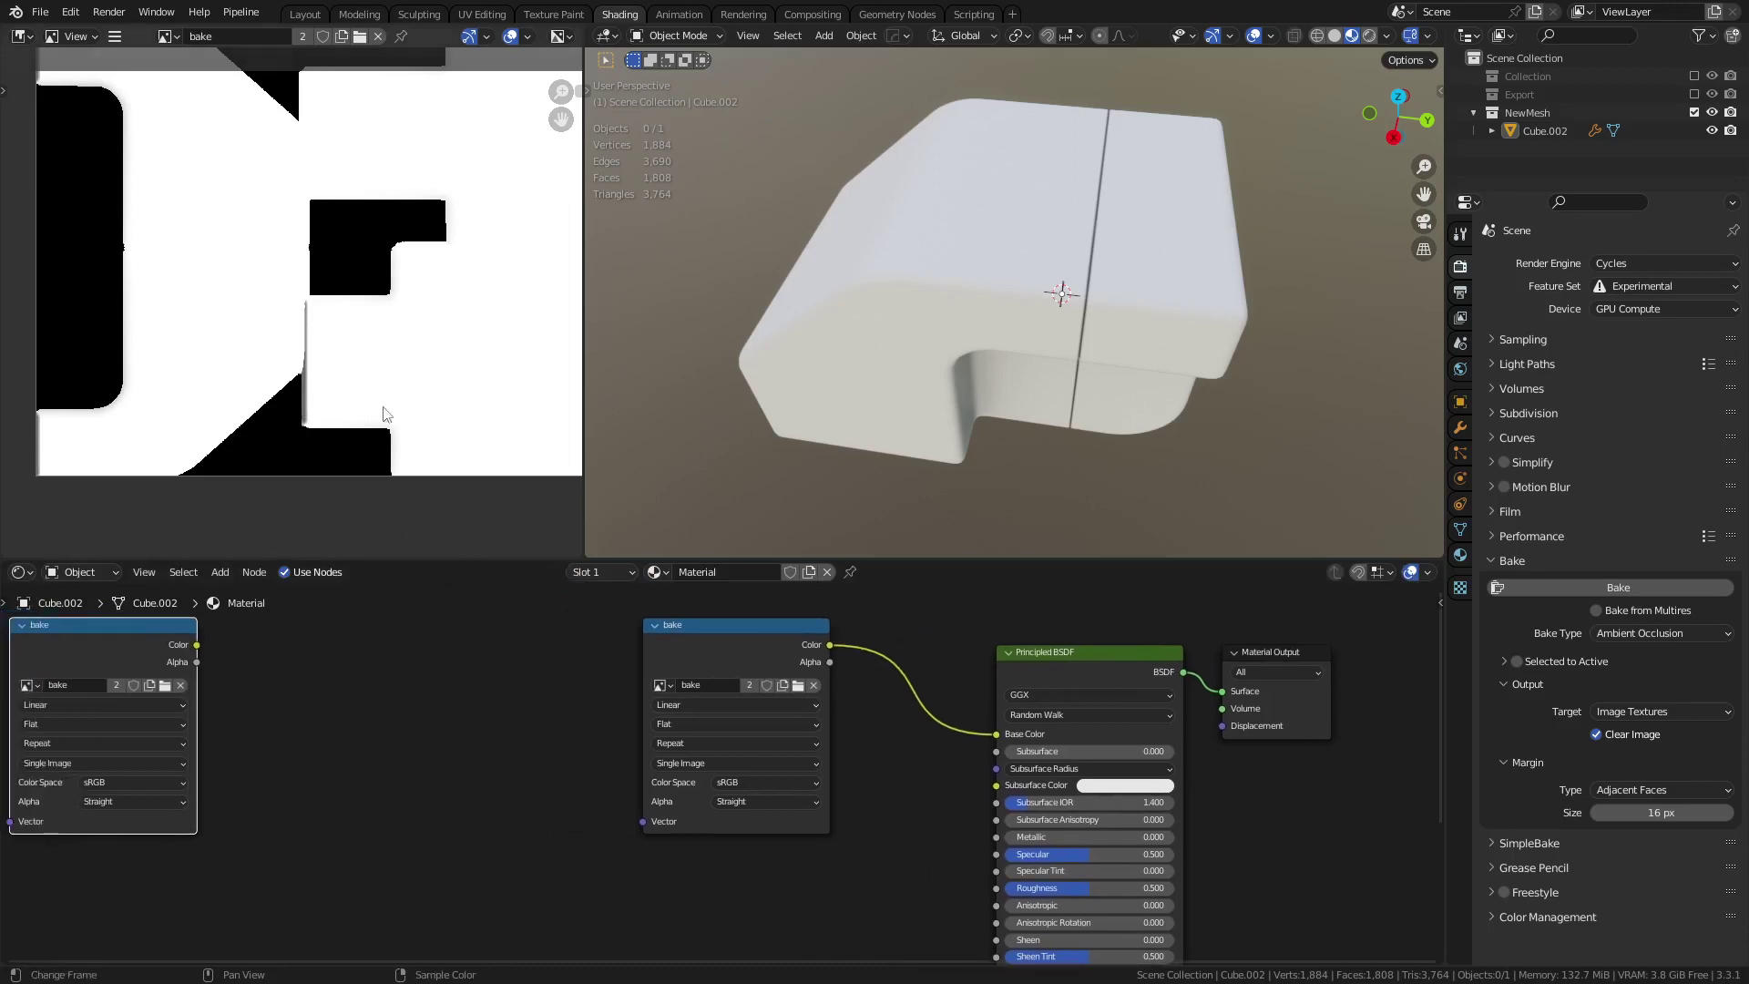
- Select the block and switch the viewport to Rendered shading
{"action": "scroll", "coordinate": [319, 298], "scroll_direction": "down", "scroll_amount": 2}
{"action": "middle_click_drag", "start_coordinate": [319, 298], "coordinate": [324, 410]}
{"action": "left_click", "coordinate": [1057, 375]}
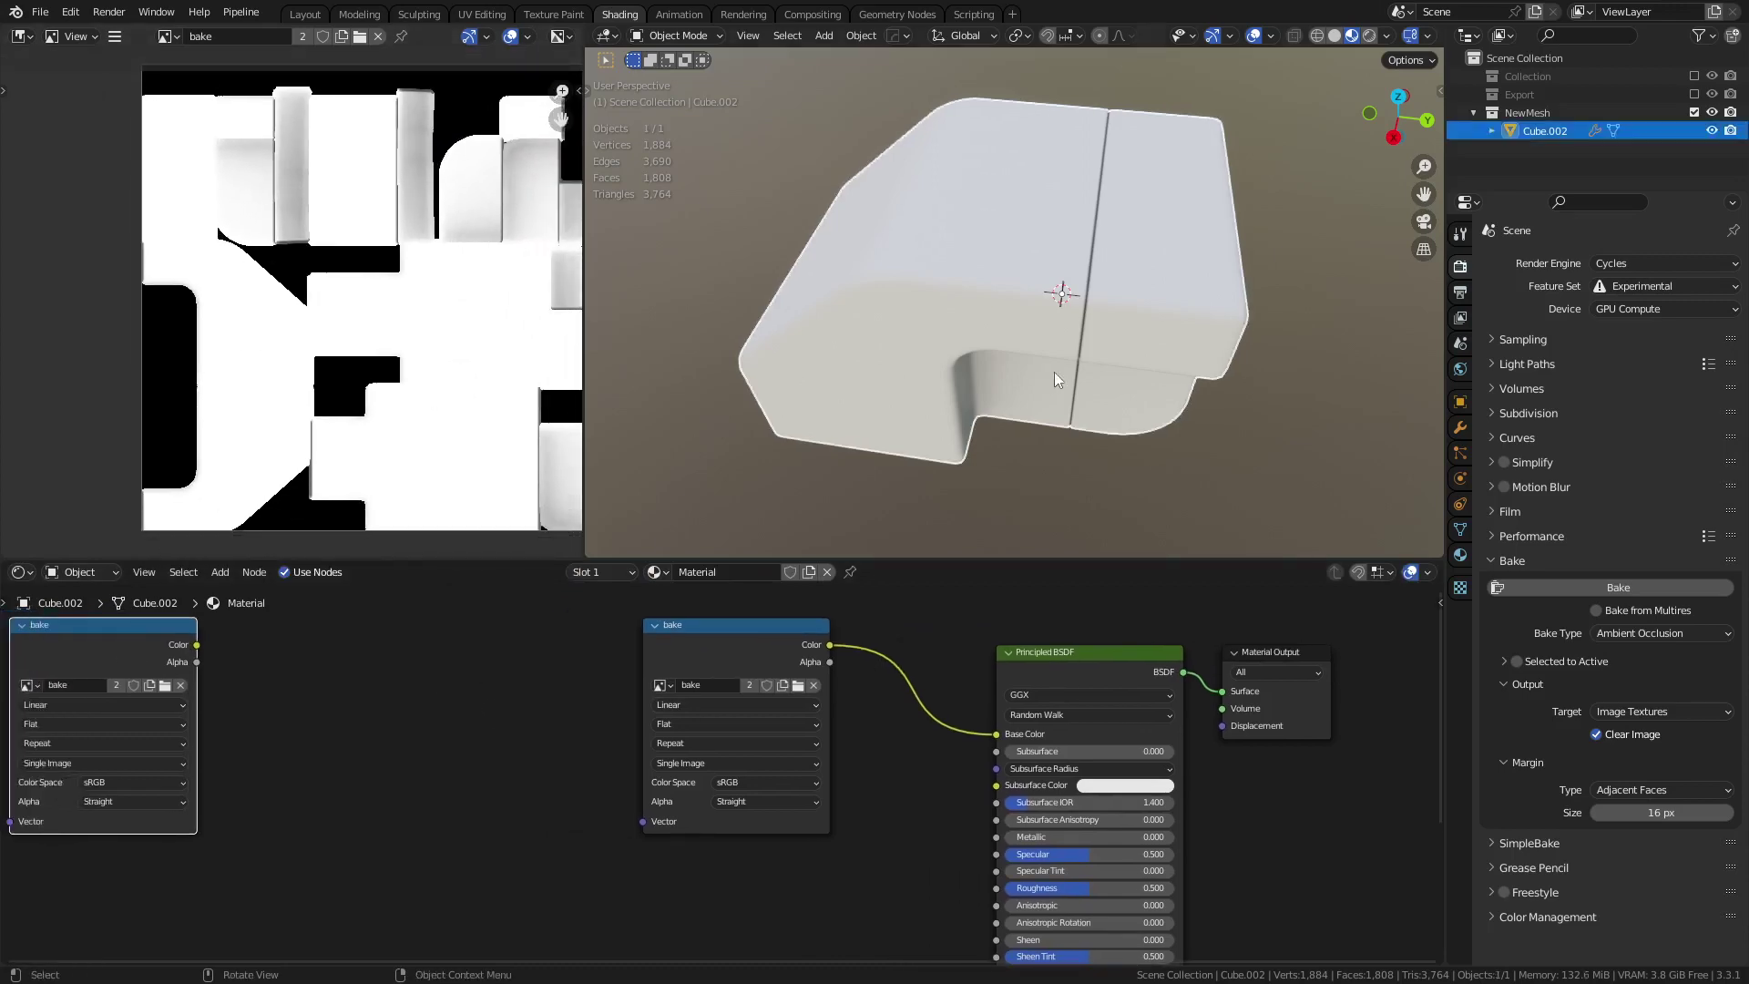
{"action": "left_click", "coordinate": [1370, 34]}
{"action": "key", "text": "shift+a"}
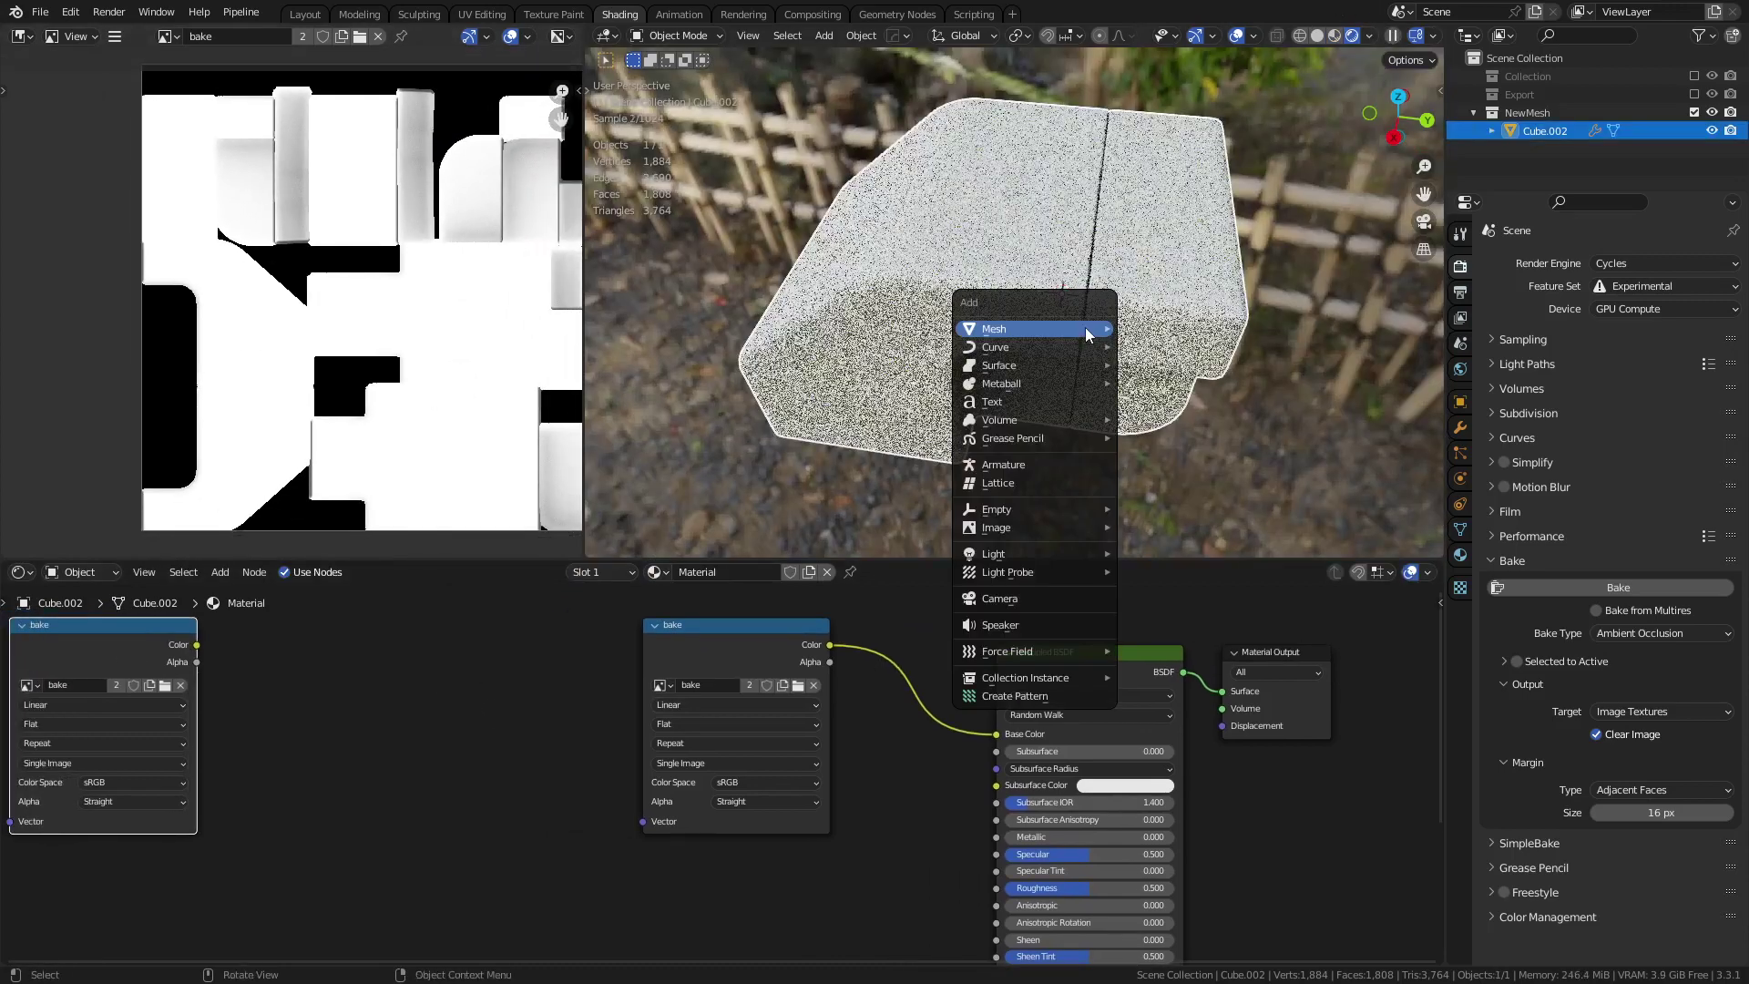
{"action": "mouse_move", "coordinate": [1057, 329]}
{"action": "key", "text": "Escape"}
{"action": "scroll", "coordinate": [1066, 293], "scroll_direction": "down", "scroll_amount": 2}
{"action": "middle_click_drag", "start_coordinate": [1066, 292], "coordinate": [1060, 392]}
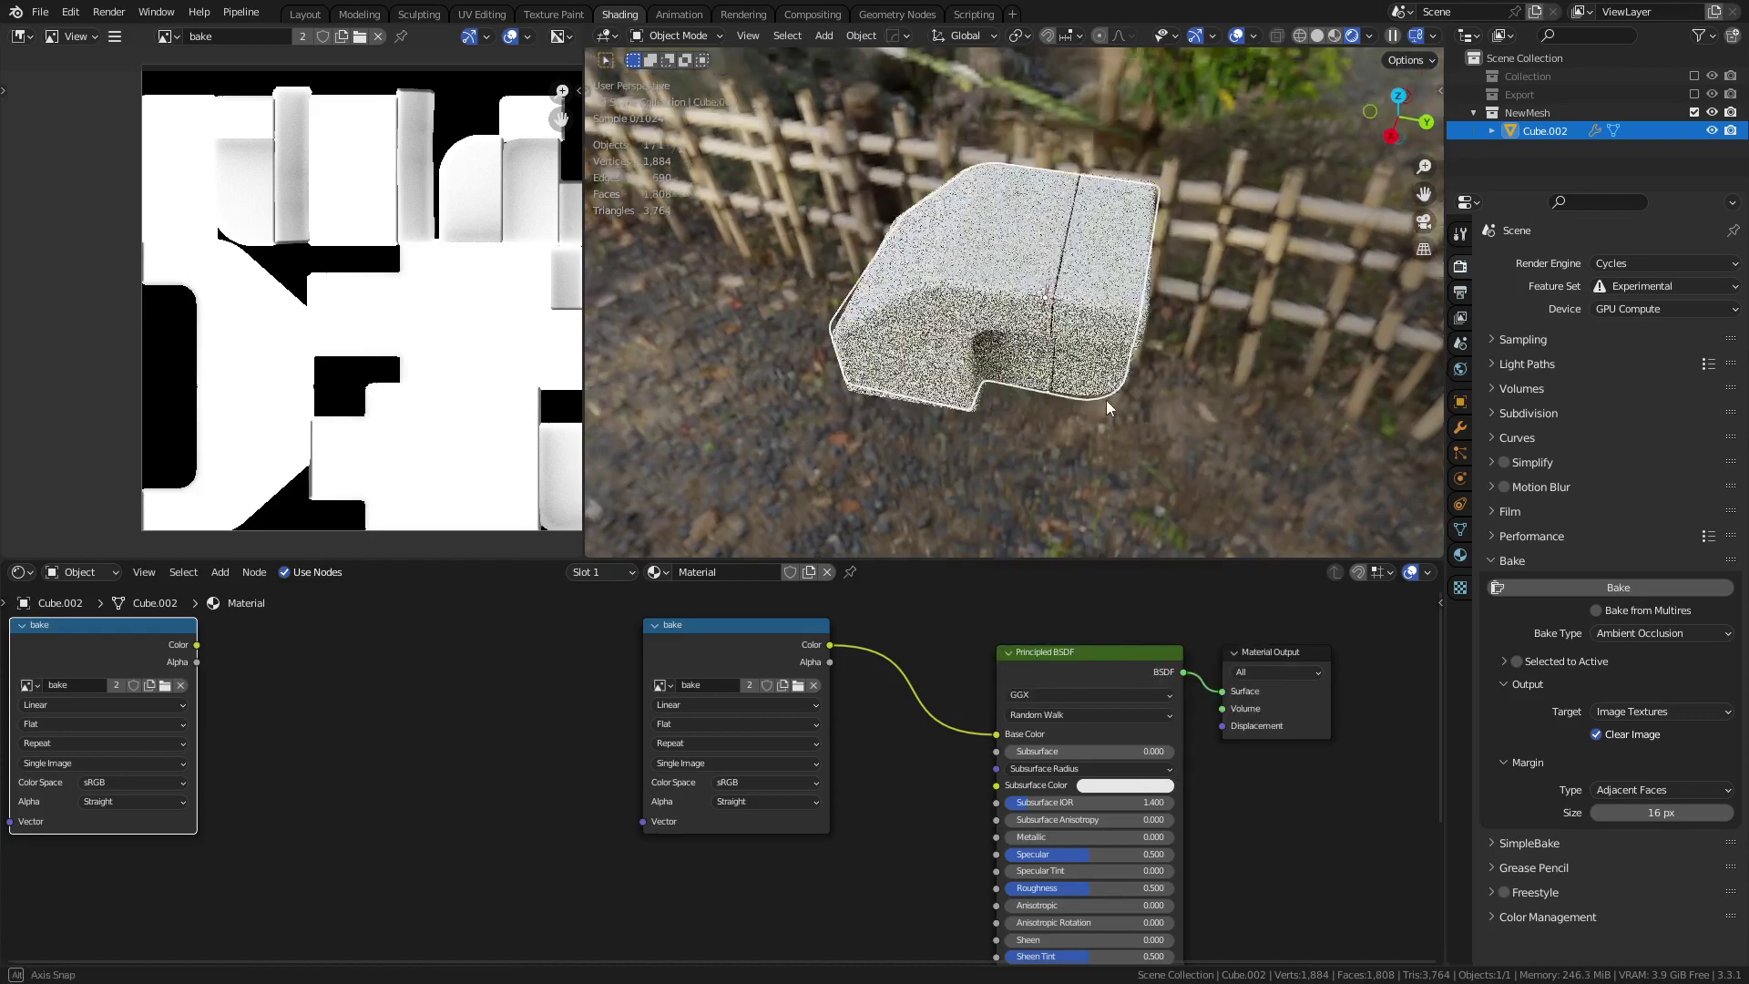
- Add a point light and move it outside the block, beside its upper sloped end
{"action": "key", "text": "shift+a"}
{"action": "mouse_move", "coordinate": [1032, 508]}
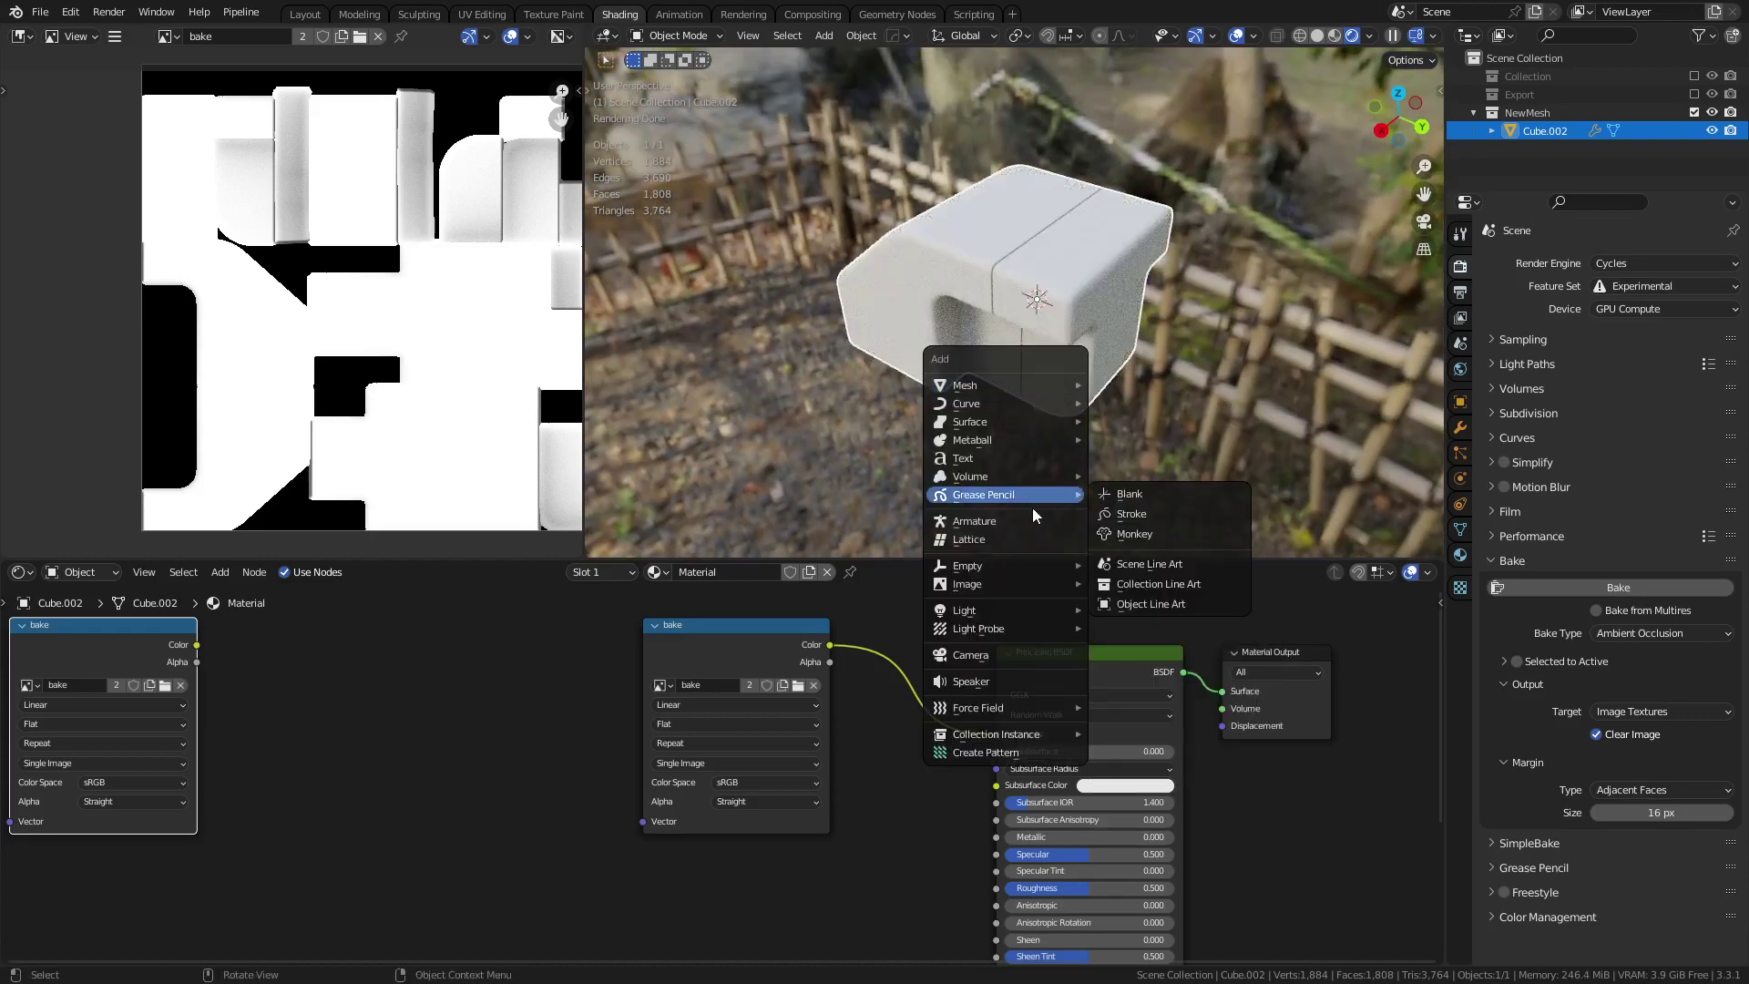
{"action": "mouse_move", "coordinate": [1020, 382]}
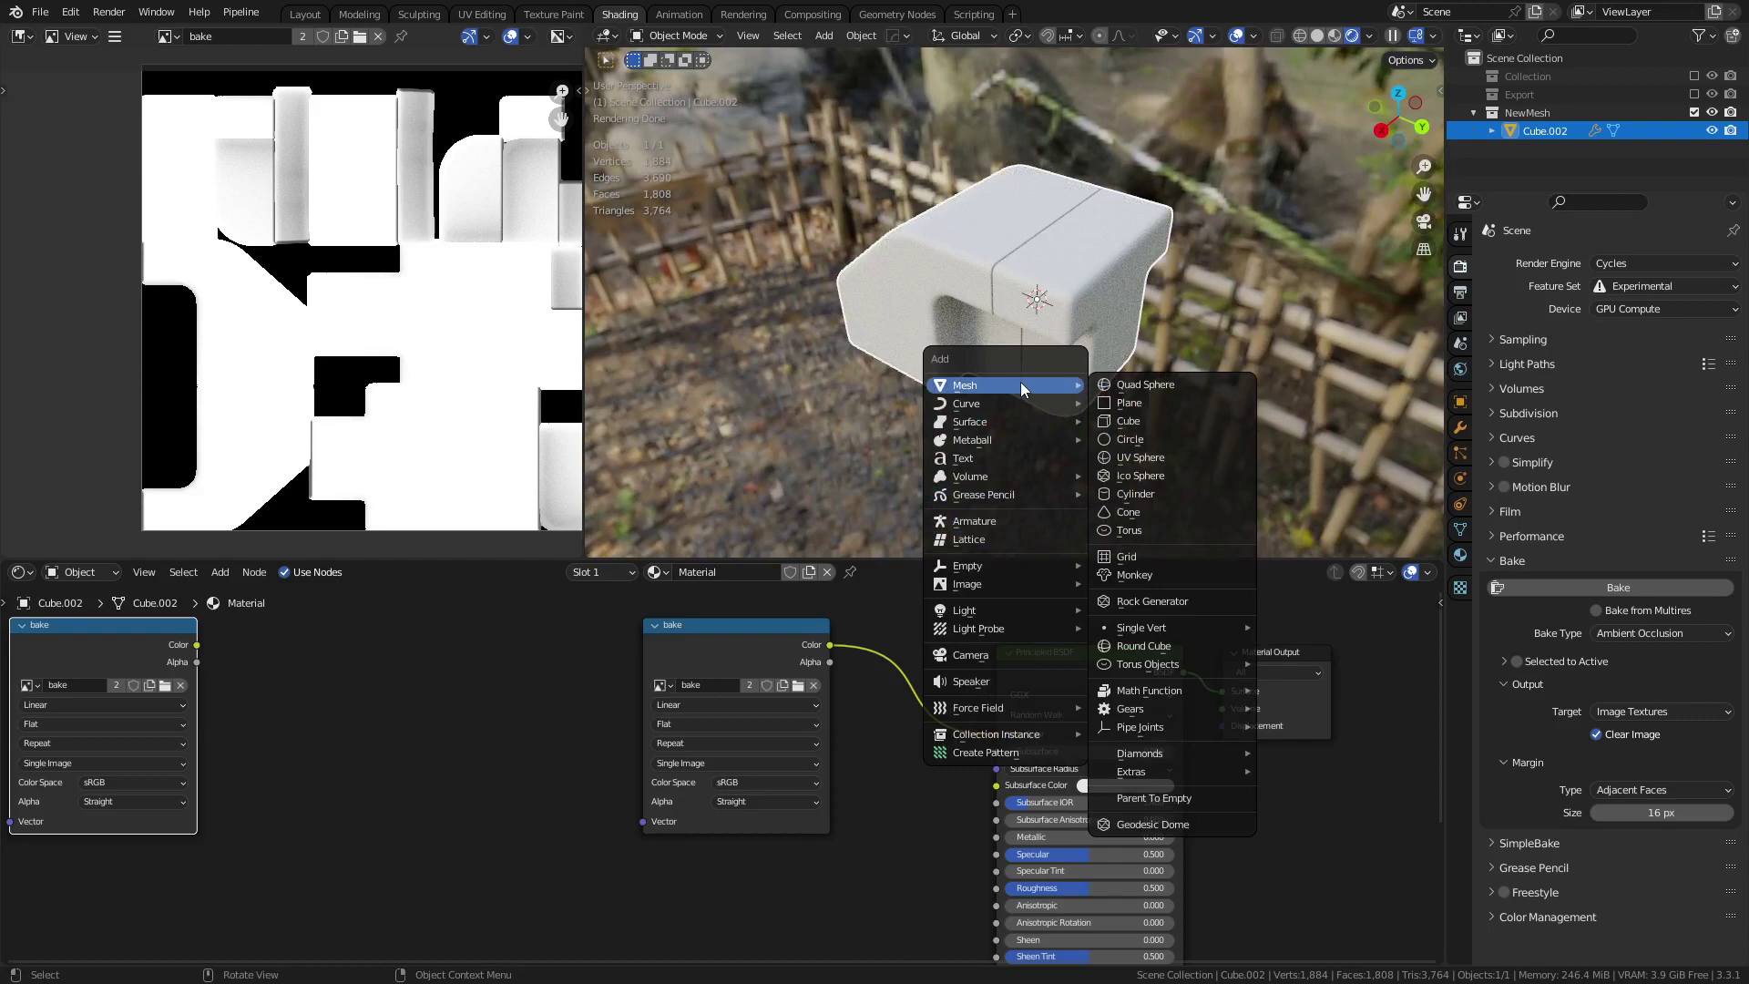
{"action": "mouse_move", "coordinate": [998, 605]}
{"action": "left_click", "coordinate": [1134, 608]}
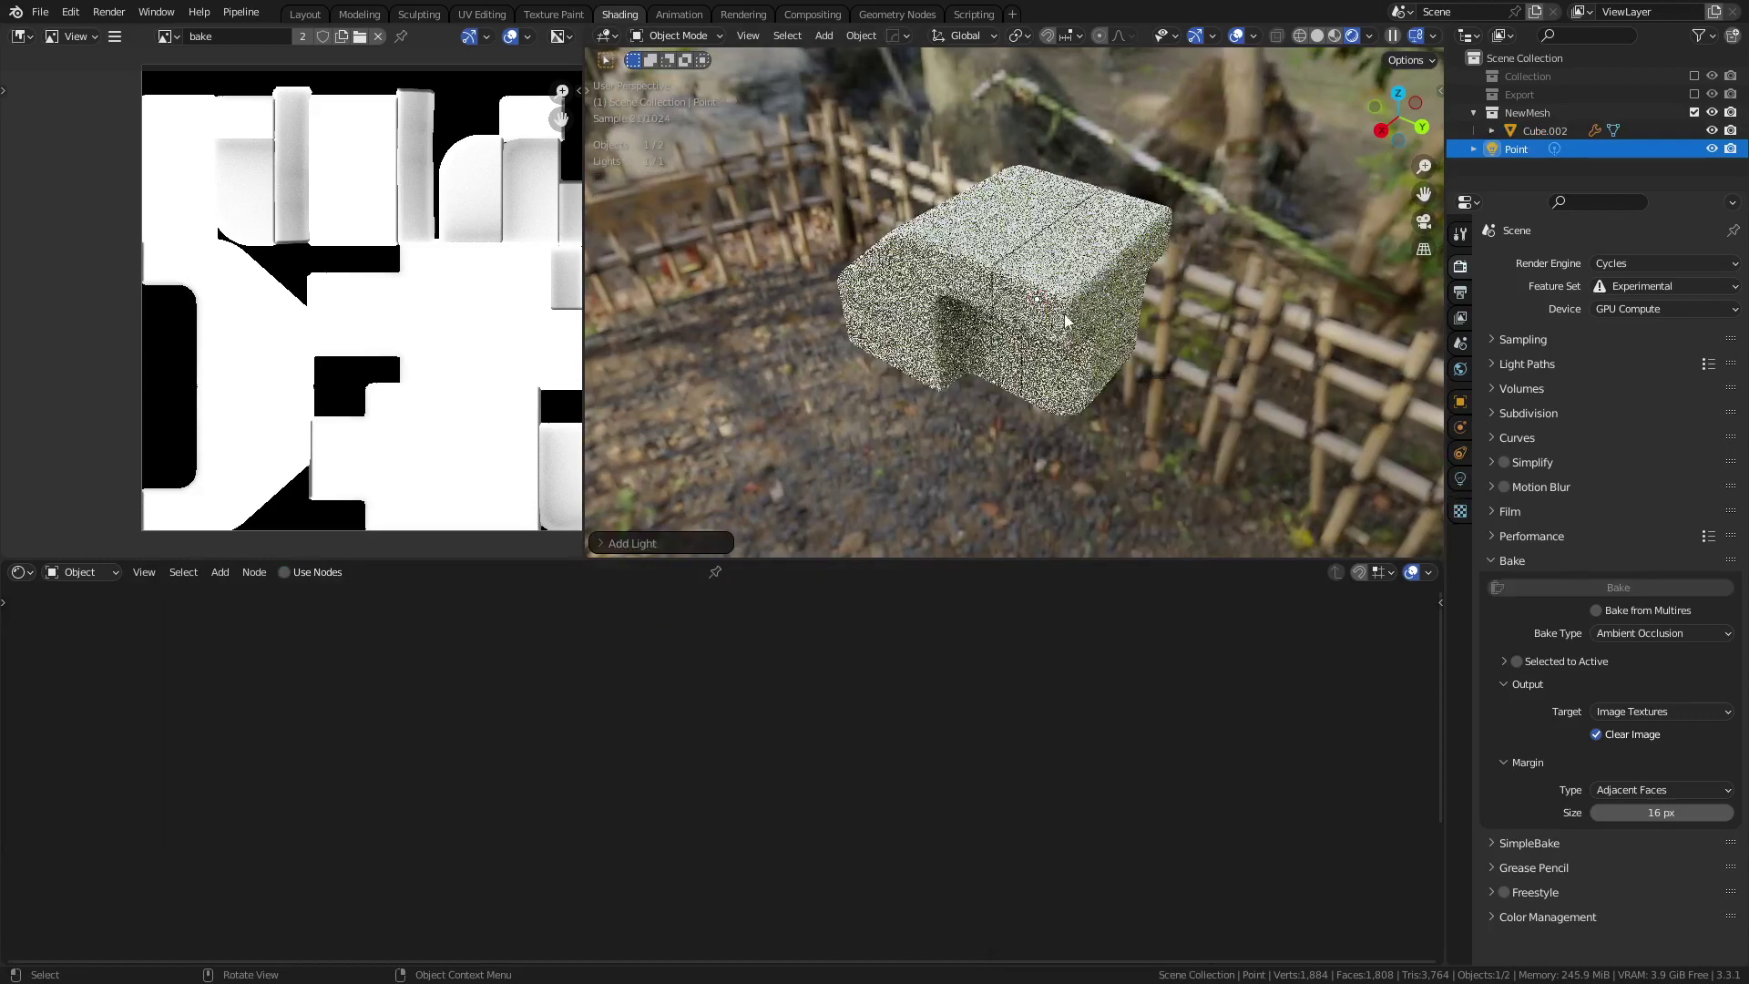
{"action": "key", "text": "g"}
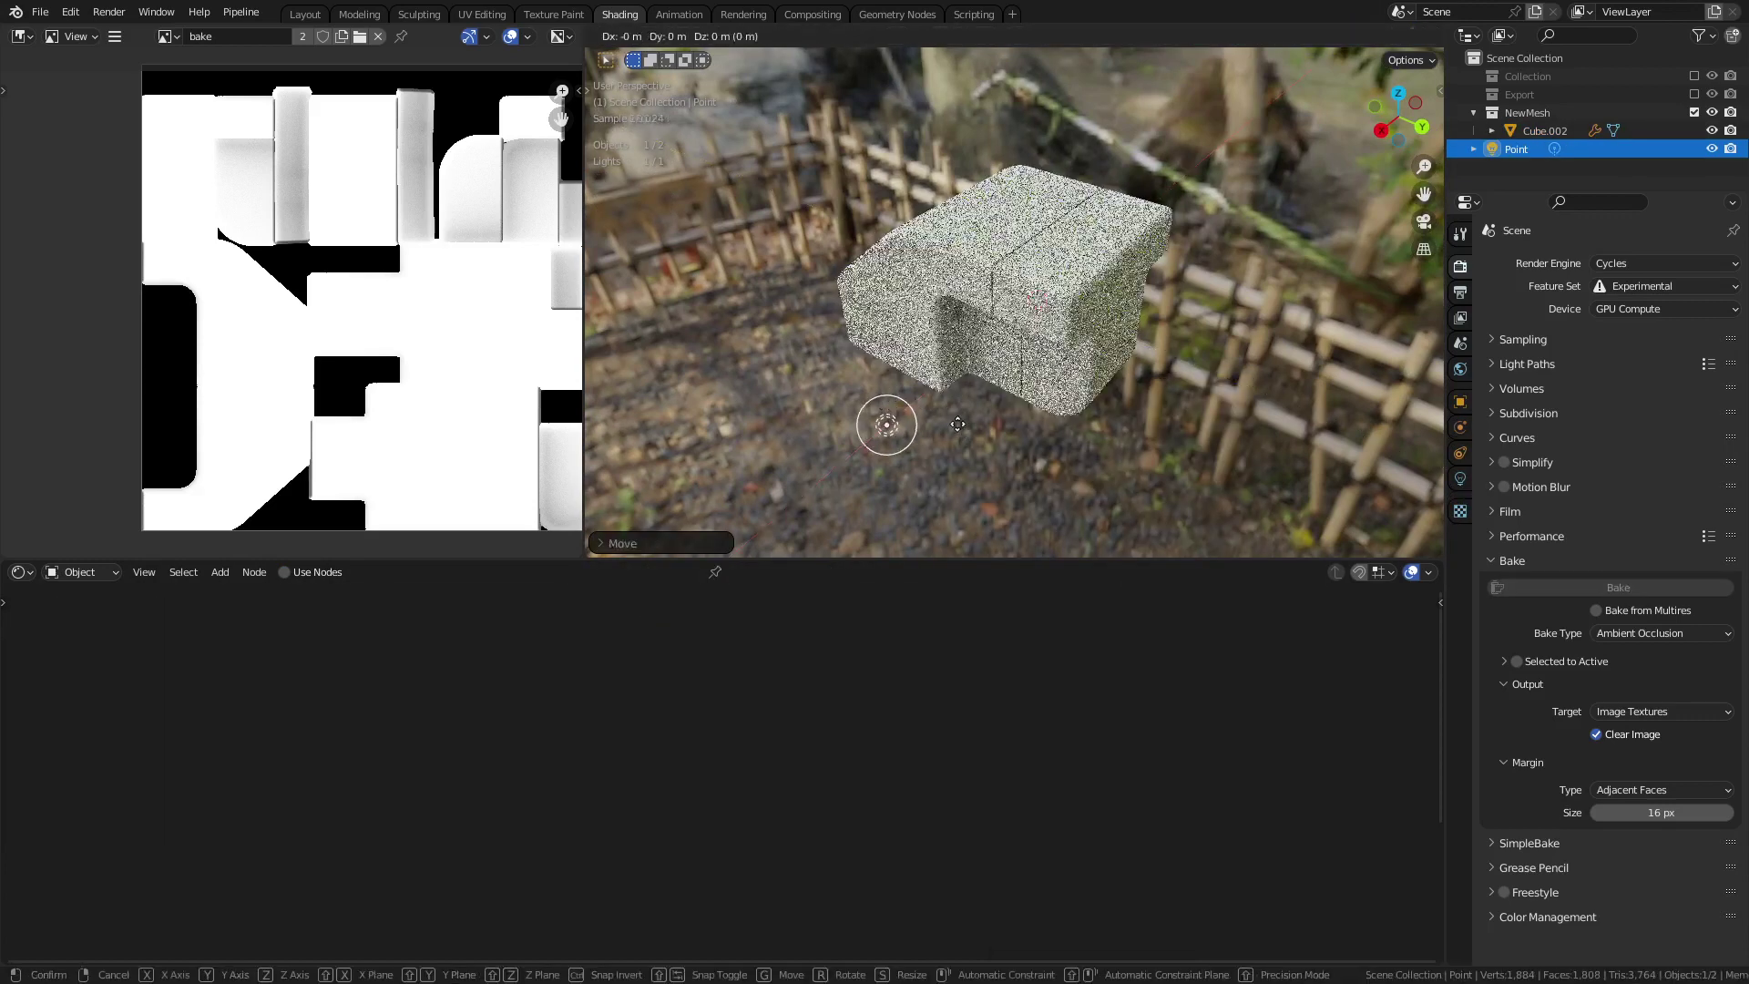
{"action": "left_click", "coordinate": [952, 242]}
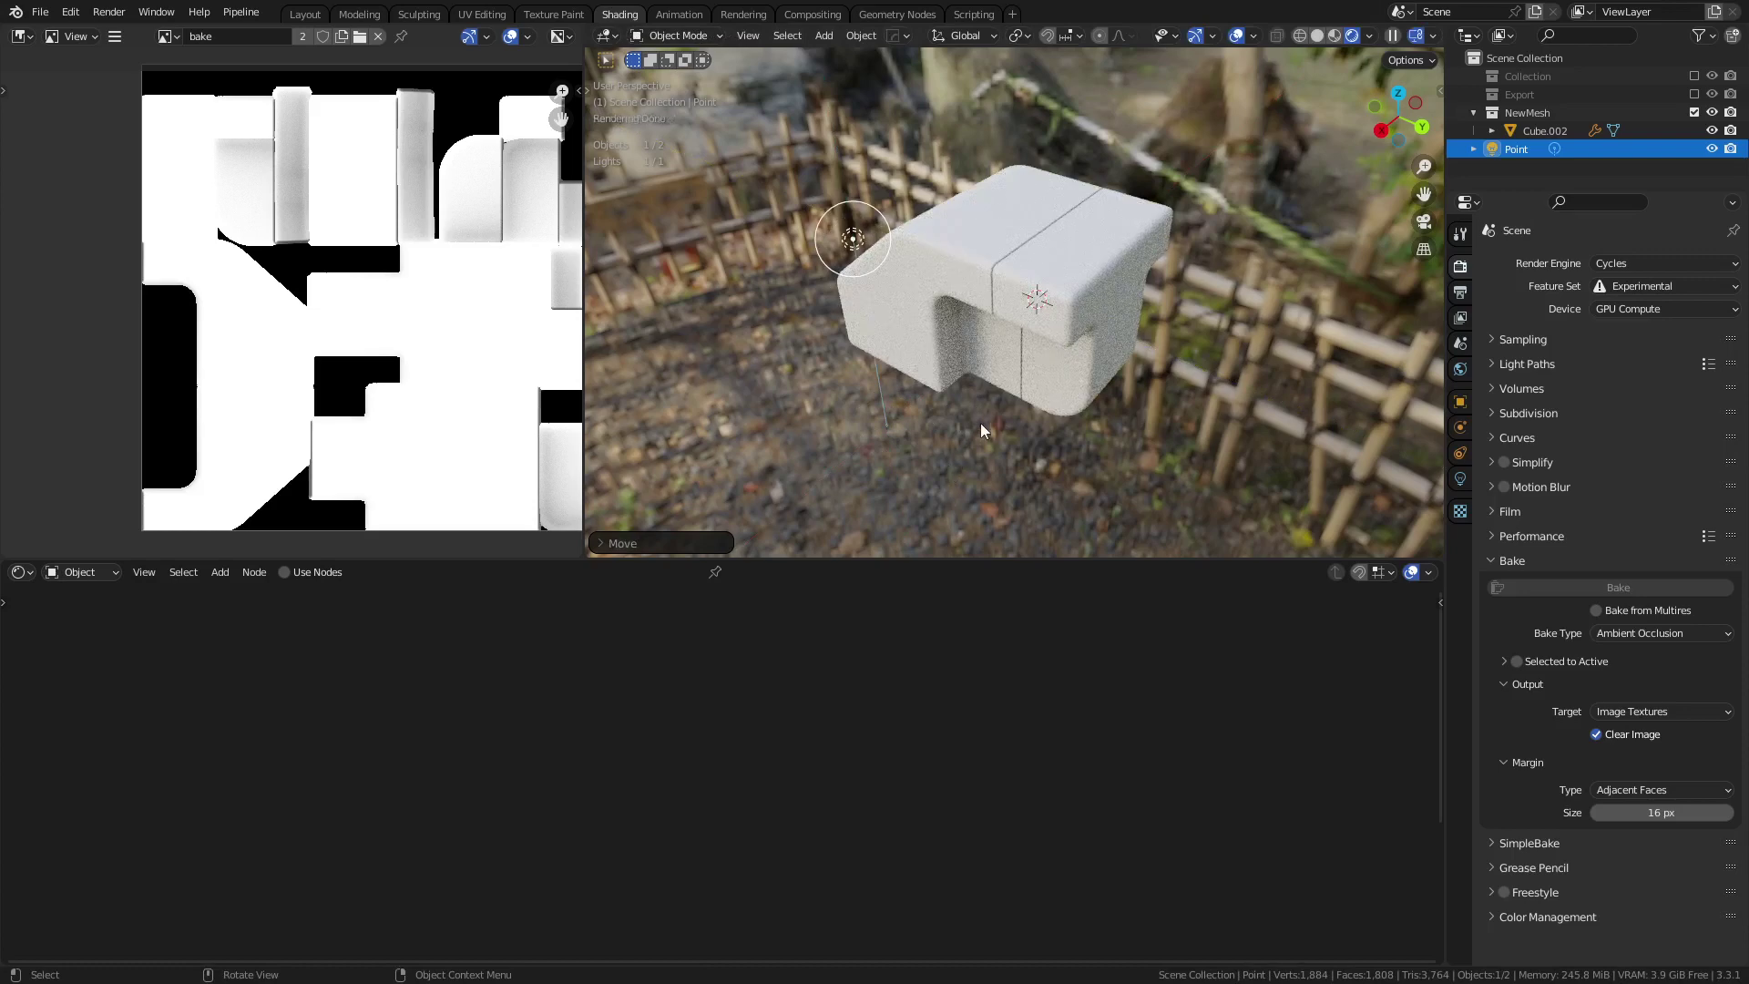
- Set the point light's color to pure red and increase its power
{"action": "middle_click_drag", "start_coordinate": [980, 423], "coordinate": [900, 402]}
{"action": "left_click", "coordinate": [1461, 478]}
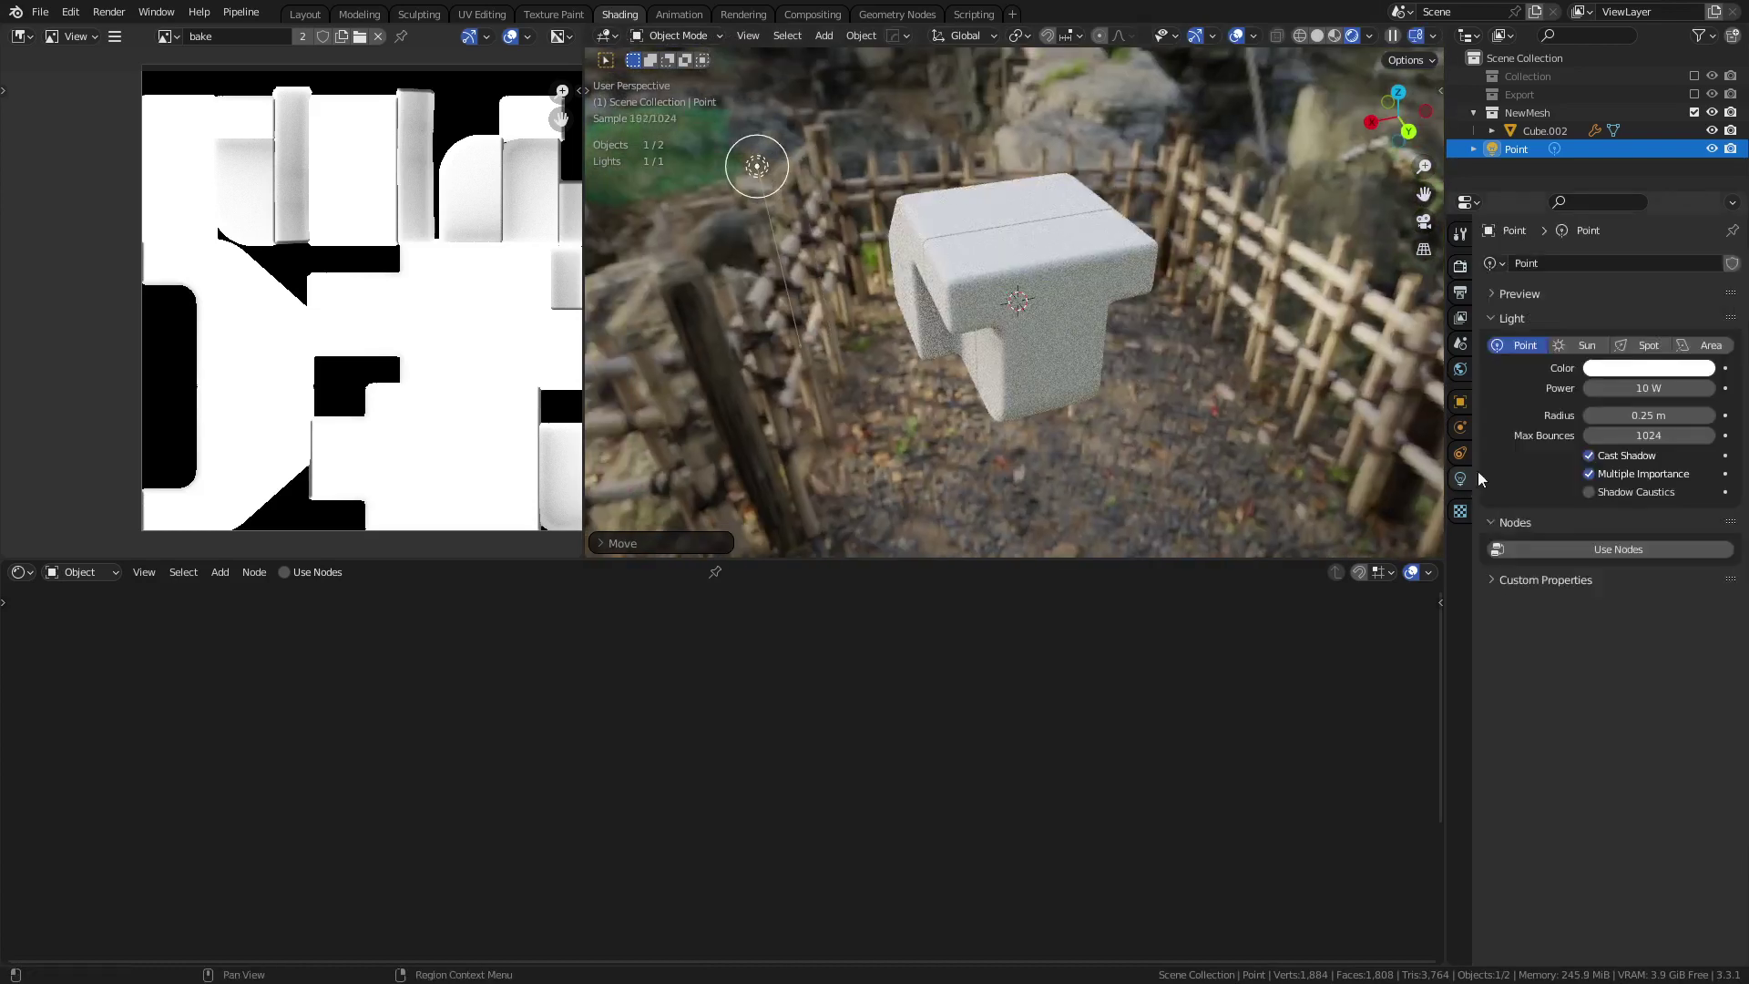
{"action": "left_click", "coordinate": [1642, 371]}
{"action": "left_click", "coordinate": [1637, 343]}
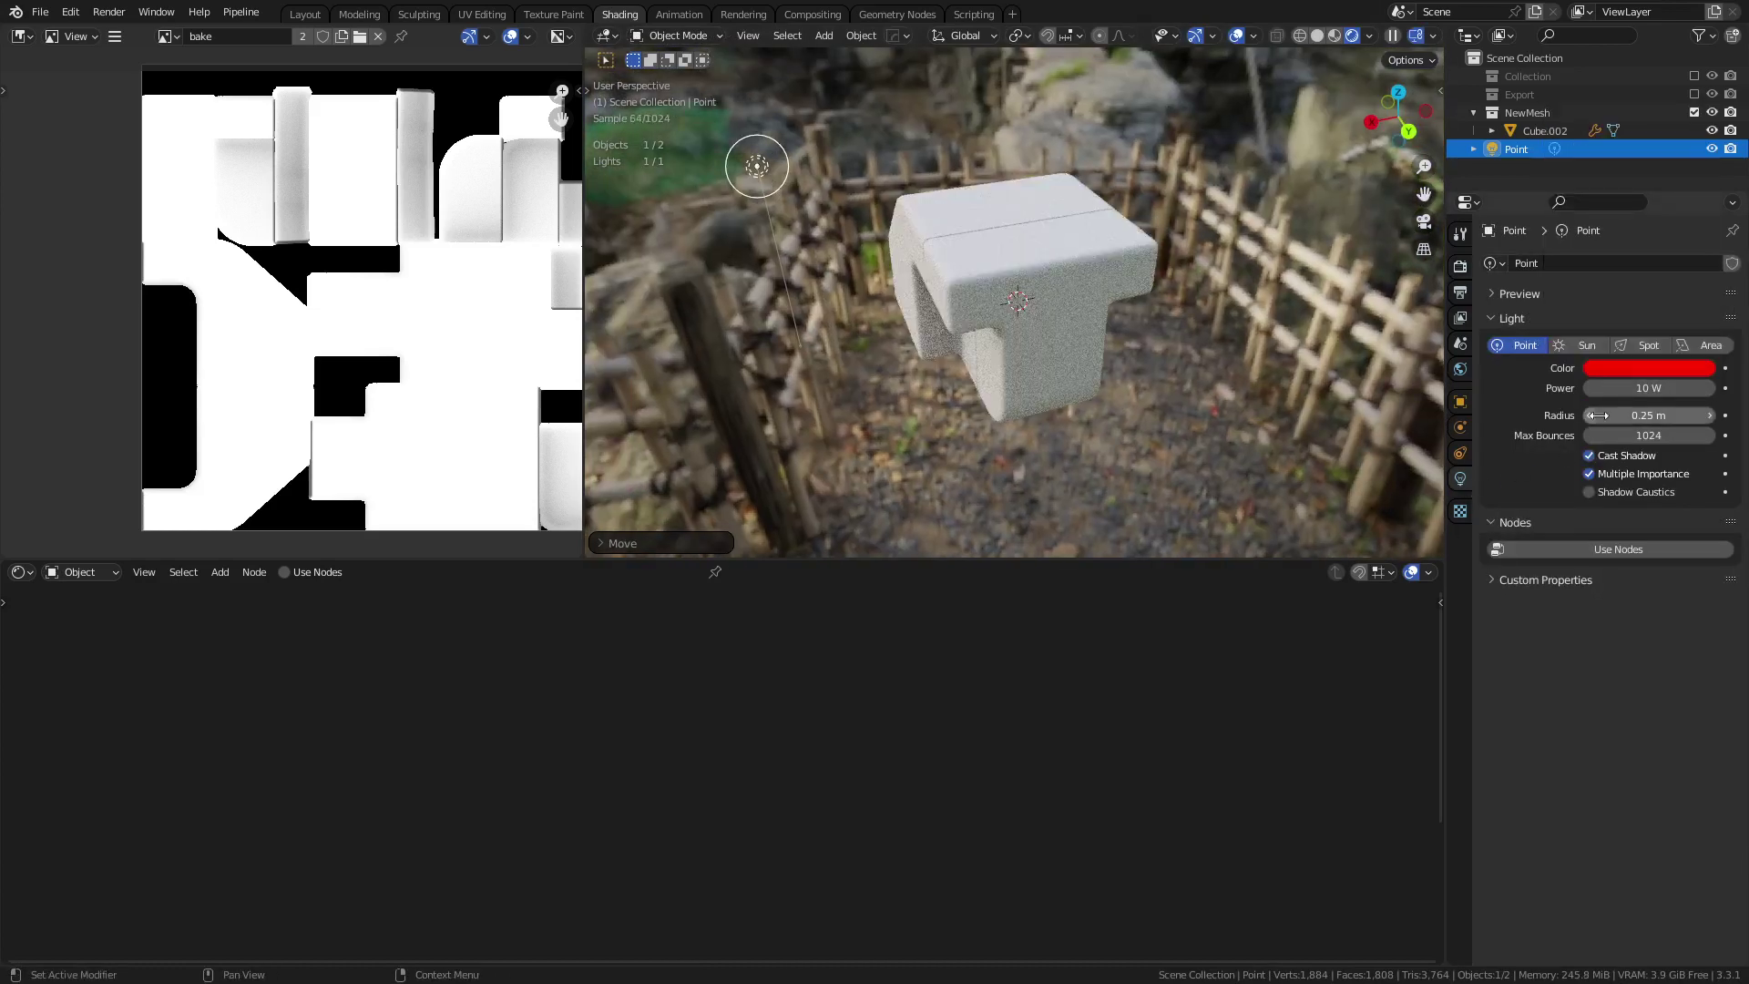
{"action": "left_click_drag", "start_coordinate": [1631, 388], "coordinate": [1676, 388]}
- Disconnect the occlusion texture from the block material's Base Color and move its node away from the Principled BSDF
{"action": "left_click", "coordinate": [1022, 319]}
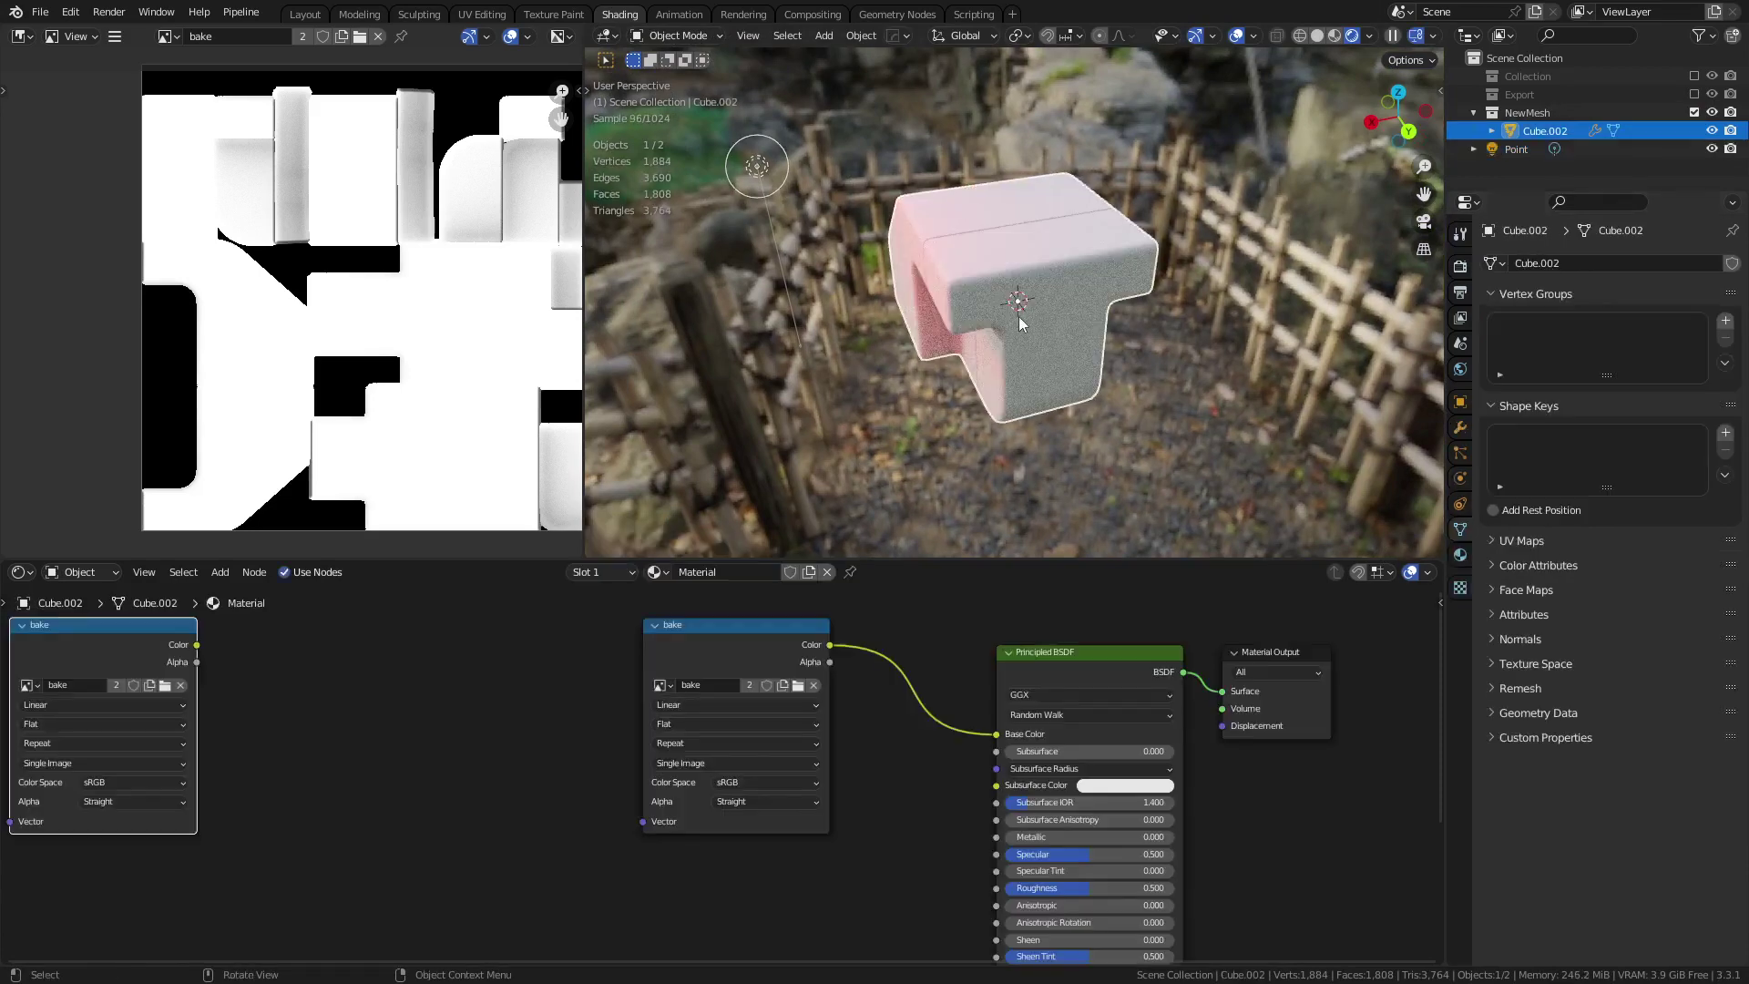
{"action": "left_click", "coordinate": [751, 626]}
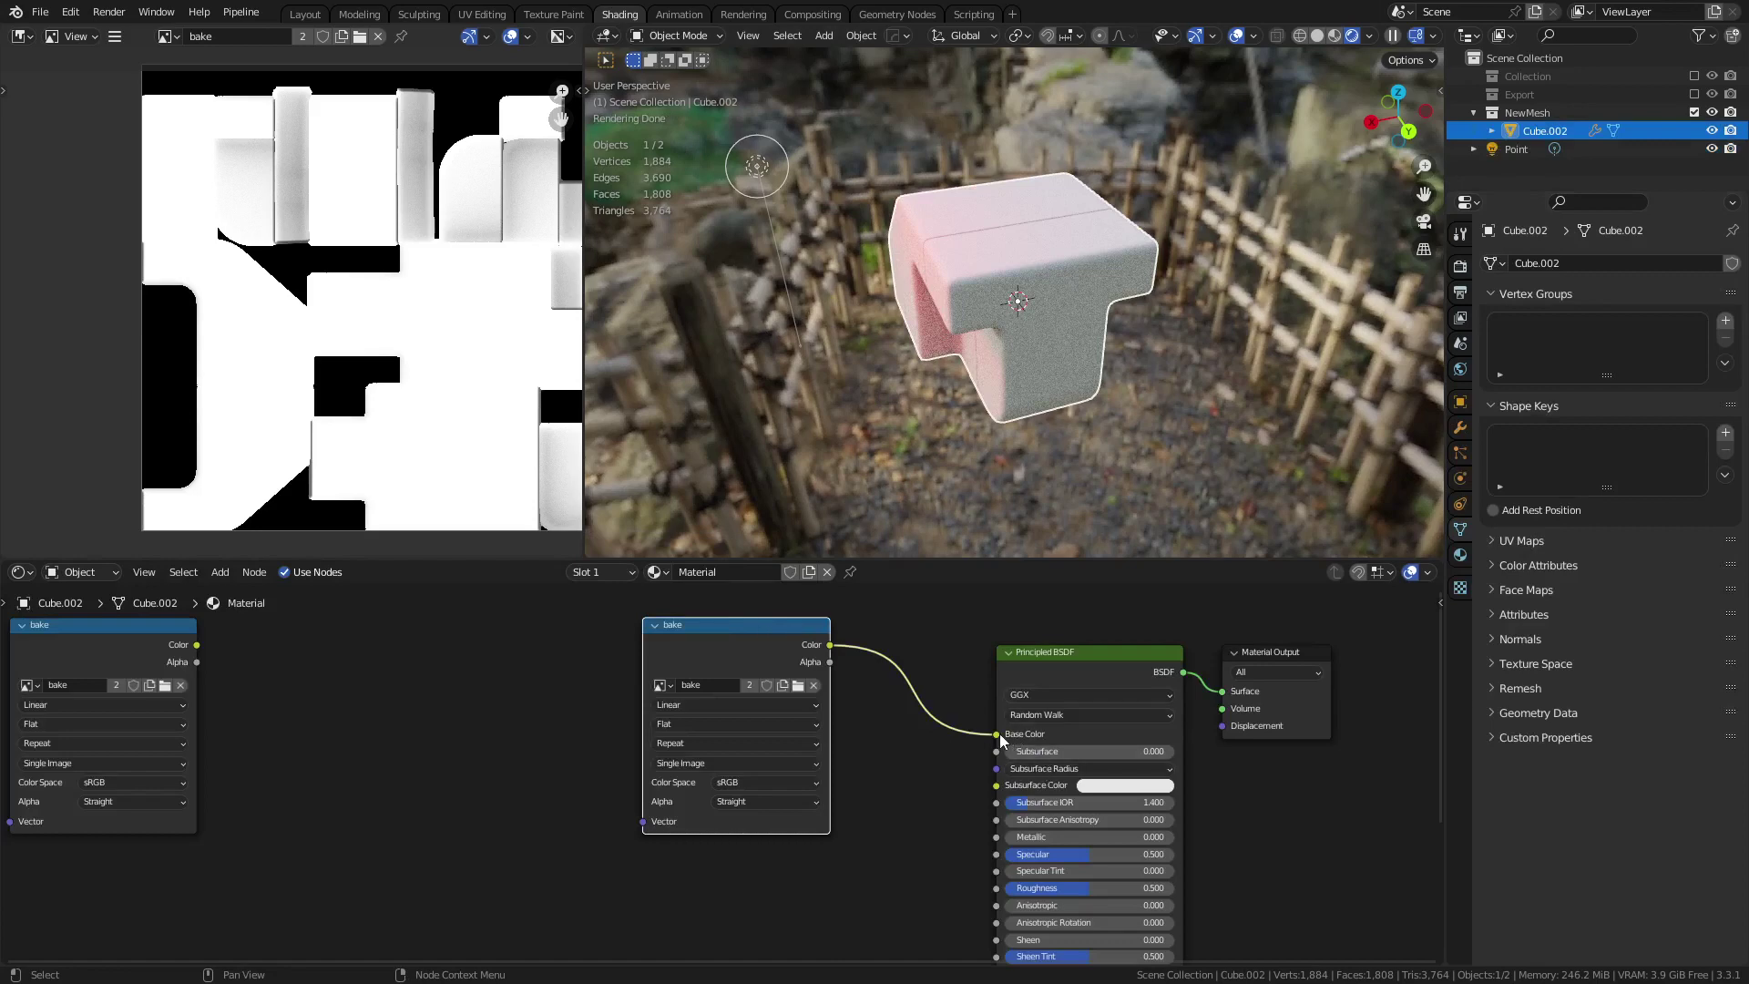
{"action": "left_click_drag", "start_coordinate": [997, 735], "coordinate": [948, 697]}
{"action": "left_click_drag", "start_coordinate": [763, 631], "coordinate": [603, 784]}
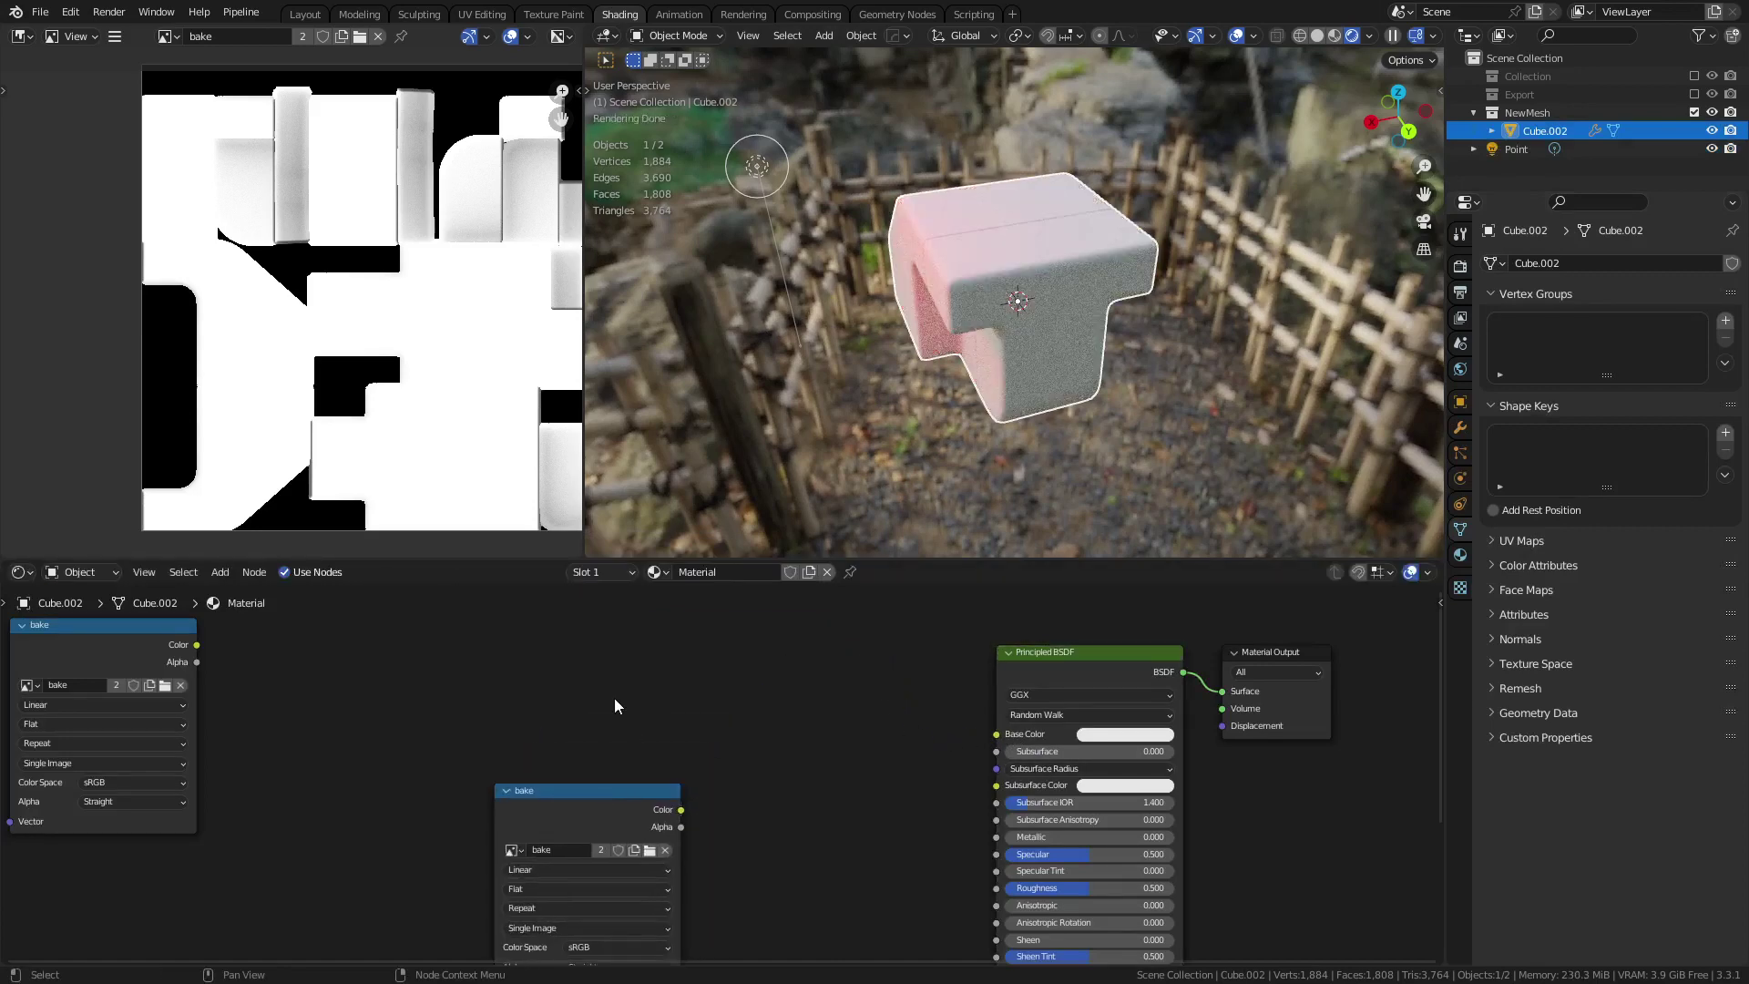
- Make the separate bake texture node the active bake target and set the Bake Type to Diffuse
{"action": "middle_click_drag", "start_coordinate": [613, 707], "coordinate": [801, 741]}
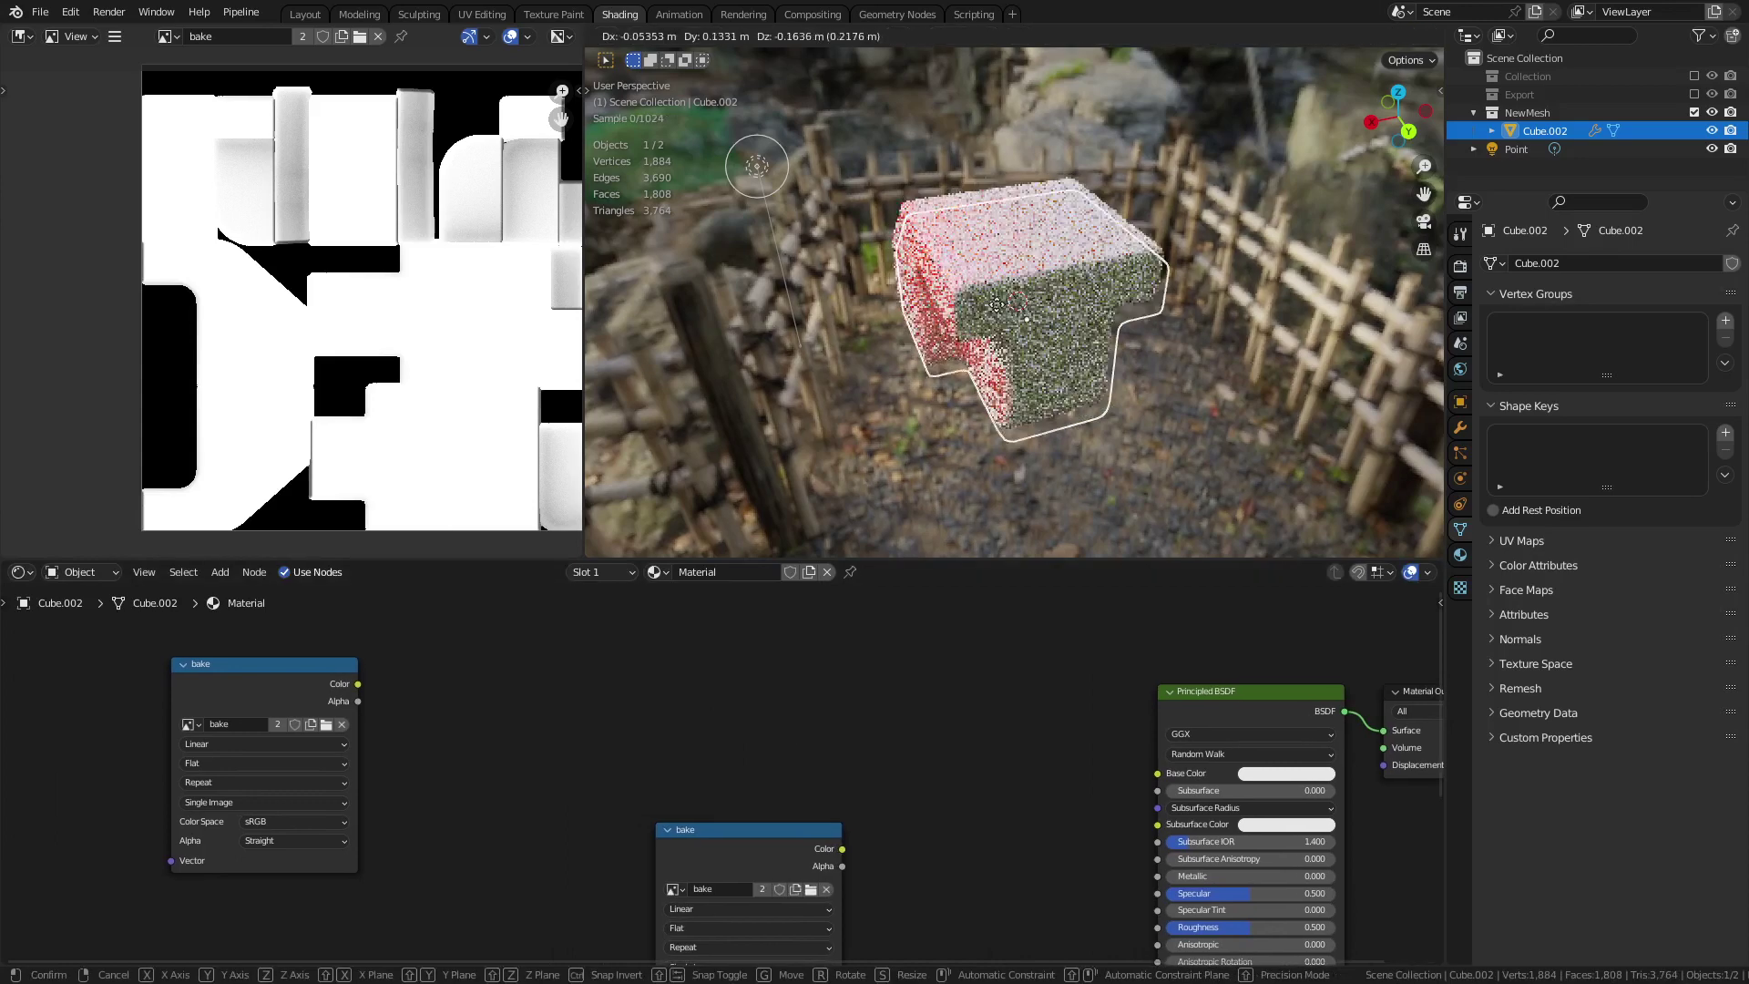
{"action": "left_click_drag", "start_coordinate": [313, 667], "coordinate": [316, 670]}
{"action": "right_click", "coordinate": [317, 670]}
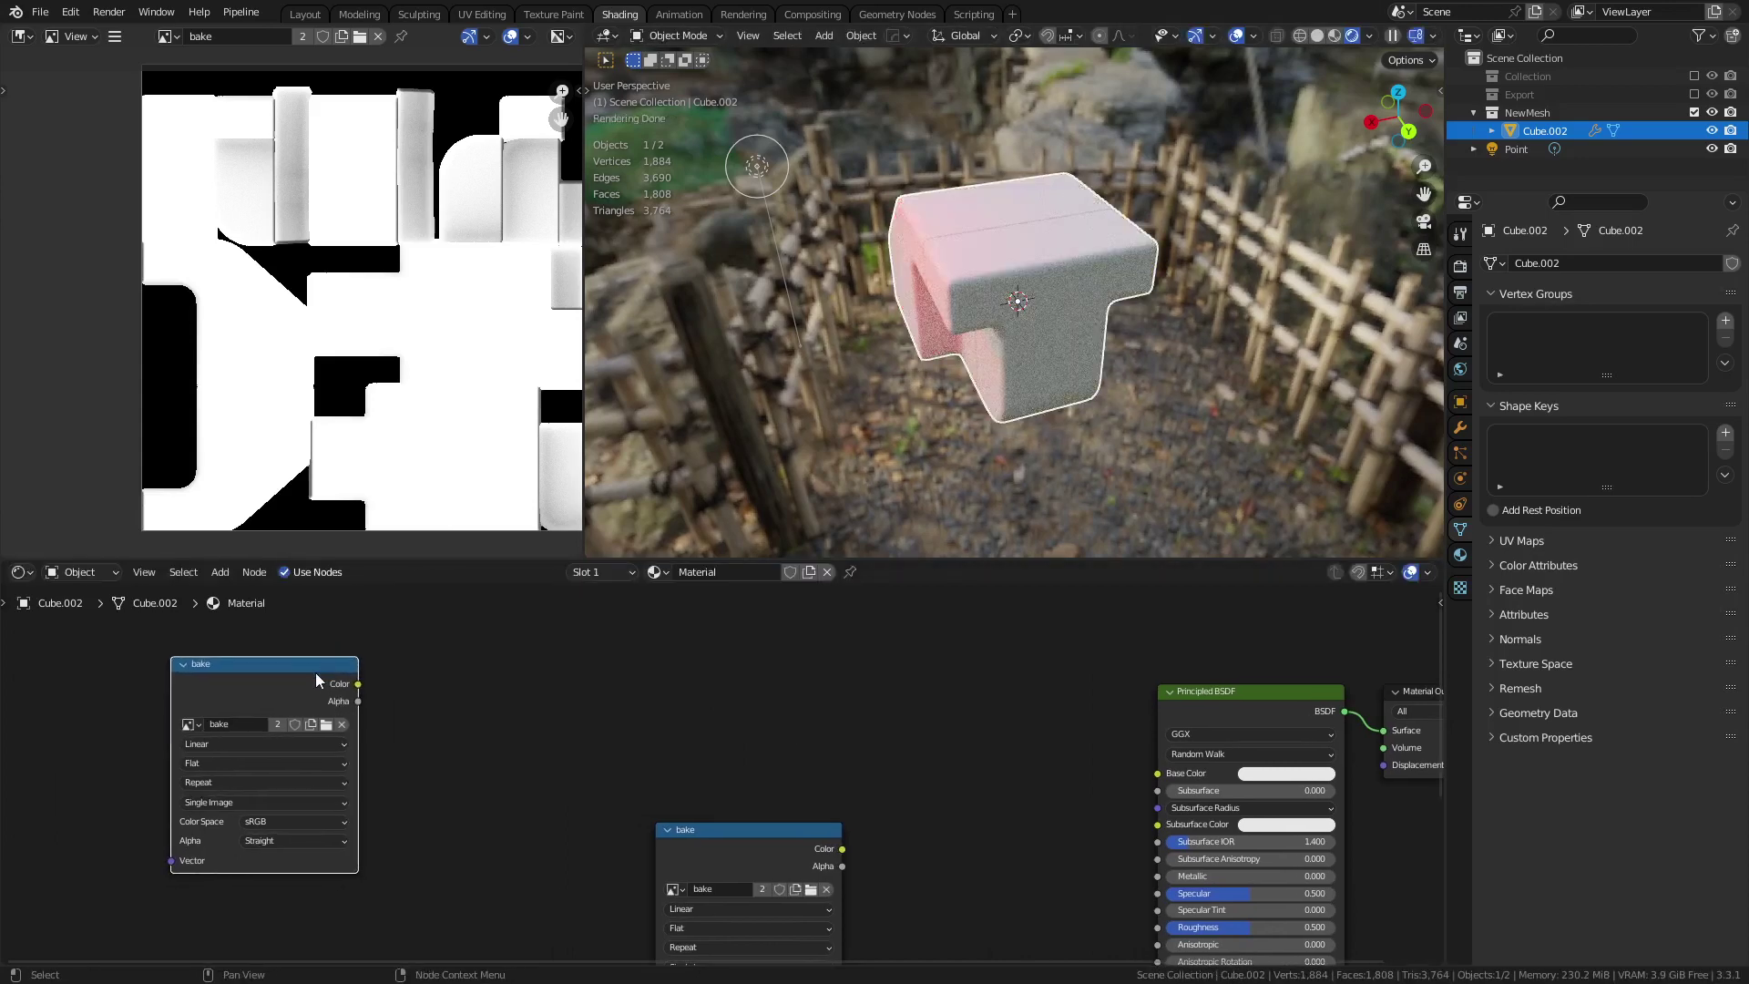
{"action": "left_click", "coordinate": [1460, 265]}
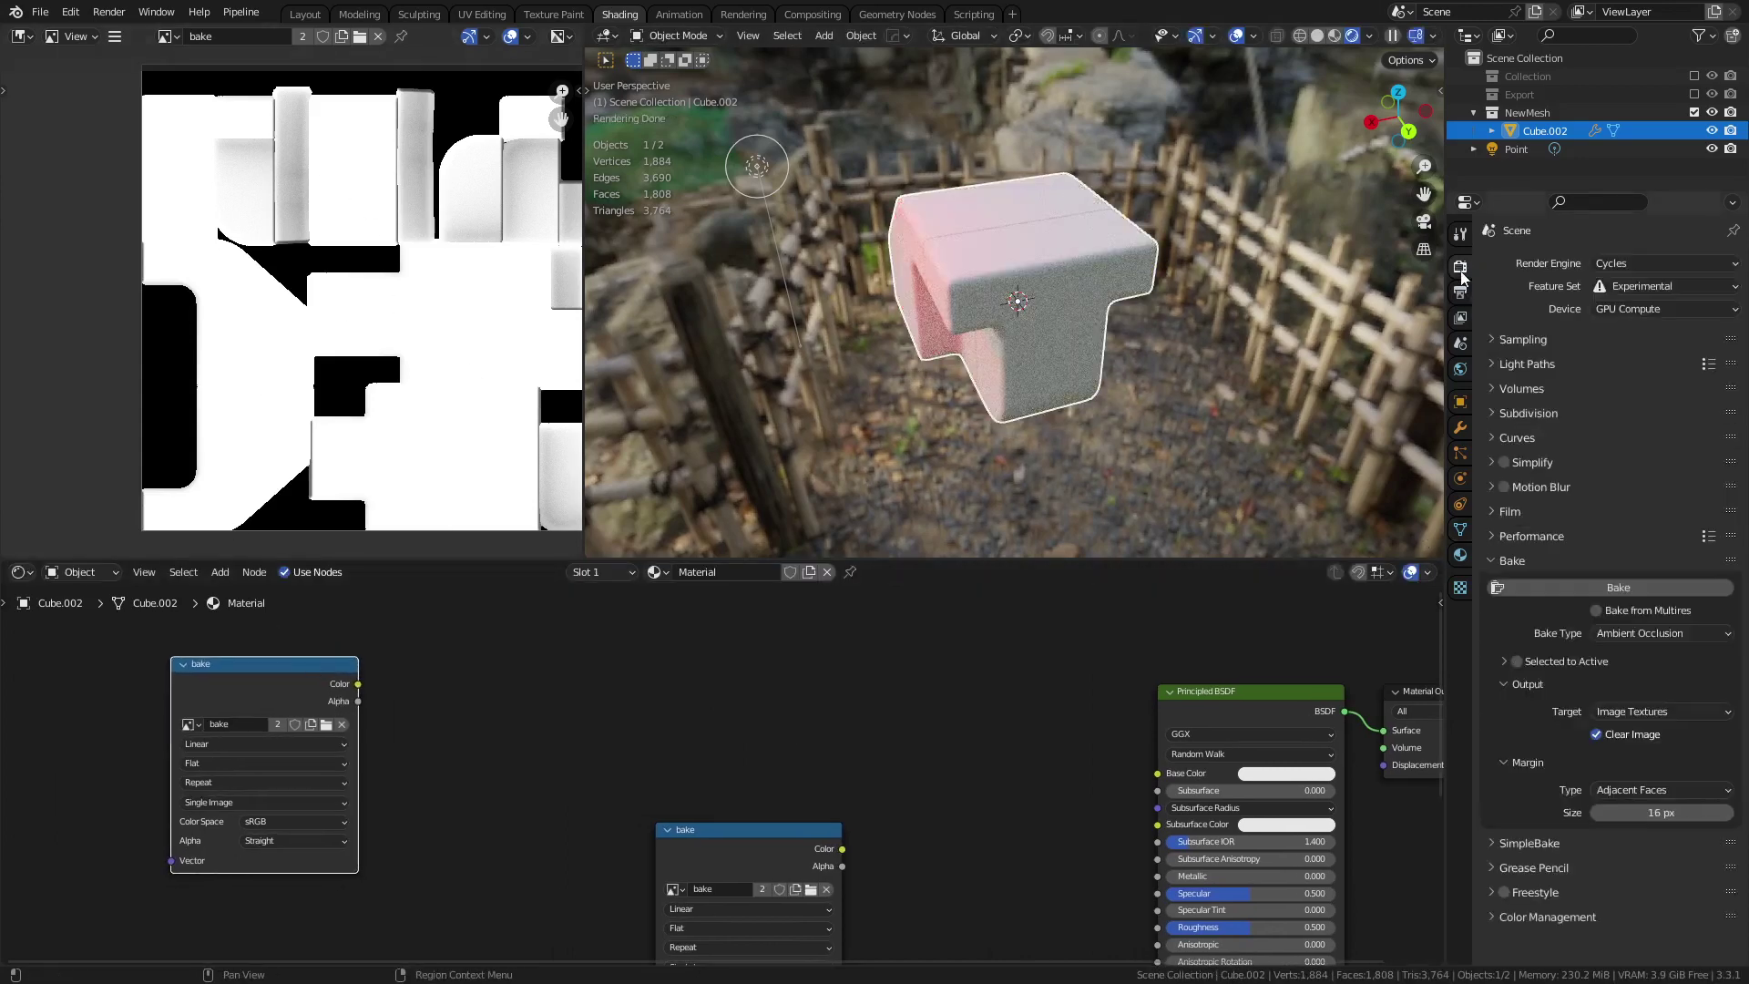
{"action": "left_click", "coordinate": [1658, 636]}
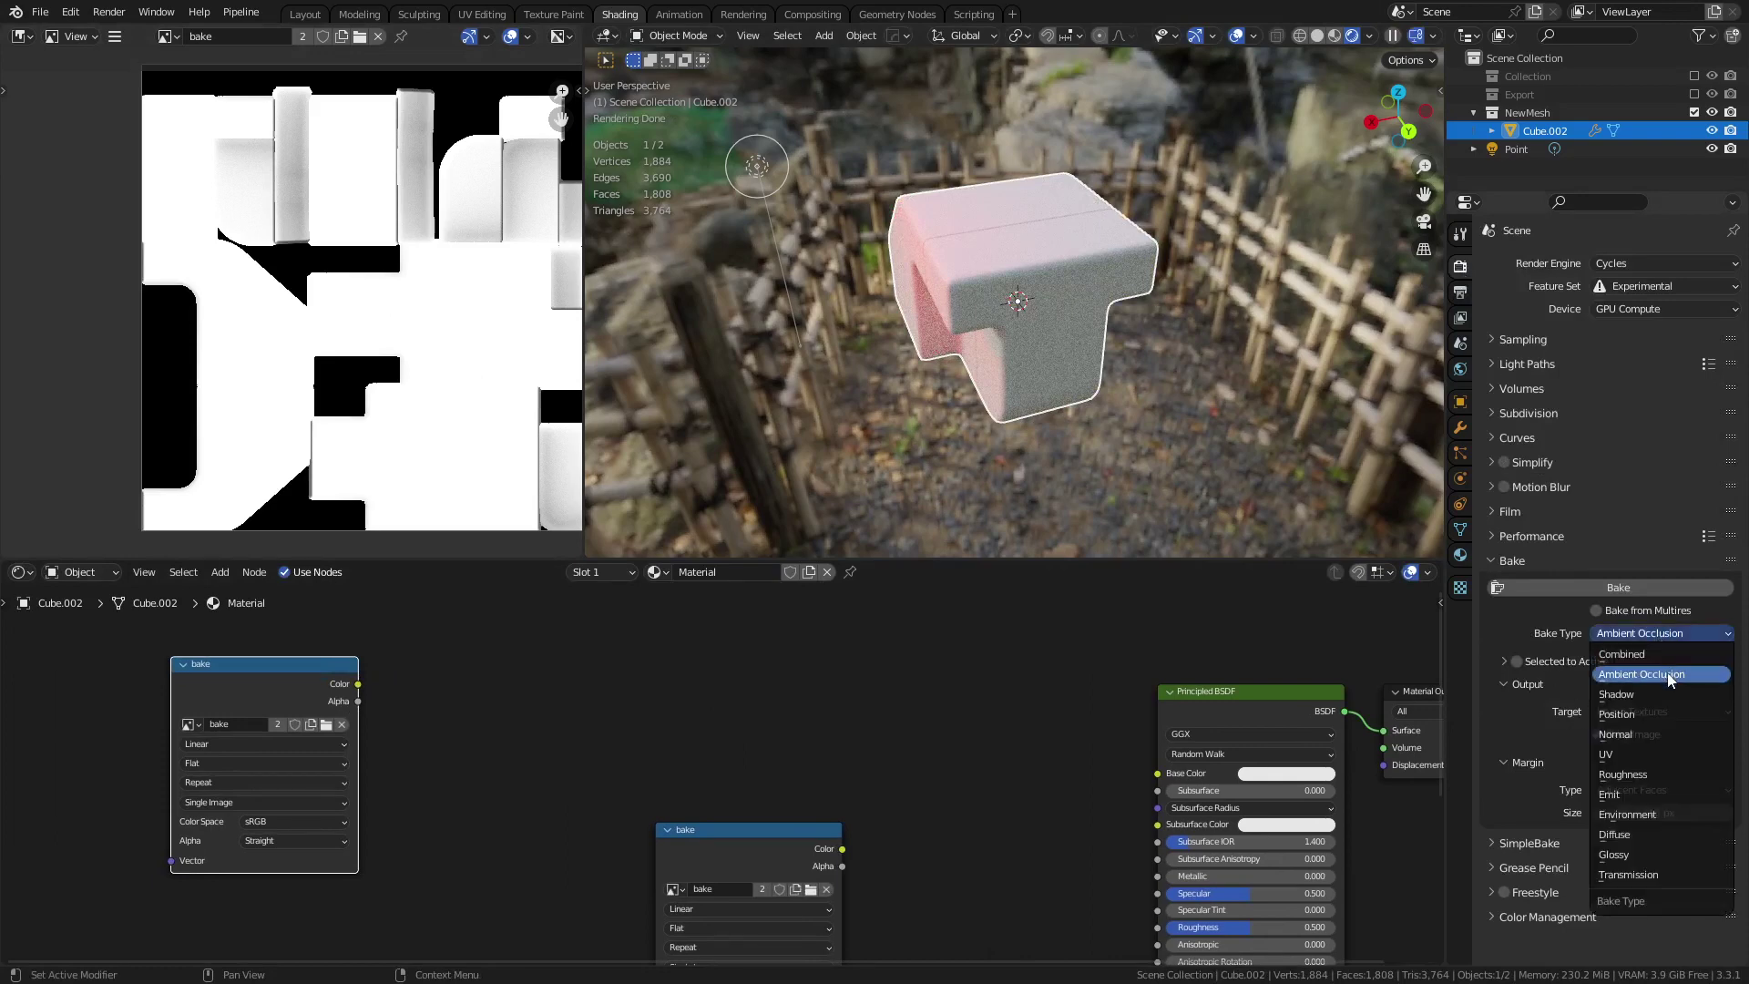
{"action": "left_click", "coordinate": [1664, 834]}
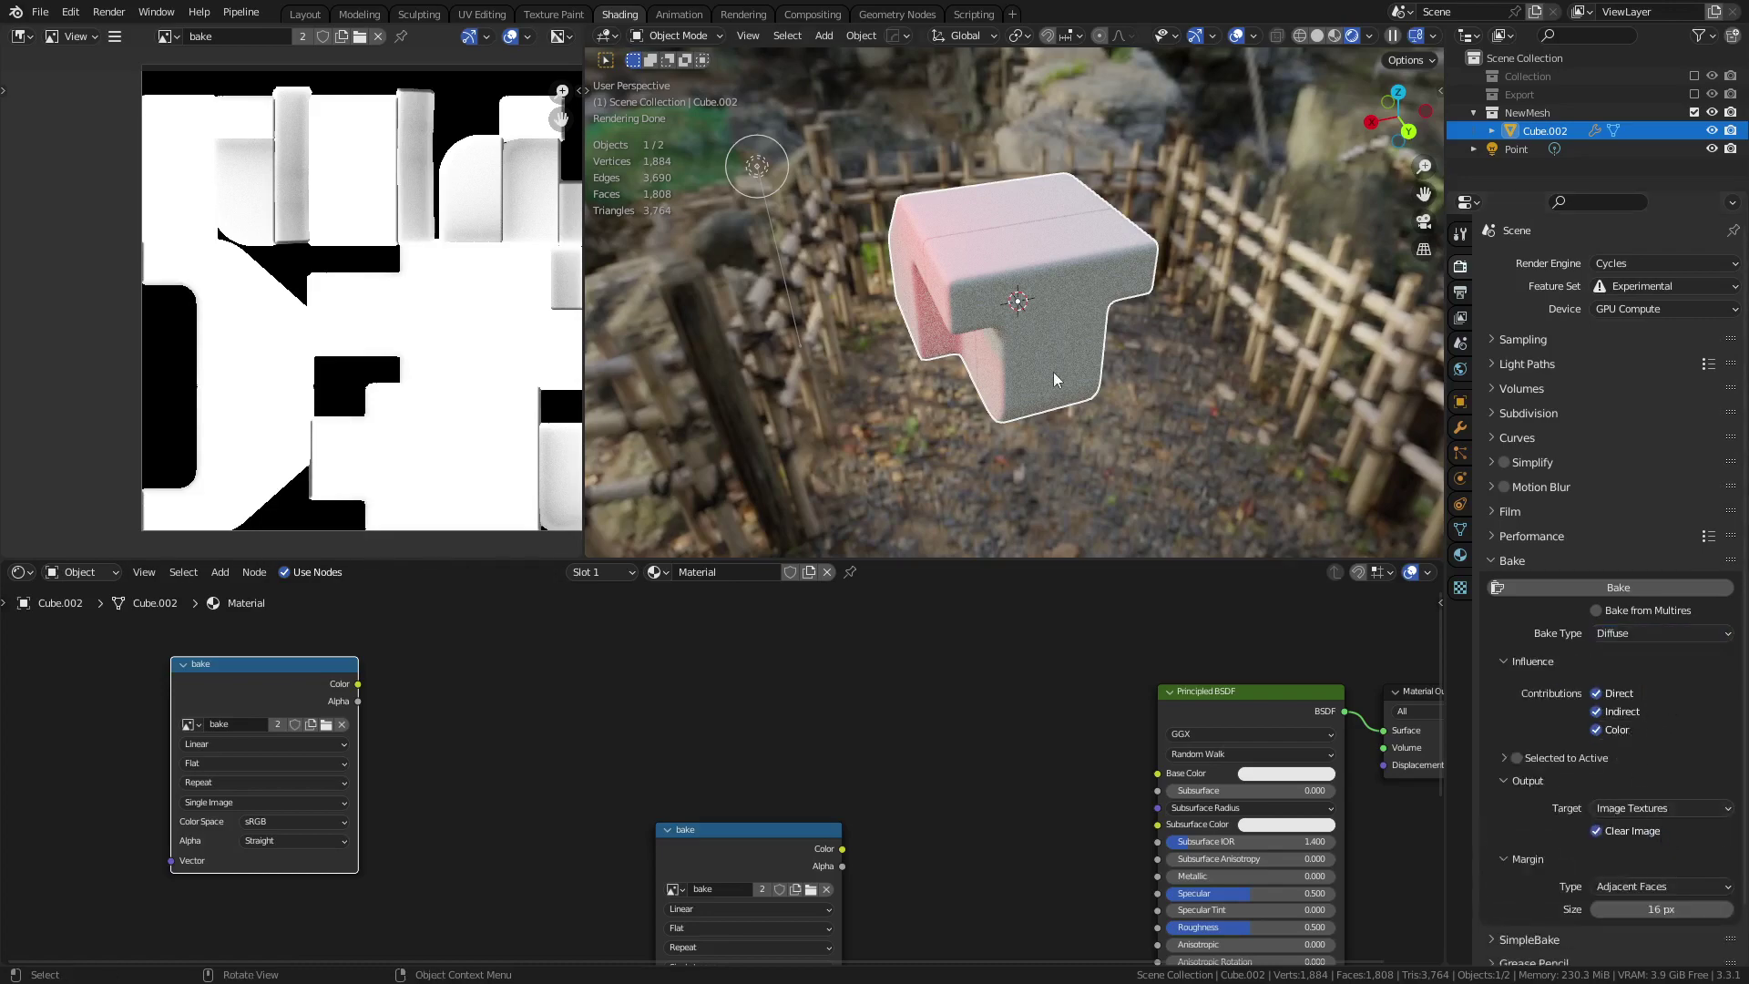
- Examine the red-lit block in the viewport with Scene World lighting switched on and back off
{"action": "middle_click_drag", "start_coordinate": [1047, 377], "coordinate": [1002, 274]}
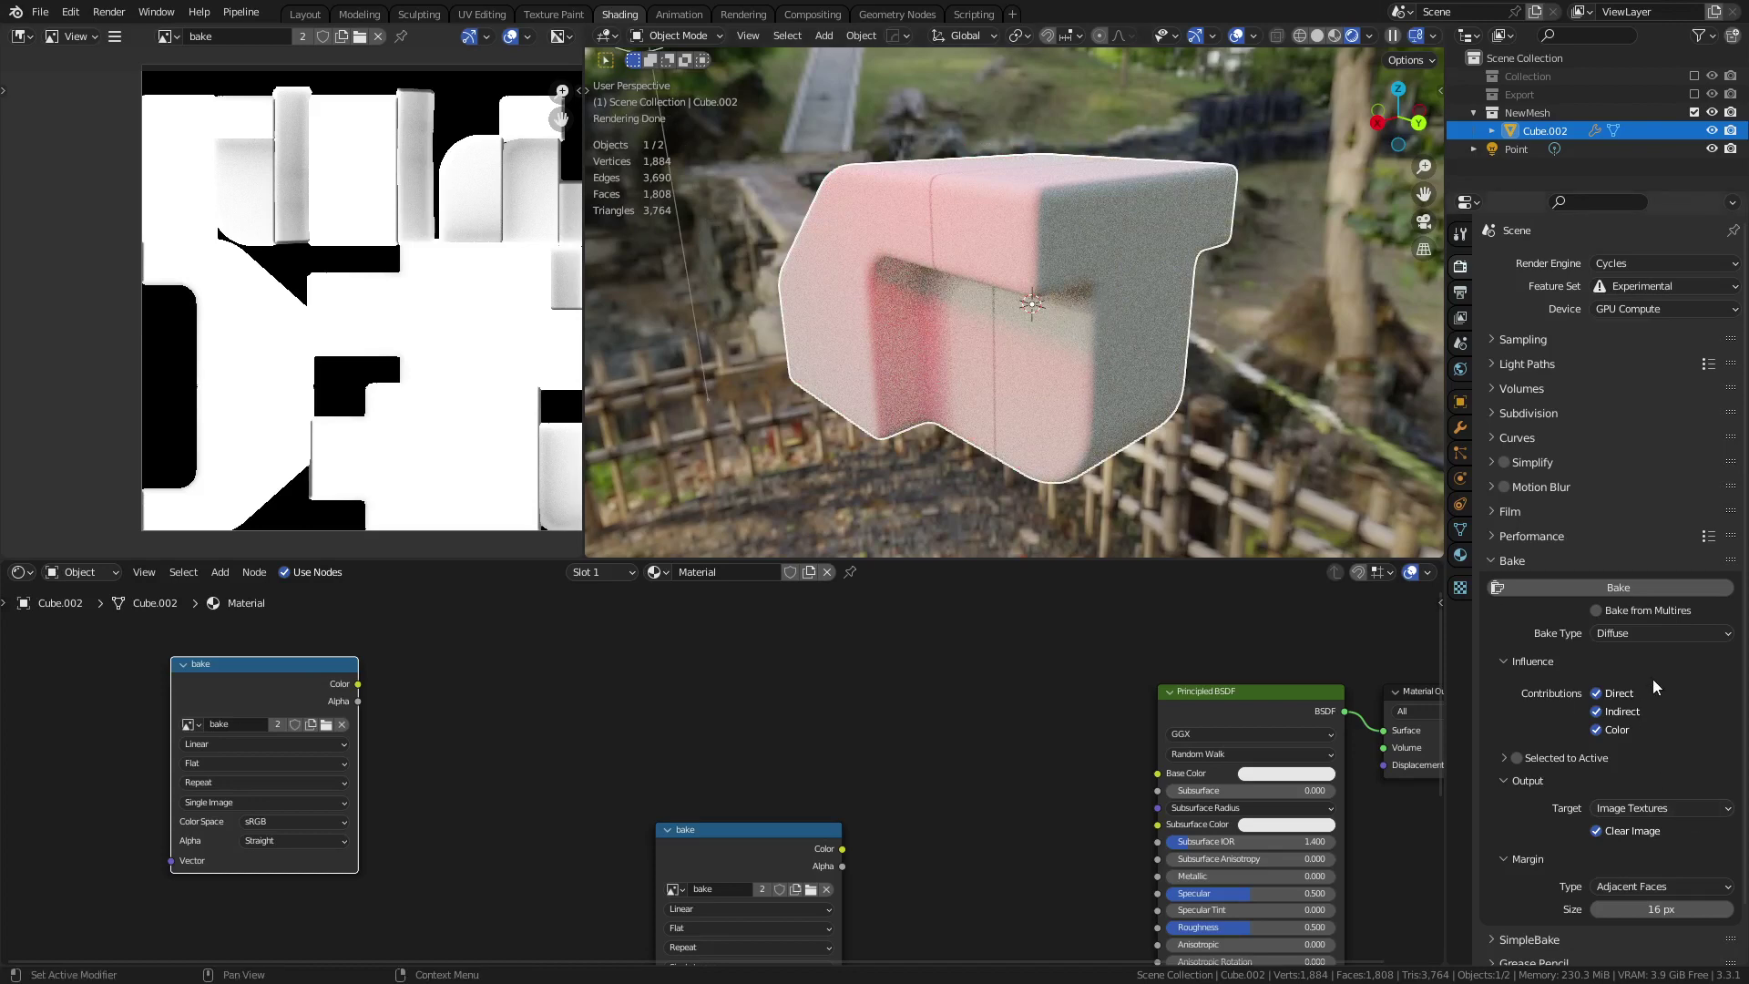
{"action": "left_click", "coordinate": [1371, 38]}
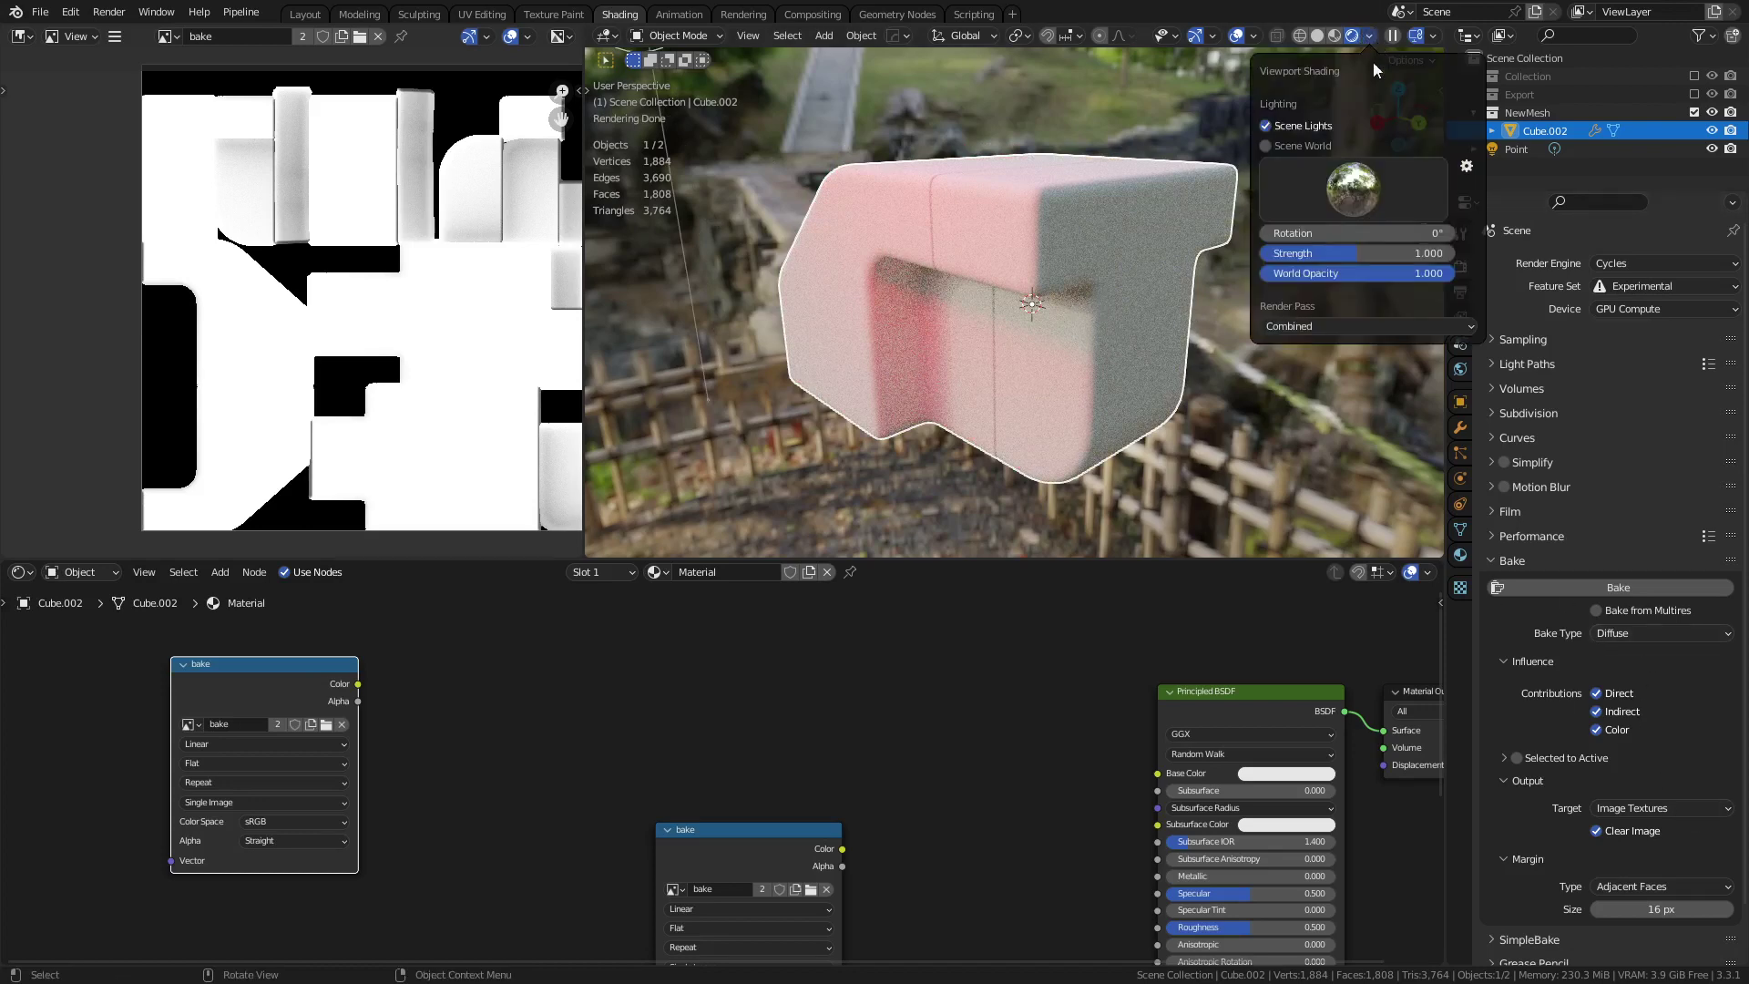
{"action": "left_click", "coordinate": [1316, 145]}
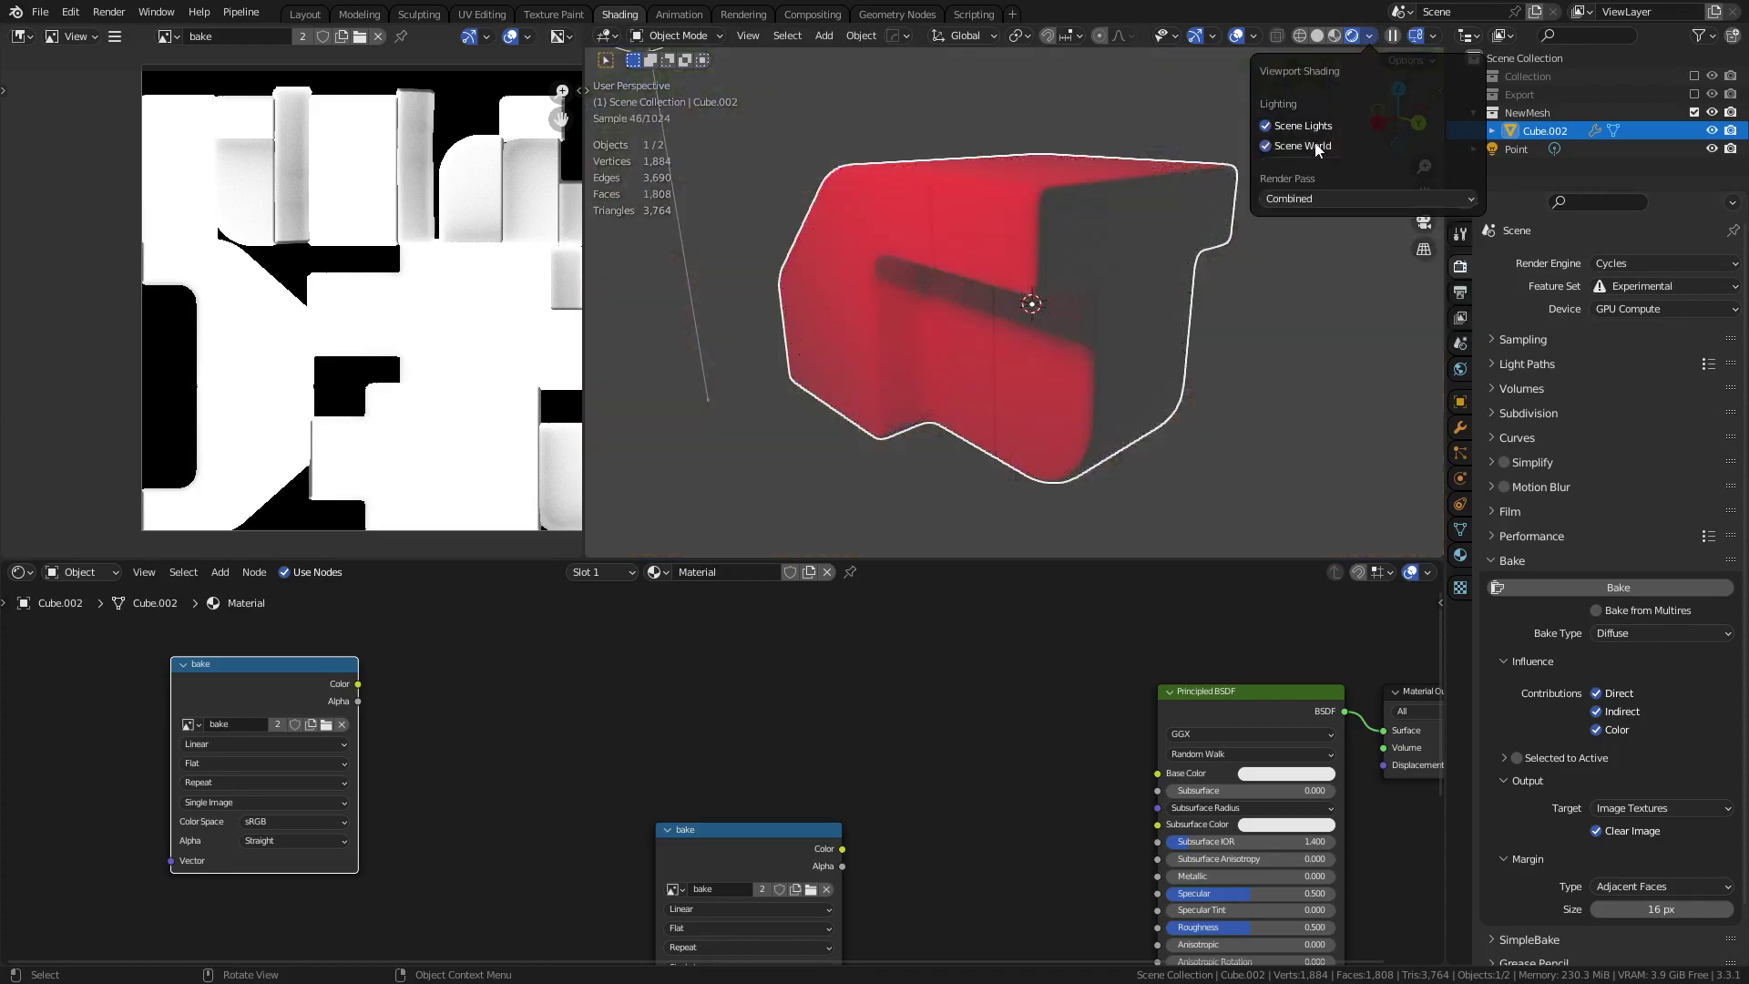
{"action": "left_click", "coordinate": [1315, 146]}
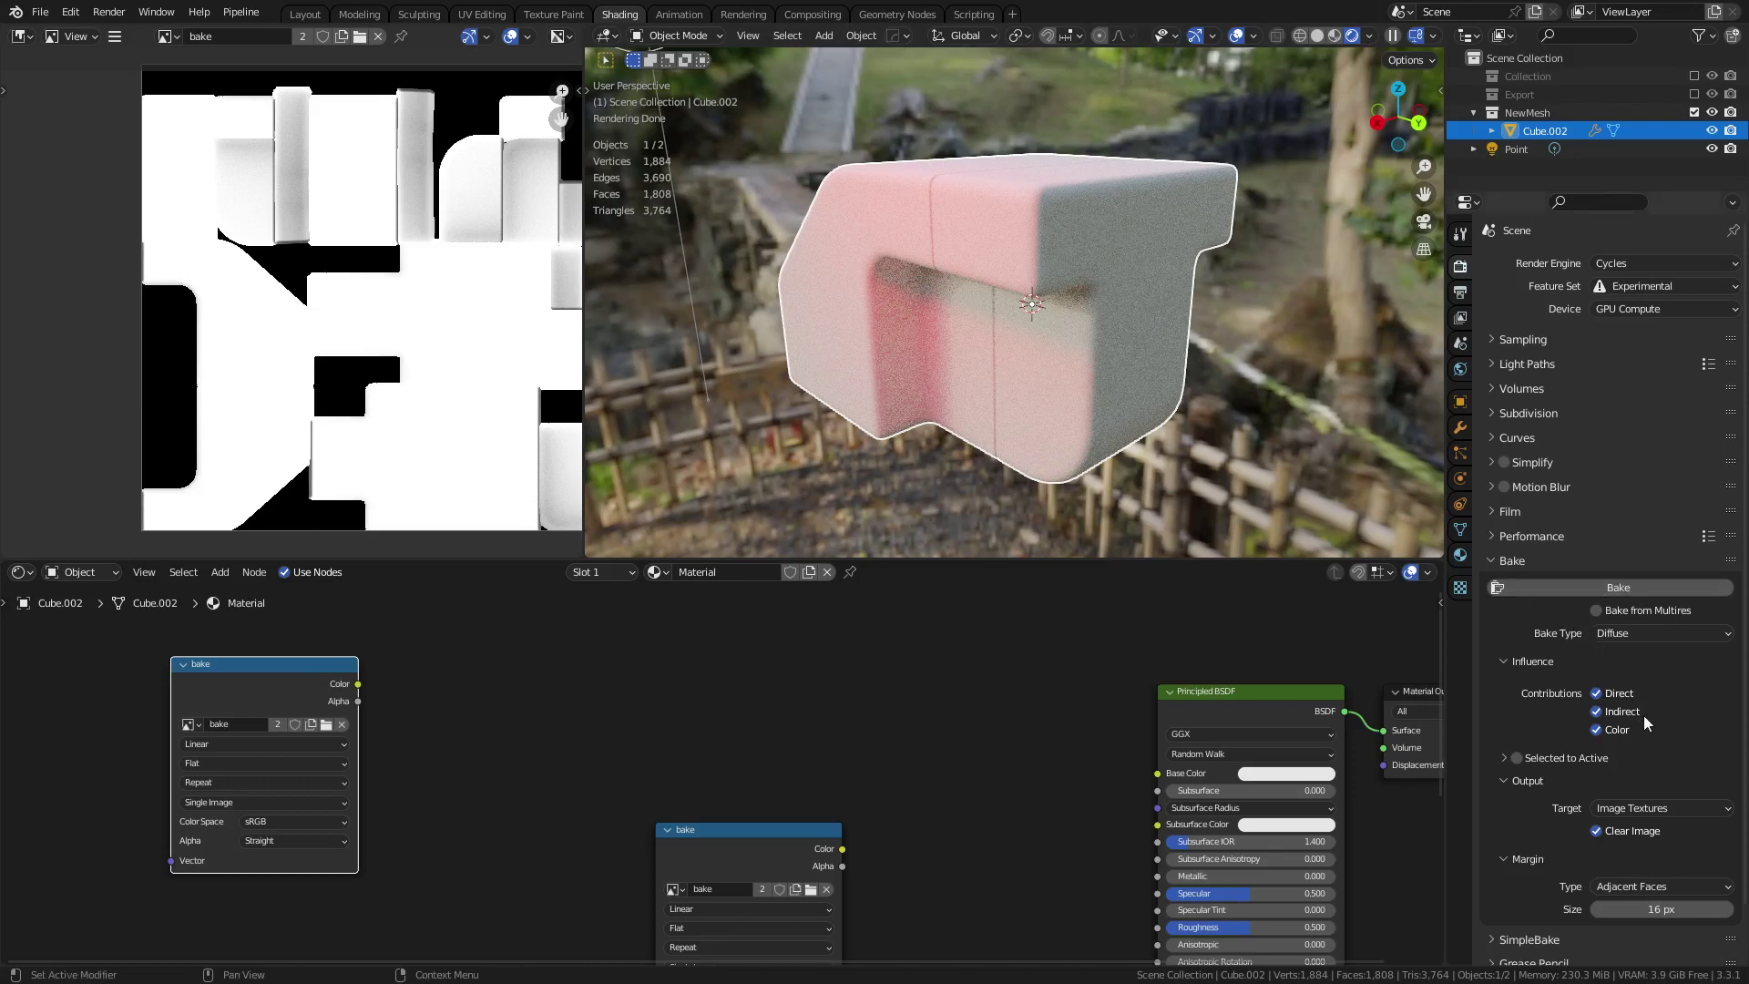
- Bake the block's diffuse map with direct, indirect and color contributions into the bake image, and inspect the baked islands up close
{"action": "mouse_move", "coordinate": [248, 670]}
{"action": "left_mouse_down"}
{"action": "mouse_move", "coordinate": [233, 675]}
{"action": "mouse_move", "coordinate": [257, 667]}
{"action": "left_mouse_up"}
{"action": "left_click", "coordinate": [1618, 587]}
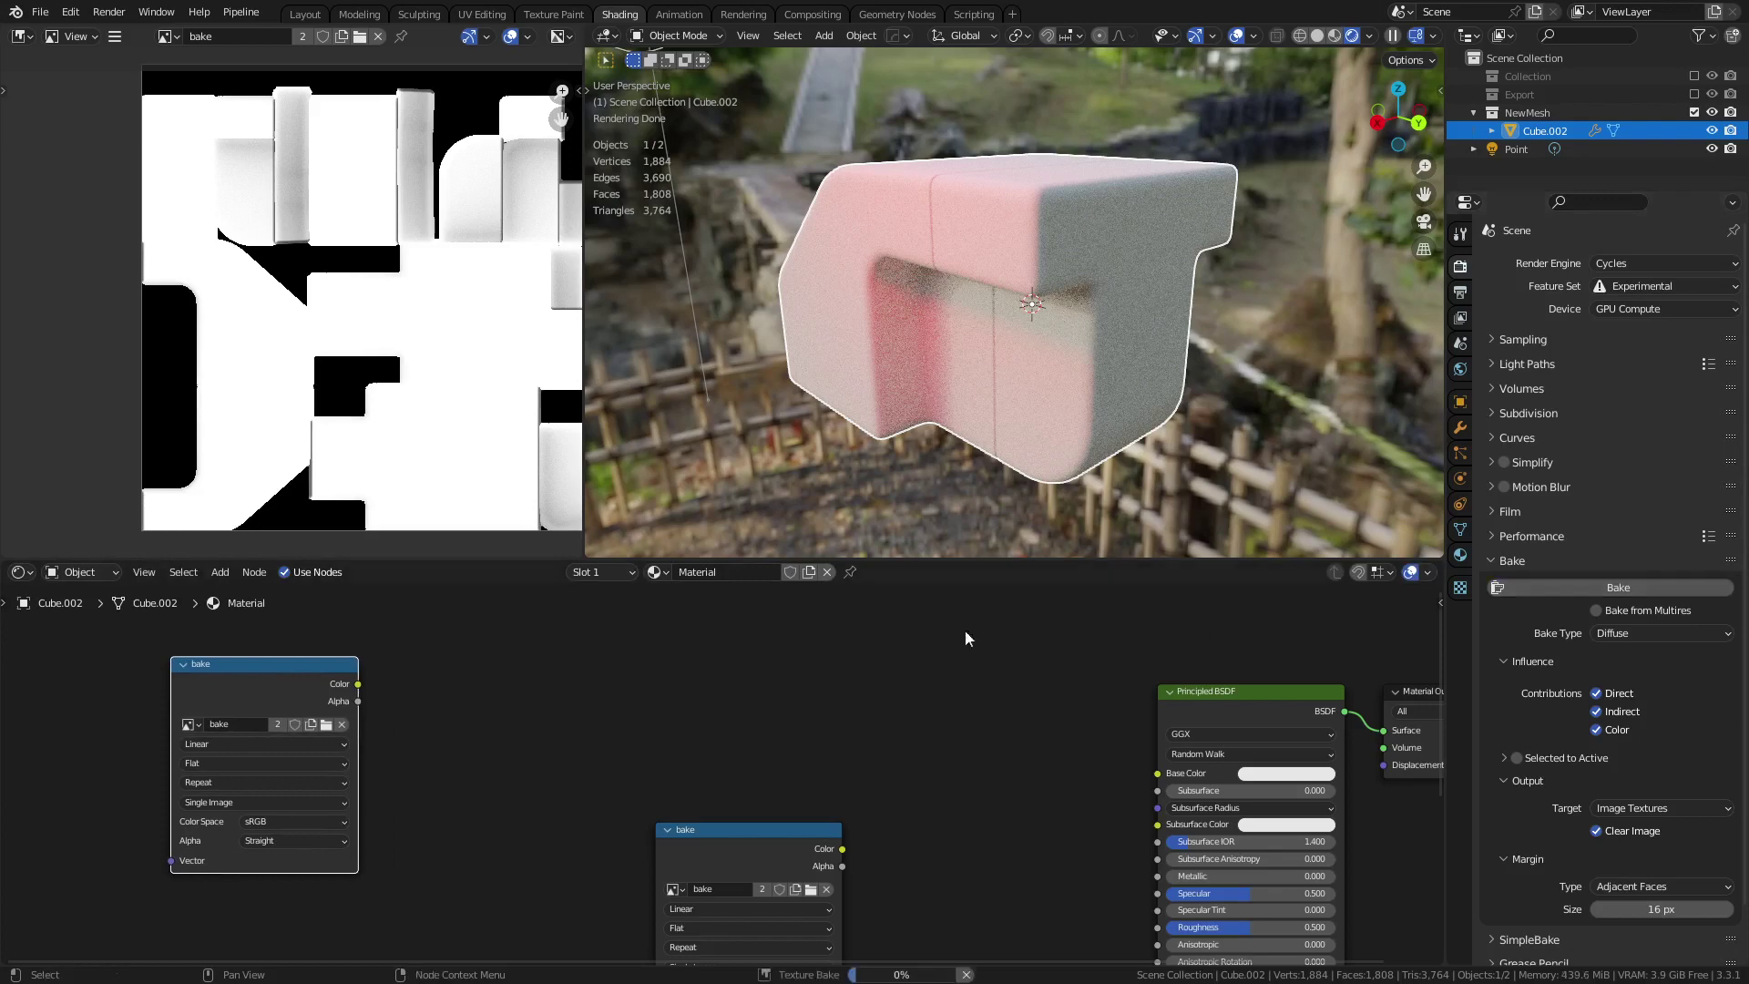
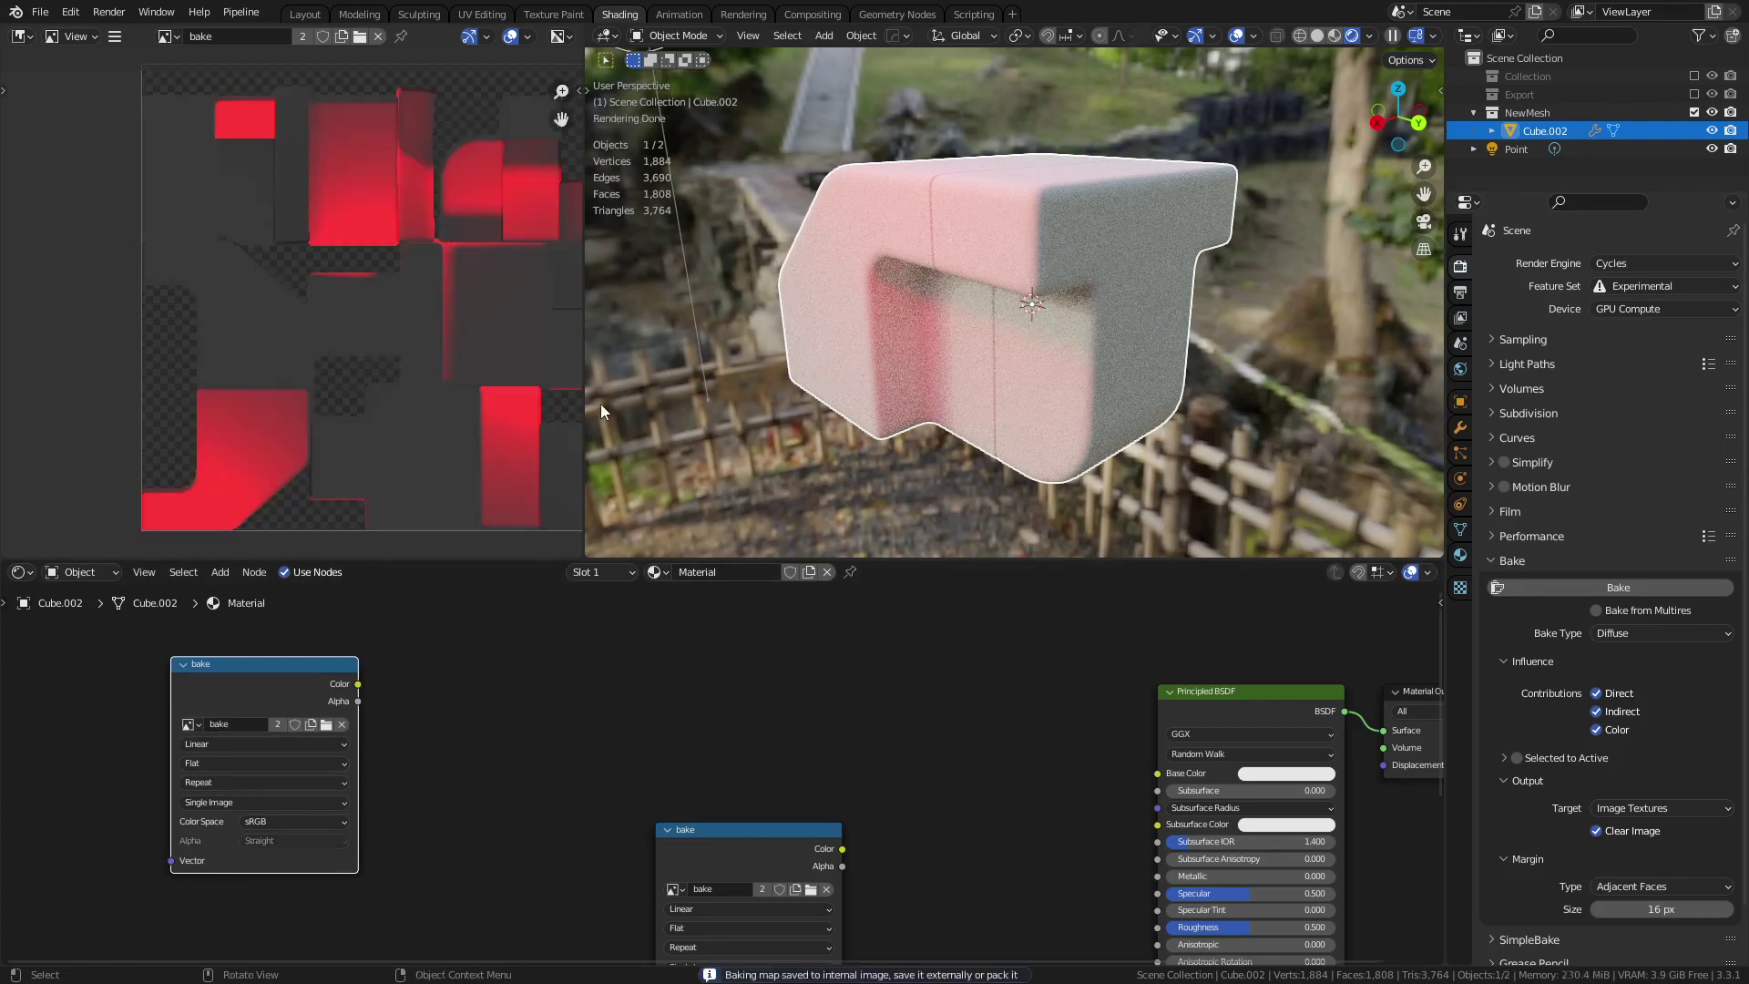
{"action": "scroll", "coordinate": [277, 320], "scroll_direction": "up", "scroll_amount": 3}
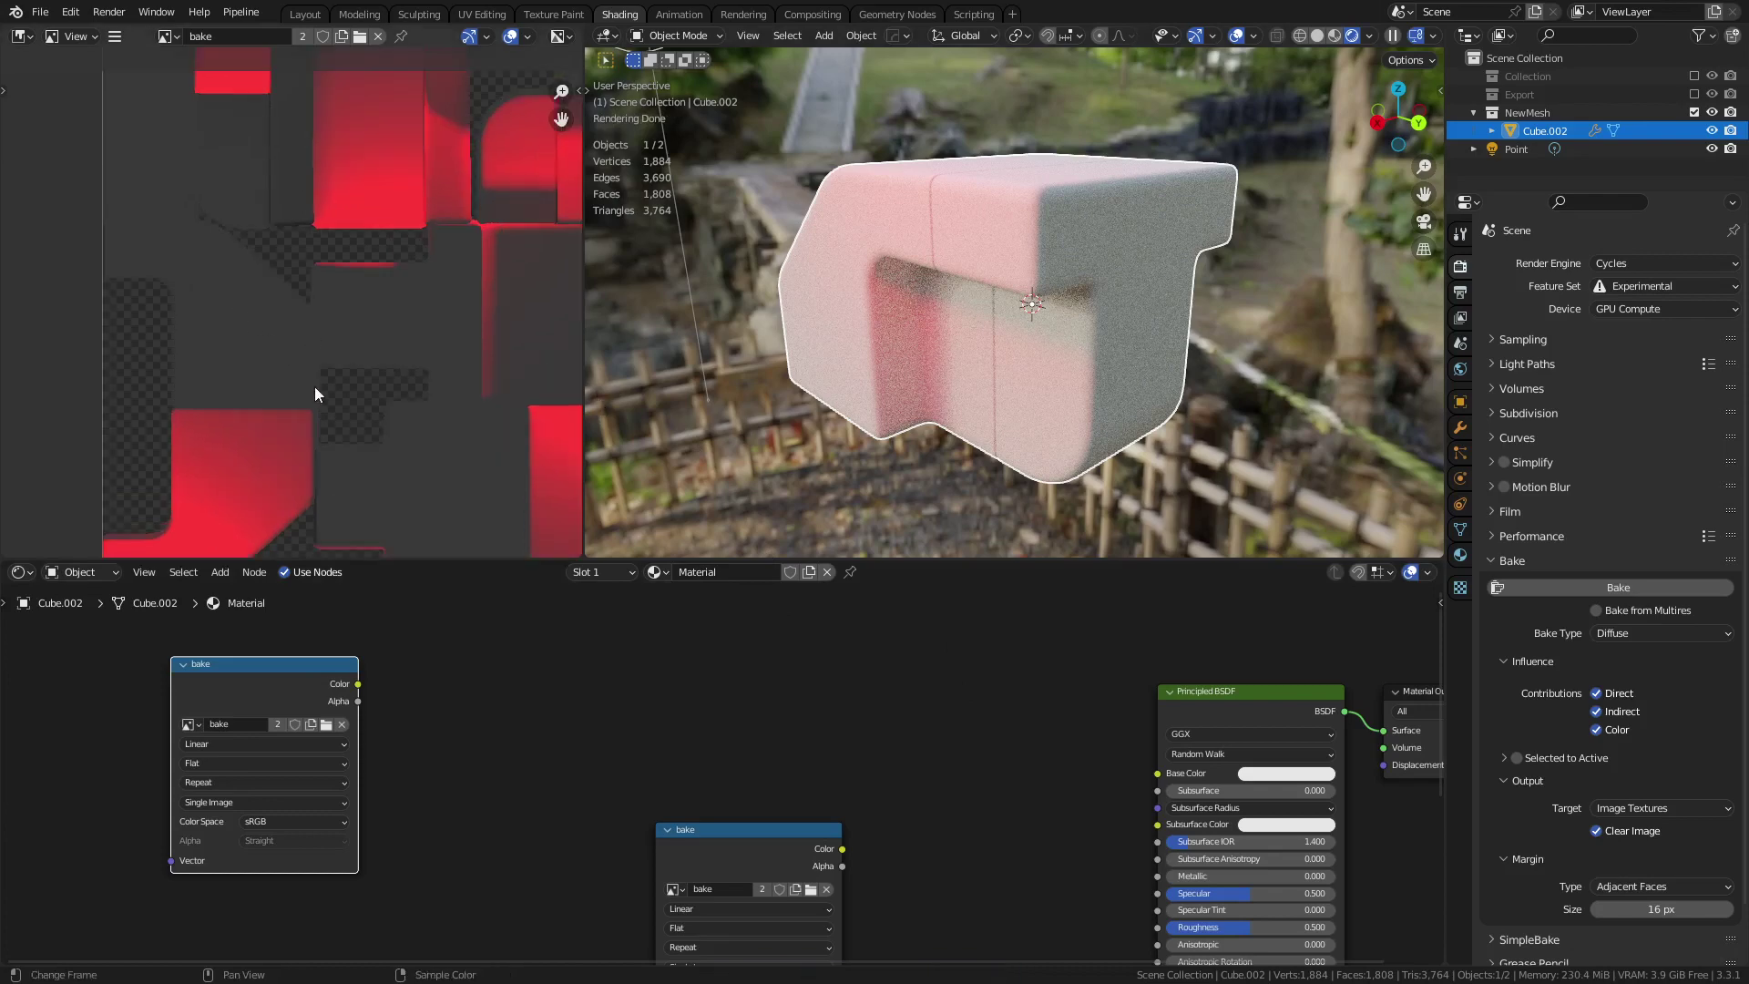
{"action": "scroll", "coordinate": [382, 419], "scroll_direction": "up", "scroll_amount": 3}
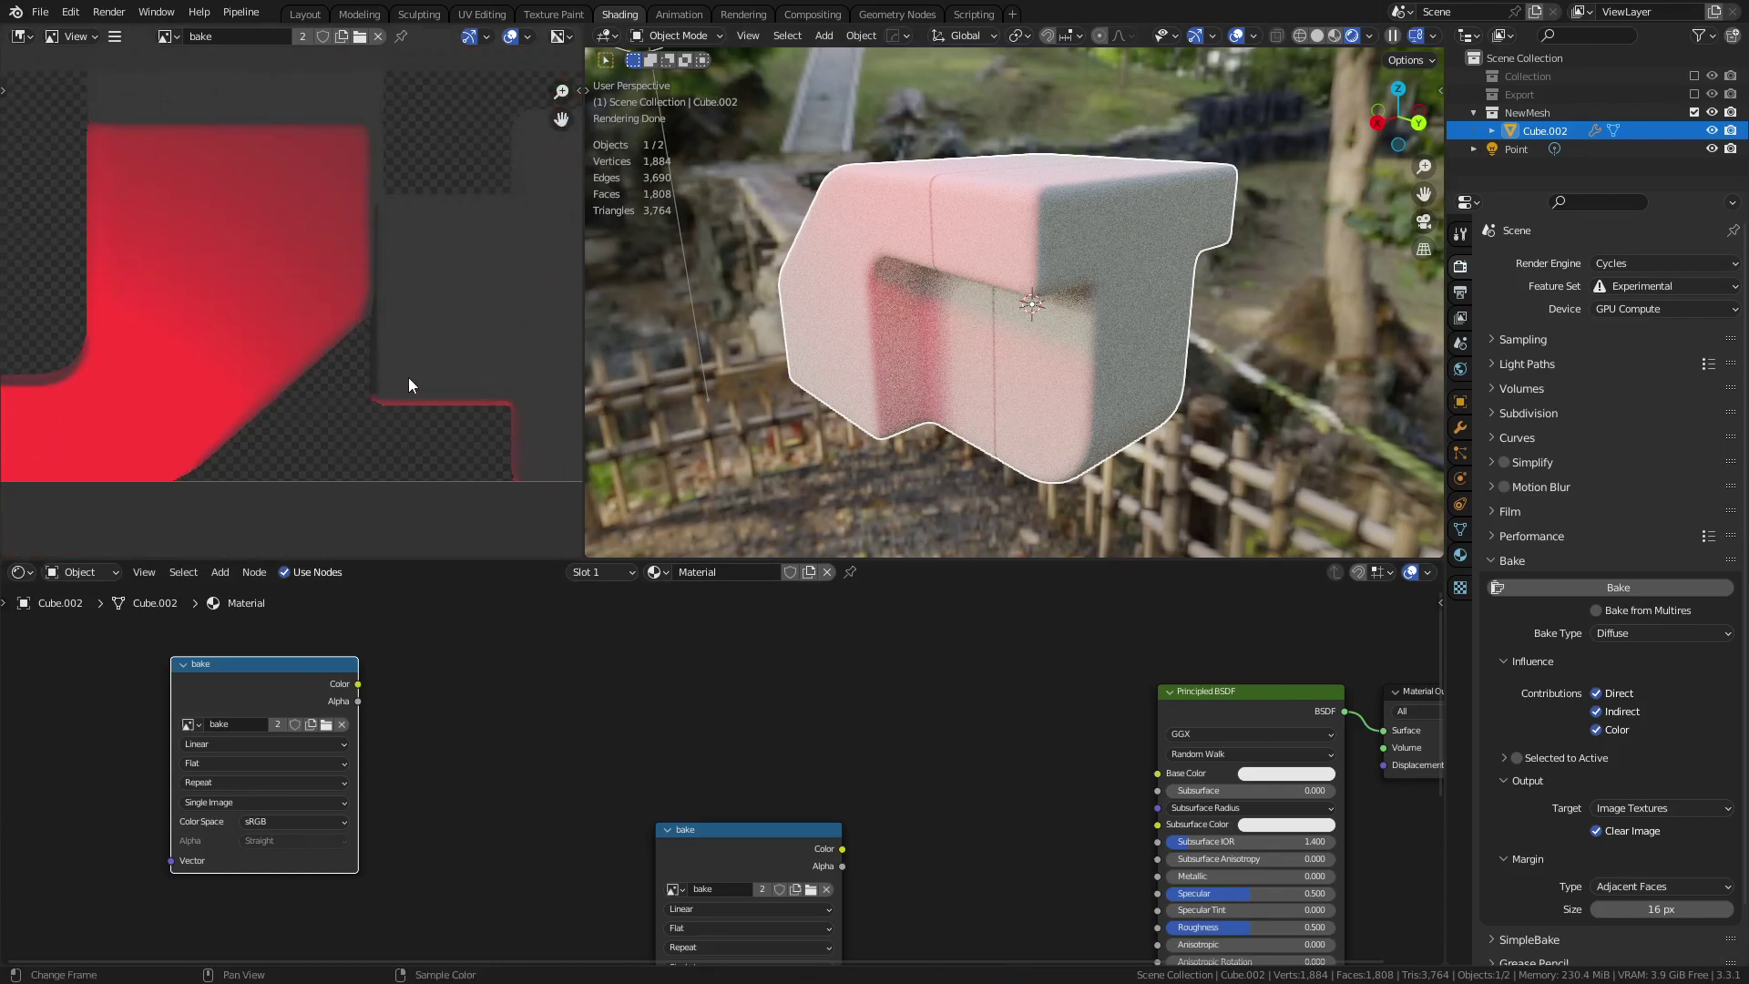
{"action": "scroll", "coordinate": [408, 377], "scroll_direction": "up", "scroll_amount": 2}
{"action": "middle_click_drag", "start_coordinate": [246, 479], "coordinate": [397, 412]}
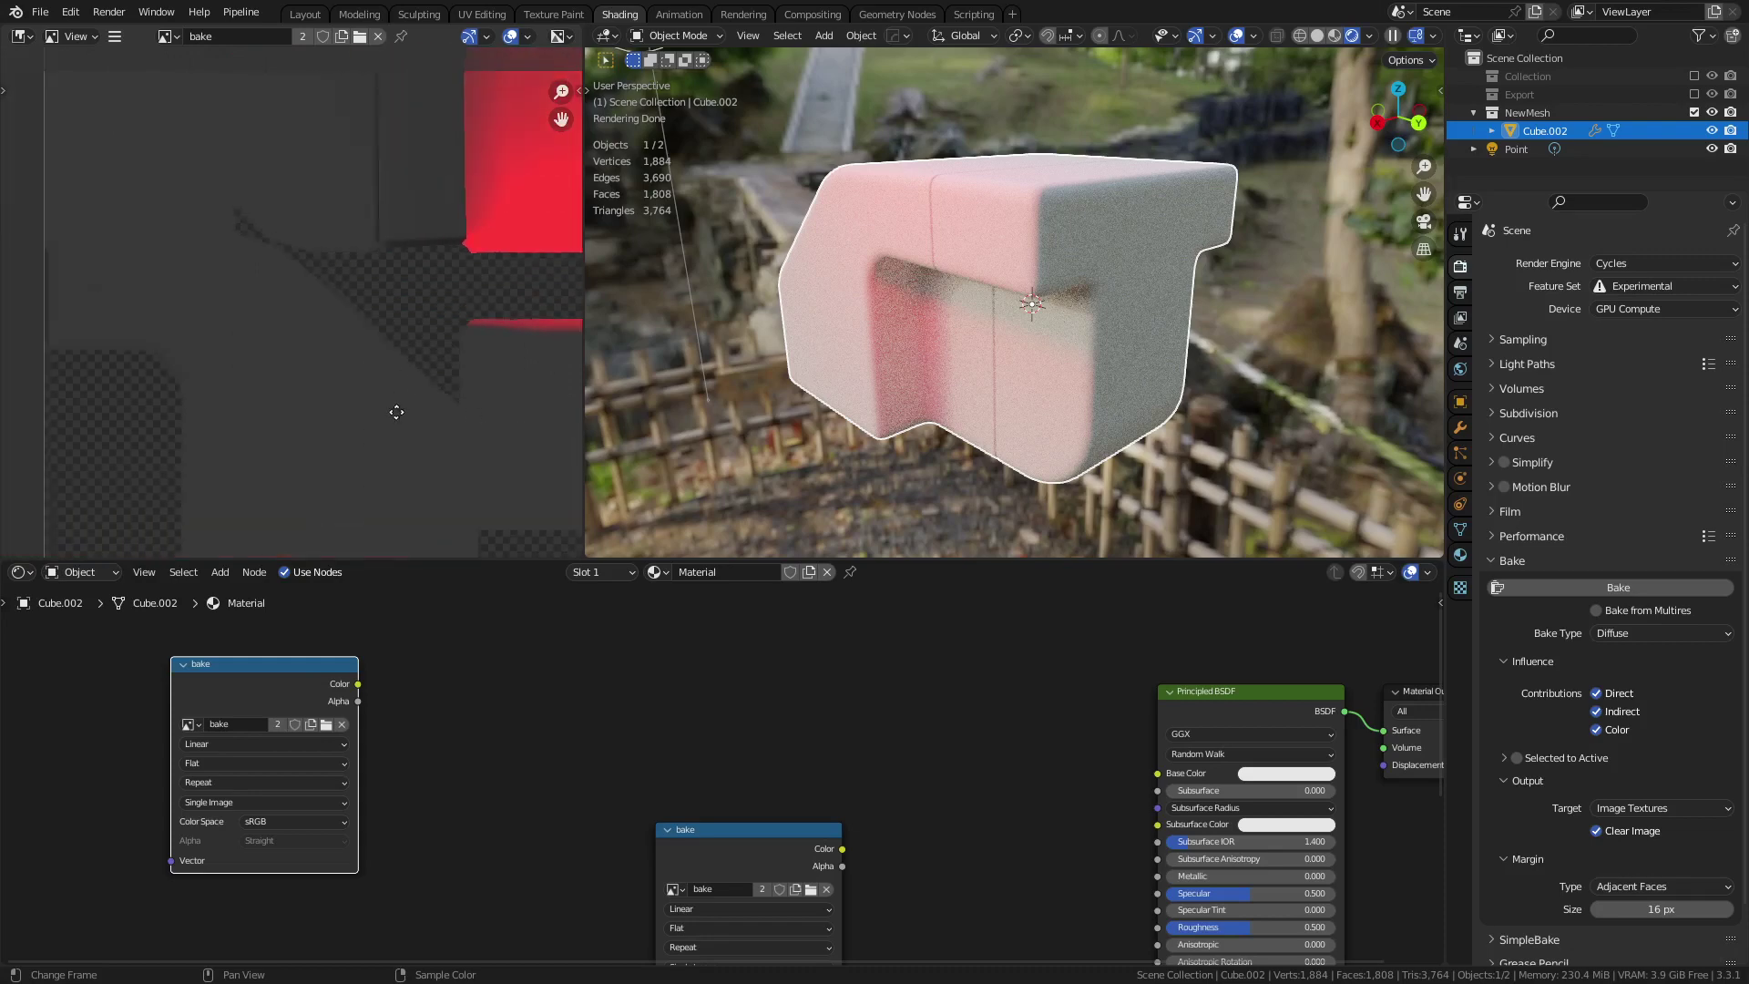
{"action": "scroll", "coordinate": [382, 328], "scroll_direction": "up", "scroll_amount": 2}
{"action": "middle_click_drag", "start_coordinate": [351, 292], "coordinate": [265, 461]}
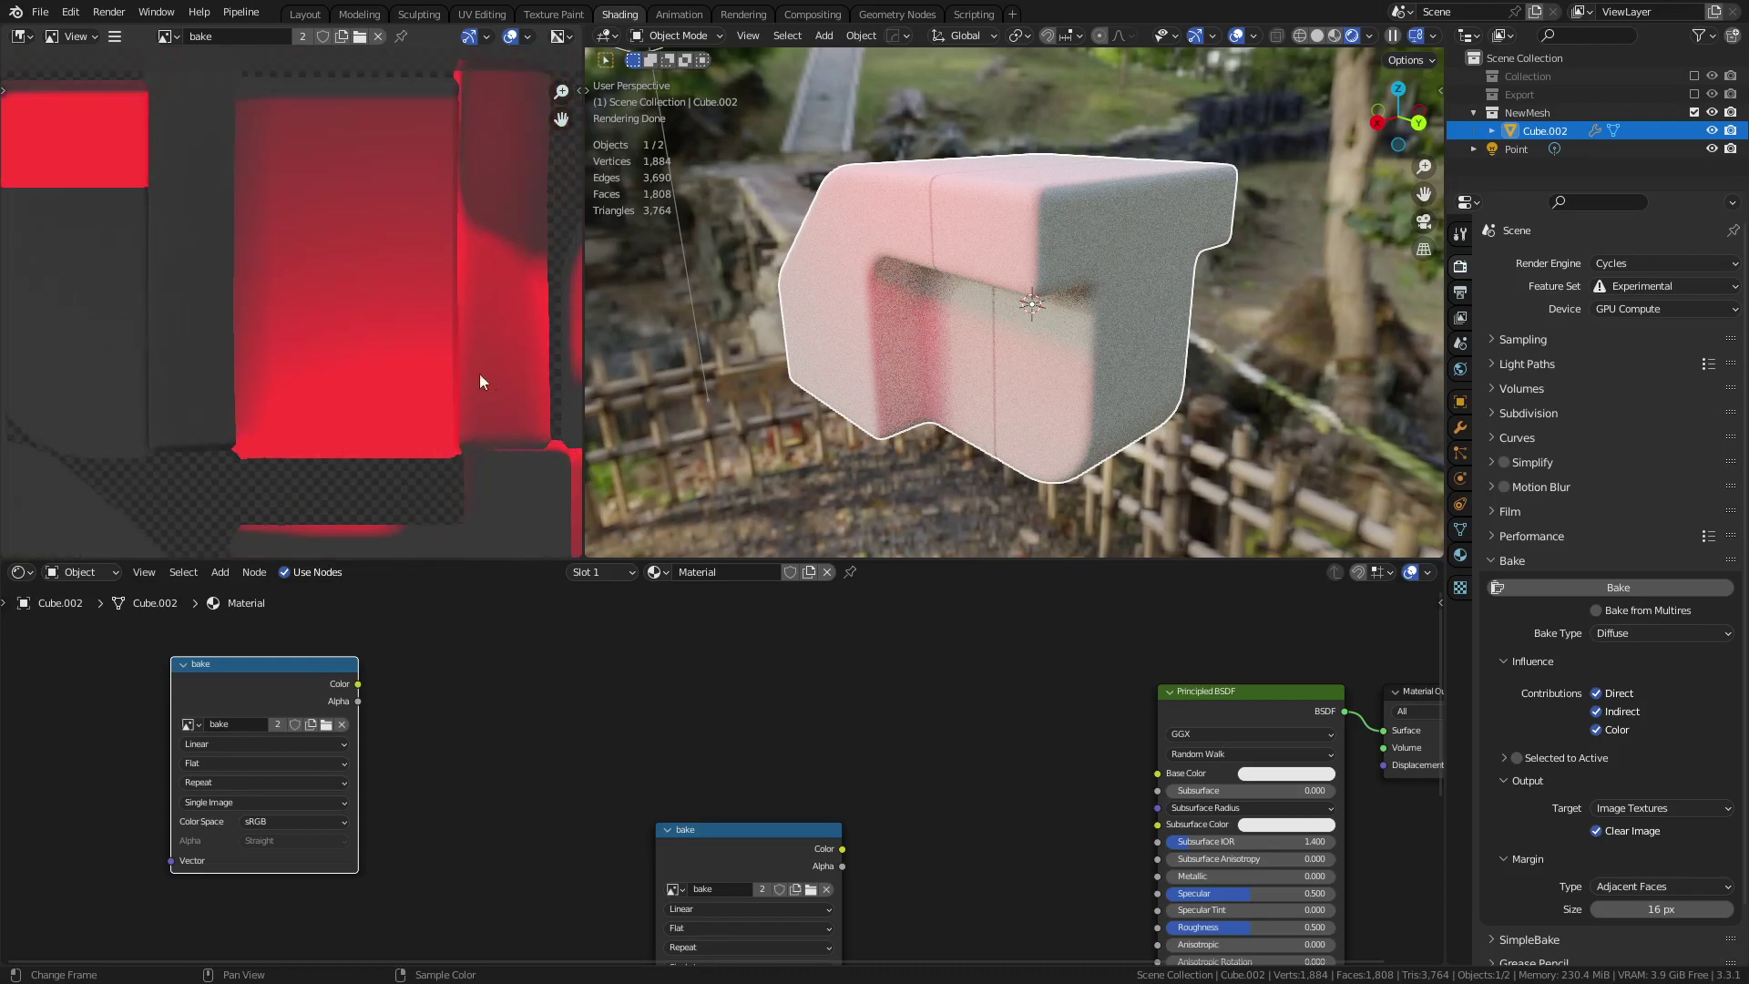
{"action": "middle_click_drag", "start_coordinate": [479, 374], "coordinate": [357, 372]}
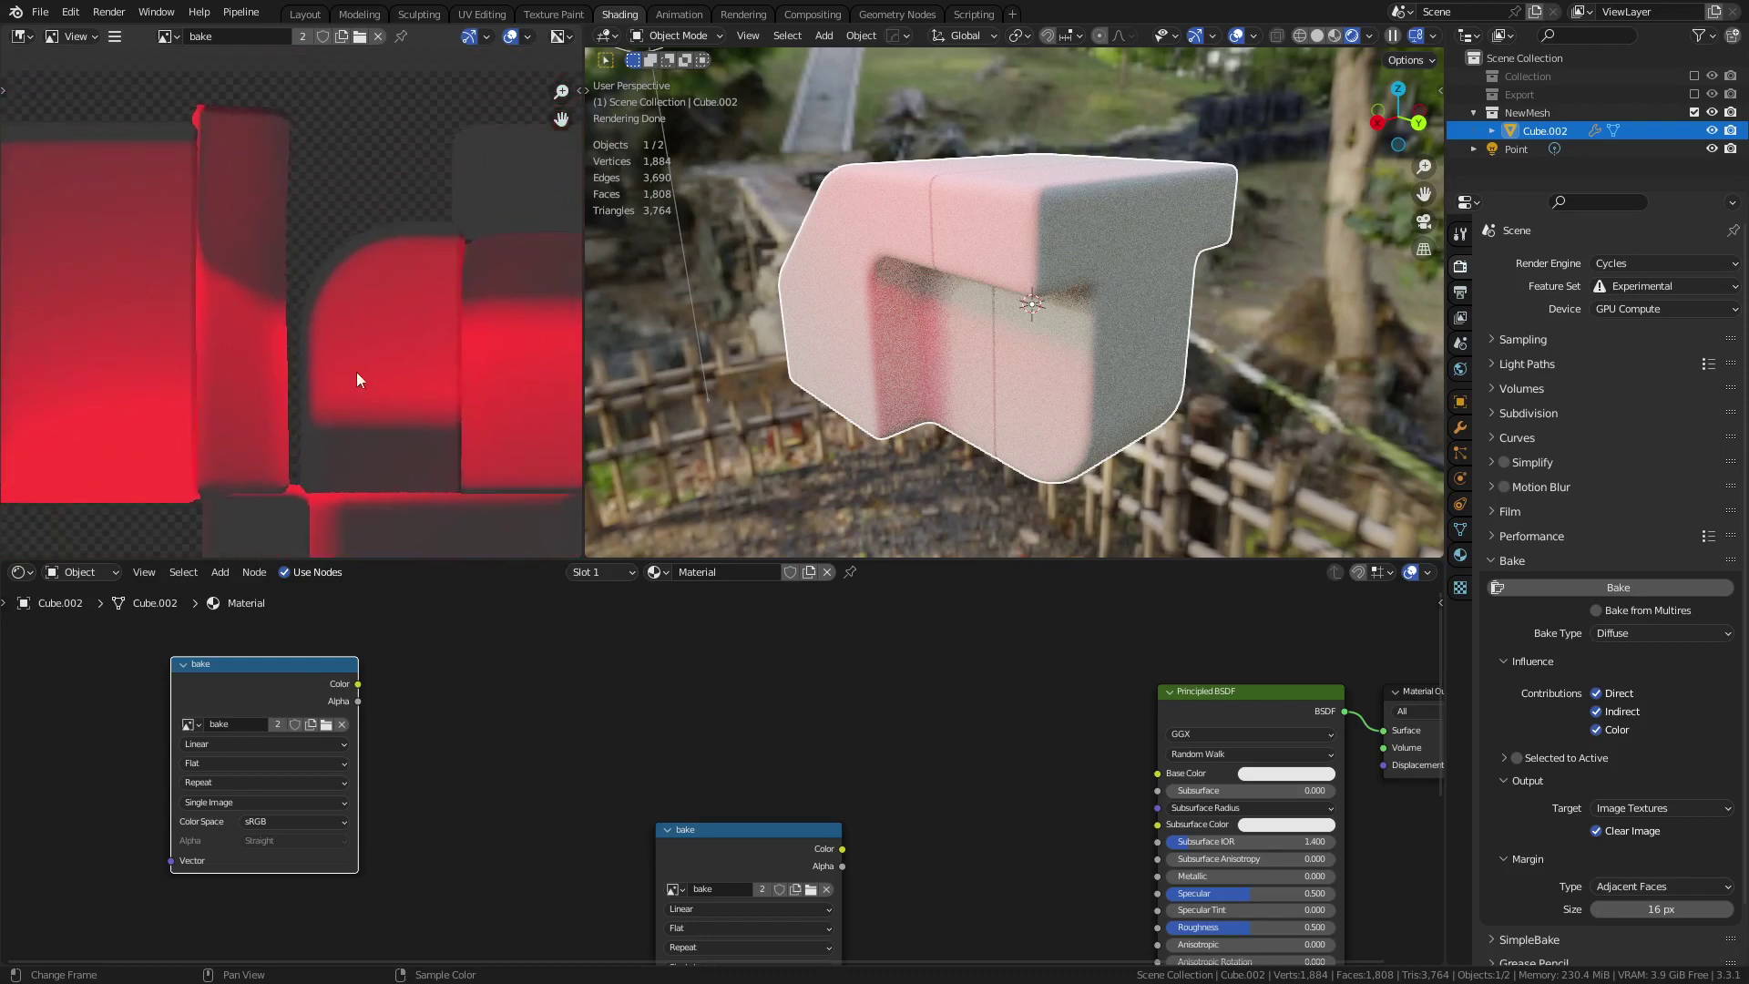
- Compare the baked diffuse map with the block under Scene World lighting, and restore the HDRI preview
{"action": "left_click", "coordinate": [1369, 36]}
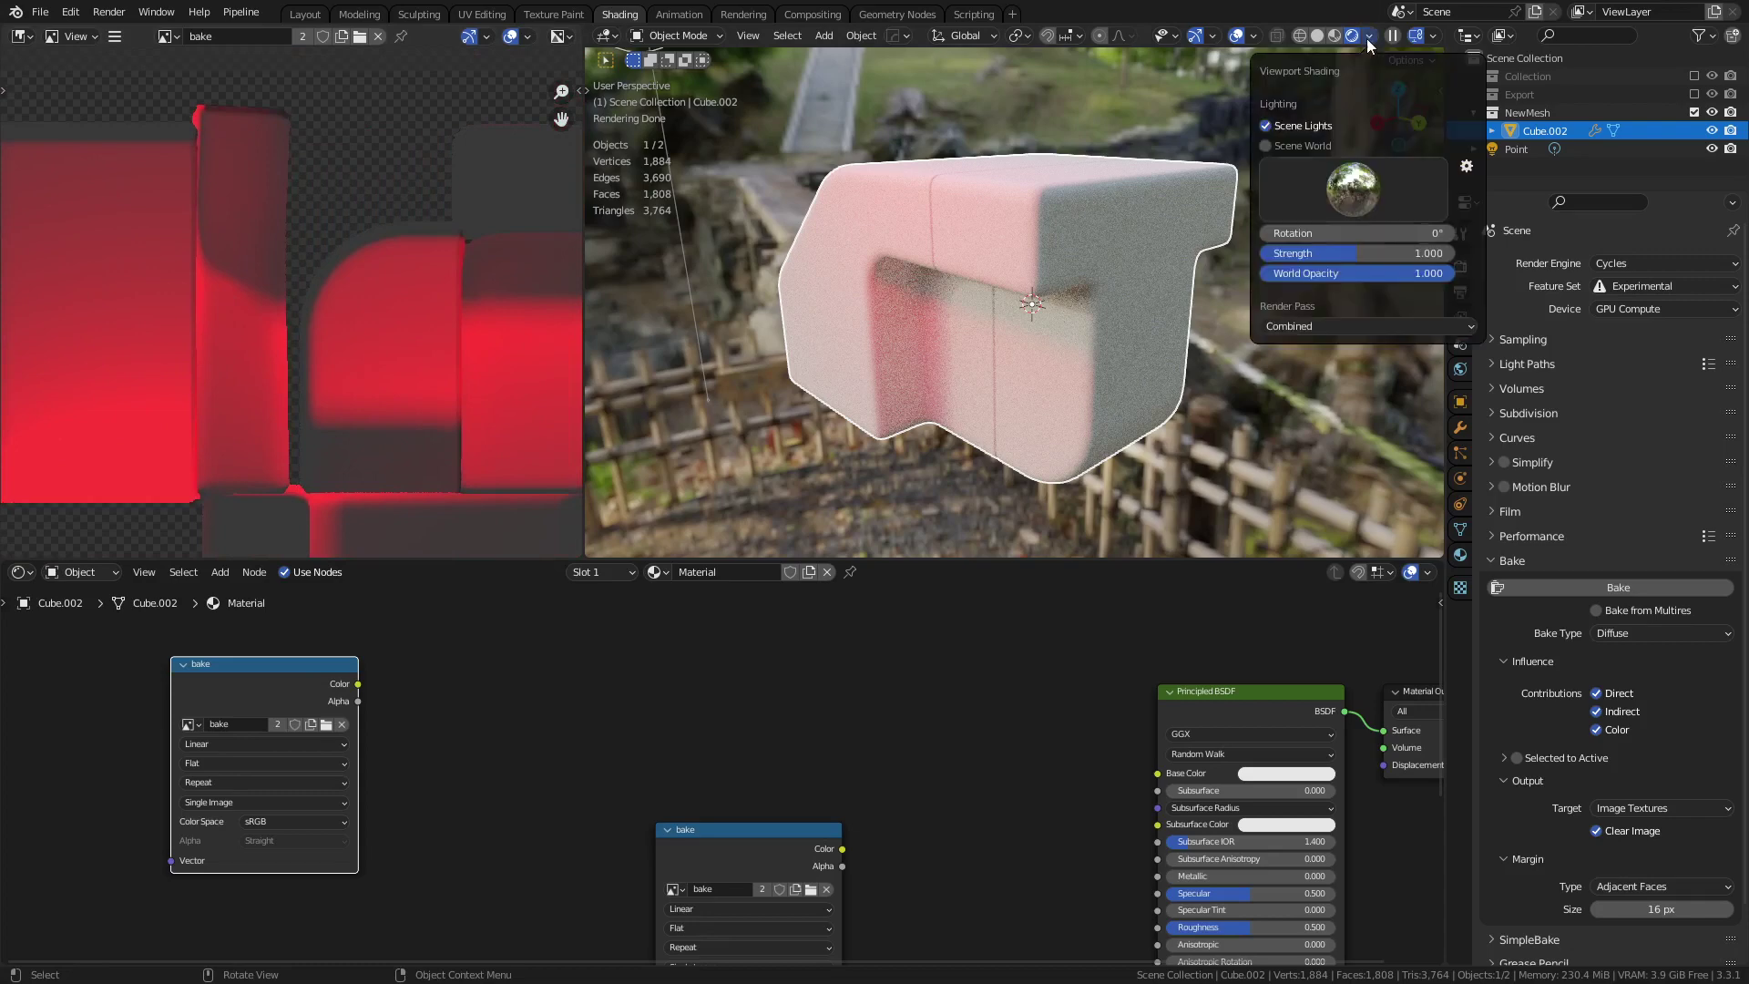
{"action": "left_click", "coordinate": [1302, 147]}
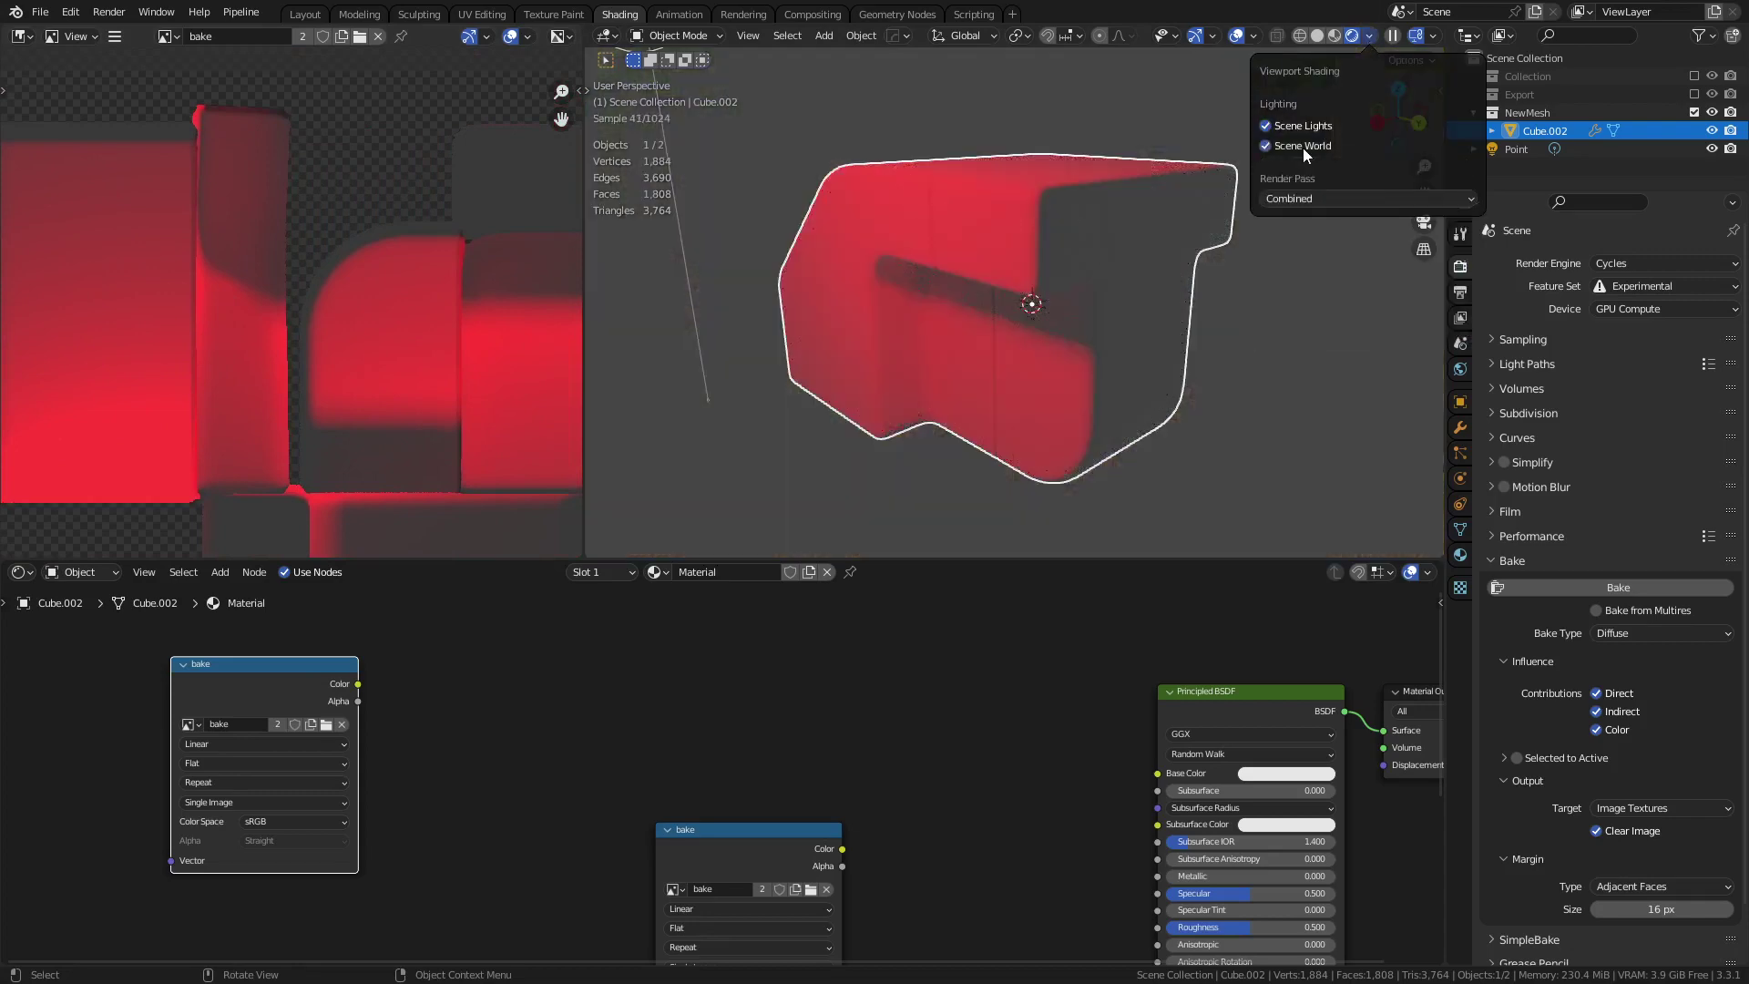
{"action": "left_click", "coordinate": [1303, 147]}
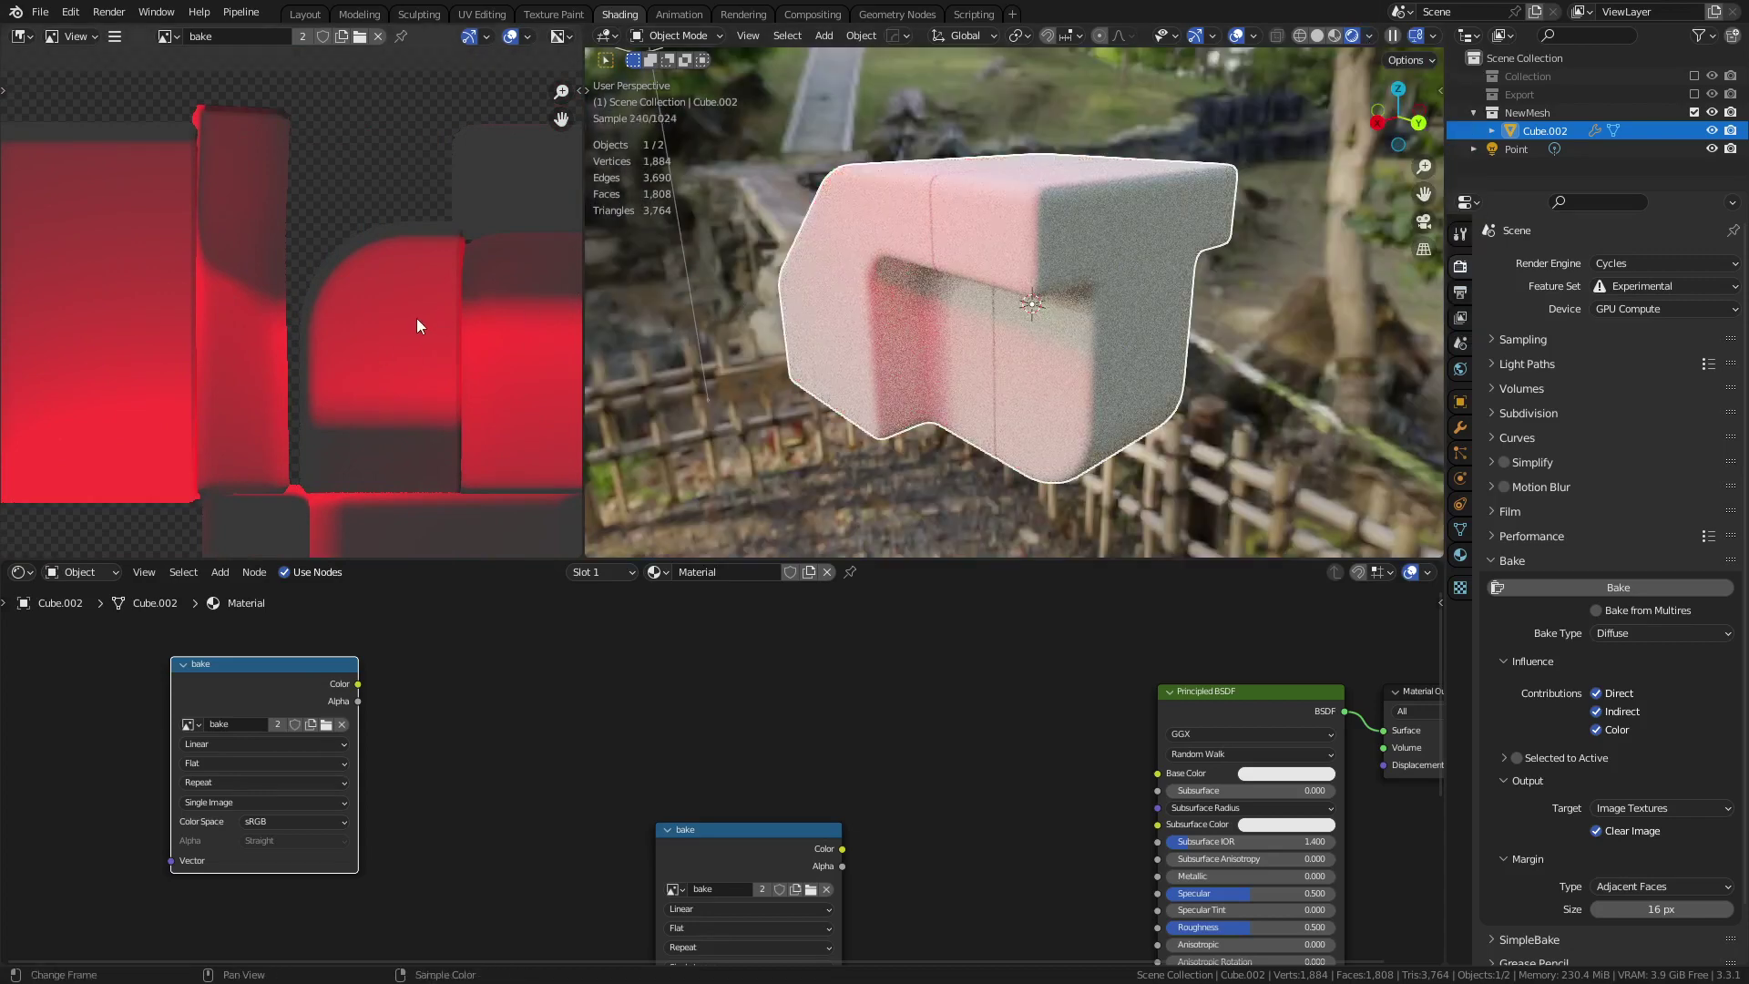
- Save the baked lighting map as Diffuse.png on the Desktop
{"action": "scroll", "coordinate": [292, 239], "scroll_direction": "down", "scroll_amount": 4}
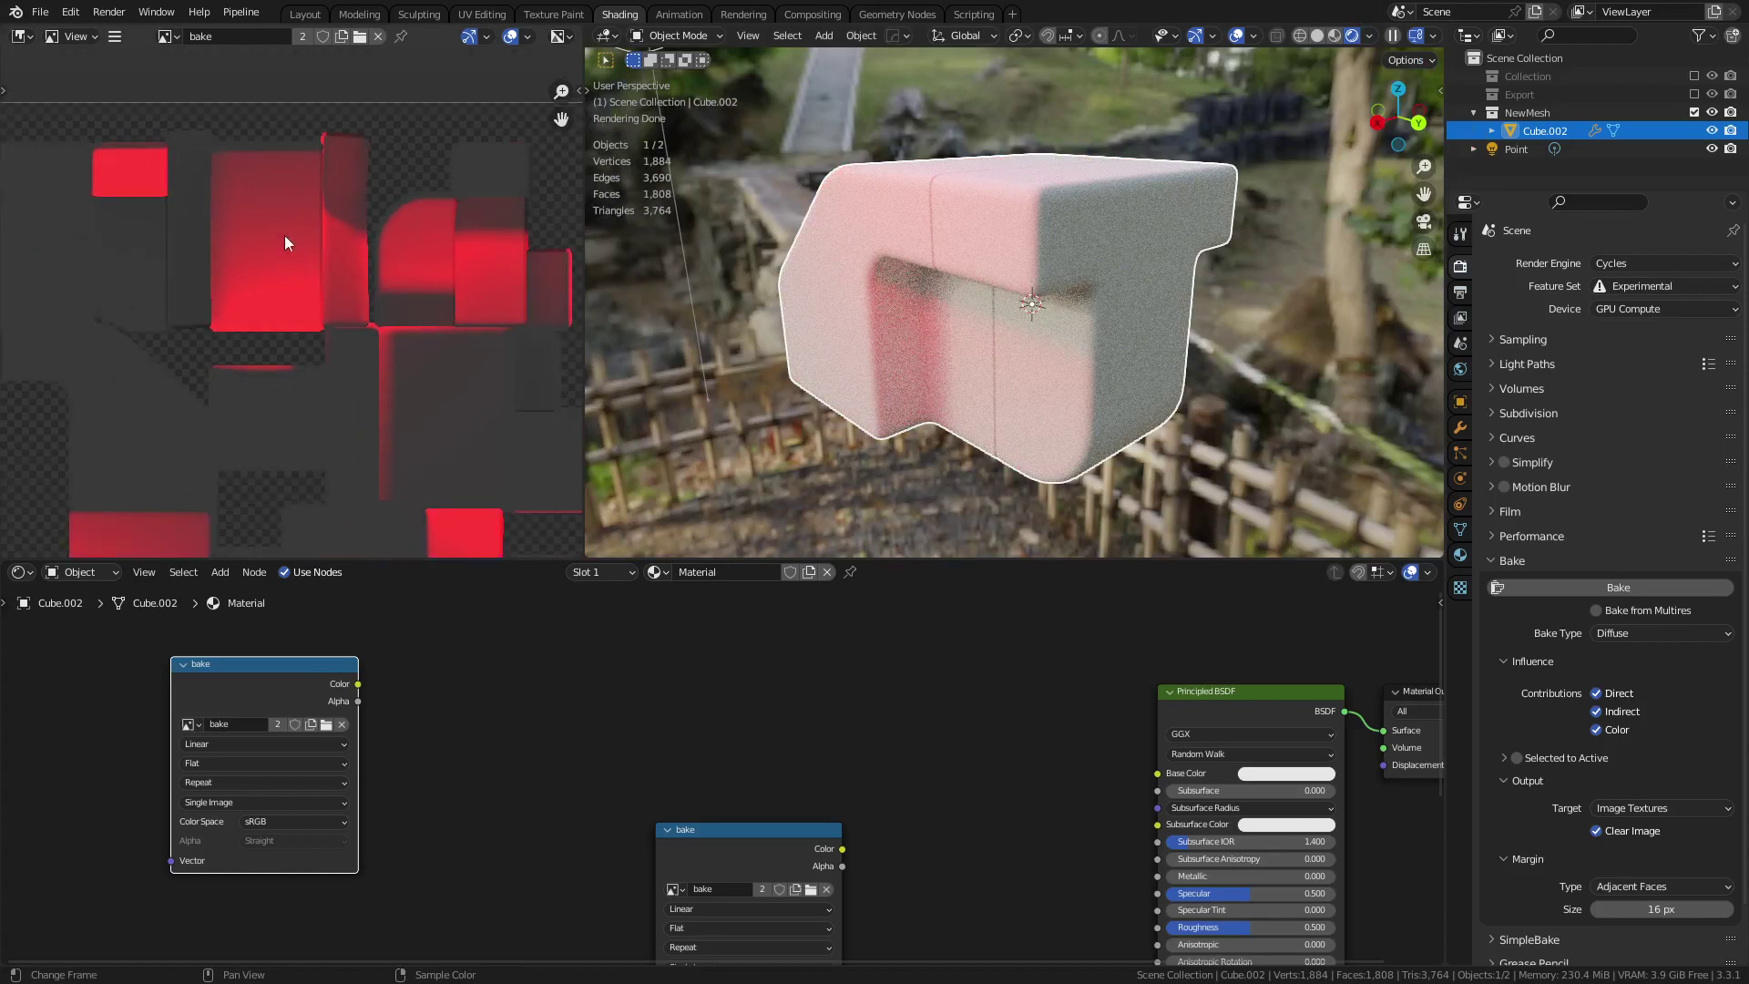
{"action": "middle_click_drag", "start_coordinate": [284, 438], "coordinate": [303, 344]}
{"action": "left_click", "coordinate": [115, 36]}
{"action": "mouse_move", "coordinate": [167, 82]}
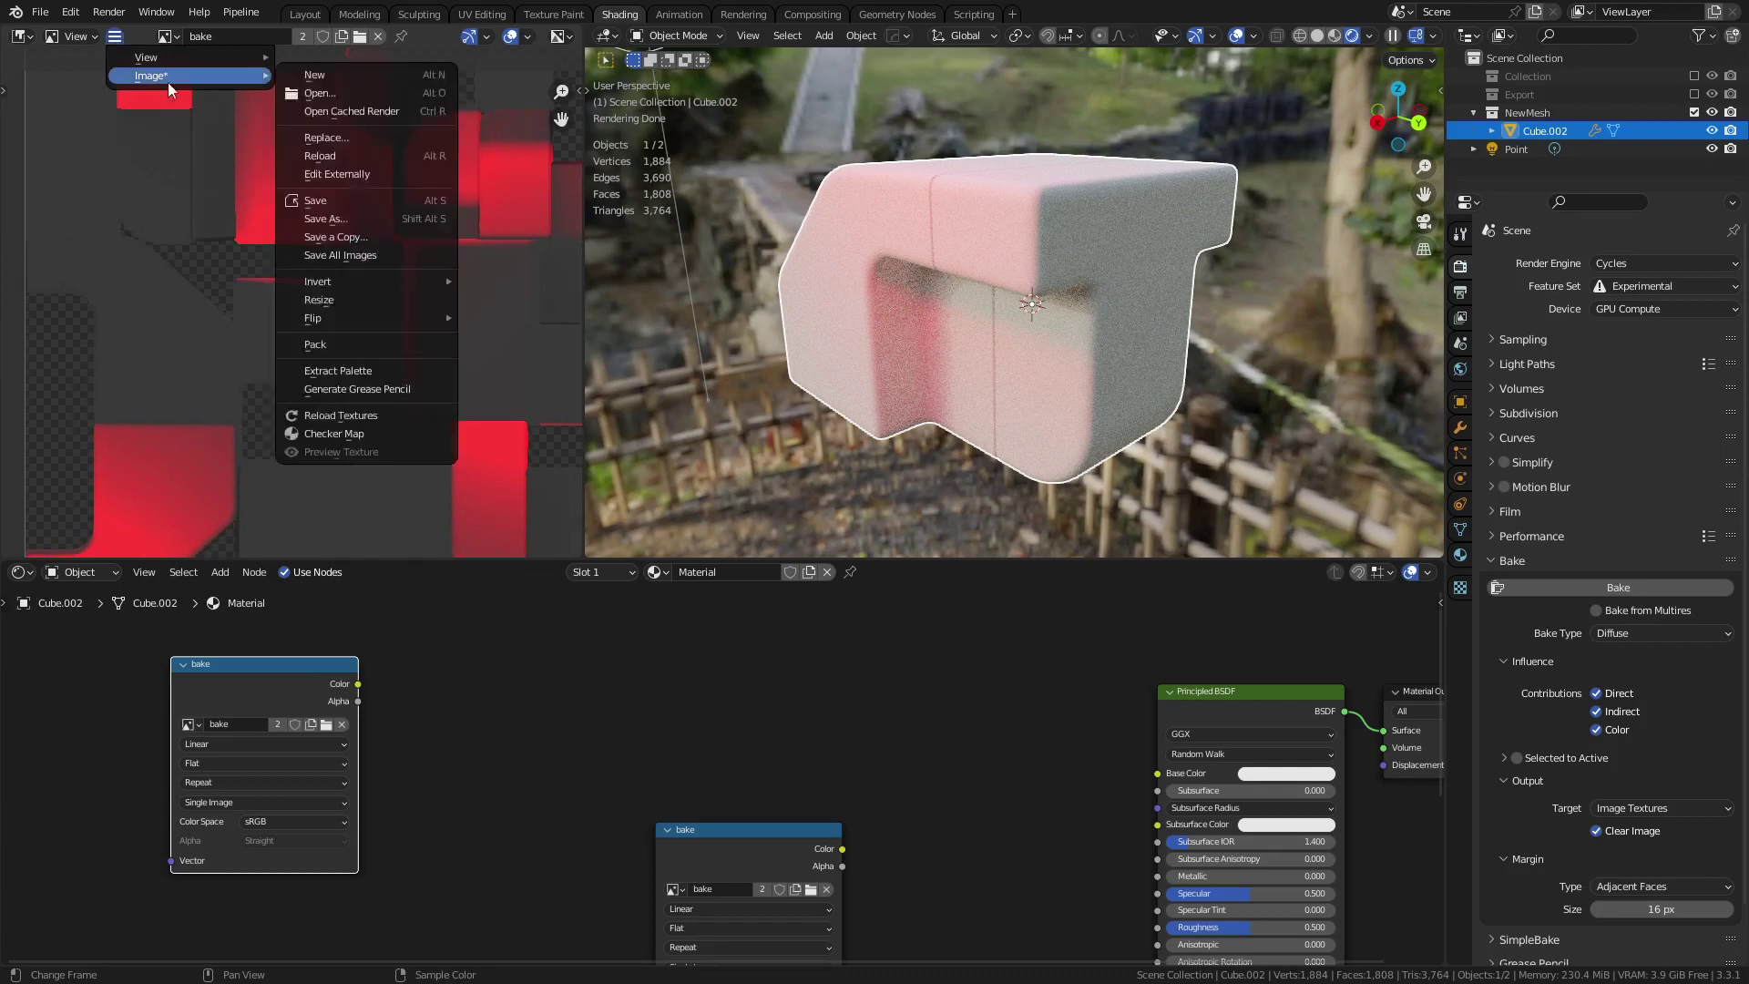
{"action": "left_click", "coordinate": [373, 220]}
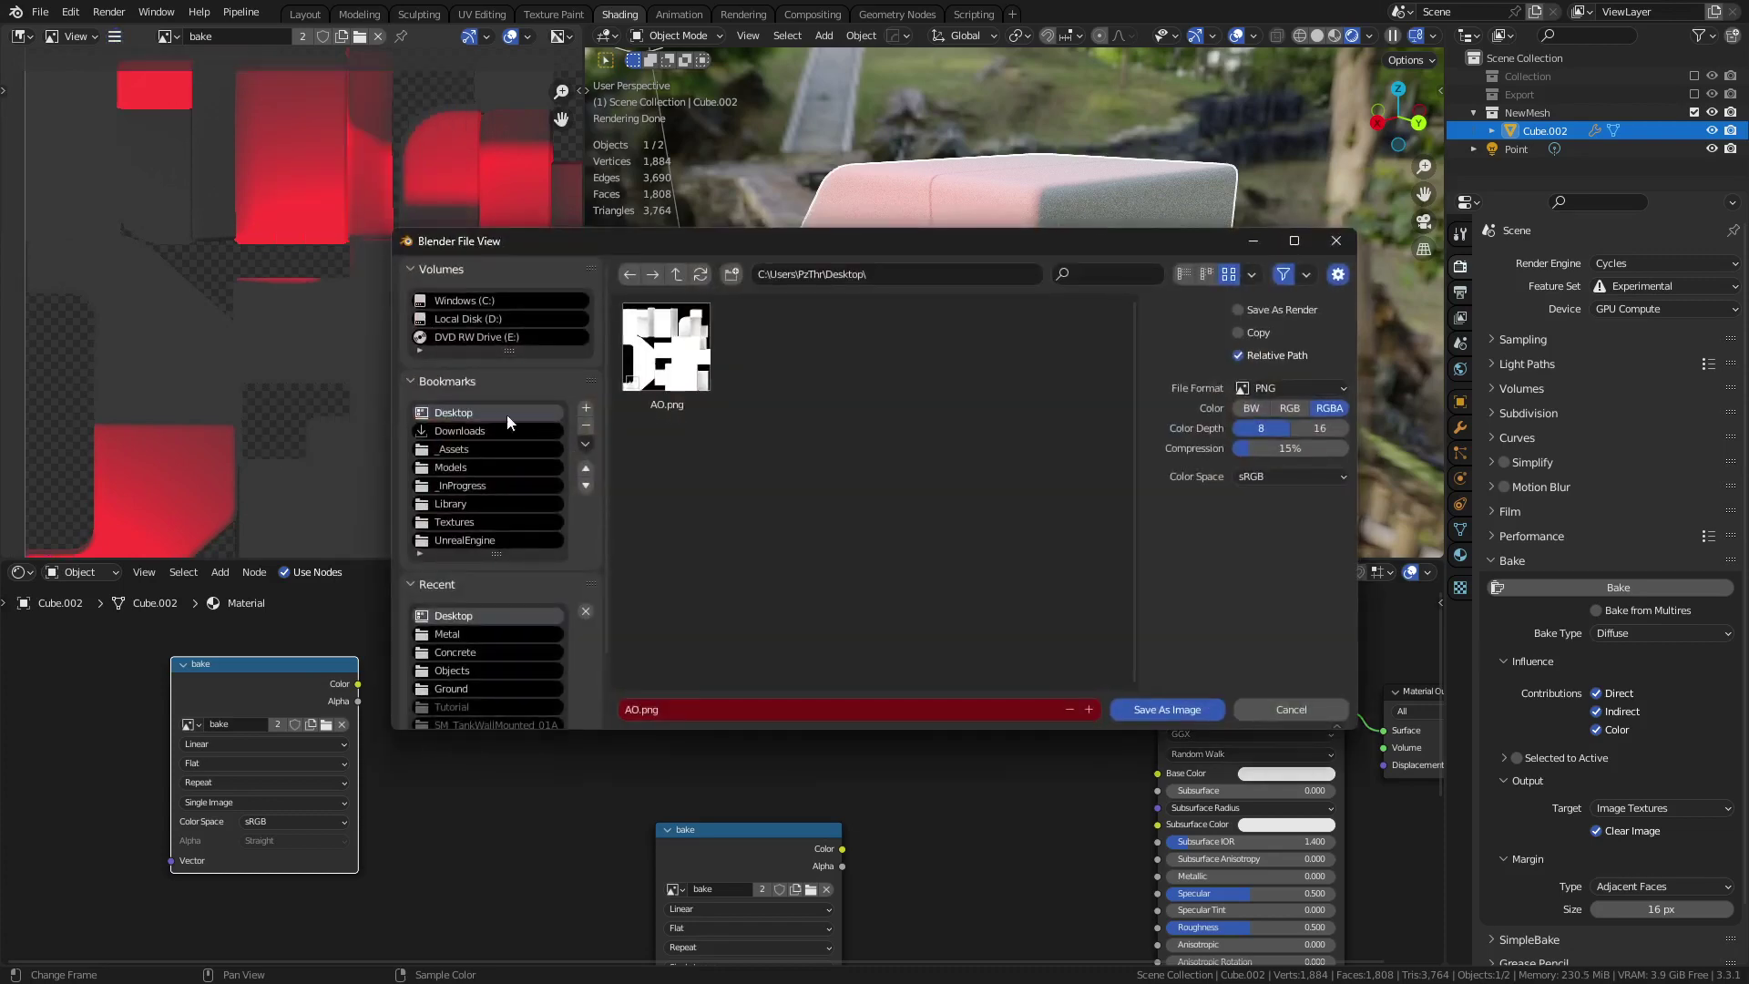
{"action": "left_click", "coordinate": [701, 714]}
{"action": "type", "text": "Diffuse"}
{"action": "key", "text": "Return"}
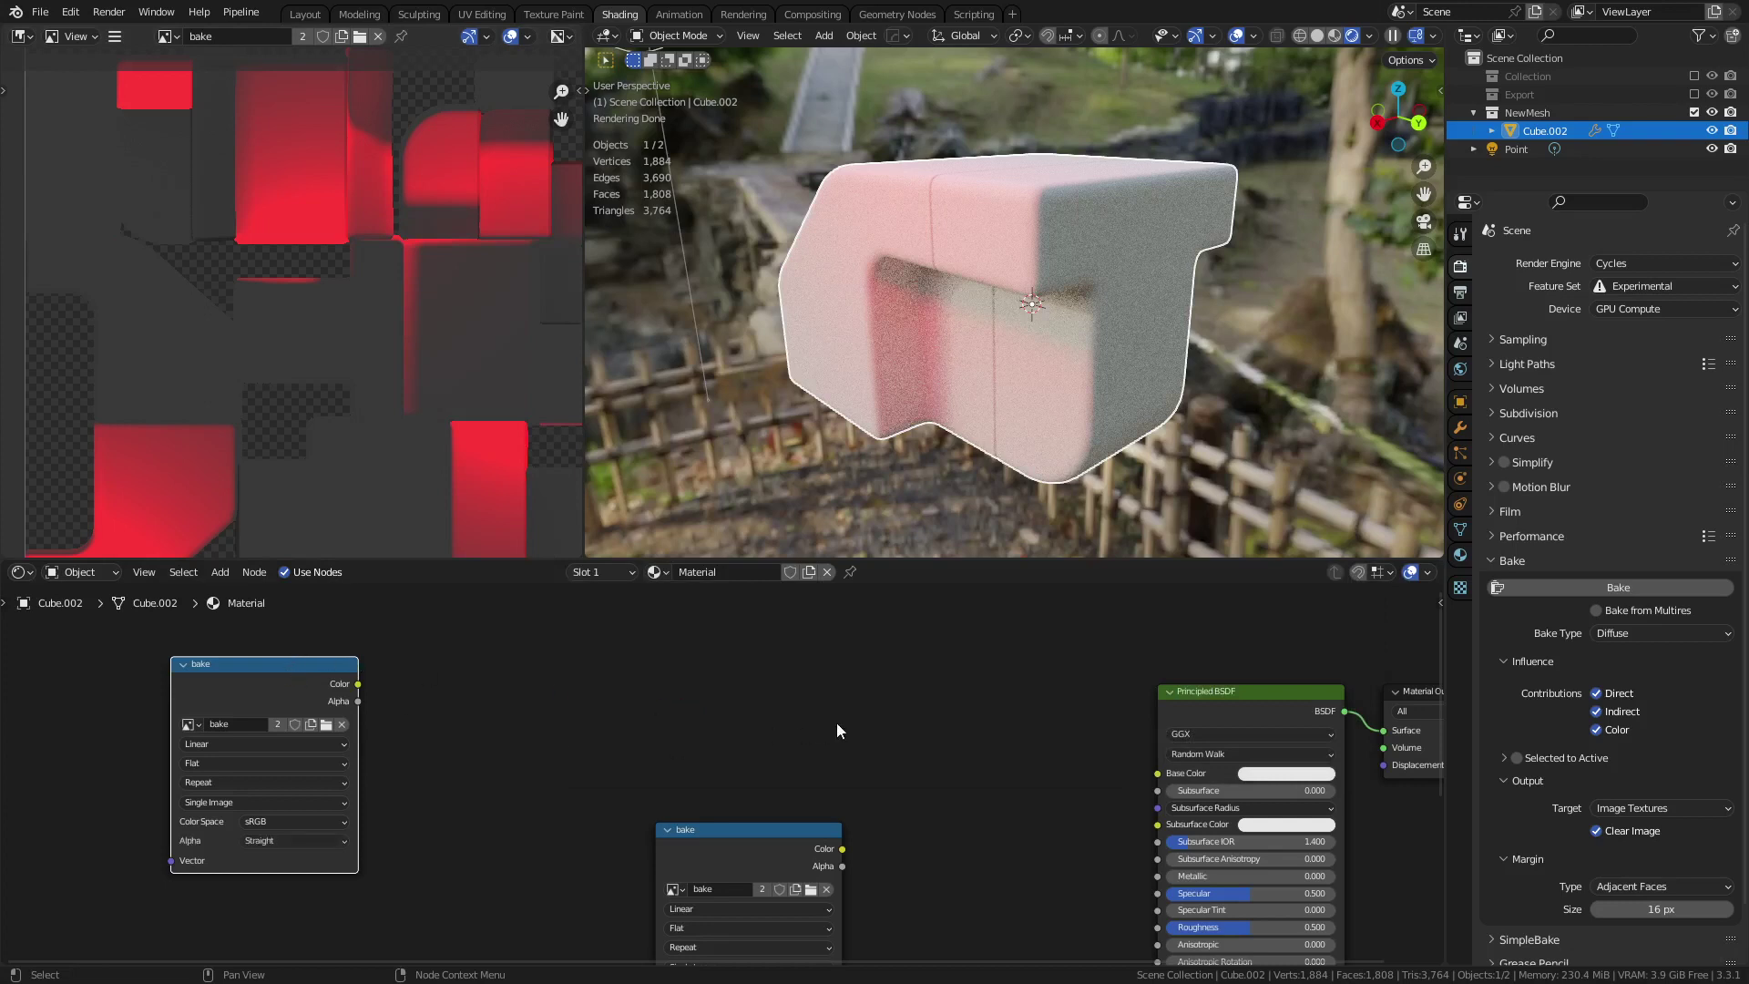
- Delete the duplicate bake texture node nearest the Principled BSDF from the material
{"action": "middle_click_drag", "start_coordinate": [837, 723], "coordinate": [810, 666]}
{"action": "left_click", "coordinate": [743, 773]}
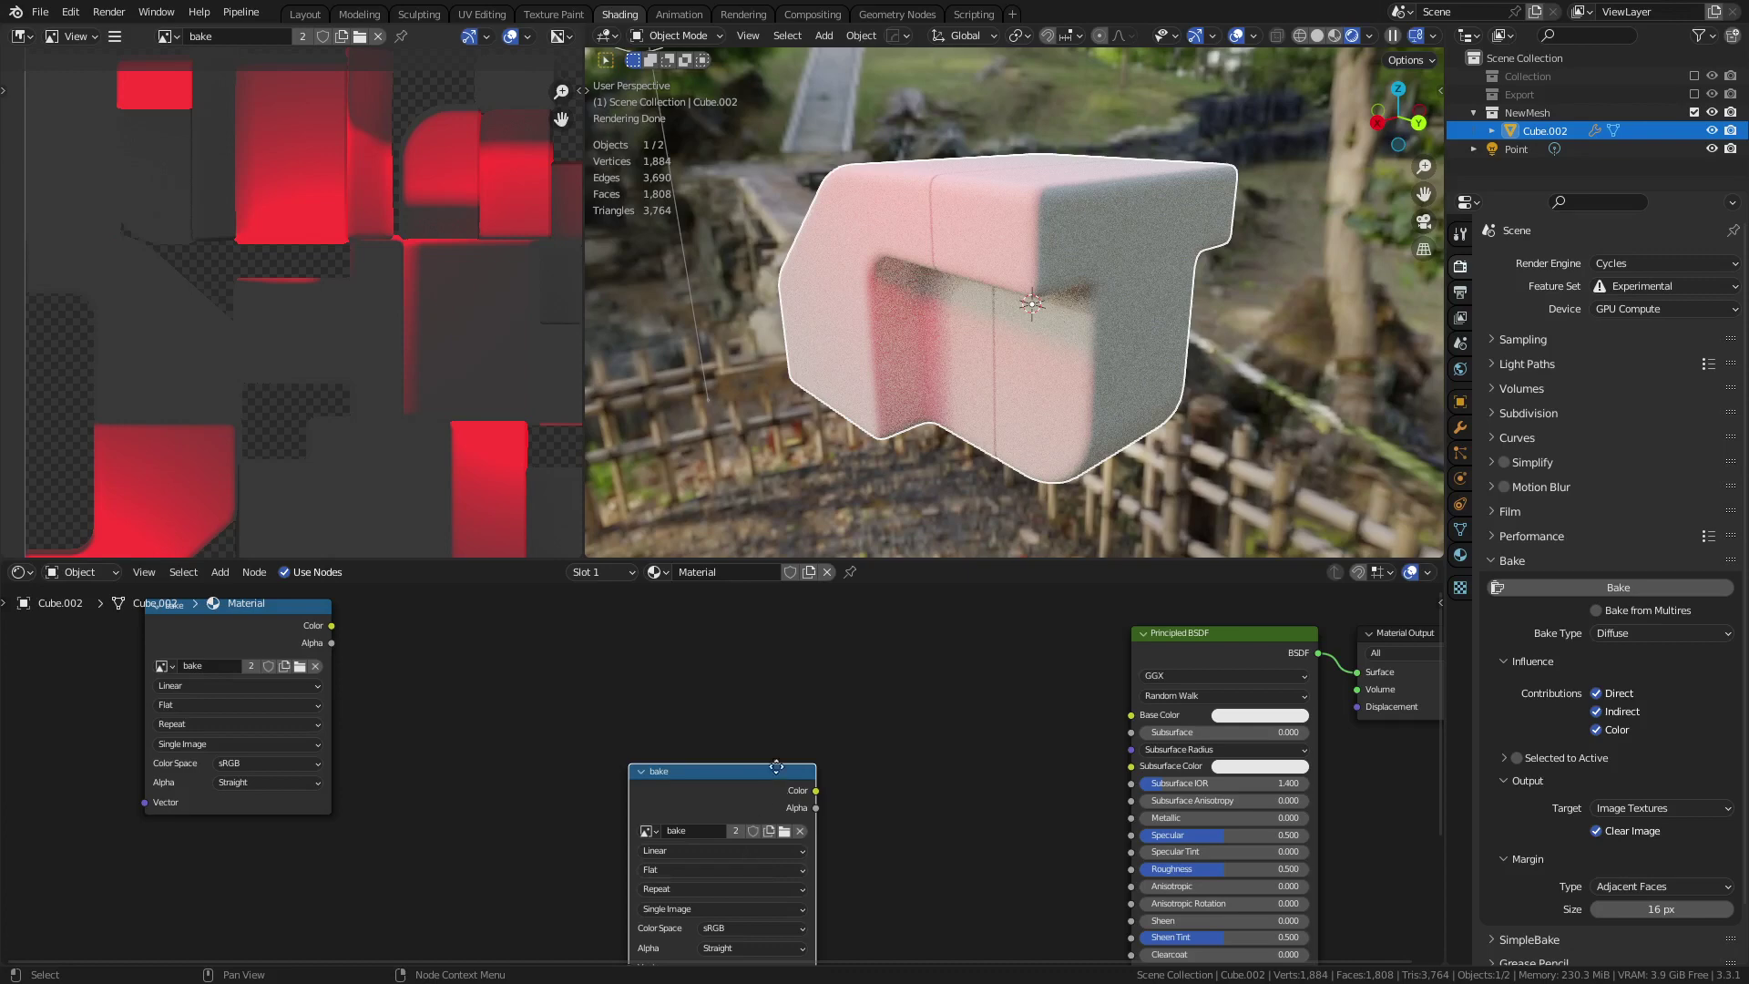
{"action": "left_click_drag", "start_coordinate": [776, 767], "coordinate": [715, 697]}
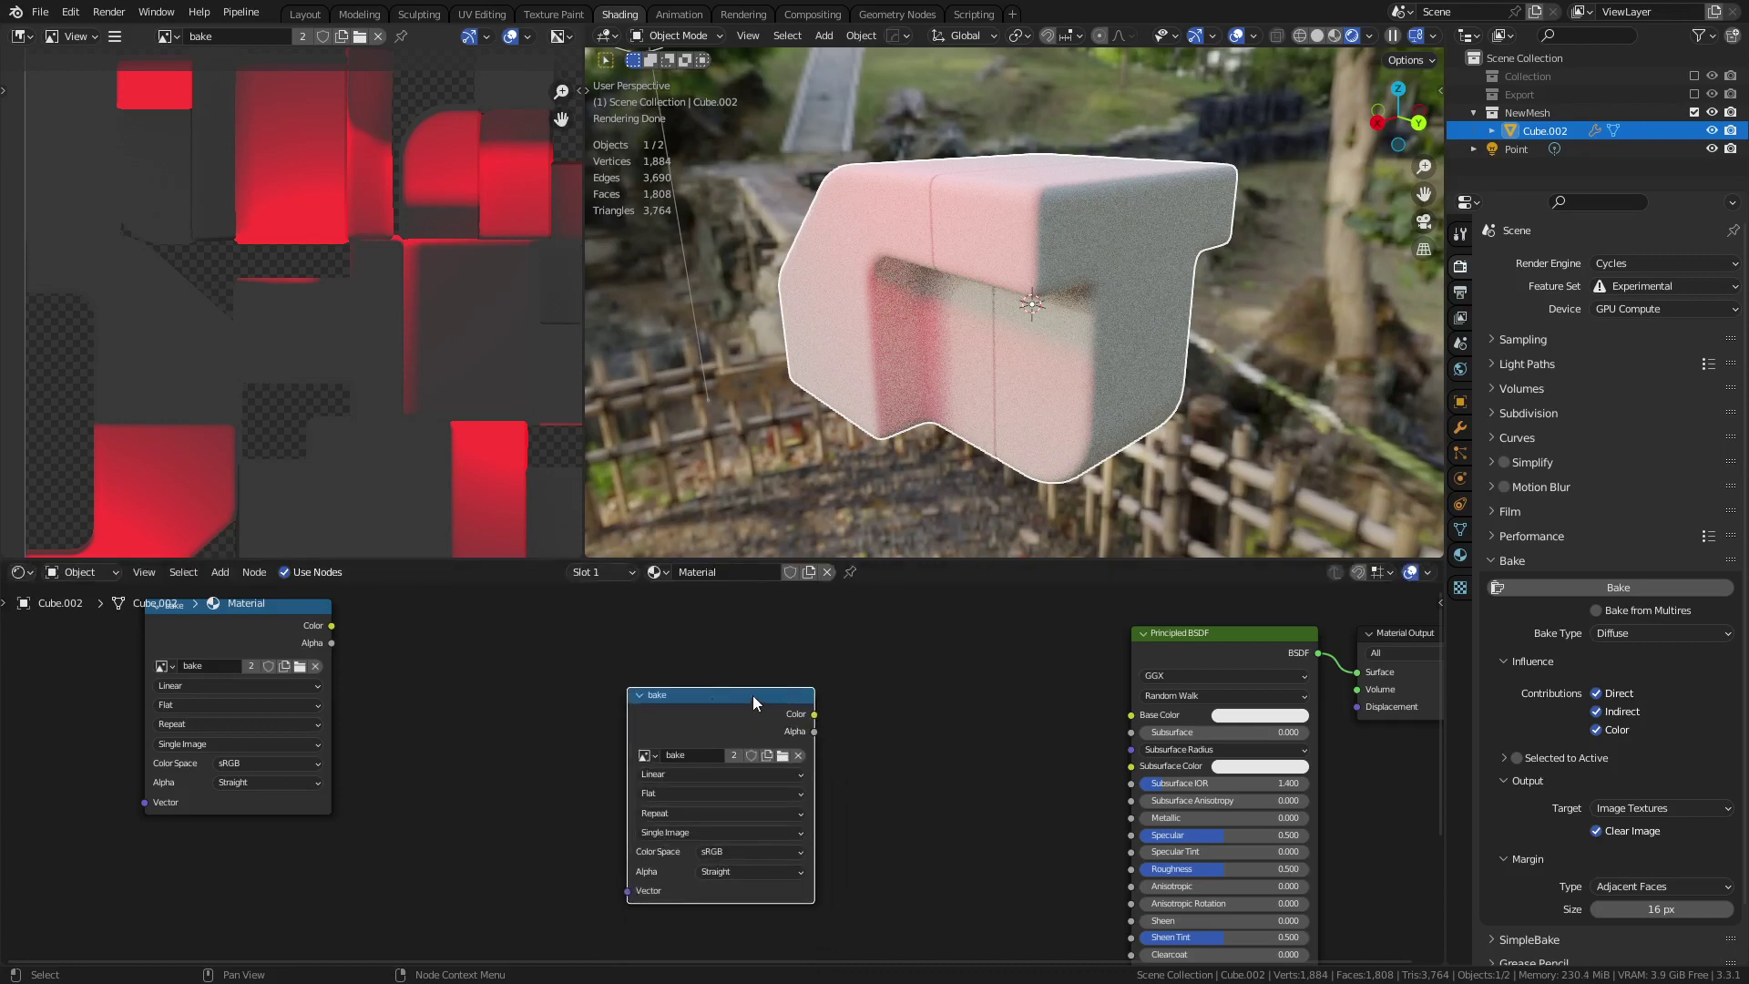
{"action": "left_click", "coordinate": [767, 755]}
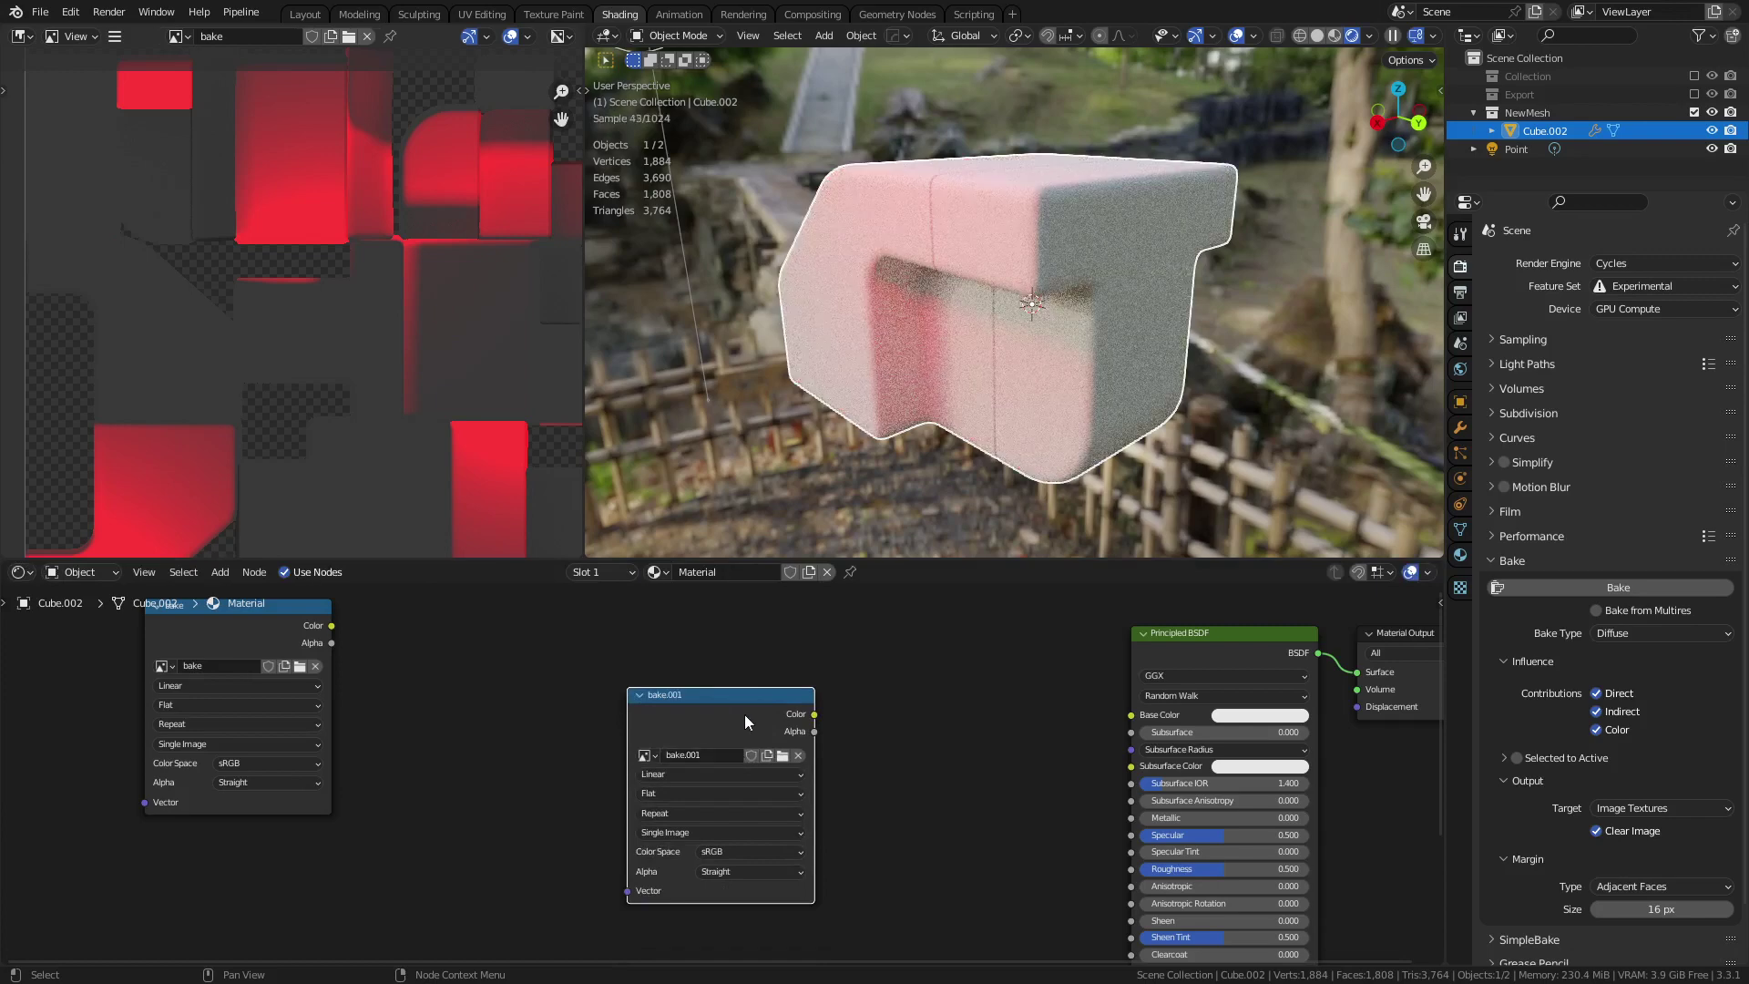
{"action": "key", "text": "x"}
- Add an Image Texture node and load TexturesCom_MetalBare0022_S.jpg from the Textures\Metal folder
{"action": "key", "text": "shift+a"}
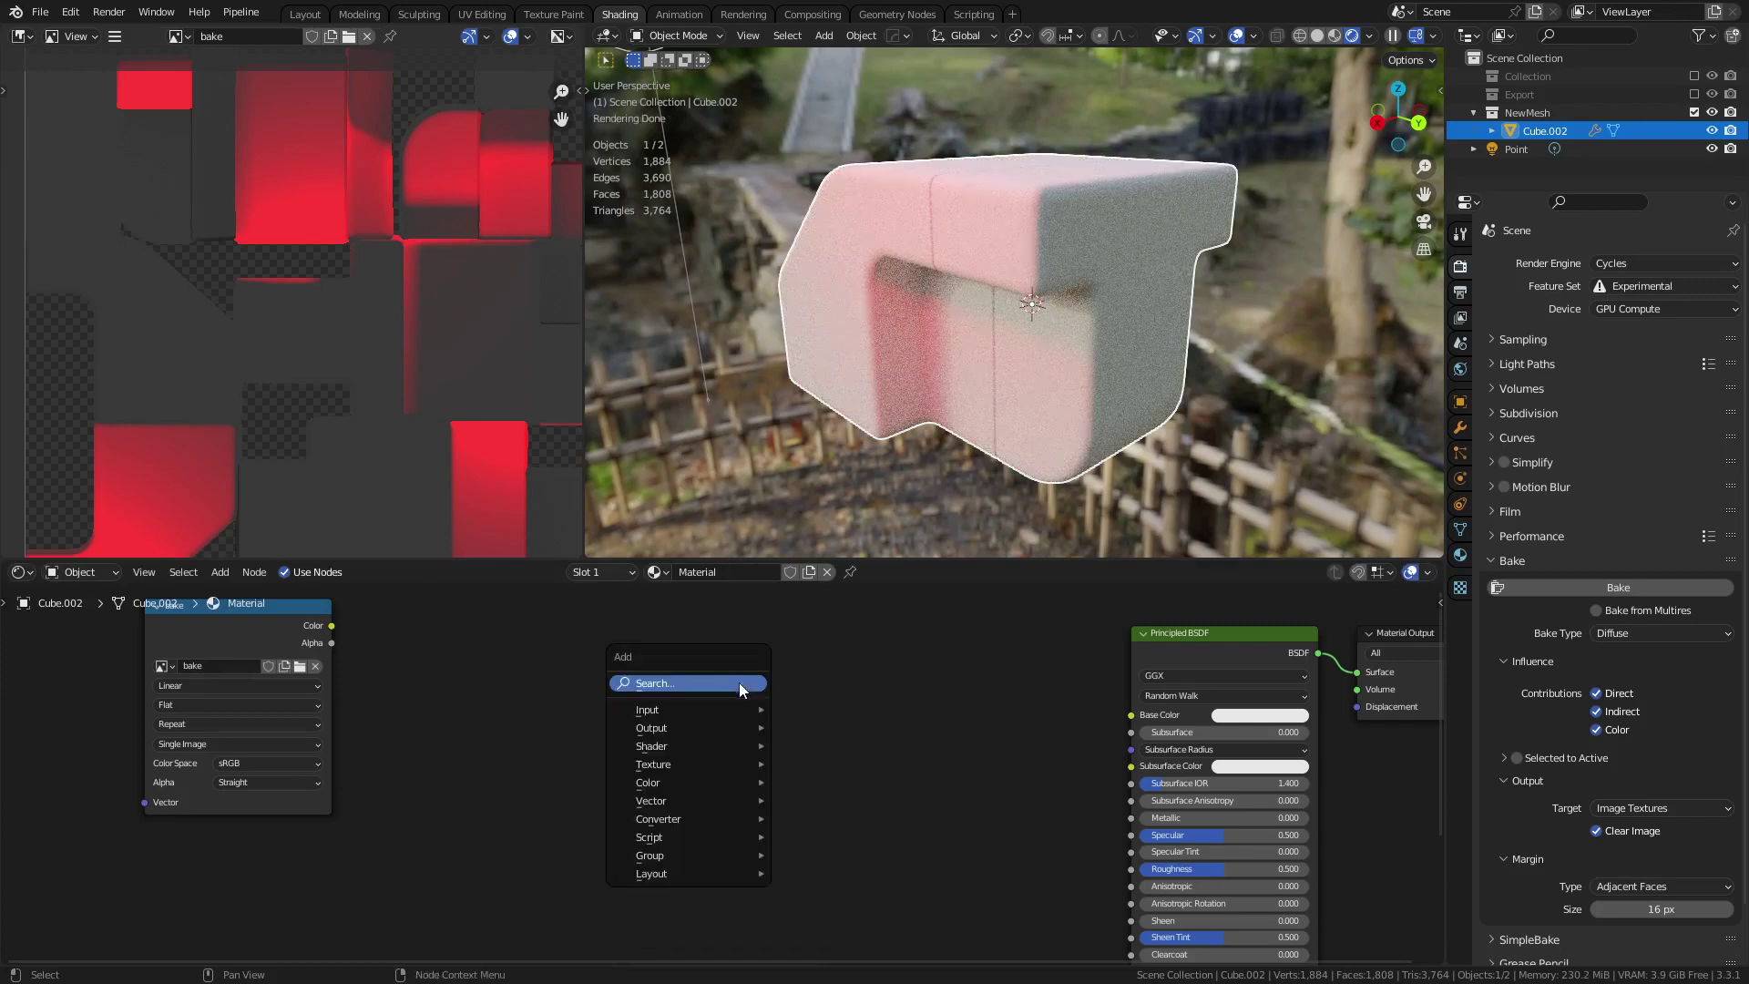
{"action": "mouse_move", "coordinate": [729, 751]}
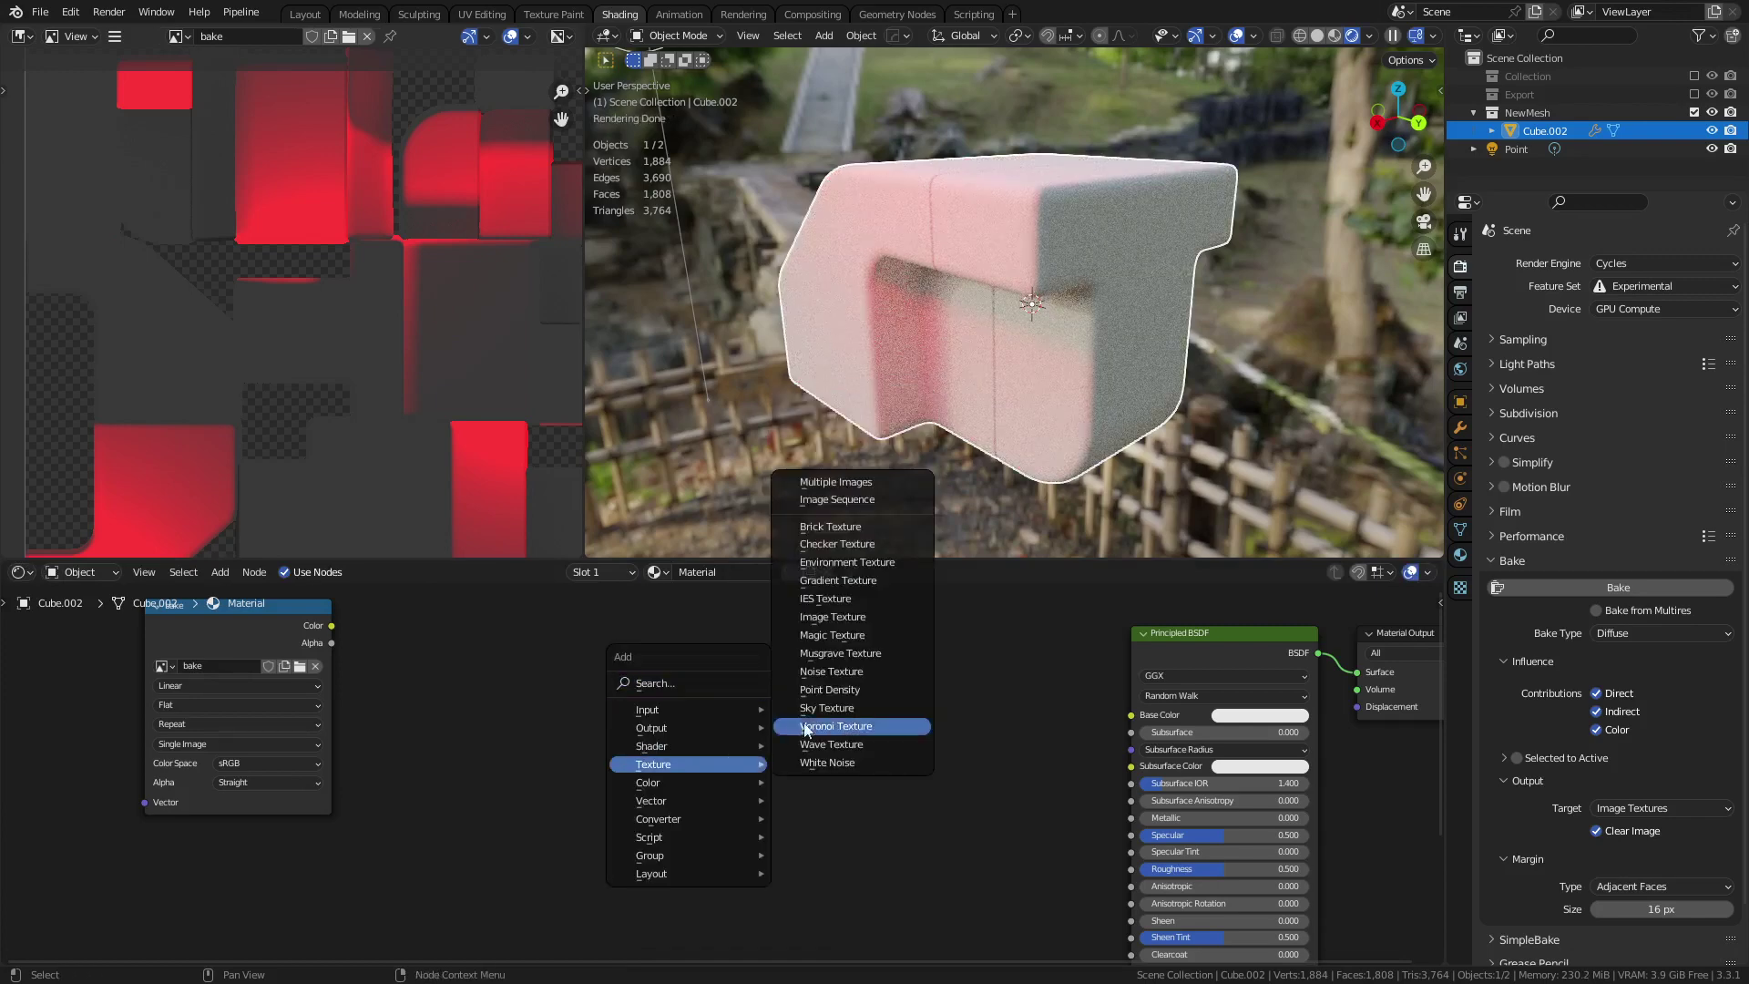
{"action": "left_click", "coordinate": [832, 617]}
{"action": "left_click", "coordinate": [811, 690]}
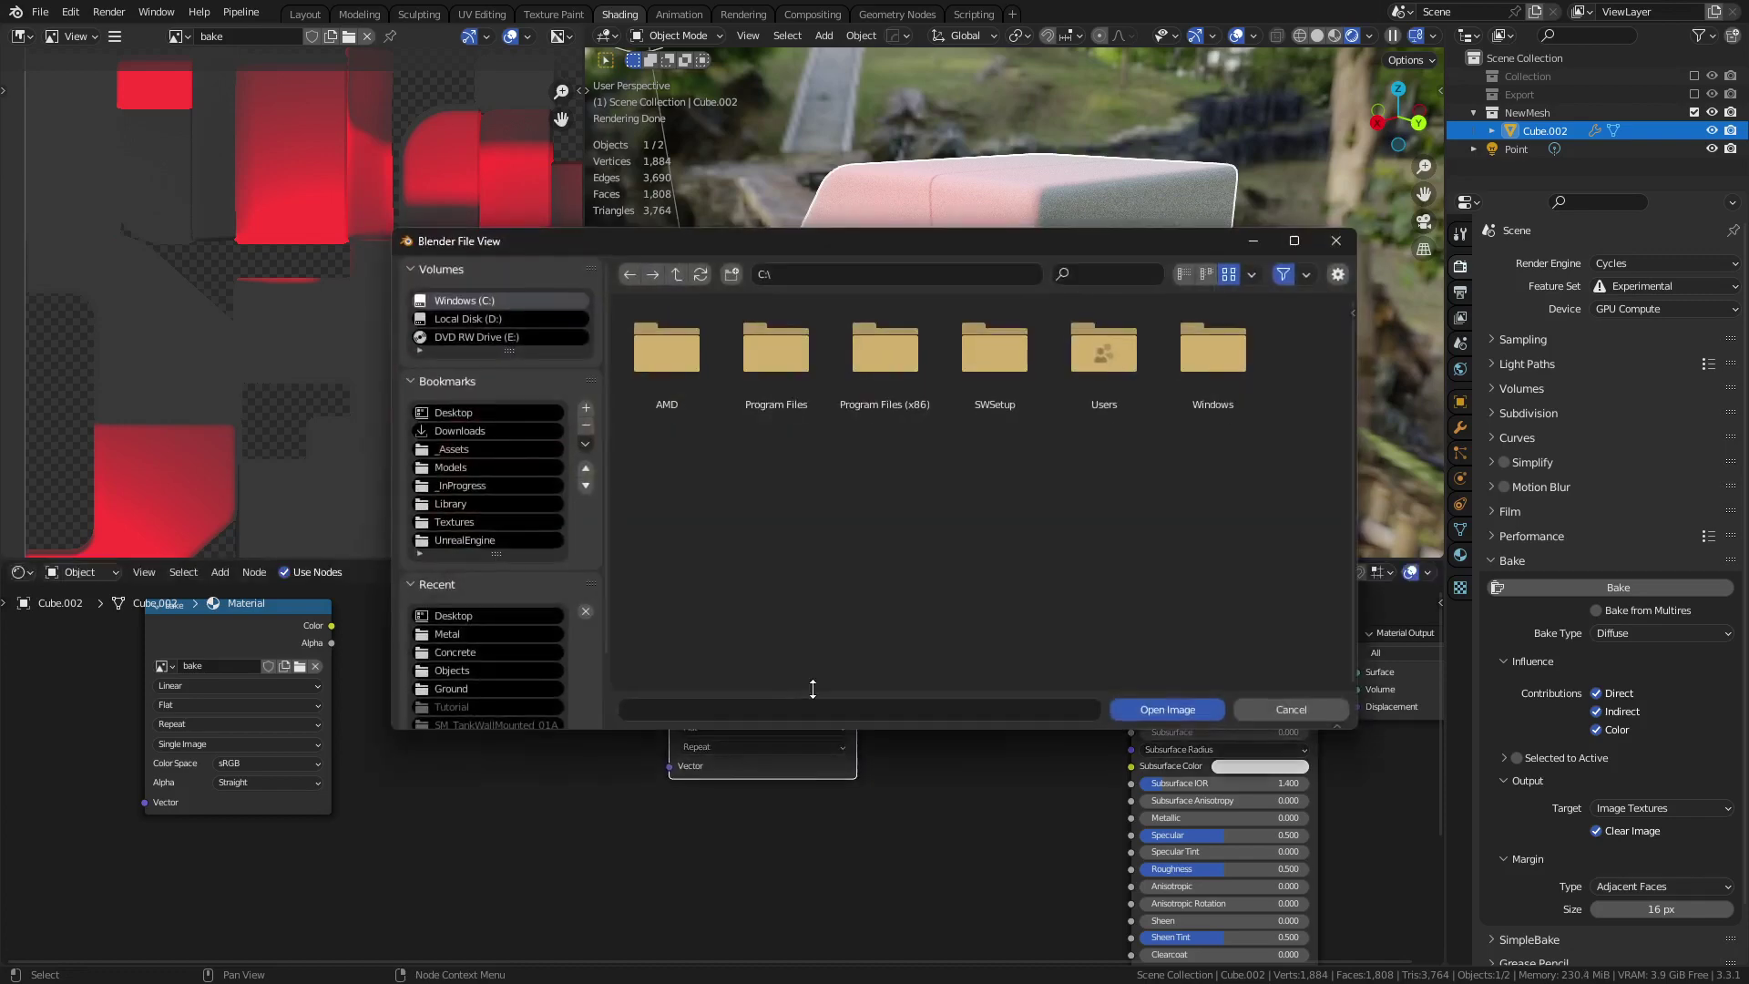
{"action": "left_click", "coordinate": [483, 526]}
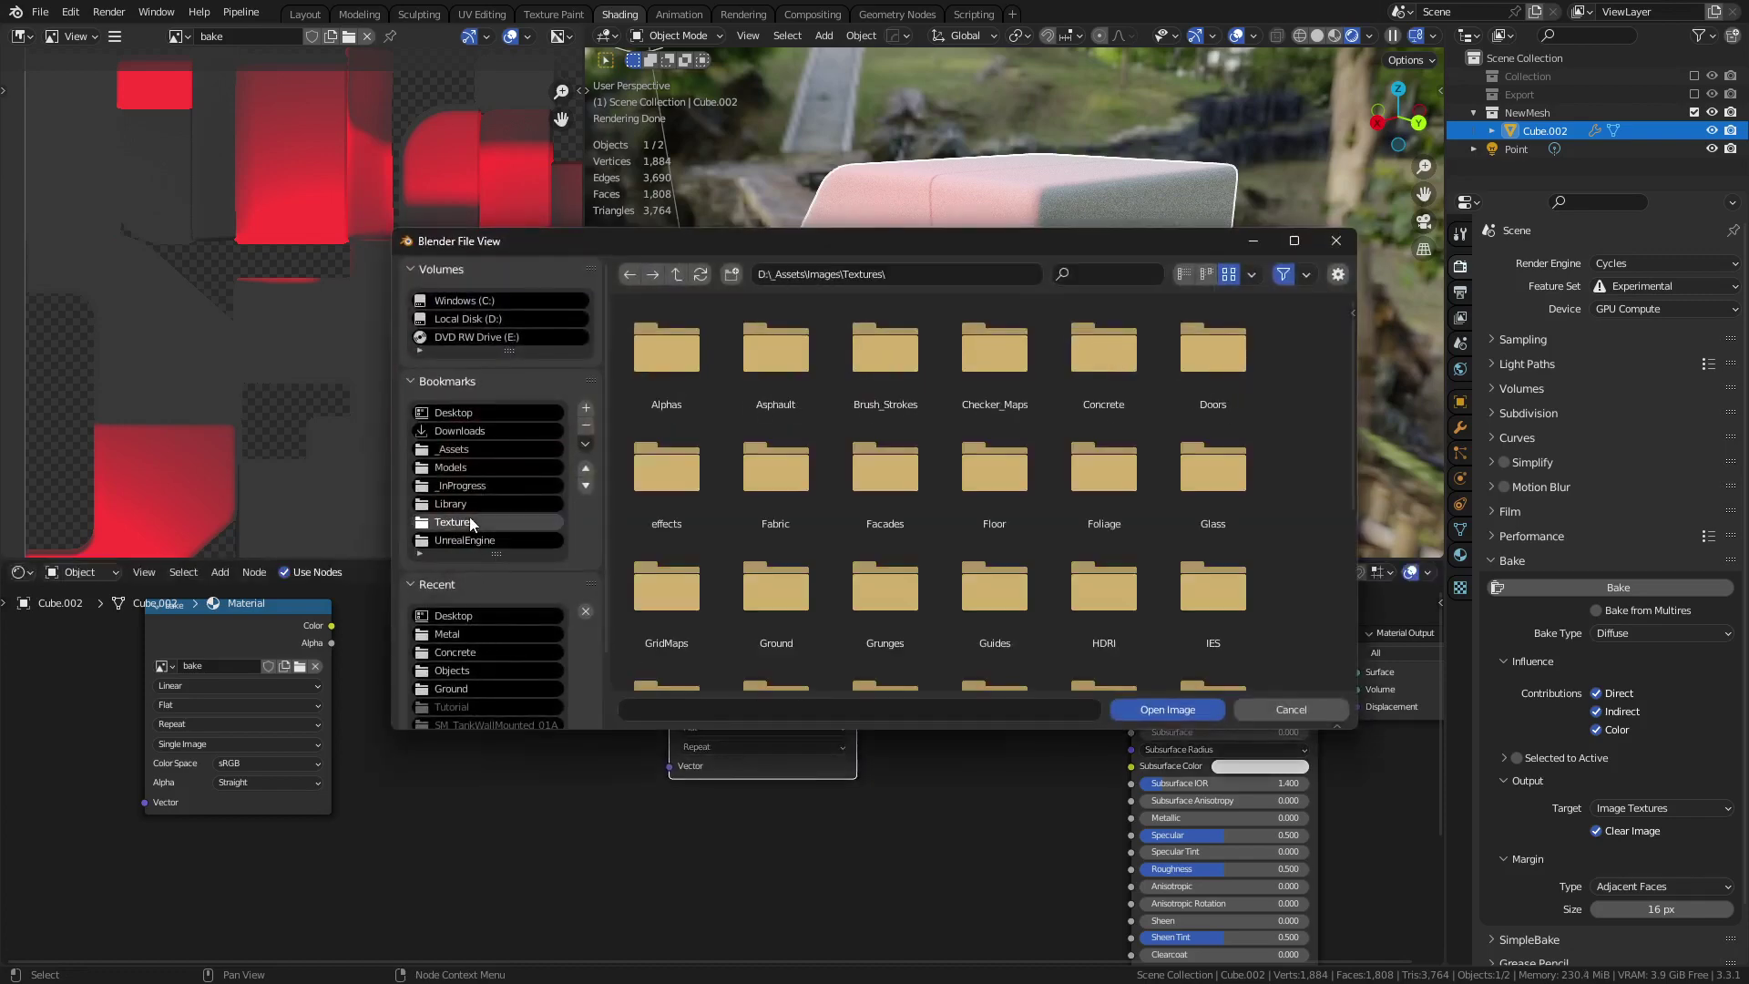
{"action": "scroll", "coordinate": [890, 508], "scroll_direction": "down", "scroll_amount": 5}
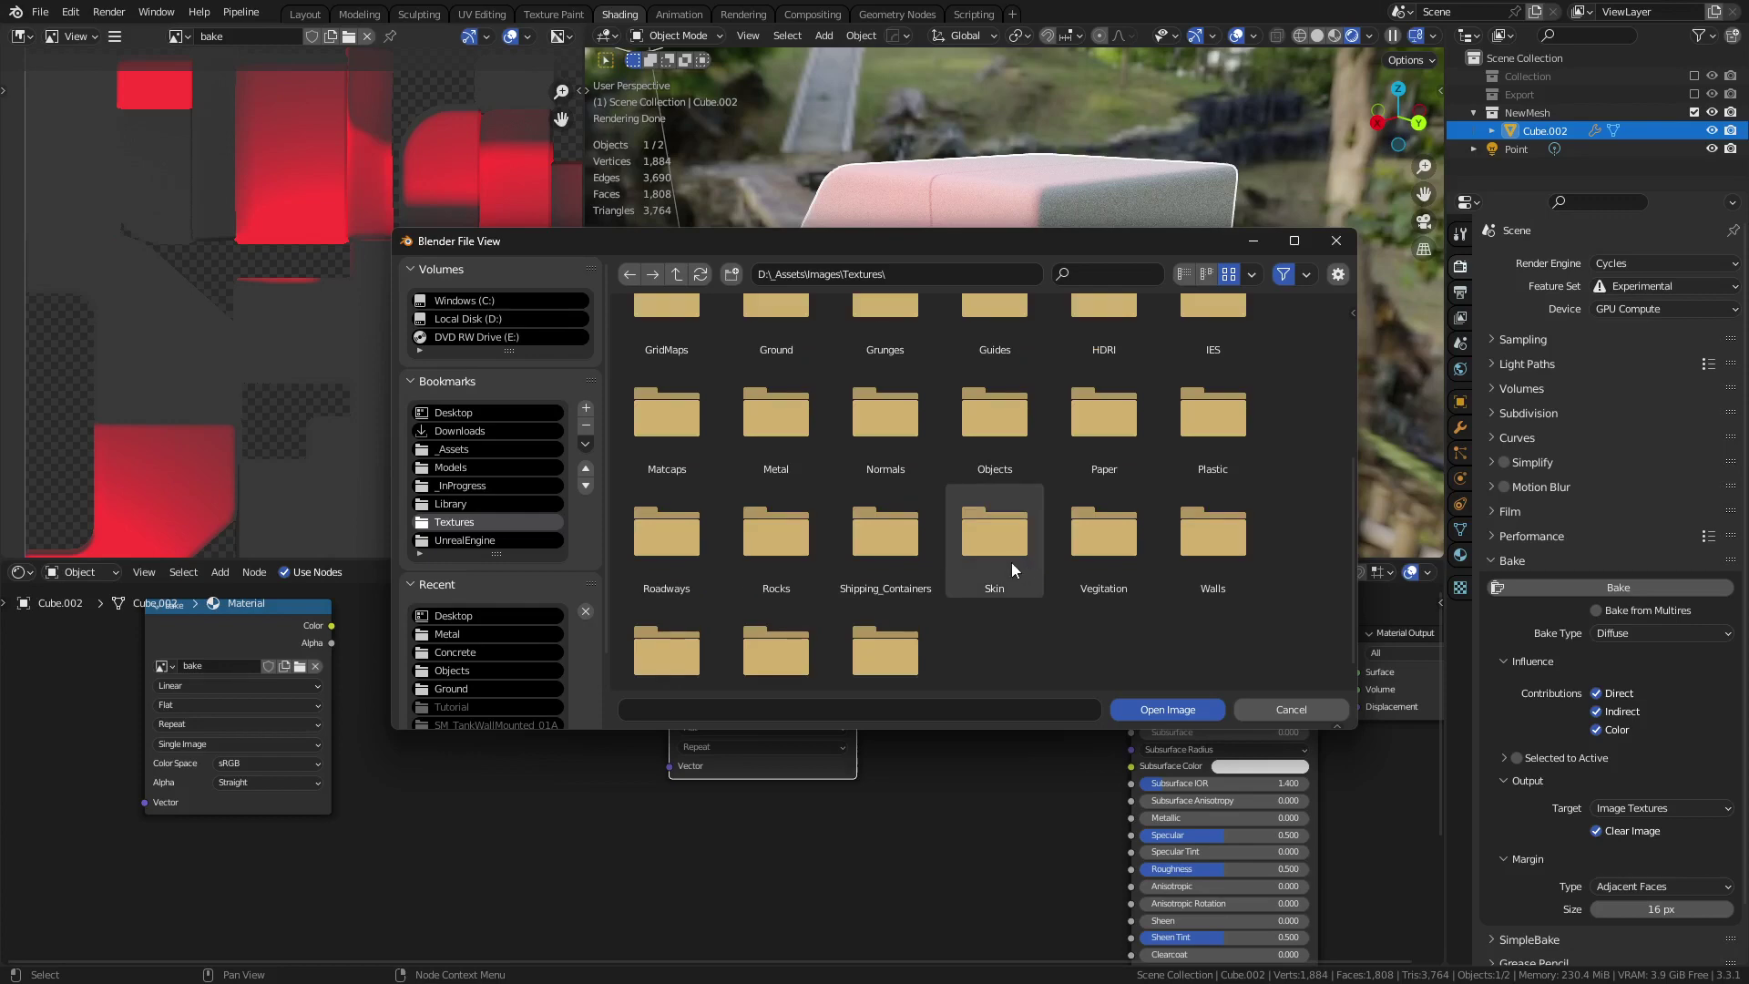
{"action": "double_click", "coordinate": [776, 423]}
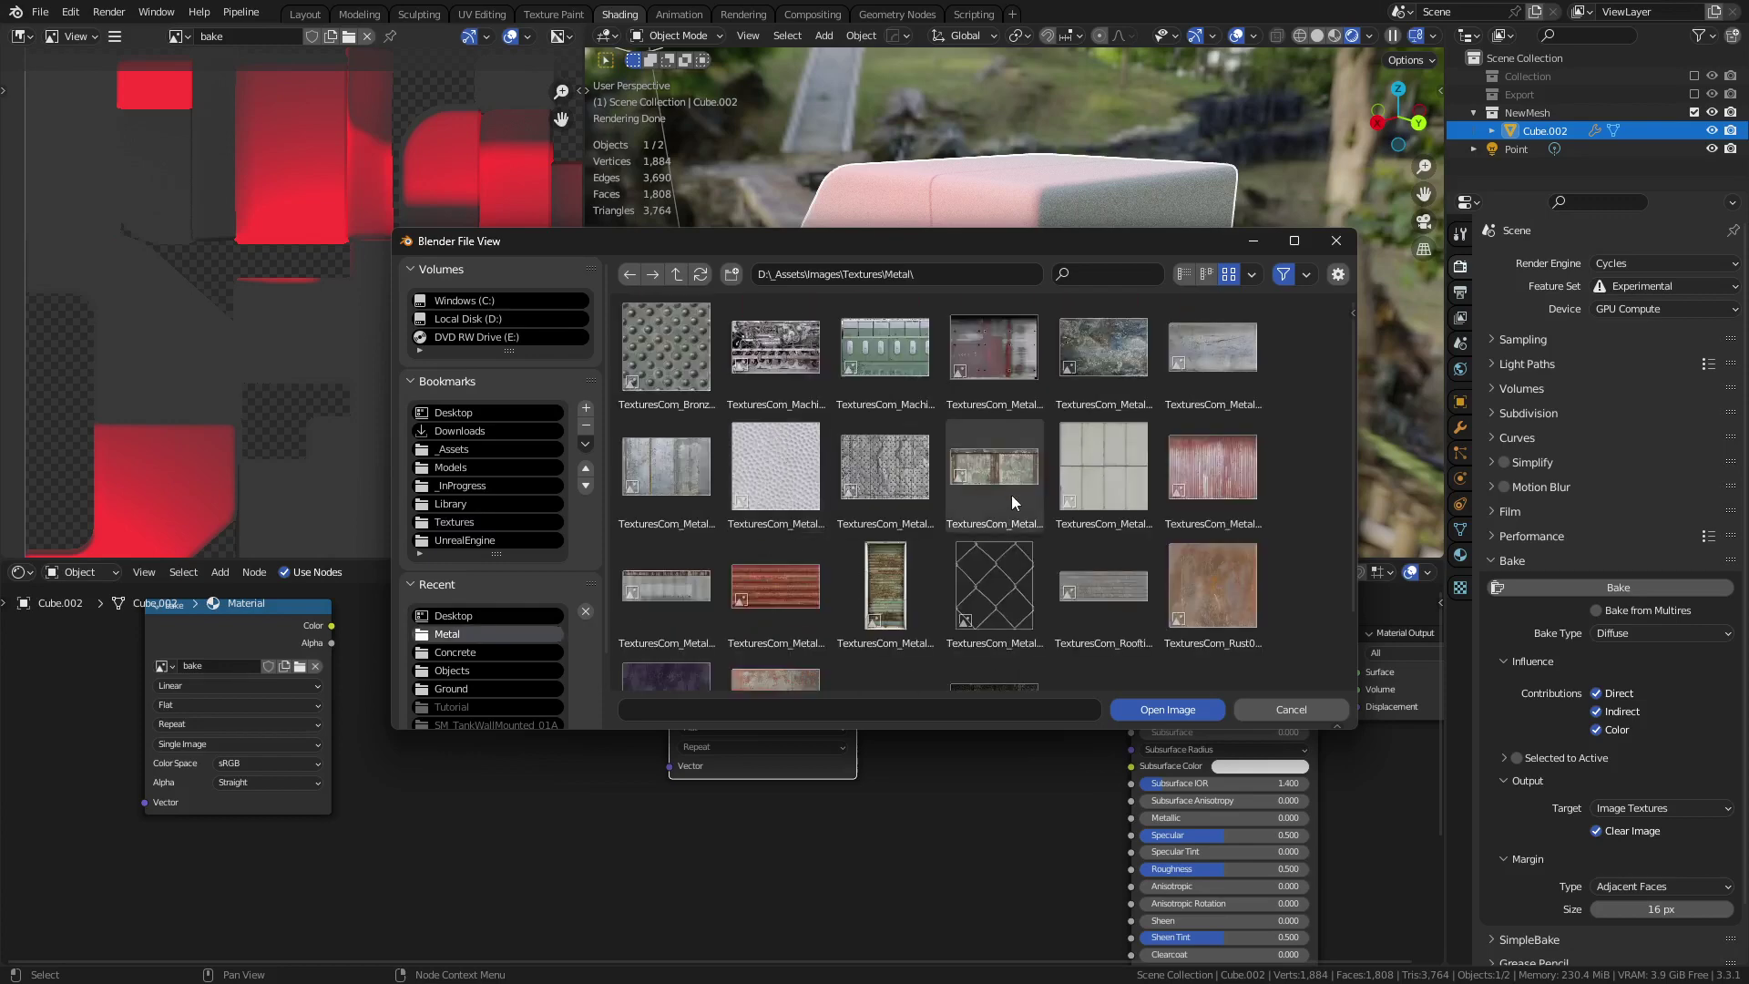
{"action": "left_click", "coordinate": [1011, 397]}
{"action": "double_click", "coordinate": [1003, 375]}
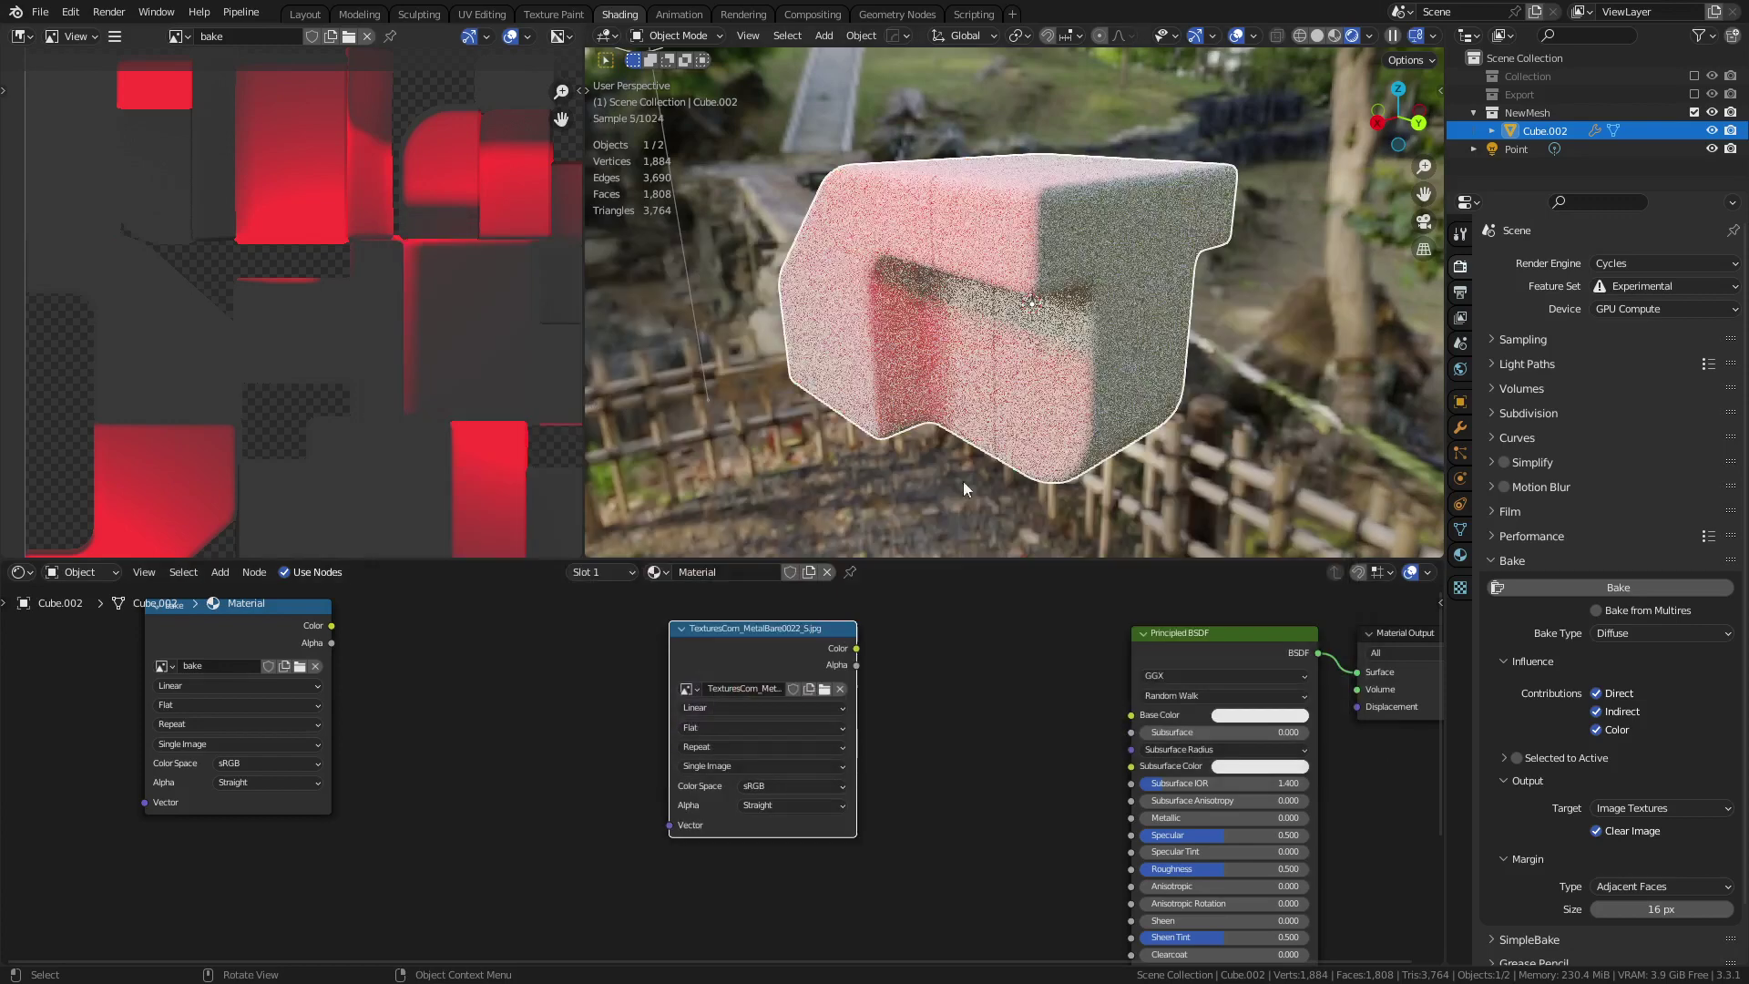
- Connect the metal texture's Color output to the Principled BSDF's Base Color, and view the textured block from another side
{"action": "middle_click_drag", "start_coordinate": [868, 653], "coordinate": [818, 647]}
{"action": "left_click_drag", "start_coordinate": [807, 644], "coordinate": [1082, 710]}
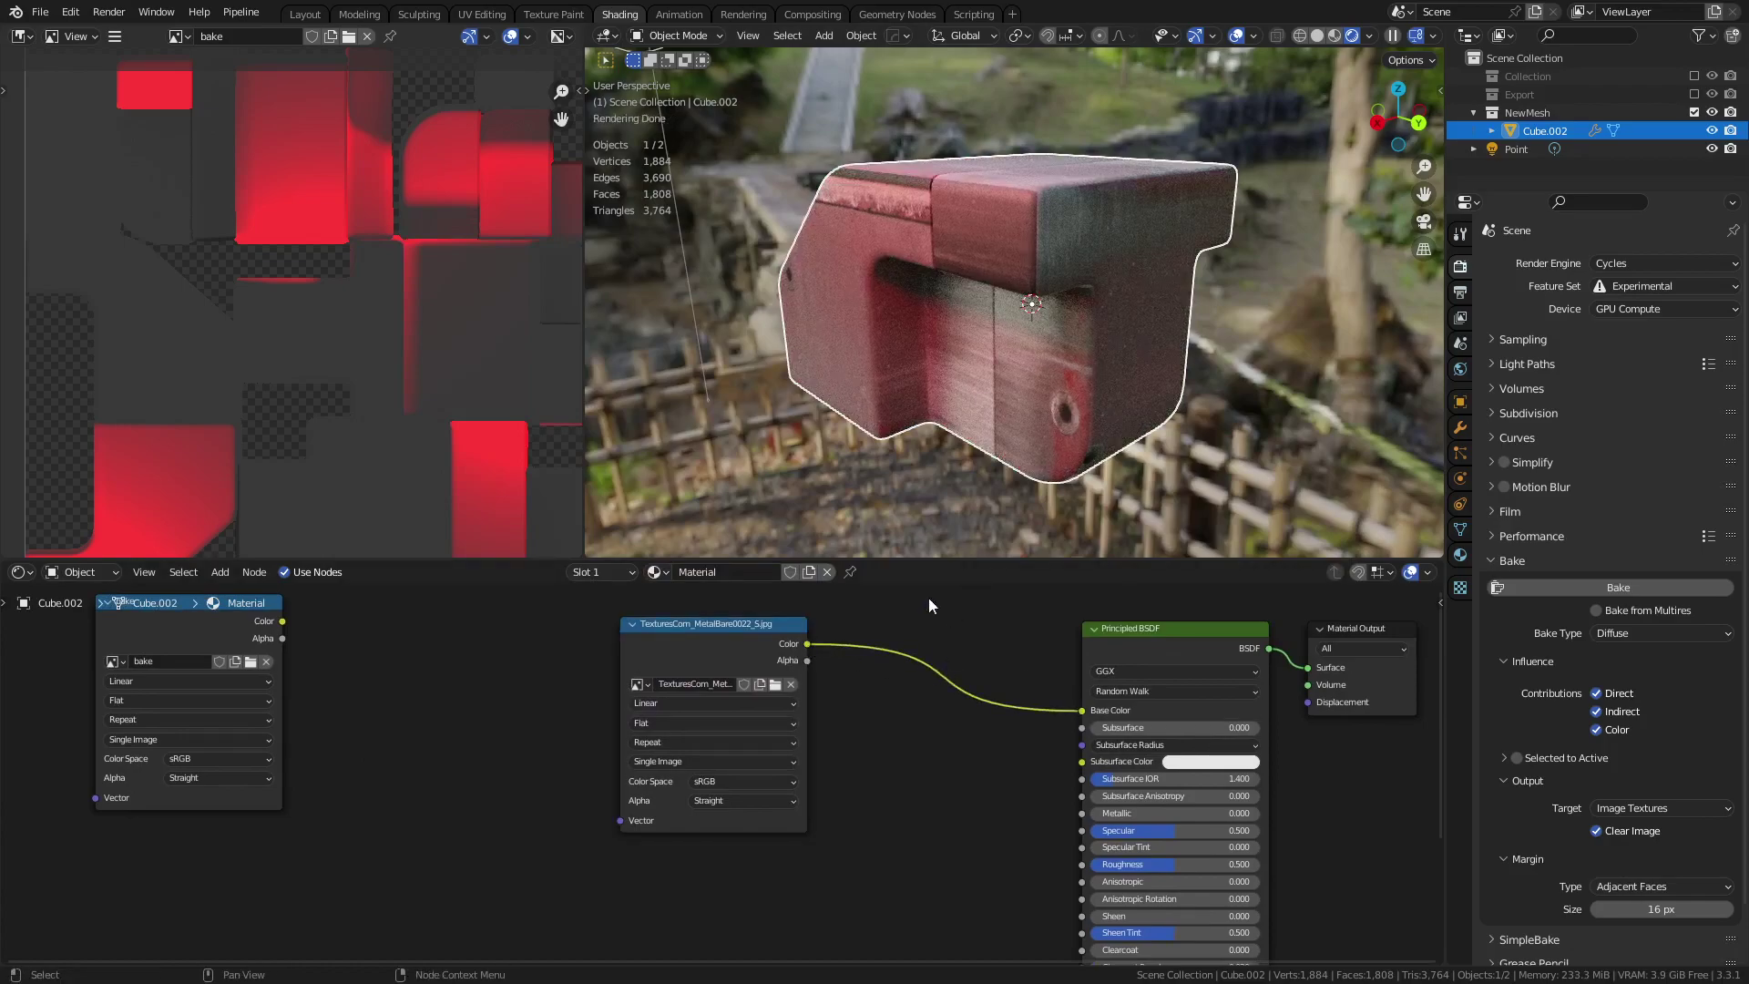
{"action": "middle_click_drag", "start_coordinate": [957, 537], "coordinate": [1051, 326]}
{"action": "left_click", "coordinate": [773, 623]}
{"action": "left_click_drag", "start_coordinate": [772, 621], "coordinate": [764, 636]}
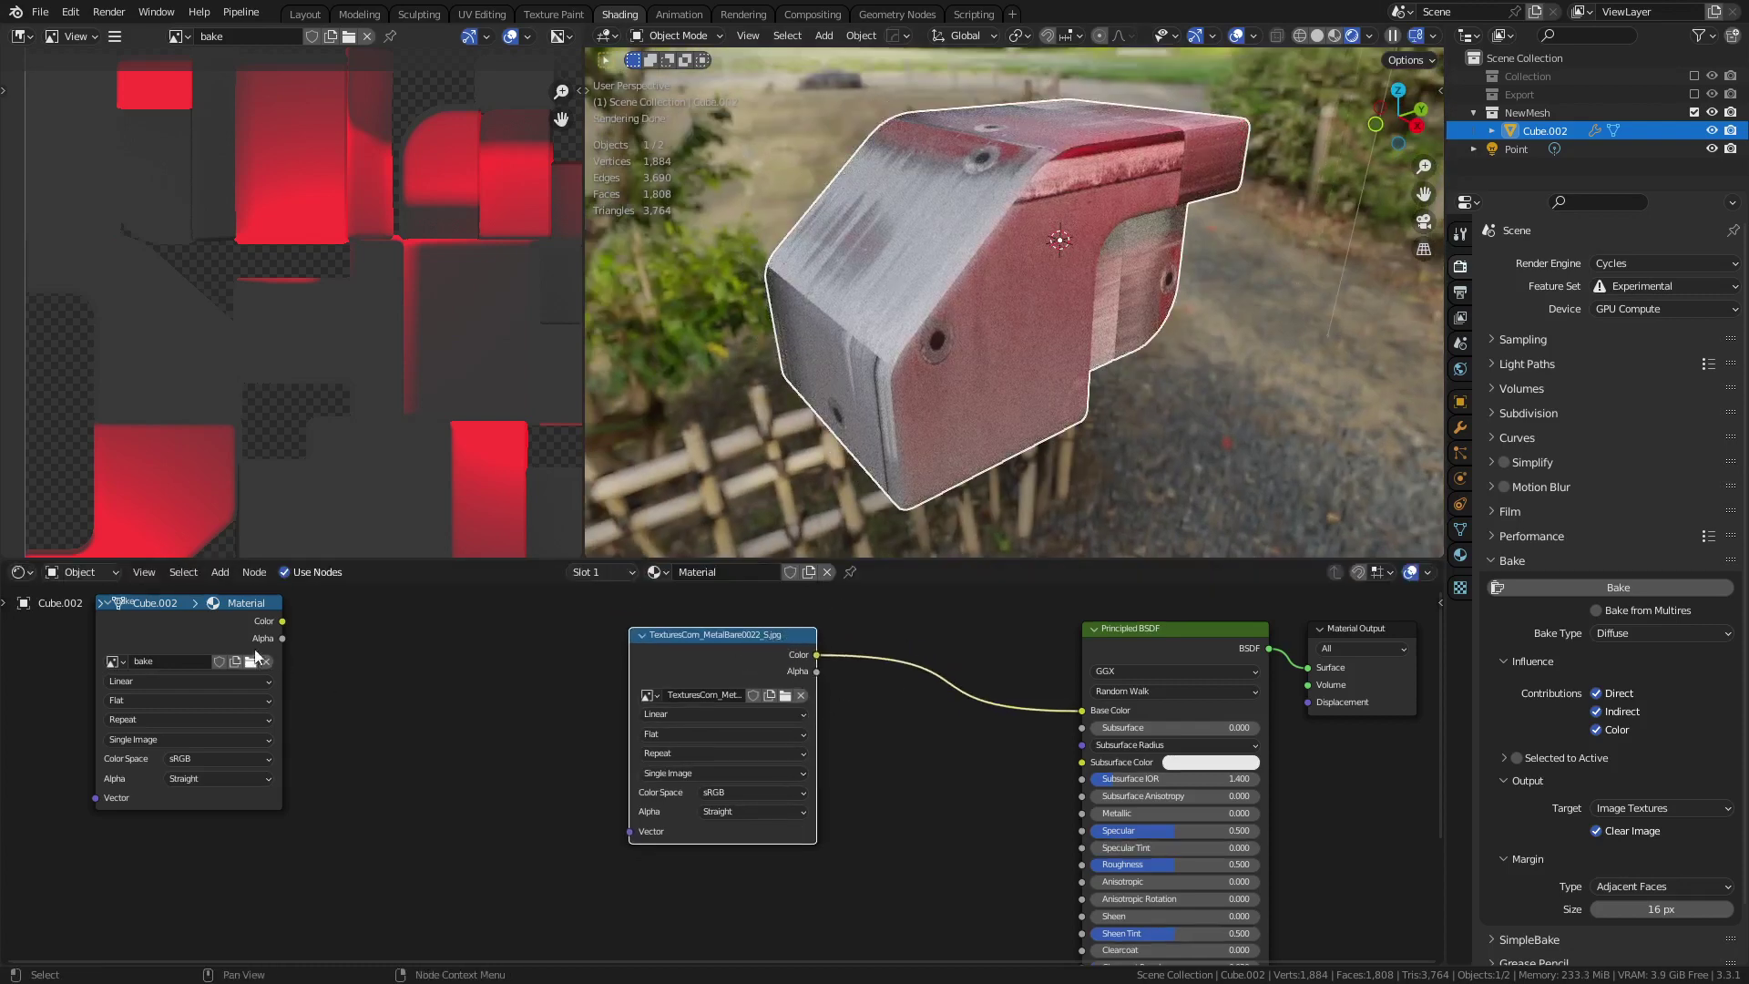
- Bake the metal texture into the bake image as a diffuse map with only the Color contribution, excluding Direct and Indirect
{"action": "left_click", "coordinate": [231, 607]}
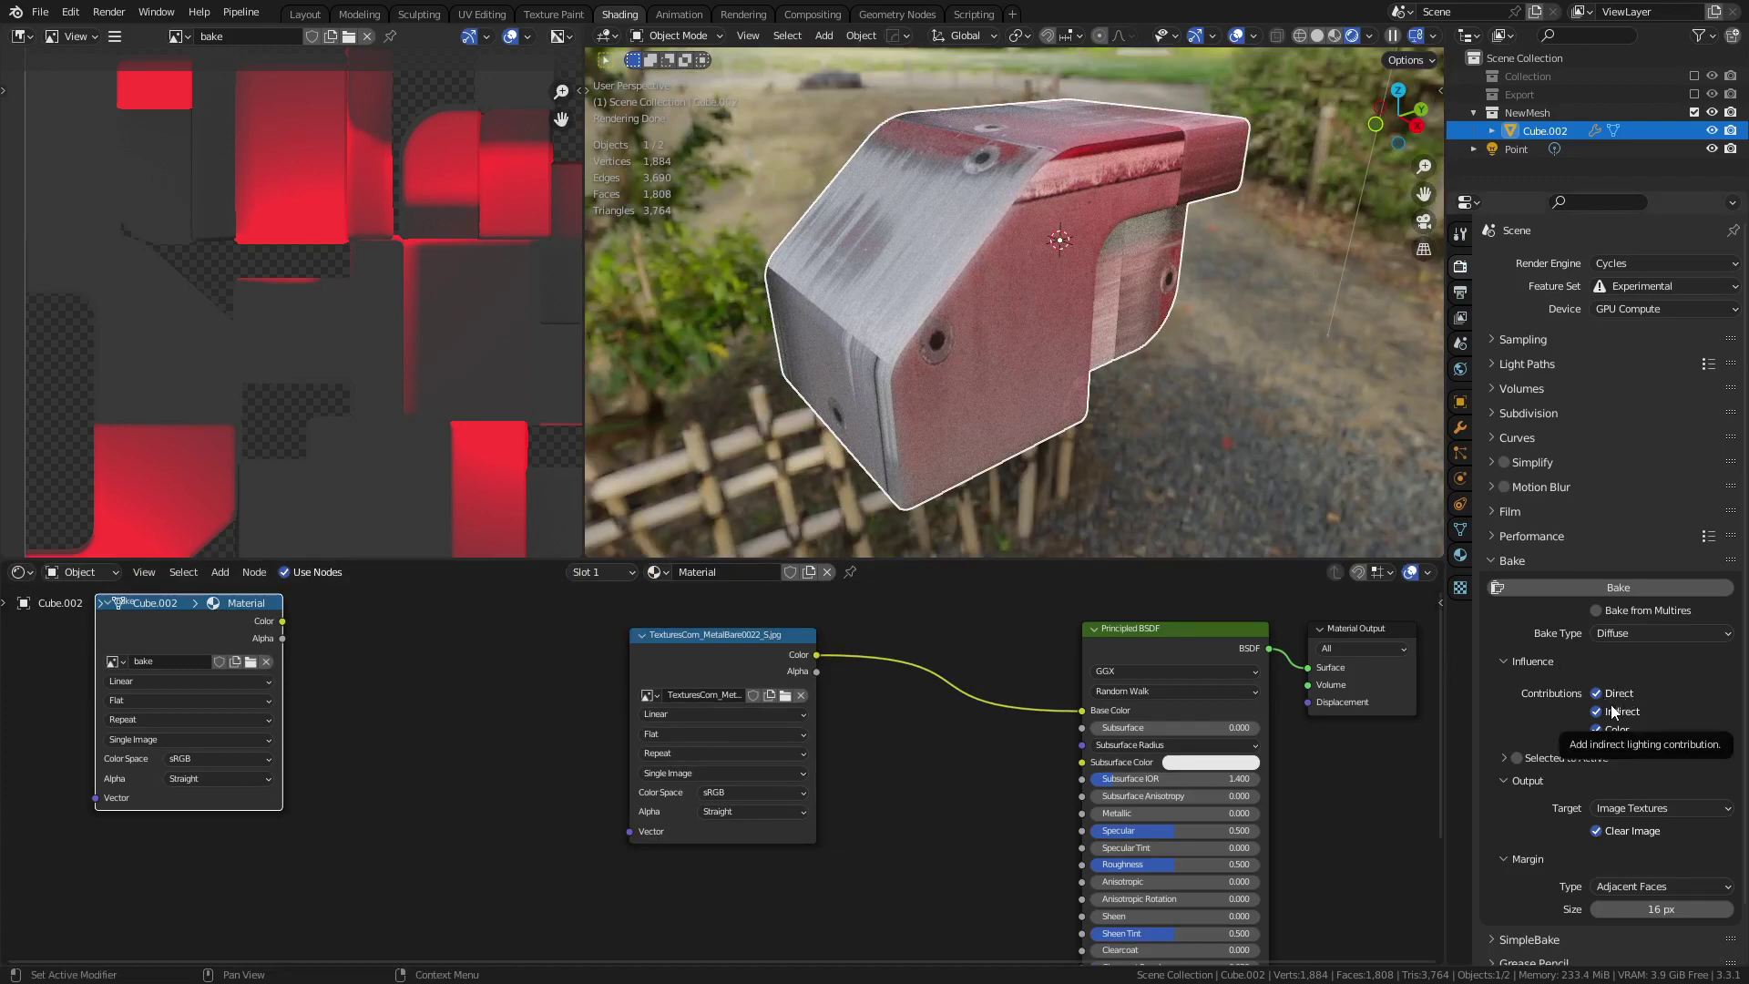
{"action": "left_click", "coordinate": [1599, 697]}
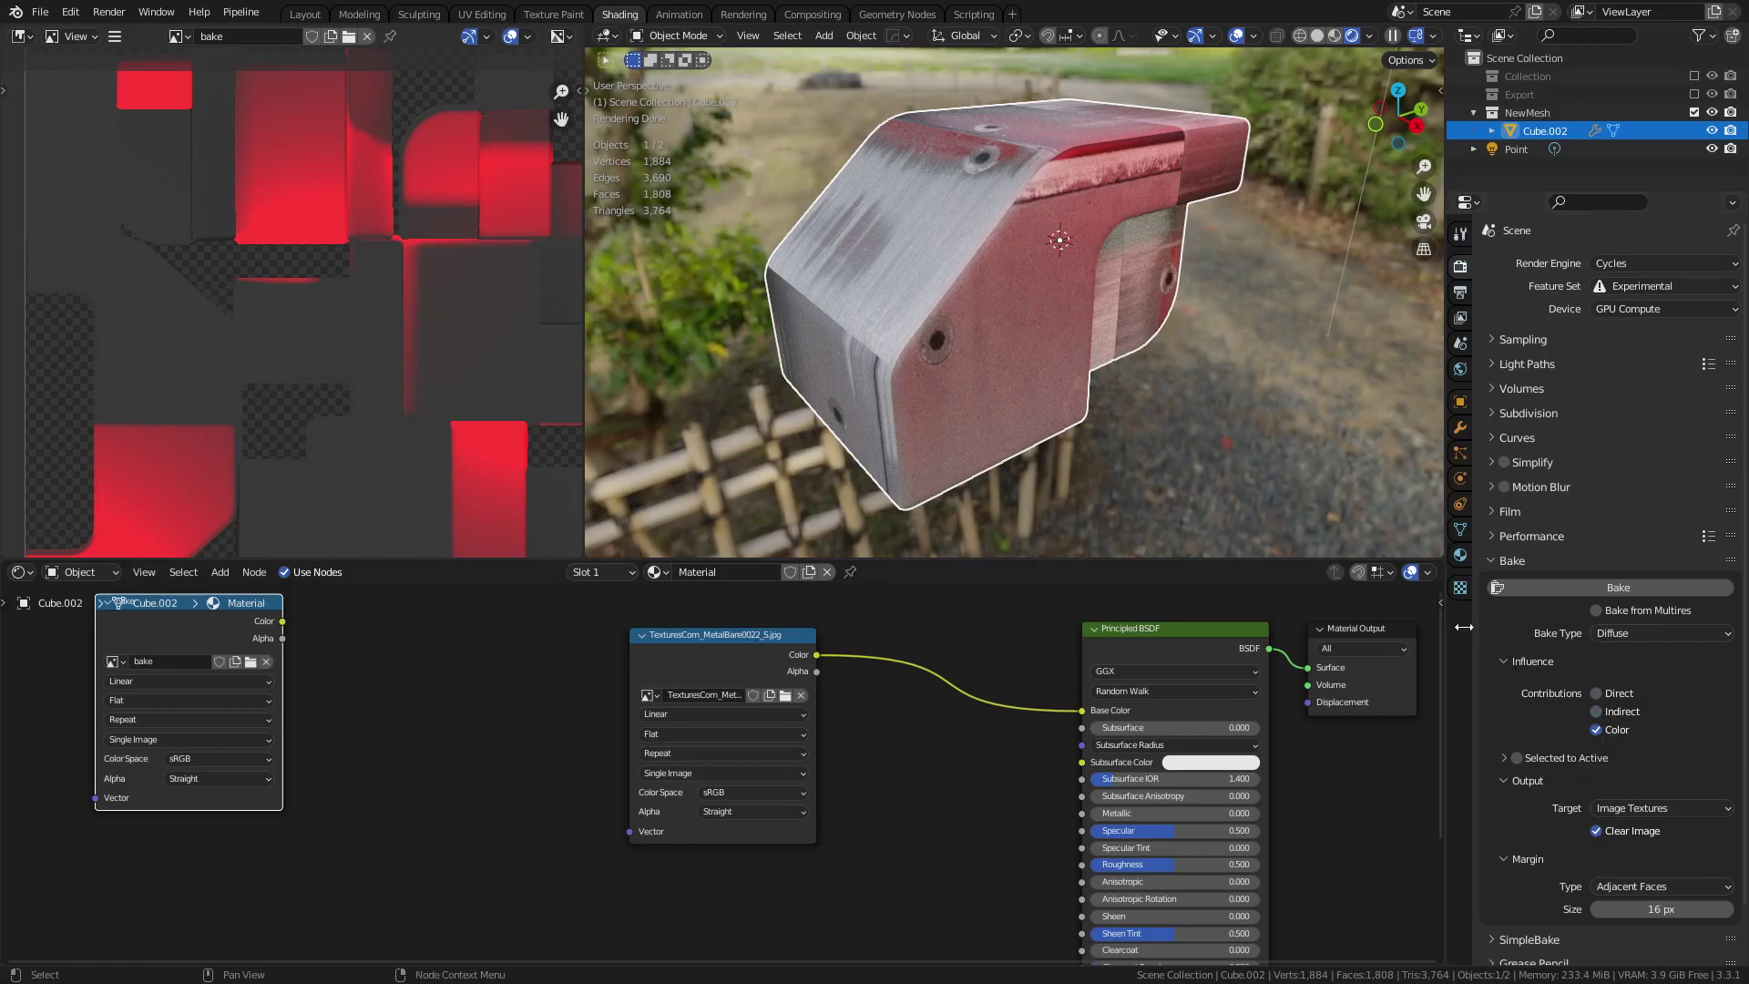
{"action": "left_click", "coordinate": [1617, 590]}
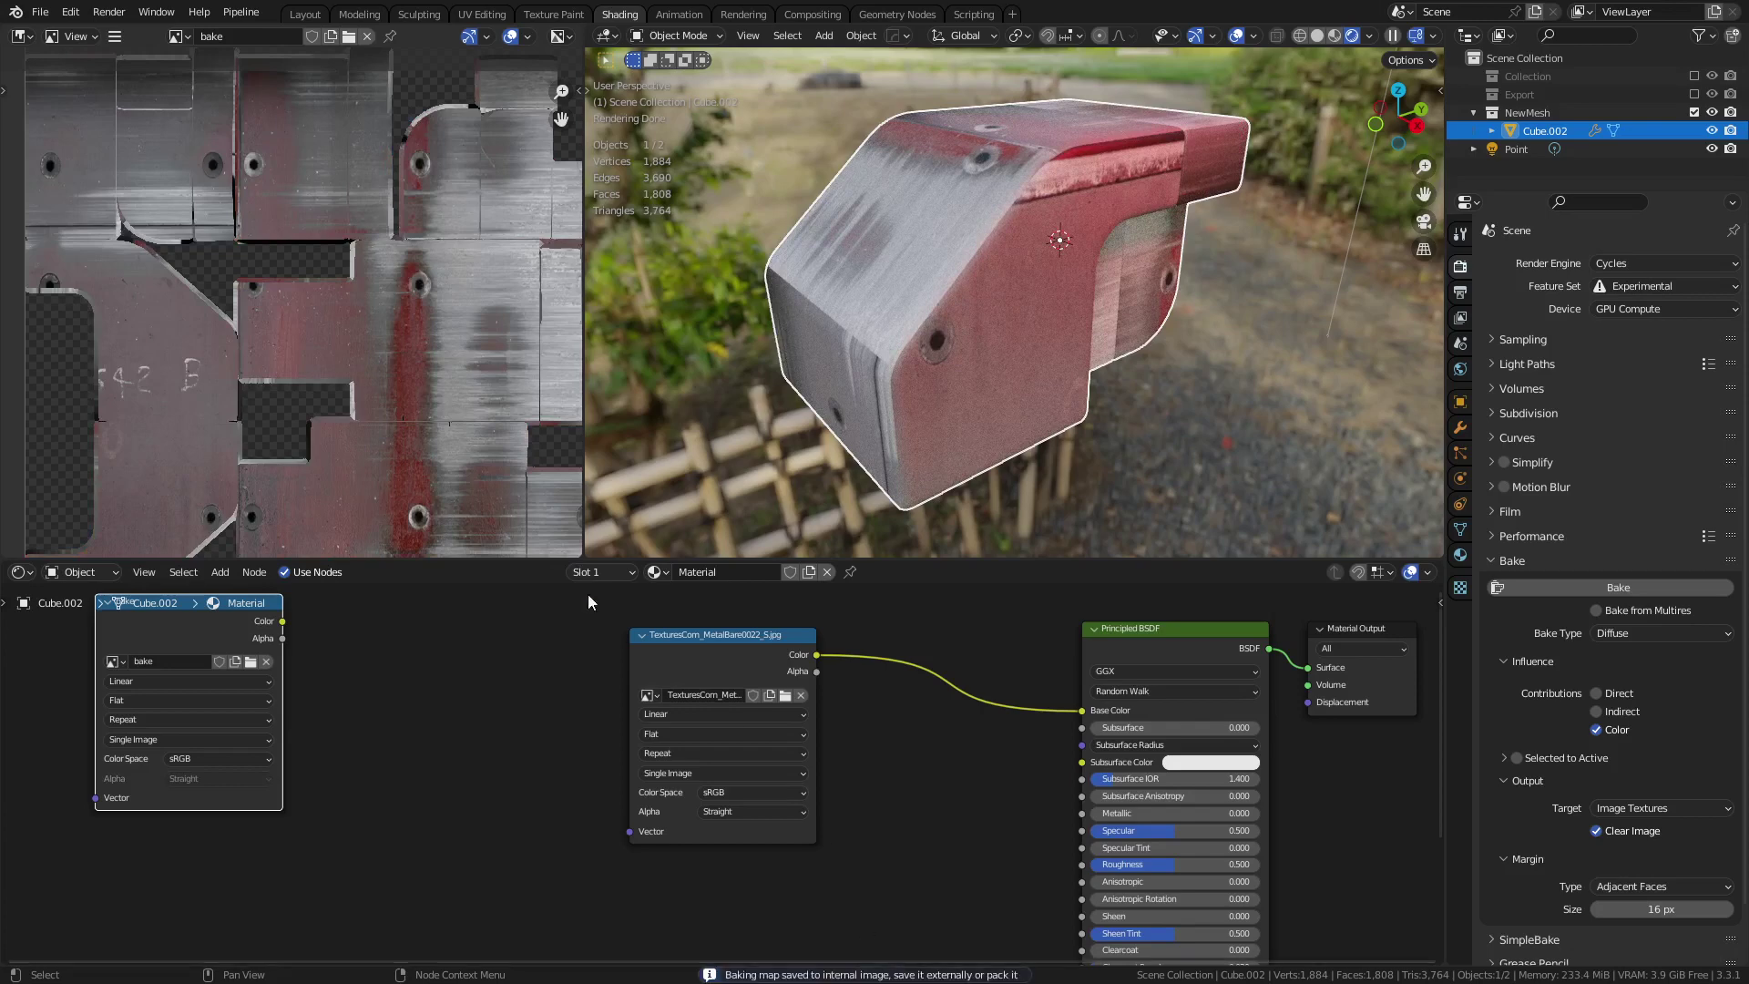
{"action": "key", "text": "Home"}
{"action": "scroll", "coordinate": [264, 228], "scroll_direction": "up", "scroll_amount": 1}
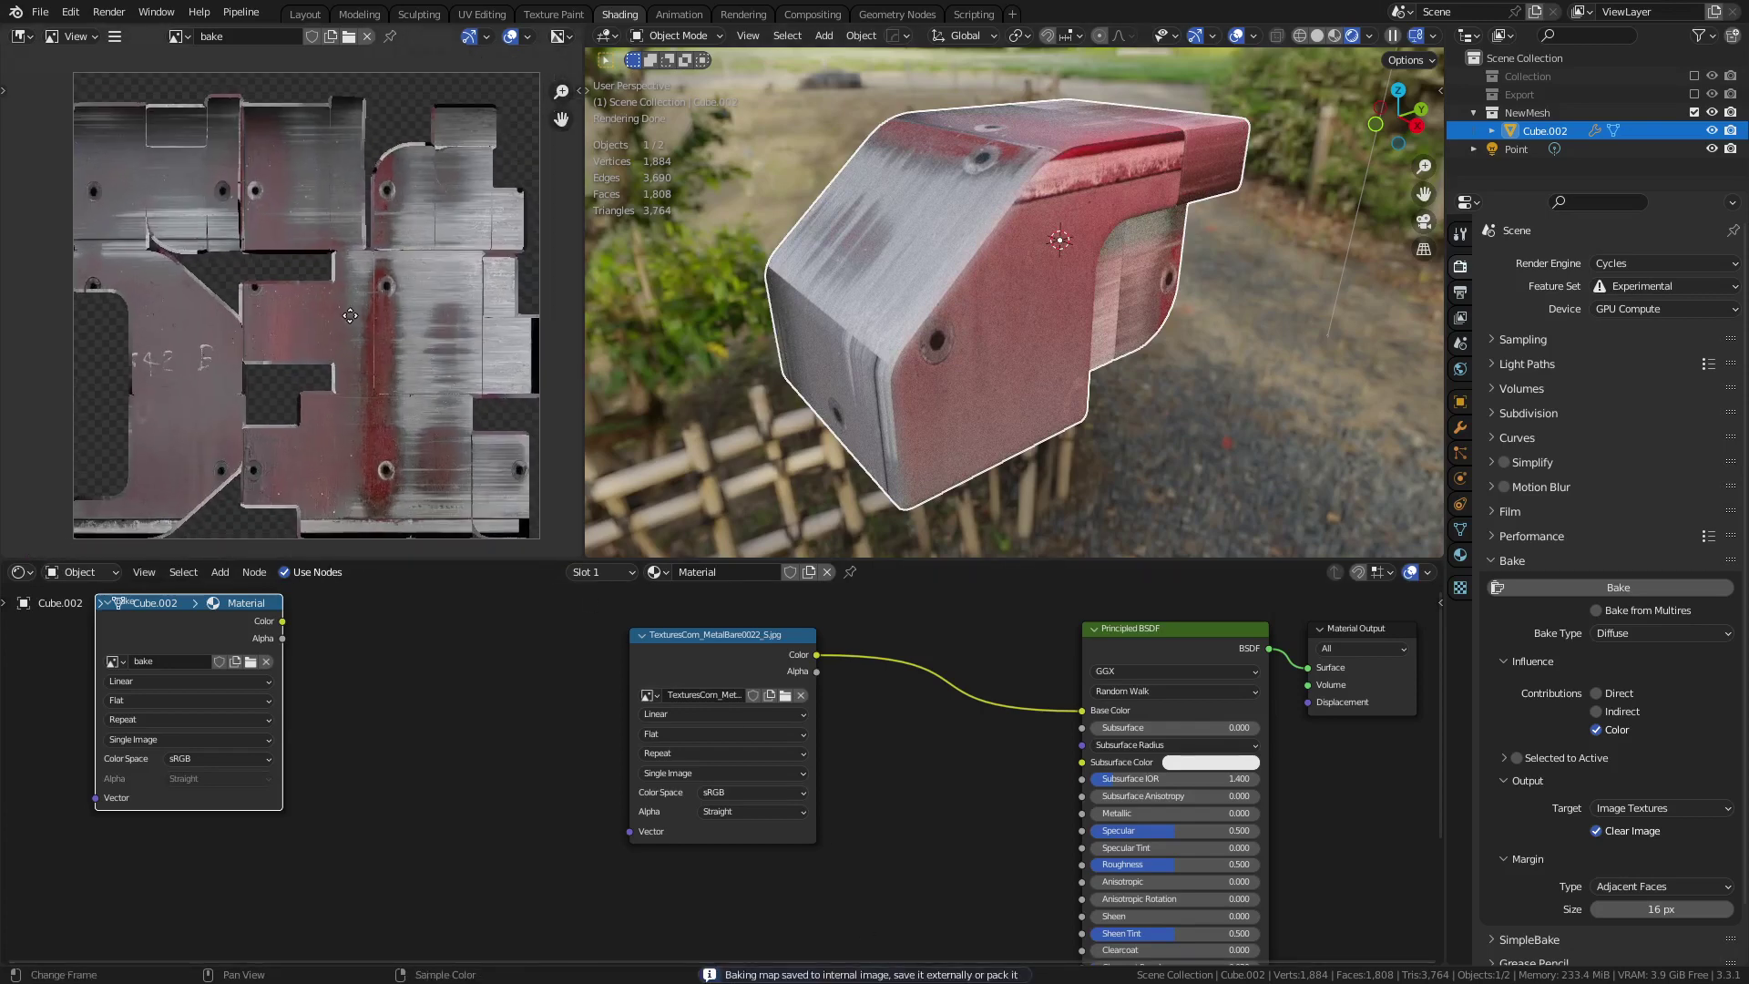
- Save the color-only diffuse bake as Diffuse2.png on the Desktop
{"action": "left_click", "coordinate": [115, 39]}
{"action": "mouse_move", "coordinate": [183, 78]}
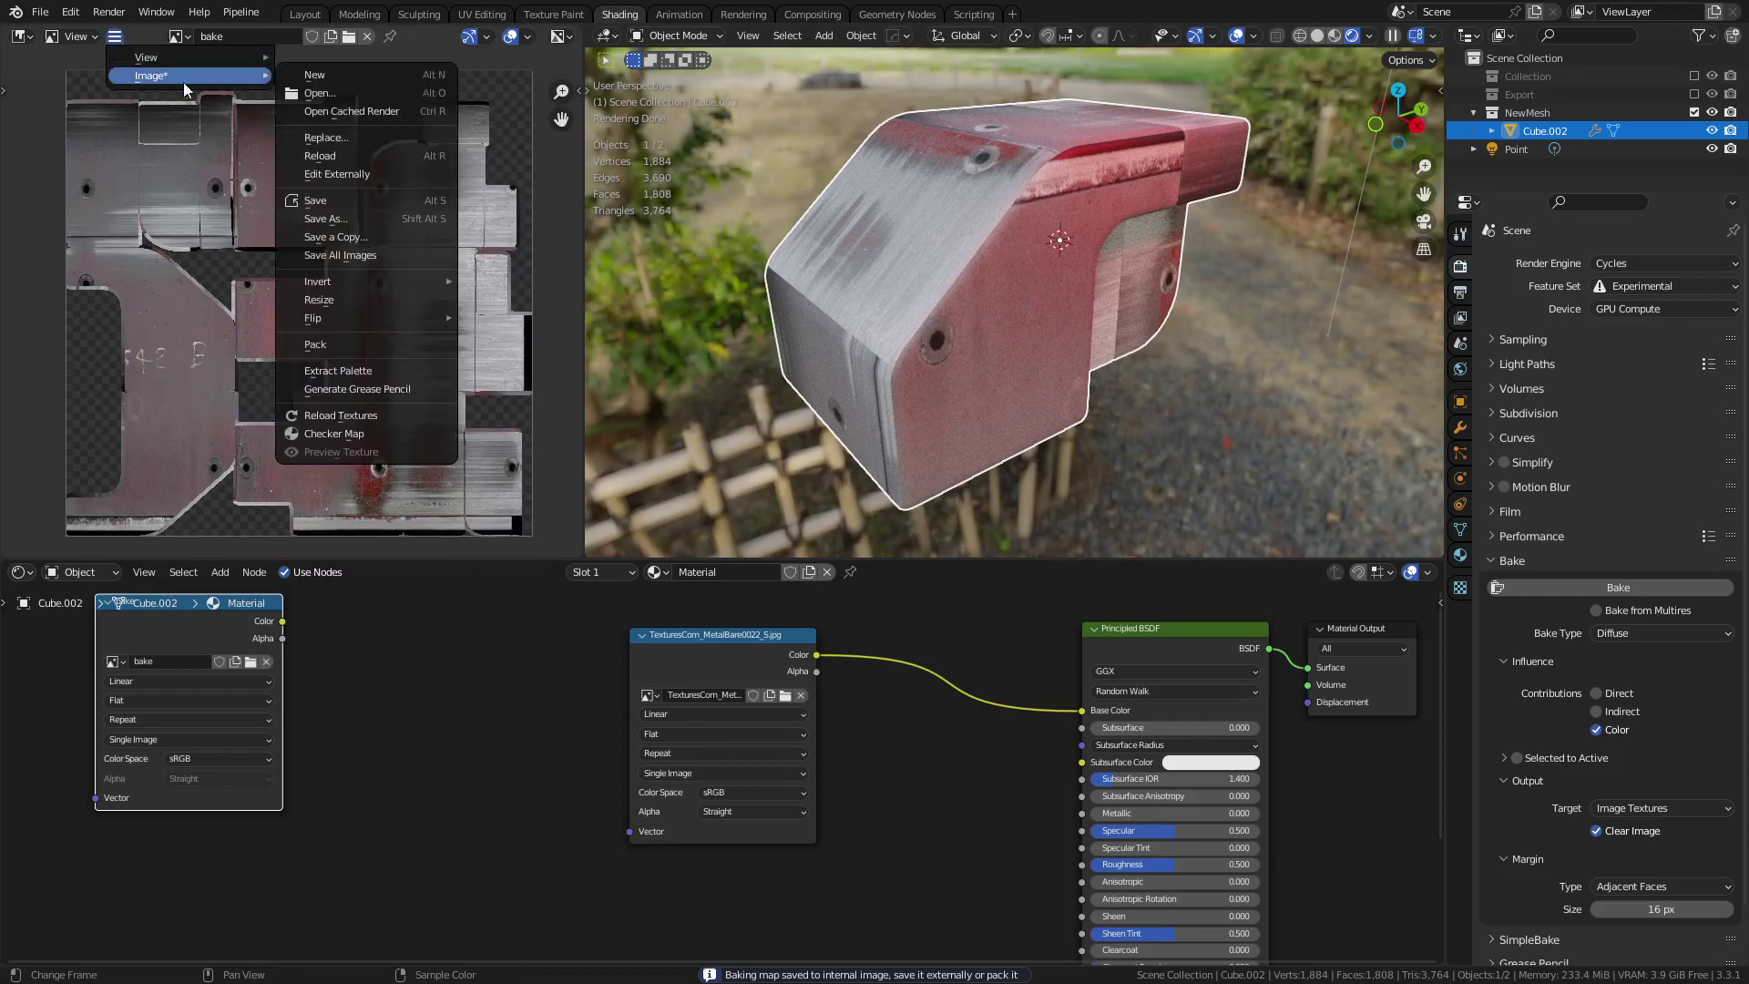
{"action": "left_click", "coordinate": [363, 221]}
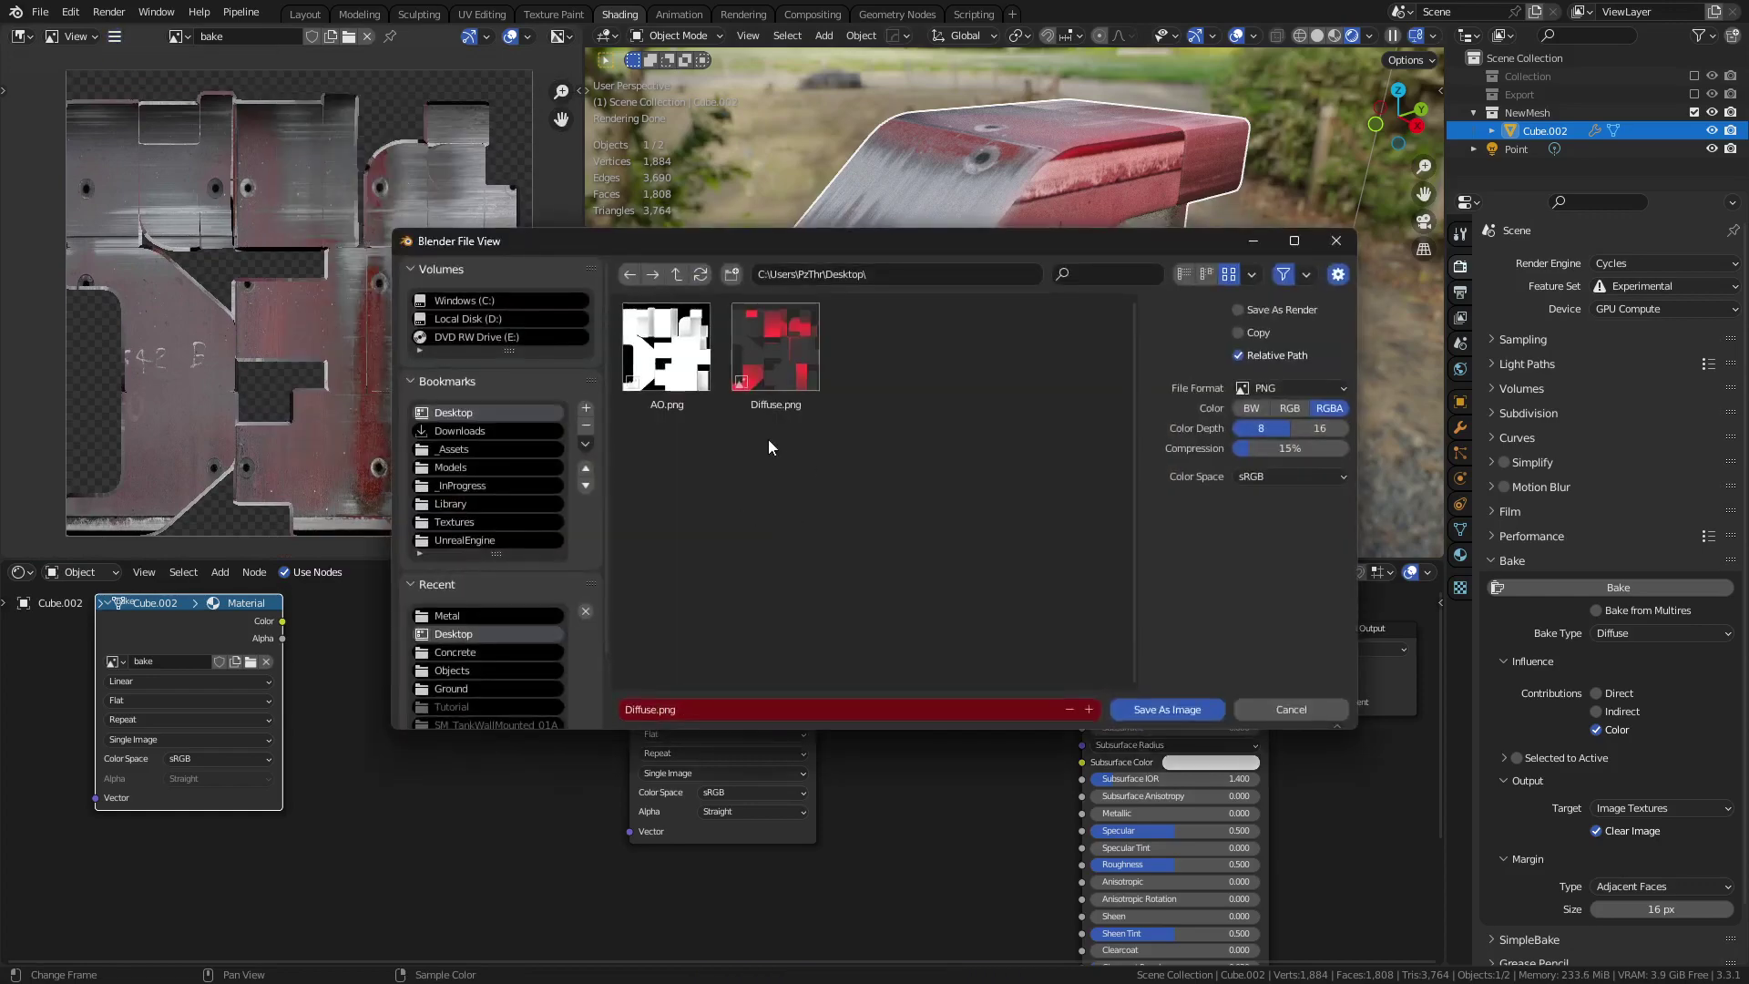
{"action": "left_click", "coordinate": [775, 365]}
{"action": "left_click", "coordinate": [656, 711]}
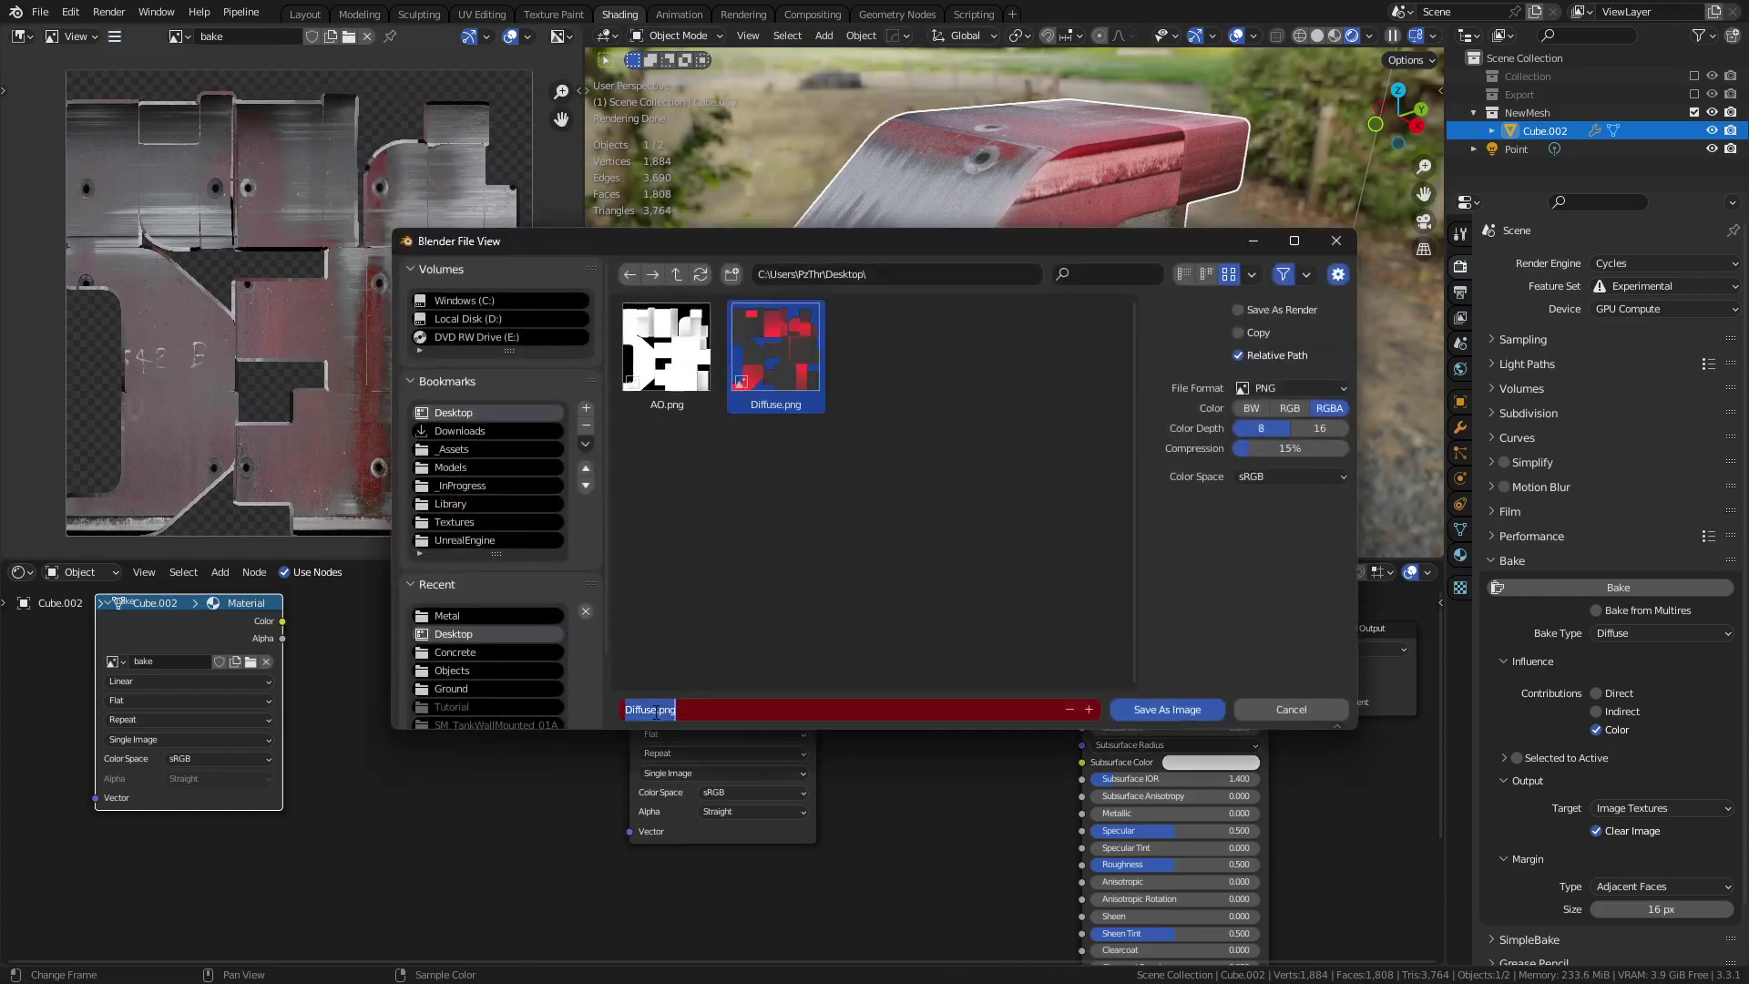
{"action": "left_click", "coordinate": [656, 713]}
{"action": "type", "text": "2"}
{"action": "left_click", "coordinate": [1170, 714]}
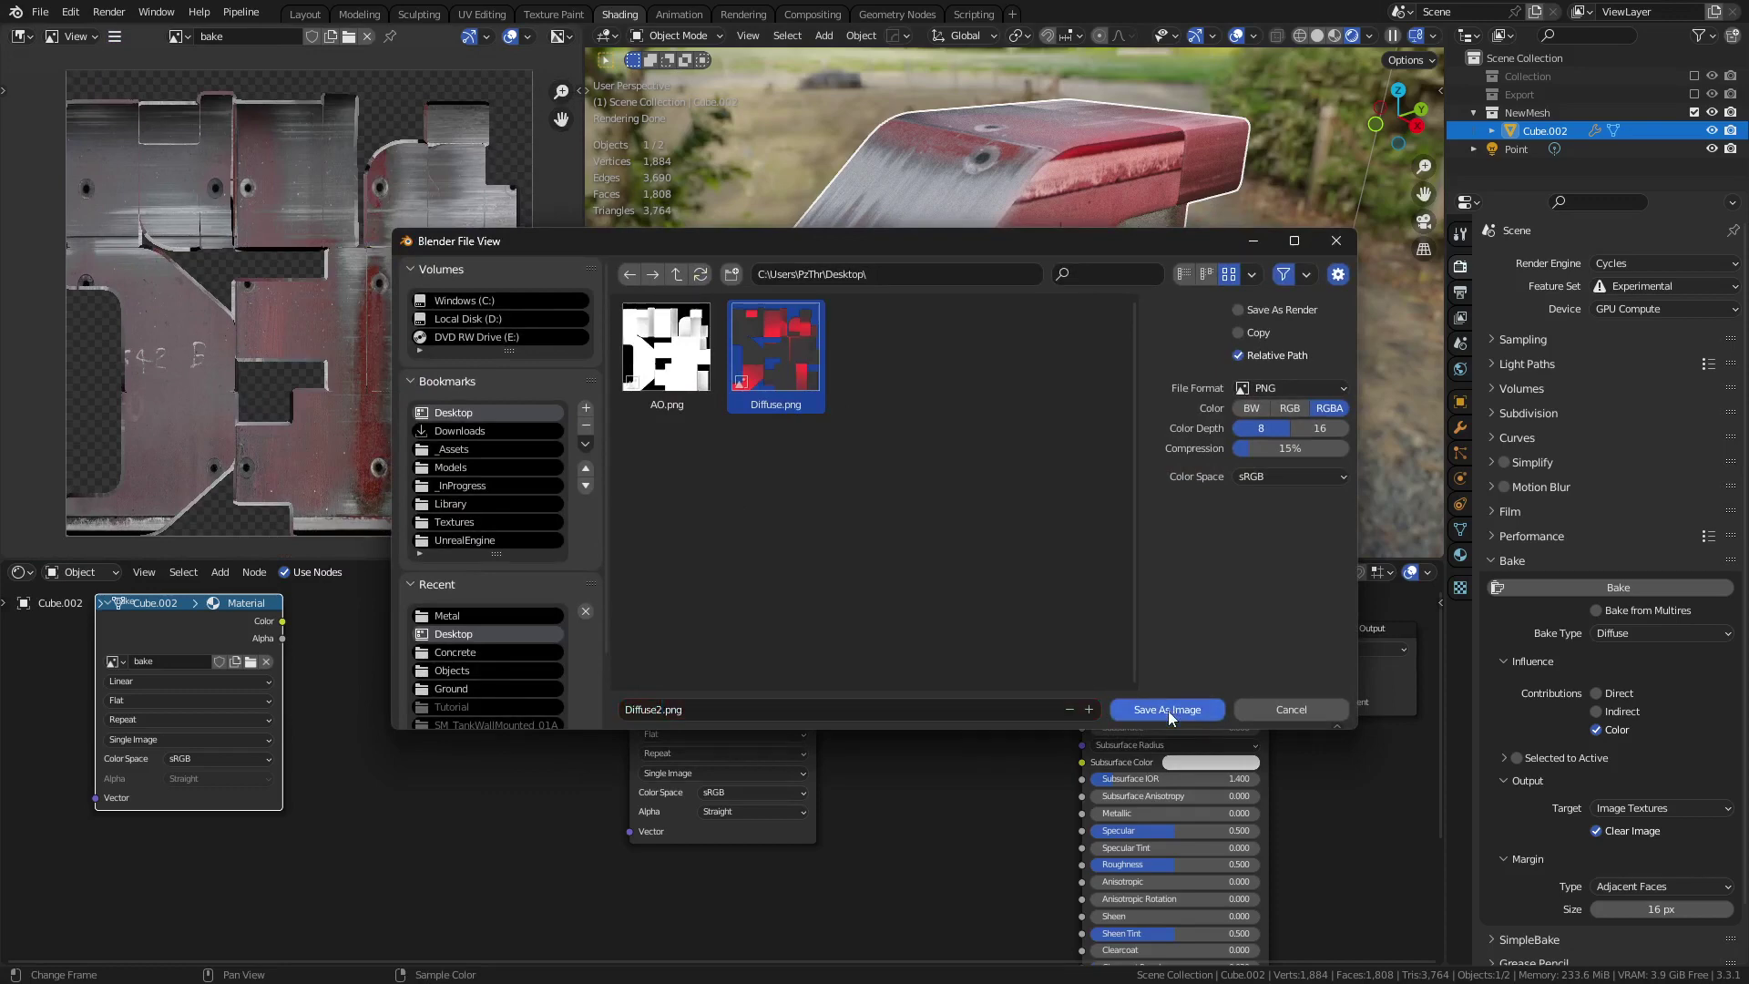
{"action": "left_click", "coordinate": [1170, 714]}
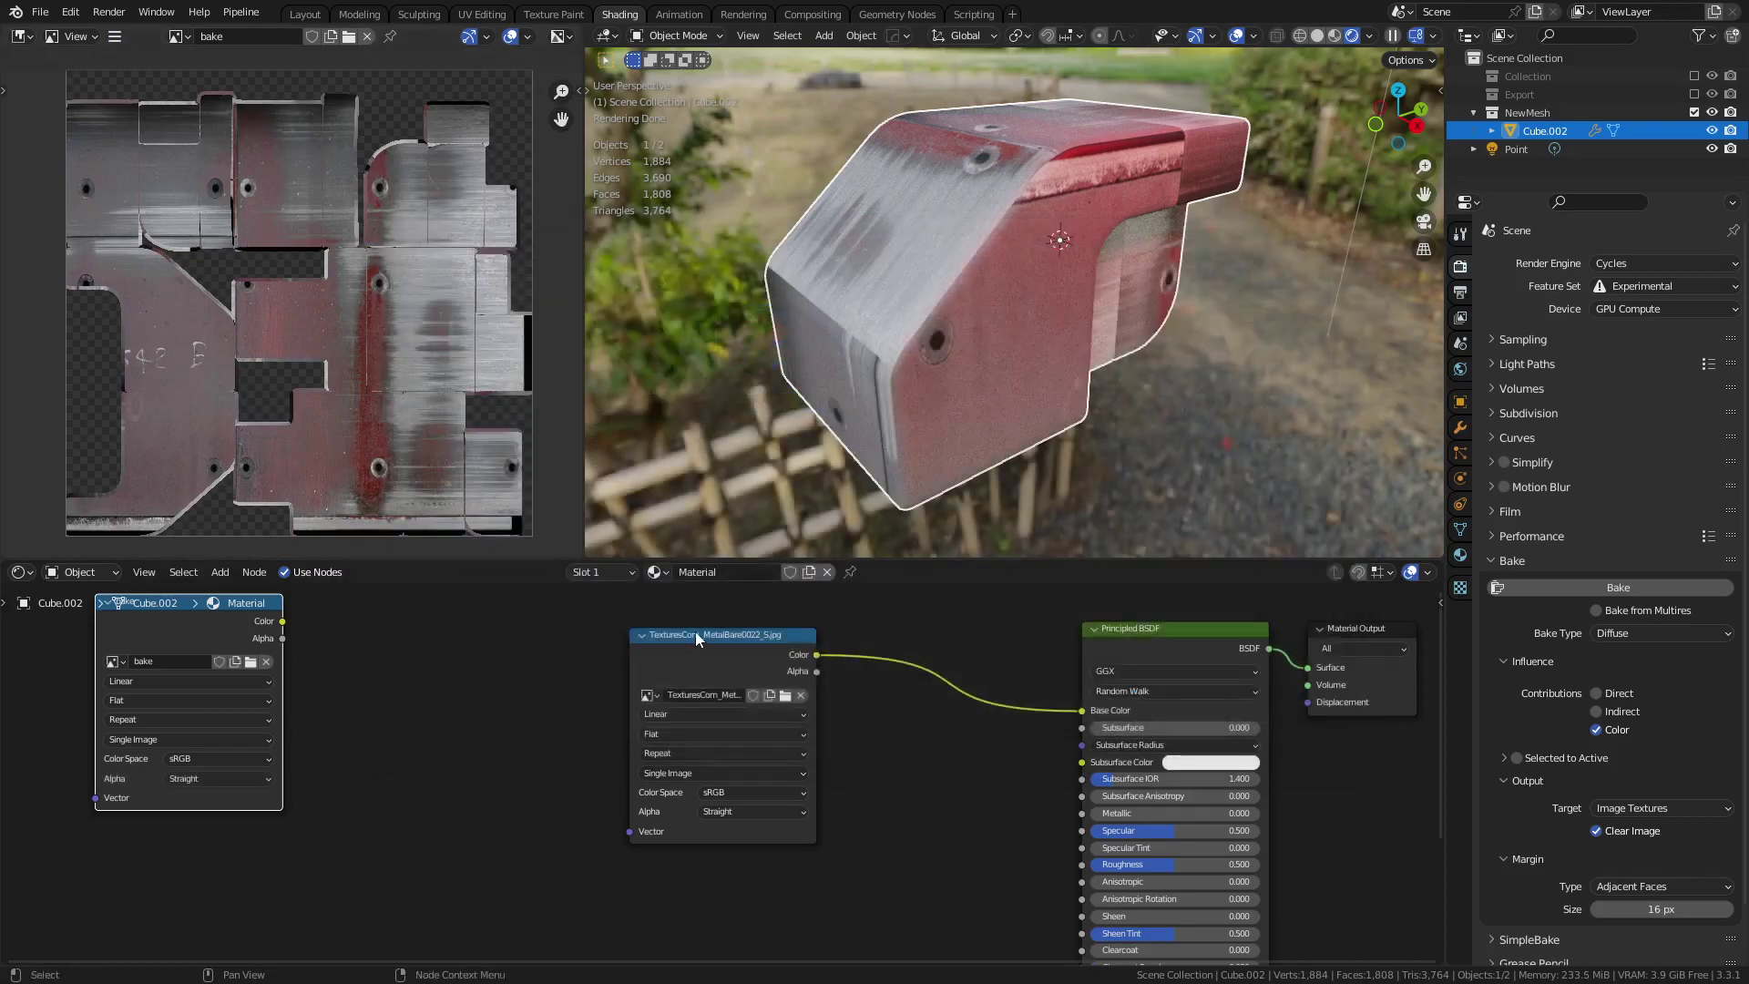
- Move the metal texture node closer to the Principled BSDF and add a second UV map named UVMap2 to the block
{"action": "middle_click_drag", "start_coordinate": [960, 343], "coordinate": [1056, 339]}
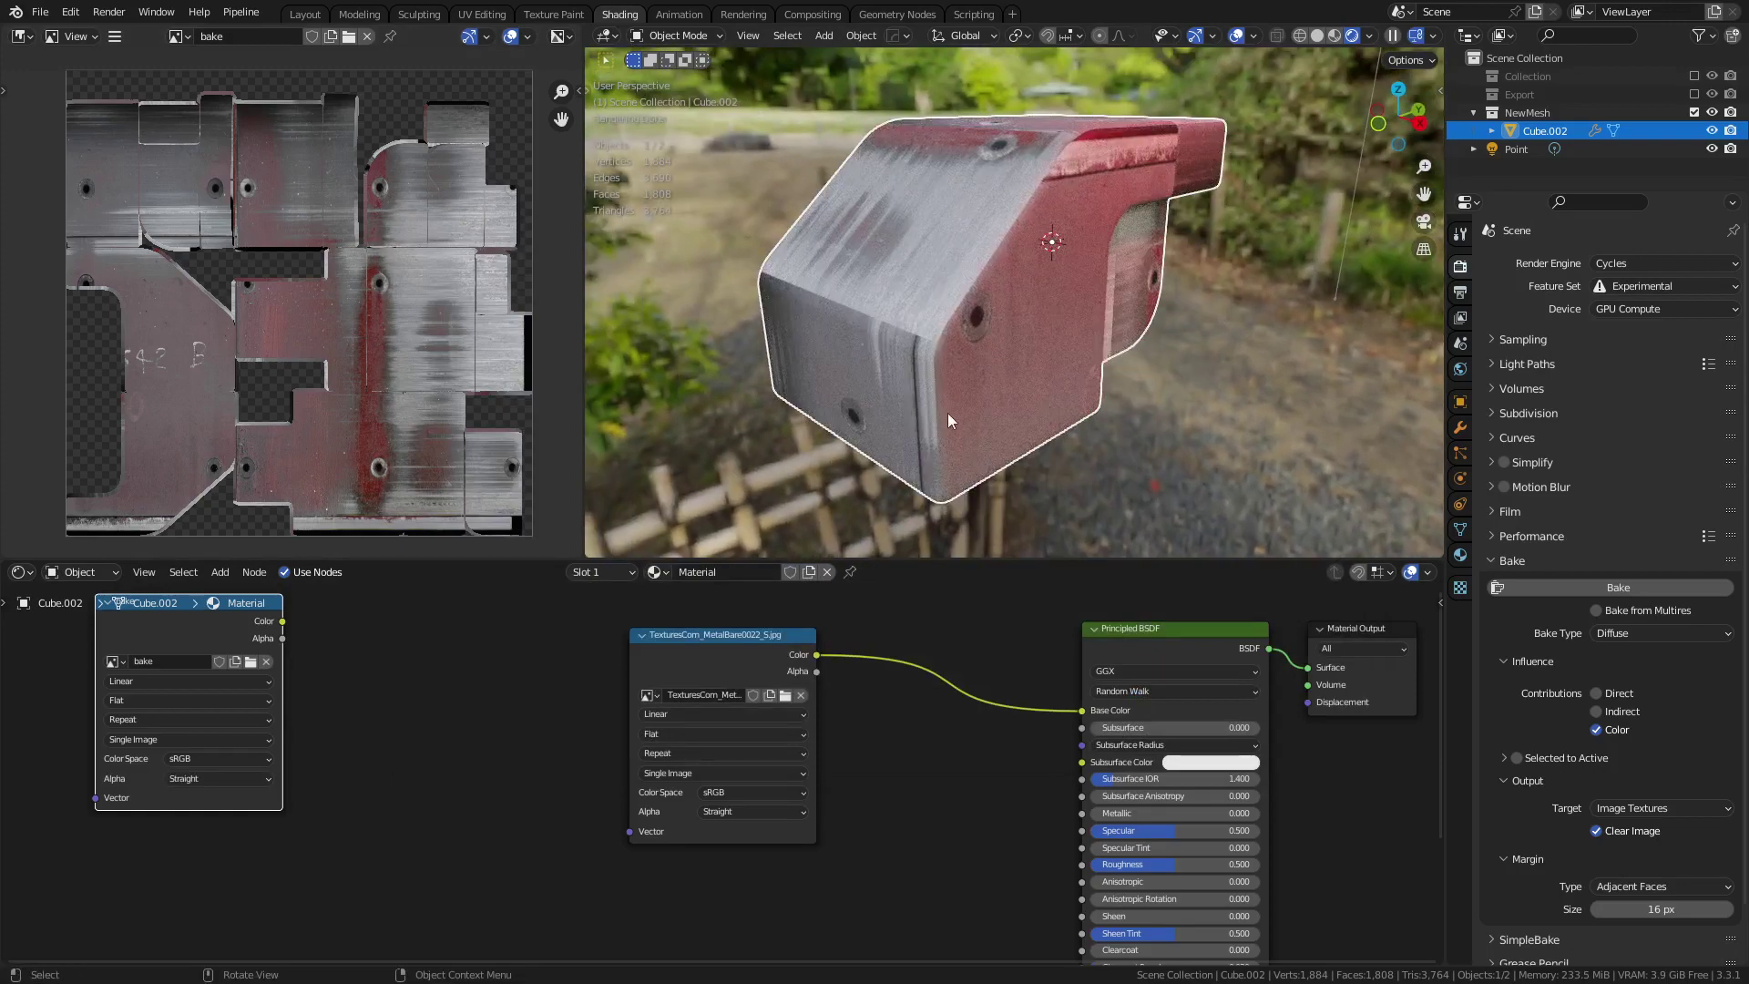
{"action": "left_click_drag", "start_coordinate": [743, 641], "coordinate": [830, 673]}
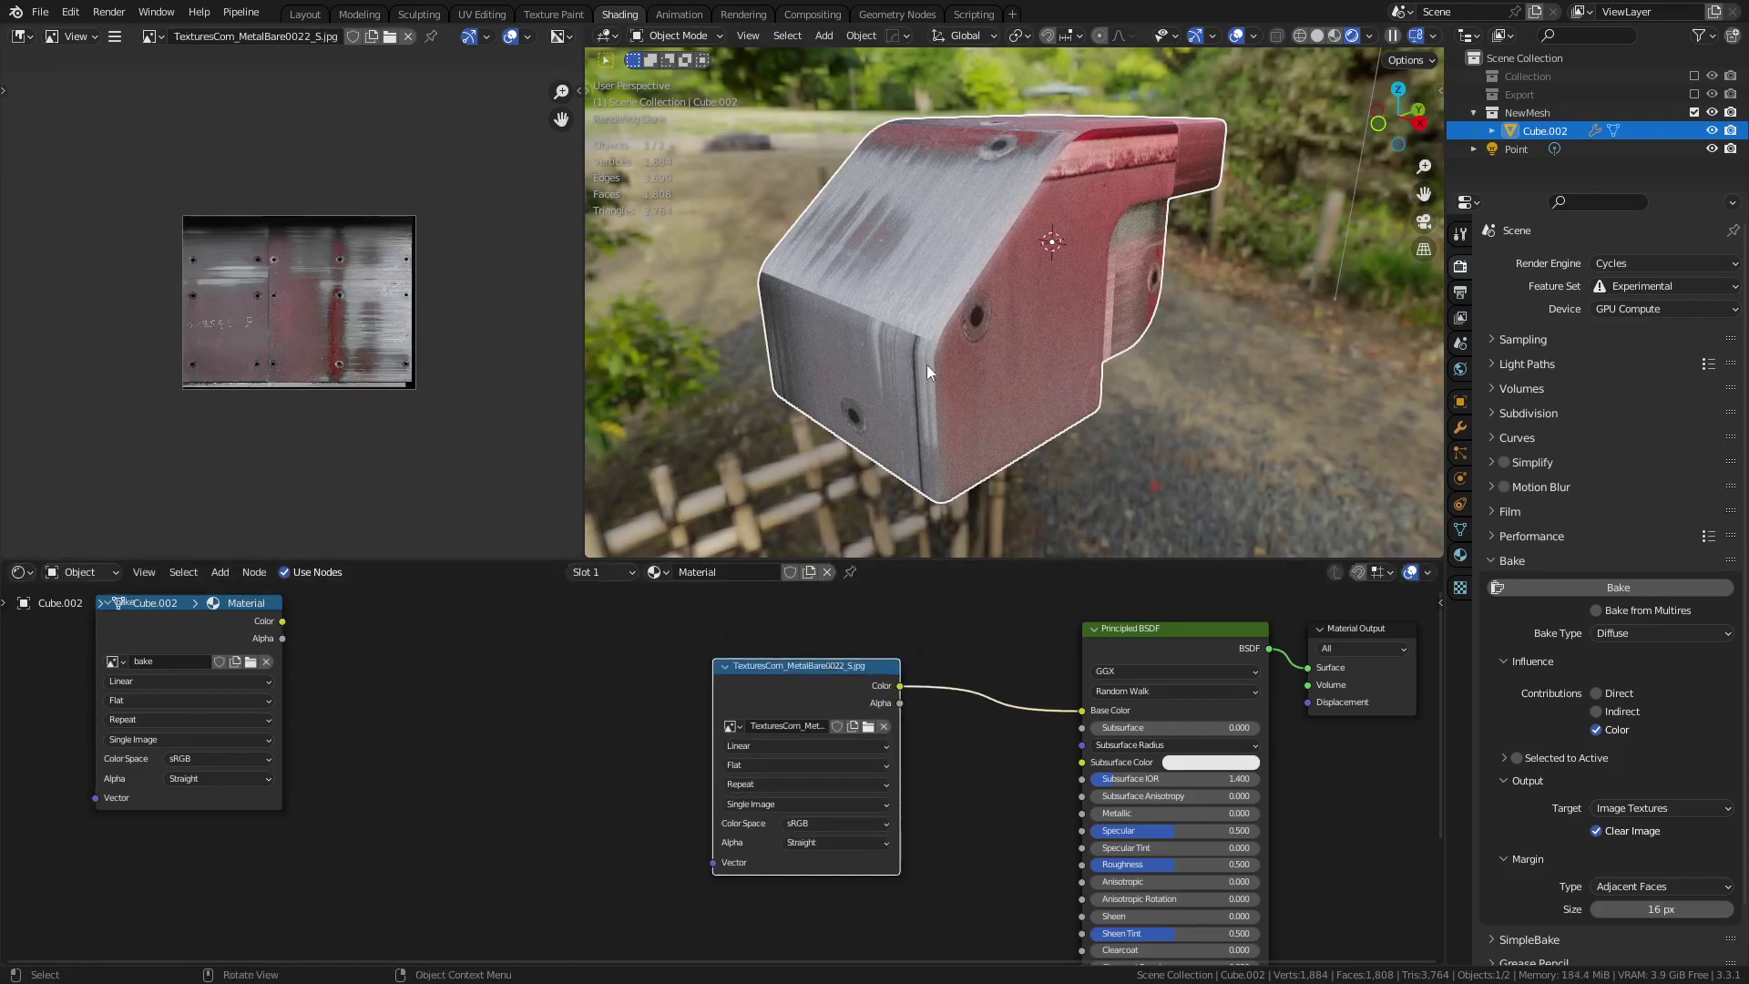
{"action": "left_click", "coordinate": [1461, 529]}
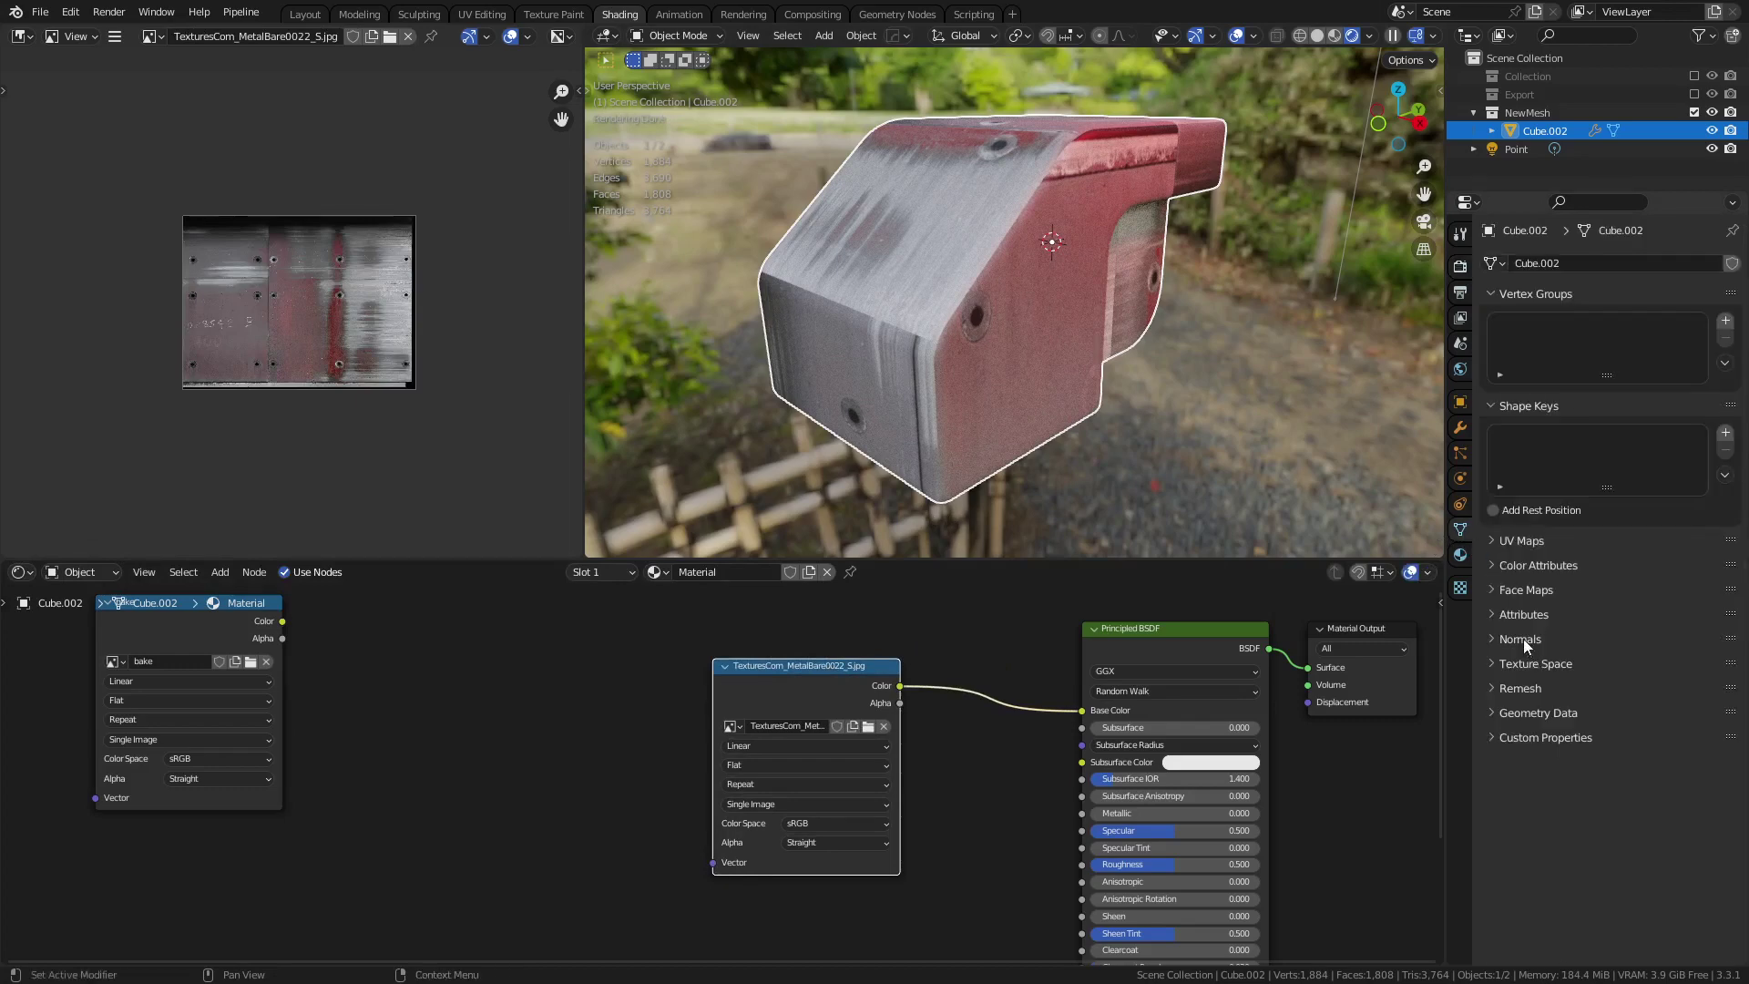
{"action": "left_click", "coordinate": [1524, 543]}
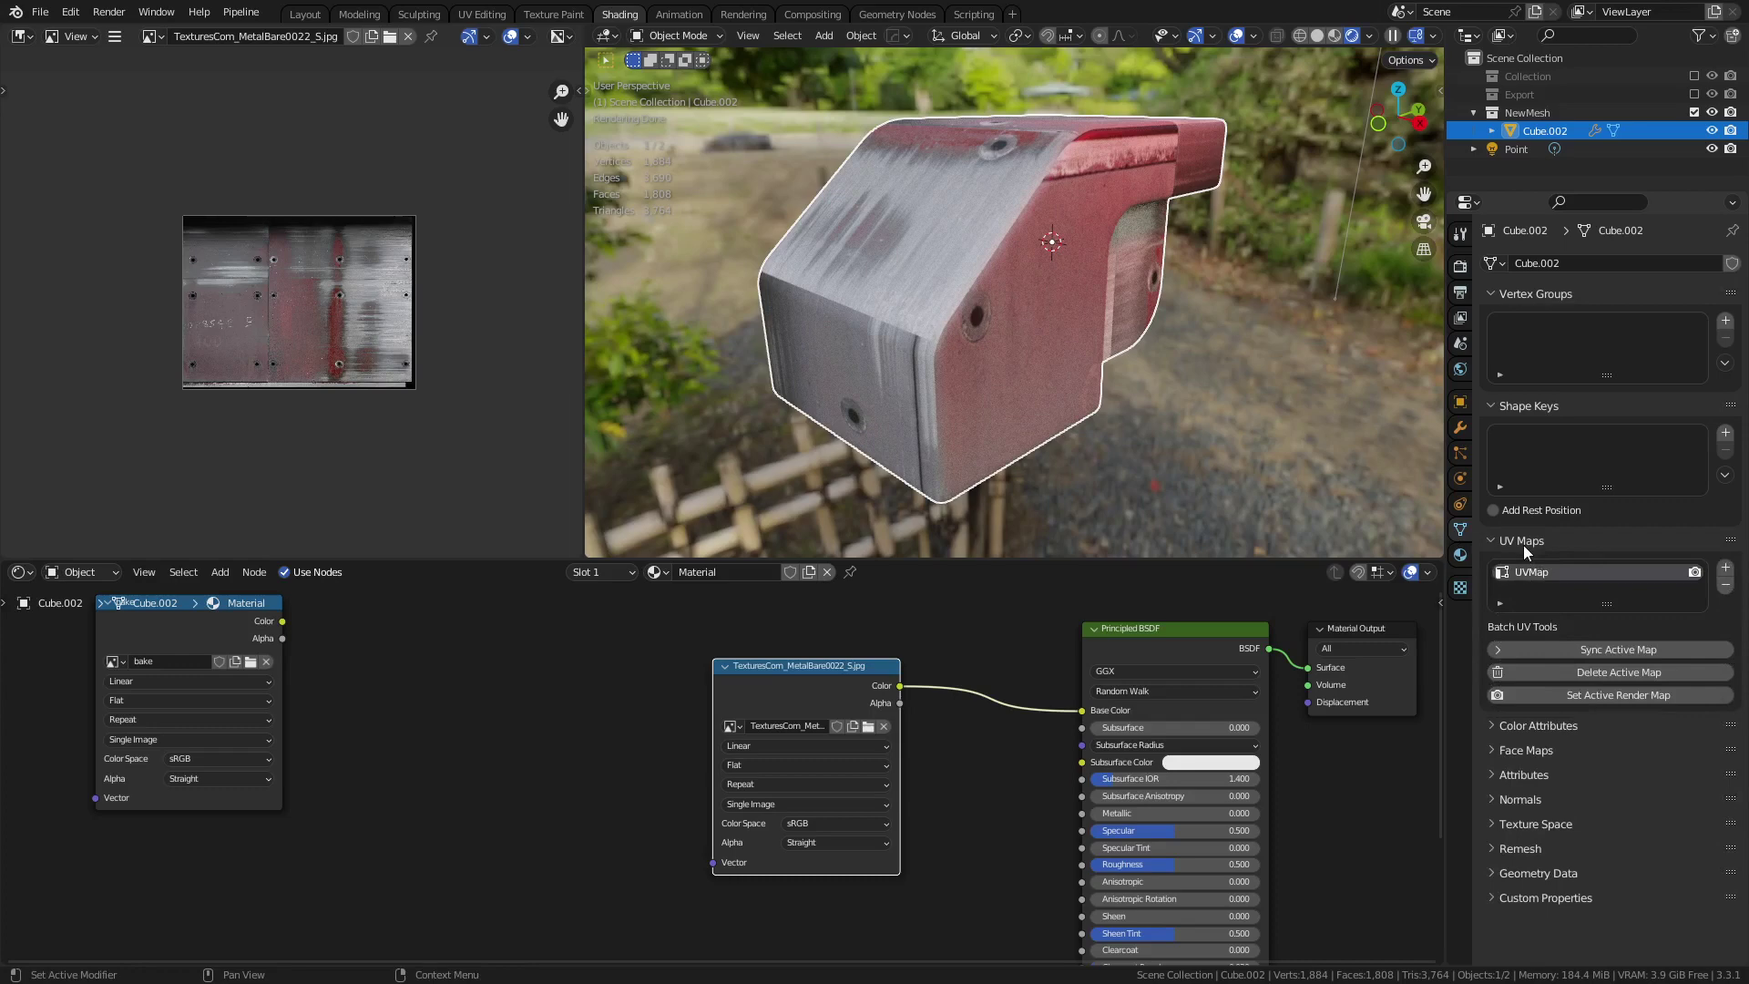
{"action": "left_click", "coordinate": [1731, 571]}
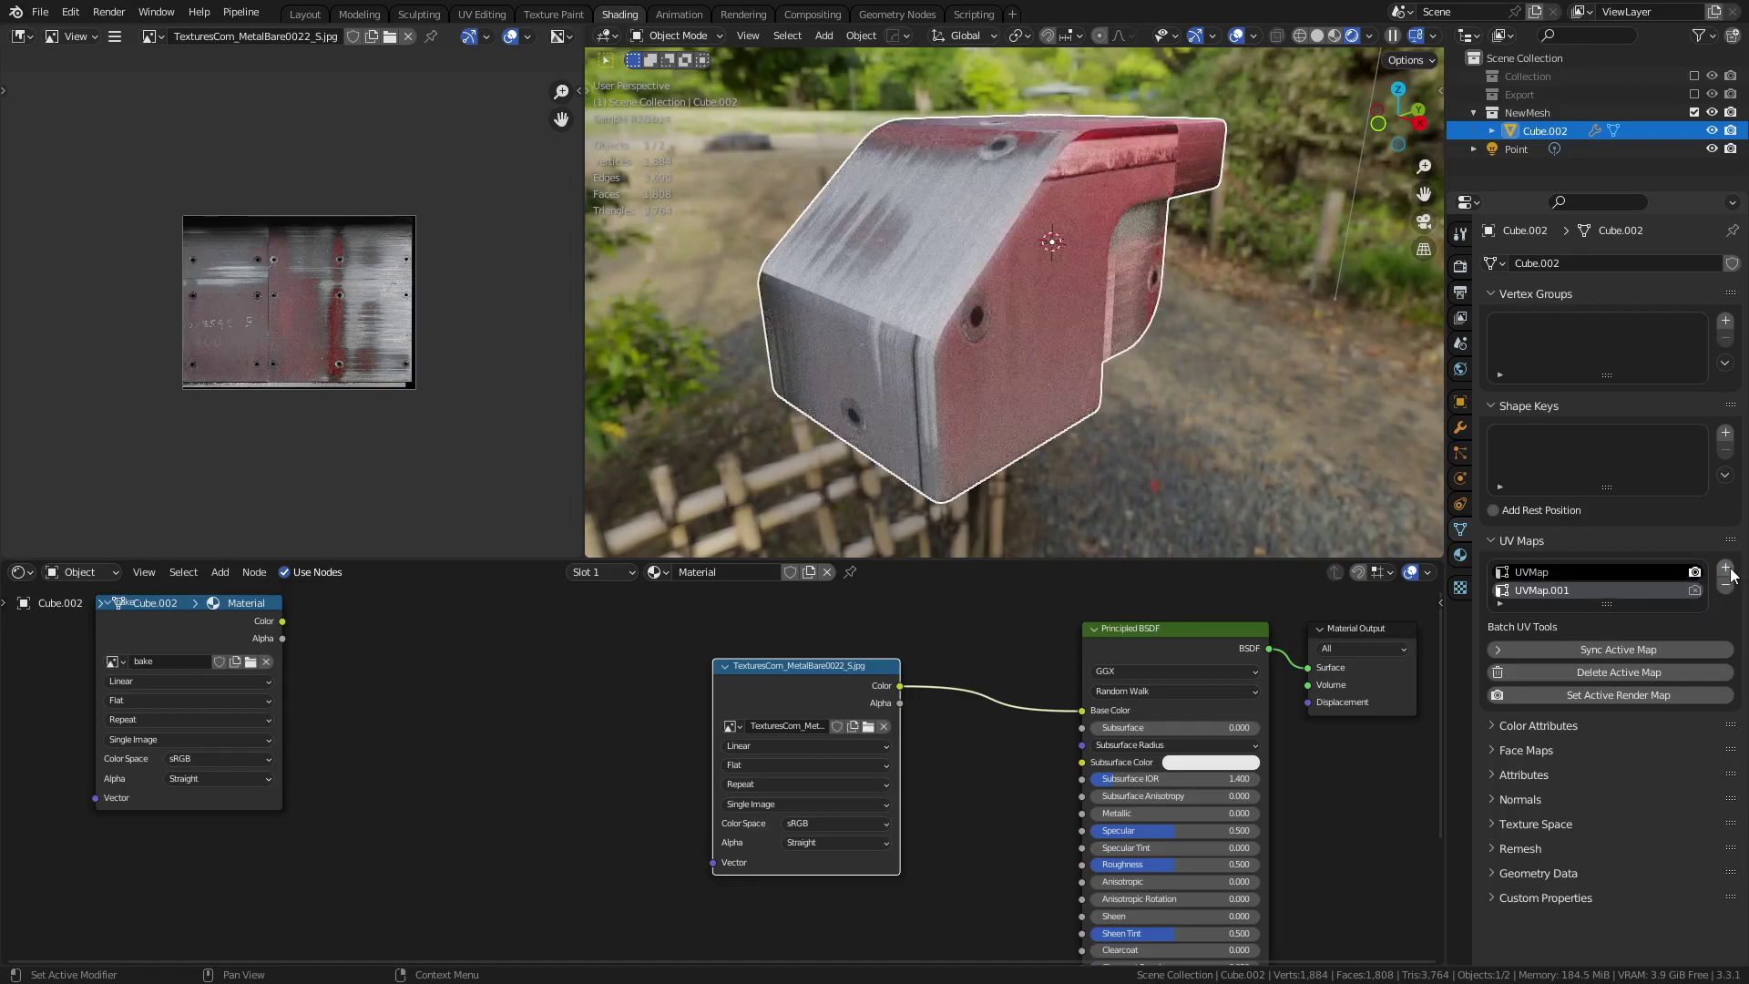
{"action": "double_click", "coordinate": [1532, 594]}
{"action": "type", "text": "UVMap2"}
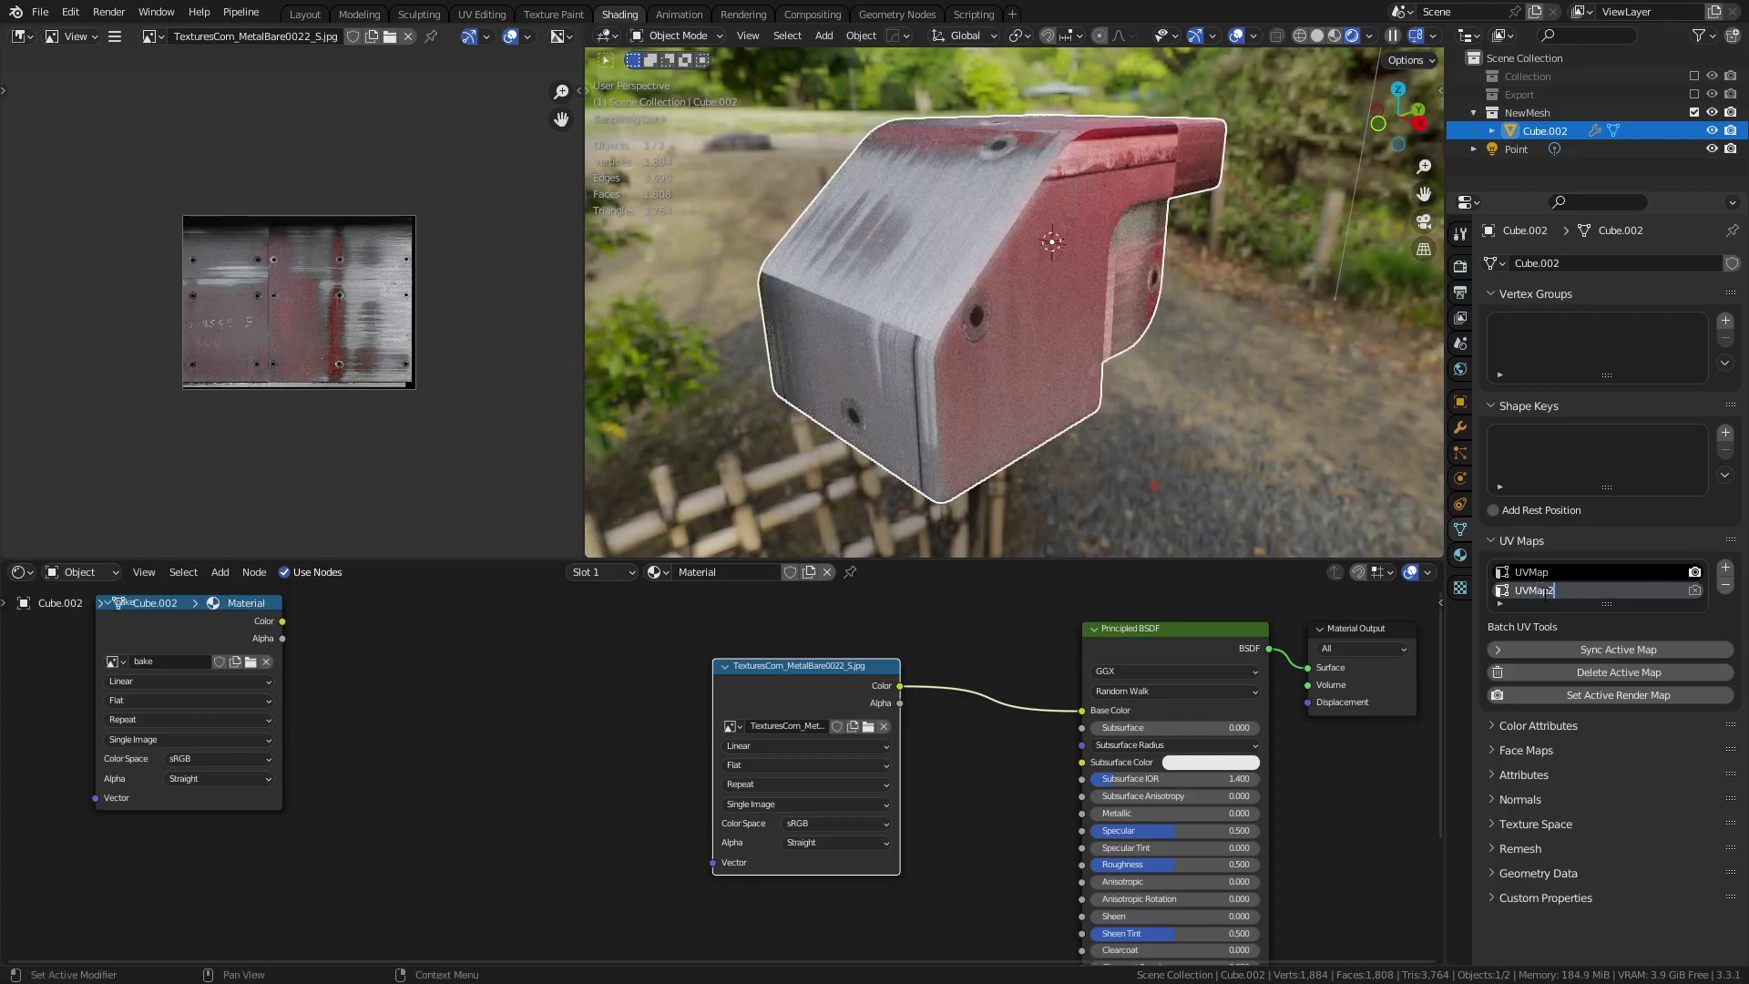
{"action": "key", "text": "Return"}
{"action": "key", "text": "shift+a"}
{"action": "mouse_move", "coordinate": [641, 720]}
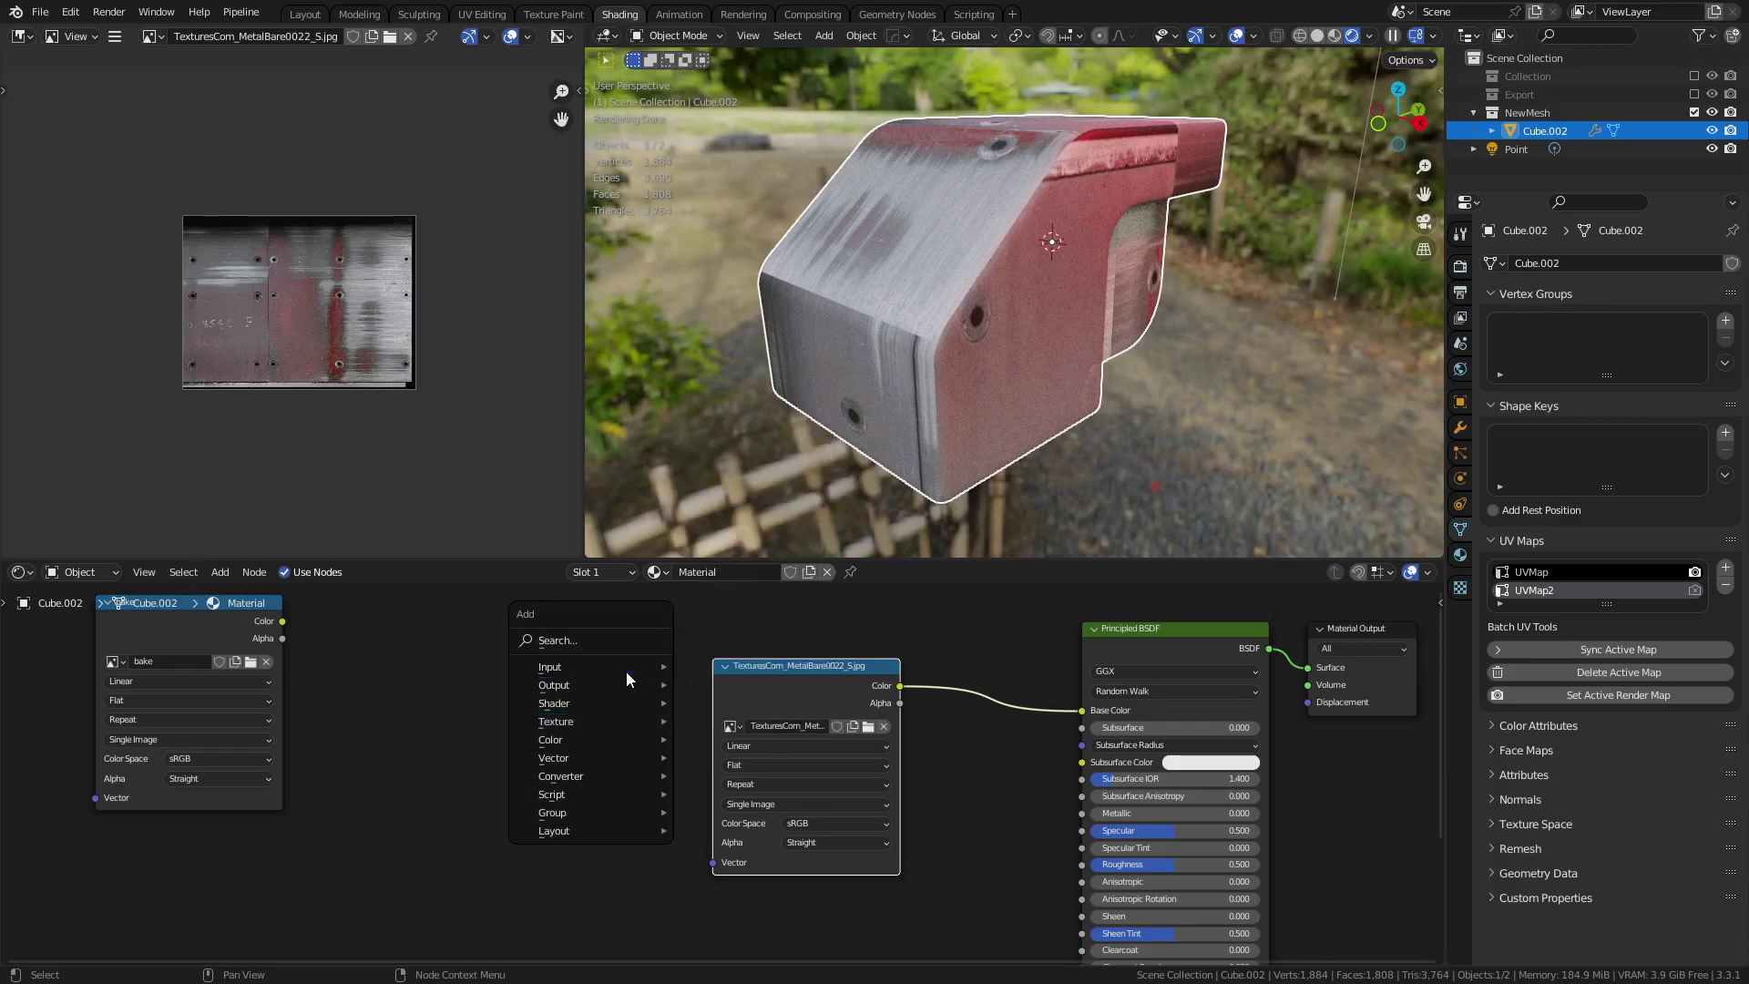
{"action": "mouse_move", "coordinate": [625, 669]}
{"action": "left_click", "coordinate": [761, 592]}
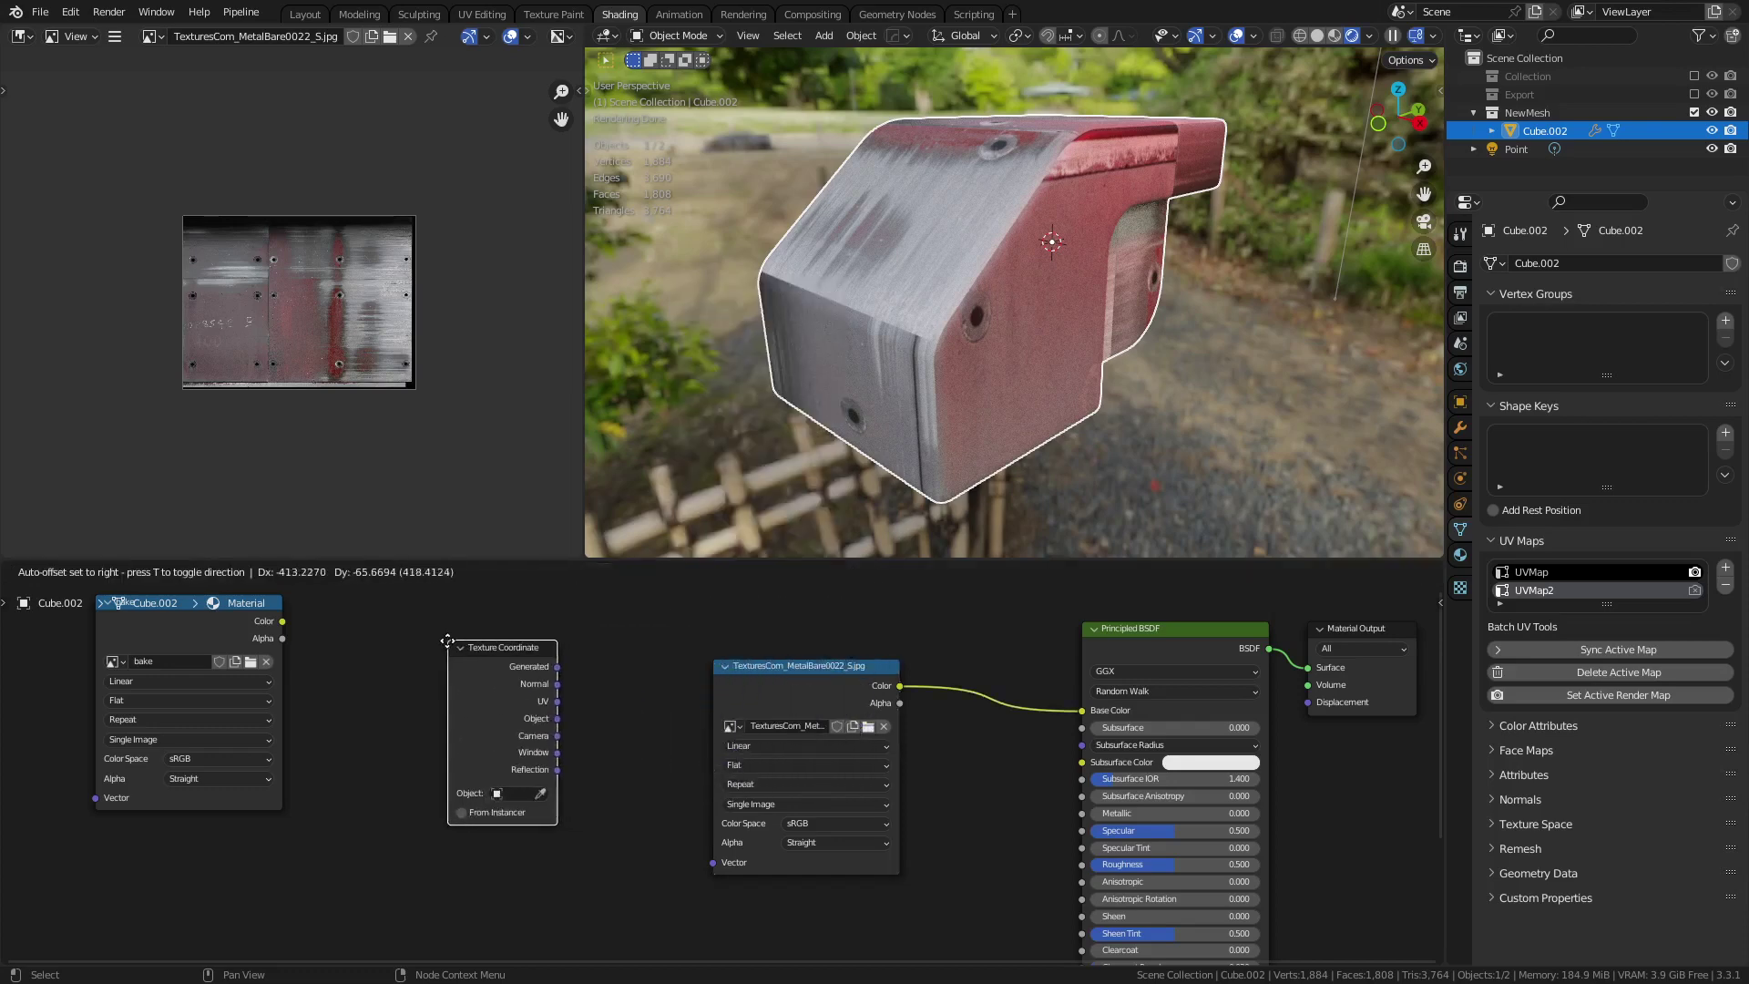
{"action": "left_click", "coordinate": [443, 643]}
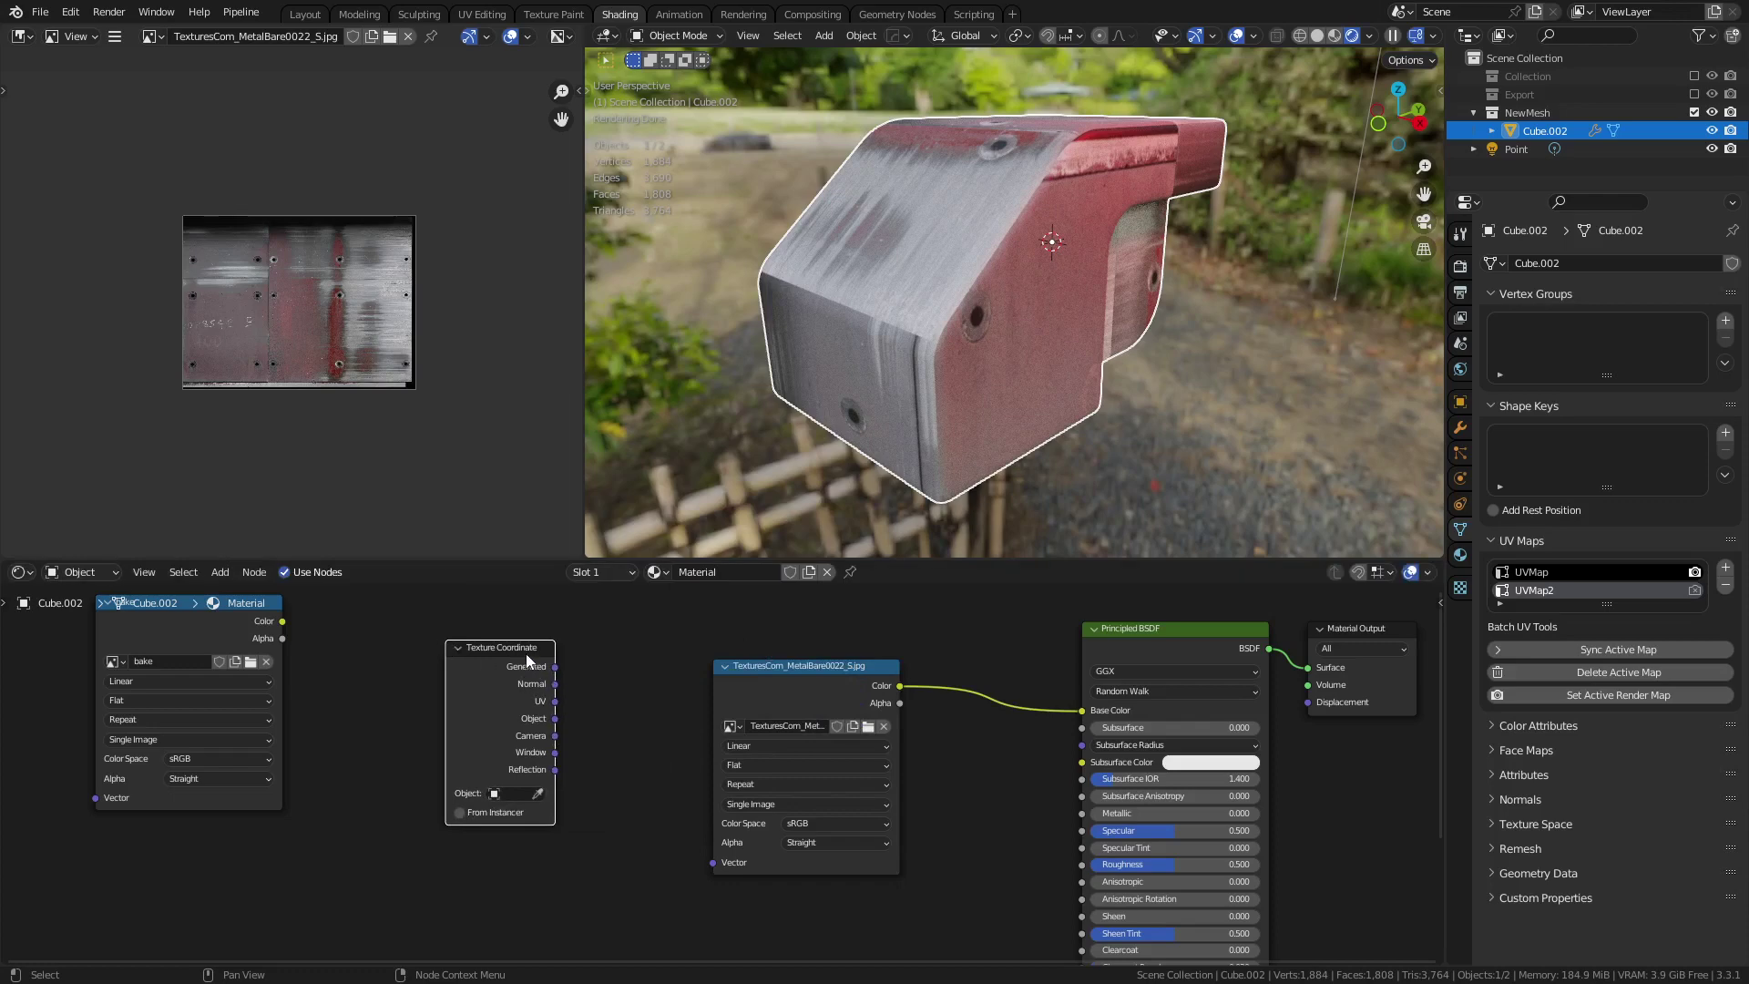
{"action": "key", "text": "ctrl+z"}
- Replace the Texture Coordinate node with a UV Map node placed ahead of the metal texture node
{"action": "key", "text": "shift+a"}
{"action": "mouse_move", "coordinate": [527, 654]}
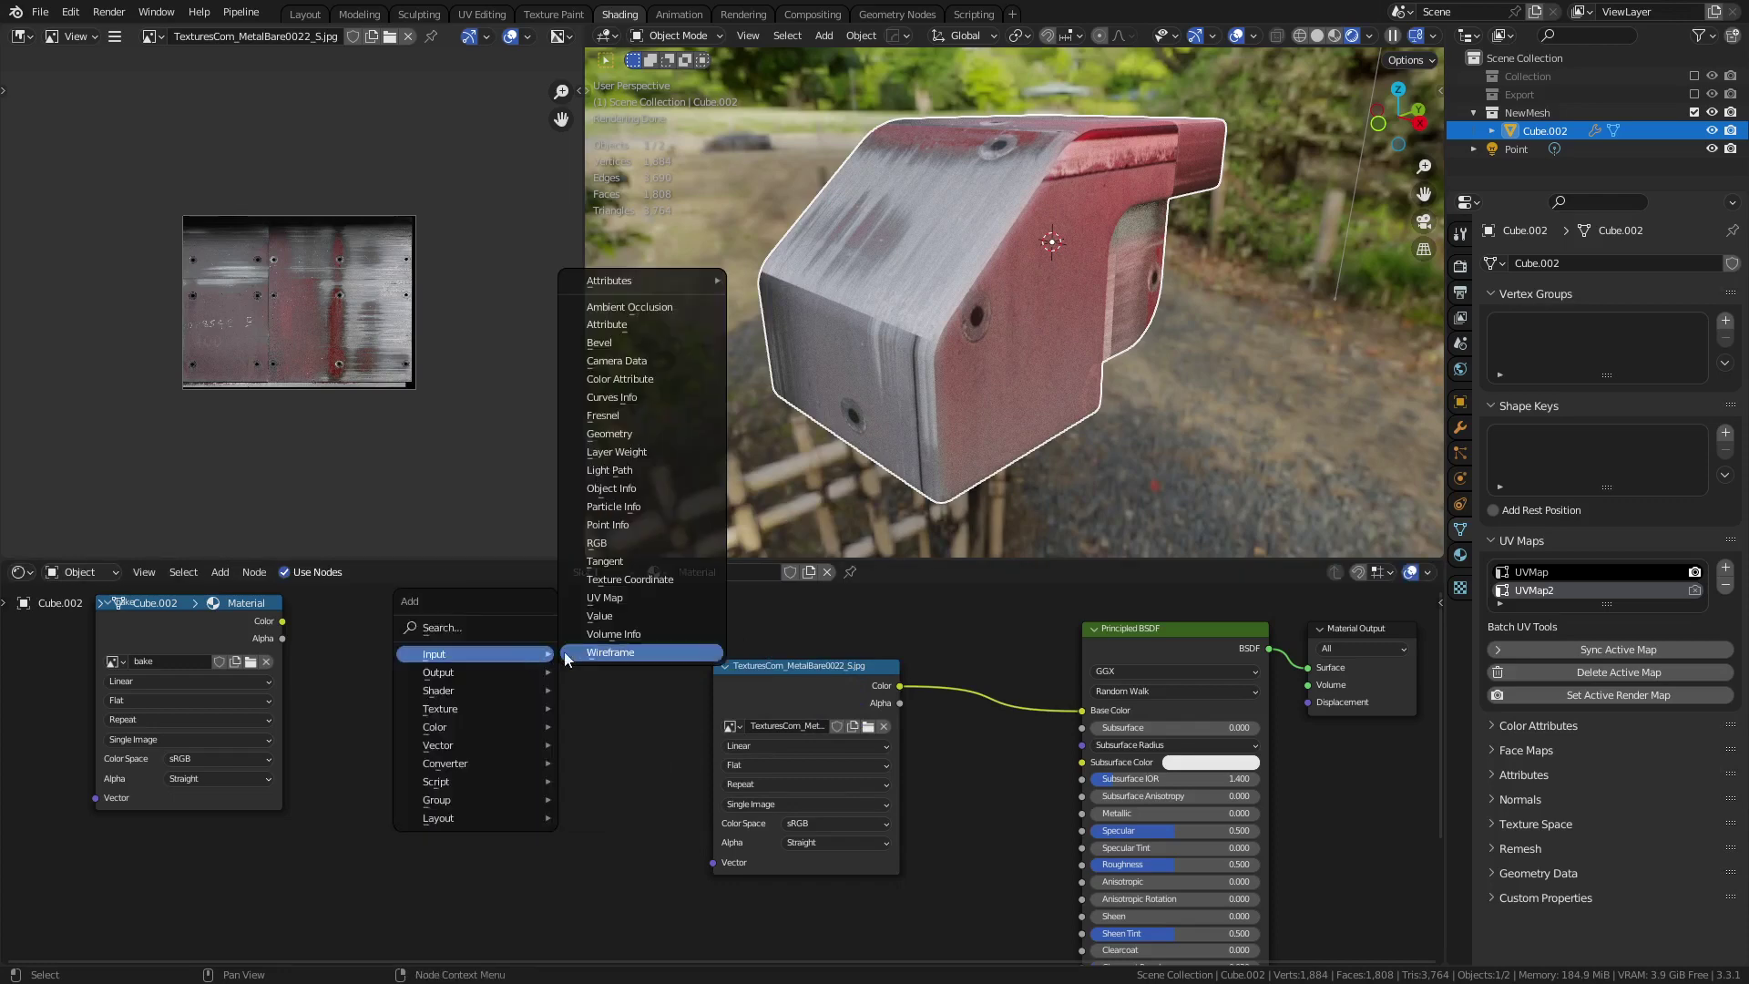
{"action": "left_click", "coordinate": [622, 598]}
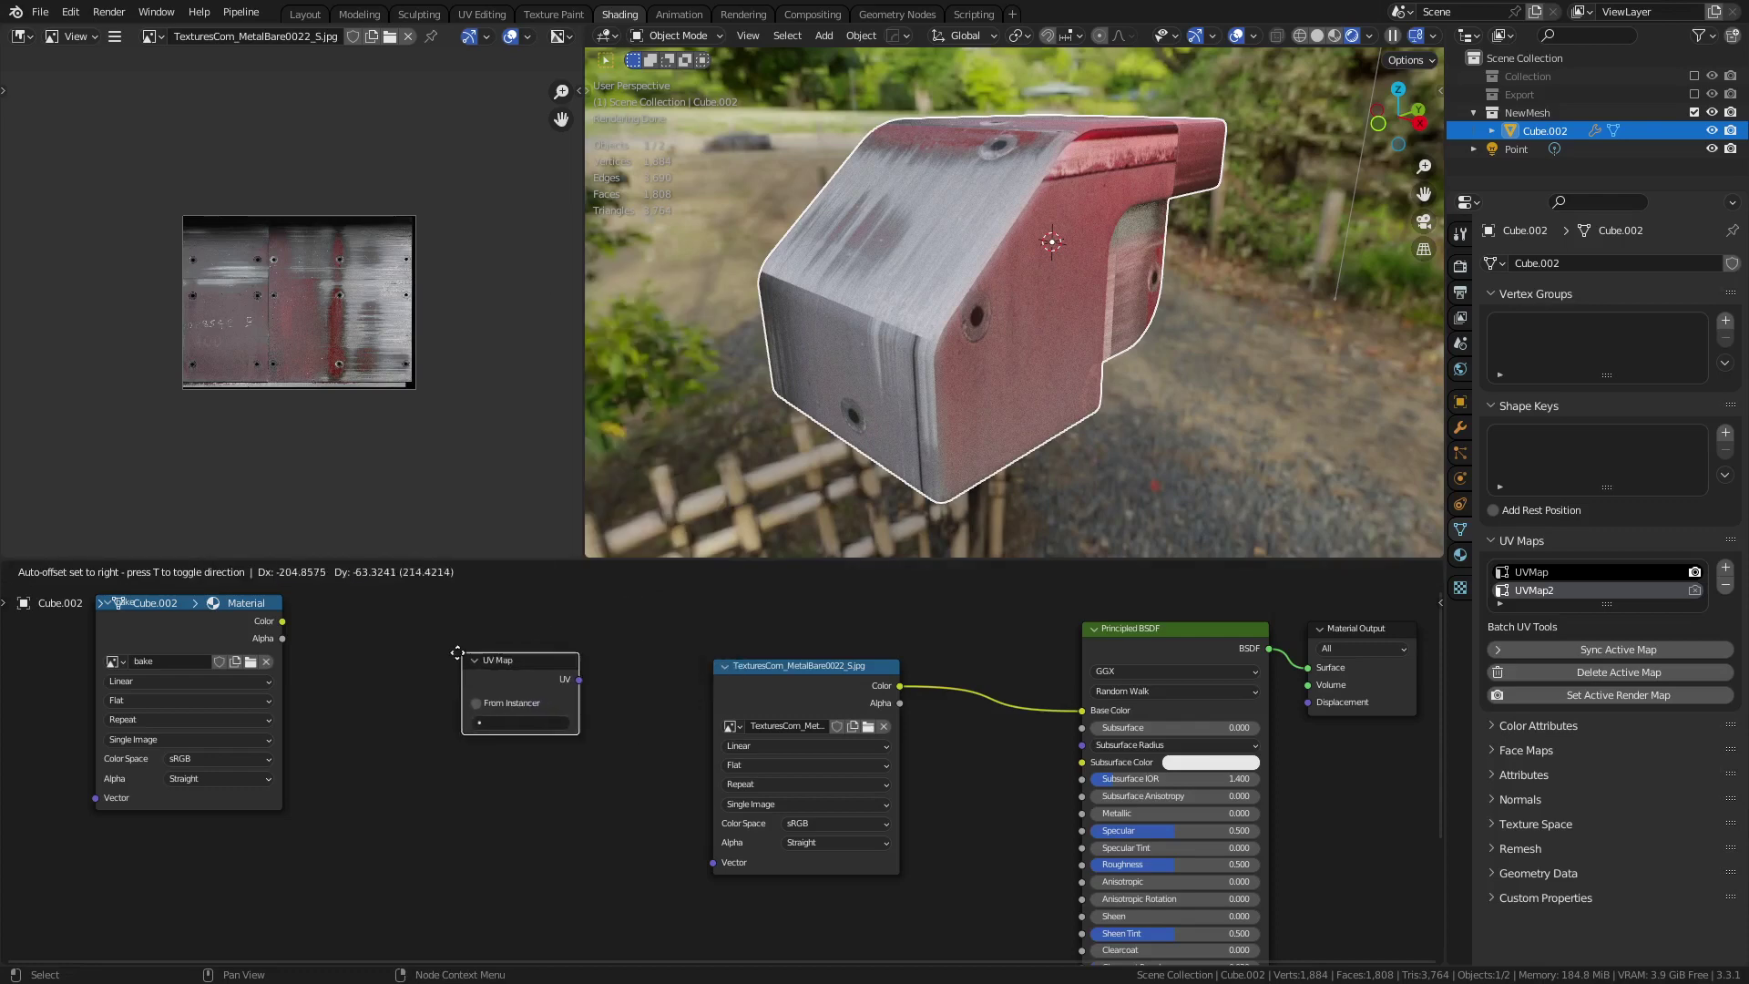
{"action": "left_click_drag", "start_coordinate": [527, 660], "coordinate": [498, 658]}
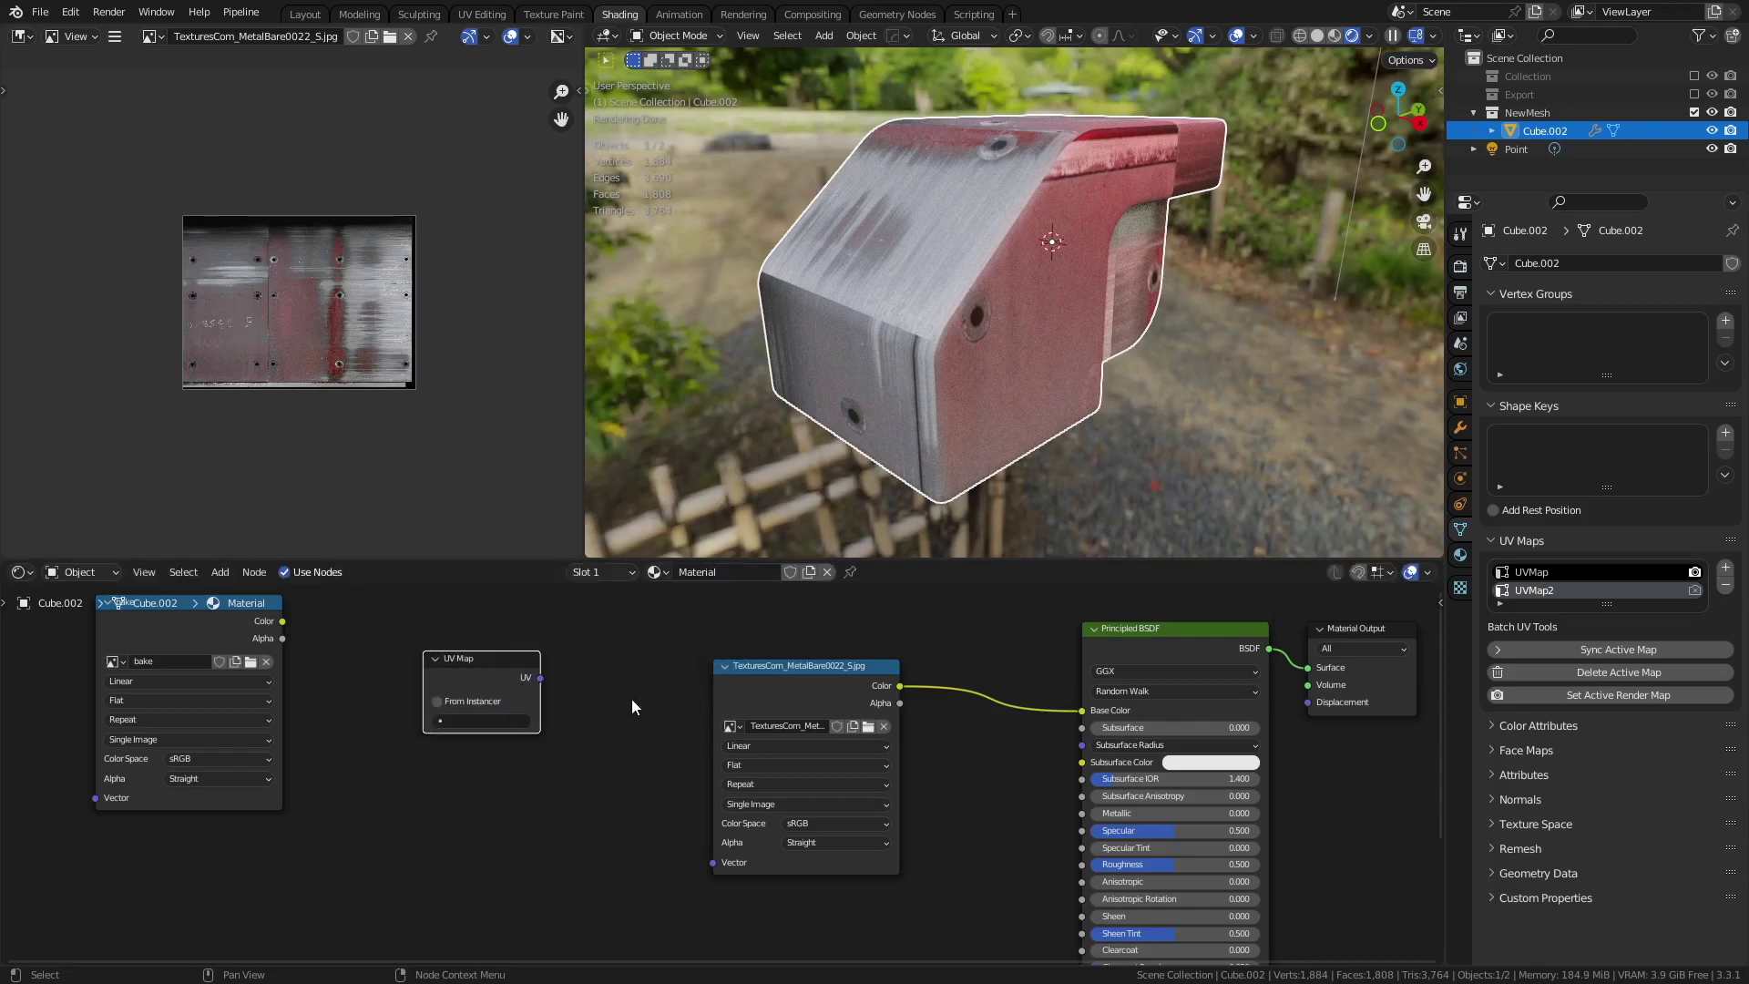
- Add a Mapping node between the UV Map and metal texture nodes, linking UV to its Vector input and its output to the texture's Vector
{"action": "key", "text": "shift+a"}
{"action": "mouse_move", "coordinate": [559, 789]}
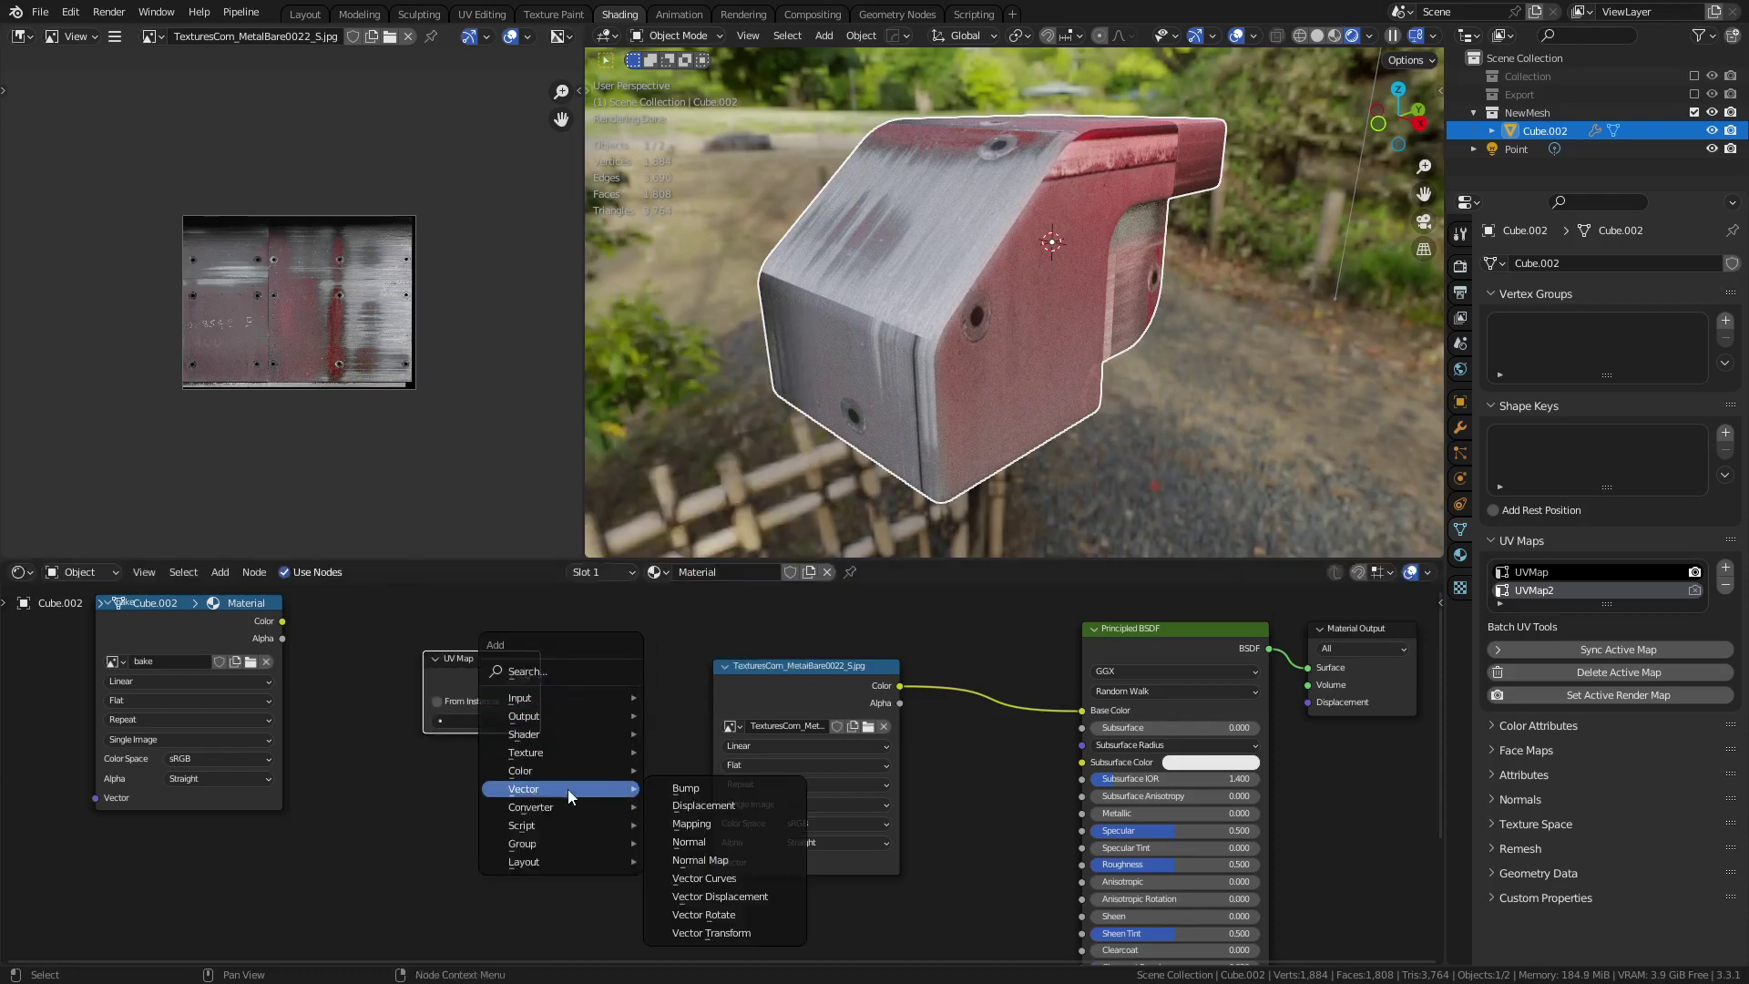
{"action": "left_click", "coordinate": [691, 818]}
{"action": "left_click", "coordinate": [576, 647]}
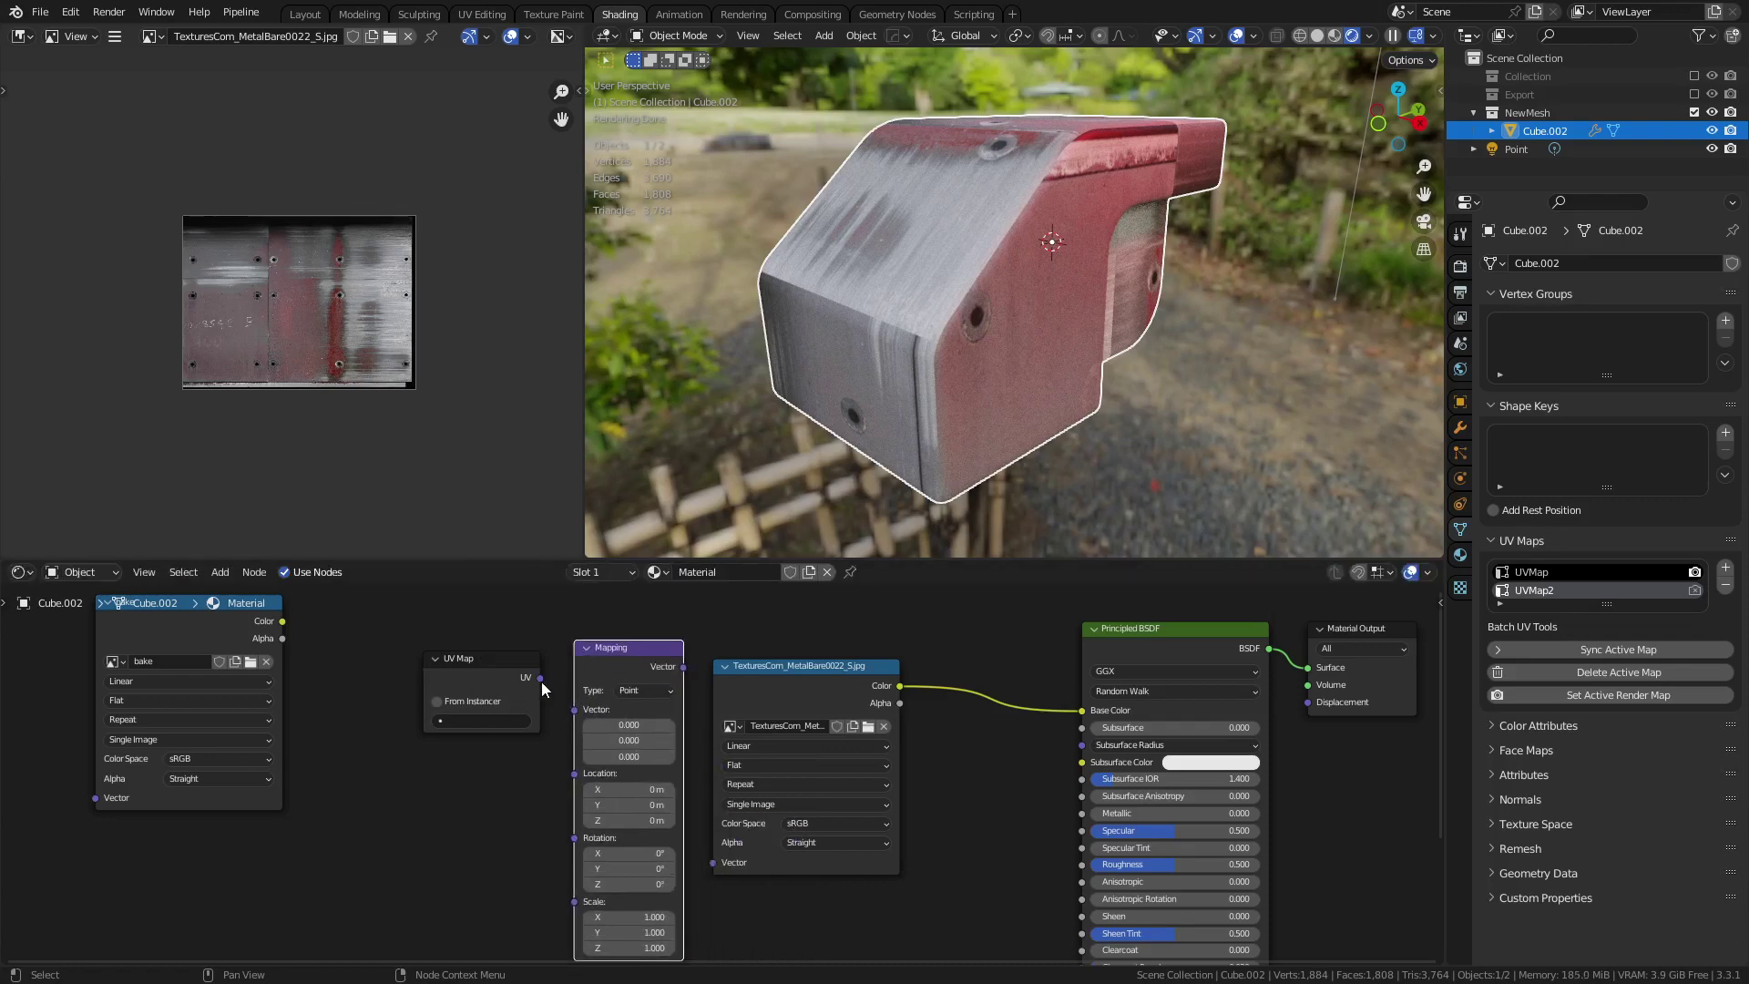
{"action": "left_click_drag", "start_coordinate": [543, 683], "coordinate": [576, 715]}
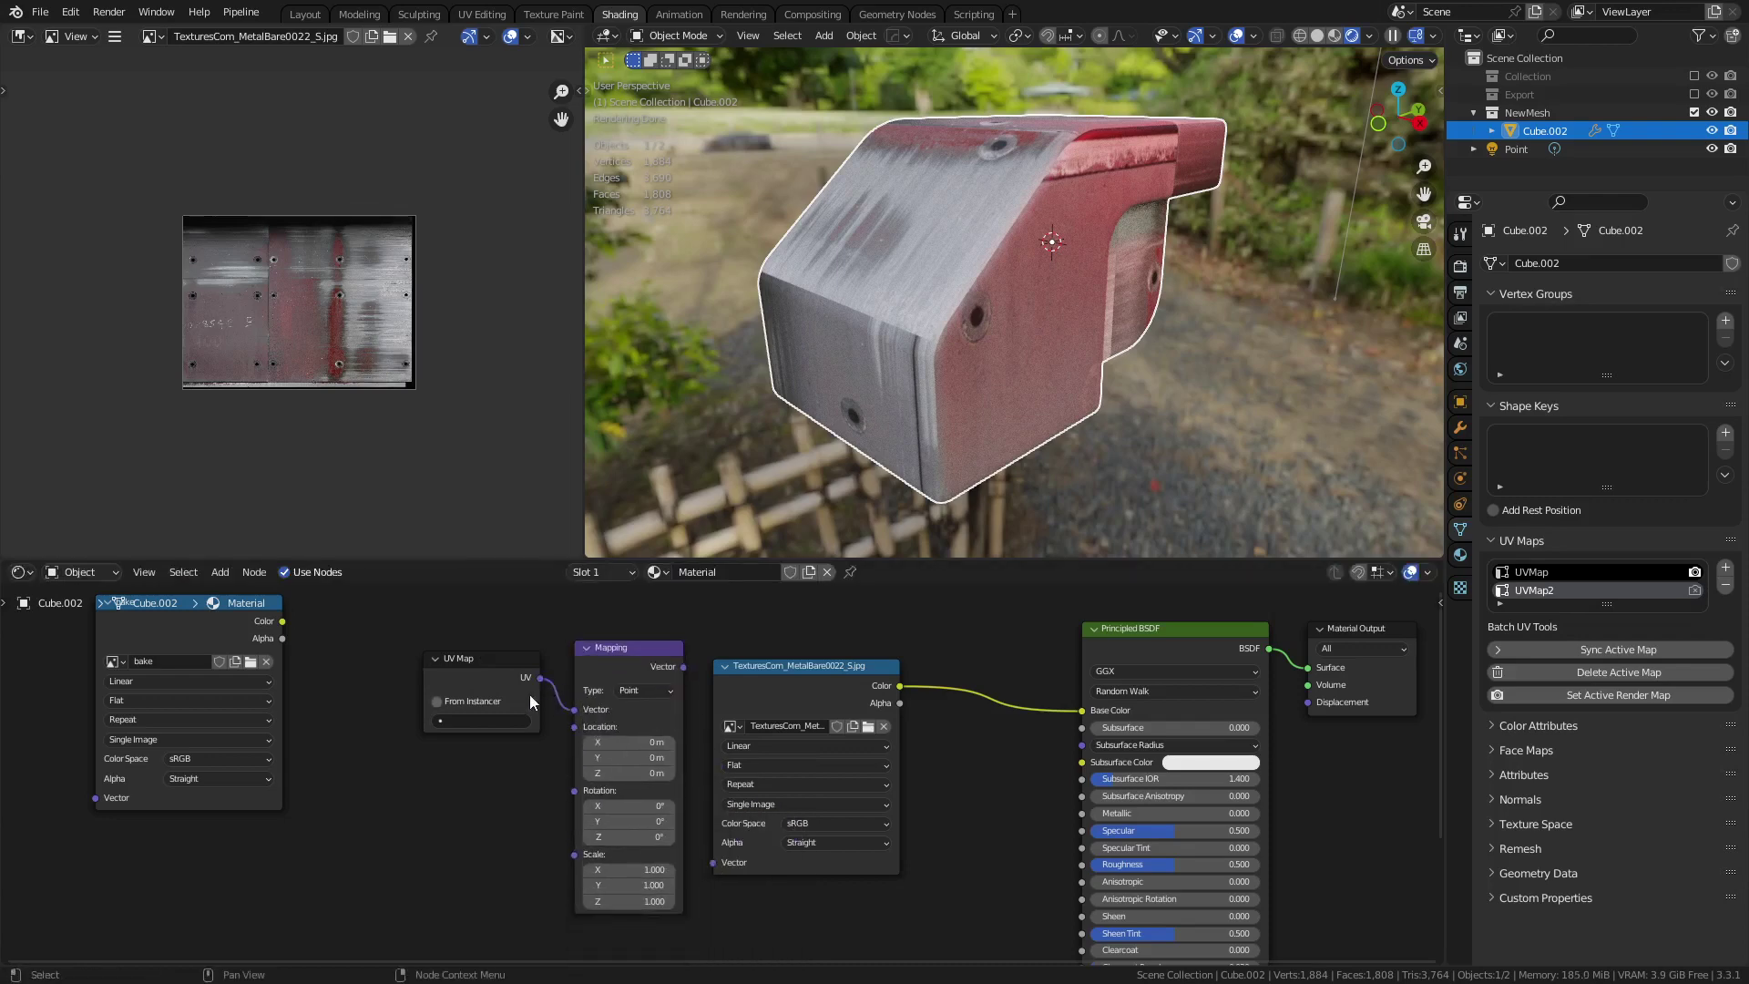
{"action": "left_click", "coordinate": [647, 659]}
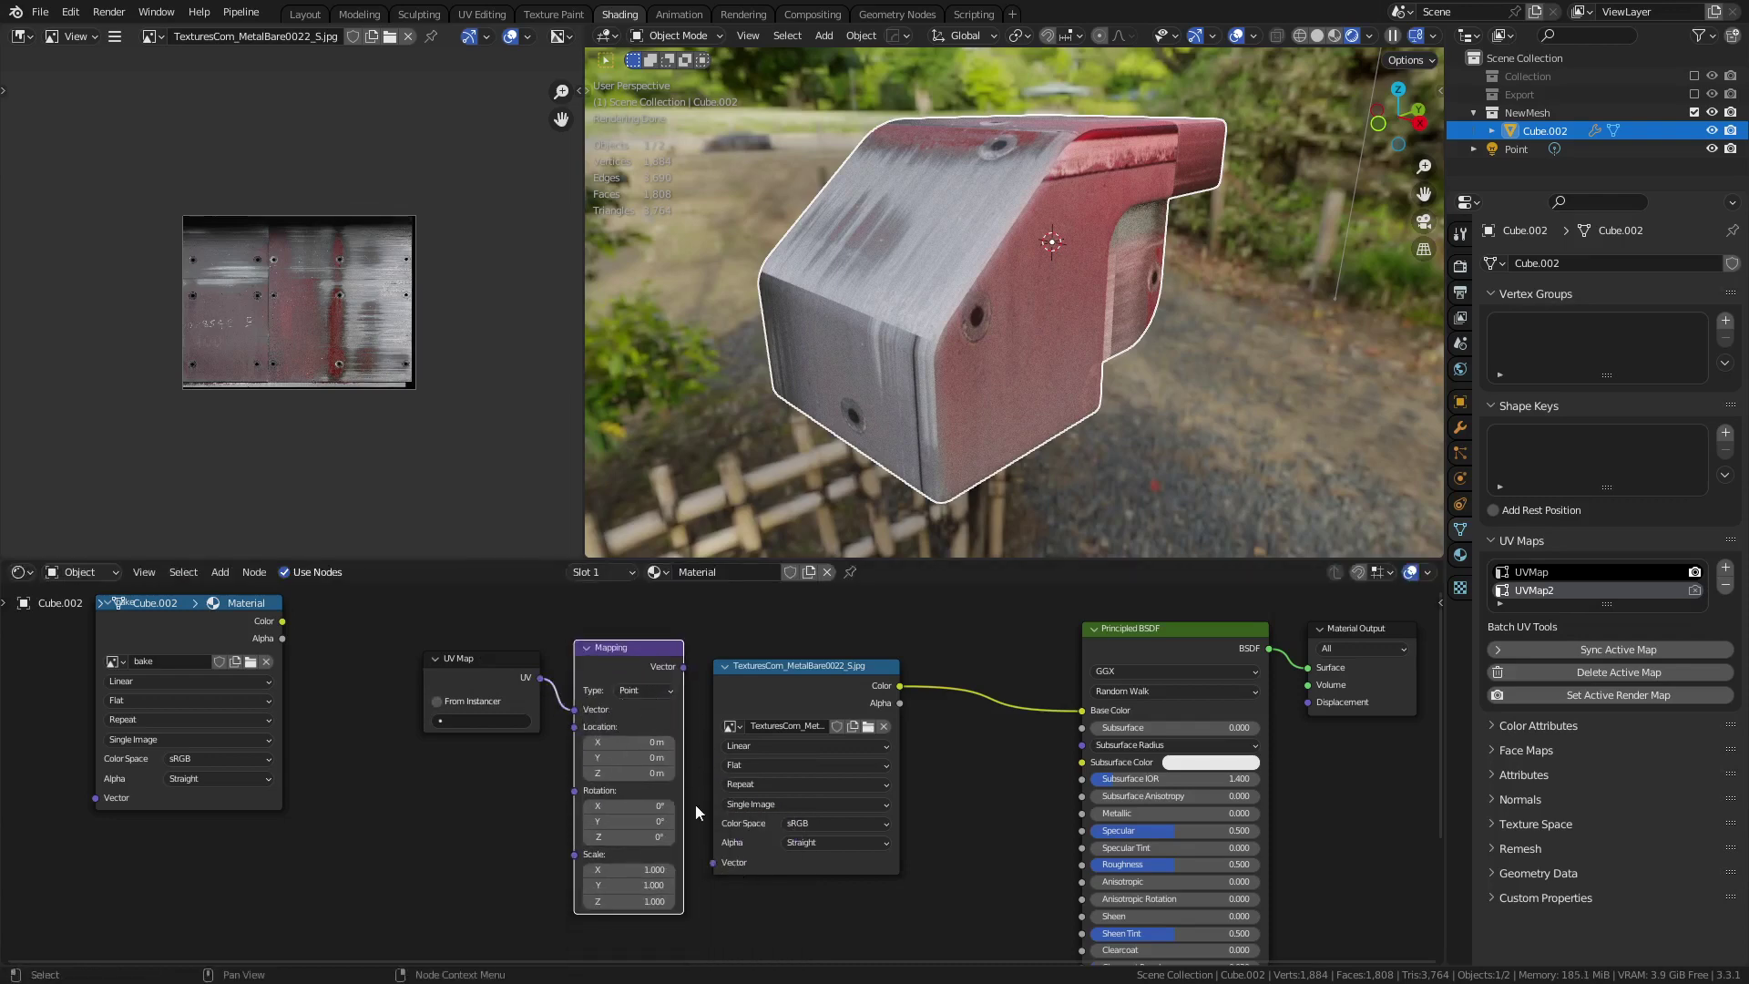
{"action": "left_click_drag", "start_coordinate": [684, 667], "coordinate": [711, 861]}
- Set the UV Map node to UVMap2 and make UVMap2 the block's active UV map
{"action": "left_click", "coordinate": [488, 721]}
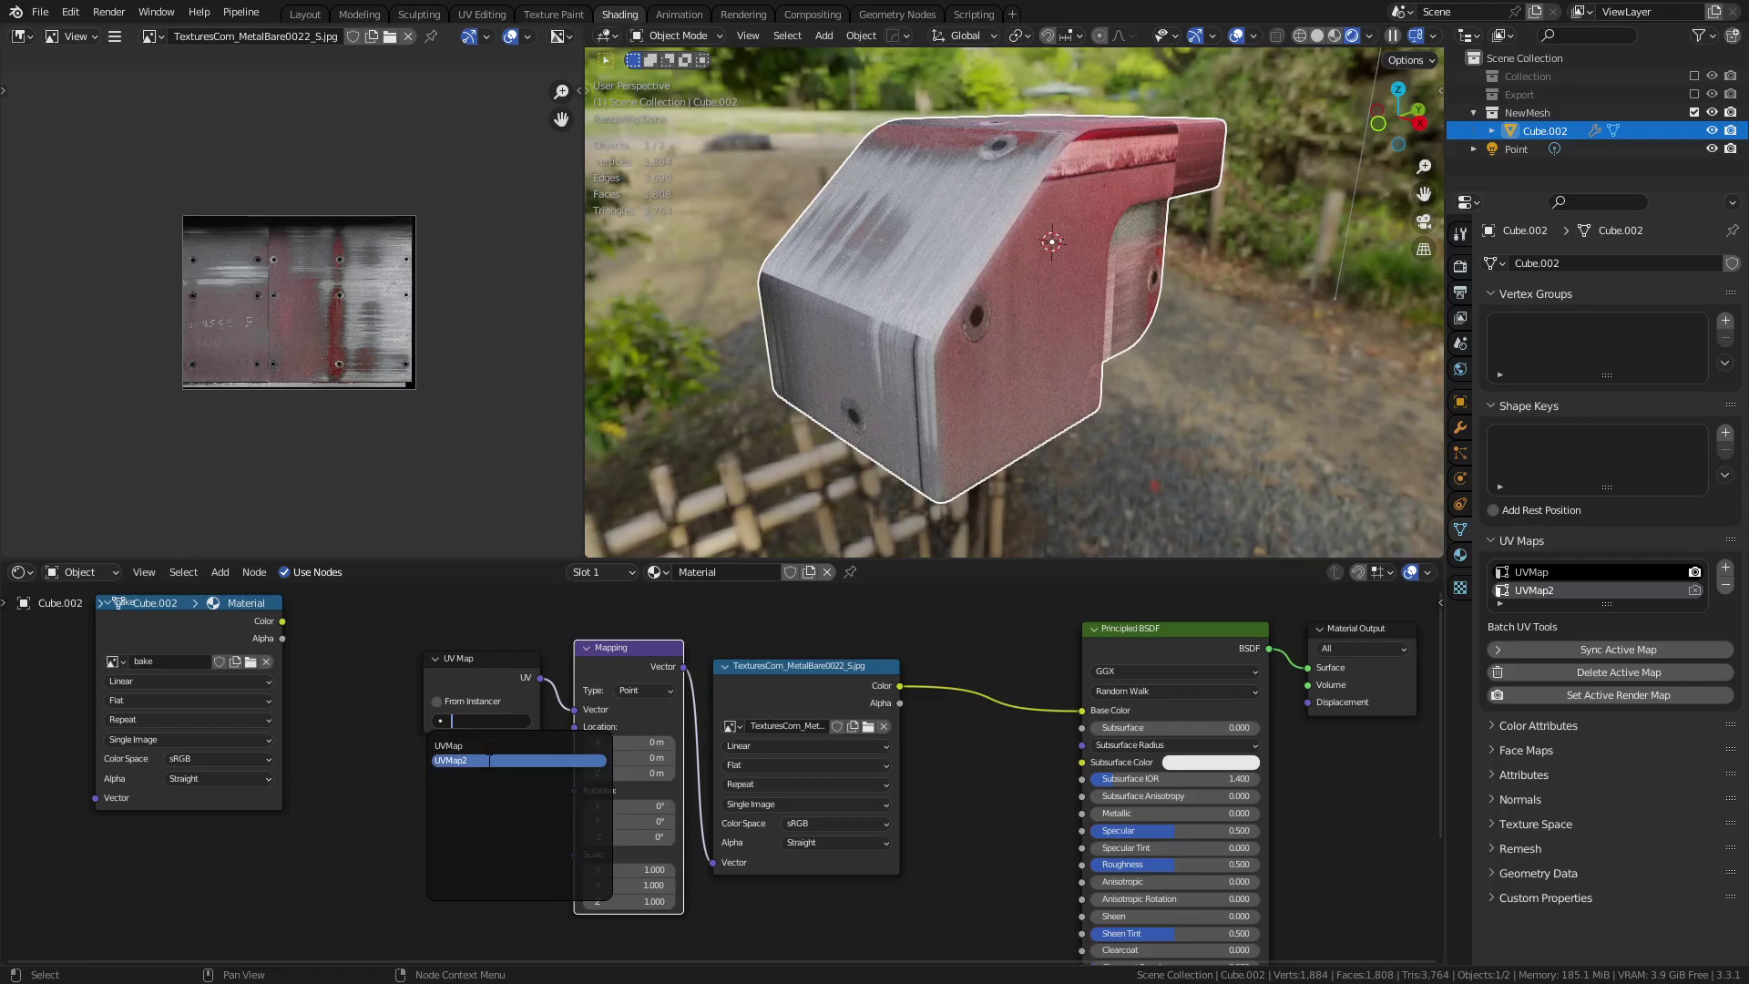
{"action": "left_click", "coordinate": [489, 760]}
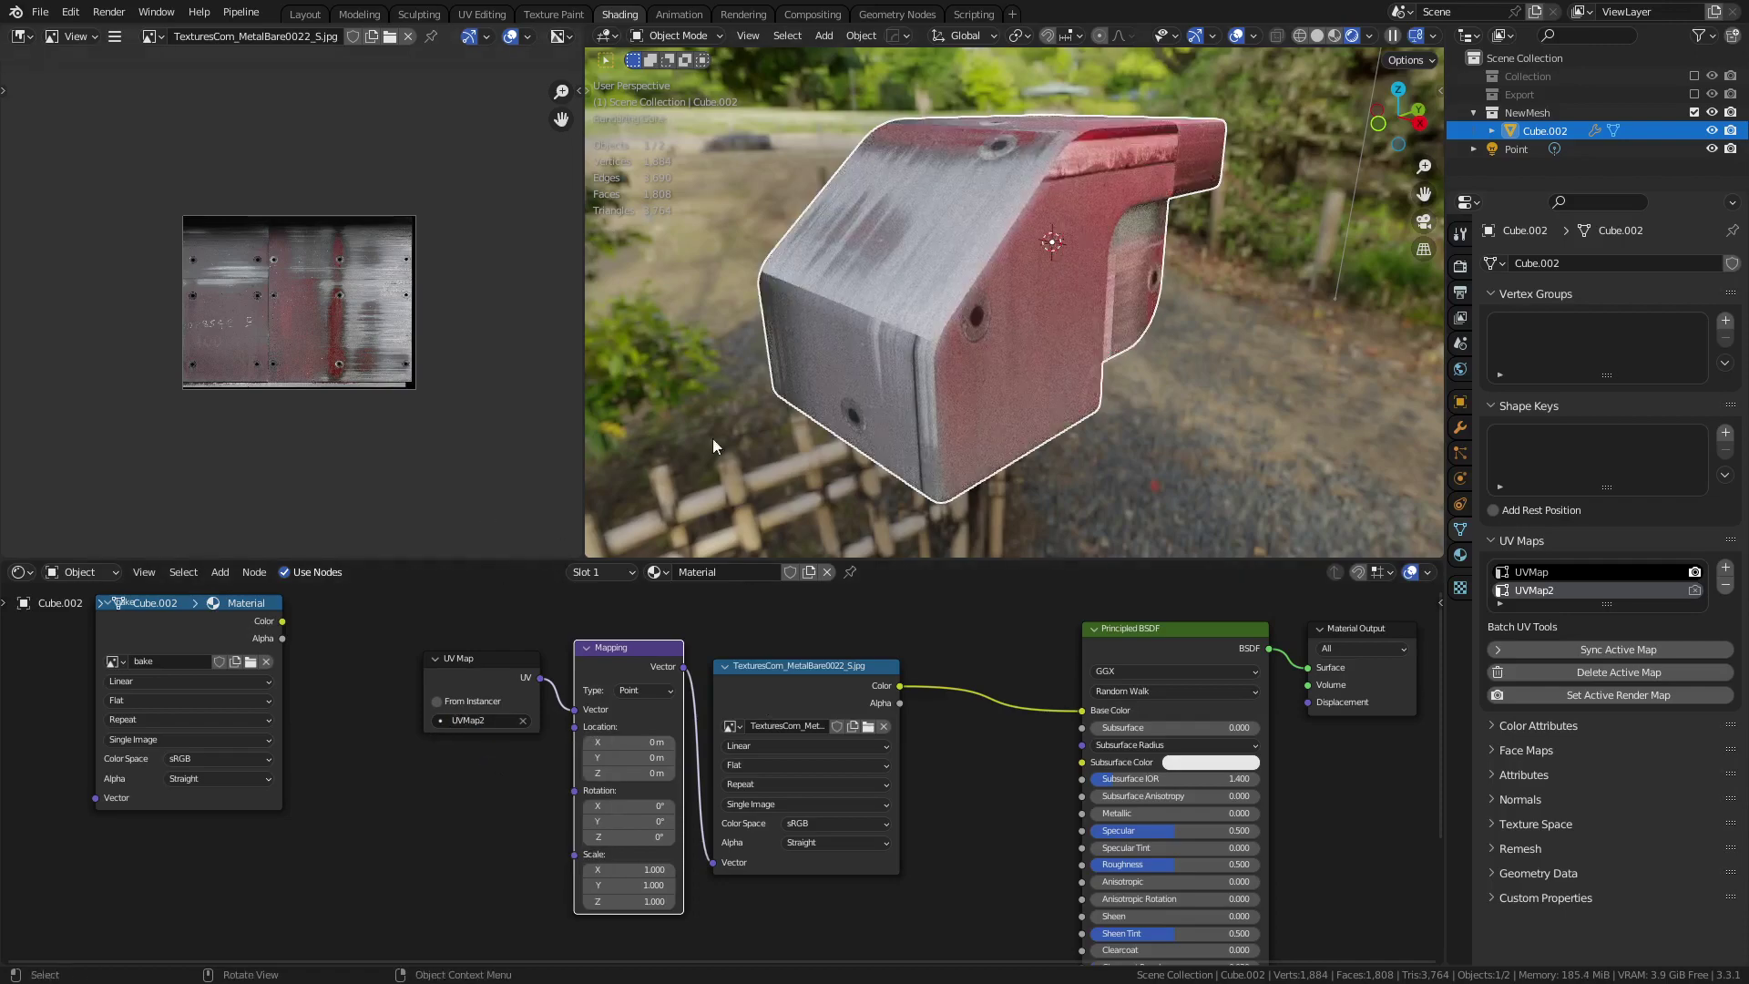
{"action": "left_click", "coordinate": [1569, 587]}
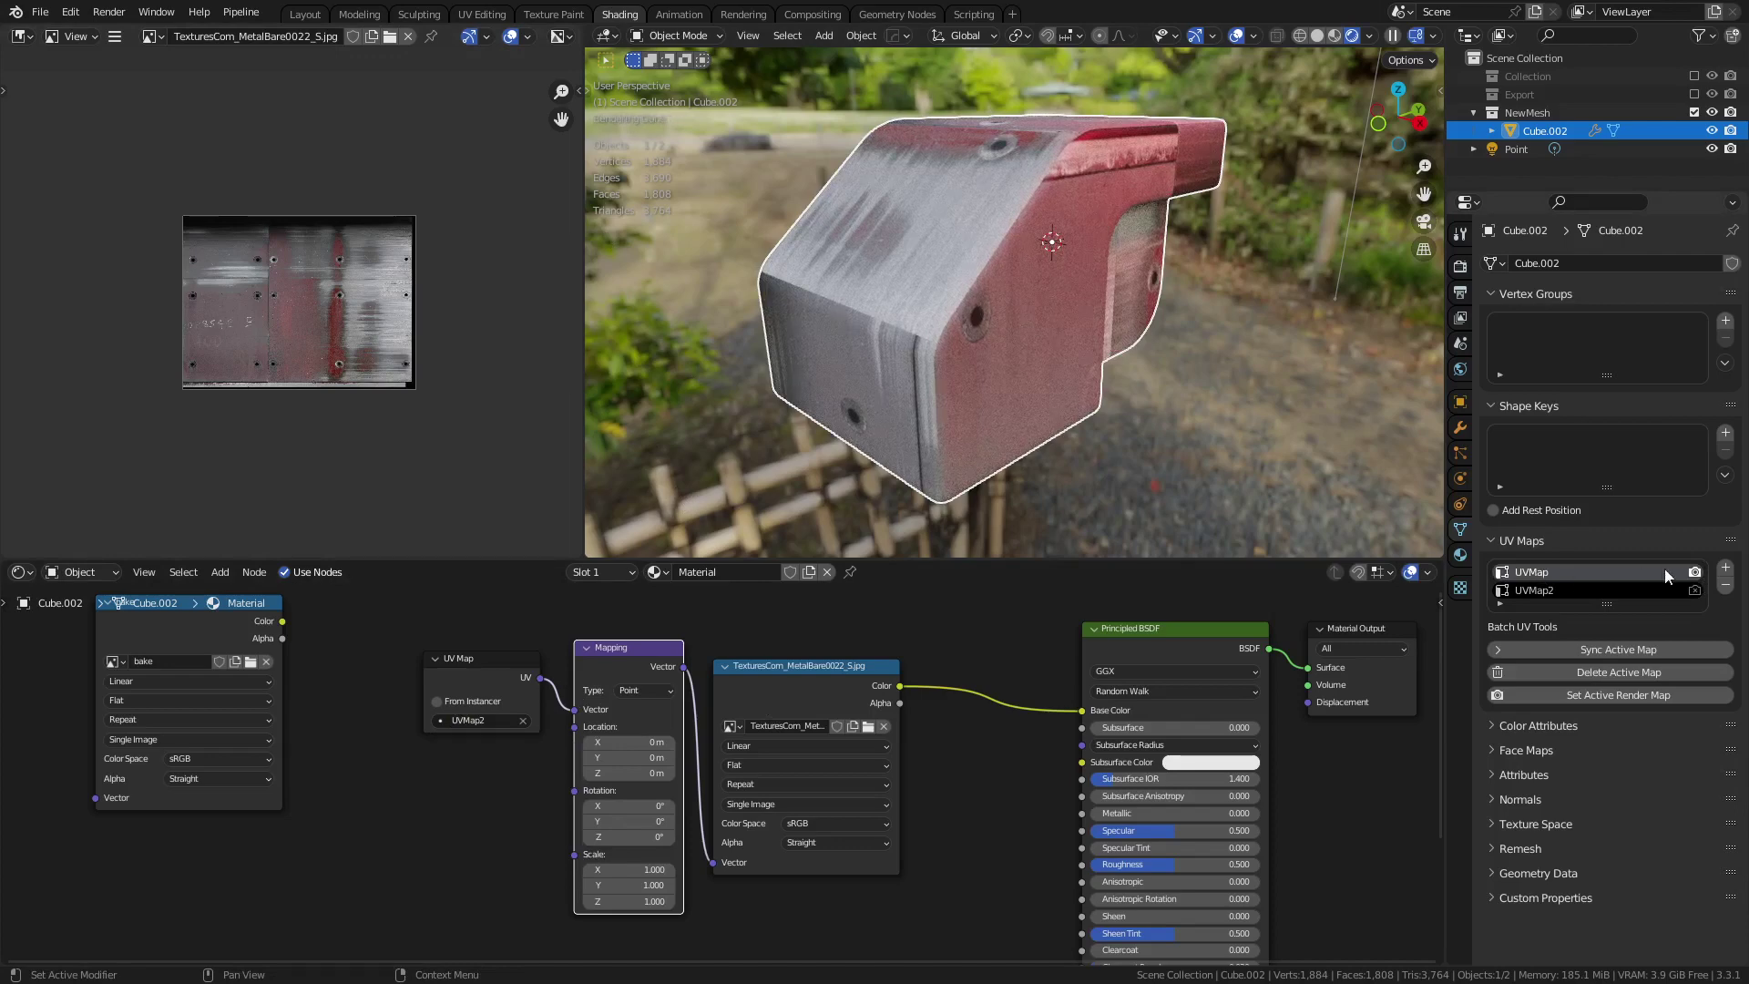
{"action": "left_click", "coordinate": [1576, 574]}
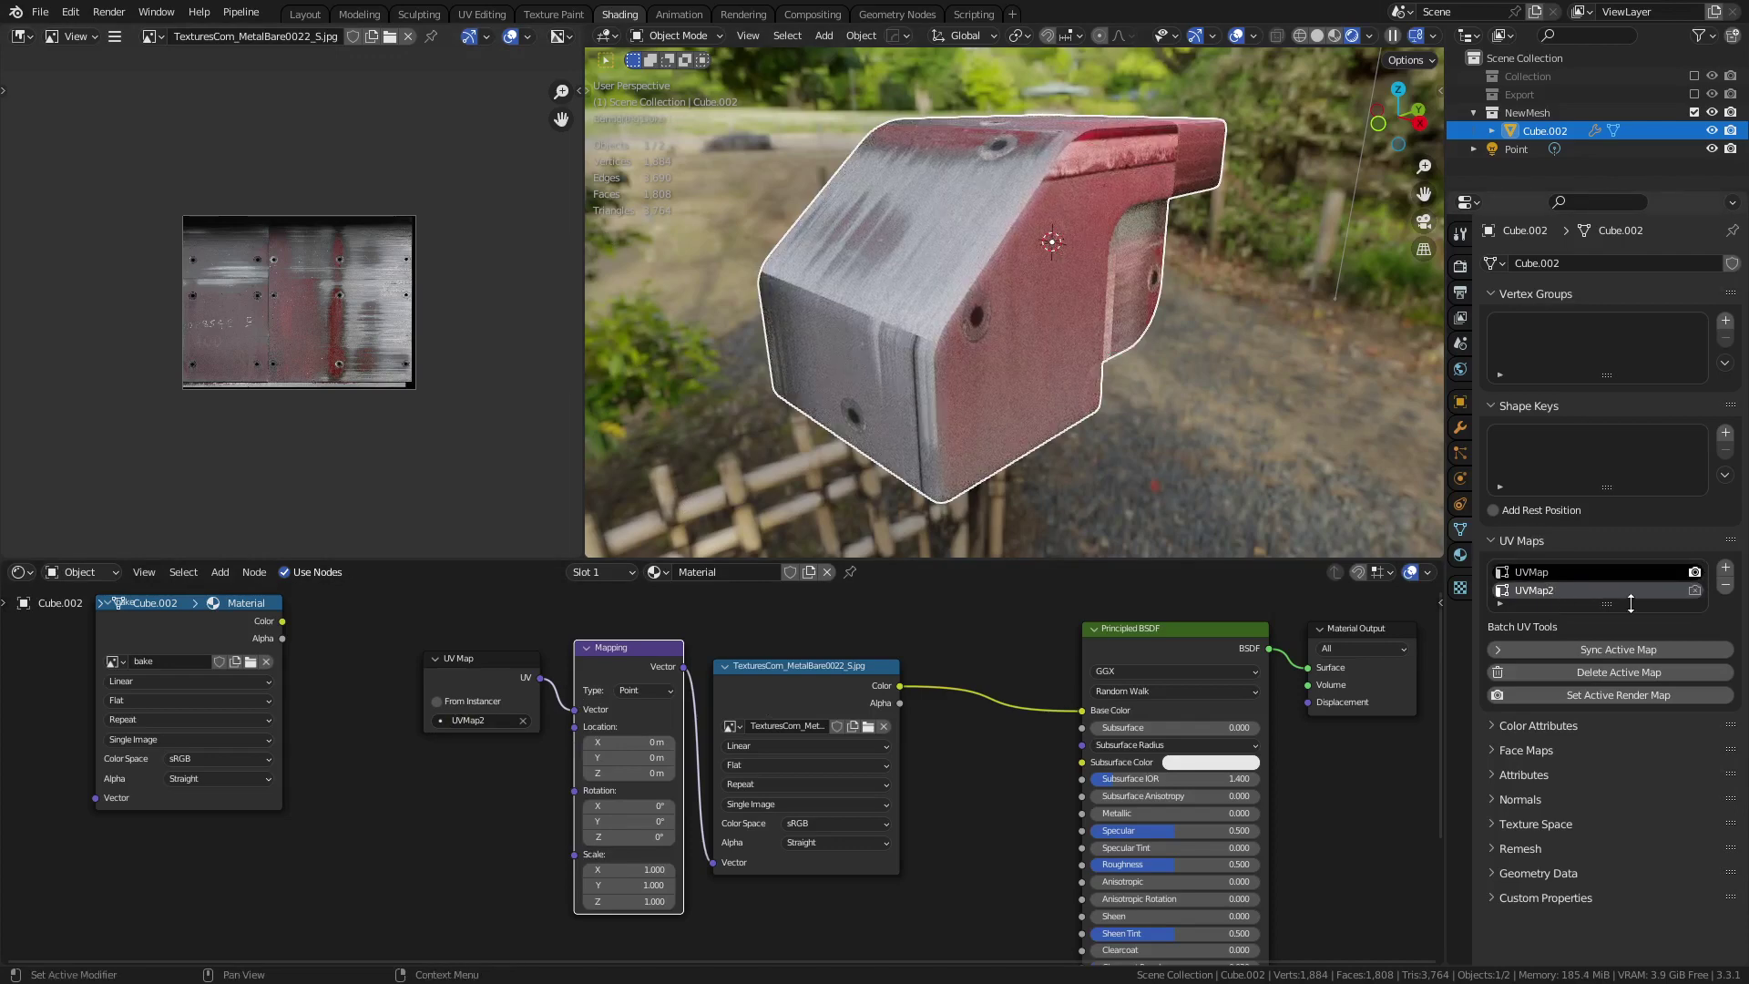
- Select all of the block's UVs in the UV Editing workspace, scale them down and rotate them by about 29 degrees
{"action": "key", "text": "Tab"}
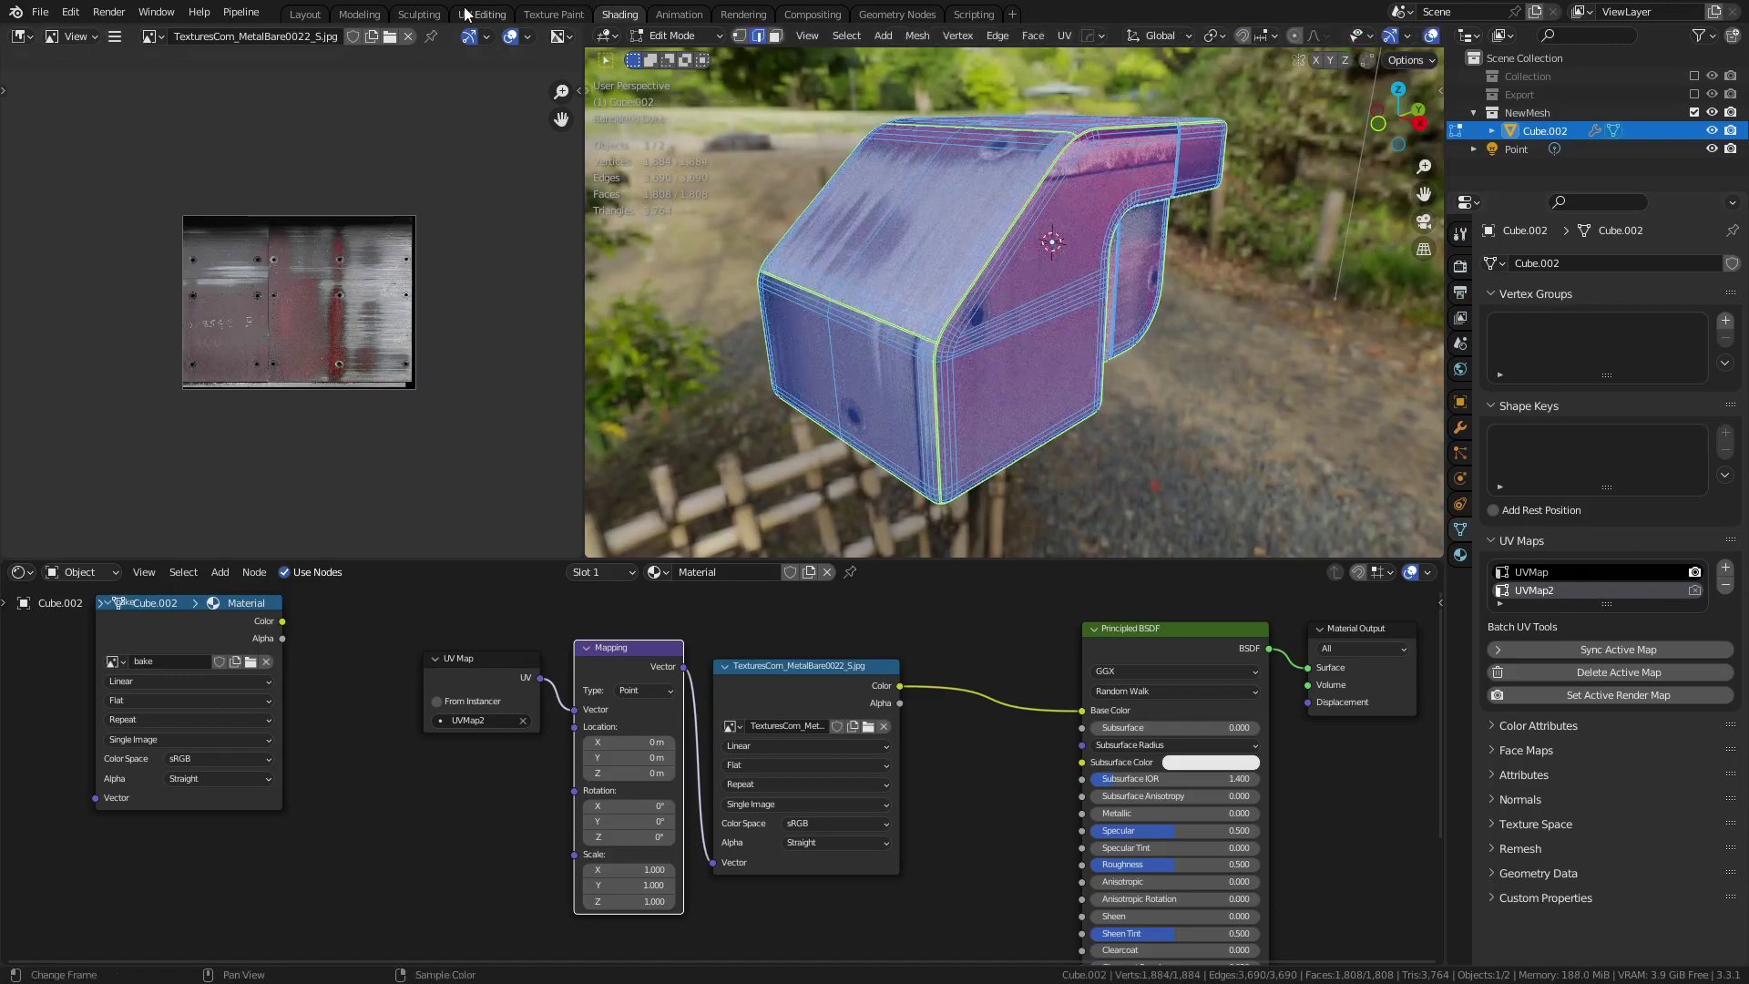
{"action": "left_click", "coordinate": [481, 16]}
{"action": "scroll", "coordinate": [419, 364], "scroll_direction": "down", "scroll_amount": 6}
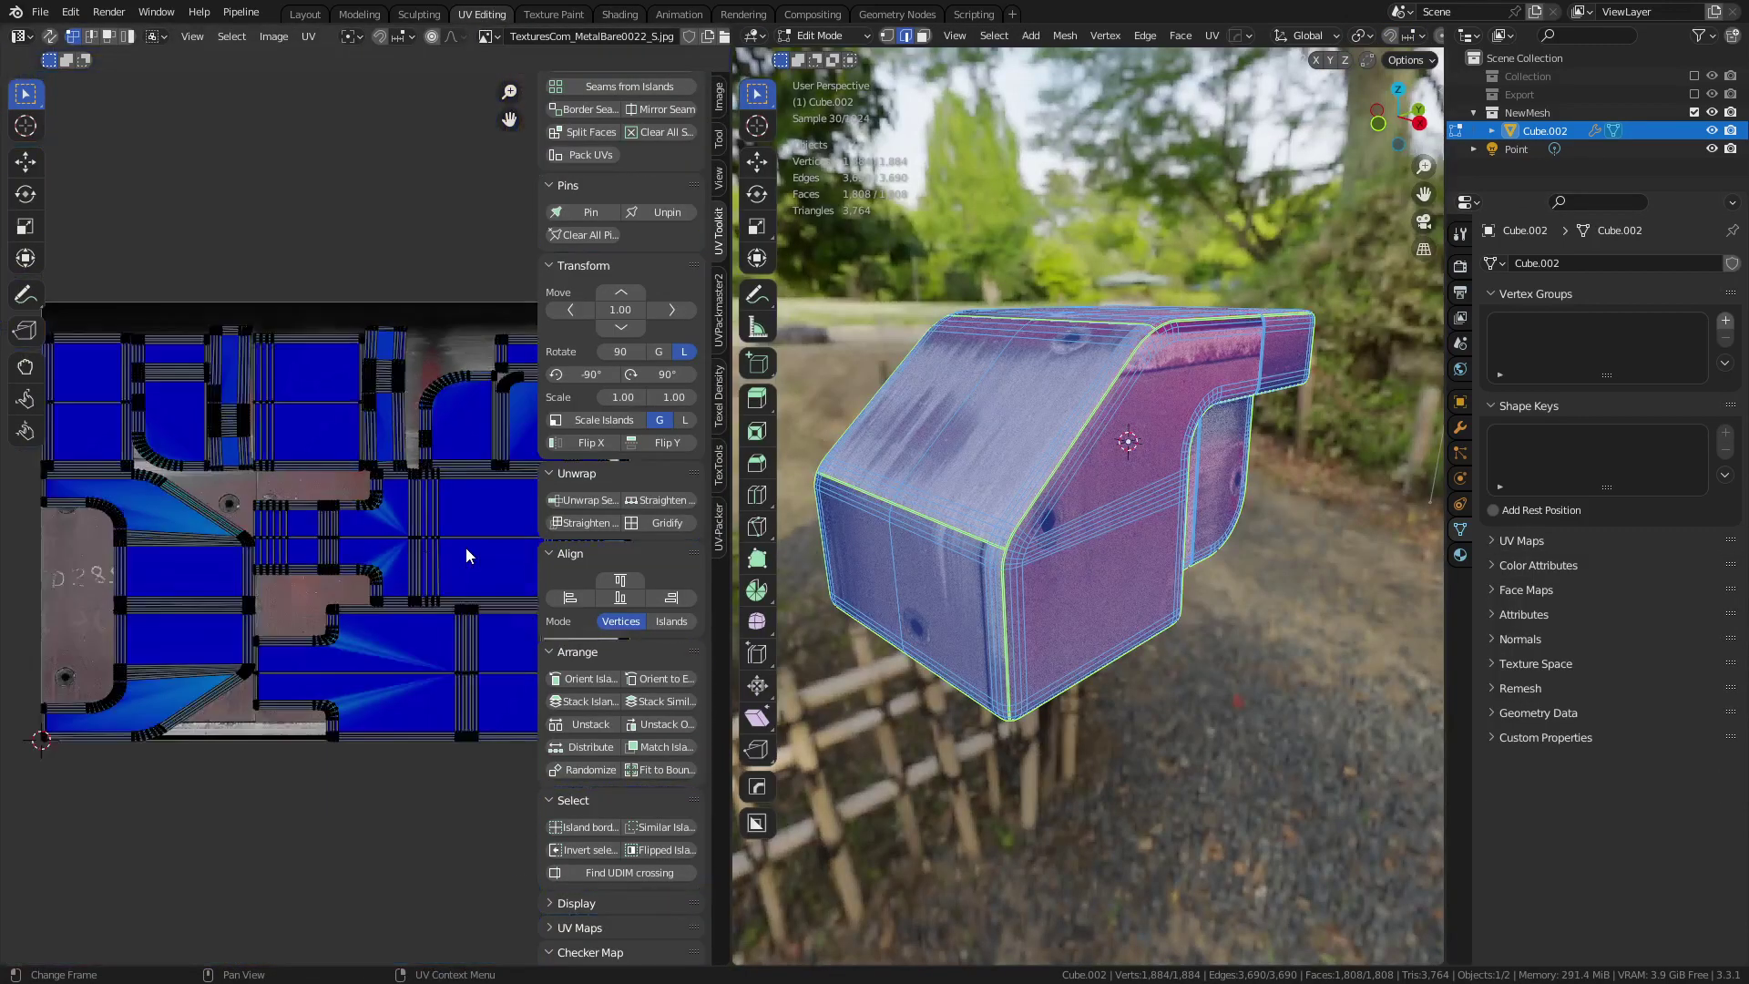
{"action": "scroll", "coordinate": [423, 731], "scroll_direction": "down", "scroll_amount": 2}
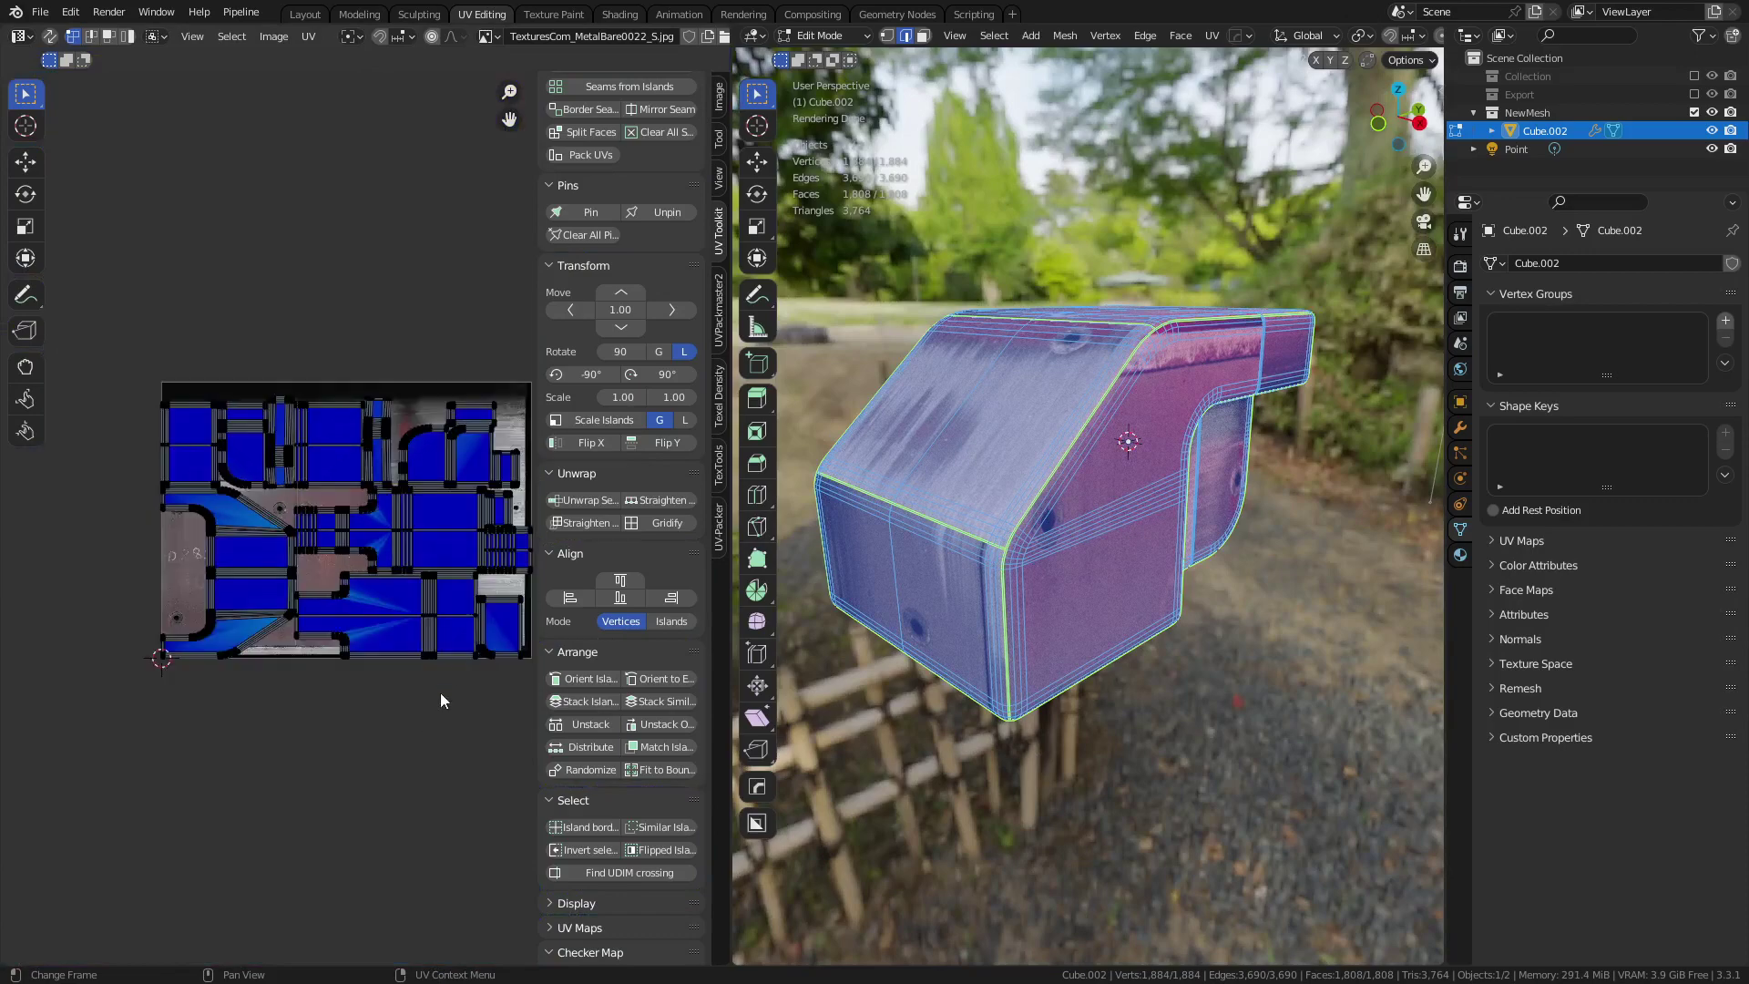
{"action": "key", "text": "a"}
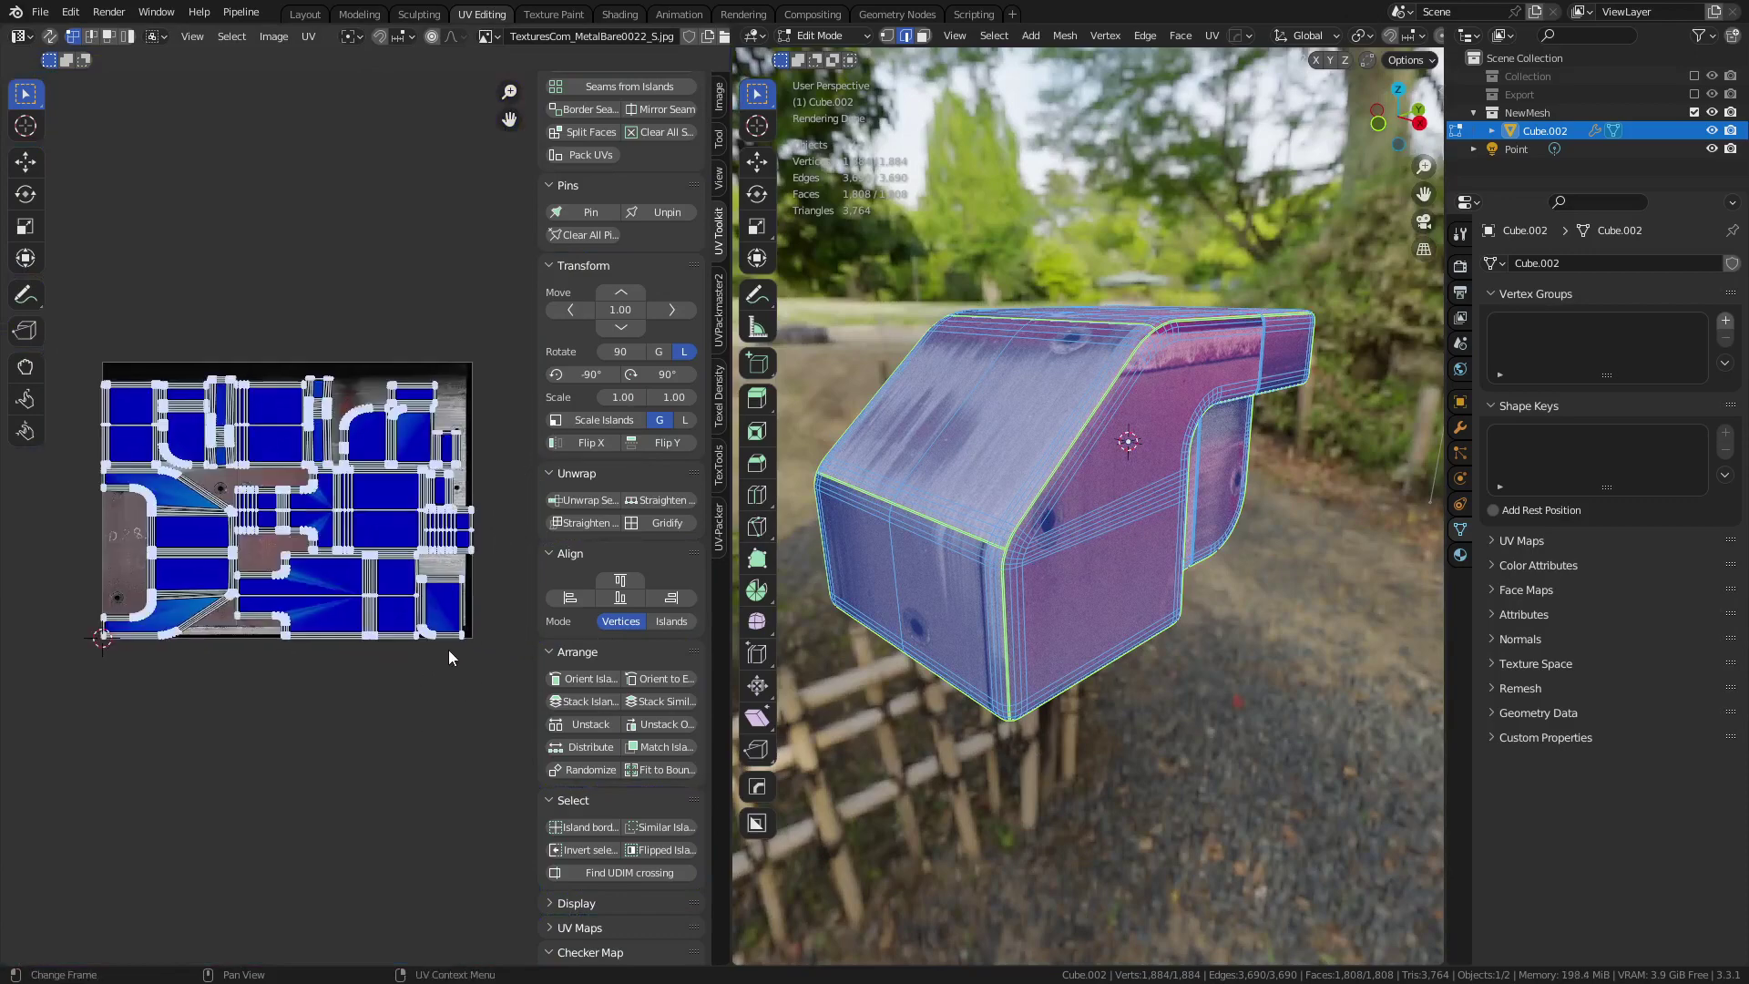
{"action": "key", "text": "s"}
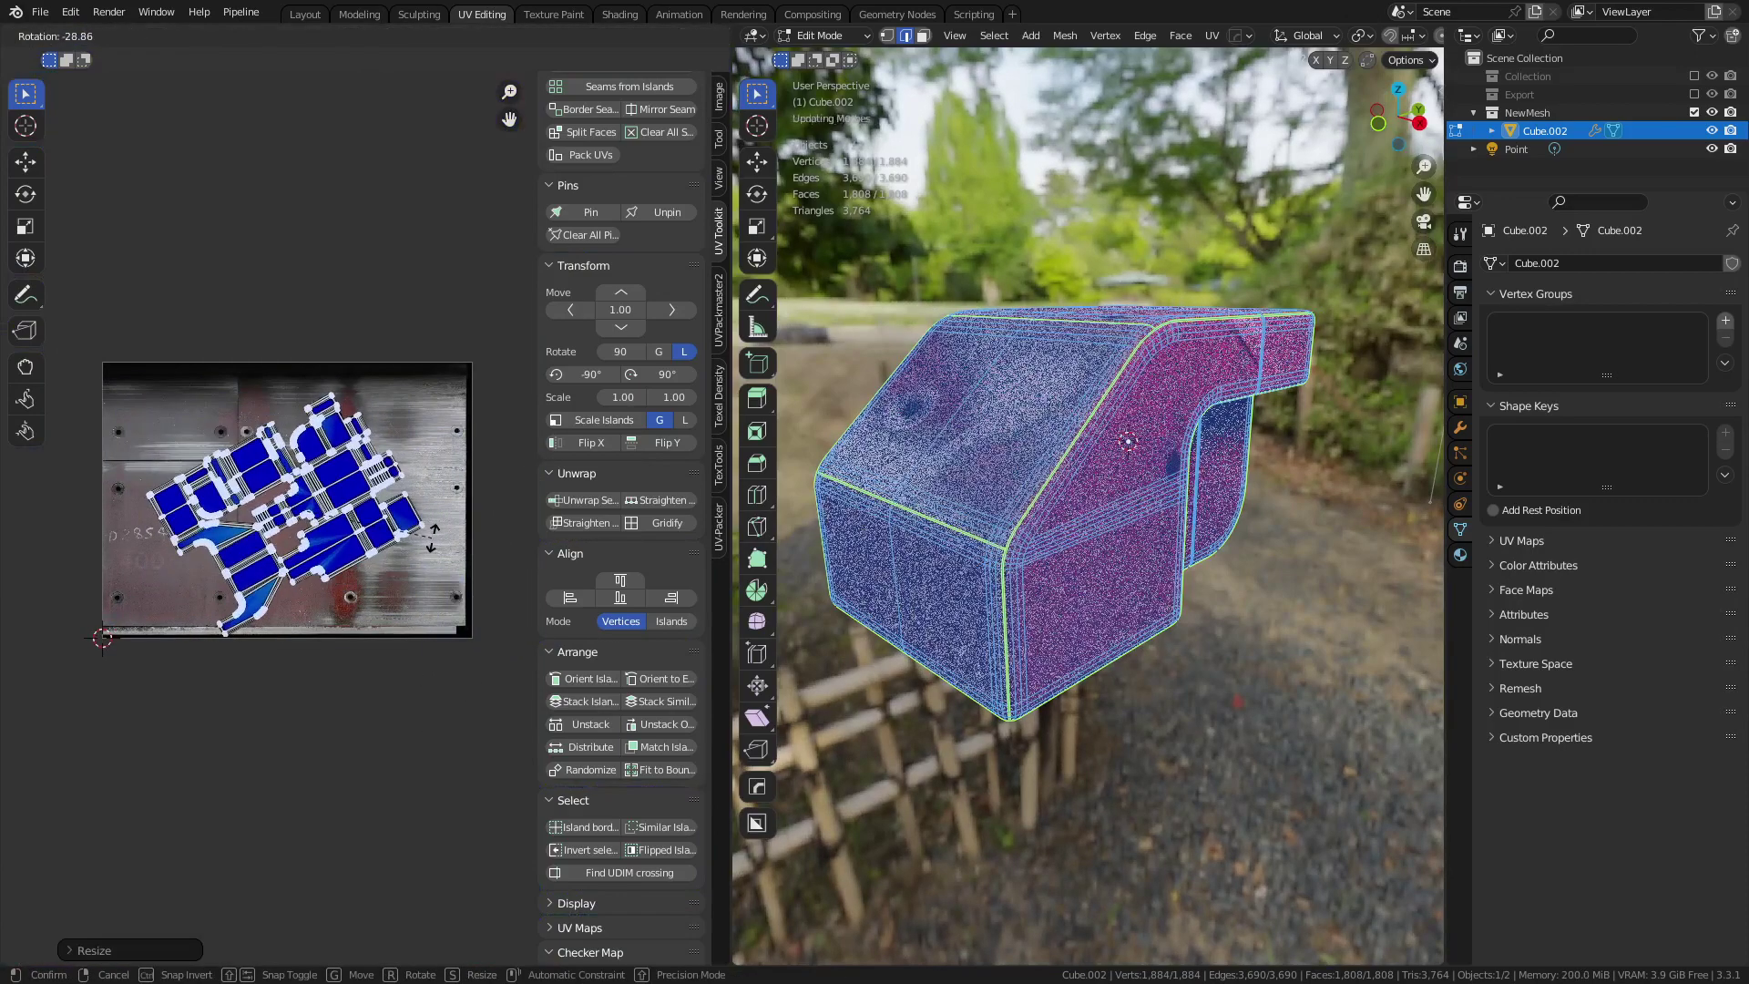
{"action": "left_click", "coordinate": [428, 492]}
- Move the UV layout over the riveted panels of the metal image, scale it to about 0.73, and leave Edit Mode
{"action": "key", "text": "g"}
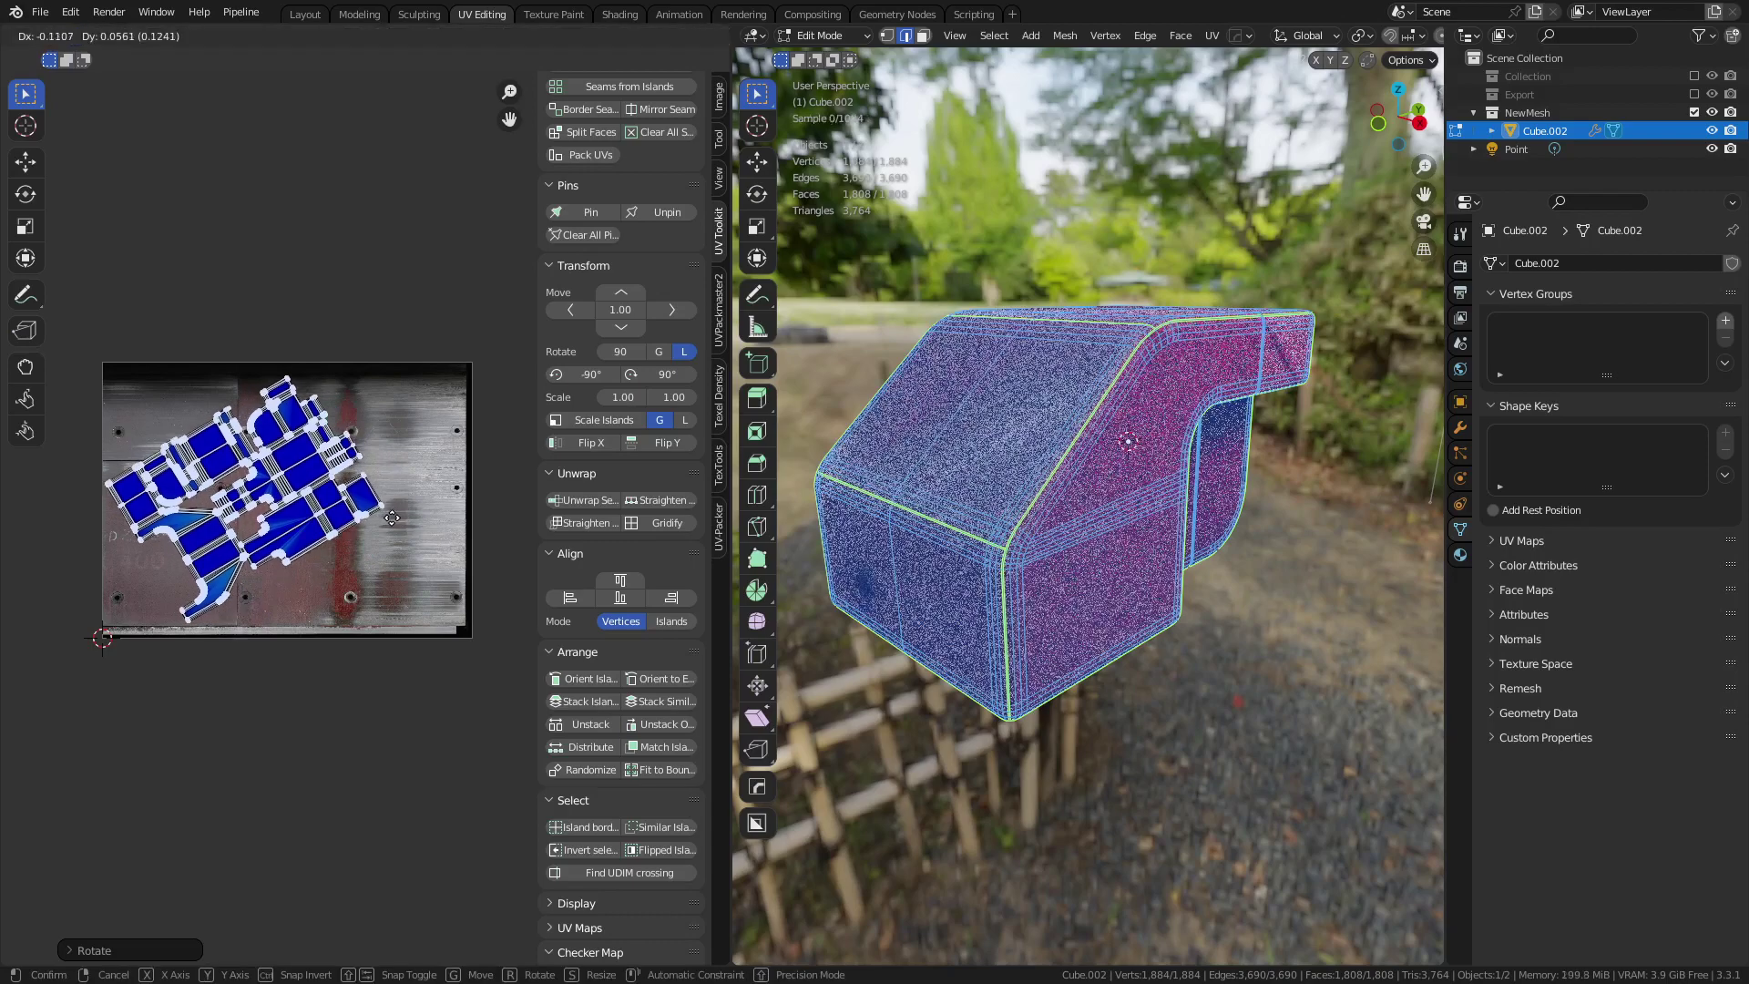
{"action": "left_click", "coordinate": [392, 517]}
{"action": "key", "text": "r"}
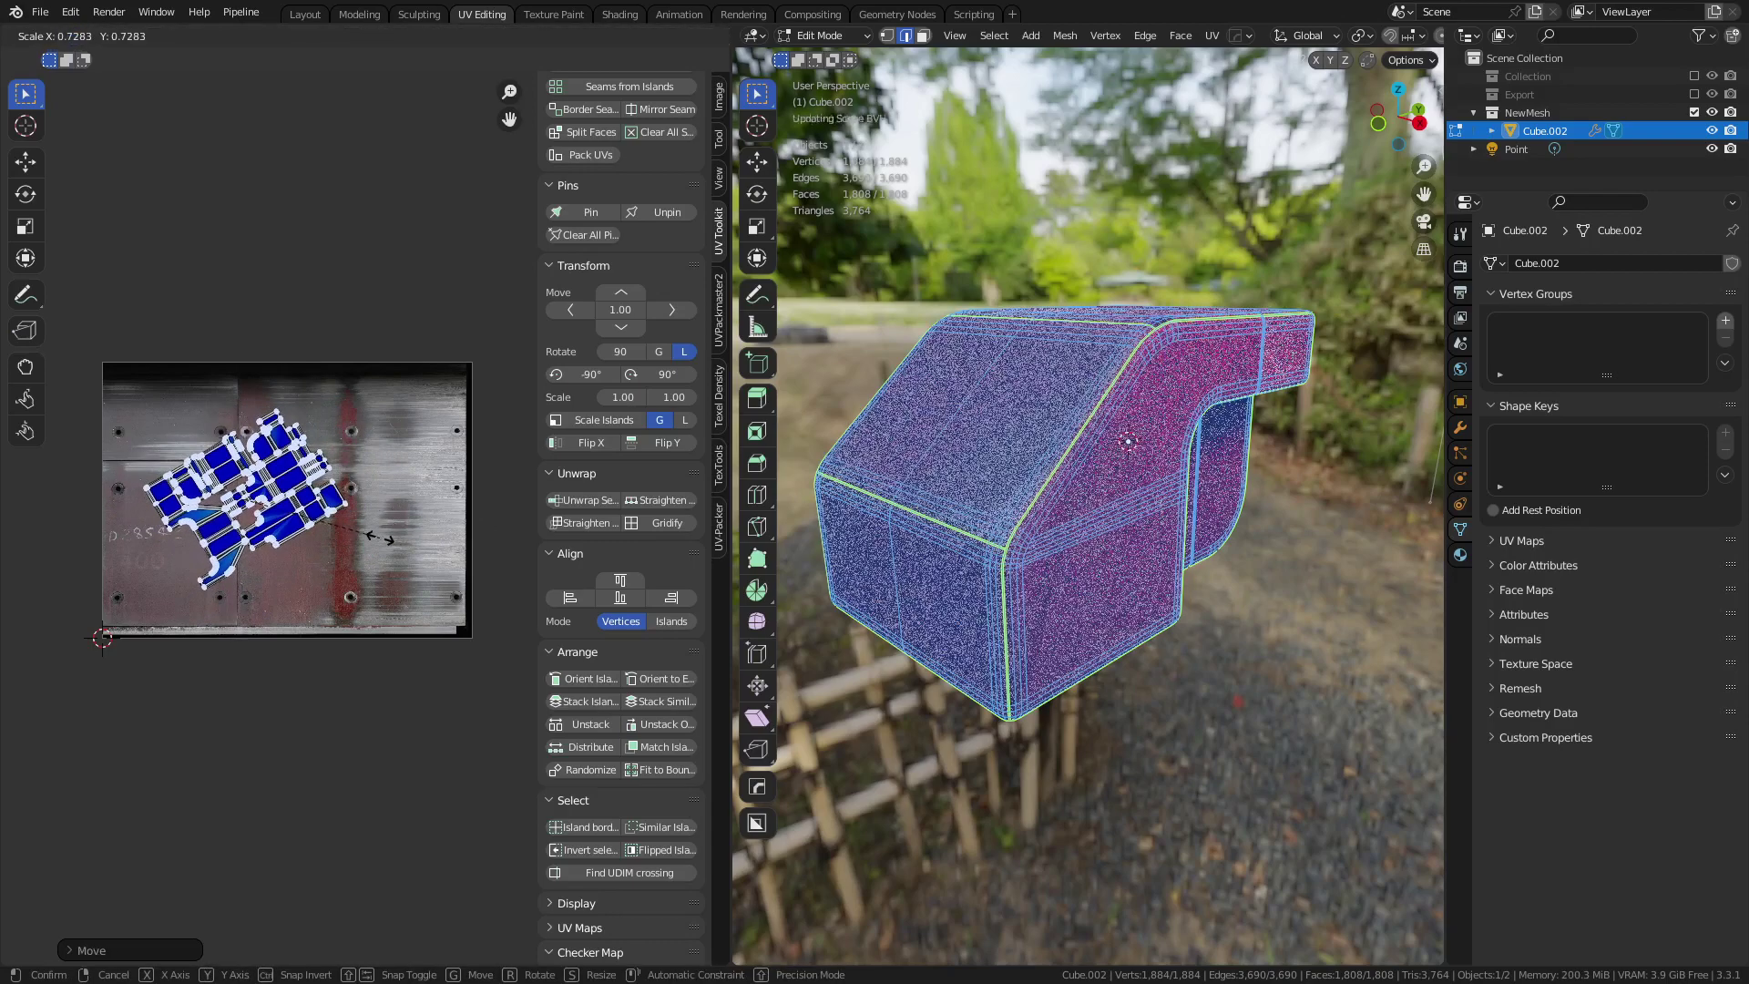
{"action": "left_click", "coordinate": [380, 537]}
{"action": "key", "text": "Tab"}
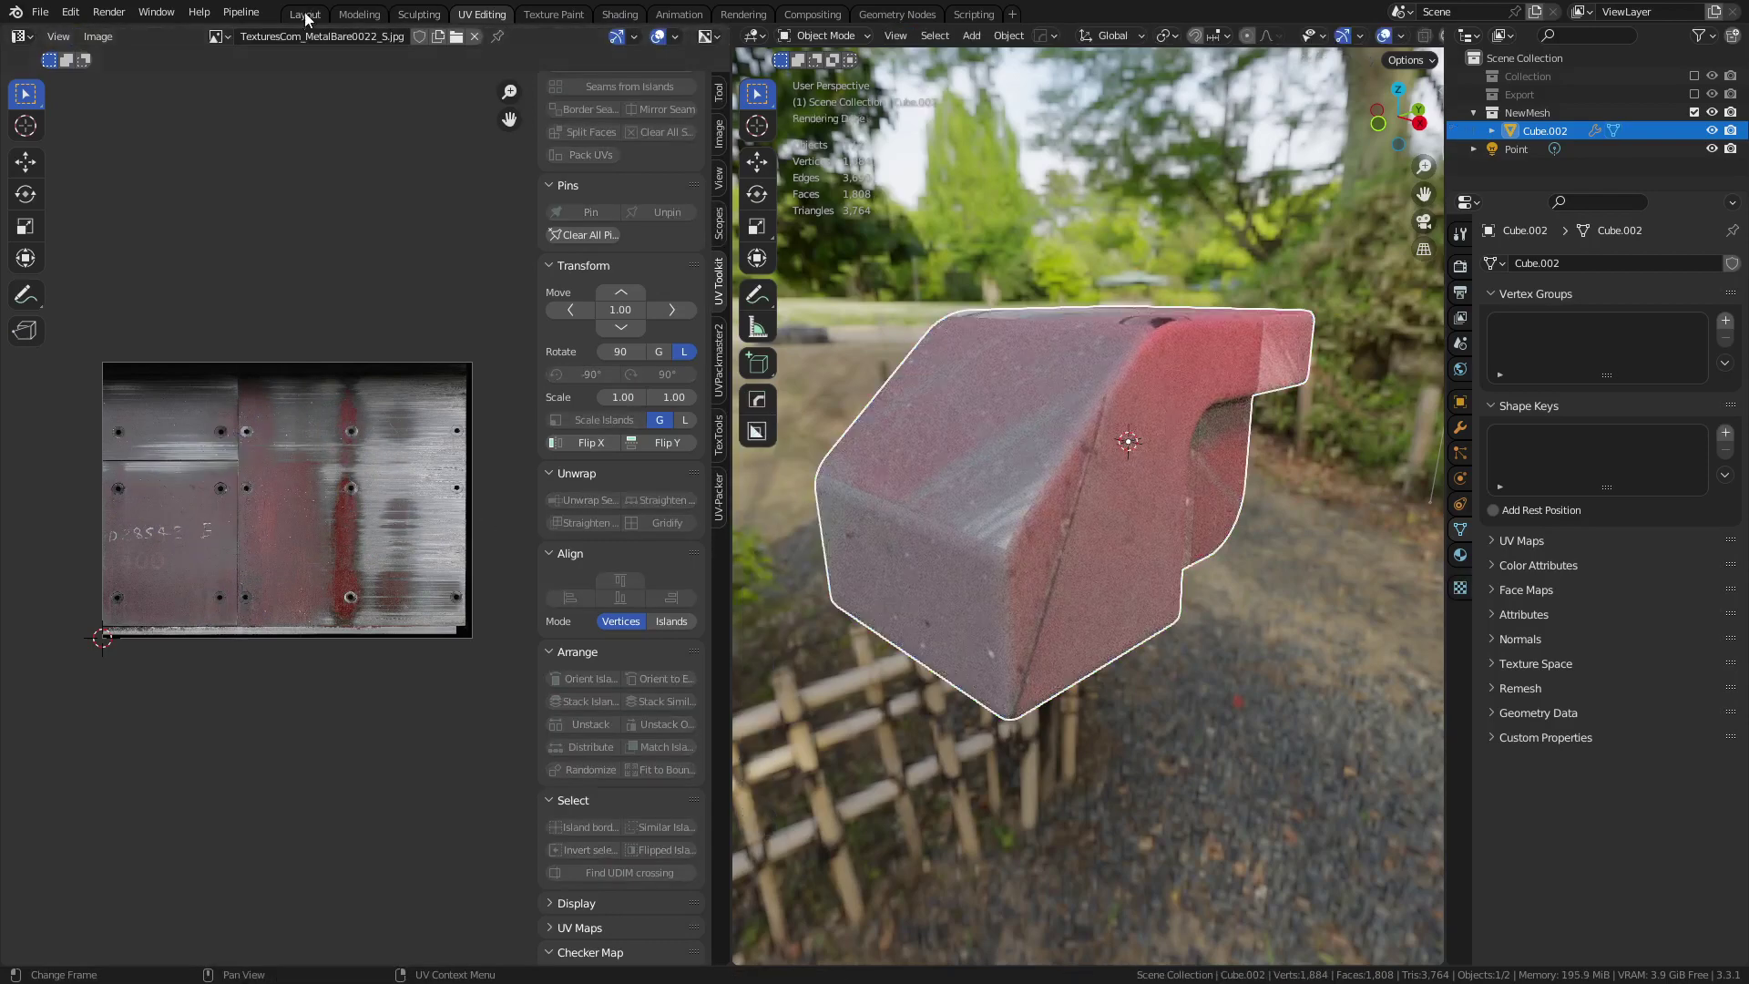
- Return to the Shading workspace, show the block in Material Preview, and move the metal texture node closer to the Principled BSDF
{"action": "left_click", "coordinate": [307, 15]}
{"action": "left_click", "coordinate": [618, 15]}
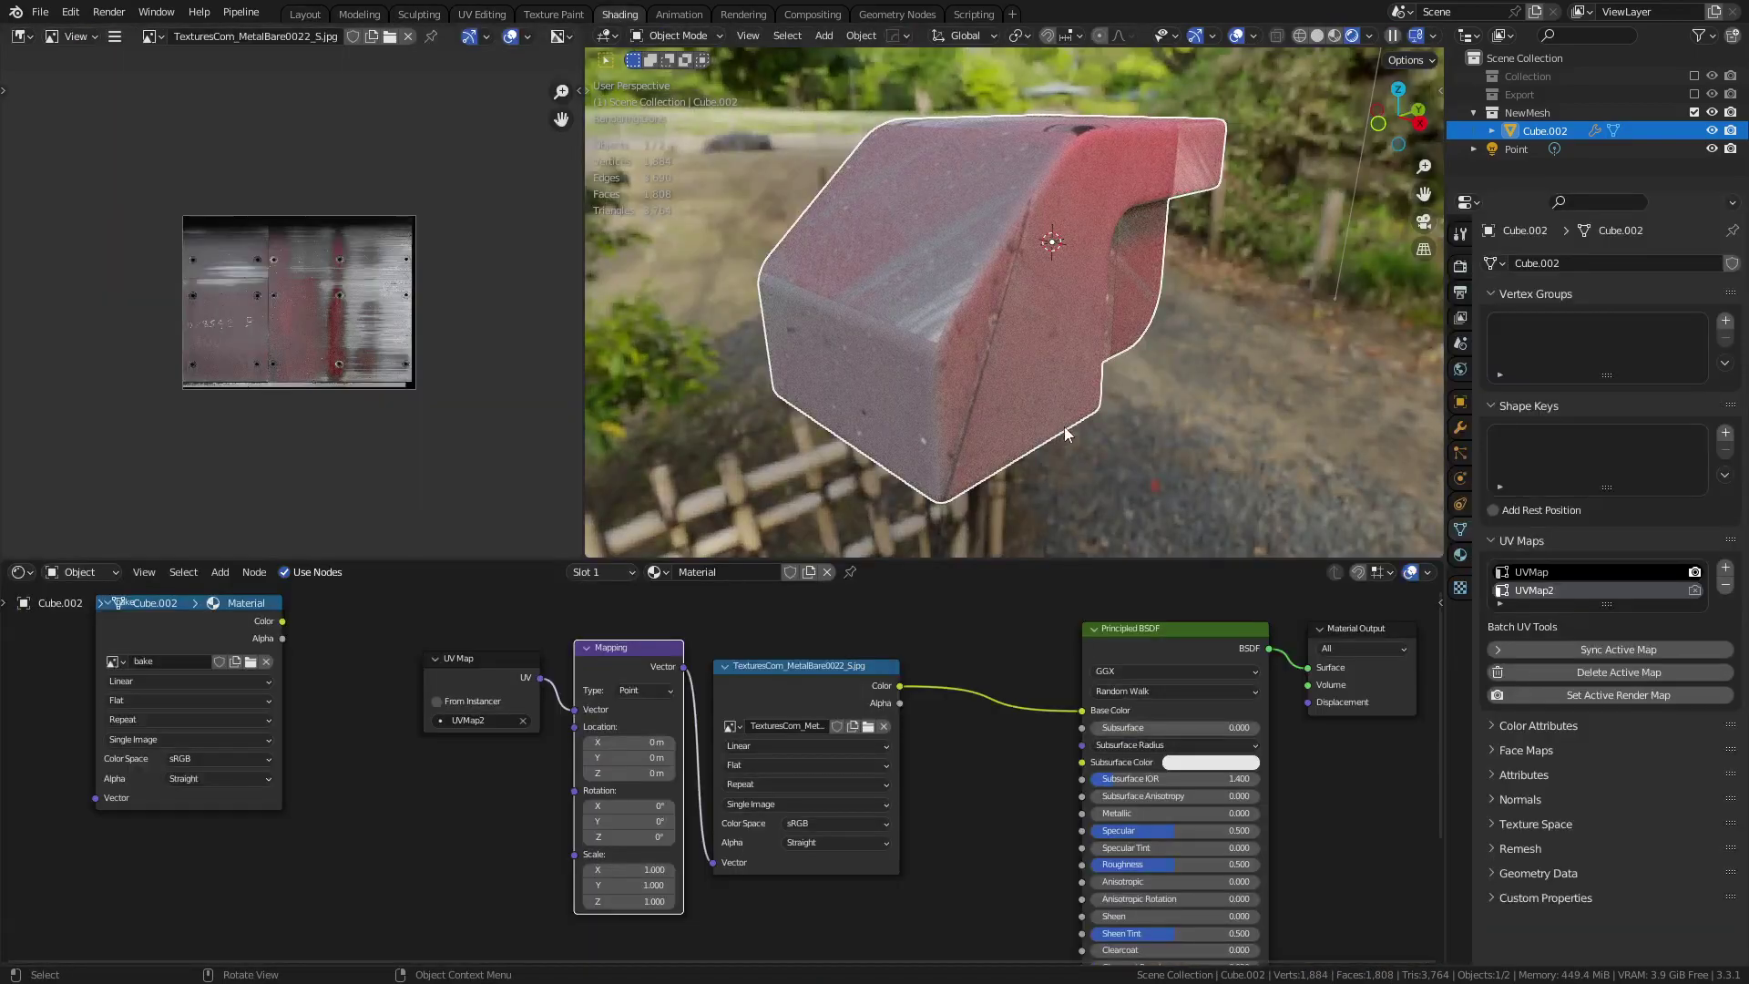
{"action": "left_click", "coordinate": [1336, 36]}
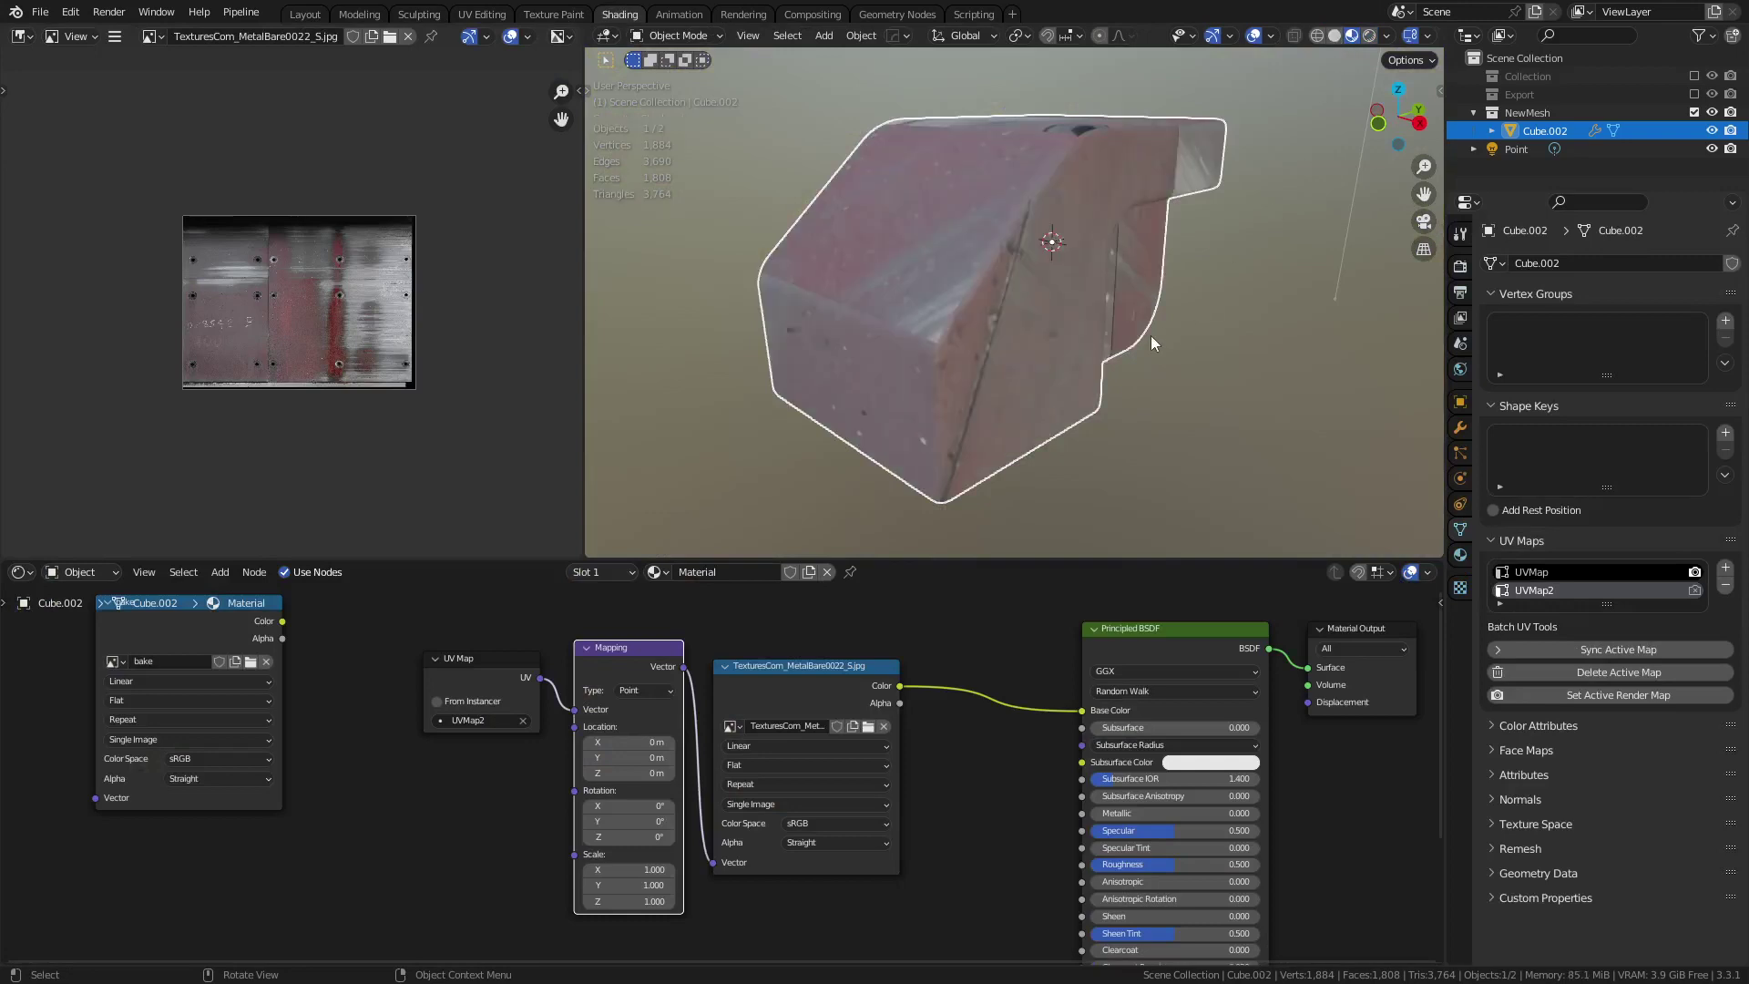
{"action": "middle_click_drag", "start_coordinate": [1132, 354], "coordinate": [1096, 351]}
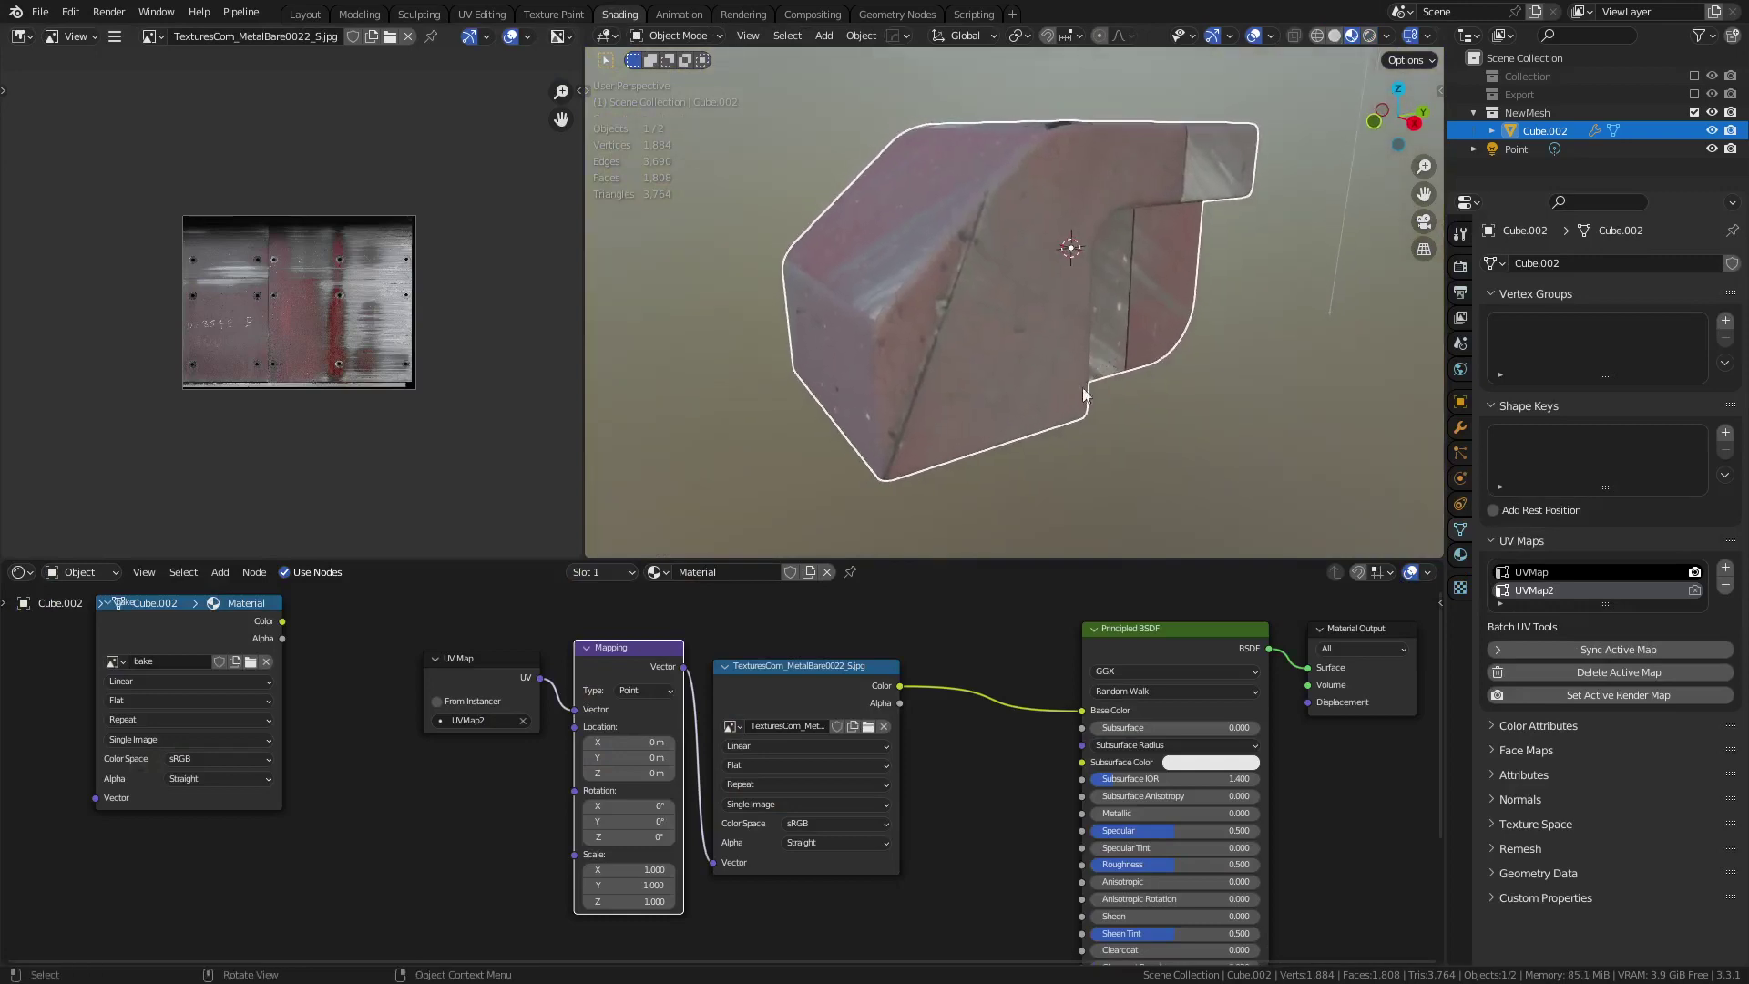
{"action": "left_click", "coordinate": [856, 669]}
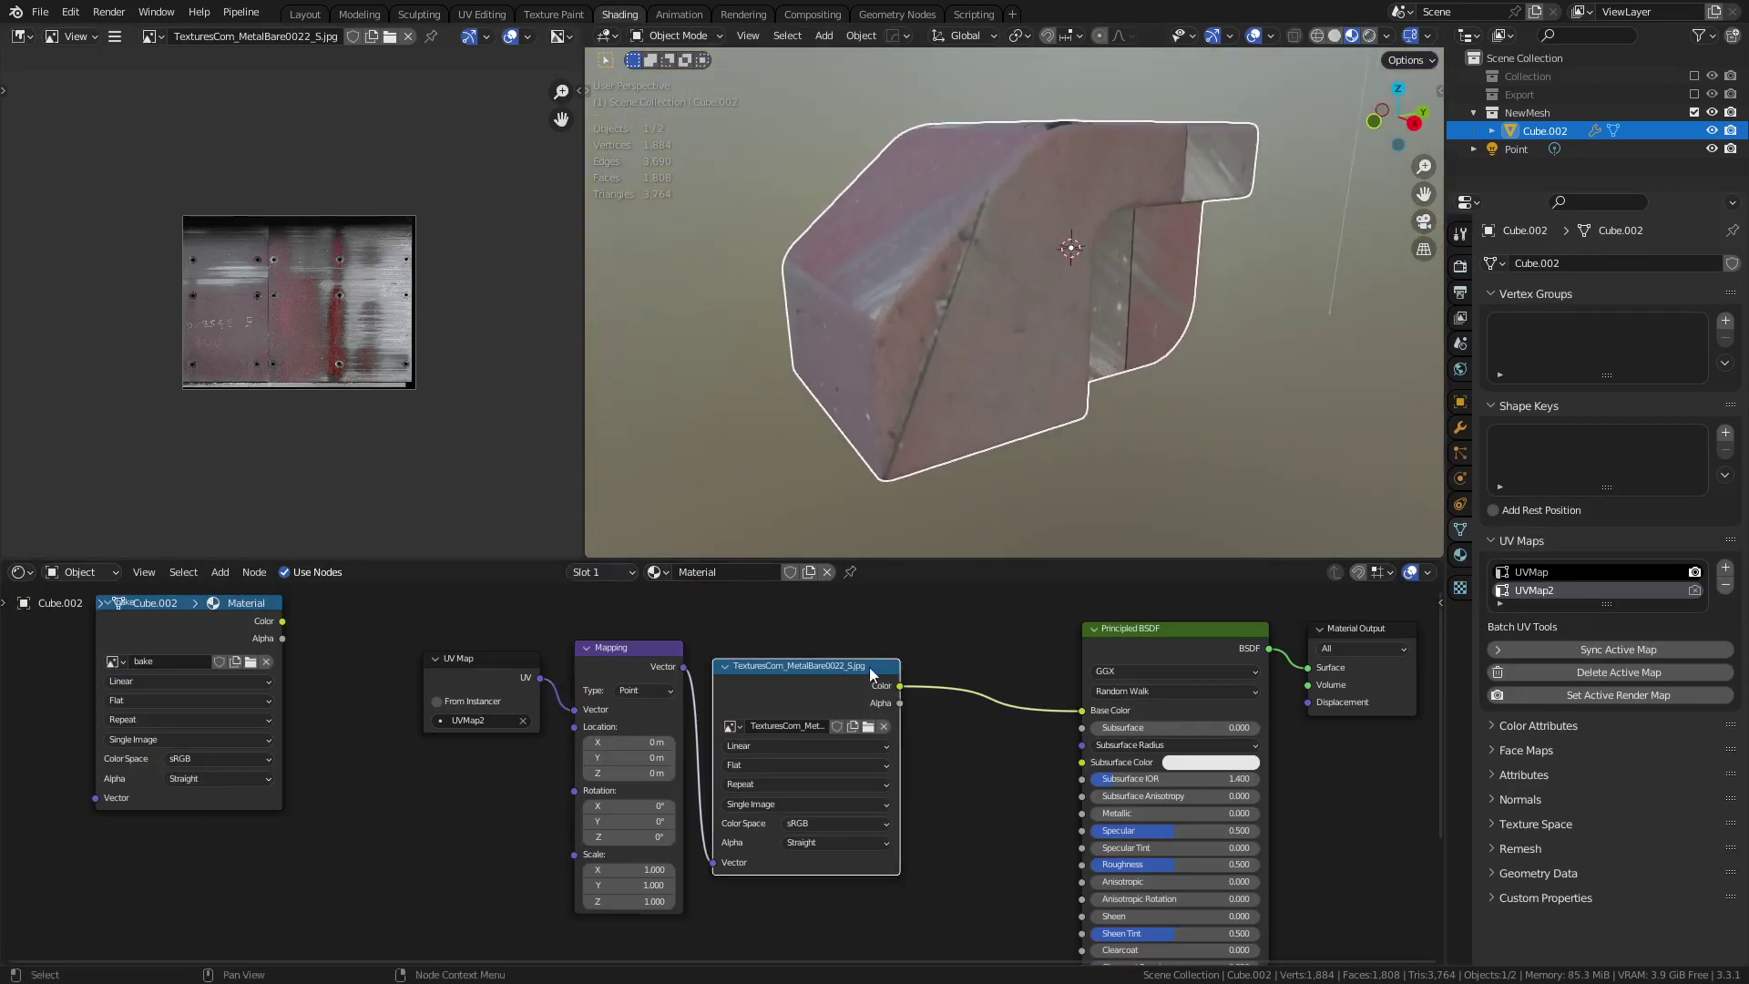
{"action": "left_click_drag", "start_coordinate": [869, 666], "coordinate": [922, 656]}
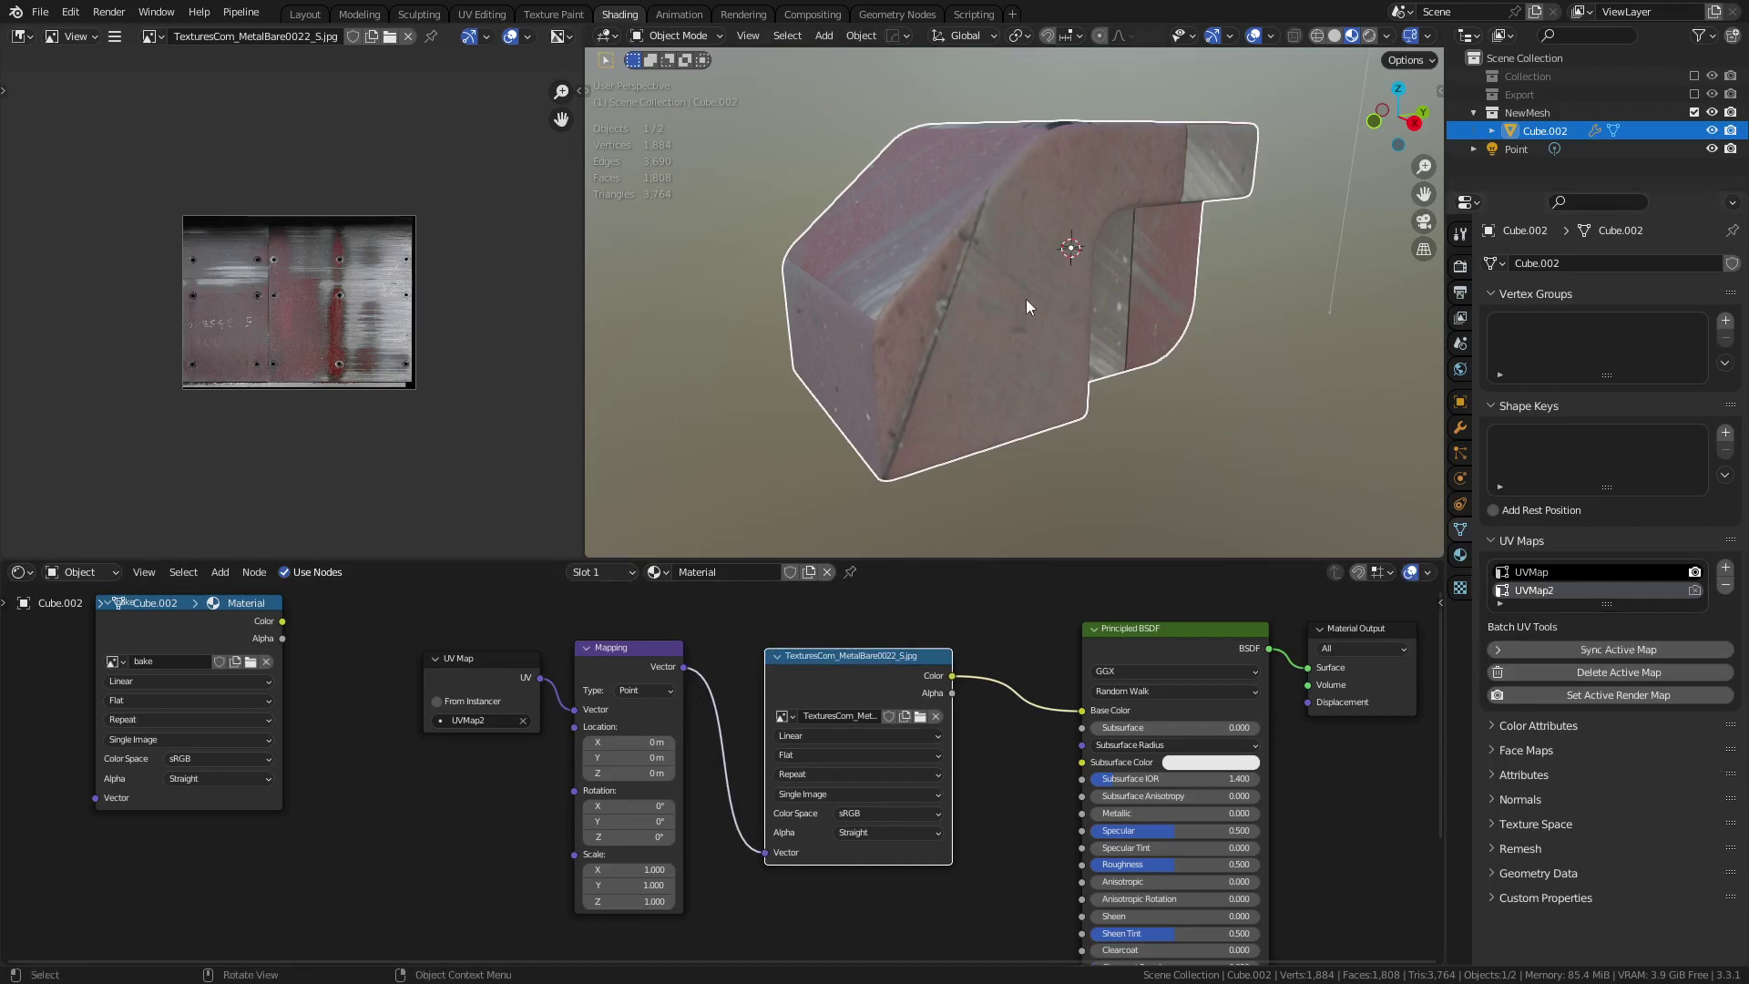
- Compare the block's two texture layouts by switching the UV Map node to UVMap and back to UVMap2
{"action": "left_click", "coordinate": [482, 720]}
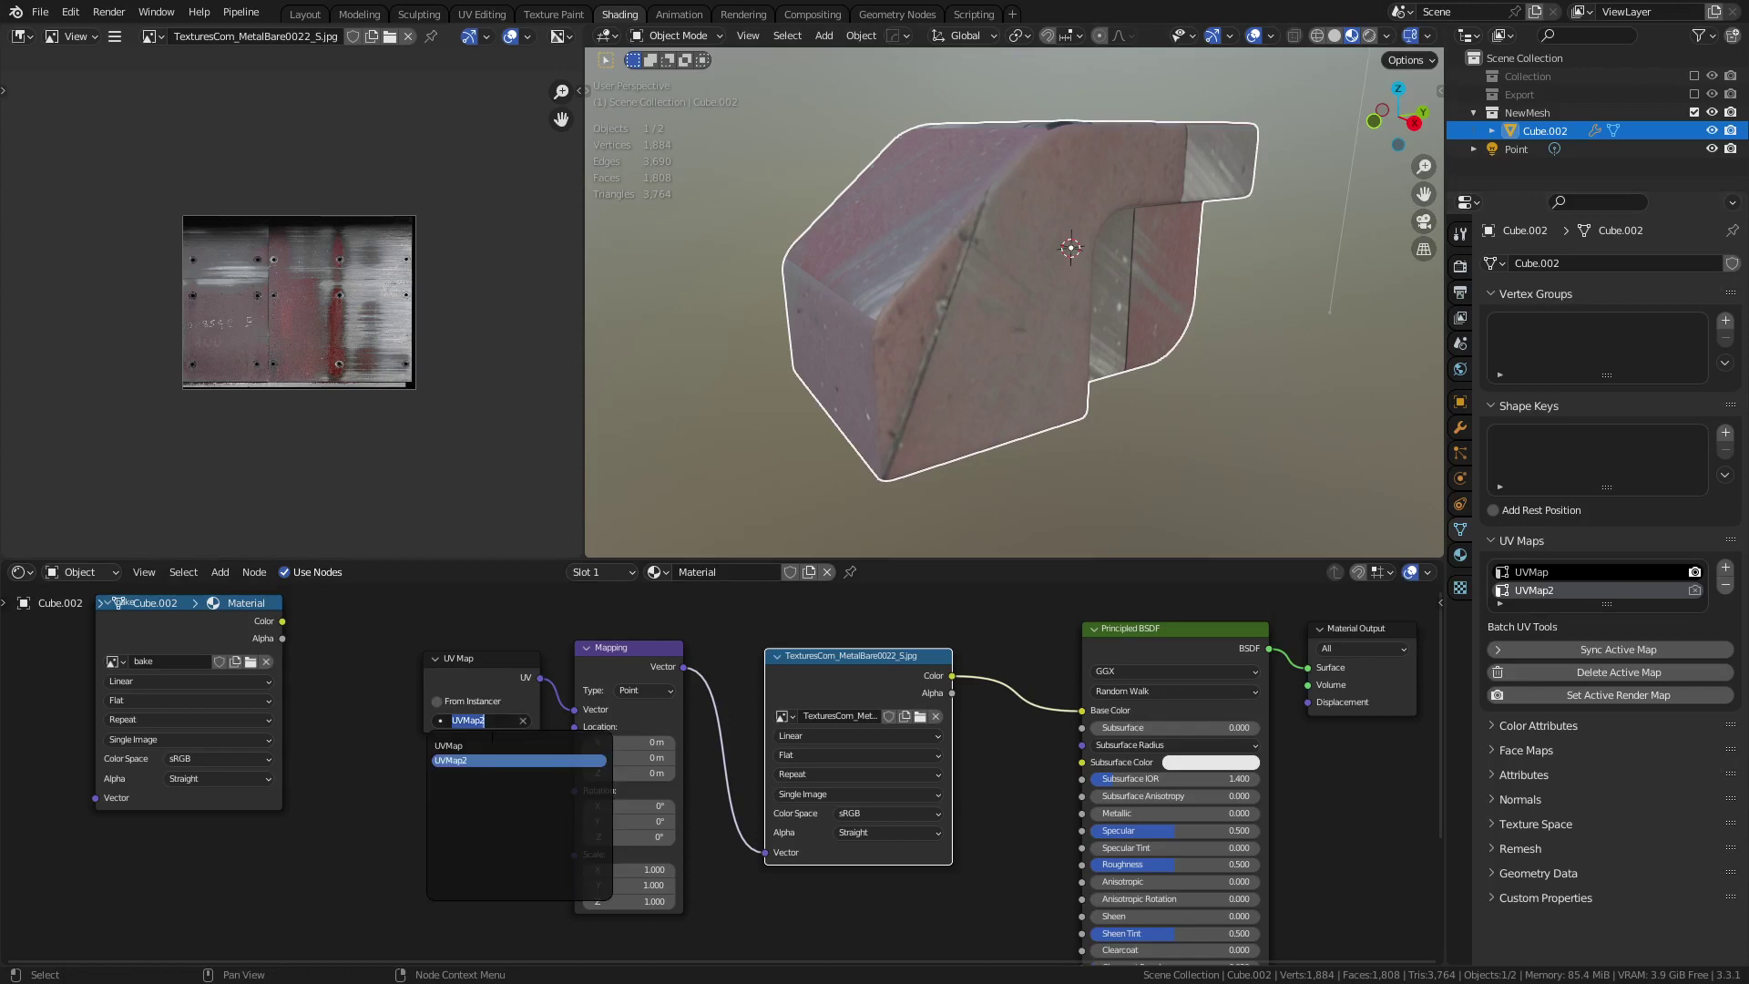
{"action": "left_click", "coordinate": [484, 752]}
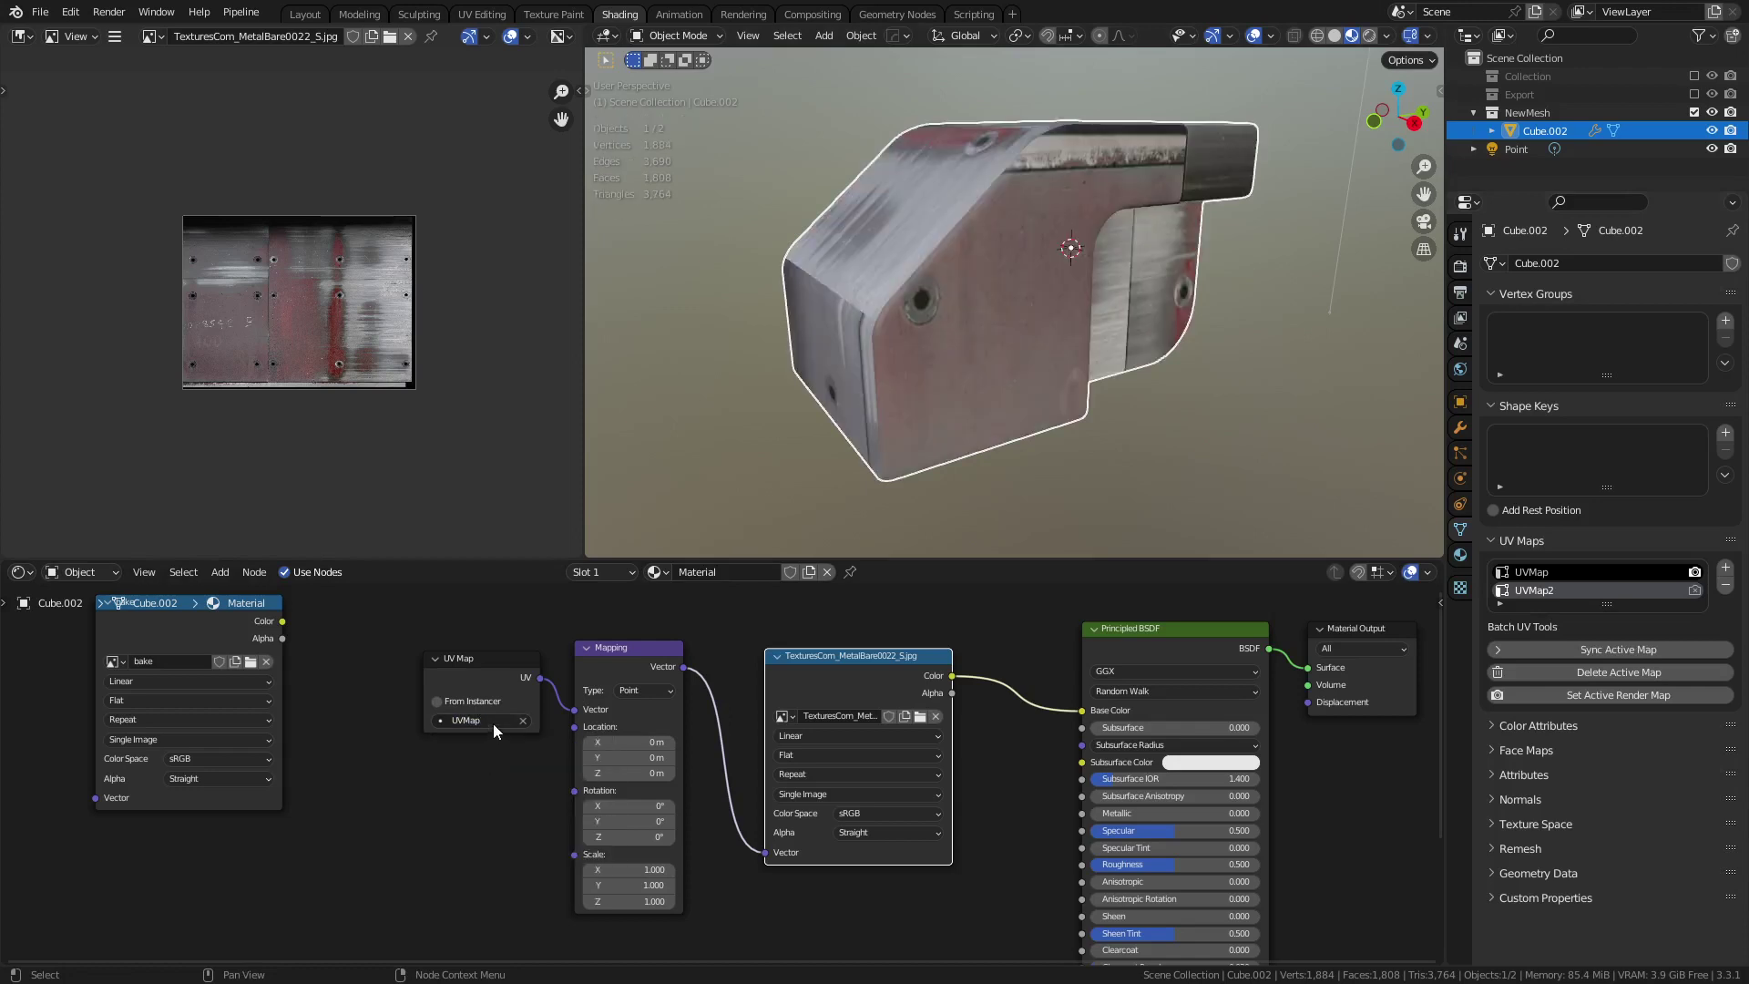
{"action": "left_click", "coordinate": [494, 722]}
{"action": "left_click", "coordinate": [493, 765]}
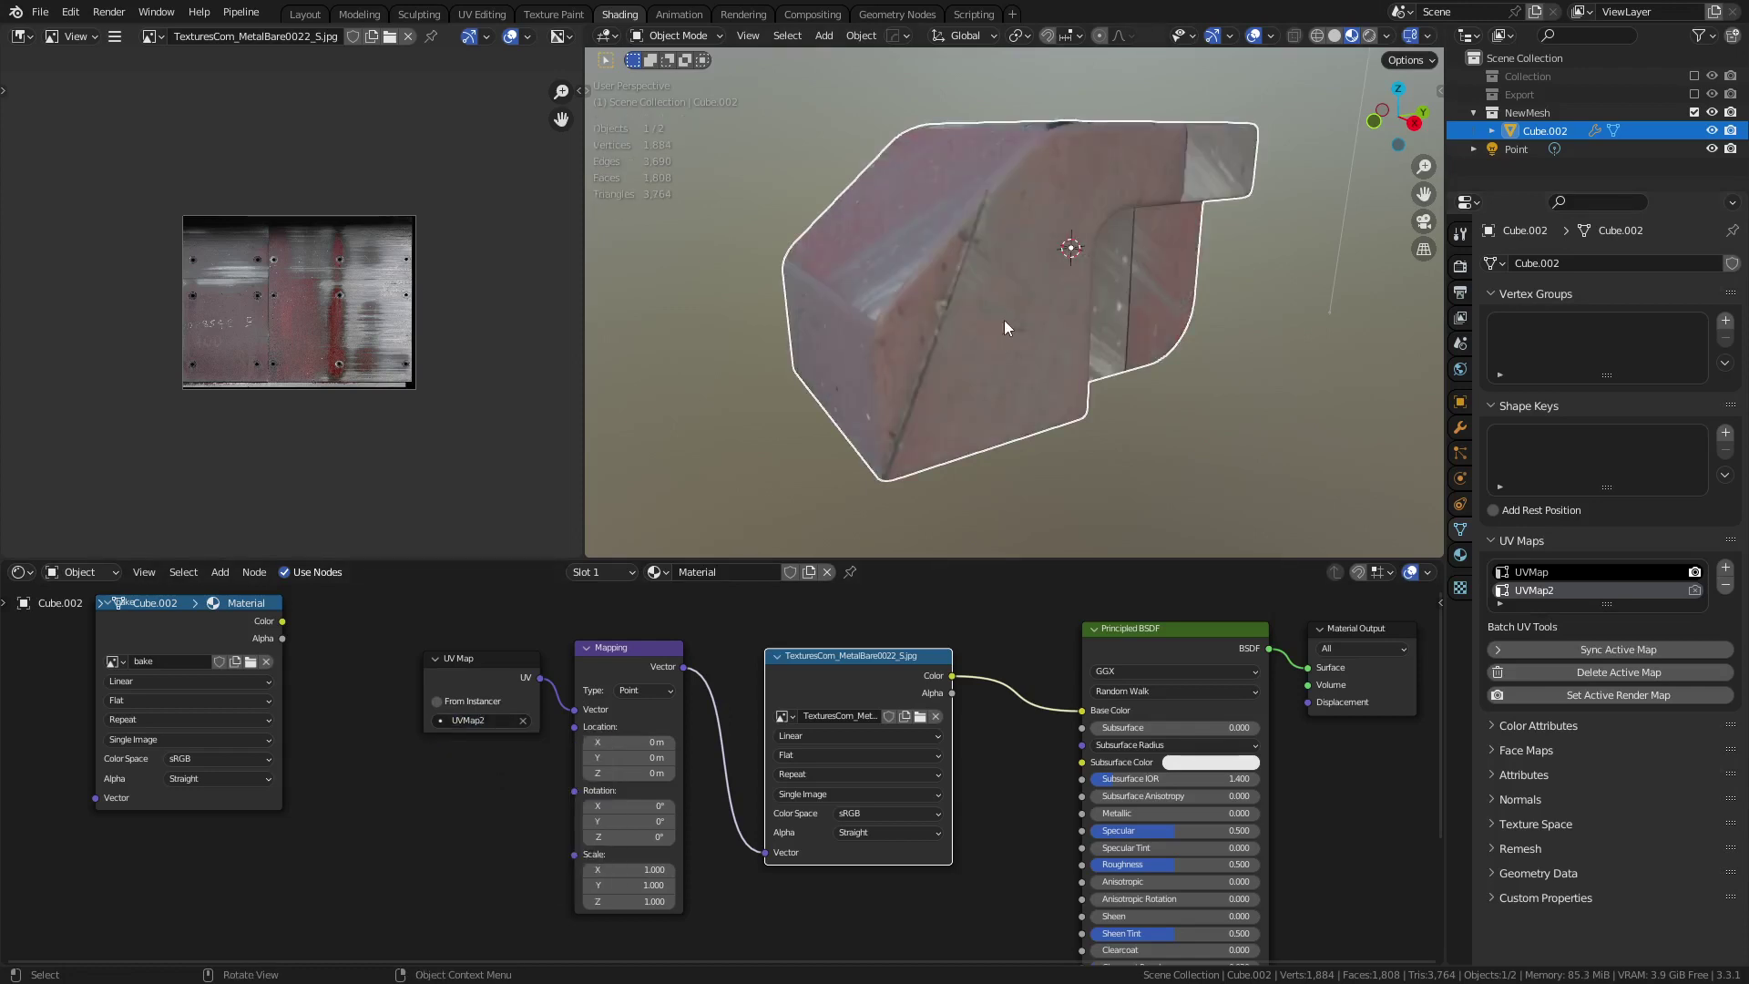
- Bake the Cube.002 diffuse map, with only the color contribution, into the bake image texture node
{"action": "left_click_drag", "start_coordinate": [183, 609], "coordinate": [206, 649]}
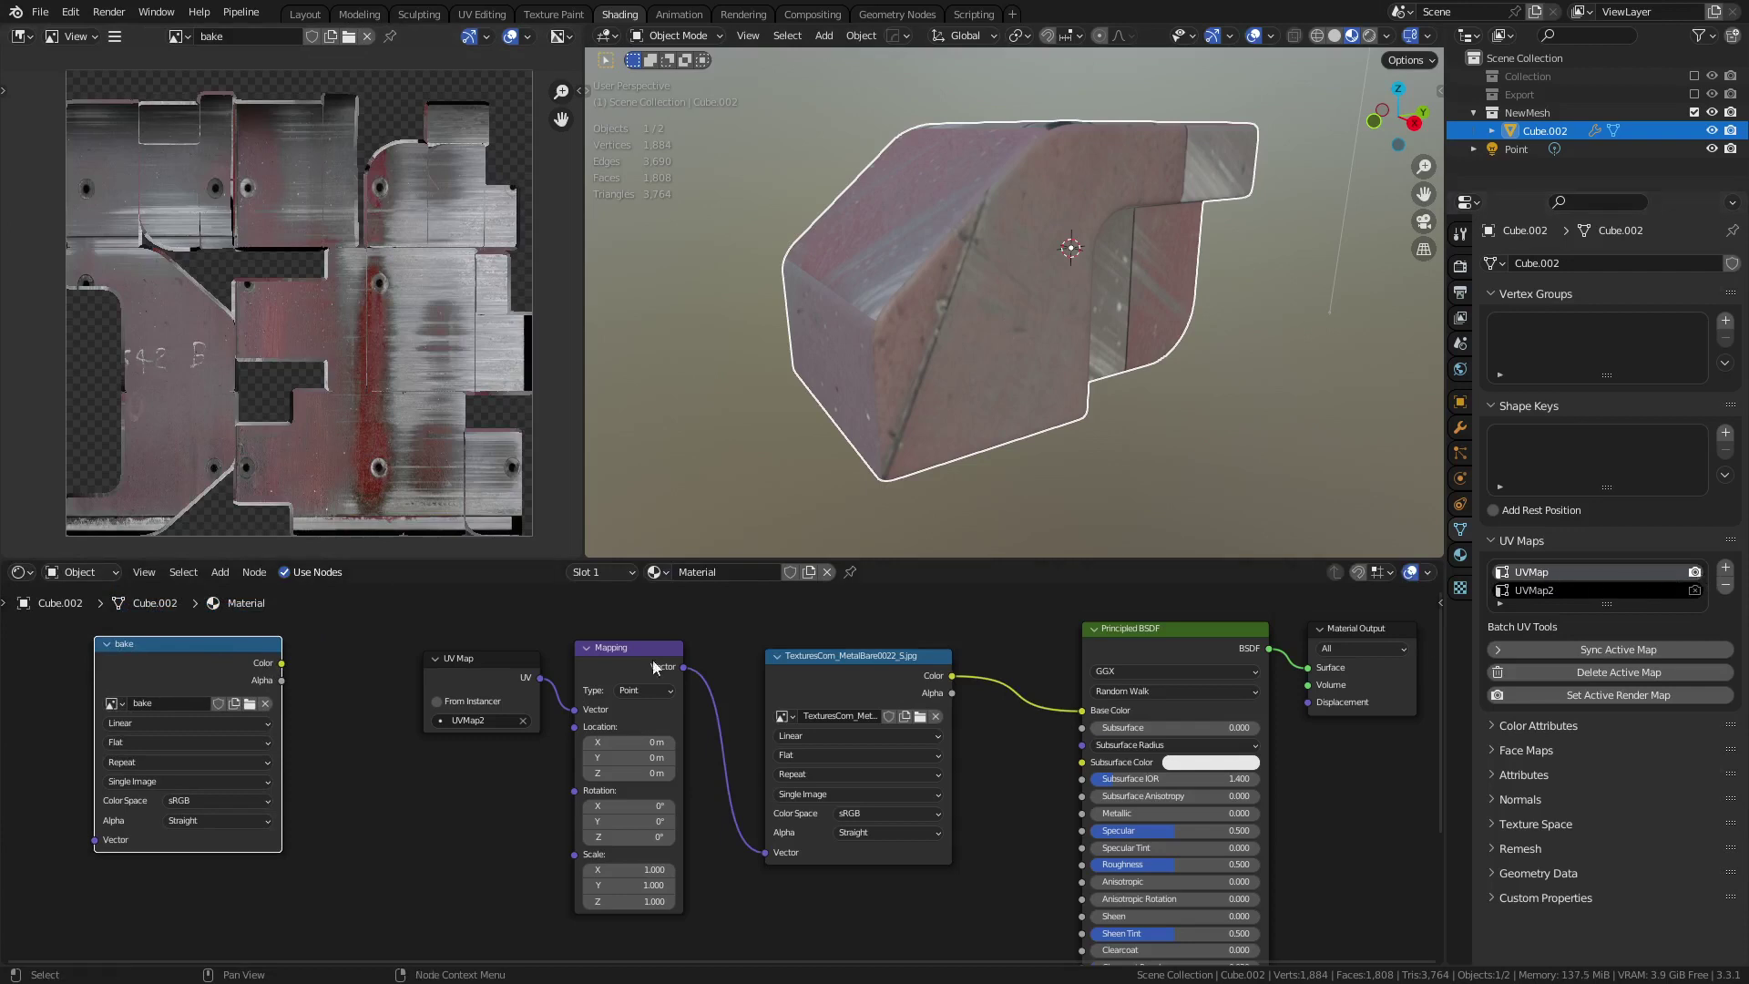
{"action": "left_click_drag", "start_coordinate": [234, 645], "coordinate": [242, 653]}
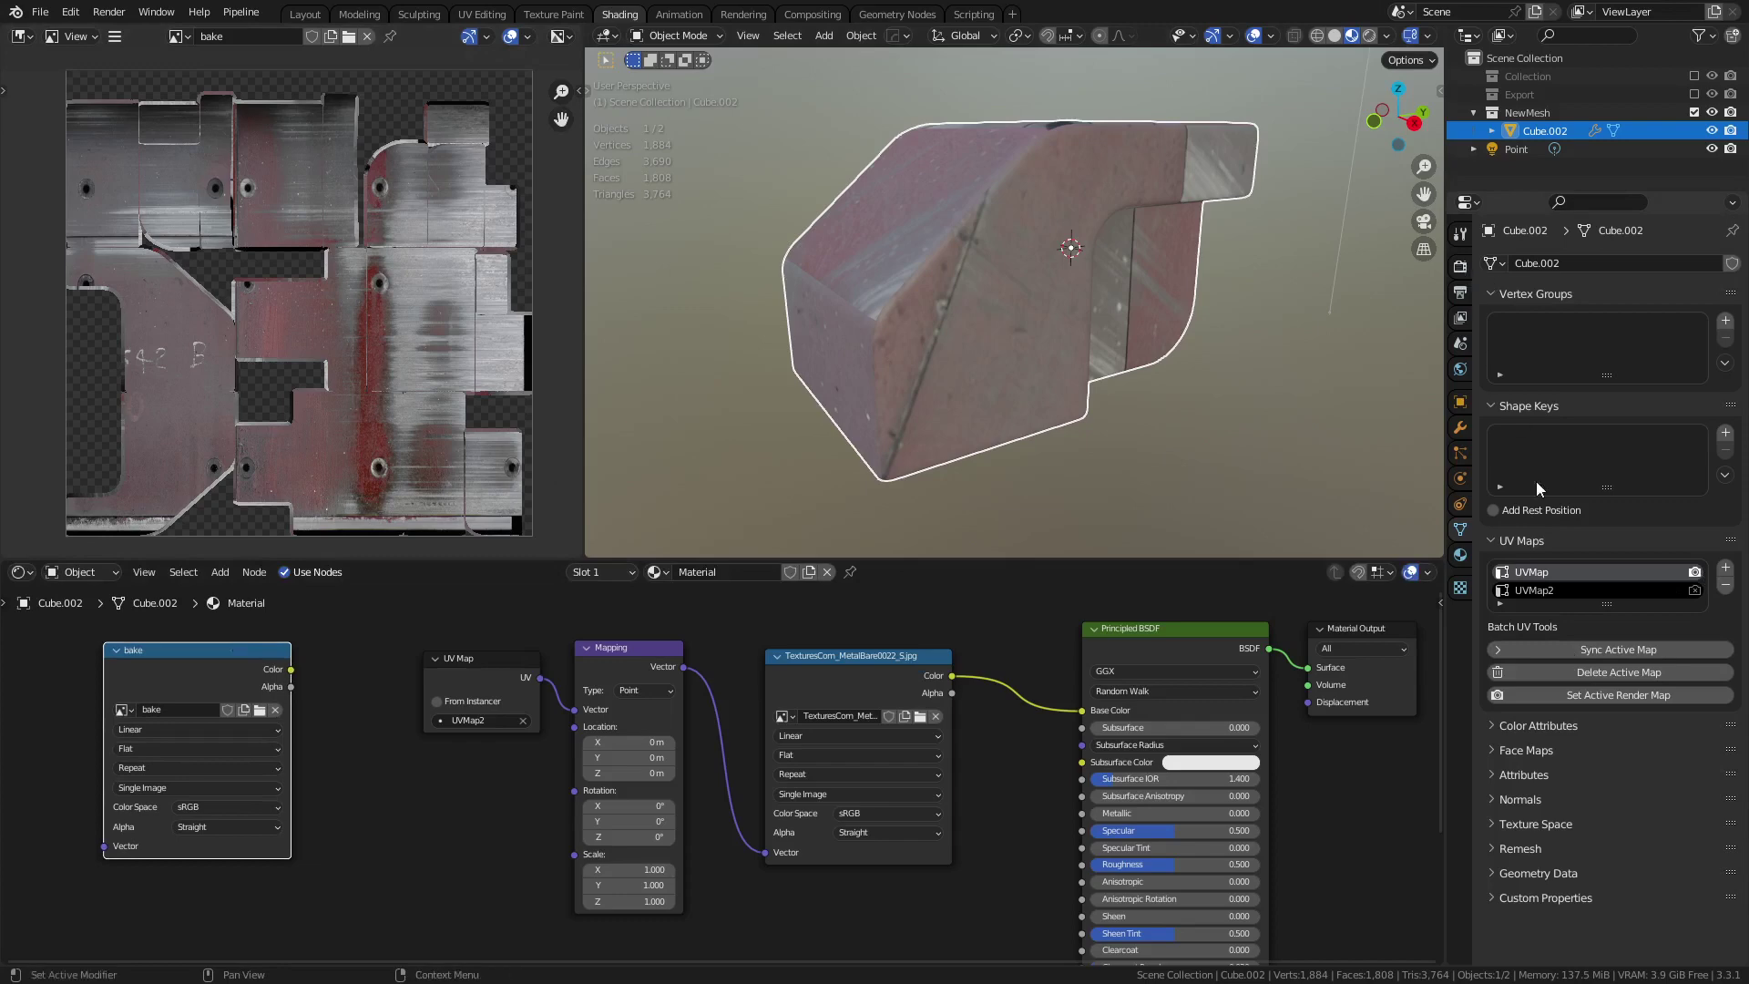
{"action": "left_click", "coordinate": [1460, 266]}
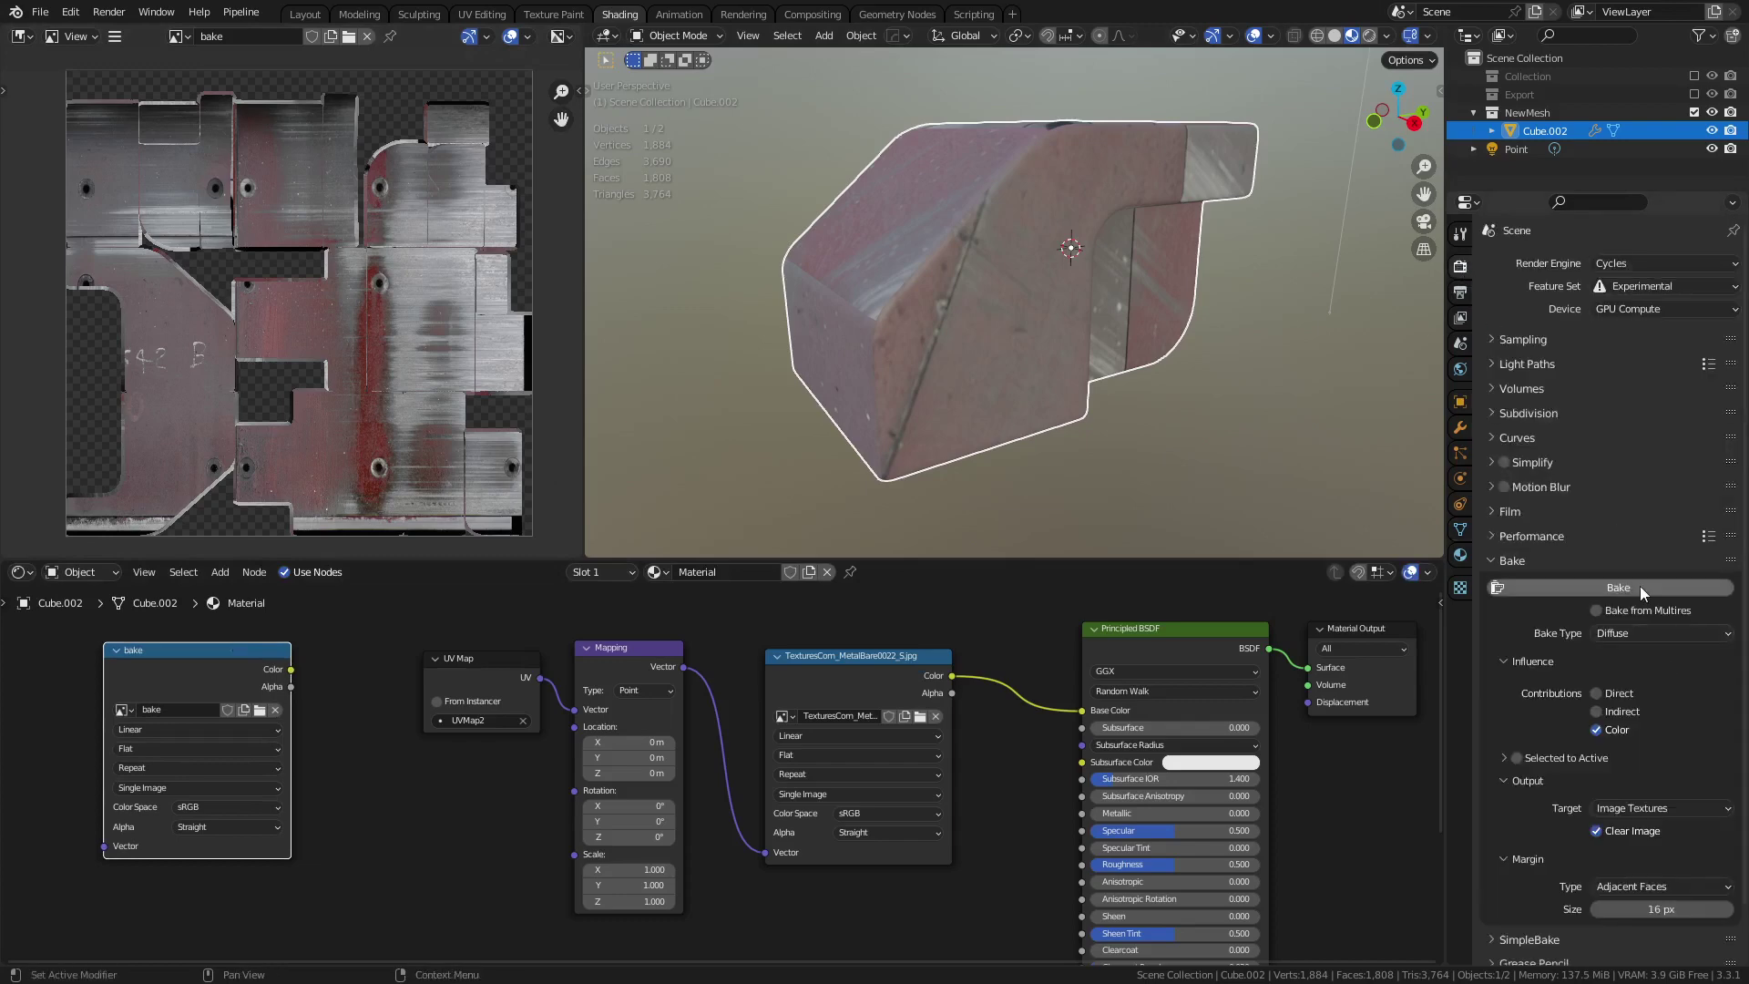
{"action": "left_click", "coordinate": [1643, 589]}
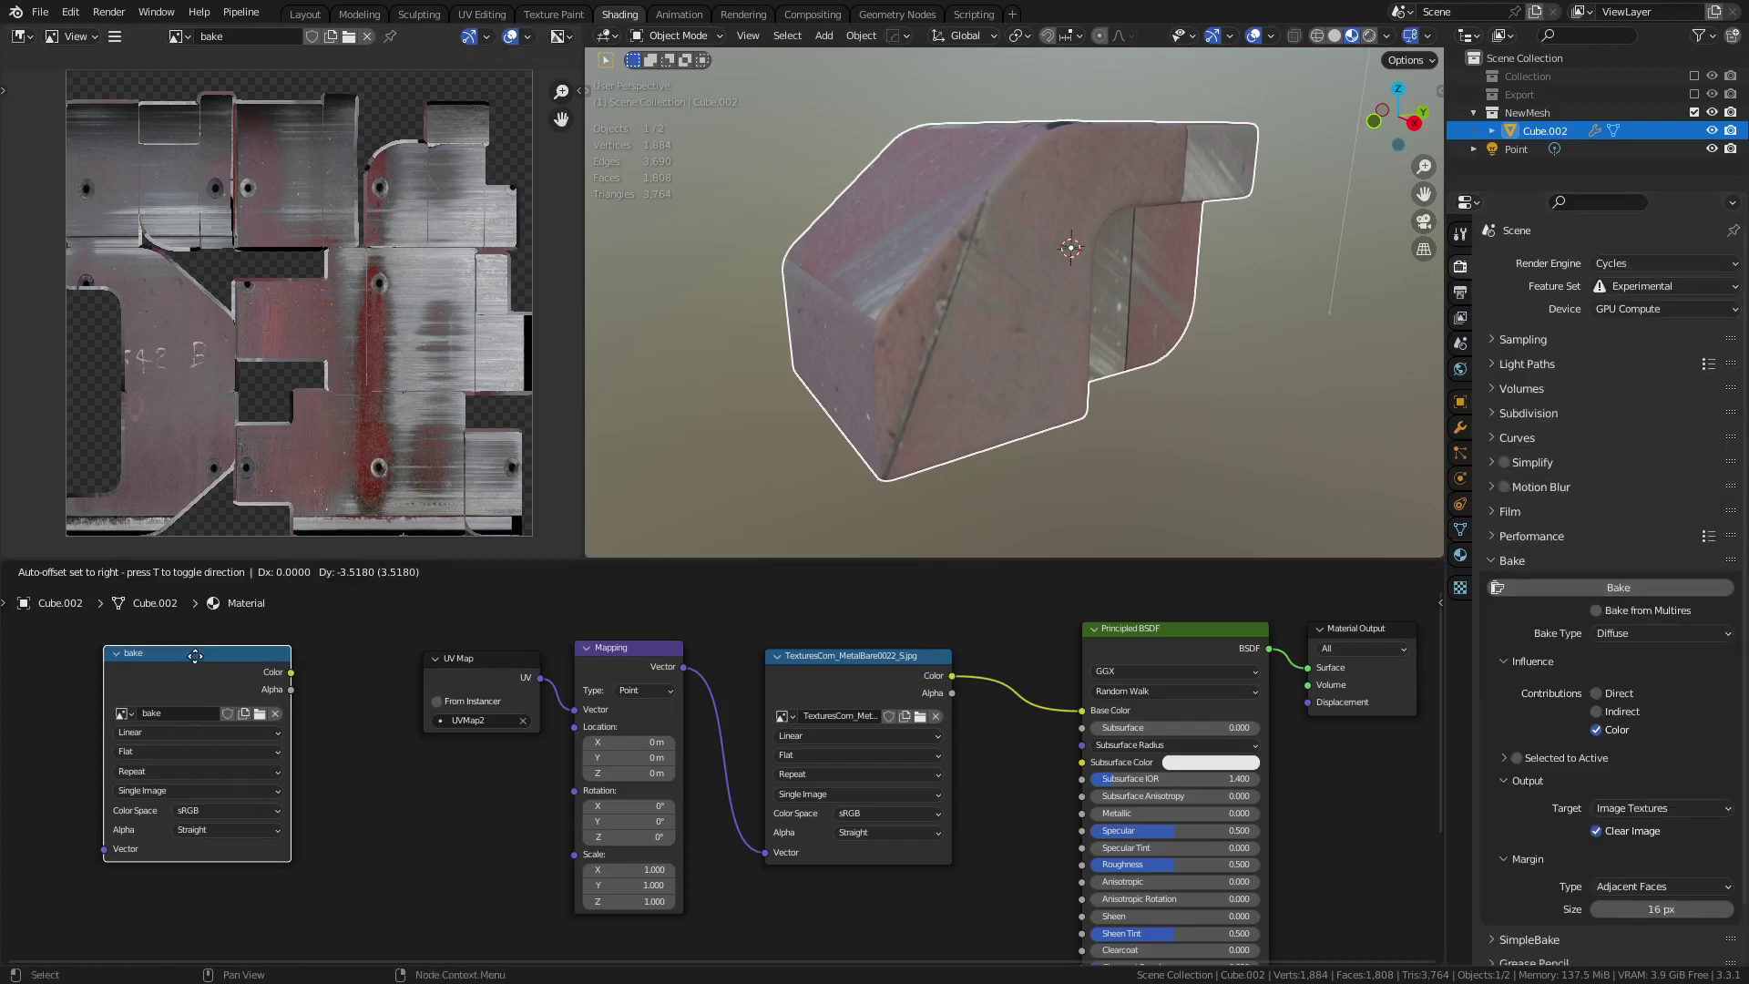
{"action": "left_click", "coordinate": [1584, 588]}
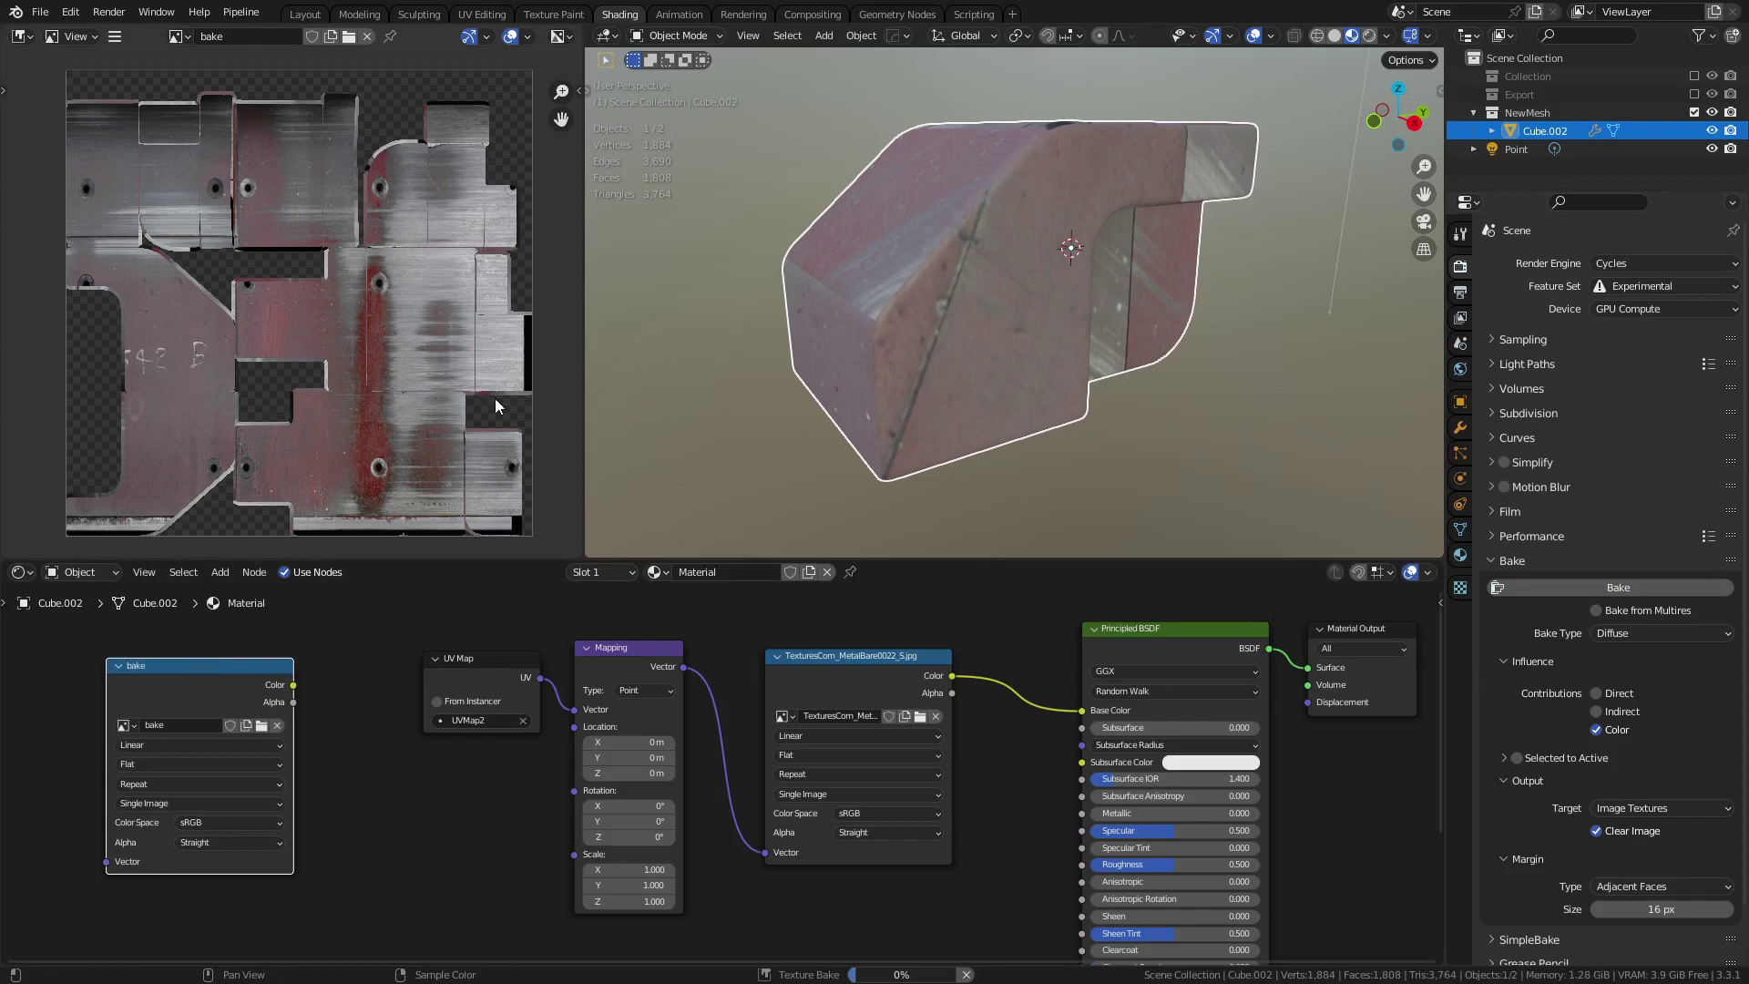
{"action": "left_click", "coordinate": [1665, 631]}
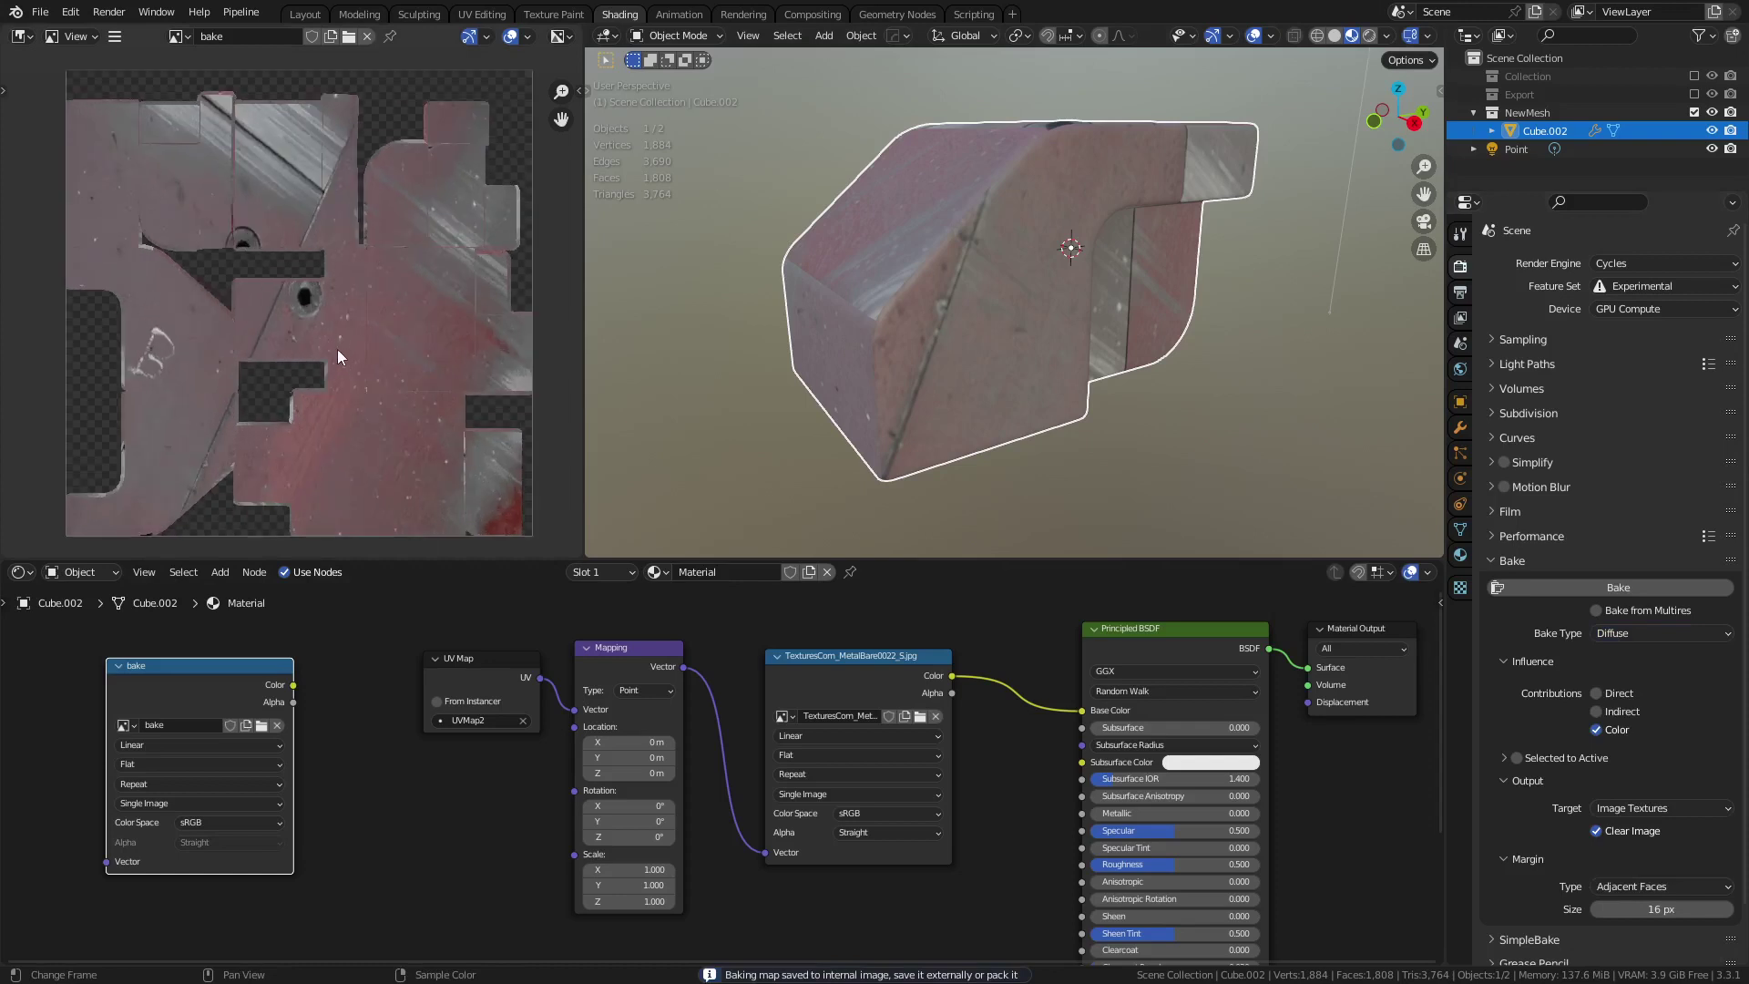
- Save the baked image to the Desktop as Diffuse3.png
{"action": "left_click", "coordinate": [115, 36]}
{"action": "mouse_move", "coordinate": [184, 76]}
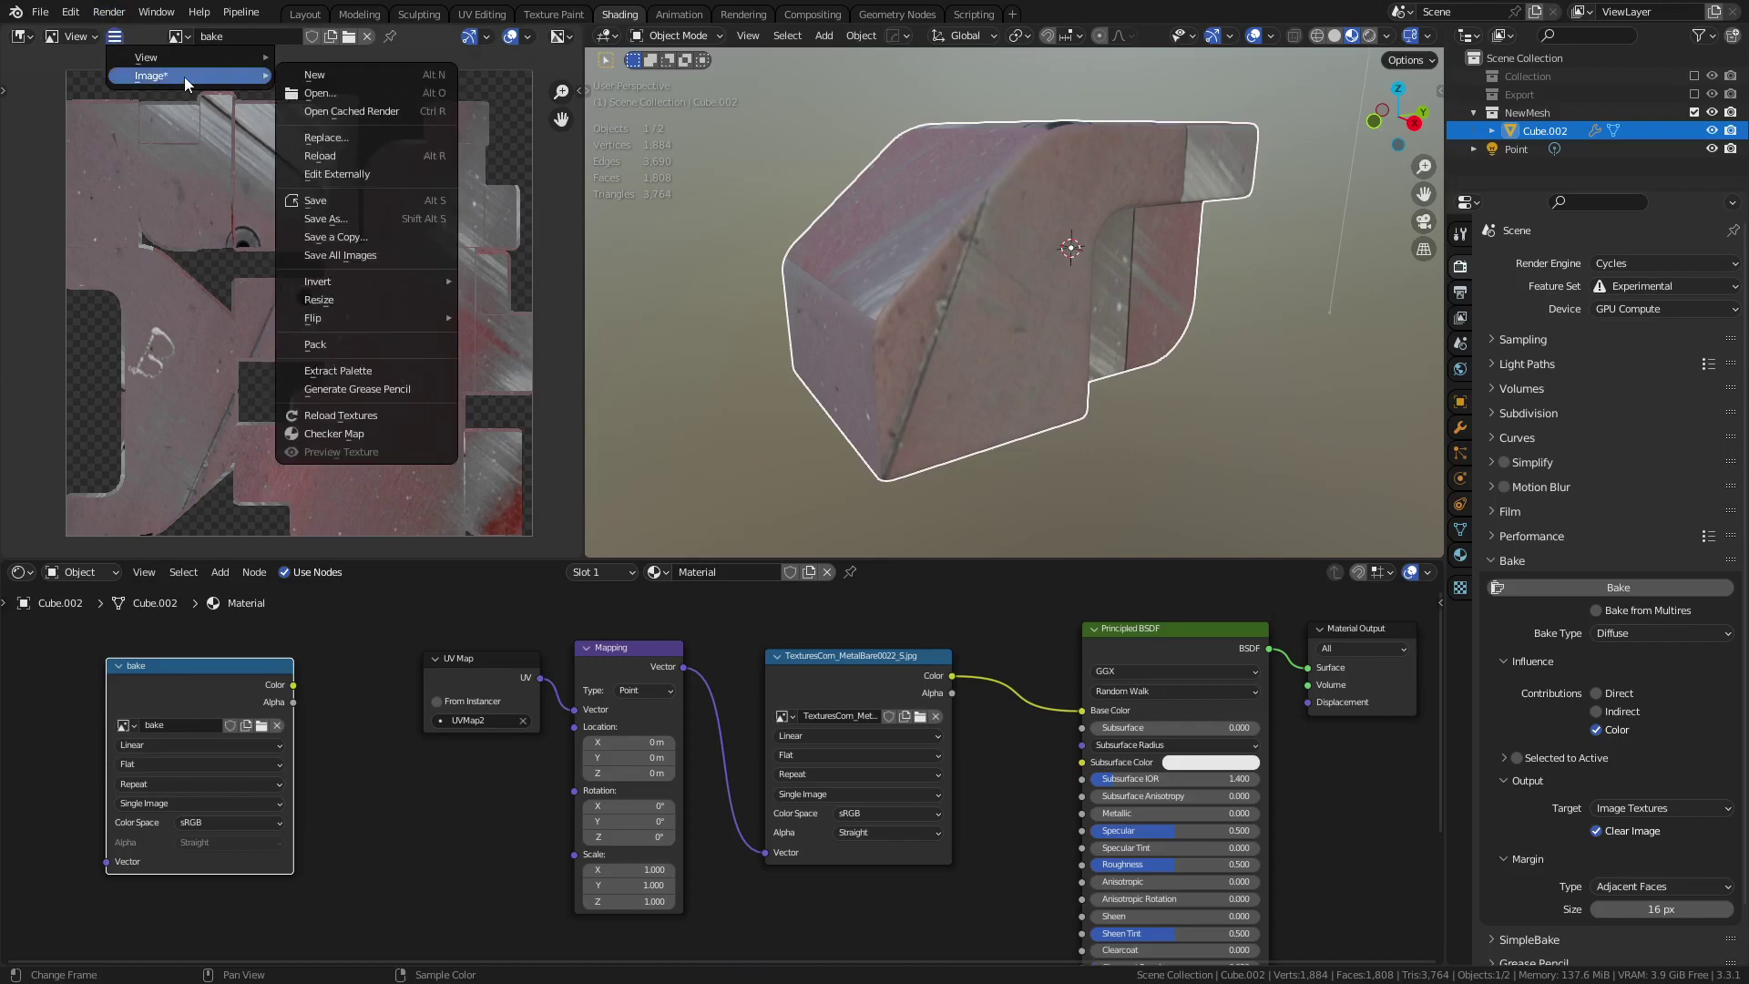
{"action": "left_click", "coordinate": [390, 220]}
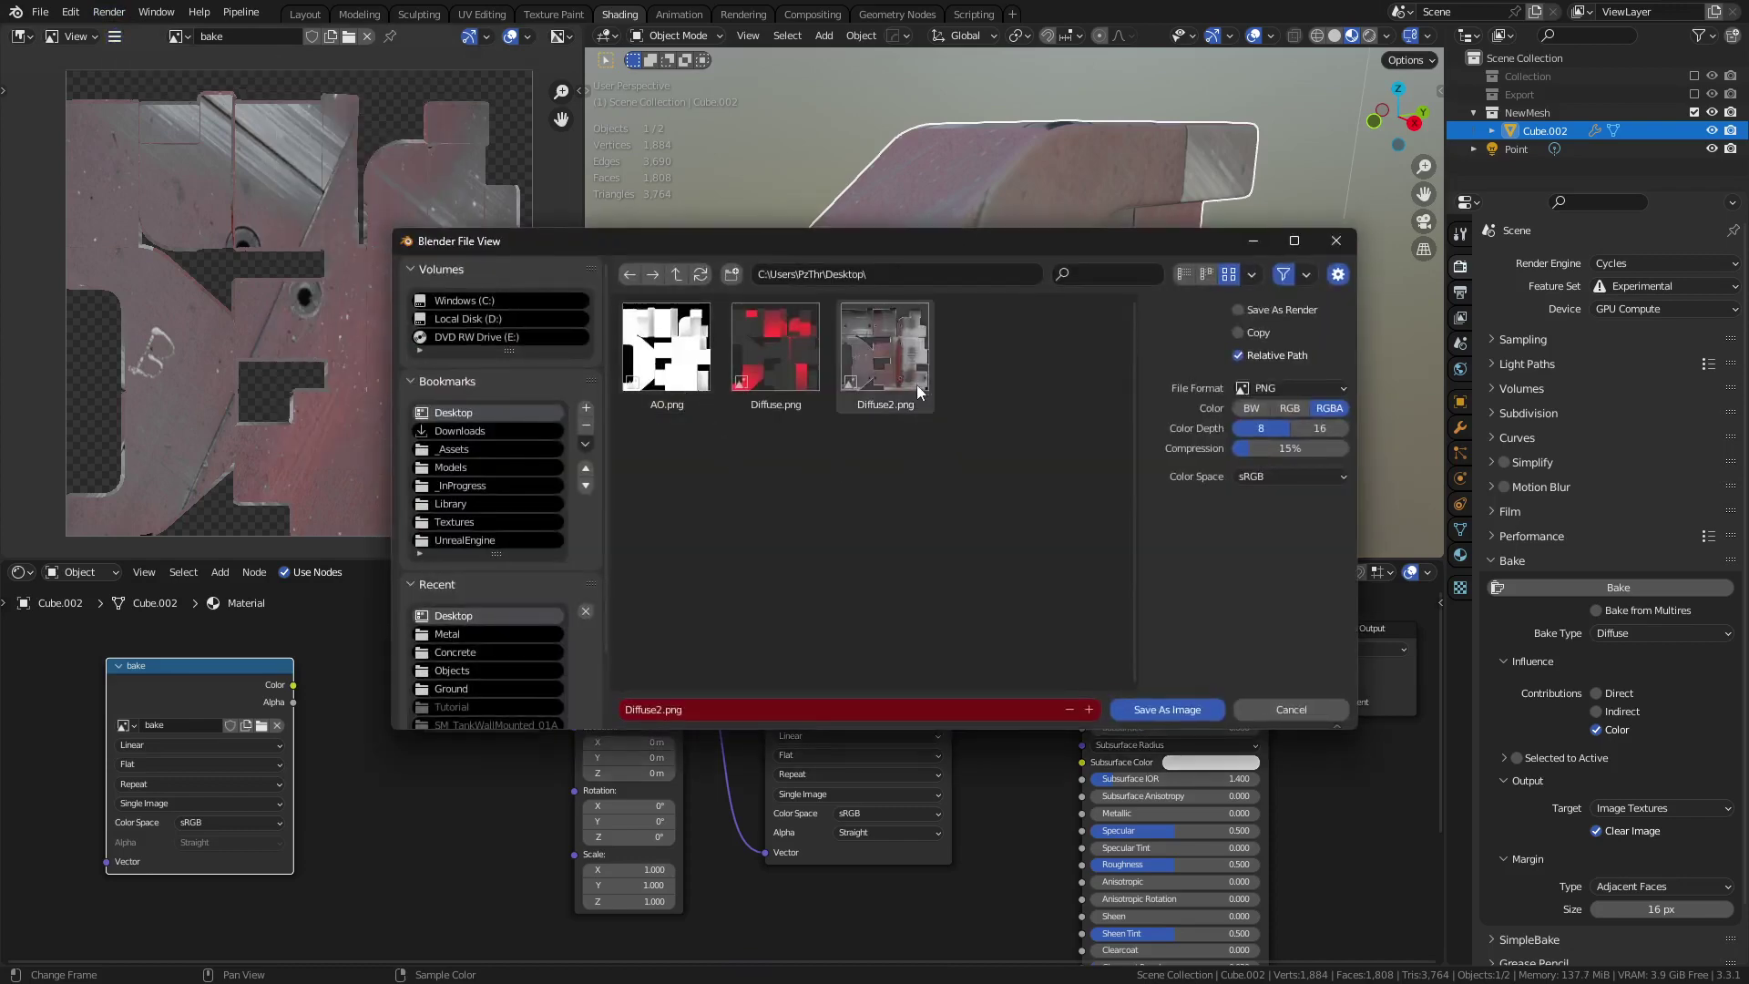
{"action": "left_click", "coordinate": [898, 390]}
{"action": "left_click", "coordinate": [662, 709]}
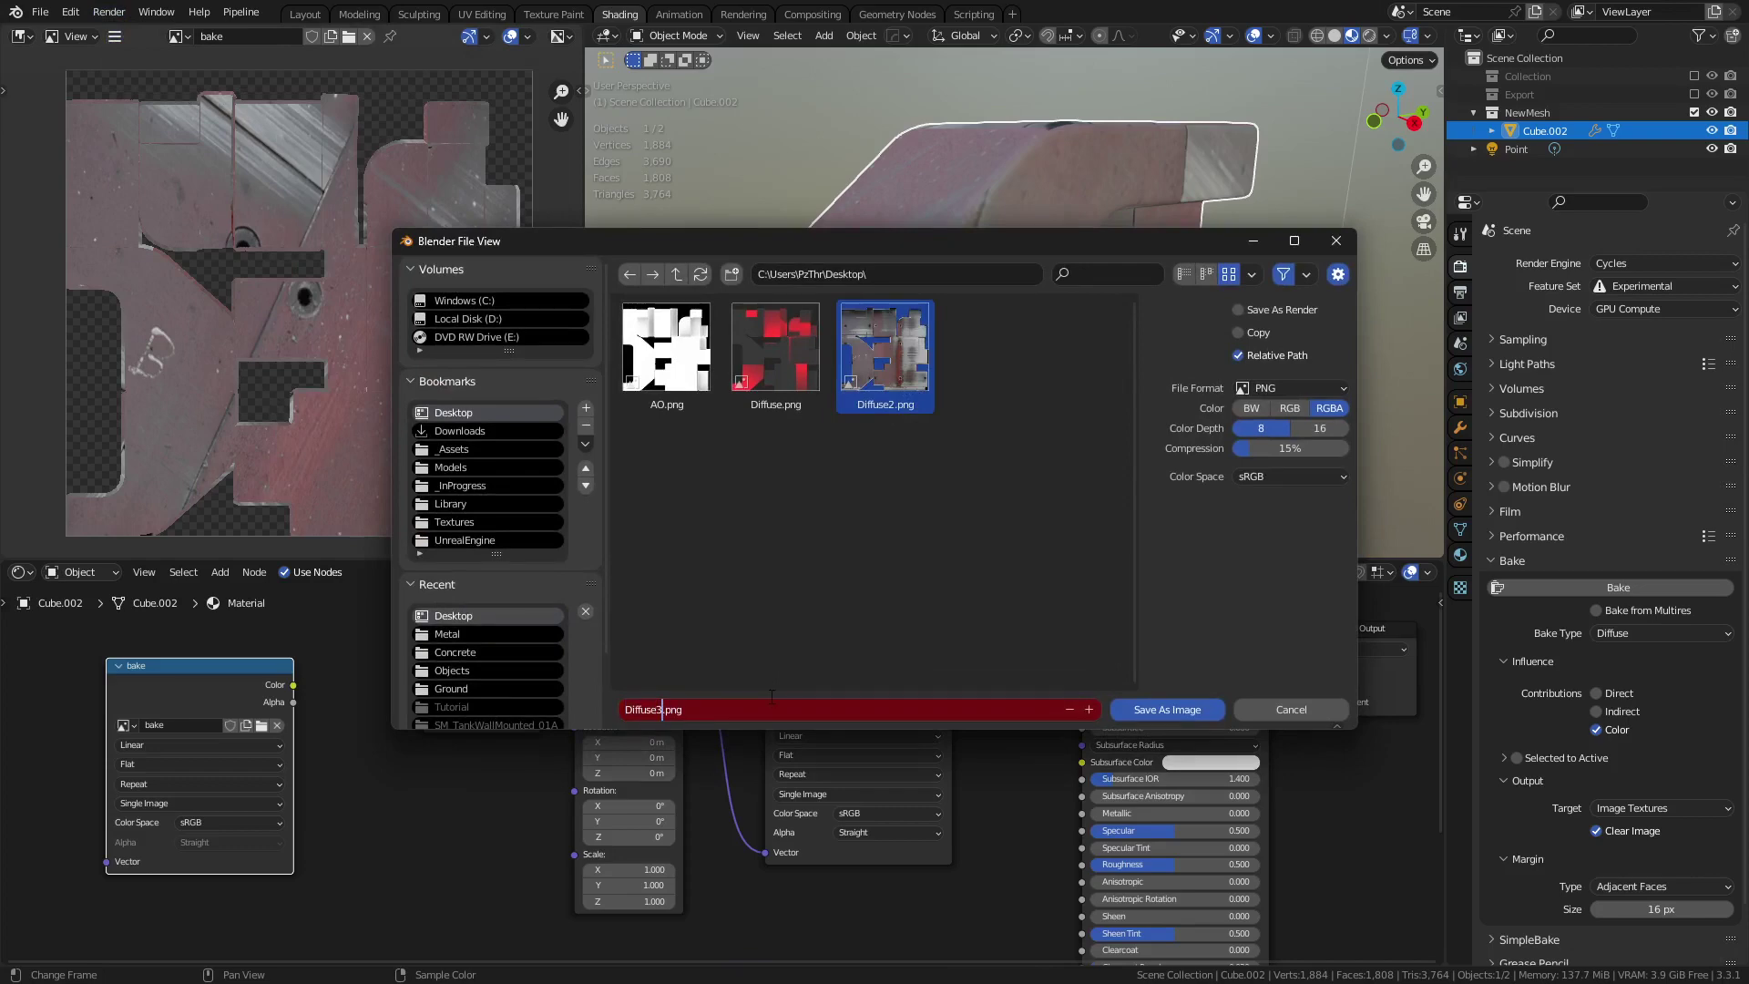
{"action": "key", "text": "Return"}
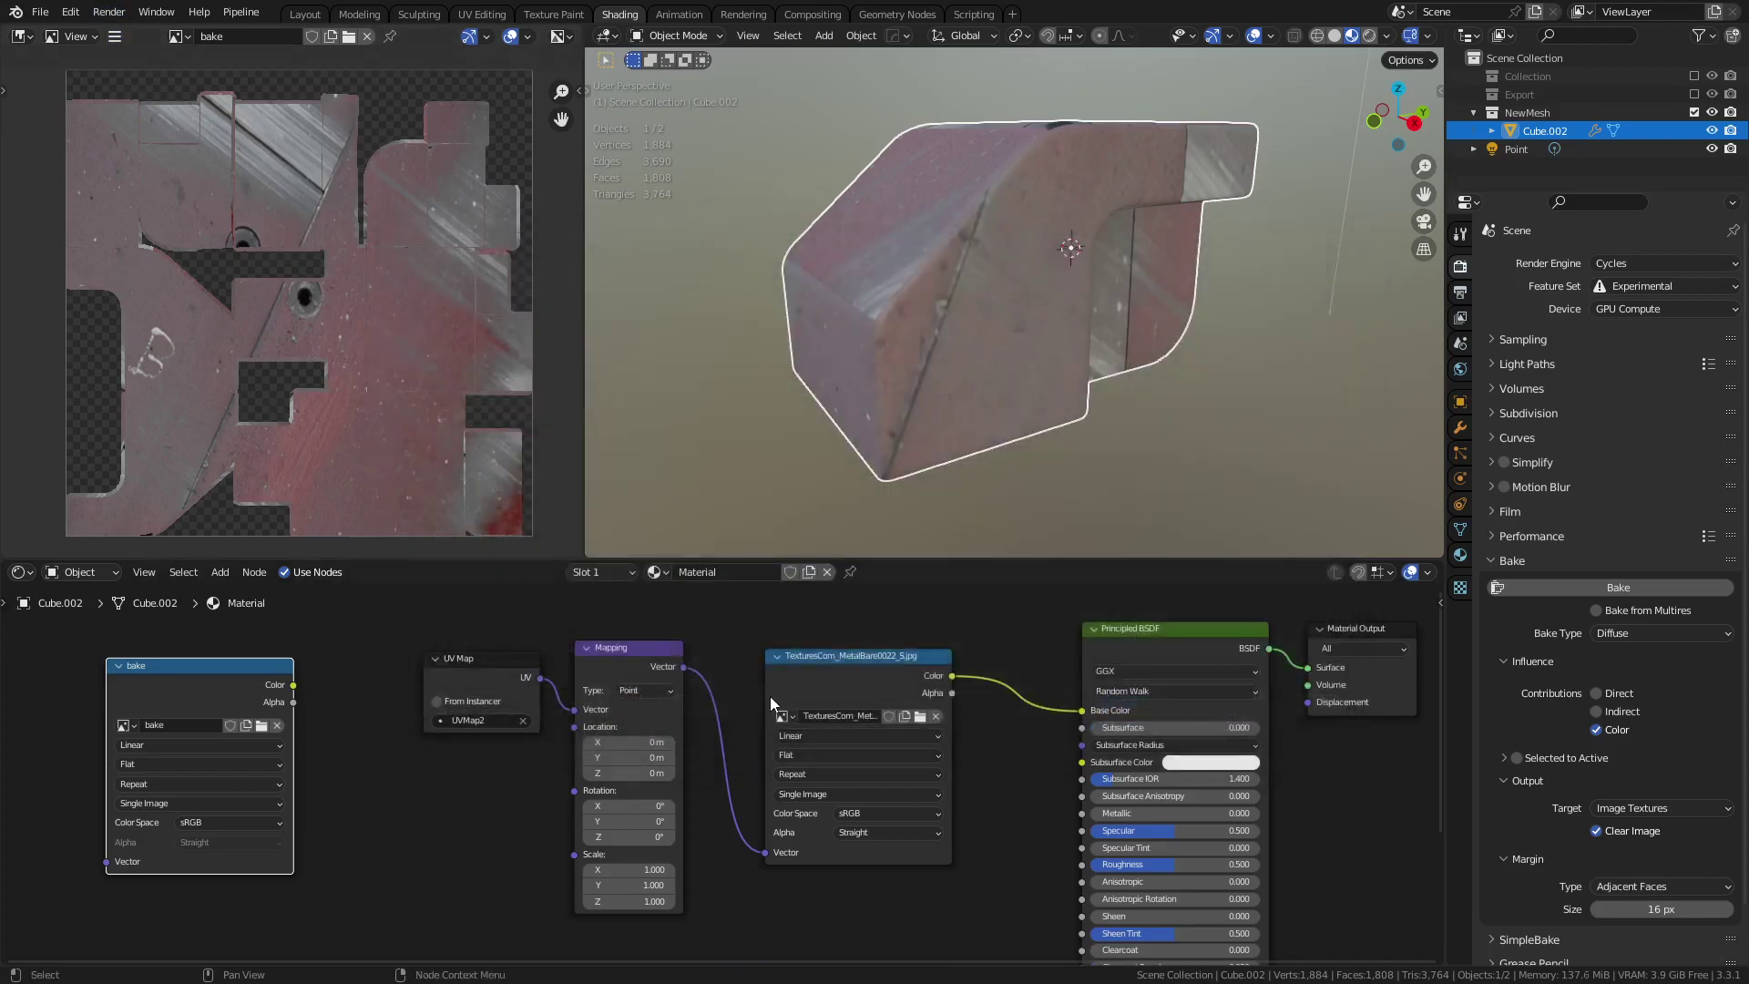
- Duplicate the UV Map and Mapping nodes, connect the copies to the bake node's Vector input, and reassign the copied node's UV map
{"action": "scroll", "coordinate": [769, 696], "scroll_direction": "down", "scroll_amount": 3}
{"action": "left_click_drag", "start_coordinate": [630, 774], "coordinate": [781, 619]}
{"action": "key", "text": "shift+d"}
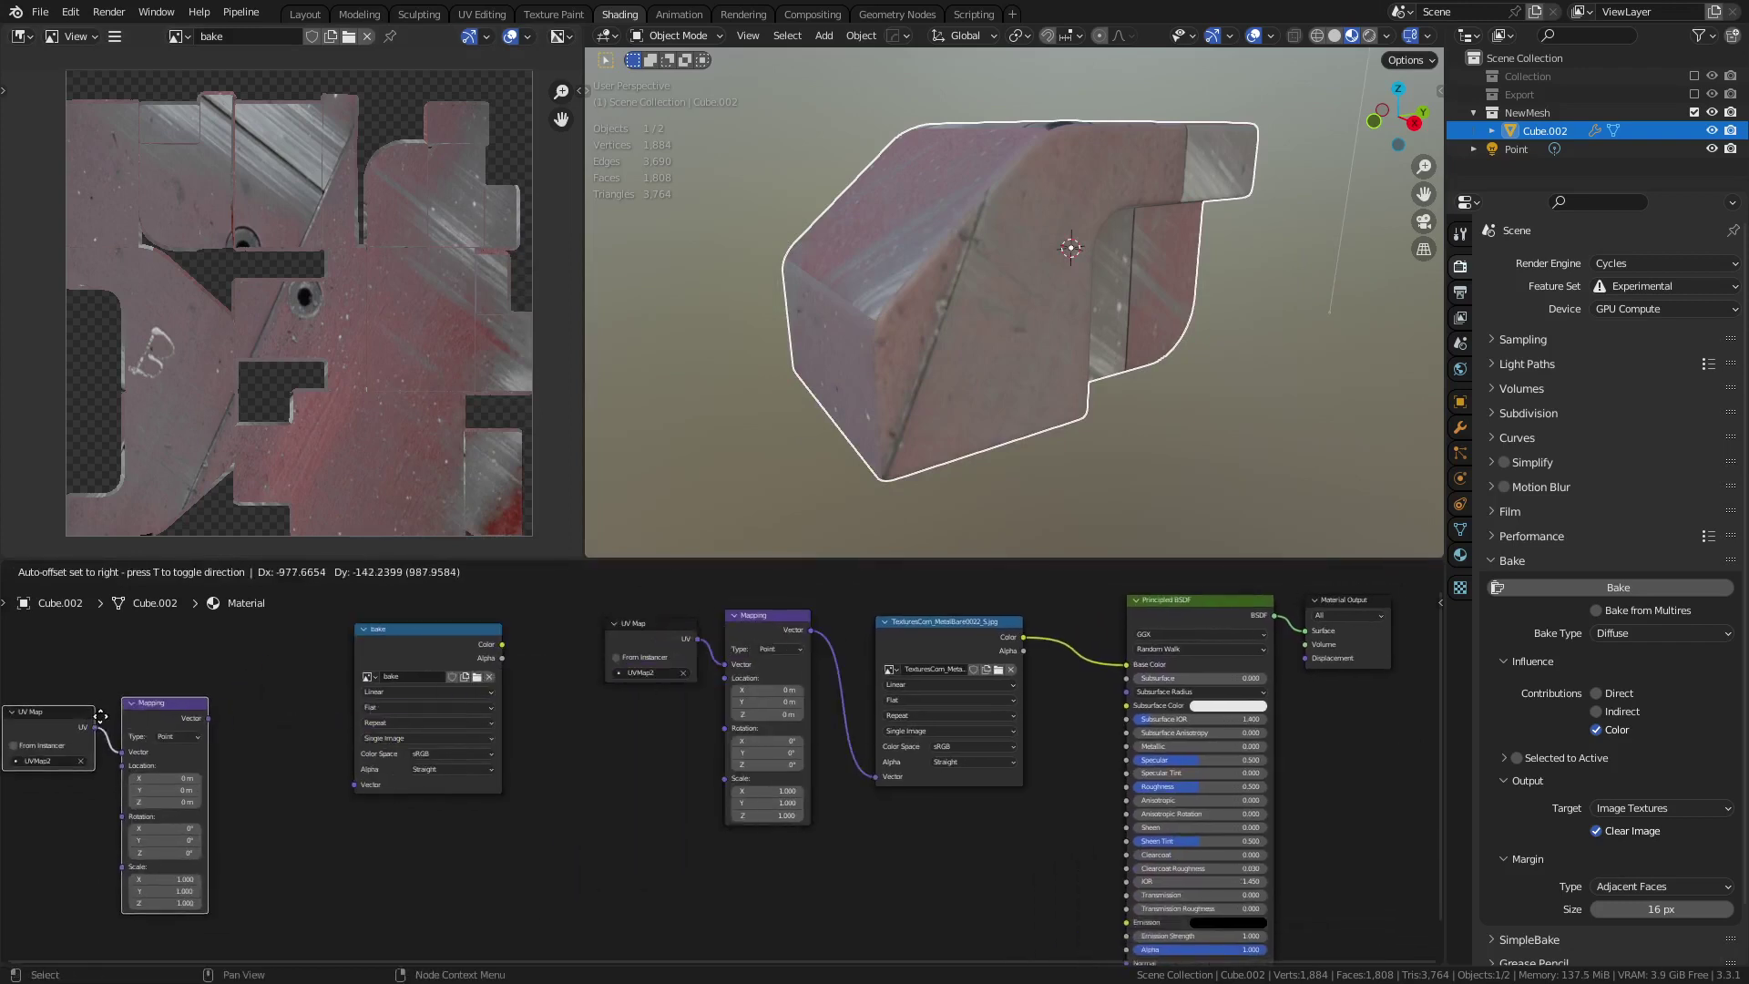
{"action": "left_click", "coordinate": [132, 685]}
{"action": "middle_click_drag", "start_coordinate": [270, 714], "coordinate": [442, 728]}
{"action": "scroll", "coordinate": [442, 728], "scroll_direction": "up", "scroll_amount": 1}
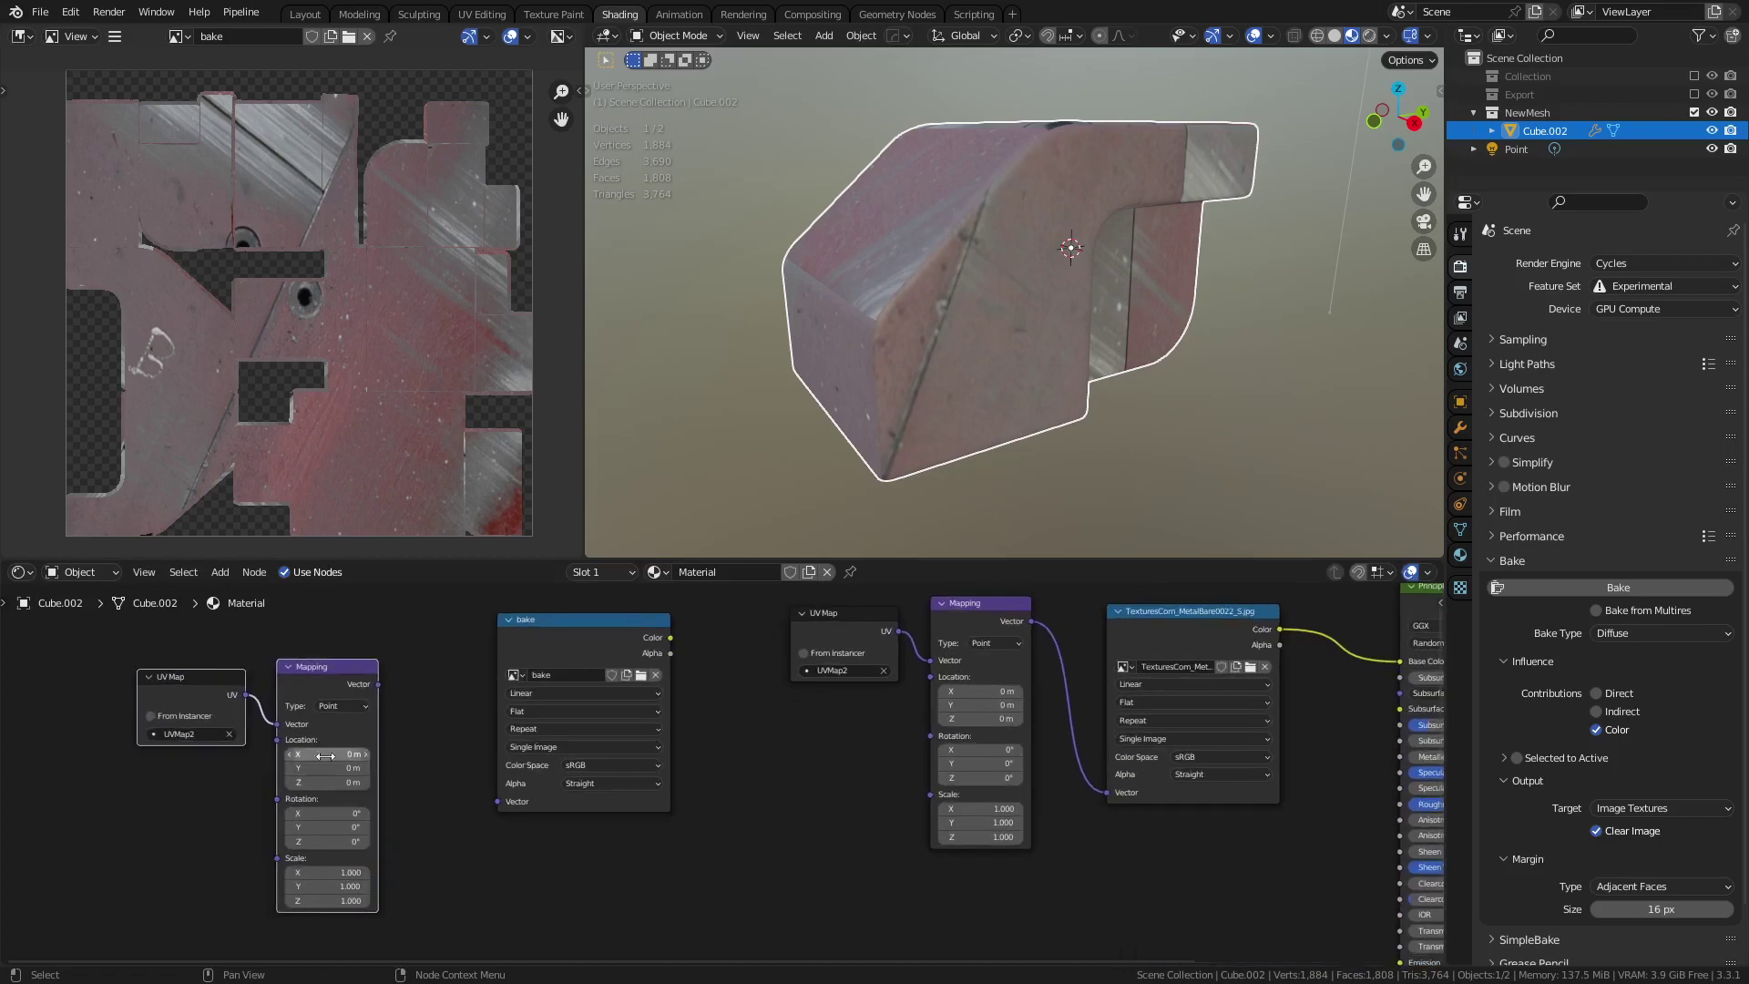
{"action": "left_click_drag", "start_coordinate": [379, 685], "coordinate": [498, 801]}
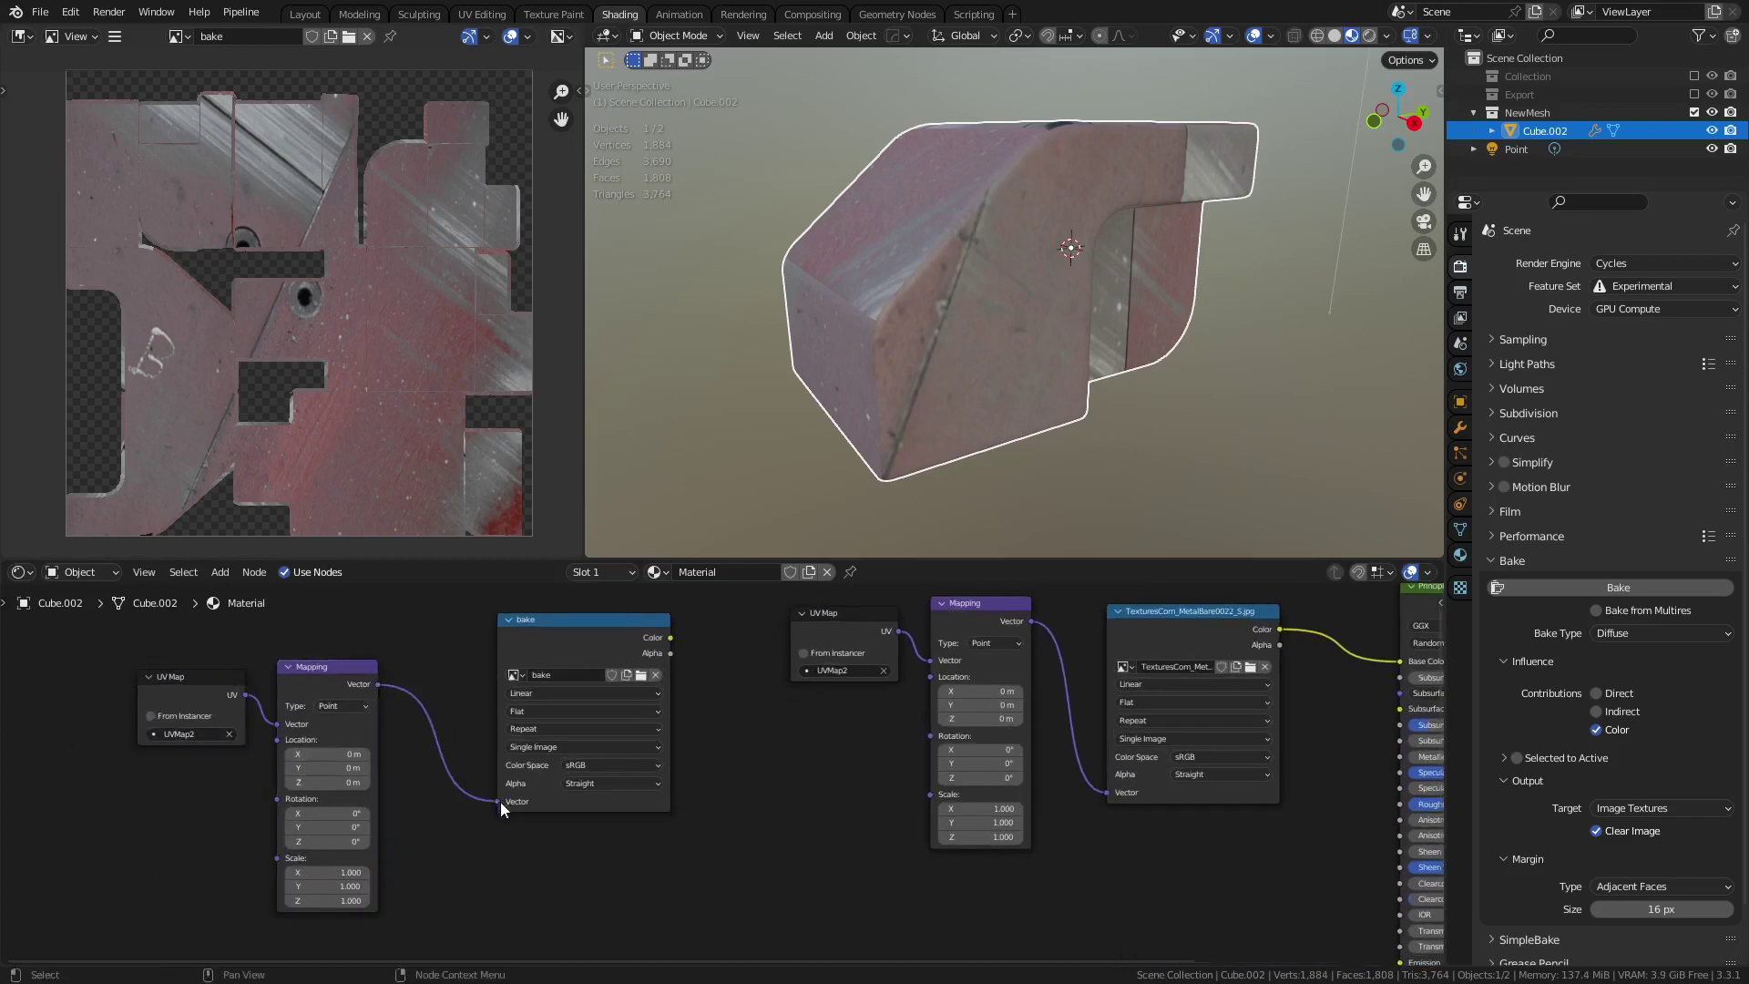
{"action": "left_click", "coordinate": [208, 736]}
{"action": "left_click", "coordinate": [199, 758]}
- Replace the metal texture's UV Map node with a Texture Coordinate node, feeding its Object output into the Mapping node's Vector input
{"action": "middle_click_drag", "start_coordinate": [898, 730], "coordinate": [690, 777], "text": "shift"}
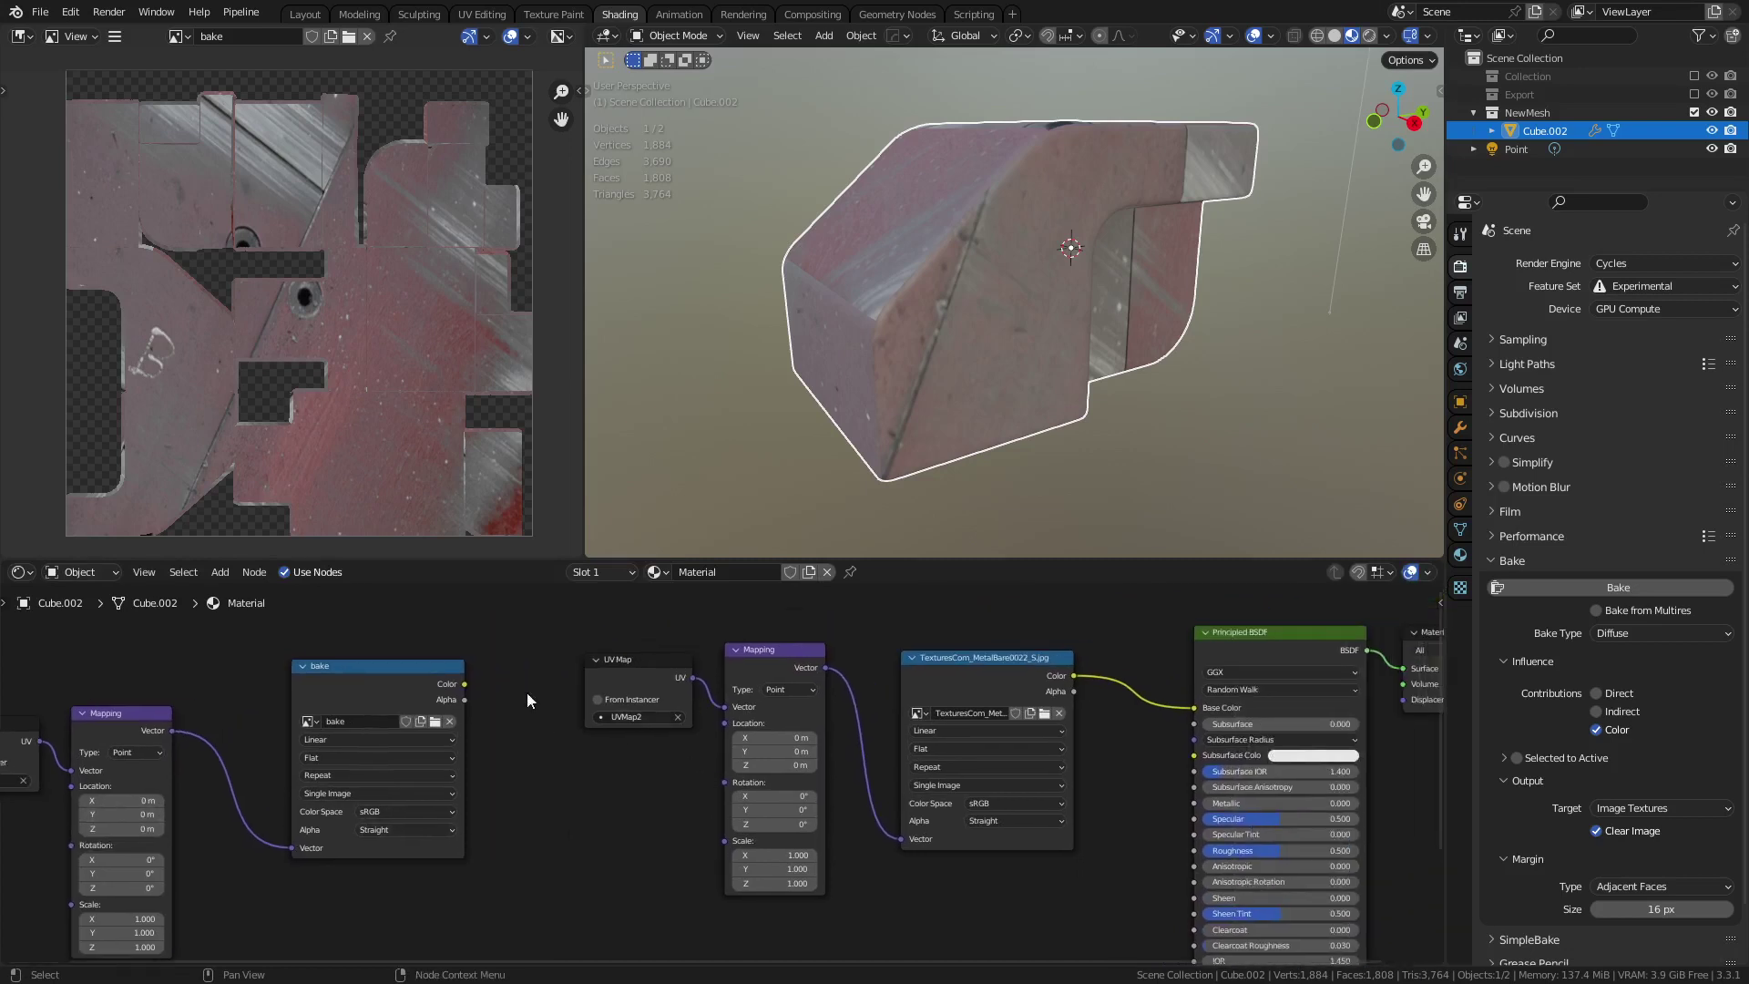
{"action": "left_click", "coordinate": [618, 669]}
{"action": "key", "text": "x"}
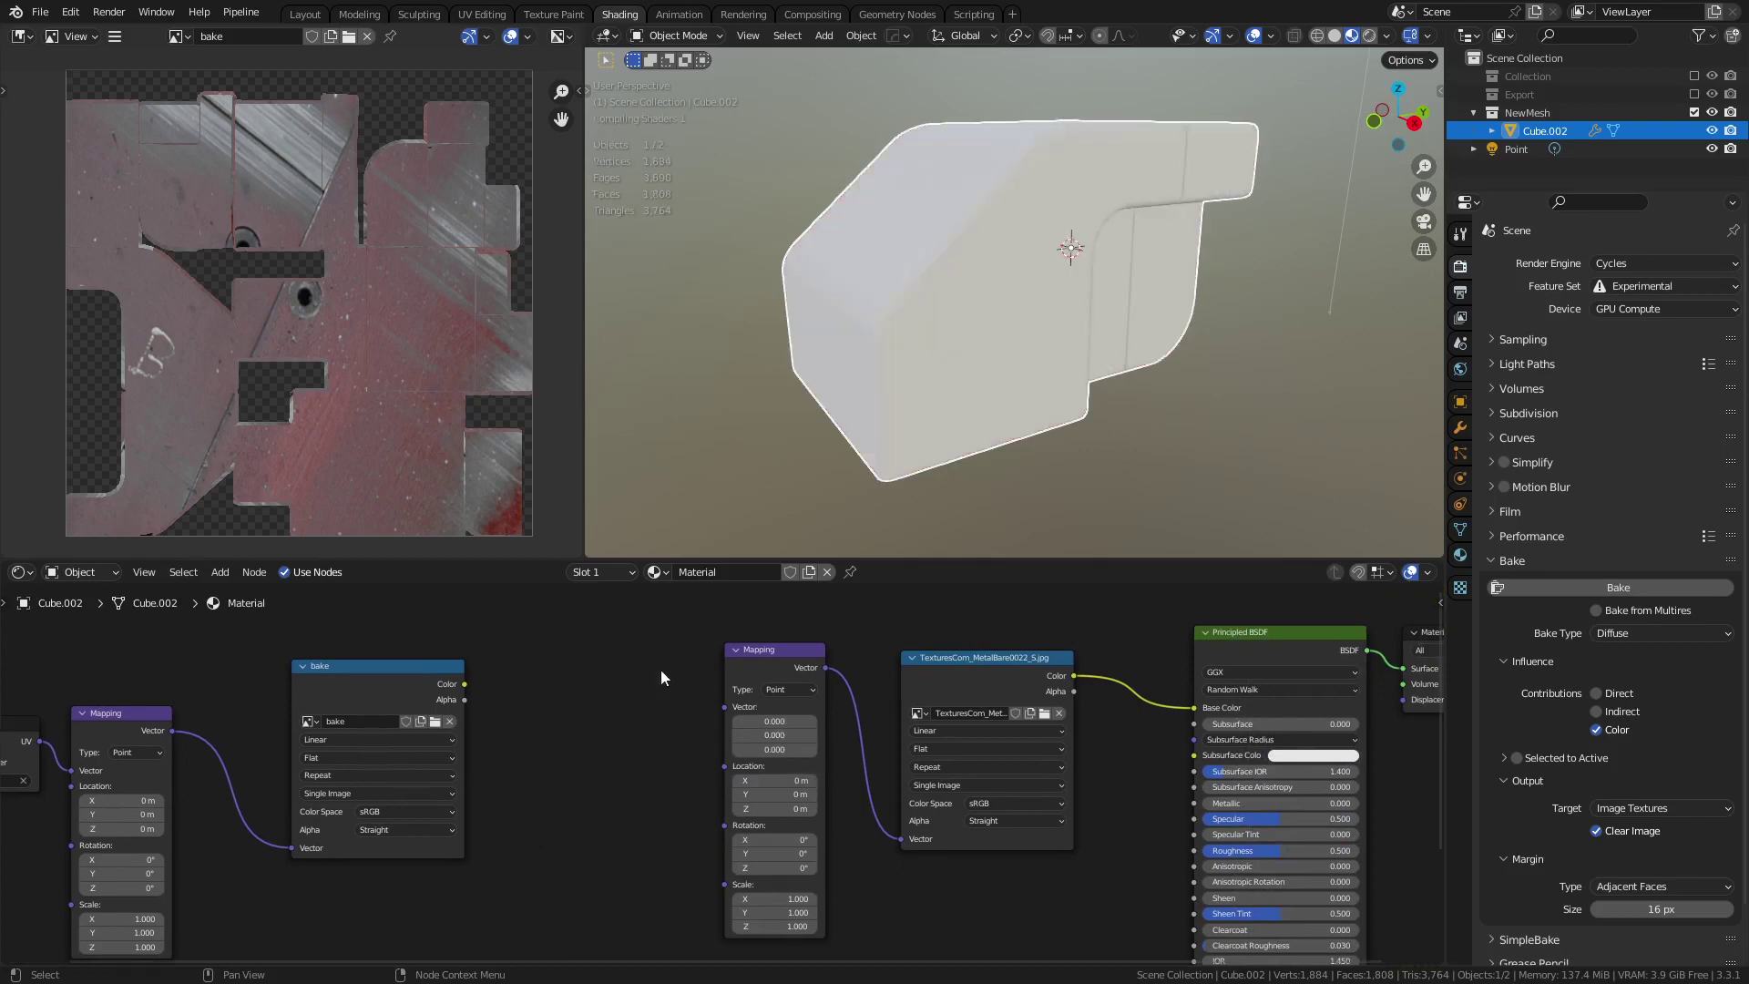
{"action": "key", "text": "shift+a"}
{"action": "mouse_move", "coordinate": [631, 635]}
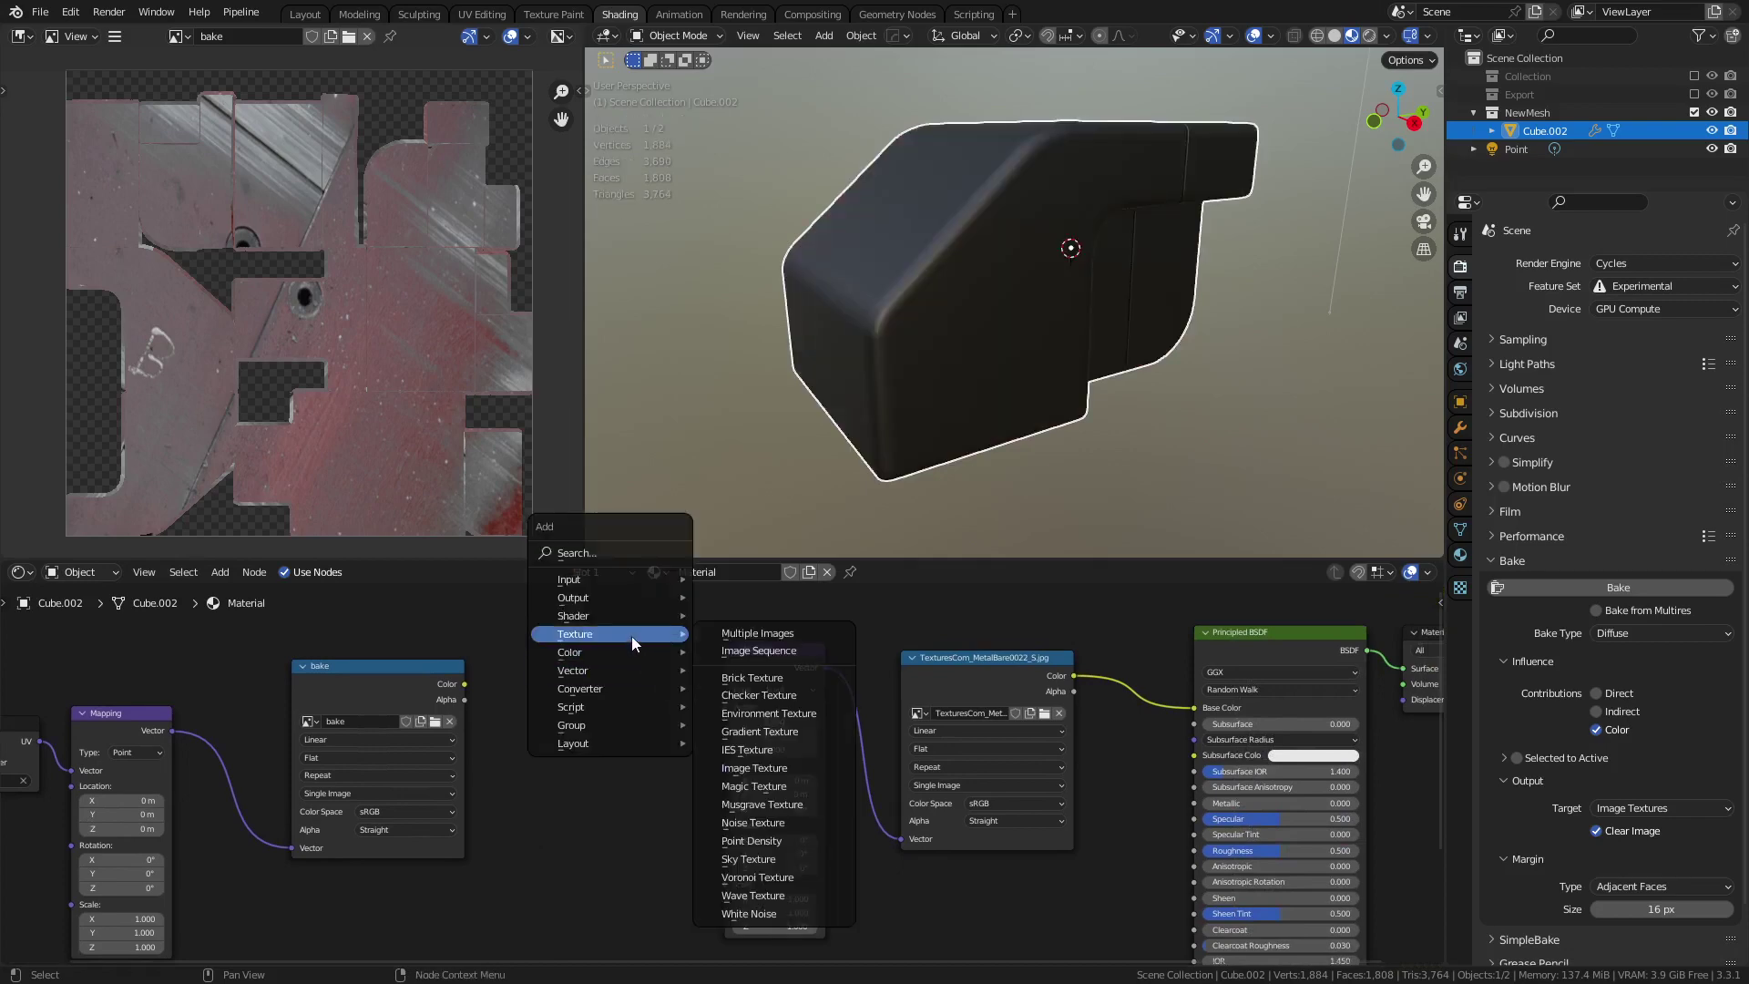
{"action": "mouse_move", "coordinate": [619, 577]}
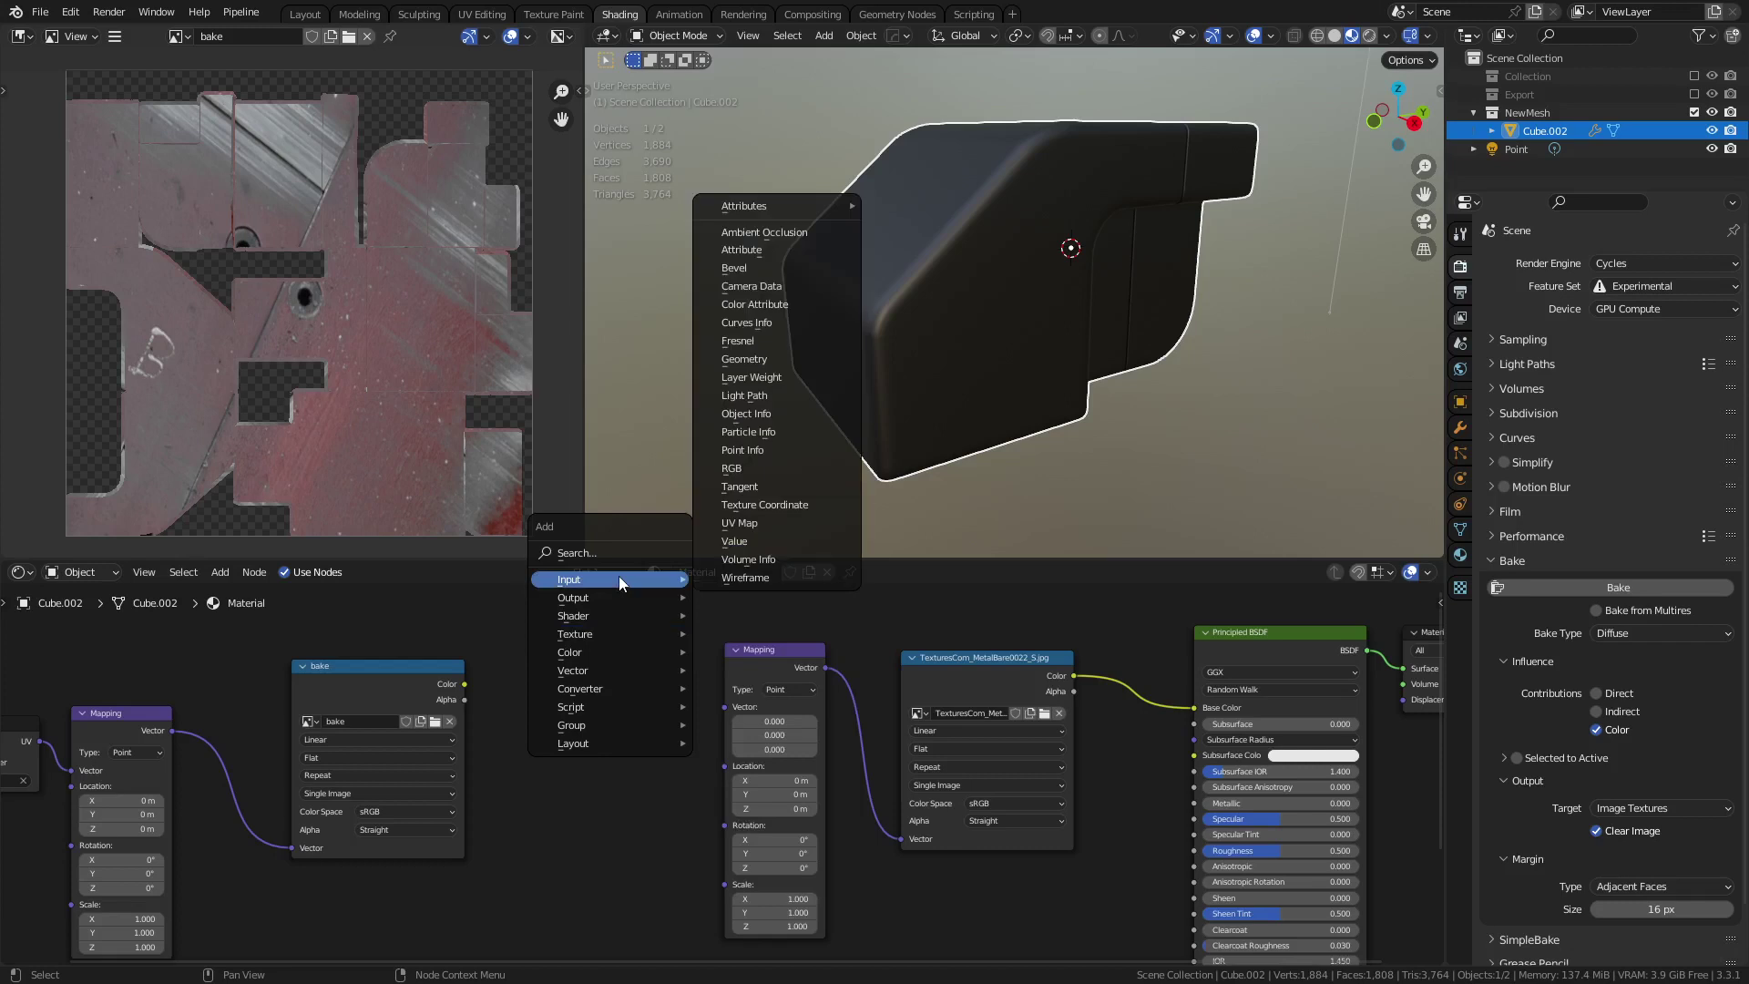
{"action": "left_click", "coordinate": [764, 504]}
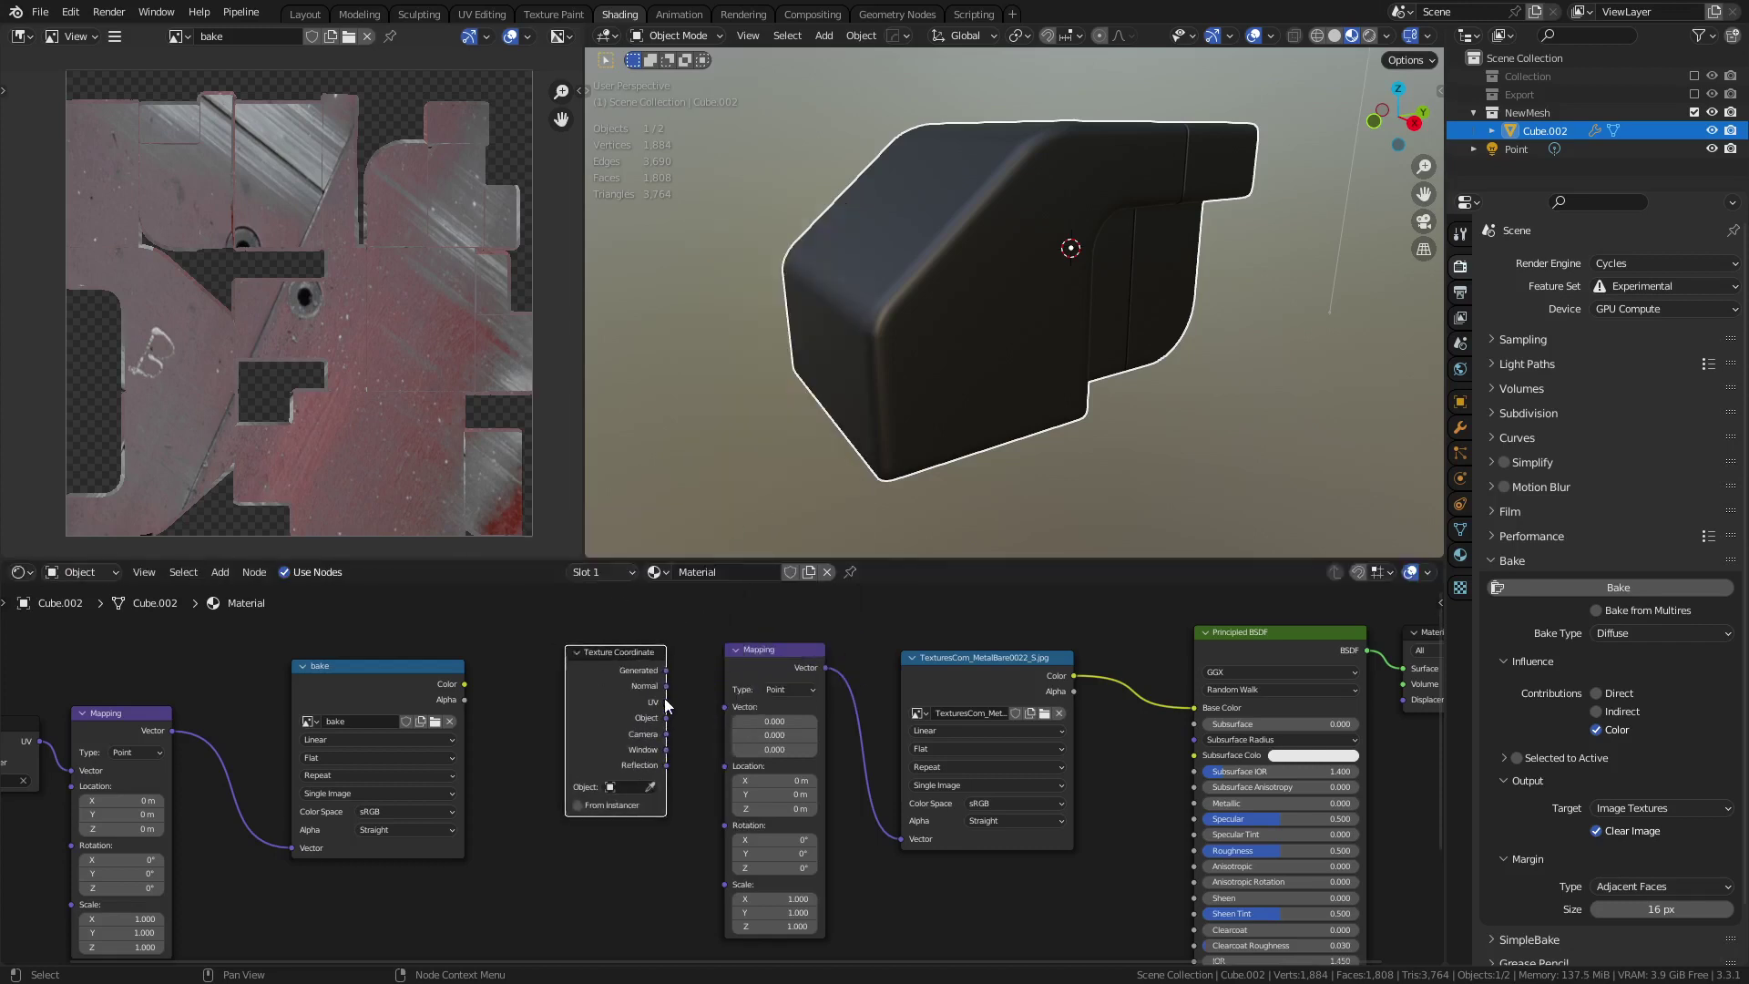
{"action": "left_click_drag", "start_coordinate": [667, 718], "coordinate": [719, 708]}
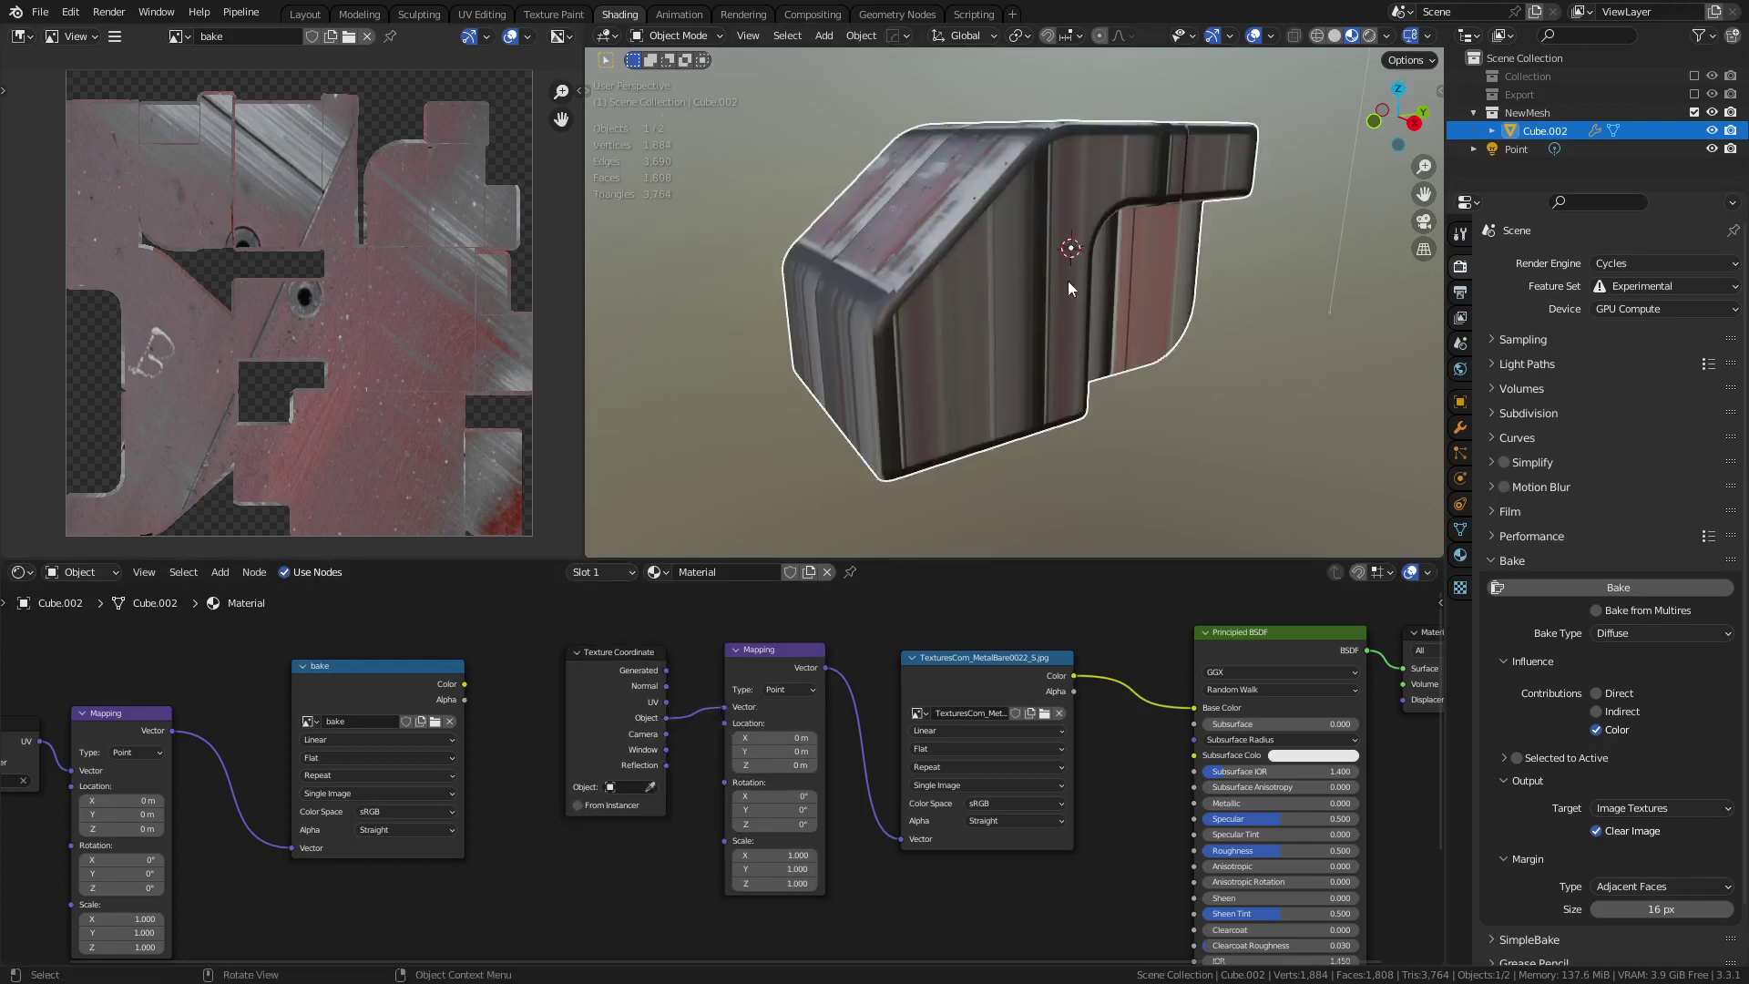
- Change the projection of the TexturesCom_MetalBare0022_S.jpg texture node to Box
{"action": "middle_click_drag", "start_coordinate": [1068, 280], "coordinate": [1010, 370]}
{"action": "scroll", "coordinate": [988, 681], "scroll_direction": "up", "scroll_amount": 2}
{"action": "middle_click_drag", "start_coordinate": [1055, 668], "coordinate": [907, 659]}
{"action": "left_click_drag", "start_coordinate": [908, 659], "coordinate": [915, 658]}
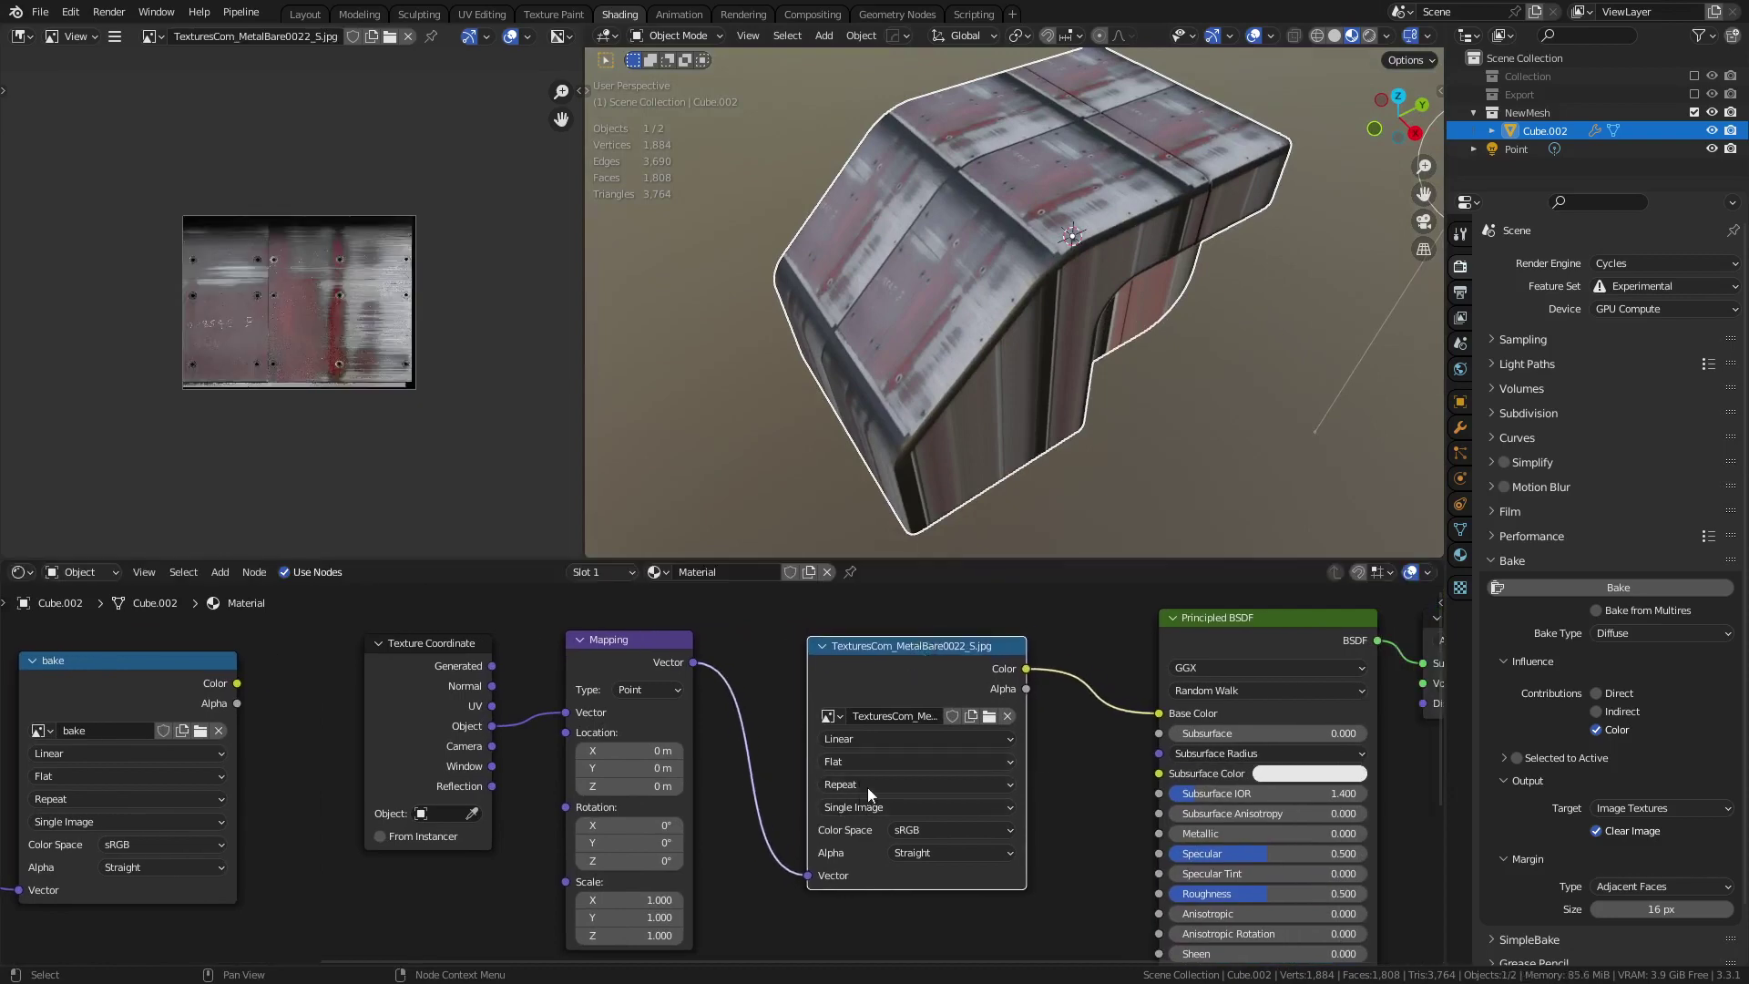
{"action": "left_click", "coordinate": [881, 763]}
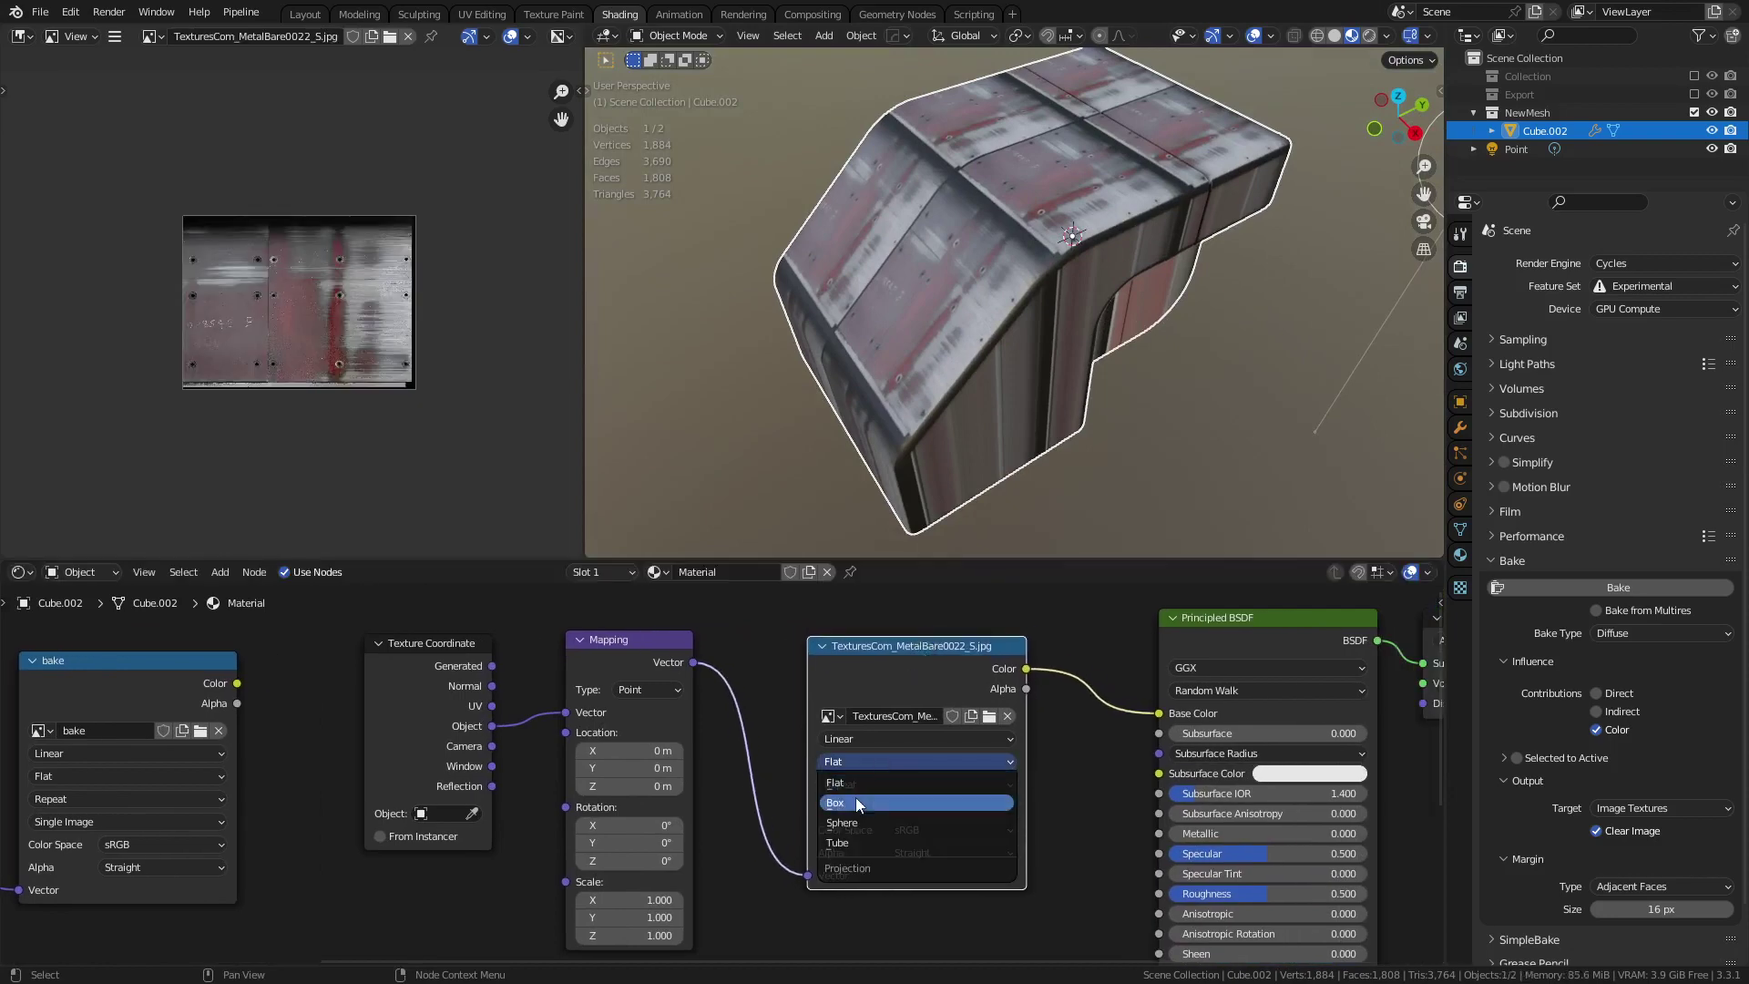
{"action": "left_click", "coordinate": [855, 802]}
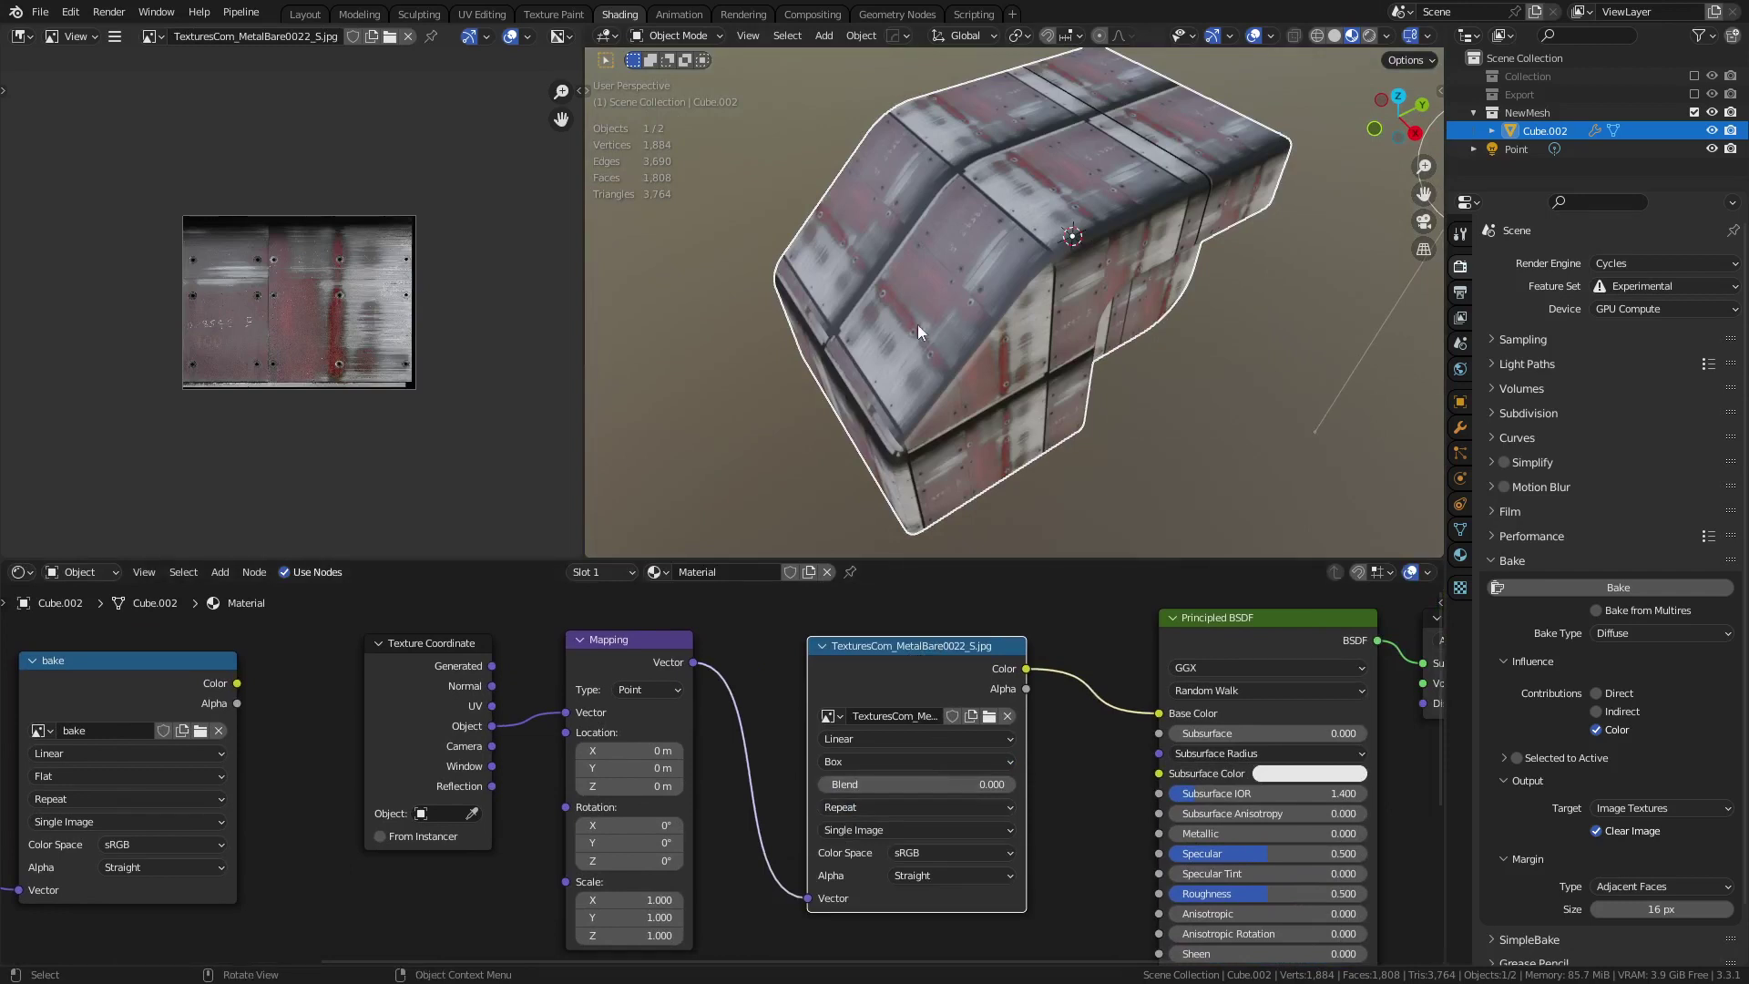
{"action": "mouse_move", "coordinate": [917, 324]}
{"action": "middle_mouse_down"}
{"action": "mouse_move", "coordinate": [994, 319]}
{"action": "mouse_move", "coordinate": [1025, 272]}
{"action": "middle_mouse_up"}
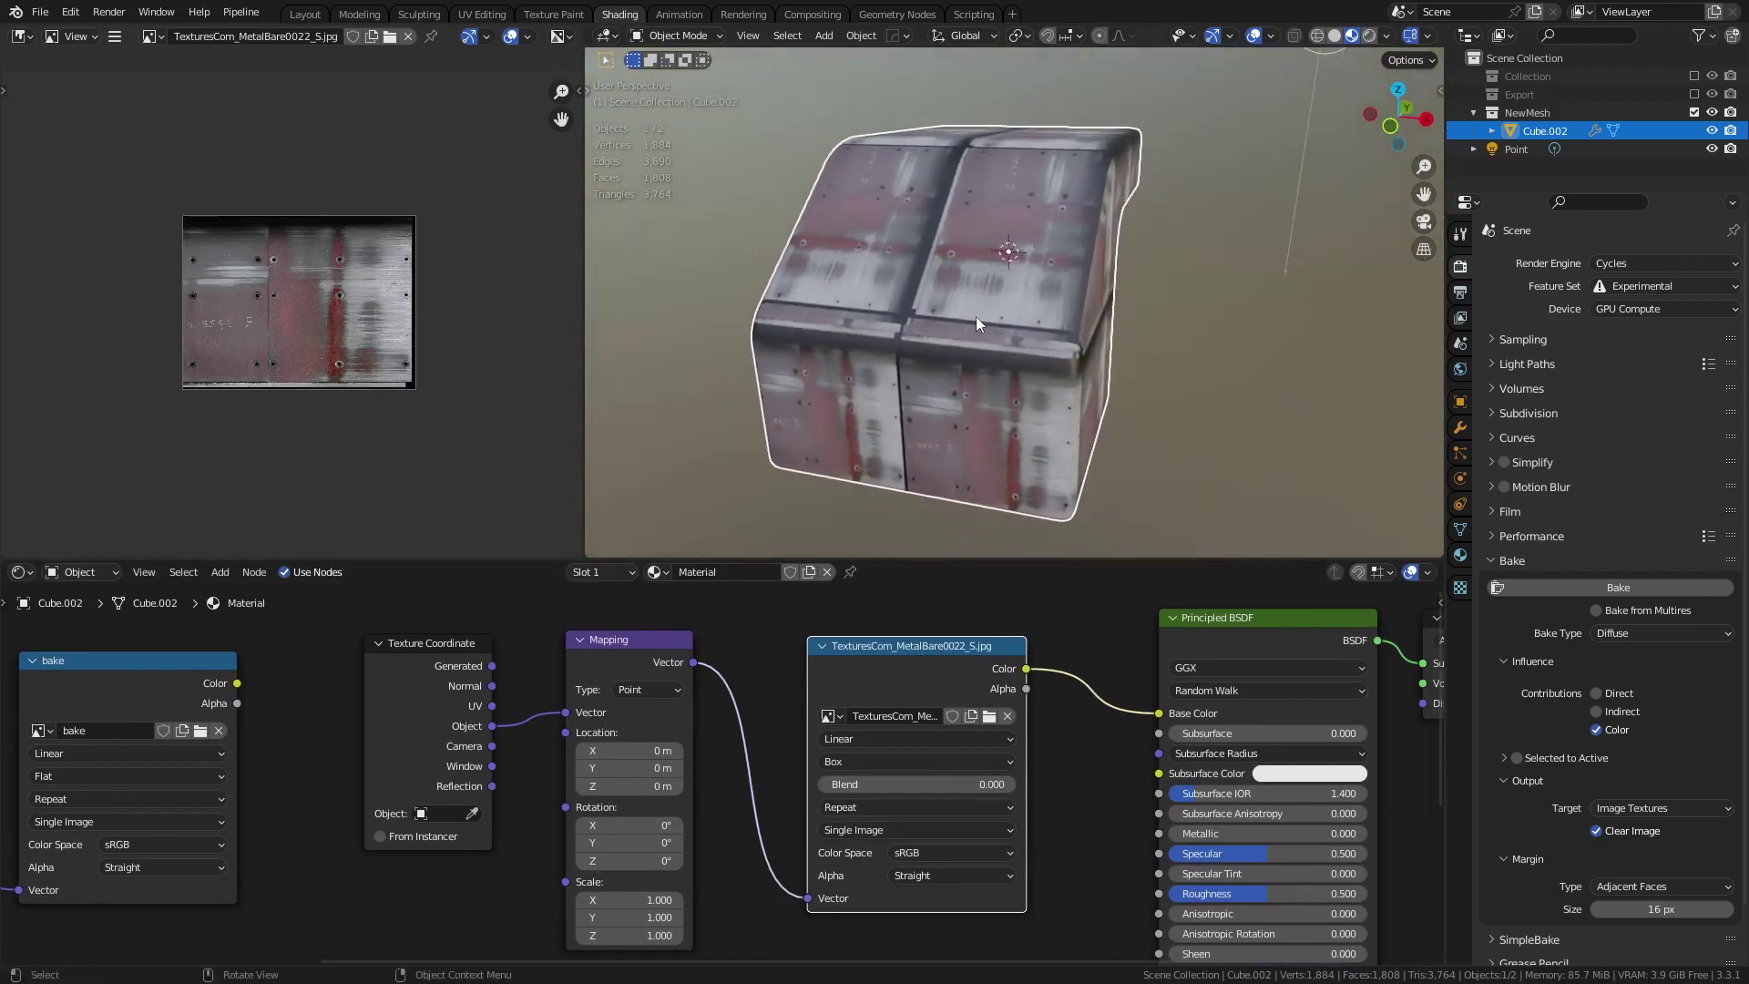
- Set the Box projection blend on the metal texture node to about 0.168
{"action": "left_click", "coordinate": [978, 787]}
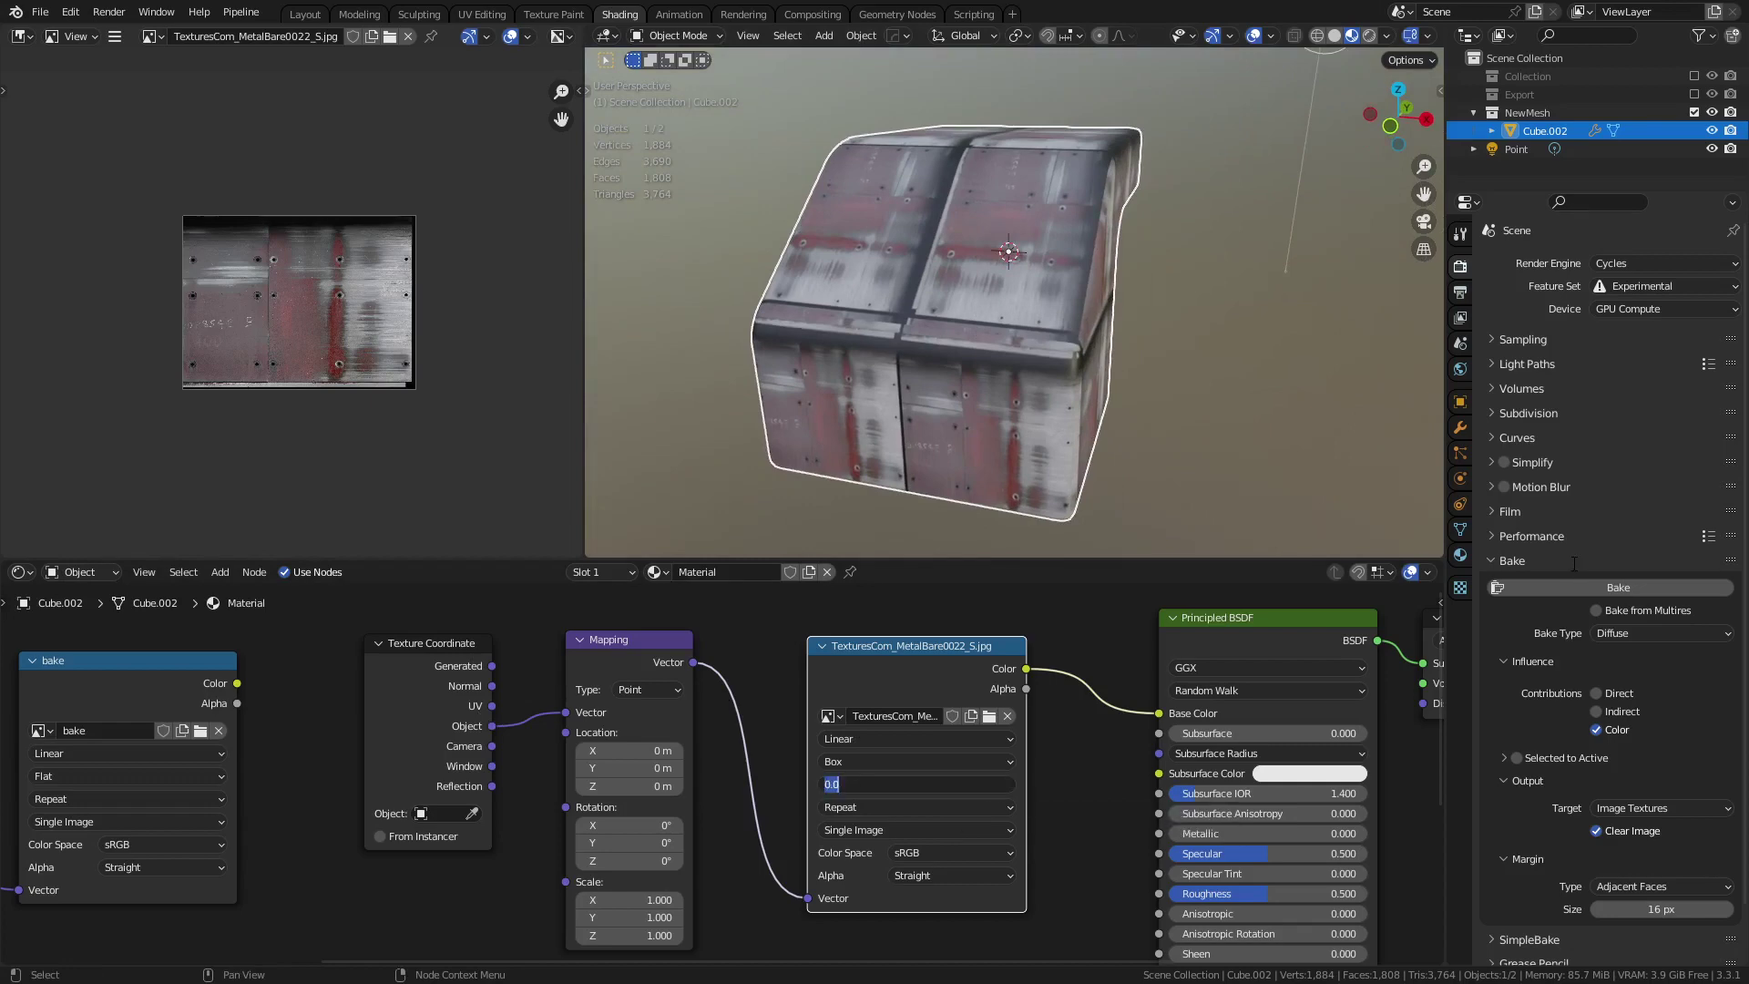
{"action": "middle_click_drag", "start_coordinate": [1128, 388], "coordinate": [1128, 325]}
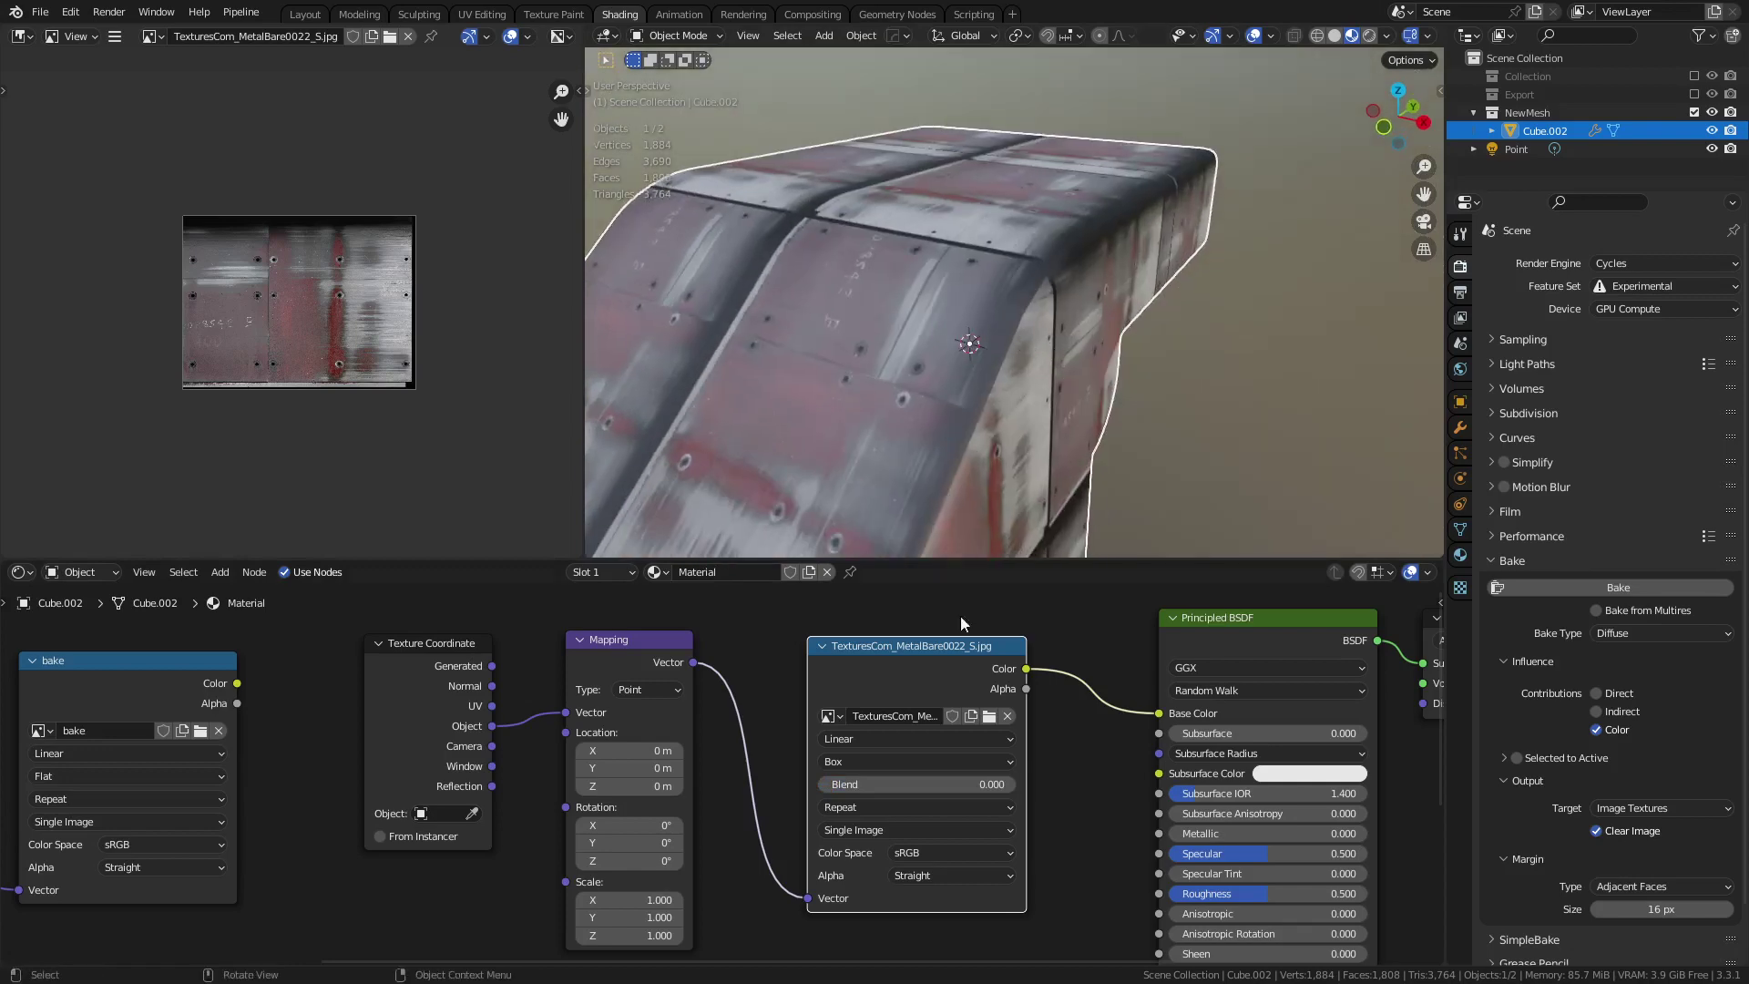
{"action": "left_click_drag", "start_coordinate": [943, 785], "coordinate": [975, 785]}
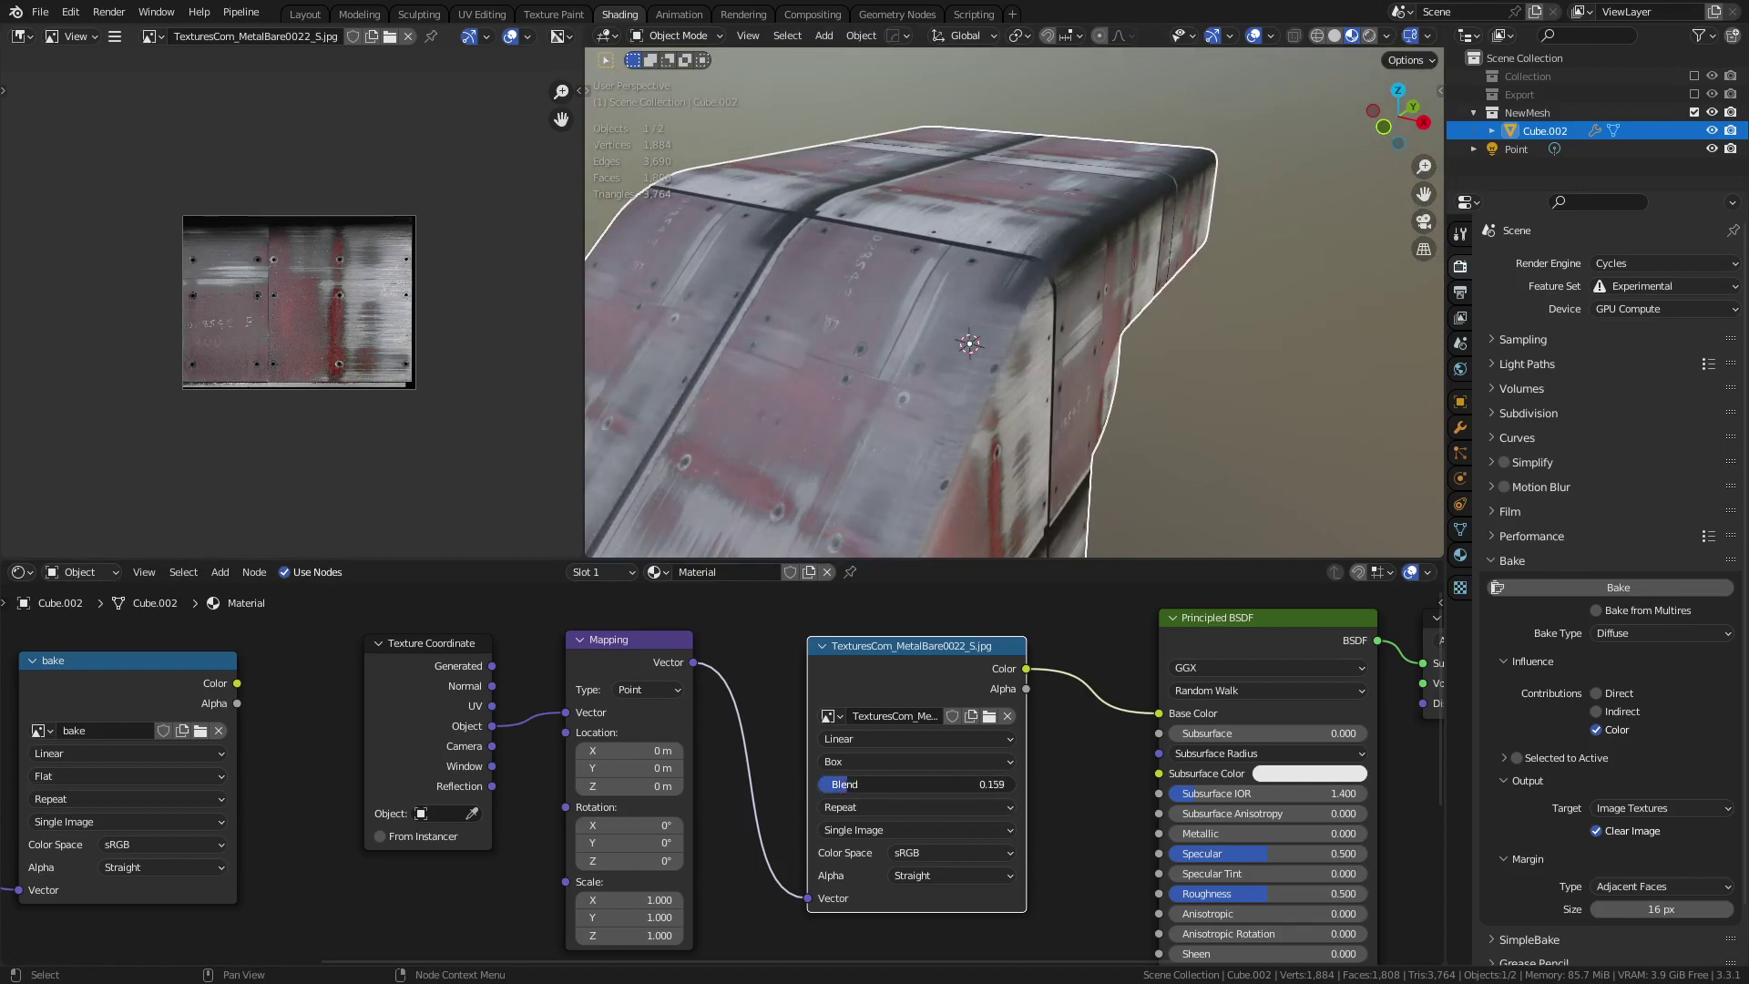
{"action": "middle_click_drag", "start_coordinate": [1030, 405], "coordinate": [1015, 438]}
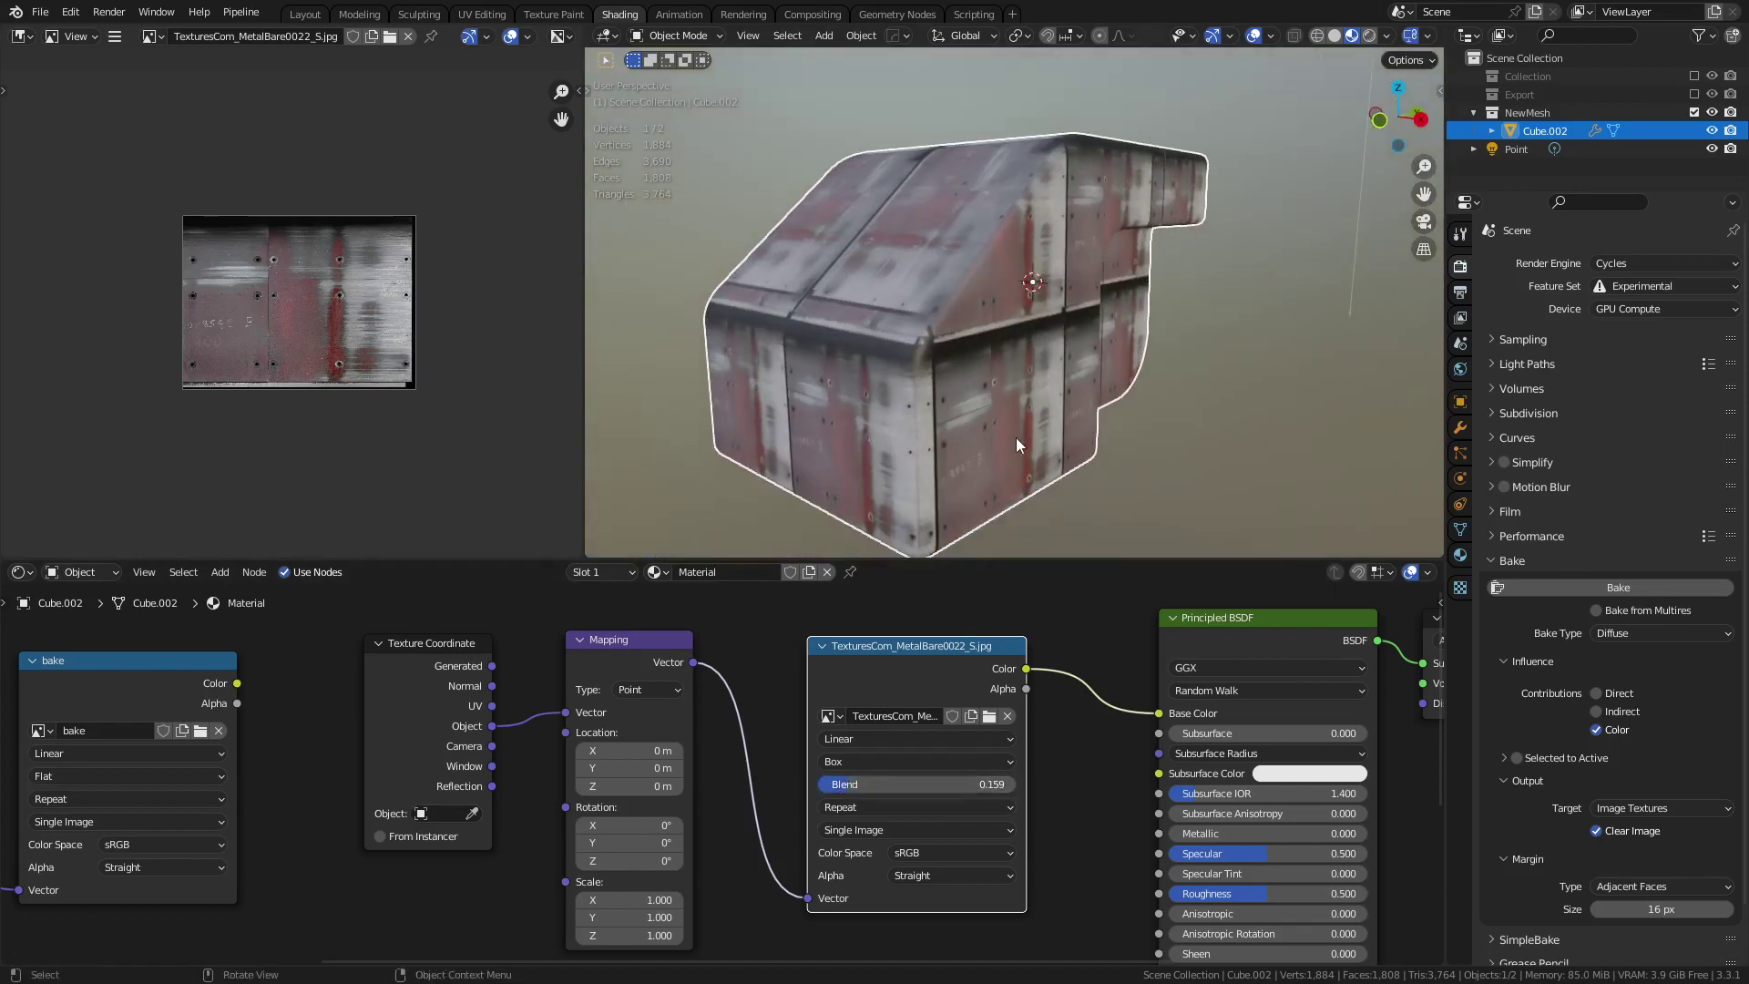
{"action": "left_click_drag", "start_coordinate": [960, 784], "coordinate": [960, 783]}
{"action": "mouse_move", "coordinate": [851, 784]}
{"action": "left_mouse_down"}
{"action": "mouse_move", "coordinate": [1006, 785]}
{"action": "mouse_move", "coordinate": [837, 785]}
{"action": "left_mouse_up"}
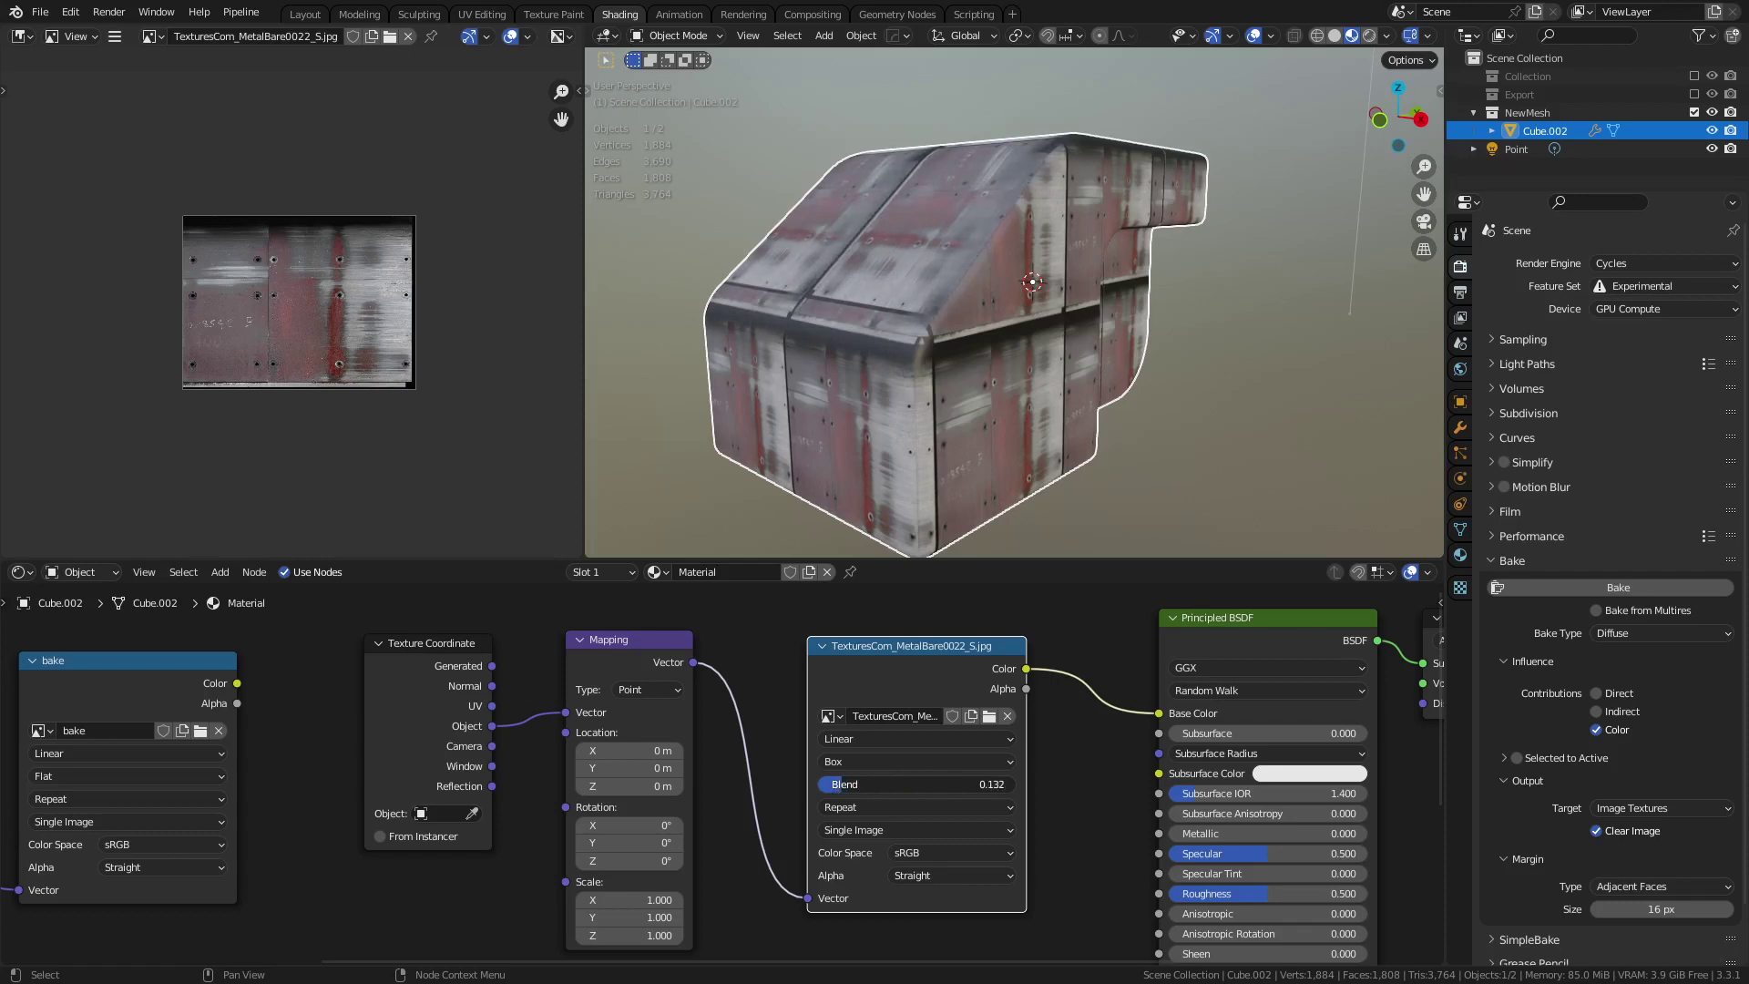
- Set the scale of the metal texture's Mapping node to 0.1 on X and 0.4 on Y and Z
{"action": "left_click", "coordinate": [1248, 410]}
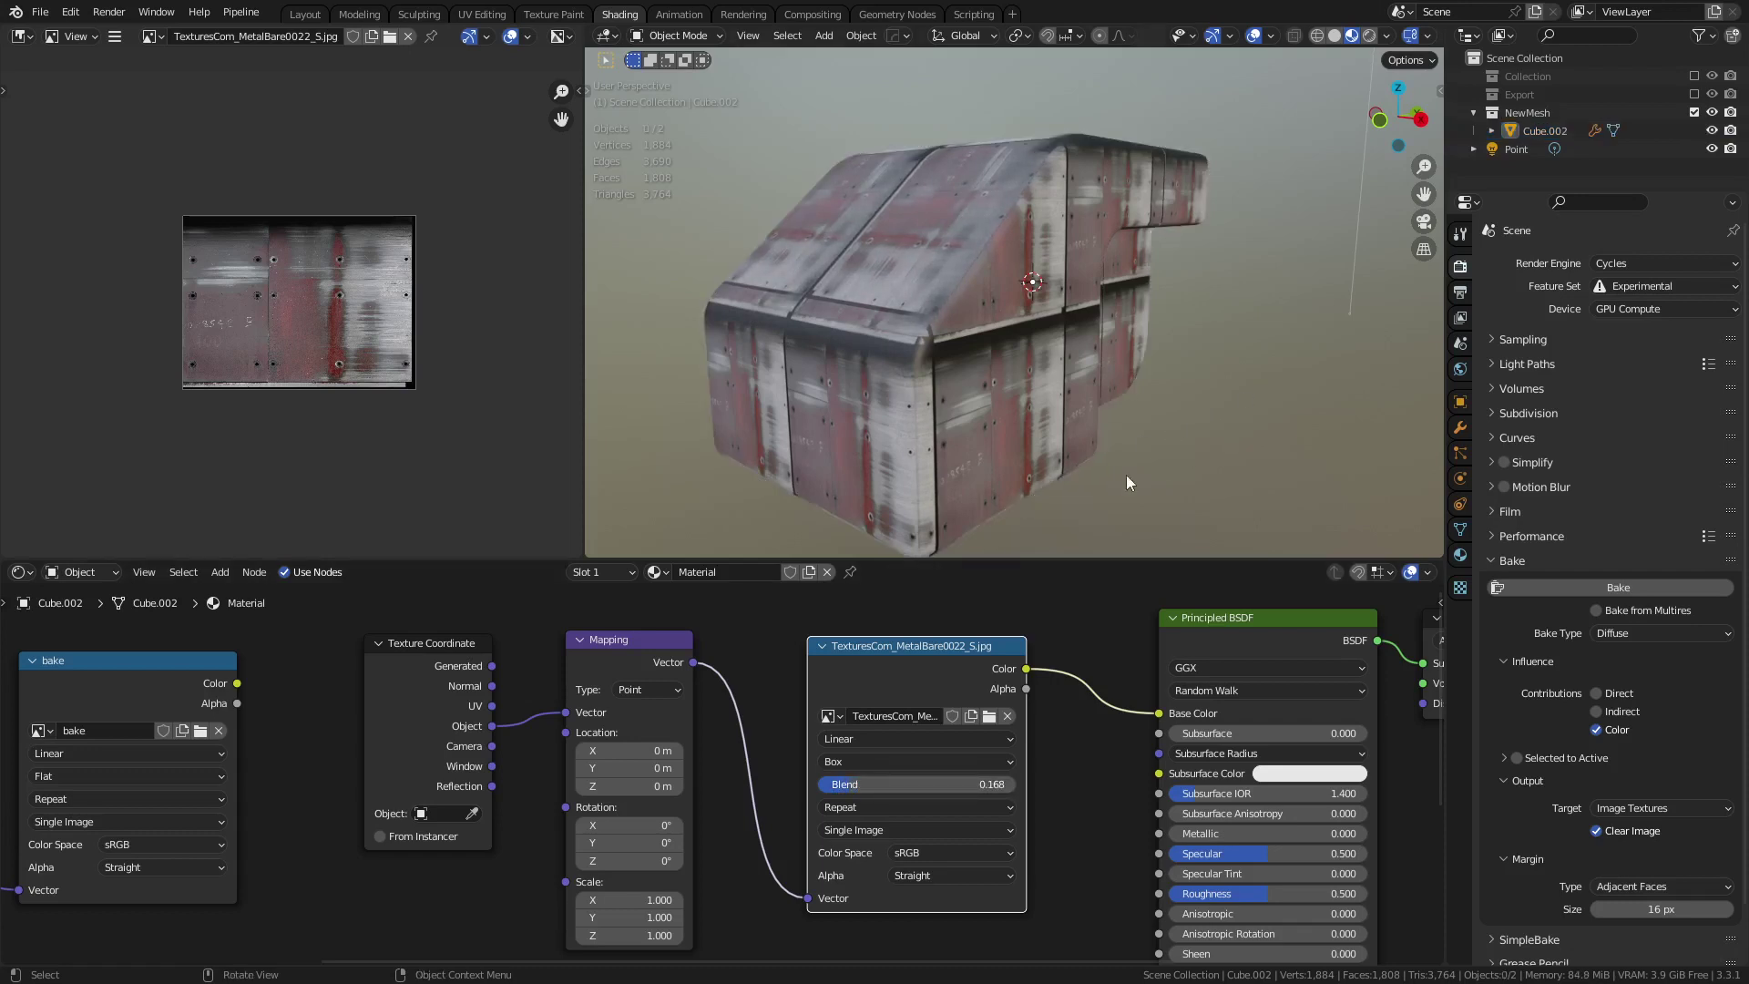
{"action": "middle_click_drag", "start_coordinate": [523, 784], "coordinate": [539, 723]}
{"action": "left_click_drag", "start_coordinate": [658, 839], "coordinate": [610, 876]}
- Add an Empty to the scene and assign it as the Object of the Texture Coordinate node in Cube.002's material
{"action": "key", "text": "shift+a"}
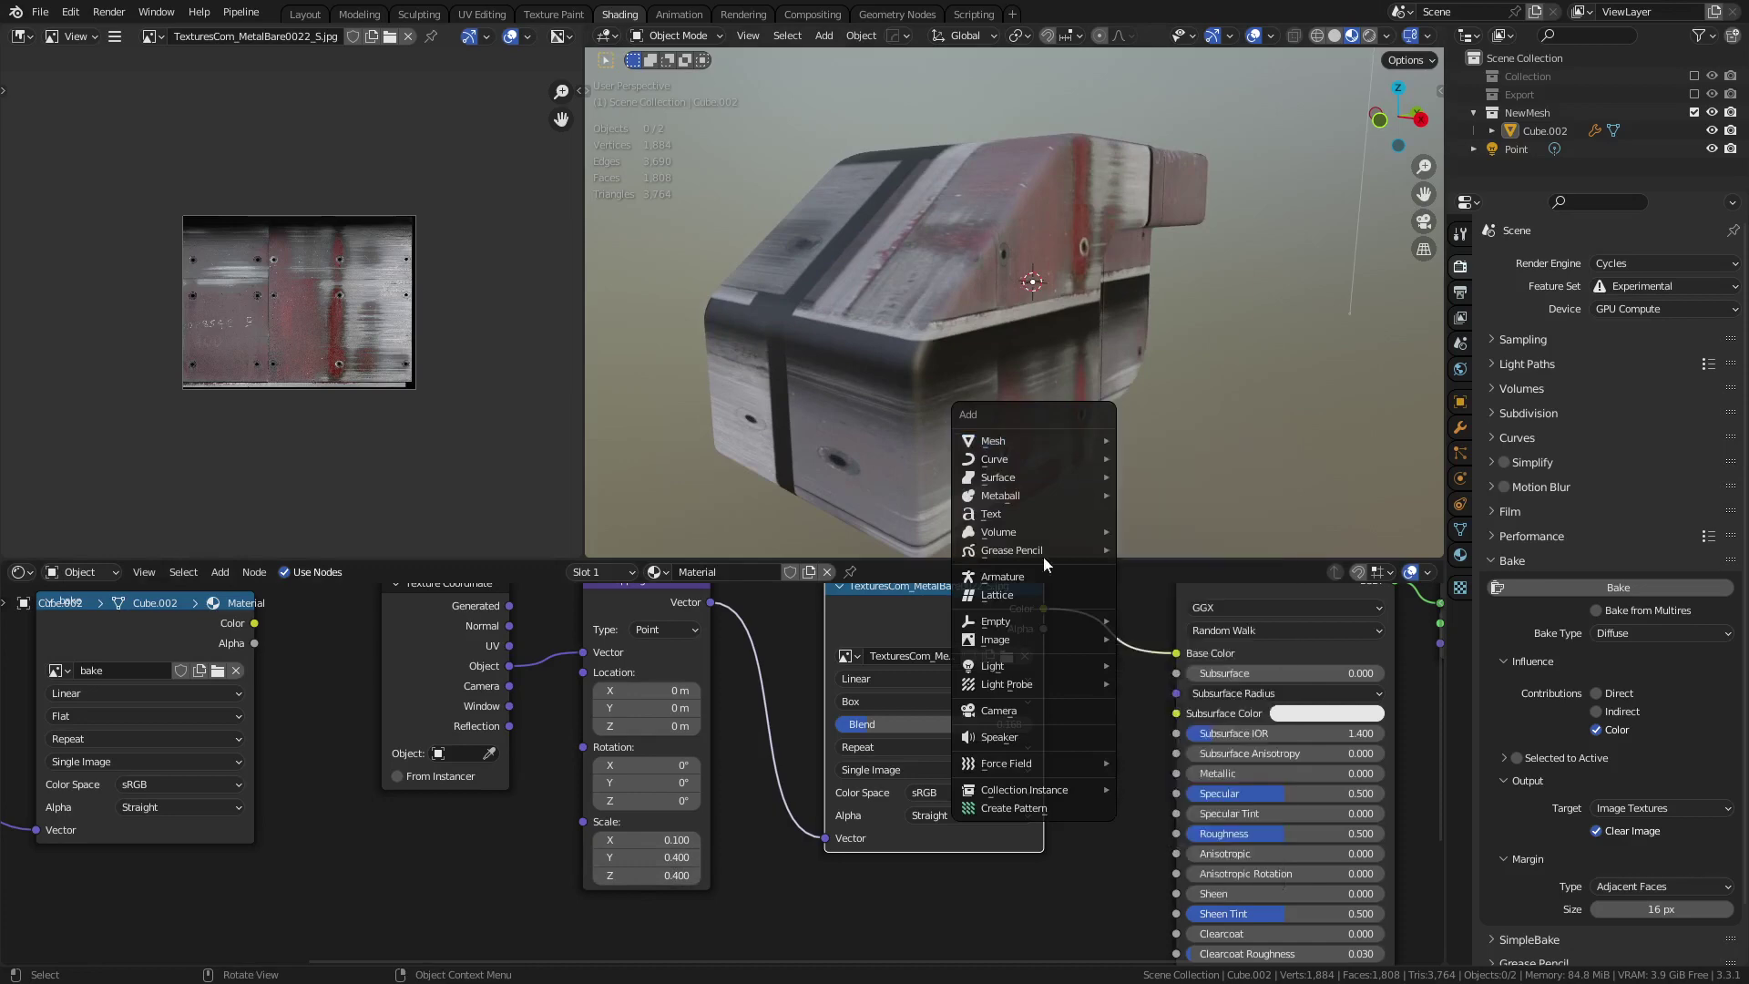
{"action": "mouse_move", "coordinate": [1072, 620]}
{"action": "left_click", "coordinate": [1184, 623]}
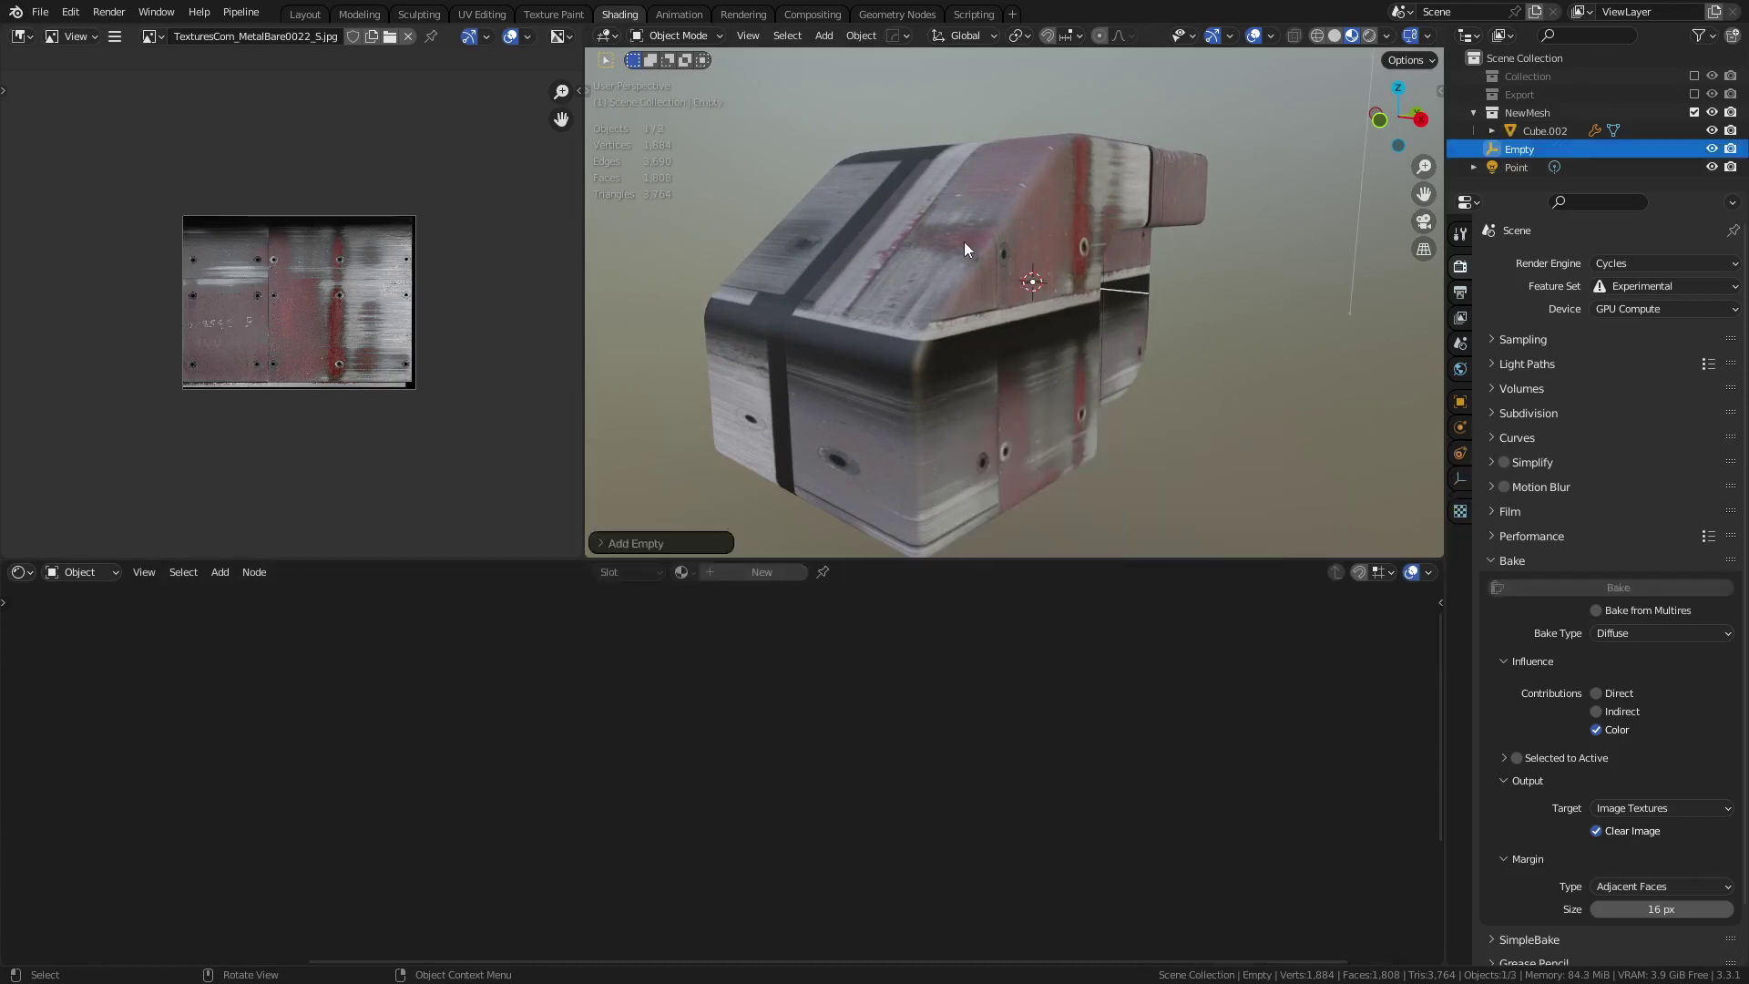
{"action": "left_click", "coordinate": [949, 338]}
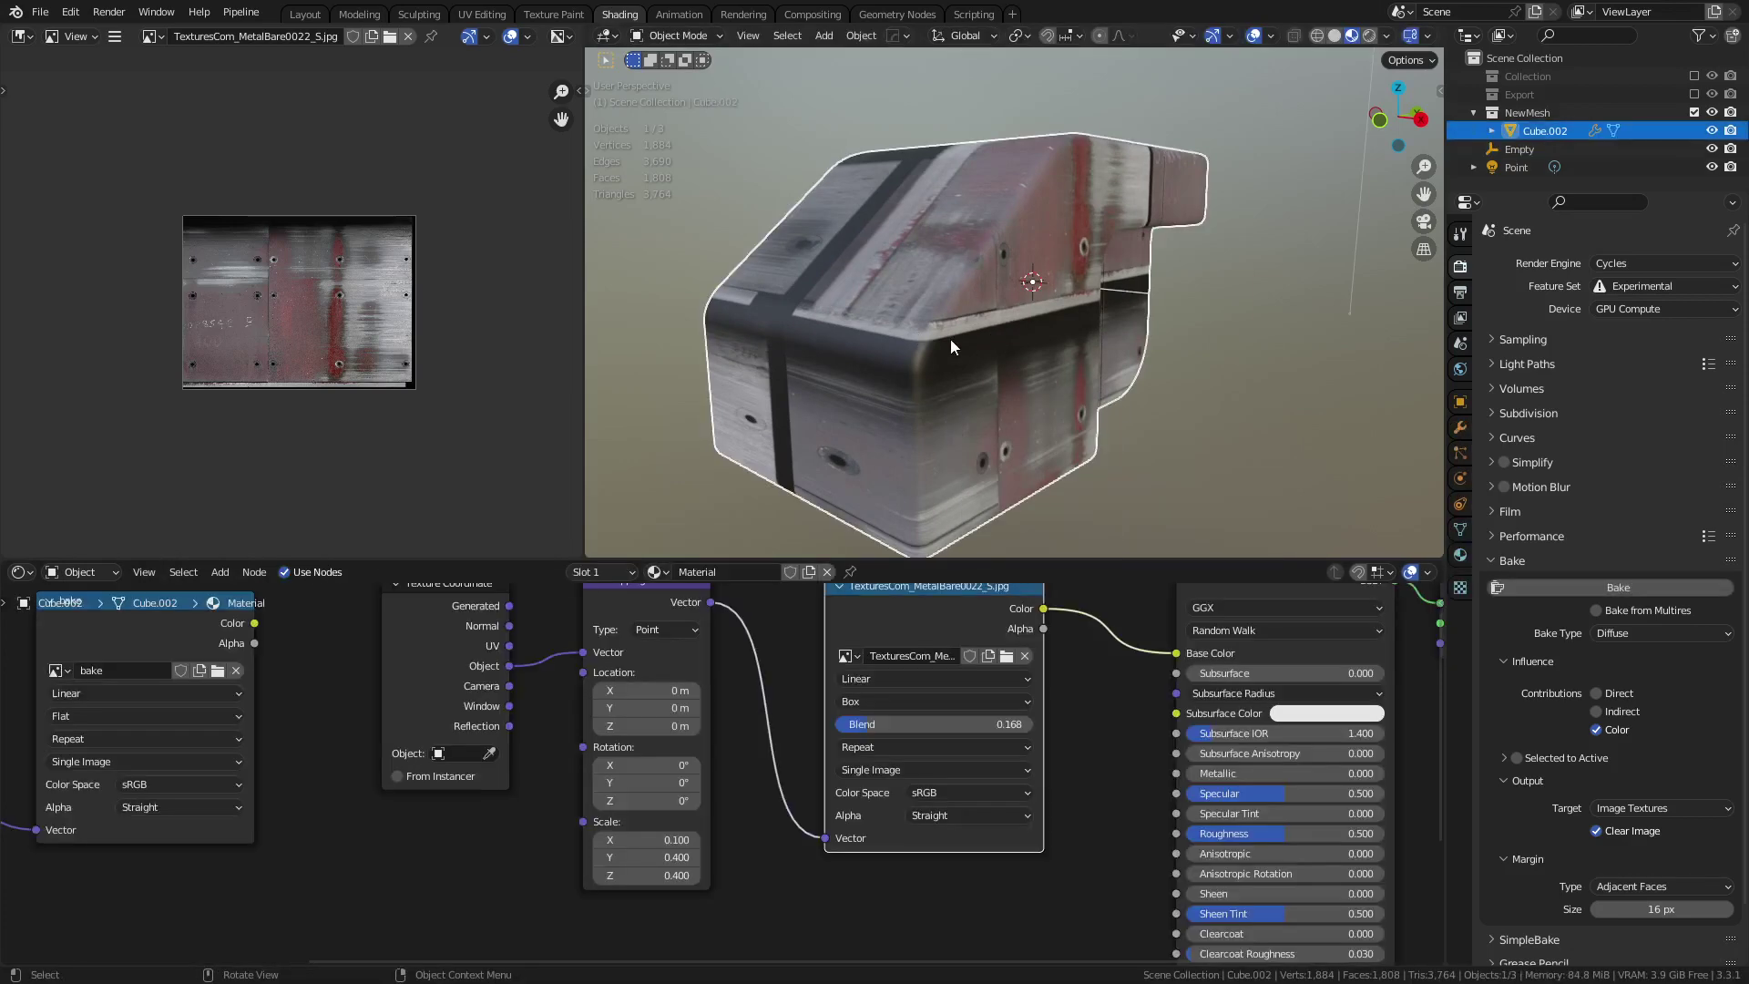
{"action": "left_click", "coordinate": [453, 756]}
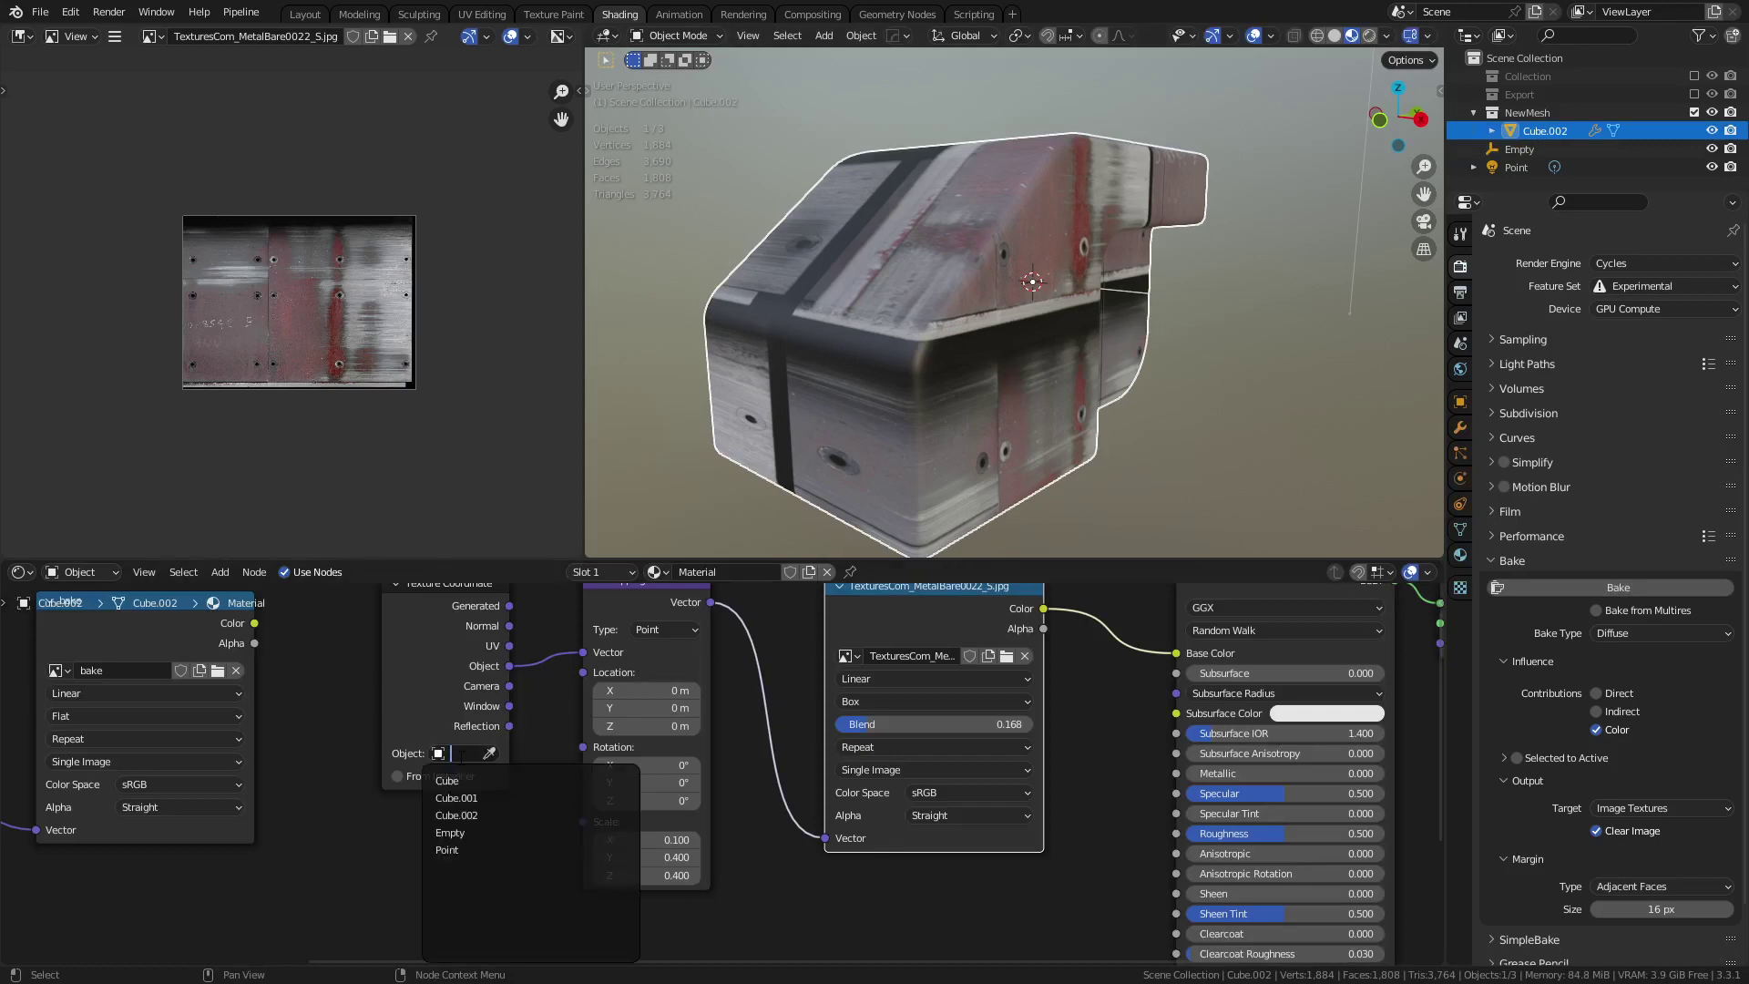
{"action": "left_click", "coordinate": [478, 835]}
- Move the Empty down along the Z axis to shift the projected metal texture
{"action": "left_click", "coordinate": [1147, 293]}
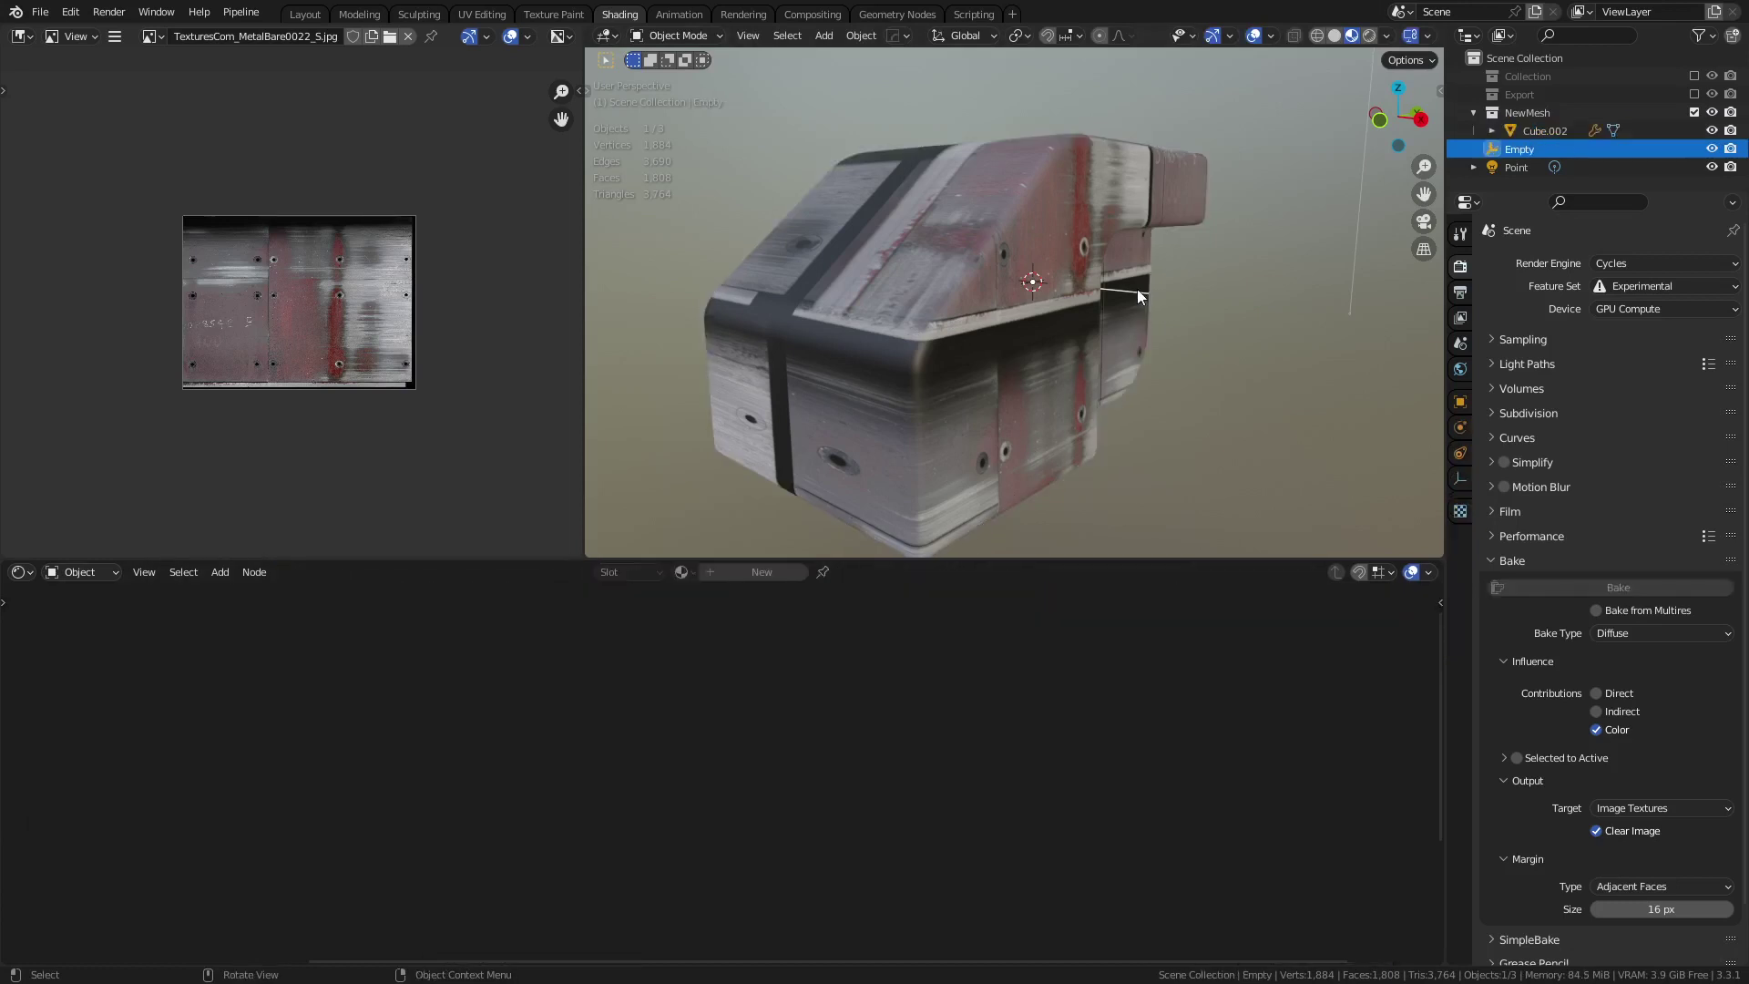
{"action": "key", "text": "g"}
{"action": "key", "text": "z"}
{"action": "left_click", "coordinate": [1146, 441]}
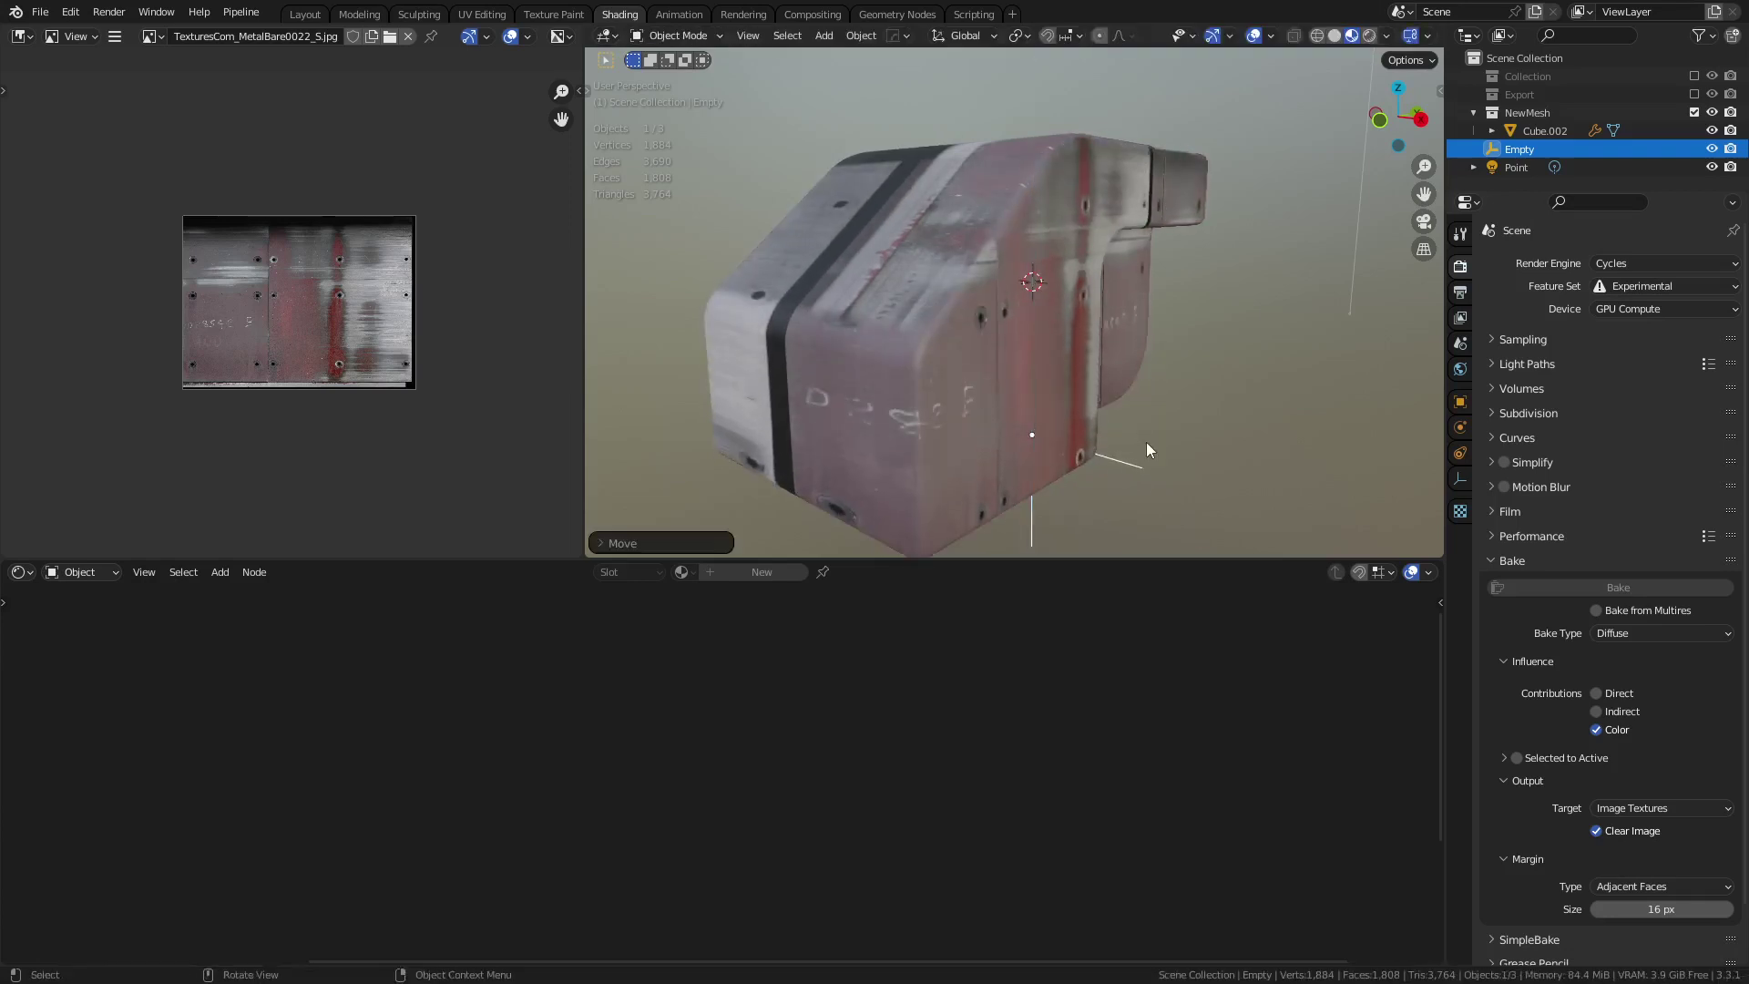
- Shift the Empty along the global Y axis in two moves to reposition the projected metal texture on the mesh
{"action": "key", "text": "g"}
{"action": "key", "text": "y"}
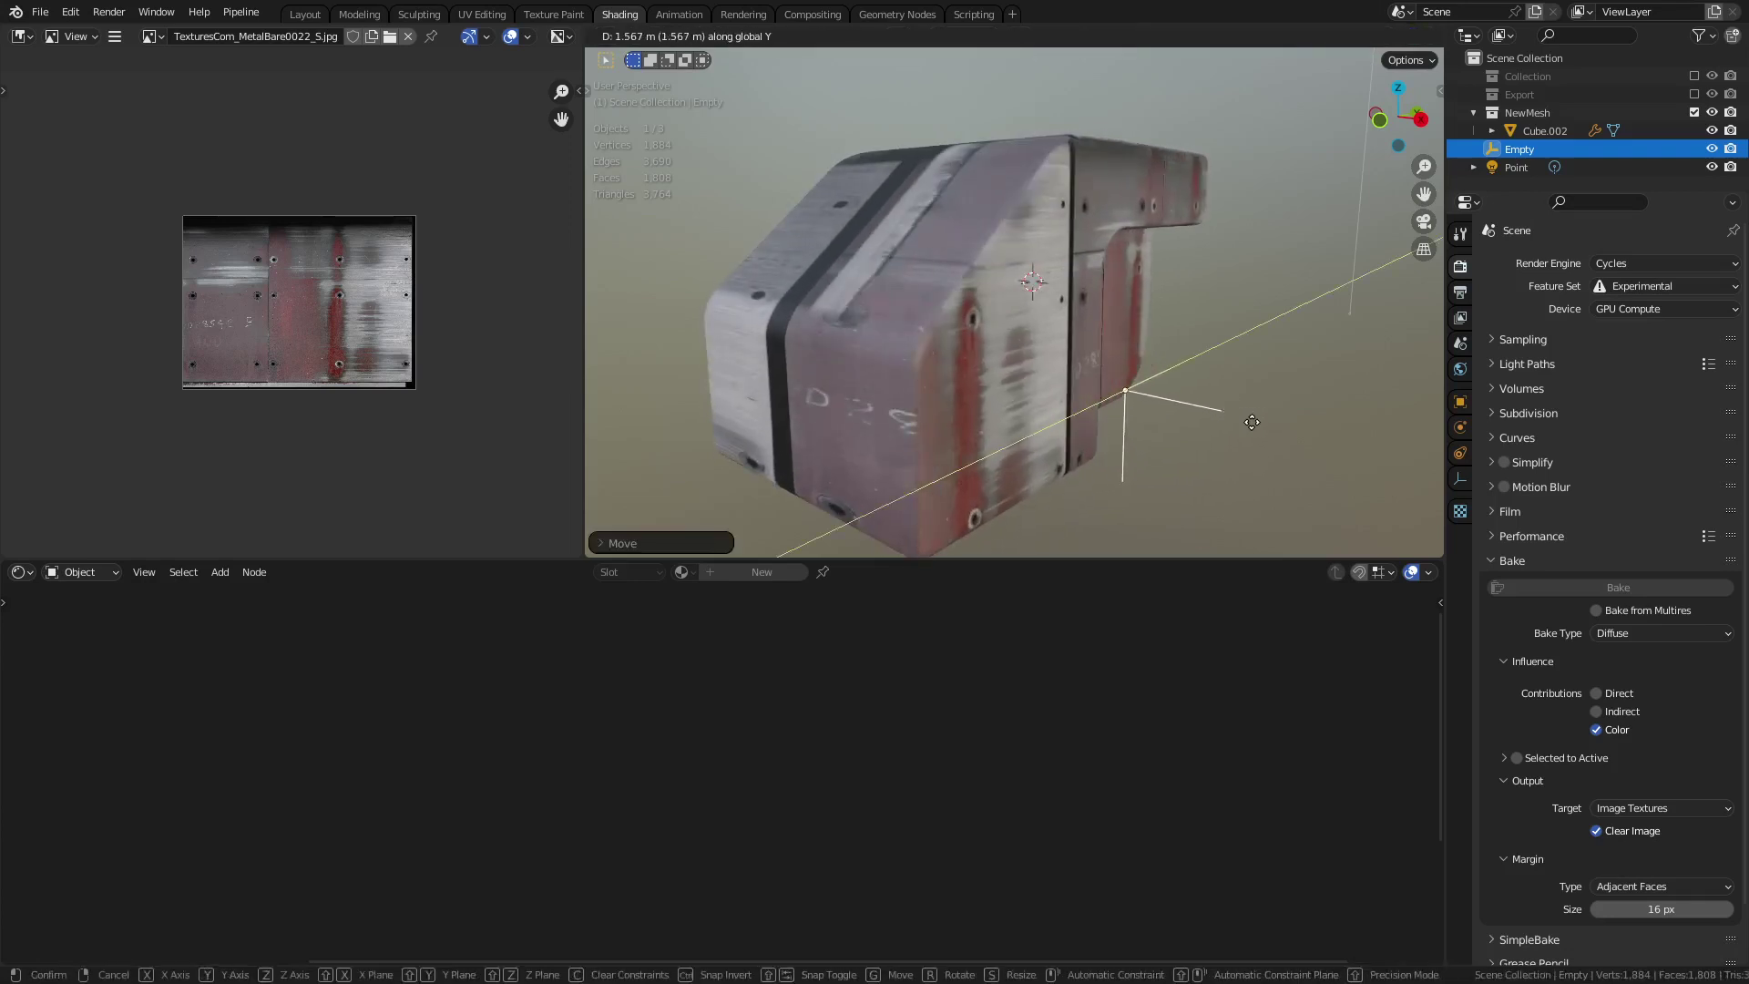
{"action": "left_click", "coordinate": [1252, 422]}
{"action": "key", "text": "g"}
{"action": "key", "text": "y"}
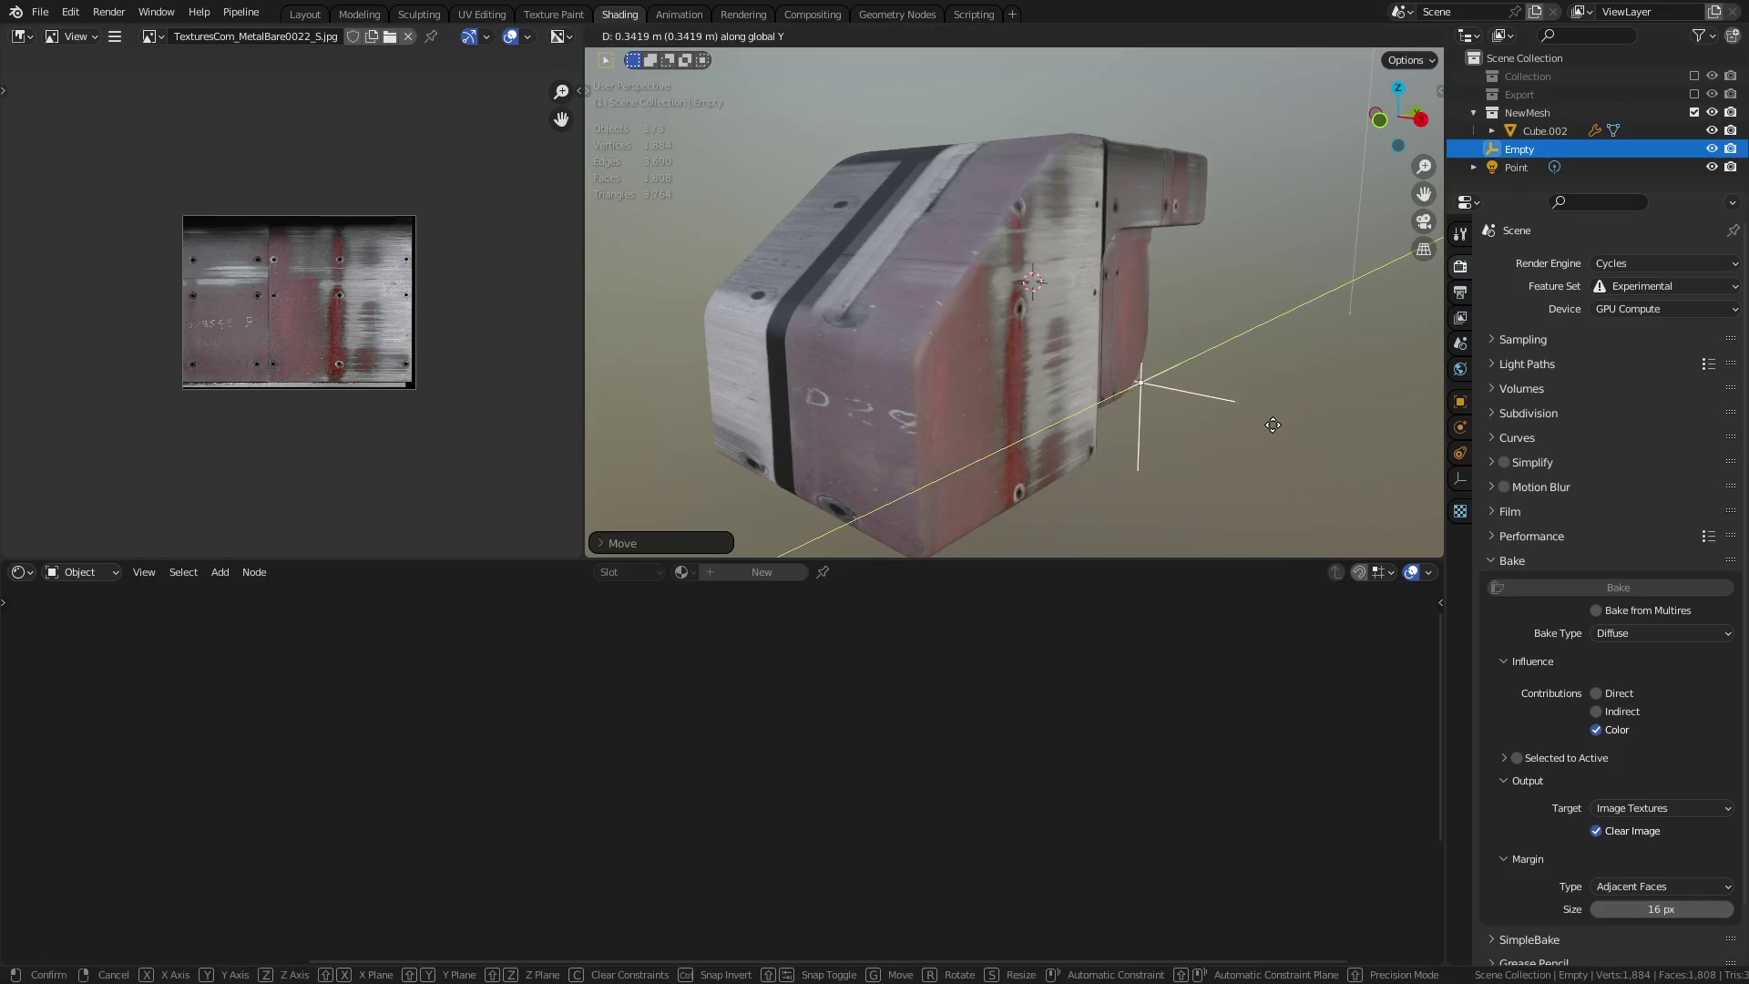
{"action": "left_click", "coordinate": [1245, 429]}
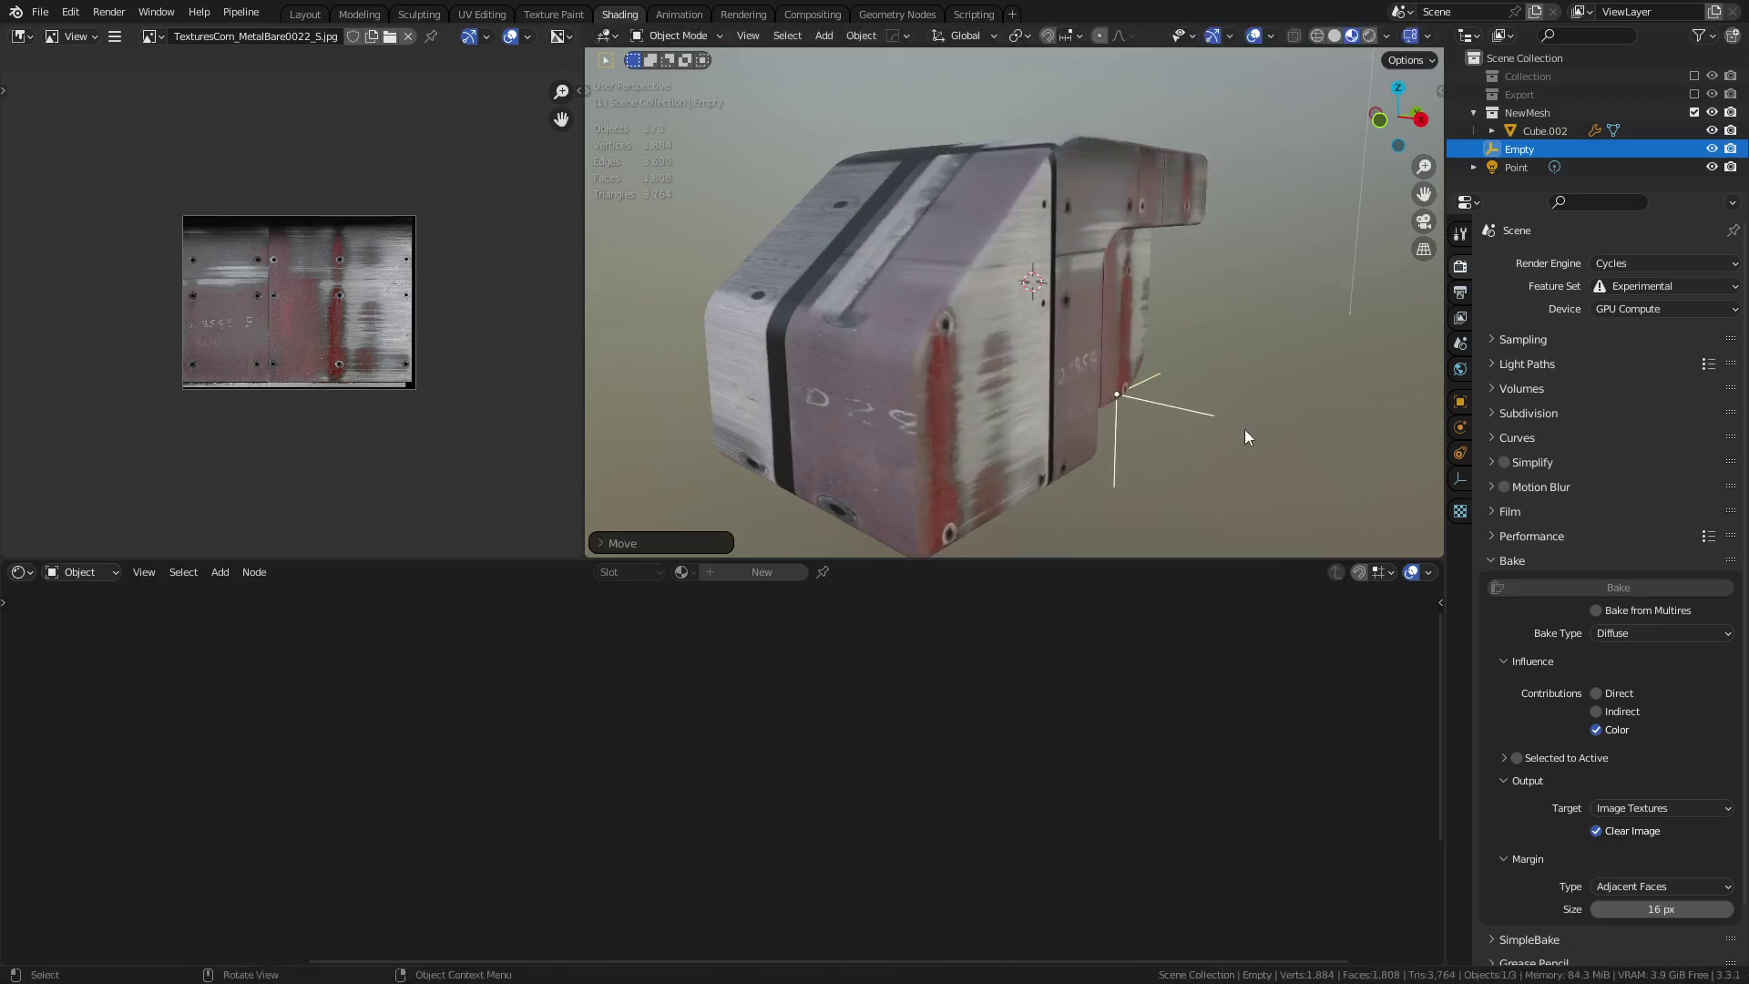
{"action": "left_click", "coordinate": [1172, 476]}
- Select Cube.002 and set the metal texture node's Box projection blend to 0.065
{"action": "middle_click_drag", "start_coordinate": [1153, 391], "coordinate": [1026, 287]}
{"action": "scroll", "coordinate": [1099, 388], "scroll_direction": "up", "scroll_amount": 5}
{"action": "scroll", "coordinate": [1048, 317], "scroll_direction": "down", "scroll_amount": 5}
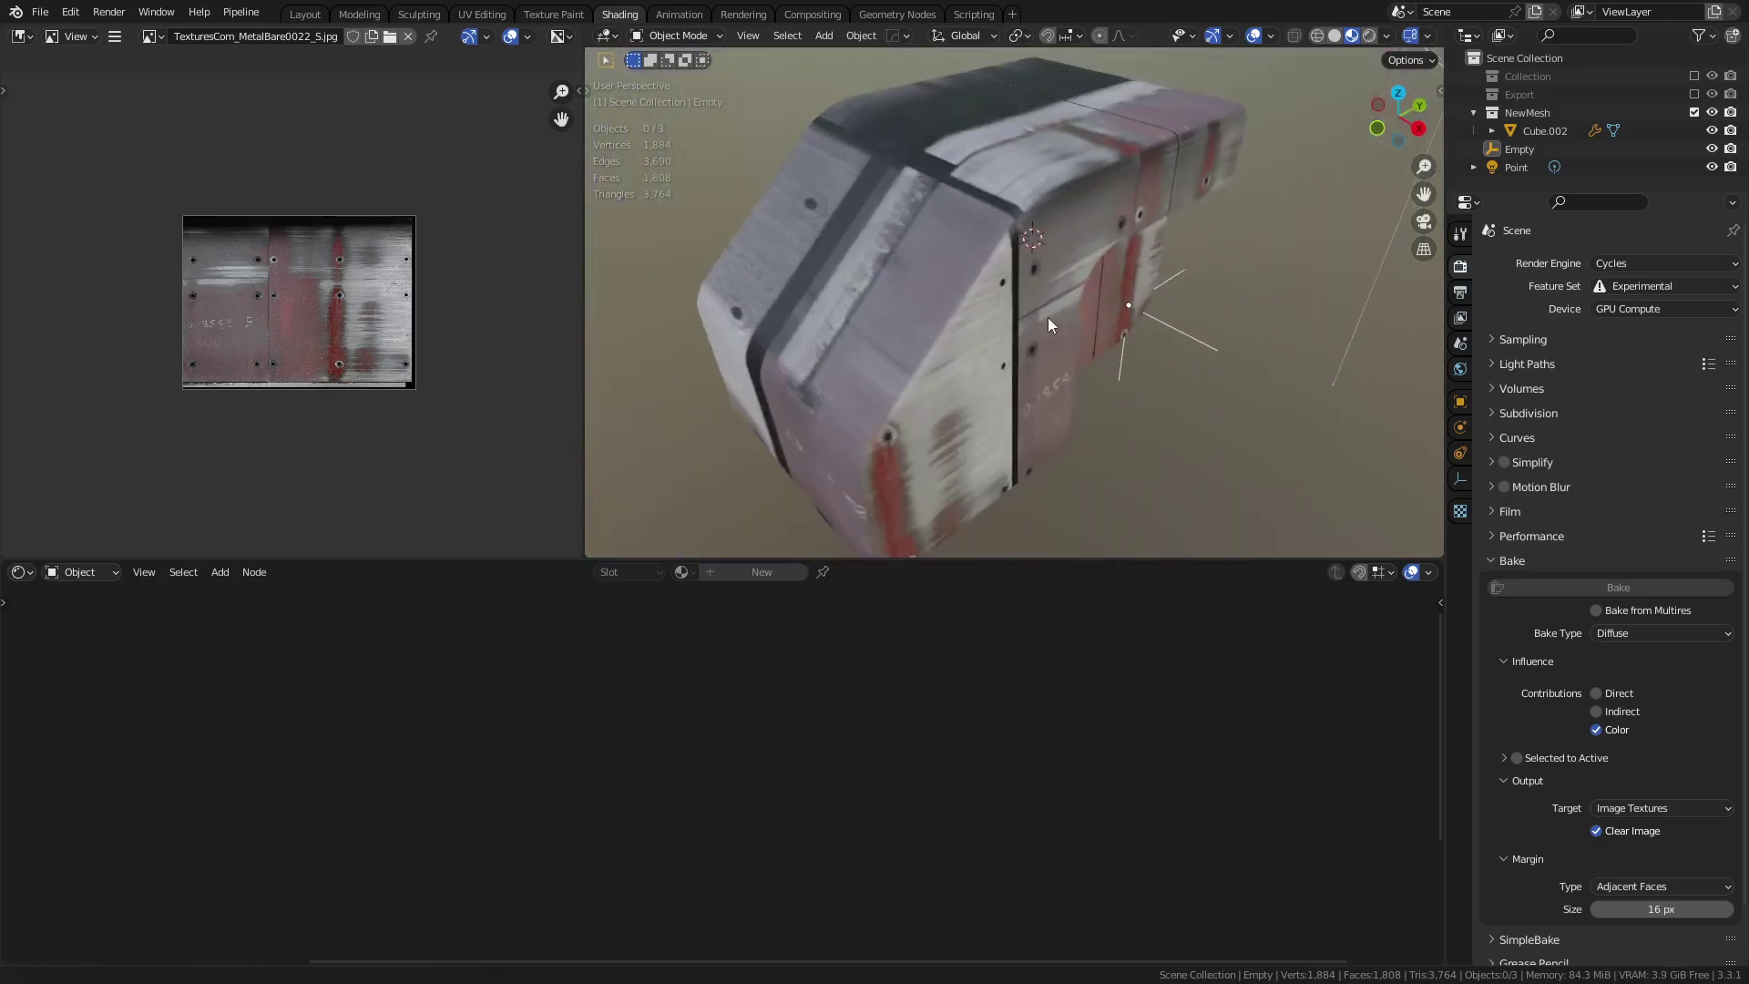
{"action": "left_click", "coordinate": [989, 402]}
{"action": "left_click_drag", "start_coordinate": [958, 724], "coordinate": [929, 724], "text": "shift"}
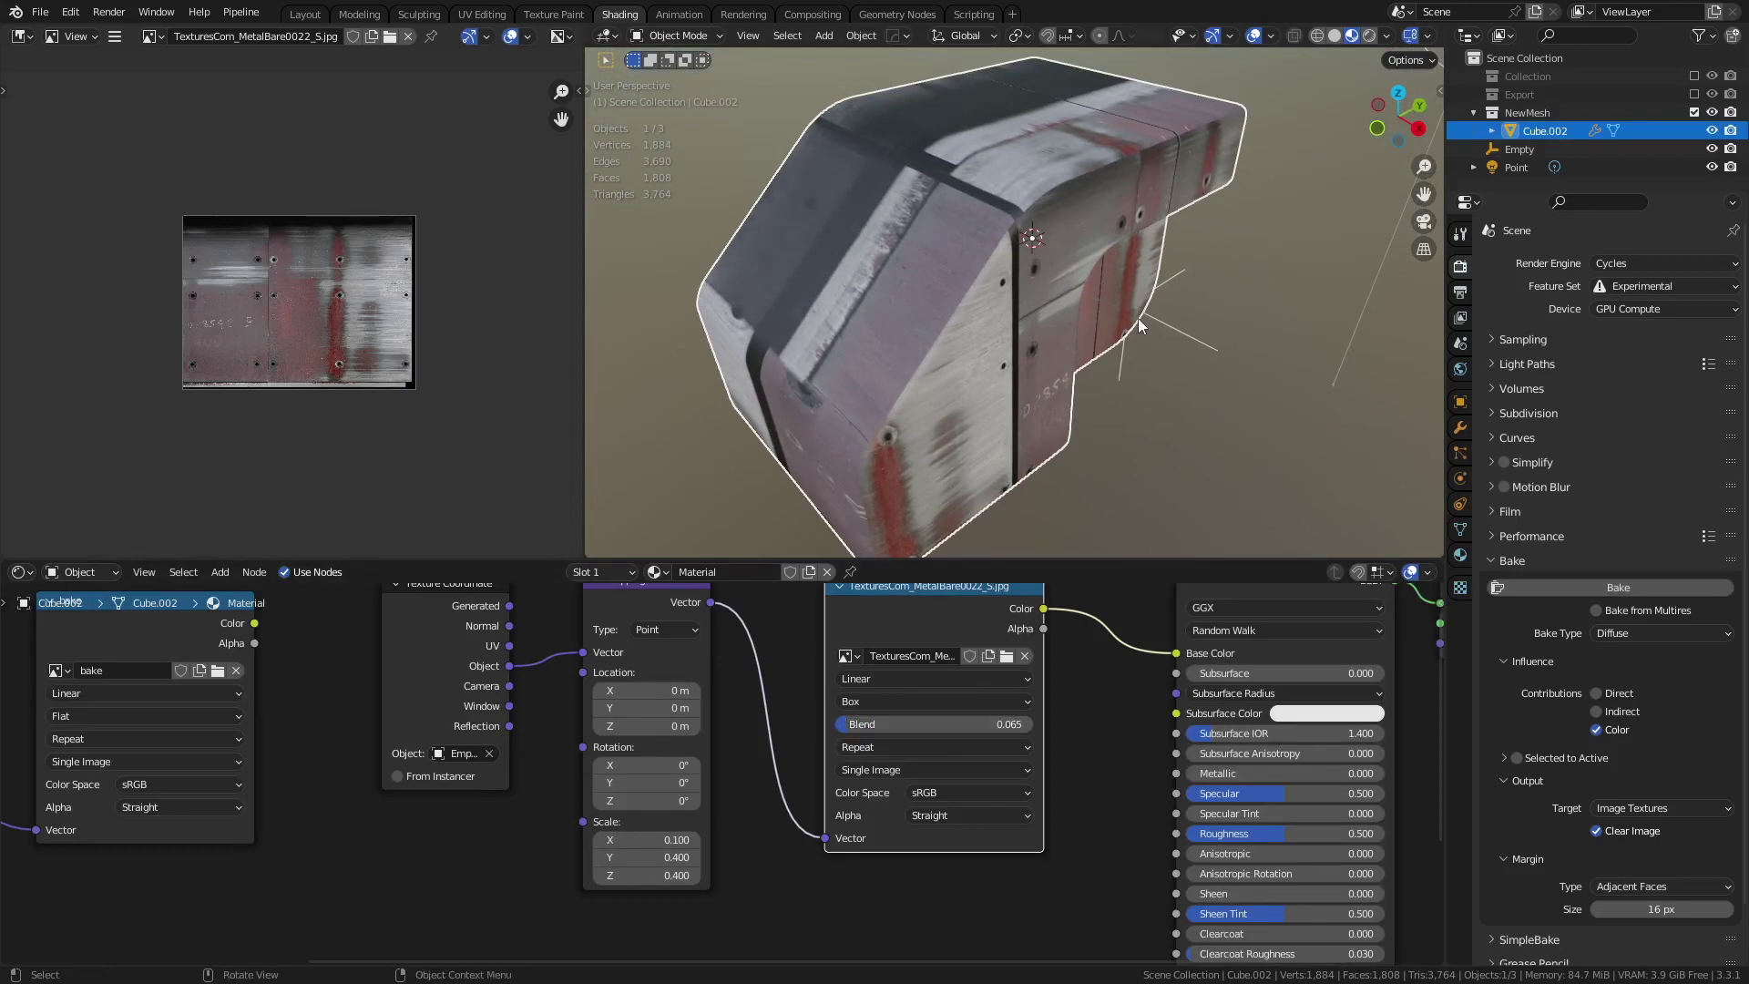
{"action": "left_click", "coordinate": [1192, 473]}
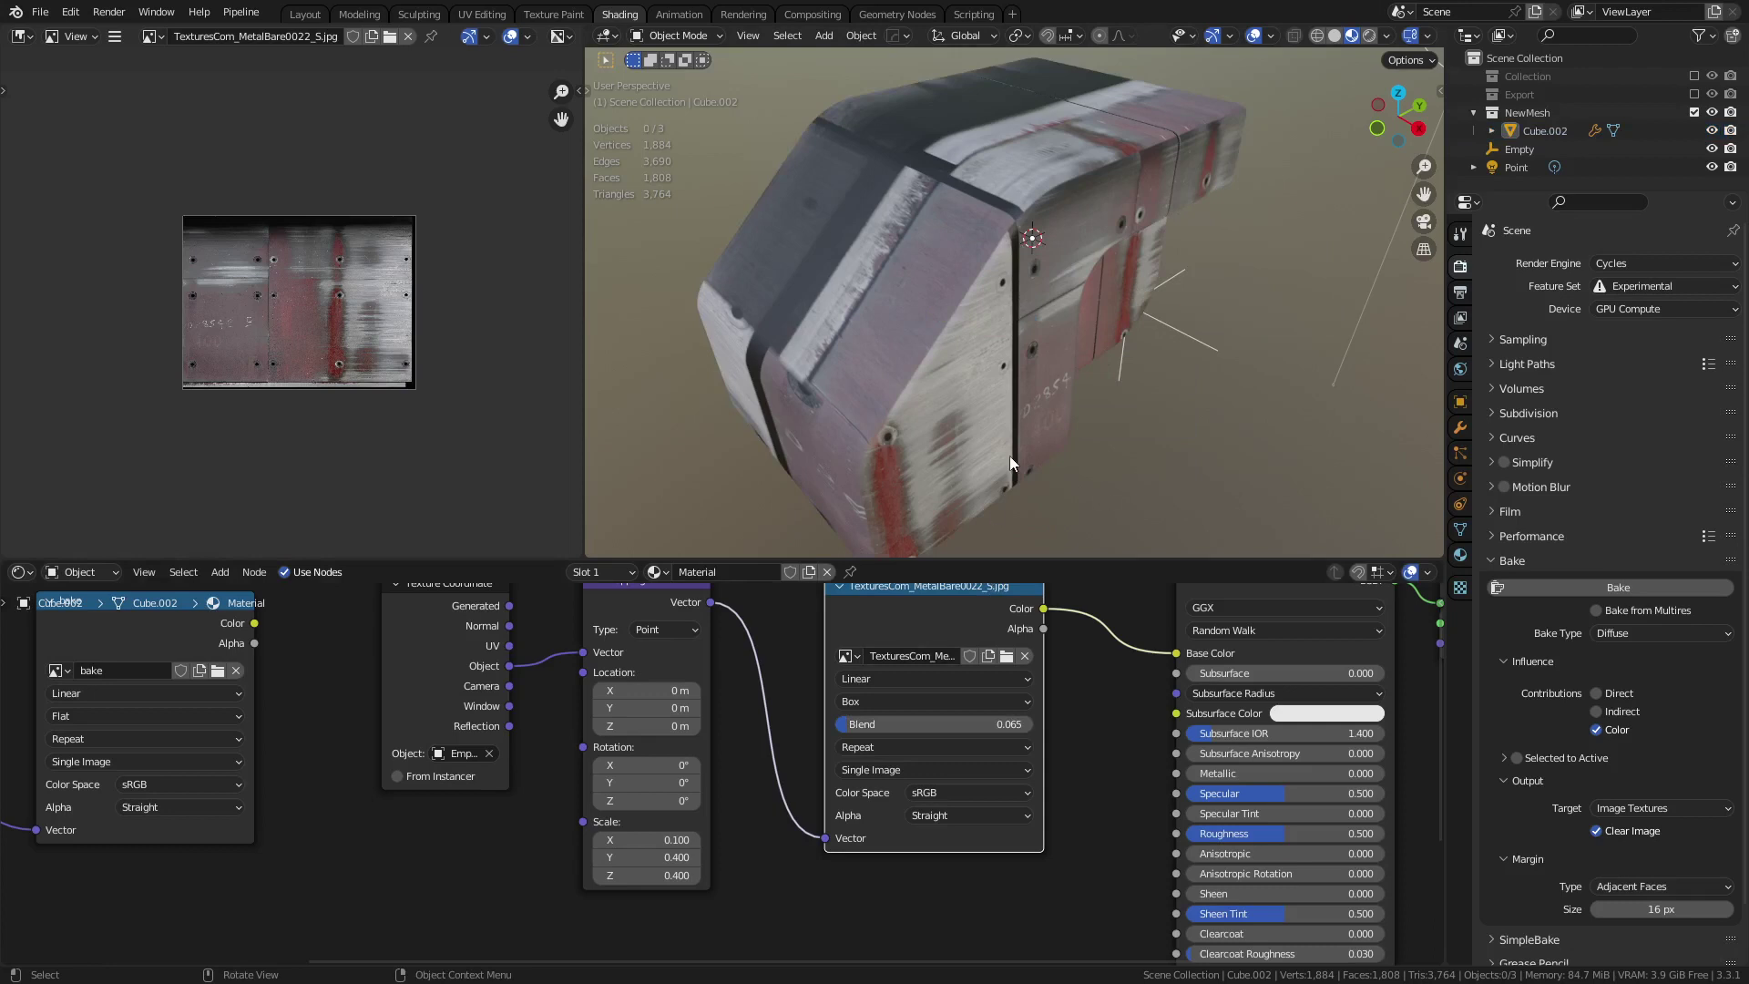
{"action": "middle_click_drag", "start_coordinate": [1009, 456], "coordinate": [1096, 450]}
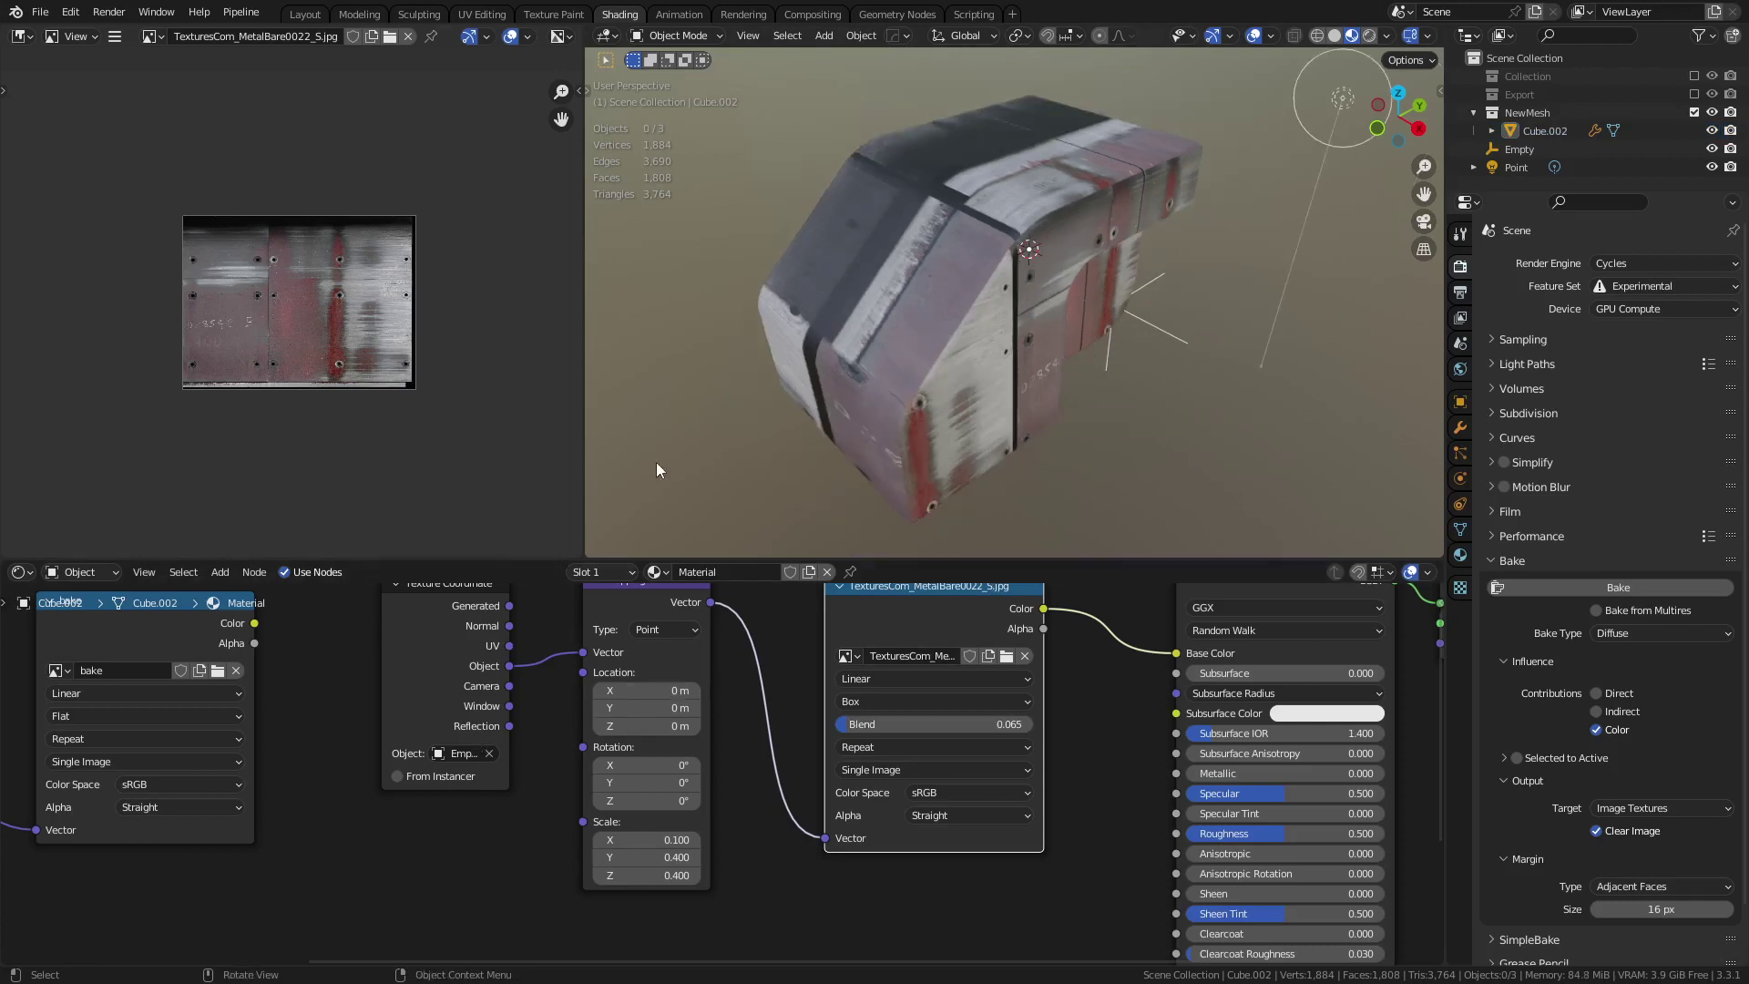
- Make the bake image node the active target in Cube.002's material and bake the Diffuse color onto it
{"action": "left_click", "coordinate": [895, 383]}
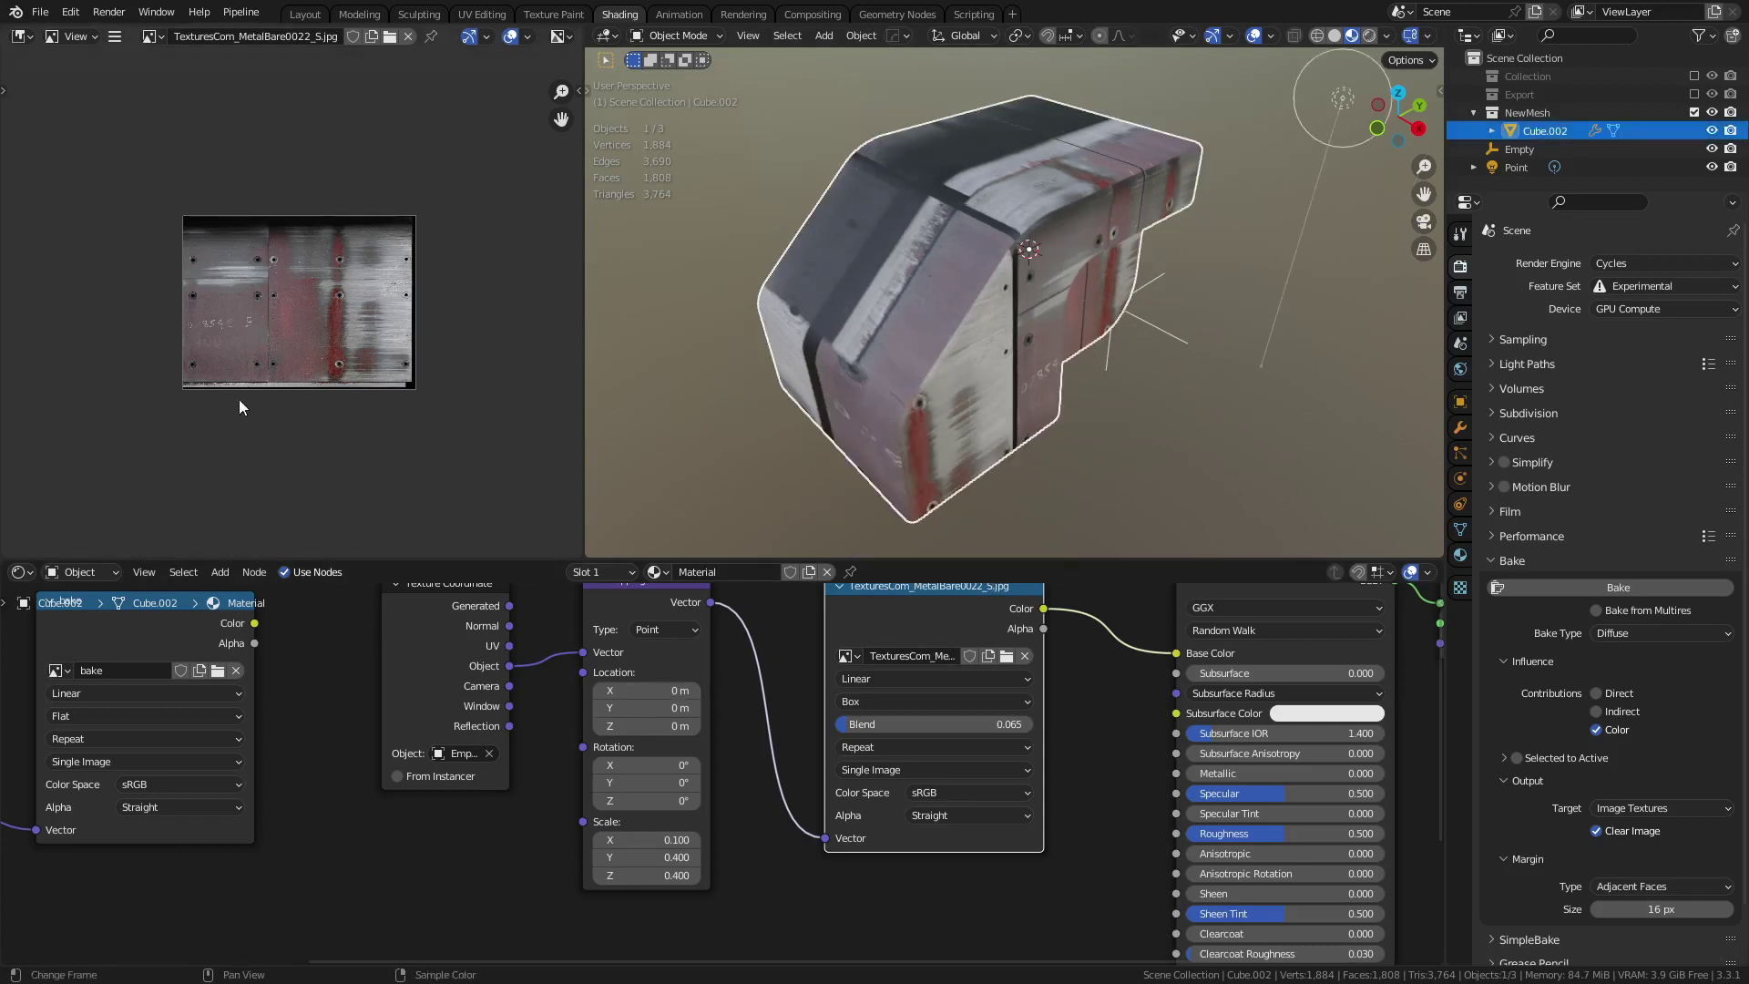
{"action": "middle_click_drag", "start_coordinate": [289, 637], "coordinate": [664, 684]}
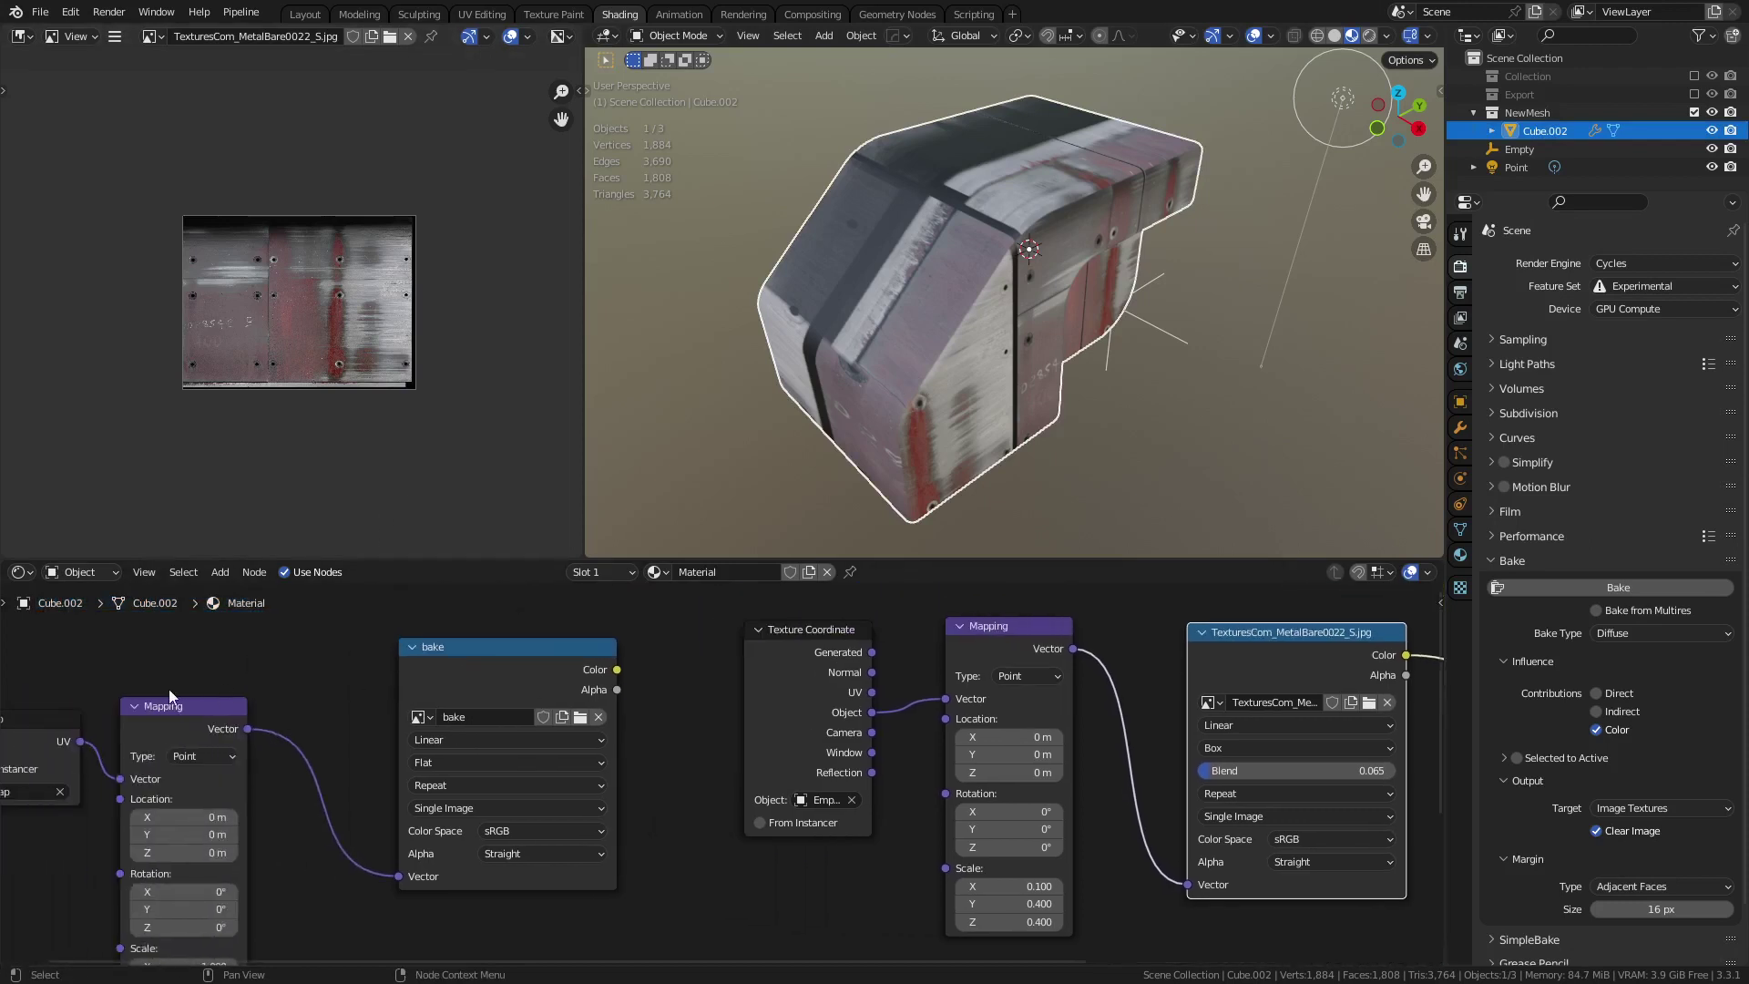
{"action": "scroll", "coordinate": [302, 681], "scroll_direction": "down", "scroll_amount": 2}
{"action": "middle_click_drag", "start_coordinate": [302, 680], "coordinate": [362, 681]}
{"action": "left_click", "coordinate": [579, 665]}
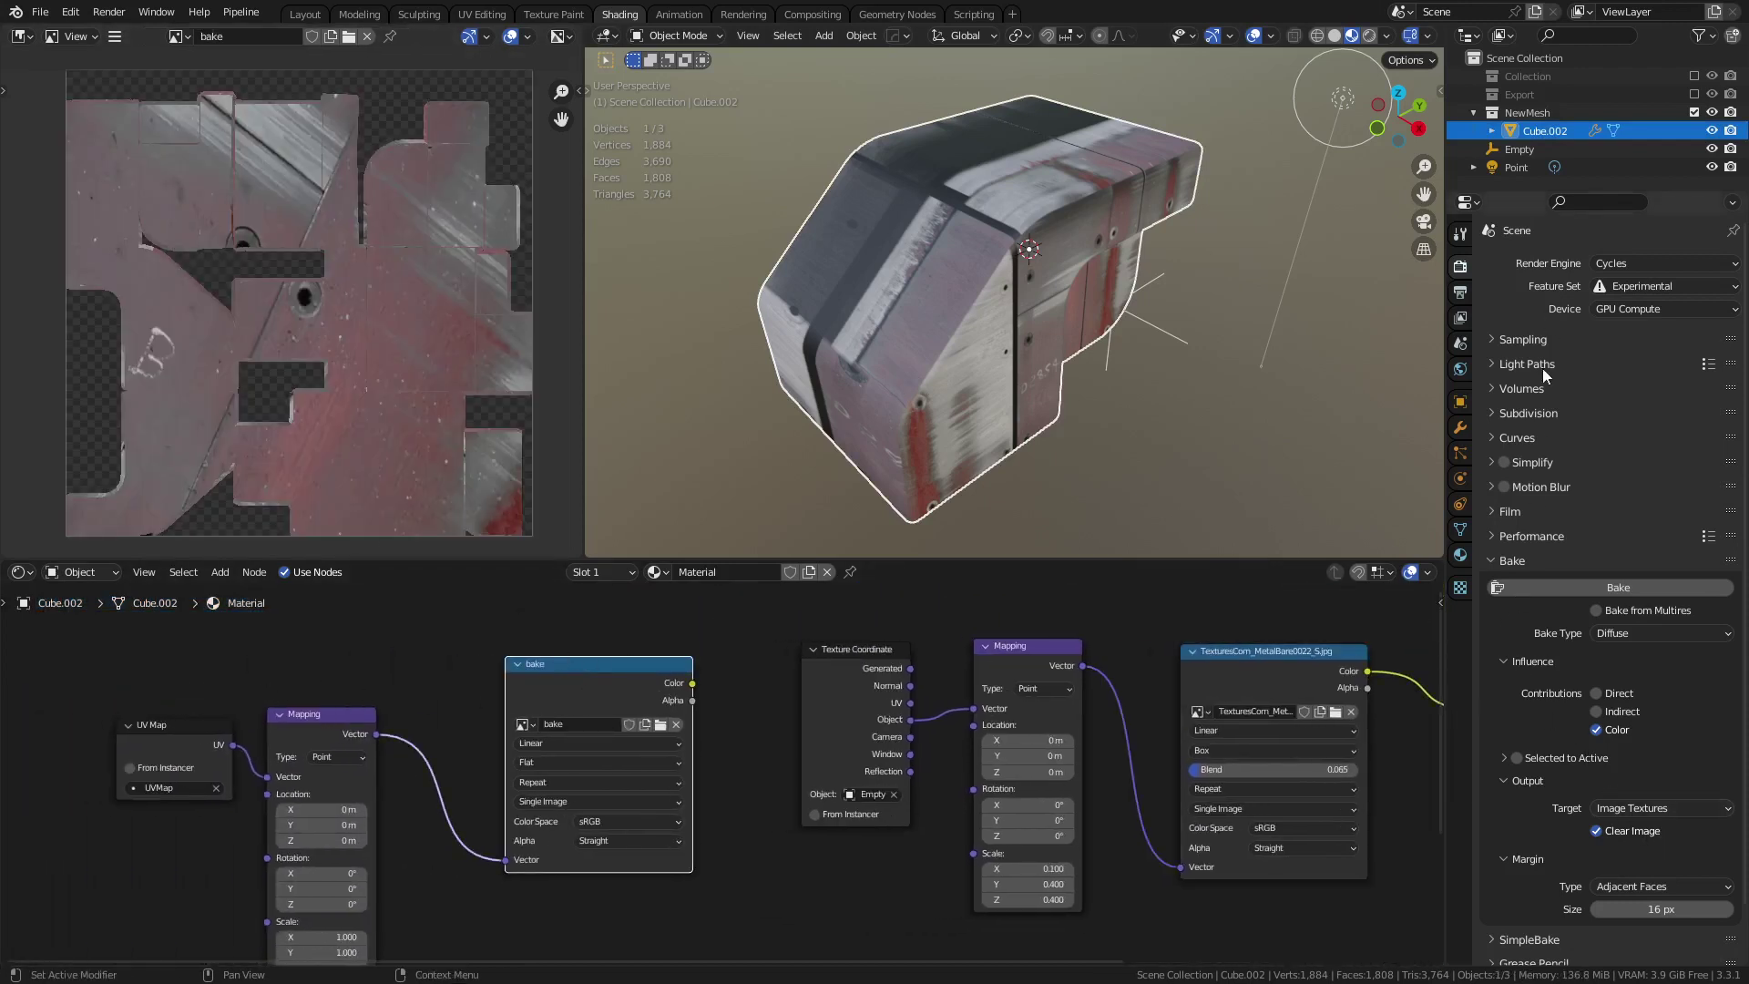
{"action": "left_click", "coordinate": [1600, 588]}
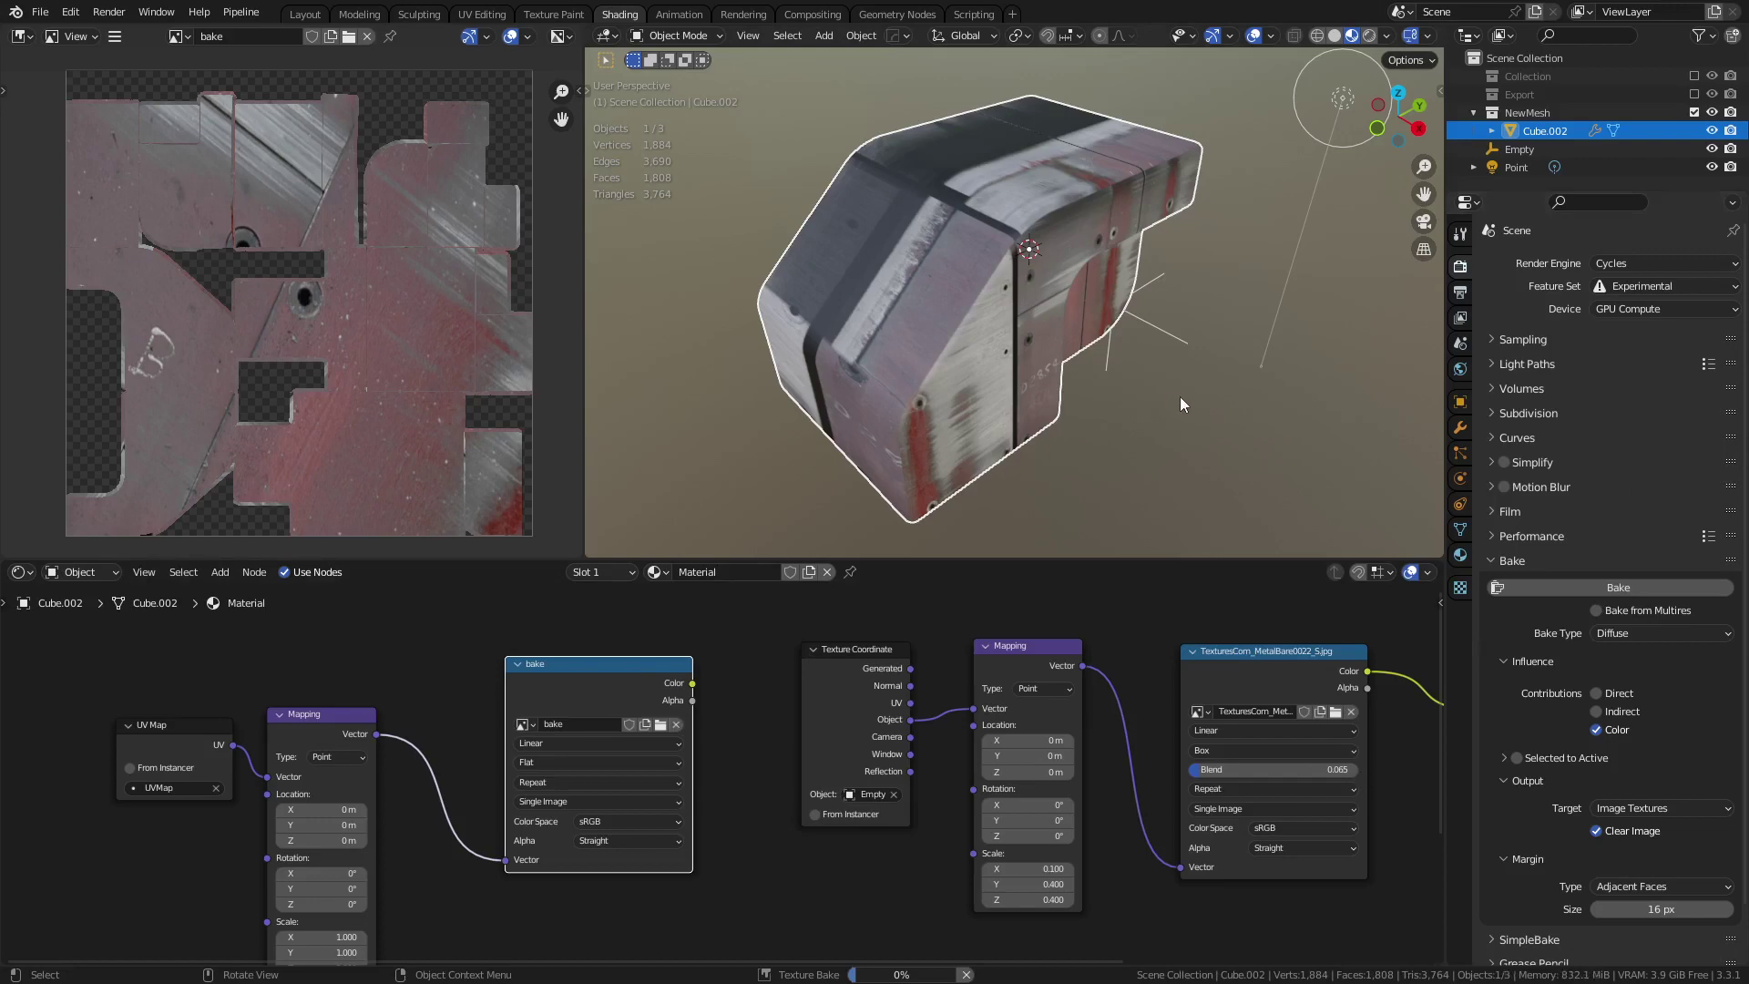
- Move the Principled BSDF and Material Output nodes away from the metal texture node to make room between them
{"action": "middle_click_drag", "start_coordinate": [1228, 627], "coordinate": [876, 656]}
{"action": "mouse_move", "coordinate": [1218, 707]}
{"action": "middle_mouse_down"}
{"action": "mouse_move", "coordinate": [1057, 697]}
{"action": "mouse_move", "coordinate": [1006, 652]}
{"action": "middle_mouse_up"}
{"action": "scroll", "coordinate": [1061, 702], "scroll_direction": "down", "scroll_amount": 2}
{"action": "left_click_drag", "start_coordinate": [1260, 735], "coordinate": [1372, 553]}
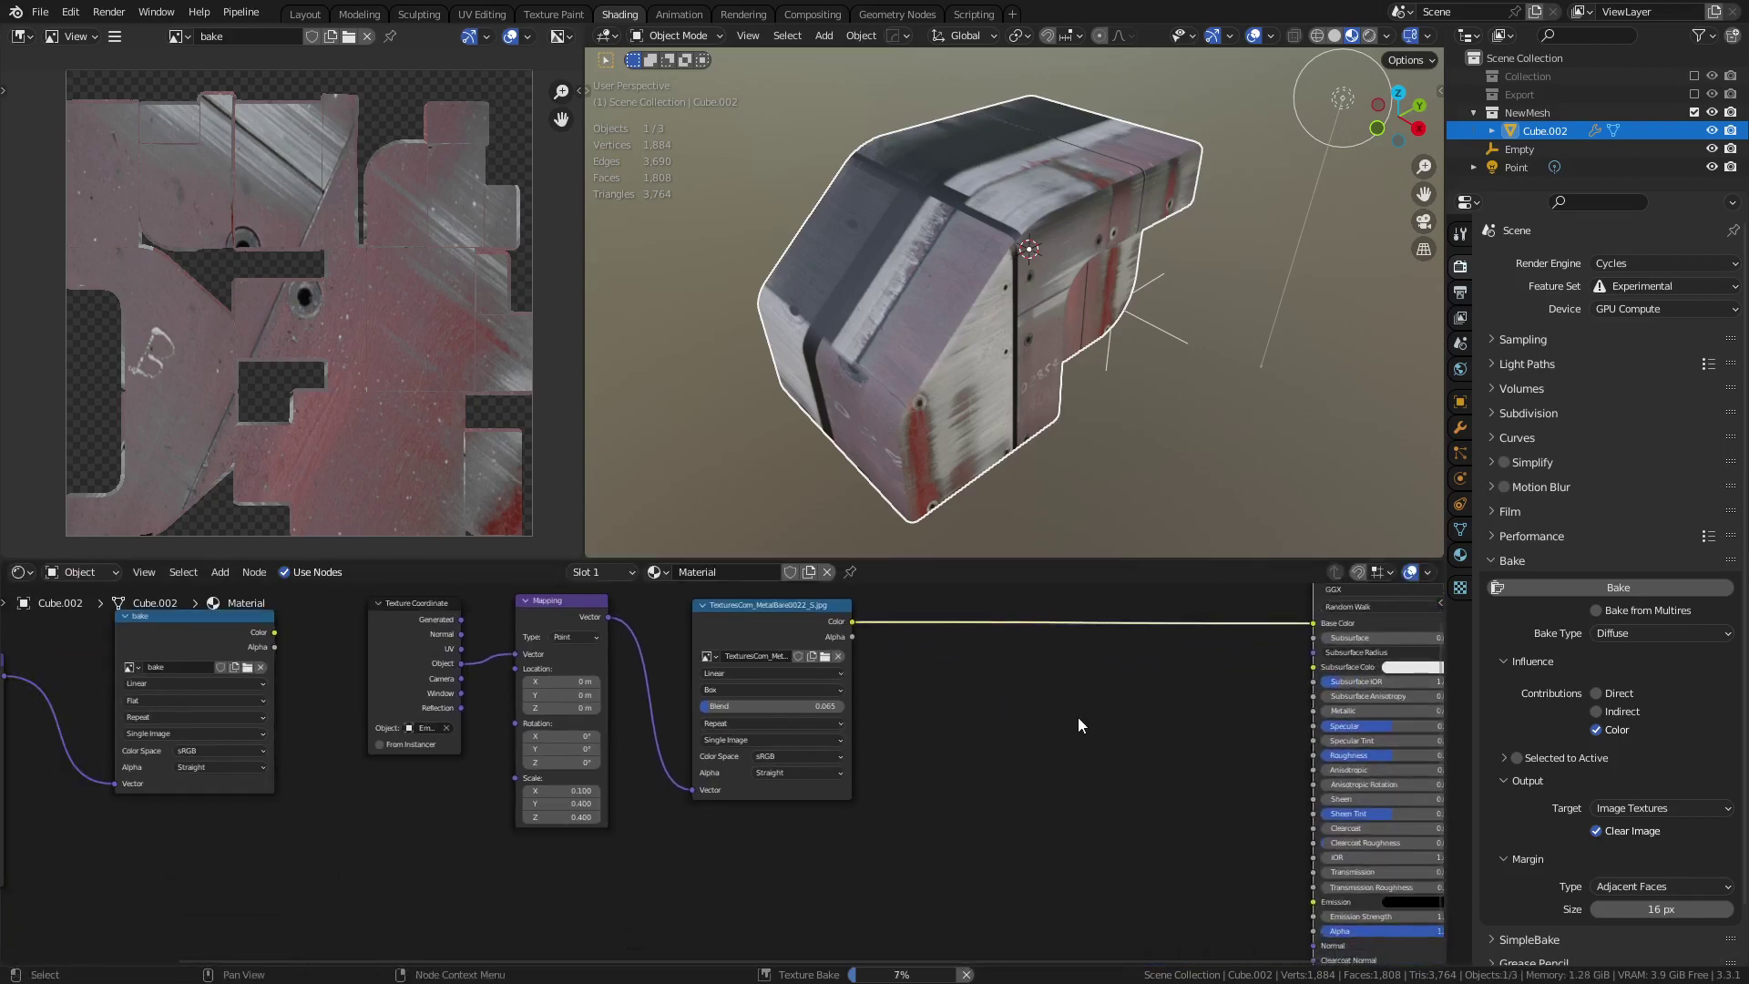
{"action": "middle_click_drag", "start_coordinate": [1079, 718], "coordinate": [1000, 699]}
- Add a Bump node beside the Principled BSDF's Normal input
{"action": "key", "text": "shift+a"}
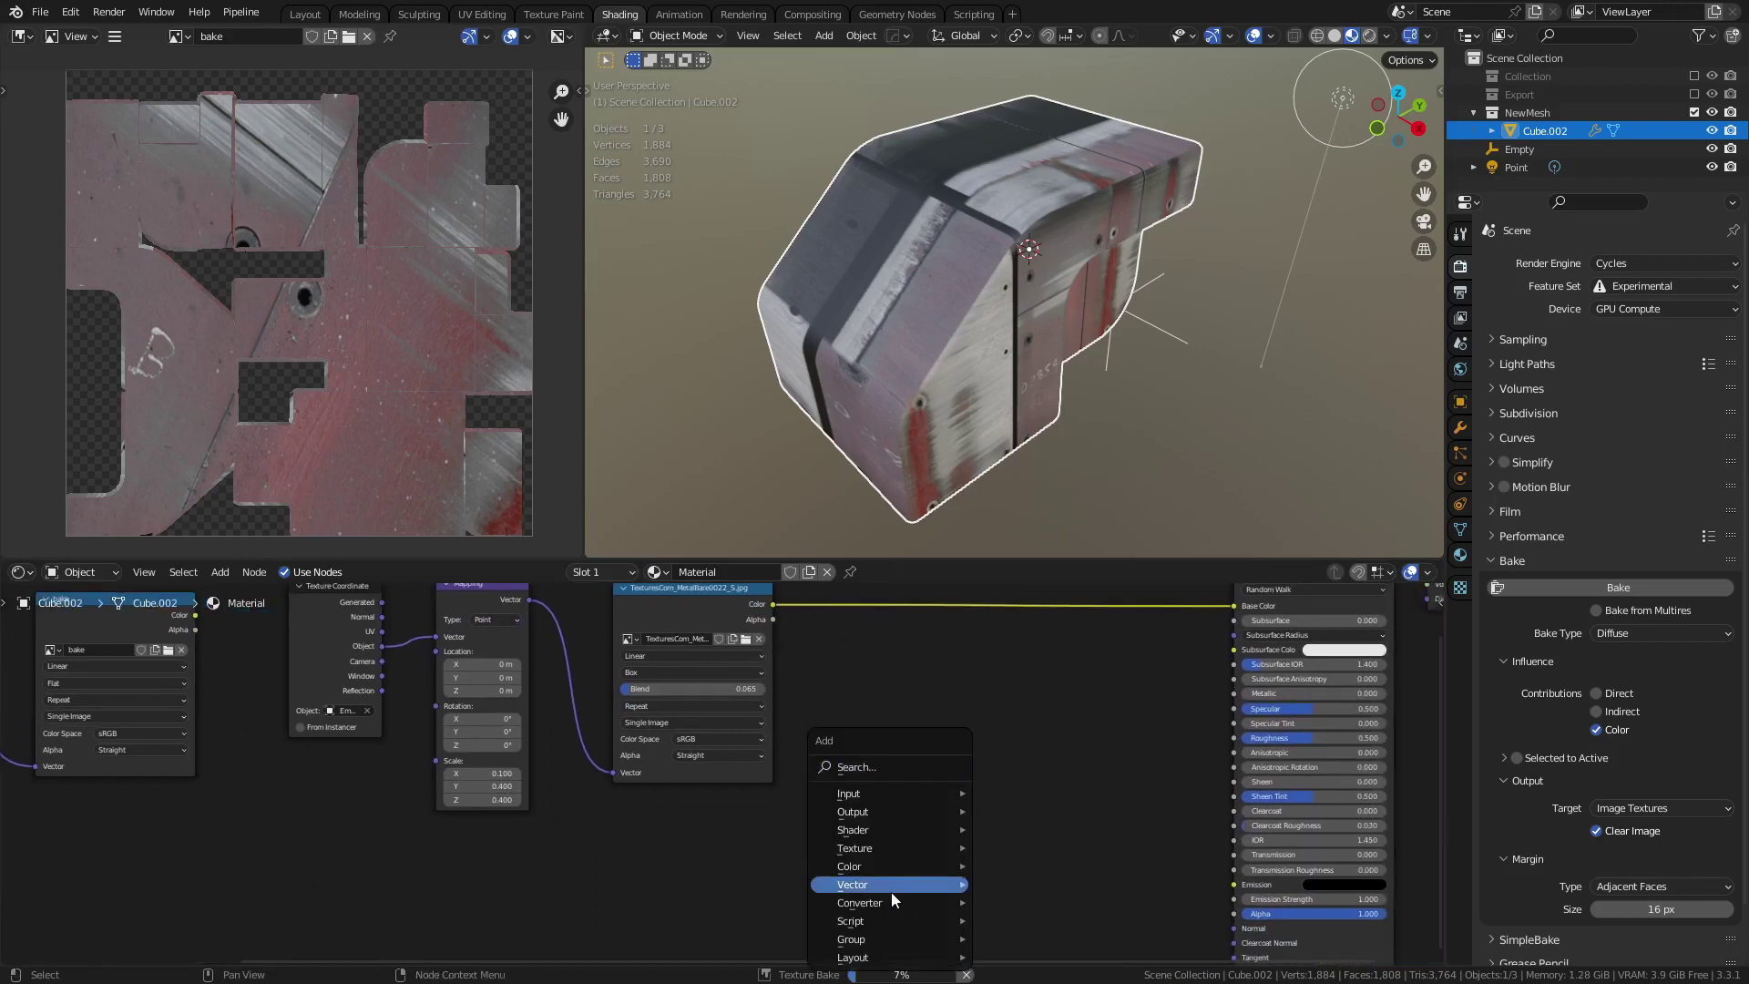
{"action": "mouse_move", "coordinate": [885, 920]}
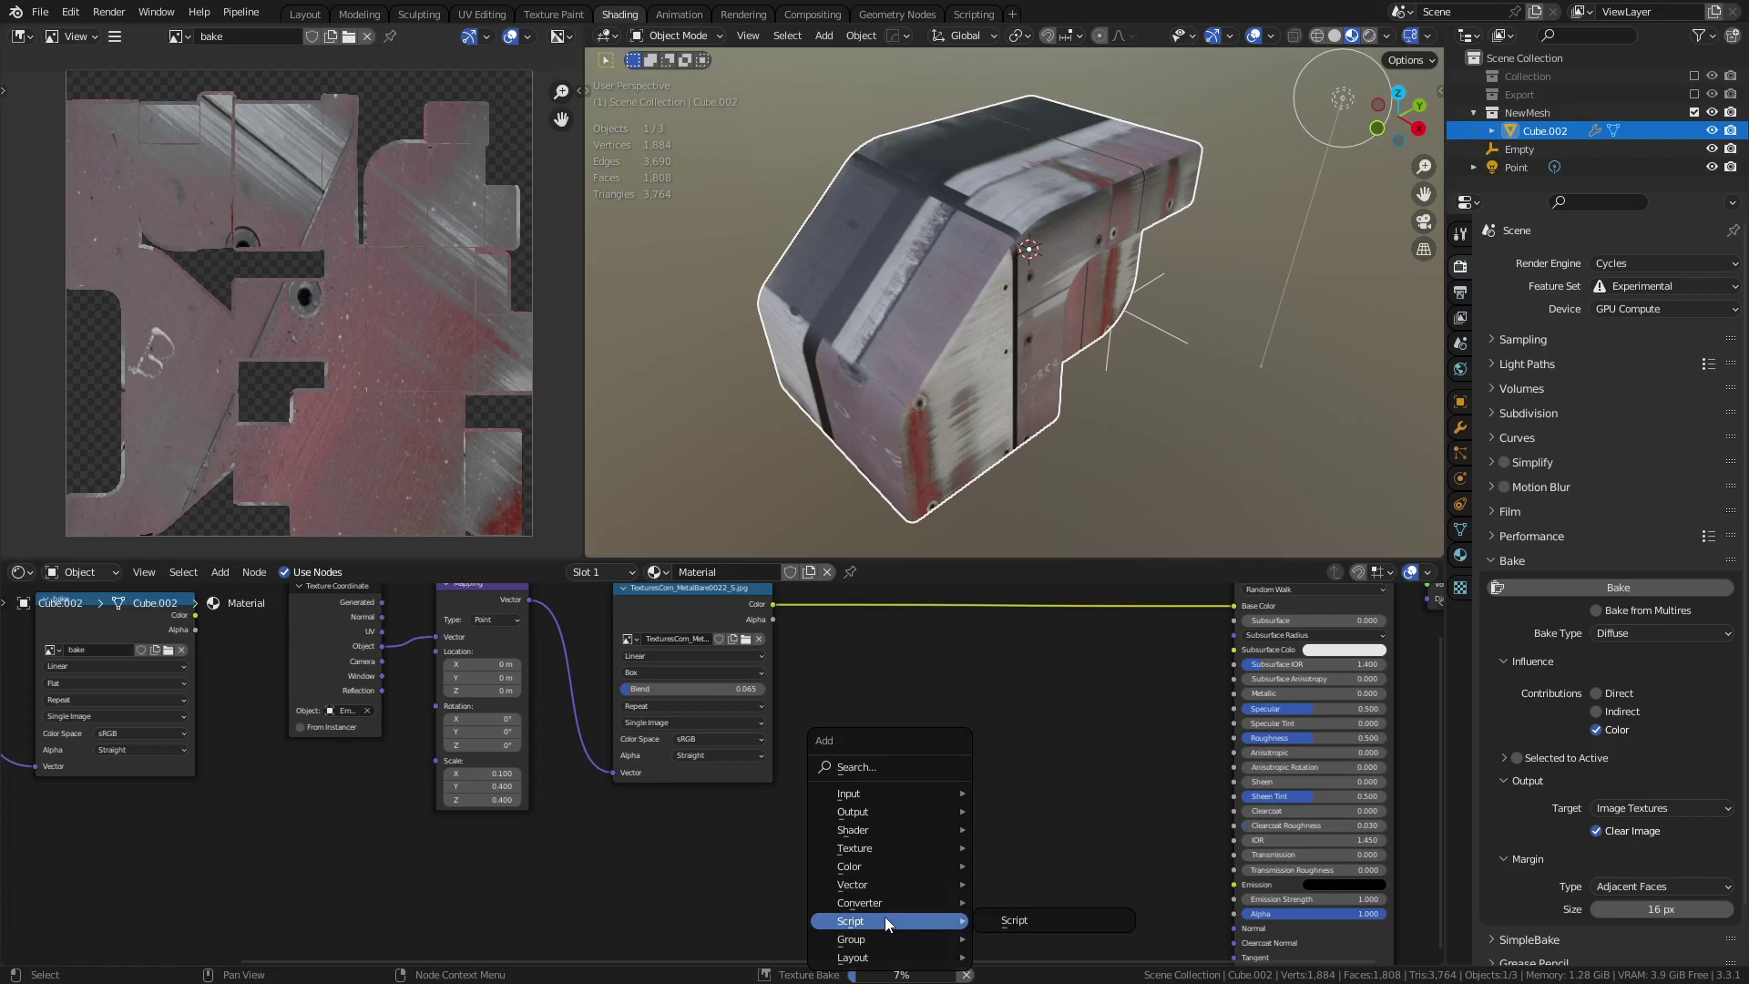
{"action": "mouse_move", "coordinate": [894, 880]}
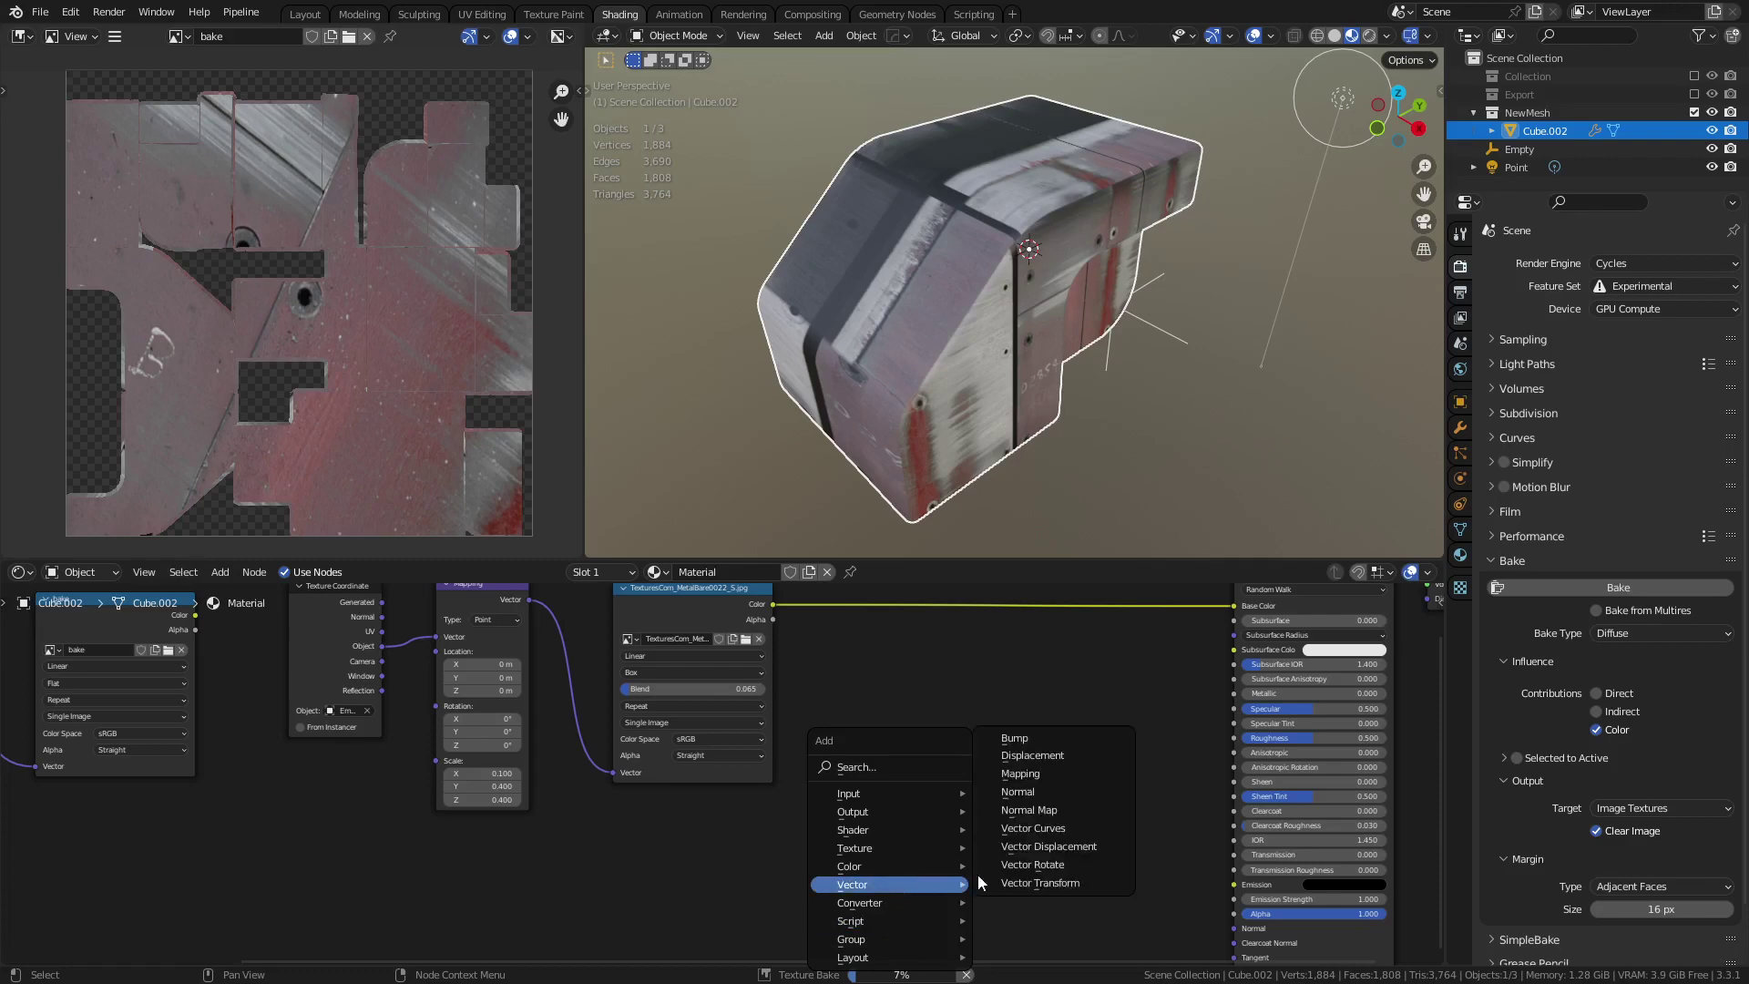
{"action": "left_click", "coordinate": [1075, 745]}
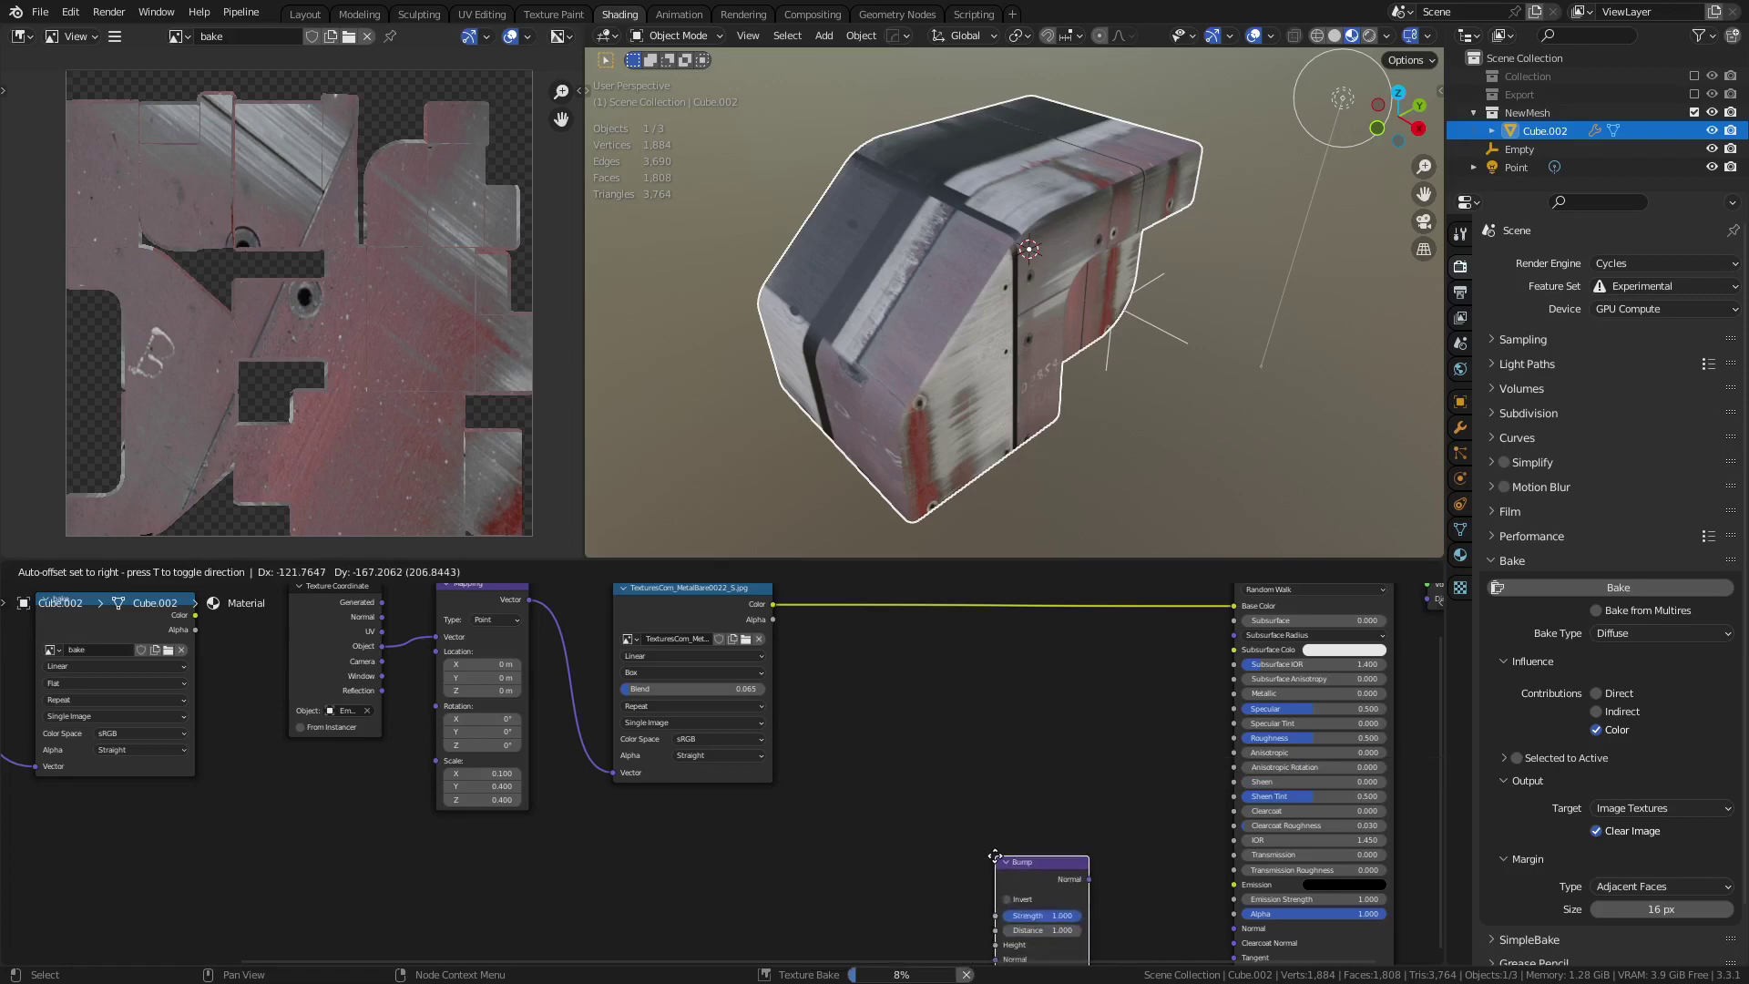
{"action": "scroll", "coordinate": [1060, 820], "scroll_direction": "down", "scroll_amount": 3, "text": "shift"}
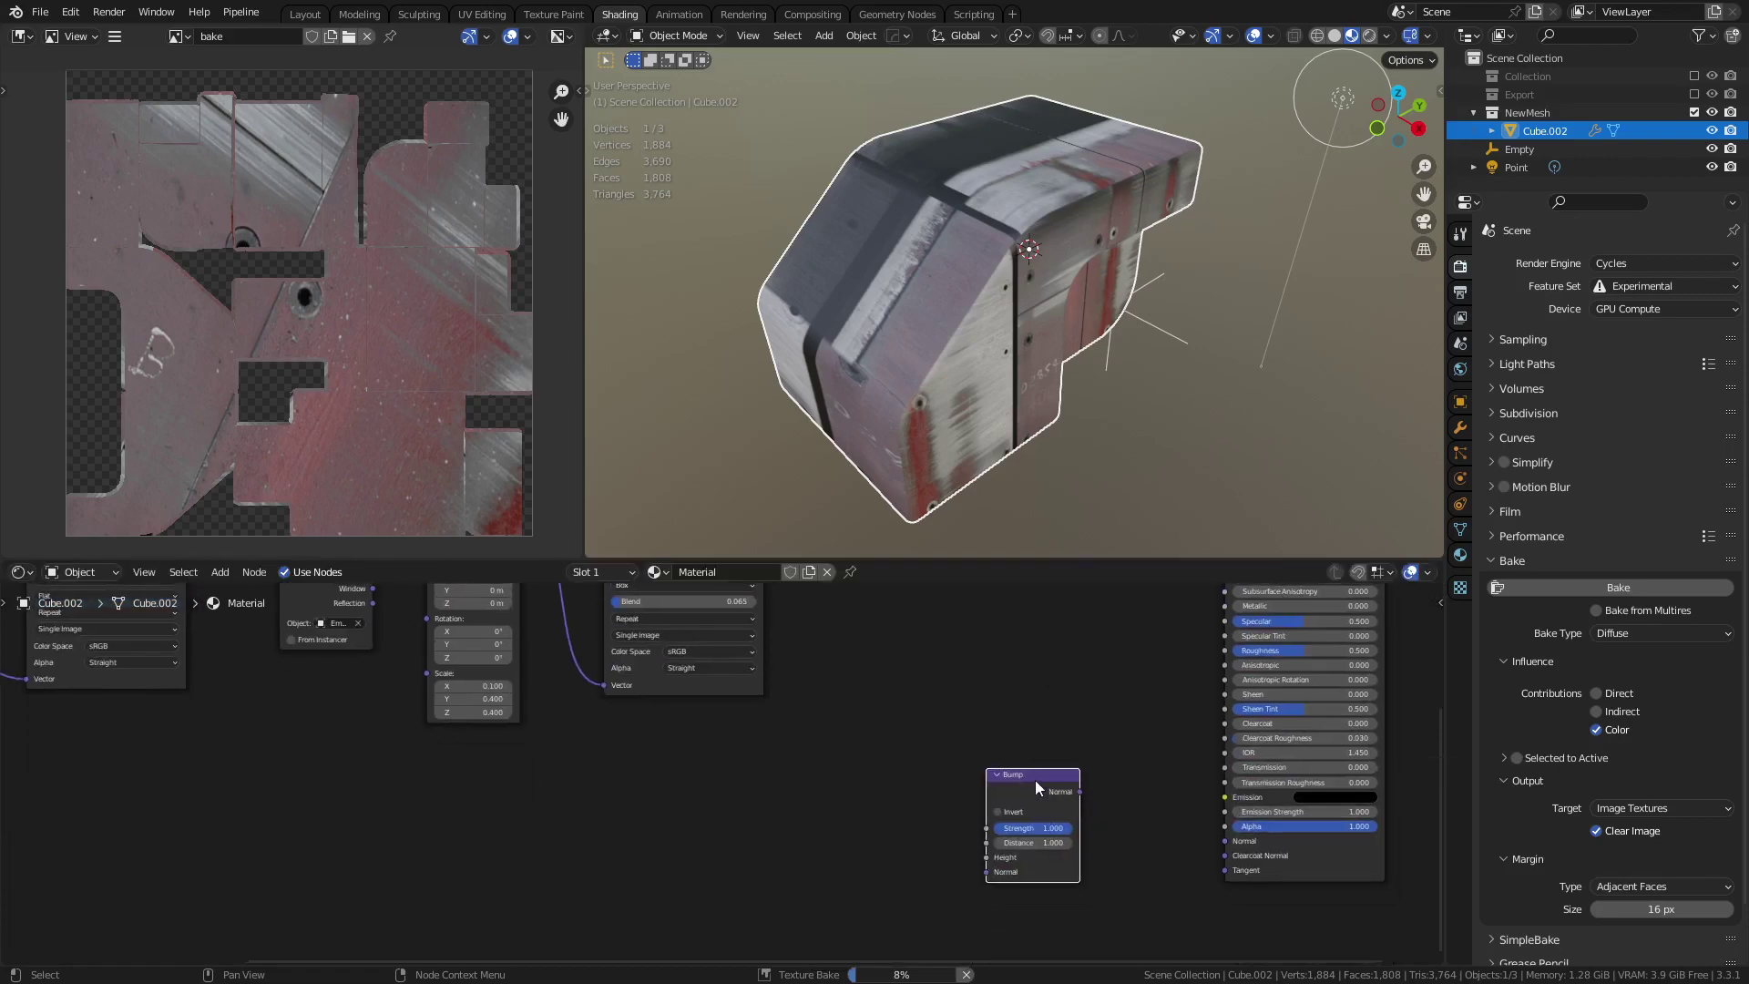
{"action": "key", "text": "shift+a"}
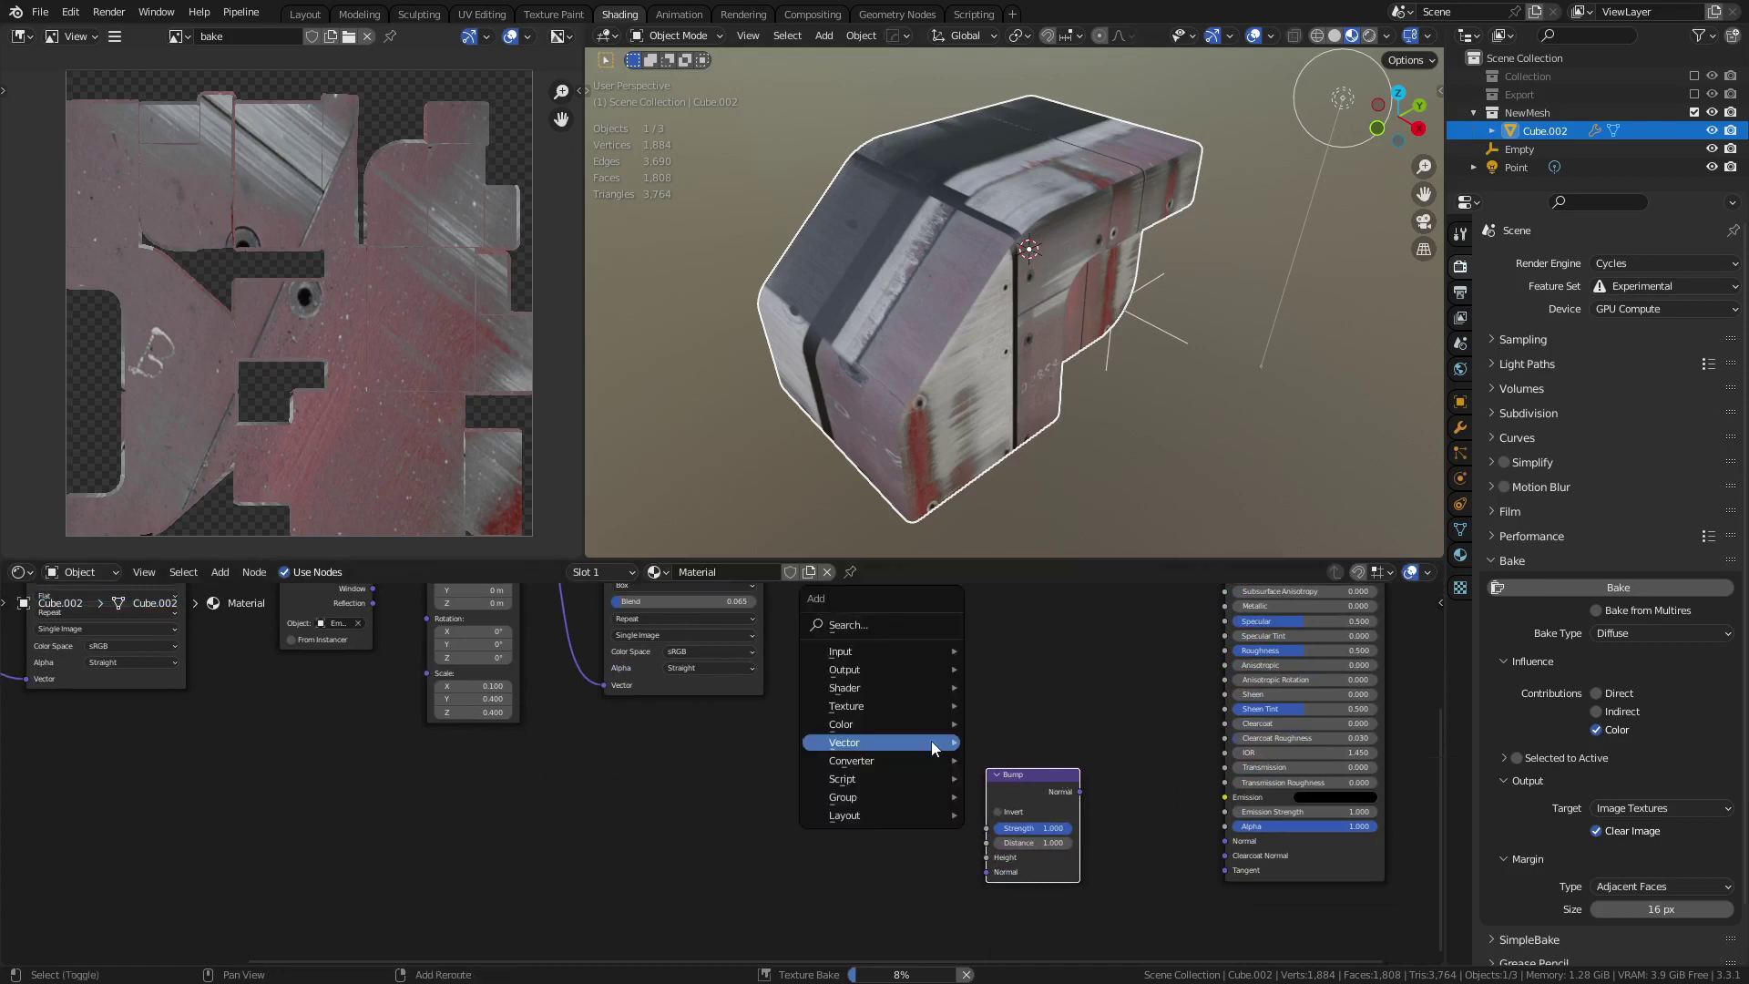
{"action": "mouse_move", "coordinate": [932, 741]}
{"action": "left_click", "coordinate": [460, 817]}
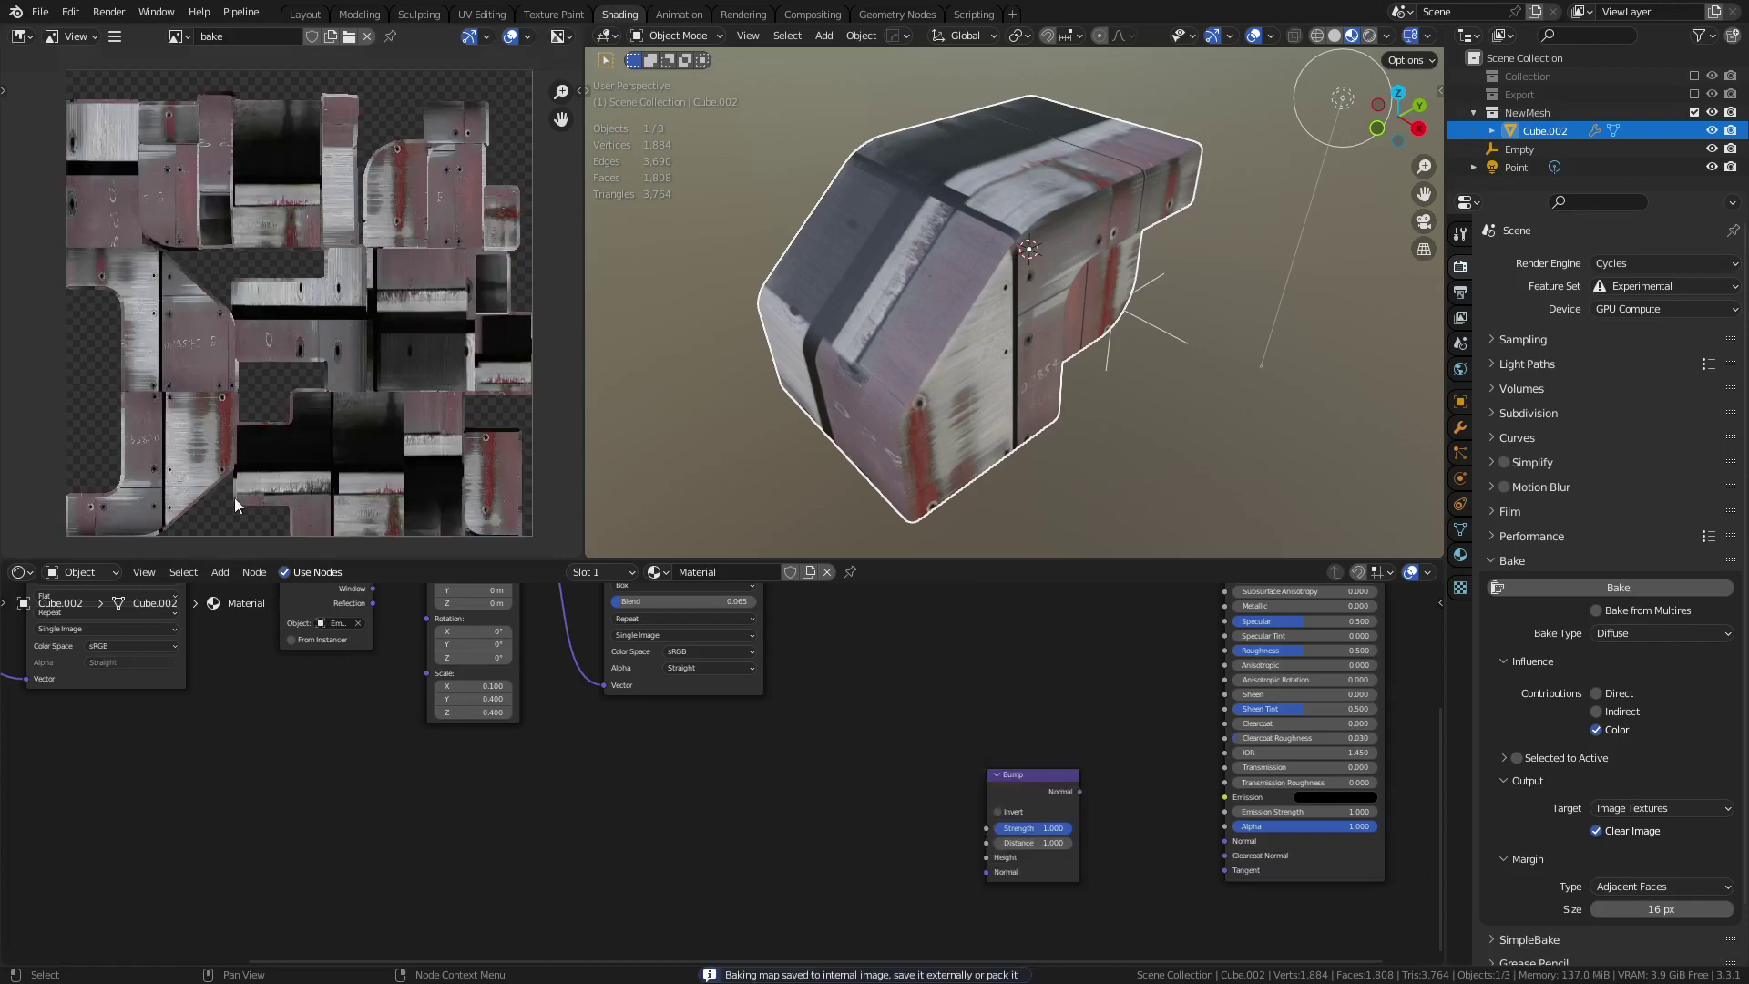
- Save the baked image to the Desktop as Diffuse4.png
{"action": "left_click", "coordinate": [112, 36]}
{"action": "mouse_move", "coordinate": [154, 75]}
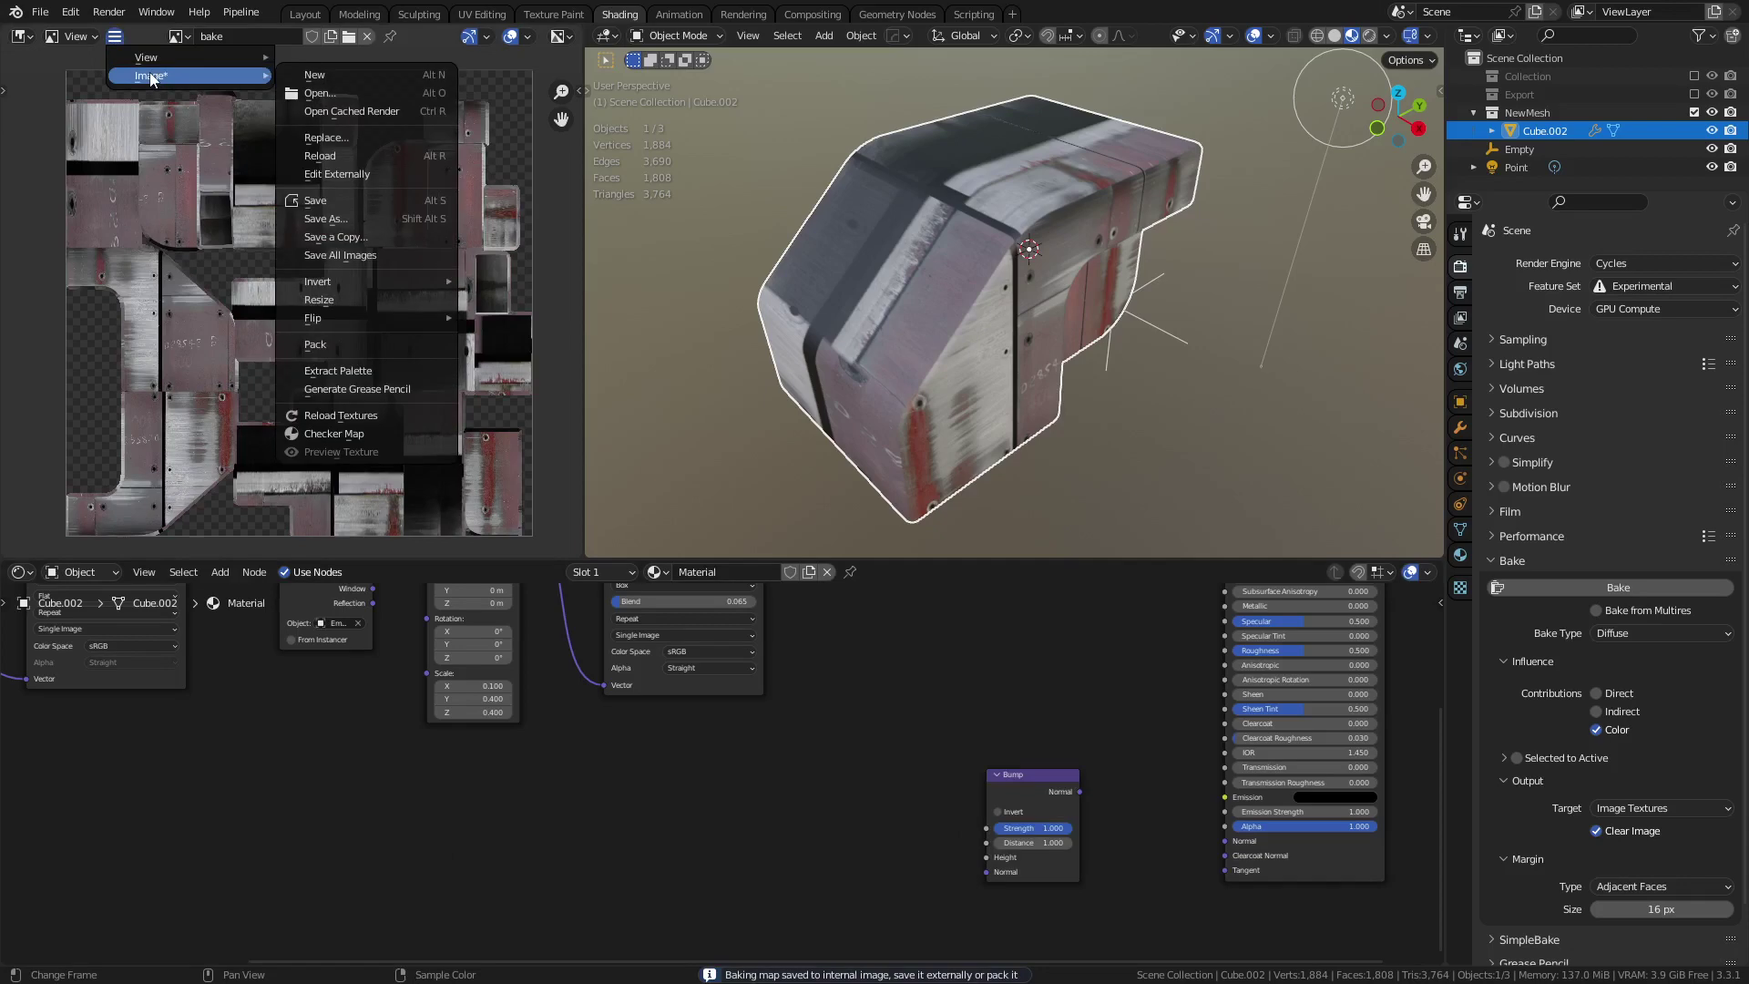
{"action": "left_click", "coordinate": [362, 222]}
{"action": "left_click", "coordinate": [661, 711]}
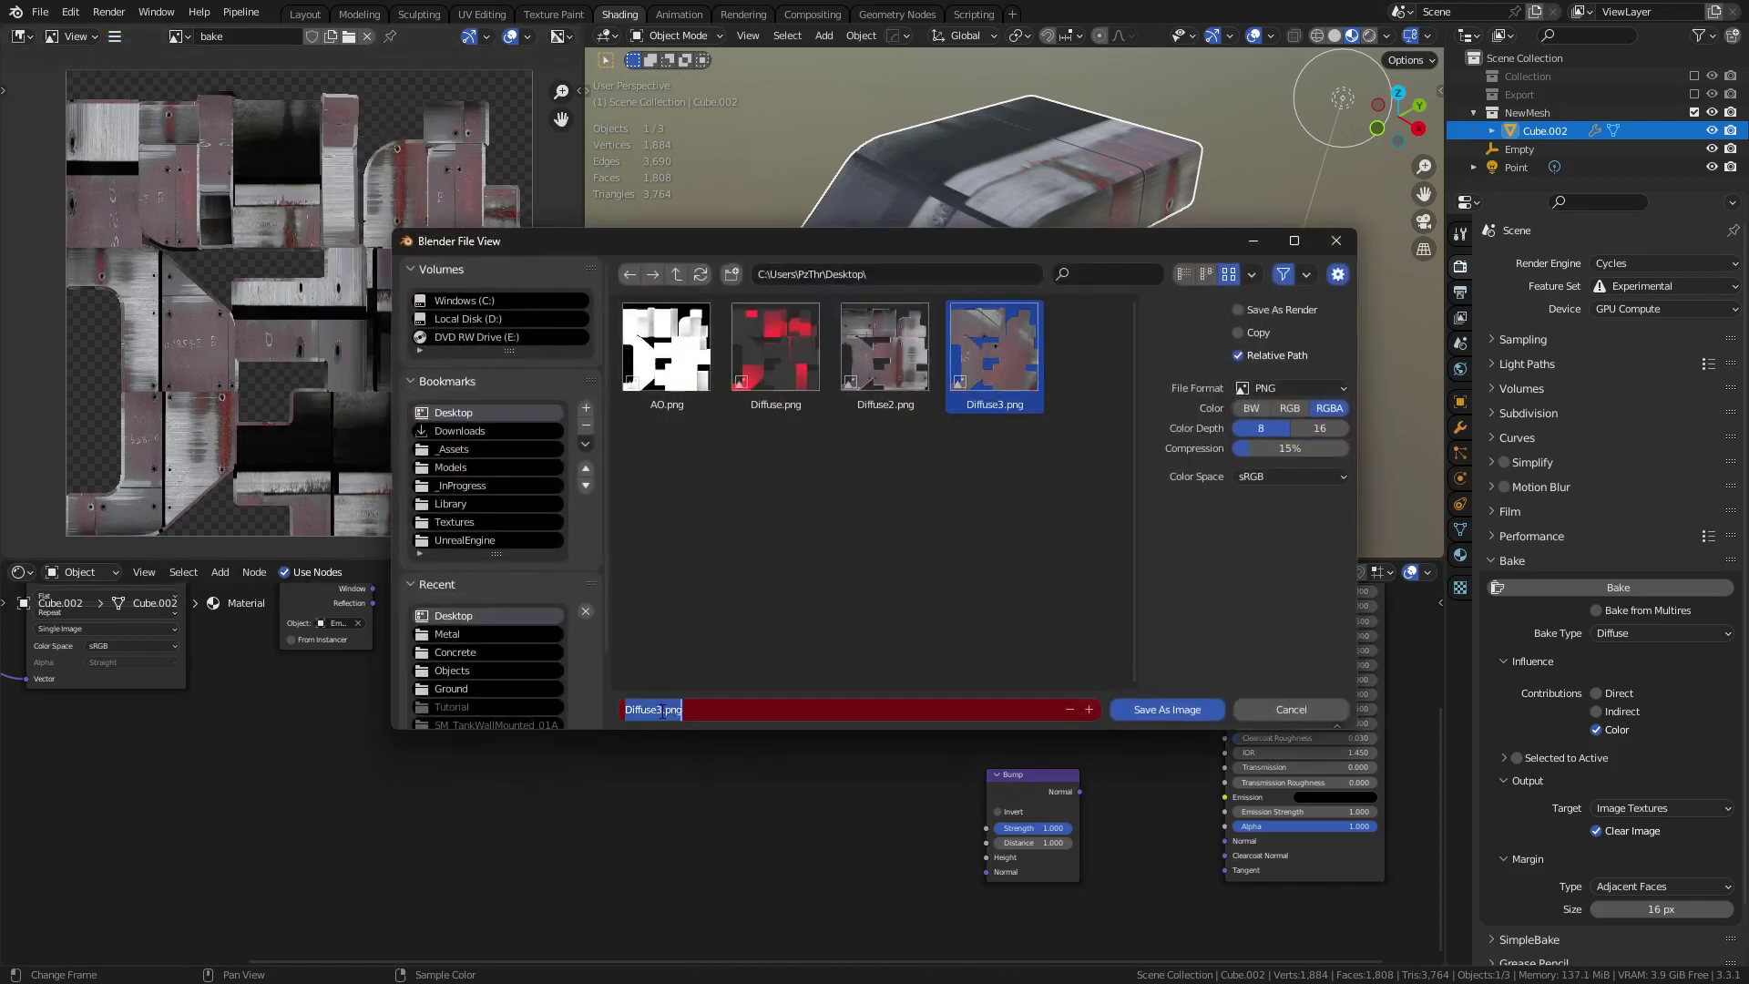
{"action": "left_click", "coordinate": [662, 711]}
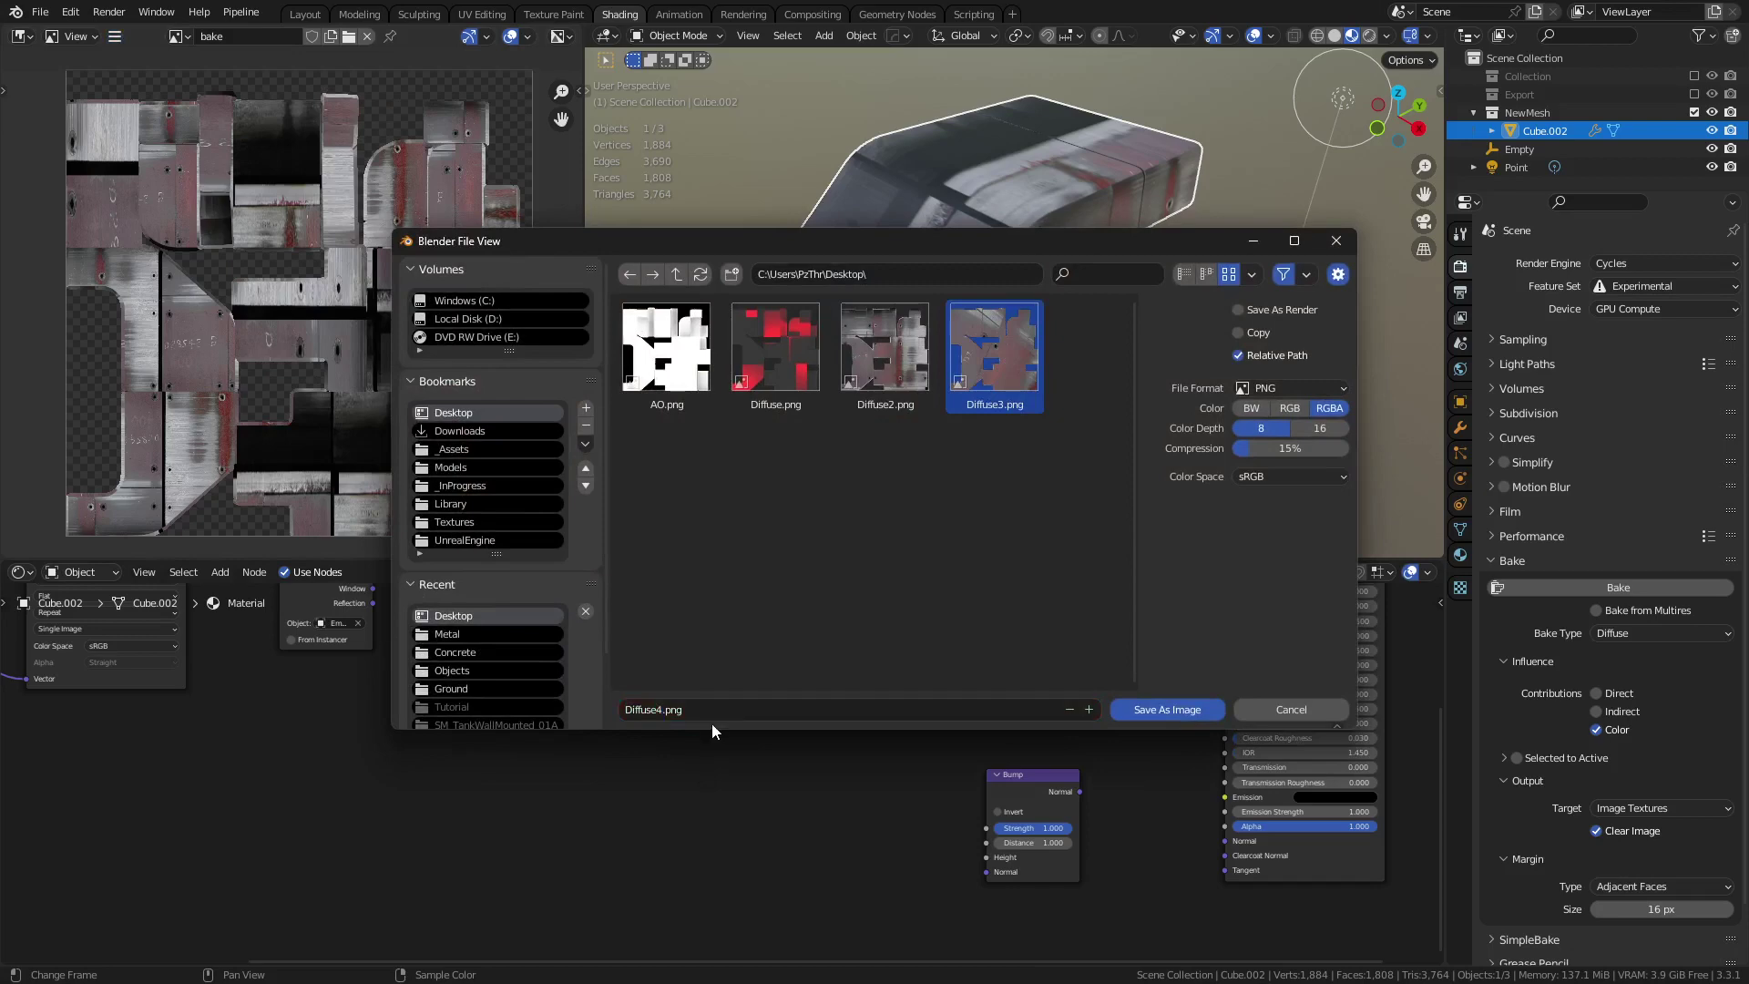
{"action": "key", "text": "Return"}
- Connect the Bump node's Normal output to the Principled BSDF's Normal input
{"action": "scroll", "coordinate": [1086, 738], "scroll_direction": "down", "scroll_amount": 1}
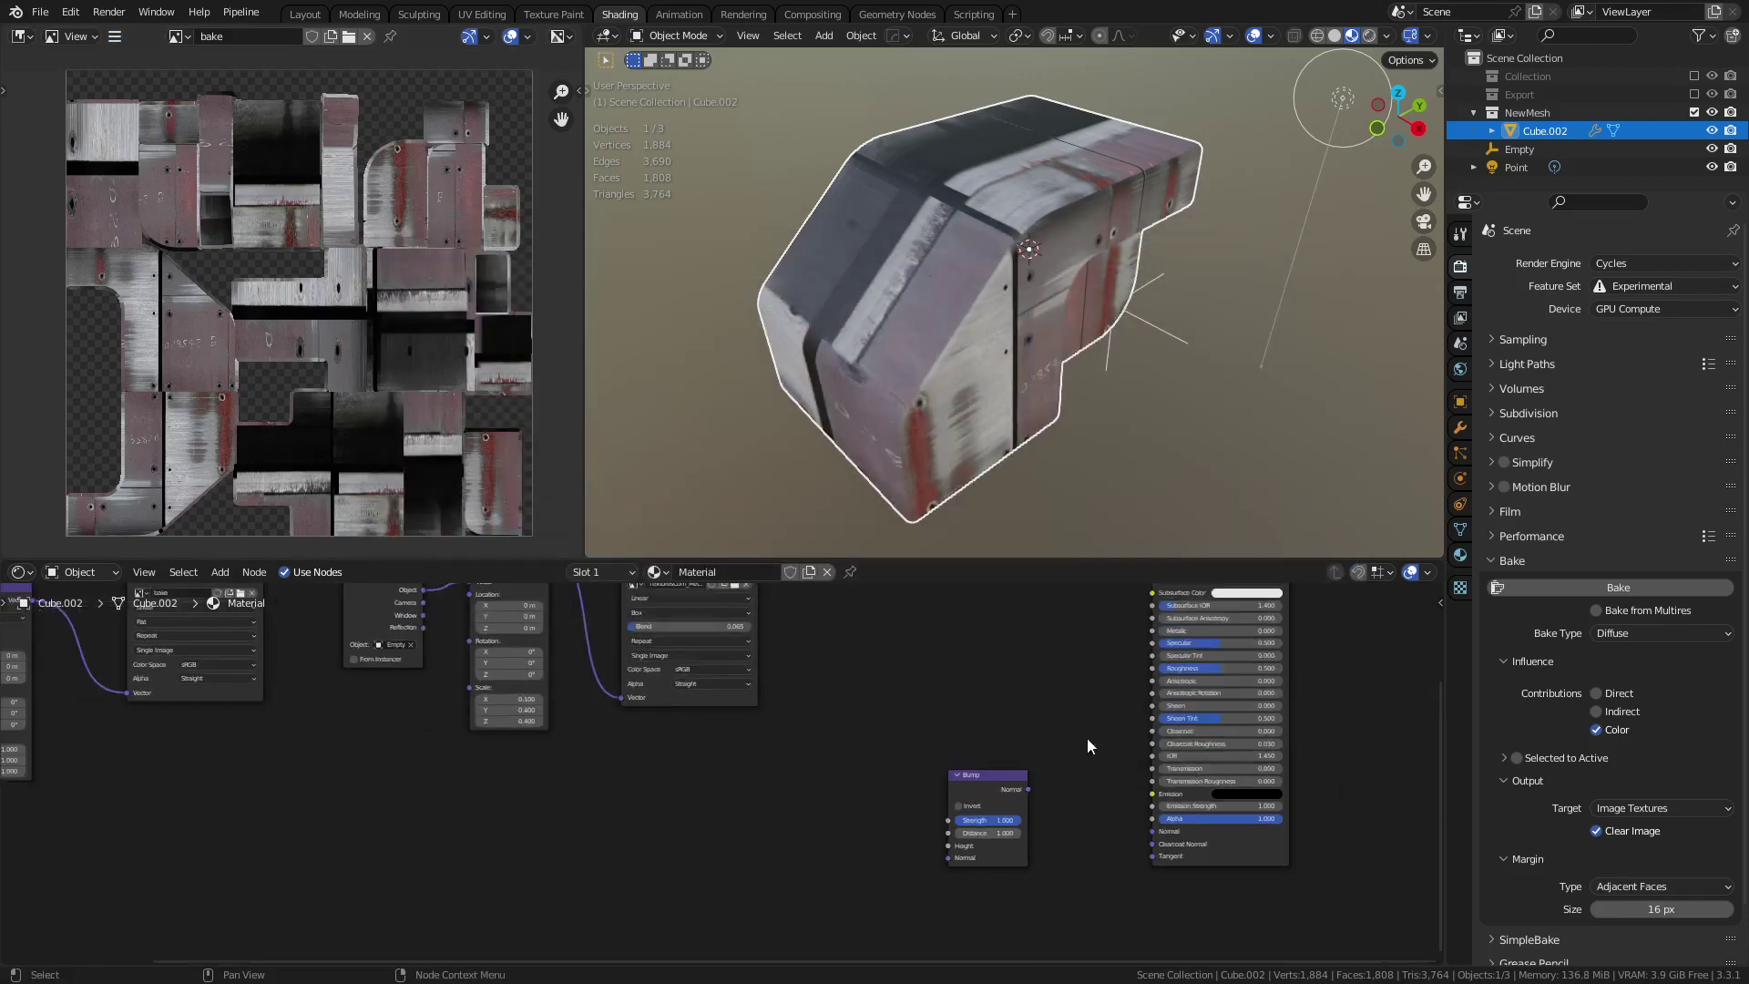
{"action": "middle_click_drag", "start_coordinate": [1086, 738], "coordinate": [959, 829]}
{"action": "left_click_drag", "start_coordinate": [930, 818], "coordinate": [1043, 856]}
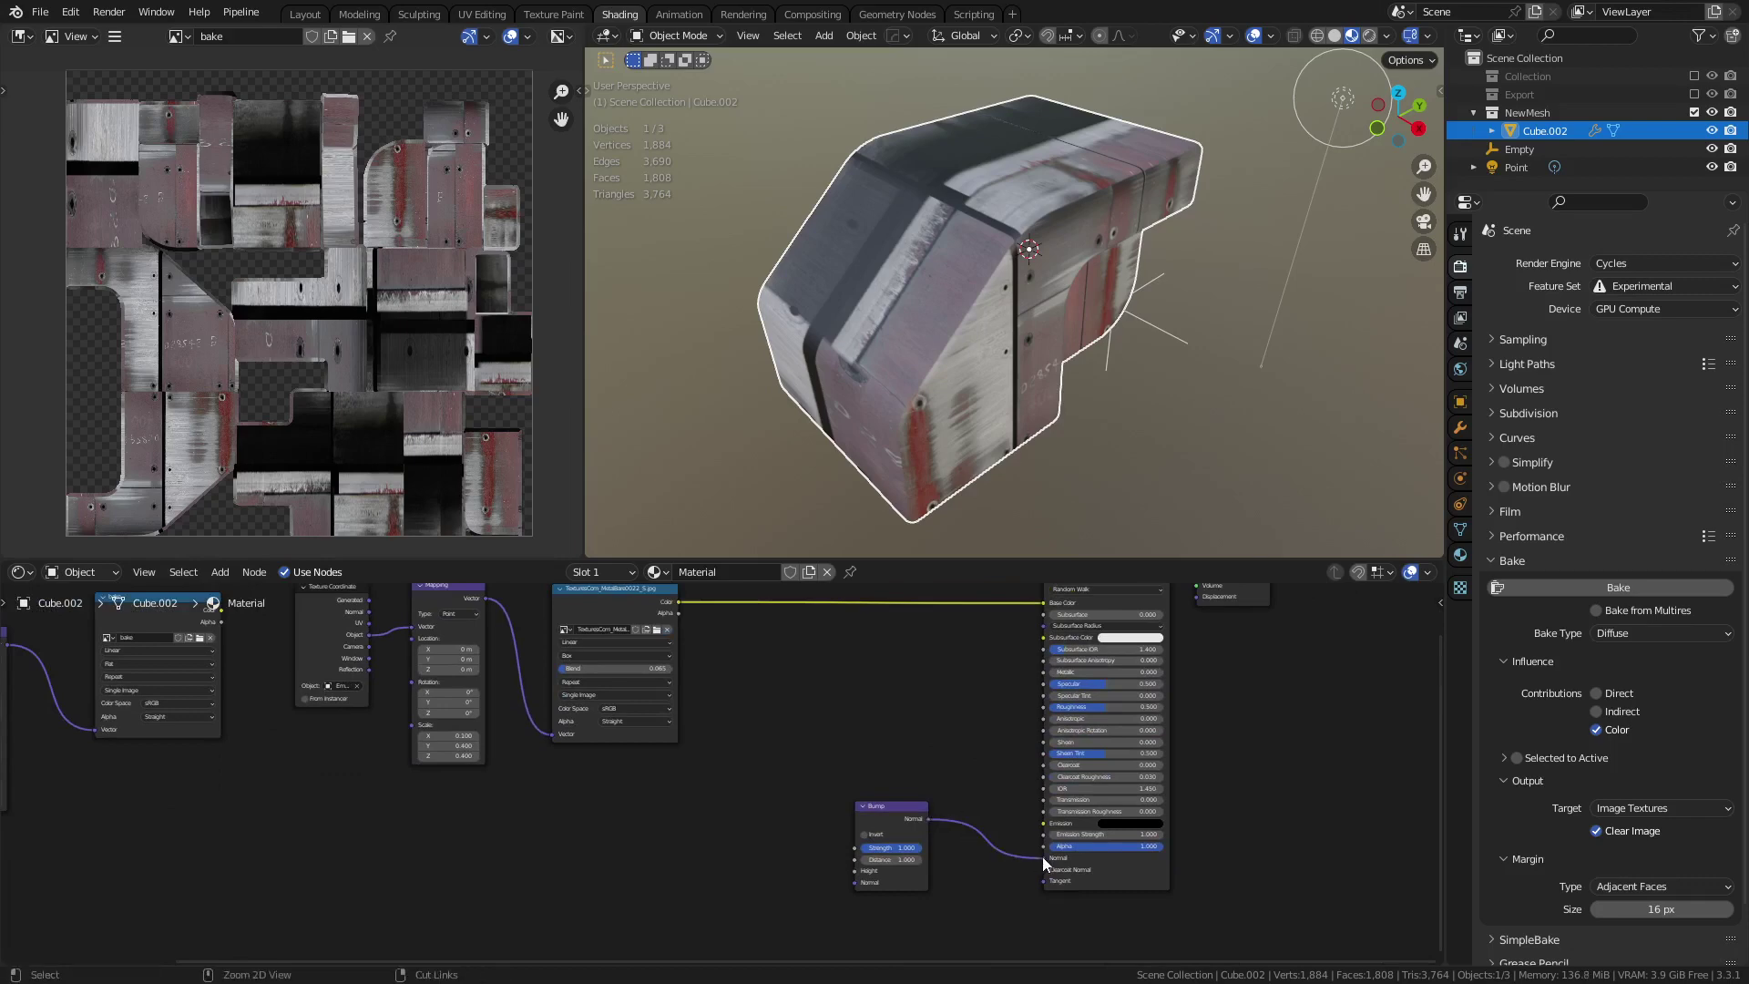
{"action": "key", "text": "ctrl+space"}
{"action": "middle_click_drag", "start_coordinate": [1256, 654], "coordinate": [702, 654], "text": "ctrl"}
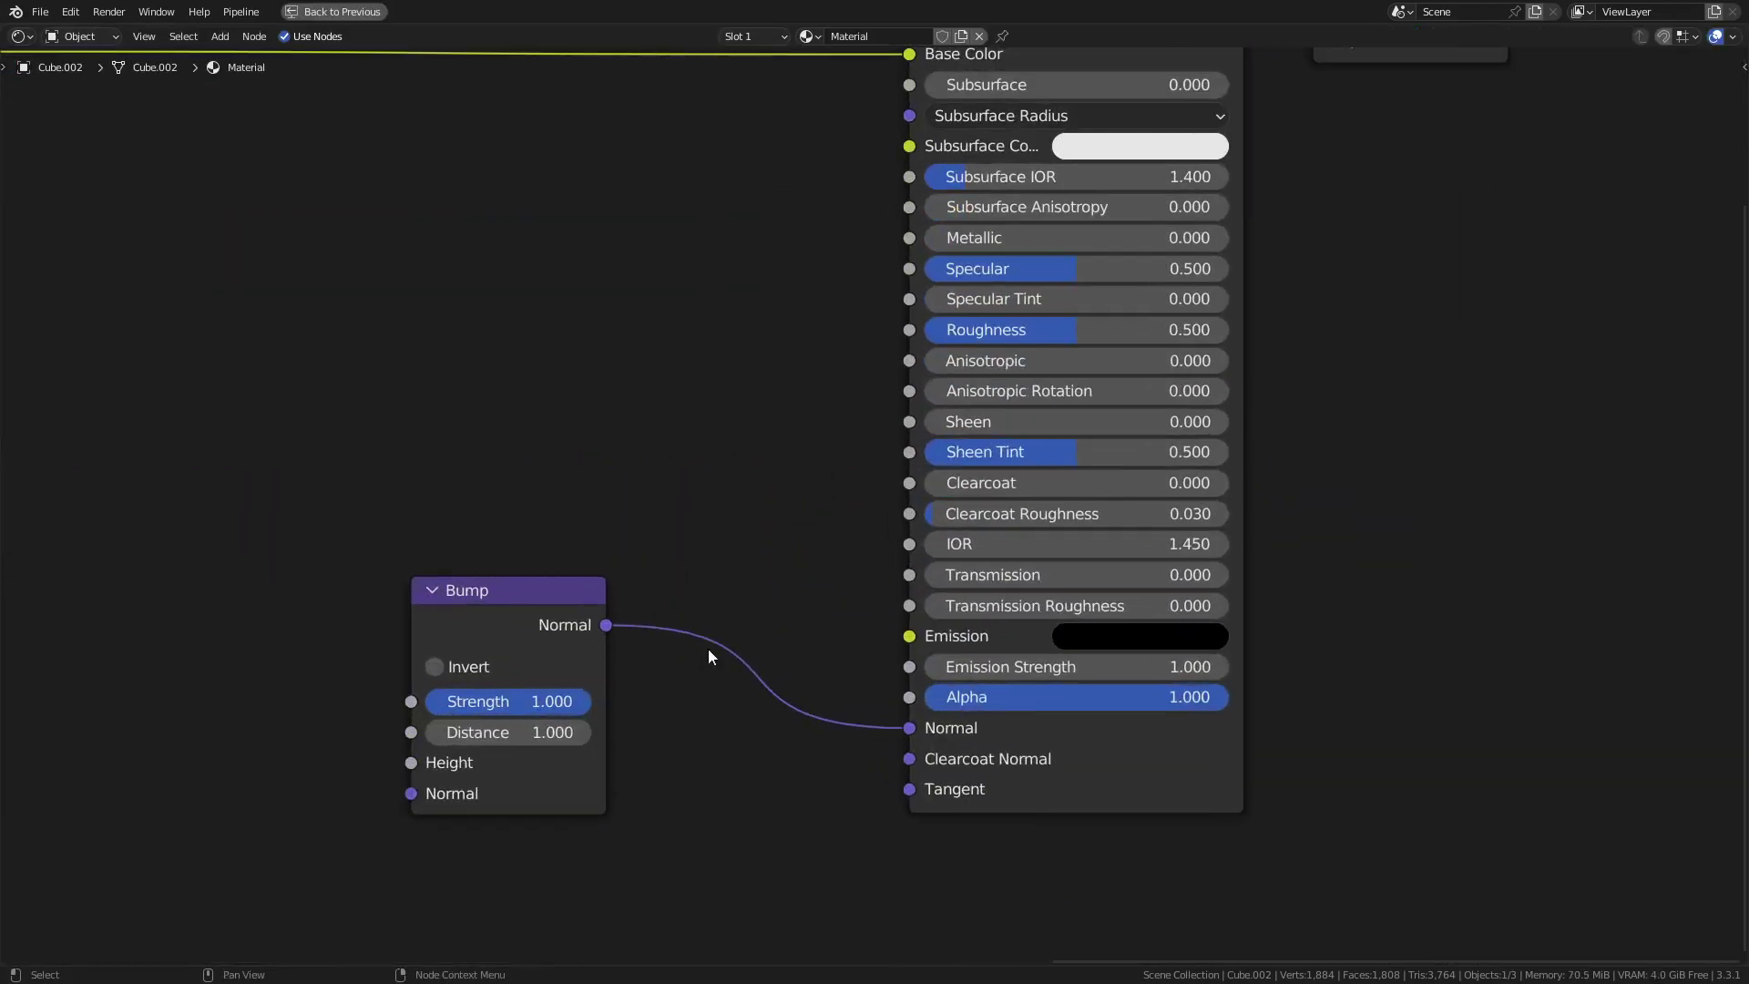
{"action": "middle_click_drag", "start_coordinate": [652, 565], "coordinate": [889, 601]}
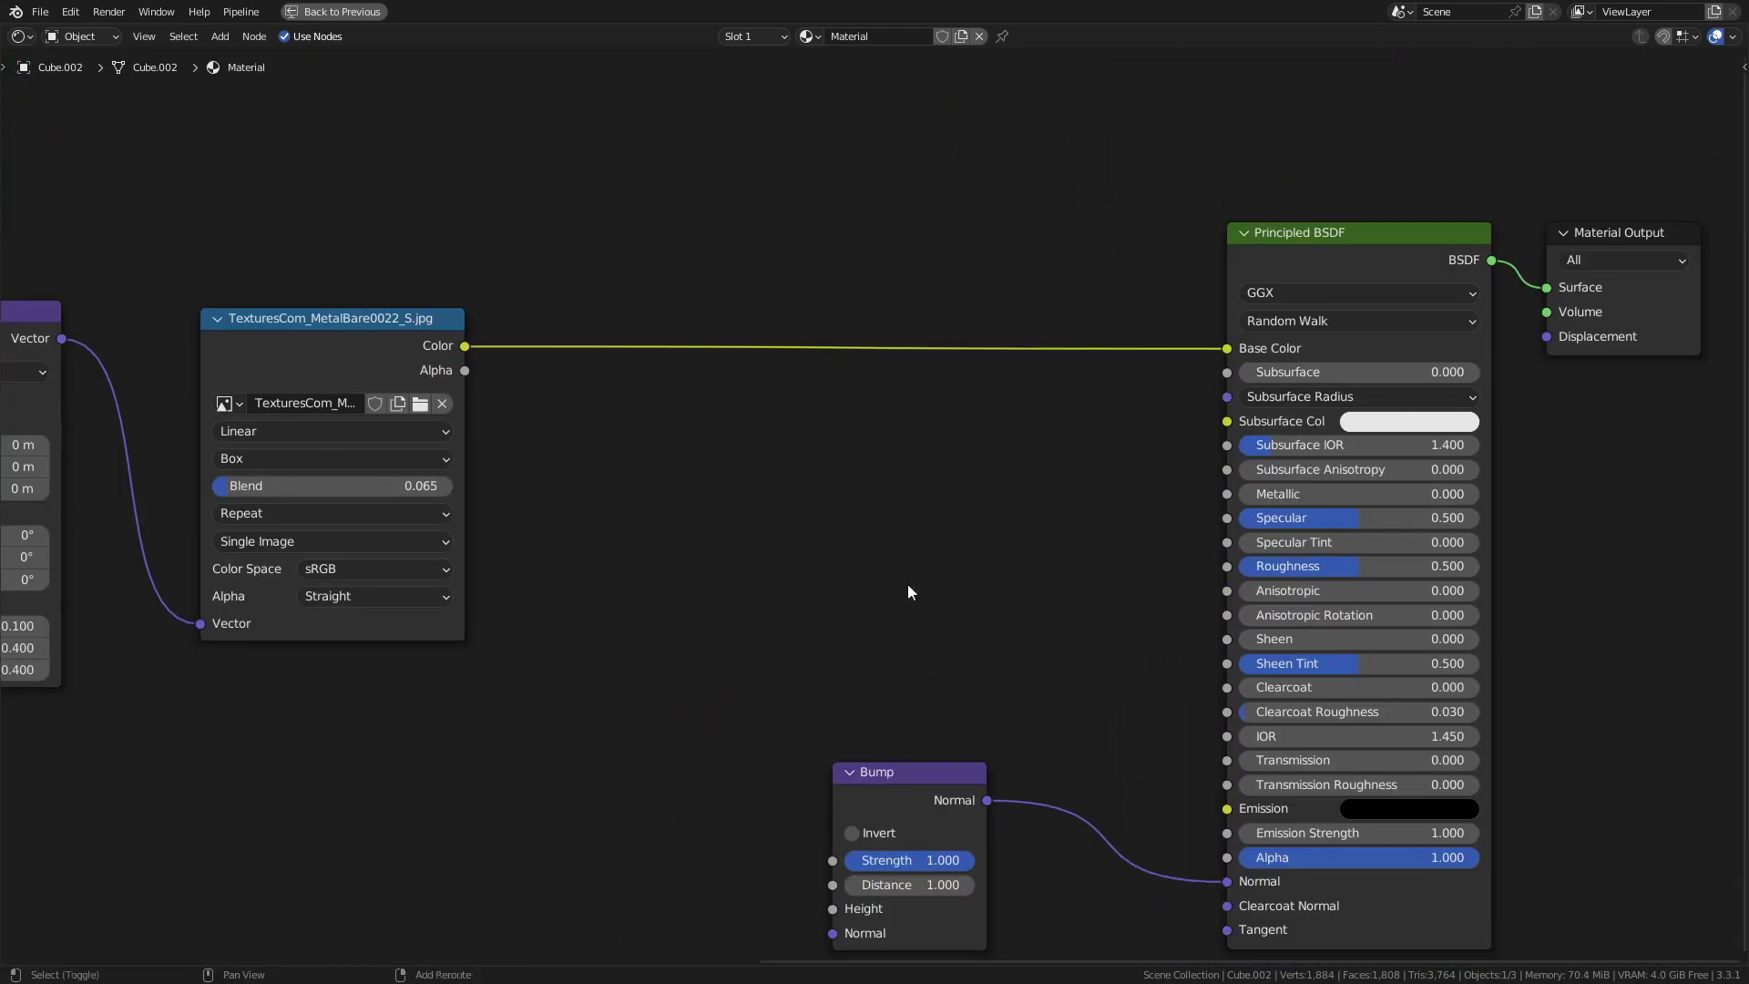
{"action": "key", "text": "shift+a"}
{"action": "key", "text": "Escape"}
{"action": "key", "text": "ctrl+space"}
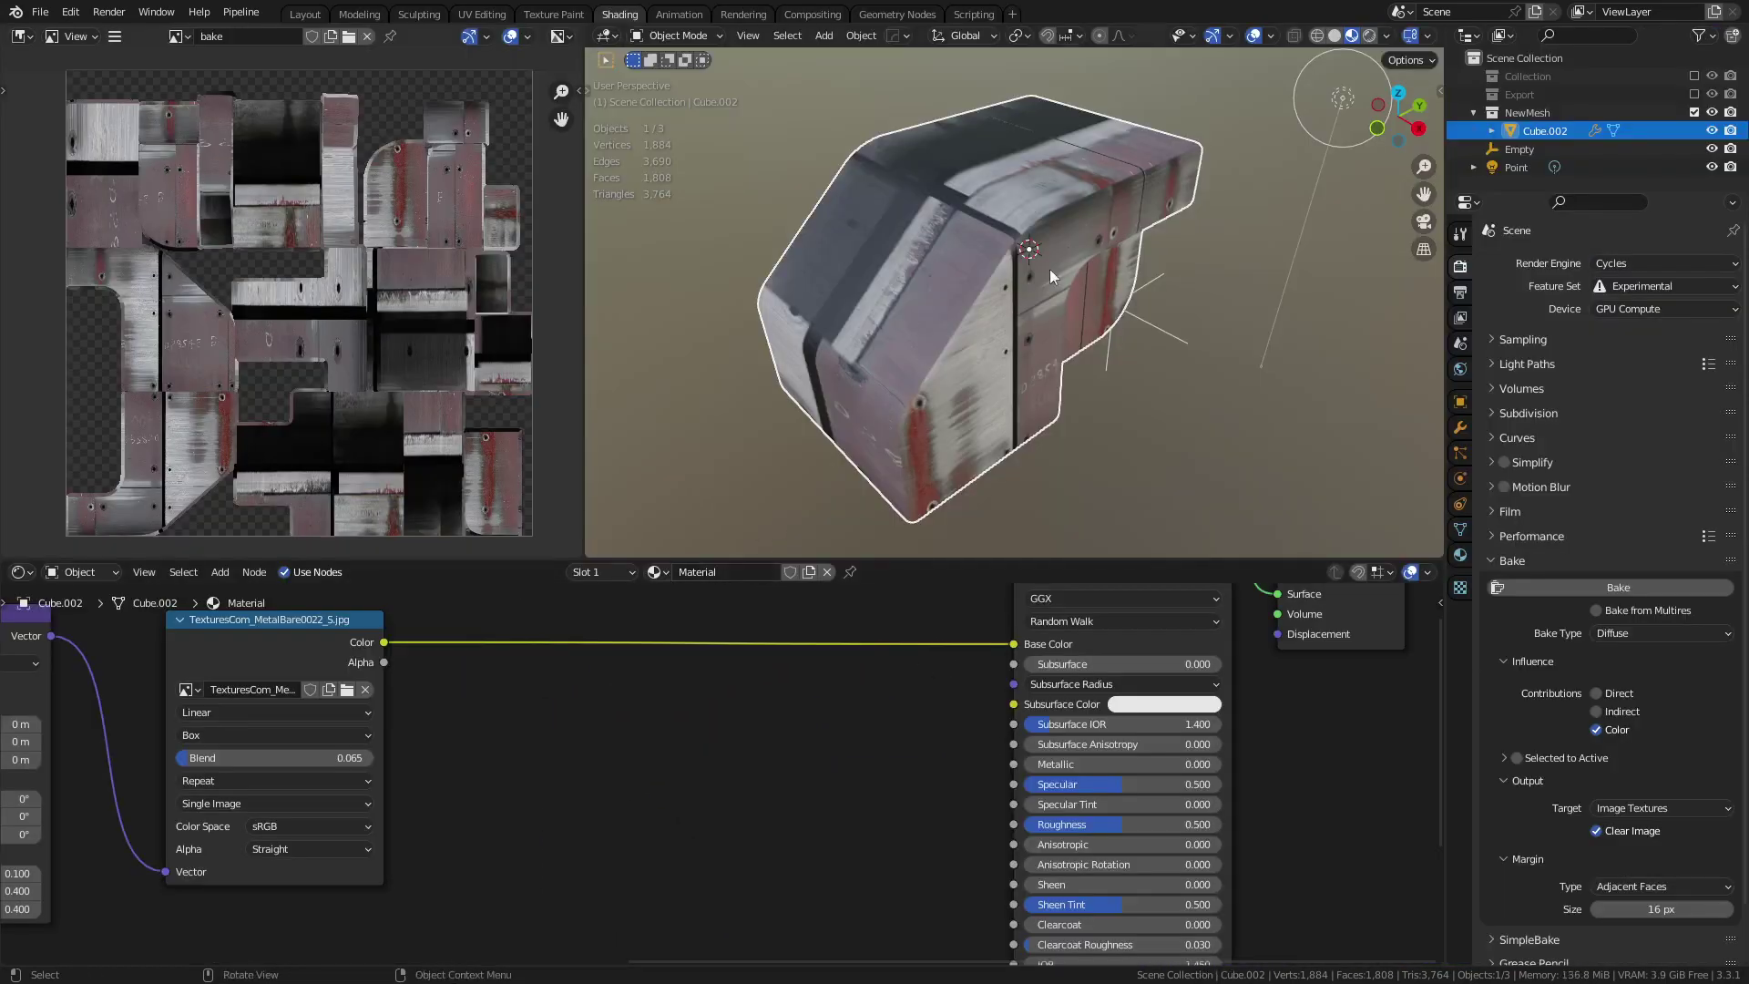
- Insert a Hue Saturation Value node between the metal texture and the Base Color, and set its Saturation to 0
{"action": "middle_click_drag", "start_coordinate": [777, 522], "coordinate": [891, 556]}
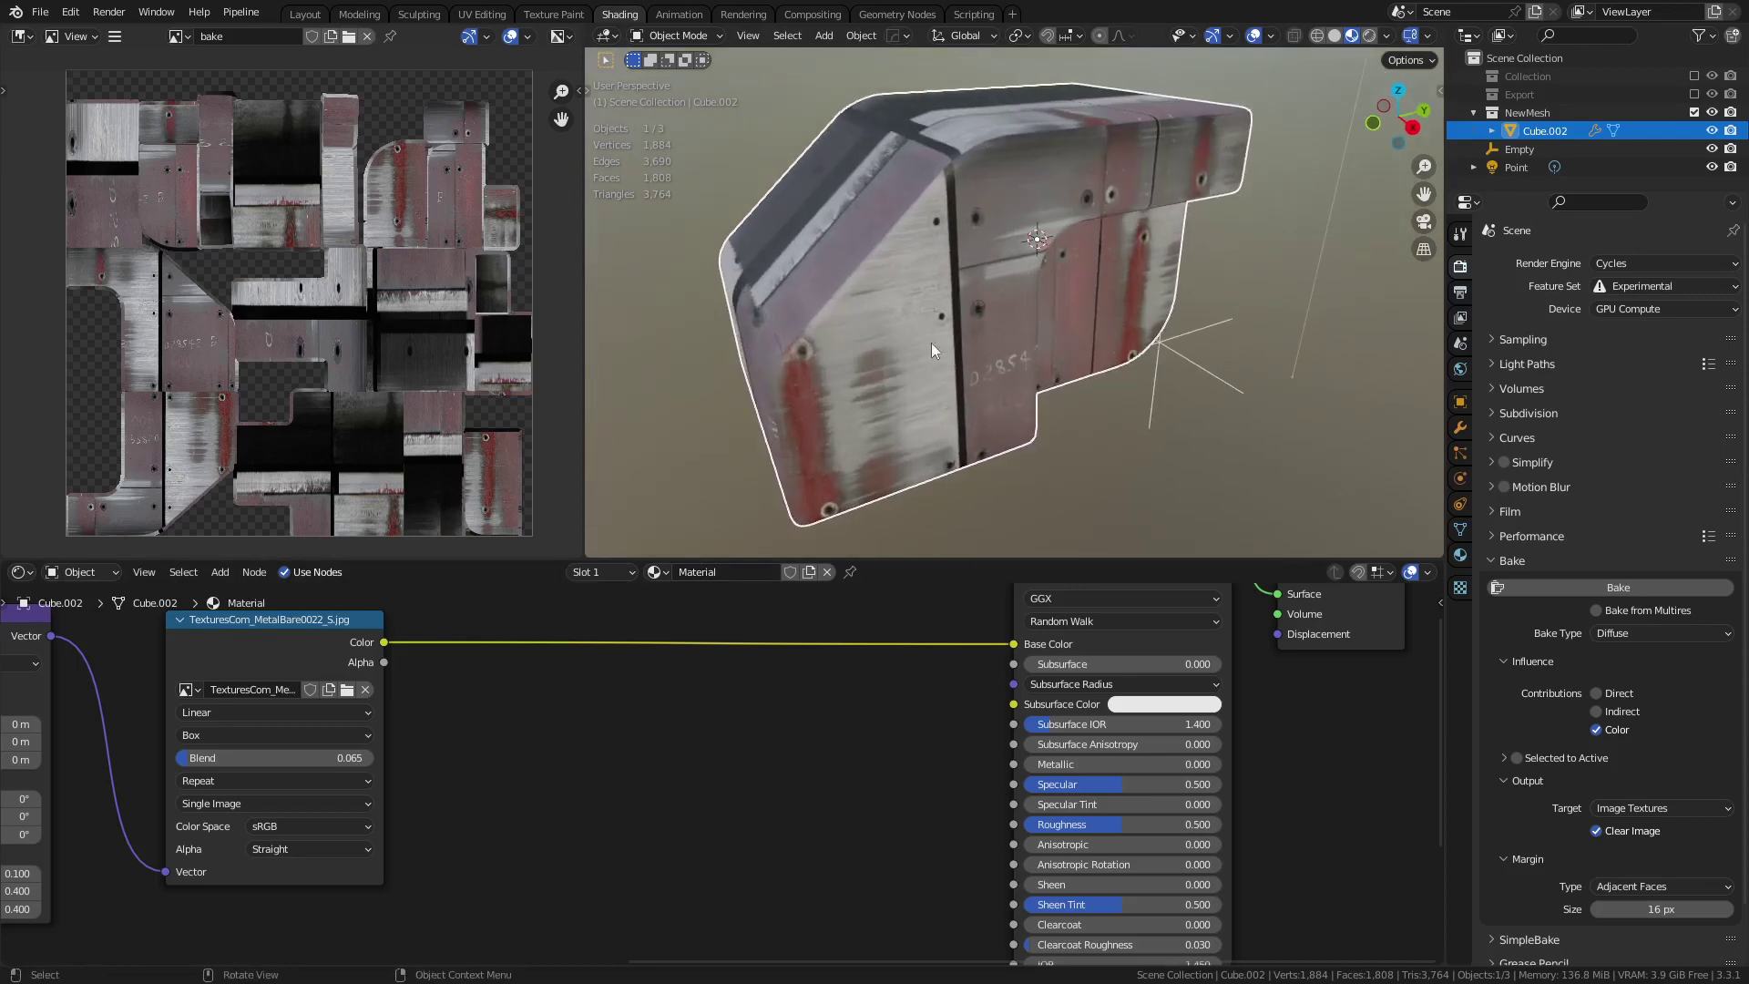
{"action": "middle_click_drag", "start_coordinate": [610, 708], "coordinate": [641, 744]}
{"action": "key", "text": "shift+a"}
{"action": "mouse_move", "coordinate": [621, 726]}
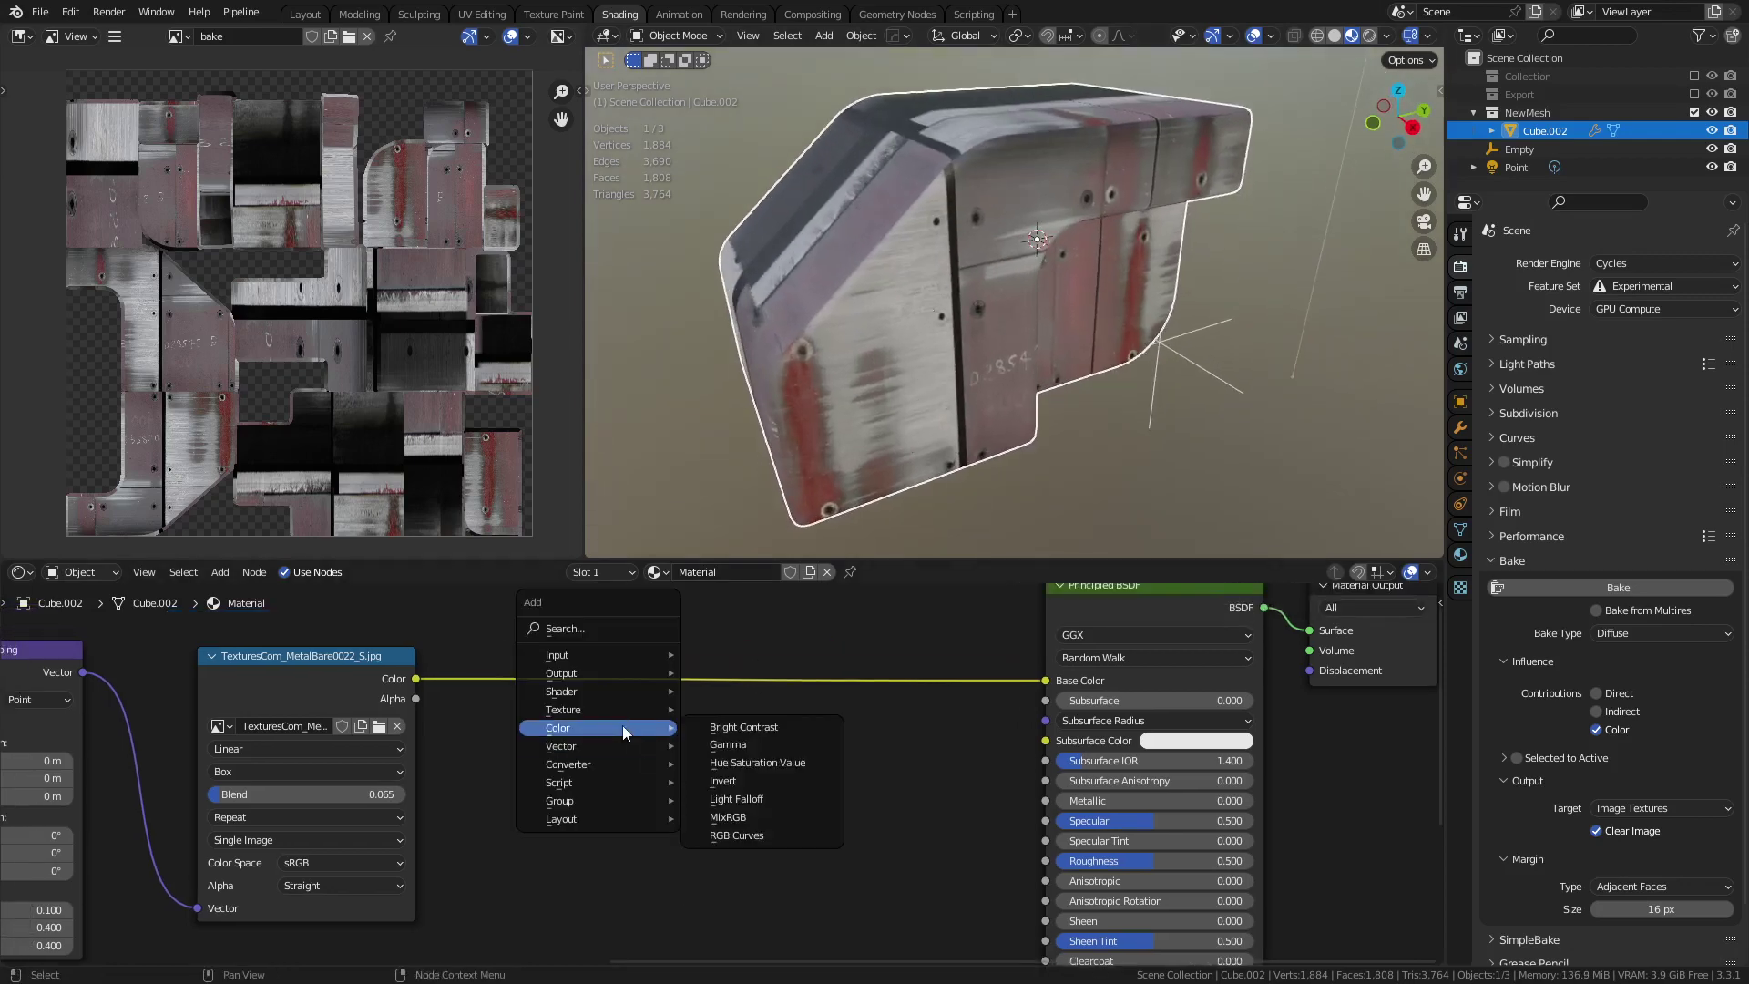
{"action": "left_click", "coordinate": [769, 764]}
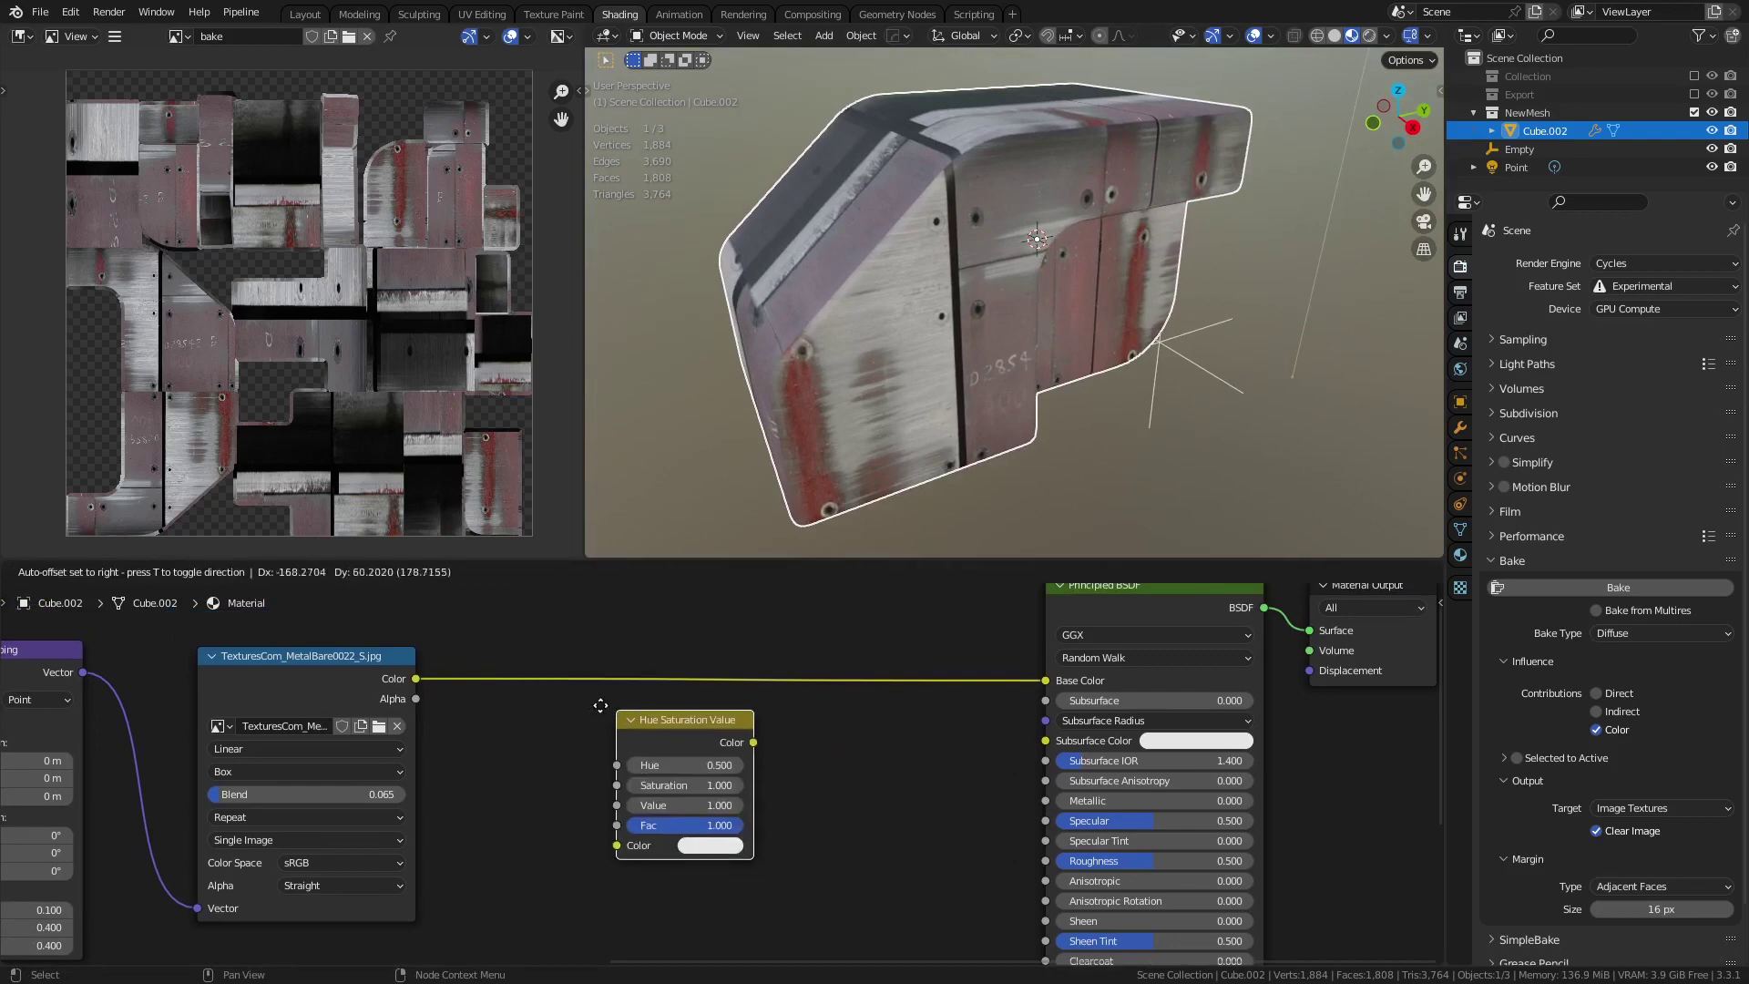
{"action": "left_click", "coordinate": [486, 639]}
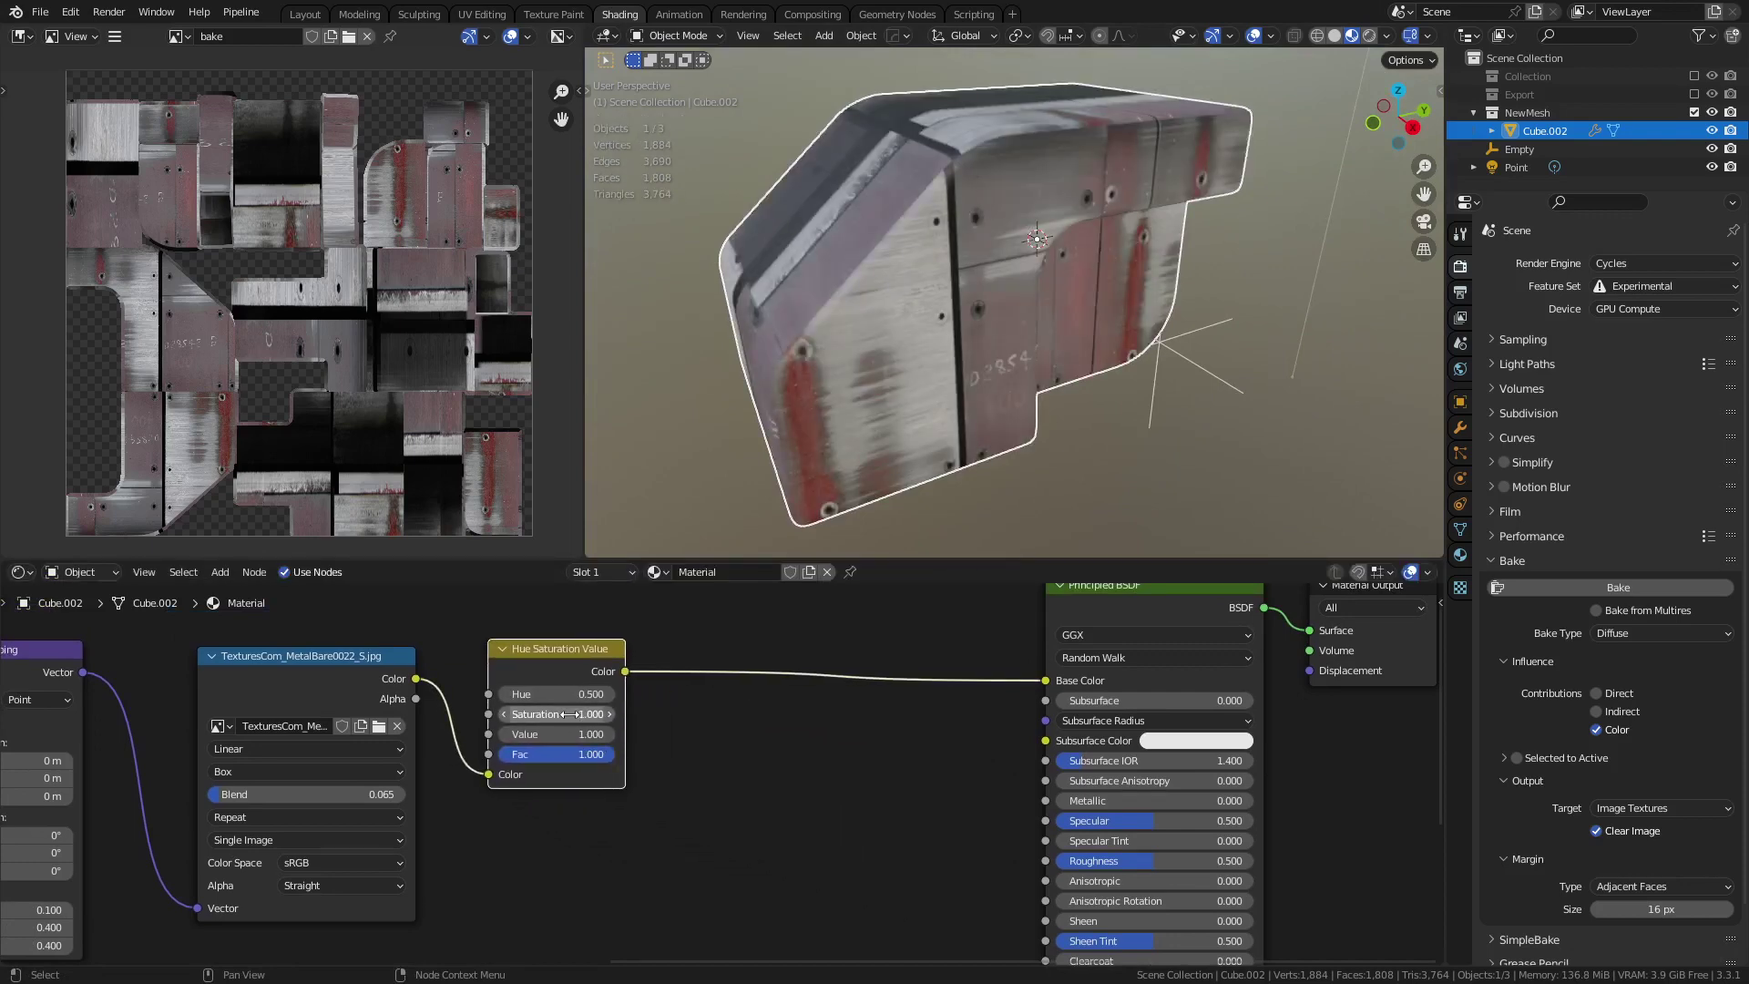
{"action": "left_click_drag", "start_coordinate": [569, 714], "coordinate": [510, 714]}
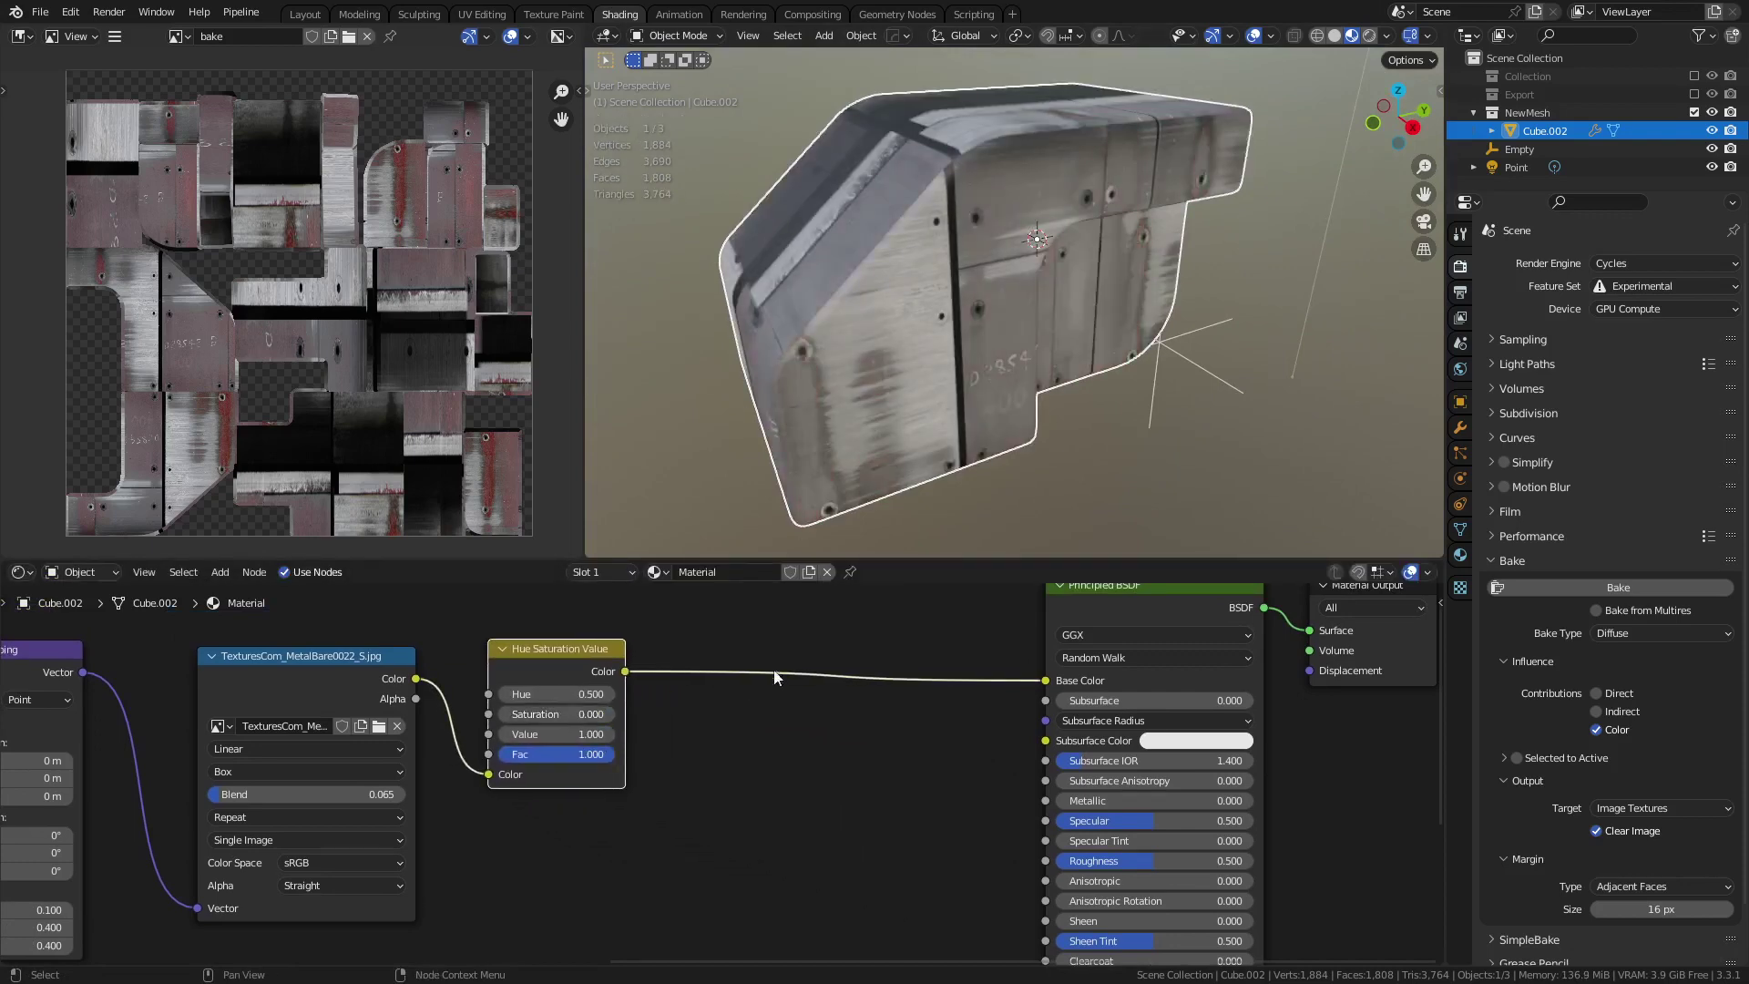
- Insert a ColorRamp node between the Hue Saturation Value node and the Principled BSDF's Base Color
{"action": "key", "text": "shift+a"}
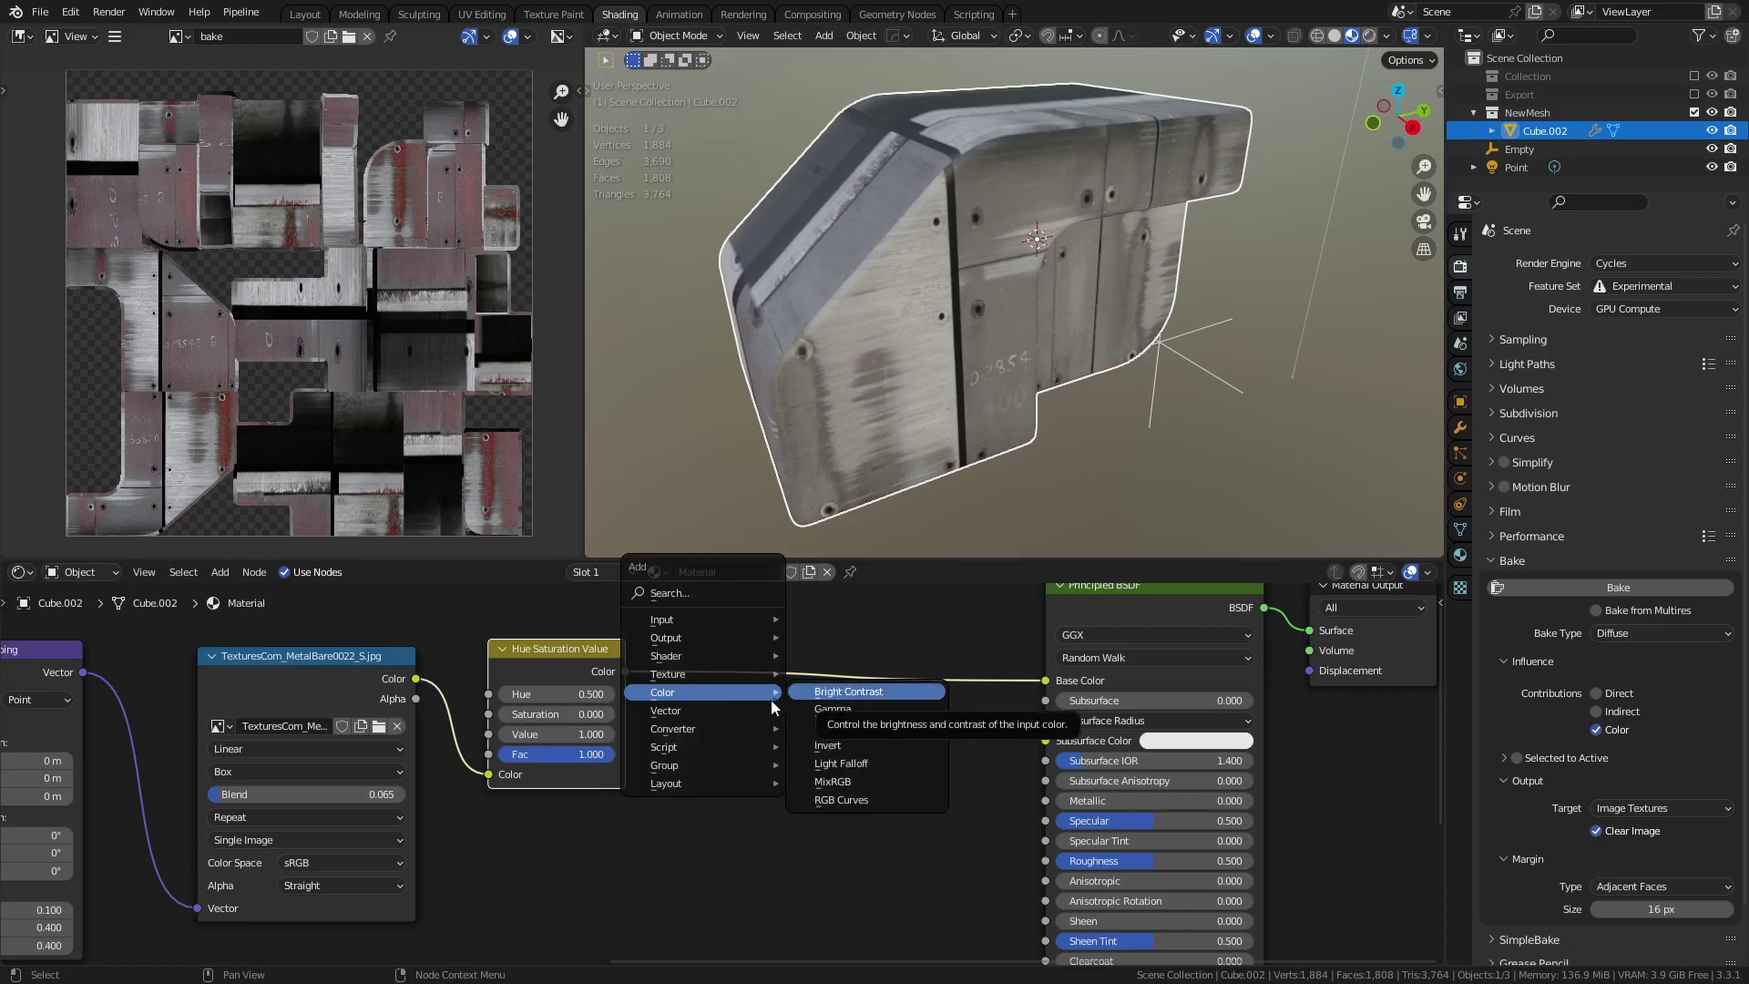
{"action": "mouse_move", "coordinate": [724, 711]}
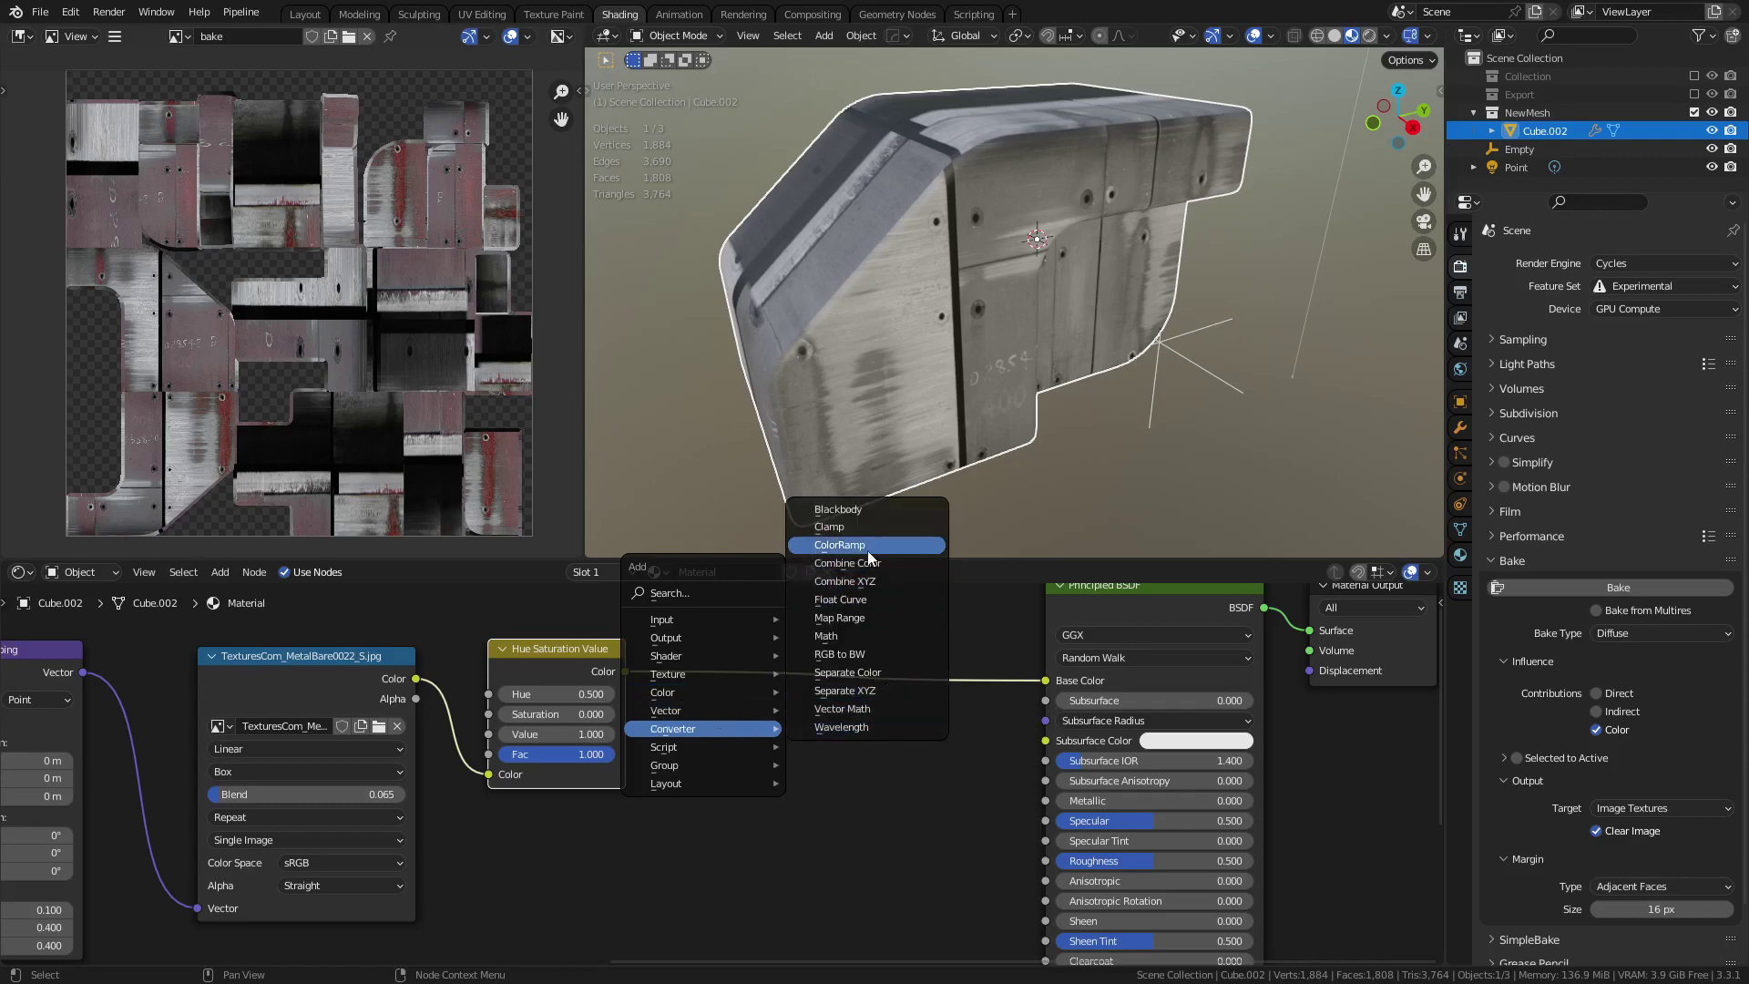
{"action": "left_click", "coordinate": [848, 545]}
{"action": "left_click", "coordinate": [734, 716]}
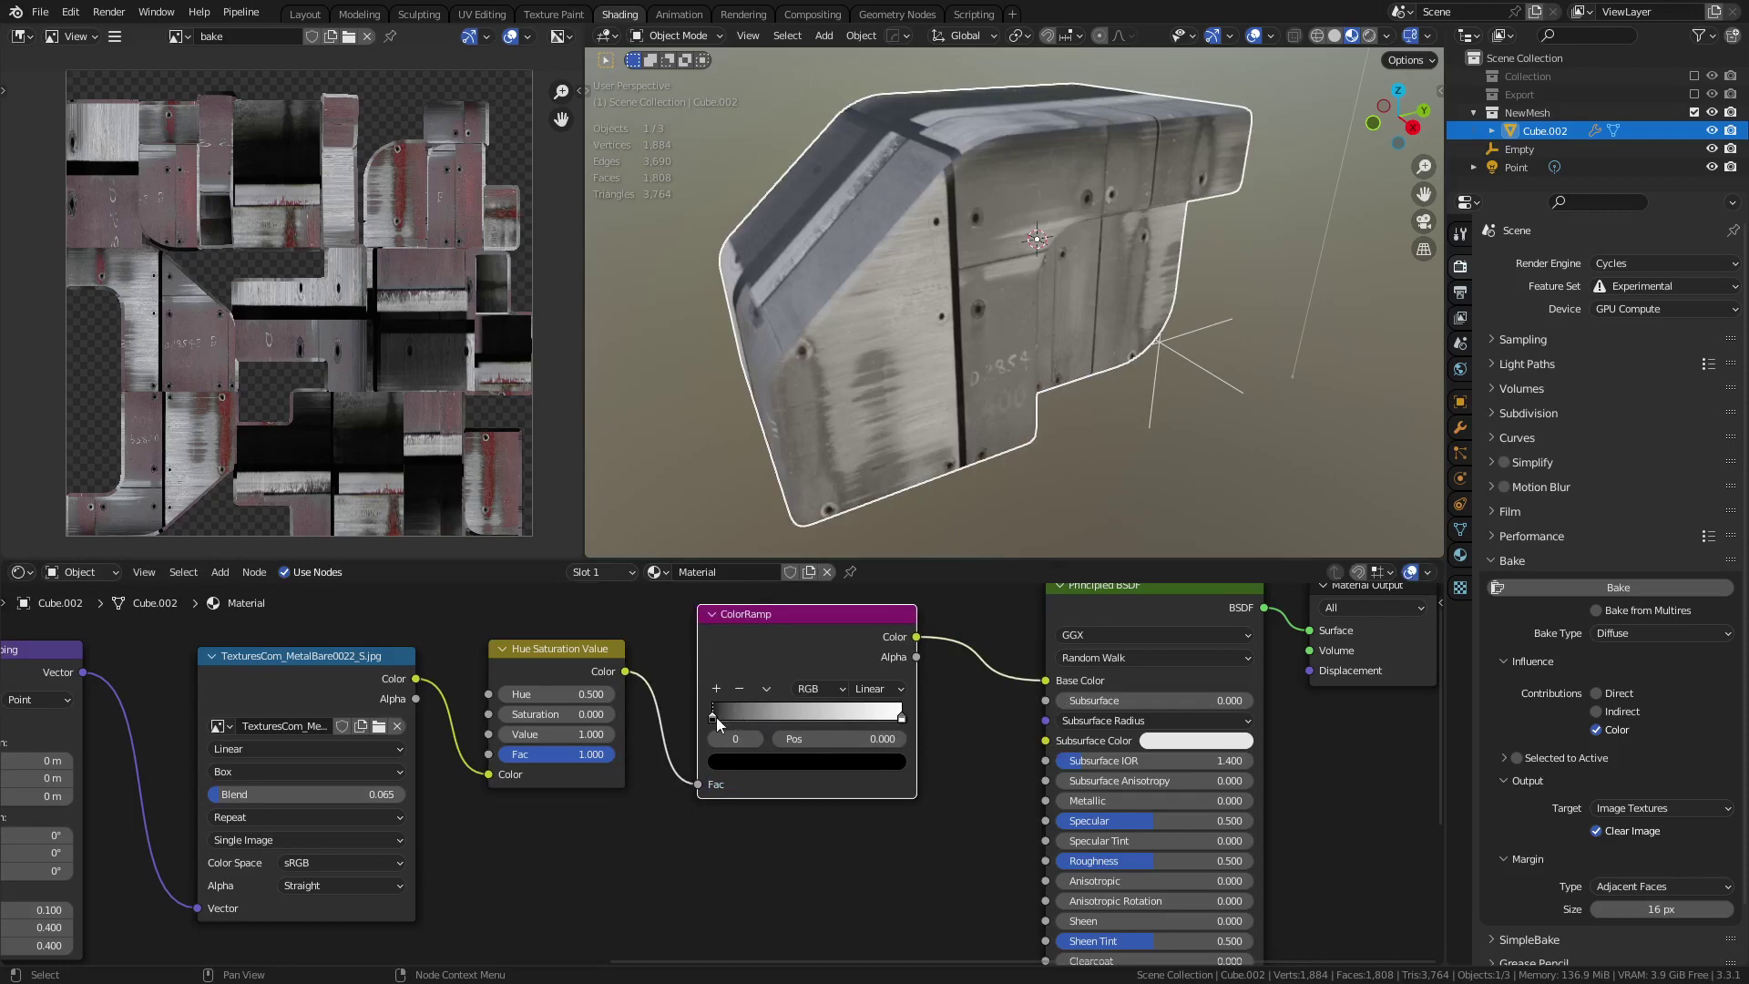
- Lighten the ColorRamp's black stop slightly by setting its color Value to about 0.011
{"action": "mouse_move", "coordinate": [713, 720]}
{"action": "left_mouse_down"}
{"action": "mouse_move", "coordinate": [784, 723]}
{"action": "mouse_move", "coordinate": [694, 727]}
{"action": "left_mouse_up"}
{"action": "mouse_move", "coordinate": [902, 717]}
{"action": "left_mouse_down"}
{"action": "mouse_move", "coordinate": [834, 719]}
{"action": "mouse_move", "coordinate": [926, 720]}
{"action": "left_mouse_up"}
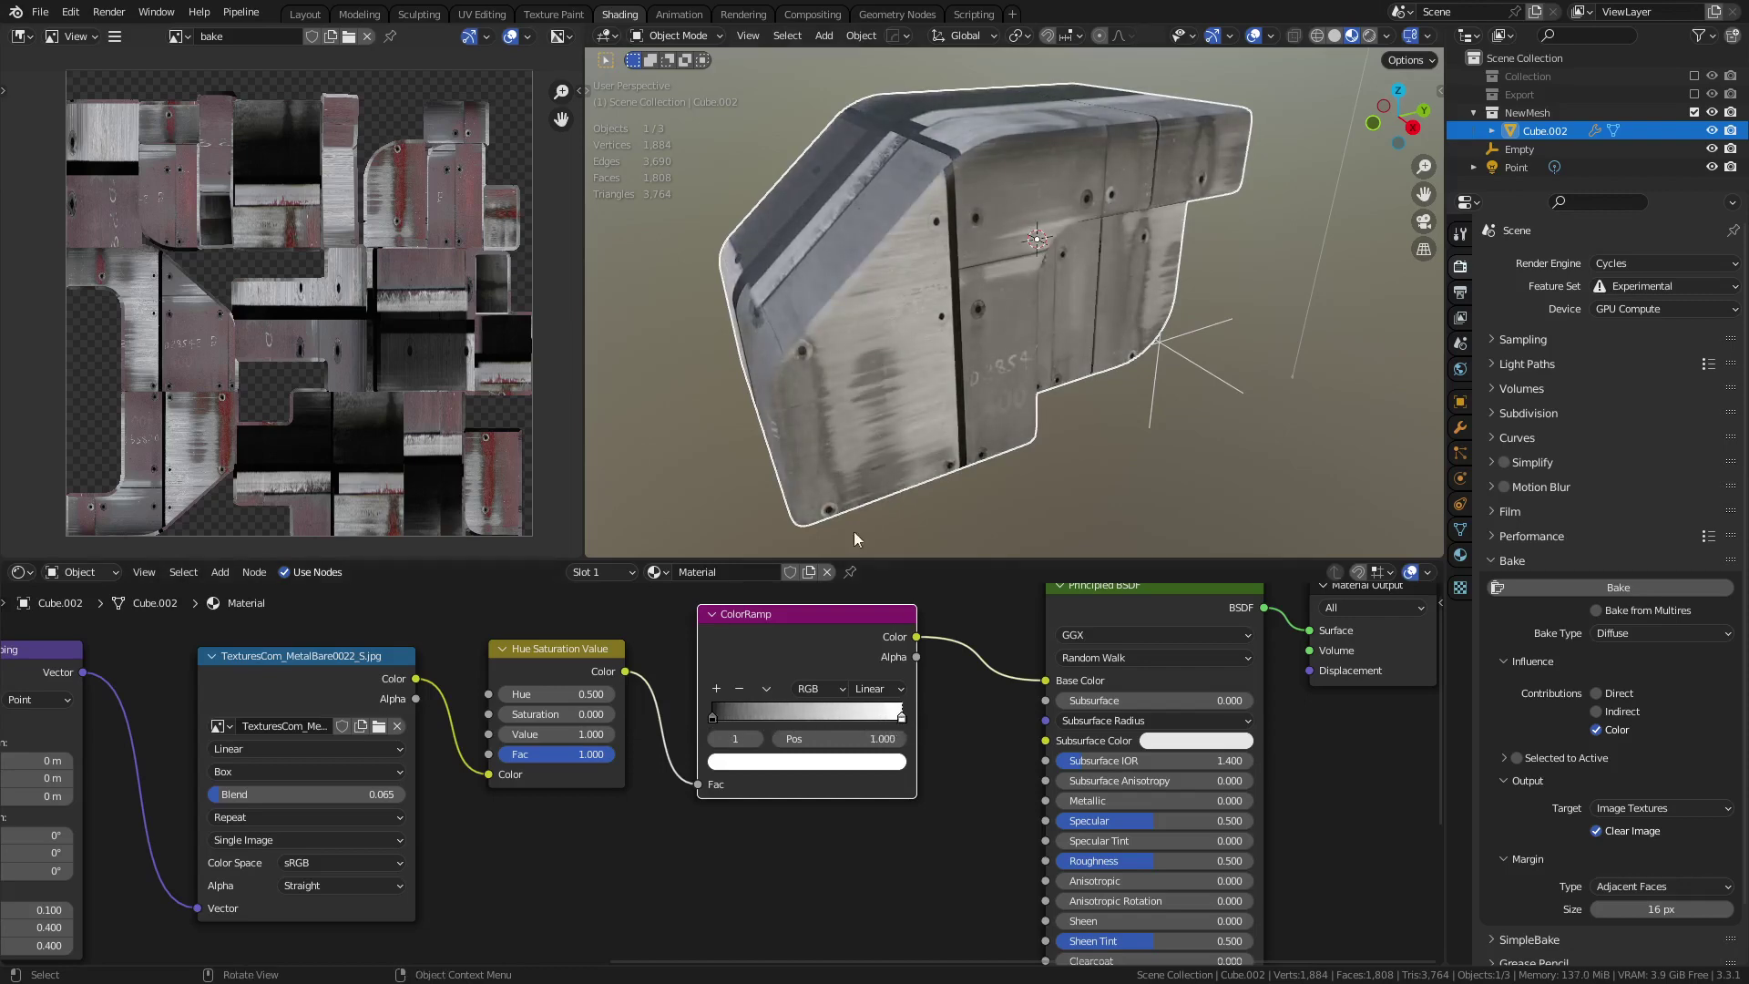
{"action": "left_click", "coordinate": [712, 719]}
{"action": "left_click", "coordinate": [747, 763]}
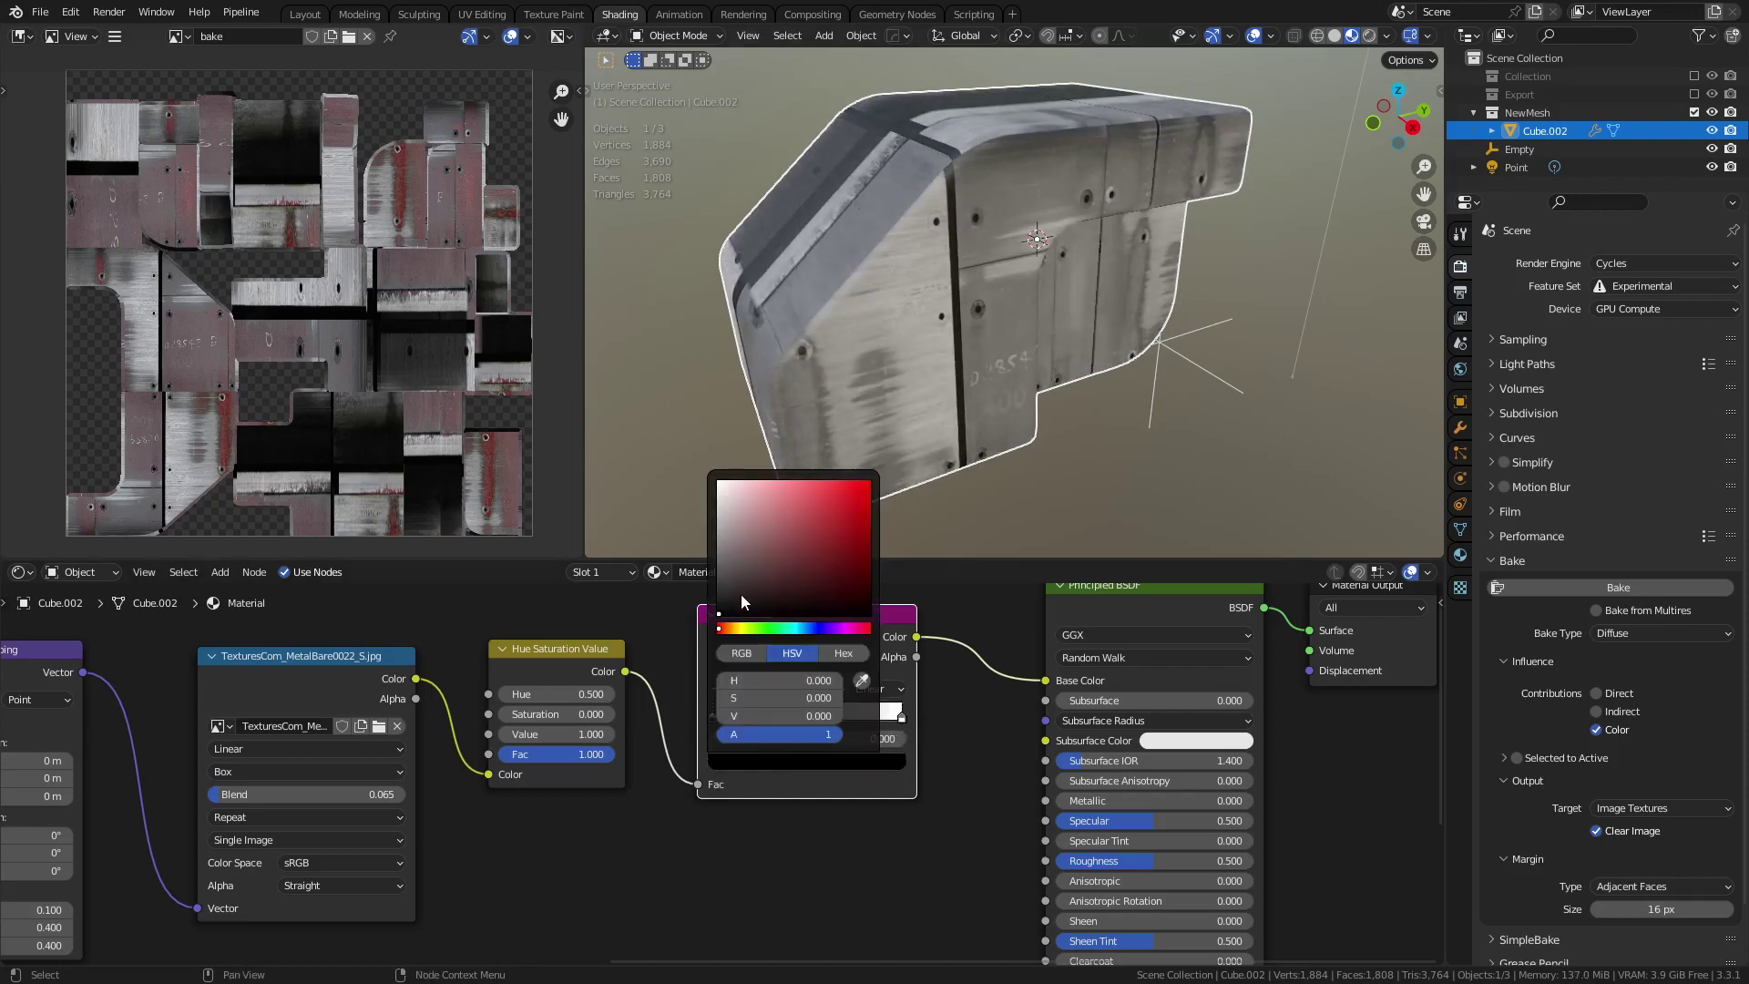
{"action": "left_click_drag", "start_coordinate": [742, 599], "coordinate": [719, 593]}
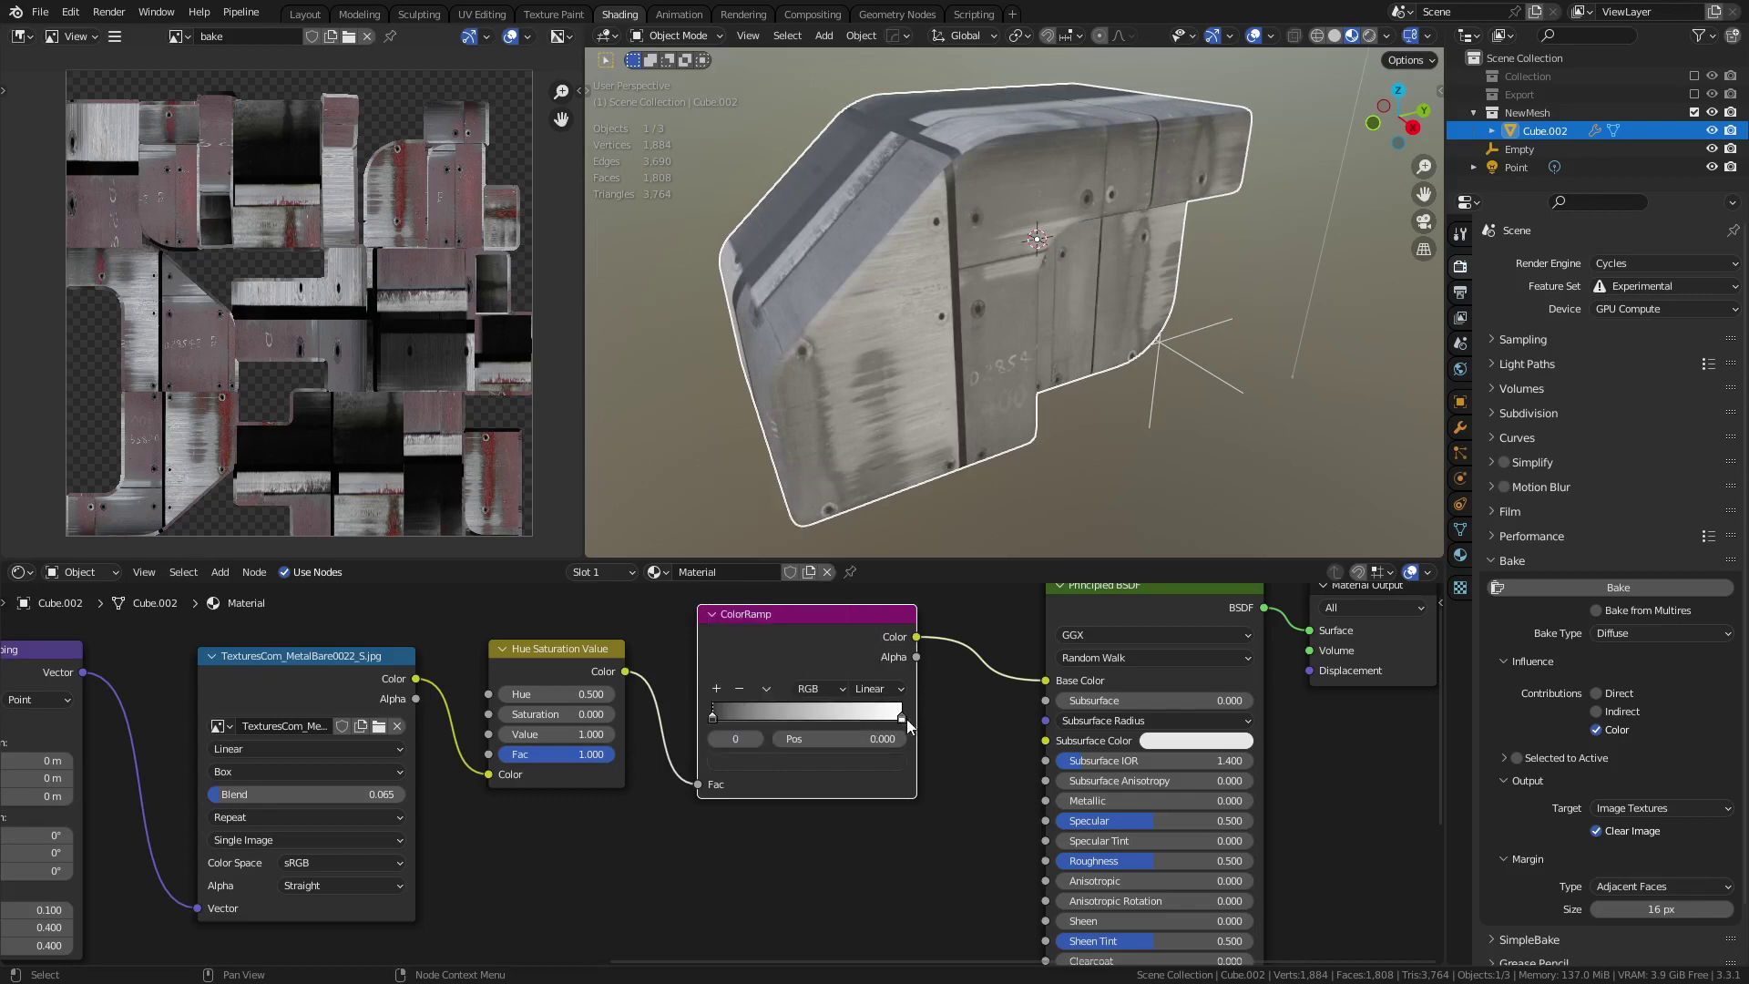
{"action": "left_click", "coordinate": [816, 767]}
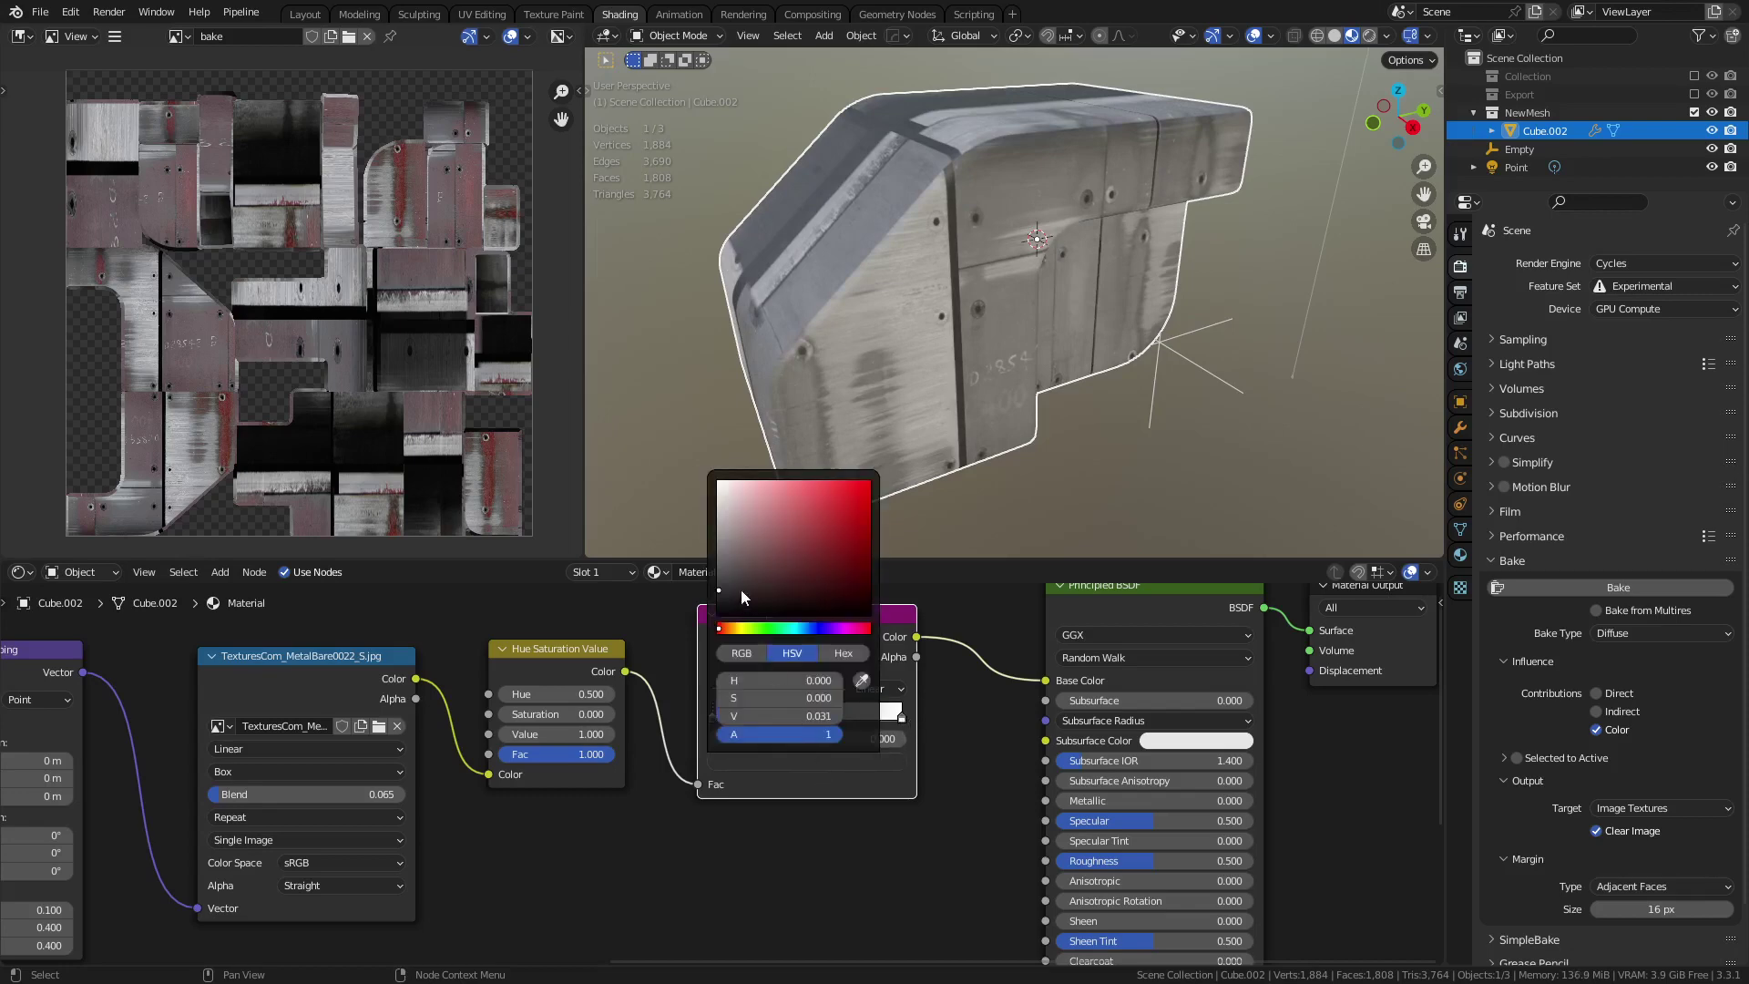
{"action": "left_click_drag", "start_coordinate": [738, 592], "coordinate": [719, 599]}
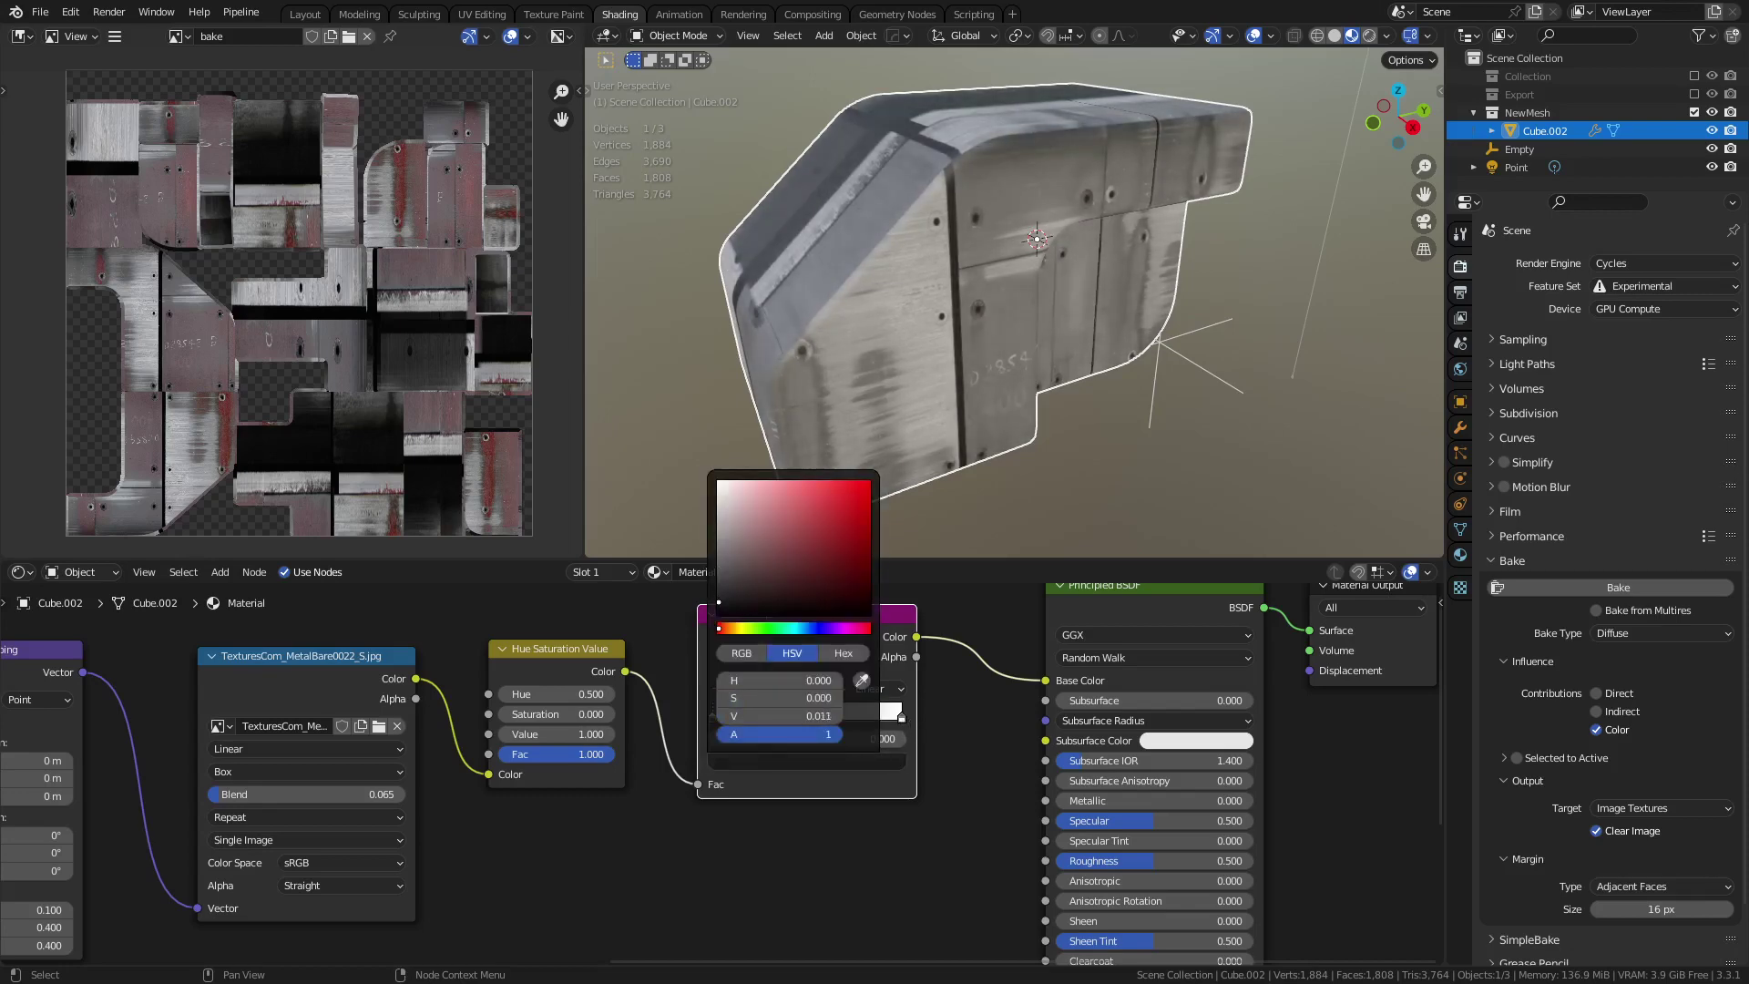
- Move the Principled BSDF and Material Output nodes farther from the ColorRamp to make room for more nodes
{"action": "scroll", "coordinate": [735, 860], "scroll_direction": "down", "scroll_amount": 2}
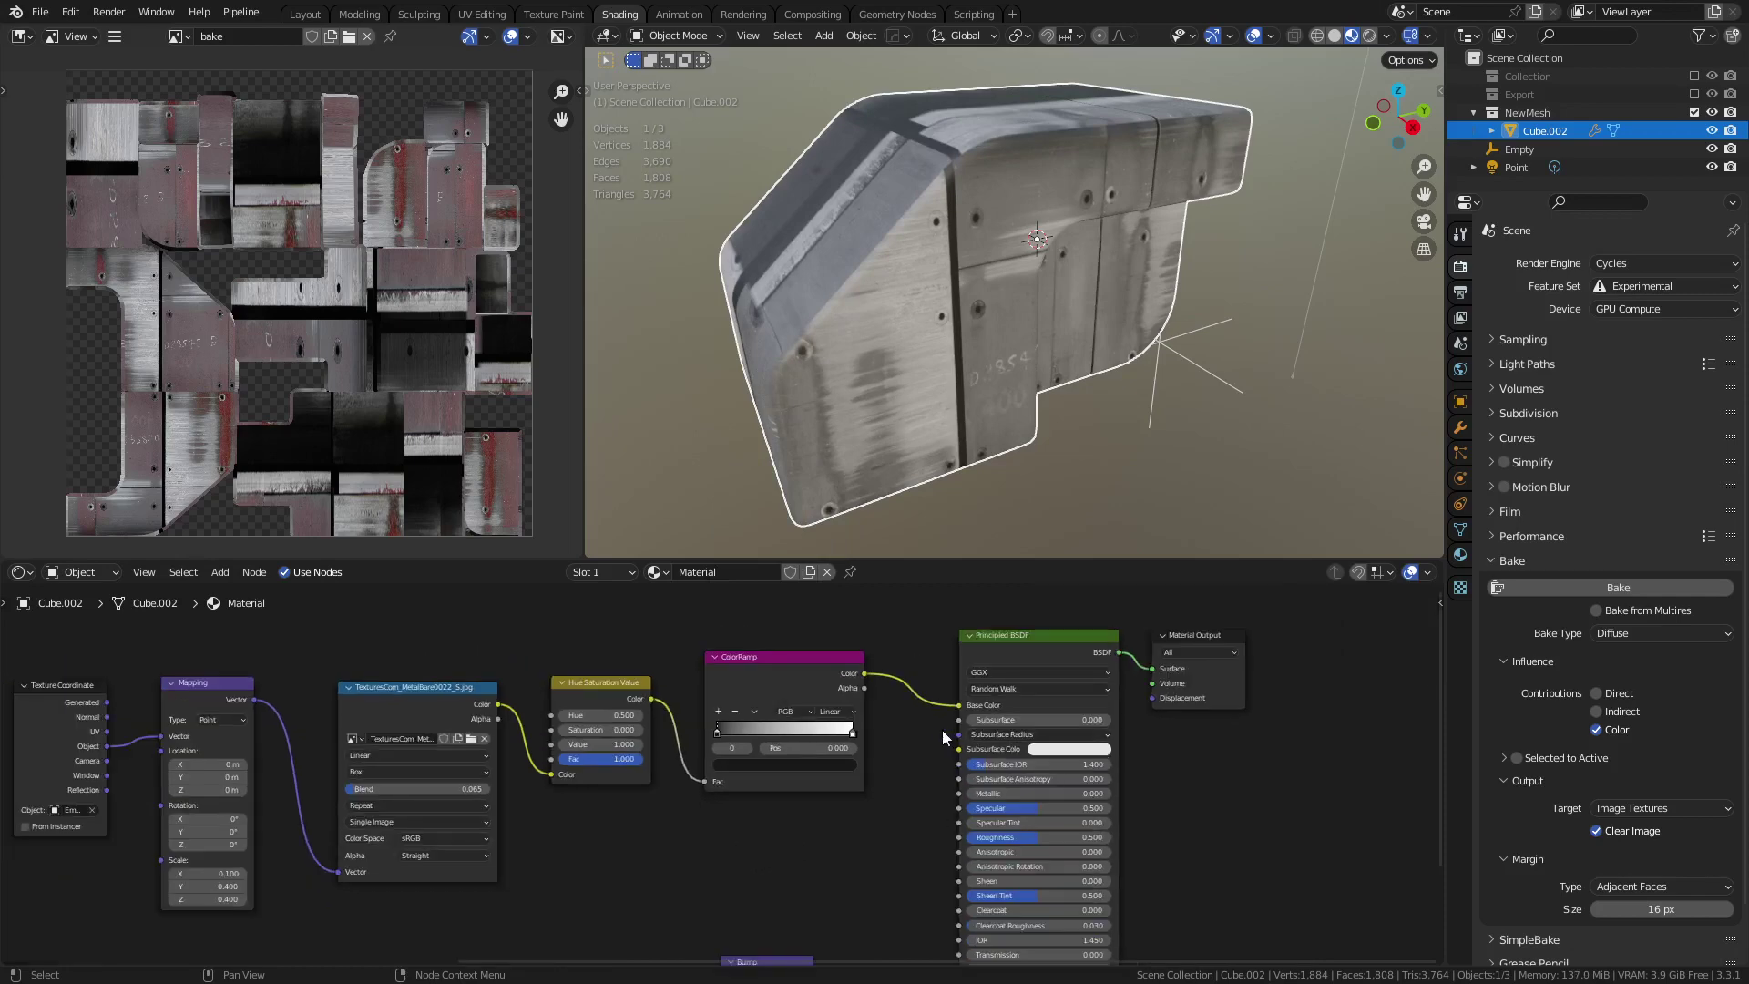
{"action": "left_click_drag", "start_coordinate": [932, 729], "coordinate": [1184, 614]}
{"action": "key", "text": "g"}
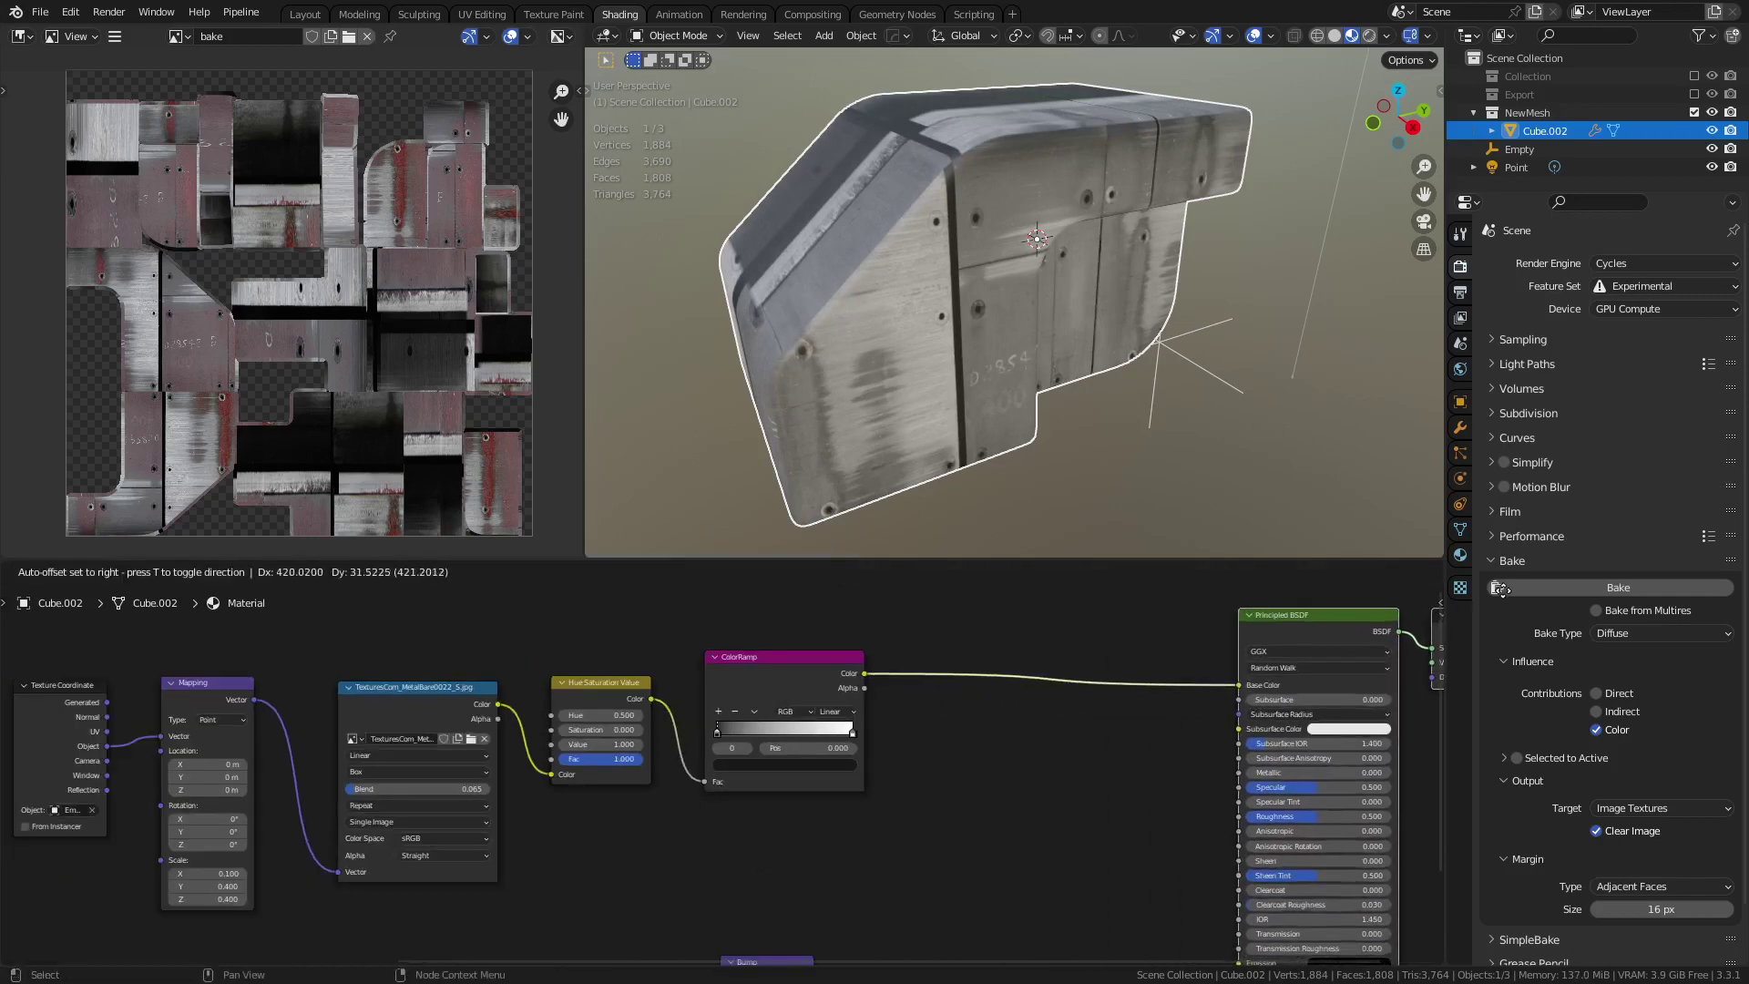
{"action": "left_click", "coordinate": [1499, 591]}
{"action": "middle_click_drag", "start_coordinate": [900, 794], "coordinate": [779, 768]}
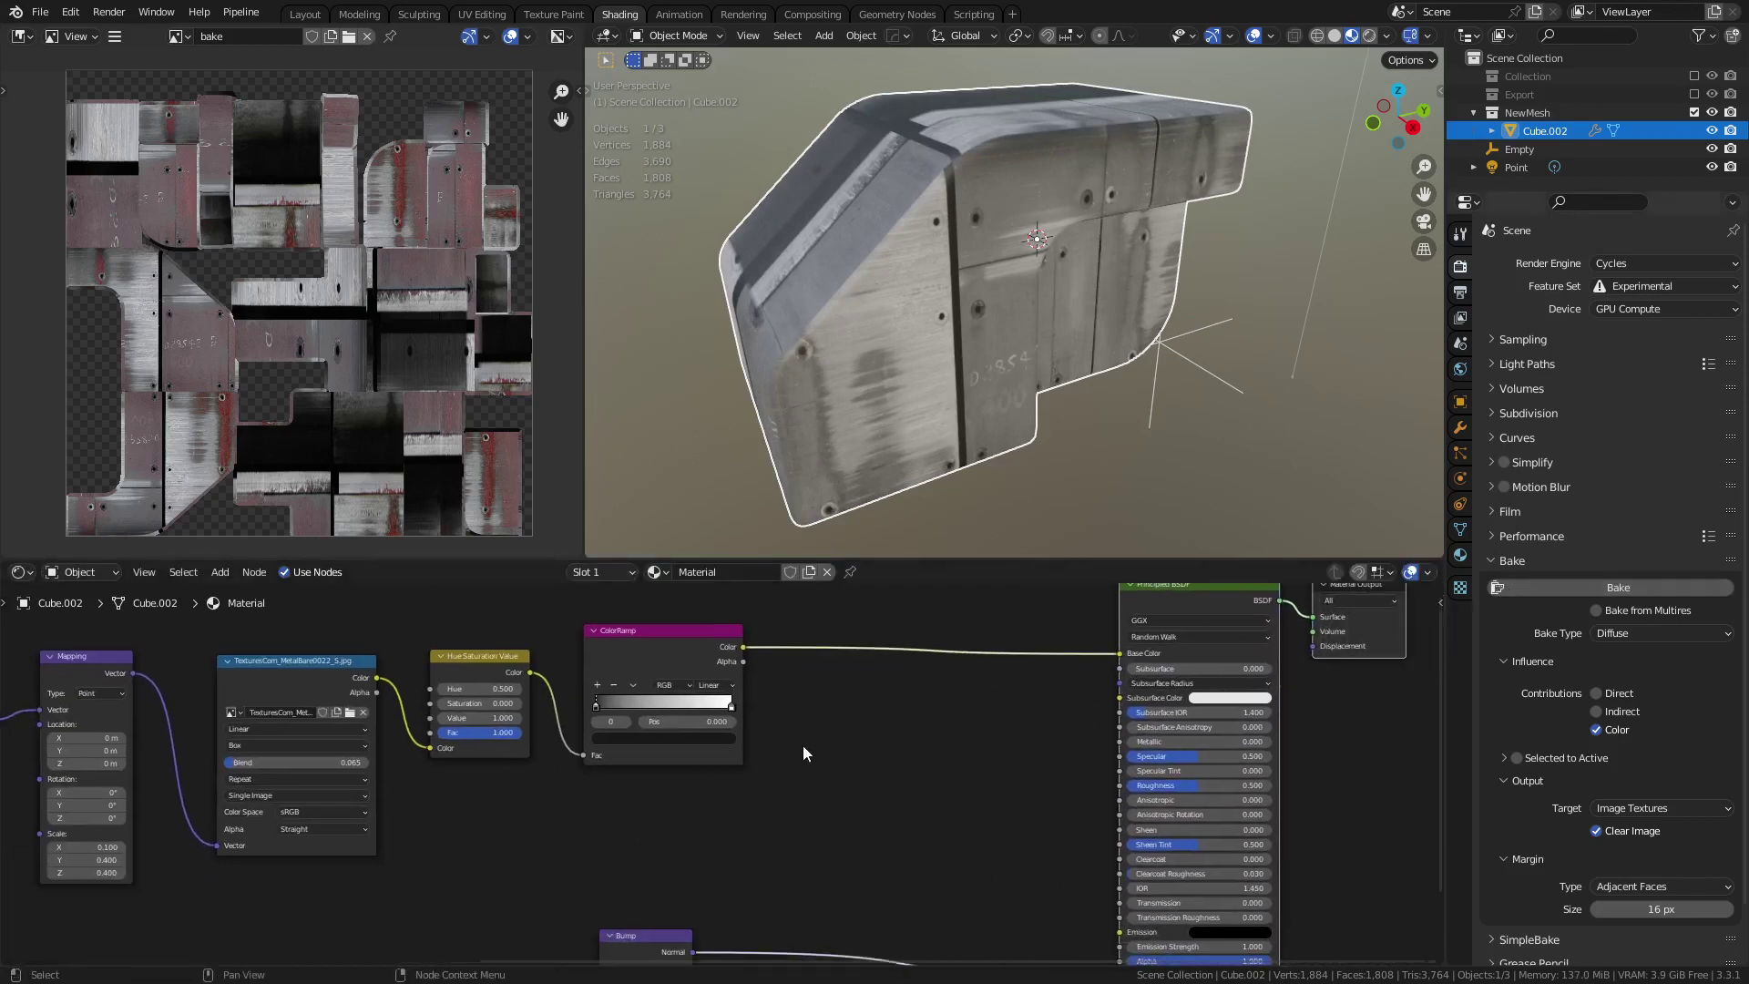
- Add a Noise Texture node below the ColorRamp and connect its Color output to the Principled BSDF's Base Color
{"action": "scroll", "coordinate": [862, 727], "scroll_direction": "up", "scroll_amount": 1}
{"action": "key", "text": "shift+a"}
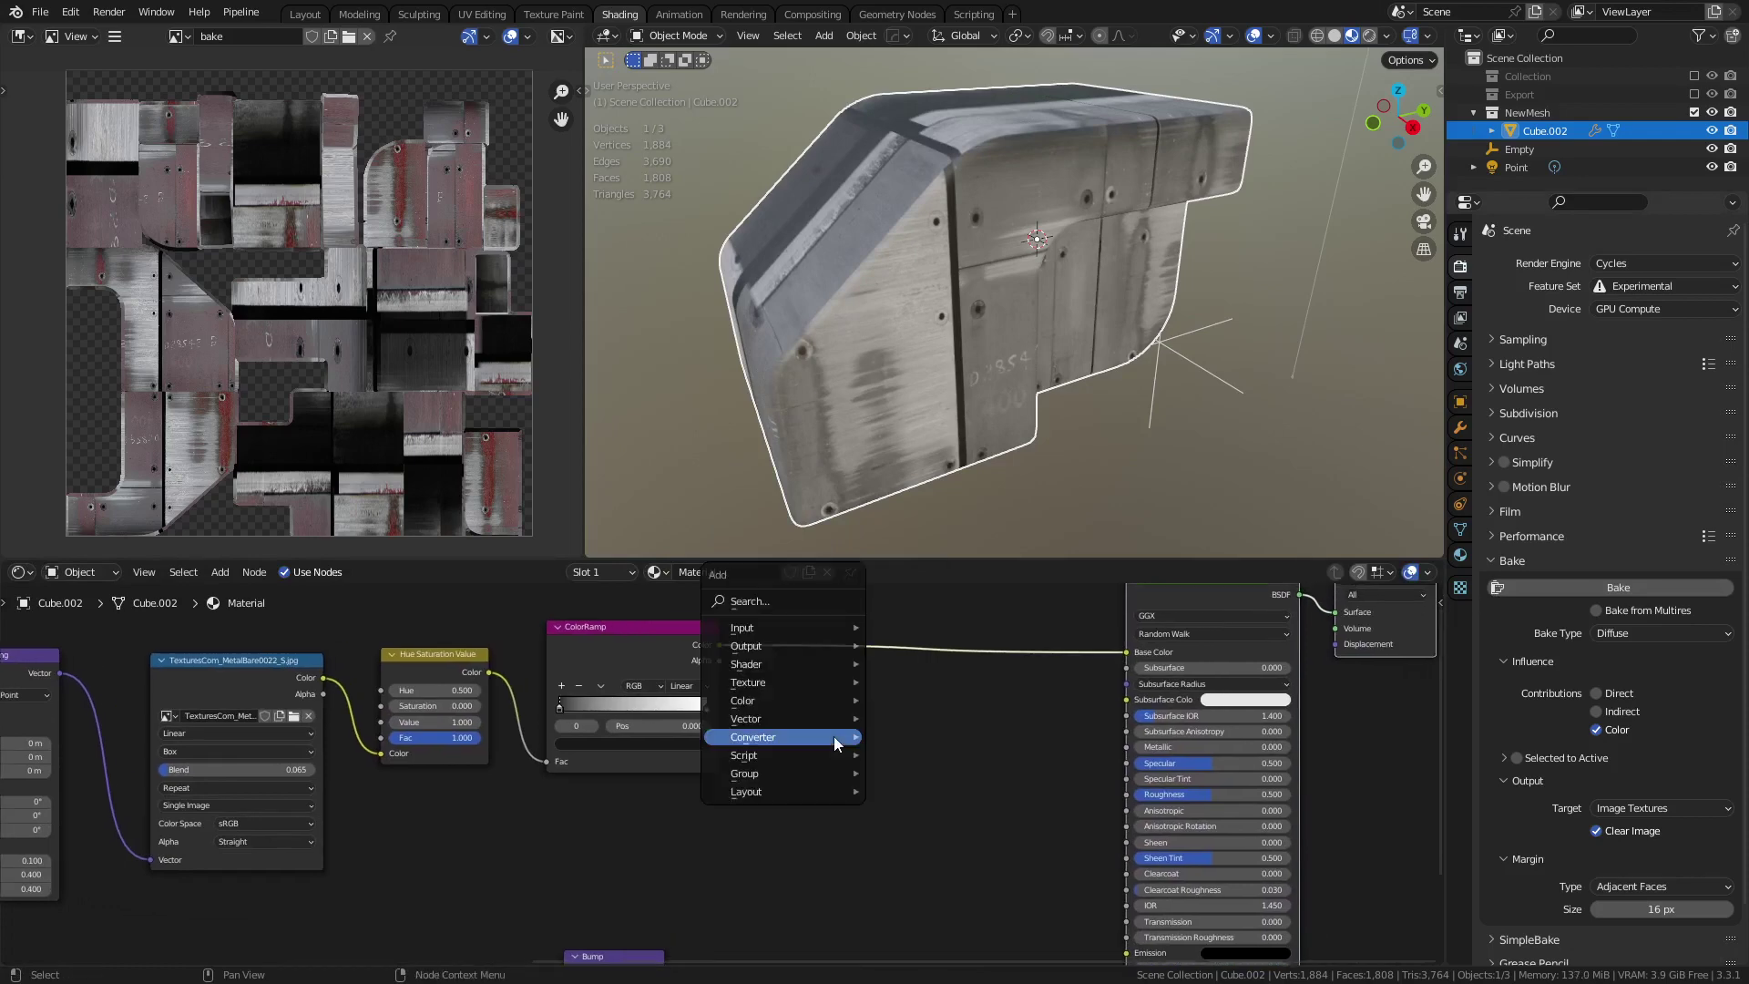
{"action": "mouse_move", "coordinate": [834, 736]}
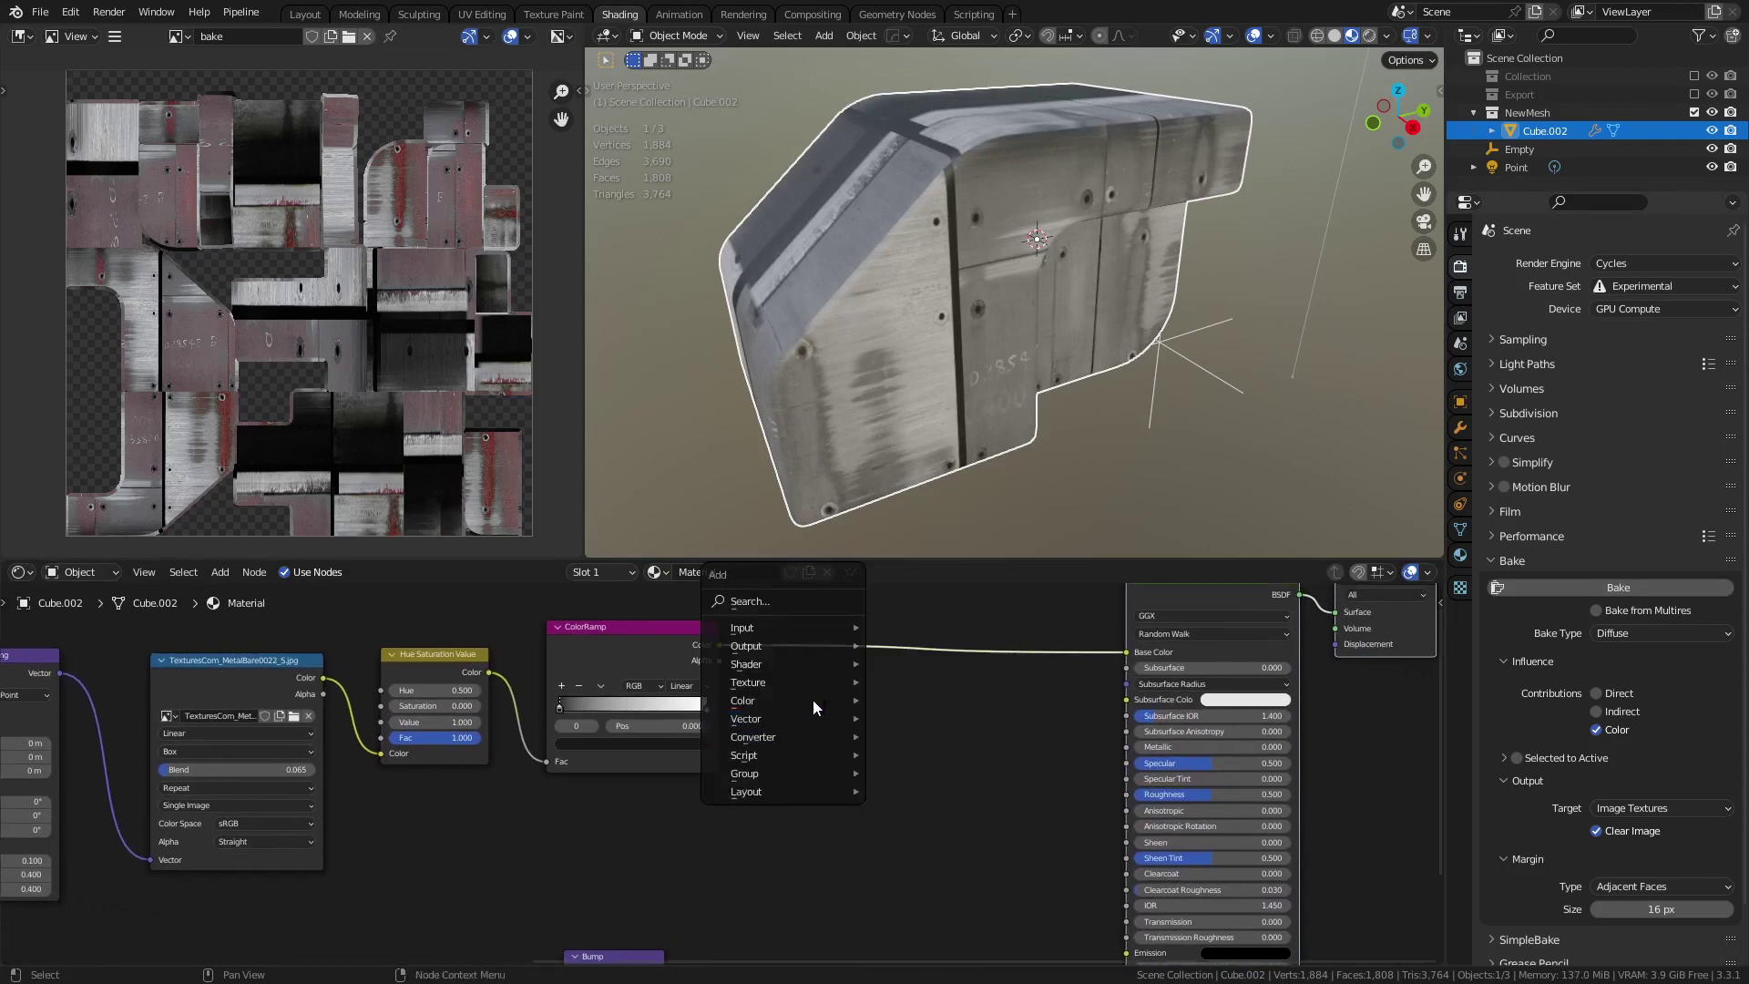
{"action": "mouse_move", "coordinate": [809, 680]}
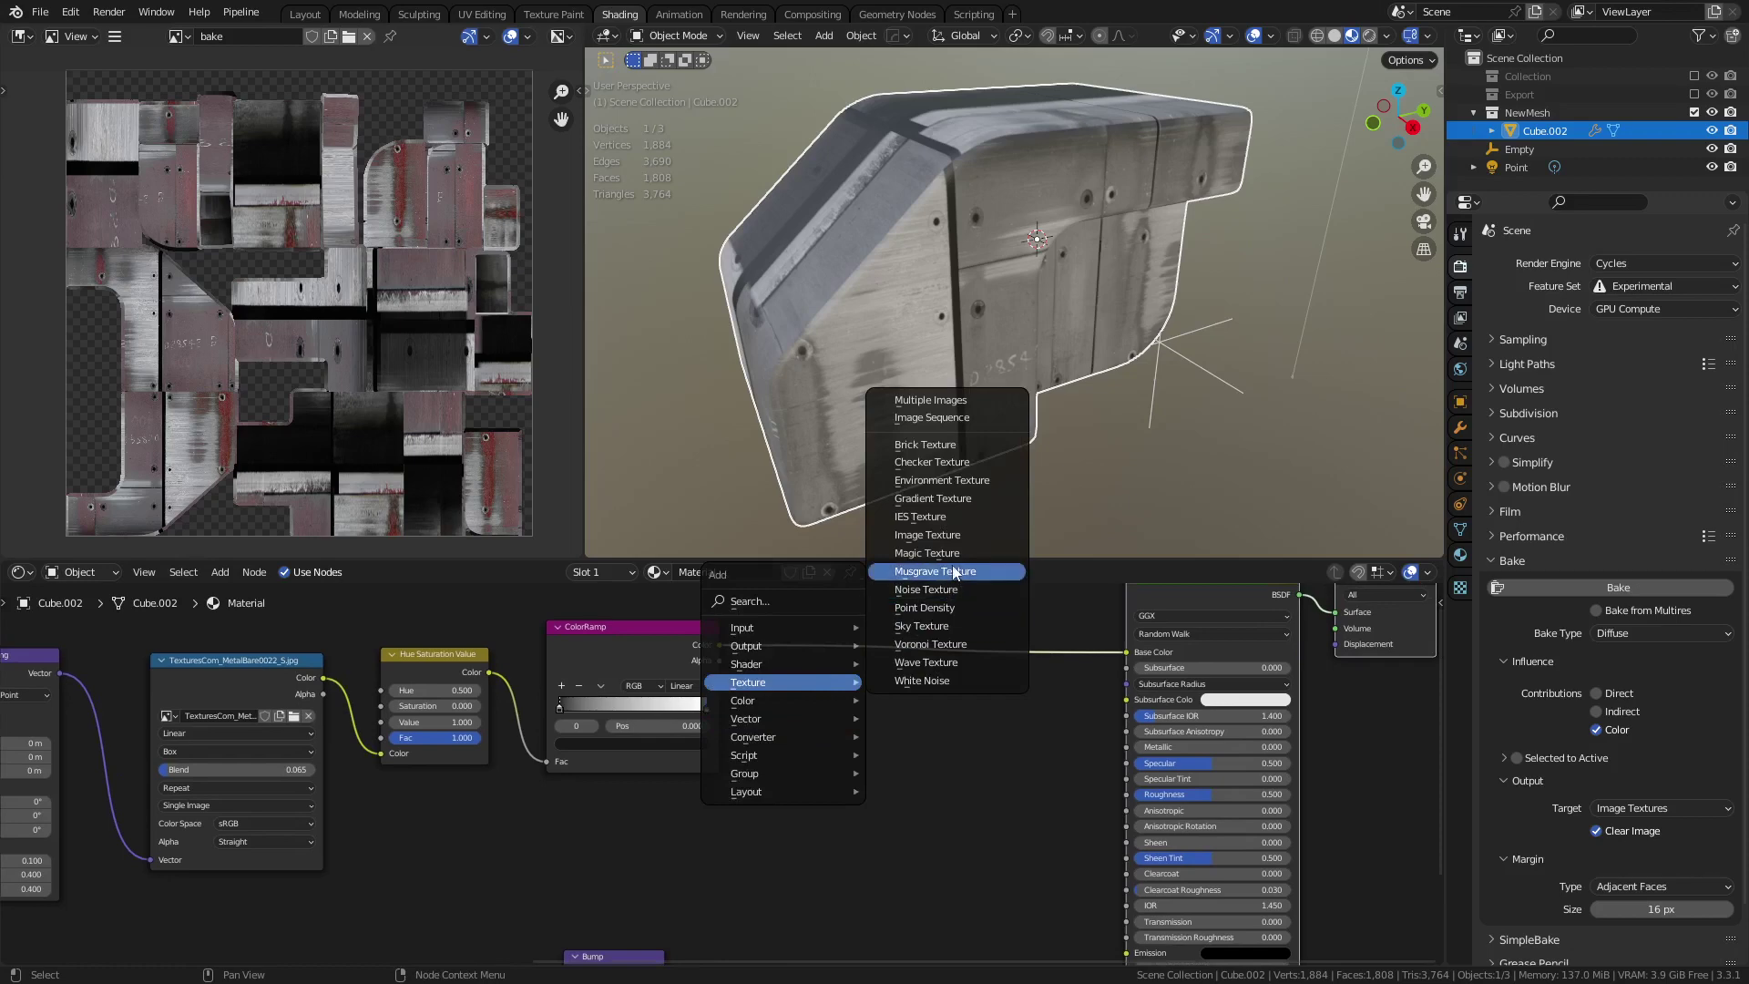
{"action": "left_click", "coordinate": [926, 589]}
{"action": "left_click", "coordinate": [725, 783]}
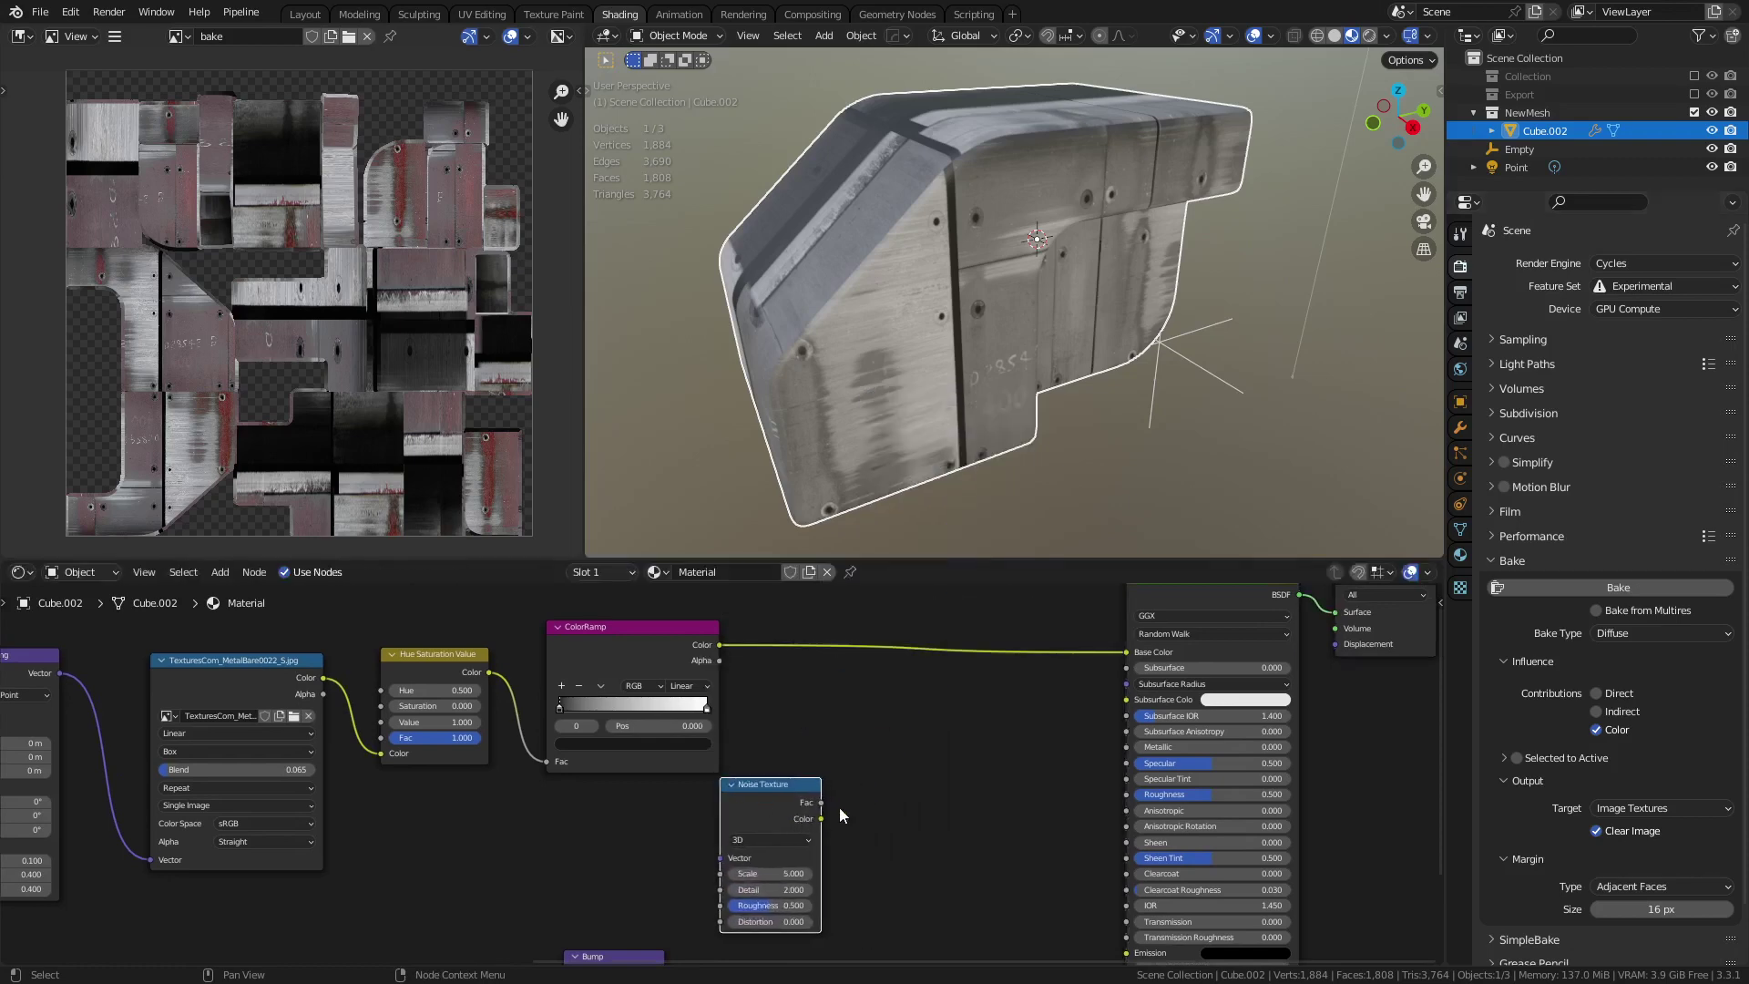
{"action": "key", "text": "shift+a"}
{"action": "left_click_drag", "start_coordinate": [821, 818], "coordinate": [1128, 653]}
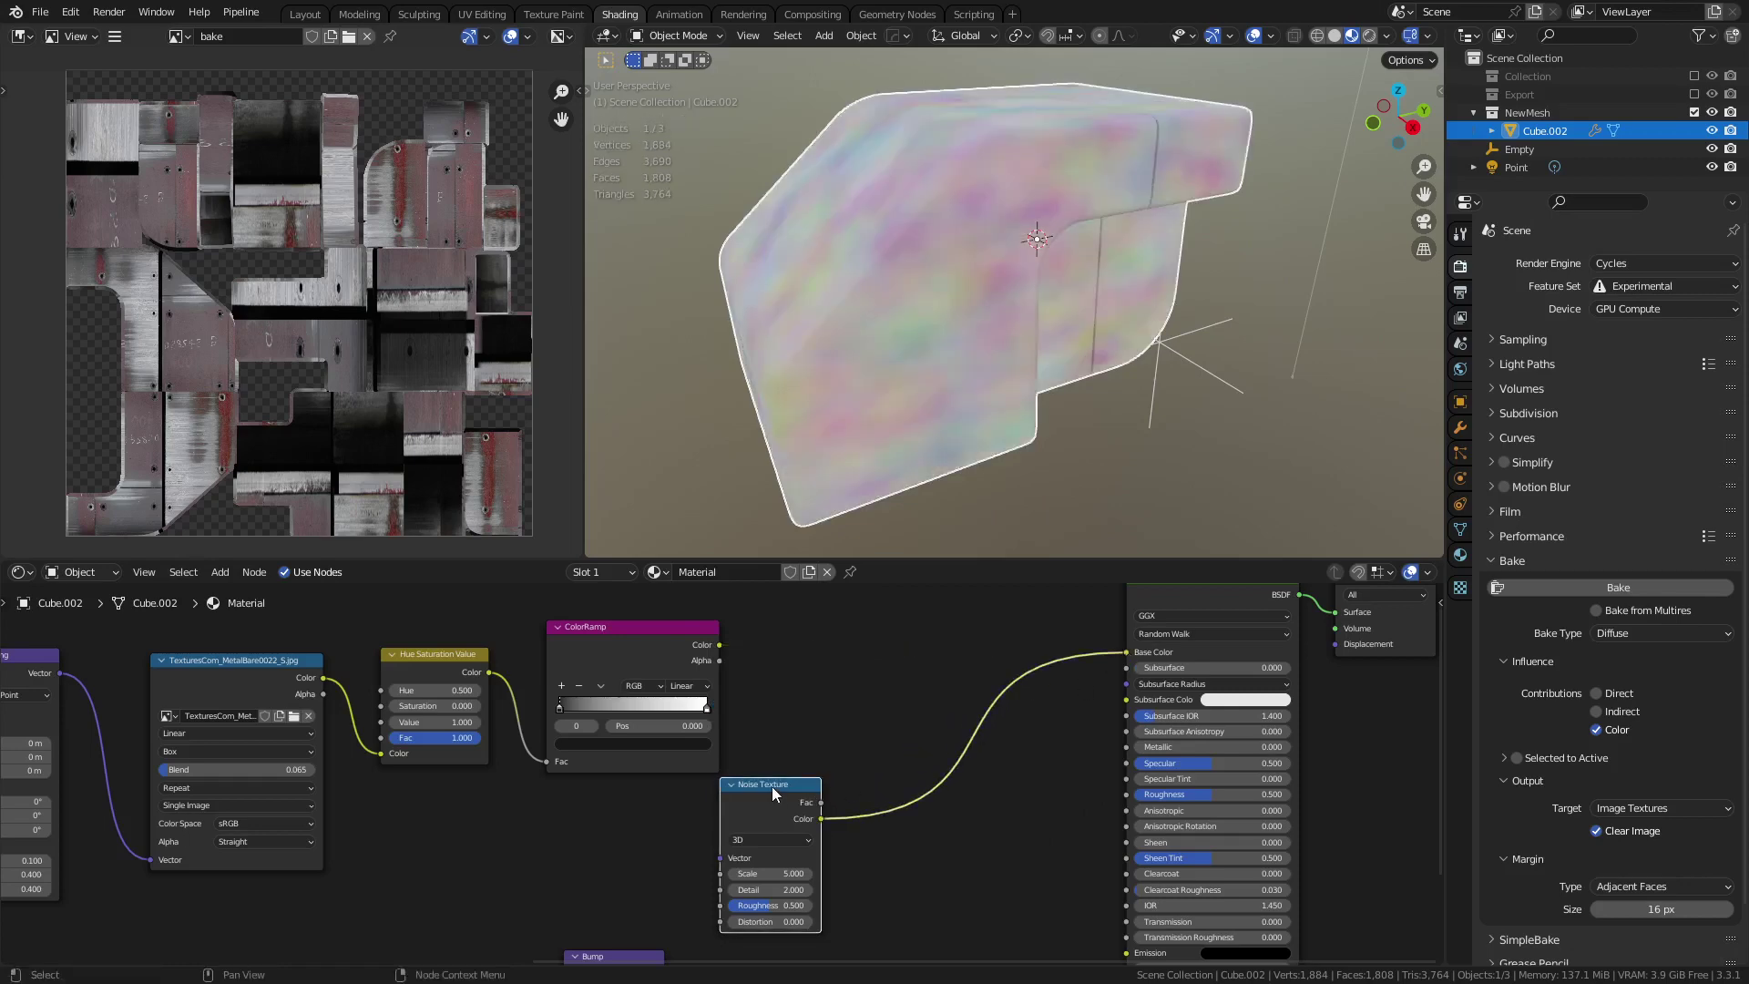
- Set the Noise Texture's Scale to 47.1, Detail to 1.9 and Roughness to 0.8
{"action": "middle_click_drag", "start_coordinate": [850, 837], "coordinate": [876, 751]}
{"action": "scroll", "coordinate": [877, 758], "scroll_direction": "up", "scroll_amount": 1}
{"action": "left_click_drag", "start_coordinate": [797, 787], "coordinate": [1102, 788]}
{"action": "double_click", "coordinate": [830, 822]}
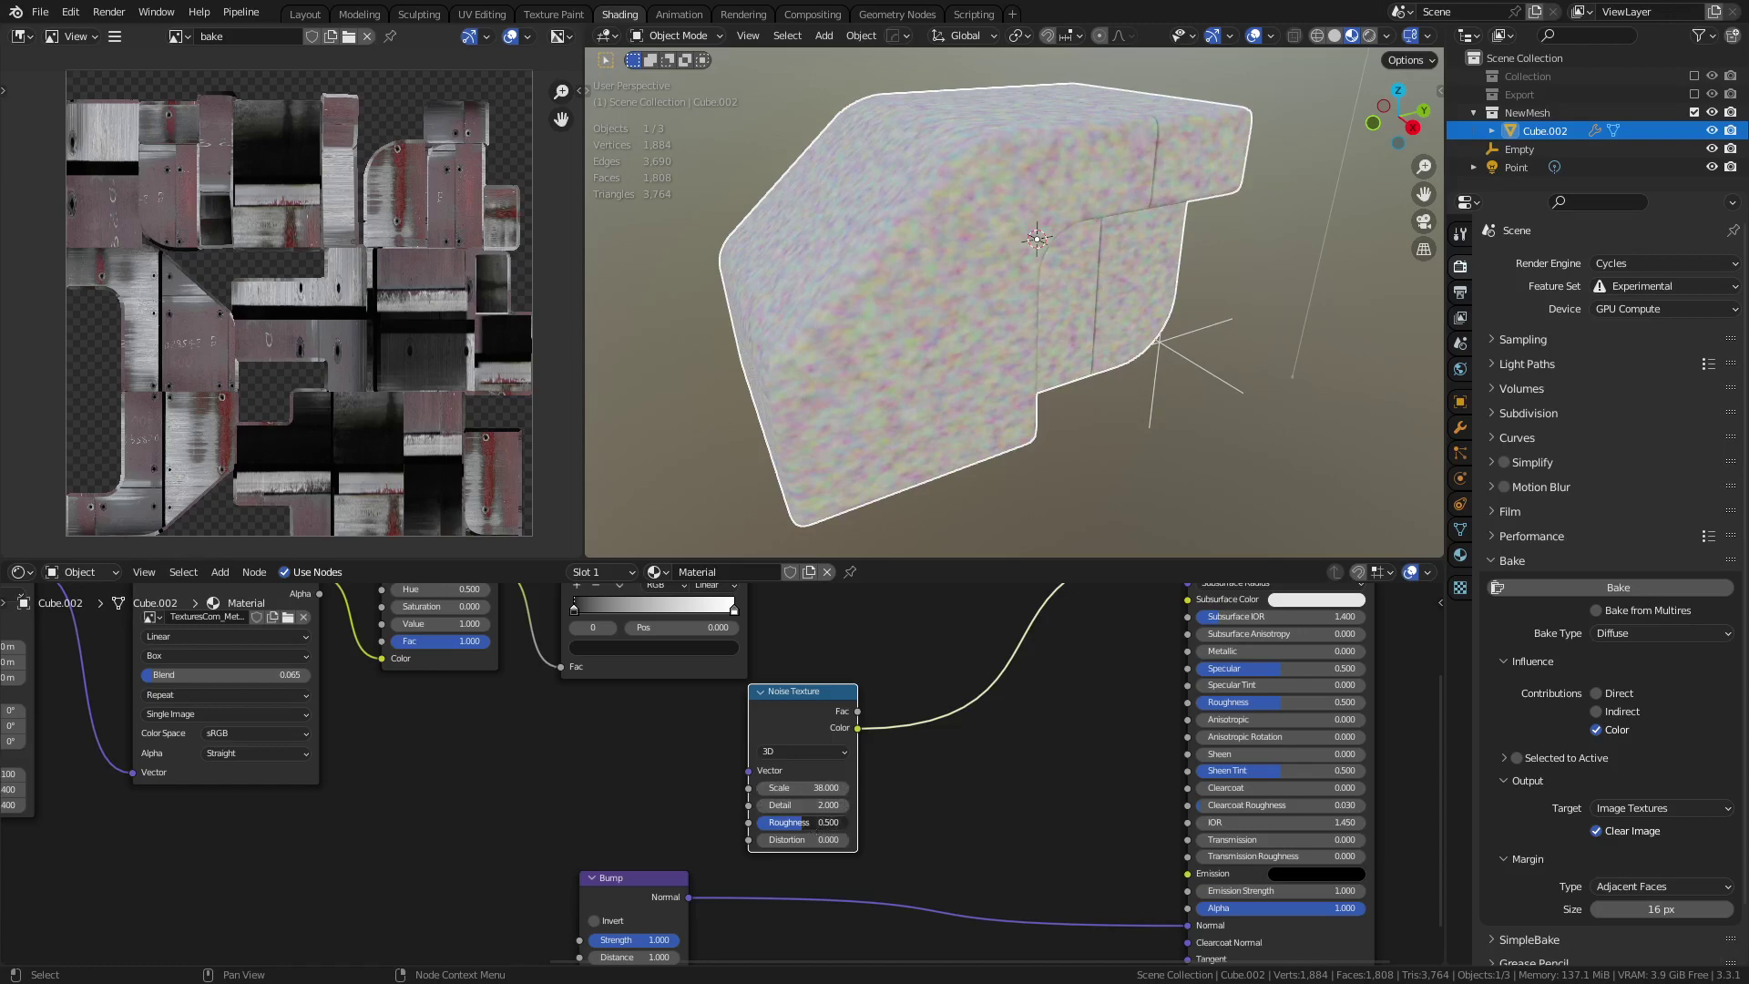
{"action": "type", "text": "1"}
{"action": "key", "text": "Return"}
{"action": "double_click", "coordinate": [830, 823]}
{"action": "type", "text": "0.8"}
{"action": "key", "text": "Return"}
{"action": "mouse_move", "coordinate": [802, 788]}
{"action": "left_mouse_down"}
{"action": "mouse_move", "coordinate": [856, 788]}
{"action": "mouse_move", "coordinate": [825, 808]}
{"action": "left_mouse_up"}
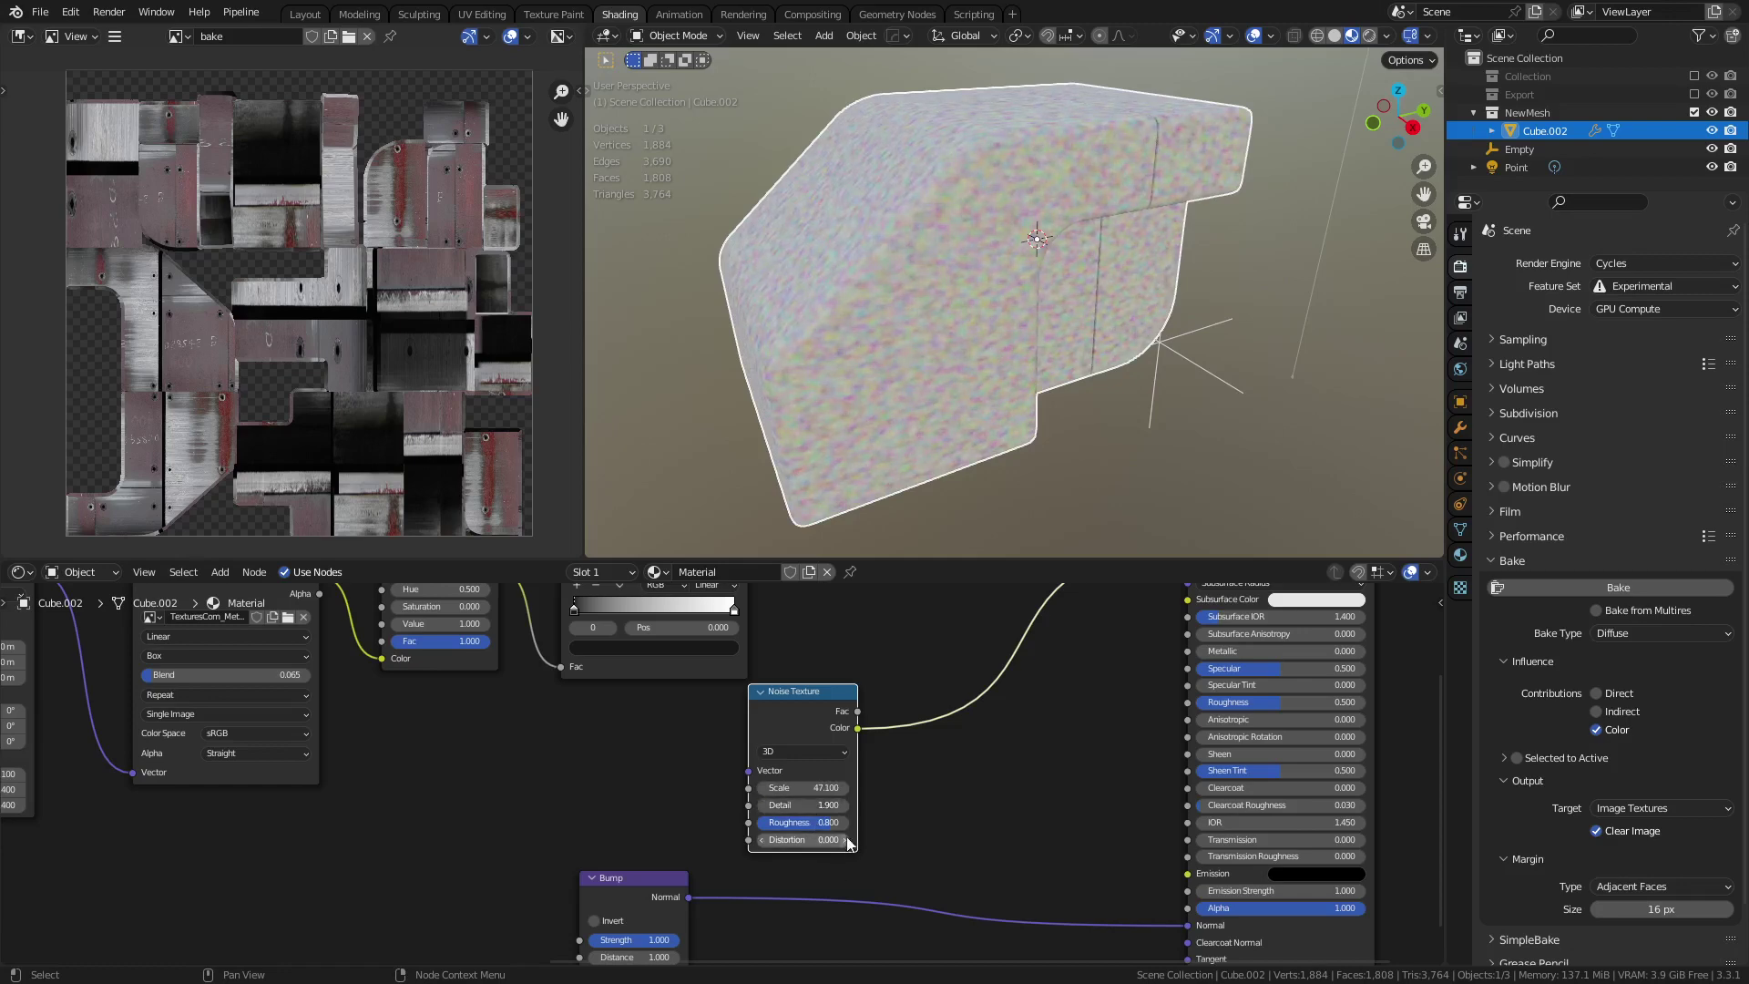
- Move the Noise Texture under the ColorRamp and connect its Fac output to the Base Color instead of Color
{"action": "left_click_drag", "start_coordinate": [817, 692], "coordinate": [703, 699]}
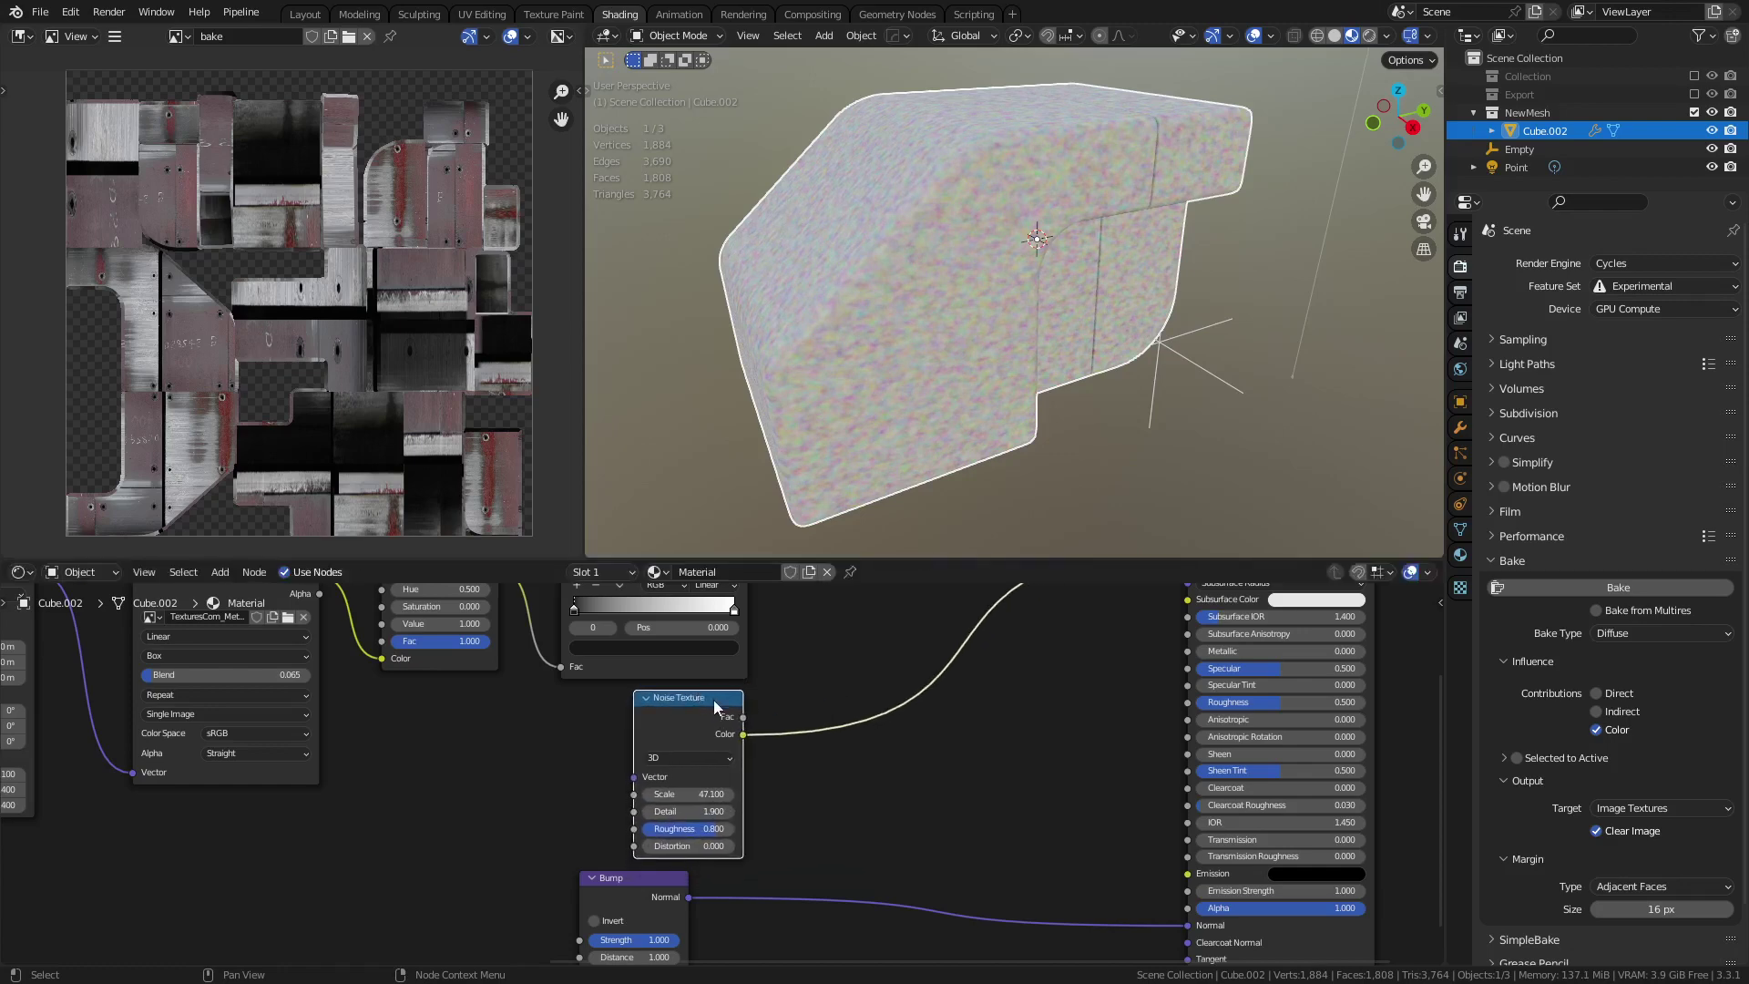
{"action": "middle_click_drag", "start_coordinate": [906, 715], "coordinate": [845, 814]}
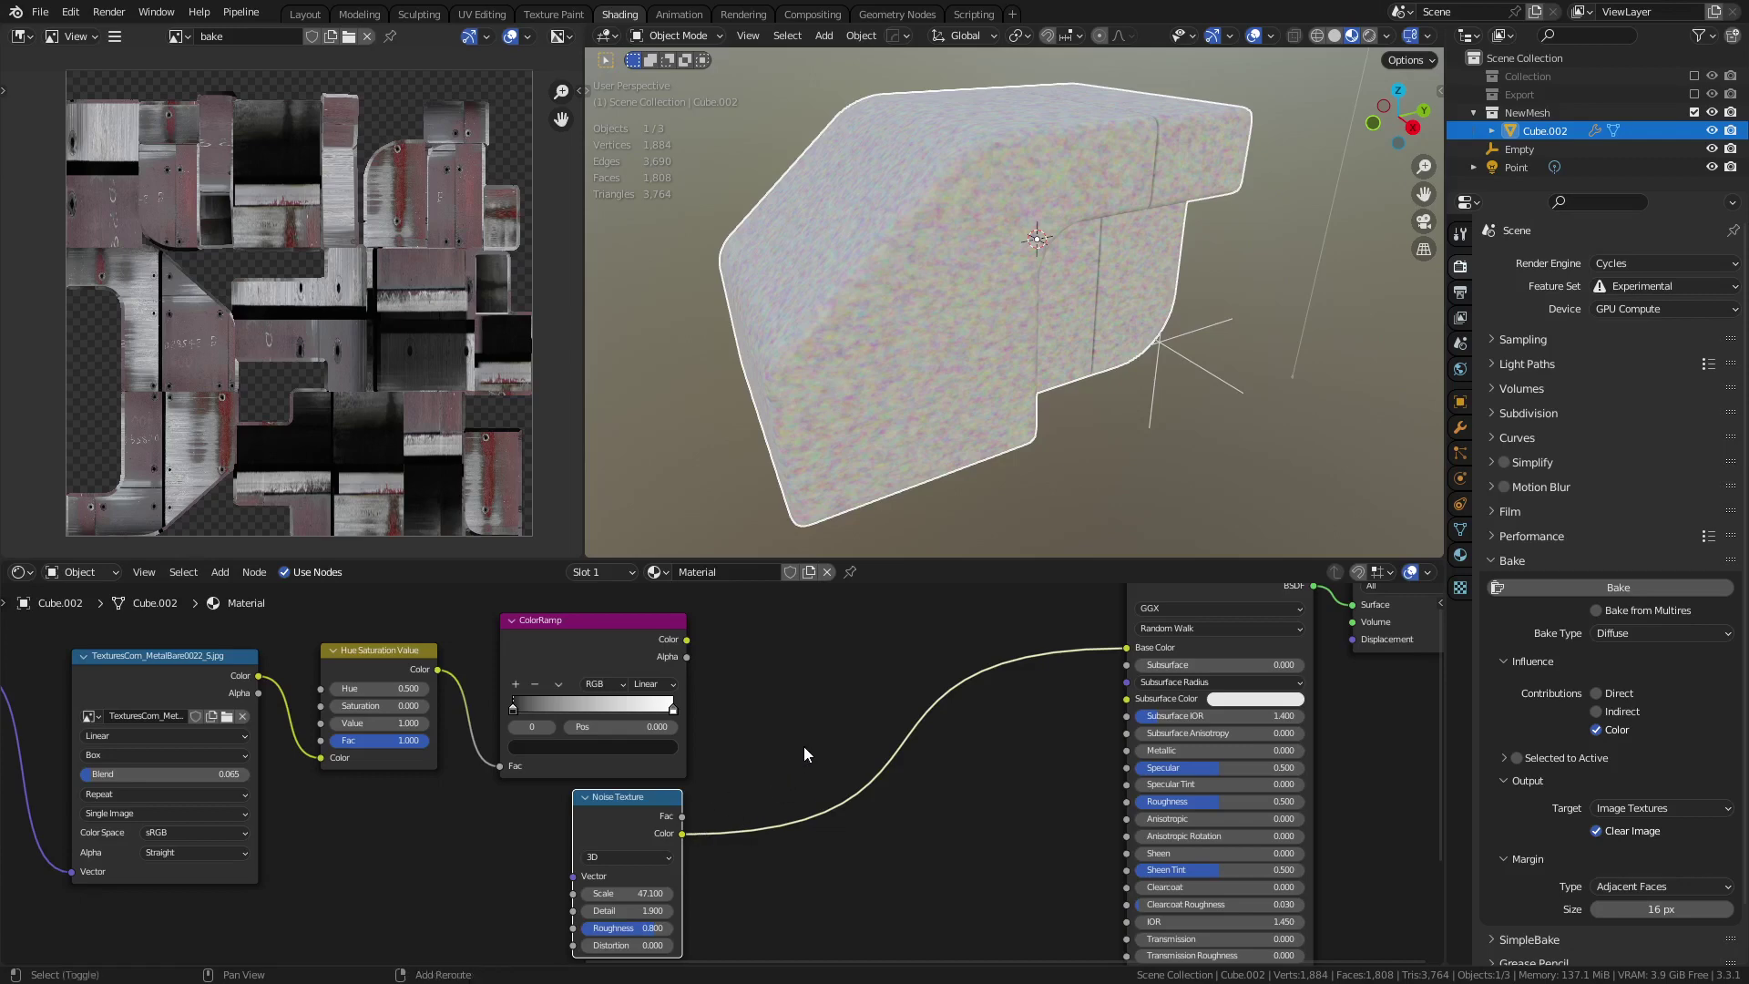
{"action": "key", "text": "shift+a"}
{"action": "mouse_move", "coordinate": [731, 823]}
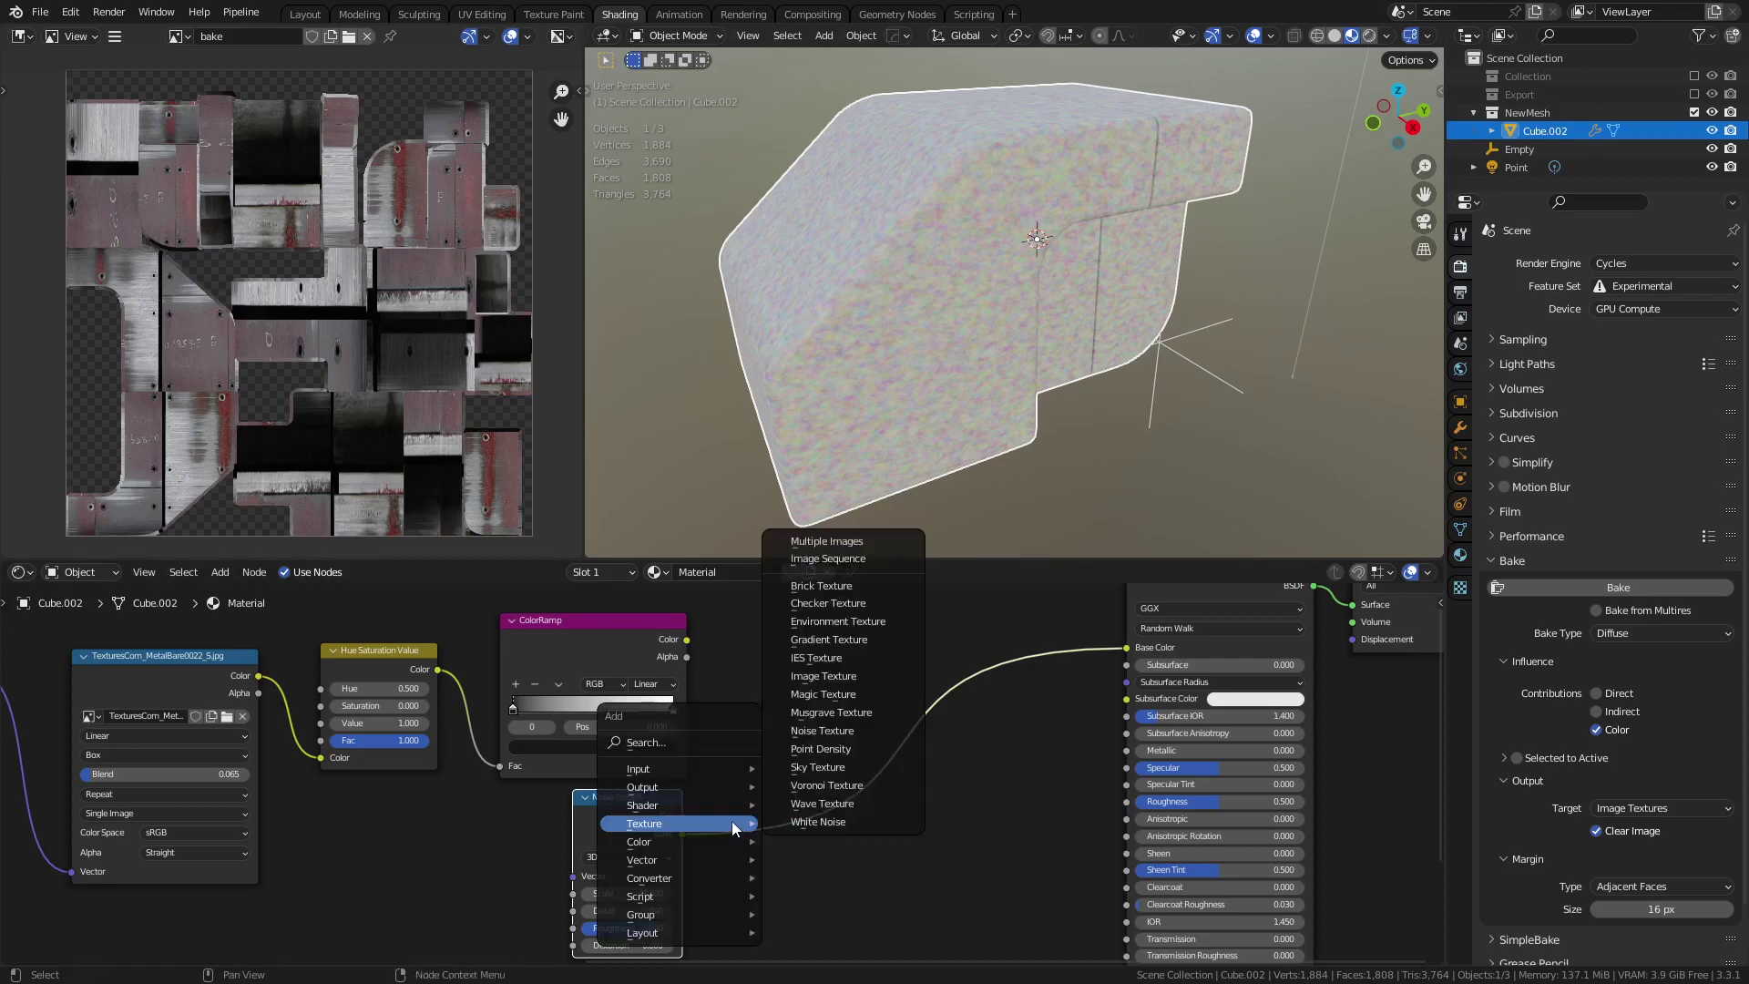
{"action": "key", "text": "Escape"}
{"action": "left_click_drag", "start_coordinate": [684, 817], "coordinate": [1128, 649]}
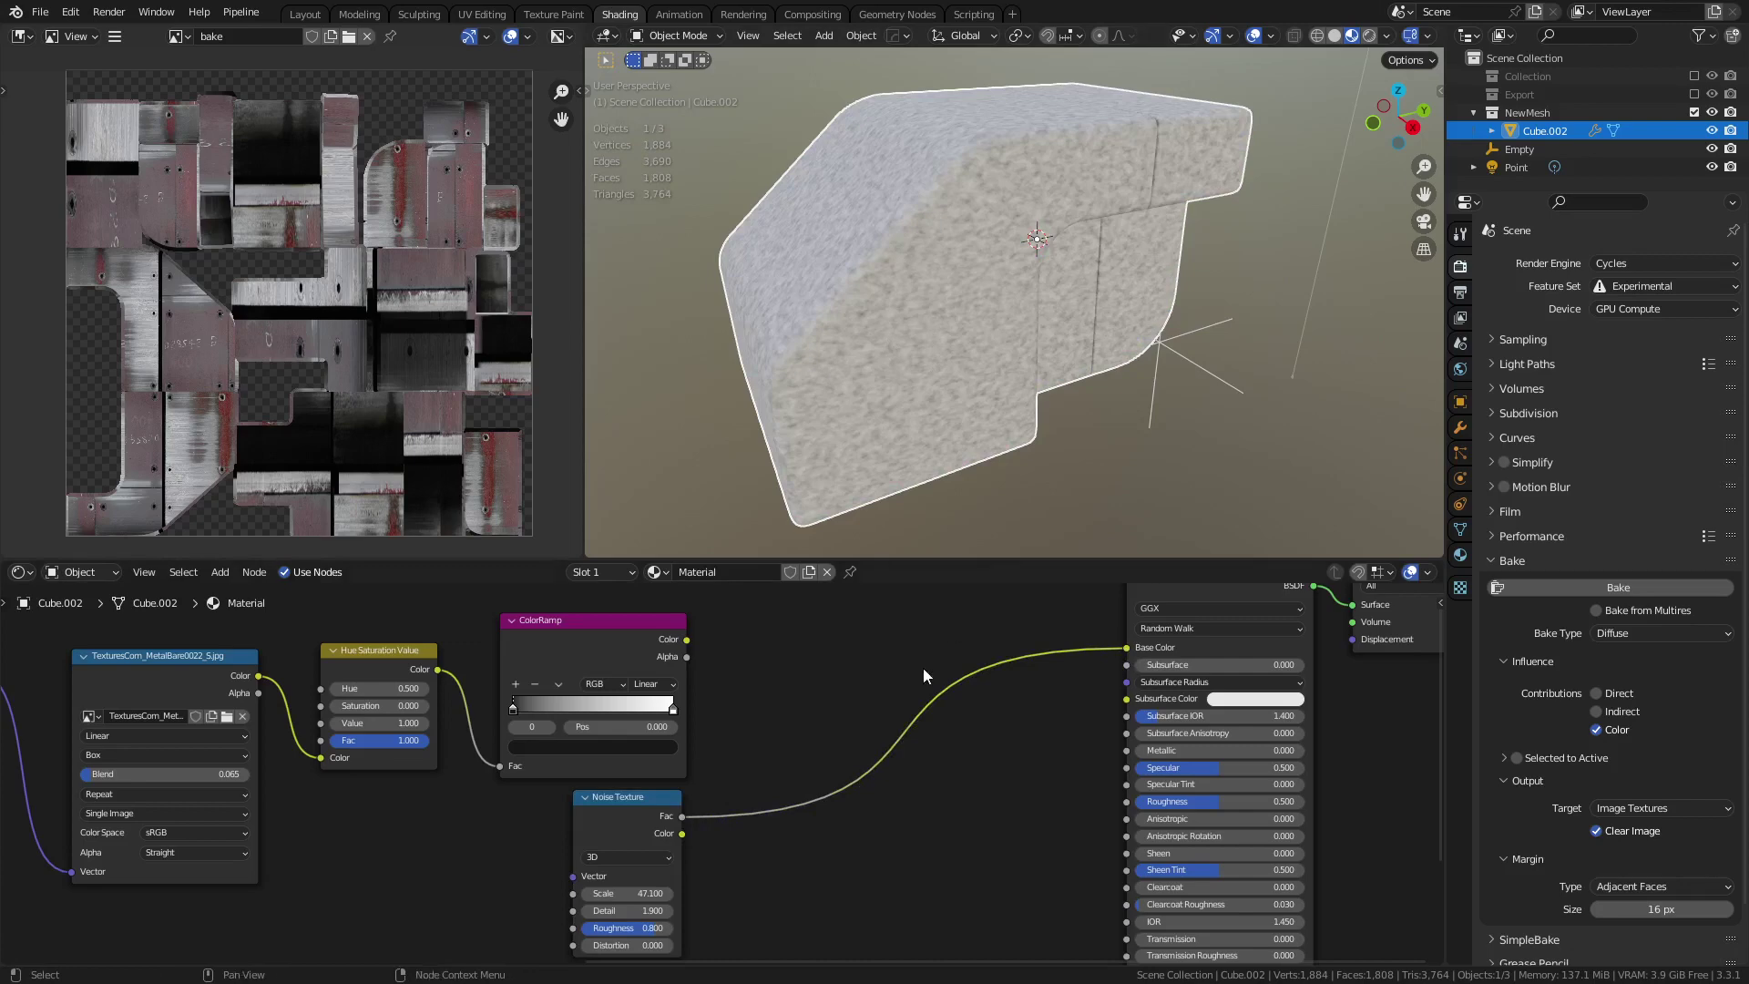
- Insert a MixRGB node before the Base Color, set to Multiply with Fac 0.617, mixing the ColorRamp as Color1 with the noise as Color2
{"action": "key", "text": "shift+a"}
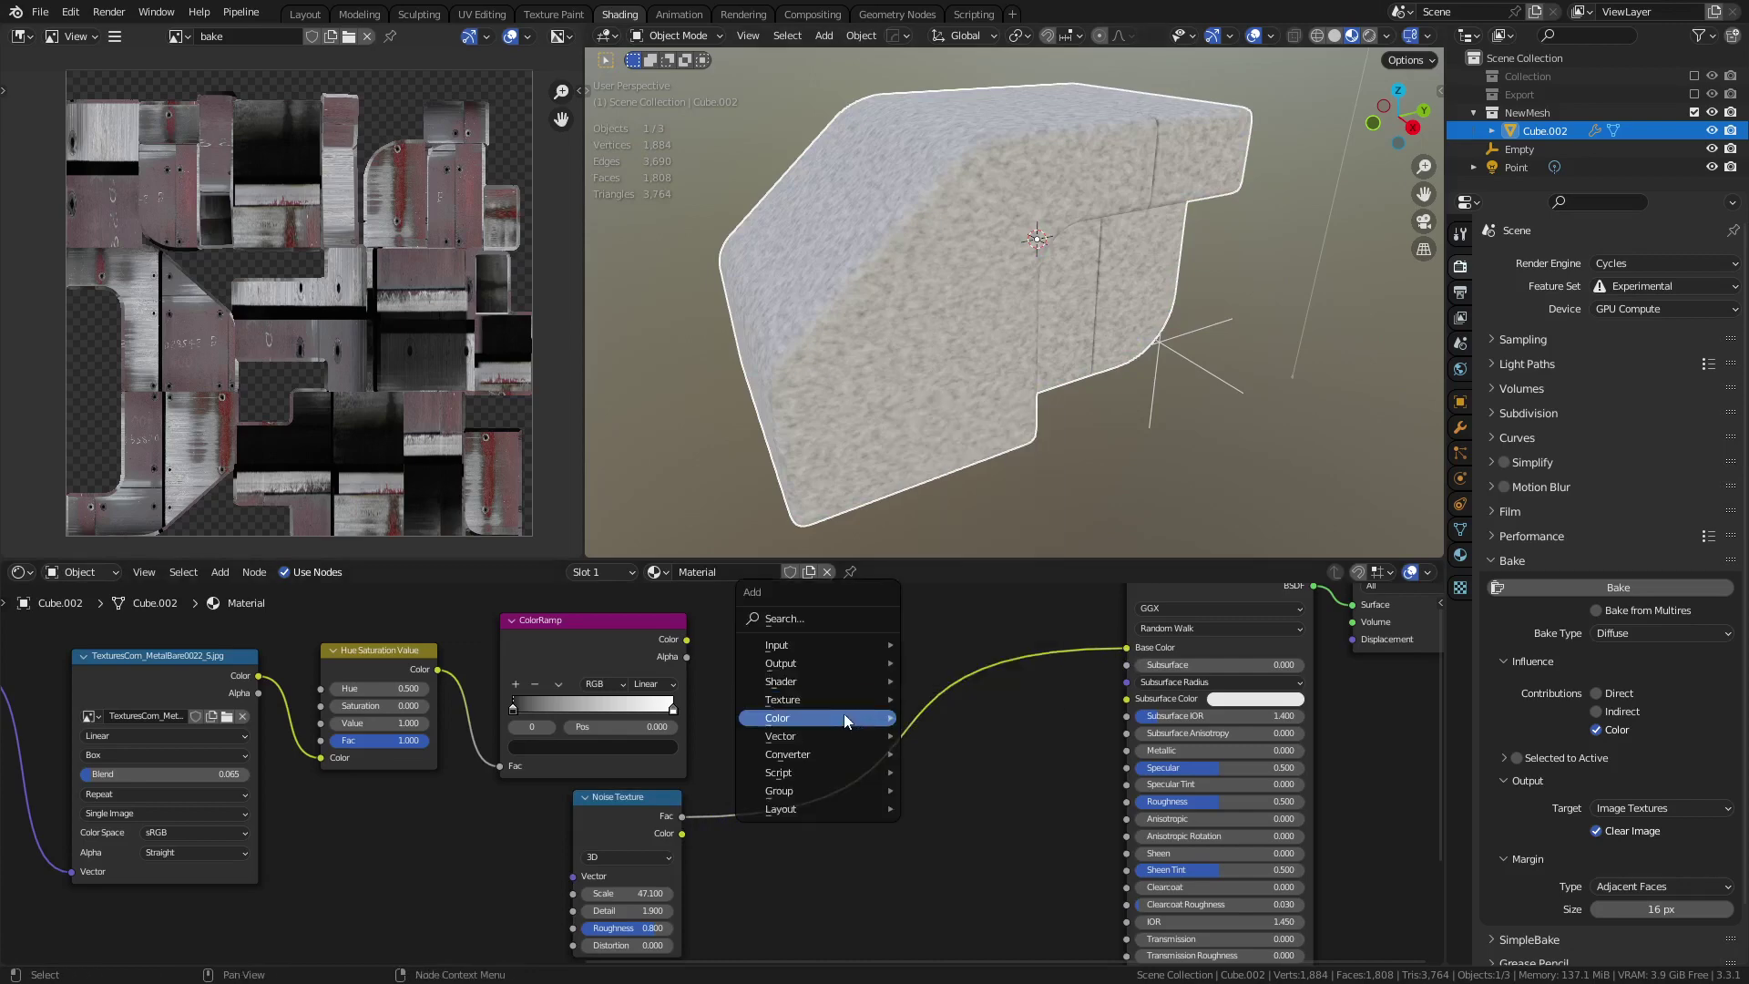
{"action": "mouse_move", "coordinate": [839, 718]}
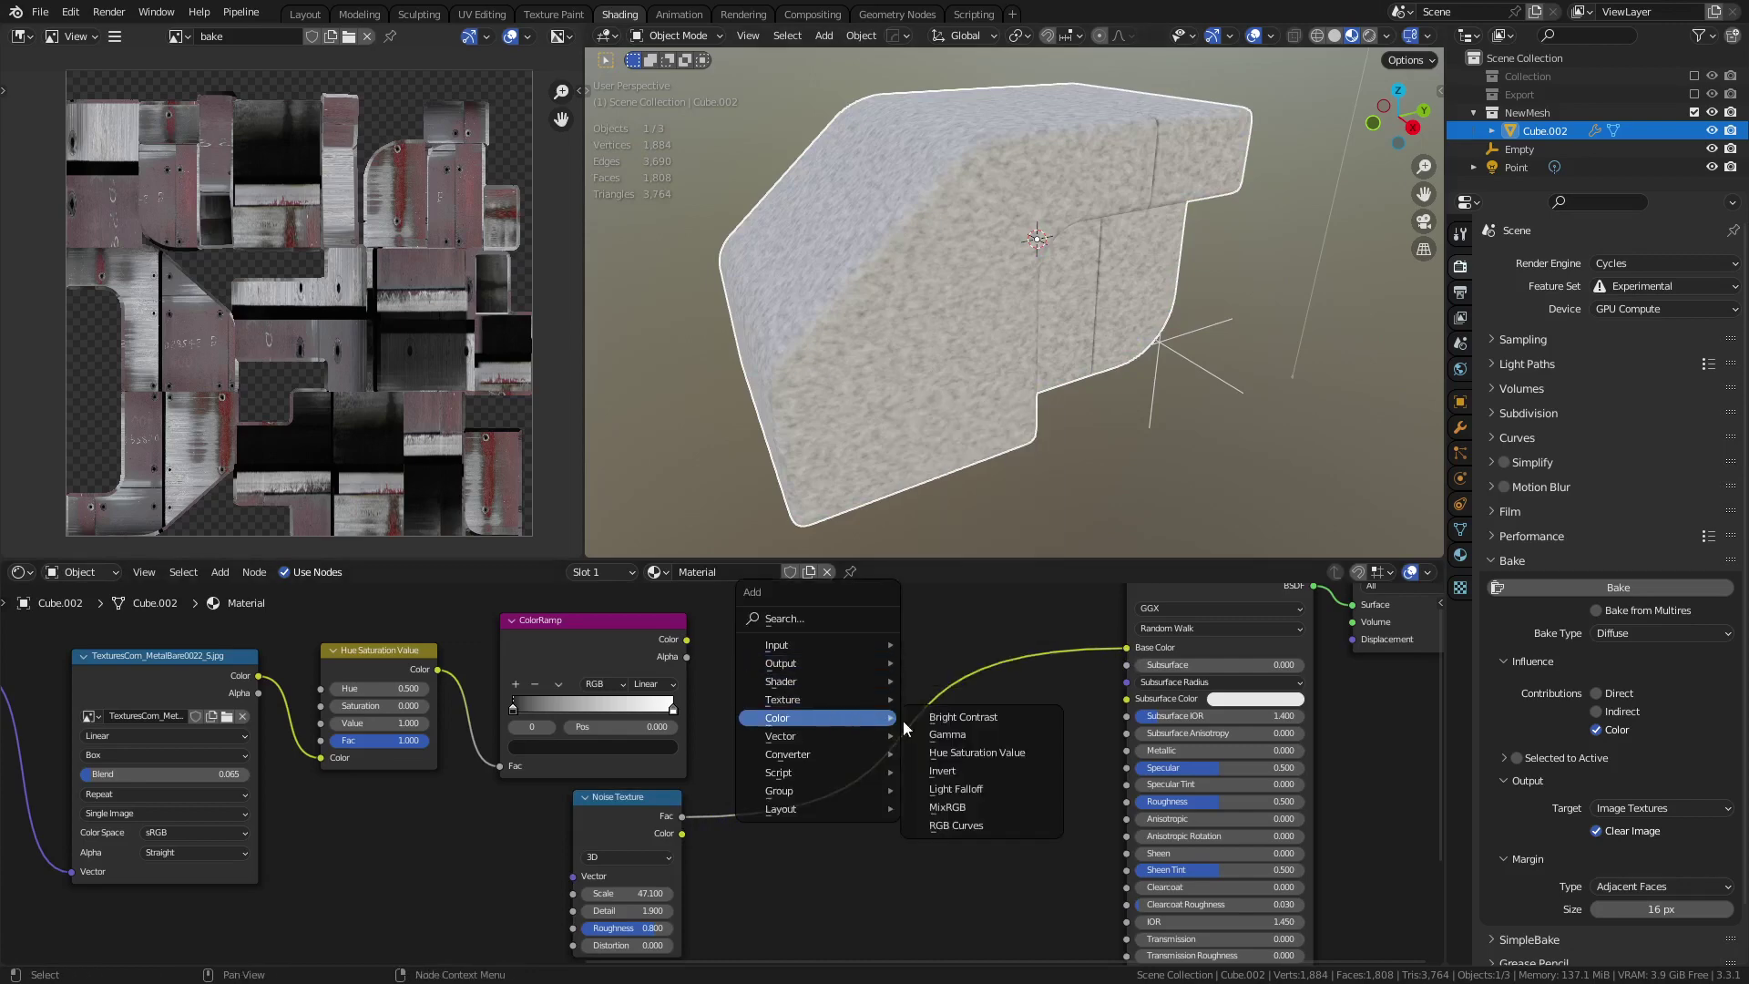
{"action": "left_click", "coordinate": [998, 811]}
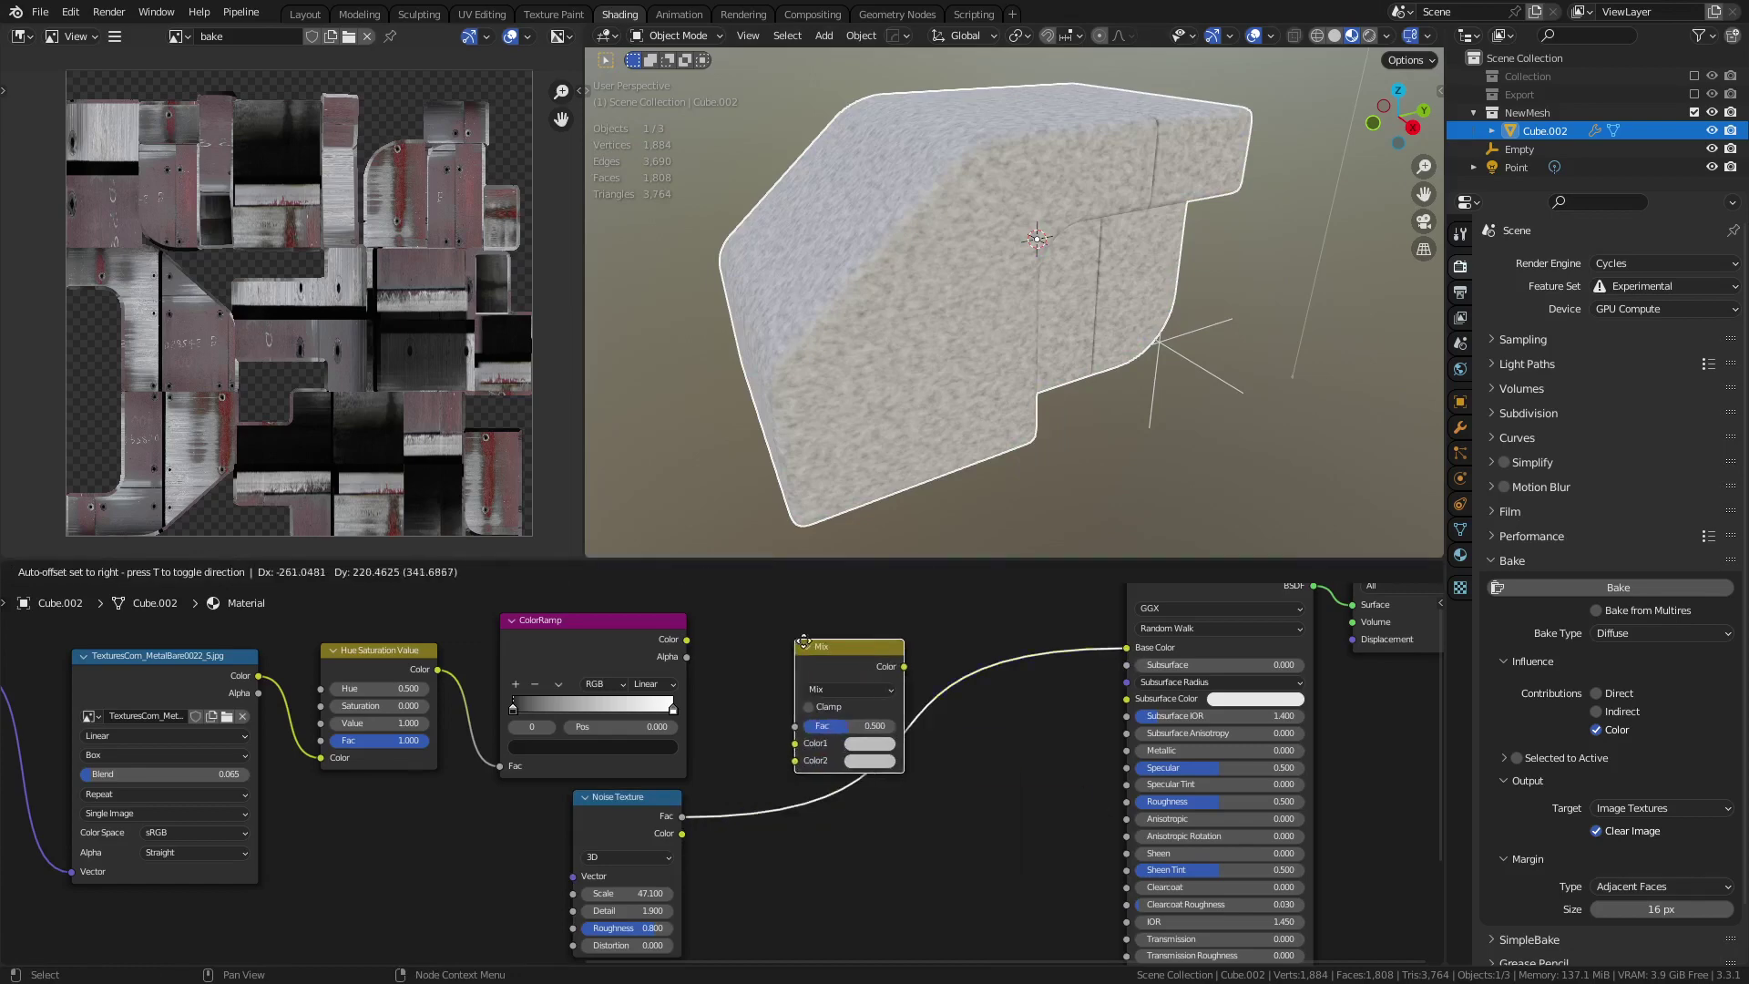
{"action": "left_click", "coordinate": [889, 719]}
{"action": "mouse_move", "coordinate": [702, 636]}
{"action": "left_mouse_down"}
{"action": "mouse_move", "coordinate": [827, 748]}
{"action": "mouse_move", "coordinate": [920, 730]}
{"action": "mouse_move", "coordinate": [843, 730]}
{"action": "mouse_move", "coordinate": [968, 729]}
{"action": "mouse_move", "coordinate": [909, 729]}
{"action": "left_mouse_up"}
{"action": "left_click", "coordinate": [911, 695]}
{"action": "left_click", "coordinate": [898, 634]}
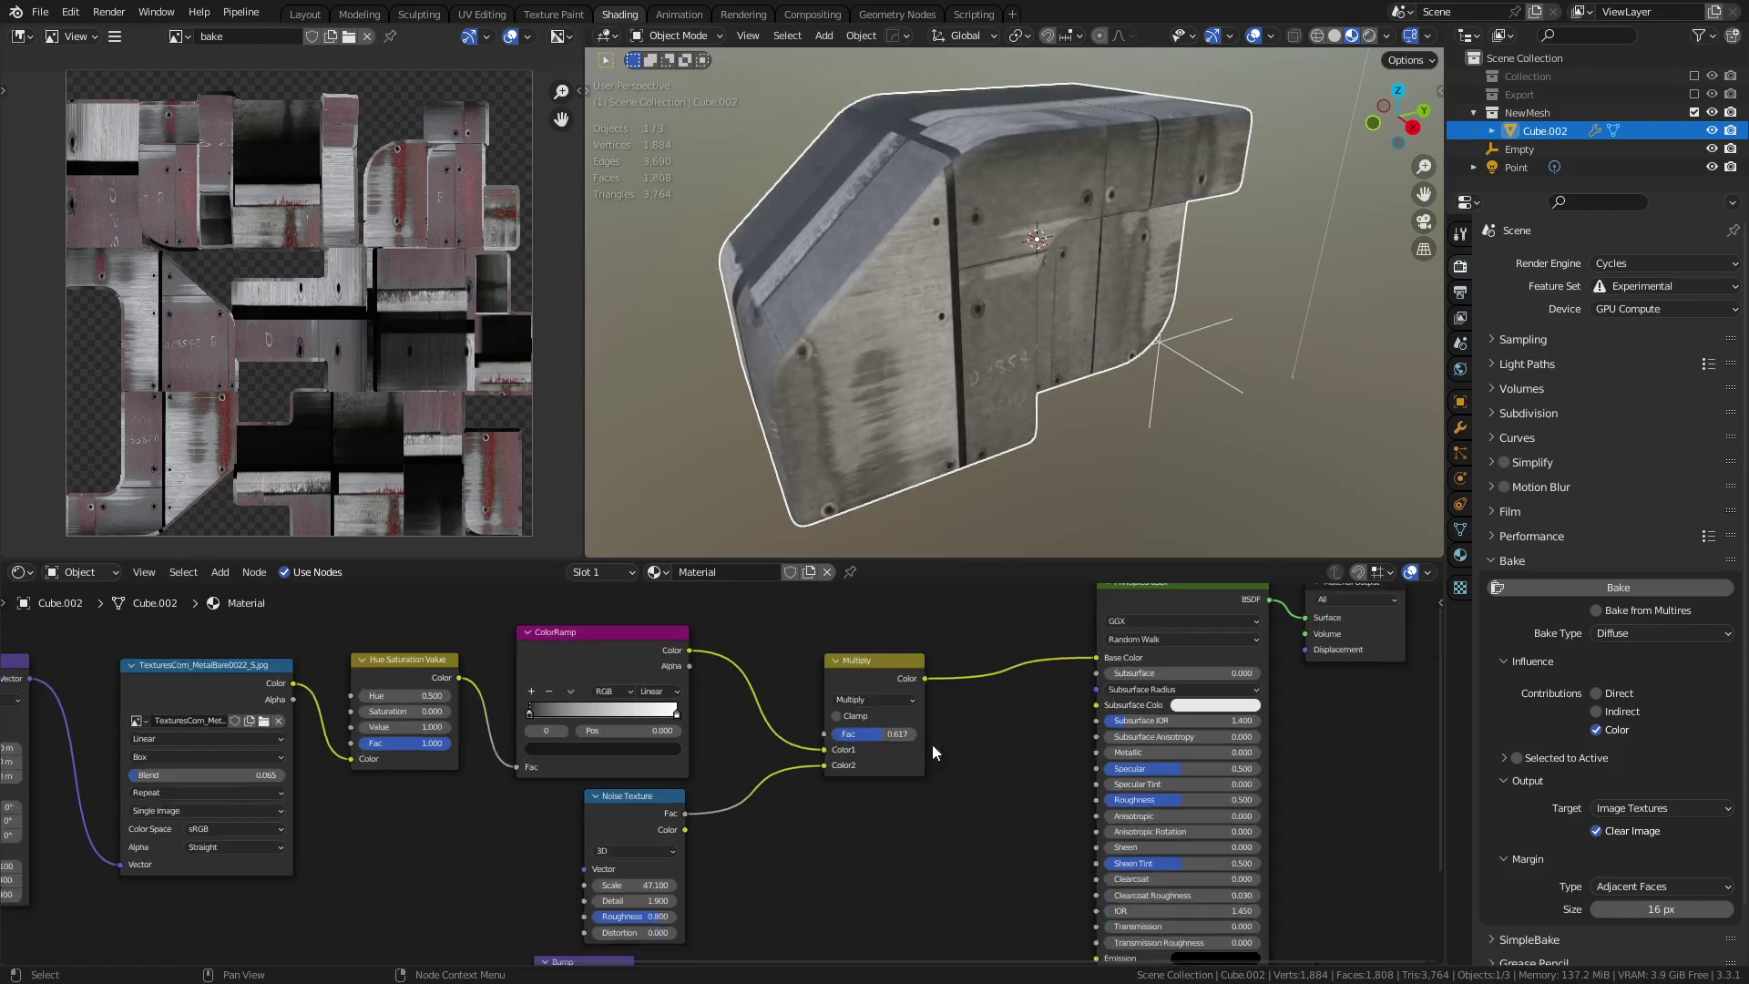
- Move the Bump node next to the Principled BSDF's Normal input
{"action": "scroll", "coordinate": [932, 745], "scroll_direction": "down", "scroll_amount": 2}
{"action": "middle_click_drag", "start_coordinate": [938, 702], "coordinate": [878, 714]}
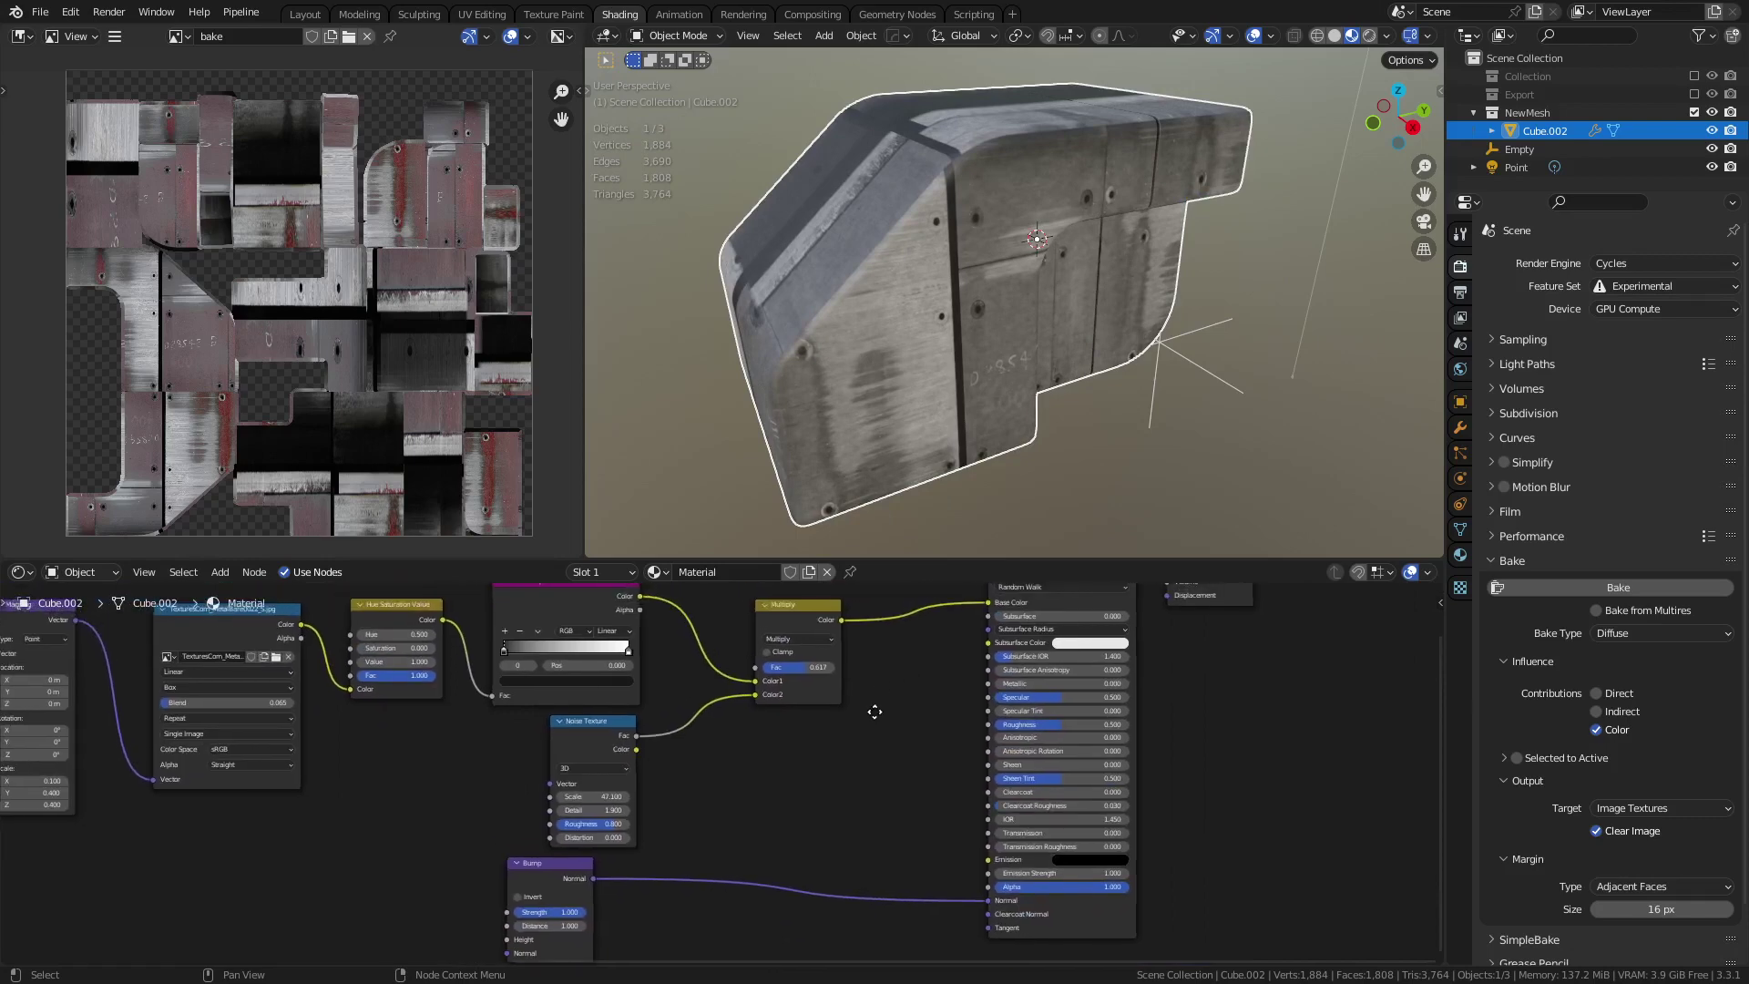
{"action": "left_click_drag", "start_coordinate": [572, 865], "coordinate": [932, 889]}
- Maximize the node editor and connect the Multiply node's Color output to the Bump node's Height input
{"action": "left_click", "coordinate": [837, 618]}
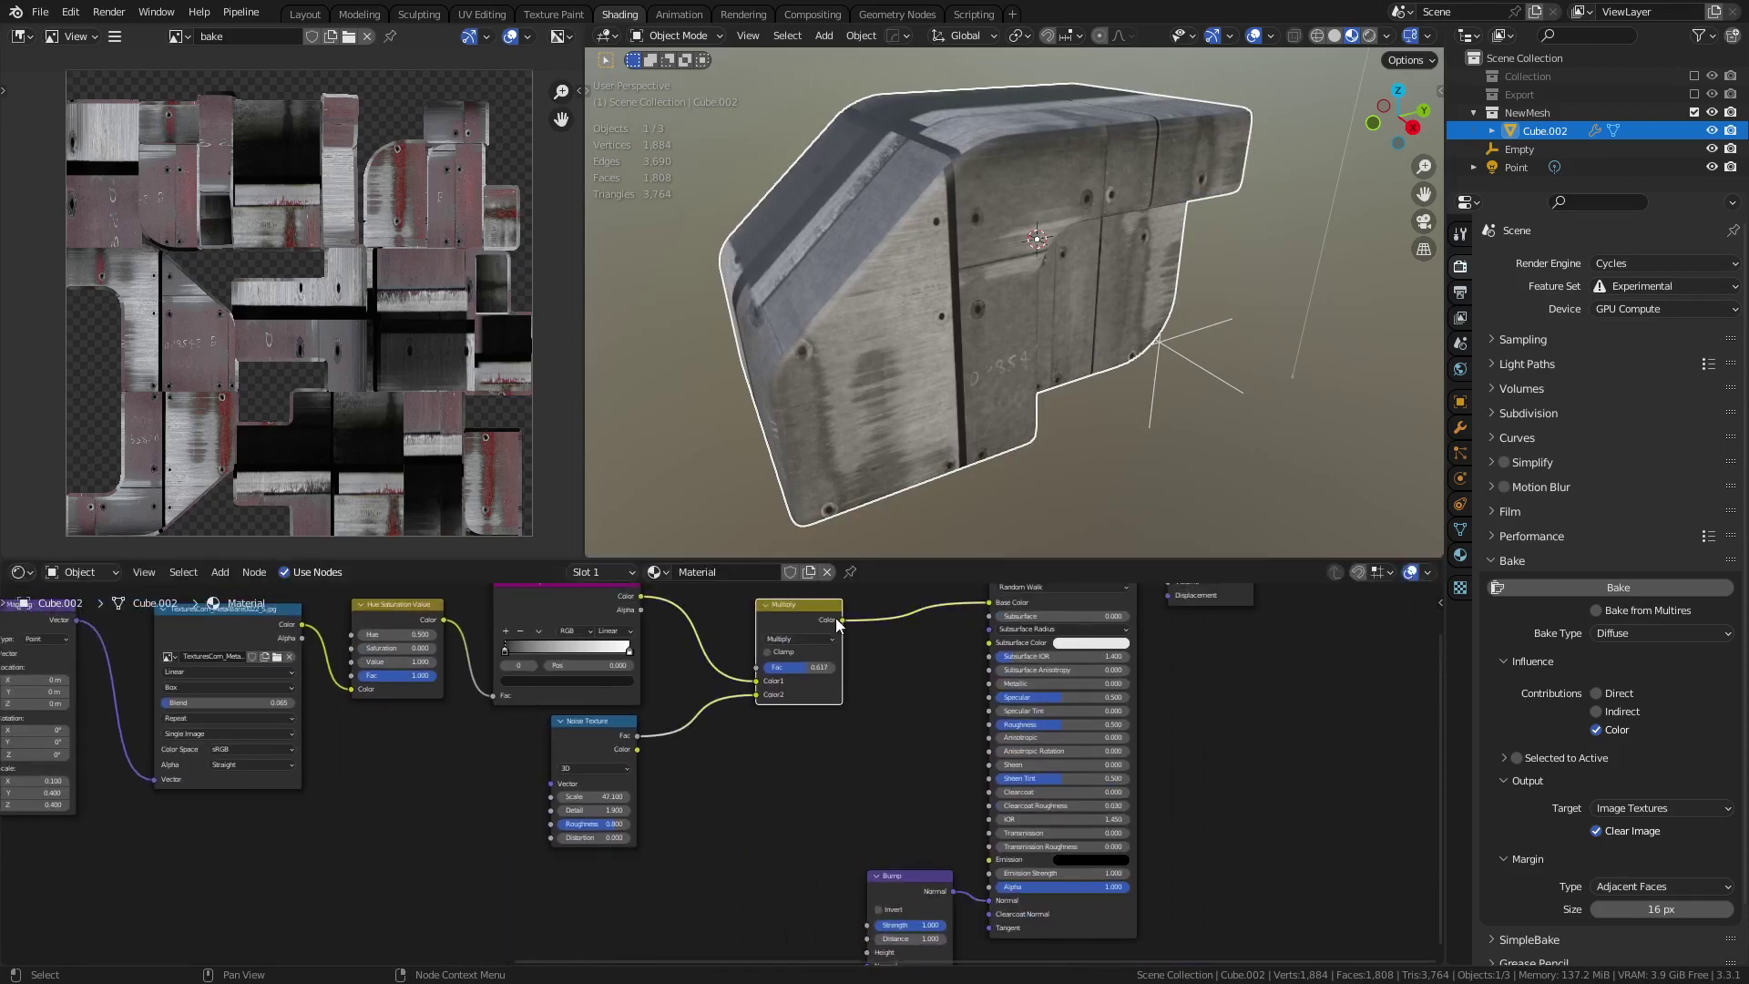
{"action": "key", "text": "ctrl+space"}
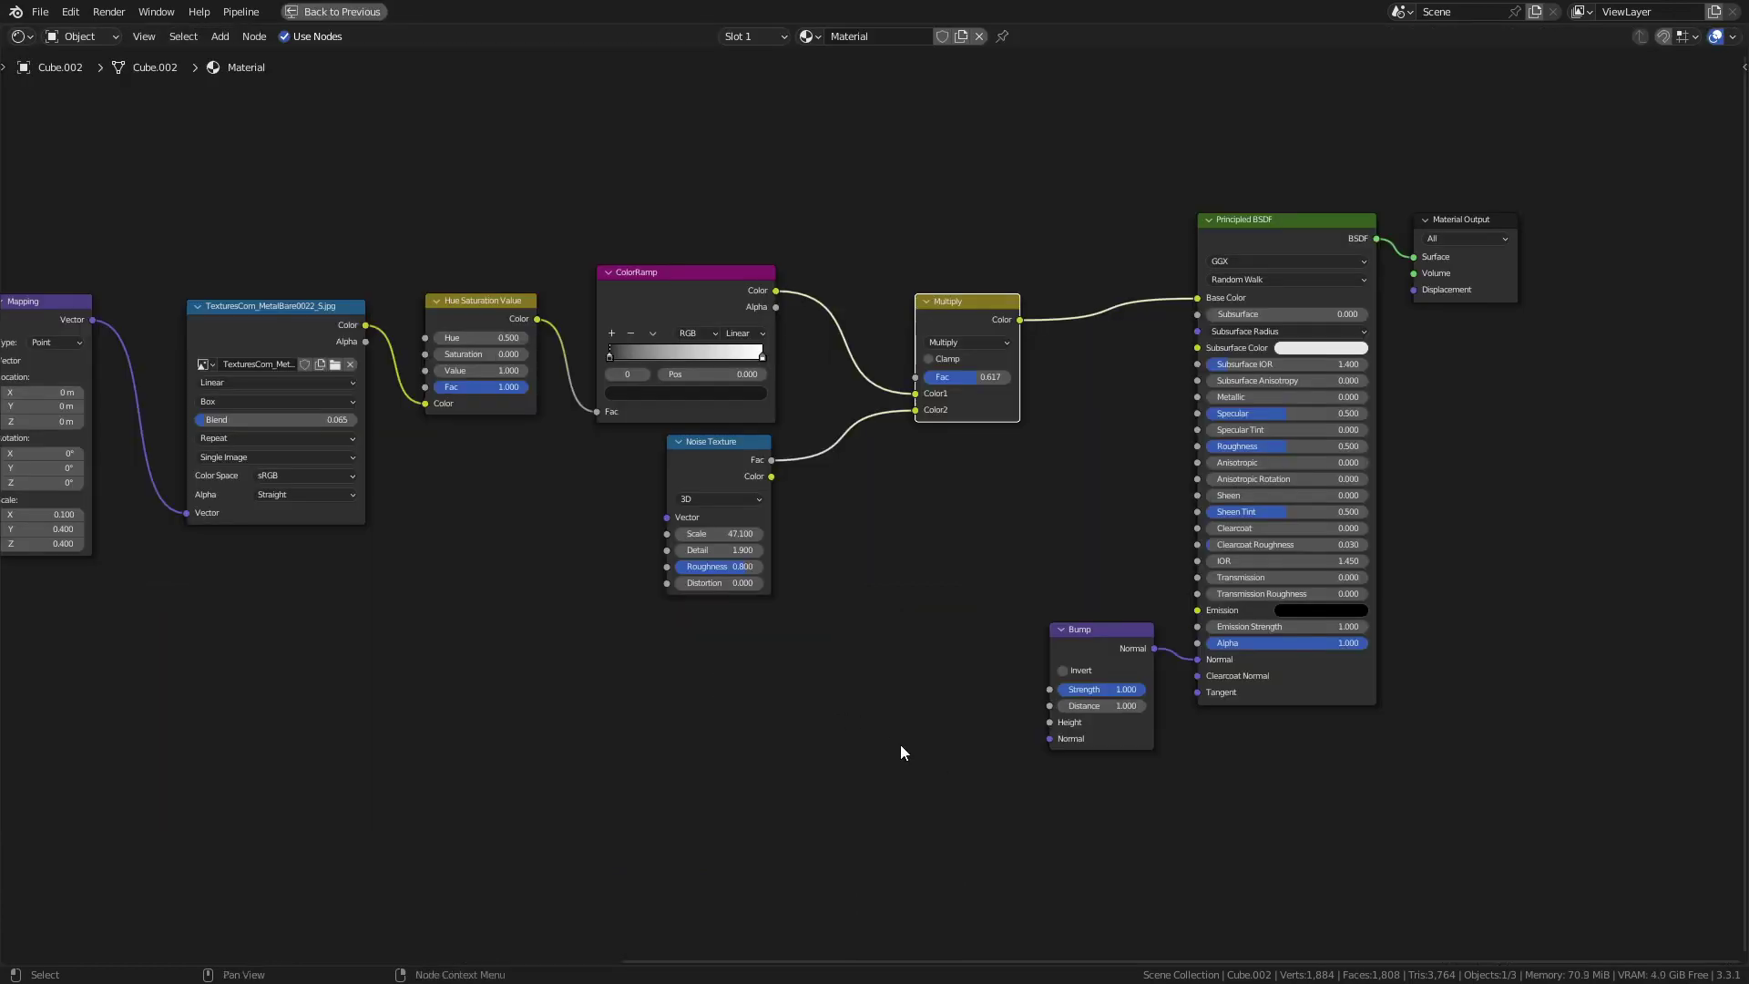
{"action": "scroll", "coordinate": [806, 500], "scroll_direction": "up", "scroll_amount": 4}
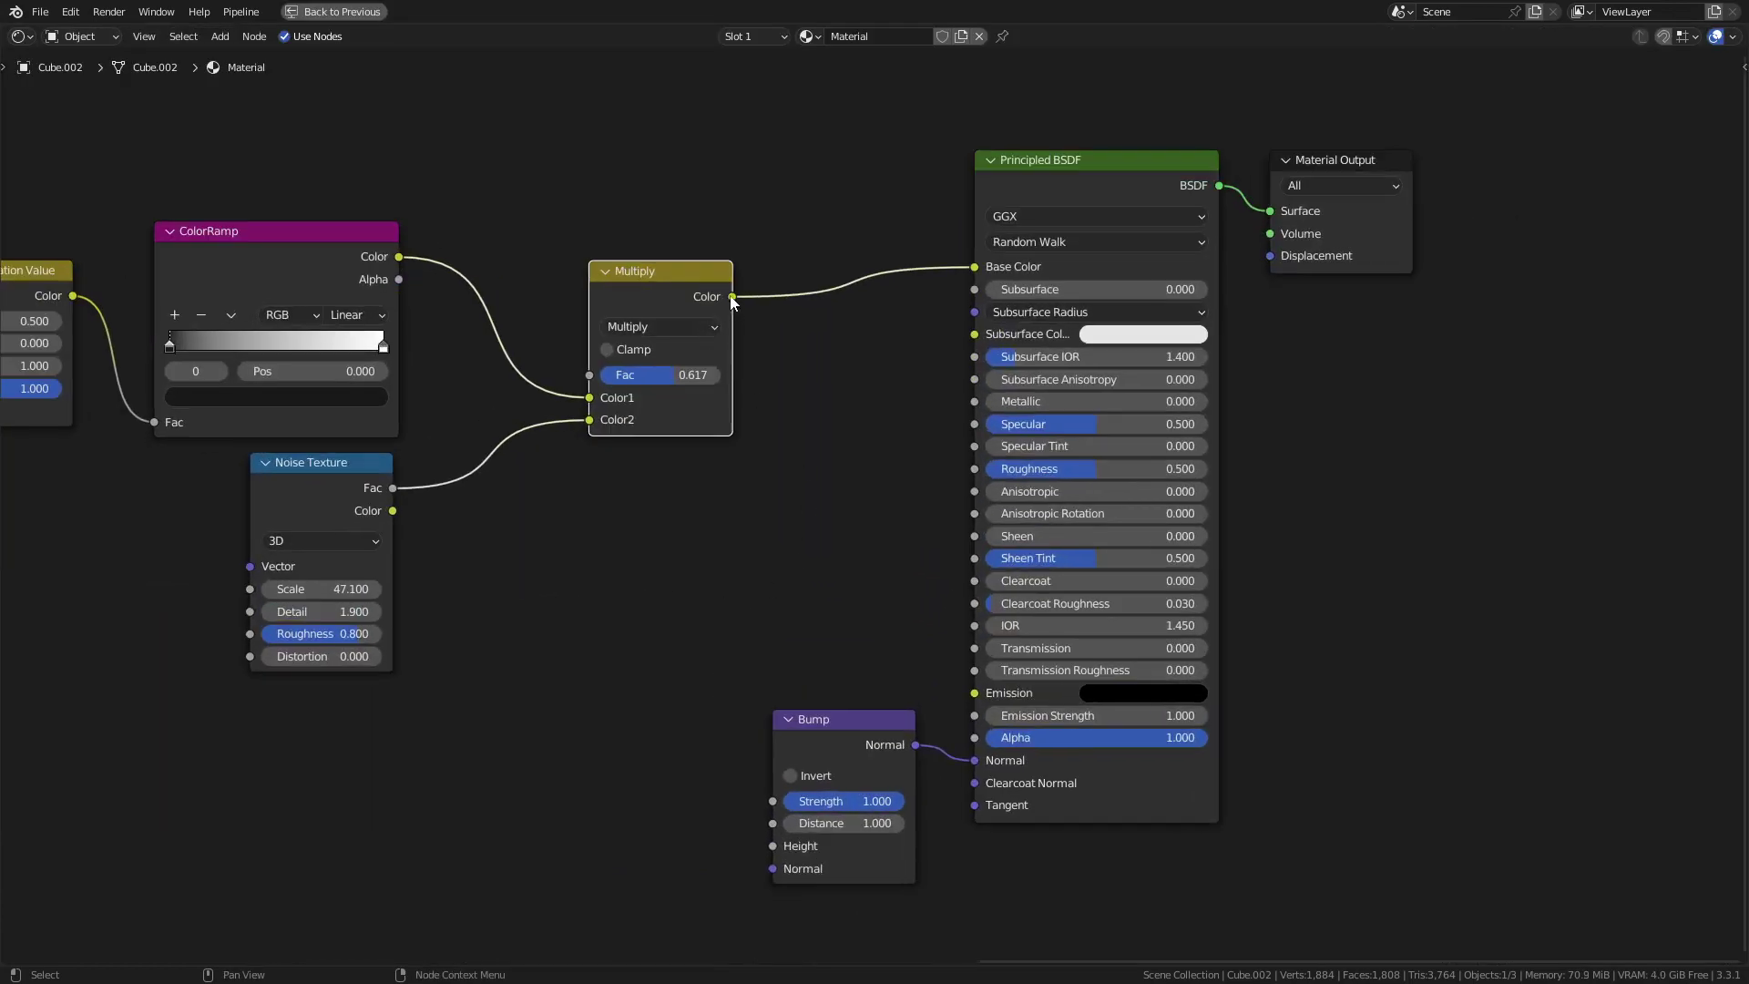
{"action": "left_click_drag", "start_coordinate": [732, 297], "coordinate": [765, 872]}
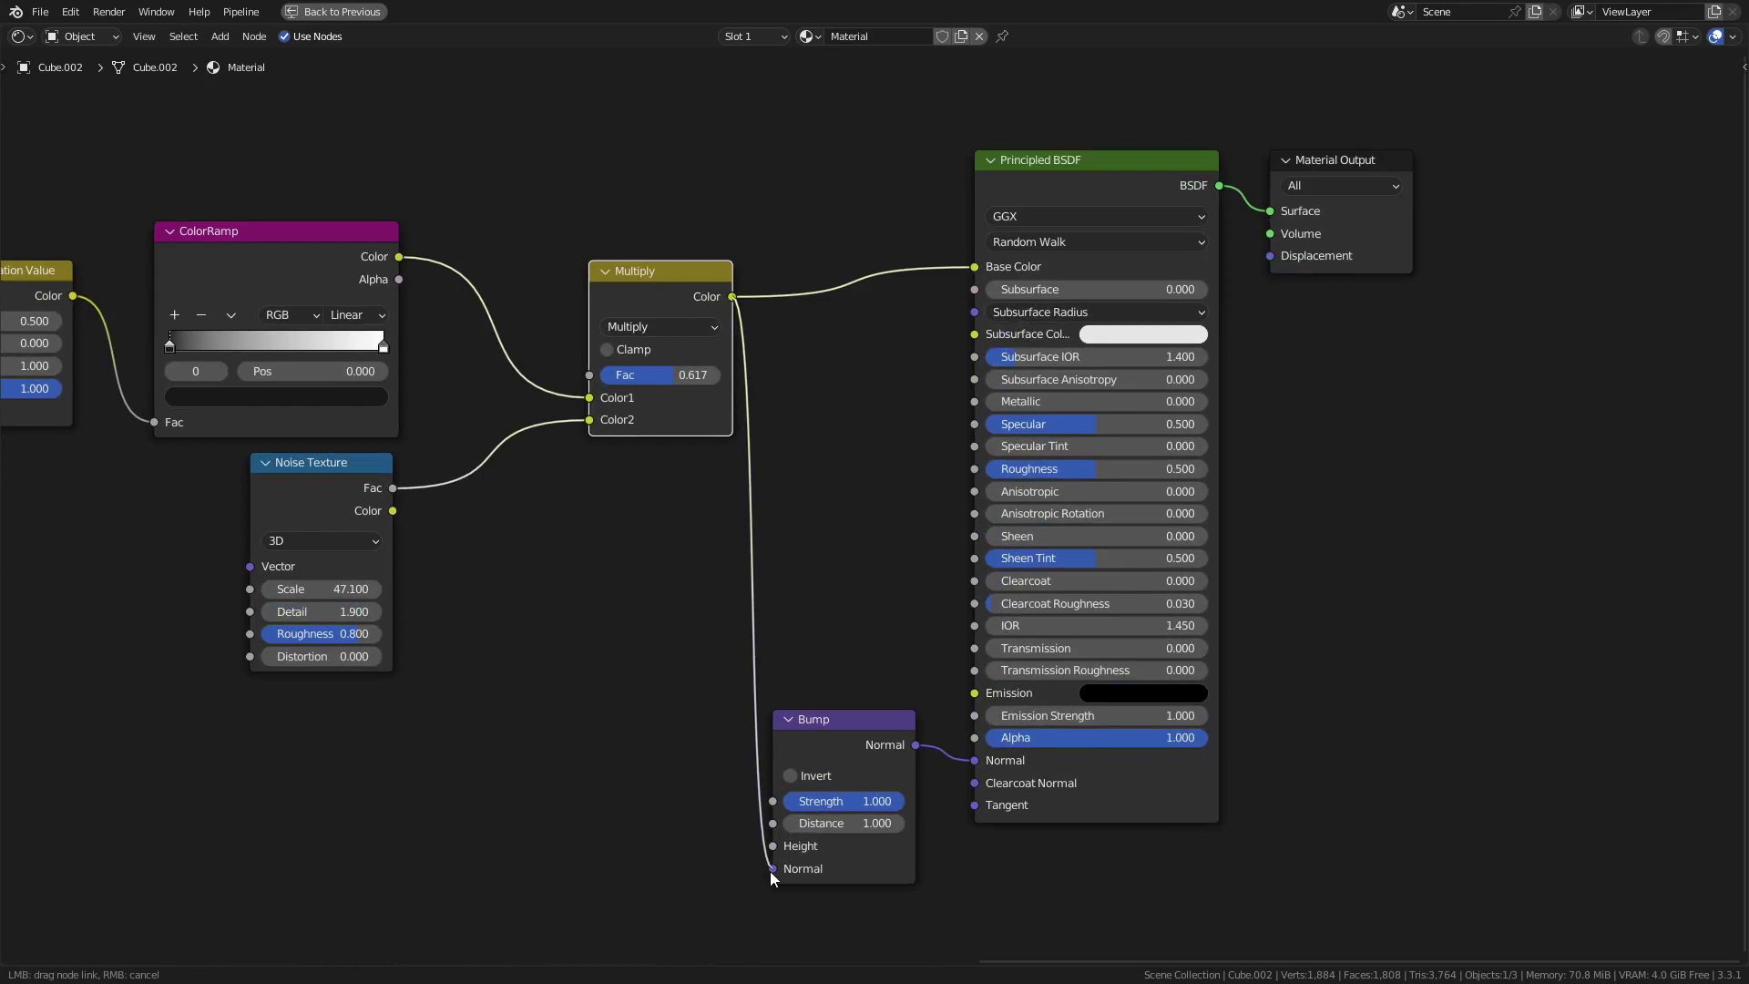
{"action": "left_click_drag", "start_coordinate": [769, 871], "coordinate": [779, 849]}
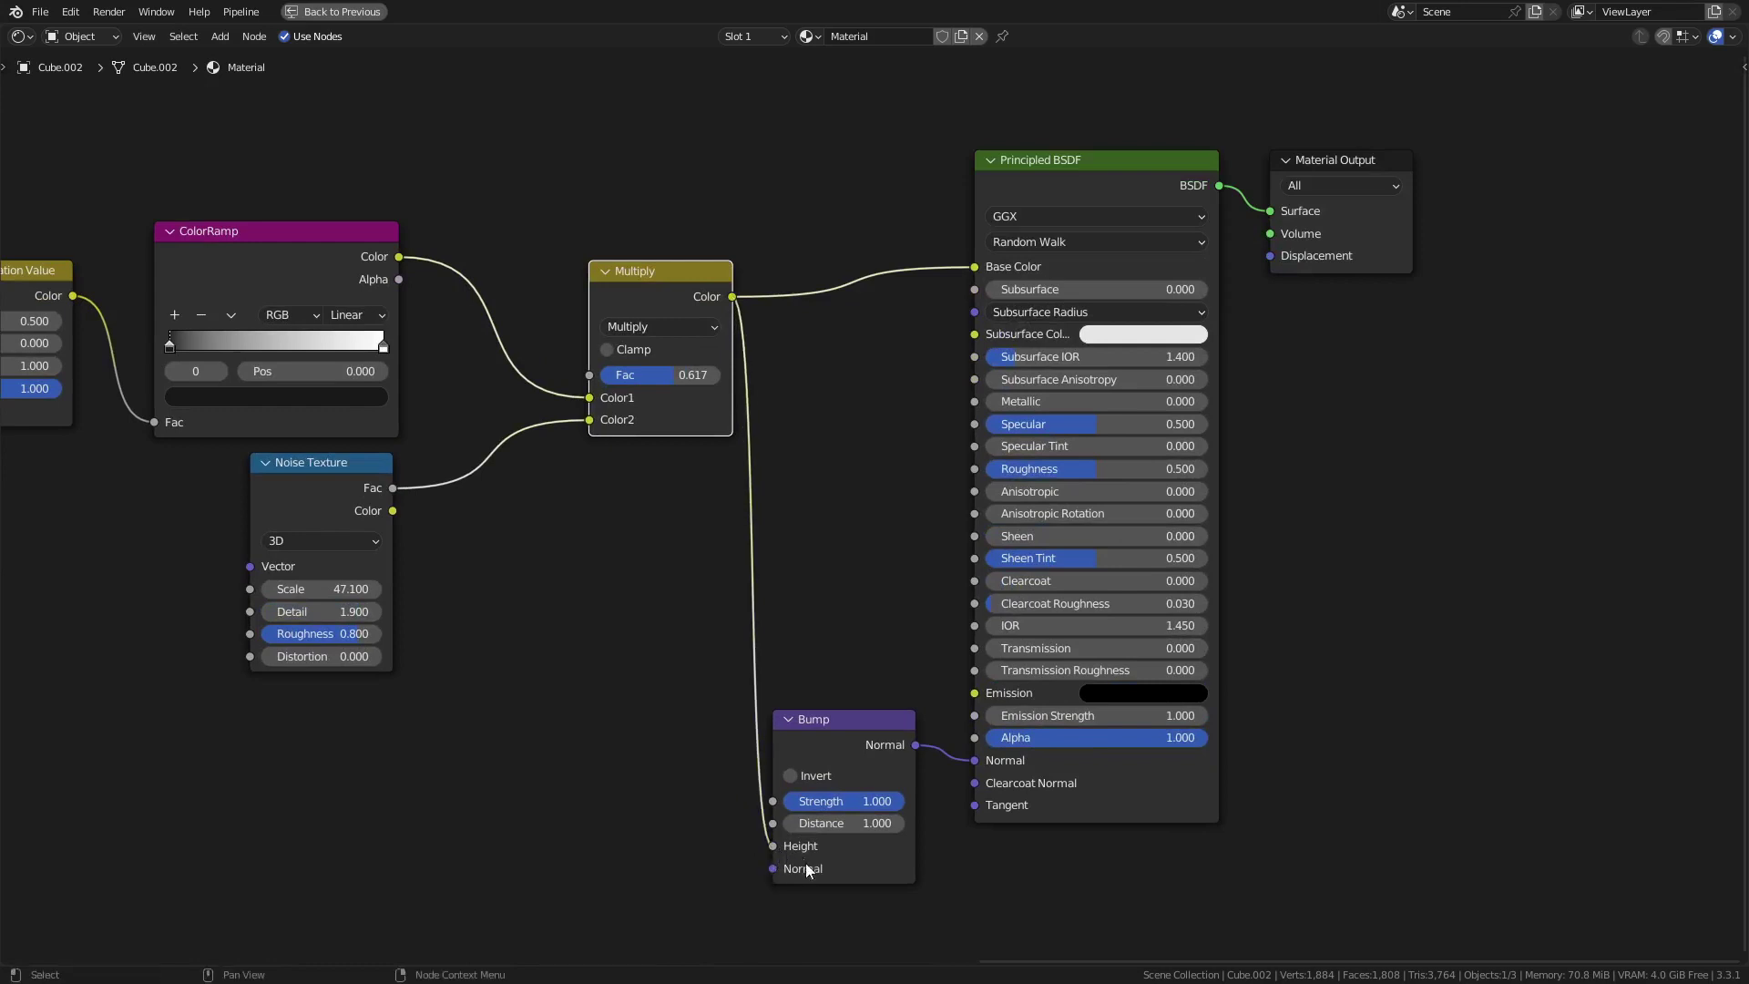
- Add an Image Texture node above the Multiply node and load Diffuse4.png from the Desktop into it
{"action": "middle_click_drag", "start_coordinate": [1006, 605], "coordinate": [1063, 758]}
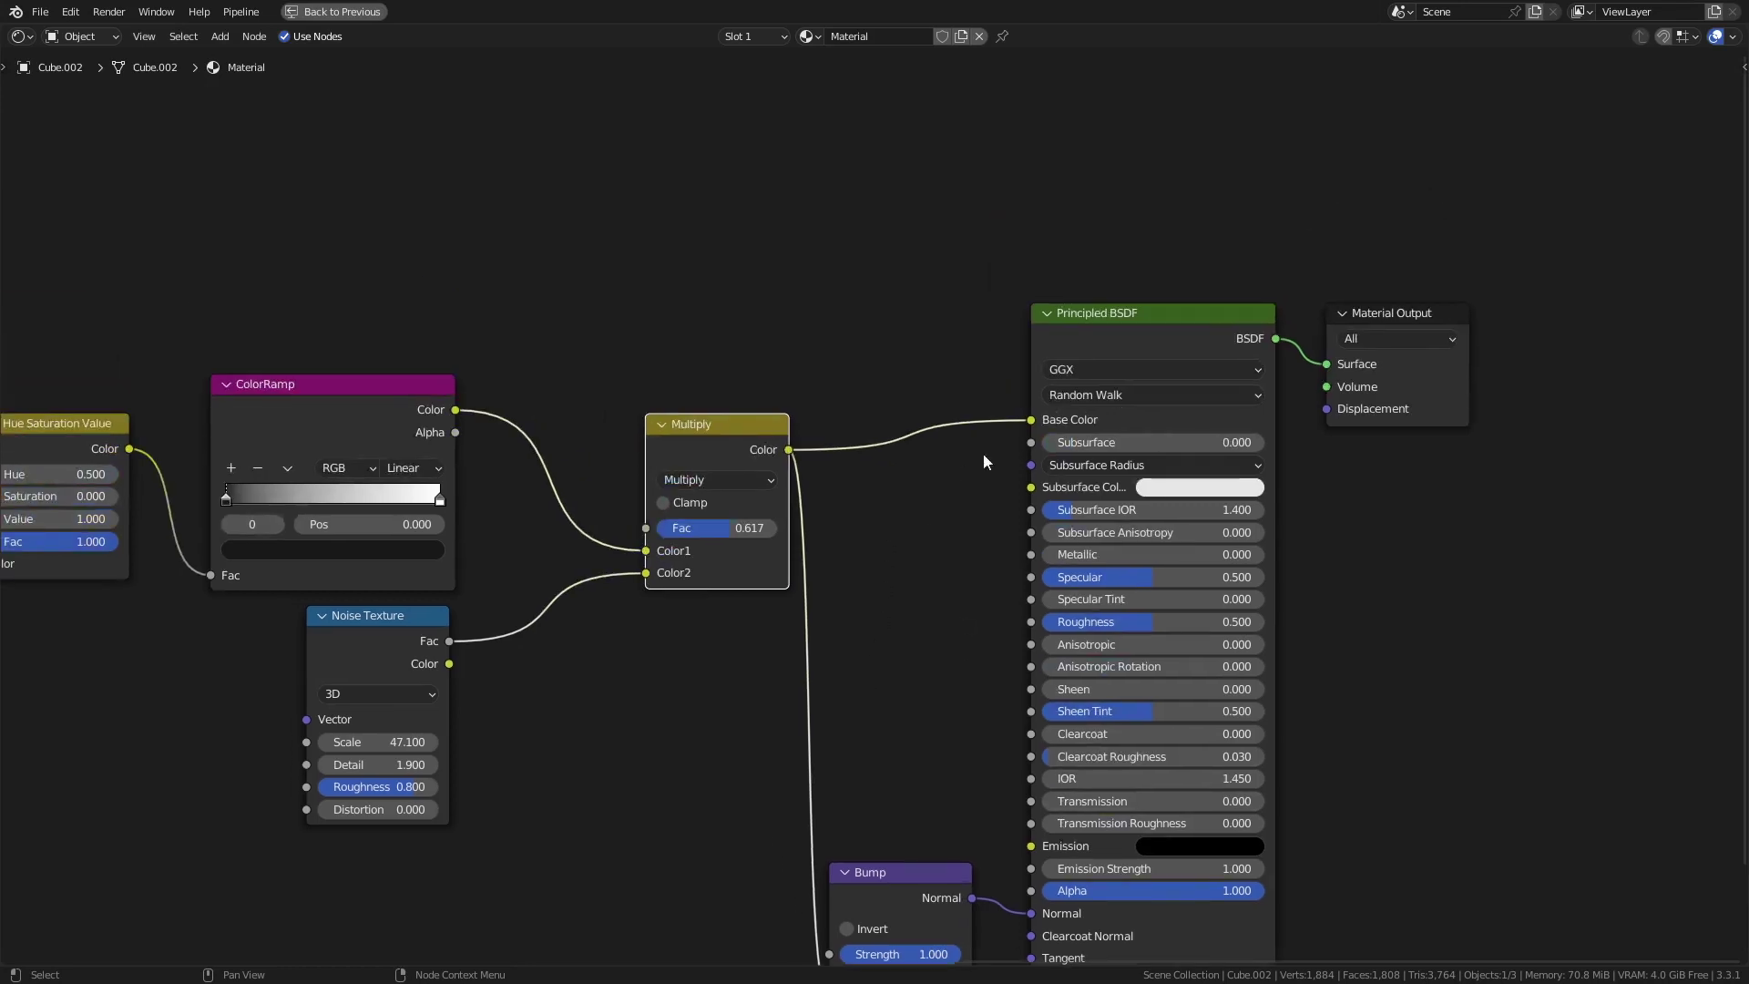
{"action": "key", "text": "shift+a"}
{"action": "mouse_move", "coordinate": [697, 640]}
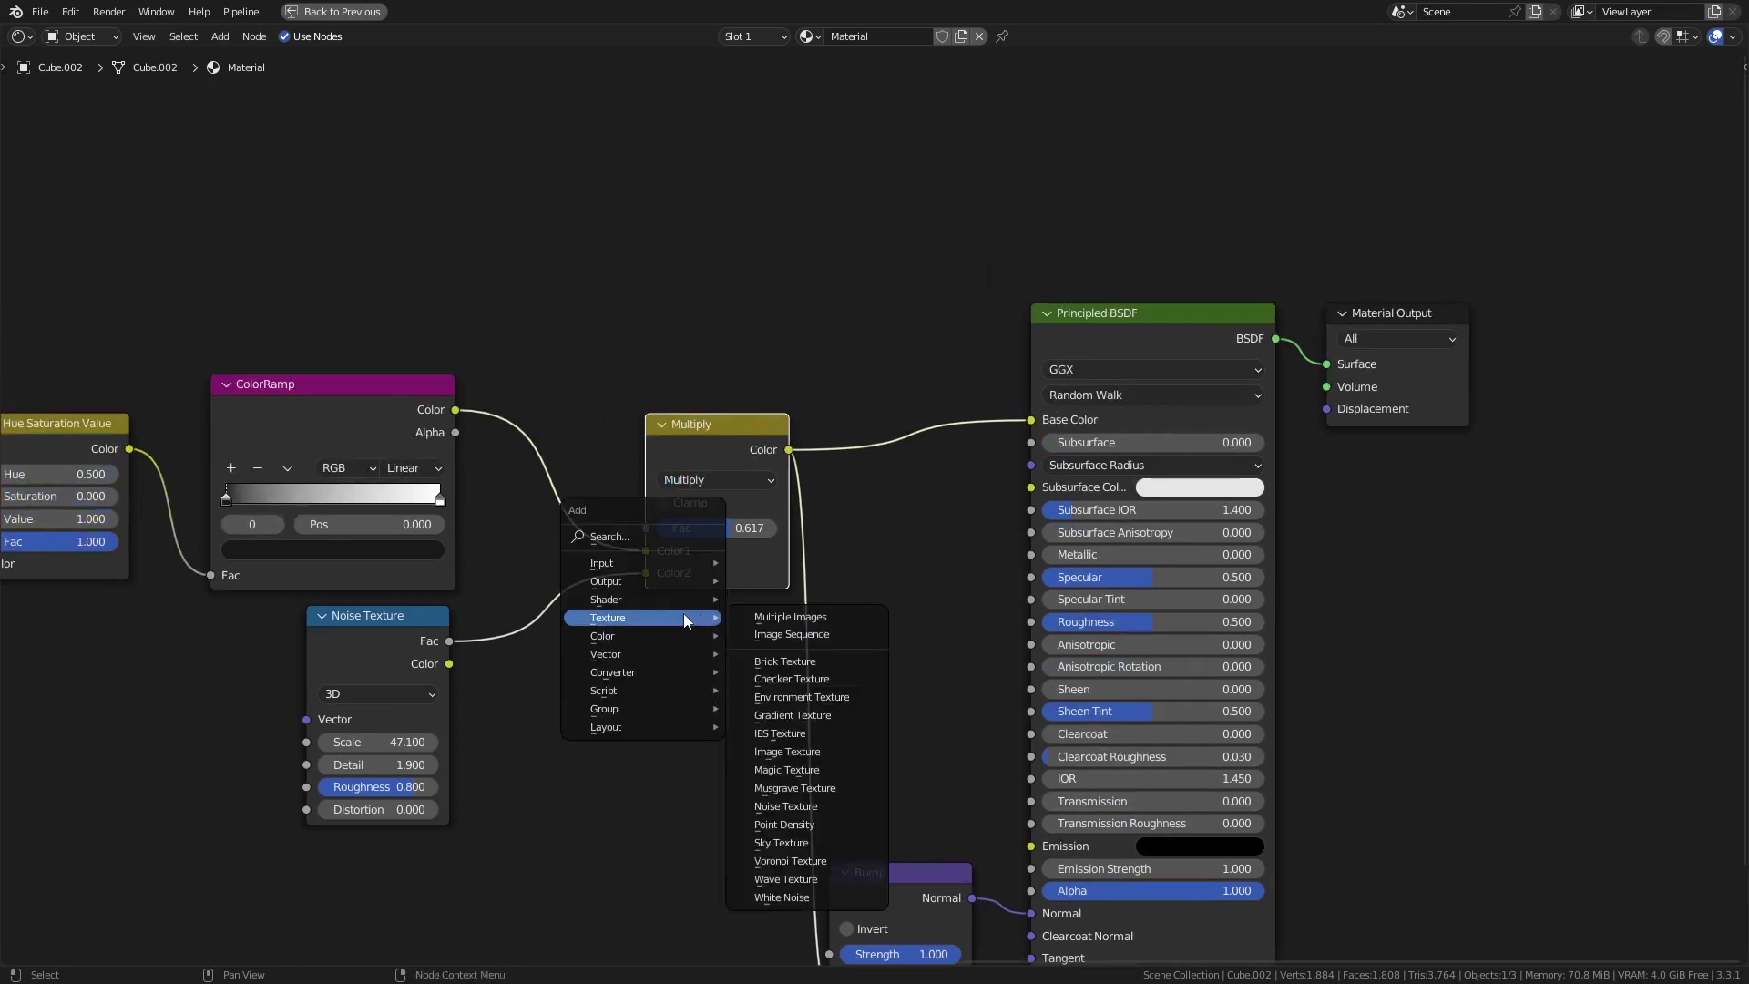
{"action": "left_click", "coordinate": [822, 760]}
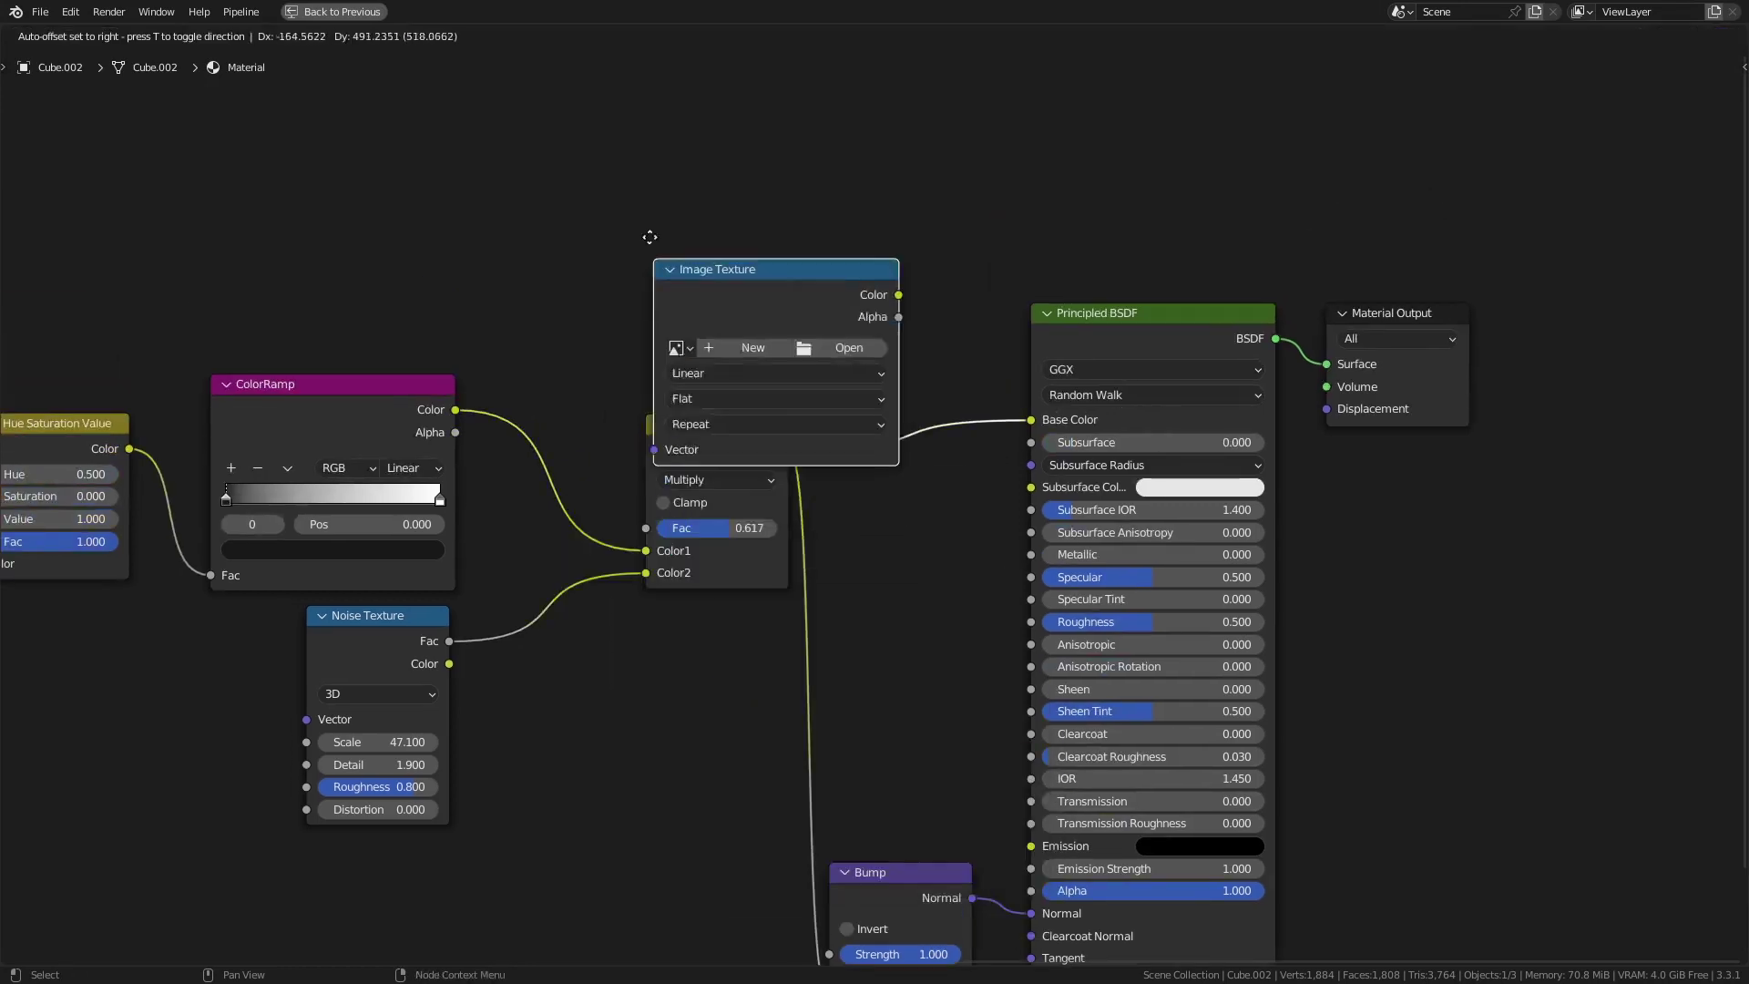
{"action": "left_click", "coordinate": [795, 209]}
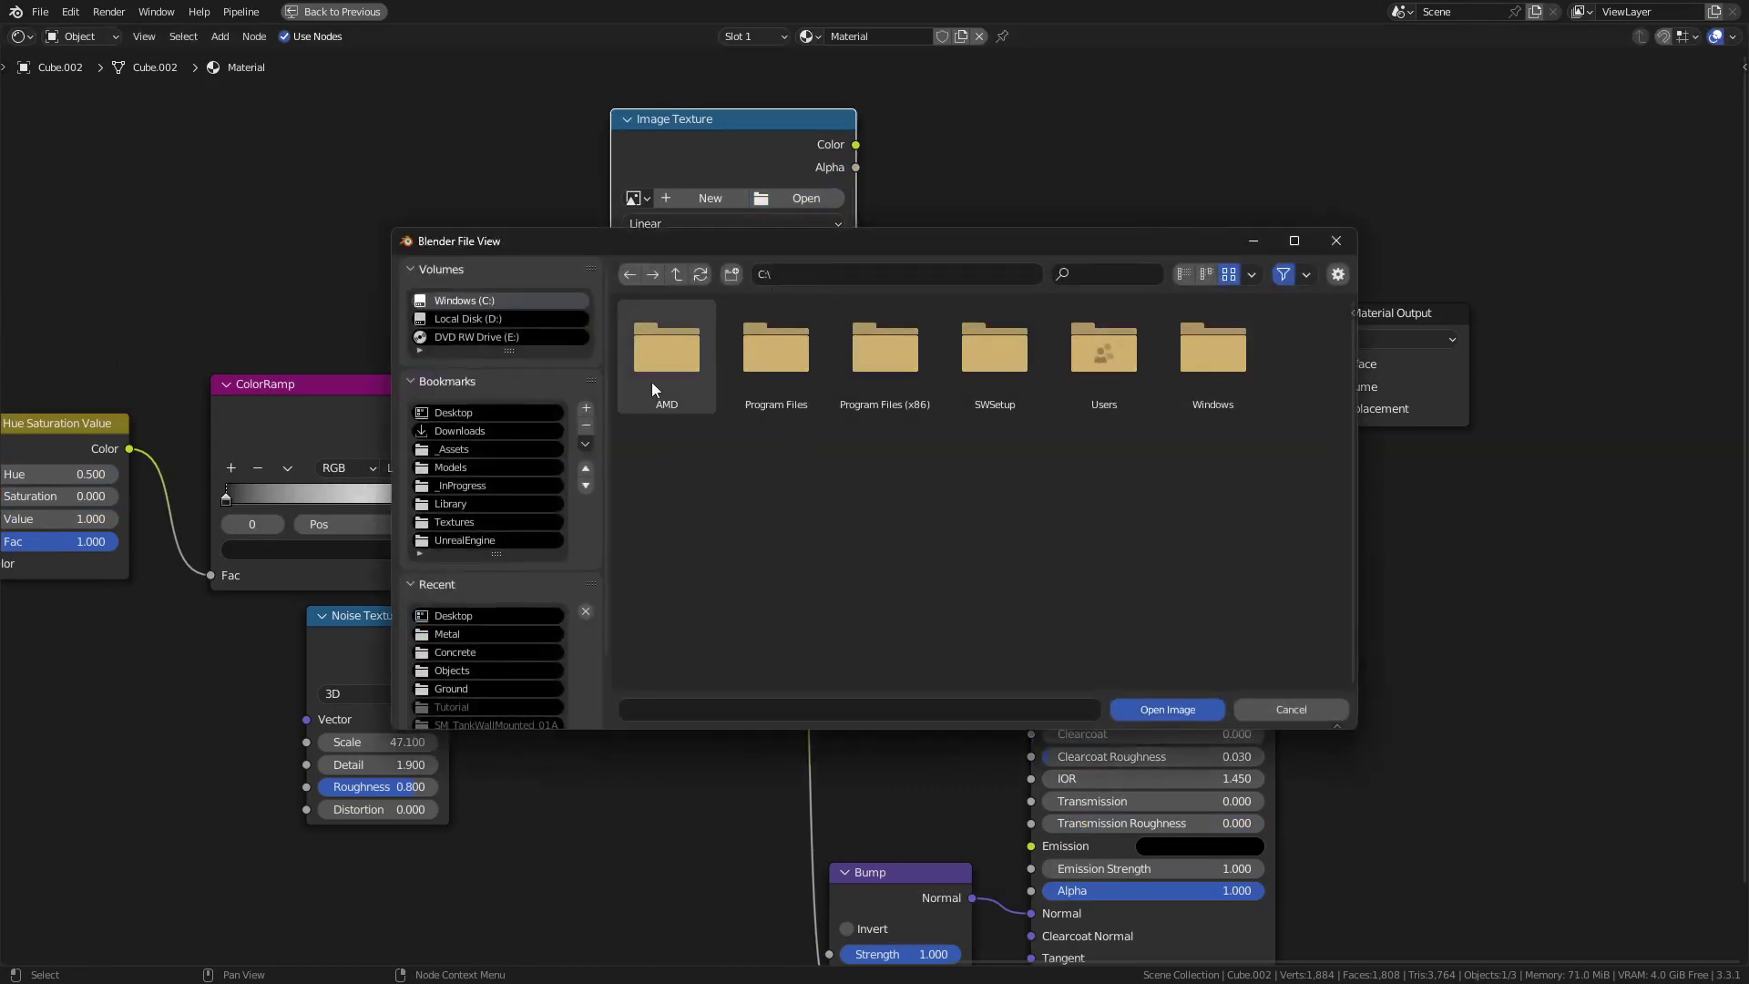
{"action": "left_click", "coordinate": [473, 415]}
{"action": "left_click", "coordinate": [1107, 377]}
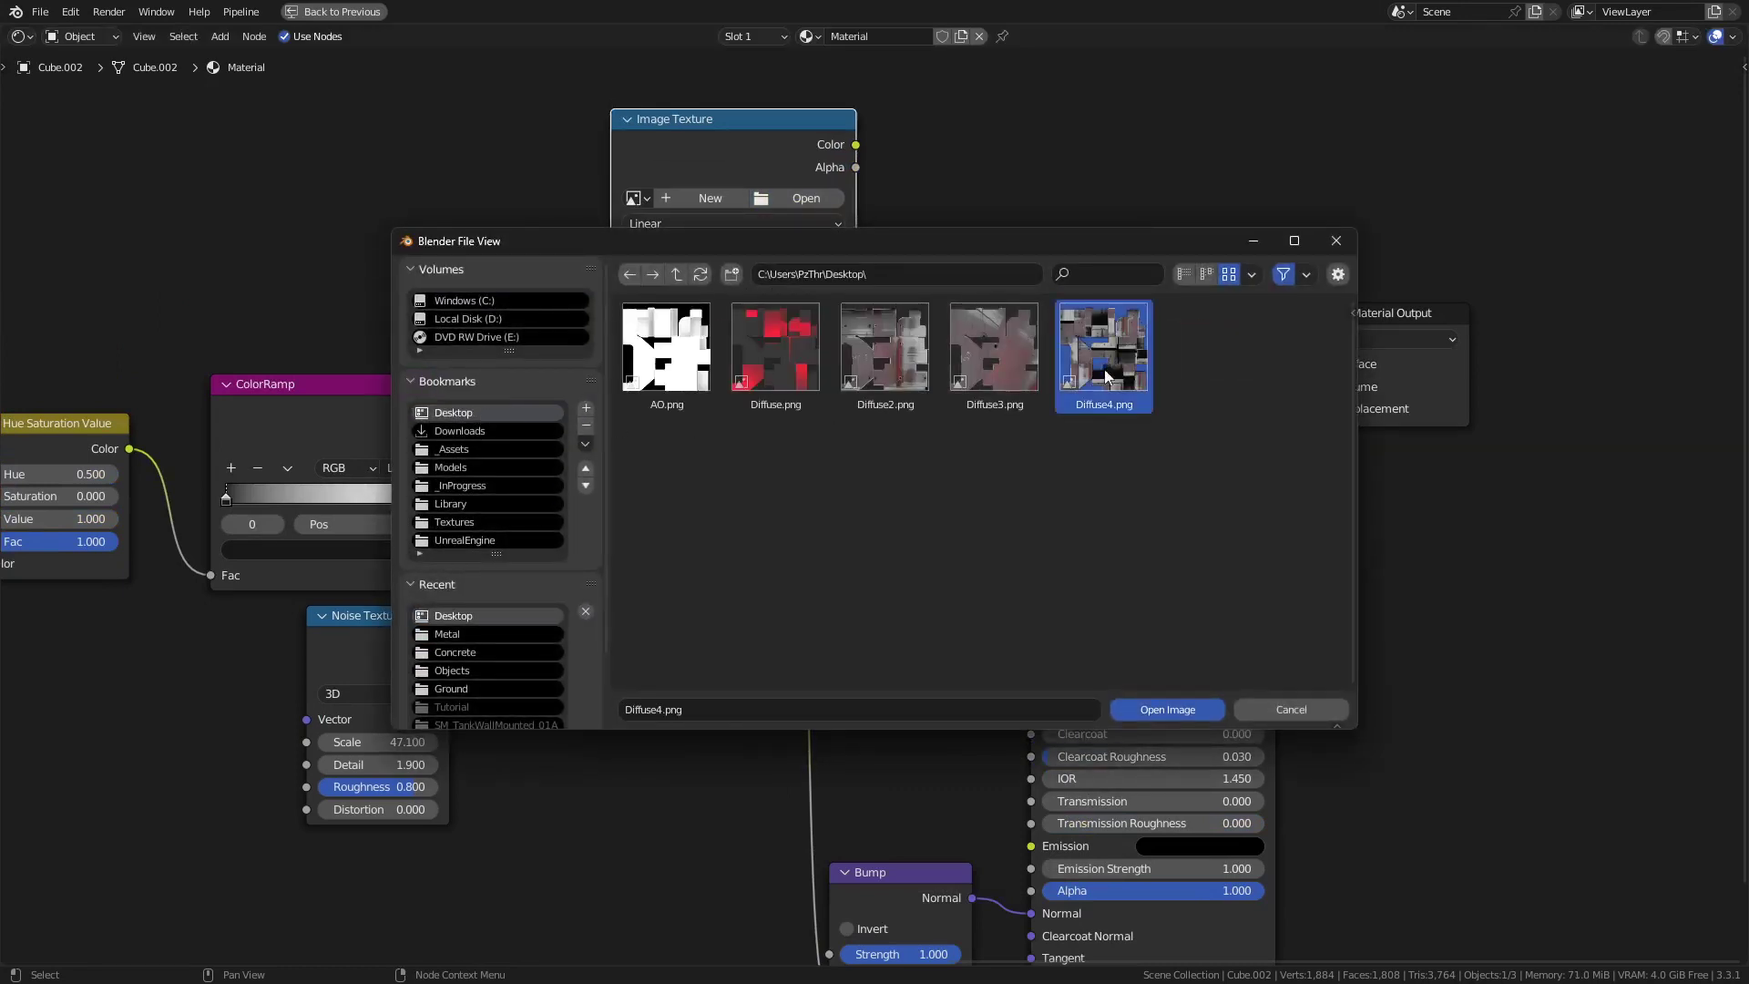
{"action": "double_click", "coordinate": [1122, 375]}
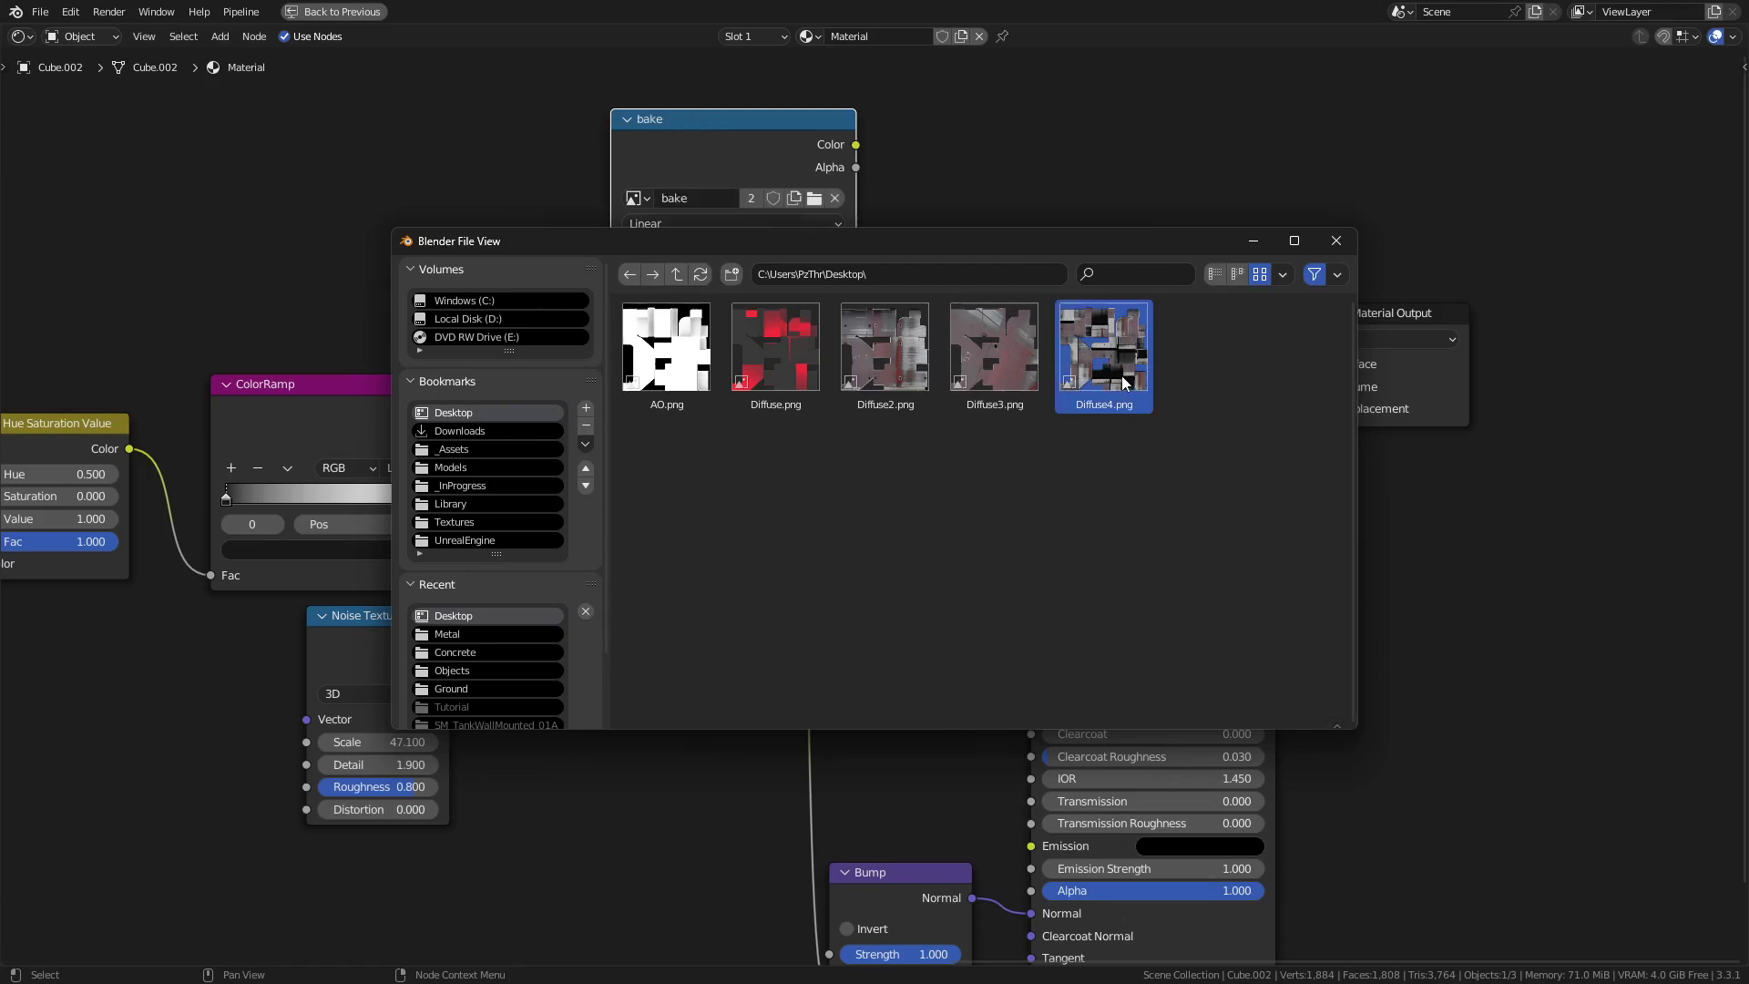
- Connect the upper bake image's Color output to the Principled BSDF's Base Color and reposition the Multiply node
{"action": "left_click_drag", "start_coordinate": [856, 145], "coordinate": [1031, 419]}
{"action": "left_click_drag", "start_coordinate": [735, 429], "coordinate": [688, 514]}
- Review the node chain from the metal texture's Texture Coordinate node through to the Principled BSDF
{"action": "scroll", "coordinate": [661, 431], "scroll_direction": "down", "scroll_amount": 4}
{"action": "middle_click_drag", "start_coordinate": [467, 447], "coordinate": [1216, 392]}
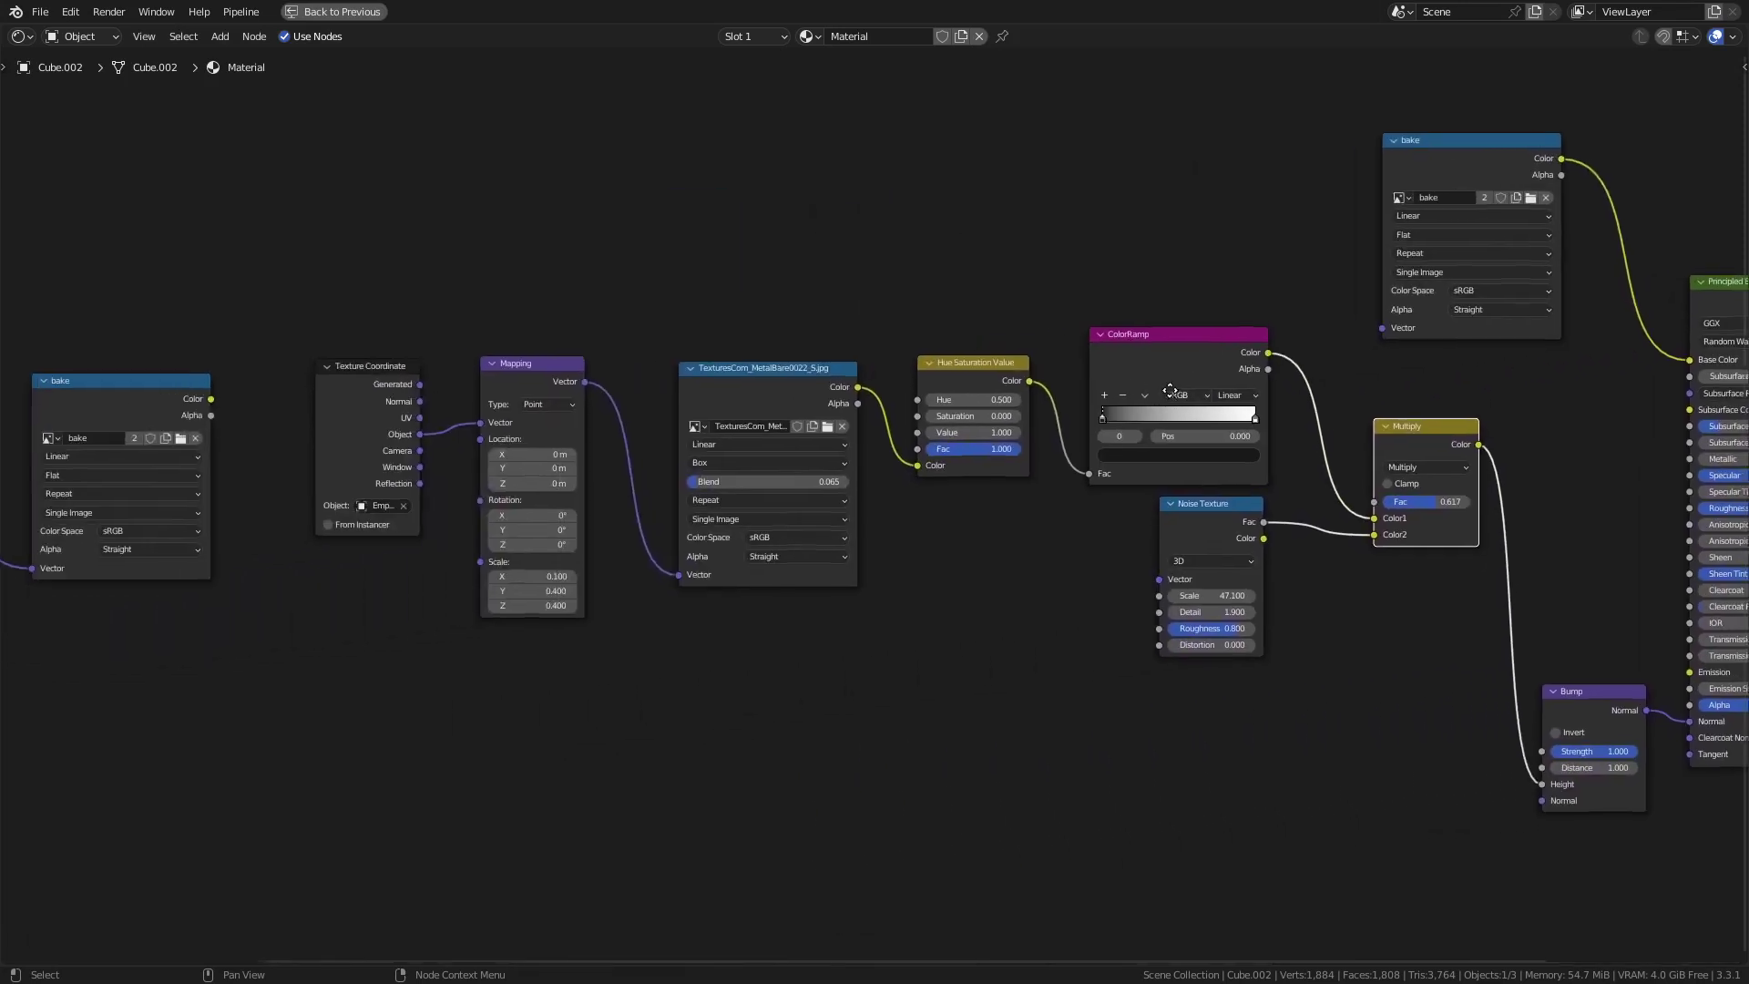
{"action": "middle_click_drag", "start_coordinate": [569, 549], "coordinate": [710, 590]}
{"action": "scroll", "coordinate": [709, 590], "scroll_direction": "up", "scroll_amount": 1}
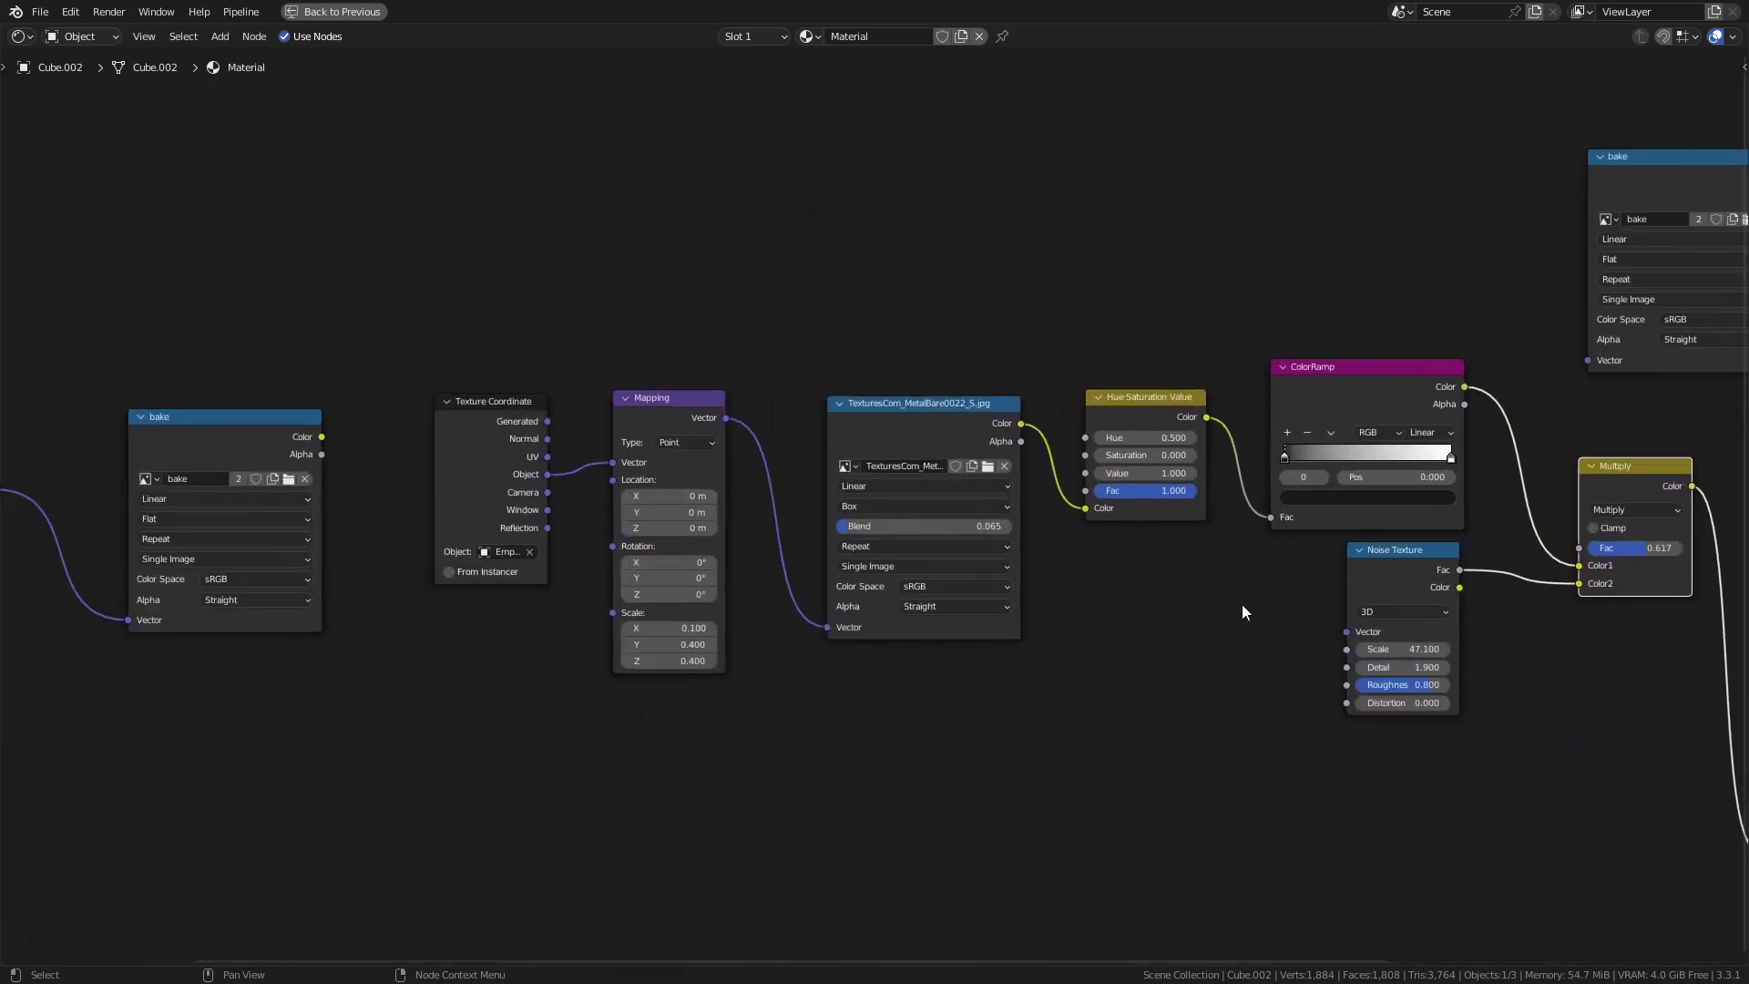
{"action": "middle_click_drag", "start_coordinate": [1144, 616], "coordinate": [568, 700]}
{"action": "middle_click_drag", "start_coordinate": [951, 664], "coordinate": [962, 590]}
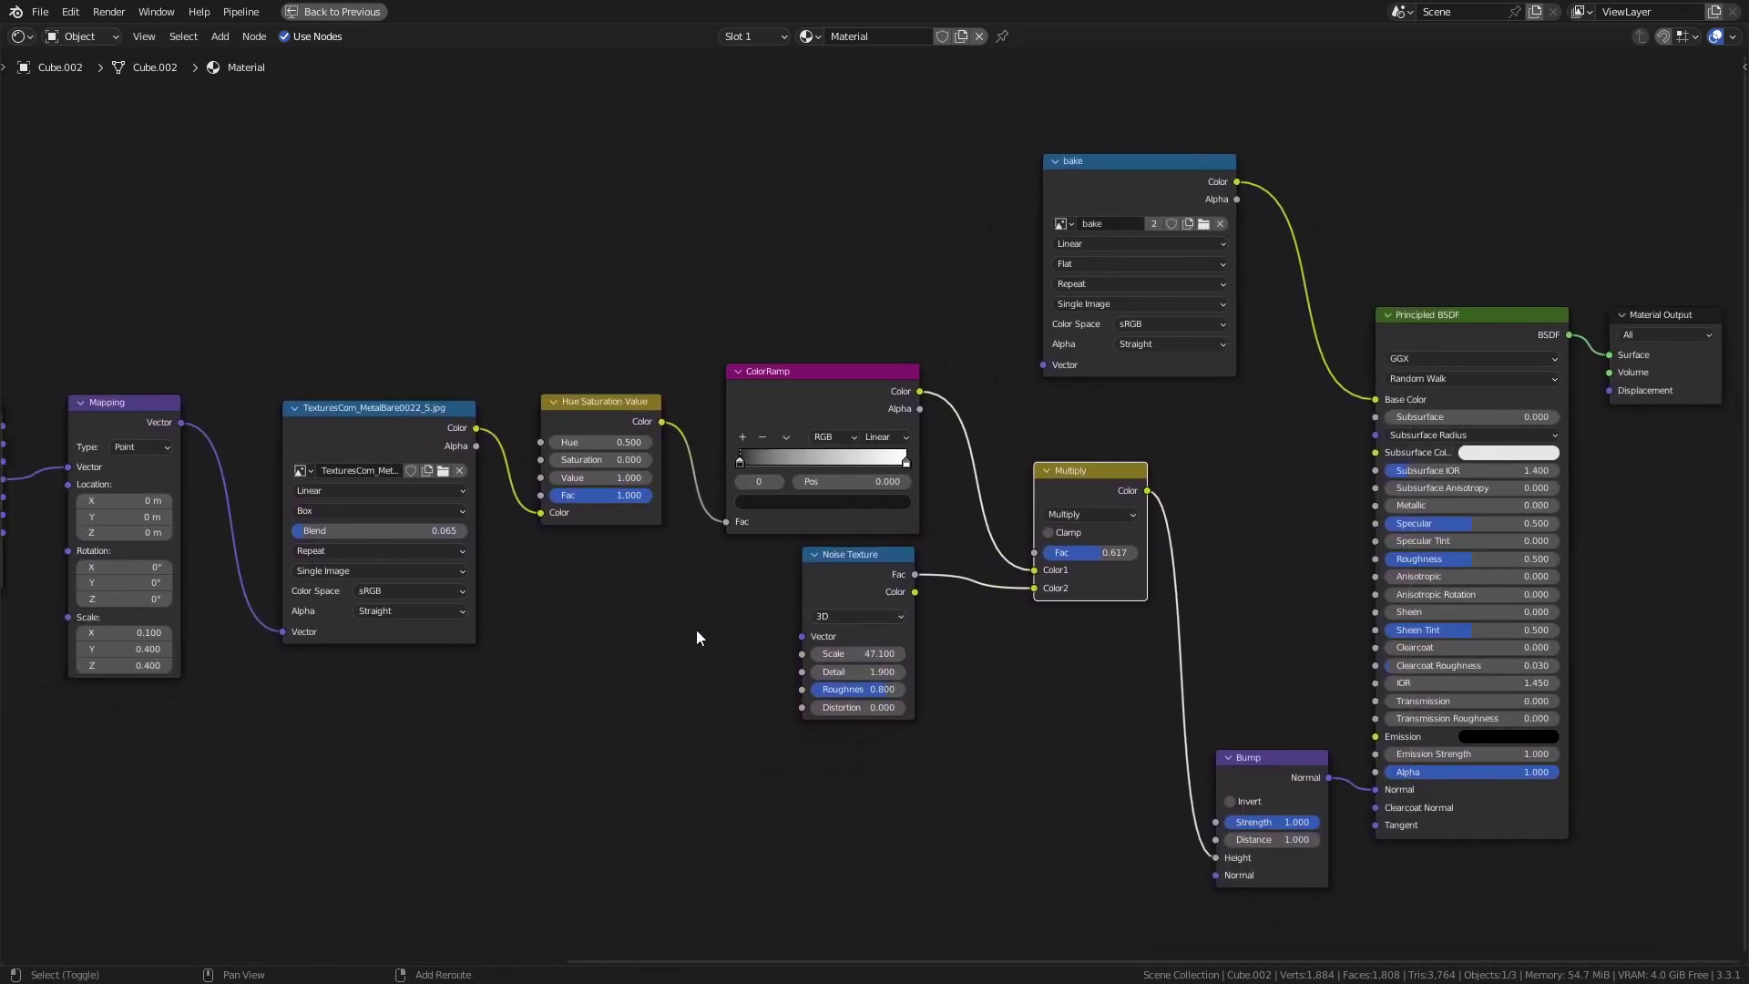
{"action": "middle_click_drag", "start_coordinate": [696, 630], "coordinate": [1152, 613]}
{"action": "middle_click_drag", "start_coordinate": [629, 628], "coordinate": [910, 644]}
{"action": "mouse_move", "coordinate": [473, 621]}
{"action": "middle_mouse_down"}
{"action": "mouse_move", "coordinate": [902, 649]}
{"action": "mouse_move", "coordinate": [850, 616]}
{"action": "mouse_move", "coordinate": [544, 633]}
{"action": "middle_mouse_up"}
- Undo a trial deletion of the Texture Coordinate node and link its UV output to the metal texture's Mapping node
{"action": "left_click", "coordinate": [648, 446]}
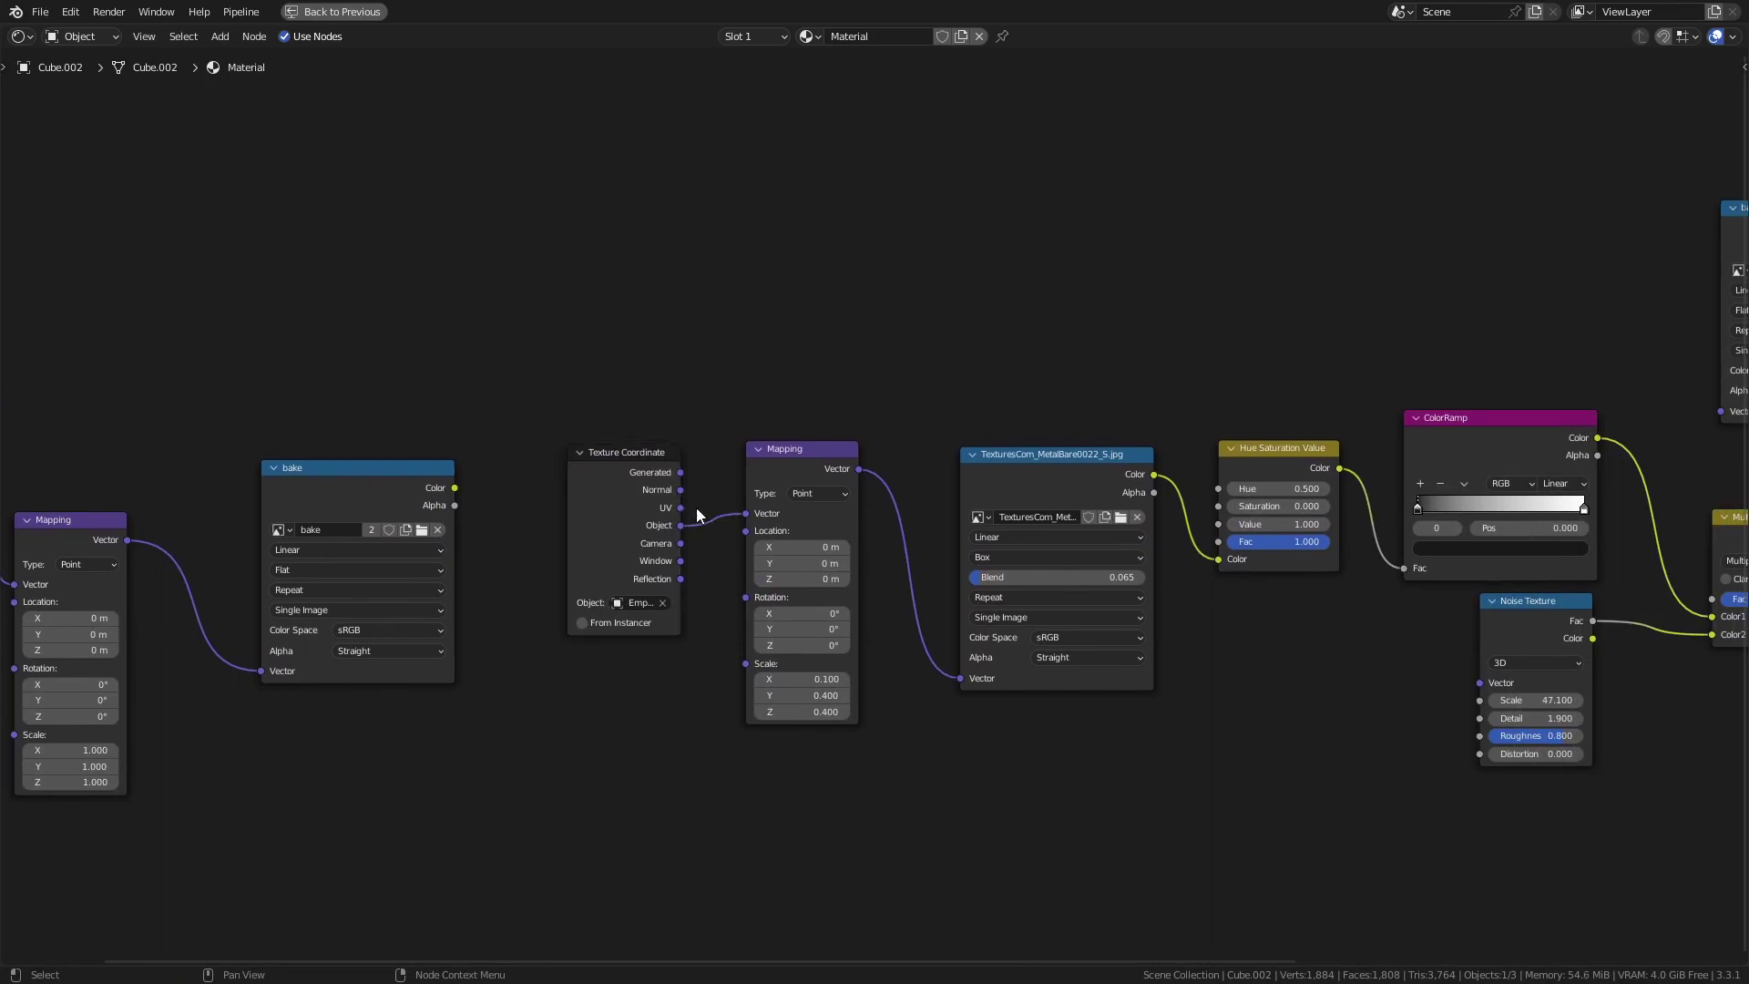
{"action": "left_click", "coordinate": [654, 460], "text": "shift"}
{"action": "key", "text": "x"}
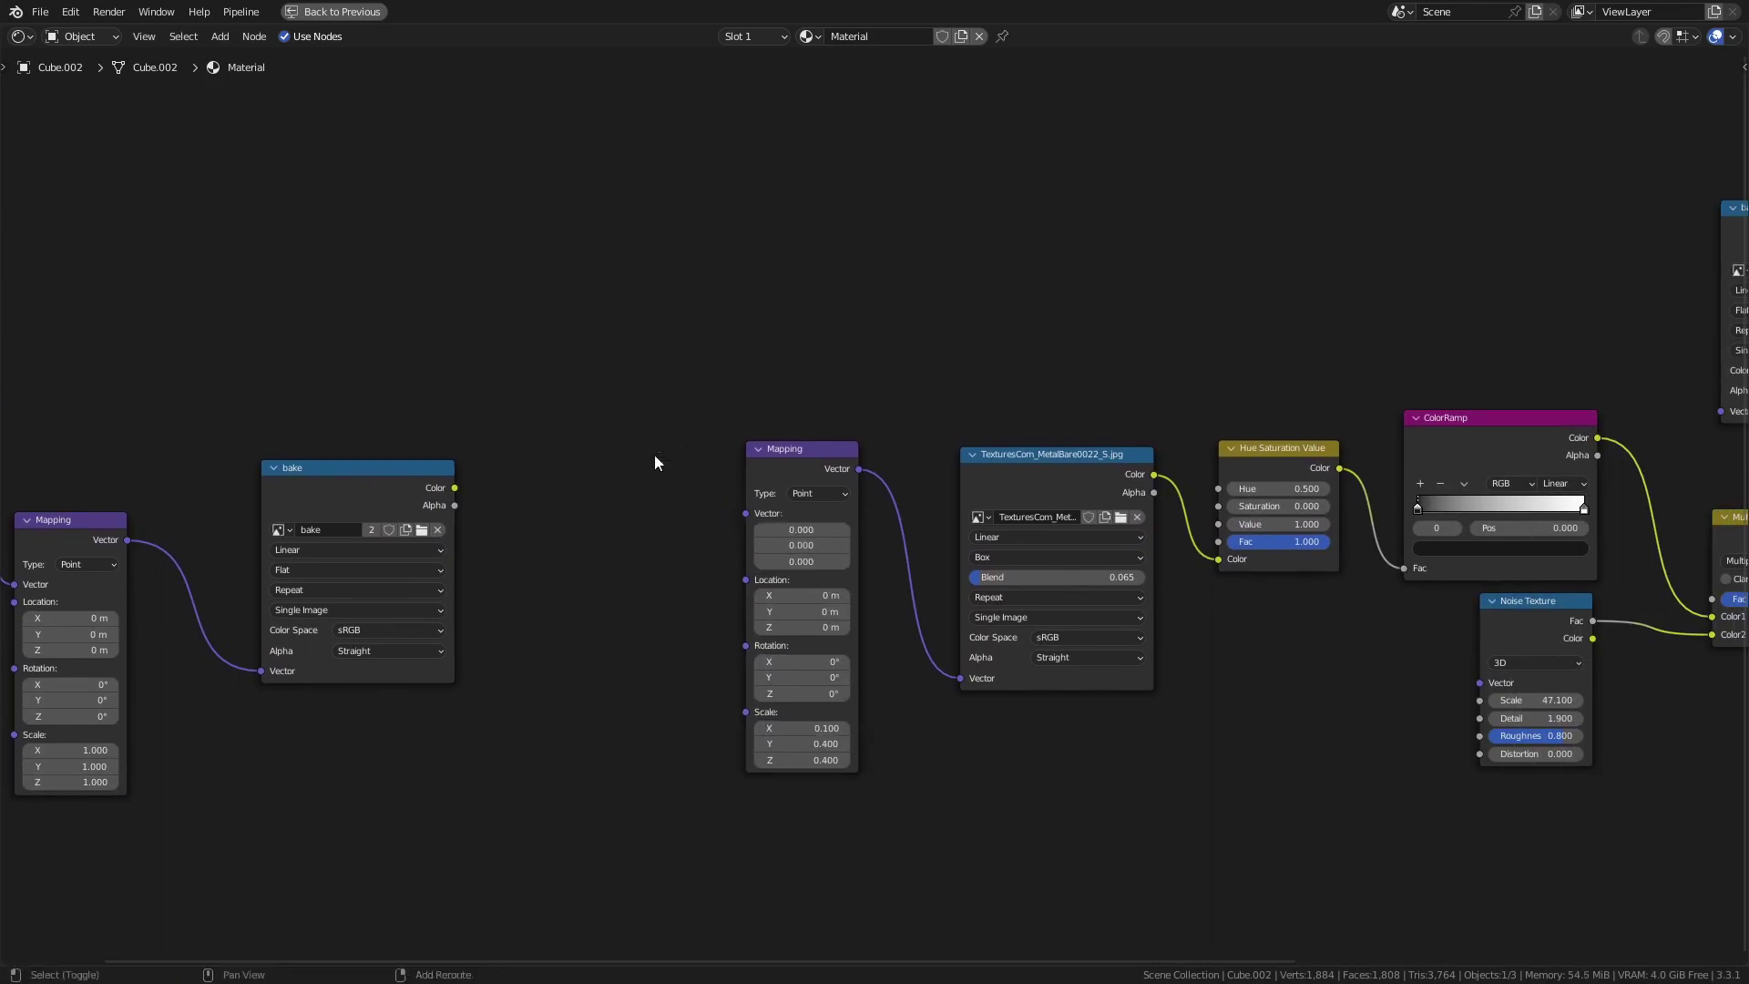
{"action": "key", "text": "shift+a"}
{"action": "mouse_move", "coordinate": [718, 498]}
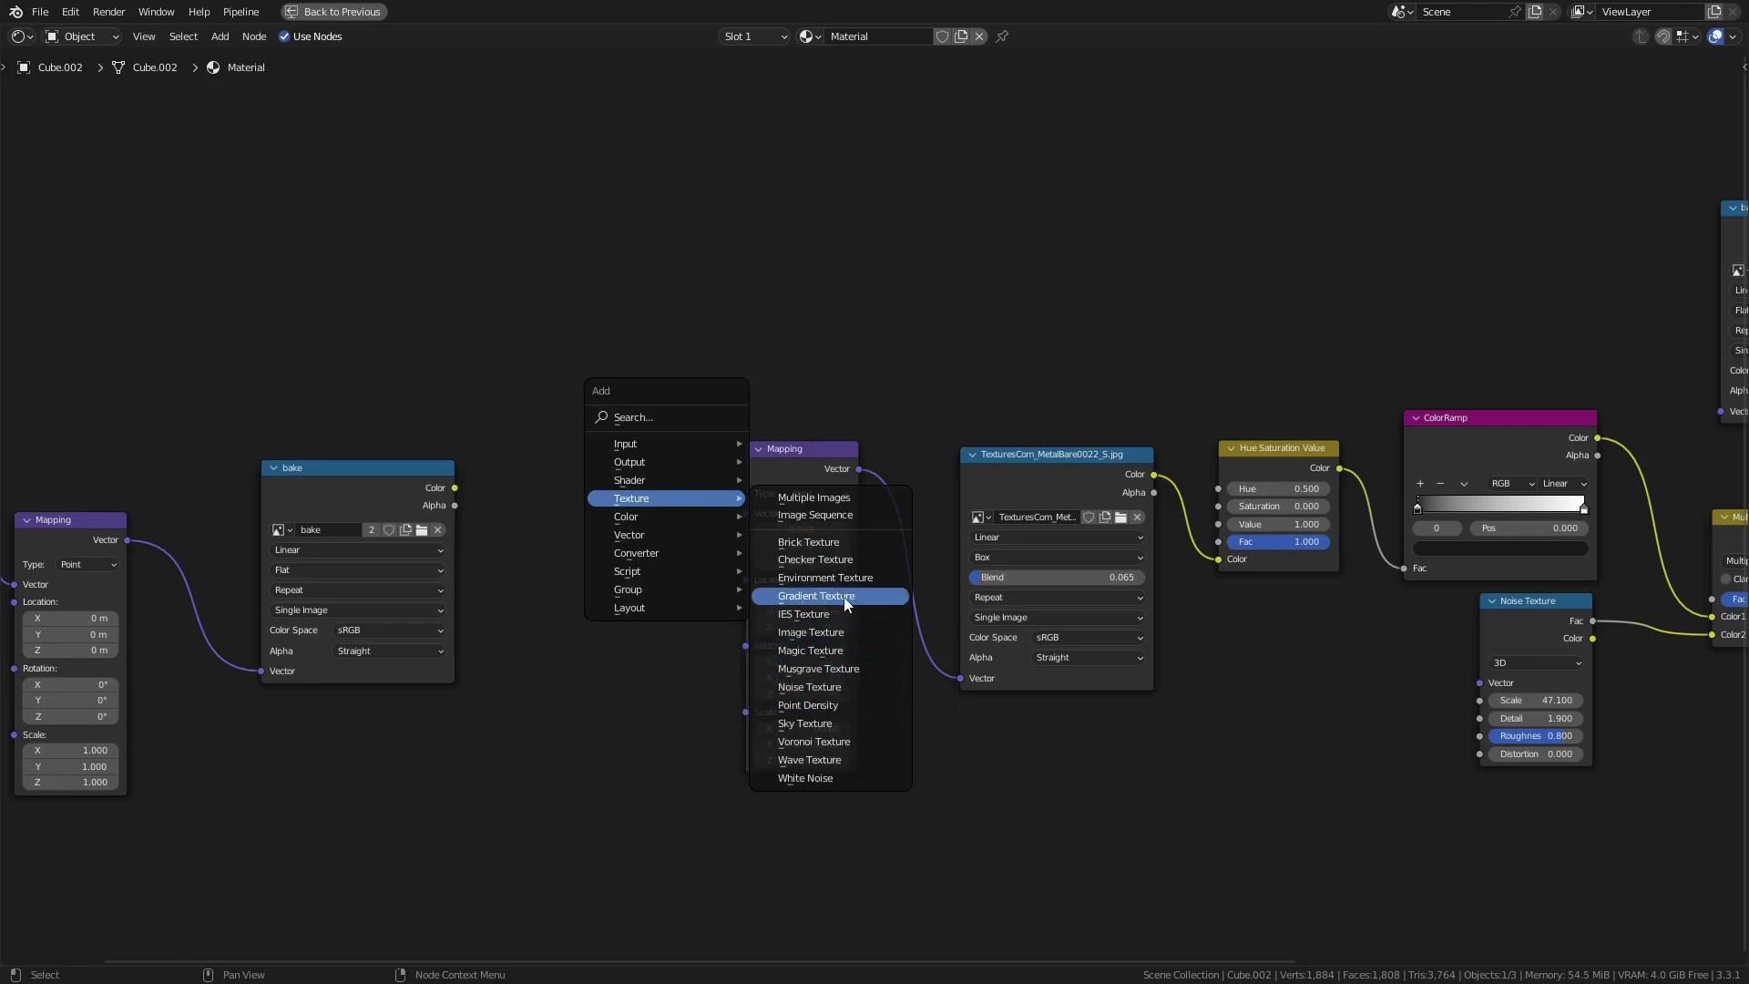
{"action": "key", "text": "ctrl+z"}
{"action": "key", "text": "Home"}
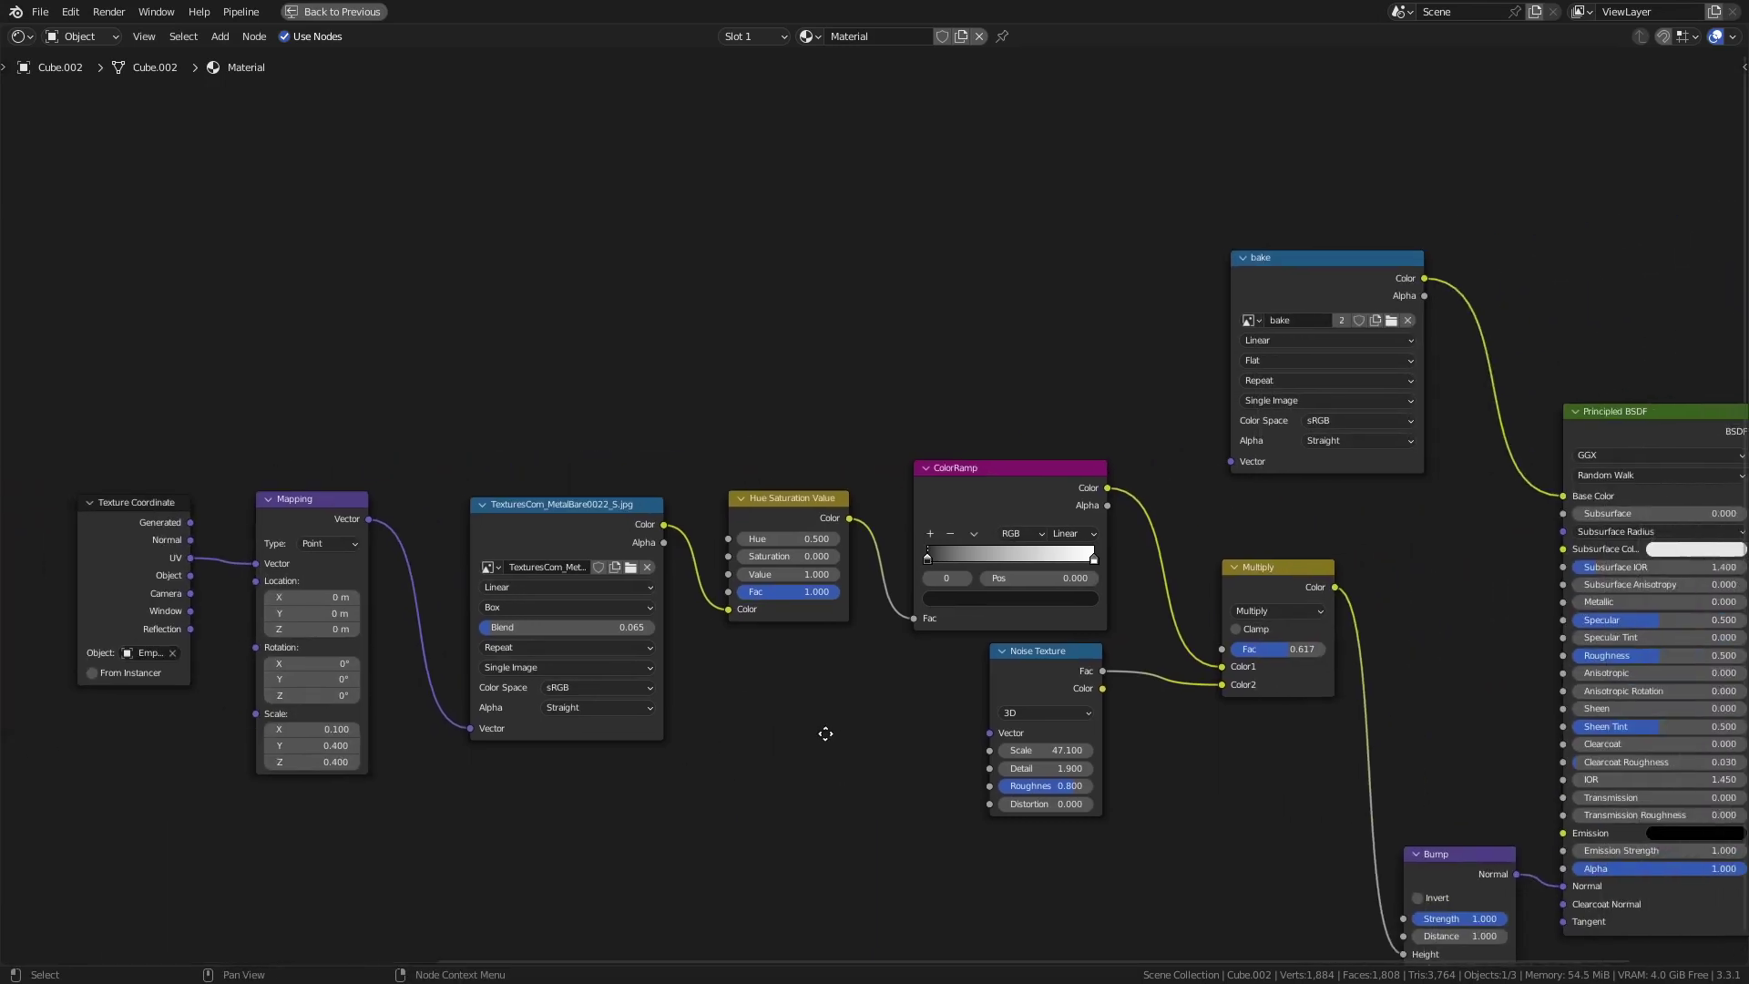
- Add a UV Map node set to UVMap and connect its UV output to the upper bake image's Vector input
{"action": "key", "text": "shift+a"}
{"action": "mouse_move", "coordinate": [1006, 282]}
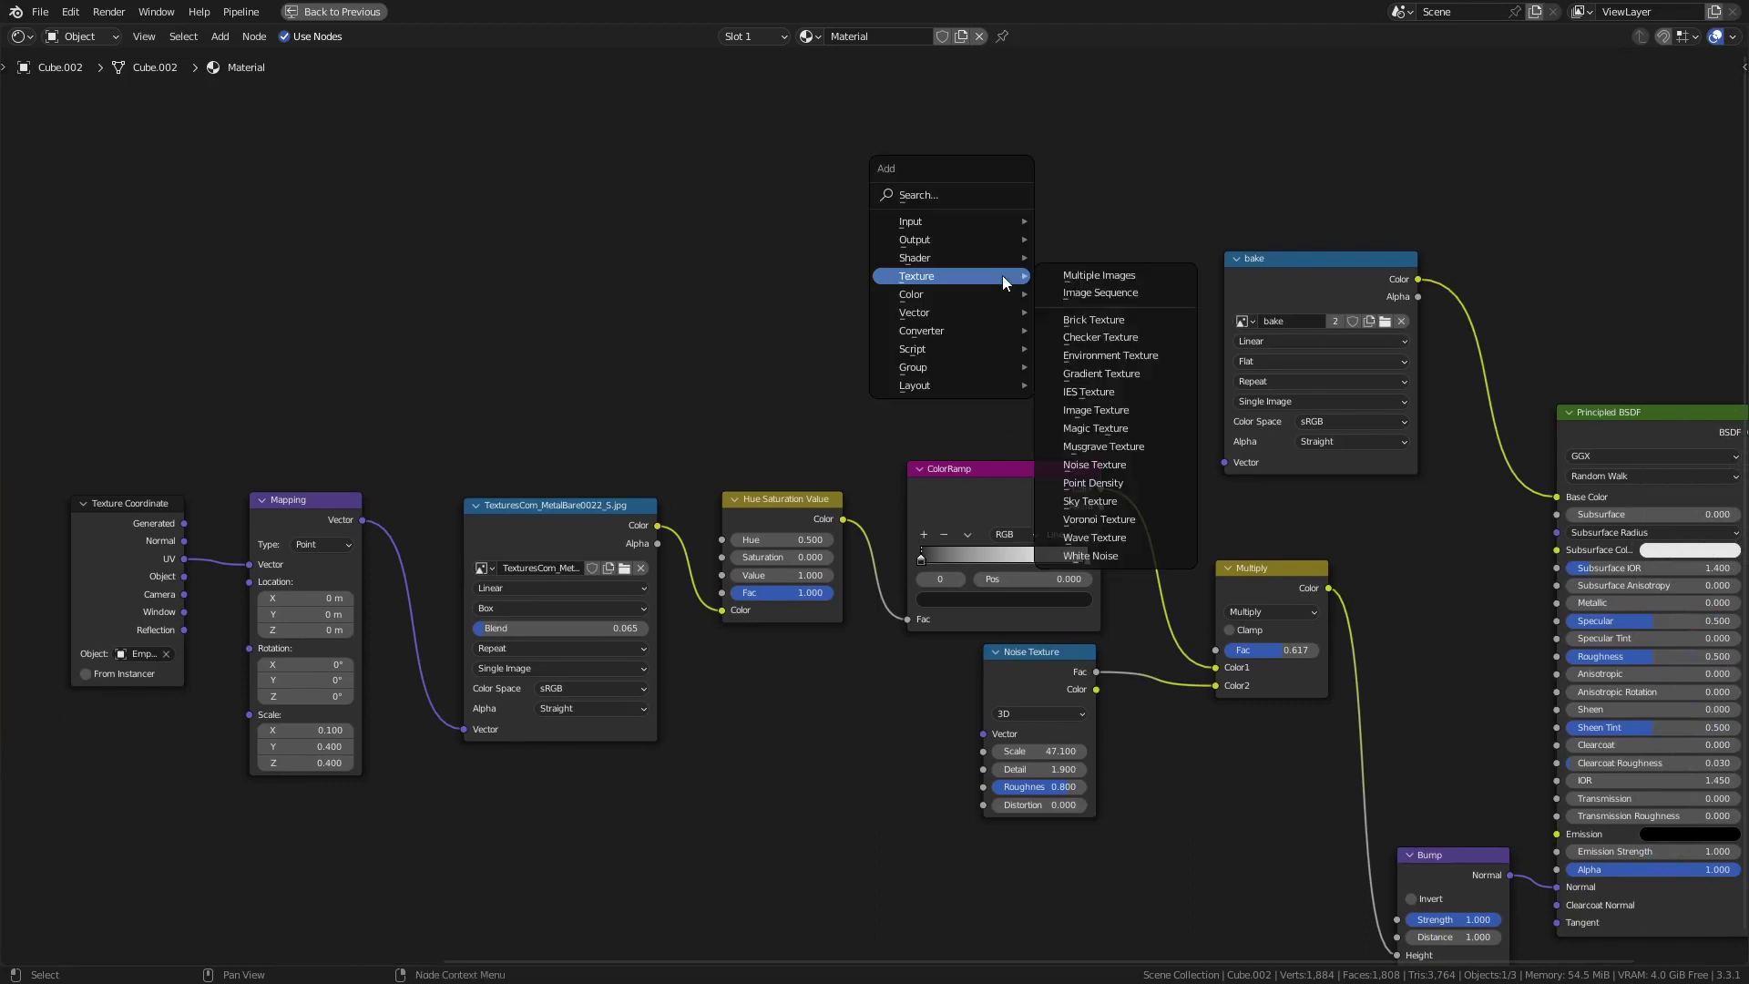
{"action": "mouse_move", "coordinate": [960, 221]}
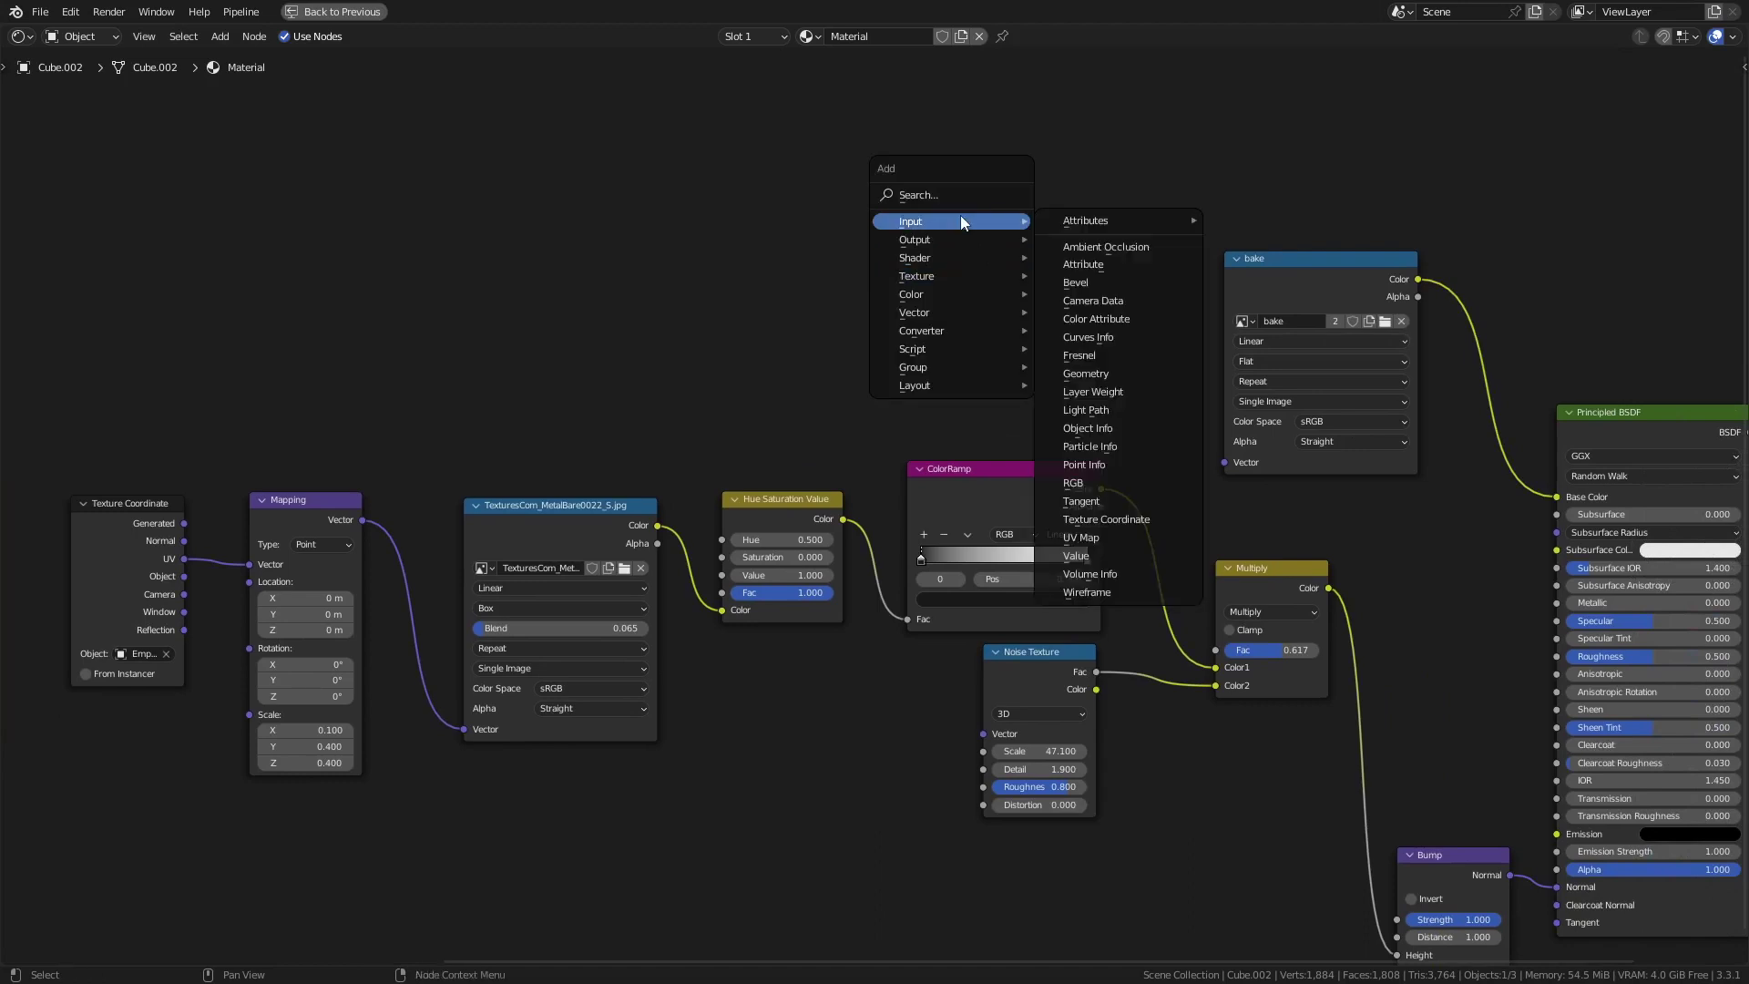
{"action": "left_click", "coordinate": [1111, 552]}
{"action": "key", "text": "Escape"}
{"action": "left_click_drag", "start_coordinate": [1040, 329], "coordinate": [1223, 461]}
{"action": "left_click", "coordinate": [1010, 376]}
{"action": "left_click", "coordinate": [1010, 401]}
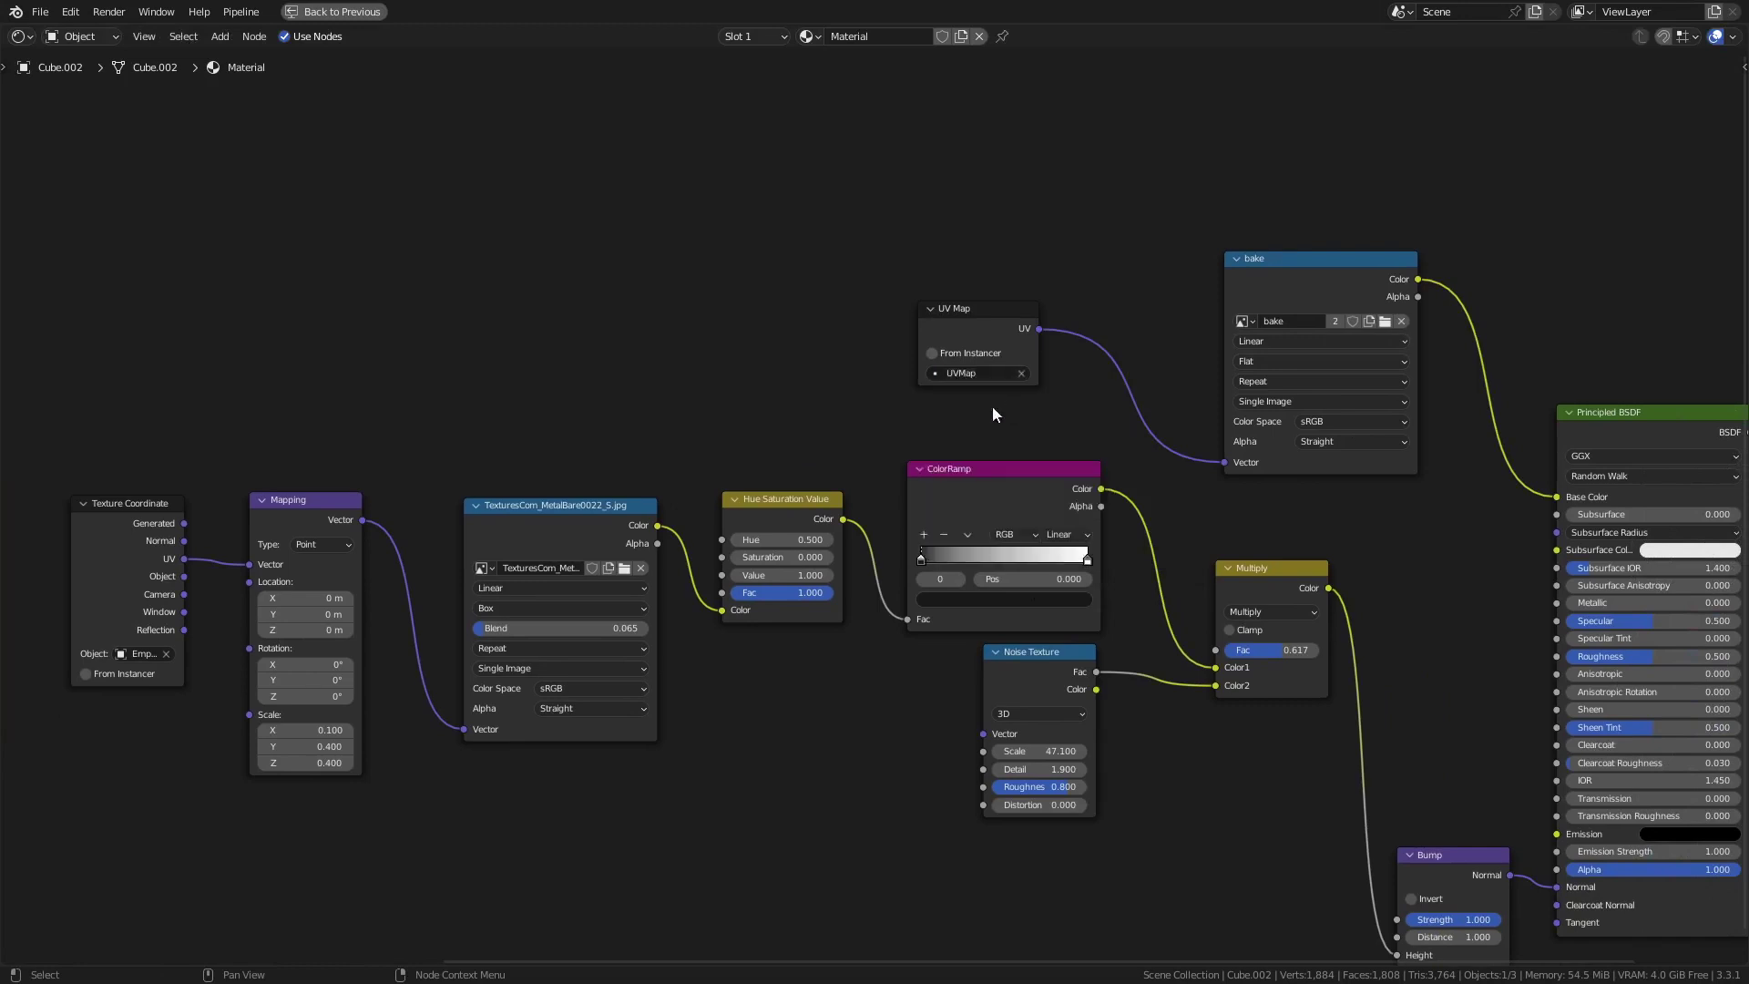
- Restore the multi-editor layout and set the Bump node's Strength to 0.358 and Distance to 2.000
{"action": "middle_click_drag", "start_coordinate": [214, 631], "coordinate": [522, 599]}
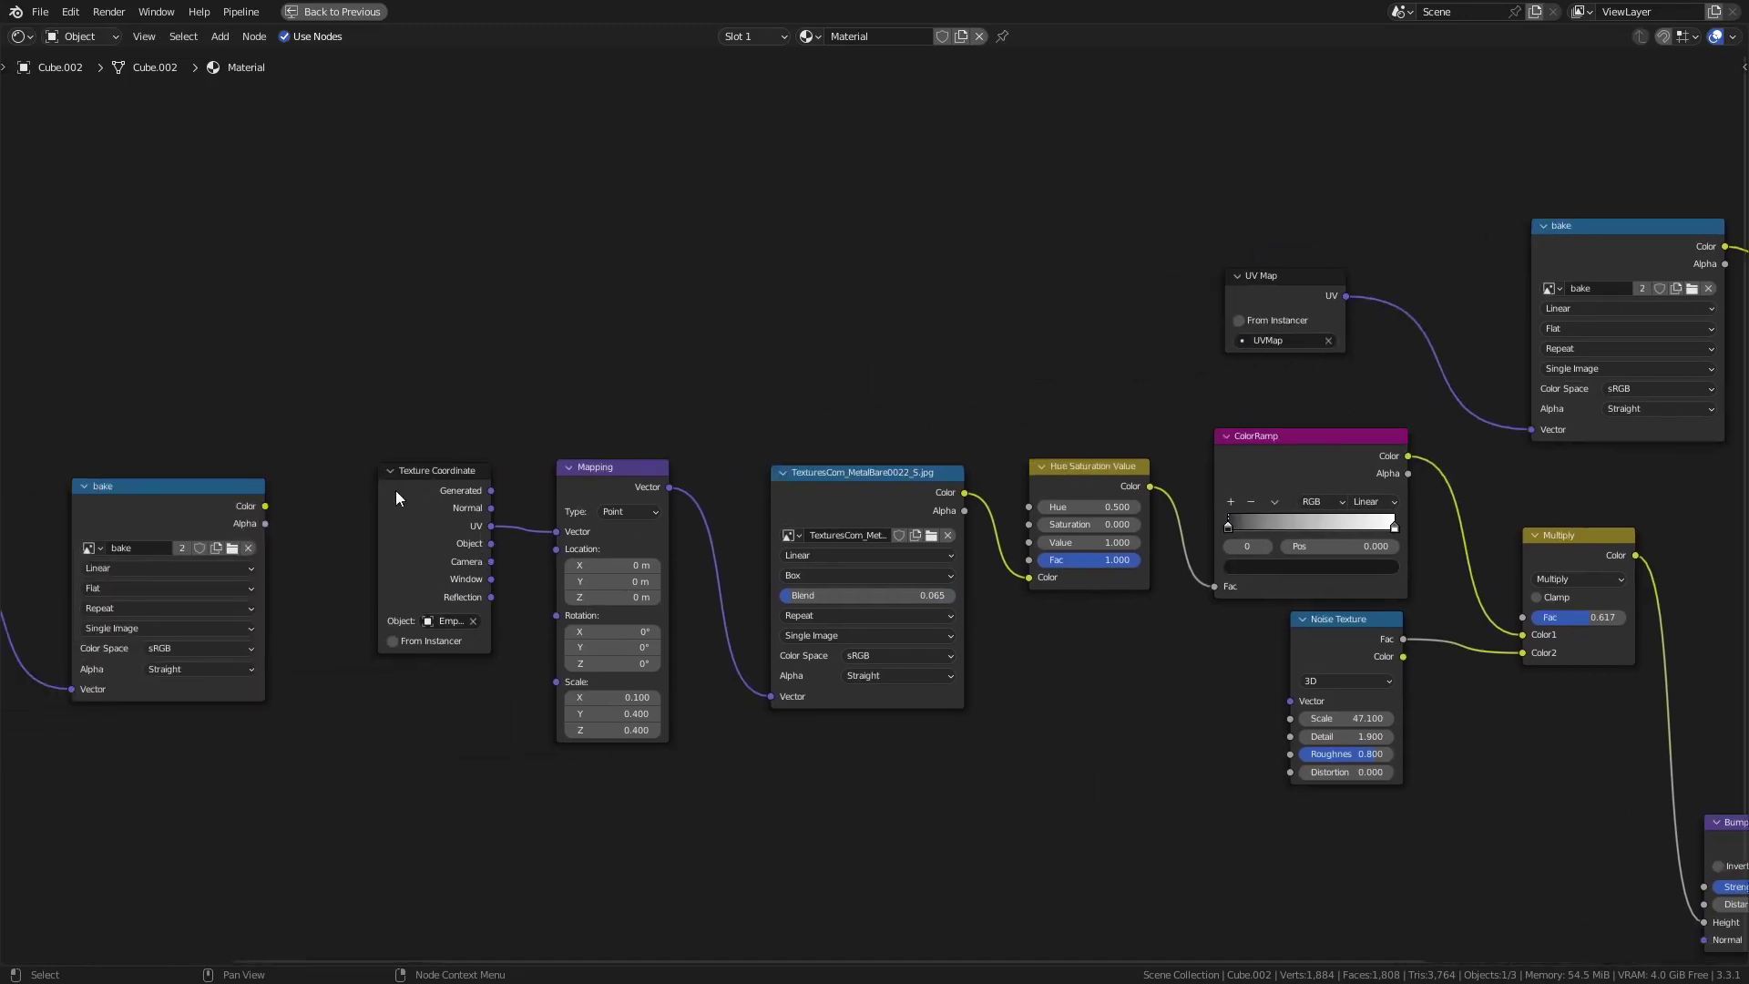
{"action": "middle_click_drag", "start_coordinate": [1384, 523], "coordinate": [1135, 525]}
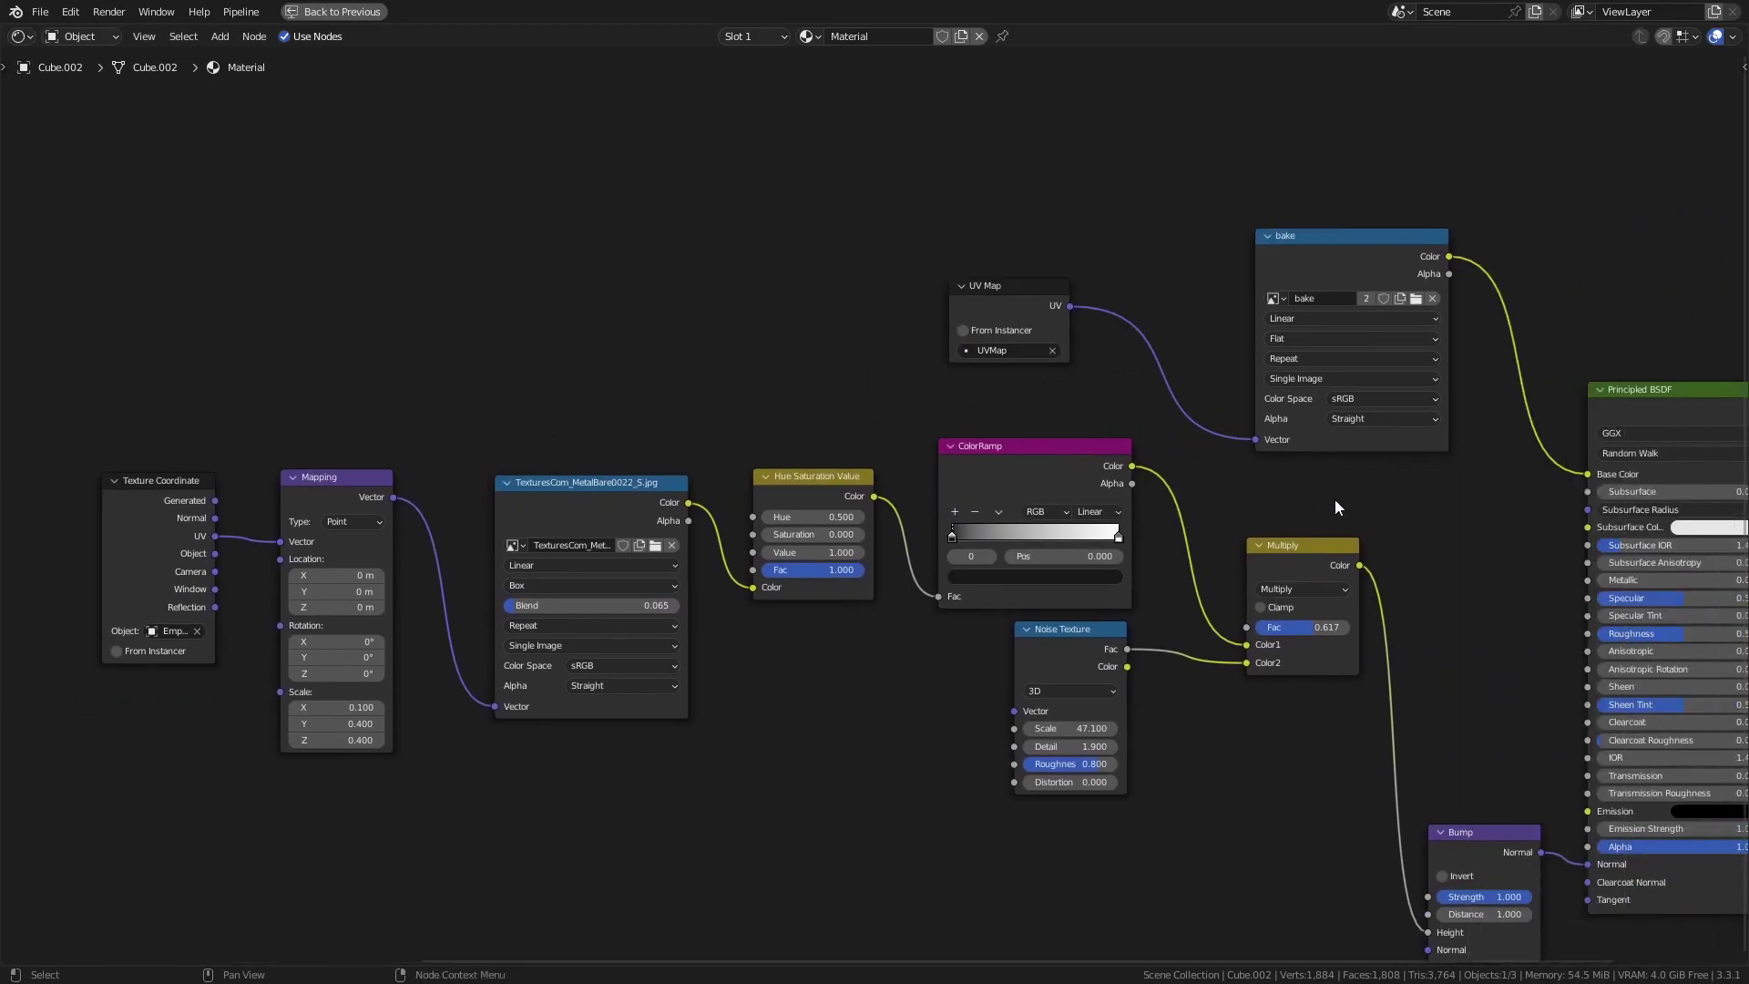
{"action": "key", "text": "ctrl+space"}
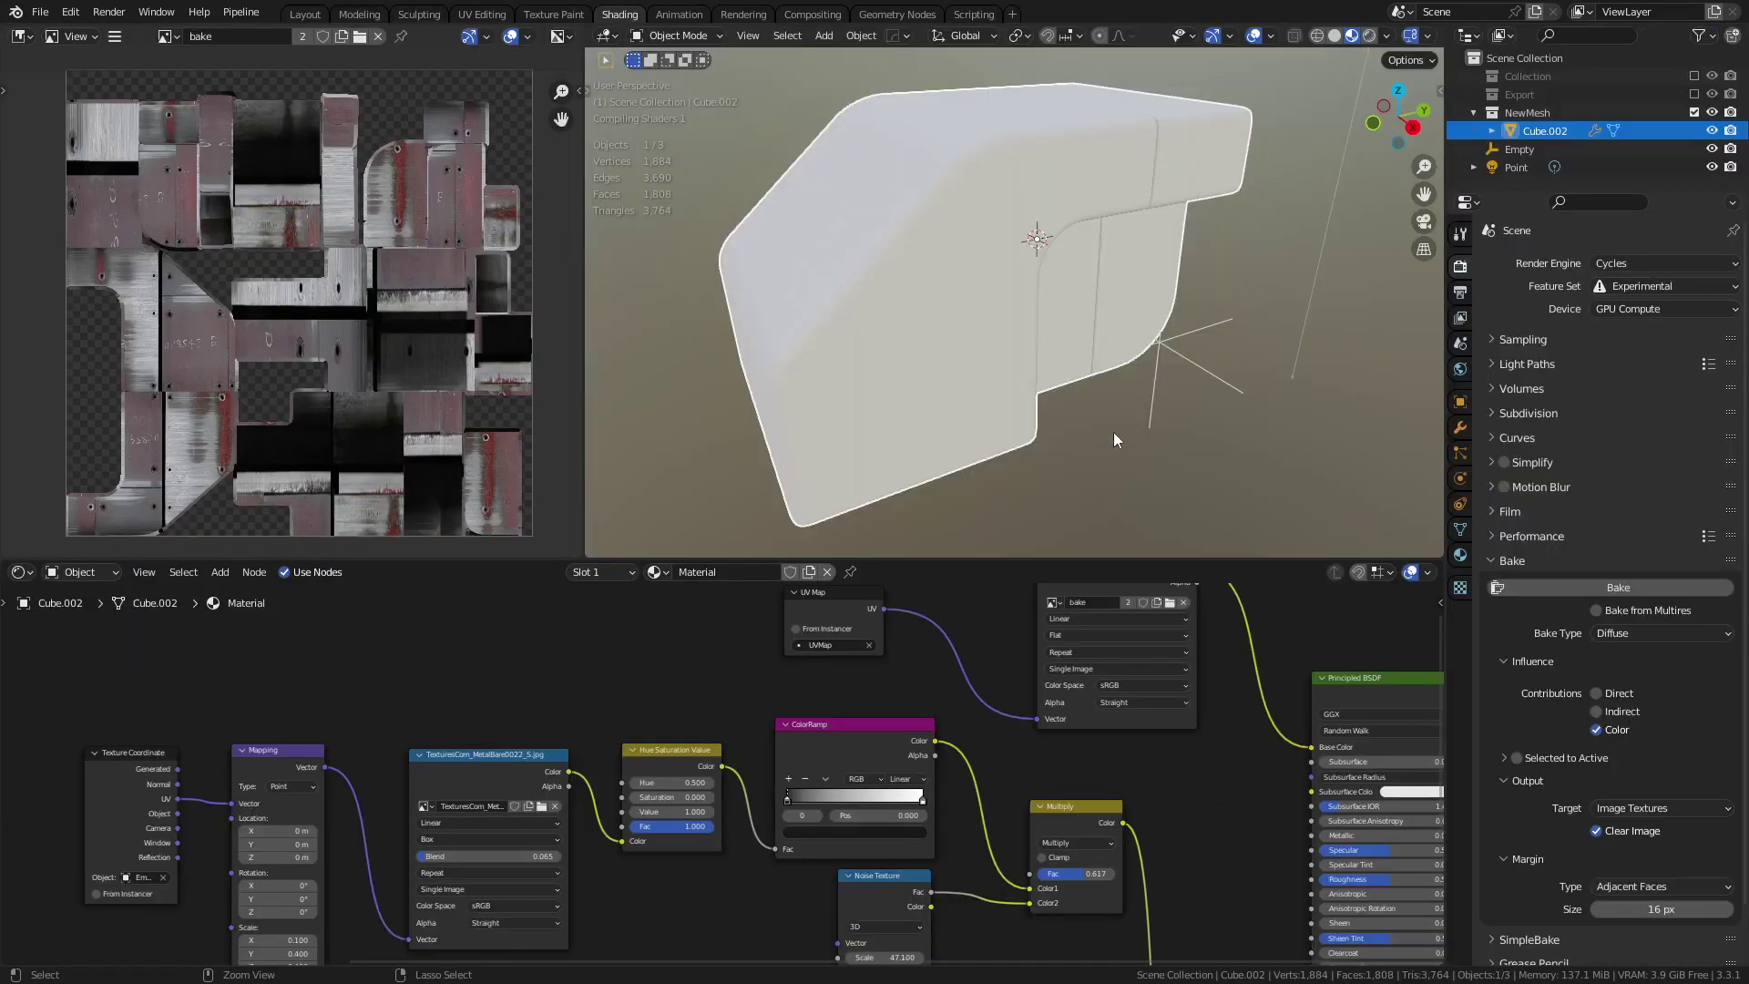
{"action": "mouse_move", "coordinate": [1080, 373]}
{"action": "middle_mouse_down"}
{"action": "mouse_move", "coordinate": [977, 380]}
{"action": "mouse_move", "coordinate": [1035, 419]}
{"action": "mouse_move", "coordinate": [1108, 328]}
{"action": "mouse_move", "coordinate": [1003, 342]}
{"action": "mouse_move", "coordinate": [967, 283]}
{"action": "mouse_move", "coordinate": [1002, 348]}
{"action": "mouse_move", "coordinate": [767, 322]}
{"action": "mouse_move", "coordinate": [969, 282]}
{"action": "mouse_move", "coordinate": [888, 398]}
{"action": "mouse_move", "coordinate": [959, 357]}
{"action": "mouse_move", "coordinate": [1190, 326]}
{"action": "mouse_move", "coordinate": [1075, 330]}
{"action": "mouse_move", "coordinate": [1151, 446]}
{"action": "mouse_move", "coordinate": [1041, 377]}
{"action": "mouse_move", "coordinate": [1035, 313]}
{"action": "mouse_move", "coordinate": [838, 281]}
{"action": "mouse_move", "coordinate": [1069, 298]}
{"action": "mouse_move", "coordinate": [1080, 377]}
{"action": "mouse_move", "coordinate": [1047, 343]}
{"action": "mouse_move", "coordinate": [1091, 356]}
{"action": "middle_mouse_up"}
{"action": "middle_click_drag", "start_coordinate": [1224, 950], "coordinate": [940, 682]}
{"action": "scroll", "coordinate": [990, 751], "scroll_direction": "up", "scroll_amount": 4}
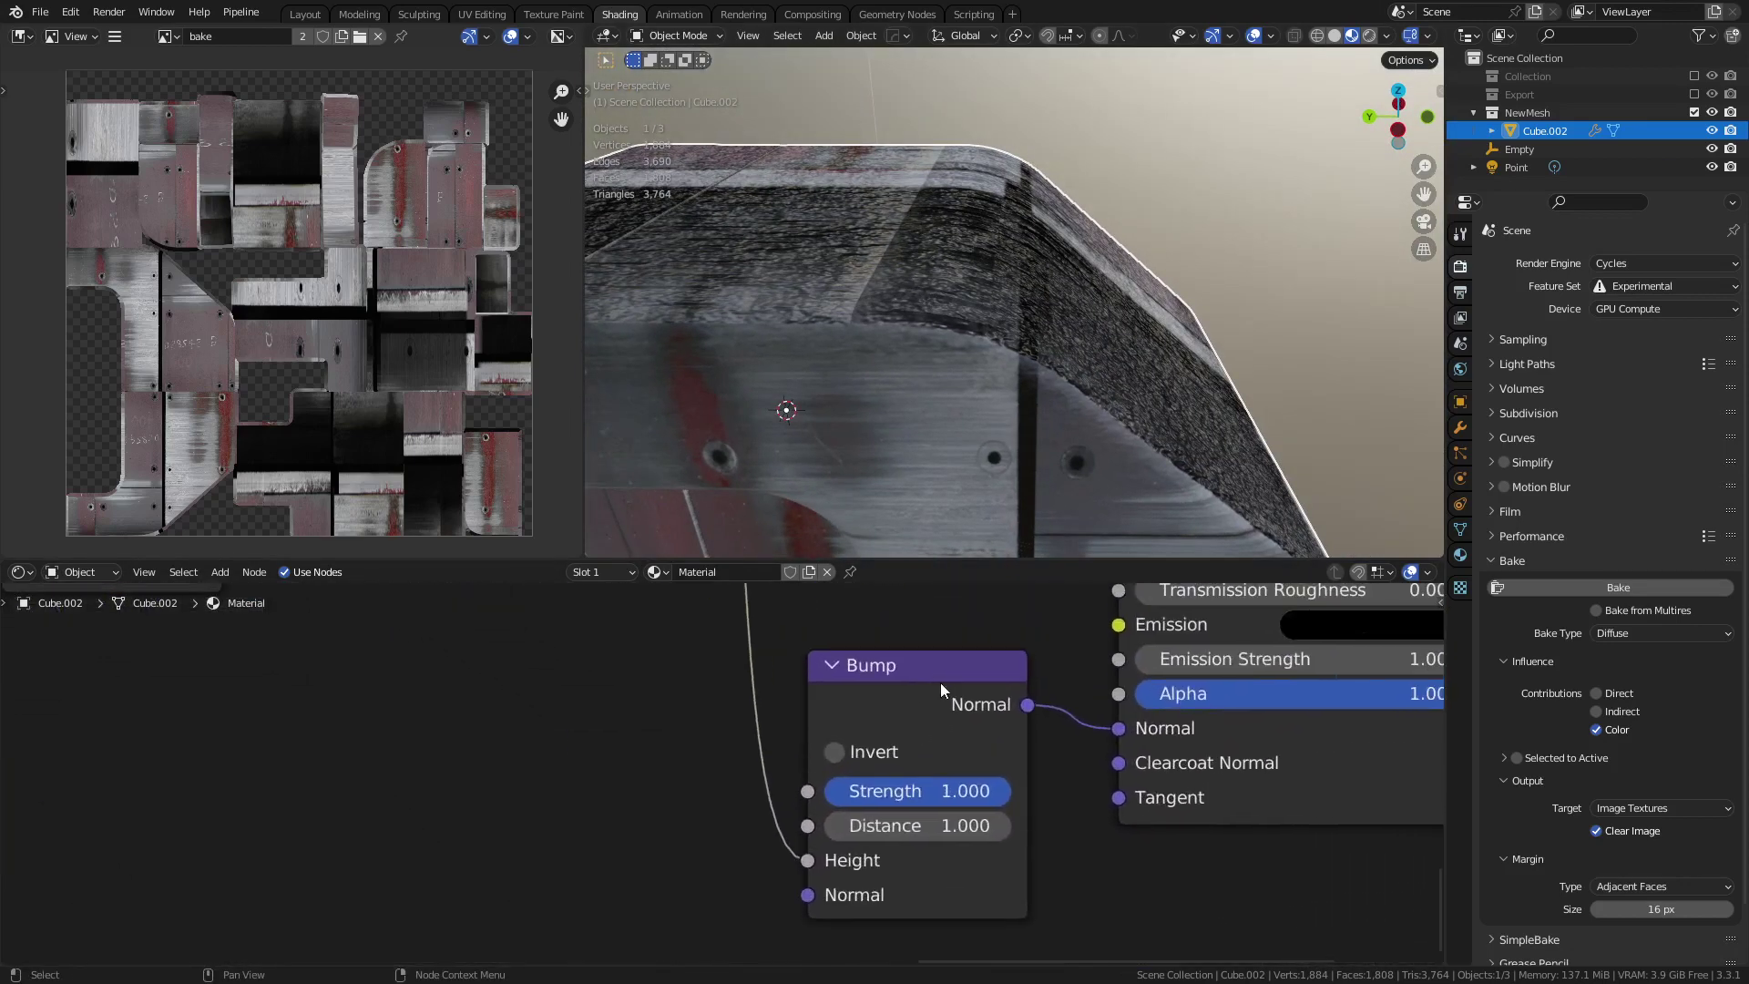
{"action": "mouse_move", "coordinate": [995, 791]}
{"action": "left_mouse_down"}
{"action": "mouse_move", "coordinate": [842, 791]}
{"action": "mouse_move", "coordinate": [914, 791]}
{"action": "mouse_move", "coordinate": [890, 791]}
{"action": "mouse_move", "coordinate": [966, 826]}
{"action": "mouse_move", "coordinate": [921, 825]}
{"action": "mouse_move", "coordinate": [911, 791]}
{"action": "mouse_move", "coordinate": [890, 790]}
{"action": "left_mouse_up"}
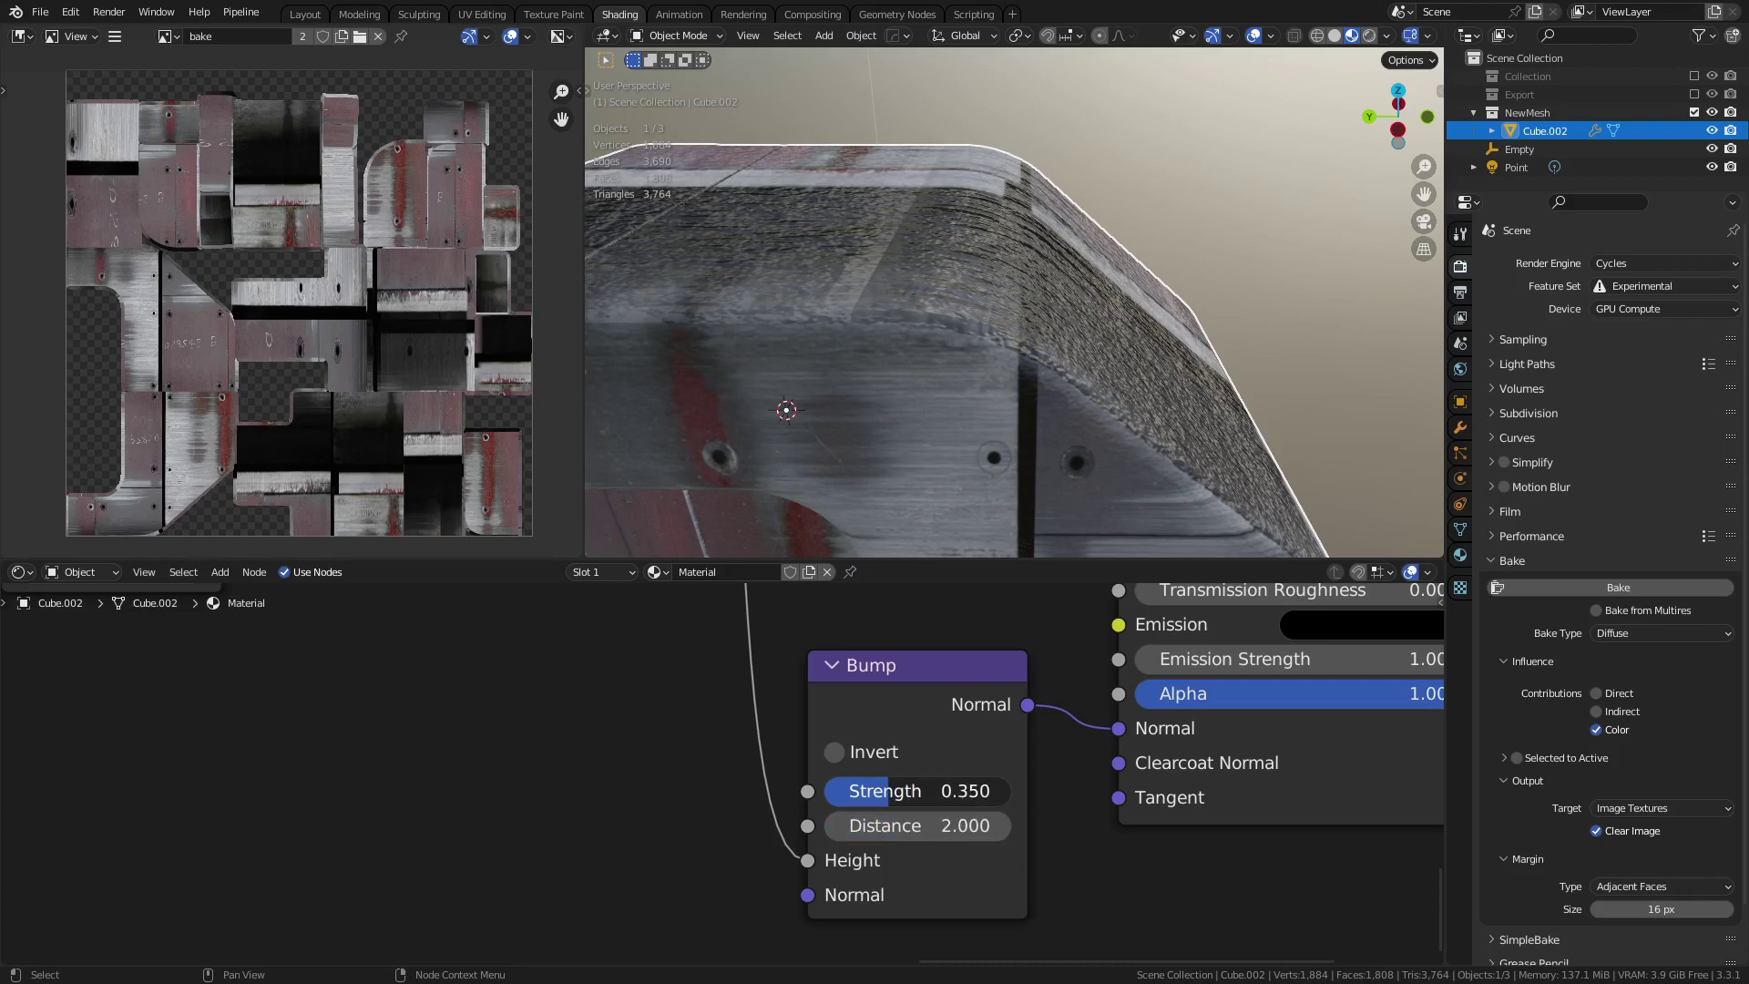
- Lower the Multiply node's Fac to 0.450
{"action": "middle_click_drag", "start_coordinate": [917, 656], "coordinate": [843, 875]}
{"action": "scroll", "coordinate": [855, 656], "scroll_direction": "down", "scroll_amount": 4}
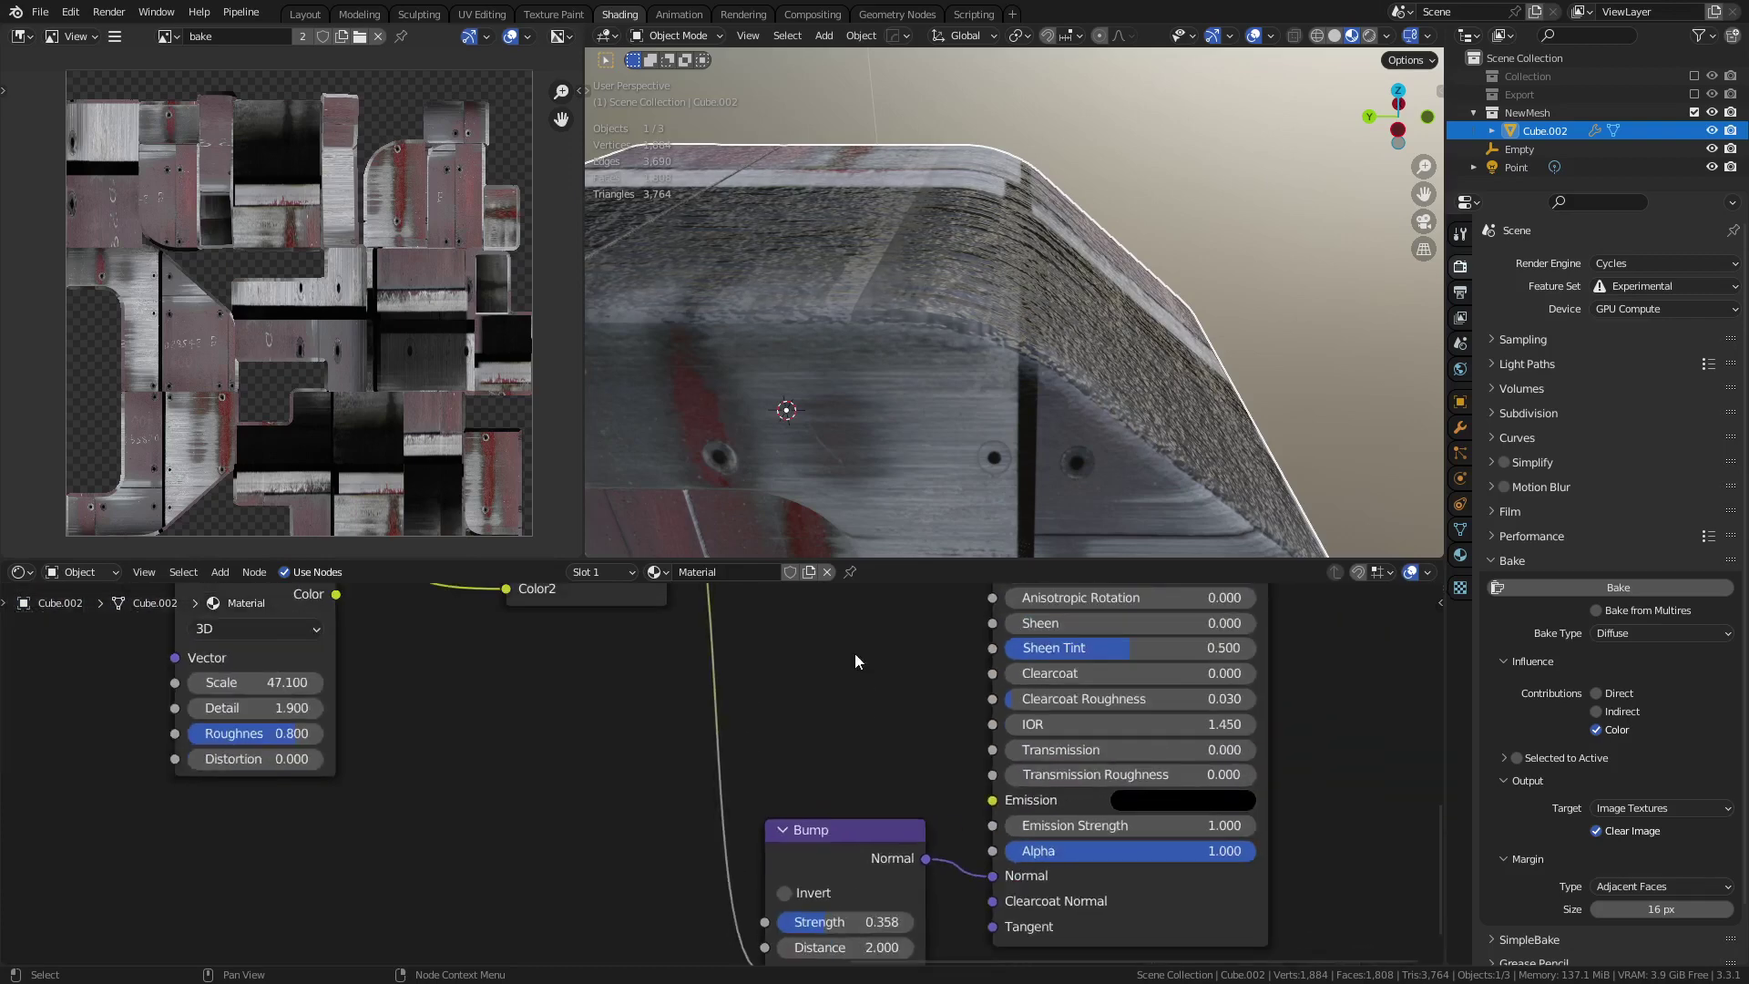
{"action": "middle_click_drag", "start_coordinate": [855, 653], "coordinate": [860, 873]}
{"action": "middle_click_drag", "start_coordinate": [826, 726], "coordinate": [979, 827]}
{"action": "left_click_drag", "start_coordinate": [979, 826], "coordinate": [942, 827]}
- Try other blending modes on the Multiply node, such as Darken and Value, and set it back to Multiply
{"action": "left_click", "coordinate": [938, 775]}
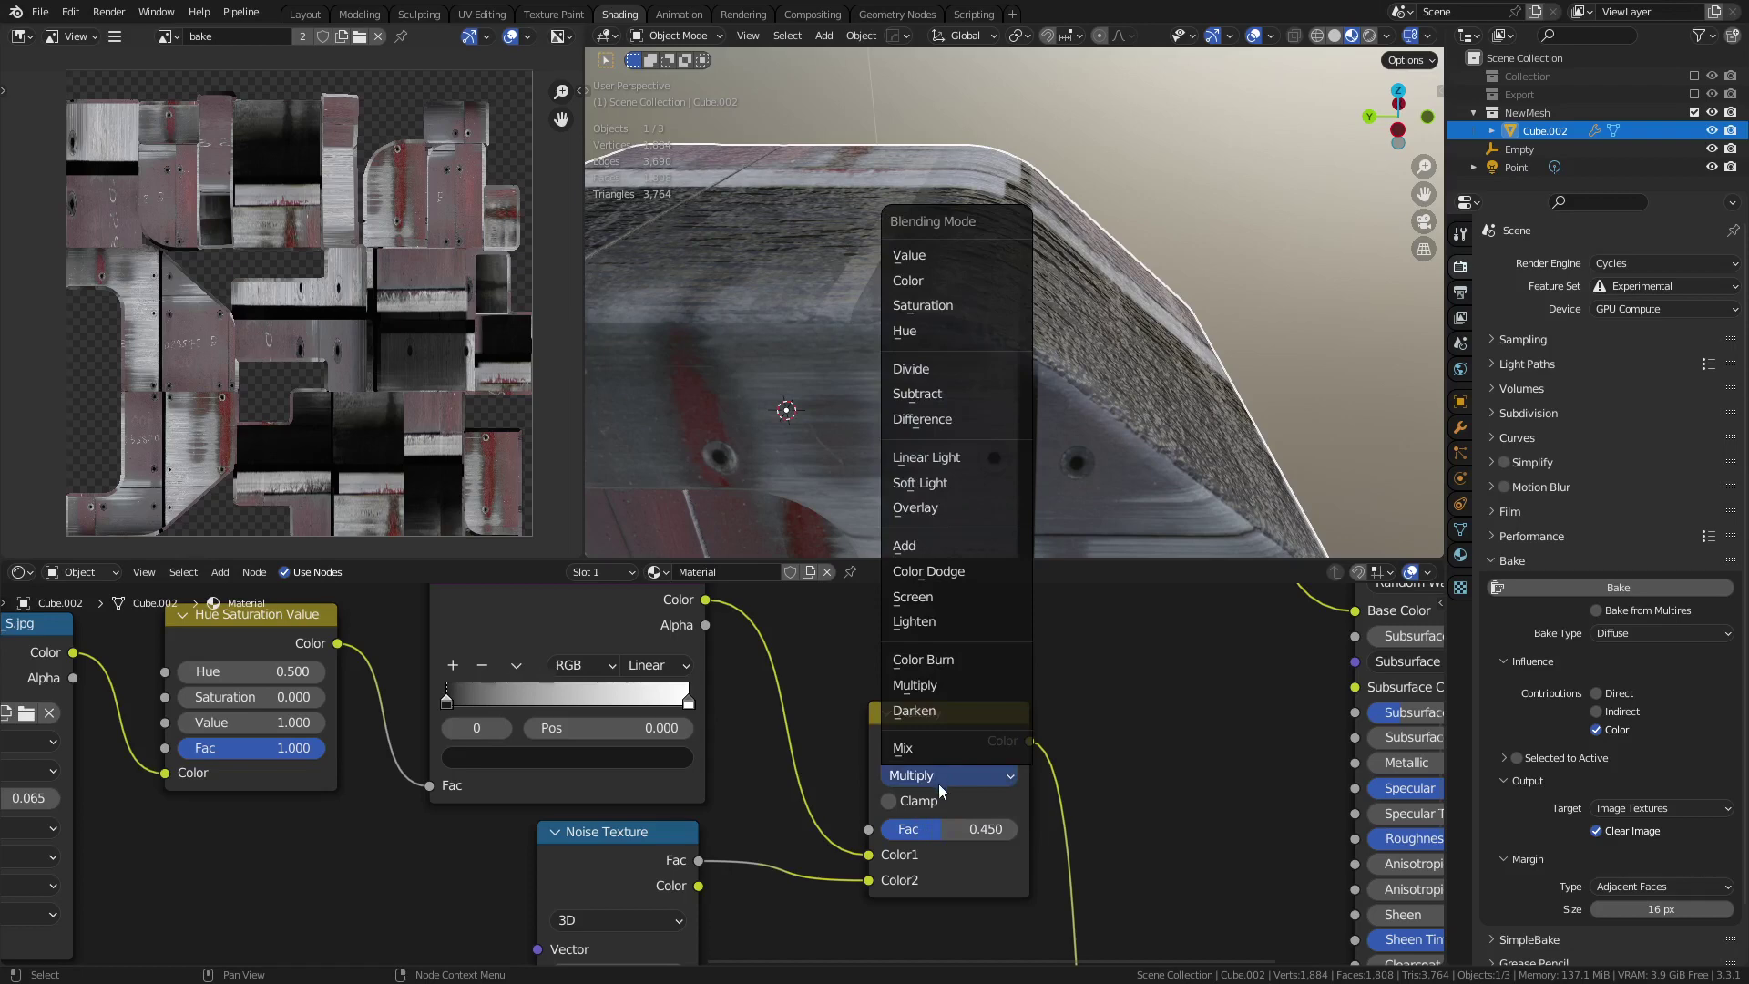
{"action": "left_click", "coordinate": [993, 775]}
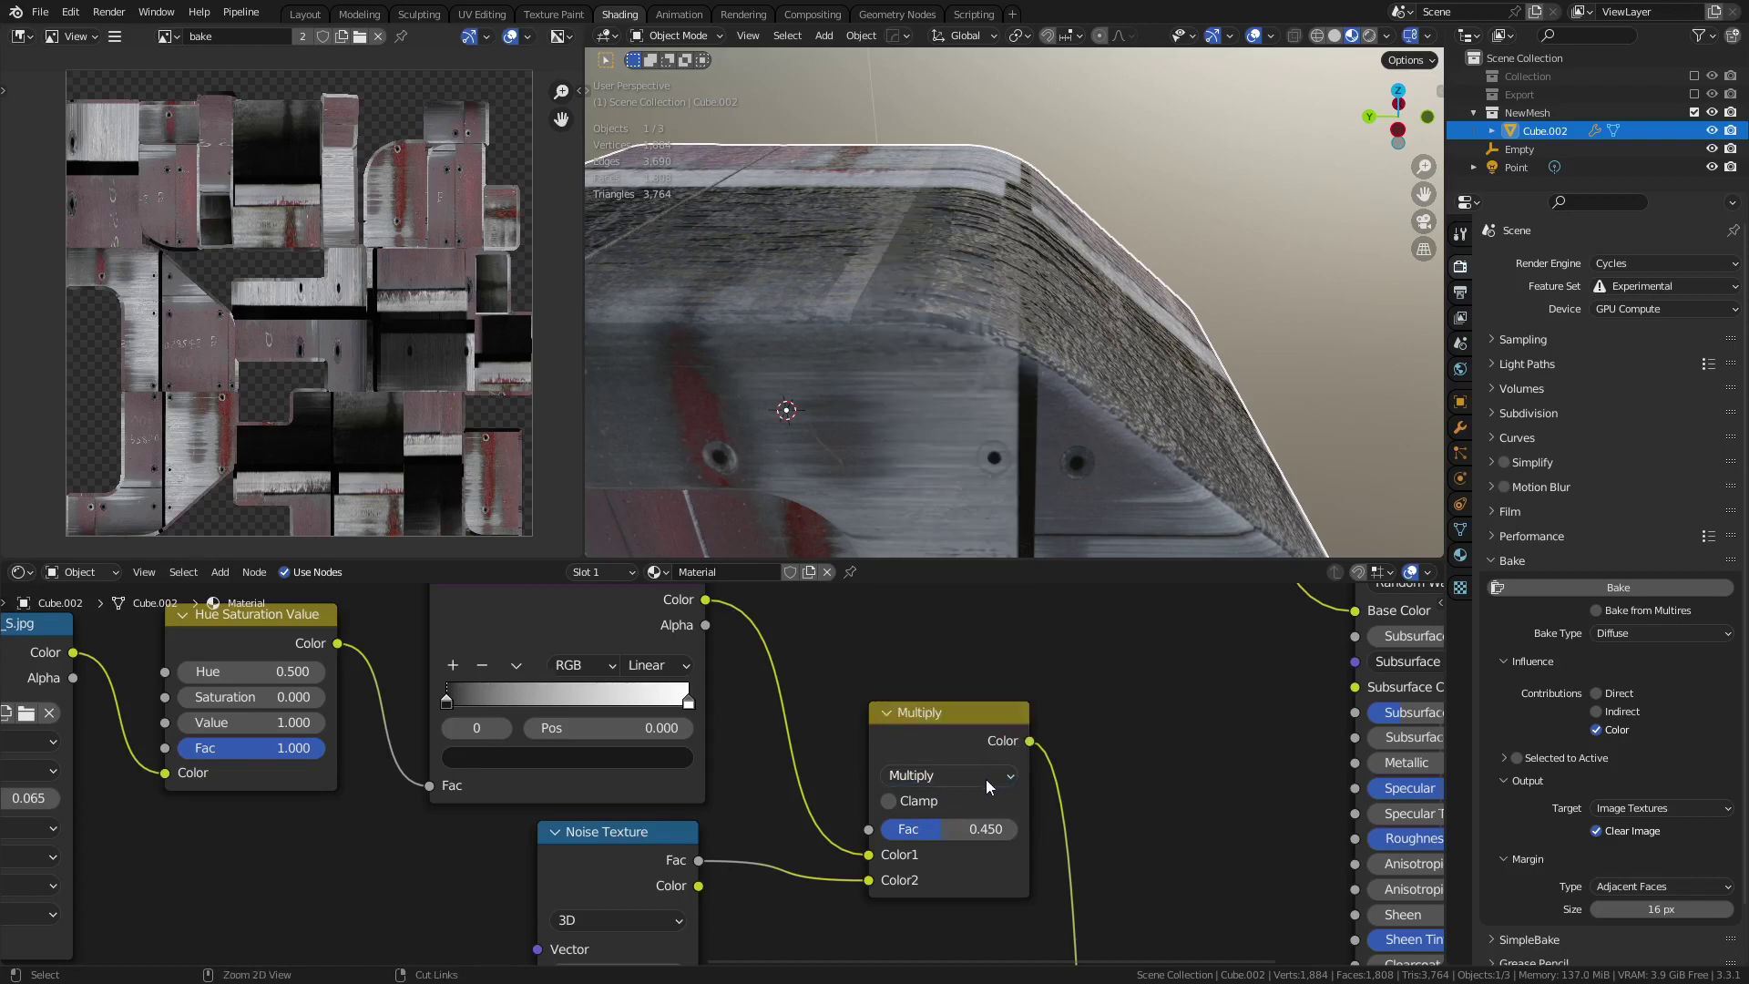
{"action": "scroll", "coordinate": [986, 778], "scroll_direction": "up", "scroll_amount": 1, "text": "ctrl"}
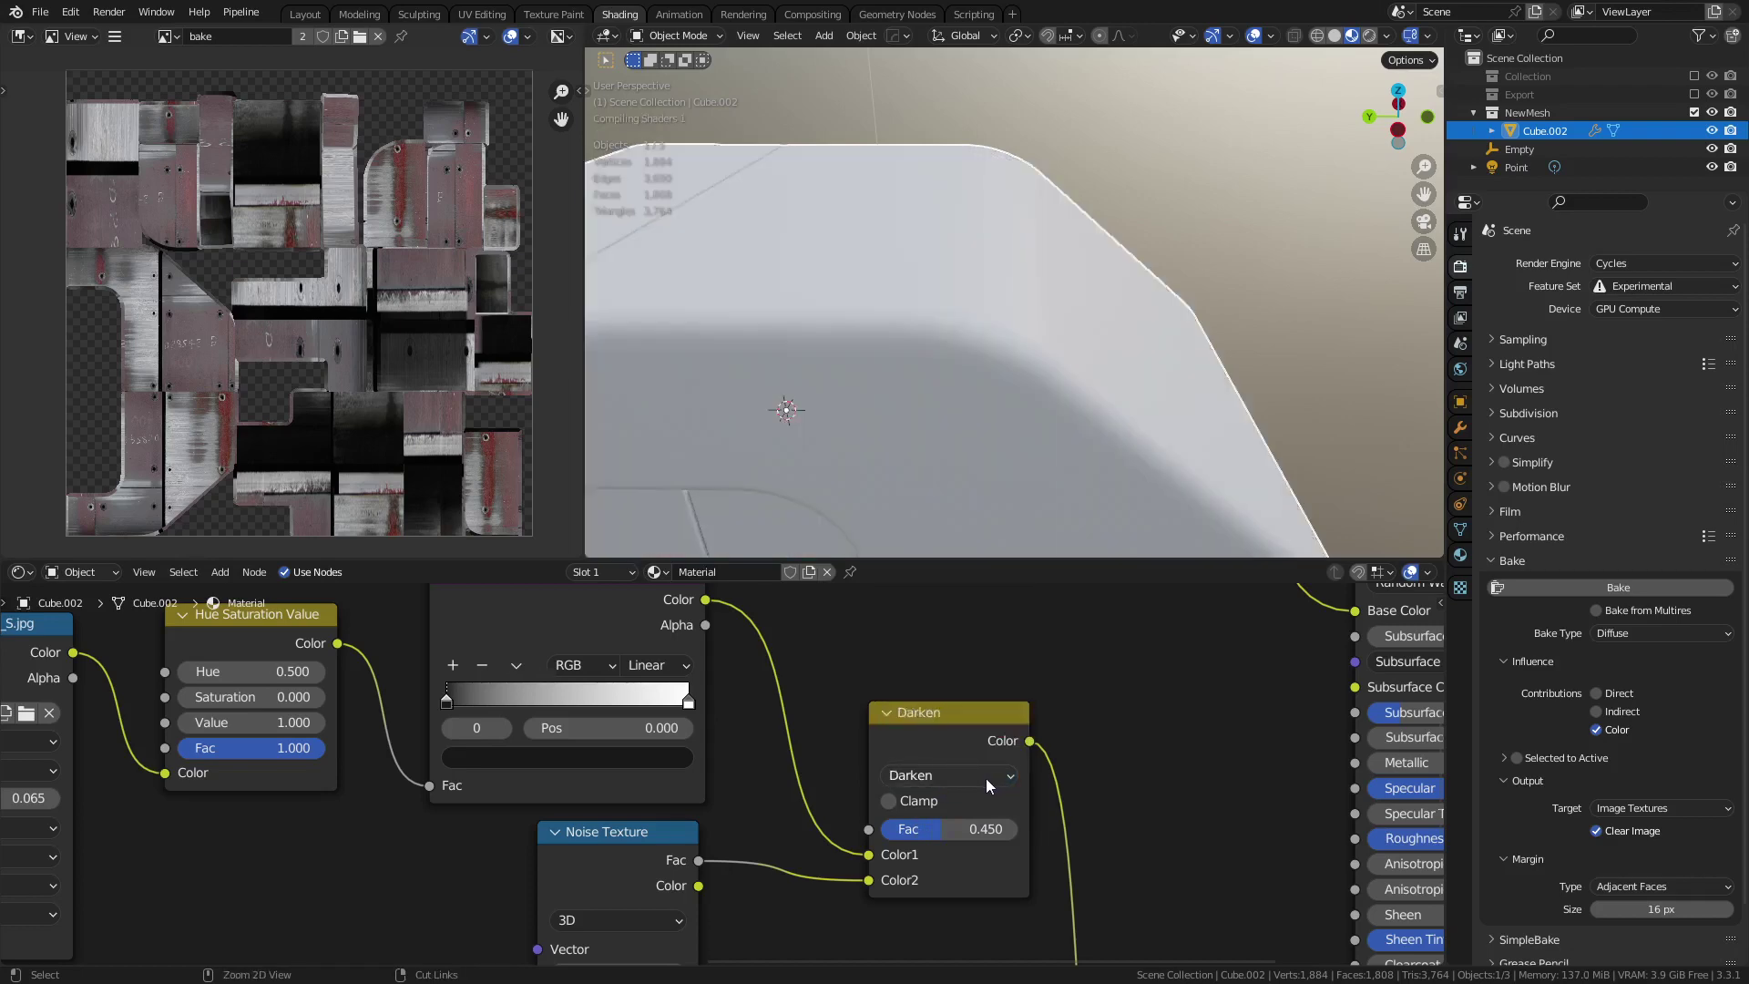
{"action": "scroll", "coordinate": [986, 778], "scroll_direction": "up", "scroll_amount": 1, "text": "ctrl"}
{"action": "scroll", "coordinate": [985, 778], "scroll_direction": "up", "scroll_amount": 1, "text": "ctrl"}
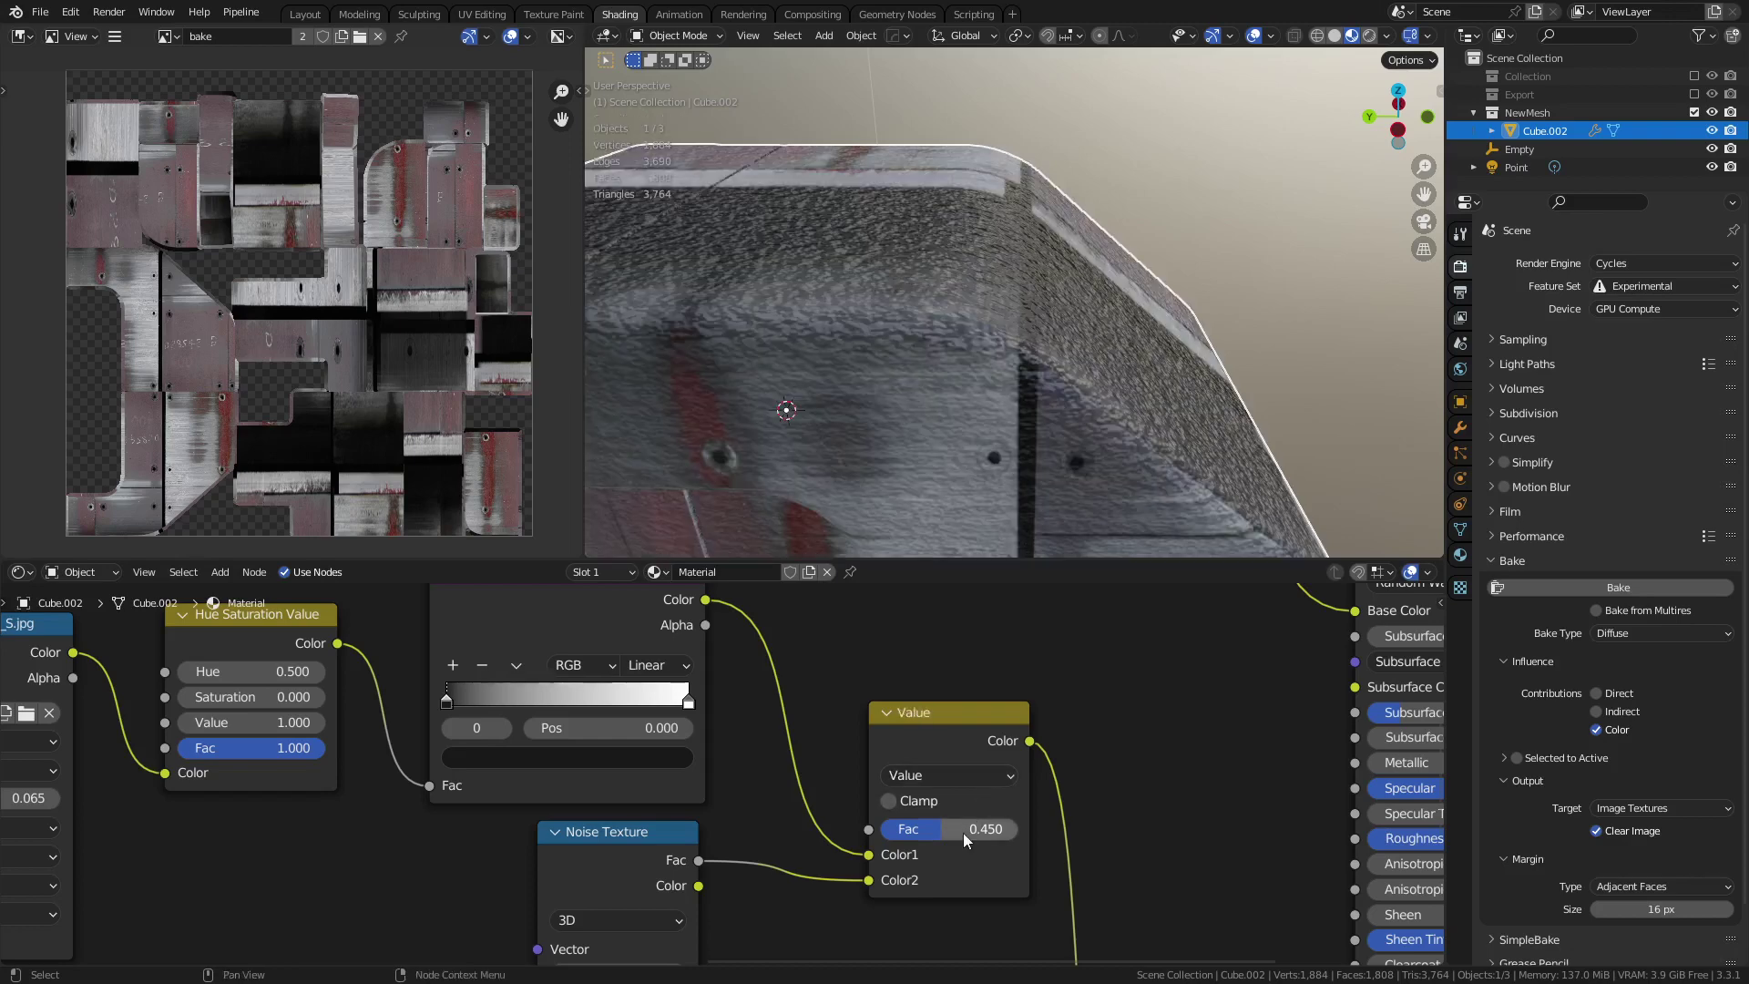
{"action": "left_click", "coordinate": [953, 776]}
{"action": "left_click", "coordinate": [958, 686]}
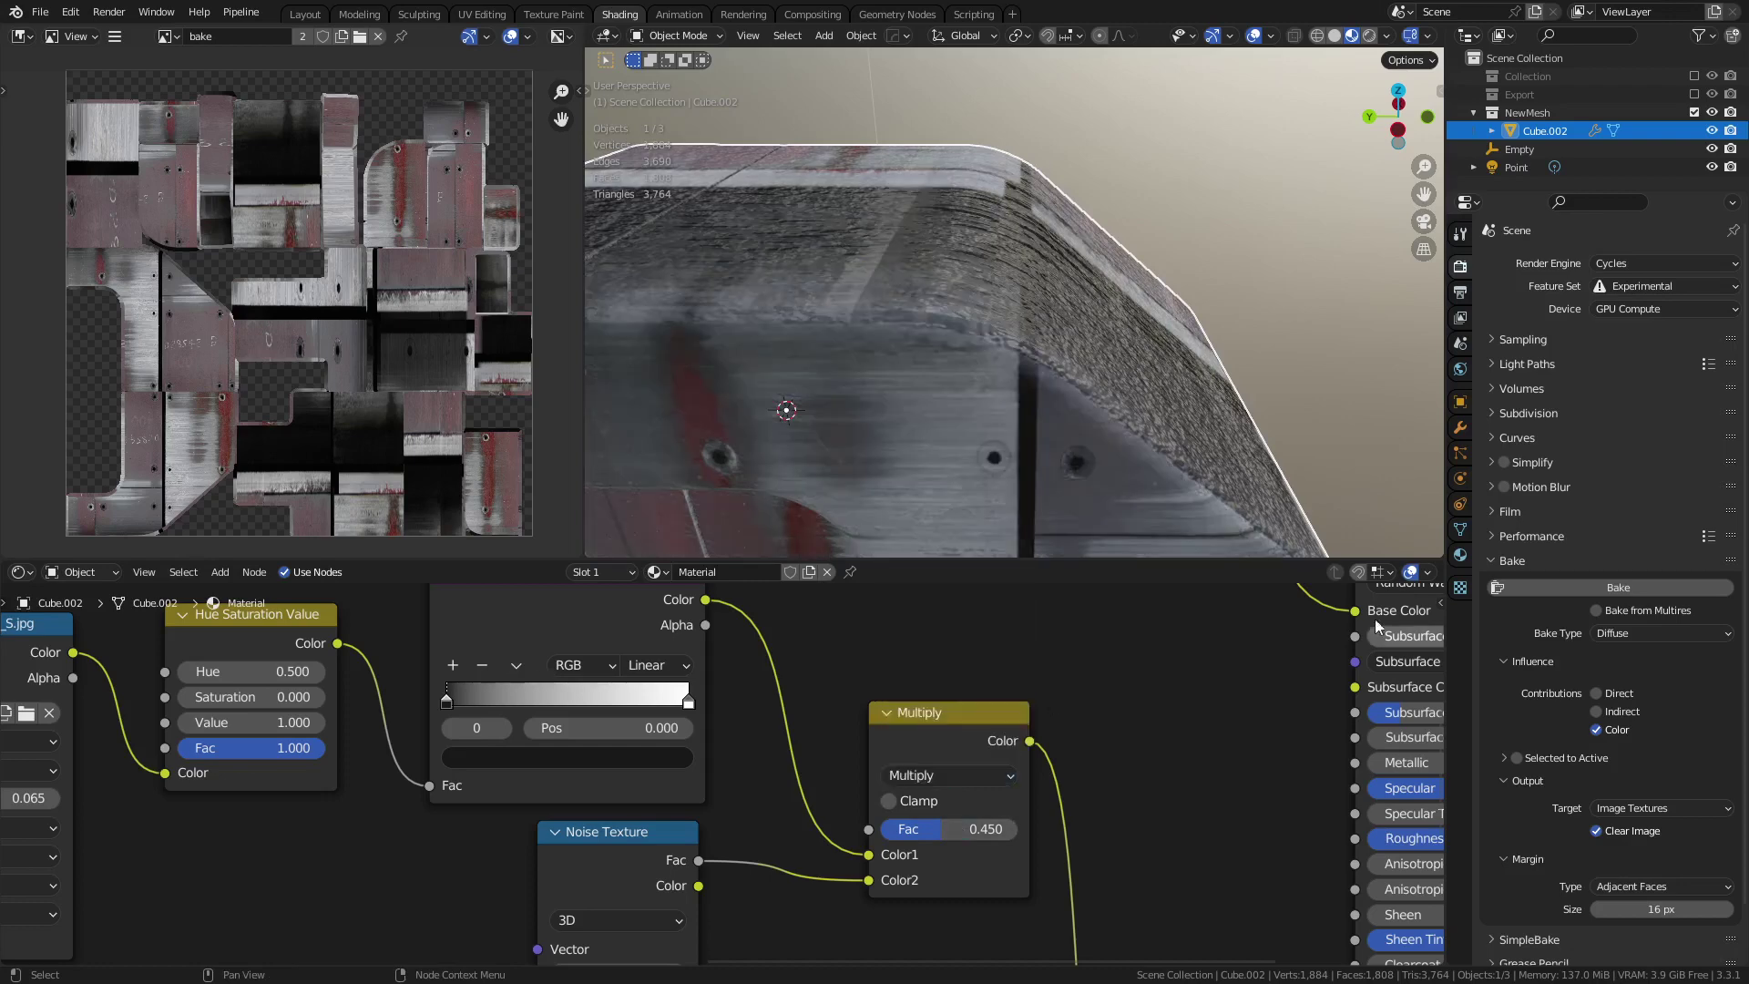
- View the mesh's beveled side and set the Multiply node's Fac to 0.517
{"action": "middle_click_drag", "start_coordinate": [949, 687], "coordinate": [1019, 768]}
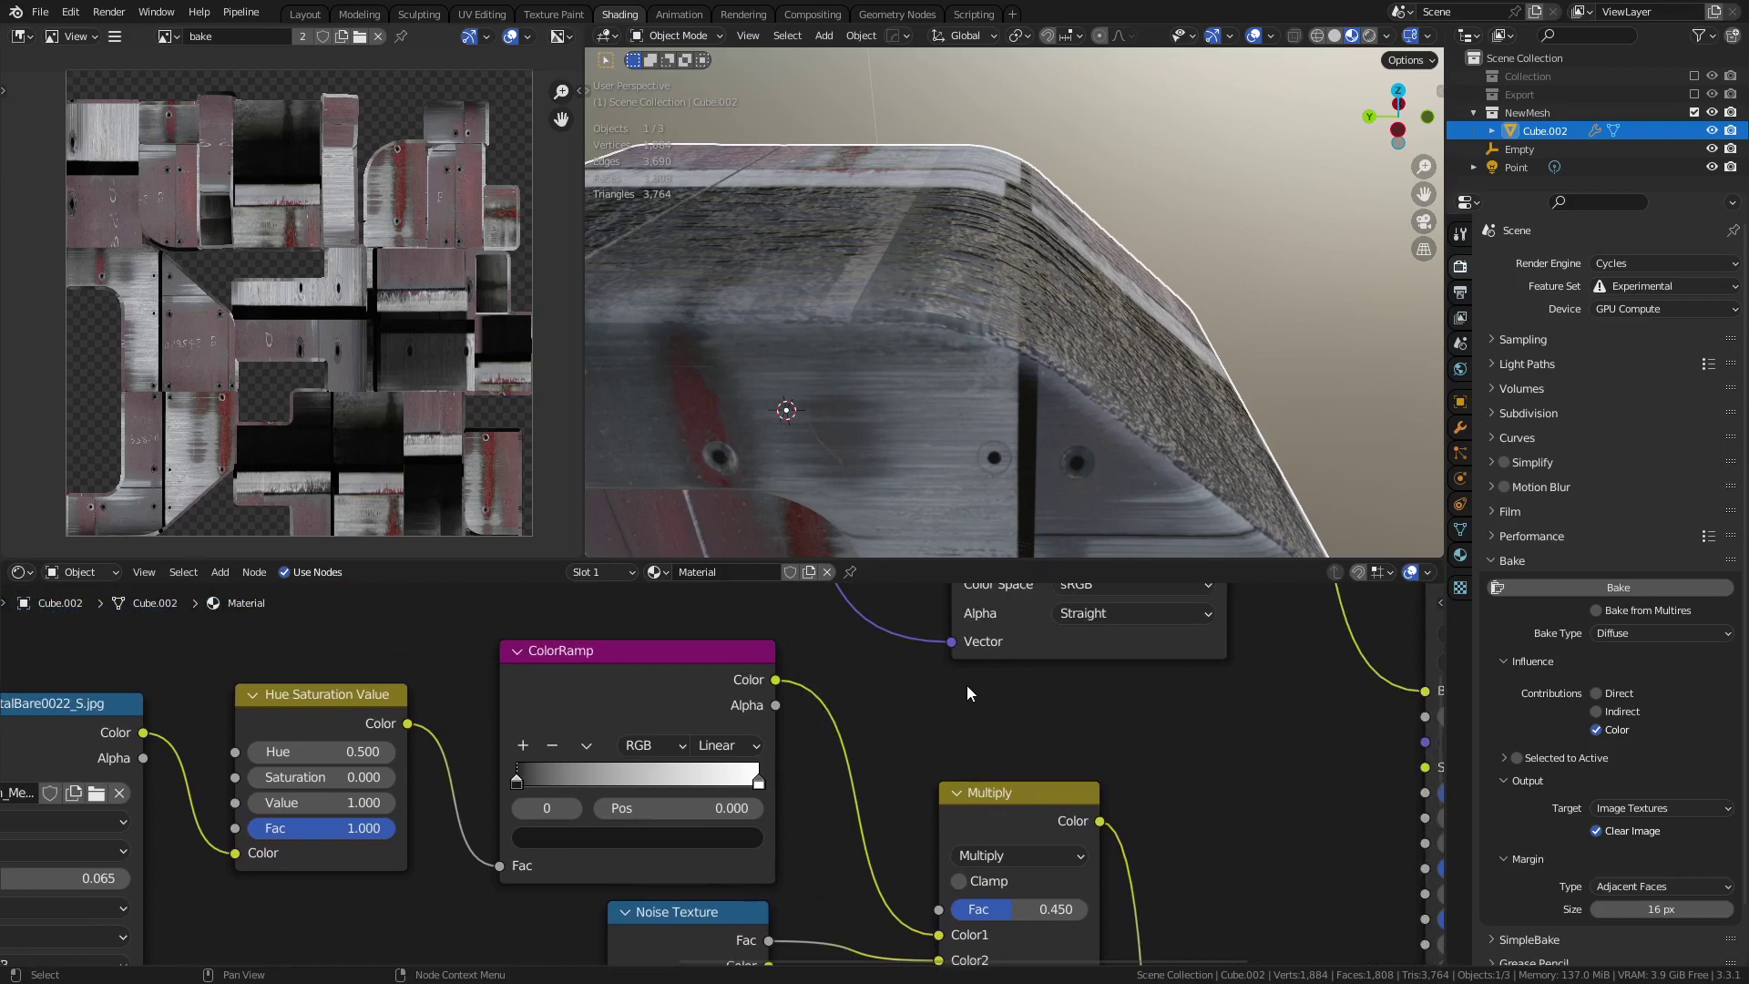
{"action": "middle_click_drag", "start_coordinate": [1112, 473], "coordinate": [1148, 357]}
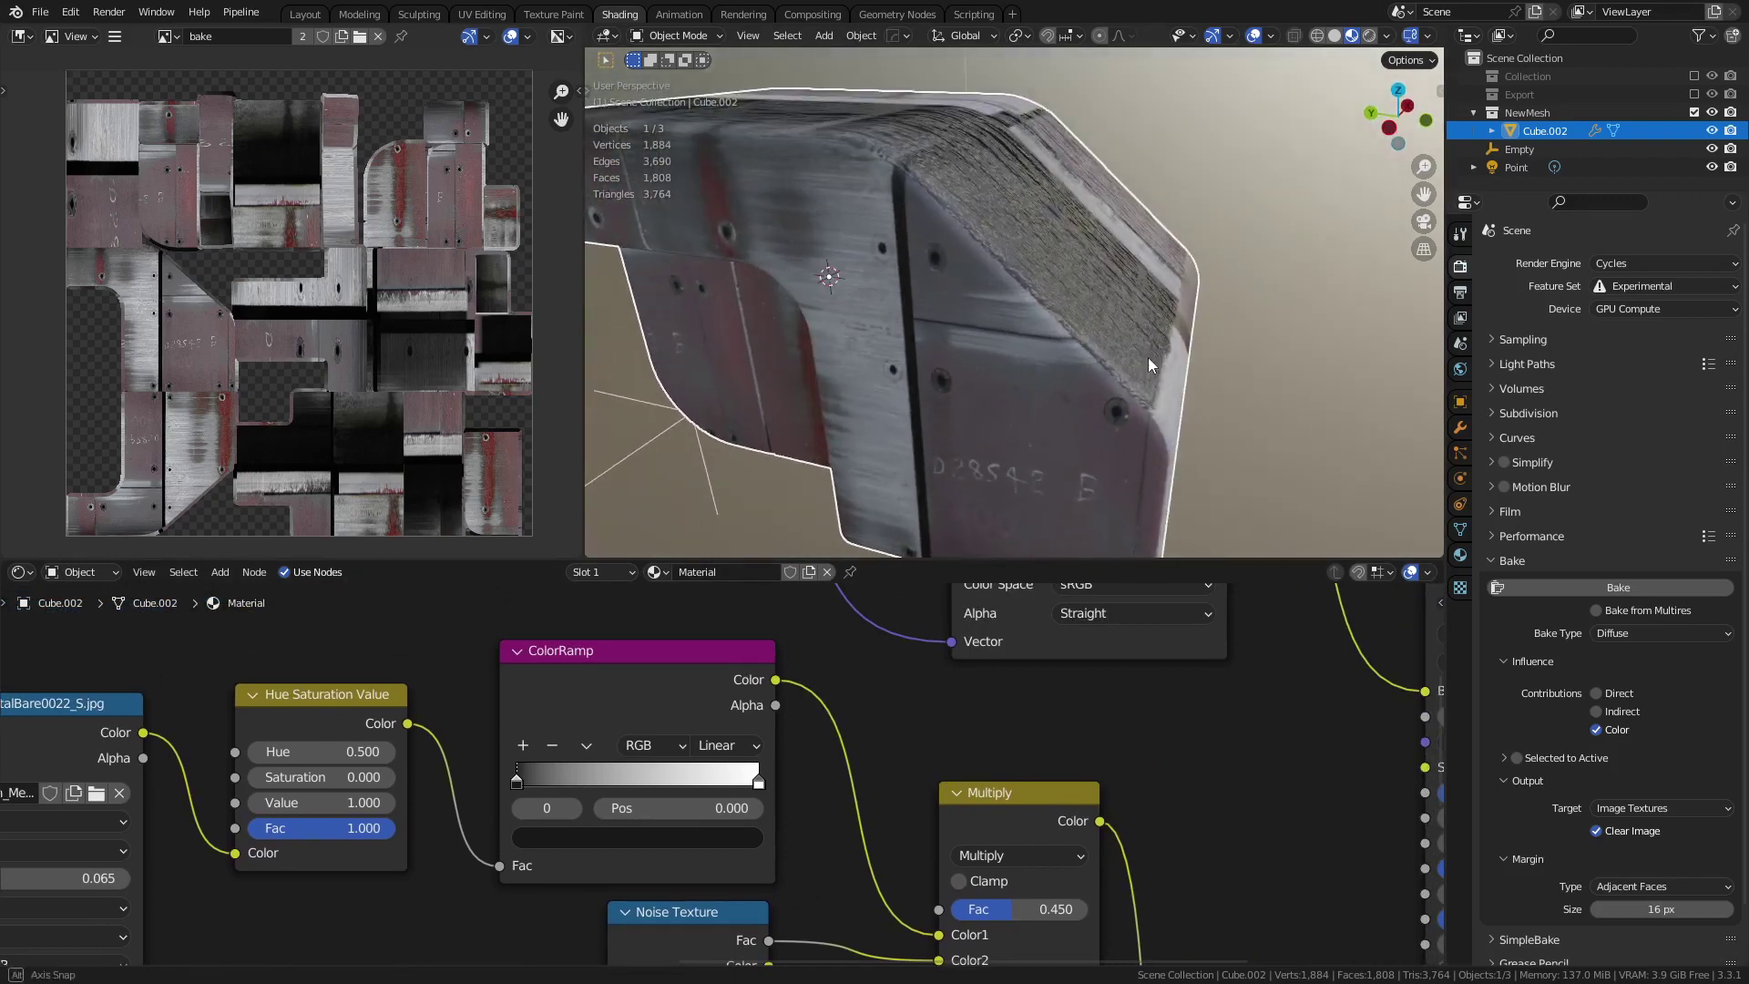
{"action": "mouse_move", "coordinate": [1075, 913]}
{"action": "left_mouse_down"}
{"action": "mouse_move", "coordinate": [1036, 913]}
{"action": "mouse_move", "coordinate": [1148, 913]}
{"action": "mouse_move", "coordinate": [1021, 913]}
{"action": "left_mouse_up"}
- Move the Noise Texture aside and insert a ColorRamp between its Fac output and the Multiply node's Color2
{"action": "middle_click_drag", "start_coordinate": [845, 787], "coordinate": [912, 581]}
{"action": "left_click_drag", "start_coordinate": [787, 713], "coordinate": [590, 777]}
{"action": "key", "text": "shift+a"}
{"action": "mouse_move", "coordinate": [740, 889]}
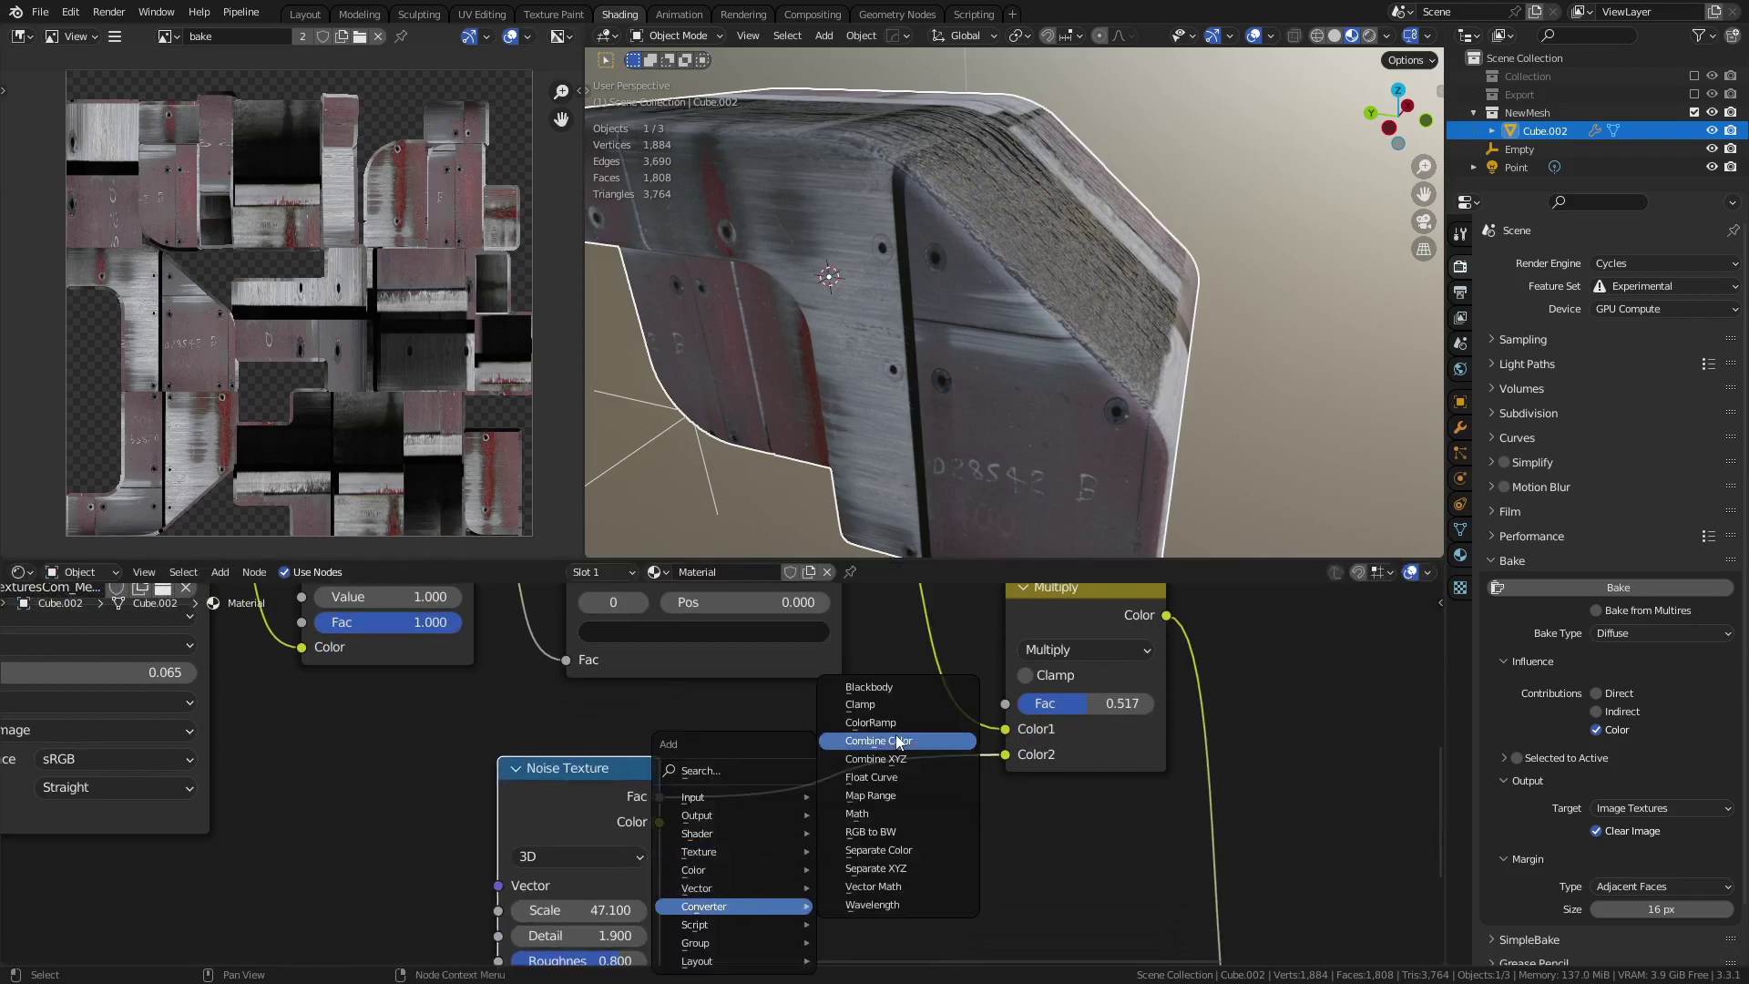
{"action": "left_click", "coordinate": [906, 730]}
{"action": "left_click", "coordinate": [856, 843]}
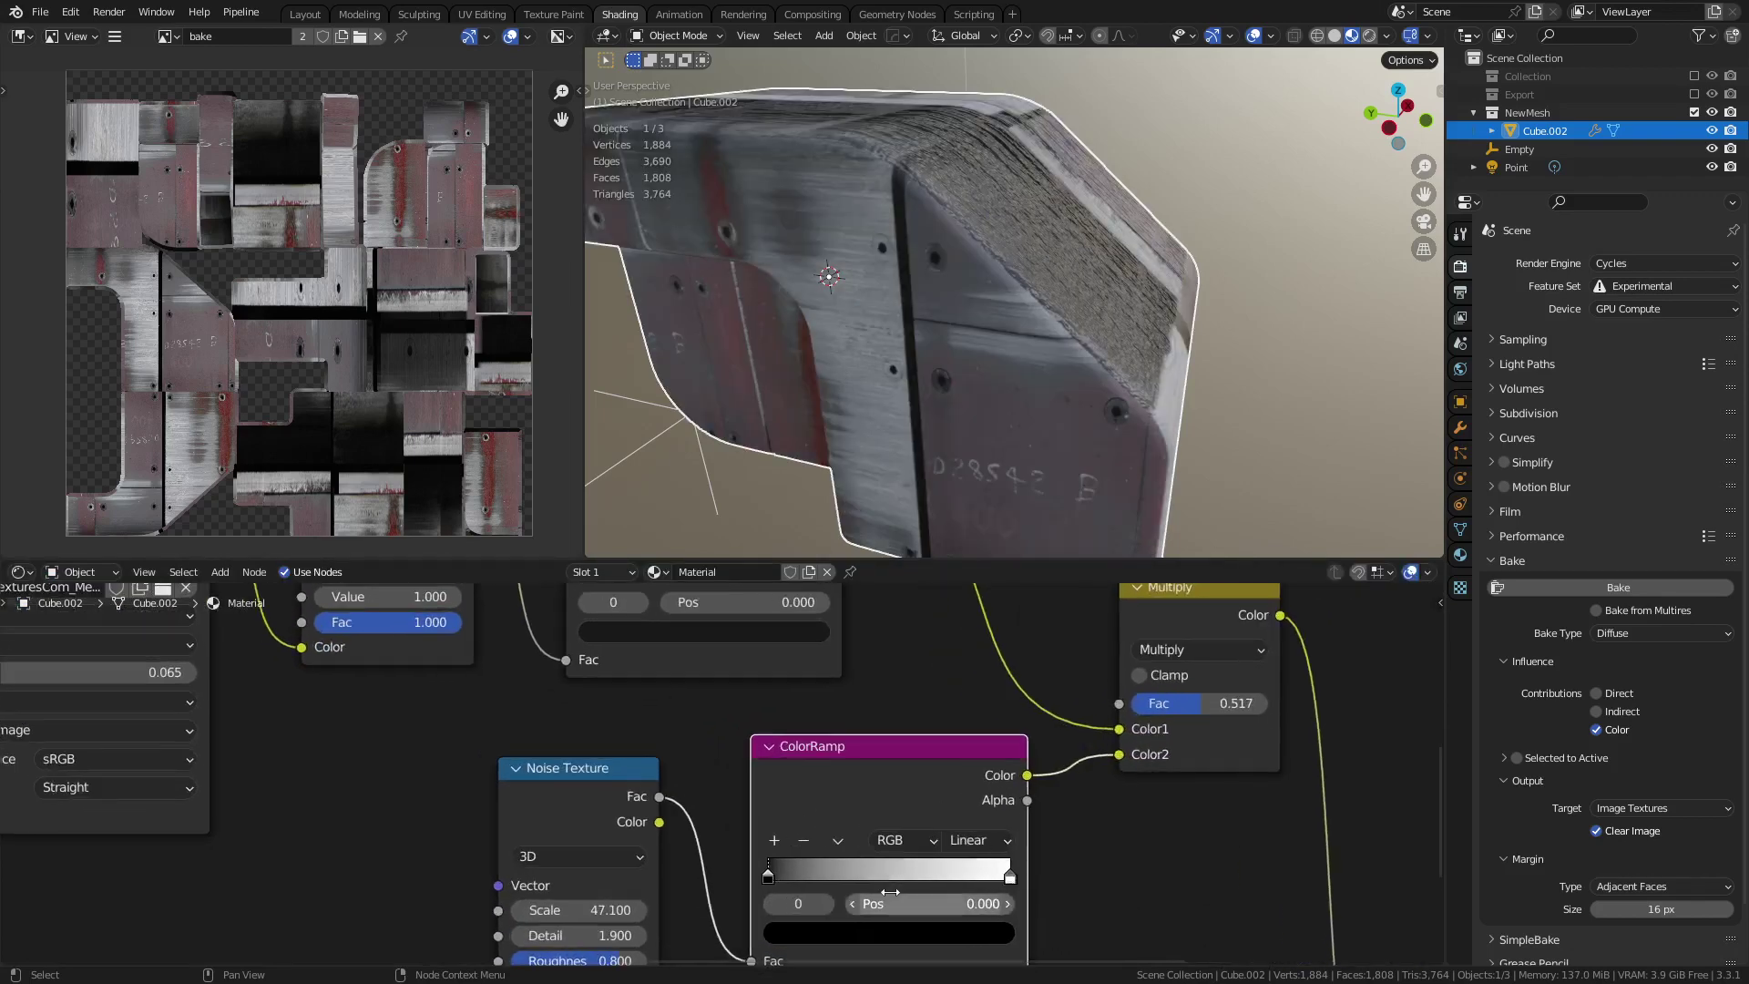
- Set the noise ColorRamp's black stop to a grey with value 0.071 and its white stop to light grey
{"action": "left_click_drag", "start_coordinate": [929, 903], "coordinate": [887, 929]}
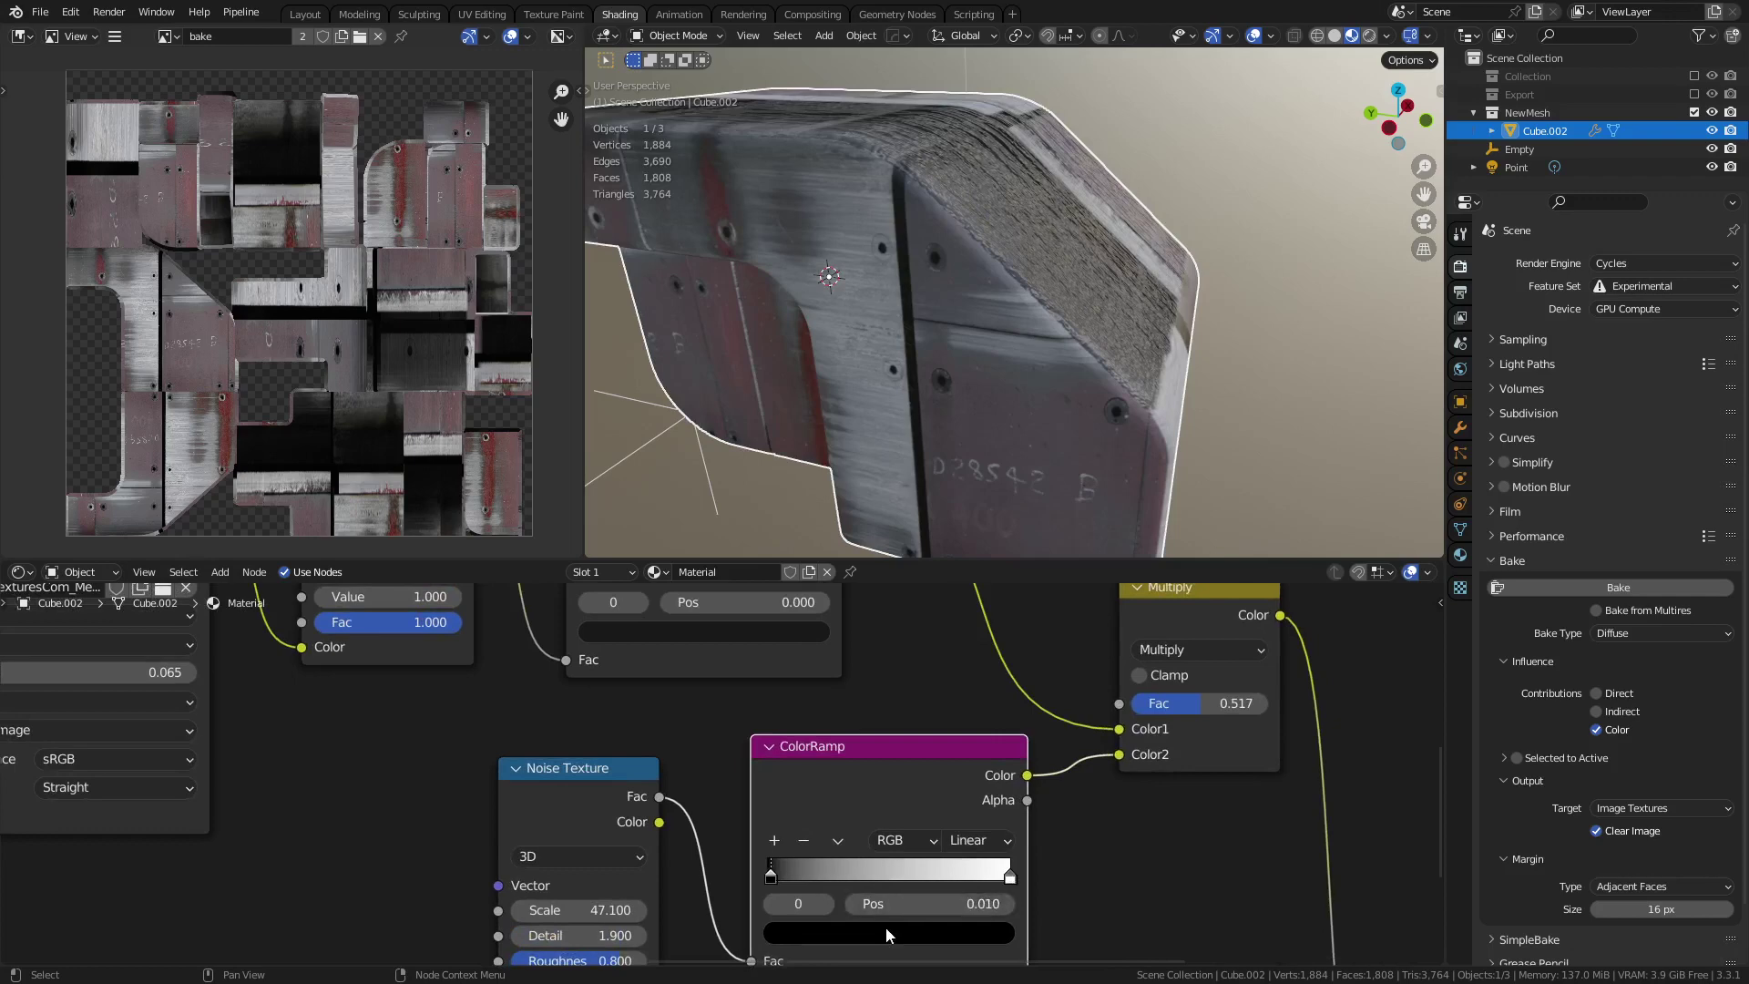
{"action": "left_click", "coordinate": [795, 931]}
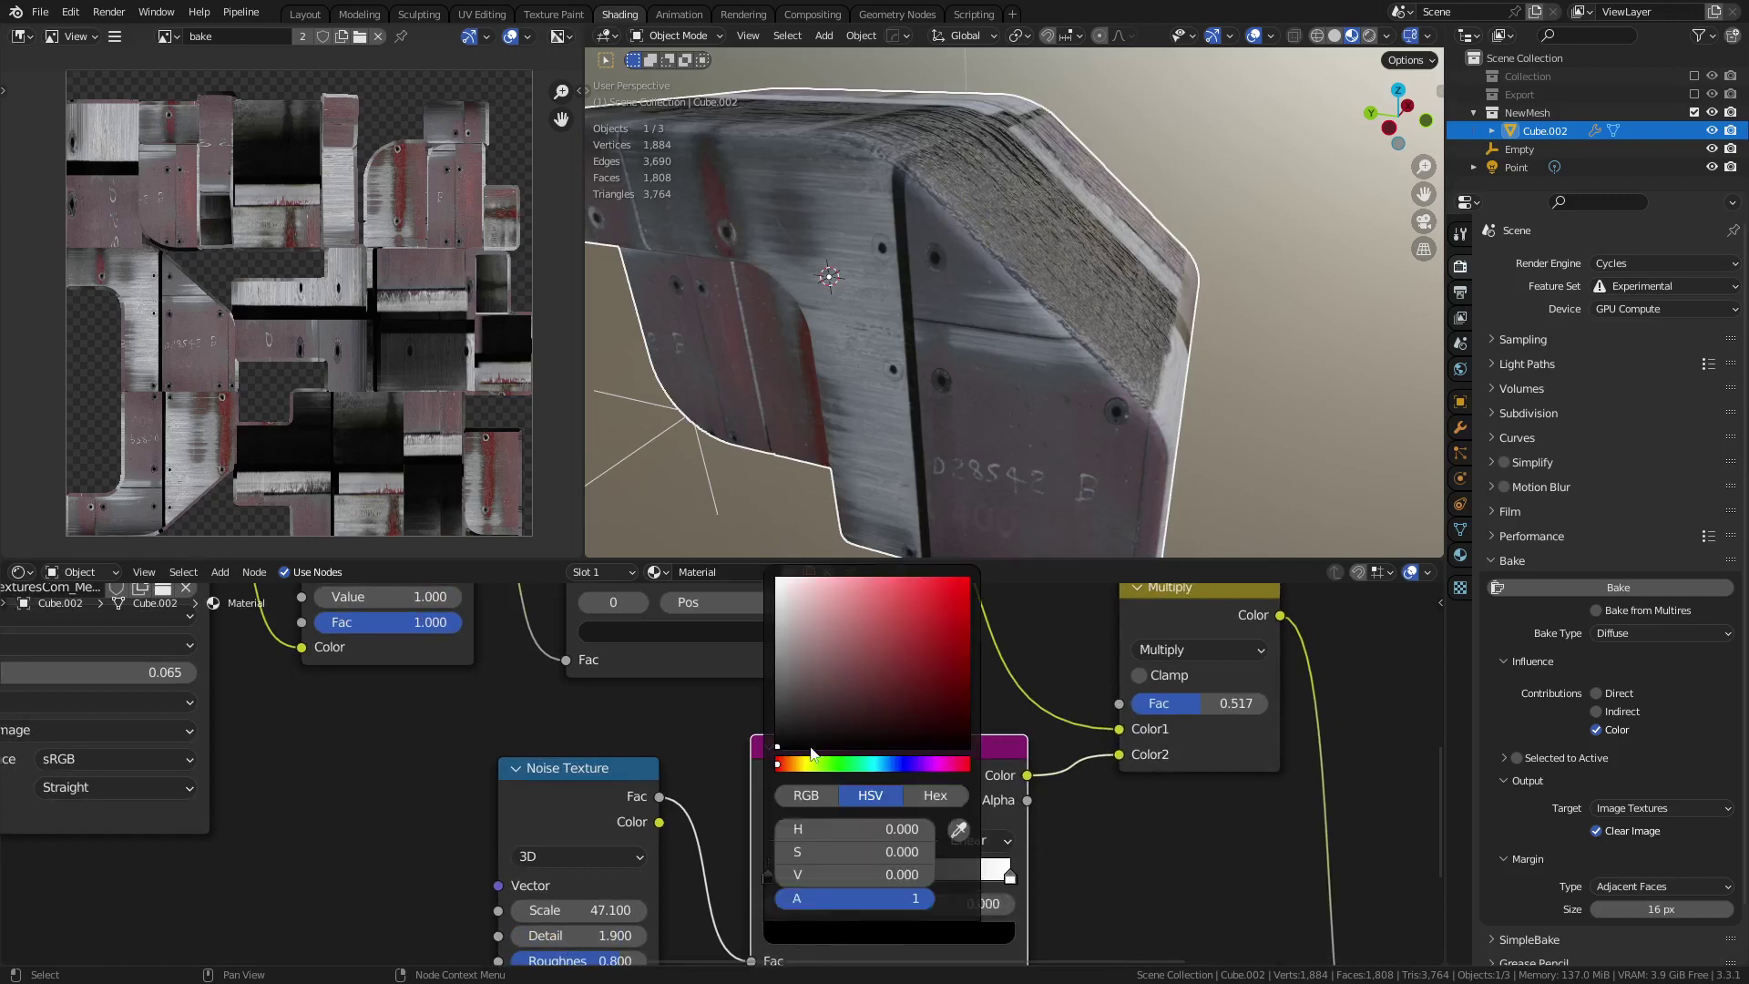
{"action": "mouse_move", "coordinate": [811, 756]}
{"action": "left_mouse_down"}
{"action": "mouse_move", "coordinate": [780, 740]}
{"action": "mouse_move", "coordinate": [777, 666]}
{"action": "mouse_move", "coordinate": [777, 697]}
{"action": "left_mouse_up"}
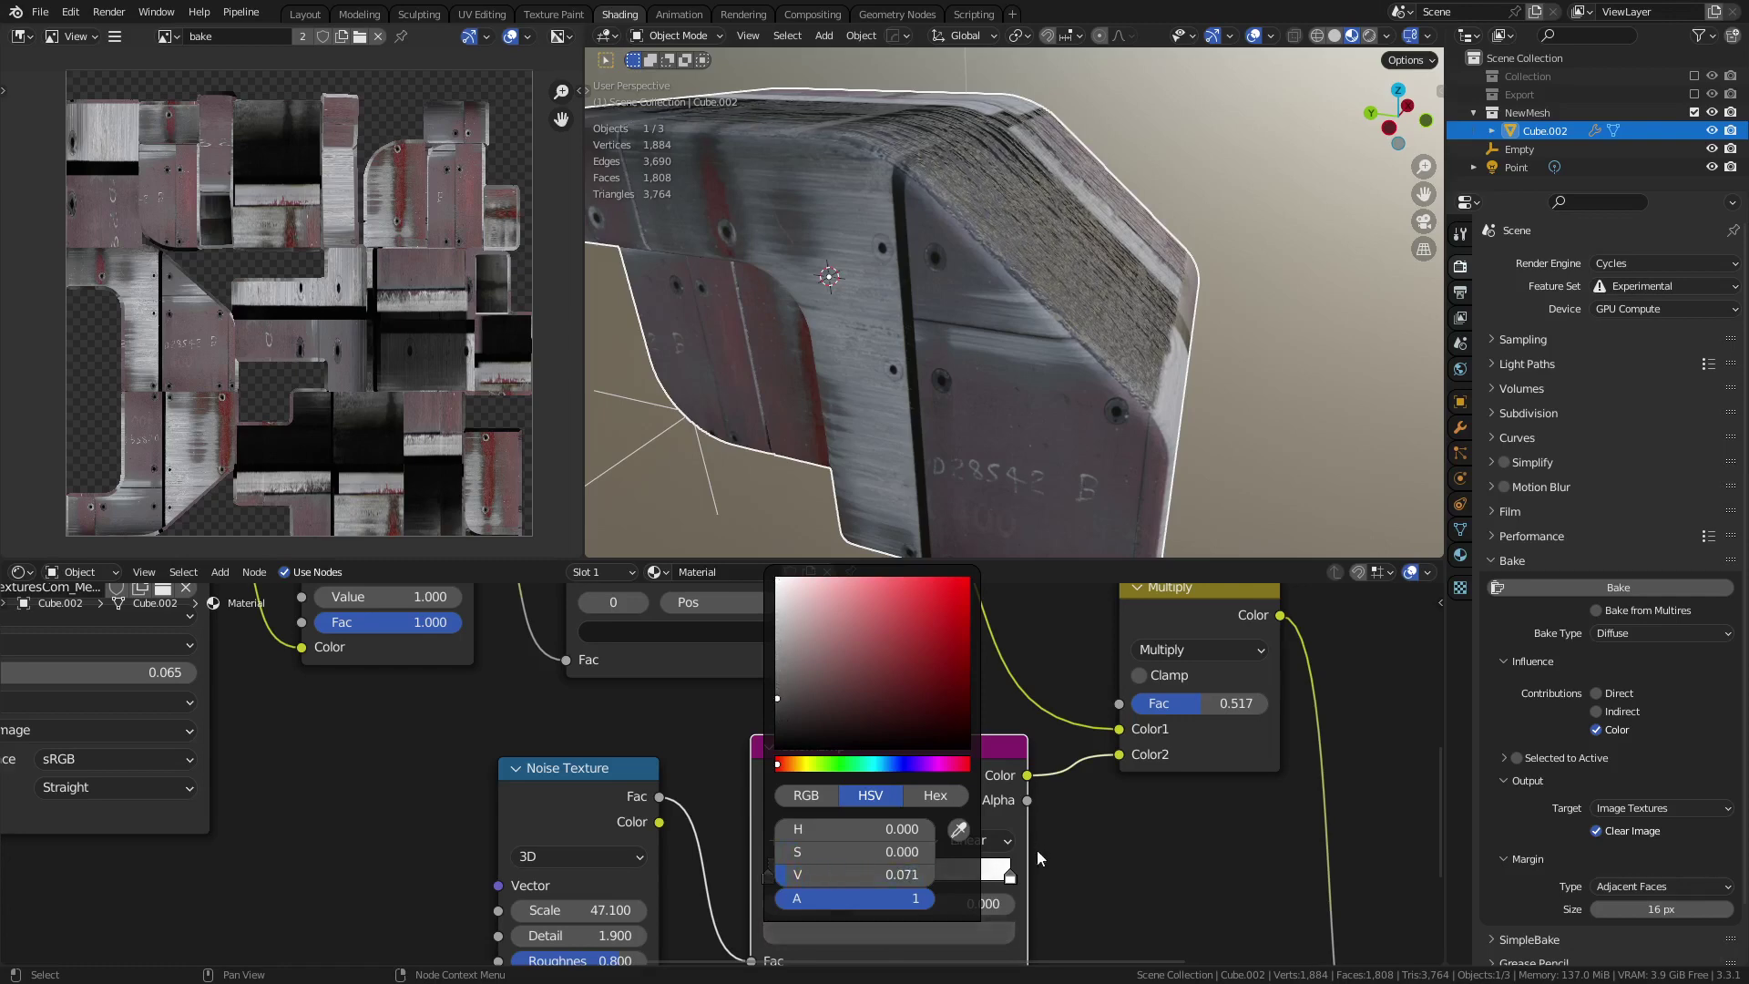
{"action": "left_click", "coordinate": [1009, 877]}
{"action": "left_click", "coordinate": [939, 933]}
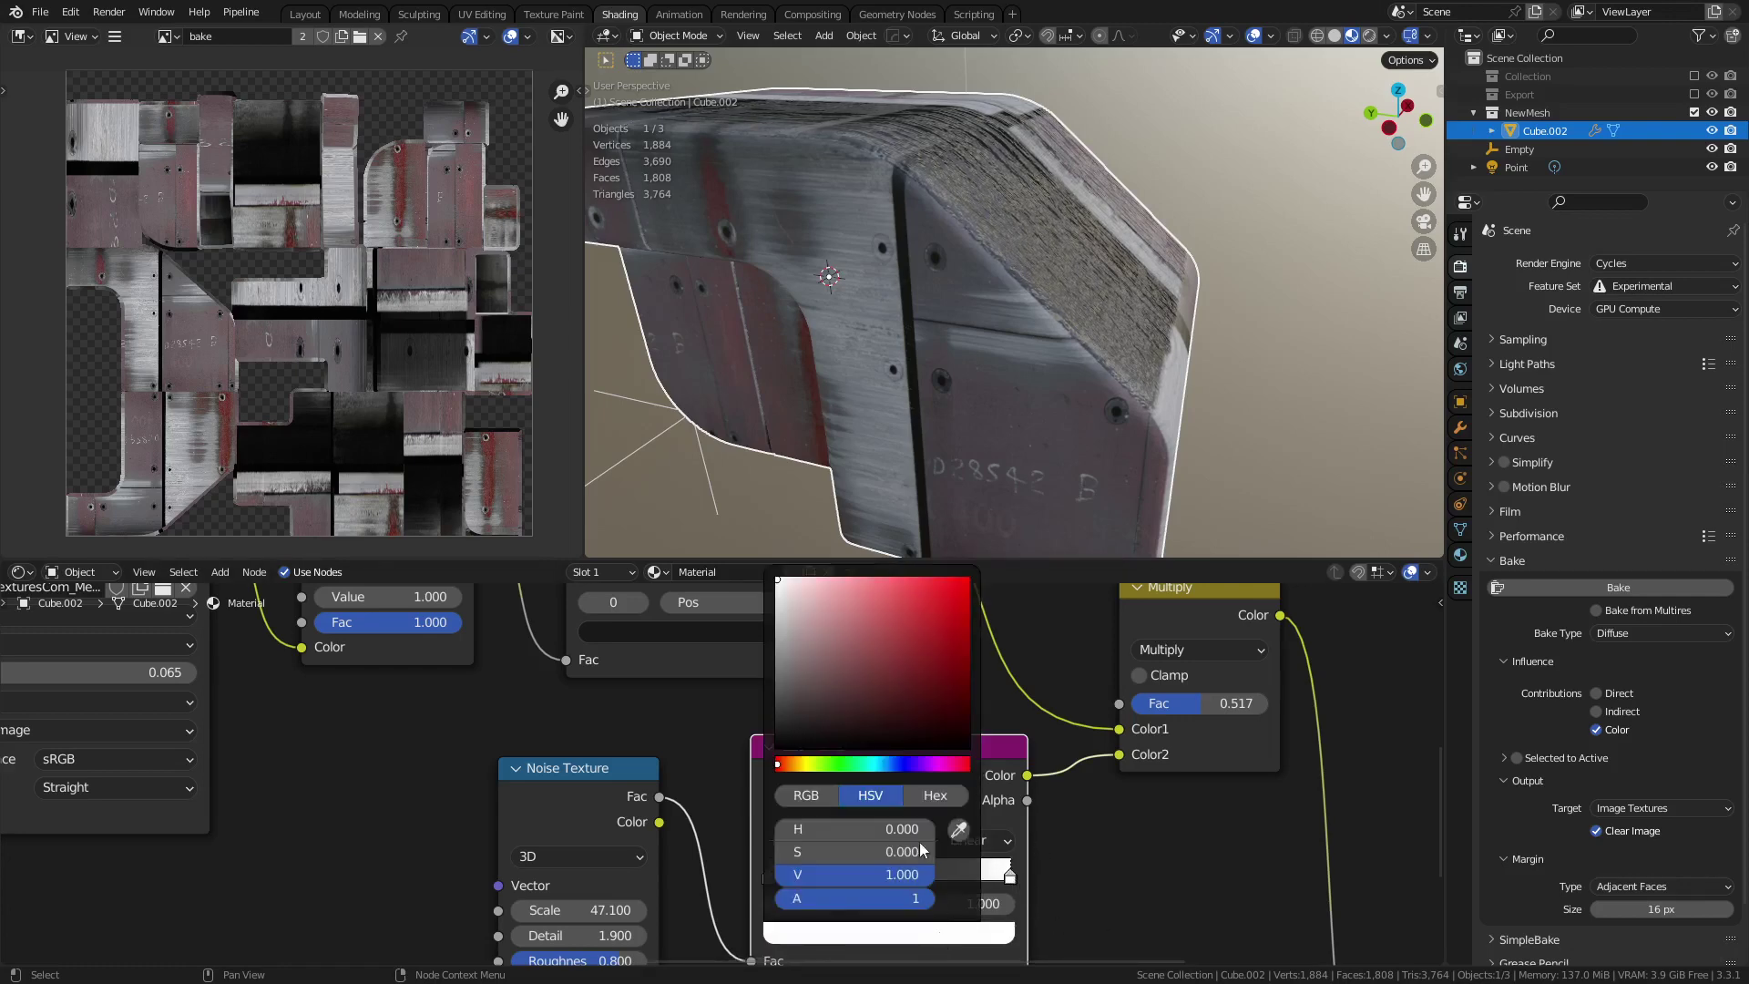
{"action": "left_click_drag", "start_coordinate": [785, 614], "coordinate": [778, 633]}
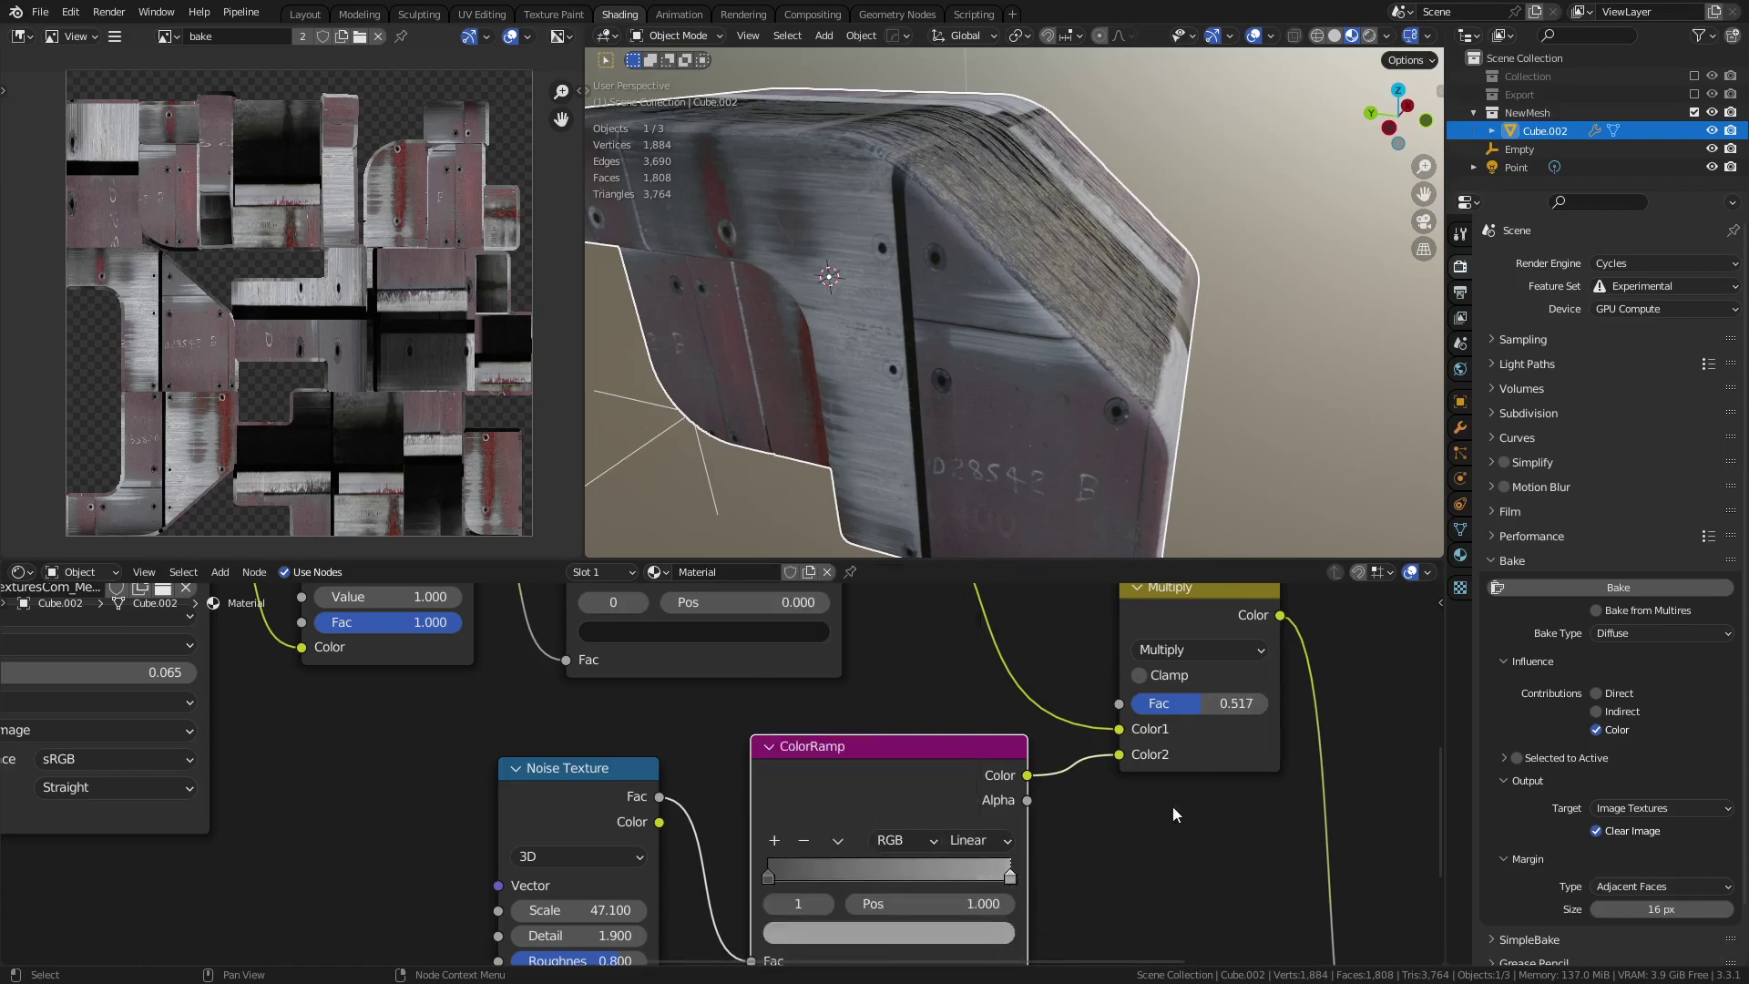
- Set the Multiply node's Fac to 1.000 and darken the noise ColorRamp's light stop slightly
{"action": "left_click_drag", "start_coordinate": [1227, 704], "coordinate": [1238, 704]}
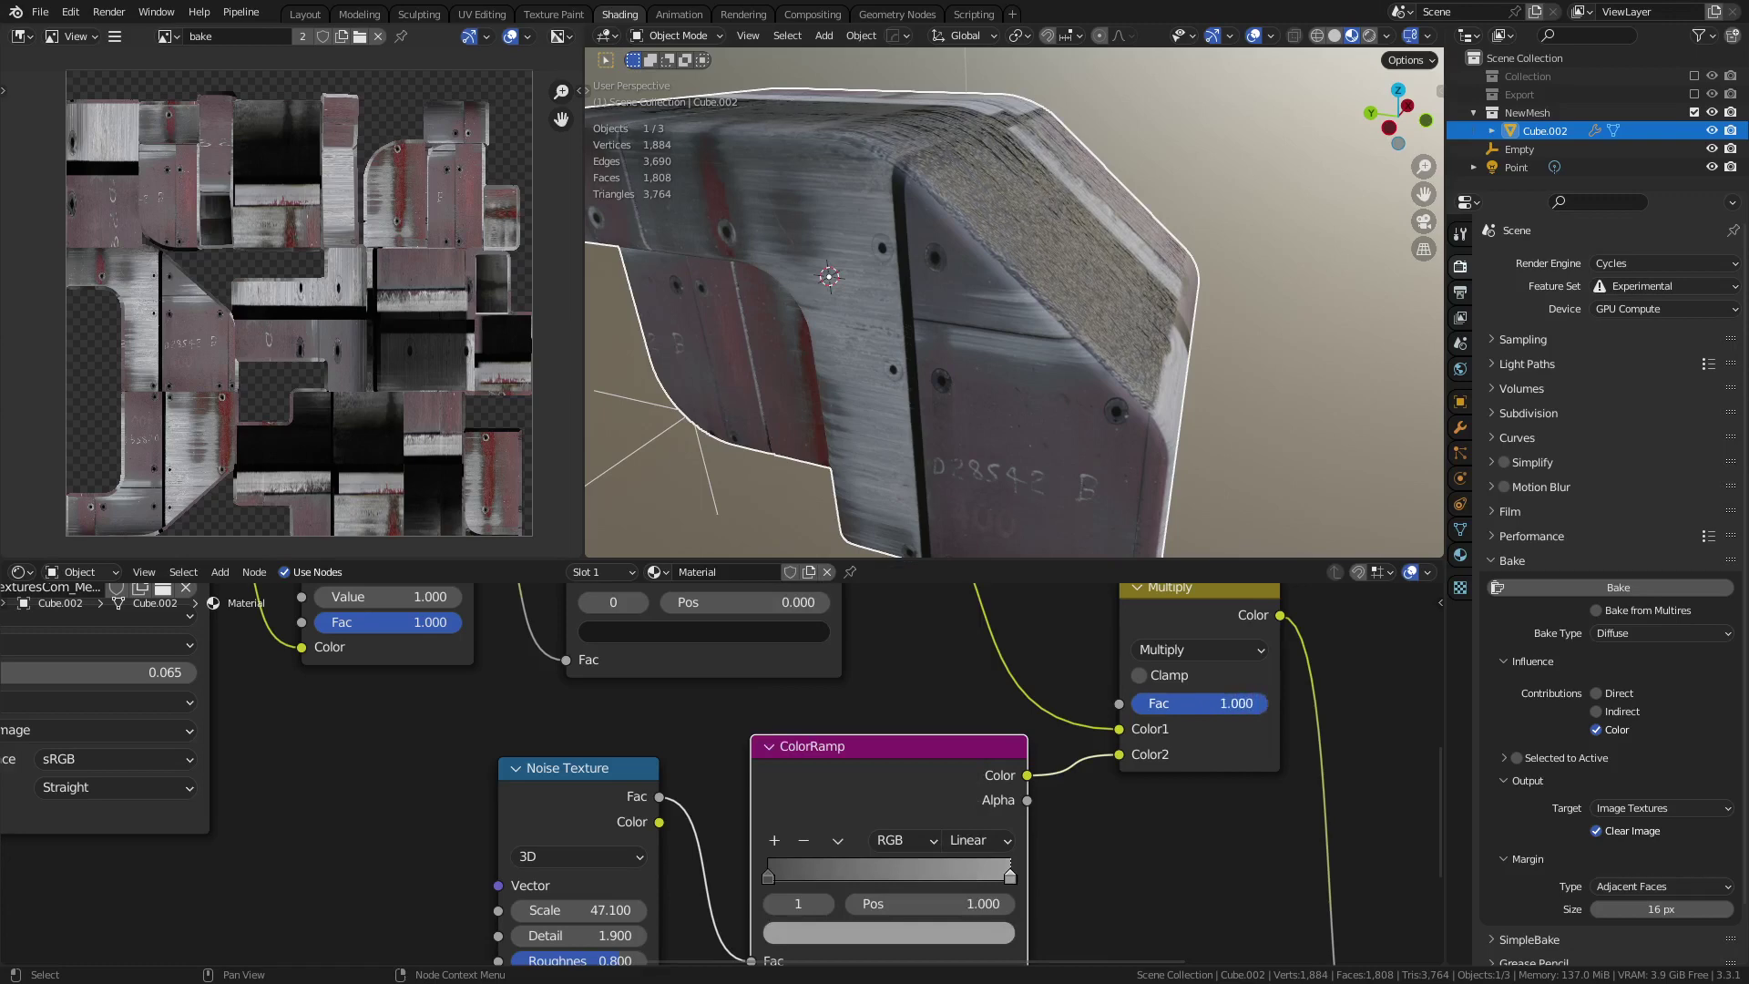
{"action": "left_click", "coordinate": [800, 933]}
{"action": "left_click_drag", "start_coordinate": [866, 875], "coordinate": [823, 875]}
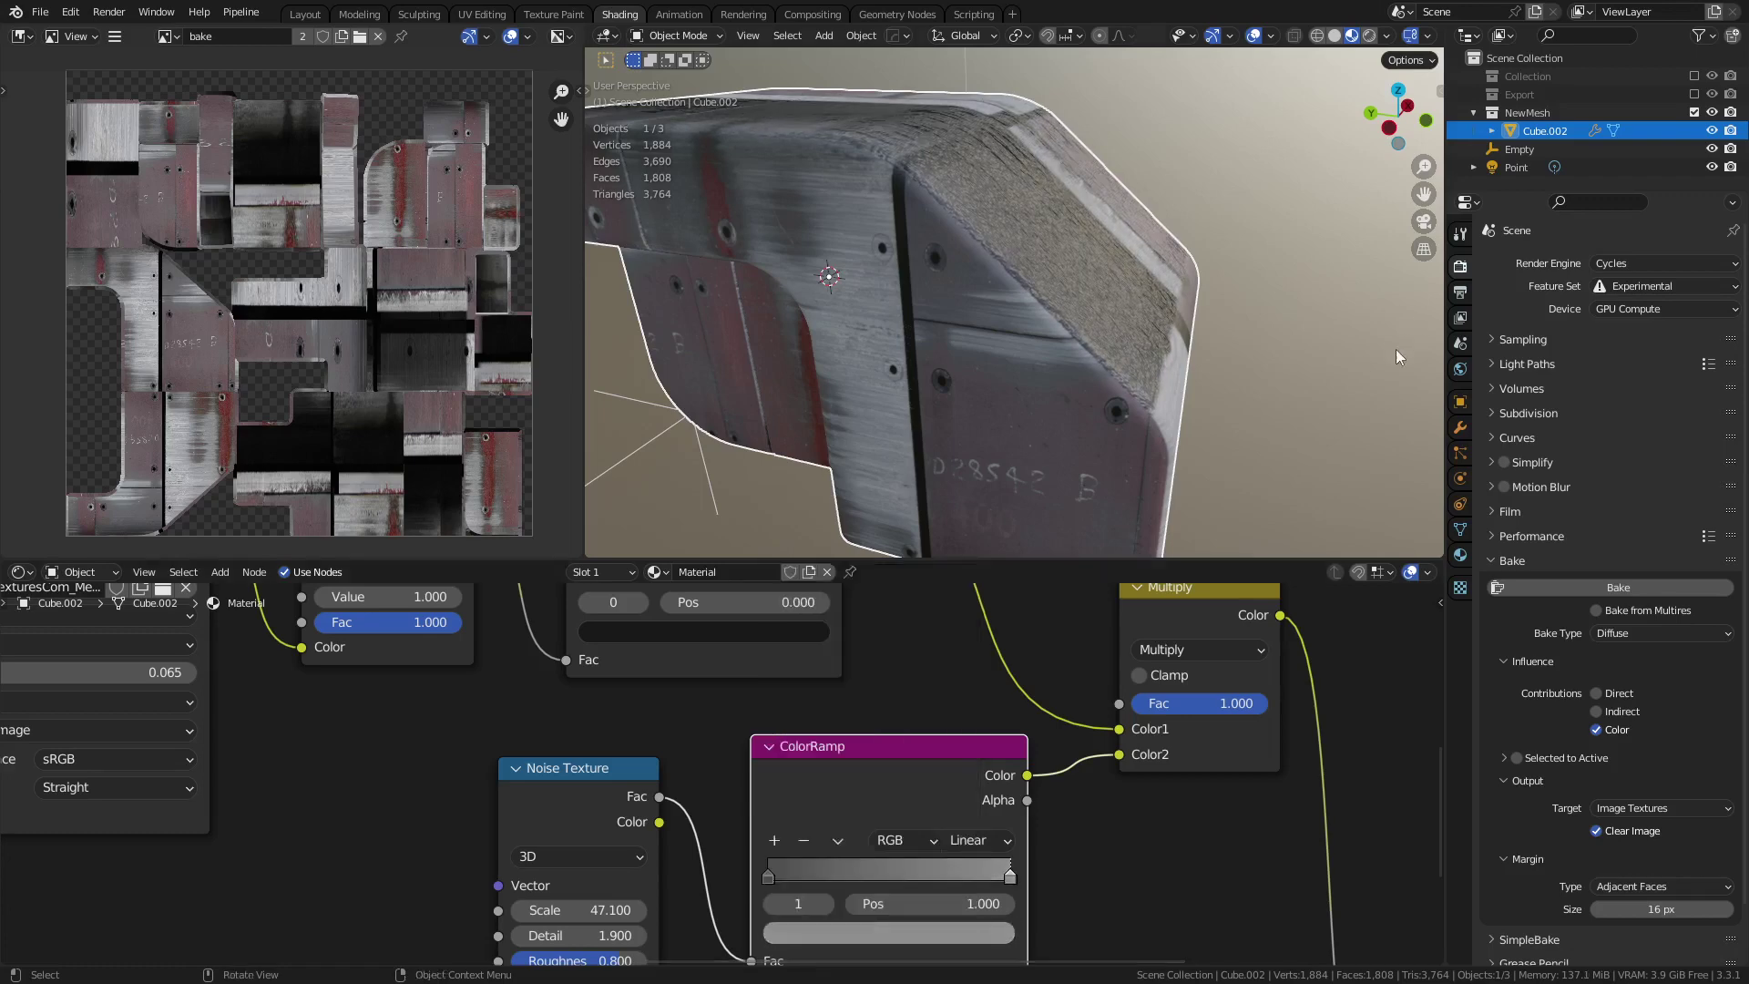
- Deselect the mesh and examine its surface from farther away alongside the Multiply and Bump nodes
{"action": "left_click", "coordinate": [1276, 425]}
{"action": "scroll", "coordinate": [1275, 425], "scroll_direction": "down", "scroll_amount": 4}
{"action": "middle_click_drag", "start_coordinate": [1184, 724], "coordinate": [928, 752]}
{"action": "scroll", "coordinate": [1165, 779], "scroll_direction": "down", "scroll_amount": 3}
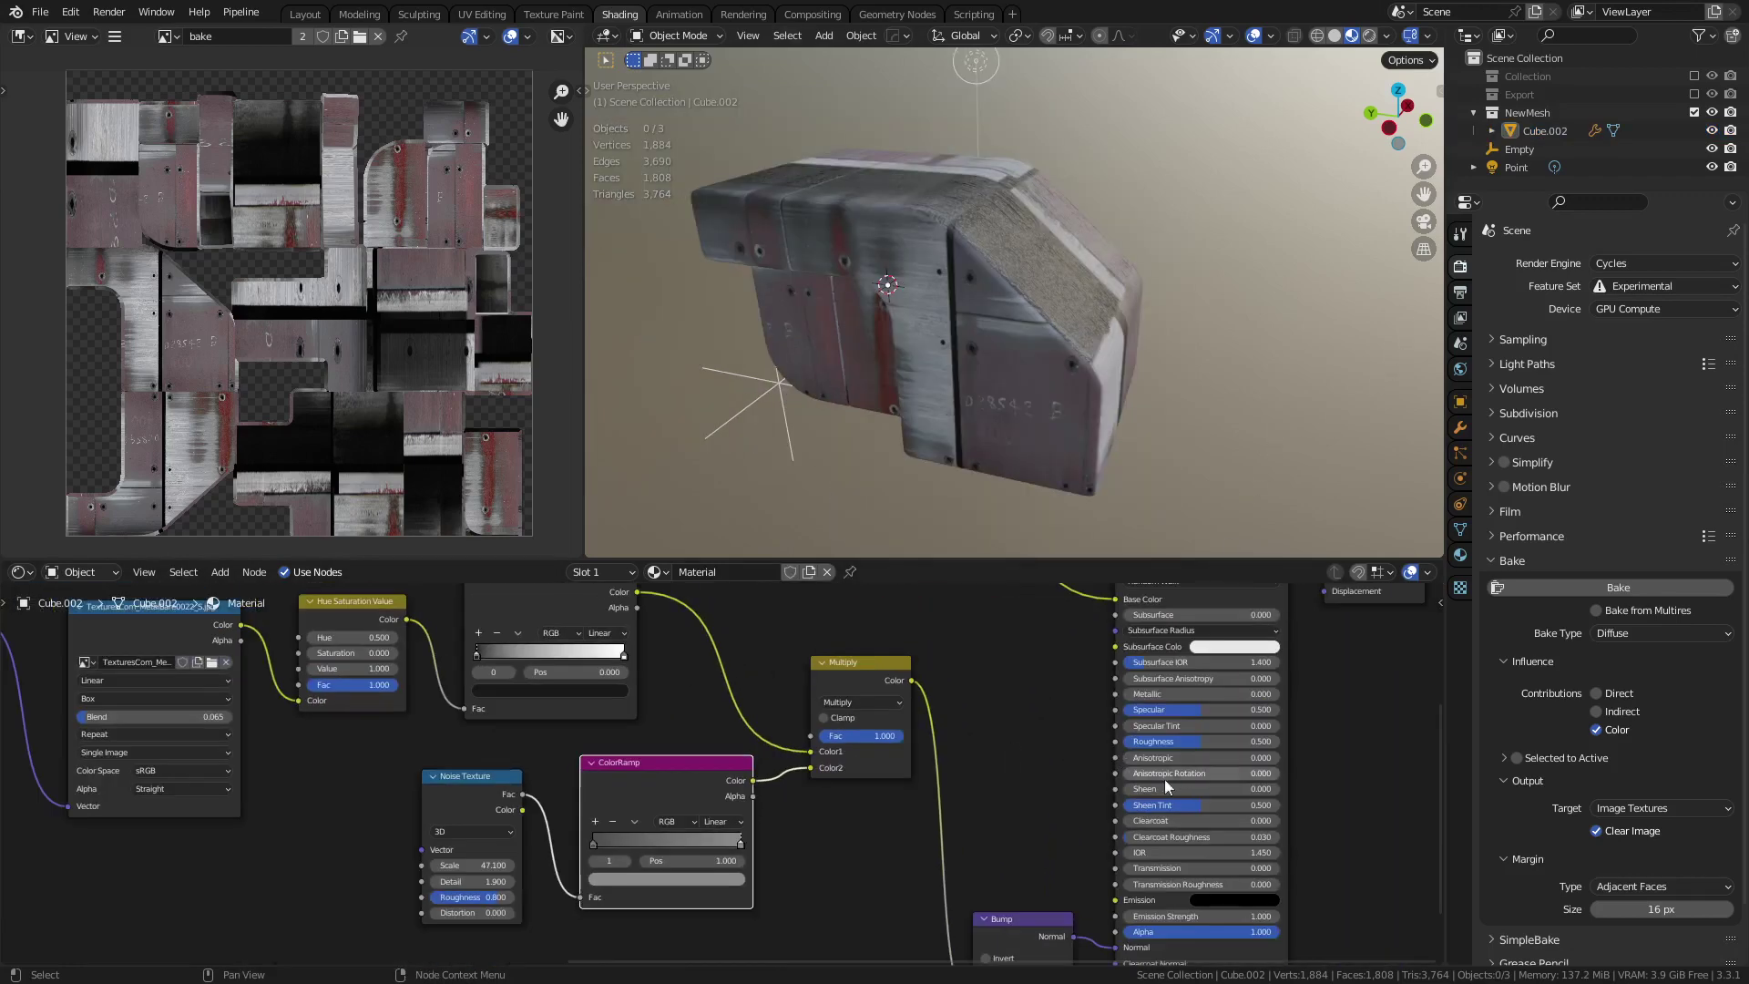
{"action": "mouse_move", "coordinate": [1103, 407]}
{"action": "middle_mouse_down"}
{"action": "mouse_move", "coordinate": [1030, 413]}
{"action": "mouse_move", "coordinate": [1128, 389]}
{"action": "middle_mouse_up"}
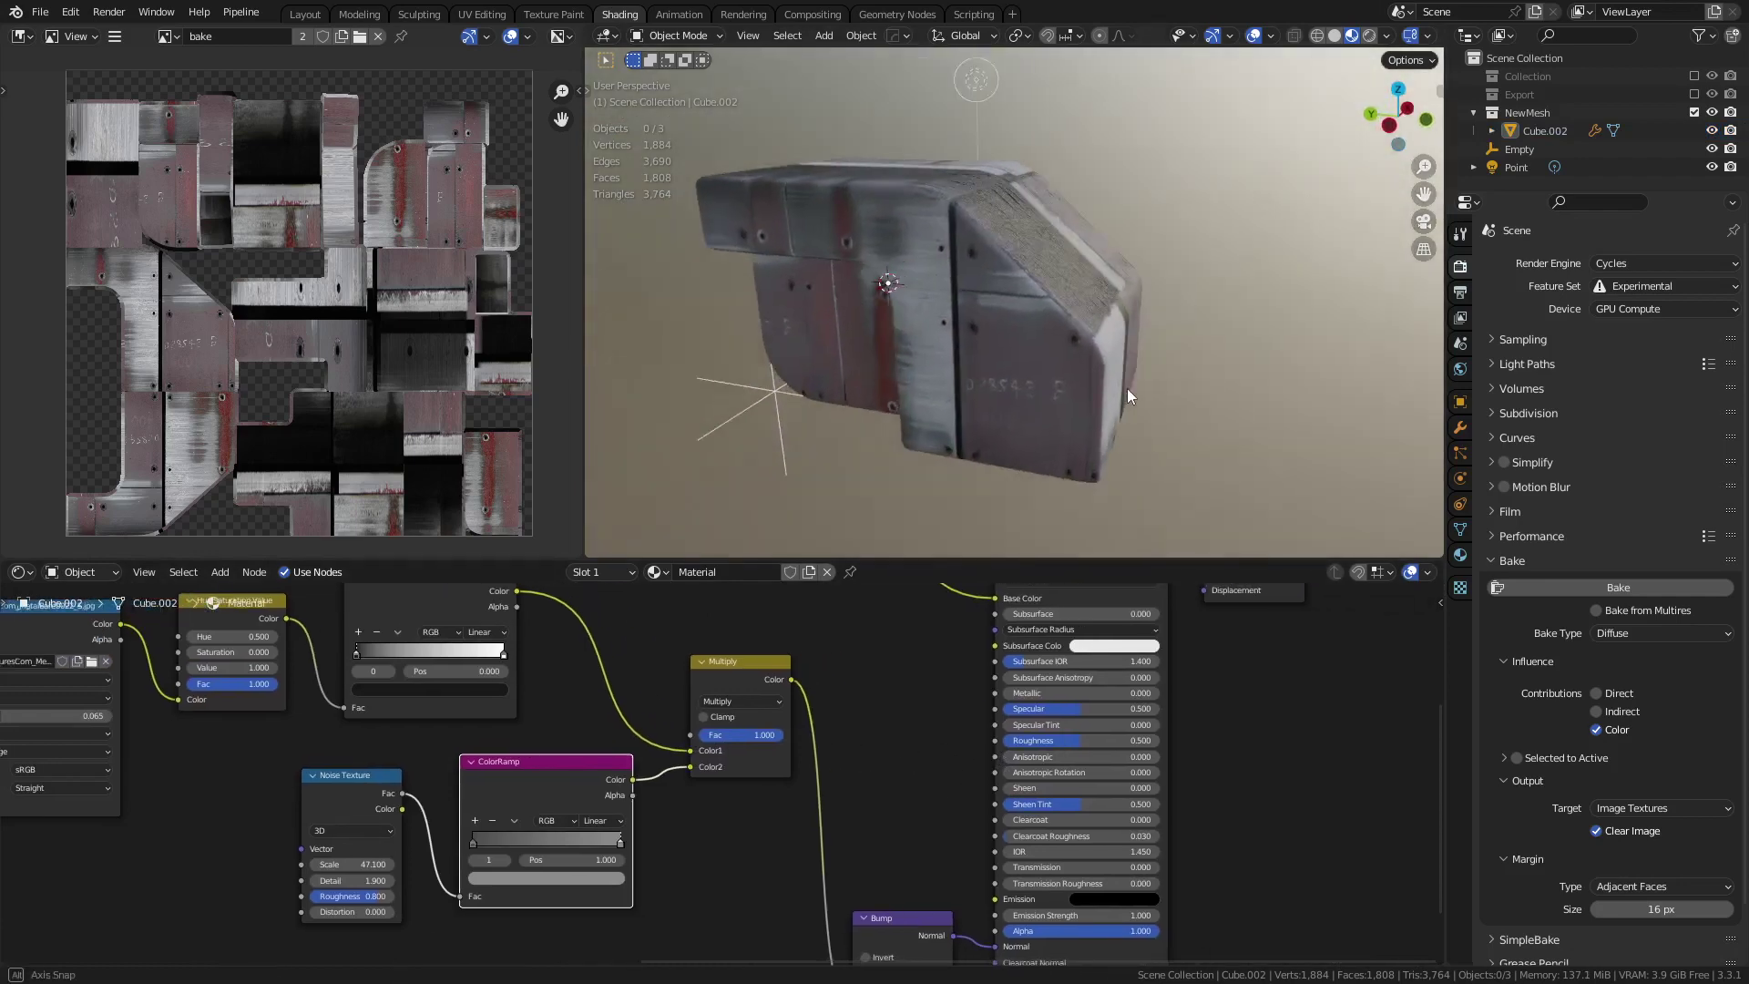
{"action": "scroll", "coordinate": [855, 758], "scroll_direction": "up", "scroll_amount": 2}
{"action": "middle_click_drag", "start_coordinate": [945, 791], "coordinate": [855, 851]}
{"action": "scroll", "coordinate": [838, 794], "scroll_direction": "down", "scroll_amount": 1}
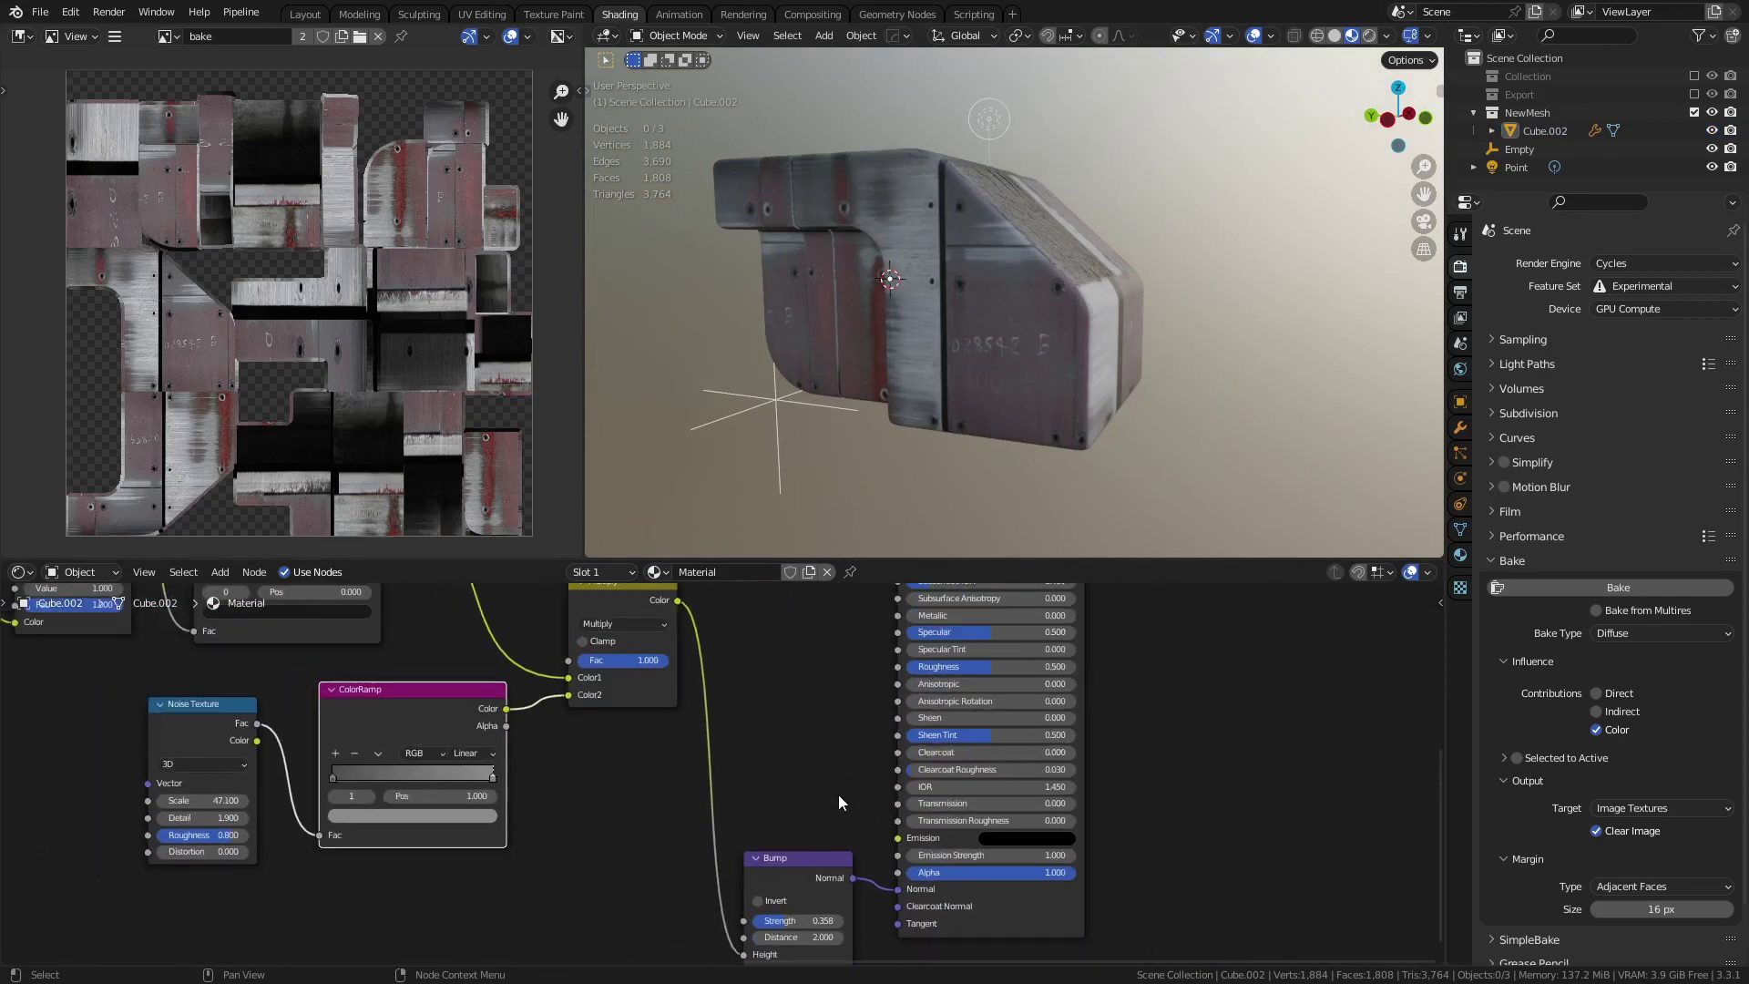
- Add an Invert node fed by the Multiply node's Color output and connect its Color output to the Principled BSDF's Roughness
{"action": "middle_click_drag", "start_coordinate": [825, 768], "coordinate": [836, 793]}
{"action": "middle_click_drag", "start_coordinate": [838, 674], "coordinate": [872, 781]}
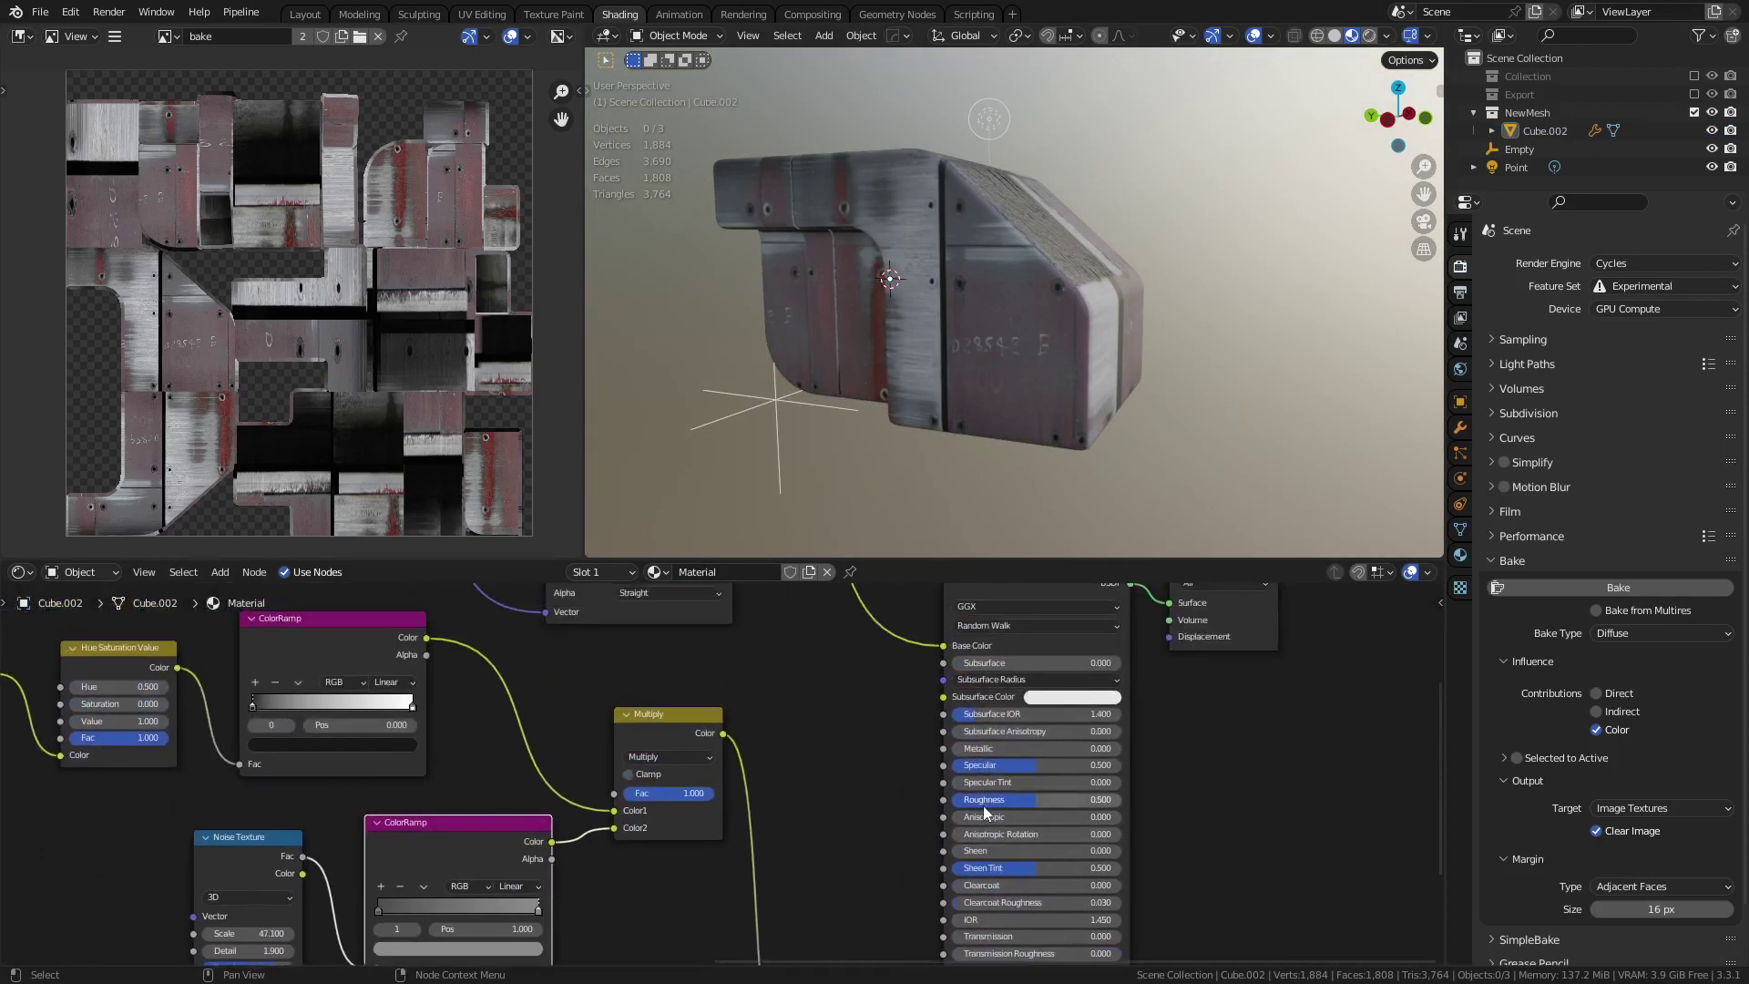
{"action": "scroll", "coordinate": [982, 806], "scroll_direction": "up", "scroll_amount": 1}
{"action": "middle_click_drag", "start_coordinate": [933, 864], "coordinate": [889, 805]}
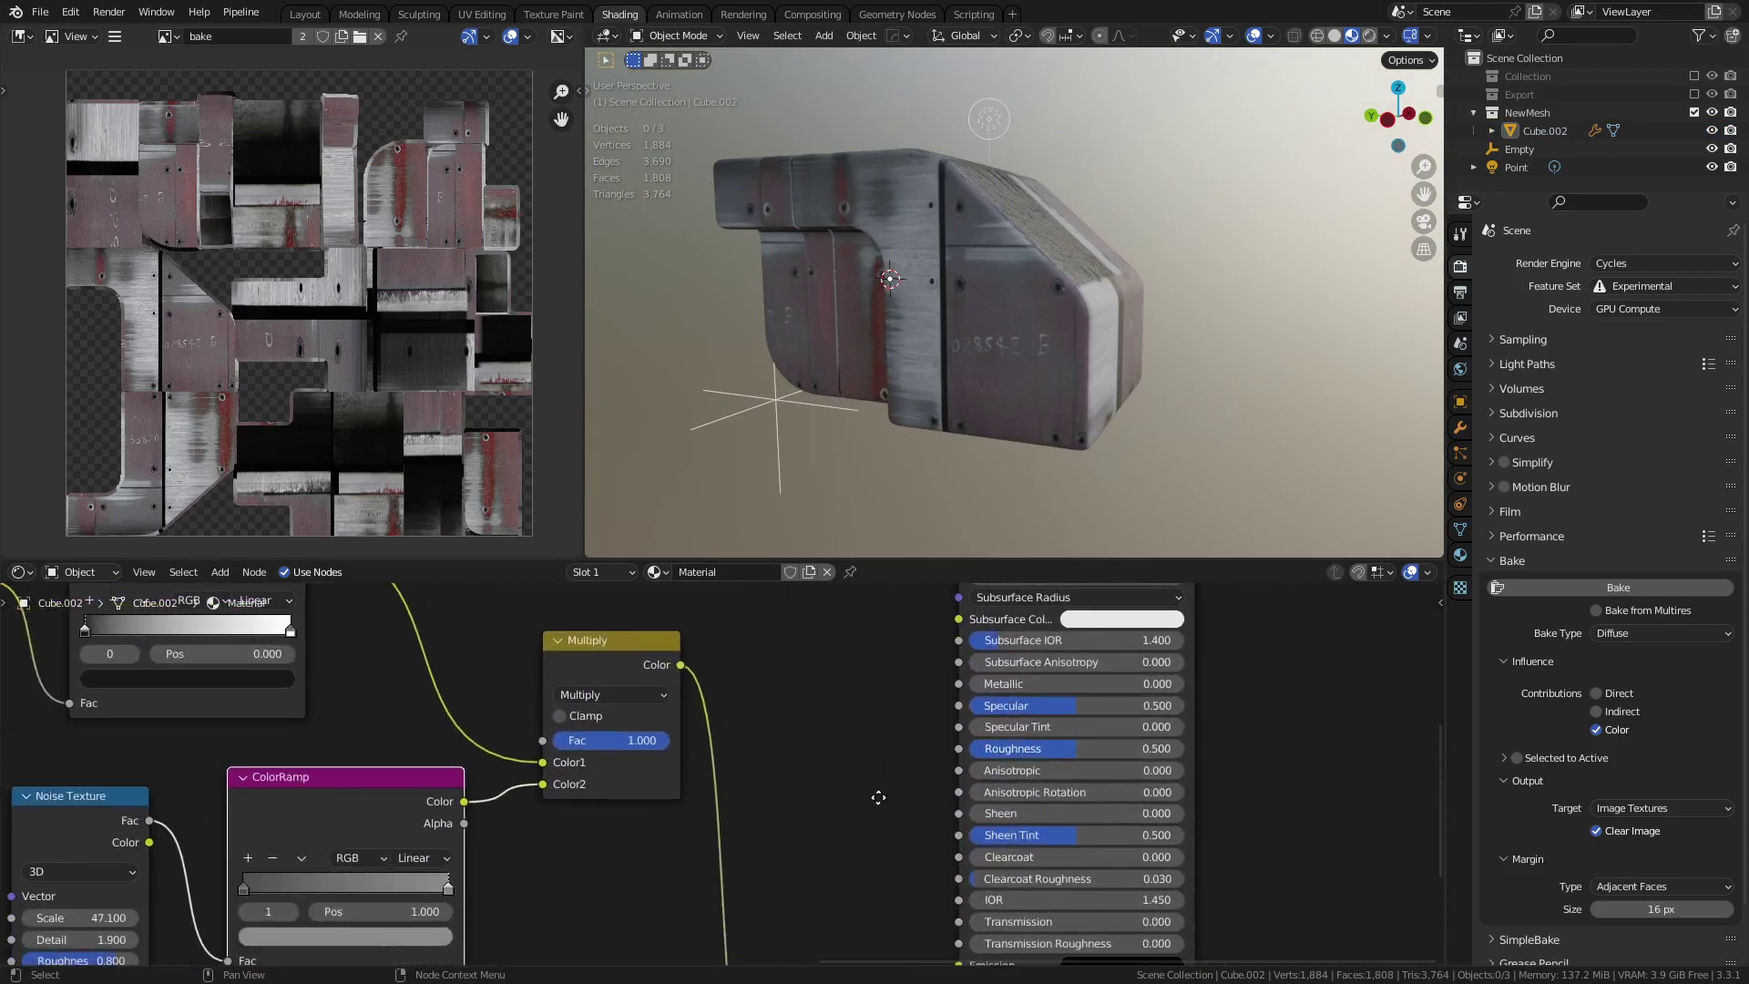
{"action": "left_click_drag", "start_coordinate": [681, 665], "coordinate": [785, 707]}
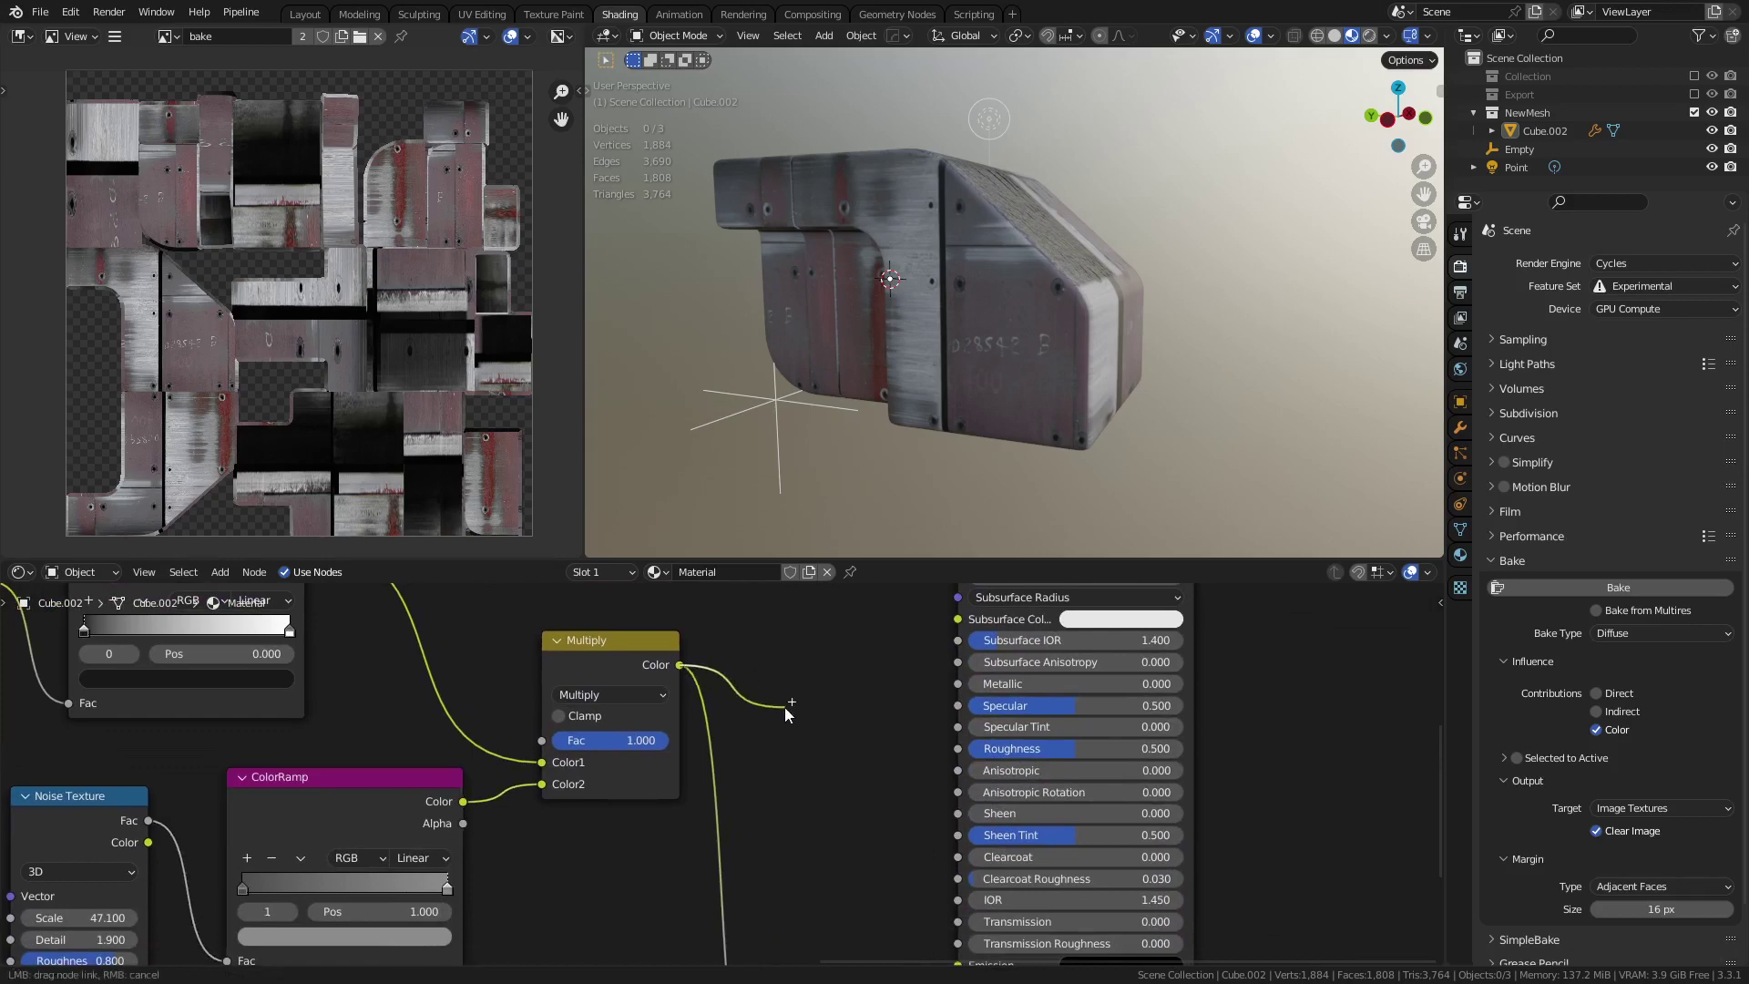
{"action": "key", "text": "shift+a"}
{"action": "mouse_move", "coordinate": [786, 658]}
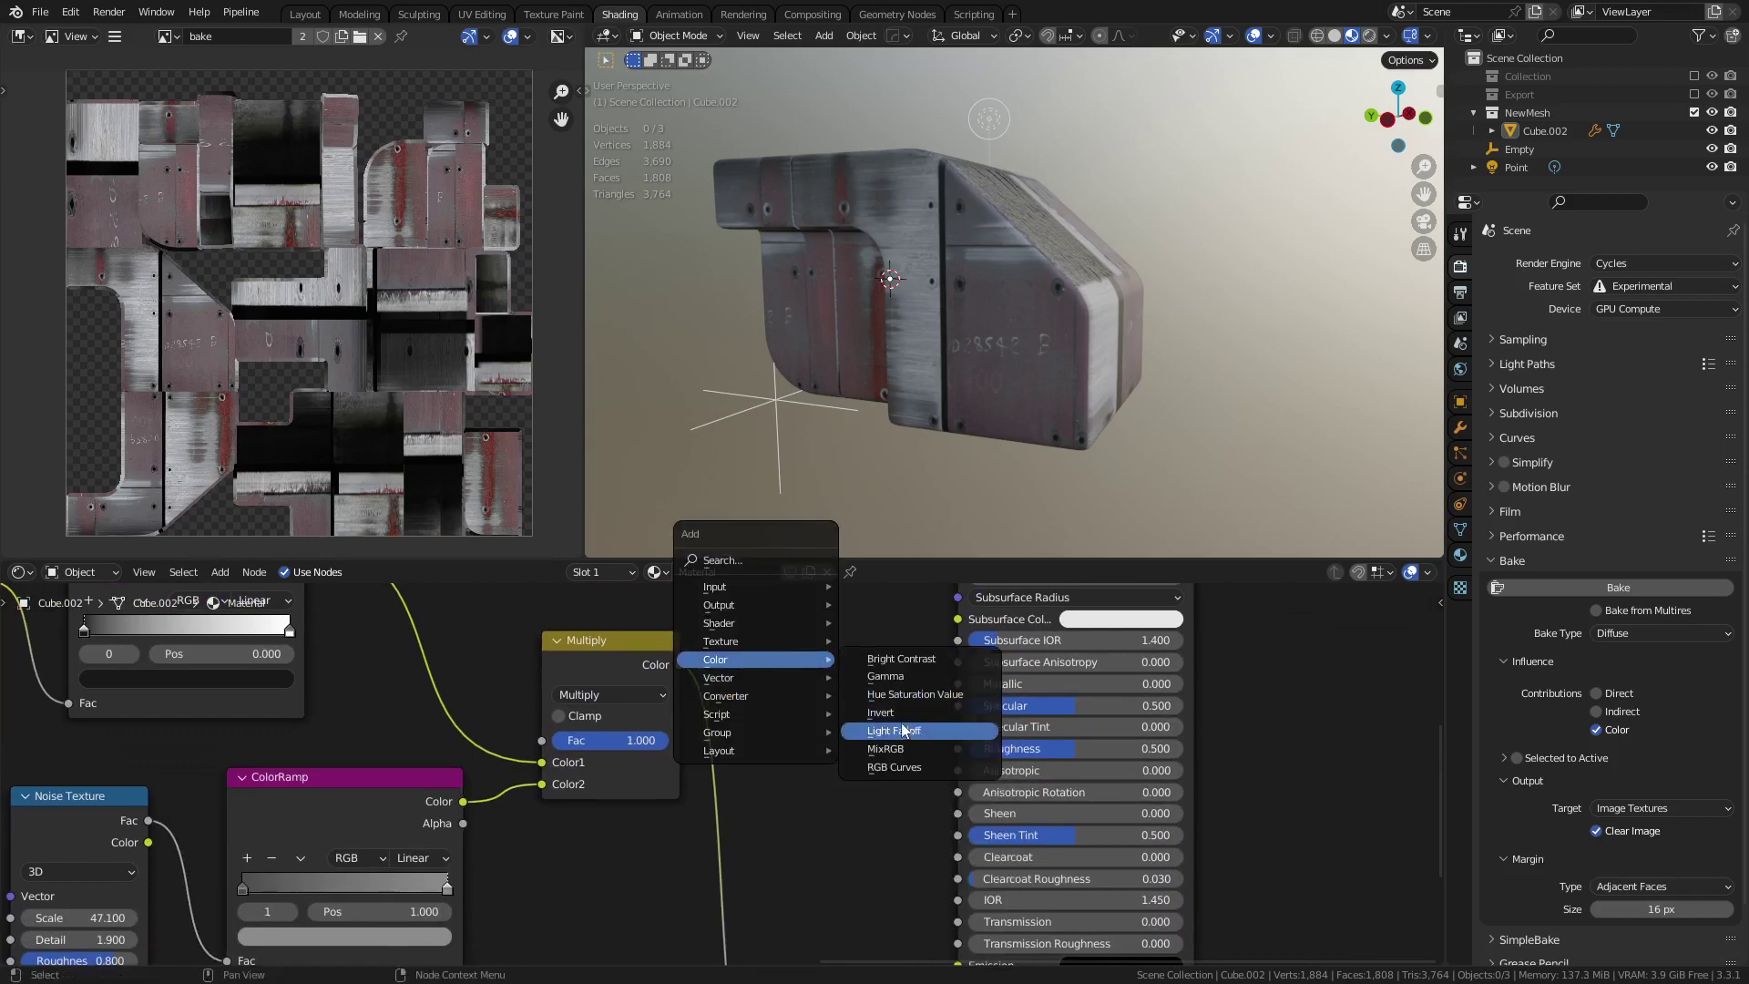
{"action": "left_click", "coordinate": [881, 713]}
{"action": "left_click", "coordinate": [822, 676]}
{"action": "left_click_drag", "start_coordinate": [680, 665], "coordinate": [763, 739]}
{"action": "left_click_drag", "start_coordinate": [901, 693], "coordinate": [964, 747]}
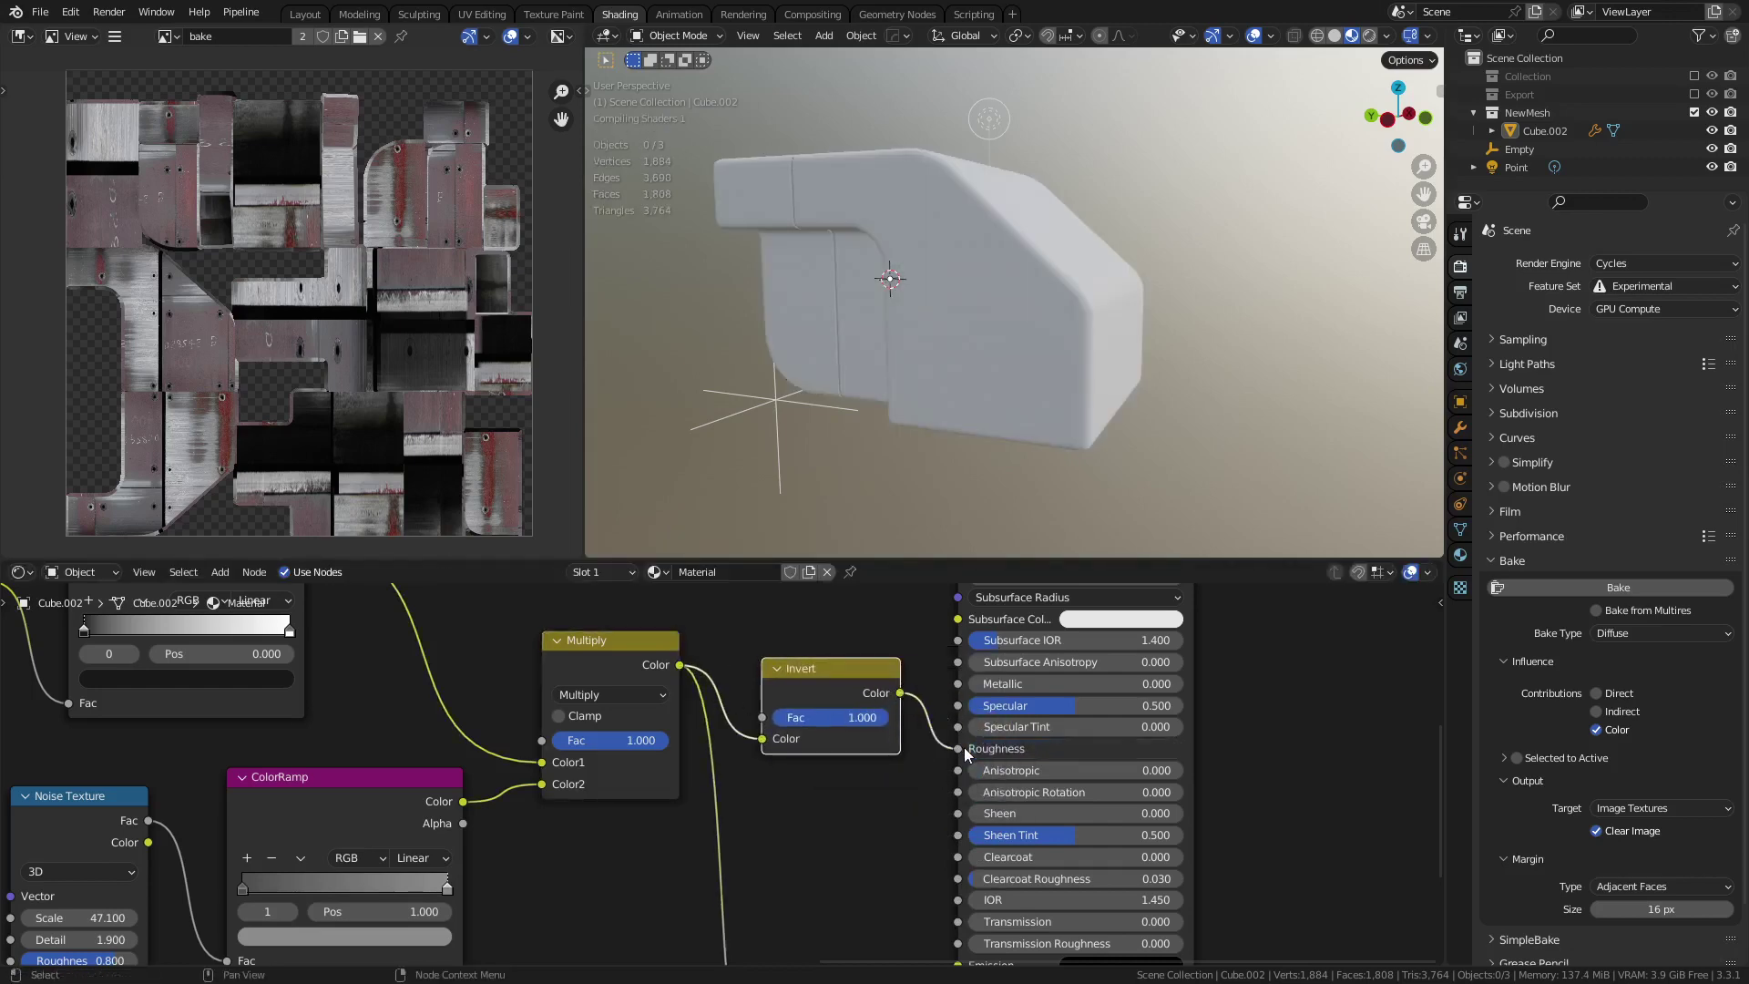
- Move the Principled BSDF and Material Output aside and insert a ColorRamp between the Invert node and the Roughness input
{"action": "scroll", "coordinate": [1254, 687], "scroll_direction": "down", "scroll_amount": 4}
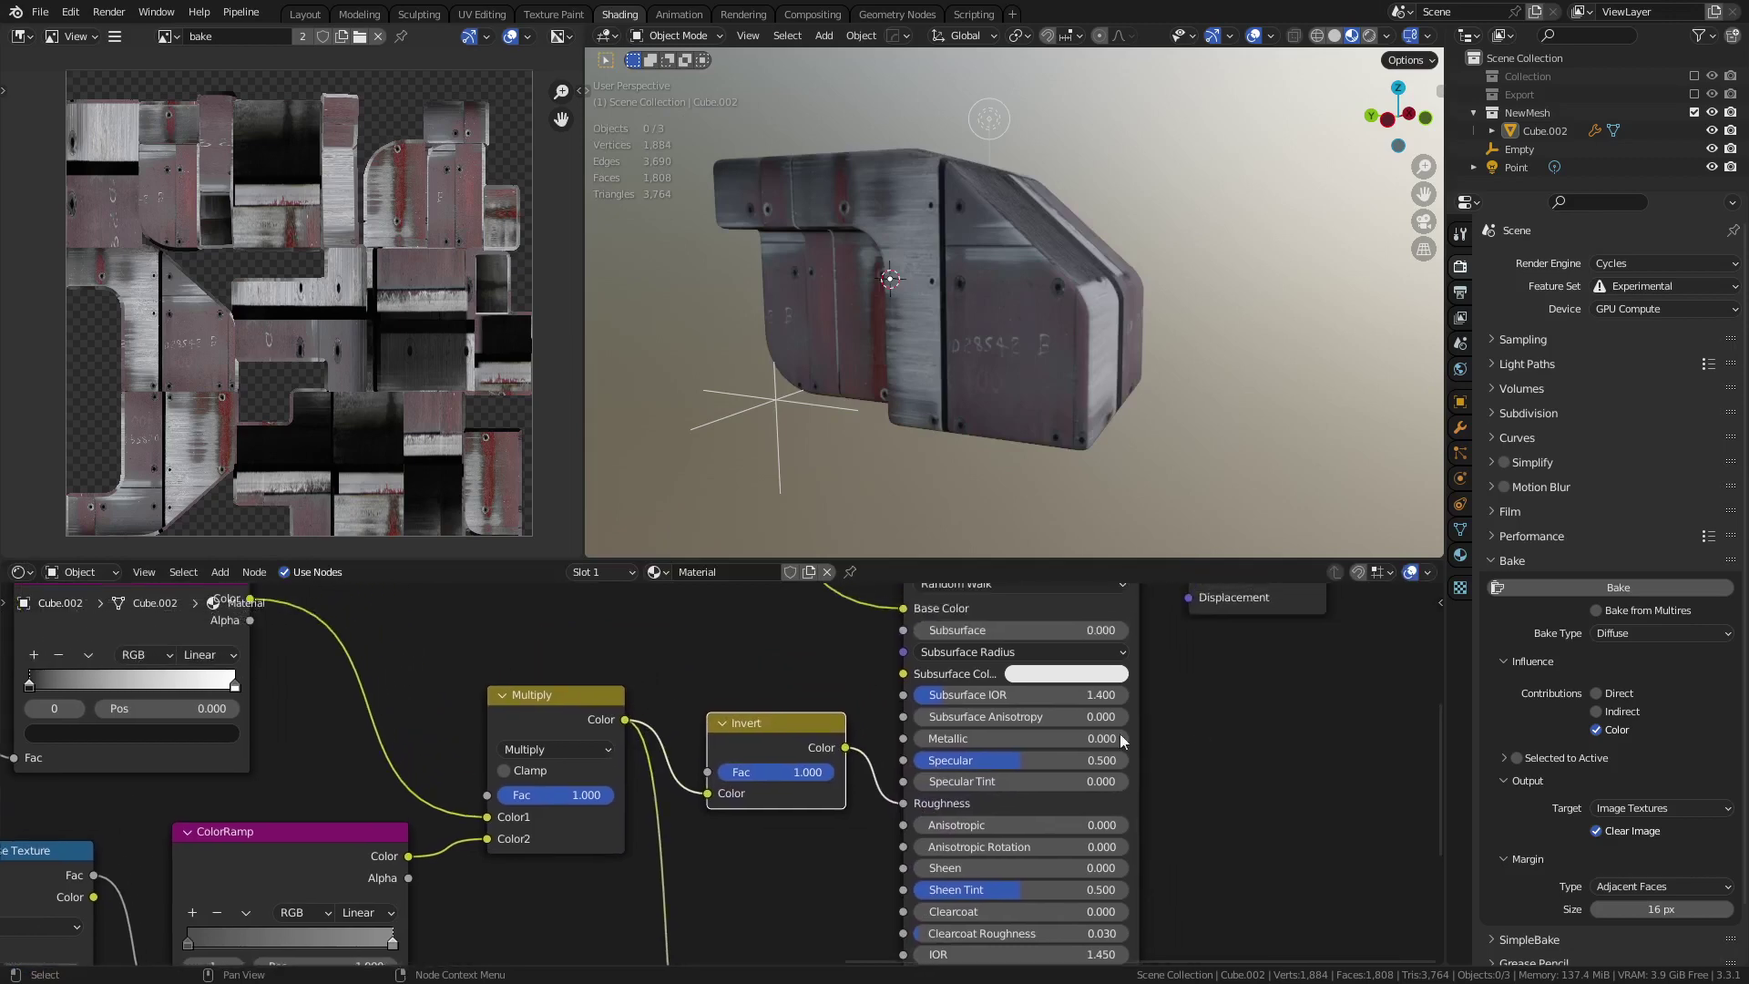
{"action": "left_click_drag", "start_coordinate": [932, 616], "coordinate": [1127, 664]}
{"action": "key", "text": "shift+a"}
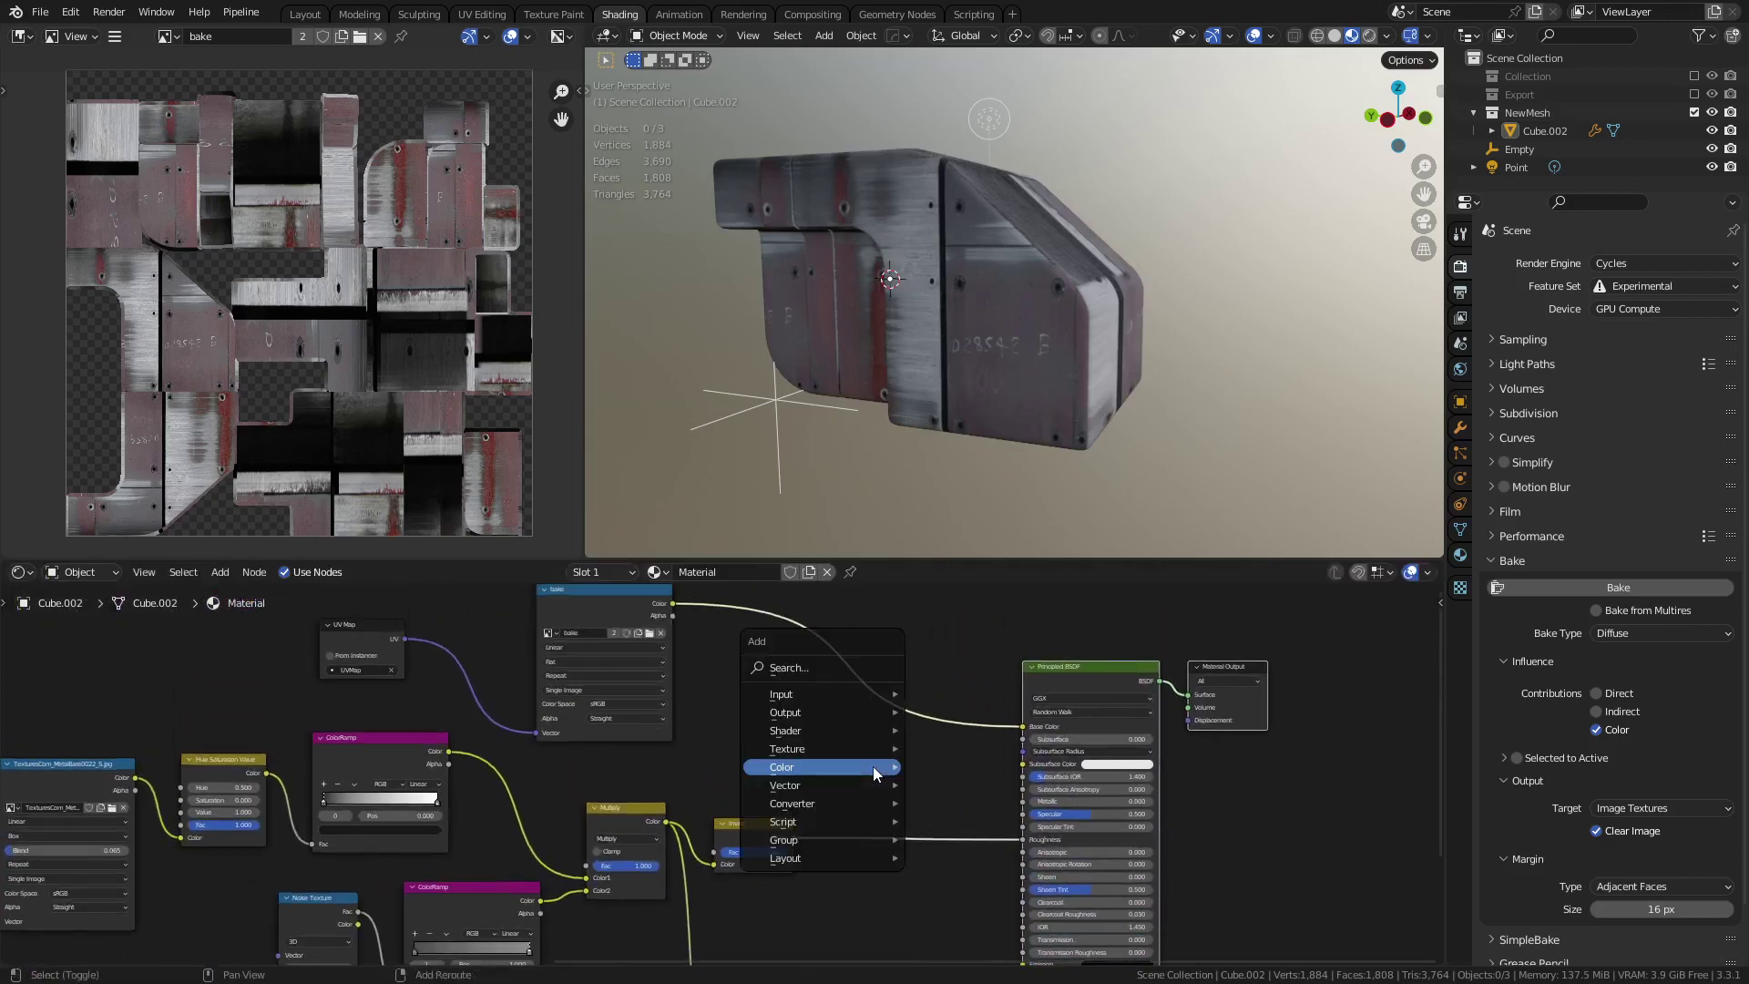
{"action": "mouse_move", "coordinate": [861, 784]}
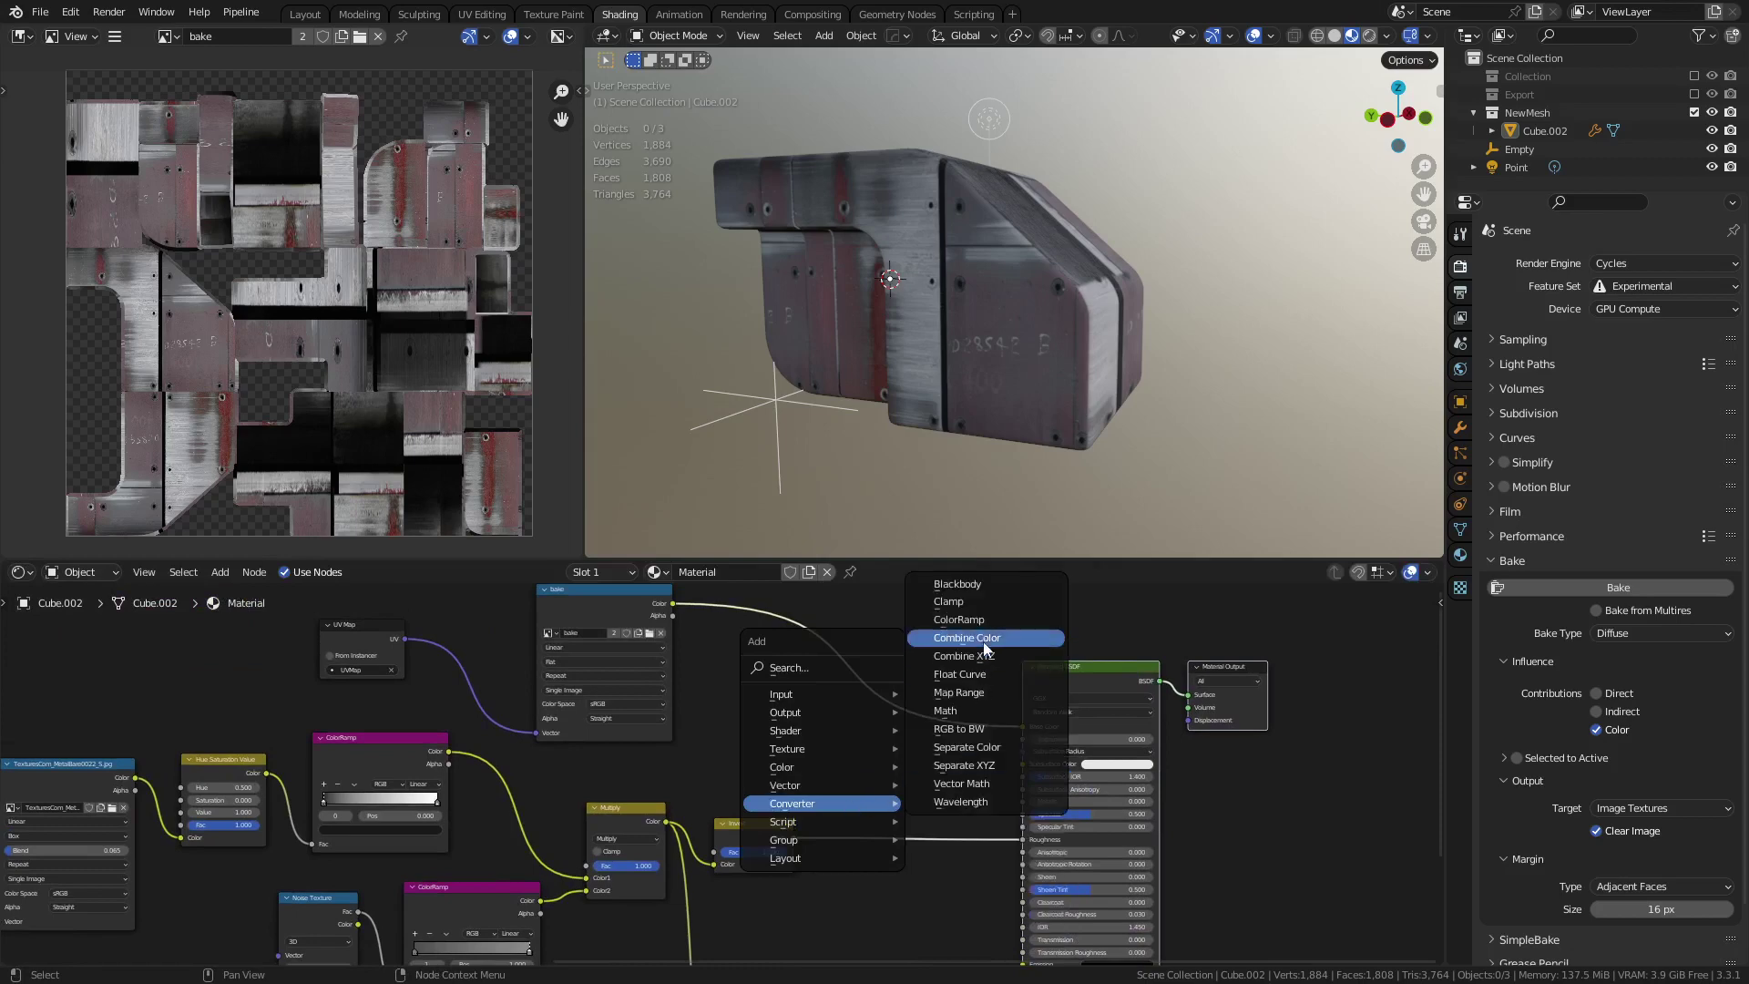
{"action": "left_click", "coordinate": [979, 644]}
{"action": "left_click", "coordinate": [841, 781]}
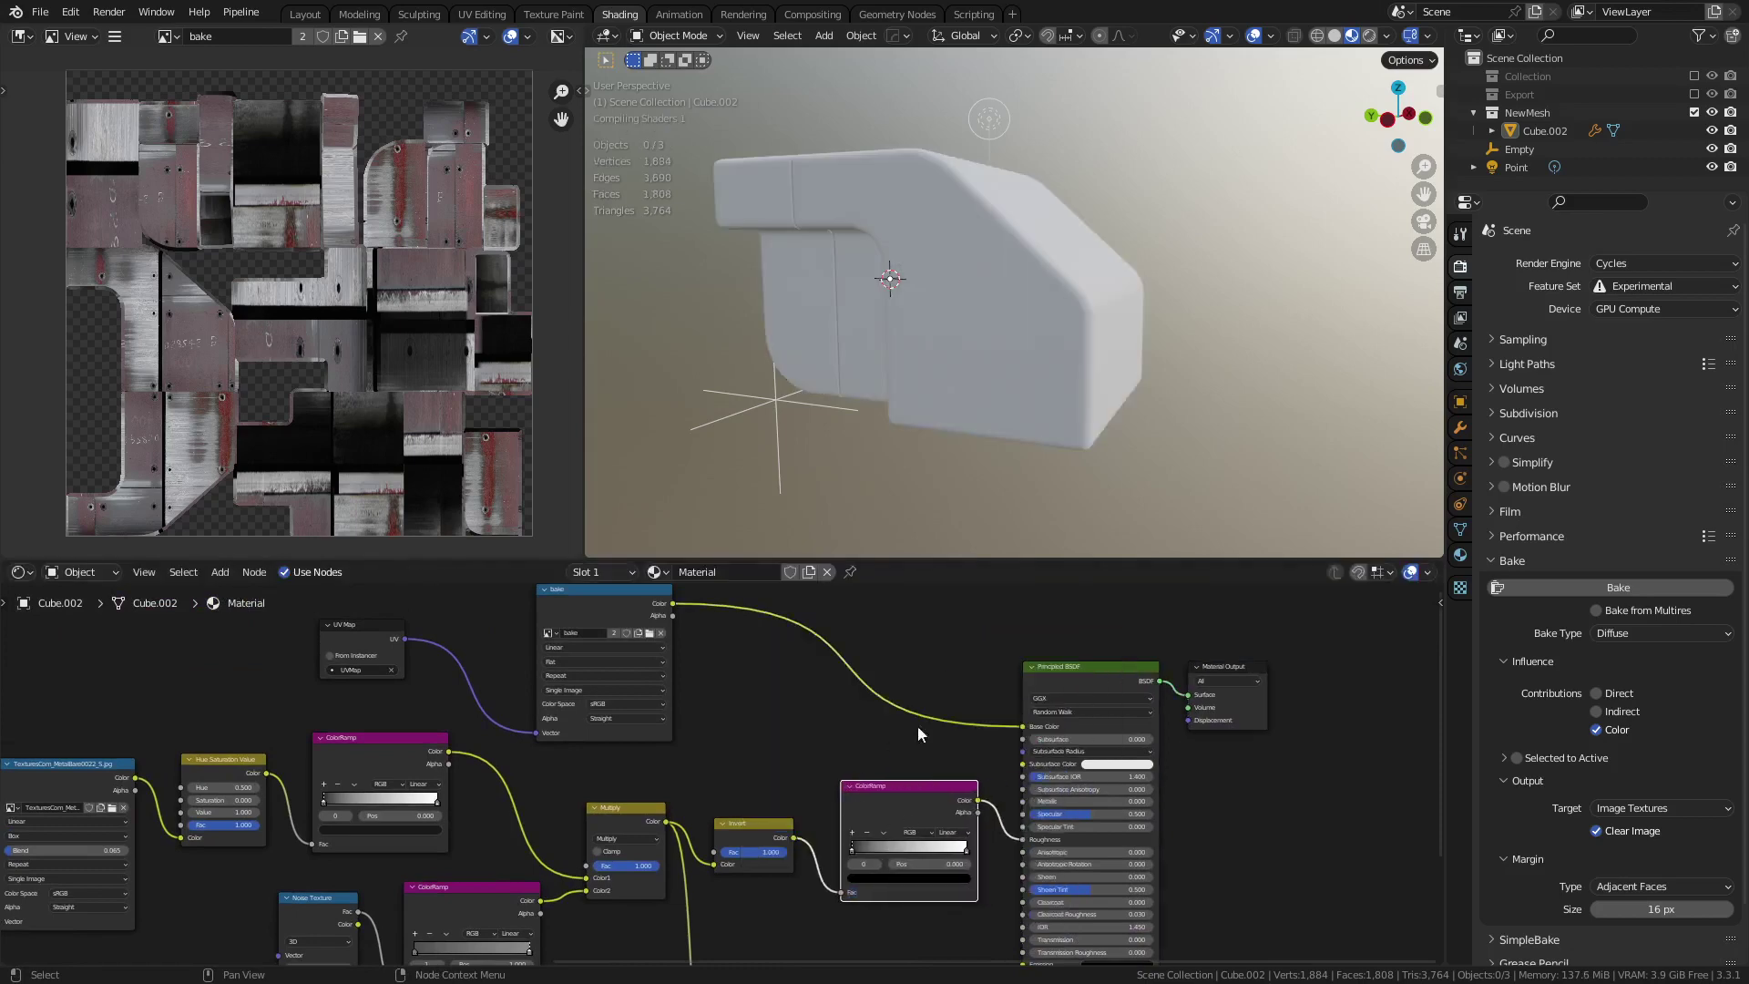
- Shift the roughness ColorRamp's black stop to position 0.809, judging the sheen on a close-up of the mesh's top surface
{"action": "scroll", "coordinate": [1142, 190], "scroll_direction": "up", "scroll_amount": 8}
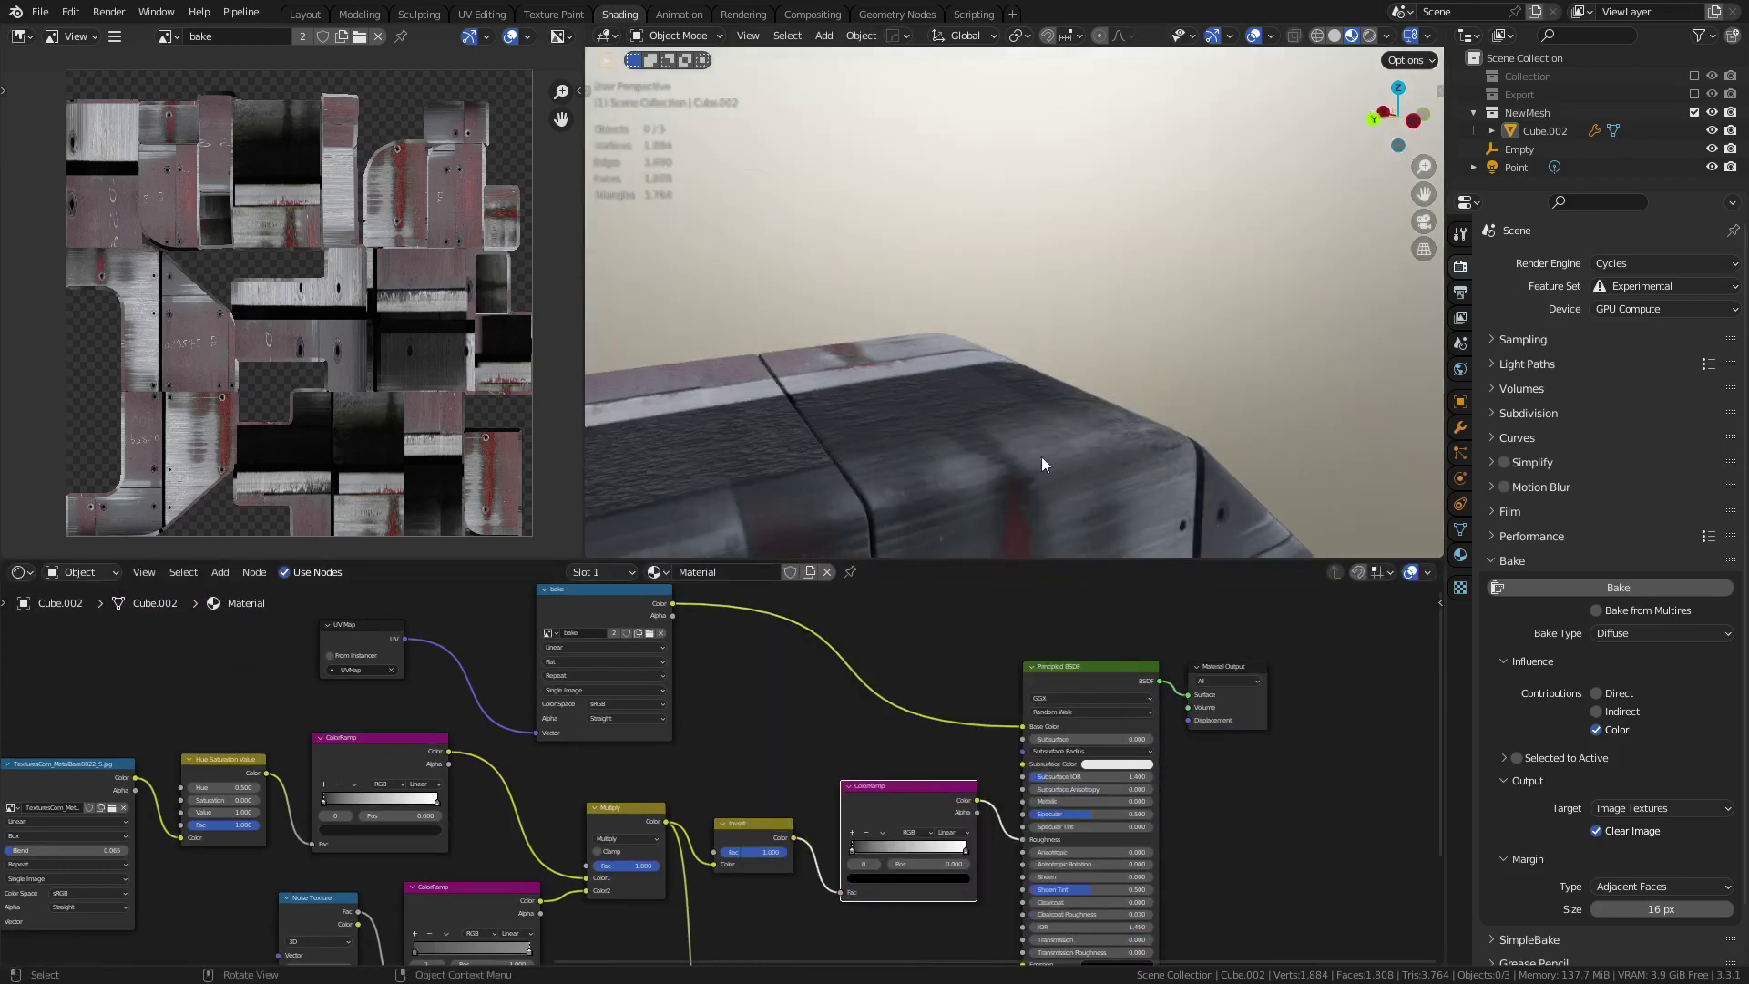
{"action": "scroll", "coordinate": [1119, 428], "scroll_direction": "up", "scroll_amount": 6}
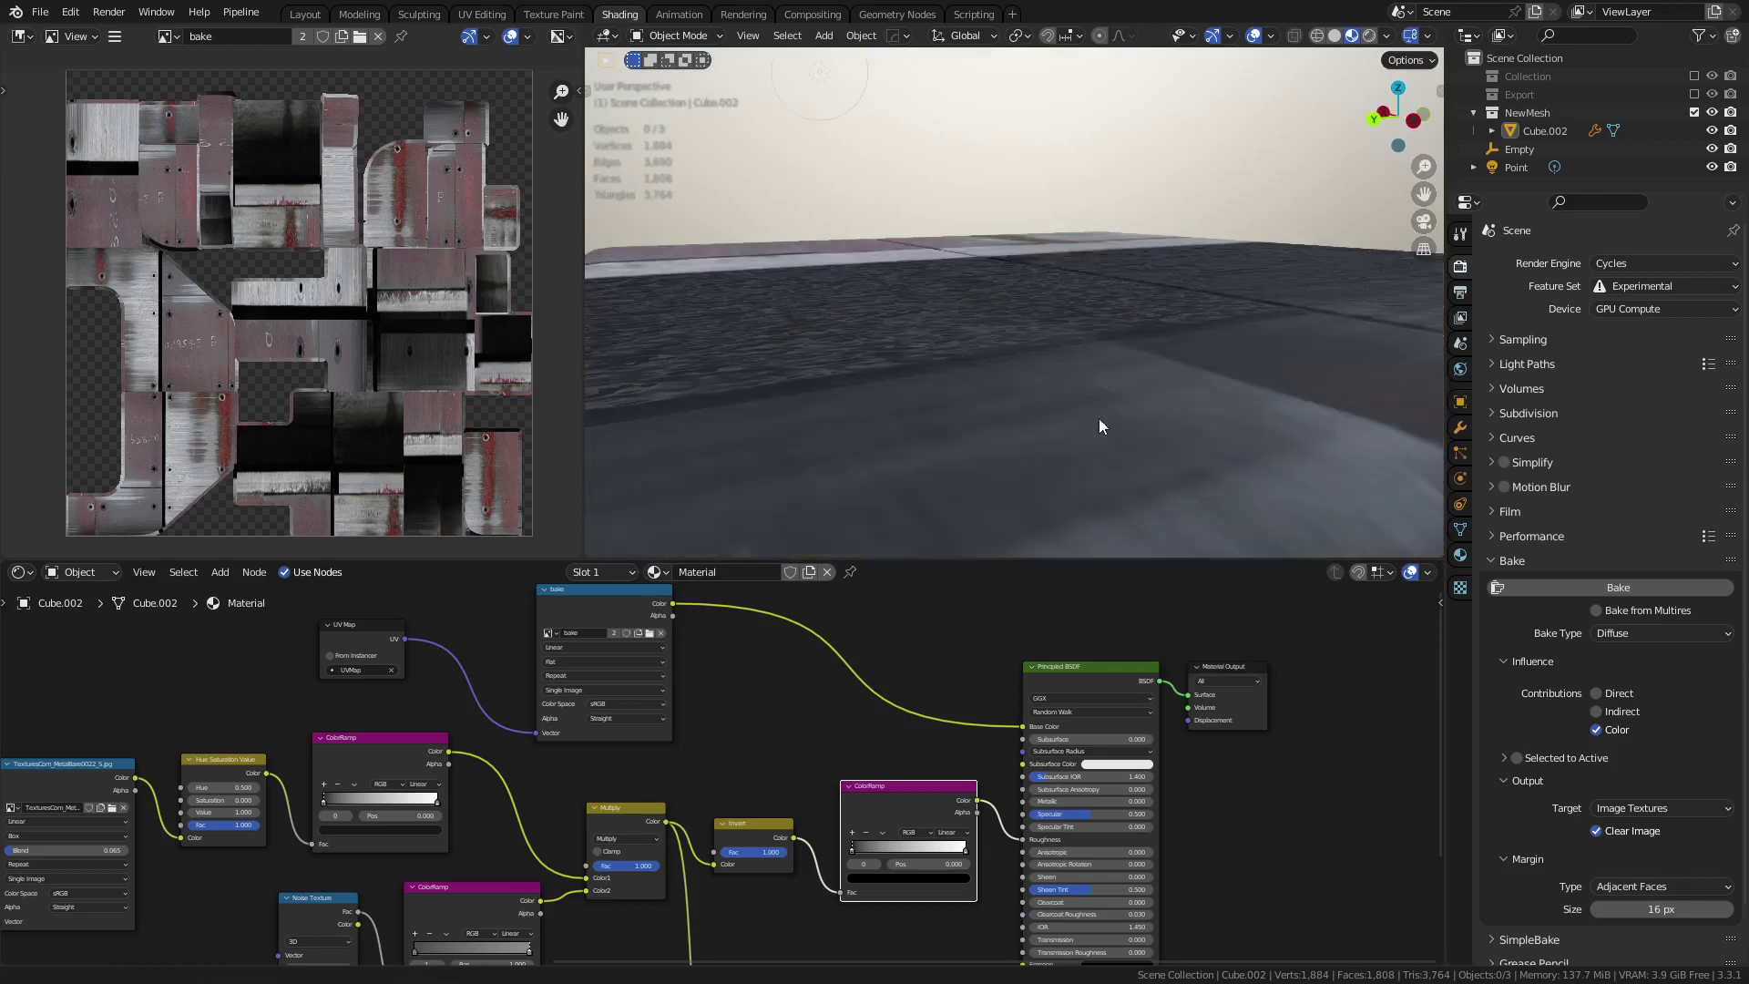
{"action": "scroll", "coordinate": [900, 818], "scroll_direction": "up", "scroll_amount": 4}
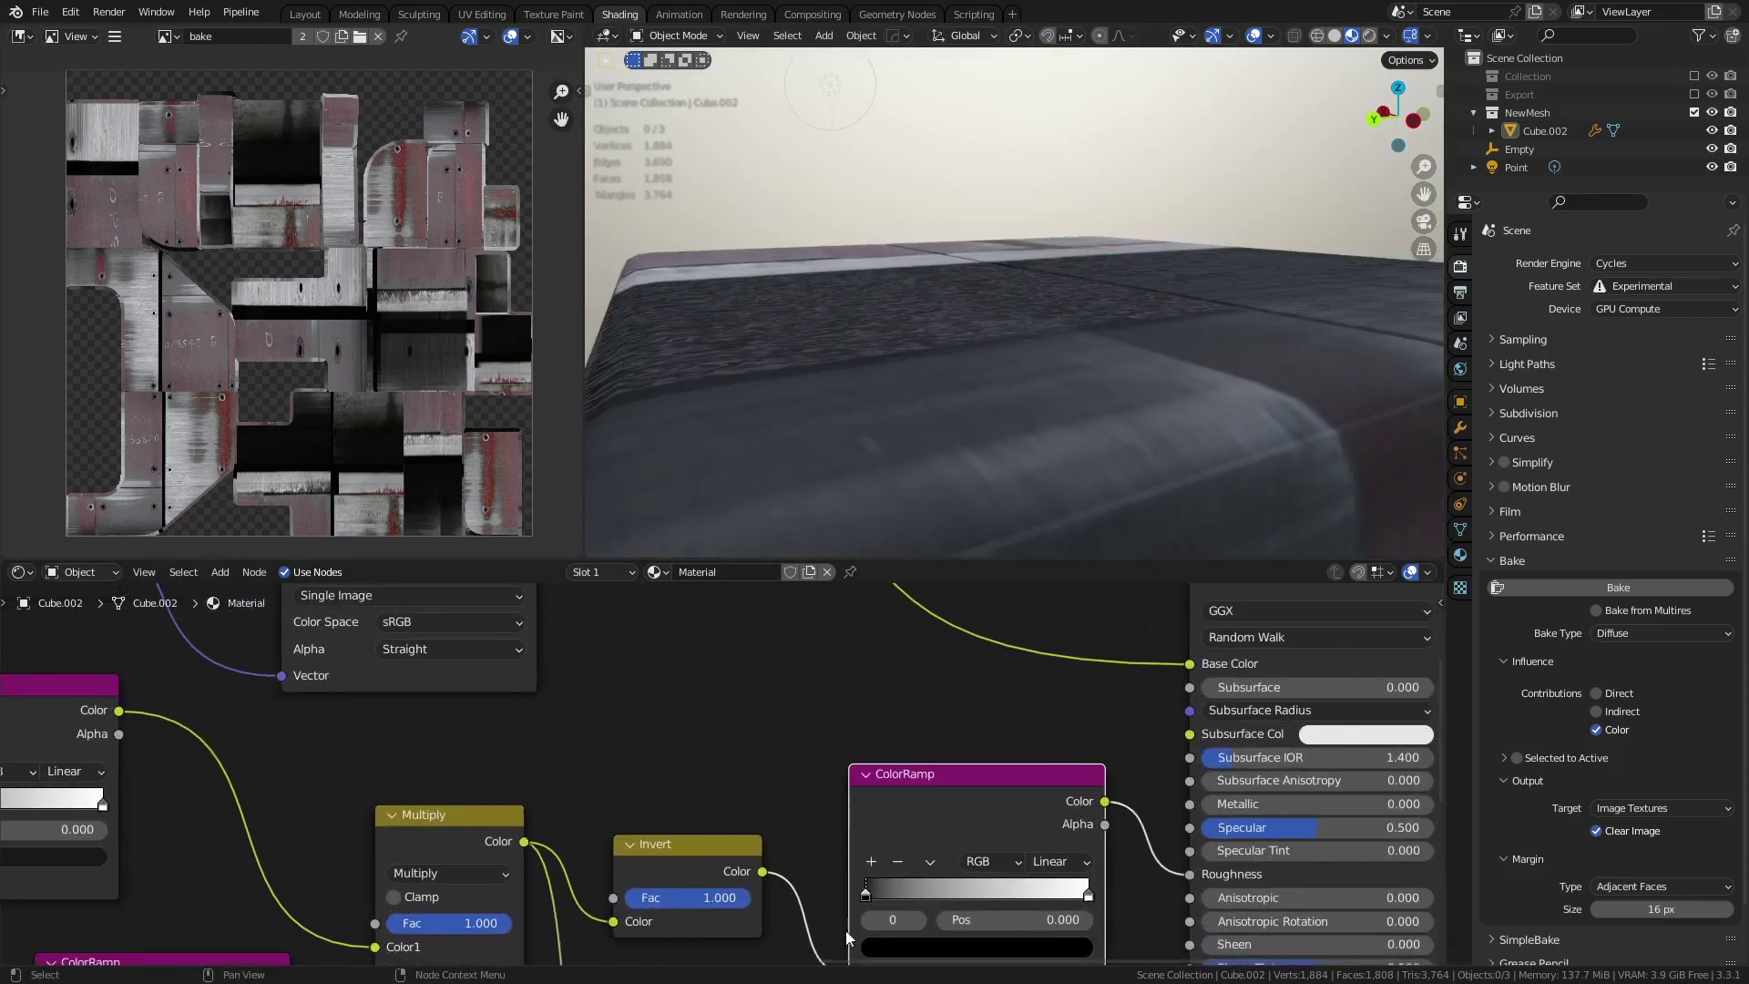
{"action": "left_click_drag", "start_coordinate": [866, 896], "coordinate": [954, 896]}
{"action": "mouse_move", "coordinate": [1088, 896]}
{"action": "left_mouse_down"}
{"action": "mouse_move", "coordinate": [1009, 898]}
{"action": "mouse_move", "coordinate": [1092, 896]}
{"action": "left_mouse_up"}
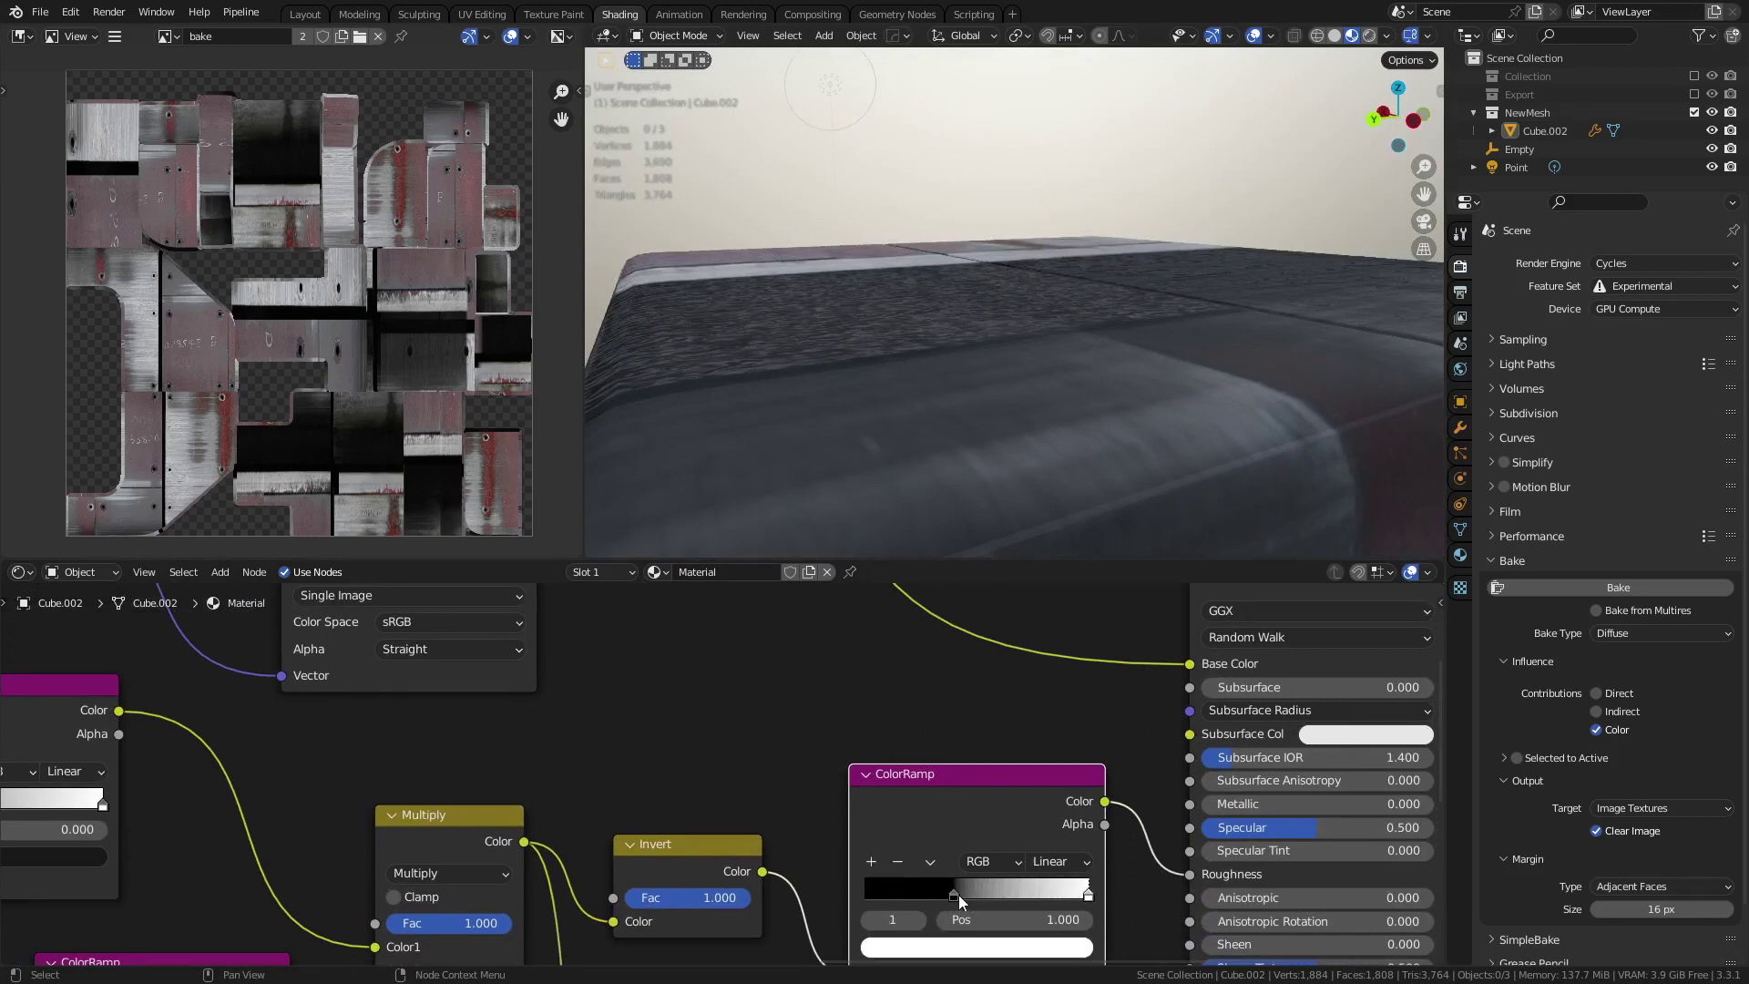
{"action": "left_click_drag", "start_coordinate": [958, 895], "coordinate": [1038, 898]}
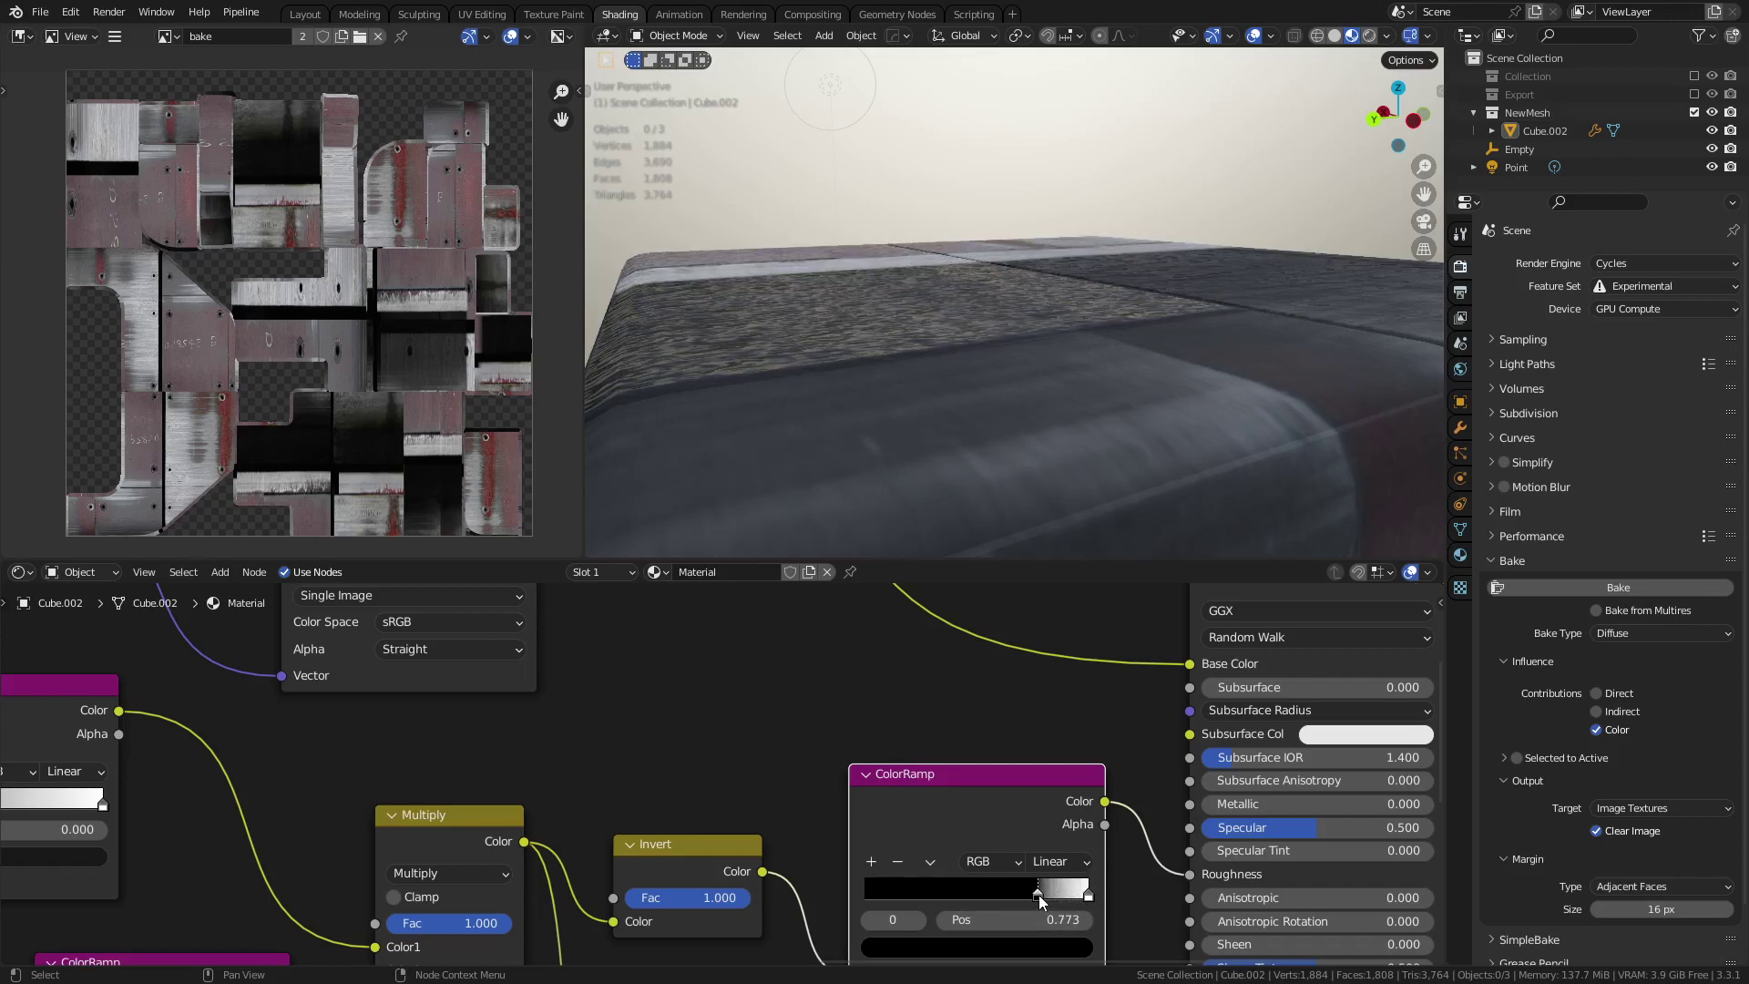
- Darken the roughness ColorRamp's white stop to light grey and lighten its black stop to mid grey
{"action": "left_click", "coordinate": [1092, 898]}
{"action": "left_click", "coordinate": [1010, 948]}
{"action": "left_click_drag", "start_coordinate": [873, 671], "coordinate": [874, 650]}
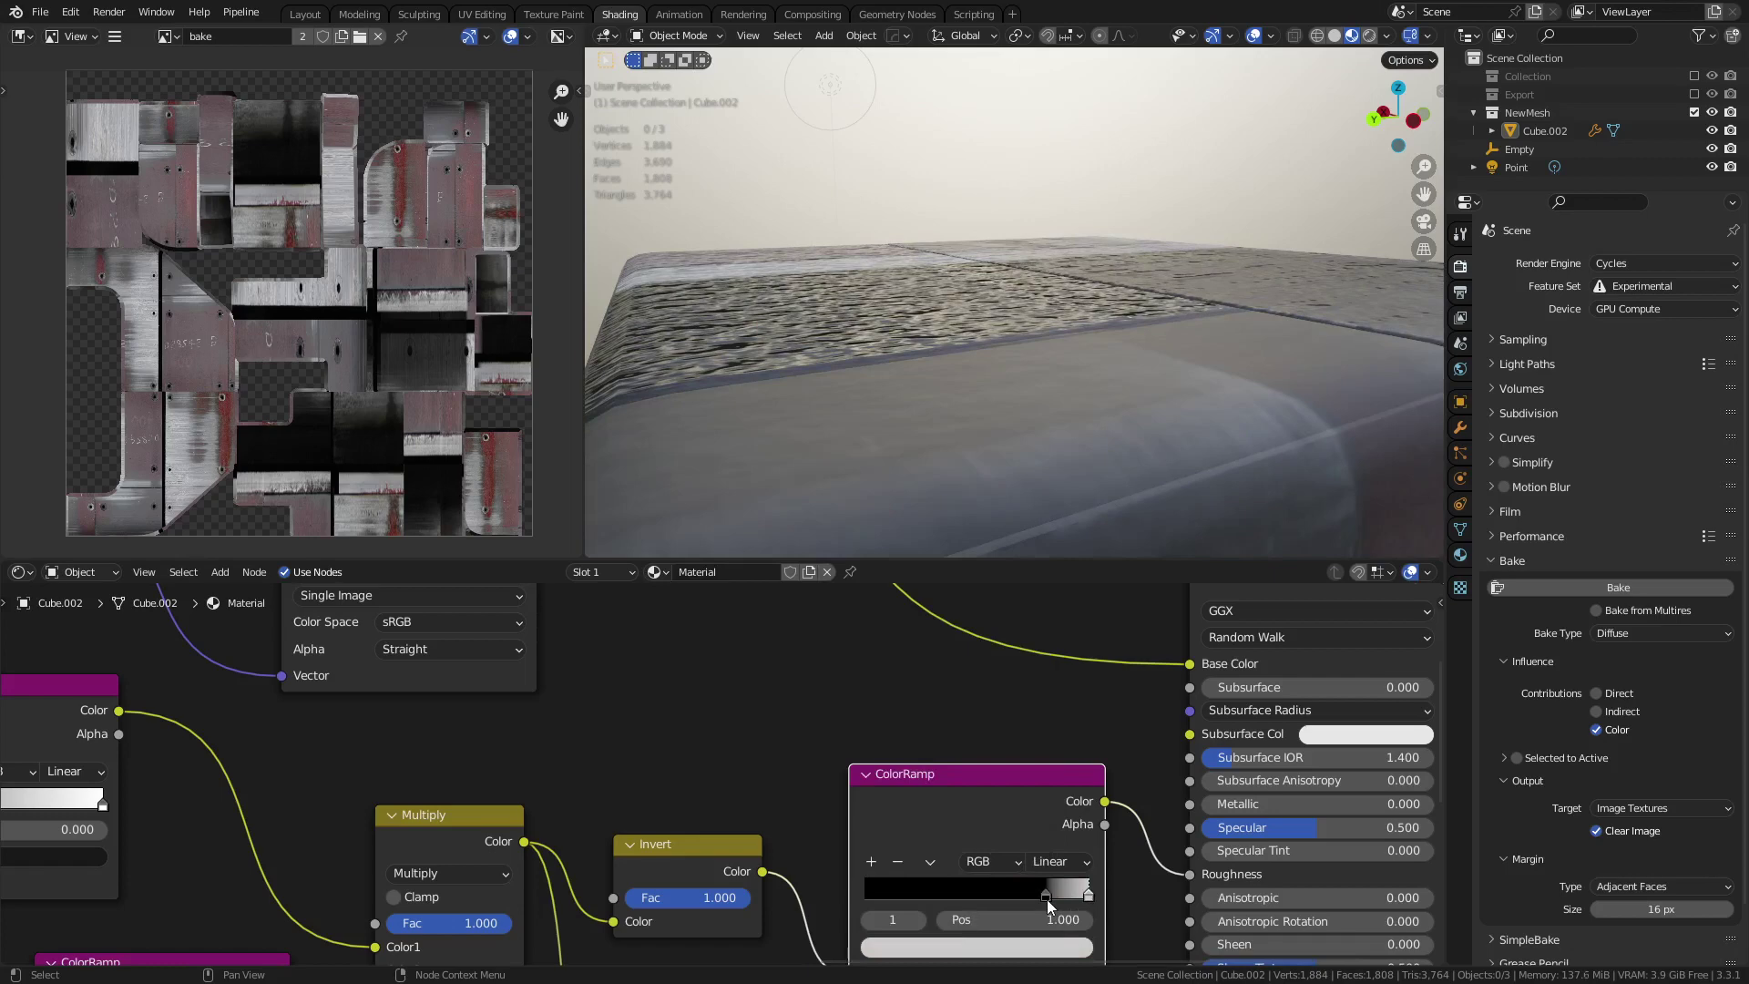
{"action": "left_click", "coordinate": [1046, 895]}
{"action": "left_click", "coordinate": [1023, 950]}
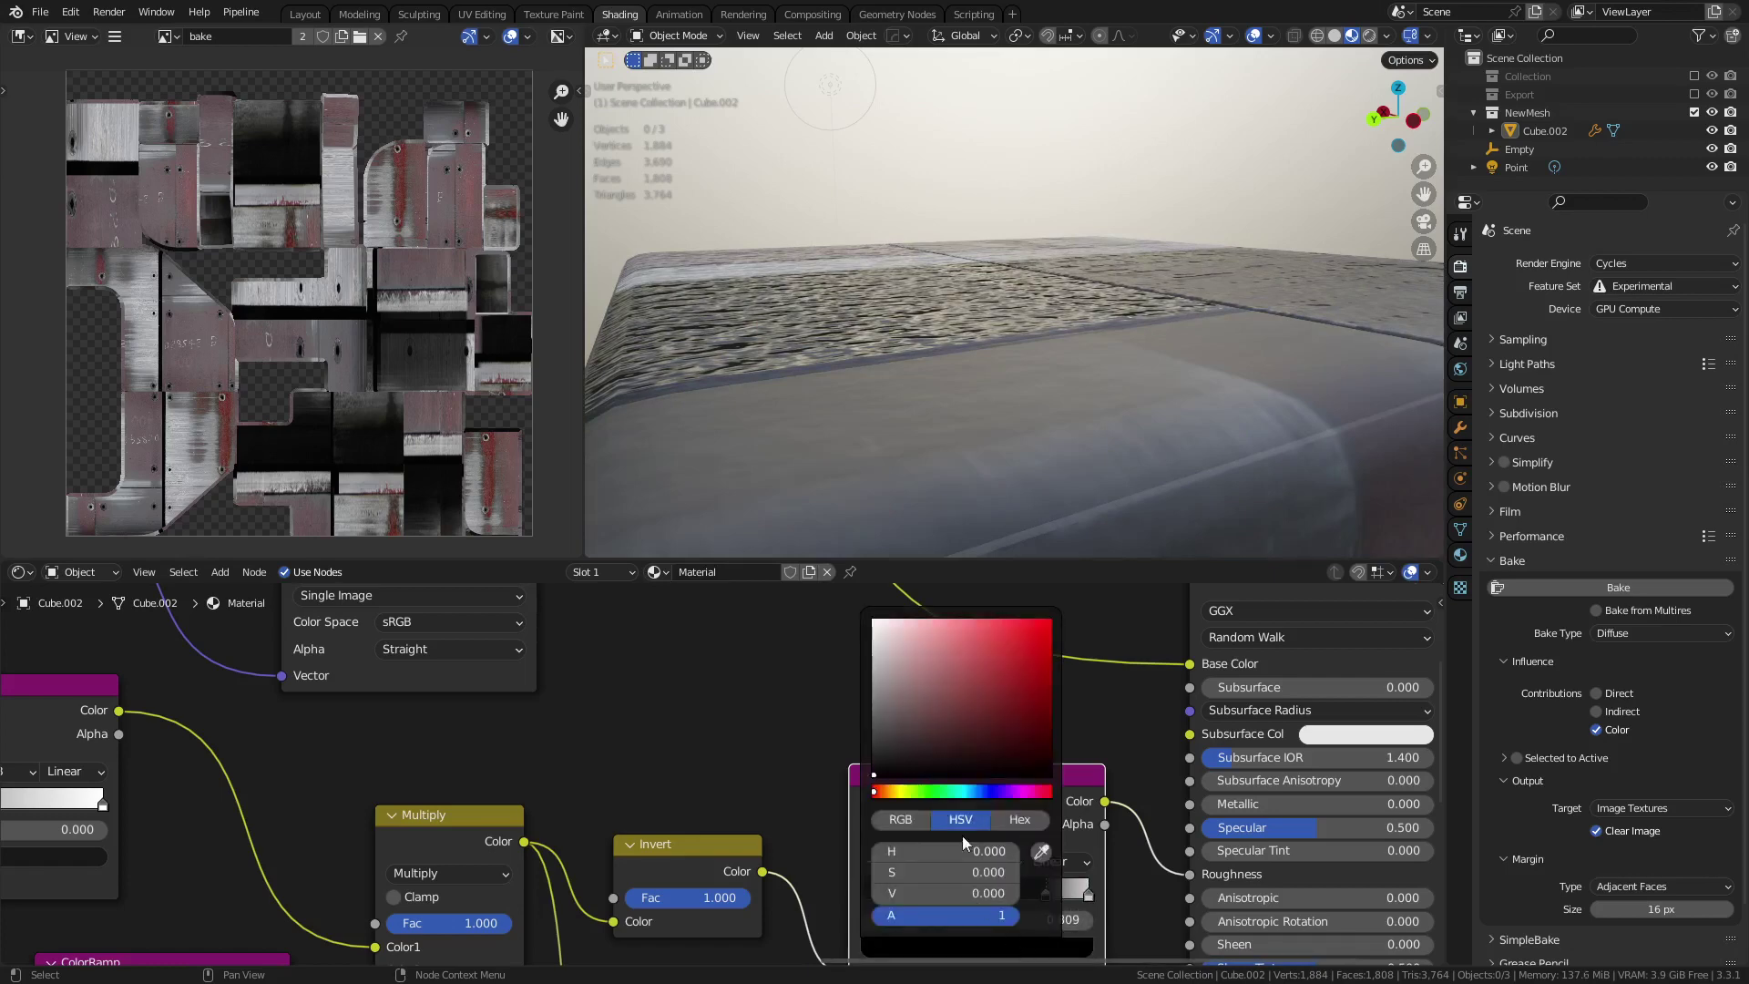
{"action": "left_click_drag", "start_coordinate": [947, 893], "coordinate": [977, 893]}
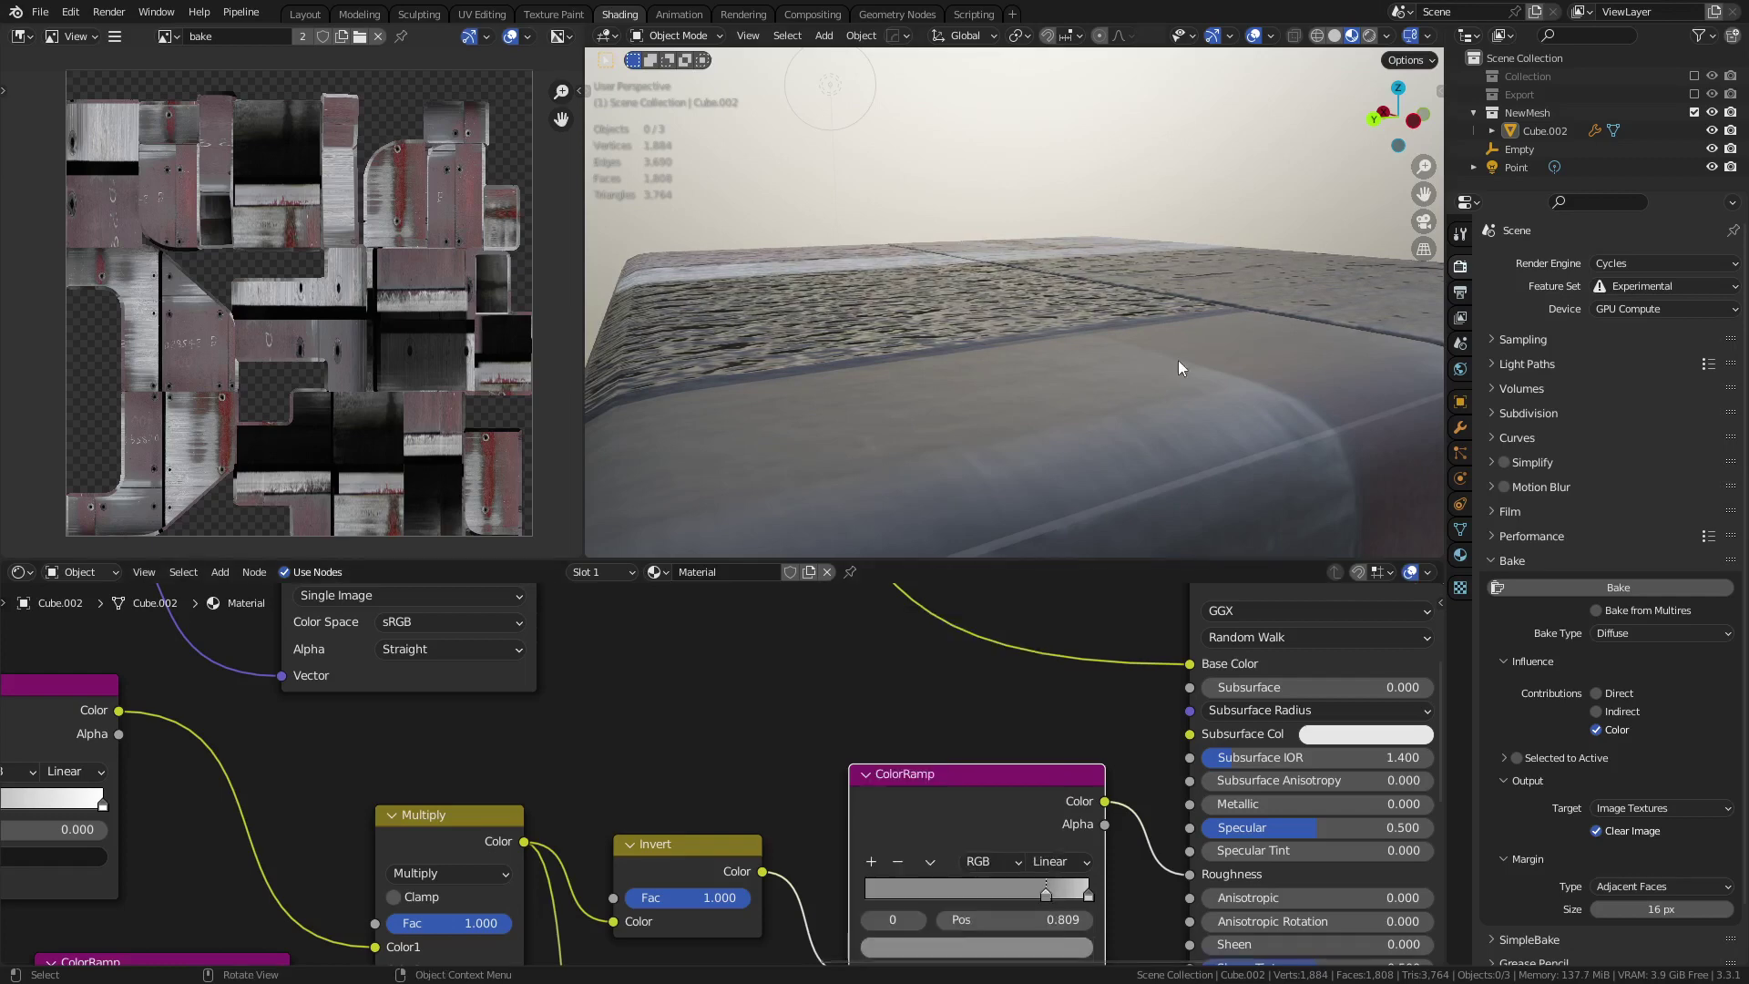
- Examine the mesh's surface roughness from several distances and angles
{"action": "scroll", "coordinate": [1178, 365], "scroll_direction": "down", "scroll_amount": 8}
{"action": "middle_click_drag", "start_coordinate": [1177, 396], "coordinate": [1044, 420]}
{"action": "scroll", "coordinate": [1067, 435], "scroll_direction": "up", "scroll_amount": 5}
{"action": "scroll", "coordinate": [1099, 390], "scroll_direction": "up", "scroll_amount": 3}
{"action": "scroll", "coordinate": [1101, 386], "scroll_direction": "down", "scroll_amount": 6}
{"action": "scroll", "coordinate": [1096, 401], "scroll_direction": "up", "scroll_amount": 4}
{"action": "scroll", "coordinate": [1118, 434], "scroll_direction": "down", "scroll_amount": 4}
{"action": "scroll", "coordinate": [1020, 425], "scroll_direction": "up", "scroll_amount": 2}
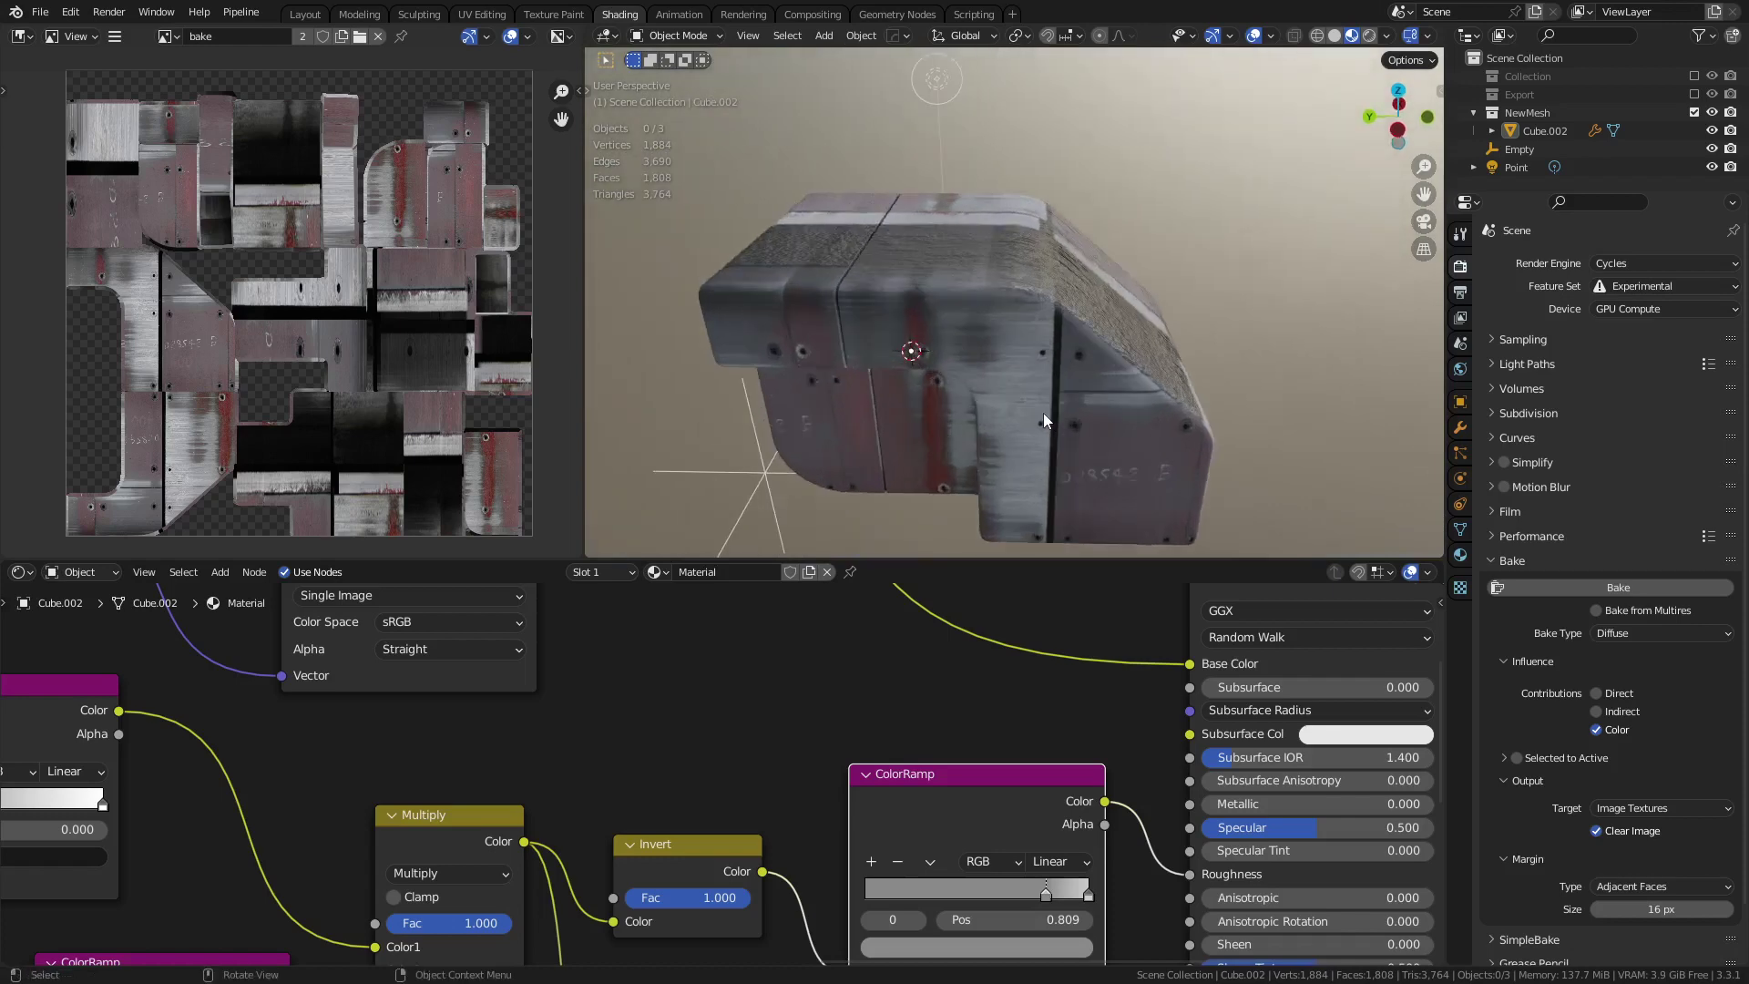
{"action": "scroll", "coordinate": [533, 735], "scroll_direction": "down", "scroll_amount": 2}
- Delete the Texture Coordinate, Mapping and TexturesCom_MetalBare0022 image texture nodes that feed the Hue Saturation Value node
{"action": "scroll", "coordinate": [324, 796], "scroll_direction": "left", "scroll_amount": 8, "text": "ctrl"}
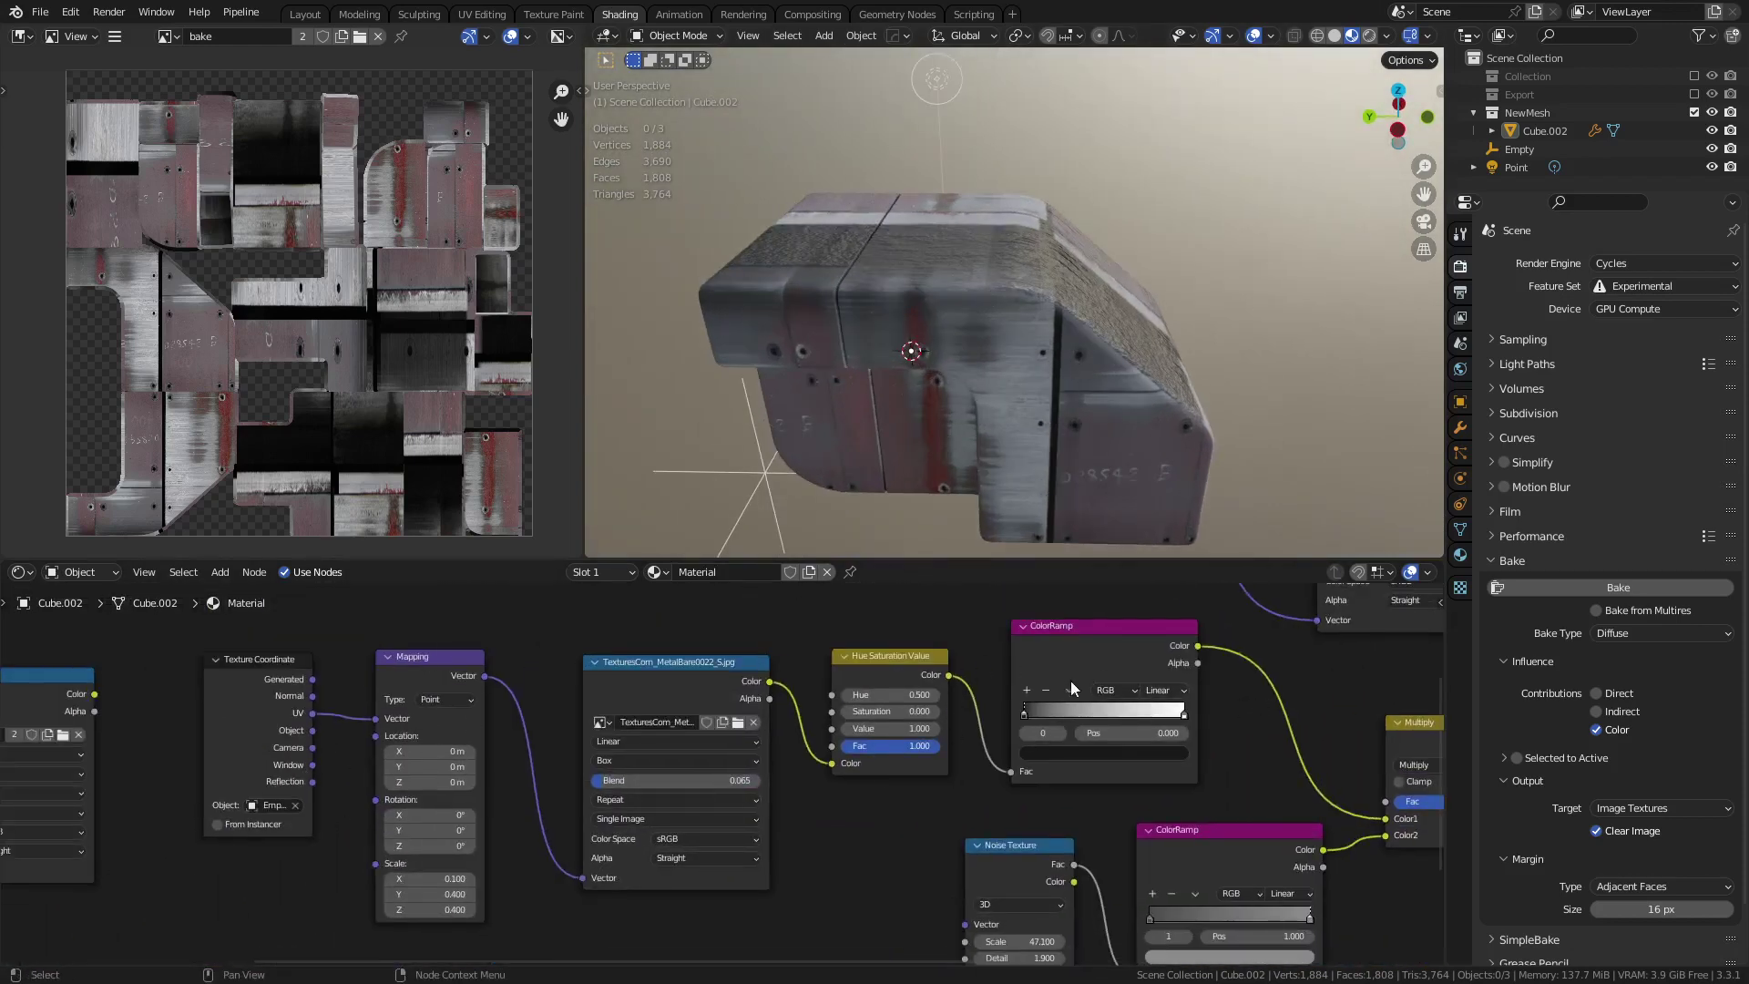
{"action": "scroll", "coordinate": [1069, 681], "scroll_direction": "down", "scroll_amount": 2}
{"action": "middle_click_drag", "start_coordinate": [1069, 681], "coordinate": [858, 702]}
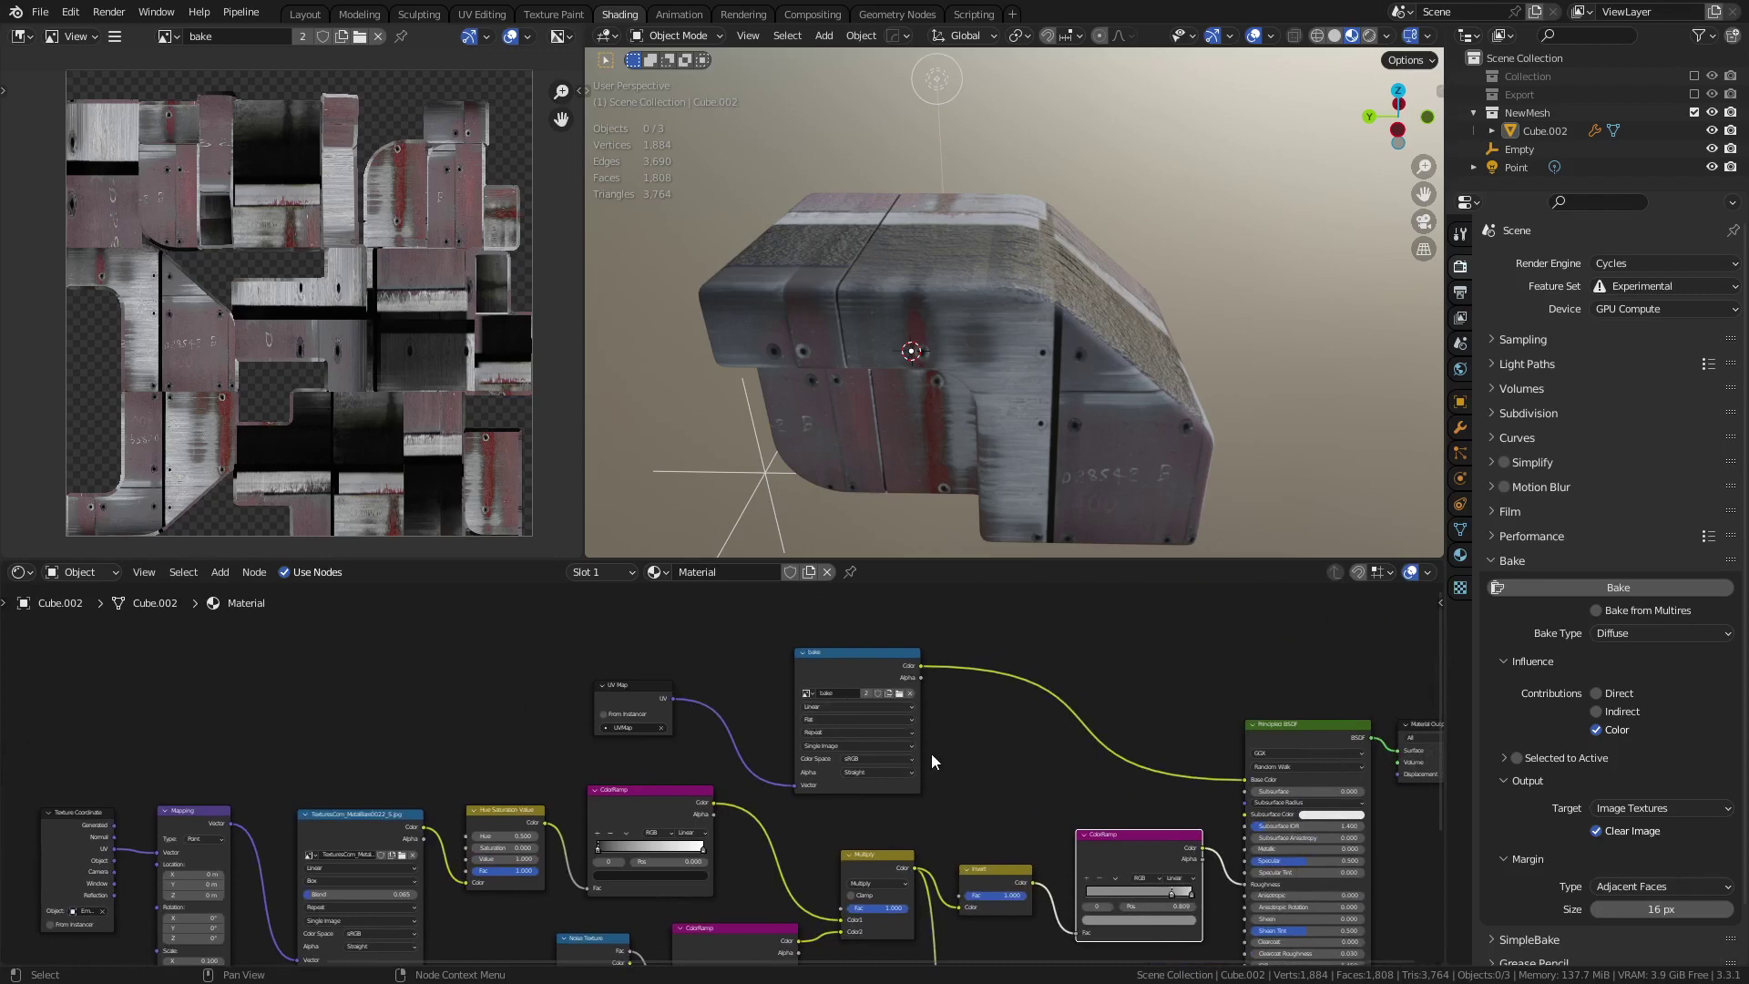
{"action": "scroll", "coordinate": [547, 729], "scroll_direction": "left", "scroll_amount": 3, "text": "ctrl"}
{"action": "scroll", "coordinate": [571, 709], "scroll_direction": "down", "scroll_amount": 3, "text": "shift"}
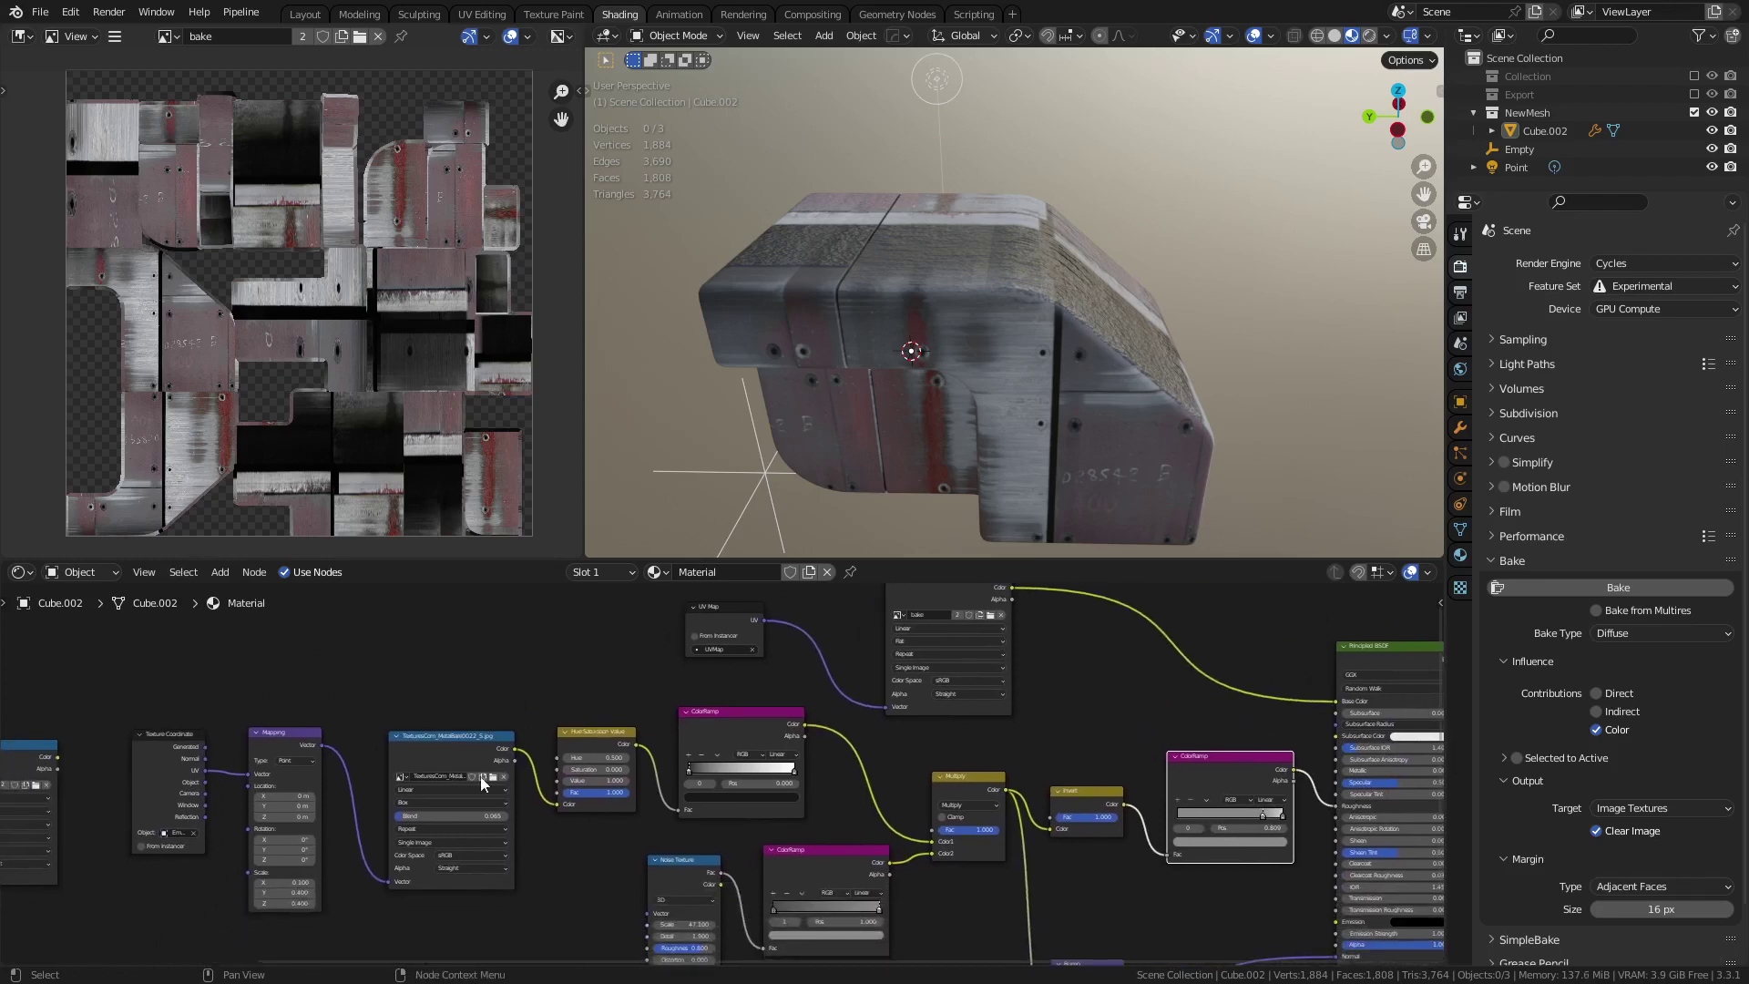
{"action": "left_click", "coordinate": [462, 738]}
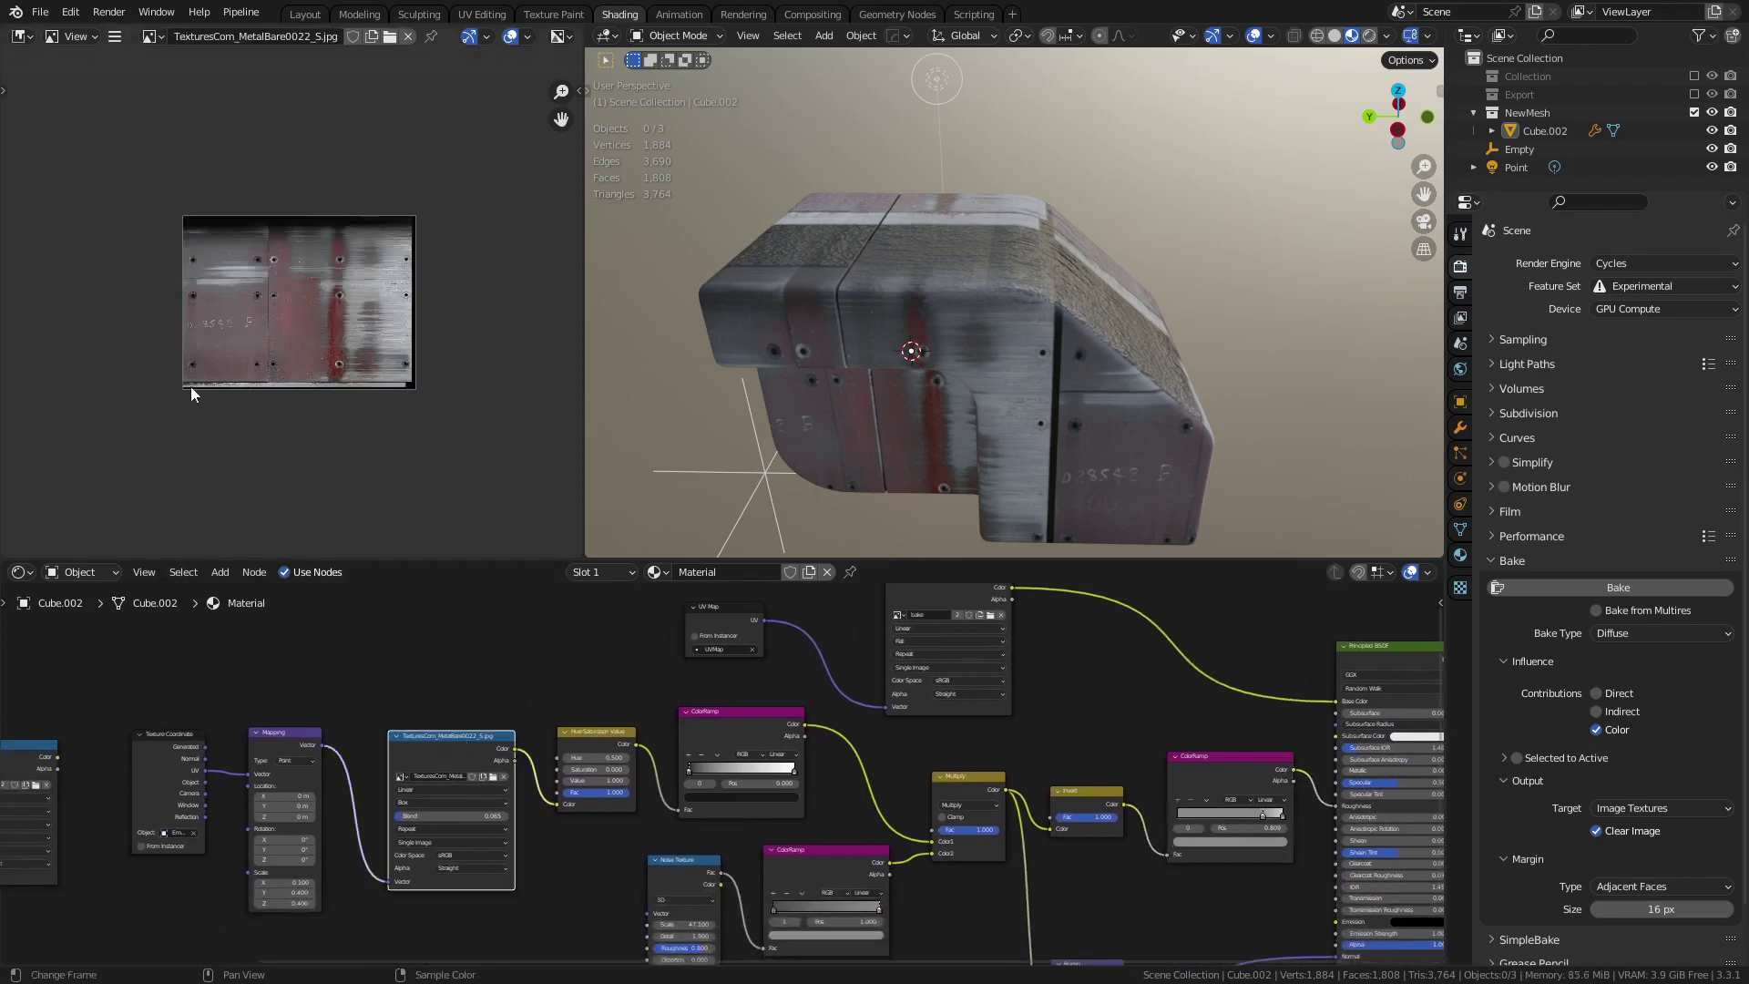
{"action": "left_click_drag", "start_coordinate": [112, 883], "coordinate": [450, 718]}
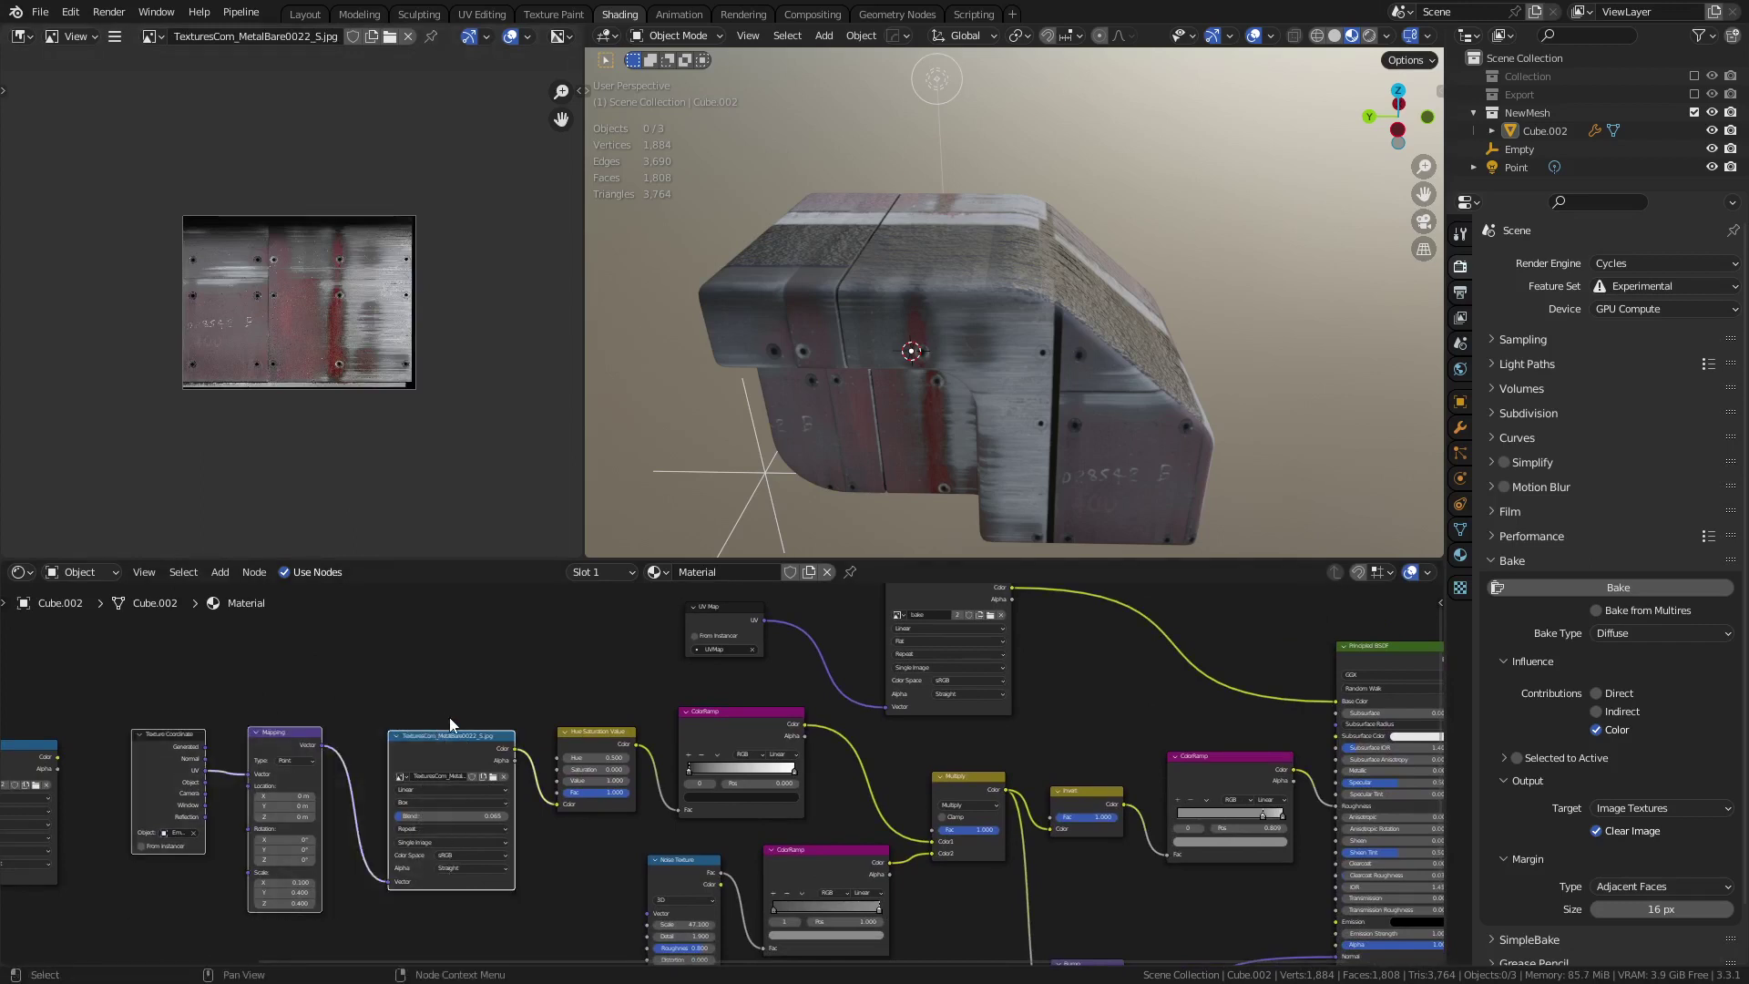
{"action": "key", "text": "x"}
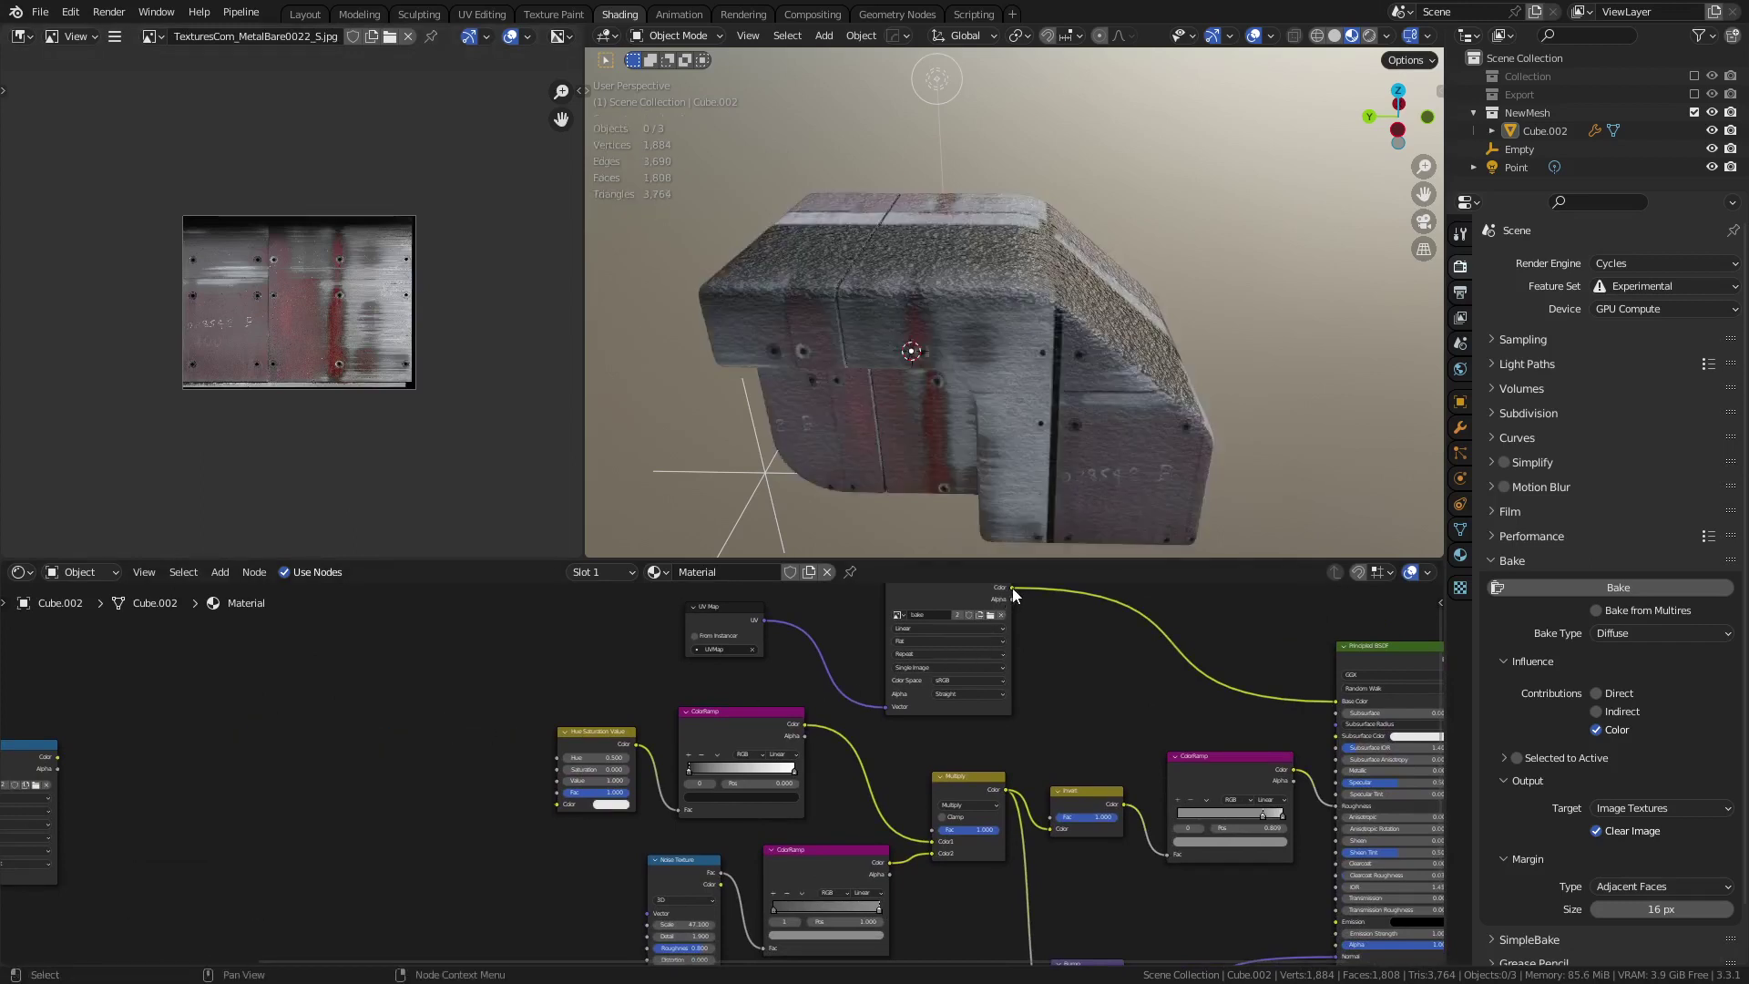
- Connect the bake image texture's Color output to the Hue Saturation Value node's Color input and inspect the mesh's bump detail up close
{"action": "left_click_drag", "start_coordinate": [1011, 588], "coordinate": [555, 807]}
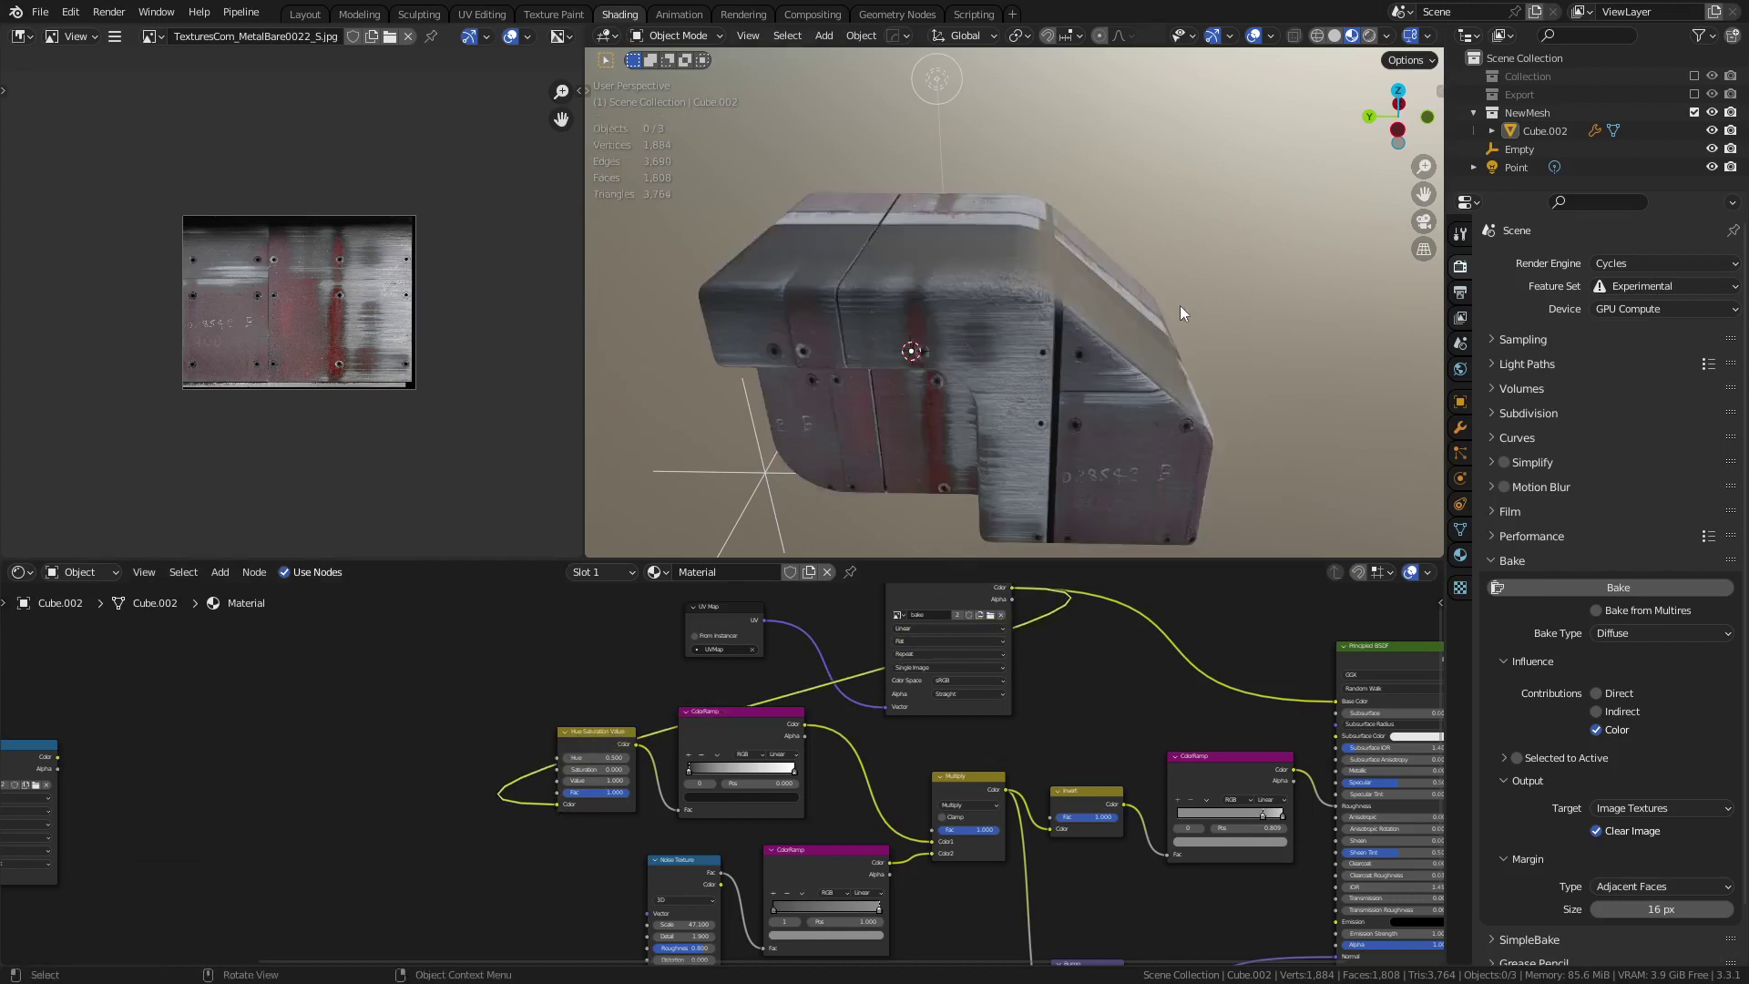
{"action": "middle_click_drag", "start_coordinate": [1179, 304], "coordinate": [954, 423]}
{"action": "scroll", "coordinate": [1147, 307], "scroll_direction": "up", "scroll_amount": 5}
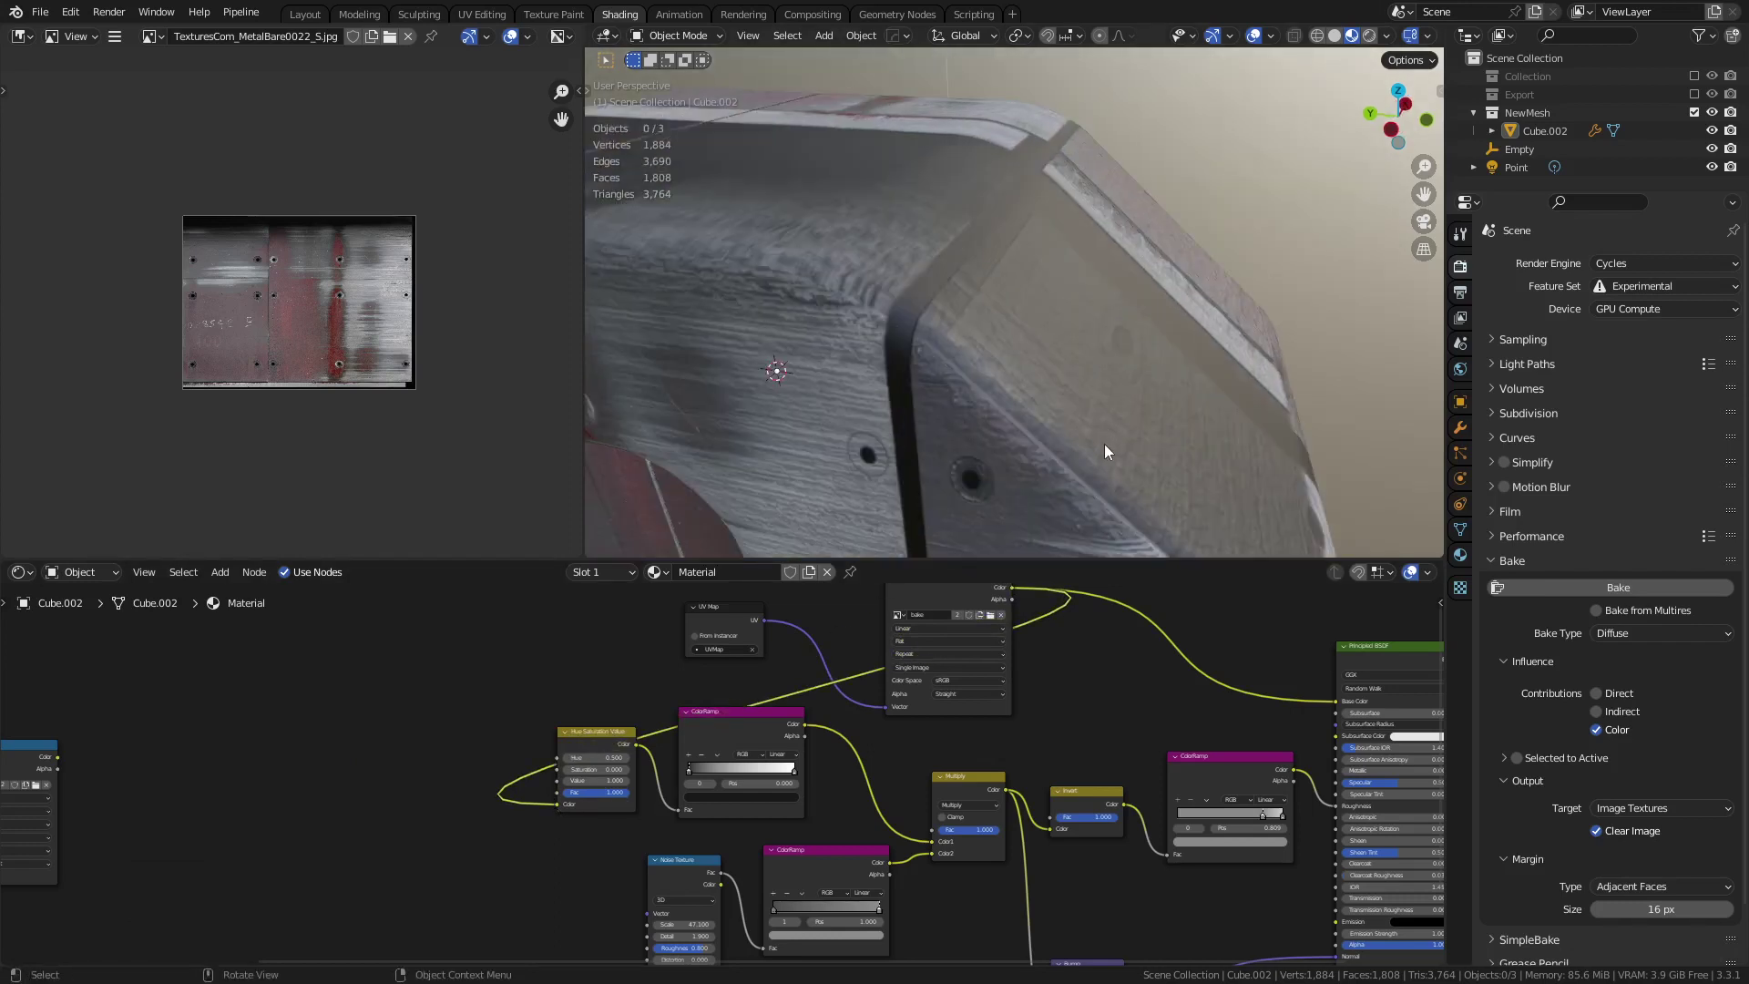
{"action": "middle_click_drag", "start_coordinate": [1104, 445], "coordinate": [1049, 293]}
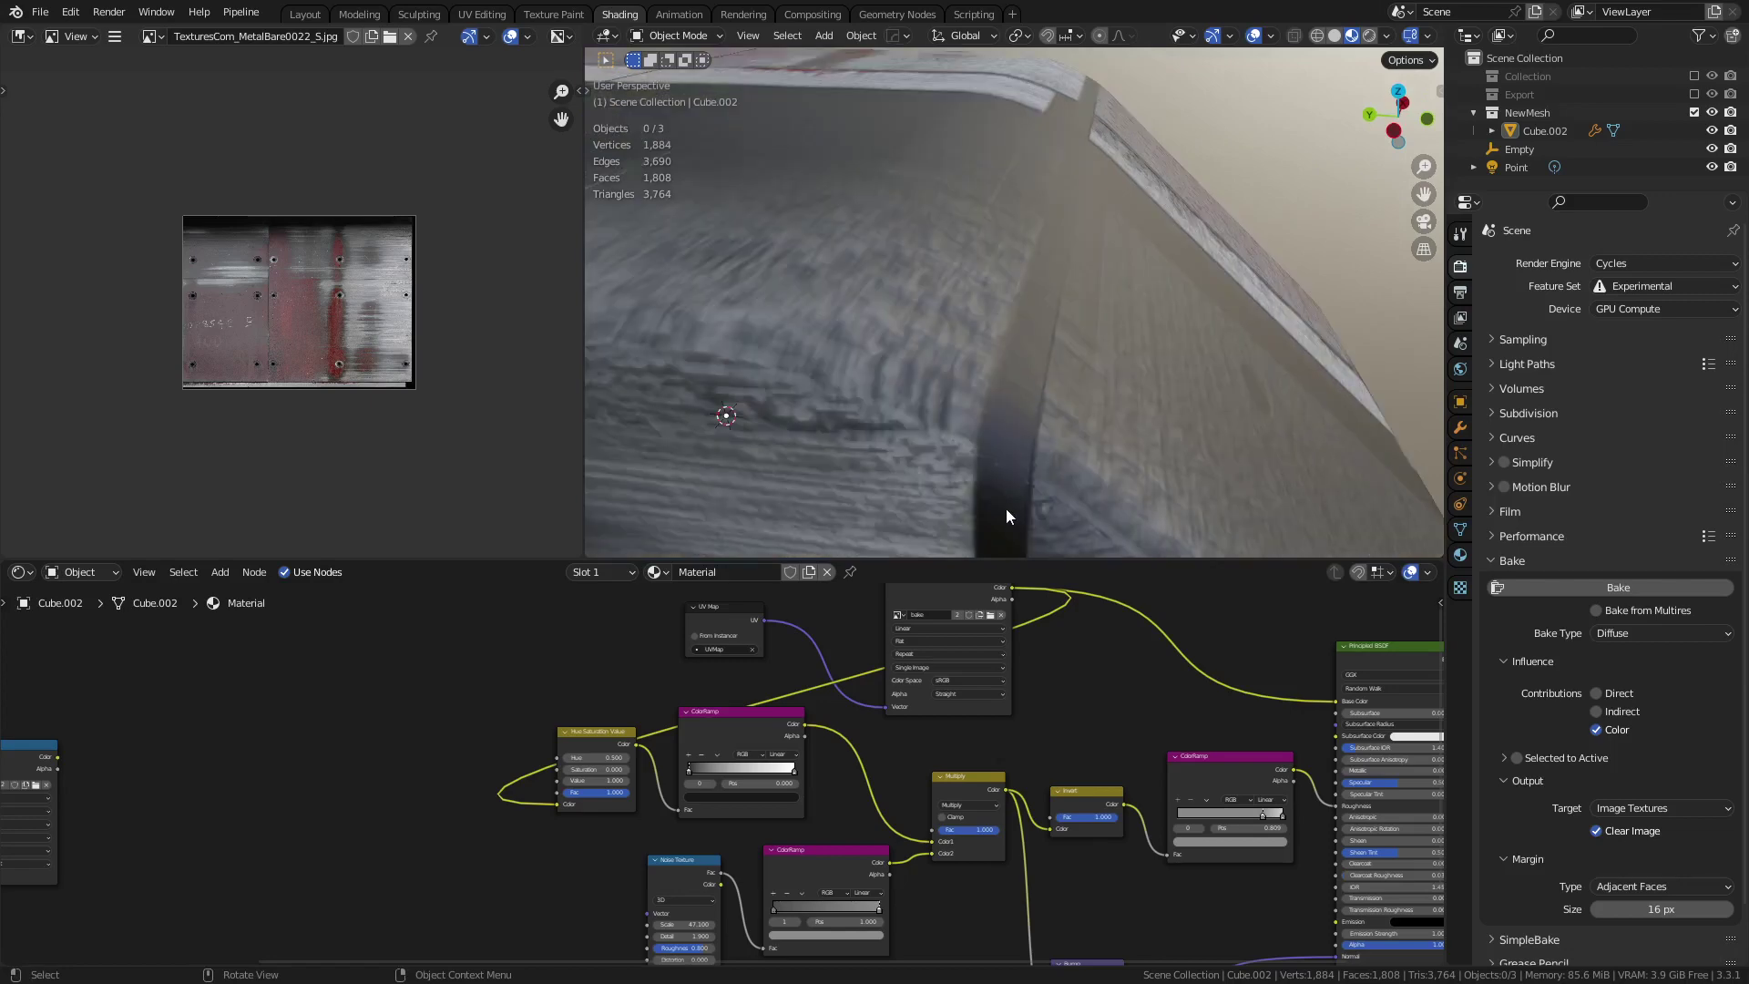
{"action": "middle_click_drag", "start_coordinate": [1052, 442], "coordinate": [1046, 402]}
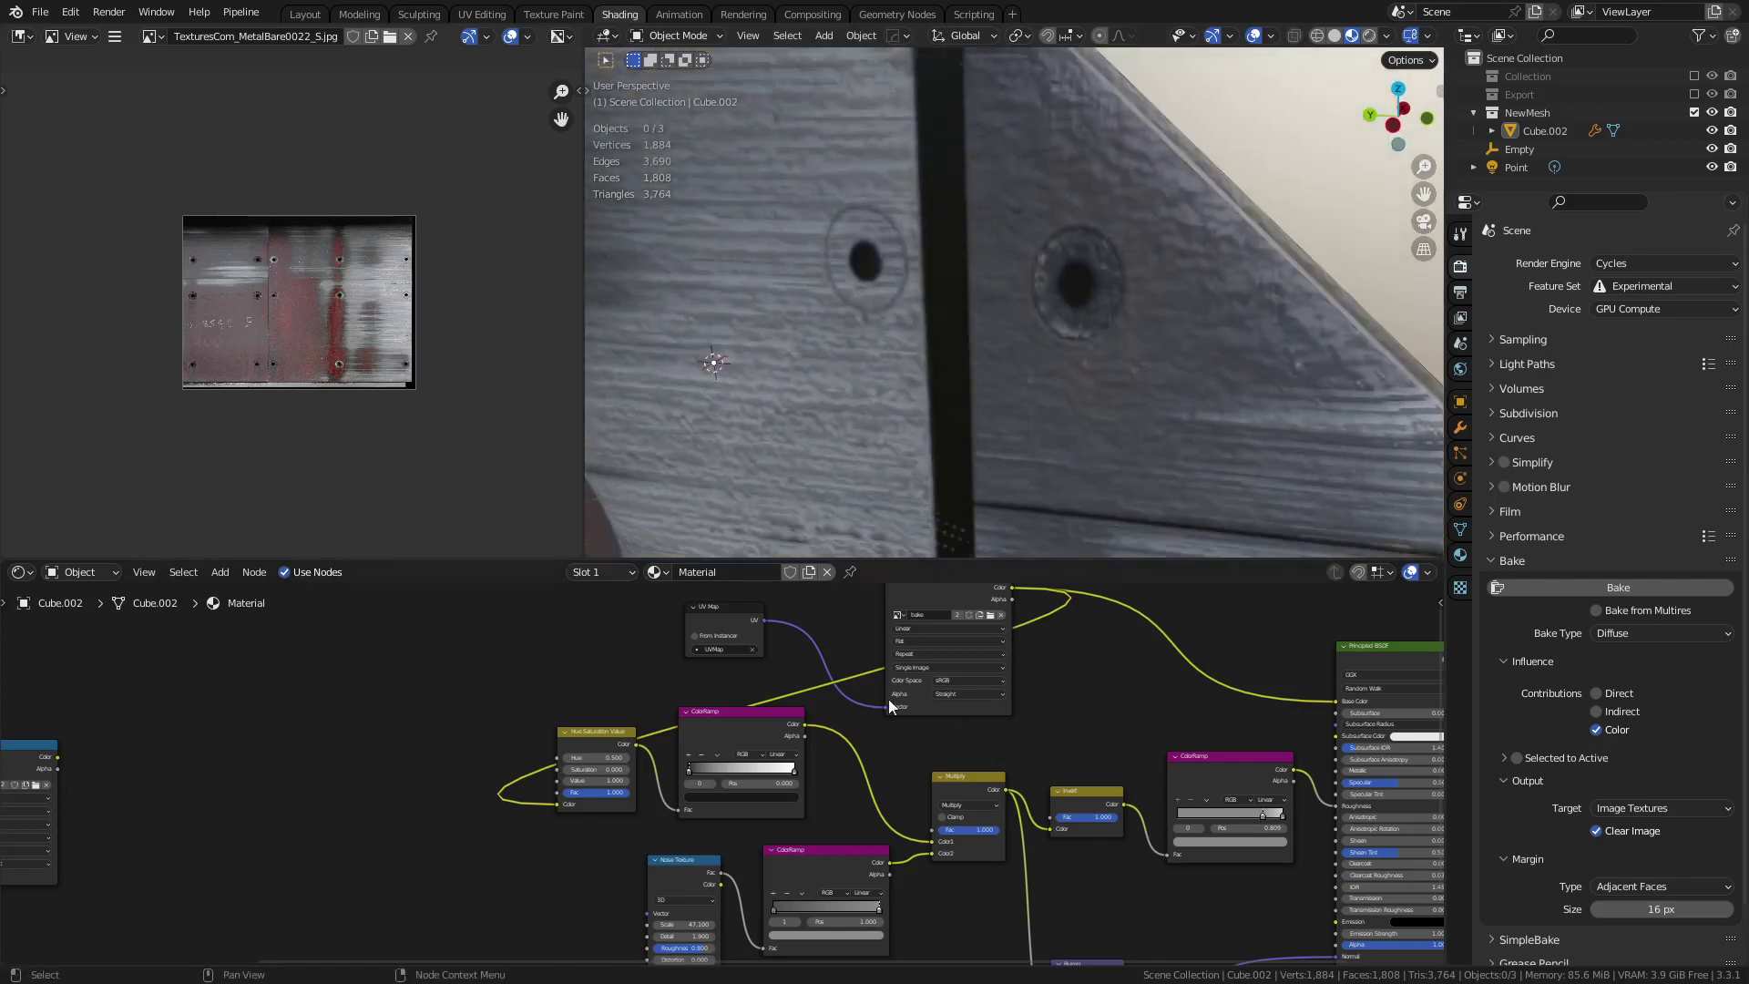
- Move the UV Map and connected bake image texture nodes together to before the Hue Saturation Value node
{"action": "scroll", "coordinate": [738, 770], "scroll_direction": "down", "scroll_amount": 2}
{"action": "left_click_drag", "start_coordinate": [917, 685], "coordinate": [494, 671]}
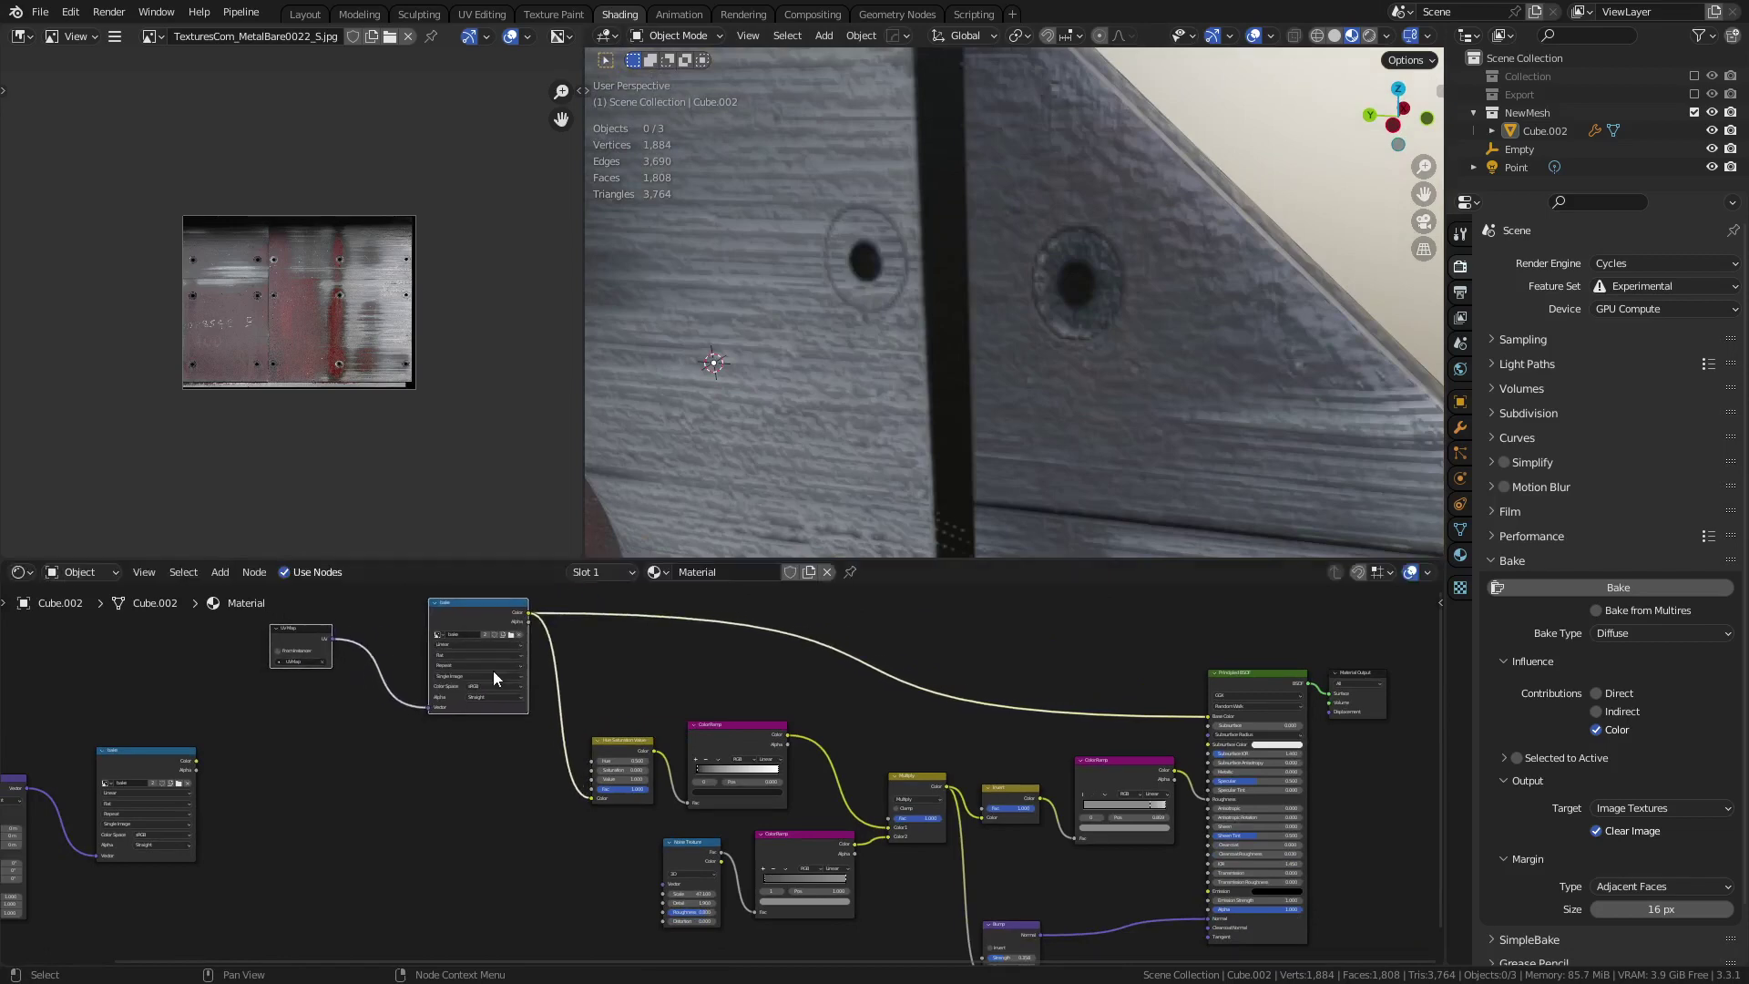
{"action": "middle_click_drag", "start_coordinate": [797, 728], "coordinate": [828, 718]}
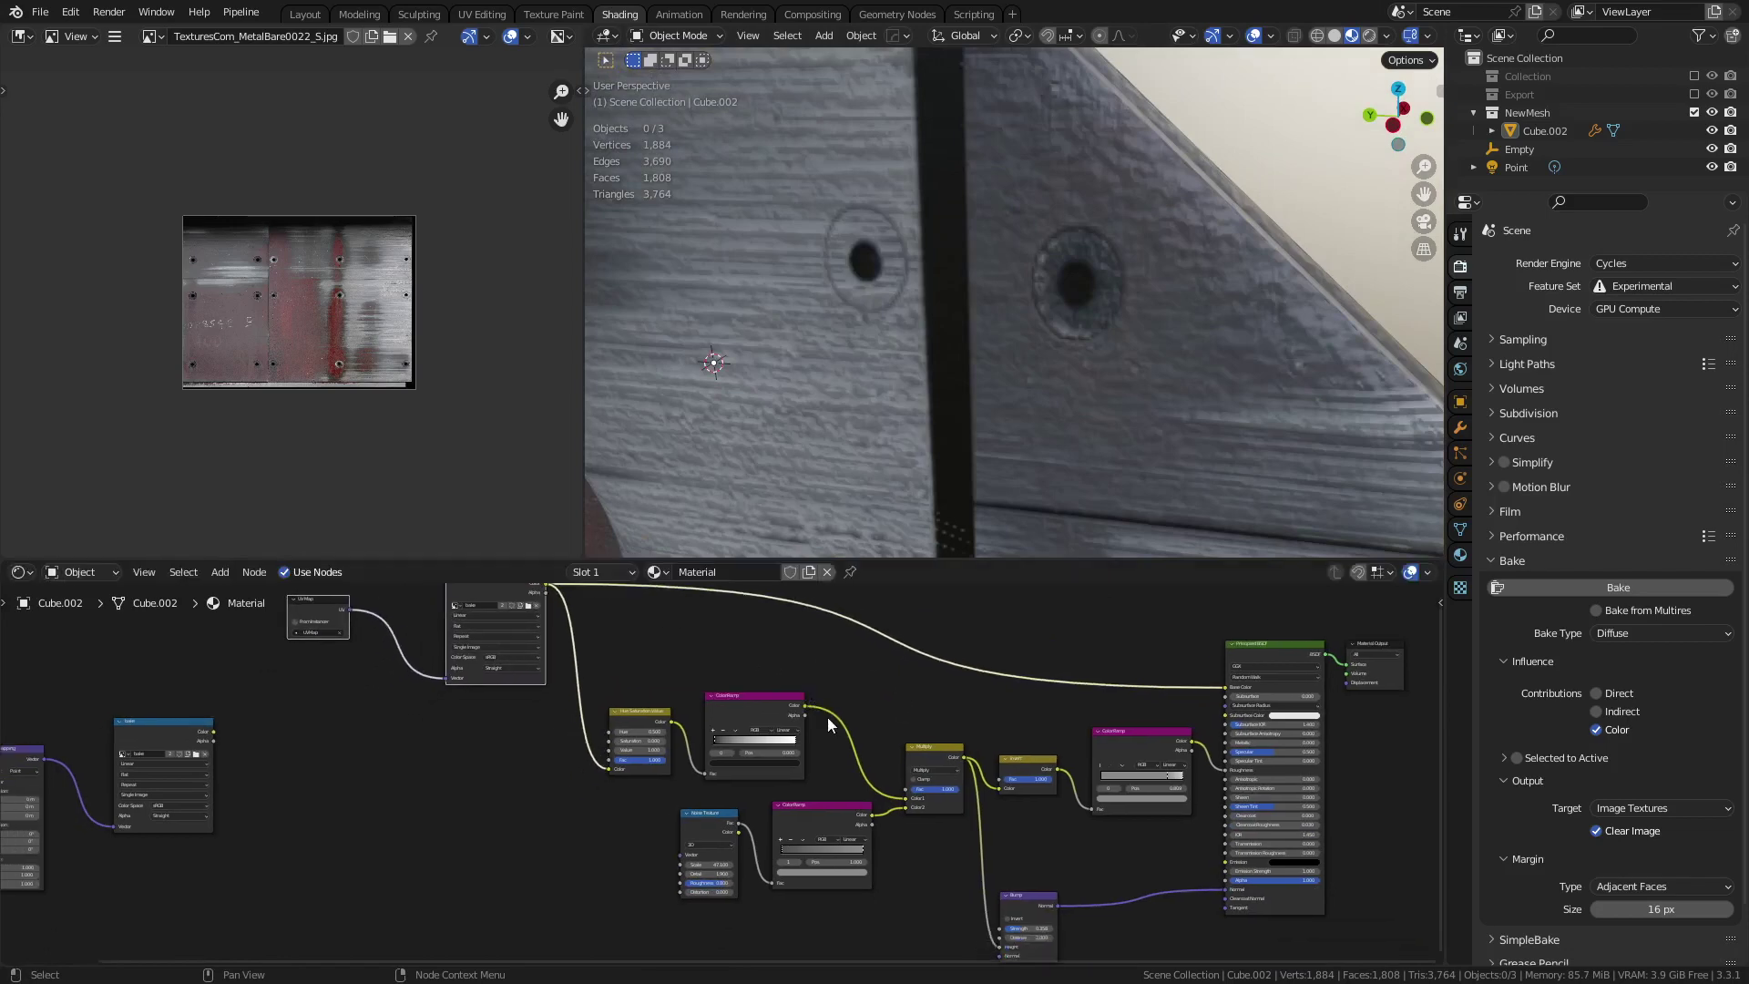
- Set the Multiply node's Fac to 0.417 and check the noise strength on the mesh's surface
{"action": "middle_click_drag", "start_coordinate": [938, 791], "coordinate": [780, 698]}
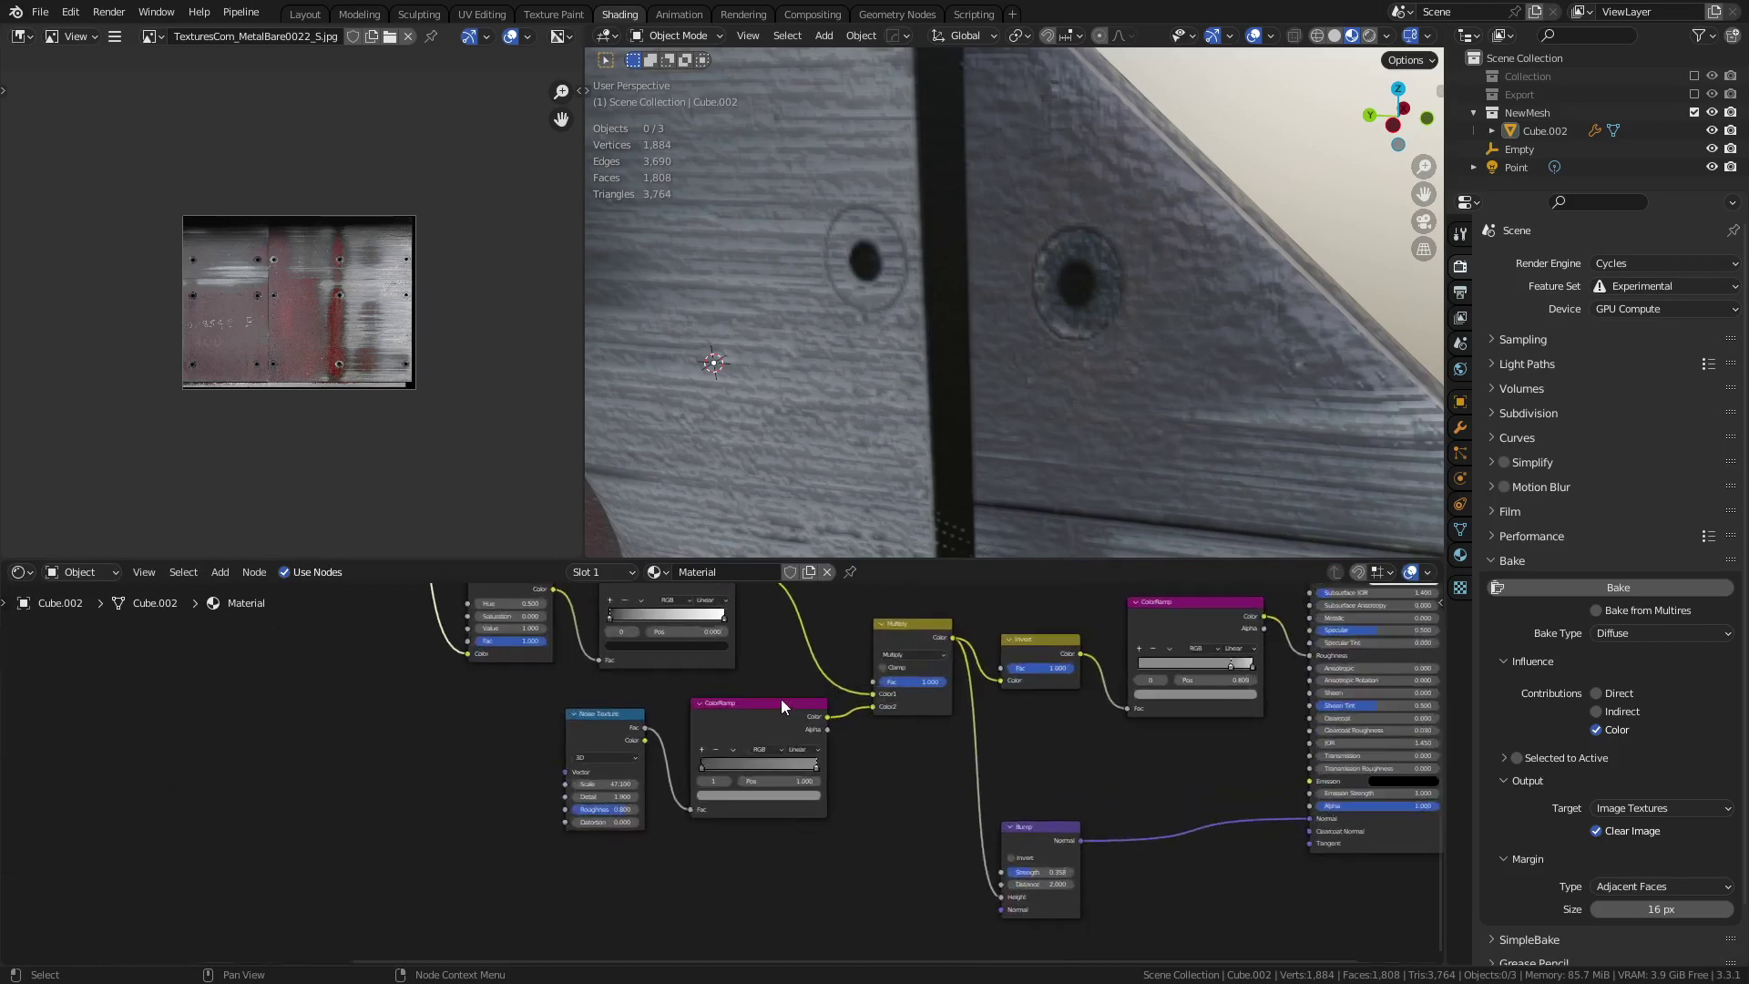
{"action": "scroll", "coordinate": [779, 698], "scroll_direction": "up", "scroll_amount": 3}
{"action": "scroll", "coordinate": [549, 783], "scroll_direction": "up", "scroll_amount": 2}
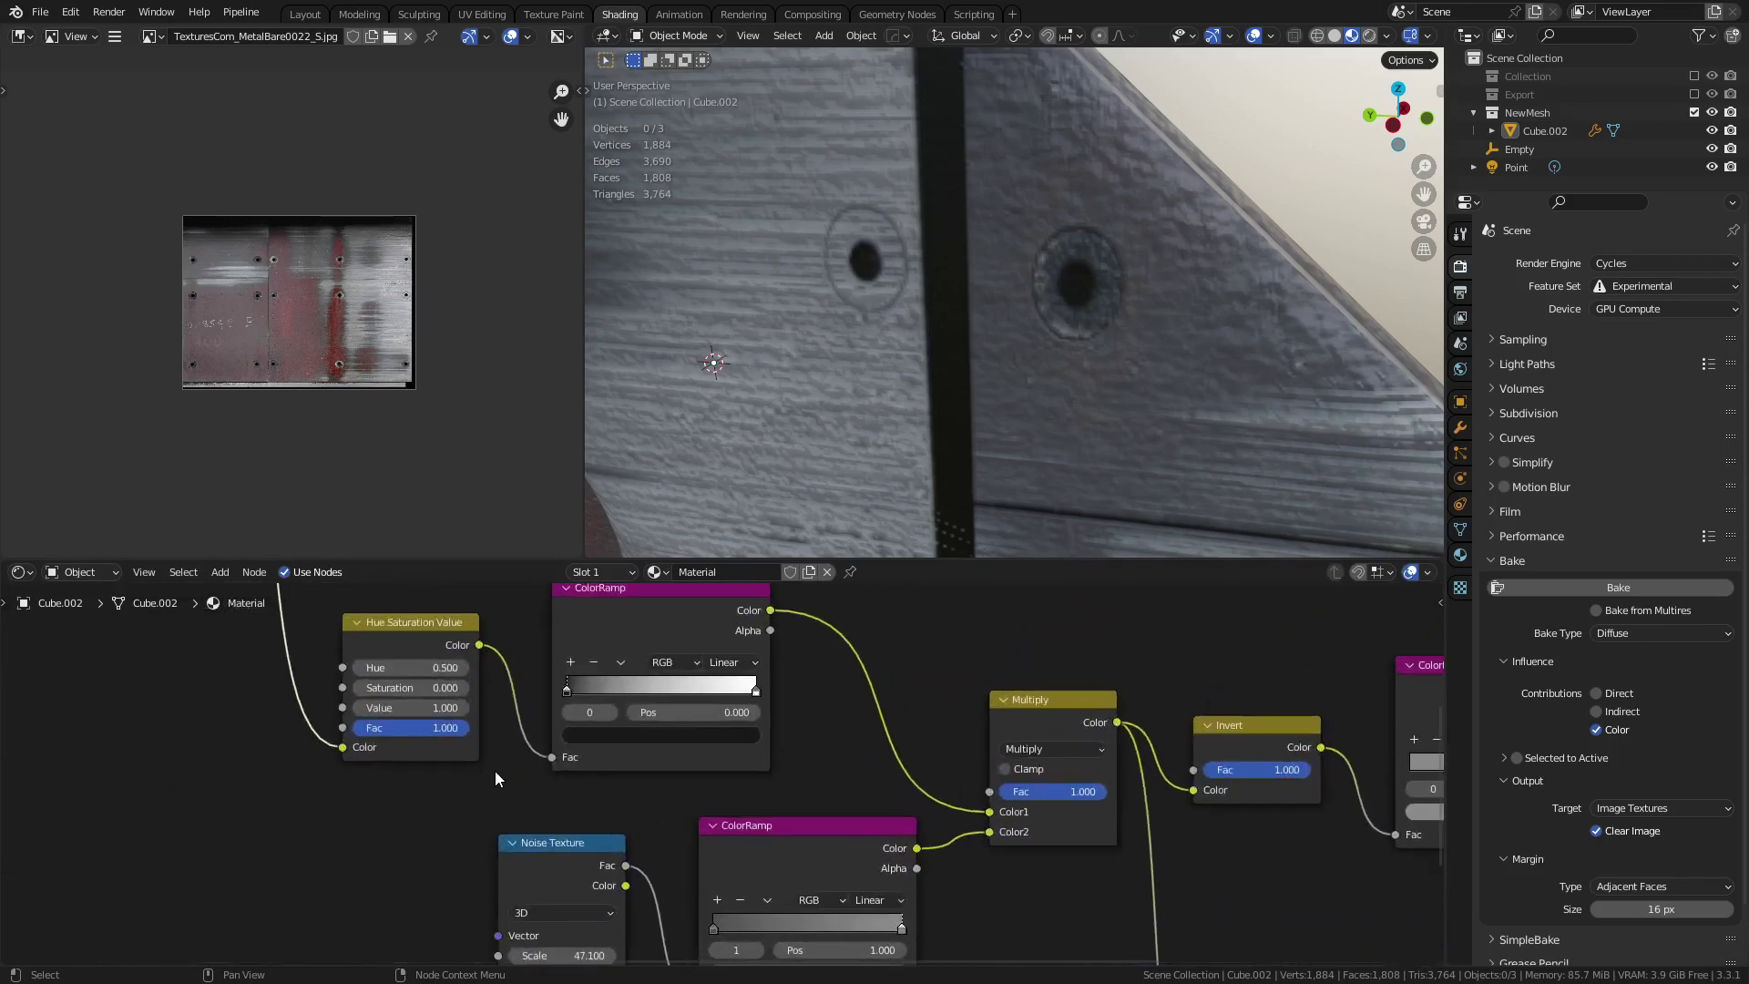
{"action": "middle_click_drag", "start_coordinate": [856, 774], "coordinate": [539, 718]}
{"action": "scroll", "coordinate": [1139, 321], "scroll_direction": "down", "scroll_amount": 6}
{"action": "middle_click_drag", "start_coordinate": [1139, 321], "coordinate": [995, 370]}
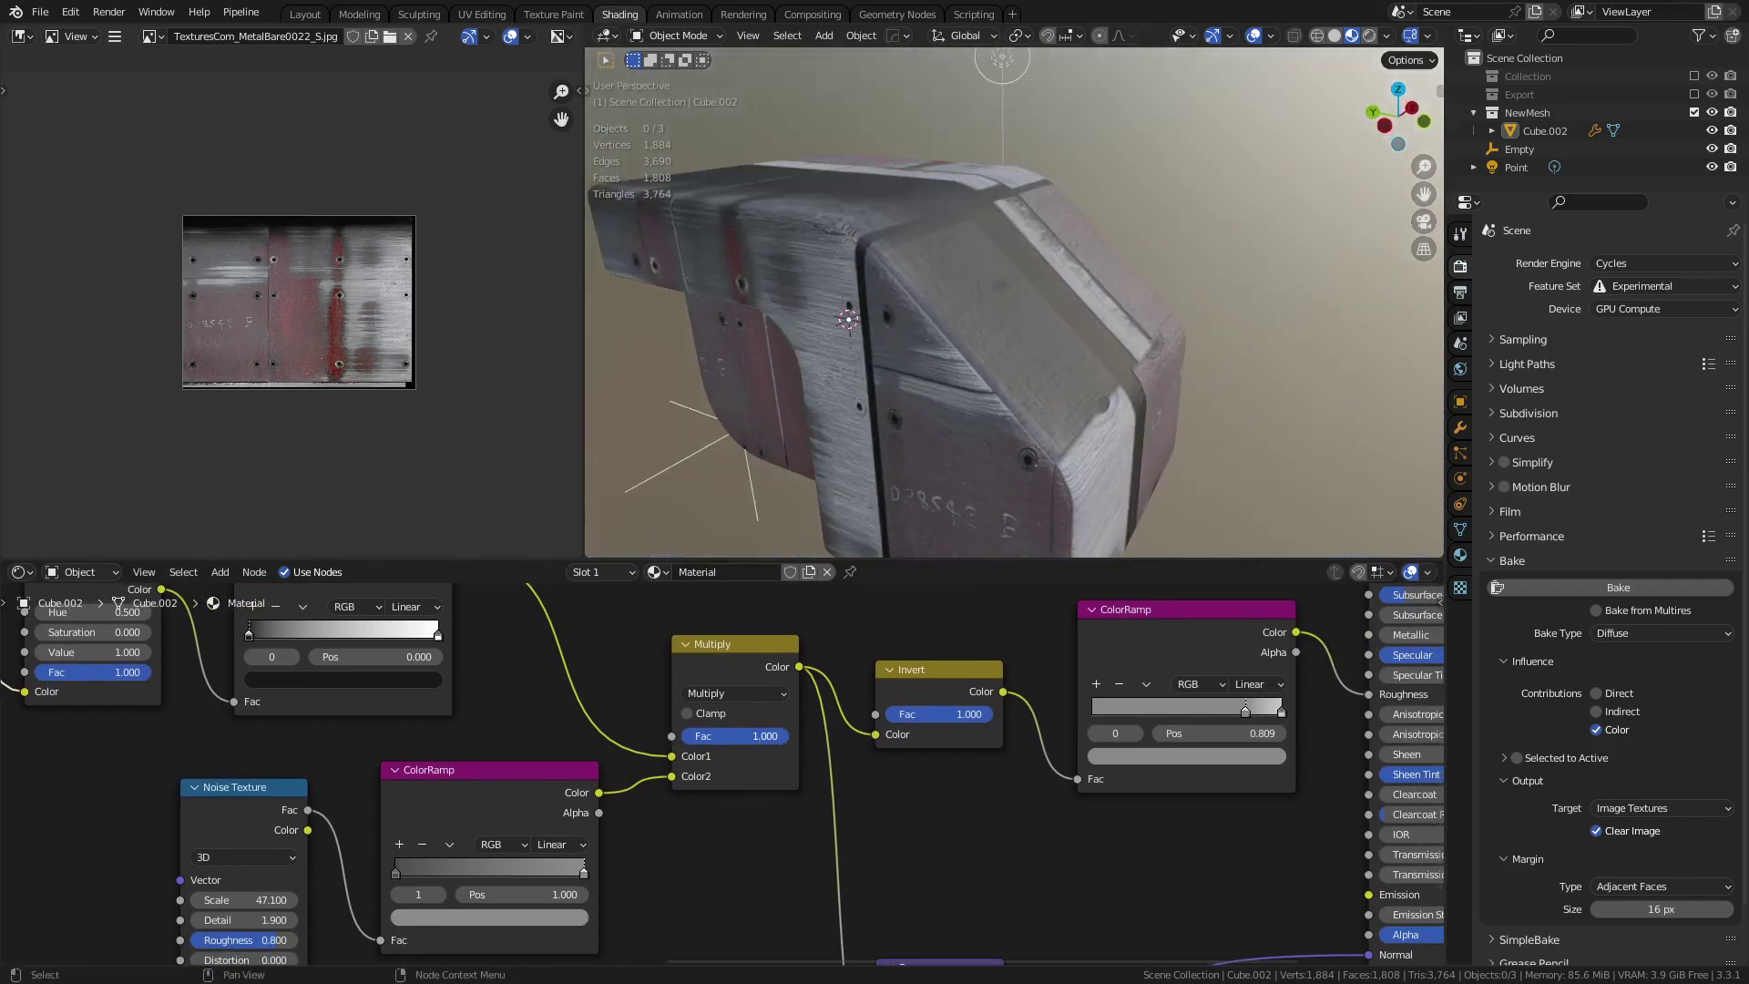
{"action": "mouse_move", "coordinate": [754, 741]}
{"action": "left_mouse_down"}
{"action": "mouse_move", "coordinate": [678, 741]}
{"action": "mouse_move", "coordinate": [755, 737]}
{"action": "left_mouse_up"}
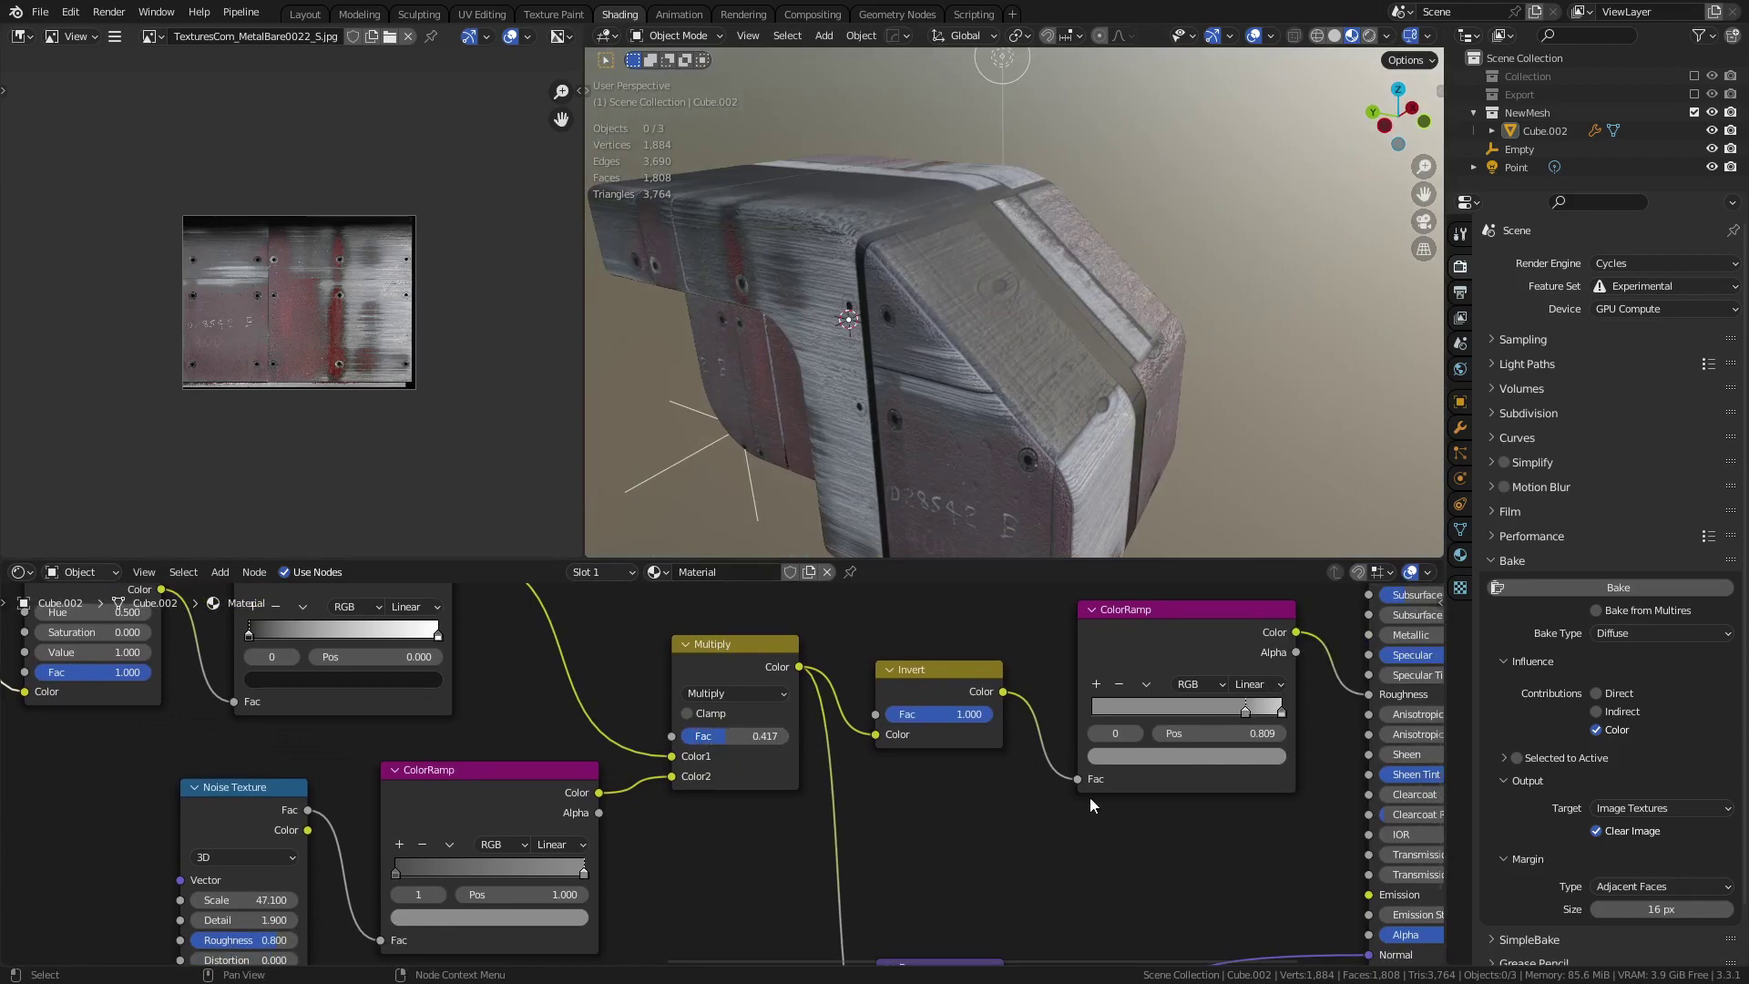
{"action": "middle_click_drag", "start_coordinate": [1093, 805], "coordinate": [1043, 815]}
{"action": "scroll", "coordinate": [947, 286], "scroll_direction": "up", "scroll_amount": 3}
{"action": "middle_click_drag", "start_coordinate": [947, 286], "coordinate": [1107, 304]}
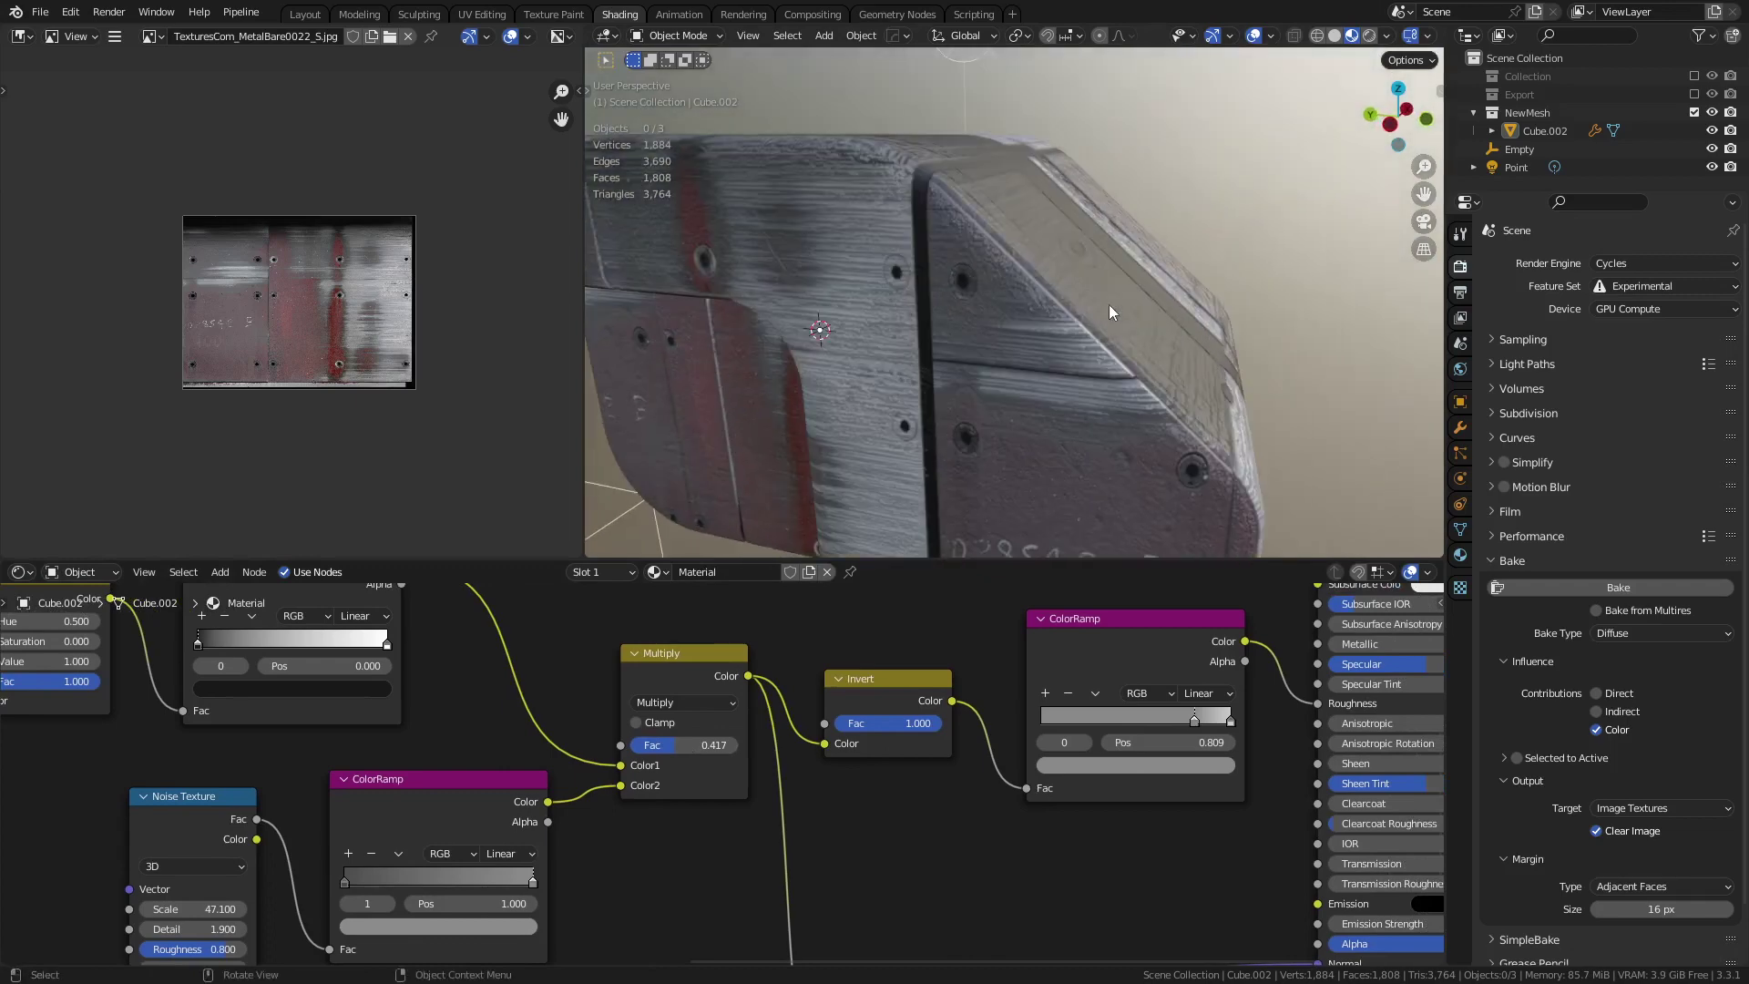
- Inspect the whole mesh and view the baked map through the bake image texture node
{"action": "scroll", "coordinate": [1019, 385], "scroll_direction": "up", "scroll_amount": 3}
{"action": "scroll", "coordinate": [969, 308], "scroll_direction": "down", "scroll_amount": 5}
{"action": "middle_click_drag", "start_coordinate": [969, 308], "coordinate": [1109, 331]}
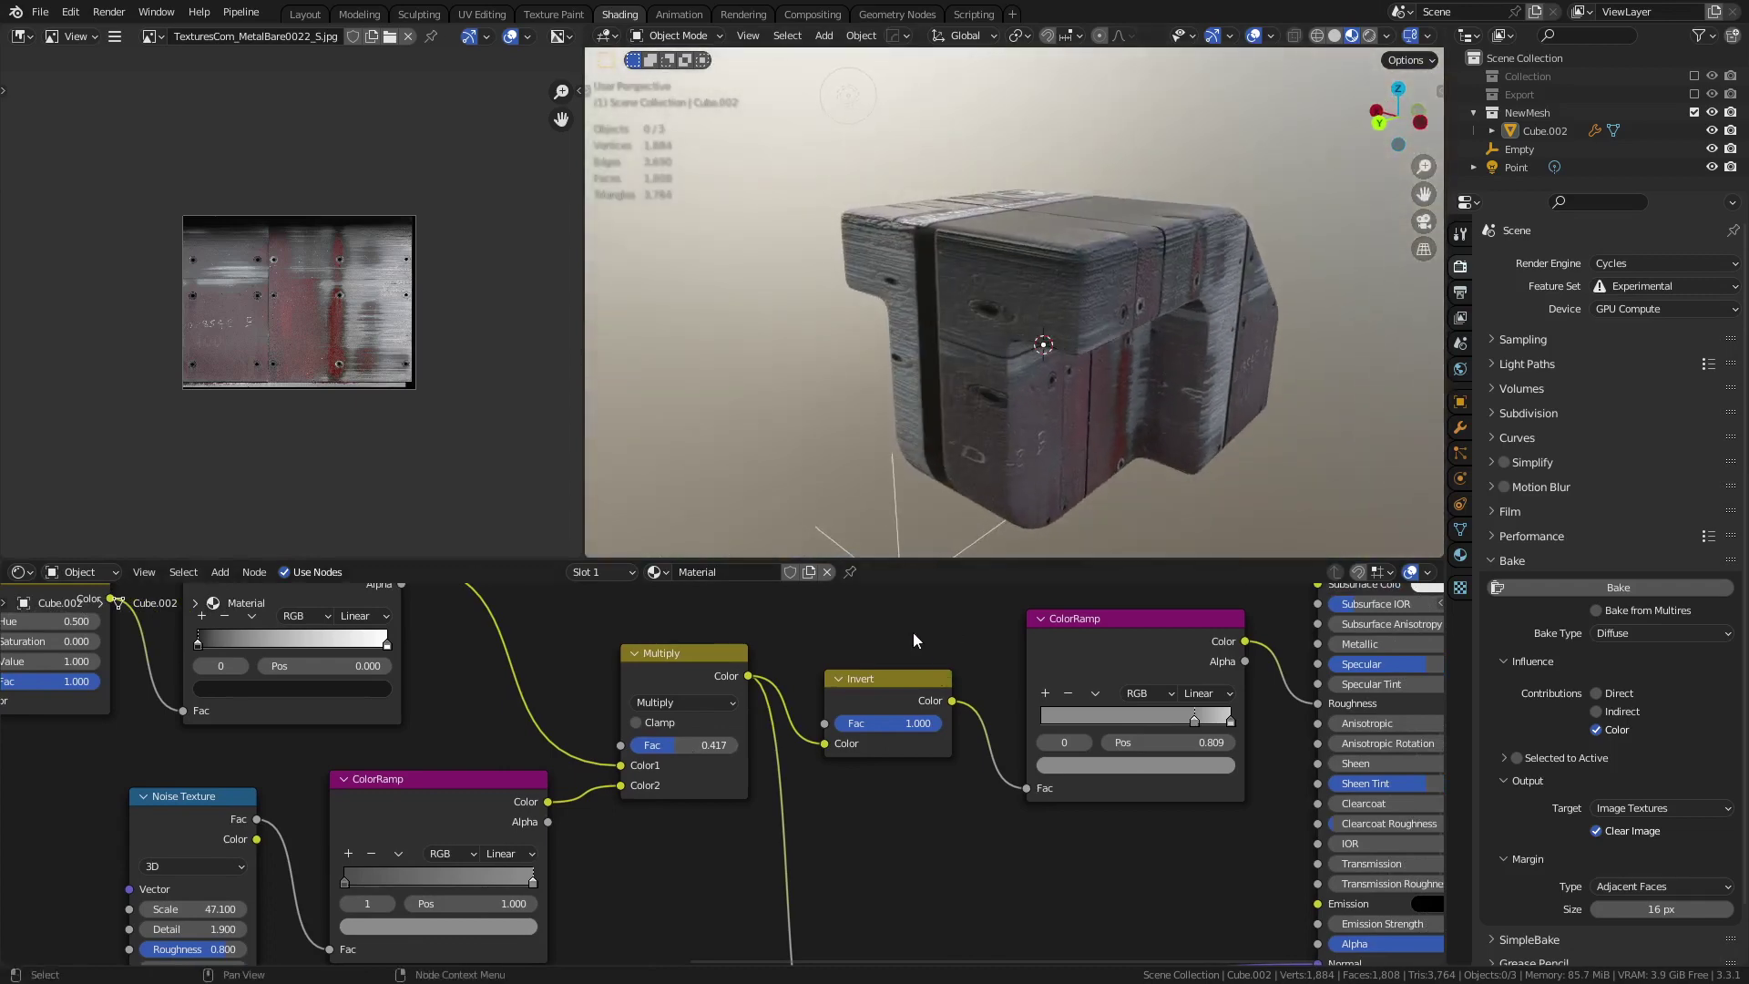
{"action": "middle_click_drag", "start_coordinate": [536, 595], "coordinate": [600, 696]}
{"action": "middle_click_drag", "start_coordinate": [455, 665], "coordinate": [816, 712]}
{"action": "scroll", "coordinate": [816, 712], "scroll_direction": "down", "scroll_amount": 3}
{"action": "middle_click_drag", "start_coordinate": [433, 664], "coordinate": [777, 886]}
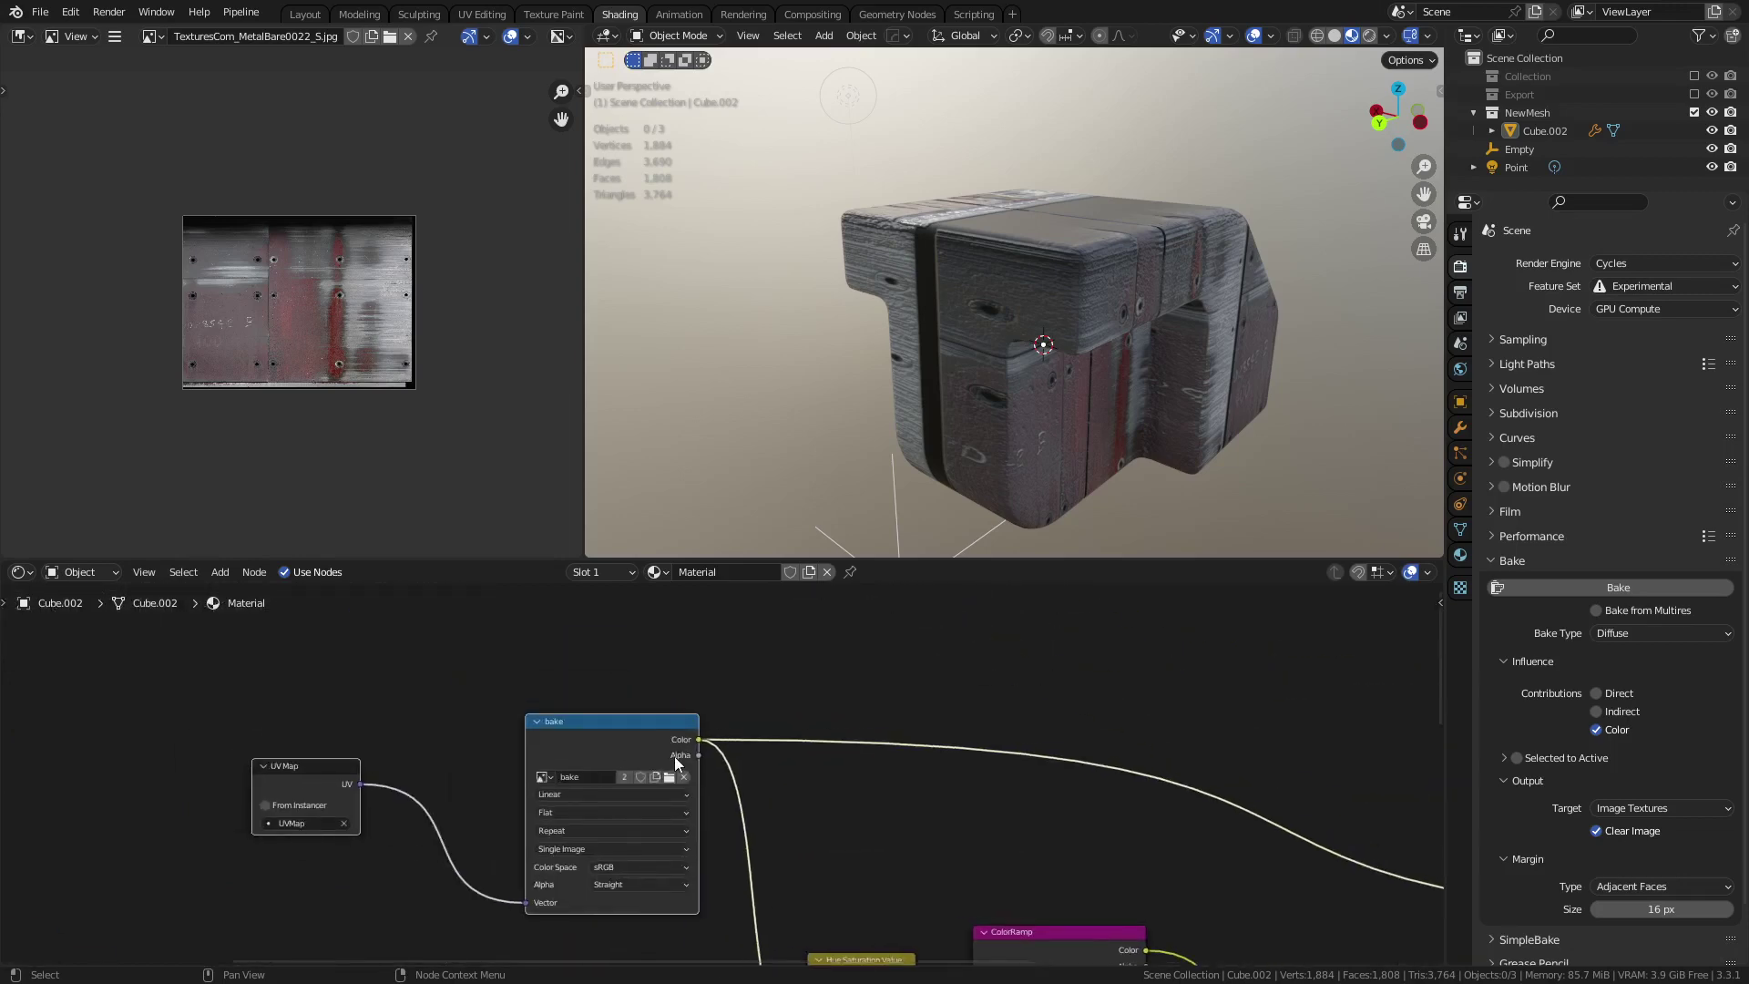
{"action": "scroll", "coordinate": [895, 779], "scroll_direction": "down", "scroll_amount": 2}
{"action": "left_click", "coordinate": [665, 756]}
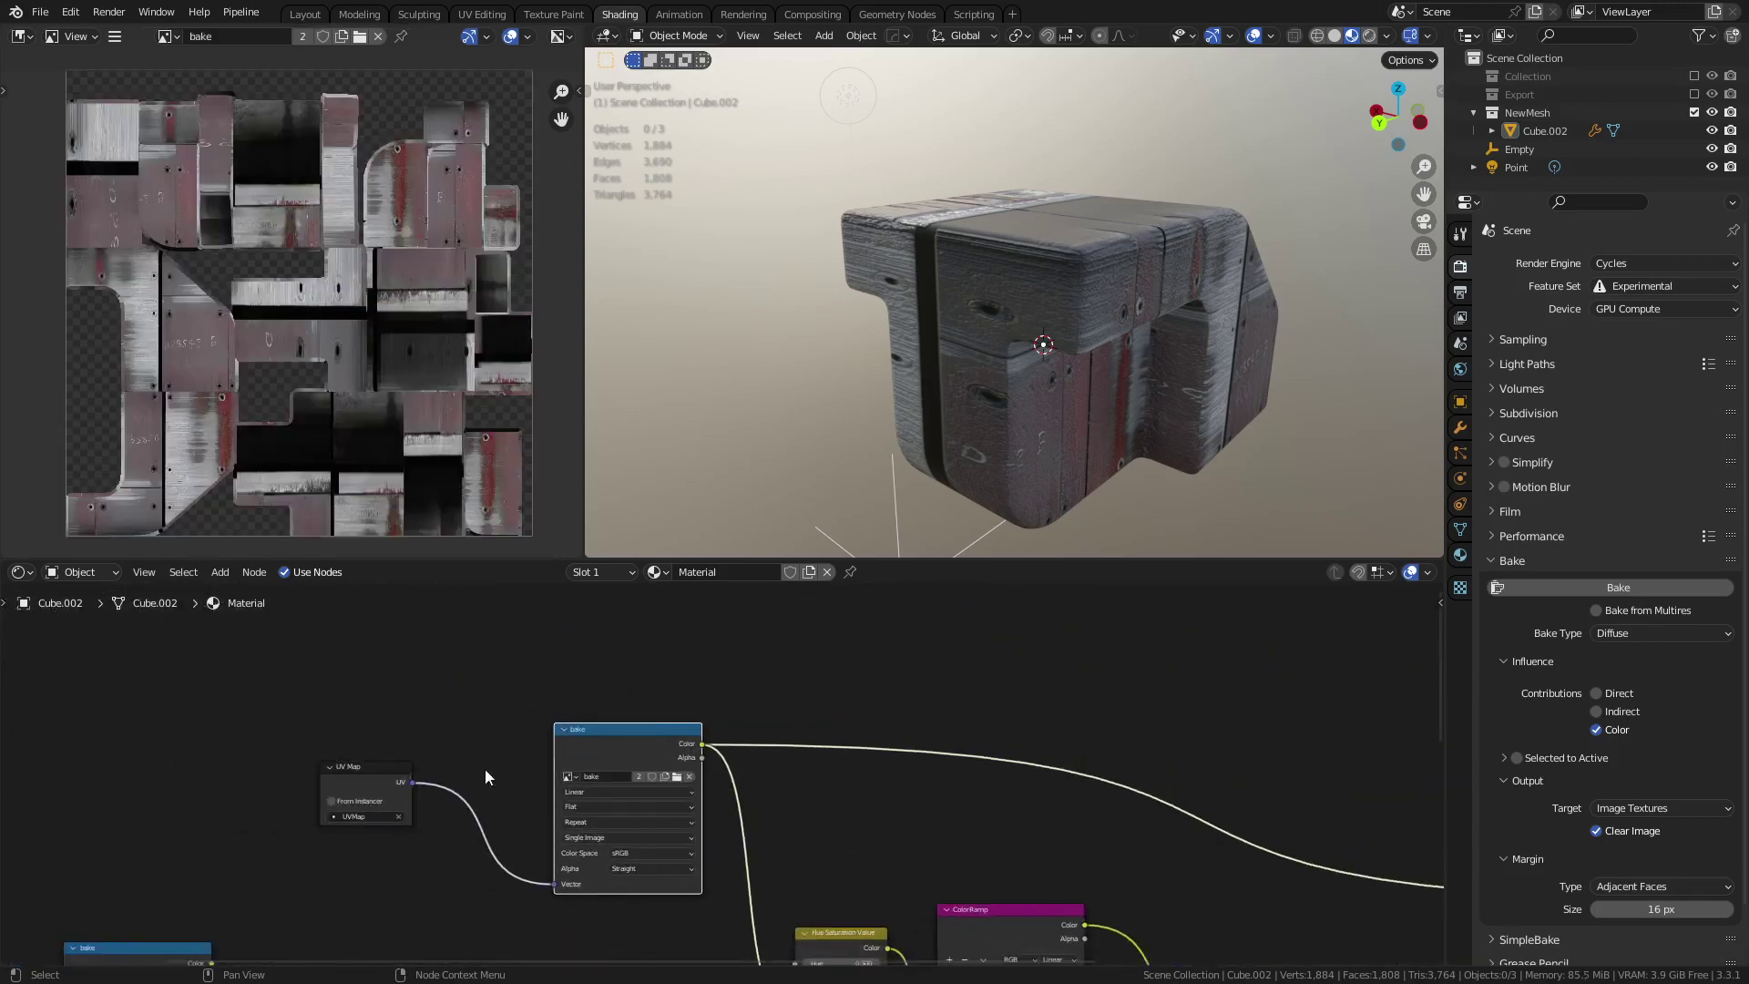
{"action": "left_click_drag", "start_coordinate": [484, 769], "coordinate": [372, 692]}
{"action": "left_click_drag", "start_coordinate": [604, 829], "coordinate": [602, 828]}
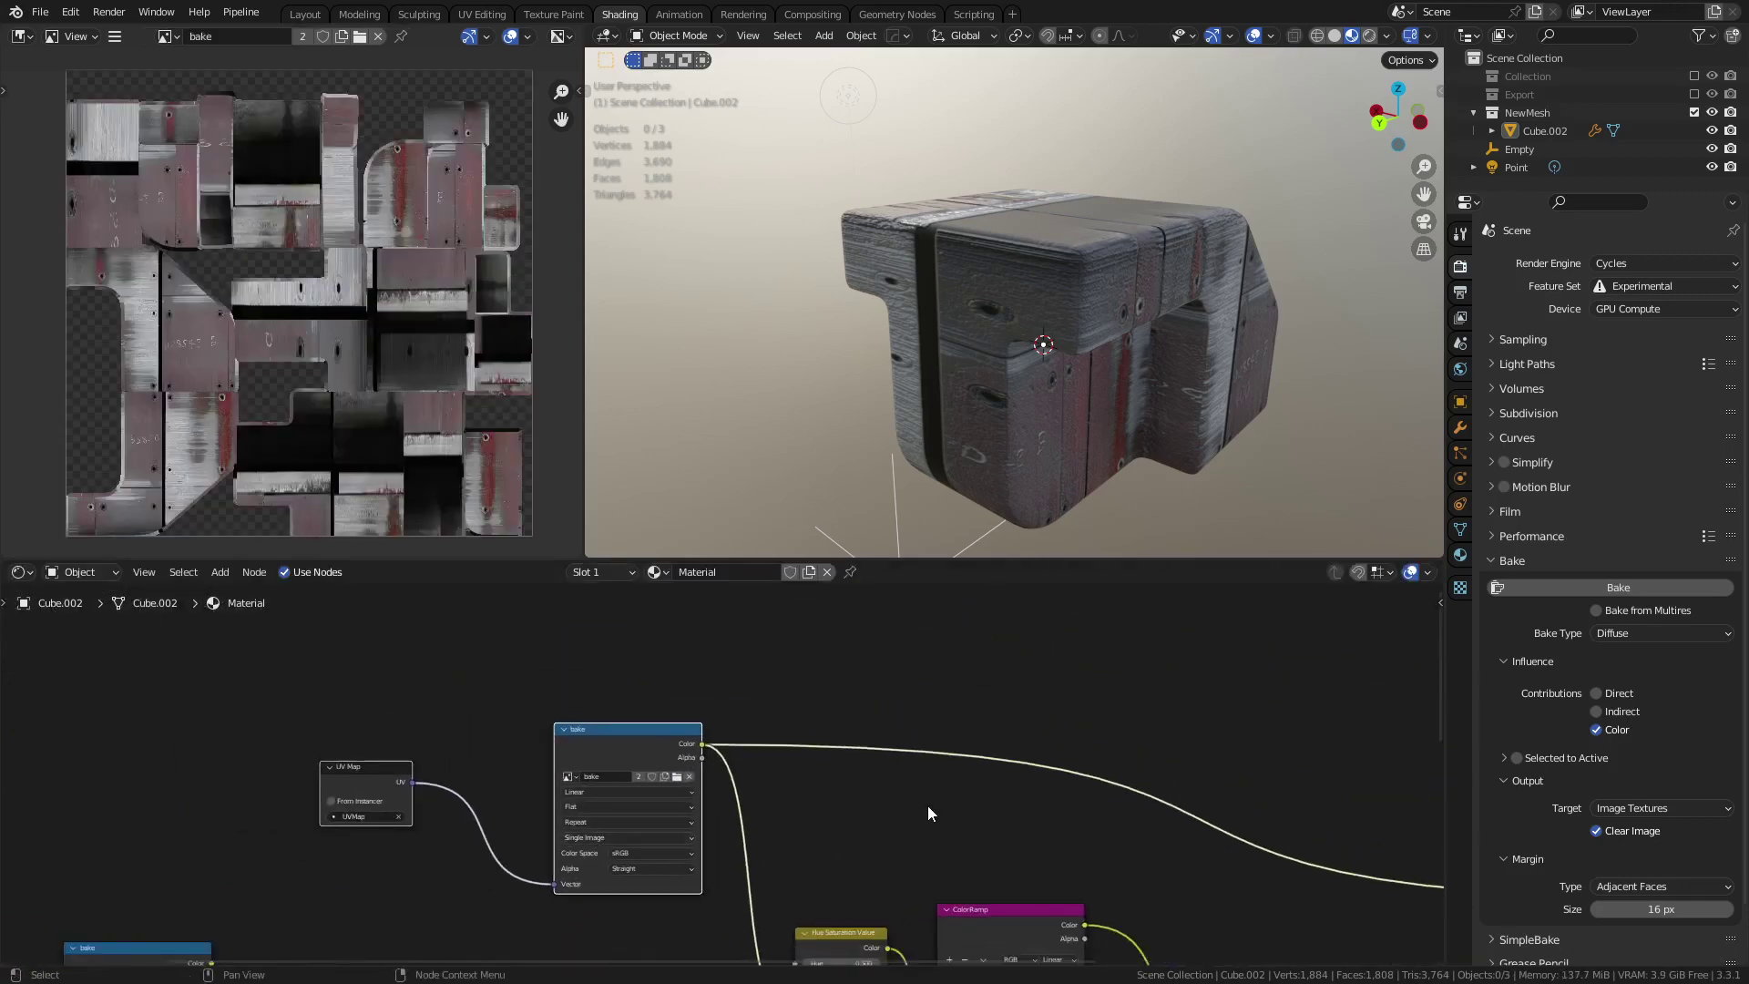
- Add an Image Texture node above the bake node and load TexturesCom_Rust0201_S.jpg from the Metal folder into it
{"action": "key", "text": "shift+a"}
{"action": "mouse_move", "coordinate": [853, 757]}
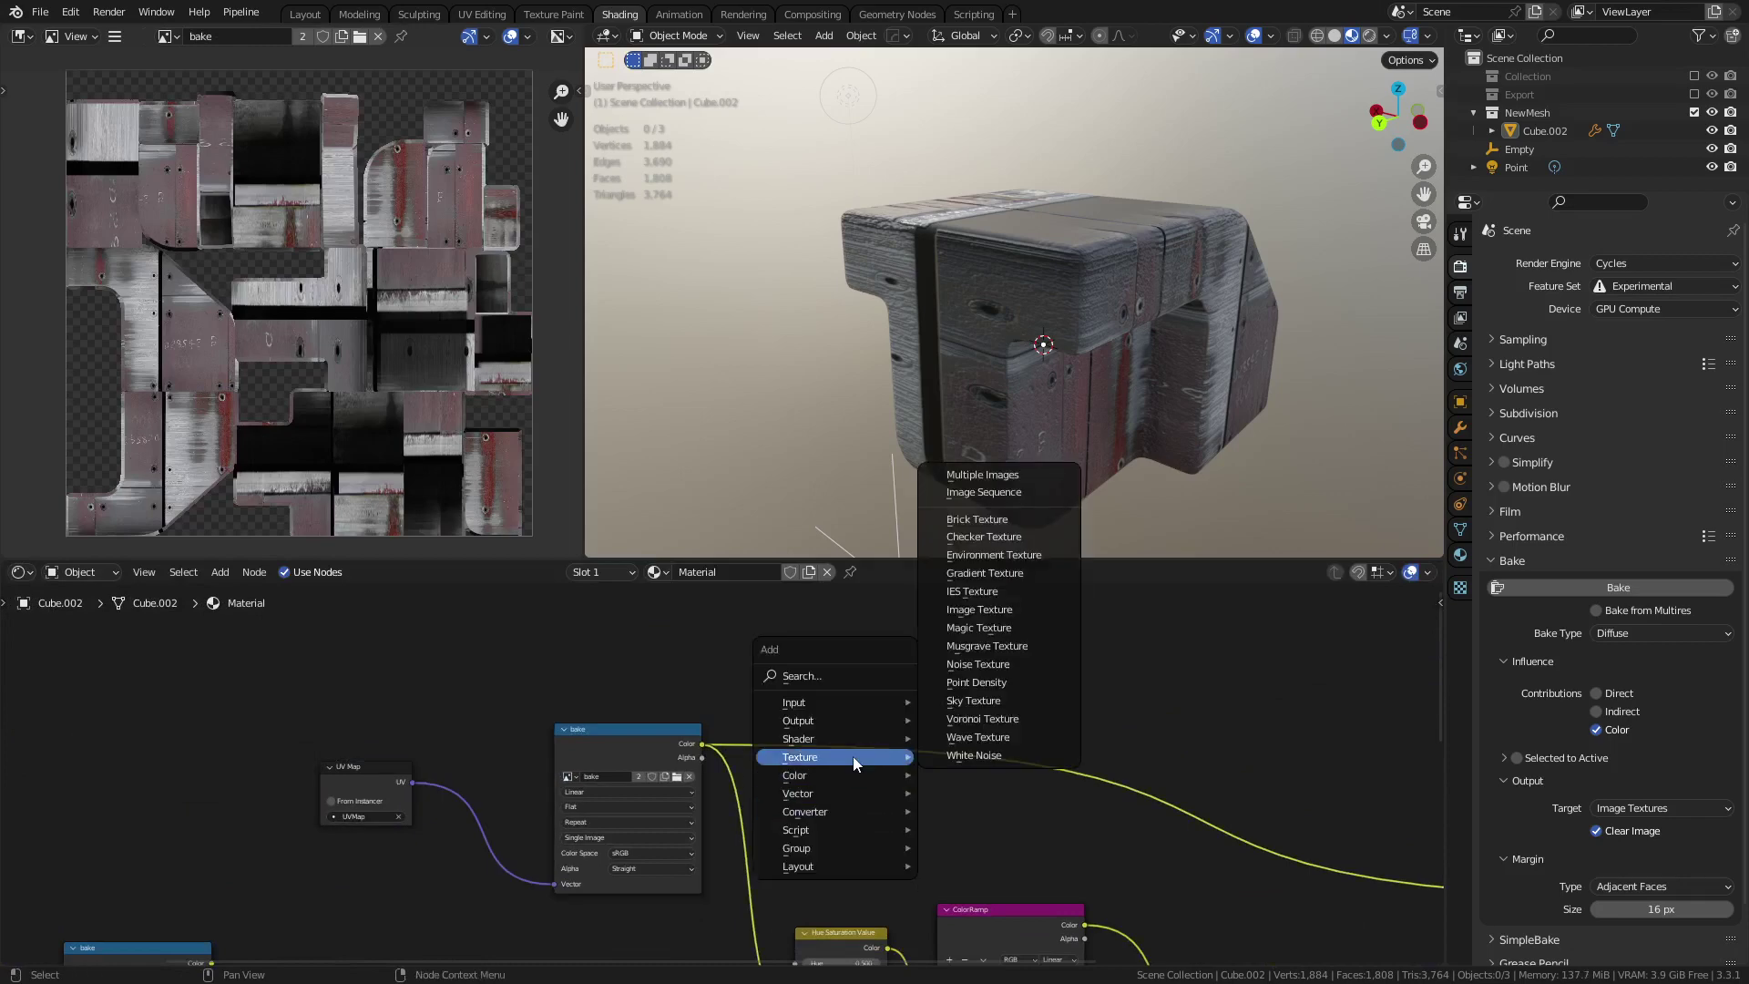
{"action": "left_click", "coordinate": [1024, 608]}
{"action": "left_click", "coordinate": [839, 580]}
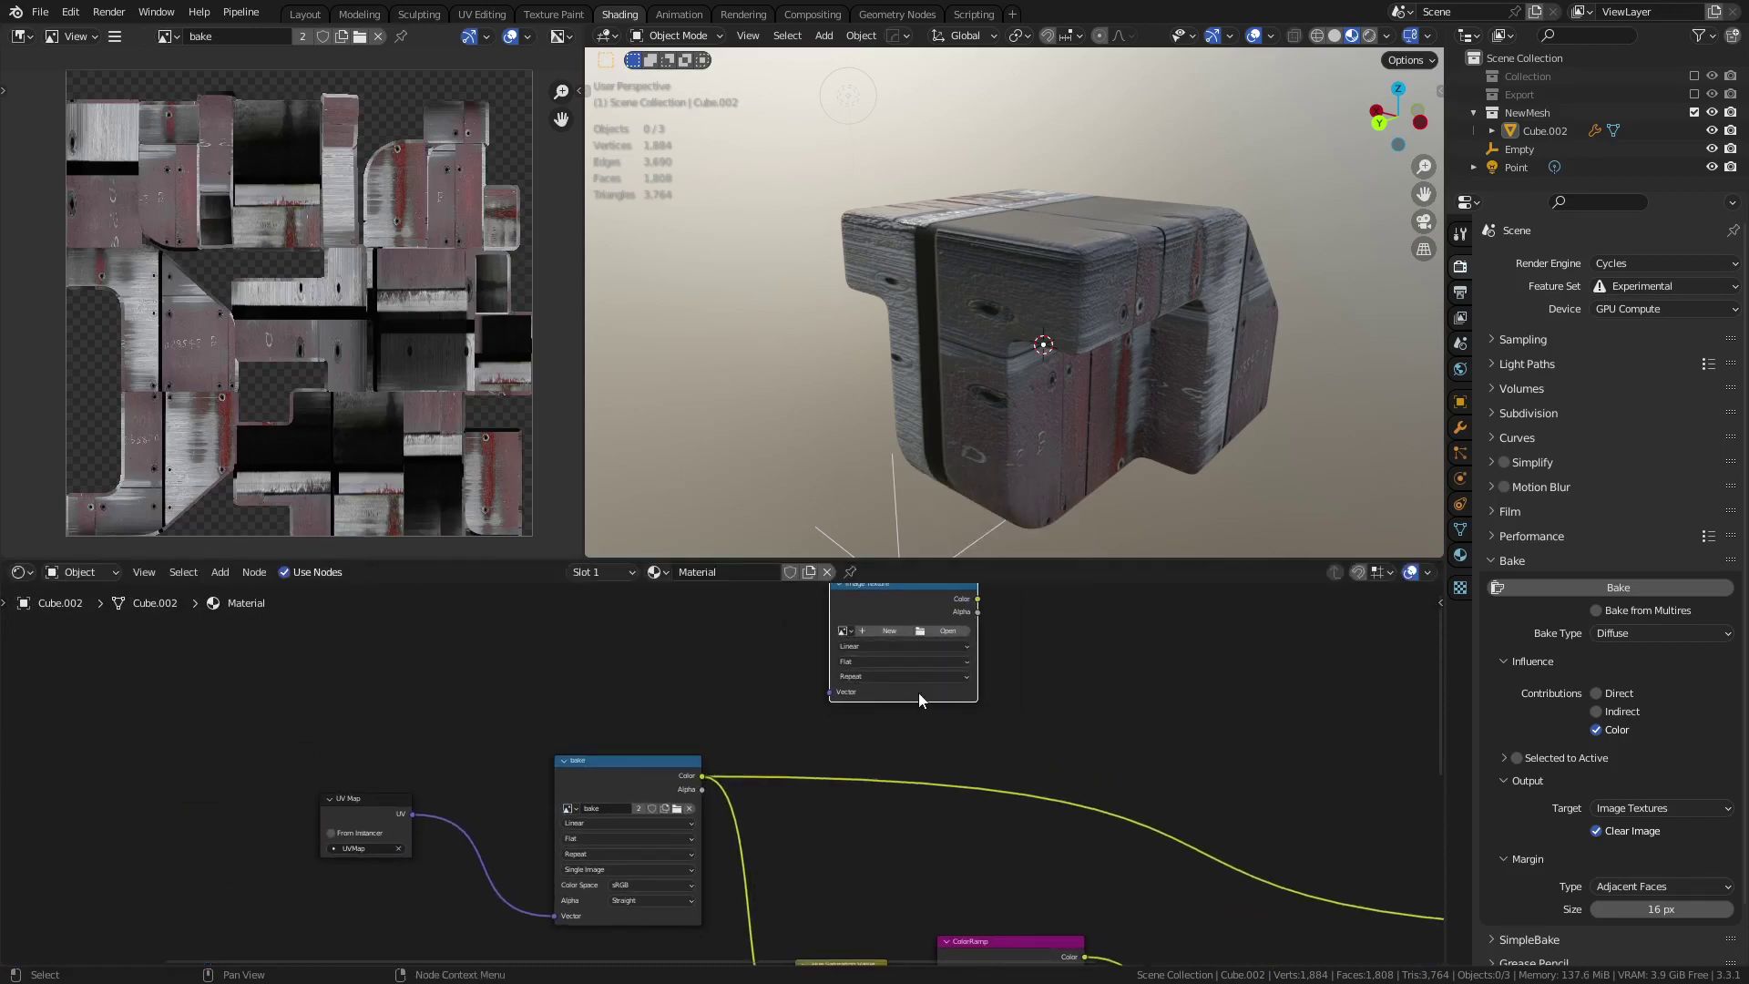
{"action": "left_click", "coordinate": [949, 631]}
{"action": "left_click", "coordinate": [485, 415]}
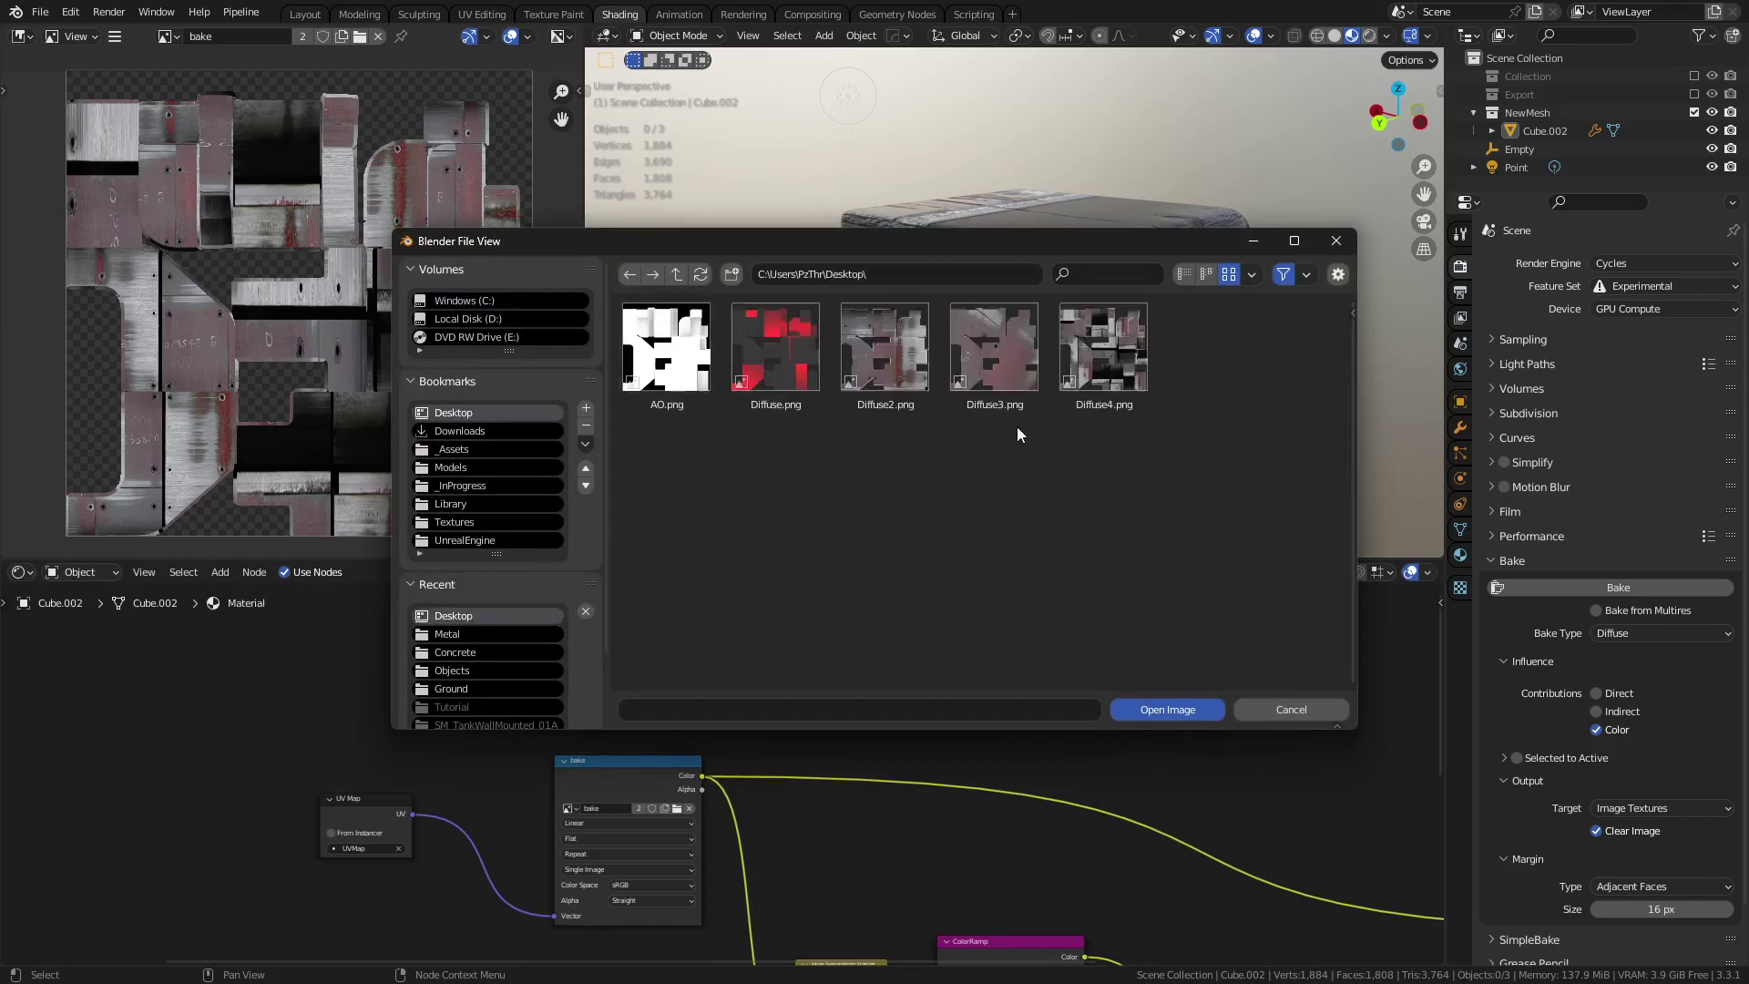
{"action": "left_click", "coordinate": [495, 637]}
{"action": "scroll", "coordinate": [956, 510], "scroll_direction": "down", "scroll_amount": 3}
{"action": "left_click", "coordinate": [1226, 512]}
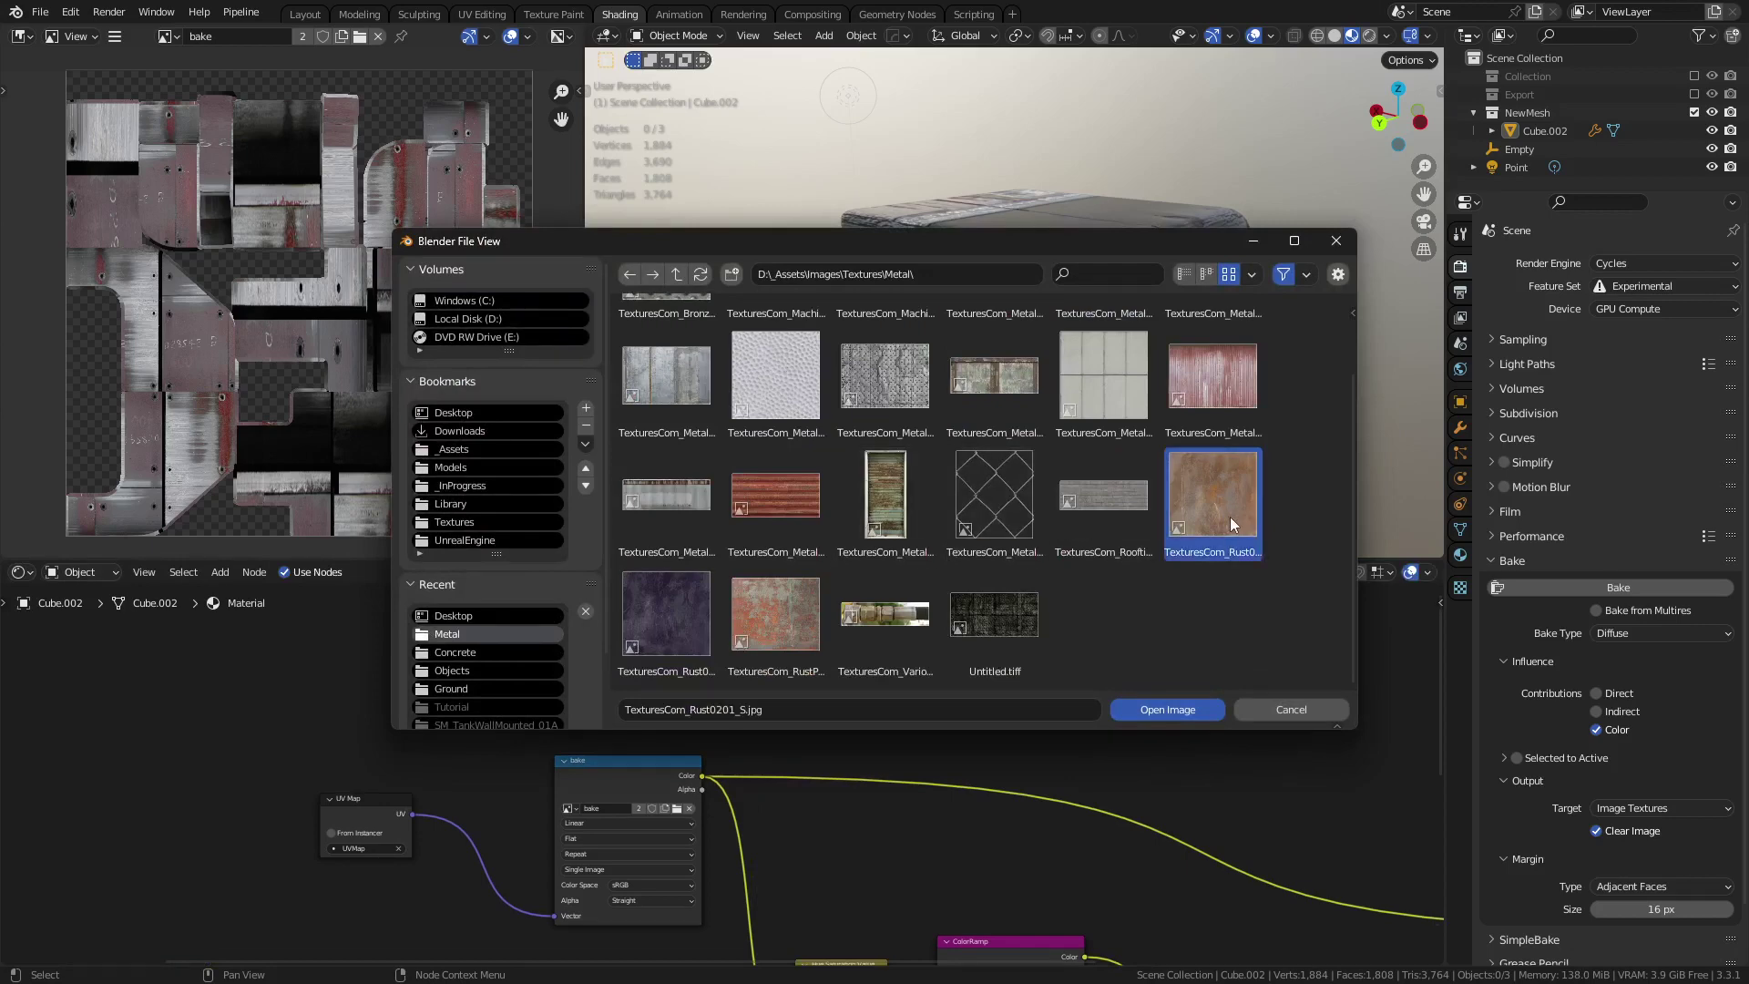
{"action": "left_click", "coordinate": [1179, 707]}
- Move the rust image texture node to directly above the bake image texture node
{"action": "scroll", "coordinate": [1094, 658], "scroll_direction": "down", "scroll_amount": 2}
{"action": "middle_click_drag", "start_coordinate": [1100, 655], "coordinate": [828, 656]}
{"action": "scroll", "coordinate": [1030, 740], "scroll_direction": "down", "scroll_amount": 2}
{"action": "scroll", "coordinate": [894, 676], "scroll_direction": "up", "scroll_amount": 1}
{"action": "scroll", "coordinate": [909, 629], "scroll_direction": "down", "scroll_amount": 1}
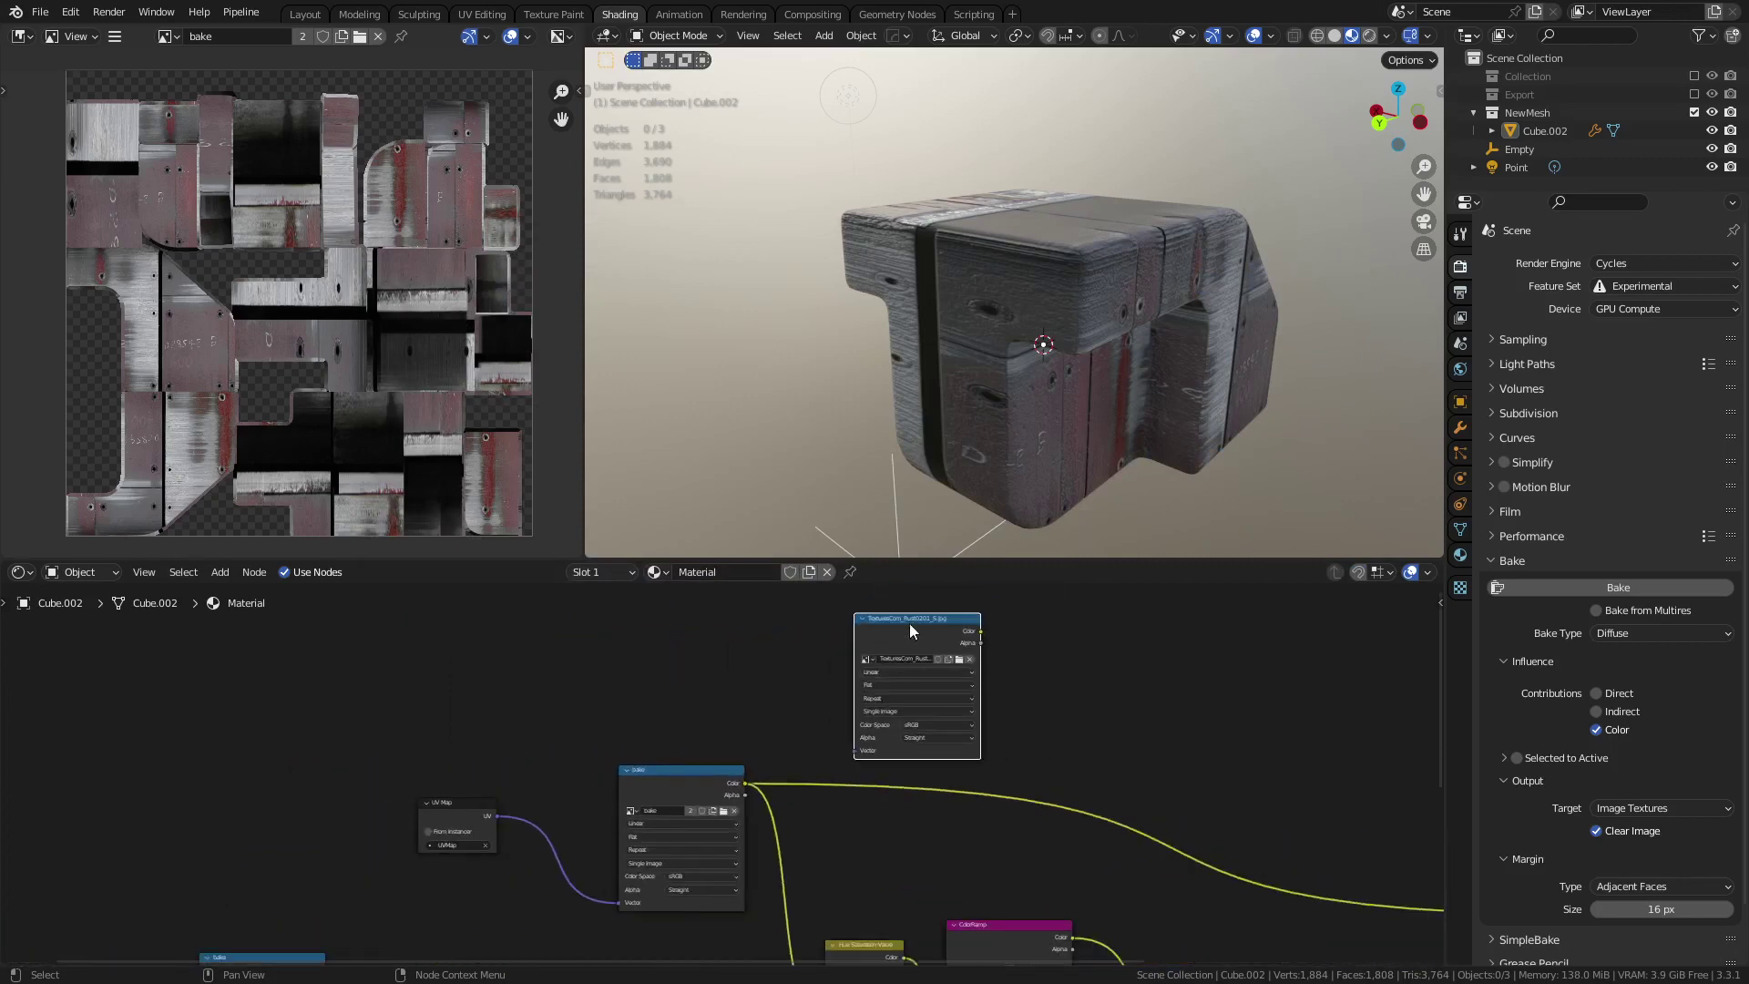
{"action": "left_click_drag", "start_coordinate": [909, 628], "coordinate": [676, 600]}
- Add a Texture Coordinate node and a Mapping node before the rust image texture
{"action": "key", "text": "shift+a"}
{"action": "mouse_move", "coordinate": [675, 666]}
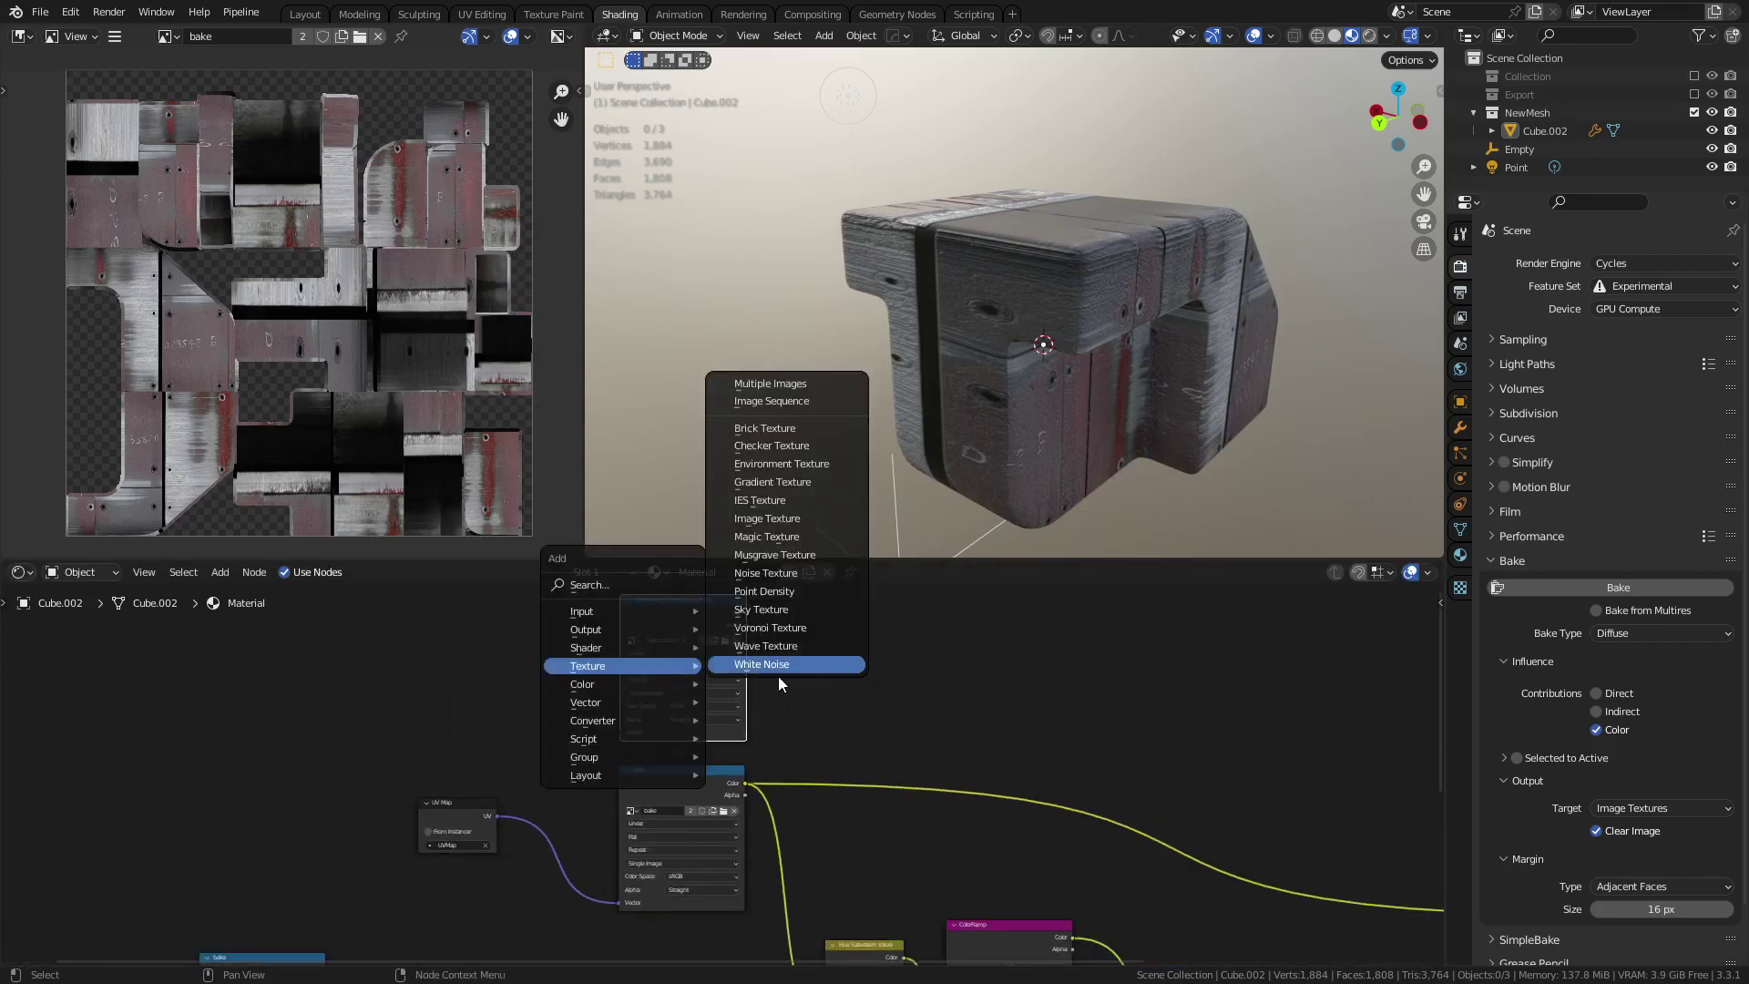
{"action": "mouse_move", "coordinate": [643, 610]}
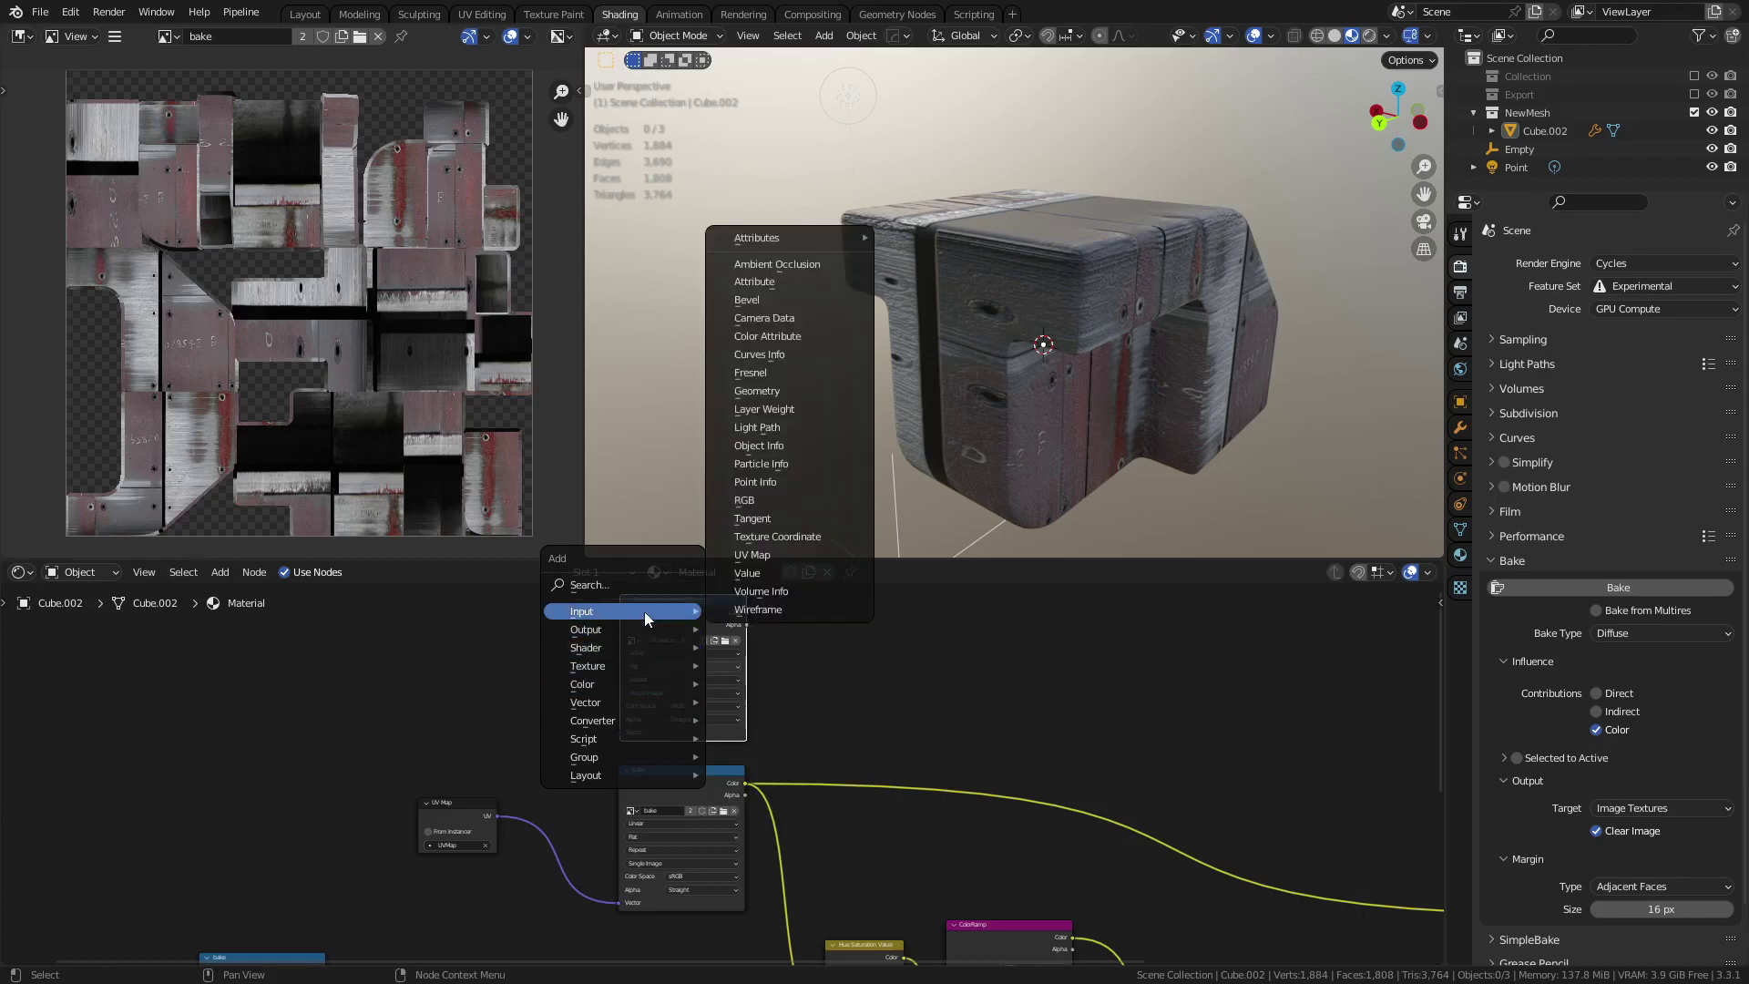
{"action": "left_click", "coordinate": [777, 536]}
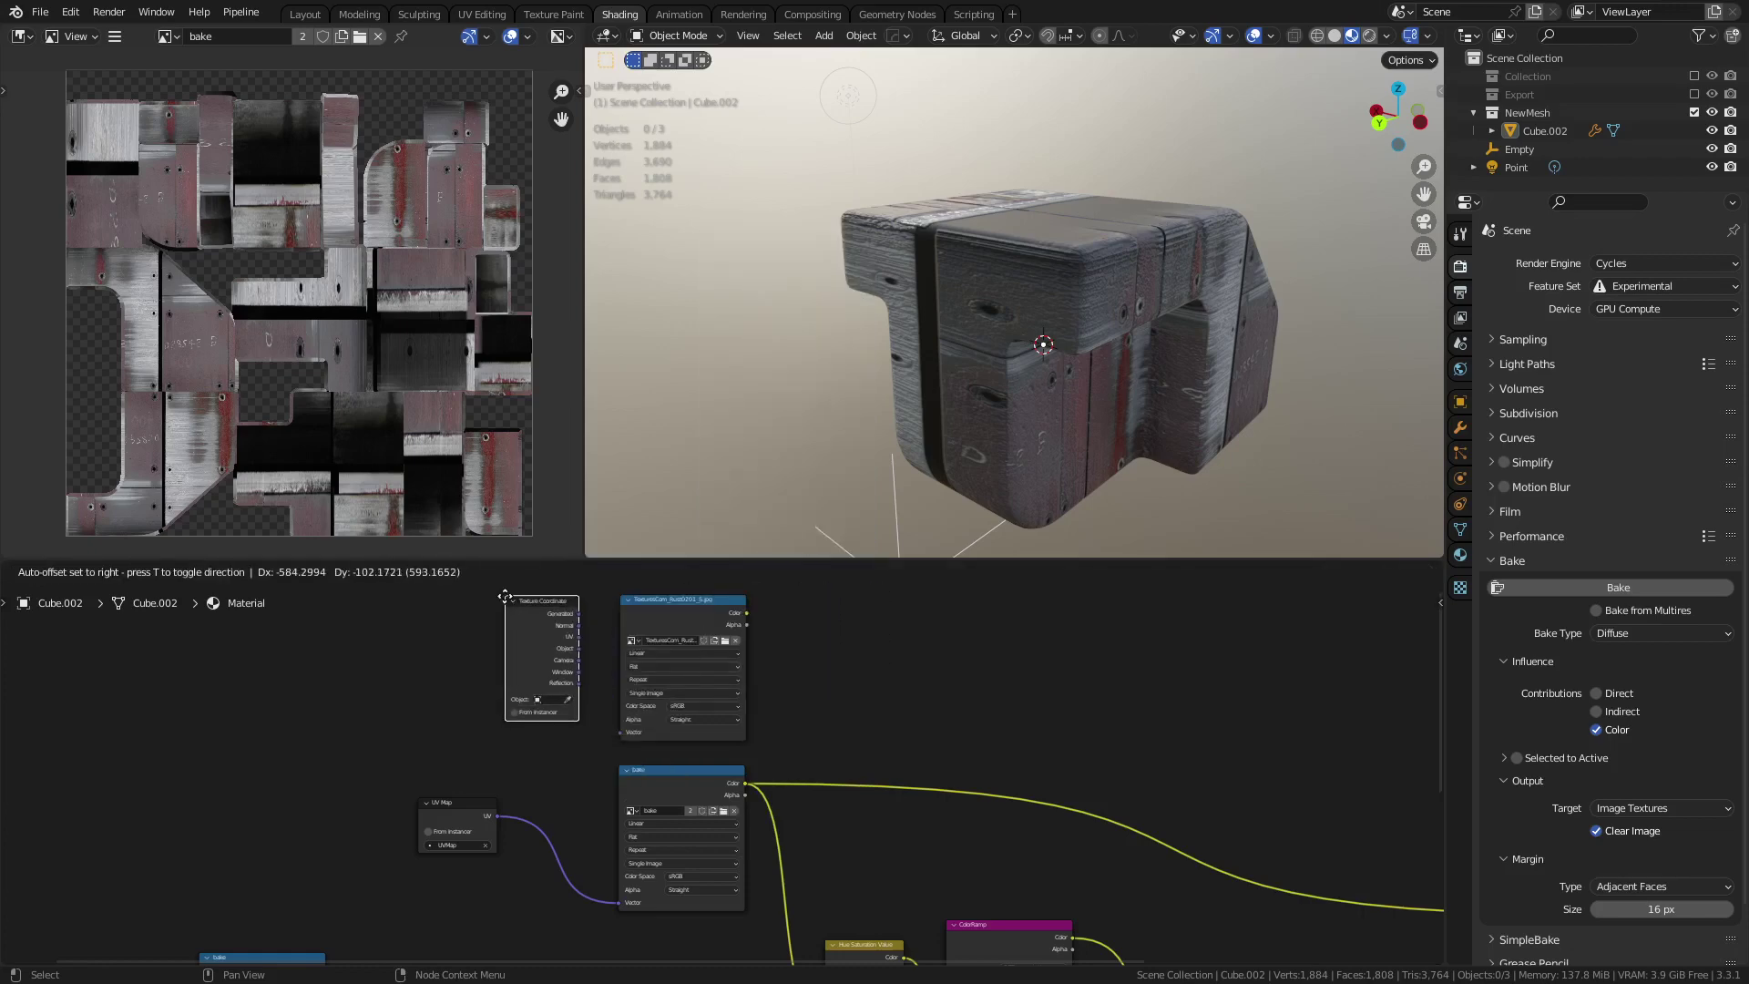
{"action": "left_click", "coordinate": [448, 600]}
{"action": "key", "text": "shift+a"}
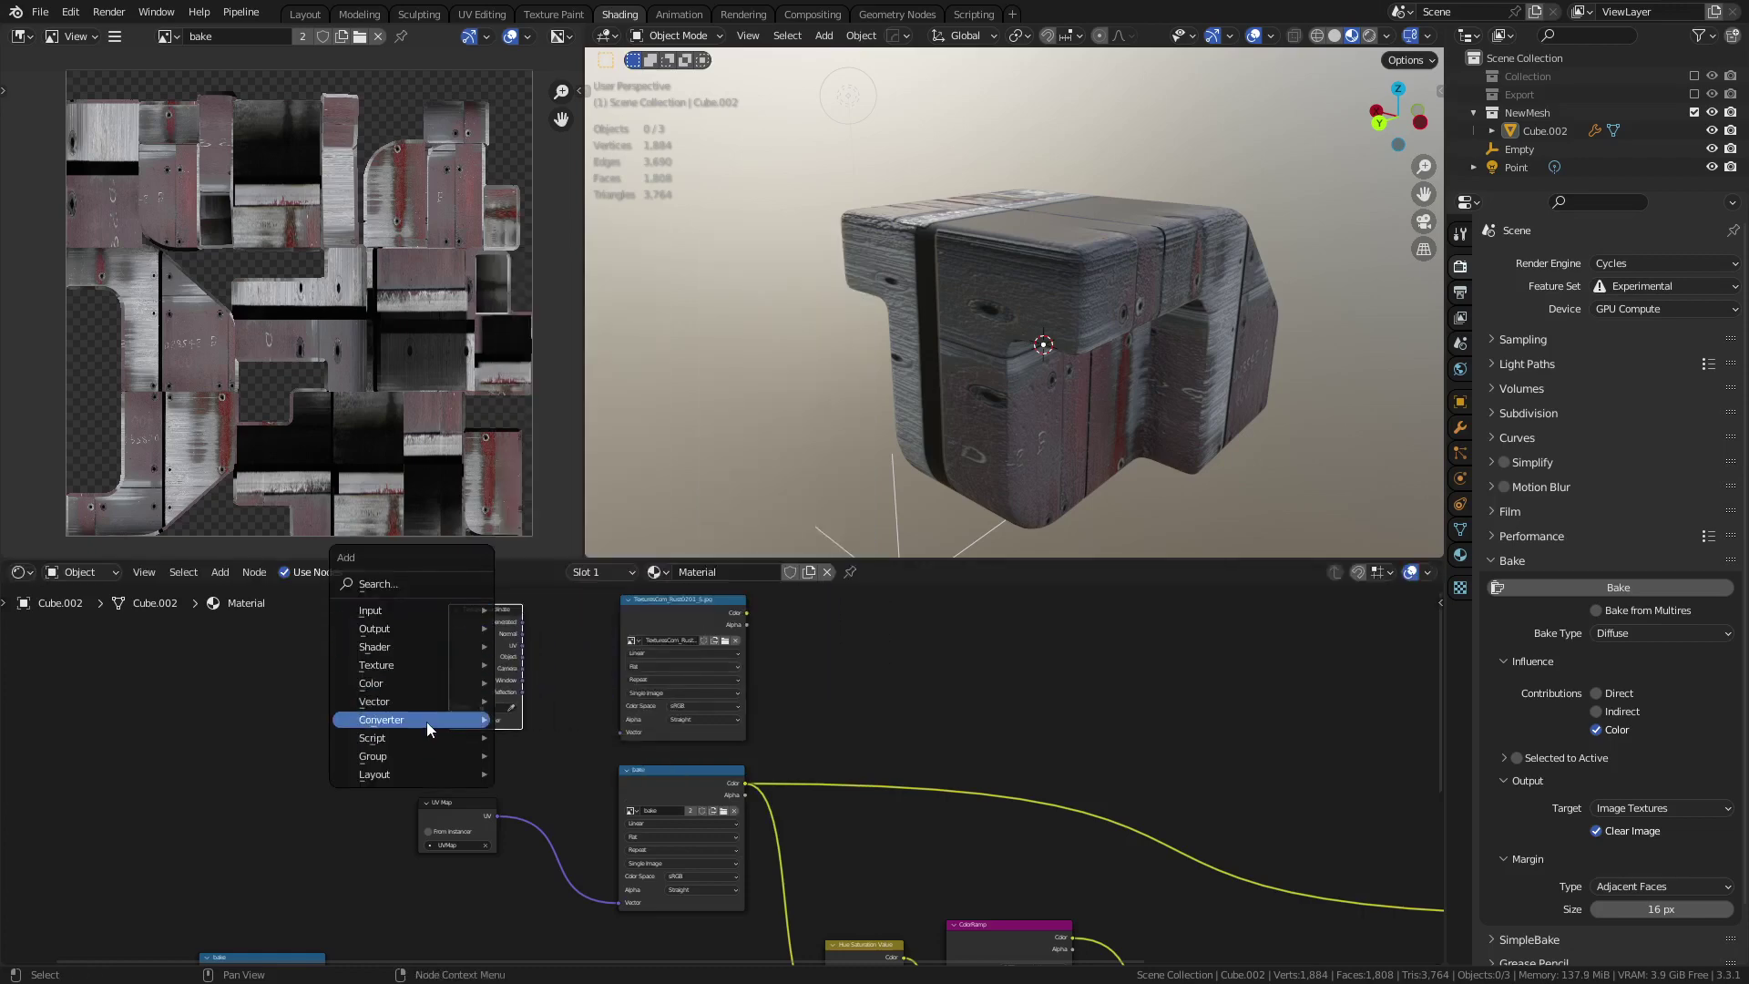
{"action": "mouse_move", "coordinate": [412, 698]}
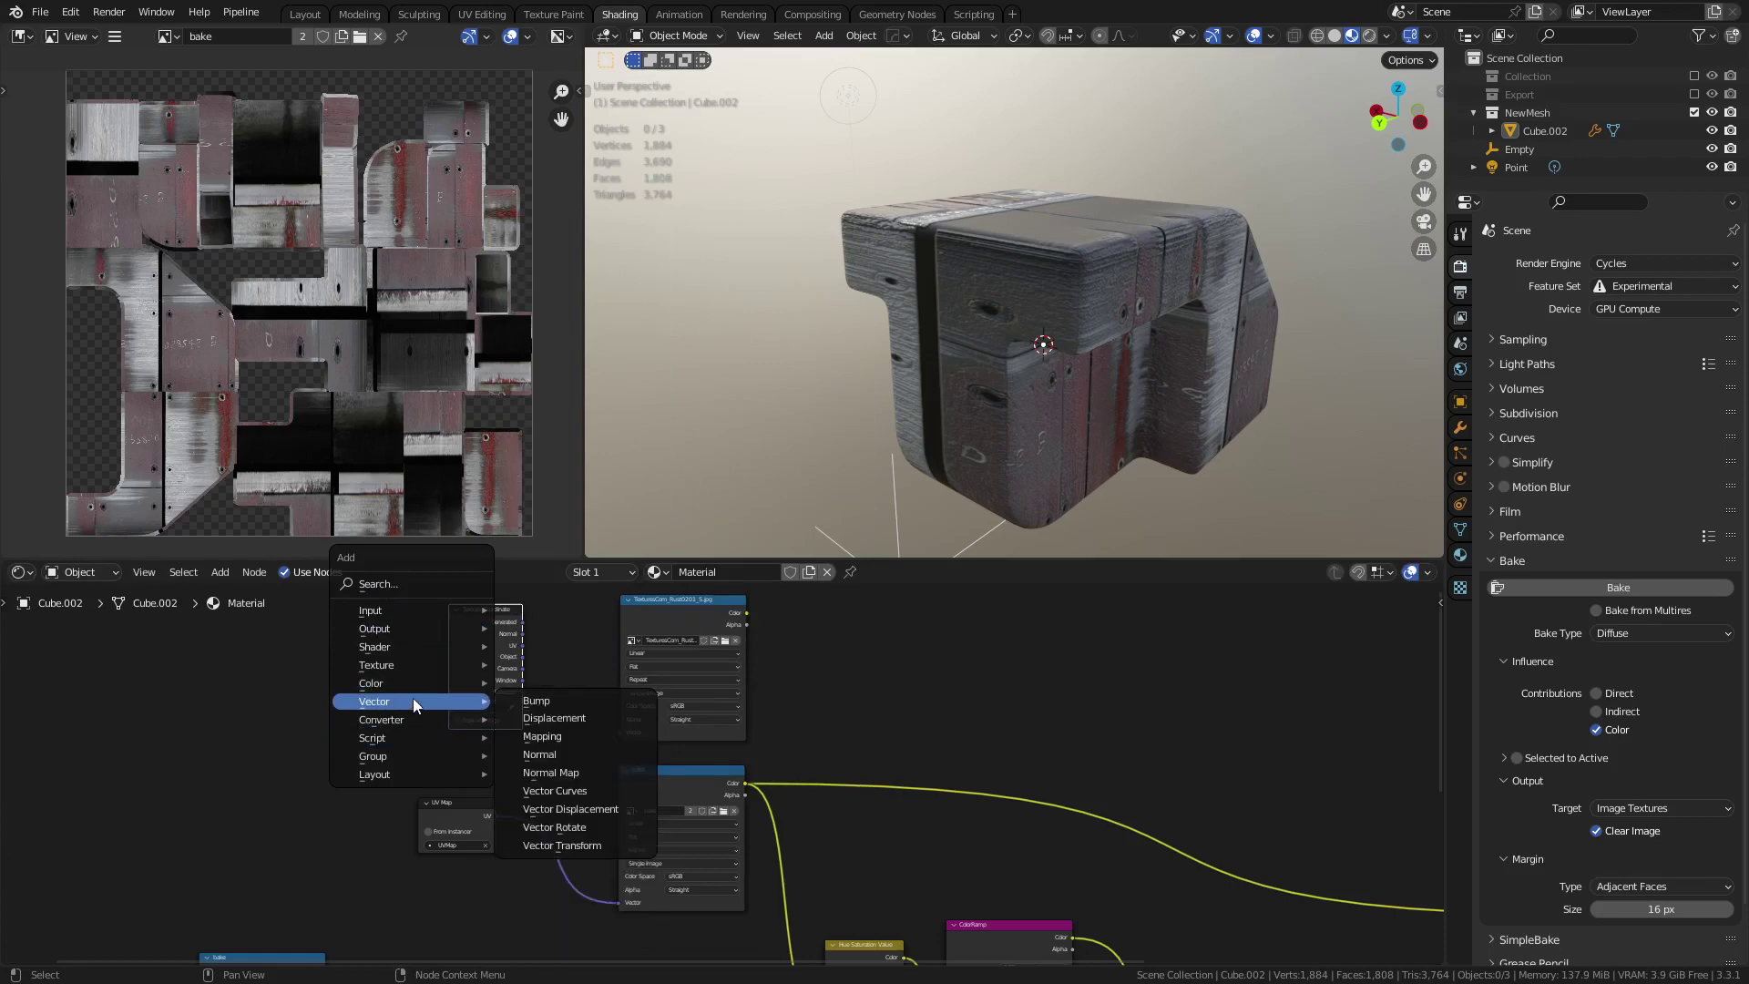
{"action": "left_click", "coordinate": [565, 729]}
{"action": "left_click", "coordinate": [530, 678]}
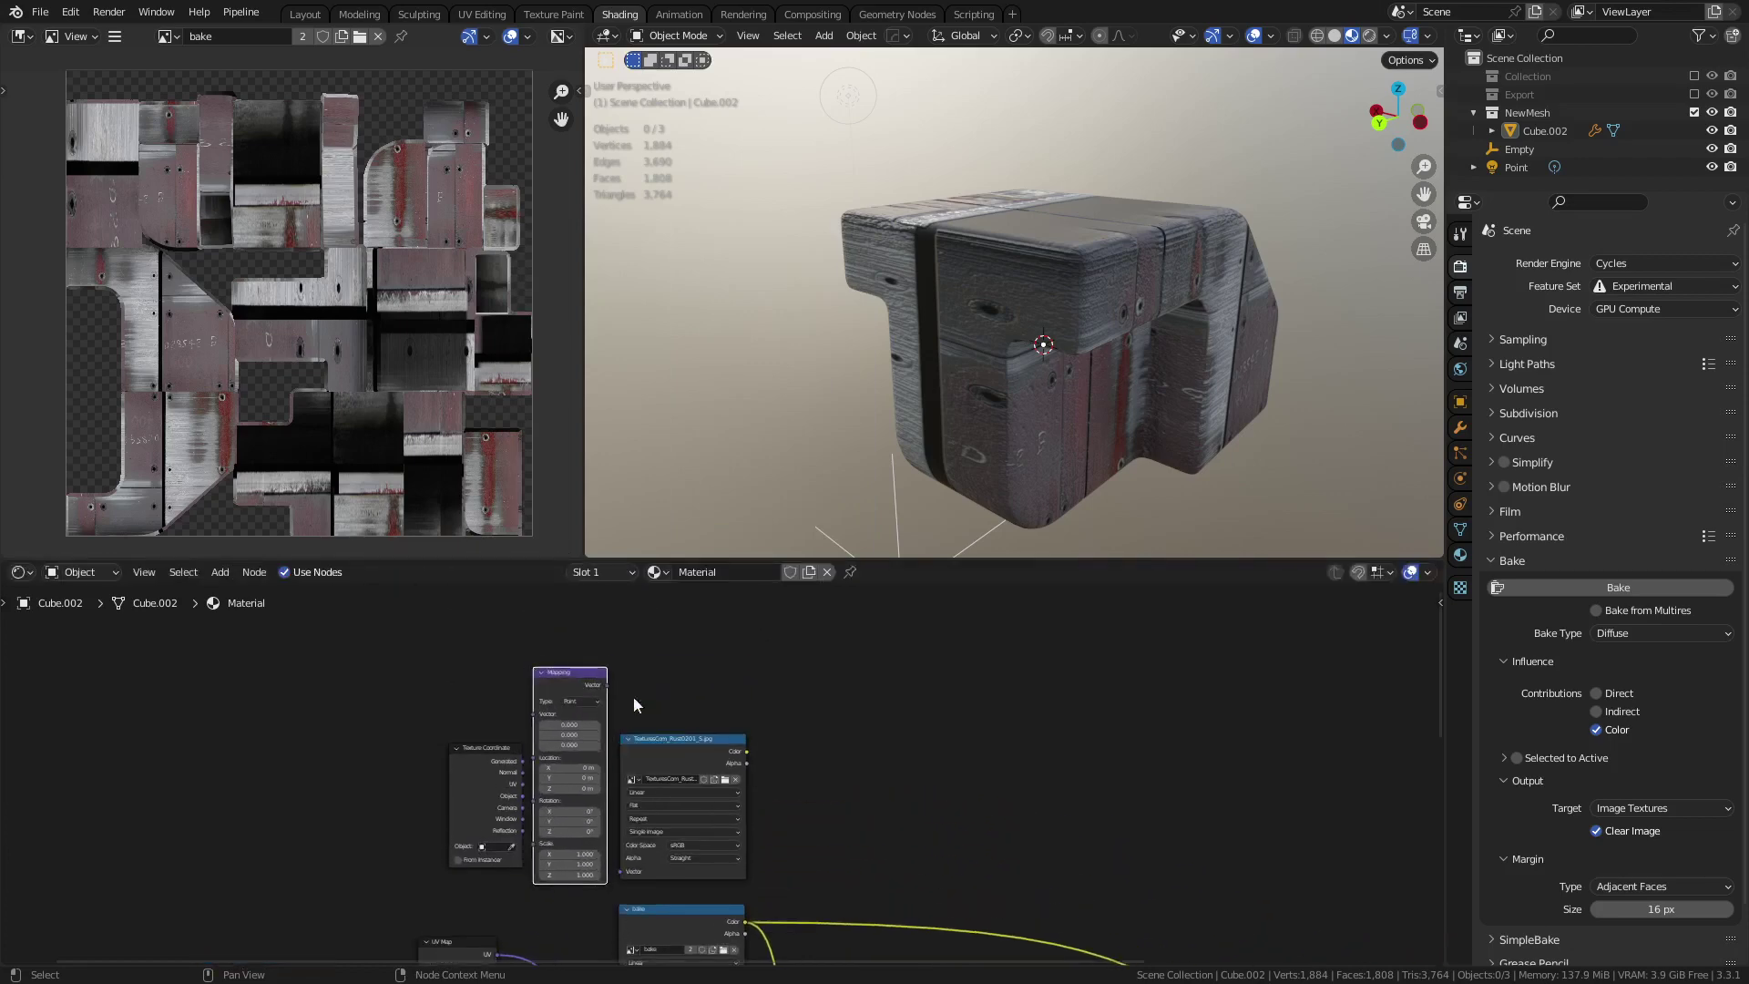
- Spread out the rust image texture, Mapping and Texture Coordinate nodes in a row without overlap
{"action": "left_click_drag", "start_coordinate": [675, 736], "coordinate": [887, 705]}
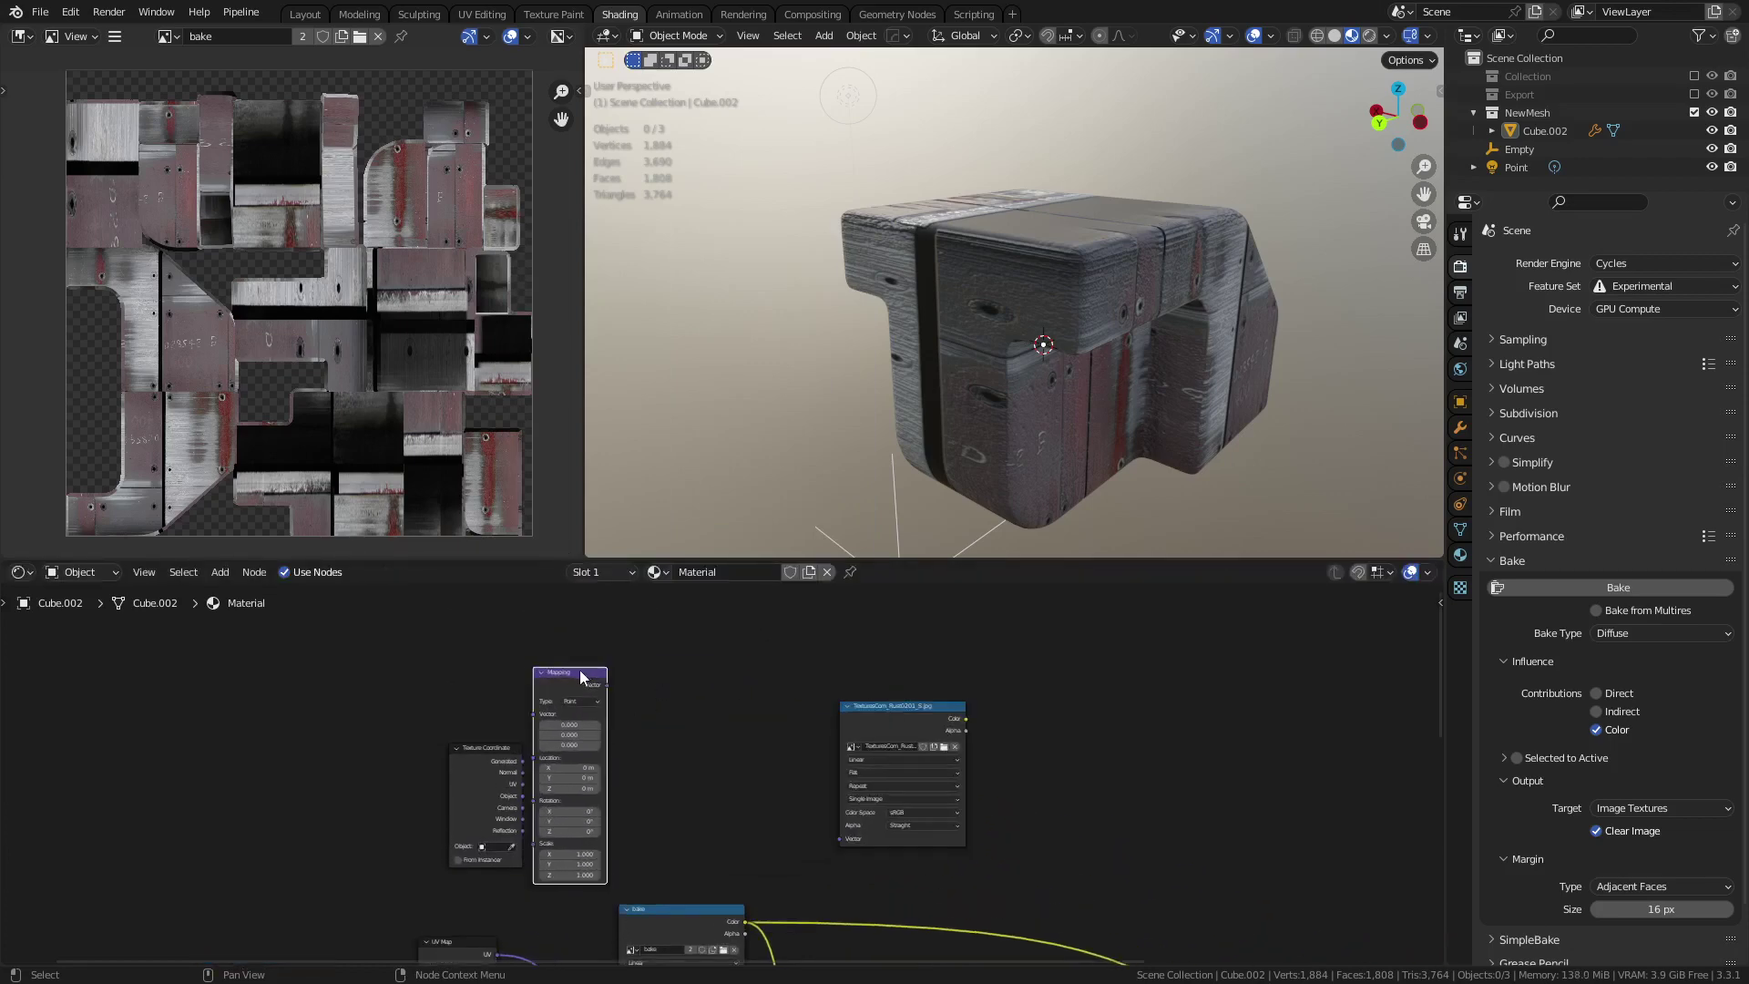
{"action": "left_click_drag", "start_coordinate": [585, 679], "coordinate": [744, 649]}
{"action": "left_click_drag", "start_coordinate": [494, 742], "coordinate": [643, 728]}
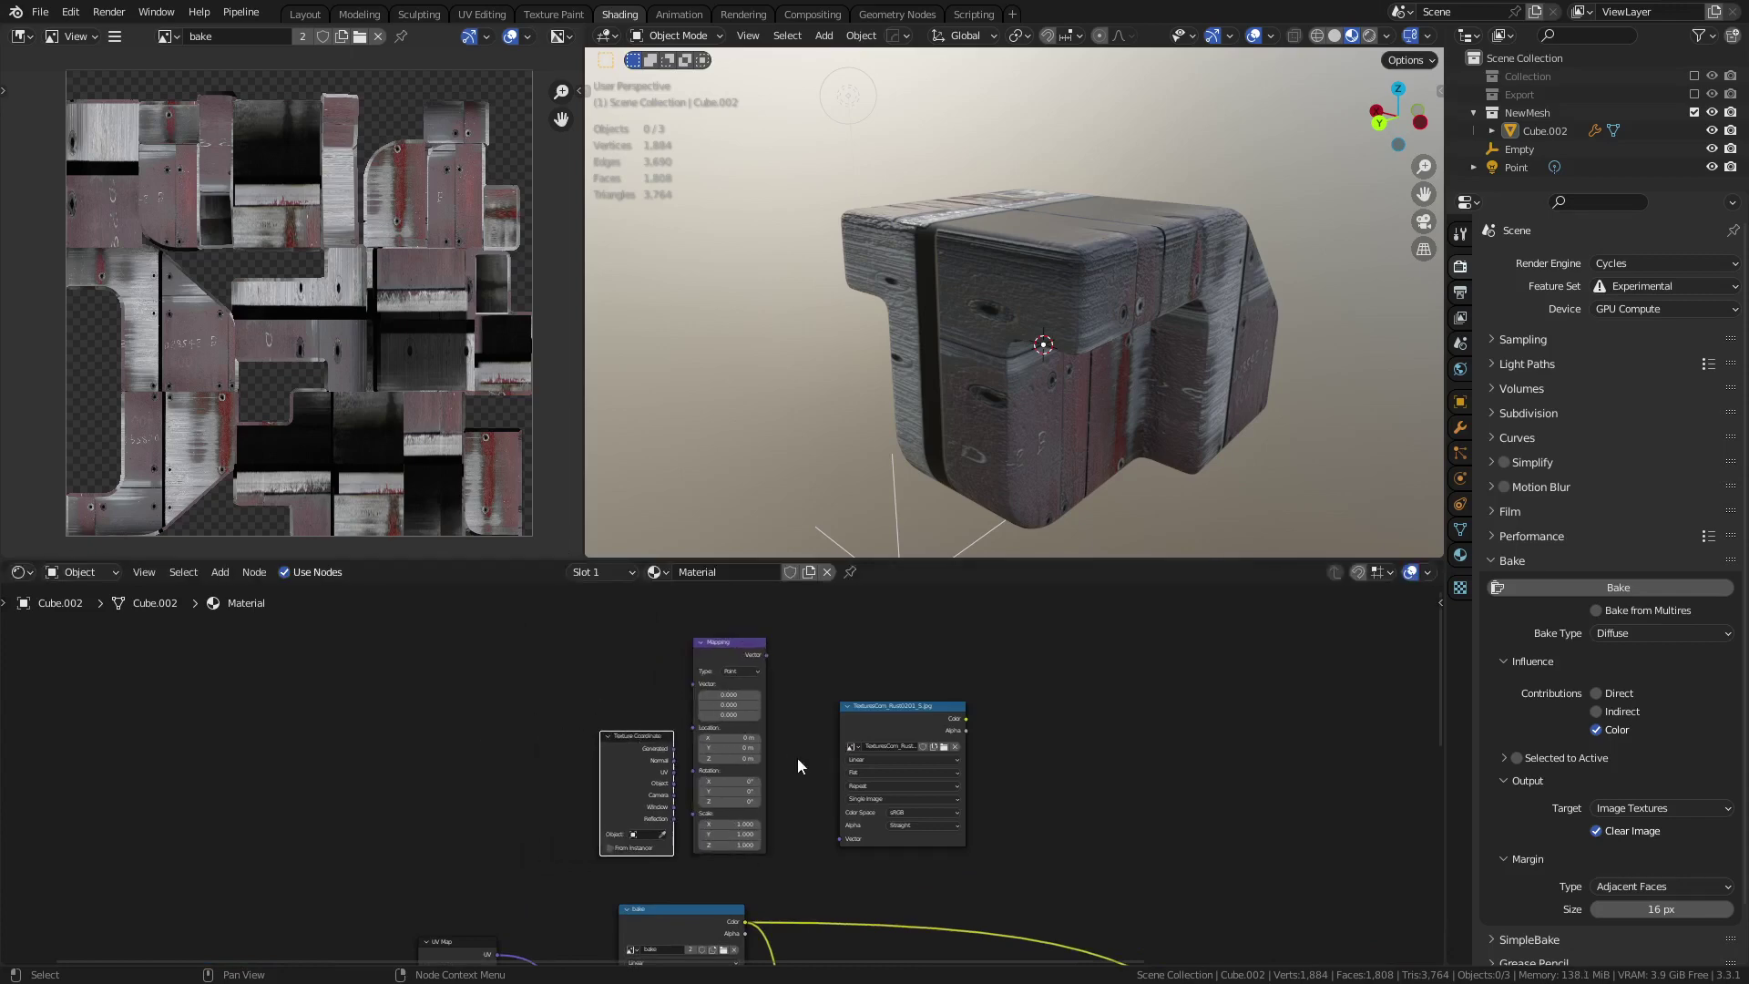
- Connect the Texture Coordinate's Object output to the Mapping Vector input, and the Mapping output to the rust image texture's Vector
{"action": "scroll", "coordinate": [797, 758], "scroll_direction": "up", "scroll_amount": 2}
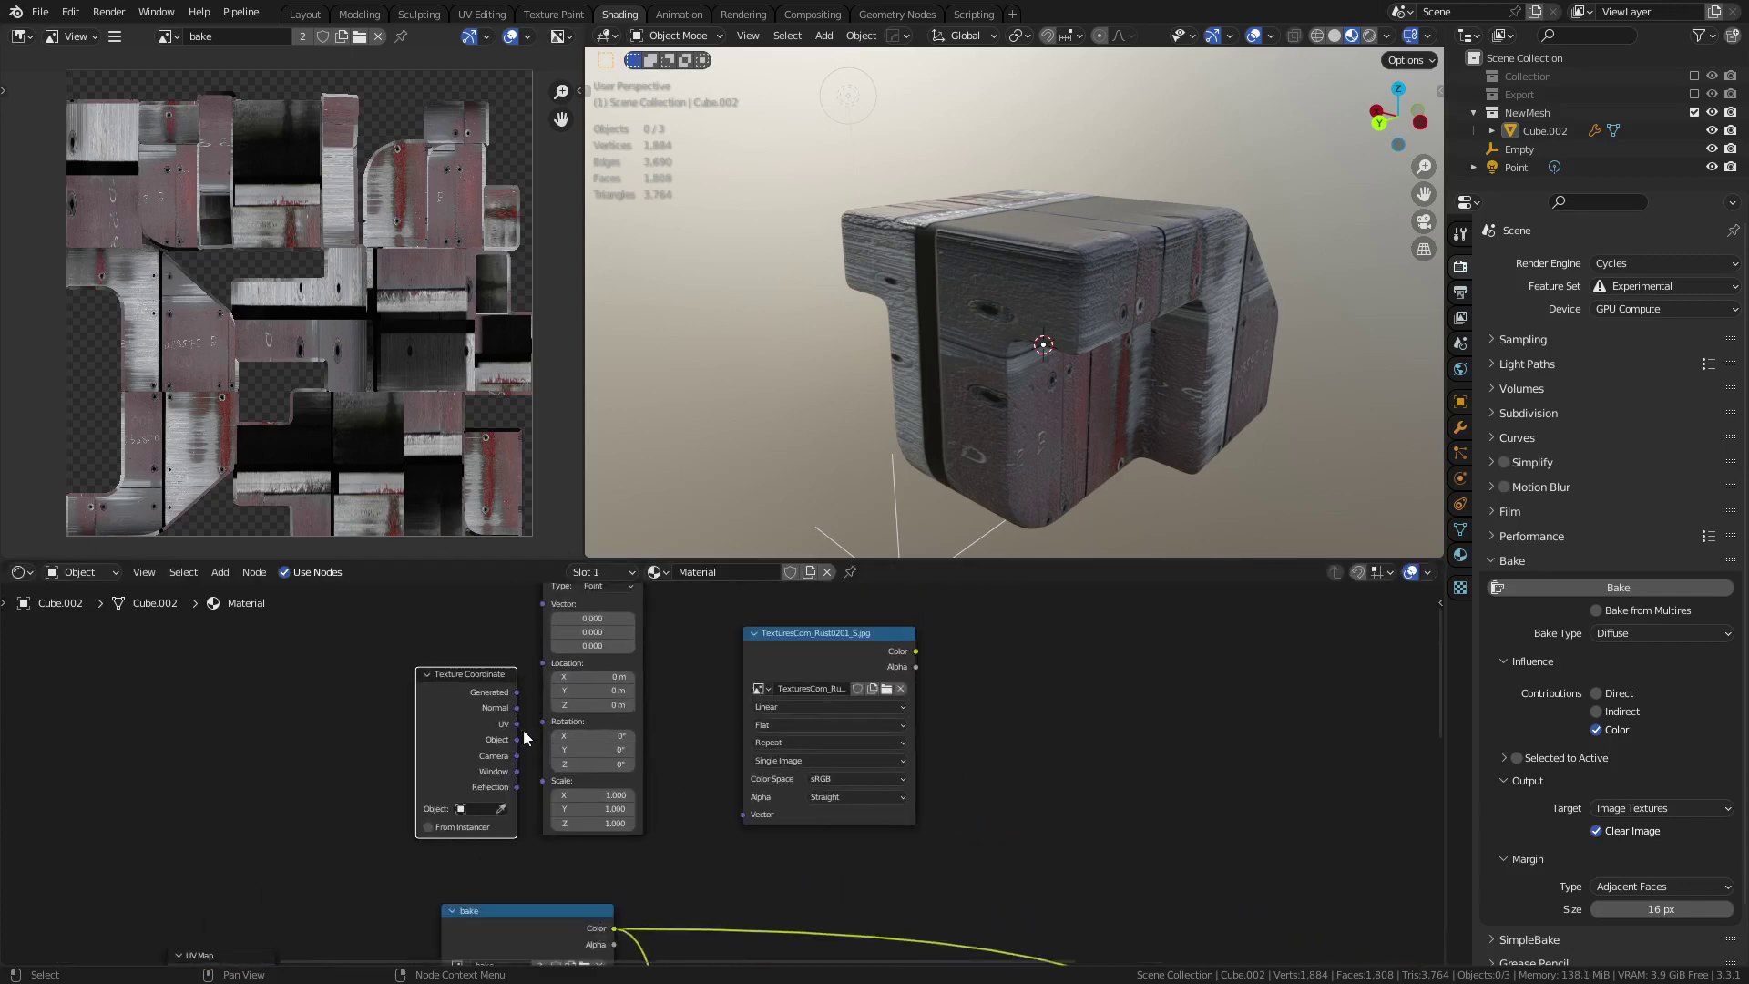
{"action": "left_click_drag", "start_coordinate": [517, 740], "coordinate": [552, 607]}
{"action": "left_click_drag", "start_coordinate": [542, 680], "coordinate": [542, 678]}
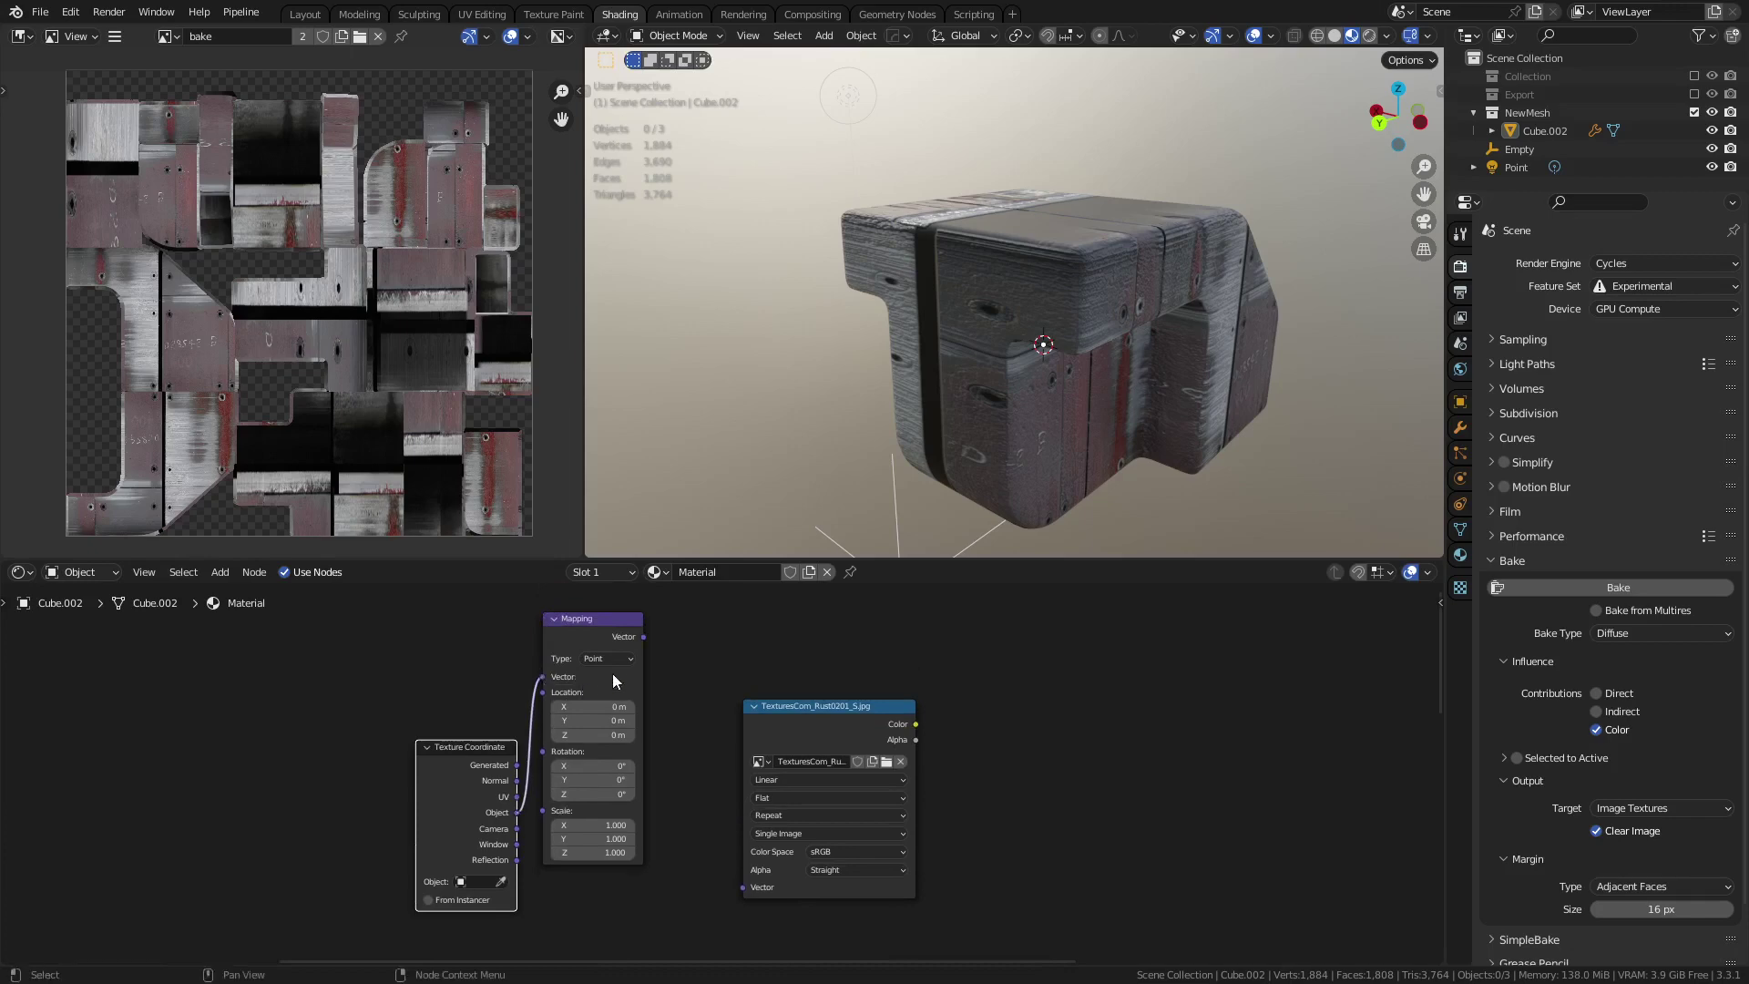
{"action": "left_click_drag", "start_coordinate": [645, 636], "coordinate": [742, 889]}
{"action": "key", "text": "Home"}
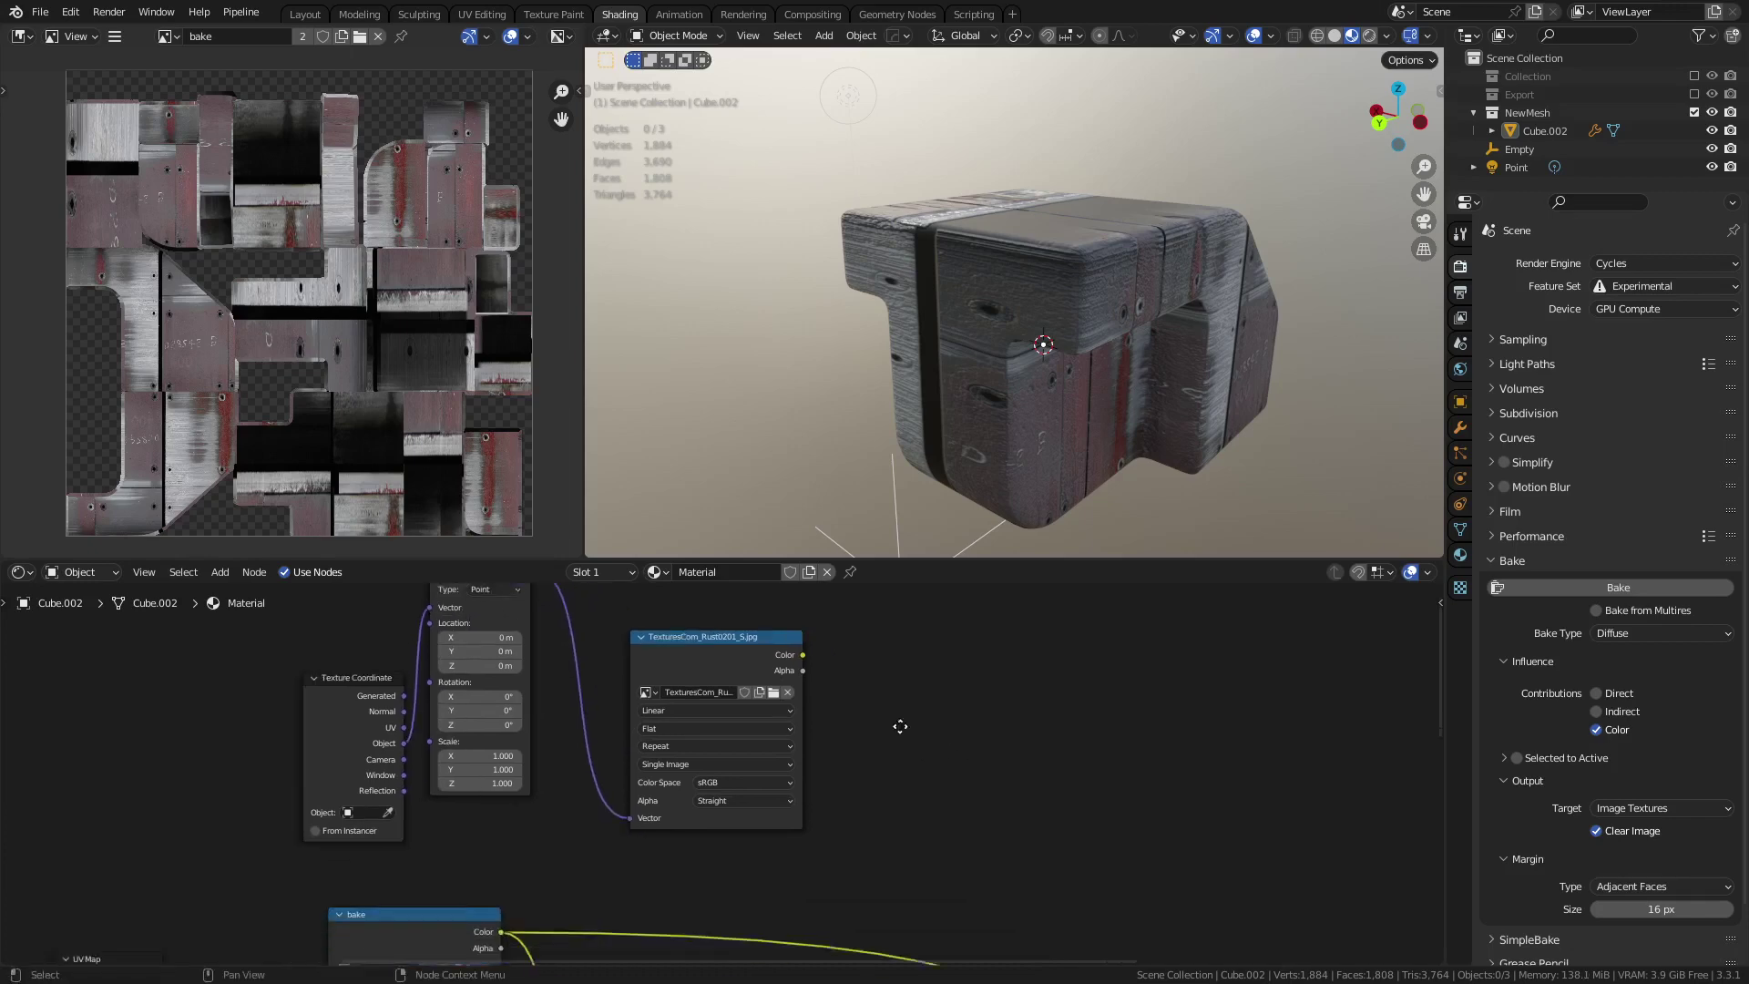
- Connect the rust image texture's Color output to the Principled BSDF's Base Color in place of the bake texture
{"action": "middle_click_drag", "start_coordinate": [899, 780], "coordinate": [639, 742]}
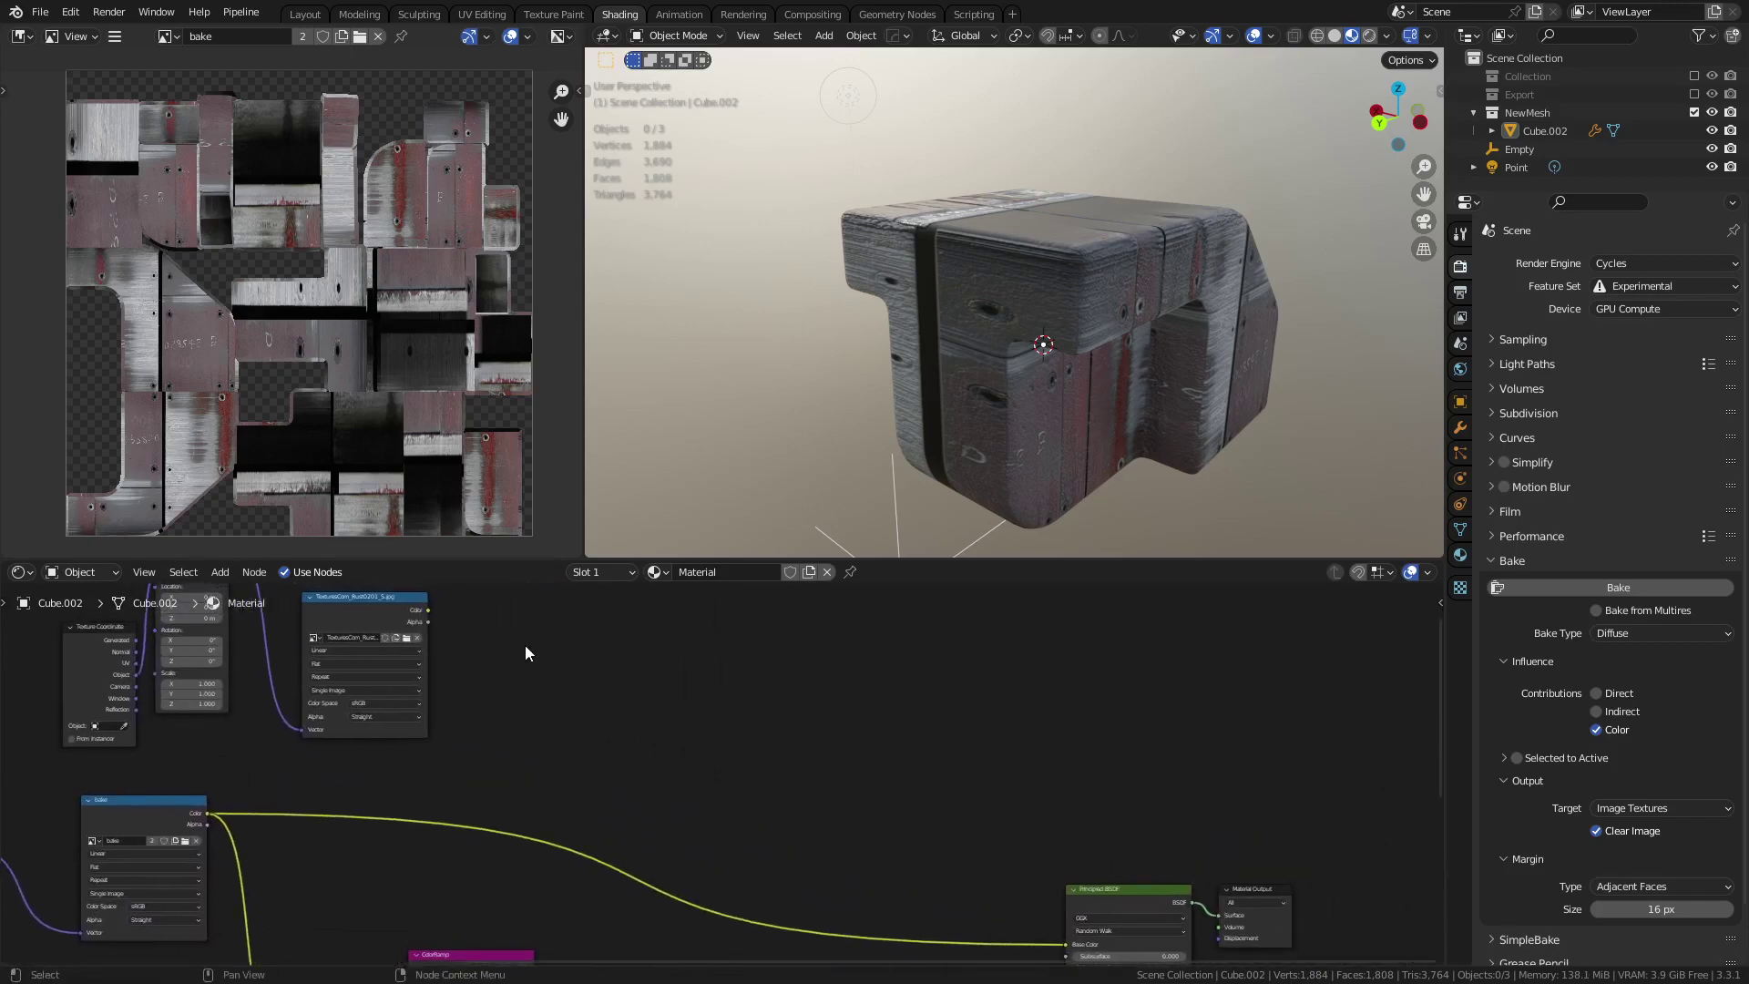
{"action": "middle_click_drag", "start_coordinate": [436, 615], "coordinate": [513, 628]}
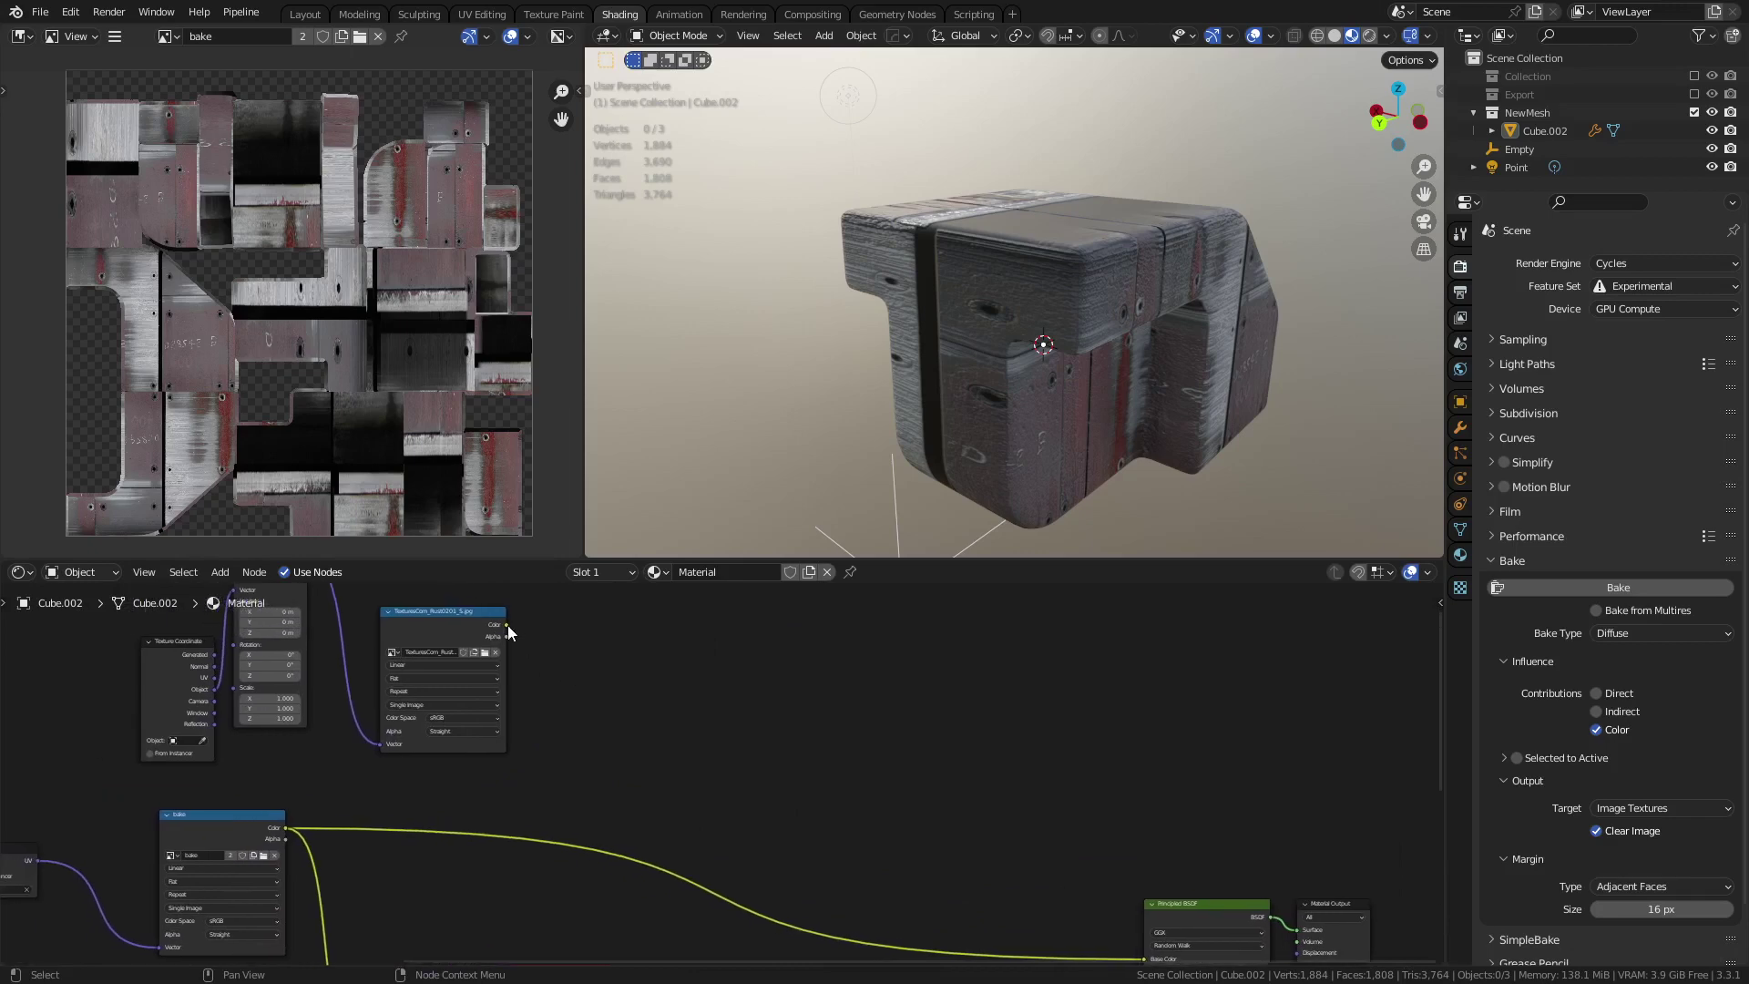
{"action": "left_click_drag", "start_coordinate": [507, 625], "coordinate": [1142, 886]}
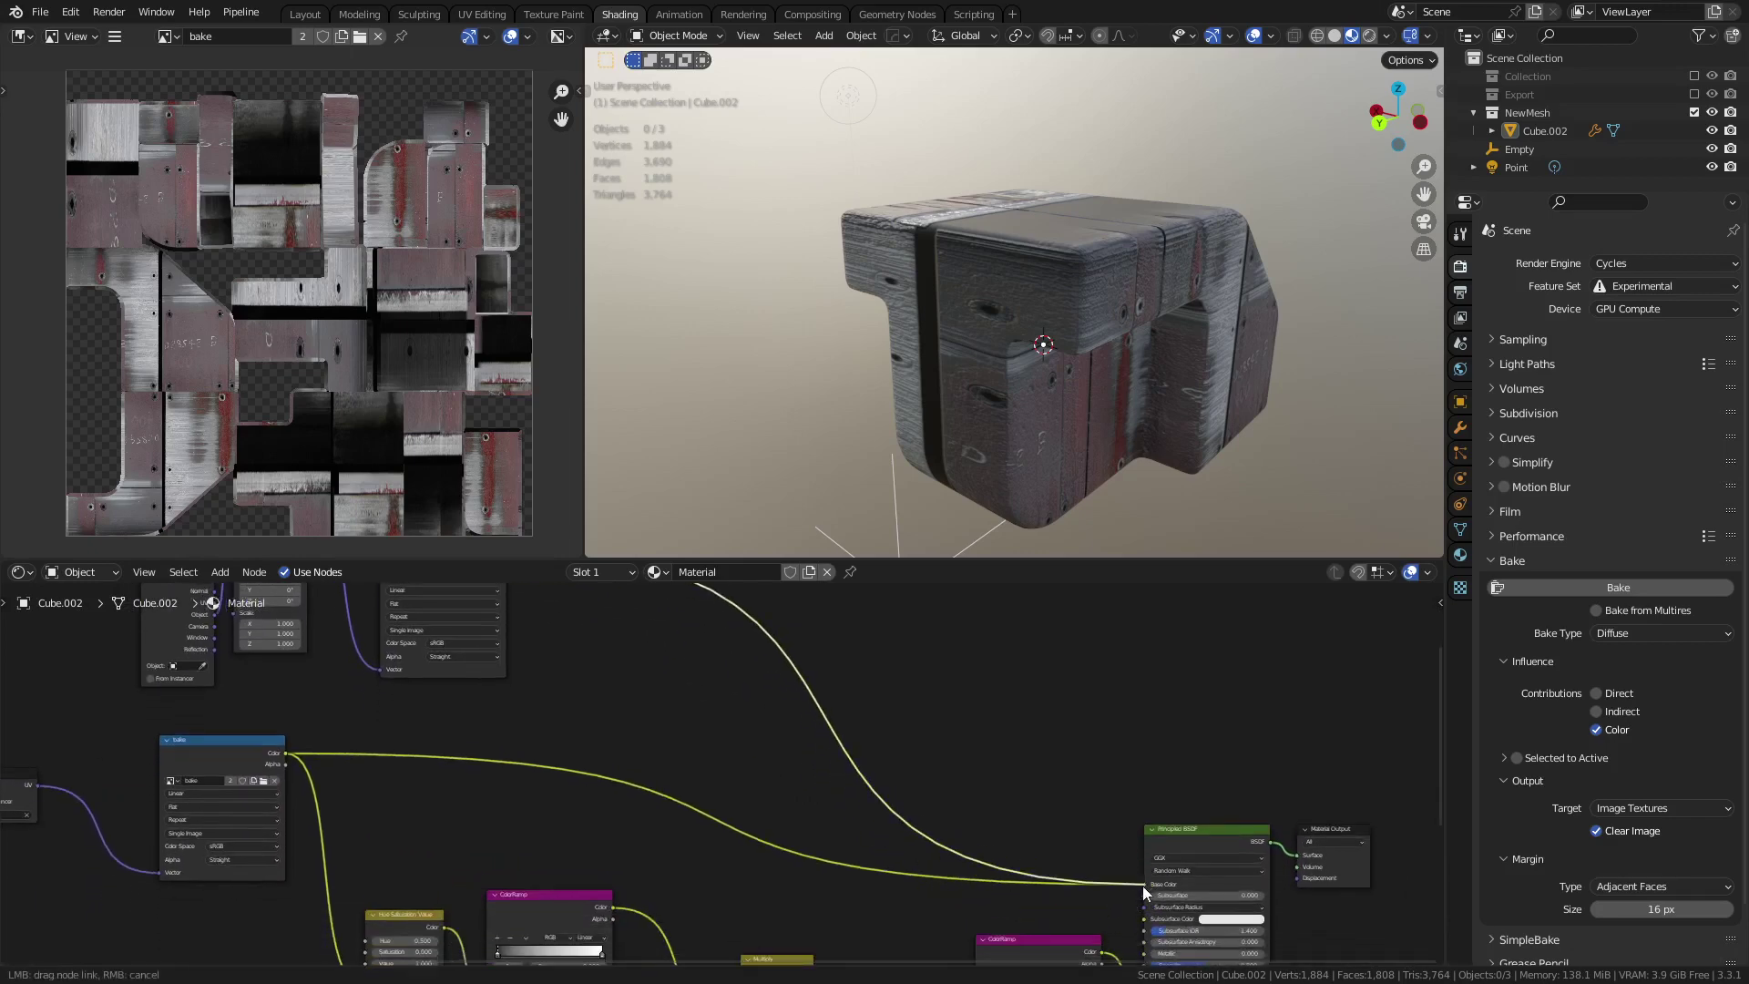
- Change the rust image texture's projection from Flat to Box
{"action": "middle_click_drag", "start_coordinate": [804, 825], "coordinate": [811, 821]}
{"action": "middle_click_drag", "start_coordinate": [692, 716], "coordinate": [881, 849]}
{"action": "scroll", "coordinate": [684, 812], "scroll_direction": "up", "scroll_amount": 7}
{"action": "left_click", "coordinate": [640, 745]}
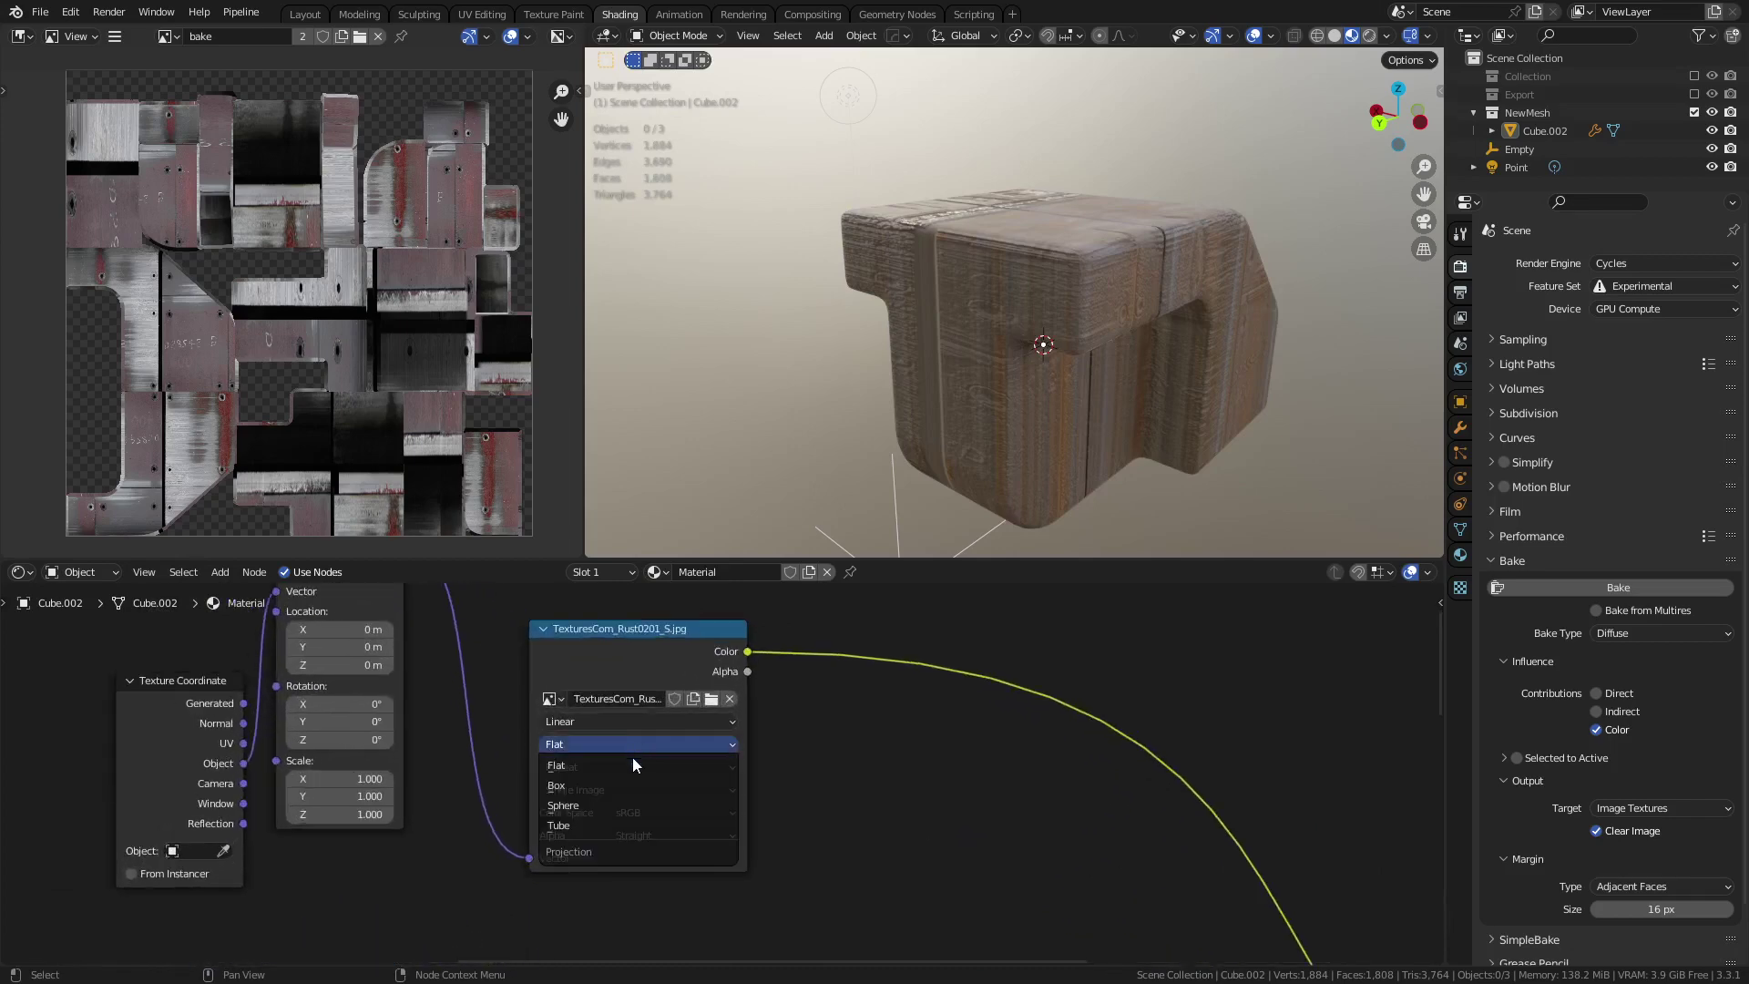
{"action": "left_click", "coordinate": [616, 784]}
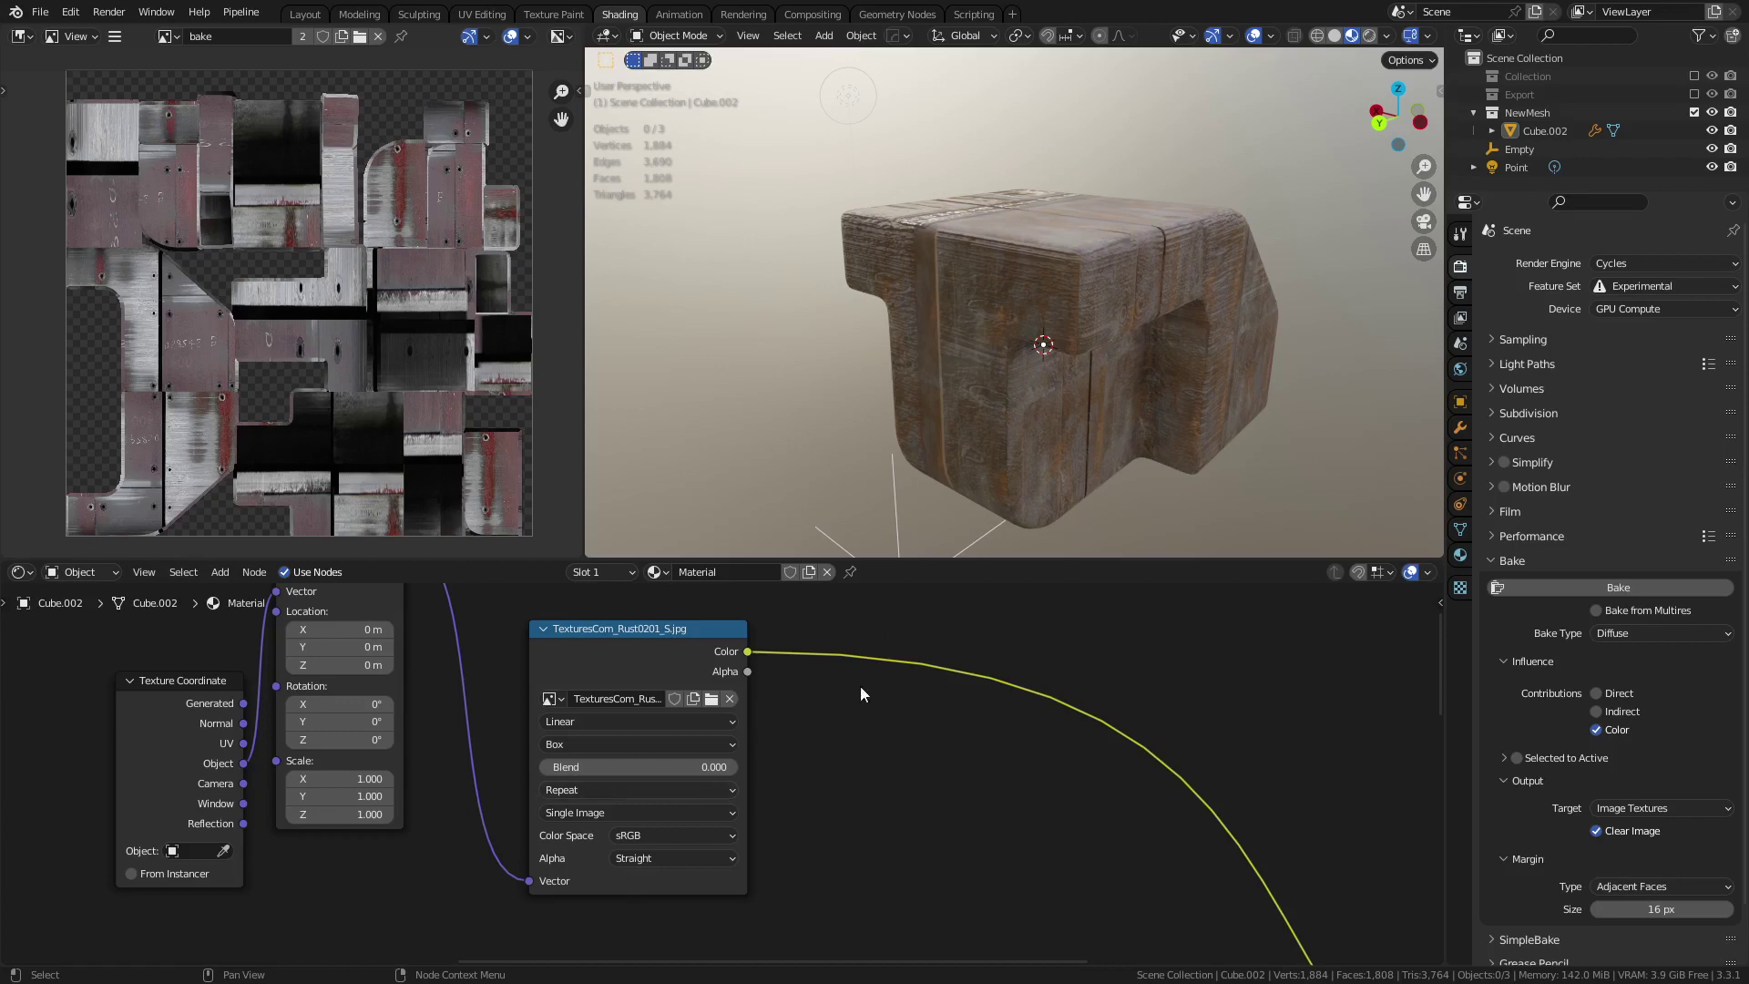
- Inspect the rust projection on the mesh's edges and set the rust image texture's Blend to 0.250
{"action": "middle_click_drag", "start_coordinate": [1128, 359], "coordinate": [961, 378]}
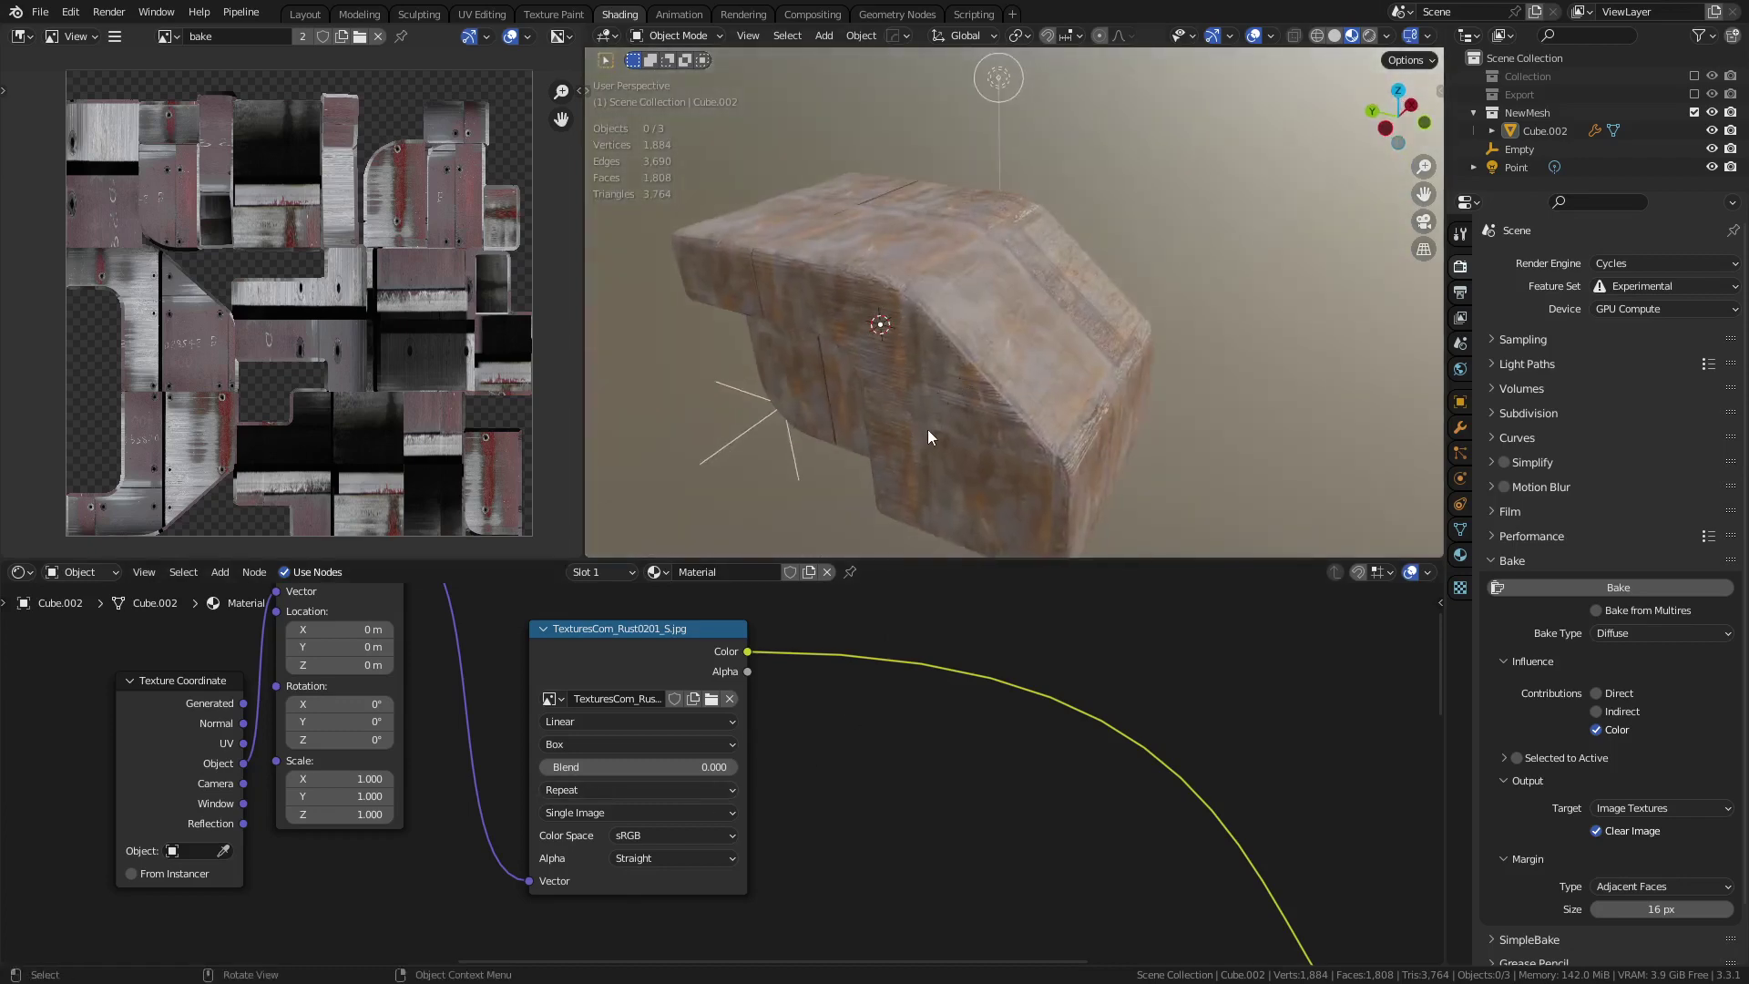
{"action": "scroll", "coordinate": [927, 429], "scroll_direction": "up", "scroll_amount": 2}
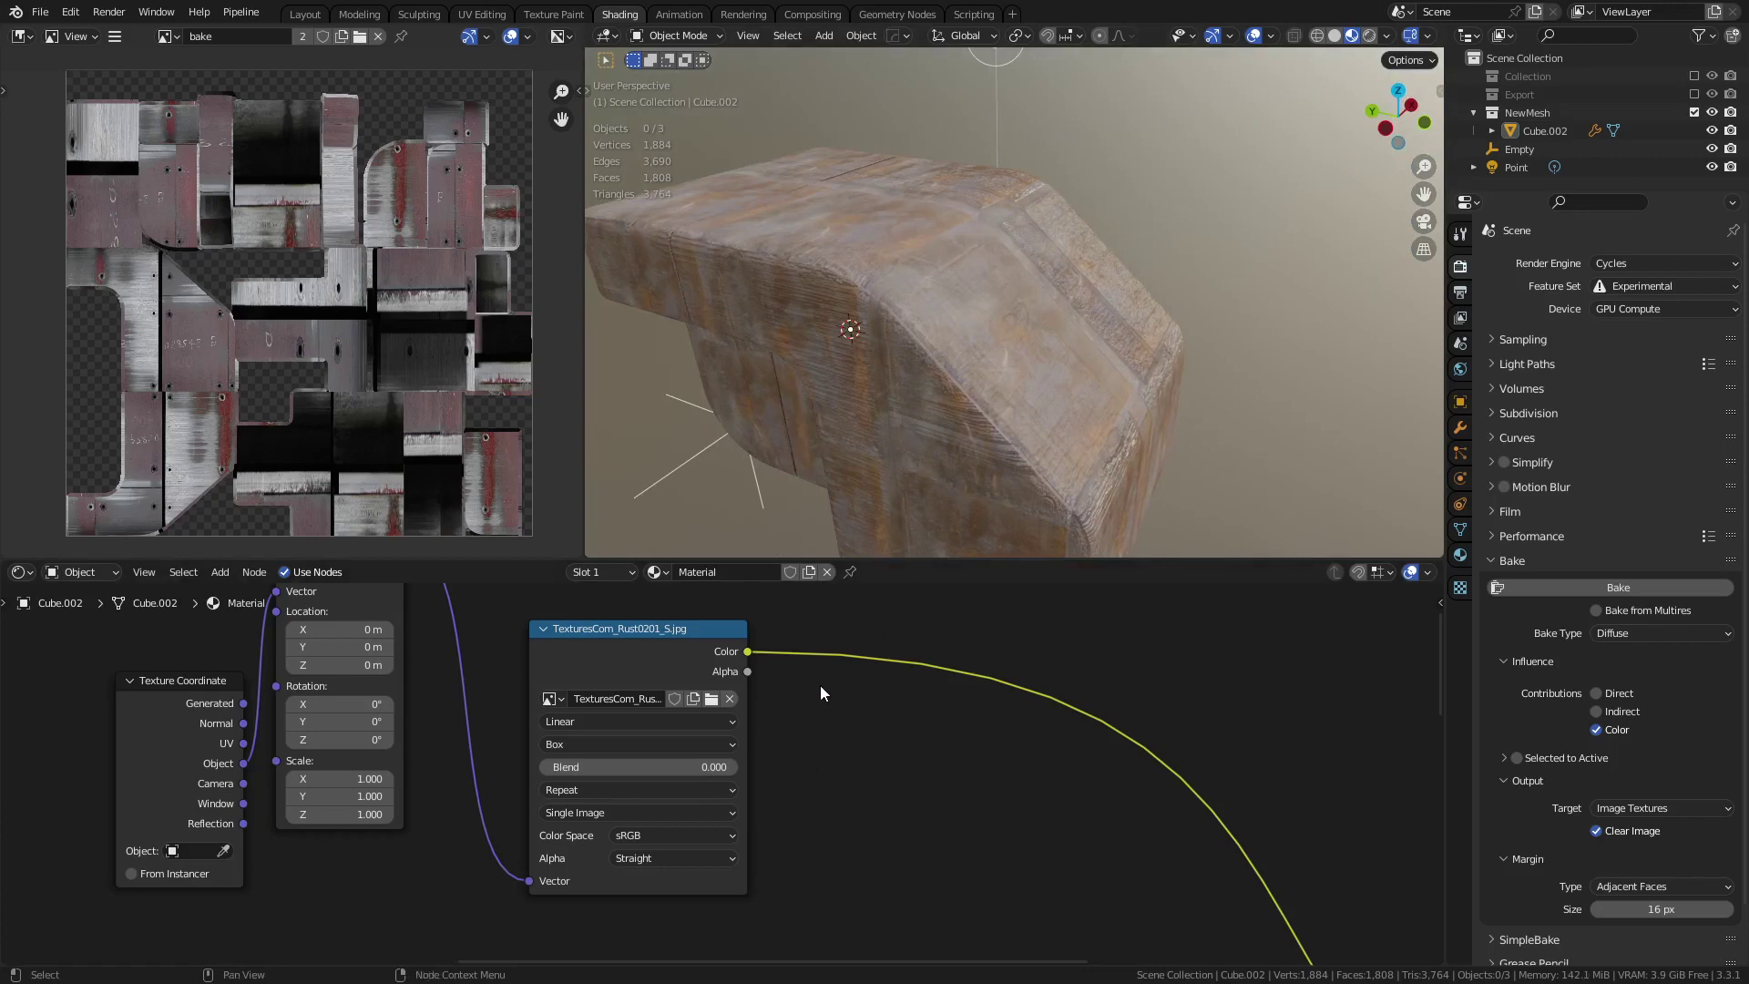
{"action": "scroll", "coordinate": [811, 739], "scroll_direction": "down", "scroll_amount": 1}
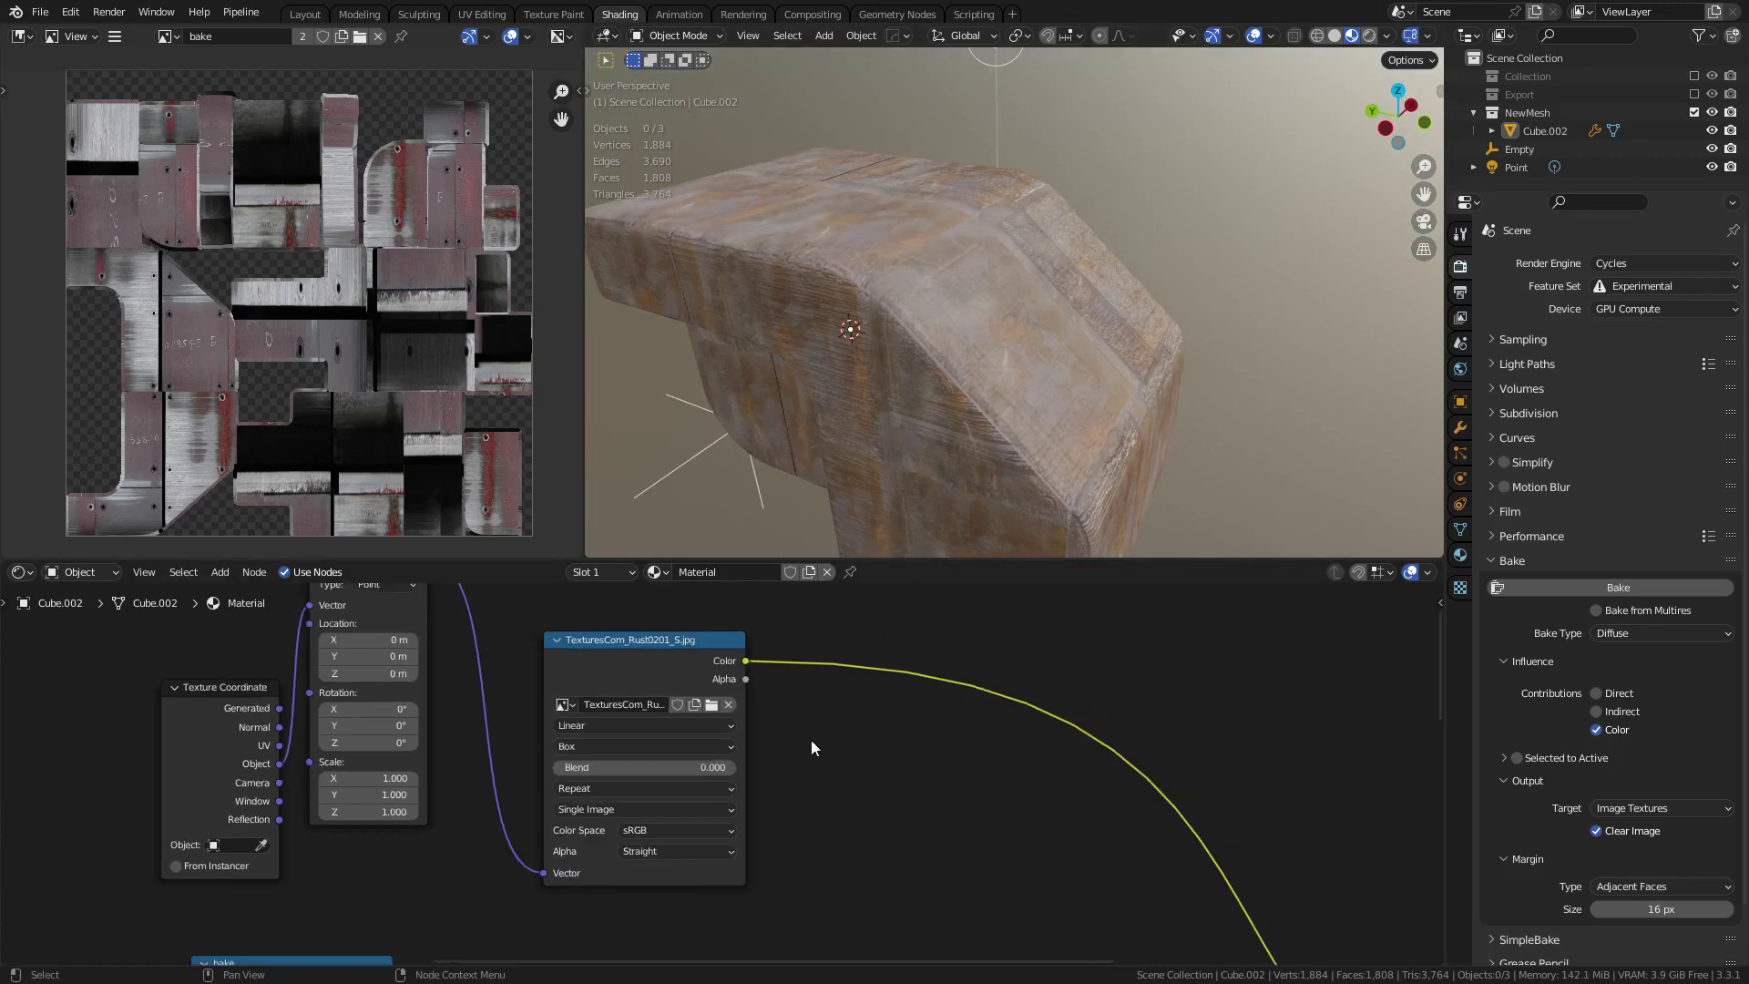
{"action": "middle_click_drag", "start_coordinate": [811, 740], "coordinate": [865, 696]}
{"action": "scroll", "coordinate": [849, 712], "scroll_direction": "up", "scroll_amount": 2}
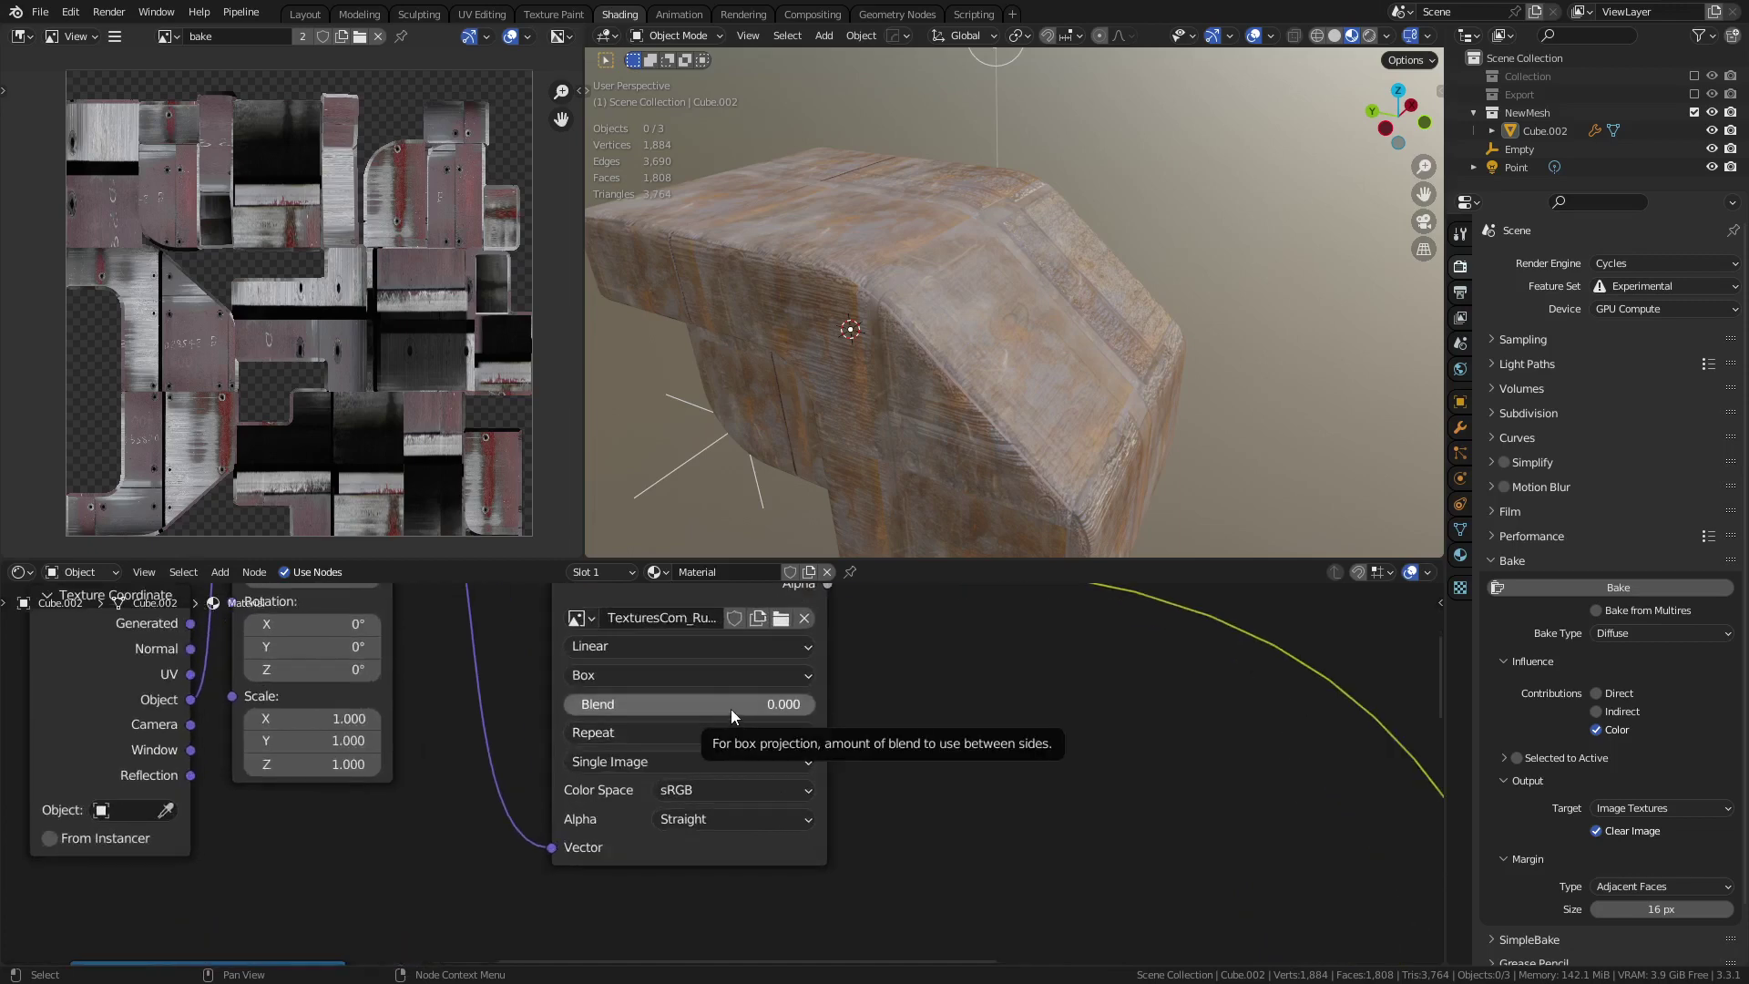
{"action": "left_click_drag", "start_coordinate": [729, 709], "coordinate": [791, 709]}
{"action": "scroll", "coordinate": [775, 676], "scroll_direction": "down", "scroll_amount": 3}
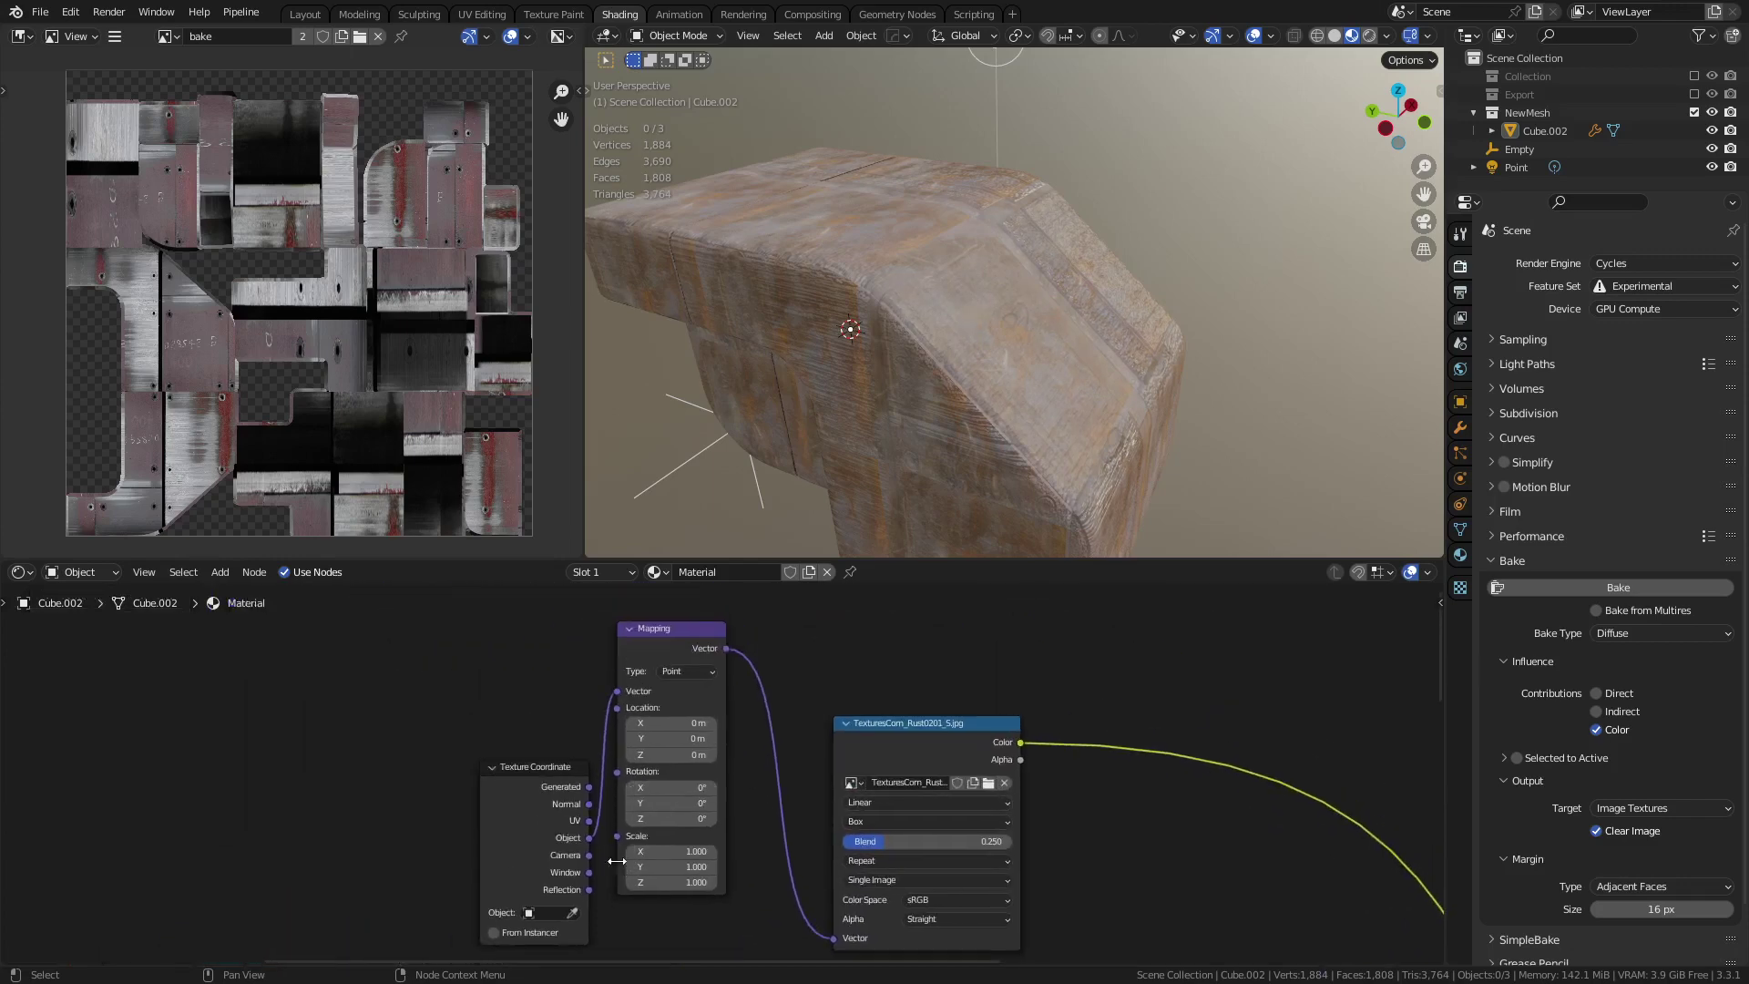
- Check the mesh's underside and set the rust image texture's Blend to 0.418
{"action": "middle_click_drag", "start_coordinate": [1024, 824], "coordinate": [708, 721]}
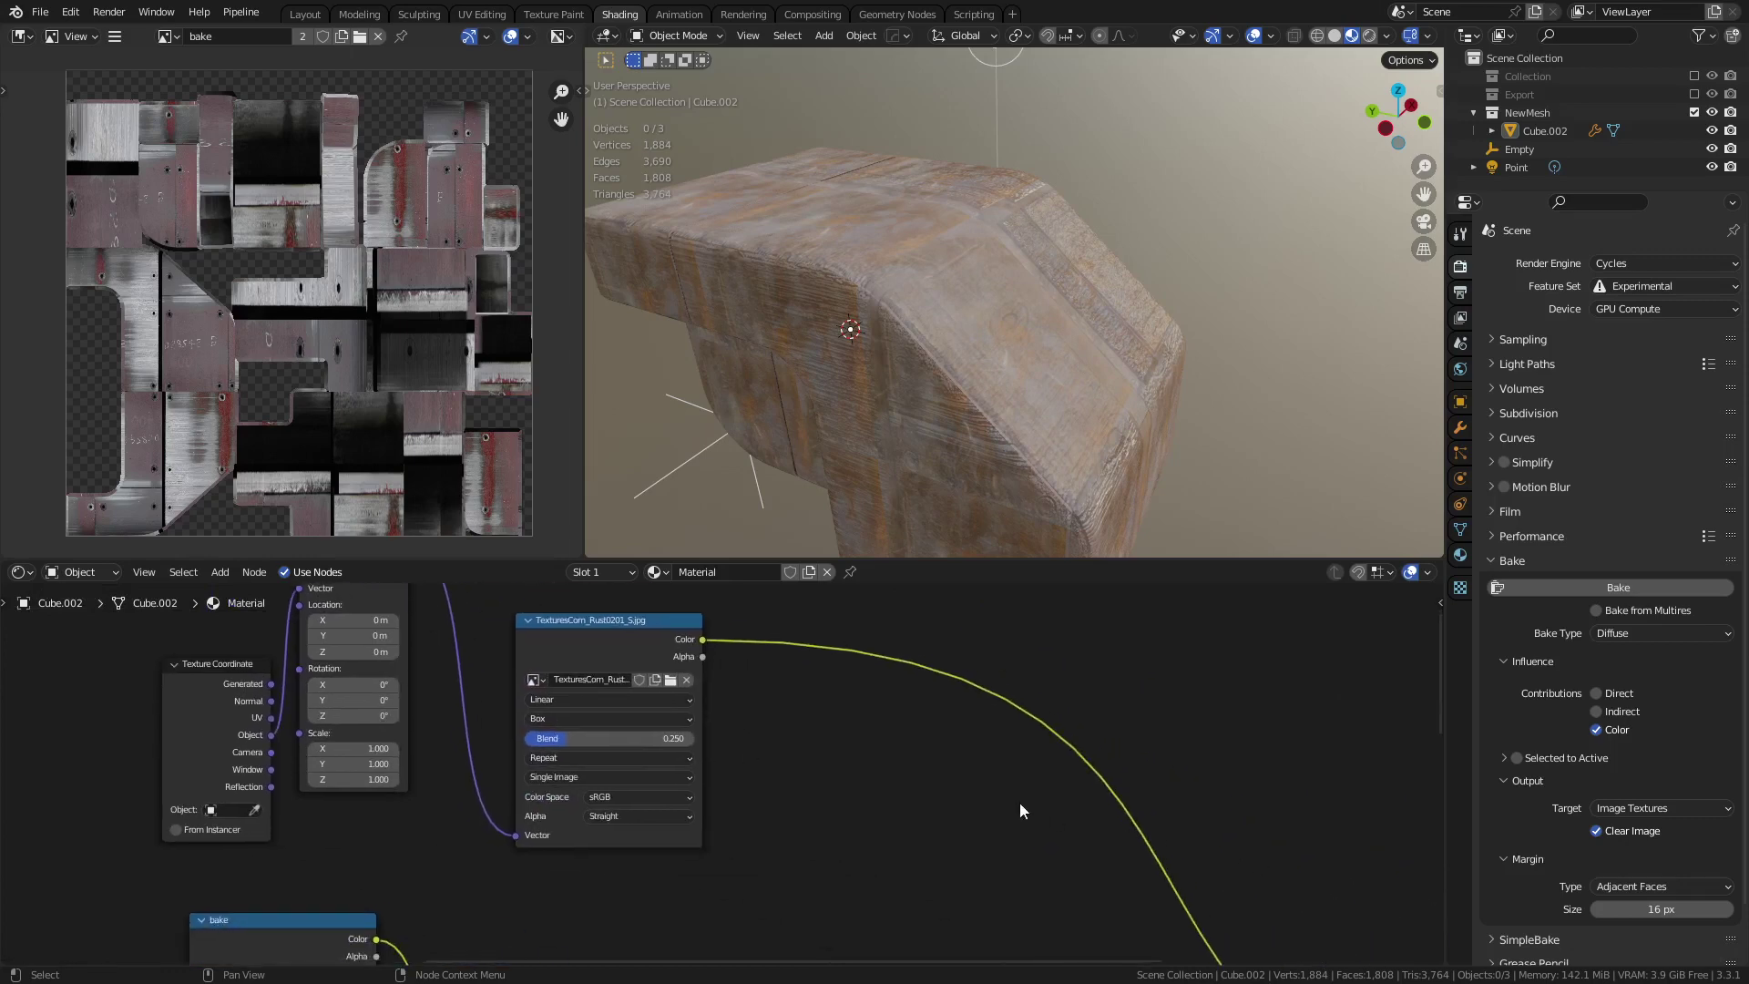
{"action": "scroll", "coordinate": [1022, 804], "scroll_direction": "down", "scroll_amount": 2}
{"action": "middle_click_drag", "start_coordinate": [1112, 434], "coordinate": [938, 375]}
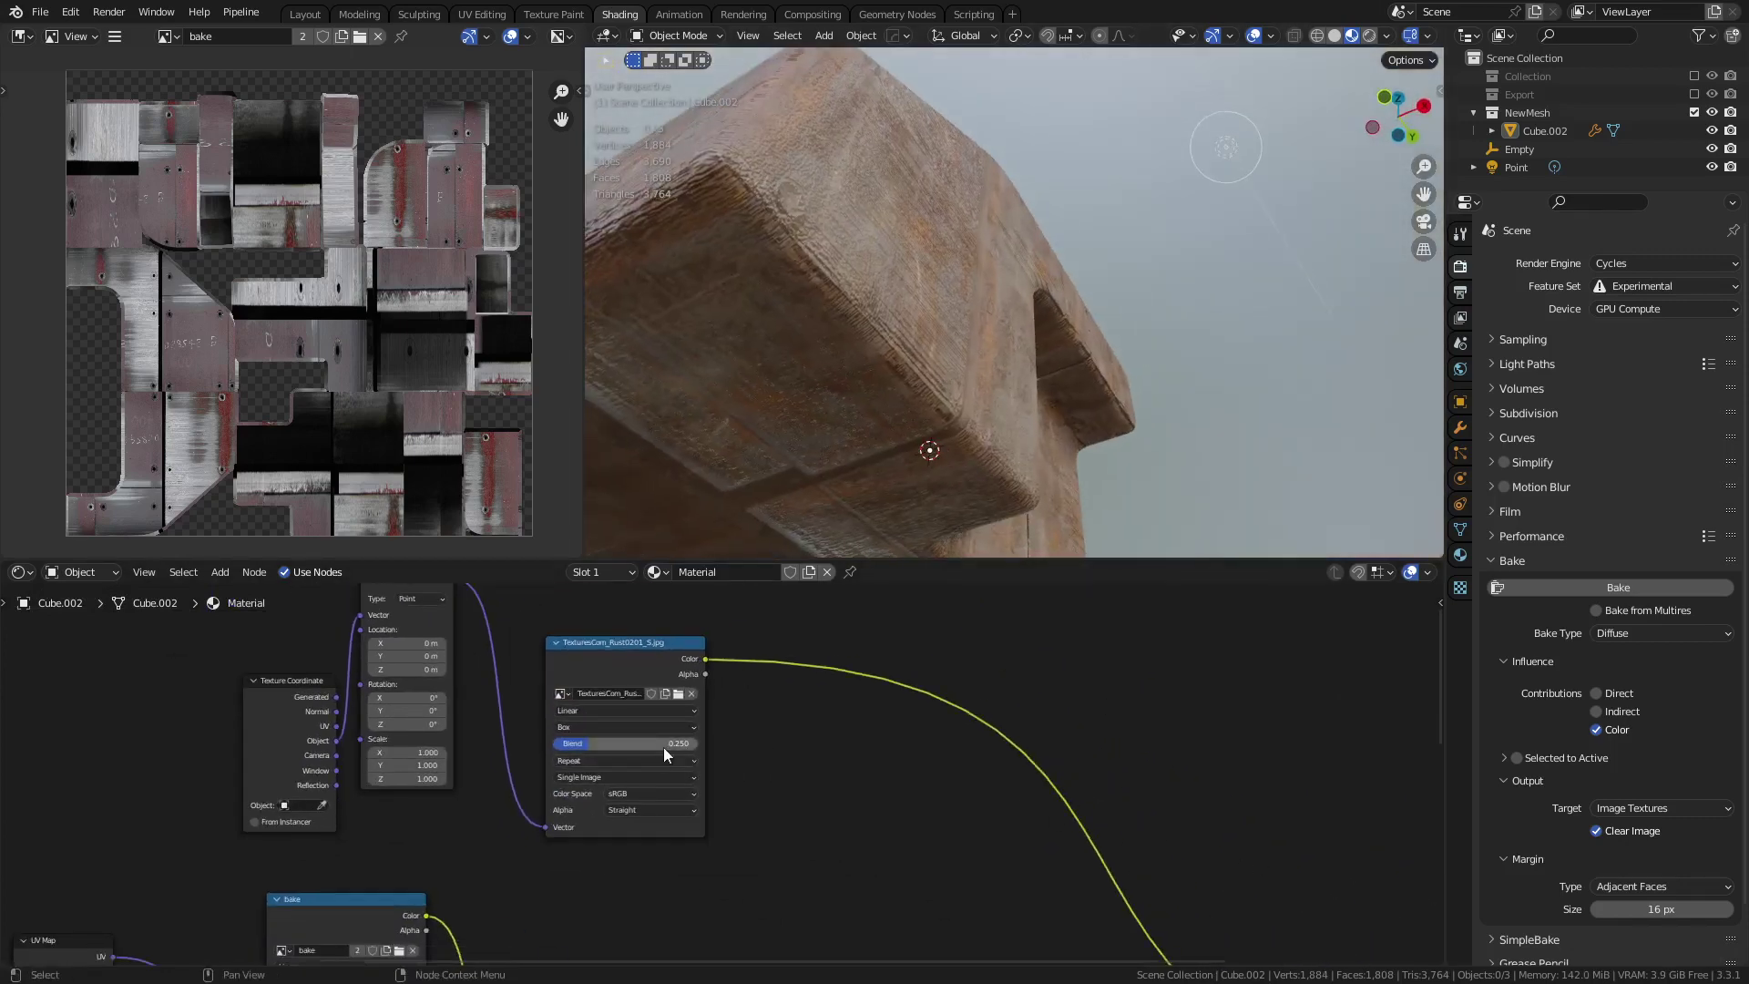
{"action": "left_click_drag", "start_coordinate": [663, 747], "coordinate": [614, 743]}
- Move the Mapping node closer to the rust image texture and set its Scale to 0.5 on all three axes
{"action": "middle_click_drag", "start_coordinate": [461, 768], "coordinate": [540, 791]}
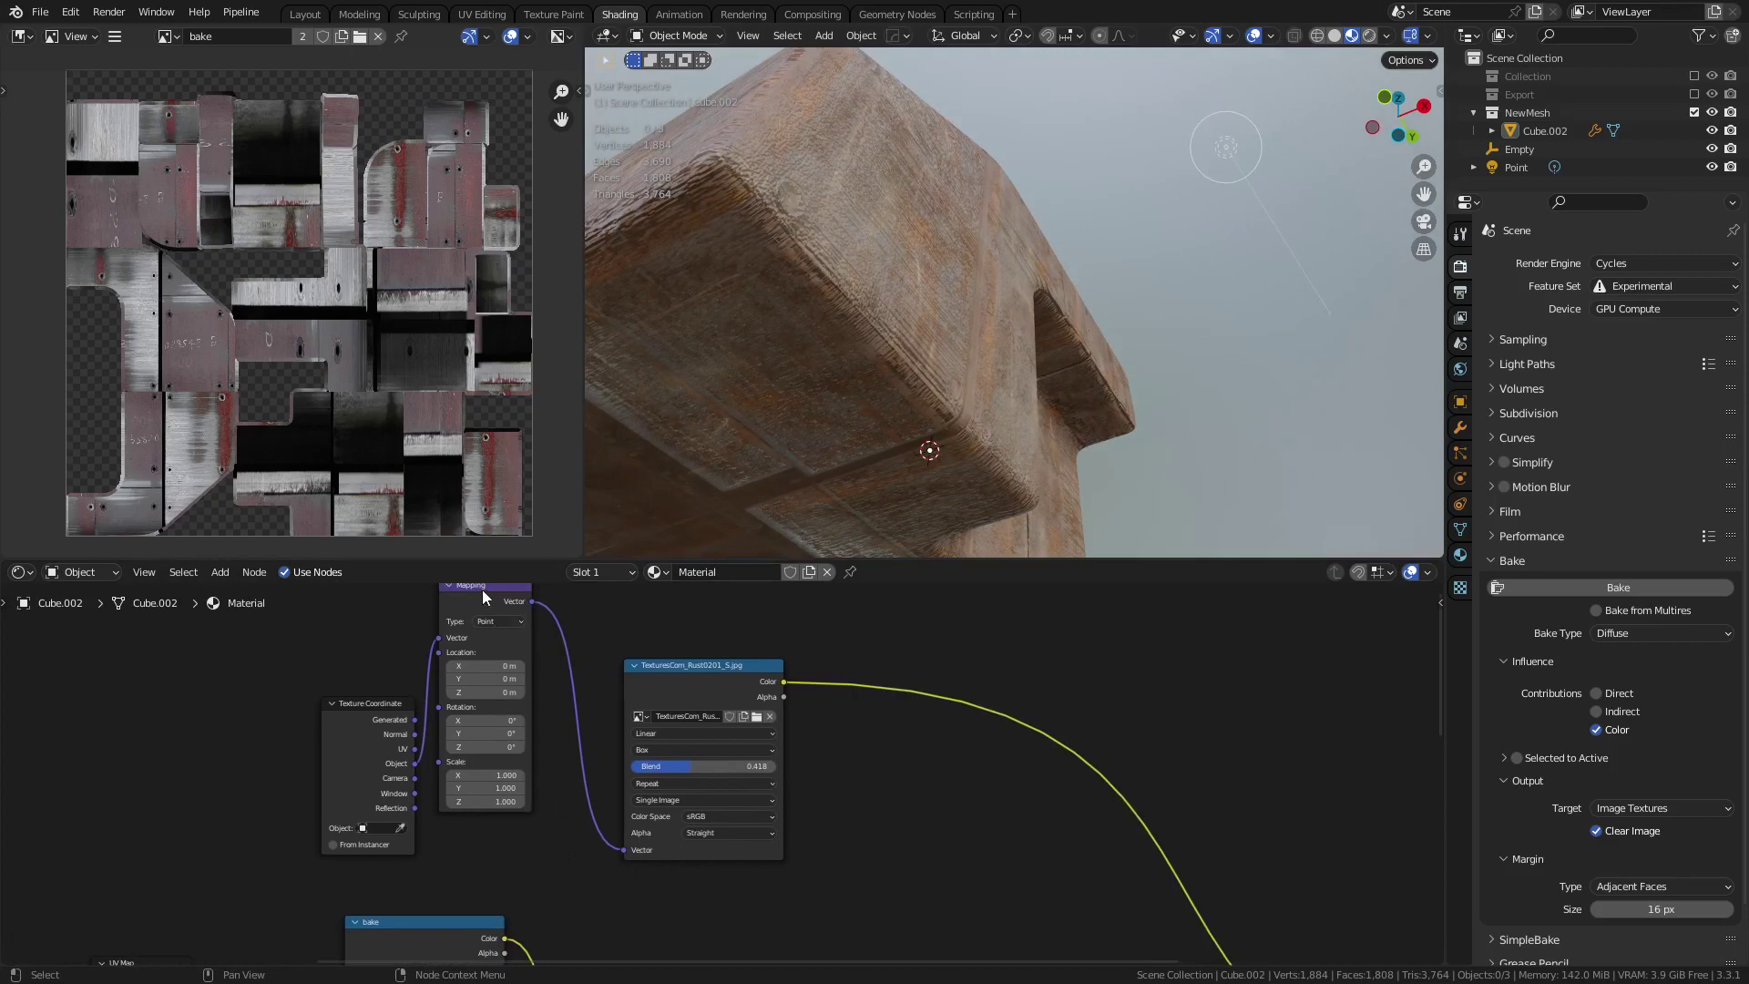
{"action": "left_click_drag", "start_coordinate": [483, 588], "coordinate": [535, 614]}
{"action": "left_click", "coordinate": [537, 803]}
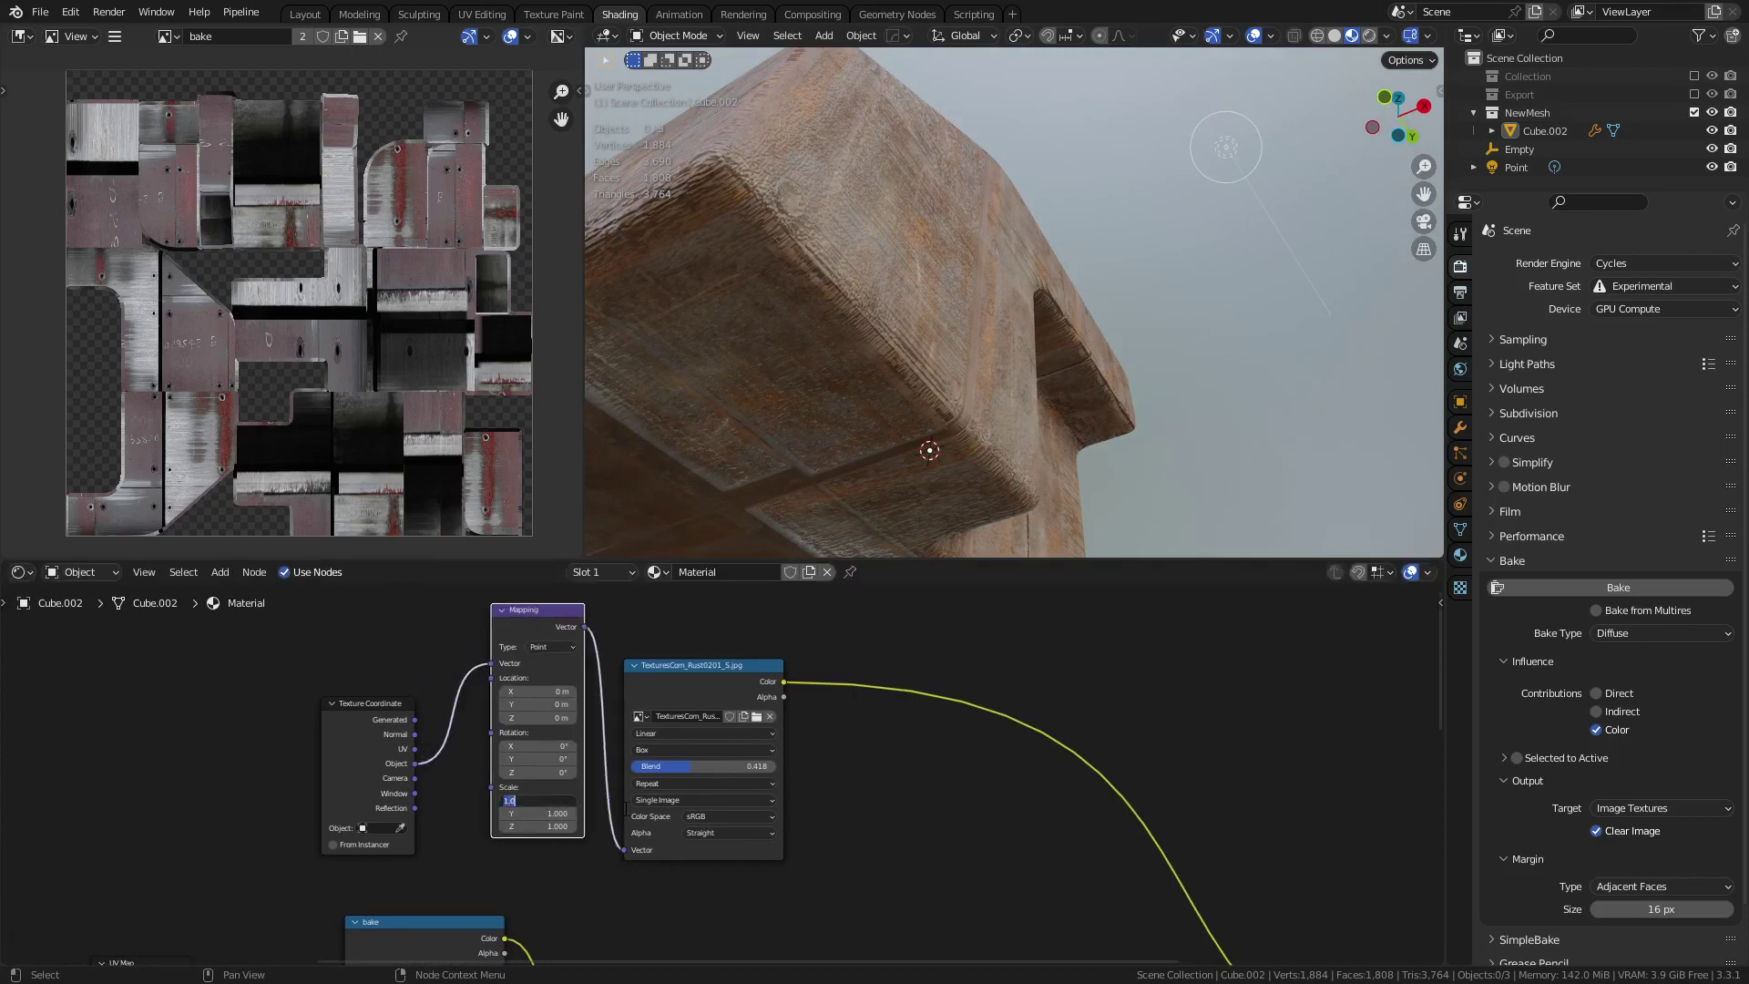
{"action": "type", "text": ".5"}
{"action": "key", "text": "alt+Return"}
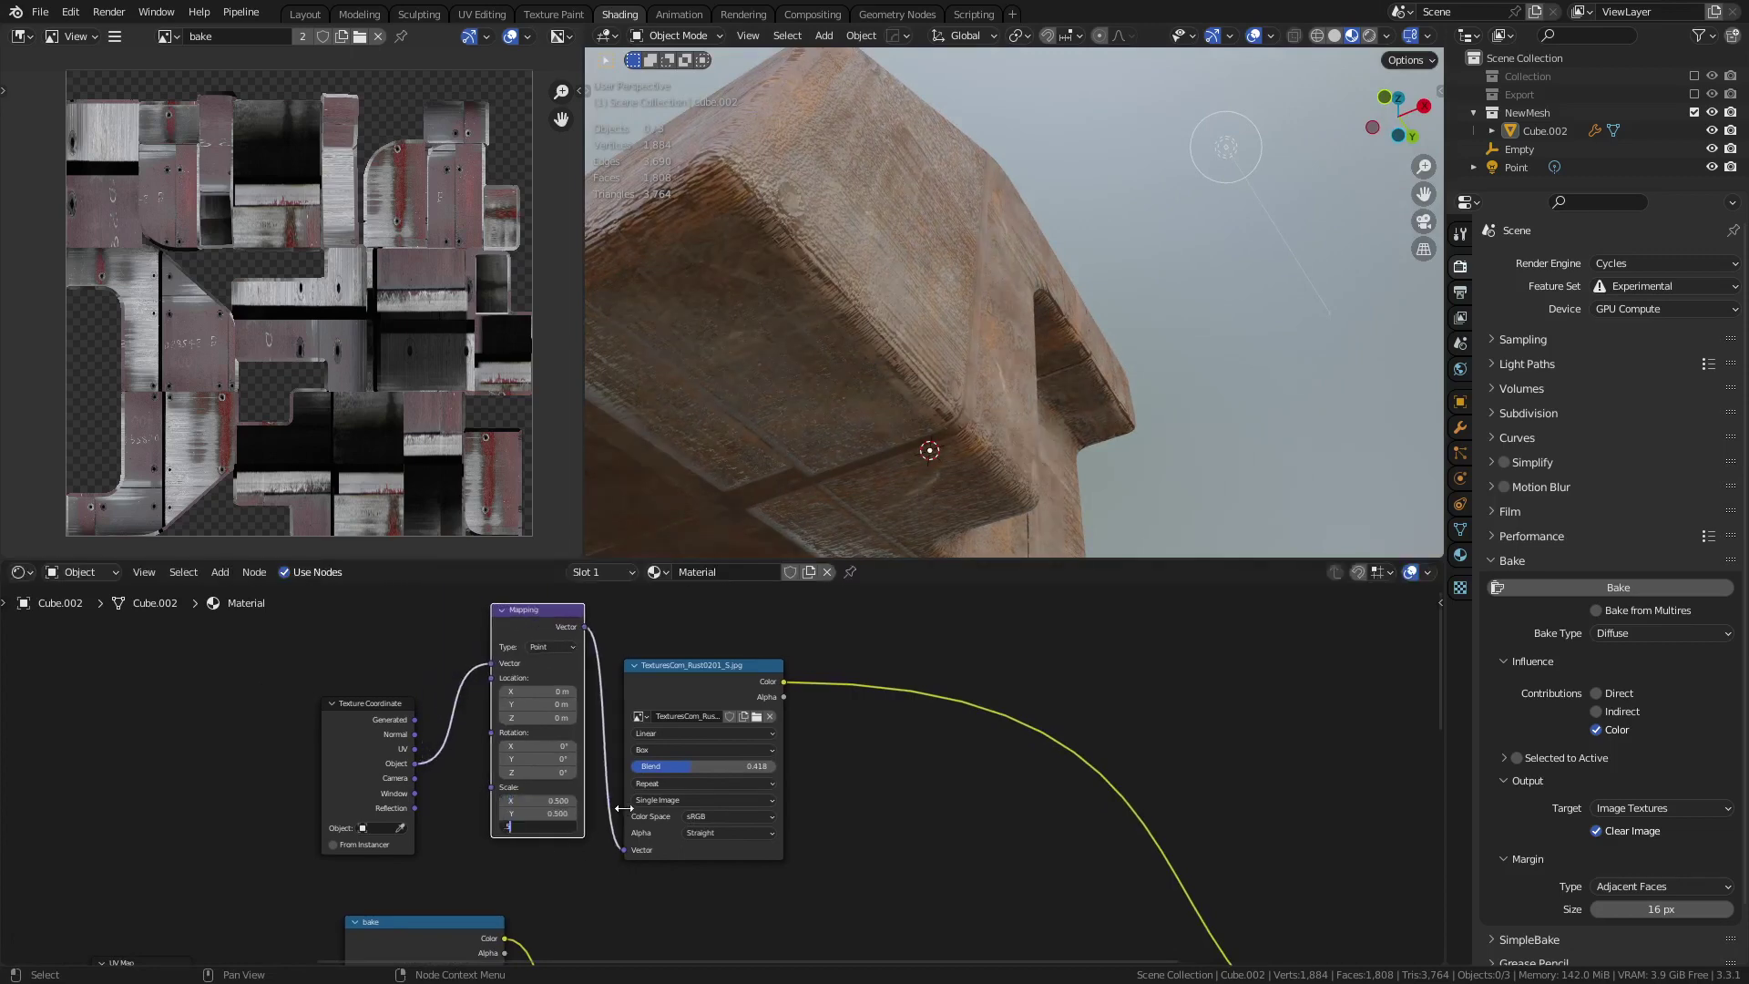
- Inspect the rust blending on the mesh's corner and set the rust image texture's Blend to 1.000
{"action": "middle_click_drag", "start_coordinate": [917, 303], "coordinate": [981, 370]}
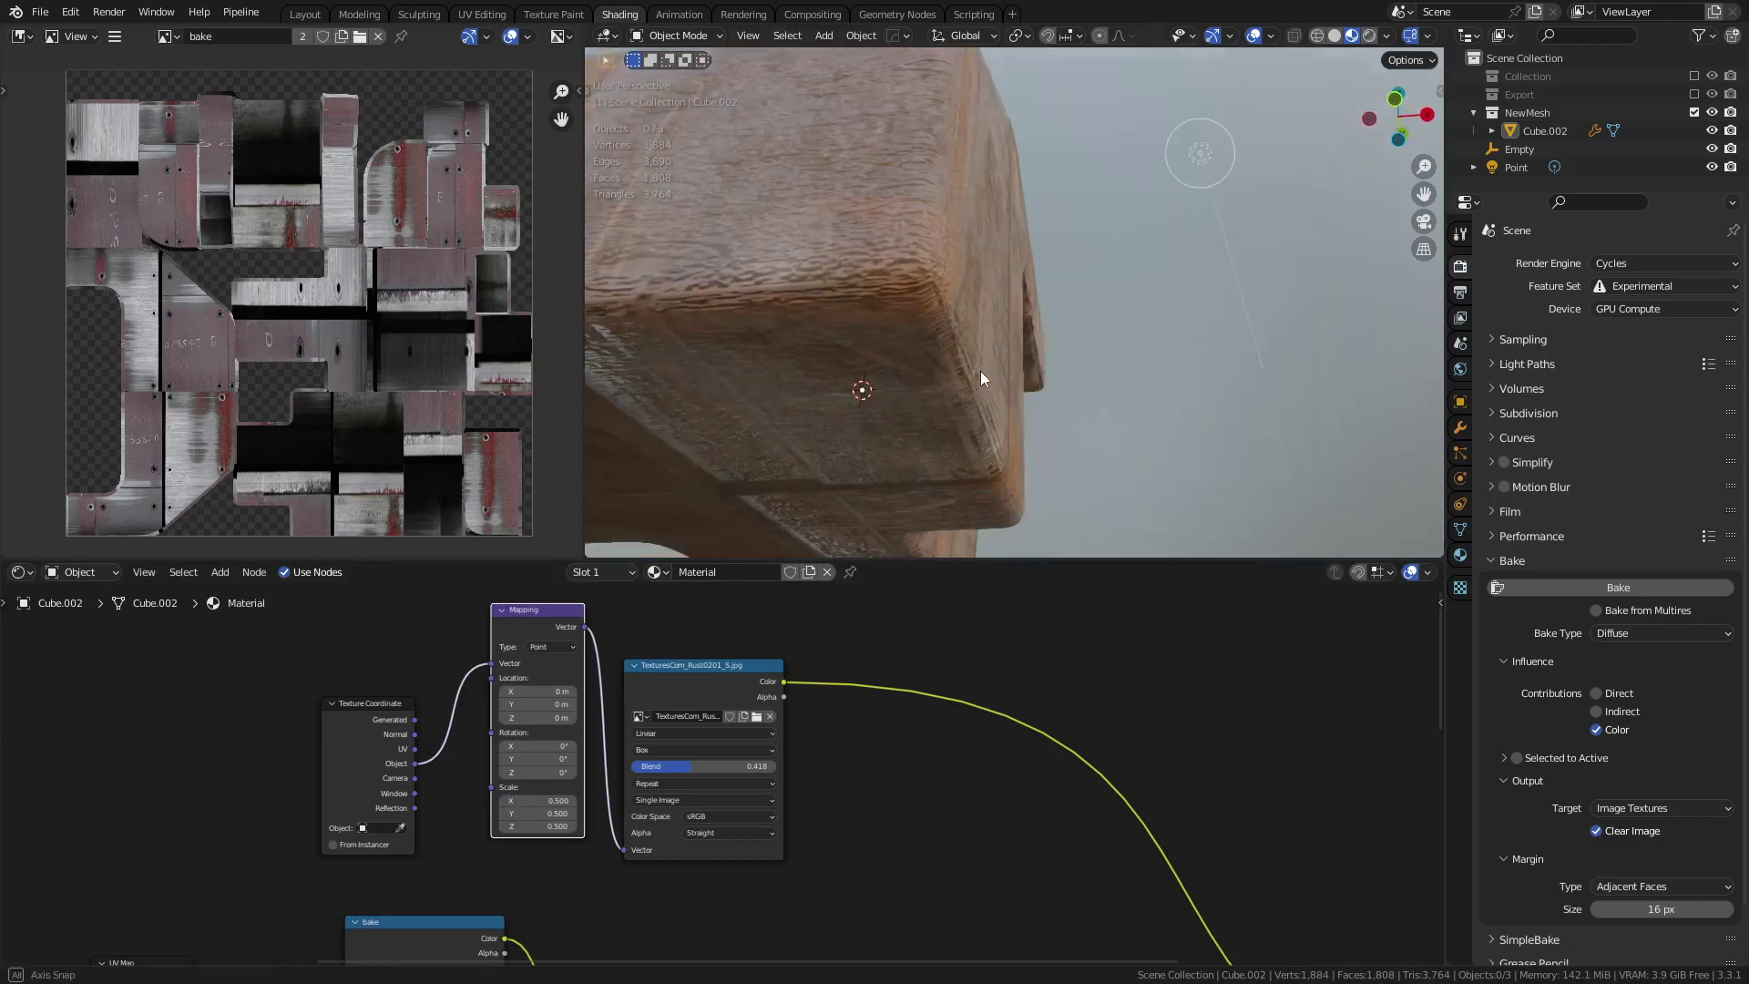
{"action": "scroll", "coordinate": [995, 292], "scroll_direction": "down", "scroll_amount": 5}
{"action": "scroll", "coordinate": [969, 456], "scroll_direction": "up", "scroll_amount": 5}
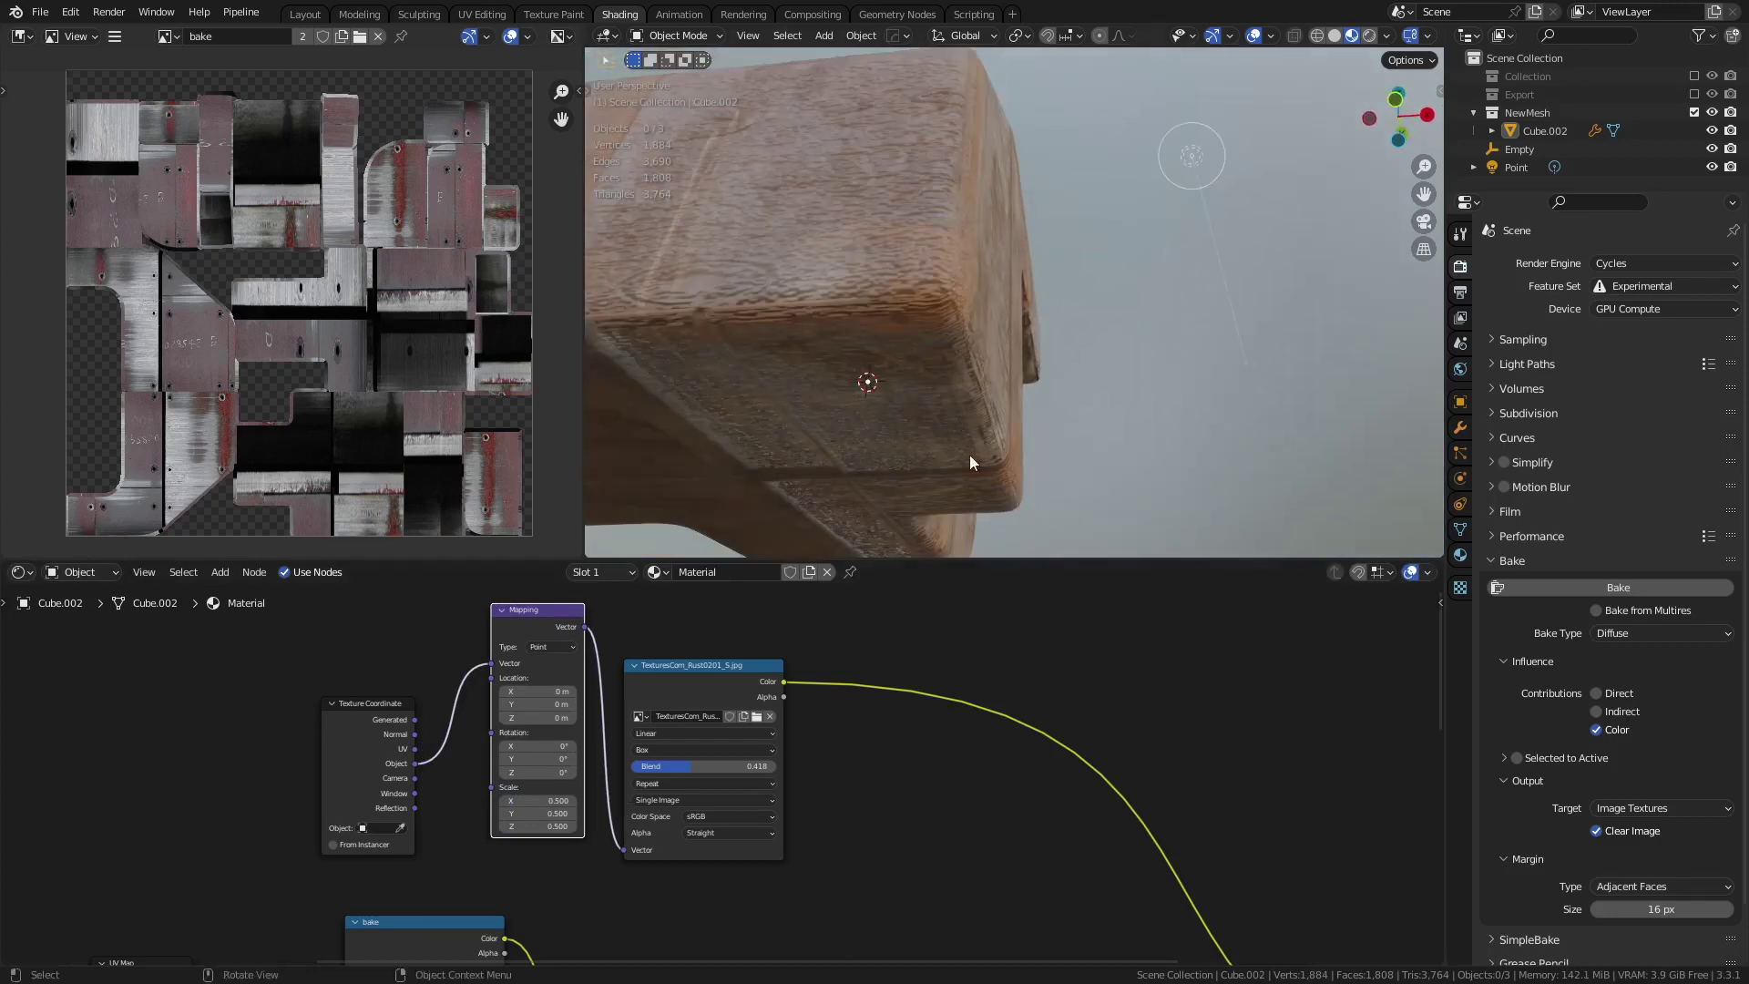
{"action": "left_click_drag", "start_coordinate": [728, 765], "coordinate": [777, 766]}
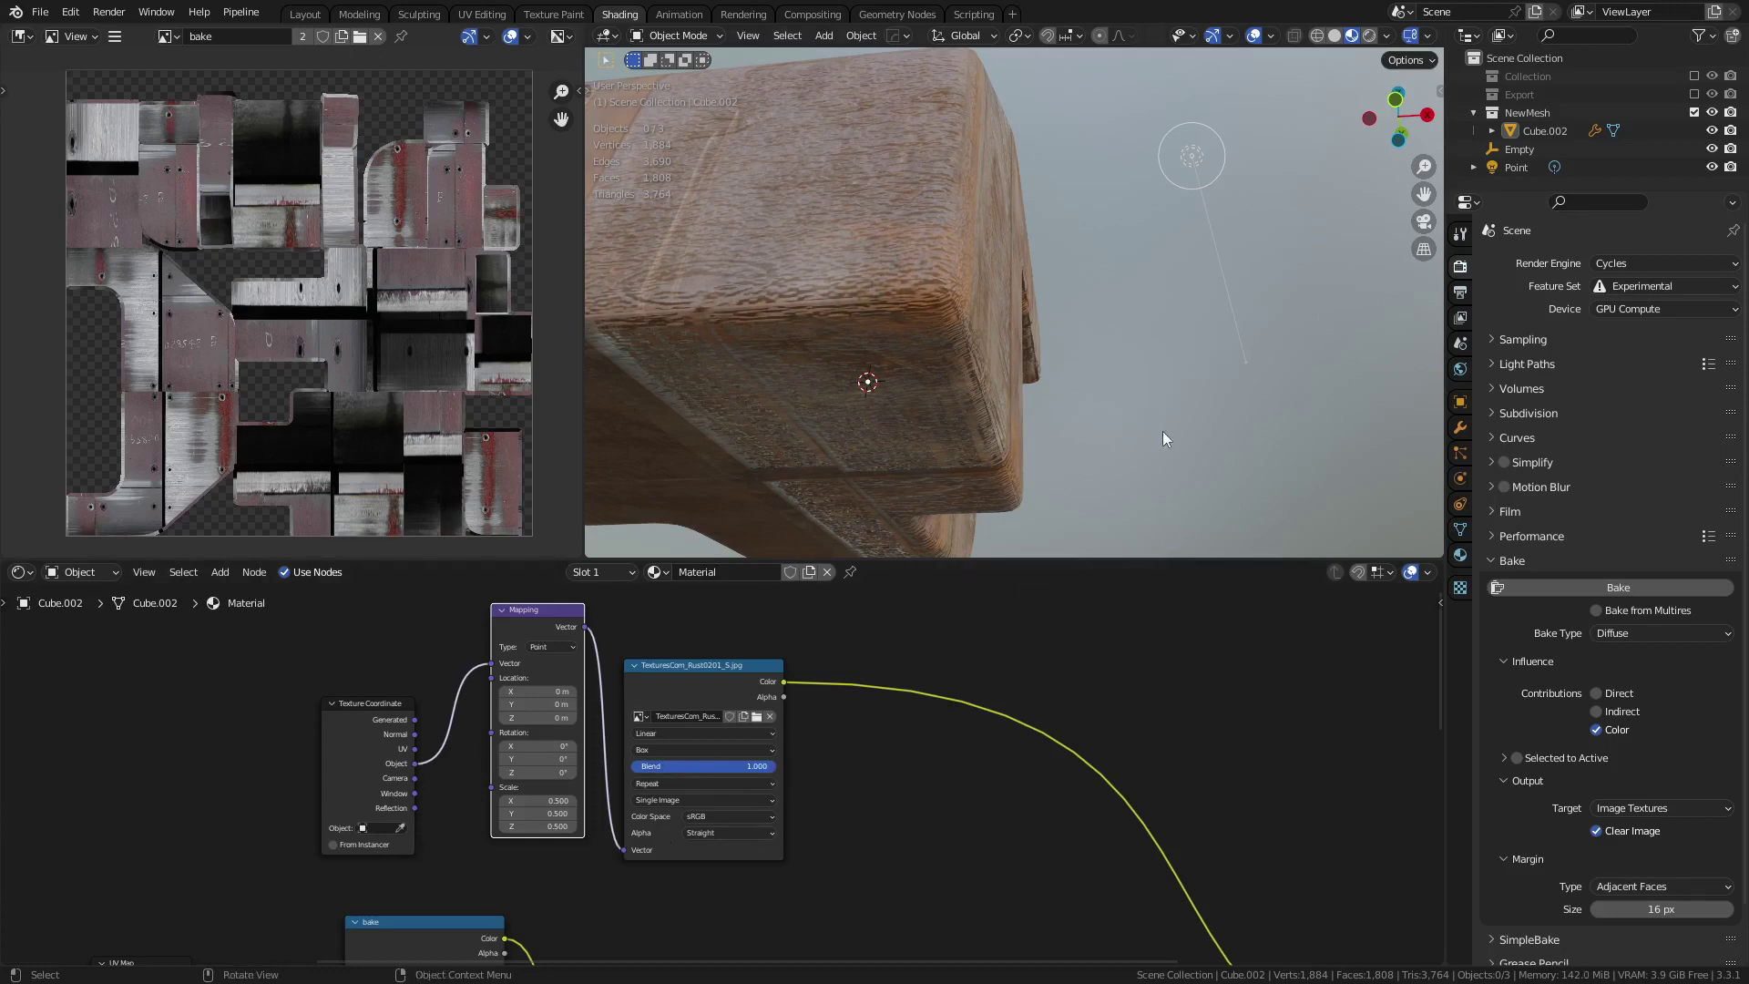
- Insert a MixRGB node into the link between the rust image texture and the Principled BSDF's Base Color
{"action": "scroll", "coordinate": [1189, 876], "scroll_direction": "down", "scroll_amount": 2}
{"action": "middle_click_drag", "start_coordinate": [1188, 876], "coordinate": [1041, 768]}
{"action": "middle_click_drag", "start_coordinate": [939, 752], "coordinate": [668, 815]}
{"action": "scroll", "coordinate": [718, 800], "scroll_direction": "up", "scroll_amount": 1}
{"action": "key", "text": "shift+a"}
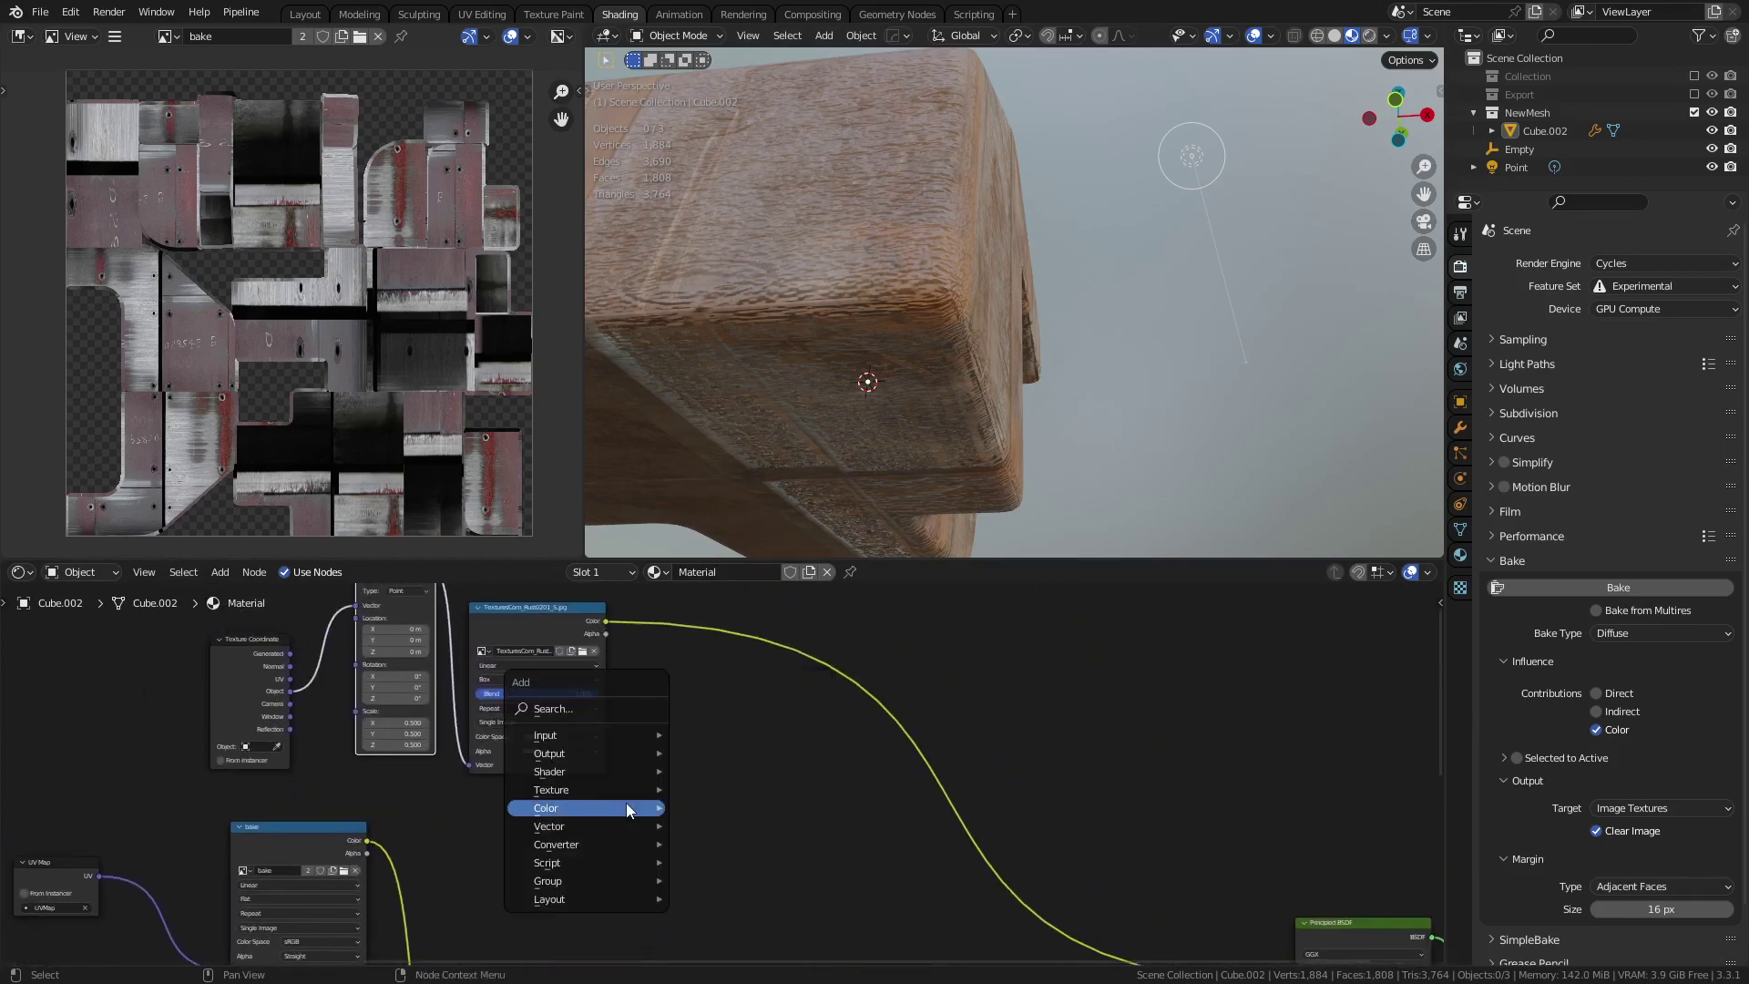
{"action": "mouse_move", "coordinate": [626, 801]}
{"action": "left_click", "coordinate": [758, 899]}
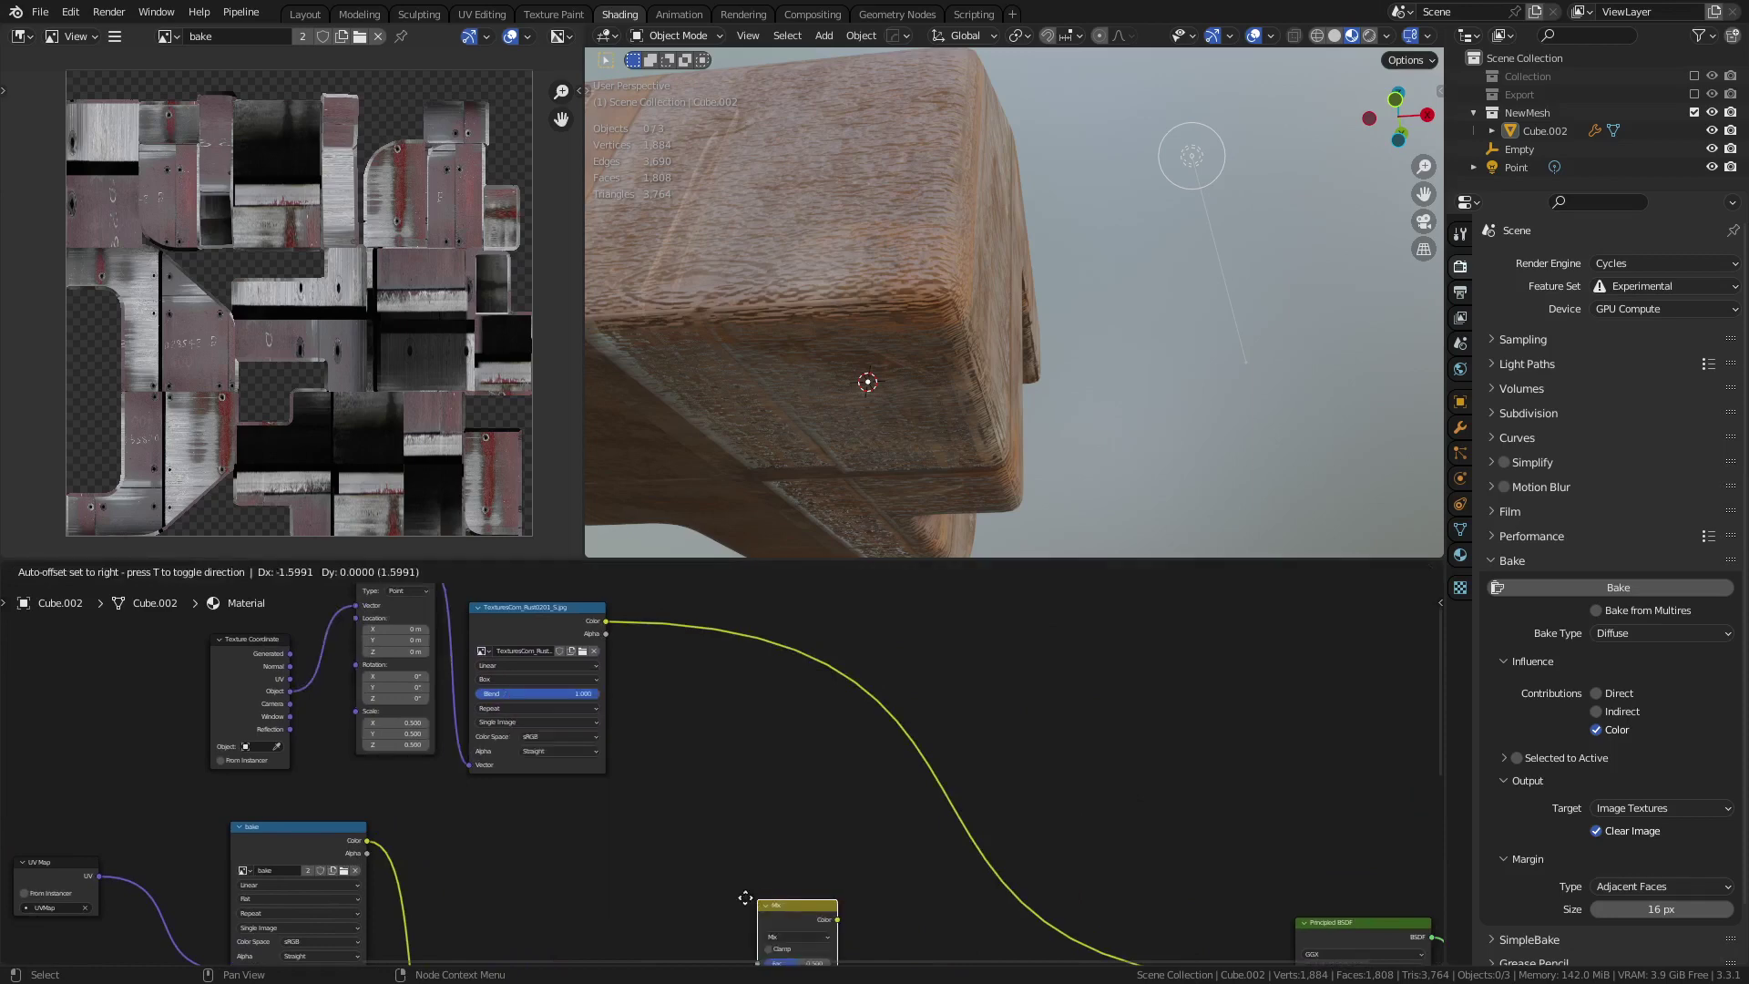
{"action": "left_click", "coordinate": [841, 719]}
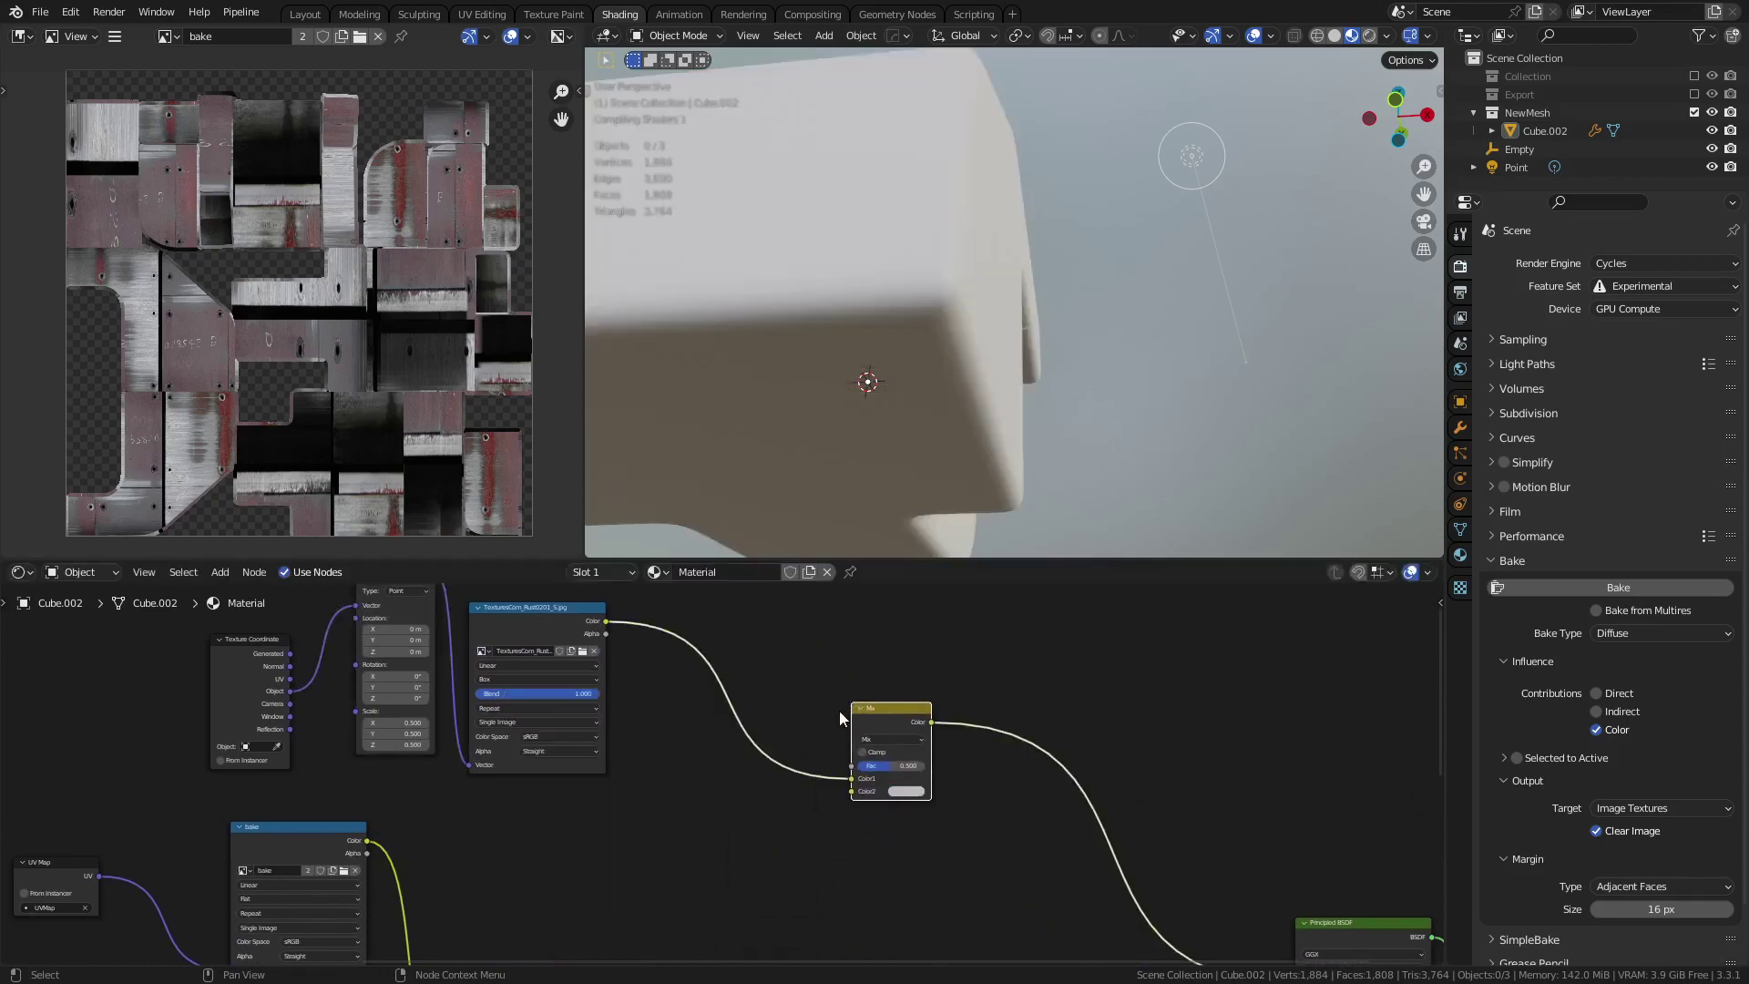
- Connect the bake texture's Color to the Mix node's Color1, with rust in Color2, and move the Mix node away from the textures
{"action": "left_click_drag", "start_coordinate": [366, 840], "coordinate": [855, 789]}
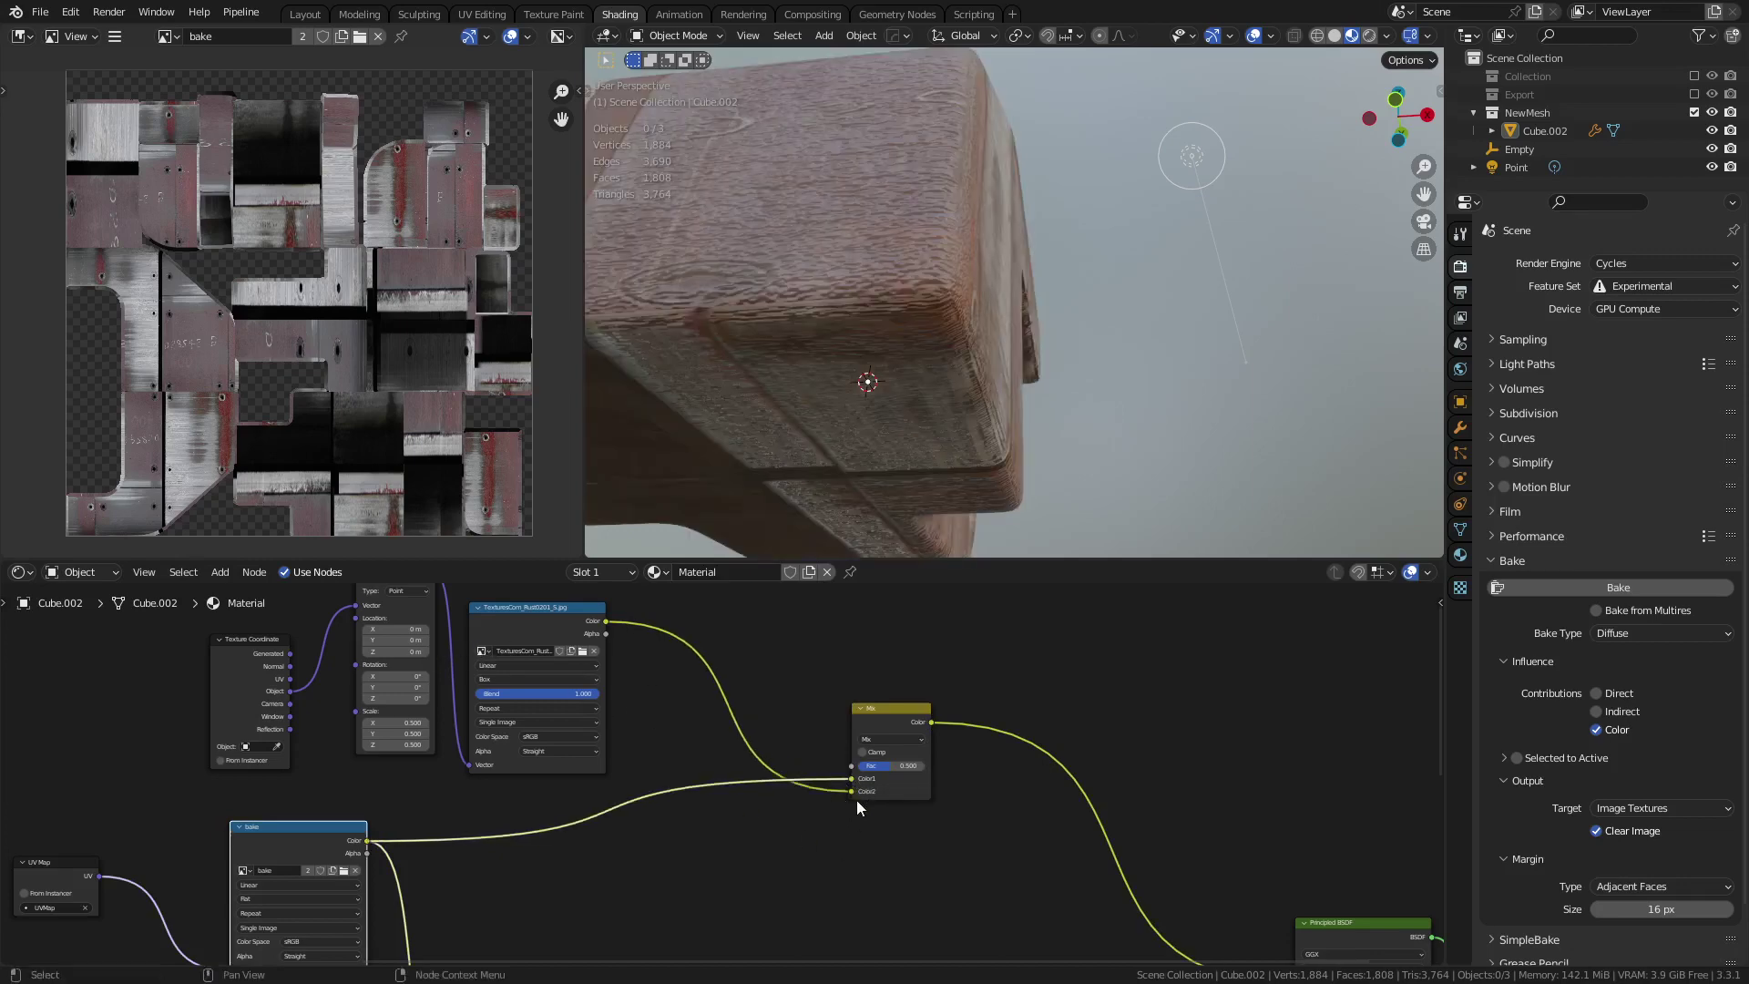
{"action": "scroll", "coordinate": [898, 647], "scroll_direction": "up", "scroll_amount": 1}
{"action": "middle_click_drag", "start_coordinate": [898, 647], "coordinate": [888, 802]}
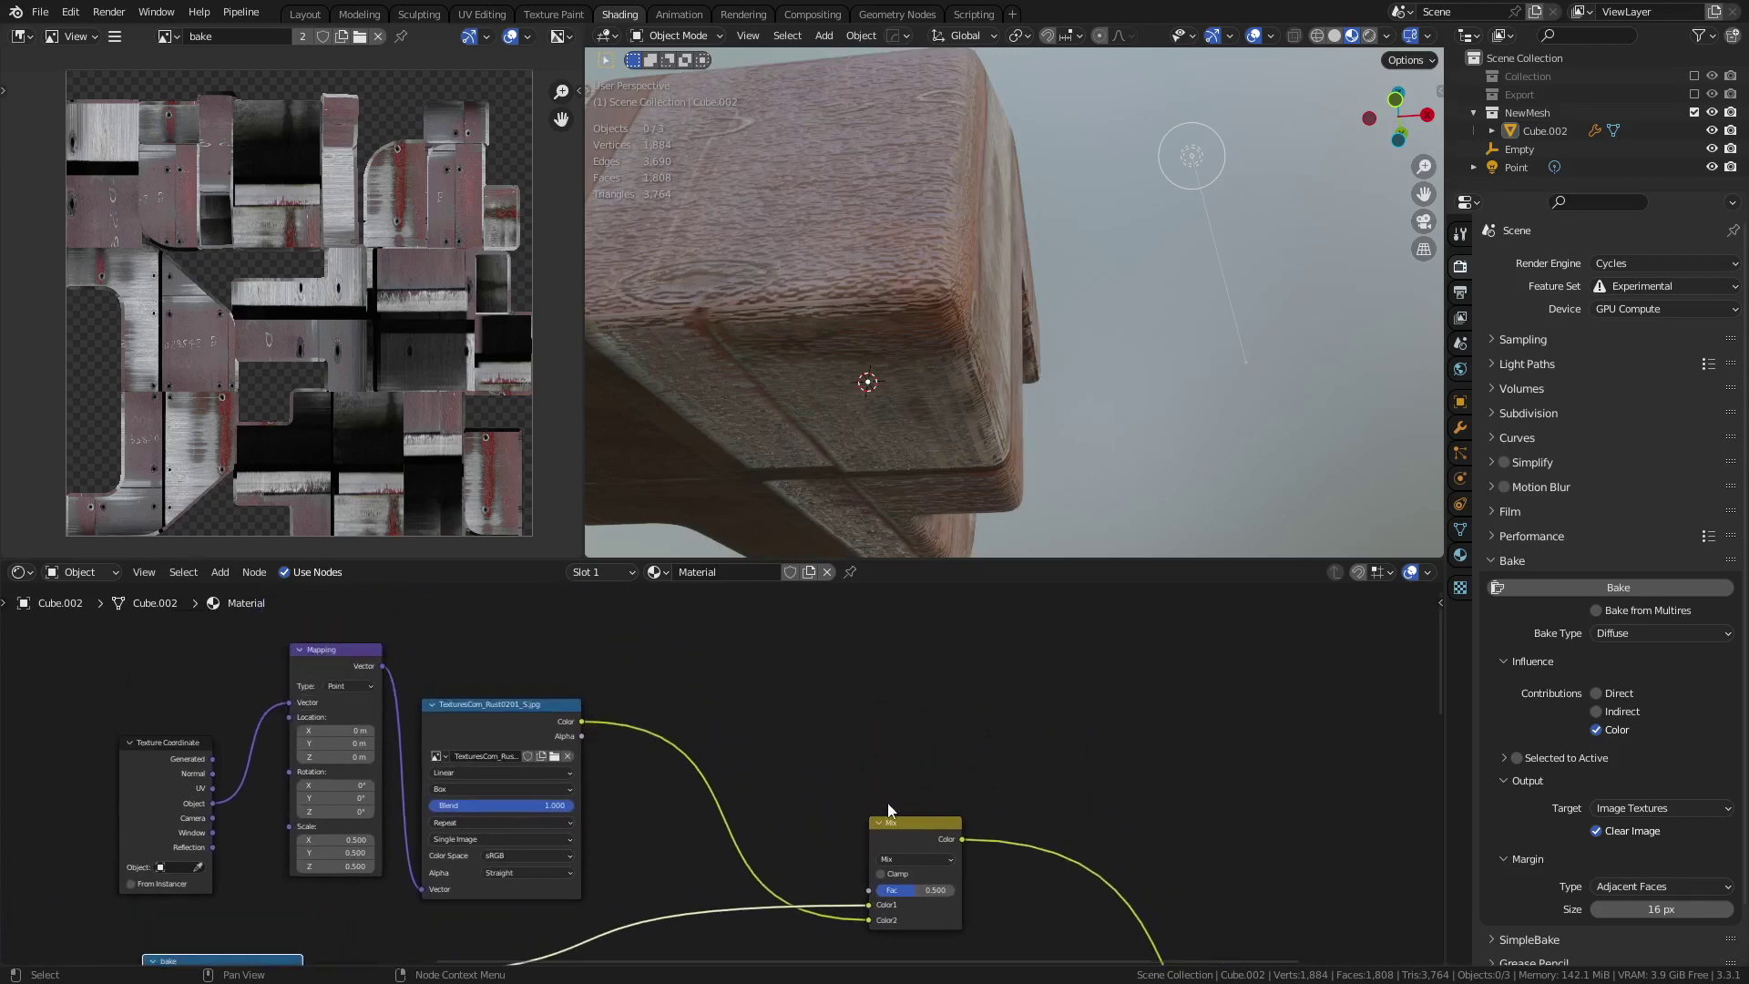
{"action": "left_click_drag", "start_coordinate": [924, 823], "coordinate": [1030, 675]}
{"action": "scroll", "coordinate": [824, 730], "scroll_direction": "up", "scroll_amount": 1, "text": "shift"}
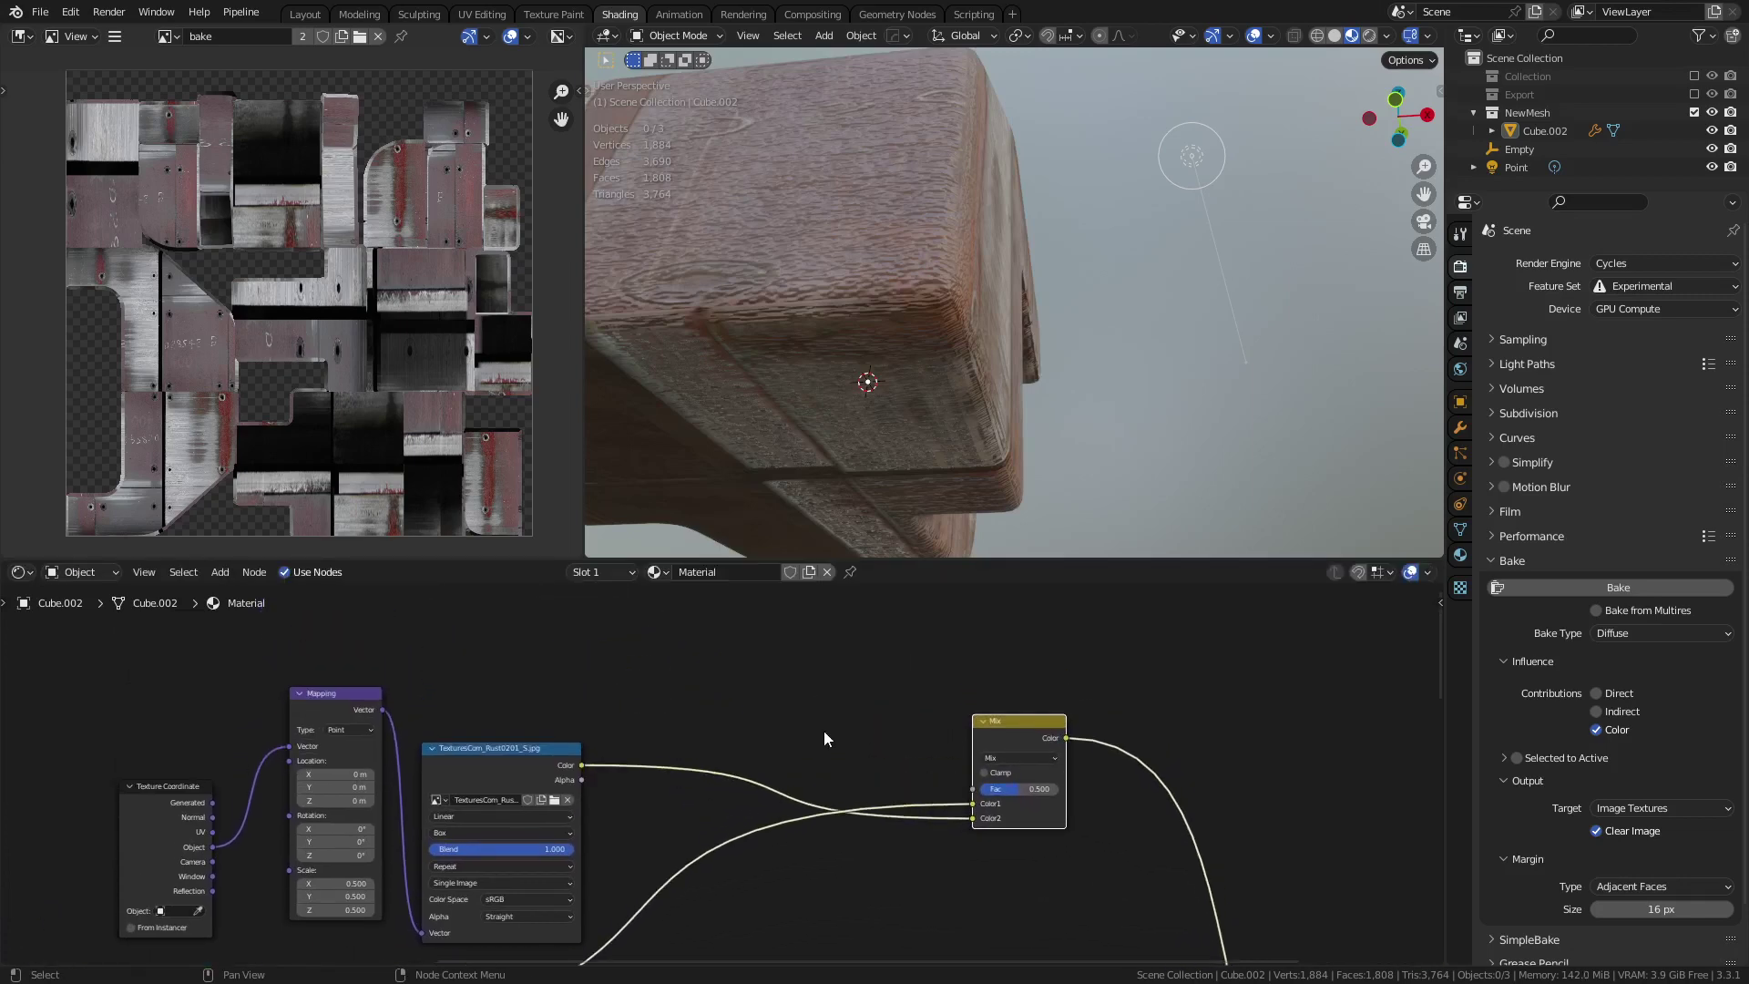
- Add an Image Texture node above the rust nodes and load AO.png from the Desktop folder into it
{"action": "key", "text": "shift+a"}
{"action": "mouse_move", "coordinate": [809, 692]}
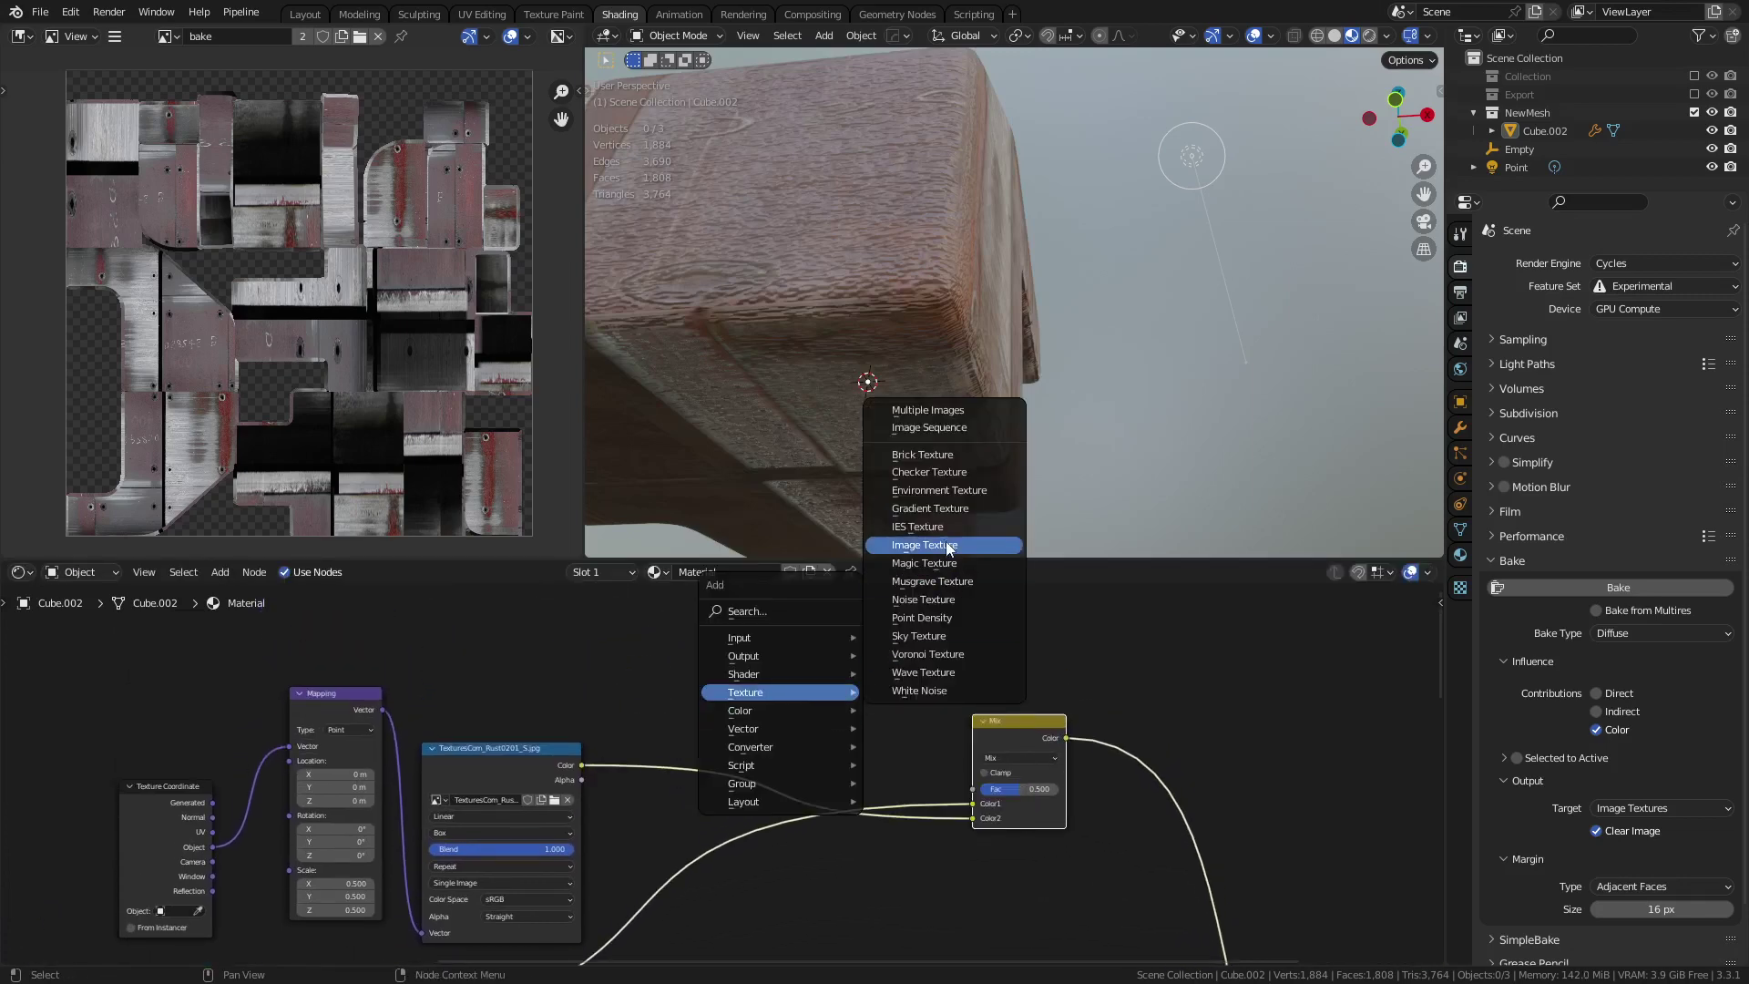
{"action": "left_click", "coordinate": [911, 546]}
{"action": "left_click", "coordinate": [640, 558]}
{"action": "scroll", "coordinate": [830, 642], "scroll_direction": "down", "scroll_amount": 2}
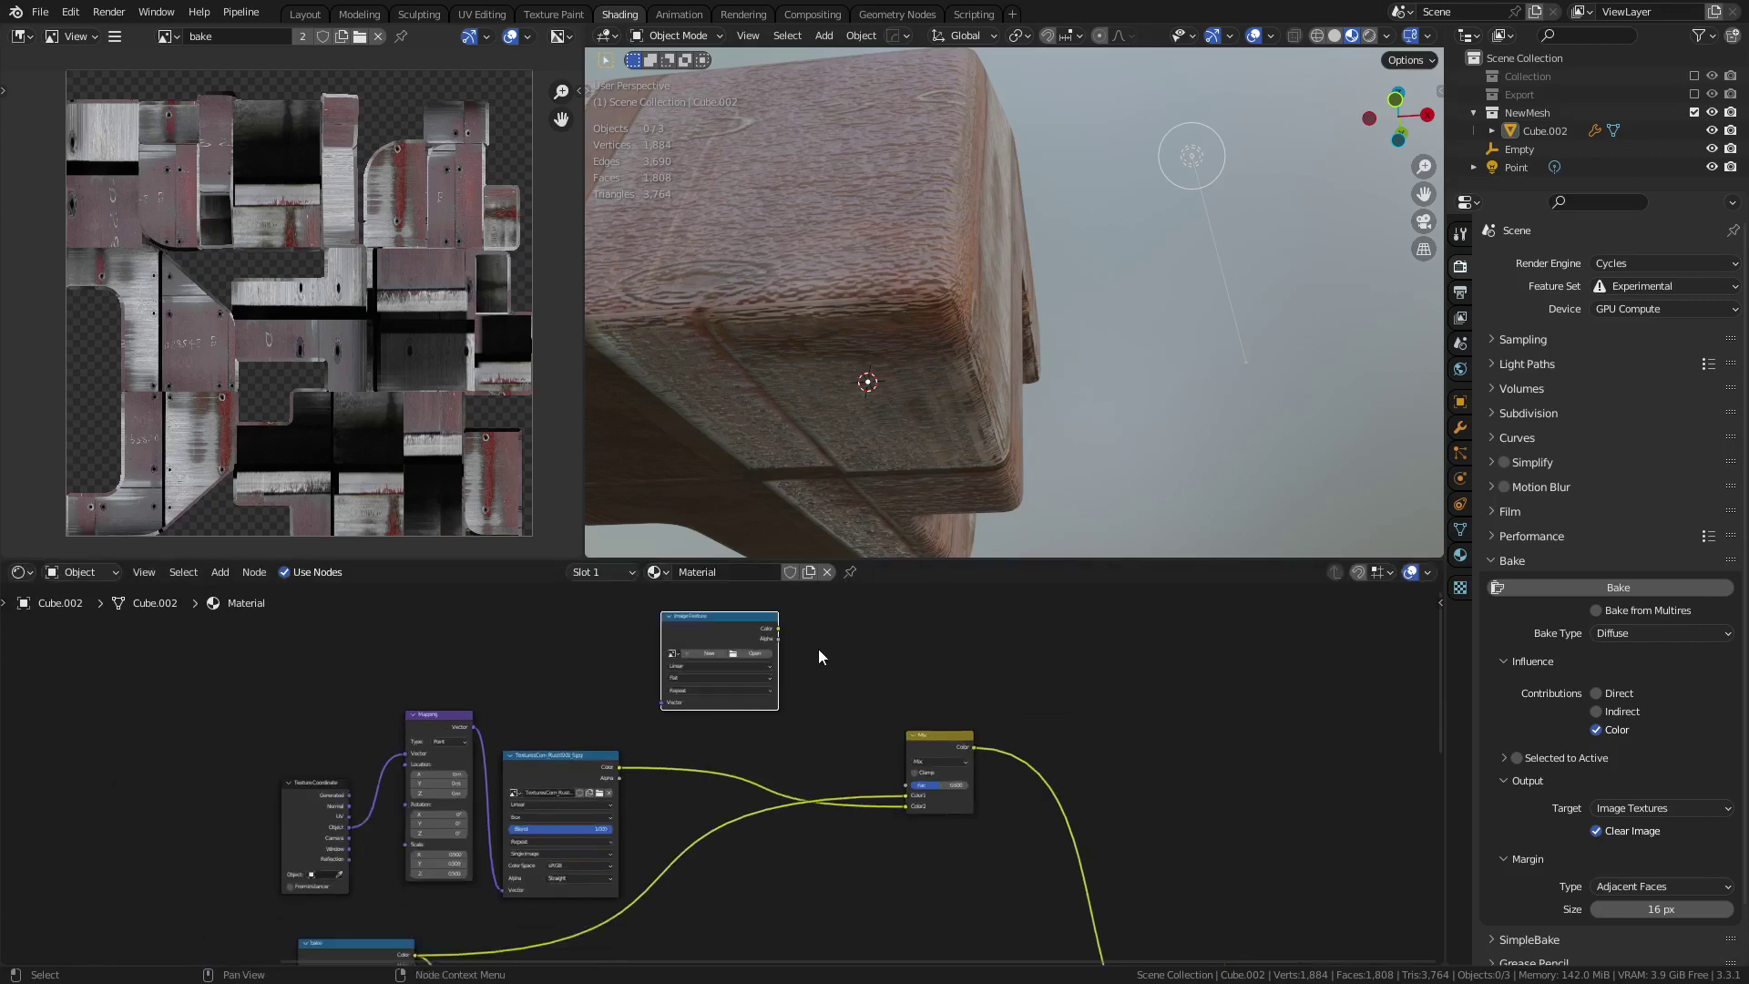
{"action": "left_click", "coordinate": [751, 653]}
{"action": "left_click", "coordinate": [470, 415]}
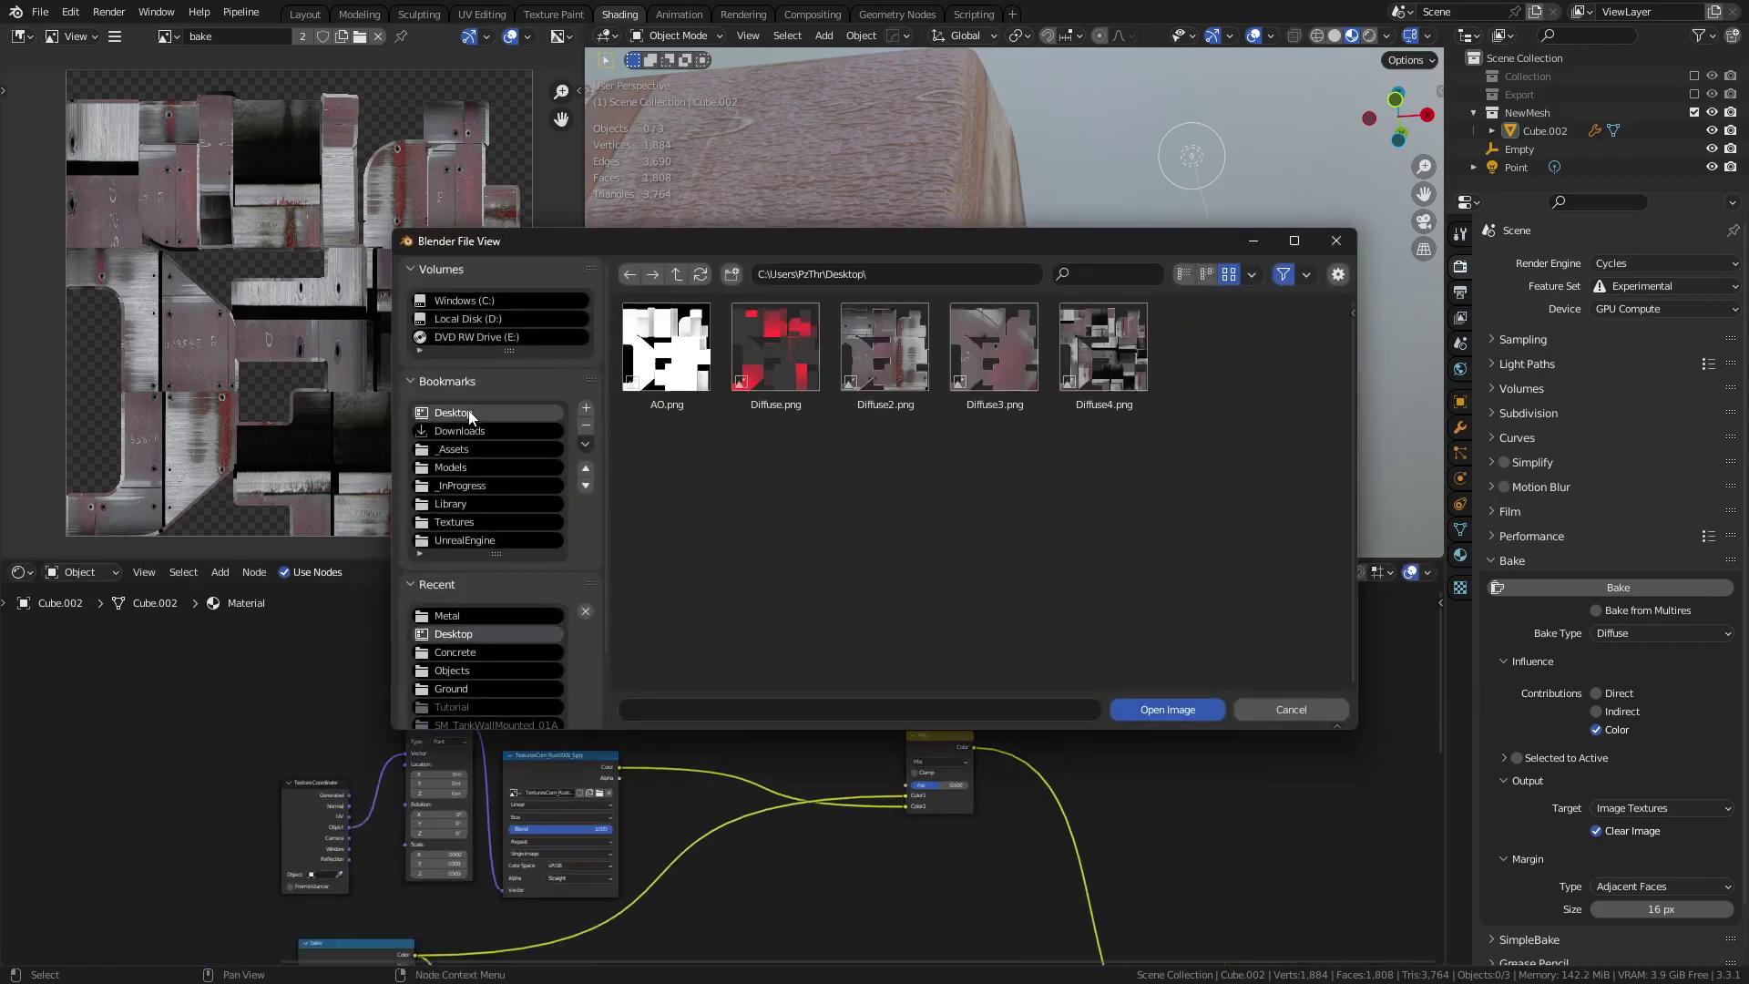
{"action": "left_click", "coordinate": [679, 395]}
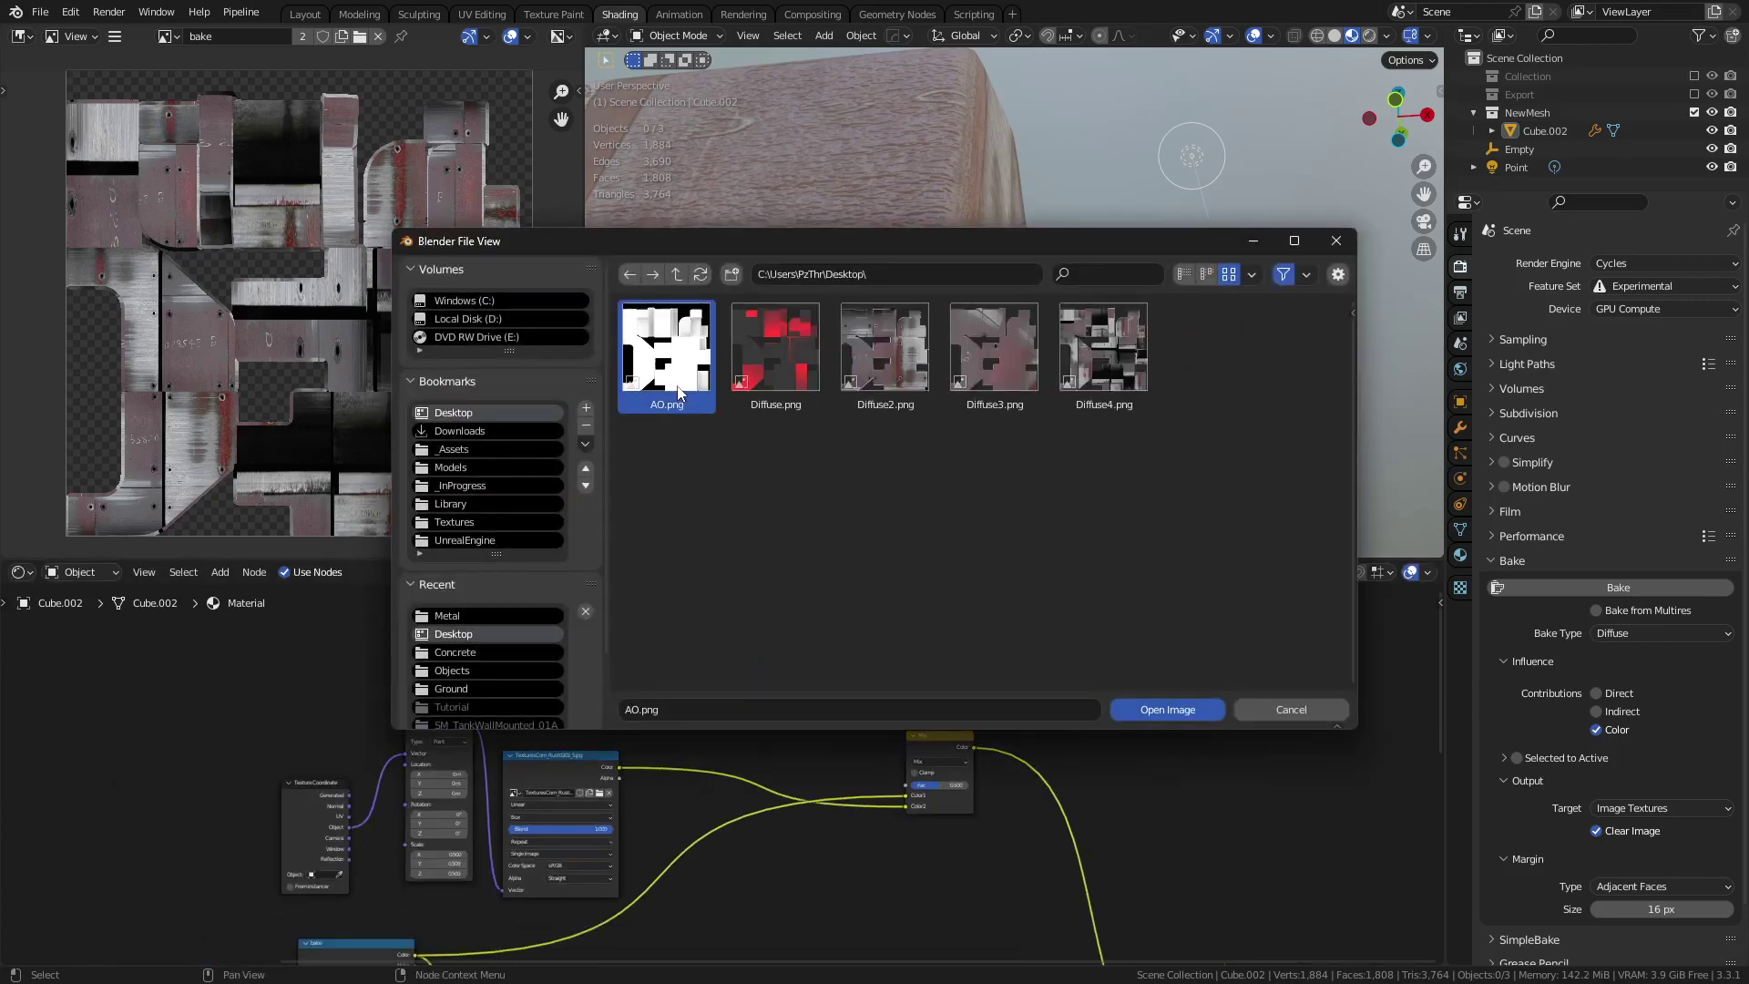
{"action": "double_click", "coordinate": [679, 396]}
- Place the AO texture node near the Principled BSDF, connect its Color to Base Color, and view the mesh's recessed corner
{"action": "left_click_drag", "start_coordinate": [738, 616], "coordinate": [1312, 797]}
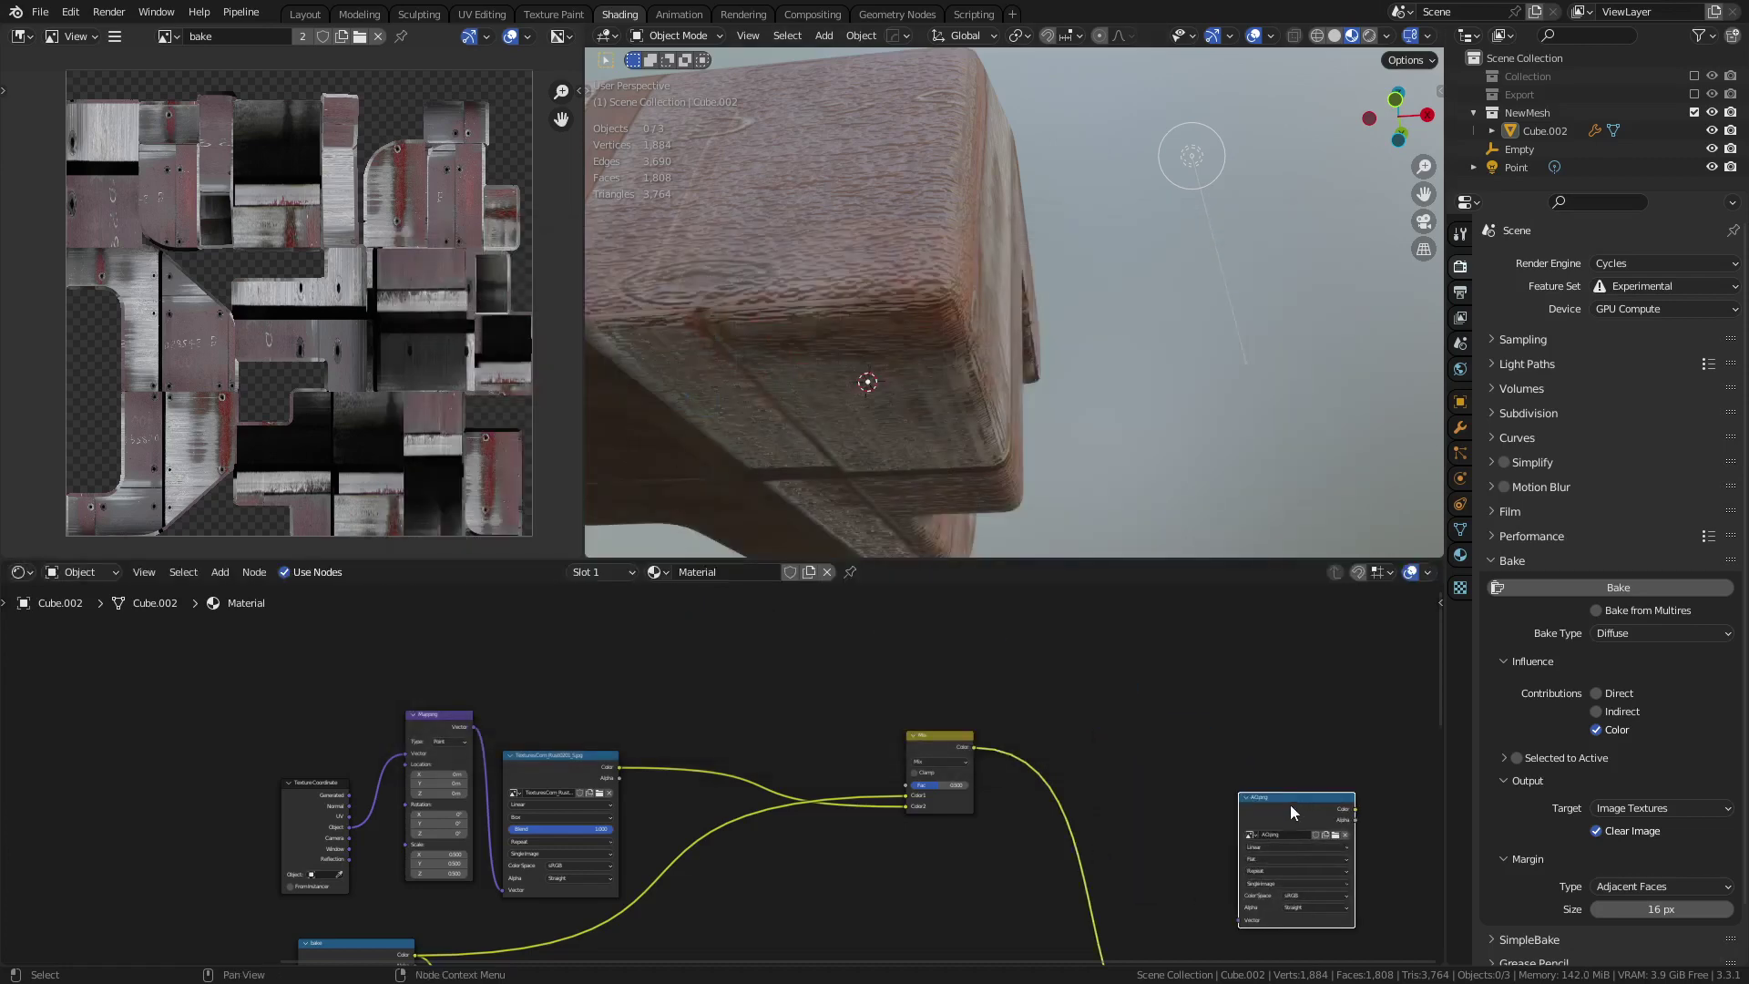
{"action": "middle_click_drag", "start_coordinate": [1312, 800], "coordinate": [1052, 601]}
{"action": "left_click_drag", "start_coordinate": [1052, 601], "coordinate": [944, 879]}
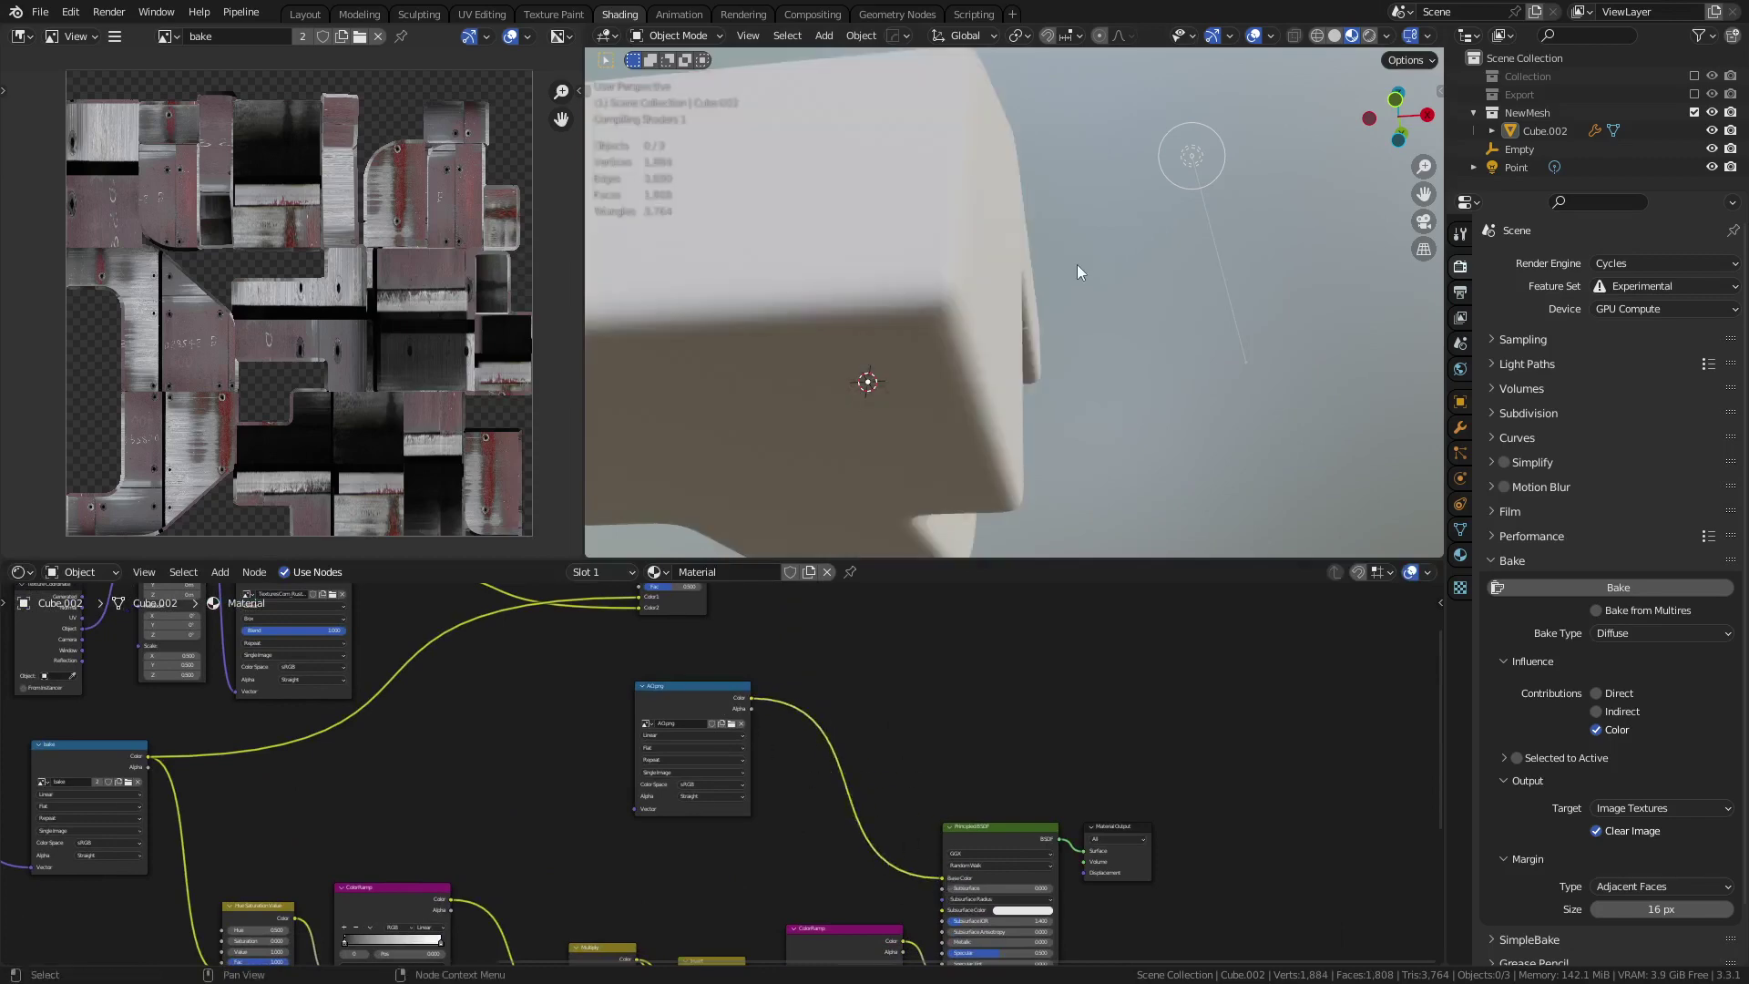
{"action": "middle_click_drag", "start_coordinate": [1183, 362], "coordinate": [838, 730]}
{"action": "scroll", "coordinate": [981, 478], "scroll_direction": "up", "scroll_amount": 2}
{"action": "scroll", "coordinate": [700, 694], "scroll_direction": "up", "scroll_amount": 4}
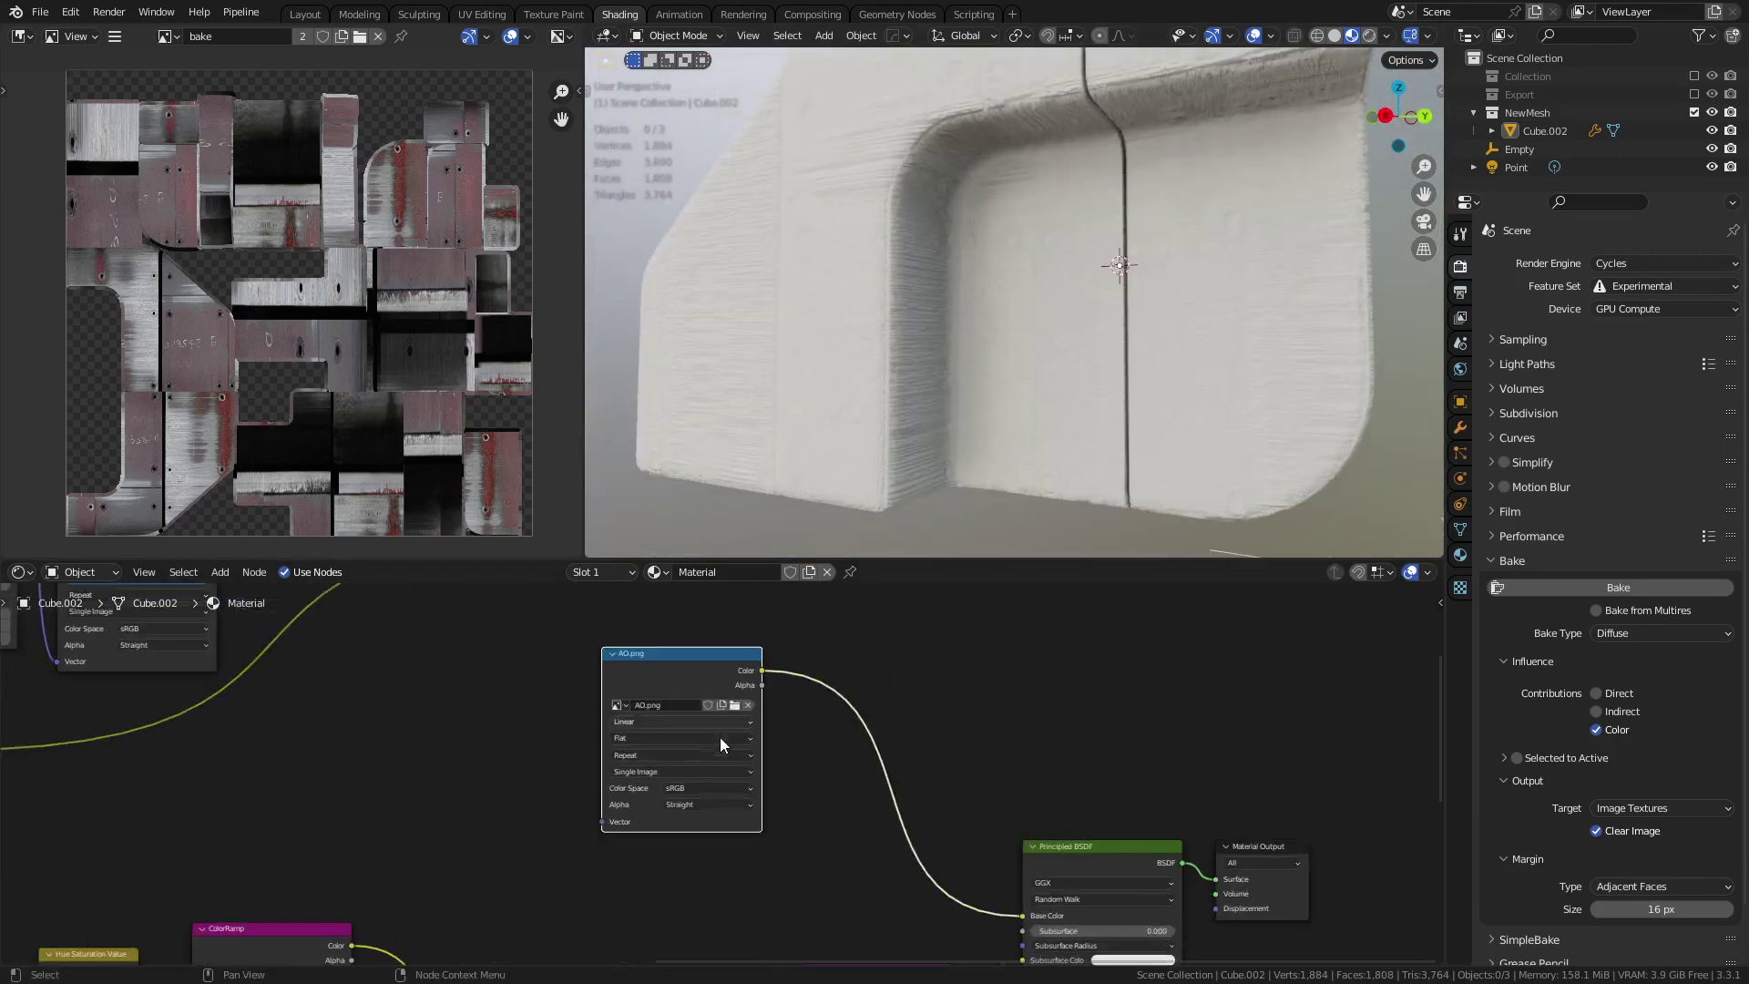
- Insert a Bright/Contrast node after the AO texture with Bright set to -0.800 and Contrast to 3.900
{"action": "key", "text": "shift+a"}
{"action": "mouse_move", "coordinate": [878, 740]}
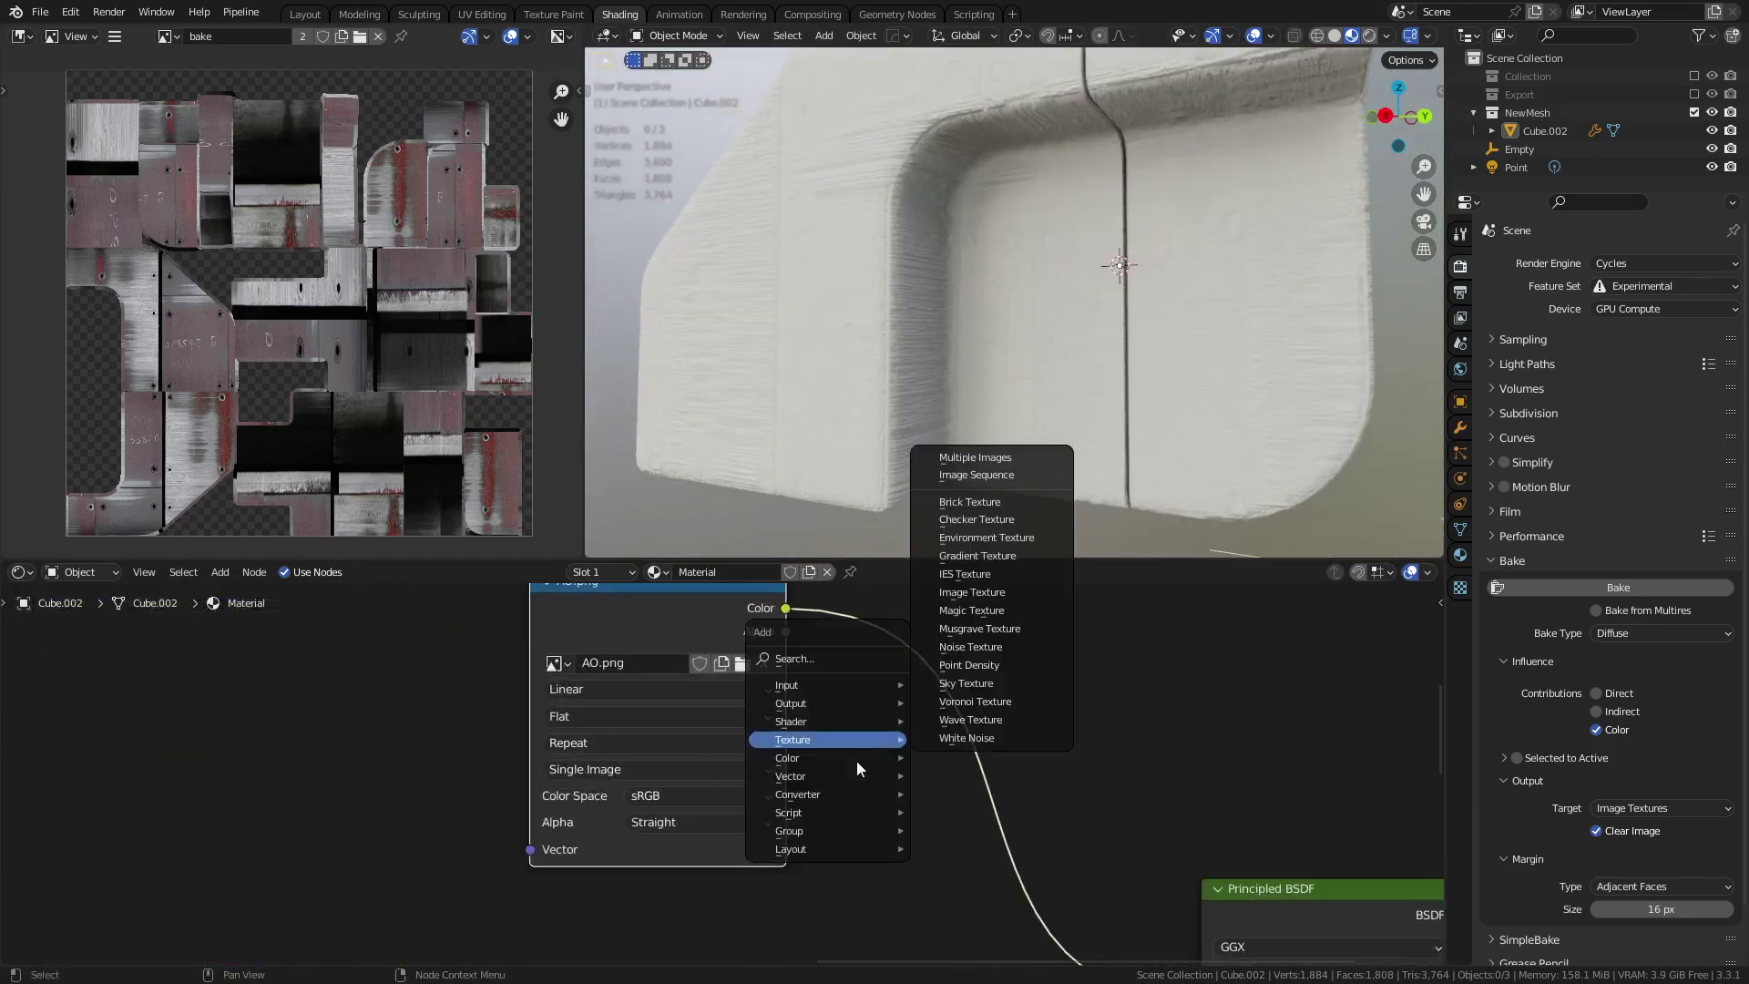
{"action": "left_click", "coordinate": [977, 760]}
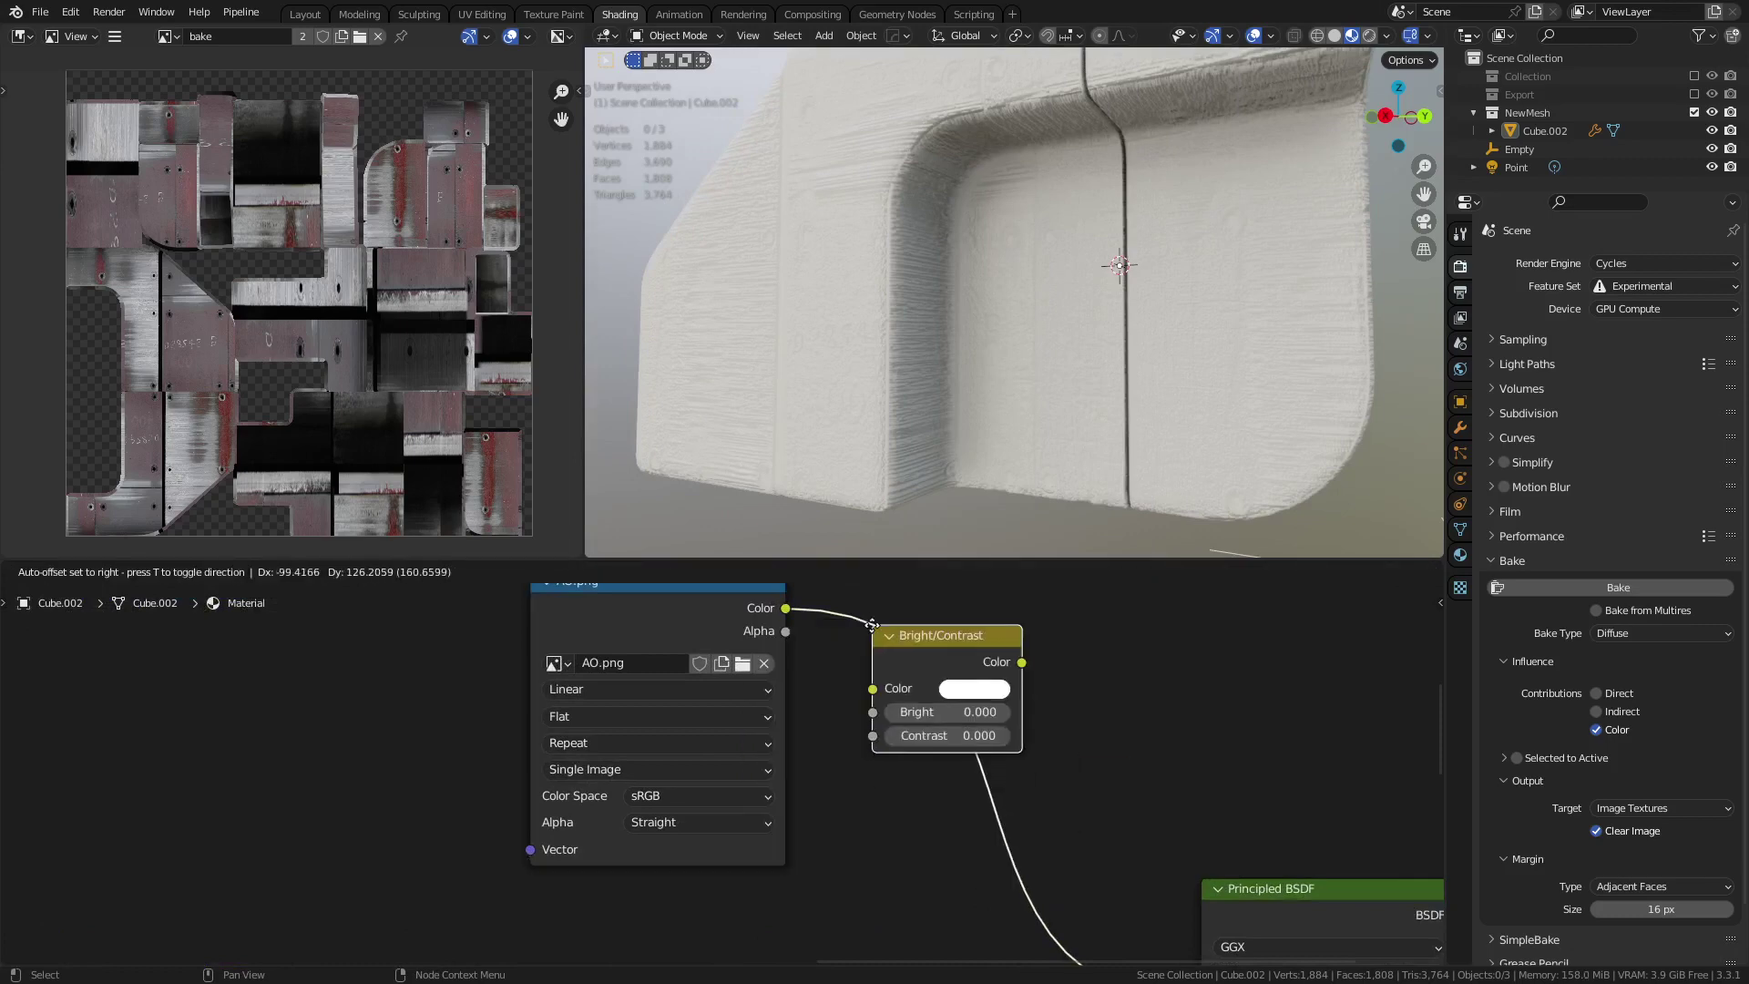
{"action": "left_click", "coordinate": [942, 724]}
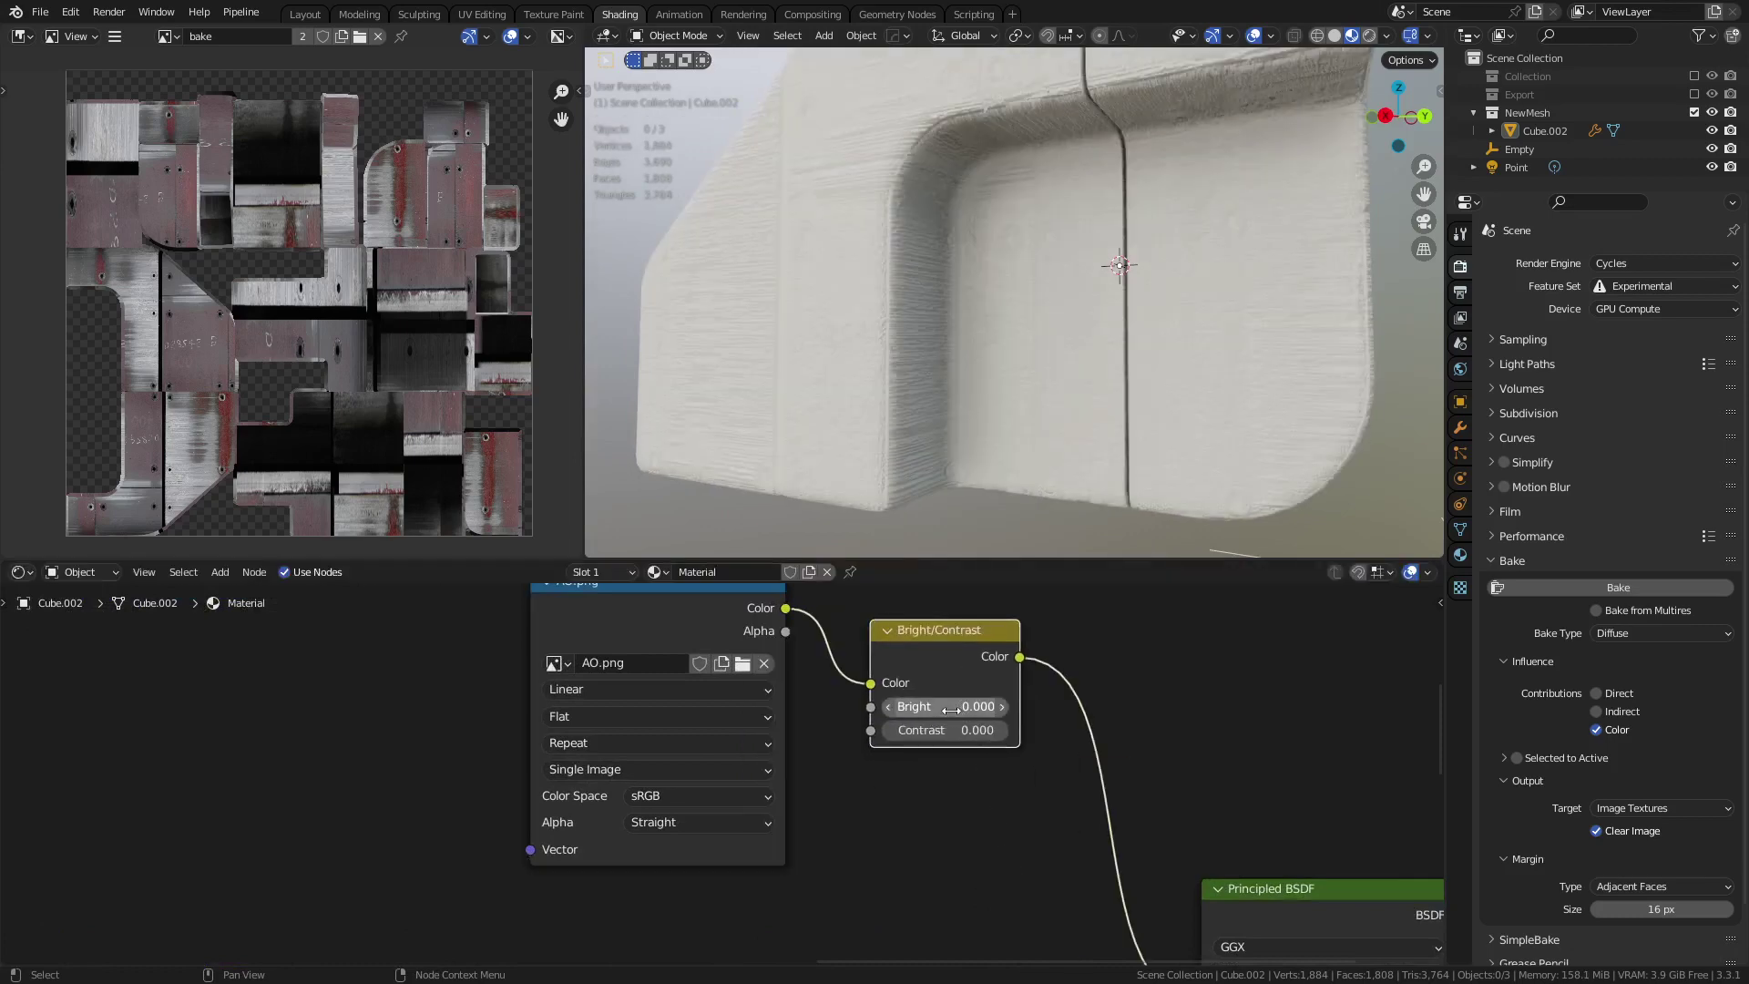
{"action": "mouse_move", "coordinate": [955, 711]}
{"action": "left_mouse_down"}
{"action": "mouse_move", "coordinate": [920, 711]}
{"action": "mouse_move", "coordinate": [971, 706]}
{"action": "mouse_move", "coordinate": [989, 730]}
{"action": "mouse_move", "coordinate": [970, 730]}
{"action": "mouse_move", "coordinate": [997, 730]}
{"action": "mouse_move", "coordinate": [889, 706]}
{"action": "mouse_move", "coordinate": [989, 730]}
{"action": "mouse_move", "coordinate": [940, 707]}
{"action": "left_mouse_up"}
- Add a Voronoi Texture node below the Bright/Contrast node and move the Principled BSDF and Material Output farther away to make room
{"action": "middle_click_drag", "start_coordinate": [933, 769], "coordinate": [801, 783]}
{"action": "key", "text": "shift+a"}
{"action": "mouse_move", "coordinate": [802, 784]}
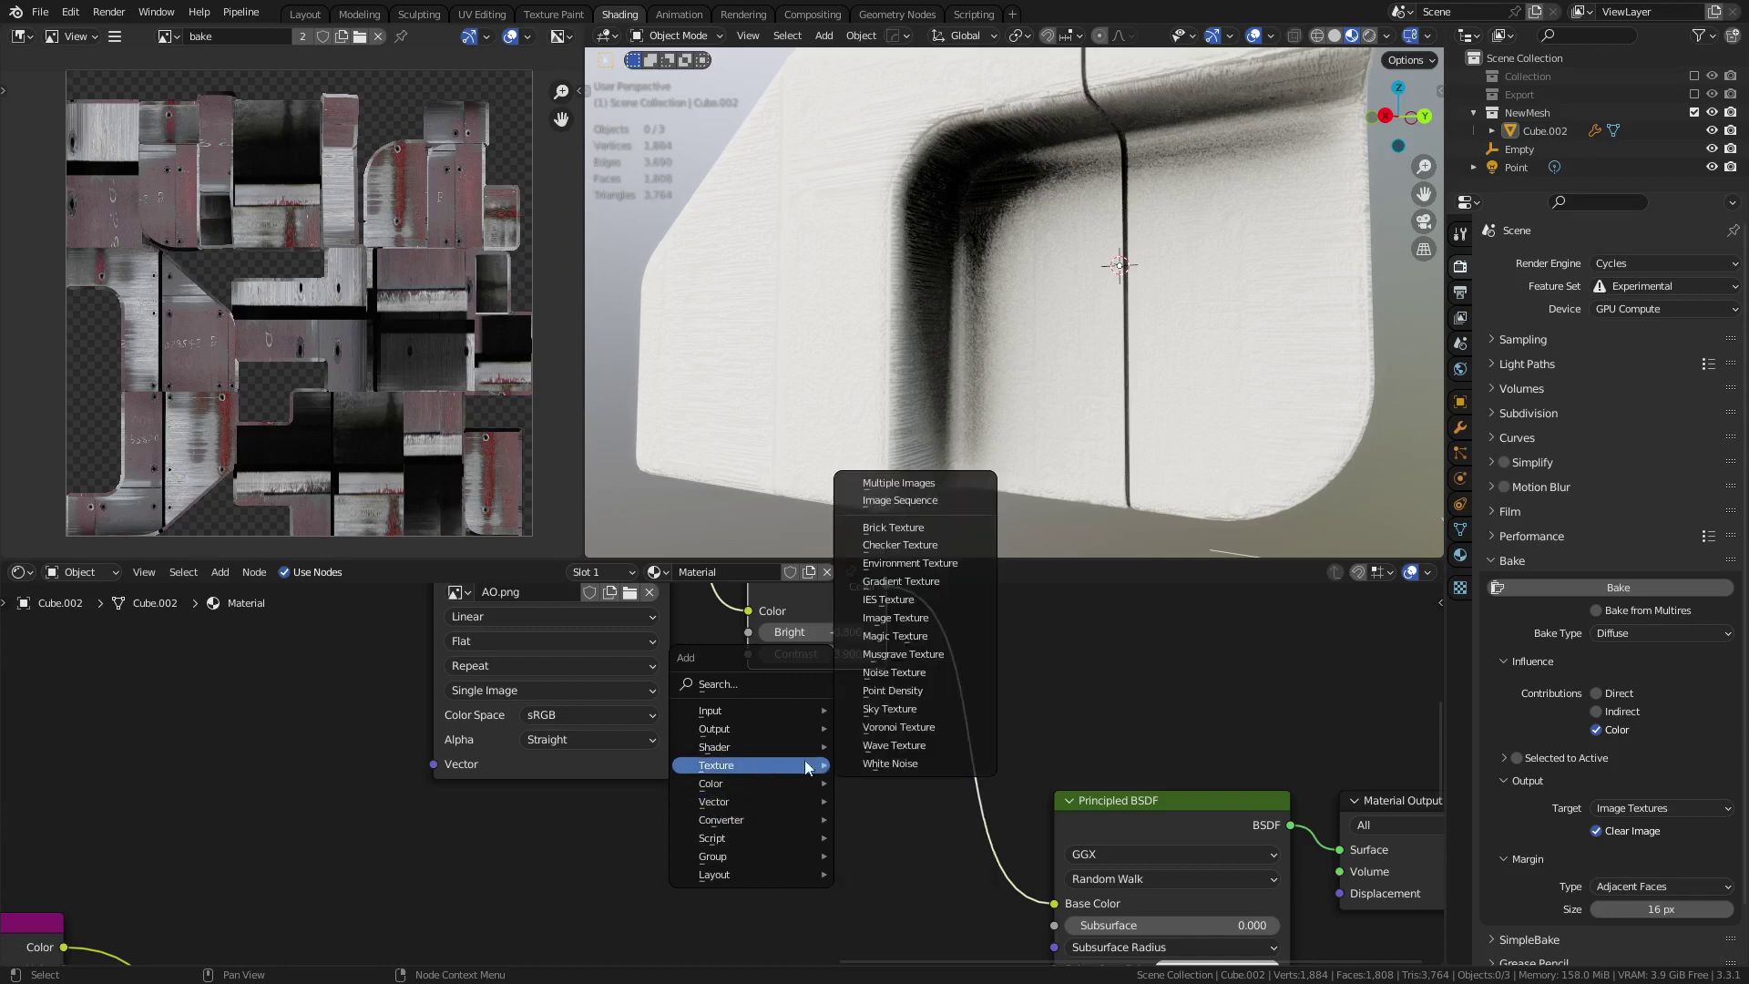
{"action": "left_click", "coordinate": [898, 727]}
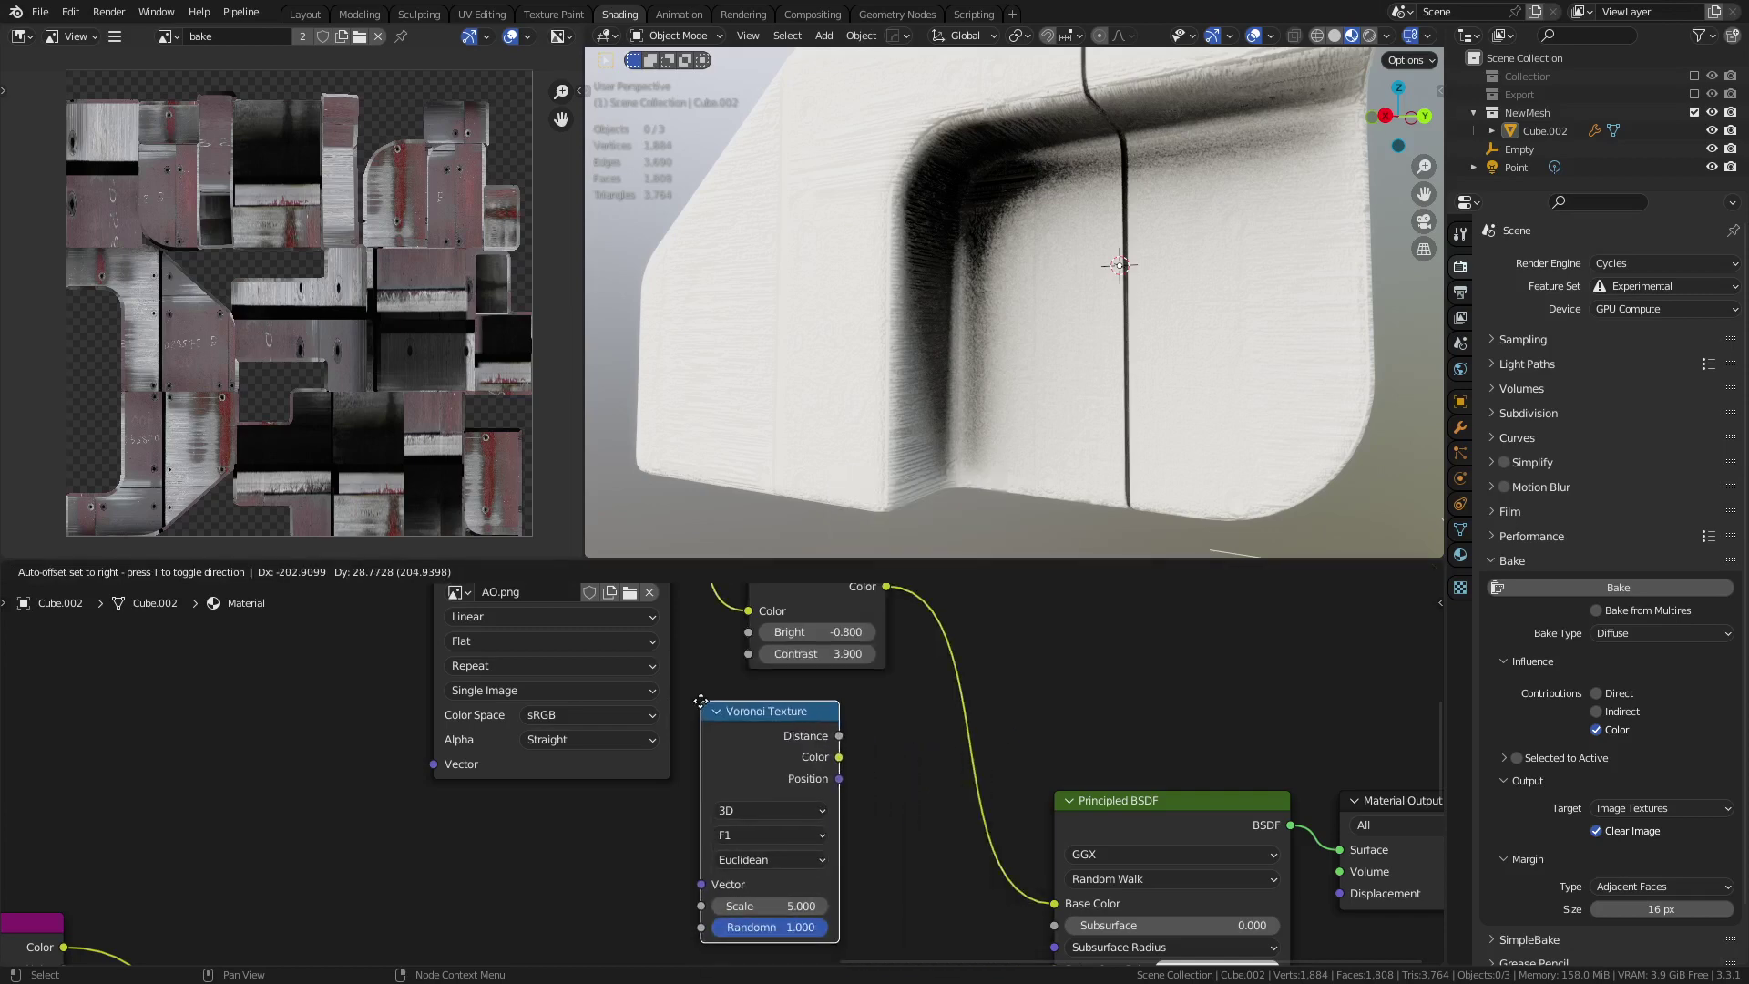
{"action": "left_click", "coordinate": [665, 720]}
{"action": "scroll", "coordinate": [822, 731], "scroll_direction": "down", "scroll_amount": 3}
{"action": "scroll", "coordinate": [1026, 741], "scroll_direction": "down", "scroll_amount": 1}
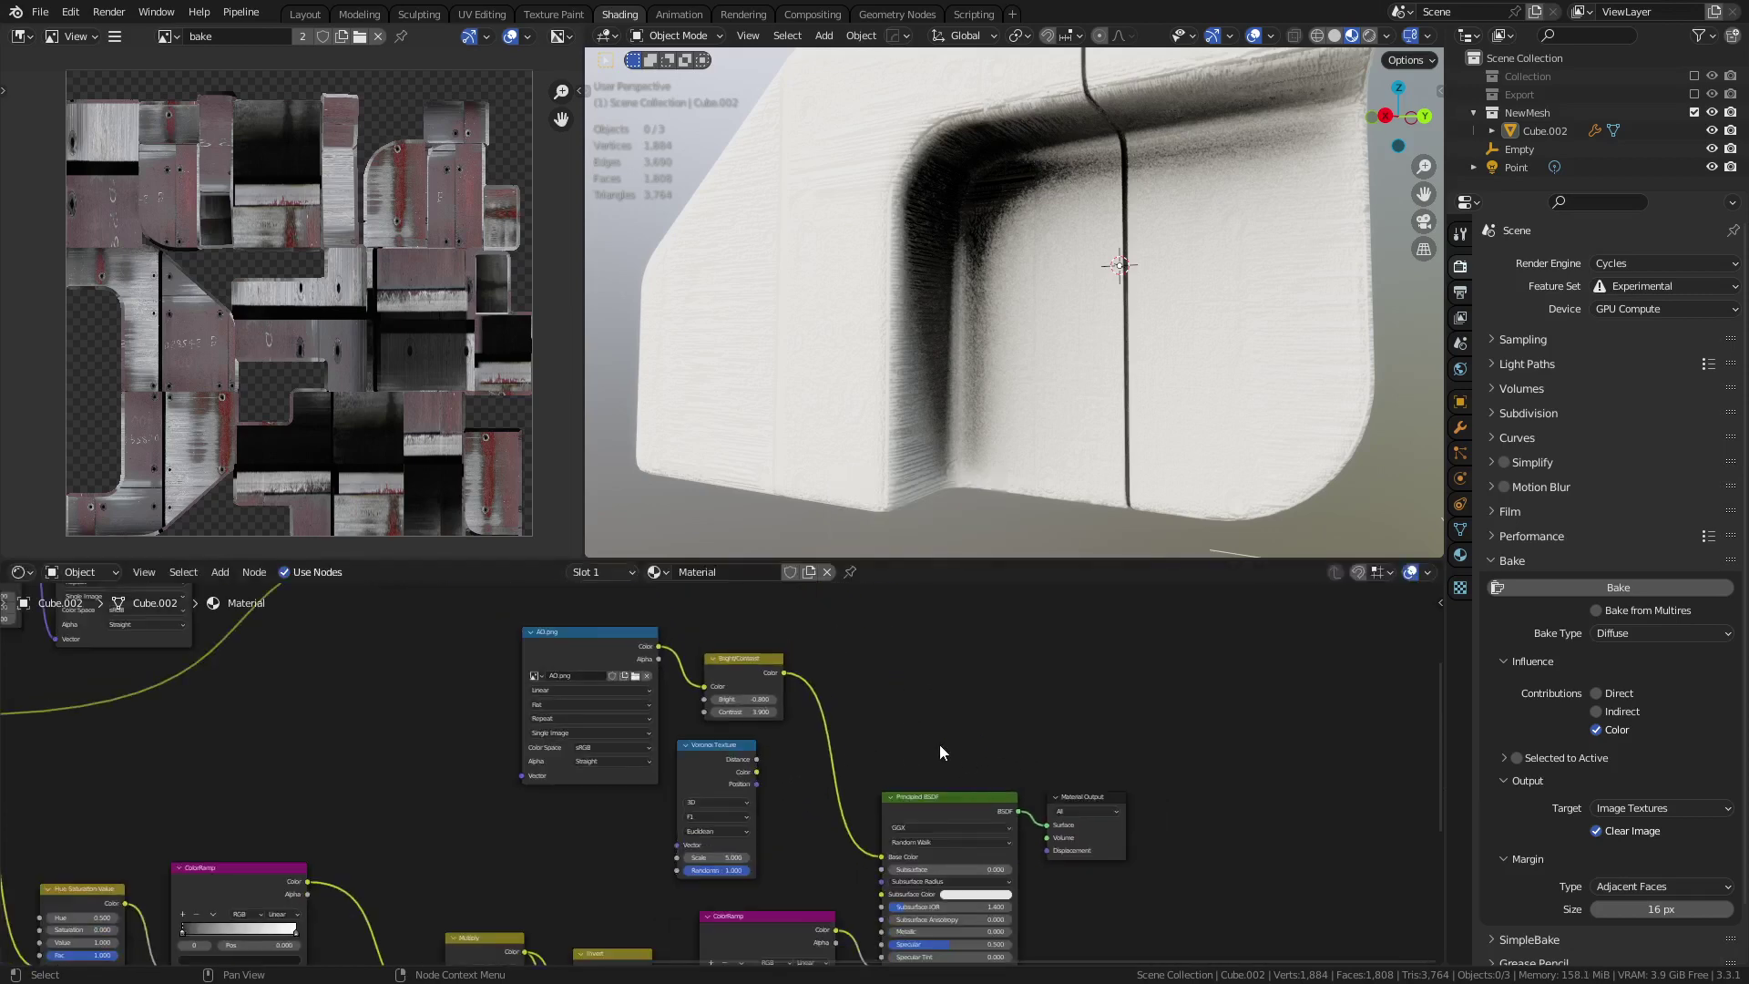
{"action": "left_click_drag", "start_coordinate": [938, 745], "coordinate": [1371, 815]}
{"action": "scroll", "coordinate": [905, 829], "scroll_direction": "up", "scroll_amount": 2}
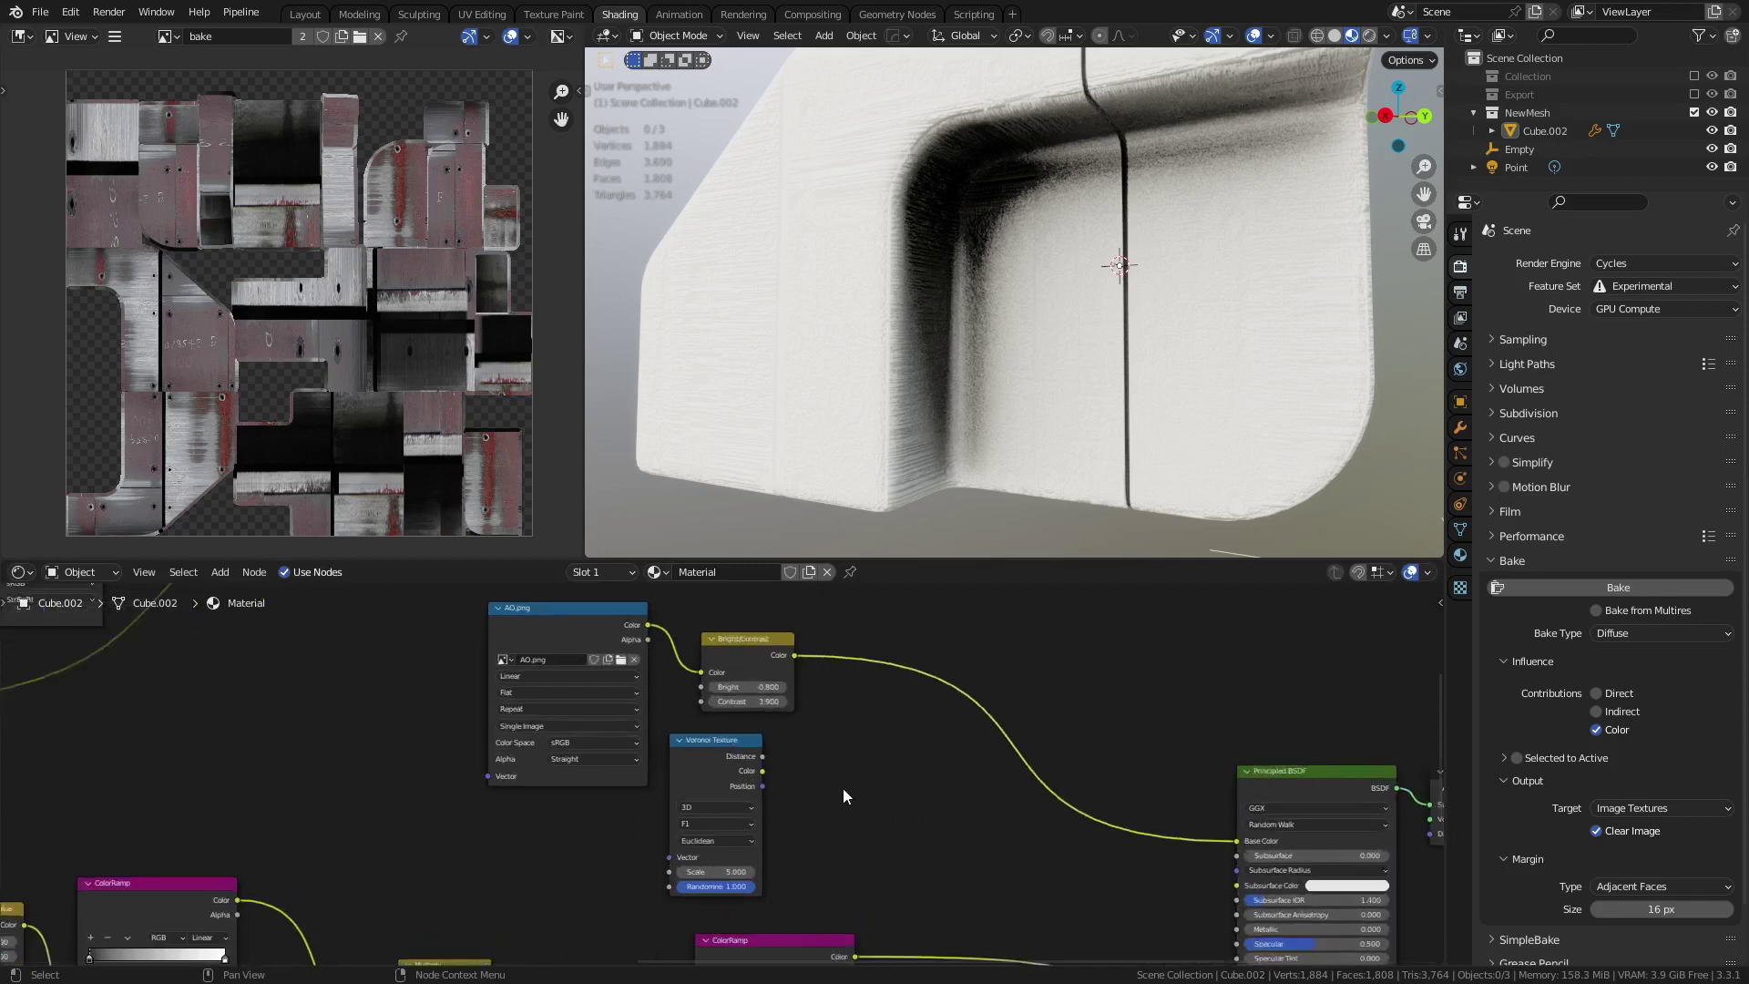
- Insert a MixRGB node between Bright/Contrast and Base Color, and connect the Voronoi texture's Distance to its Color2
{"action": "key", "text": "shift+a"}
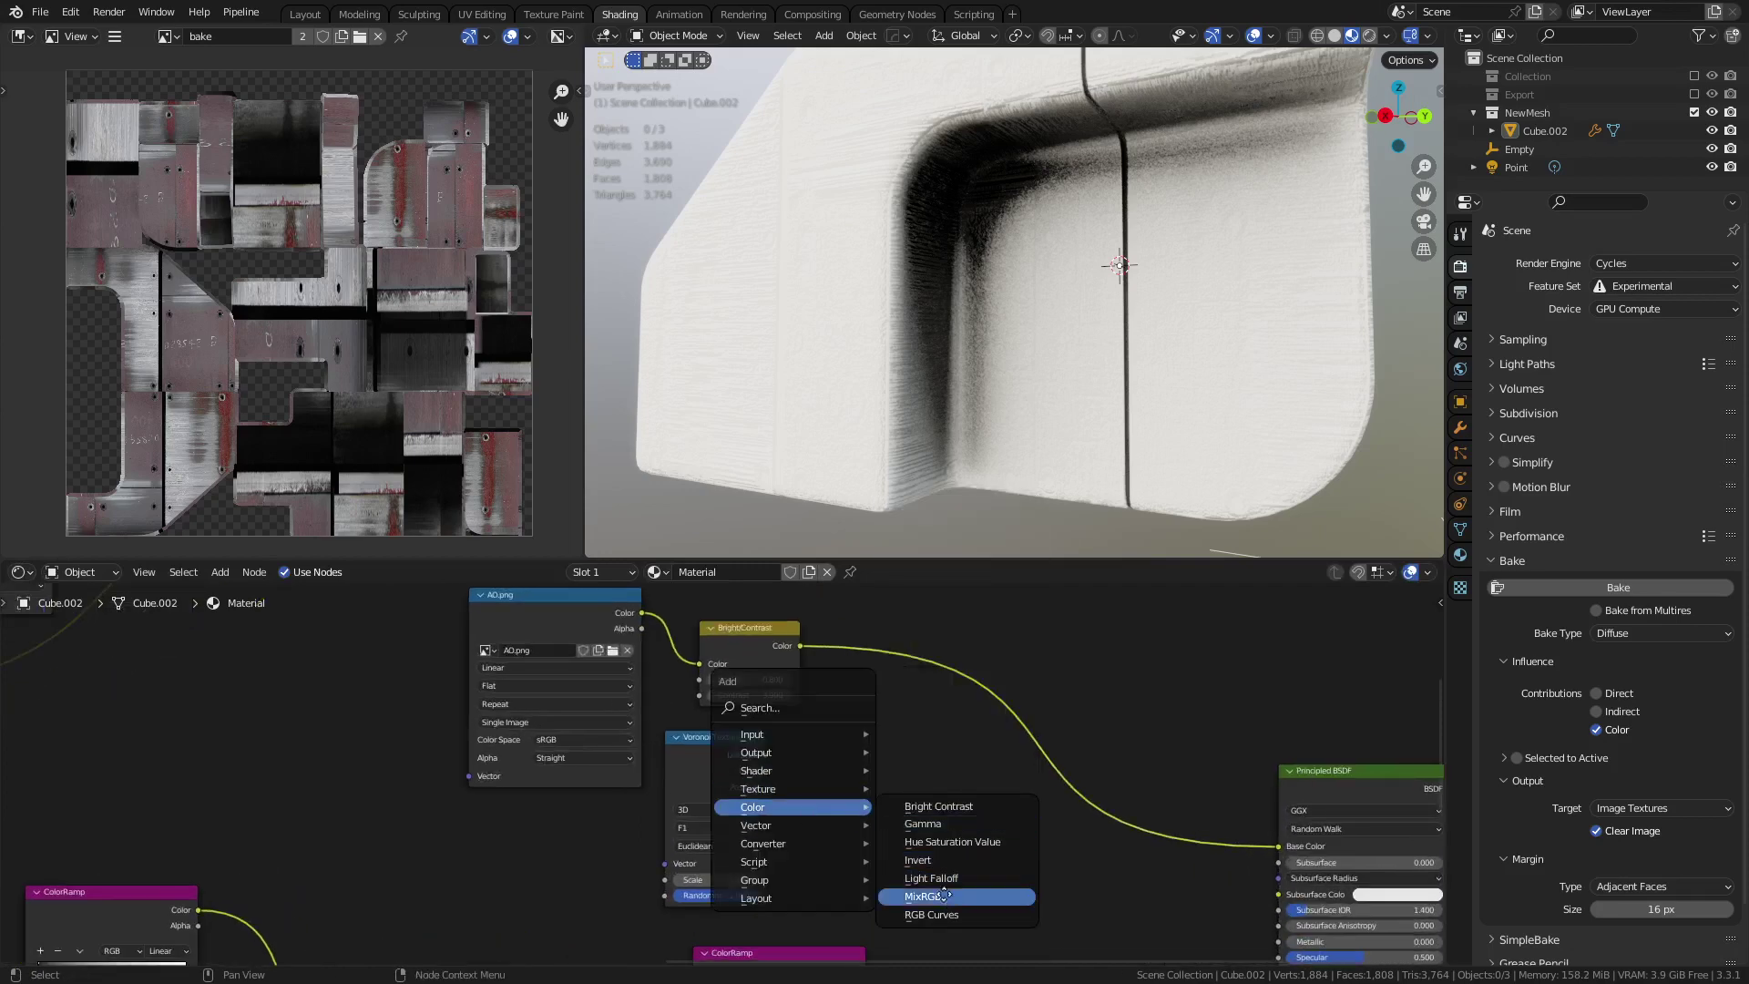
{"action": "left_click", "coordinate": [944, 895]}
{"action": "left_click", "coordinate": [952, 702]}
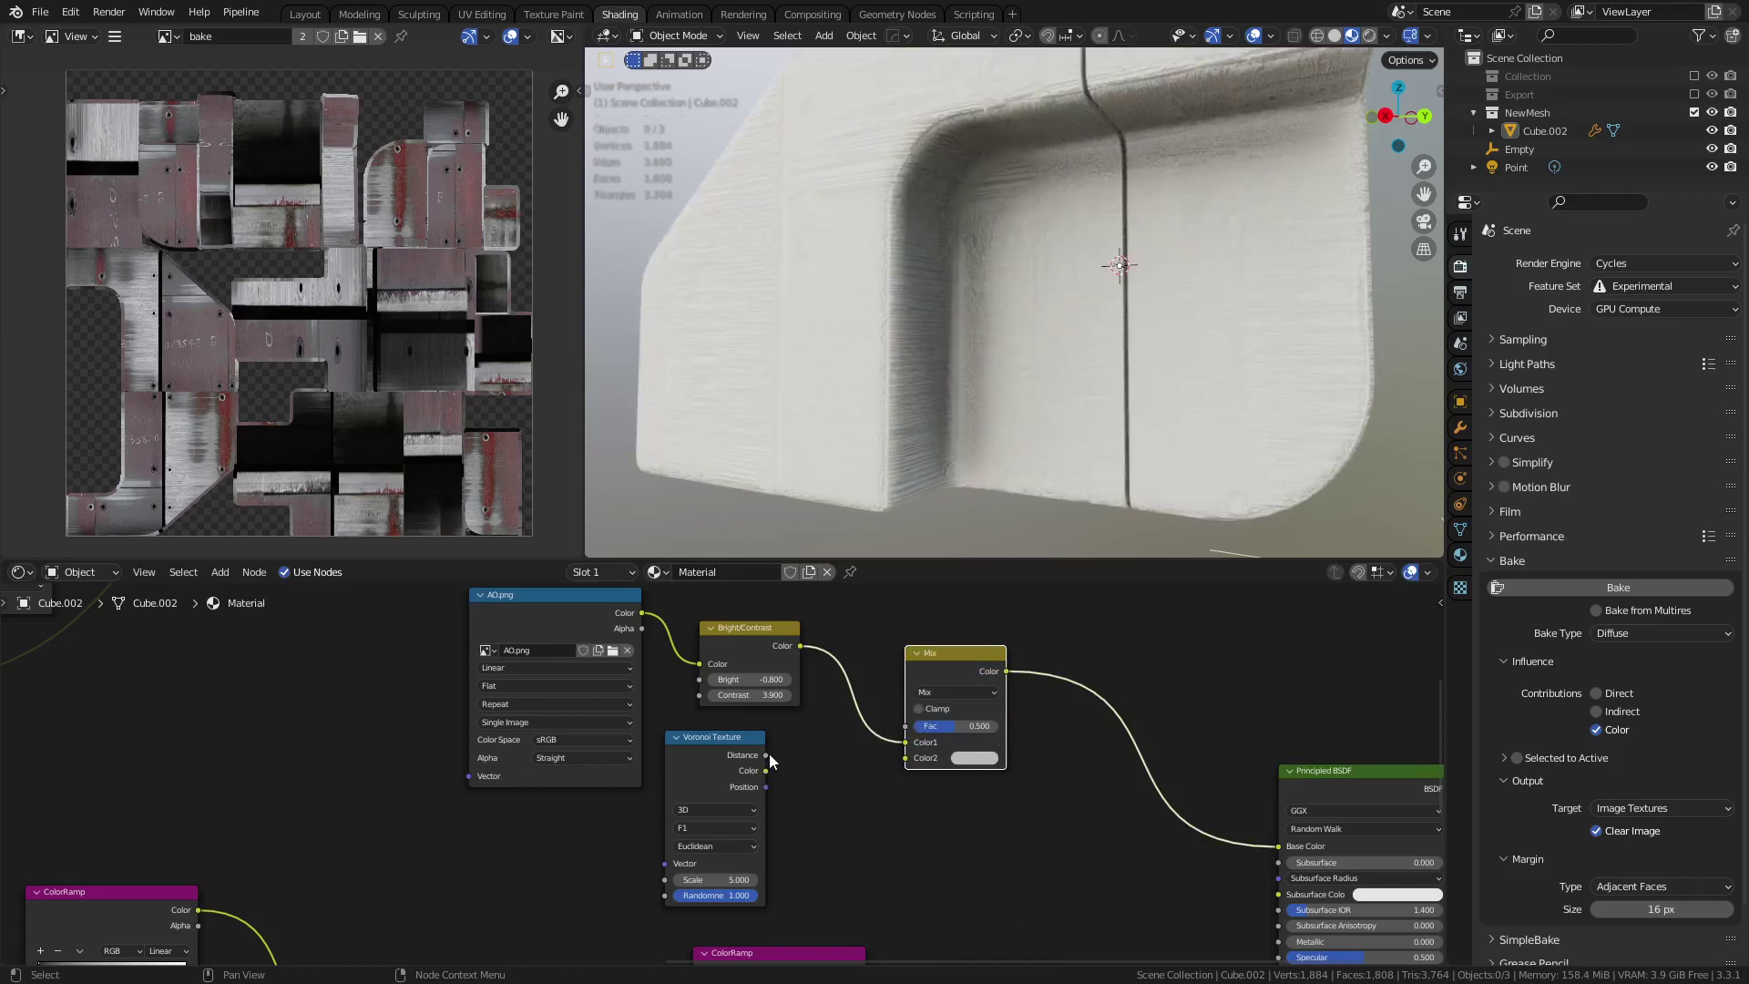
{"action": "left_click_drag", "start_coordinate": [766, 755], "coordinate": [913, 757]}
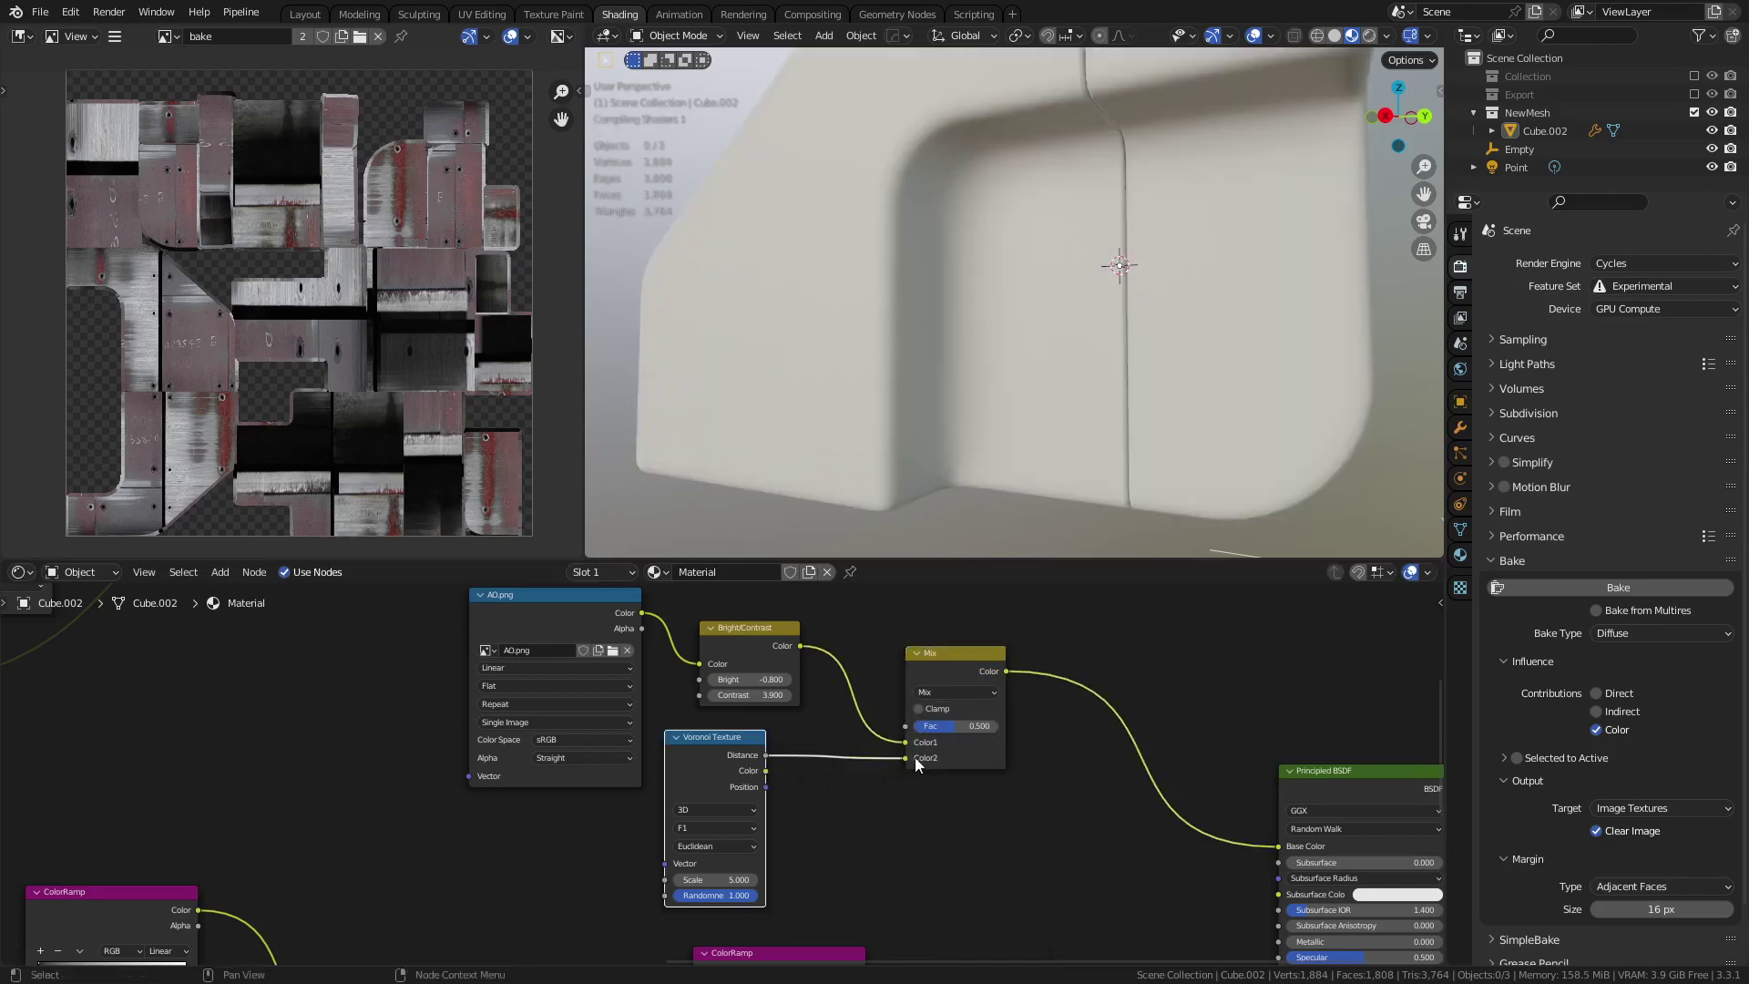
- Set the new Mix node's blending mode to Multiply and its factor to 1.000
{"action": "left_click", "coordinate": [953, 690]}
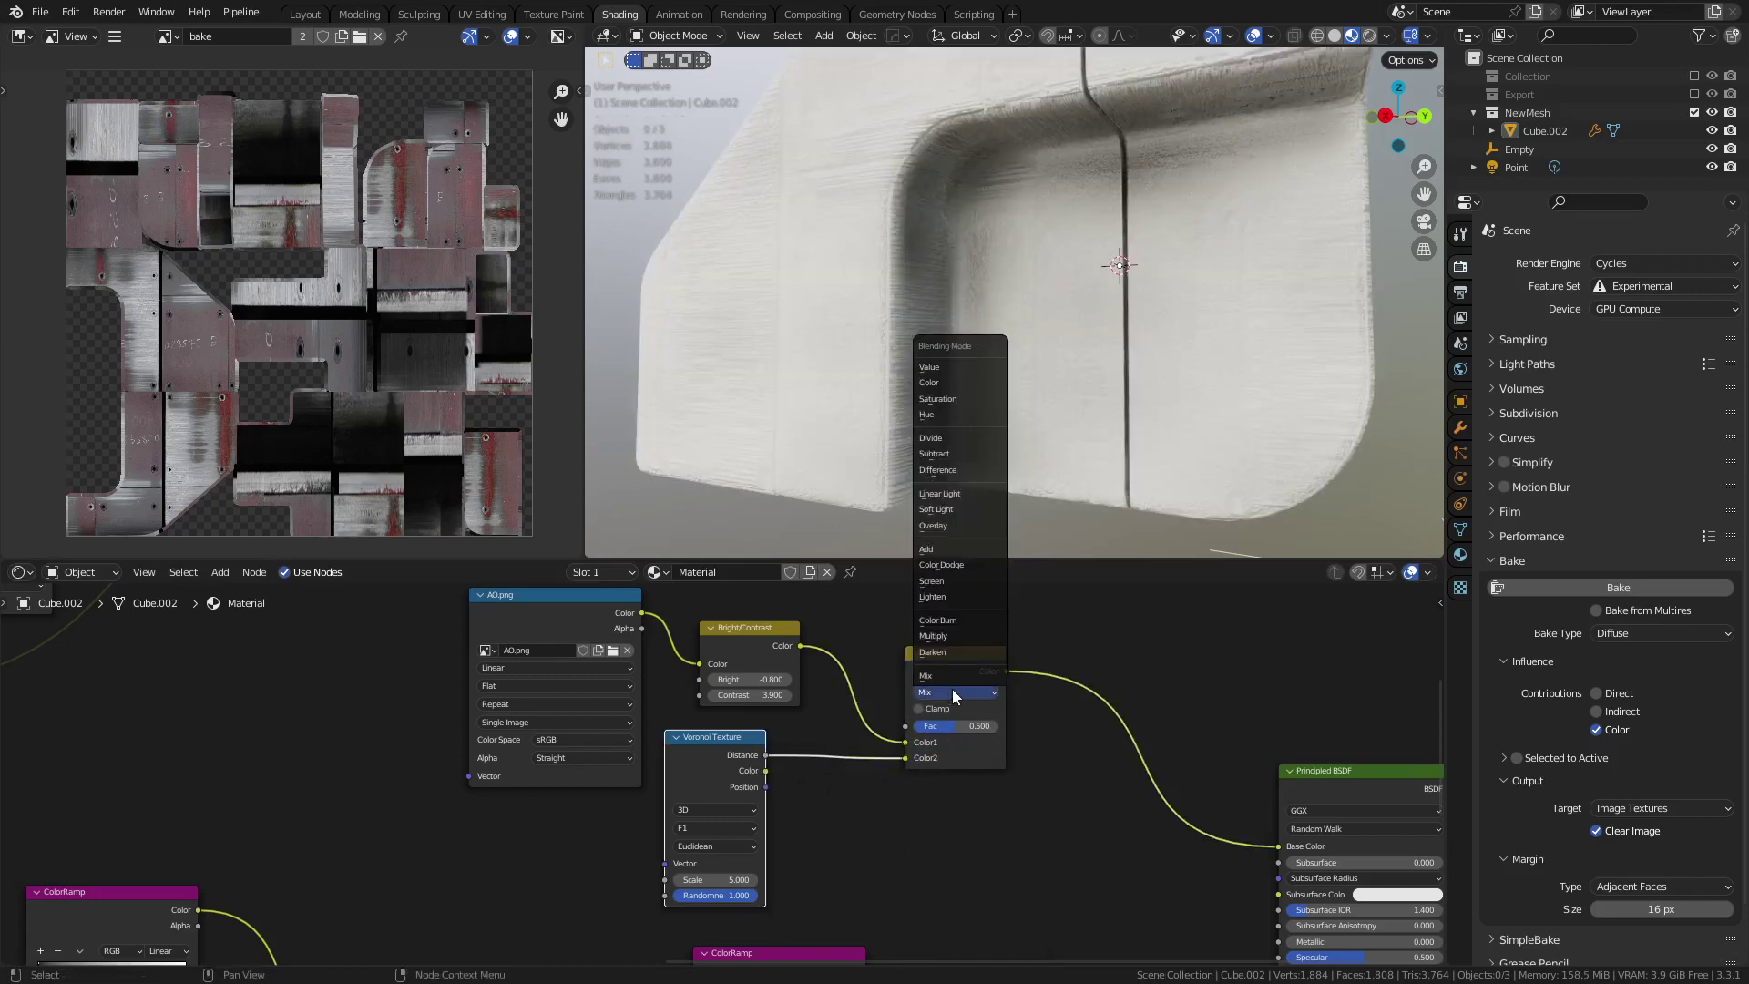
{"action": "left_click", "coordinate": [960, 638]}
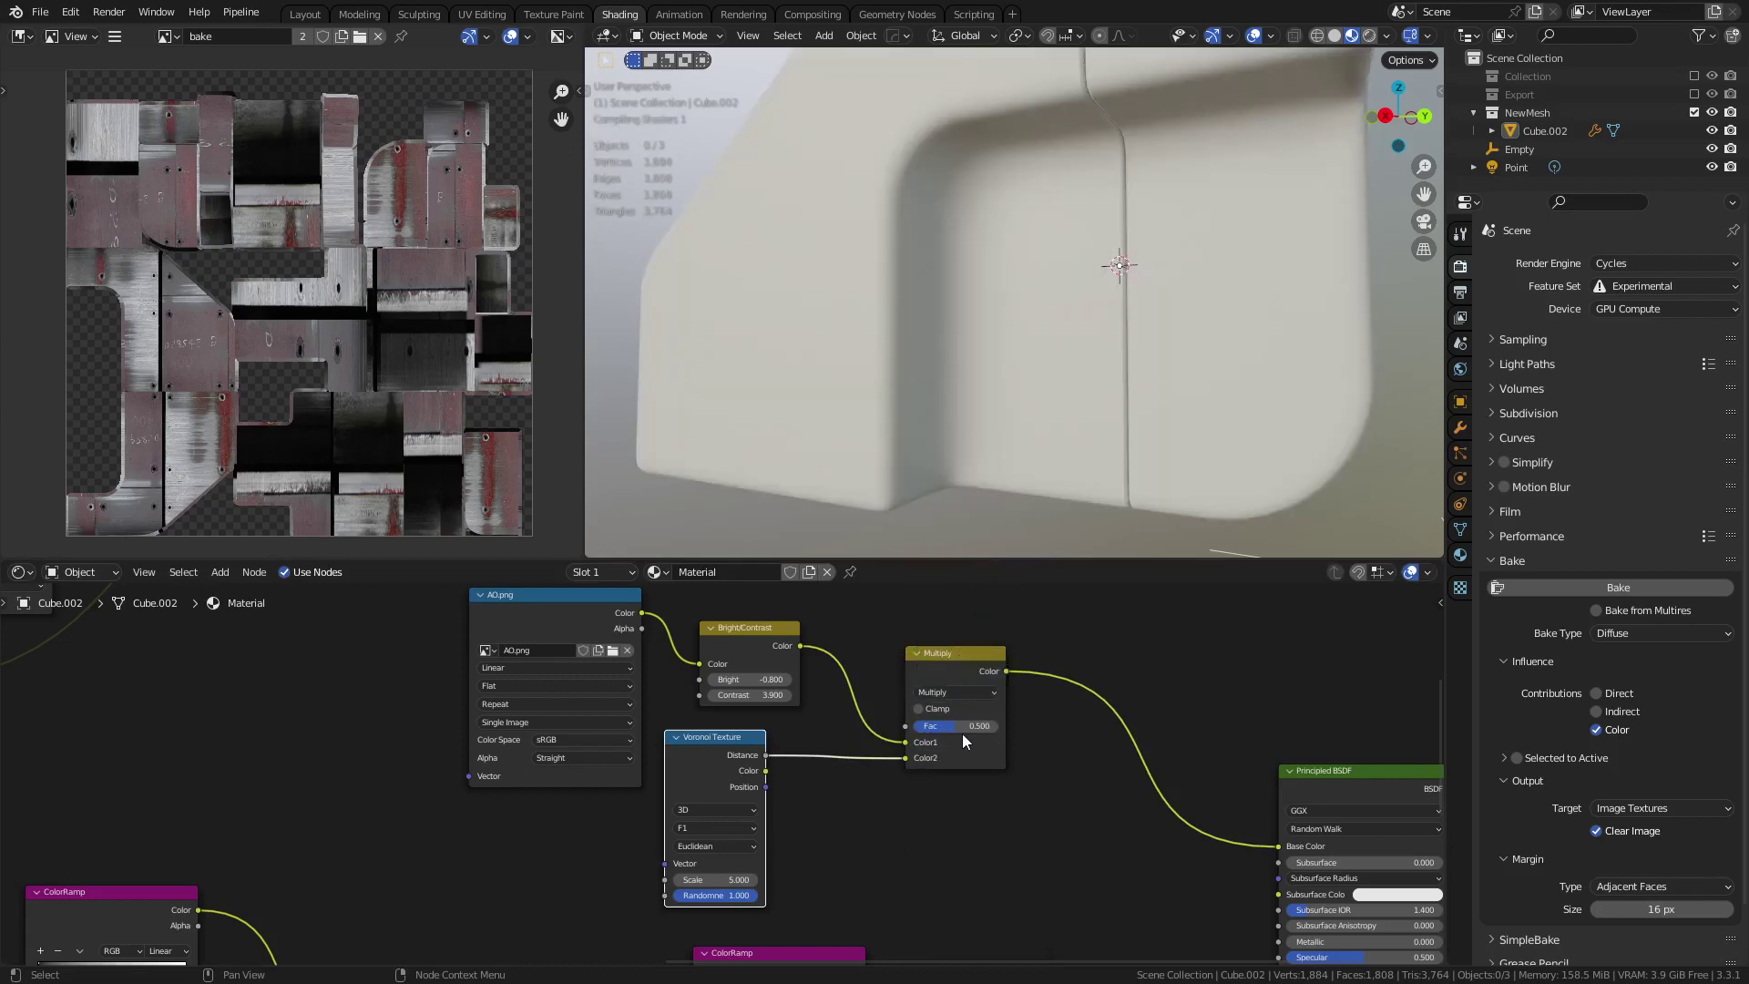
{"action": "left_click_drag", "start_coordinate": [961, 725], "coordinate": [1002, 724]}
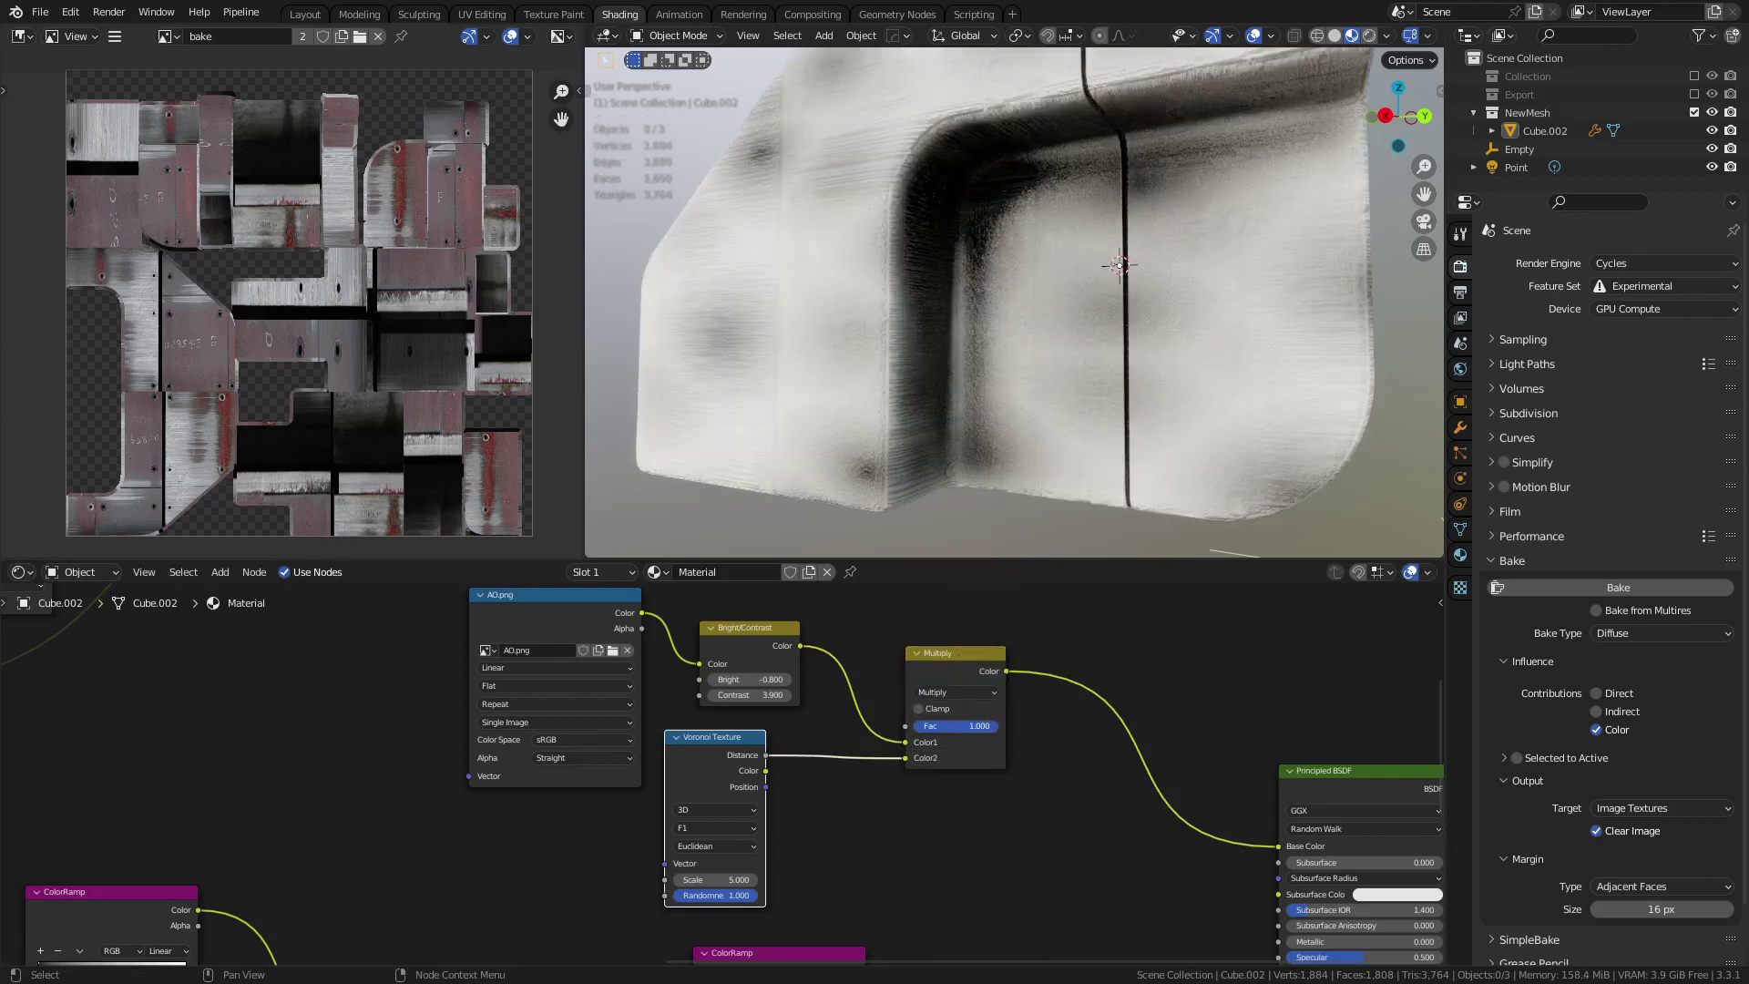
- Set the Voronoi texture's Scale to 194.500
{"action": "middle_click_drag", "start_coordinate": [792, 830], "coordinate": [833, 778]}
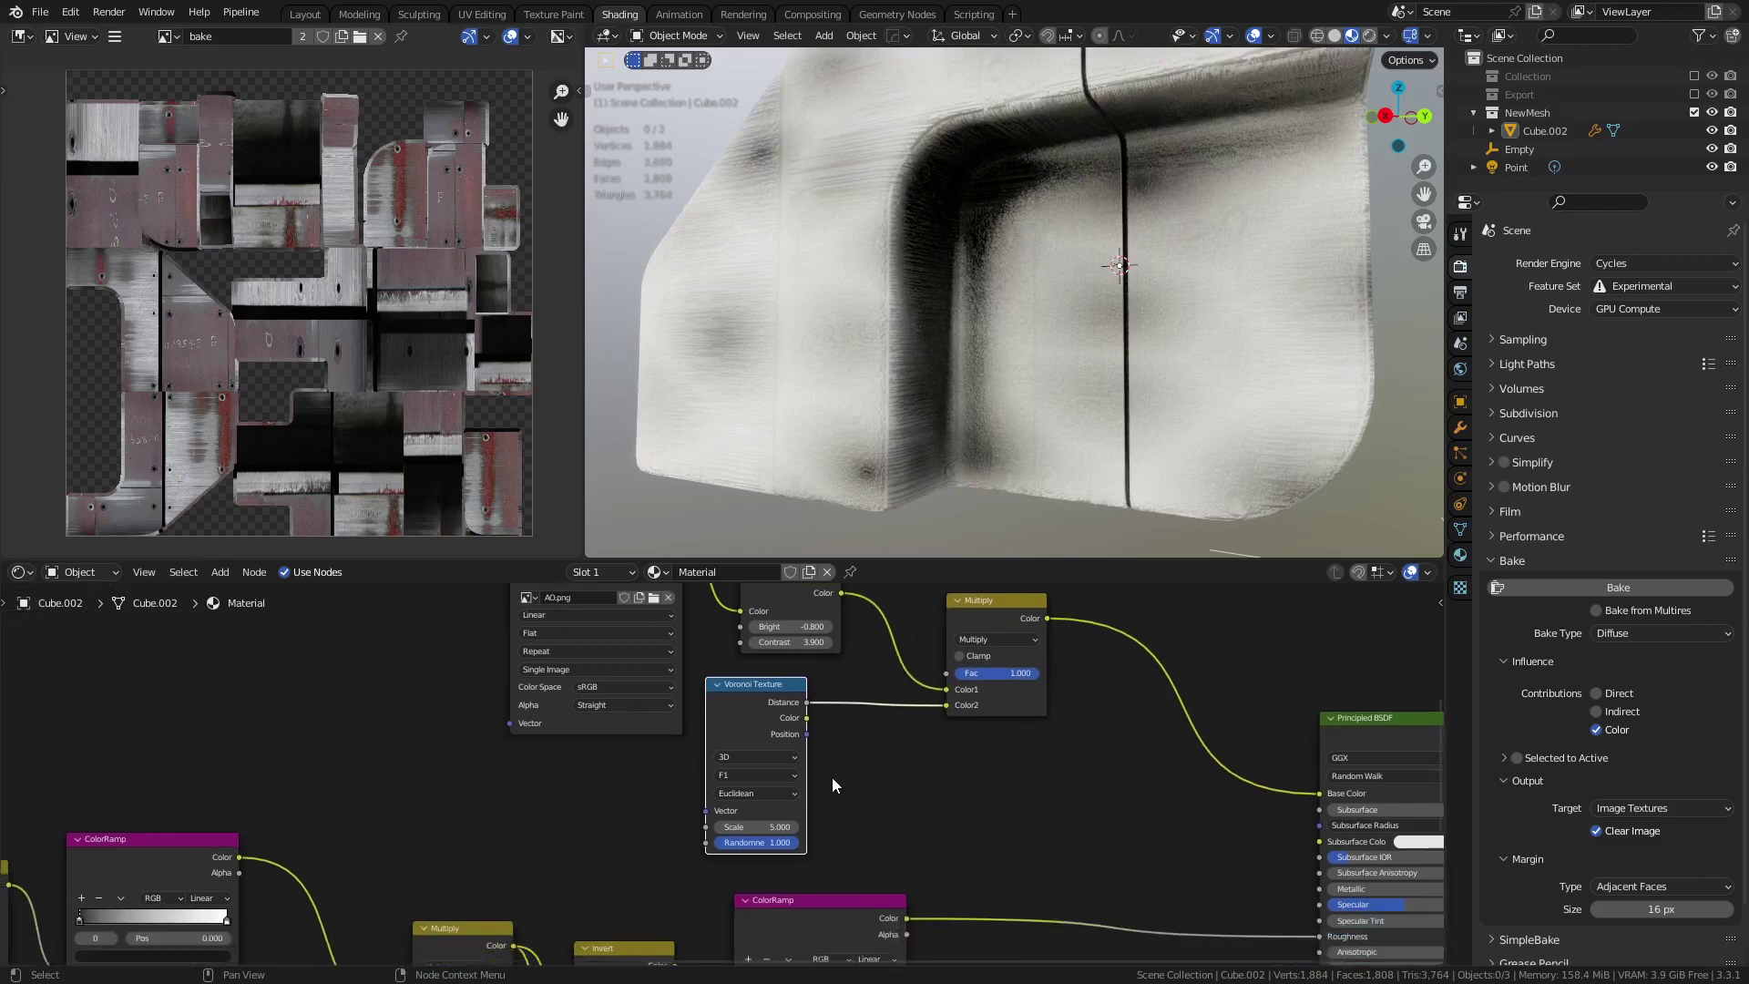
{"action": "scroll", "coordinate": [833, 778], "scroll_direction": "up", "scroll_amount": 2}
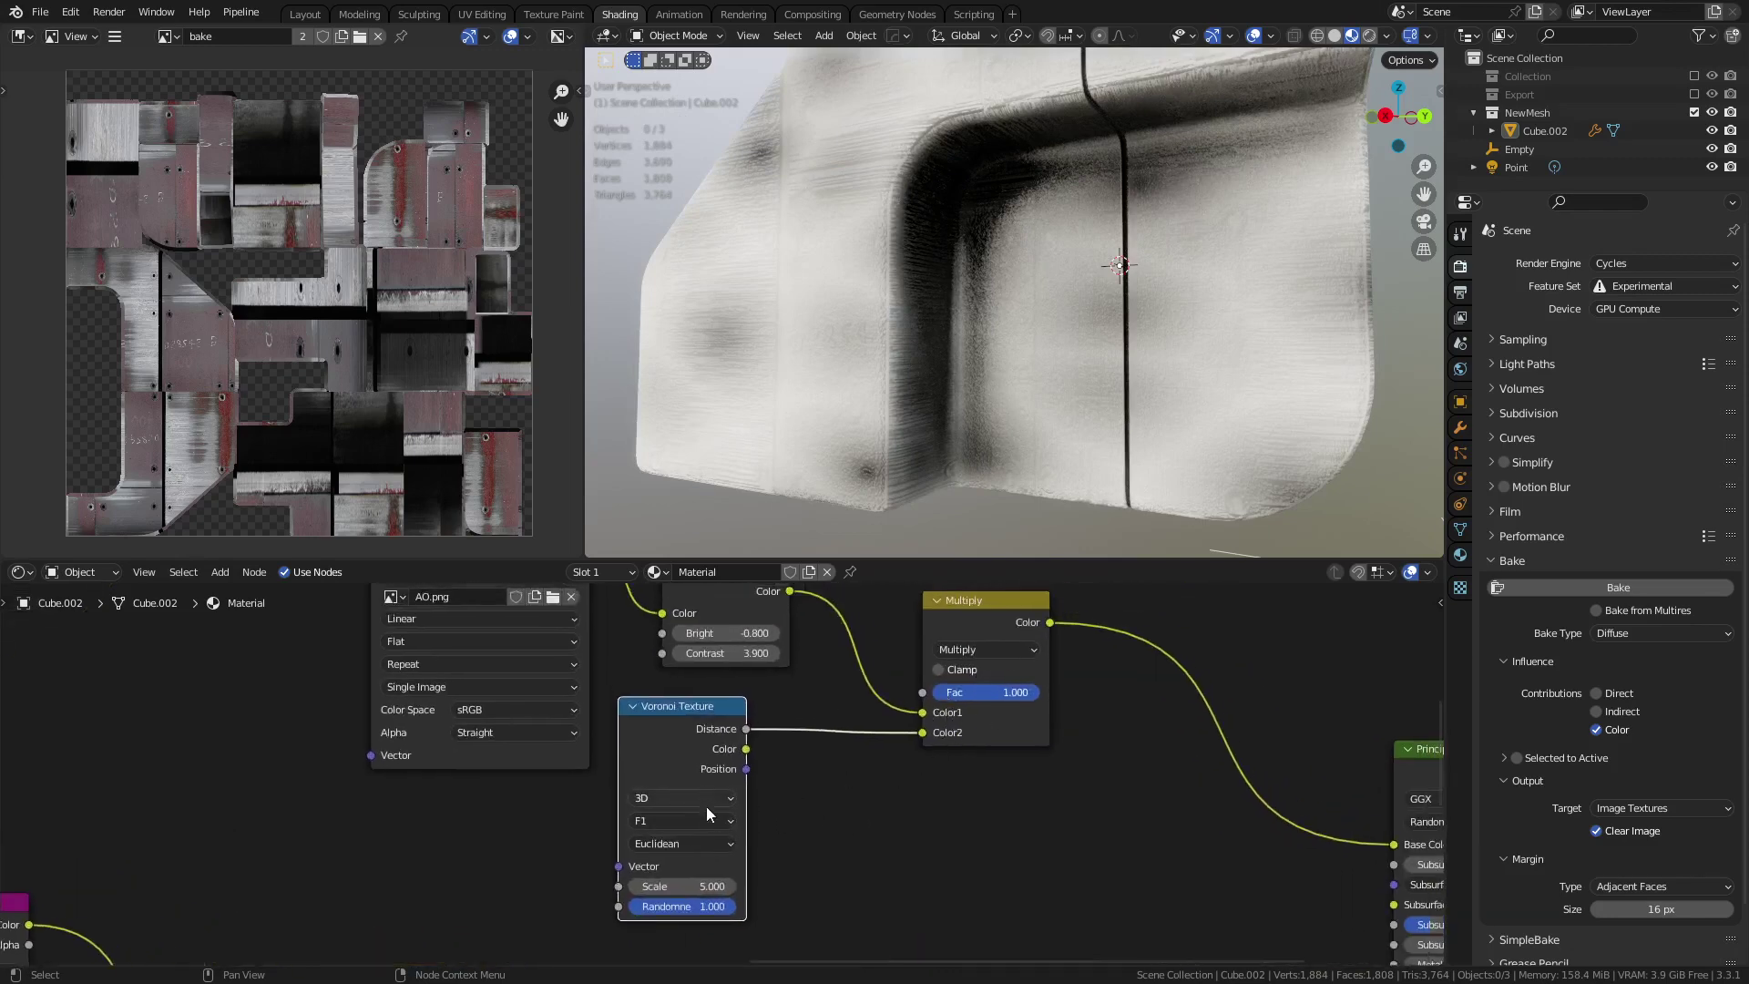
{"action": "left_click_drag", "start_coordinate": [692, 887], "coordinate": [1403, 887]}
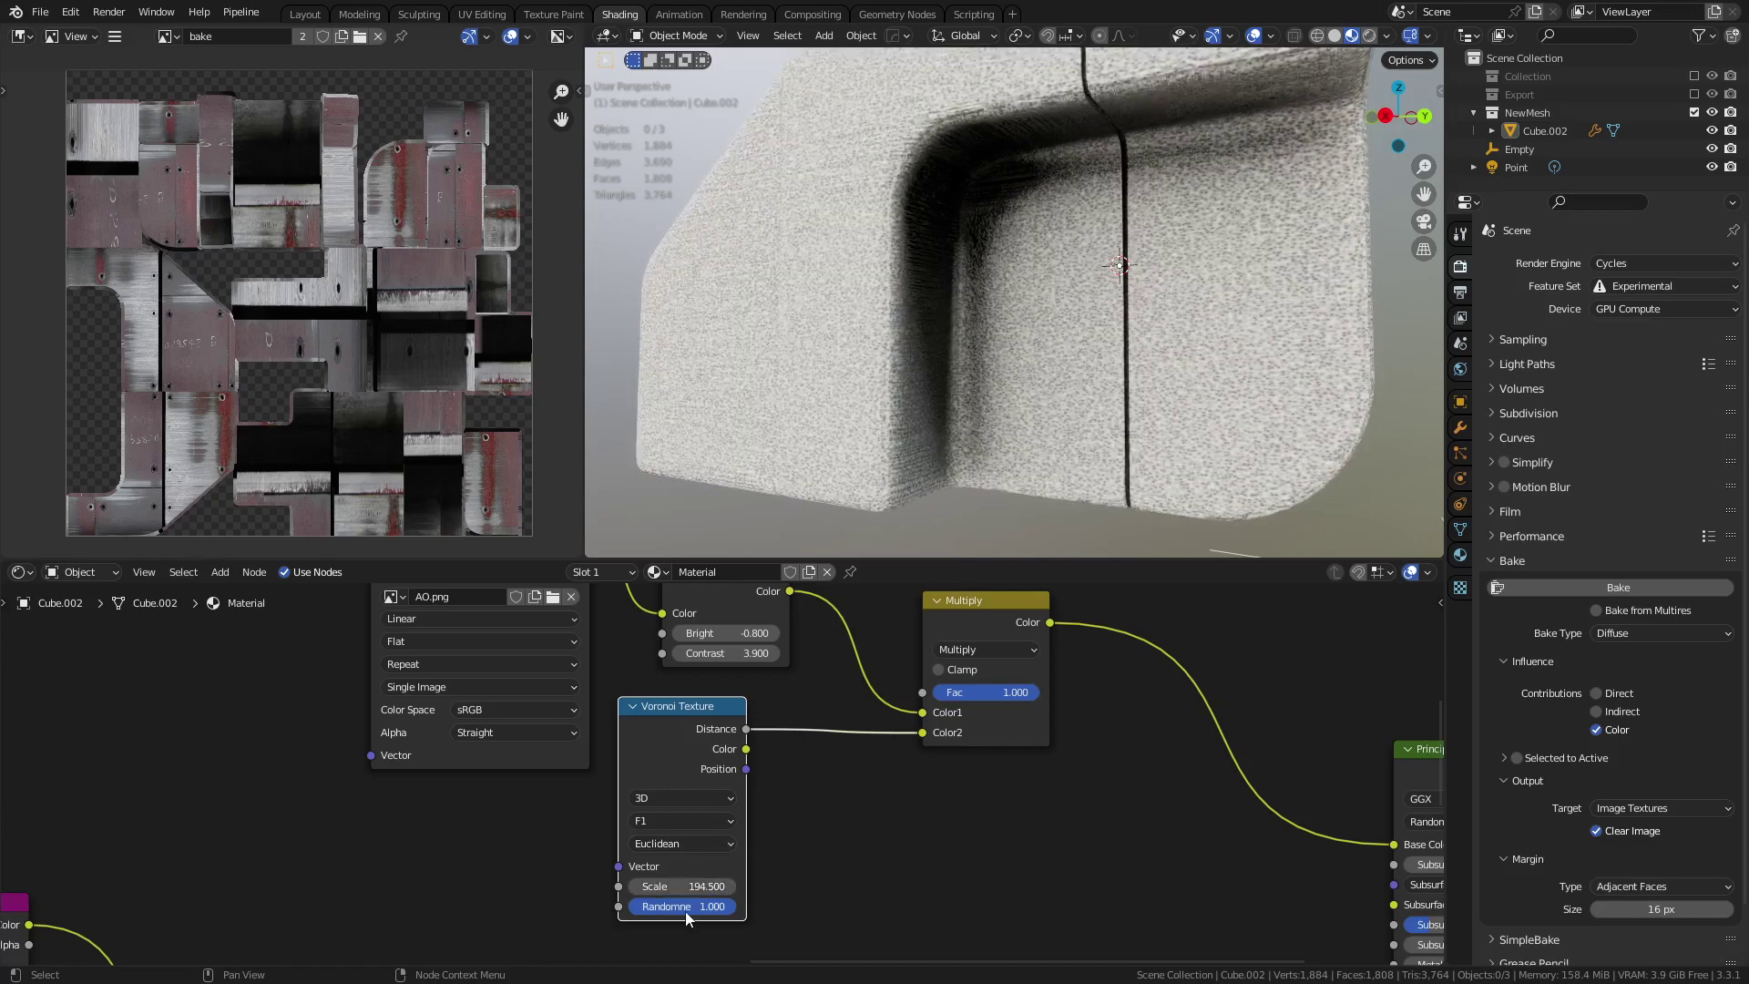
- Try a brightness of -0.100 on the Bright/Contrast node, and restore it to -0.800
{"action": "middle_click_drag", "start_coordinate": [873, 826], "coordinate": [833, 917]}
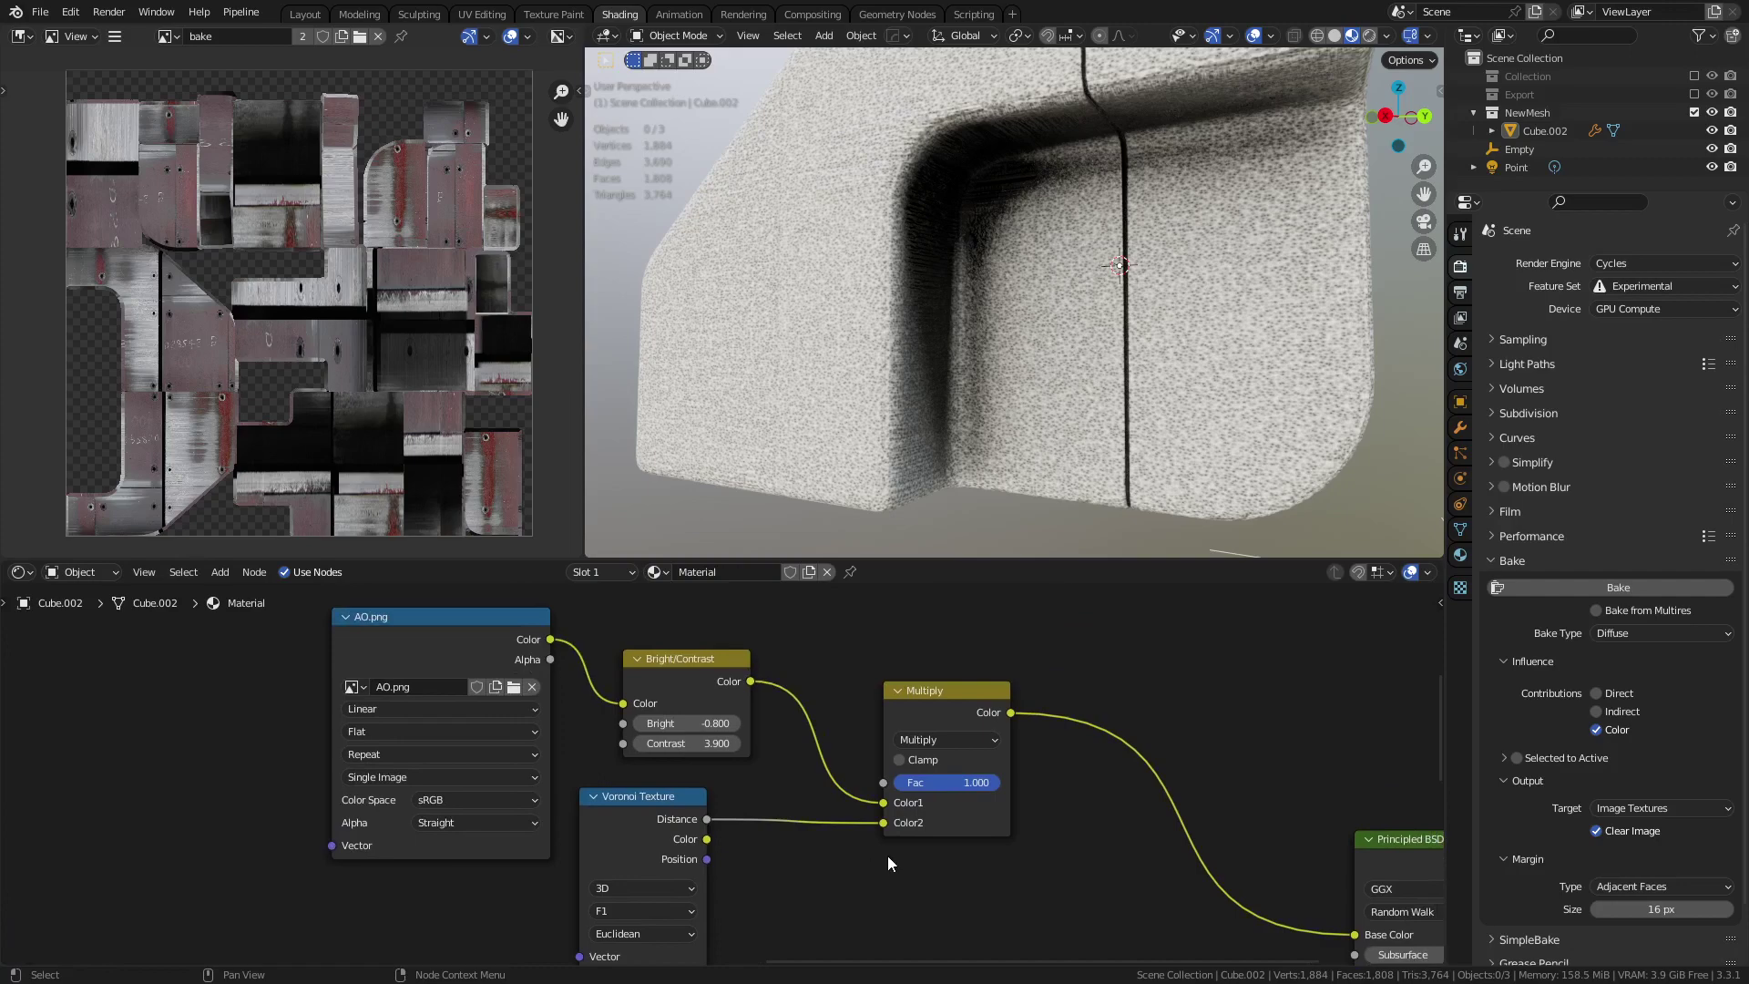
{"action": "mouse_move", "coordinate": [693, 723]}
{"action": "left_mouse_down"}
{"action": "mouse_move", "coordinate": [674, 723]}
{"action": "mouse_move", "coordinate": [820, 724]}
{"action": "left_mouse_up"}
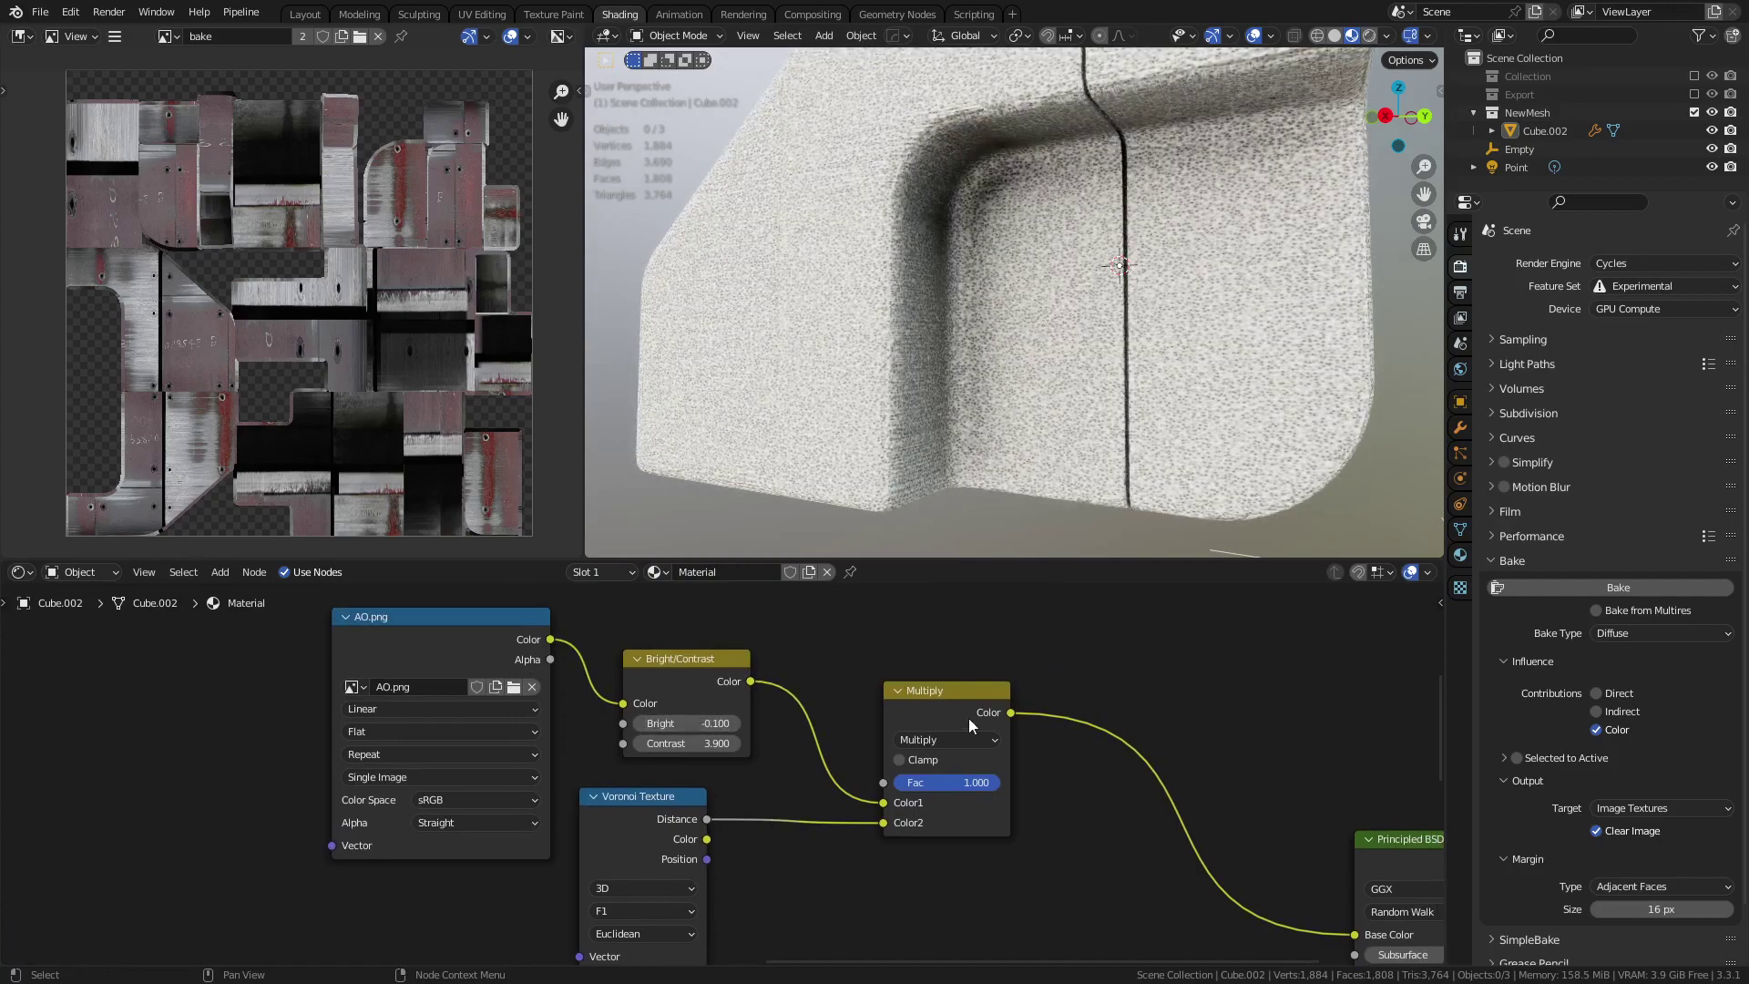
{"action": "mouse_move", "coordinate": [700, 723]}
{"action": "left_mouse_down"}
{"action": "mouse_move", "coordinate": [758, 724]}
{"action": "mouse_move", "coordinate": [668, 726]}
{"action": "left_mouse_up"}
- Switch the blending mode of the mask's Multiply node to Color Burn and set its factor to 0.550
{"action": "left_click", "coordinate": [937, 741]}
{"action": "left_click", "coordinate": [936, 741]}
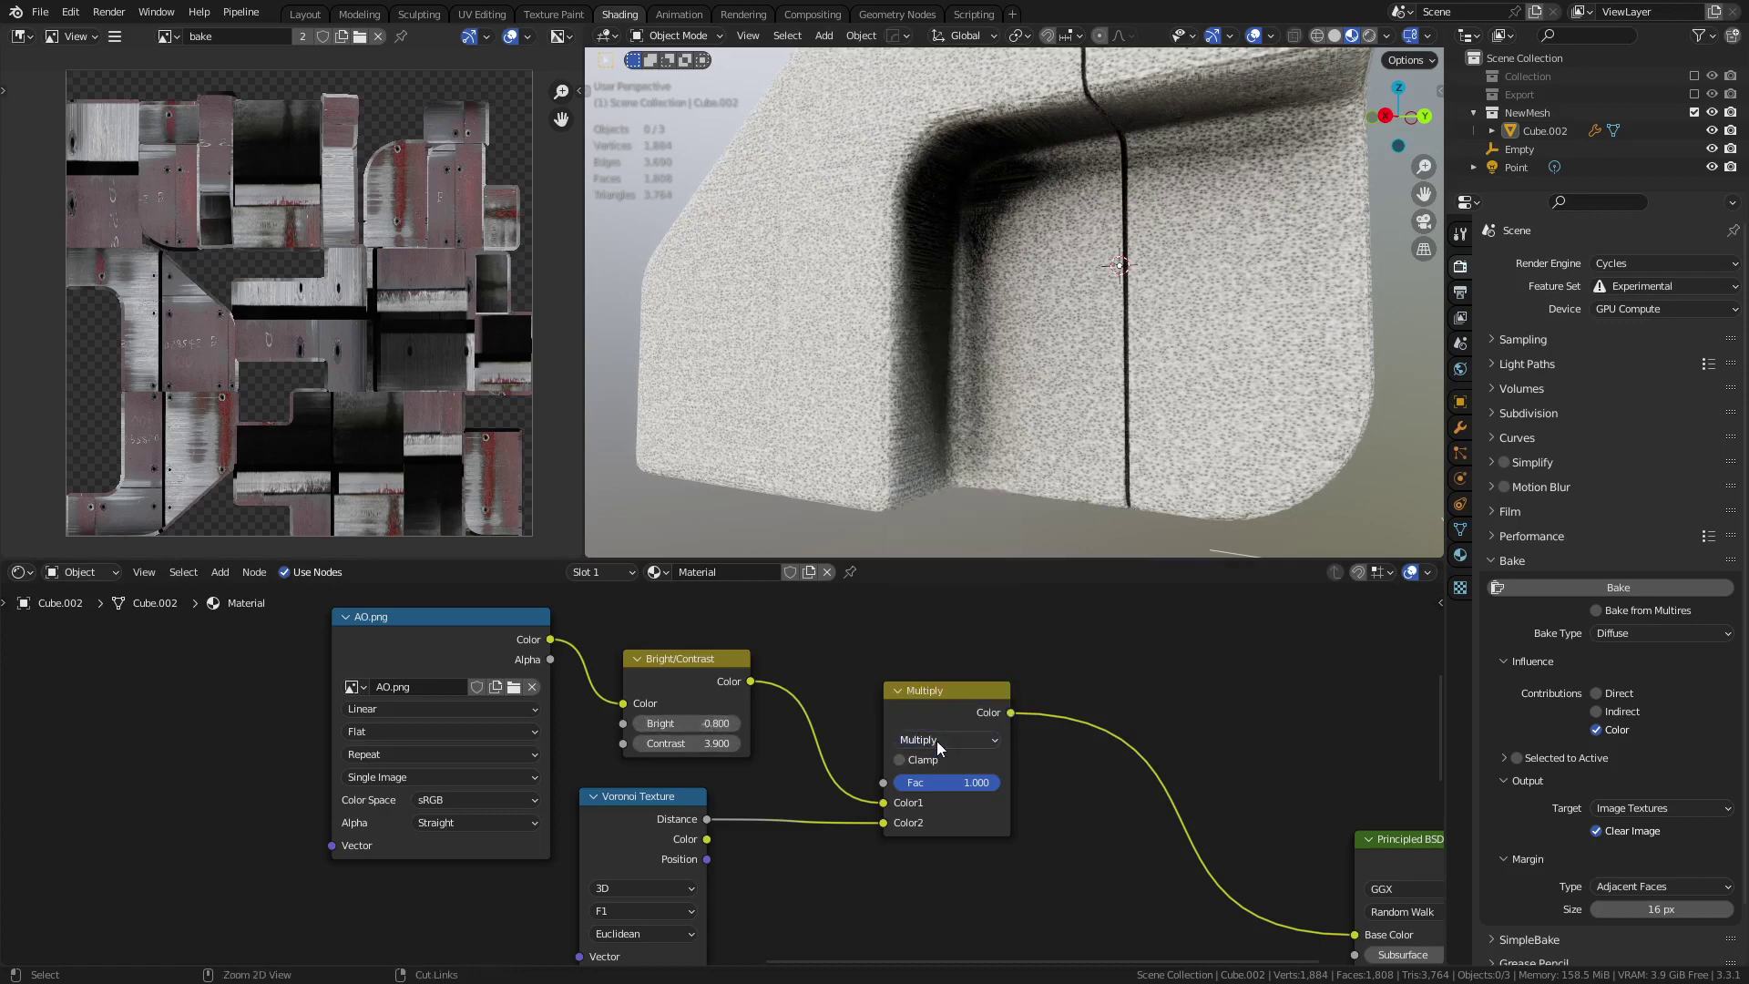
{"action": "scroll", "coordinate": [936, 741], "scroll_direction": "down", "scroll_amount": 1, "text": "ctrl"}
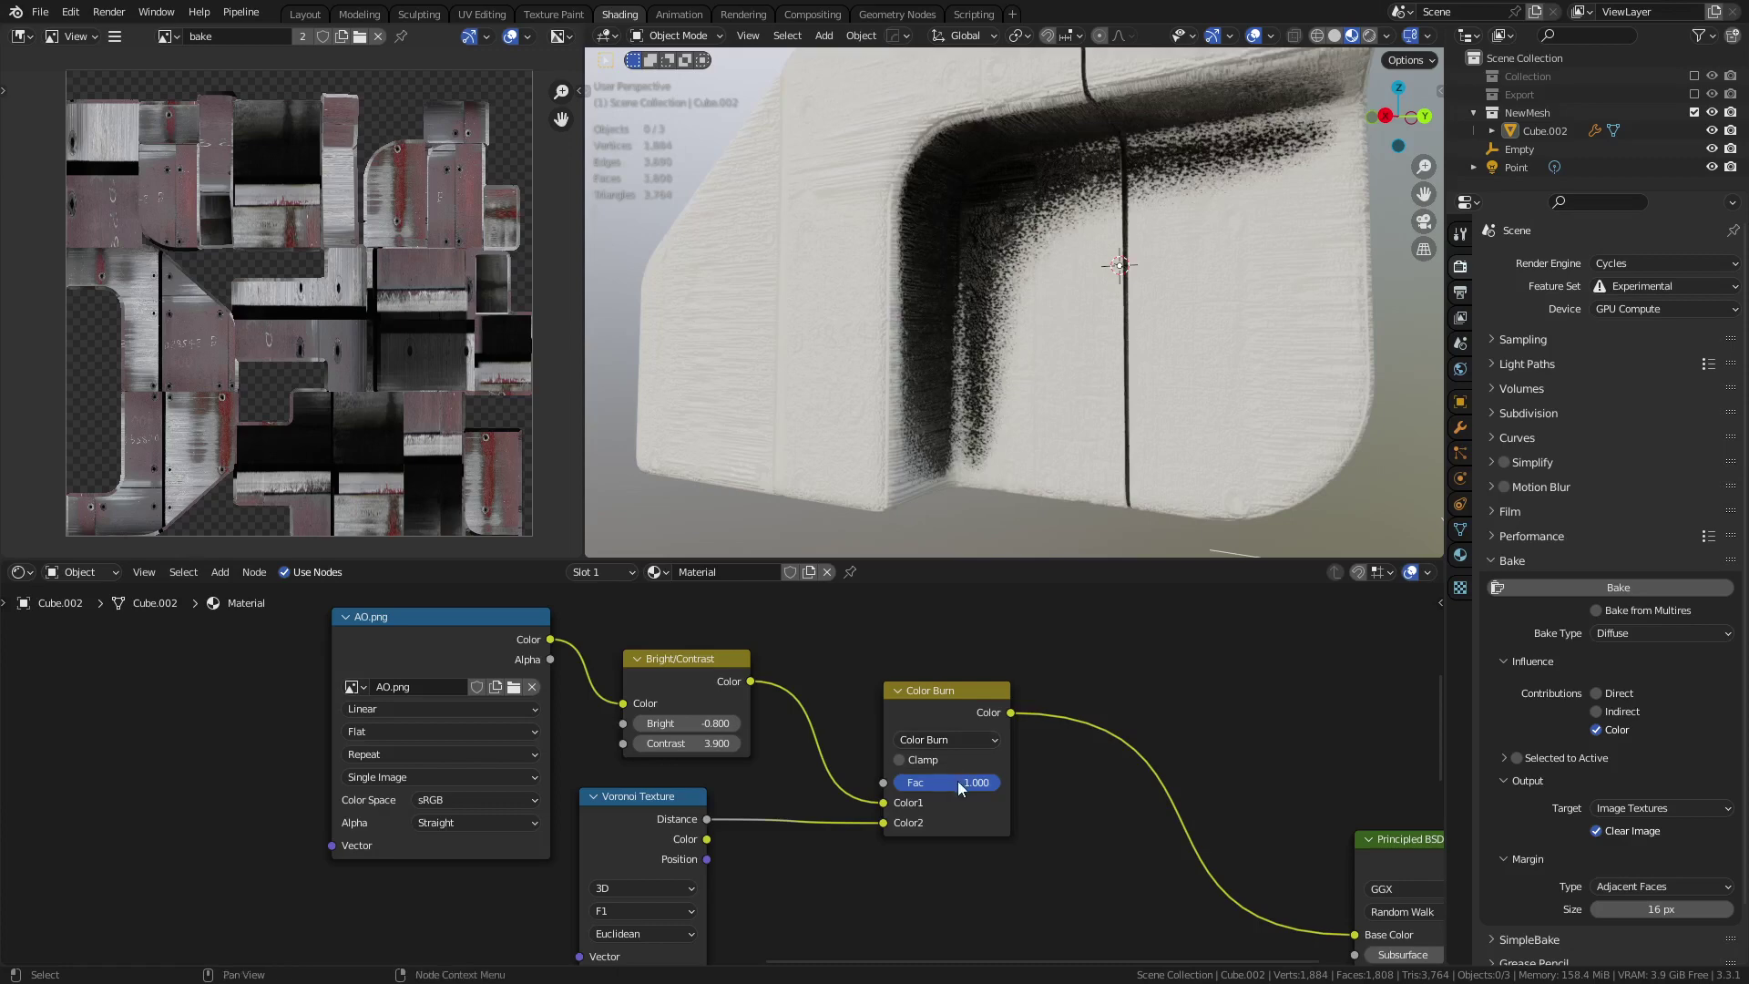
{"action": "mouse_move", "coordinate": [958, 780]}
{"action": "left_mouse_down"}
{"action": "mouse_move", "coordinate": [922, 781]}
{"action": "mouse_move", "coordinate": [952, 781]}
{"action": "left_mouse_up"}
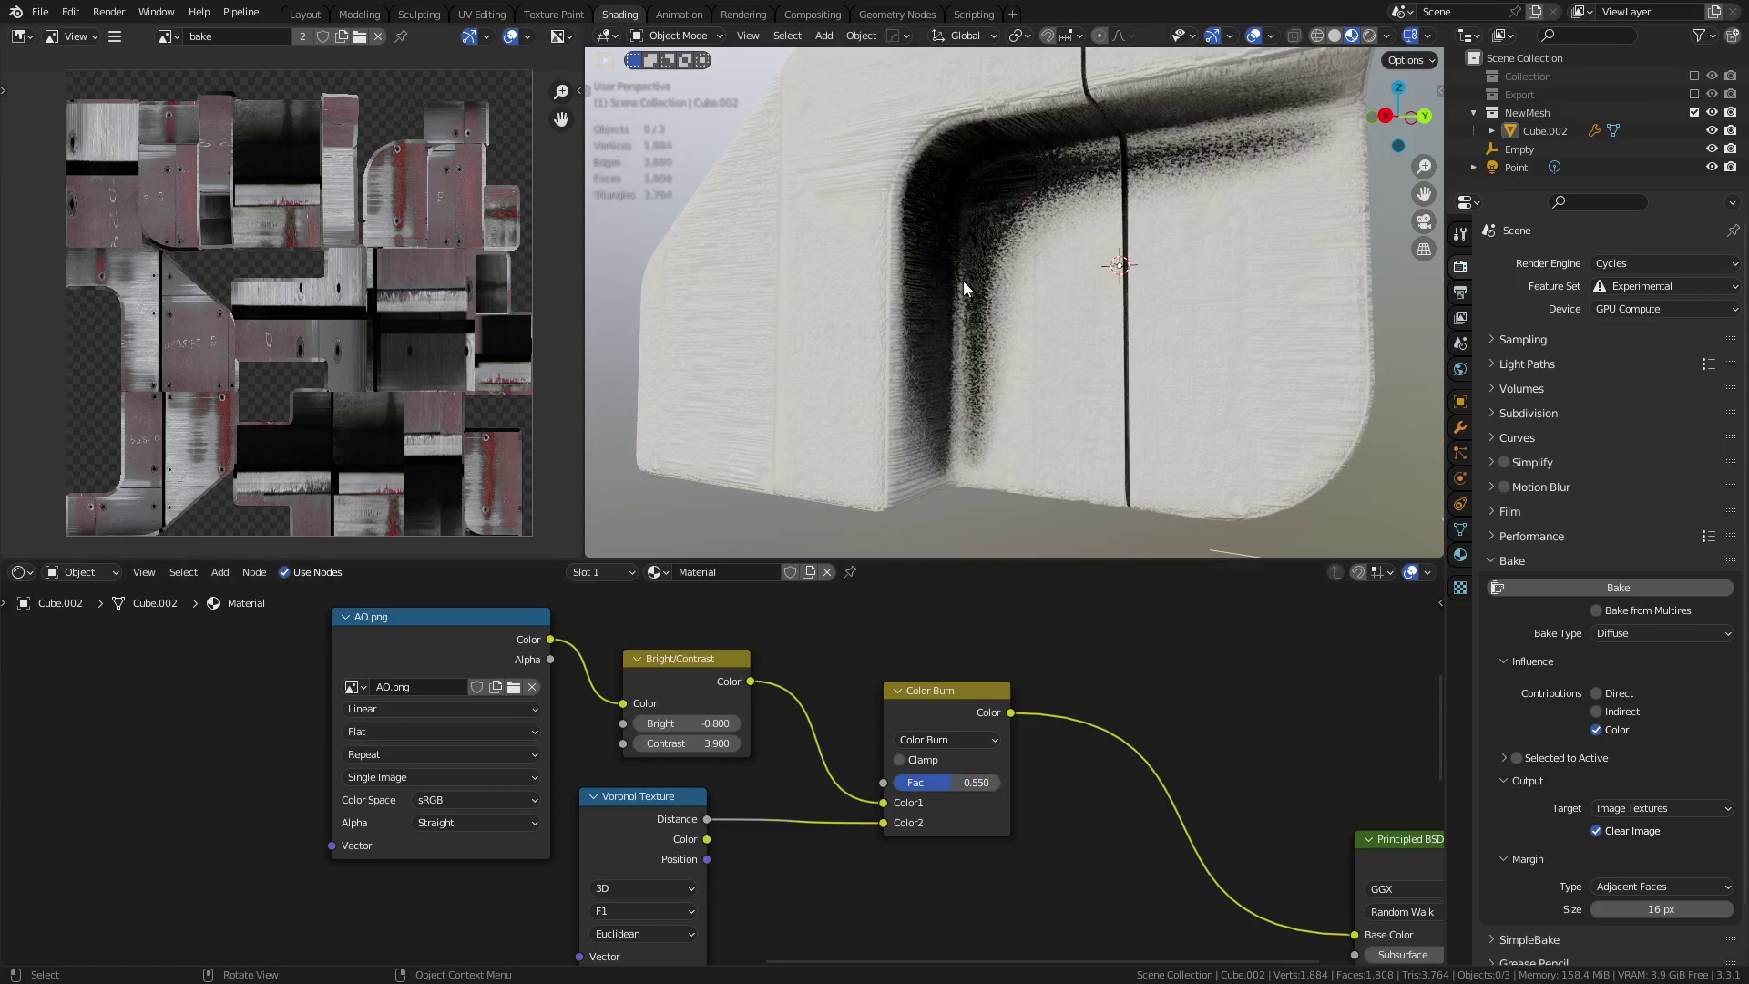
{"action": "scroll", "coordinate": [1024, 343], "scroll_direction": "down", "scroll_amount": 3}
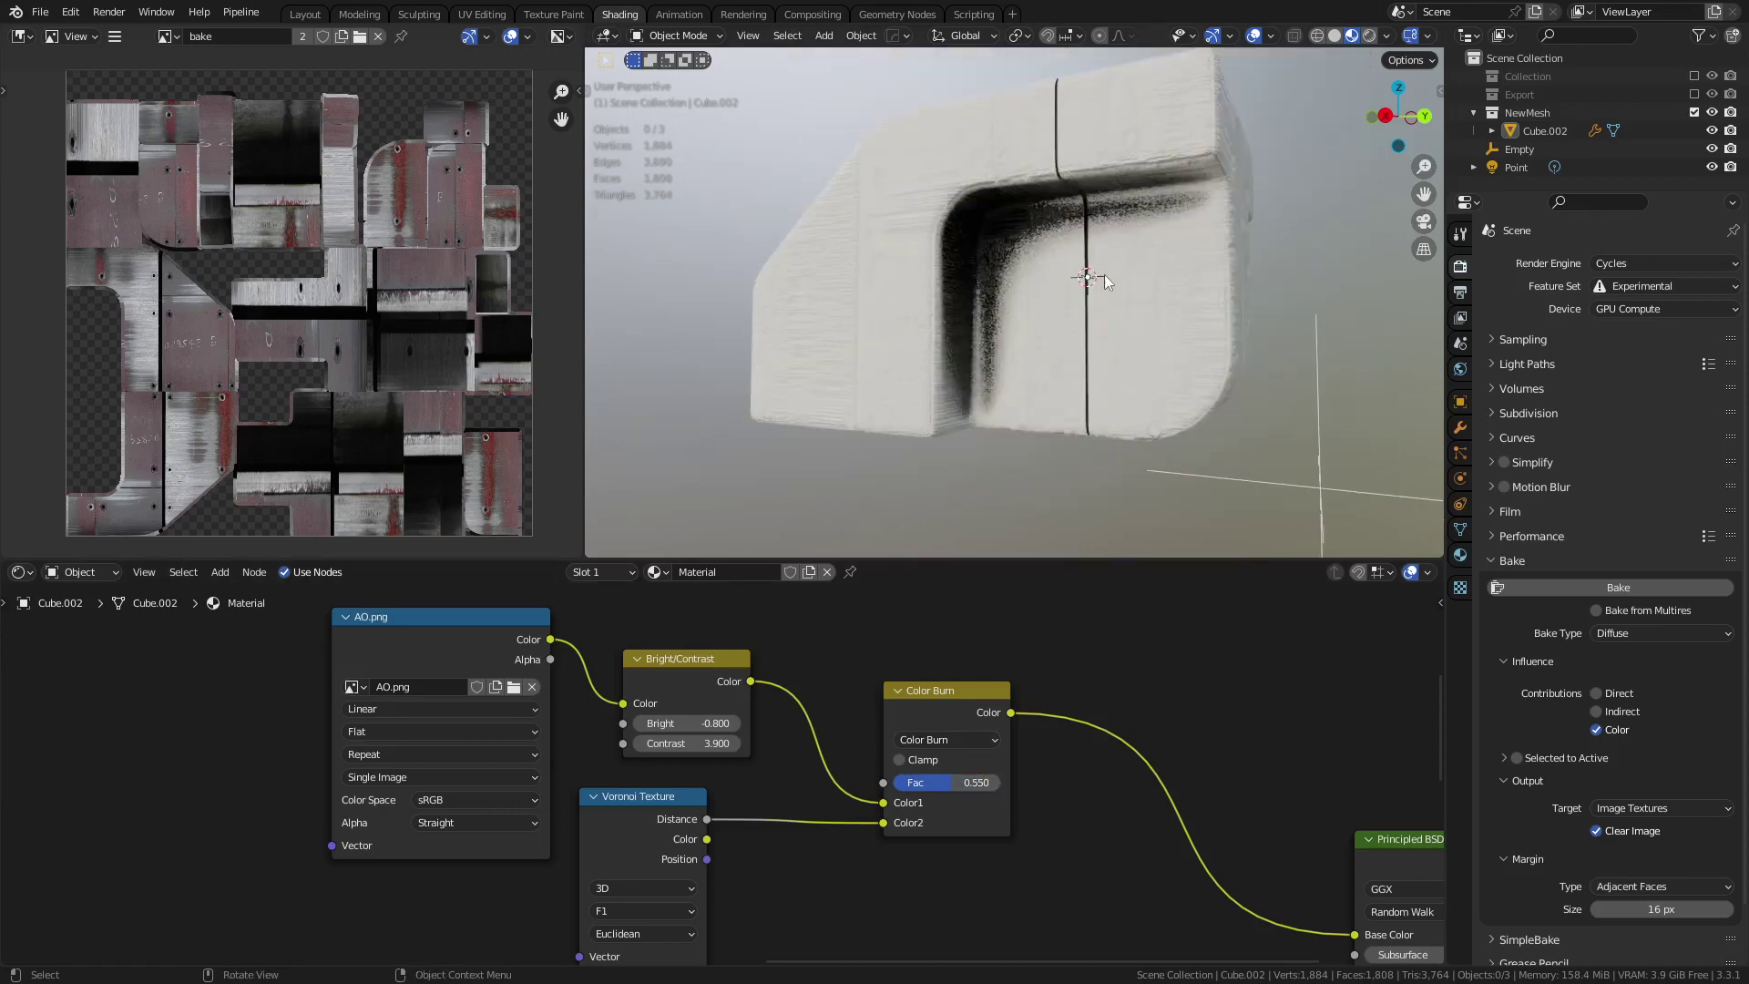
{"action": "middle_click_drag", "start_coordinate": [1105, 275], "coordinate": [970, 211]}
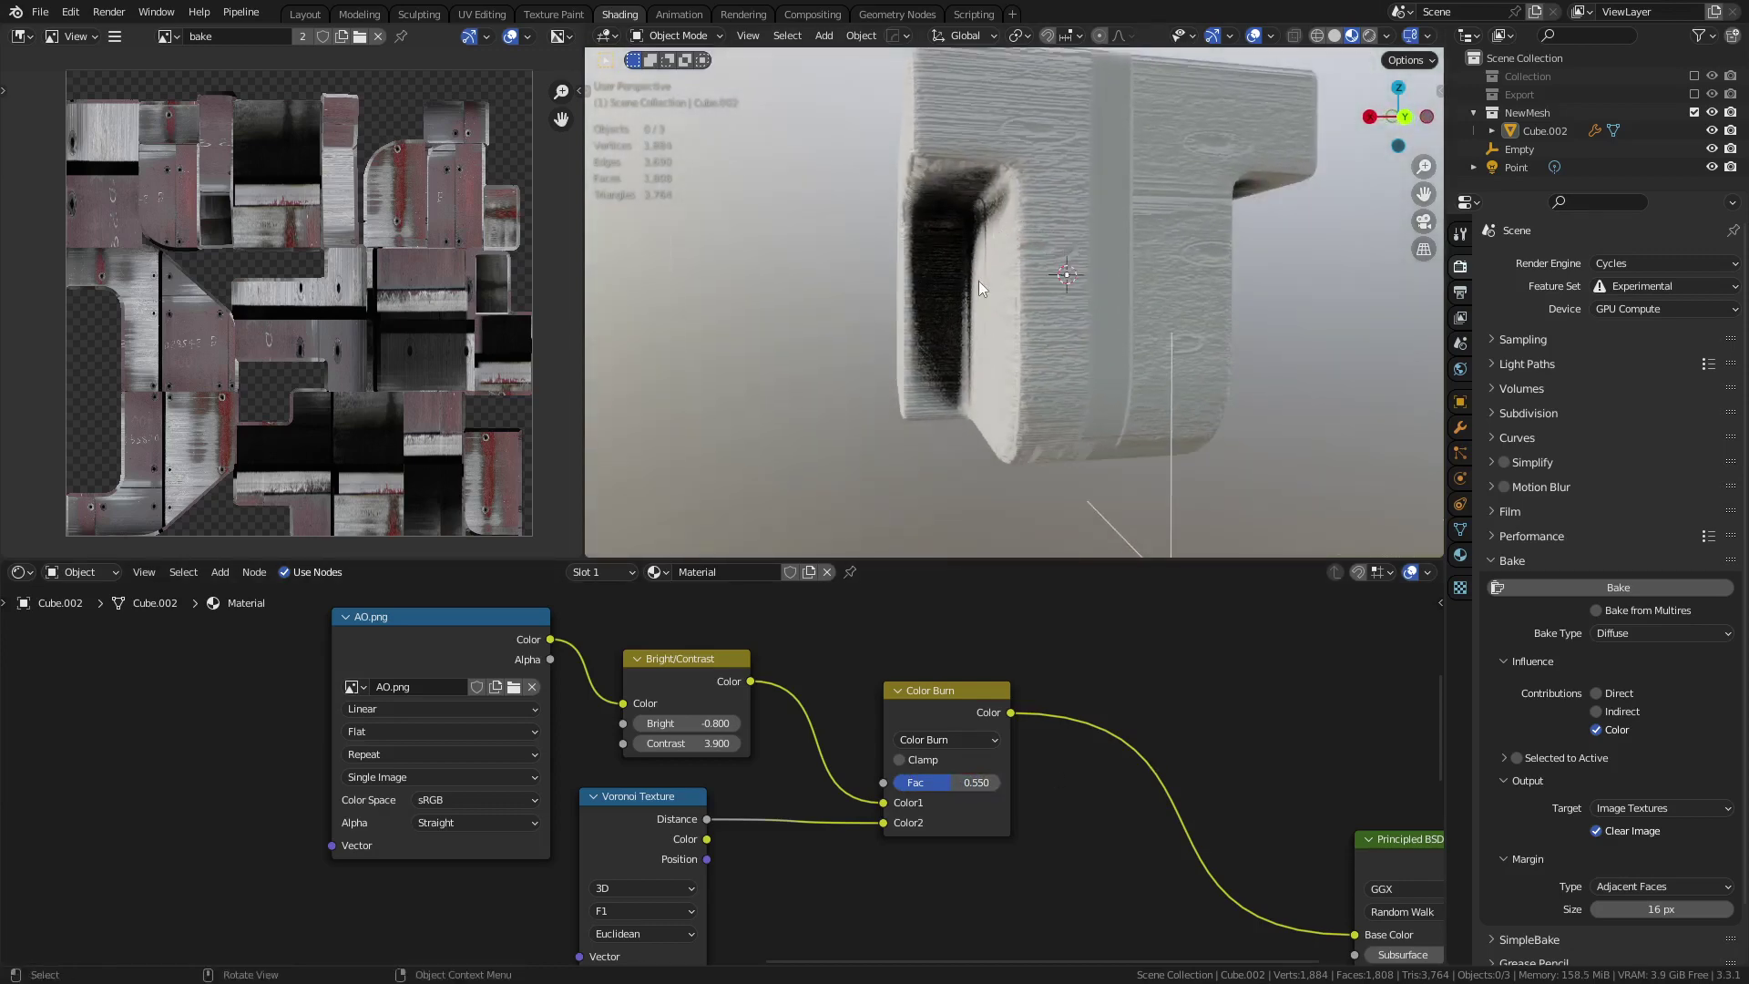
{"action": "middle_click_drag", "start_coordinate": [979, 281], "coordinate": [1088, 308]}
{"action": "scroll", "coordinate": [1173, 300], "scroll_direction": "down", "scroll_amount": 4}
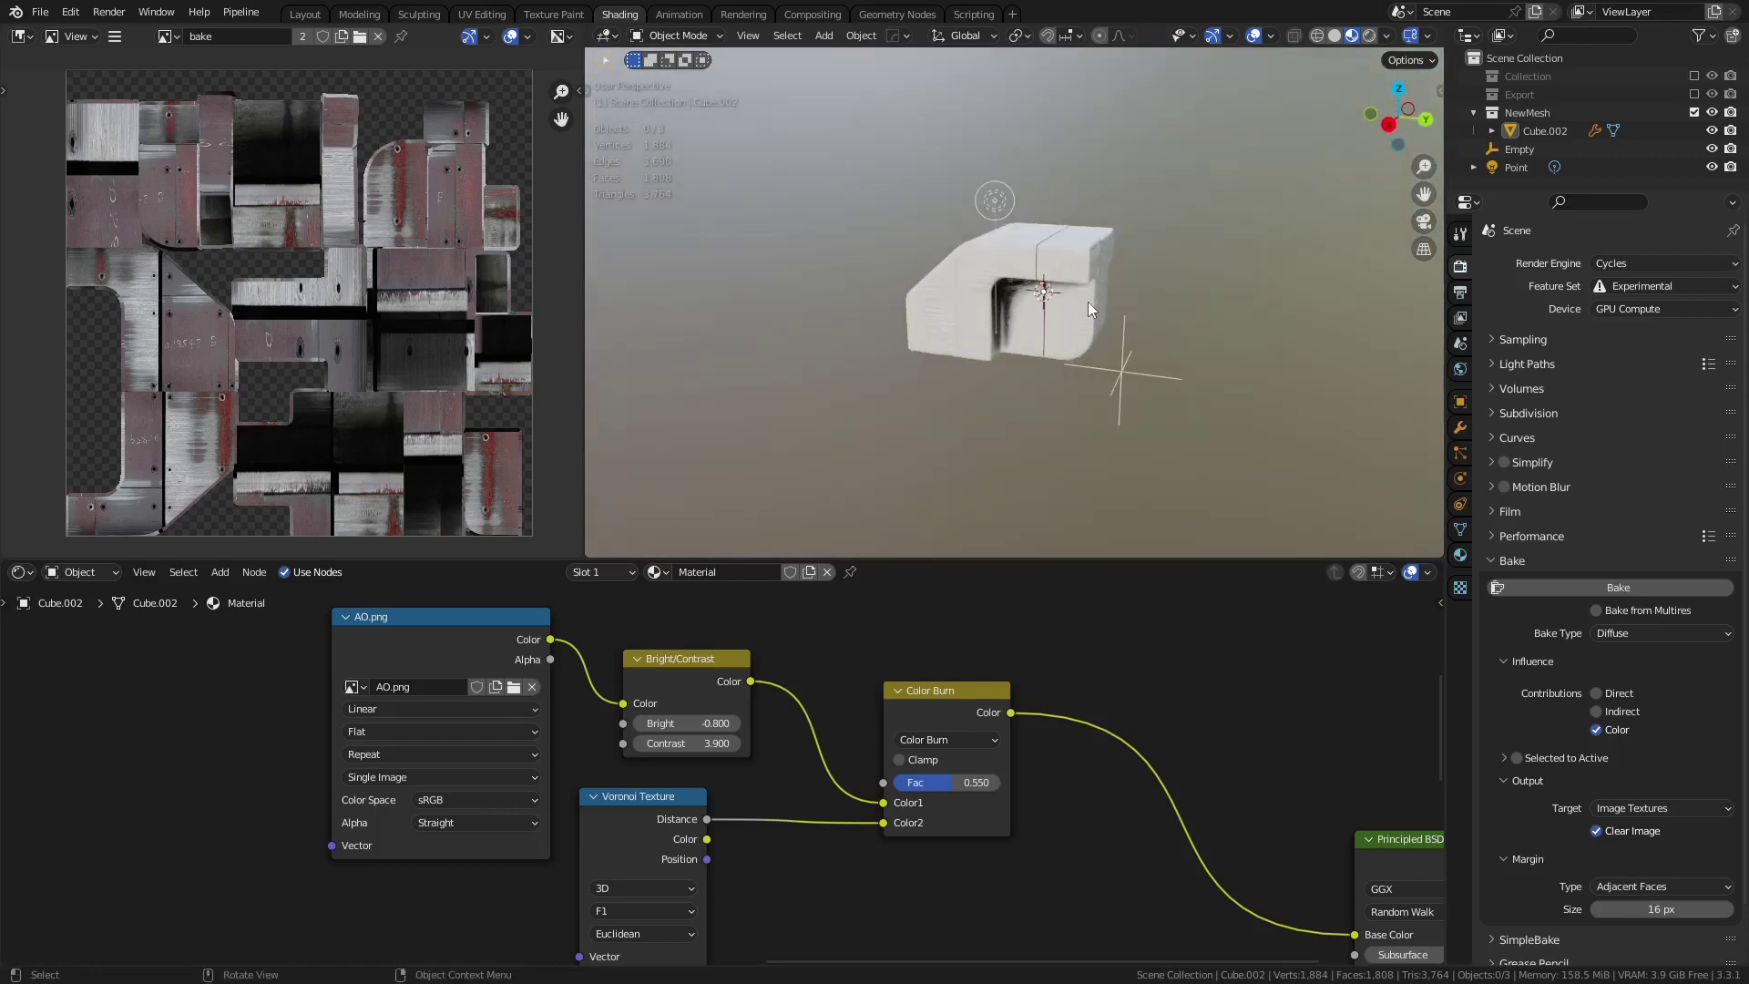
{"action": "scroll", "coordinate": [1086, 282], "scroll_direction": "up", "scroll_amount": 6}
{"action": "scroll", "coordinate": [913, 670], "scroll_direction": "down", "scroll_amount": 5}
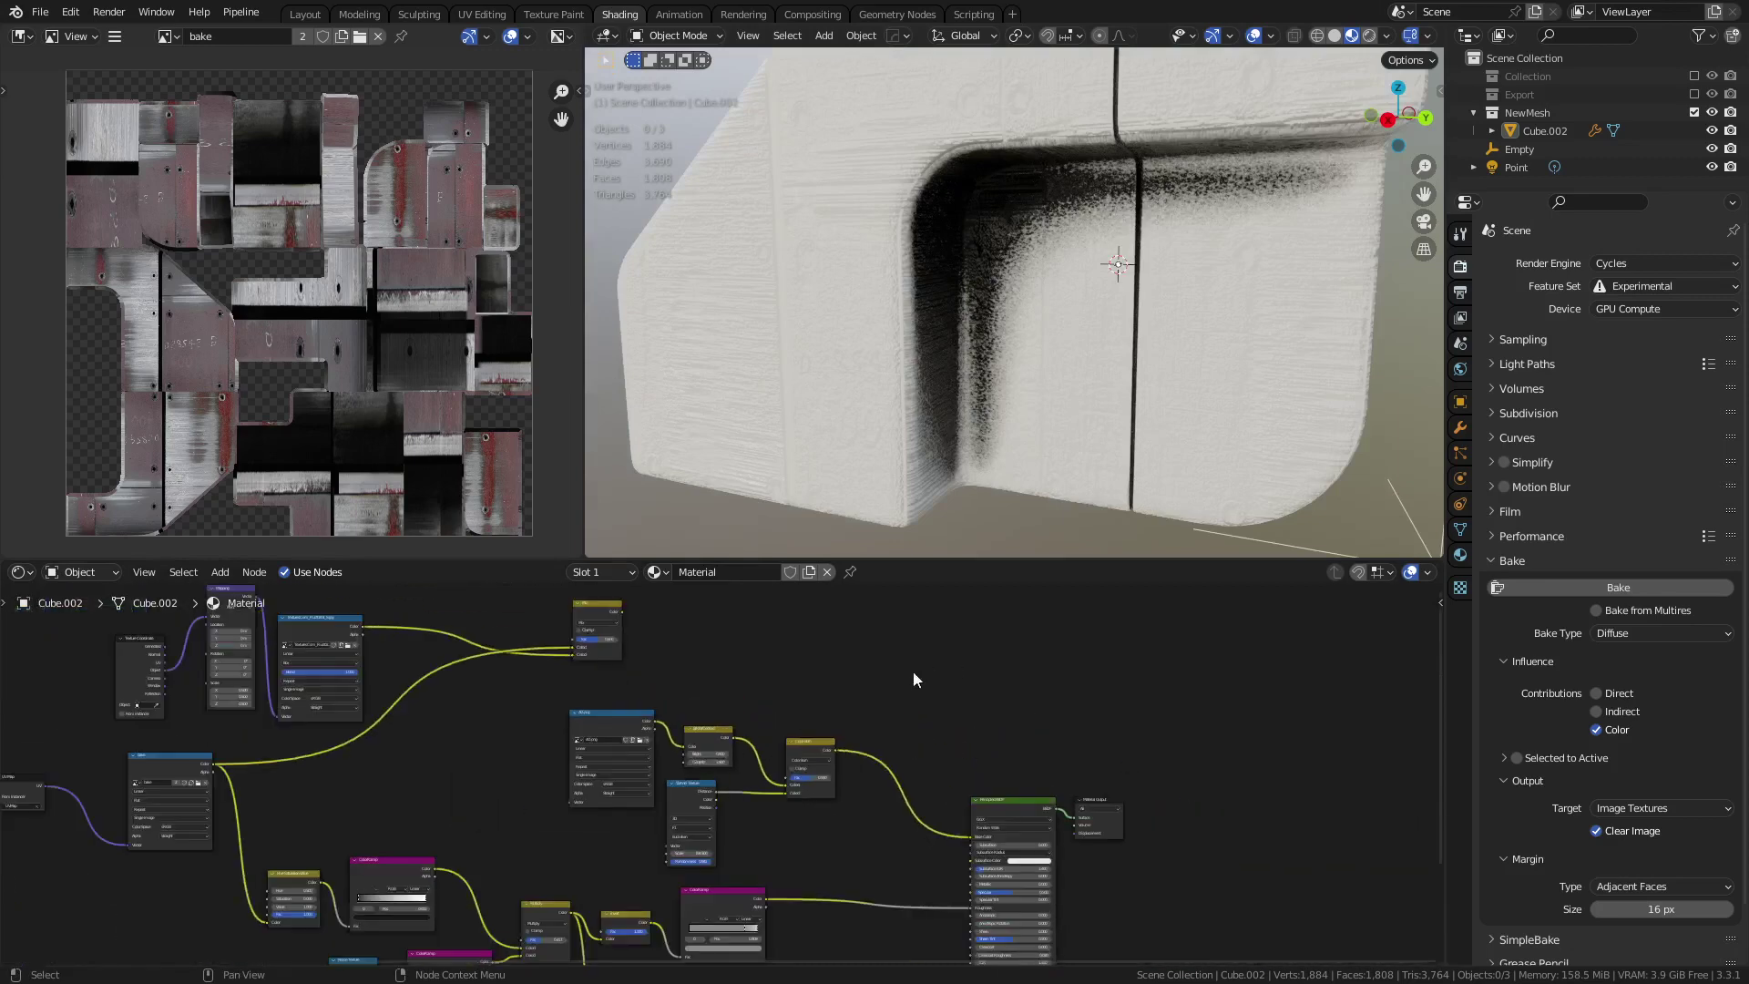
- Move the AO, Bright/Contrast, Voronoi and Color Burn nodes together above the rust texture nodes
{"action": "scroll", "coordinate": [913, 671], "scroll_direction": "down", "scroll_amount": 4}
{"action": "middle_click_drag", "start_coordinate": [875, 664], "coordinate": [1068, 678]}
{"action": "left_click_drag", "start_coordinate": [782, 847], "coordinate": [1003, 753]}
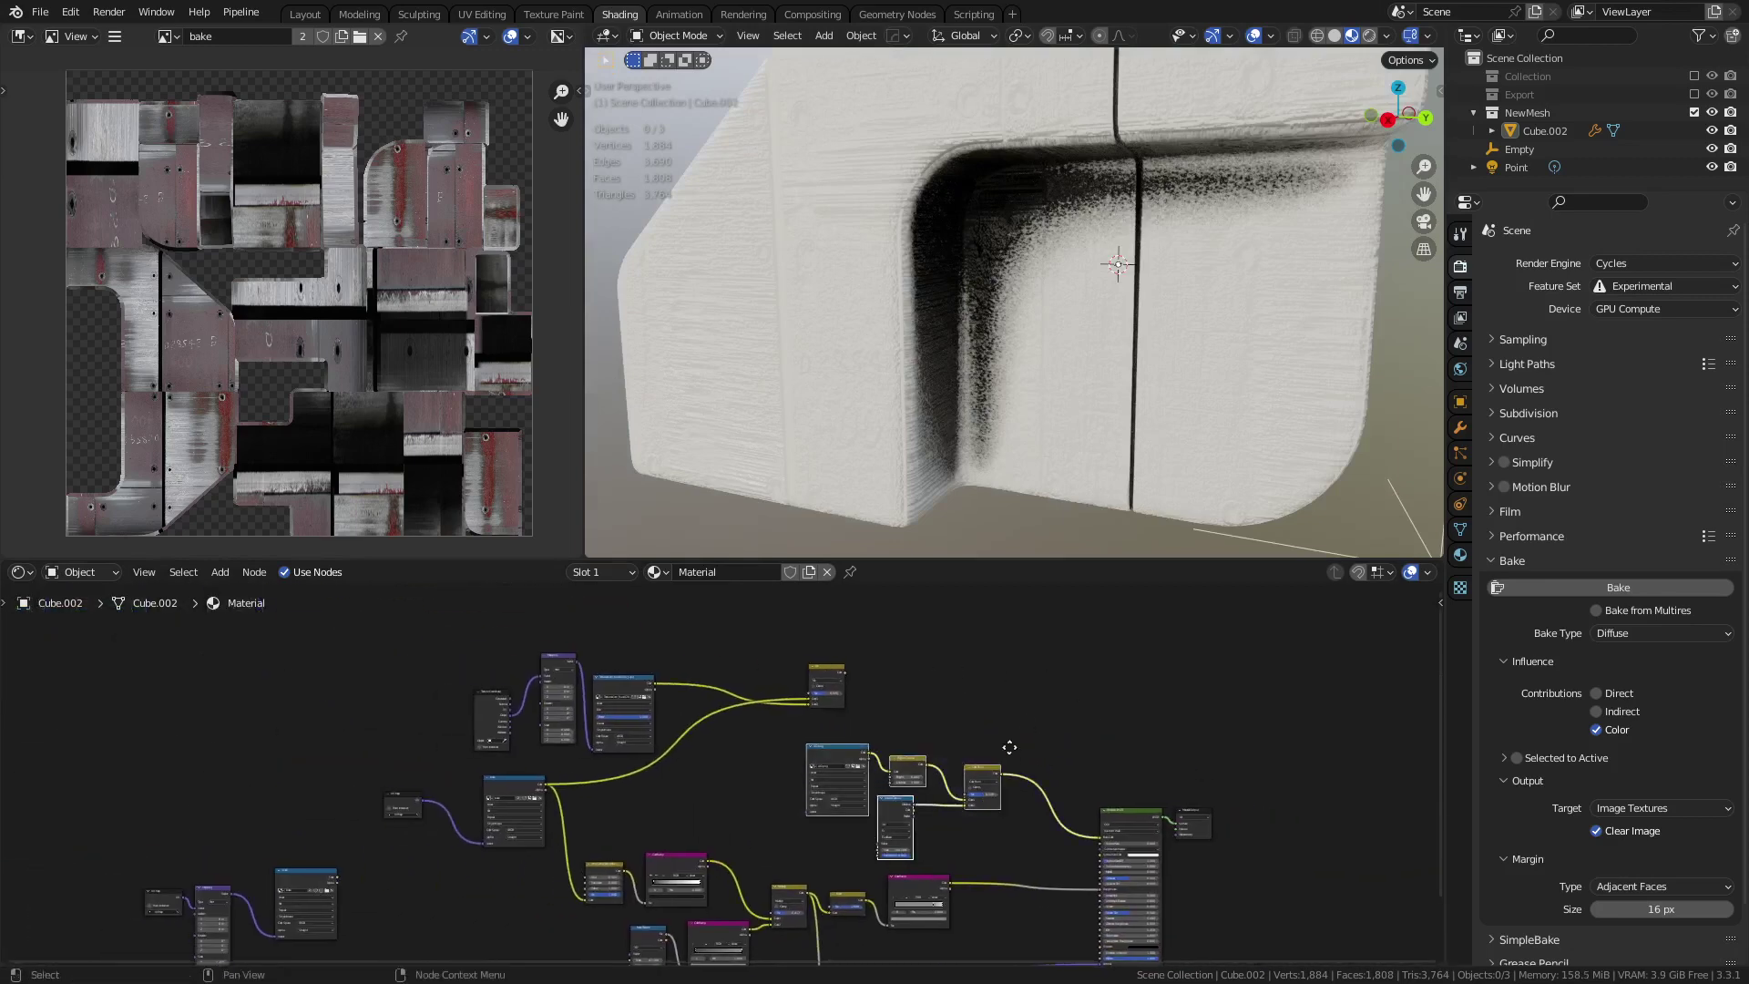
{"action": "scroll", "coordinate": [1009, 747], "scroll_direction": "up", "scroll_amount": 4}
{"action": "left_click", "coordinate": [984, 791]}
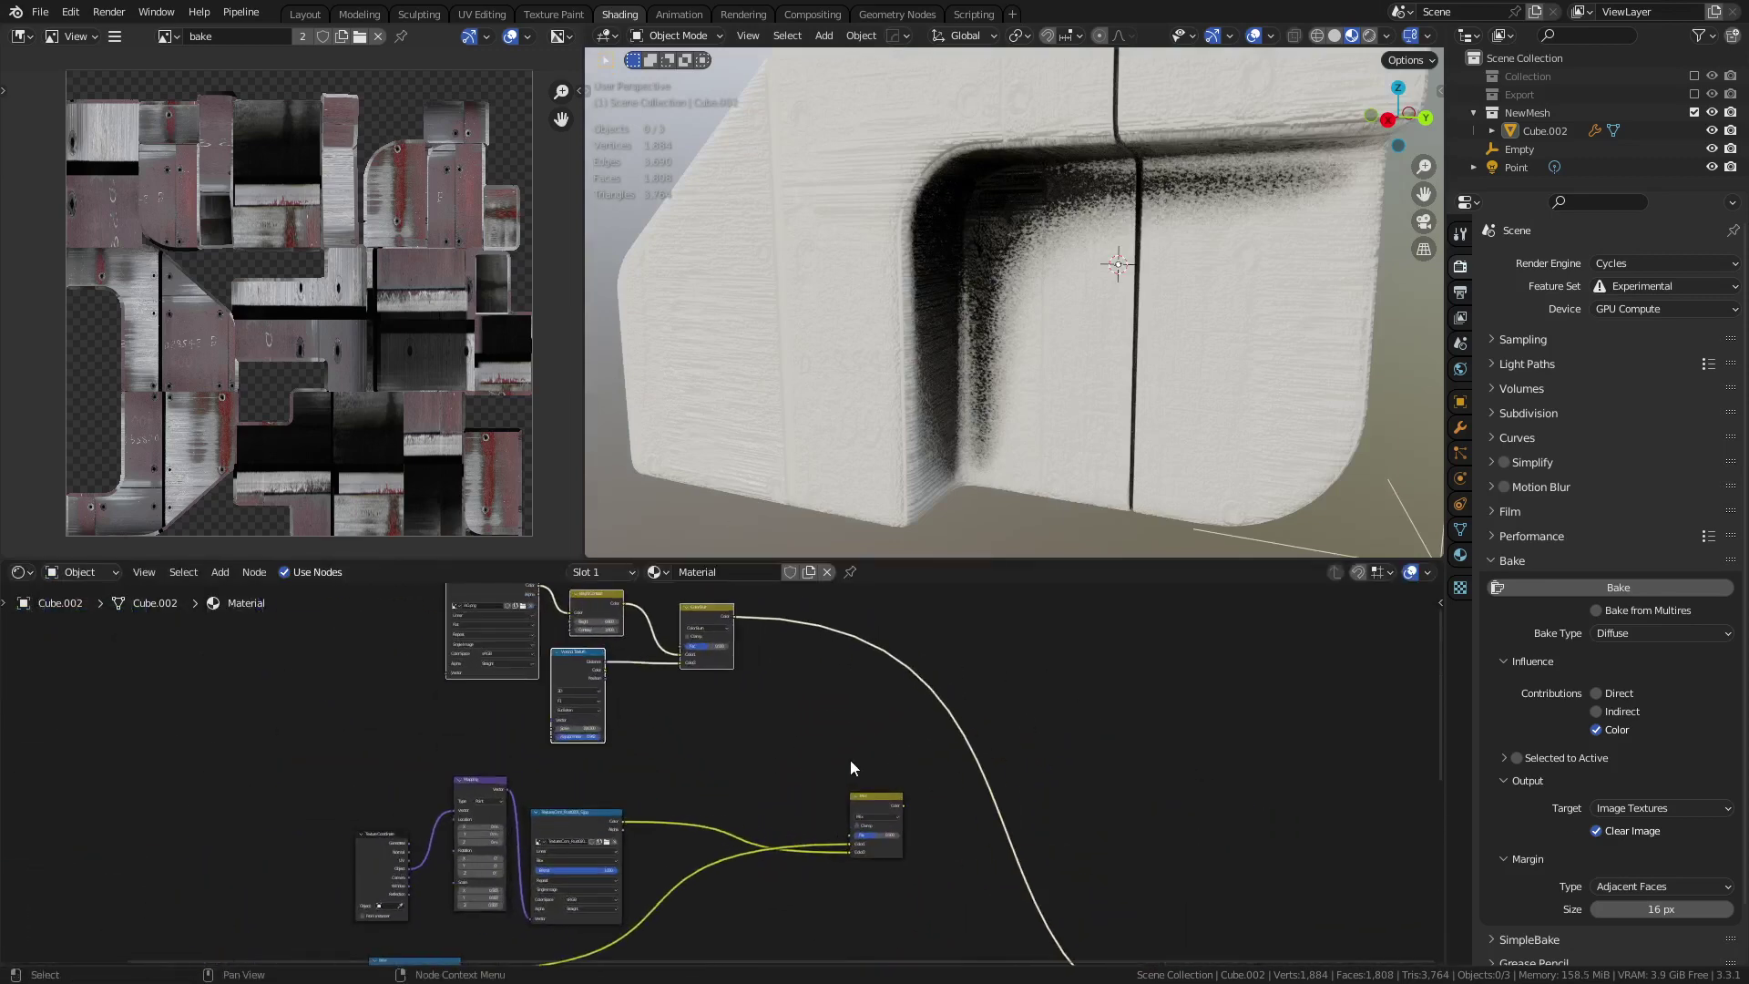
- Connect the Color Burn output to the Fac of the rust and bake Mix node, and its Color to Base Color
{"action": "scroll", "coordinate": [850, 759], "scroll_direction": "up", "scroll_amount": 2}
{"action": "middle_click_drag", "start_coordinate": [741, 581], "coordinate": [747, 636]}
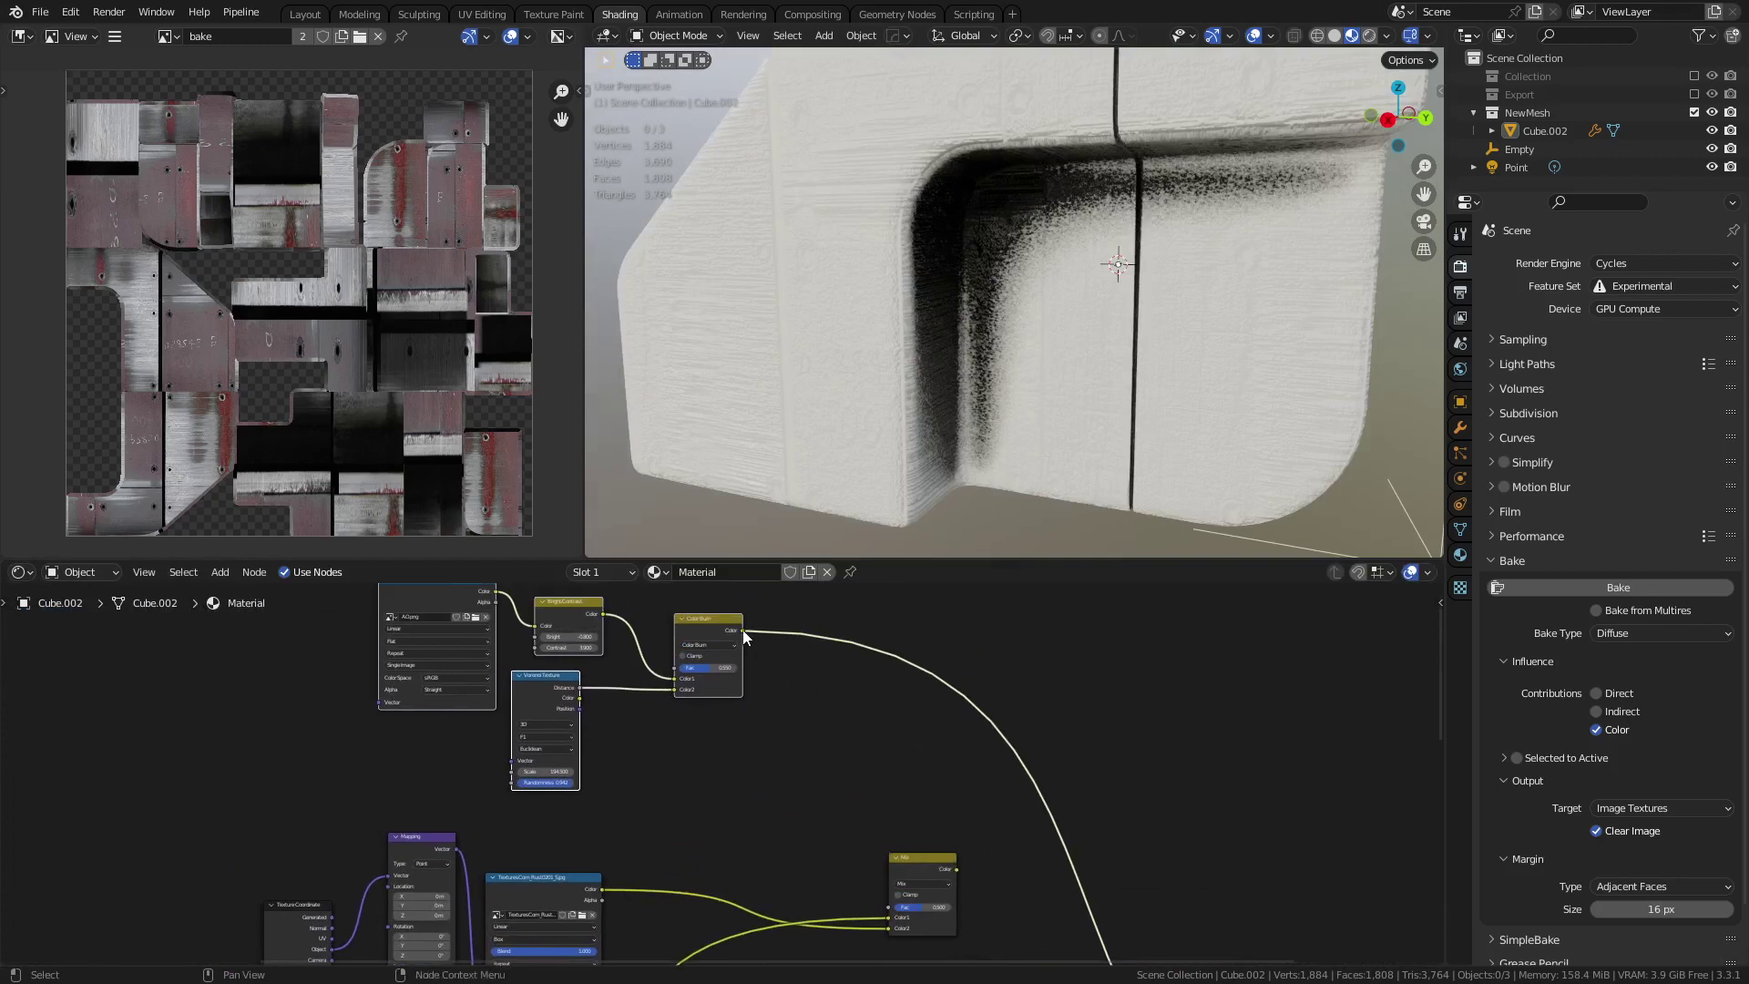
{"action": "left_click_drag", "start_coordinate": [742, 631], "coordinate": [890, 907]}
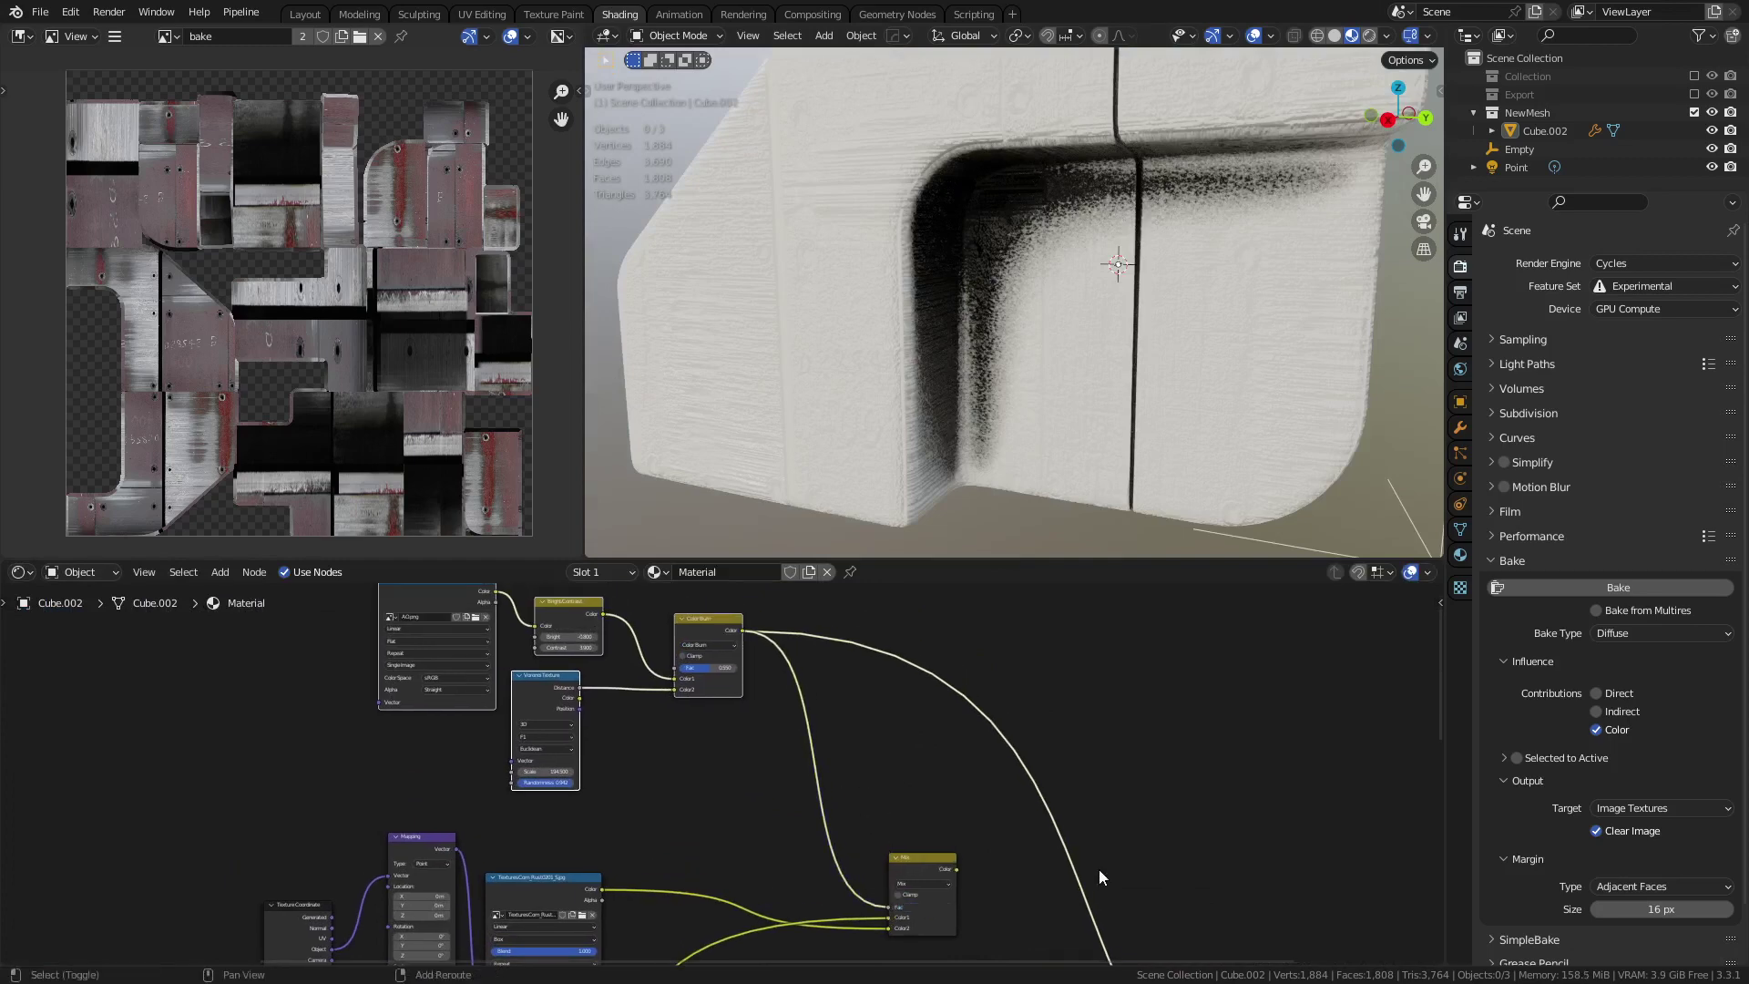
{"action": "middle_click_drag", "start_coordinate": [1099, 869], "coordinate": [773, 660]}
{"action": "mouse_move", "coordinate": [740, 648]}
{"action": "left_mouse_down"}
{"action": "mouse_move", "coordinate": [1166, 948]}
{"action": "mouse_move", "coordinate": [1215, 882]}
{"action": "left_mouse_up"}
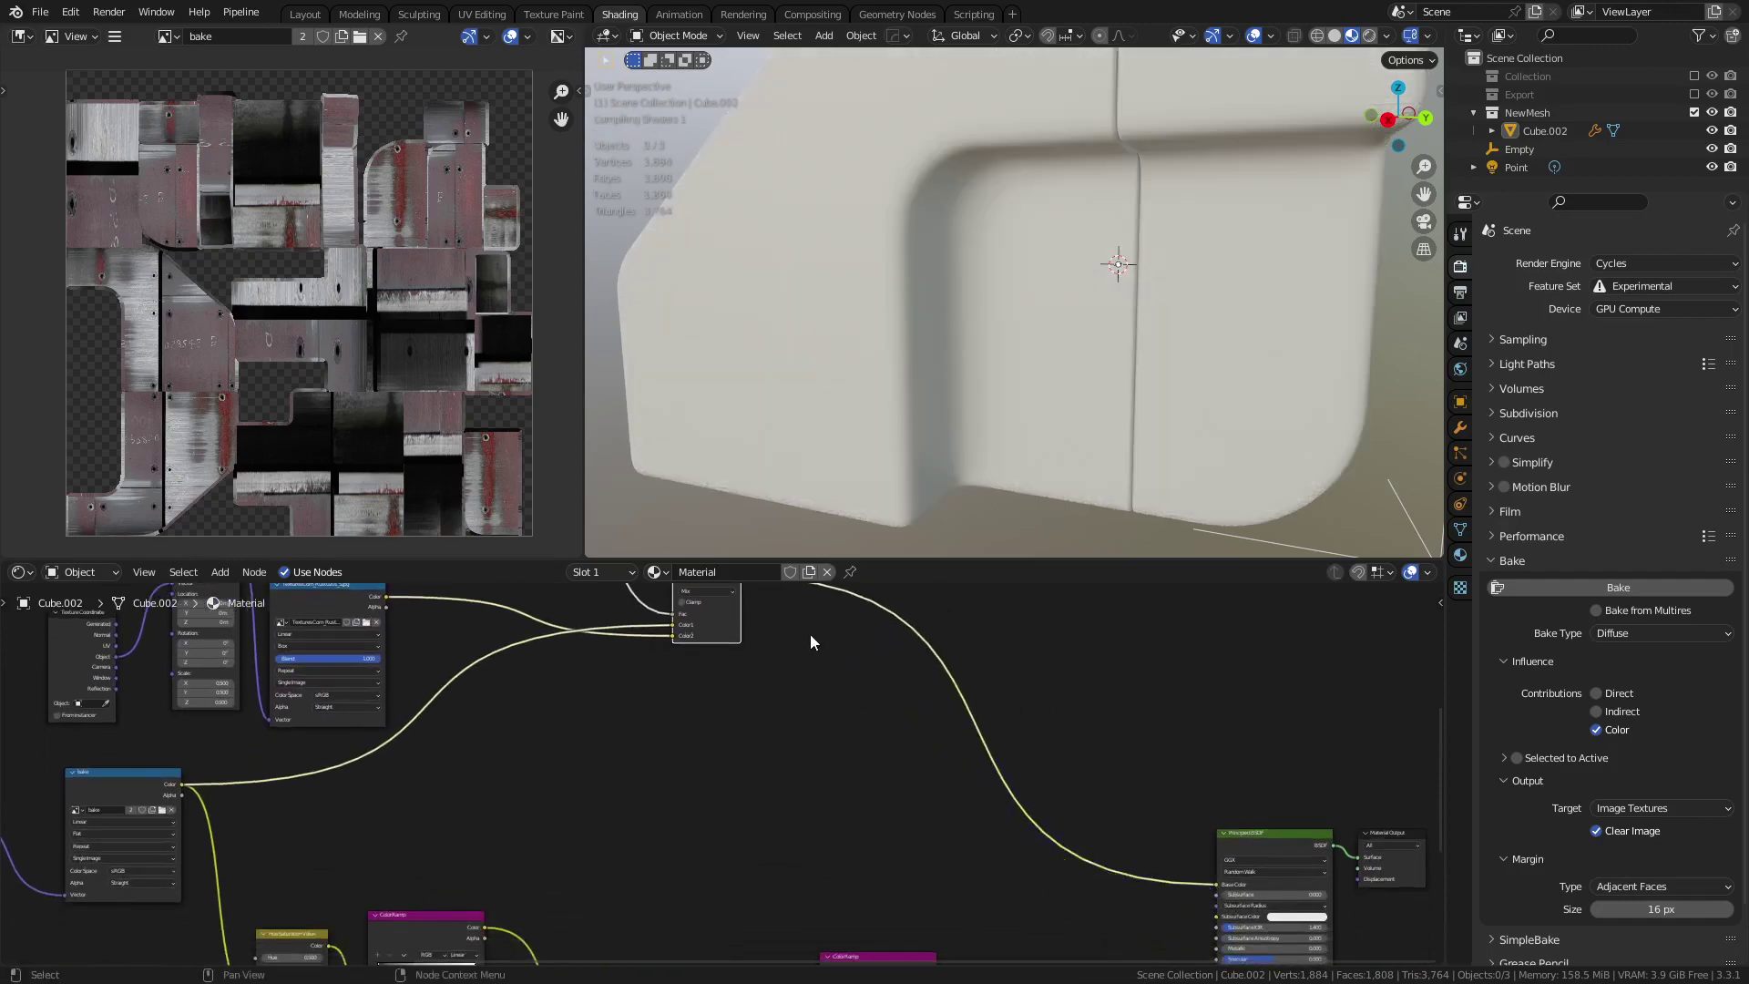
- Reposition the rust texture nodes below the Mix node, and swap its inputs so the baked image feeds Color1 and the rust feeds Color2
{"action": "middle_click_drag", "start_coordinate": [801, 675], "coordinate": [857, 815], "text": "shift"}
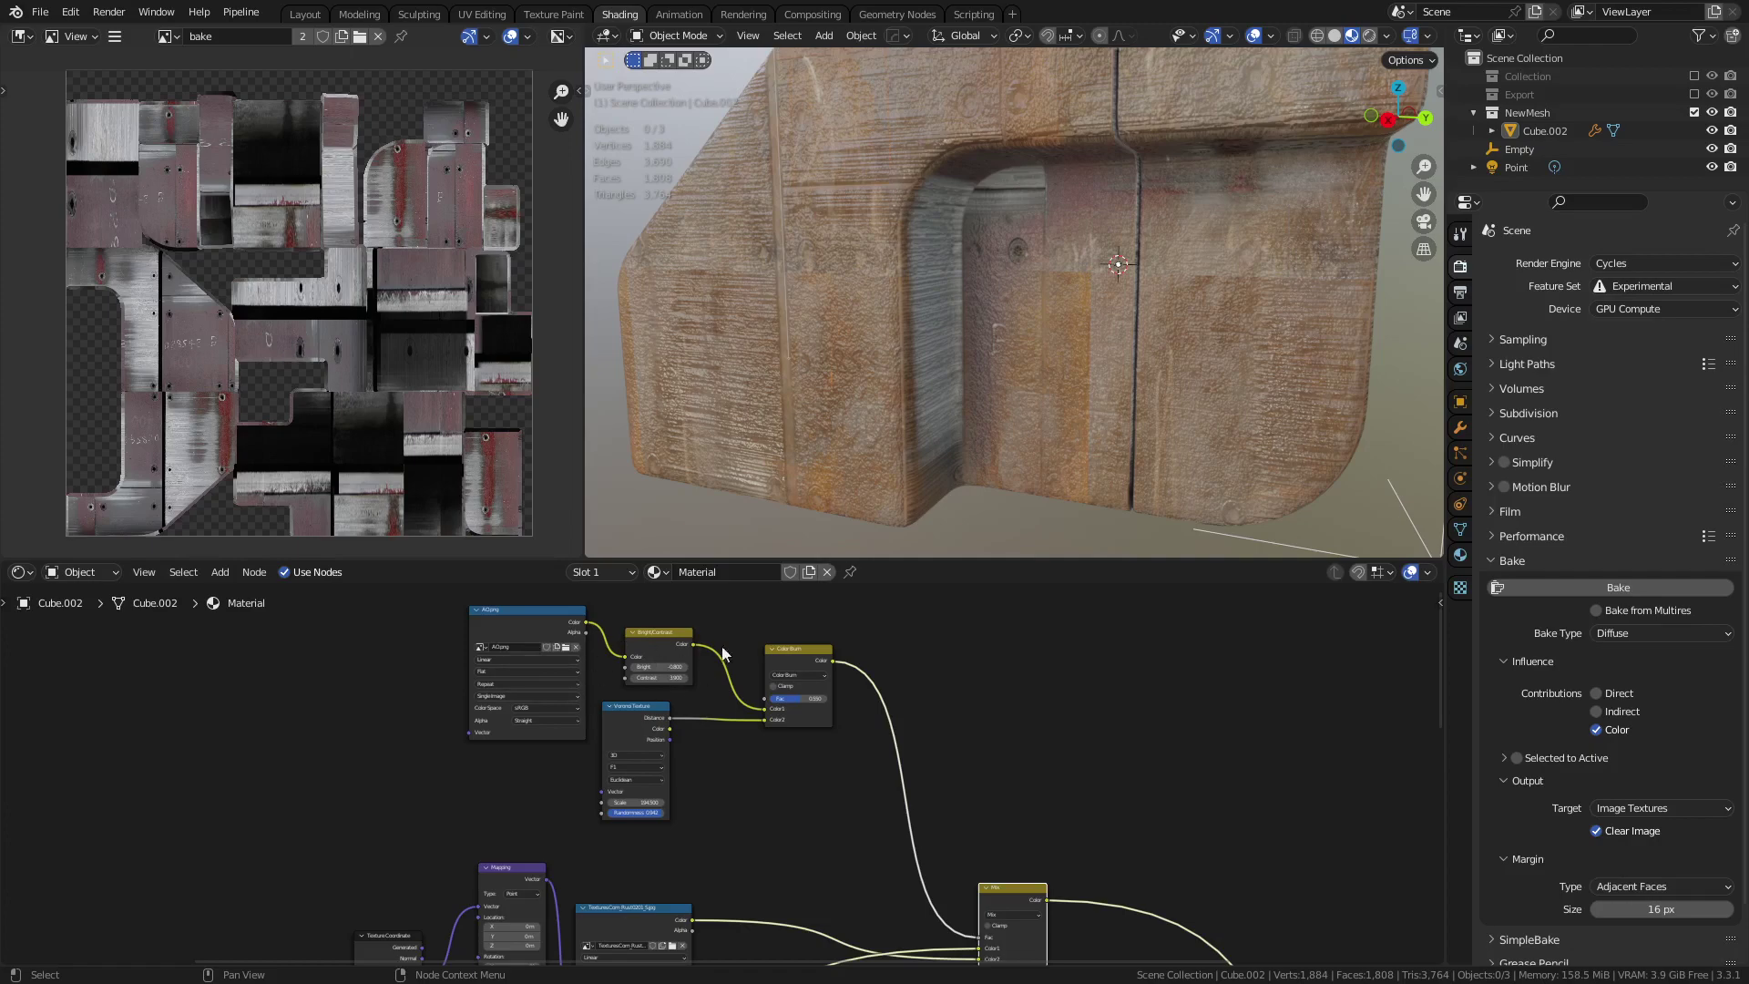
{"action": "scroll", "coordinate": [862, 617], "scroll_direction": "down", "scroll_amount": 8, "text": "shift"}
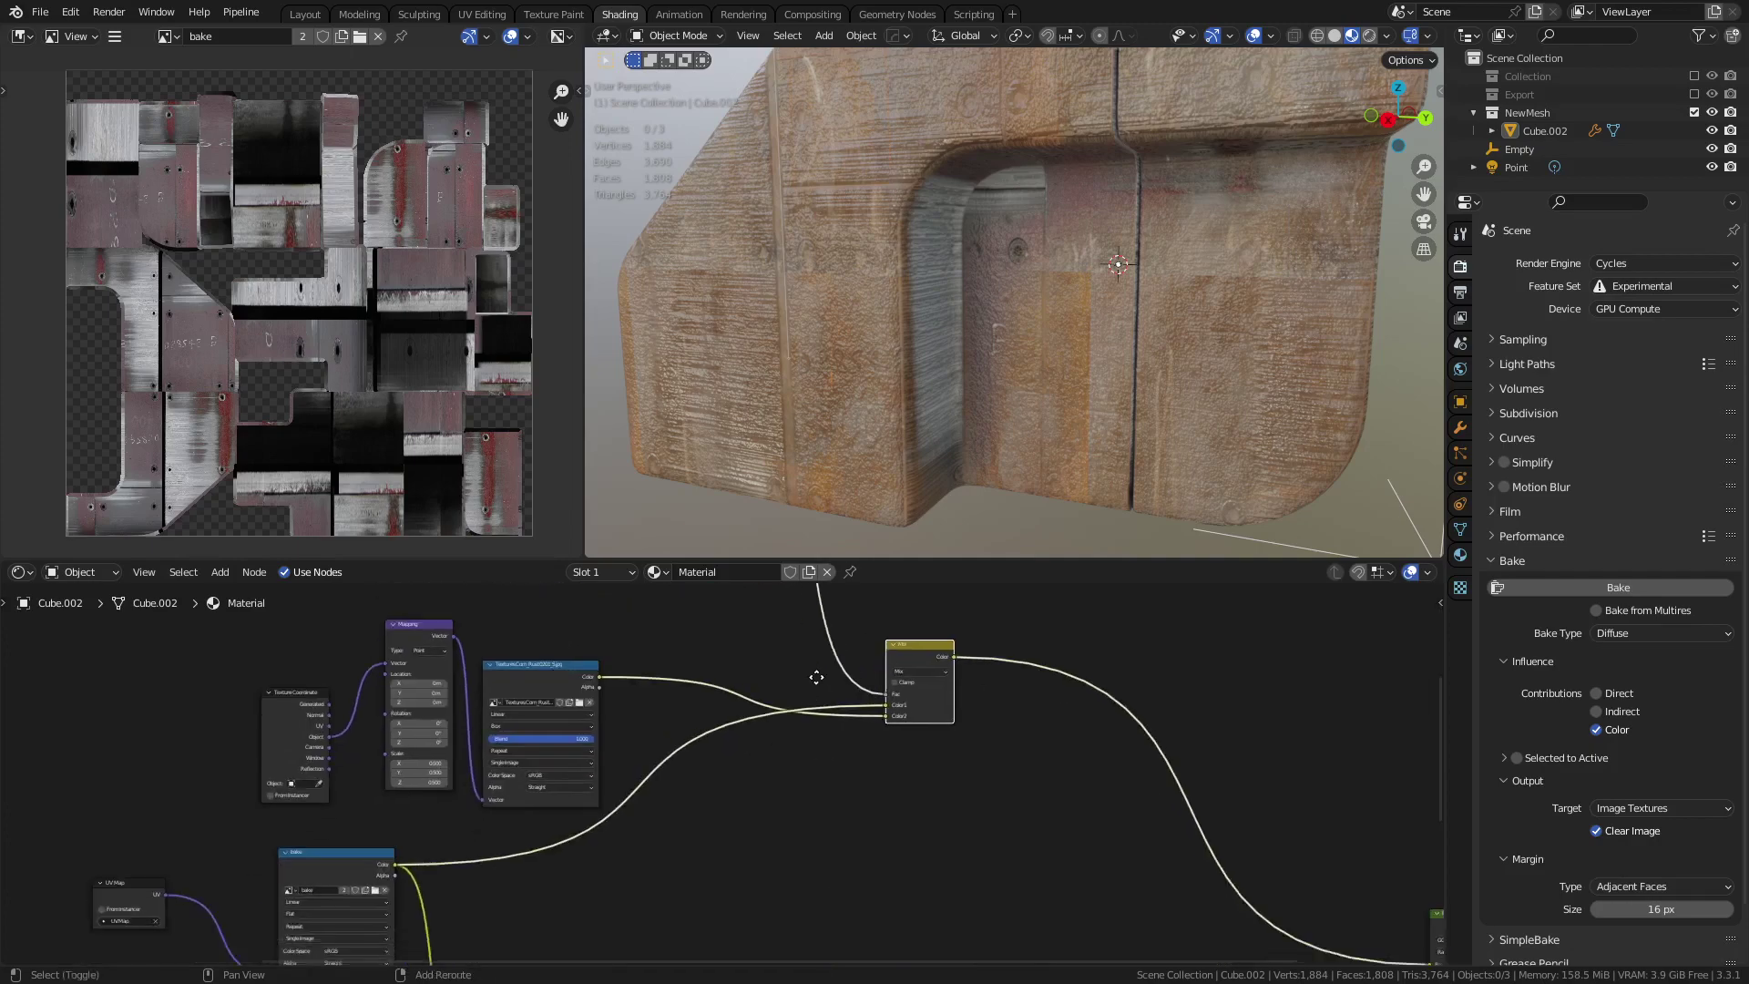
{"action": "scroll", "coordinate": [900, 686], "scroll_direction": "down", "scroll_amount": 4}
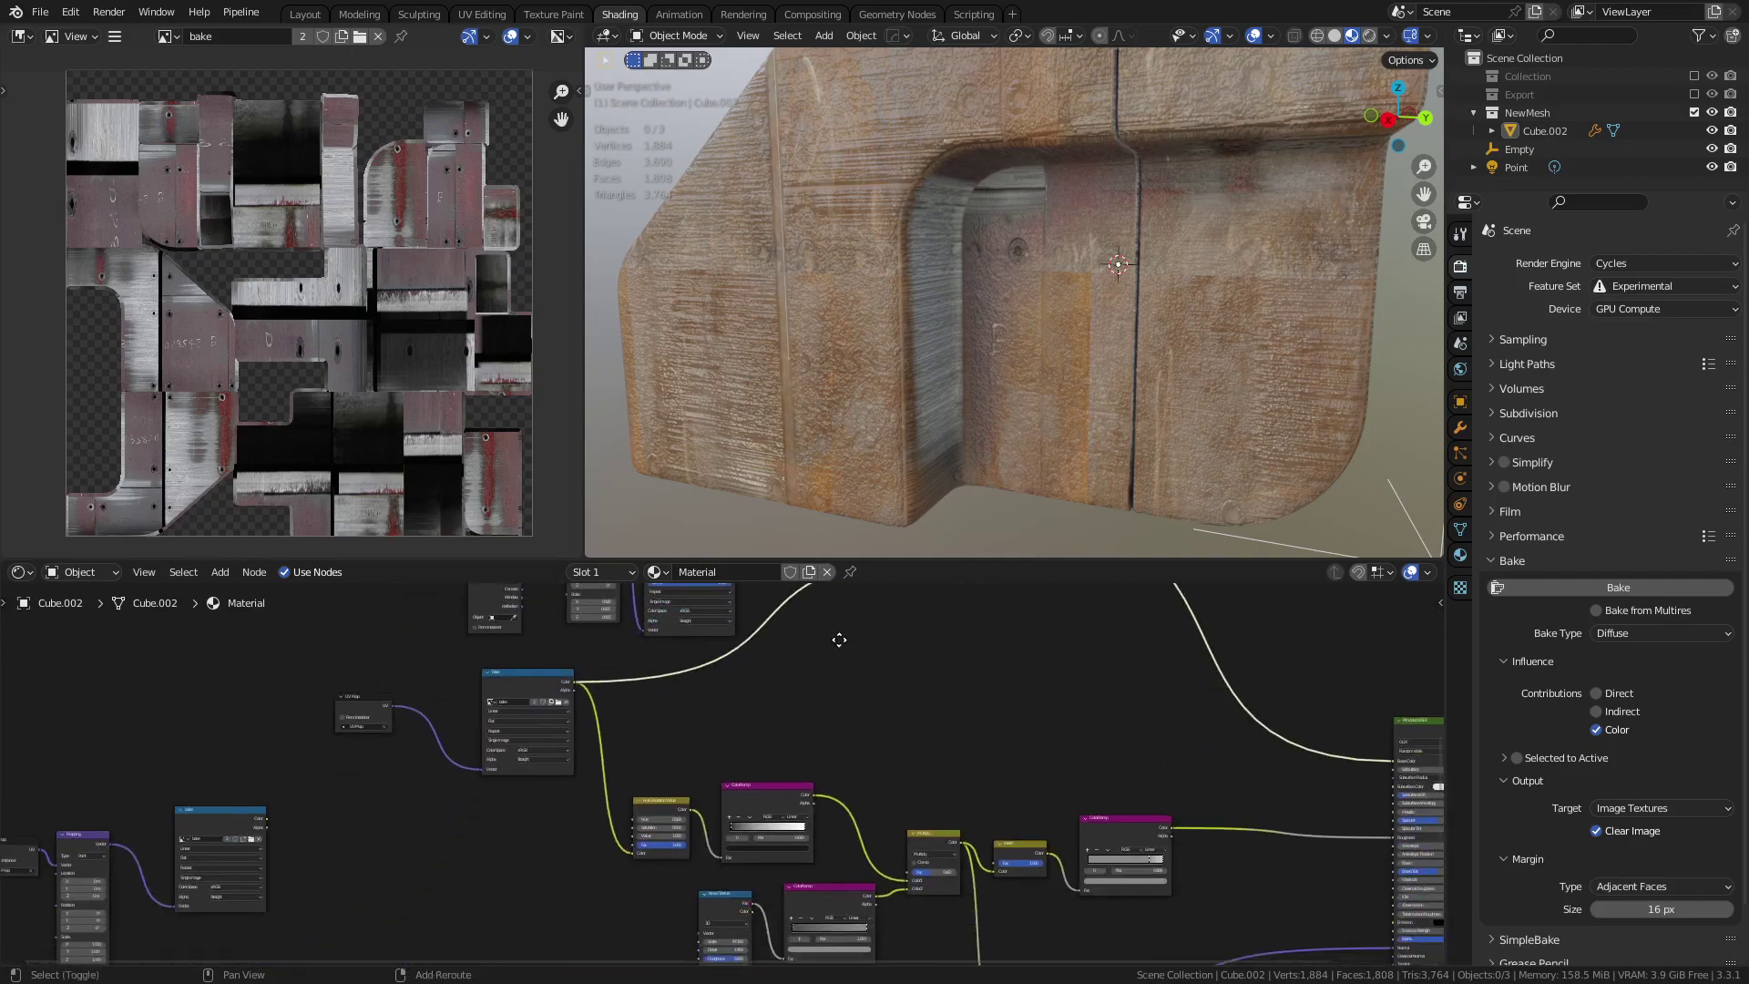
{"action": "scroll", "coordinate": [807, 784], "scroll_direction": "up", "scroll_amount": 2}
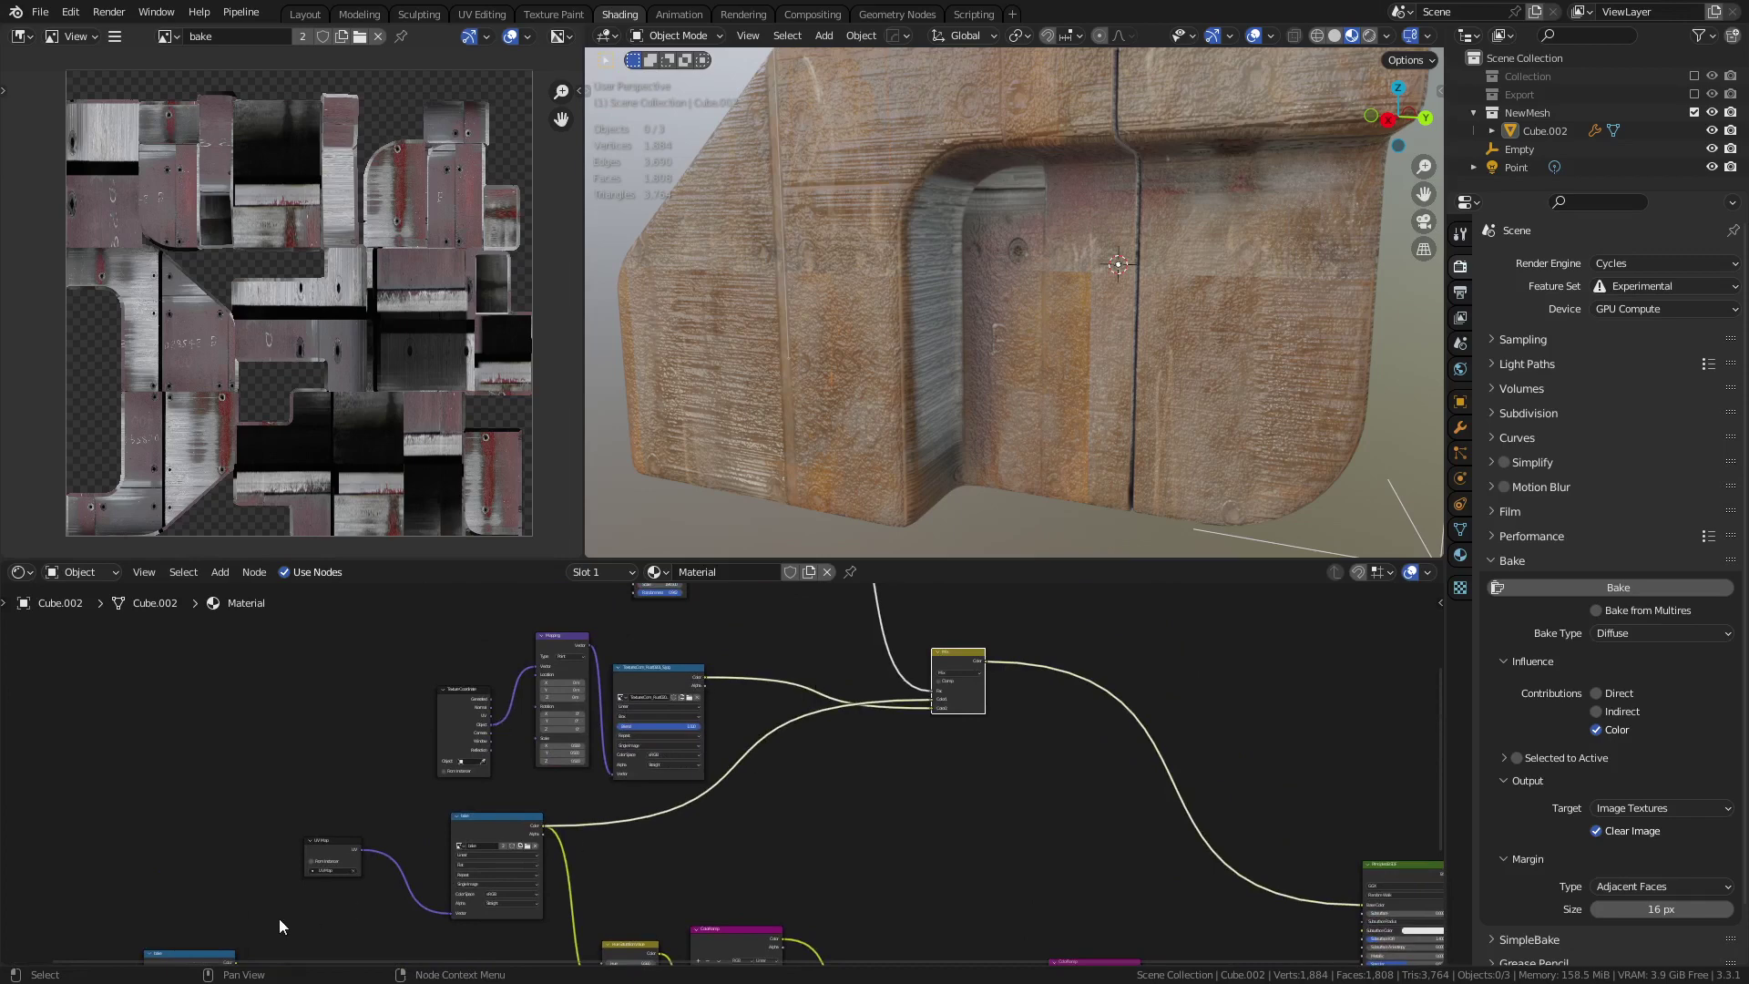
{"action": "left_click_drag", "start_coordinate": [402, 779], "coordinate": [973, 781]}
{"action": "left_click_drag", "start_coordinate": [203, 929], "coordinate": [456, 708]}
{"action": "left_click_drag", "start_coordinate": [652, 858], "coordinate": [958, 776]}
{"action": "left_click_drag", "start_coordinate": [956, 789], "coordinate": [855, 755]}
{"action": "scroll", "coordinate": [984, 615], "scroll_direction": "down", "scroll_amount": 5, "text": "shift"}
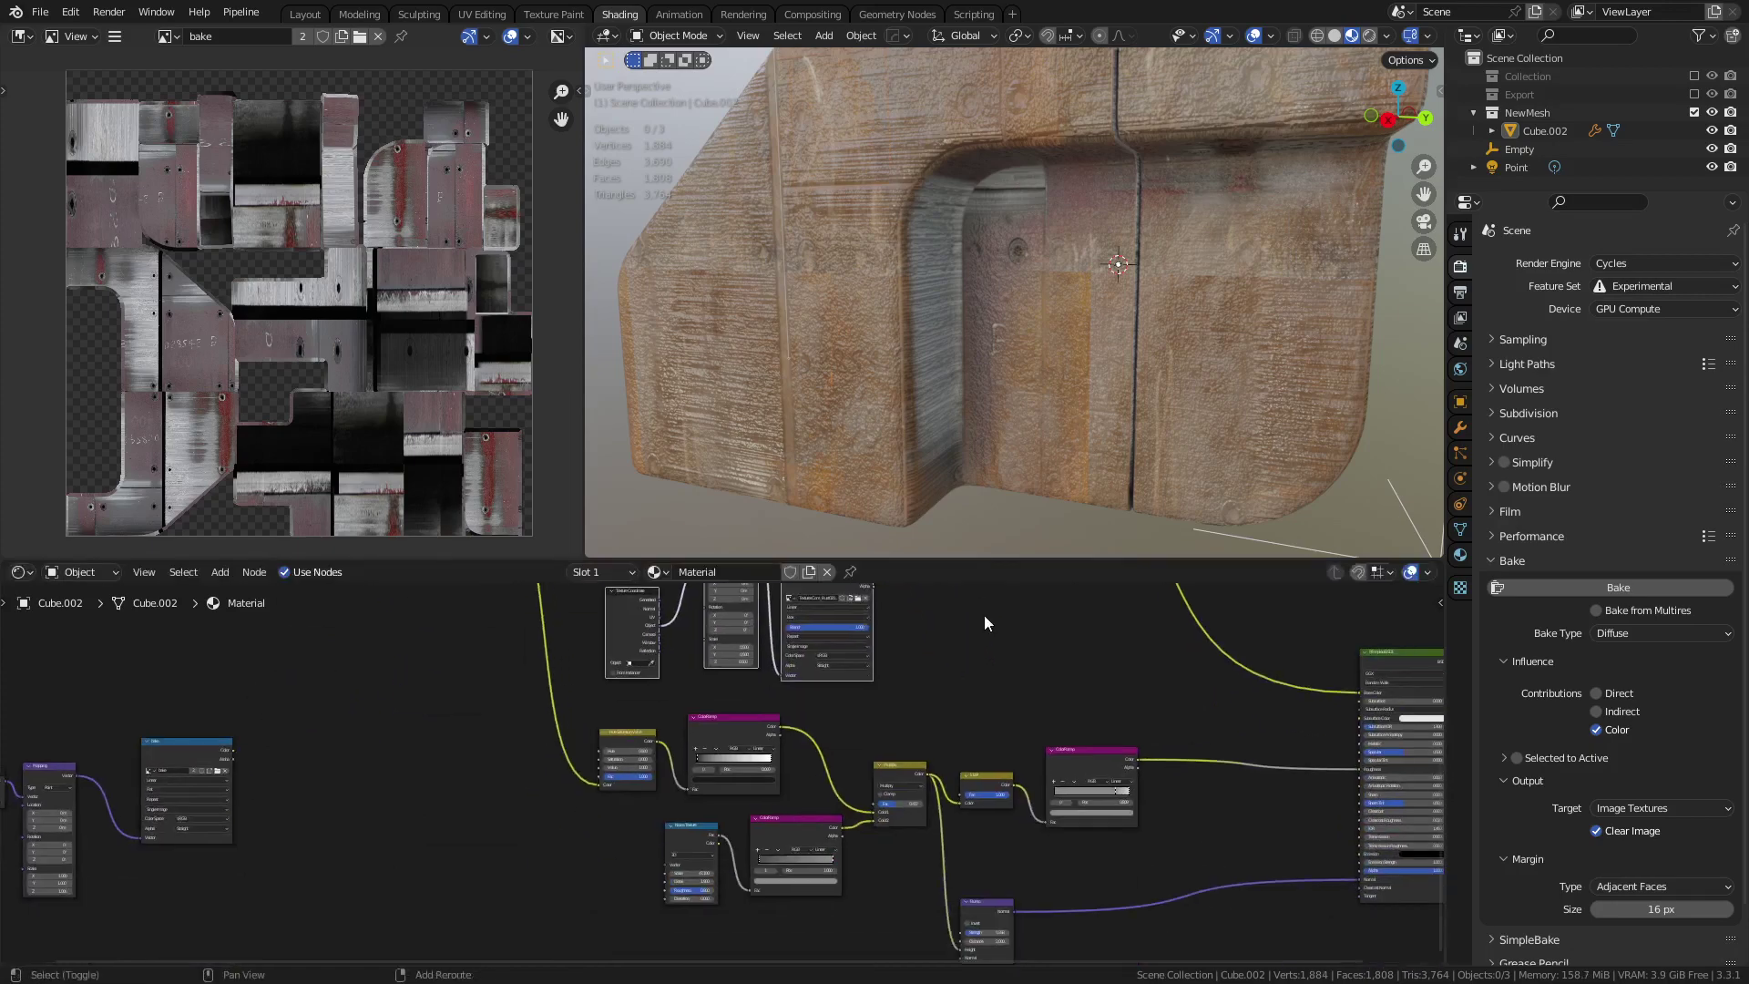
- Try the Multiply blending mode on the rust and bake Mix node, and inspect the mesh from several angles
{"action": "mouse_move", "coordinate": [1050, 687]}
{"action": "middle_mouse_down"}
{"action": "mouse_move", "coordinate": [896, 833]}
{"action": "mouse_move", "coordinate": [954, 680]}
{"action": "mouse_move", "coordinate": [797, 738]}
{"action": "mouse_move", "coordinate": [838, 736]}
{"action": "middle_mouse_up"}
{"action": "key", "text": "ctrl+space"}
{"action": "scroll", "coordinate": [1019, 566], "scroll_direction": "up", "scroll_amount": 4}
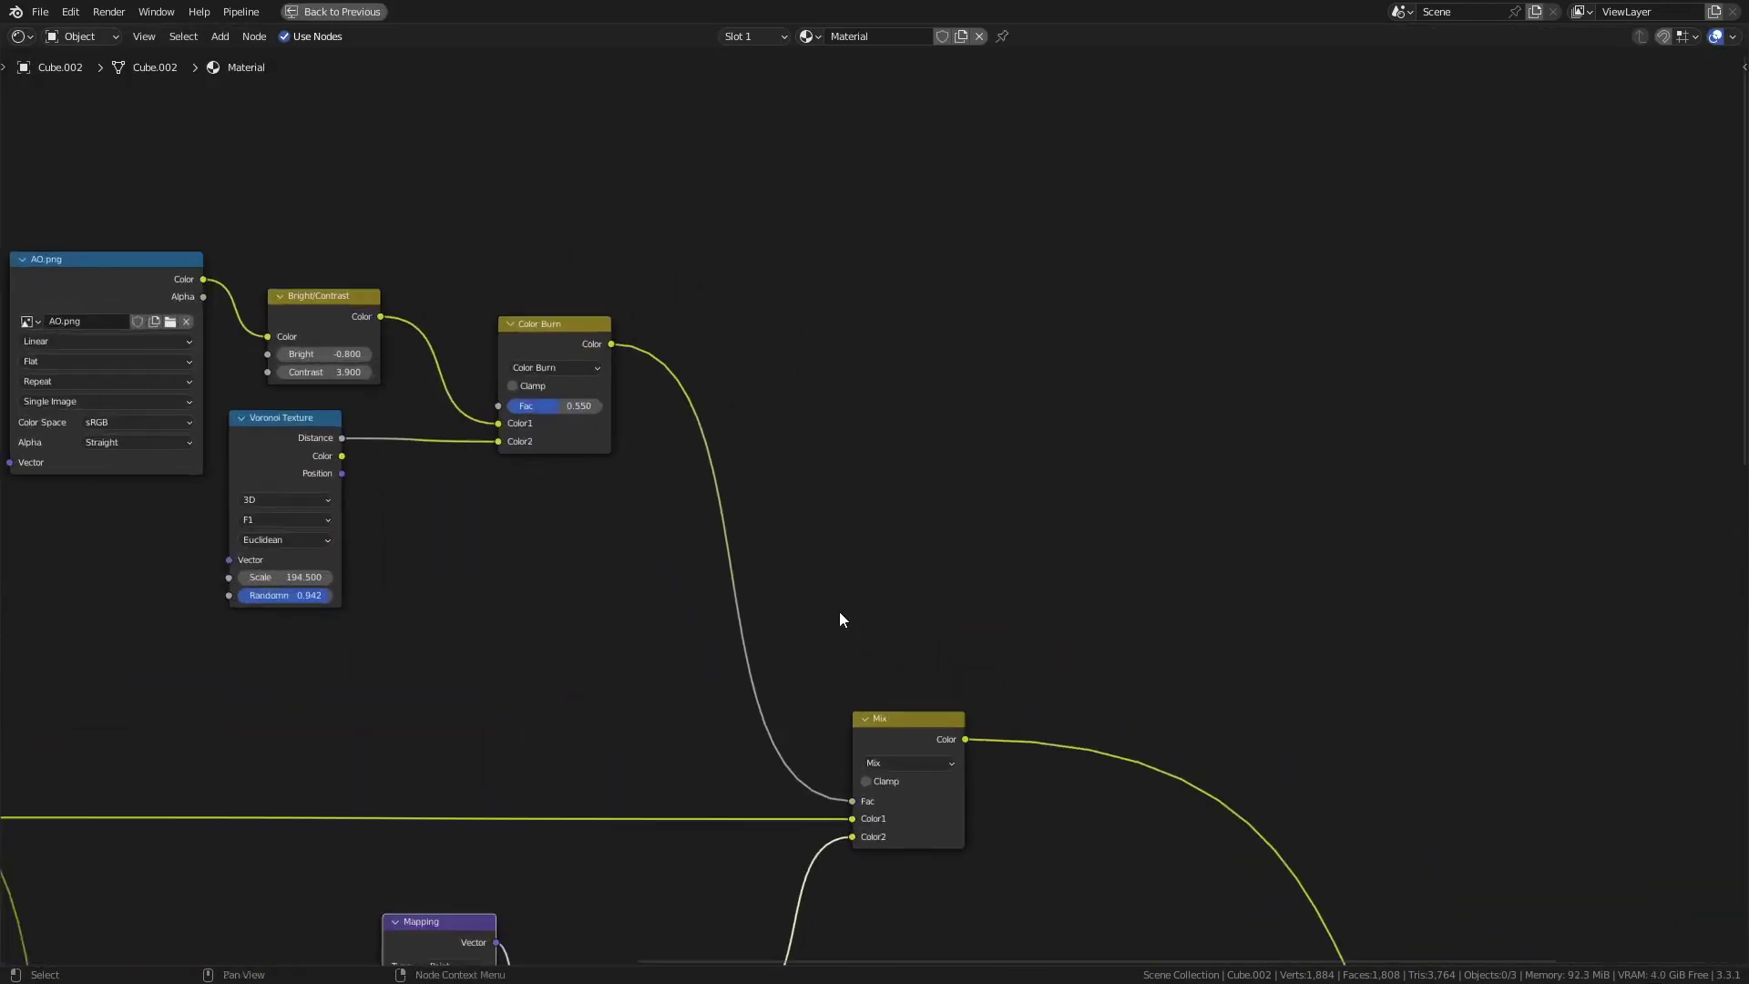
{"action": "scroll", "coordinate": [861, 697], "scroll_direction": "down", "scroll_amount": 5, "text": "shift"}
{"action": "left_click", "coordinate": [853, 592]}
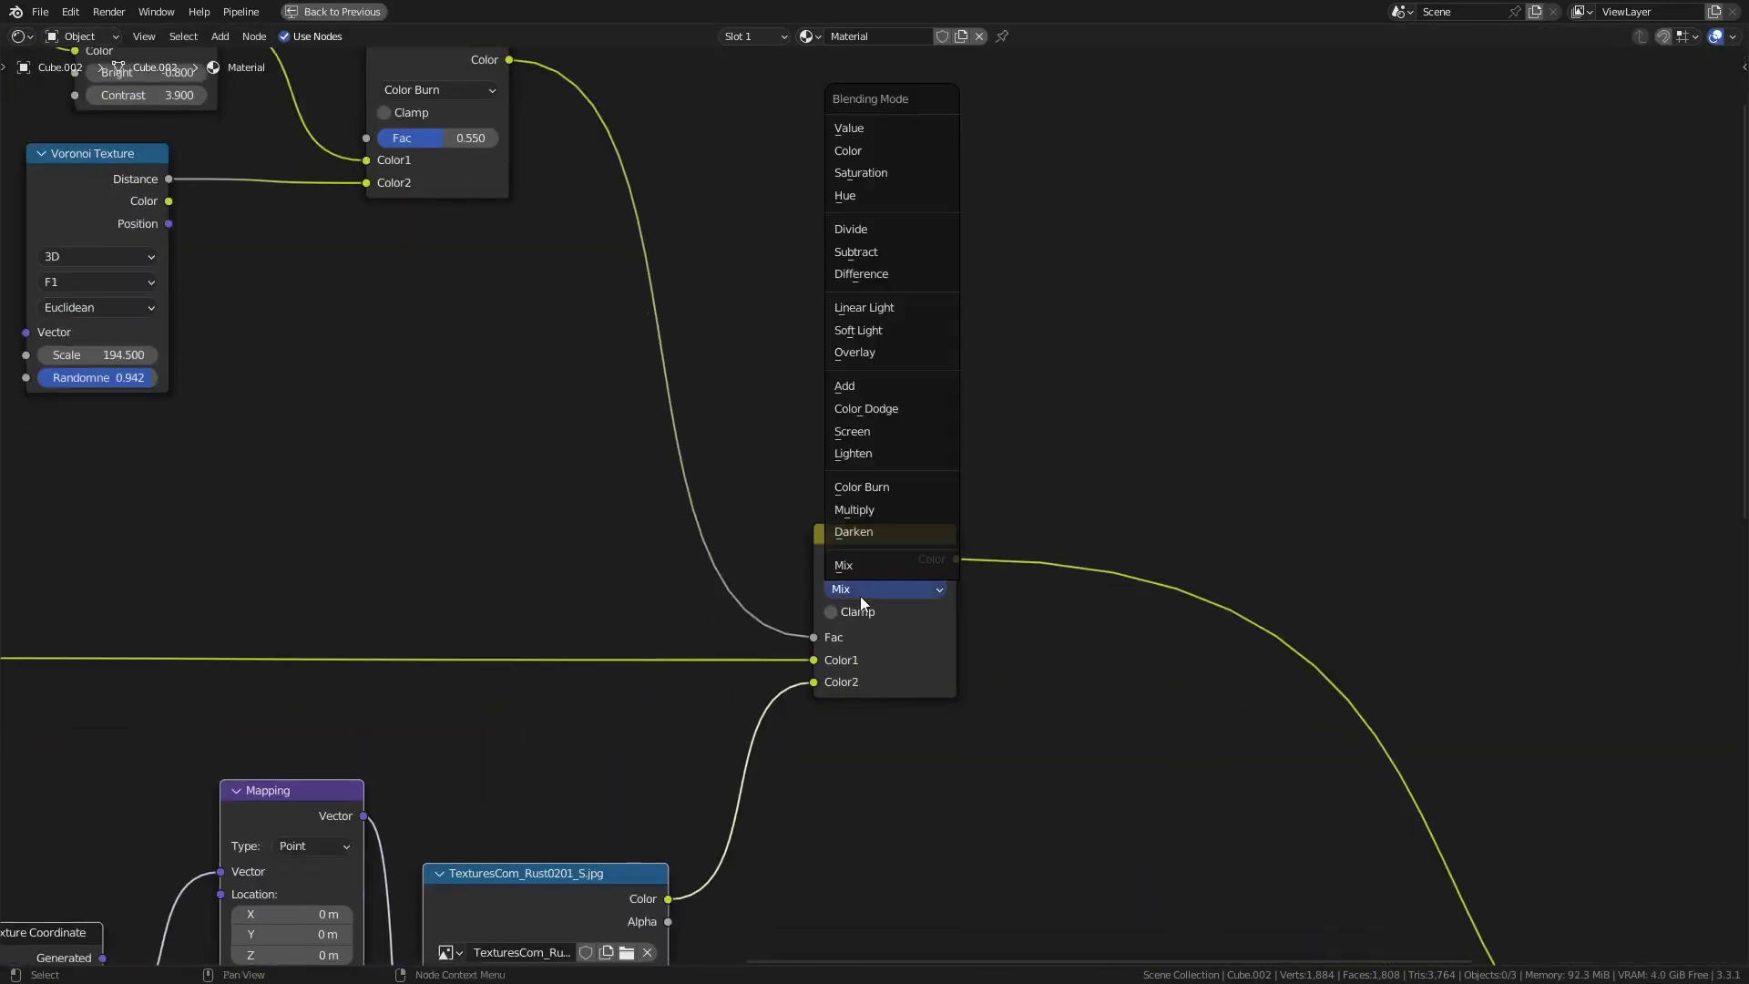
{"action": "left_click", "coordinate": [874, 512]}
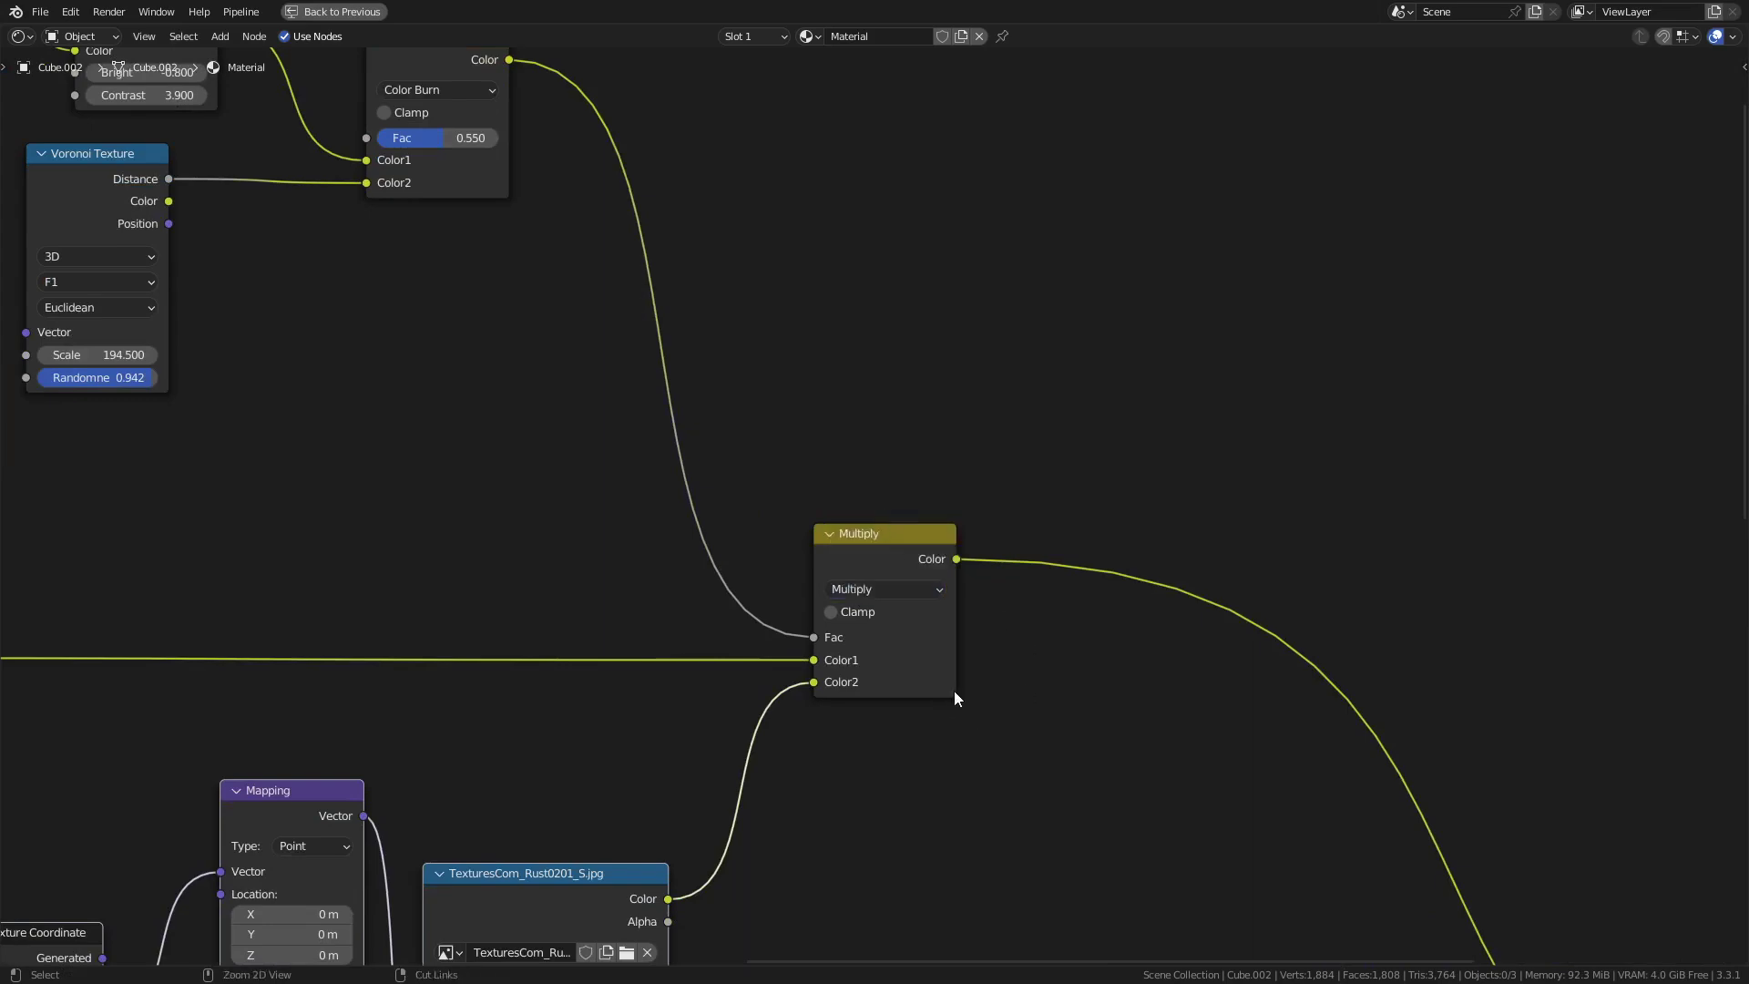
{"action": "key", "text": "ctrl+space"}
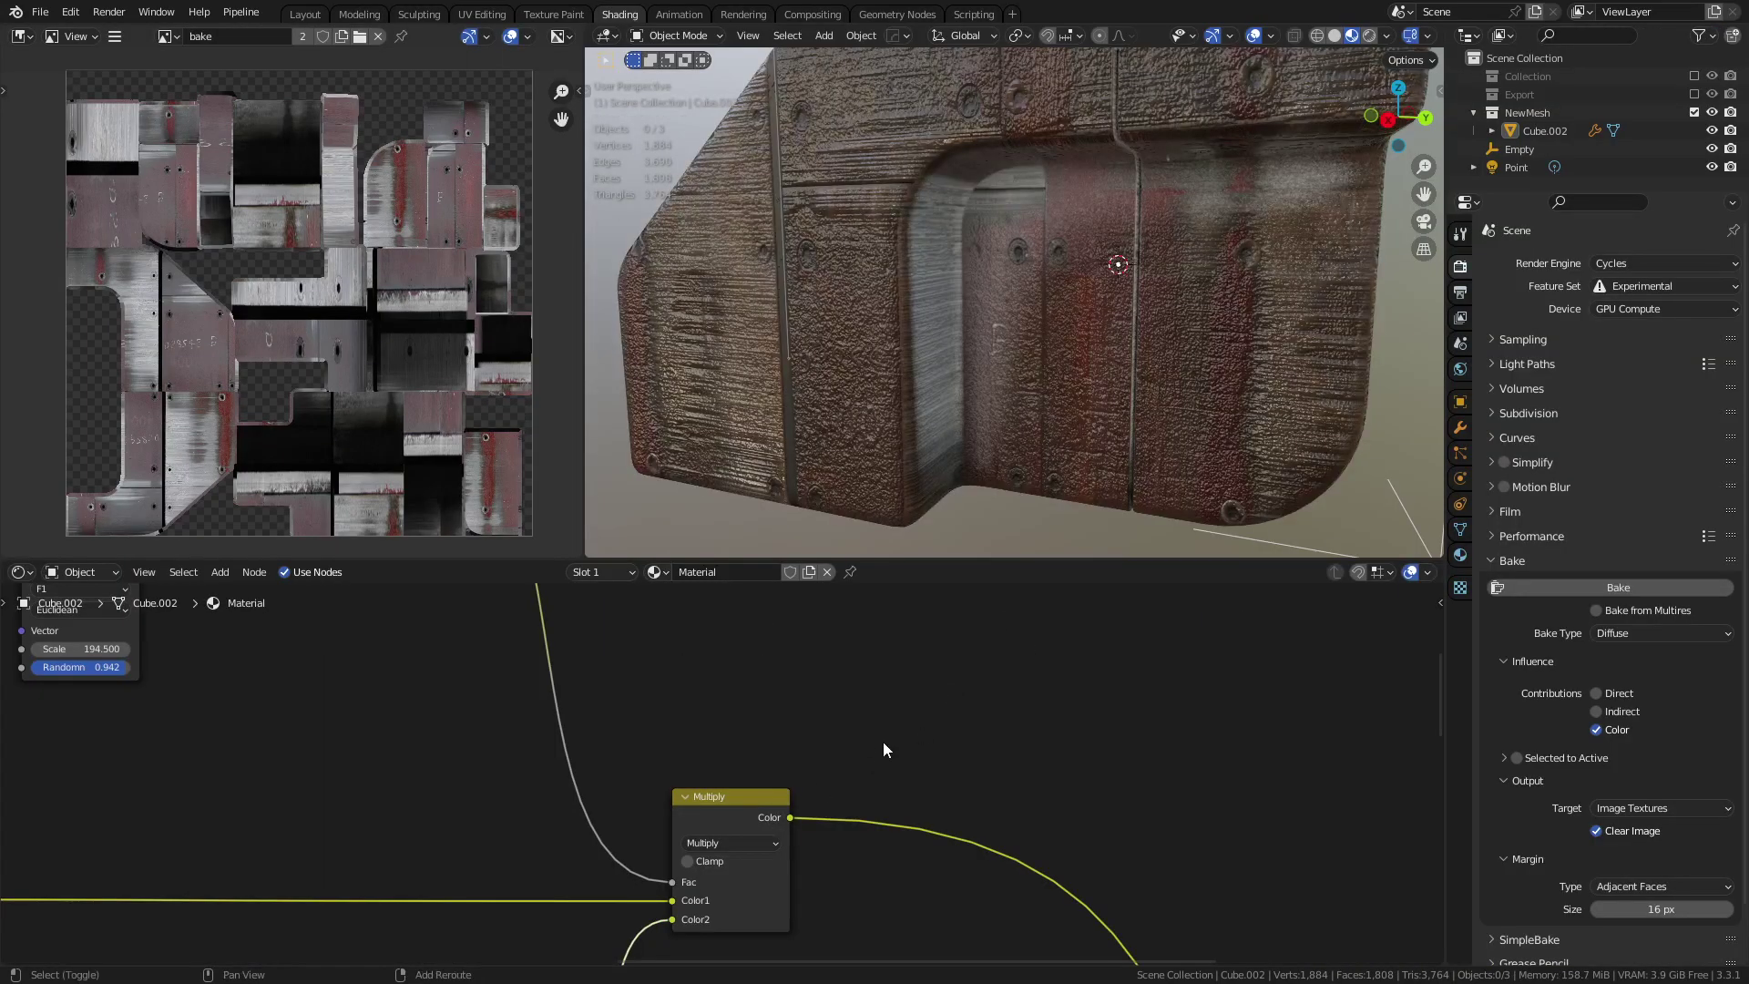
{"action": "middle_click_drag", "start_coordinate": [883, 741], "coordinate": [932, 704]}
{"action": "scroll", "coordinate": [990, 366], "scroll_direction": "down", "scroll_amount": 3}
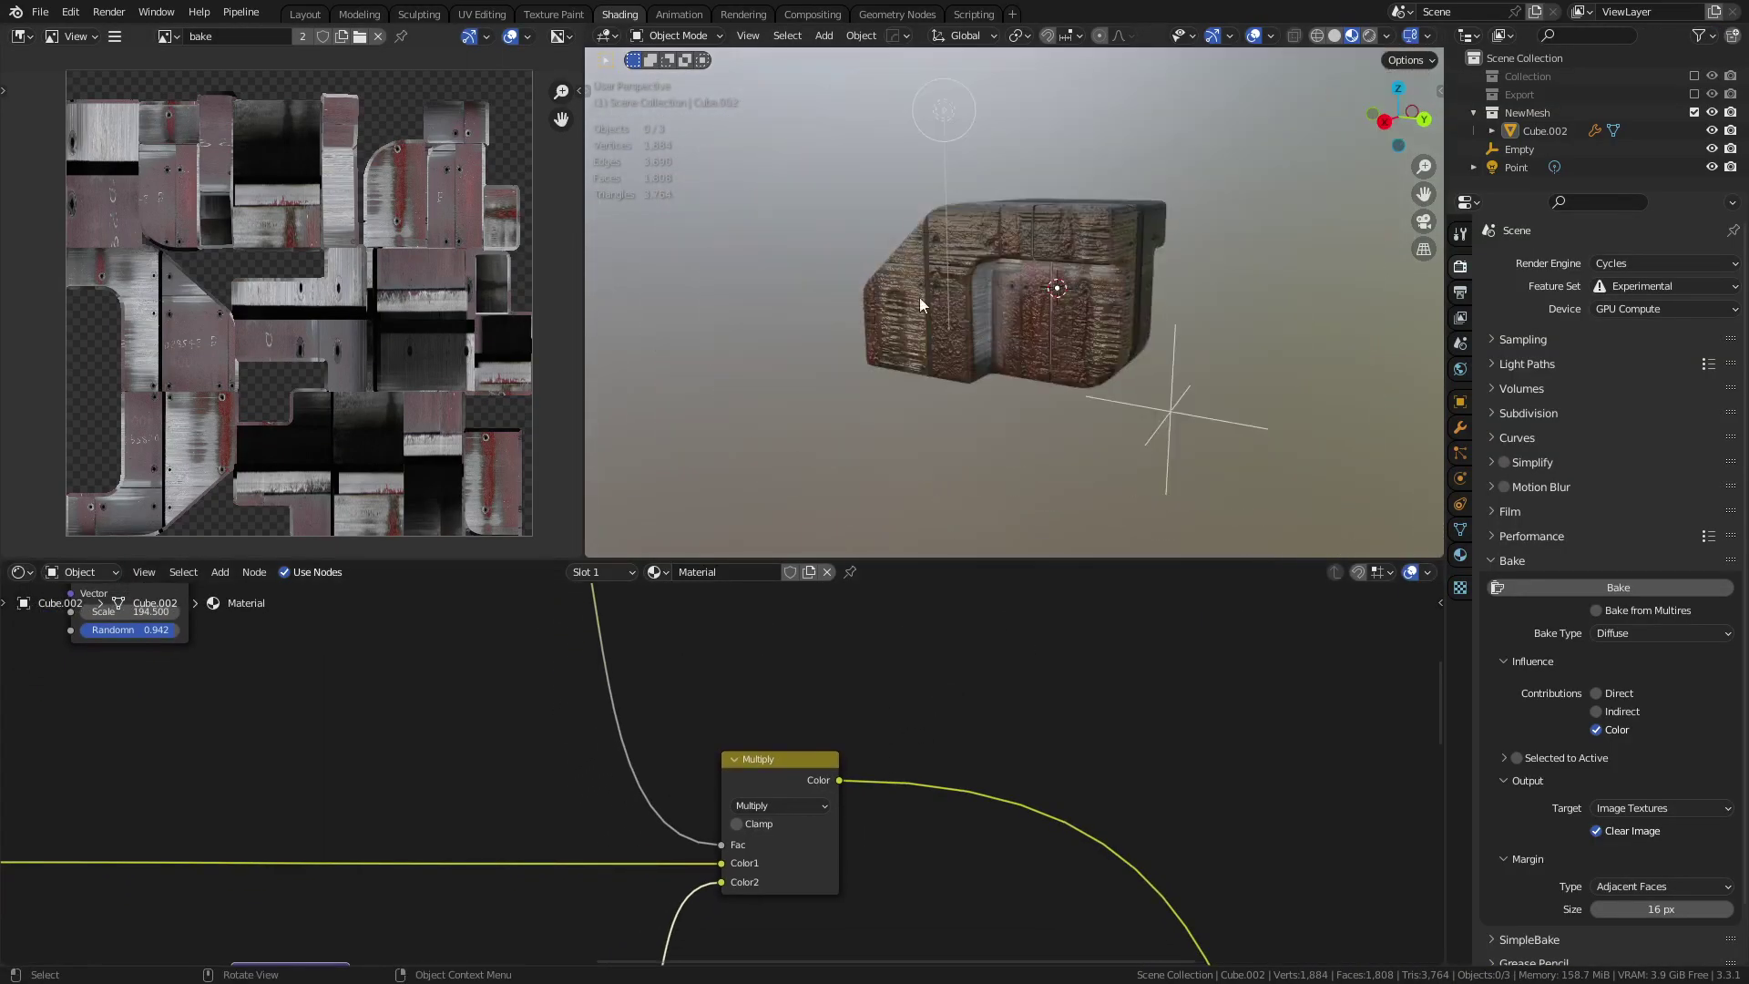
{"action": "middle_click_drag", "start_coordinate": [920, 297], "coordinate": [1099, 364]}
{"action": "scroll", "coordinate": [891, 367], "scroll_direction": "down", "scroll_amount": 2}
{"action": "scroll", "coordinate": [1099, 364], "scroll_direction": "up", "scroll_amount": 3}
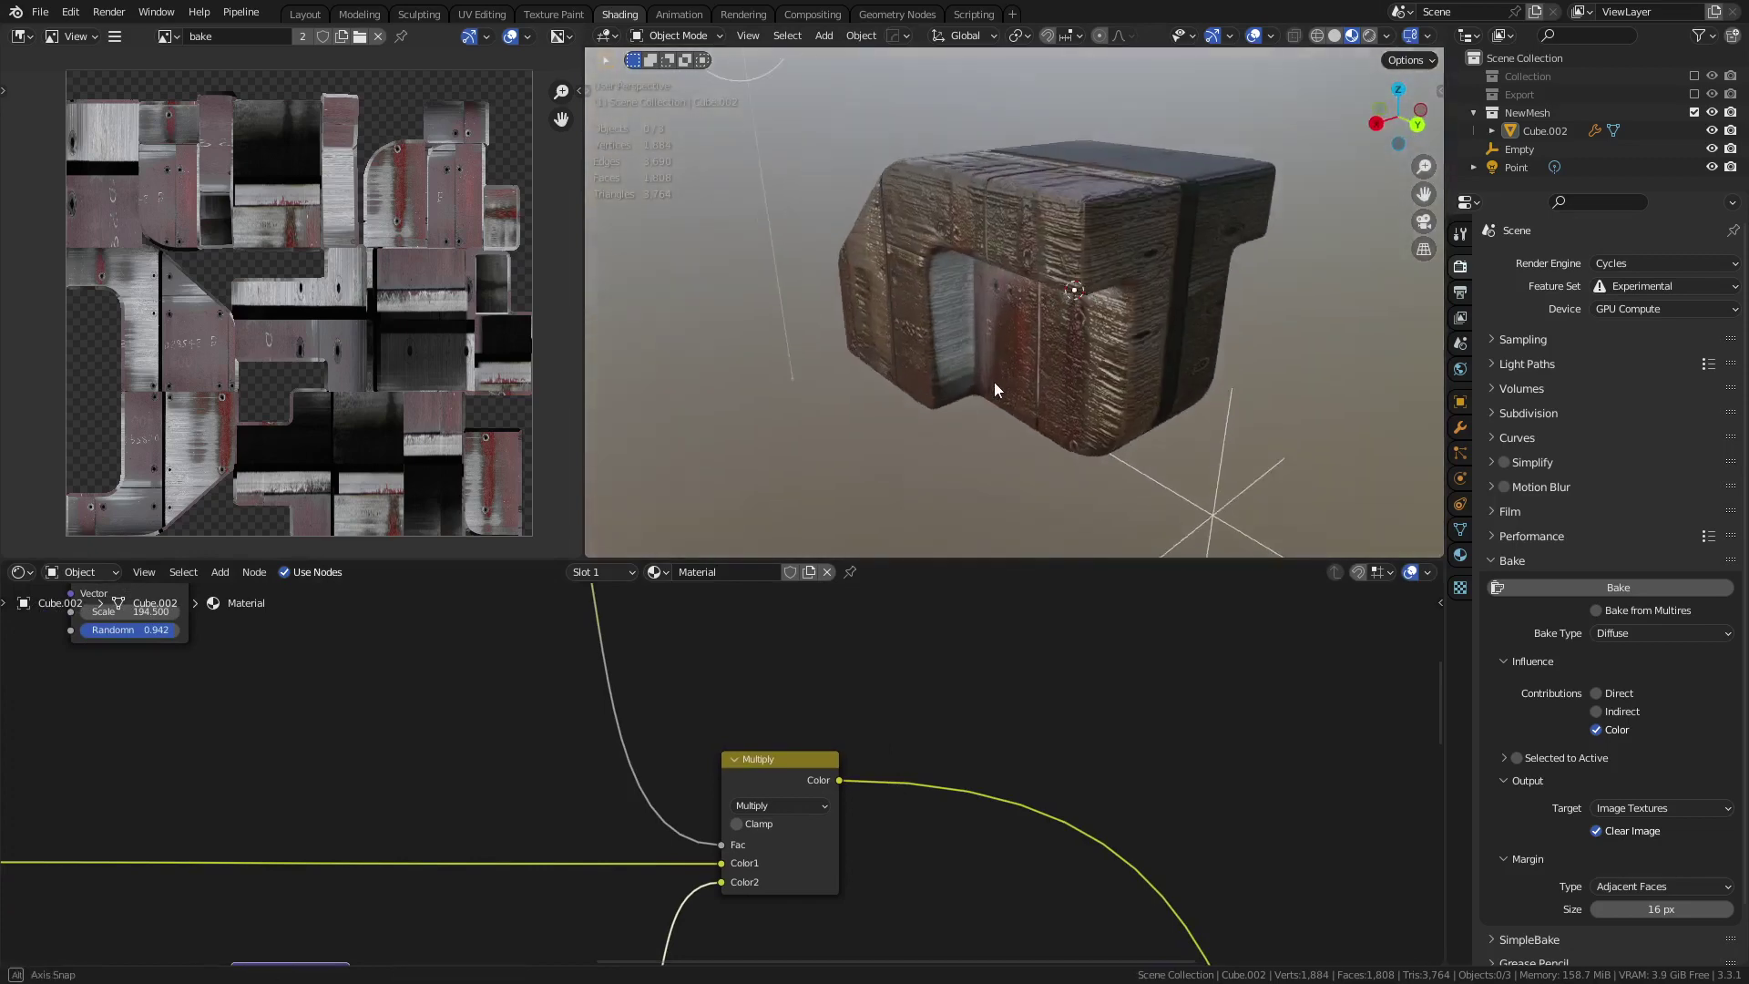
{"action": "middle_click_drag", "start_coordinate": [993, 381], "coordinate": [984, 428]}
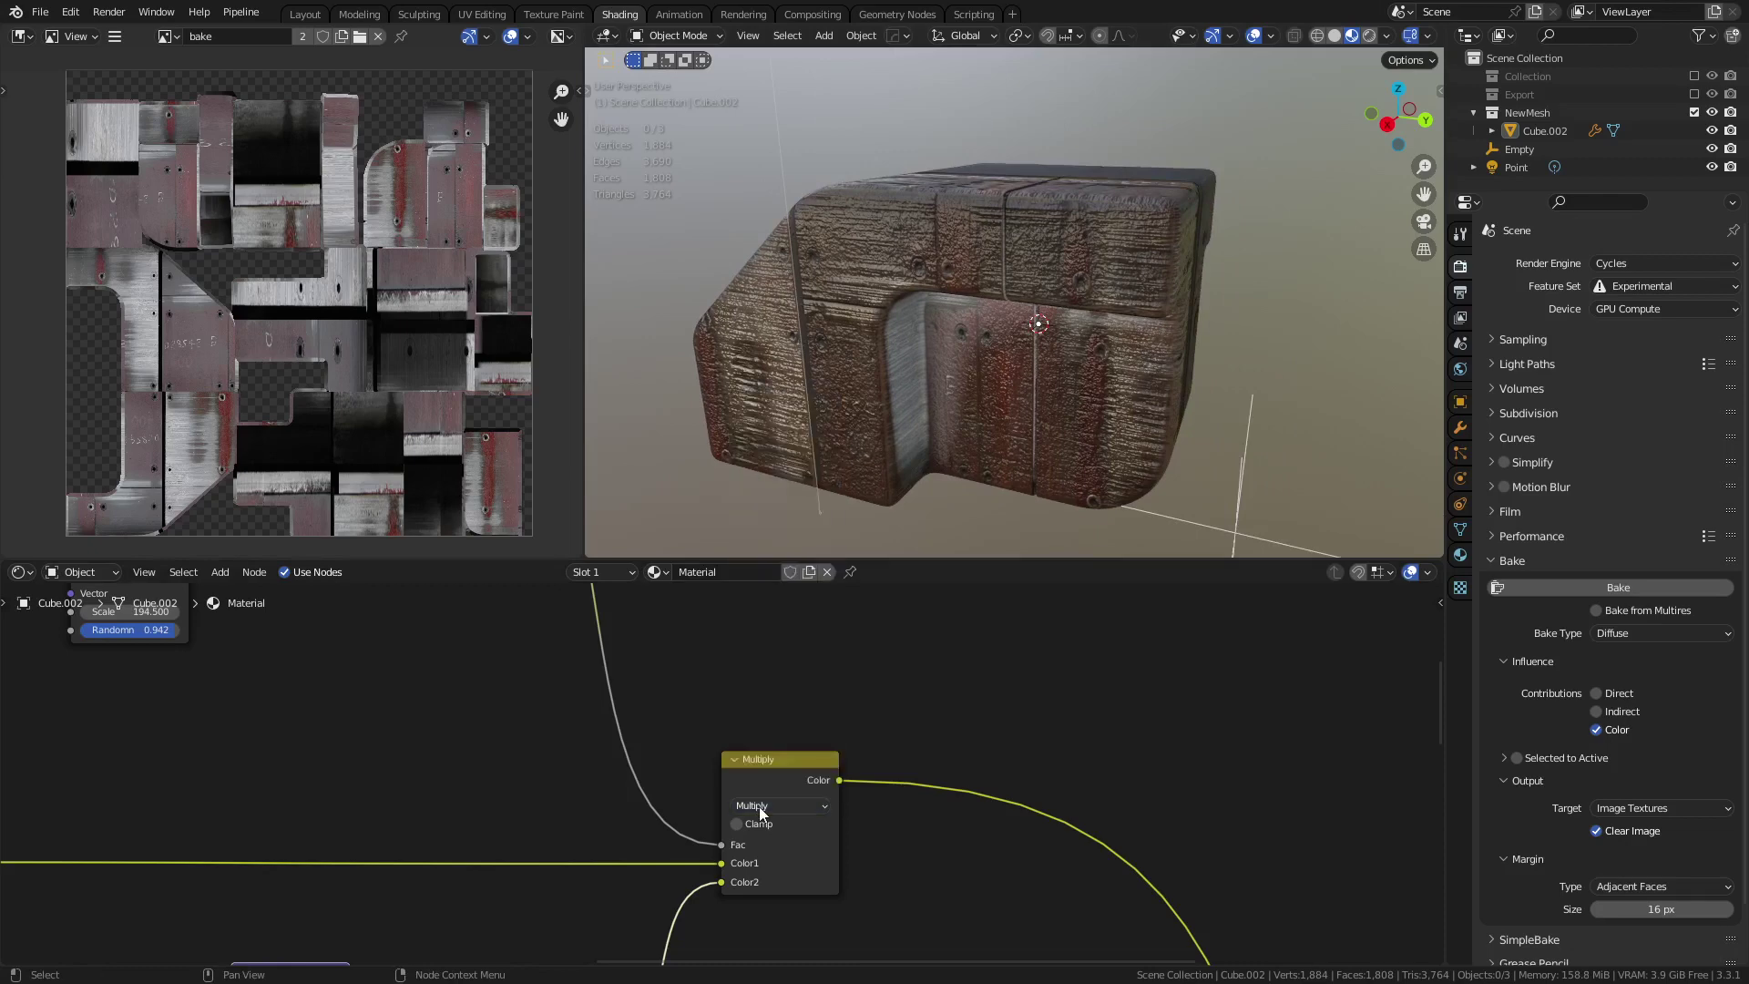
- Cycle the rust blend node's mode through options including Darken, Value, Color, Saturation and Hue to compare them
{"action": "scroll", "coordinate": [758, 806], "scroll_direction": "up", "scroll_amount": 1, "text": "ctrl"}
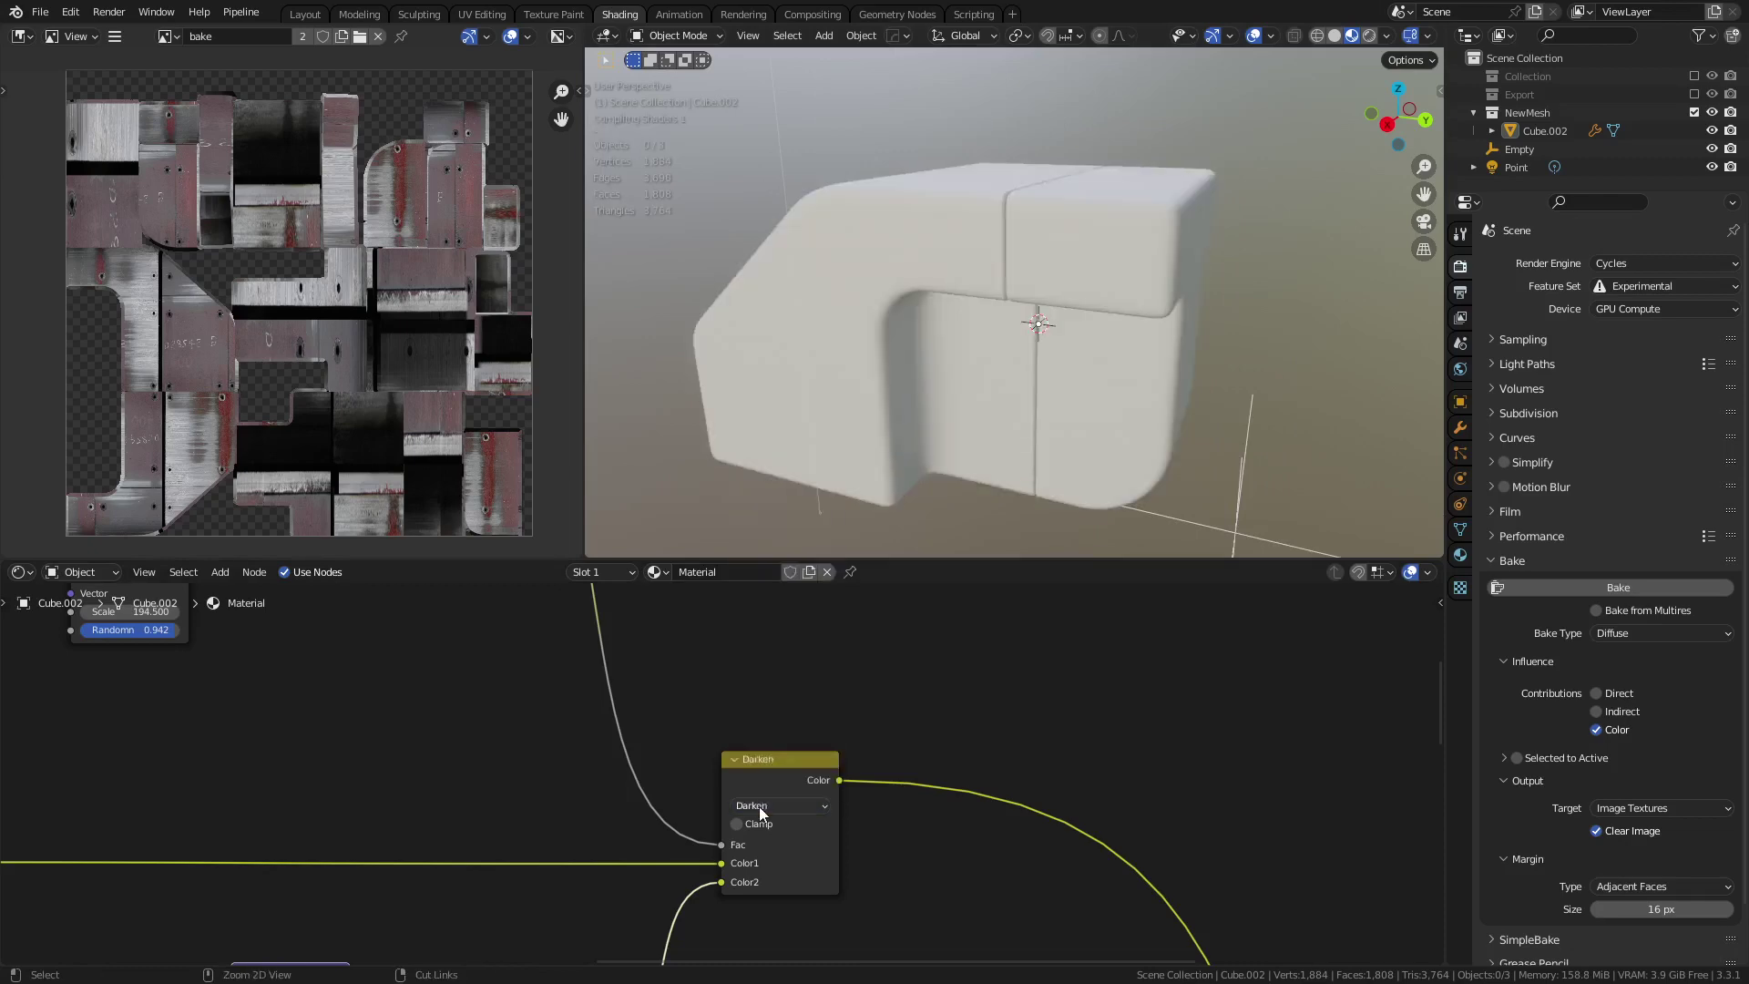
{"action": "scroll", "coordinate": [758, 806], "scroll_direction": "up", "scroll_amount": 2, "text": "ctrl"}
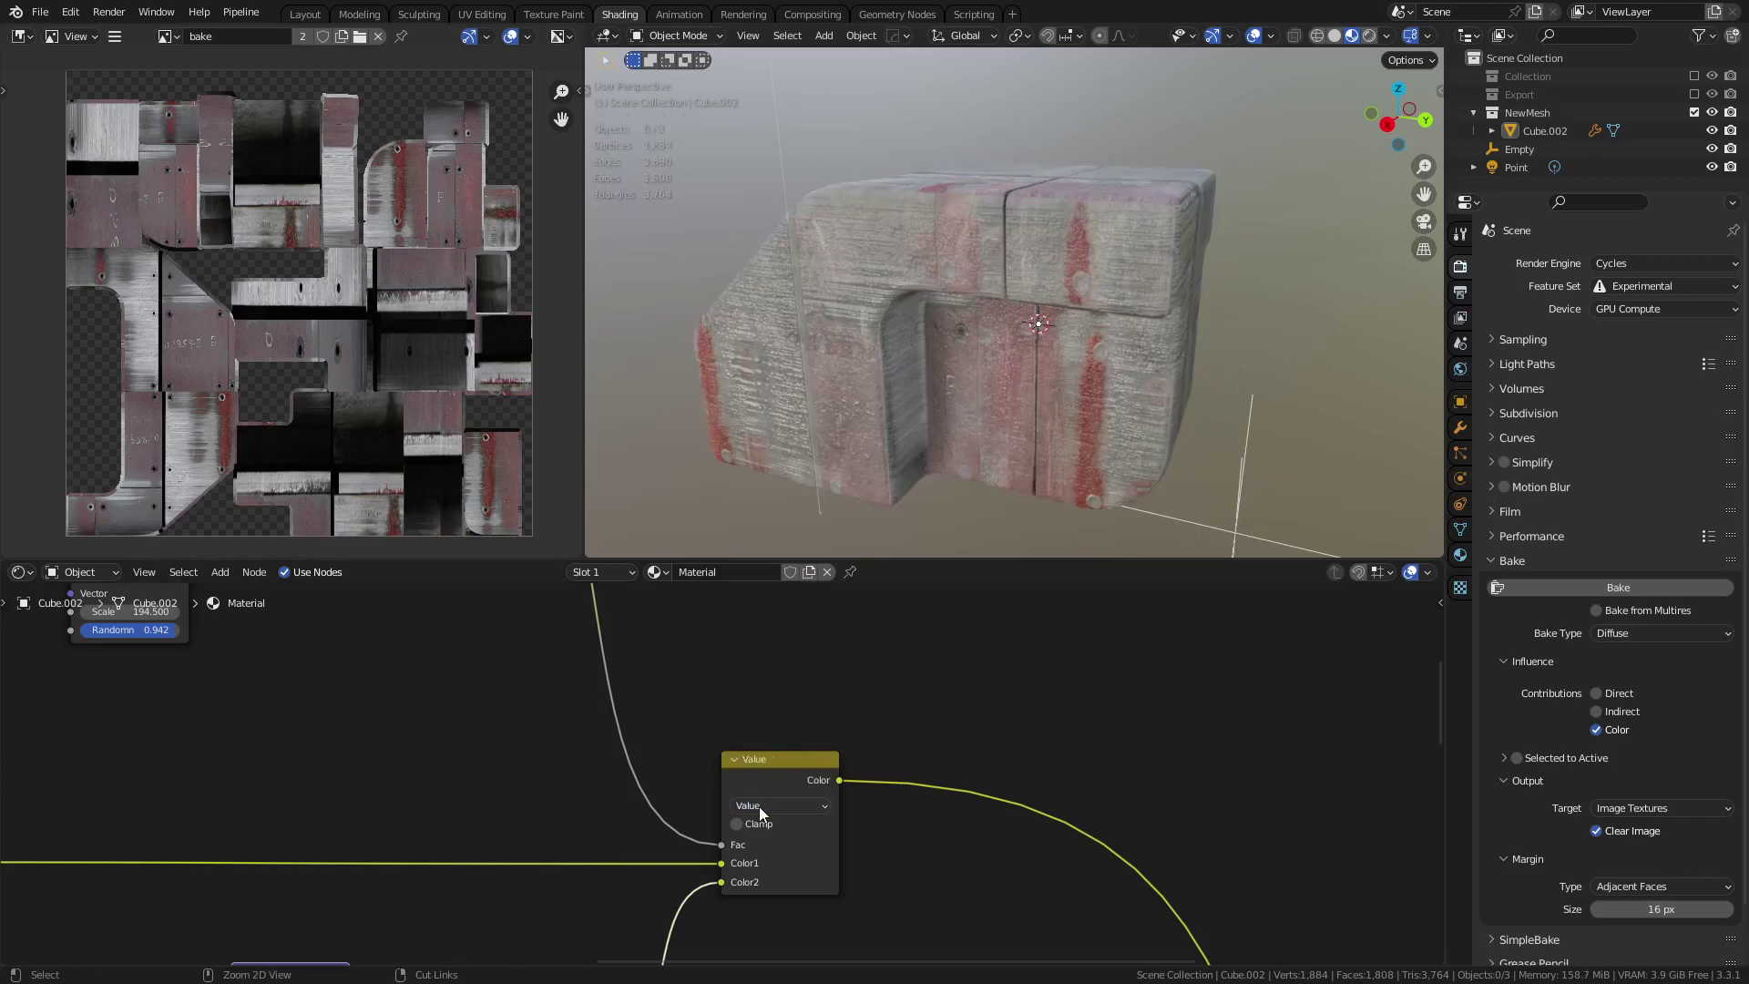
{"action": "scroll", "coordinate": [758, 806], "scroll_direction": "up", "scroll_amount": 1, "text": "ctrl"}
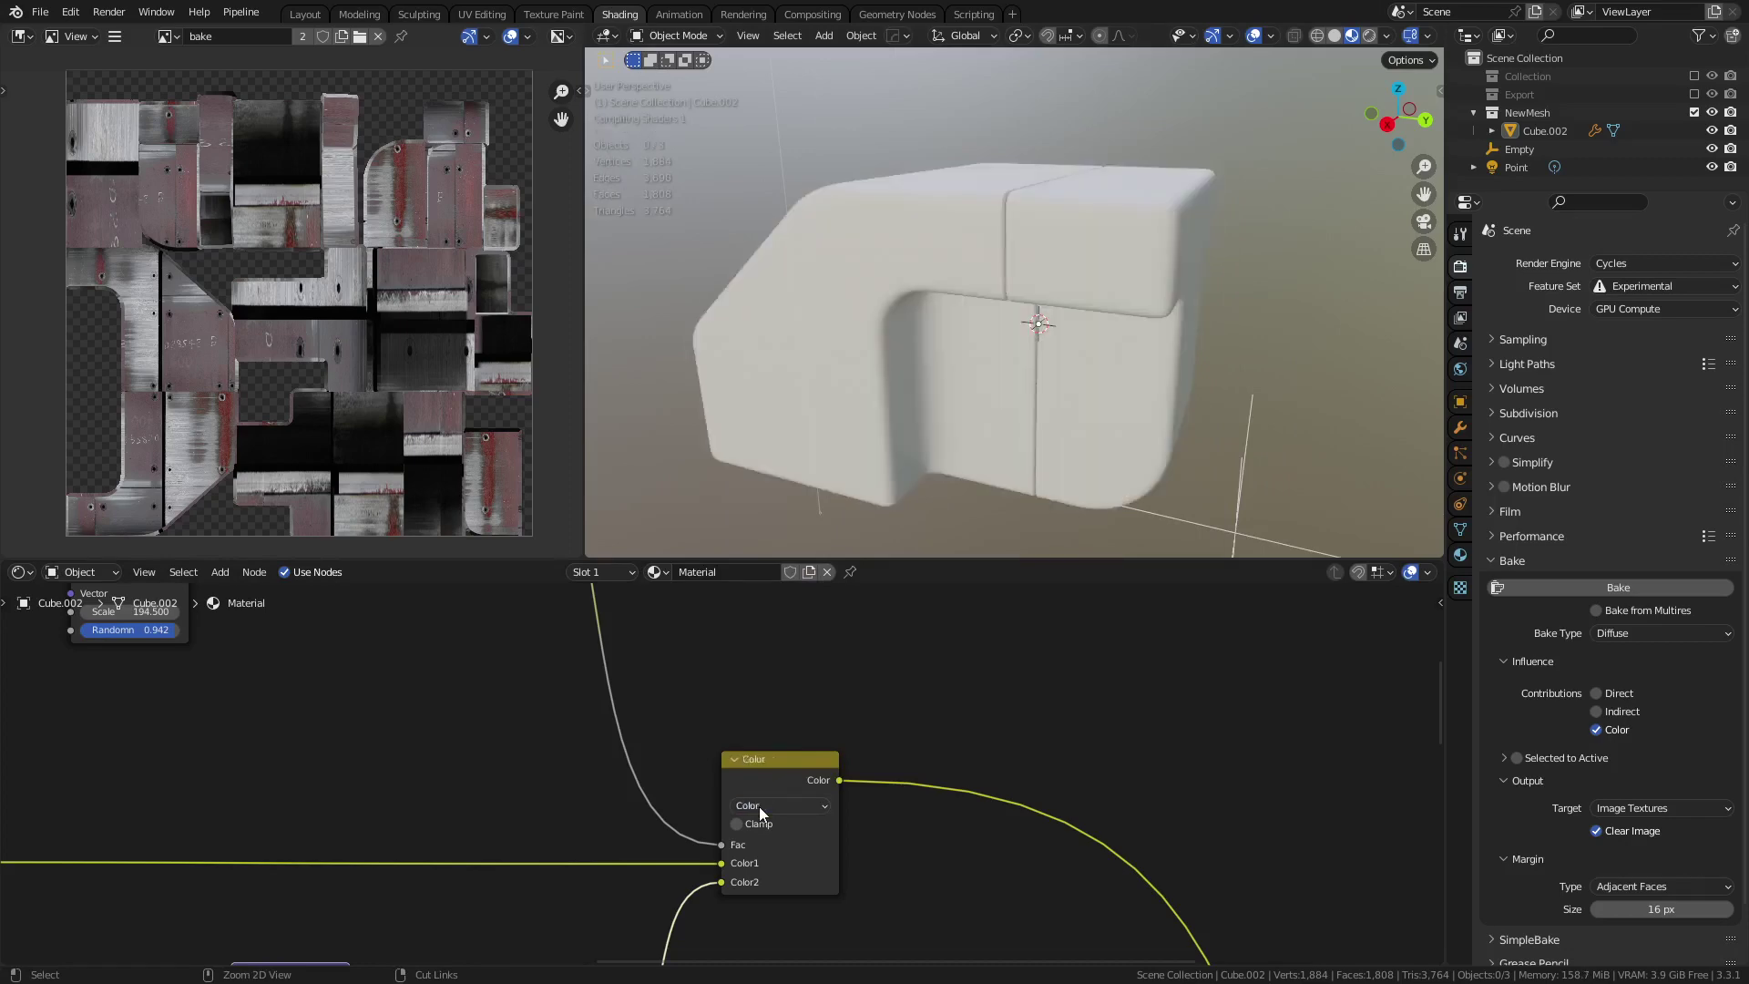
{"action": "scroll", "coordinate": [758, 806], "scroll_direction": "up", "scroll_amount": 1, "text": "ctrl"}
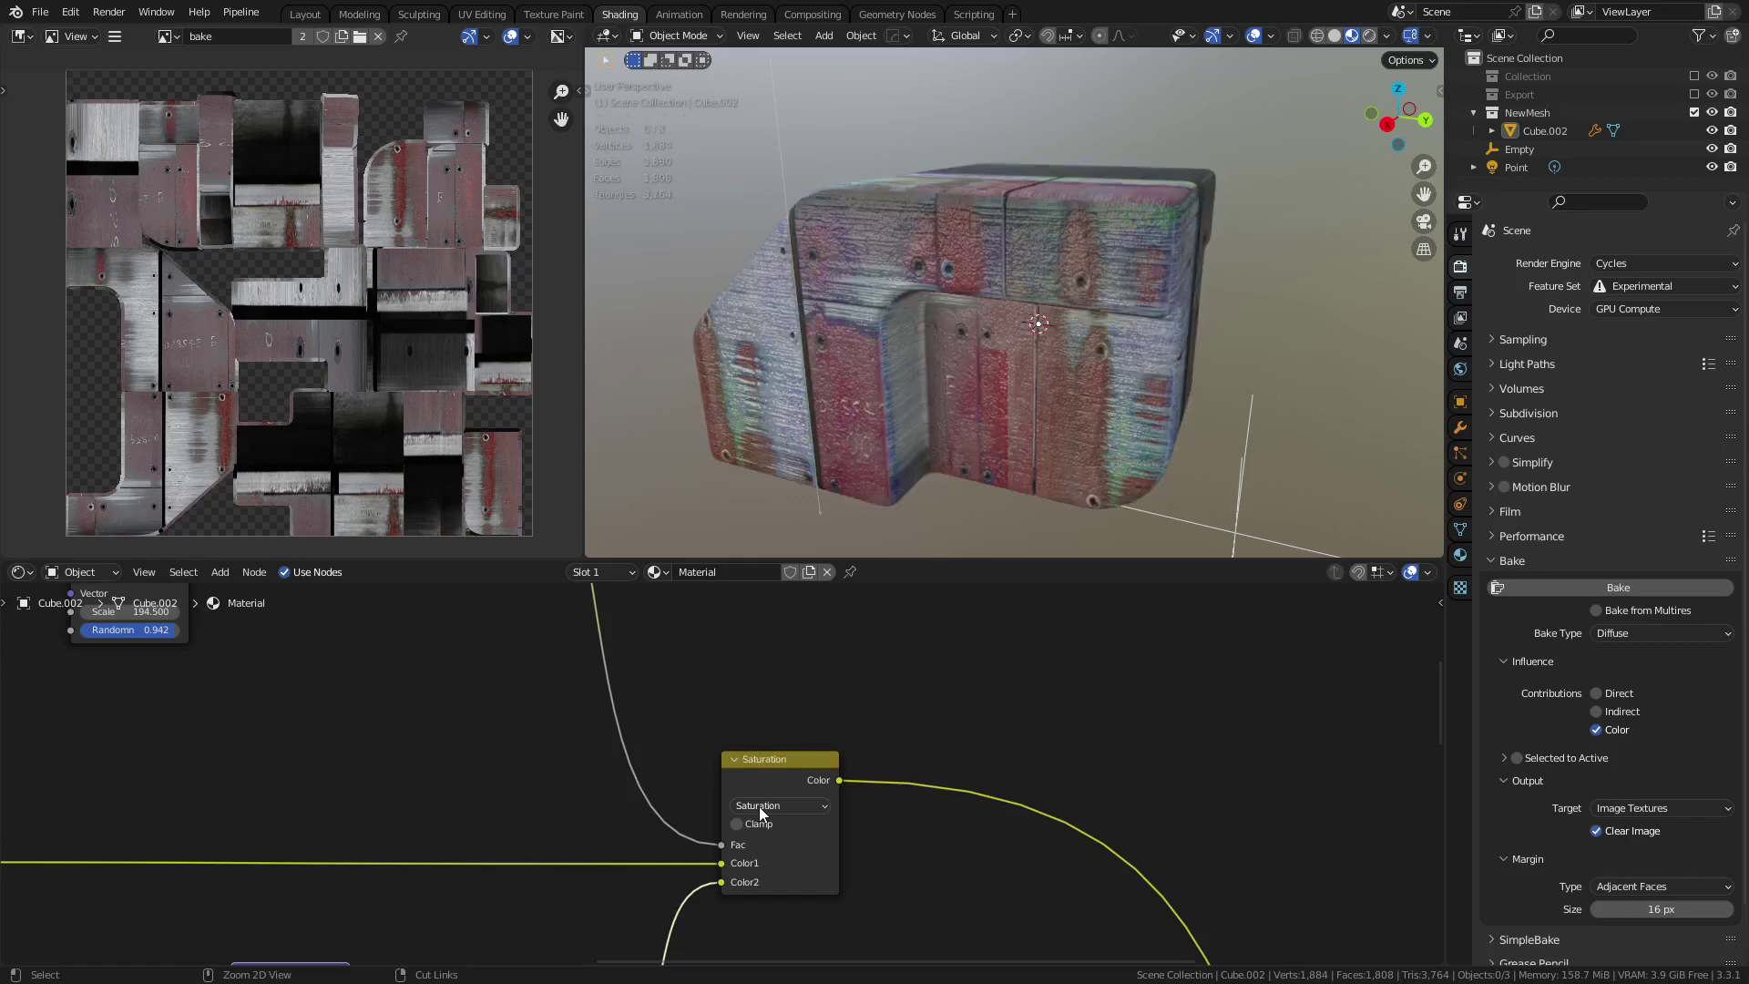
{"action": "scroll", "coordinate": [758, 807], "scroll_direction": "up", "scroll_amount": 1, "text": "ctrl"}
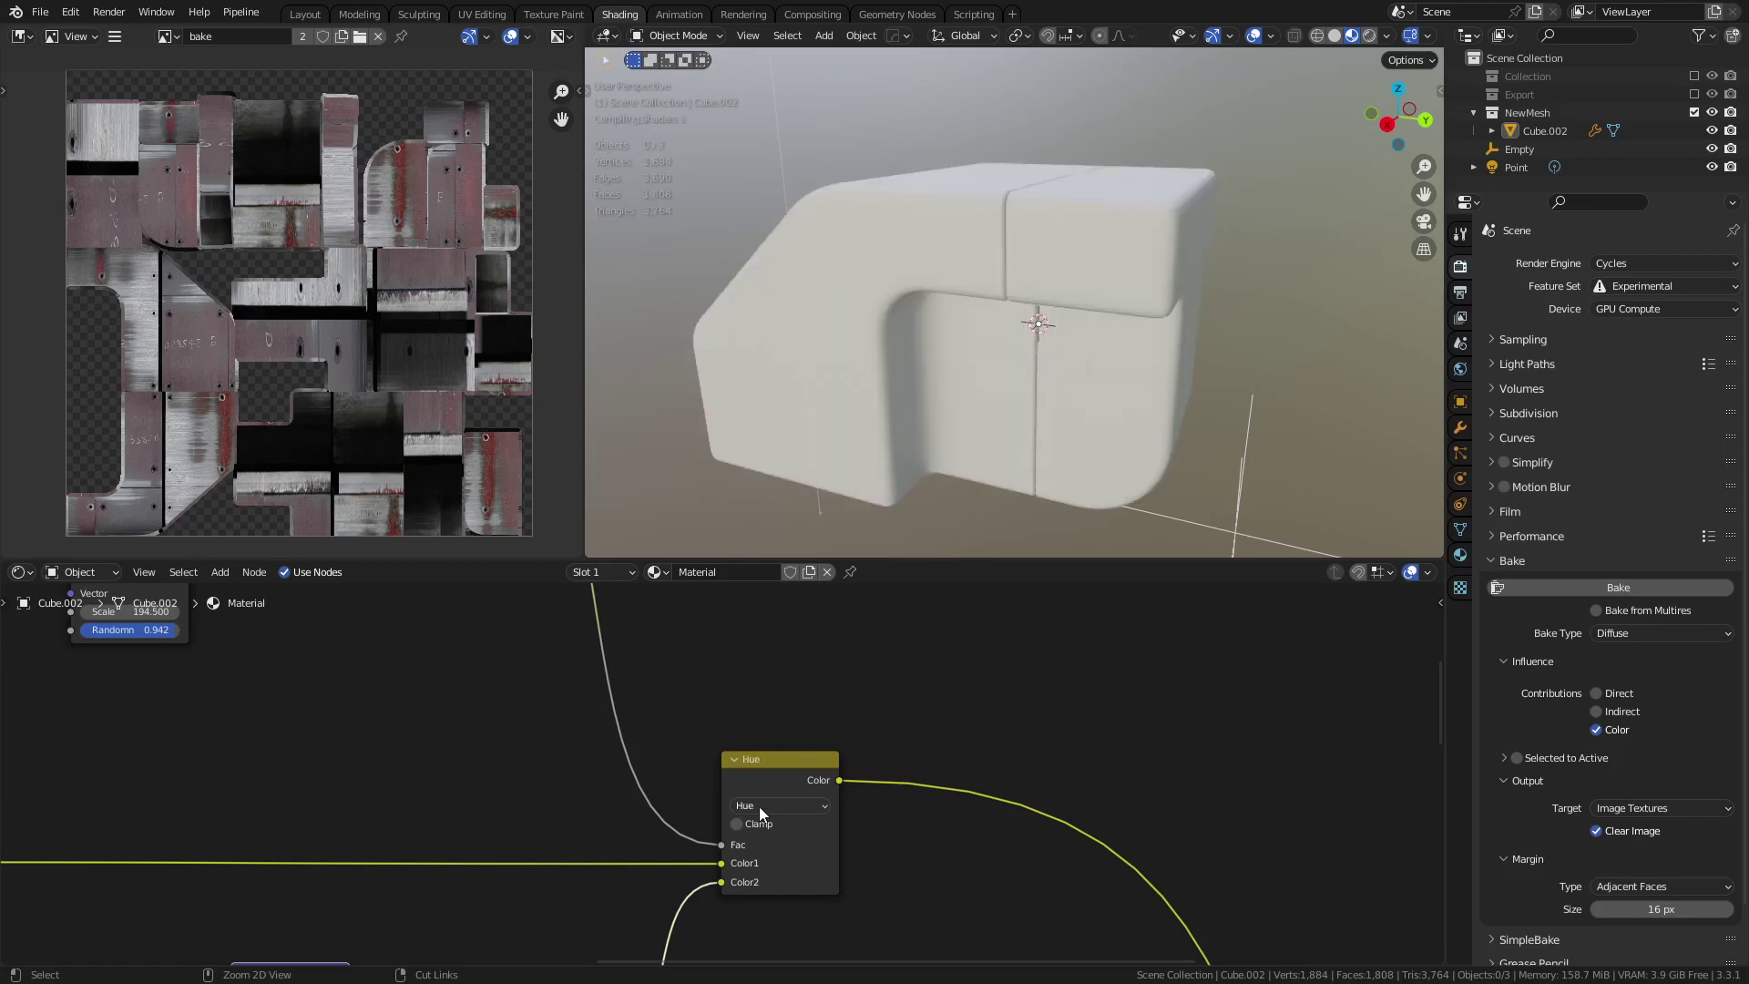
- Try Subtract as the rust blend node's mode, and set it to Difference
{"action": "left_click", "coordinate": [759, 814]}
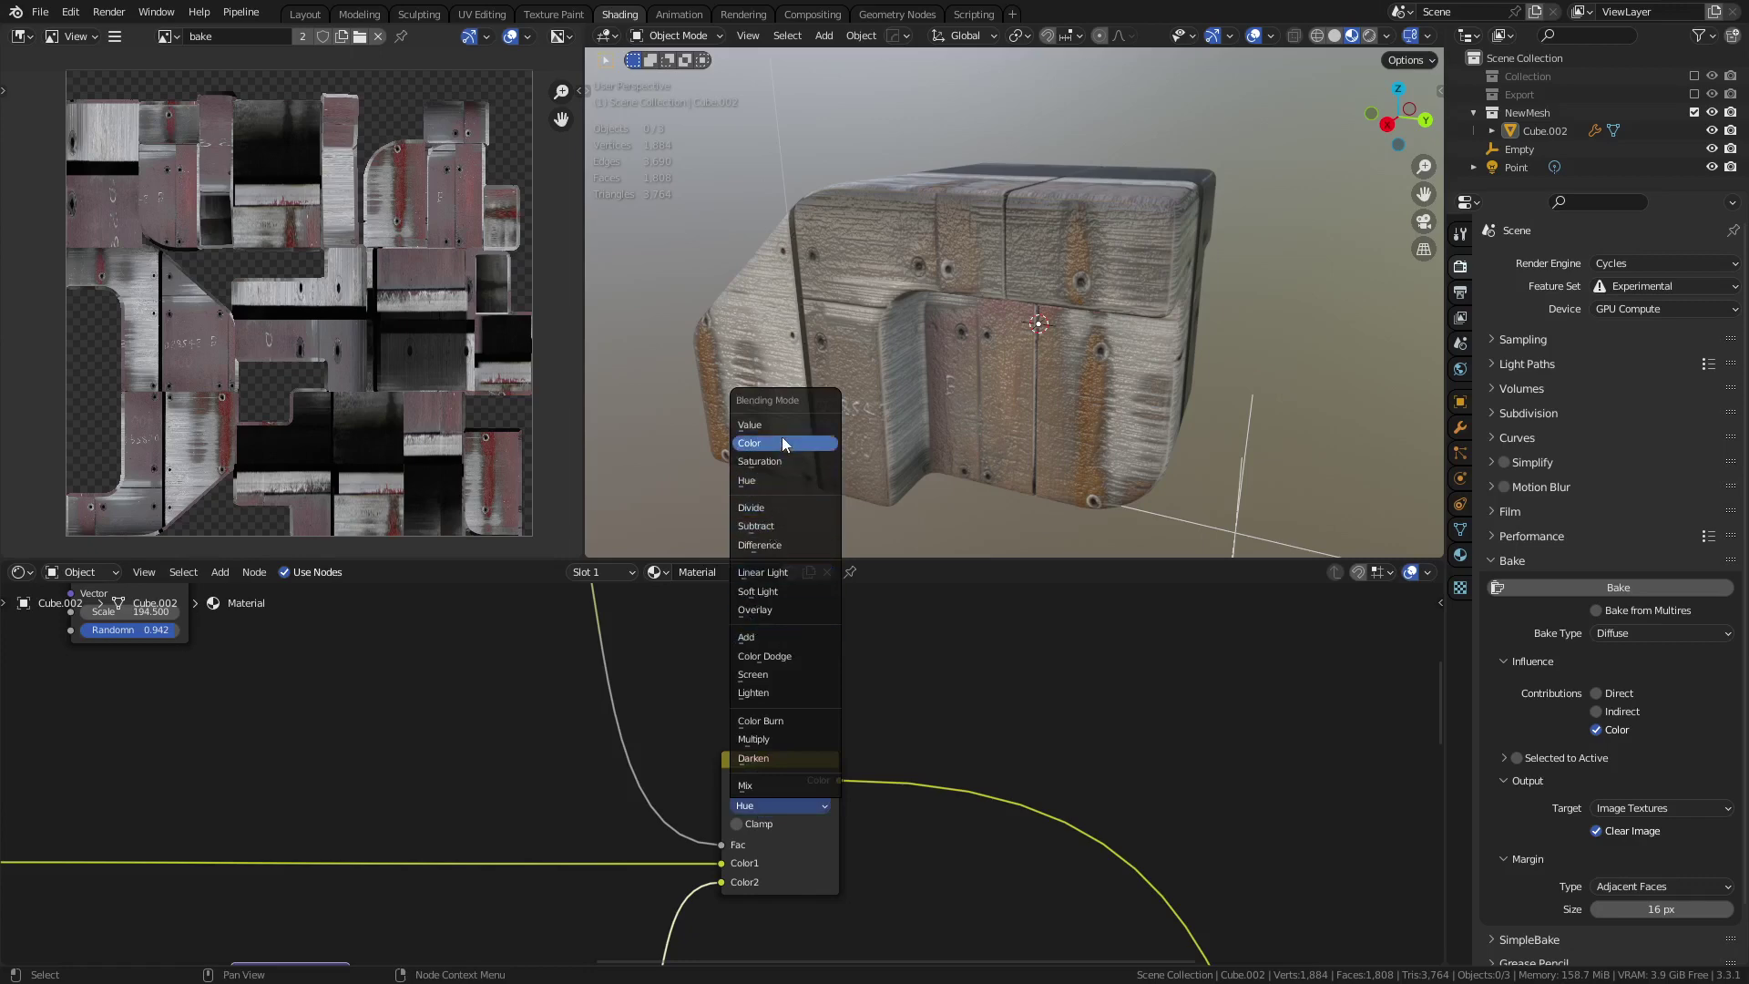
{"action": "left_click", "coordinate": [779, 526]}
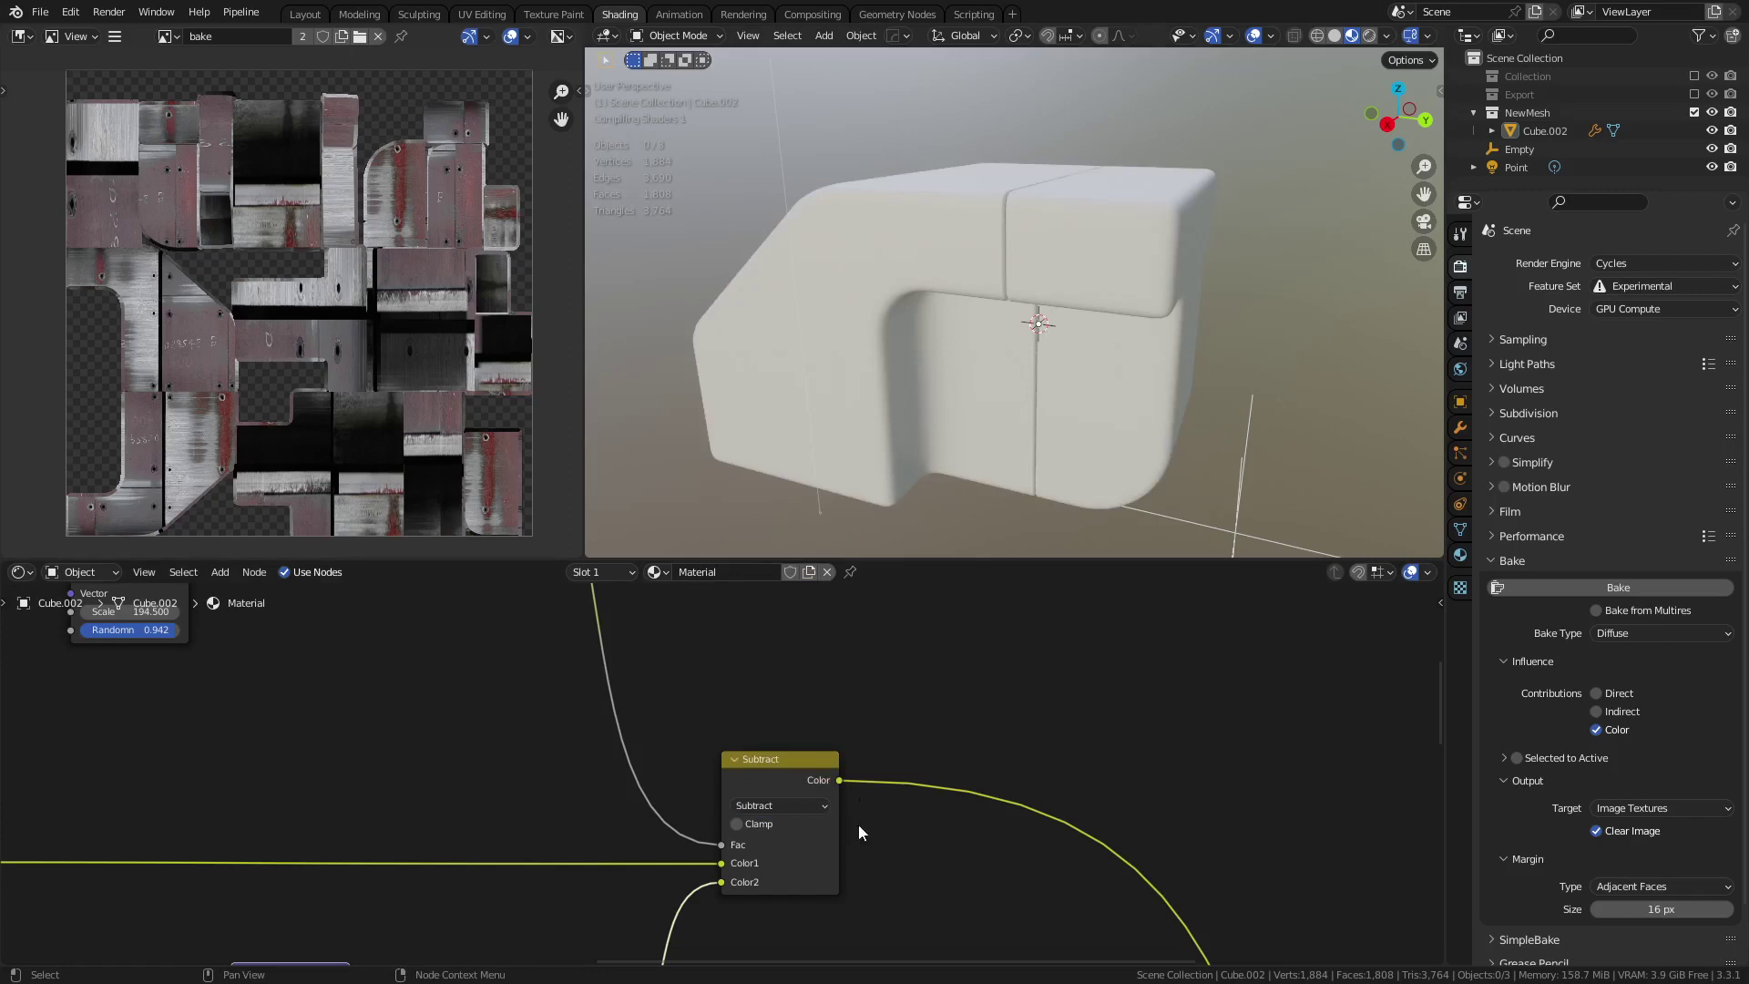
{"action": "left_click", "coordinate": [780, 807]}
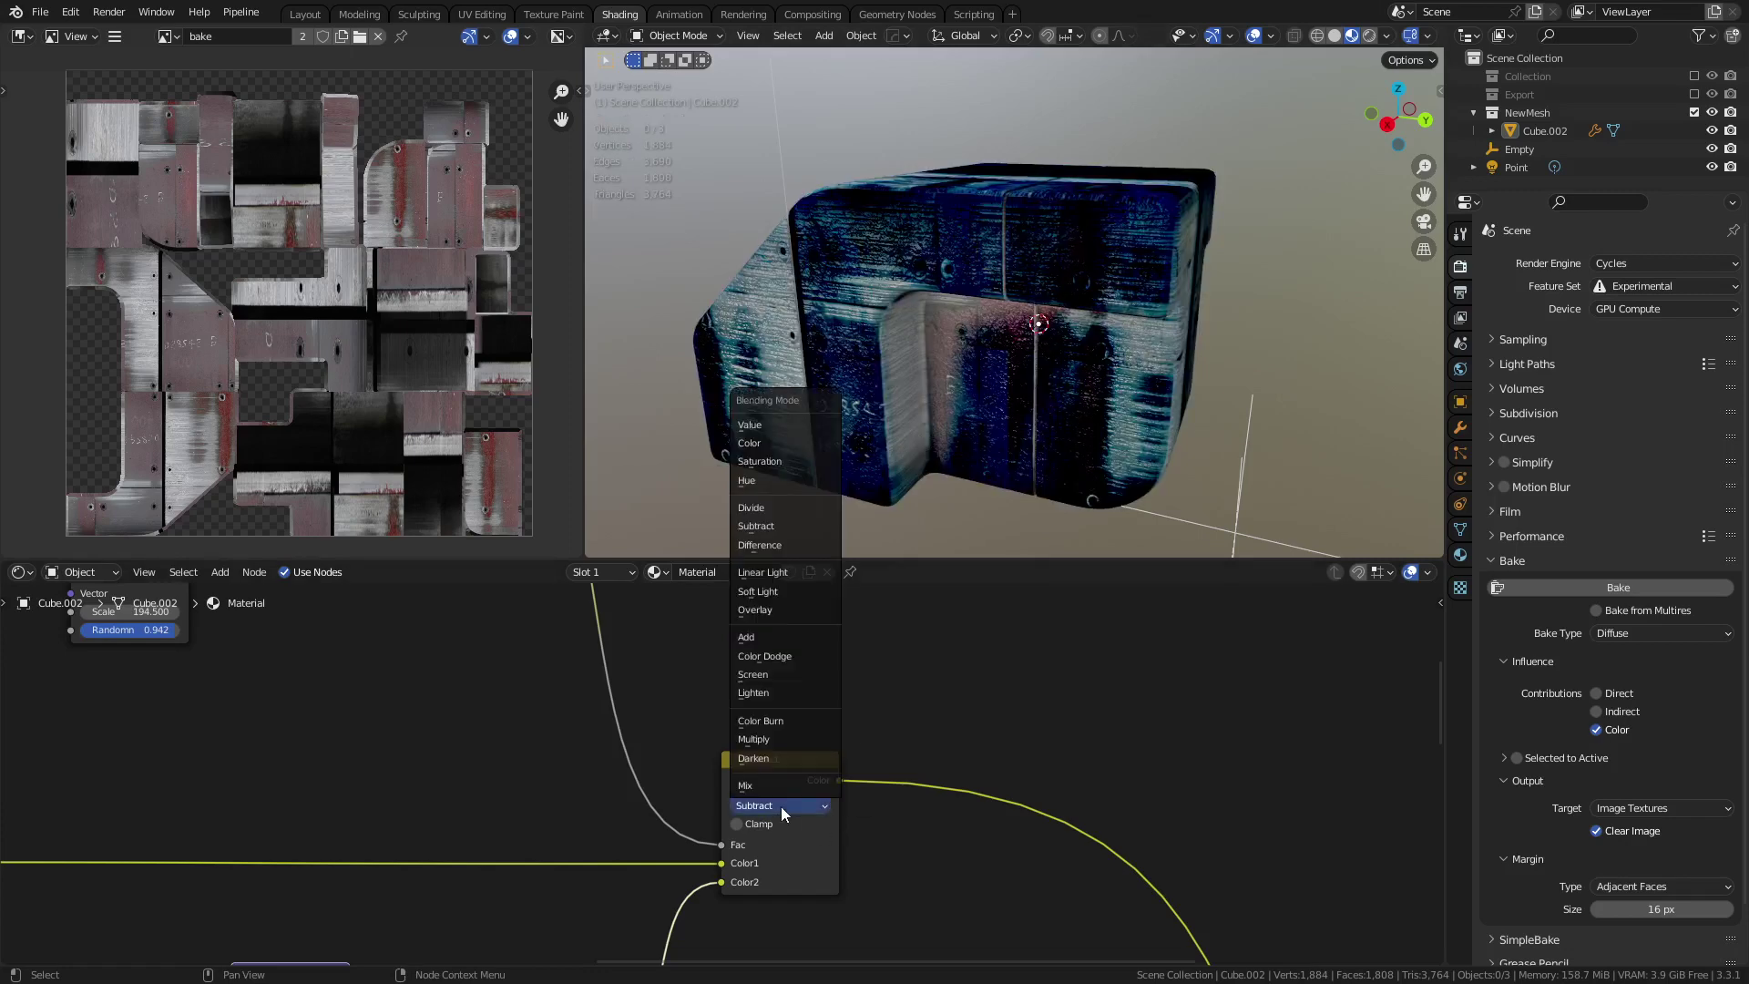
{"action": "left_click", "coordinate": [790, 546]}
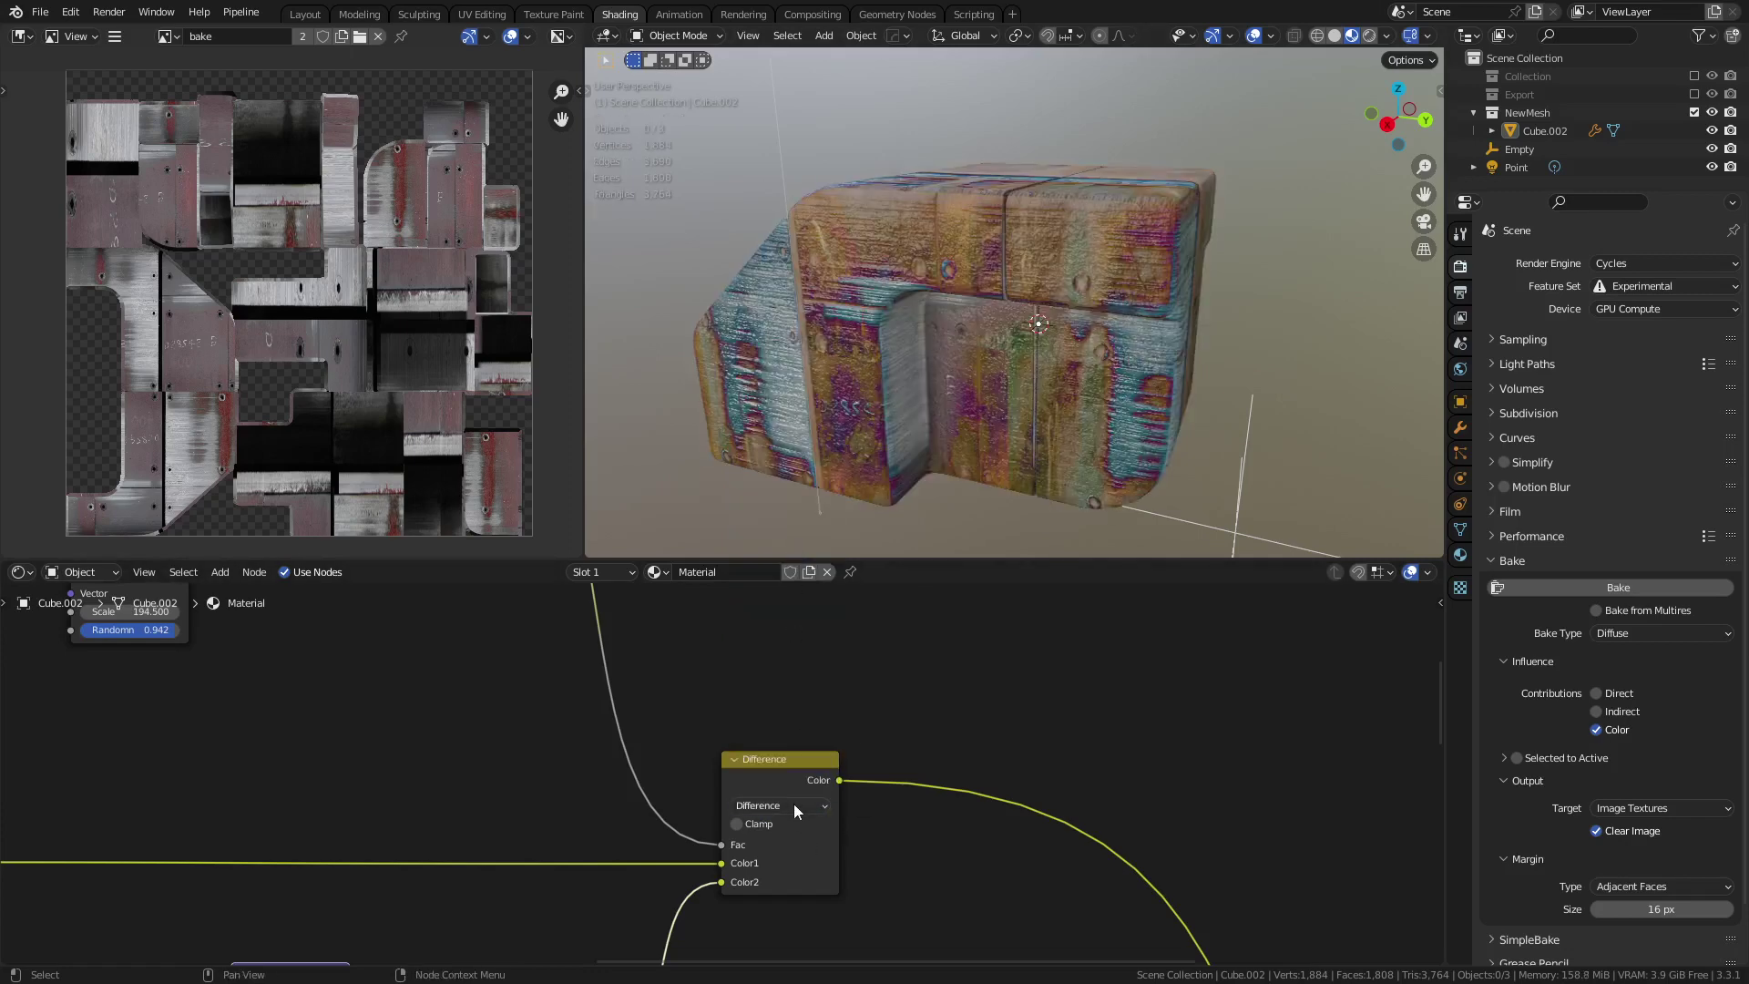
- Compare blend modes including Soft Light, Linear Light, Difference, Hue, Color and Darken on the rust blend node, and settle on Multiply
{"action": "left_click", "coordinate": [794, 807]}
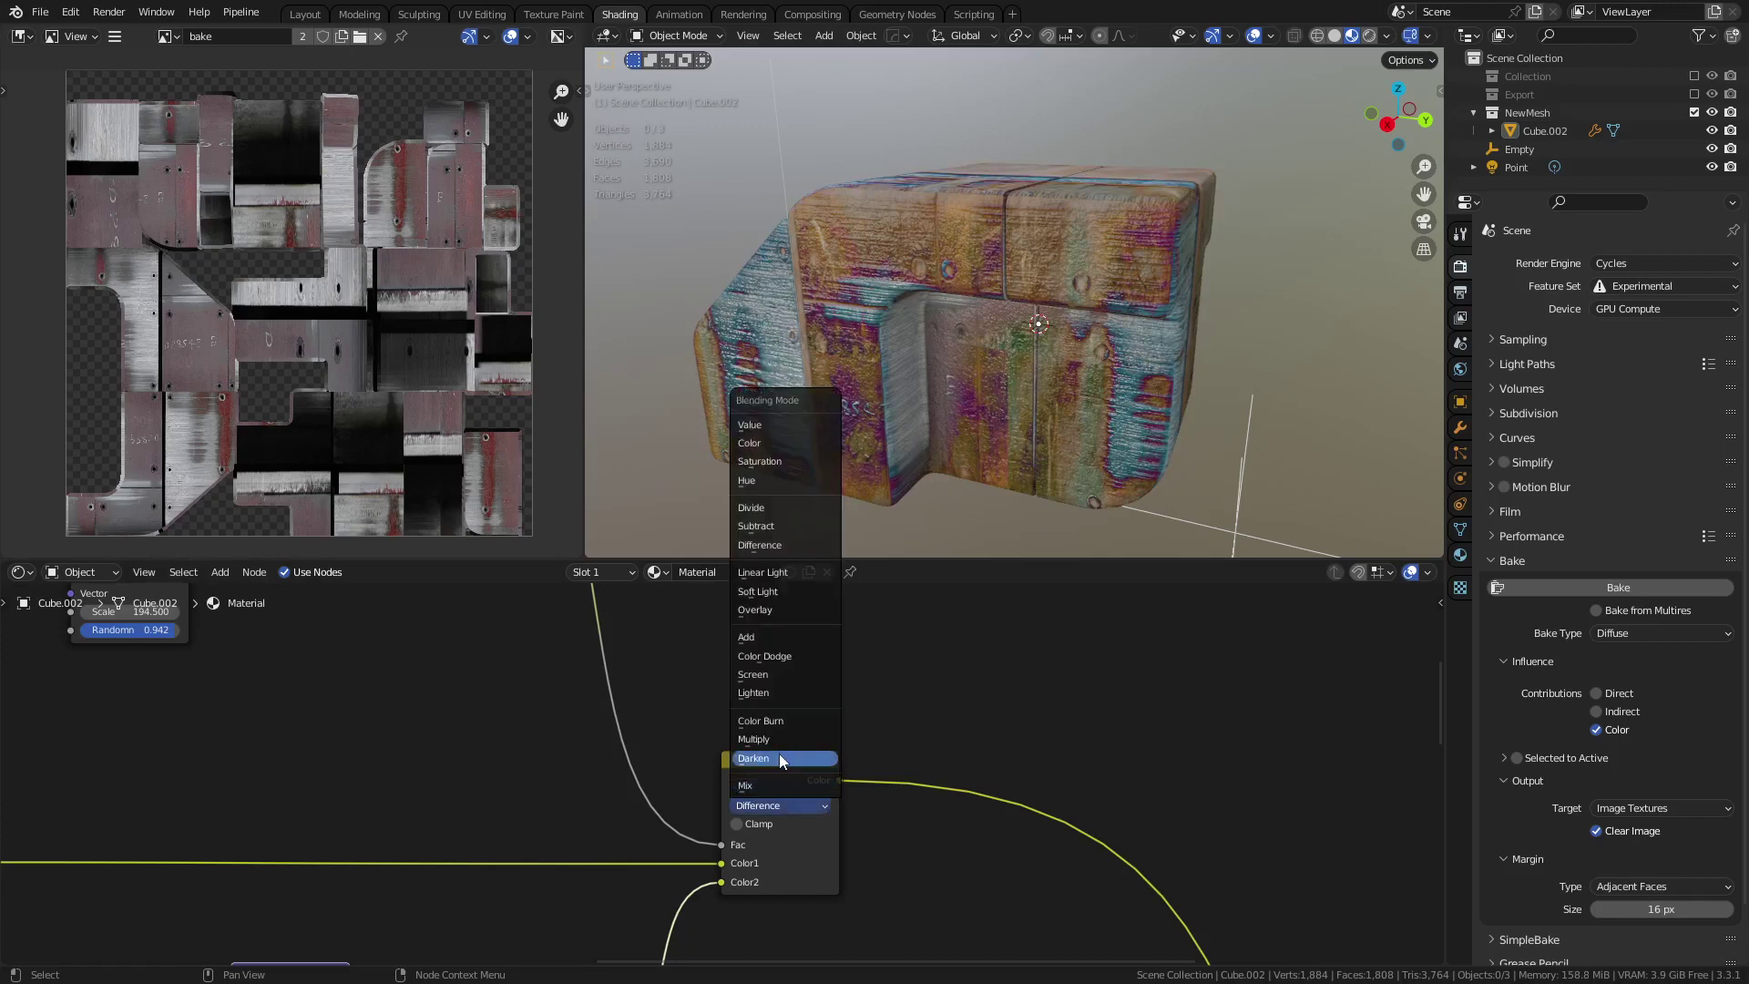
{"action": "left_click", "coordinate": [790, 593]}
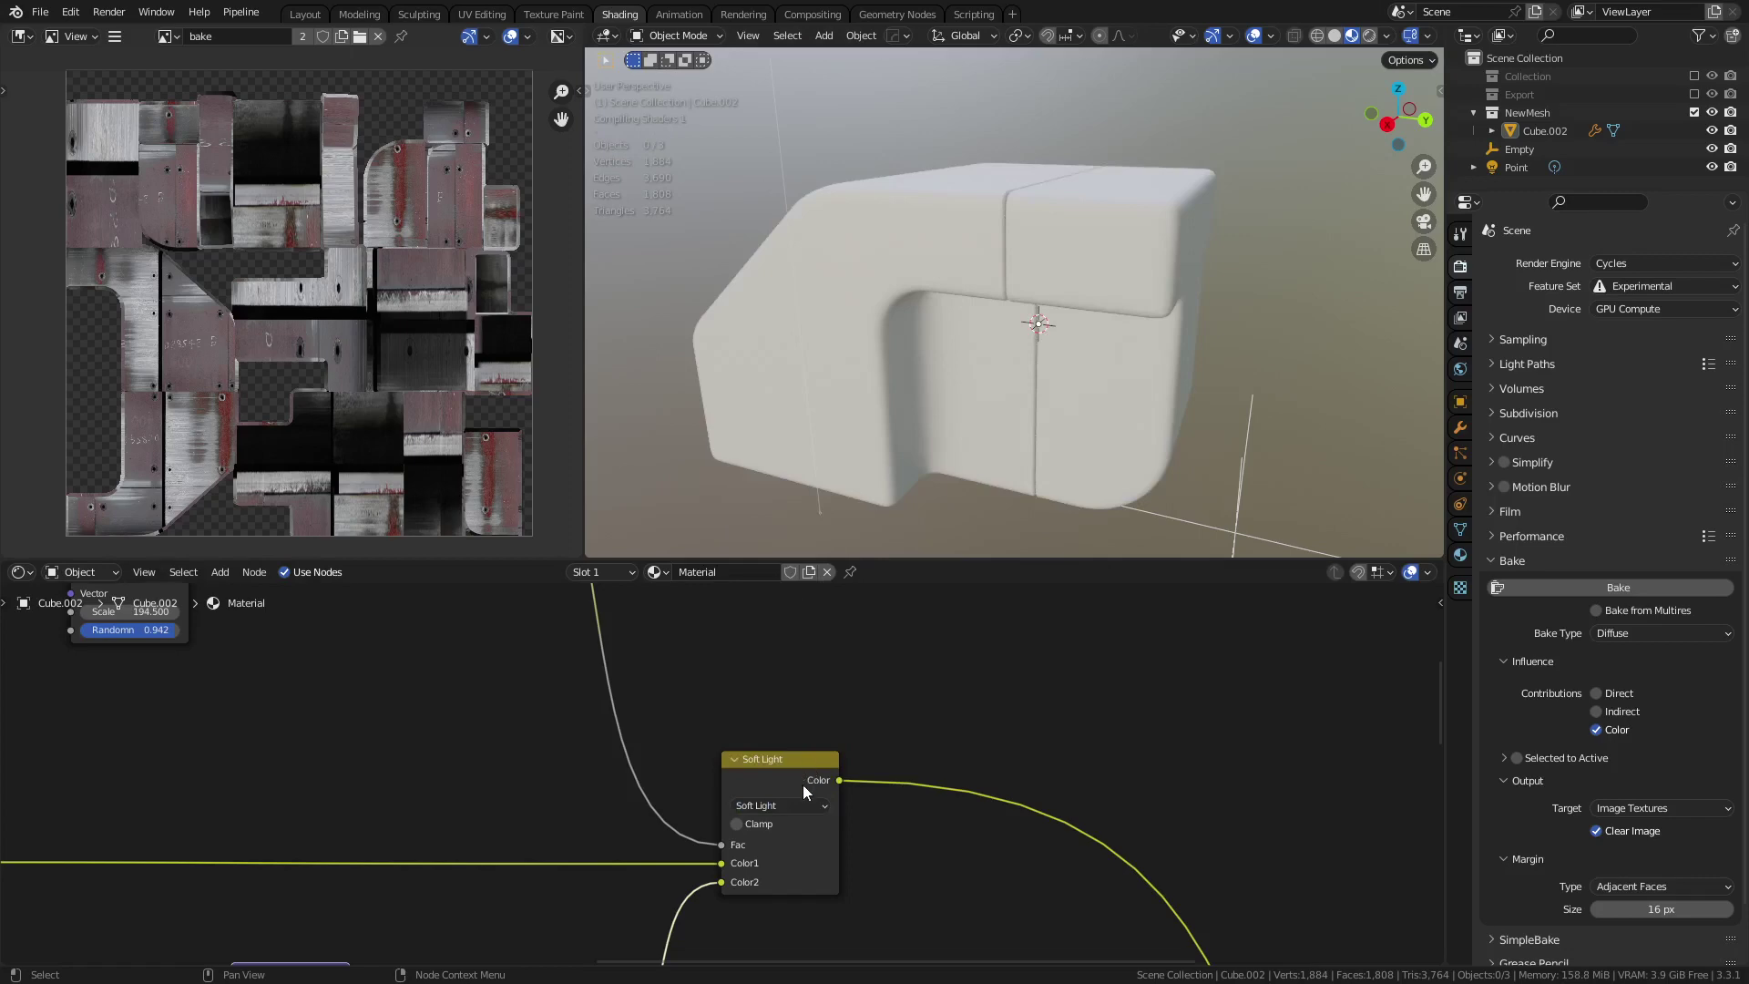
{"action": "scroll", "coordinate": [800, 809], "scroll_direction": "down", "scroll_amount": 1, "text": "ctrl"}
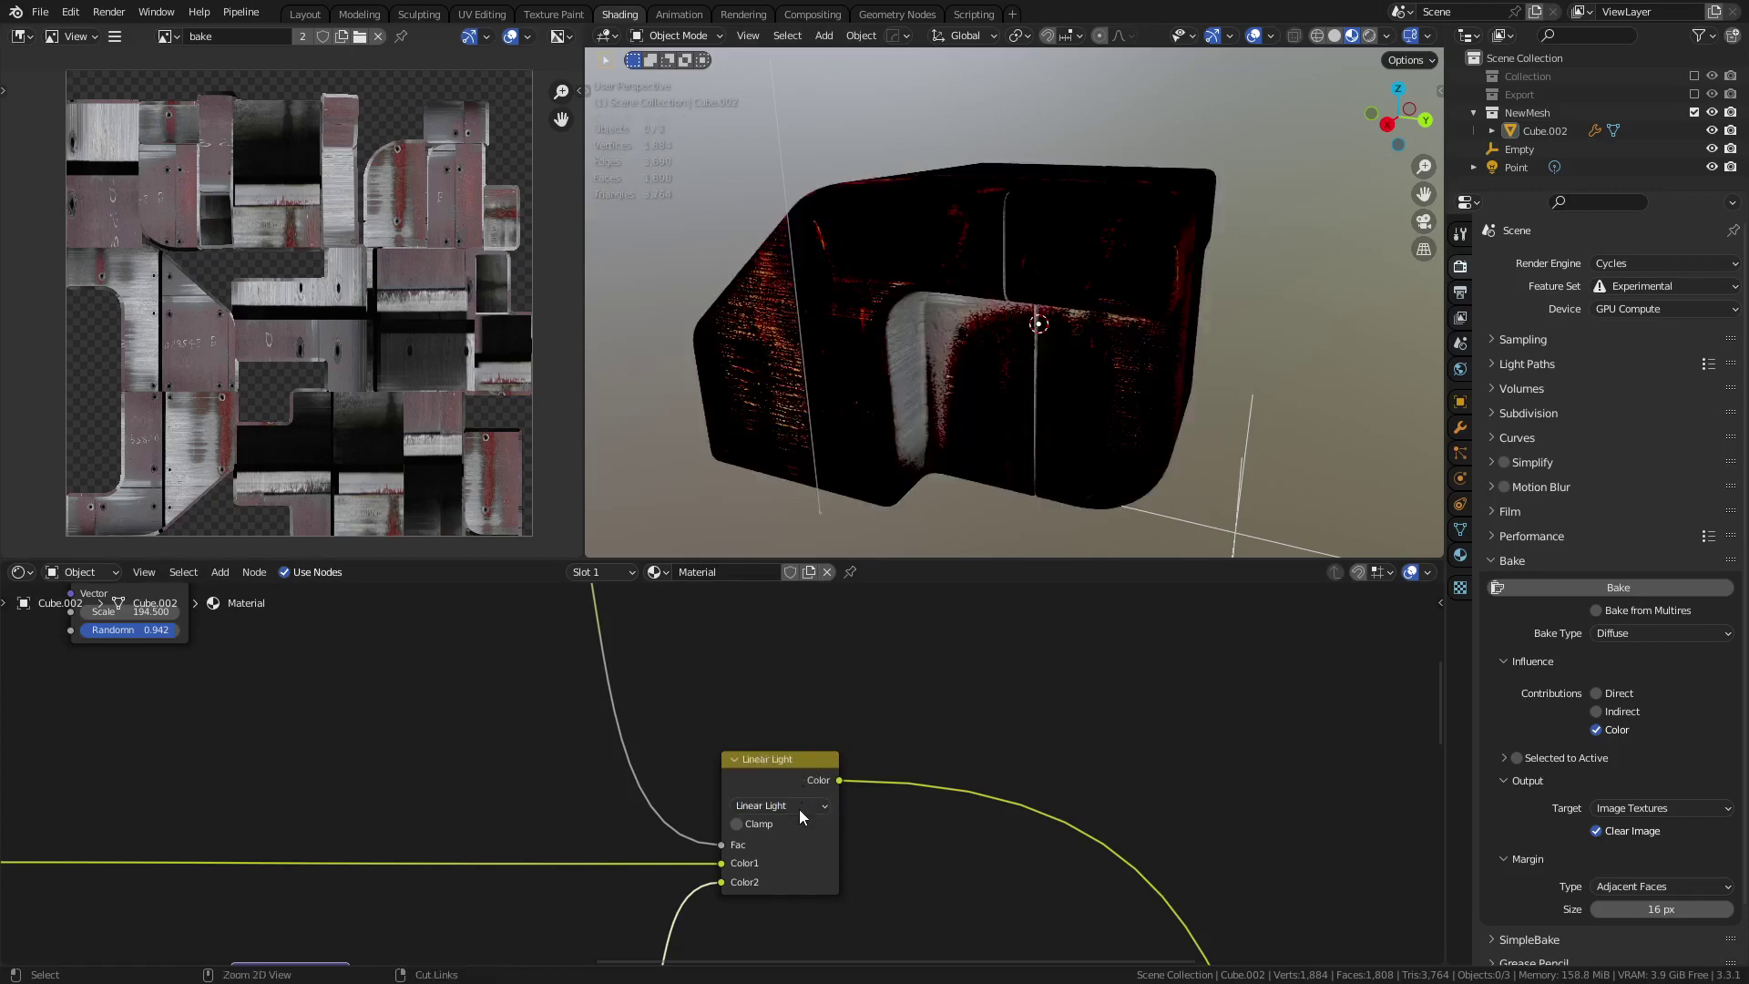
{"action": "scroll", "coordinate": [800, 809], "scroll_direction": "down", "scroll_amount": 1, "text": "ctrl"}
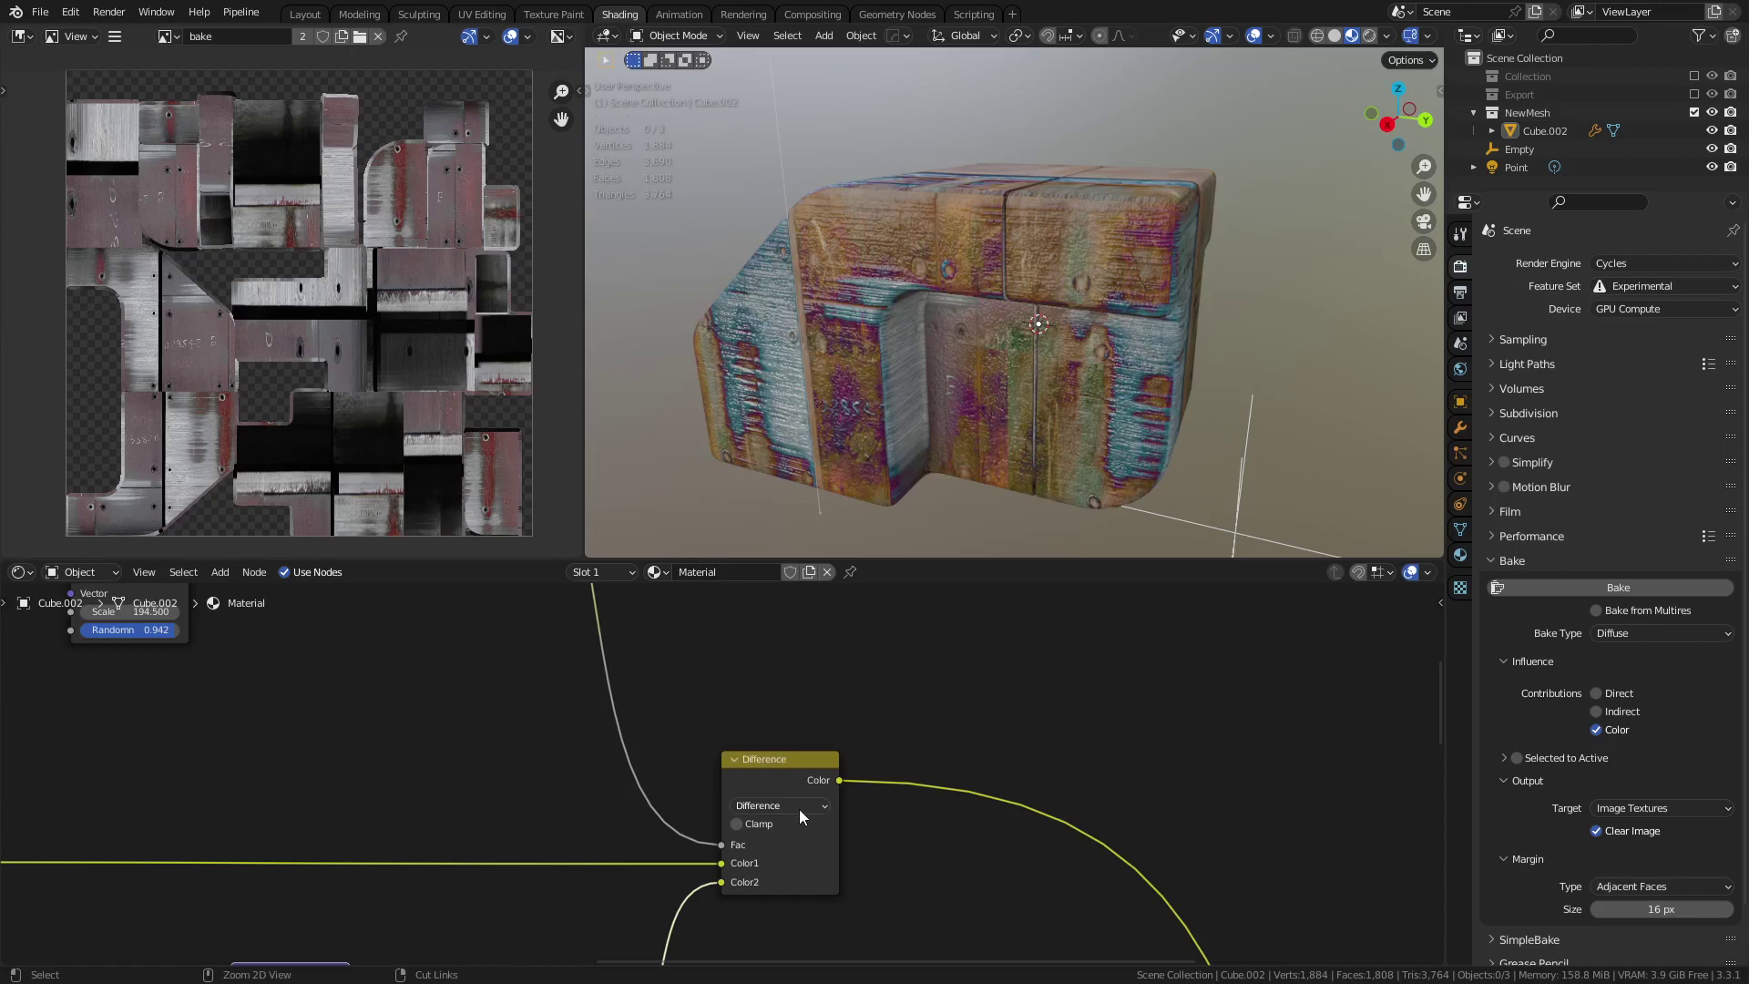
{"action": "scroll", "coordinate": [800, 809], "scroll_direction": "down", "scroll_amount": 2, "text": "ctrl"}
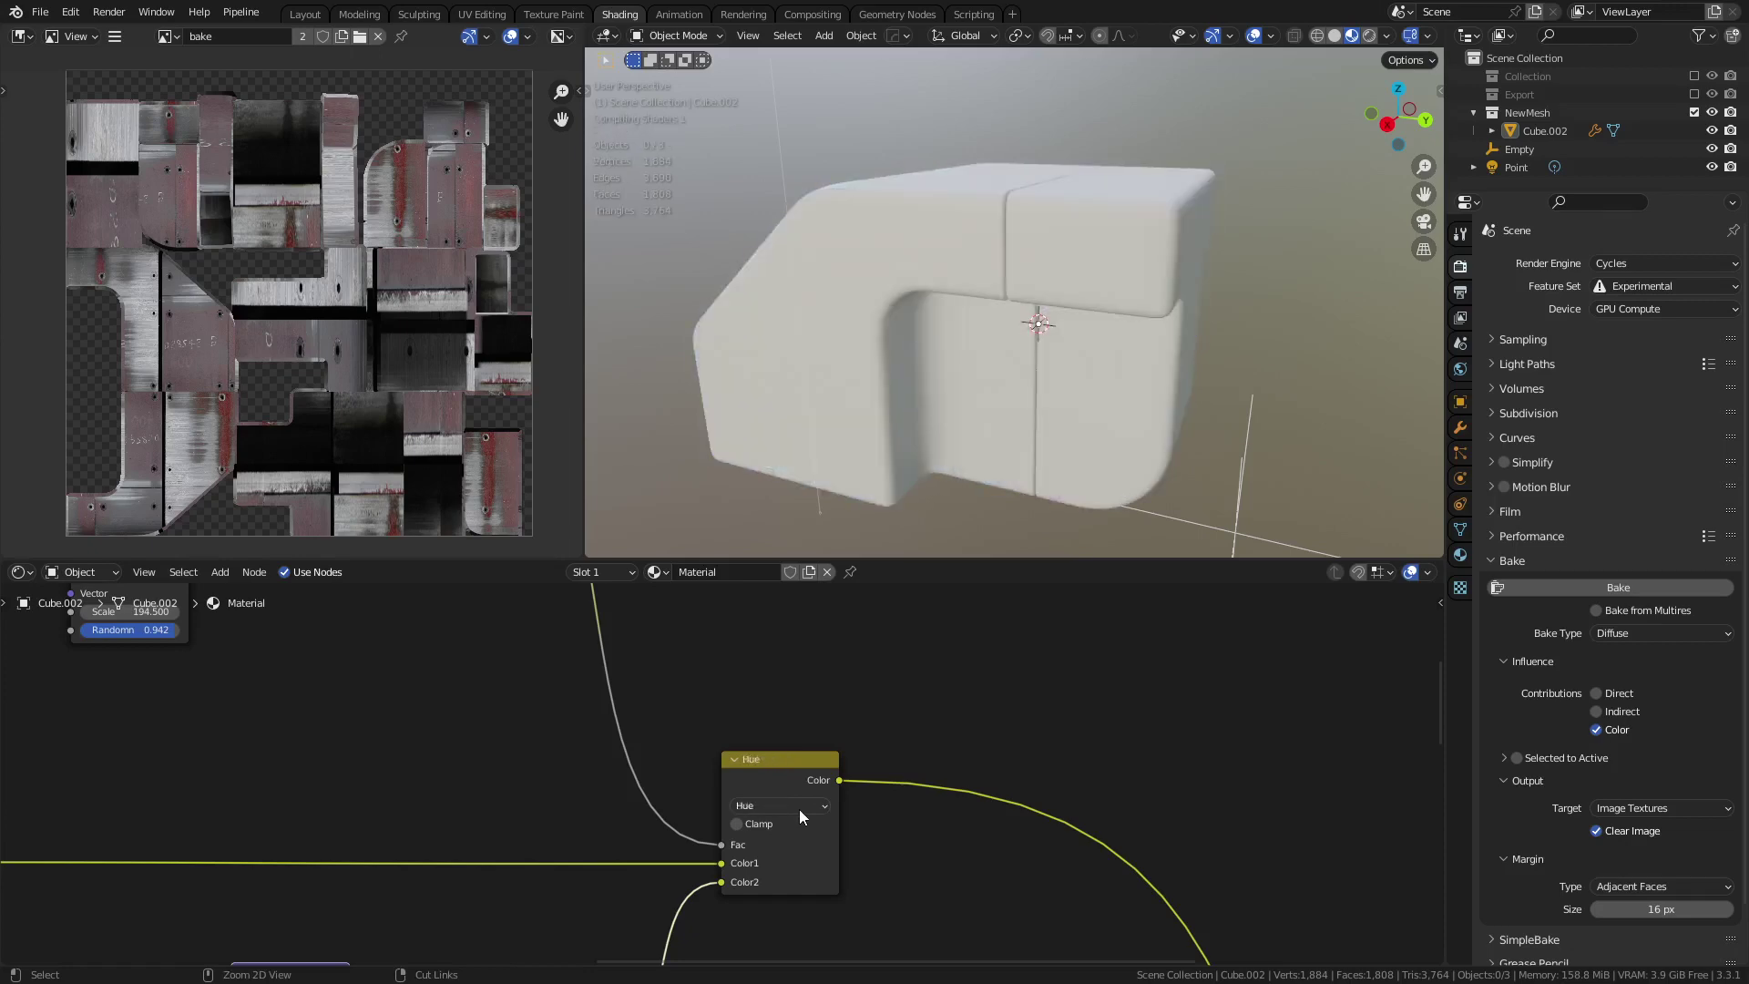
{"action": "scroll", "coordinate": [800, 809], "scroll_direction": "down", "scroll_amount": 2, "text": "ctrl"}
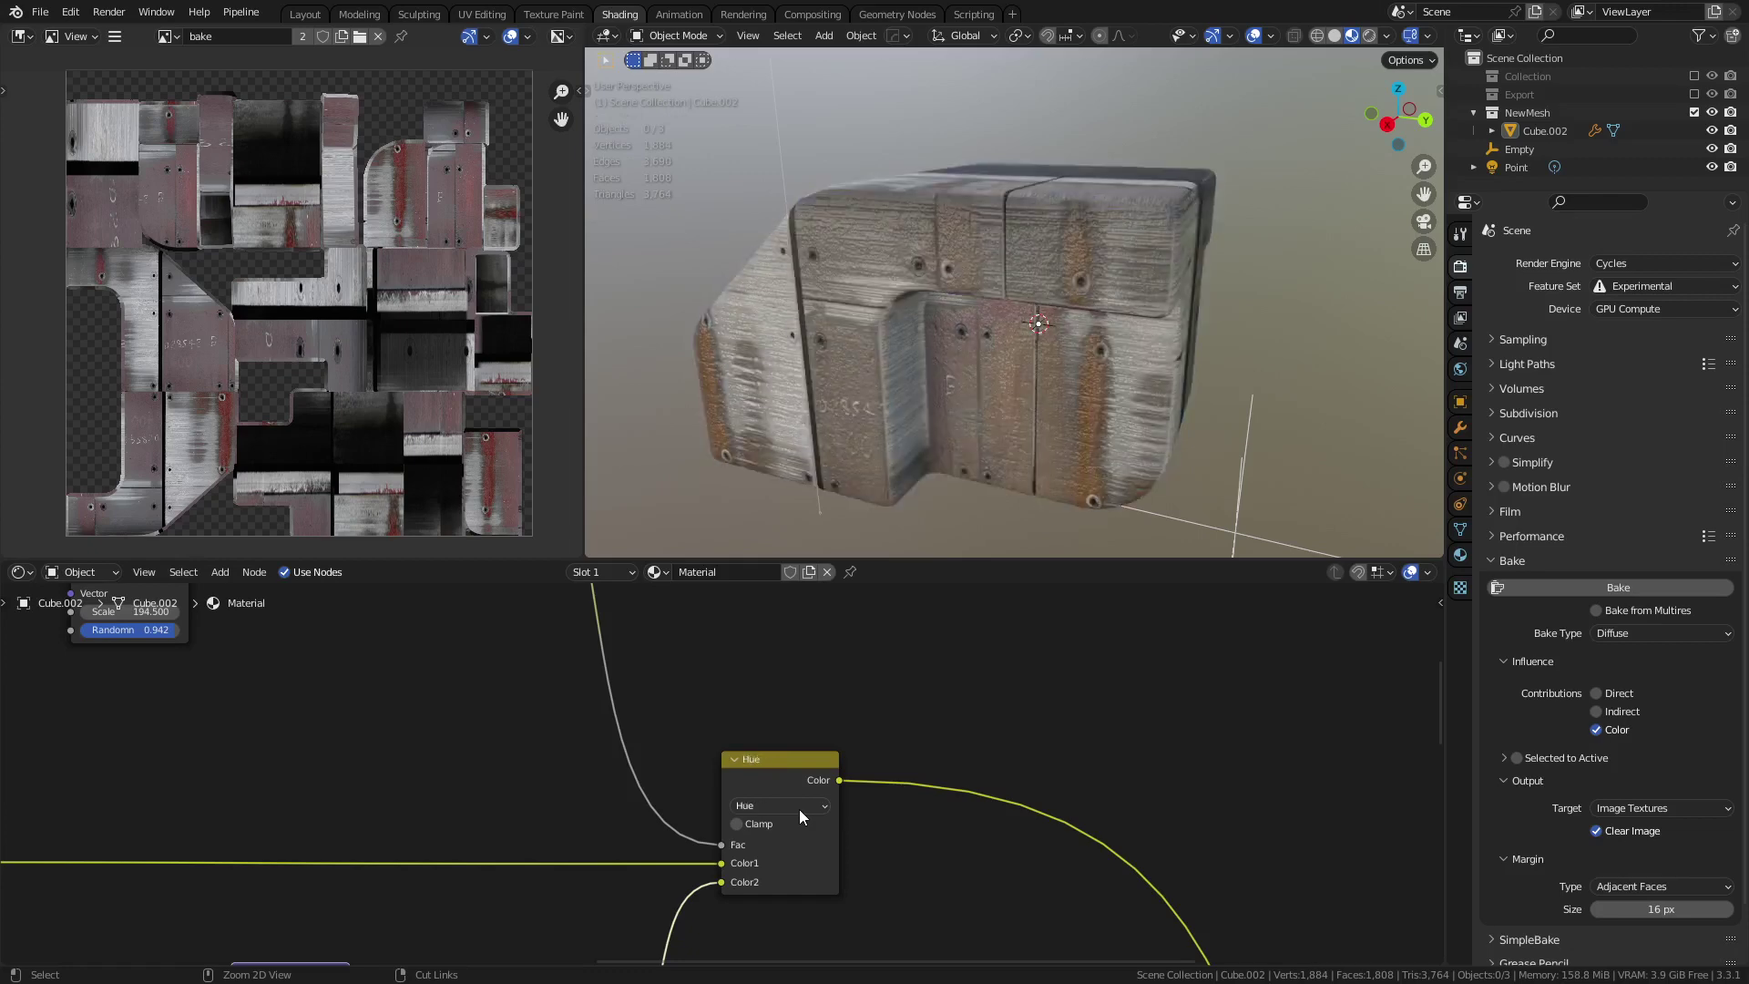
{"action": "scroll", "coordinate": [800, 809], "scroll_direction": "down", "scroll_amount": 2, "text": "ctrl"}
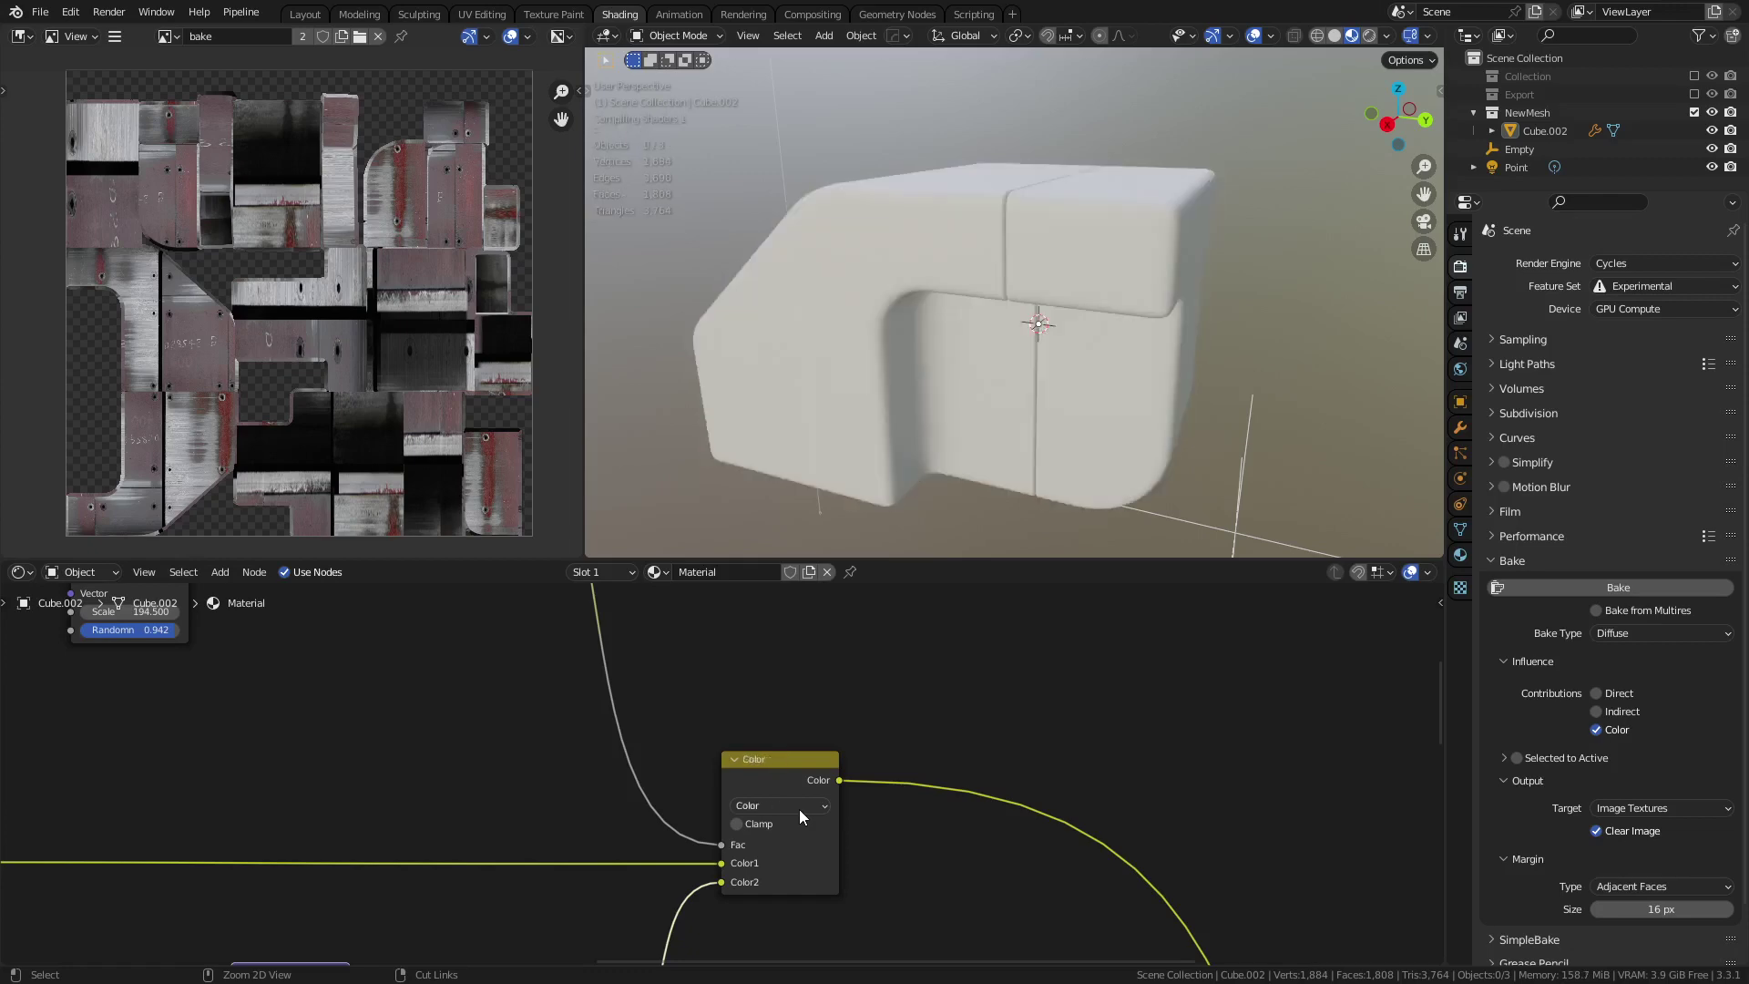
{"action": "scroll", "coordinate": [799, 809], "scroll_direction": "down", "scroll_amount": 2, "text": "ctrl"}
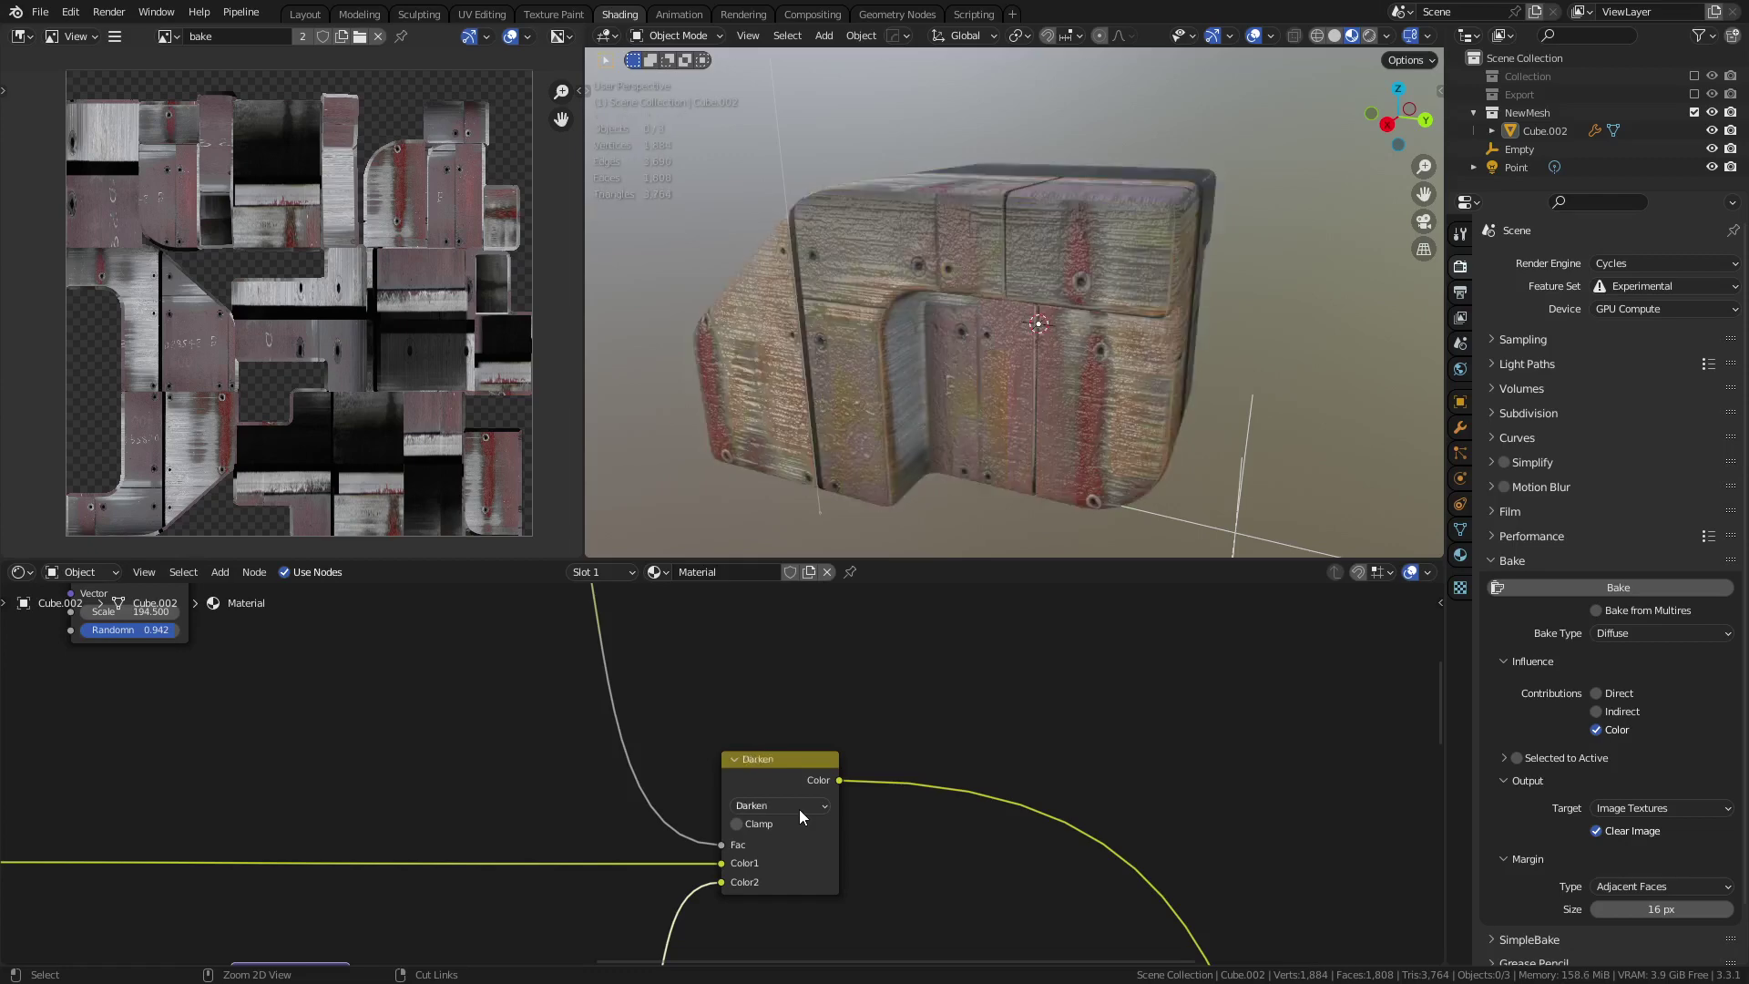
{"action": "scroll", "coordinate": [800, 809], "scroll_direction": "down", "scroll_amount": 1, "text": "ctrl"}
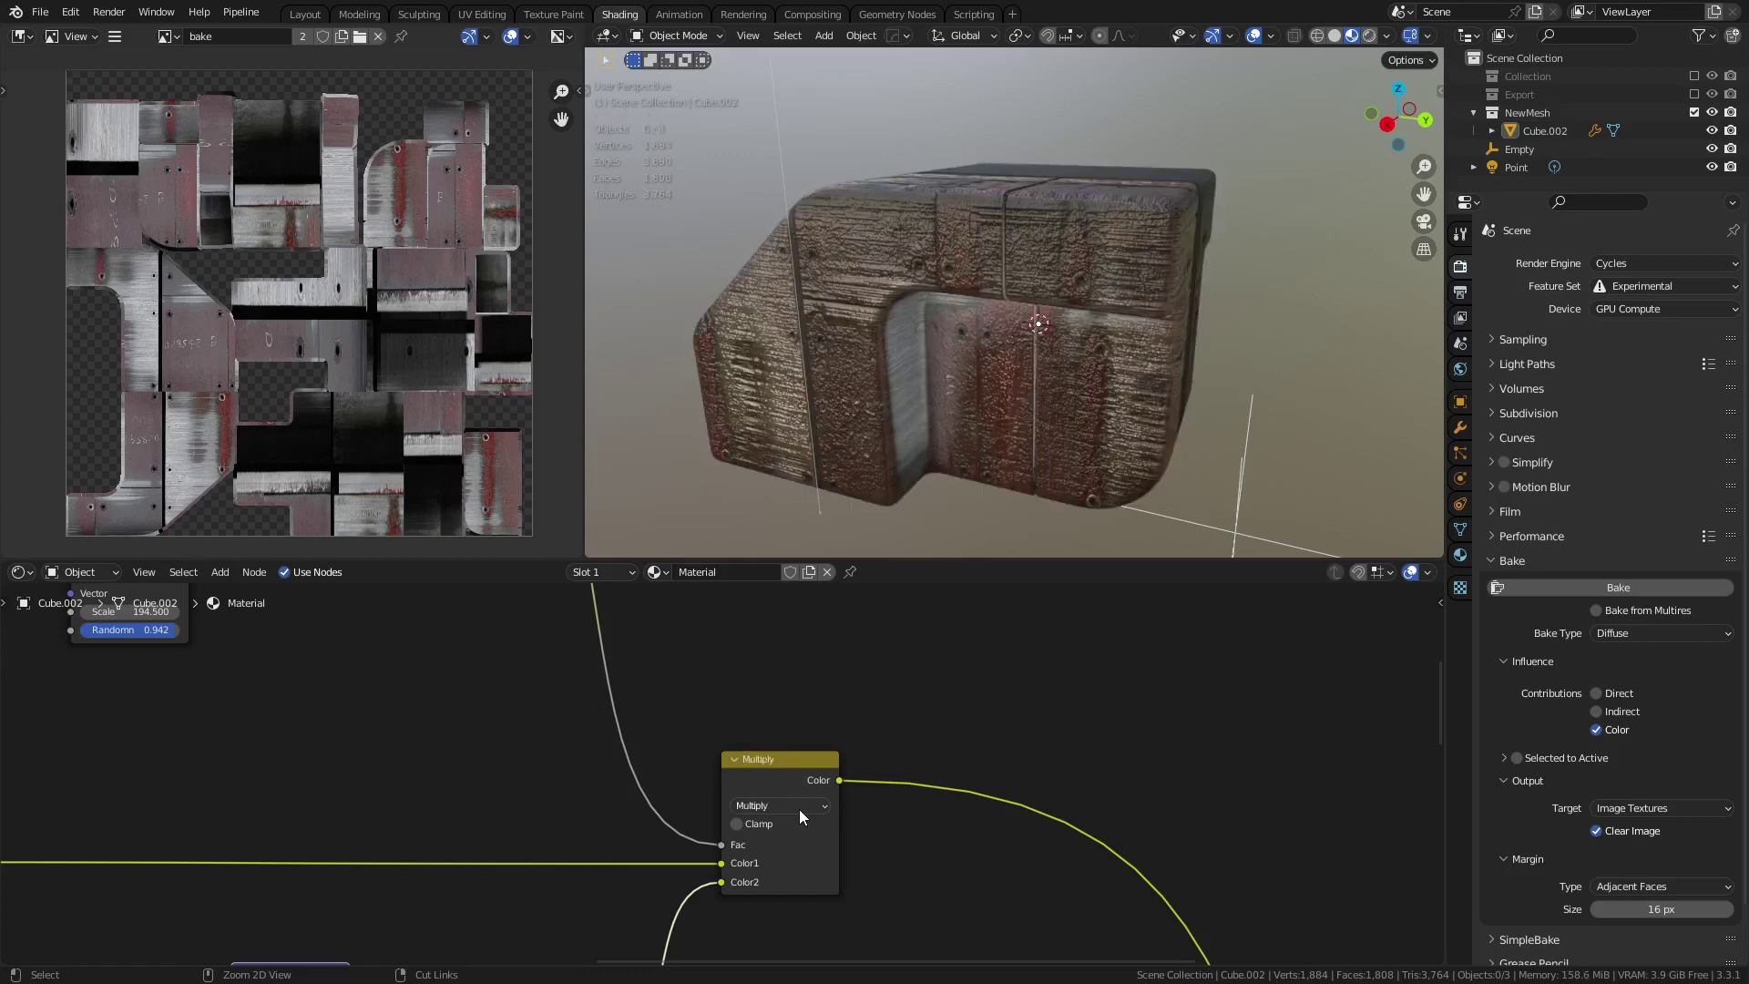
- Insert an Invert node into the mask link that feeds the Multiply node's Fac
{"action": "key", "text": "shift+a"}
{"action": "mouse_move", "coordinate": [763, 629]}
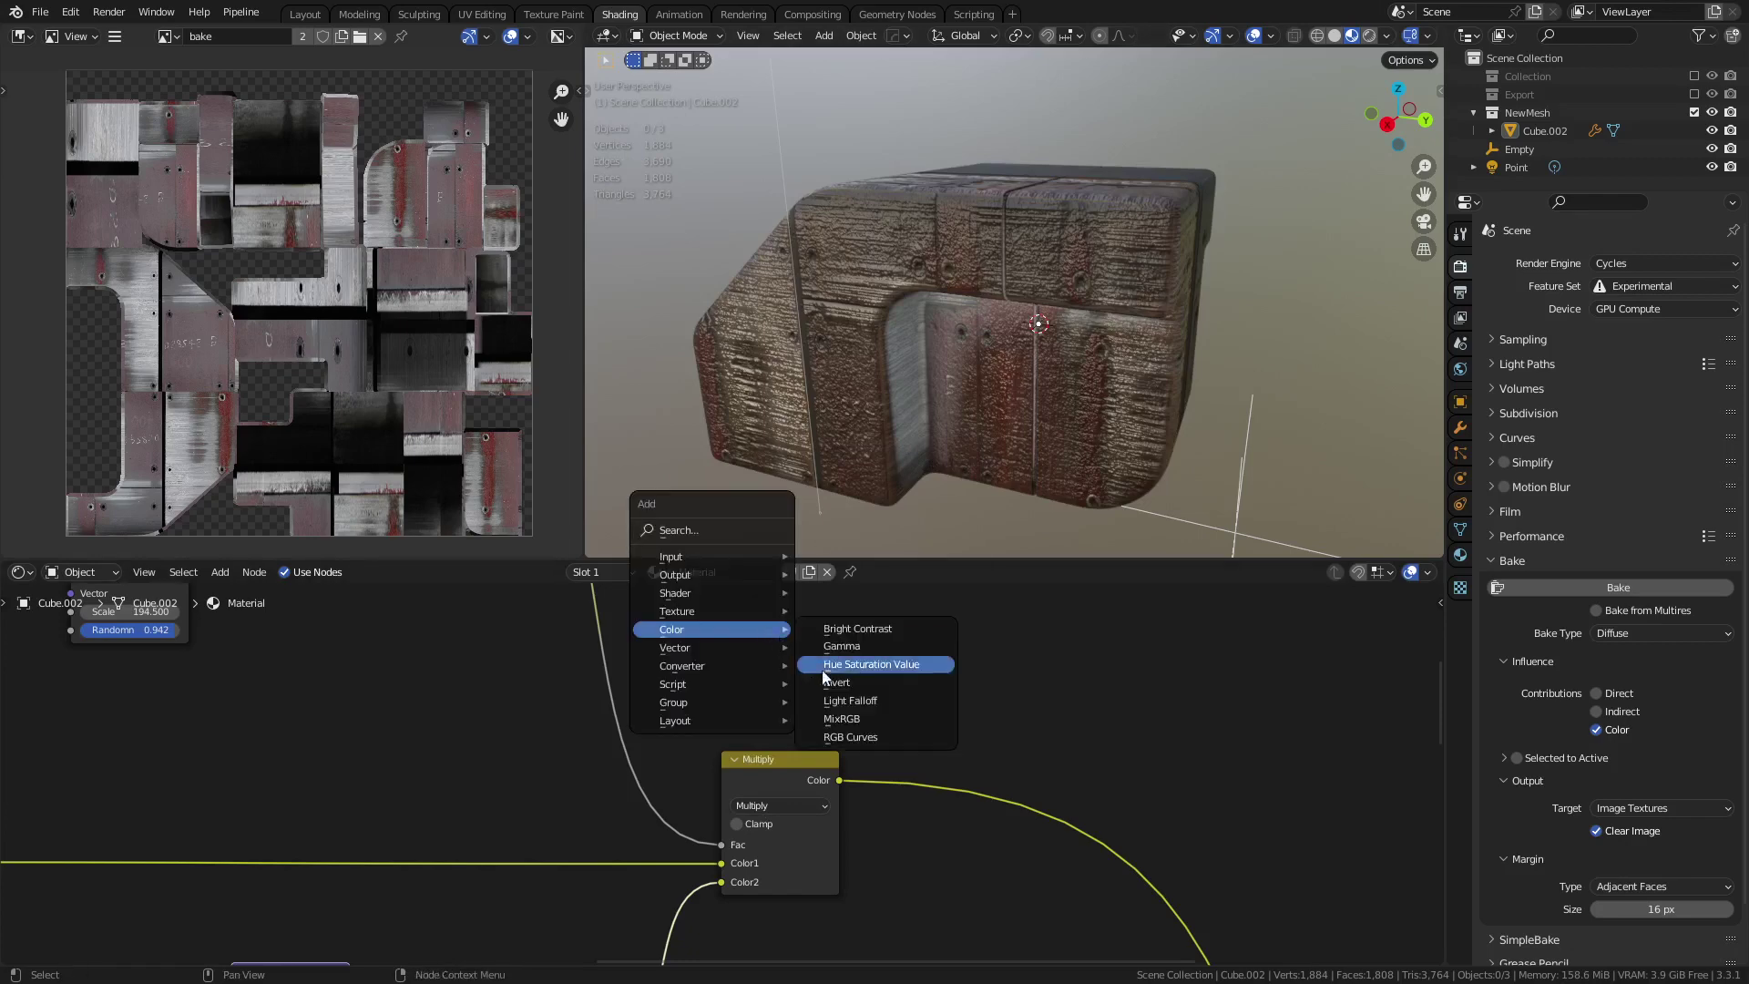
{"action": "left_click", "coordinate": [873, 680]}
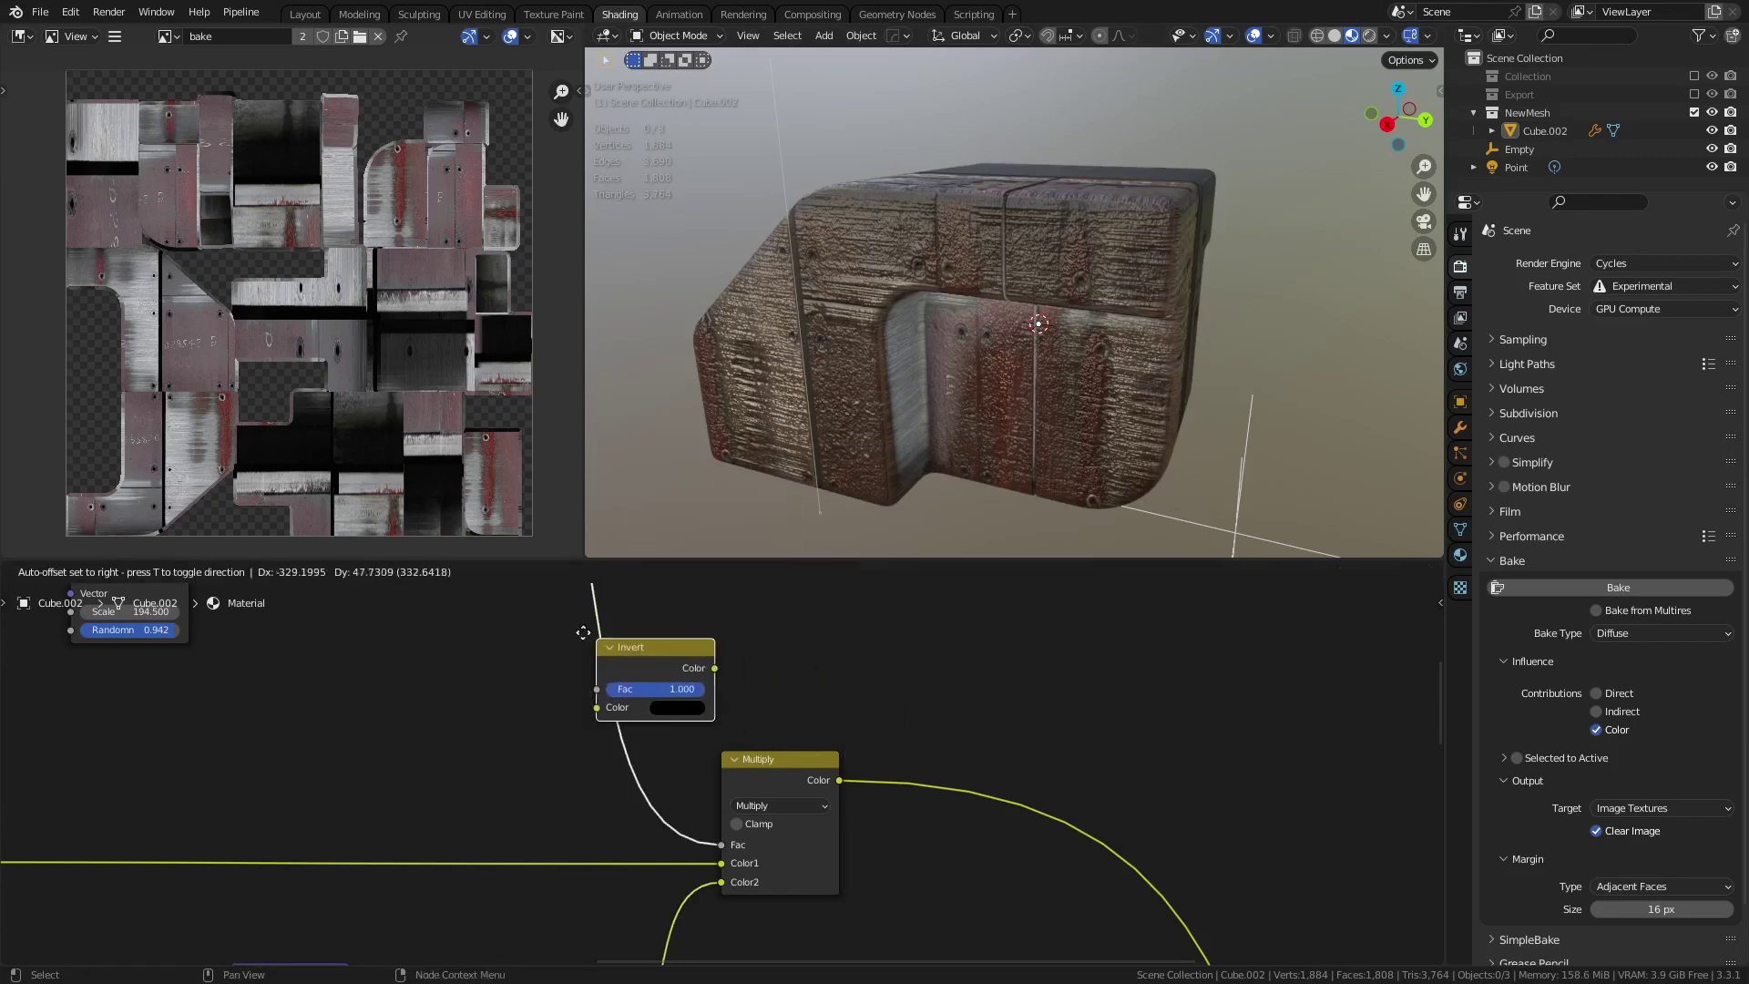
{"action": "left_click", "coordinate": [605, 671]}
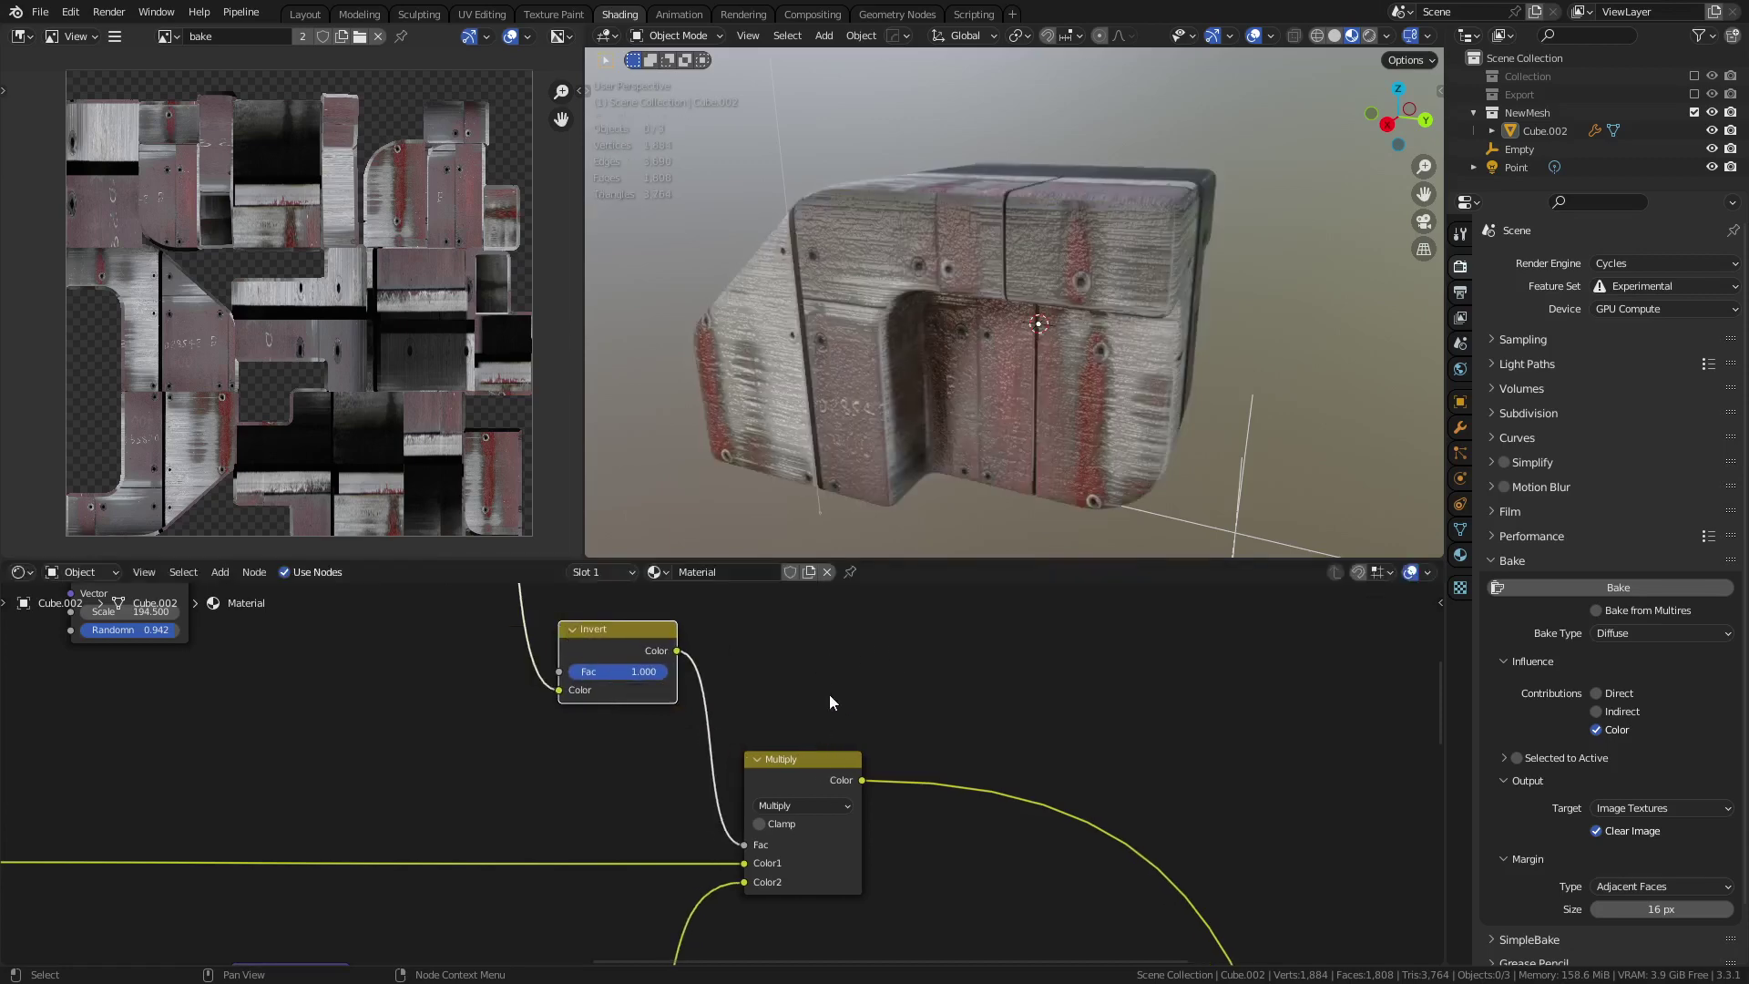
- Try a lower Fac on the Invert node while inspecting the mesh's recess, and restore it to 1.000
{"action": "middle_click_drag", "start_coordinate": [1011, 368], "coordinate": [976, 319]}
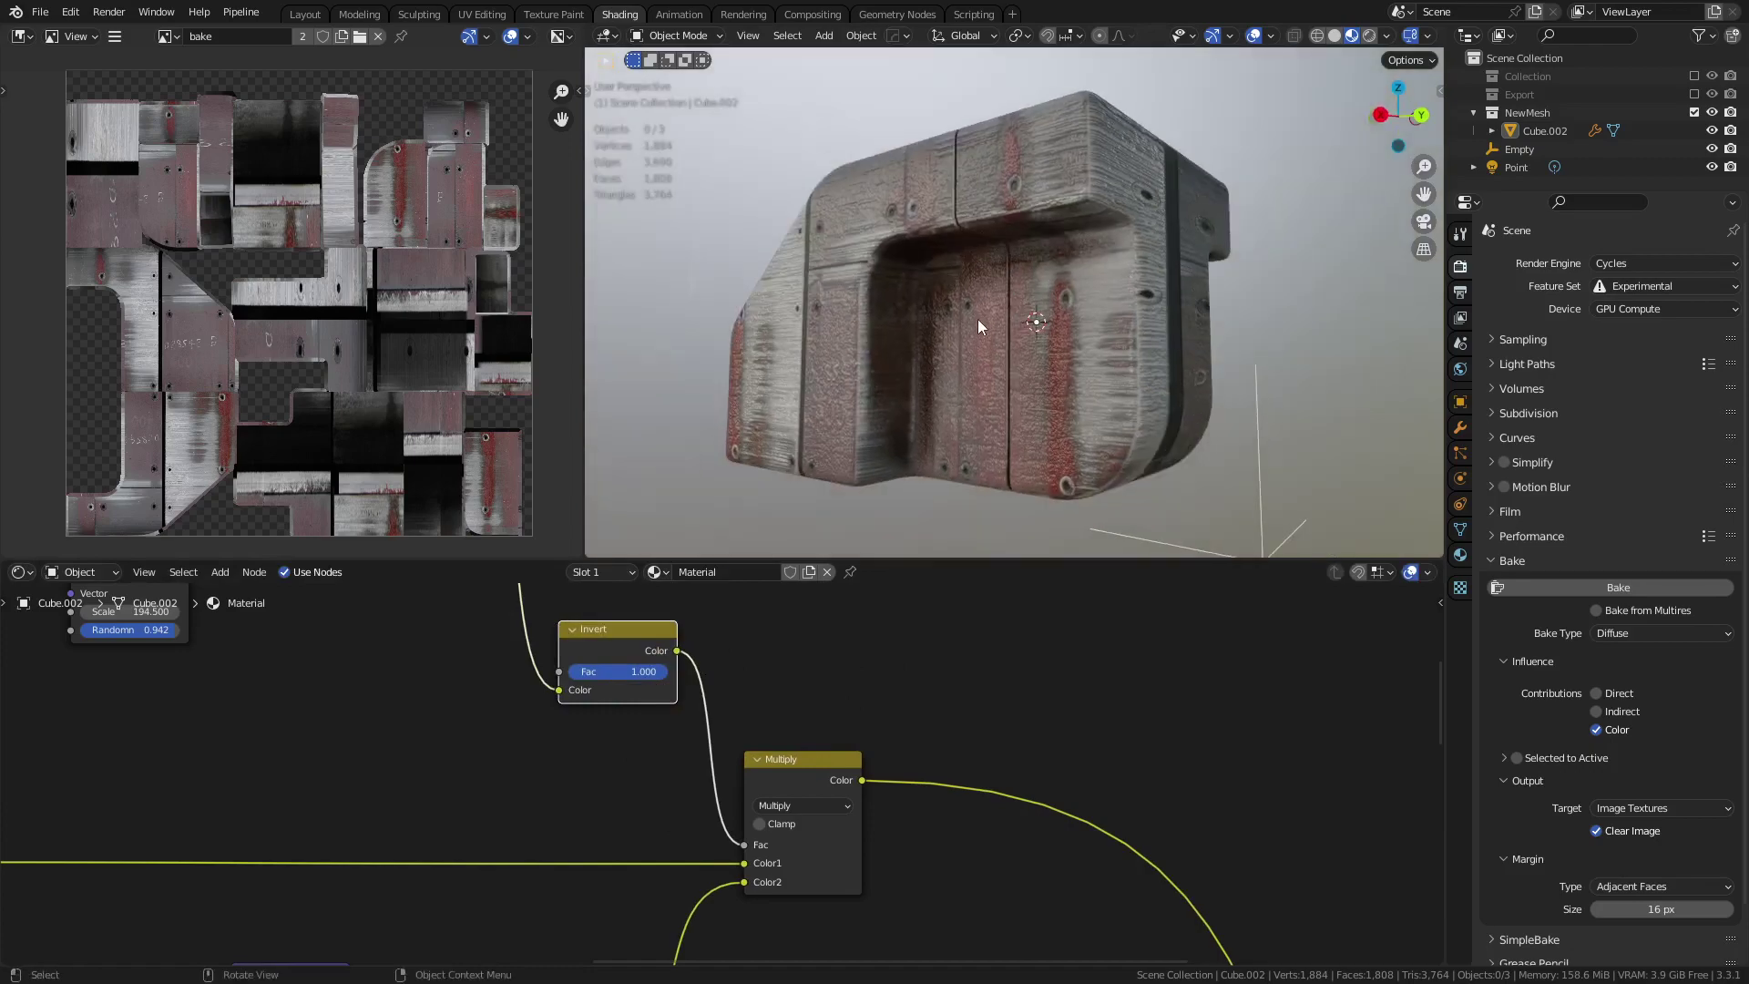
{"action": "scroll", "coordinate": [977, 319], "scroll_direction": "up", "scroll_amount": 4}
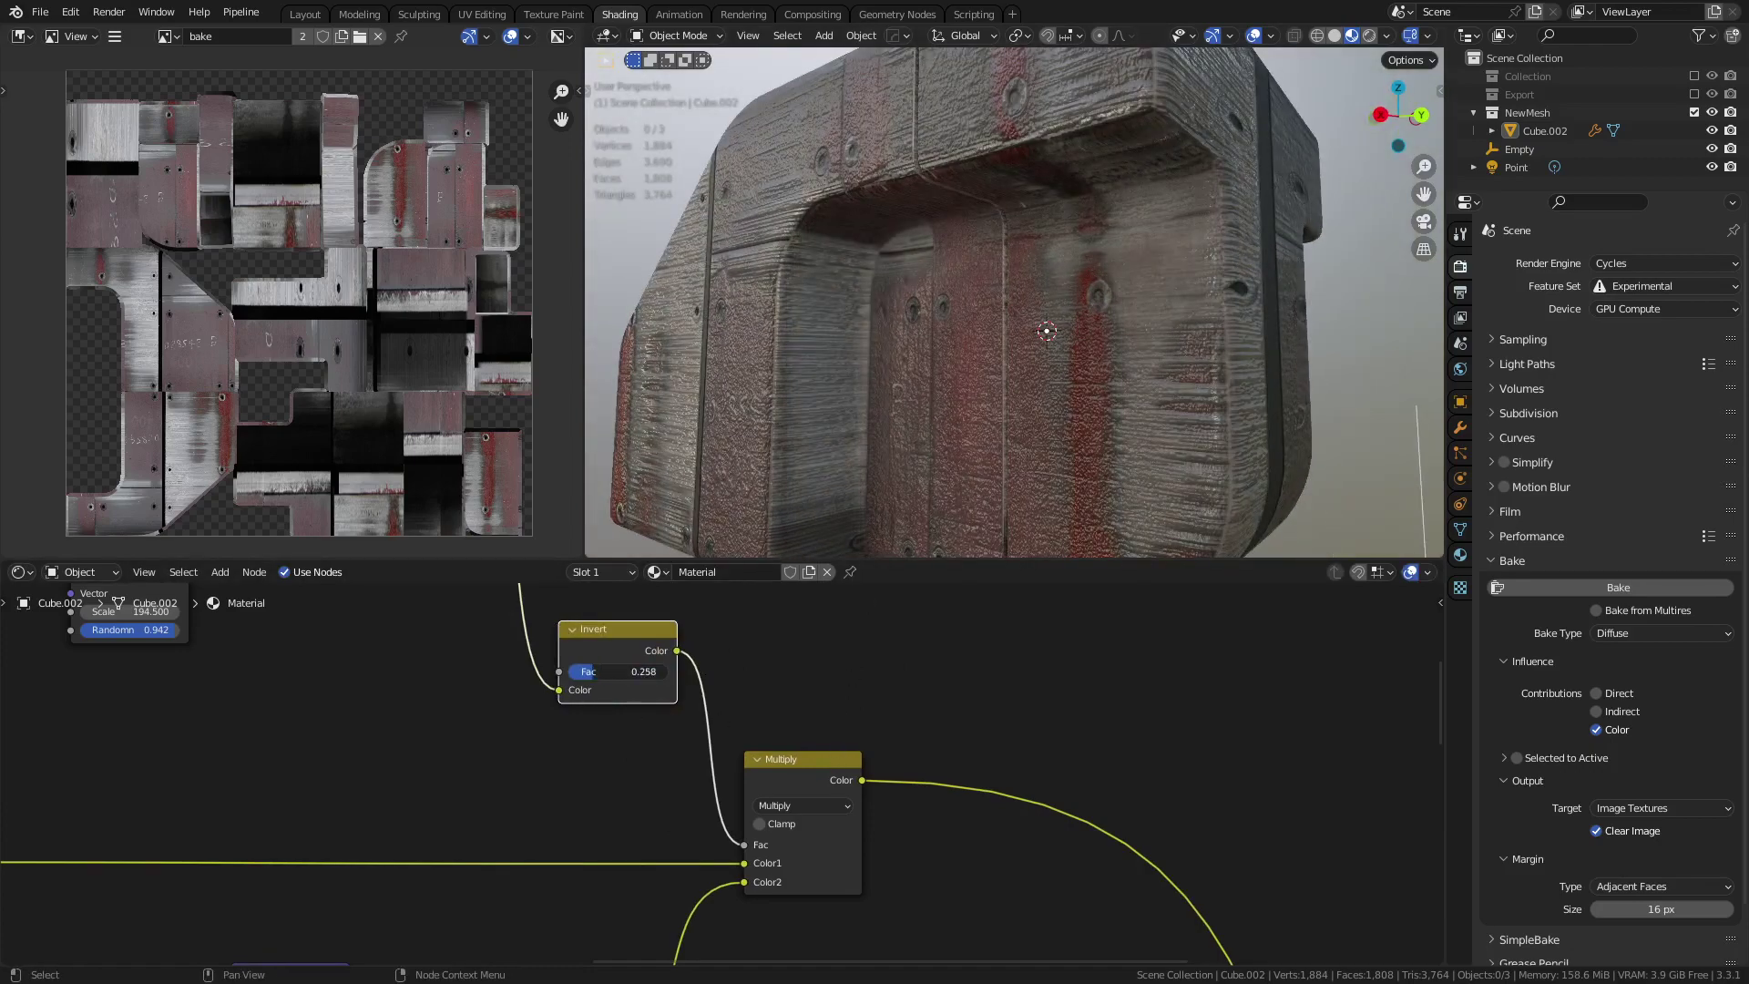
{"action": "key", "text": "BackSpace"}
{"action": "left_click_drag", "start_coordinate": [601, 672], "coordinate": [668, 671]}
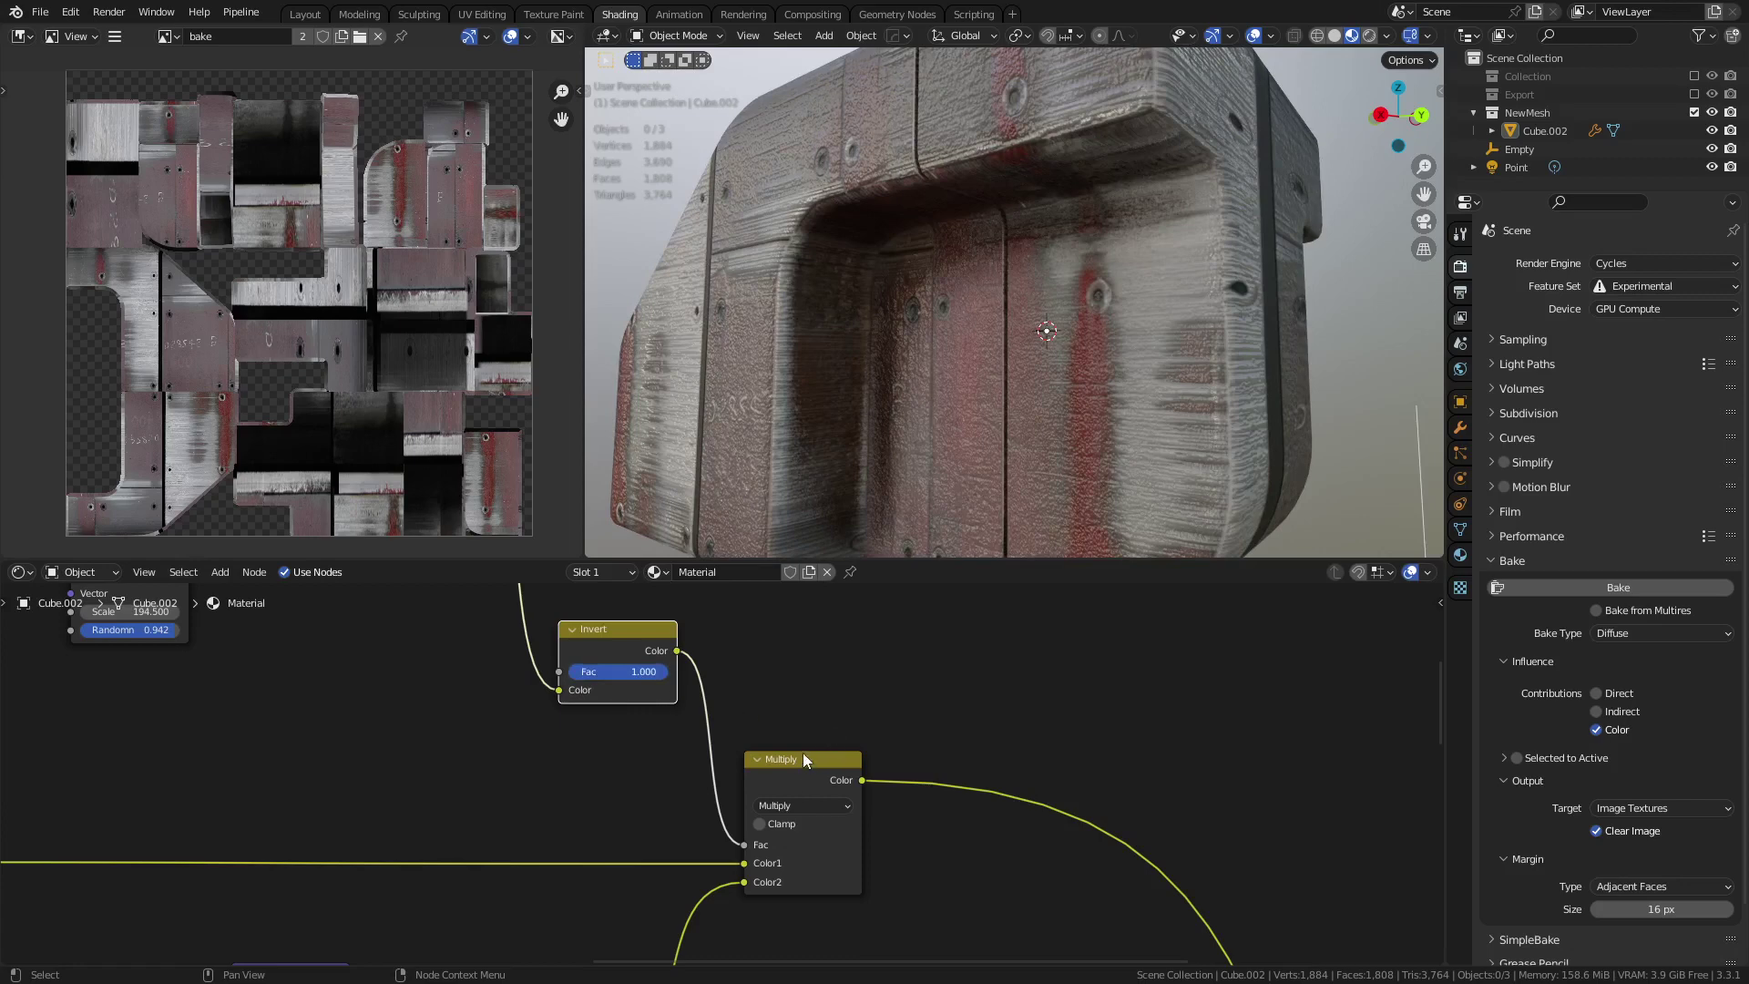
- Make room beside the Multiply node and insert a ColorRamp between the Invert node and the Multiply node's Fac
{"action": "left_click_drag", "start_coordinate": [802, 752], "coordinate": [866, 731]}
{"action": "key", "text": "shift+a"}
{"action": "mouse_move", "coordinate": [844, 726]}
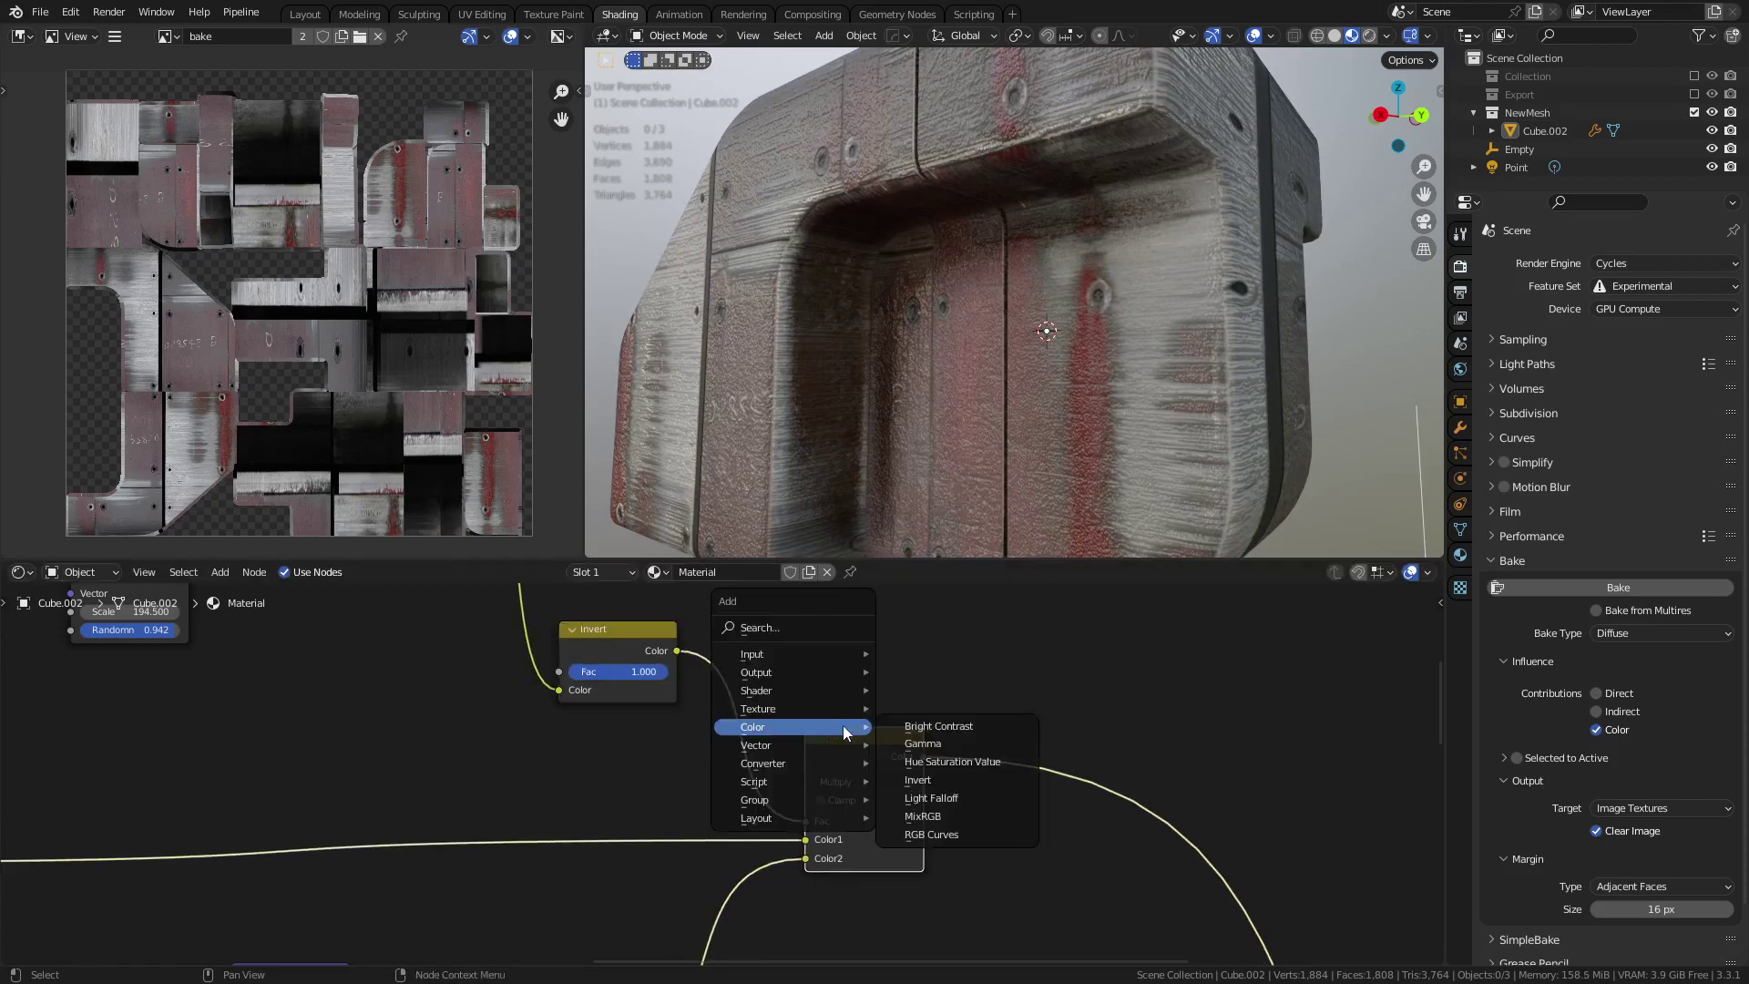
{"action": "mouse_move", "coordinate": [789, 762]}
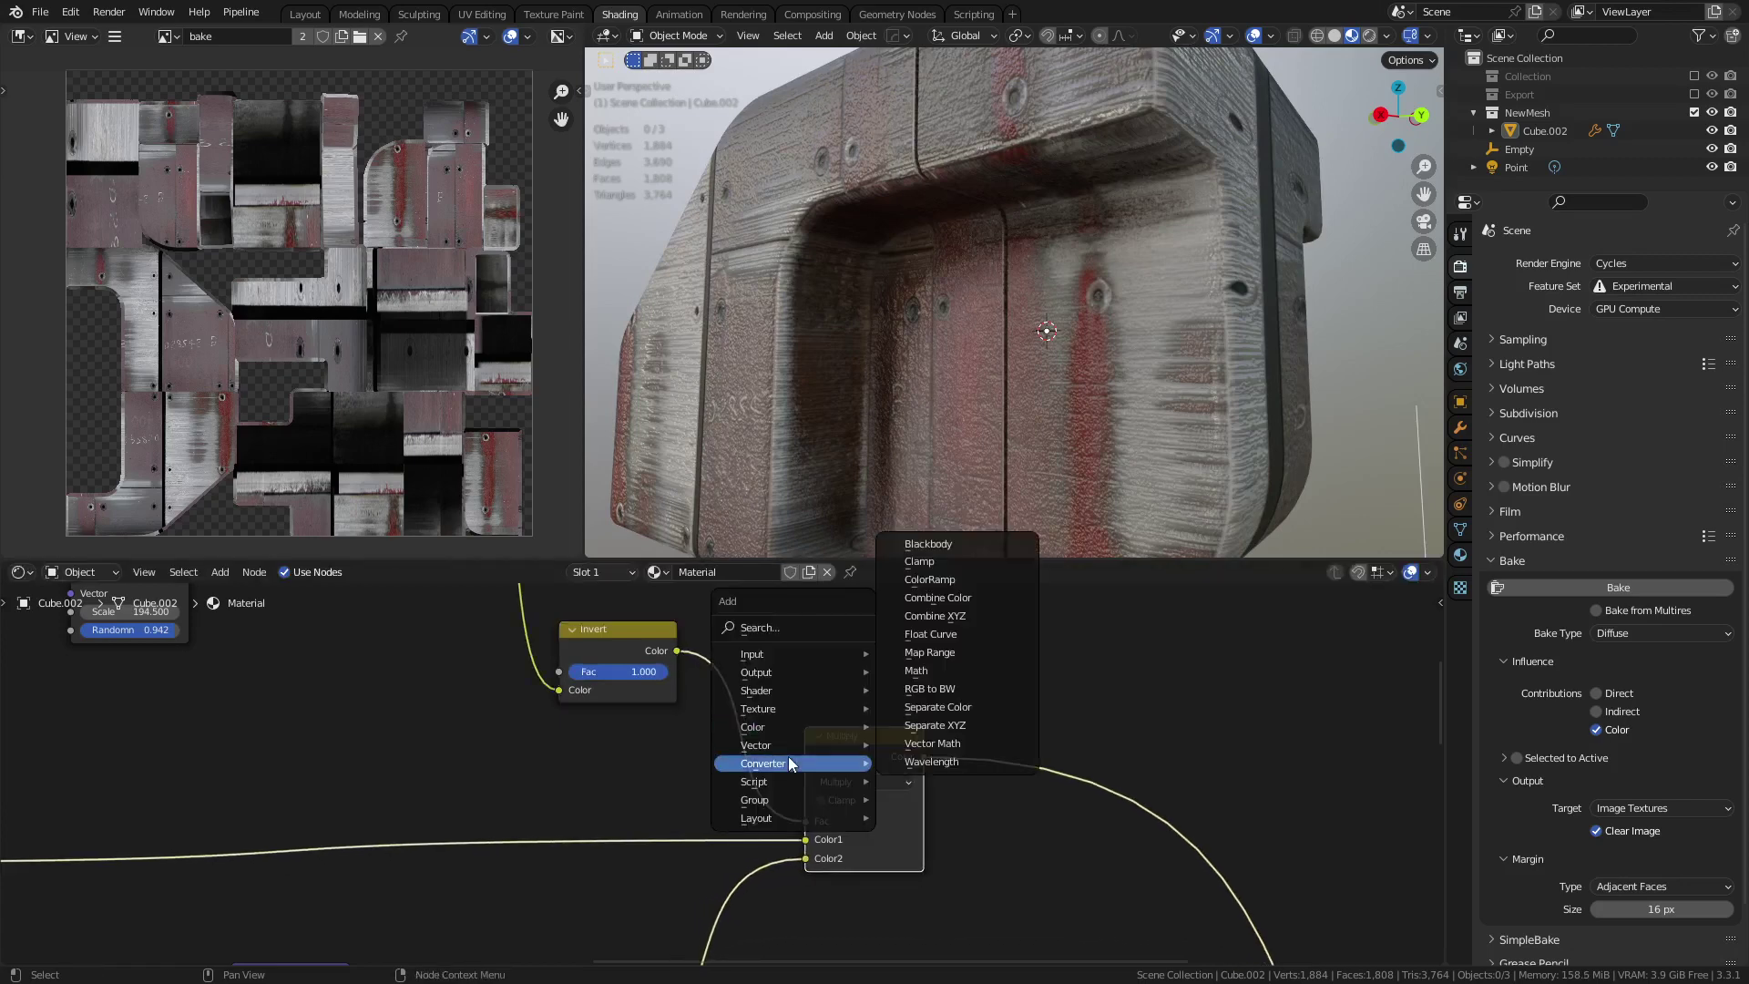
{"action": "left_click", "coordinate": [973, 581]}
{"action": "left_click", "coordinate": [745, 603]}
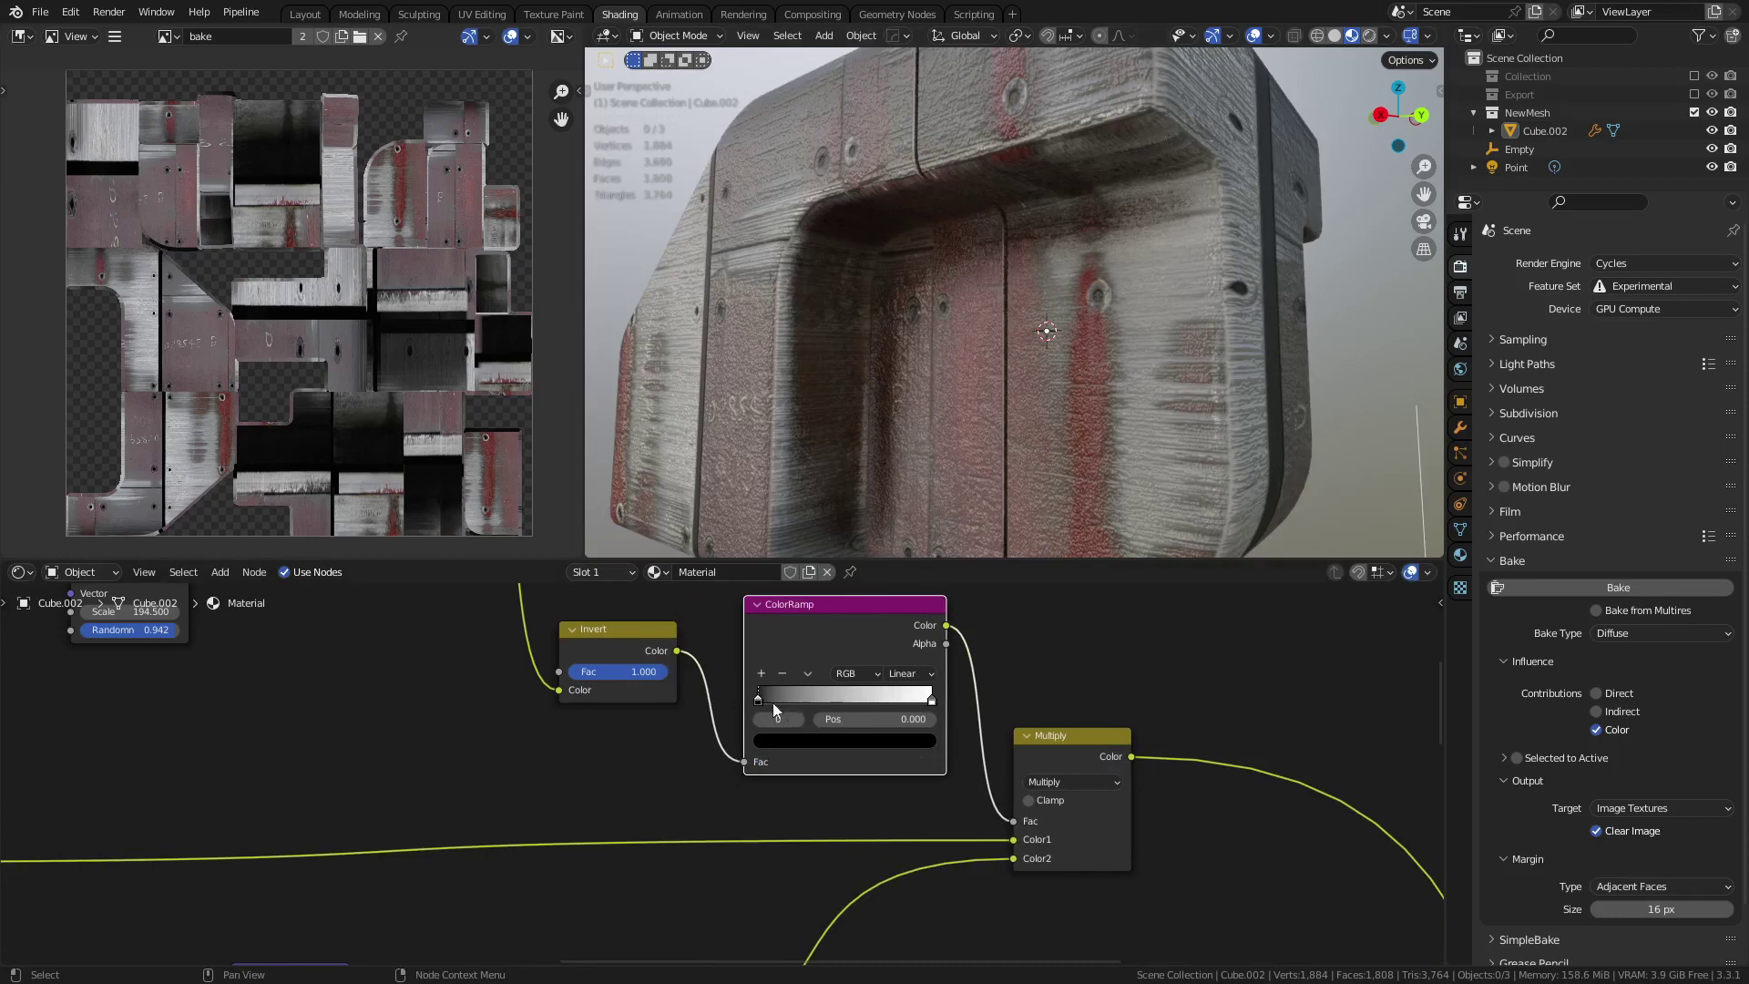
- Try adjusting the positions and colors of the ColorRamp's black and white stops
{"action": "mouse_move", "coordinate": [758, 698]}
{"action": "left_mouse_down"}
{"action": "mouse_move", "coordinate": [855, 694]}
{"action": "mouse_move", "coordinate": [714, 702]}
{"action": "left_mouse_up"}
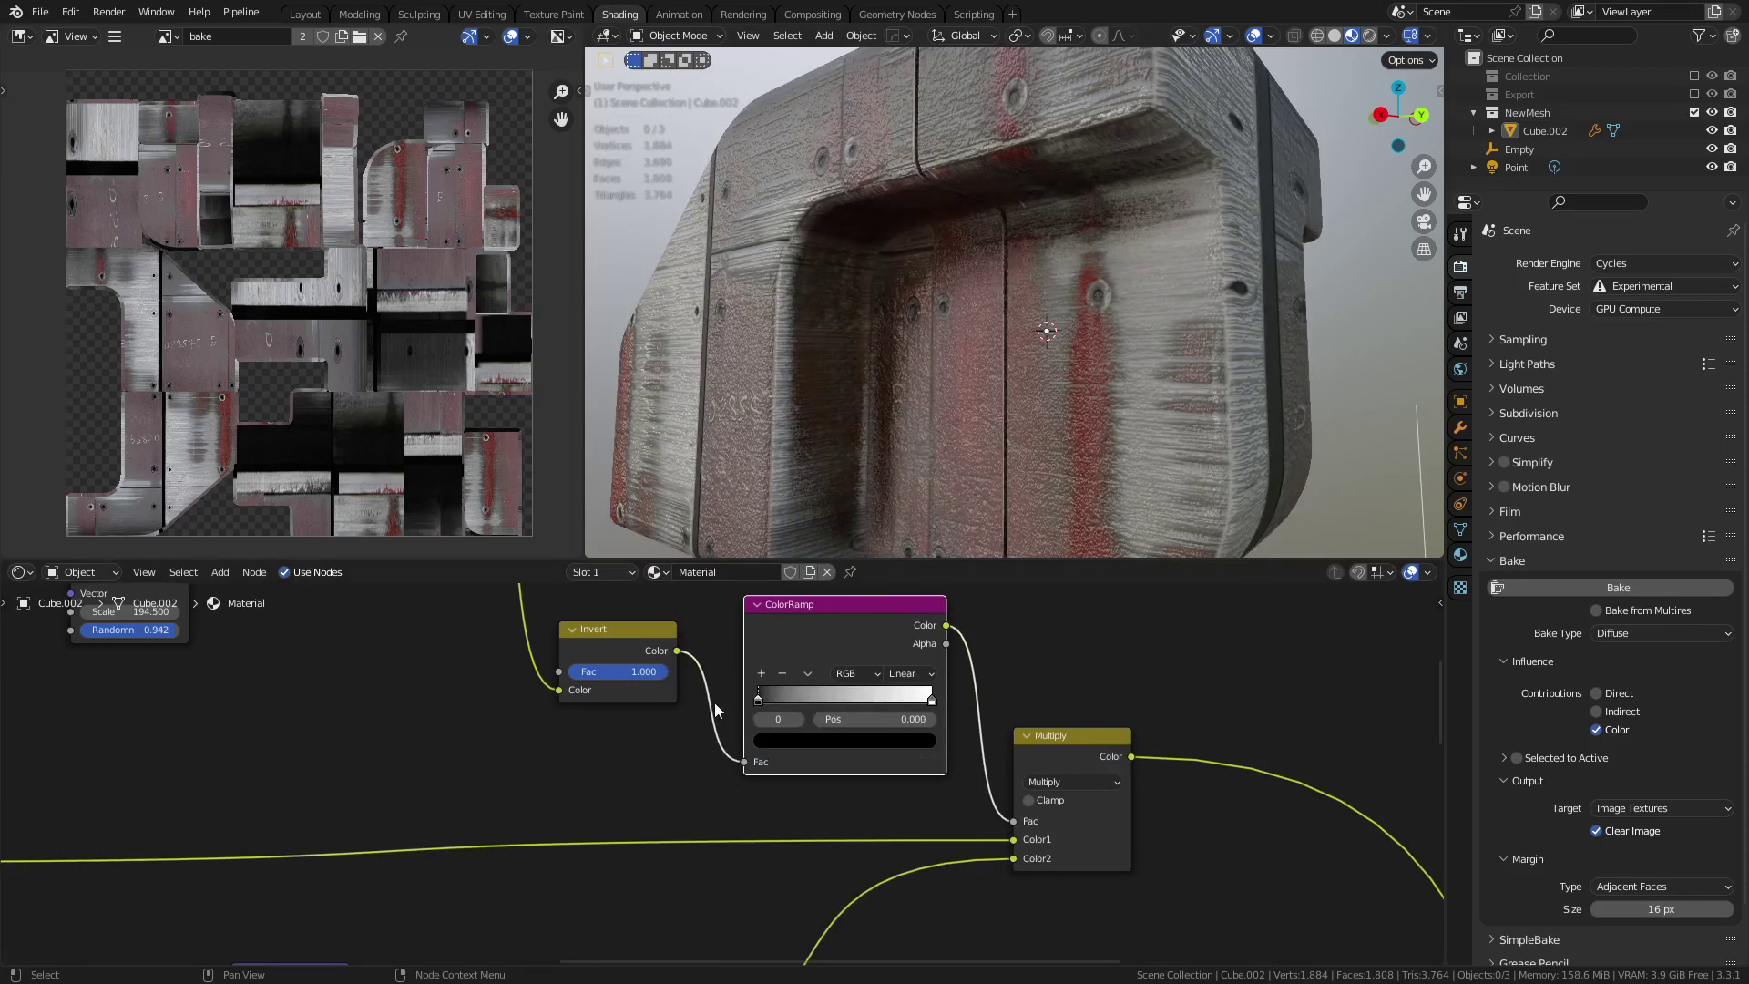
{"action": "left_click", "coordinate": [931, 698]}
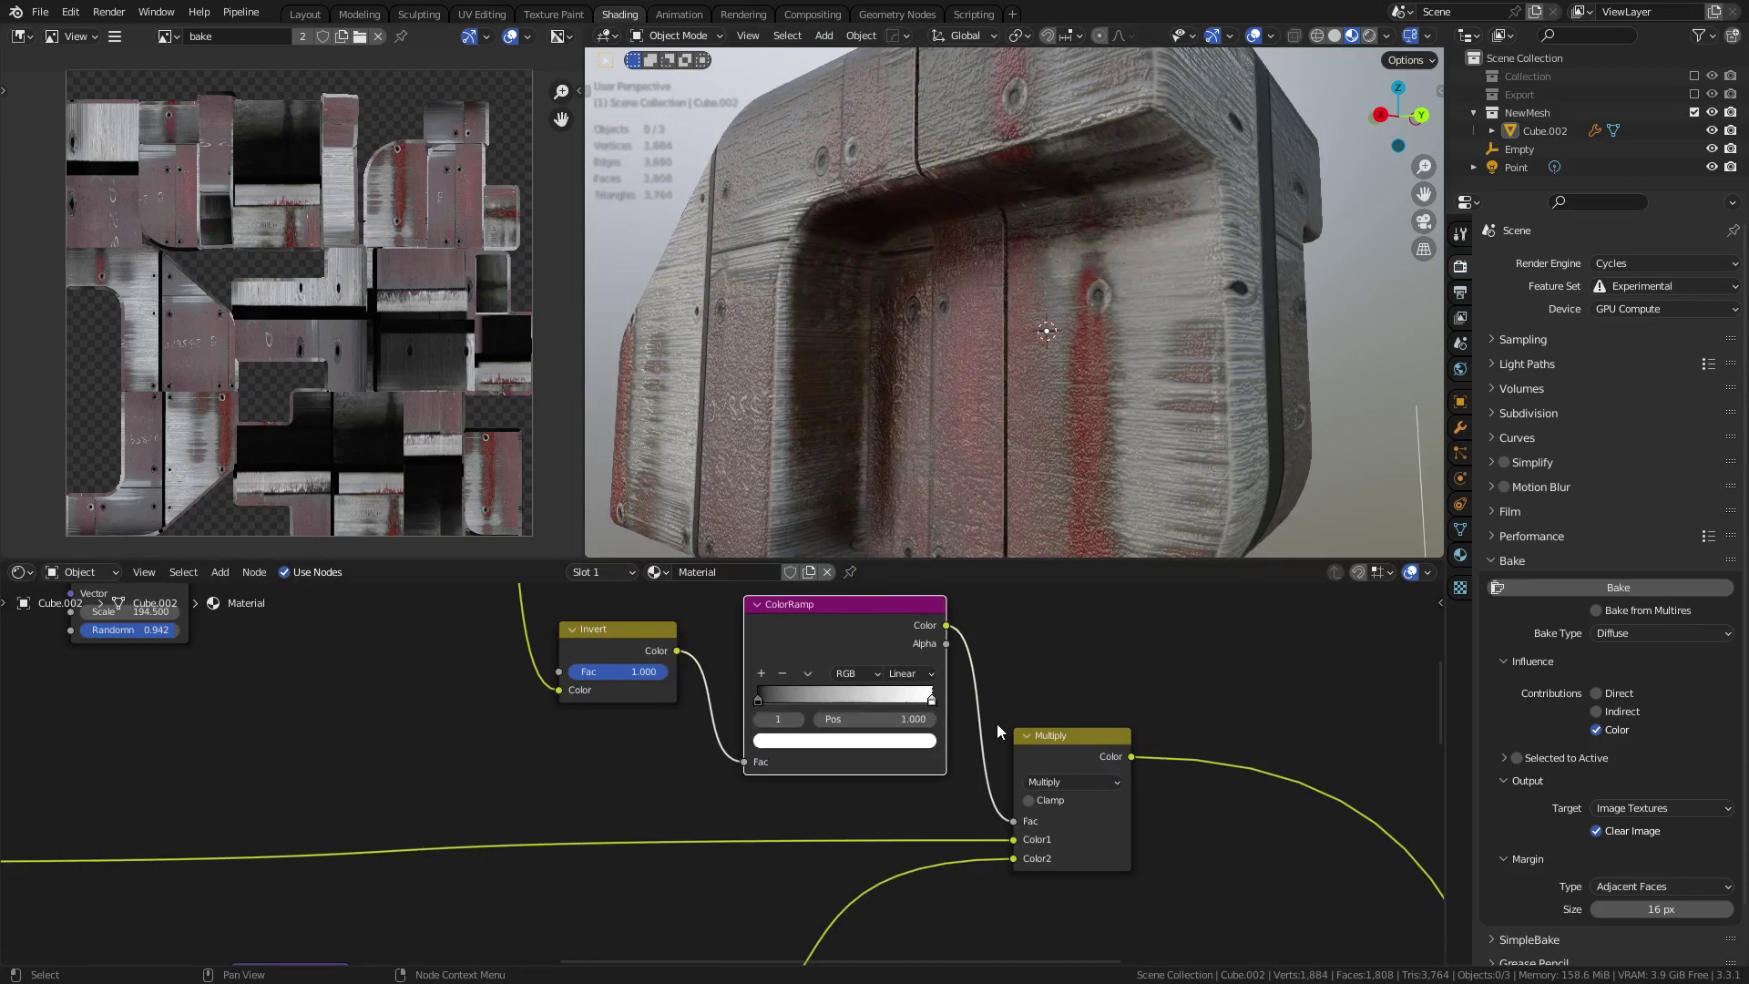
{"action": "left_click", "coordinate": [757, 701]}
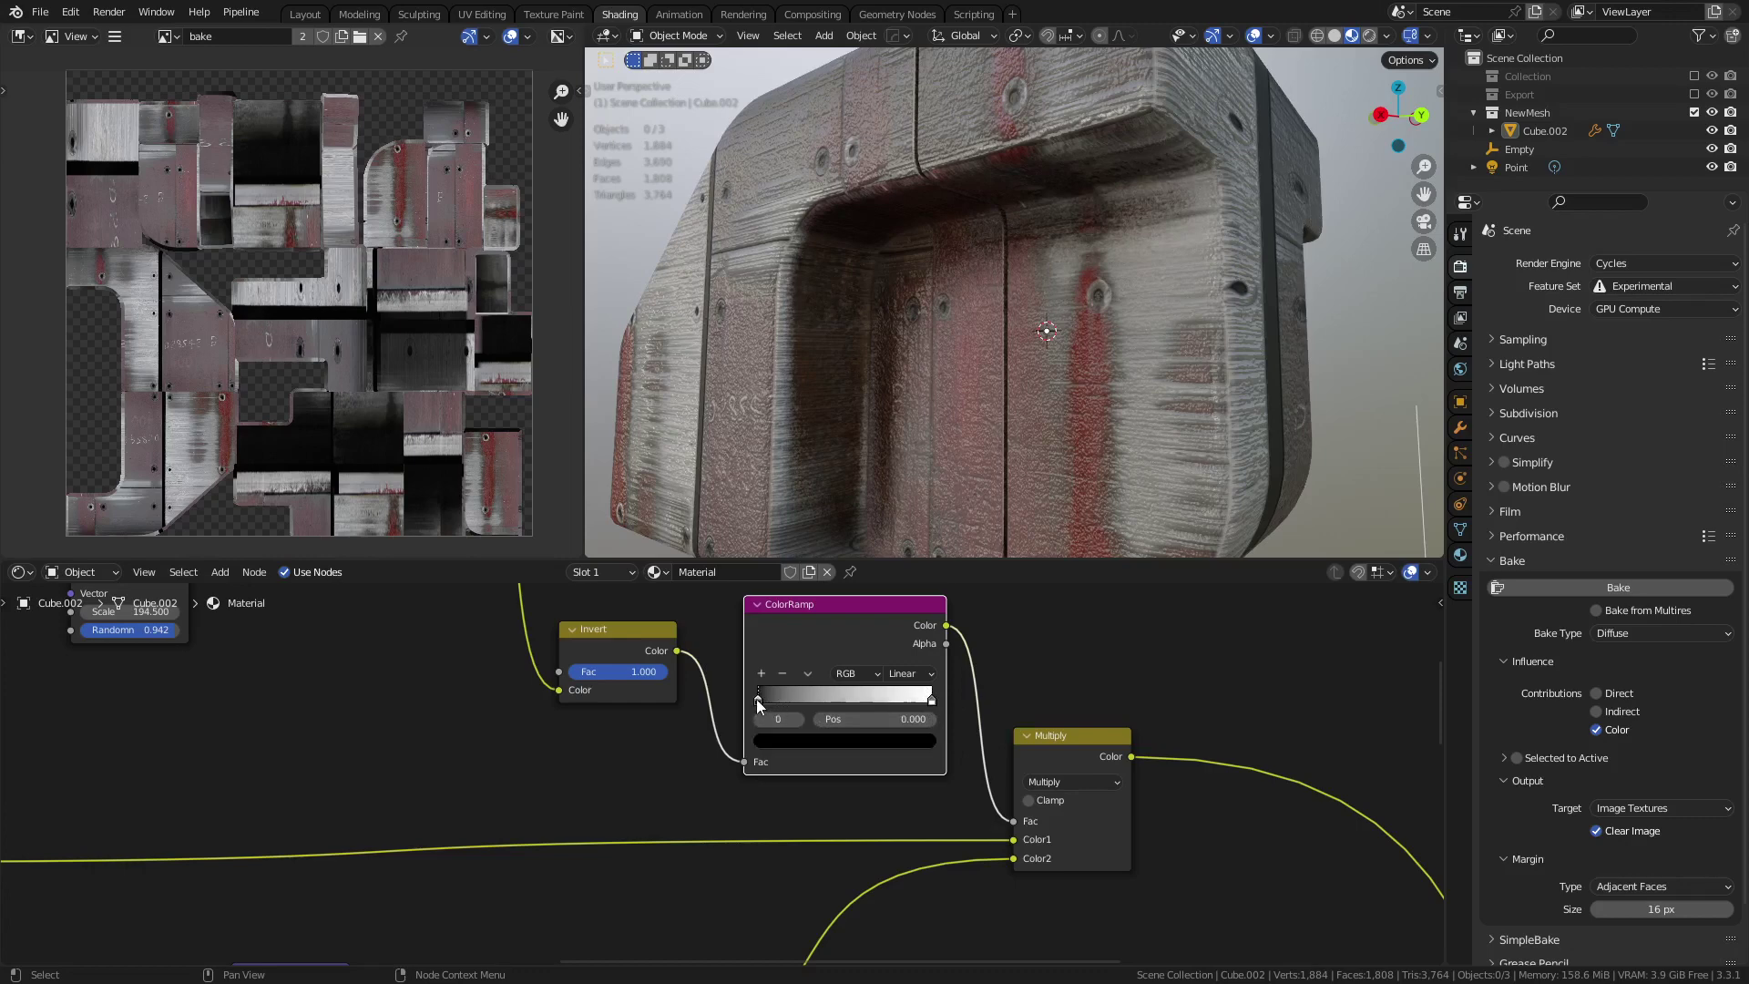
{"action": "left_click", "coordinate": [789, 743]}
{"action": "left_click_drag", "start_coordinate": [790, 698], "coordinate": [866, 698]}
{"action": "key", "text": "Escape"}
{"action": "left_click", "coordinate": [932, 701]}
{"action": "left_click", "coordinate": [838, 739]}
{"action": "mouse_move", "coordinate": [776, 523]}
{"action": "left_mouse_down"}
{"action": "mouse_move", "coordinate": [765, 545]}
{"action": "mouse_move", "coordinate": [763, 483]}
{"action": "left_mouse_up"}
{"action": "left_click", "coordinate": [1059, 636]}
- Set the Cycles bake type to Combined and review the other available bake types
{"action": "scroll", "coordinate": [1008, 657], "scroll_direction": "down", "scroll_amount": 2}
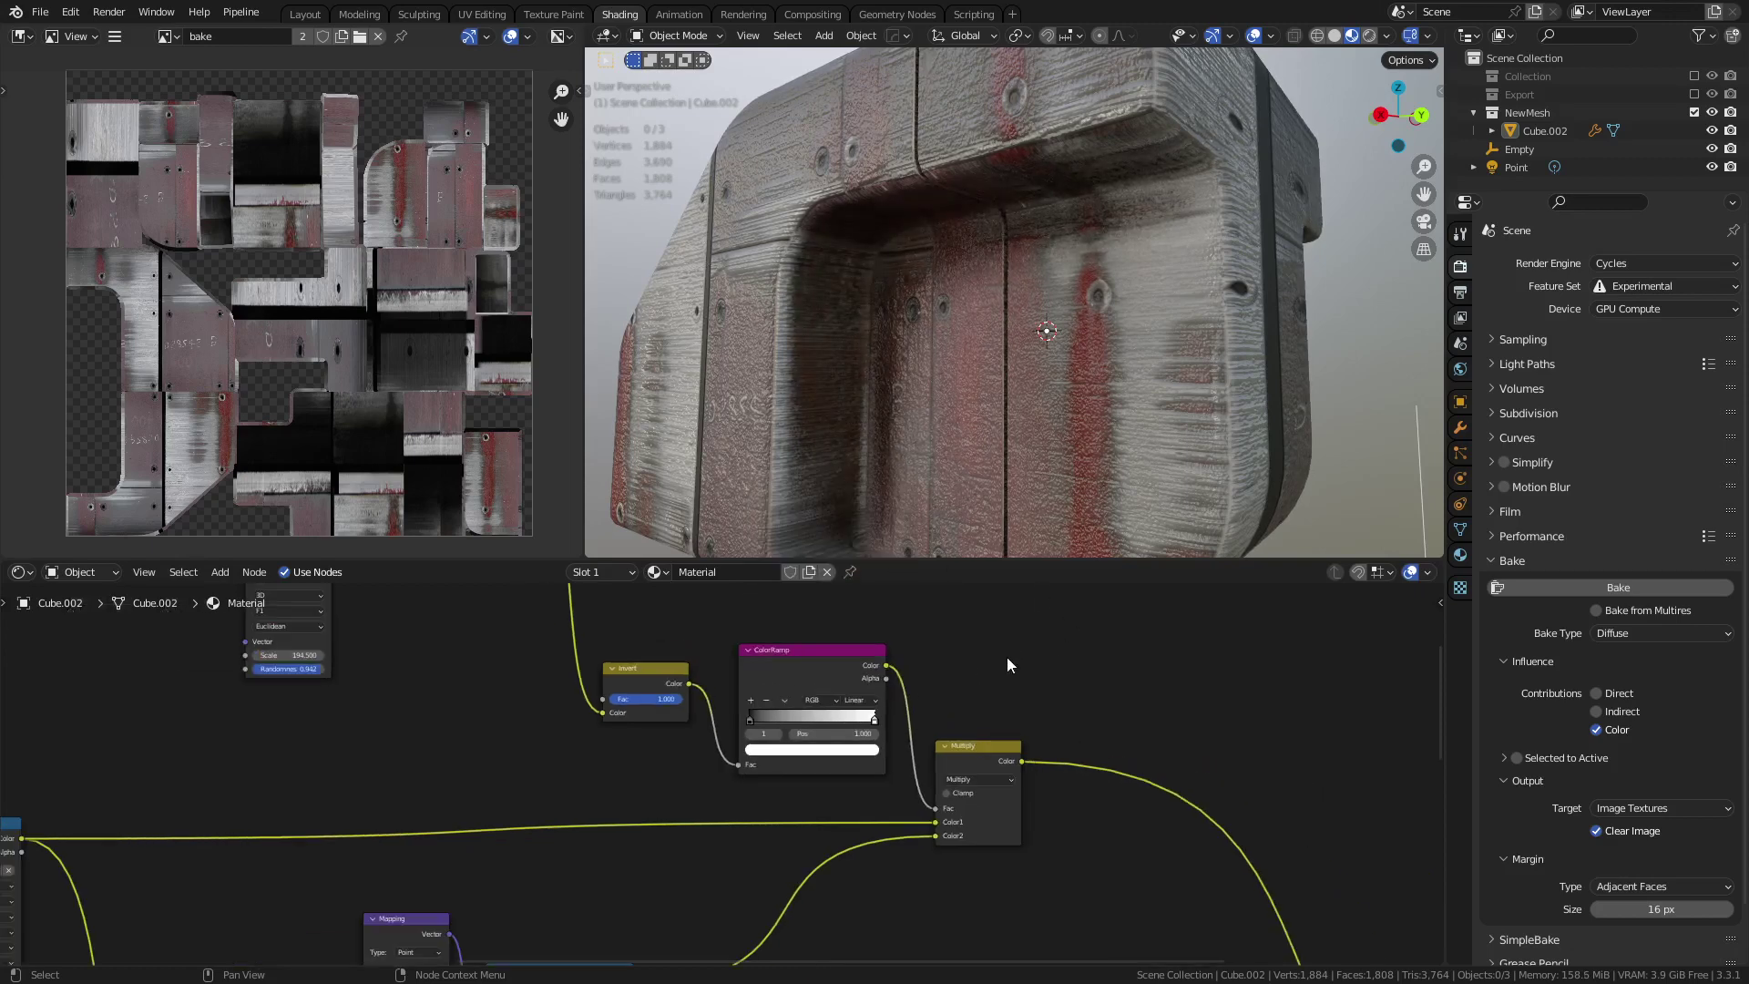
{"action": "scroll", "coordinate": [898, 325], "scroll_direction": "down", "scroll_amount": 5}
{"action": "middle_click_drag", "start_coordinate": [899, 326], "coordinate": [993, 383]}
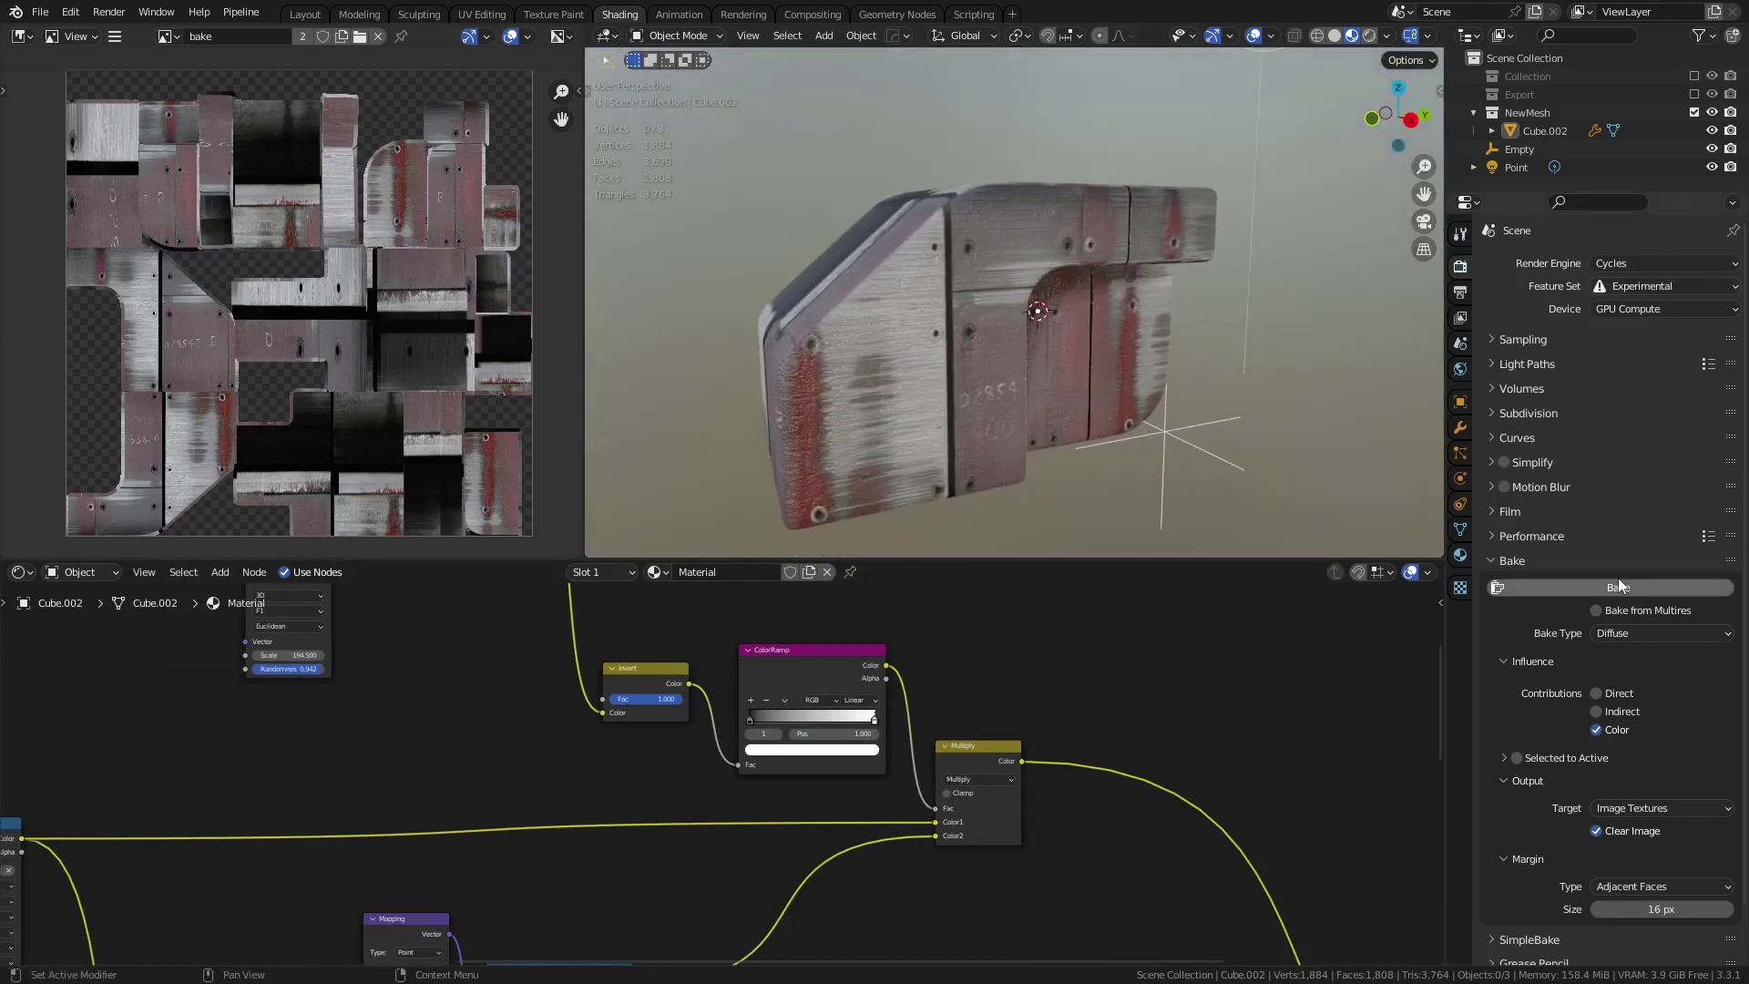
{"action": "left_click", "coordinate": [1640, 632]}
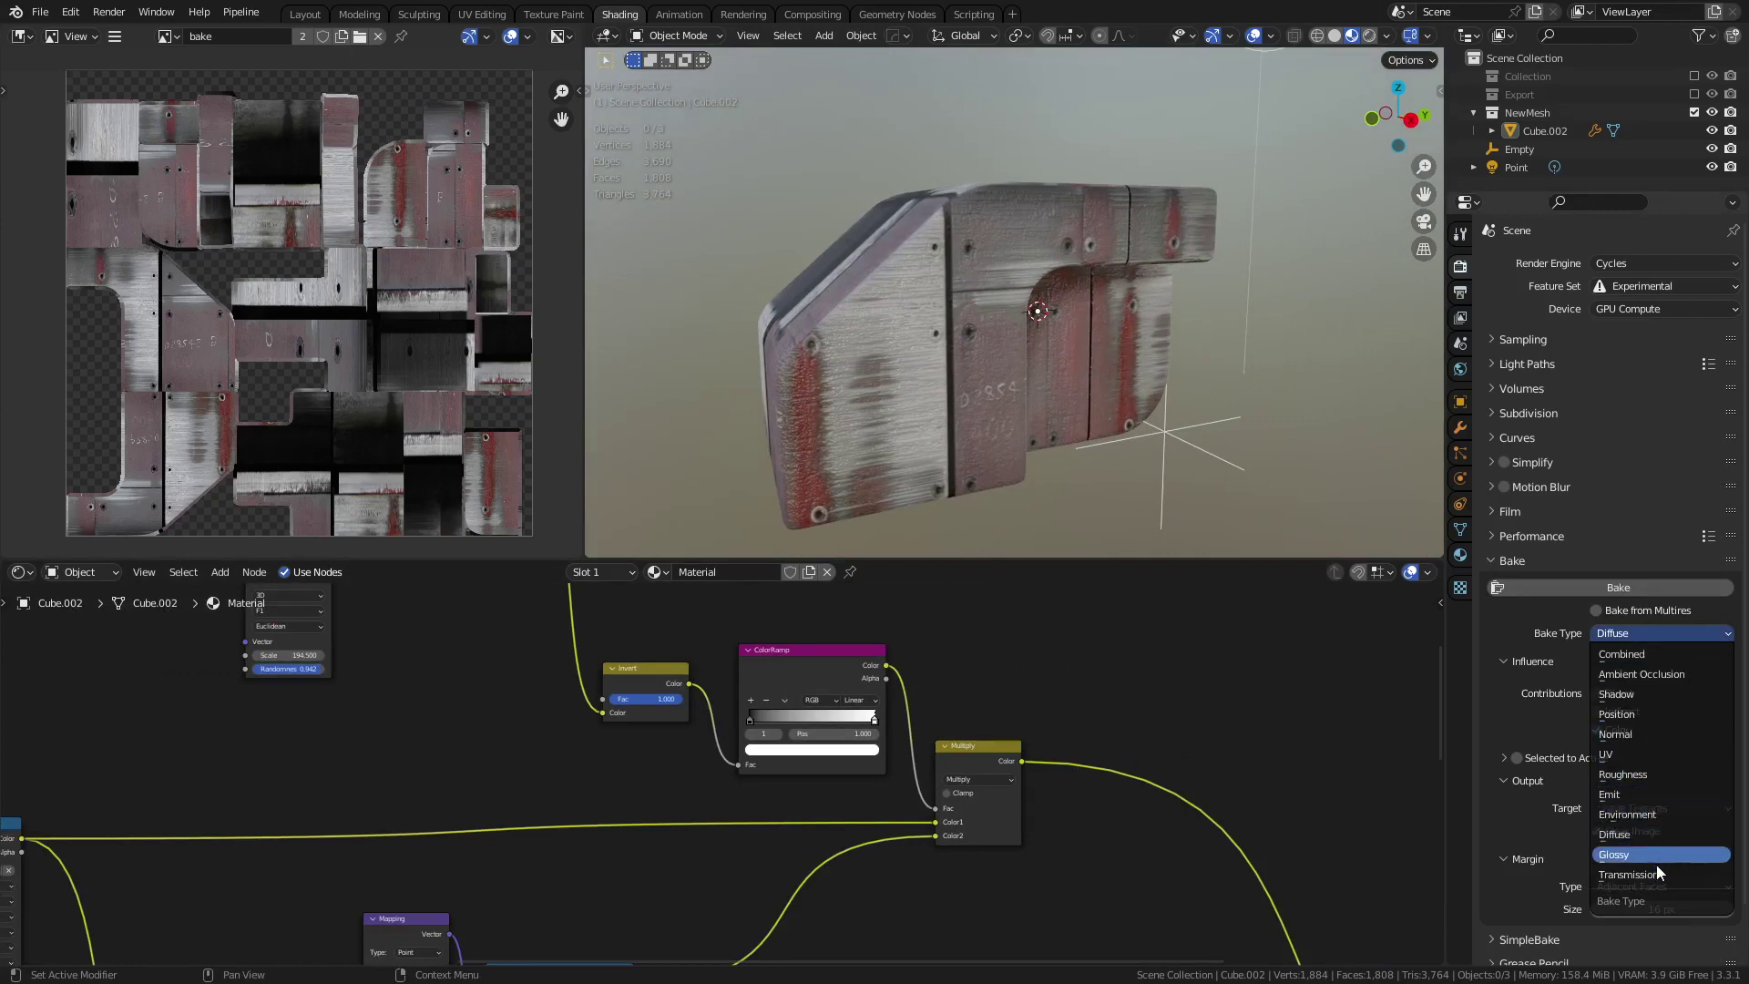
{"action": "left_click", "coordinate": [1636, 653]}
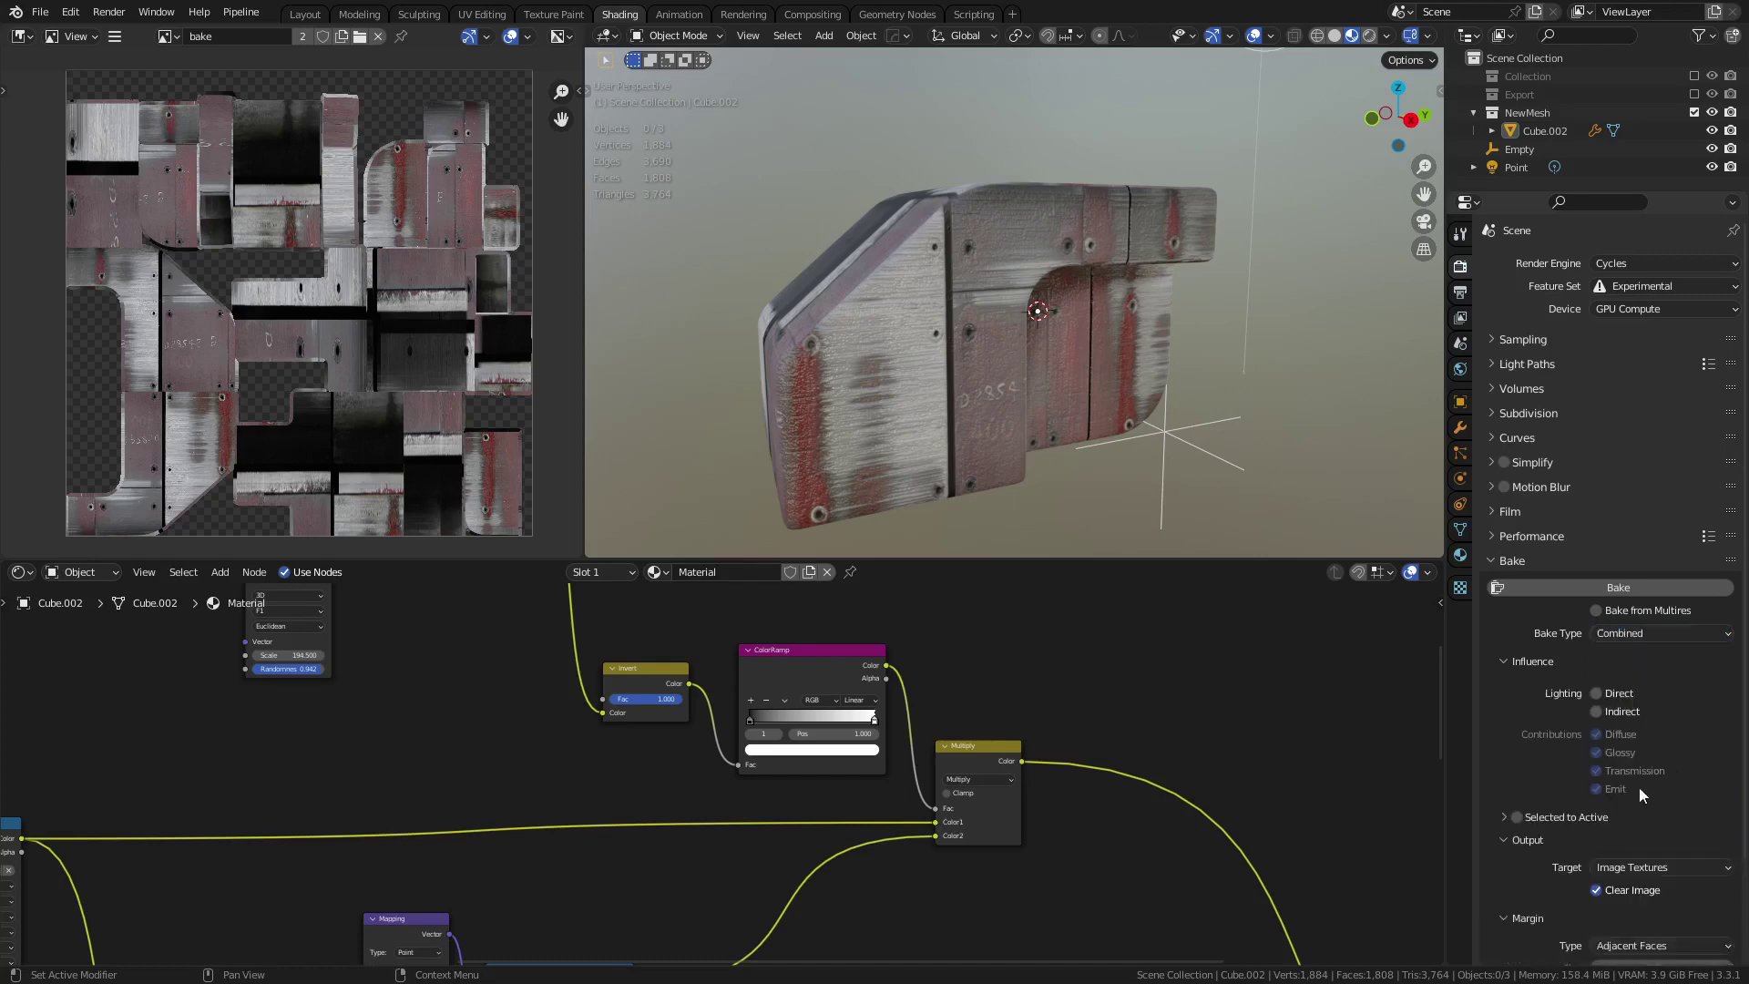
{"action": "left_click", "coordinate": [1670, 630]}
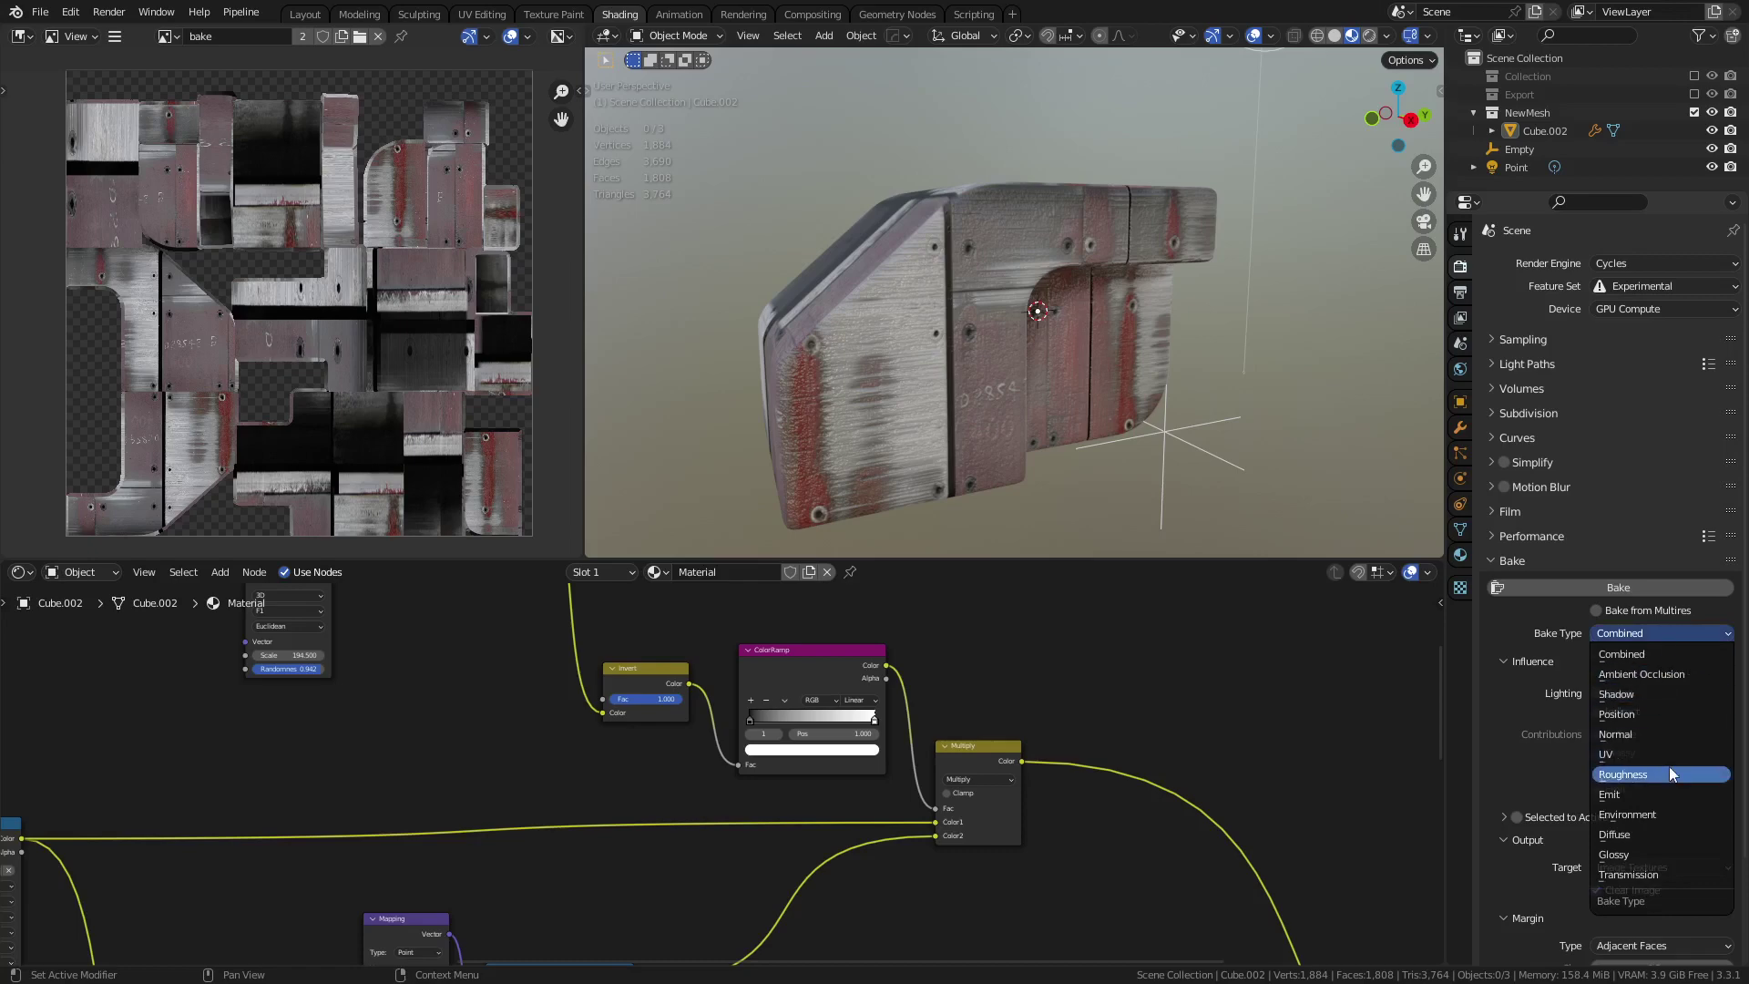
{"action": "right_click", "coordinate": [1298, 697]}
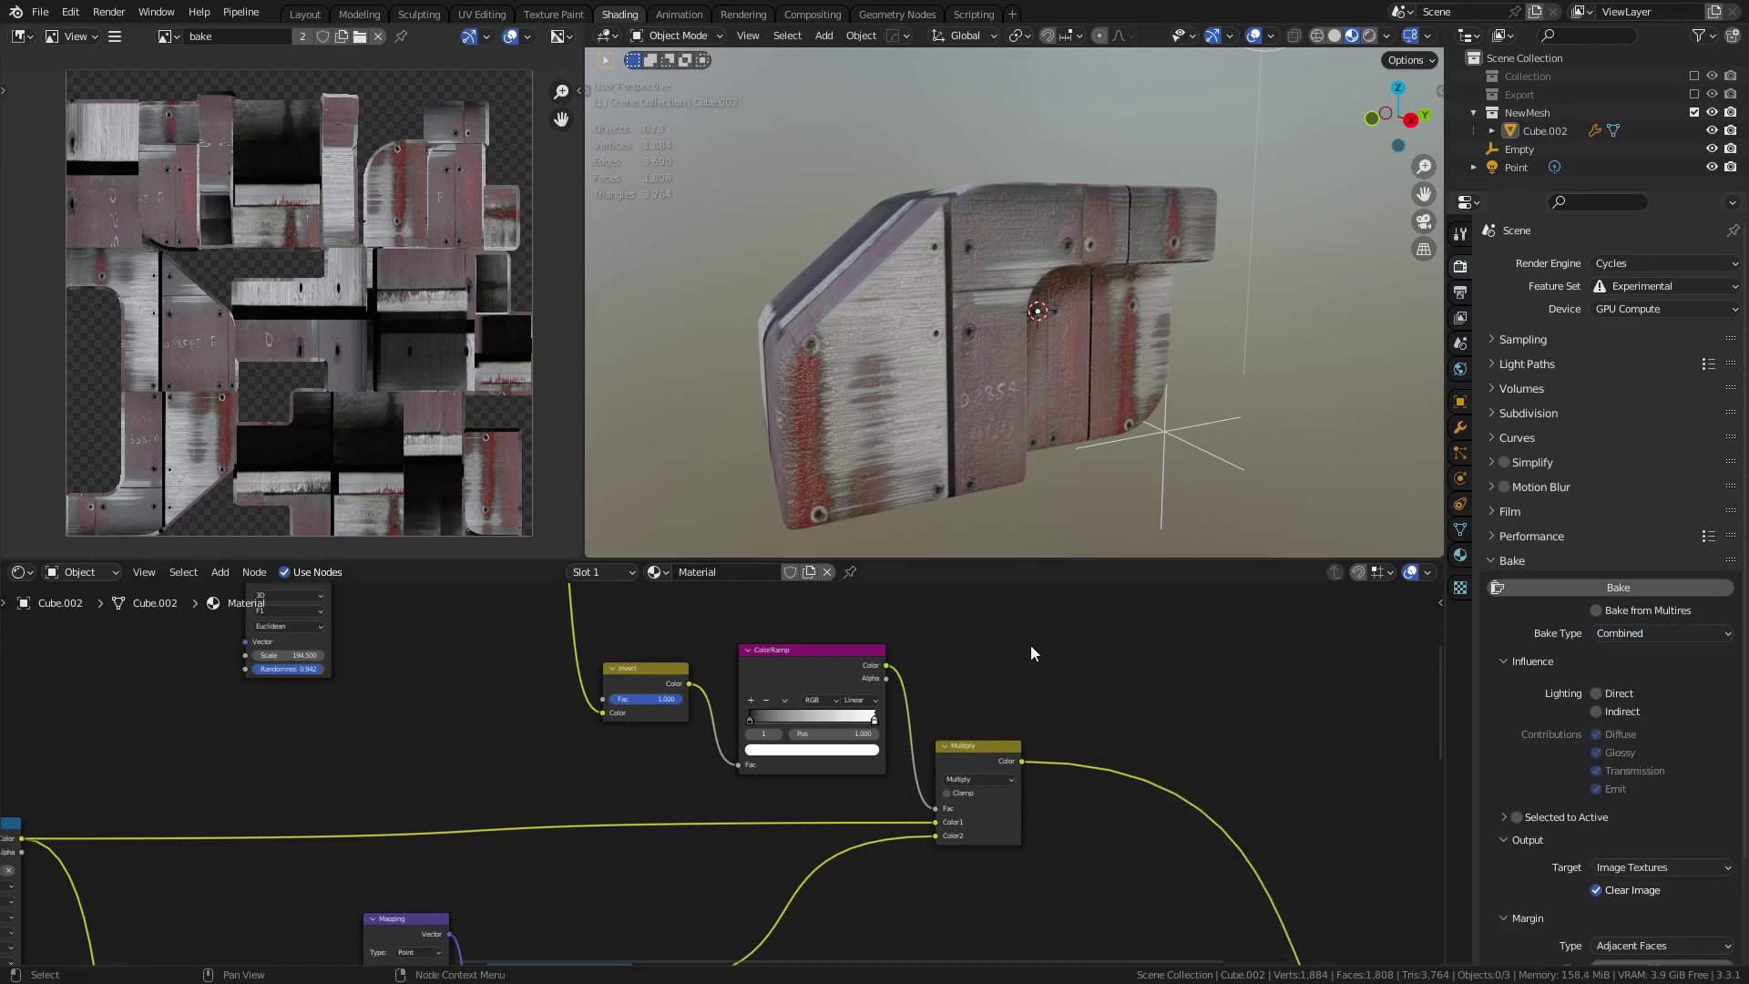
- Inspect the recessed side of the mesh, and show the TexTools Baking options in the UV Editing workspace
{"action": "middle_click_drag", "start_coordinate": [1130, 412], "coordinate": [1084, 412]}
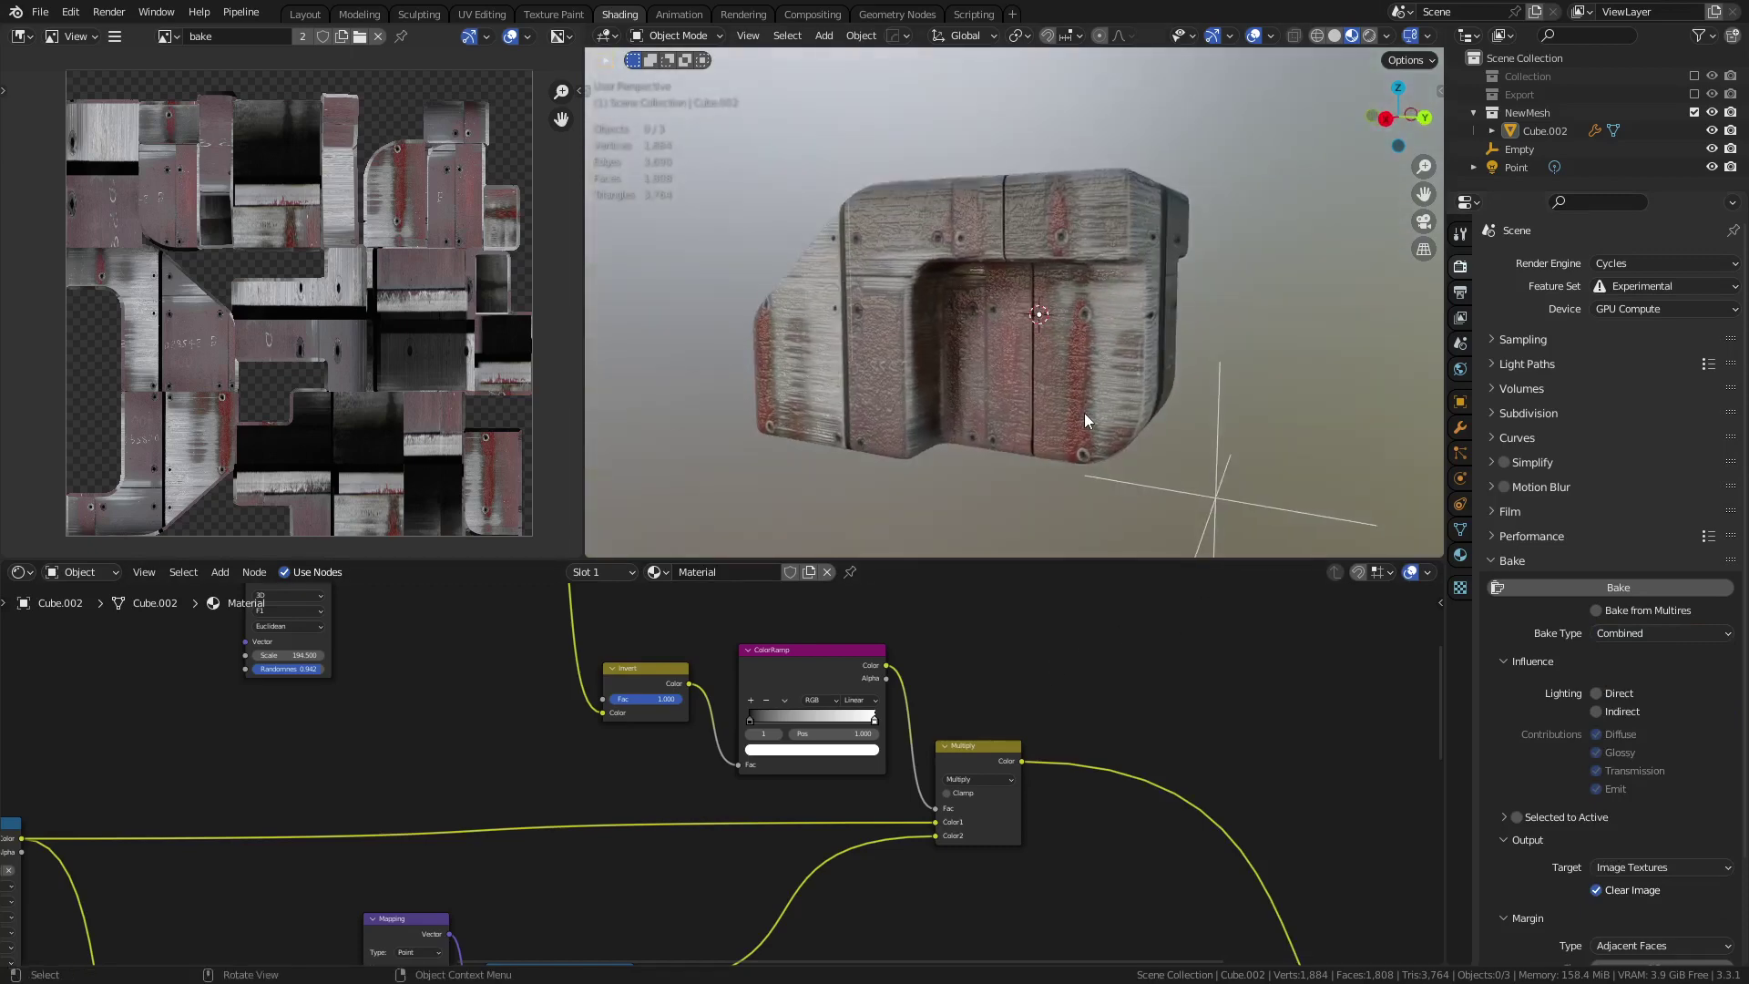
{"action": "scroll", "coordinate": [1084, 413], "scroll_direction": "up", "scroll_amount": 1}
{"action": "scroll", "coordinate": [1101, 414], "scroll_direction": "up", "scroll_amount": 1}
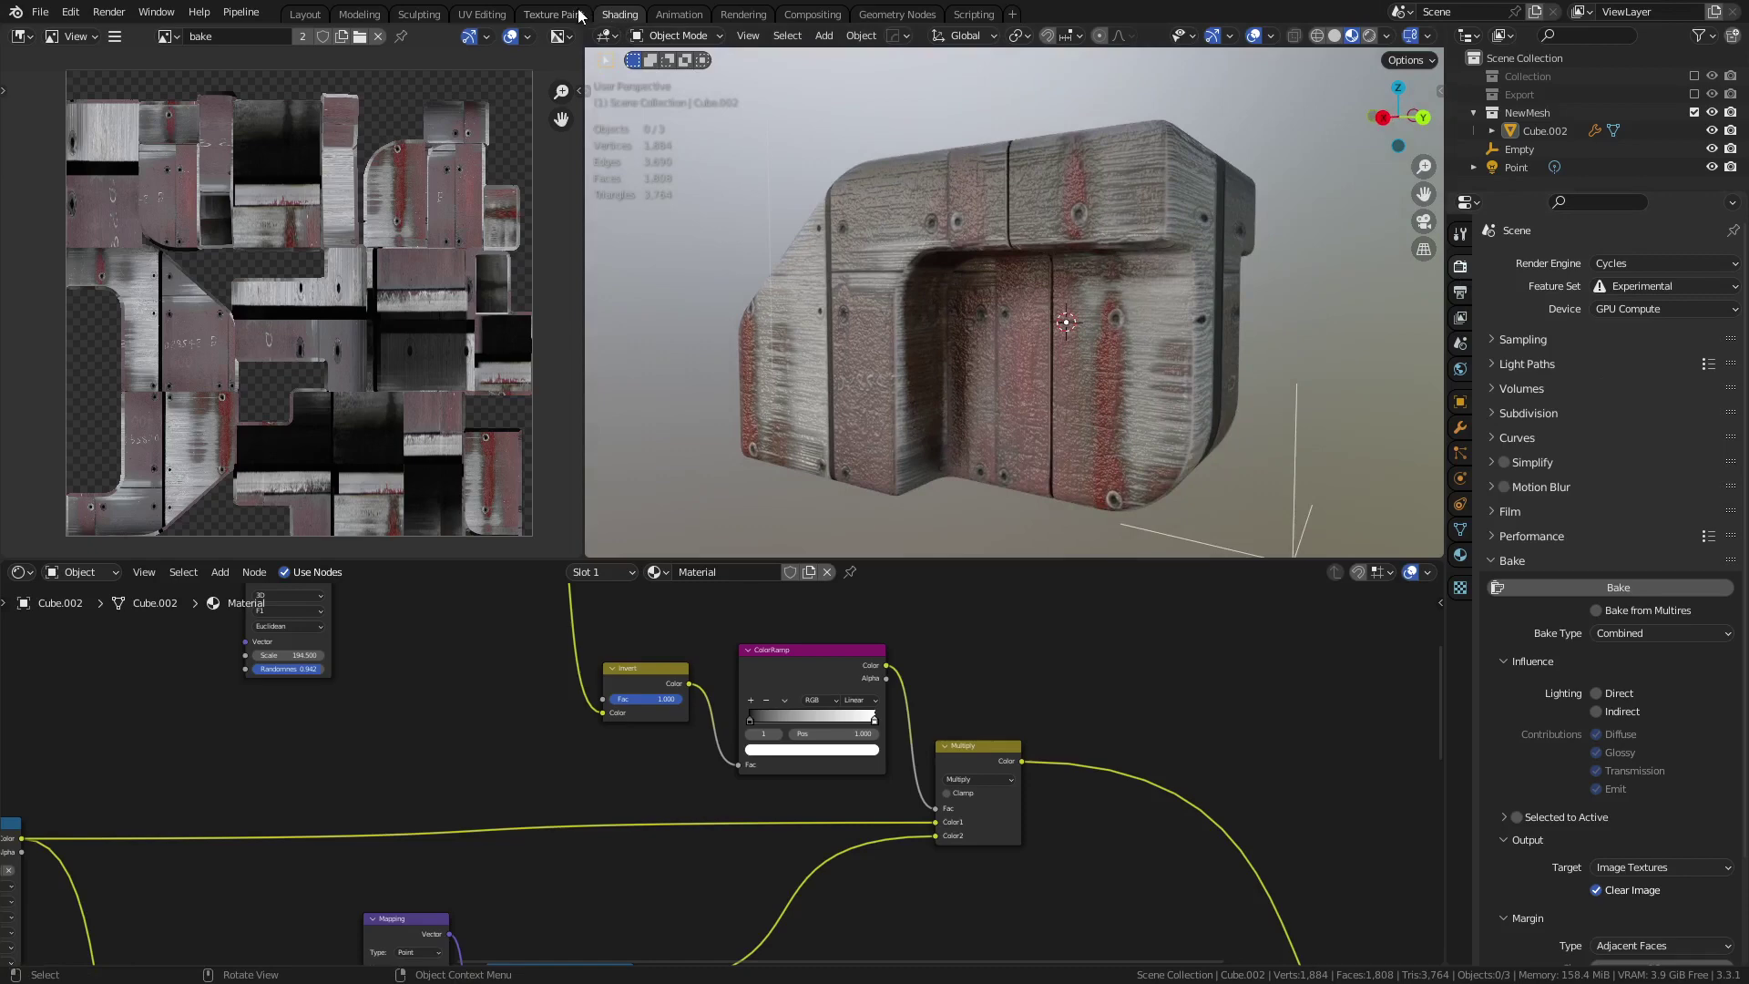
{"action": "left_click", "coordinate": [500, 17]}
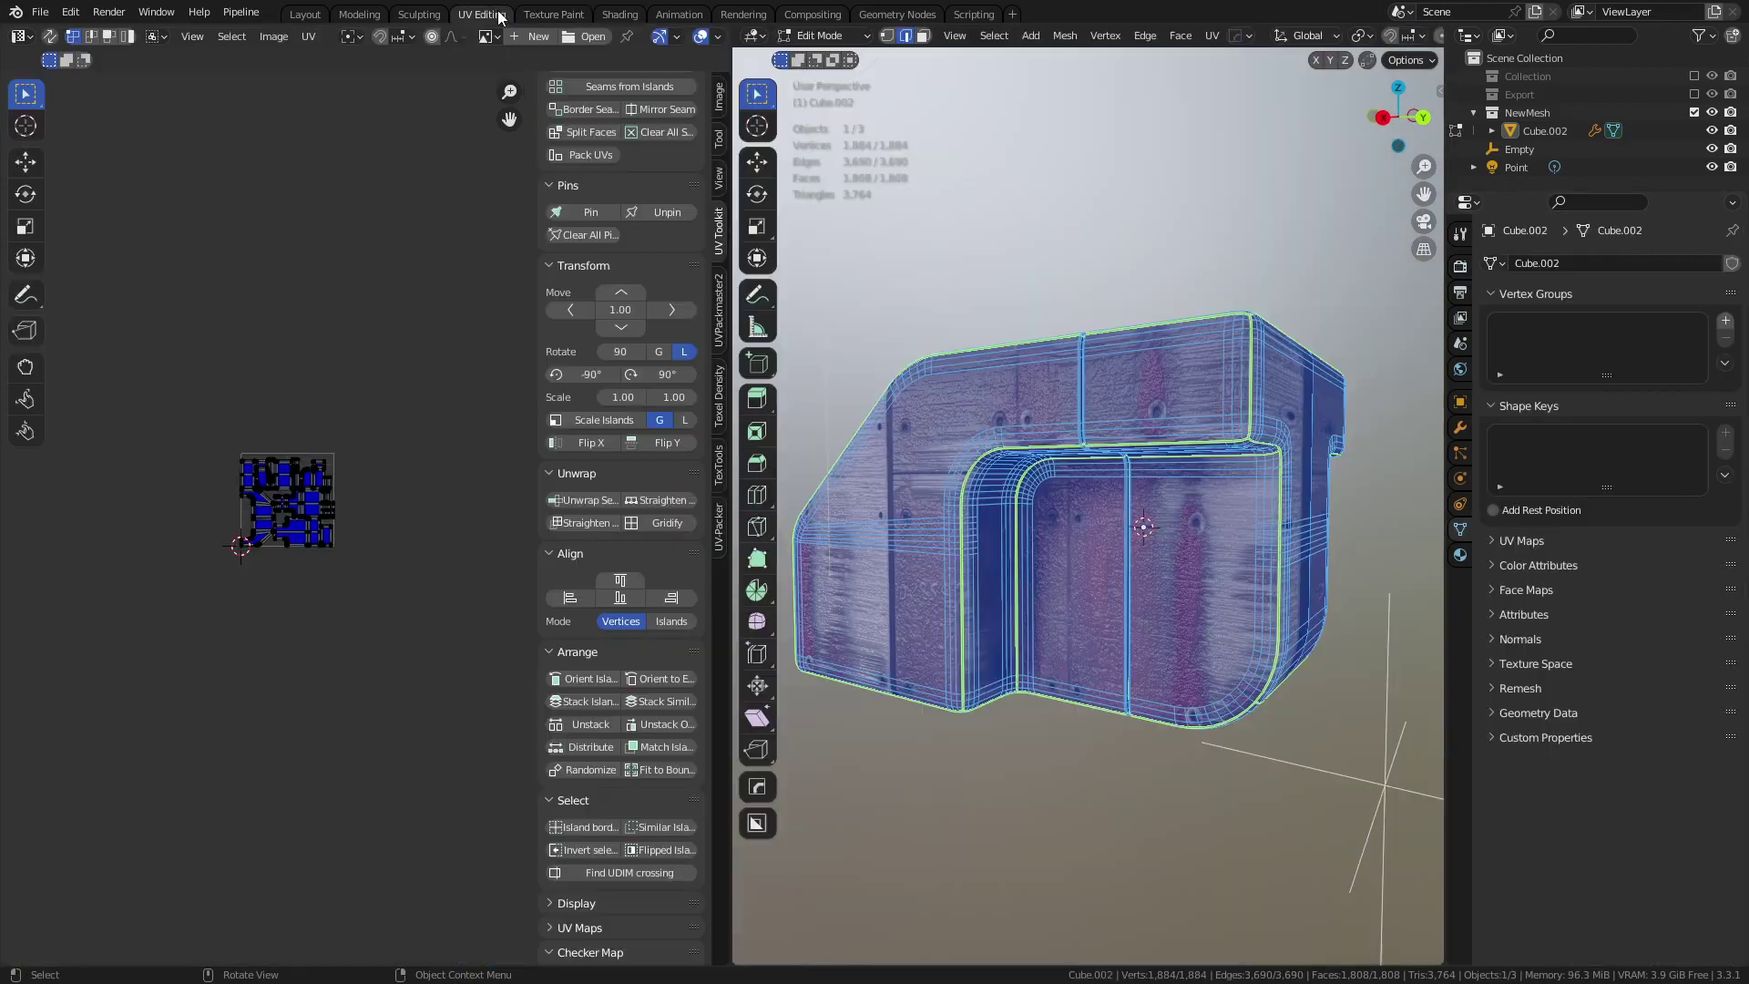
{"action": "left_click", "coordinate": [718, 470]}
{"action": "left_click", "coordinate": [551, 328]}
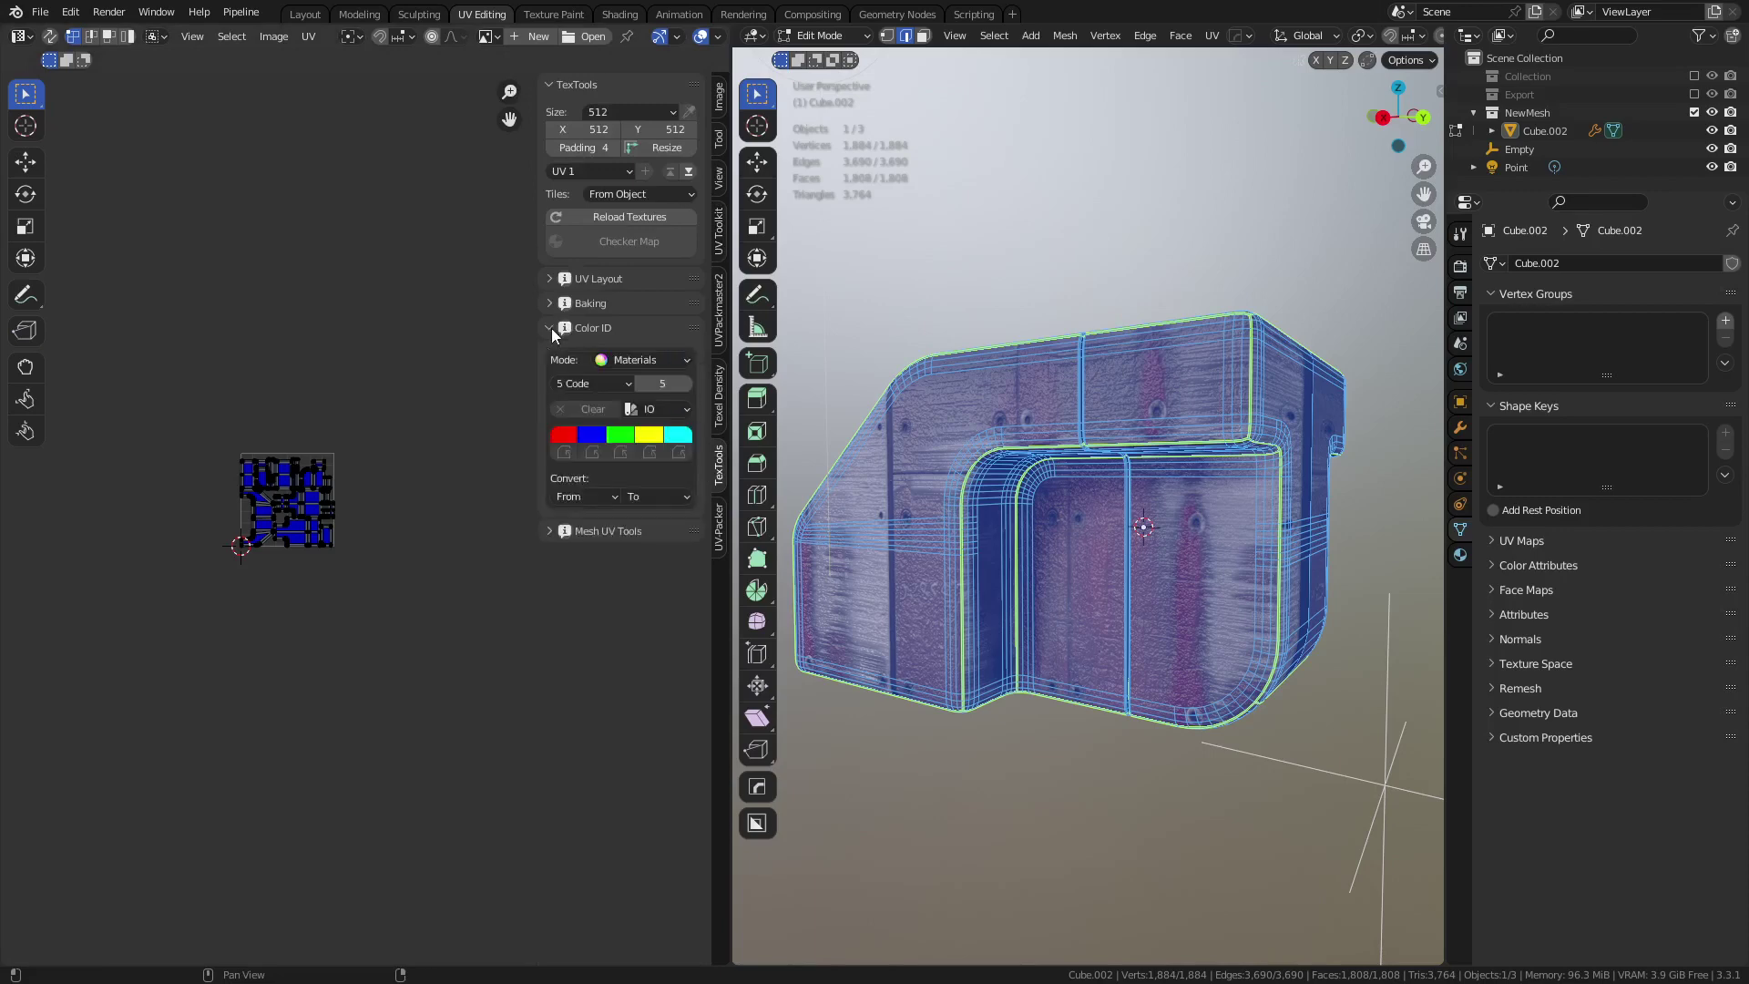
{"action": "left_click", "coordinate": [550, 328]}
{"action": "left_click", "coordinate": [549, 304]}
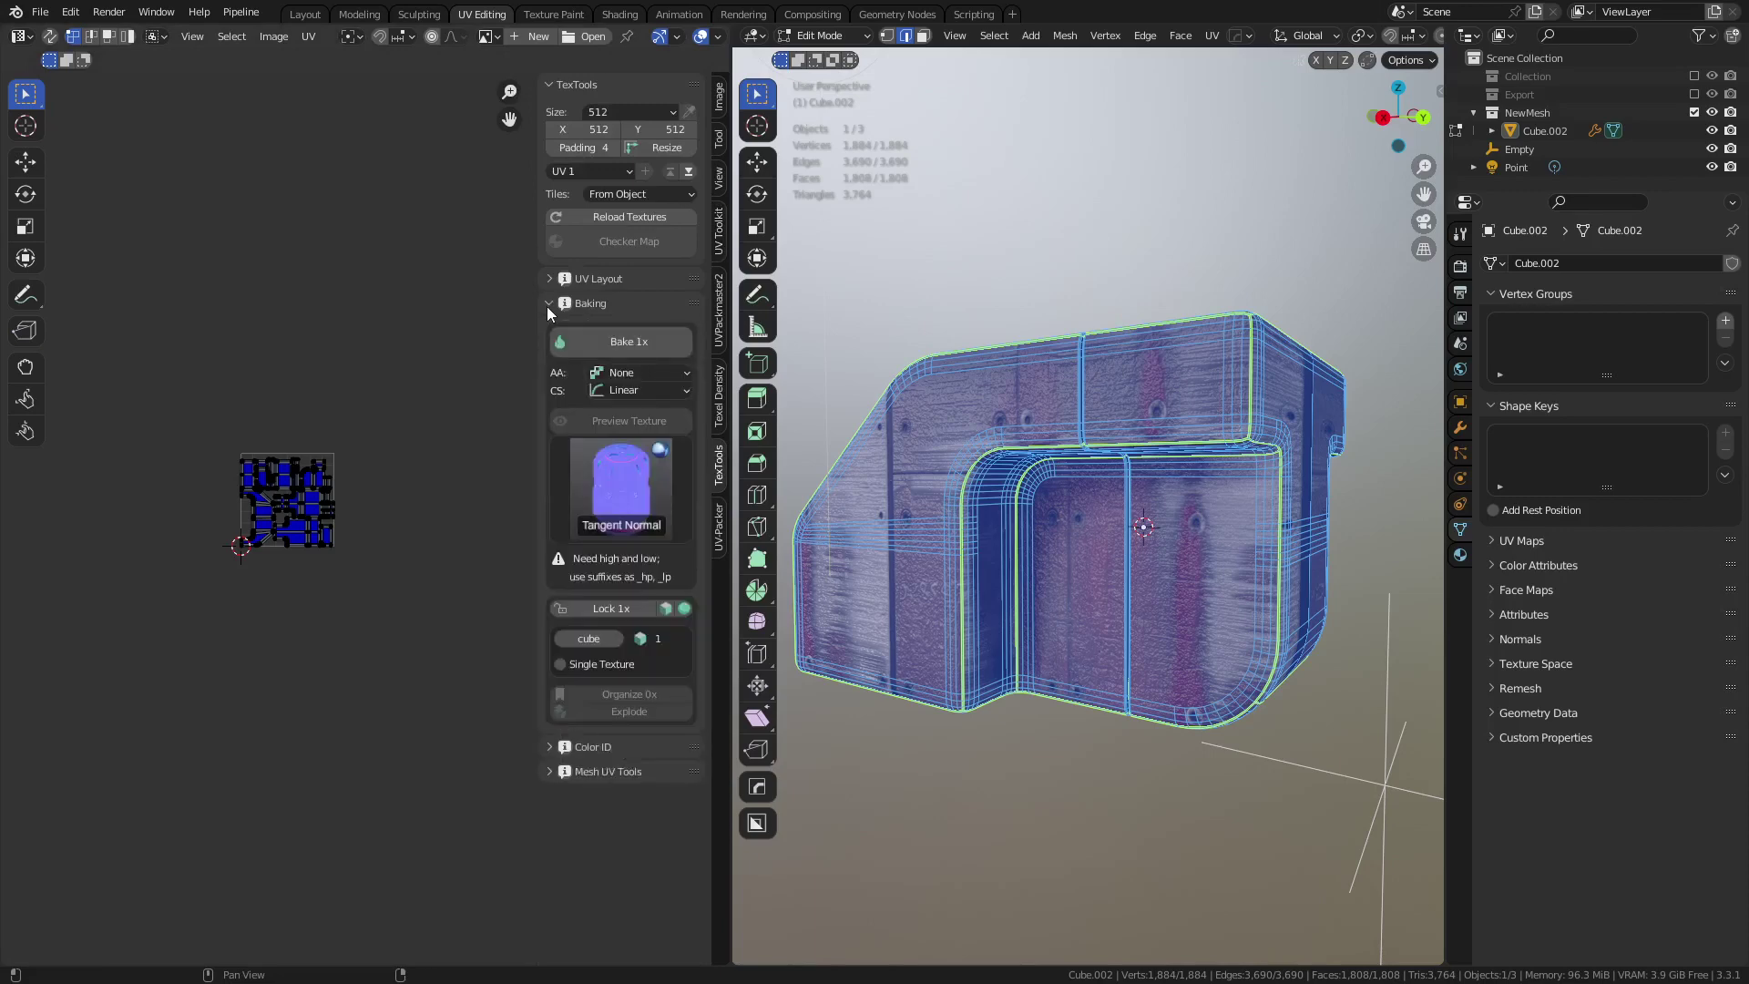
- Switch the mesh to Object Mode, inspect the dark inner edges of its recess, and reselect the mesh
{"action": "left_click", "coordinate": [641, 503]}
{"action": "key", "text": "Tab"}
{"action": "key", "text": "ctrl+Tab"}
{"action": "left_click", "coordinate": [1050, 607]}
{"action": "middle_click_drag", "start_coordinate": [1049, 607], "coordinate": [1002, 370]}
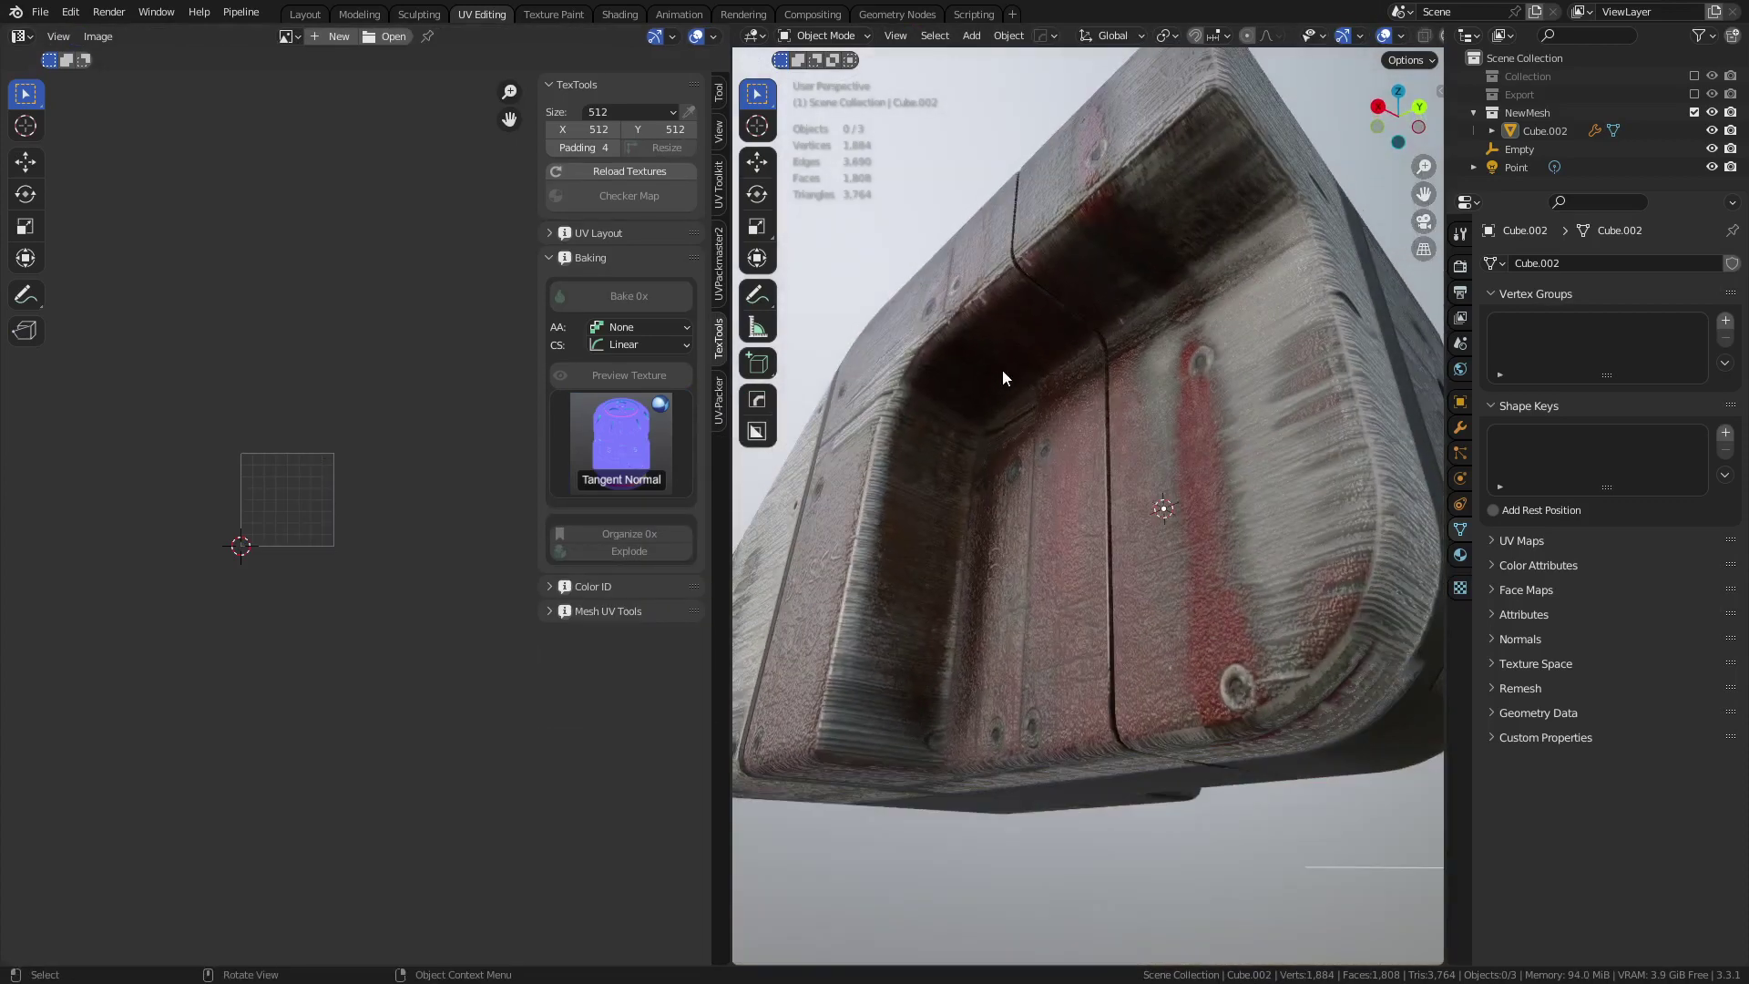
{"action": "mouse_move", "coordinate": [891, 605]}
{"action": "middle_mouse_down"}
{"action": "mouse_move", "coordinate": [910, 576]}
{"action": "mouse_move", "coordinate": [921, 597]}
{"action": "middle_mouse_up"}
{"action": "left_click", "coordinate": [899, 589]}
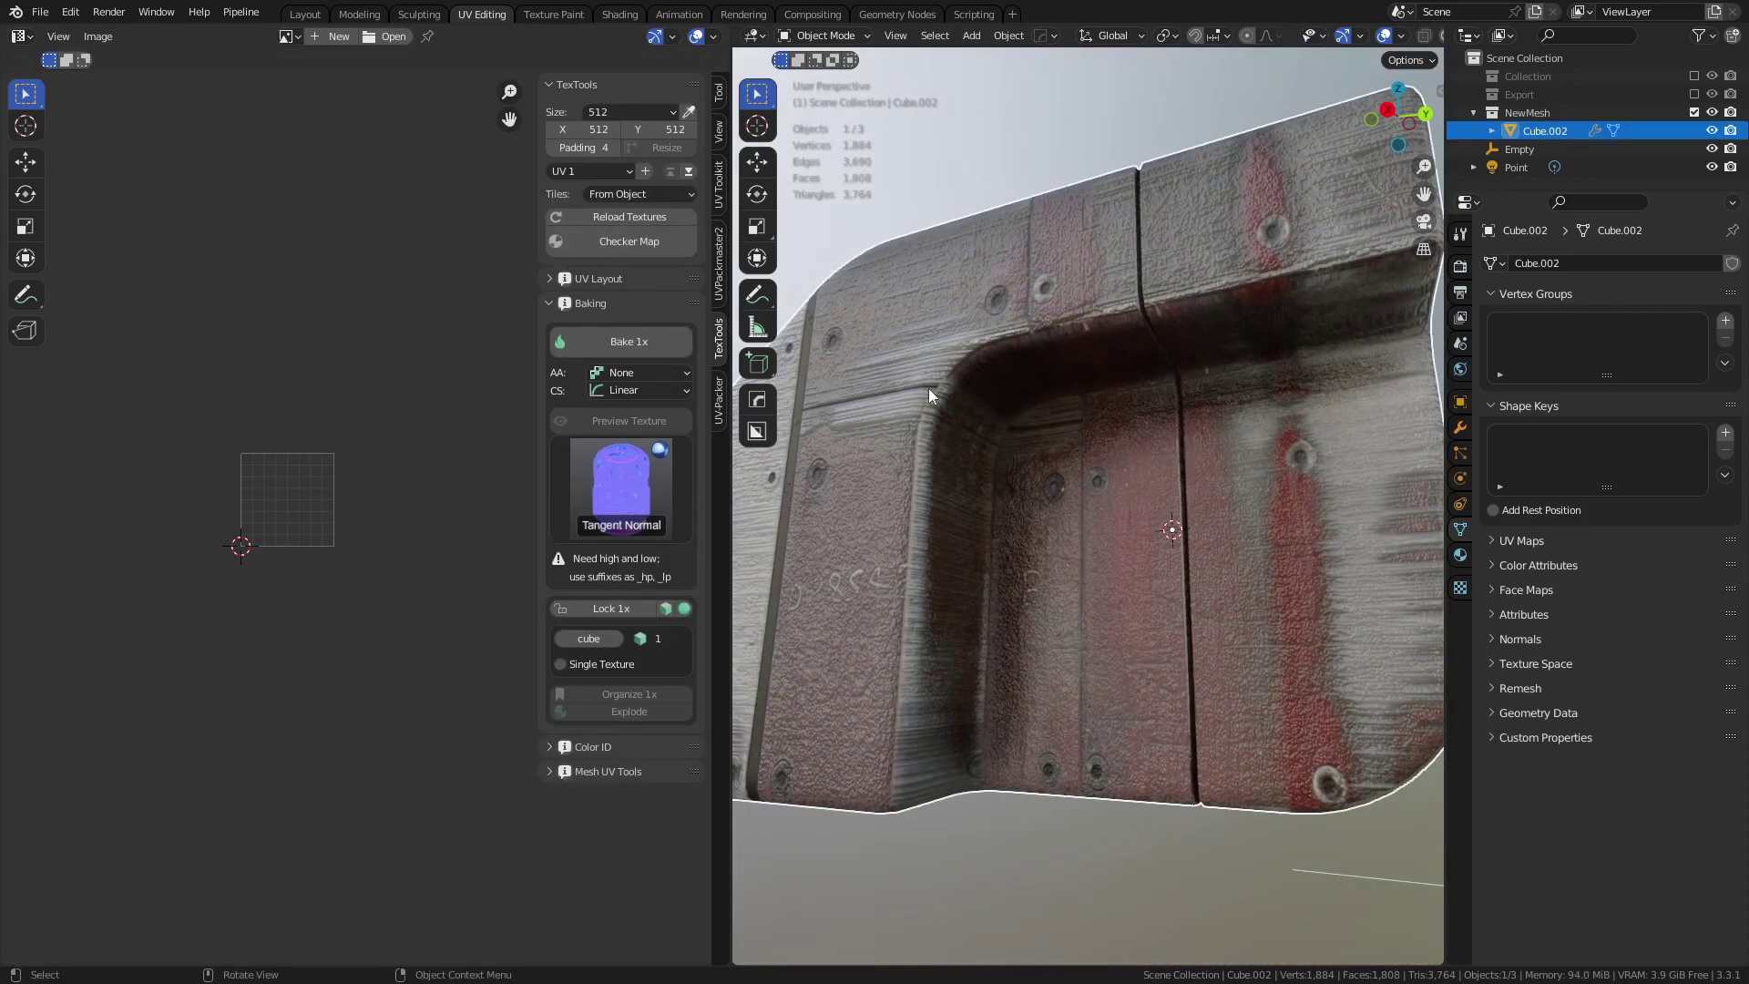
- Review the bake modes available in TexTools for the selected mesh
{"action": "left_click", "coordinate": [623, 499]}
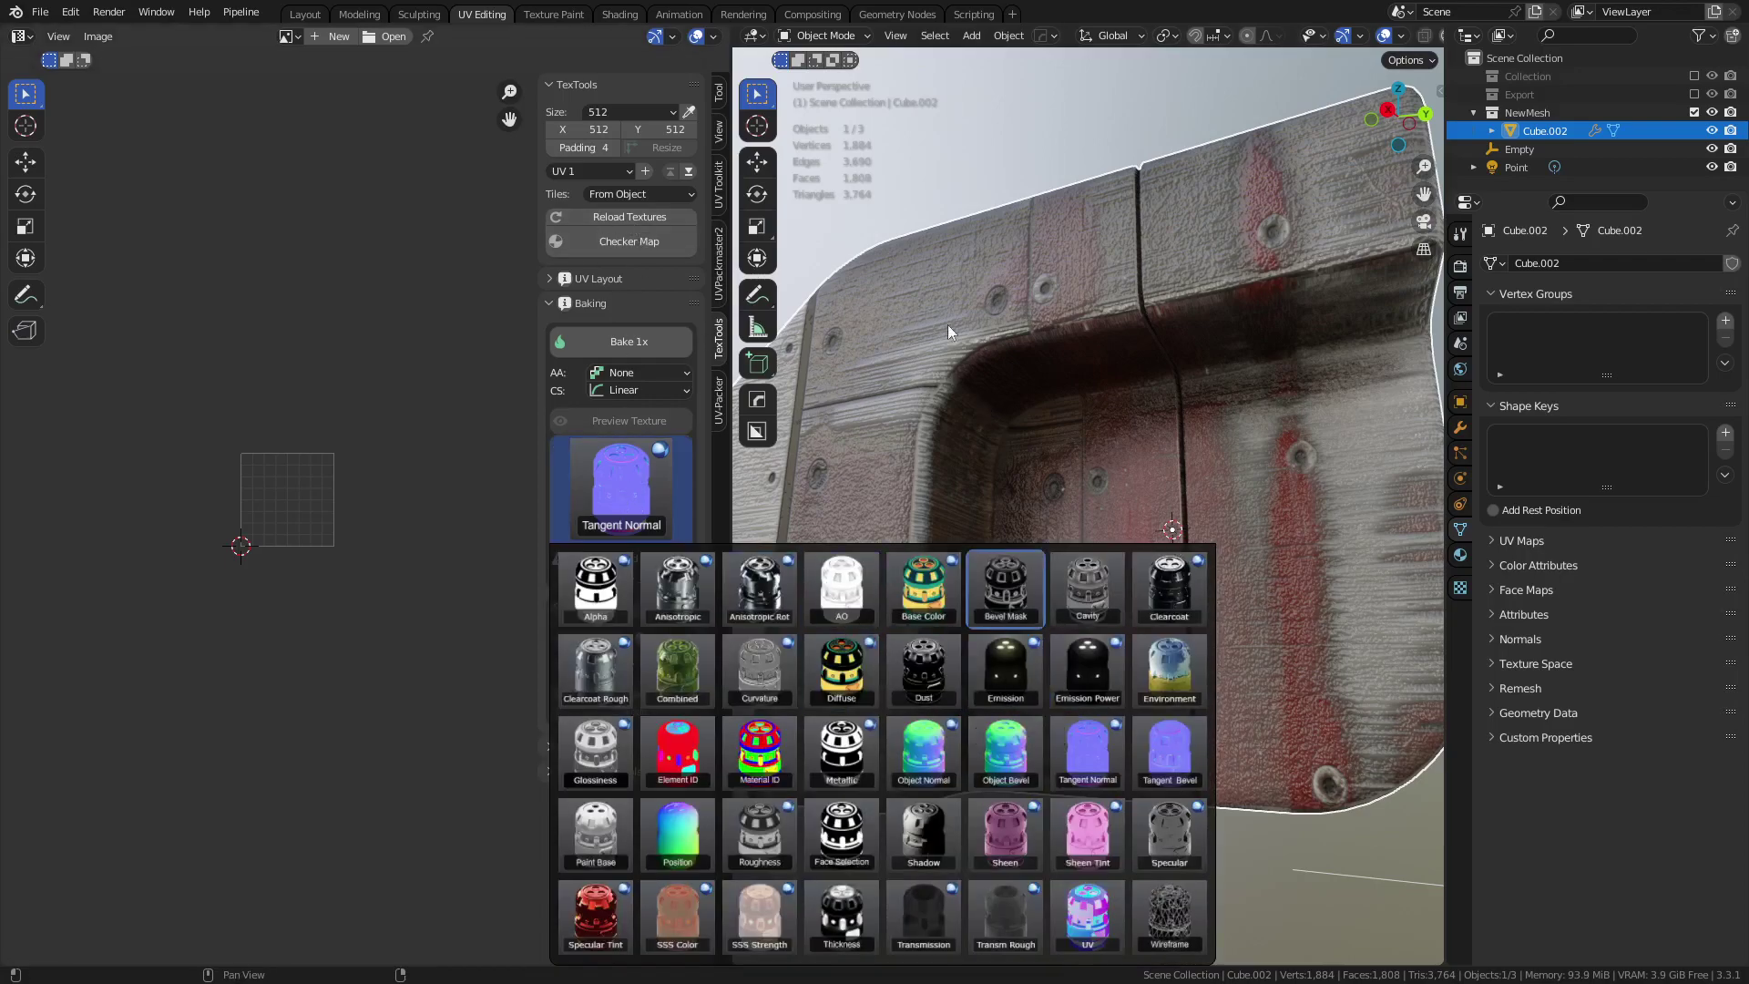
{"action": "left_click", "coordinate": [977, 239]}
{"action": "middle_click_drag", "start_coordinate": [1096, 621], "coordinate": [1047, 592]}
{"action": "left_click", "coordinate": [946, 820]}
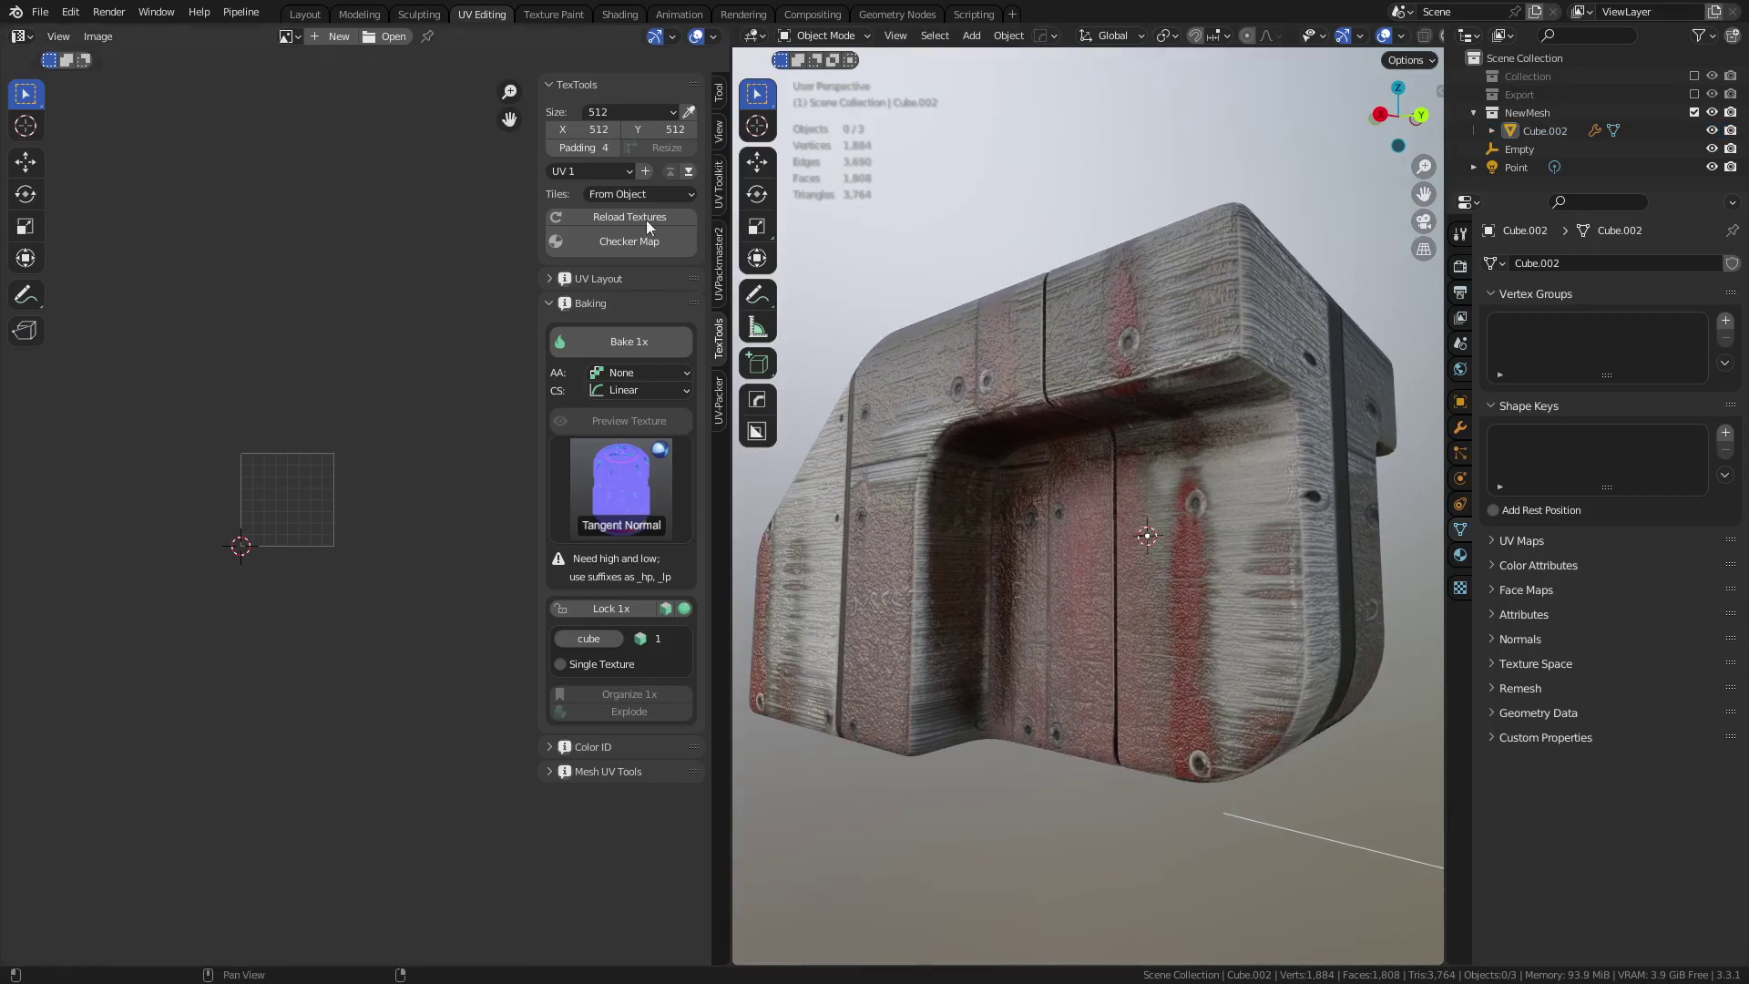
- Return to the Shading workspace and select the Cube.002 mesh
{"action": "left_click", "coordinate": [581, 19]}
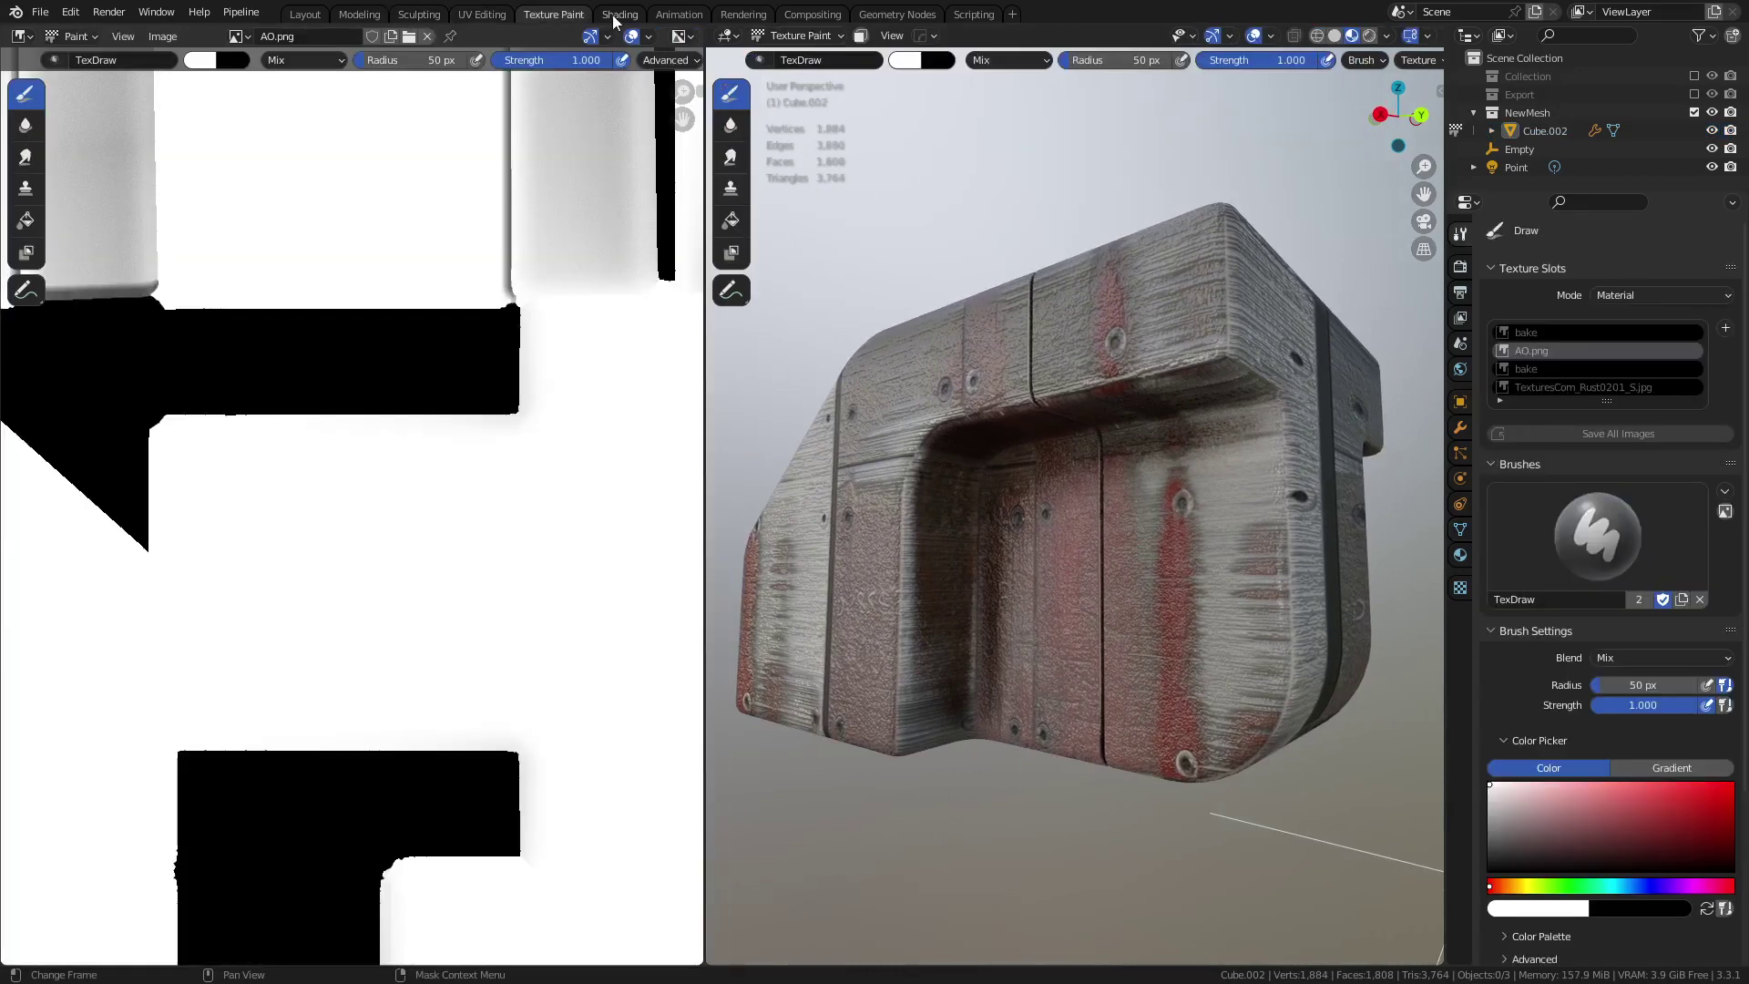
{"action": "left_click", "coordinate": [613, 18]}
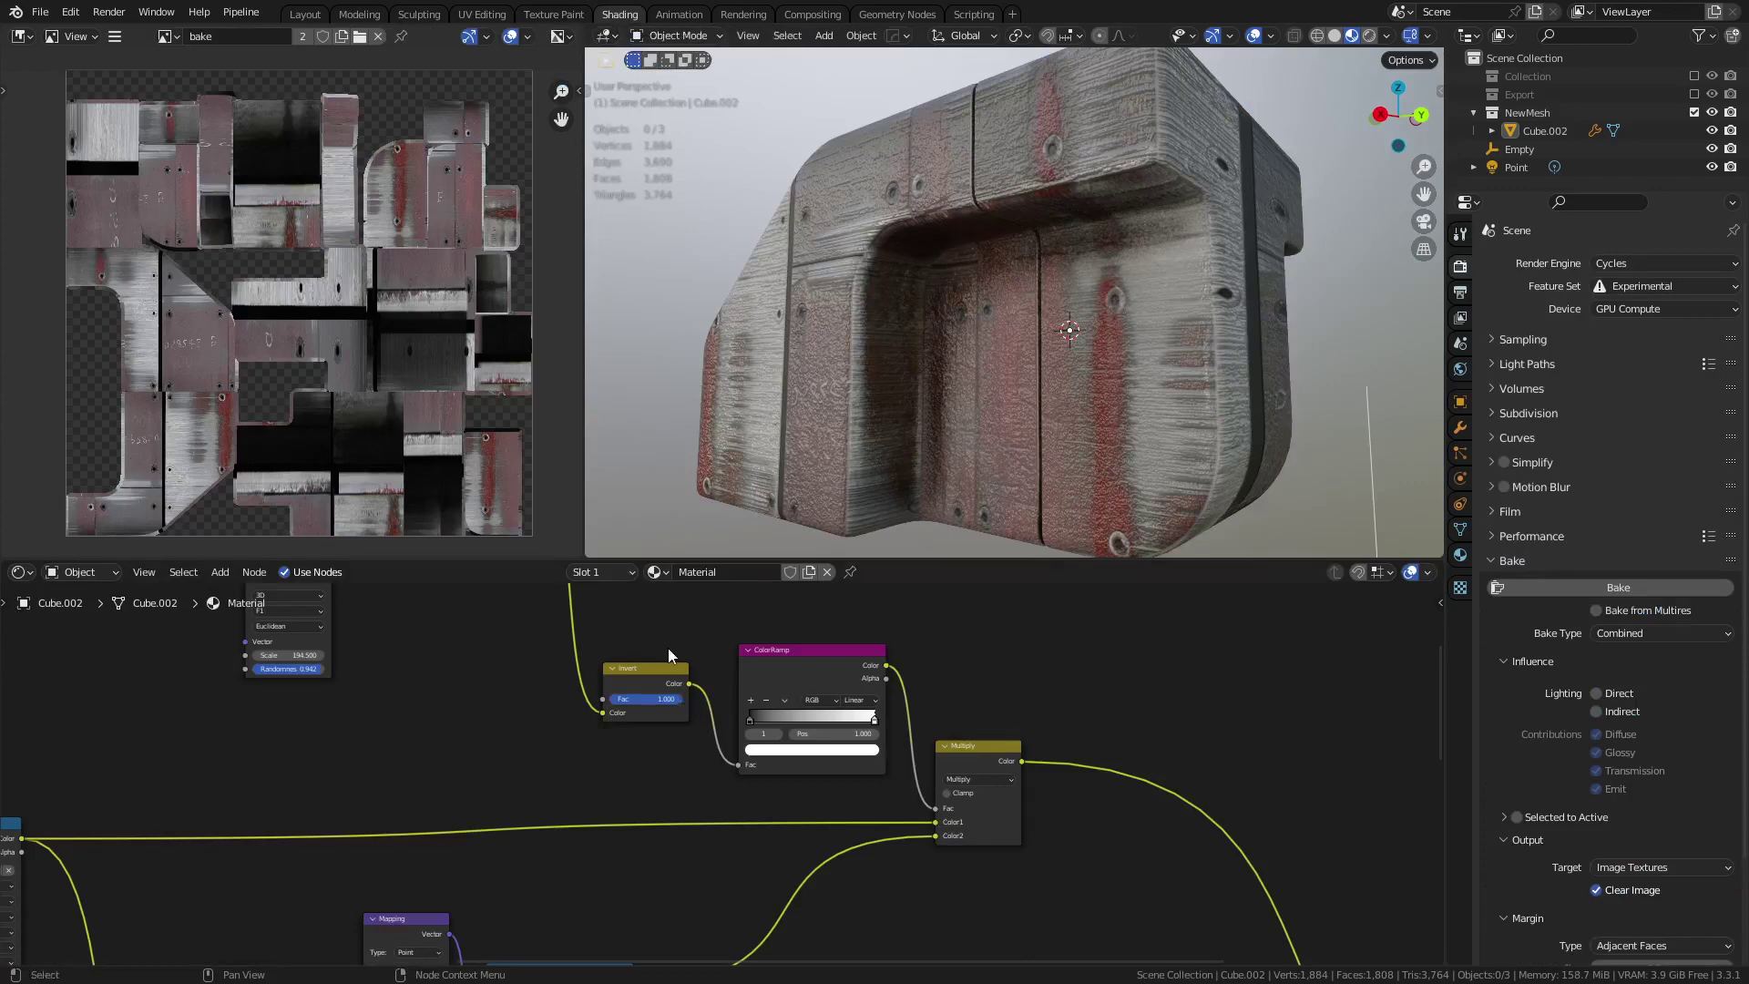
{"action": "scroll", "coordinate": [753, 424], "scroll_direction": "down", "scroll_amount": 3}
{"action": "scroll", "coordinate": [922, 368], "scroll_direction": "up", "scroll_amount": 3}
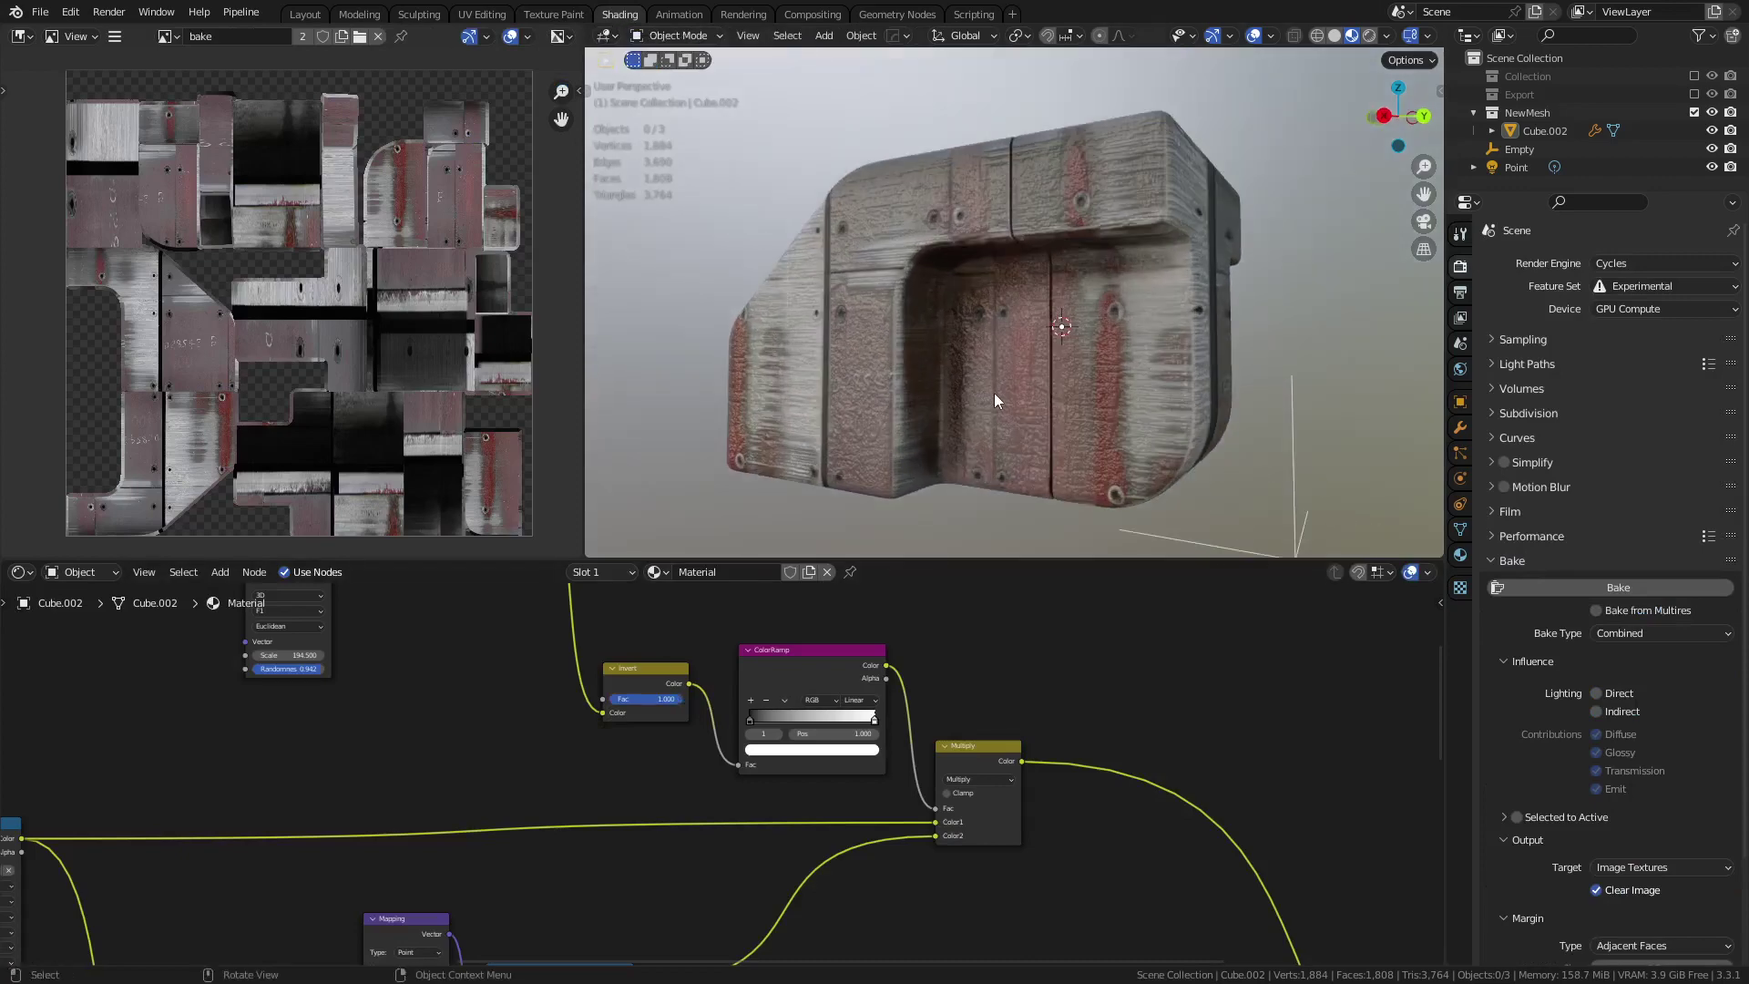
{"action": "left_click", "coordinate": [962, 341]}
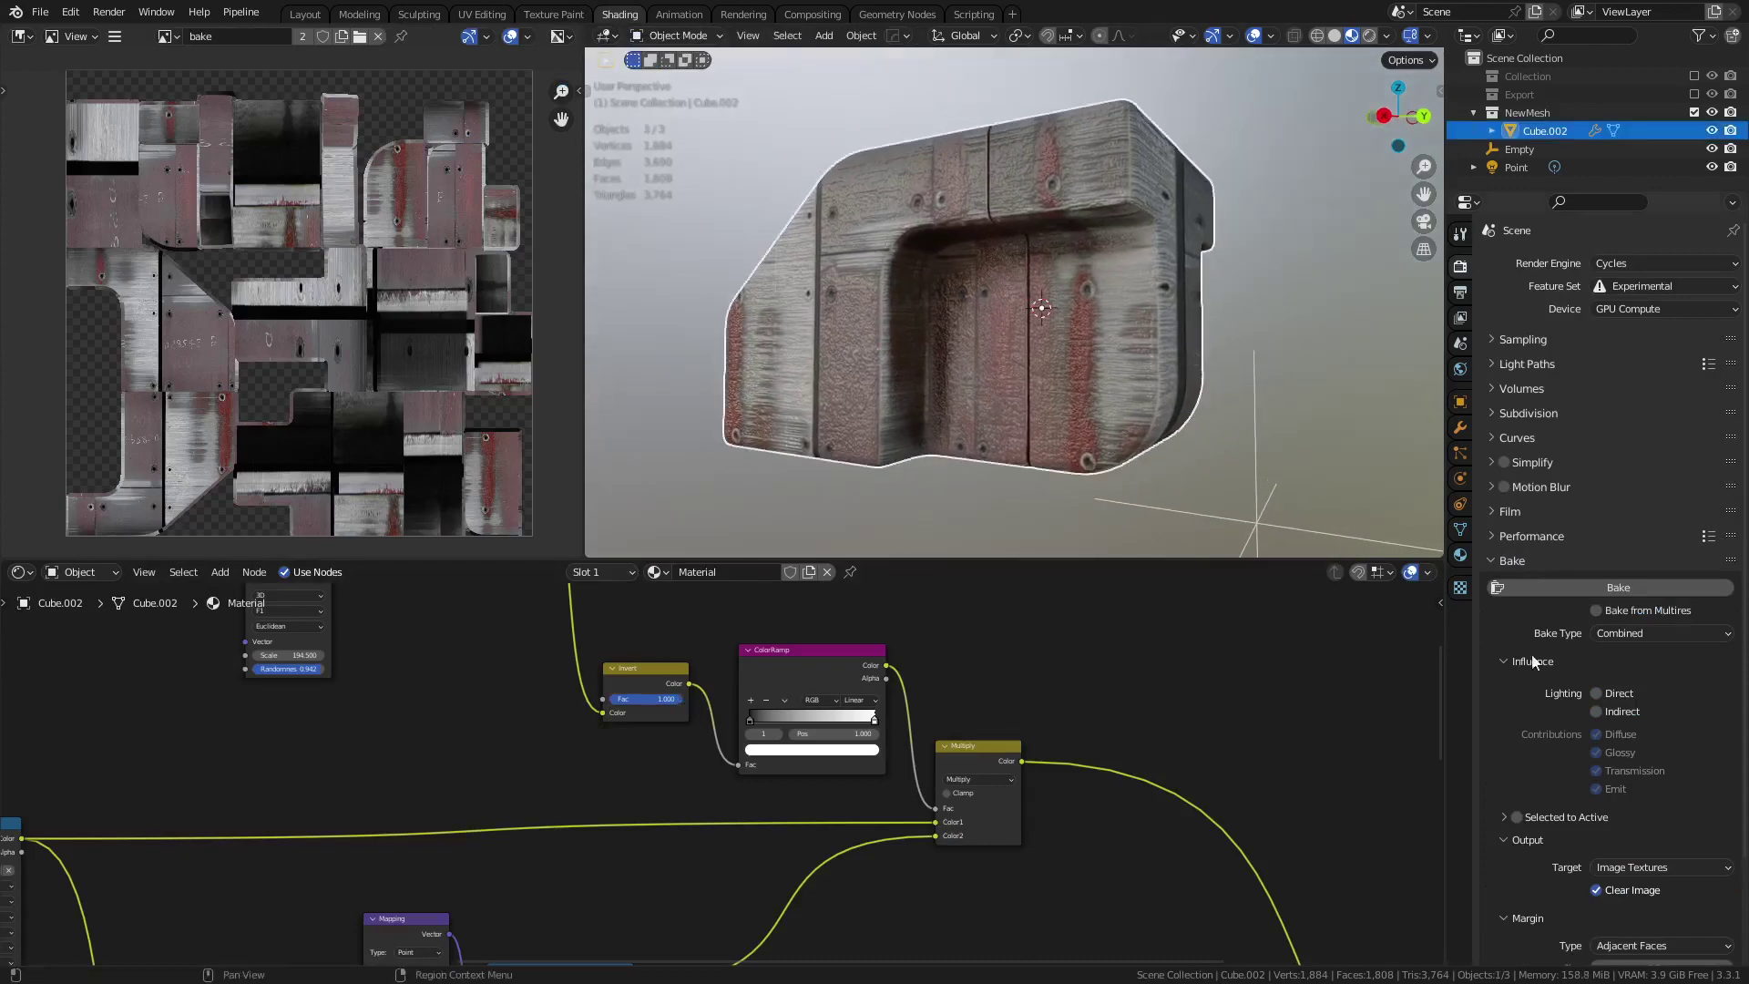
- Find the unconnected bake image node fed by the UV Map and Mapping nodes, and select it as the bake target
{"action": "middle_click_drag", "start_coordinate": [427, 732], "coordinate": [1115, 784]}
{"action": "key", "text": "ctrl+space"}
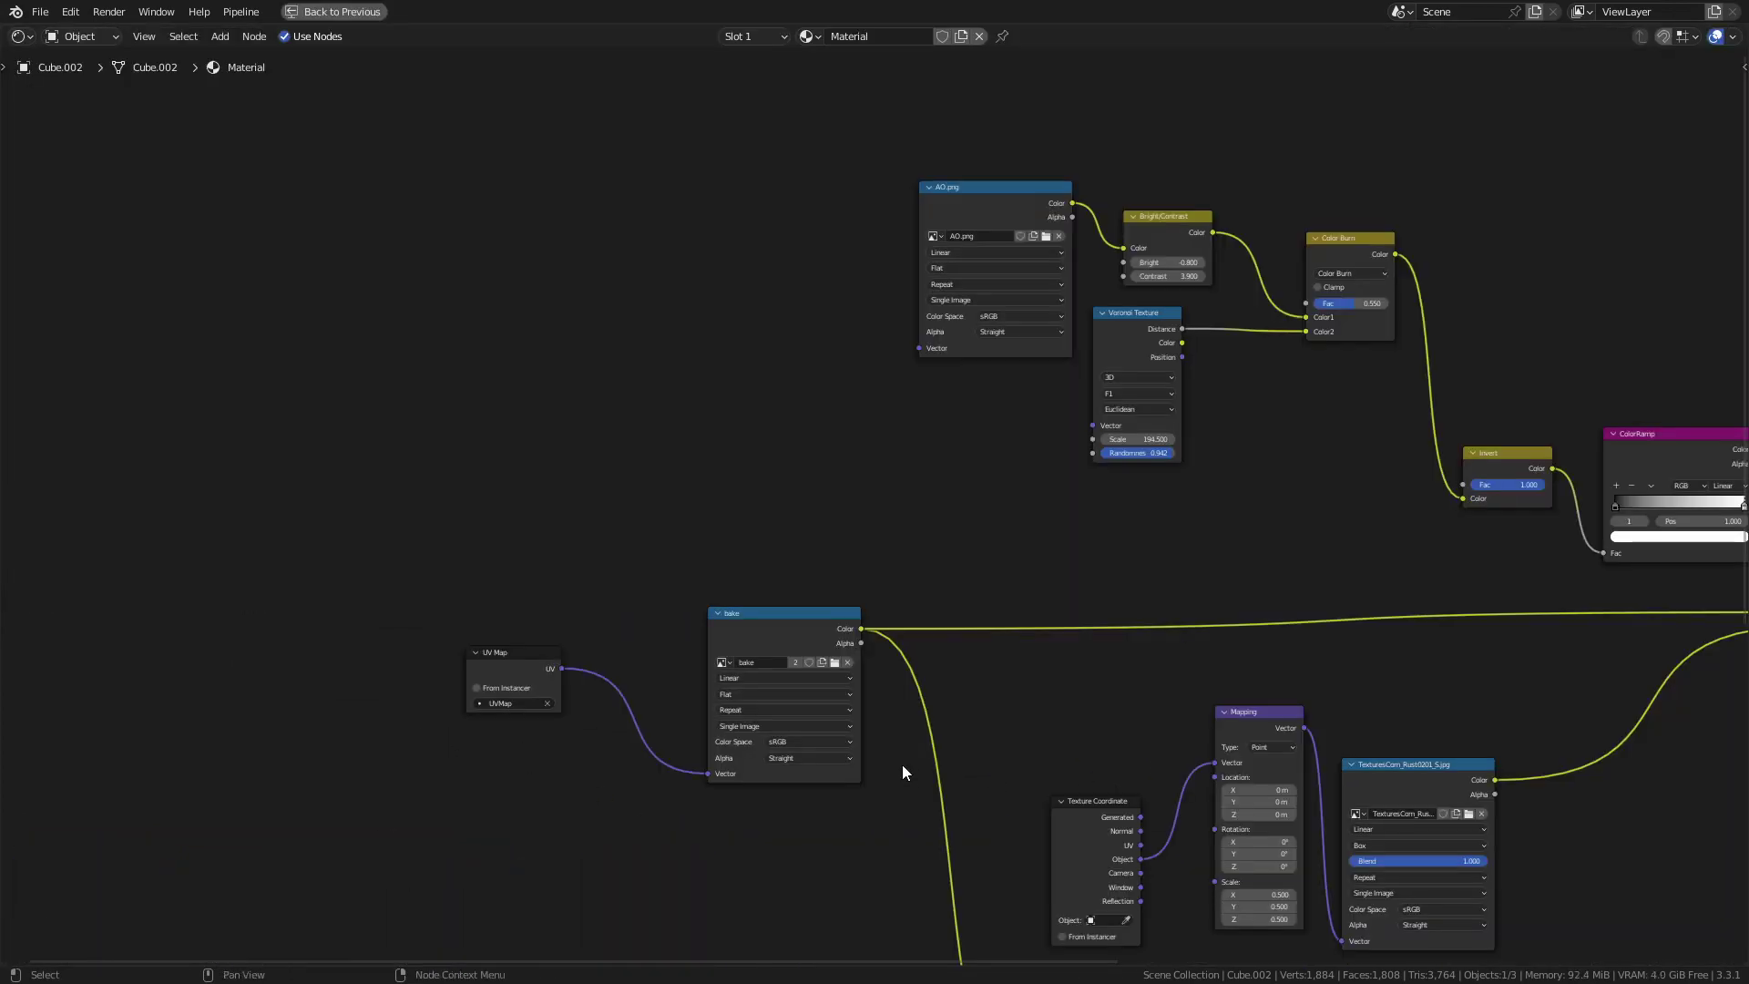
{"action": "middle_click_drag", "start_coordinate": [596, 593], "coordinate": [385, 523]}
{"action": "middle_click_drag", "start_coordinate": [830, 618], "coordinate": [745, 570], "text": "shift"}
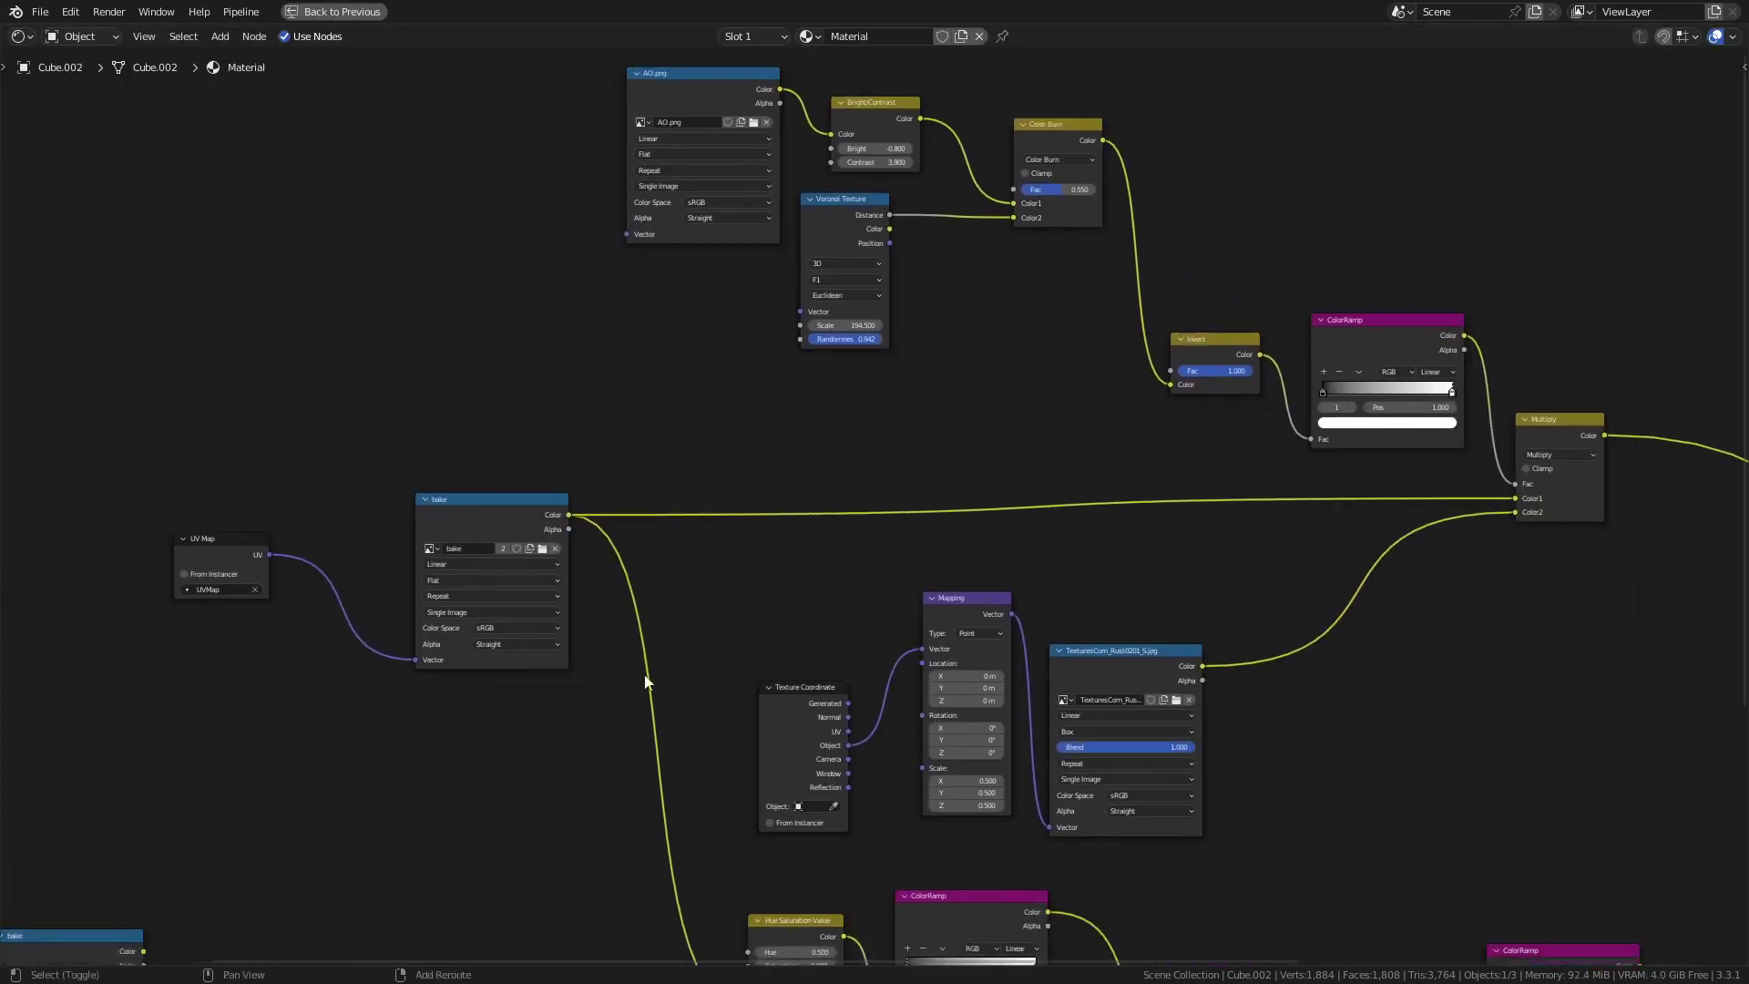
{"action": "scroll", "coordinate": [417, 776], "scroll_direction": "down", "scroll_amount": 4}
{"action": "mouse_move", "coordinate": [419, 771]}
{"action": "middle_mouse_down", "text": "shift"}
{"action": "mouse_move", "coordinate": [840, 596]}
{"action": "mouse_move", "coordinate": [861, 518]}
{"action": "middle_mouse_up", "text": "shift"}
{"action": "key", "text": "ctrl+space"}
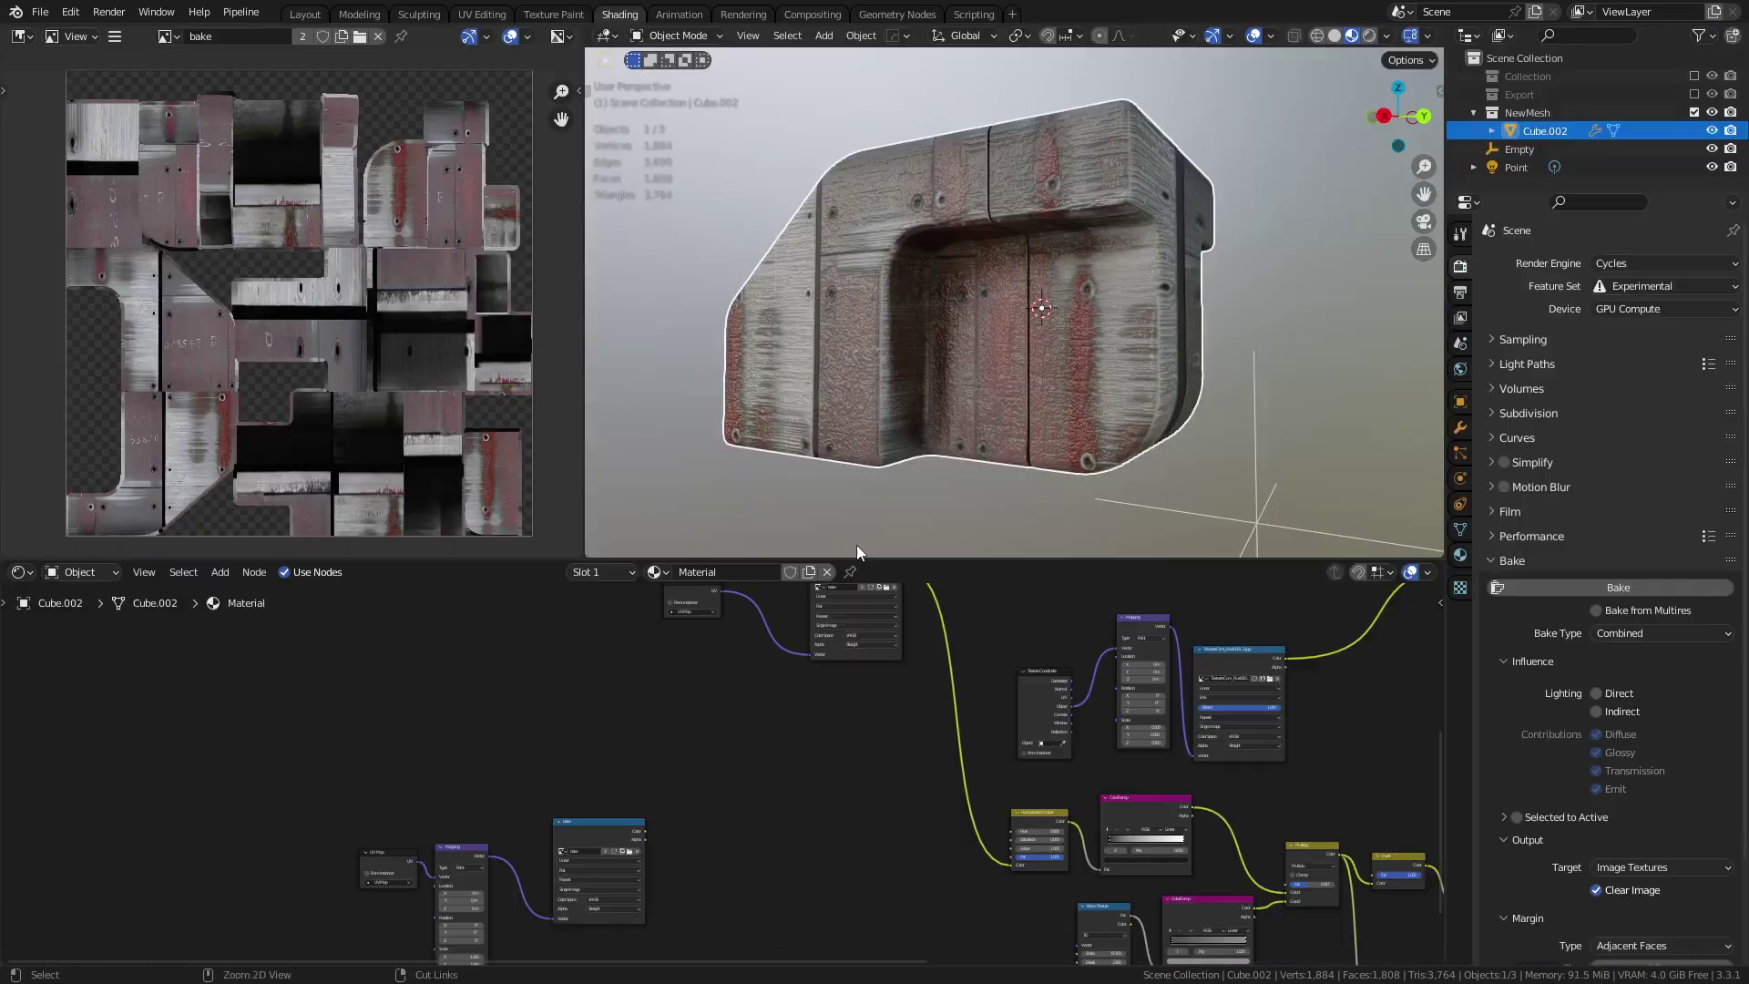
{"action": "middle_click_drag", "start_coordinate": [484, 742], "coordinate": [687, 622]}
{"action": "scroll", "coordinate": [811, 698], "scroll_direction": "up", "scroll_amount": 7}
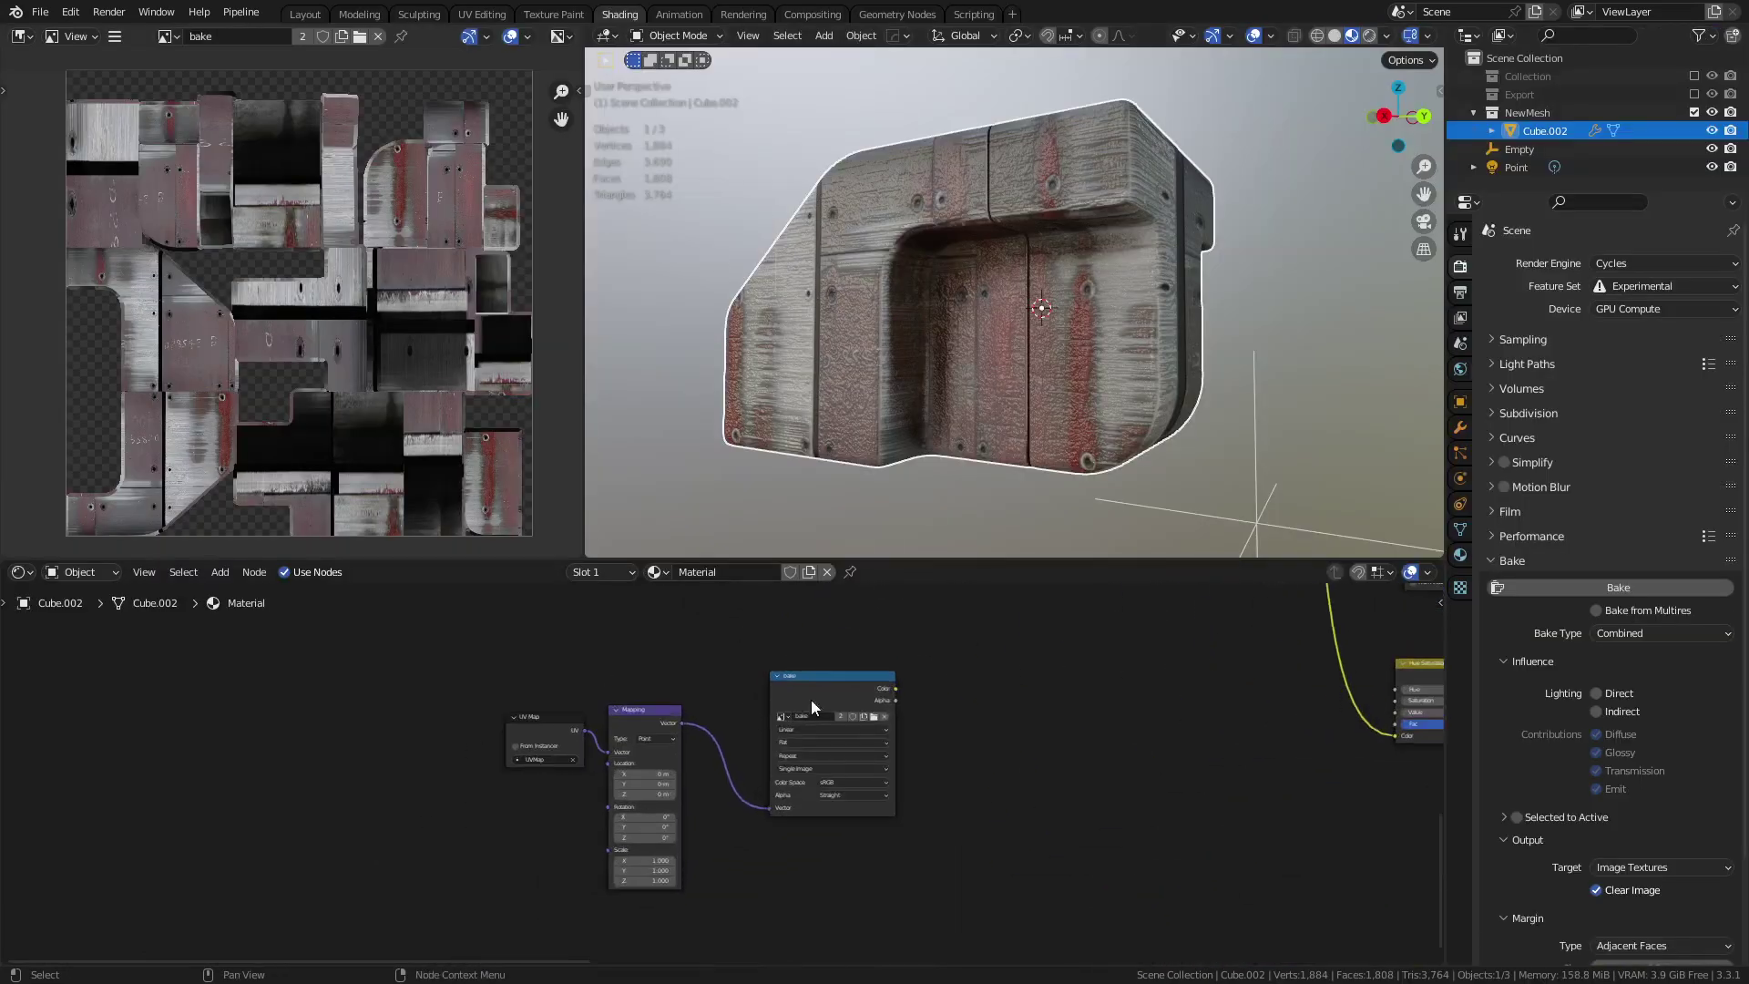
{"action": "left_click", "coordinate": [853, 653]}
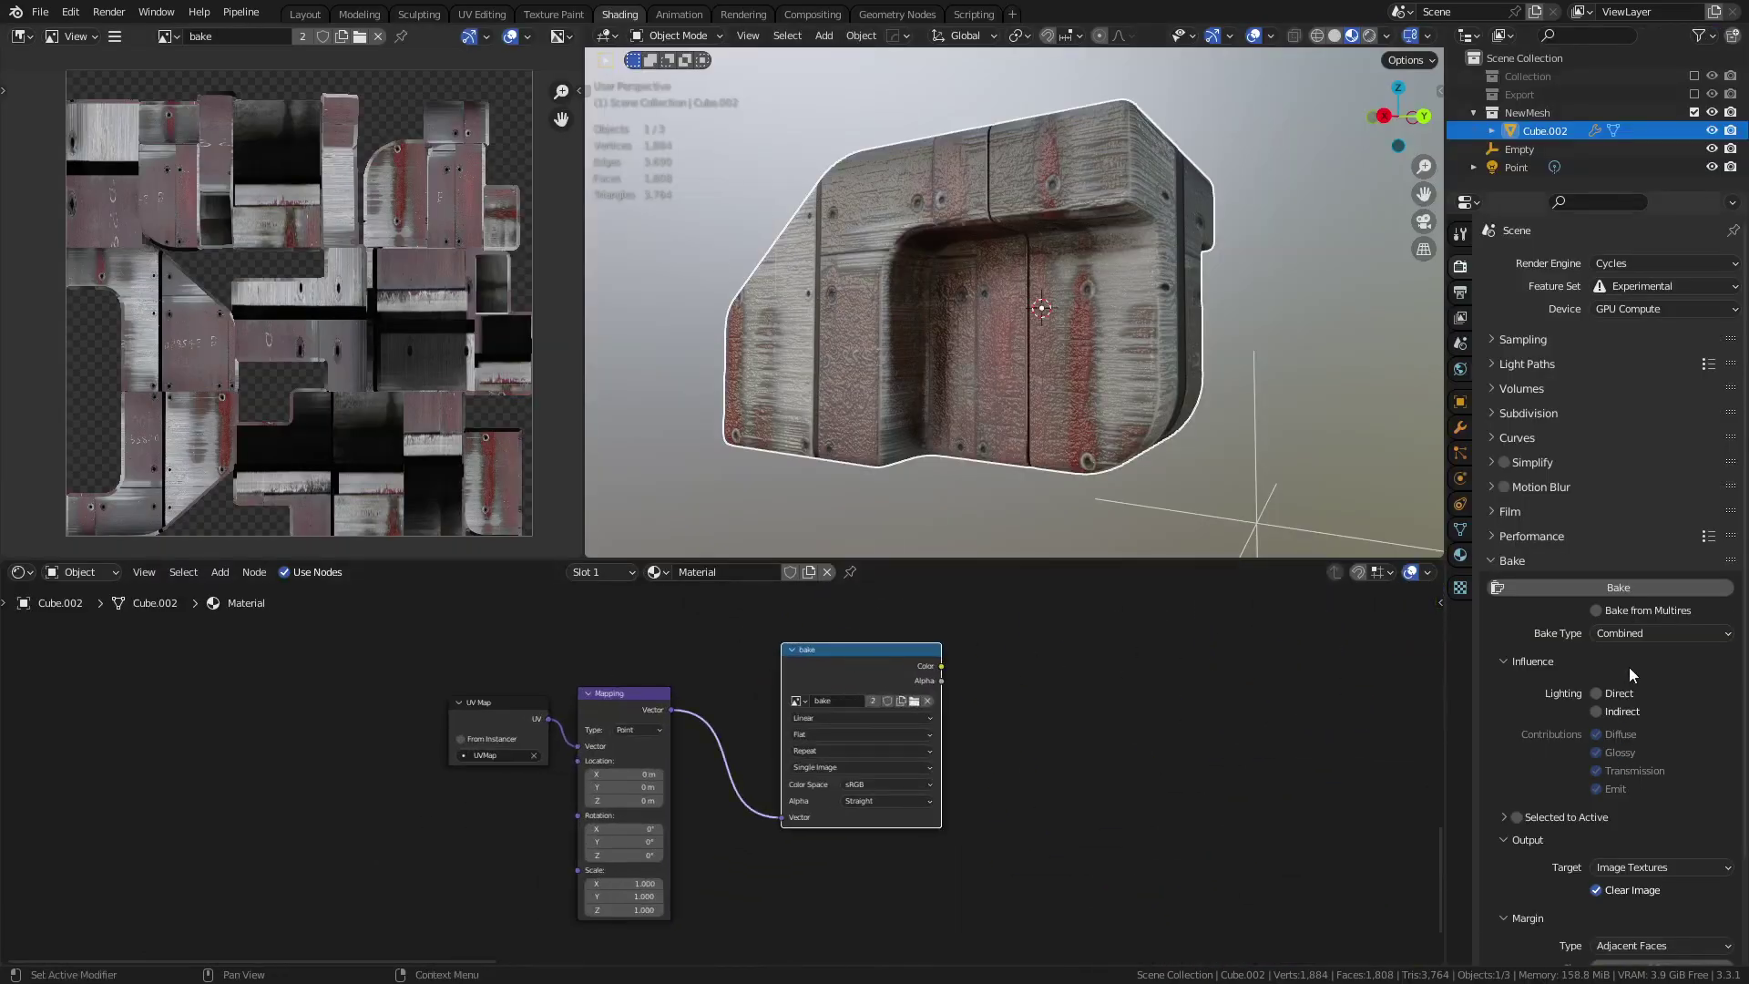
- Set the Cycles bake type to Diffuse and bake the mesh's color into the bake image
{"action": "left_click", "coordinate": [1647, 633]}
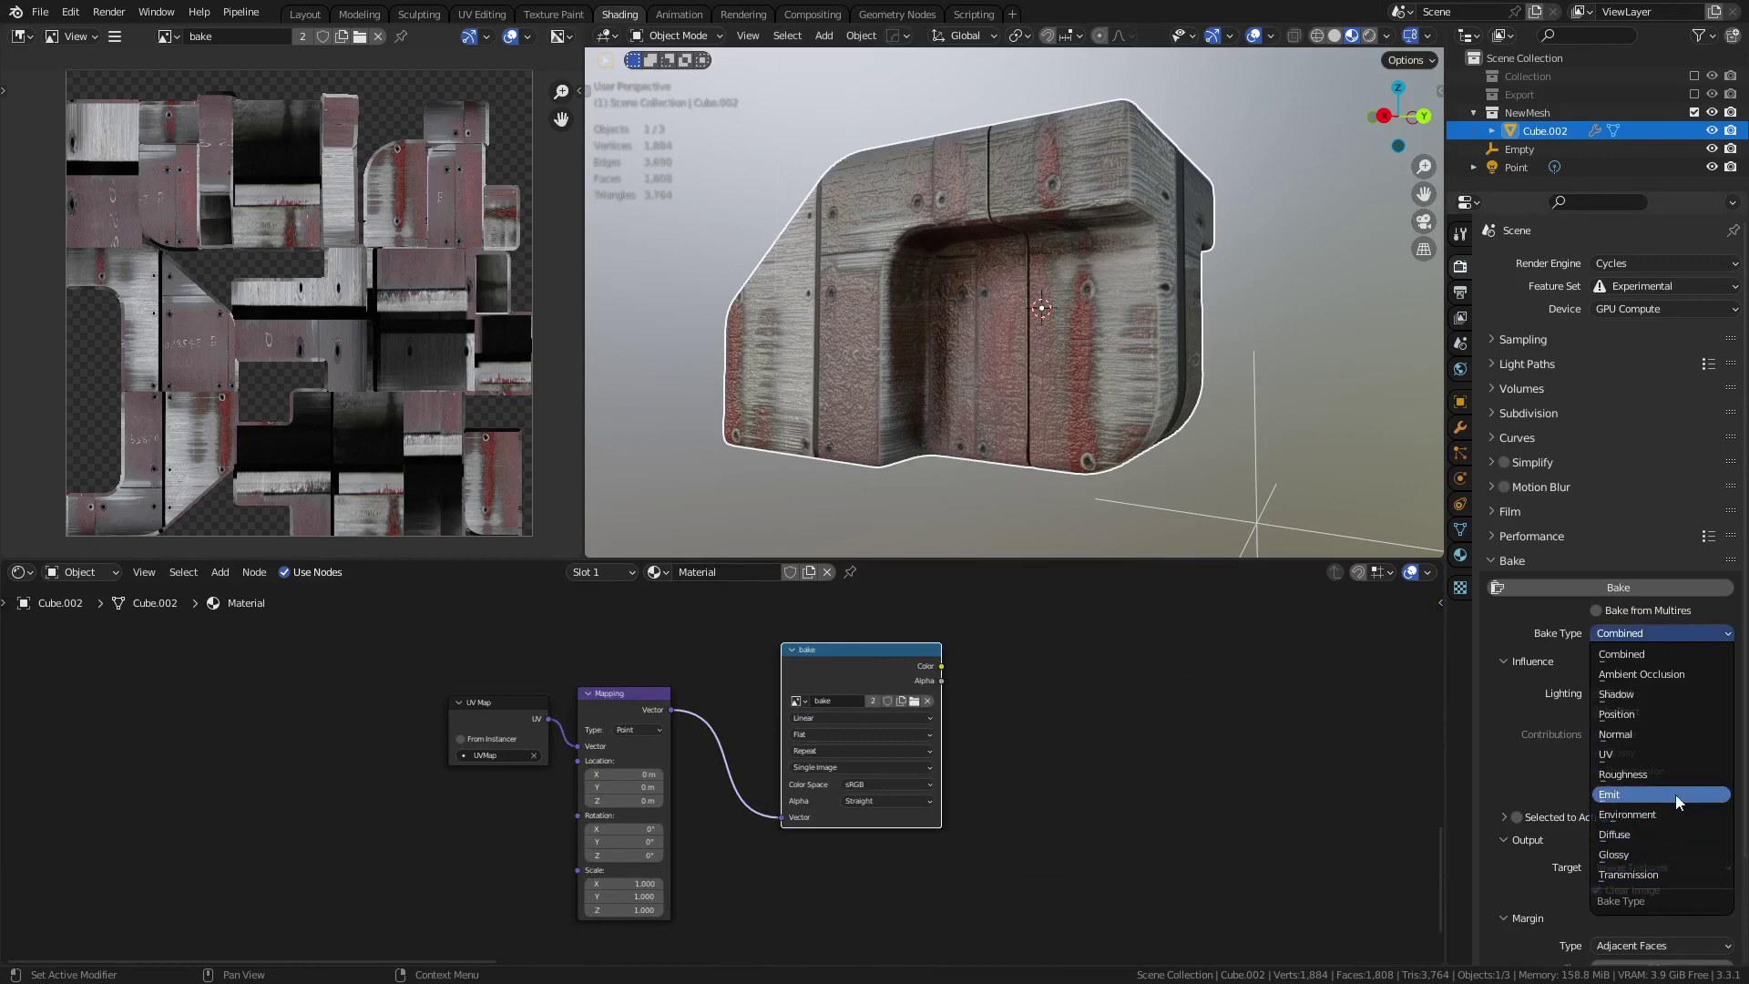
{"action": "left_click", "coordinate": [1655, 836]}
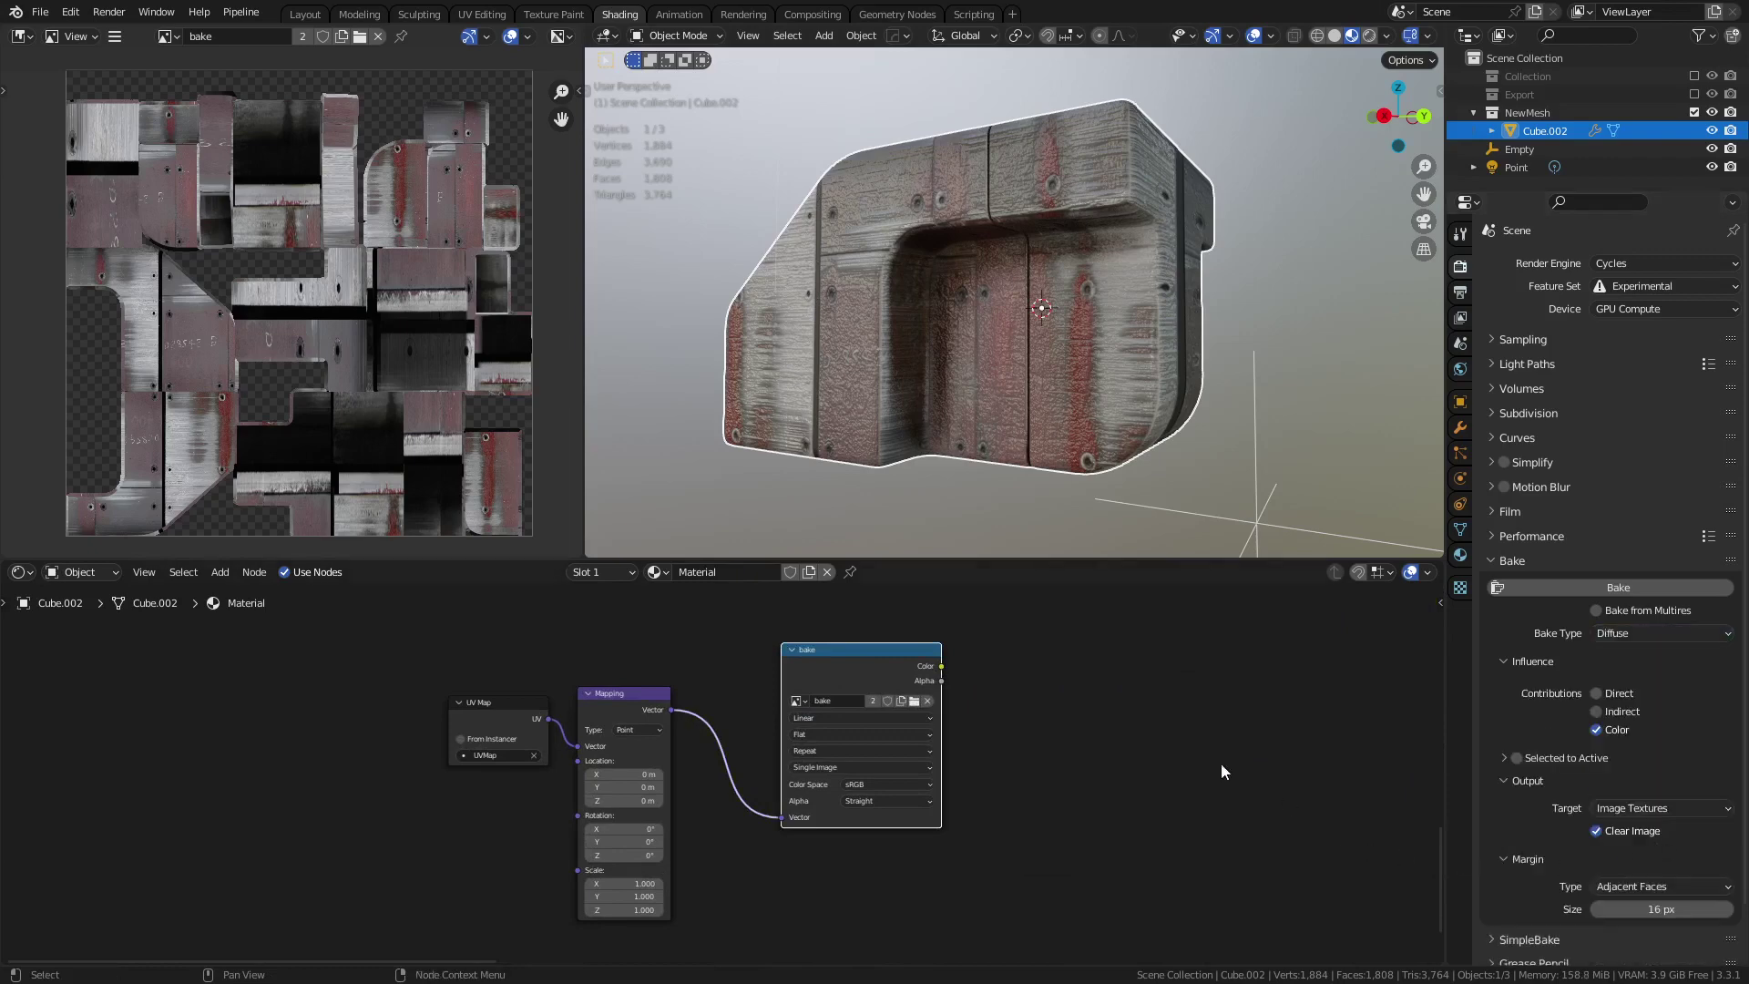
{"action": "middle_click_drag", "start_coordinate": [994, 742], "coordinate": [883, 785]}
{"action": "key", "text": "g"}
{"action": "right_click", "coordinate": [746, 701]}
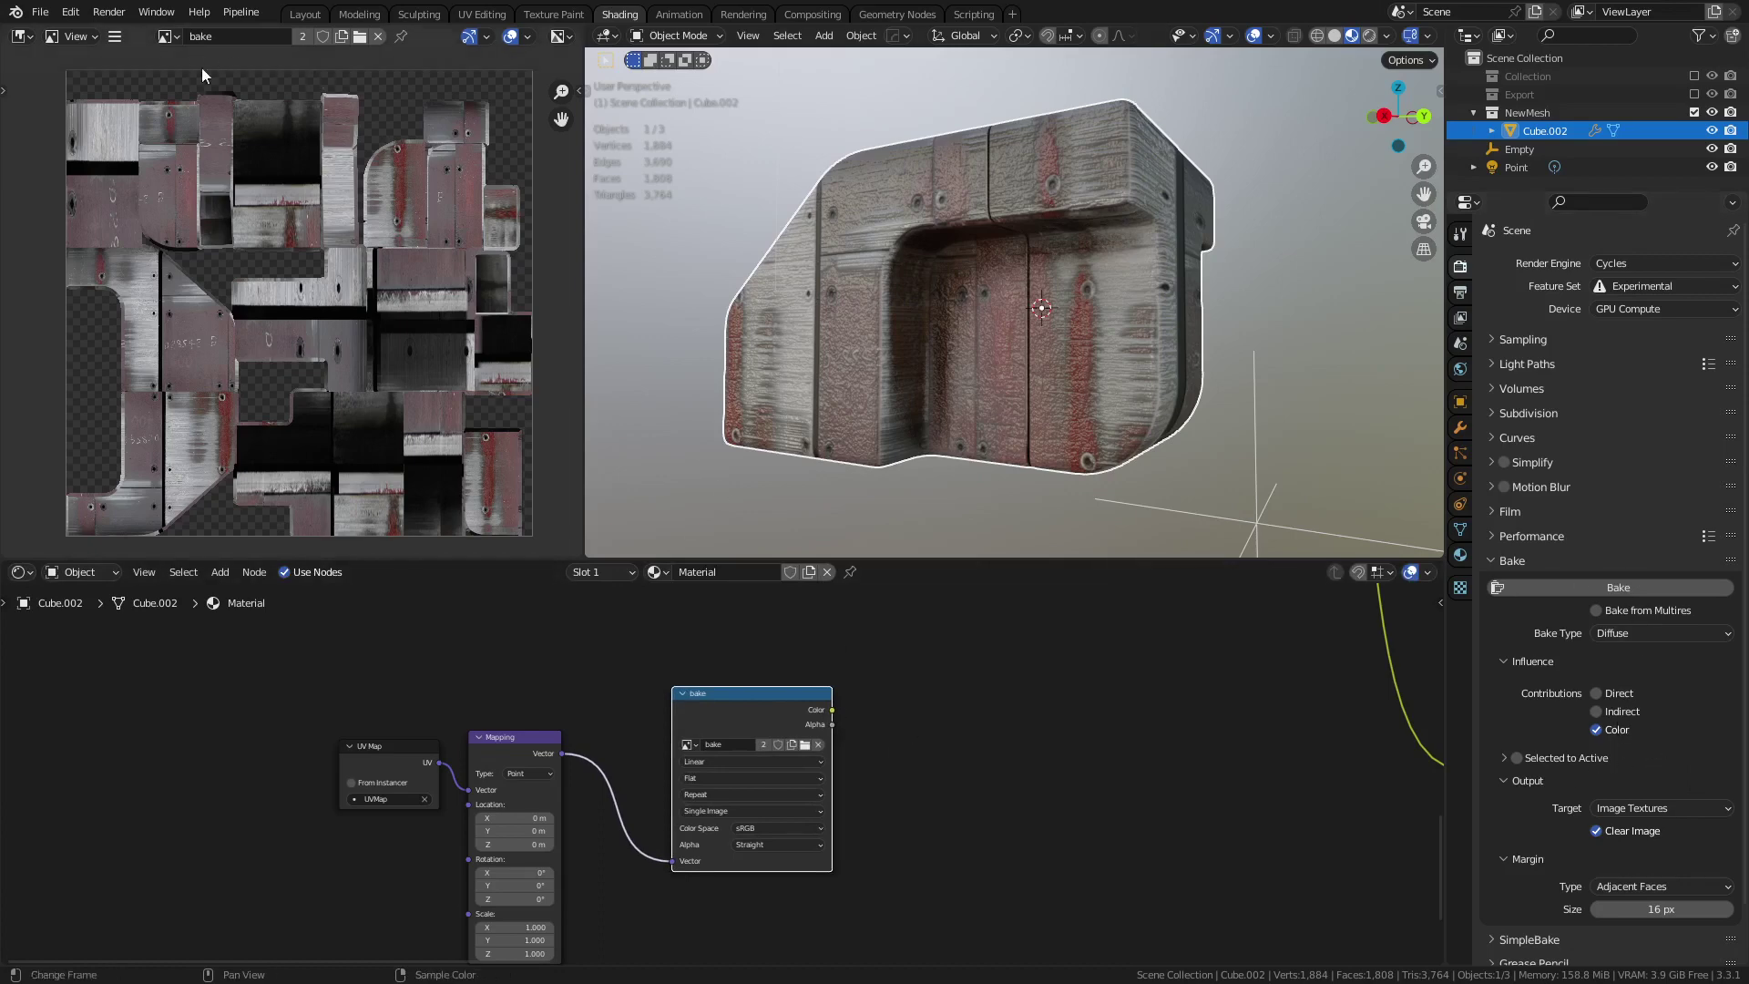
{"action": "left_click", "coordinate": [1604, 589]}
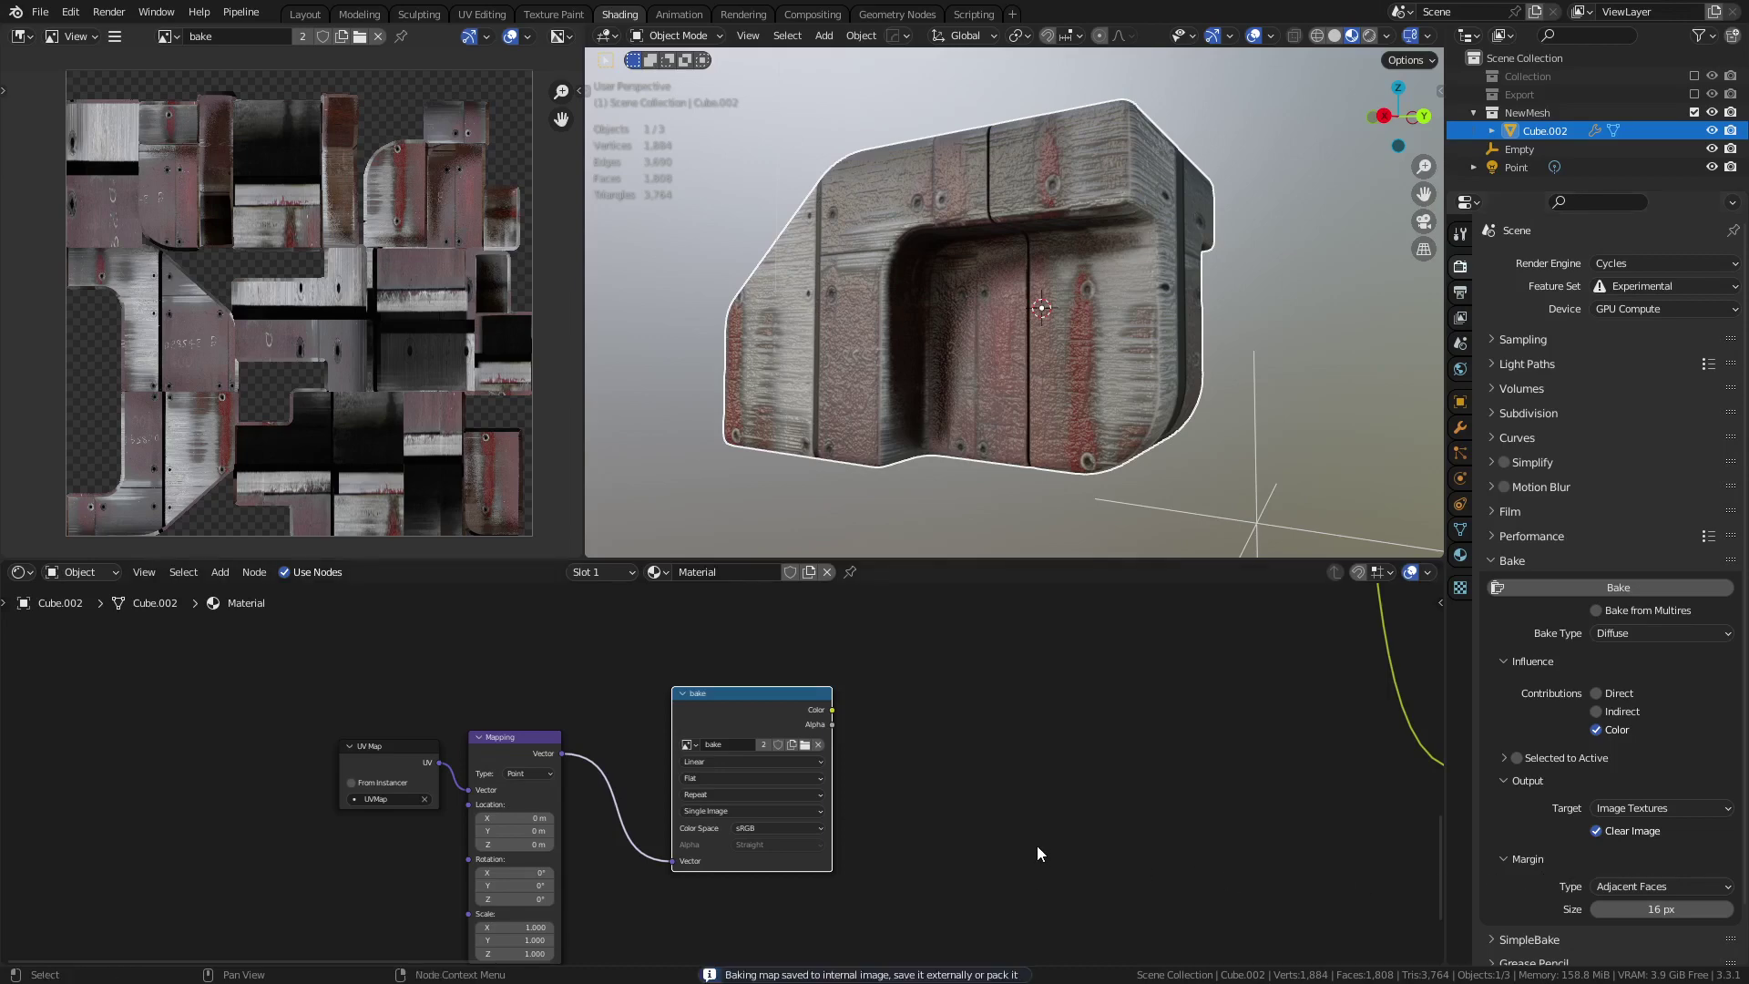
- Inspect the rust in the baked texture up close and examine the surface detail around the mesh's recess
{"action": "scroll", "coordinate": [279, 211], "scroll_direction": "up", "scroll_amount": 4}
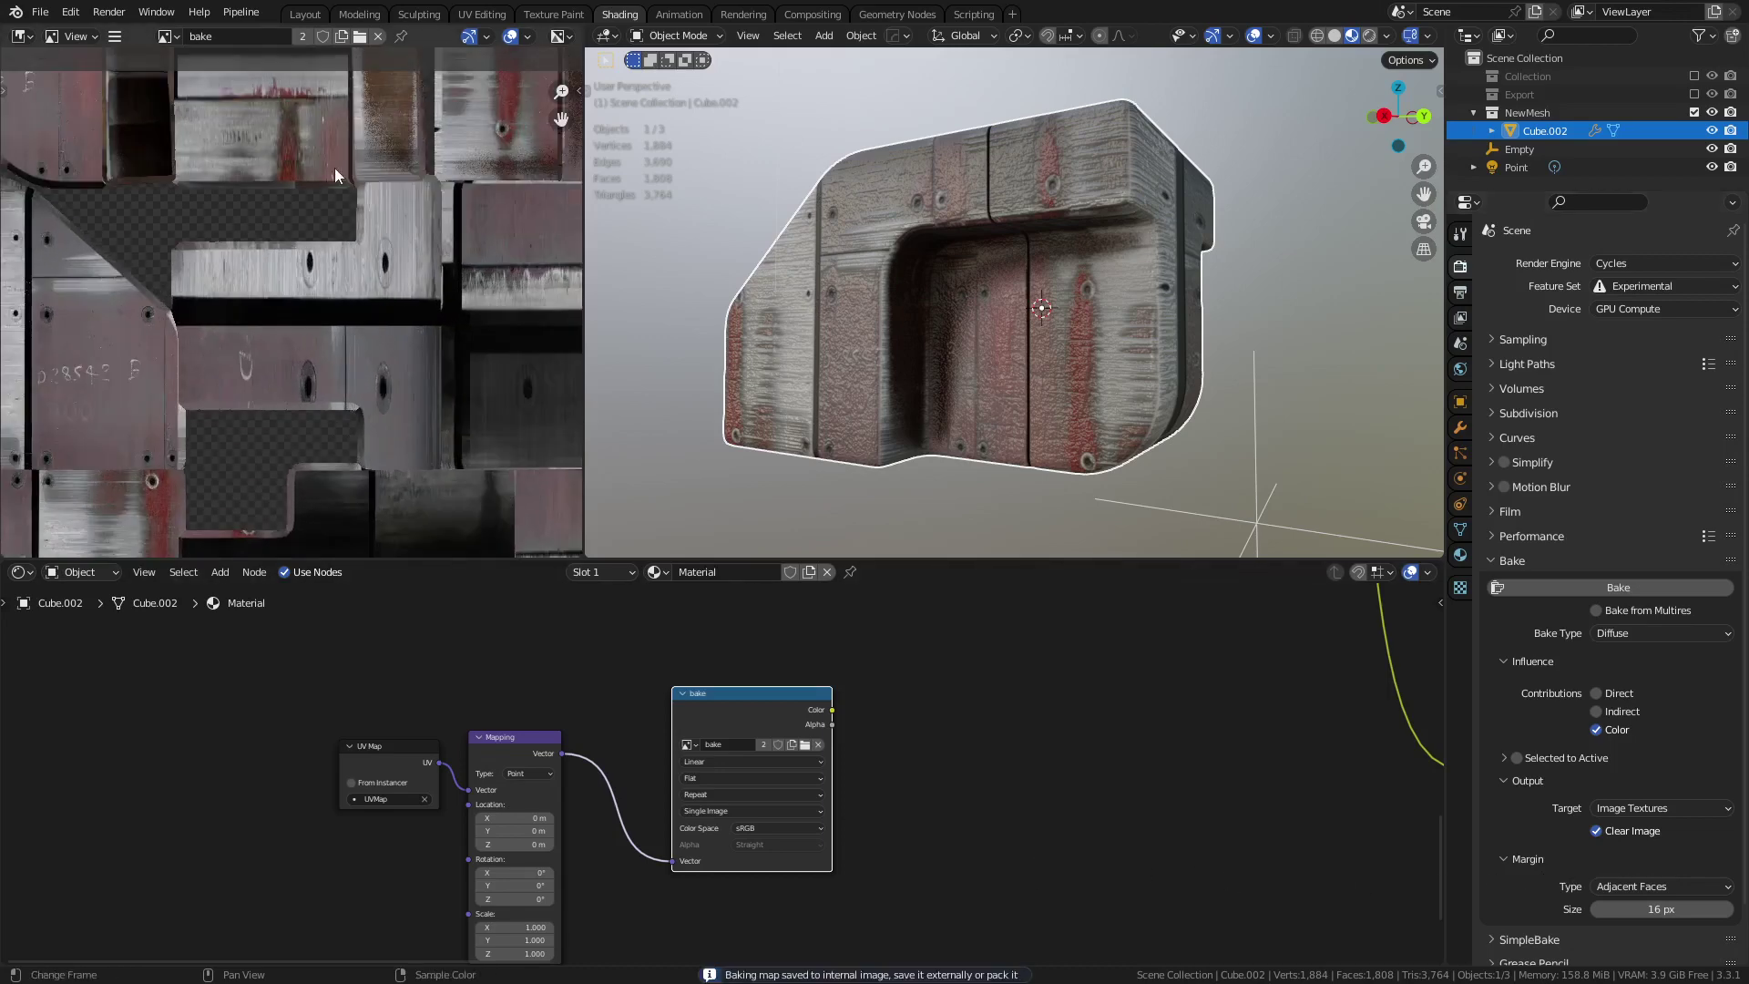
{"action": "middle_click_drag", "start_coordinate": [367, 180], "coordinate": [370, 237]}
{"action": "scroll", "coordinate": [461, 195], "scroll_direction": "up", "scroll_amount": 2}
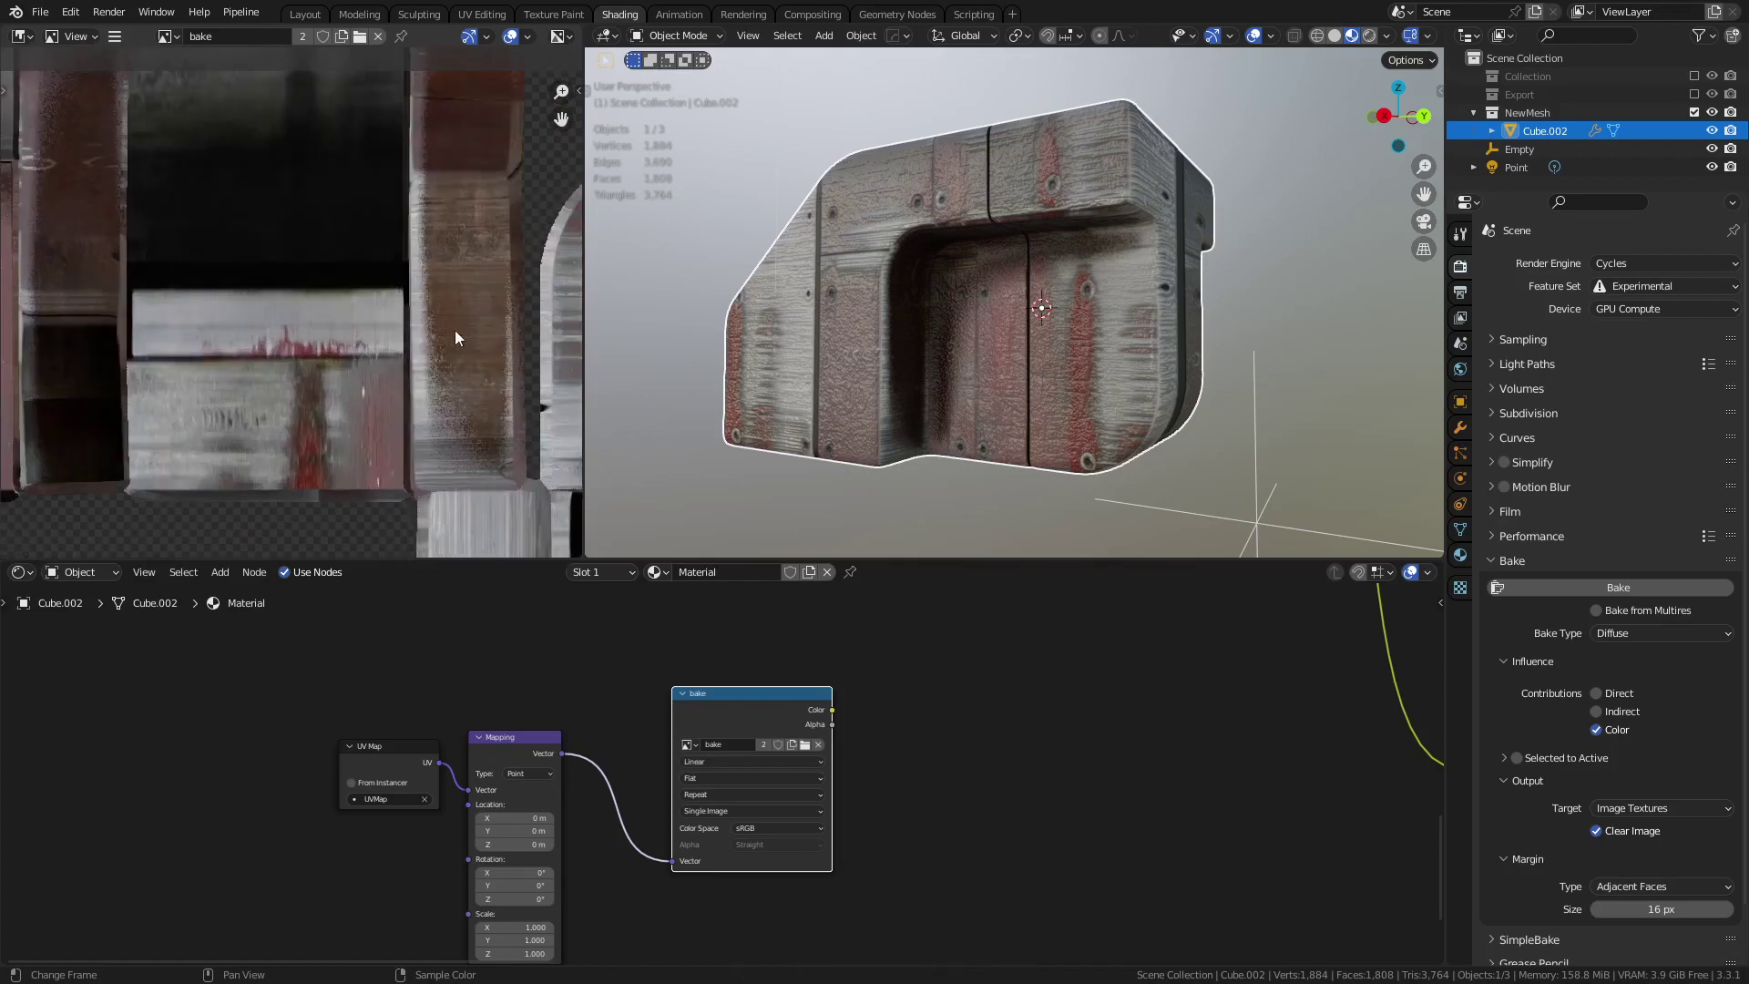
{"action": "scroll", "coordinate": [960, 336], "scroll_direction": "up", "scroll_amount": 6}
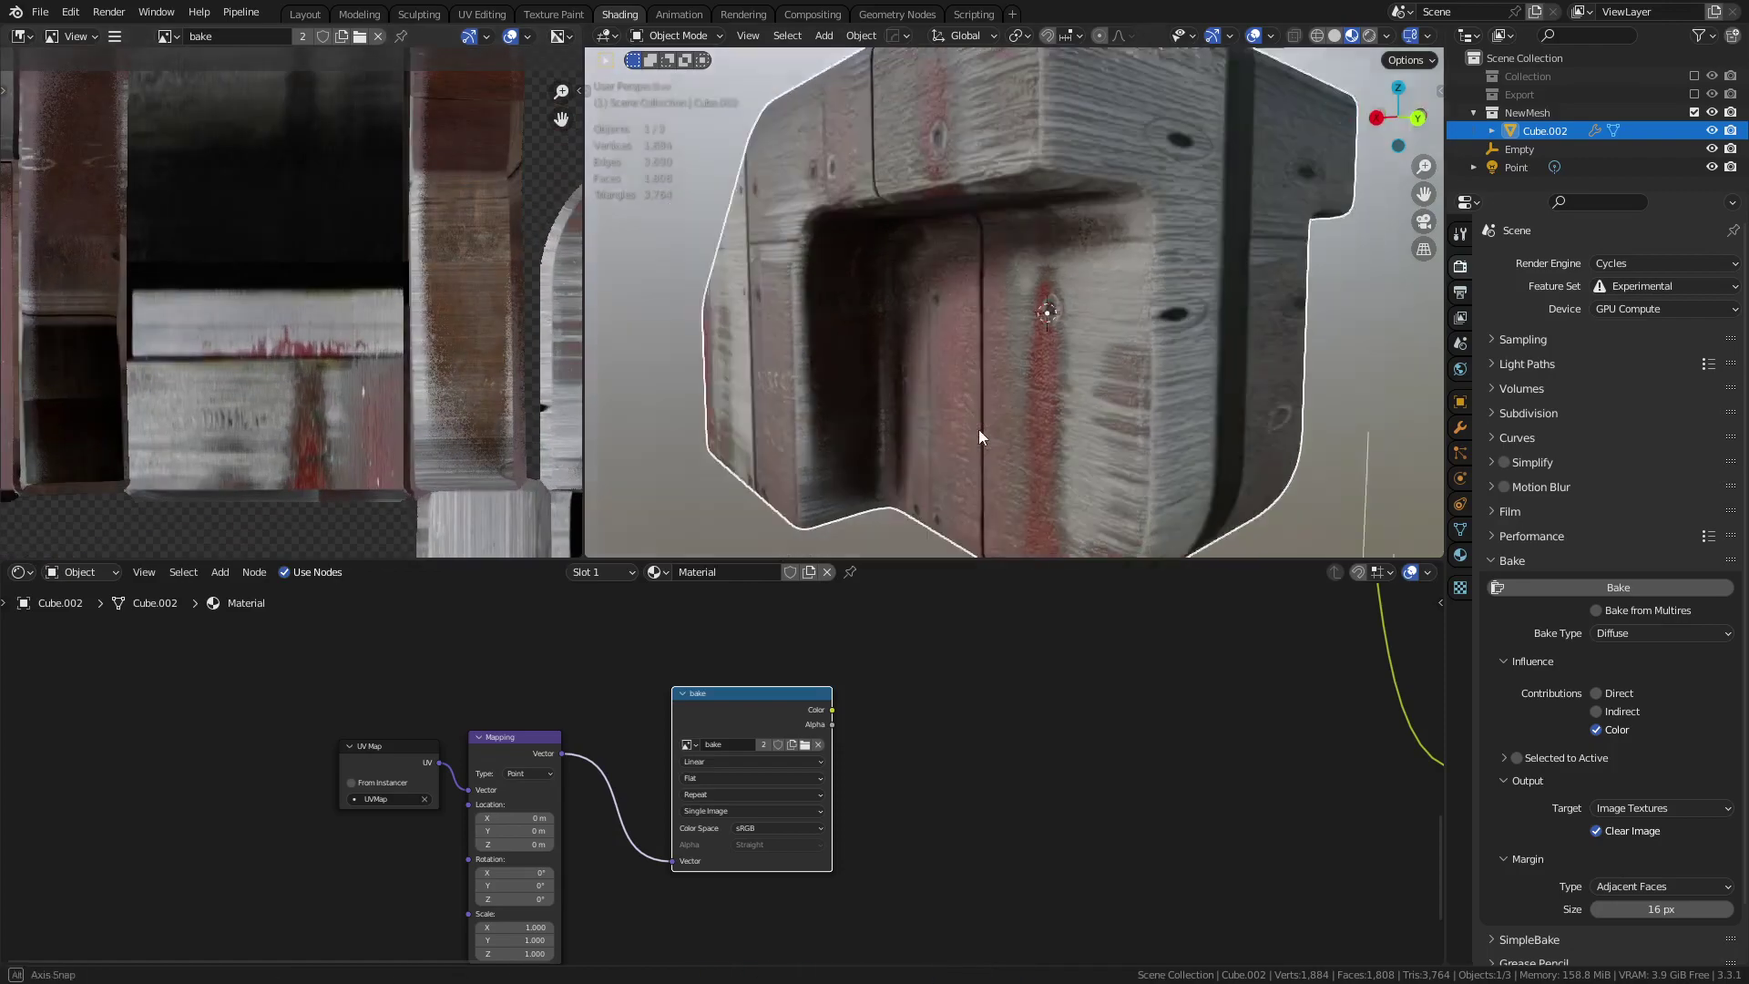
{"action": "mouse_move", "coordinate": [997, 321]}
{"action": "middle_mouse_down"}
{"action": "mouse_move", "coordinate": [1099, 372]}
{"action": "mouse_move", "coordinate": [971, 346]}
{"action": "mouse_move", "coordinate": [1002, 305]}
{"action": "middle_mouse_up"}
{"action": "middle_click_drag", "start_coordinate": [1167, 403], "coordinate": [973, 288]}
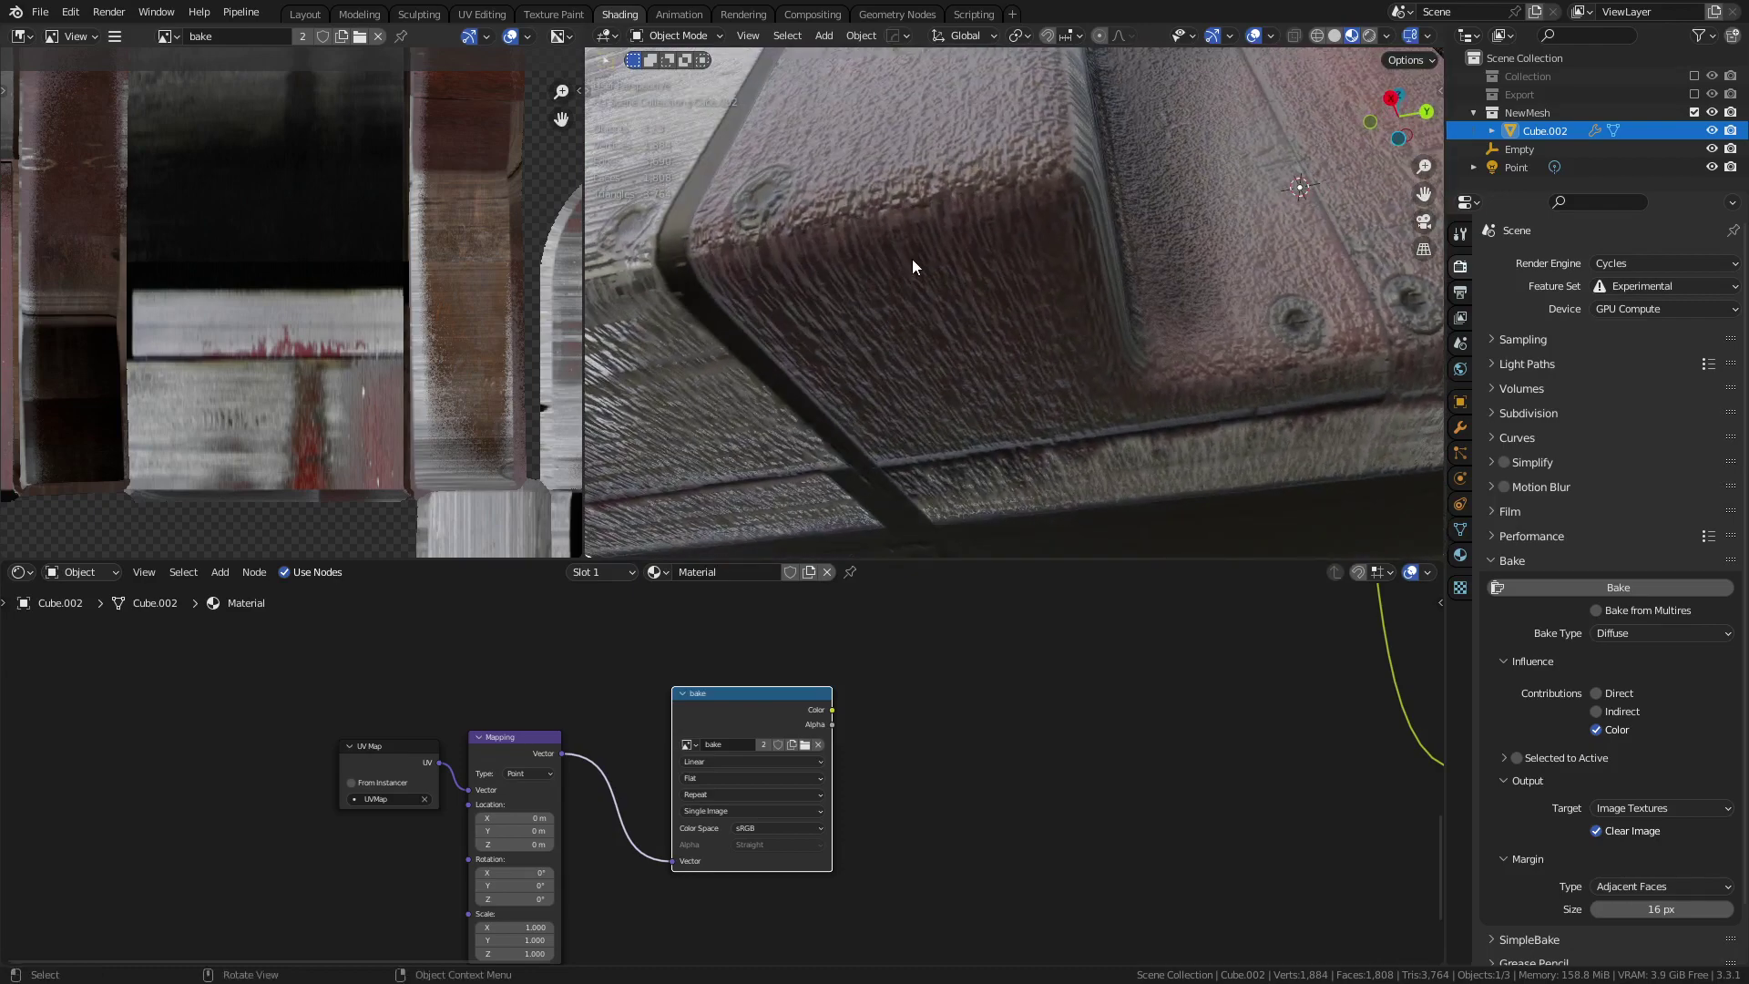
- Reduce the Bump node's Strength to 0.192
{"action": "scroll", "coordinate": [1167, 734], "scroll_direction": "down", "scroll_amount": 7}
{"action": "middle_click_drag", "start_coordinate": [1261, 778], "coordinate": [763, 720]}
{"action": "middle_click_drag", "start_coordinate": [1077, 827], "coordinate": [1024, 736]}
{"action": "scroll", "coordinate": [1073, 724], "scroll_direction": "up", "scroll_amount": 3}
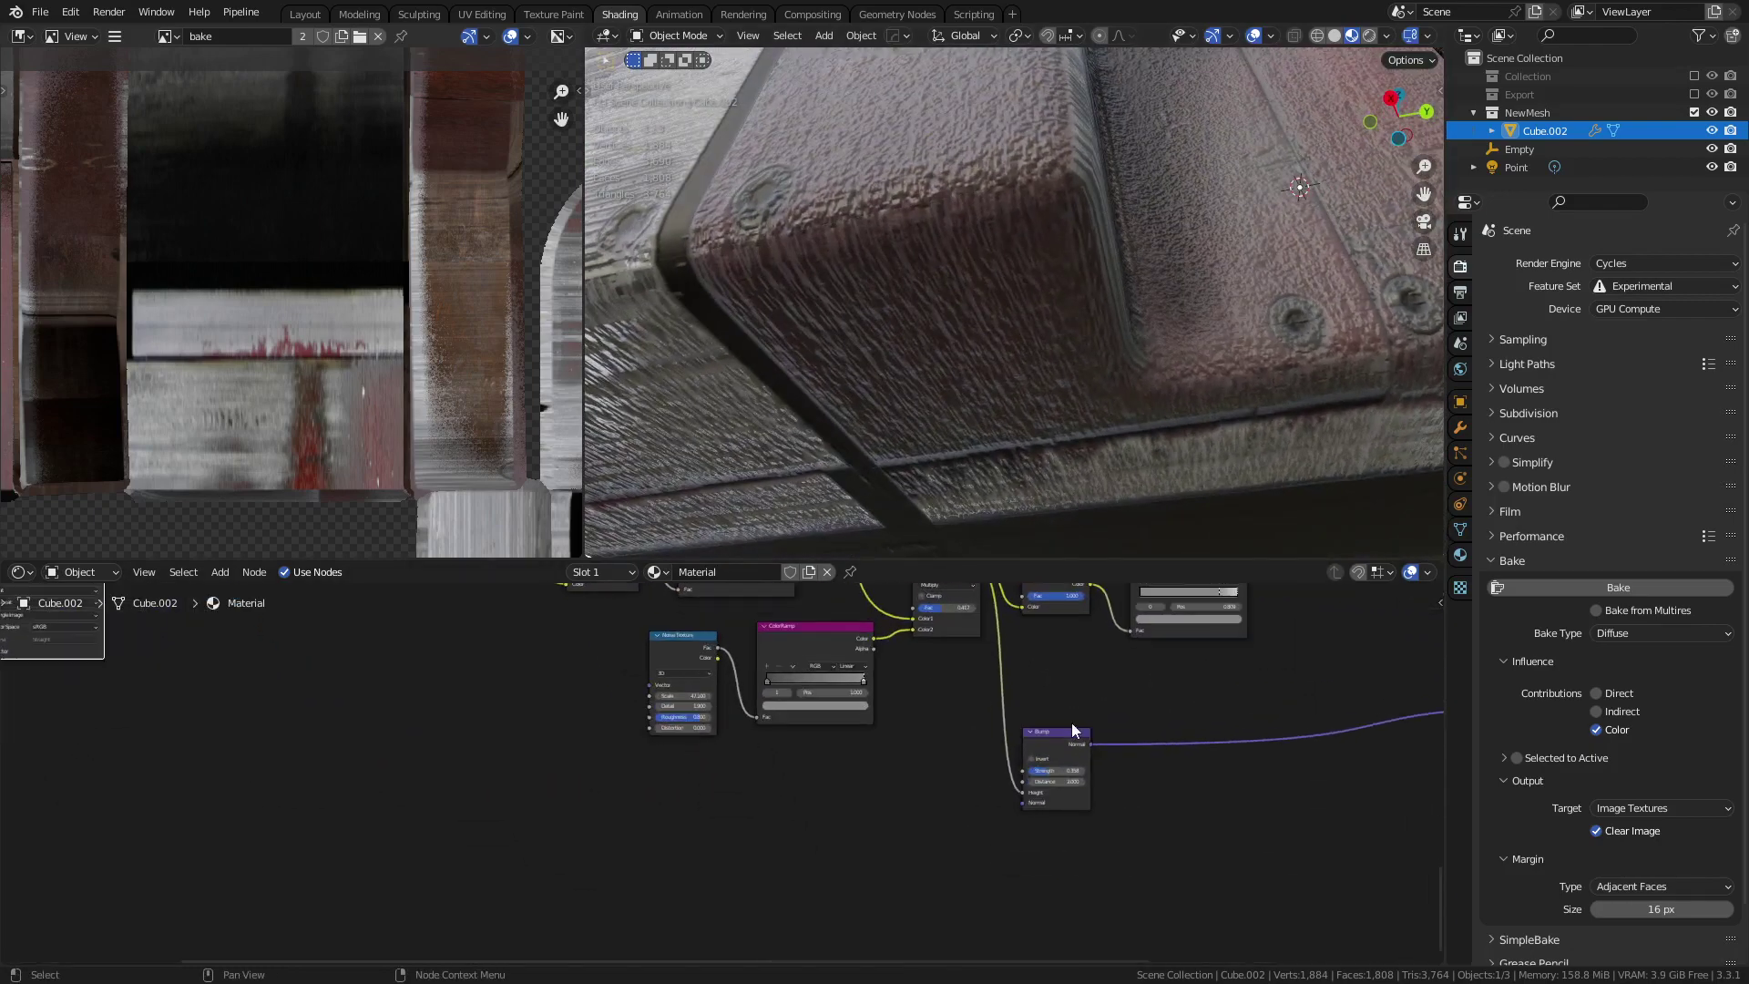
{"action": "middle_click_drag", "start_coordinate": [1265, 747], "coordinate": [723, 782]}
{"action": "scroll", "coordinate": [1001, 764], "scroll_direction": "up", "scroll_amount": 10}
{"action": "left_click_drag", "start_coordinate": [583, 789], "coordinate": [544, 812]}
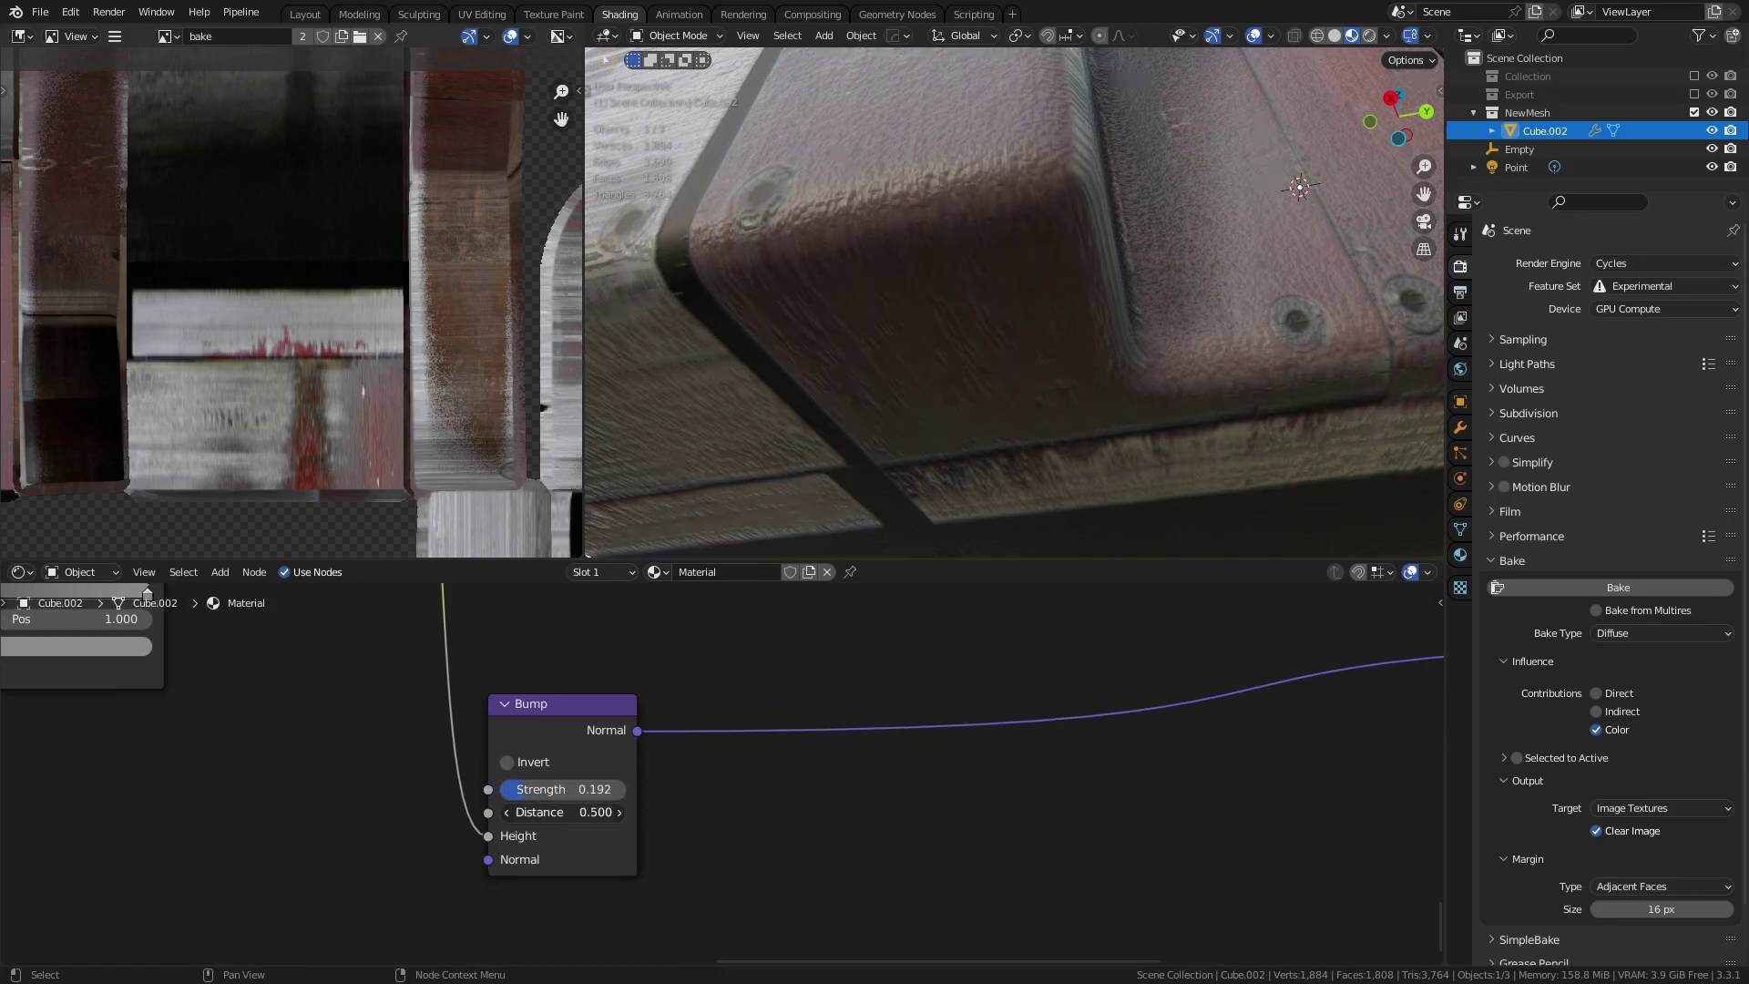
- Examine the softened bump on the mesh from several sides, and the nodes feeding the Bump node
{"action": "middle_click_drag", "start_coordinate": [920, 364], "coordinate": [720, 547]}
{"action": "scroll", "coordinate": [701, 630], "scroll_direction": "down", "scroll_amount": 2}
{"action": "middle_click_drag", "start_coordinate": [712, 637], "coordinate": [758, 800]}
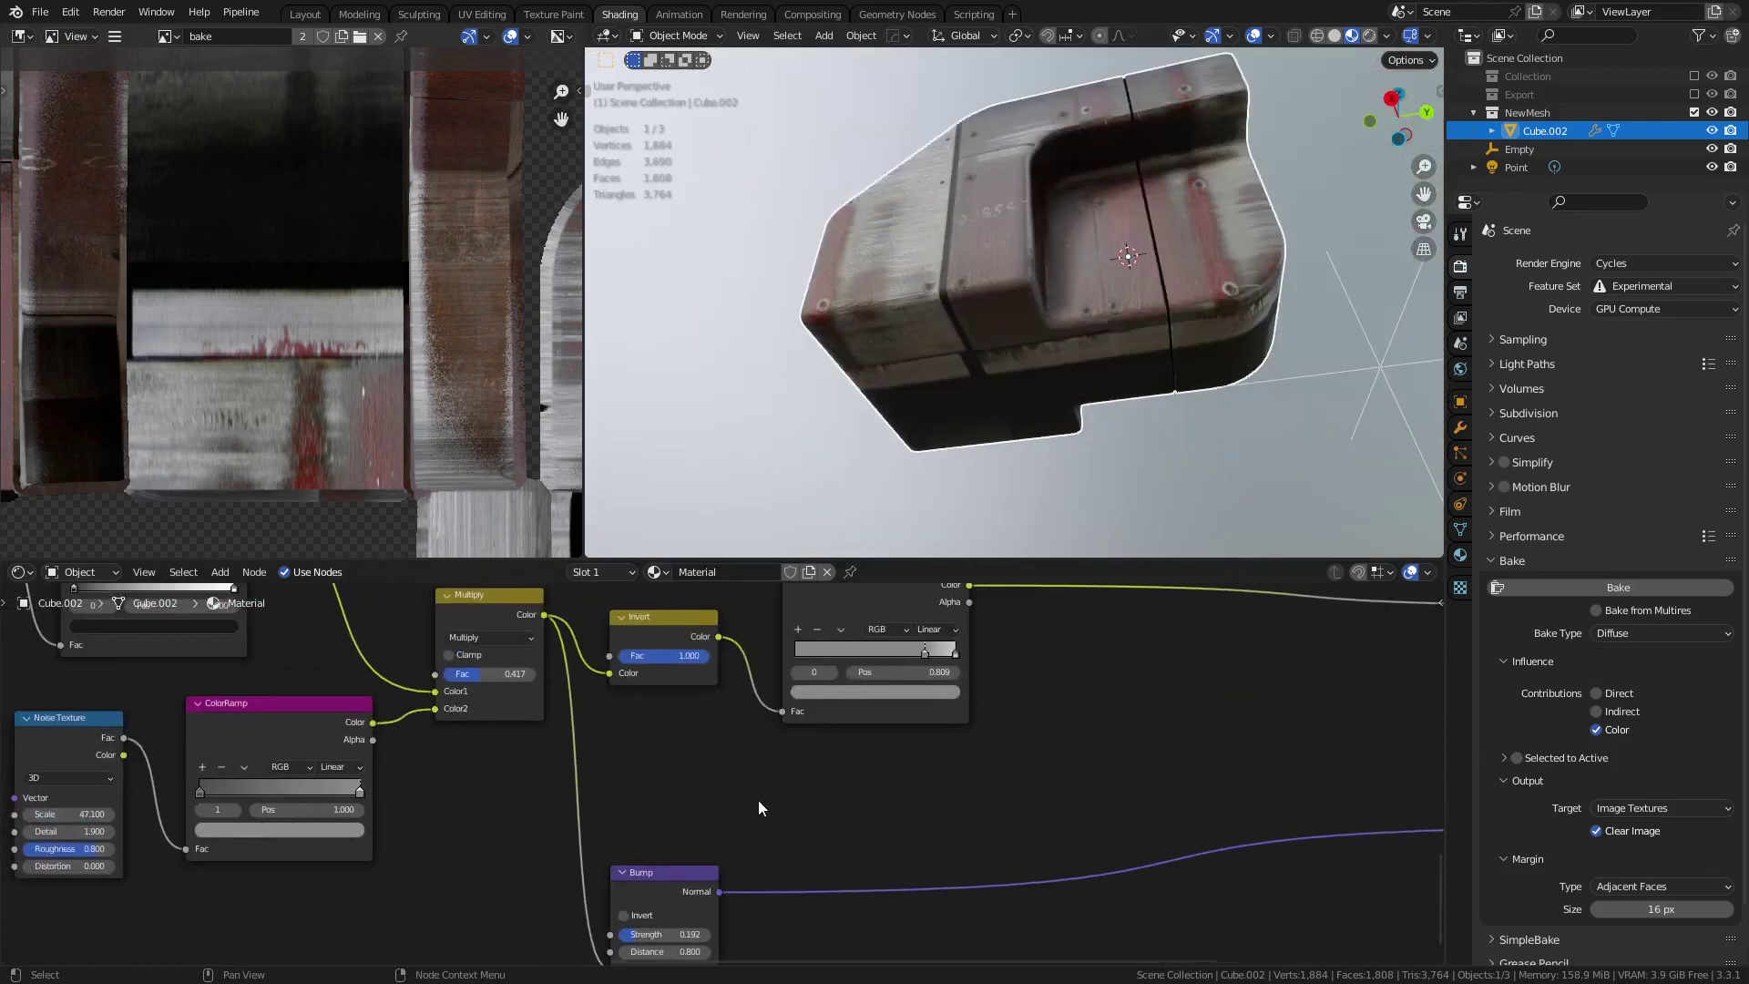
{"action": "scroll", "coordinate": [1037, 271], "scroll_direction": "up", "scroll_amount": 6}
{"action": "middle_click_drag", "start_coordinate": [1134, 316], "coordinate": [1139, 255]}
{"action": "scroll", "coordinate": [670, 654], "scroll_direction": "down", "scroll_amount": 4}
{"action": "scroll", "coordinate": [578, 795], "scroll_direction": "down", "scroll_amount": 3}
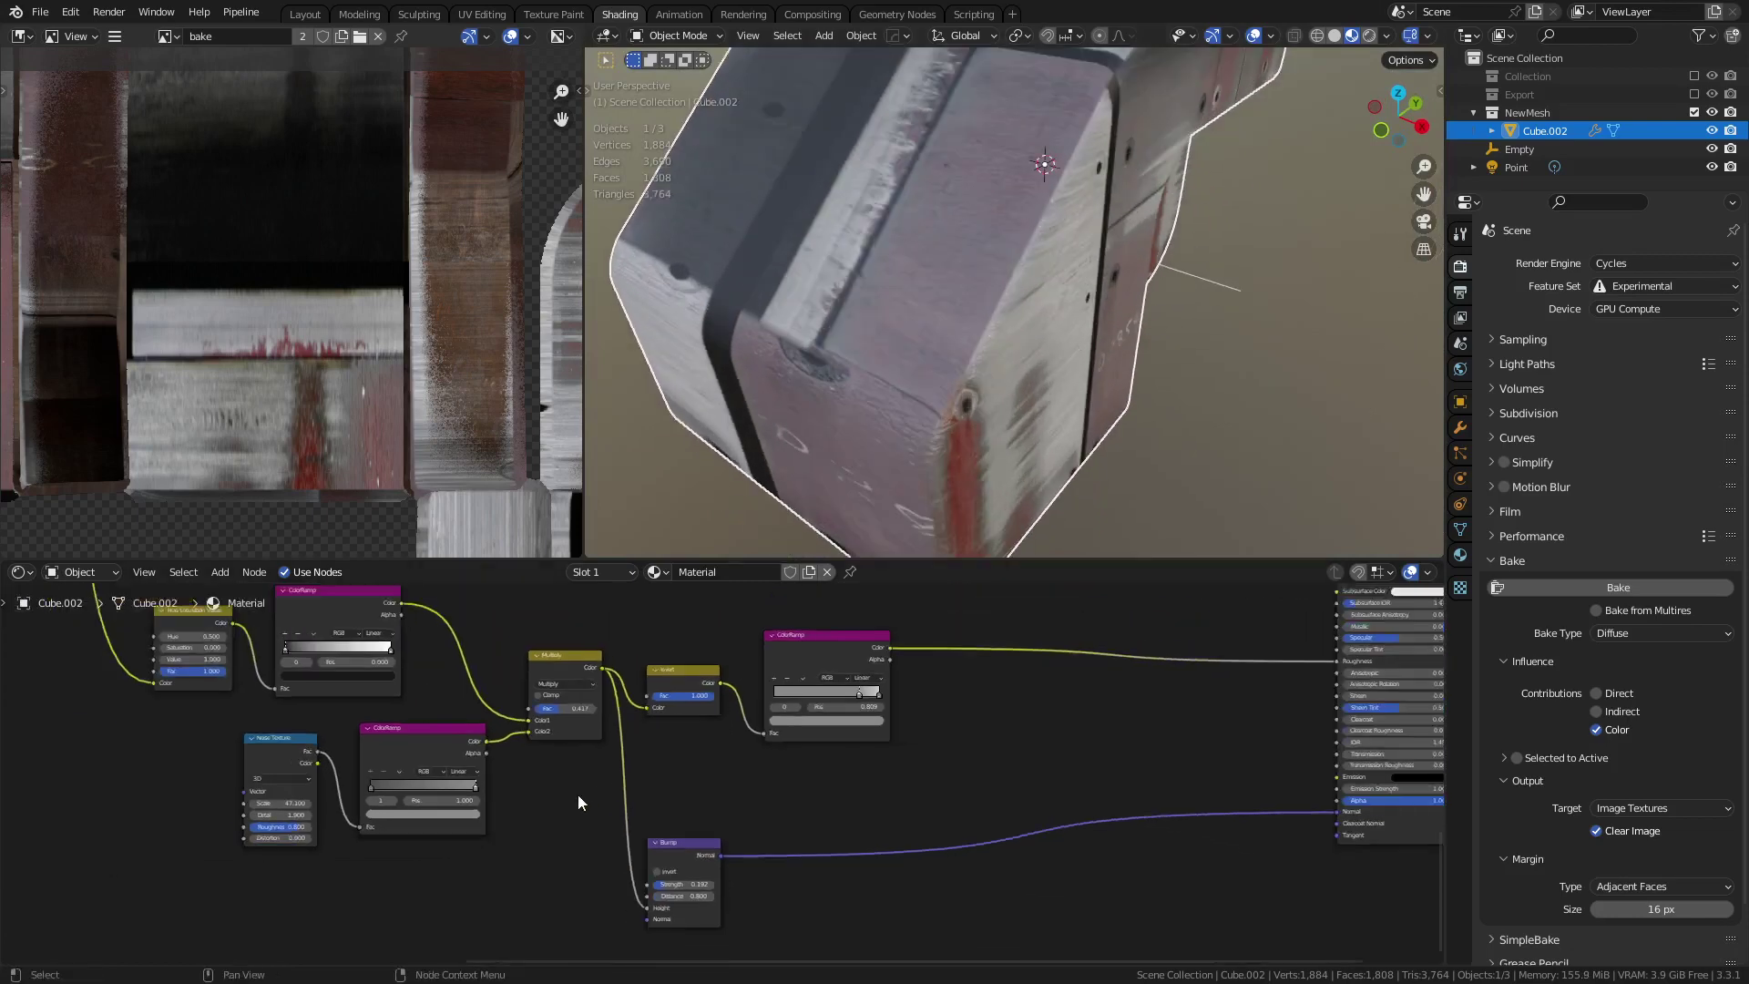
- Review the node tree from the roughness and bump chain up to the rust mask, and view the mesh's other side
{"action": "middle_click_drag", "start_coordinate": [499, 775], "coordinate": [813, 820]}
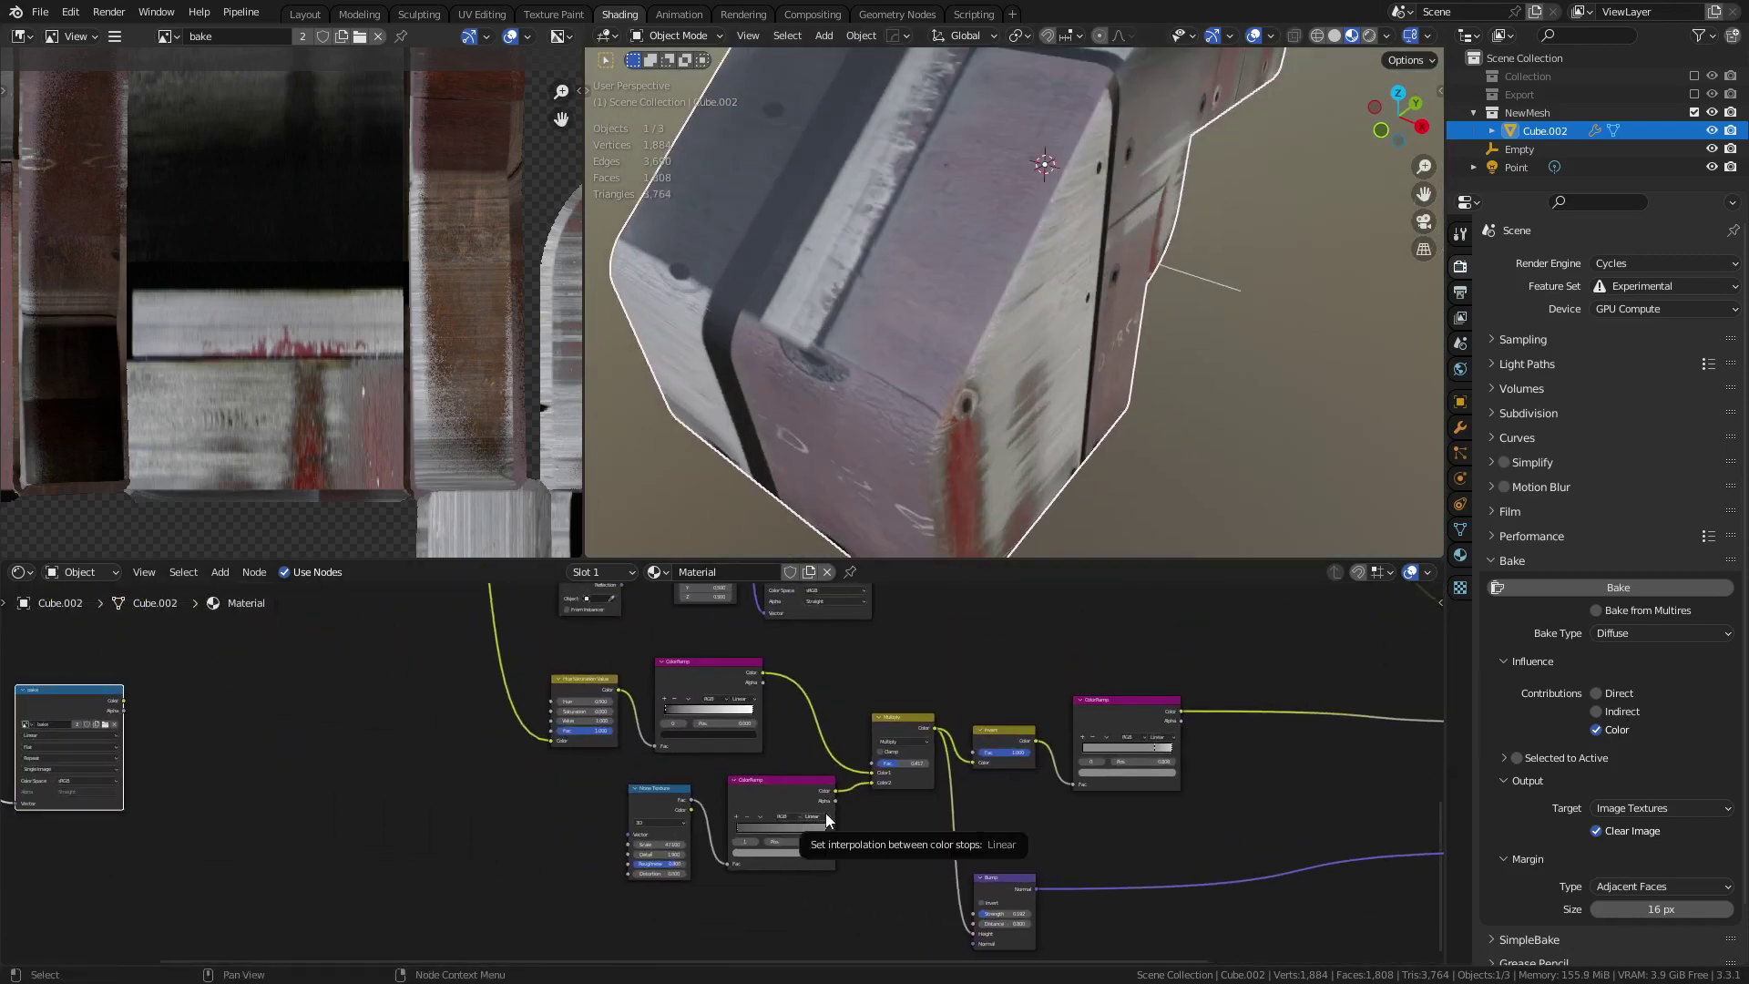
{"action": "scroll", "coordinate": [882, 840], "scroll_direction": "down", "scroll_amount": 2}
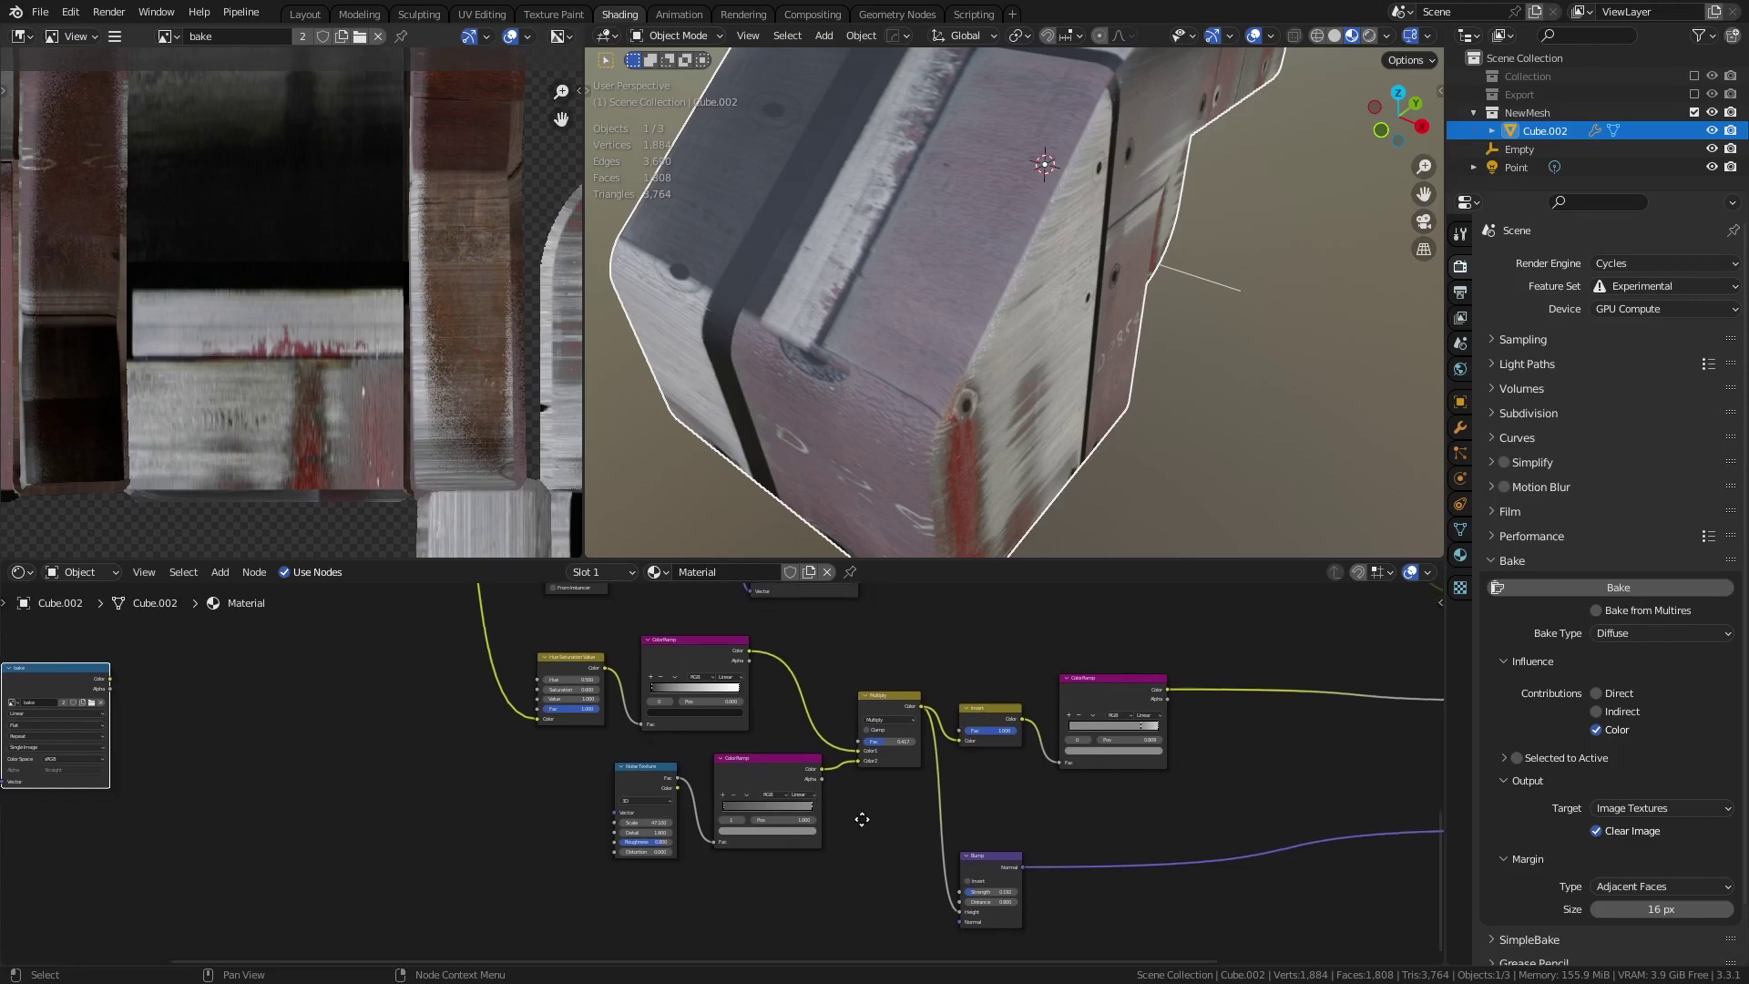
{"action": "middle_click_drag", "start_coordinate": [877, 840], "coordinate": [862, 887]}
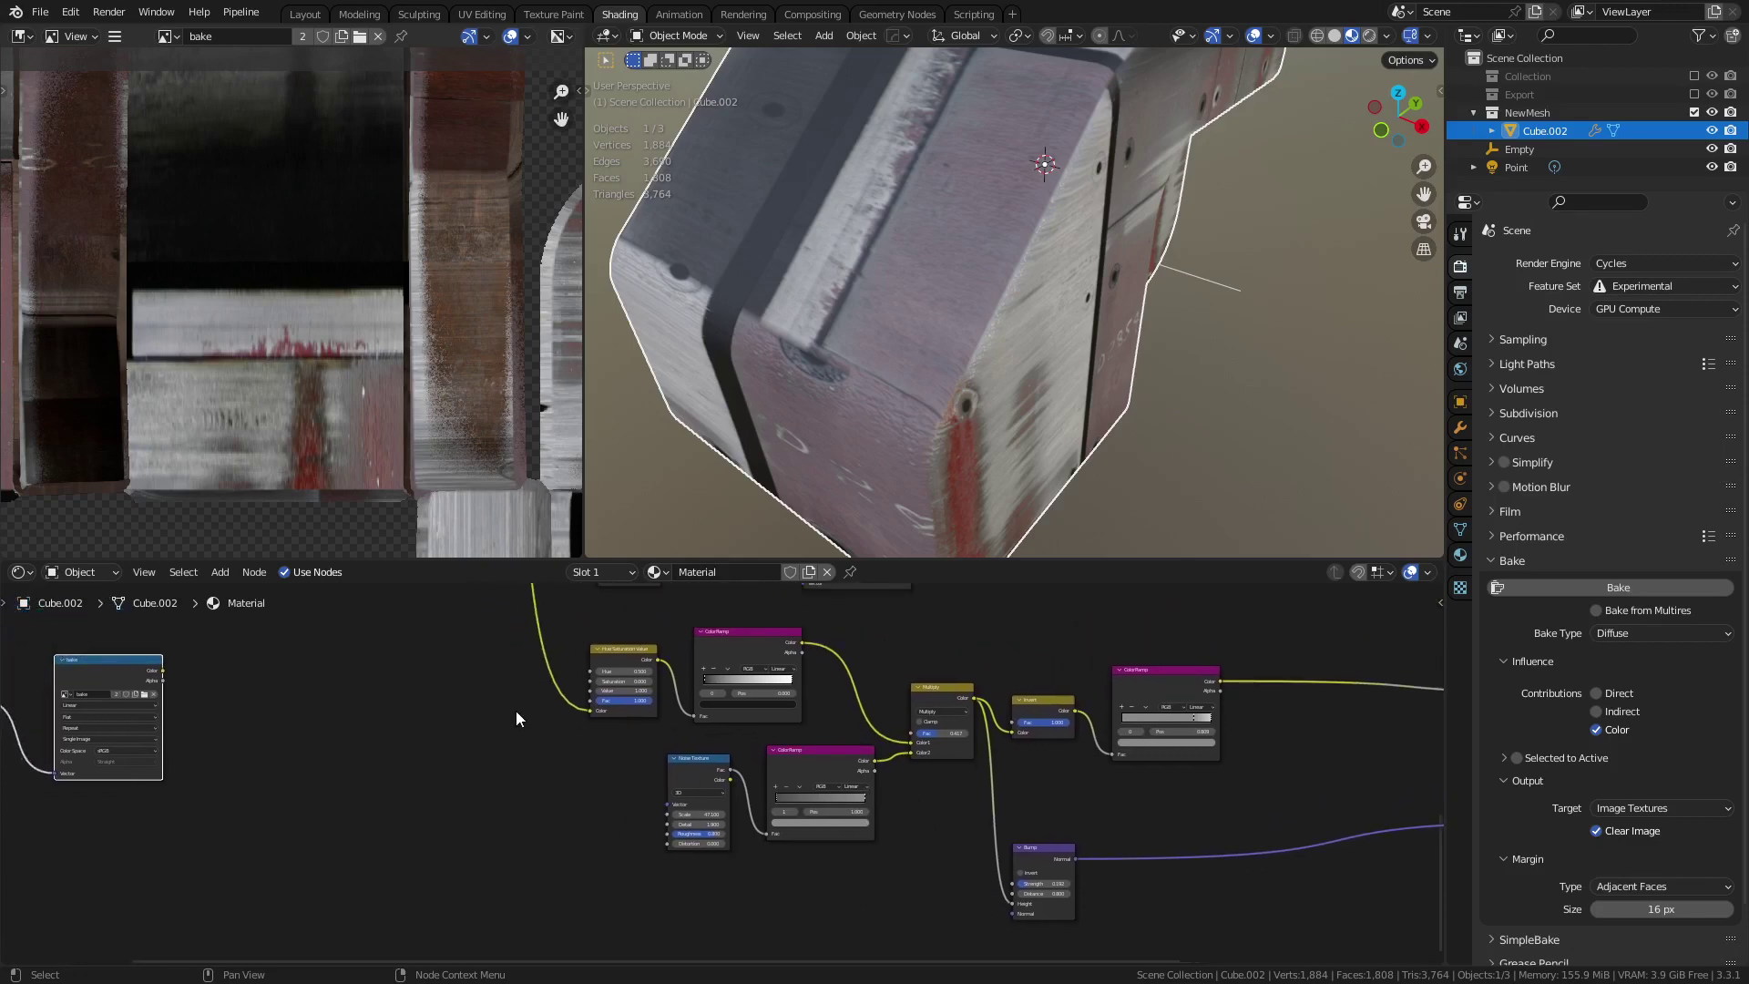
{"action": "middle_click_drag", "start_coordinate": [506, 760], "coordinate": [695, 852]}
{"action": "scroll", "coordinate": [639, 811], "scroll_direction": "down", "scroll_amount": 2}
{"action": "scroll", "coordinate": [777, 787], "scroll_direction": "down", "scroll_amount": 3}
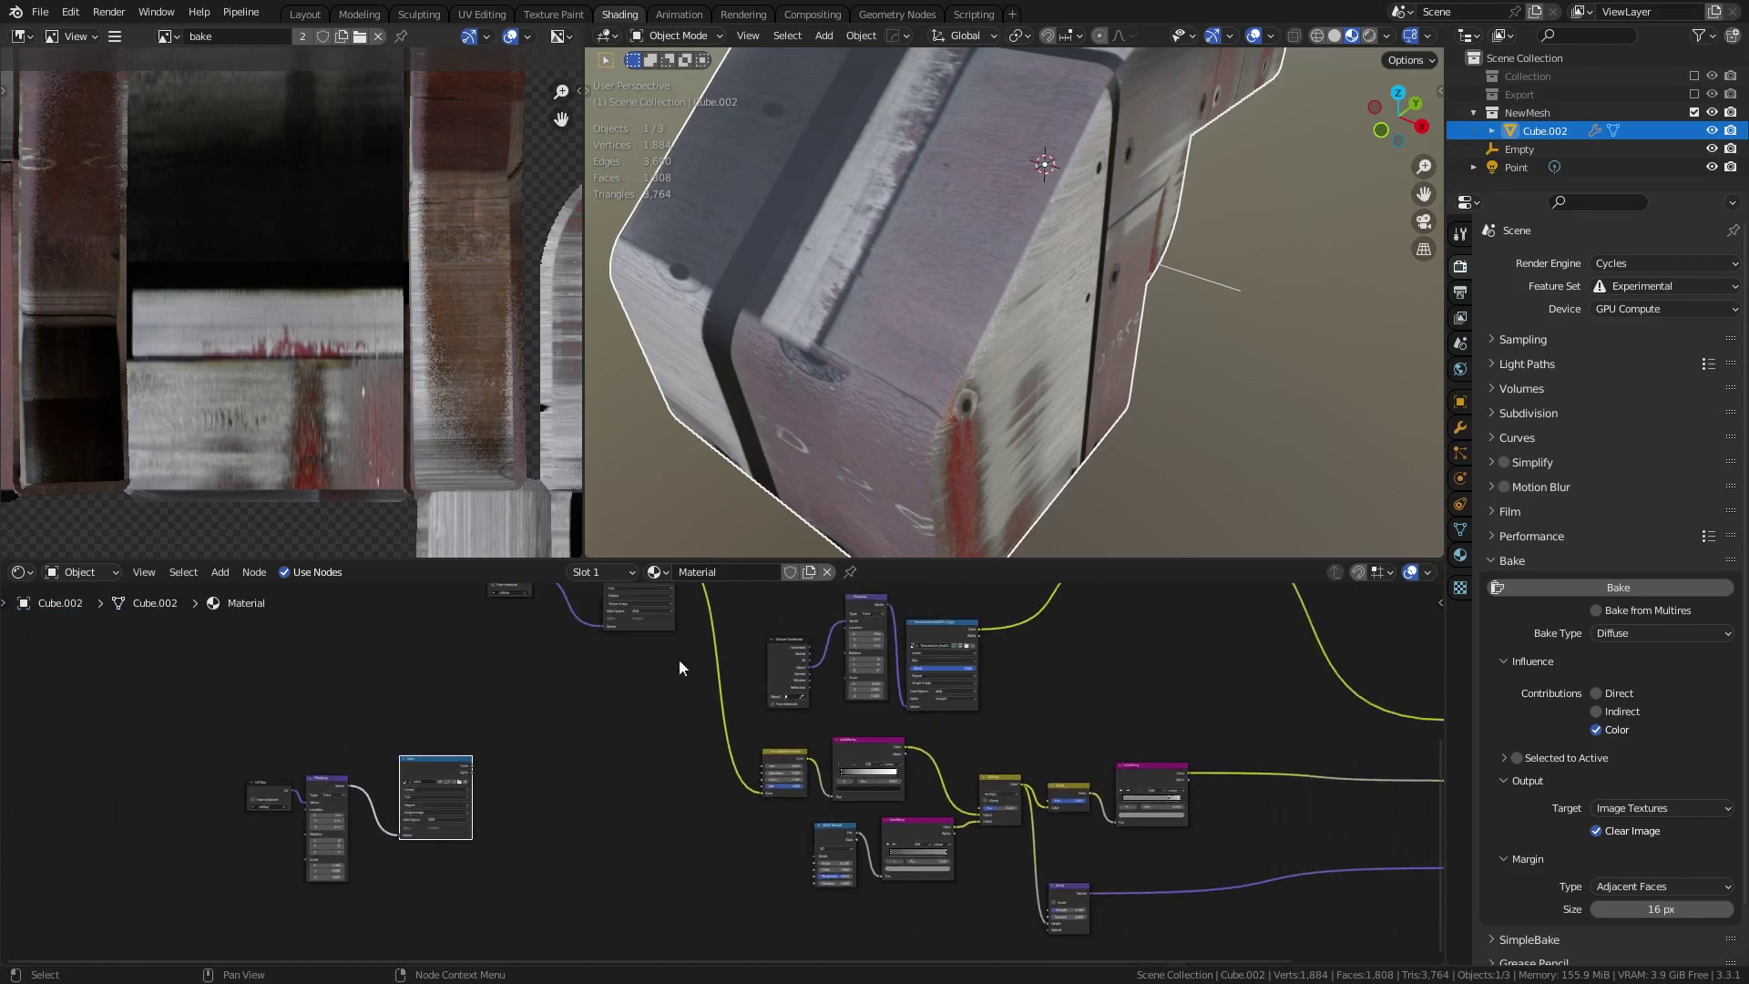
{"action": "middle_click_drag", "start_coordinate": [680, 659], "coordinate": [649, 844]}
{"action": "middle_click_drag", "start_coordinate": [914, 510], "coordinate": [1090, 368]}
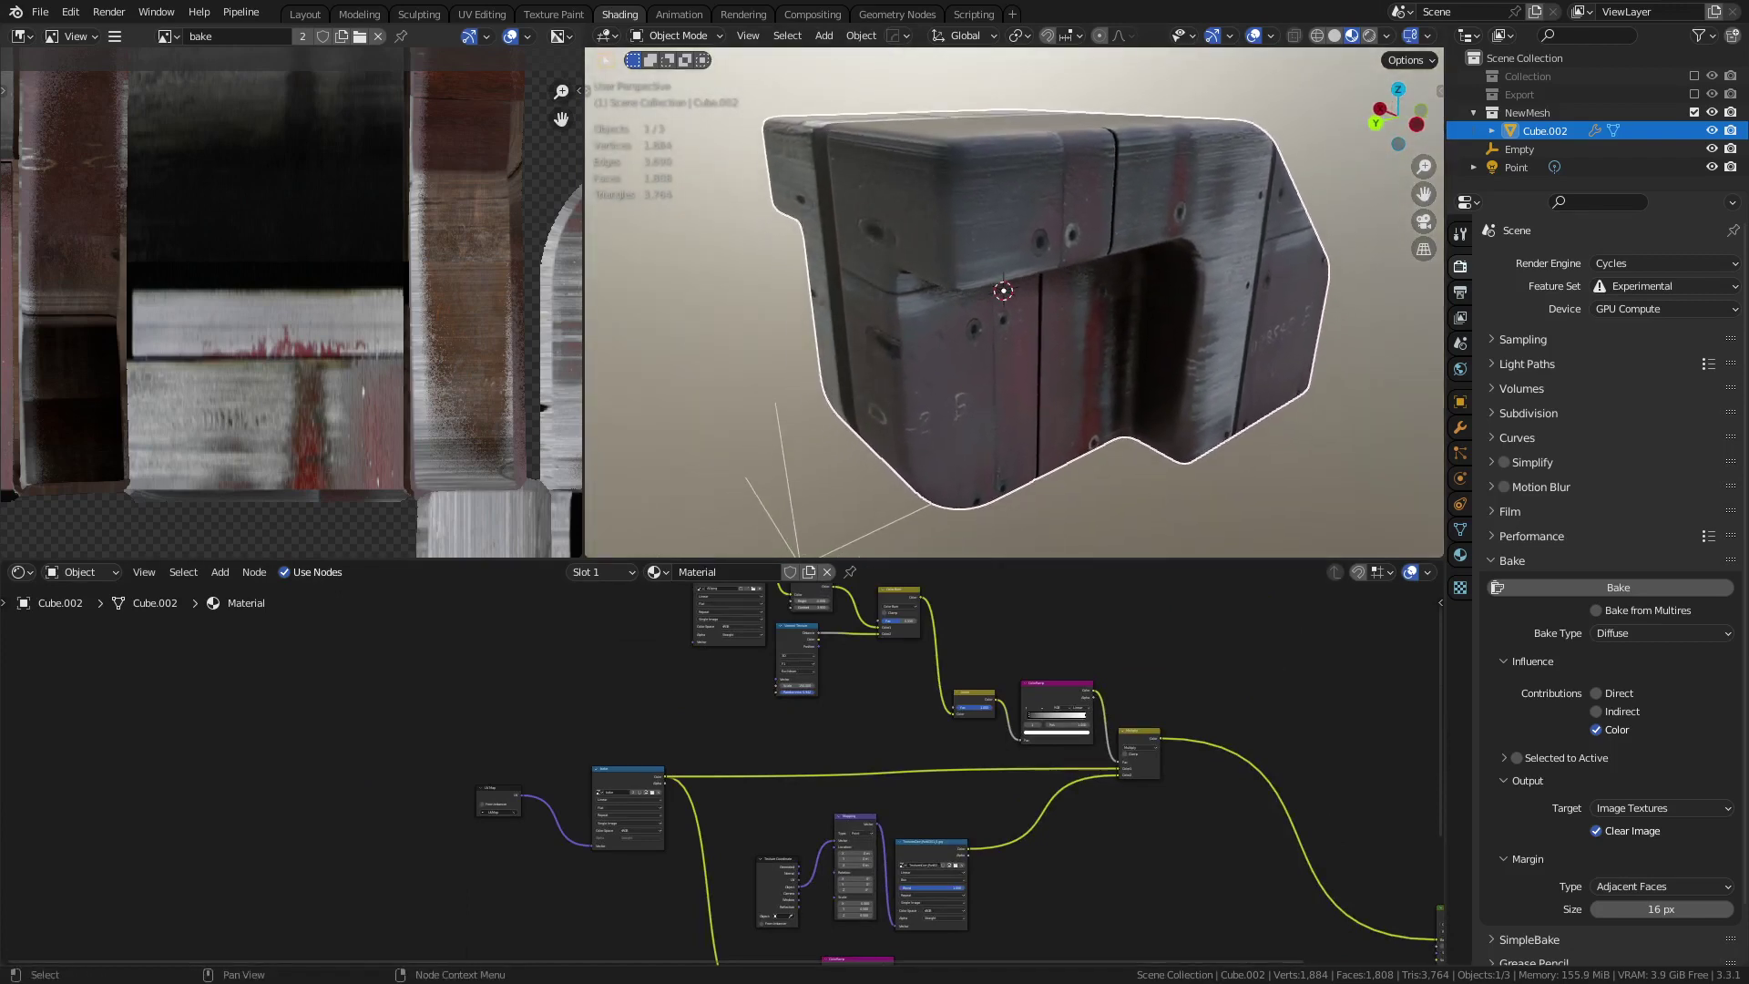